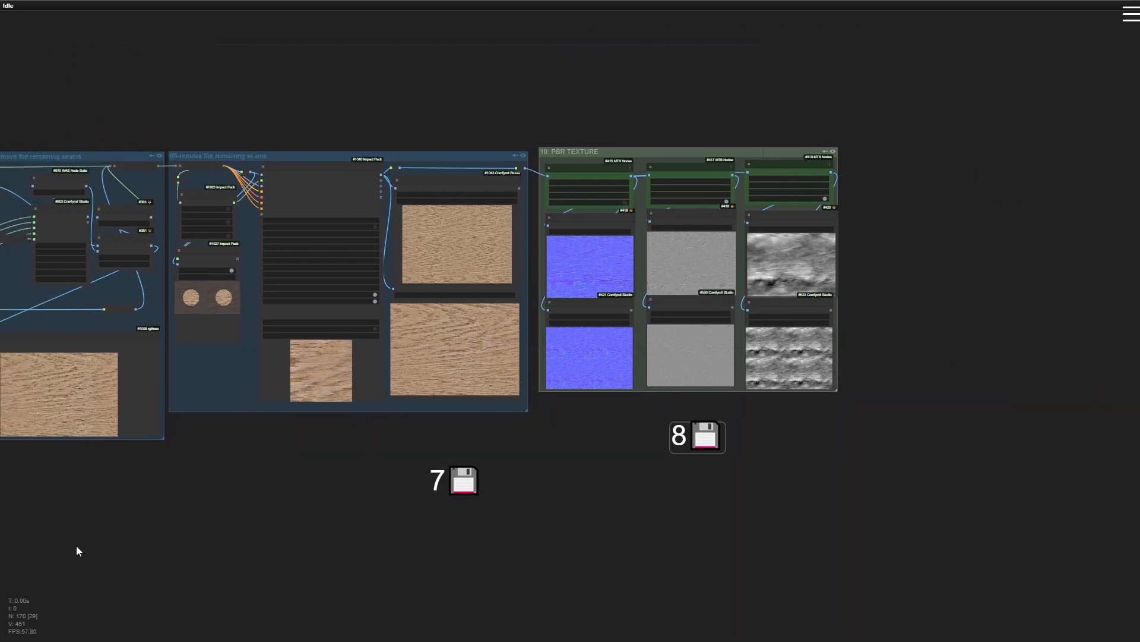
# Survey the workflow from the PBR TEXTURE group back through the numbered inpainting and detailing groups
pyautogui.scroll(7, 706, 274)
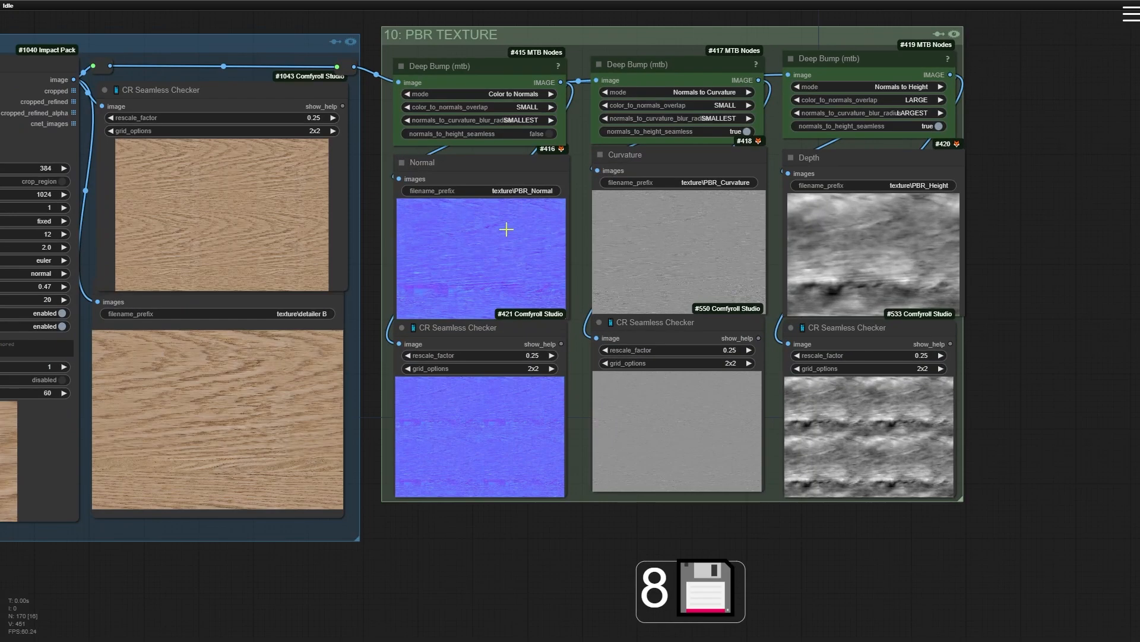
pyautogui.scroll(-7, 862, 392)
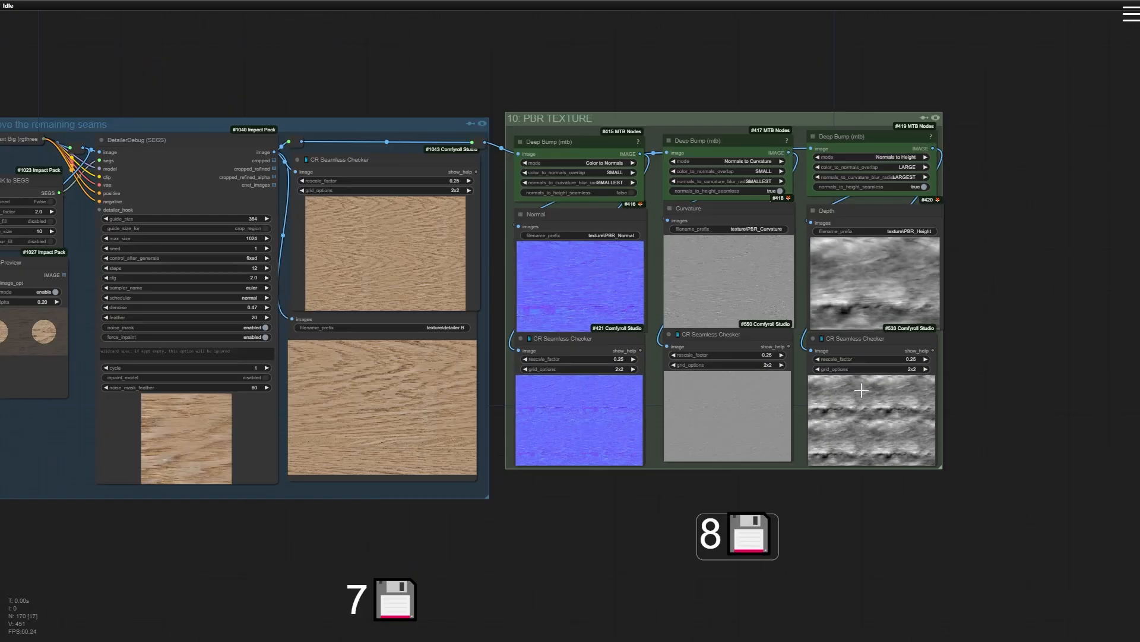
pyautogui.moveTo(212, 553); pyautogui.dragTo(740, 503)
pyautogui.scroll(-2, 739, 504)
pyautogui.scroll(-2, 426, 526)
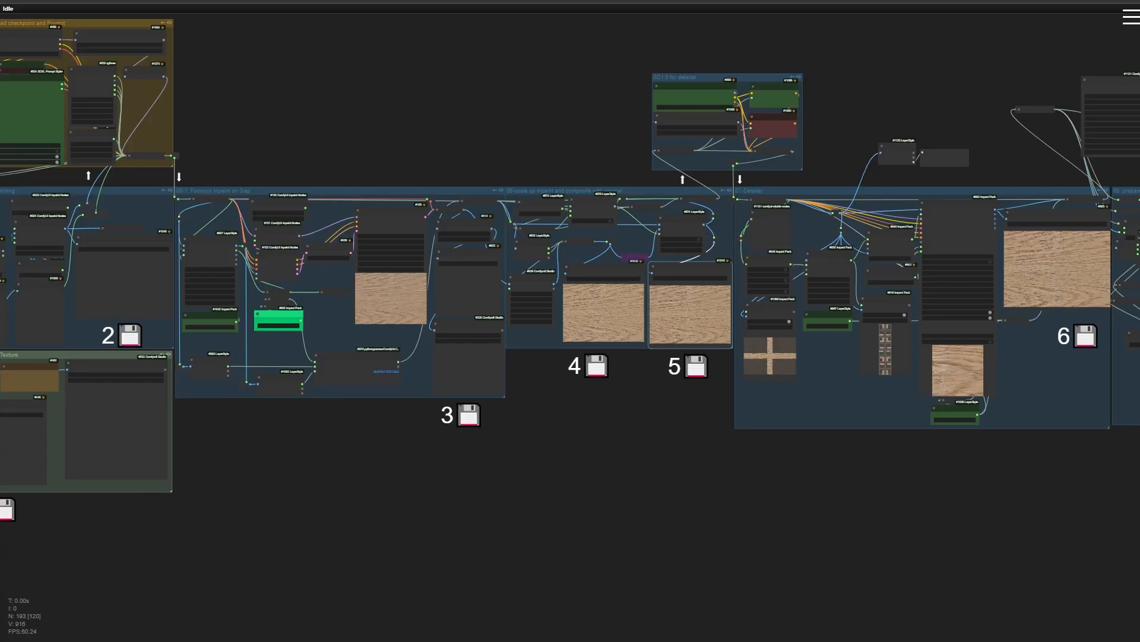
pyautogui.scroll(-4, 523, 482)
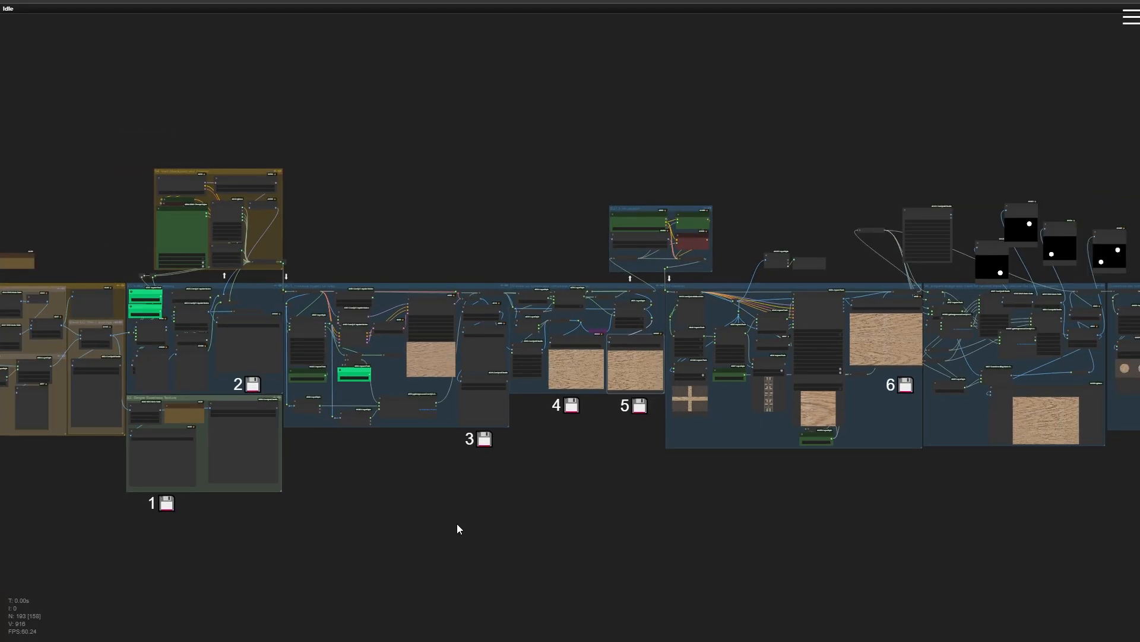
pyautogui.moveTo(458, 527); pyautogui.dragTo(429, 485)
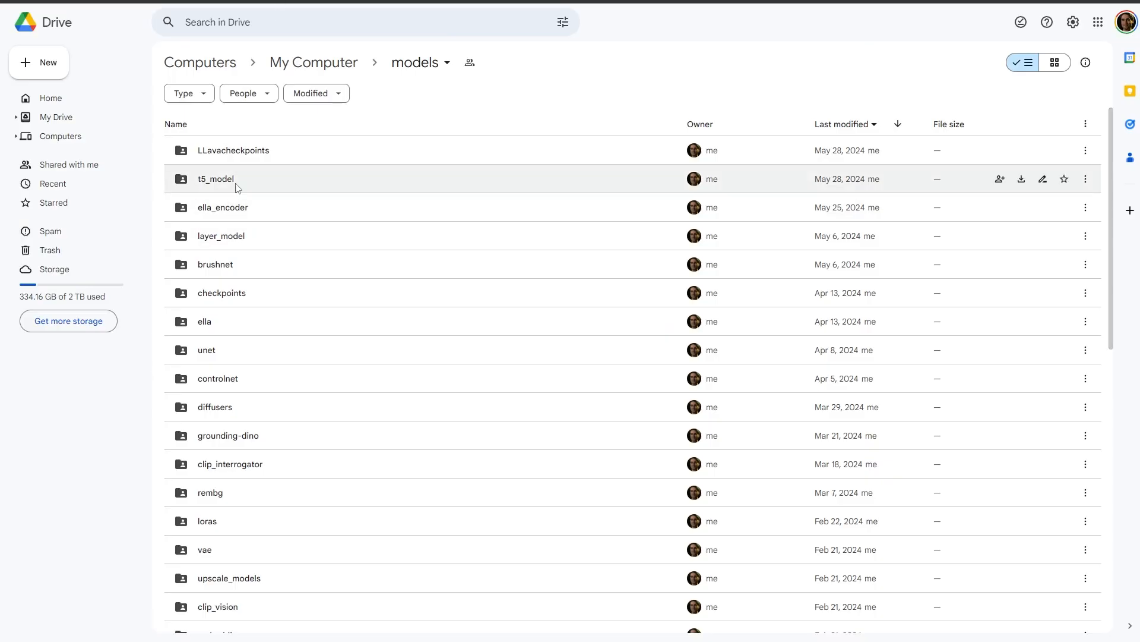
# Browse the models folder in Google Drive, look inside its ella subfolder and return to the models list
pyautogui.scroll(-5, 259, 262)
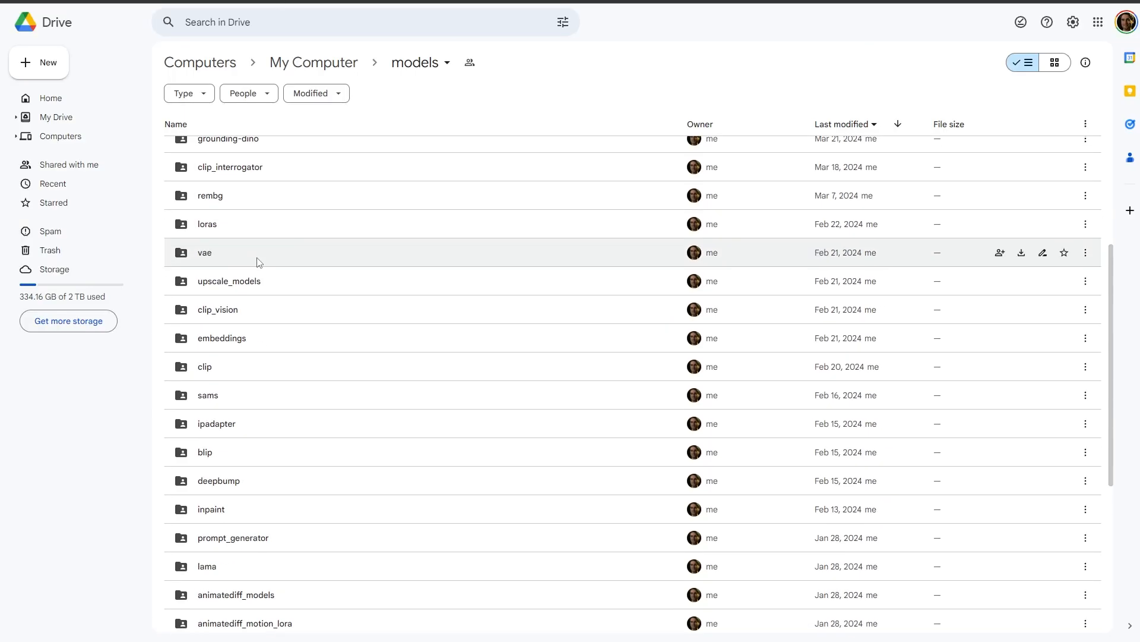
pyautogui.scroll(-4, 259, 262)
pyautogui.scroll(4, 255, 567)
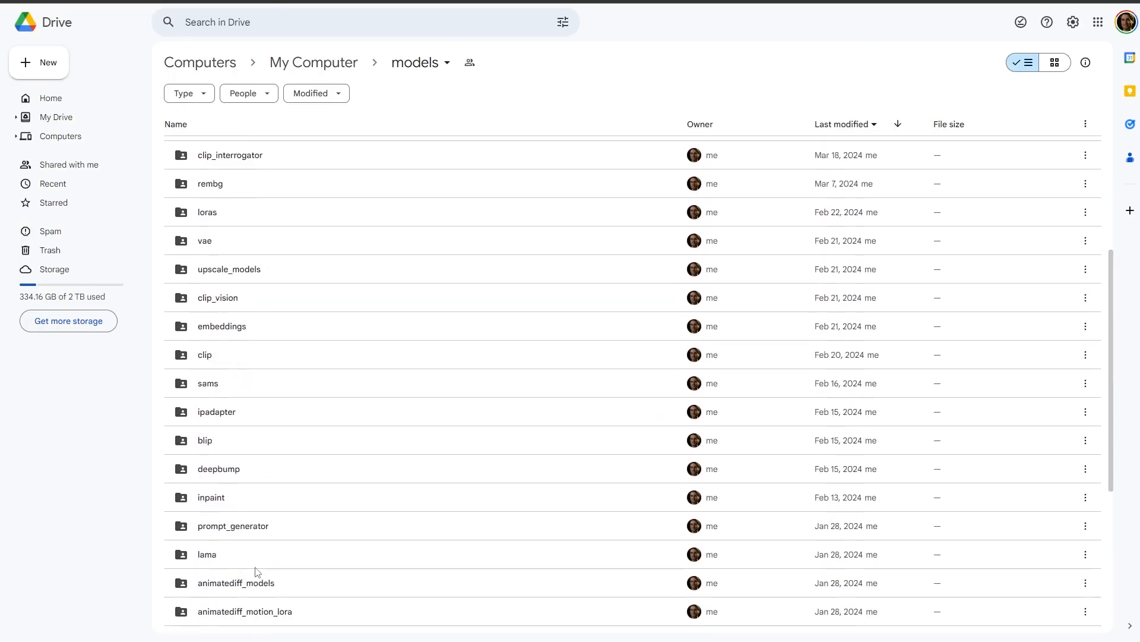
pyautogui.scroll(5, 257, 572)
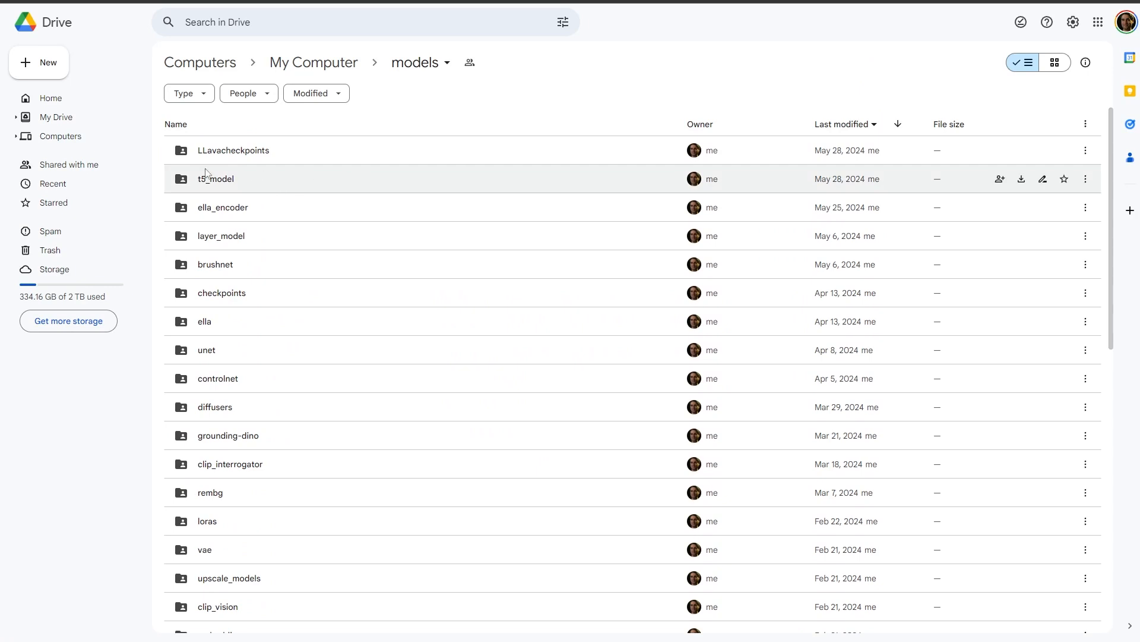
pyautogui.doubleClick(222, 322)
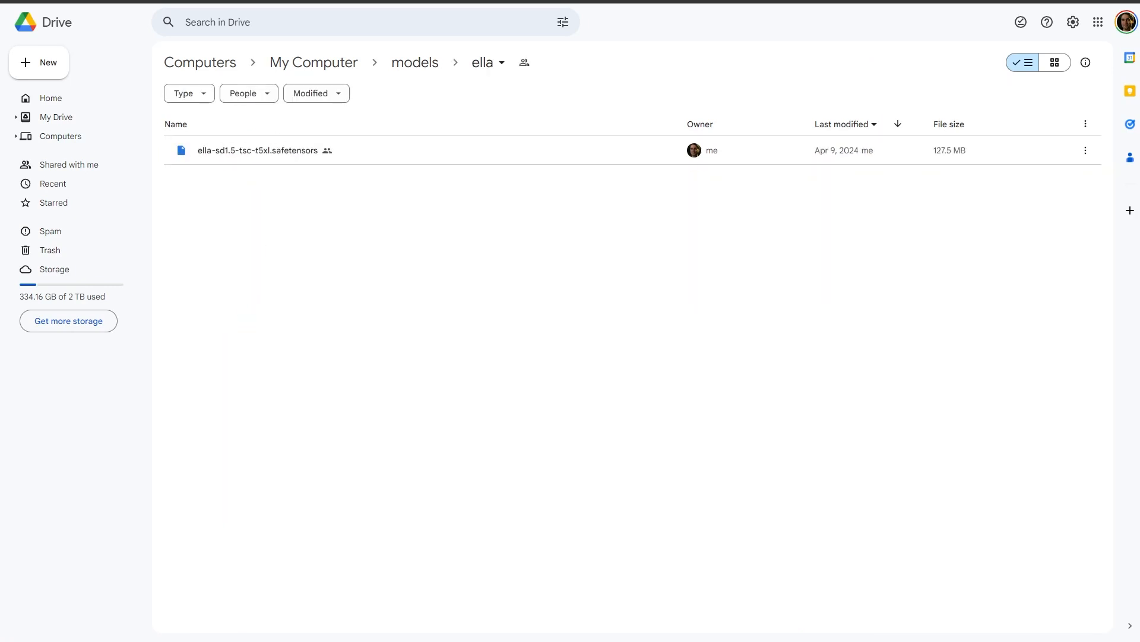
pyautogui.hotkey('alt', 'Left')
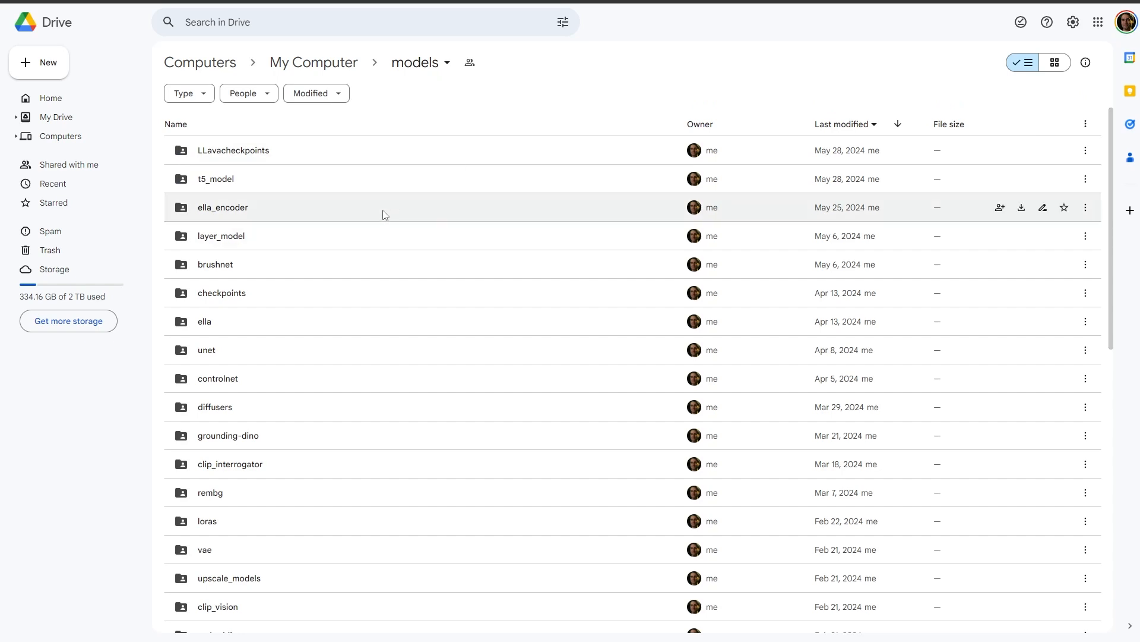
# Switch to the ComfyUI 5-30-2024 Drive folder to view the portable archive files
pyautogui.hotkey('ctrl', 'Tab')
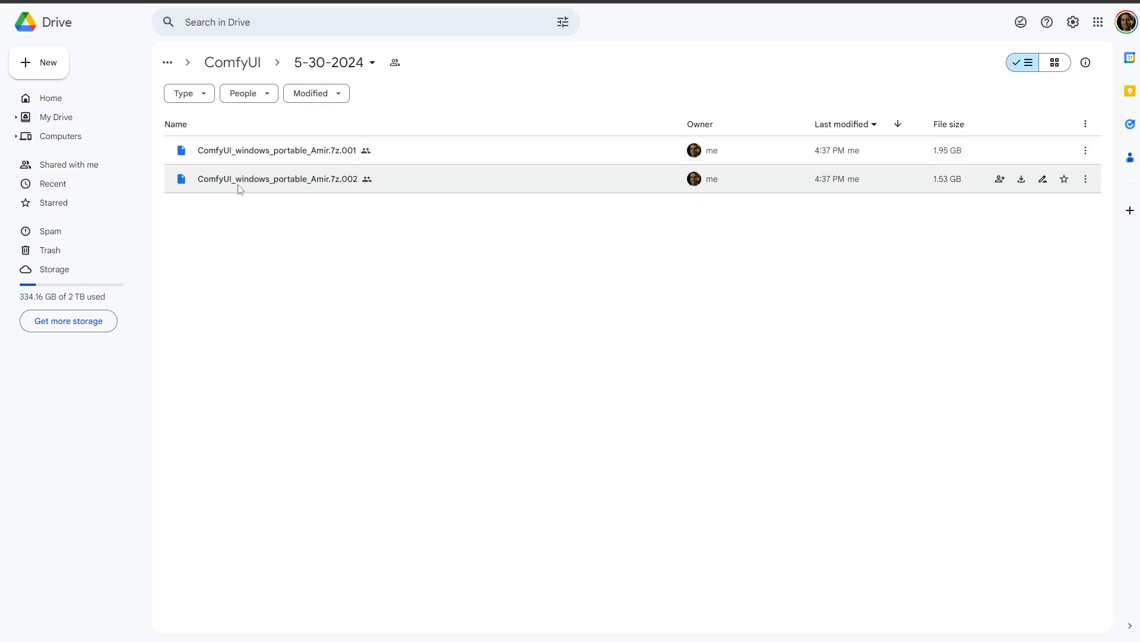
pyautogui.moveTo(242, 223); pyautogui.dragTo(219, 206)
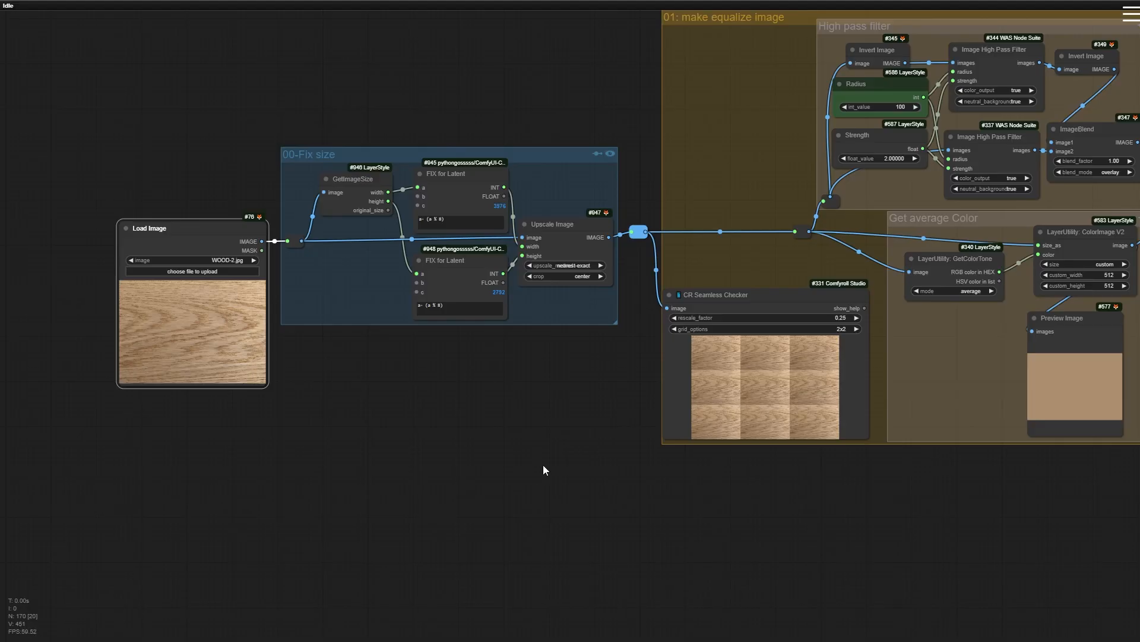
# Examine the 00-Fix size group in the ComfyUI workflow, from GetImageSize through the FIX for Latent nodes to Upscale Image
pyautogui.scroll(2, 498, 393)
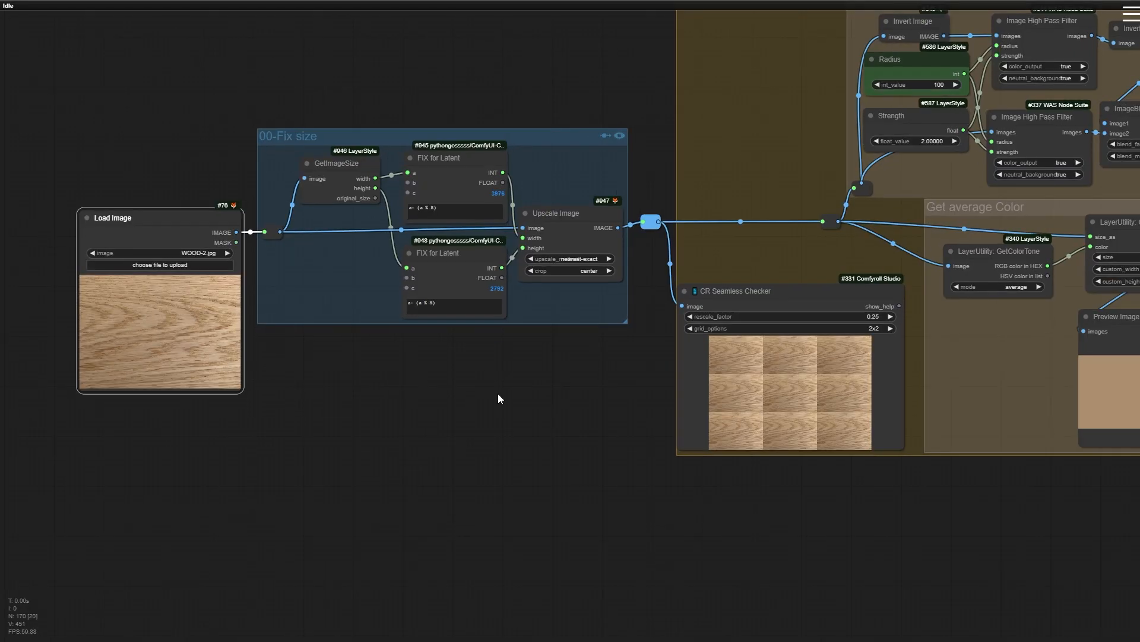
pyautogui.moveTo(498, 393); pyautogui.dragTo(394, 568)
pyautogui.scroll(3, 297, 572)
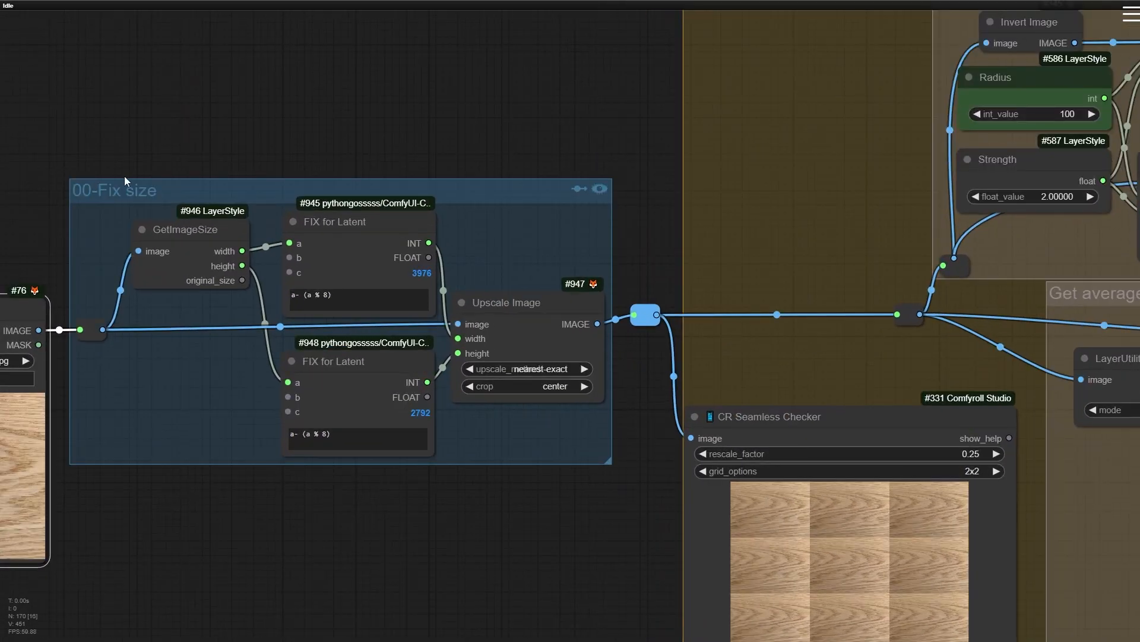
pyautogui.scroll(3, 145, 383)
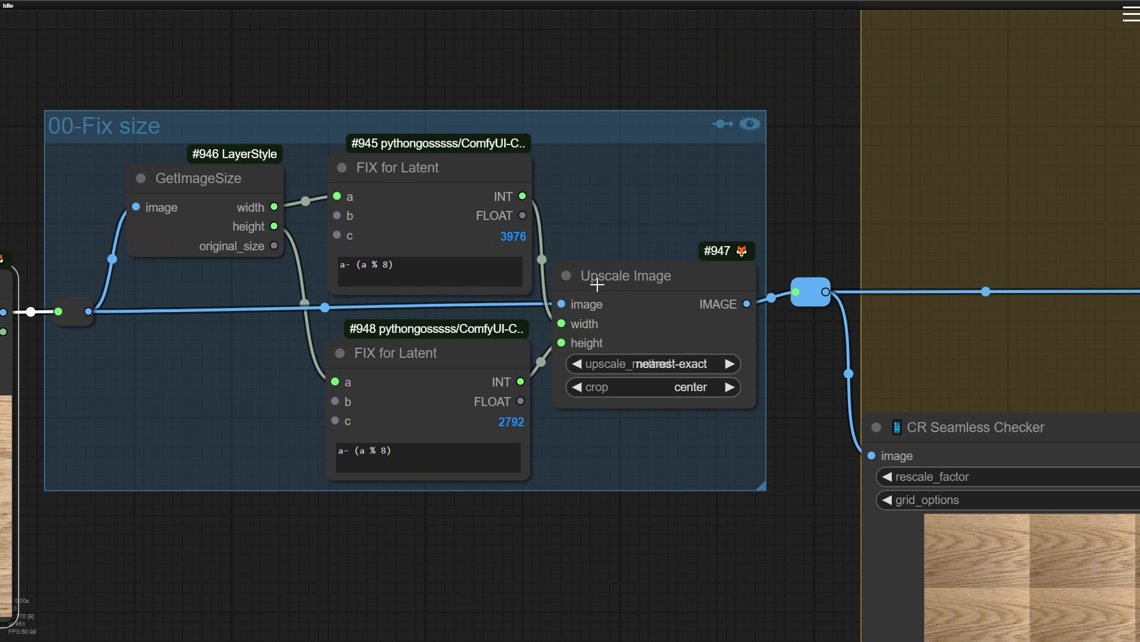
# Compare the tiling previews of the original and equalized wood images in the make equalize image group's CR Seamless Checker nodes
pyautogui.scroll(-5, 577, 350)
pyautogui.moveTo(632, 453); pyautogui.dragTo(127, 554)
pyautogui.scroll(-1, 220, 238)
pyautogui.moveTo(380, 314); pyautogui.dragTo(208, 79)
pyautogui.scroll(3, 211, 235)
pyautogui.scroll(10, 447, 483)
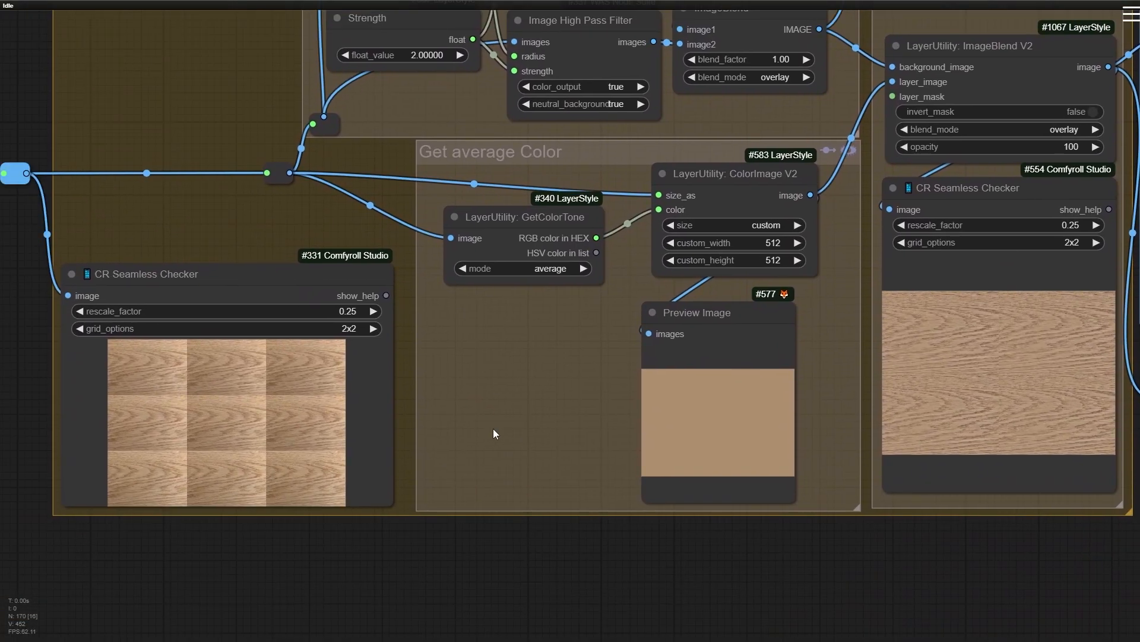
pyautogui.scroll(5, 386, 399)
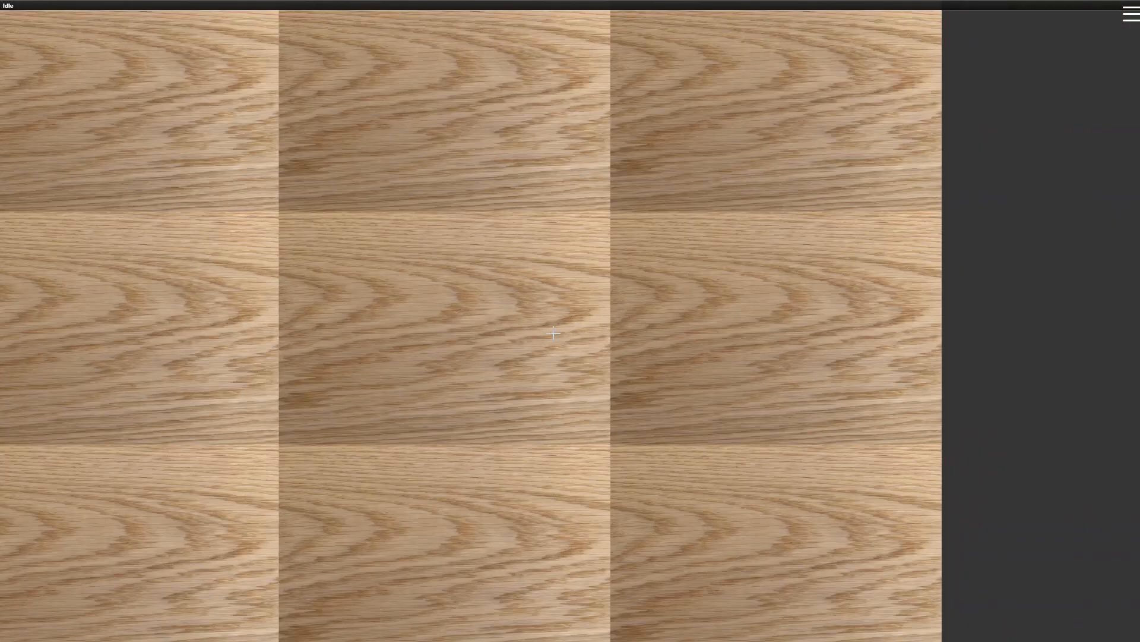
pyautogui.scroll(-10, 370, 310)
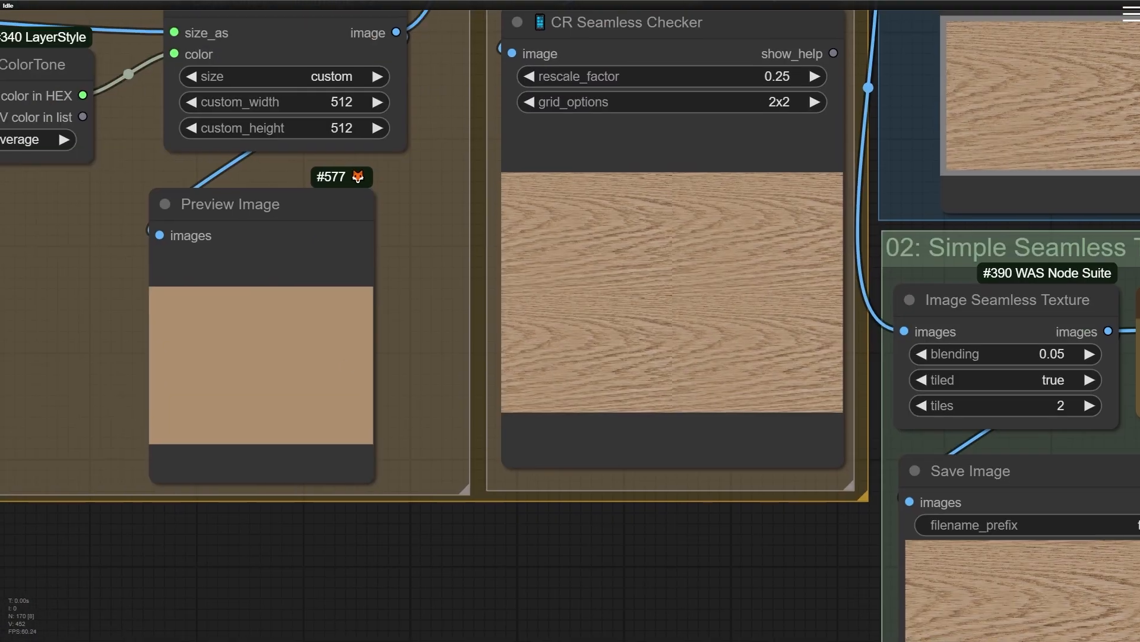
pyautogui.scroll(10, 713, 286)
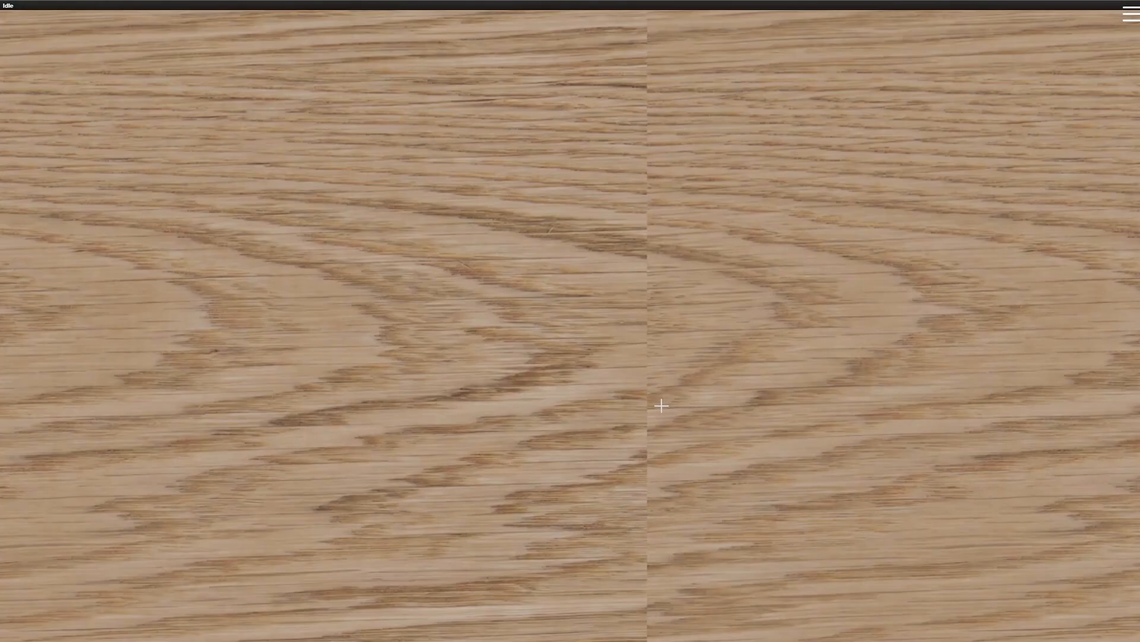
pyautogui.scroll(-10, 642, 445)
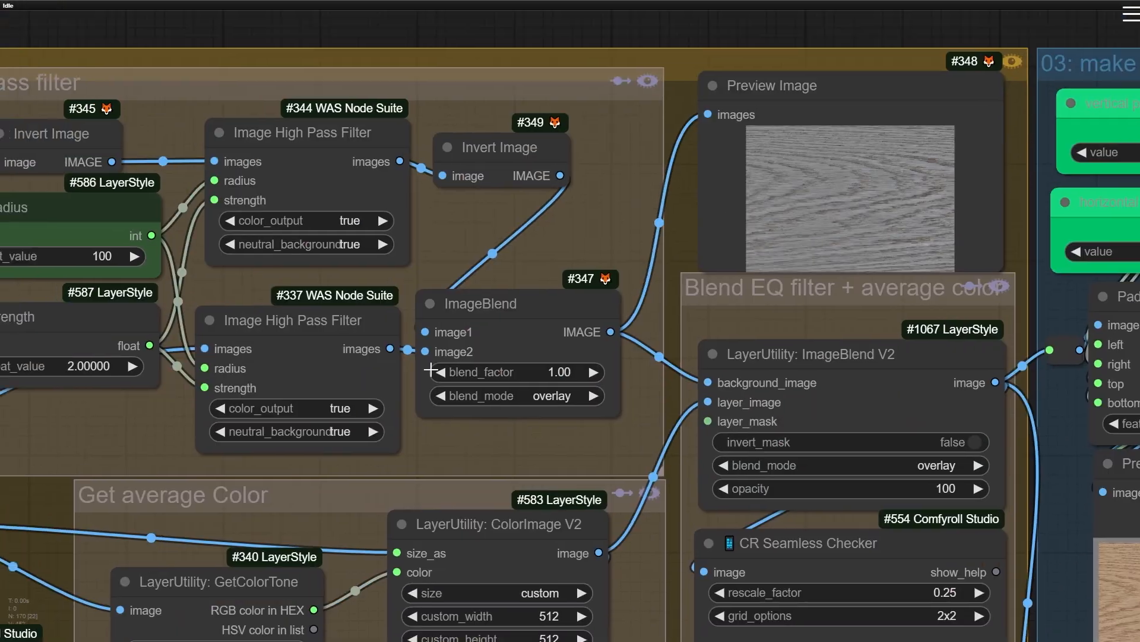
# Examine the High pass filter group and inspect its blended result in the adjoining Preview Image node
pyautogui.moveTo(623, 243); pyautogui.dragTo(723, 195)
pyautogui.scroll(-6, 724, 196)
pyautogui.moveTo(849, 230); pyautogui.dragTo(610, 243)
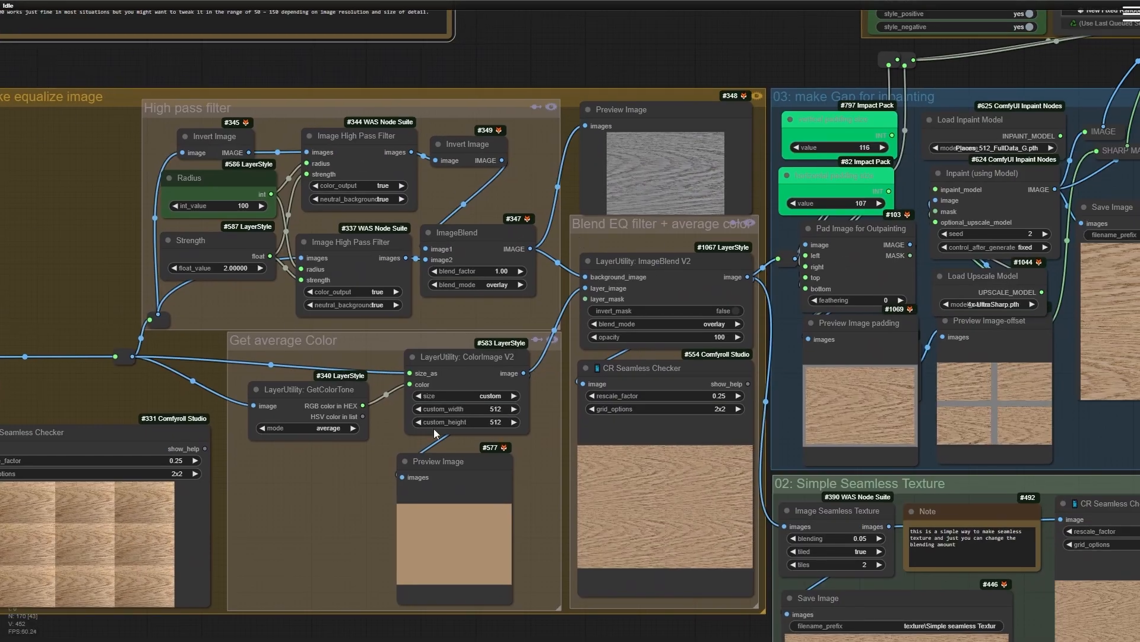
pyautogui.scroll(5, 347, 139)
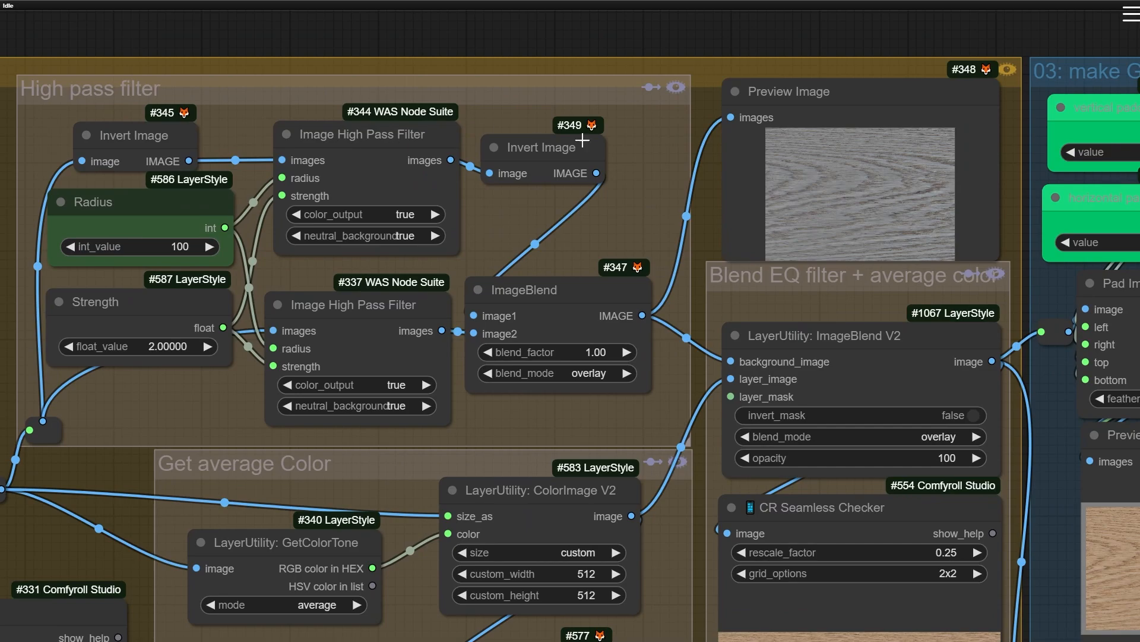
pyautogui.scroll(5, 619, 201)
pyautogui.click(922, 196)
pyautogui.scroll(5, 922, 242)
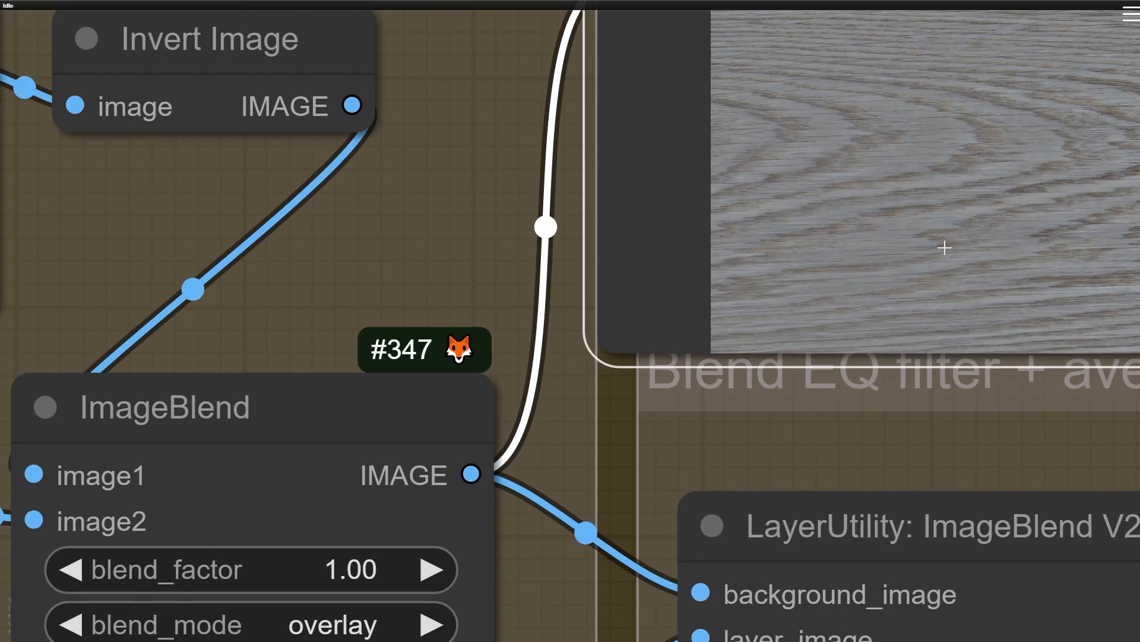
pyautogui.moveTo(942, 247); pyautogui.dragTo(570, 271)
pyautogui.scroll(4, 570, 271)
pyautogui.scroll(-12, 512, 255)
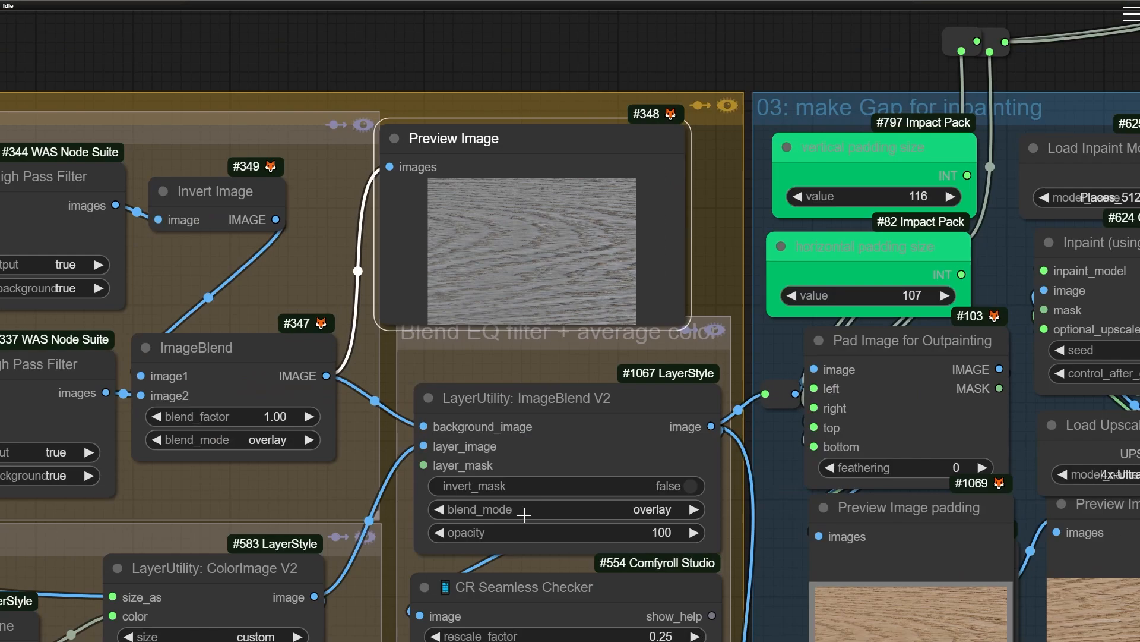
# Inspect the solid color preview in the Get average Color group up close
pyautogui.moveTo(390, 573); pyautogui.dragTo(608, 57)
pyautogui.scroll(6, 383, 302)
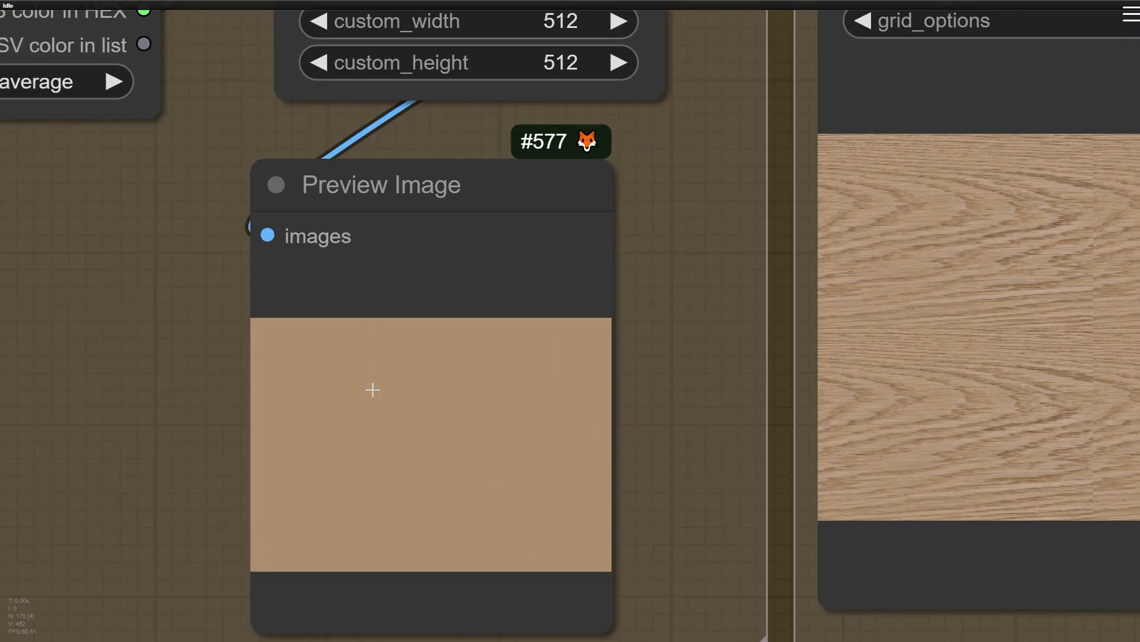
pyautogui.click(364, 462)
pyautogui.scroll(6, 370, 486)
pyautogui.scroll(-6, 366, 487)
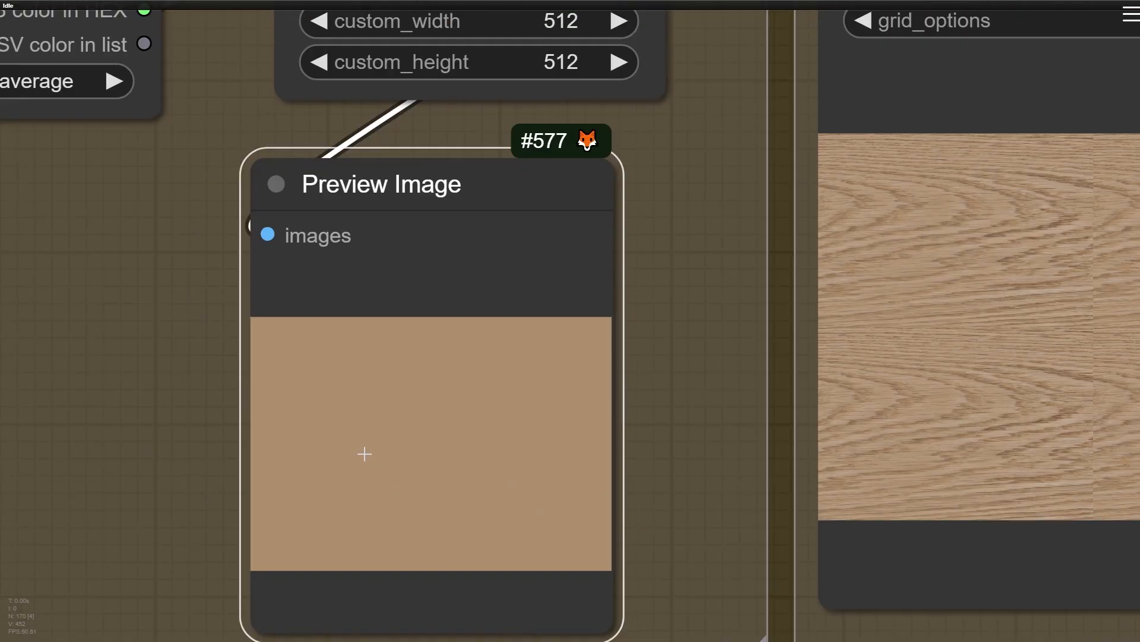
pyautogui.scroll(-6, 126, 622)
# Examine the inputs and blend settings of the ImageBlend V2 node in the Blend EQ filter + average color group
pyautogui.moveTo(255, 500); pyautogui.dragTo(126, 621)
pyautogui.scroll(6, 502, 192)
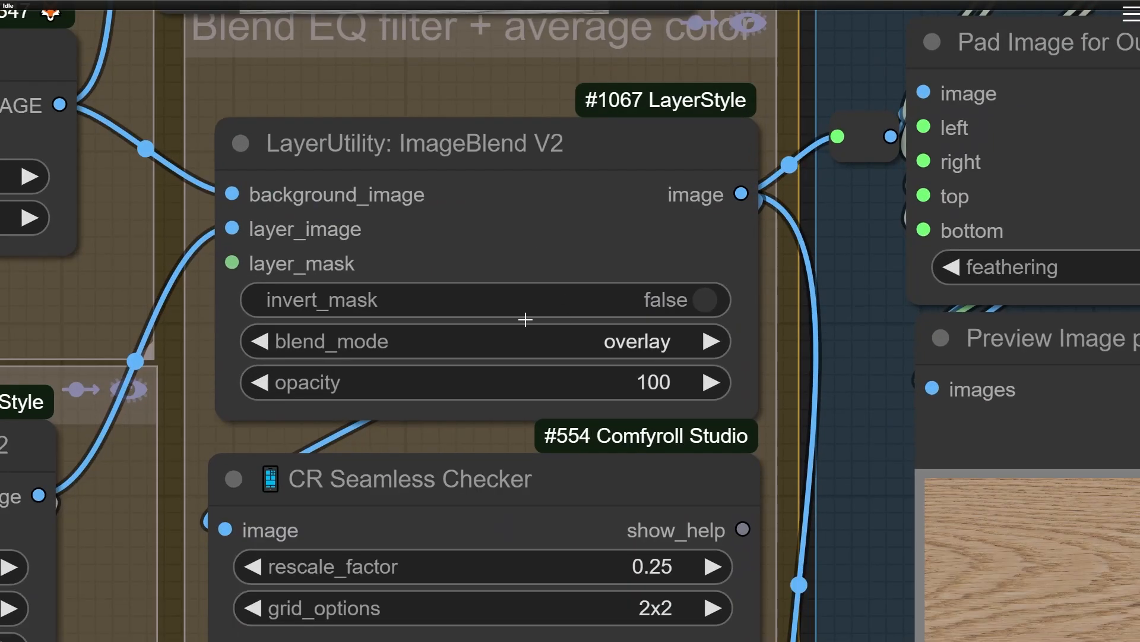
pyautogui.scroll(2, 465, 264)
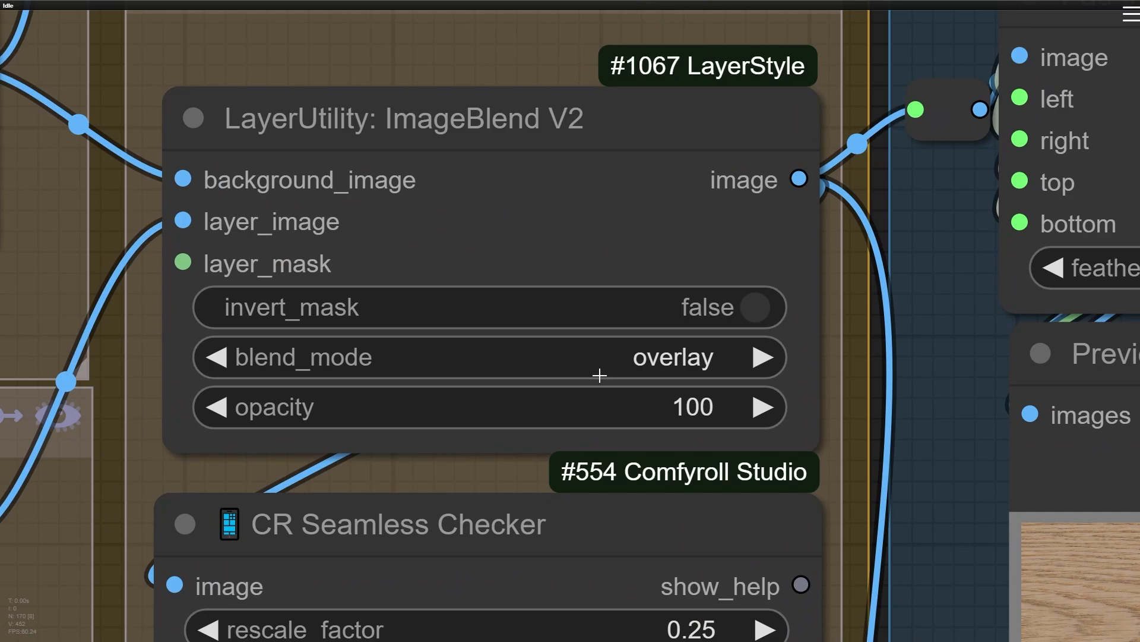
pyautogui.scroll(-12, 603, 368)
# Inspect the seams of the equalized texture in the CR Seamless Checker below ImageBlend V2
pyautogui.moveTo(513, 528); pyautogui.dragTo(446, 275)
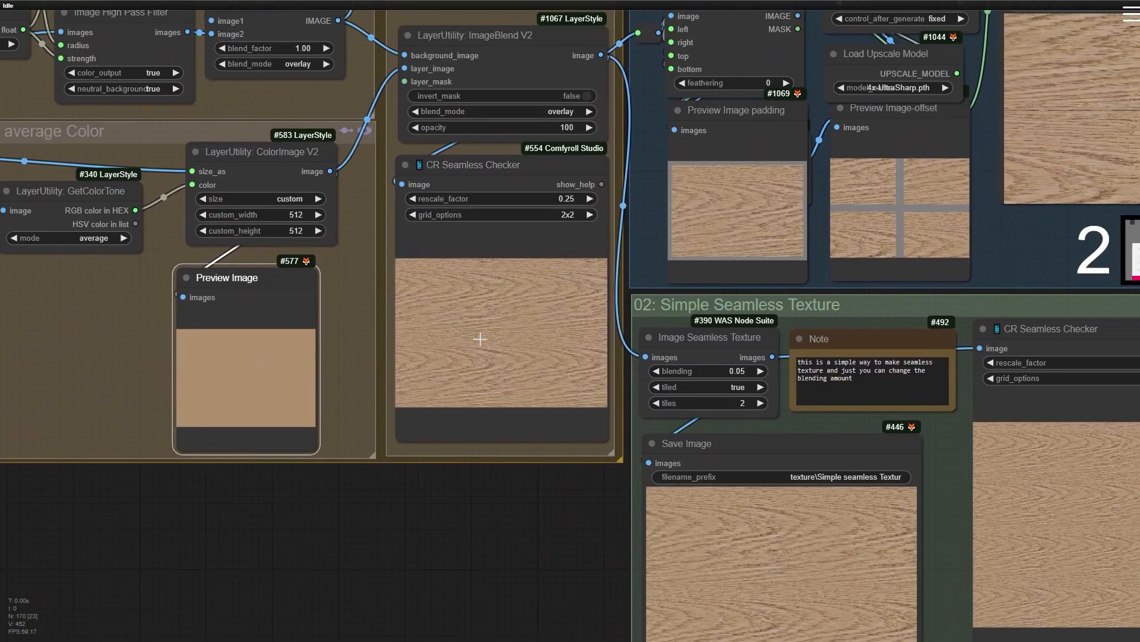
pyautogui.scroll(14, 537, 341)
pyautogui.scroll(-6, 537, 348)
pyautogui.scroll(1, 431, 322)
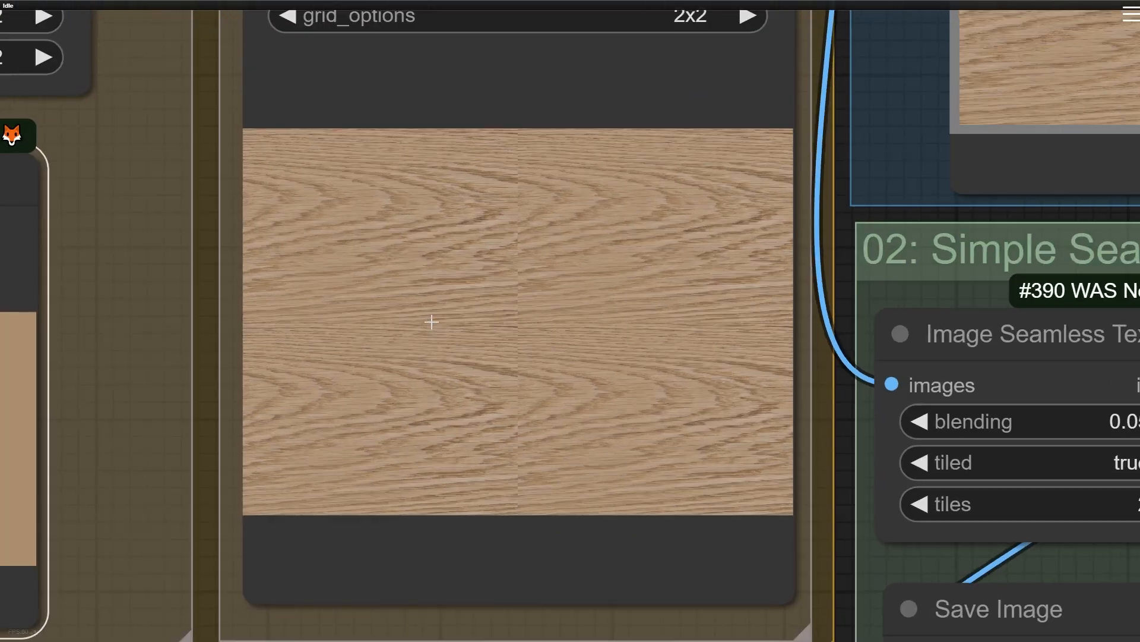
pyautogui.scroll(5, 431, 322)
pyautogui.scroll(-5, 430, 321)
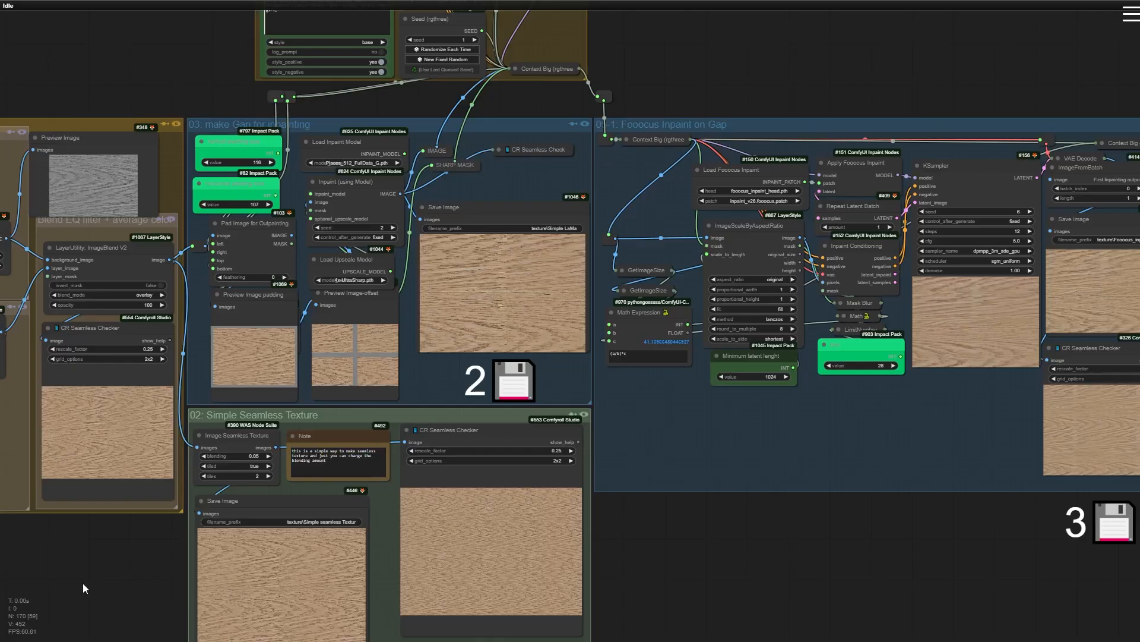
# Examine the 02: Simple Seamless Texture group, especially the Image Seamless Texture node's blending and tiling settings and the note
pyautogui.moveTo(83, 588); pyautogui.dragTo(132, 585)
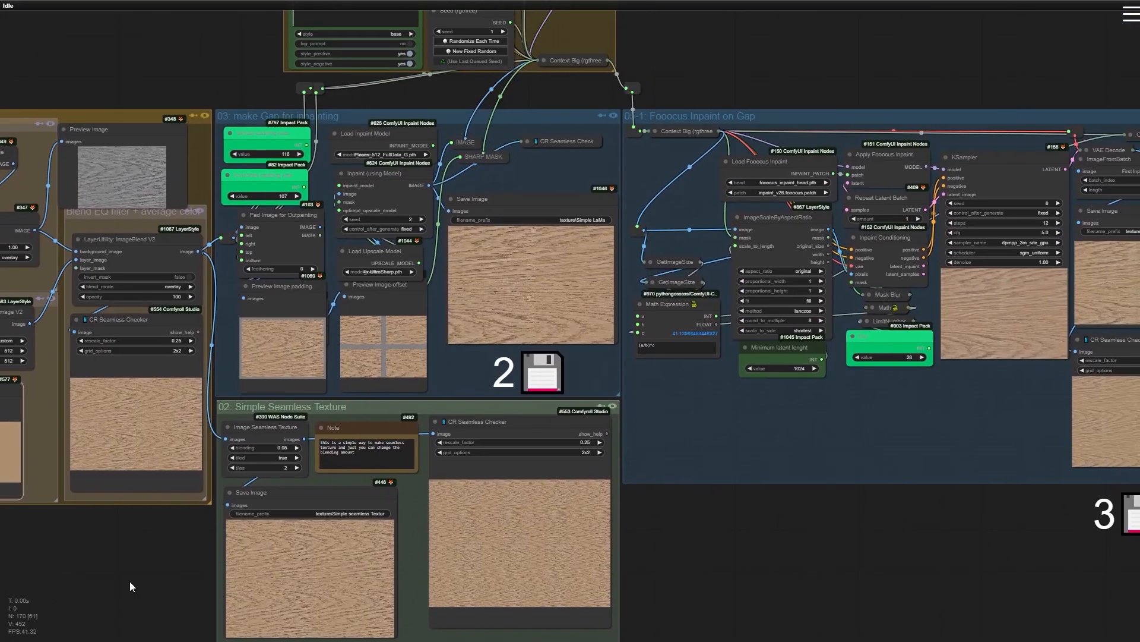
pyautogui.scroll(5, 230, 113)
pyautogui.scroll(1, 234, 374)
pyautogui.moveTo(237, 496); pyautogui.dragTo(293, 60)
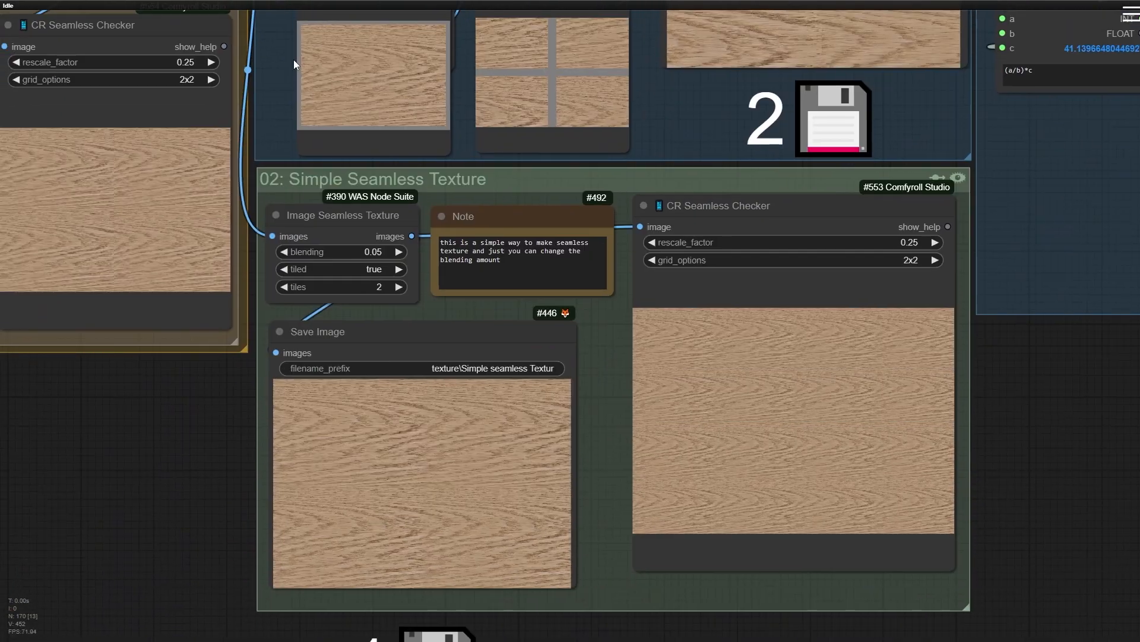
pyautogui.scroll(4, 309, 151)
pyautogui.moveTo(435, 175); pyautogui.dragTo(303, 87)
pyautogui.scroll(9, 178, 157)
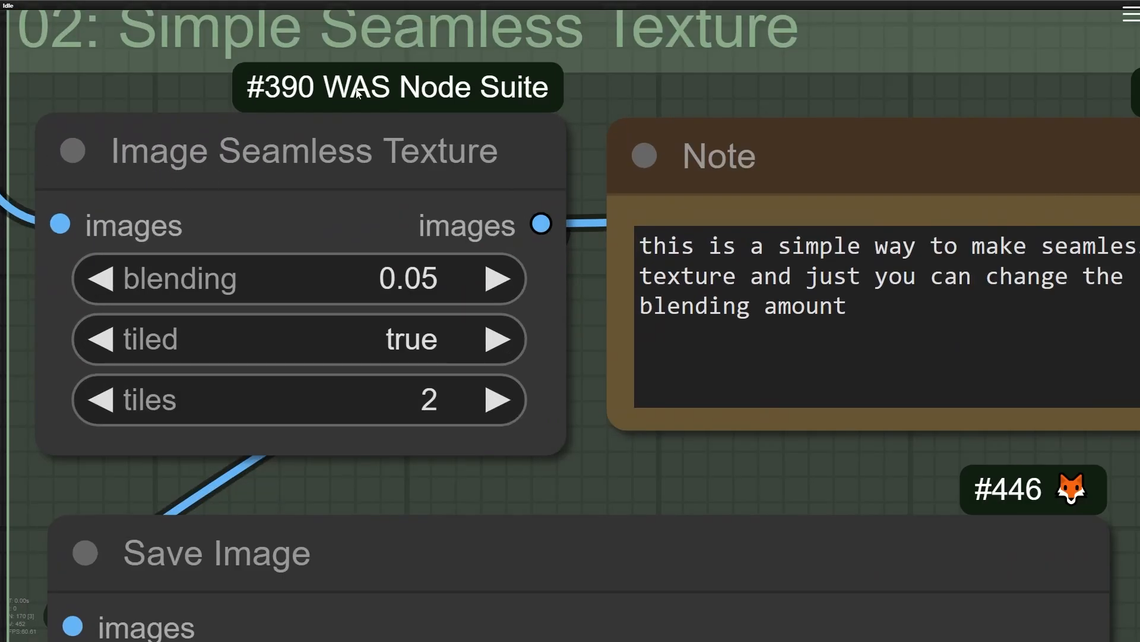
pyautogui.scroll(-6, 265, 326)
pyautogui.scroll(5, 257, 315)
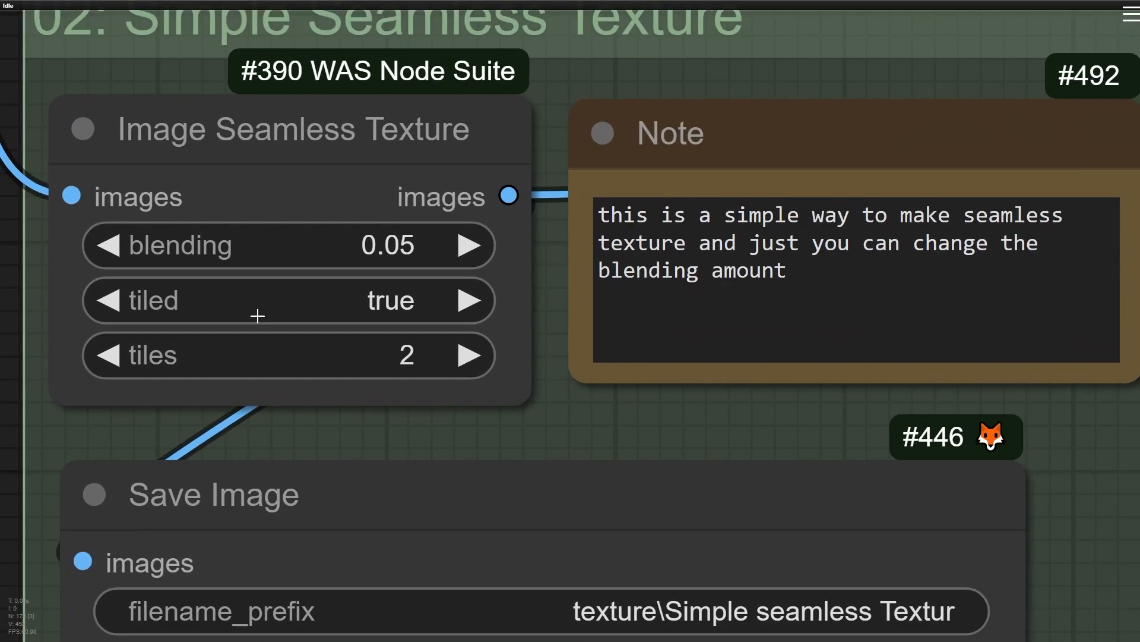
# Inspect the tiled wood texture in the Save Image preview of the 02: Simple Seamless Texture group, then recheck the Image Seamless Texture settings
pyautogui.scroll(-1, 455, 462)
pyautogui.moveTo(454, 462); pyautogui.dragTo(458, 77)
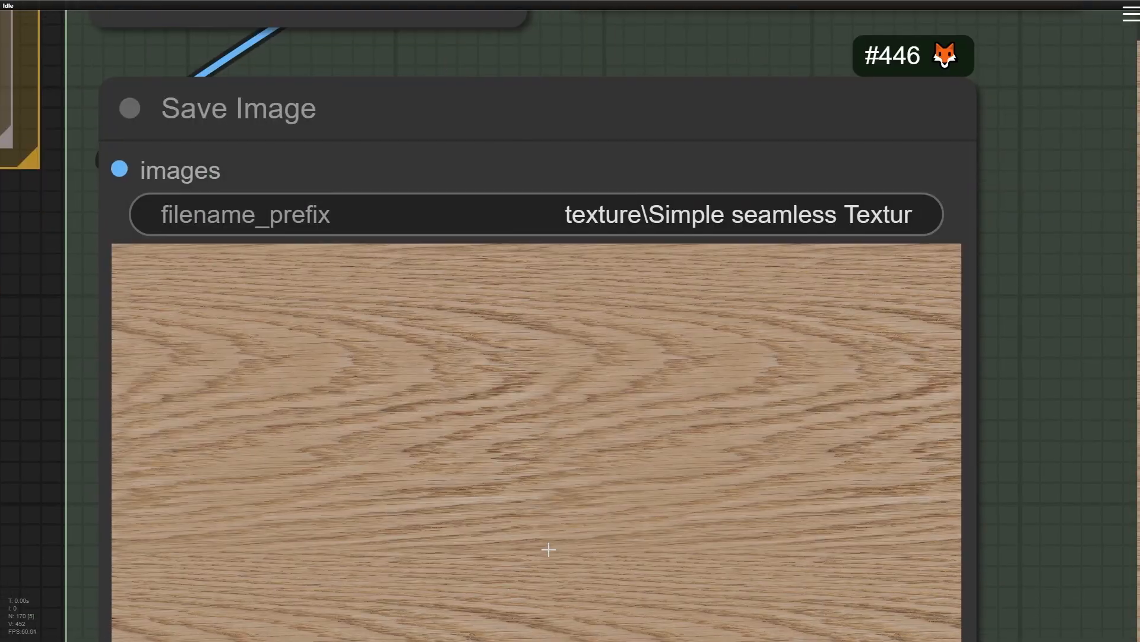
pyautogui.moveTo(548, 548); pyautogui.dragTo(425, 404)
pyautogui.scroll(7, 427, 398)
pyautogui.moveTo(441, 354); pyautogui.dragTo(308, 209)
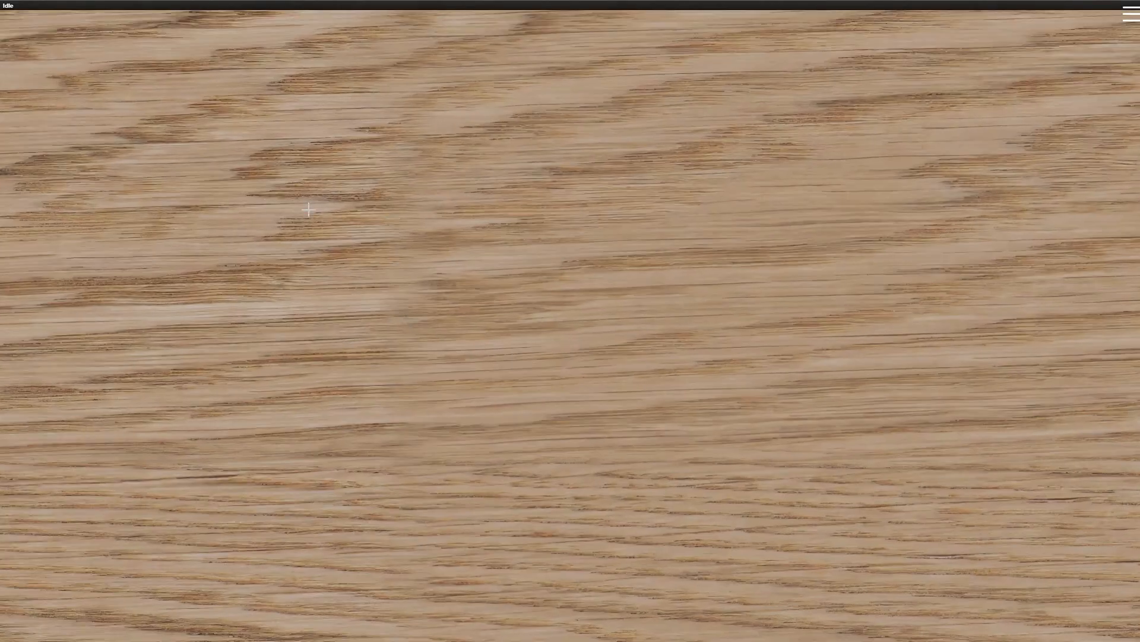
pyautogui.scroll(-6, 459, 233)
pyautogui.moveTo(476, 272); pyautogui.dragTo(535, 30)
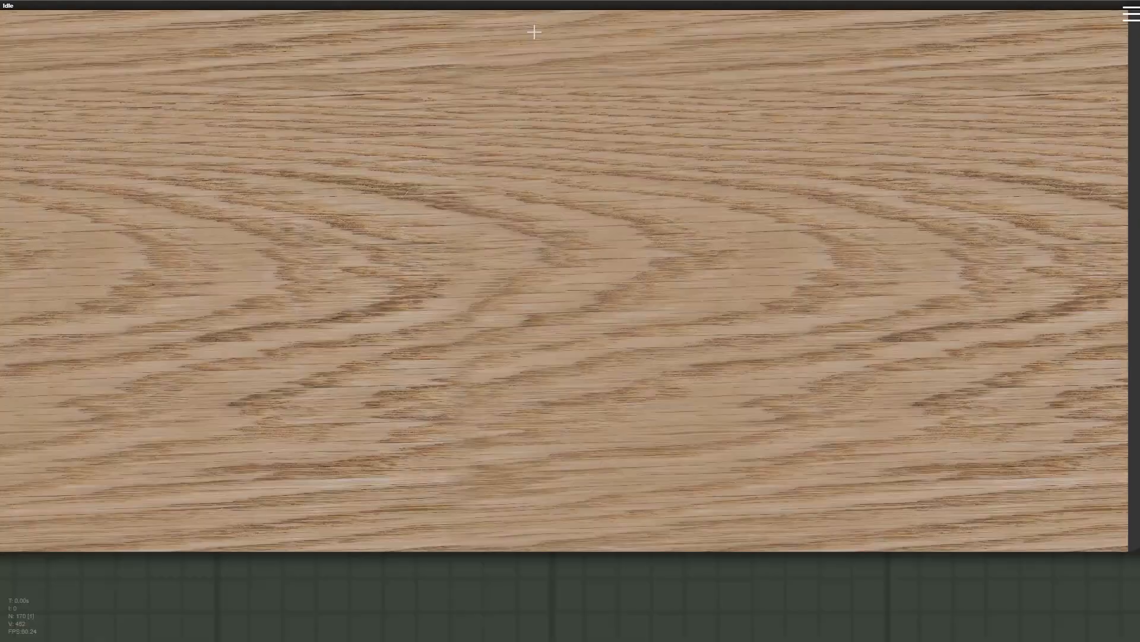
pyautogui.moveTo(520, 386); pyautogui.dragTo(524, 262)
pyautogui.moveTo(509, 109); pyautogui.dragTo(484, 445)
pyautogui.scroll(-3, 495, 175)
pyautogui.scroll(-5, 444, 306)
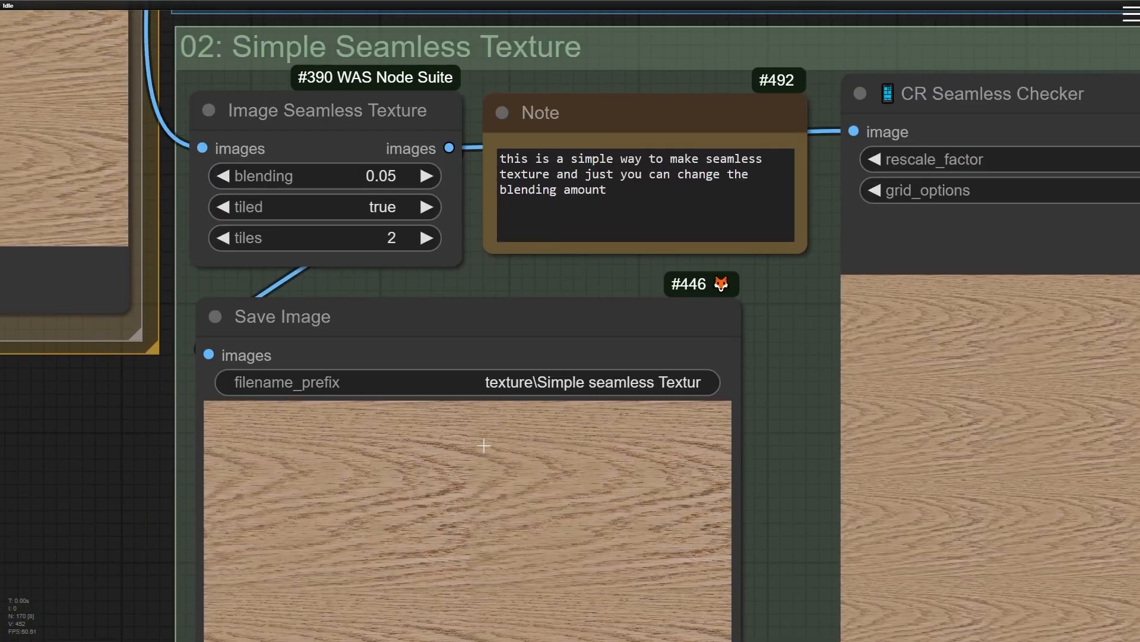
pyautogui.scroll(2, 344, 145)
pyautogui.scroll(4, 275, 213)
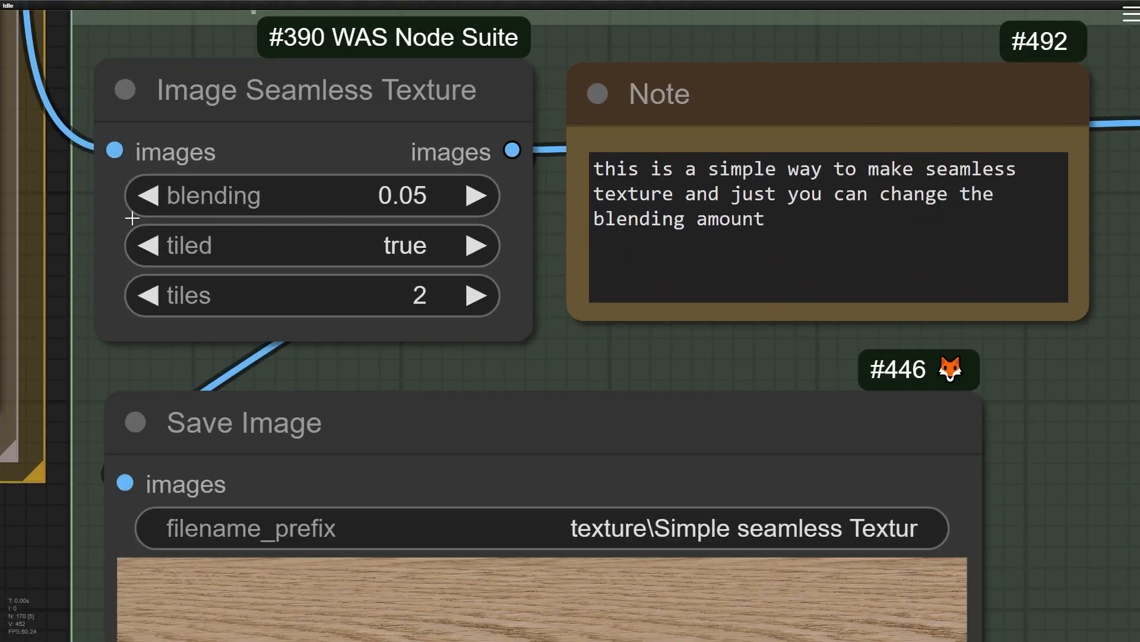
# Look over the 03: make Gap for inpainting group and inspect the gray border in the Preview Image padding node
pyautogui.scroll(-5, 240, 199)
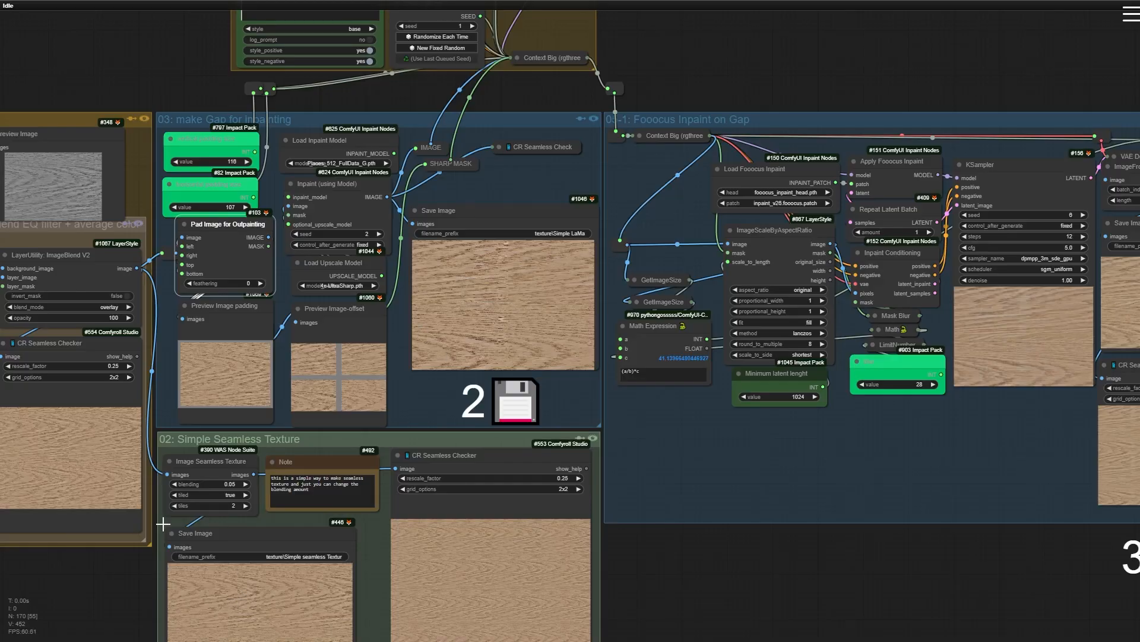
pyautogui.scroll(5, 165, 445)
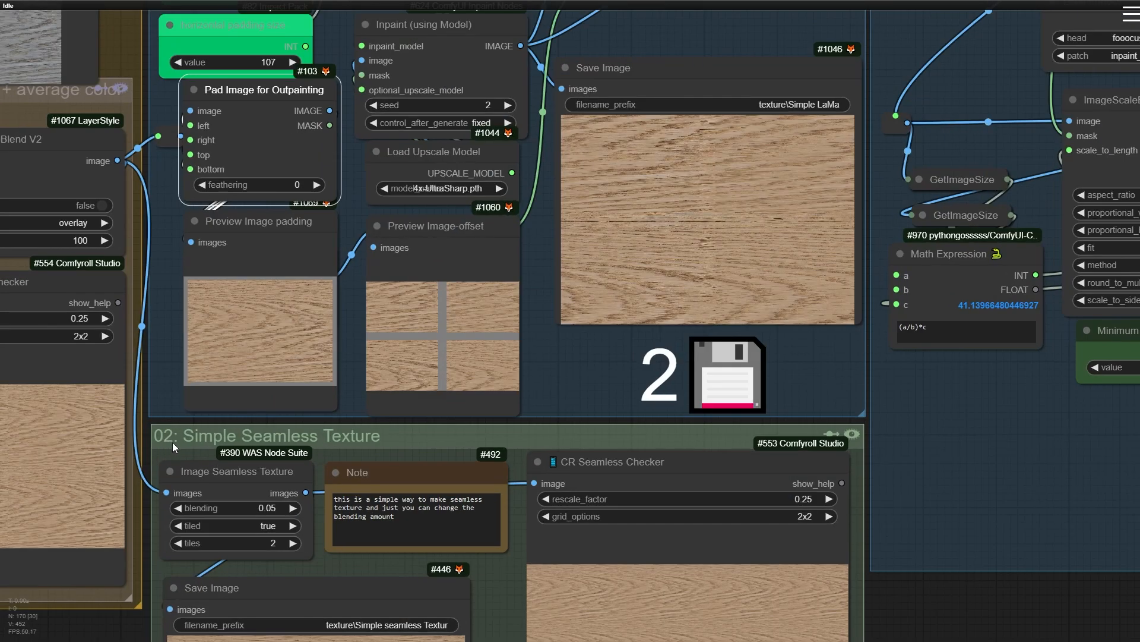
pyautogui.moveTo(258, 280); pyautogui.dragTo(242, 392)
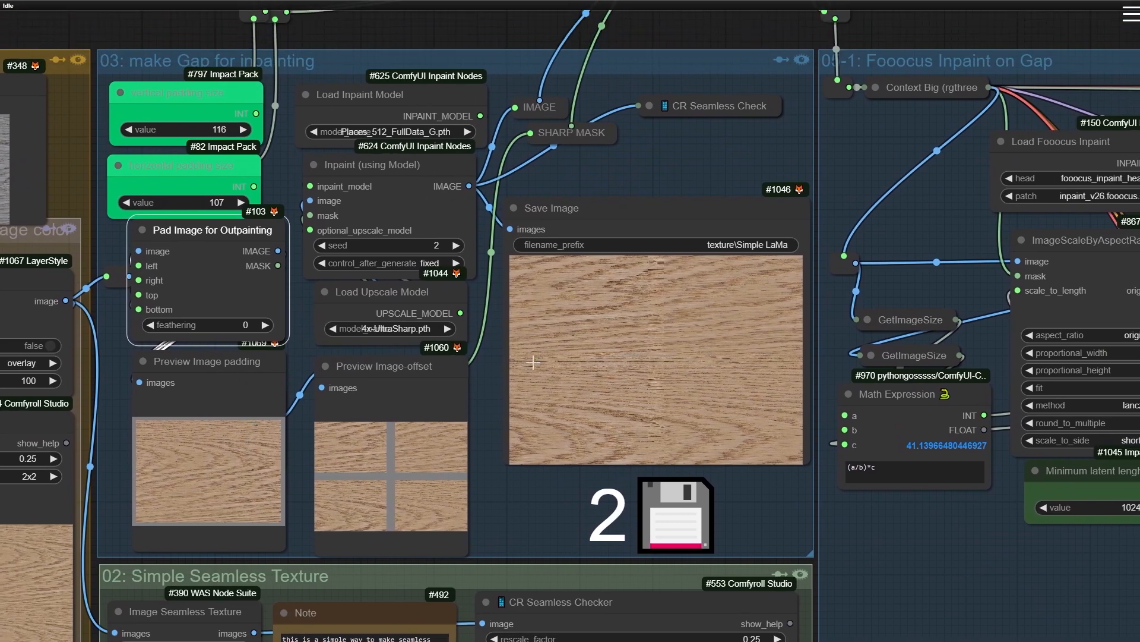
pyautogui.scroll(5, 188, 237)
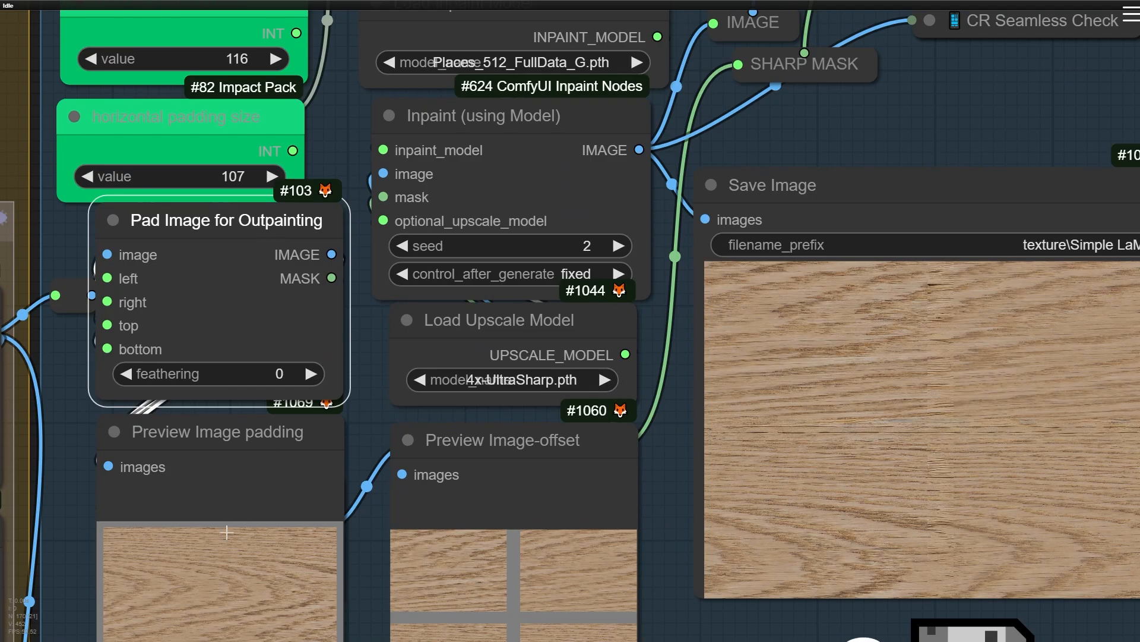
pyautogui.moveTo(227, 532); pyautogui.dragTo(362, 351)
pyautogui.scroll(6, 363, 351)
pyautogui.scroll(-8, 427, 357)
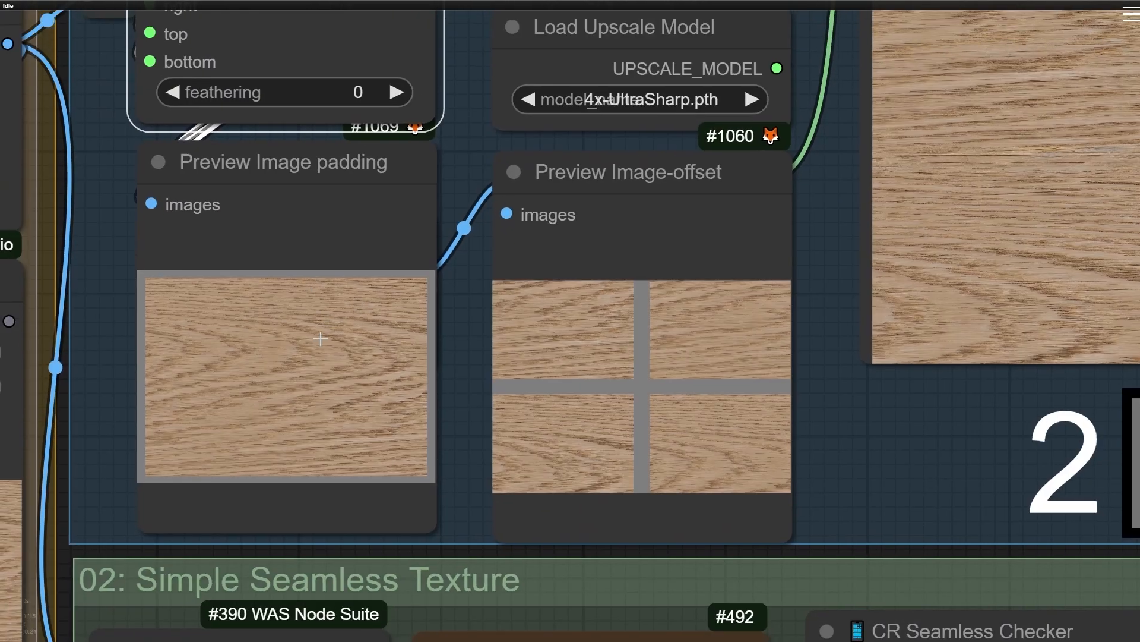
# Examine the vertical and horizontal padding size nodes above Pad Image for Outpainting
pyautogui.moveTo(305, 277); pyautogui.dragTo(307, 420)
pyautogui.moveTo(297, 204); pyautogui.dragTo(265, 285)
pyautogui.scroll(-1, 285, 208)
pyautogui.moveTo(223, 86); pyautogui.dragTo(215, 83)
pyautogui.moveTo(231, 156); pyautogui.dragTo(228, 149)
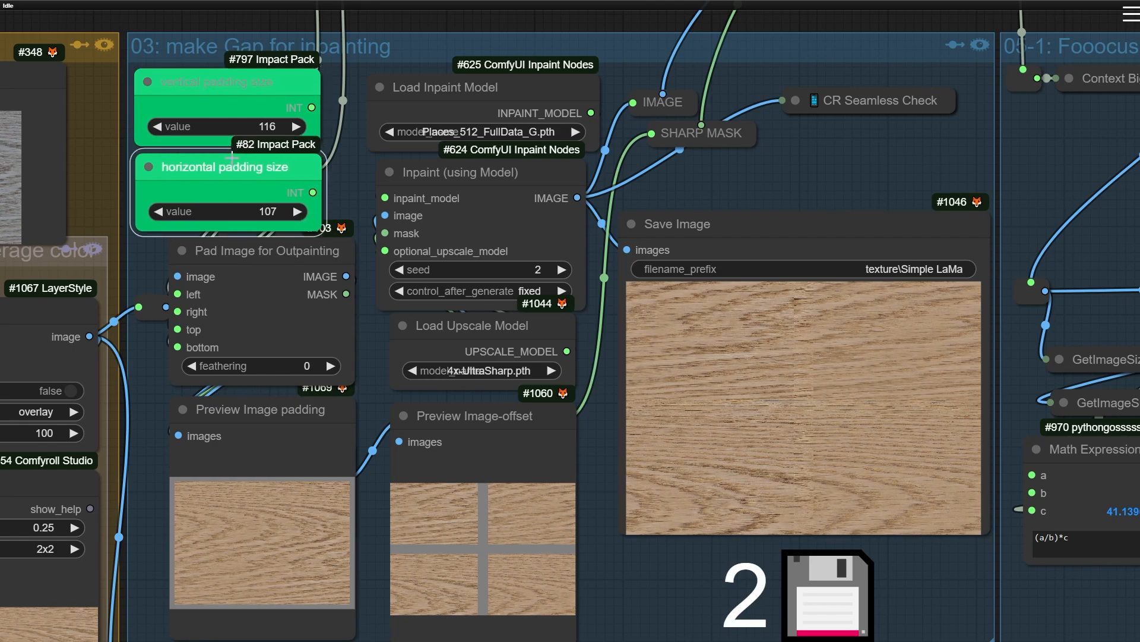
pyautogui.moveTo(343, 507); pyautogui.dragTo(280, 501)
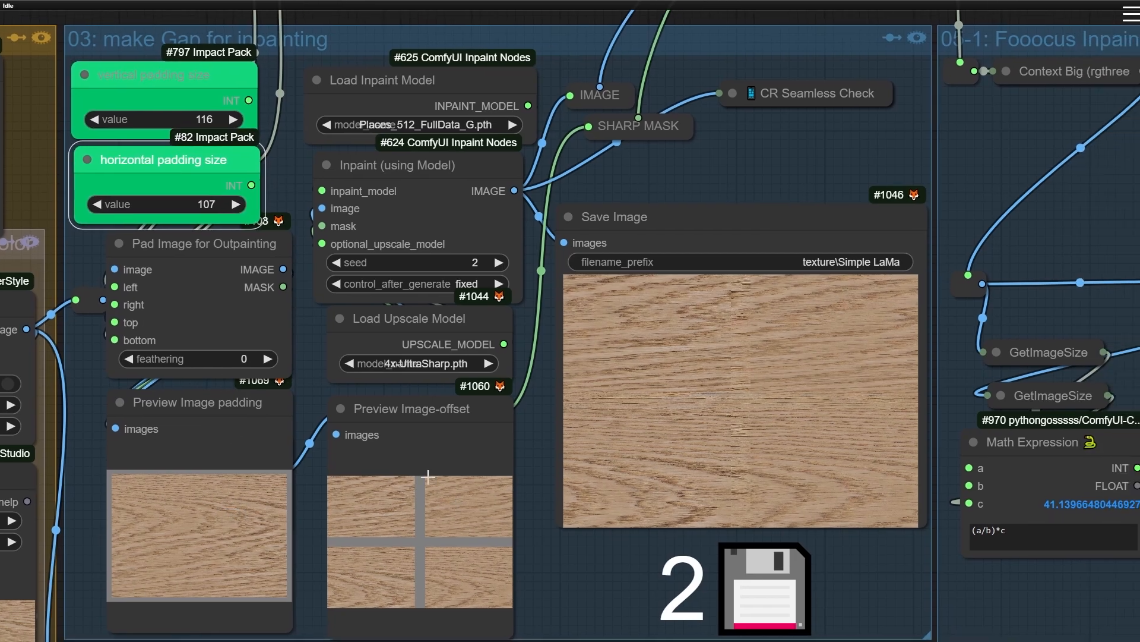
# Examine the Inpaint (using Model) node's inputs, settings and ComfyUI Inpaint Nodes source label
pyautogui.scroll(5, 422, 438)
pyautogui.moveTo(417, 85); pyautogui.dragTo(410, 309)
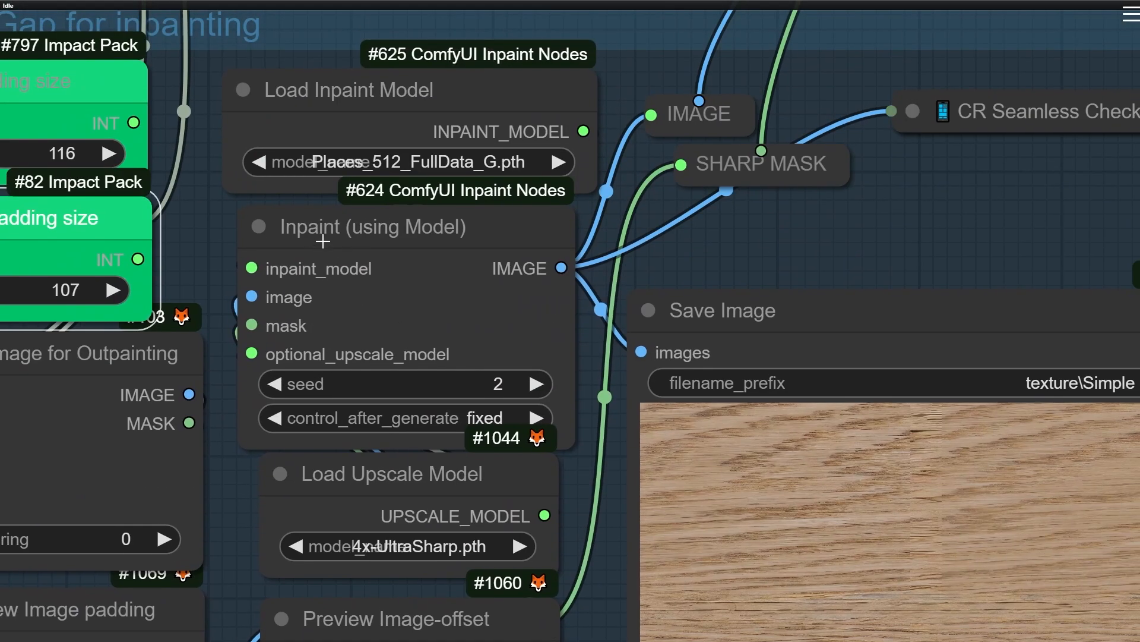
pyautogui.scroll(4, 323, 241)
pyautogui.click(282, 231)
pyautogui.scroll(1, 522, 169)
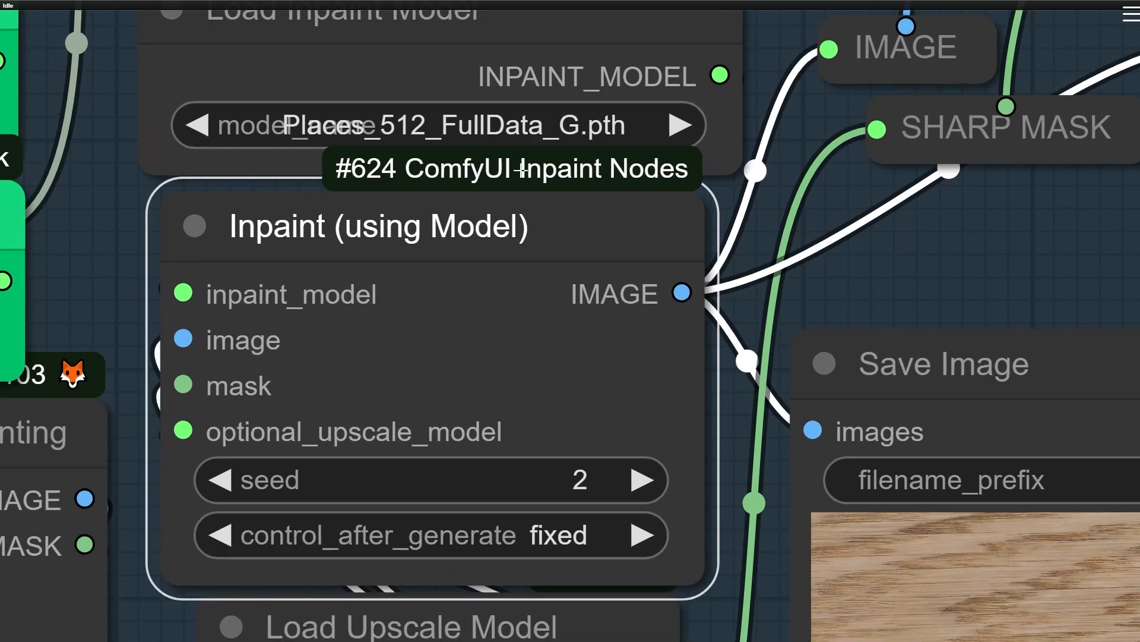
pyautogui.scroll(1, 521, 170)
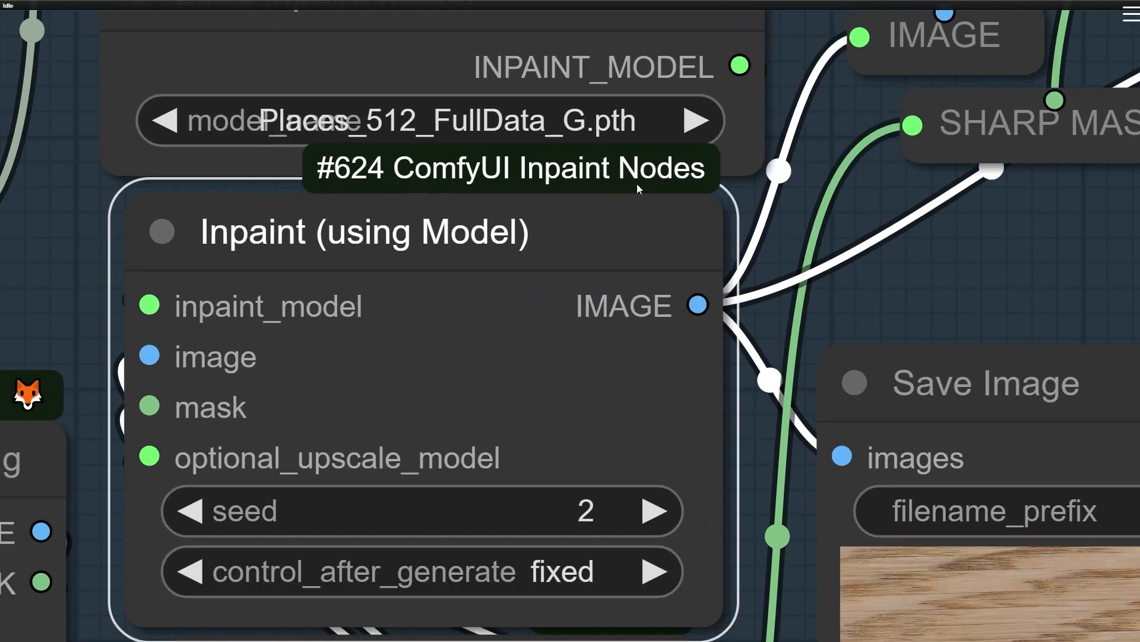
pyautogui.scroll(-4, 639, 186)
# Move Inpaint (using Model) over the Save Image node and spread out the Load Inpaint Model and Load Upscale Model nodes to expose their links
pyautogui.moveTo(610, 231); pyautogui.dragTo(592, 283)
pyautogui.moveTo(455, 300); pyautogui.dragTo(672, 164)
pyautogui.scroll(-3, 631, 264)
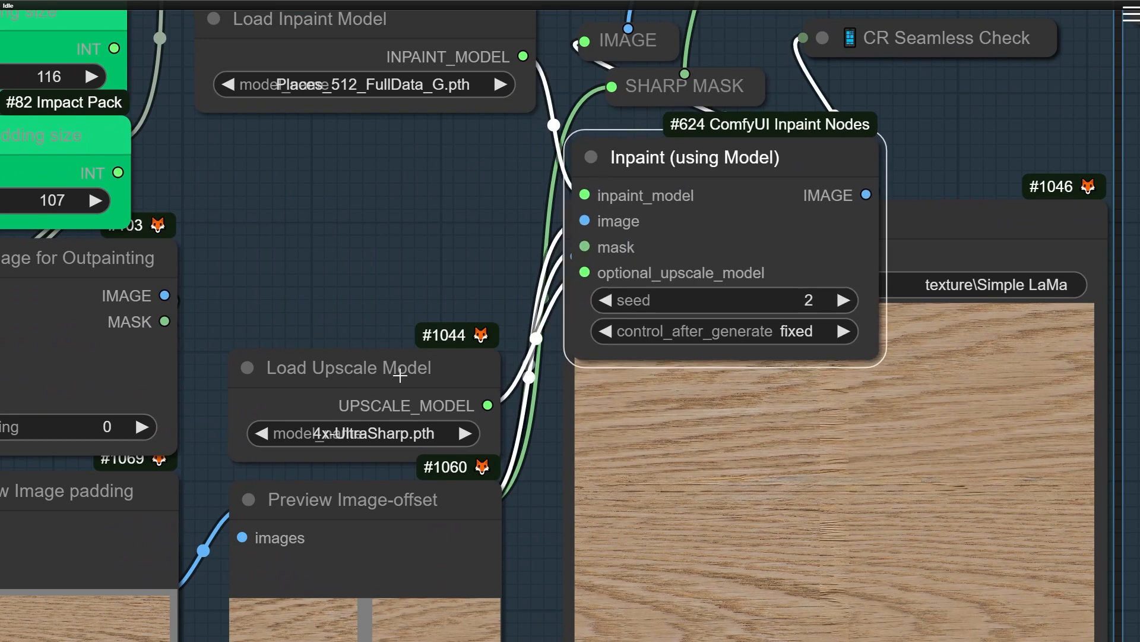
pyautogui.moveTo(400, 375); pyautogui.dragTo(396, 237)
pyautogui.moveTo(402, 41); pyautogui.dragTo(394, 133)
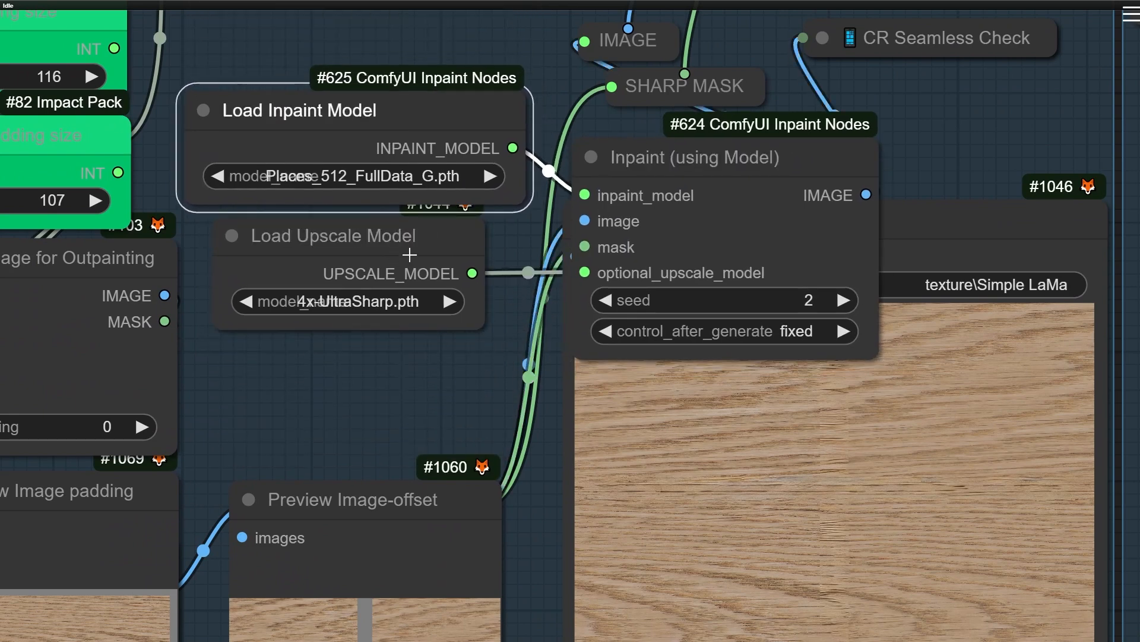
pyautogui.moveTo(409, 255); pyautogui.dragTo(400, 300)
# Examine how the Places_512_FullData_G.pth and 4x-UltraSharp.pth model loaders connect to Inpaint (using Model)
pyautogui.scroll(3, 372, 102)
pyautogui.scroll(1, 363, 106)
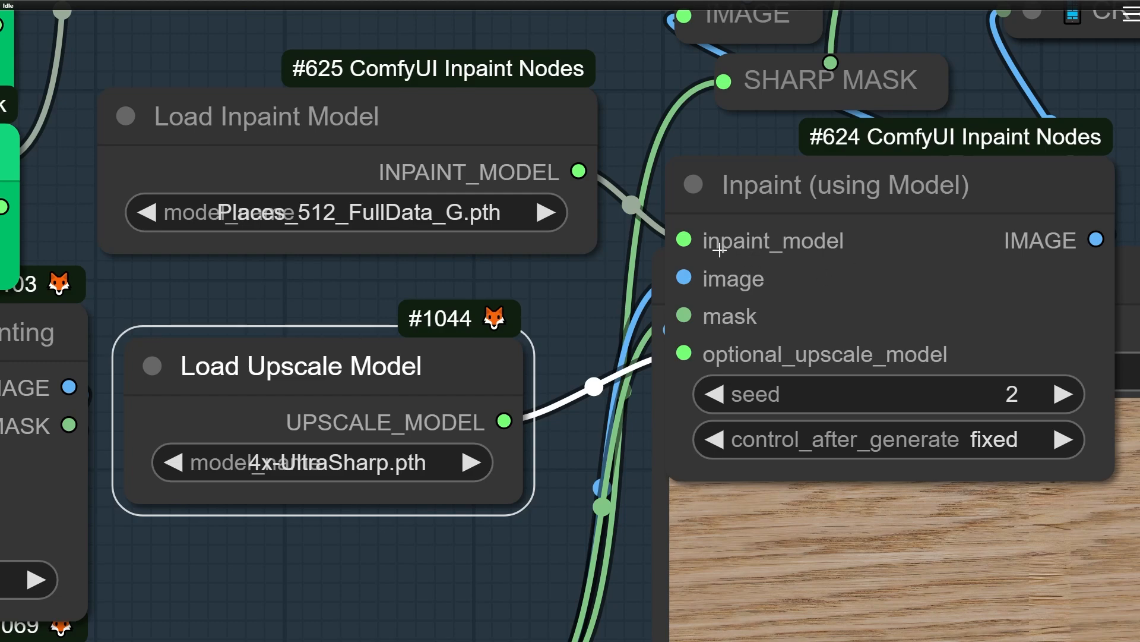
pyautogui.moveTo(381, 400); pyautogui.dragTo(398, 377)
pyautogui.scroll(3, 385, 459)
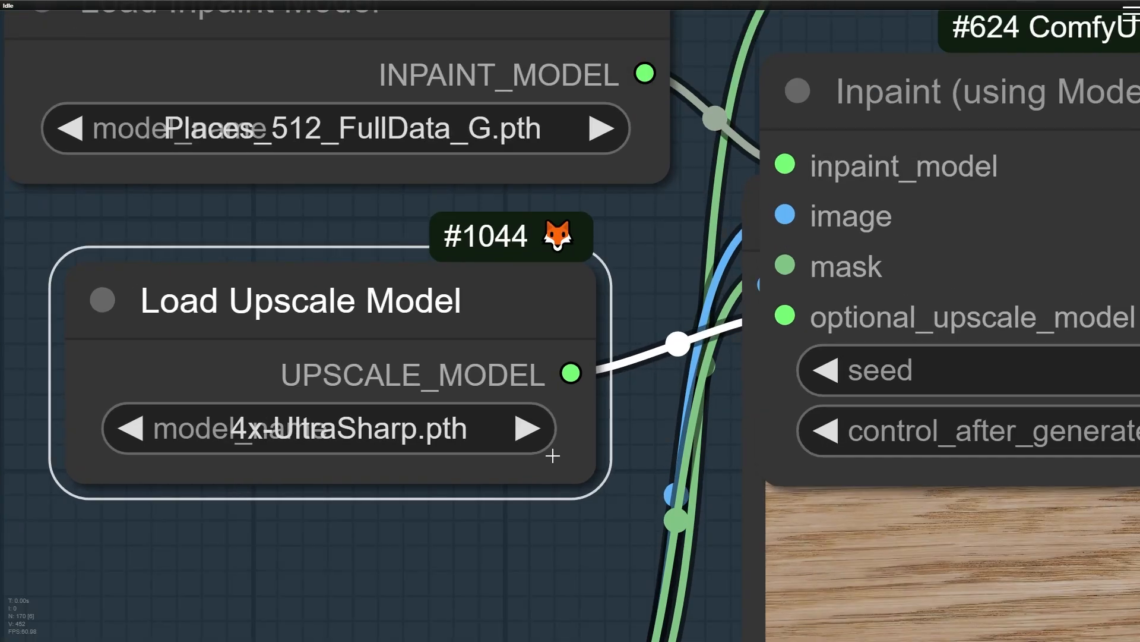
pyautogui.click(251, 424)
pyautogui.click(230, 274)
# Return the Load Inpaint Model, Inpaint (using Model) and Load Upscale Model nodes to their stacked arrangement above Preview Image-offset
pyautogui.scroll(-9, 245, 211)
pyautogui.scroll(-2, 287, 257)
pyautogui.moveTo(266, 153); pyautogui.dragTo(274, 90)
pyautogui.moveTo(294, 258); pyautogui.dragTo(296, 348)
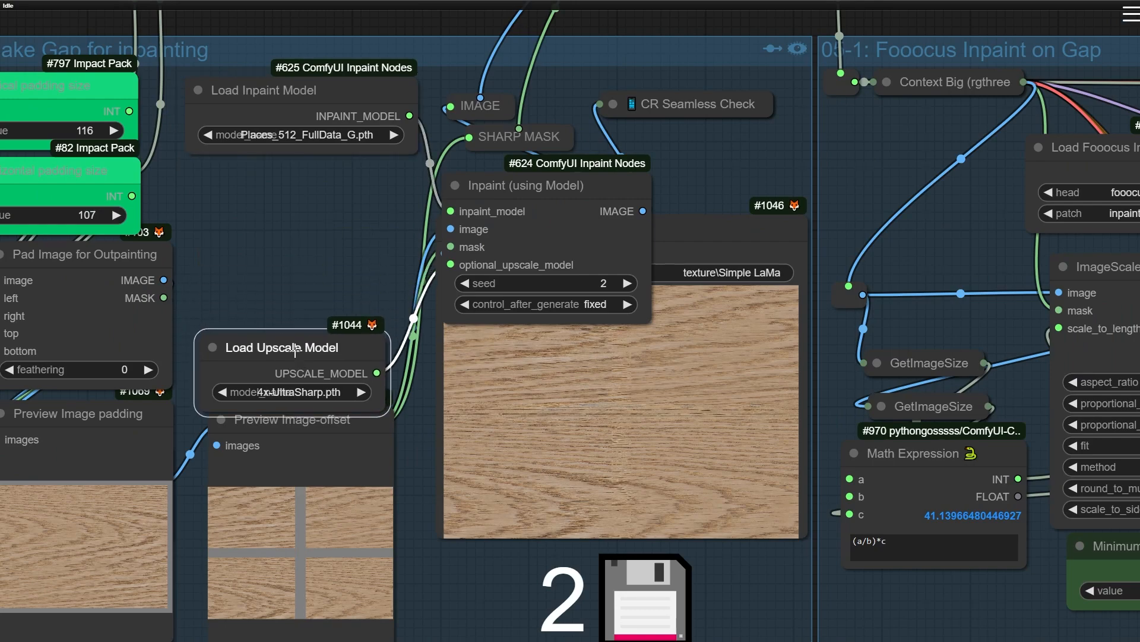
pyautogui.moveTo(490, 186); pyautogui.dragTo(302, 205)
pyautogui.moveTo(344, 351); pyautogui.dragTo(358, 329)
pyautogui.moveTo(432, 475); pyautogui.dragTo(504, 283)
pyautogui.scroll(4, 335, 347)
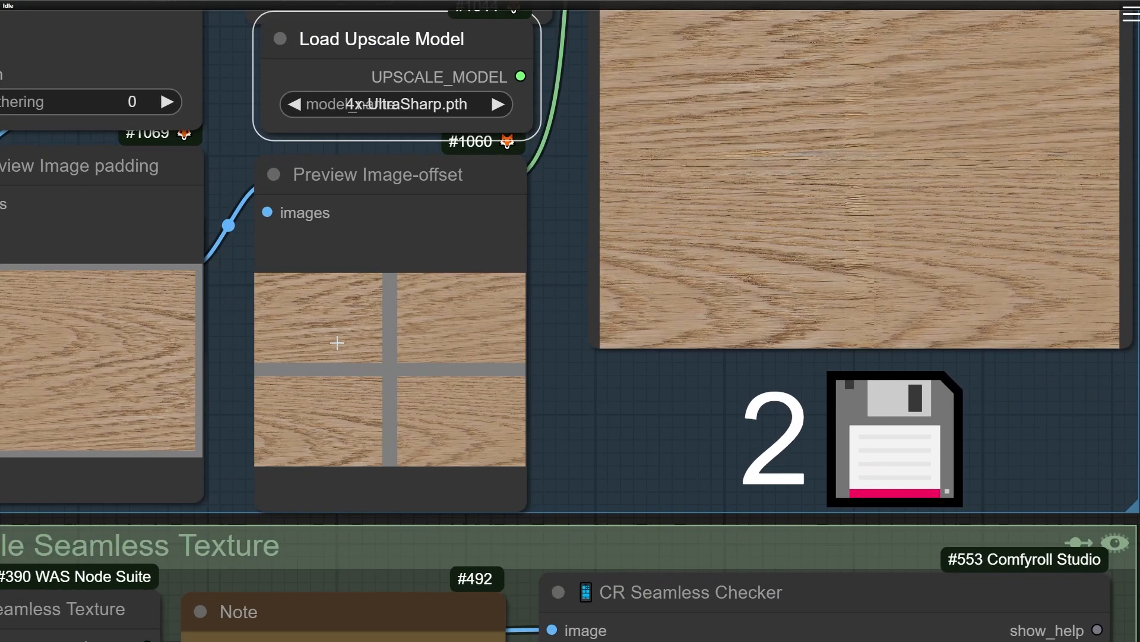
pyautogui.scroll(-3, 336, 341)
pyautogui.moveTo(346, 313); pyautogui.dragTo(336, 537)
pyautogui.moveTo(353, 194); pyautogui.dragTo(348, 185)
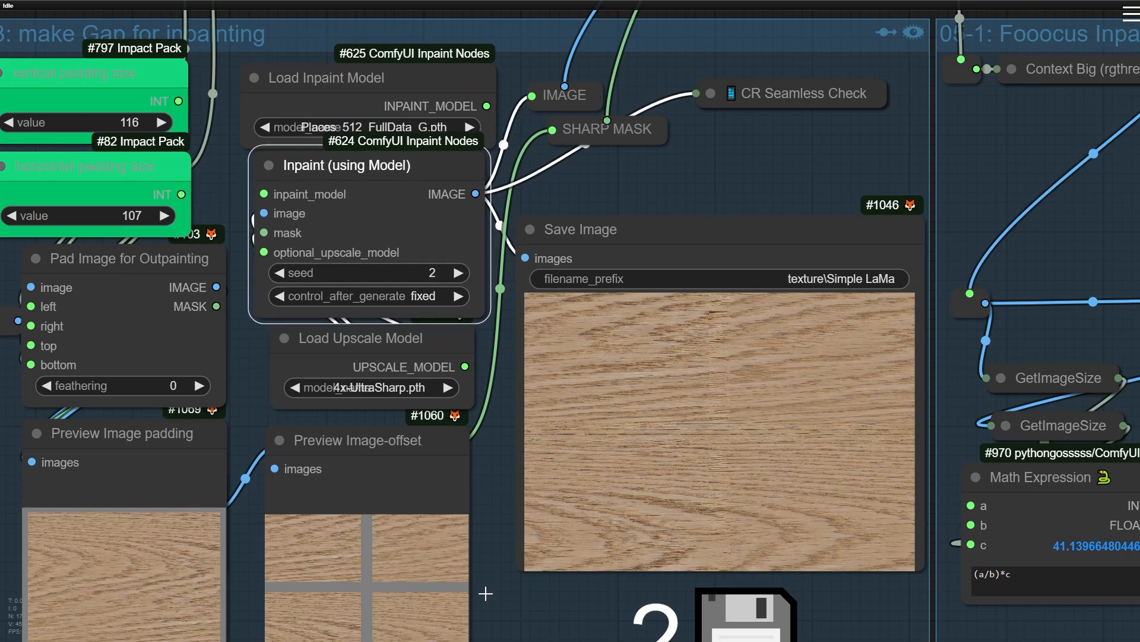
# Inspect the cross-shaped gray gap in the Preview Image-offset node up close
pyautogui.moveTo(370, 526); pyautogui.dragTo(390, 364)
pyautogui.scroll(6, 353, 378)
pyautogui.scroll(4, 368, 393)
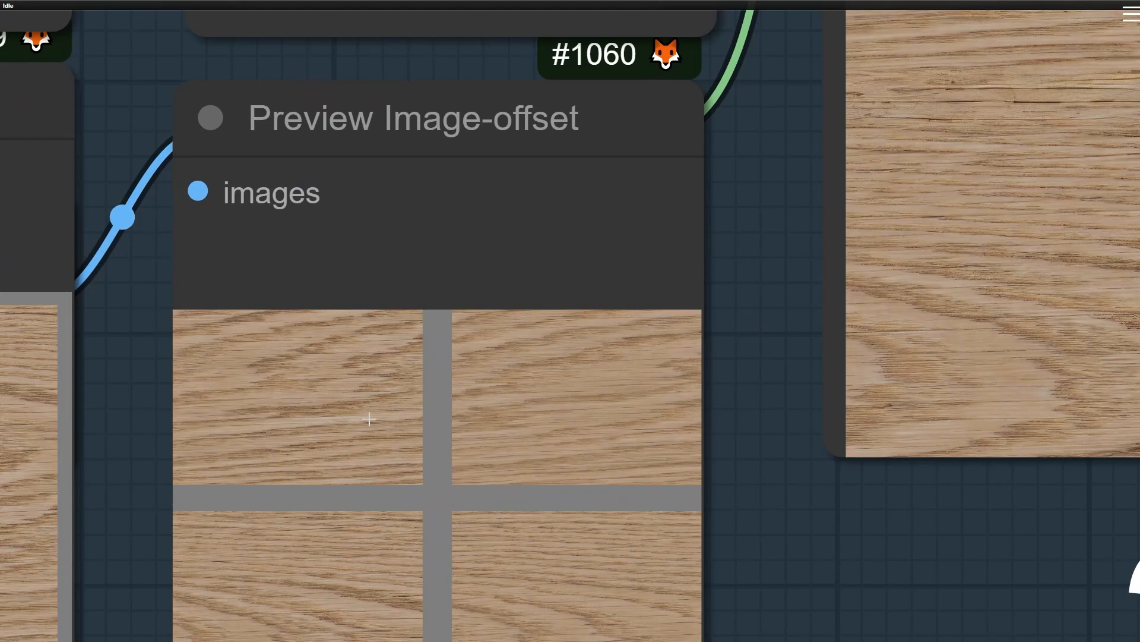
pyautogui.scroll(-4, 377, 419)
pyautogui.moveTo(390, 439); pyautogui.dragTo(389, 414)
pyautogui.scroll(1, 342, 508)
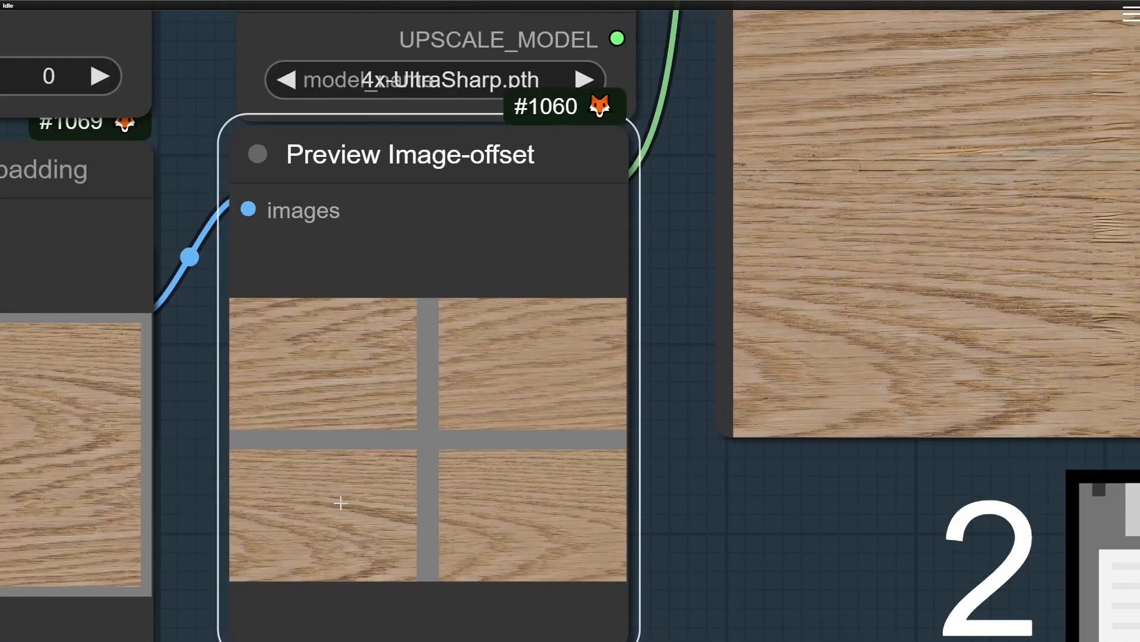
pyautogui.scroll(2, 341, 504)
# Move the Preview Image padding node aside to uncover the Offset Image node and examine its x_percent and y_percent settings
pyautogui.moveTo(370, 488); pyautogui.dragTo(666, 335)
pyautogui.scroll(3, 220, 375)
pyautogui.scroll(-4, 227, 370)
pyautogui.moveTo(280, 340); pyautogui.dragTo(65, 403)
pyautogui.moveTo(324, 200); pyautogui.dragTo(292, 244)
pyautogui.scroll(5, 219, 209)
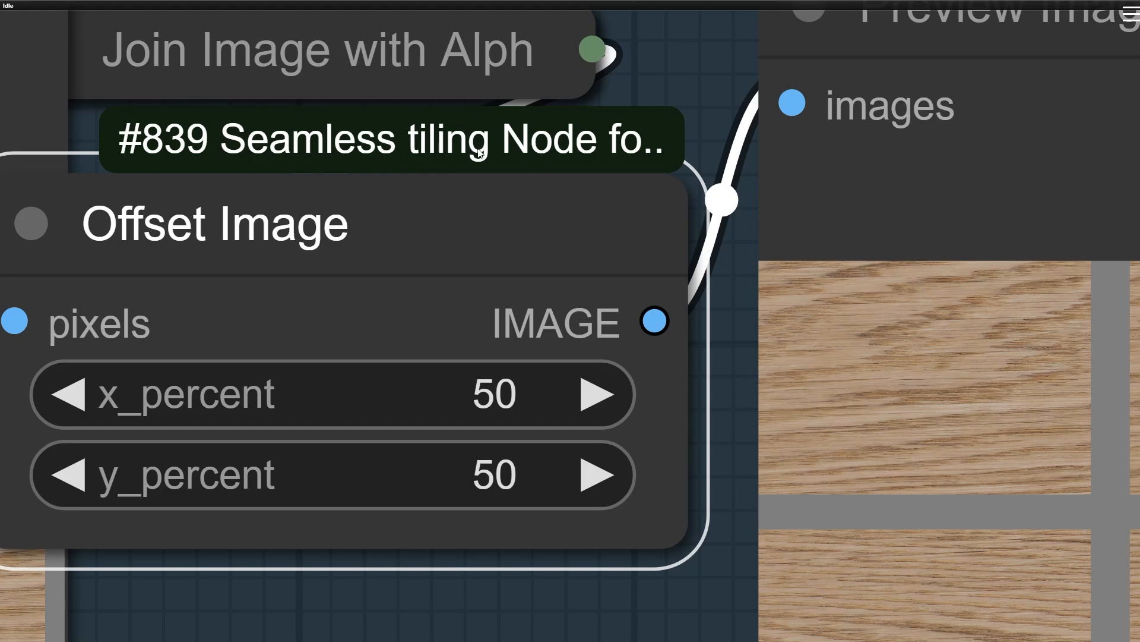
pyautogui.scroll(-4, 522, 151)
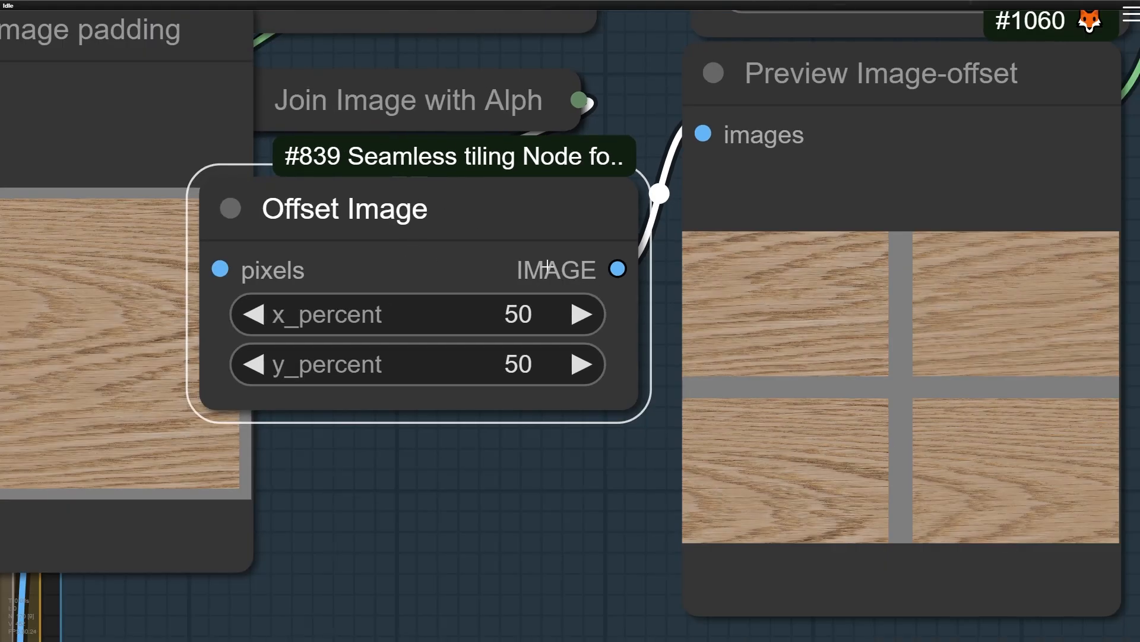
# Compare the cross-shaped gap in the offset preview with the bordered image in the padding preview
pyautogui.moveTo(788, 402); pyautogui.dragTo(498, 356)
pyautogui.scroll(3, 493, 356)
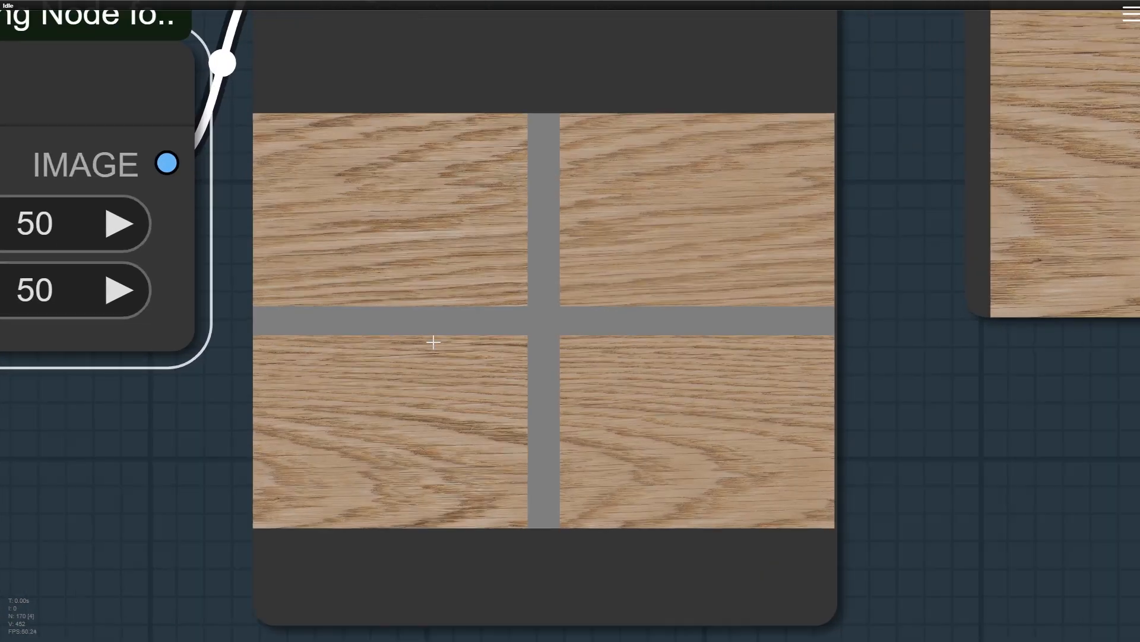
pyautogui.moveTo(184, 389); pyautogui.dragTo(568, 382)
pyautogui.scroll(-1, 186, 163)
pyautogui.moveTo(485, 423); pyautogui.dragTo(1049, 477)
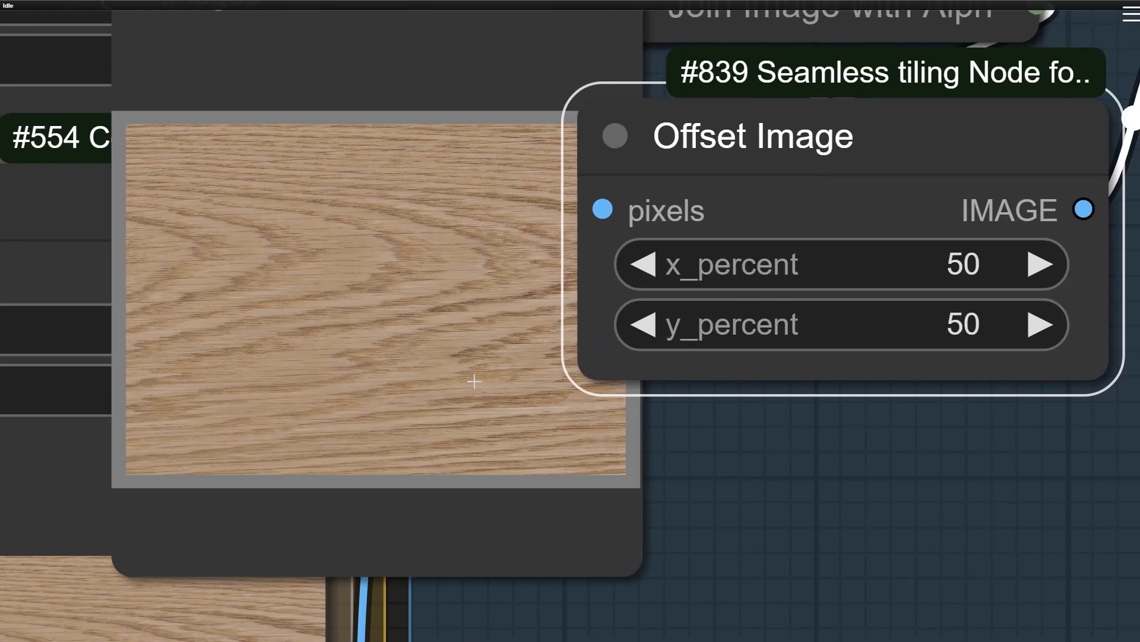
pyautogui.moveTo(438, 366); pyautogui.dragTo(200, 397)
pyautogui.scroll(-5, 211, 405)
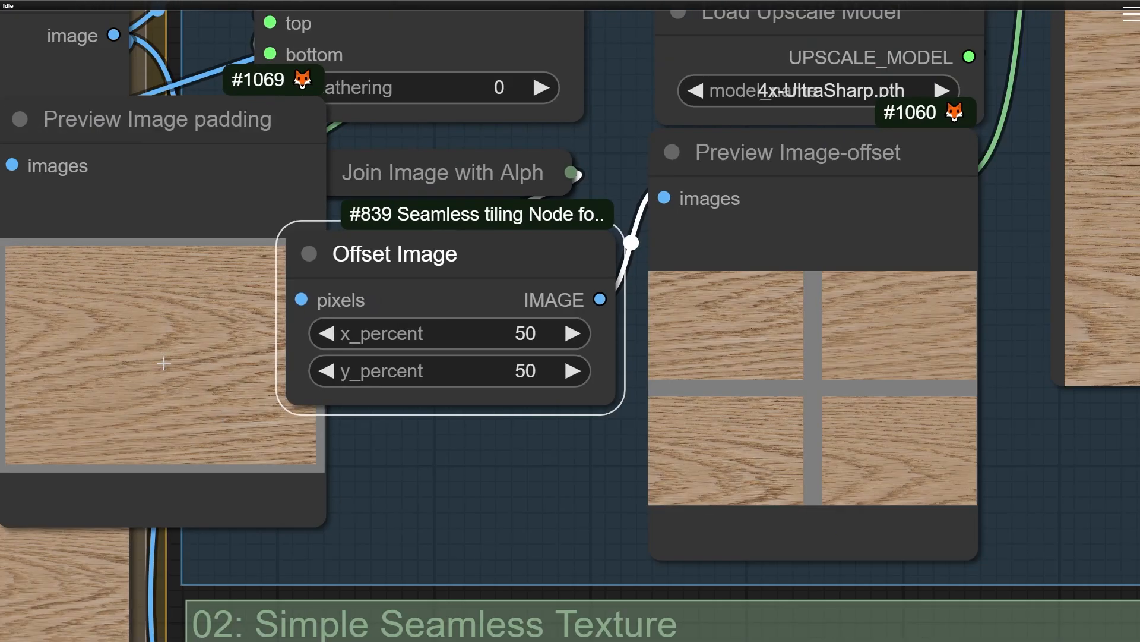
# Move Preview Image padding back into place and tuck the Offset Image node behind it
pyautogui.click(792, 243)
pyautogui.moveTo(227, 140); pyautogui.dragTo(489, 180)
pyautogui.moveTo(748, 267); pyautogui.dragTo(381, 317)
pyautogui.click(480, 381)
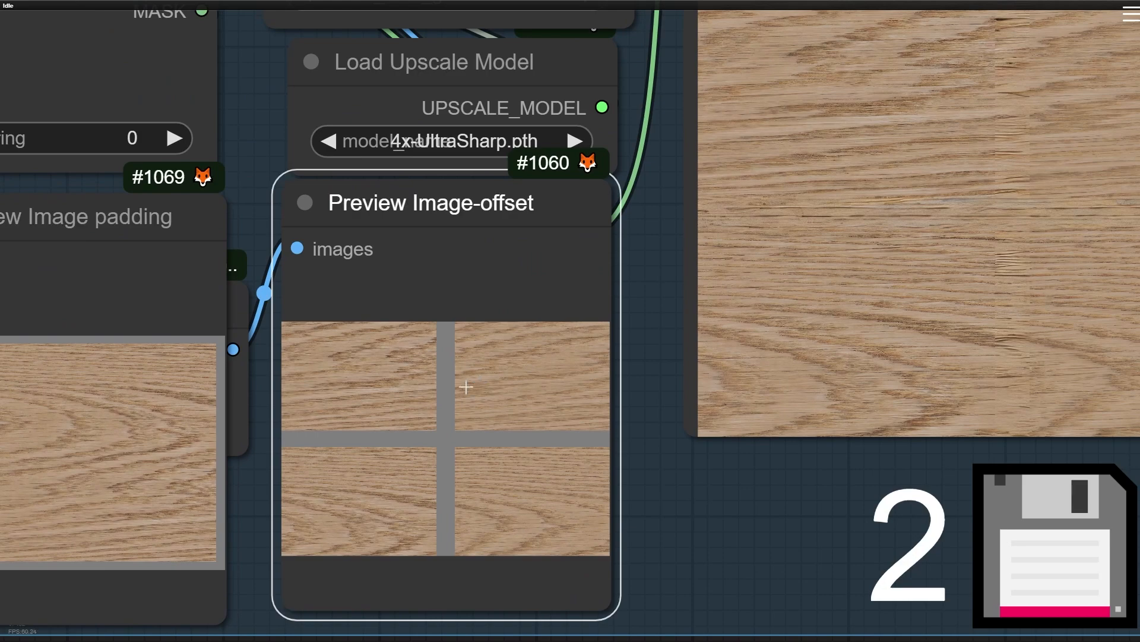
pyautogui.moveTo(242, 430); pyautogui.dragTo(175, 435)
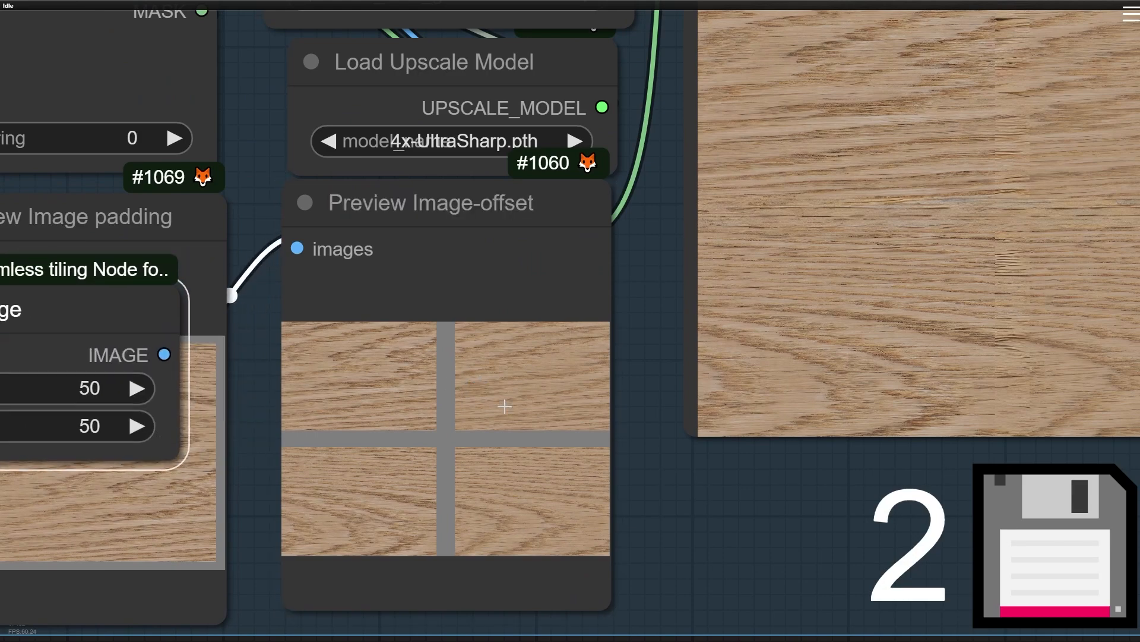
pyautogui.click(504, 404)
pyautogui.click(173, 218)
# Inspect the inpainted center seams of the texture\Simple LaMa result in the Save Image node up close
pyautogui.scroll(-3, 480, 251)
pyautogui.moveTo(298, 310); pyautogui.dragTo(293, 332)
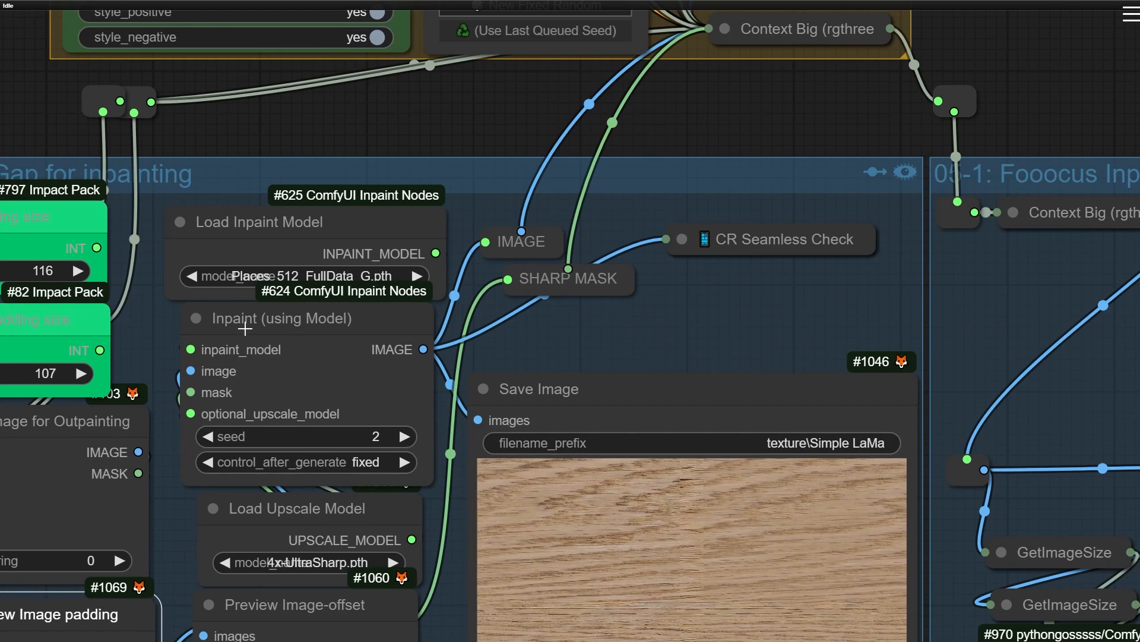
pyautogui.press('2')
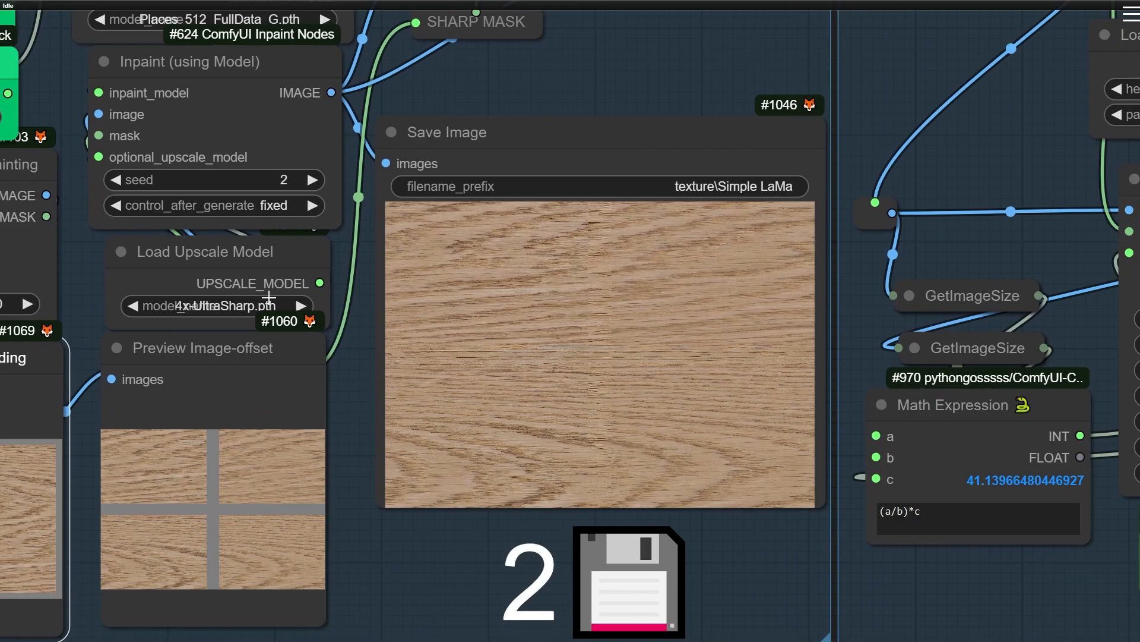
pyautogui.scroll(10, 558, 336)
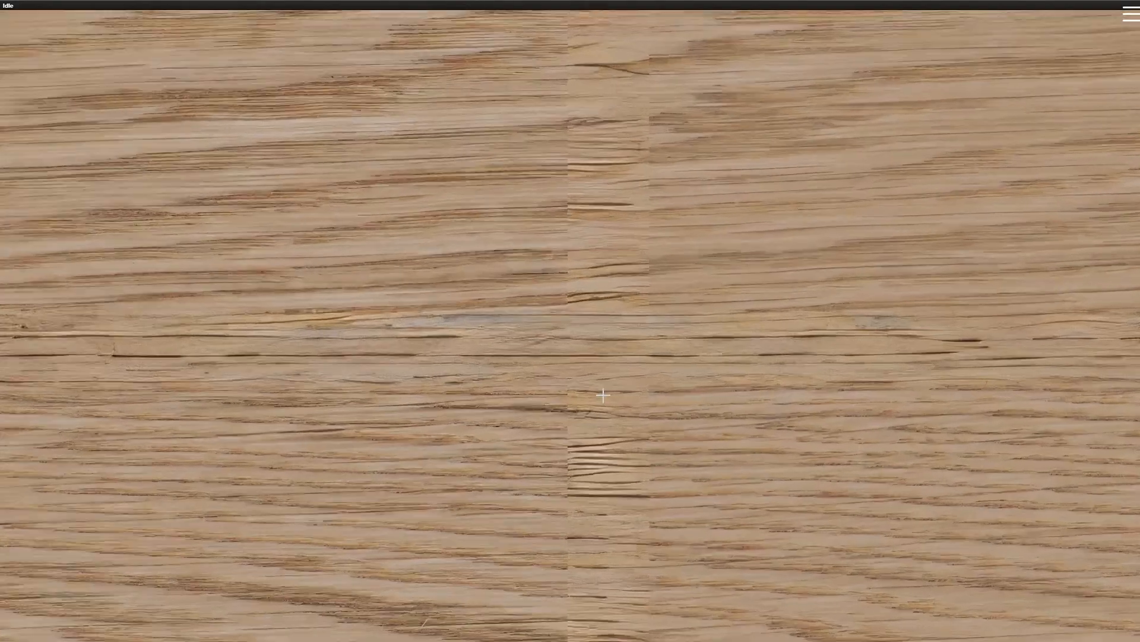
pyautogui.scroll(3, 603, 395)
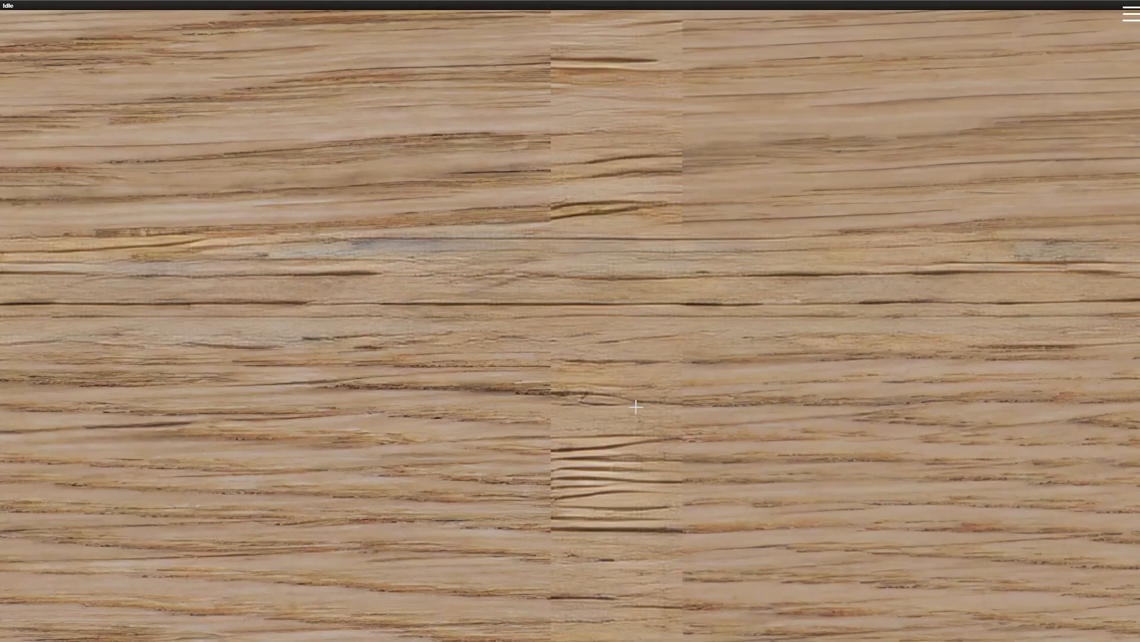
# Follow the vertical center seam of the texture\Simple LaMa result to its lower end and compare the close-up with the full image
pyautogui.scroll(-5, 634, 417)
pyautogui.moveTo(629, 442); pyautogui.dragTo(510, 177)
pyautogui.scroll(5, 505, 448)
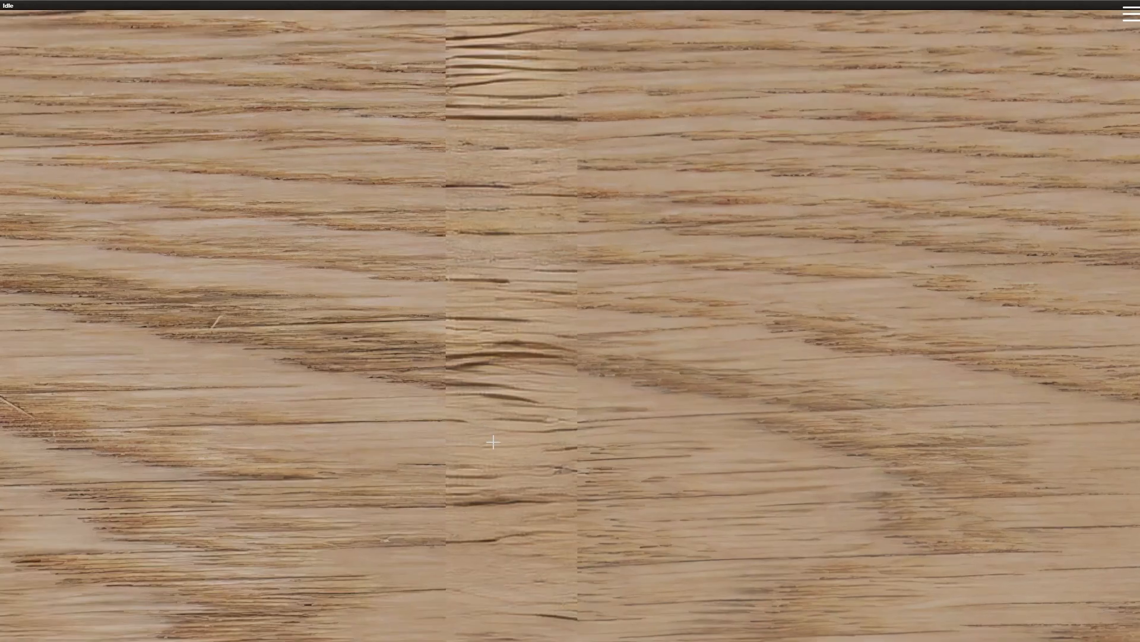
pyautogui.scroll(-5, 491, 439)
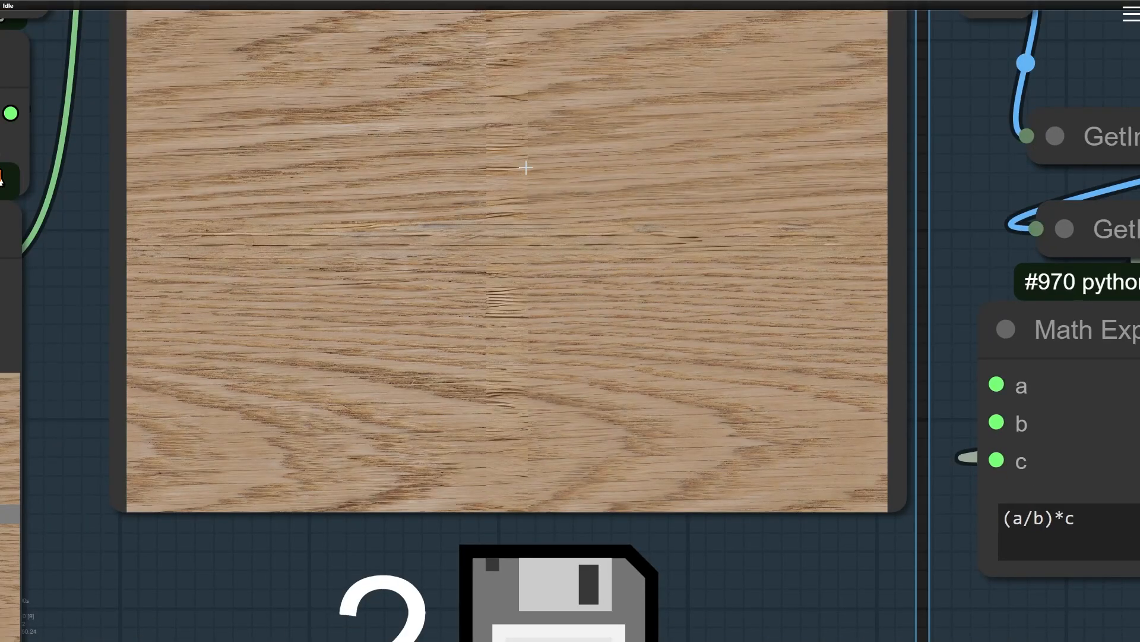
pyautogui.scroll(5, 523, 168)
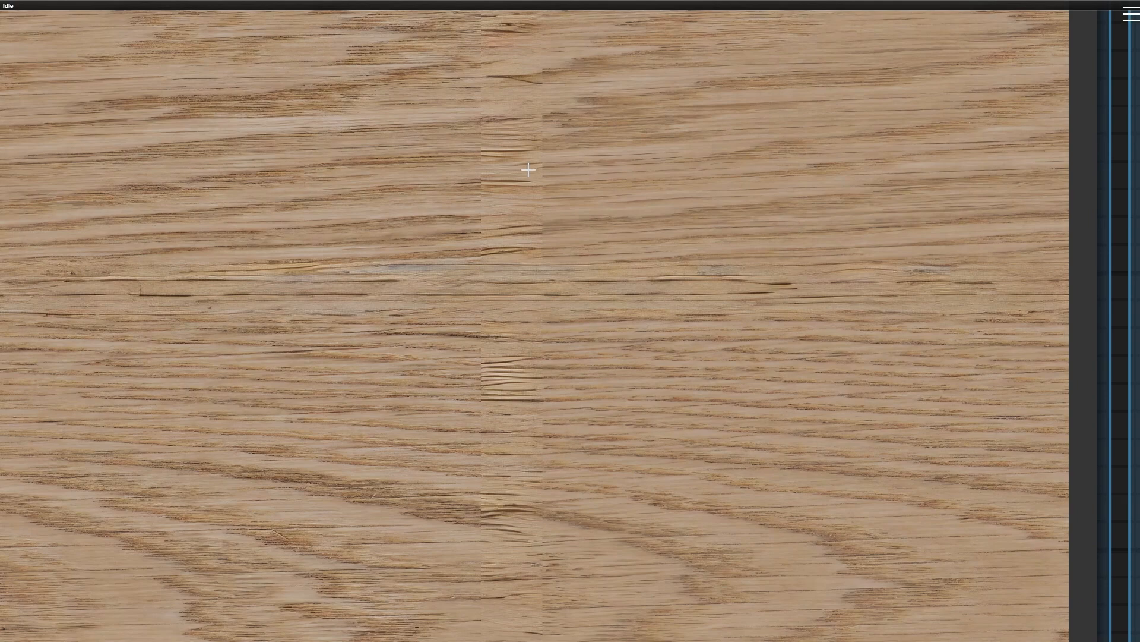
pyautogui.scroll(-5, 529, 300)
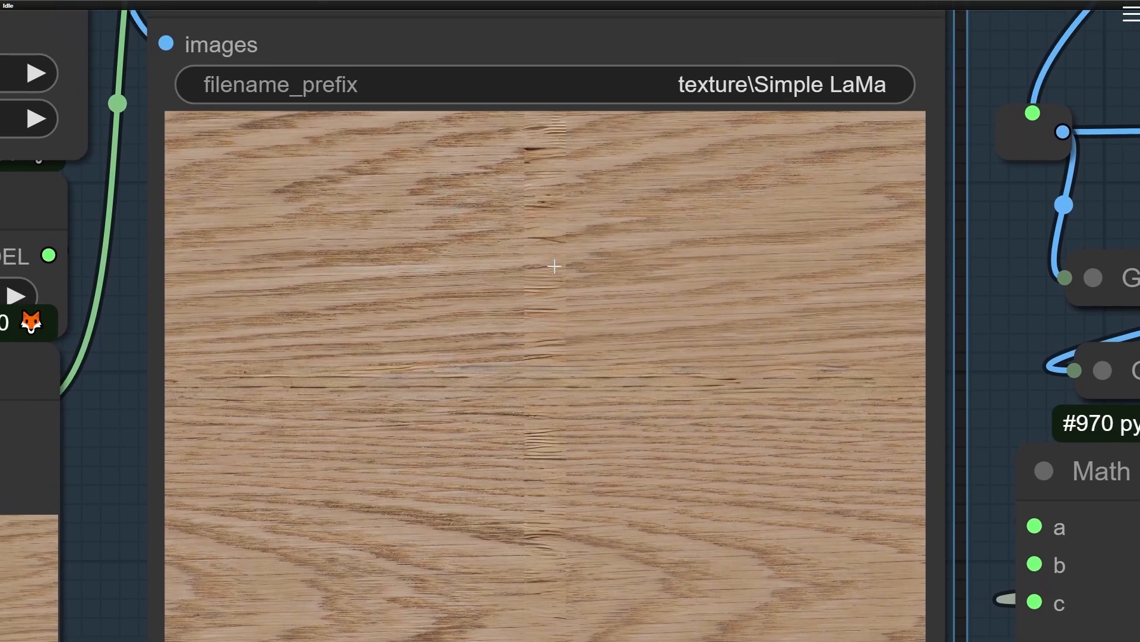
pyautogui.scroll(-2, 554, 266)
pyautogui.scroll(-8, 775, 394)
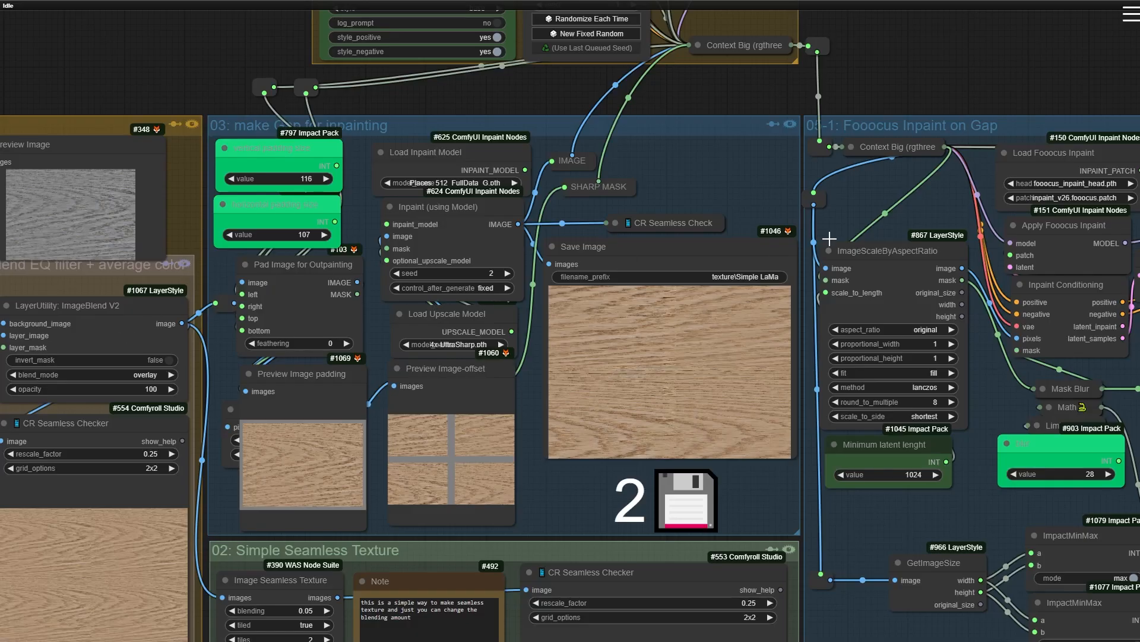
pyautogui.scroll(4, 636, 392)
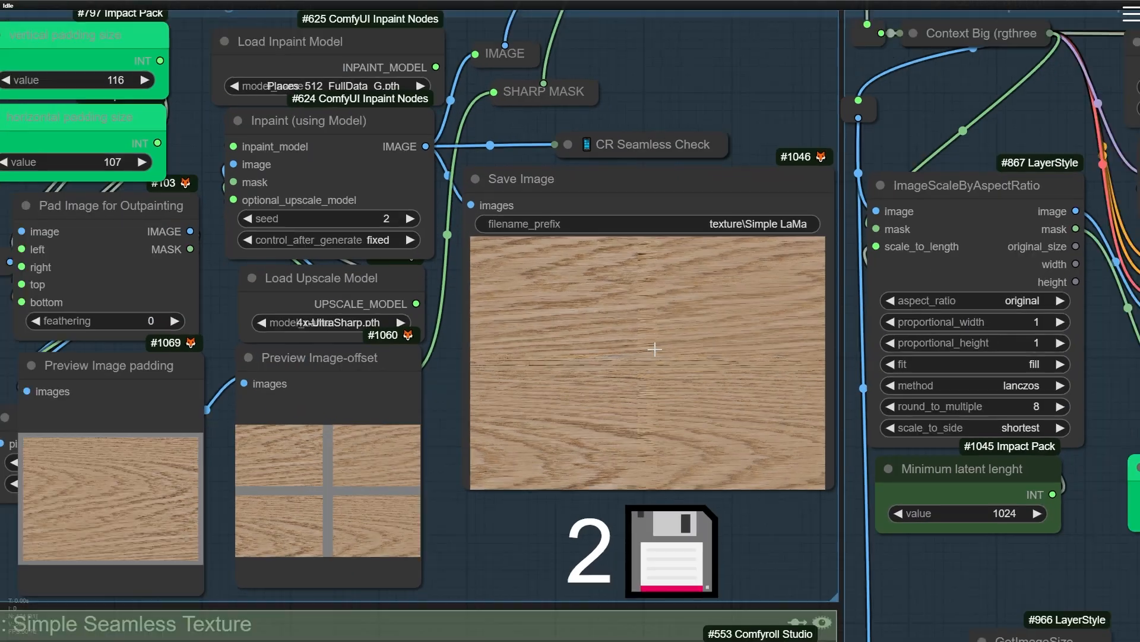
pyautogui.scroll(-4, 655, 350)
# Examine the checkpoint, LoRA, prompt styler and sampler settings in the group 04: load checkpoint and Prompt
pyautogui.moveTo(672, 122); pyautogui.dragTo(648, 511)
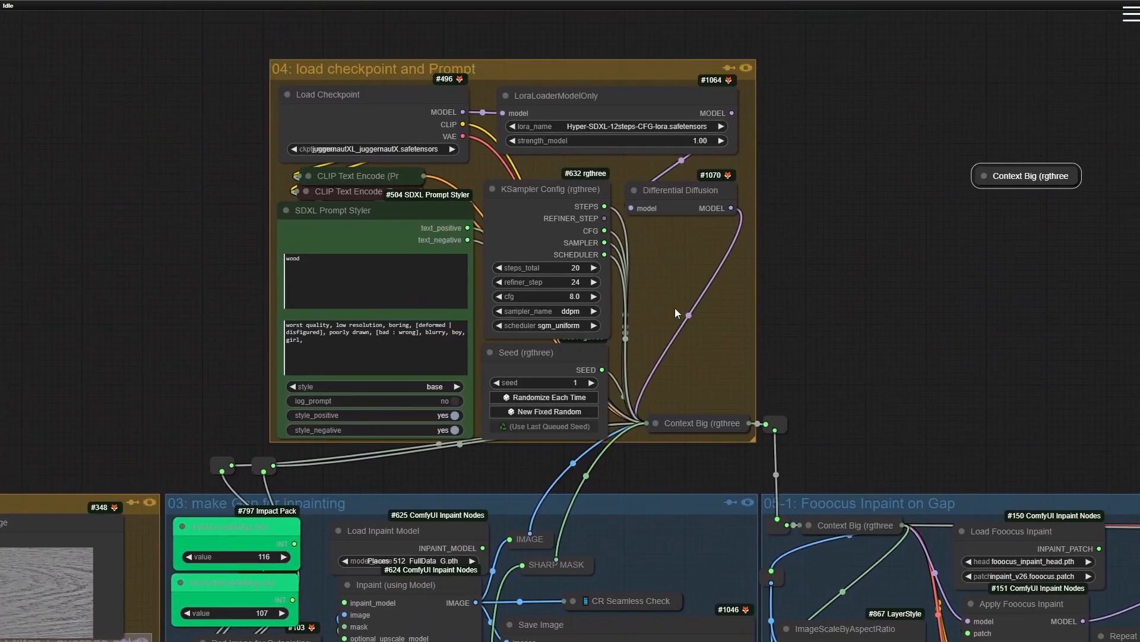
pyautogui.scroll(6, 577, 224)
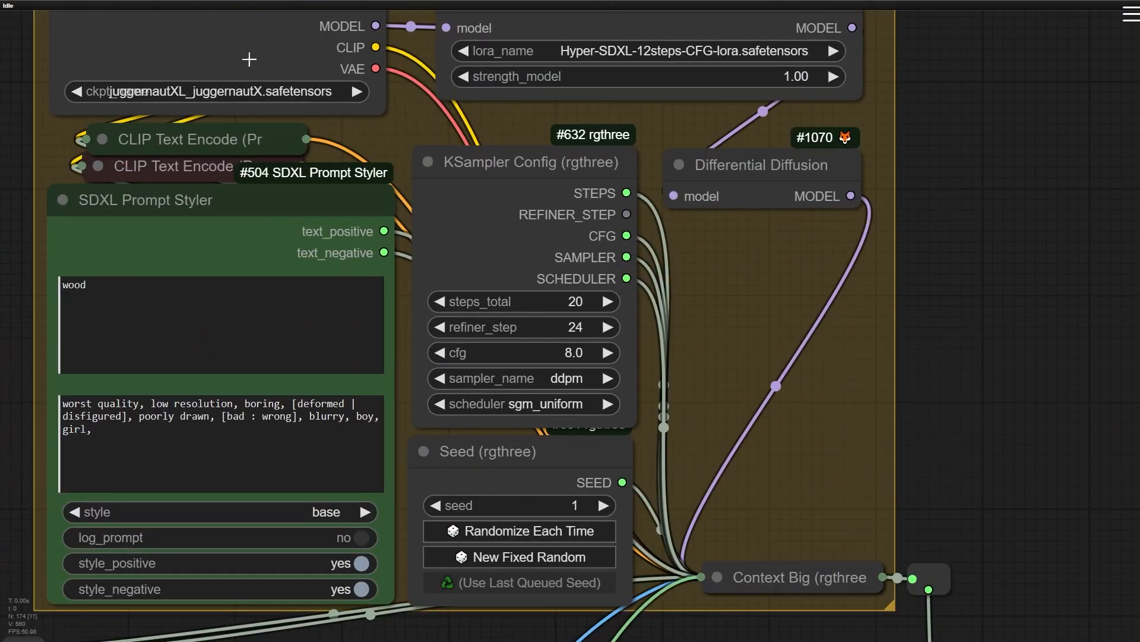
pyautogui.scroll(-2, 642, 242)
pyautogui.moveTo(698, 307); pyautogui.dragTo(671, 324)
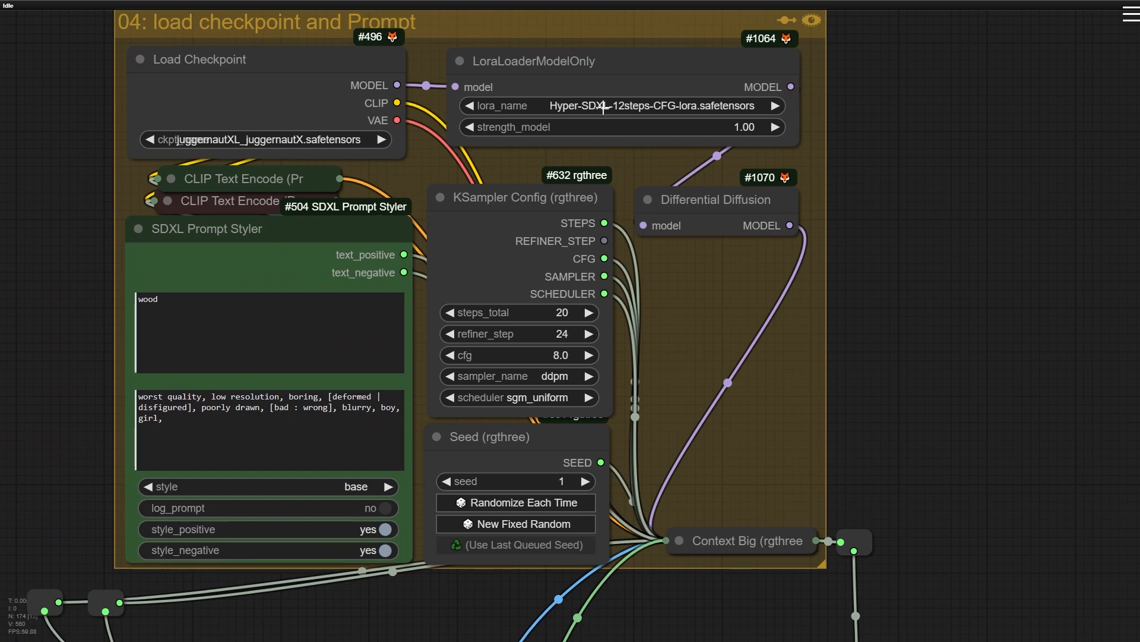
# Expand the collapsed Context Big node of group 04 and place it beside the group to expose its slots
pyautogui.moveTo(710, 519); pyautogui.dragTo(633, 27)
pyautogui.click(542, 294)
pyautogui.scroll(5, 591, 301)
pyautogui.scroll(-5, 568, 134)
pyautogui.moveTo(886, 220); pyautogui.dragTo(752, 396)
pyautogui.moveTo(474, 238); pyautogui.dragTo(653, 81)
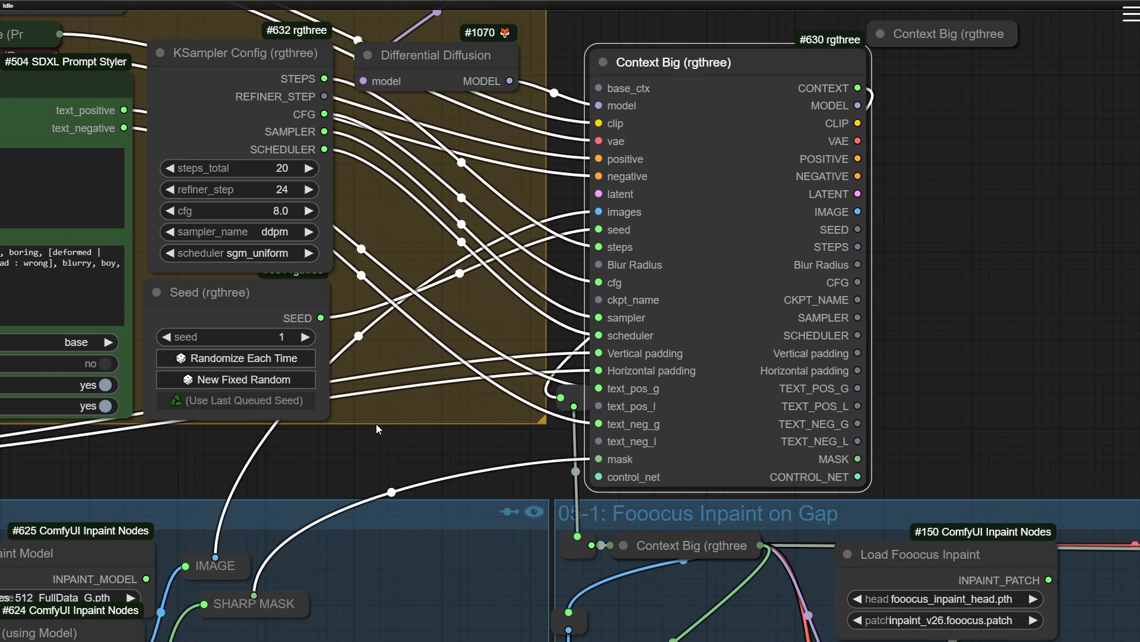
# Trace the links from the vertical and horizontal padding size nodes toward the Context Big node
pyautogui.moveTo(378, 429); pyautogui.dragTo(867, 205)
pyautogui.scroll(5, 264, 317)
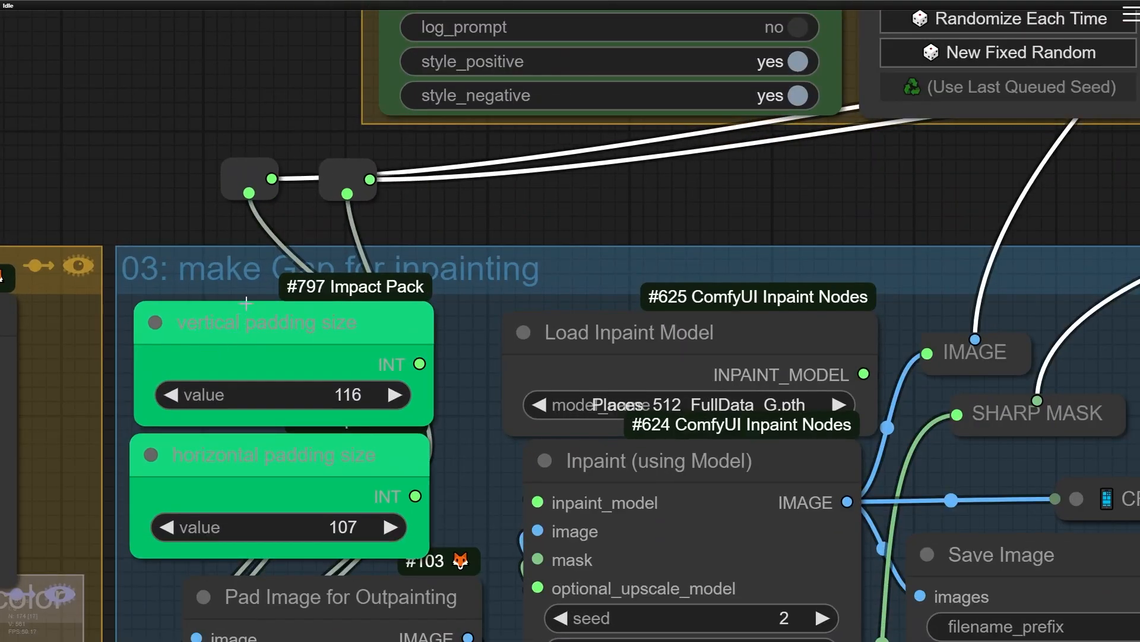
pyautogui.scroll(-5, 224, 411)
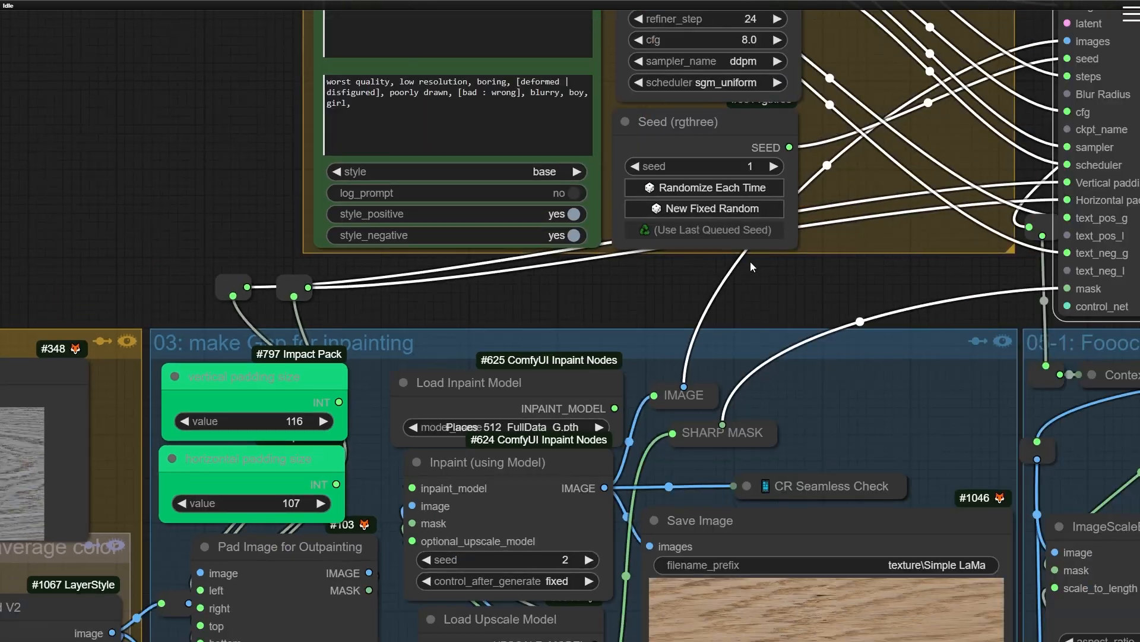
# Select the SHARP MASK reroute and trace its link and the IMAGE link to the Context Big inputs
pyautogui.moveTo(750, 262); pyautogui.dragTo(485, 223)
pyautogui.scroll(5, 395, 275)
pyautogui.moveTo(426, 295); pyautogui.dragTo(432, 300)
pyautogui.moveTo(529, 360); pyautogui.dragTo(528, 363)
pyautogui.moveTo(621, 359); pyautogui.dragTo(655, 248)
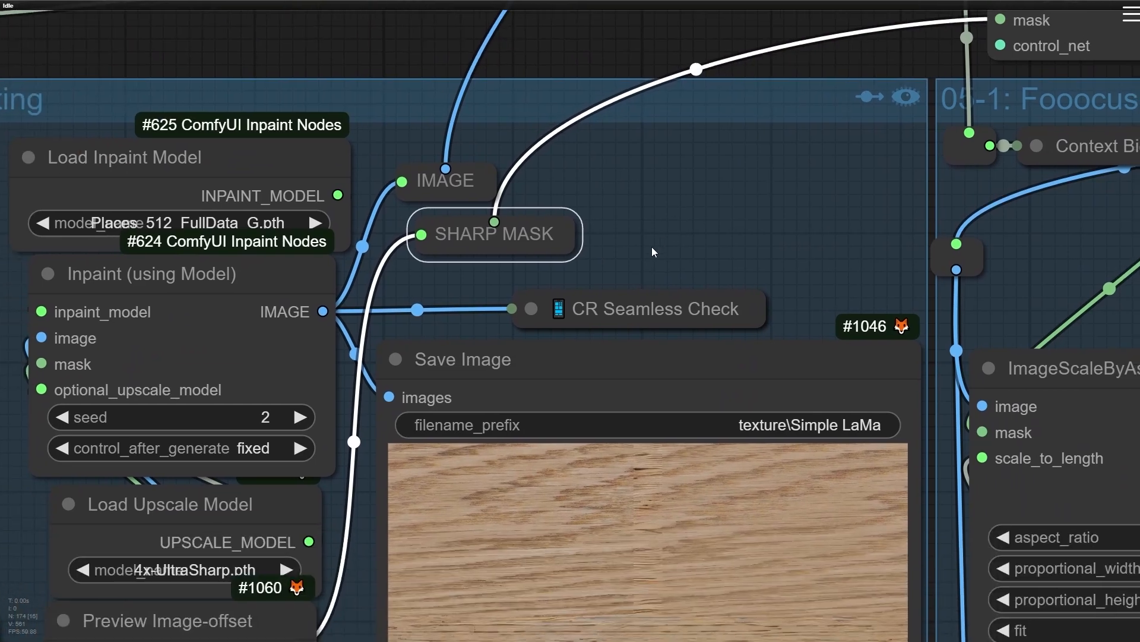
pyautogui.moveTo(681, 190); pyautogui.dragTo(209, 474)
pyautogui.scroll(-4, 252, 429)
pyautogui.moveTo(252, 429); pyautogui.dragTo(227, 509)
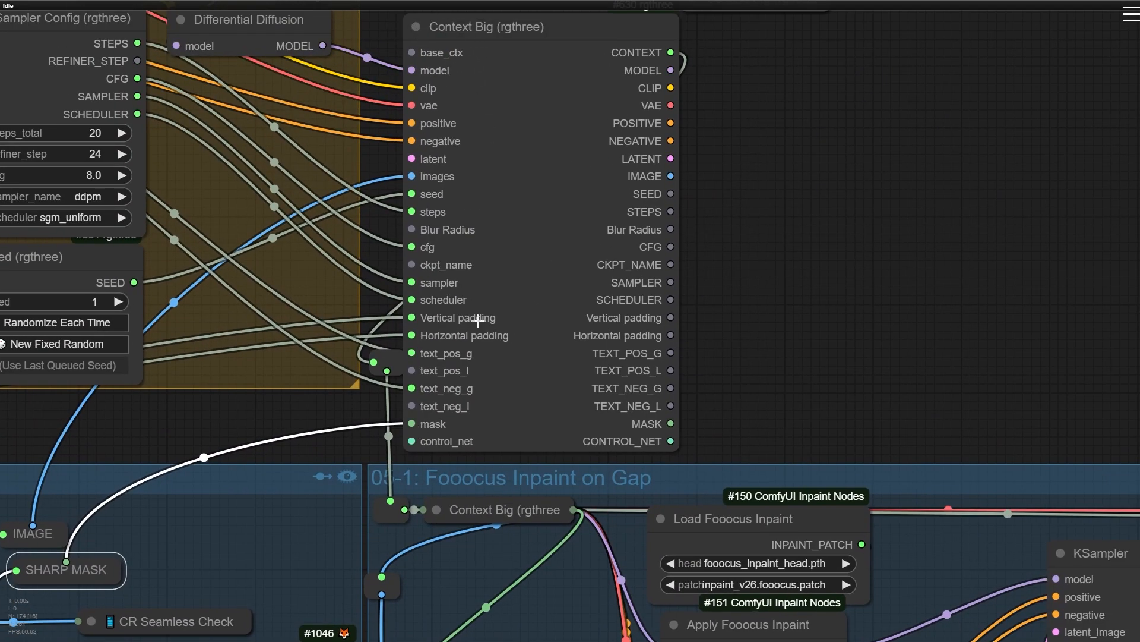
# Examine the Vertical padding and Horizontal padding slots of the Context Big node up close
pyautogui.scroll(2, 469, 321)
pyautogui.moveTo(766, 245)
pyautogui.mouseDown()
pyautogui.moveTo(763, 323)
pyautogui.moveTo(765, 193)
pyautogui.moveTo(787, 244)
pyautogui.mouseUp()
pyautogui.scroll(1, 417, 319)
pyautogui.scroll(5, 417, 318)
pyautogui.scroll(-1, 374, 272)
pyautogui.moveTo(374, 272); pyautogui.dragTo(314, 258)
pyautogui.scroll(4, 316, 265)
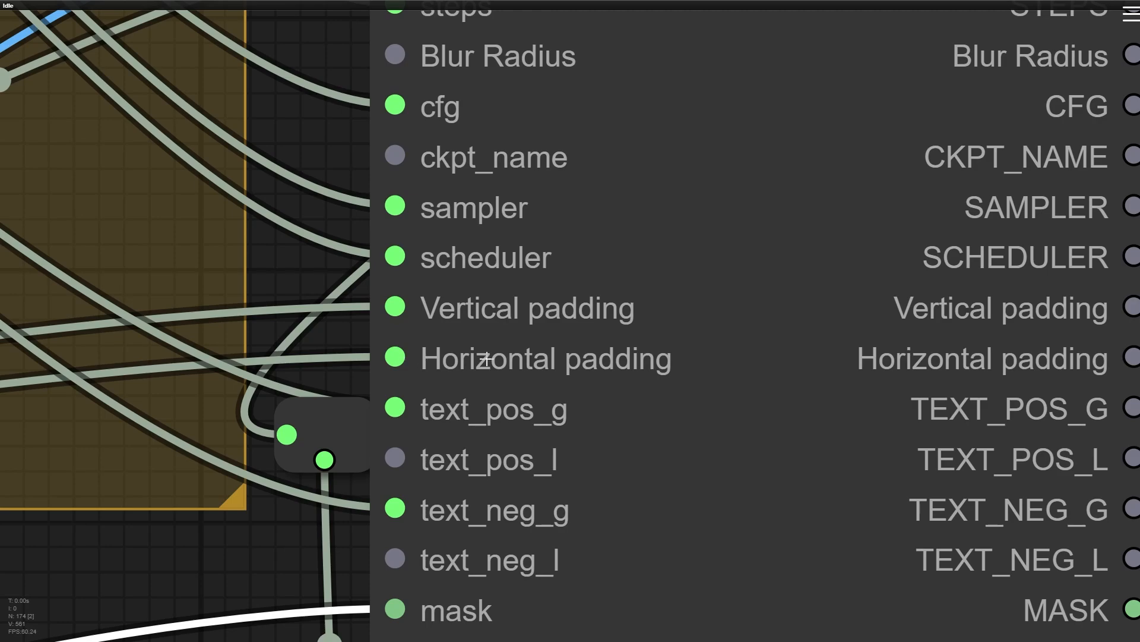
pyautogui.scroll(-10, 474, 362)
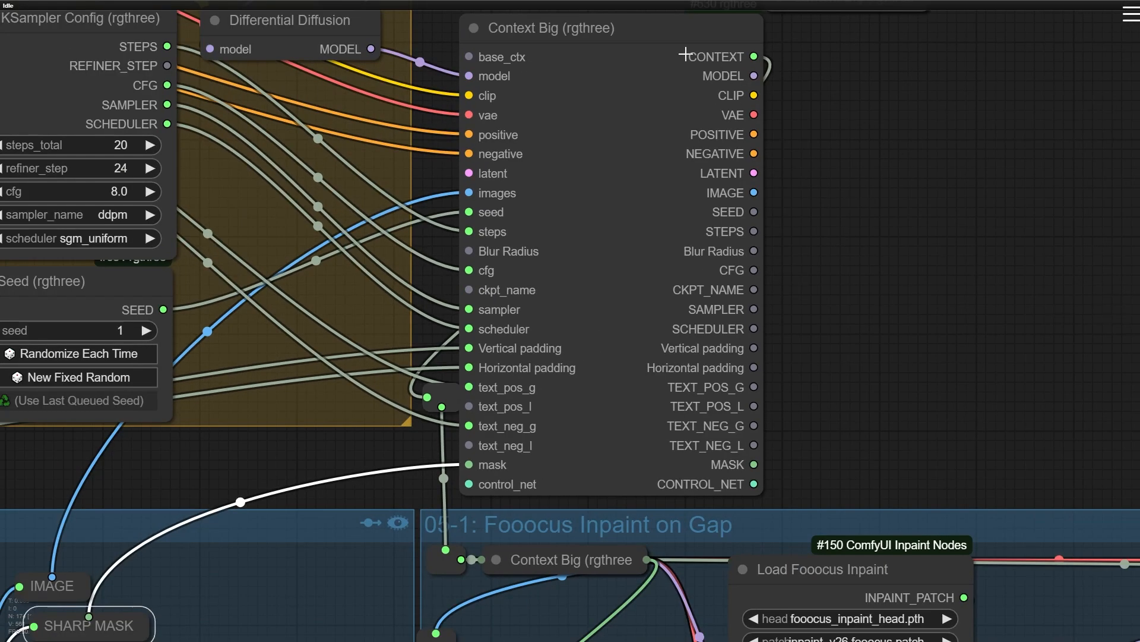
# Expand the unconnected spare Context Big node and place it beside the connected one for comparison
pyautogui.moveTo(684, 48); pyautogui.dragTo(534, 108)
pyautogui.moveTo(859, 150); pyautogui.dragTo(566, 395)
pyautogui.click(478, 243)
pyautogui.moveTo(412, 208); pyautogui.dragTo(470, 2)
pyautogui.moveTo(628, 28); pyautogui.dragTo(529, 116)
# Compare the spare node's clip_width and clip_height slots with the Vertical padding and Horizontal padding slots of the connected node
pyautogui.scroll(2, 368, 478)
pyautogui.scroll(5, 368, 478)
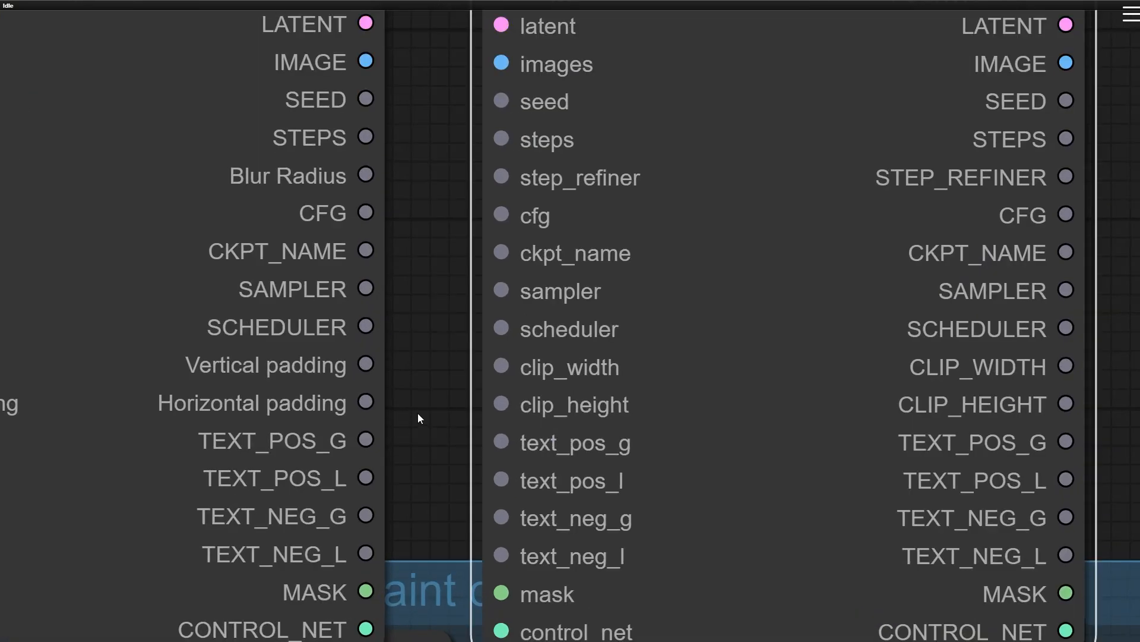
pyautogui.moveTo(418, 412); pyautogui.dragTo(492, 367)
pyautogui.scroll(5, 578, 343)
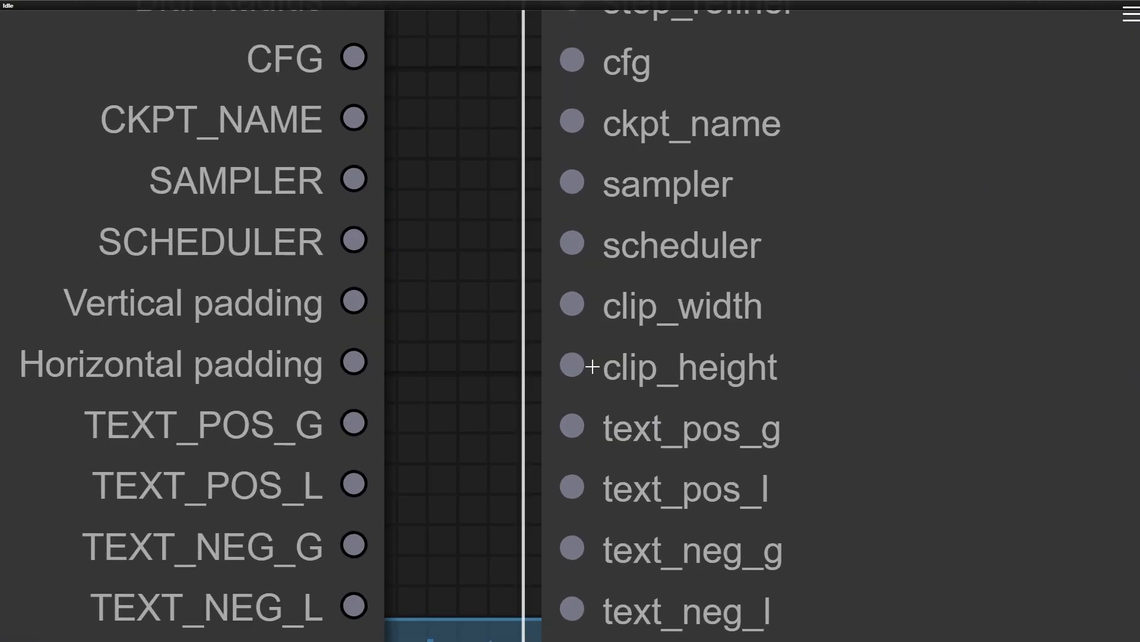
pyautogui.scroll(-5, 537, 365)
pyautogui.scroll(6, 559, 338)
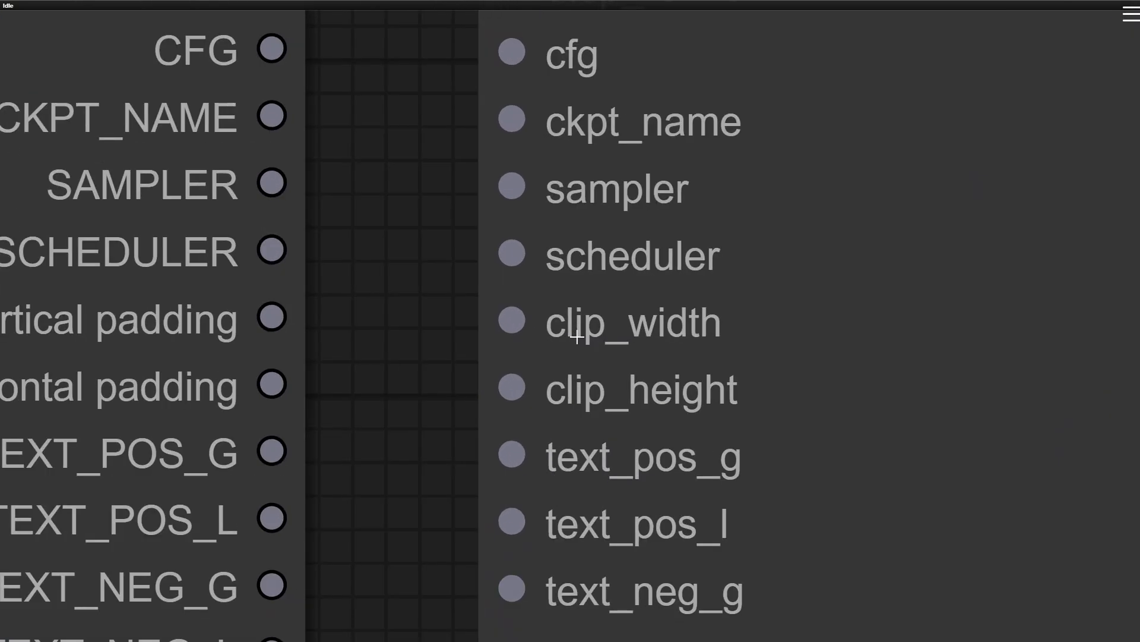
# Rename the clip_width input slot of the spare Context Big node to sdfsdsd
pyautogui.rightClick(512, 320)
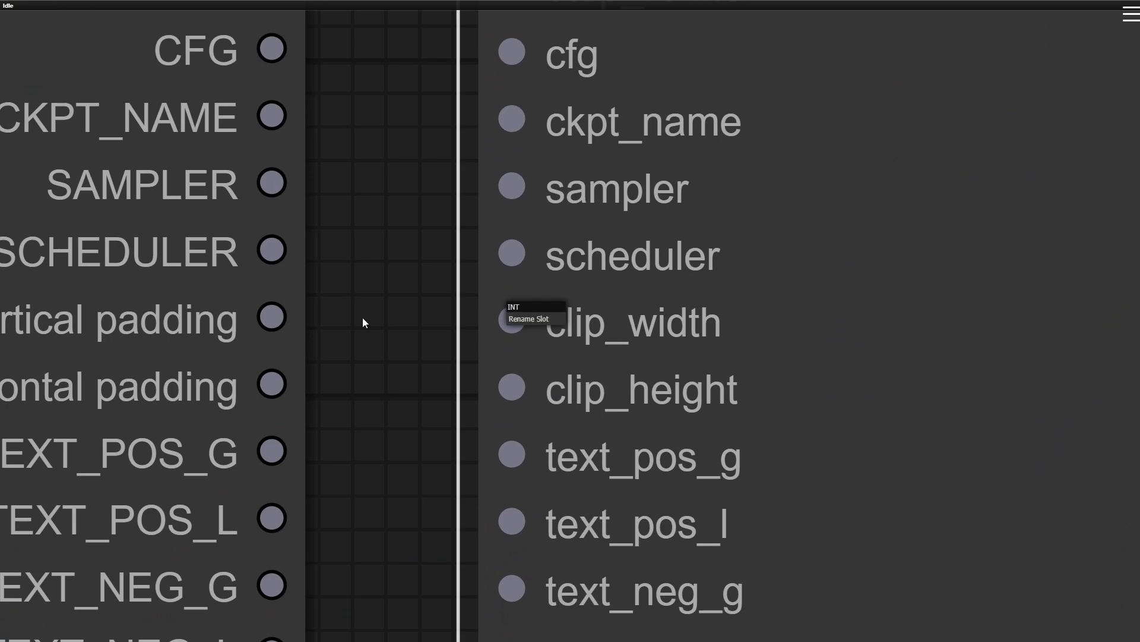
pyautogui.click(364, 318)
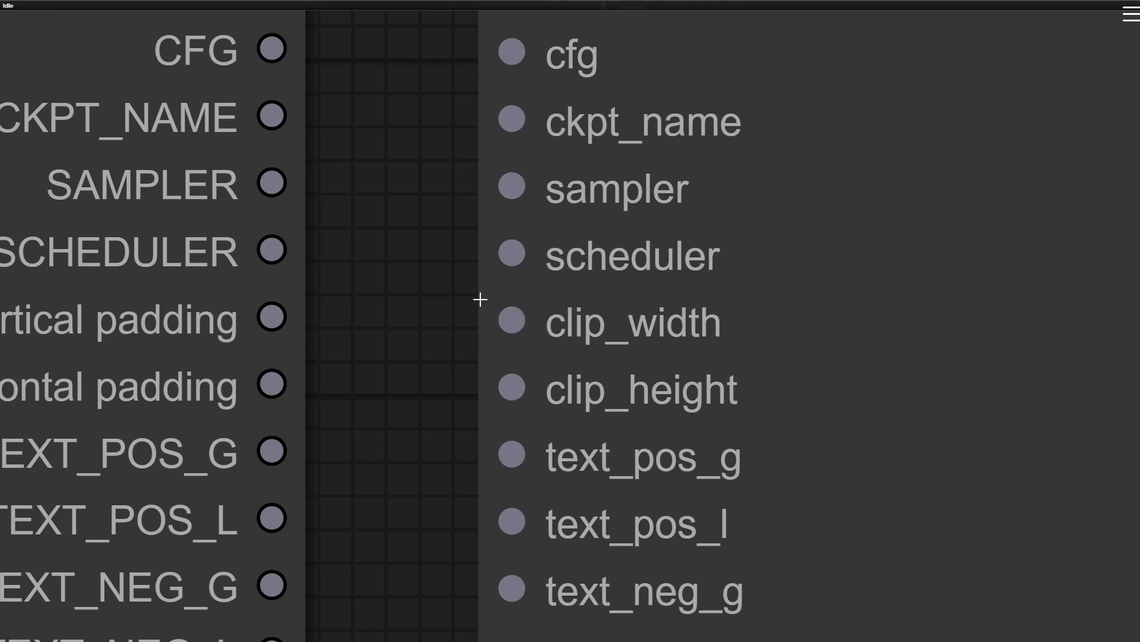
pyautogui.rightClick(513, 319)
pyautogui.click(526, 324)
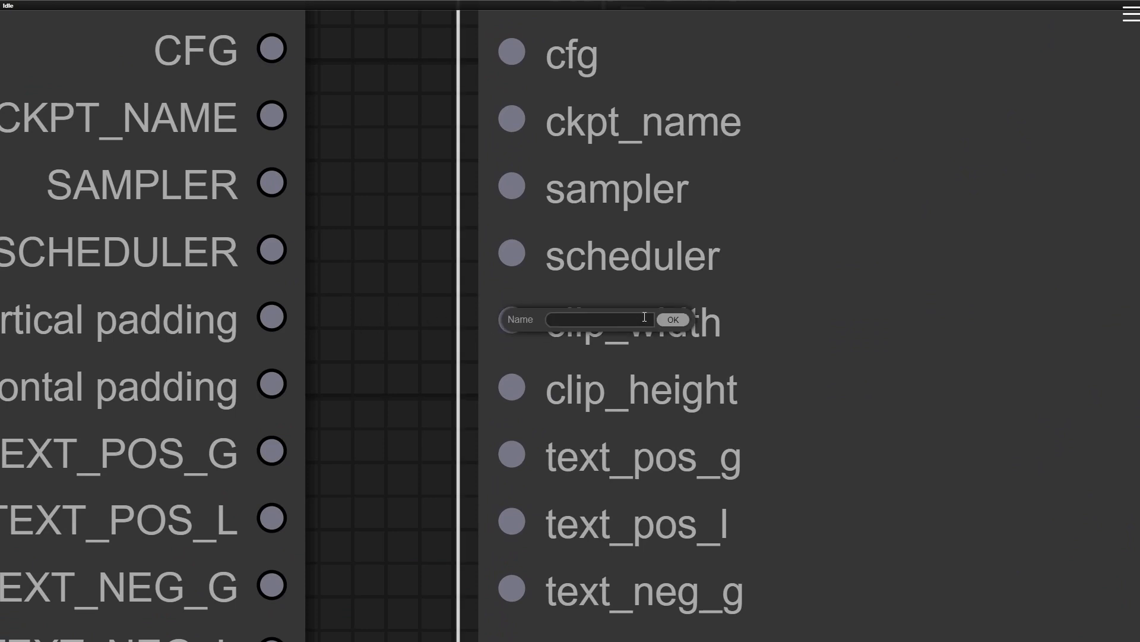
pyautogui.write('sdfsdsd')
pyautogui.press('Return')
pyautogui.scroll(-10, 397, 318)
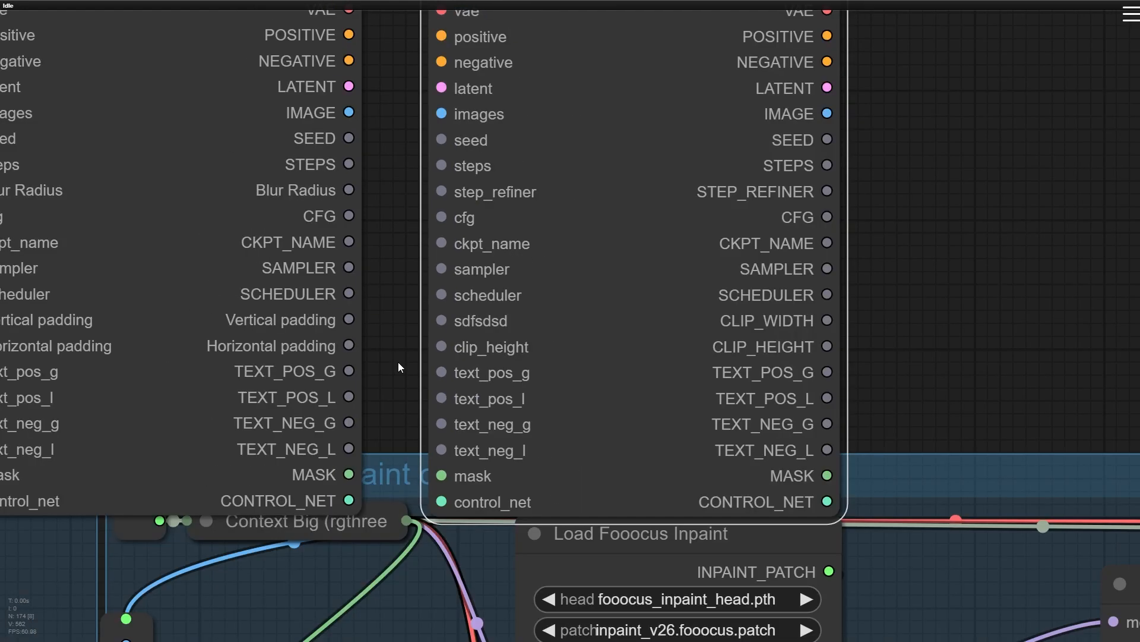
# Collapse the connected Context Big node and move it back into the lower corner of group 04
pyautogui.scroll(-4, 398, 367)
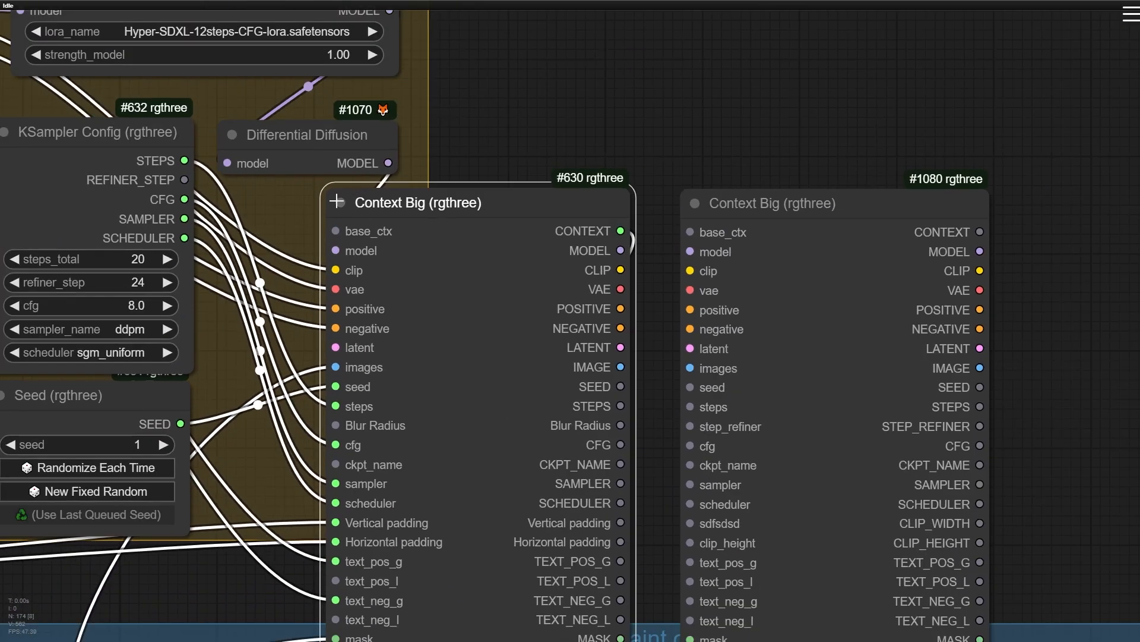
pyautogui.click(338, 202)
pyautogui.moveTo(391, 203); pyautogui.dragTo(296, 496)
# Delete the unconnected spare Context Big node above group 05-1
pyautogui.scroll(-3, 513, 437)
pyautogui.moveTo(463, 510); pyautogui.dragTo(226, 287)
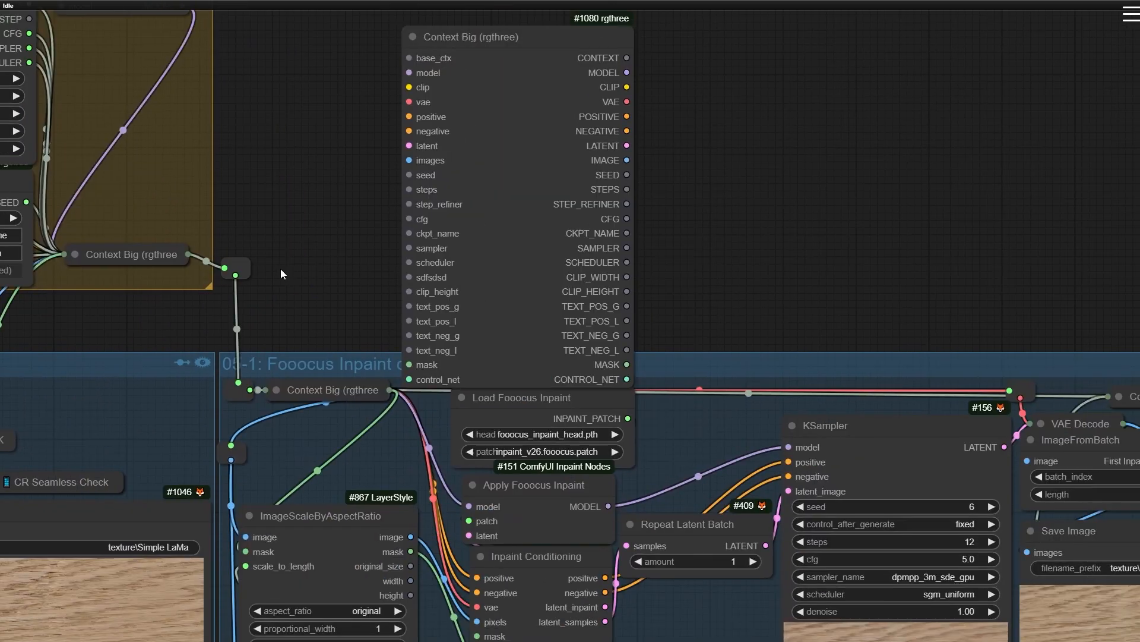
pyautogui.moveTo(563, 205); pyautogui.dragTo(594, 117)
pyautogui.press('Delete')
# Look over the overall node layout of the group 05-1: Fooocus Inpaint on Gap
pyautogui.moveTo(523, 311); pyautogui.dragTo(518, 87)
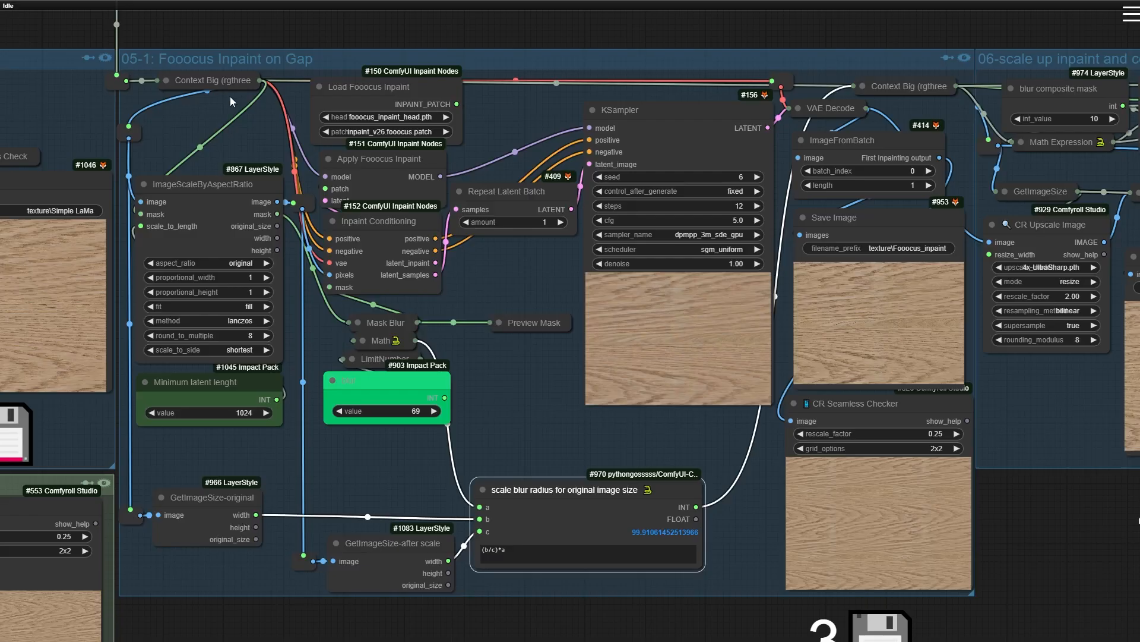
pyautogui.scroll(4, 166, 66)
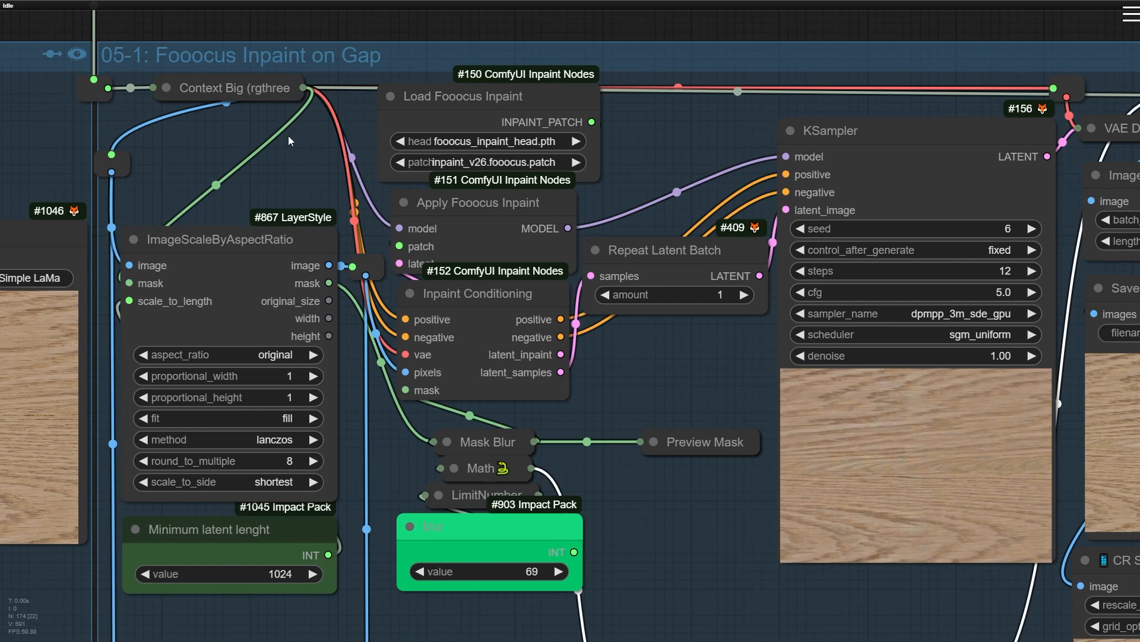
pyautogui.moveTo(278, 190); pyautogui.dragTo(335, 60)
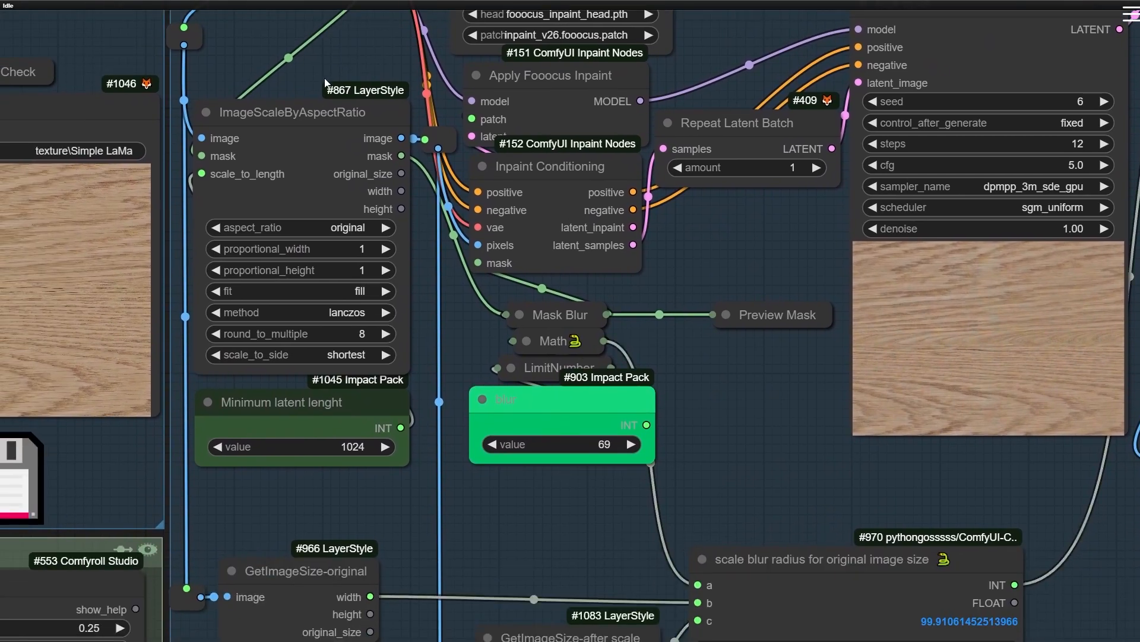
# Select the ImageScaleByAspectRatio node and examine its scaling settings, inputs and link to Mask Blur
pyautogui.scroll(6, 206, 105)
pyautogui.moveTo(583, 435); pyautogui.dragTo(576, 329)
pyautogui.click(378, 146)
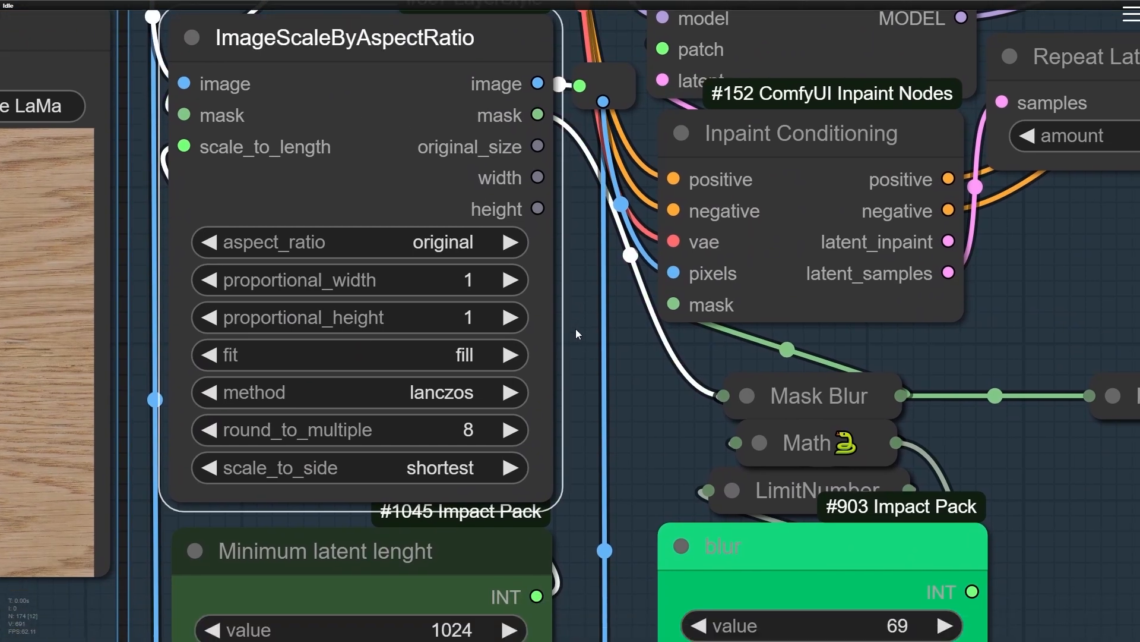
pyautogui.scroll(-2, 573, 335)
pyautogui.scroll(-1, 573, 335)
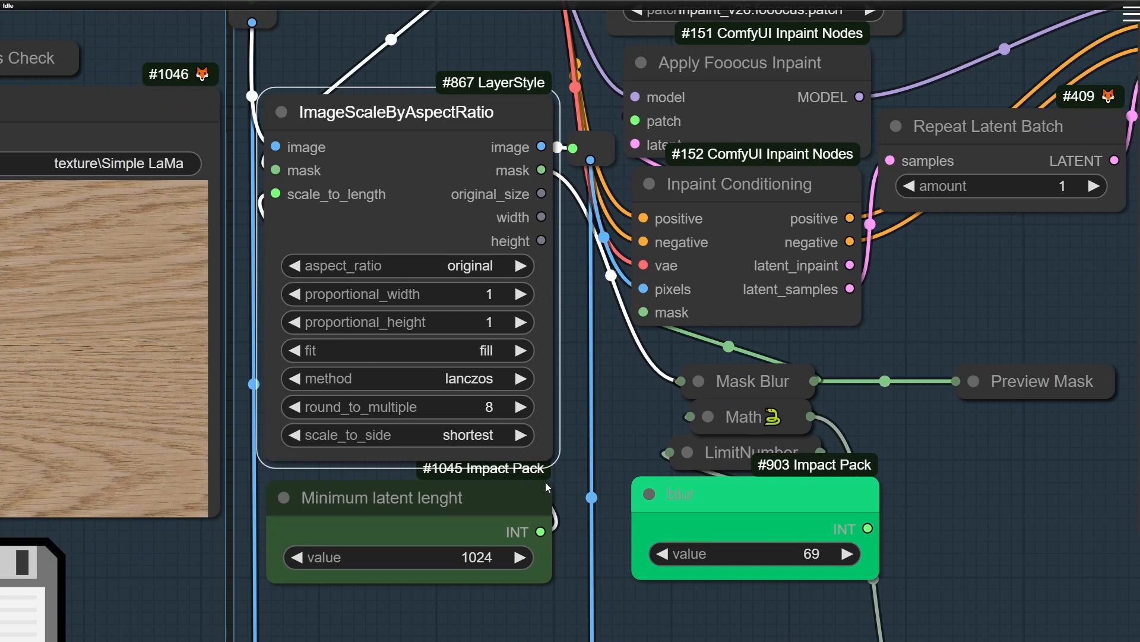
pyautogui.moveTo(605, 433); pyautogui.dragTo(548, 412)
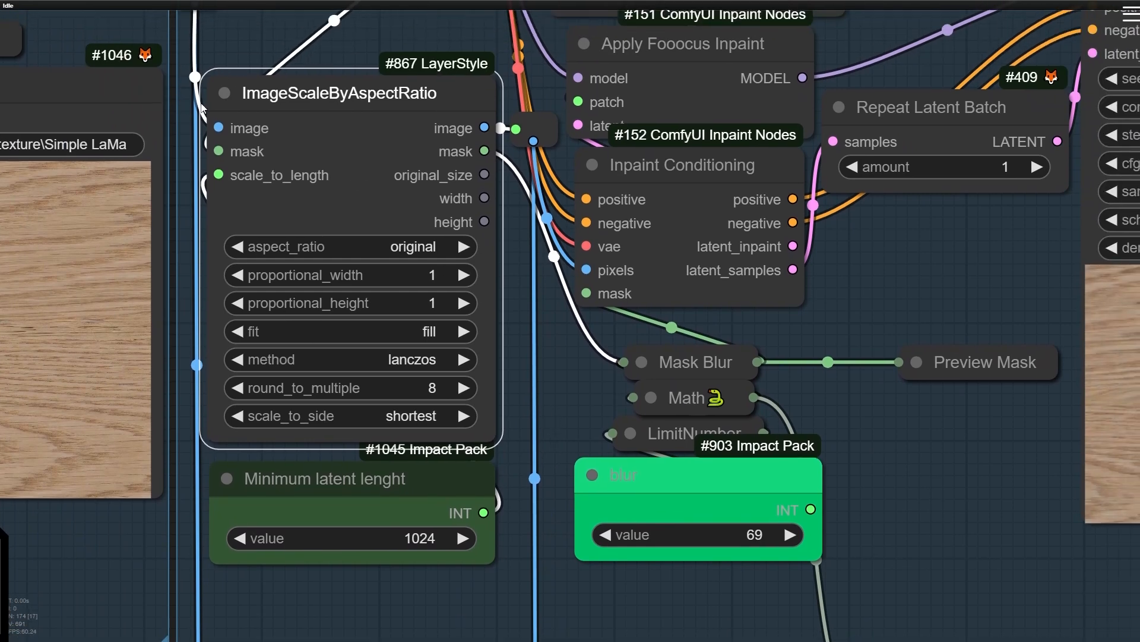
pyautogui.moveTo(250, 43); pyautogui.dragTo(251, 73)
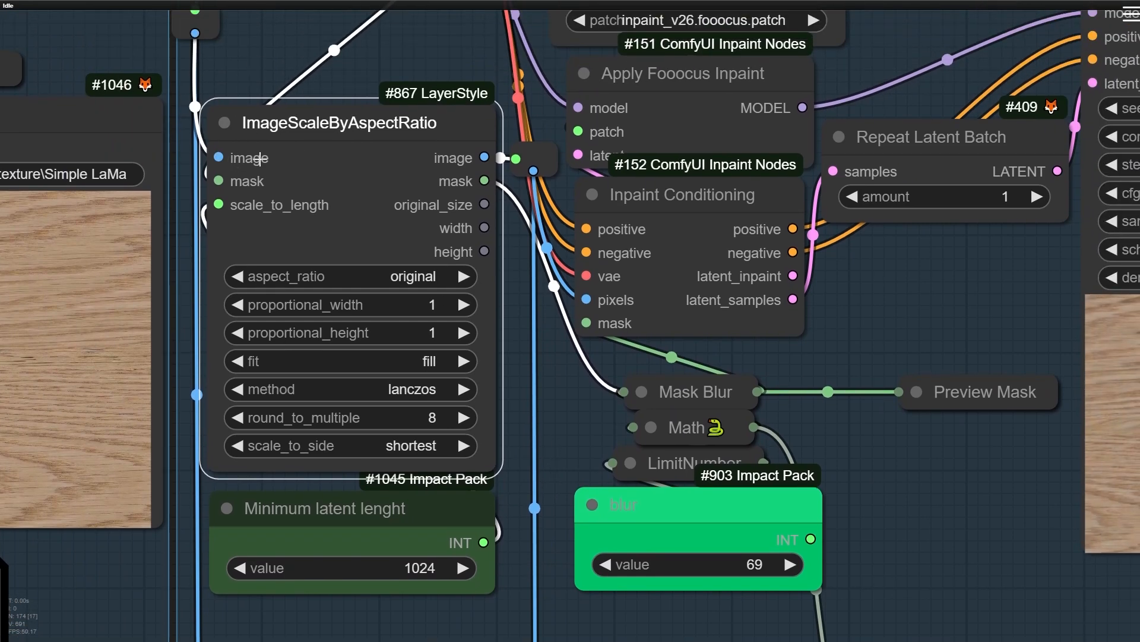
pyautogui.moveTo(506, 443); pyautogui.dragTo(478, 281)
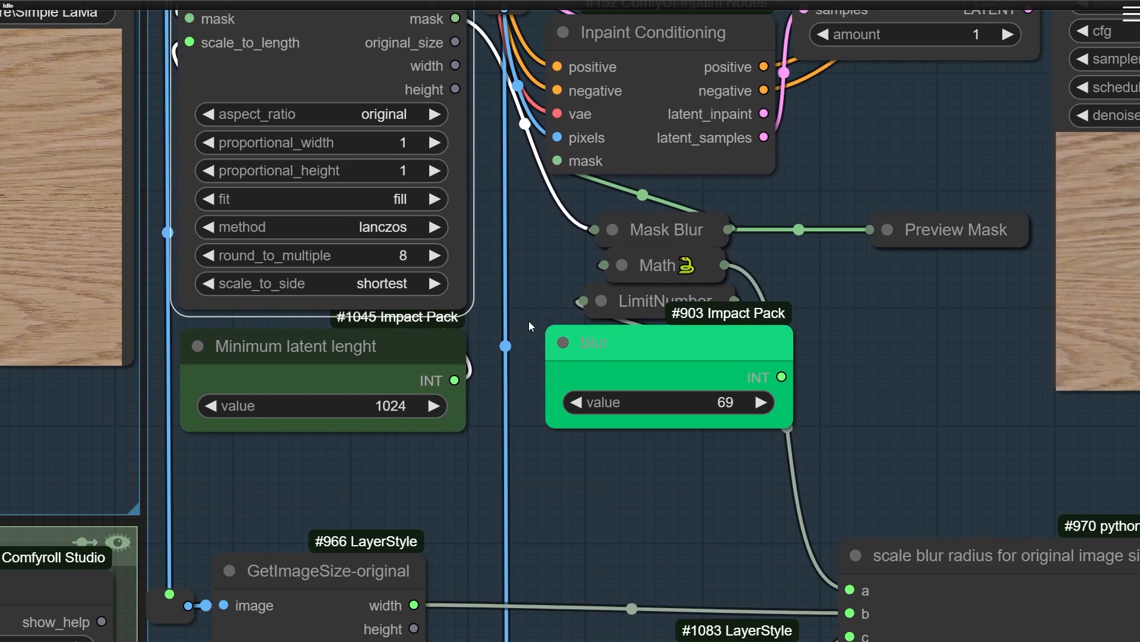
# Select the Minimum latent lenght node and examine its value alongside the scale_to_side setting
pyautogui.click(335, 359)
pyautogui.scroll(5, 276, 419)
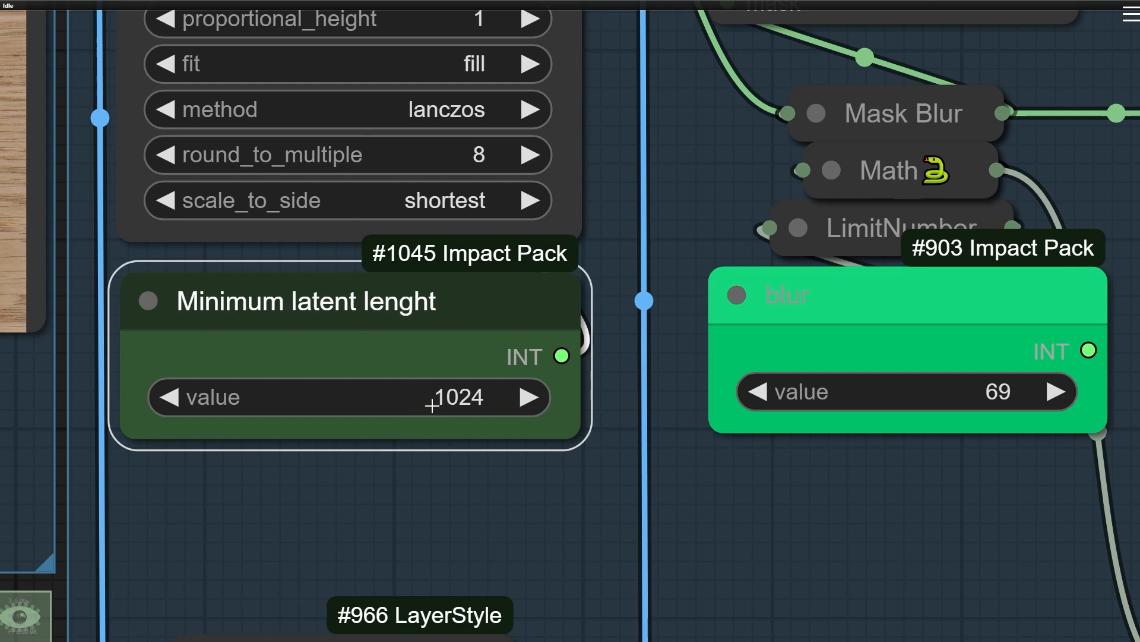
pyautogui.scroll(-5, 297, 268)
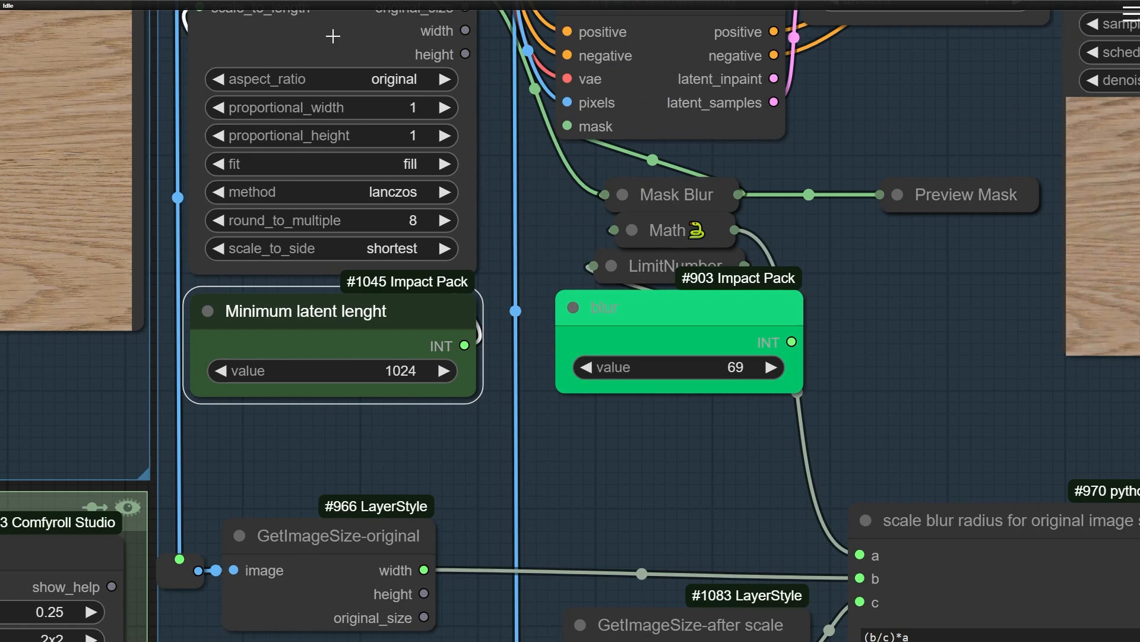
# Select the Repeat Latent Batch node and examine its amount setting and its links to Inpaint Conditioning and KSampler
pyautogui.moveTo(511, 501); pyautogui.dragTo(287, 641)
pyautogui.moveTo(716, 219); pyautogui.dragTo(607, 431)
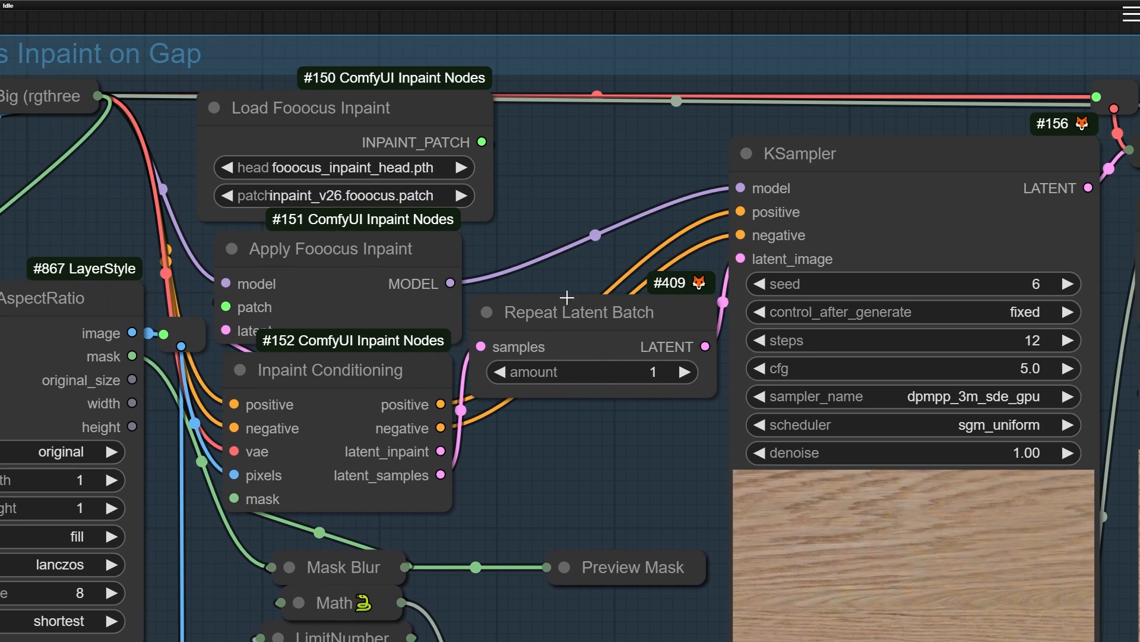
pyautogui.click(603, 342)
pyautogui.scroll(5, 635, 460)
pyautogui.moveTo(553, 237); pyautogui.dragTo(545, 263)
pyautogui.moveTo(513, 448); pyautogui.dragTo(425, 446)
pyautogui.scroll(1, 411, 270)
pyautogui.scroll(1, 411, 271)
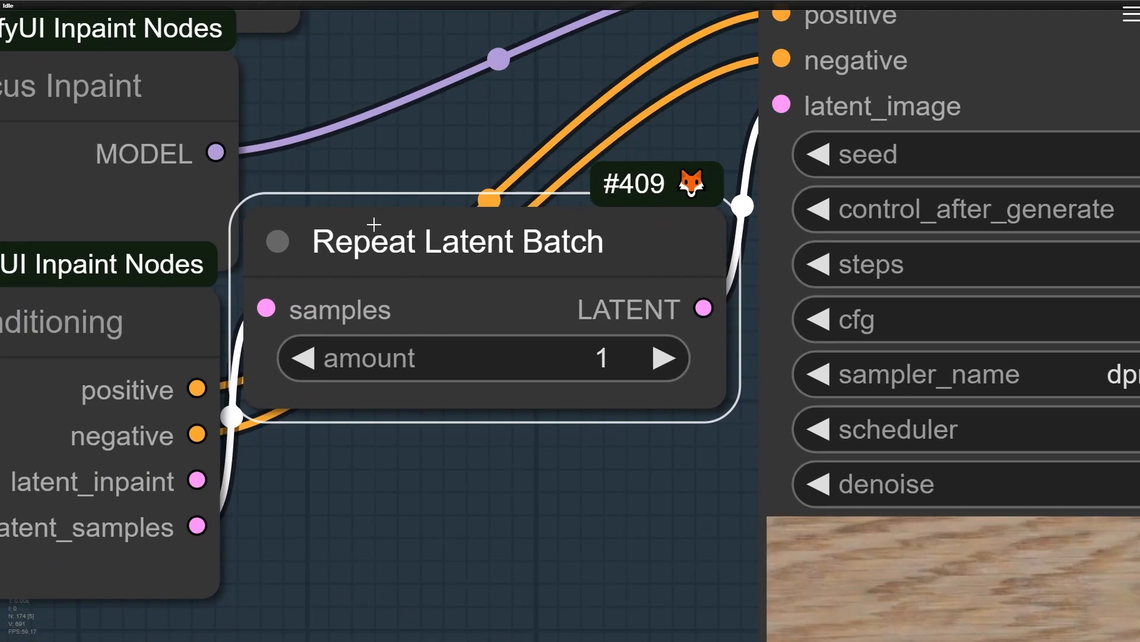
pyautogui.scroll(-5, 399, 241)
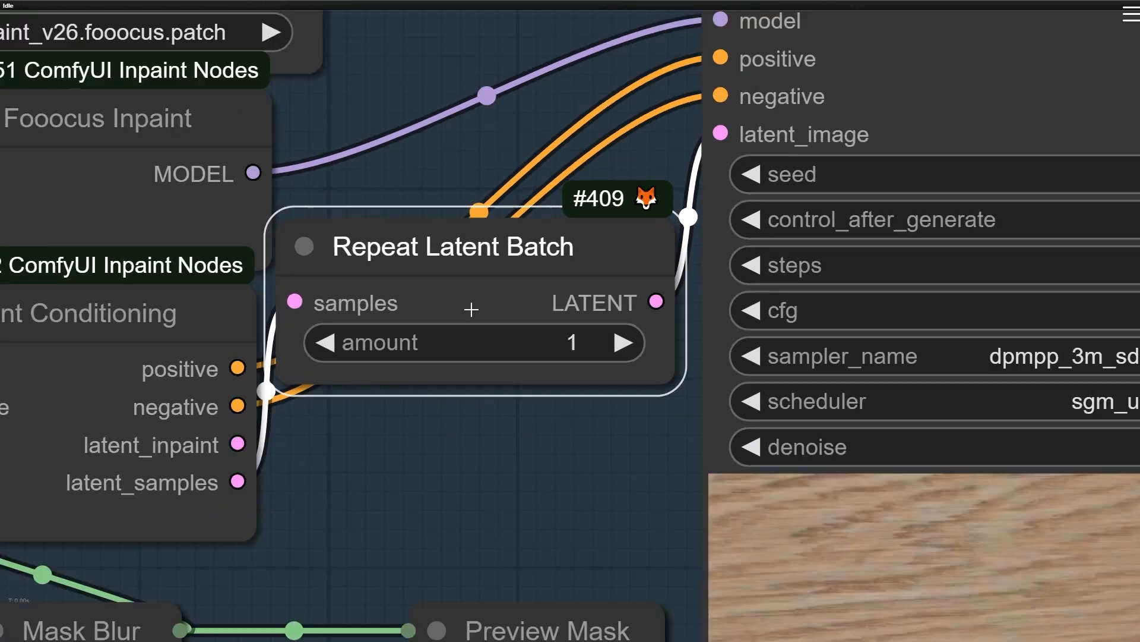
# Select the green blur node below Mask Blur and examine its value and connections
pyautogui.moveTo(448, 295); pyautogui.dragTo(461, 298)
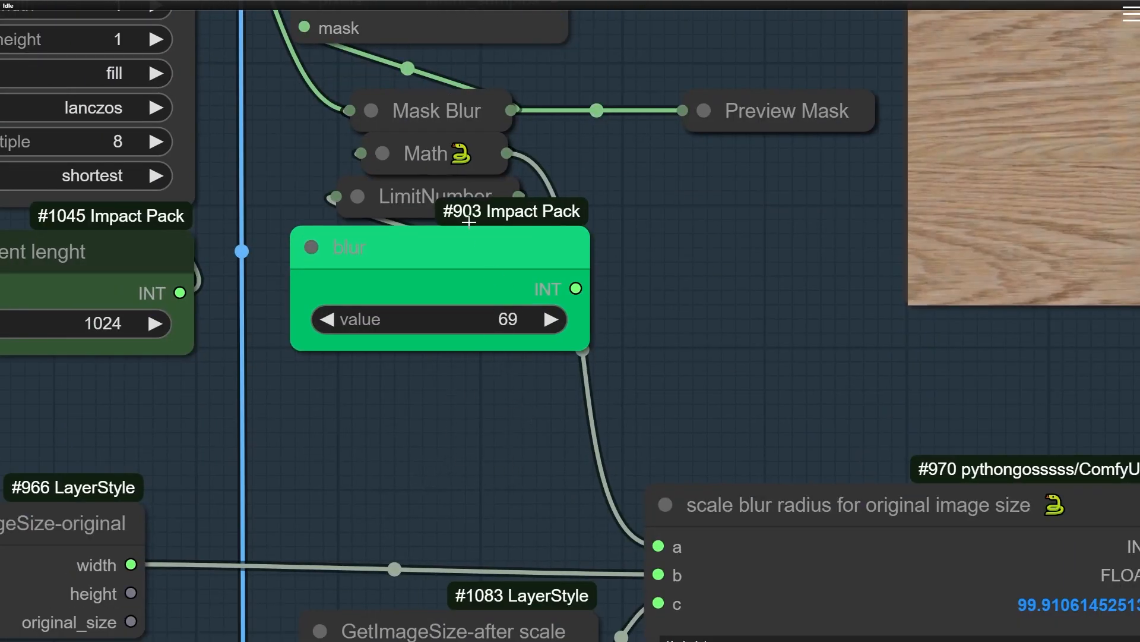
pyautogui.moveTo(532, 93); pyautogui.dragTo(519, 285)
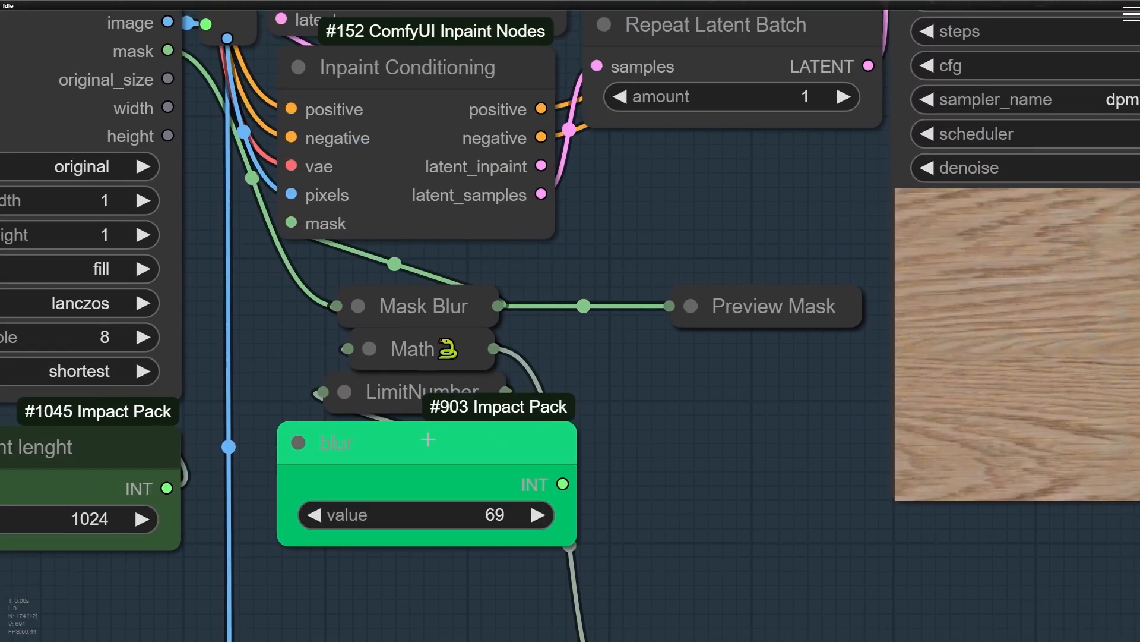
pyautogui.moveTo(428, 439); pyautogui.dragTo(427, 435)
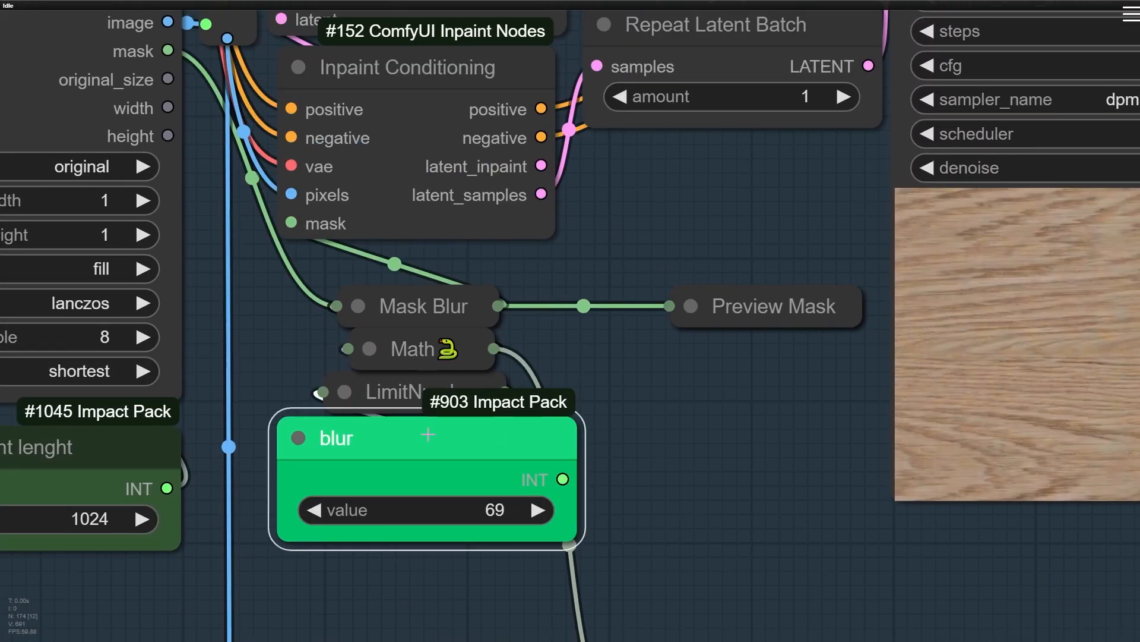
pyautogui.click(466, 582)
# Examine the scale blur radius for original image size node together with the two GetImageSize nodes feeding its expression
pyautogui.moveTo(687, 480); pyautogui.dragTo(598, 240)
pyautogui.scroll(-3, 310, 365)
pyautogui.moveTo(310, 365); pyautogui.dragTo(560, 231)
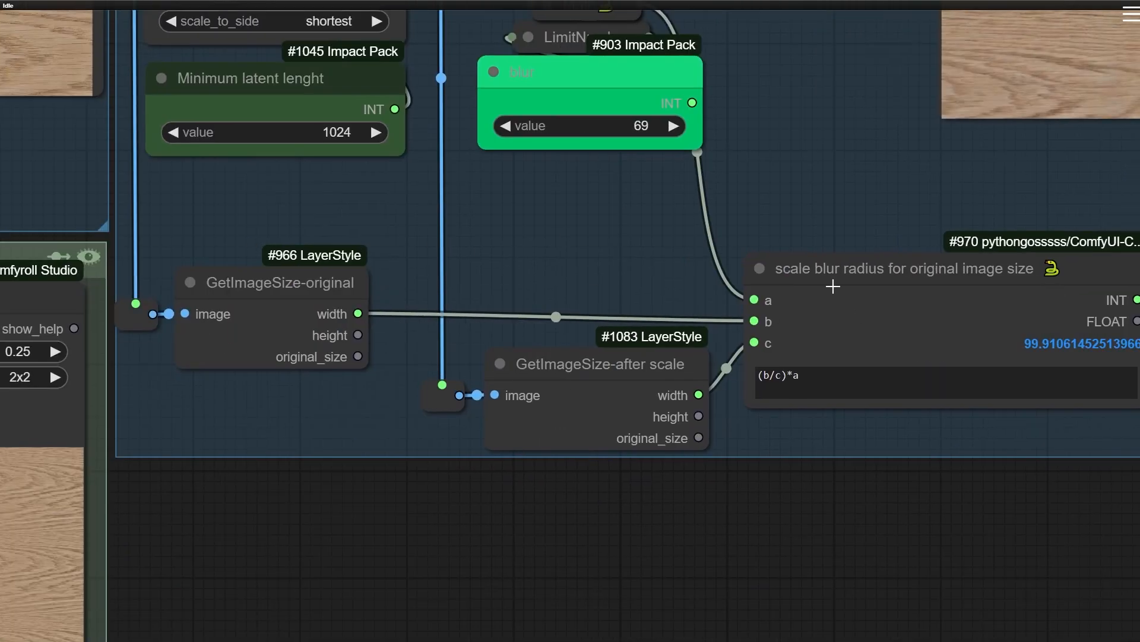
pyautogui.moveTo(796, 229); pyautogui.dragTo(546, 304)
pyautogui.moveTo(817, 256)
pyautogui.mouseDown()
pyautogui.moveTo(771, 283)
pyautogui.moveTo(823, 242)
pyautogui.mouseUp()
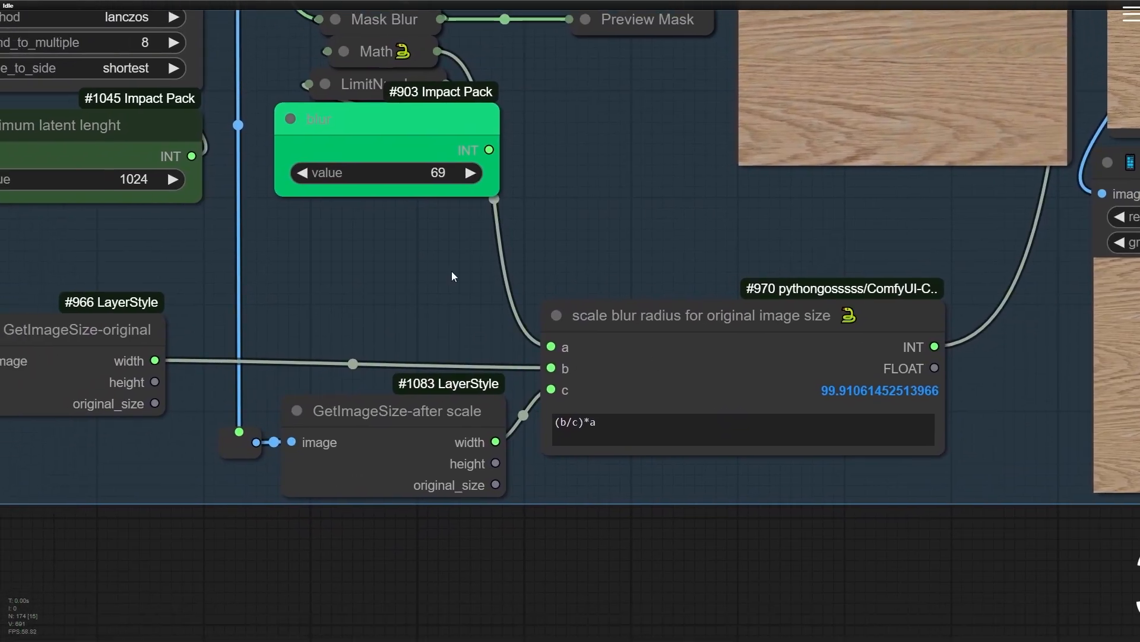
pyautogui.scroll(-2, 289, 254)
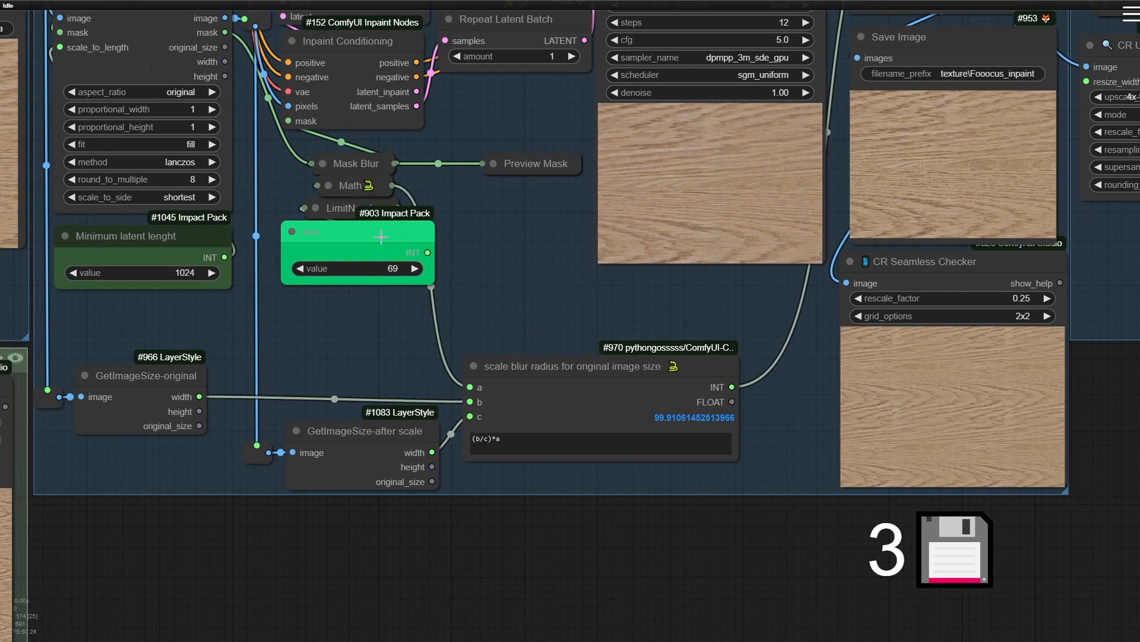
# Select the blur node and the scale blur radius node in turn to trace how the blur value is rescaled
pyautogui.click(380, 237)
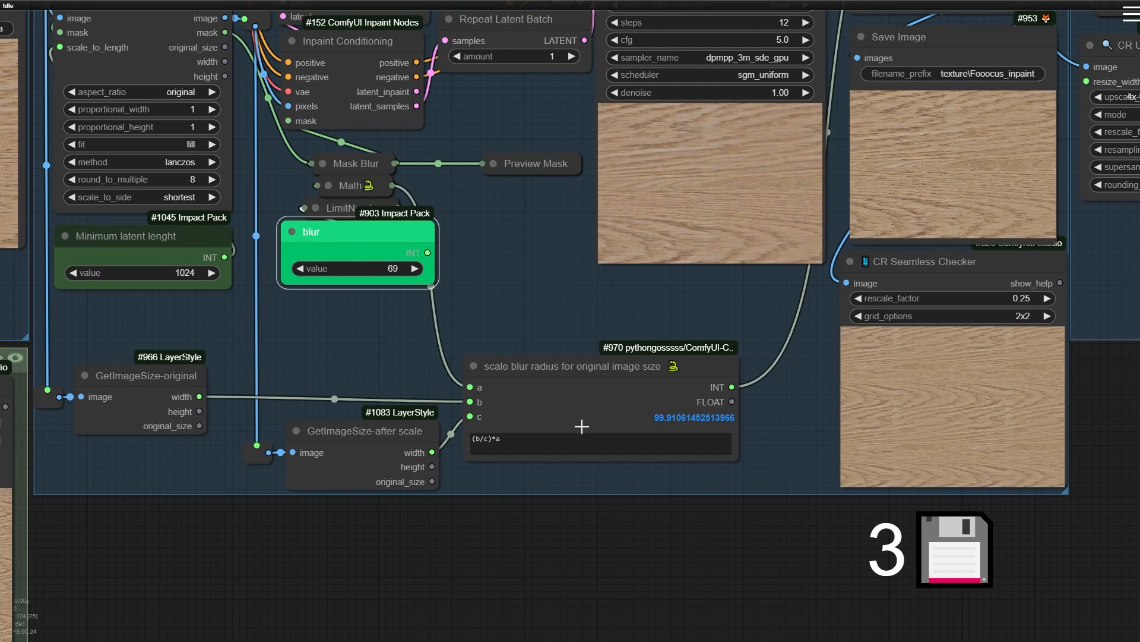
pyautogui.scroll(1, 581, 426)
pyautogui.moveTo(545, 353); pyautogui.dragTo(547, 349)
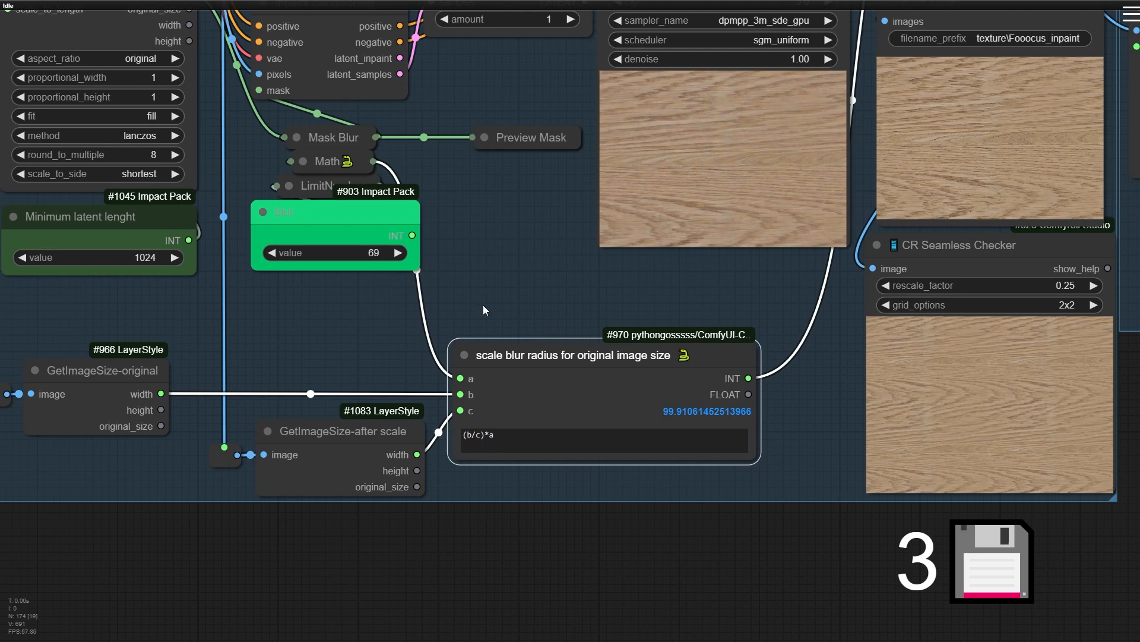
pyautogui.click(476, 335)
pyautogui.moveTo(395, 346); pyautogui.dragTo(406, 343)
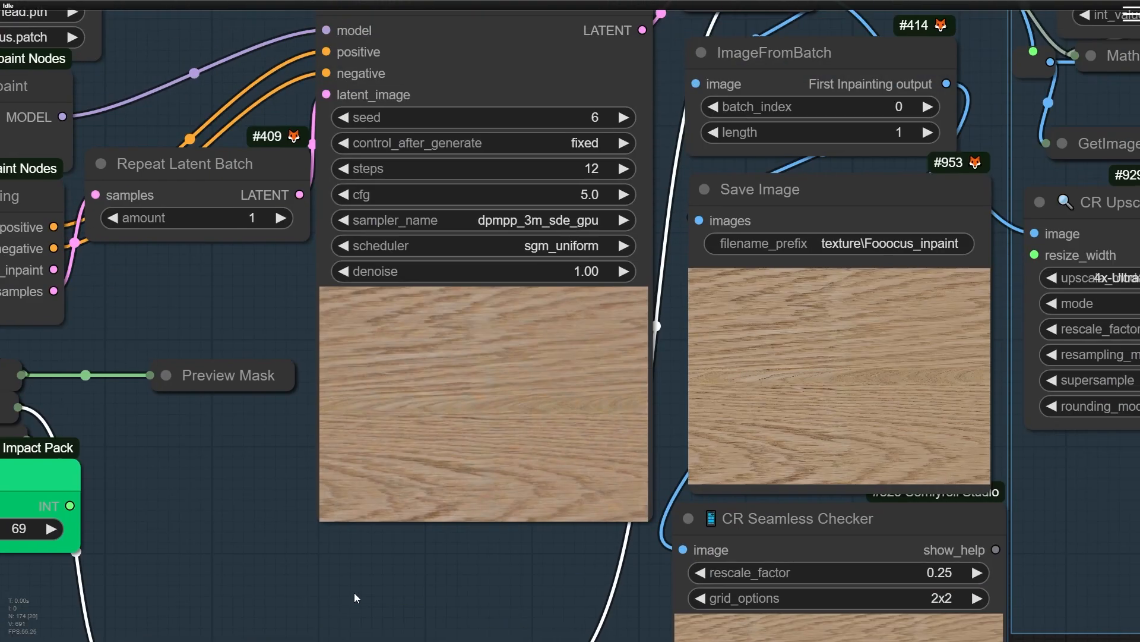
# Review the KSampler settings and inspect the inpainted seam closely in the Fooocus_inpaint Save Image preview
pyautogui.scroll(4, 487, 238)
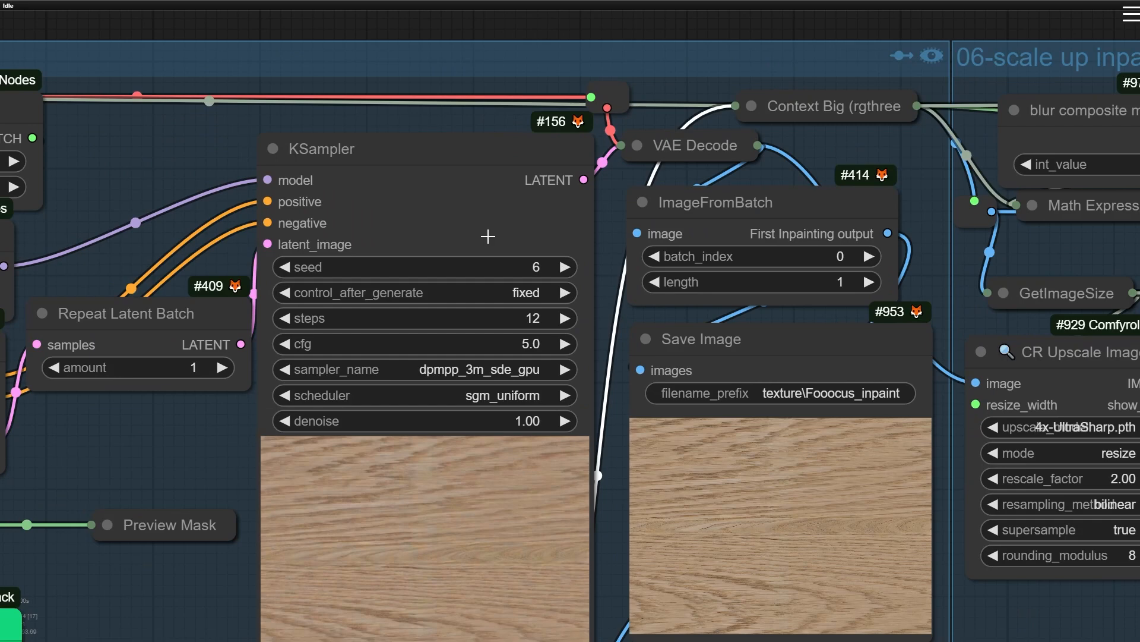
pyautogui.moveTo(493, 559); pyautogui.dragTo(254, 303)
pyautogui.scroll(1, 402, 360)
pyautogui.scroll(-1, 383, 472)
pyautogui.scroll(4, 513, 293)
pyautogui.scroll(10, 618, 287)
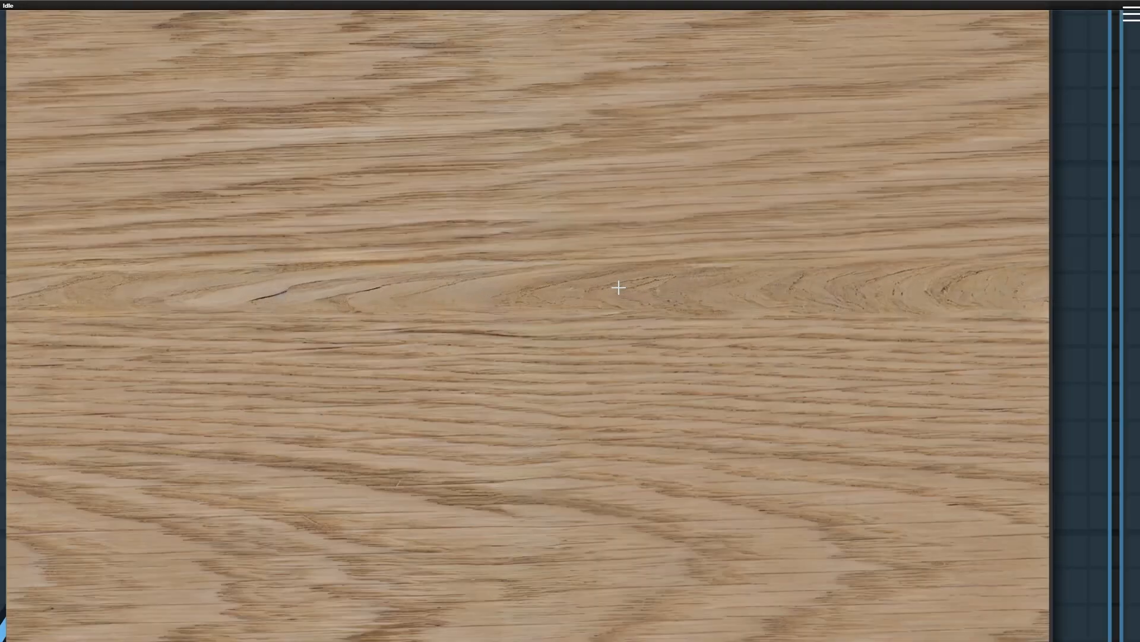
pyautogui.scroll(4, 675, 268)
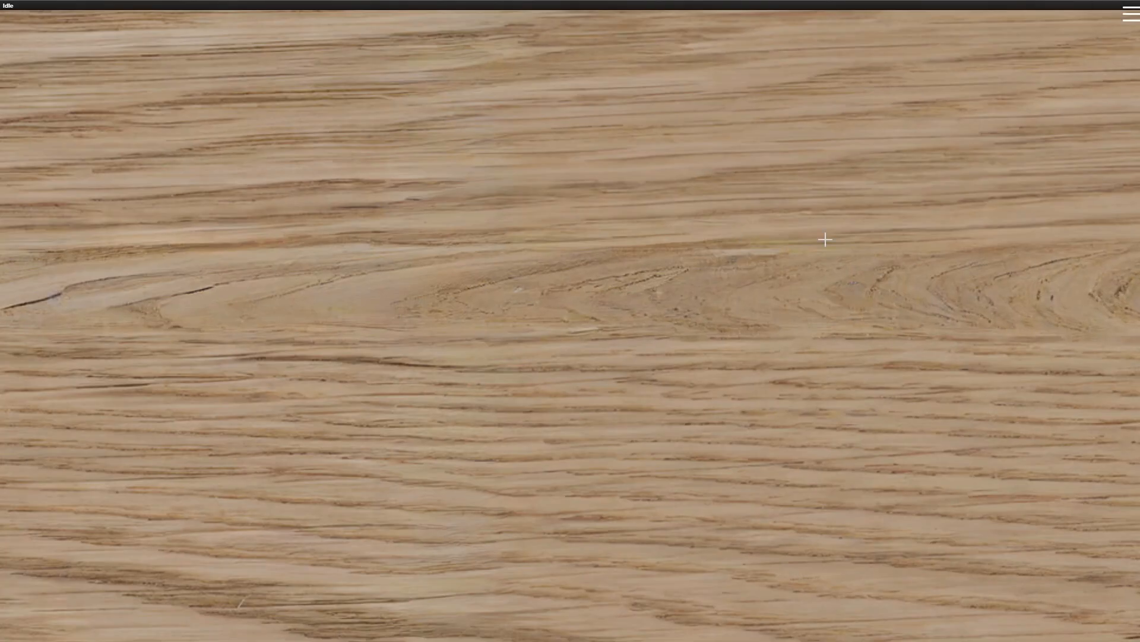
pyautogui.scroll(-15, 786, 276)
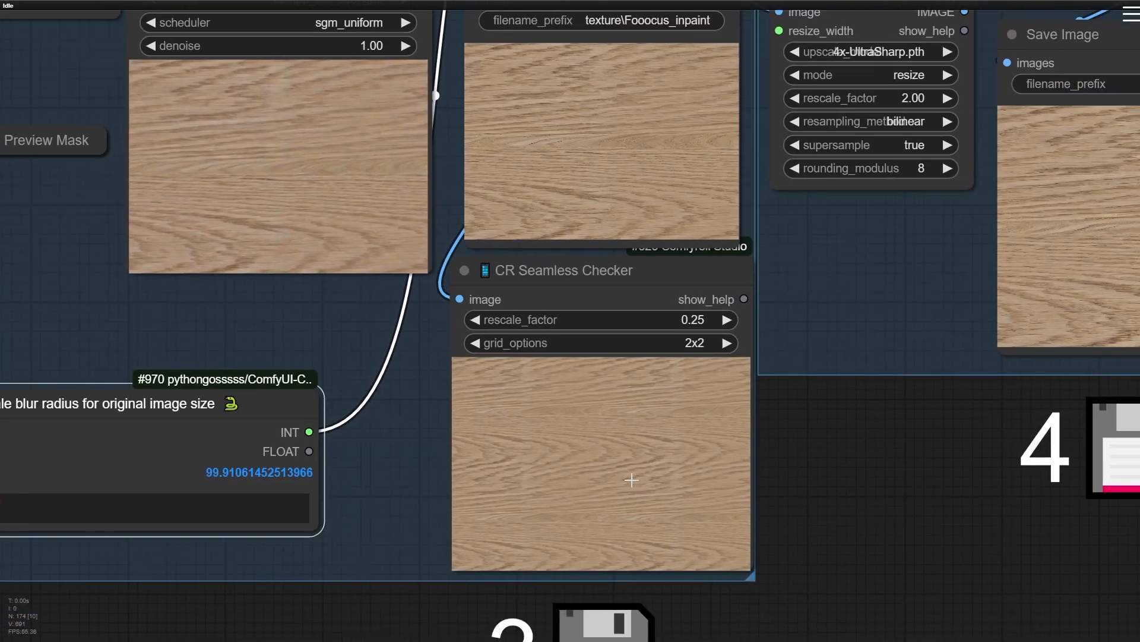
# Examine the CR Seamless Checker's tiled preview and view its available grid_options
pyautogui.scroll(6, 617, 428)
pyautogui.scroll(2, 405, 237)
pyautogui.moveTo(568, 469); pyautogui.dragTo(422, 470)
pyautogui.scroll(-1, 386, 250)
pyautogui.click(570, 250)
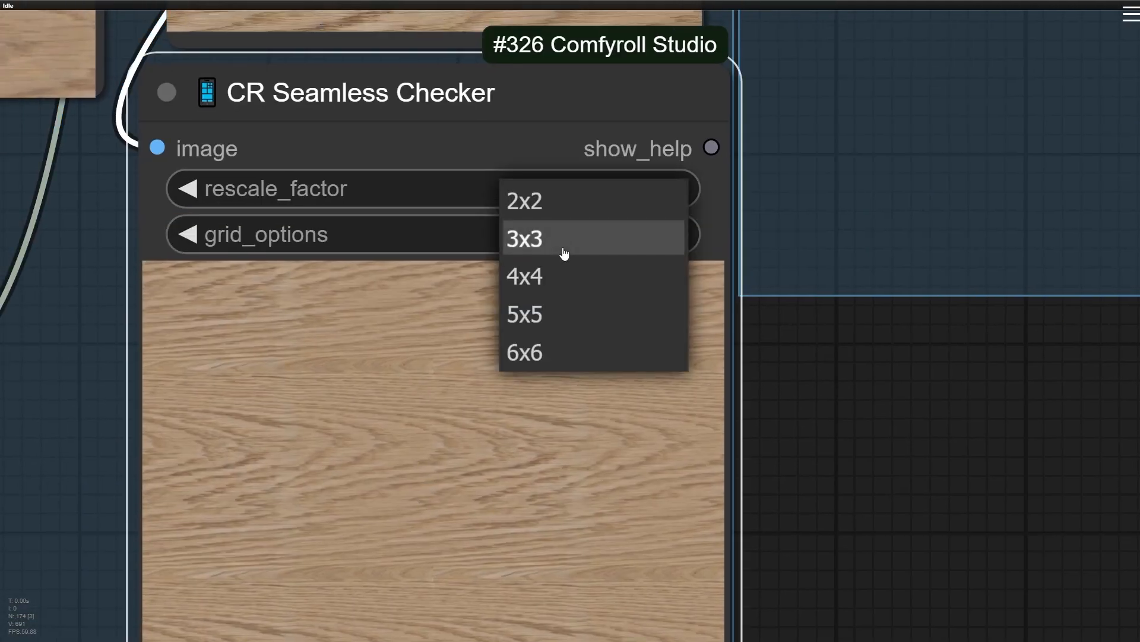
pyautogui.click(497, 546)
# Look over the node layout of the group 06-scale up inpaint and composite with original
pyautogui.scroll(-7, 387, 481)
pyautogui.moveTo(572, 315); pyautogui.dragTo(420, 439)
pyautogui.scroll(-3, 428, 432)
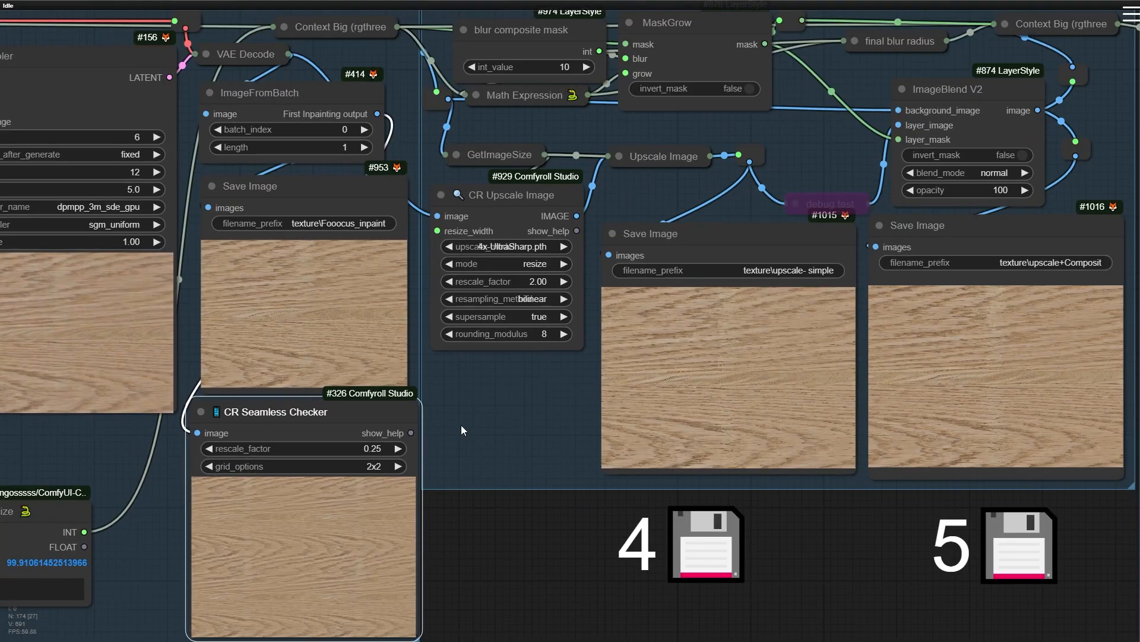
pyautogui.moveTo(505, 404); pyautogui.dragTo(152, 540)
pyautogui.scroll(2, 152, 541)
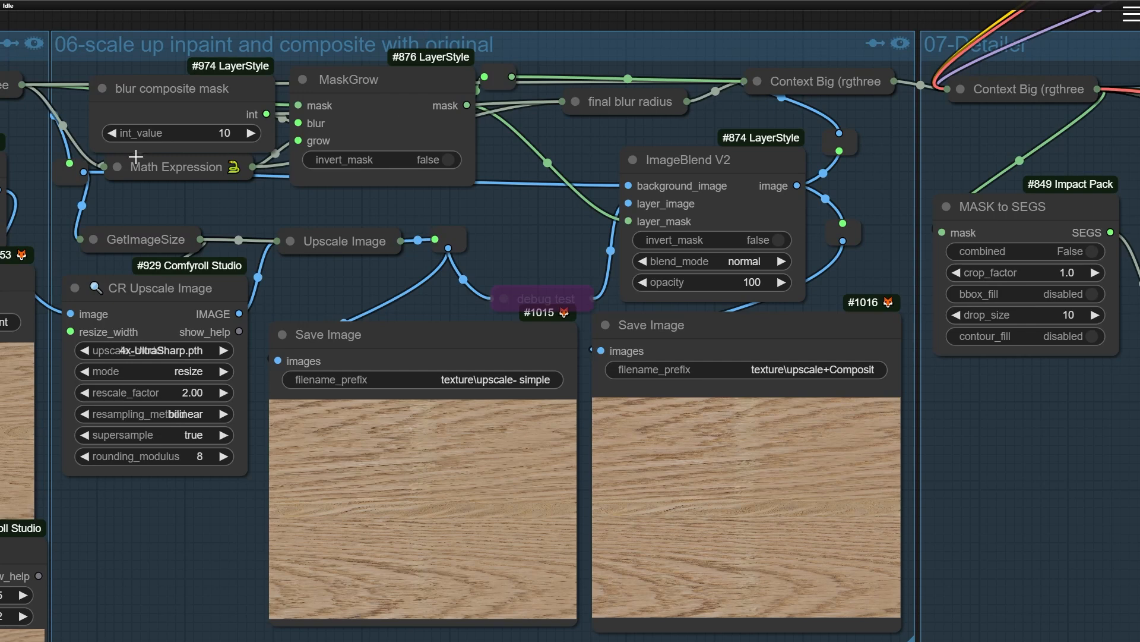
# Select the MaskGrow node and examine its mask, blur and grow inputs and its link to ImageBlend V2
pyautogui.click(354, 93)
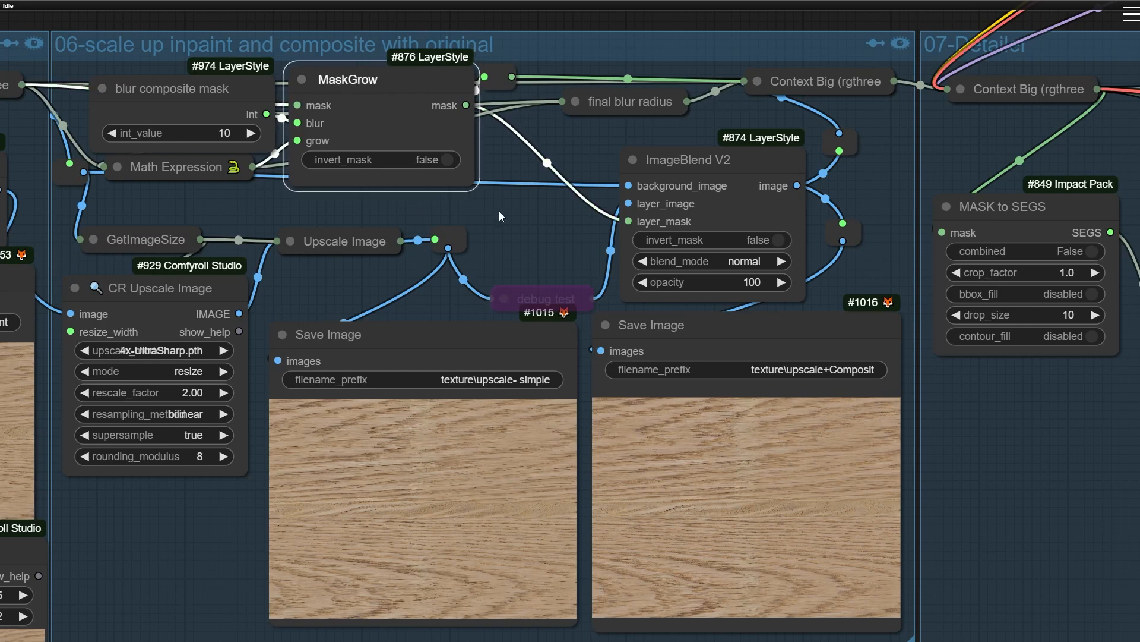
pyautogui.scroll(4, 140, 42)
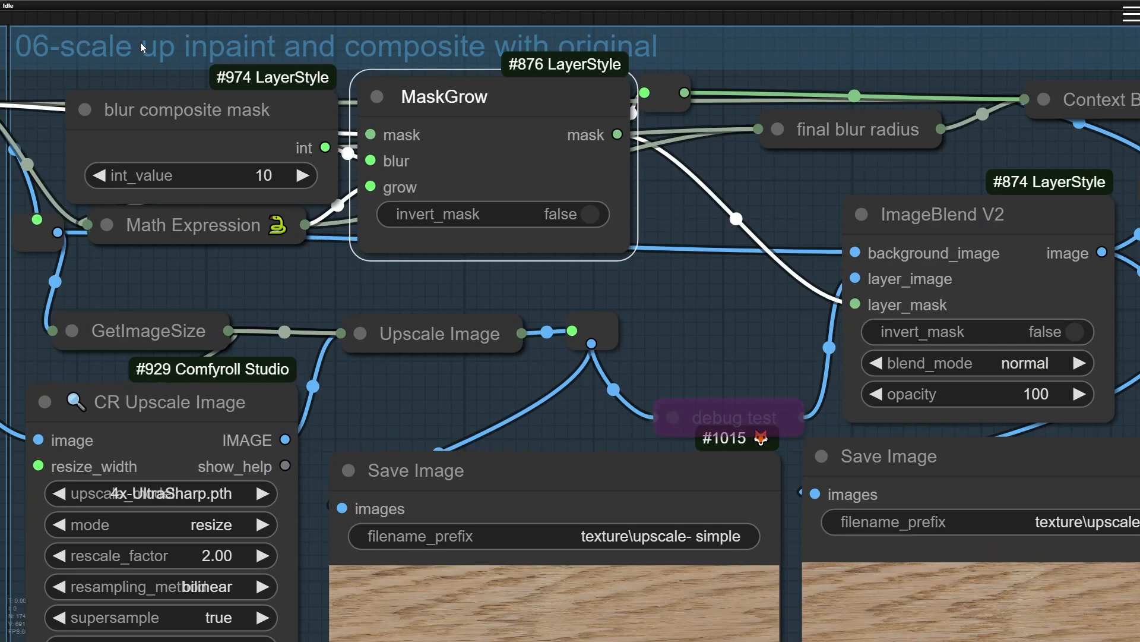
pyautogui.scroll(-3, 140, 42)
pyautogui.moveTo(584, 258); pyautogui.dragTo(751, 215)
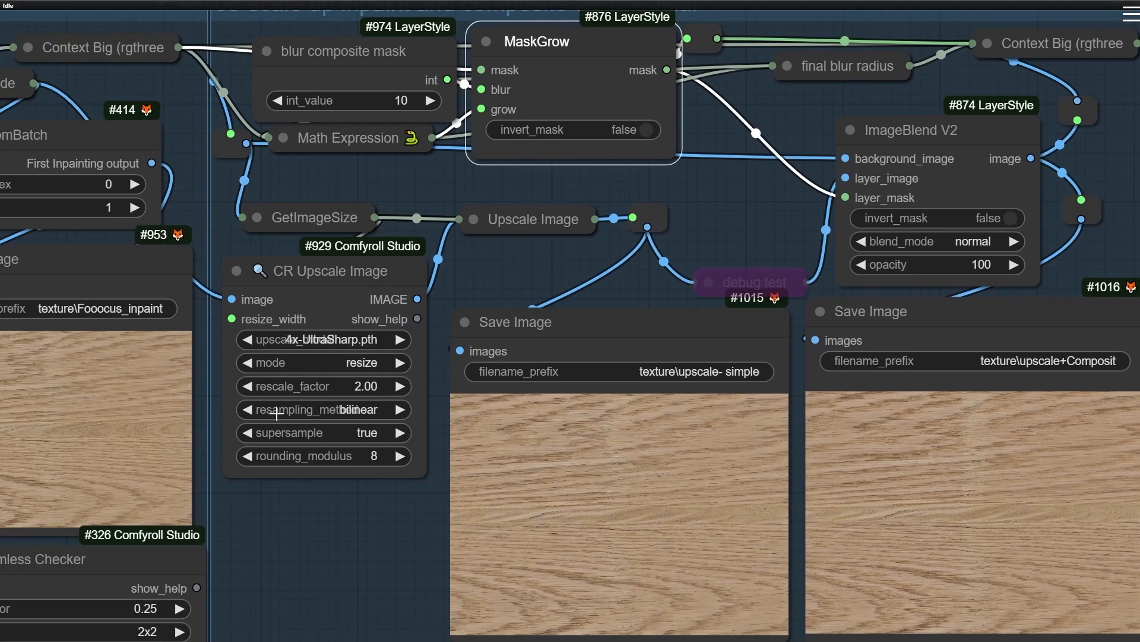
# Inspect the seam detail in the Fooocus_inpaint preview as the reference before upscaling
pyautogui.moveTo(96, 448); pyautogui.dragTo(196, 415)
pyautogui.scroll(14, 173, 402)
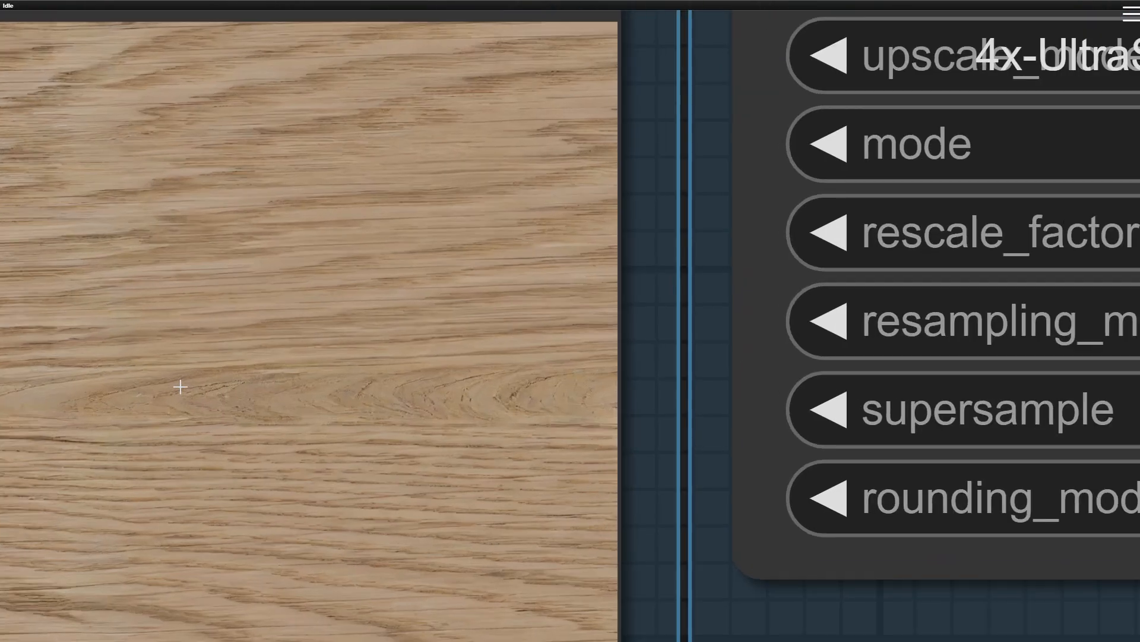
pyautogui.scroll(-12, 367, 397)
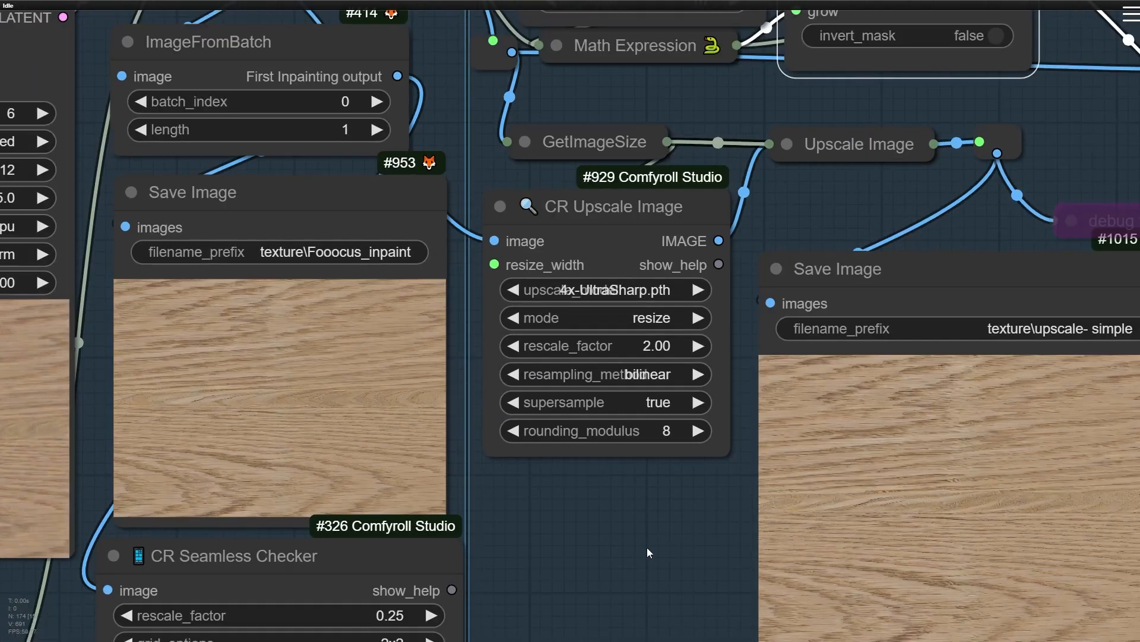
# Inspect the wood grain and seam detail in the upscale- simple Save Image preview
pyautogui.moveTo(635, 546); pyautogui.dragTo(197, 298)
pyautogui.moveTo(606, 286); pyautogui.dragTo(520, 386)
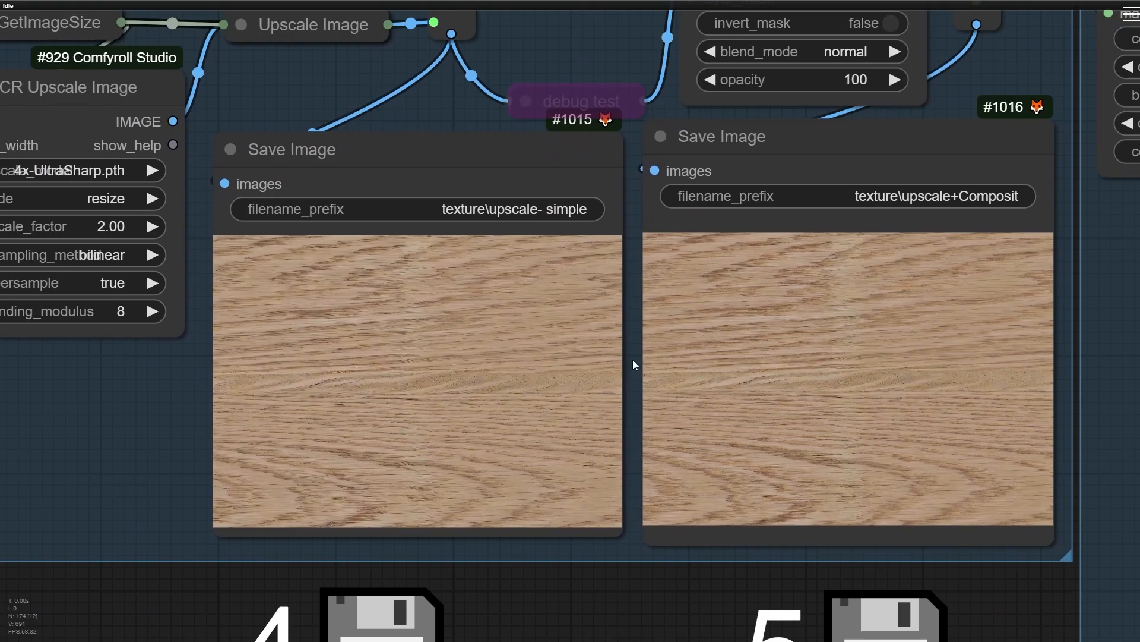
pyautogui.scroll(12, 466, 338)
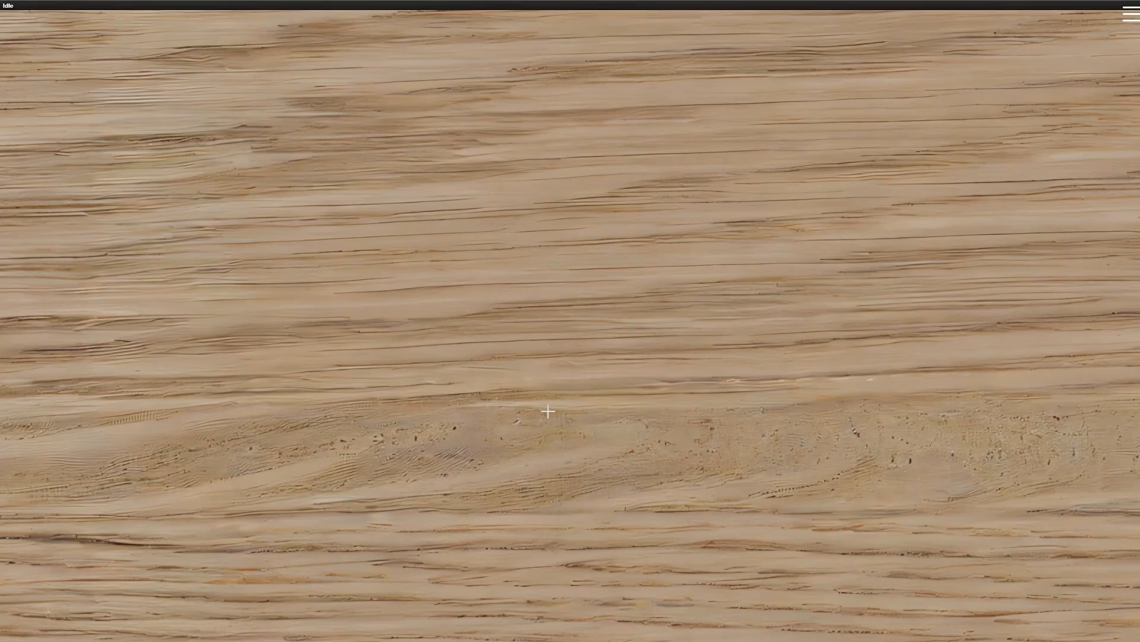
pyautogui.moveTo(612, 379); pyautogui.dragTo(223, 217)
pyautogui.moveTo(412, 140); pyautogui.dragTo(583, 250)
pyautogui.scroll(-3, 386, 307)
pyautogui.scroll(3, 291, 353)
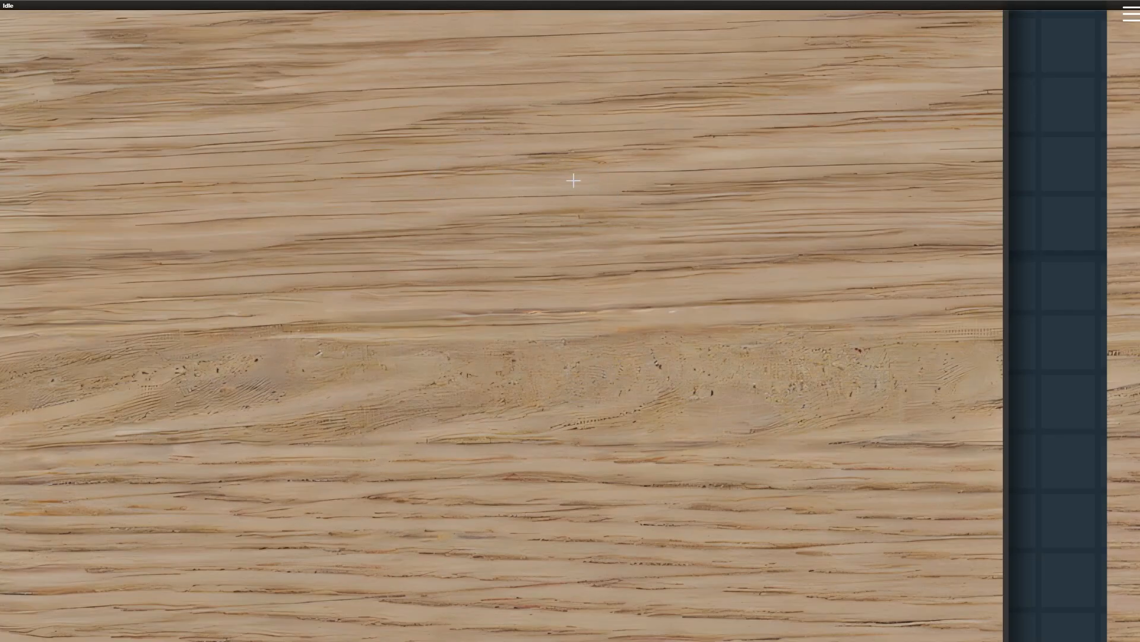
pyautogui.moveTo(574, 180); pyautogui.dragTo(719, 283)
pyautogui.scroll(-4, 742, 300)
# Inspect the upscale+Composit Save Image preview closely to compare its grain and seam with the simple upscale
pyautogui.moveTo(787, 326); pyautogui.dragTo(113, 267)
pyautogui.moveTo(846, 293); pyautogui.dragTo(409, 236)
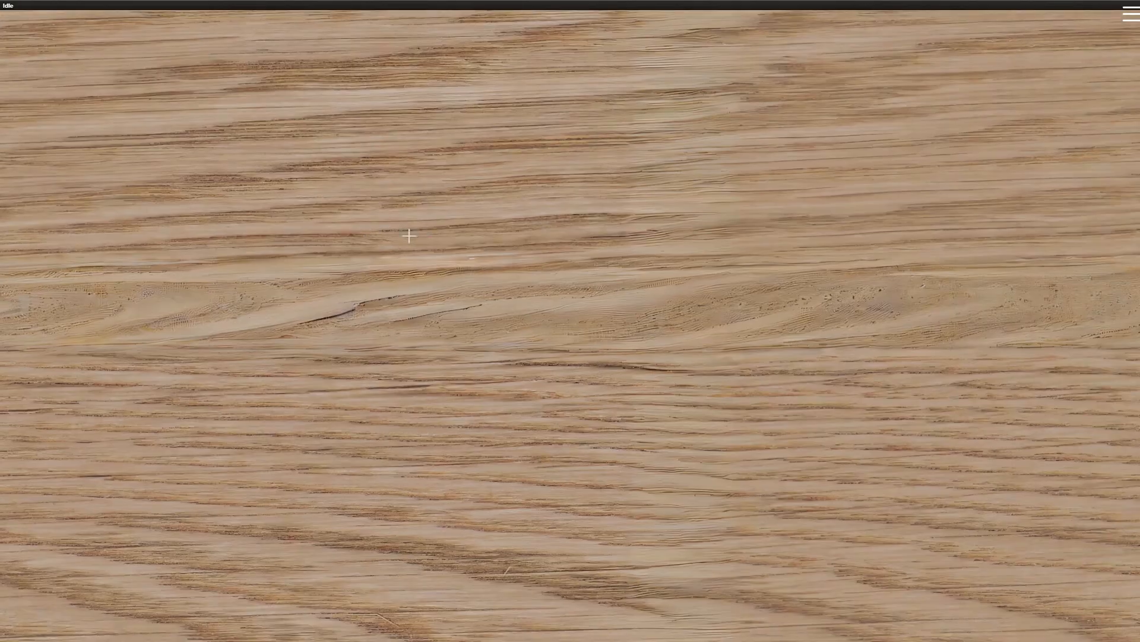
pyautogui.scroll(2, 465, 226)
pyautogui.moveTo(354, 213); pyautogui.dragTo(685, 385)
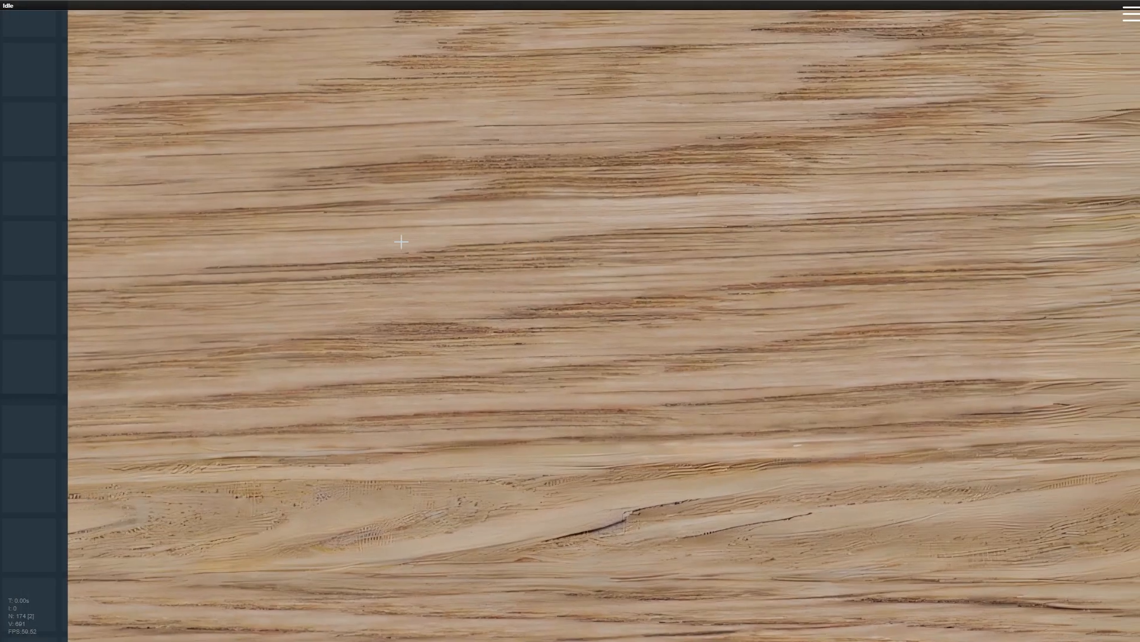
pyautogui.moveTo(636, 275); pyautogui.dragTo(430, 255)
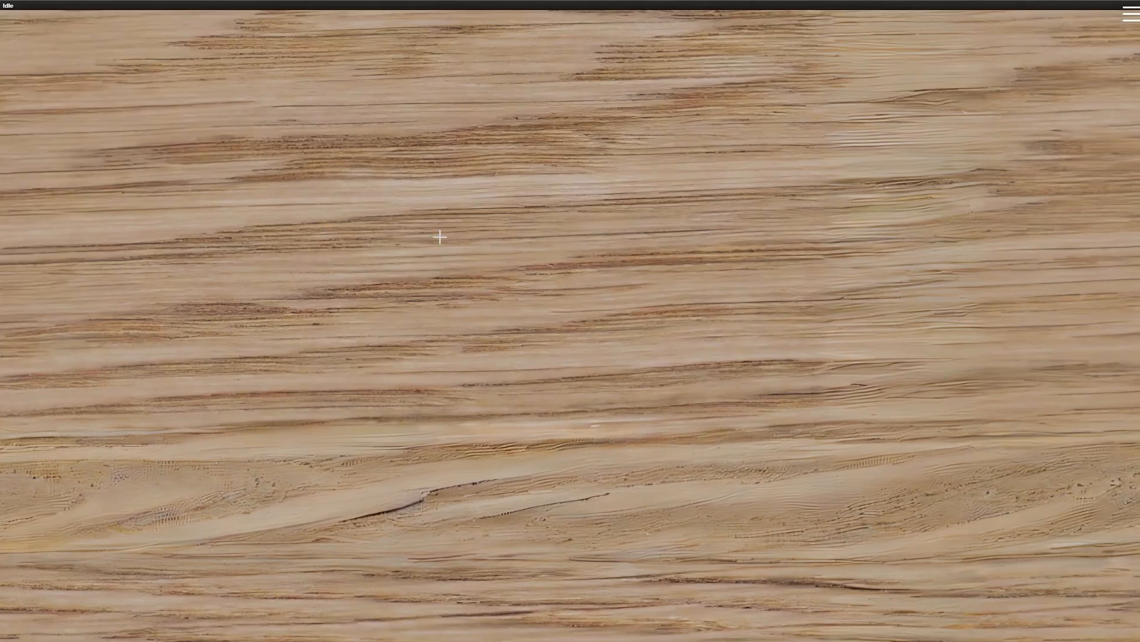
pyautogui.moveTo(698, 400); pyautogui.dragTo(720, 483)
pyautogui.moveTo(524, 455); pyautogui.dragTo(77, 190)
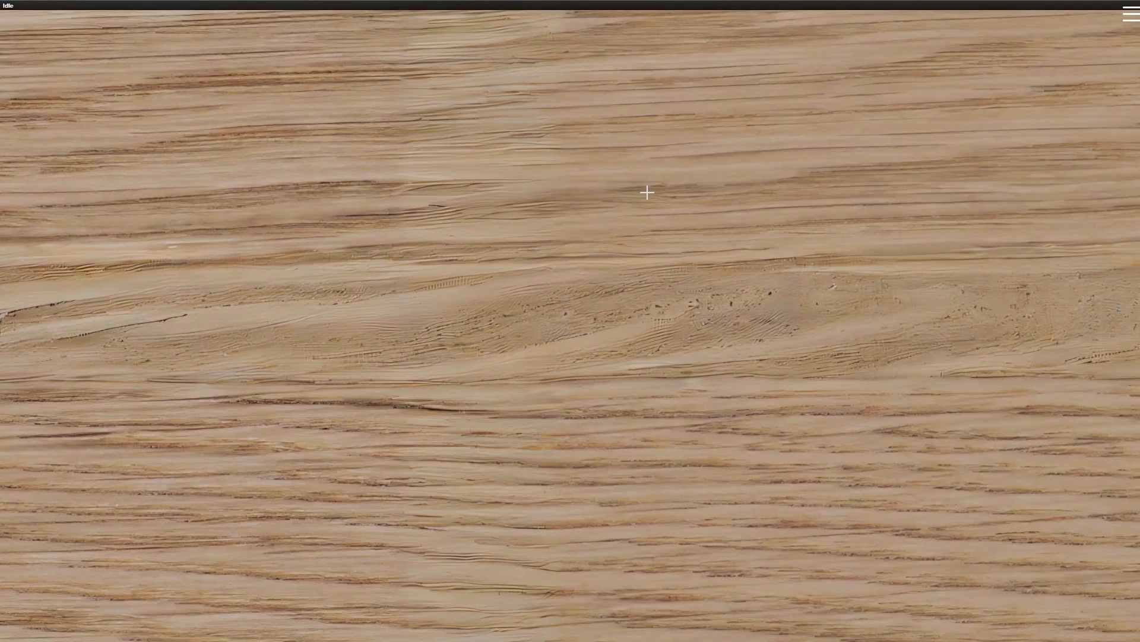
pyautogui.scroll(-5, 647, 192)
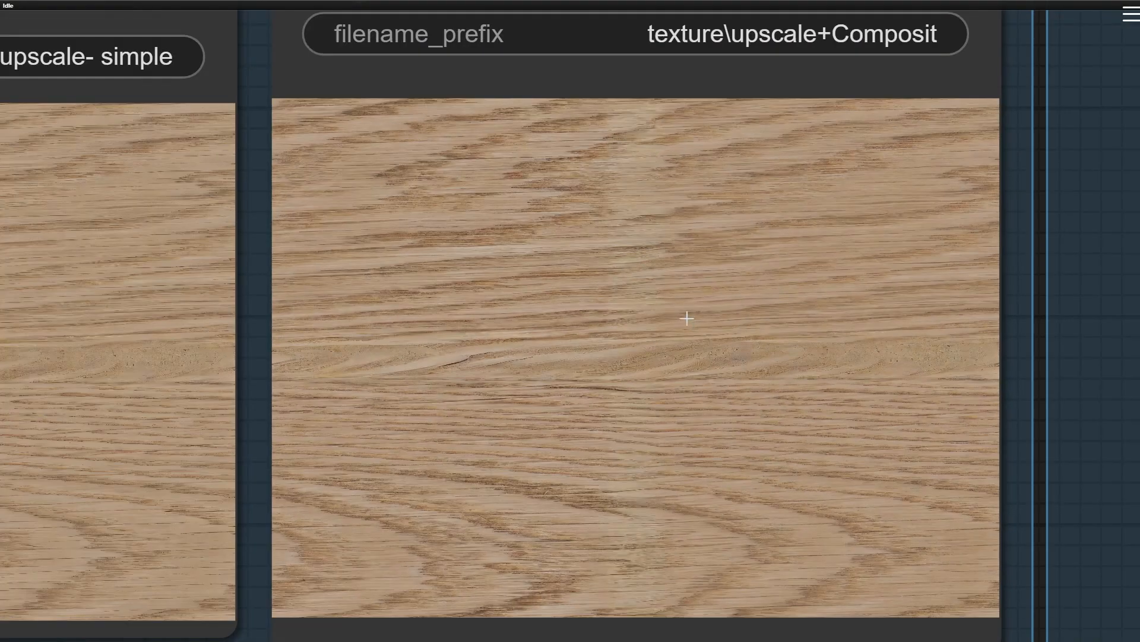
# Select the CR Upscale Image node in group 06 and examine its upscale model, settings and connections
pyautogui.scroll(-6, 695, 364)
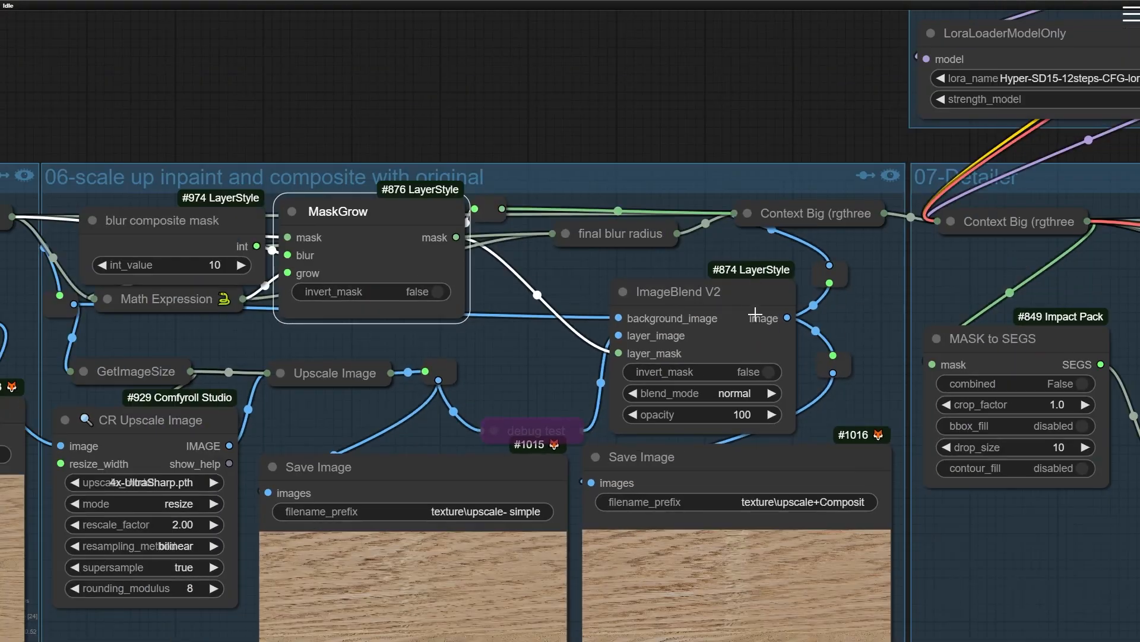
pyautogui.moveTo(453, 395); pyautogui.dragTo(597, 216)
pyautogui.scroll(5, 334, 245)
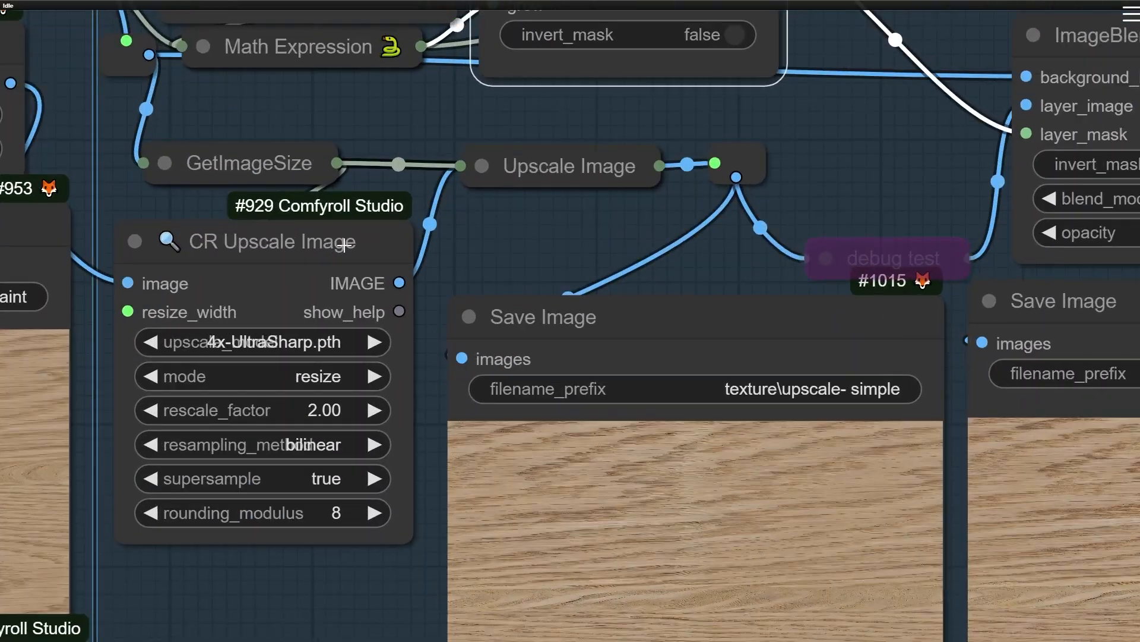
pyautogui.click(301, 244)
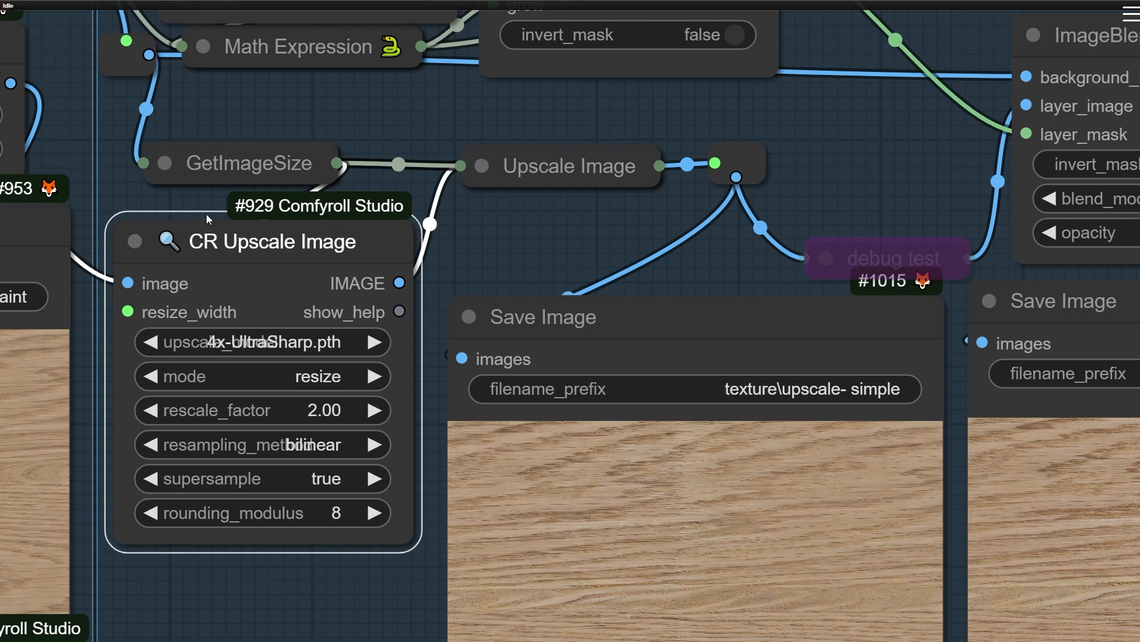
# Widen the CR Upscale Image node to read its upscale model and resampling settings in full, and narrow it again
pyautogui.moveTo(466, 256); pyautogui.dragTo(661, 218)
pyautogui.moveTo(444, 206)
pyautogui.mouseDown()
pyautogui.moveTo(460, 200)
pyautogui.moveTo(461, 180)
pyautogui.moveTo(439, 210)
pyautogui.mouseUp()
pyautogui.scroll(4, 649, 565)
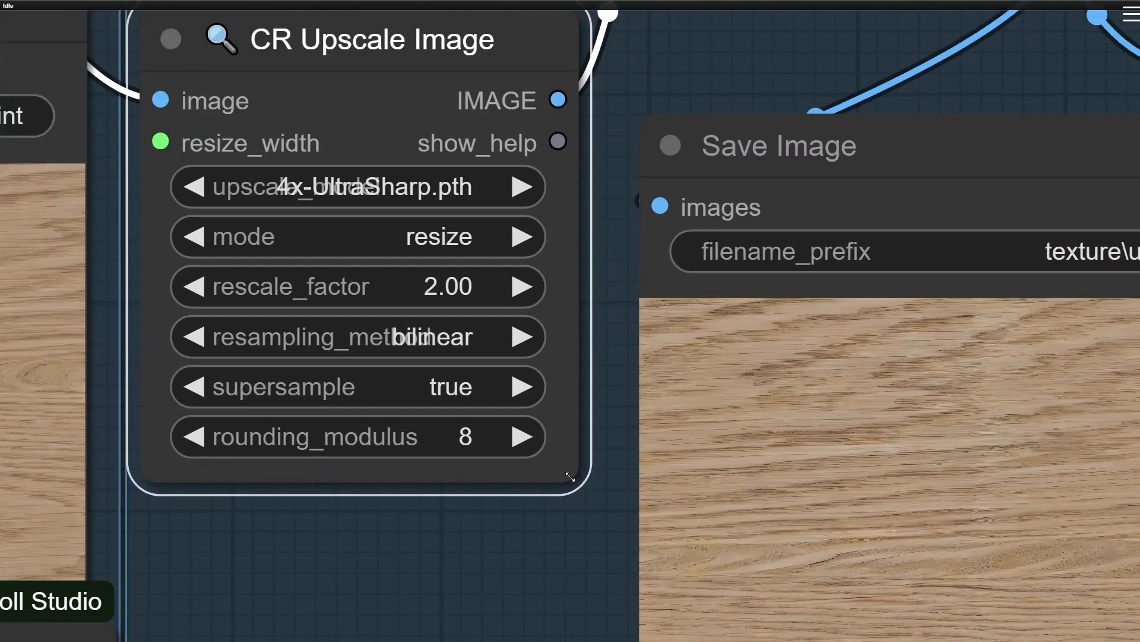
pyautogui.moveTo(571, 476); pyautogui.dragTo(766, 500)
pyautogui.scroll(5, 511, 169)
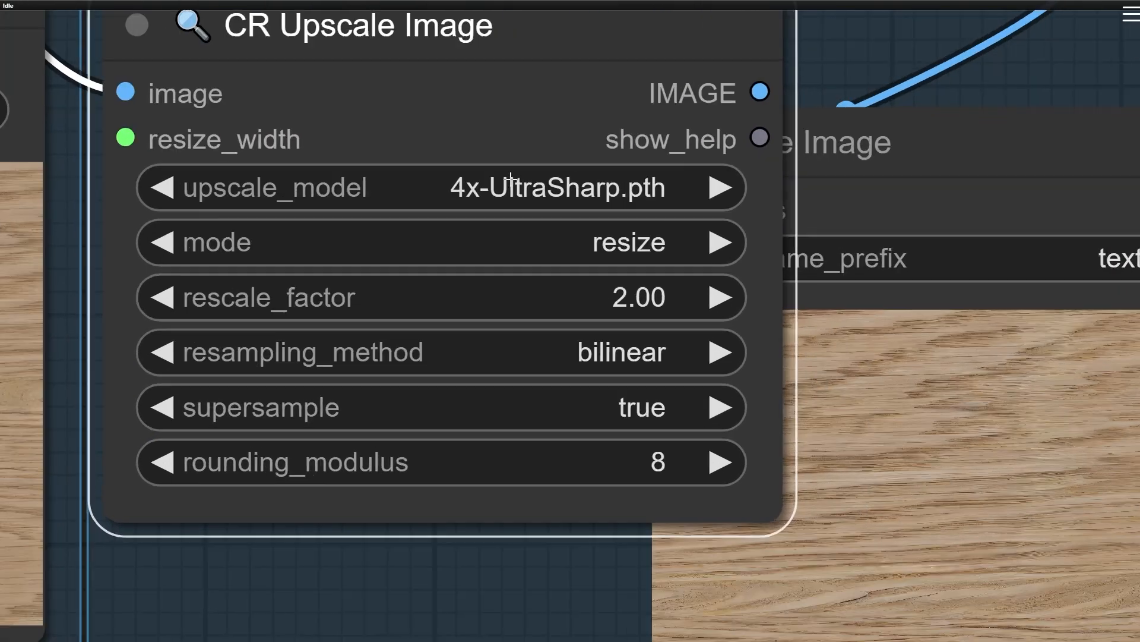
pyautogui.scroll(-5, 475, 202)
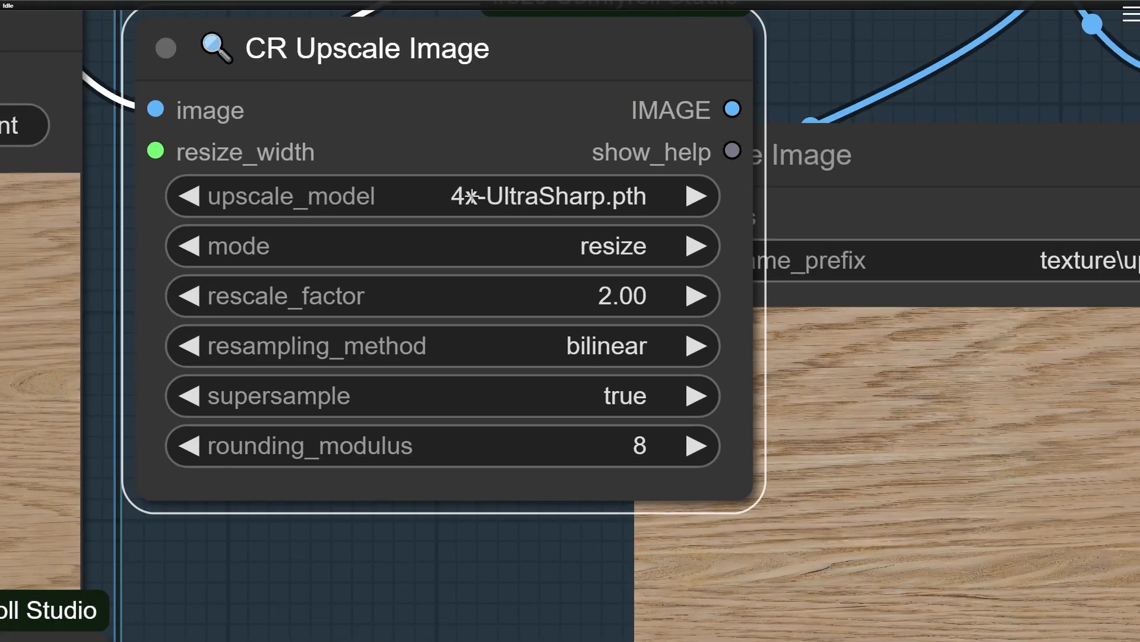
pyautogui.moveTo(746, 486); pyautogui.dragTo(534, 415)
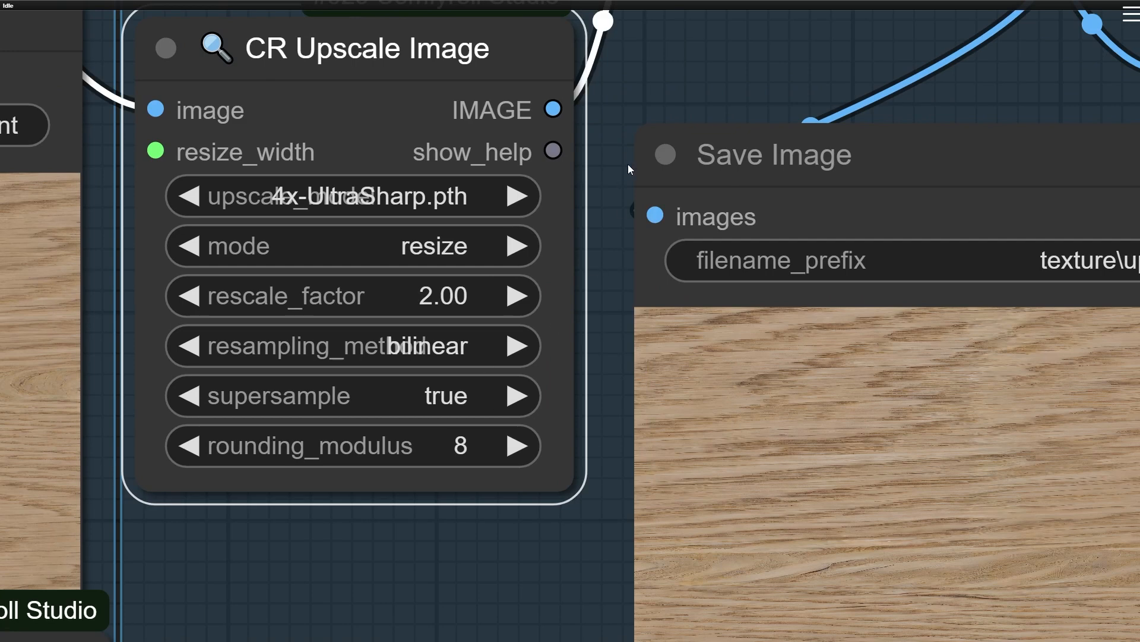
# Expand the collapsed Upscale Image node to examine its inputs, upscale method and crop setting, and collapse it again
pyautogui.scroll(-4, 631, 166)
pyautogui.moveTo(664, 162); pyautogui.dragTo(519, 409)
pyautogui.click(599, 269)
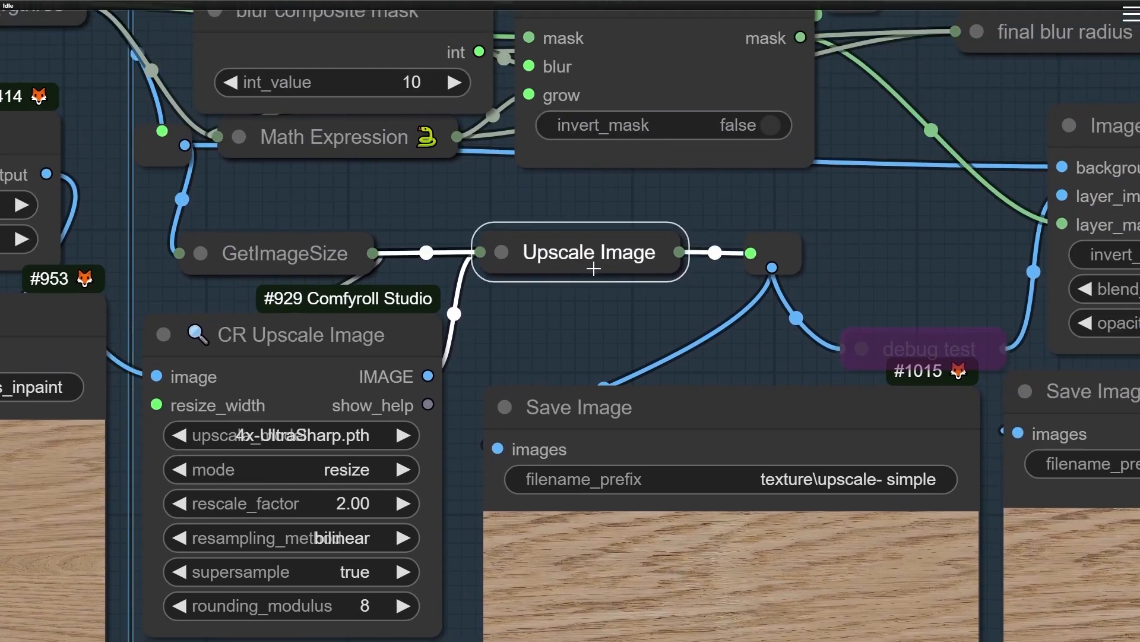
pyautogui.scroll(6, 593, 269)
pyautogui.click(454, 252)
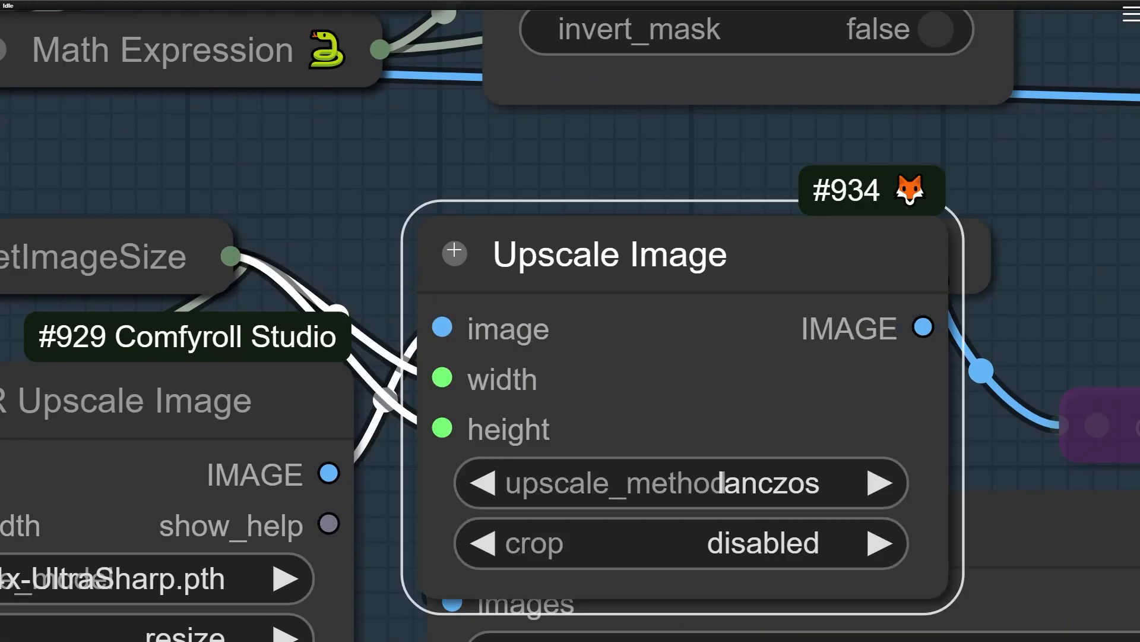
pyautogui.click(454, 251)
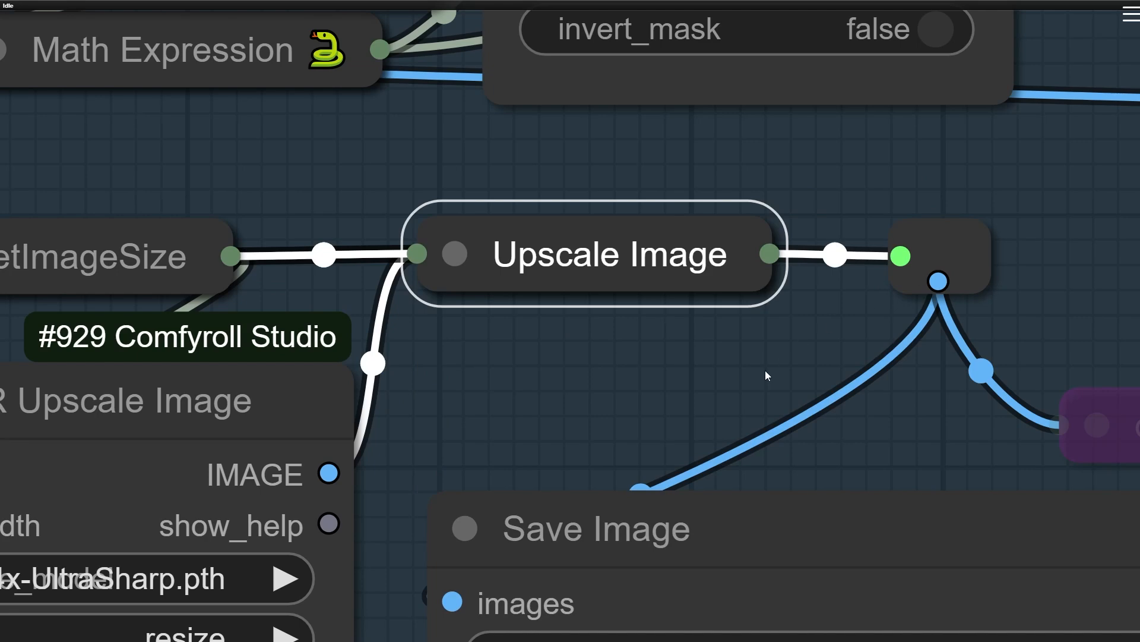
# Select the MaskGrow node in group 06 and examine its mask, blur and grow connections
pyautogui.scroll(-5, 754, 376)
pyautogui.moveTo(728, 381); pyautogui.dragTo(356, 428)
pyautogui.scroll(-1, 579, 297)
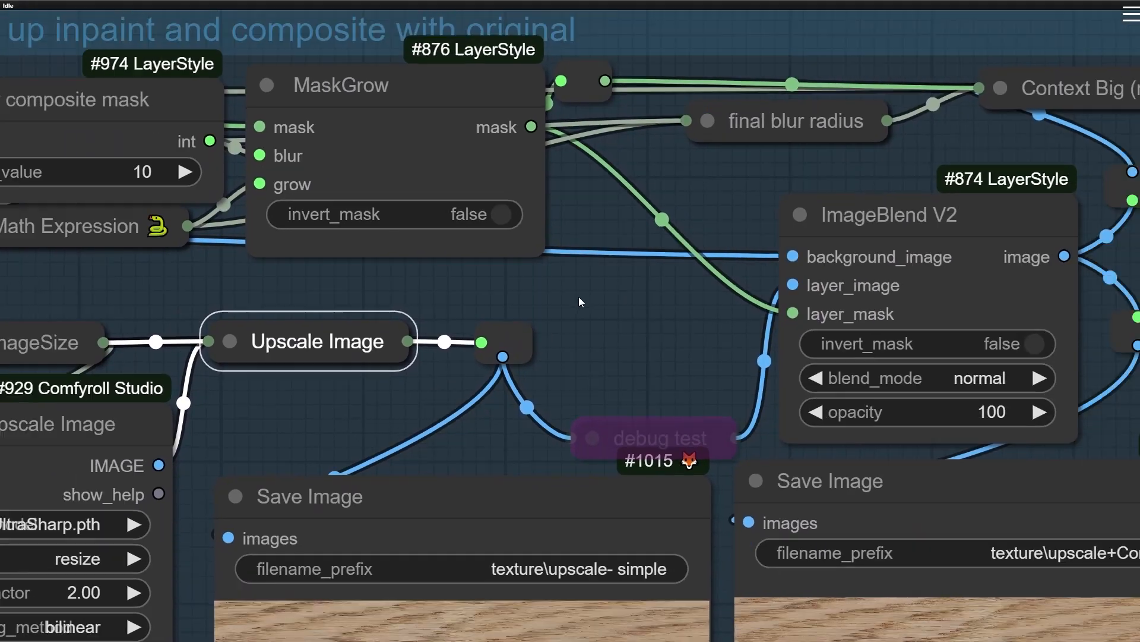
pyautogui.moveTo(578, 297); pyautogui.dragTo(778, 351)
pyautogui.scroll(-3, 822, 359)
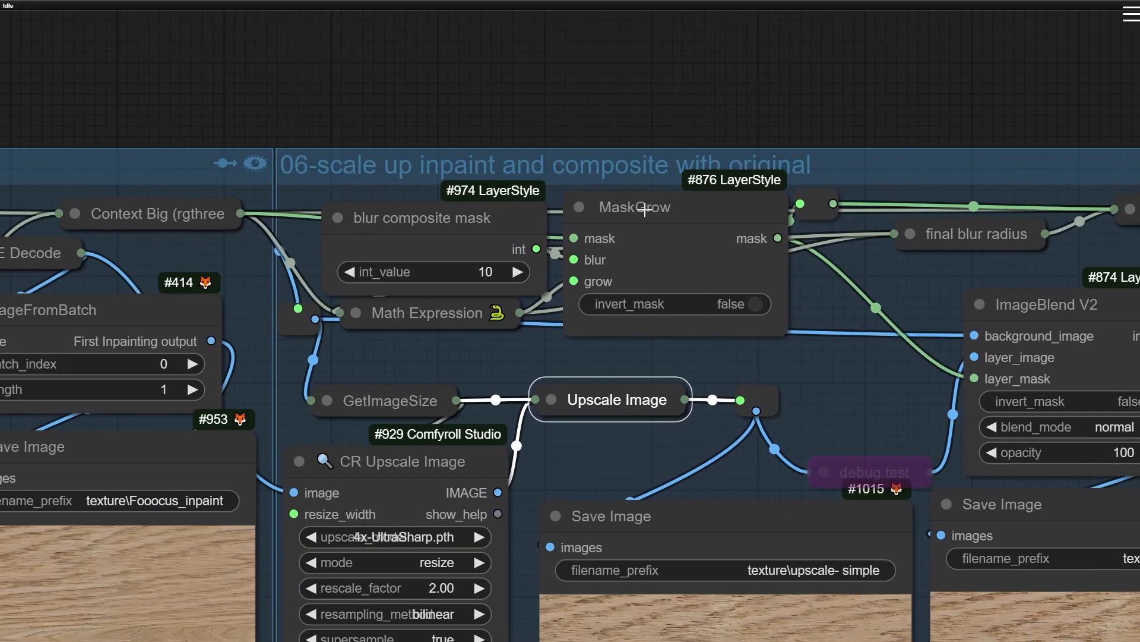
pyautogui.click(646, 208)
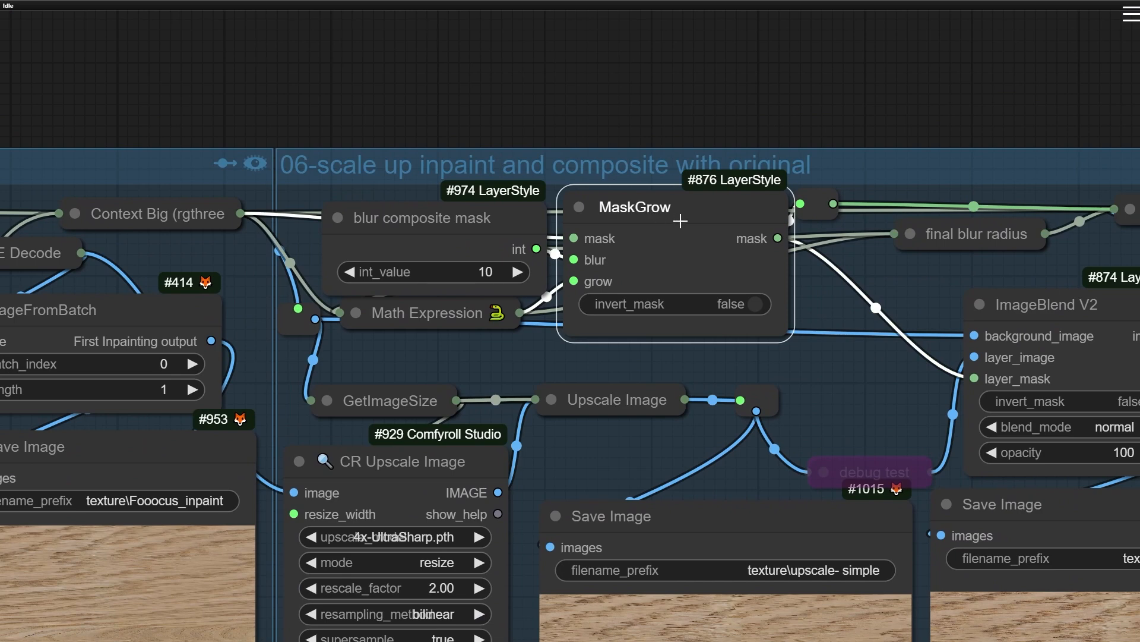
pyautogui.scroll(5, 661, 208)
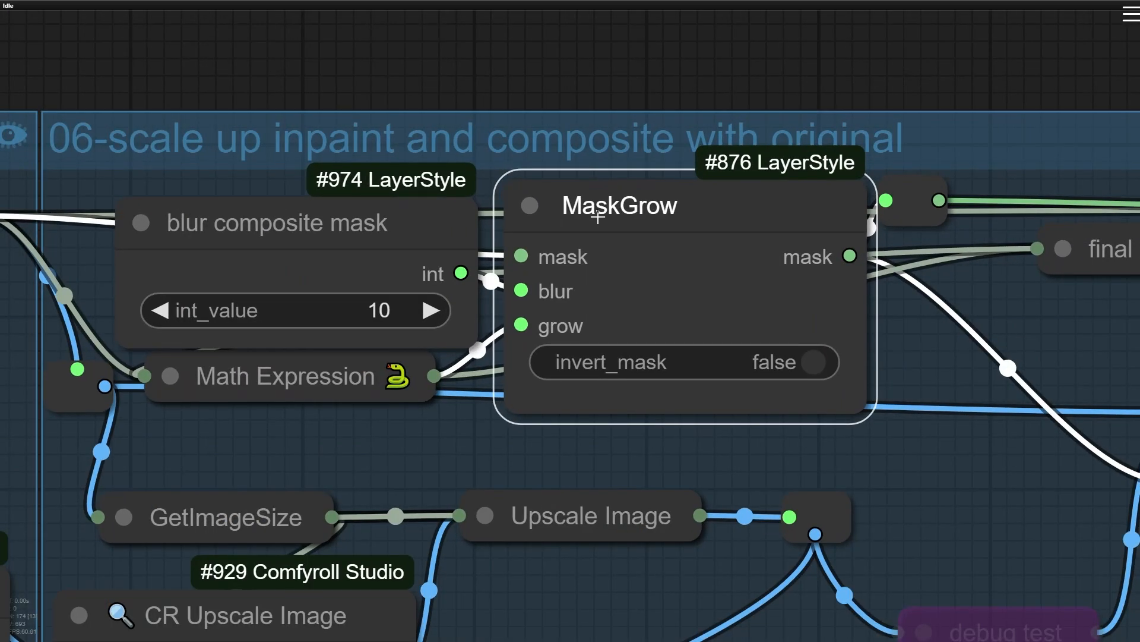
pyautogui.scroll(-5, 586, 220)
# Select the ImageBlend V2 node and examine its background, layer image and layer mask inputs and blend settings
pyautogui.moveTo(592, 236); pyautogui.dragTo(217, 133)
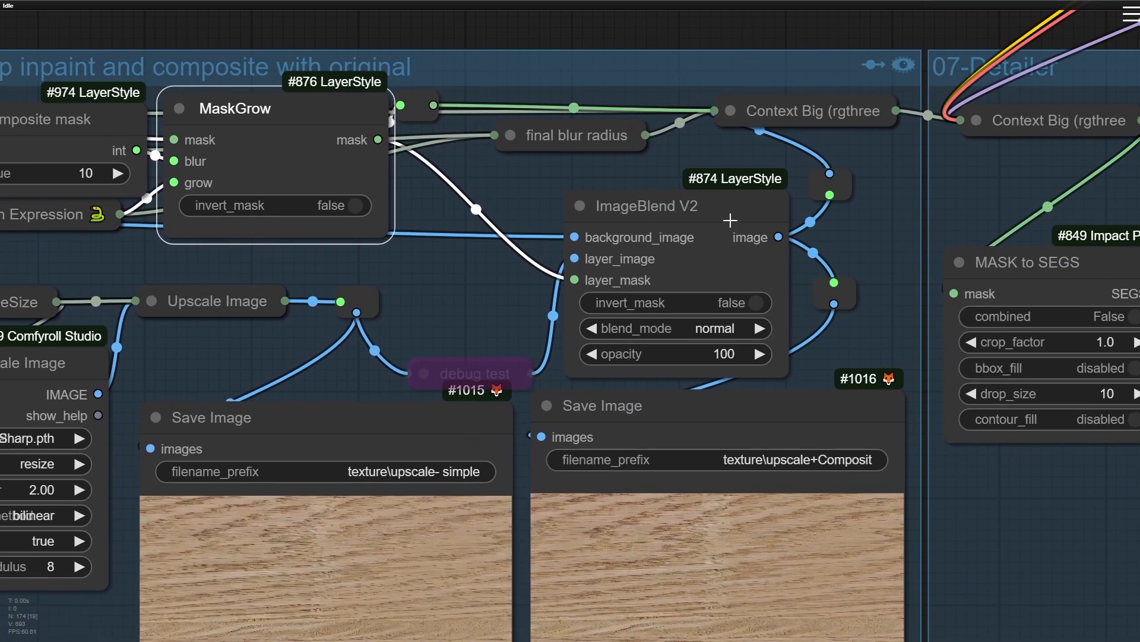
pyautogui.click(730, 220)
pyautogui.scroll(-2, 501, 283)
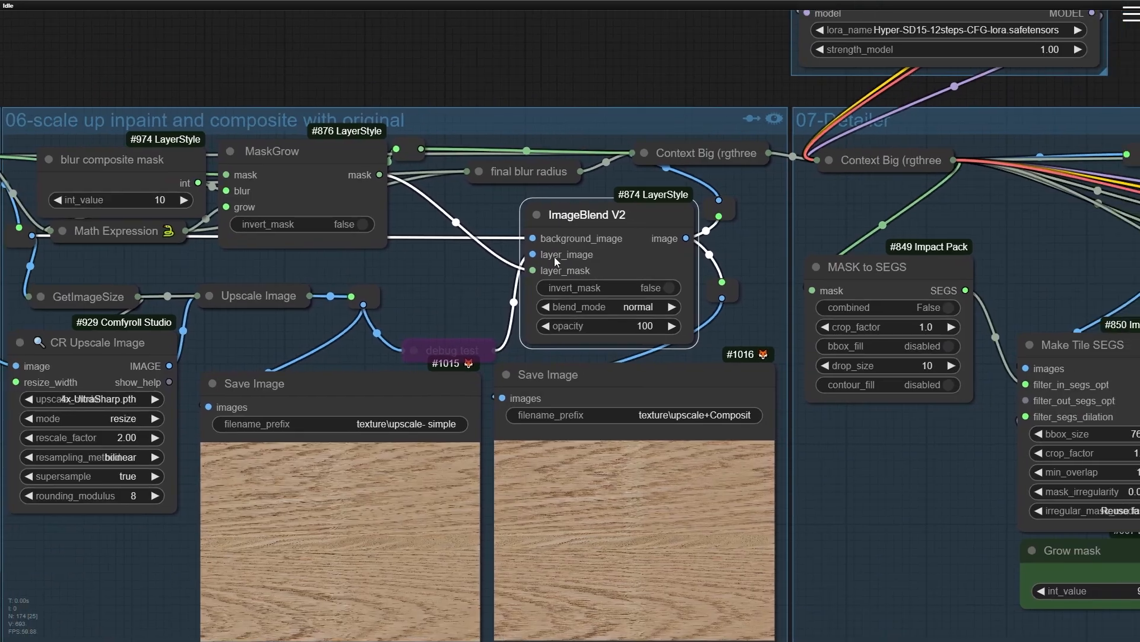
pyautogui.scroll(10, 554, 256)
pyautogui.scroll(-5, 524, 248)
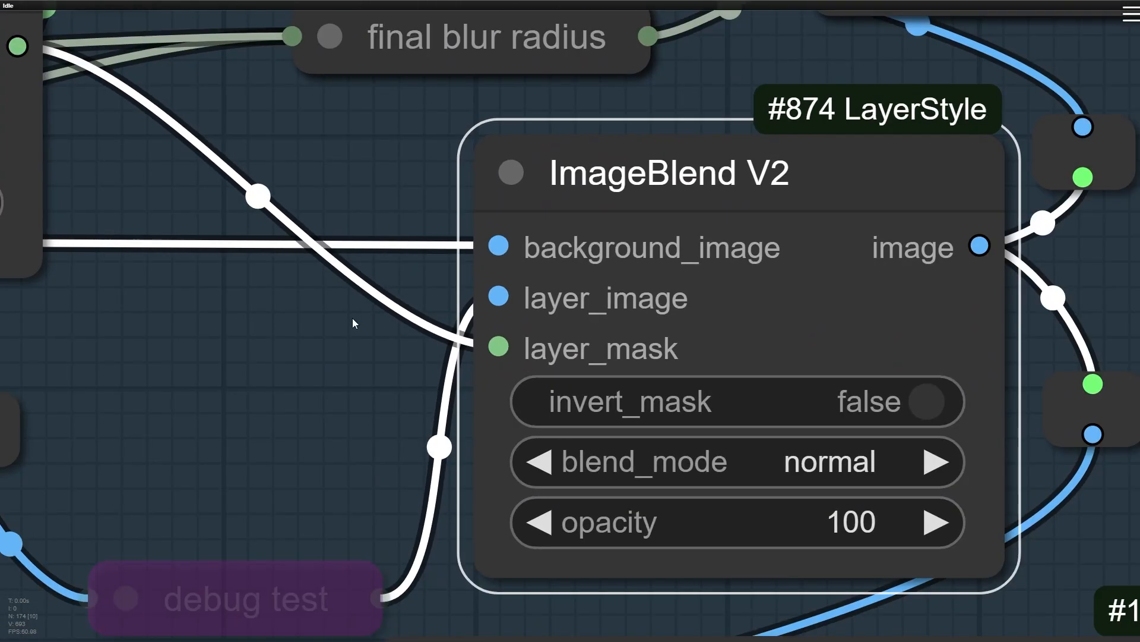
pyautogui.scroll(-3, 352, 321)
# Compare the wood grain in the upscale- simple and upscale+Composit Save Image previews at close range
pyautogui.moveTo(345, 409); pyautogui.dragTo(362, 16)
pyautogui.moveTo(274, 102); pyautogui.dragTo(536, 39)
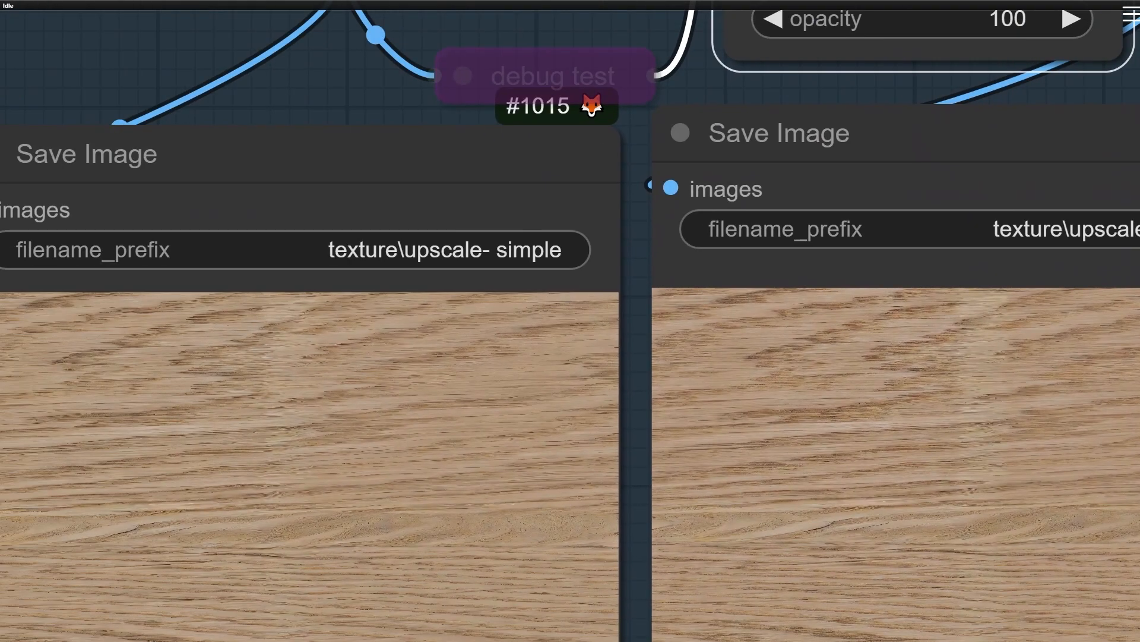
pyautogui.moveTo(440, 533); pyautogui.dragTo(438, 412)
pyautogui.scroll(12, 438, 412)
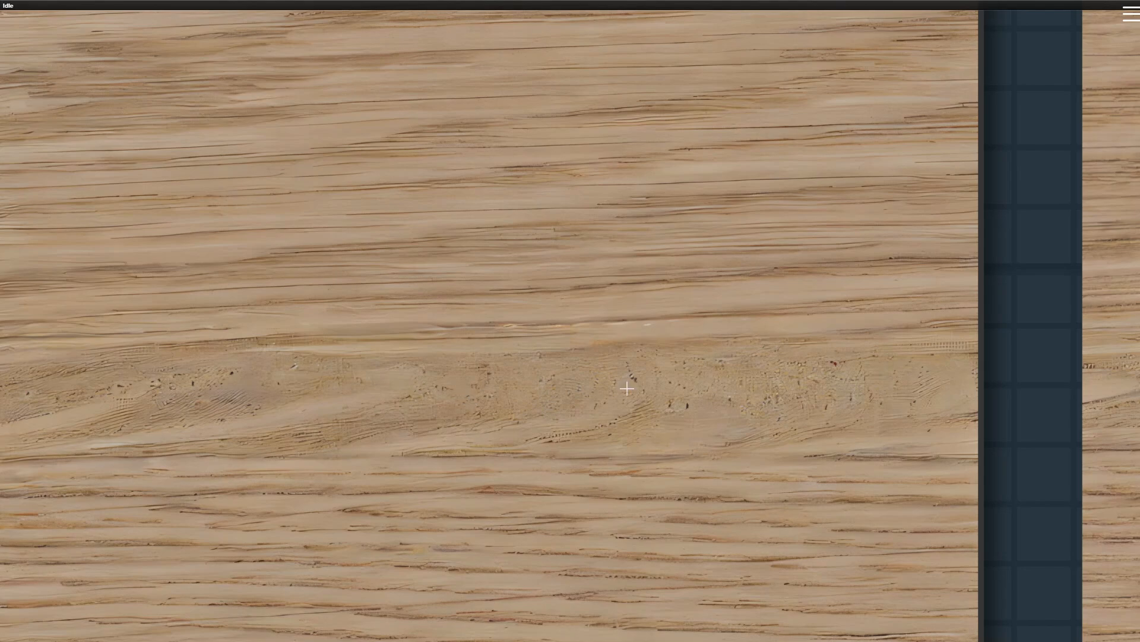
pyautogui.scroll(-5, 467, 368)
pyautogui.scroll(-5, 512, 371)
pyautogui.moveTo(376, 382); pyautogui.dragTo(79, 415)
pyautogui.scroll(10, 675, 256)
pyautogui.scroll(-7, 557, 235)
pyautogui.scroll(-12, 557, 236)
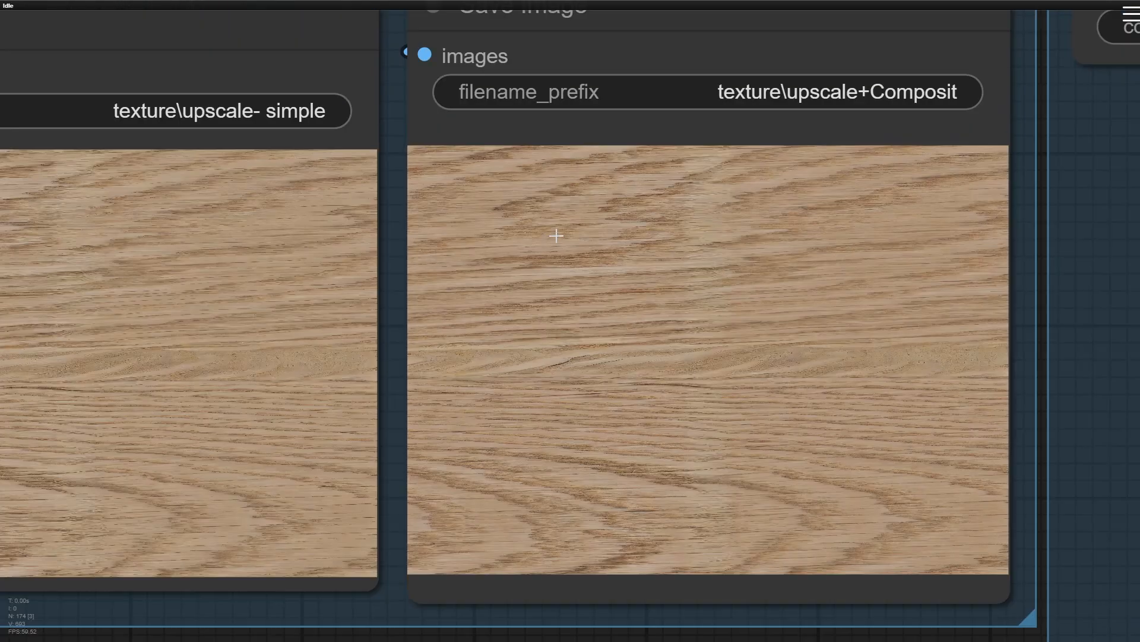
# Review the ImageBlend V2 node's output connections and look over the nodes of the 07-Detailer group
pyautogui.moveTo(557, 236); pyautogui.dragTo(430, 609)
pyautogui.scroll(2, 467, 291)
pyautogui.scroll(5, 467, 291)
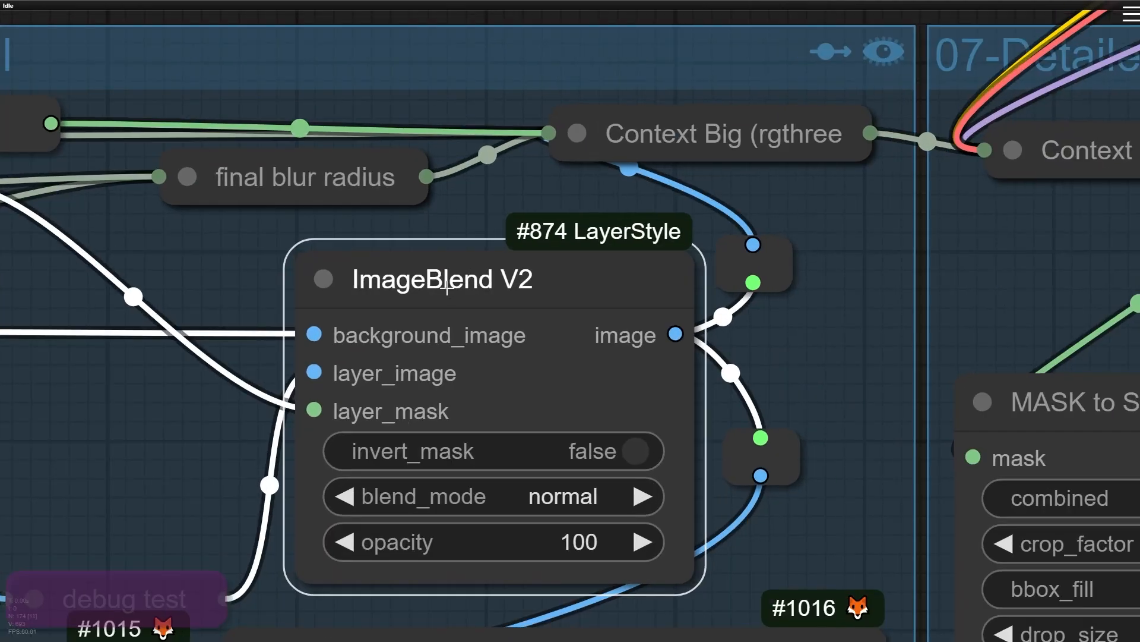
pyautogui.scroll(-7, 520, 383)
pyautogui.moveTo(229, 184); pyautogui.dragTo(588, 24)
pyautogui.scroll(-4, 570, 47)
pyautogui.moveTo(645, 204); pyautogui.dragTo(535, 145)
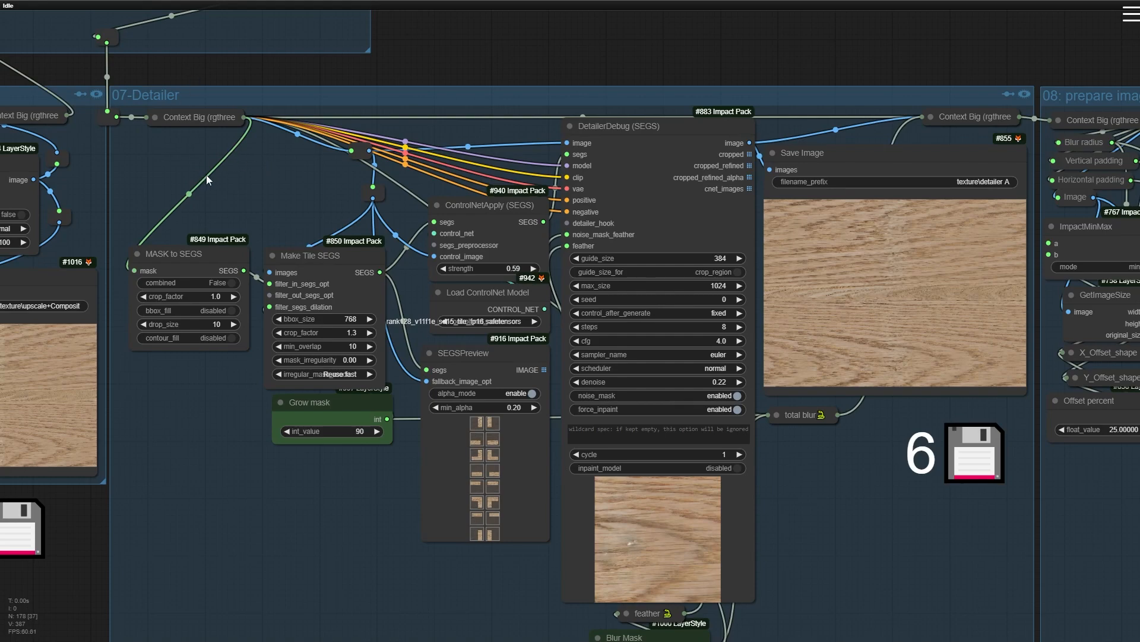
# Examine the checkpoint, LoRA and prompt nodes of the SD1.5 for detailer group and its links to neighbouring groups
pyautogui.moveTo(209, 209); pyautogui.dragTo(392, 431)
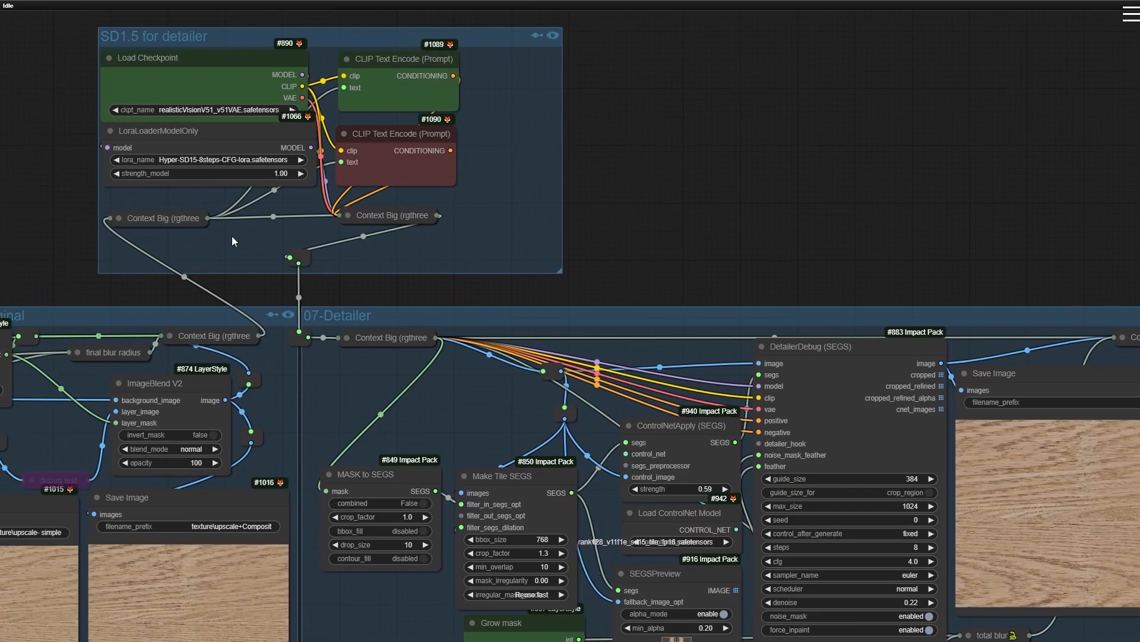
pyautogui.scroll(4, 205, 248)
pyautogui.moveTo(204, 250); pyautogui.dragTo(236, 485)
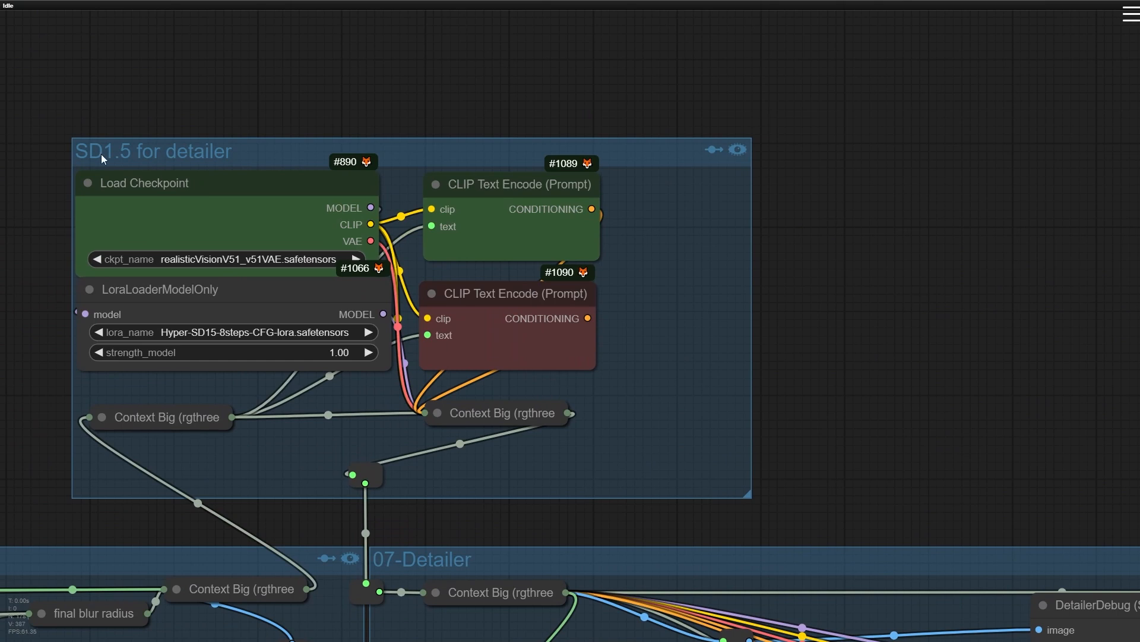
pyautogui.moveTo(830, 528); pyautogui.dragTo(685, 322)
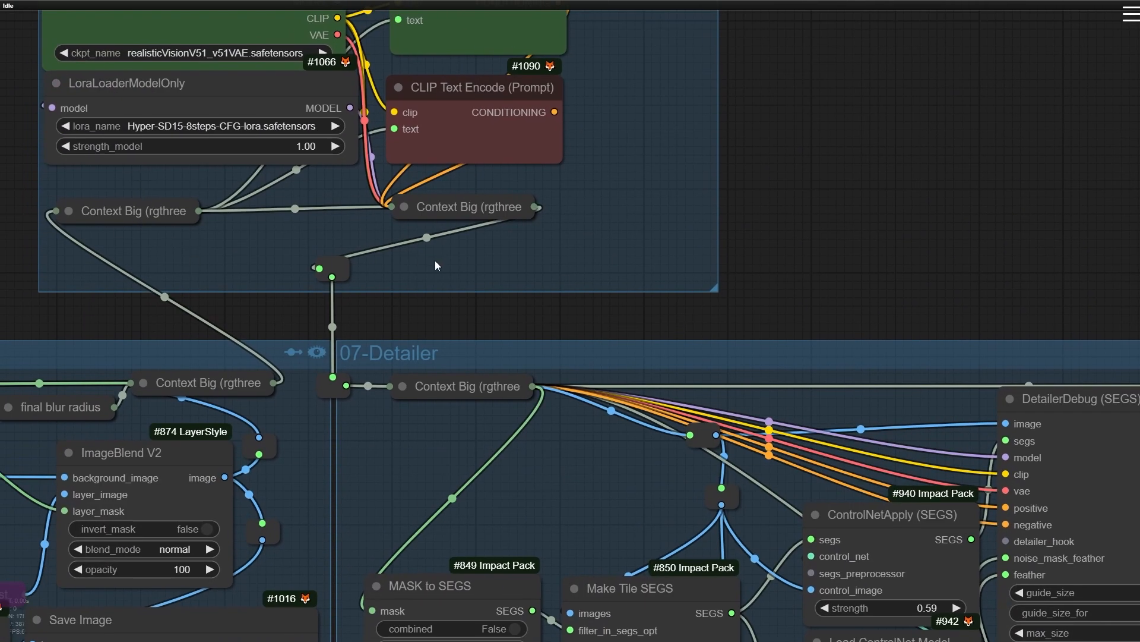
pyautogui.moveTo(219, 234); pyautogui.dragTo(244, 418)
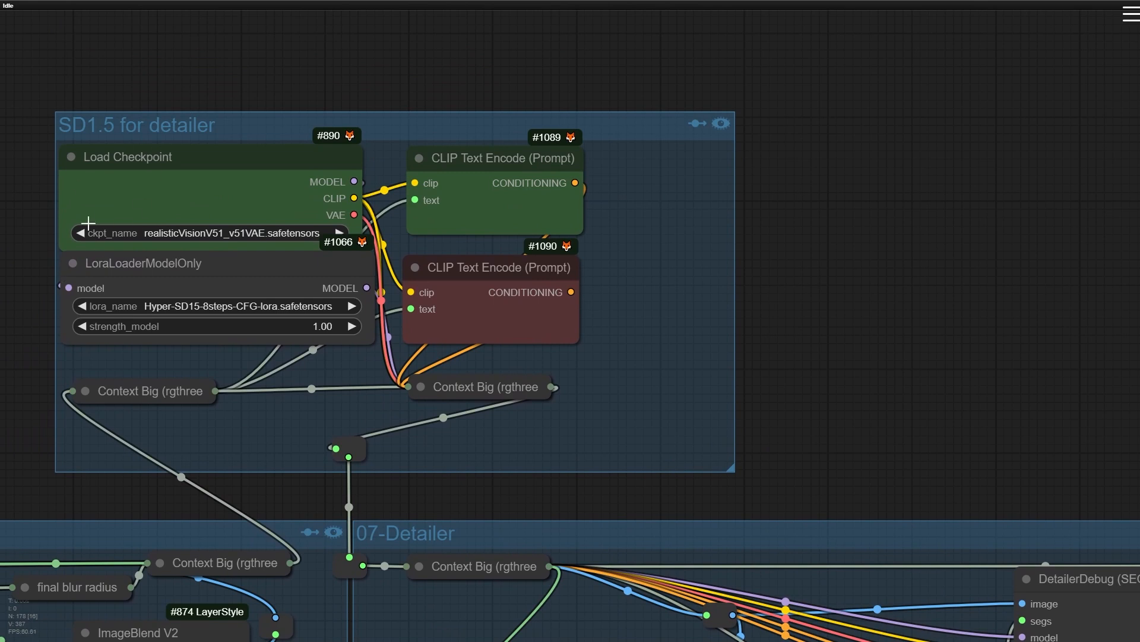
pyautogui.moveTo(306, 478); pyautogui.dragTo(446, 236)
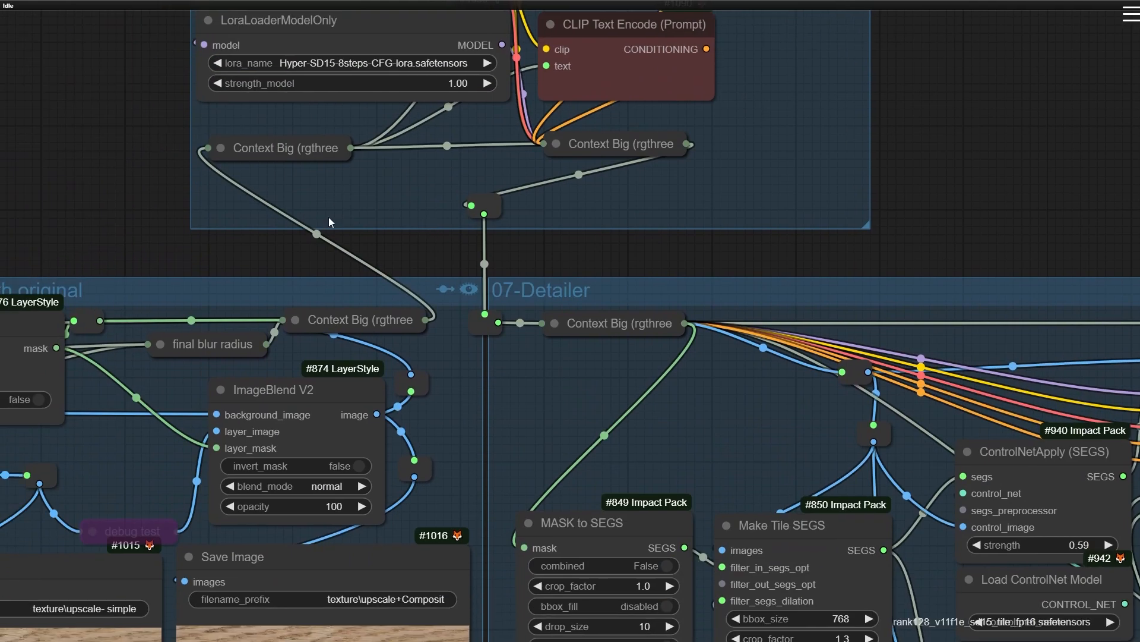
# Expand the input Context Big node of the SD1.5 for detailer group to examine its outputs, collapse it and return it to the group
pyautogui.click(221, 148)
pyautogui.moveTo(340, 160); pyautogui.dragTo(298, 177)
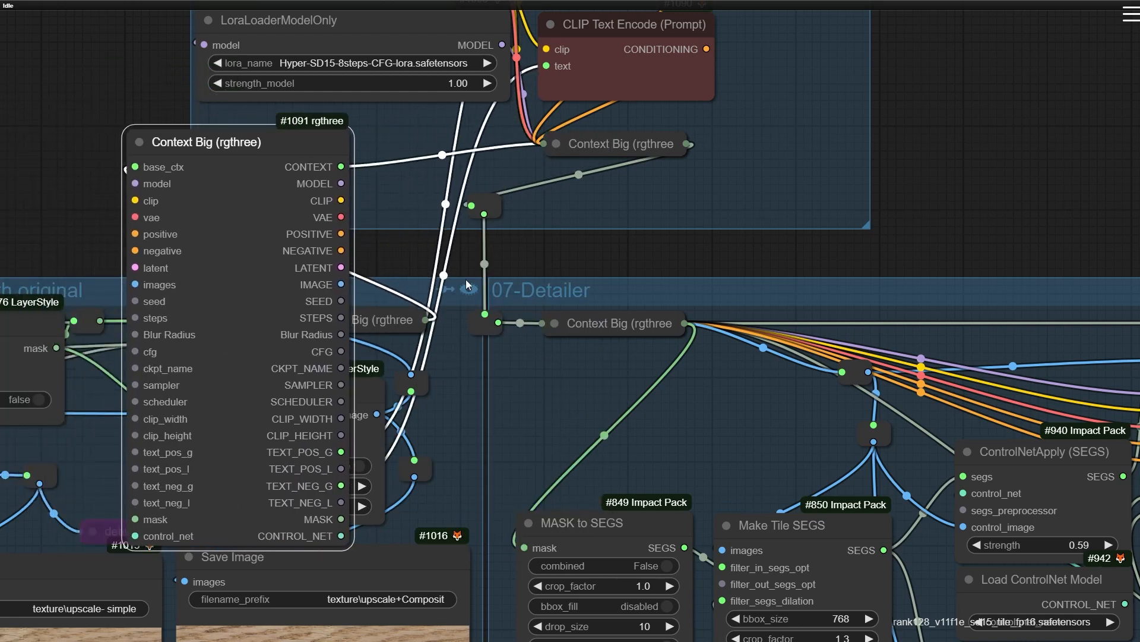
pyautogui.moveTo(822, 180); pyautogui.dragTo(765, 255)
pyautogui.click(83, 217)
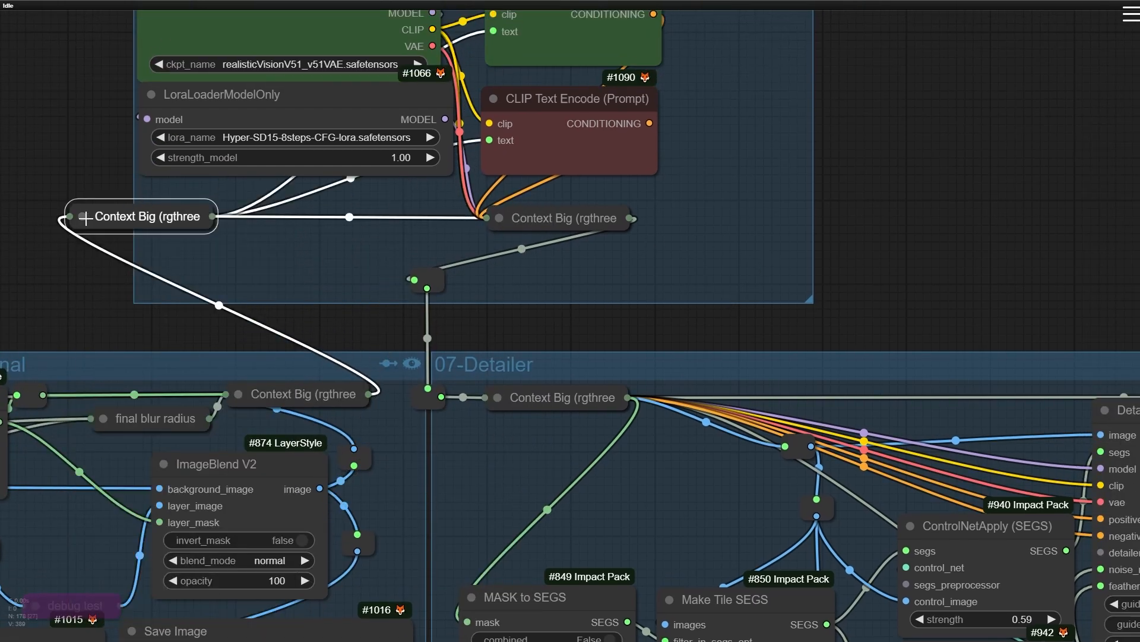
pyautogui.moveTo(263, 239); pyautogui.dragTo(271, 248)
pyautogui.moveTo(170, 227); pyautogui.dragTo(206, 315)
pyautogui.scroll(1, 208, 347)
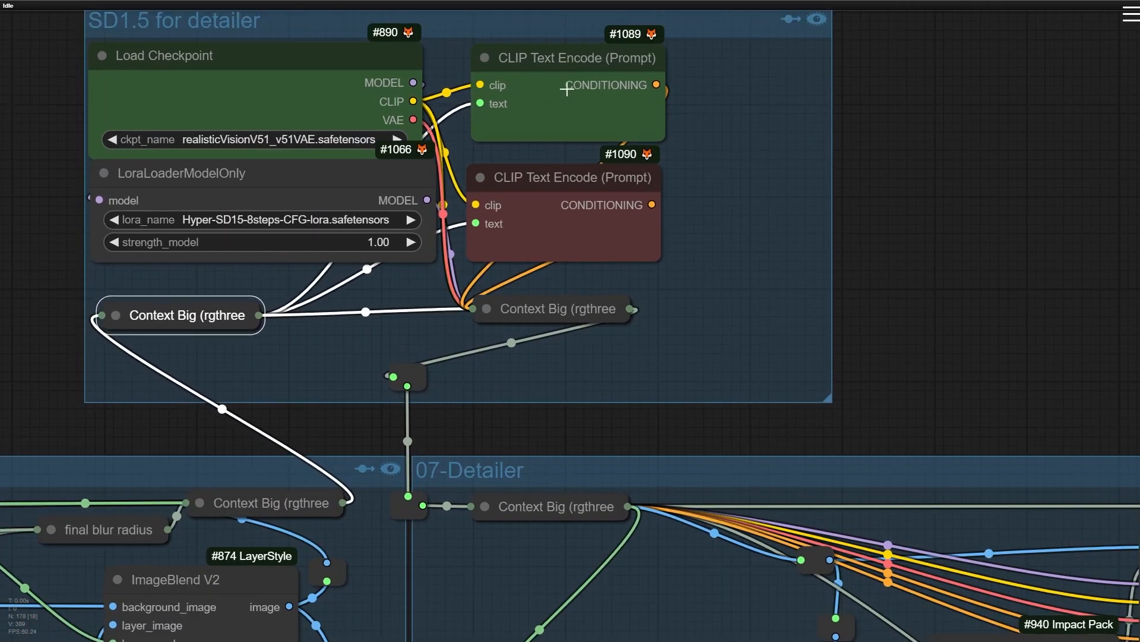
# Expand the output Context Big node of the SD1.5 for detailer group, move it clear to examine its inputs, collapse it and move it back
pyautogui.click(478, 306)
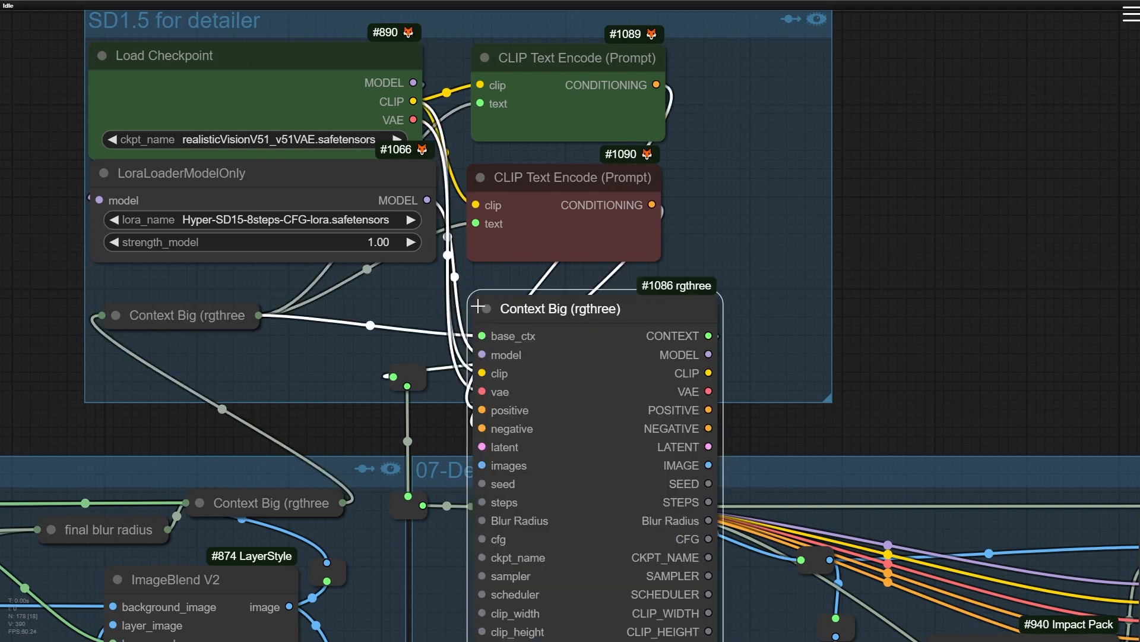
pyautogui.moveTo(607, 309); pyautogui.dragTo(930, 191)
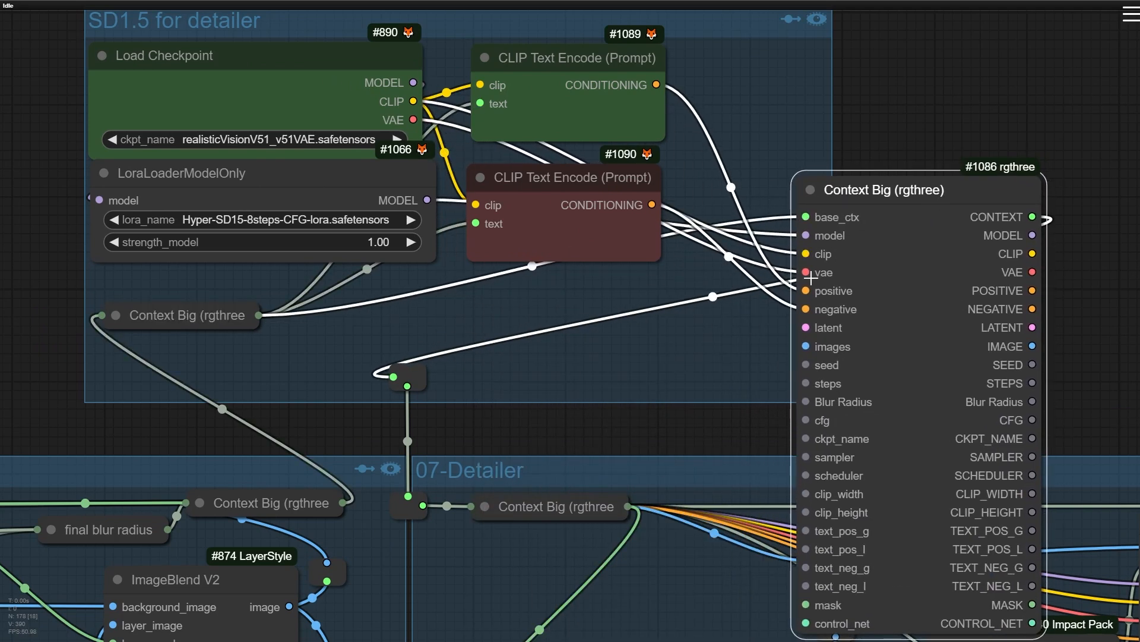
pyautogui.click(810, 190)
pyautogui.moveTo(812, 191); pyautogui.dragTo(455, 303)
# Trace the context link into the 07-Detailer group and select its Context Big node to highlight the outgoing connections
pyautogui.scroll(2, 443, 379)
pyautogui.moveTo(529, 273); pyautogui.dragTo(580, 291)
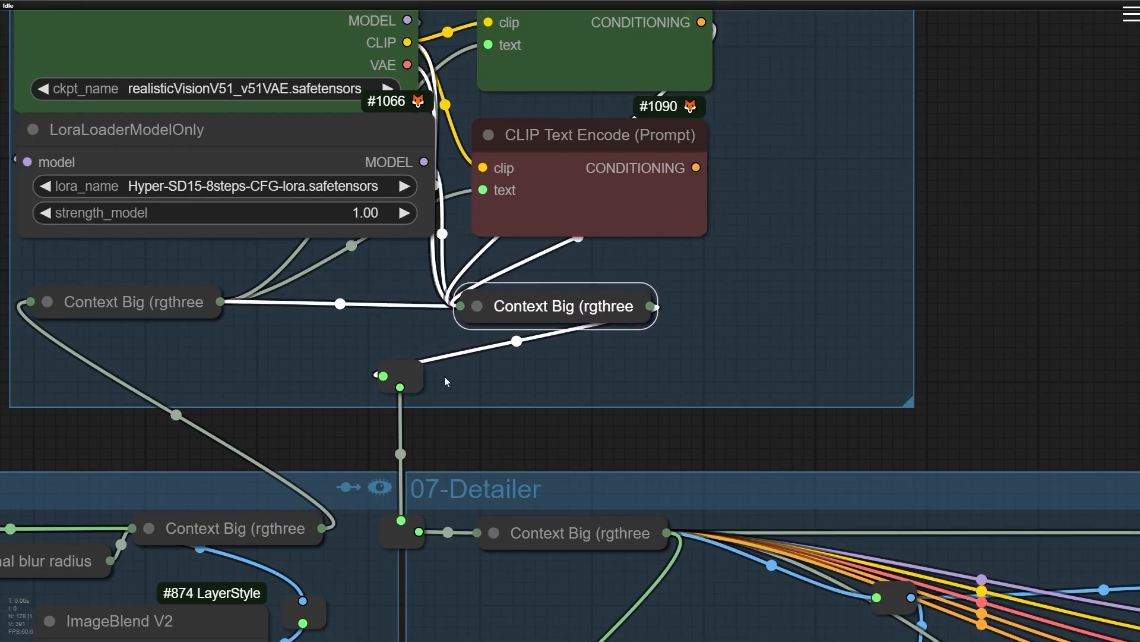
pyautogui.moveTo(447, 382); pyautogui.dragTo(441, 296)
pyautogui.moveTo(555, 360); pyautogui.dragTo(503, 286)
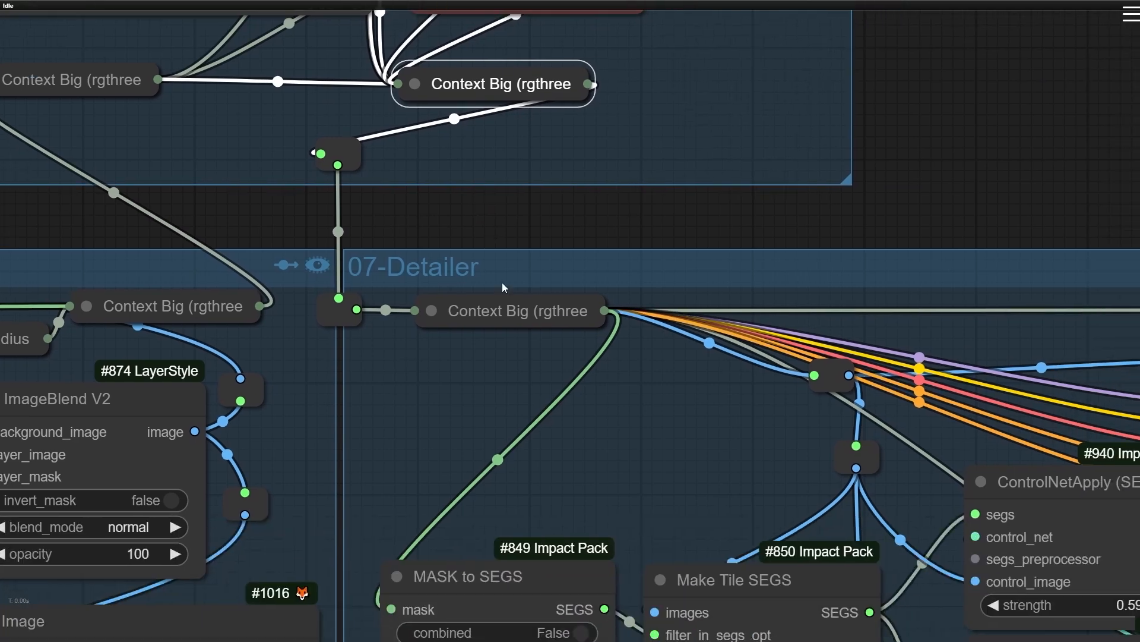
pyautogui.click(490, 310)
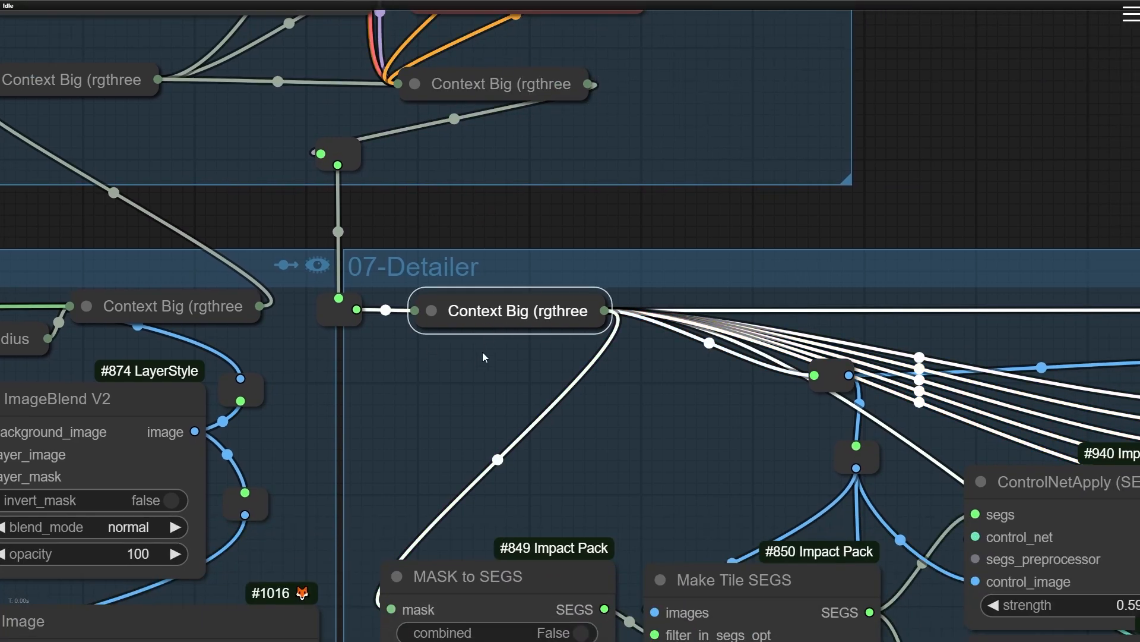
# Follow the arrows marking the context flow from group 06 through the SD1.5 for detailer group into 07-Detailer
pyautogui.scroll(-4, 484, 357)
pyautogui.moveTo(299, 196); pyautogui.dragTo(260, 346)
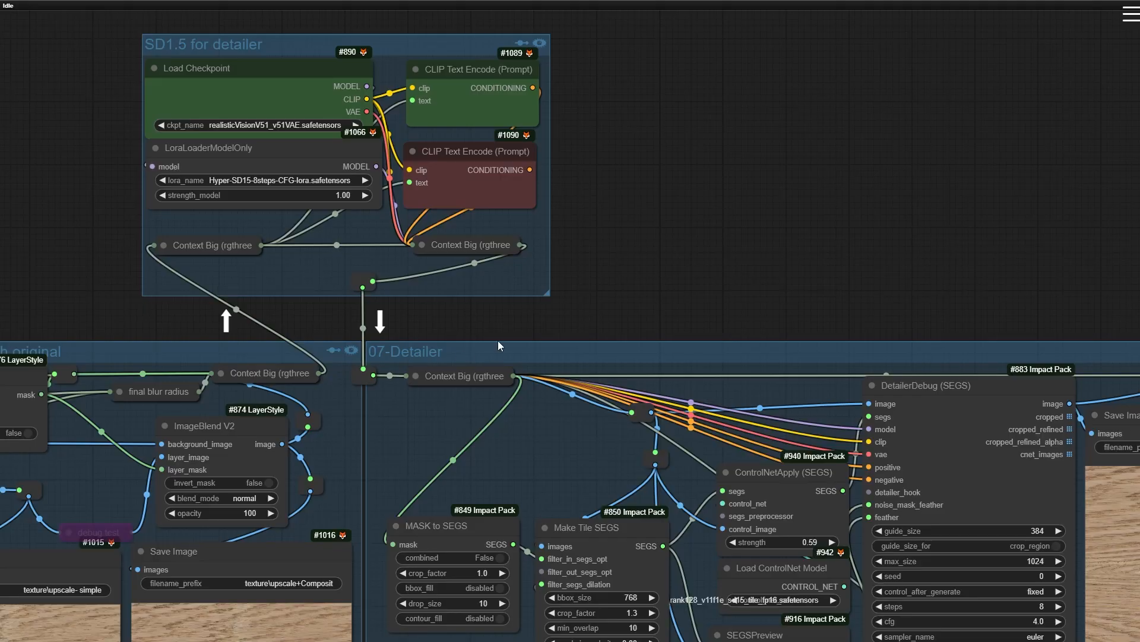
pyautogui.scroll(7, 219, 331)
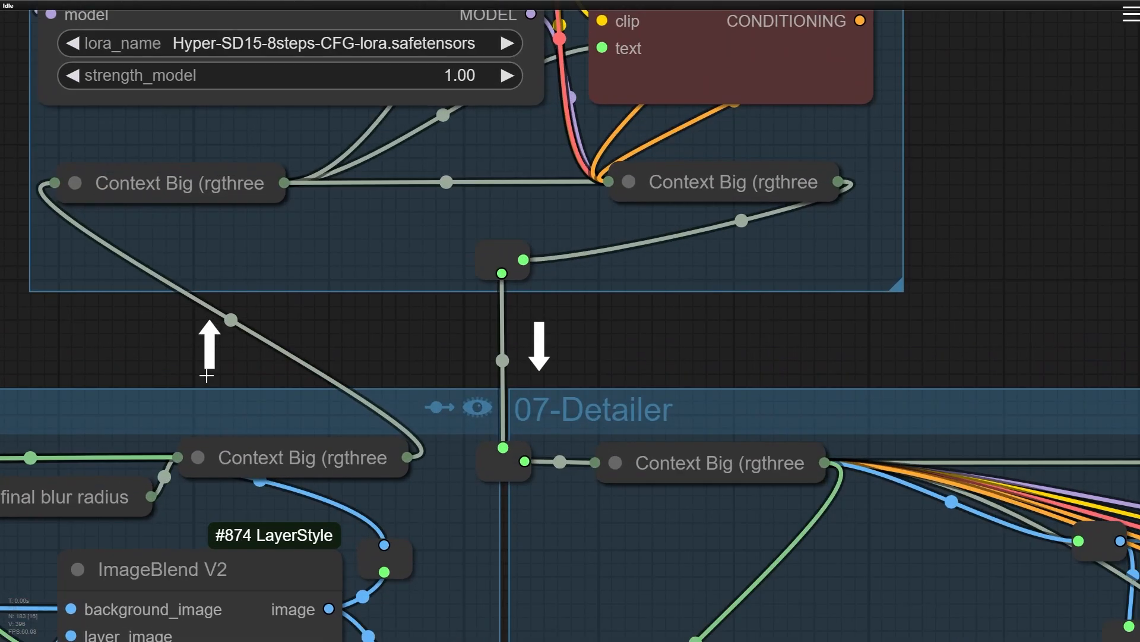
pyautogui.click(213, 363)
pyautogui.moveTo(390, 338); pyautogui.dragTo(359, 444)
pyautogui.scroll(-4, 521, 324)
pyautogui.scroll(-1, 363, 404)
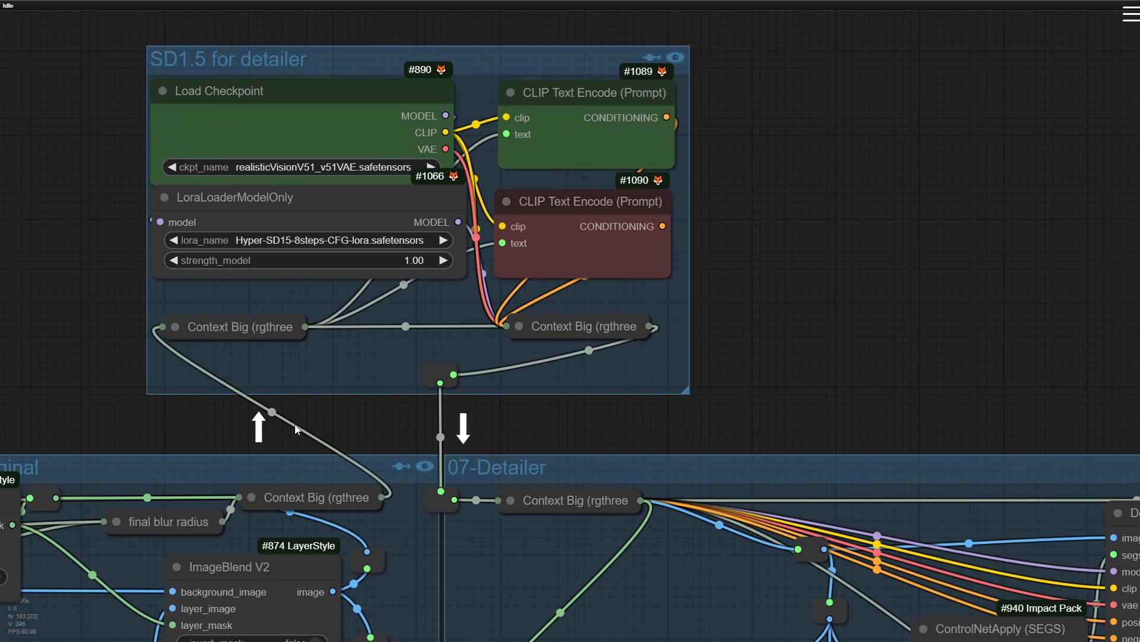
# Open the properties of the up-arrow label beside the context link and highlight its node type, Label (rgthree), and its title
pyautogui.click(254, 432)
pyautogui.doubleClick(254, 432)
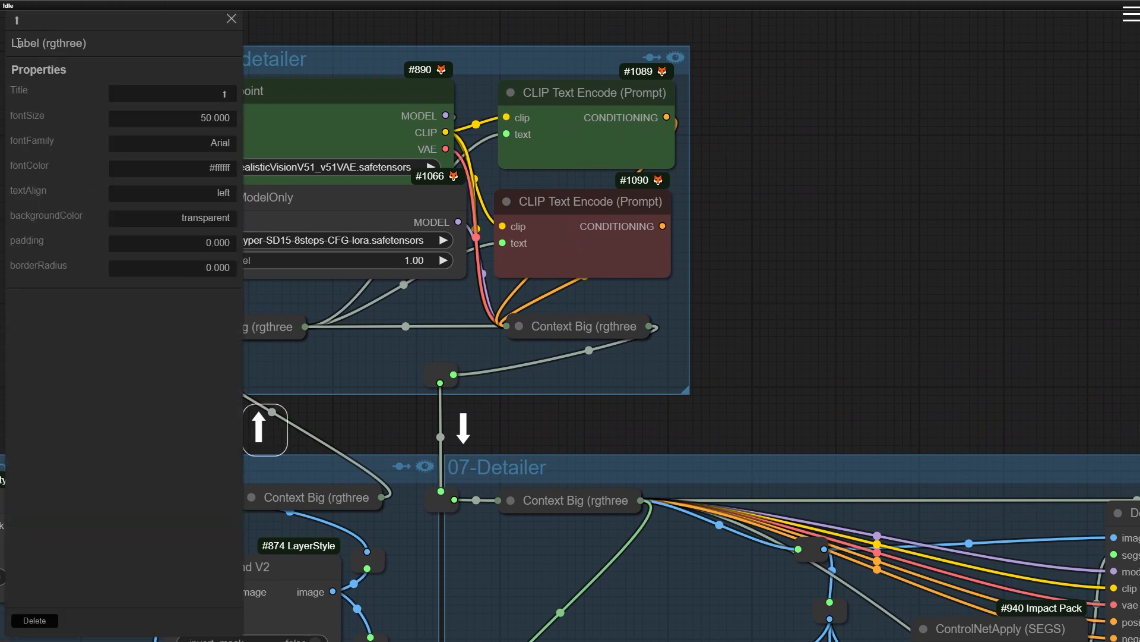
pyautogui.moveTo(12, 50); pyautogui.dragTo(95, 54)
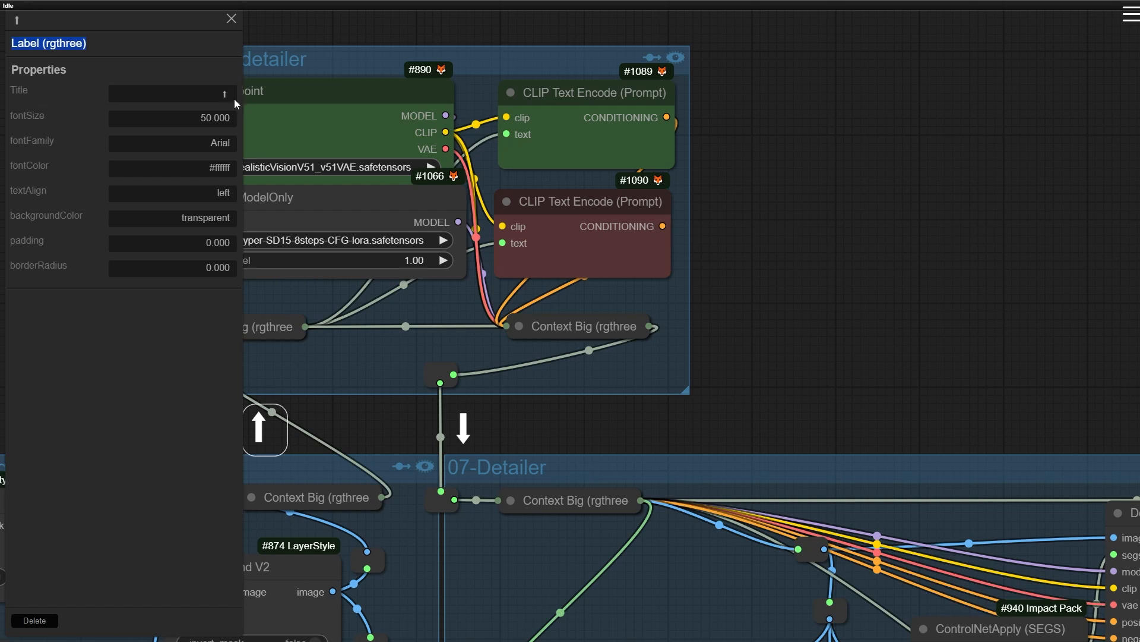
pyautogui.click(209, 98)
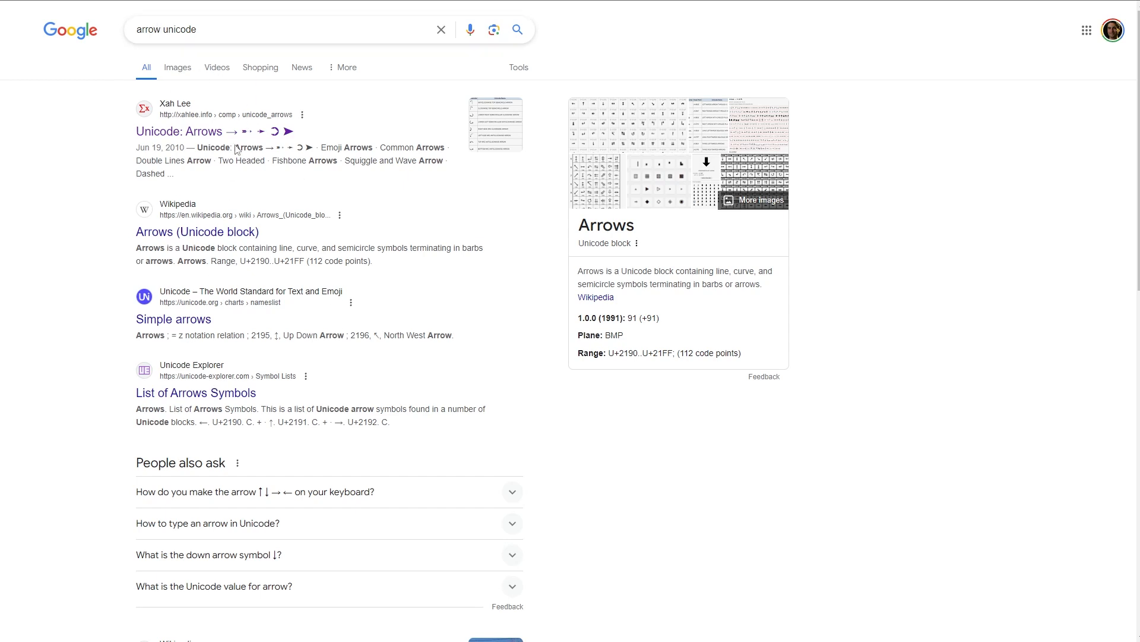
# Switch to the browser, open the Unicode: Arrows result from Xah Lee and copy the first circular-arrows symbol under Emoji Arrows
pyautogui.click(205, 132)
pyautogui.scroll(-6, 188, 367)
pyautogui.scroll(5, 188, 367)
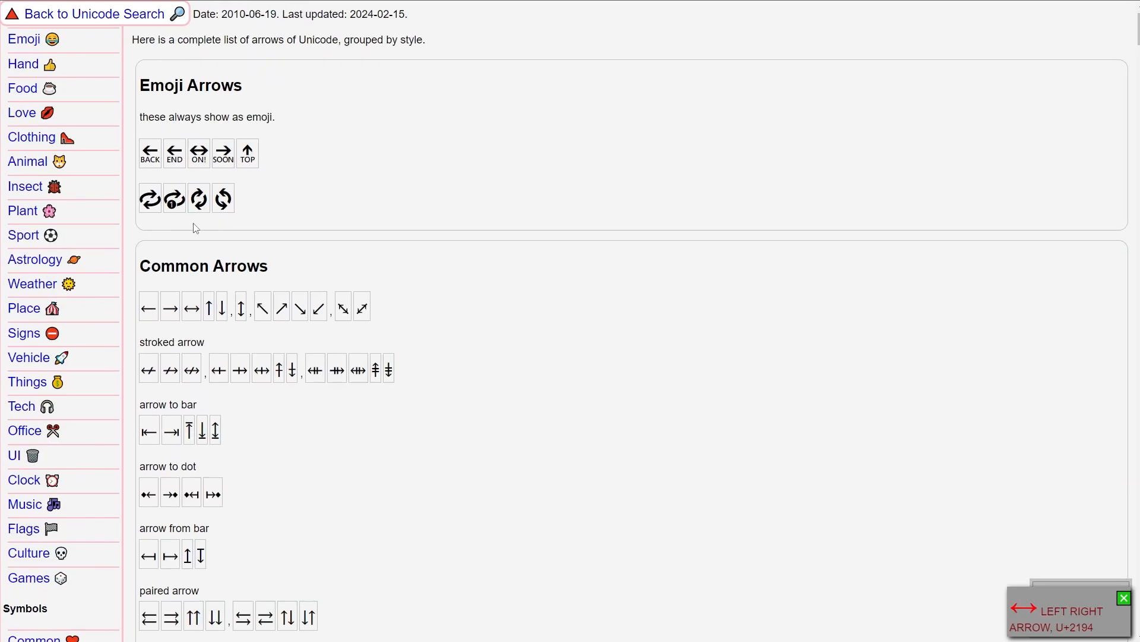
pyautogui.click(150, 205)
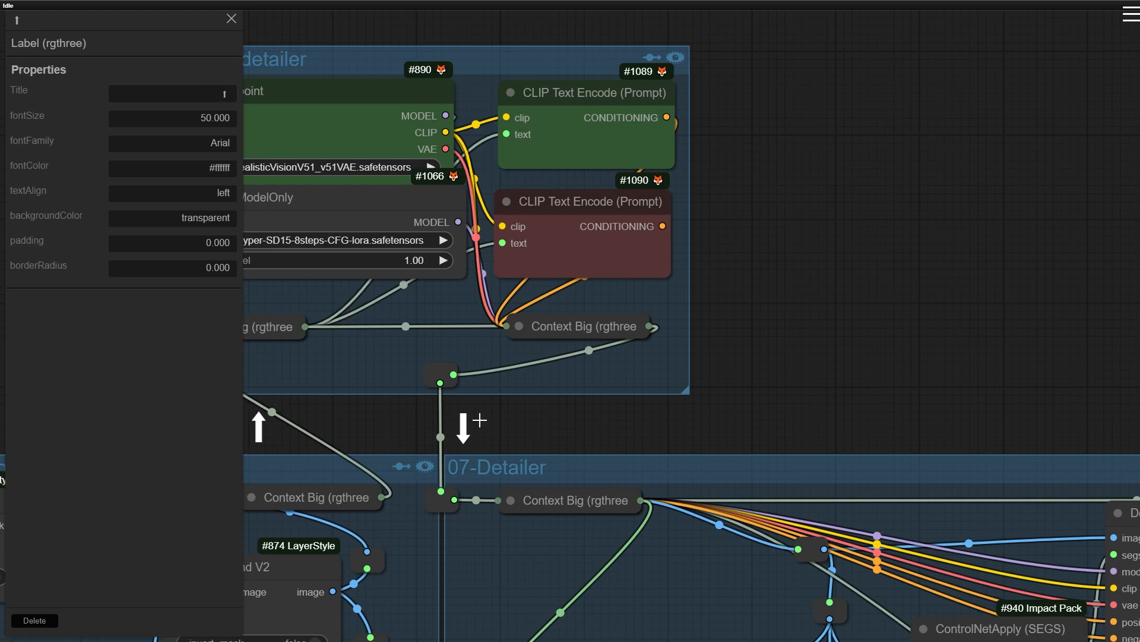
# Duplicate the down-arrow label onto the empty canvas and replace the copy's title with the copied circular-arrows symbol
pyautogui.click(480, 420)
pyautogui.hotkey('ctrl', 'c')
pyautogui.hotkey('ctrl', 'v')
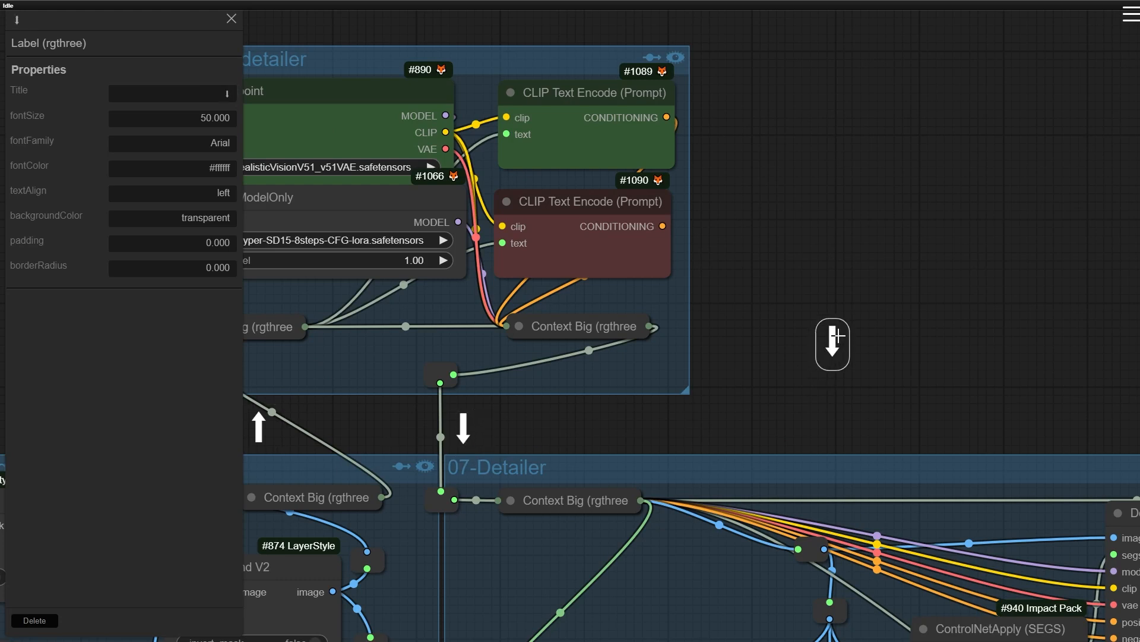
pyautogui.click(227, 101)
pyautogui.hotkey('ctrl', 'v')
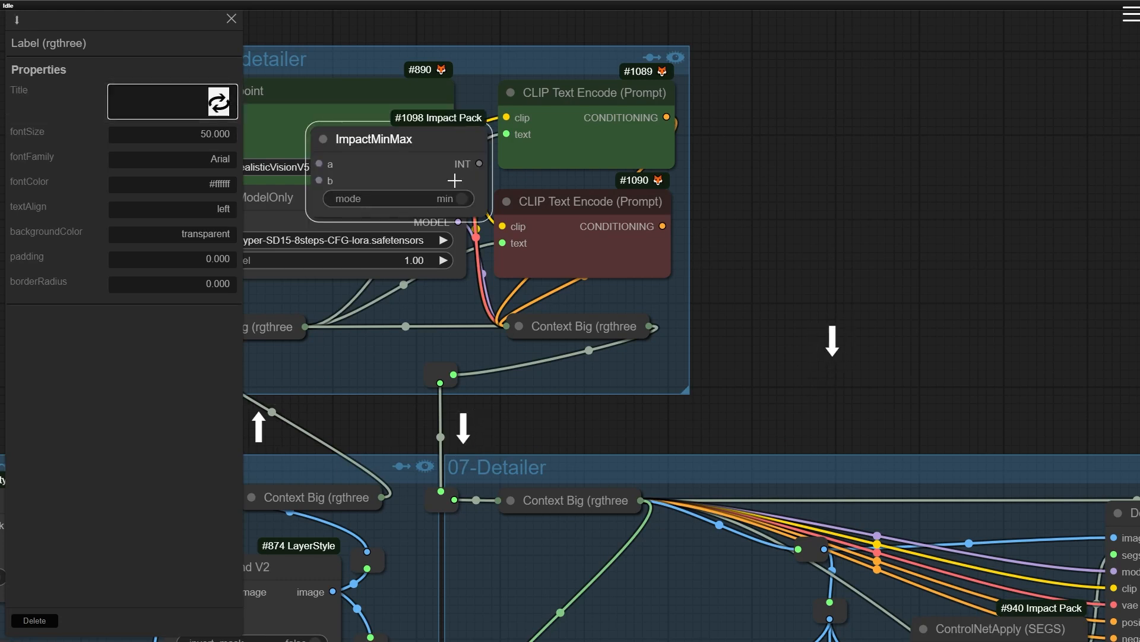
pyautogui.click(949, 265)
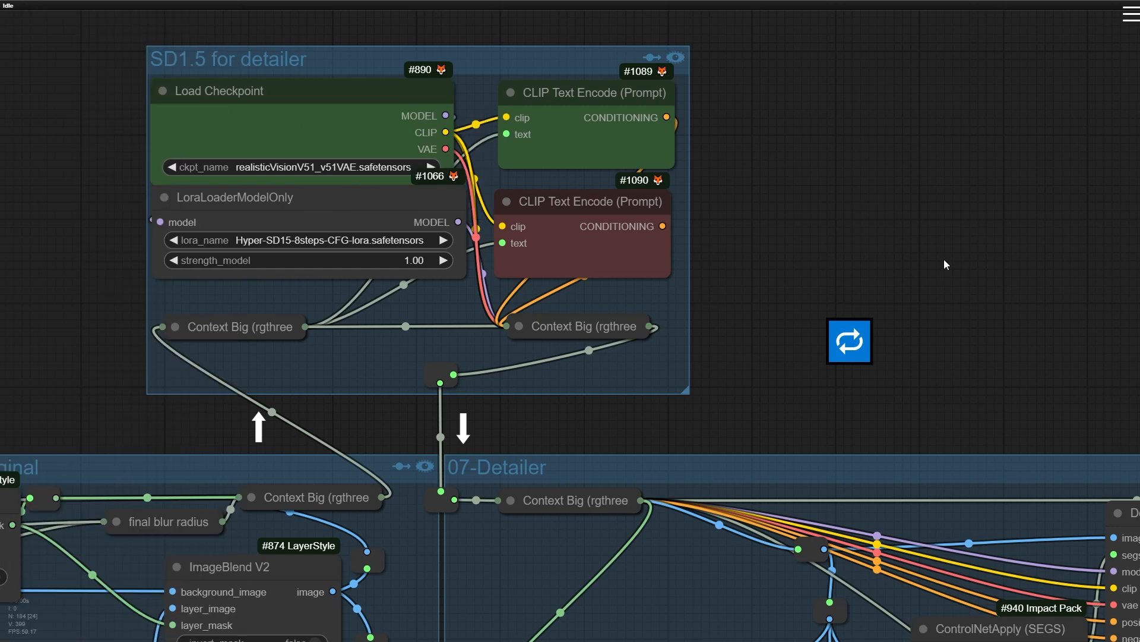
# Move the circular-arrows label beside the SD1.5 for detailer group, inspect it and delete it
pyautogui.moveTo(856, 336); pyautogui.dragTo(703, 399)
pyautogui.scroll(7, 803, 296)
pyautogui.scroll(-6, 706, 413)
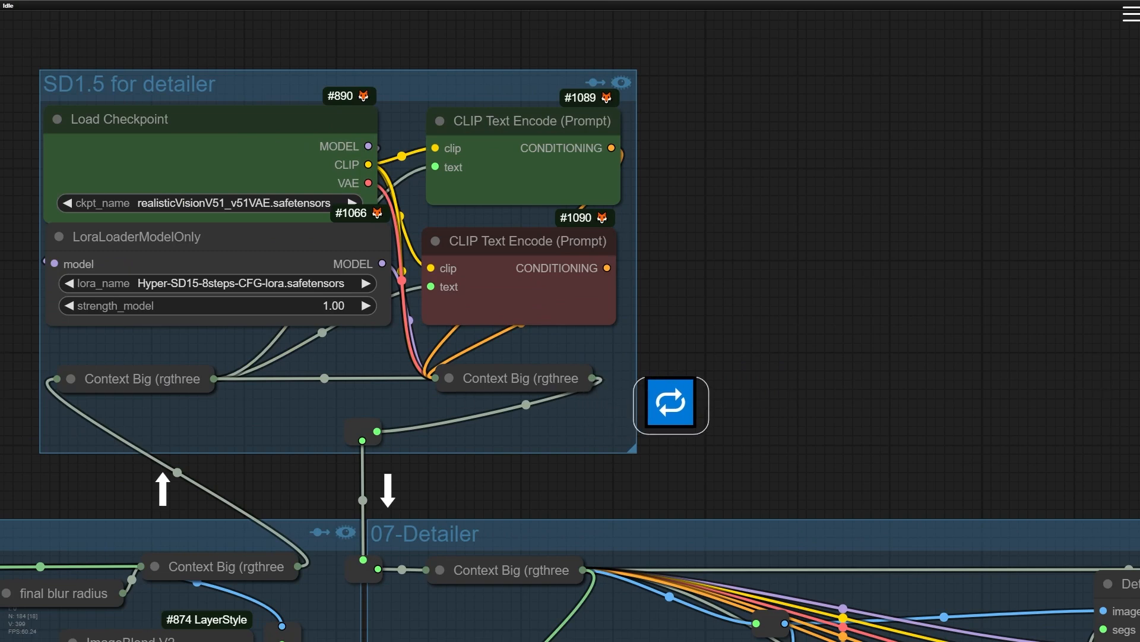
pyautogui.press('Delete')
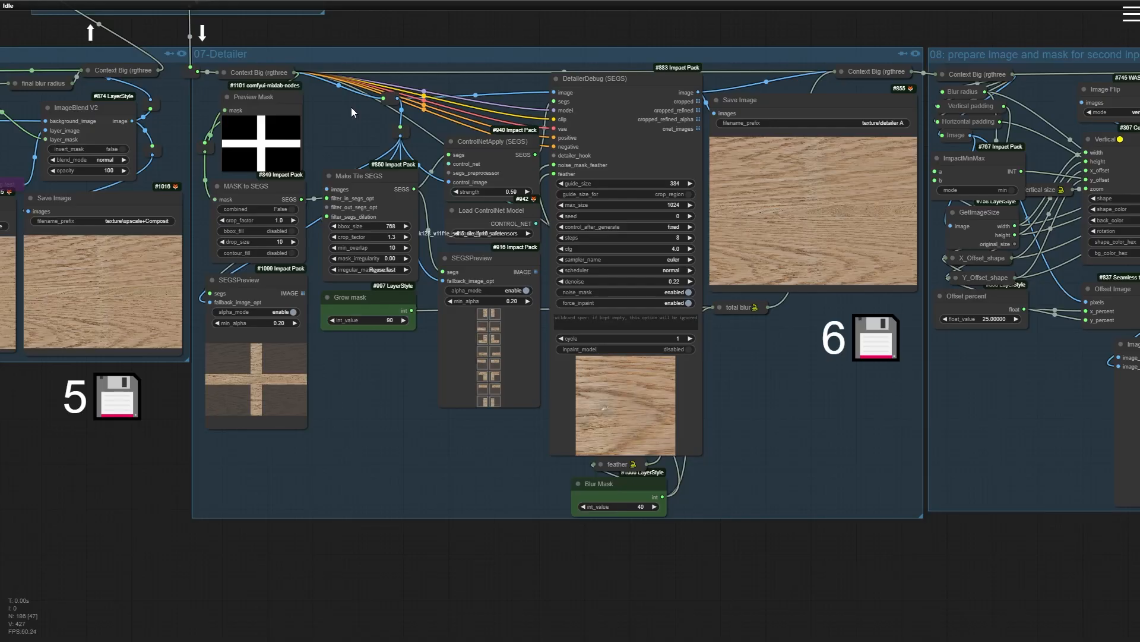
# Examine the cross-shaped mask and its soft edges in the Preview Mask node of the 07-Detailer group
pyautogui.scroll(5, 263, 46)
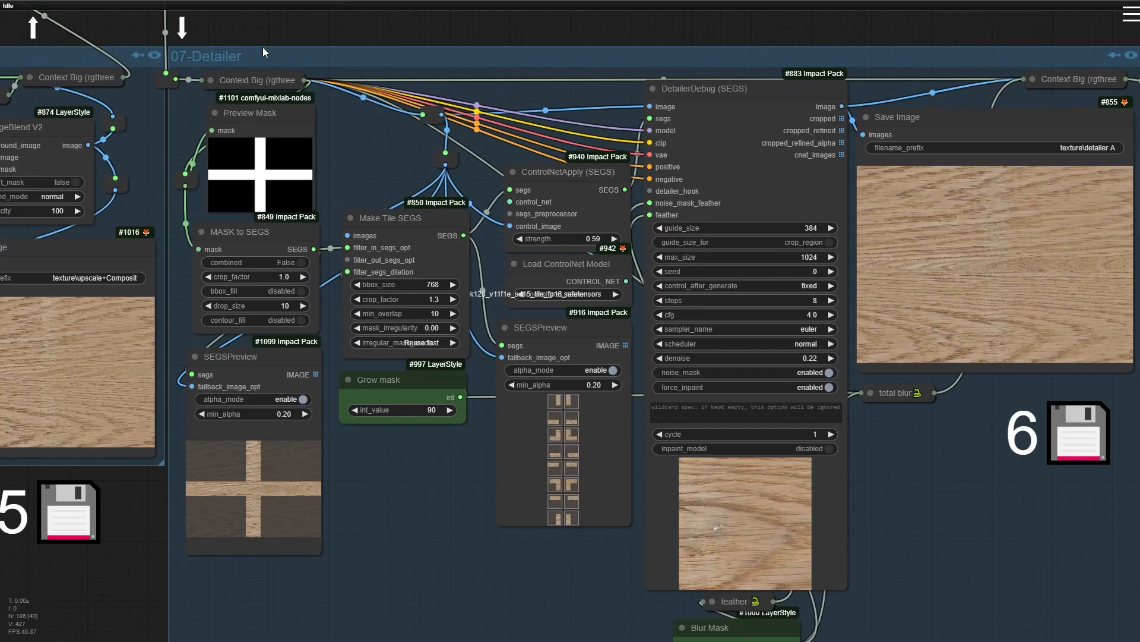
pyautogui.scroll(15, 261, 133)
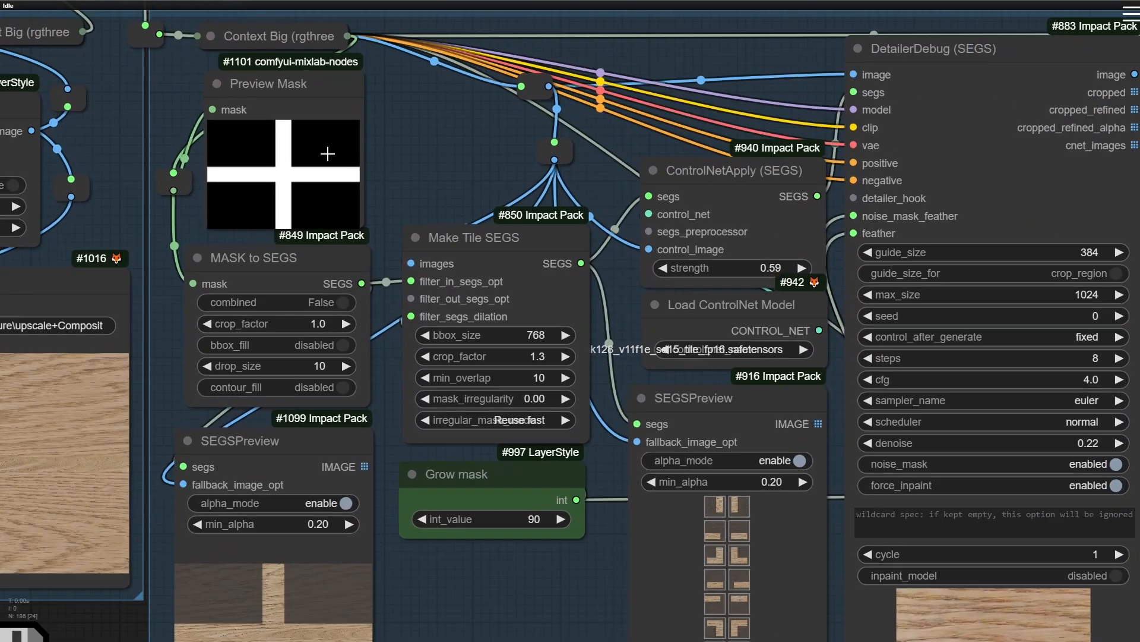
pyautogui.scroll(3, 261, 134)
pyautogui.scroll(2, 404, 135)
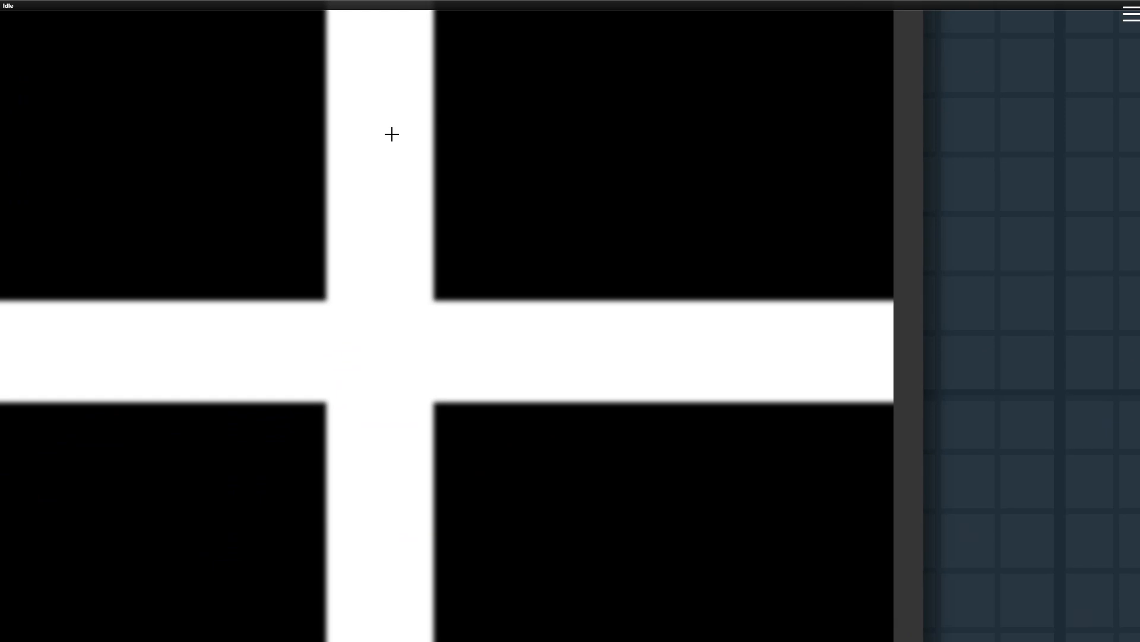
pyautogui.scroll(-5, 416, 238)
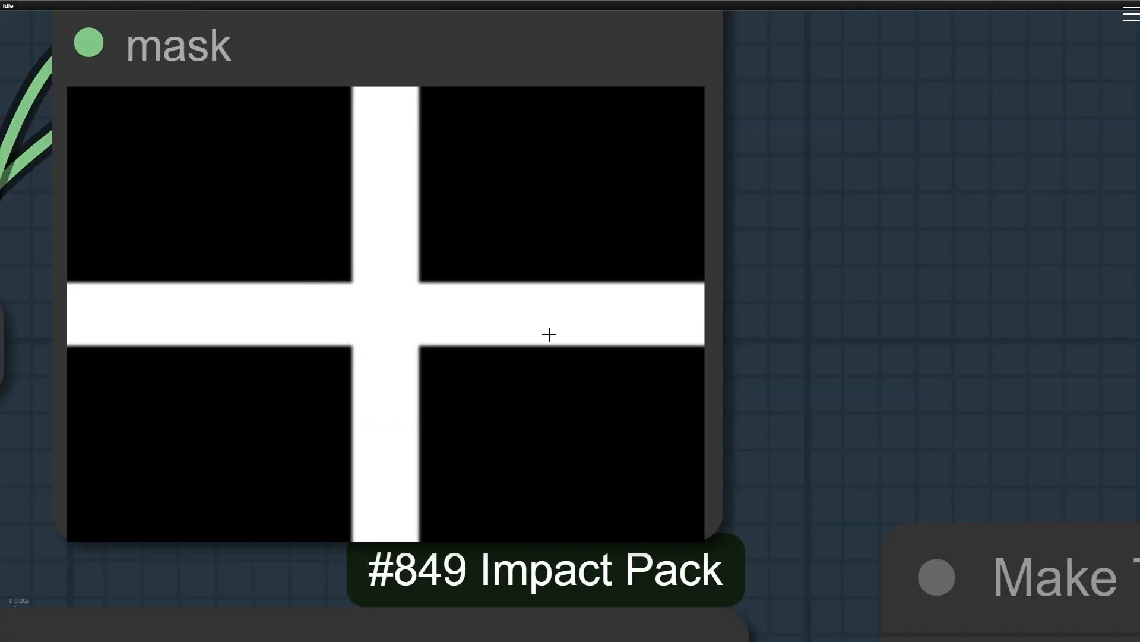
pyautogui.scroll(5, 424, 317)
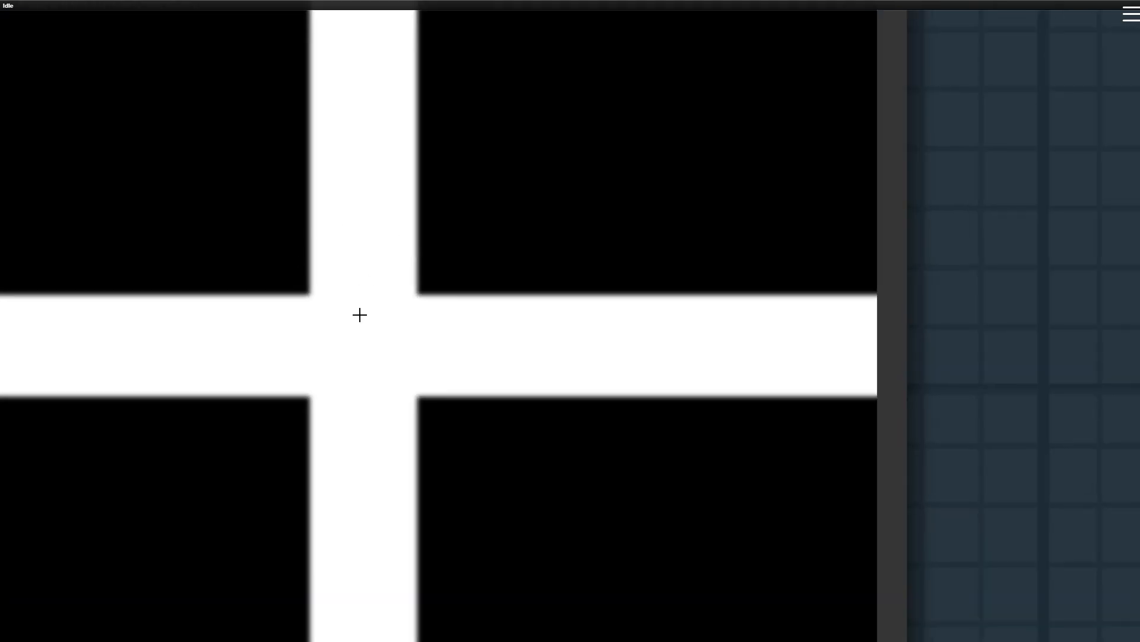
pyautogui.scroll(-10, 359, 315)
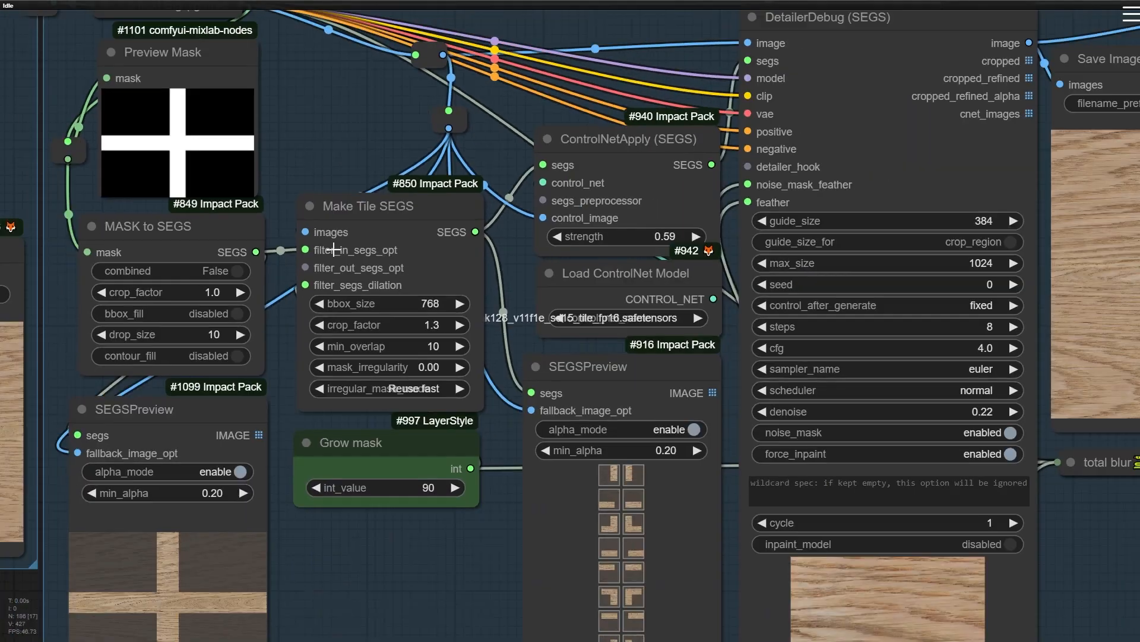
# Examine the seam areas of the texture\upscale+Composit image against the masked cross in the neighbouring SEGSPreview node
pyautogui.scroll(-1, 334, 249)
pyautogui.moveTo(455, 543); pyautogui.dragTo(882, 388)
pyautogui.scroll(4, 372, 237)
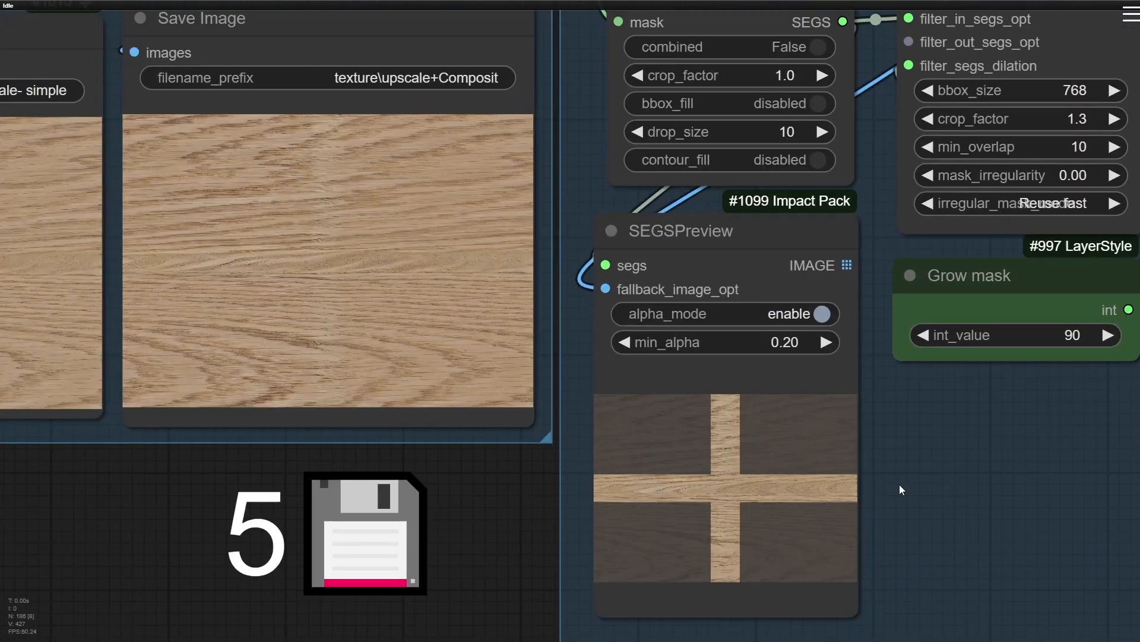
pyautogui.moveTo(900, 489); pyautogui.dragTo(802, 451)
pyautogui.scroll(6, 310, 229)
pyautogui.scroll(5, 227, 271)
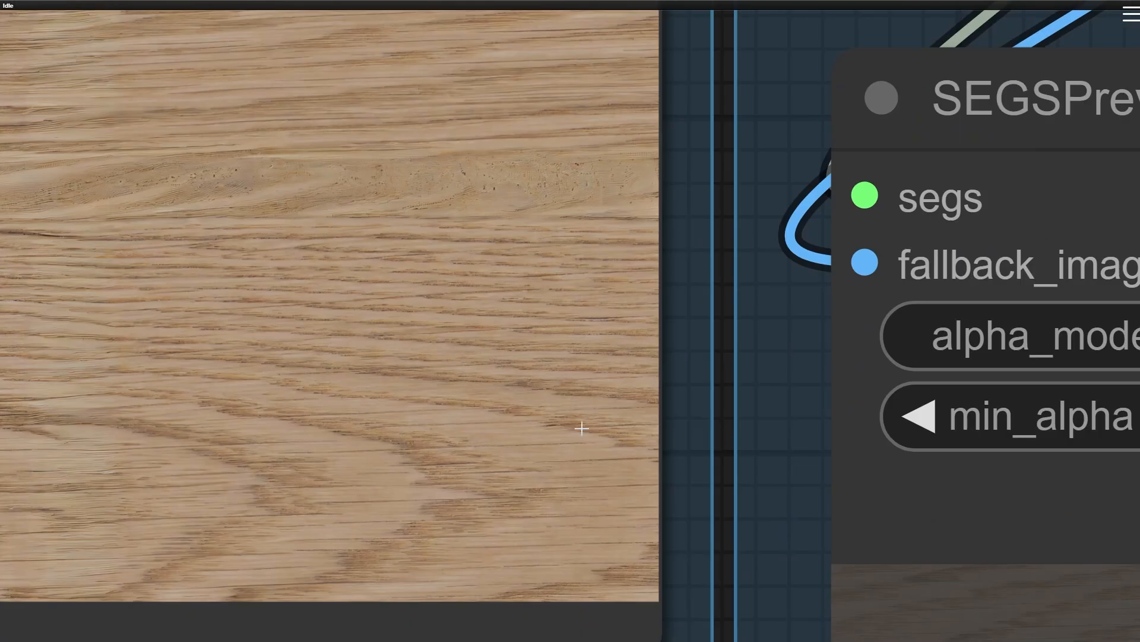
pyautogui.scroll(7, 333, 438)
pyautogui.scroll(-13, 415, 443)
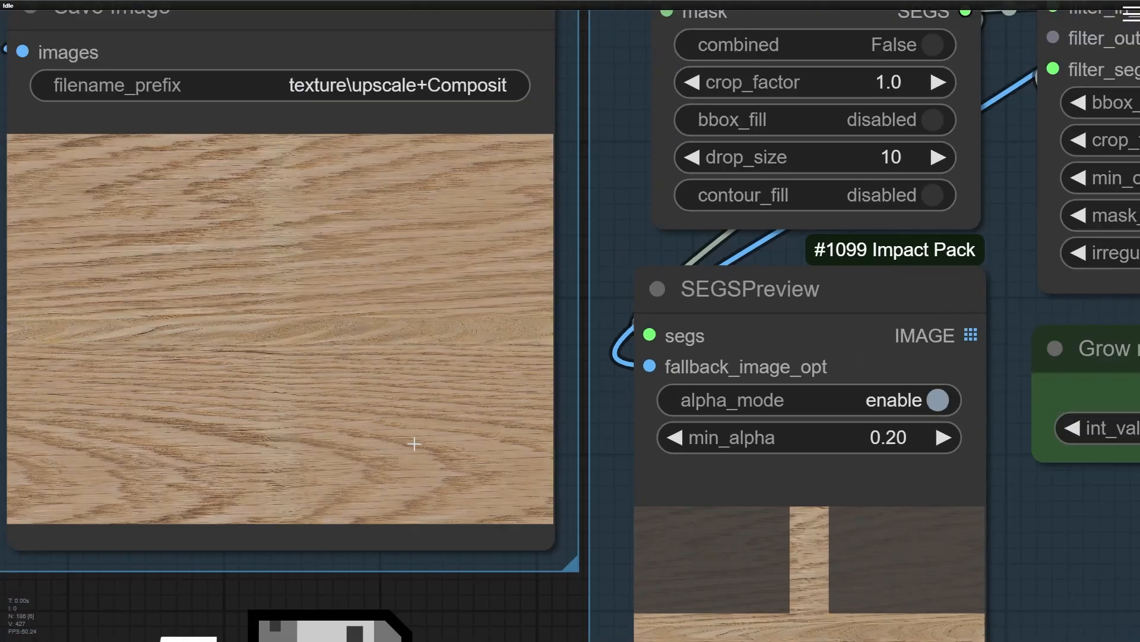
pyautogui.scroll(-9, 415, 443)
# Select the DetailerDebug (SEGS) node in 07-Detailer to highlight its connections and examine its inputs, outputs and settings
pyautogui.moveTo(764, 537); pyautogui.dragTo(372, 561)
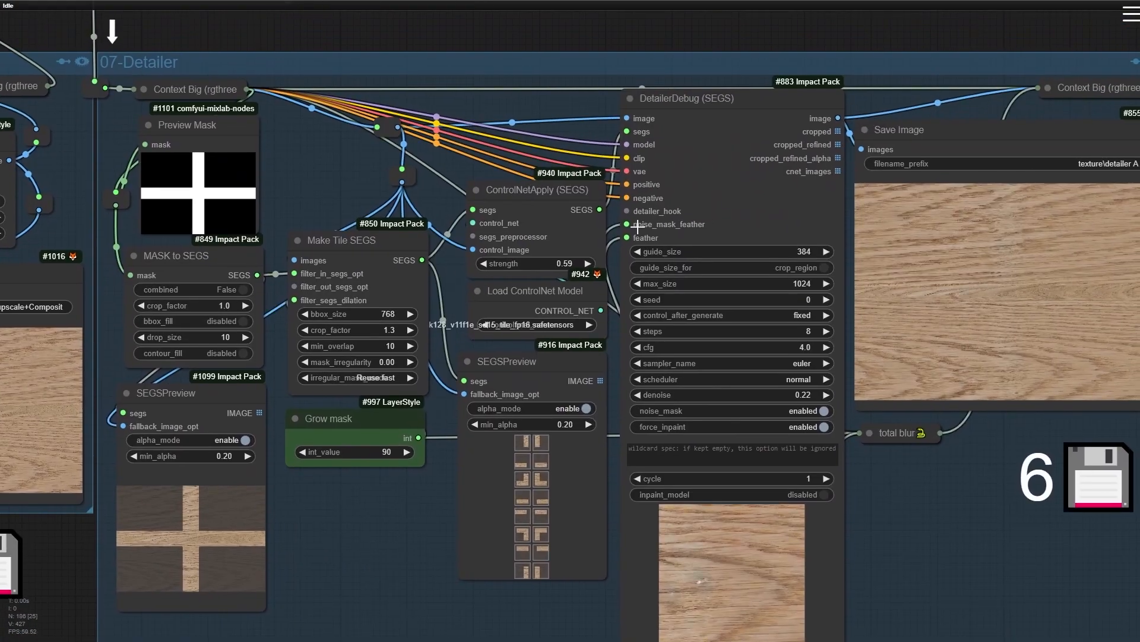
pyautogui.click(683, 98)
pyautogui.scroll(2, 813, 72)
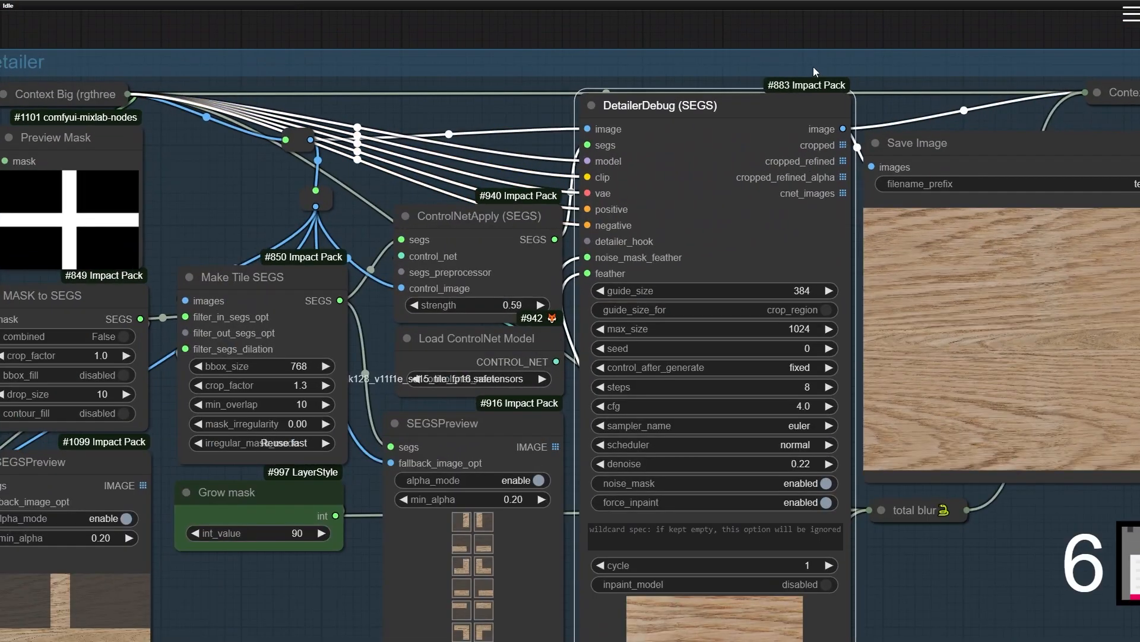
pyautogui.scroll(2, 814, 71)
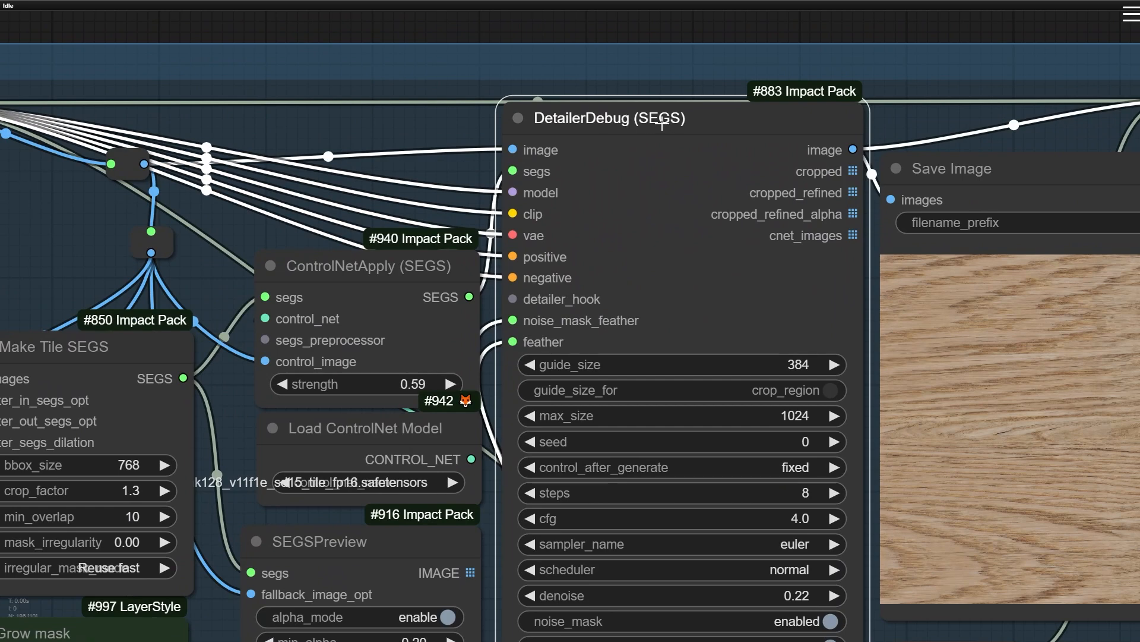
pyautogui.scroll(5, 612, 138)
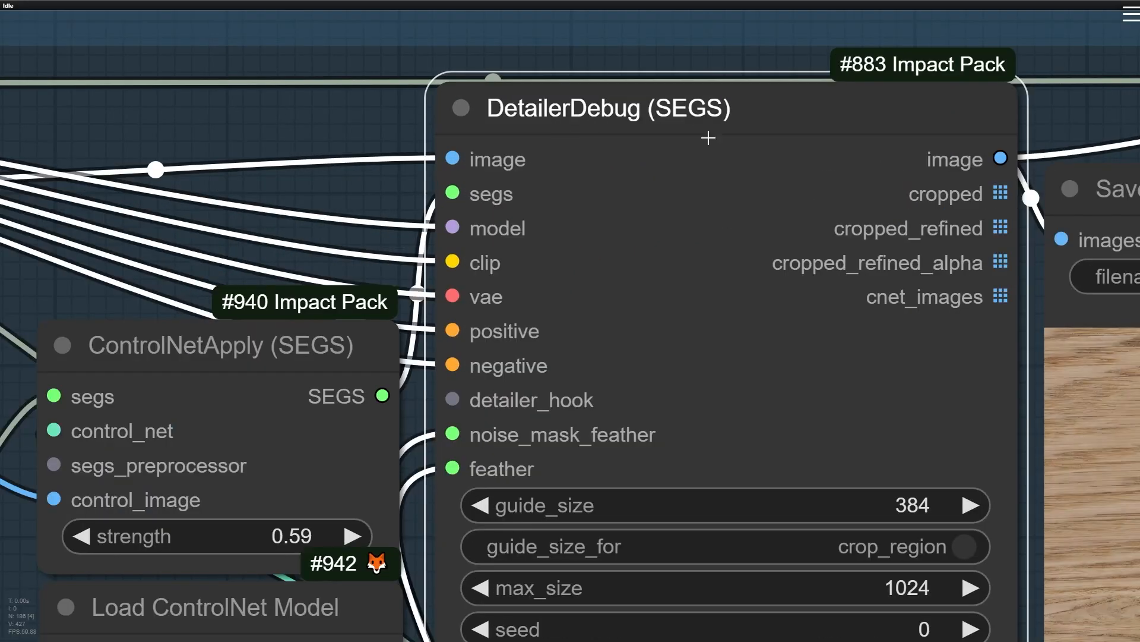
pyautogui.scroll(-5, 664, 202)
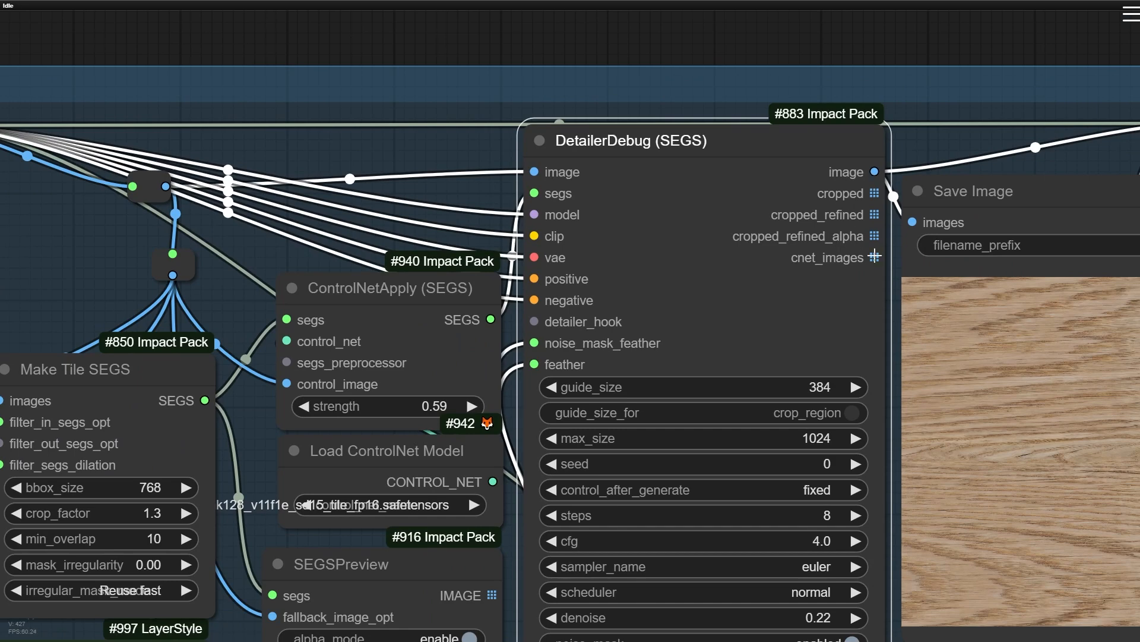
pyautogui.scroll(-2, 514, 193)
pyautogui.moveTo(167, 283); pyautogui.dragTo(391, 204)
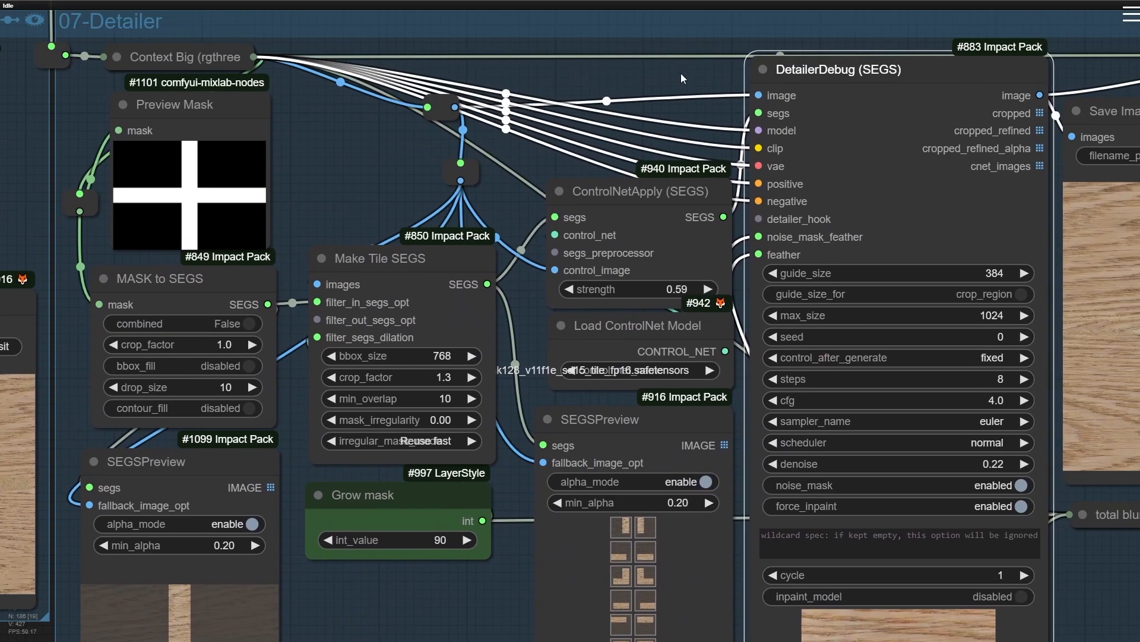
pyautogui.moveTo(681, 75); pyautogui.dragTo(567, 109)
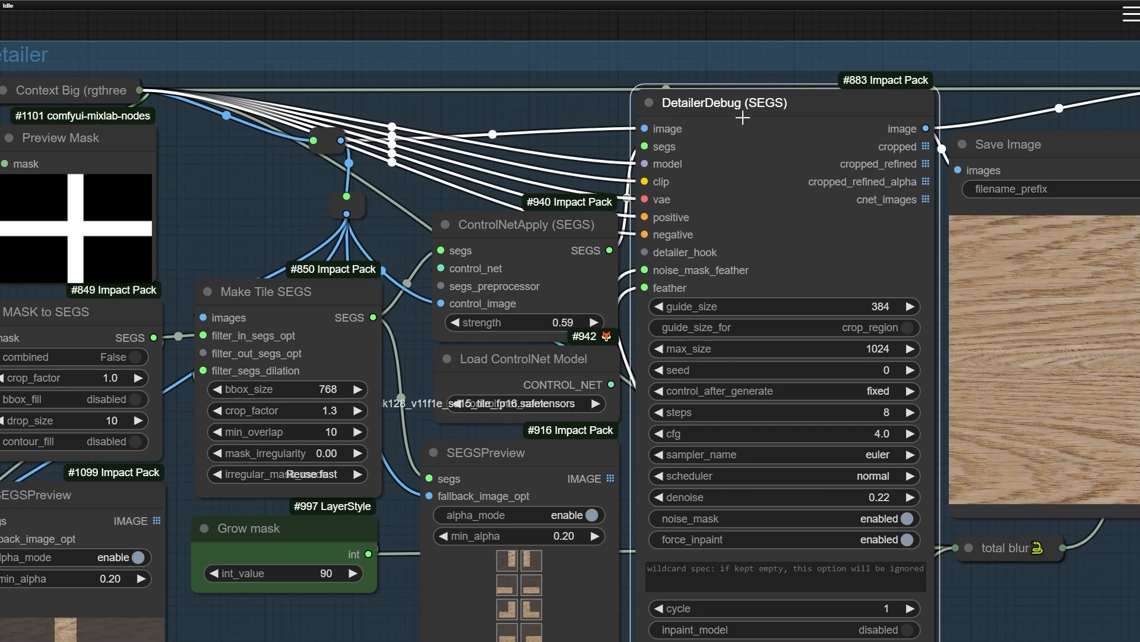
# Select the ControlNetApply (SEGS), Make Tile SEGS and MASK to SEGS nodes to trace how the segments are prepared for the detailer
pyautogui.click(560, 124)
pyautogui.moveTo(519, 239)
pyautogui.mouseDown()
pyautogui.moveTo(514, 219)
pyautogui.moveTo(476, 219)
pyautogui.moveTo(527, 225)
pyautogui.mouseUp()
pyautogui.moveTo(222, 217); pyautogui.dragTo(422, 88)
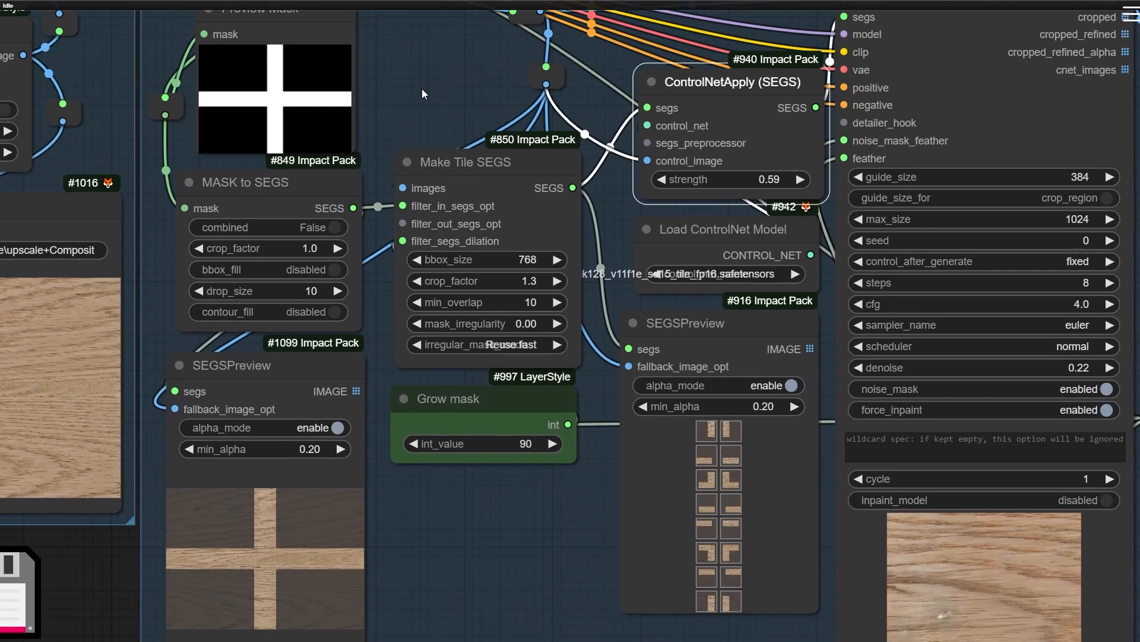
pyautogui.click(294, 183)
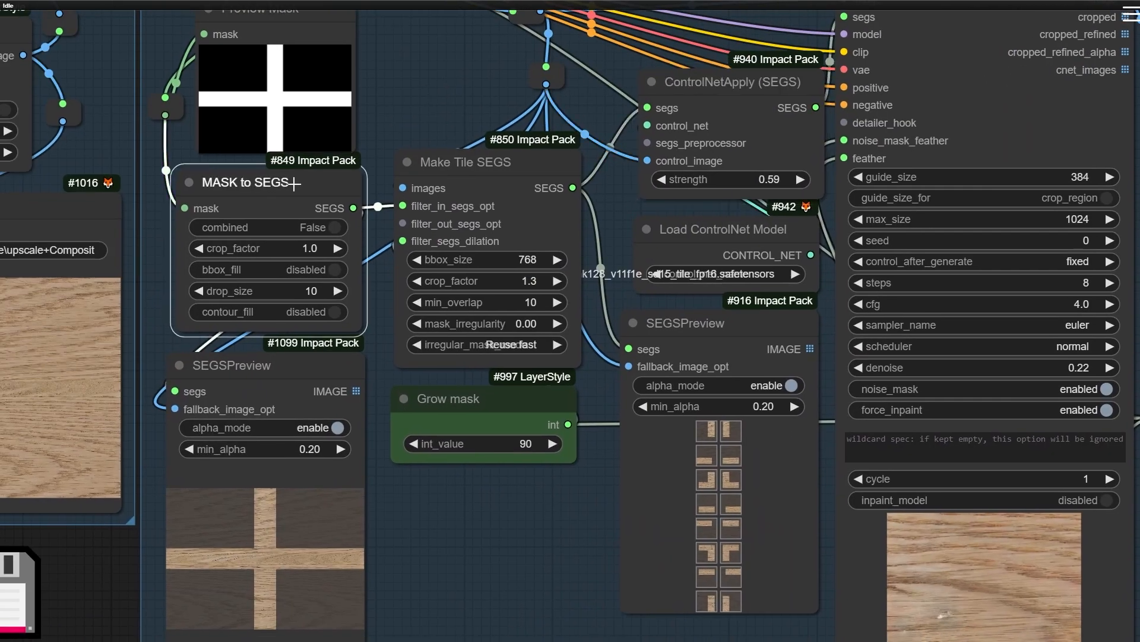
pyautogui.click(498, 174)
pyautogui.click(249, 203)
pyautogui.scroll(5, 285, 411)
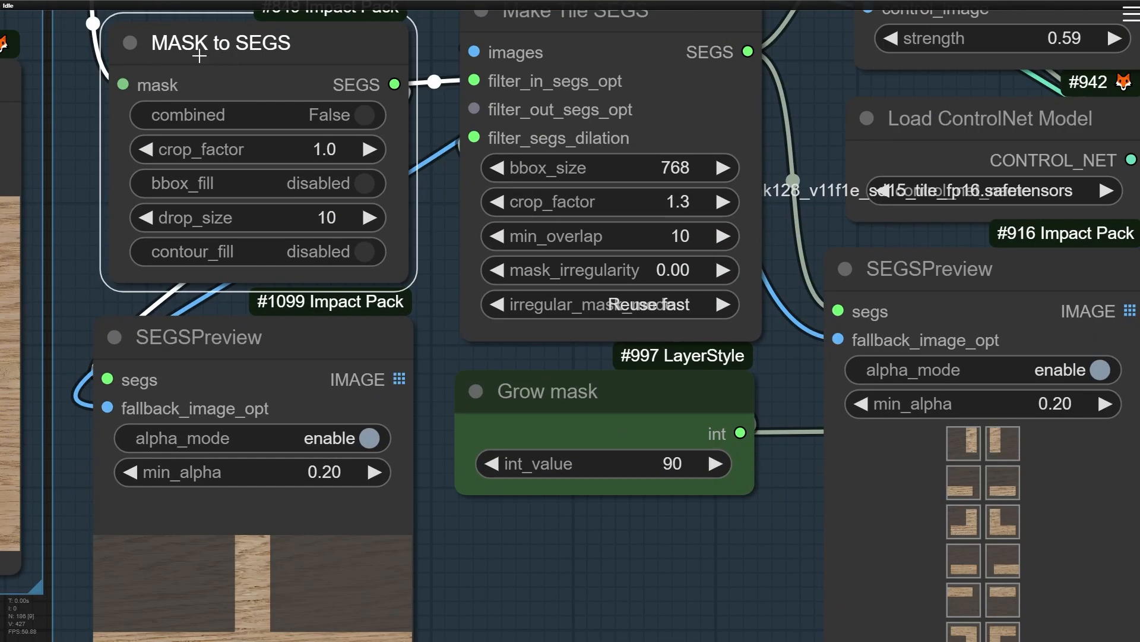
# Select the SEGSPreview node under MASK to SEGS and examine the cross-shaped segment in its preview image
pyautogui.moveTo(60, 155); pyautogui.dragTo(81, 17)
pyautogui.click(327, 499)
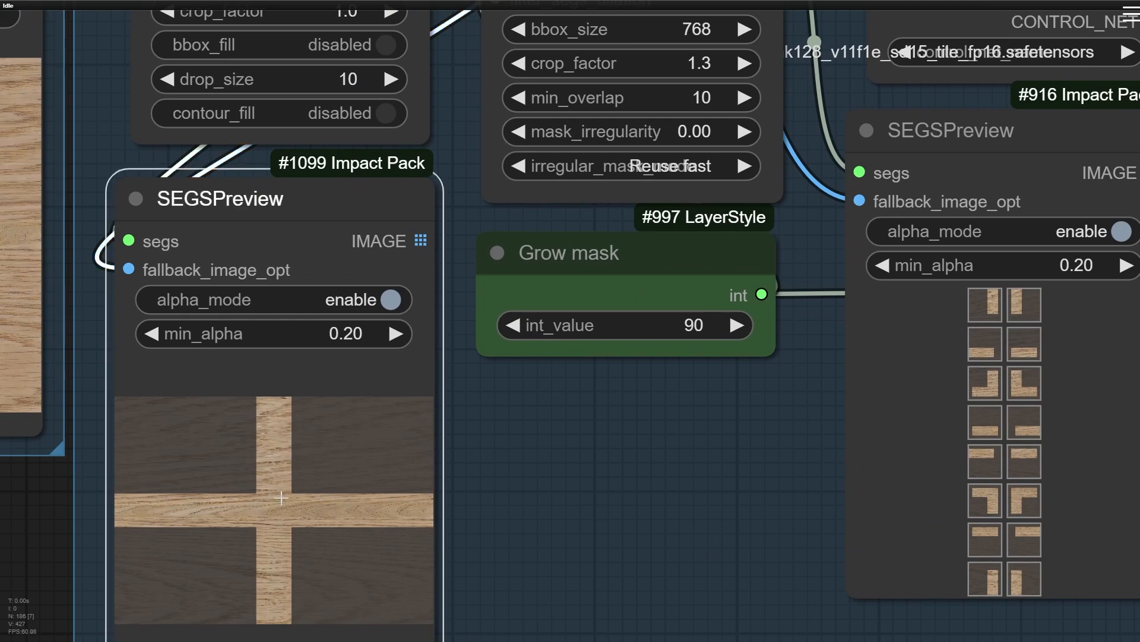
pyautogui.scroll(13, 253, 528)
pyautogui.scroll(2, 269, 489)
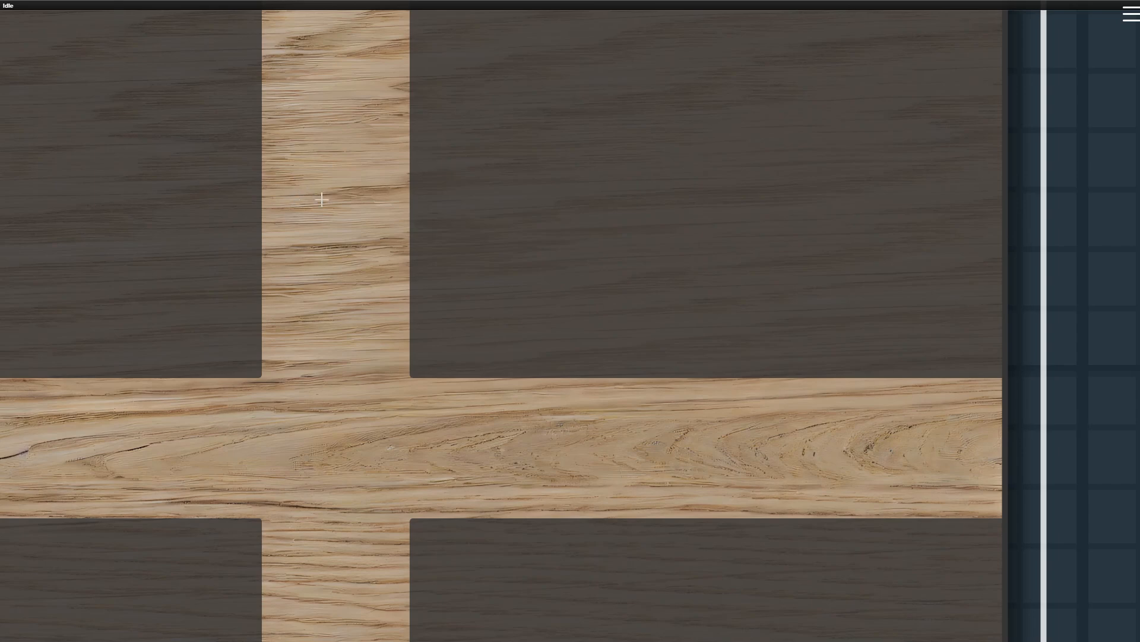
pyautogui.scroll(-10, 322, 199)
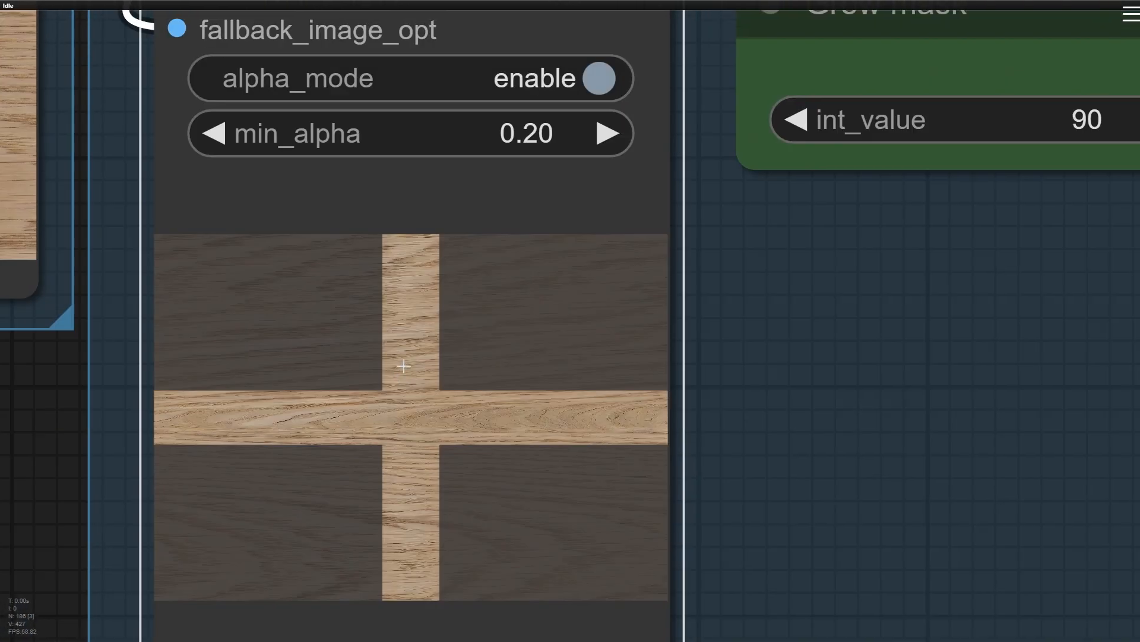
pyautogui.scroll(4, 403, 367)
pyautogui.scroll(-10, 426, 392)
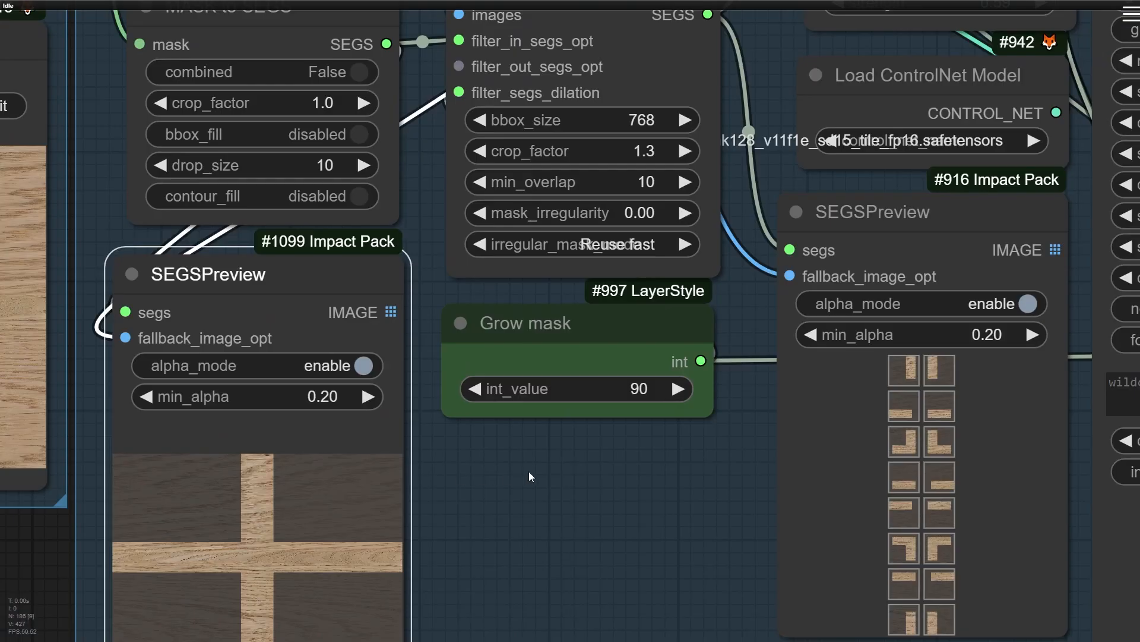
# Examine the Make Tile SEGS settings against the cross-shaped segment in the SEGSPreview under MASK to SEGS
pyautogui.moveTo(528, 464); pyautogui.dragTo(196, 641)
pyautogui.scroll(12, 132, 88)
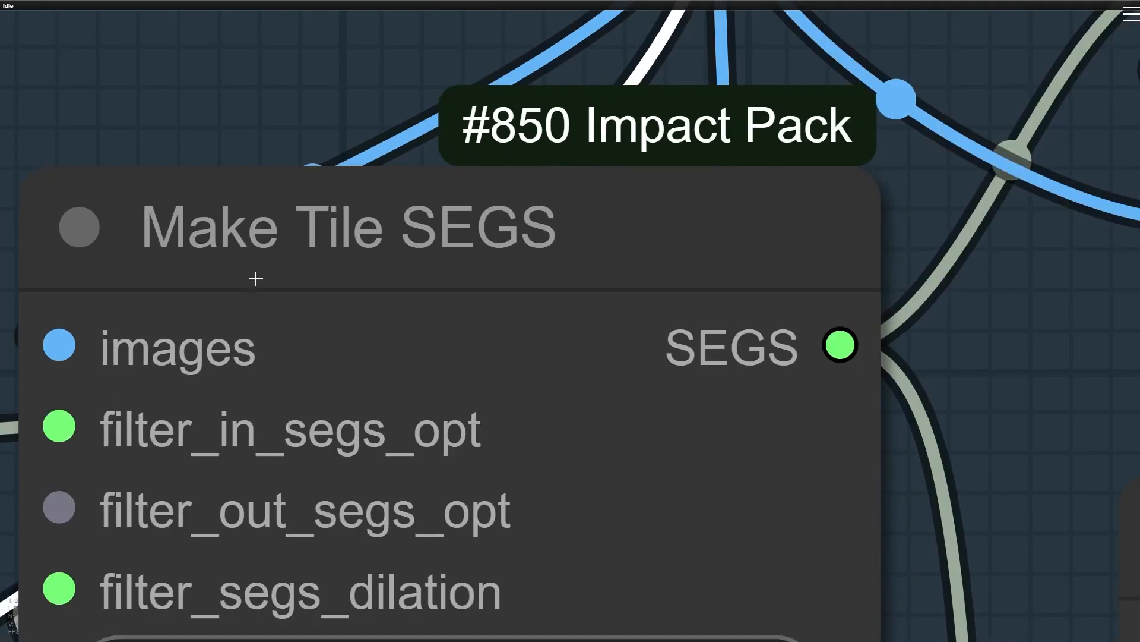
pyautogui.scroll(-4, 202, 239)
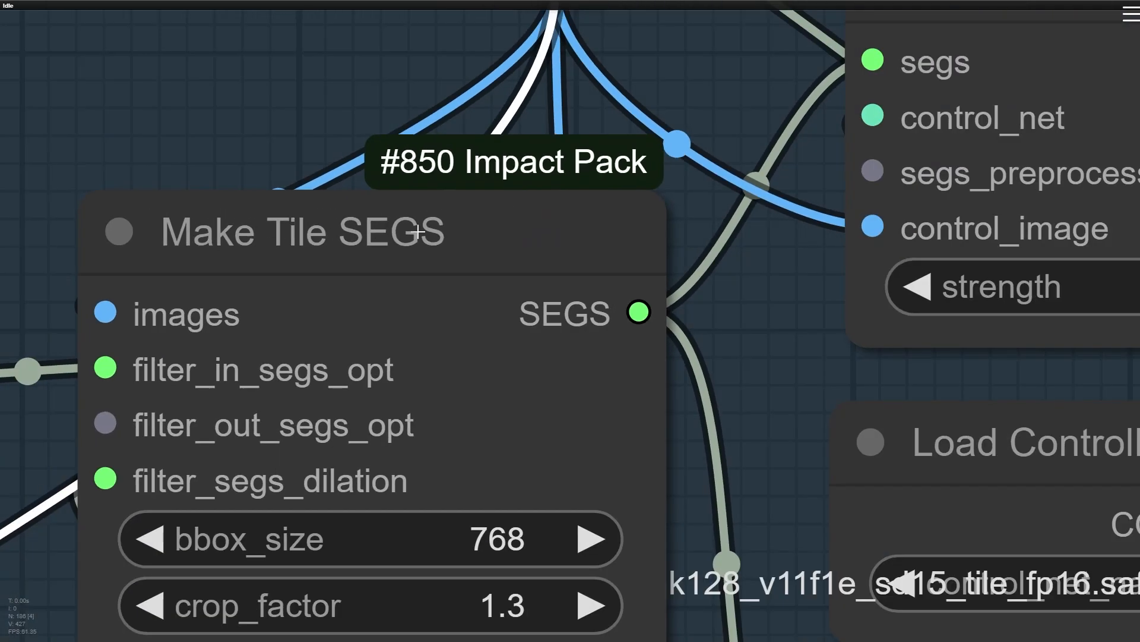
pyautogui.scroll(-7, 335, 226)
pyautogui.moveTo(615, 405); pyautogui.dragTo(754, 221)
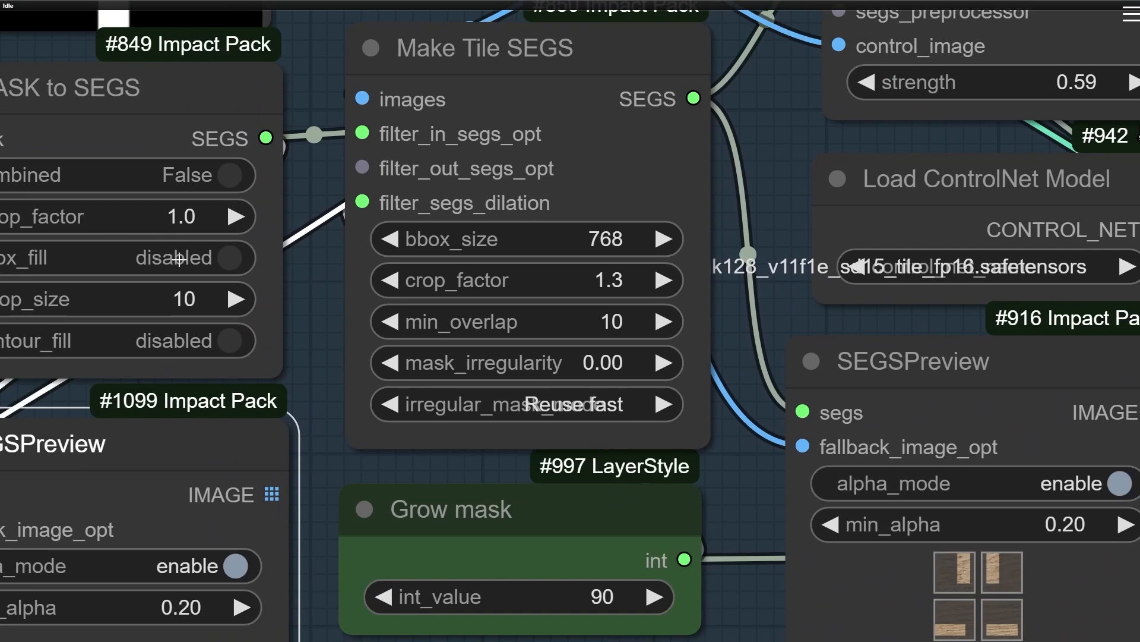
pyautogui.moveTo(310, 357); pyautogui.dragTo(501, 24)
pyautogui.scroll(5, 270, 469)
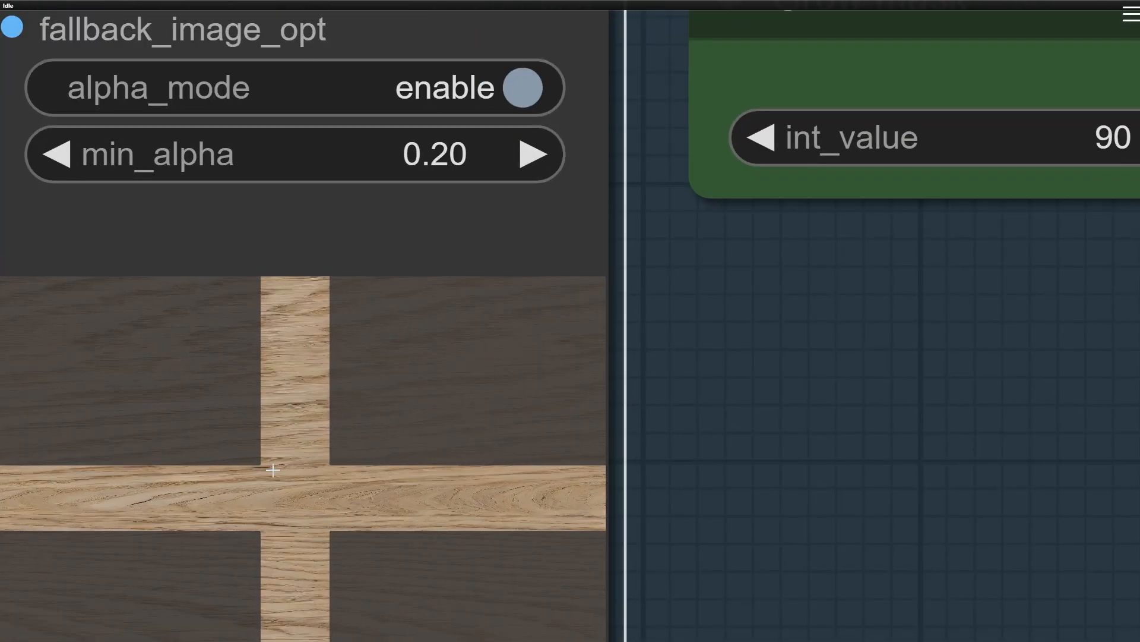
pyautogui.scroll(-4, 248, 504)
pyautogui.moveTo(546, 378); pyautogui.dragTo(41, 484)
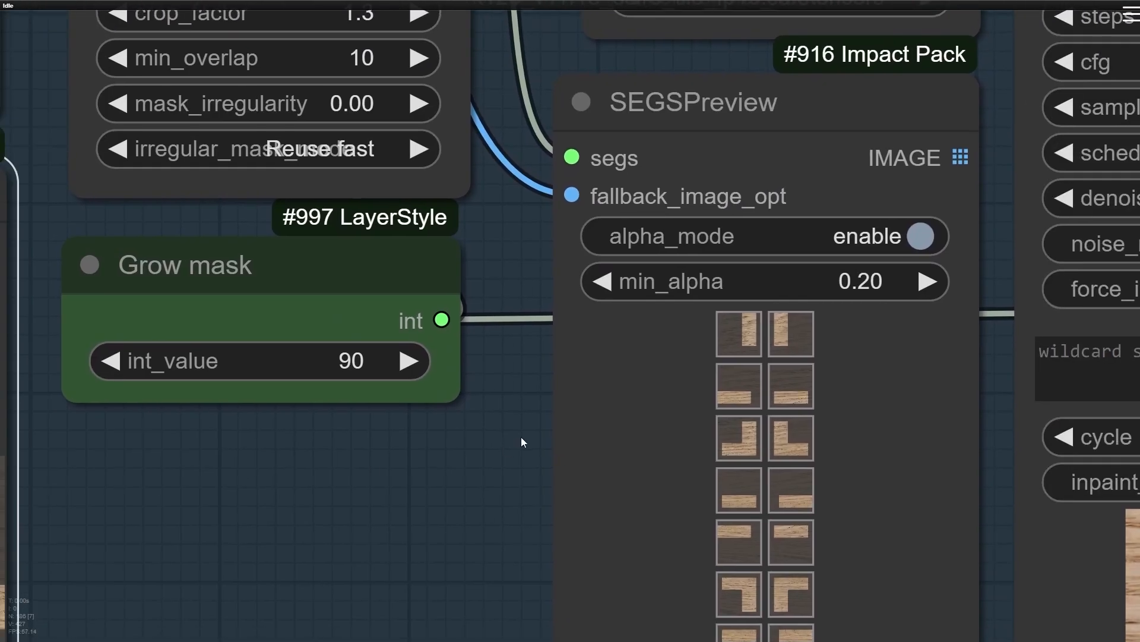
# Enlarge the first tile in the SEGSPreview fed by Make Tile SEGS, step through the following tiles and return to the thumbnail grid
pyautogui.moveTo(521, 441); pyautogui.dragTo(153, 247)
pyautogui.scroll(2, 340, 130)
pyautogui.scroll(6, 356, 136)
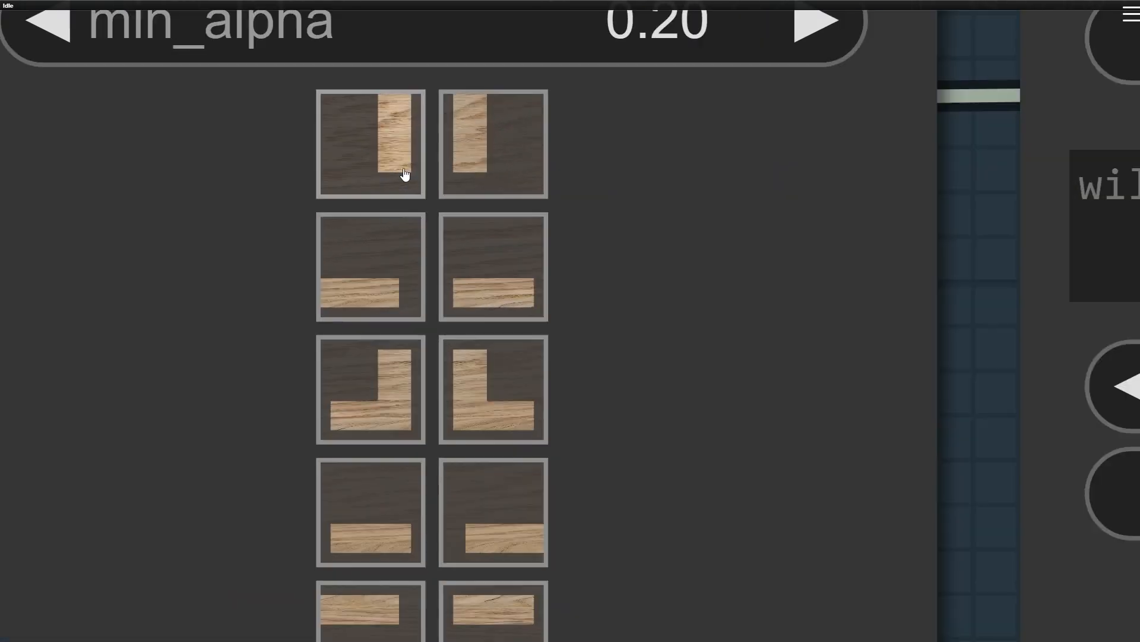
pyautogui.click(378, 154)
pyautogui.scroll(-11, 525, 342)
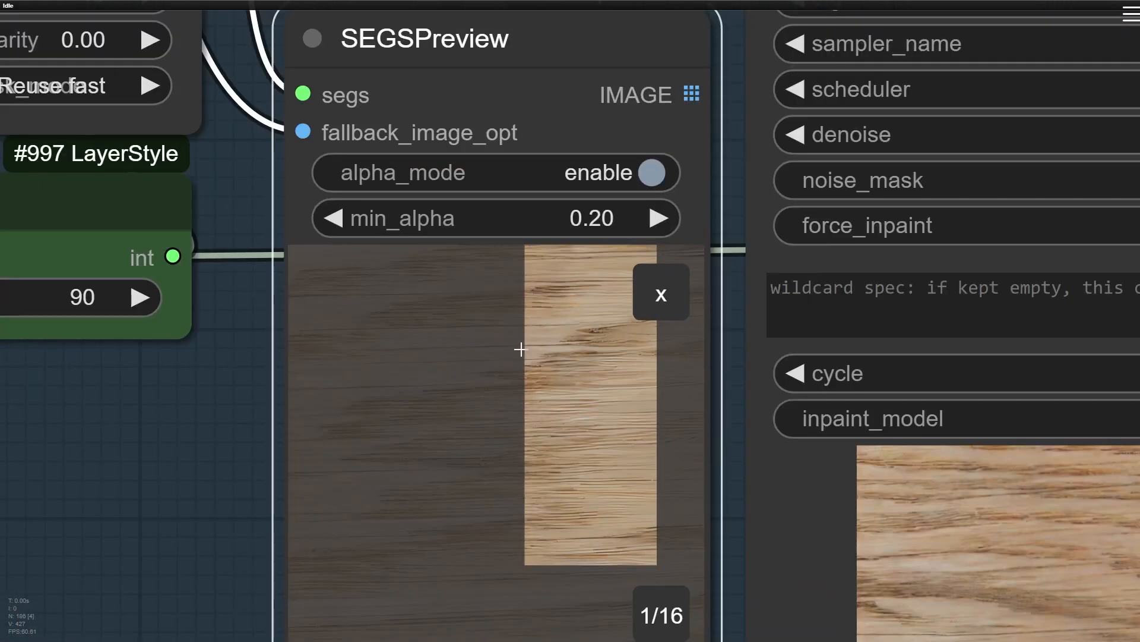
pyautogui.press('Right')
pyautogui.press('Right')
pyautogui.press('Right')
pyautogui.press('Right')
pyautogui.press('Right')
pyautogui.press('Right')
pyautogui.press('Right')
pyautogui.click(662, 294)
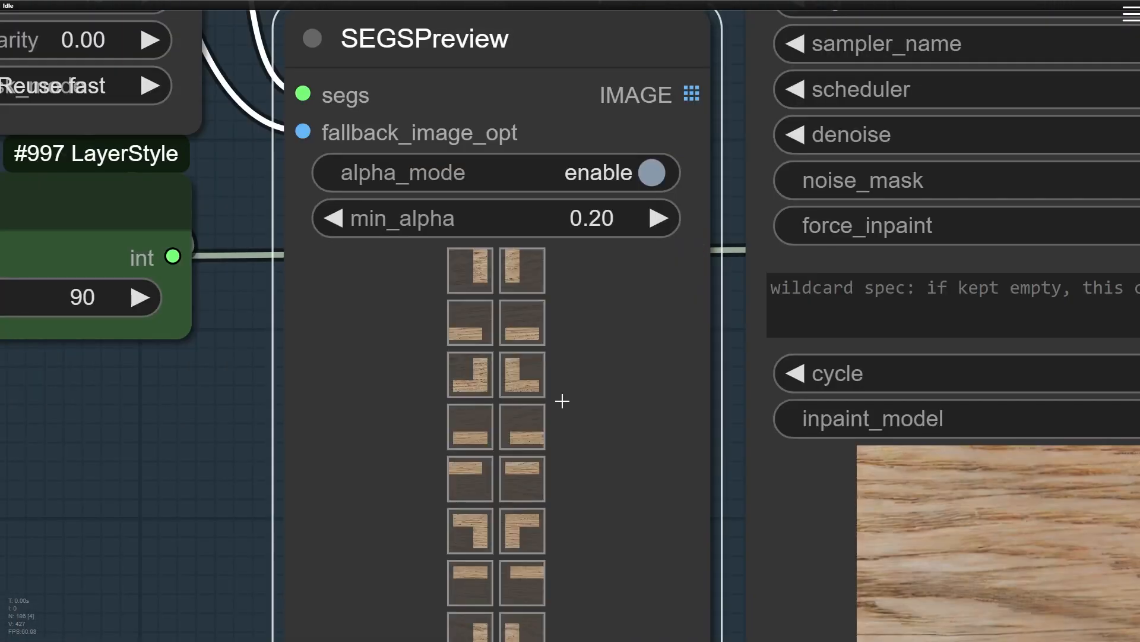
# Compare the SEGSPreview tile grid with the full cross-shaped segment in the MASK to SEGS preview
pyautogui.scroll(-3, 563, 400)
pyautogui.scroll(5, 485, 512)
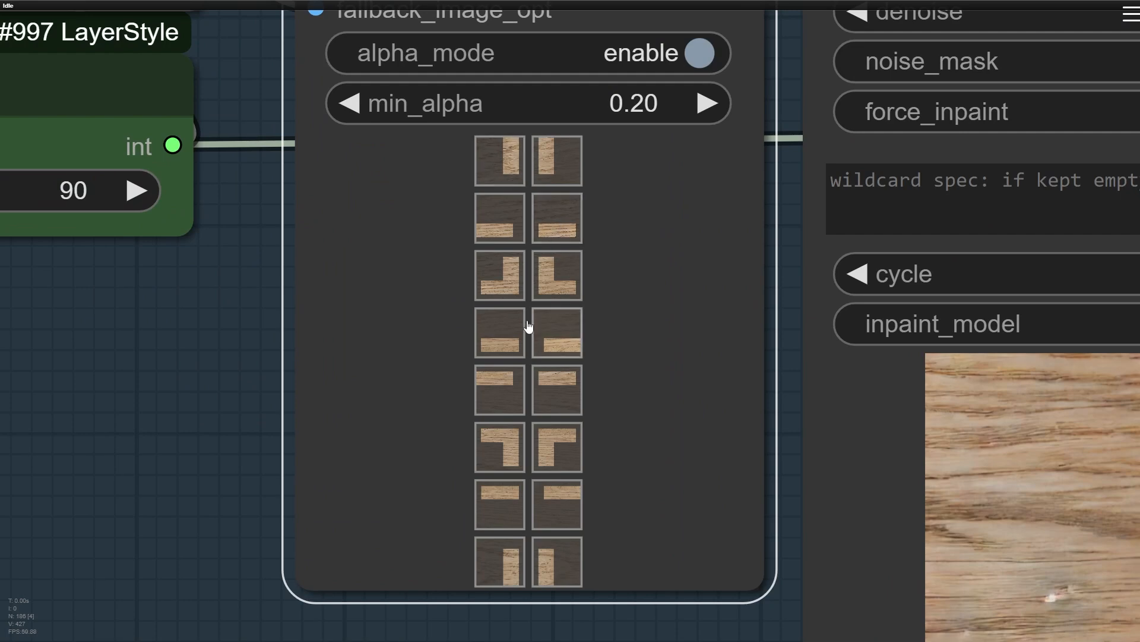
pyautogui.scroll(-6, 514, 463)
pyautogui.moveTo(298, 512); pyautogui.dragTo(831, 417)
pyautogui.scroll(14, 410, 365)
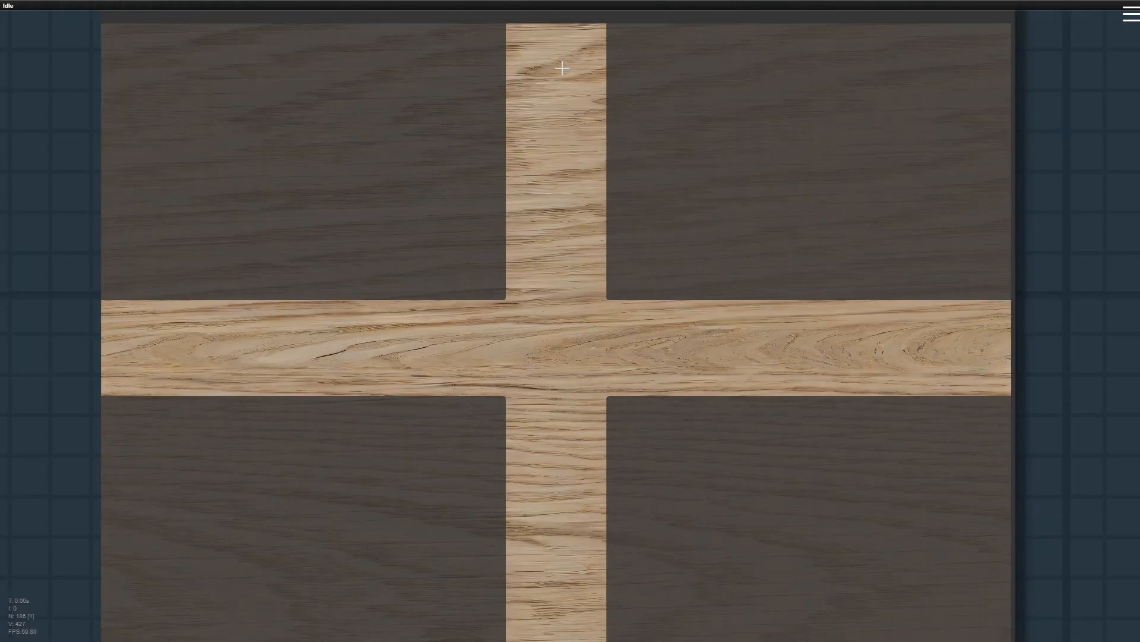
pyautogui.scroll(-10, 653, 323)
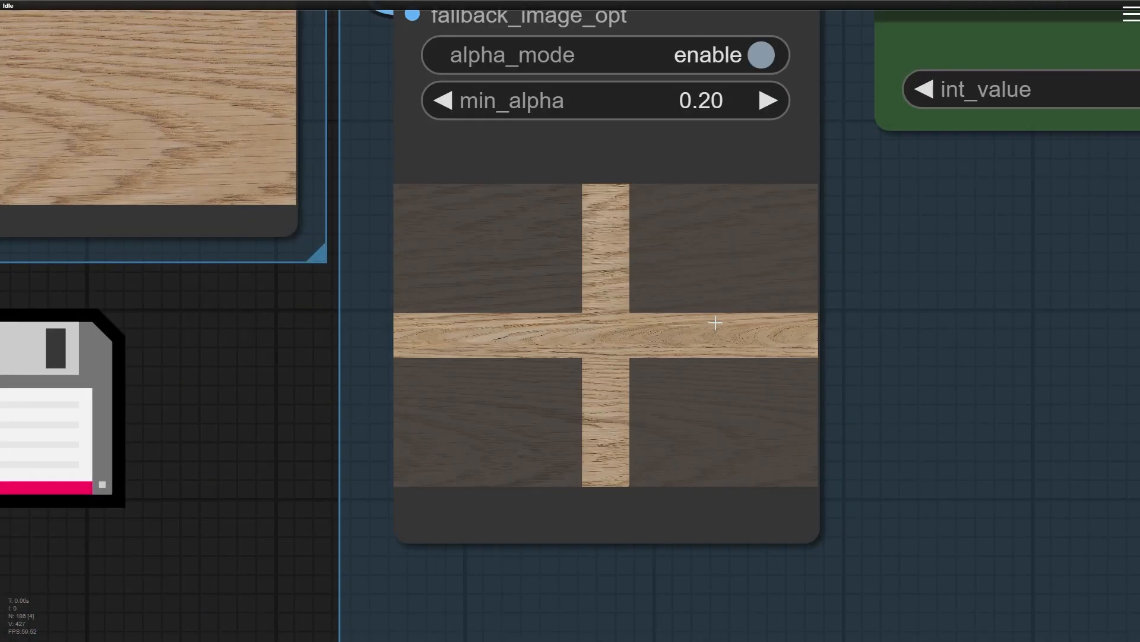
pyautogui.moveTo(1033, 350); pyautogui.dragTo(404, 589)
pyautogui.scroll(-5, 404, 588)
# Select the ControlNetApply (SEGS) node to trace its links from Make Tile SEGS to the detailer
pyautogui.moveTo(584, 341); pyautogui.dragTo(574, 350)
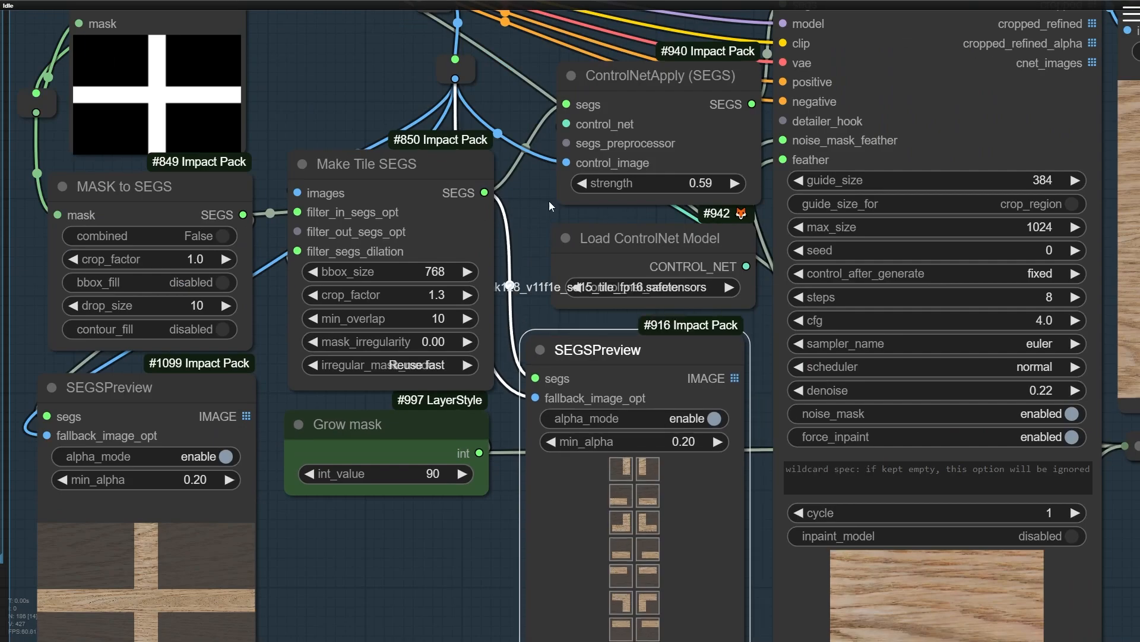
pyautogui.moveTo(562, 201)
pyautogui.mouseDown()
pyautogui.moveTo(429, 285)
pyautogui.moveTo(533, 203)
pyautogui.moveTo(547, 212)
pyautogui.mouseUp()
pyautogui.scroll(5, 591, 90)
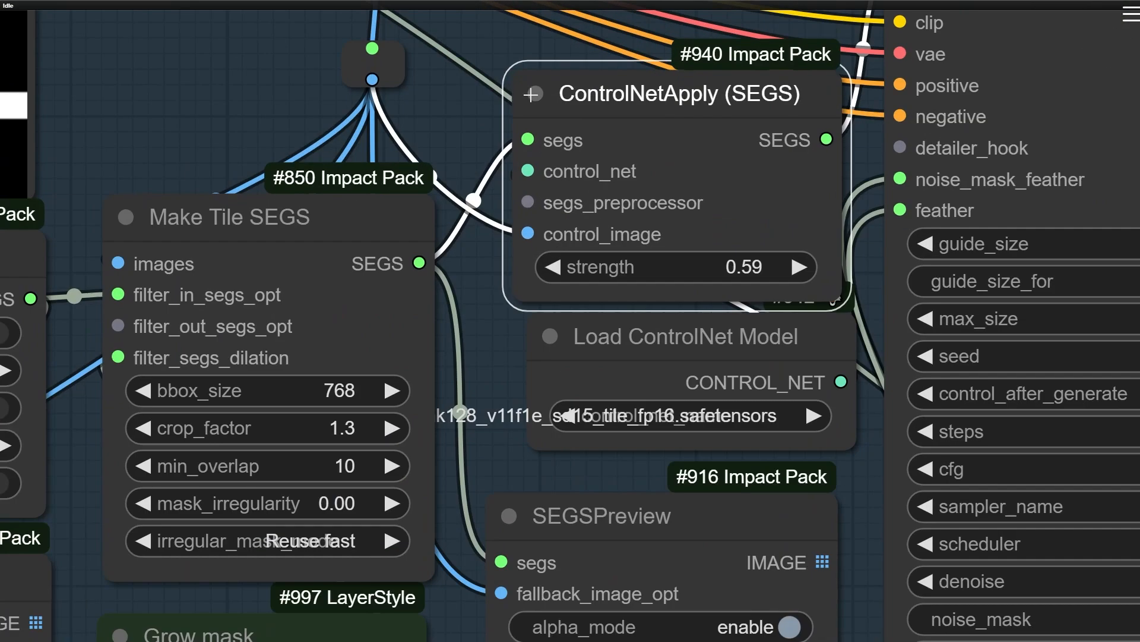
pyautogui.moveTo(461, 105); pyautogui.dragTo(189, 105)
pyautogui.scroll(-3, 484, 103)
pyautogui.moveTo(286, 47); pyautogui.dragTo(240, 88)
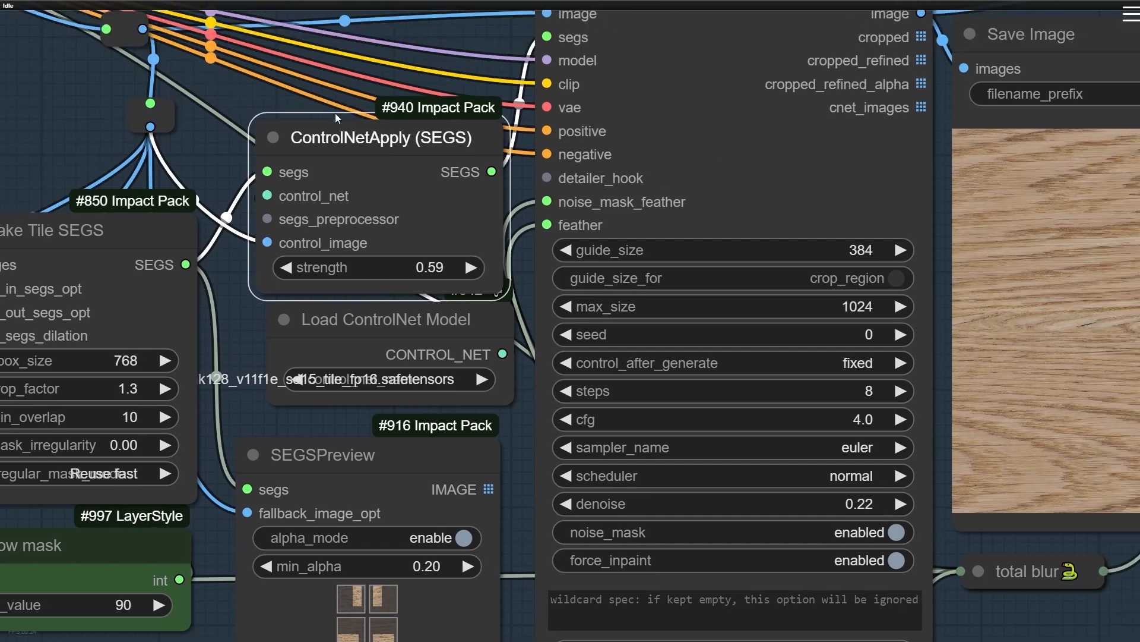
# Examine the tile model in Load ControlNet Model together with the inputs and strength of ControlNetApply (SEGS)
pyautogui.moveTo(374, 135); pyautogui.dragTo(401, 117)
pyautogui.scroll(5, 444, 403)
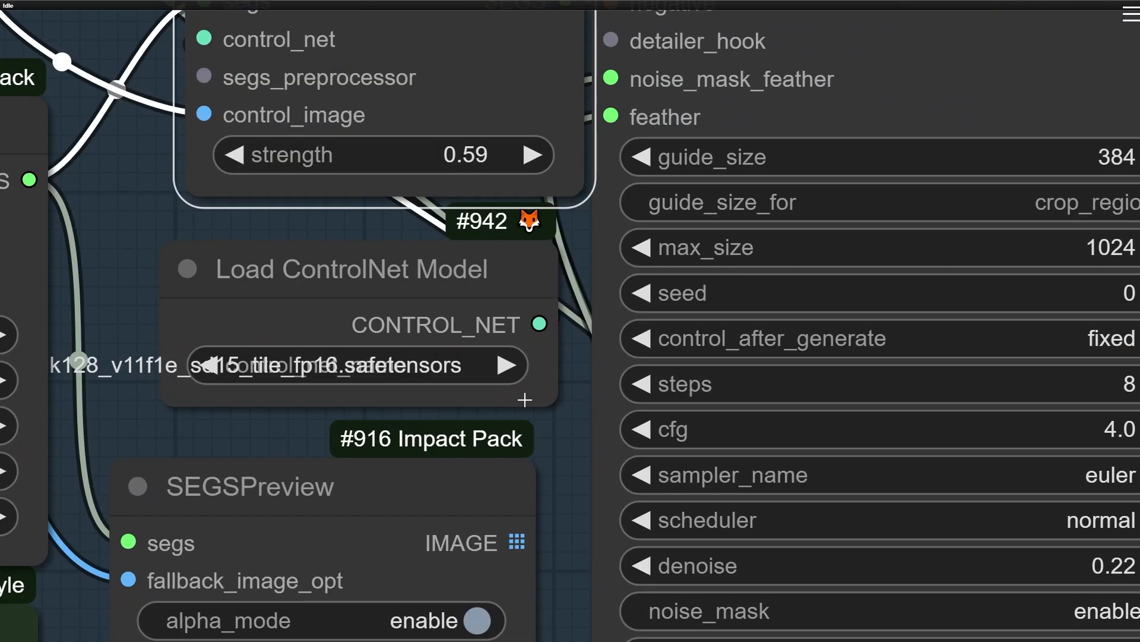
pyautogui.moveTo(555, 404); pyautogui.dragTo(588, 393)
pyautogui.scroll(-1, 249, 198)
pyautogui.moveTo(248, 237); pyautogui.dragTo(255, 451)
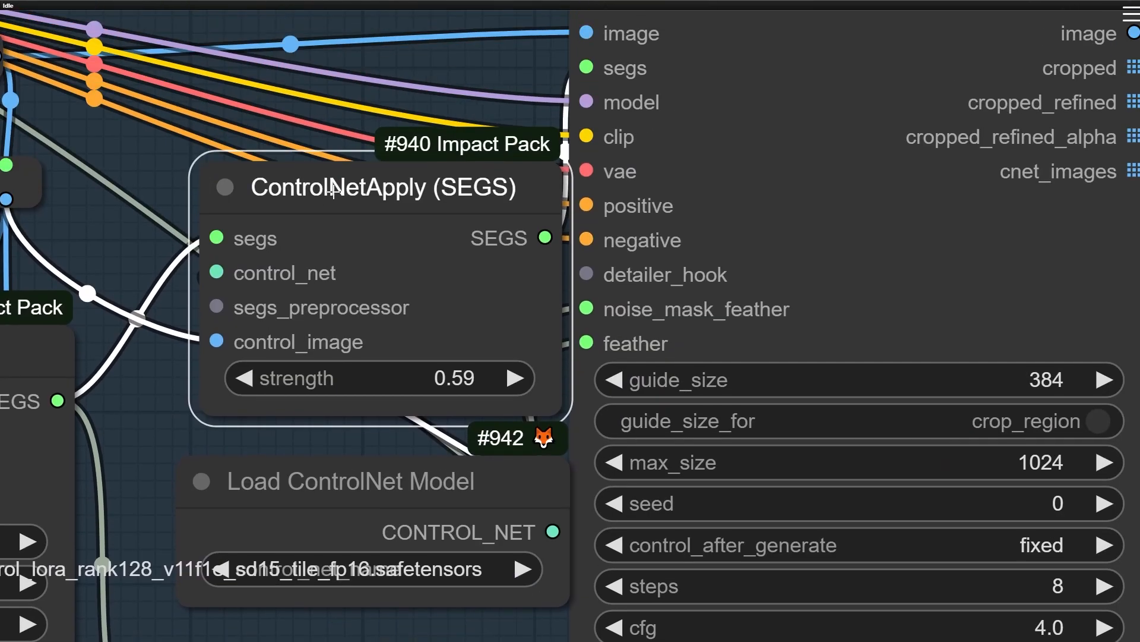
pyautogui.moveTo(357, 208); pyautogui.dragTo(318, 236)
pyautogui.scroll(5, 255, 214)
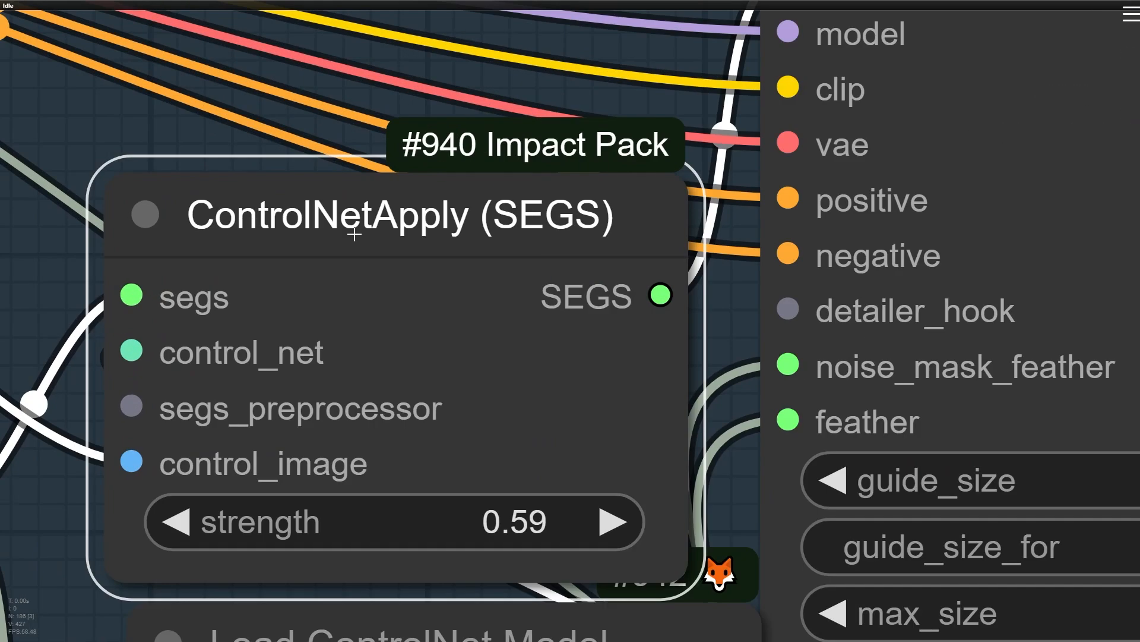
pyautogui.scroll(-6, 484, 352)
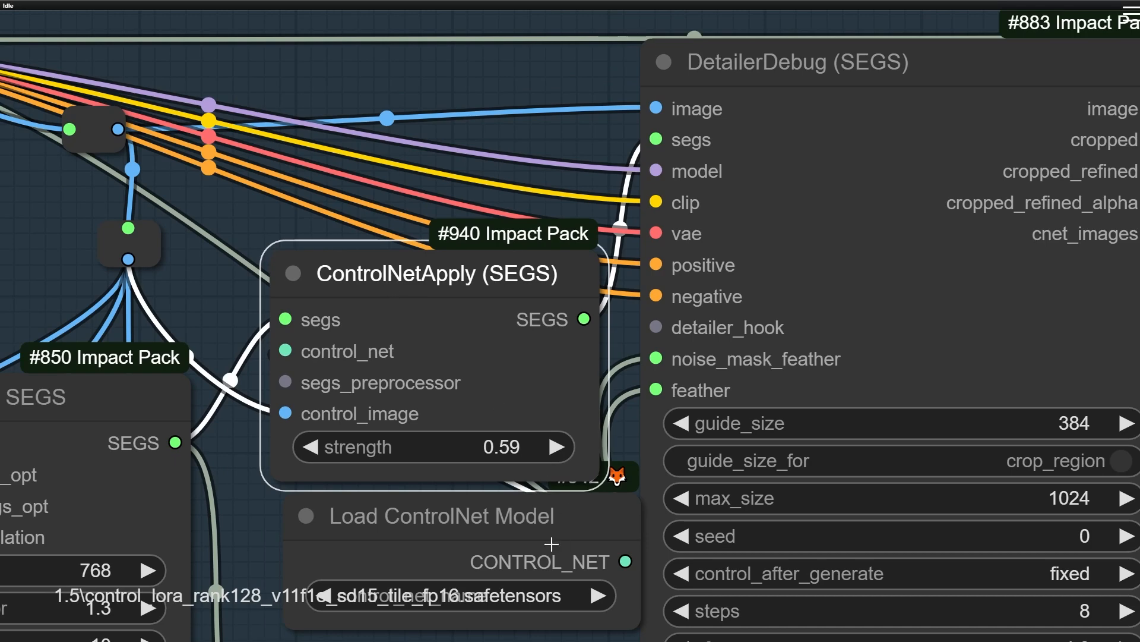
pyautogui.moveTo(419, 320); pyautogui.dragTo(437, 318)
pyautogui.scroll(-5, 447, 326)
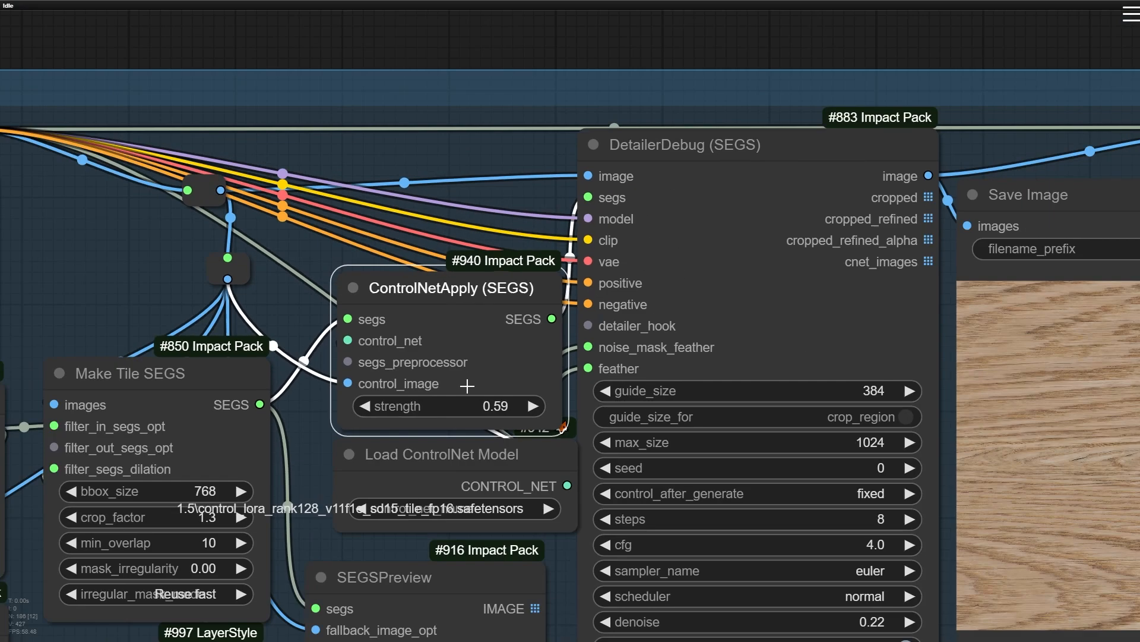
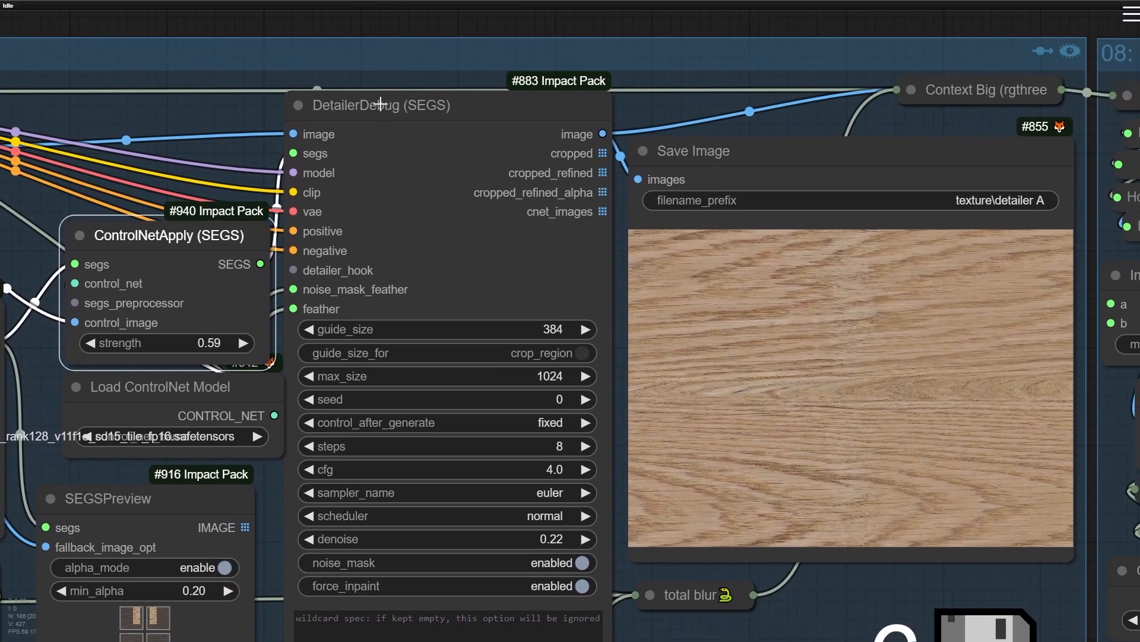
# Select the DetailerDebug (SEGS) node and follow its highlighted links down to the feather and Blur Mask nodes
pyautogui.click(420, 50)
pyautogui.scroll(6, 428, 53)
pyautogui.scroll(-4, 417, 366)
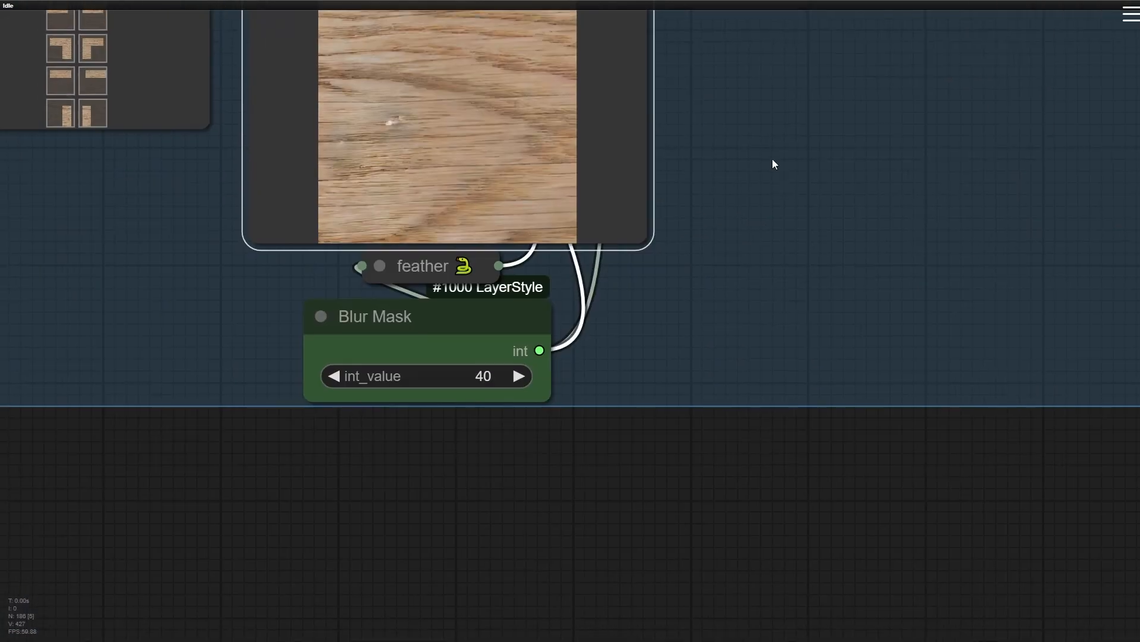
pyautogui.moveTo(772, 160); pyautogui.dragTo(756, 177)
# Select the Blur Mask node to trace its output links and examine the nearby total blur node and detailer settings
pyautogui.click(426, 333)
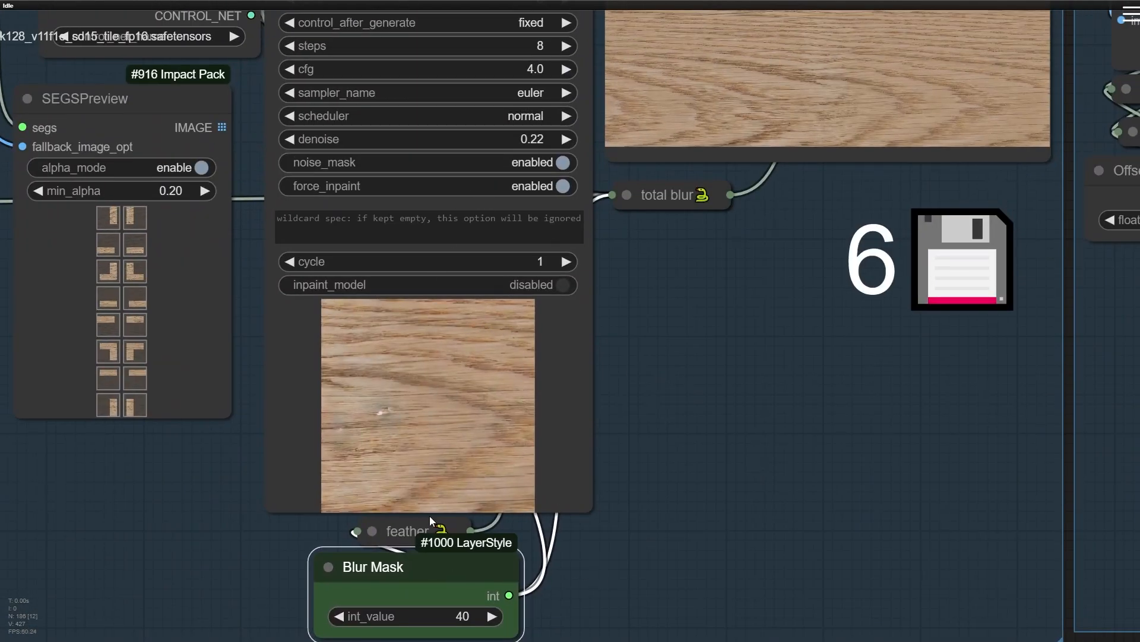
pyautogui.scroll(4, 428, 564)
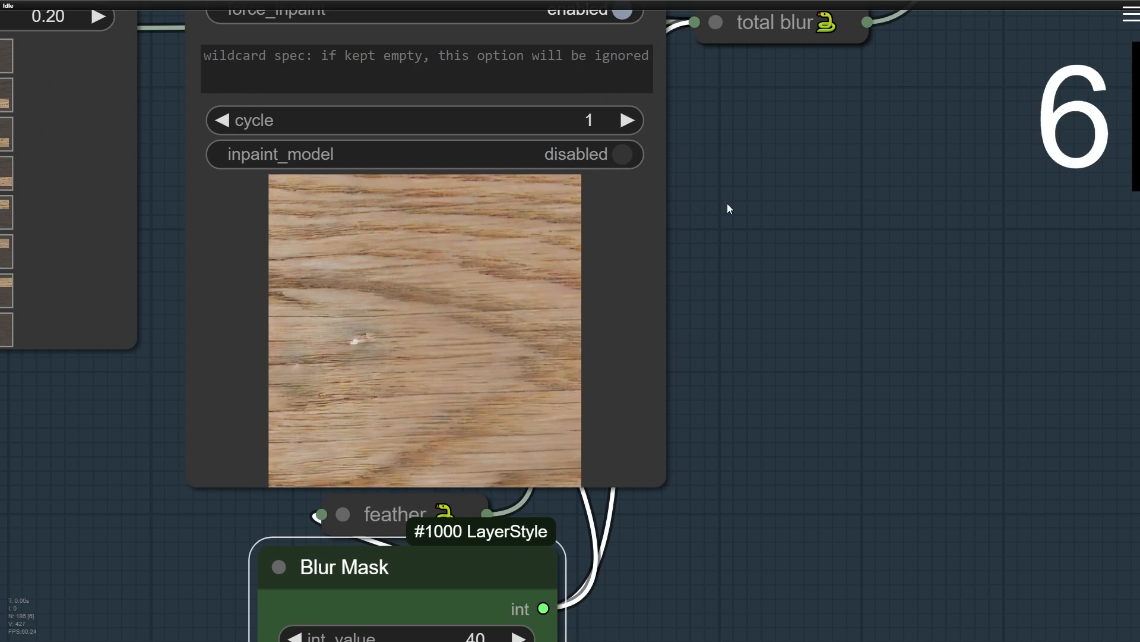
pyautogui.moveTo(727, 203); pyautogui.dragTo(730, 226)
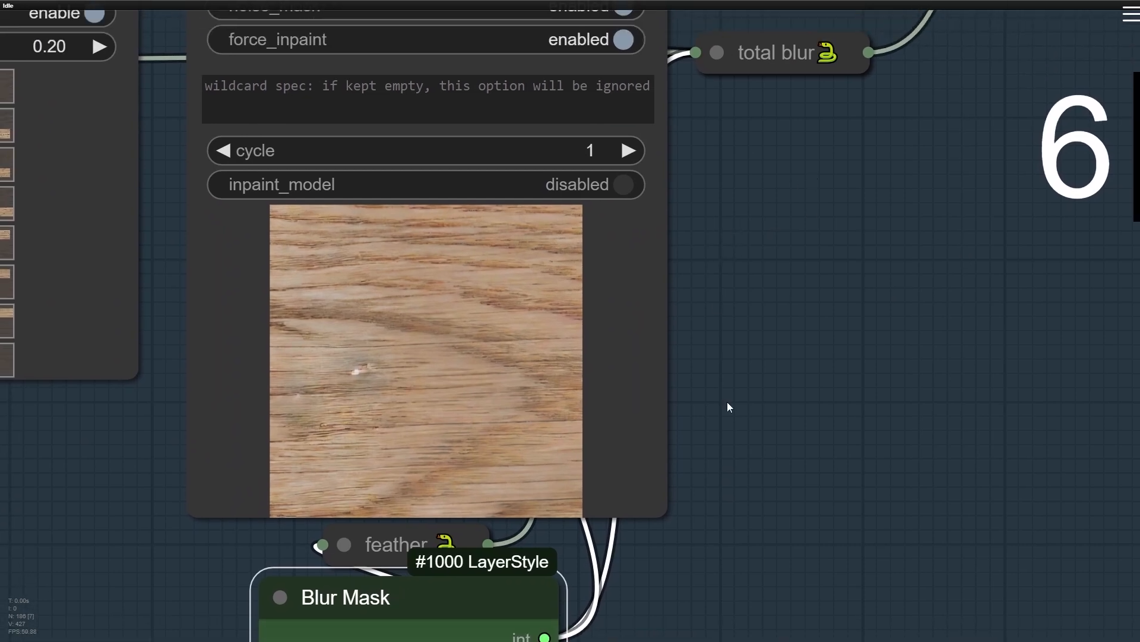
pyautogui.moveTo(814, 371); pyautogui.dragTo(764, 632)
pyautogui.scroll(-1, 549, 542)
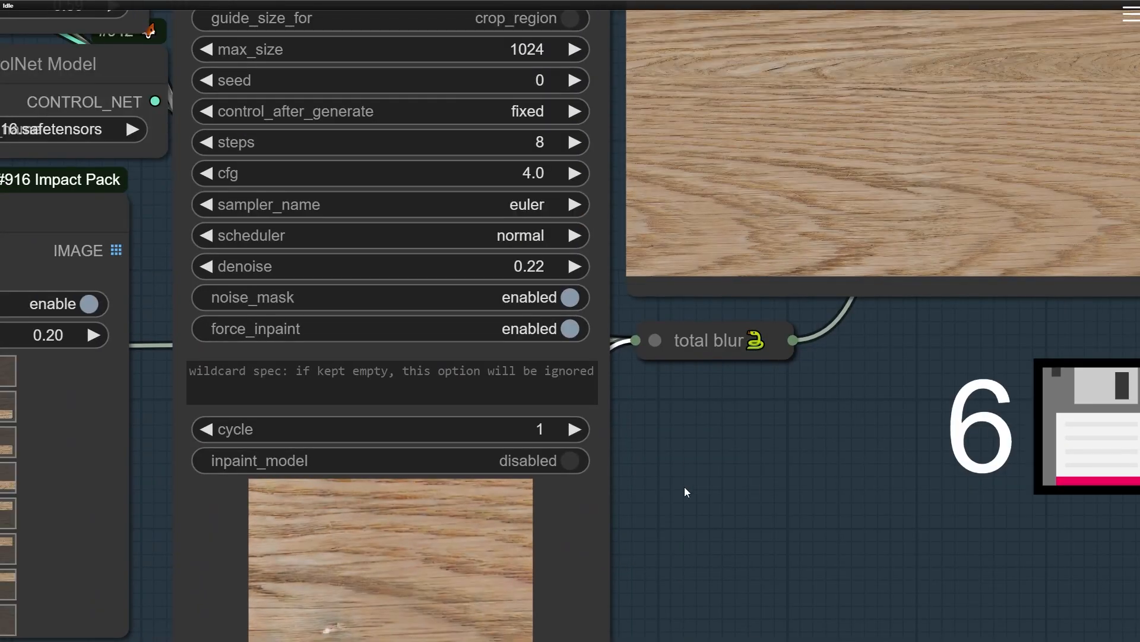
pyautogui.moveTo(684, 492); pyautogui.dragTo(755, 249)
# Expand the feather math node to examine its expression, collapse it again and place it just above Blur Mask
pyautogui.click(389, 497)
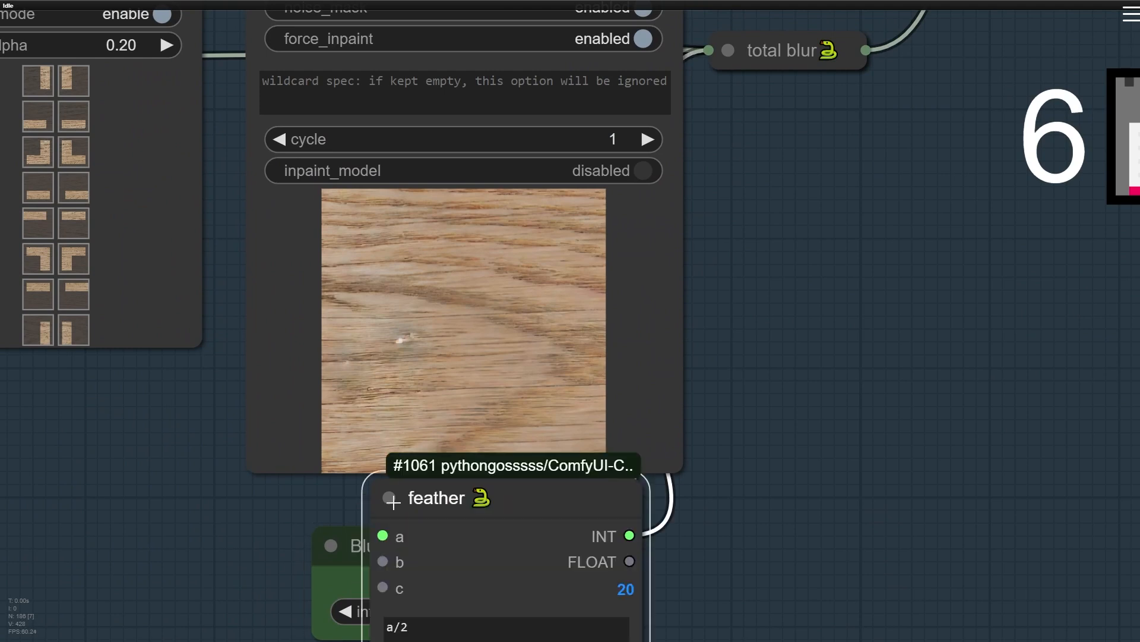
pyautogui.moveTo(767, 594); pyautogui.dragTo(830, 319)
pyautogui.moveTo(603, 286); pyautogui.dragTo(600, 142)
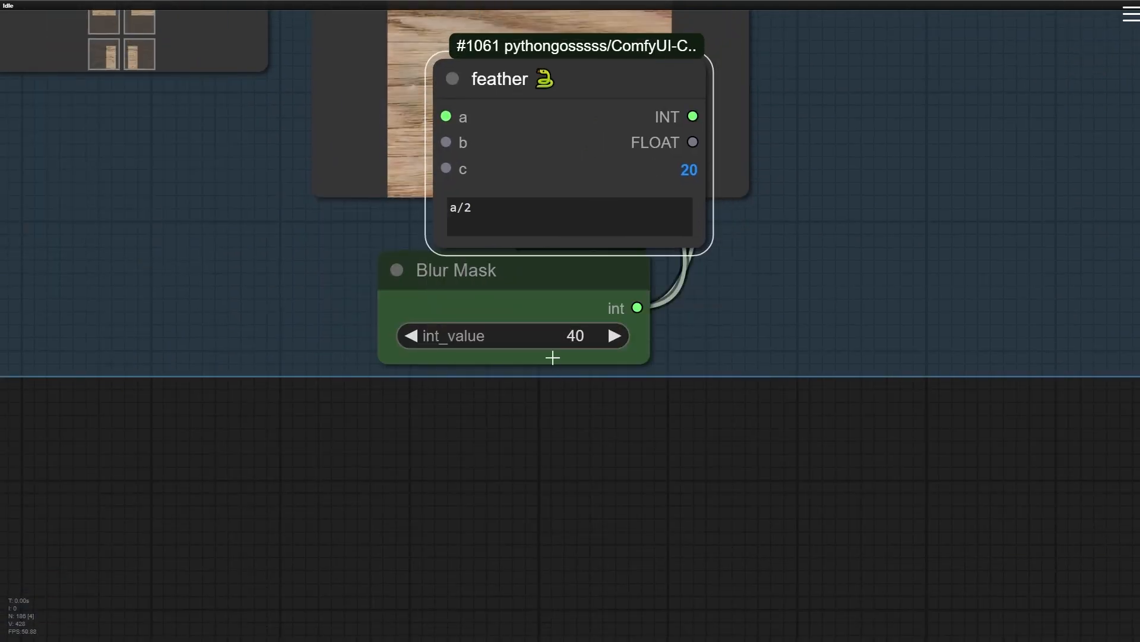
pyautogui.moveTo(830, 186); pyautogui.dragTo(818, 239)
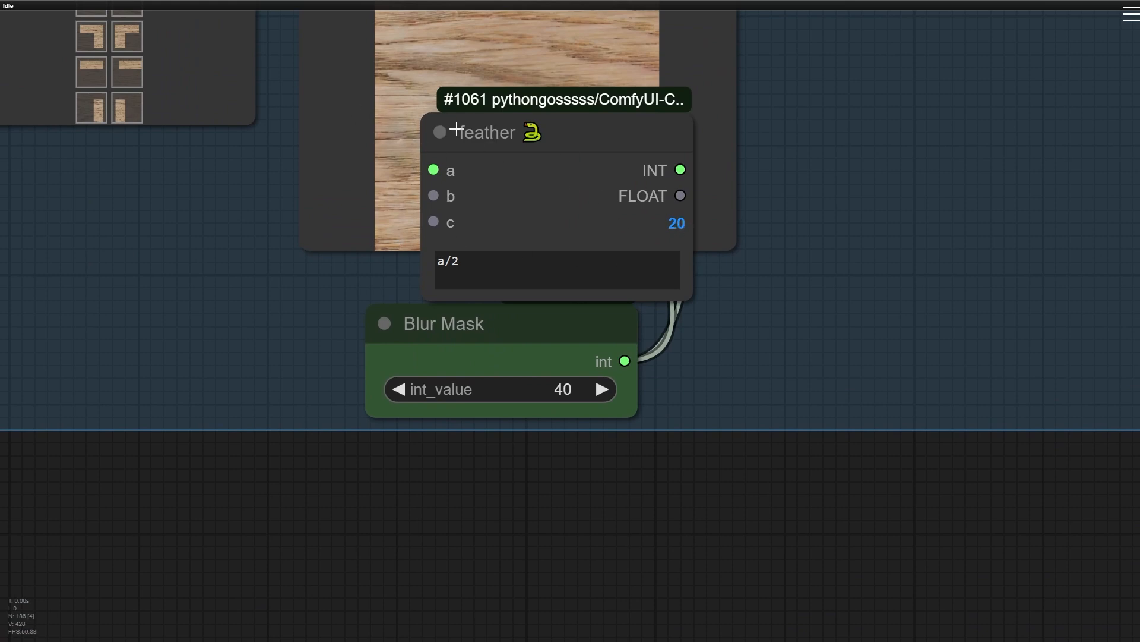
pyautogui.click(440, 132)
pyautogui.moveTo(513, 132); pyautogui.dragTo(503, 267)
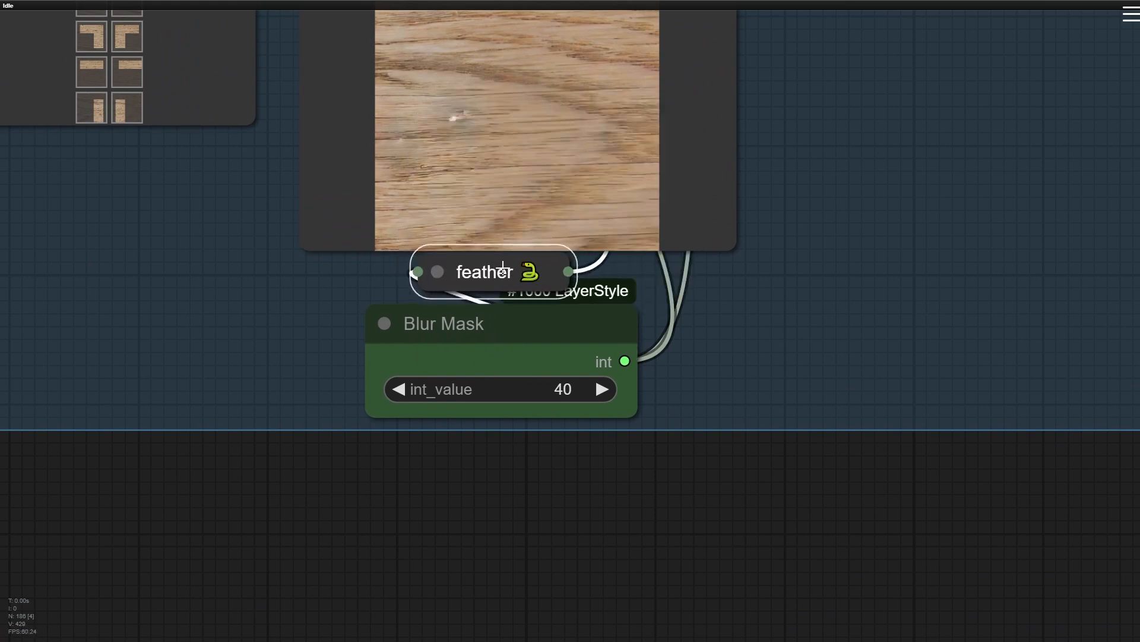
# Examine the noise_mask_feather and feather inputs of DetailerDebug (SEGS) that receive the blur values
pyautogui.scroll(-2, 492, 322)
pyautogui.click(525, 346)
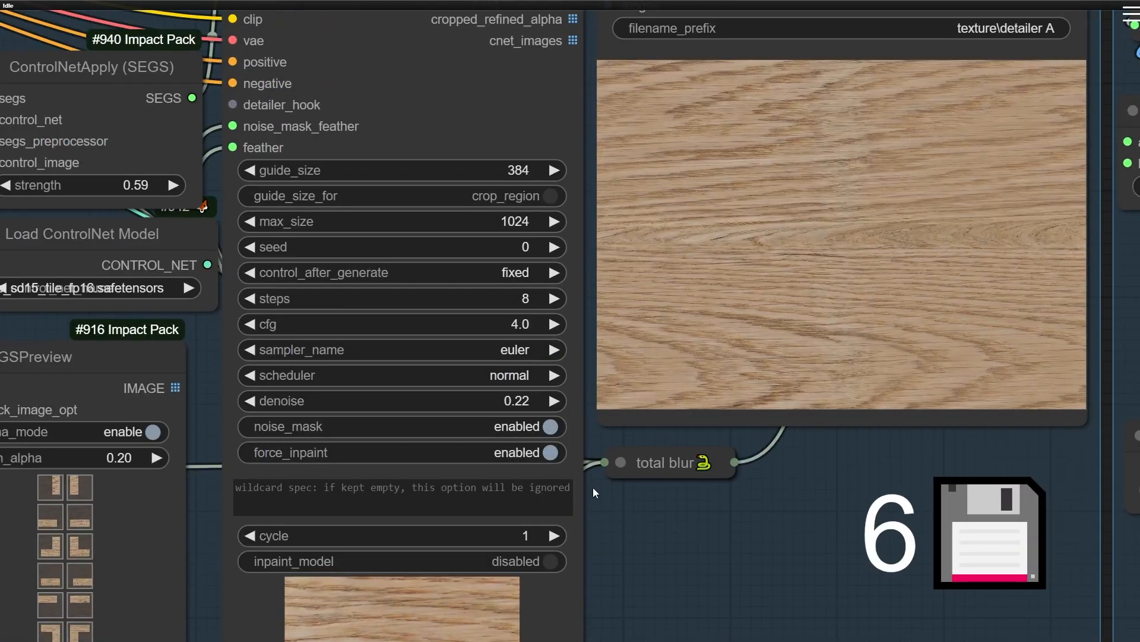
pyautogui.scroll(5, 218, 102)
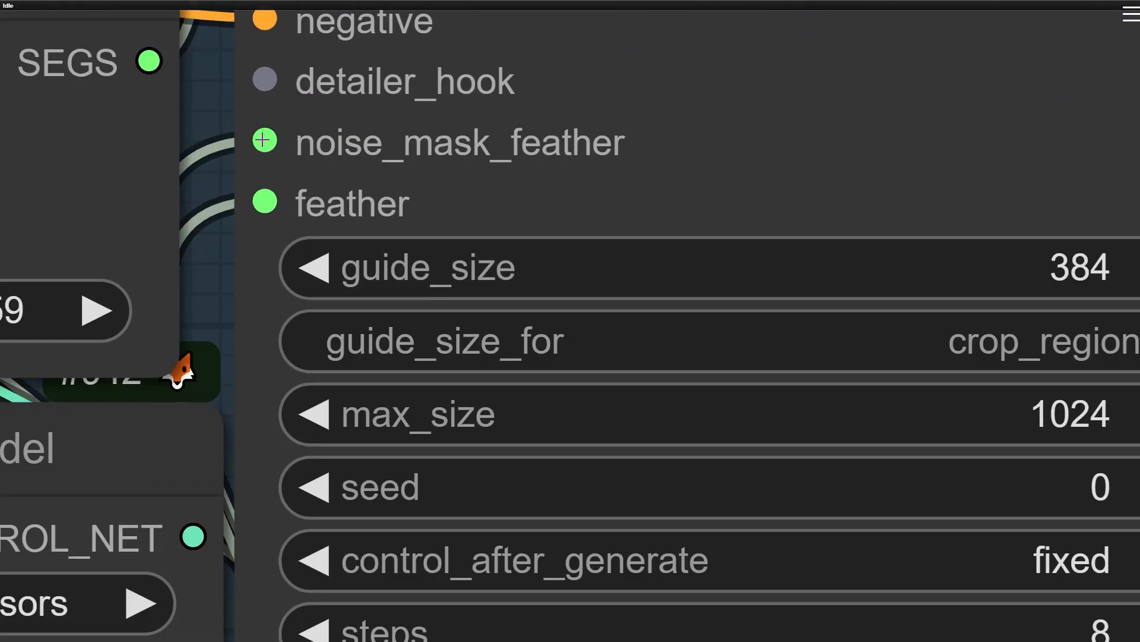
pyautogui.scroll(-16, 302, 178)
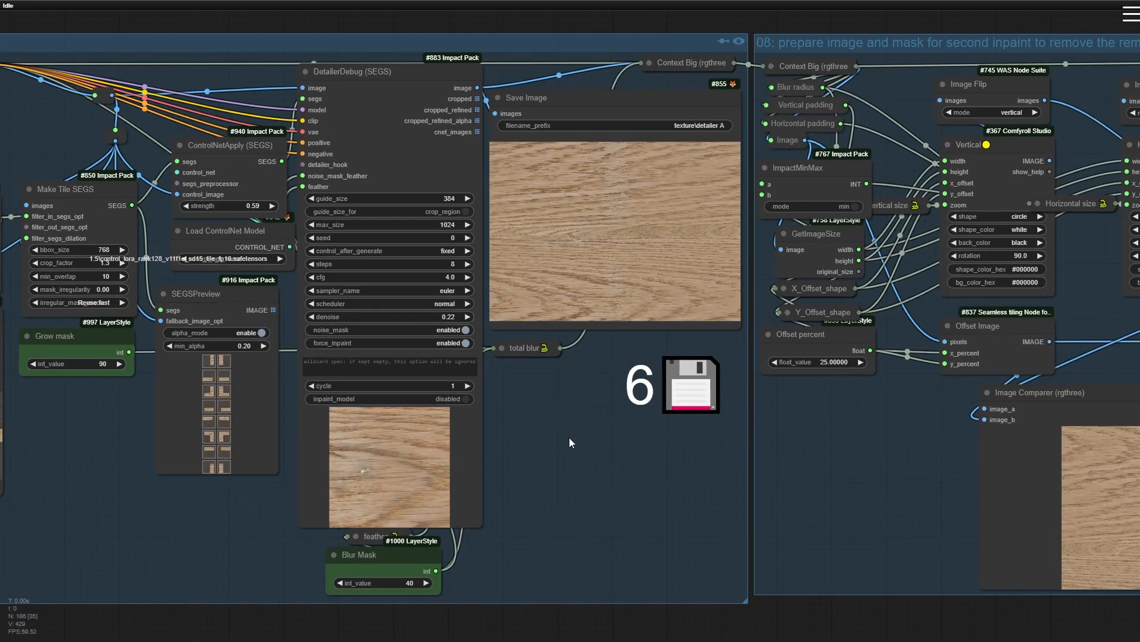
# Inspect the former seam areas up close in the texture\detailer A image of the Save Image node
pyautogui.moveTo(569, 437); pyautogui.dragTo(462, 528)
pyautogui.scroll(12, 462, 326)
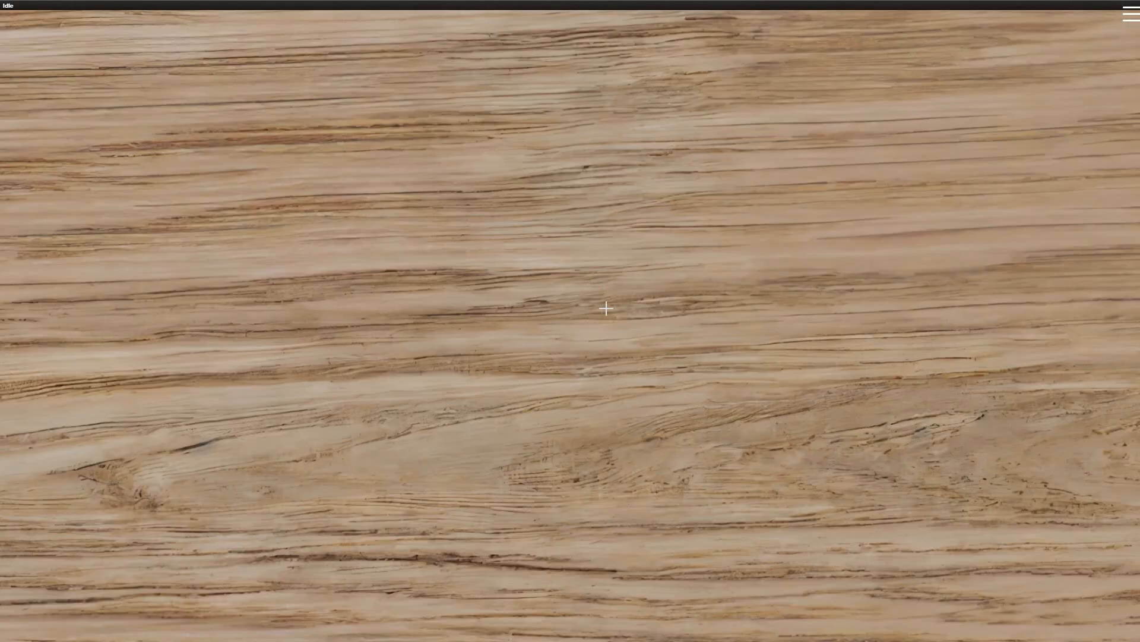
pyautogui.scroll(-6, 333, 191)
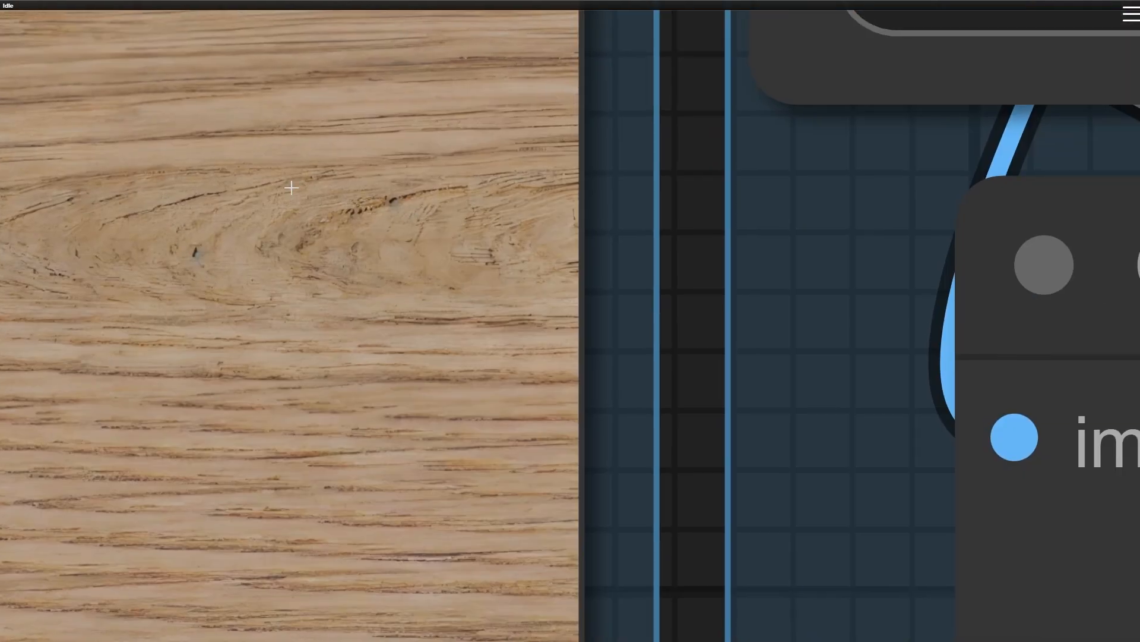
pyautogui.moveTo(204, 231); pyautogui.dragTo(951, 283)
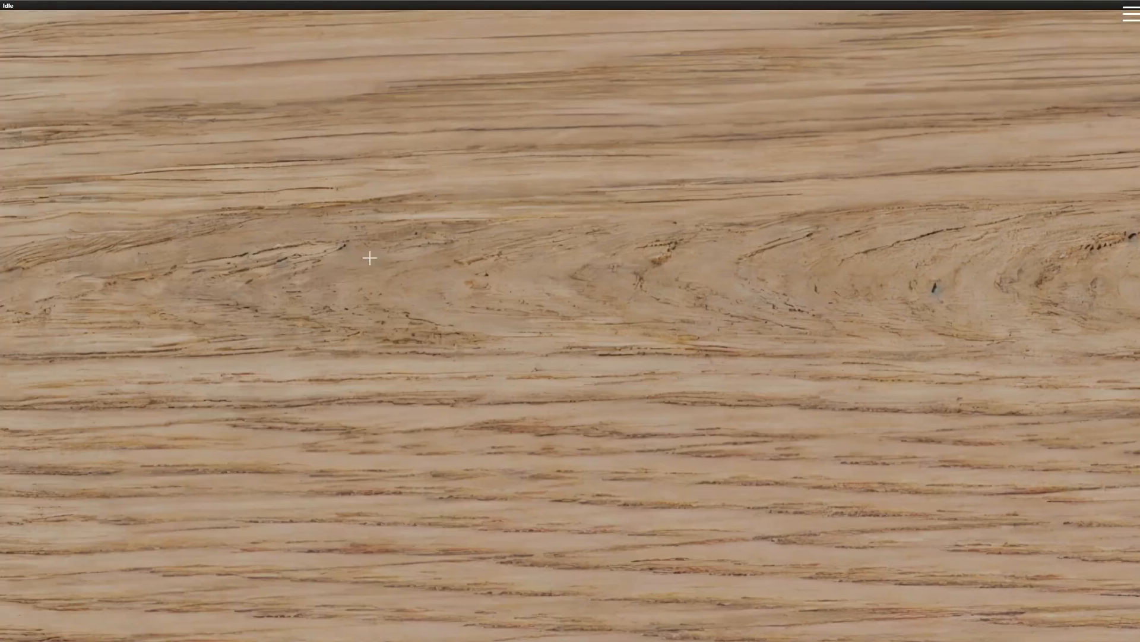
# Examine the knotty grain band and the former seam areas up to the upper edge of the texture\detailer A image
pyautogui.moveTo(370, 257); pyautogui.dragTo(1132, 319)
pyautogui.moveTo(449, 309); pyautogui.dragTo(930, 238)
pyautogui.moveTo(211, 229); pyautogui.dragTo(846, 298)
pyautogui.moveTo(891, 342); pyautogui.dragTo(217, 358)
pyautogui.moveTo(711, 337); pyautogui.dragTo(8, 357)
pyautogui.scroll(-2, 406, 375)
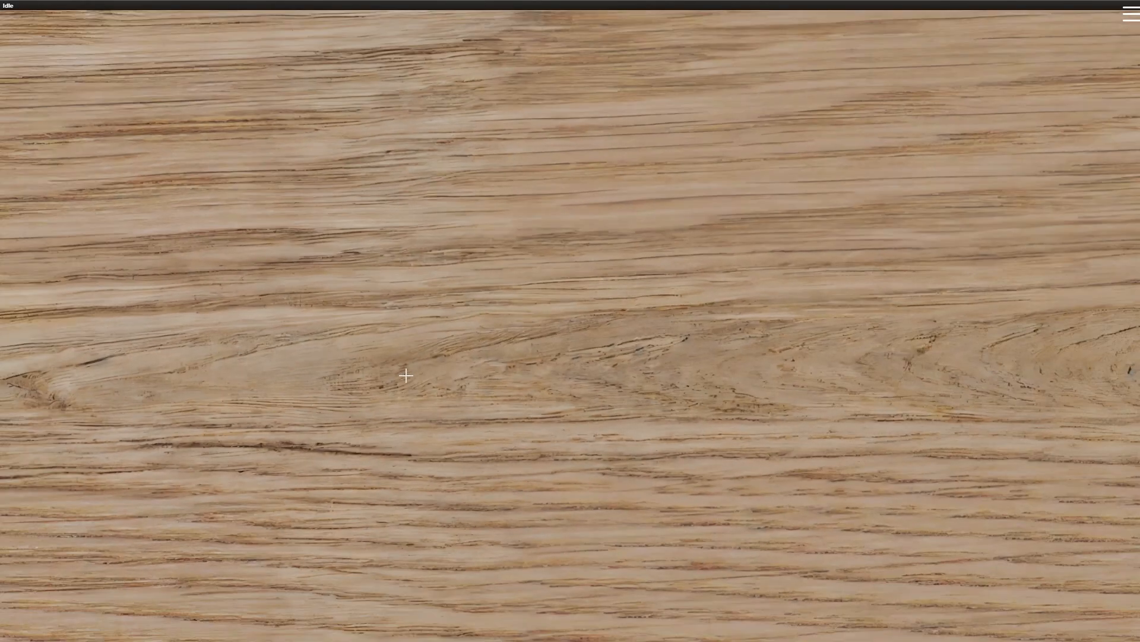
pyautogui.moveTo(406, 375); pyautogui.dragTo(418, 473)
pyautogui.moveTo(434, 221); pyautogui.dragTo(444, 445)
pyautogui.scroll(-2, 467, 374)
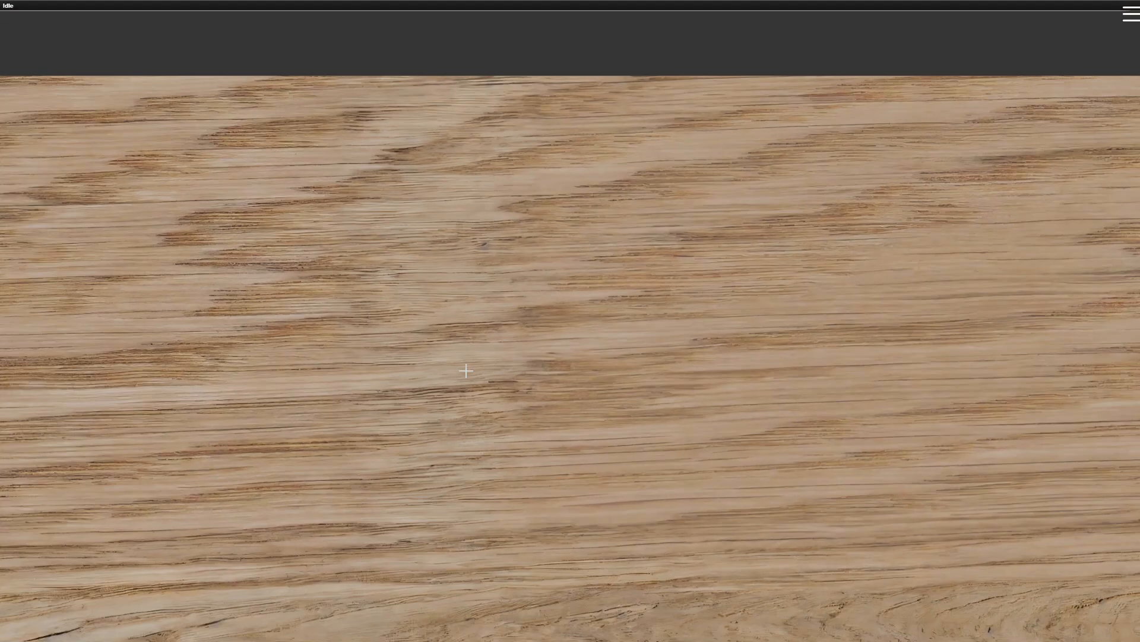
pyautogui.scroll(-1, 703, 324)
pyautogui.moveTo(464, 360); pyautogui.dragTo(460, 192)
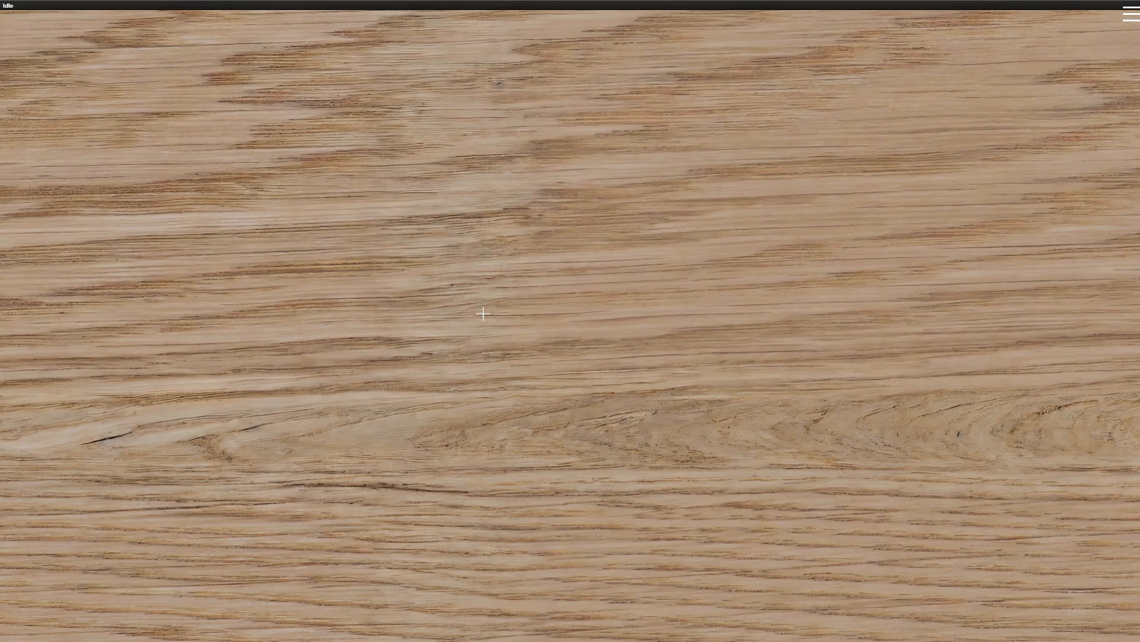
pyautogui.scroll(2, 482, 320)
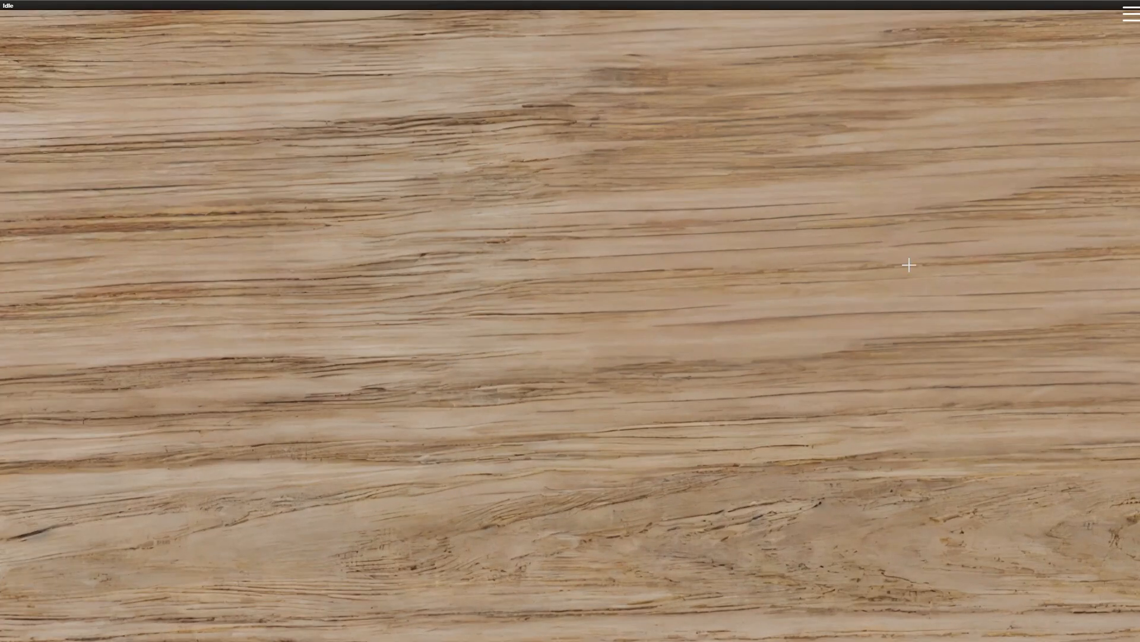
# Inspect where the former vertical seam meets the upper edge of the texture\detailer A image
pyautogui.scroll(-6, 598, 372)
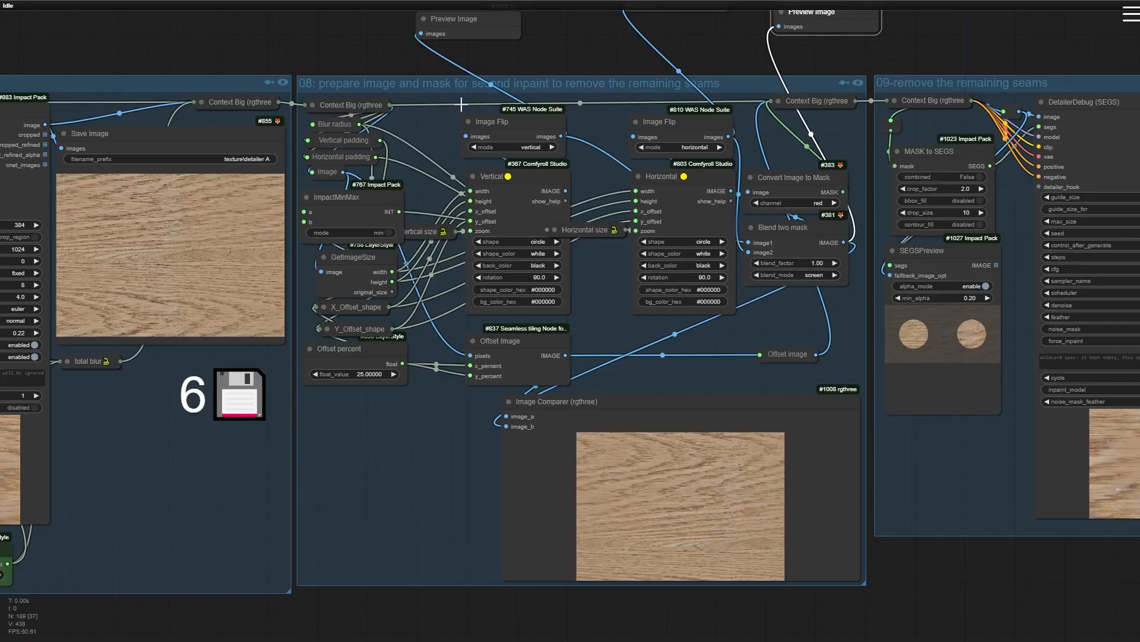
pyautogui.scroll(5, 407, 91)
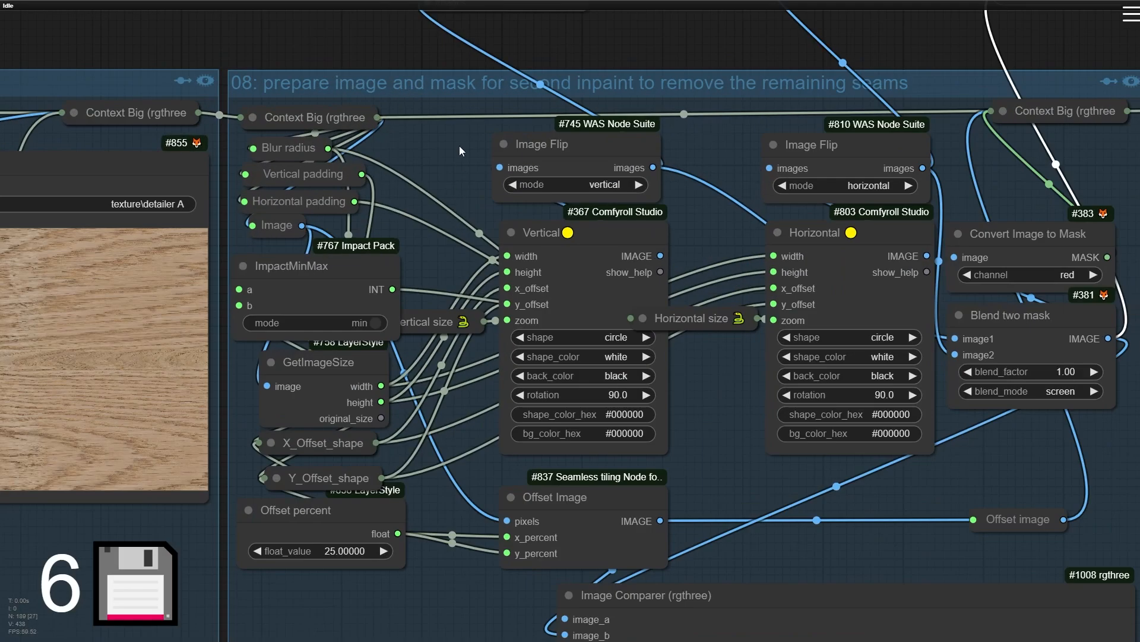
pyautogui.moveTo(487, 130); pyautogui.dragTo(659, 76)
pyautogui.scroll(6, 150, 213)
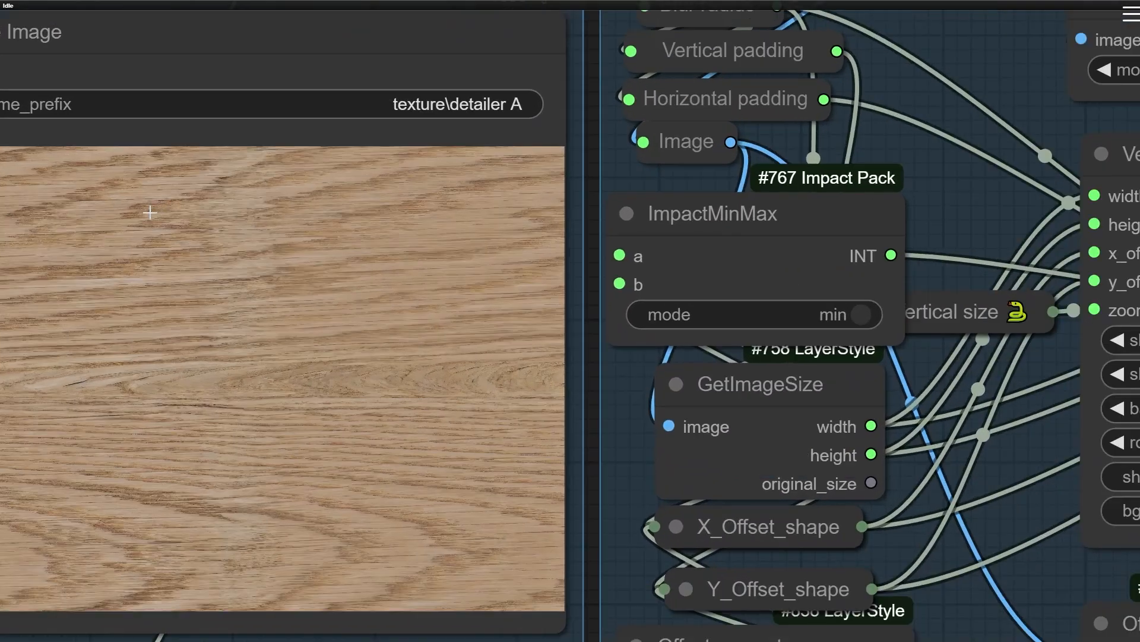
pyautogui.moveTo(198, 217); pyautogui.dragTo(446, 229)
pyautogui.scroll(12, 484, 158)
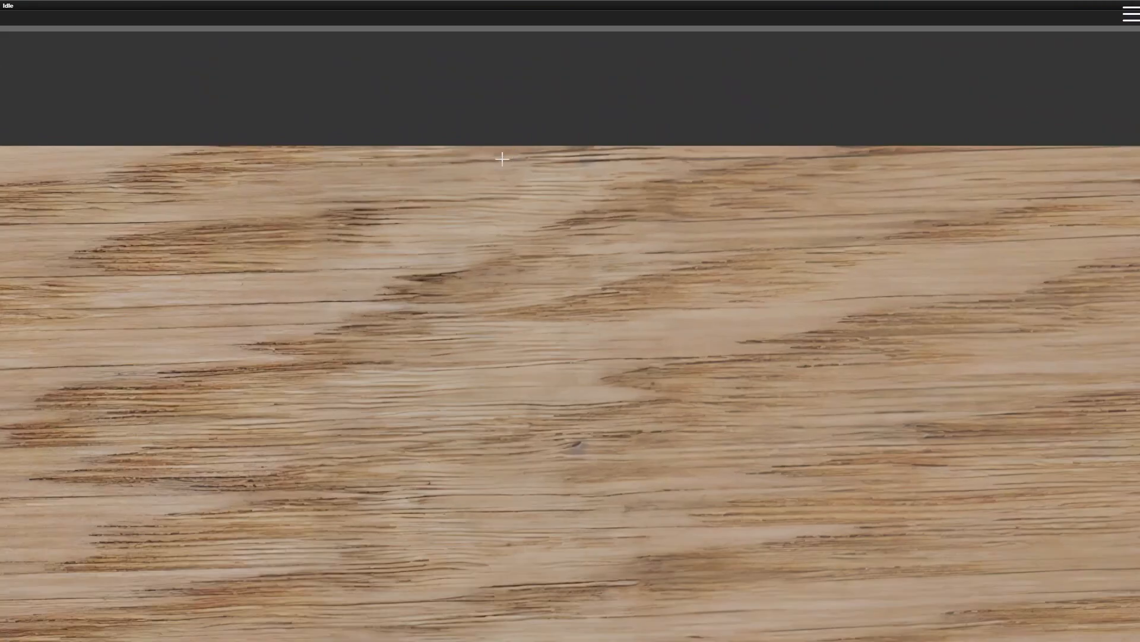
pyautogui.scroll(-4, 528, 150)
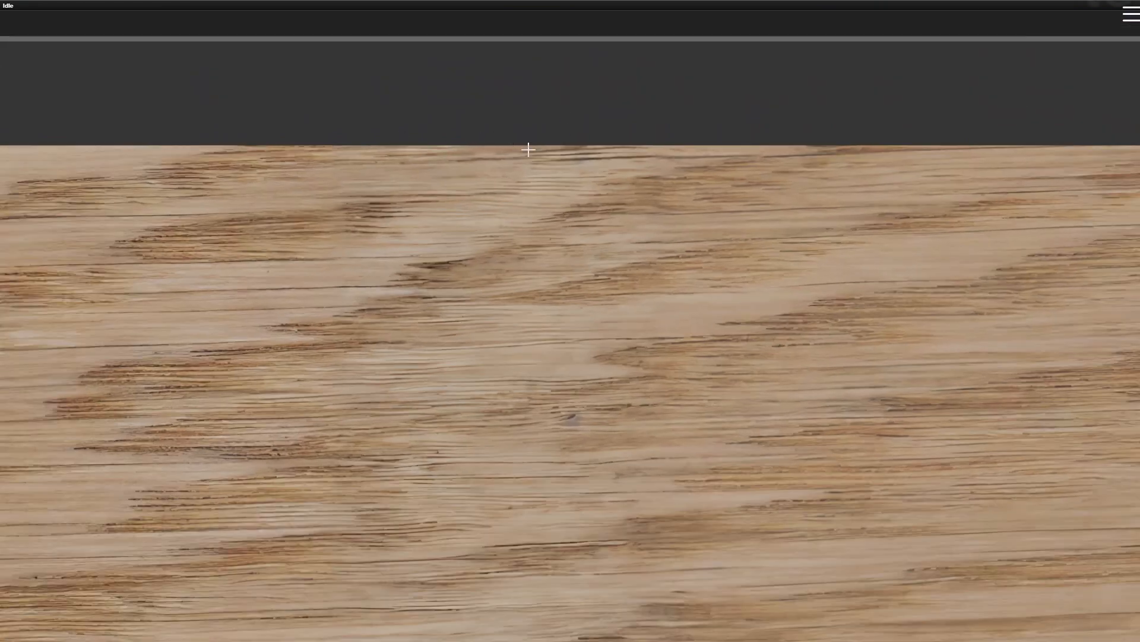
pyautogui.scroll(-5, 461, 160)
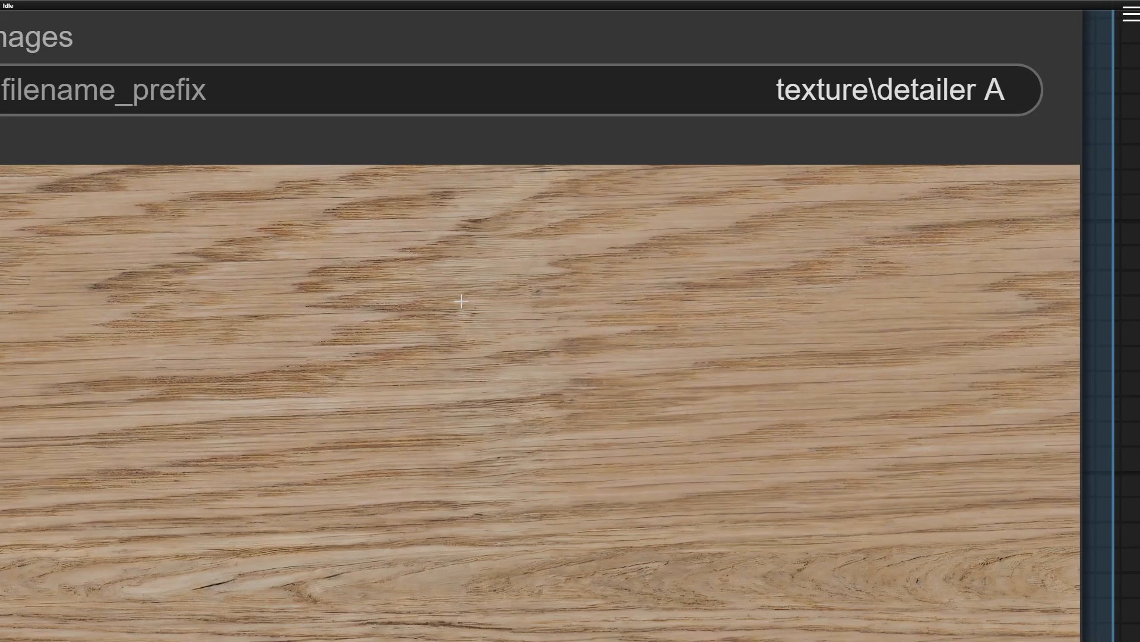
# Inspect where the knotty grain band reaches the right edge of the texture\detailer A image
pyautogui.moveTo(461, 302); pyautogui.dragTo(199, 56)
pyautogui.moveTo(568, 311); pyautogui.dragTo(434, 309)
pyautogui.scroll(5, 606, 328)
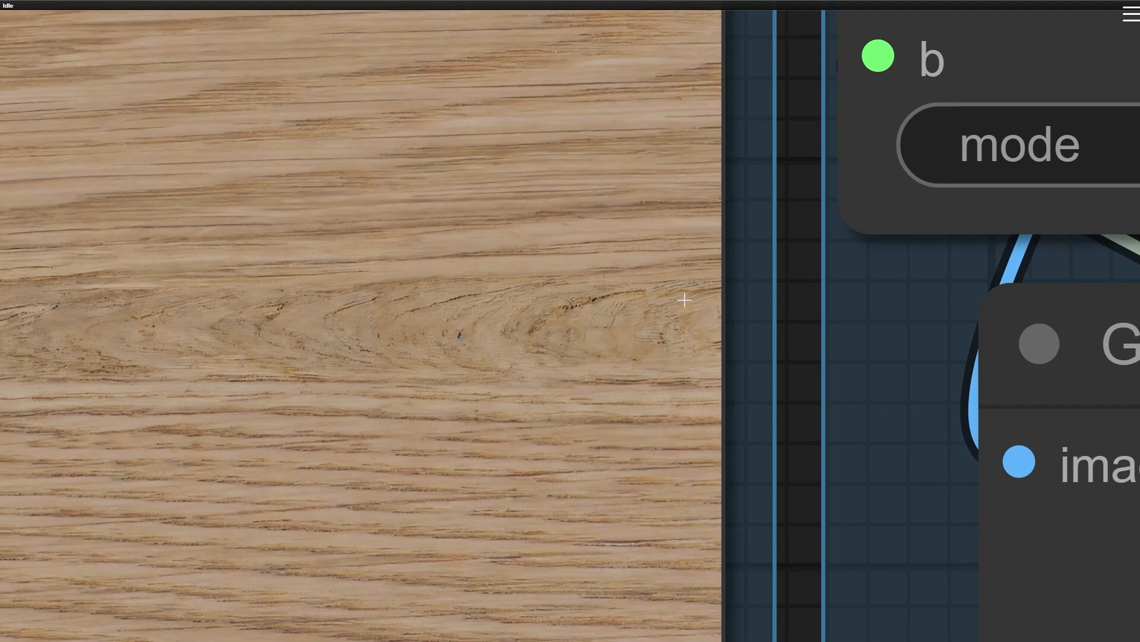
pyautogui.scroll(3, 689, 285)
pyautogui.scroll(-4, 630, 334)
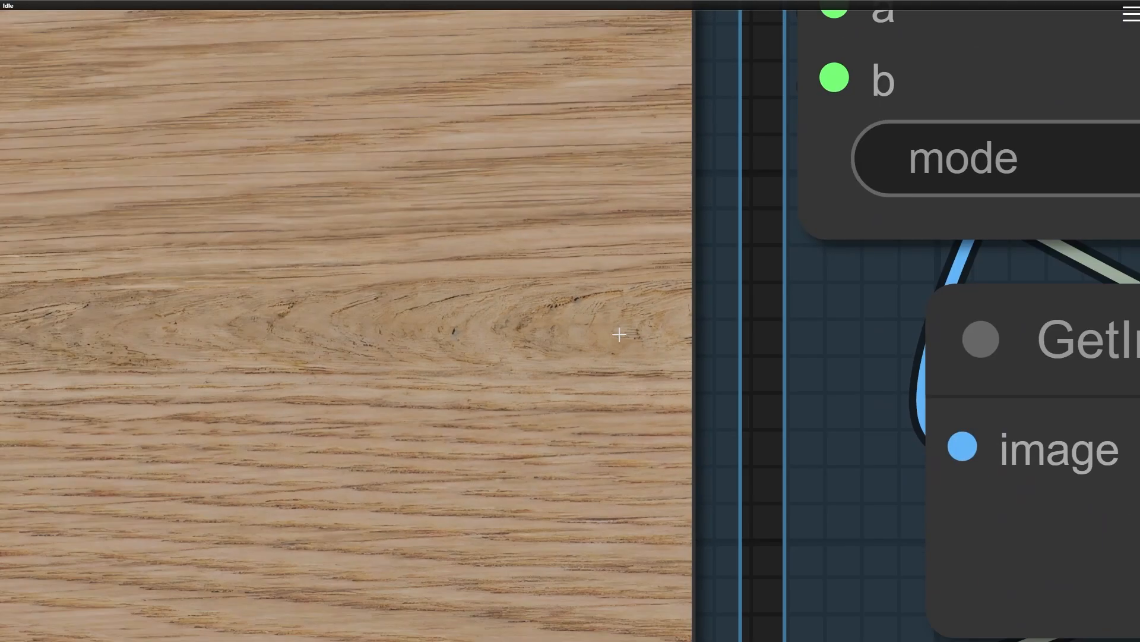
pyautogui.scroll(-10, 619, 333)
pyautogui.moveTo(418, 339); pyautogui.dragTo(668, 283)
pyautogui.scroll(-5, 543, 299)
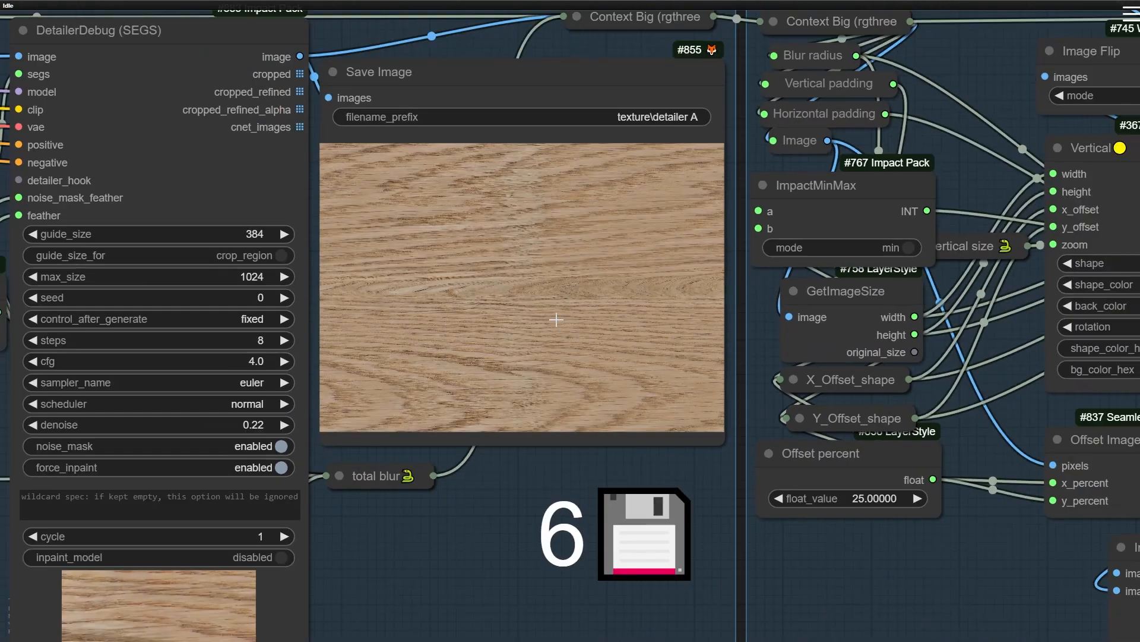
# Examine the remaining seam across the grain band in the offset image of group 08's Image Comparer
pyautogui.moveTo(597, 461); pyautogui.dragTo(162, 257)
pyautogui.scroll(-4, 162, 257)
pyautogui.moveTo(256, 370); pyautogui.dragTo(195, 452)
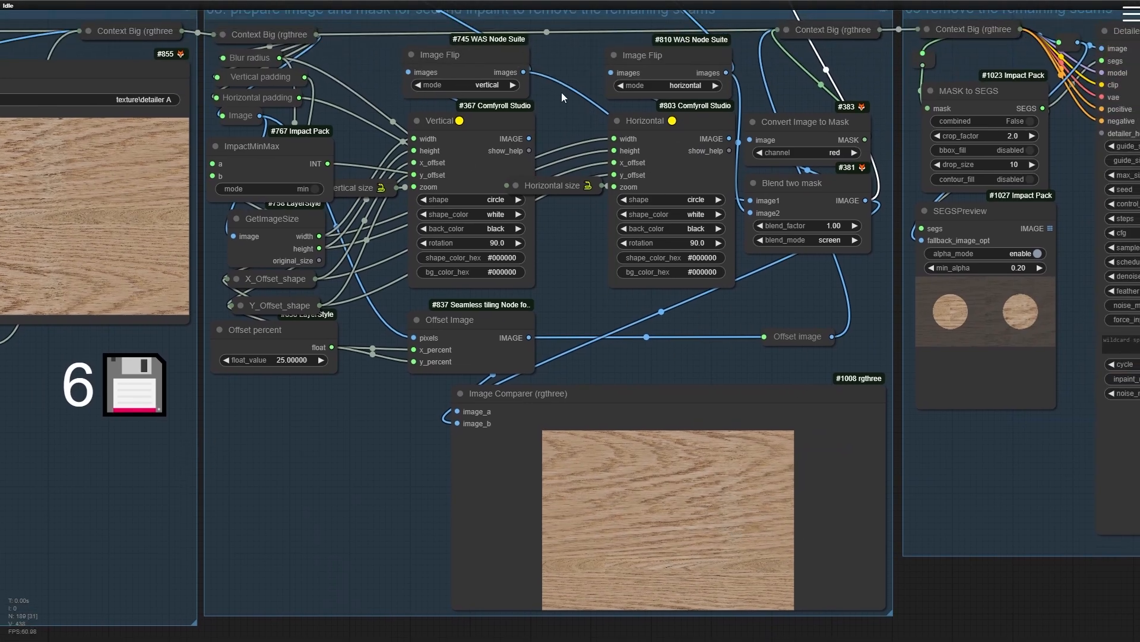
pyautogui.moveTo(561, 95); pyautogui.dragTo(523, 274)
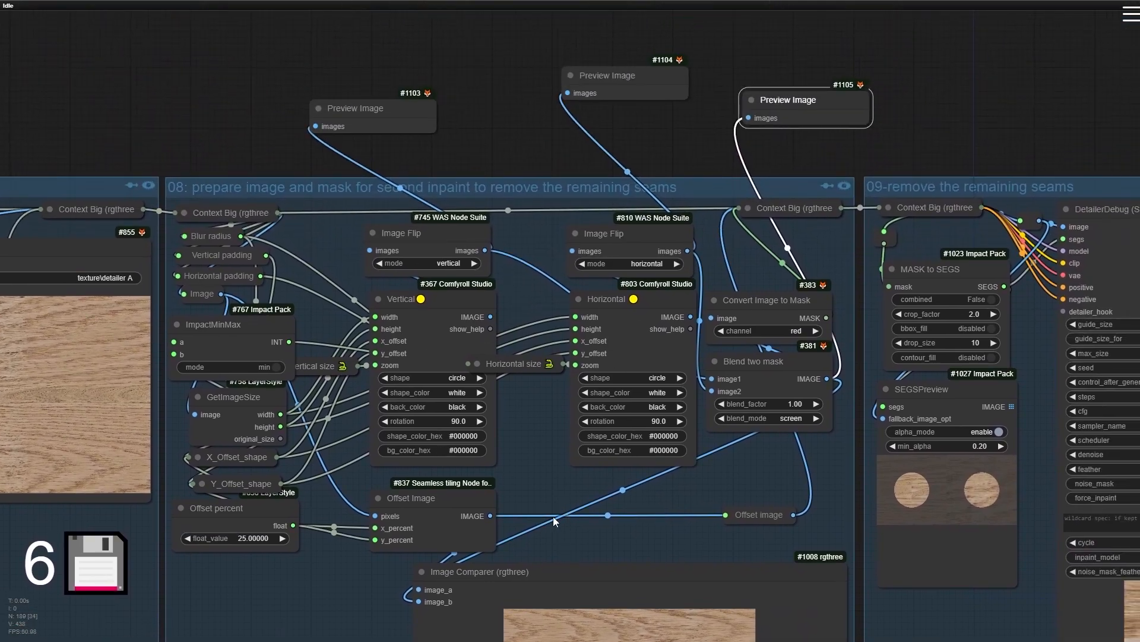
pyautogui.moveTo(553, 515); pyautogui.dragTo(276, 238)
pyautogui.scroll(15, 306, 433)
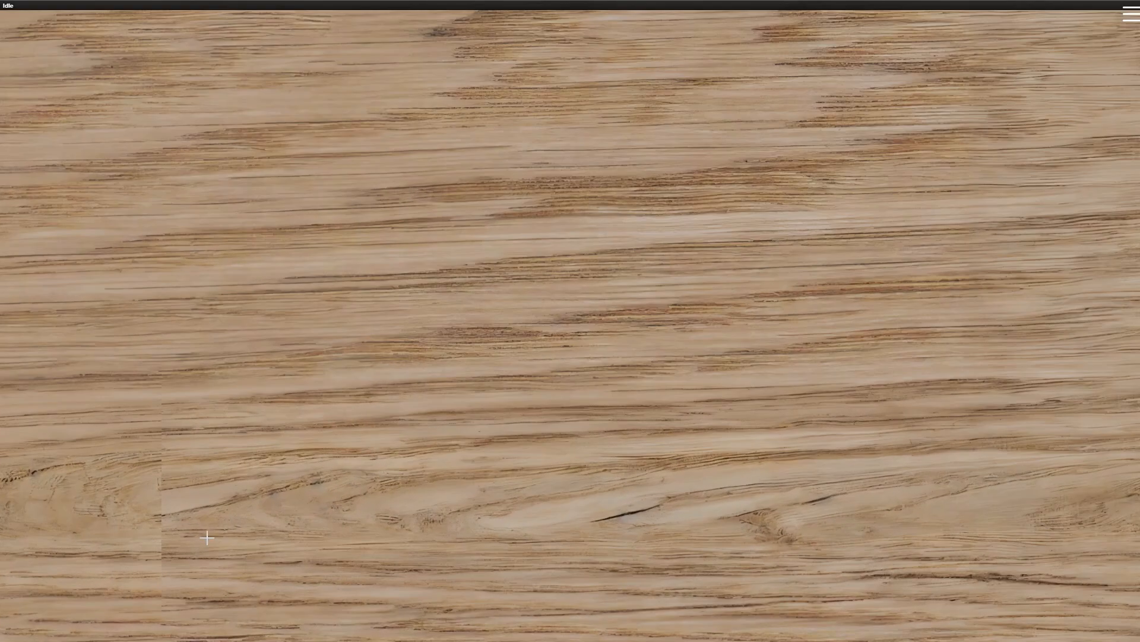
pyautogui.moveTo(171, 549); pyautogui.dragTo(564, 330)
pyautogui.scroll(3, 547, 313)
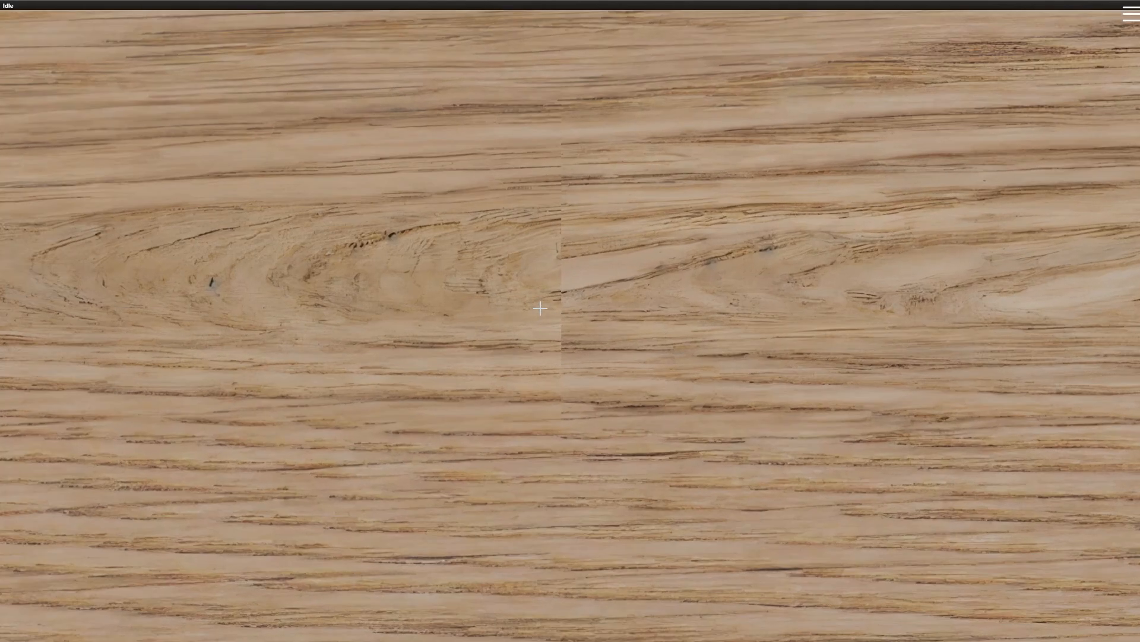
pyautogui.moveTo(598, 245); pyautogui.dragTo(494, 396)
pyautogui.moveTo(448, 388); pyautogui.dragTo(436, 256)
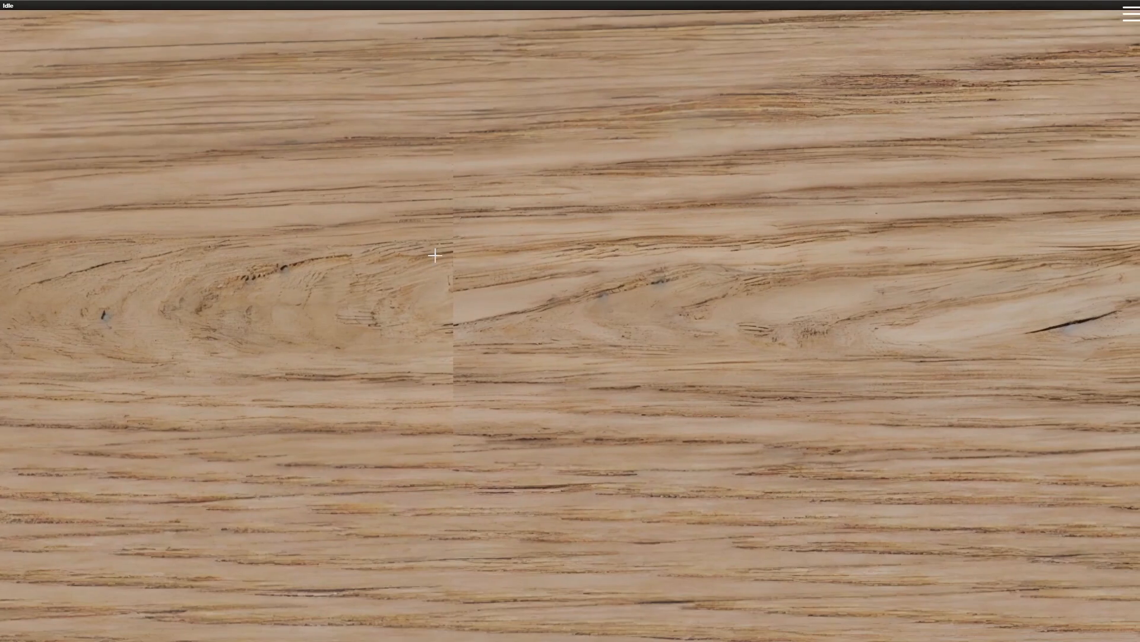
# Compare the remaining seam on the grain band with the mask circle covering it in the Image Comparer
pyautogui.click(491, 315)
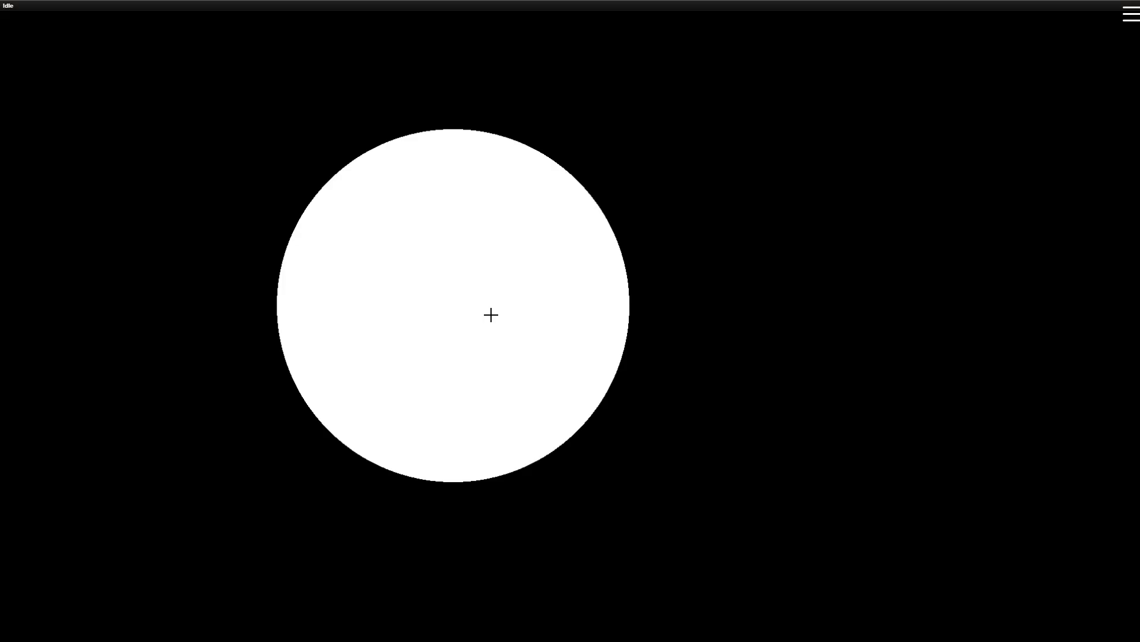
pyautogui.press('a')
pyautogui.press('a')
pyautogui.press('a')
pyautogui.press('a')
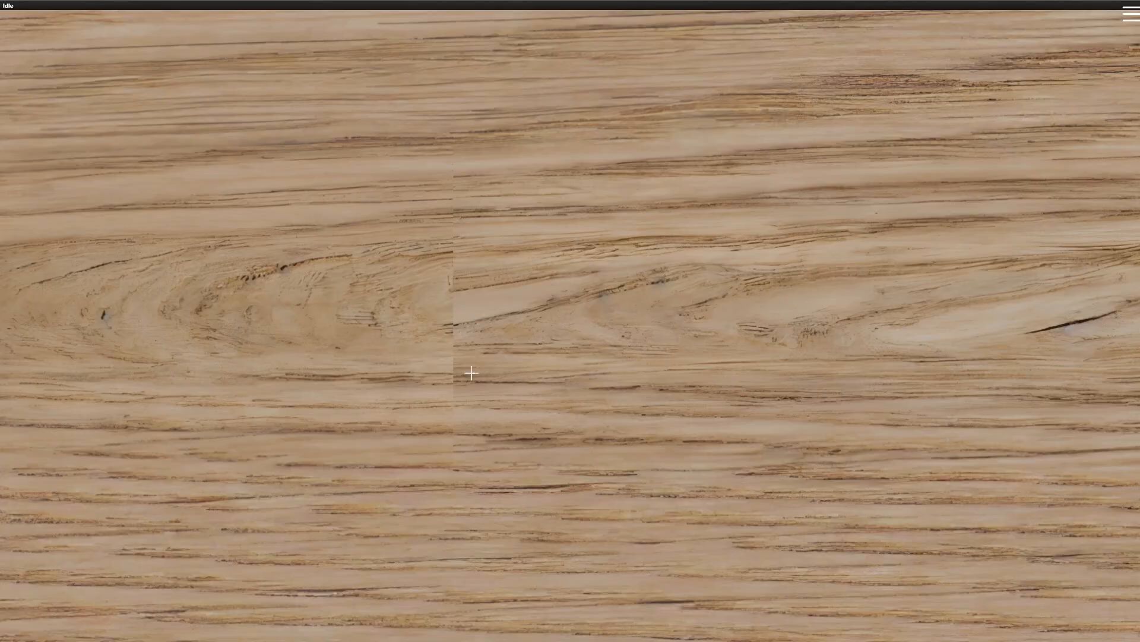
pyautogui.press('a')
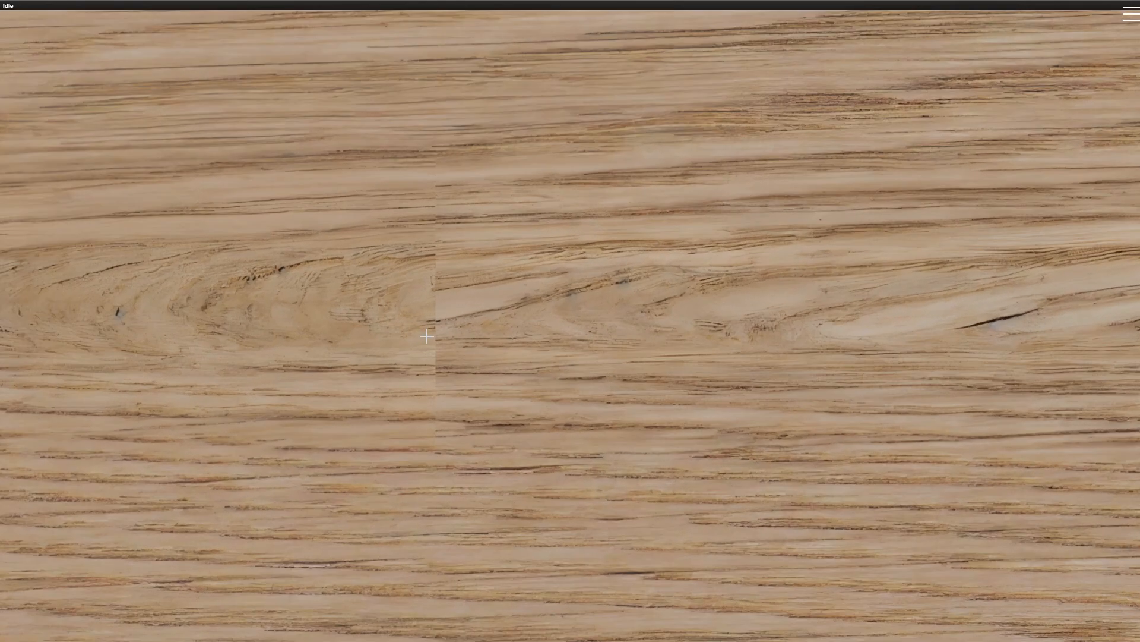
pyautogui.press('a')
# Compare the upper-right former seam area of the offset image with its mask circle in the Image Comparer
pyautogui.scroll(-16, 435, 324)
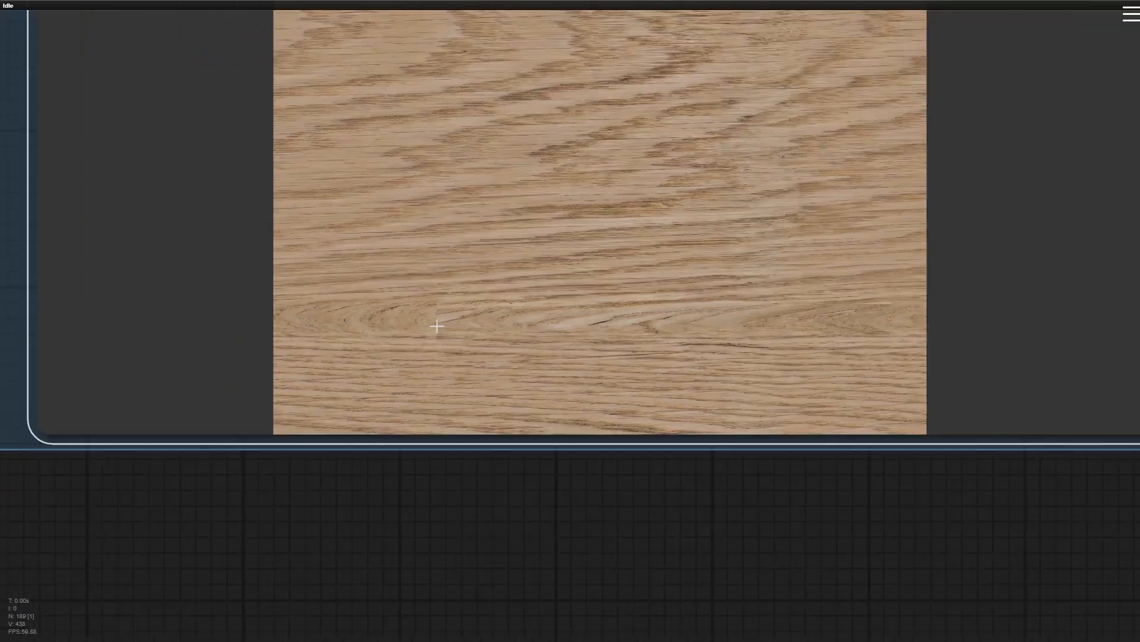
pyautogui.moveTo(475, 264); pyautogui.dragTo(369, 377)
pyautogui.scroll(7, 582, 237)
pyautogui.scroll(3, 596, 227)
pyautogui.press('a')
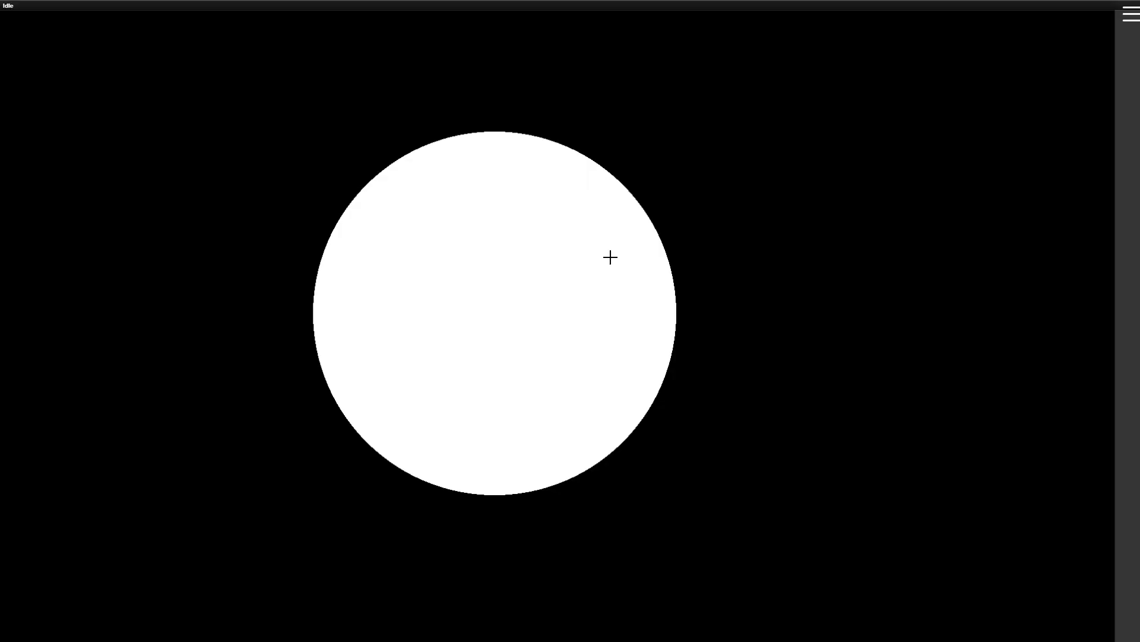
pyautogui.press('a')
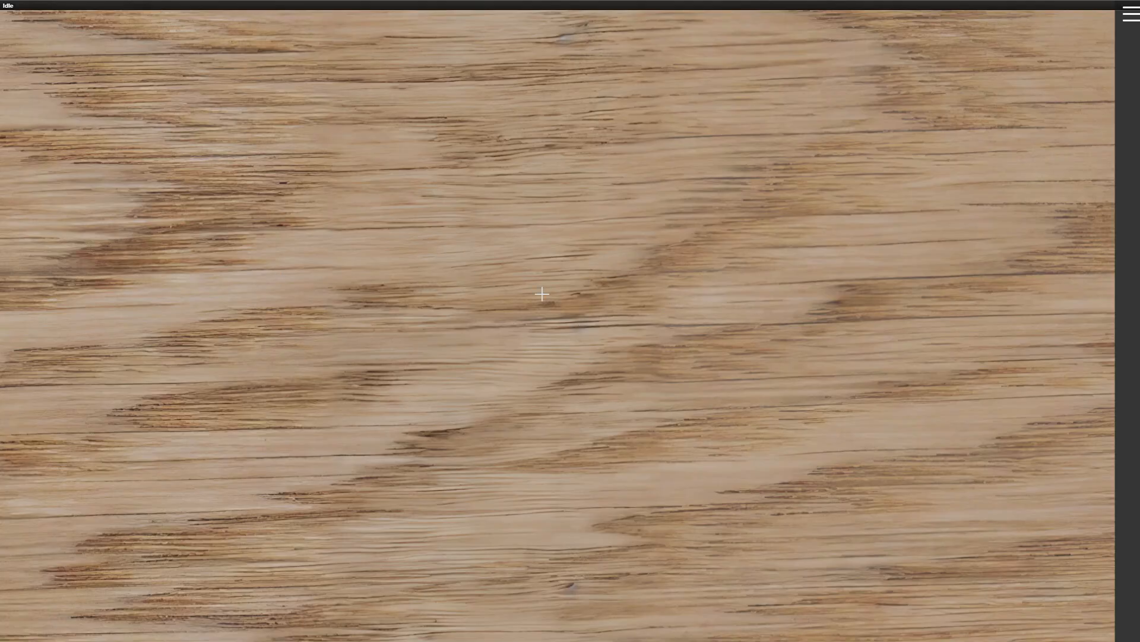
pyautogui.scroll(-6, 606, 296)
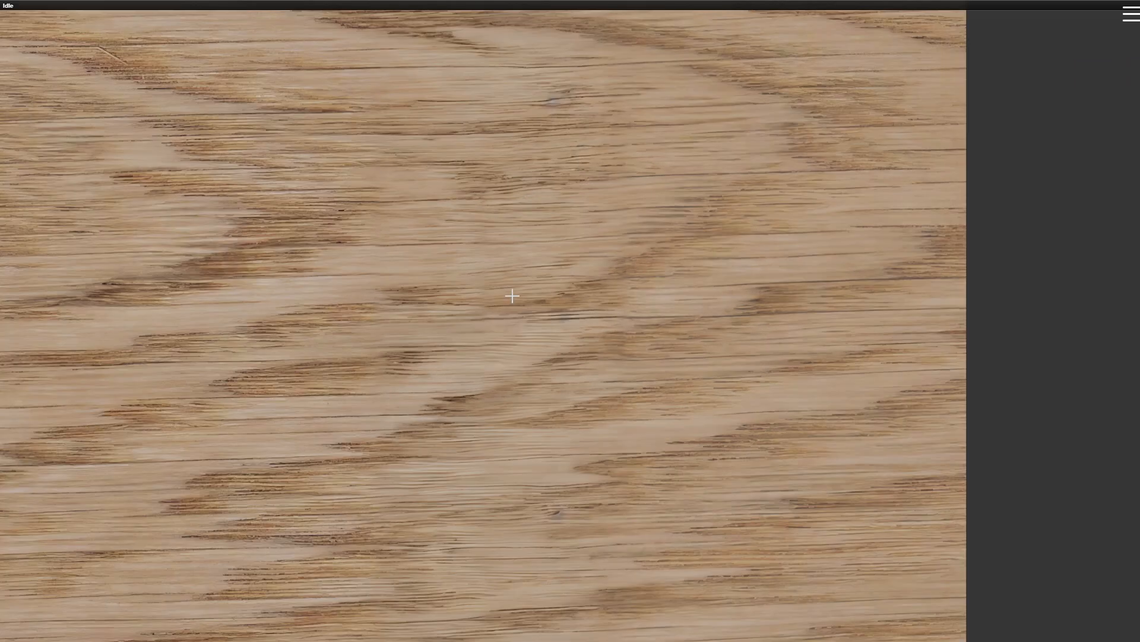
pyautogui.press('a')
# Compare the whole offset image with the complete two-circle mask in the Image Comparer
pyautogui.scroll(-7, 511, 293)
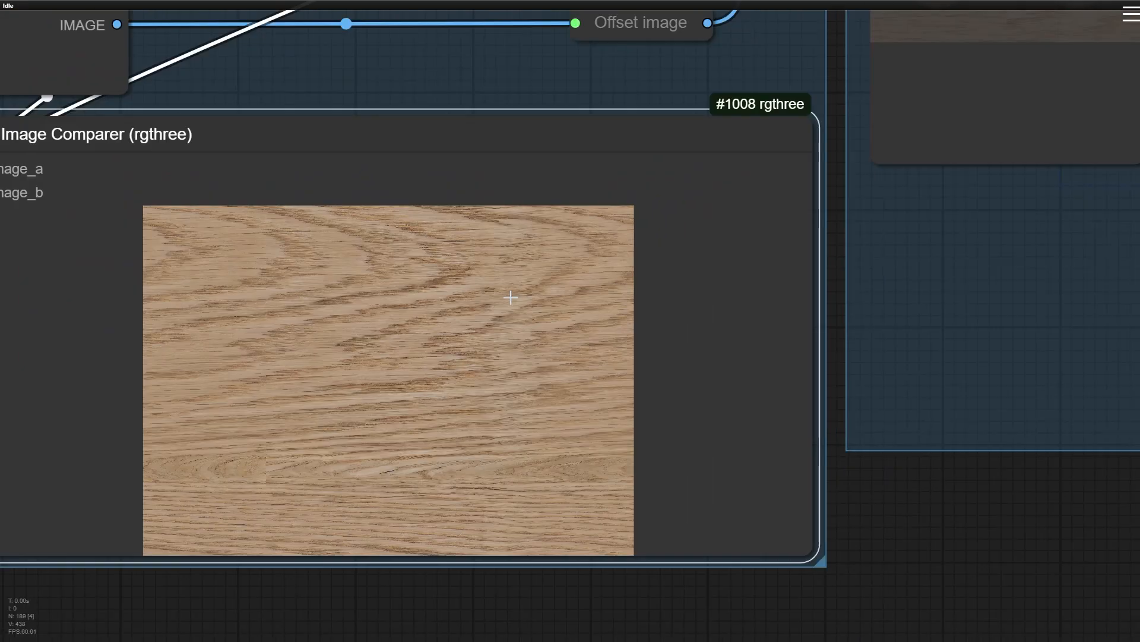
pyautogui.click(510, 298)
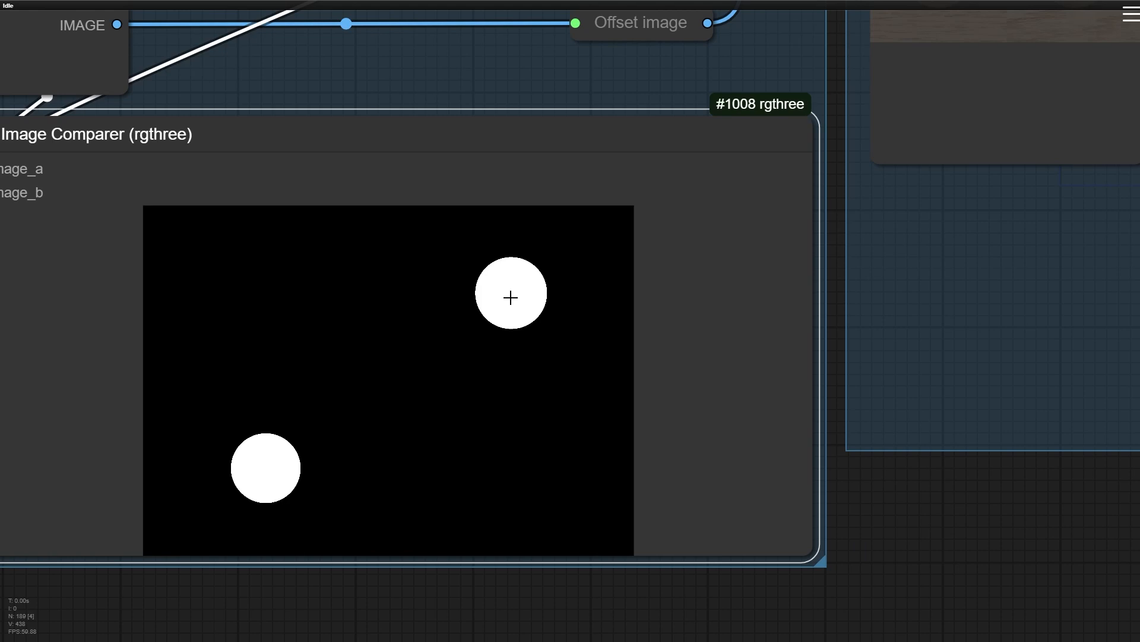
pyautogui.scroll(-6, 511, 297)
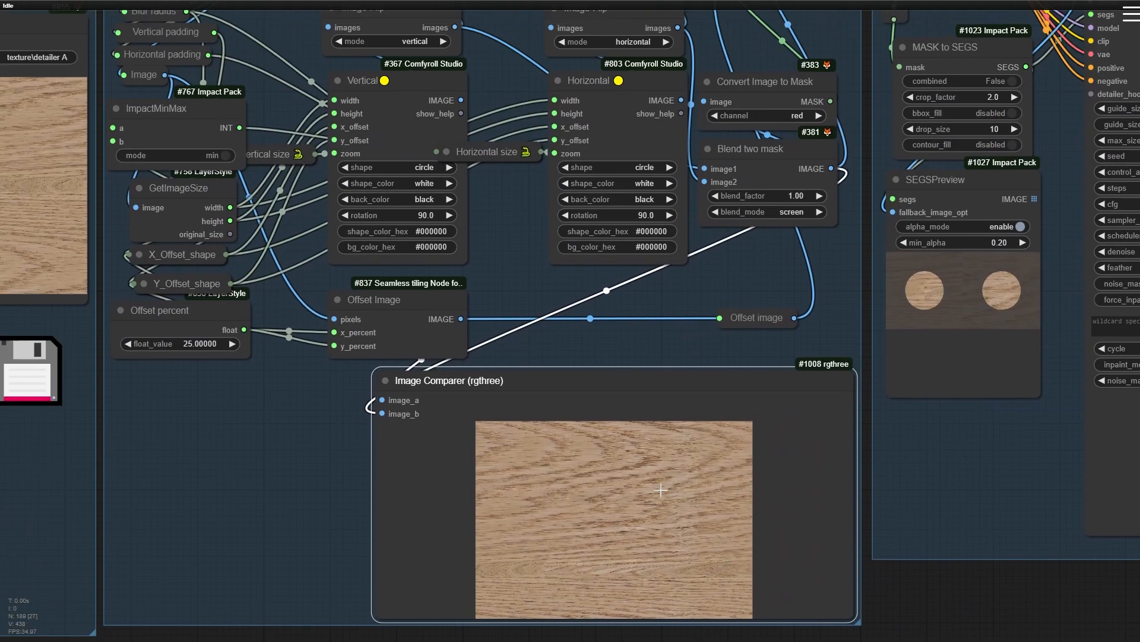
# Queue each of the three Preview Image nodes above group 08 to generate their mask previews
pyautogui.moveTo(517, 233); pyautogui.dragTo(433, 494)
pyautogui.rightClick(239, 131)
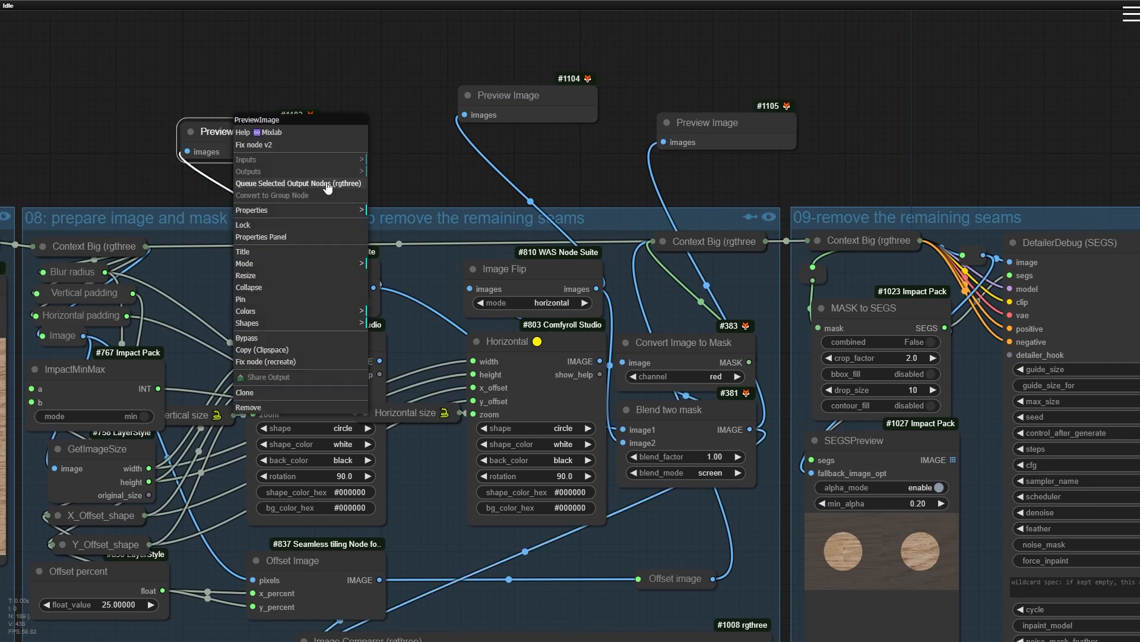
pyautogui.click(279, 178)
pyautogui.rightClick(493, 95)
pyautogui.click(591, 142)
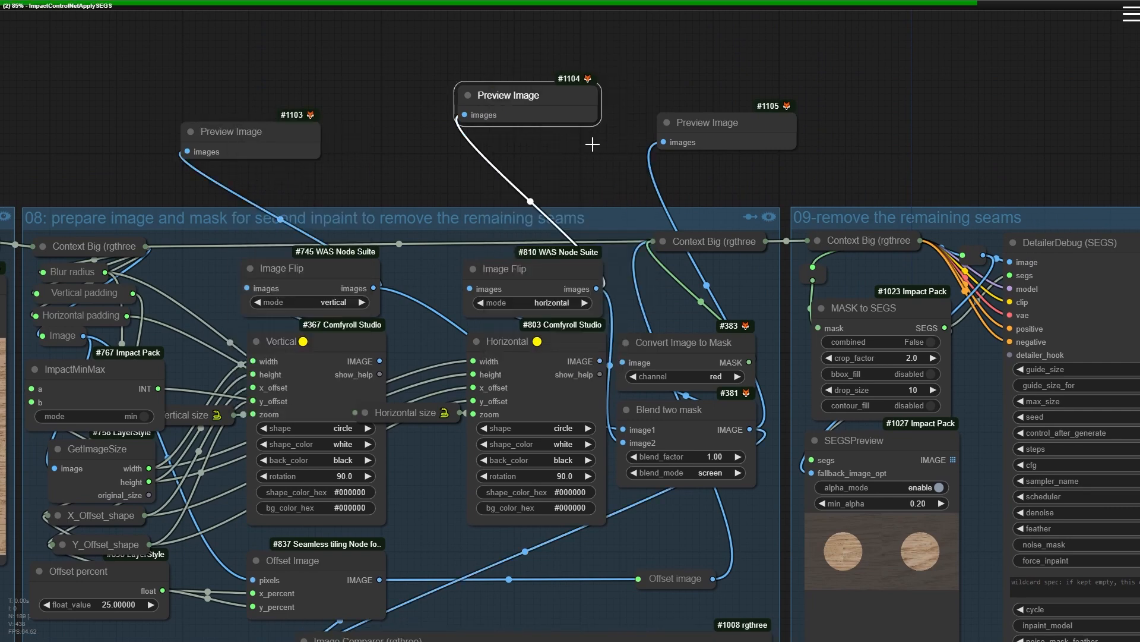
pyautogui.rightClick(737, 125)
pyautogui.click(801, 178)
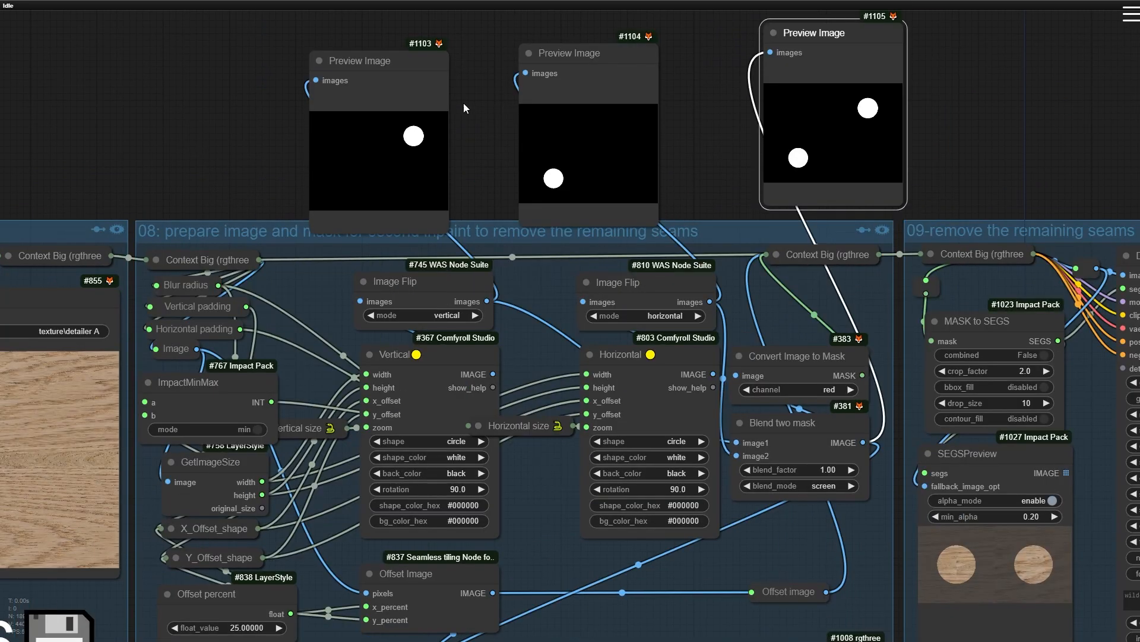
# Examine the generated circle mask previews together with the vertical and horizontal Image Flip nodes feeding them
pyautogui.scroll(4, 373, 95)
pyautogui.moveTo(410, 176); pyautogui.dragTo(439, 141)
pyautogui.scroll(4, 383, 377)
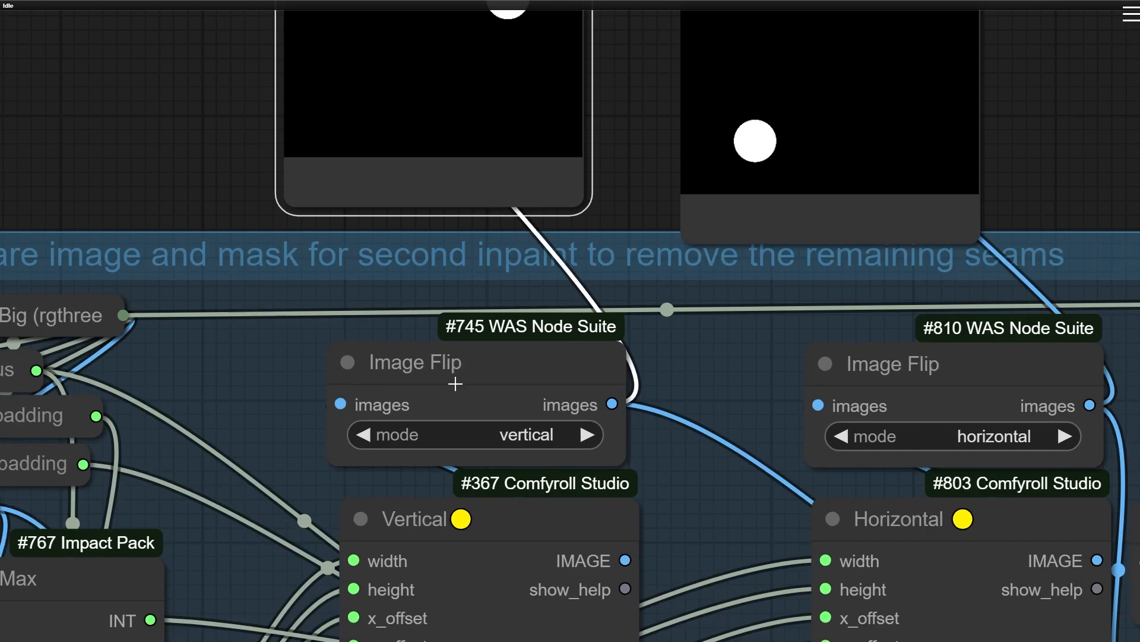
pyautogui.scroll(-3, 514, 56)
pyautogui.moveTo(514, 56); pyautogui.dragTo(491, 127)
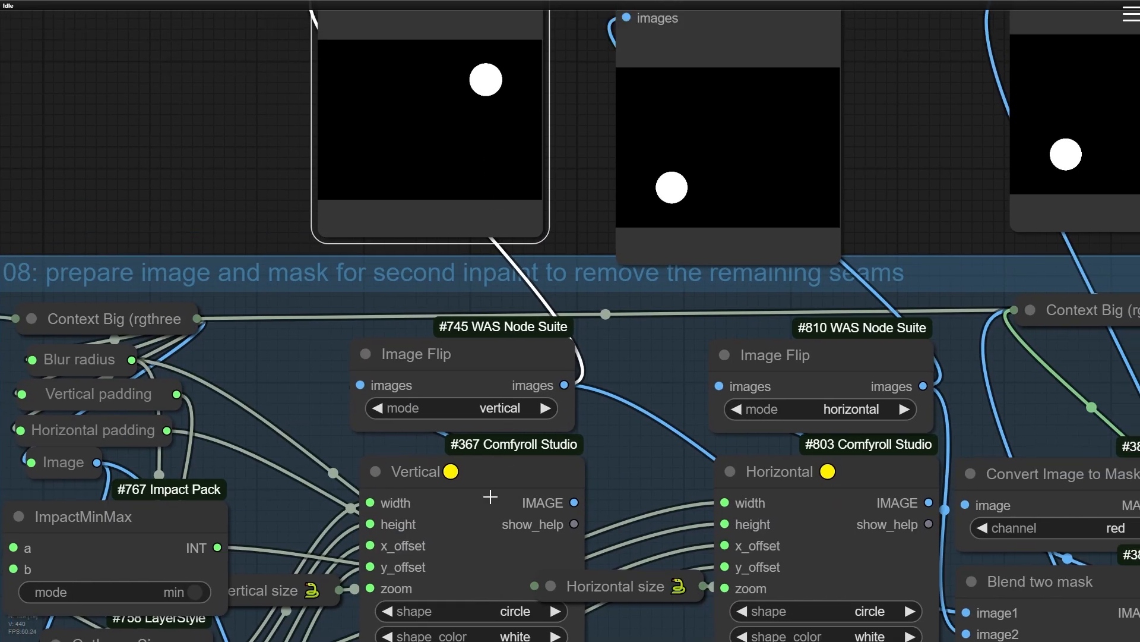
# Examine the Vertical shape node's zoom input together with the circle mask preview it controls above group 08
pyautogui.moveTo(491, 497); pyautogui.dragTo(493, 347)
pyautogui.scroll(2, 330, 255)
pyautogui.moveTo(331, 255); pyautogui.dragTo(343, 163)
pyautogui.scroll(4, 312, 398)
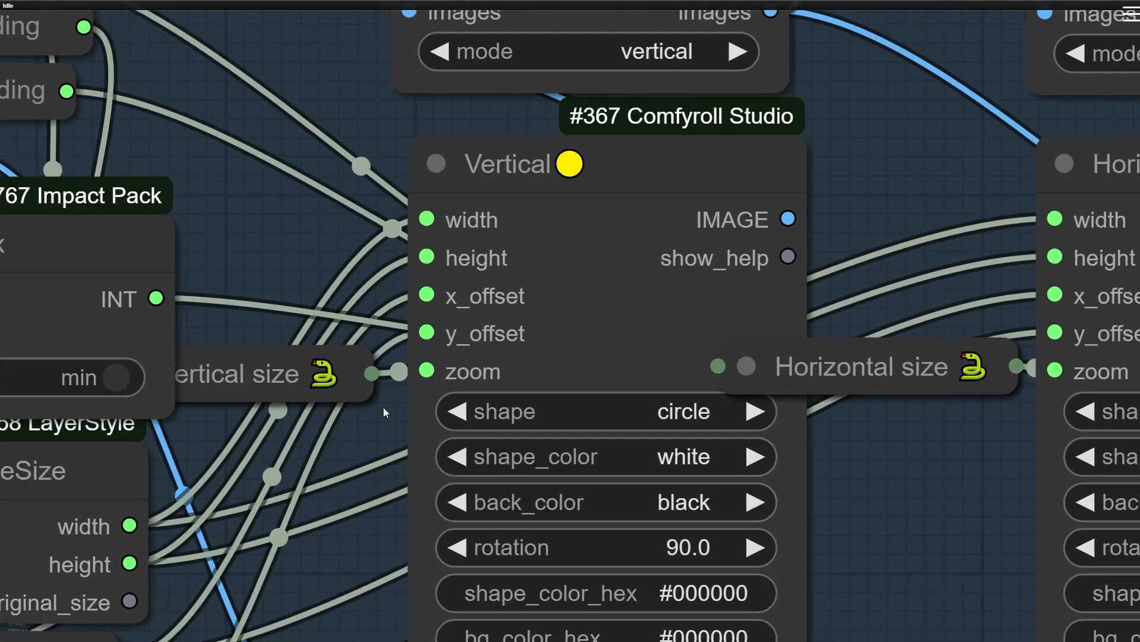
pyautogui.scroll(-3, 504, 381)
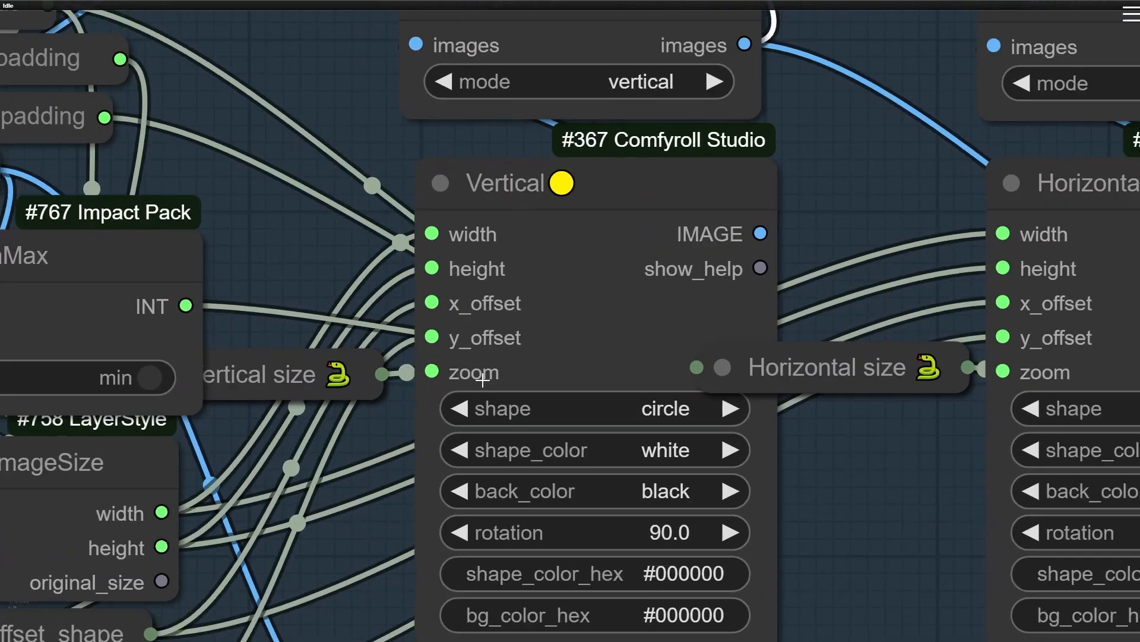
pyautogui.moveTo(359, 120); pyautogui.dragTo(294, 502)
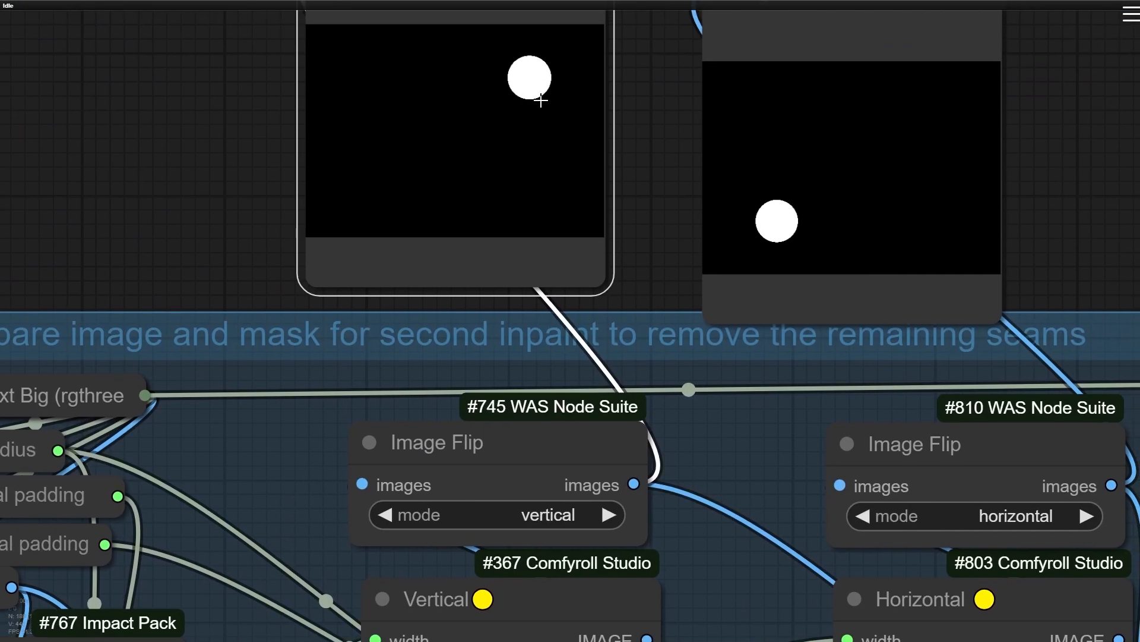
pyautogui.scroll(3, 526, 72)
pyautogui.scroll(-9, 539, 83)
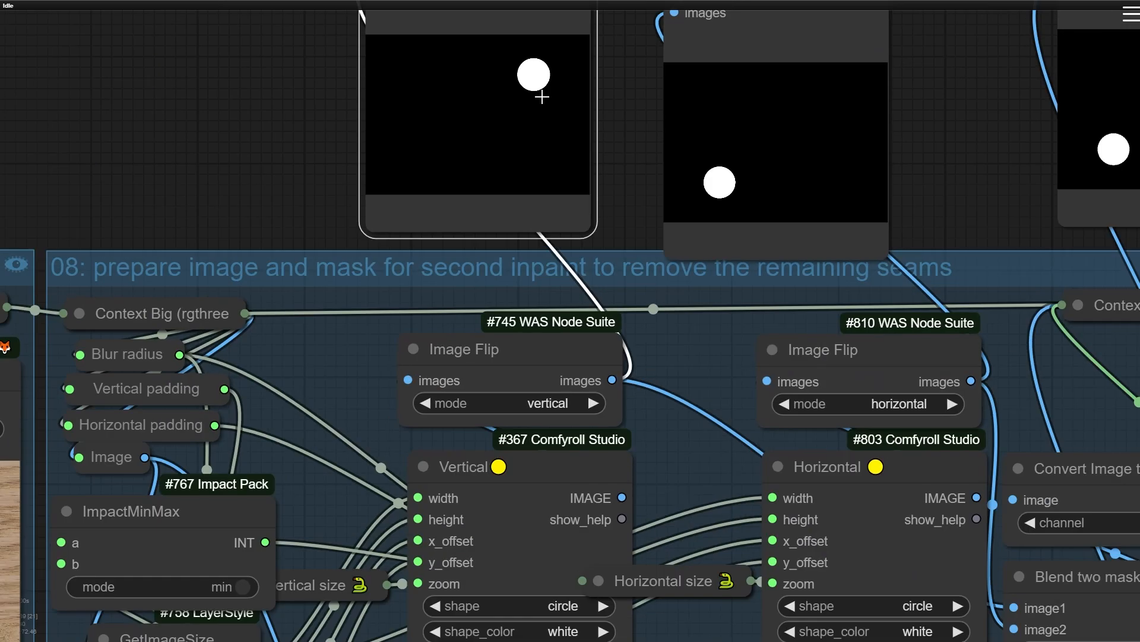
pyautogui.moveTo(419, 298); pyautogui.dragTo(432, 271)
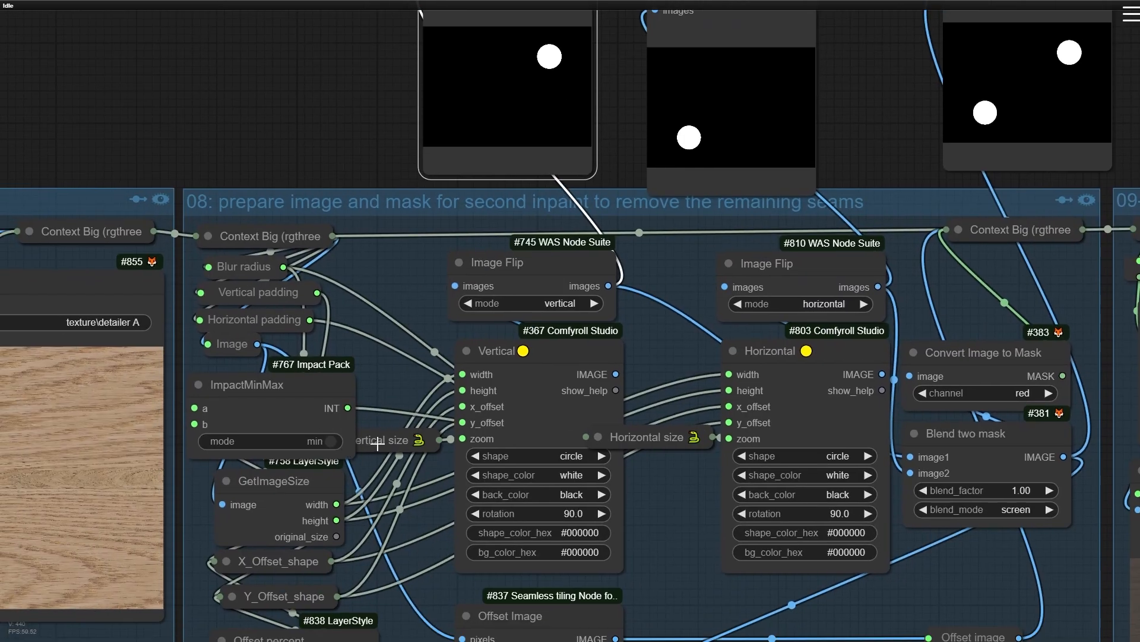
# Expand the Vertical size math node feeding the zoom input to view its formula, and collapse it again
pyautogui.click(378, 444)
pyautogui.click(338, 441)
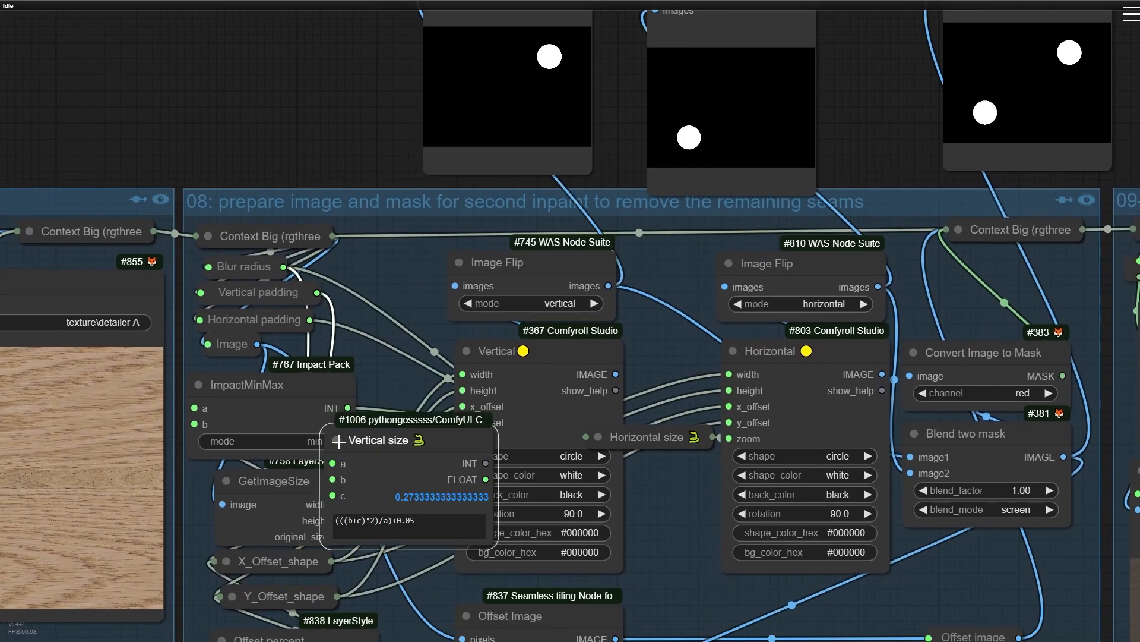
pyautogui.click(338, 441)
pyautogui.click(366, 125)
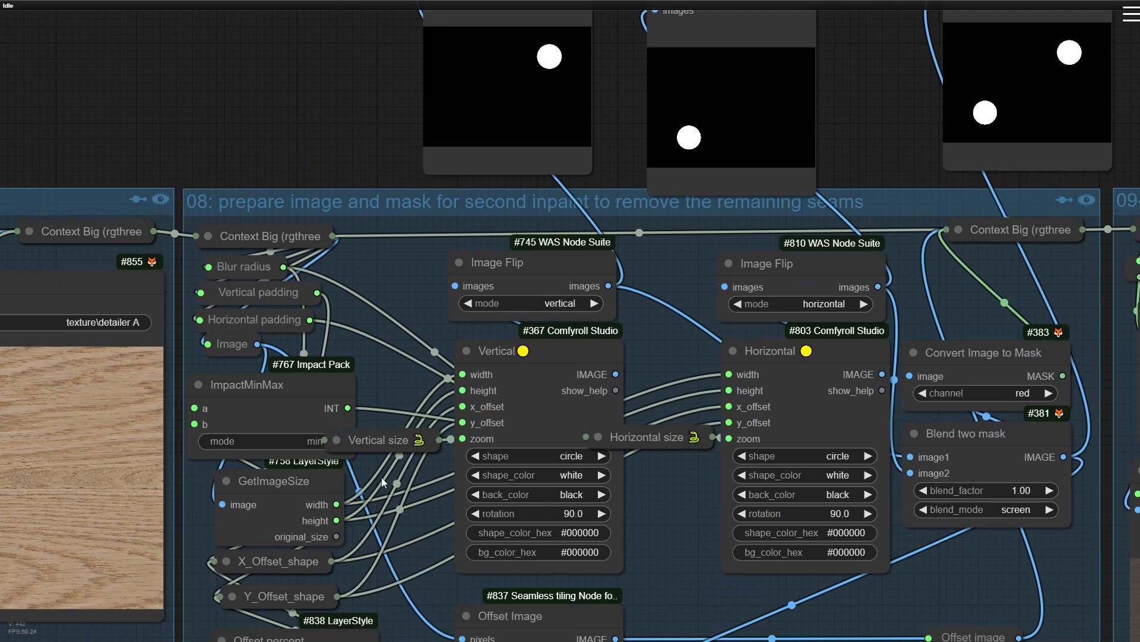
# Examine the horizontal circle mask preview and the blended two-circle mask preview above group 08
pyautogui.moveTo(350, 143); pyautogui.dragTo(9, 266)
pyautogui.moveTo(423, 162); pyautogui.dragTo(474, 124)
pyautogui.scroll(12, 375, 179)
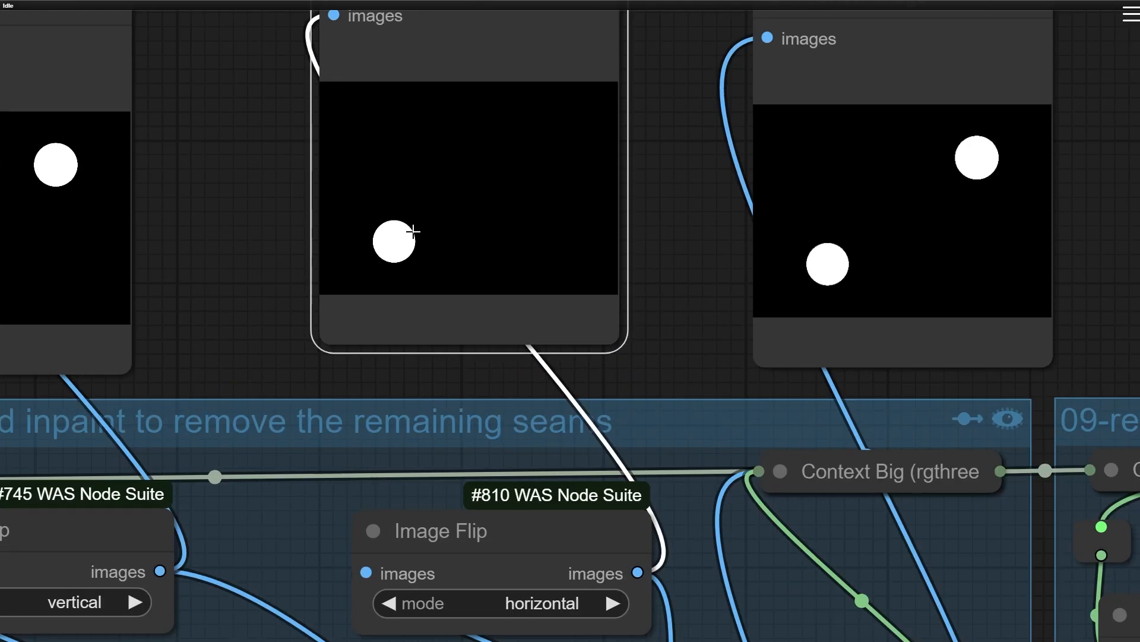
pyautogui.scroll(-8, 310, 242)
pyautogui.moveTo(285, 251); pyautogui.dragTo(36, 224)
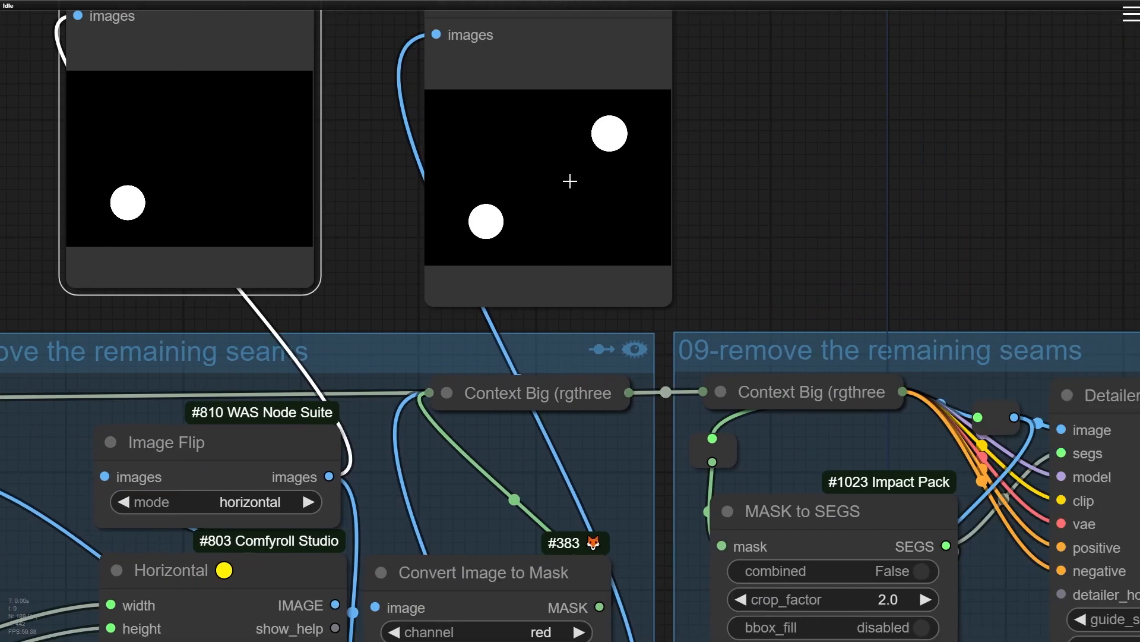
pyautogui.moveTo(523, 217); pyautogui.dragTo(490, 179)
pyautogui.scroll(-4, 490, 179)
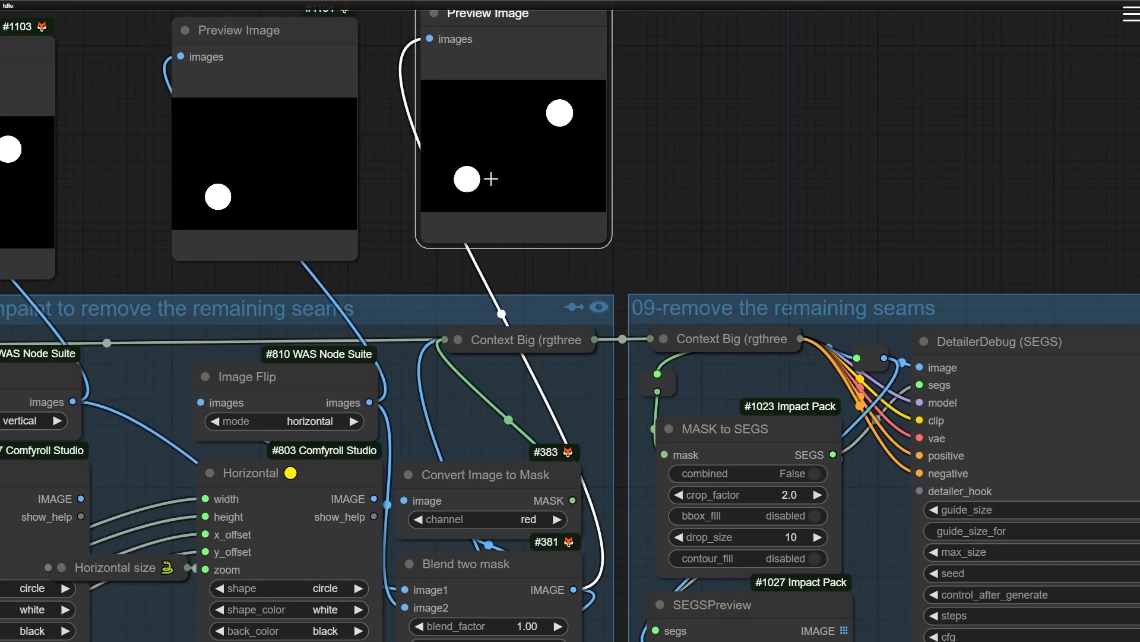
# Compare the remaining lower-left seam of the offset image with its mask circle in the Image Comparer
pyautogui.moveTo(497, 296); pyautogui.dragTo(556, 84)
pyautogui.scroll(-1, 576, 397)
pyautogui.moveTo(514, 471); pyautogui.dragTo(630, 198)
pyautogui.click(484, 470)
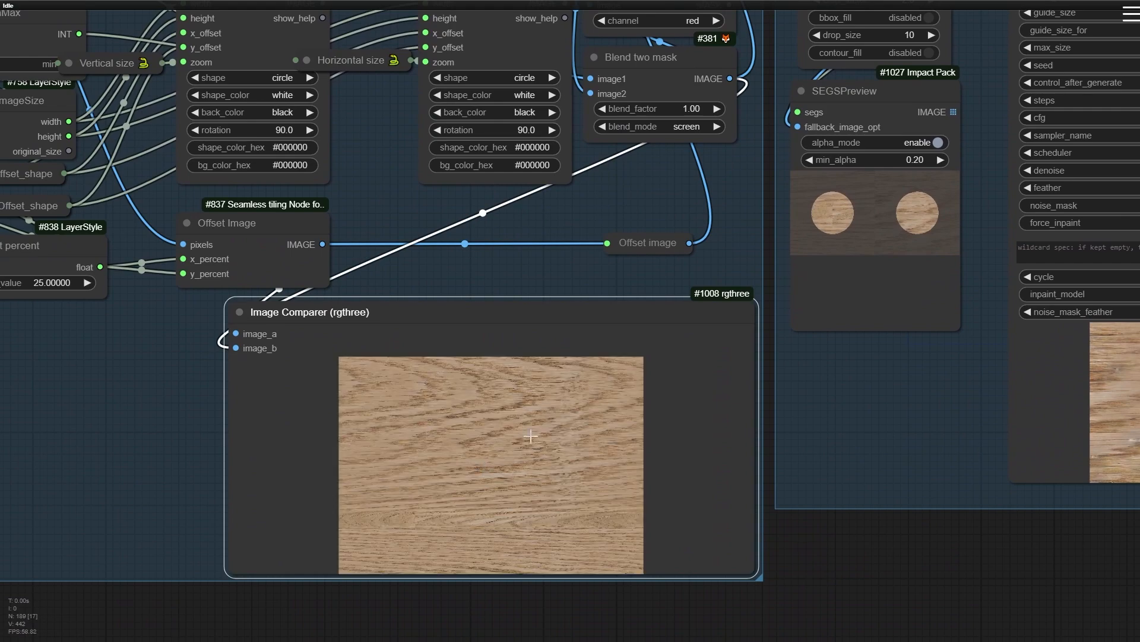
pyautogui.scroll(7, 536, 450)
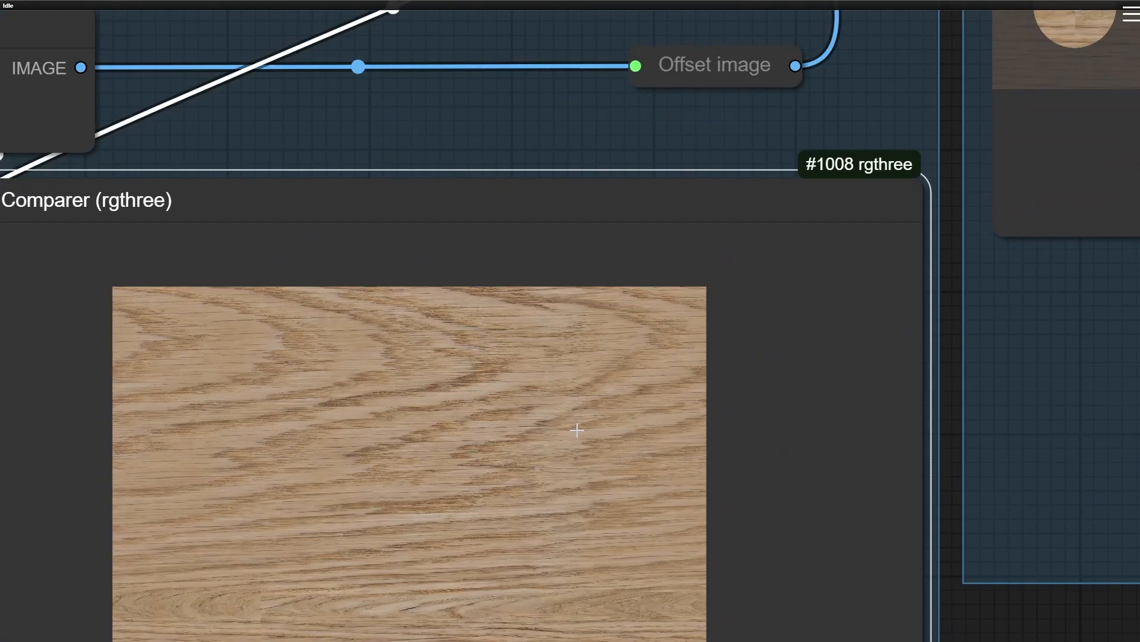
pyautogui.click(546, 365)
pyautogui.scroll(-4, 523, 421)
pyautogui.moveTo(495, 474); pyautogui.dragTo(601, 277)
pyautogui.scroll(6, 334, 445)
pyautogui.scroll(2, 355, 385)
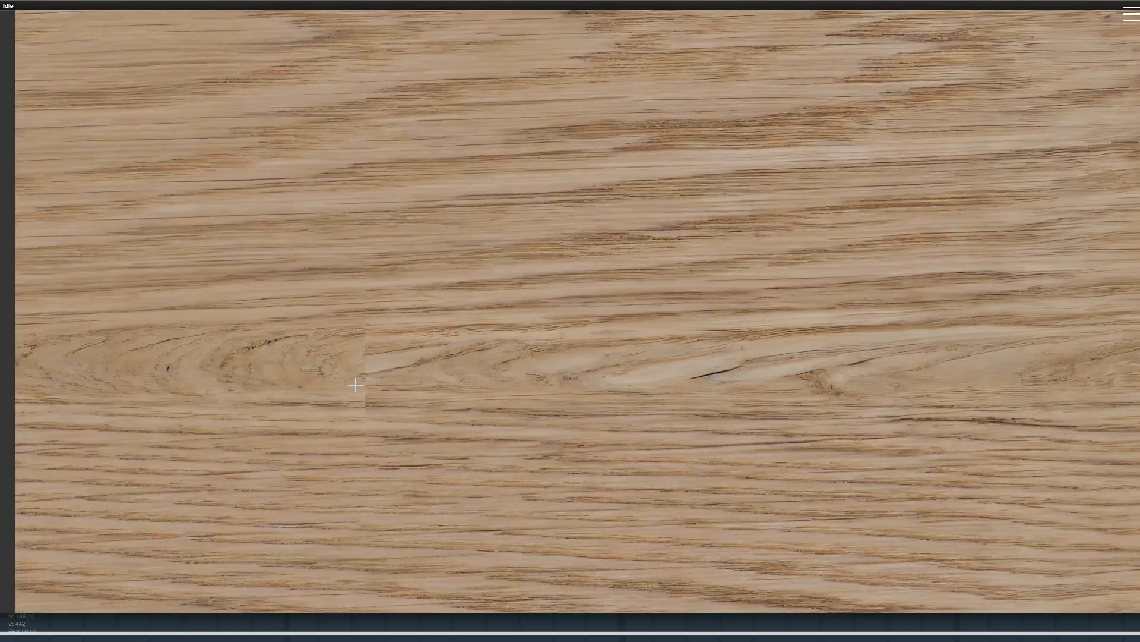
pyautogui.click(357, 383)
pyautogui.scroll(2, 364, 403)
pyautogui.click(364, 403)
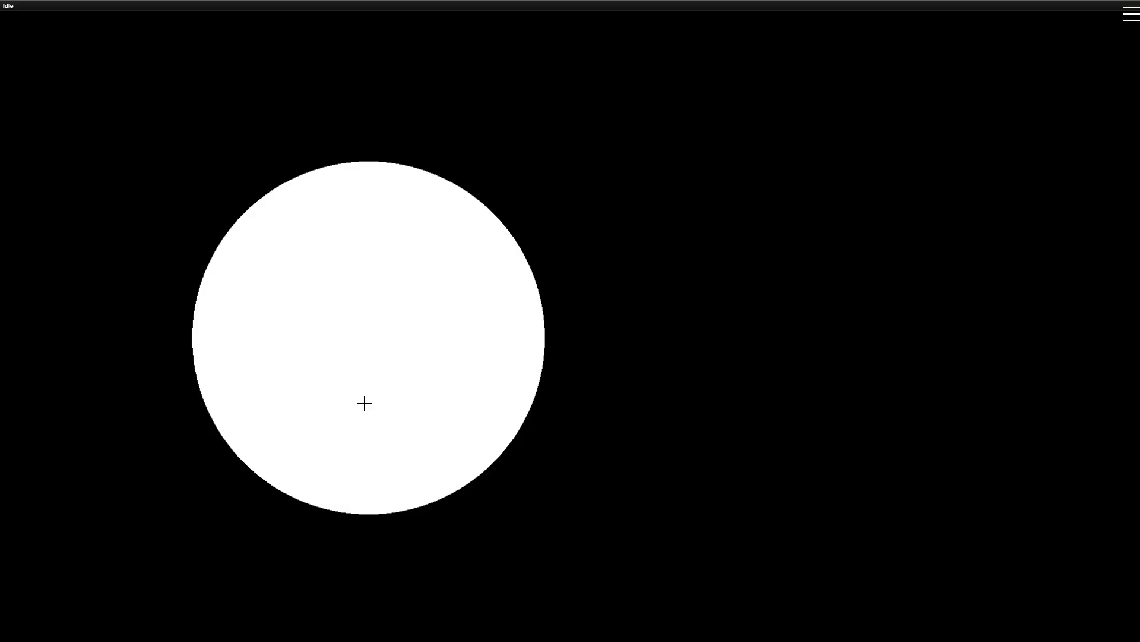
pyautogui.scroll(-8, 364, 403)
pyautogui.scroll(-4, 280, 544)
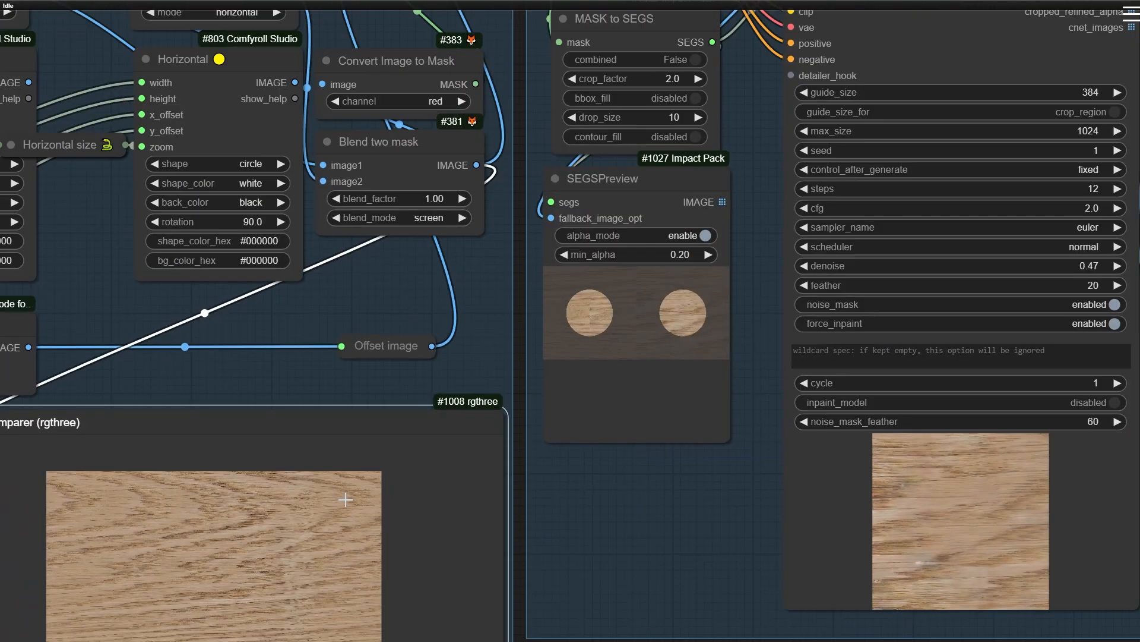
# Inspect the DetailerDebug and MASK to SEGS nodes in group 09
pyautogui.moveTo(351, 499); pyautogui.dragTo(24, 586)
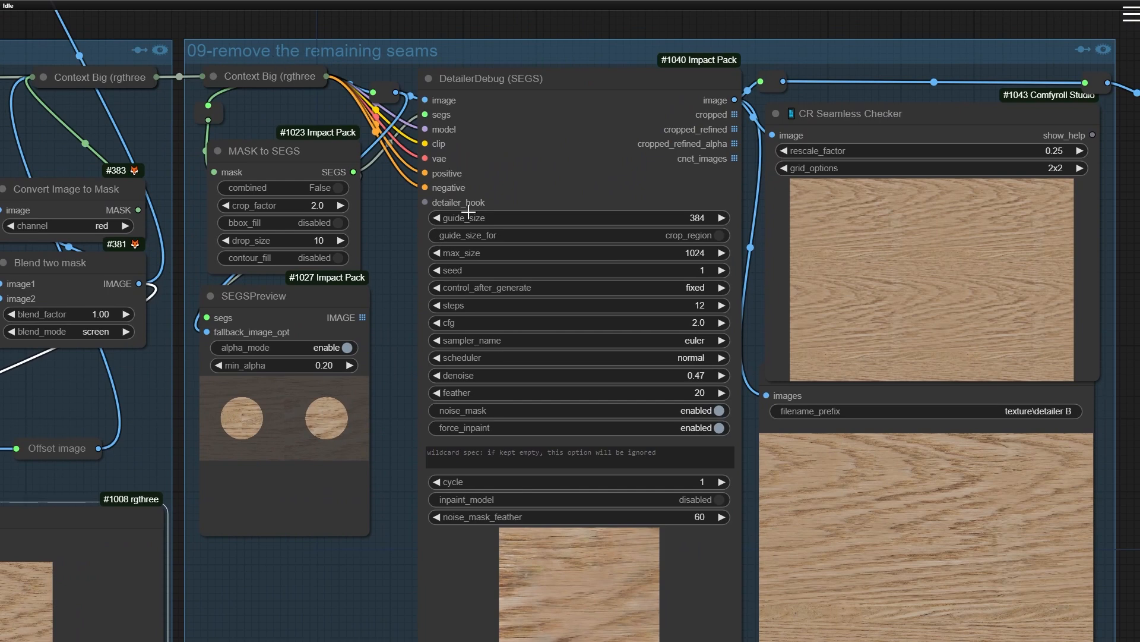
pyautogui.moveTo(540, 92); pyautogui.dragTo(537, 85)
pyautogui.scroll(6, 275, 323)
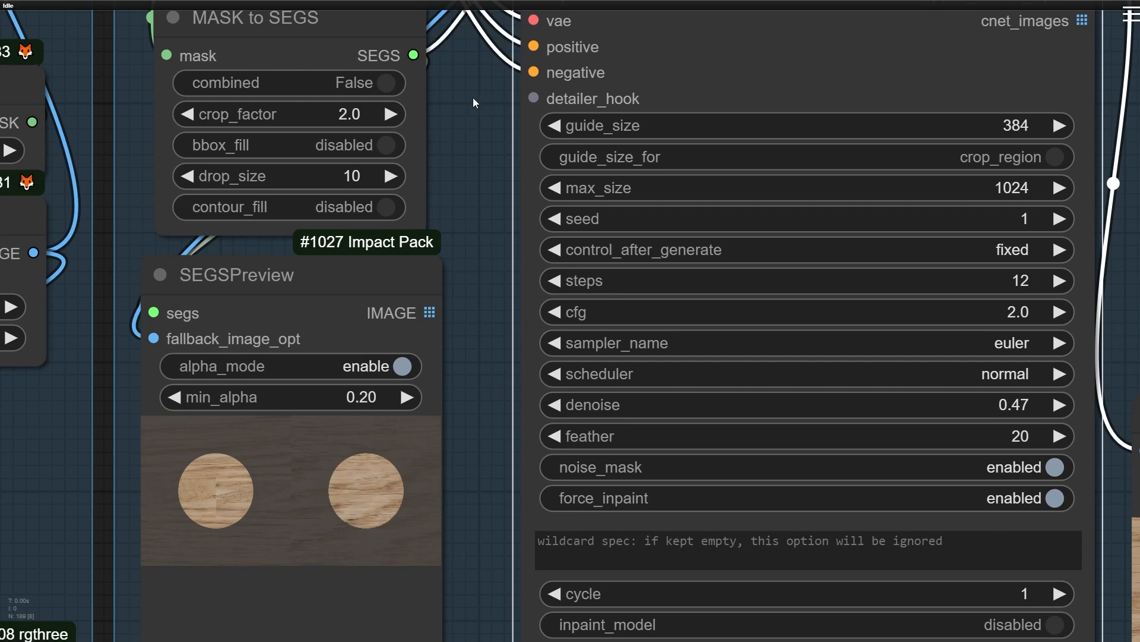
pyautogui.scroll(3, 326, 130)
pyautogui.click(224, 120)
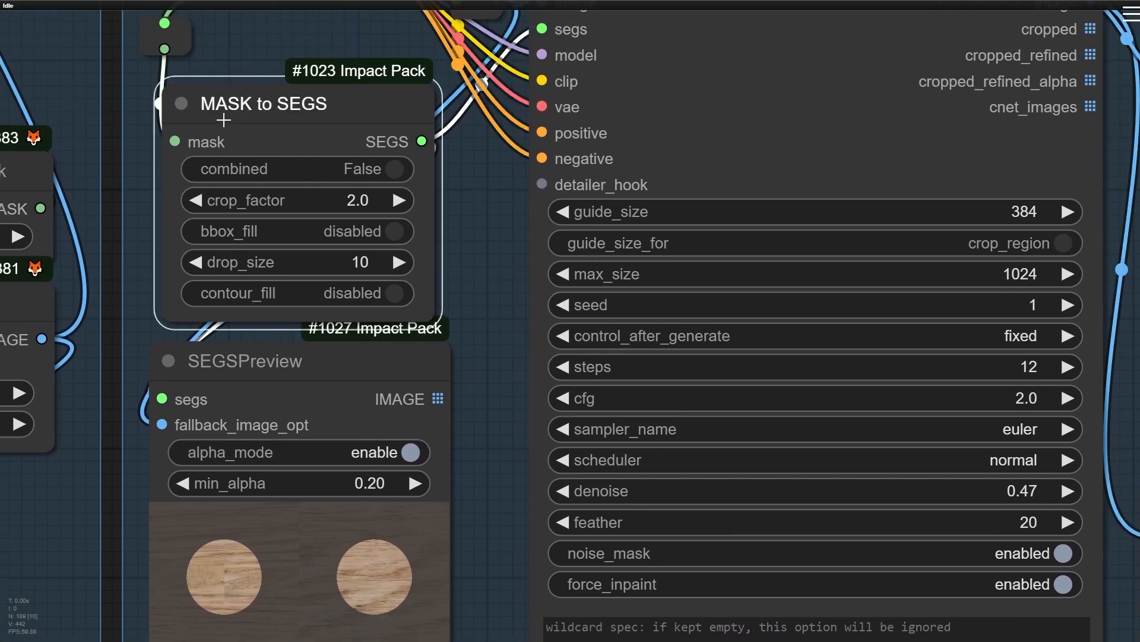
# Compare the two cropped segments in the SEGSPreview node with the two-circle mask in the Image Comparer
pyautogui.moveTo(450, 449); pyautogui.dragTo(529, 241)
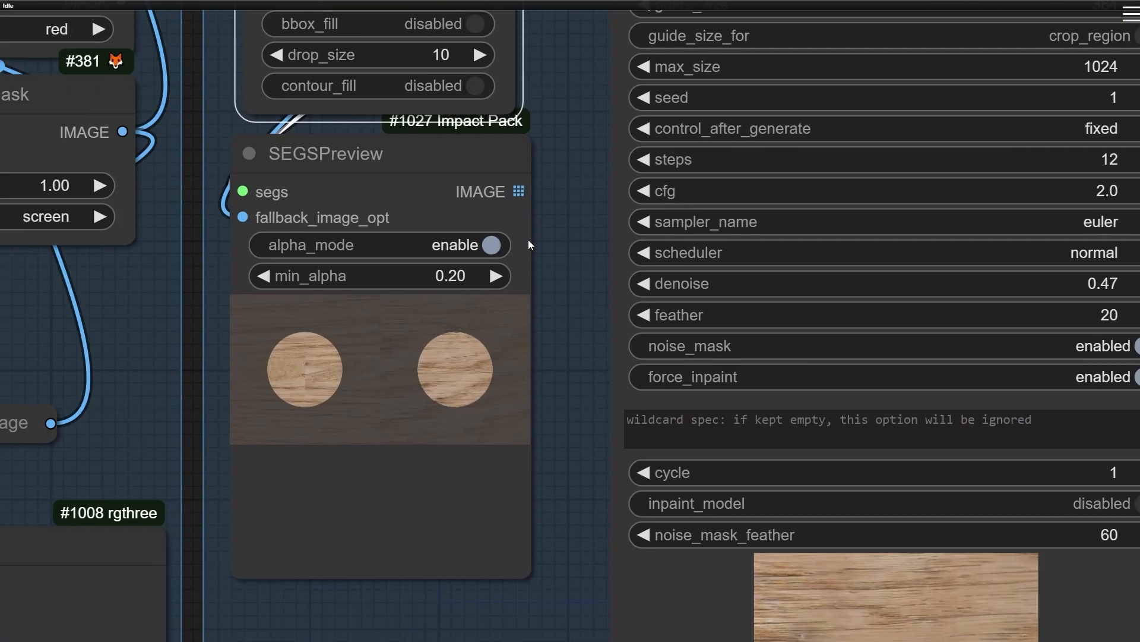
pyautogui.scroll(-3, 285, 507)
pyautogui.moveTo(276, 520); pyautogui.dragTo(563, 181)
pyautogui.scroll(-3, 291, 350)
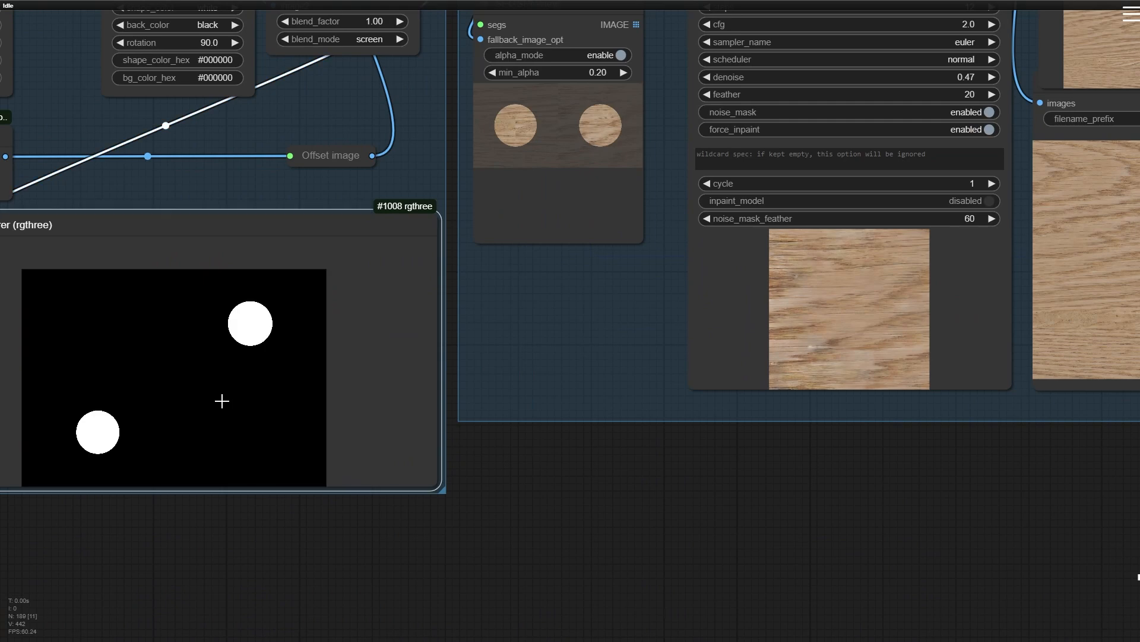
pyautogui.scroll(10, 629, 101)
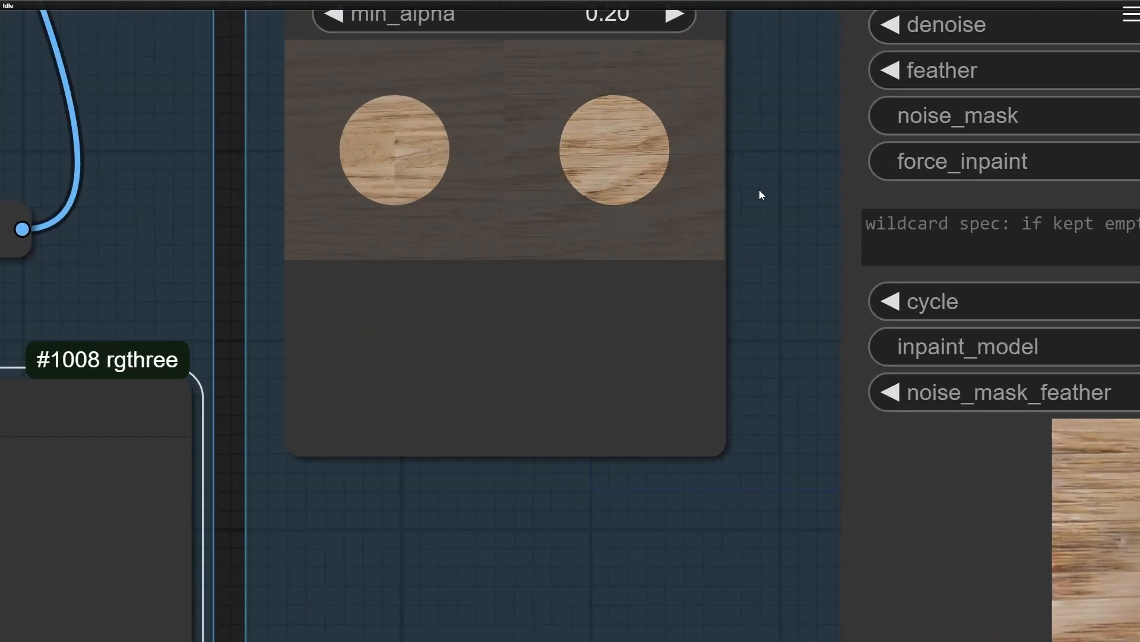
pyautogui.moveTo(759, 190); pyautogui.dragTo(754, 414)
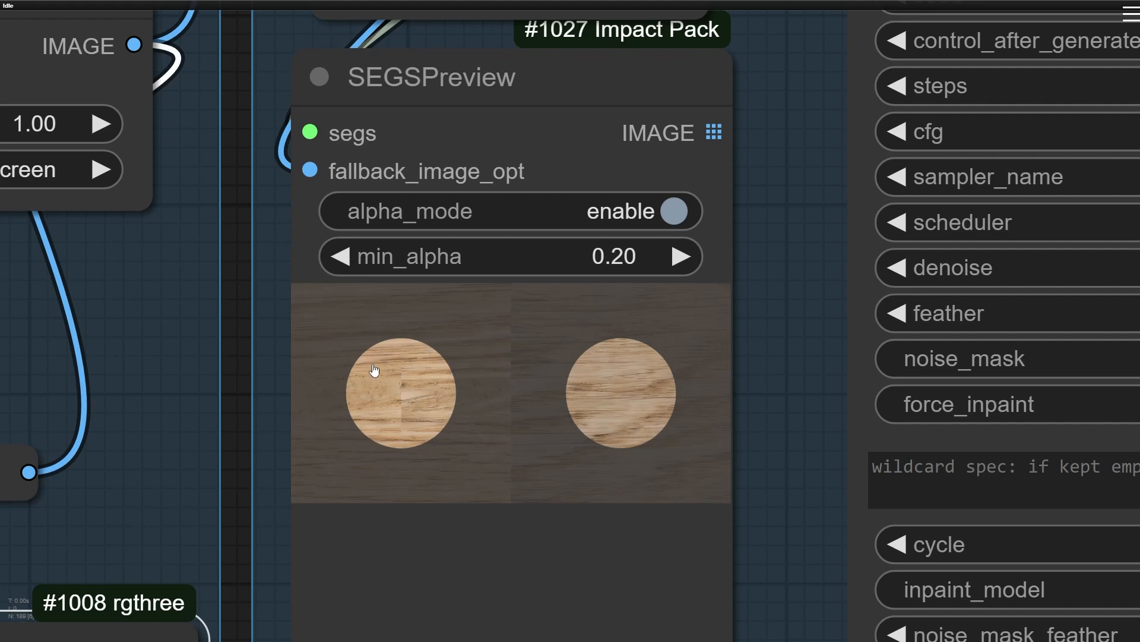
pyautogui.scroll(-3, 653, 401)
# Queue only the Save Image node with filename prefix texture\detailer B in group 09
pyautogui.moveTo(735, 395); pyautogui.dragTo(272, 248)
pyautogui.scroll(-2, 272, 248)
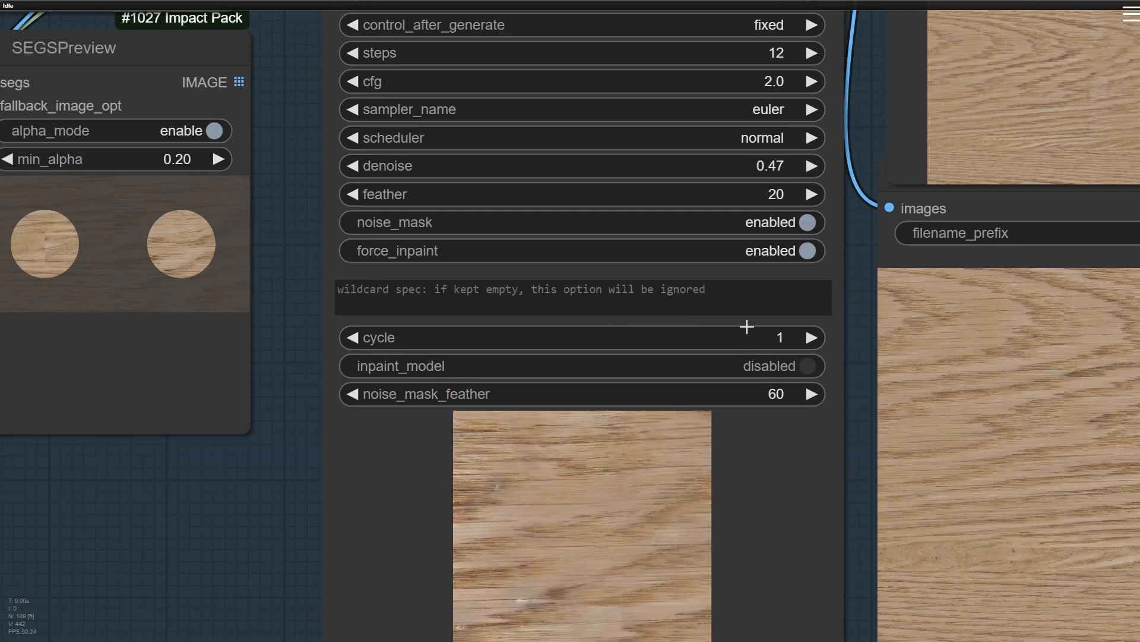
pyautogui.scroll(-4, 790, 346)
pyautogui.moveTo(916, 320); pyautogui.dragTo(761, 398)
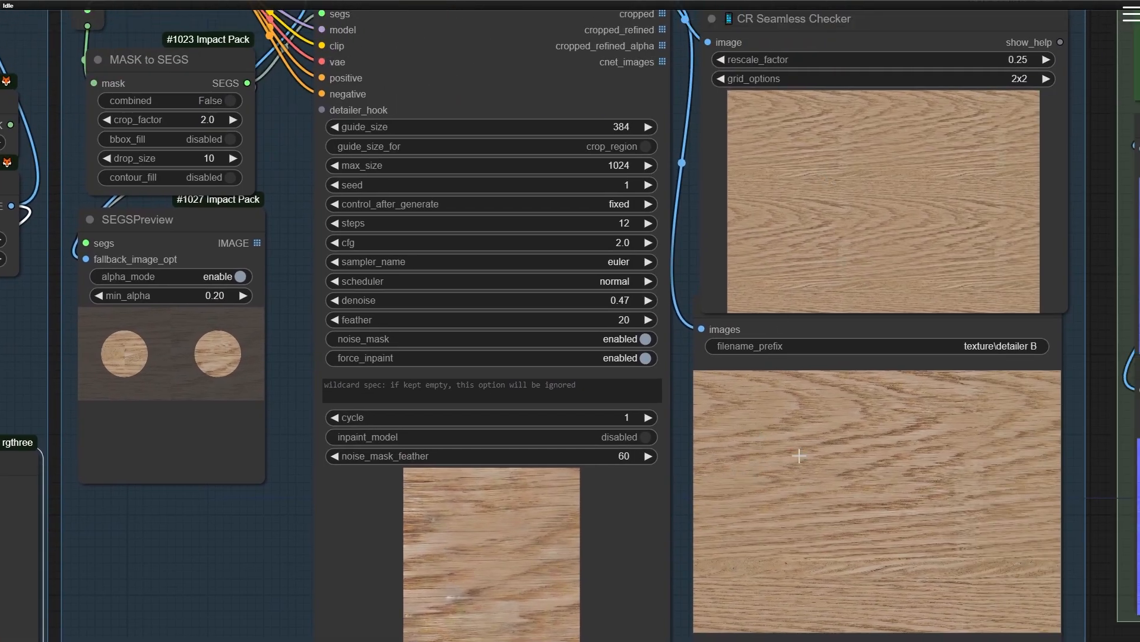
pyautogui.moveTo(799, 456); pyautogui.dragTo(784, 299)
pyautogui.rightClick(784, 298)
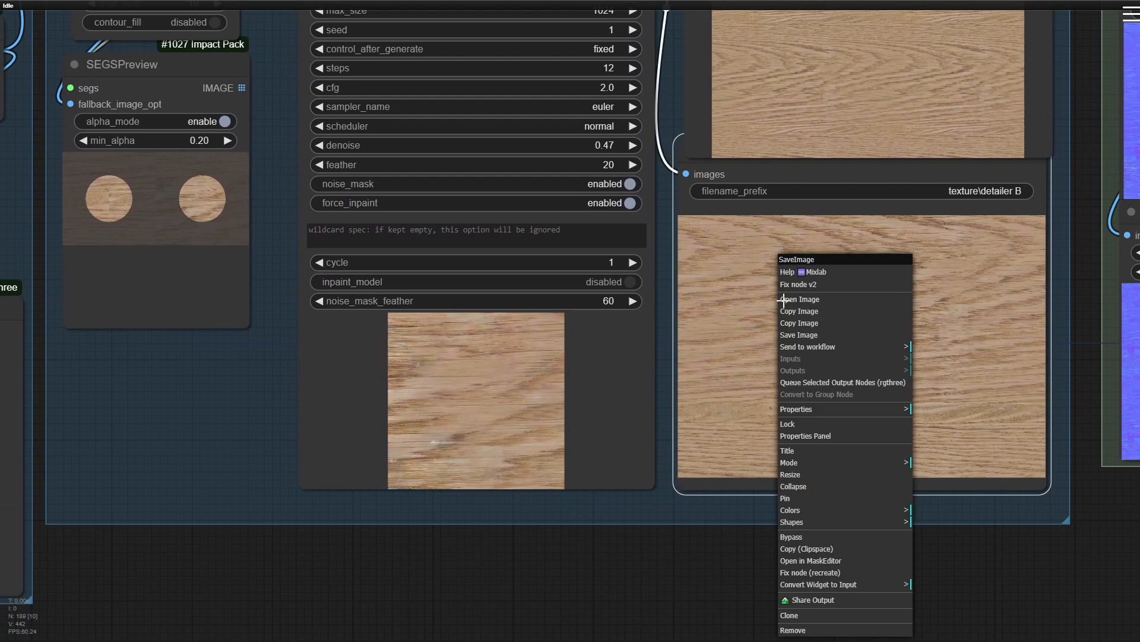
pyautogui.click(846, 384)
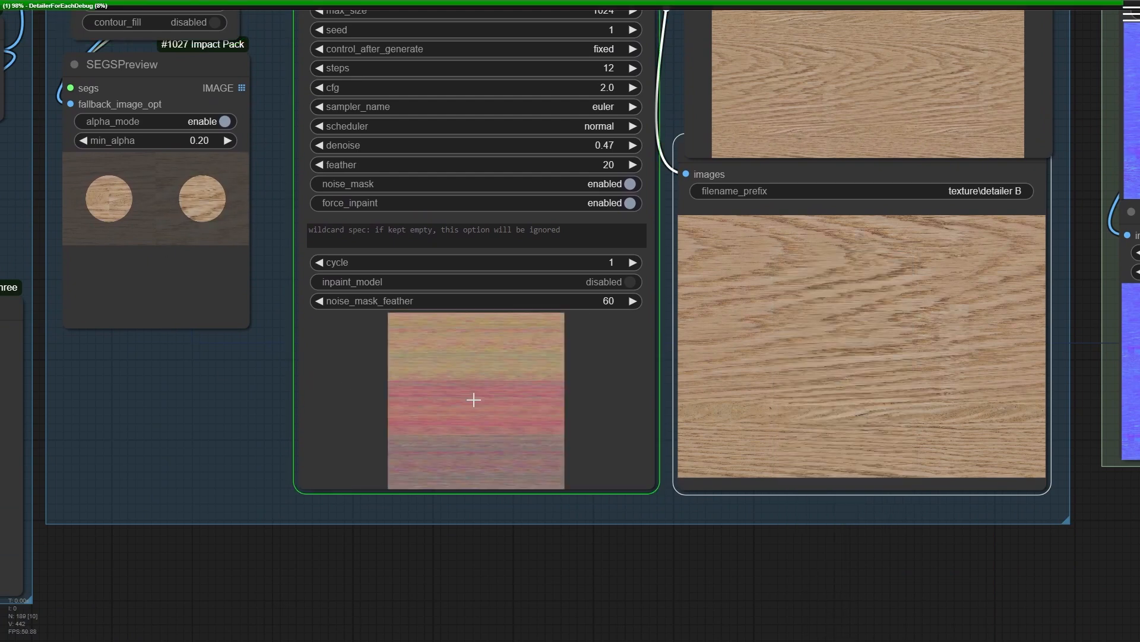
# Watch the masked circles being inpainted in the DetailerDebug node's live preview
pyautogui.scroll(6, 473, 400)
pyautogui.scroll(3, 487, 414)
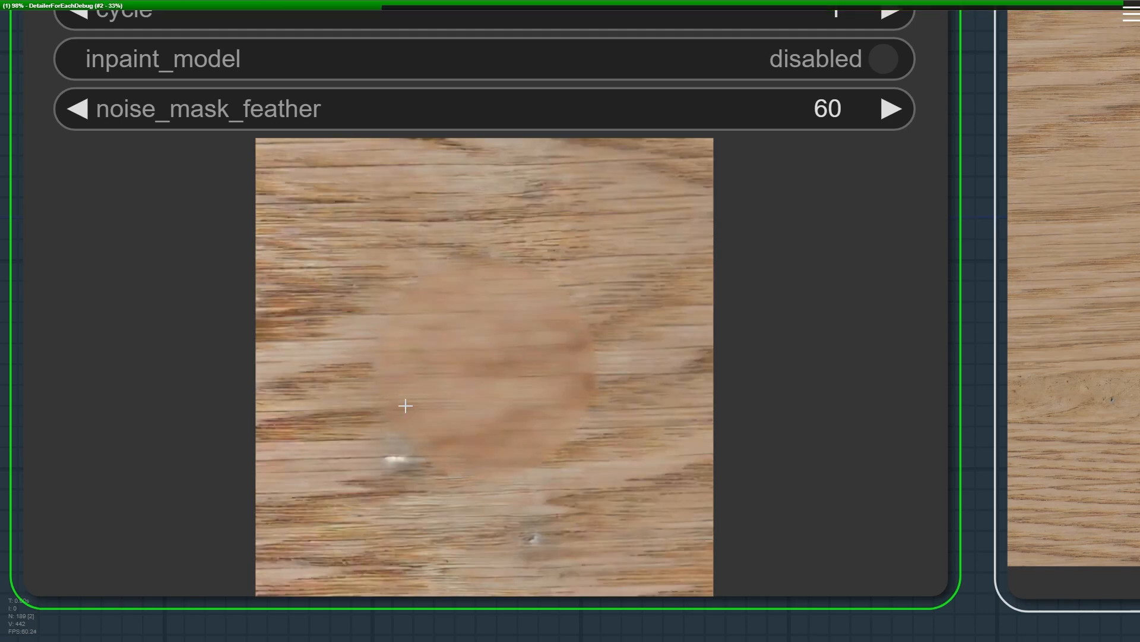
pyautogui.scroll(-10, 406, 405)
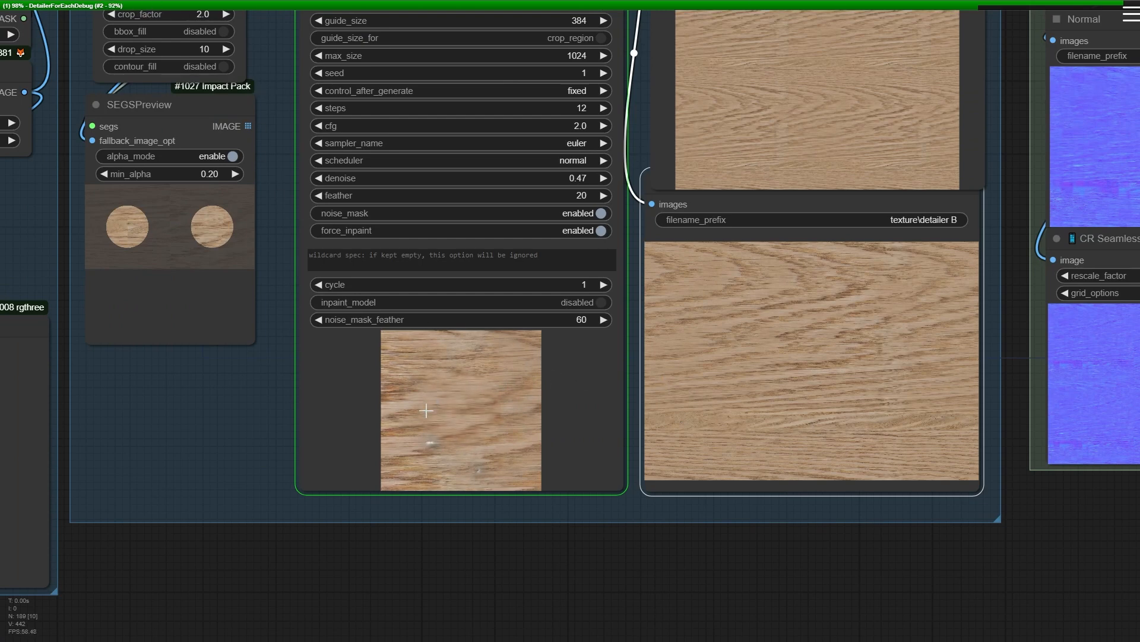
pyautogui.scroll(5, 422, 409)
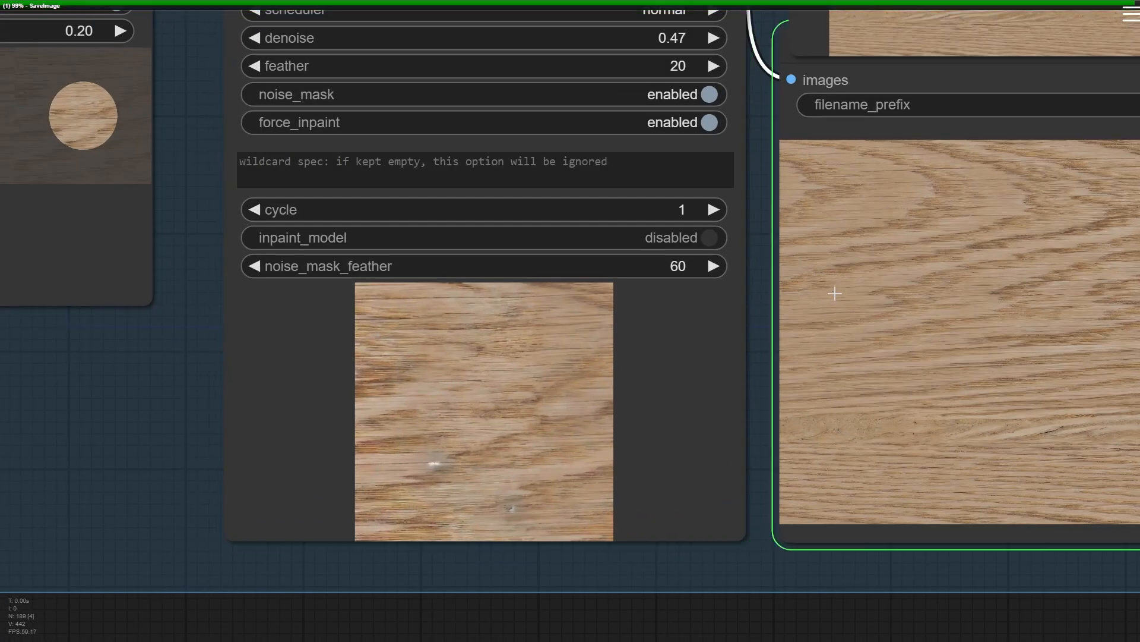
# Inspect the former seam areas up close in the newly saved texture\detailer B image
pyautogui.moveTo(835, 293); pyautogui.dragTo(173, 353)
pyautogui.scroll(10, 507, 301)
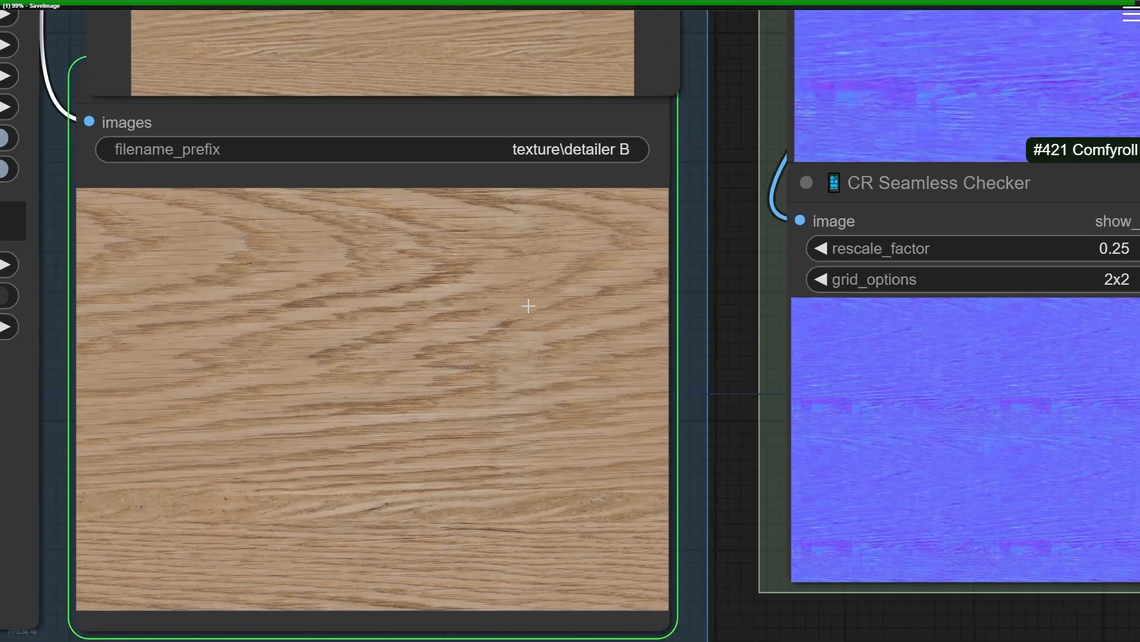
pyautogui.scroll(-4, 527, 285)
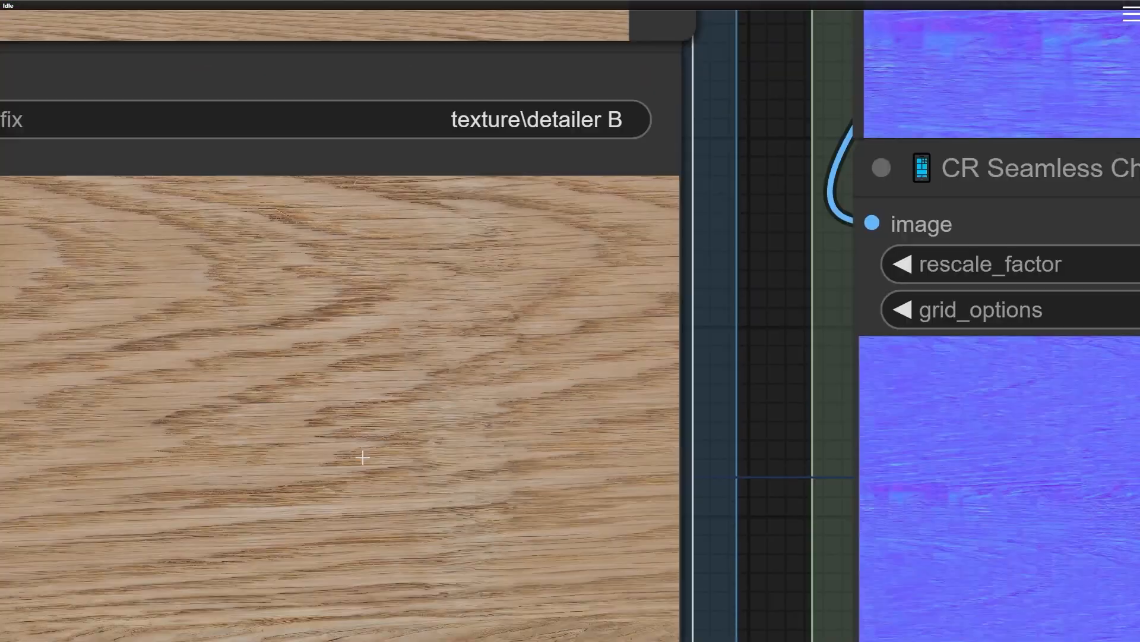
pyautogui.moveTo(320, 497); pyautogui.dragTo(670, 118)
pyautogui.scroll(10, 309, 267)
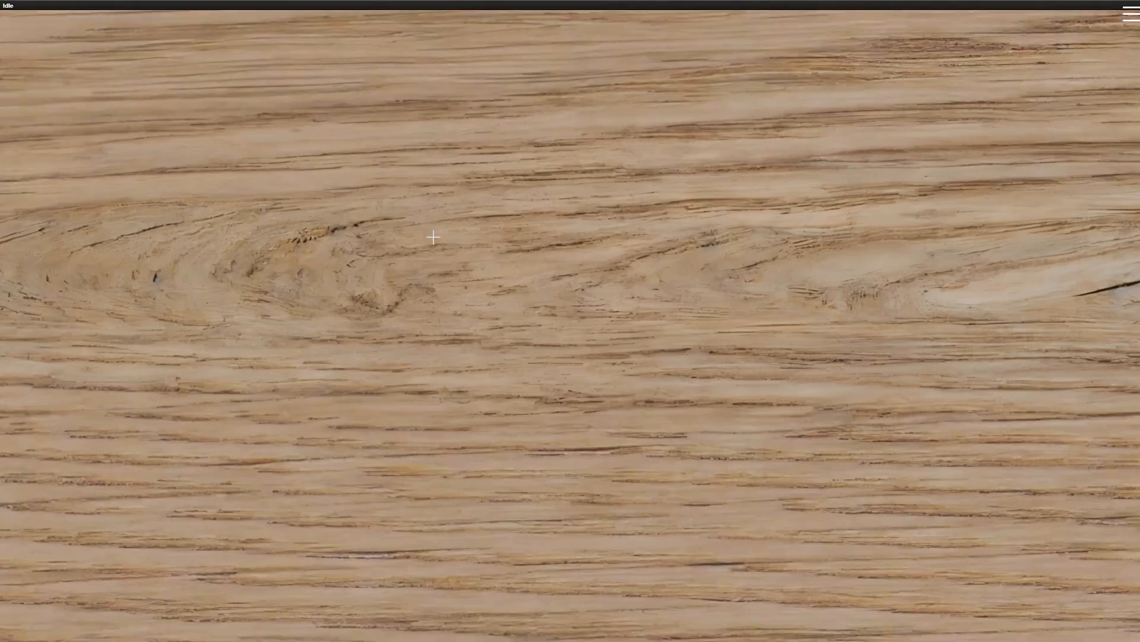
pyautogui.scroll(-6, 408, 259)
# Examine the Deep Bump nodes and their normal, curvature and depth maps in group 10
pyautogui.moveTo(578, 222); pyautogui.dragTo(441, 435)
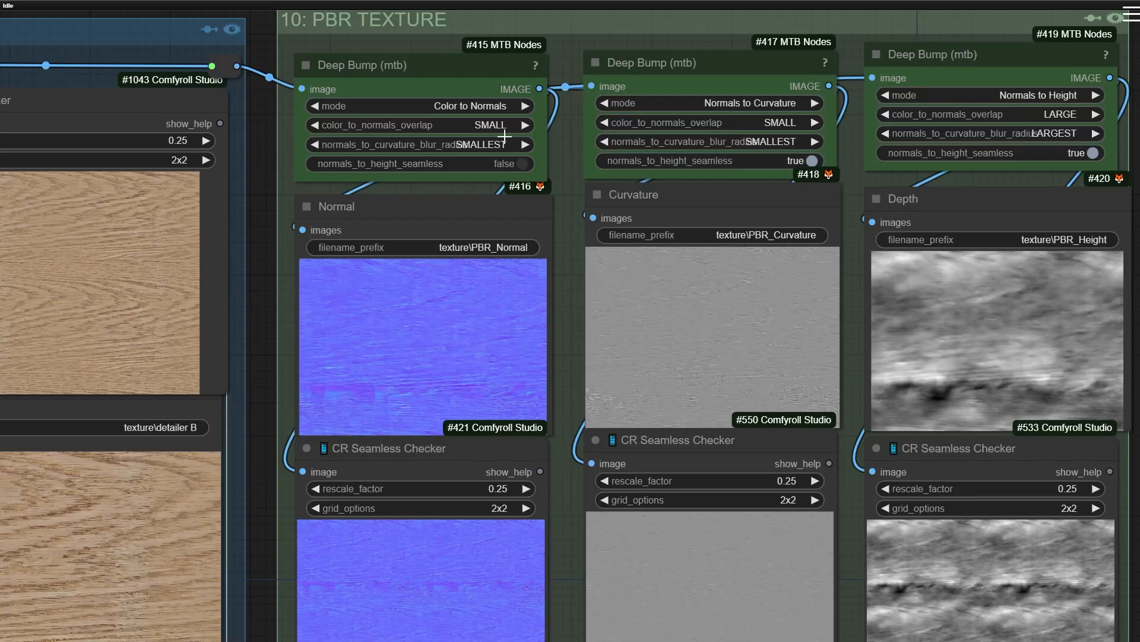
pyautogui.moveTo(365, 44); pyautogui.dragTo(341, 98)
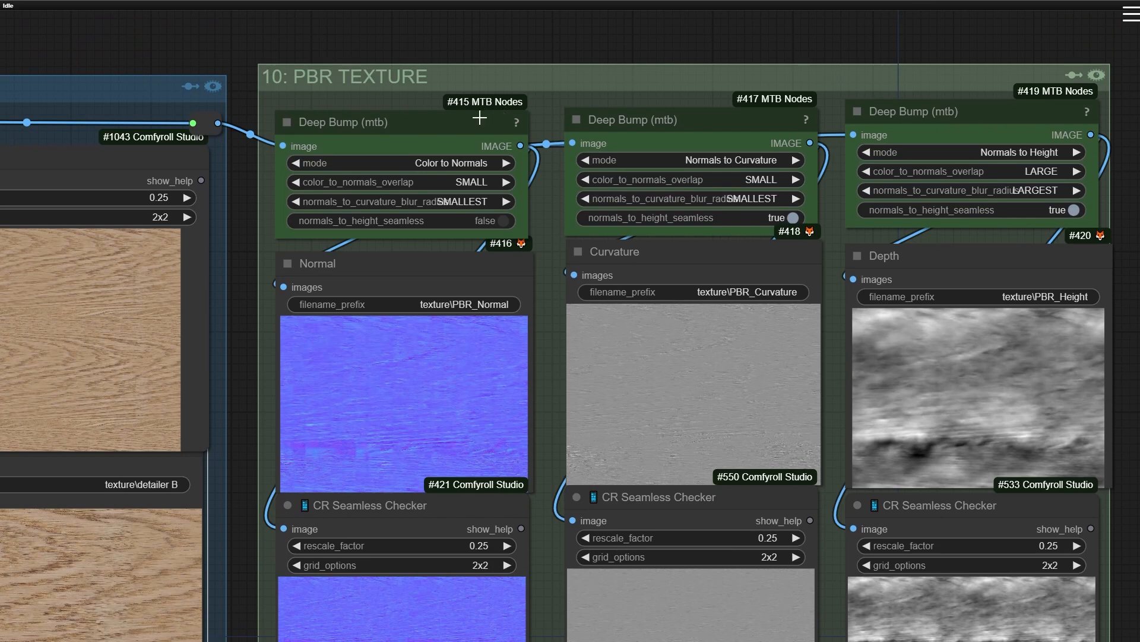
pyautogui.scroll(-1, 508, 104)
pyautogui.moveTo(537, 37); pyautogui.dragTo(500, 0)
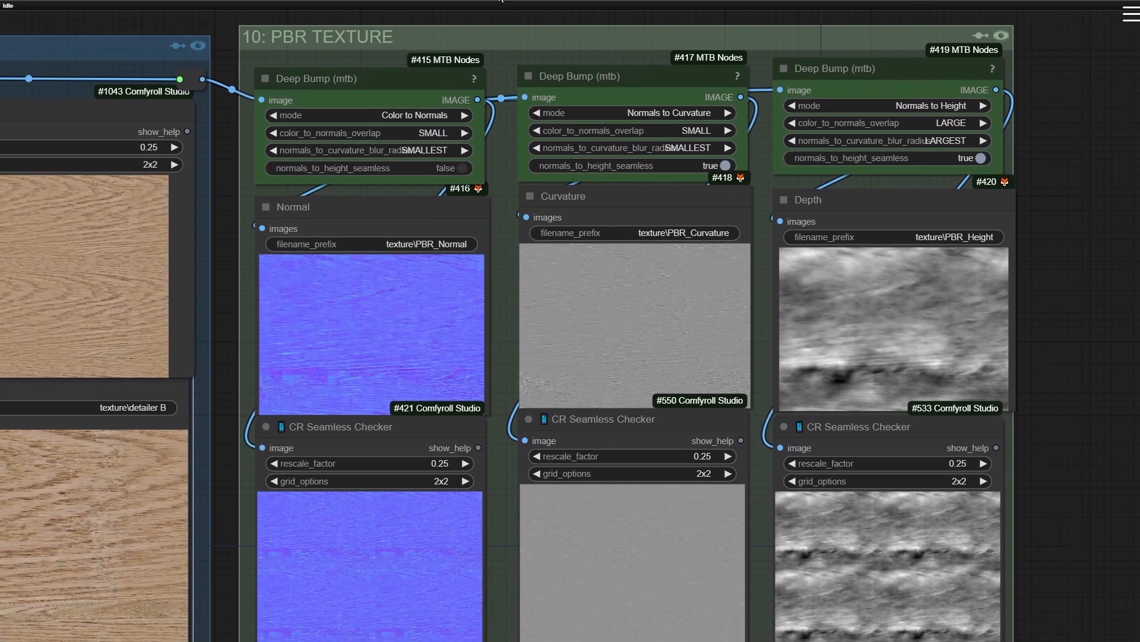
# Check the 2x2 seamless previews of the normal, curvature and height maps in group 10 up close
pyautogui.moveTo(389, 61); pyautogui.dragTo(417, 52)
pyautogui.scroll(1, 423, 375)
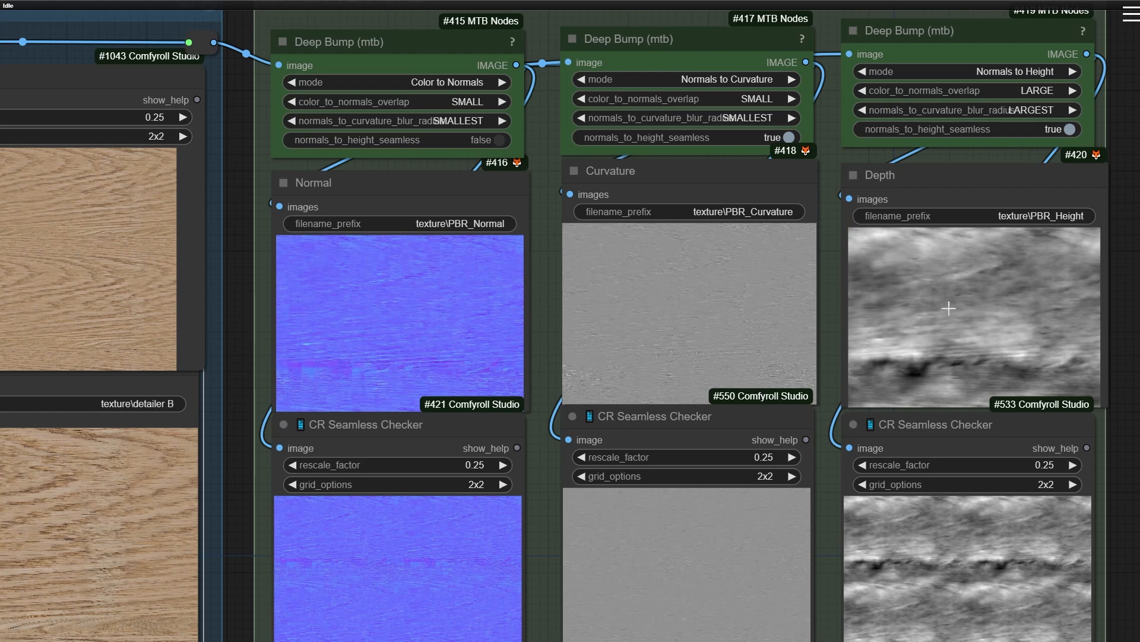
pyautogui.scroll(-2, 941, 330)
pyautogui.scroll(-2, 820, 341)
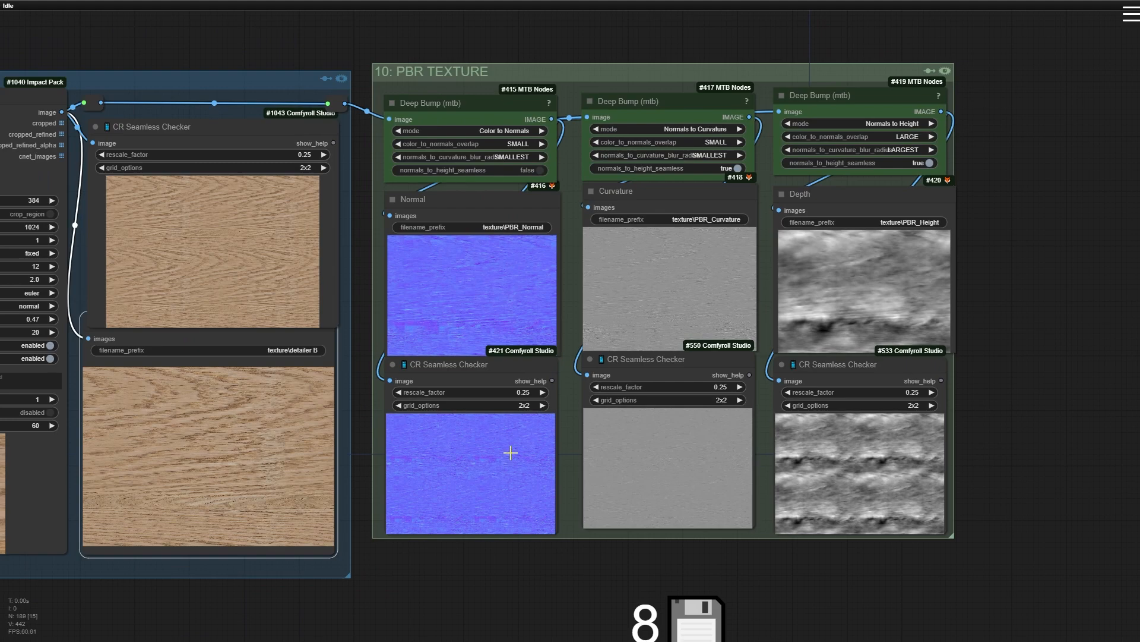
pyautogui.scroll(4, 509, 461)
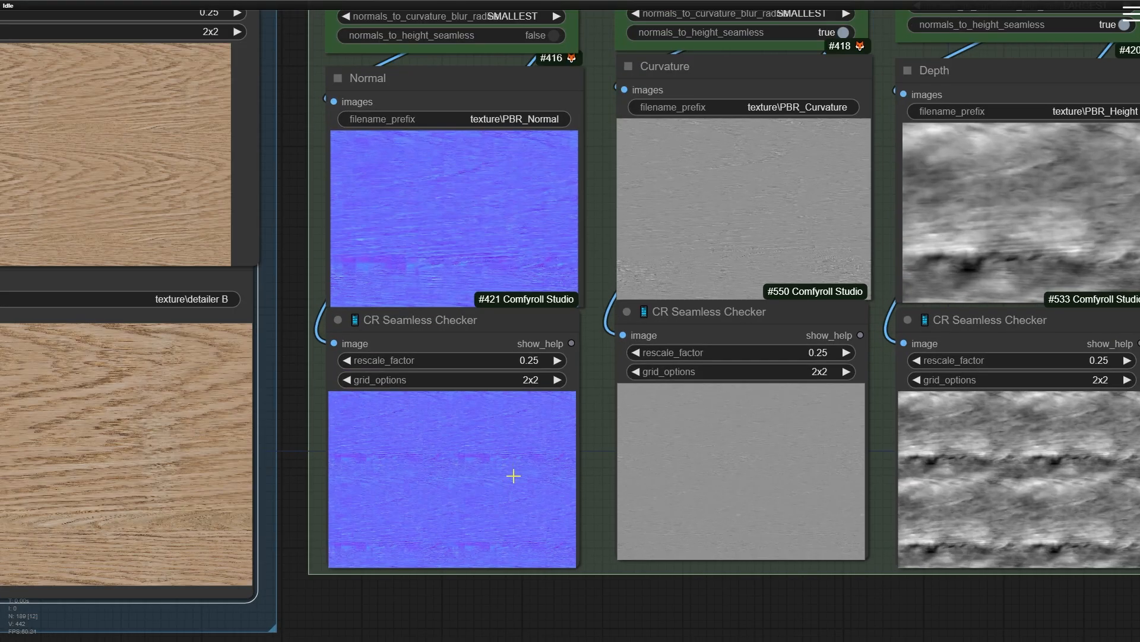
pyautogui.scroll(15, 513, 476)
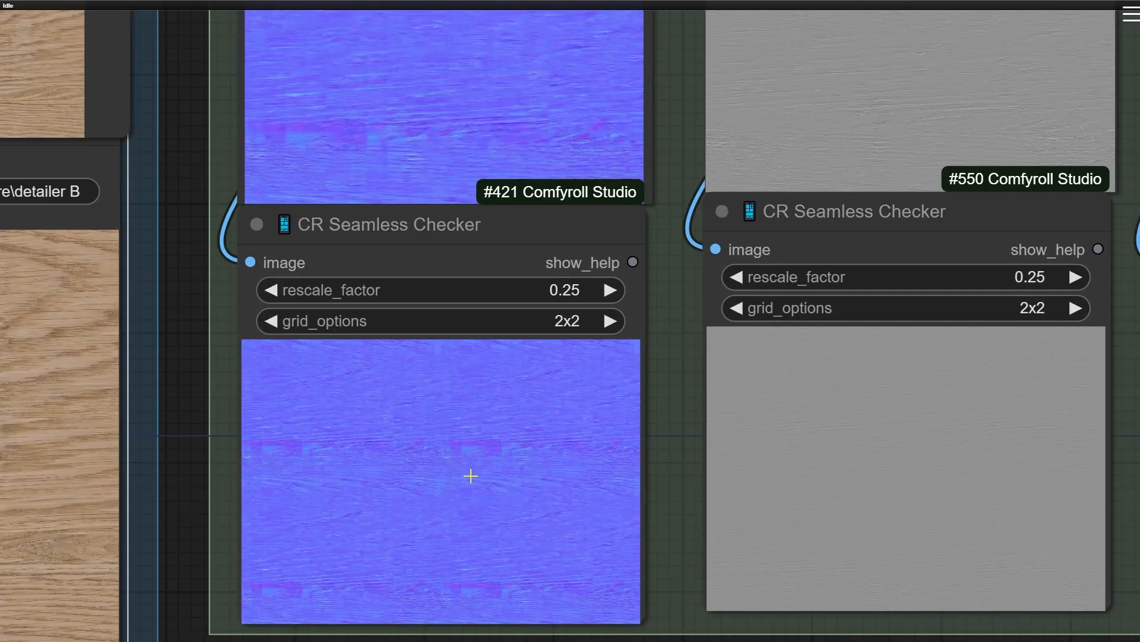
pyautogui.scroll(-15, 490, 506)
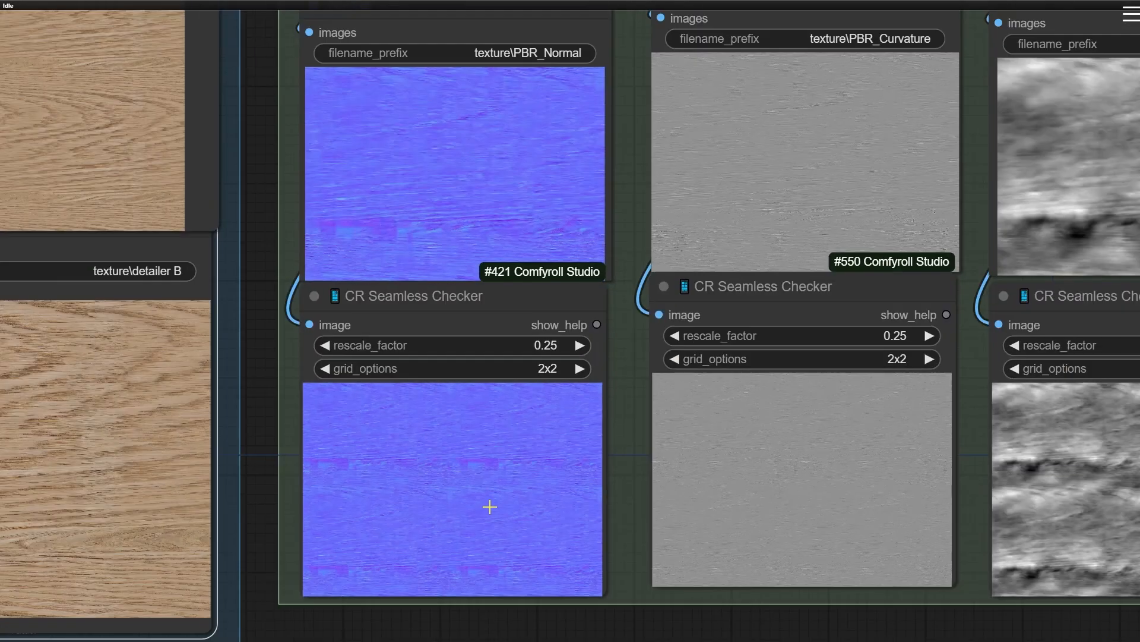
pyautogui.scroll(-10, 619, 501)
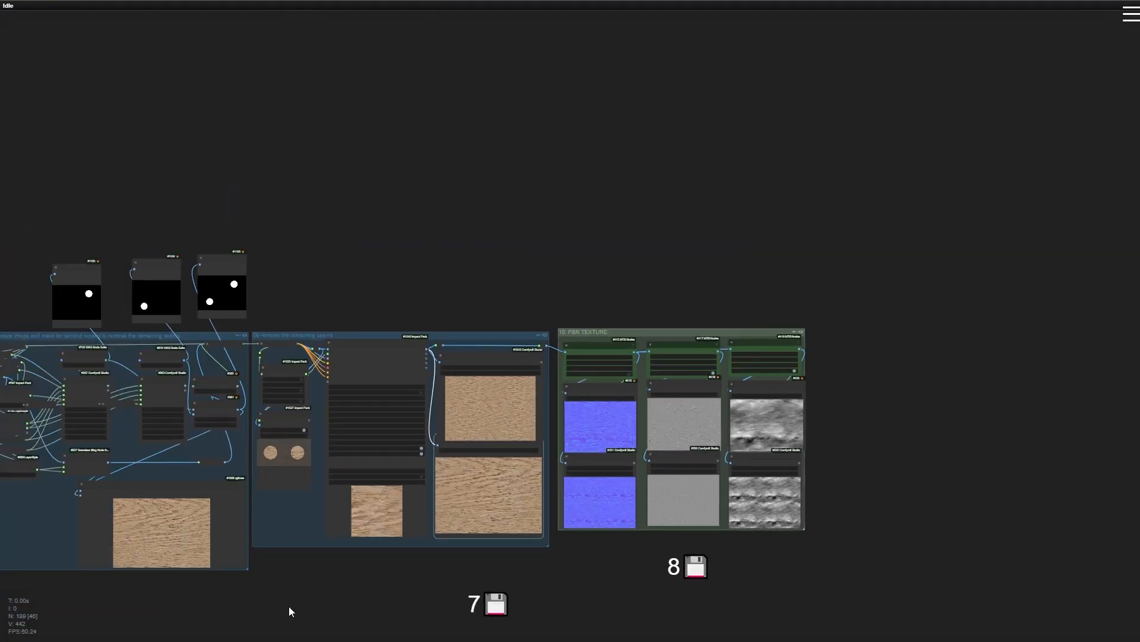
# Return through the workflow to save point 1 in the 02: Simple Seamless Texture group
pyautogui.moveTo(289, 606); pyautogui.dragTo(1020, 476)
pyautogui.scroll(-5, 647, 484)
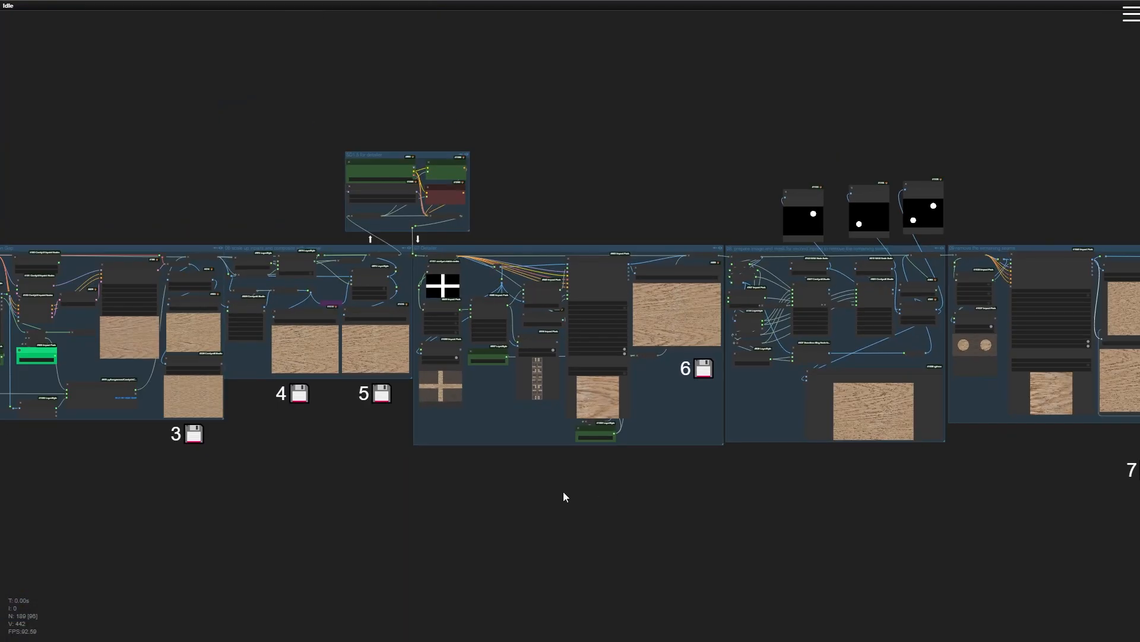
pyautogui.moveTo(273, 494); pyautogui.dragTo(591, 516)
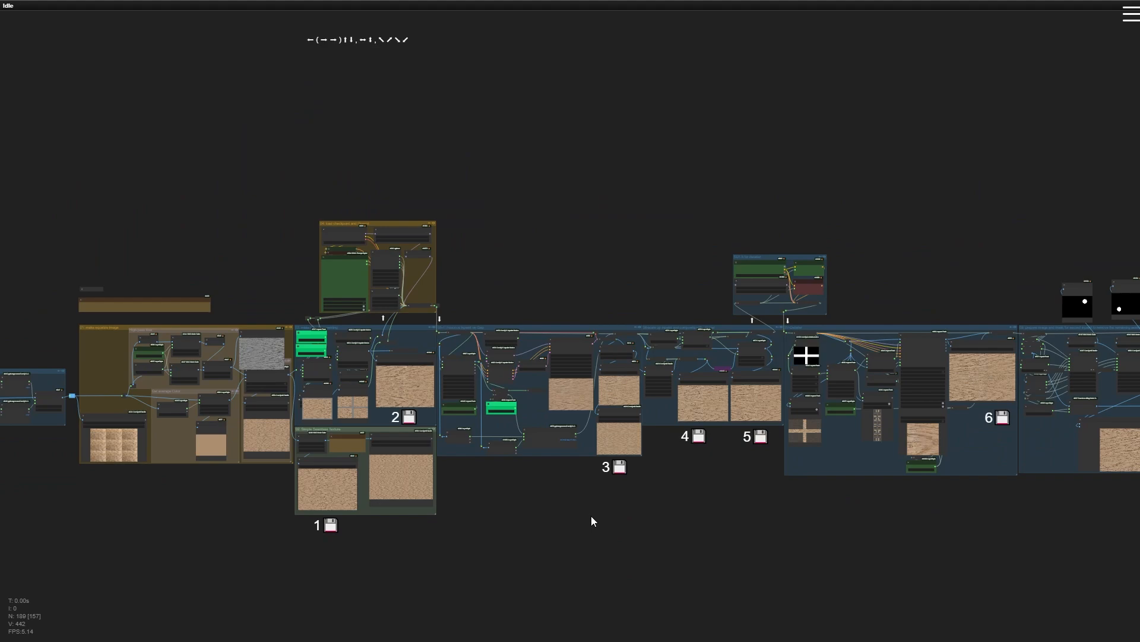
pyautogui.scroll(2, 291, 527)
pyautogui.scroll(6, 290, 525)
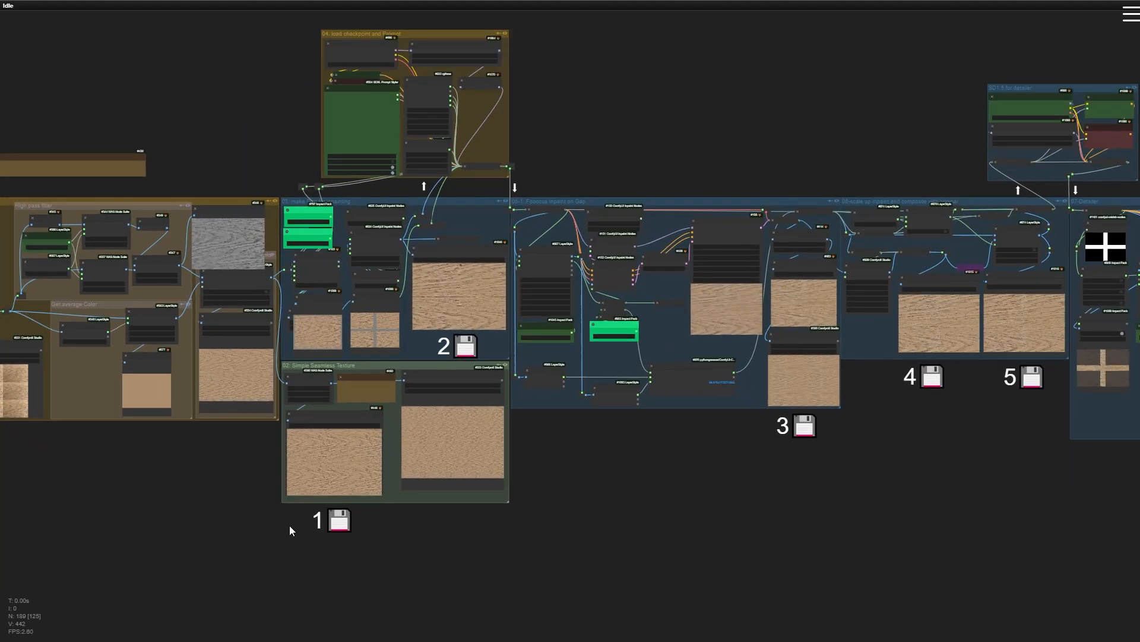
pyautogui.scroll(9, 355, 409)
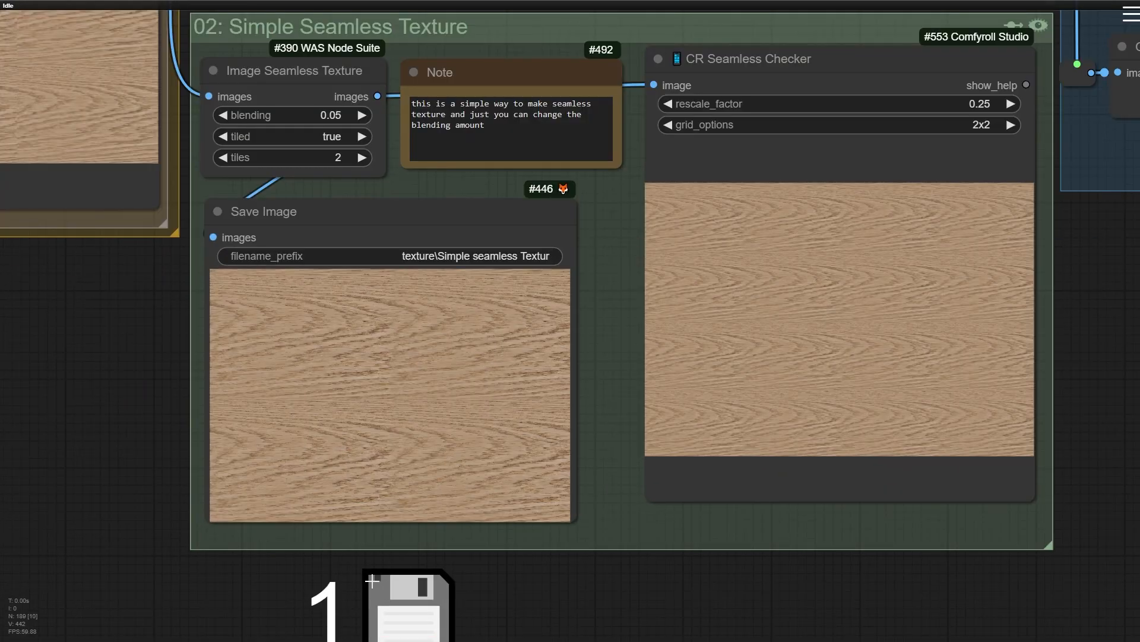
pyautogui.moveTo(214, 586); pyautogui.dragTo(232, 522)
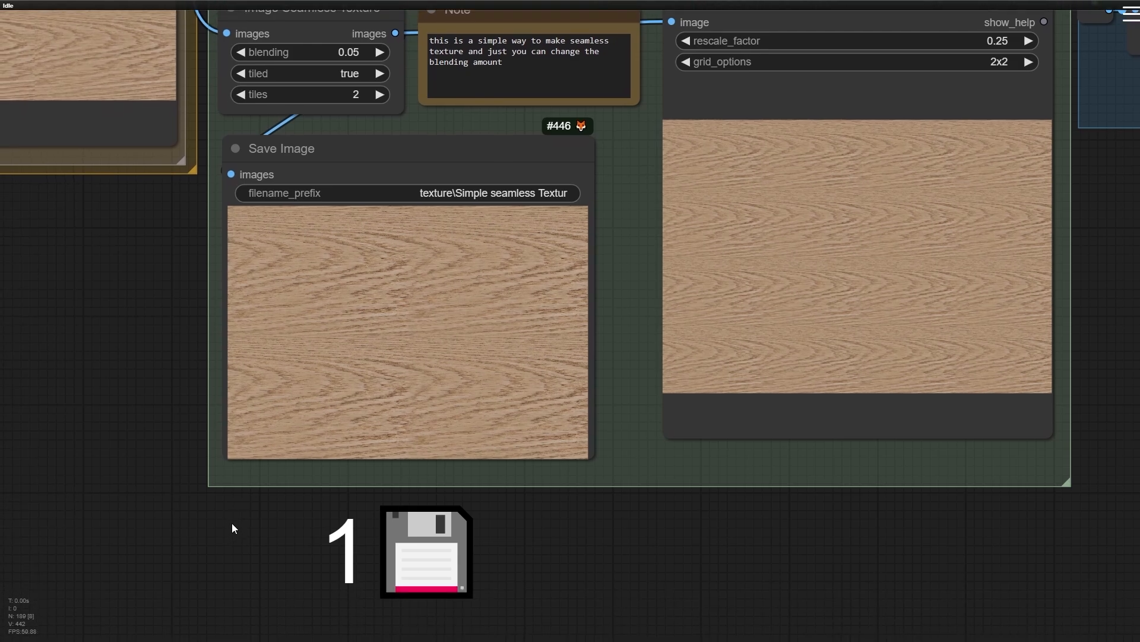
# Inspect the saved image at point 2 and the texture\Simple seamless Textur filename prefix at point 1
pyautogui.moveTo(480, 305); pyautogui.dragTo(214, 540)
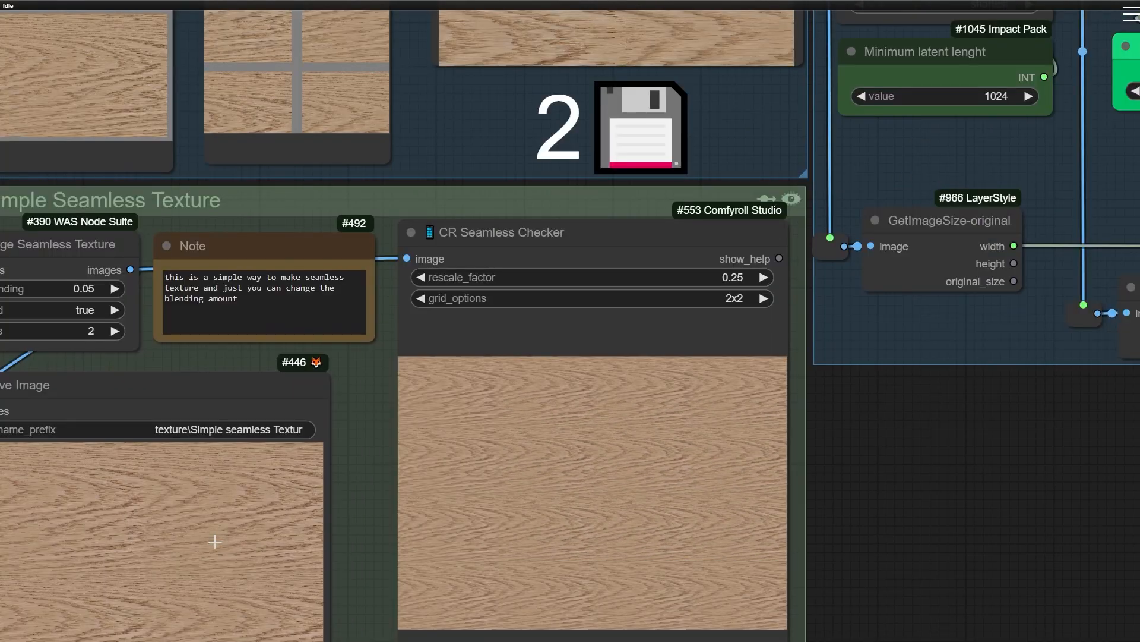
pyautogui.scroll(-3, 228, 535)
pyautogui.scroll(6, 499, 58)
pyautogui.scroll(-10, 499, 57)
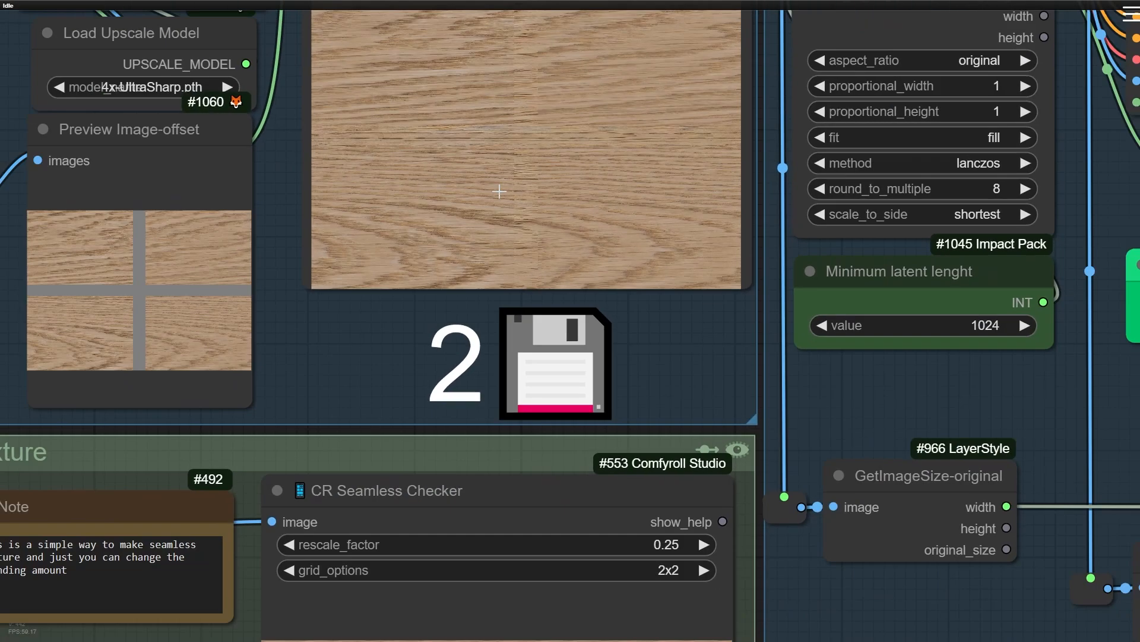
pyautogui.scroll(-2, 492, 235)
pyautogui.scroll(12, 331, 388)
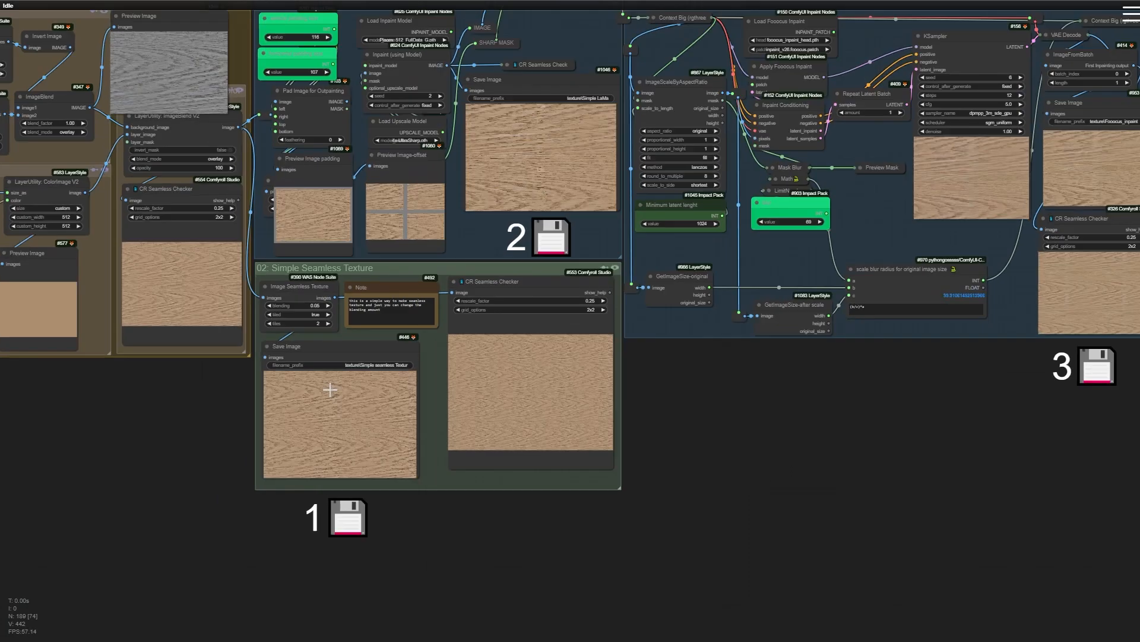
pyautogui.scroll(2, 210, 270)
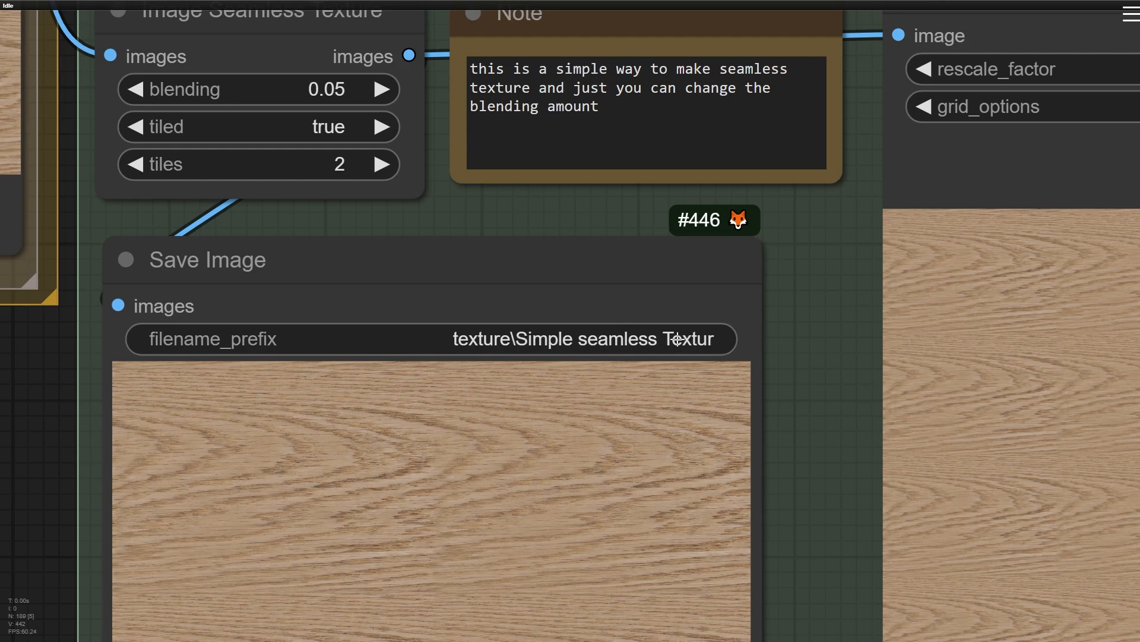
pyautogui.scroll(-6, 678, 338)
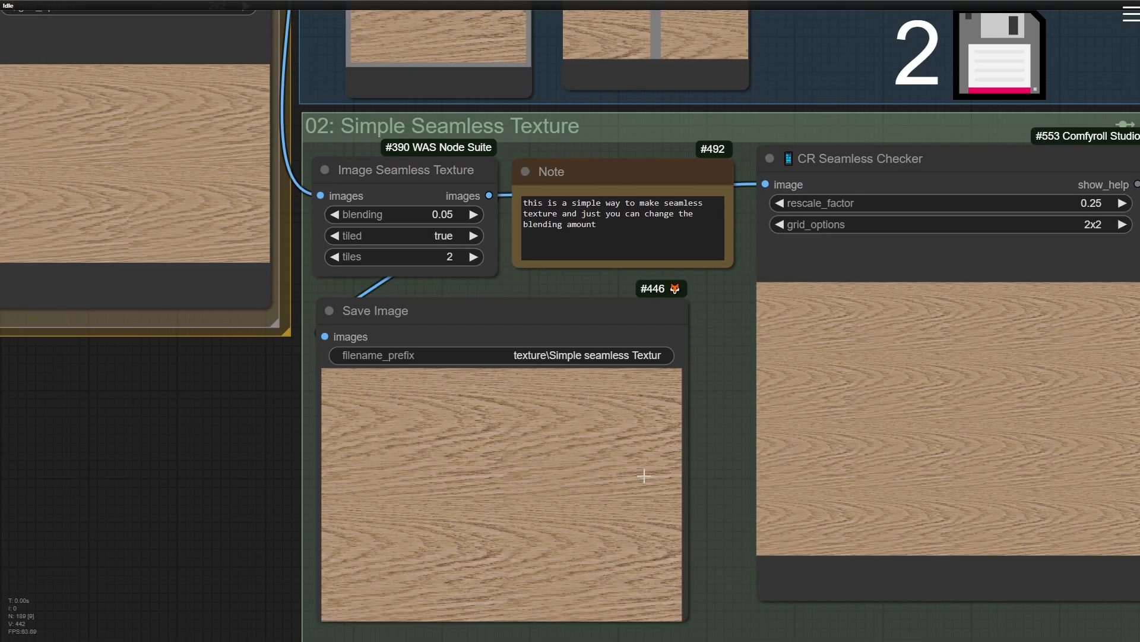
# Review the numbered save points 3 to 8 along the workflow, ending at the PBR TEXTURE group
pyautogui.moveTo(728, 417); pyautogui.dragTo(354, 399)
pyautogui.scroll(-5, 383, 402)
pyautogui.moveTo(927, 403); pyautogui.dragTo(354, 461)
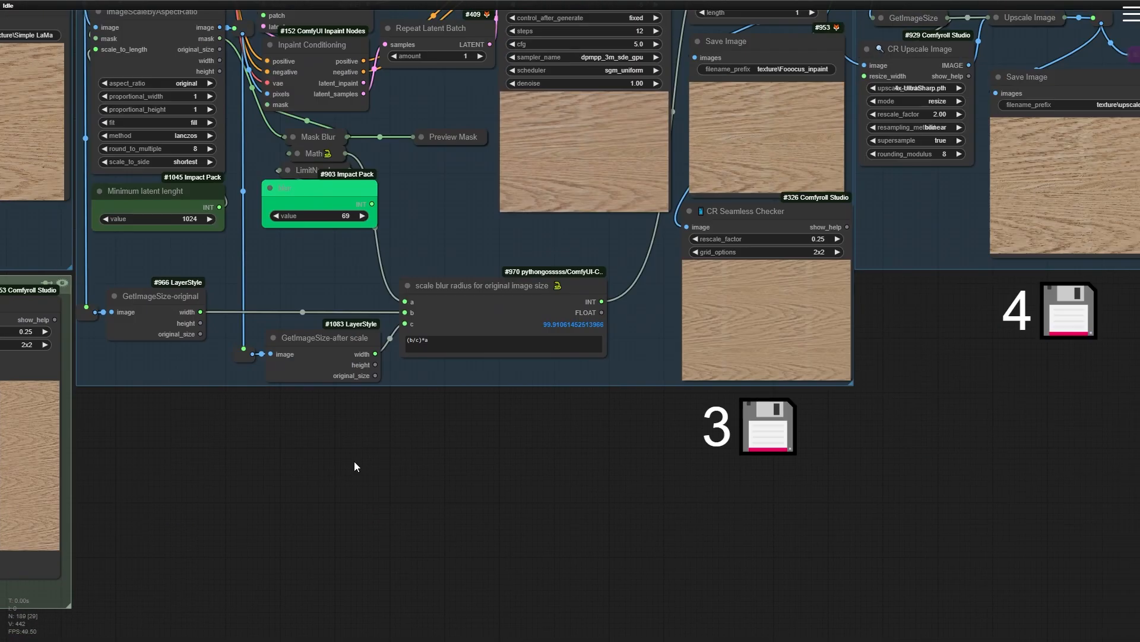
pyautogui.scroll(-7, 416, 445)
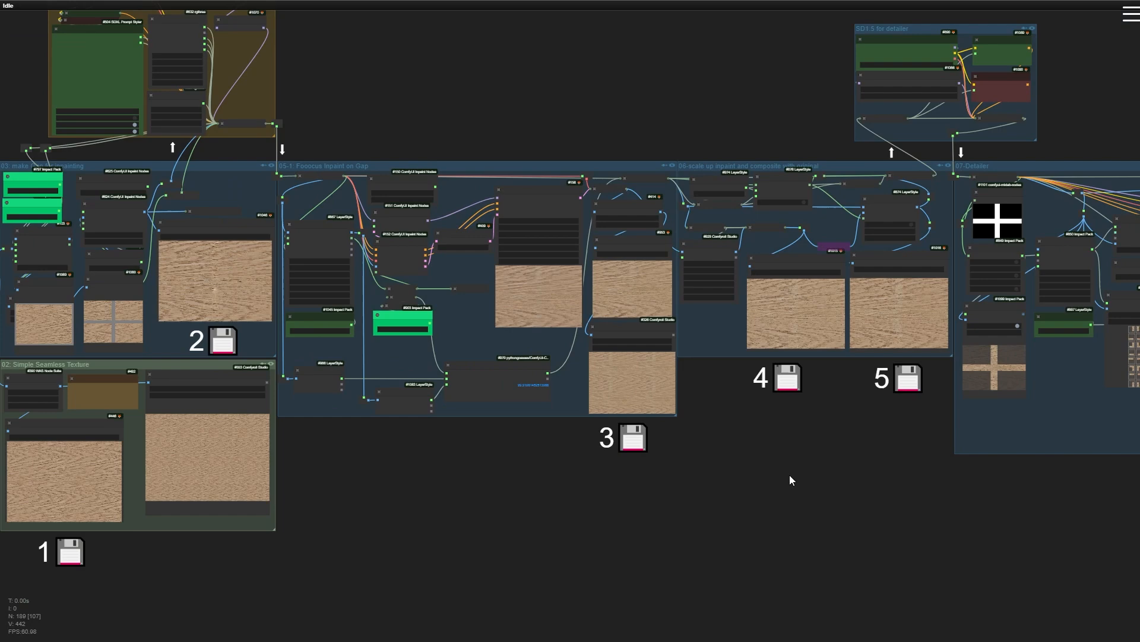
pyautogui.moveTo(790, 475); pyautogui.dragTo(472, 480)
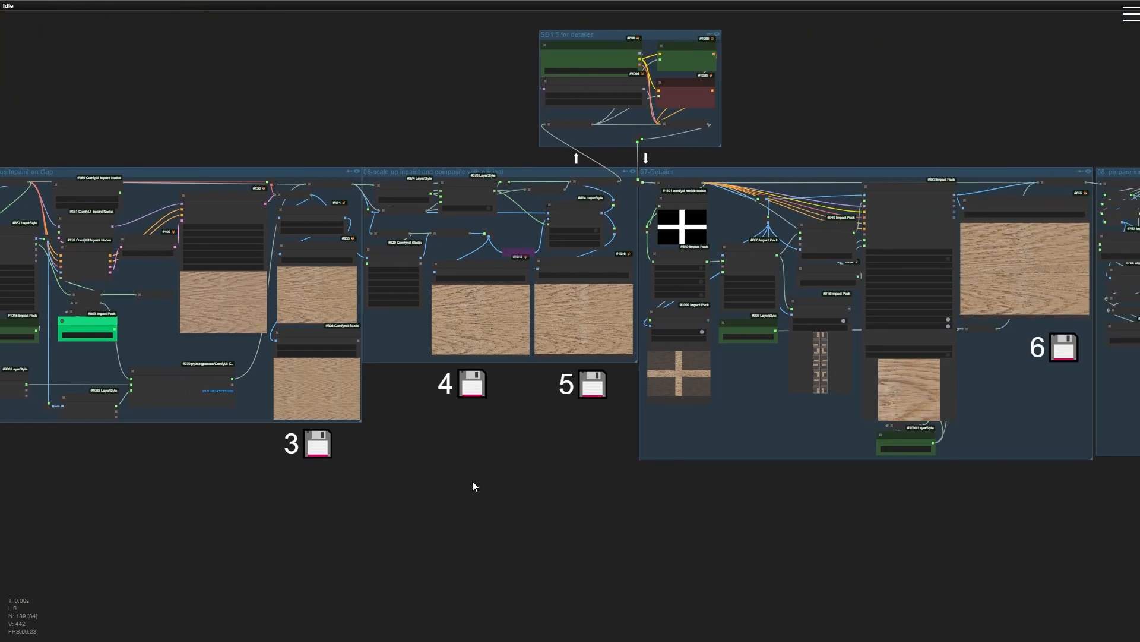
pyautogui.scroll(-3, 476, 479)
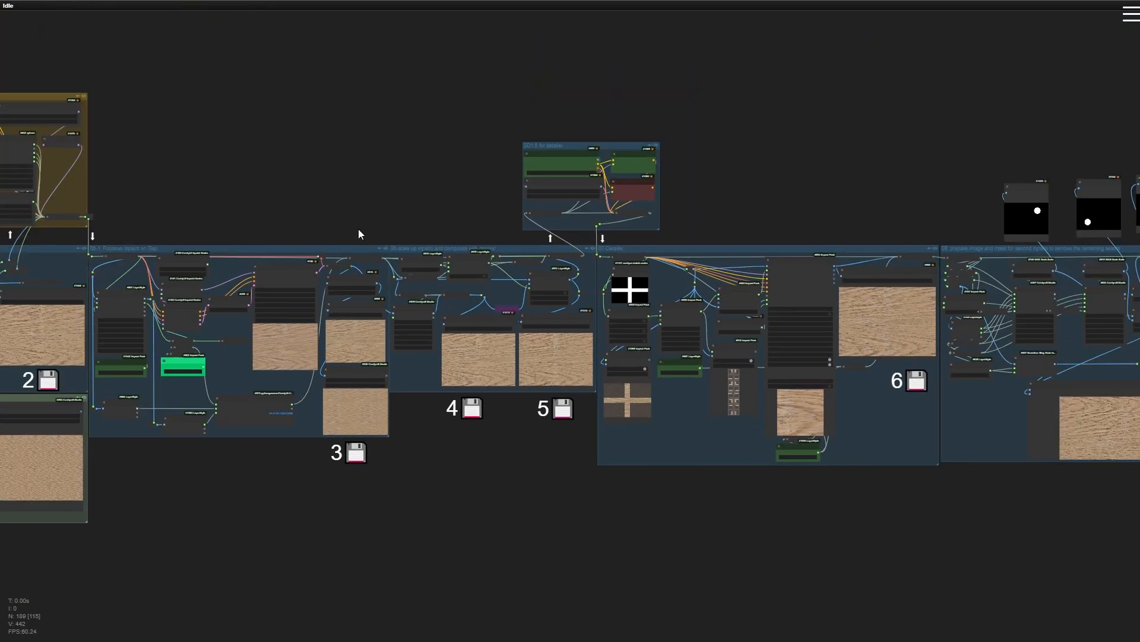
pyautogui.moveTo(732, 518); pyautogui.dragTo(0, 557)
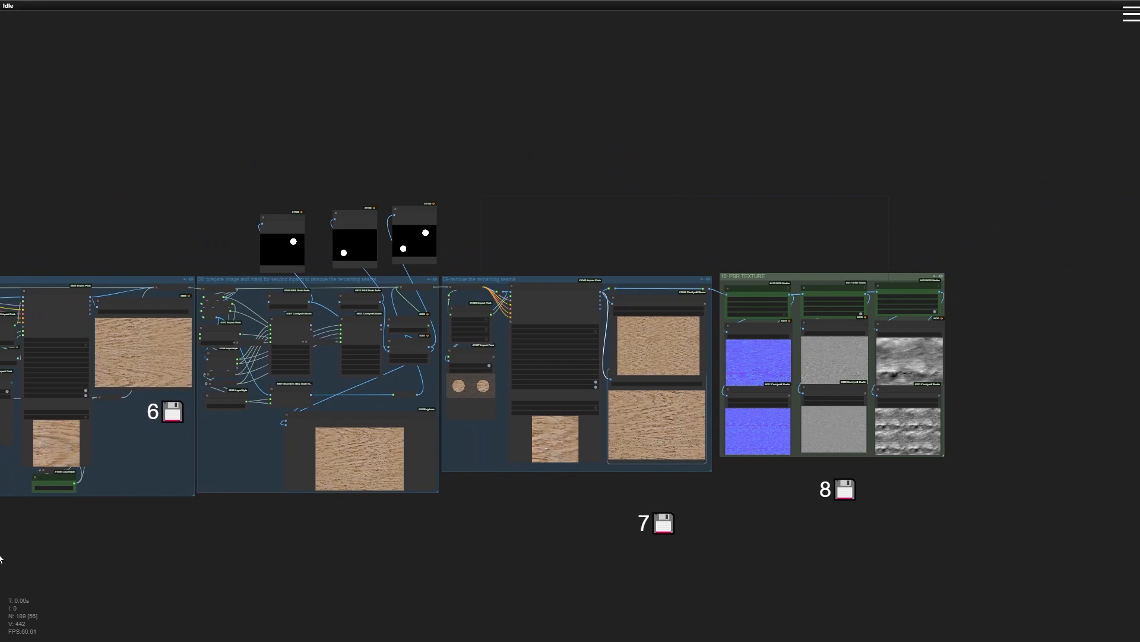
# Look over the opening groups of the workflow, from the Load Image node to the checkpoint group
pyautogui.moveTo(3, 557); pyautogui.dragTo(923, 541)
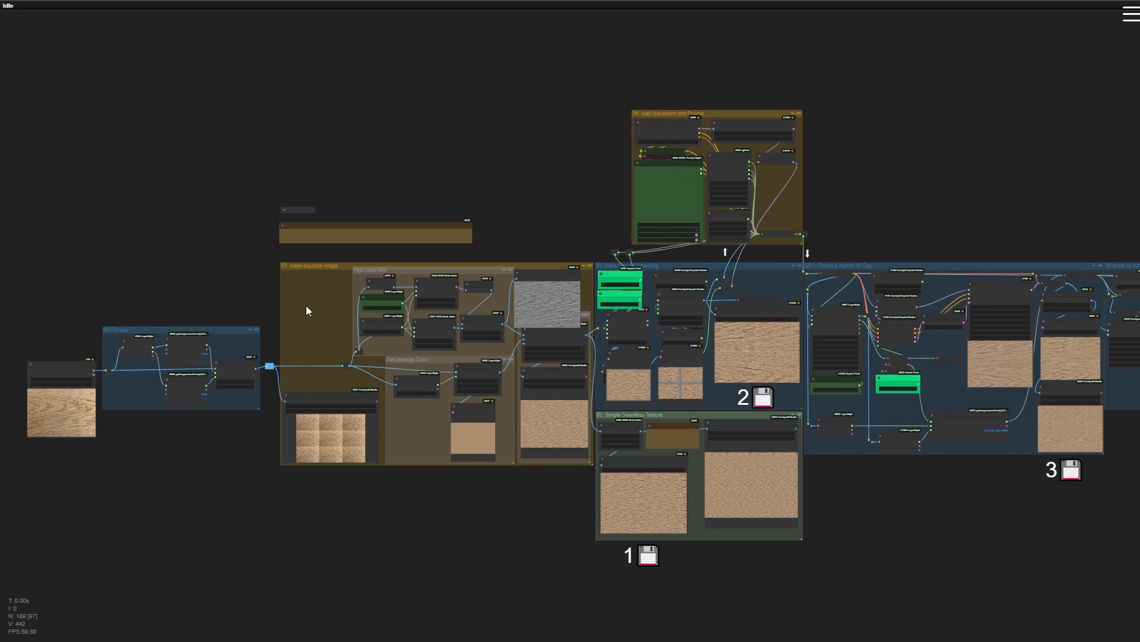
pyautogui.scroll(5, 305, 305)
pyautogui.moveTo(287, 340); pyautogui.dragTo(202, 341)
pyautogui.scroll(-5, 191, 341)
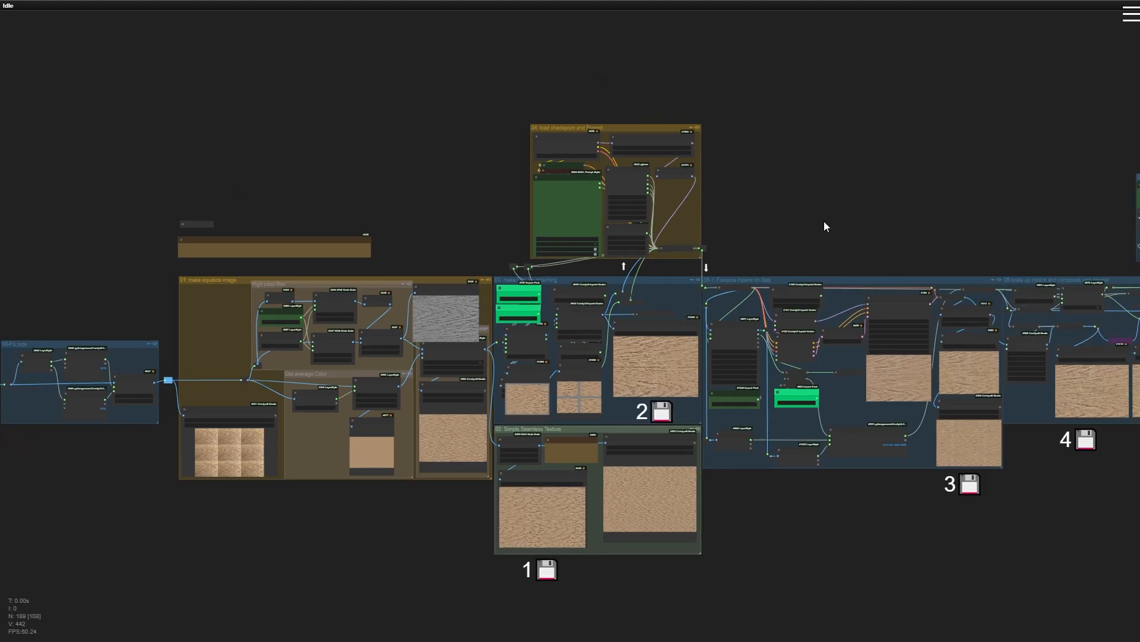
# Examine the GetImageSize, FIX for Latent and Upscale Image nodes in the 00-Fix size group
pyautogui.scroll(10, 314, 357)
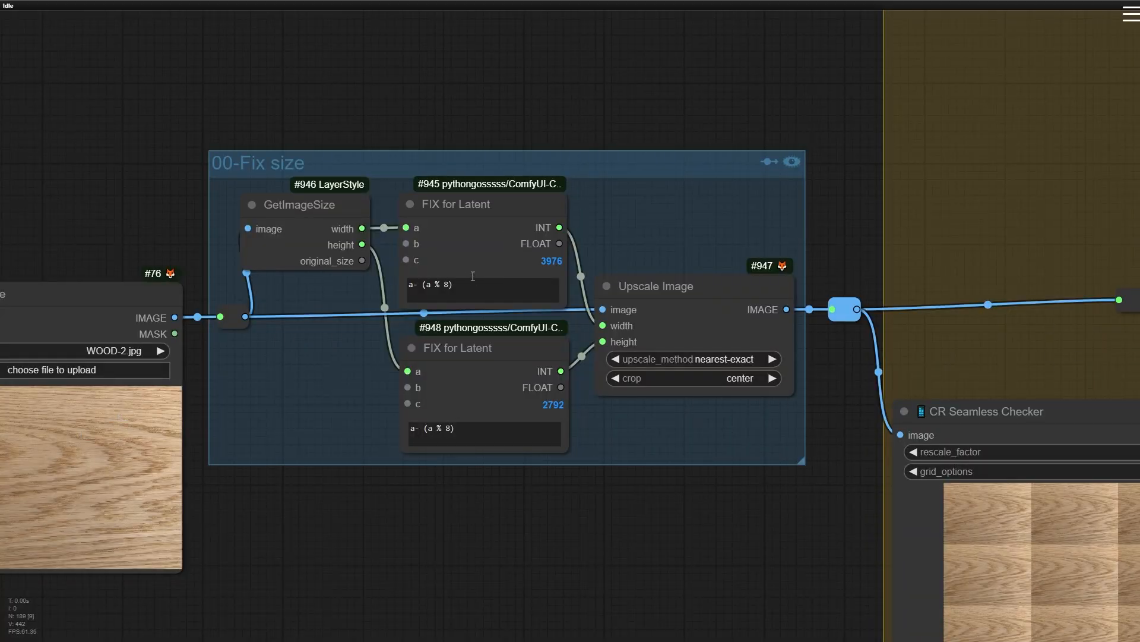
pyautogui.scroll(6, 472, 276)
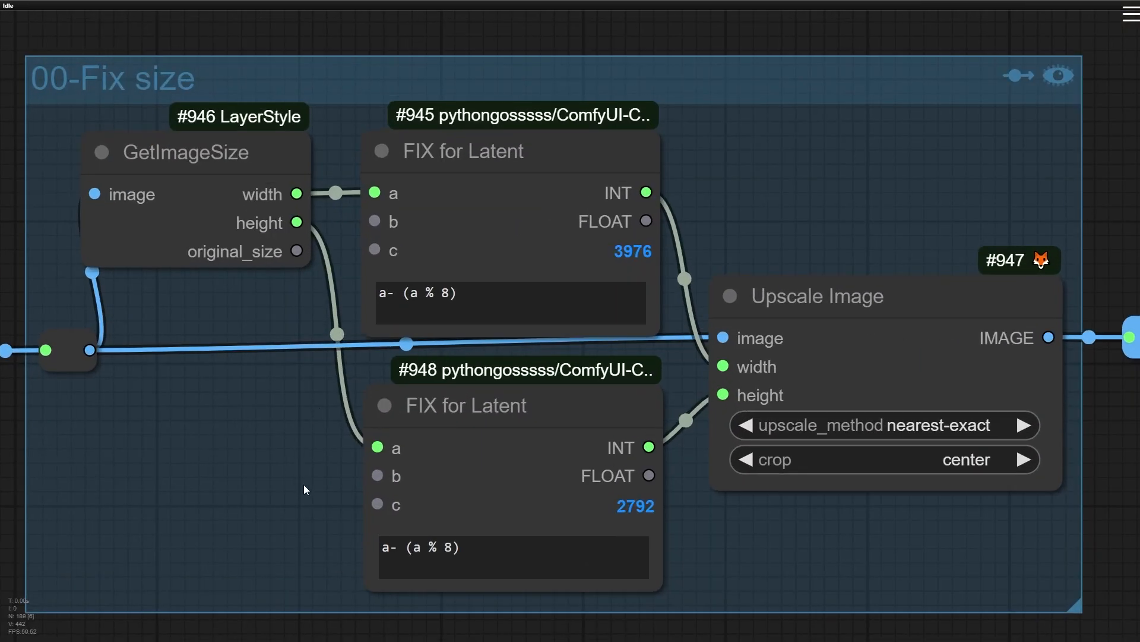
pyautogui.moveTo(251, 497); pyautogui.dragTo(558, 326)
pyautogui.scroll(-4, 365, 336)
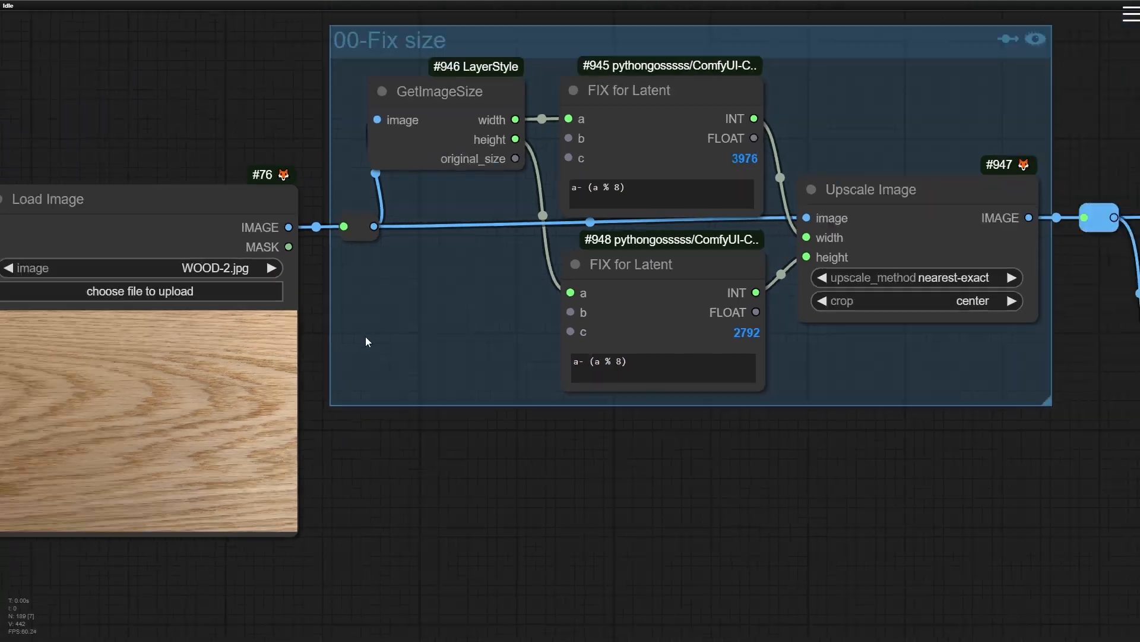
pyautogui.moveTo(365, 336); pyautogui.dragTo(123, 367)
pyautogui.scroll(5, 475, 359)
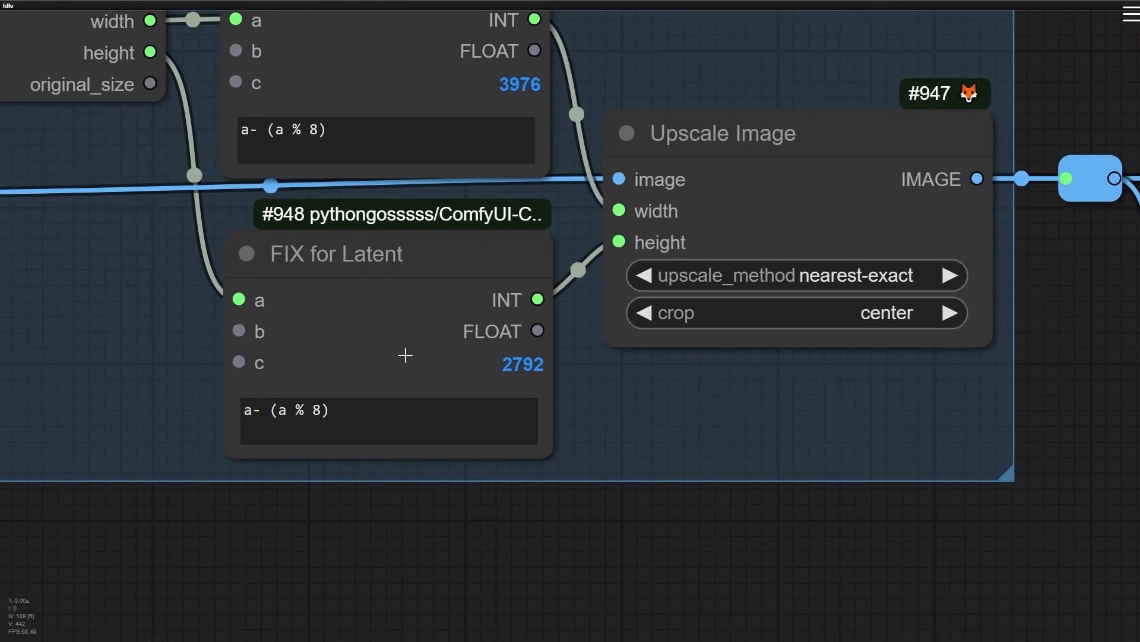
pyautogui.scroll(-2, 446, 377)
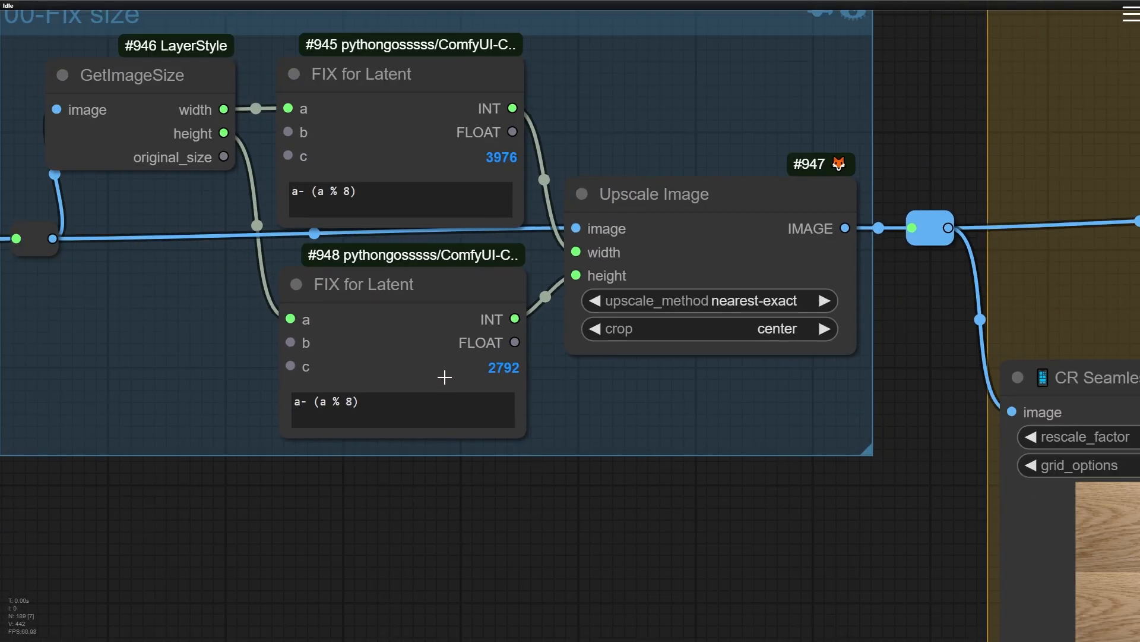
pyautogui.moveTo(151, 387); pyautogui.dragTo(256, 457)
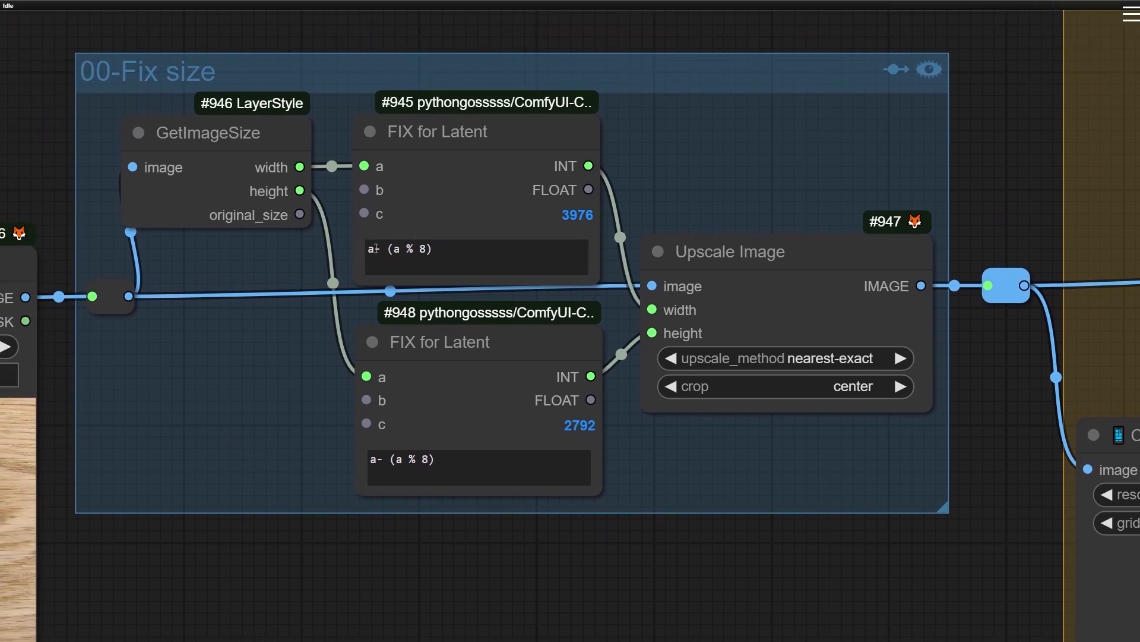
# Highlight the formula a- (a % 8) in the width's FIX for Latent node and switch to Calculator
pyautogui.moveTo(444, 256); pyautogui.dragTo(357, 245)
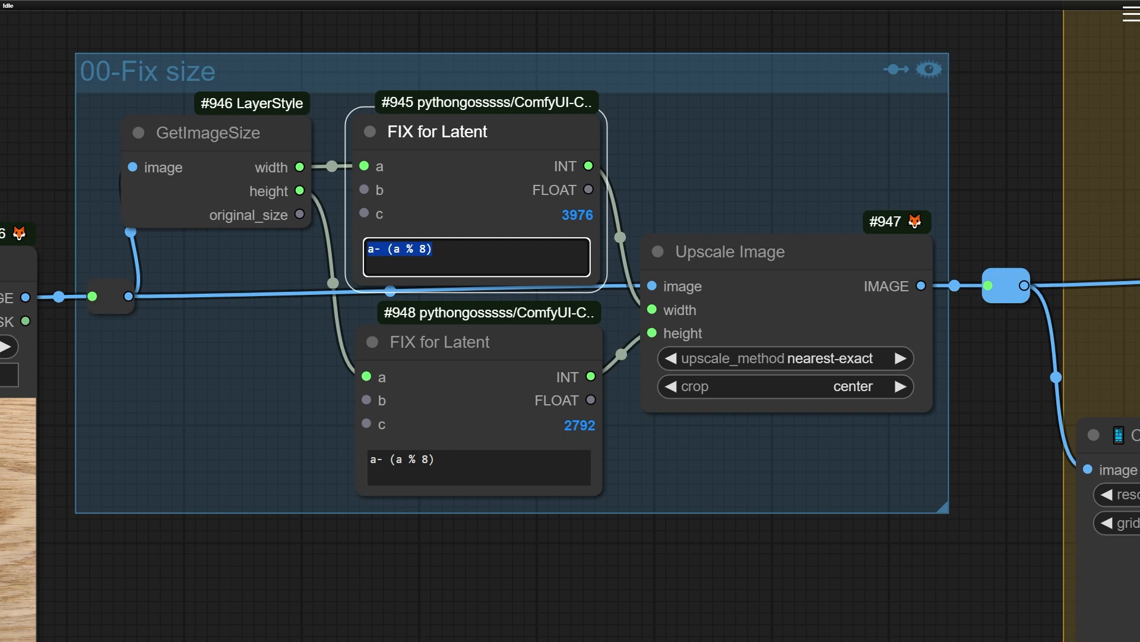
pyautogui.hotkey('alt', 'Tab')
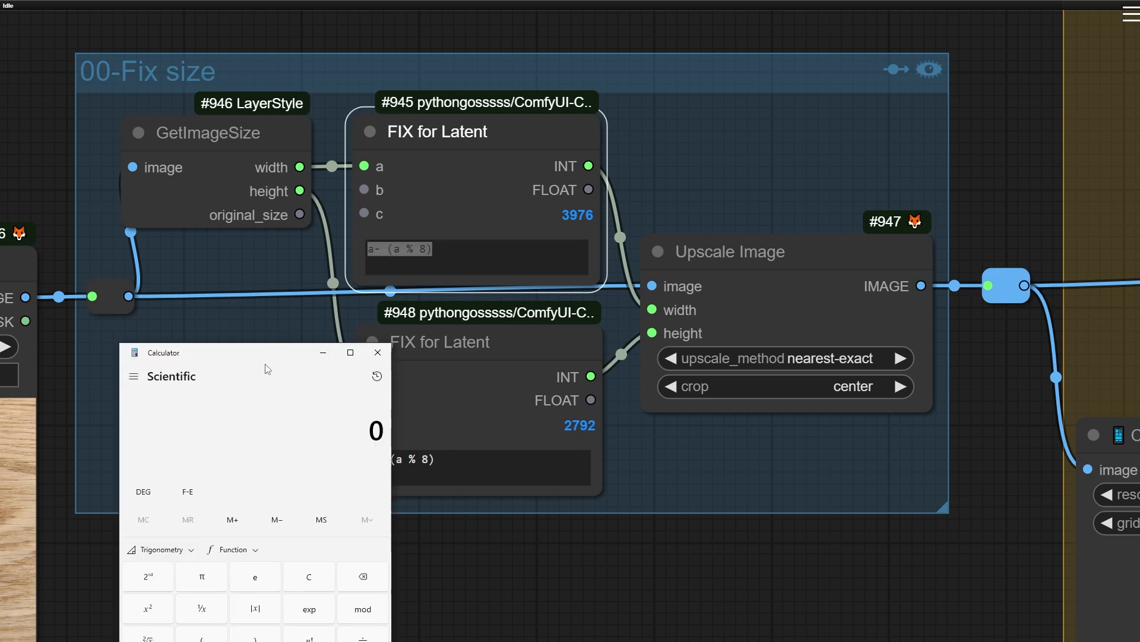
# Divide the upper FIX for Latent node's value 3976 by 8 in the calculator
pyautogui.moveTo(249, 354); pyautogui.dragTo(216, 197)
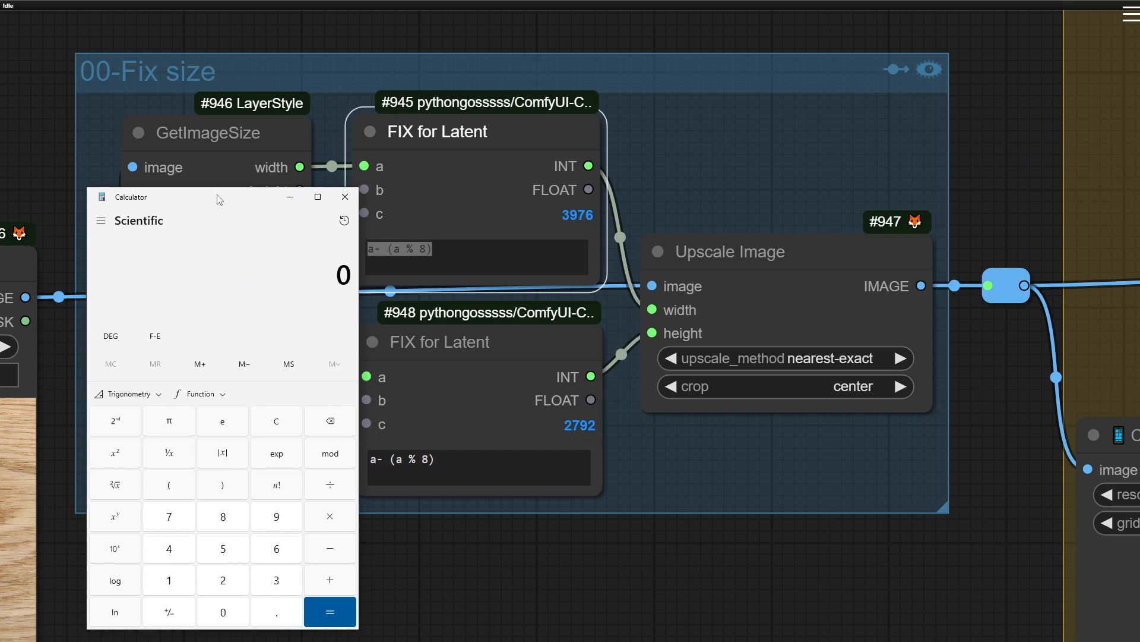
pyautogui.write('3,')
pyautogui.write('9')
pyautogui.write('76/8')
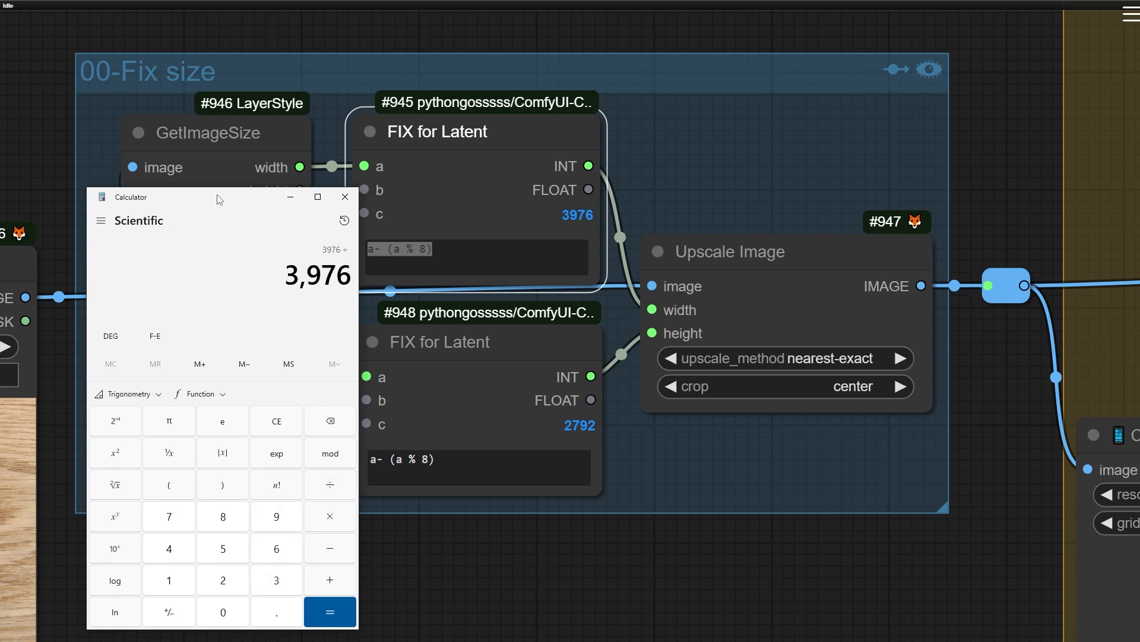
pyautogui.press('Return')
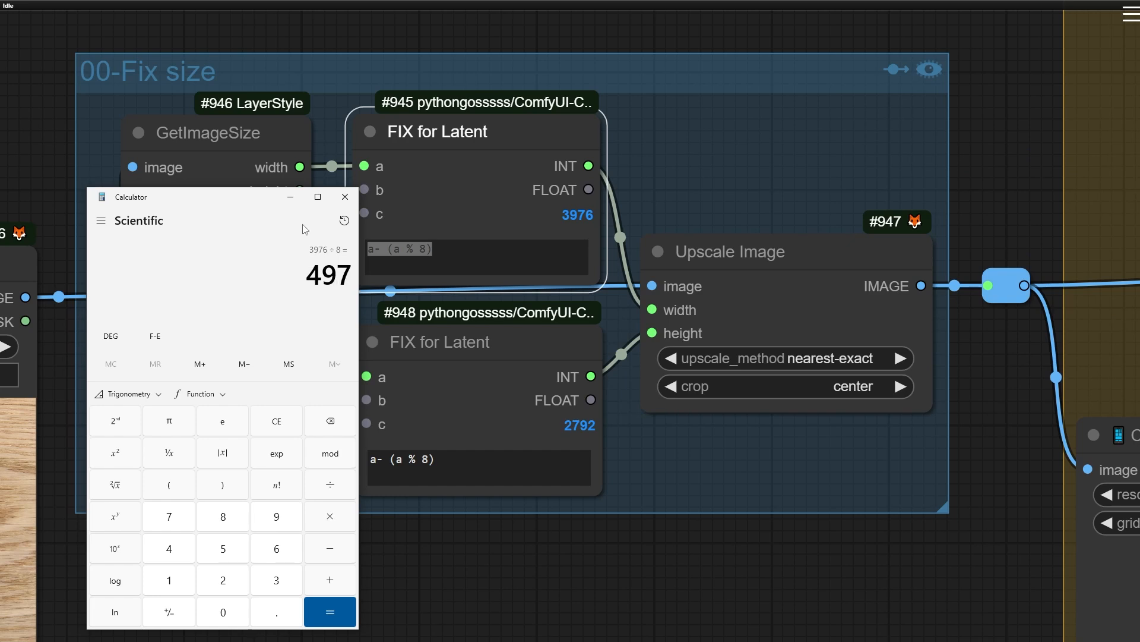
# Divide the lower FIX for Latent node's value 2792 by 8 and move the calculator off the workflow
pyautogui.moveTo(236, 202); pyautogui.dragTo(238, 150)
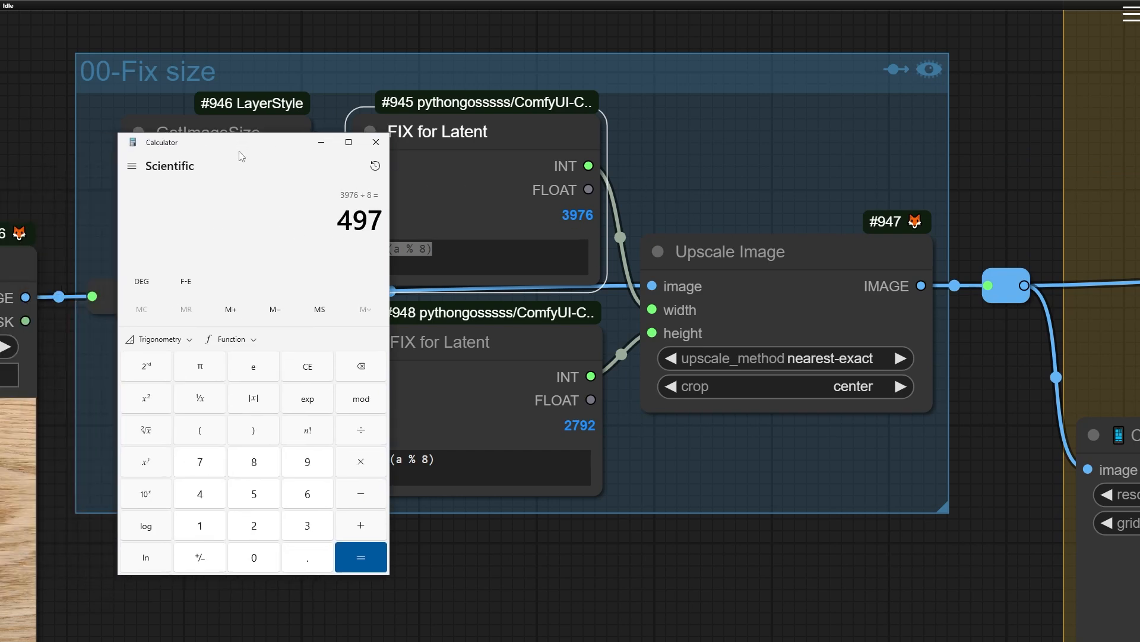
pyautogui.press('Escape')
pyautogui.write('2792')
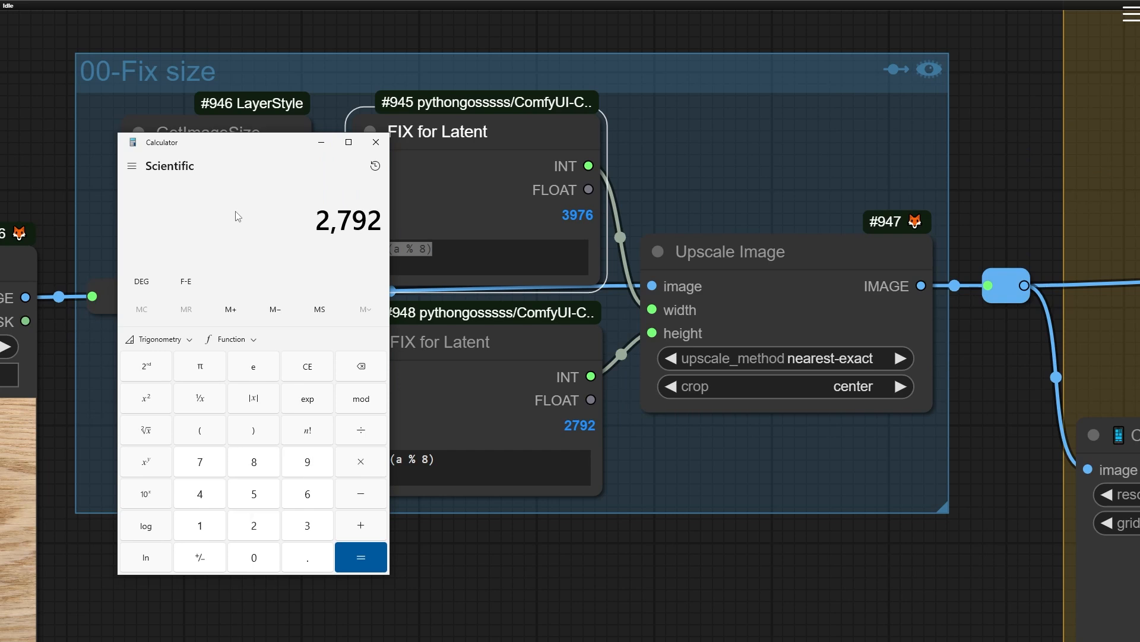
pyautogui.write(' ÷ 8')
pyautogui.press('Return')
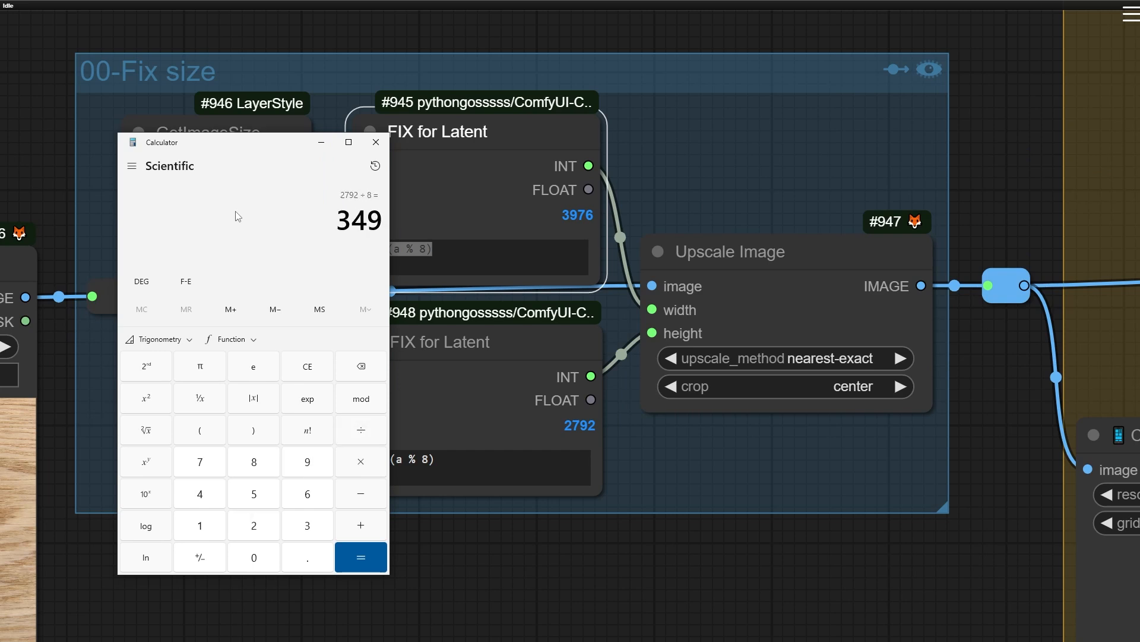
pyautogui.moveTo(339, 226); pyautogui.dragTo(390, 222)
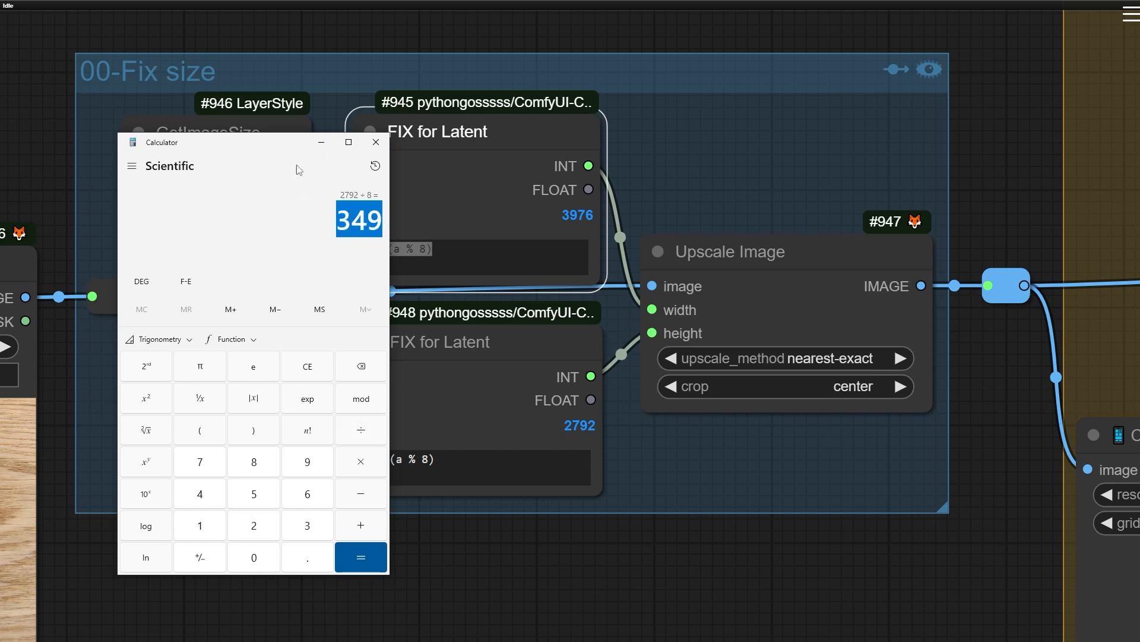
pyautogui.moveTo(286, 145); pyautogui.dragTo(0, 178)
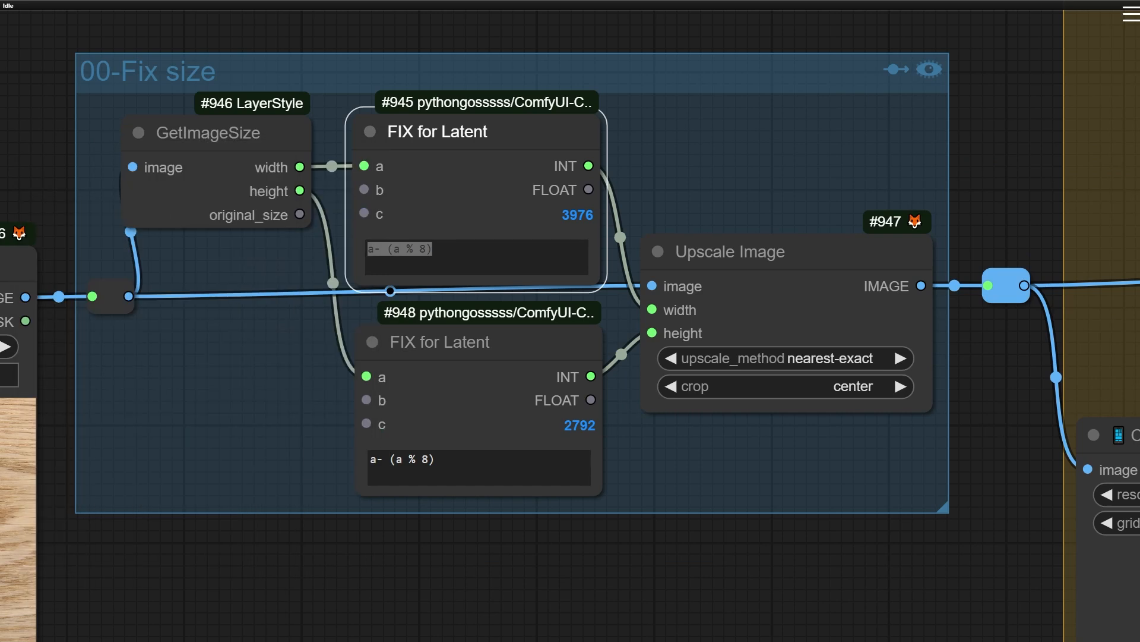
# Add a Math Expression node from the utils category and place it at the lower edge of the 00-Fix size group
pyautogui.click(413, 257)
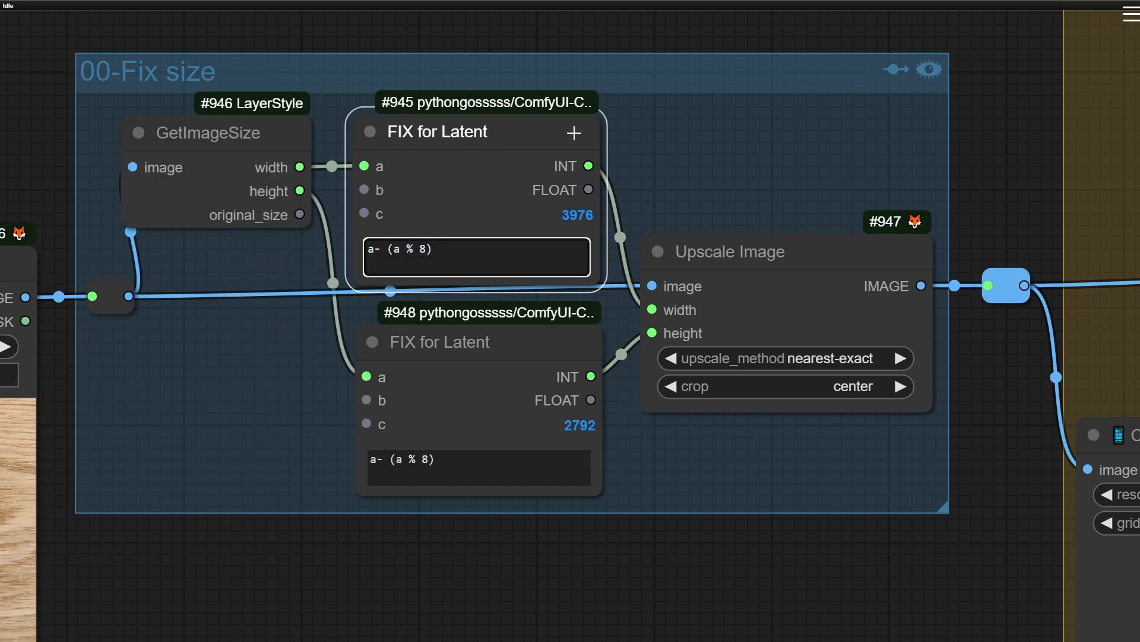
pyautogui.moveTo(256, 461); pyautogui.dragTo(288, 428)
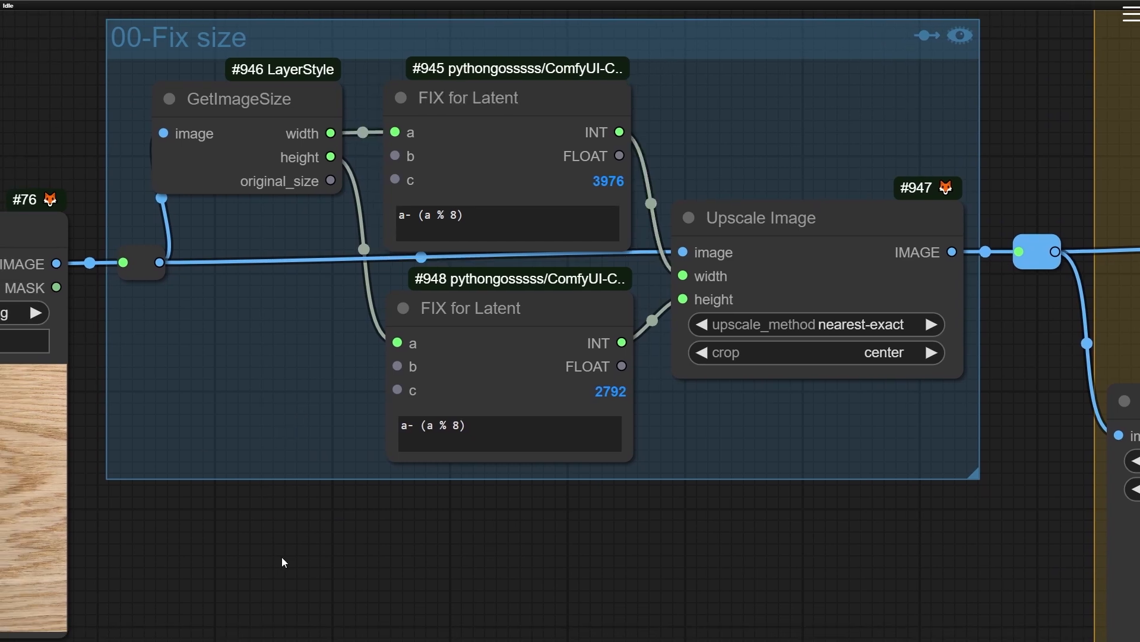
pyautogui.rightClick(288, 517)
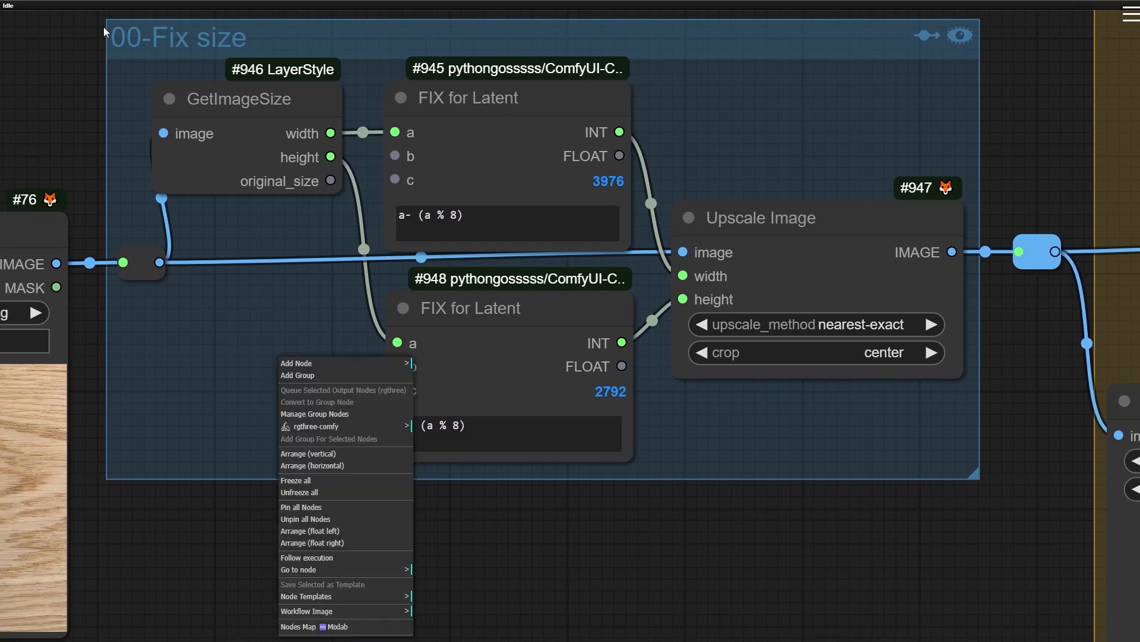
pyautogui.click(315, 363)
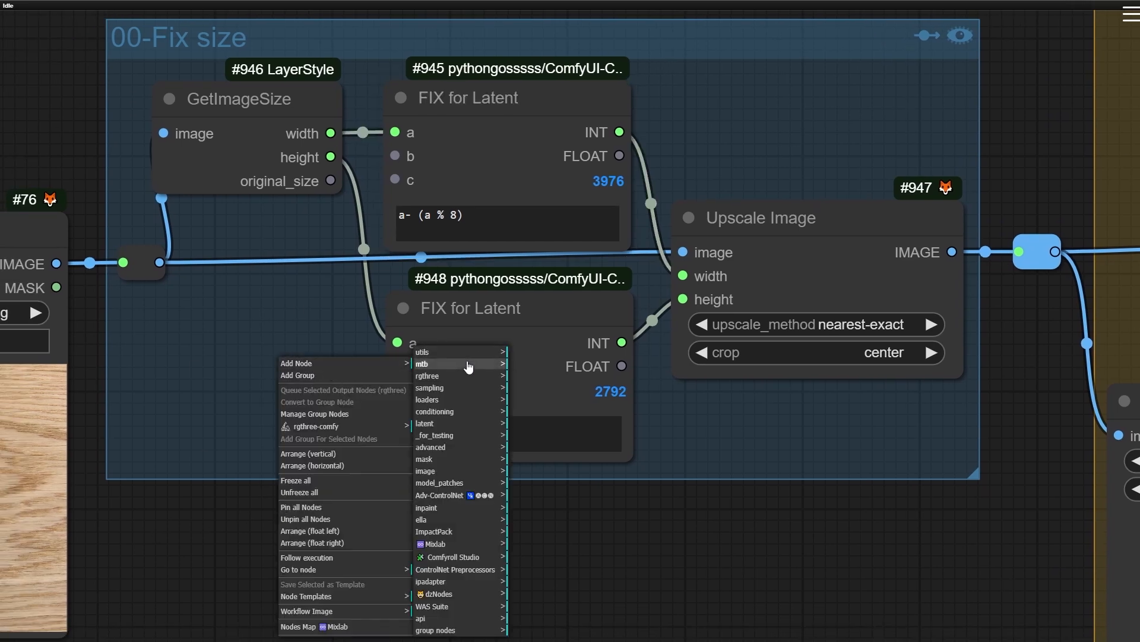
pyautogui.click(423, 353)
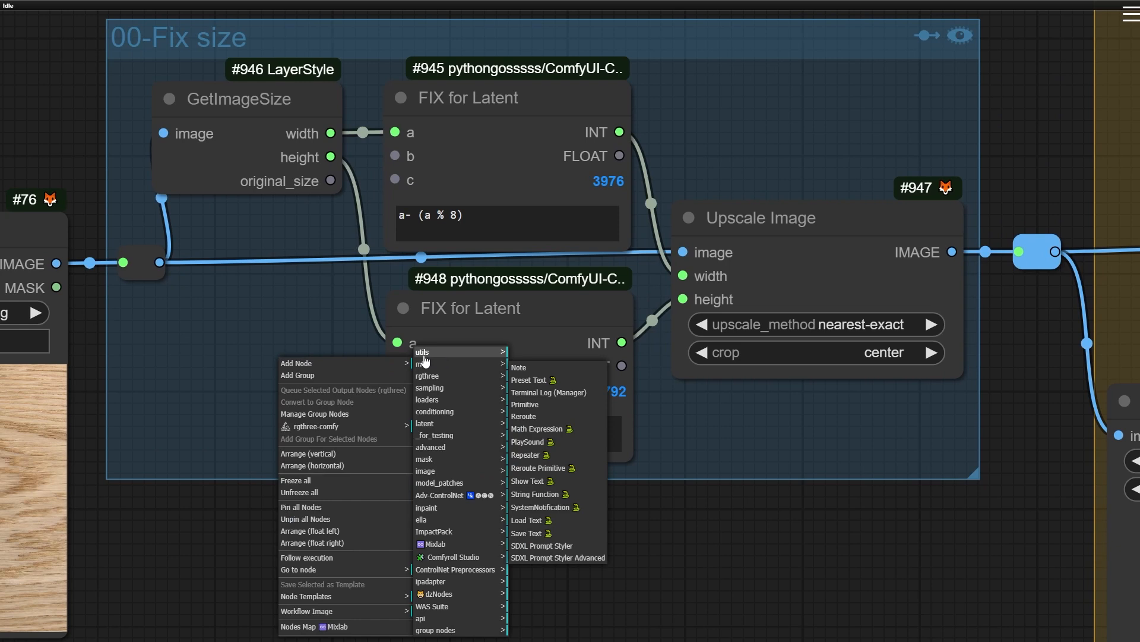
pyautogui.click(536, 428)
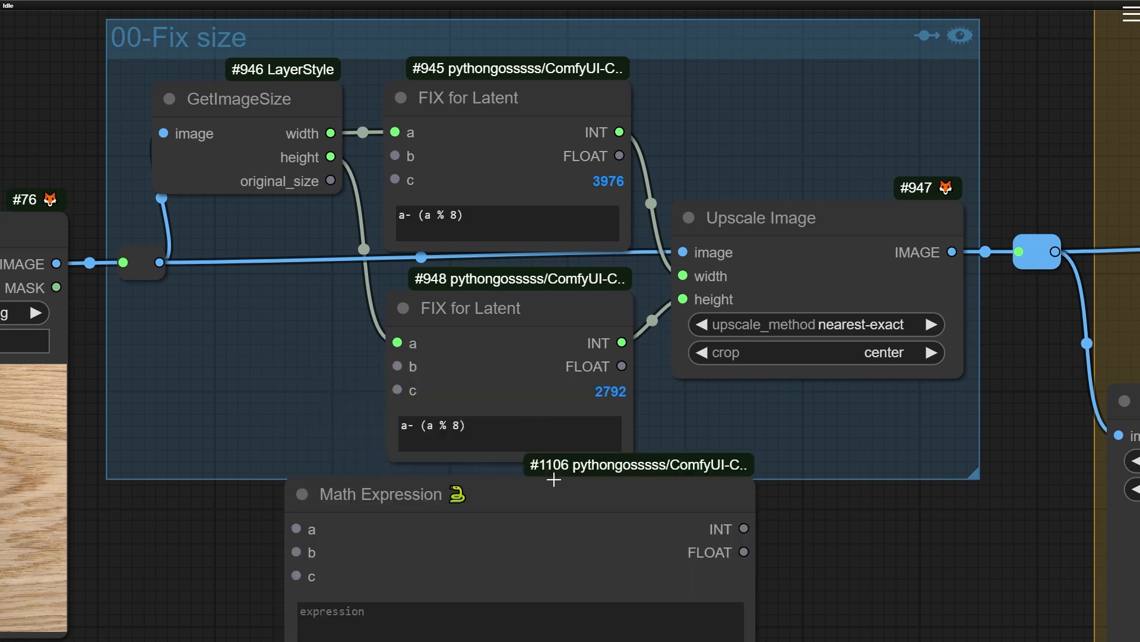
pyautogui.moveTo(553, 479); pyautogui.dragTo(483, 400)
# Examine the new Math Expression node's a, b, c inputs and INT and FLOAT outputs, and delete the node
pyautogui.scroll(5, 262, 492)
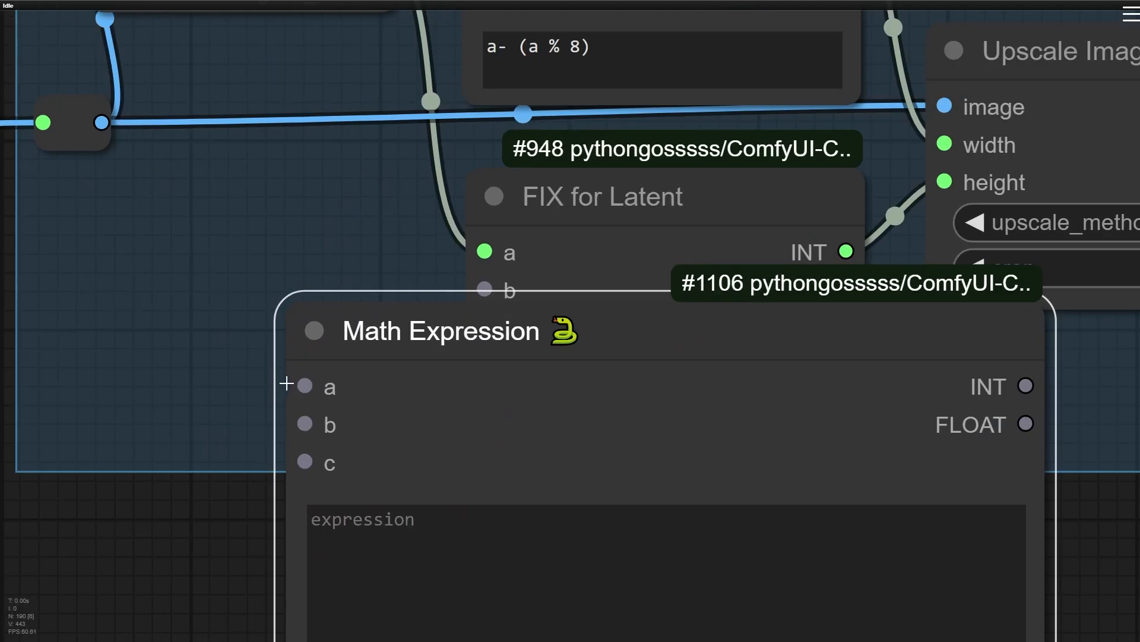
pyautogui.scroll(-5, 316, 472)
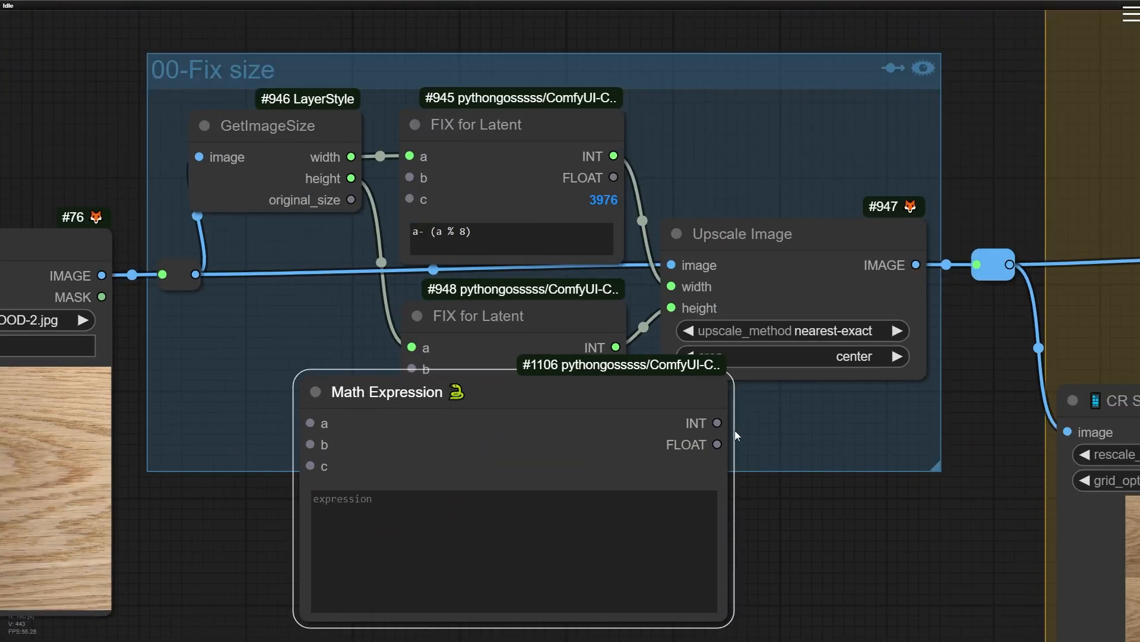
pyautogui.moveTo(692, 407); pyautogui.dragTo(645, 440)
pyautogui.scroll(5, 668, 455)
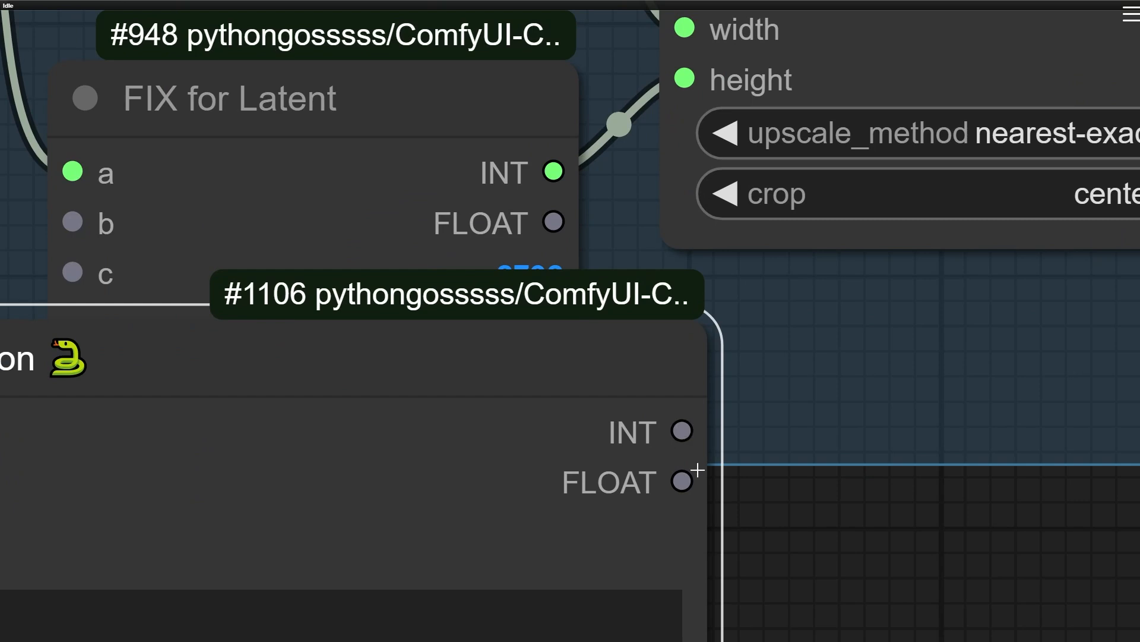
pyautogui.scroll(-5, 697, 470)
pyautogui.moveTo(553, 494); pyautogui.dragTo(618, 507)
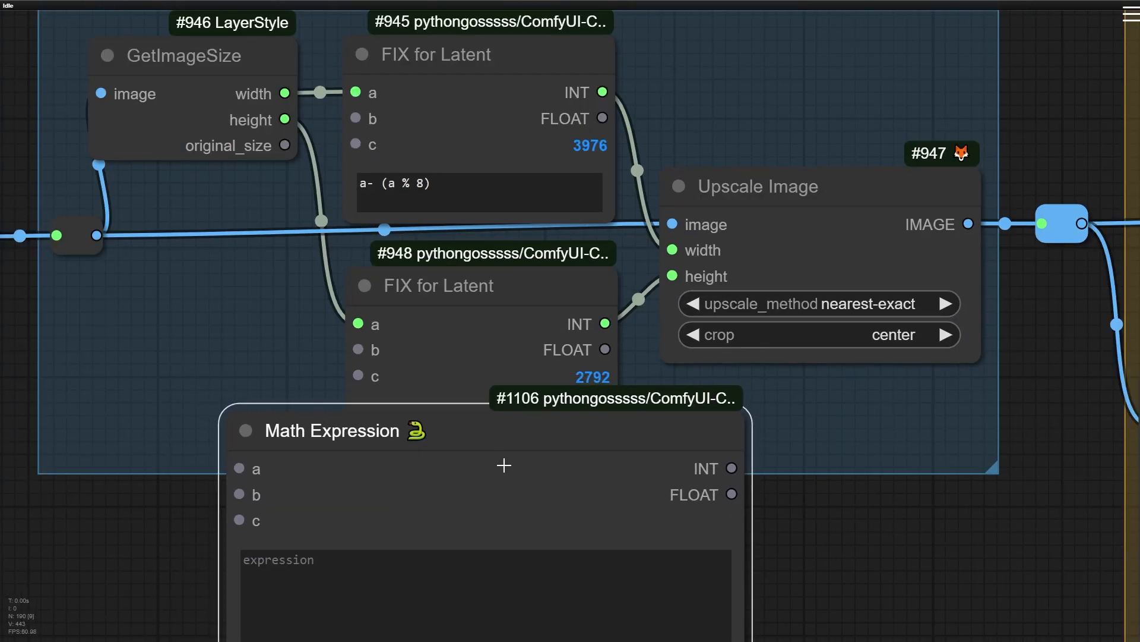
pyautogui.moveTo(401, 447); pyautogui.dragTo(383, 498)
pyautogui.press('Delete')
# Reposition the GetImageSize node slightly within the 00-Fix size group, beside the upper FIX for Latent node
pyautogui.moveTo(202, 316); pyautogui.dragTo(304, 409)
pyautogui.moveTo(291, 162); pyautogui.dragTo(282, 169)
pyautogui.scroll(6, 218, 161)
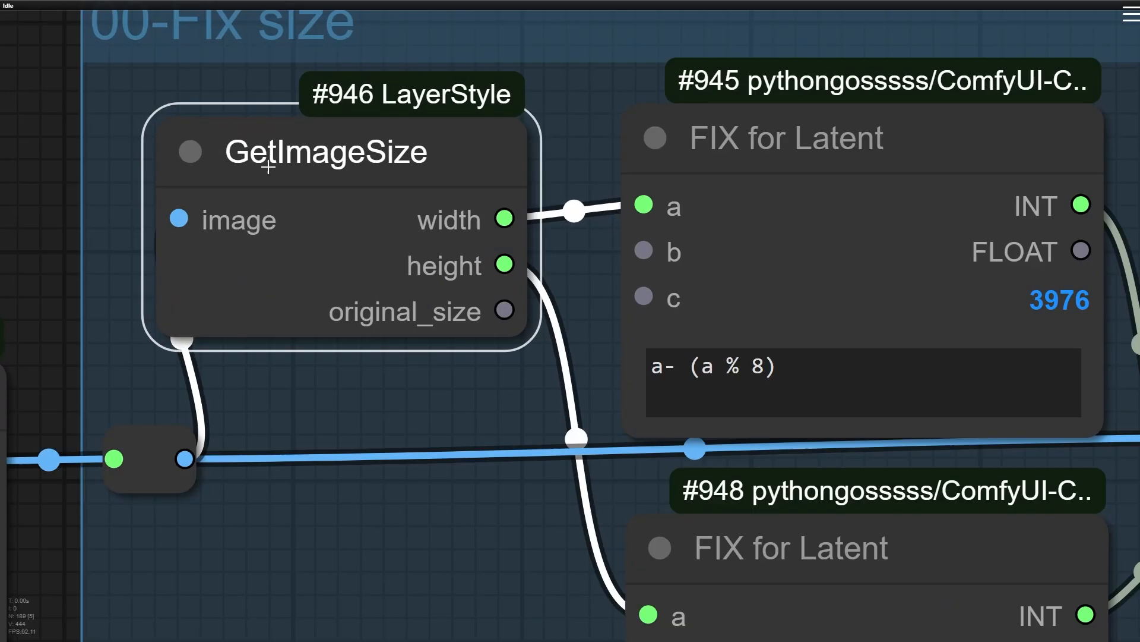
pyautogui.scroll(-5, 311, 173)
pyautogui.scroll(-3, 321, 219)
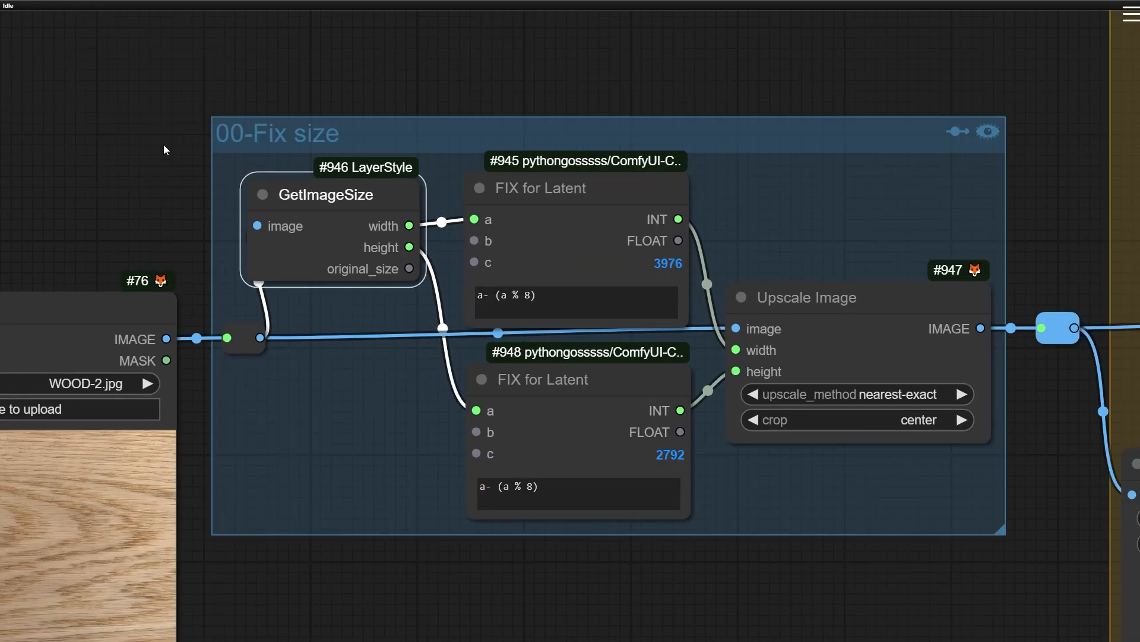
pyautogui.moveTo(363, 206); pyautogui.dragTo(374, 197)
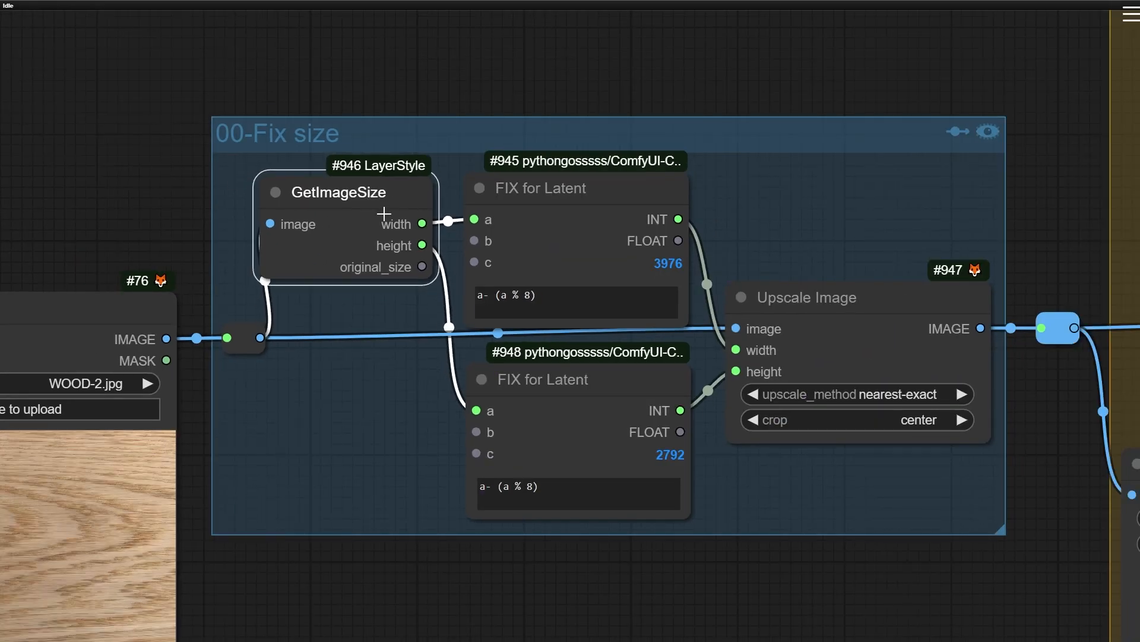
pyautogui.scroll(2, 387, 214)
# Search the nodes for "getim", add the Mixlab Get Image Size node below the 00-Fix size group, and delete it
pyautogui.doubleClick(300, 47)
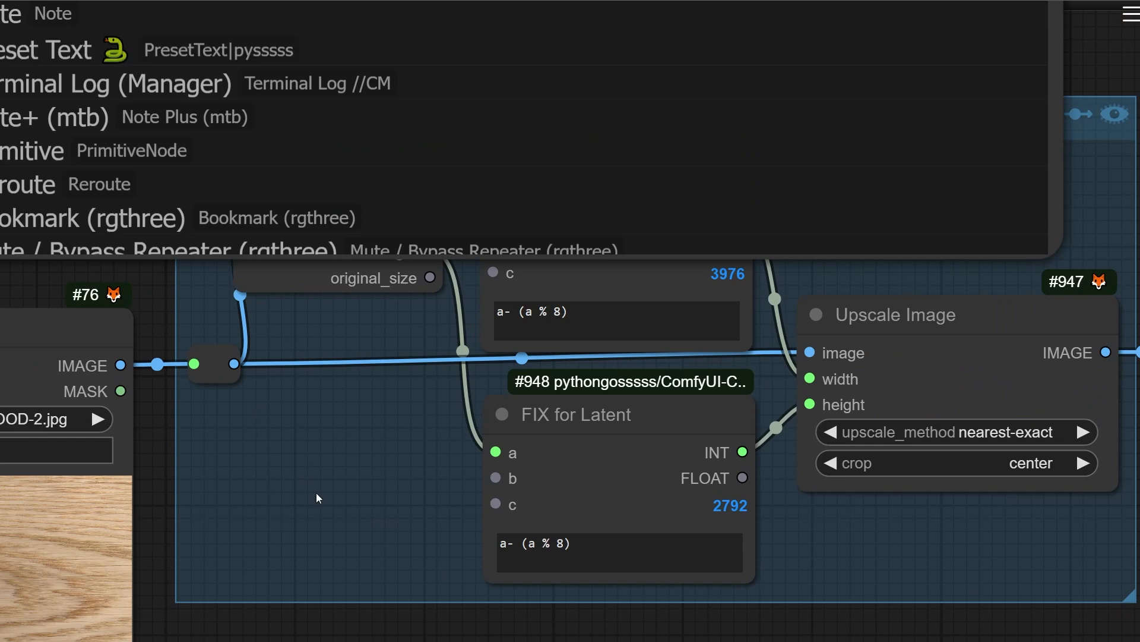
pyautogui.scroll(-5, 316, 495)
pyautogui.moveTo(316, 514); pyautogui.dragTo(267, 313)
pyautogui.doubleClick(304, 445)
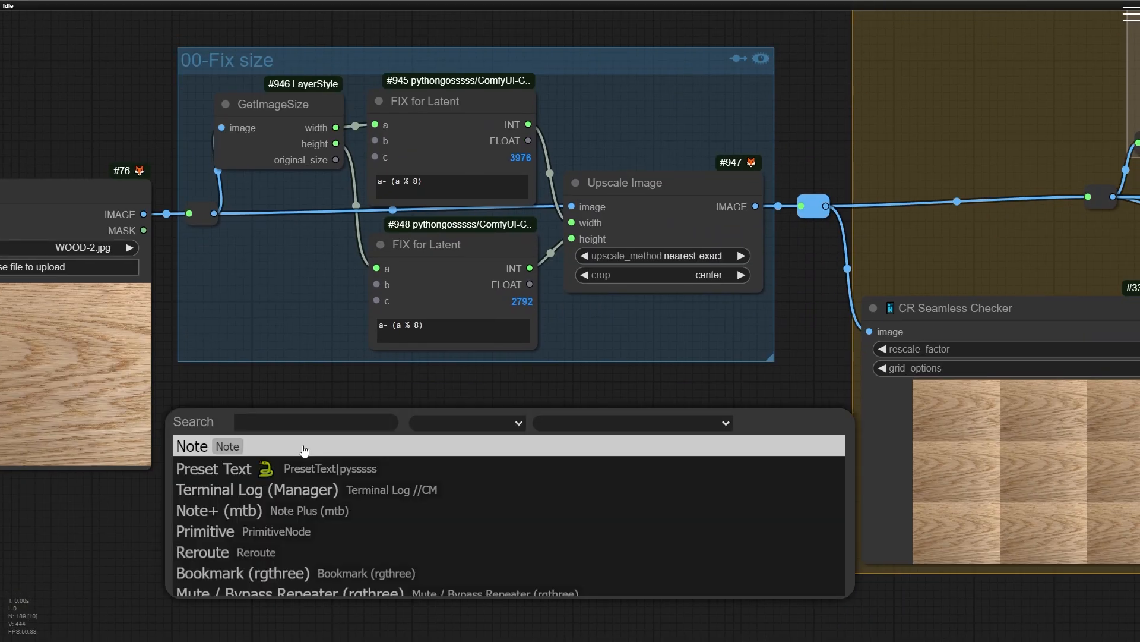
pyautogui.write('get')
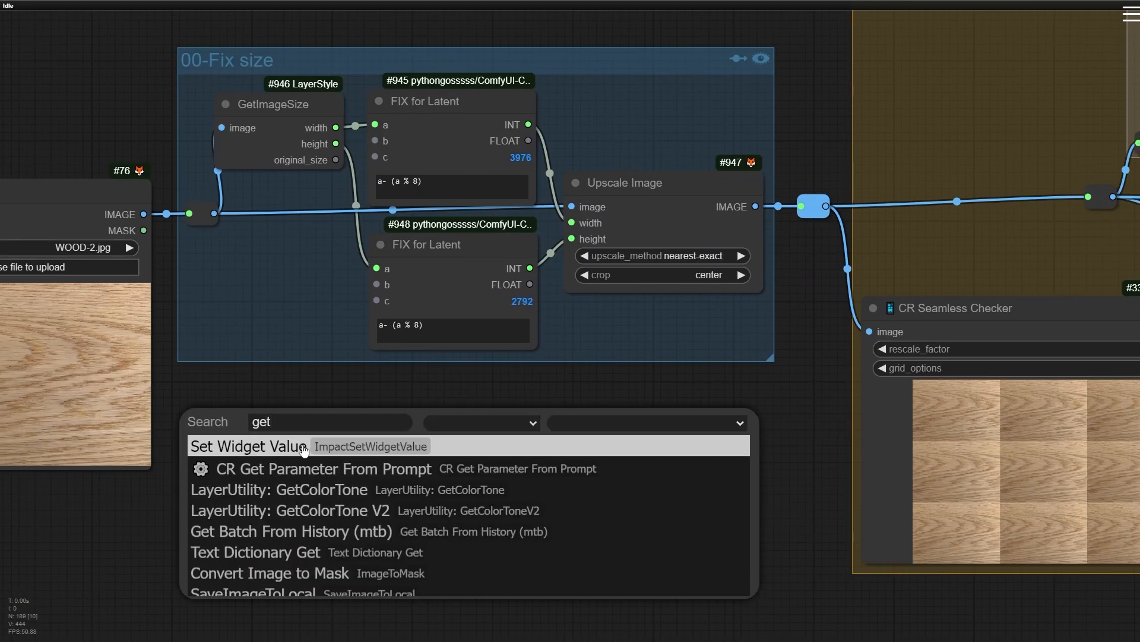
pyautogui.write('im')
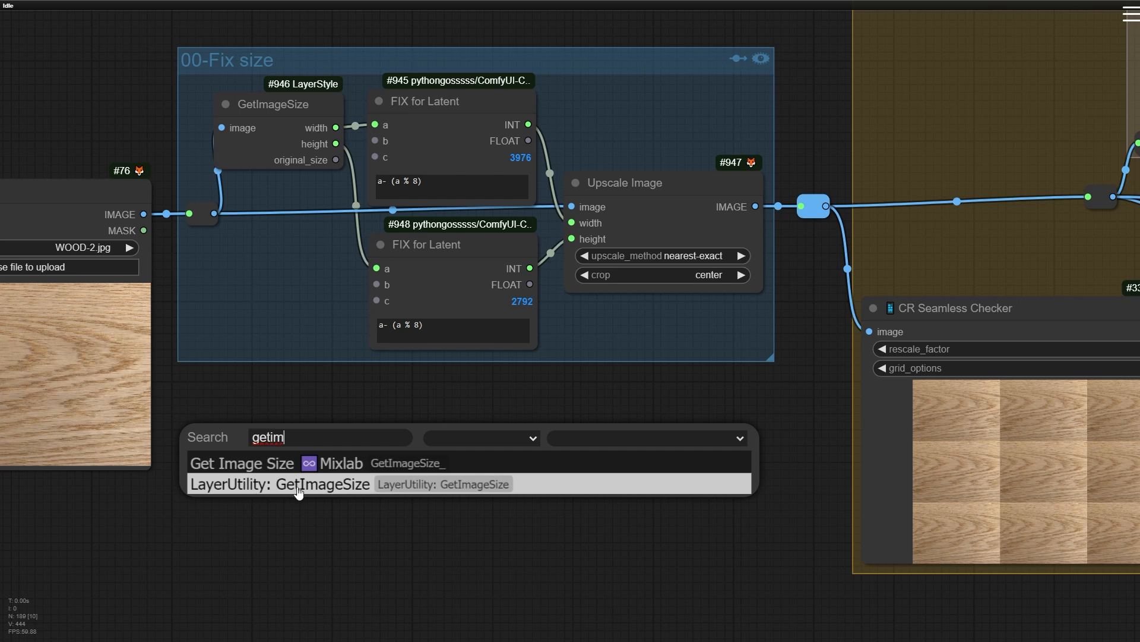
pyautogui.click(291, 469)
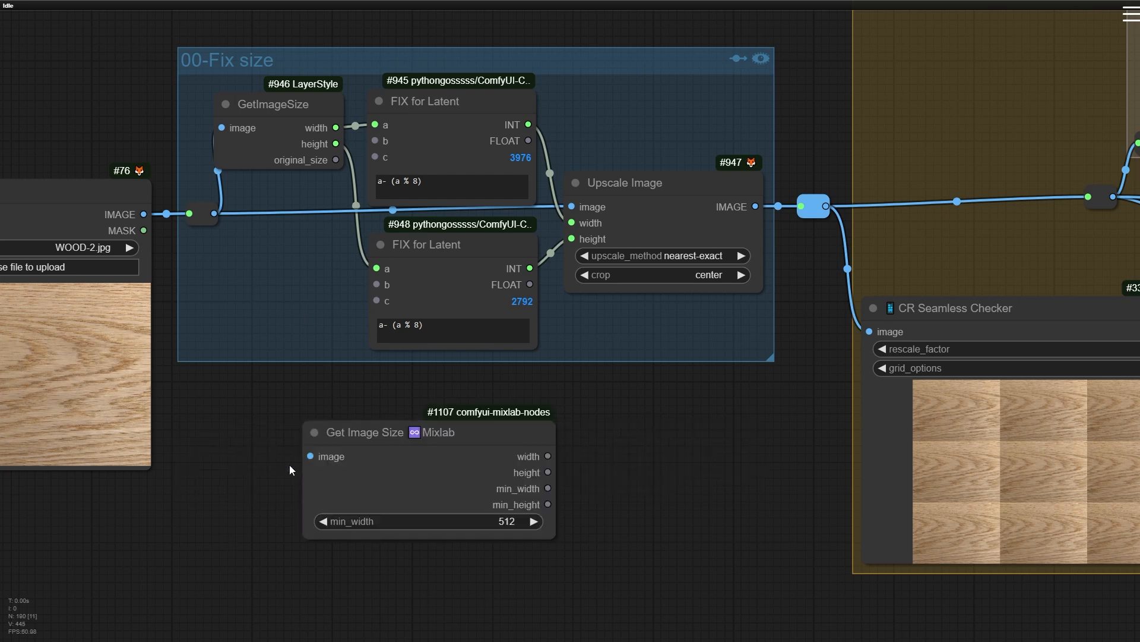
pyautogui.moveTo(408, 436); pyautogui.dragTo(351, 419)
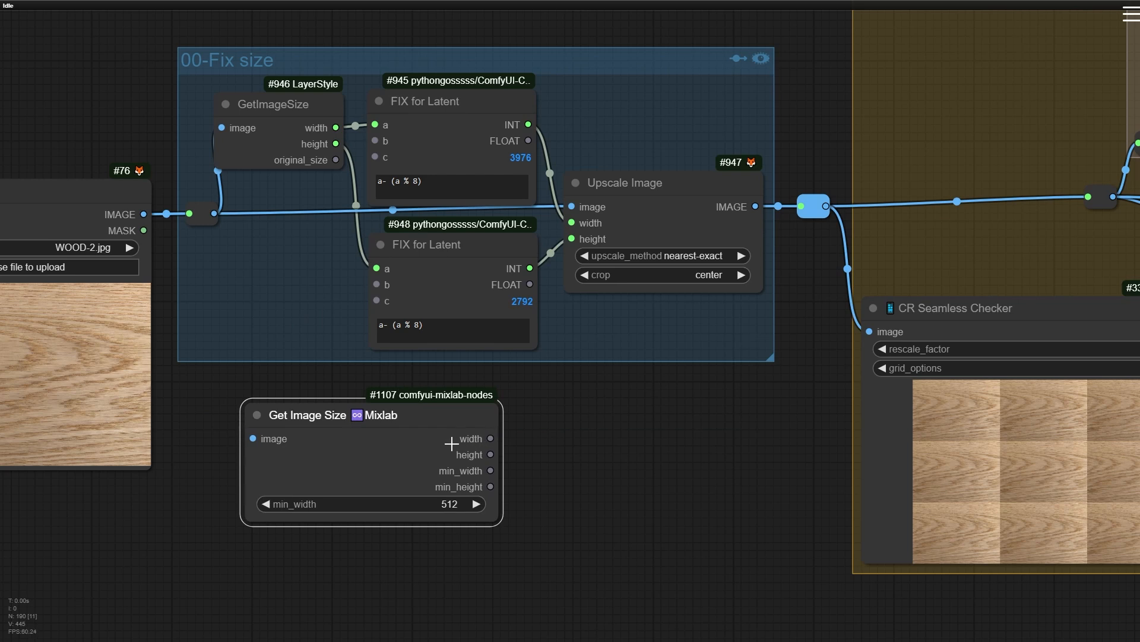
pyautogui.press('Delete')
# Search the nodes for "upscale i" and add an Upscale Image node below the 00-Fix size group
pyautogui.moveTo(436, 176); pyautogui.dragTo(326, 207)
pyautogui.scroll(1, 326, 206)
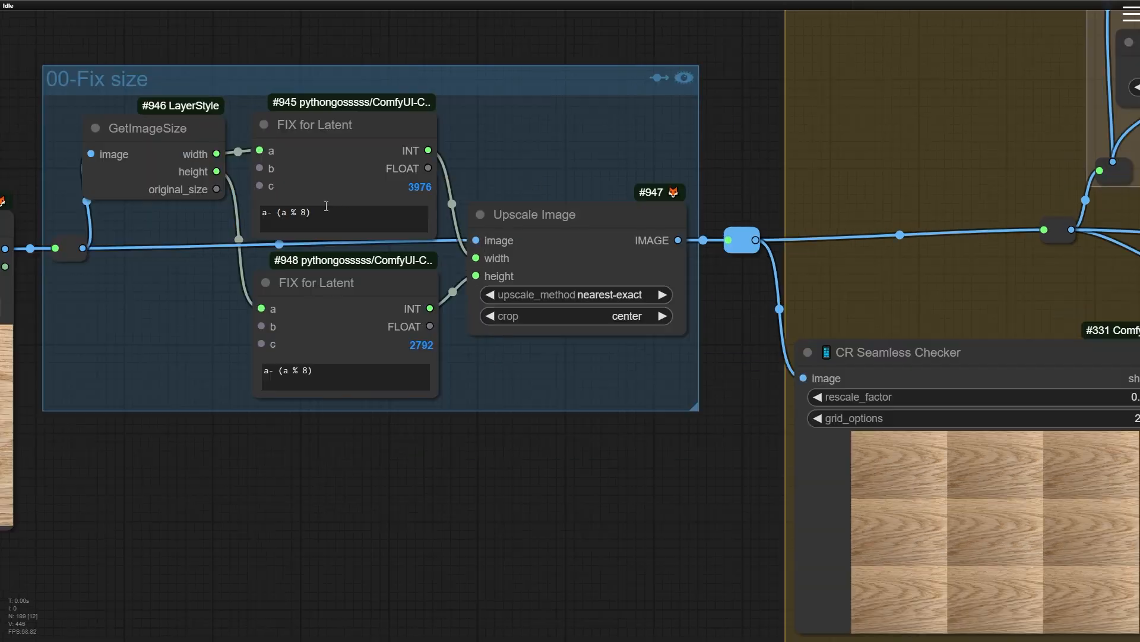
pyautogui.scroll(3, 597, 236)
pyautogui.click(559, 227)
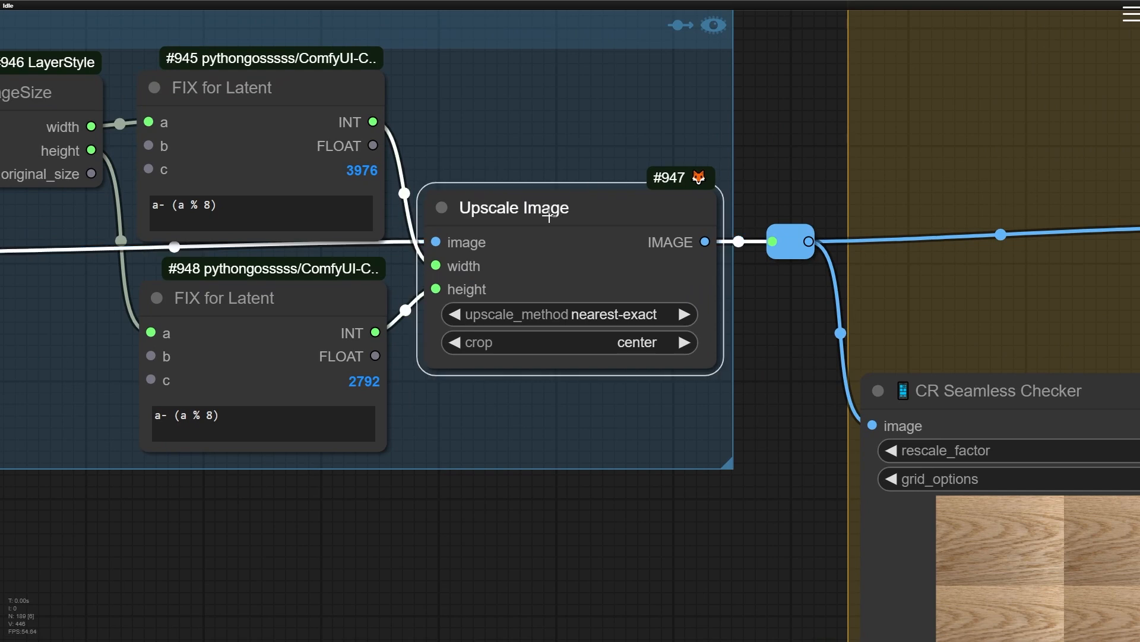
pyautogui.moveTo(465, 568); pyautogui.dragTo(506, 495)
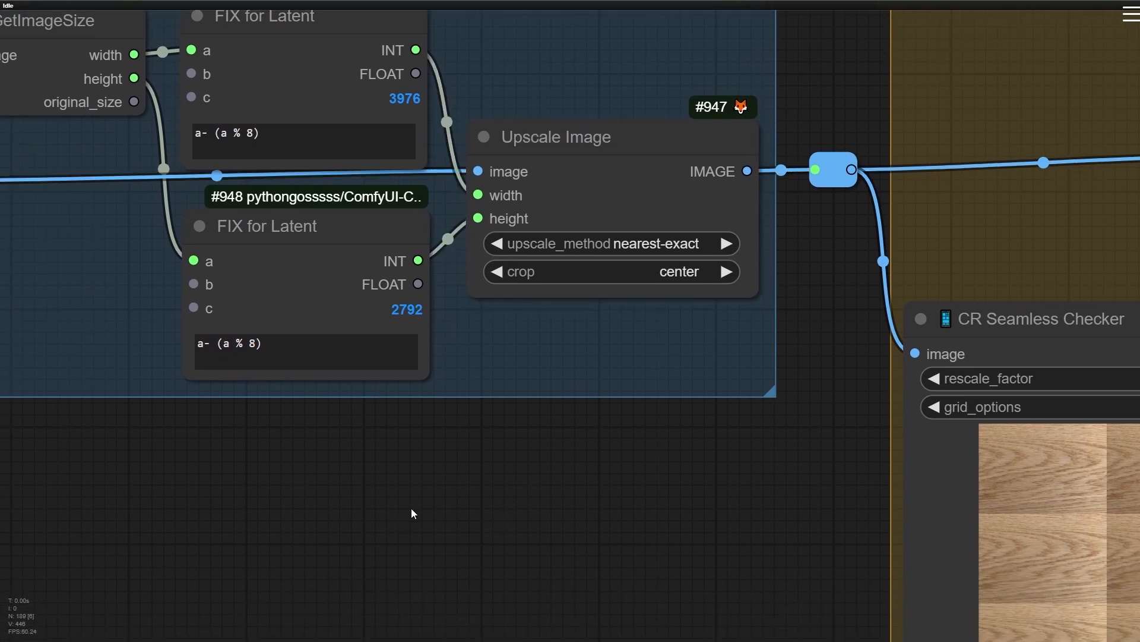
pyautogui.scroll(-5, 406, 521)
pyautogui.moveTo(403, 531); pyautogui.dragTo(432, 417)
pyautogui.doubleClick(431, 417)
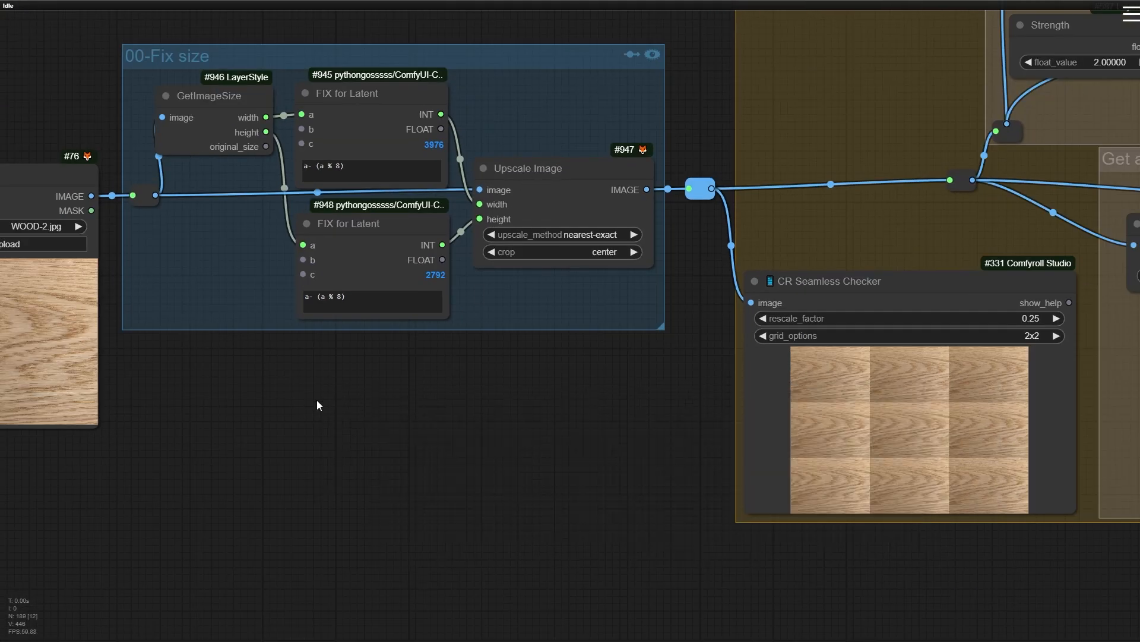
pyautogui.doubleClick(375, 393)
pyautogui.write('up')
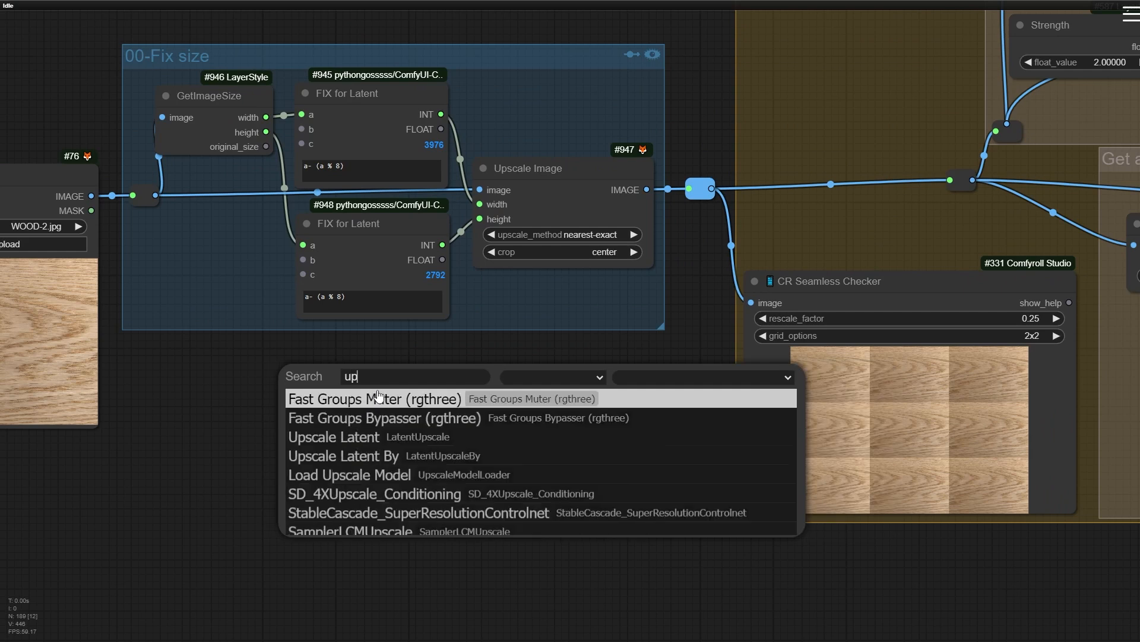
pyautogui.write('sc')
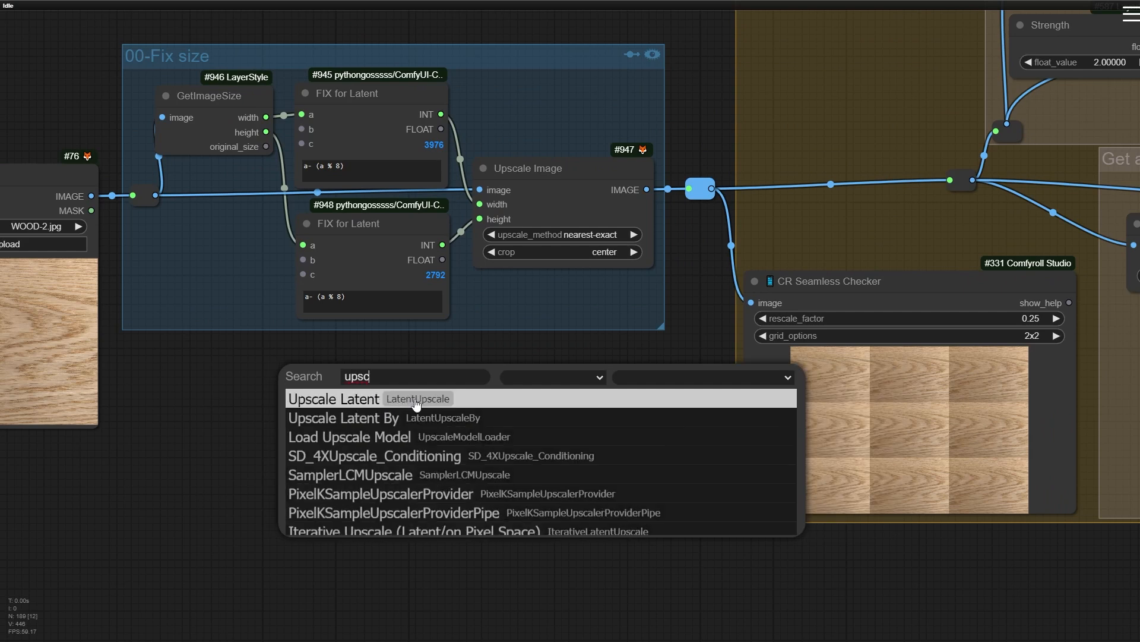
pyautogui.write('ale i')
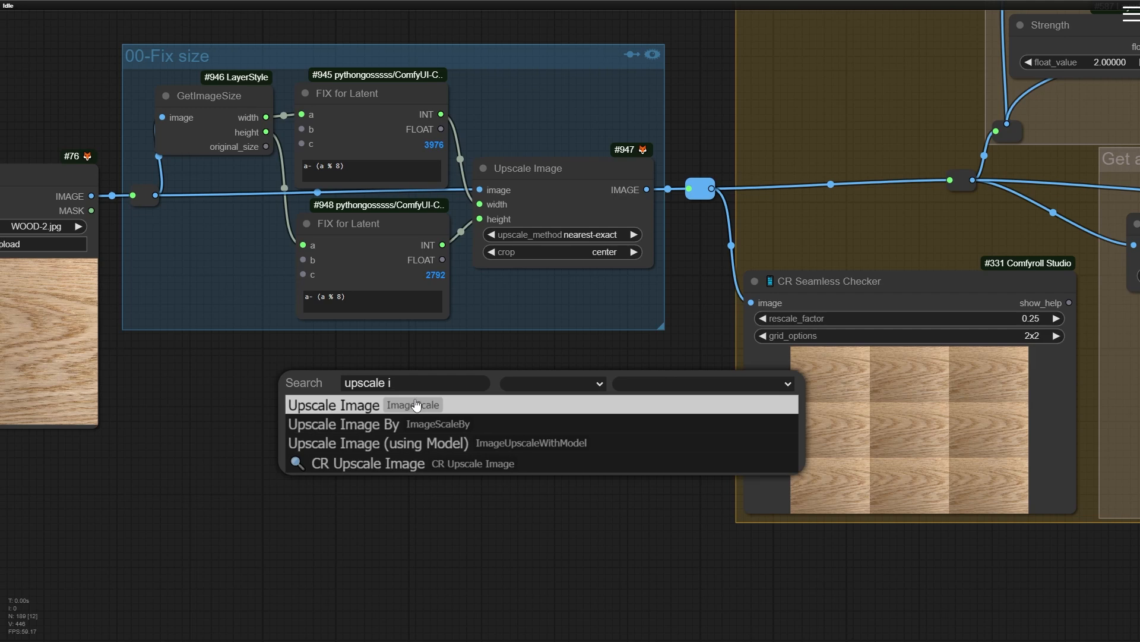
pyautogui.click(416, 405)
pyautogui.click(489, 390)
pyautogui.scroll(5, 484, 397)
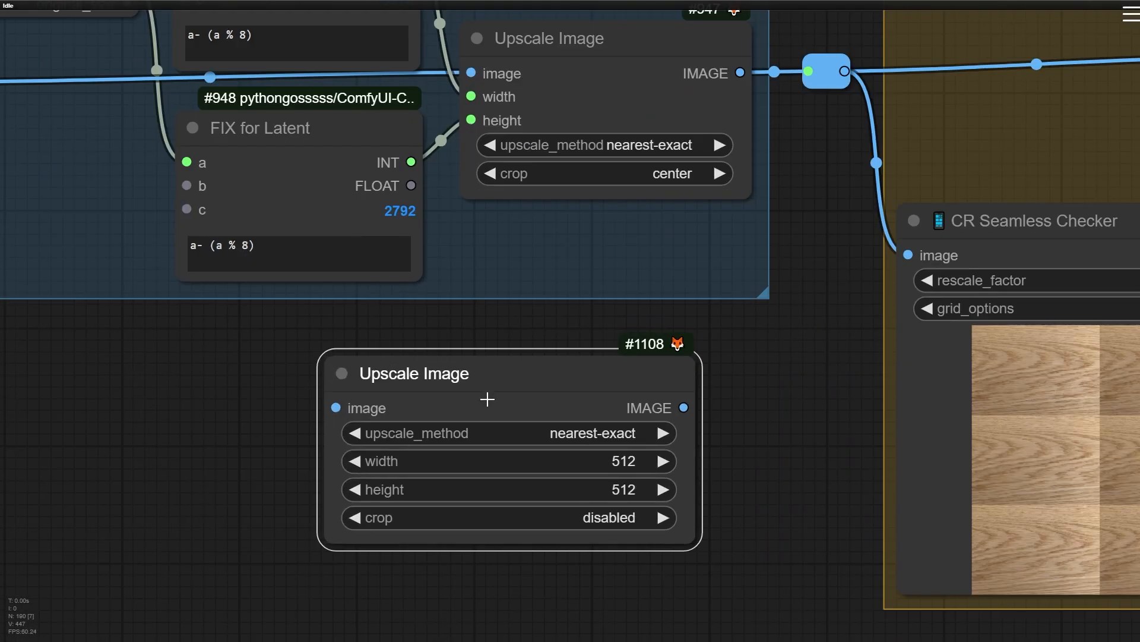
# Convert the width and height widgets of the new Upscale Image node below the 00-Fix size group into inputs
pyautogui.rightClick(488, 377)
pyautogui.scroll(4, 432, 487)
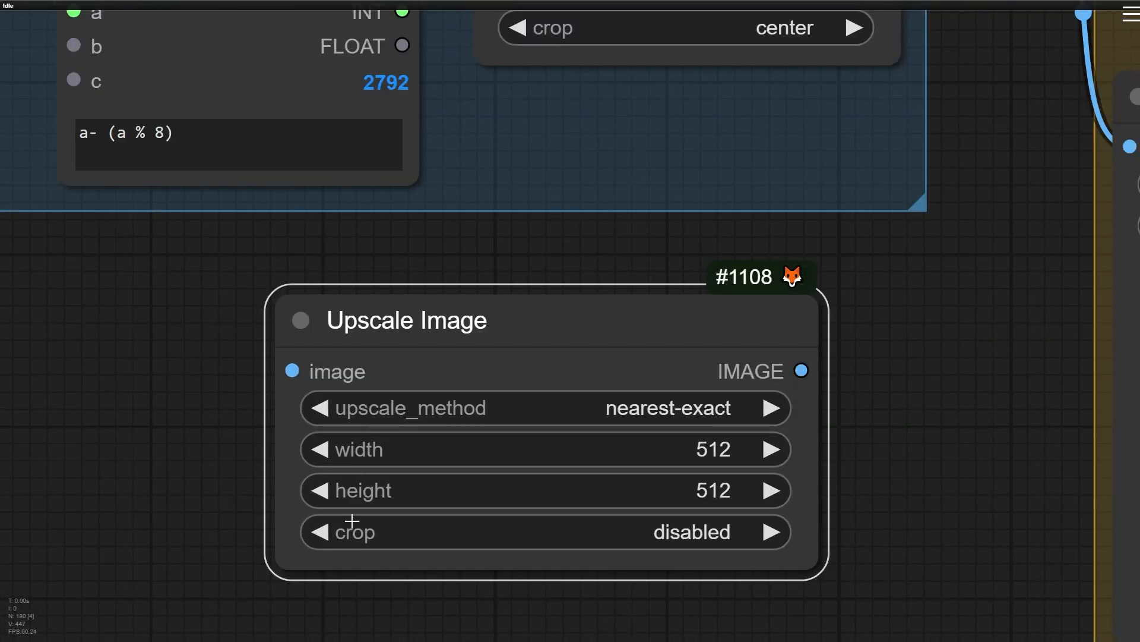
pyautogui.rightClick(480, 325)
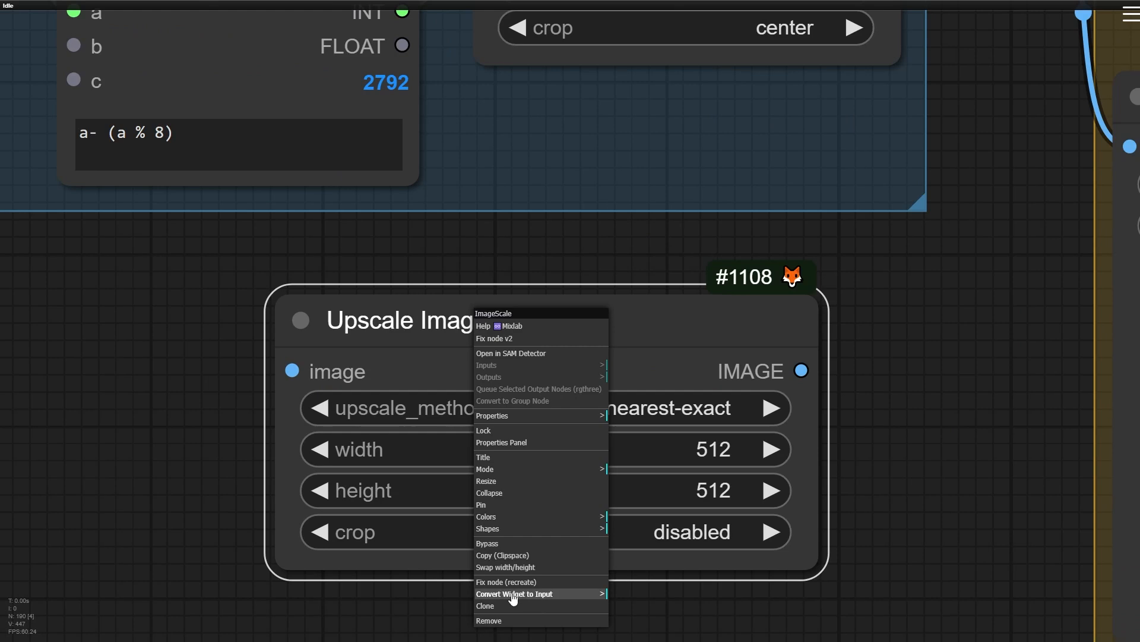
pyautogui.click(509, 589)
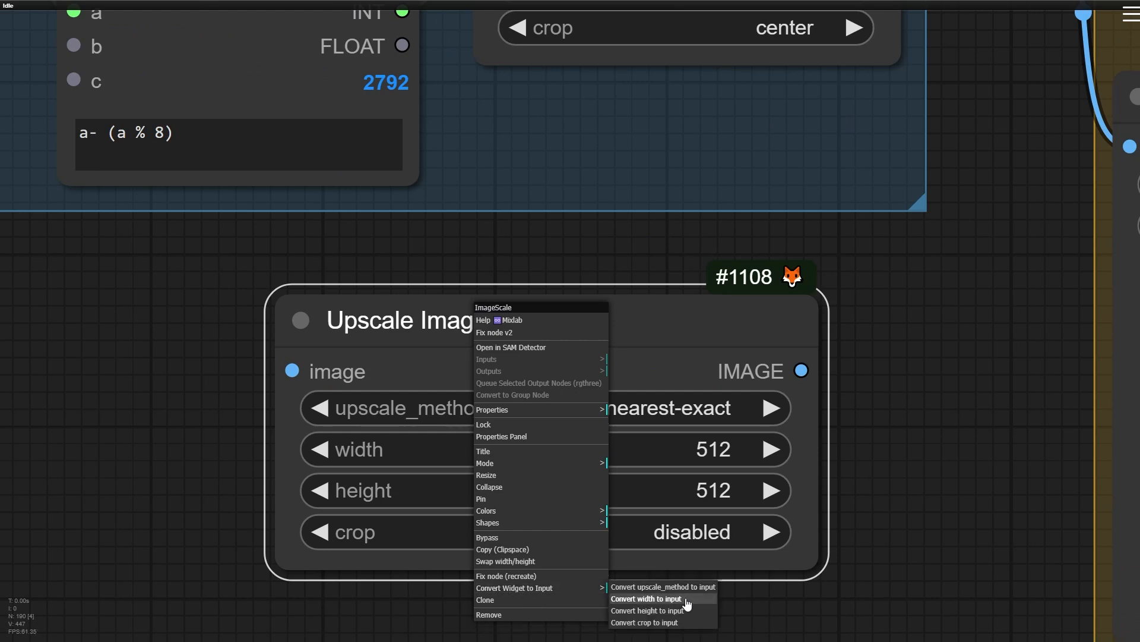
pyautogui.click(686, 600)
pyautogui.rightClick(537, 331)
pyautogui.click(627, 593)
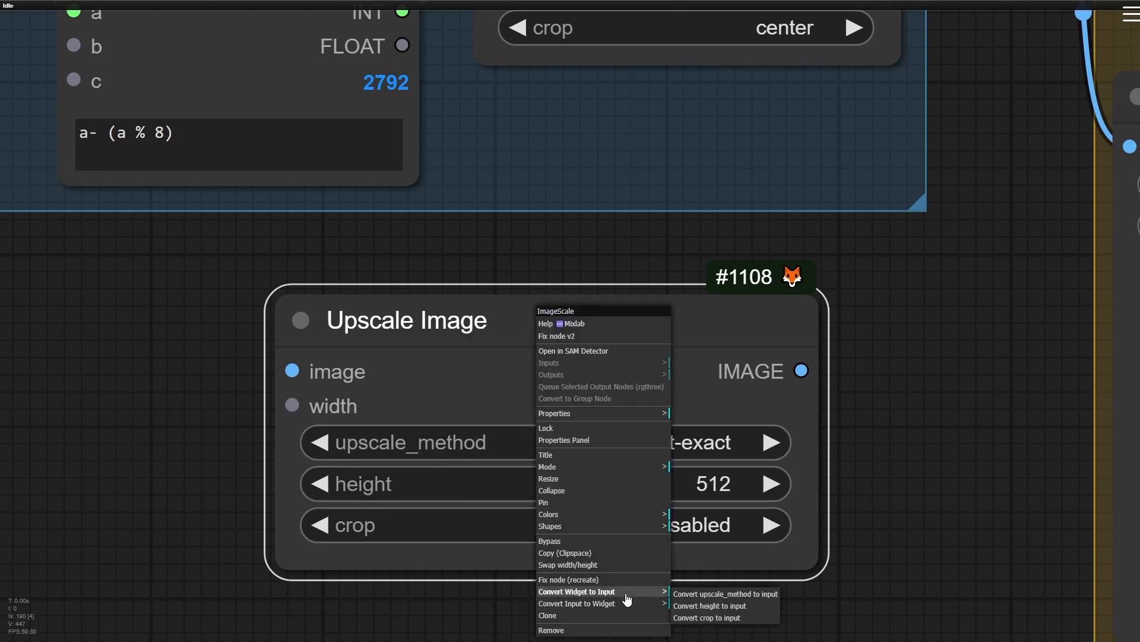
pyautogui.click(689, 606)
pyautogui.scroll(-6, 523, 523)
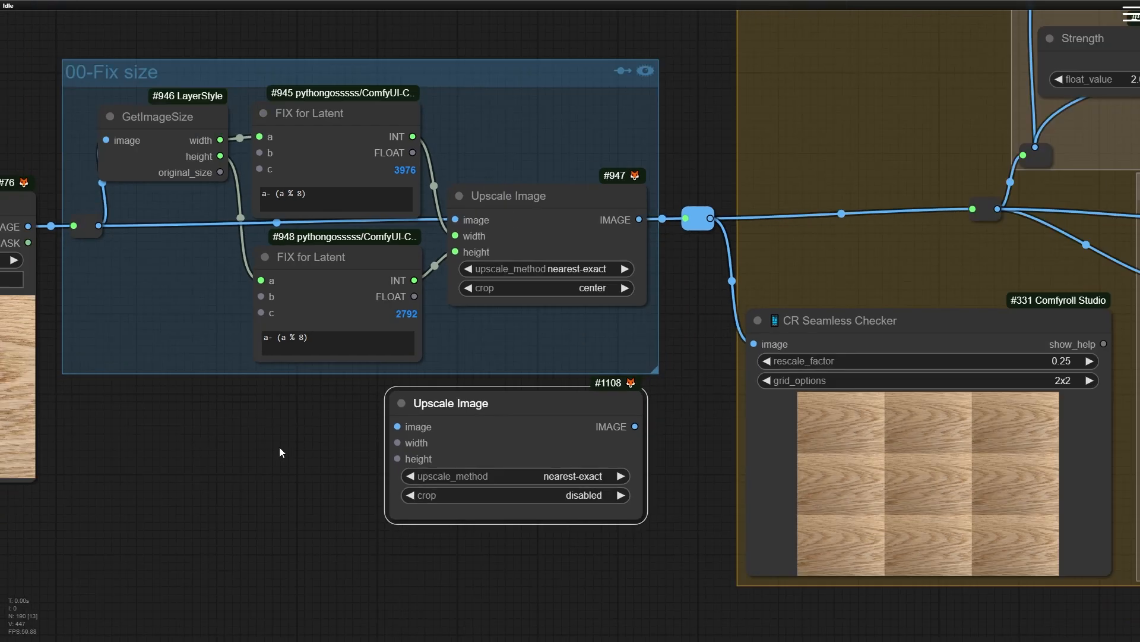
# Reposition the new Upscale Image node beside the existing one in the 00-Fix size group and delete it
pyautogui.scroll(-1, 281, 449)
pyautogui.moveTo(365, 79); pyautogui.dragTo(290, 130)
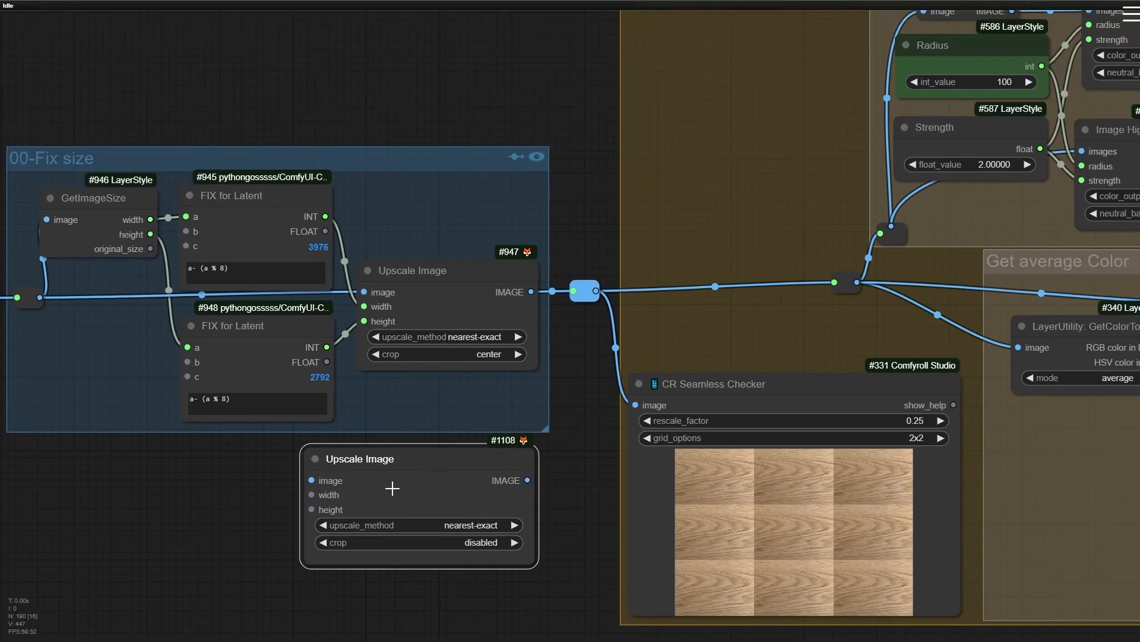
pyautogui.moveTo(395, 486); pyautogui.dragTo(455, 427)
pyautogui.scroll(2, 89, 379)
pyautogui.moveTo(89, 378); pyautogui.dragTo(177, 370)
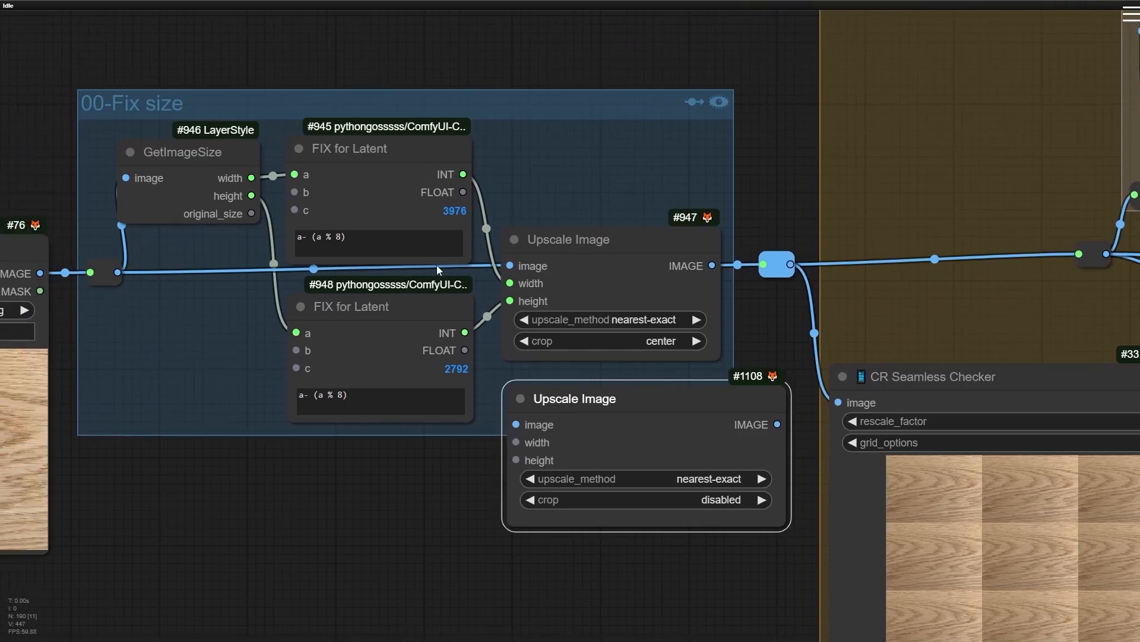
pyautogui.scroll(-3, 506, 516)
pyautogui.moveTo(648, 452); pyautogui.dragTo(615, 495)
pyautogui.press('Delete')
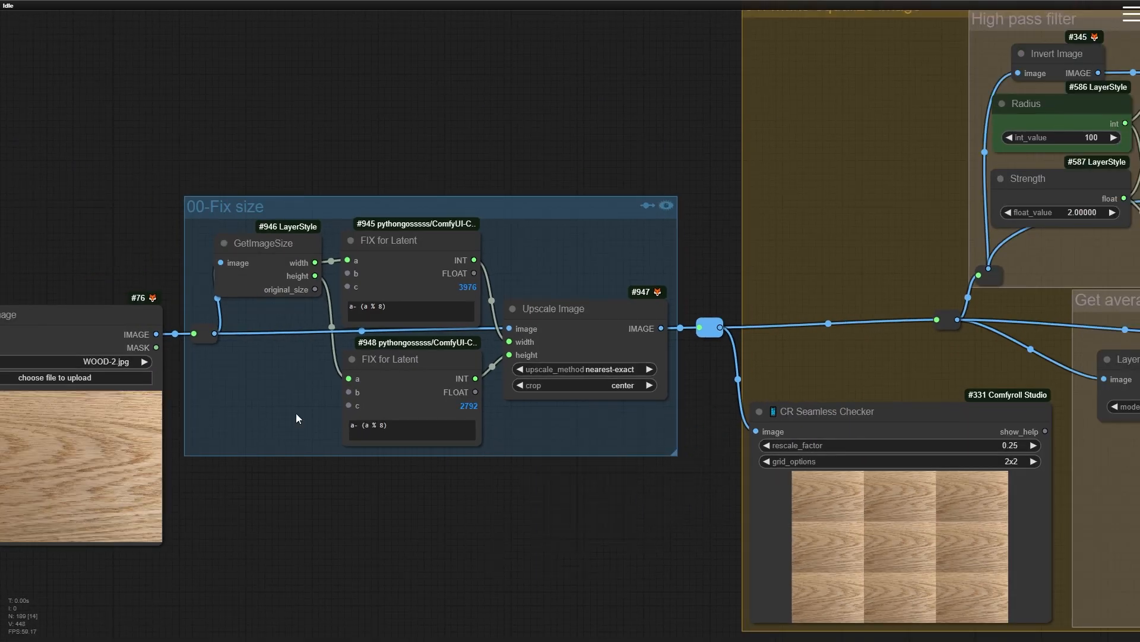
# Examine the 00-Fix size group's connections from Load Image through GetImageSize and both FIX for Latent nodes to Upscale Image
pyautogui.scroll(4, 565, 341)
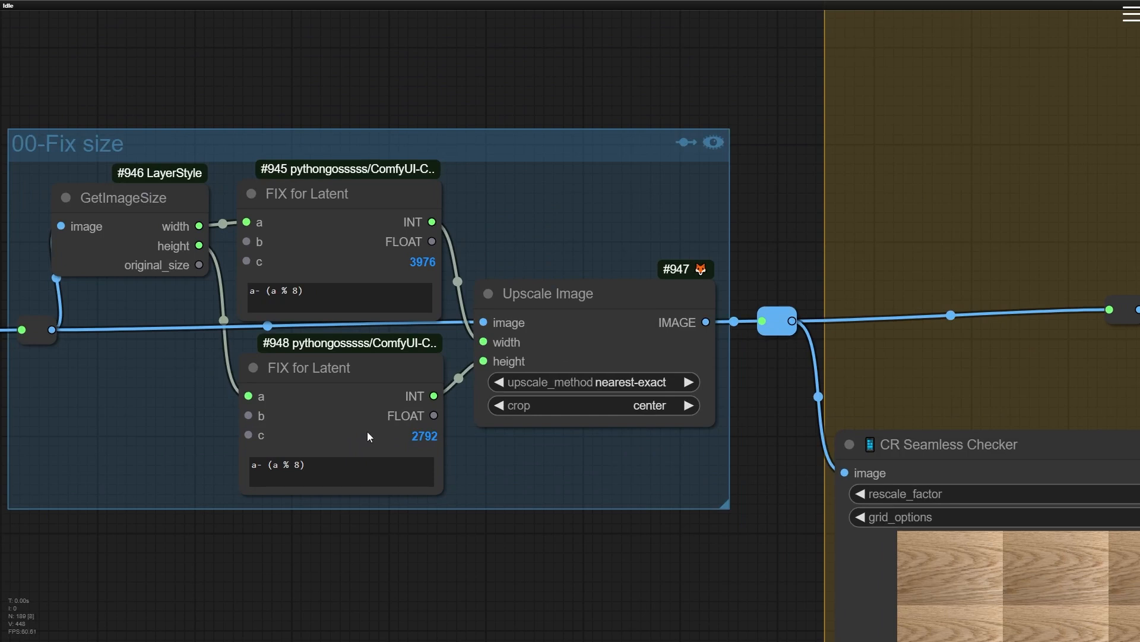
pyautogui.moveTo(172, 404); pyautogui.dragTo(437, 353)
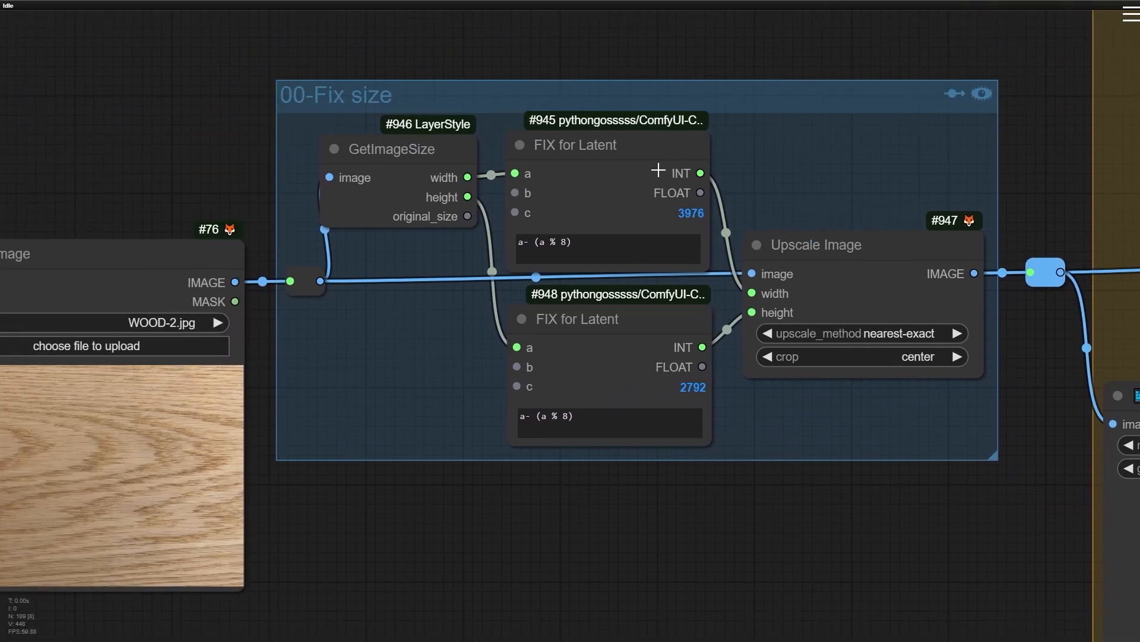
pyautogui.scroll(1, 161, 423)
pyautogui.moveTo(164, 420); pyautogui.dragTo(269, 364)
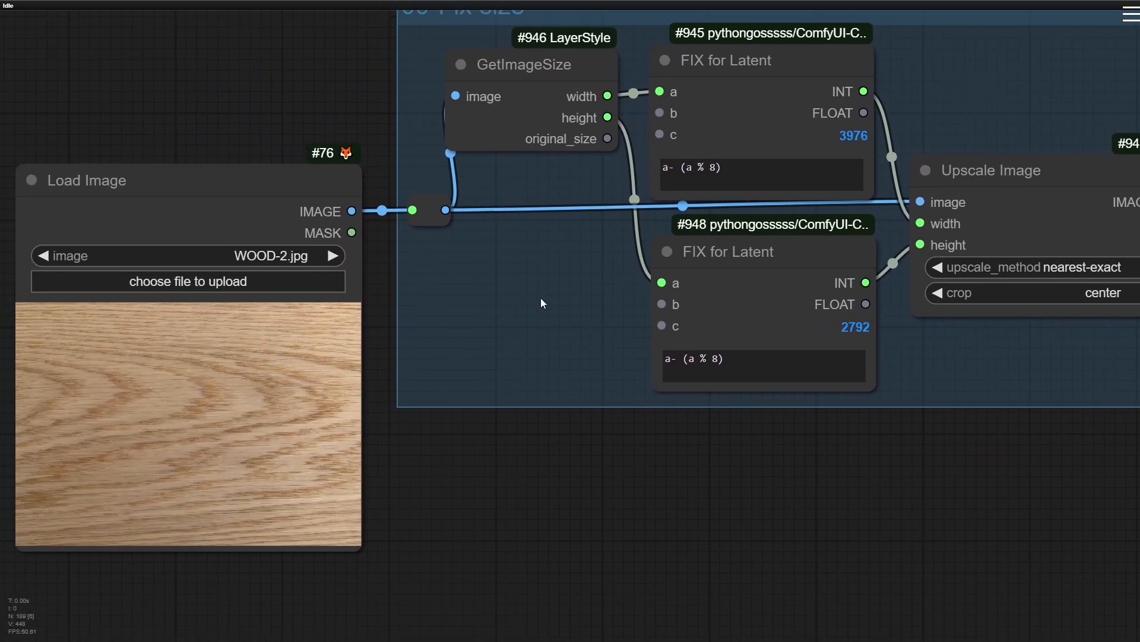
pyautogui.moveTo(540, 298); pyautogui.dragTo(185, 345)
pyautogui.scroll(10, 752, 325)
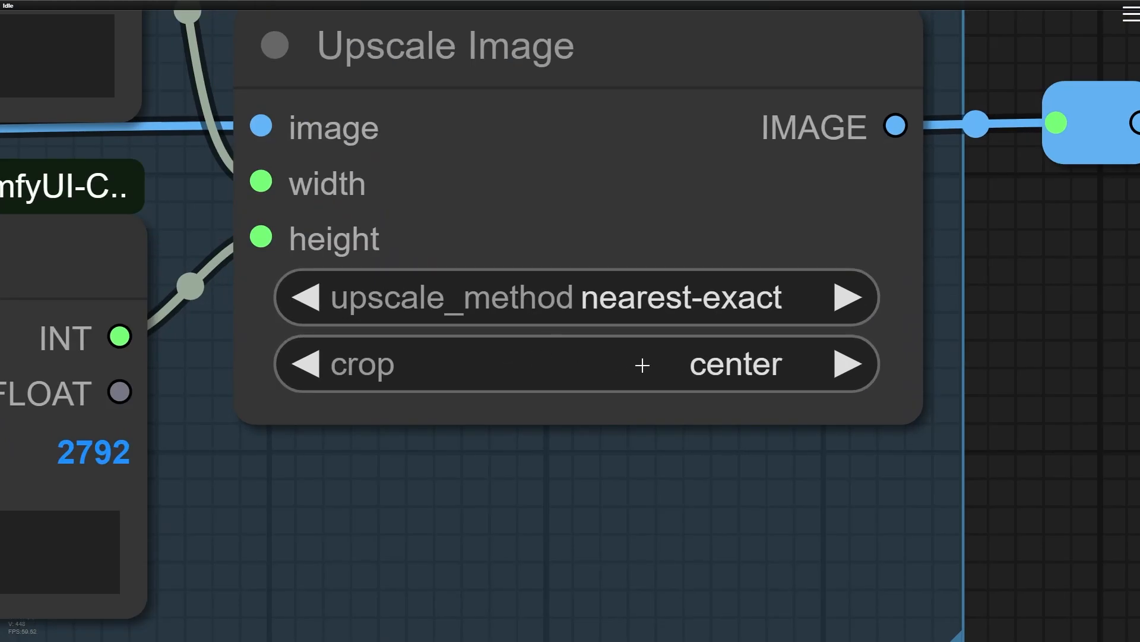
pyautogui.scroll(-5, 643, 365)
pyautogui.moveTo(512, 474); pyautogui.dragTo(766, 477)
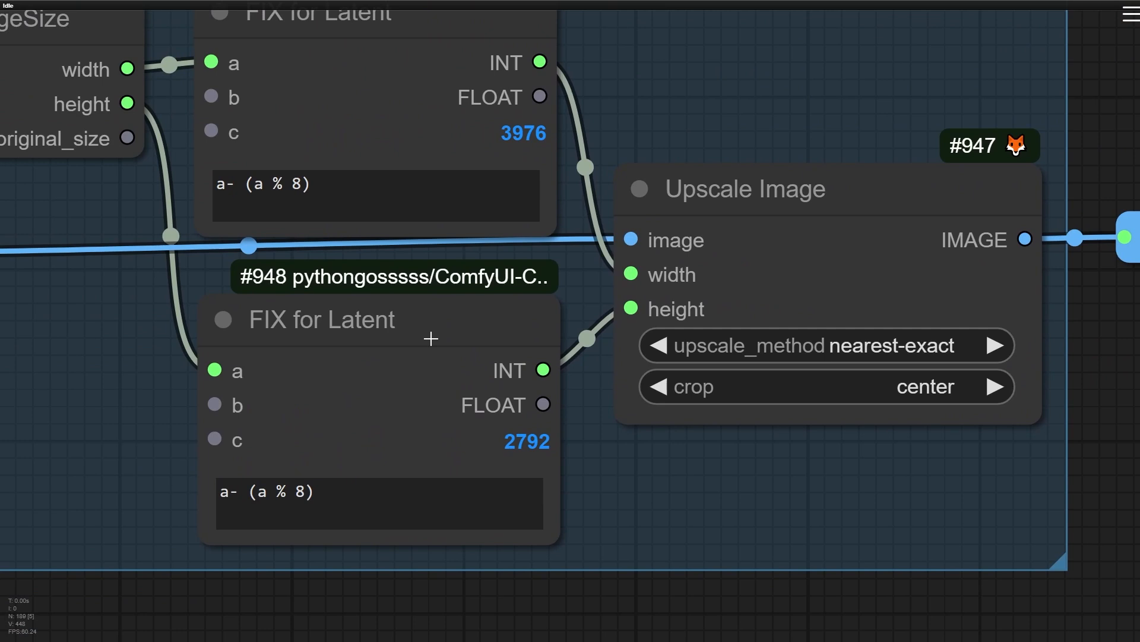
pyautogui.scroll(-4, 695, 507)
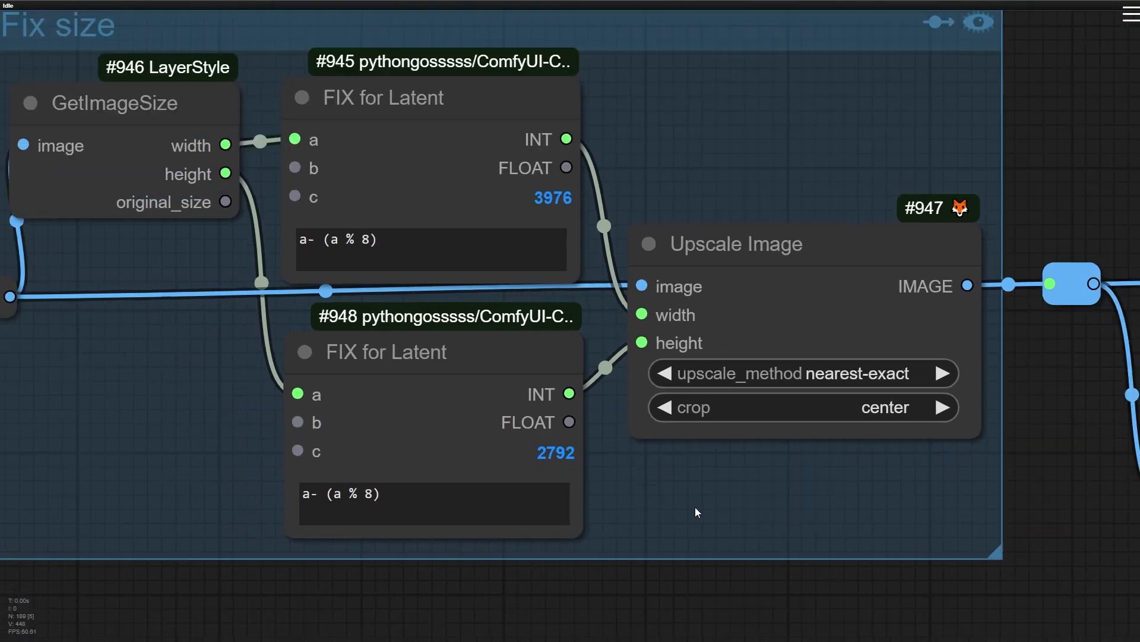
pyautogui.moveTo(180, 537); pyautogui.dragTo(187, 454)
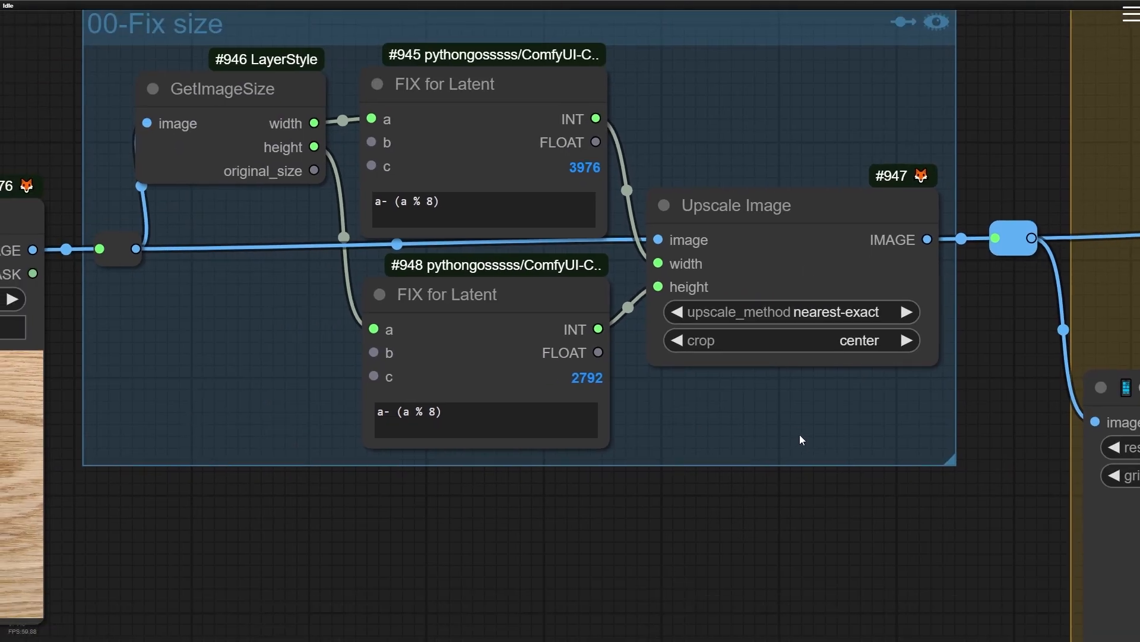
pyautogui.scroll(-2, 800, 433)
pyautogui.moveTo(799, 433); pyautogui.dragTo(741, 473)
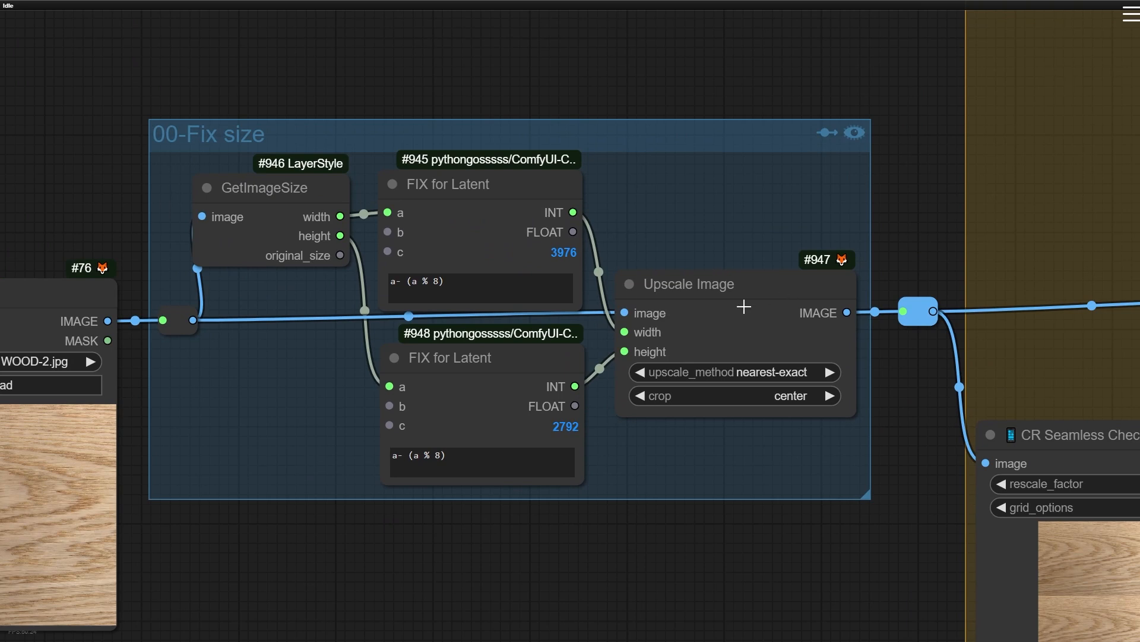
pyautogui.moveTo(291, 384); pyautogui.dragTo(78, 422)
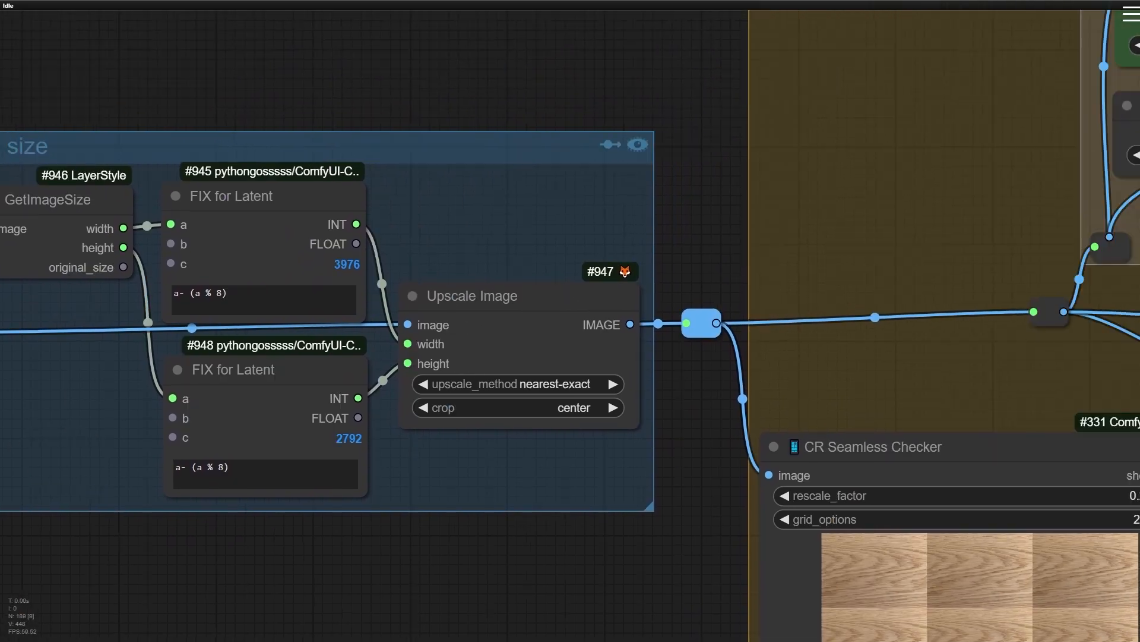
pyautogui.scroll(-5, 647, 369)
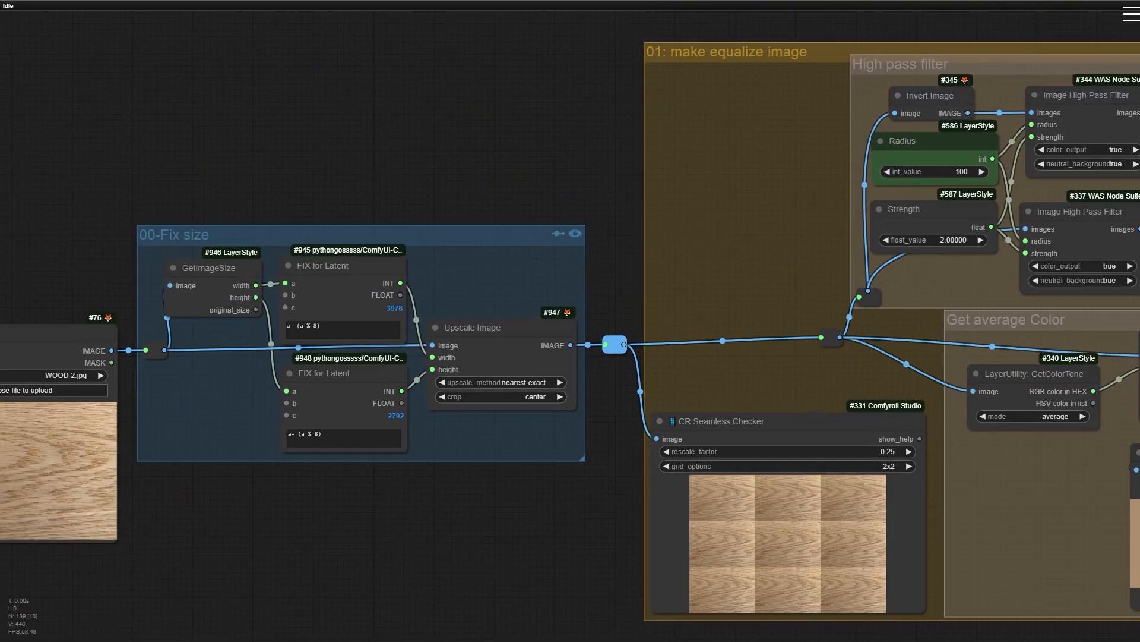
# Examine the 01: make equalize image group, especially the CR Seamless Checker's tiled preview of the original wood texture
pyautogui.moveTo(1103, 387); pyautogui.dragTo(529, 363)
pyautogui.moveTo(817, 47); pyautogui.dragTo(834, 42)
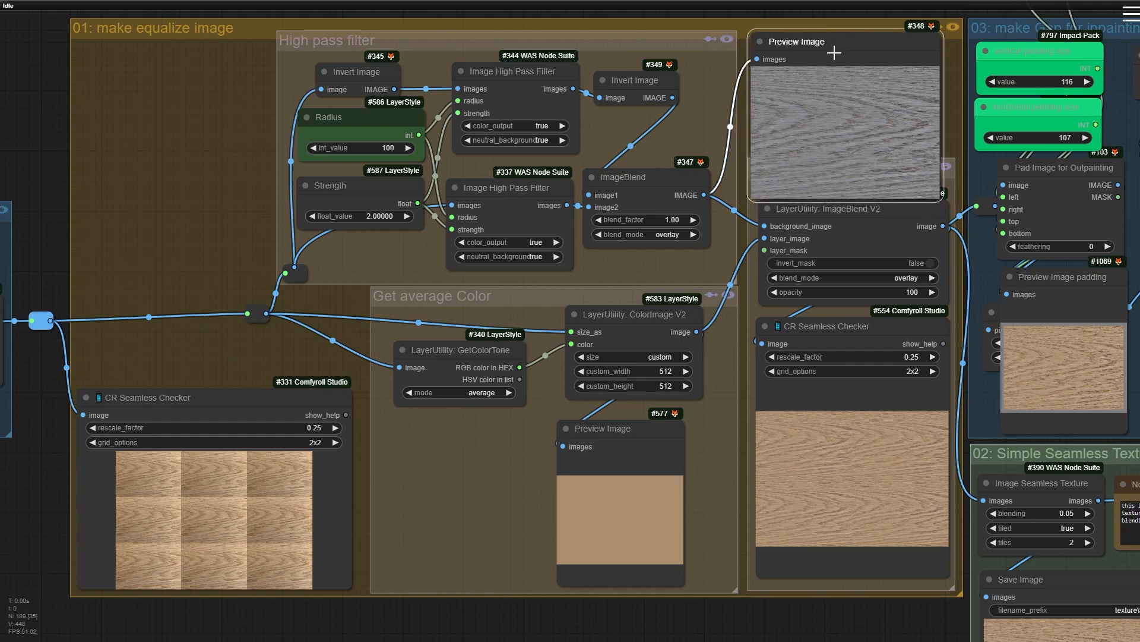
pyautogui.scroll(6, 263, 552)
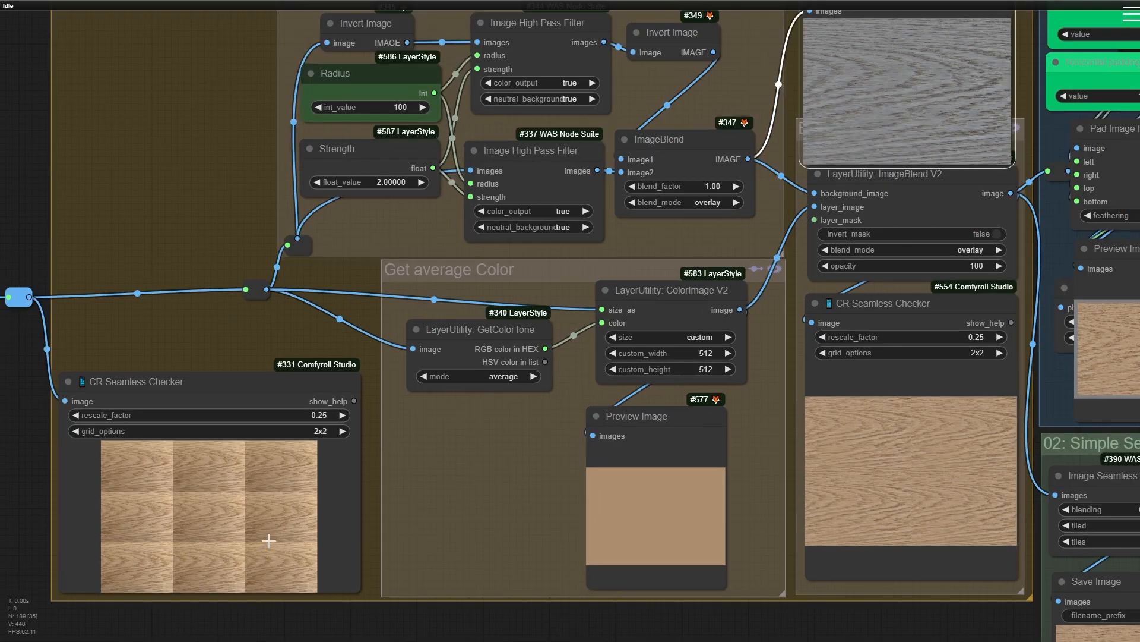
pyautogui.scroll(-5, 173, 463)
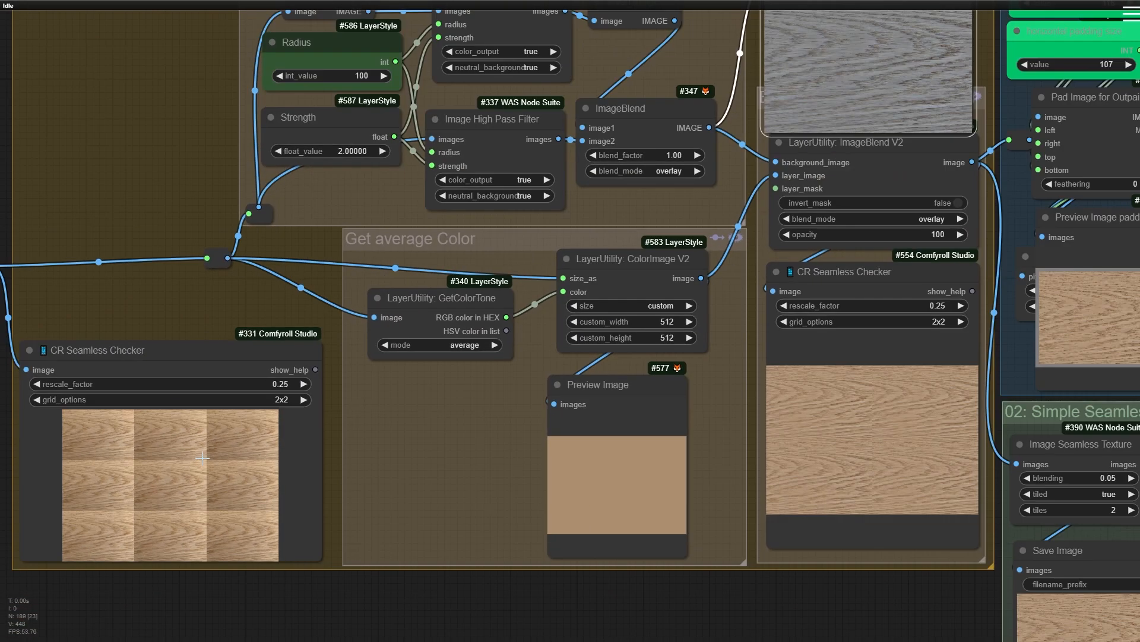
pyautogui.scroll(4, 205, 473)
pyautogui.scroll(-3, 144, 410)
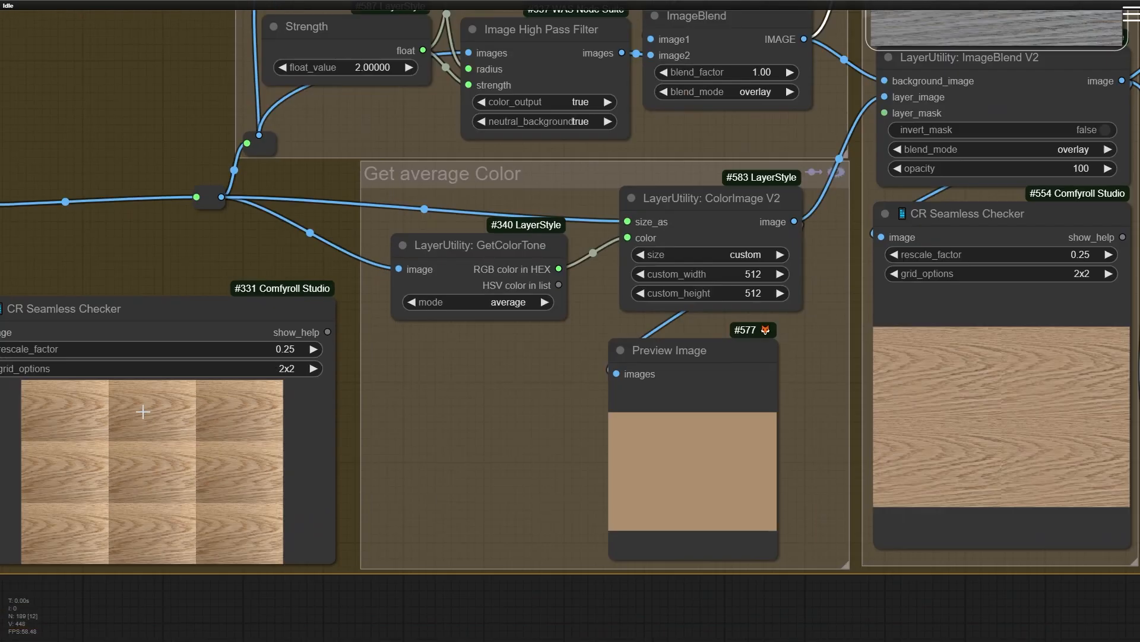
pyautogui.moveTo(371, 397); pyautogui.dragTo(419, 497)
pyautogui.scroll(-2, 437, 496)
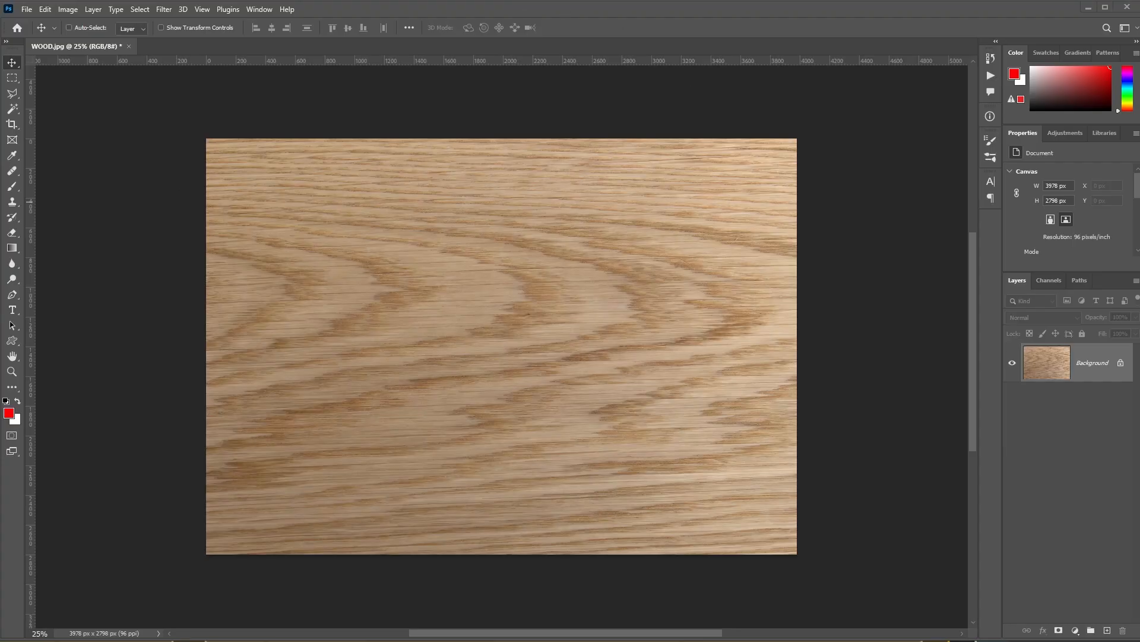
# In Photoshop, preview the wood image's seams with a wrap-around Offset of +2392 px horizontally and +1635 px vertically, and cancel the filter
pyautogui.click(164, 10)
pyautogui.moveTo(198, 262)
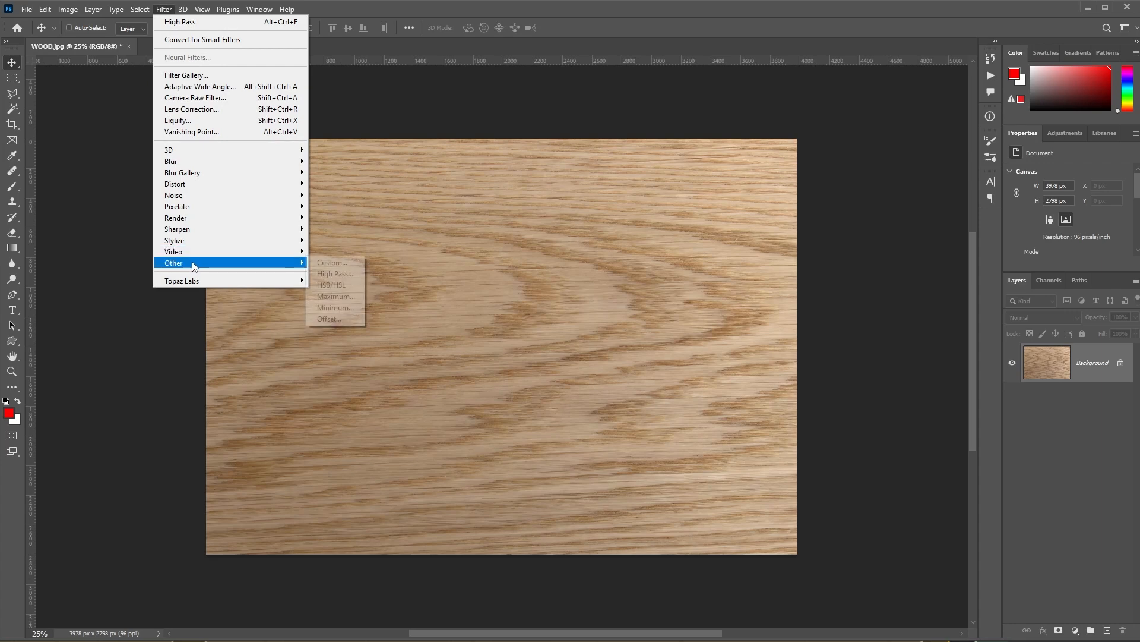
pyautogui.click(323, 319)
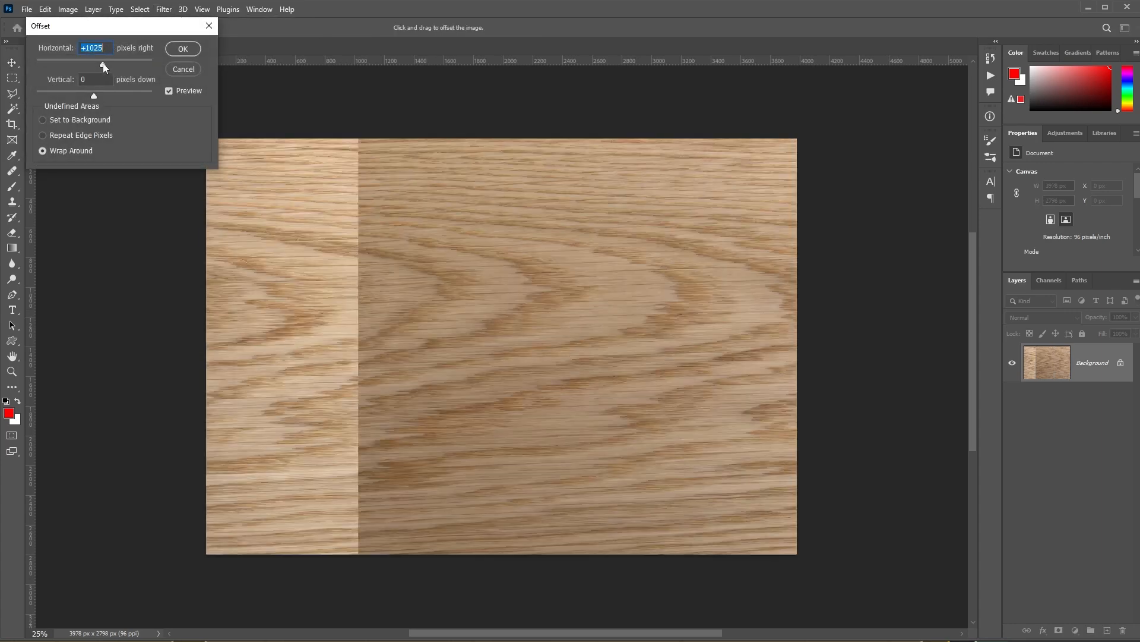
pyautogui.moveTo(114, 63); pyautogui.dragTo(114, 96)
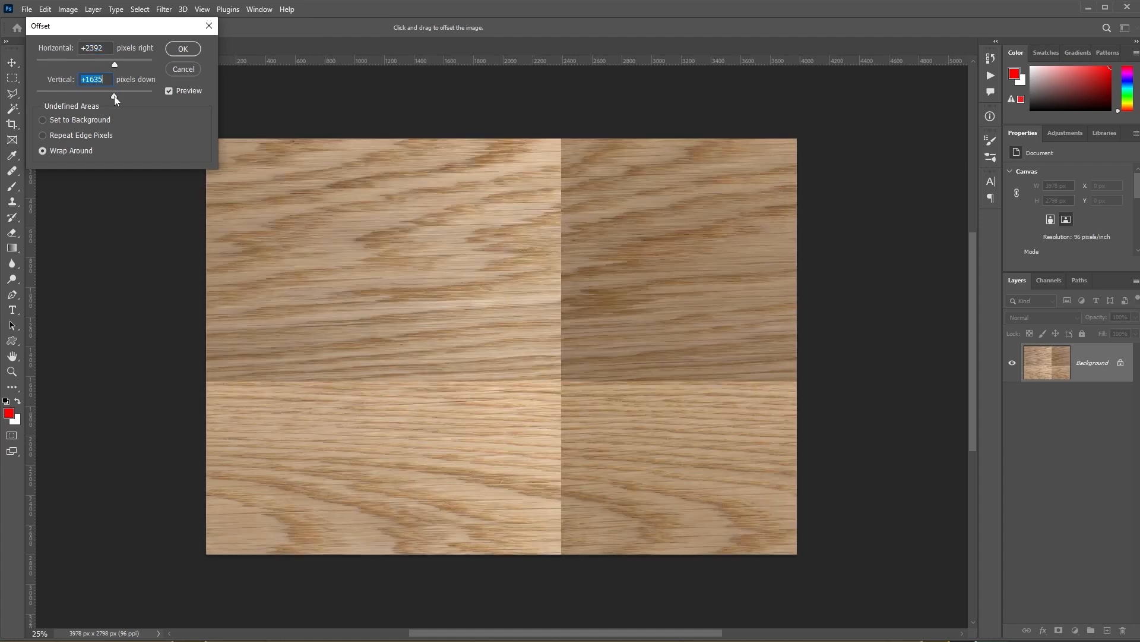
pyautogui.click(187, 73)
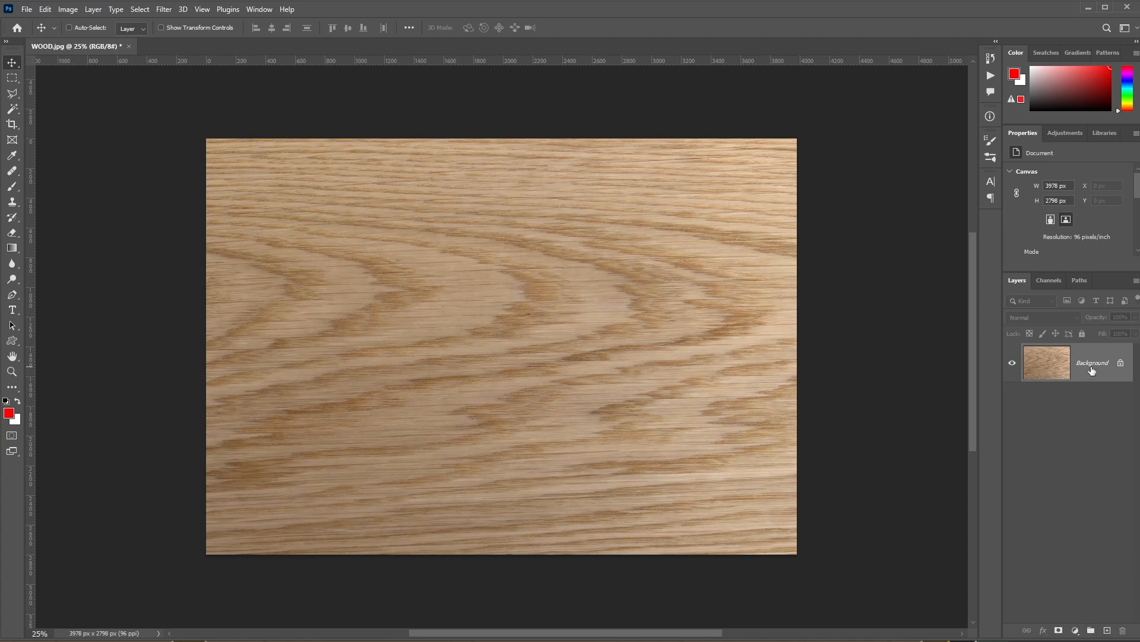
# Duplicate the wood image's Background layer and convert the copy to a Smart Object
pyautogui.hotkey('ctrl', 'j')
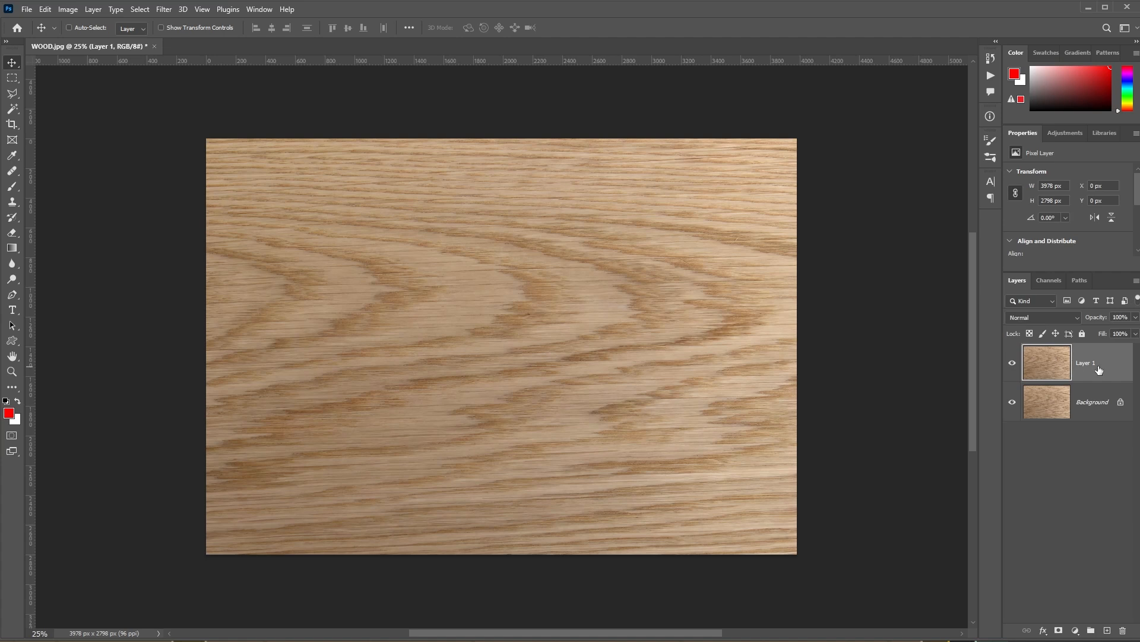
pyautogui.rightClick(1098, 370)
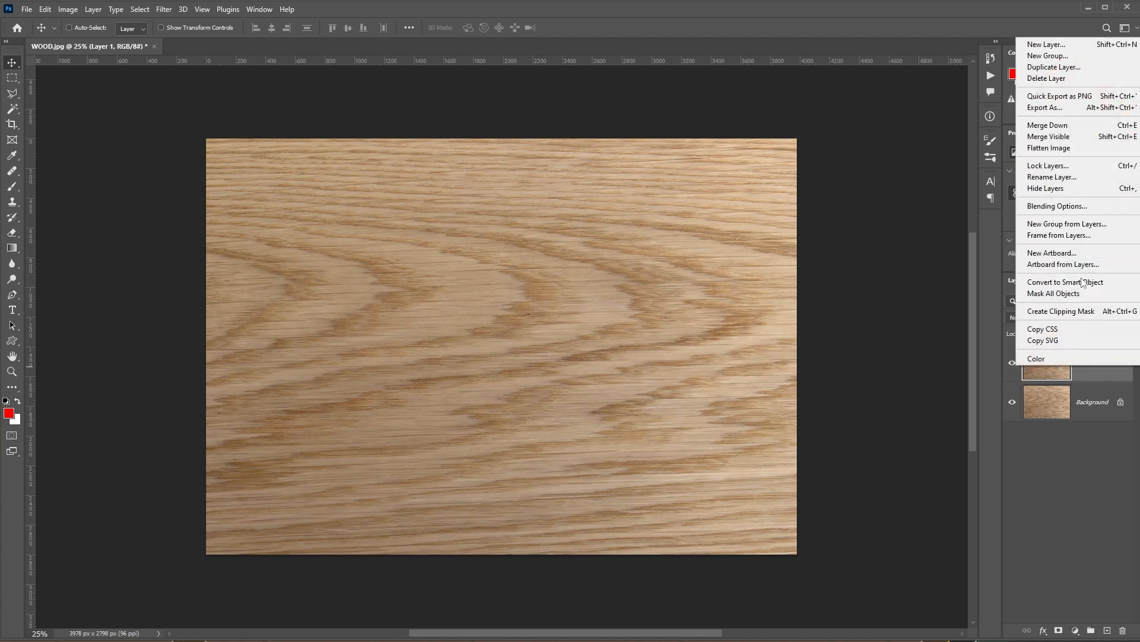
pyautogui.click(1063, 284)
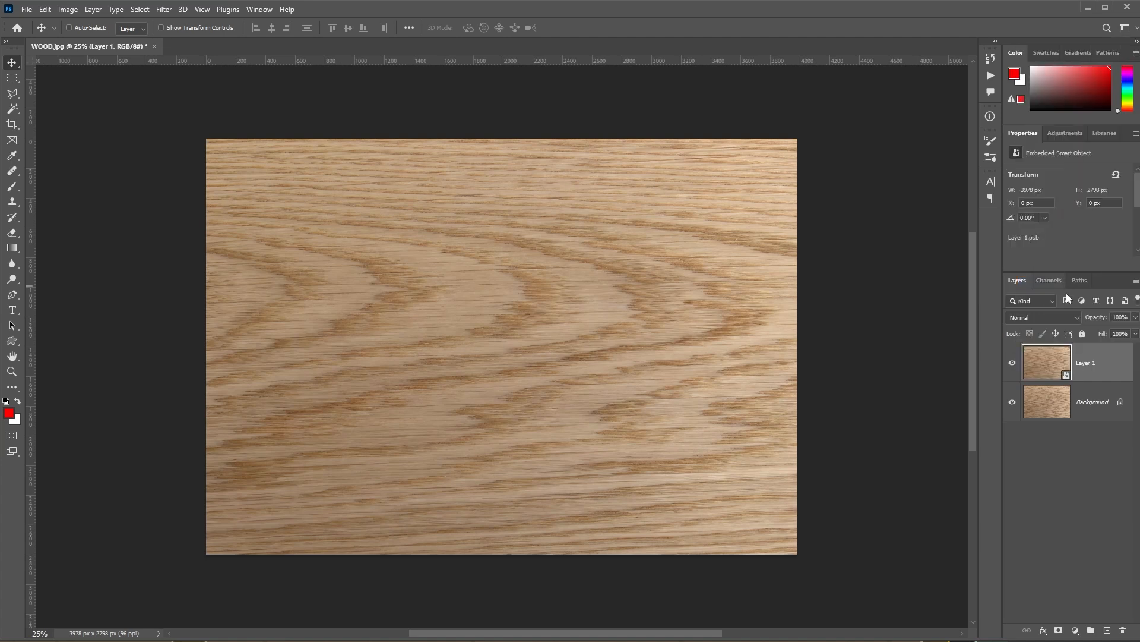
# Apply a High Pass filter with a 66.0-pixel radius to the Smart Object layer
pyautogui.click(163, 9)
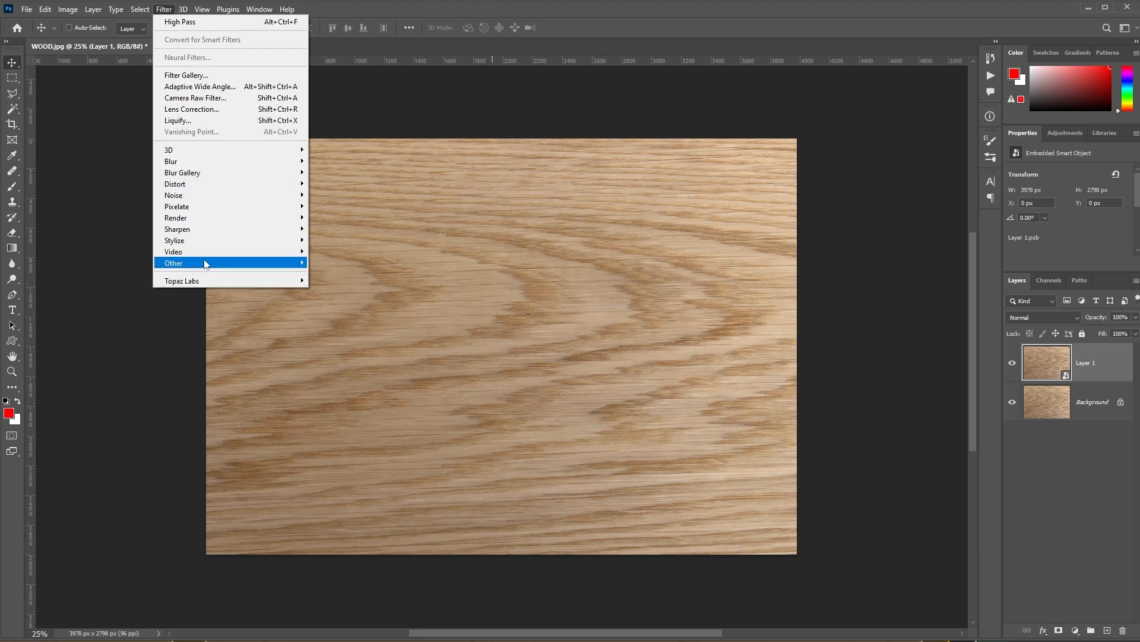
pyautogui.moveTo(206, 263)
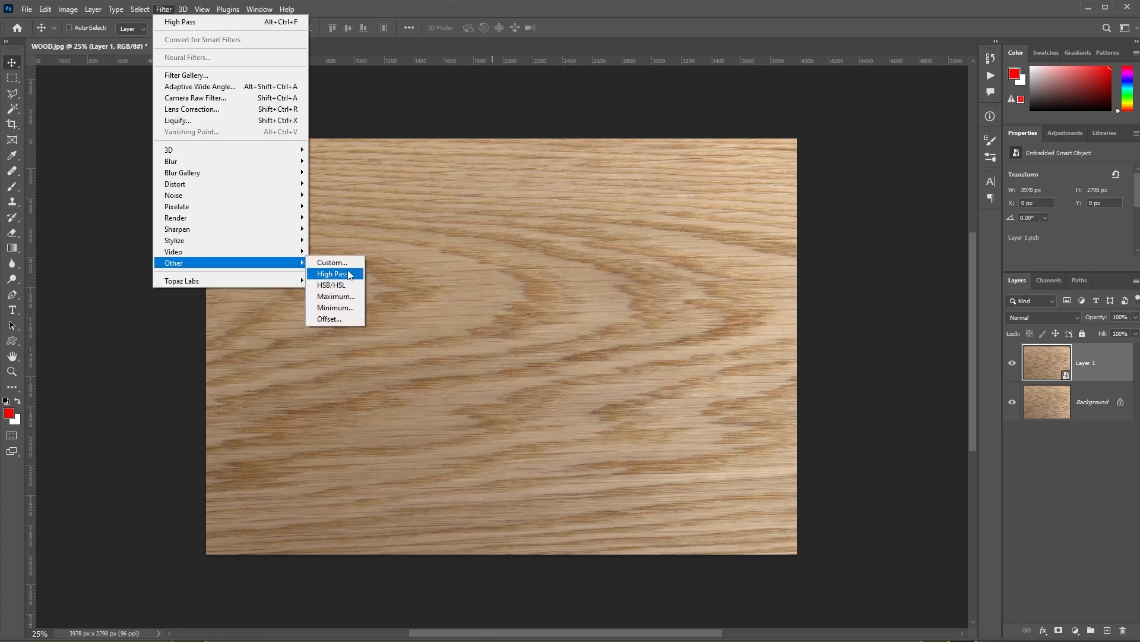
pyautogui.click(332, 274)
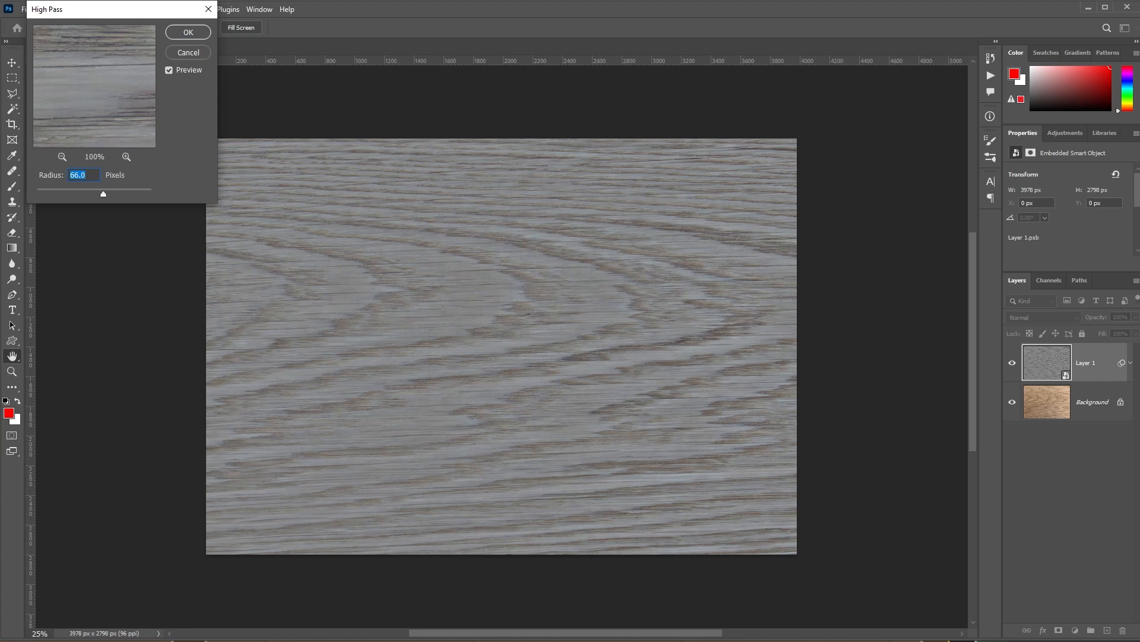
pyautogui.click(188, 32)
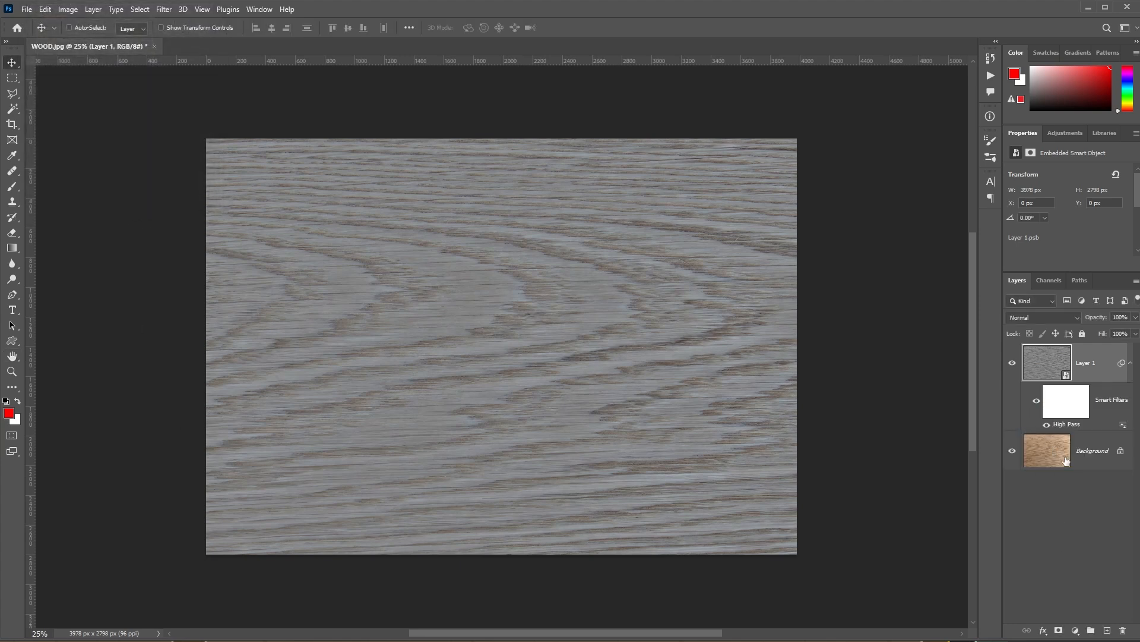
# Duplicate the Background layer beneath the high-pass layer
pyautogui.click(1065, 460)
pyautogui.hotkey('ctrl', 'j')
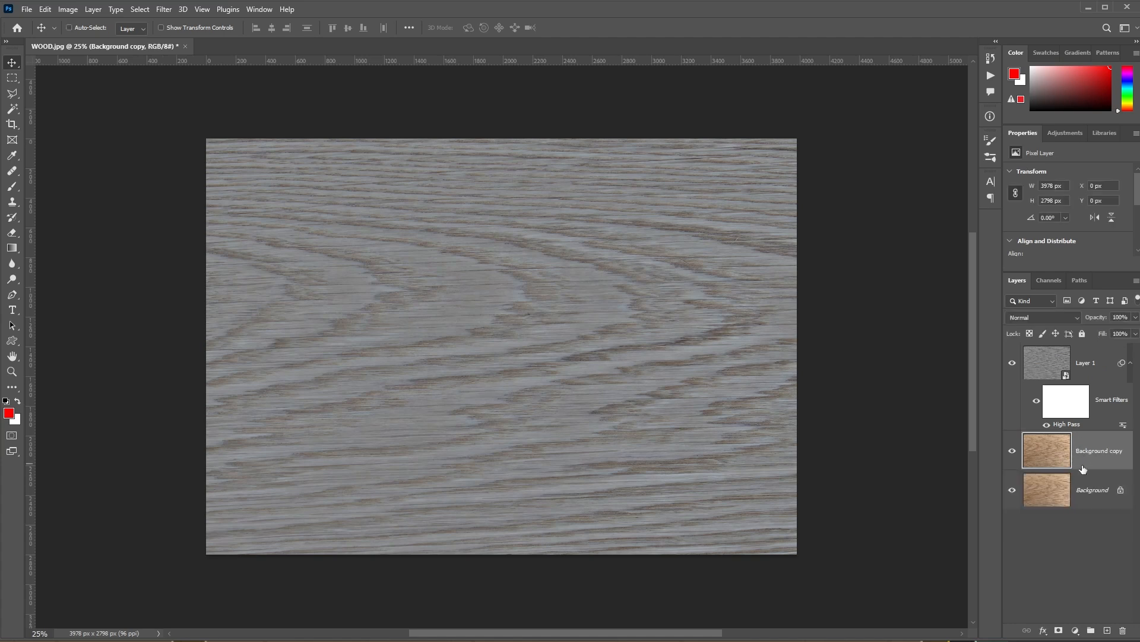
# Move the Background copy above the high-pass layer and apply an Average blur to fill it with a single colour
pyautogui.moveTo(1083, 469); pyautogui.dragTo(1072, 352)
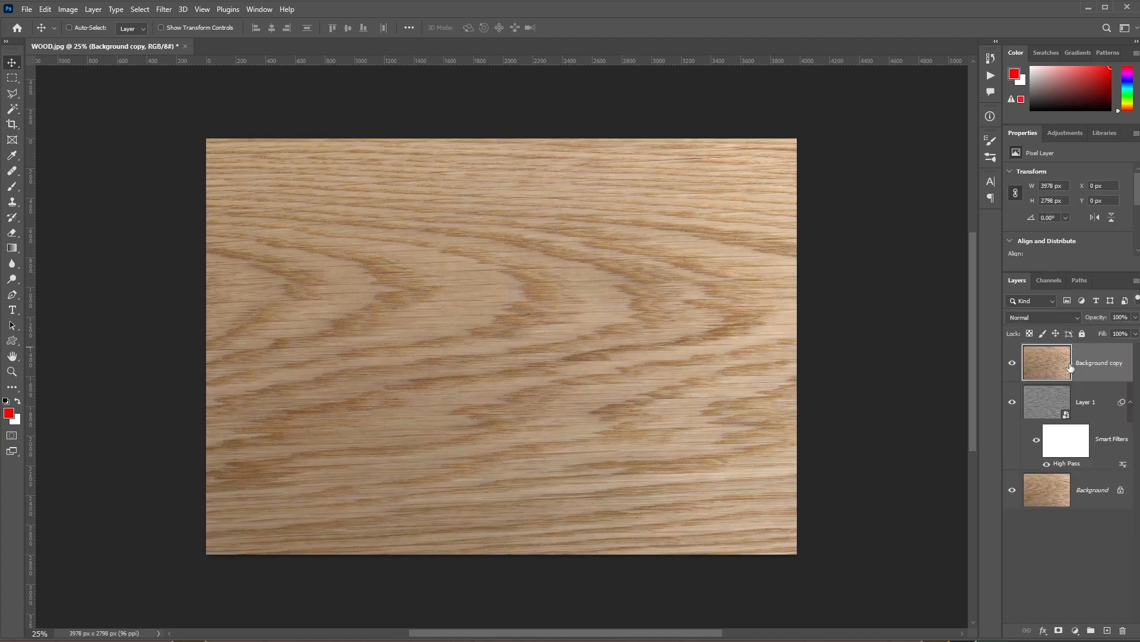
pyautogui.click(164, 10)
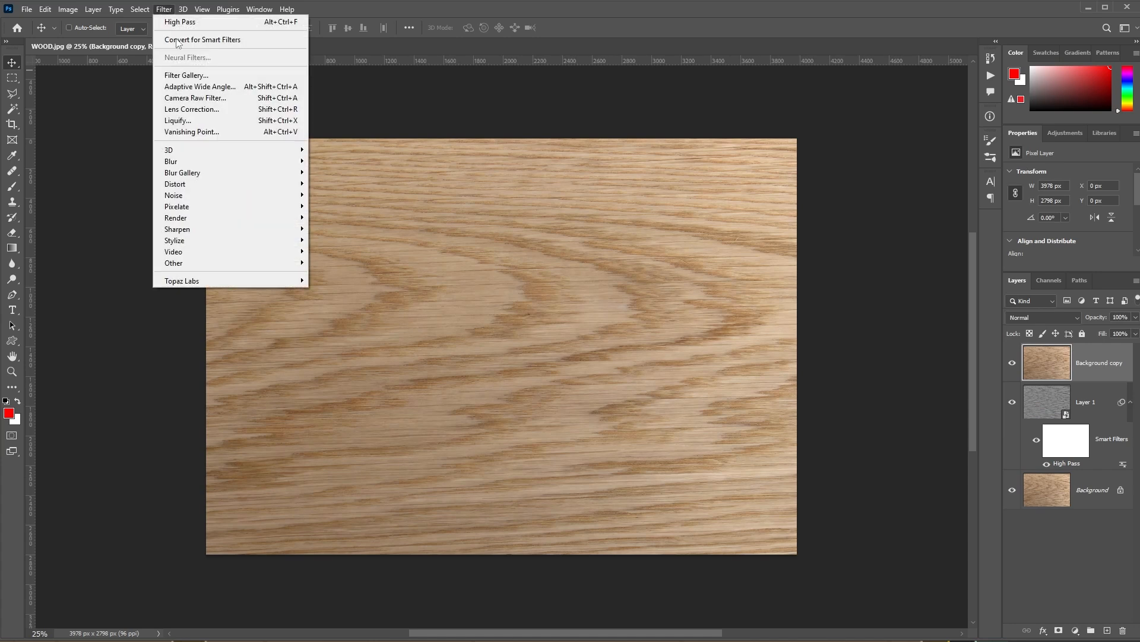
pyautogui.moveTo(196, 166)
pyautogui.click(352, 161)
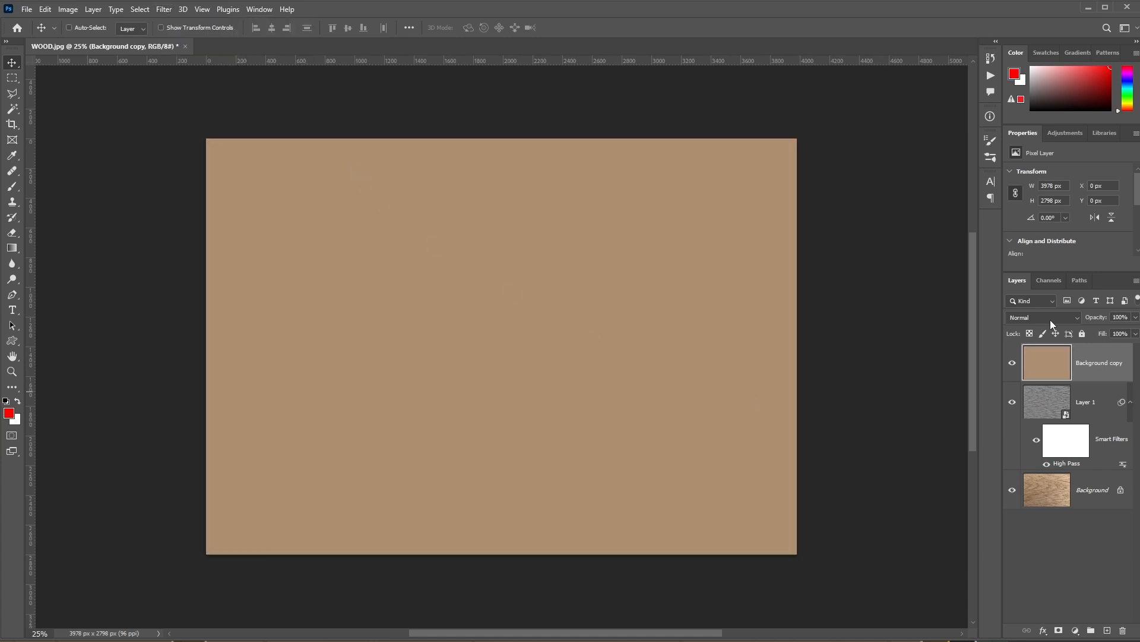
# Set the averaged Background copy layer's blend mode to Overlay
pyautogui.click(1049, 324)
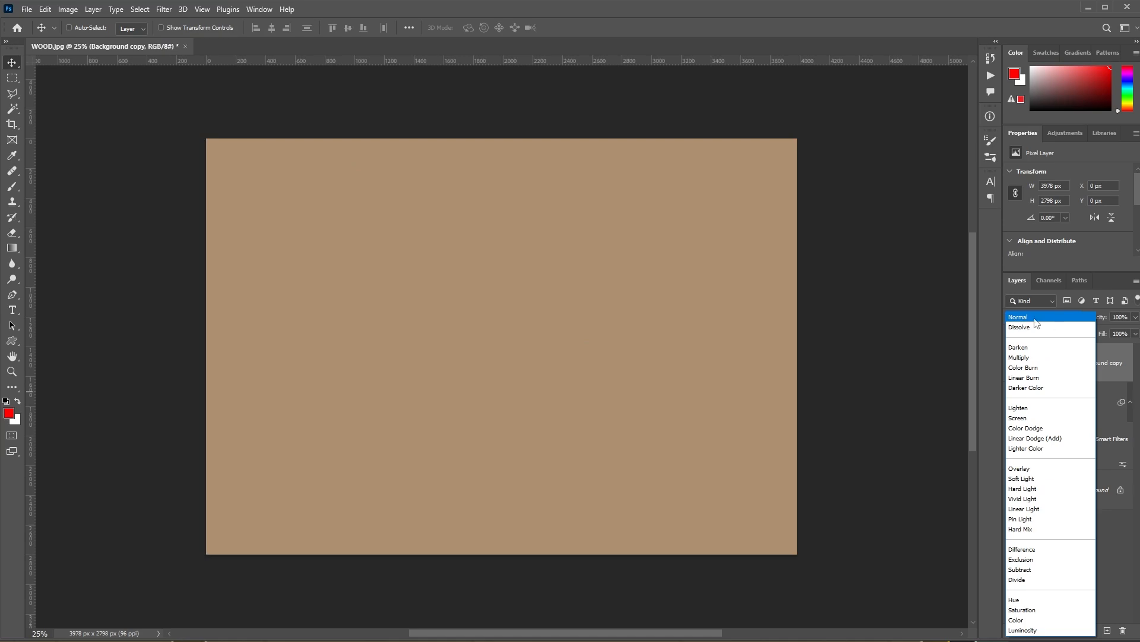
pyautogui.click(1036, 324)
pyautogui.click(1045, 318)
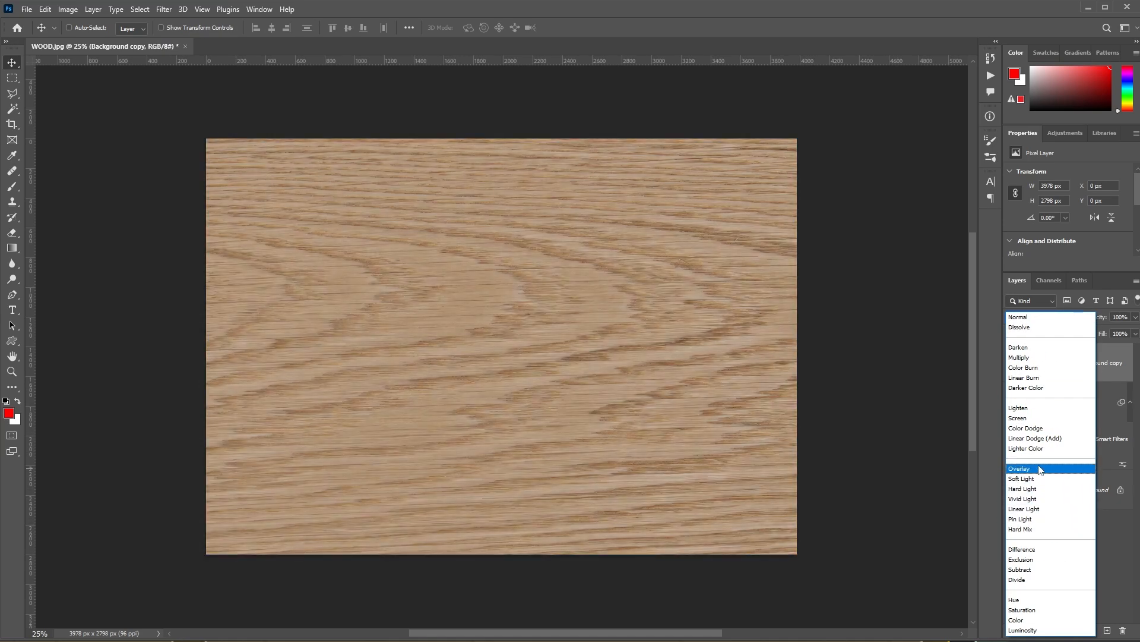
pyautogui.click(1039, 469)
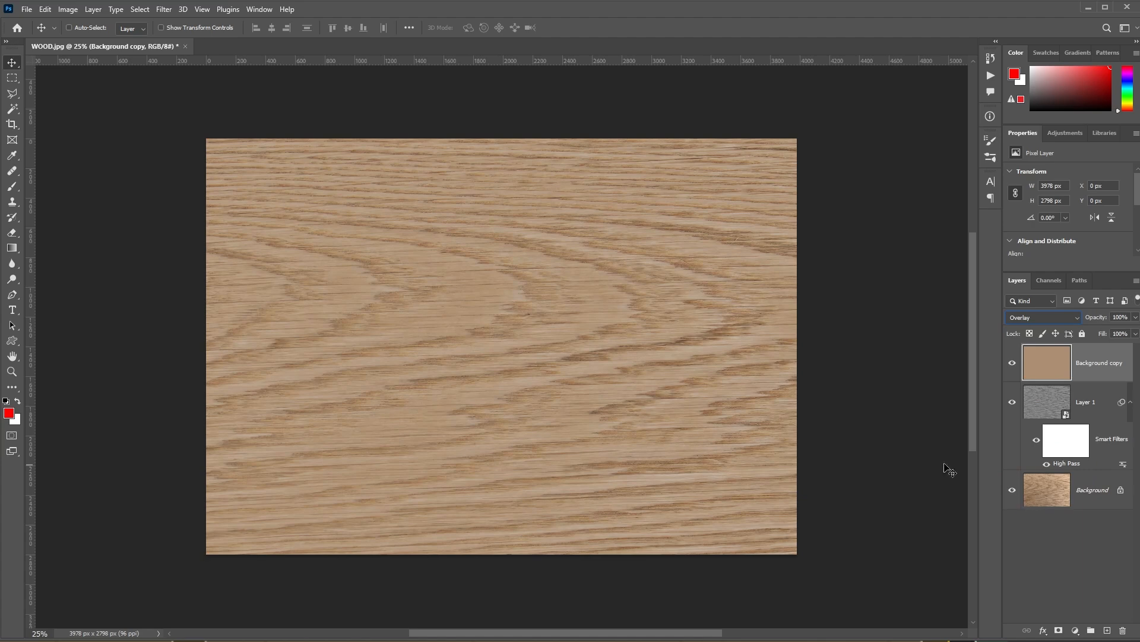
# Compare the original wood Background alone with the equalized layer stack by toggling the other layers' visibility
pyautogui.click(1013, 491)
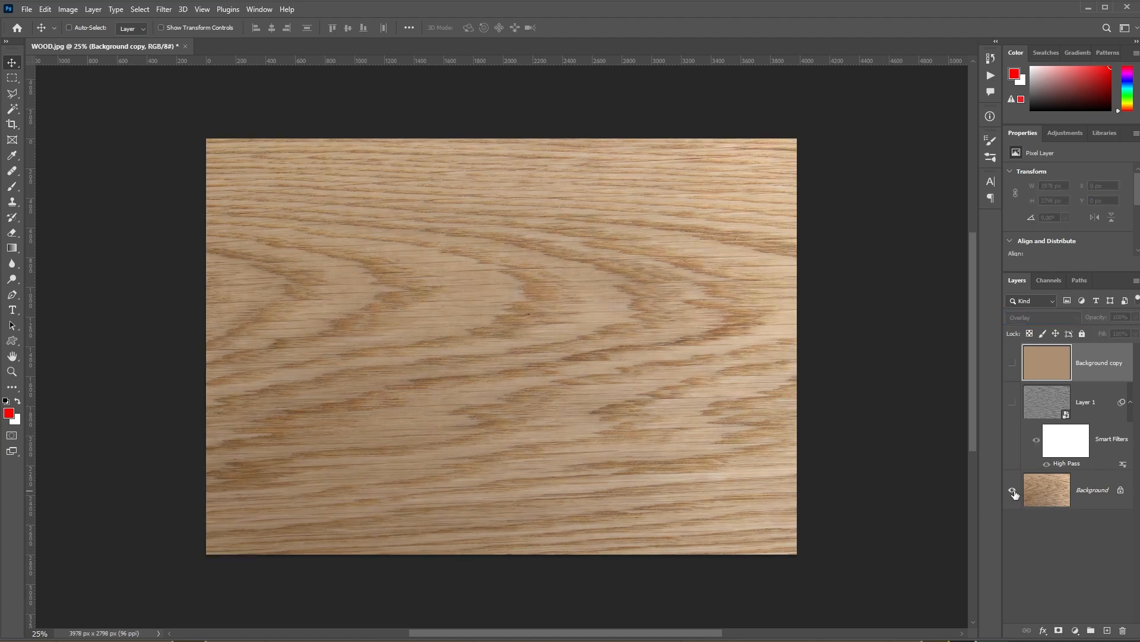
pyautogui.click(1012, 491)
pyautogui.click(1013, 490)
pyautogui.click(1013, 491)
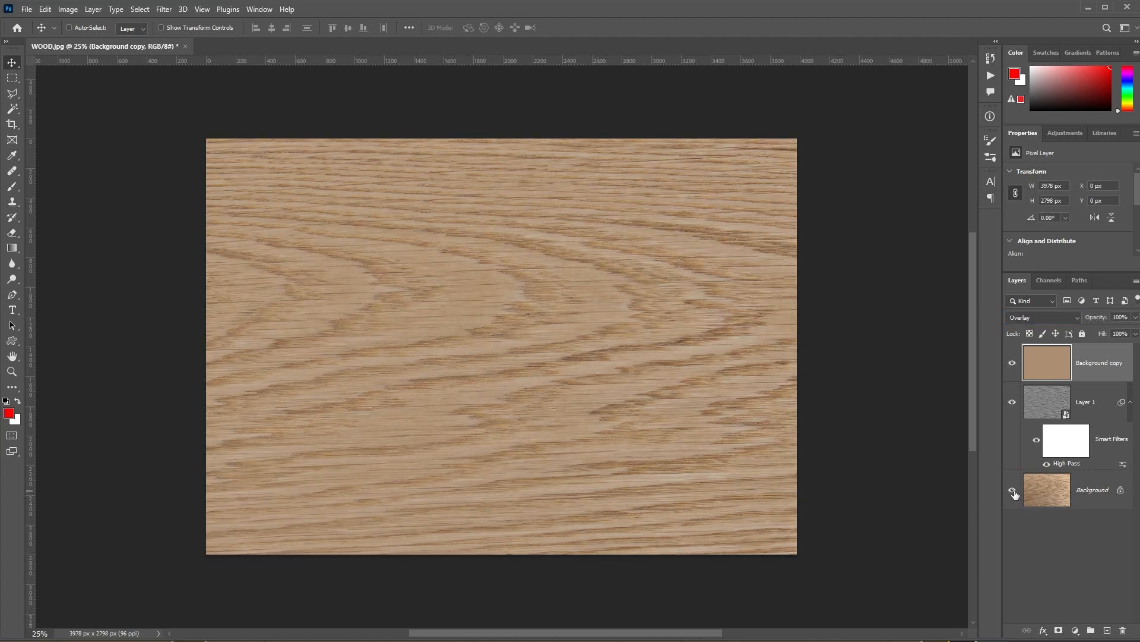
pyautogui.click(1013, 491)
pyautogui.click(1013, 490)
pyautogui.keyDown('alt'); pyautogui.click(1012, 498); pyautogui.keyUp('alt')
pyautogui.keyDown('alt'); pyautogui.click(1012, 498); pyautogui.keyUp('alt')
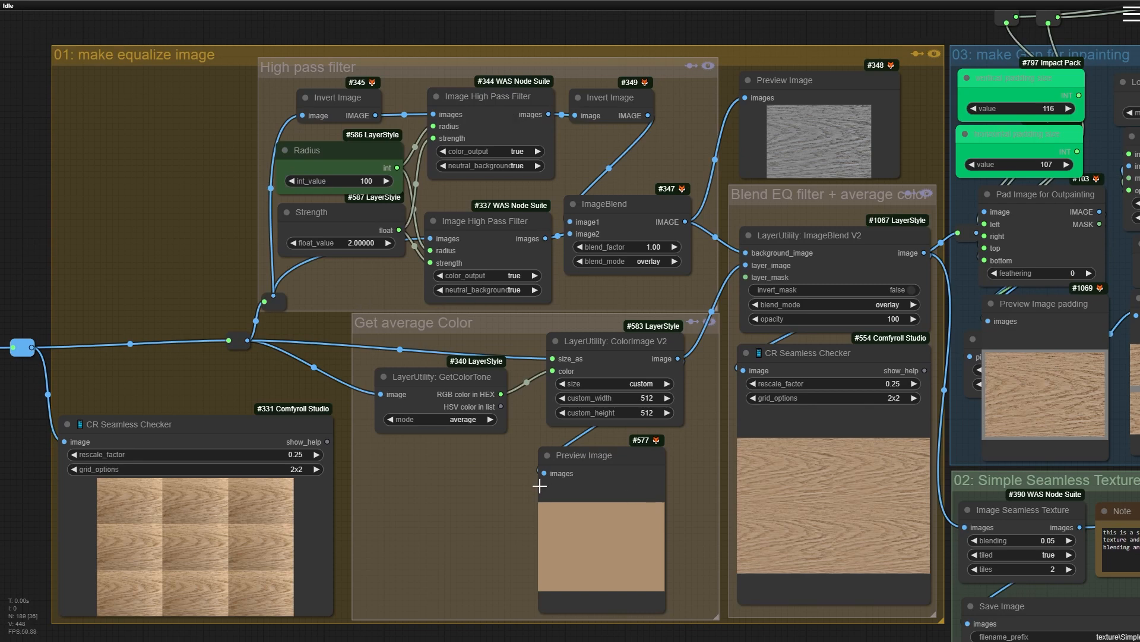
# In ComfyUI, attach a Preview Image node to the reroute that feeds the High pass filter group
pyautogui.scroll(8, 278, 293)
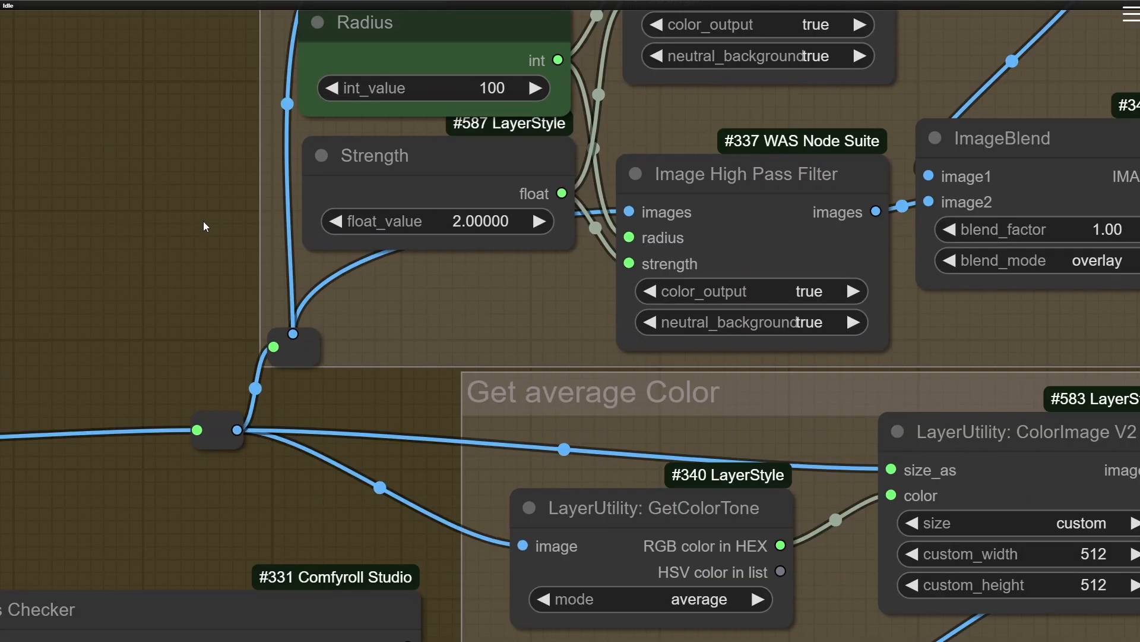
pyautogui.moveTo(204, 222); pyautogui.dragTo(117, 397)
pyautogui.moveTo(202, 514); pyautogui.dragTo(116, 404)
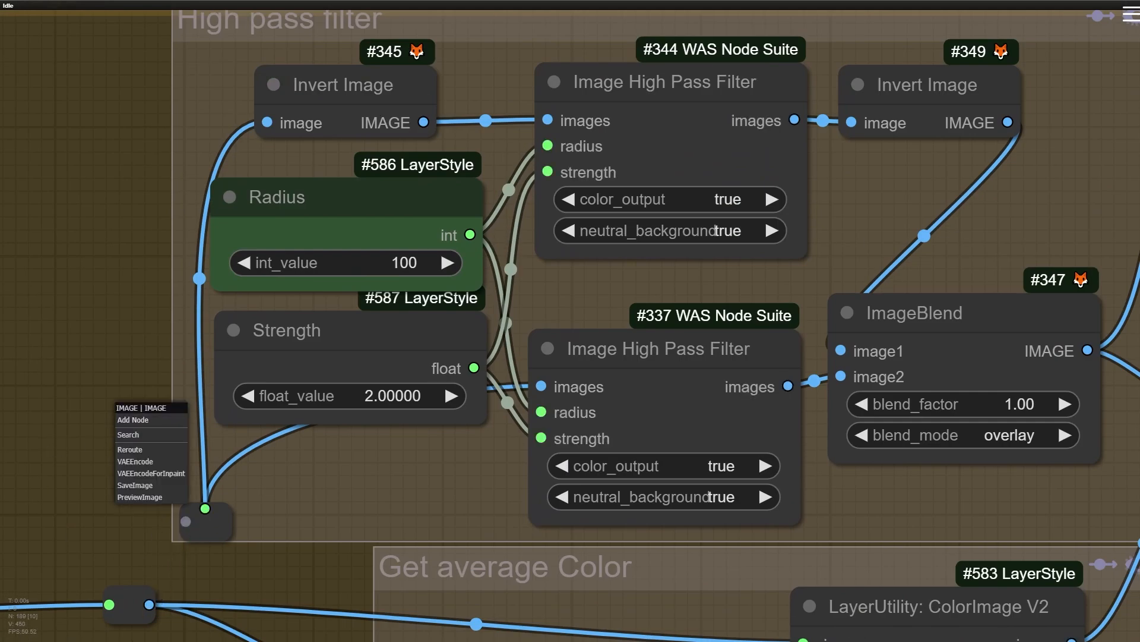
pyautogui.moveTo(149, 603); pyautogui.dragTo(117, 363)
pyautogui.click(136, 453)
pyautogui.moveTo(267, 344); pyautogui.dragTo(65, 250)
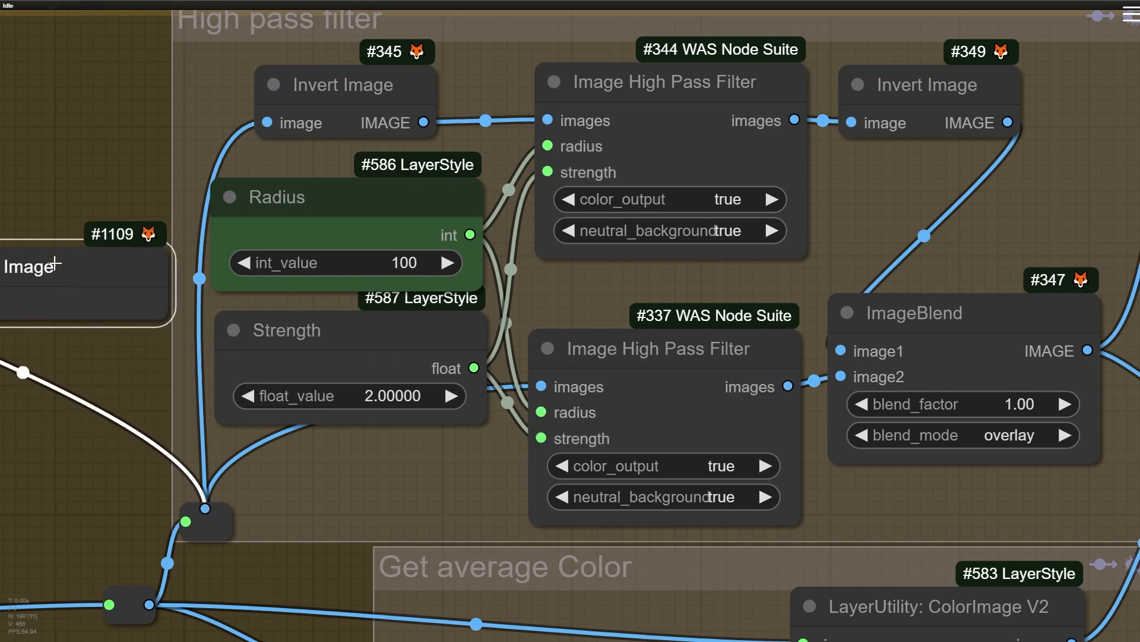
# Queue only the new Preview Image node so it shows the source wood image beside the High pass filter group
pyautogui.rightClick(65, 244)
pyautogui.click(98, 306)
pyautogui.moveTo(154, 203); pyautogui.dragTo(346, 215)
pyautogui.scroll(-2, 342, 223)
pyautogui.moveTo(301, 267); pyautogui.dragTo(229, 260)
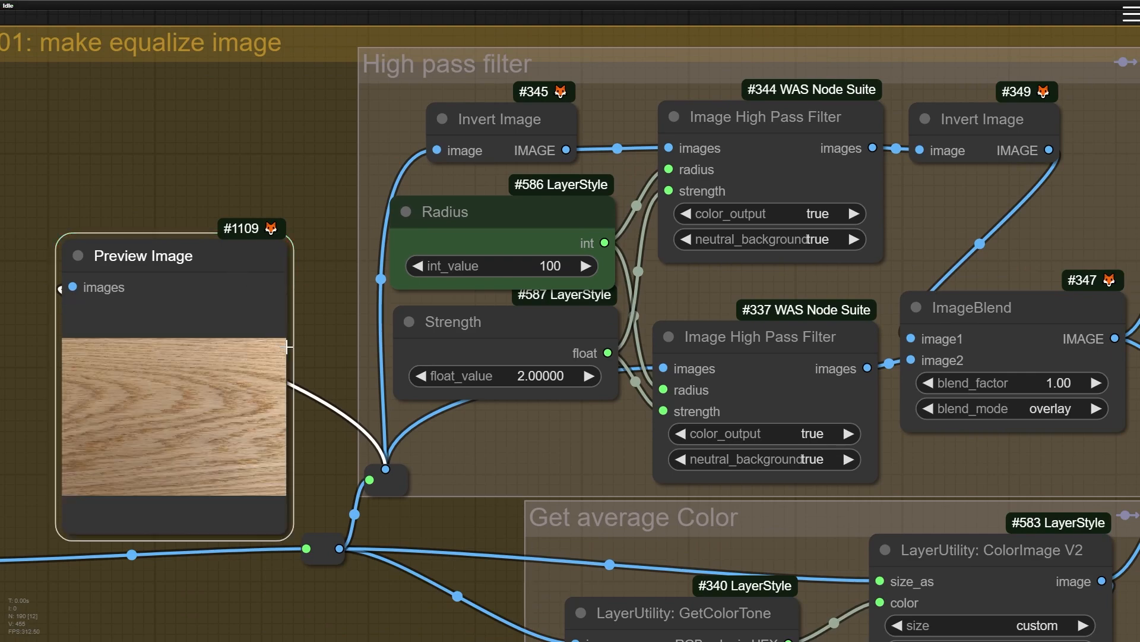
# Examine the source wood preview and trace its link back to the Upscale Image node in the size-fixing group
pyautogui.scroll(11, 141, 465)
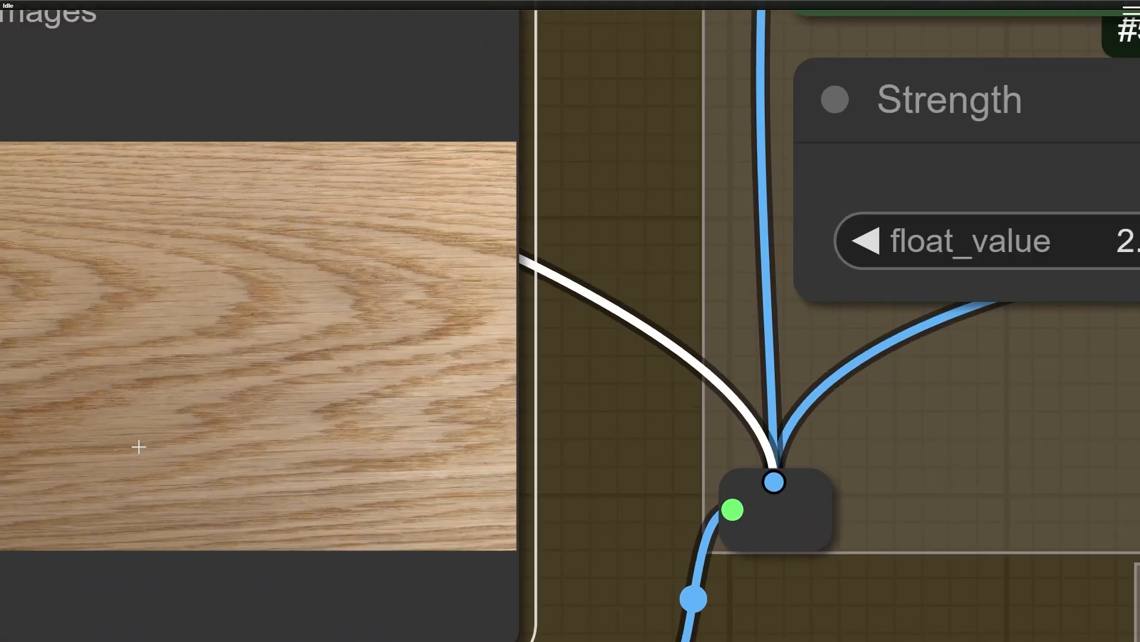
pyautogui.scroll(-10, 141, 440)
pyautogui.moveTo(227, 374); pyautogui.dragTo(559, 164)
pyautogui.scroll(-4, 558, 165)
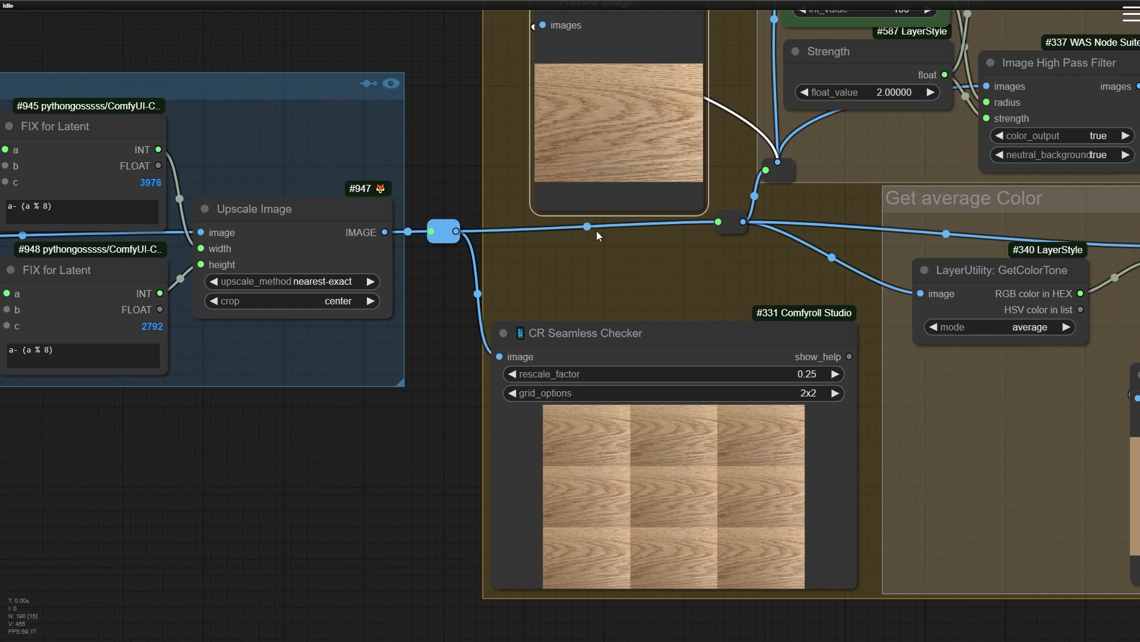
pyautogui.moveTo(596, 231); pyautogui.dragTo(245, 415)
pyautogui.scroll(1, 557, 133)
pyautogui.scroll(4, 565, 238)
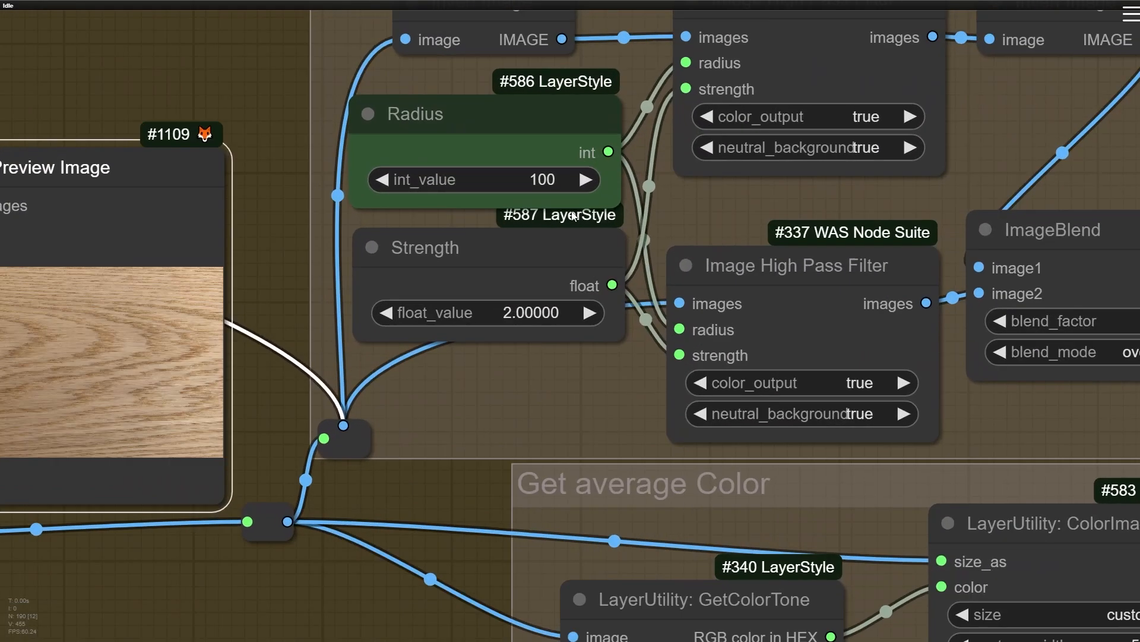
# Examine how the Radius and Strength nodes feed both Image High Pass Filter nodes and how those reach ImageBlend
pyautogui.moveTo(488, 439); pyautogui.dragTo(323, 506)
pyautogui.moveTo(357, 335); pyautogui.dragTo(341, 308)
pyautogui.scroll(1, 413, 417)
pyautogui.moveTo(409, 417); pyautogui.dragTo(331, 448)
pyautogui.scroll(6, 526, 113)
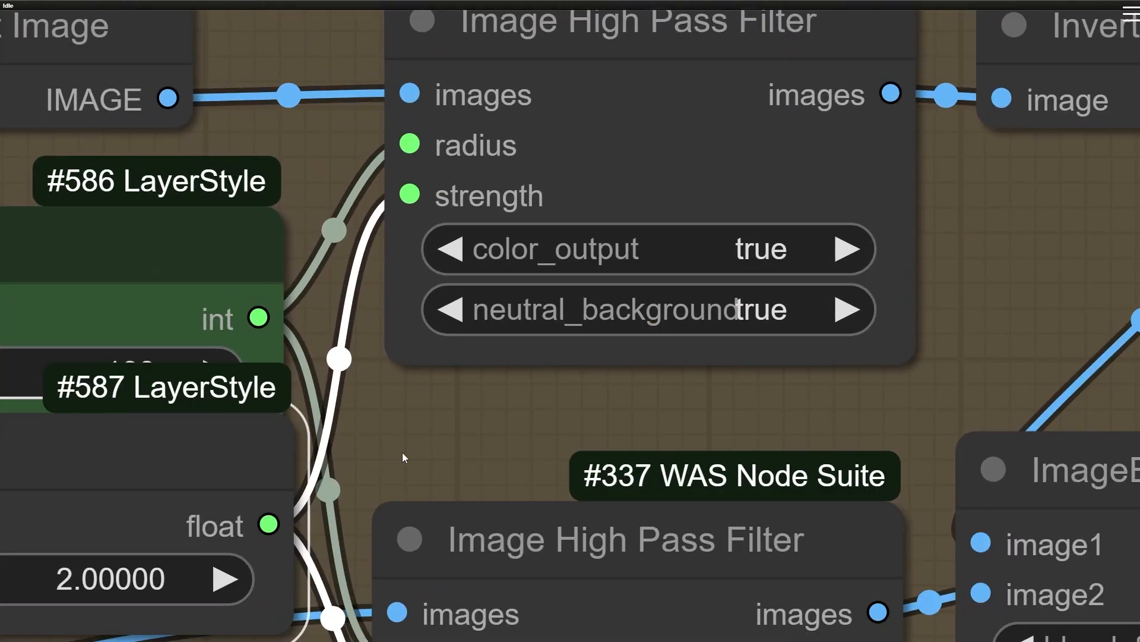
pyautogui.moveTo(402, 456); pyautogui.dragTo(670, 295)
pyautogui.scroll(-5, 279, 299)
pyautogui.moveTo(278, 303); pyautogui.dragTo(274, 316)
pyautogui.moveTo(321, 489); pyautogui.dragTo(95, 349)
pyautogui.scroll(-3, 226, 356)
pyautogui.click(679, 221)
# Attach a Preview Image node to the output of Image High Pass Filter #337, queue only that node and inspect its image
pyautogui.scroll(4, 377, 292)
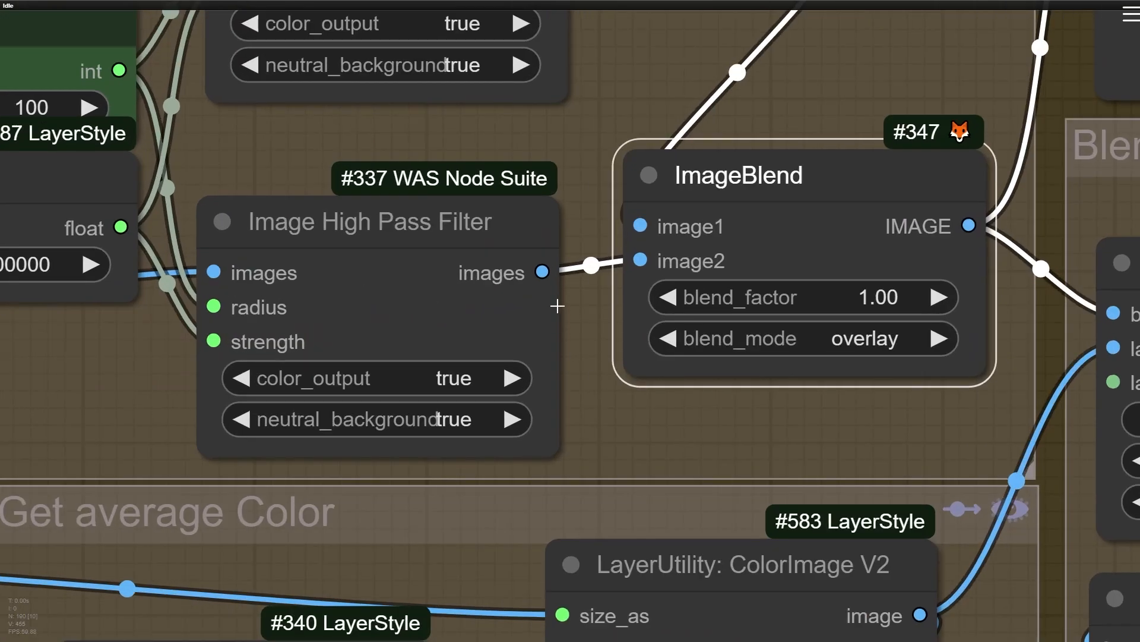
pyautogui.moveTo(542, 272); pyautogui.dragTo(579, 380)
pyautogui.click(597, 465)
pyautogui.rightClick(658, 337)
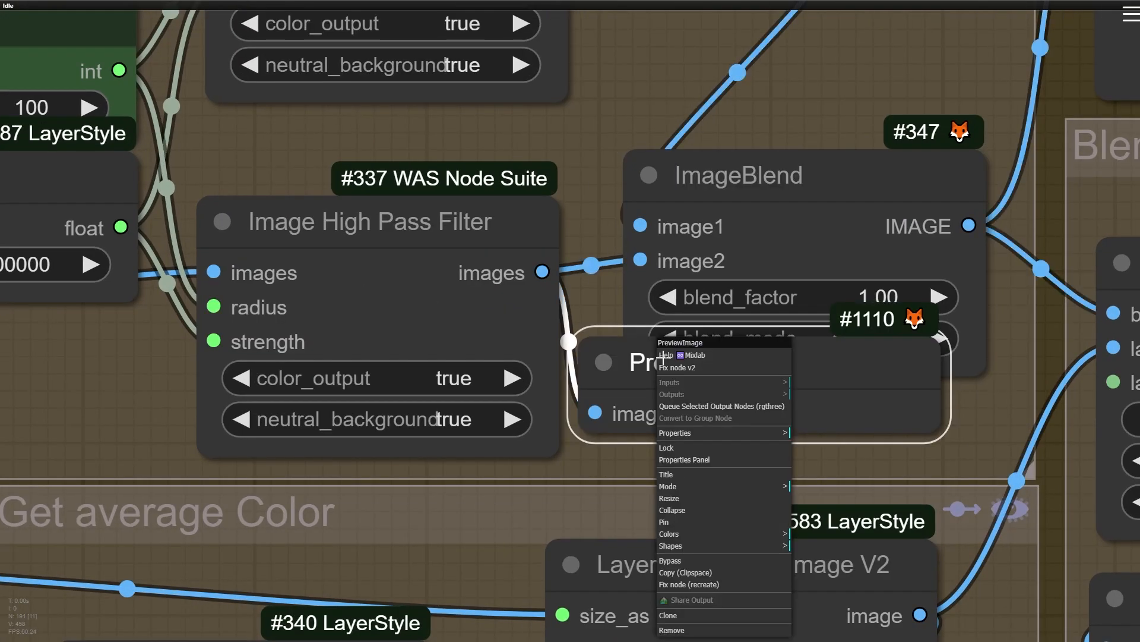
pyautogui.click(725, 410)
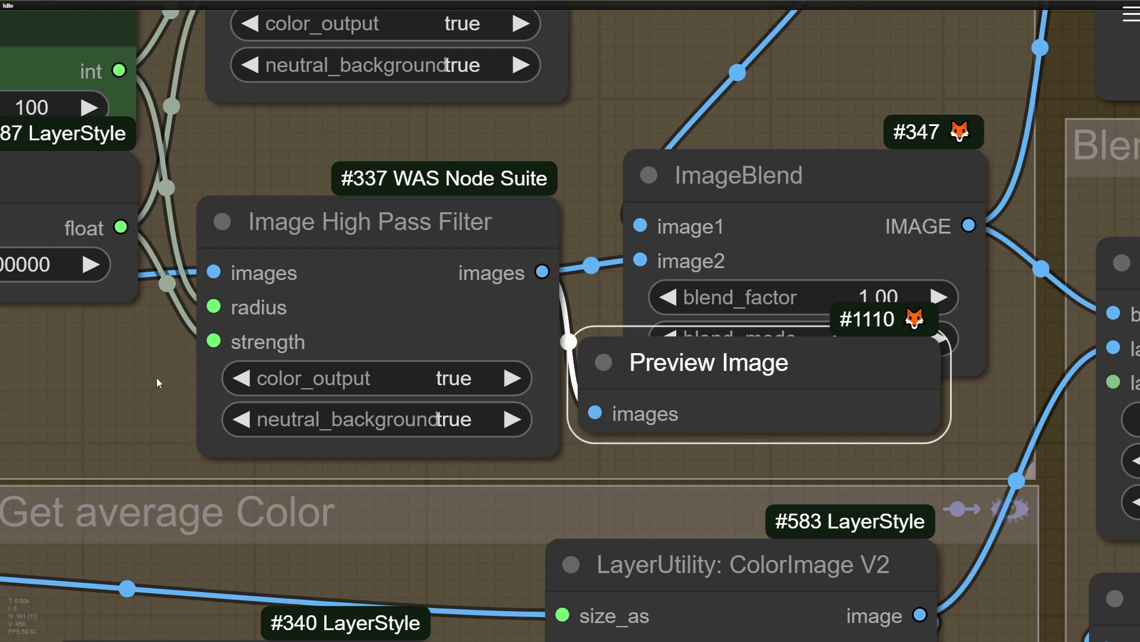
pyautogui.moveTo(155, 379); pyautogui.dragTo(0, 221)
pyautogui.scroll(8, 436, 476)
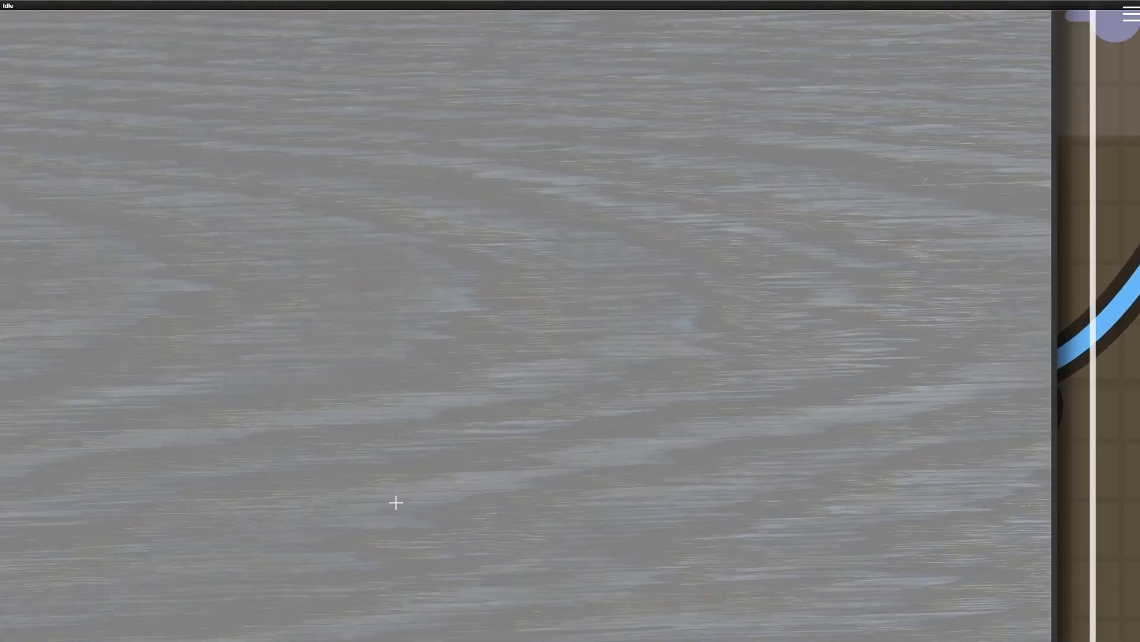
pyautogui.scroll(-6, 400, 502)
# Copy the high-pass preview image and paste it as a new layer into WOOD.jpg in Photoshop
pyautogui.moveTo(401, 502); pyautogui.dragTo(479, 306)
pyautogui.rightClick(478, 251)
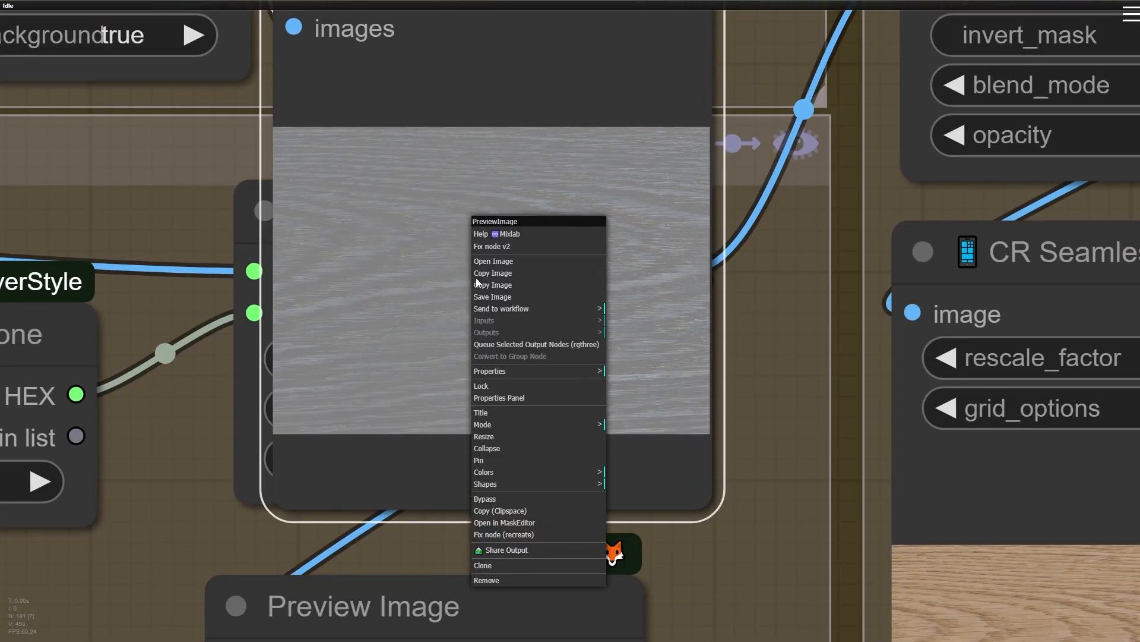
pyautogui.click(490, 267)
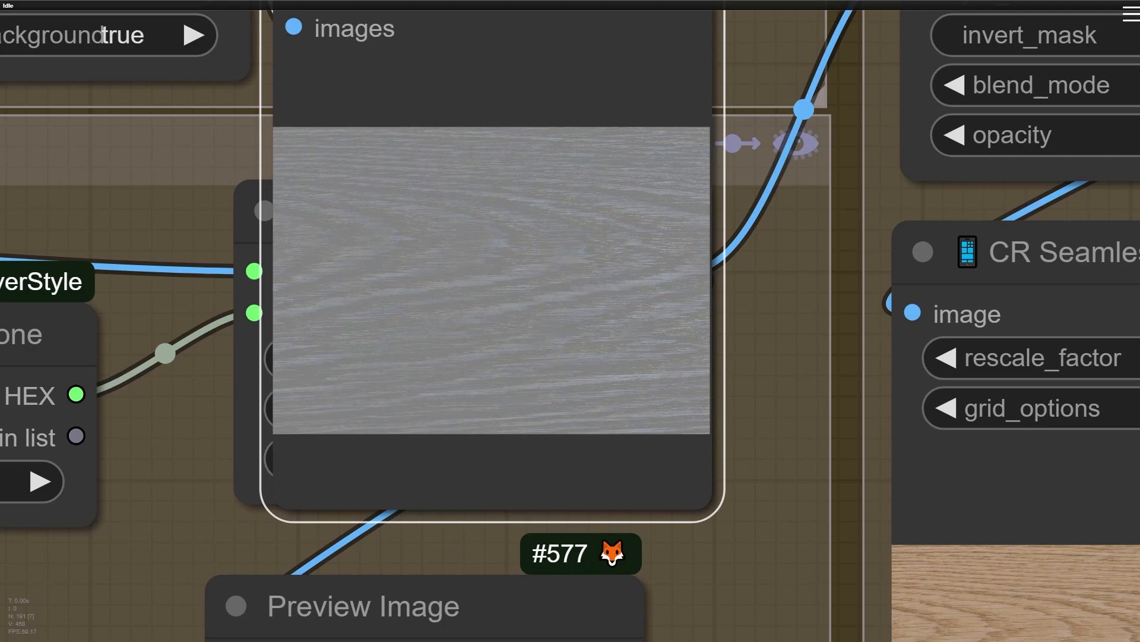
pyautogui.hotkey('alt', 'Tab')
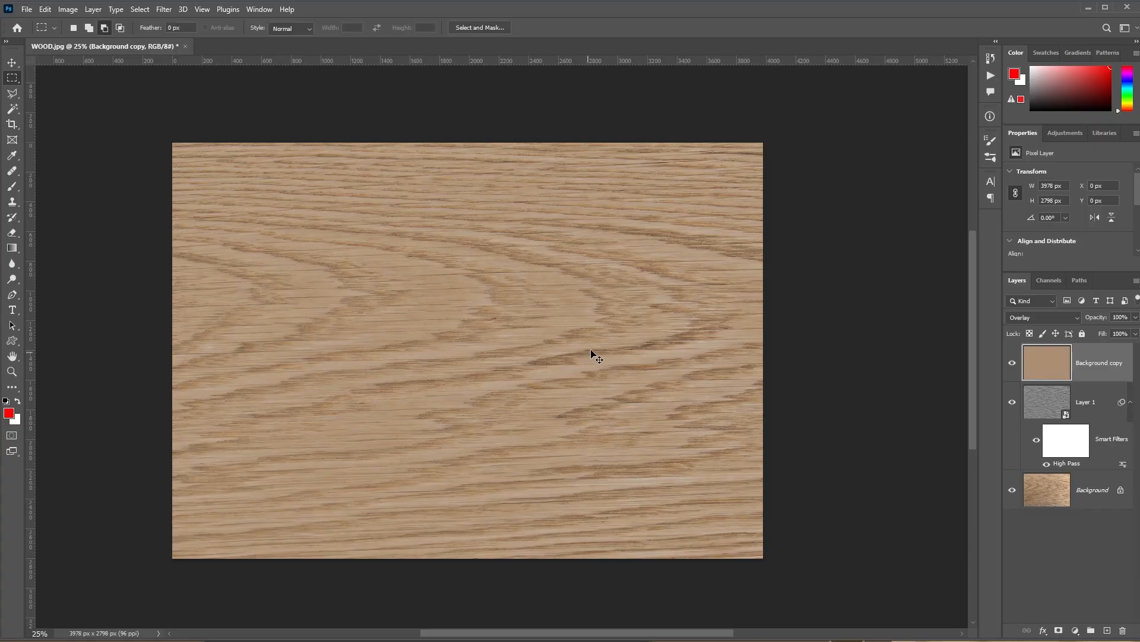
pyautogui.hotkey('ctrl', 'v')
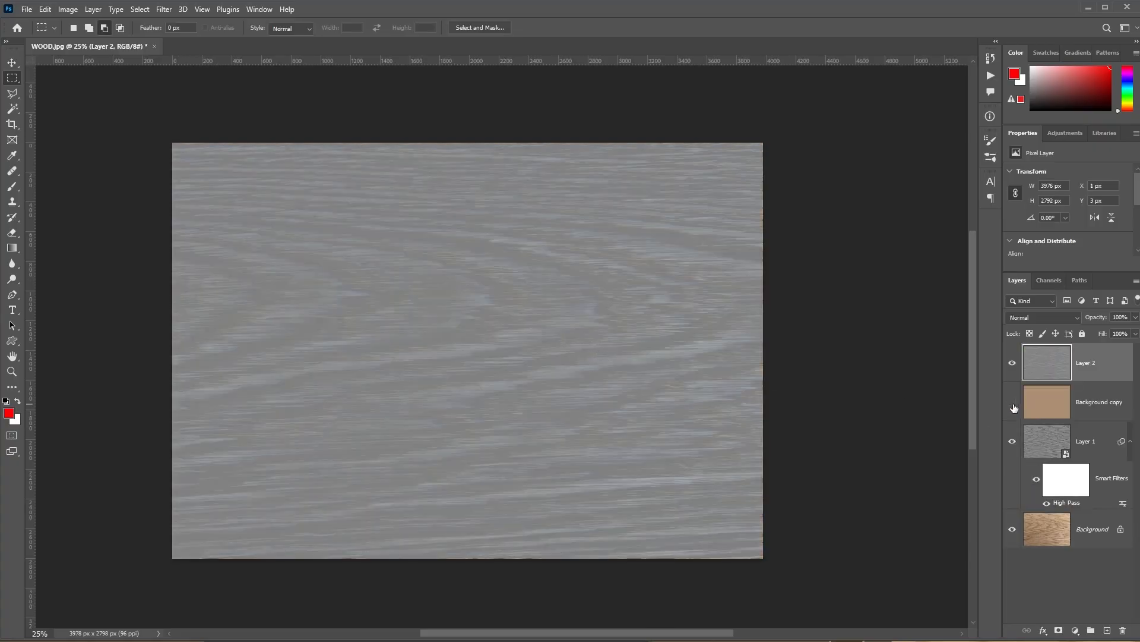
# Duplicate the high-pass Smart Object Layer 1 and place the copy directly beneath the pasted Layer 2
pyautogui.click(1044, 447)
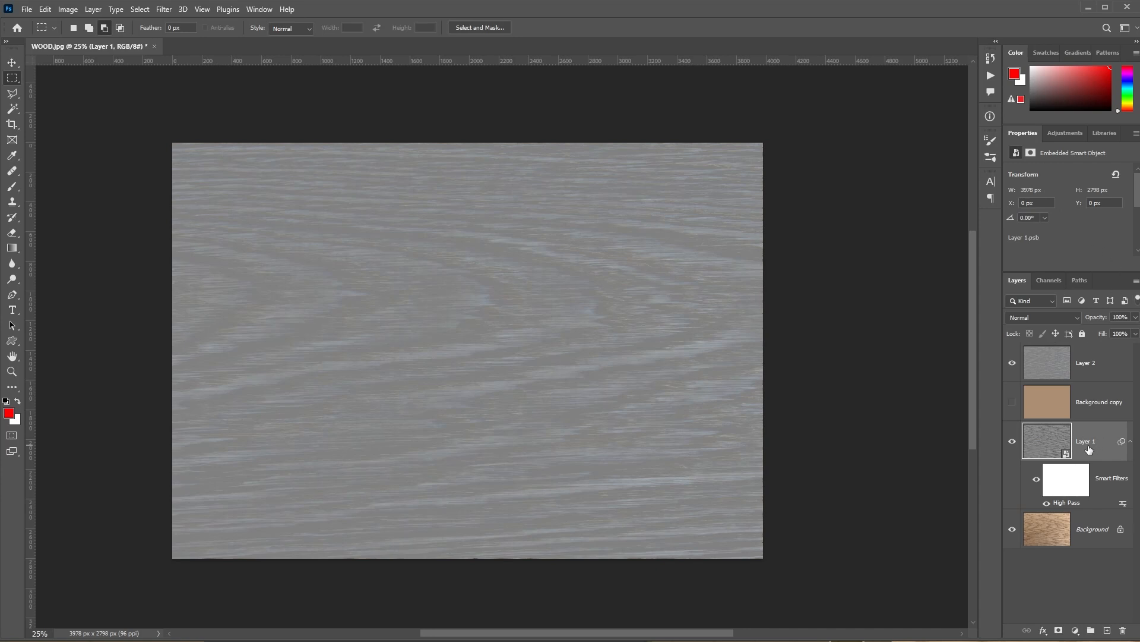
pyautogui.hotkey('ctrl', 'j')
pyautogui.moveTo(1085, 451); pyautogui.dragTo(1056, 387)
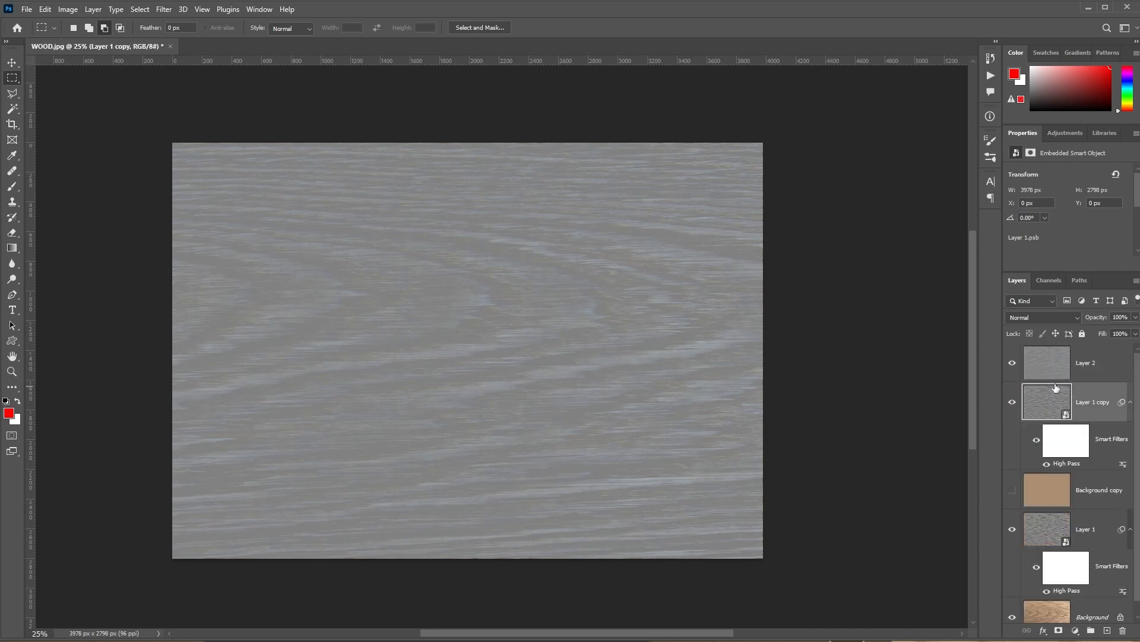
# Compare ComfyUI's high-pass result with Photoshop's at 100% zoom by repeatedly toggling Layer 2's visibility
pyautogui.click(1011, 363)
pyautogui.click(1012, 363)
pyautogui.hotkey('ctrl', '+')
pyautogui.hotkey('ctrl', '+')
pyautogui.hotkey('ctrl', '+')
pyautogui.hotkey('ctrl', '+')
pyautogui.click(1011, 365)
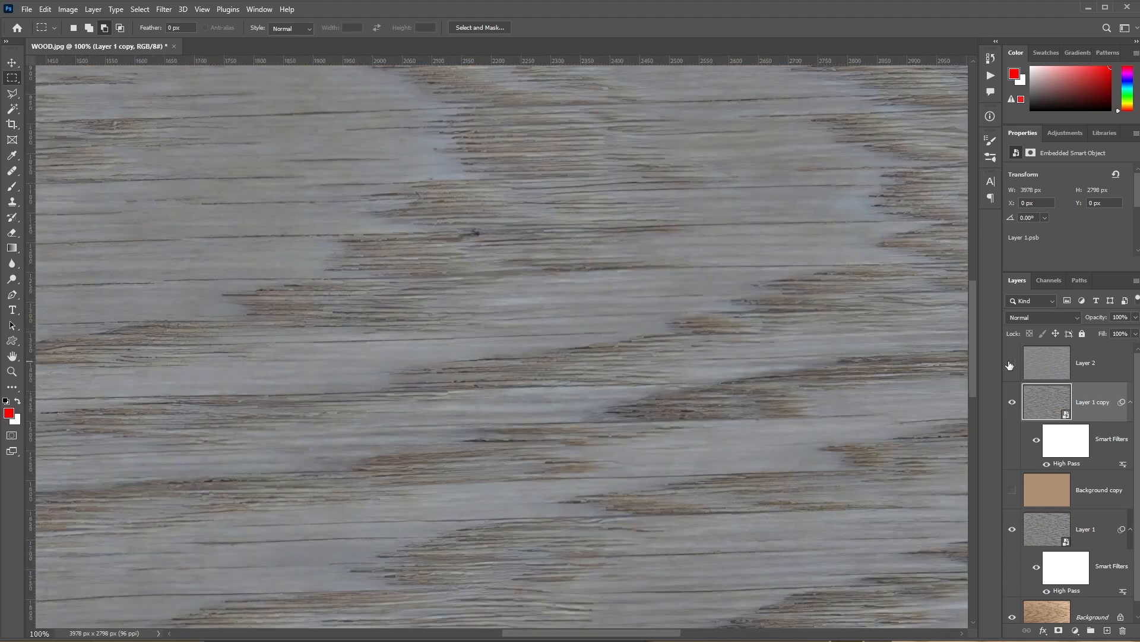
pyautogui.click(1012, 363)
pyautogui.click(1010, 363)
pyautogui.click(1011, 364)
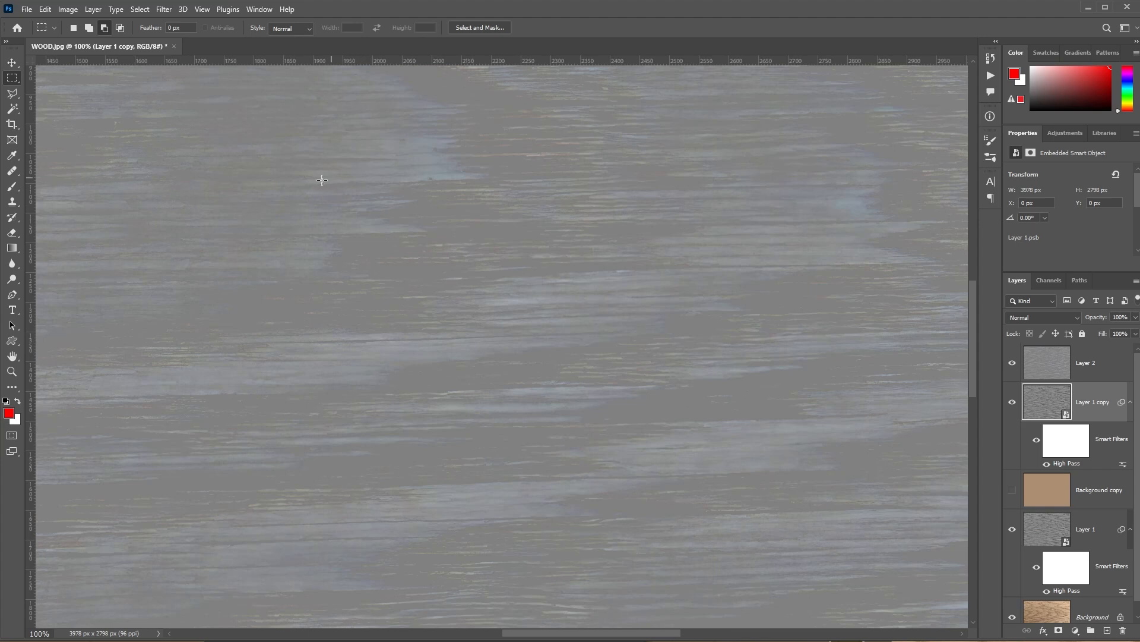
pyautogui.click(1010, 368)
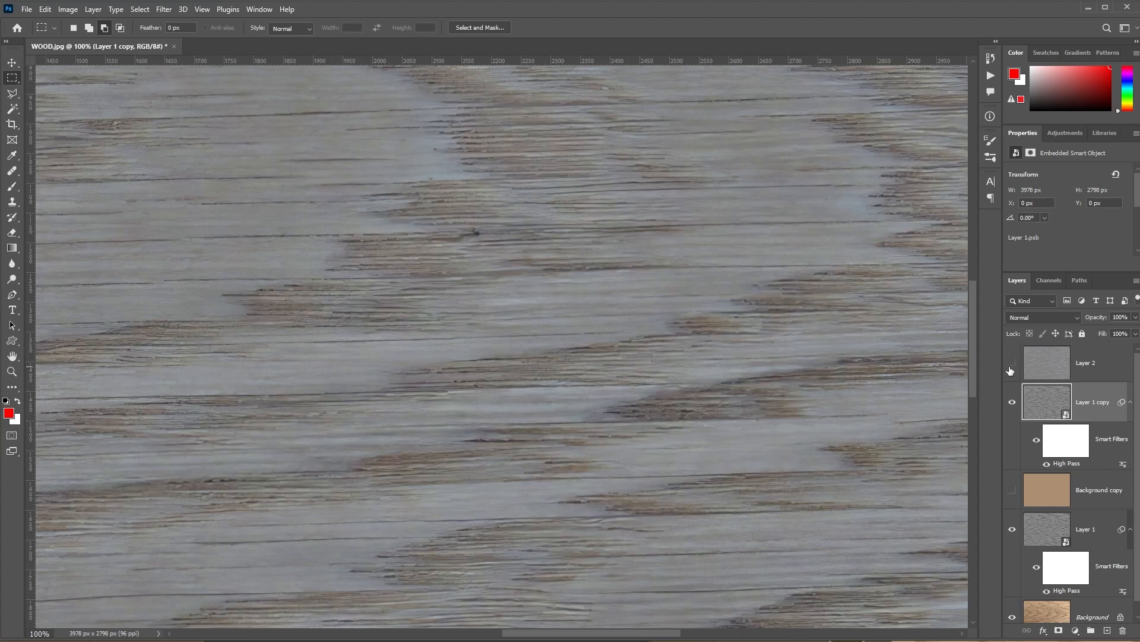
pyautogui.click(1010, 368)
pyautogui.click(1010, 368)
pyautogui.click(1011, 364)
pyautogui.click(1061, 361)
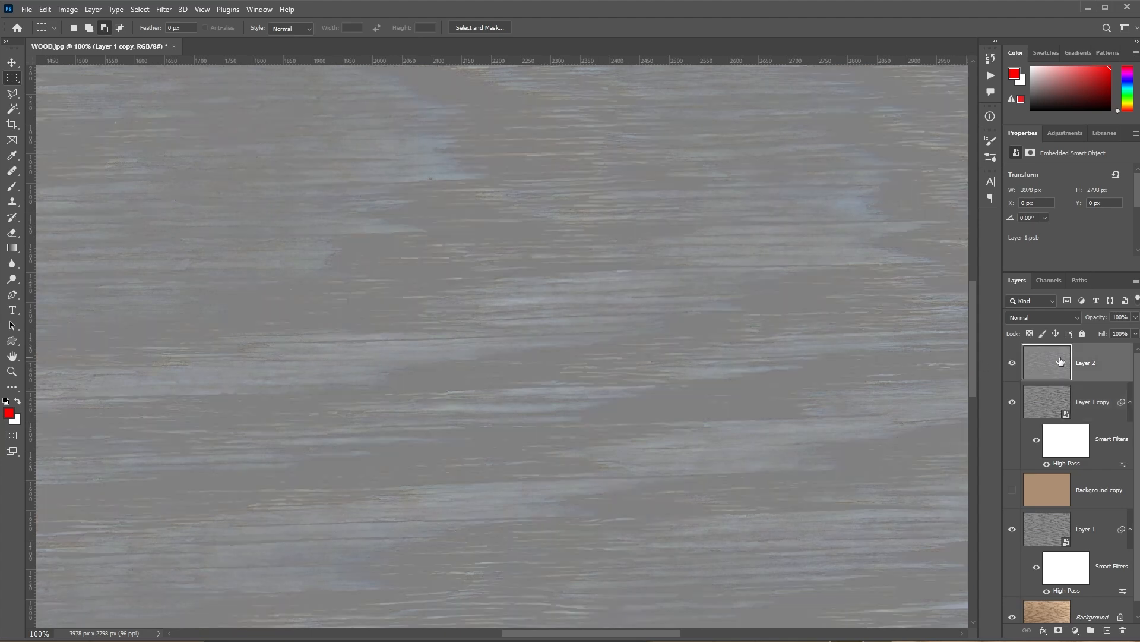
pyautogui.click(1011, 364)
pyautogui.click(1011, 364)
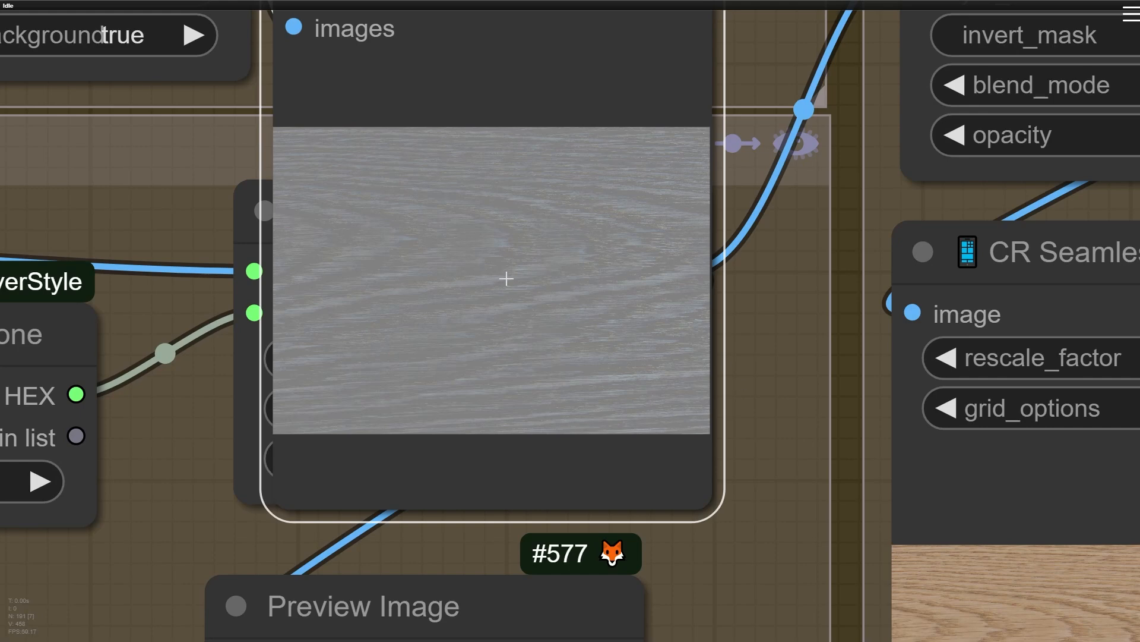
# In ComfyUI, delete the temporary Preview Image node attached to Image High Pass Filter #337
pyautogui.scroll(-5, 535, 326)
pyautogui.moveTo(556, 359); pyautogui.dragTo(612, 501)
pyautogui.press('Delete')
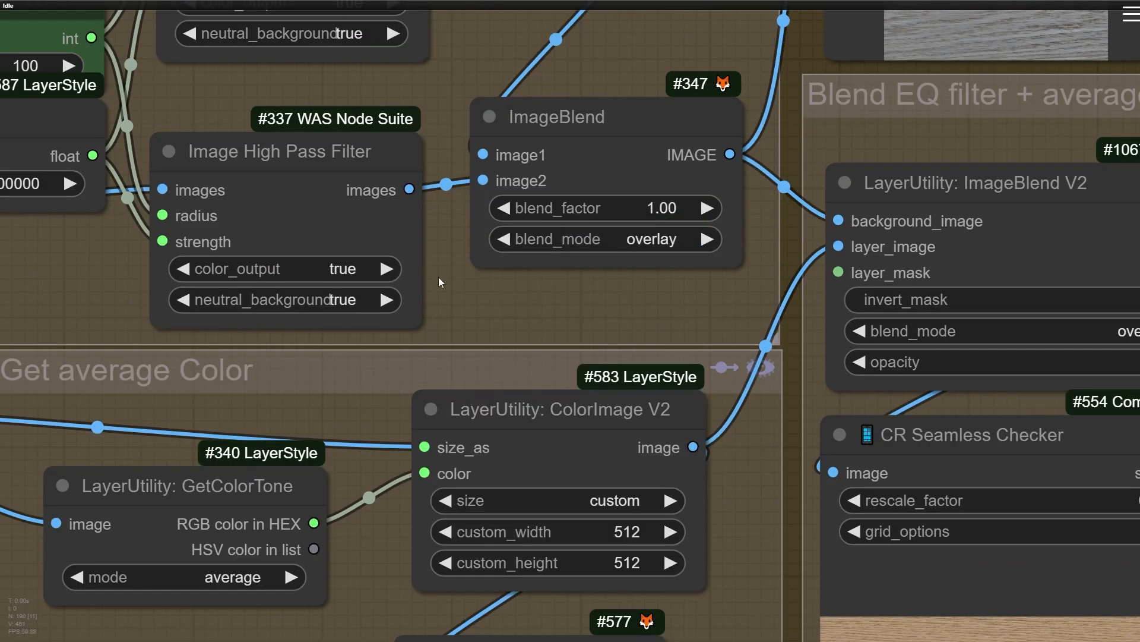
# Examine the inverted branch of the High pass filter group, starting at Invert Image node #345
pyautogui.moveTo(521, 317); pyautogui.dragTo(761, 467)
pyautogui.scroll(-3, 618, 332)
pyautogui.scroll(3, 299, 111)
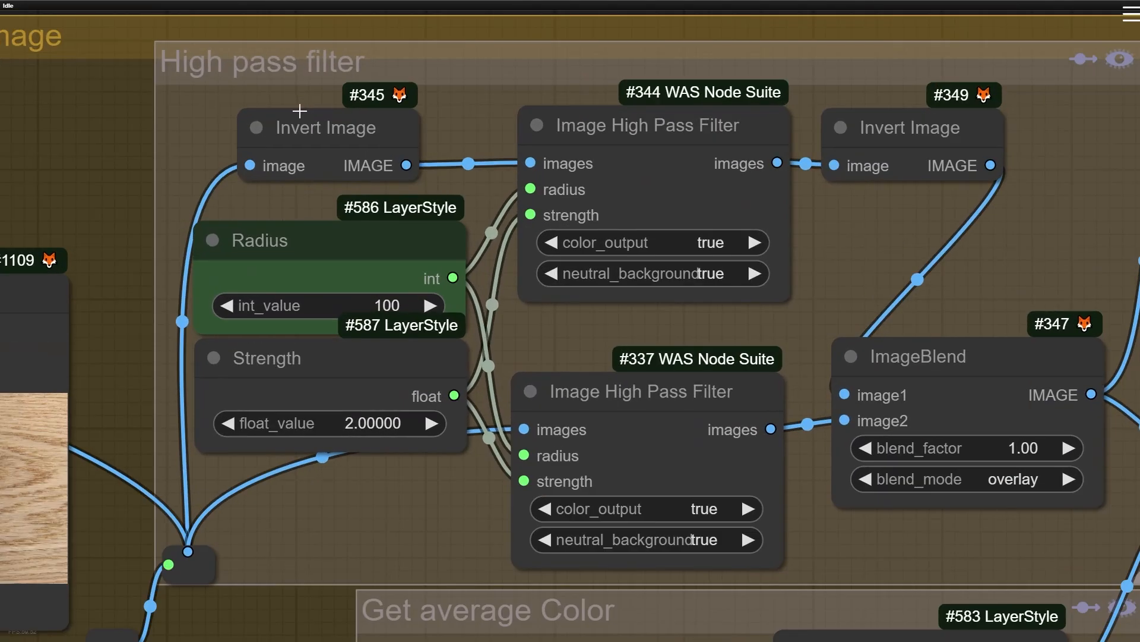
pyautogui.moveTo(325, 129); pyautogui.dragTo(319, 134)
pyautogui.scroll(3, 321, 114)
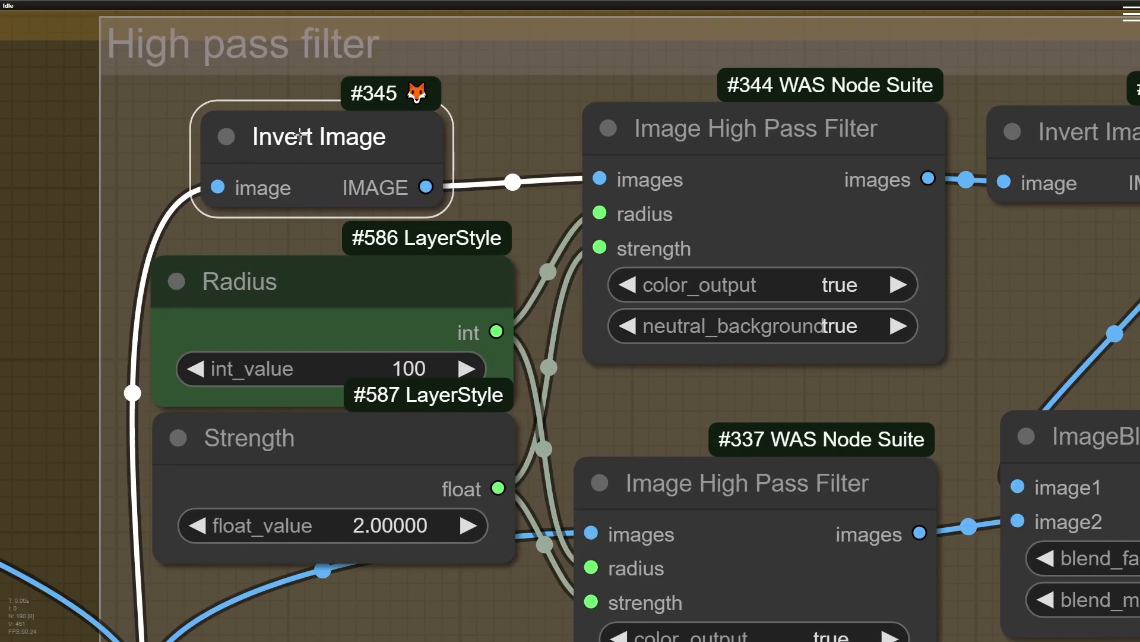
# Attach a temporary Preview Image node to the output of Invert Image #345, run it, and move it beside the group
pyautogui.scroll(-3, 524, 224)
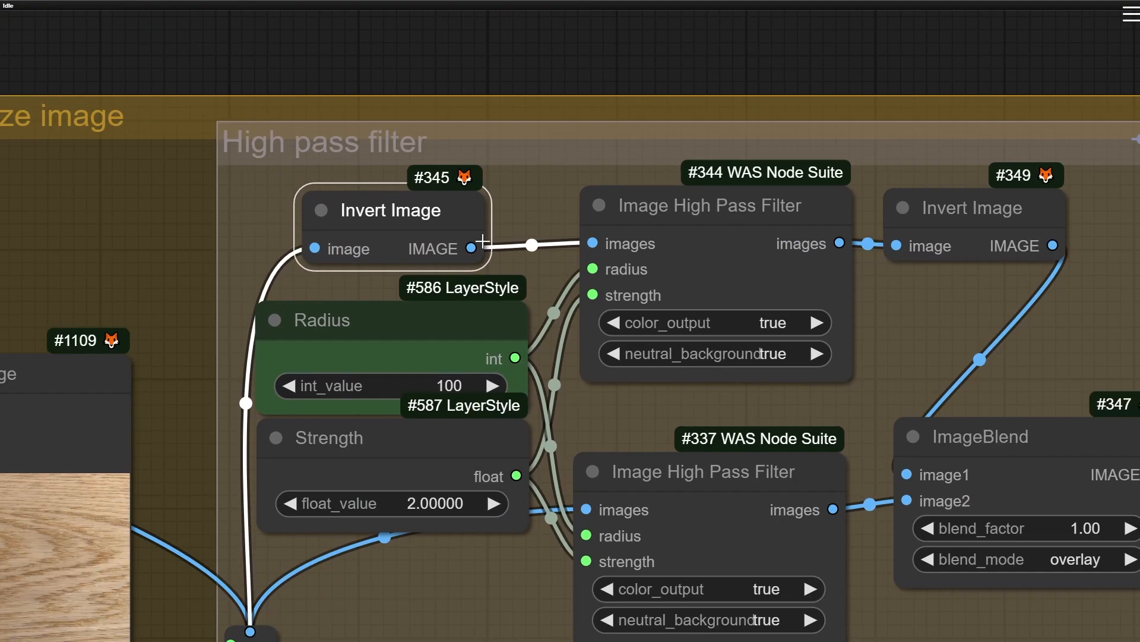
pyautogui.moveTo(482, 241); pyautogui.dragTo(506, 42)
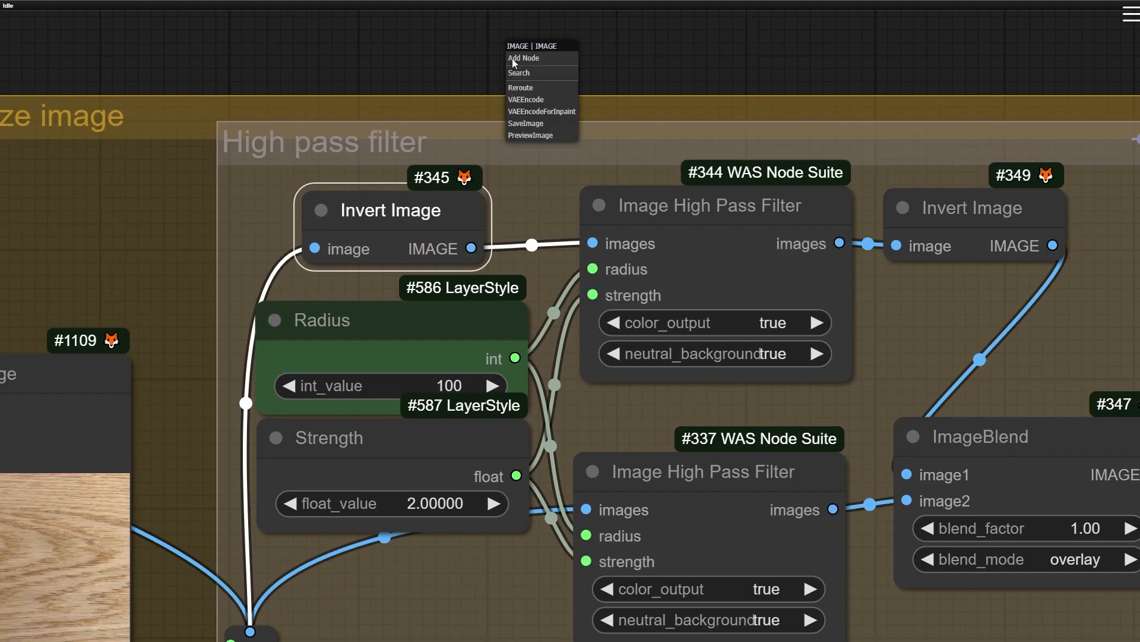
pyautogui.click(534, 134)
pyautogui.rightClick(674, 37)
pyautogui.click(717, 121)
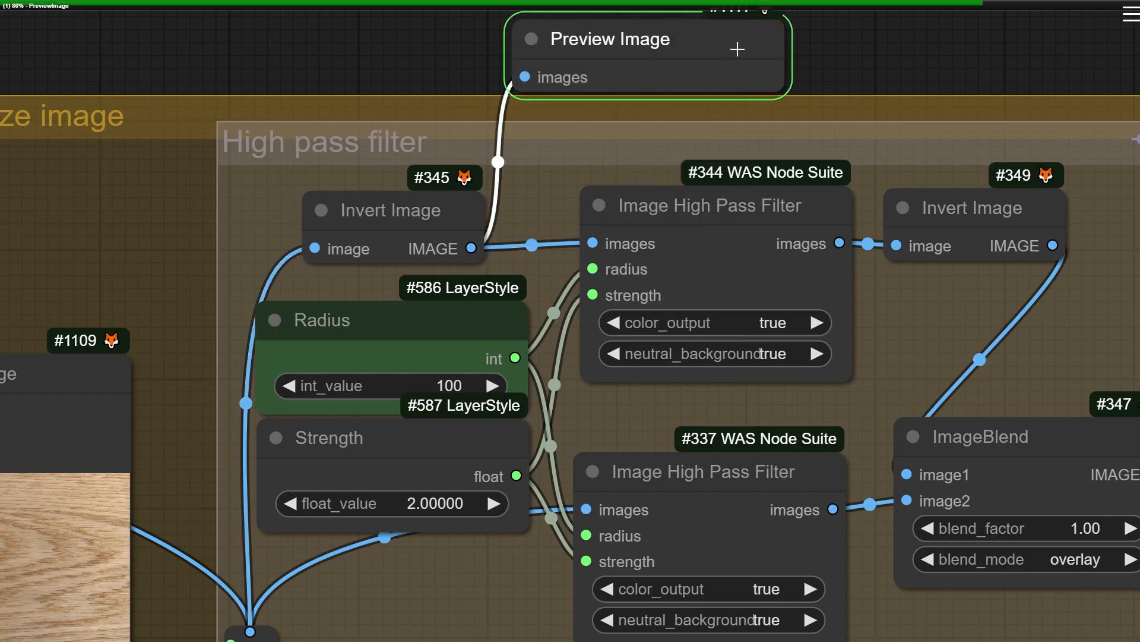
pyautogui.moveTo(737, 49); pyautogui.dragTo(300, 108)
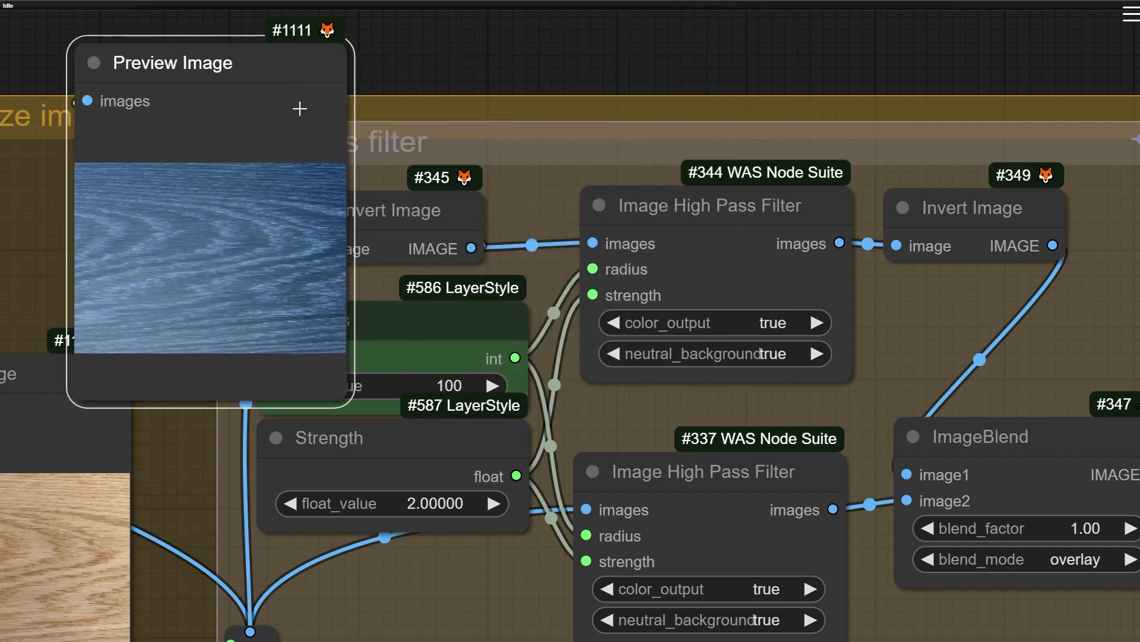
# Examine the inverted wood image up close in the Preview Image node fed by Invert Image #345
pyautogui.scroll(10, 300, 108)
pyautogui.scroll(-6, 412, 161)
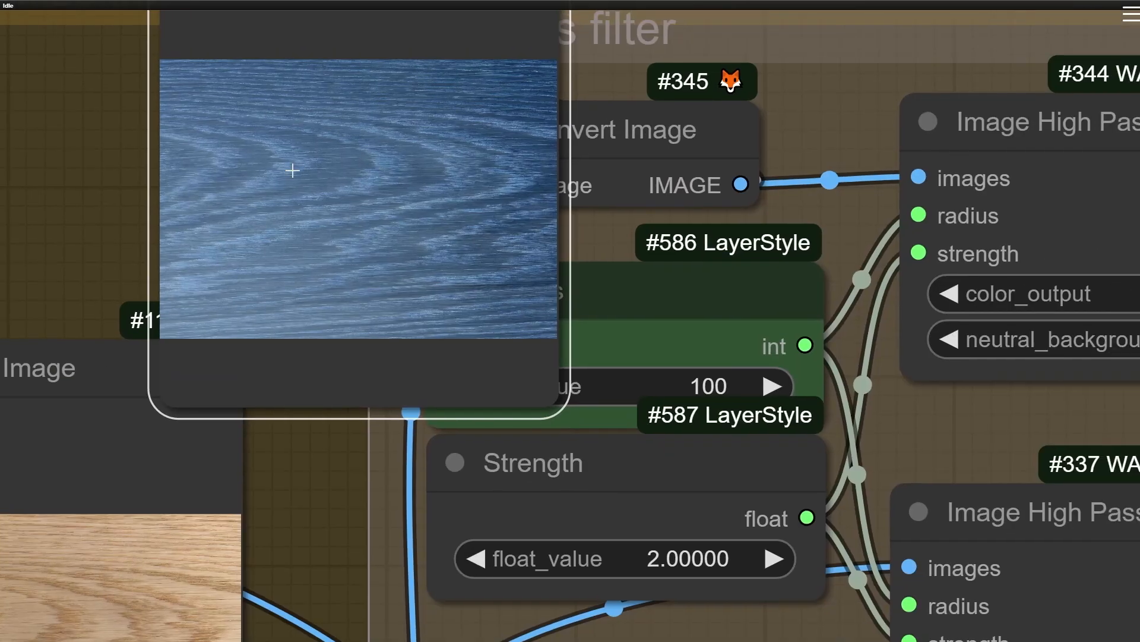
pyautogui.moveTo(802, 151); pyautogui.dragTo(292, 170)
pyautogui.scroll(-3, 202, 54)
pyautogui.moveTo(212, 55); pyautogui.dragTo(475, 137)
pyautogui.moveTo(216, 199); pyautogui.dragTo(113, 180)
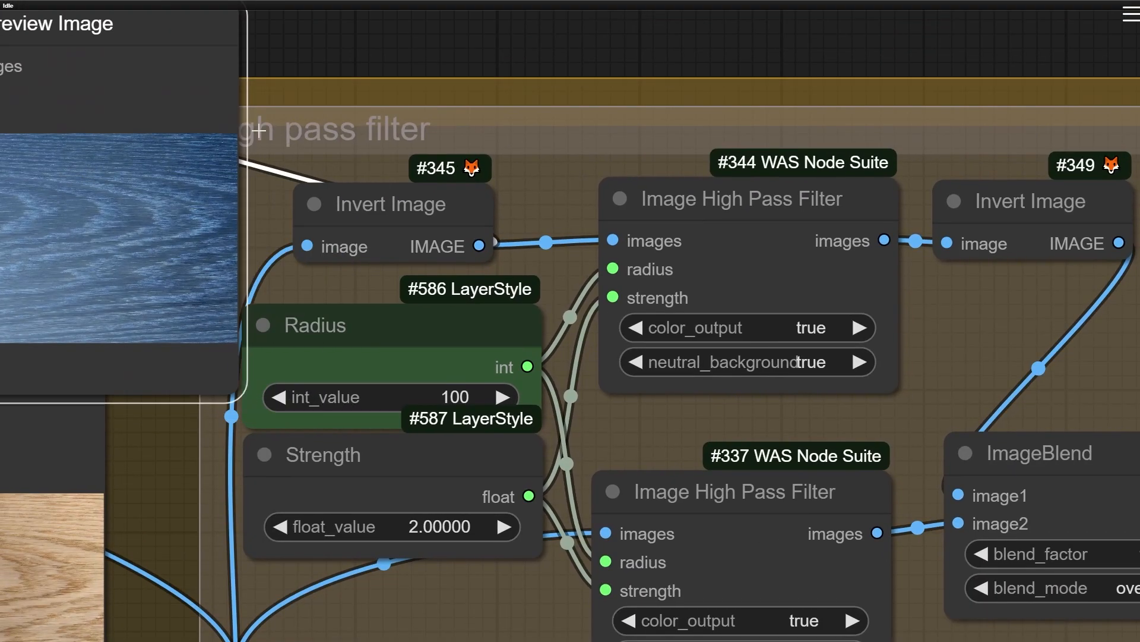
pyautogui.moveTo(544, 132); pyautogui.dragTo(72, 109)
# Attach another Preview Image node to the images output of Image High Pass Filter #344 and run it
pyautogui.moveTo(514, 258); pyautogui.dragTo(522, 415)
pyautogui.moveTo(419, 373); pyautogui.dragTo(460, 119)
pyautogui.click(492, 214)
pyautogui.moveTo(570, 116); pyautogui.dragTo(467, 117)
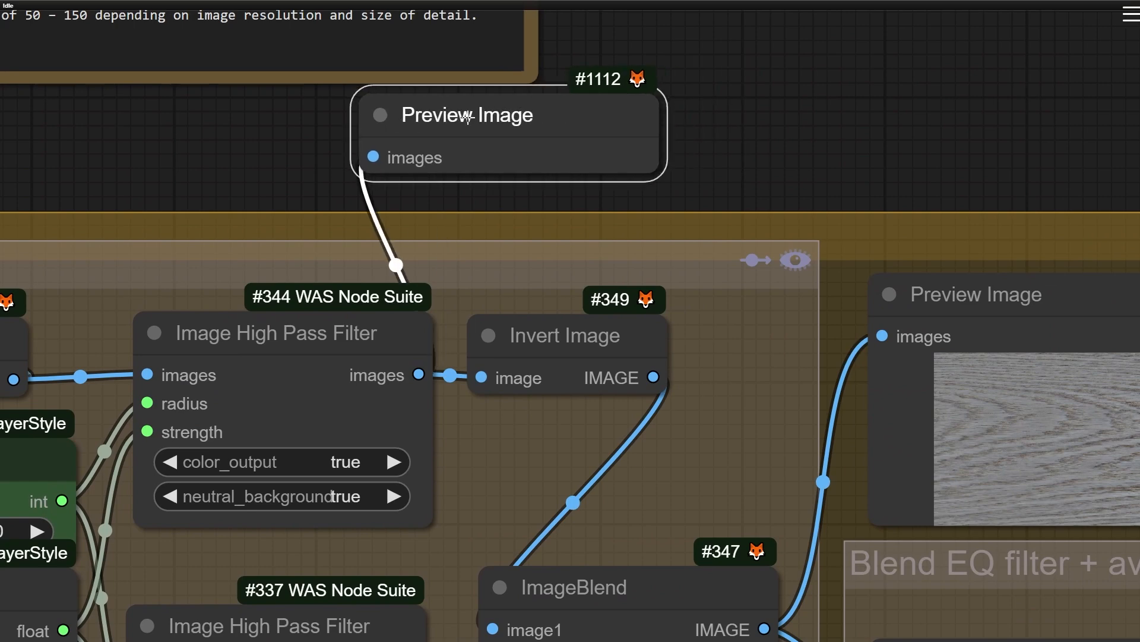
pyautogui.rightClick(468, 116)
pyautogui.click(512, 171)
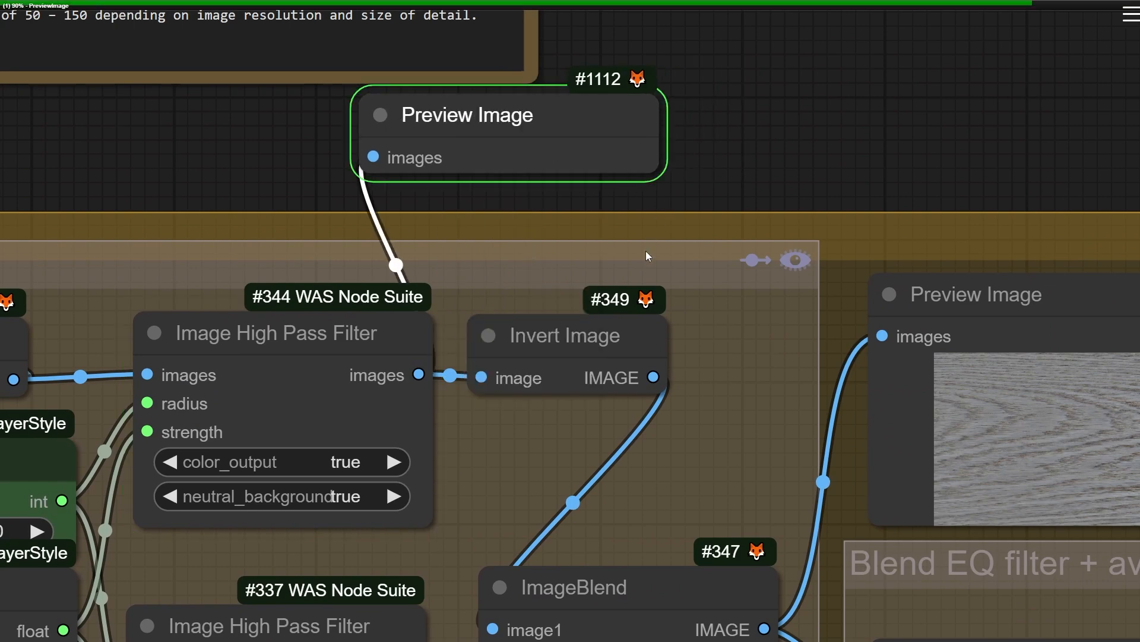
# Examine the high-pass result of the inverted image and its link to Invert Image #349
pyautogui.scroll(15, 512, 267)
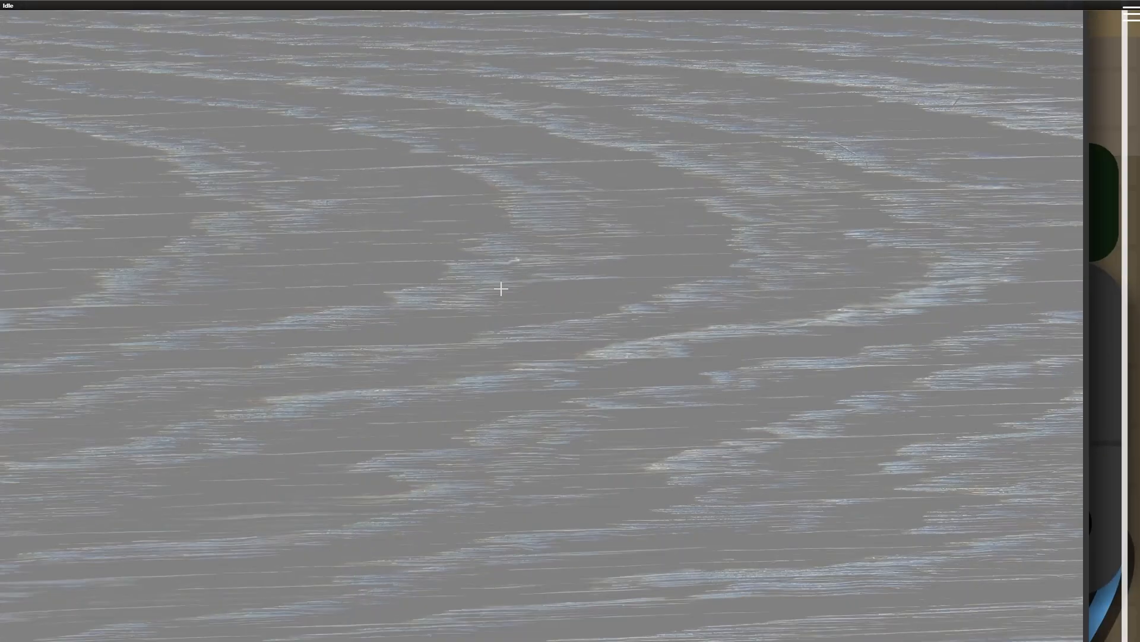
pyautogui.scroll(-10, 501, 288)
pyautogui.moveTo(489, 339); pyautogui.dragTo(205, 250)
pyautogui.scroll(8, 300, 268)
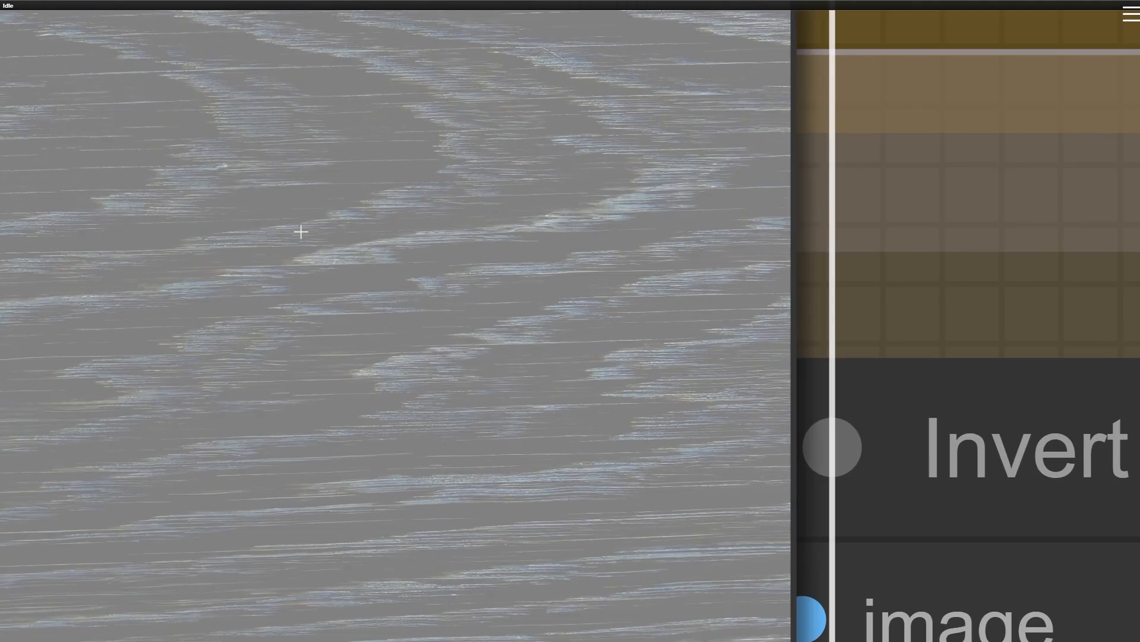
pyautogui.scroll(-5, 267, 214)
pyautogui.scroll(6, 149, 189)
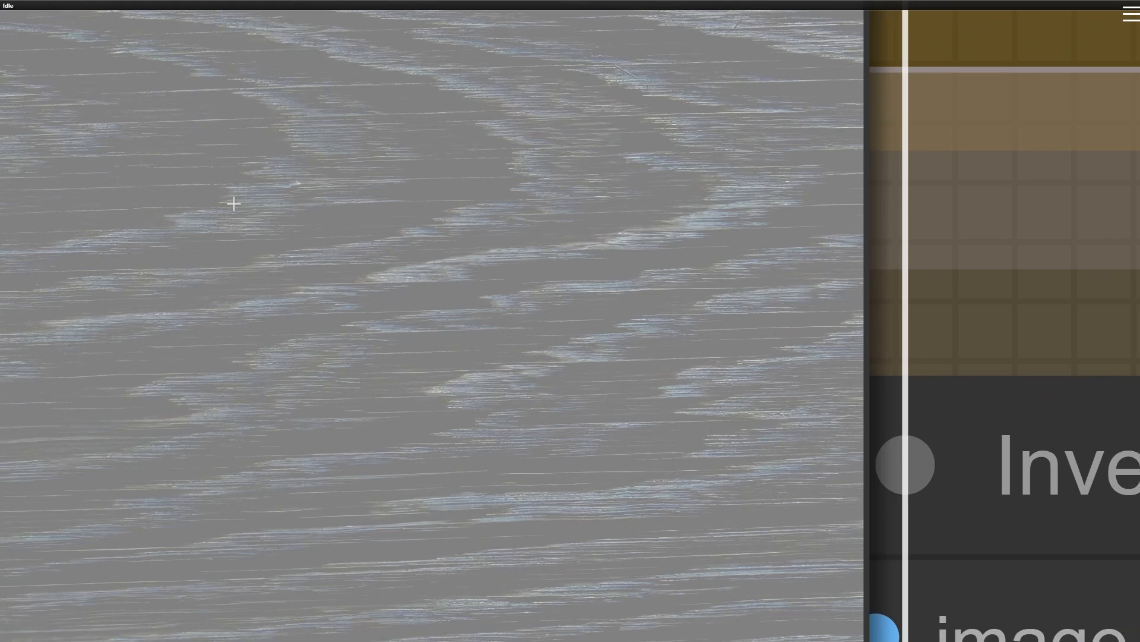
pyautogui.scroll(-8, 247, 196)
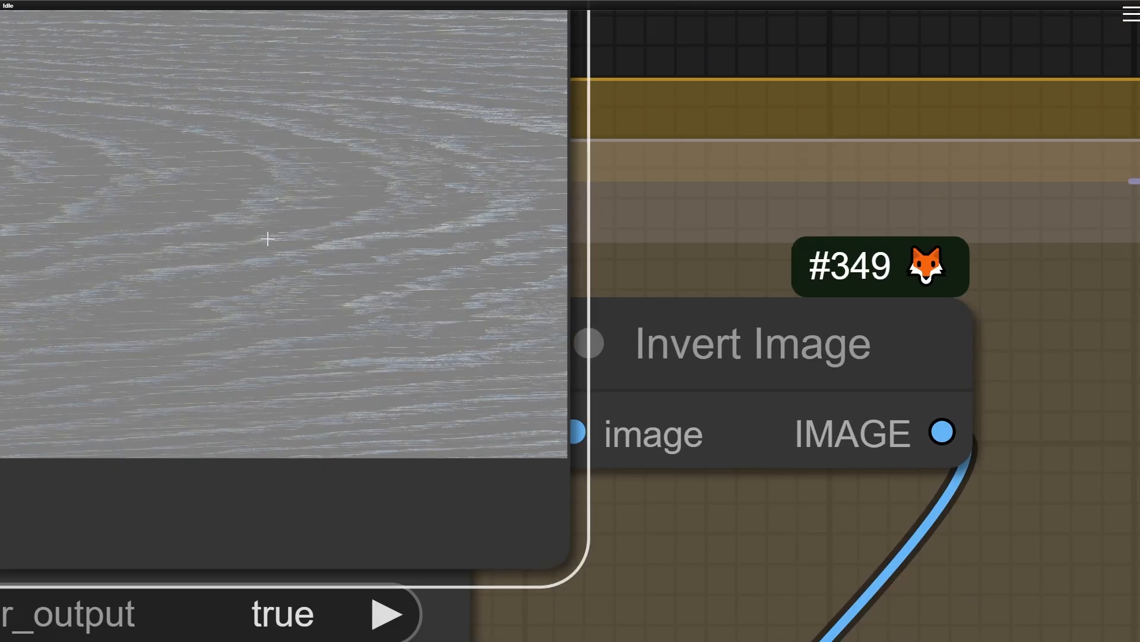
pyautogui.moveTo(288, 303); pyautogui.dragTo(241, 135)
pyautogui.scroll(-2, 609, 284)
pyautogui.moveTo(596, 307); pyautogui.dragTo(577, 307)
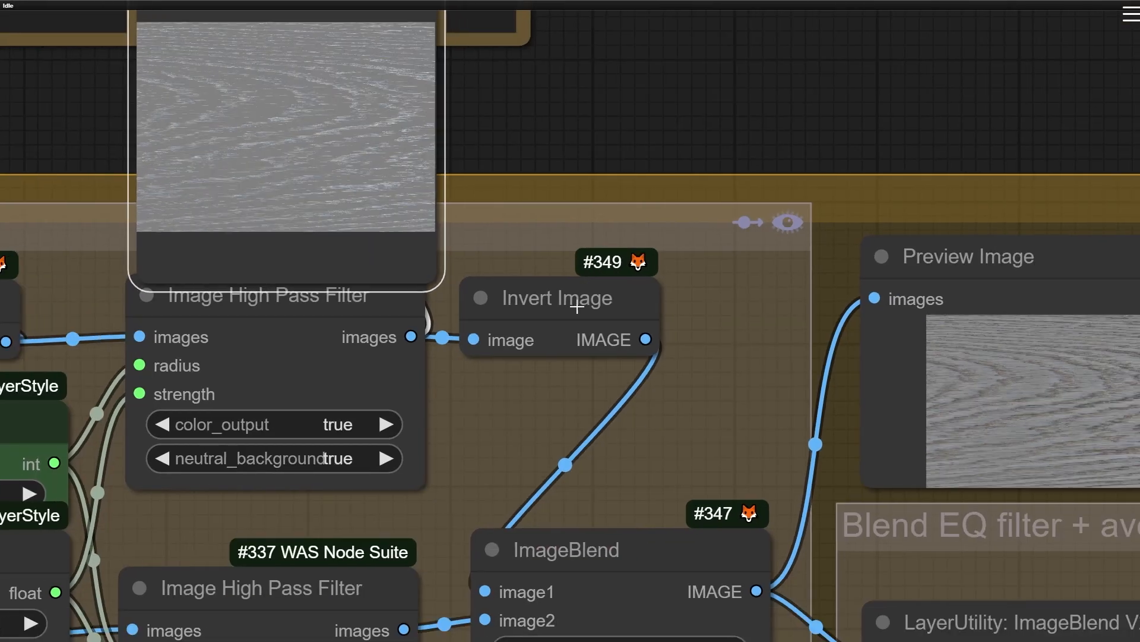
pyautogui.scroll(6, 553, 321)
pyautogui.scroll(-5, 546, 412)
pyautogui.scroll(5, 337, 161)
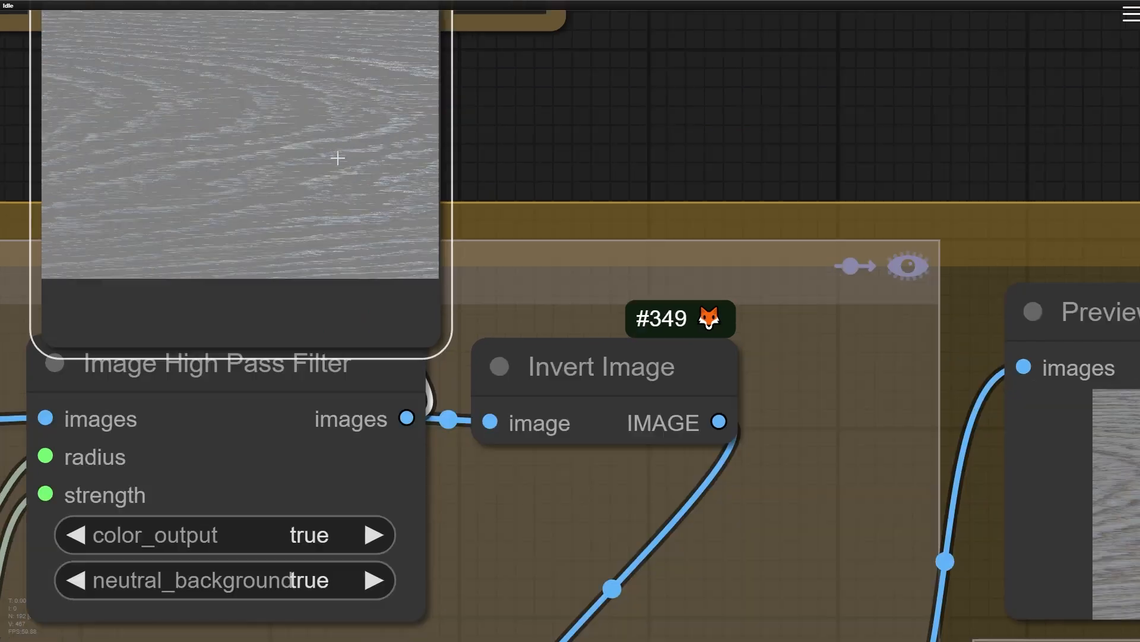
# Rewire the temporary high-pass preview to the output of Invert Image #349, run it, and inspect the re-inverted wood grain
pyautogui.moveTo(718, 445); pyautogui.dragTo(528, 359)
pyautogui.moveTo(686, 300); pyautogui.dragTo(383, 264)
pyautogui.click(584, 390)
pyautogui.scroll(-6, 527, 377)
pyautogui.press('Delete')
pyautogui.moveTo(79, 147); pyautogui.dragTo(694, 254)
pyautogui.moveTo(427, 383); pyautogui.dragTo(538, 61)
pyautogui.rightClick(652, 226)
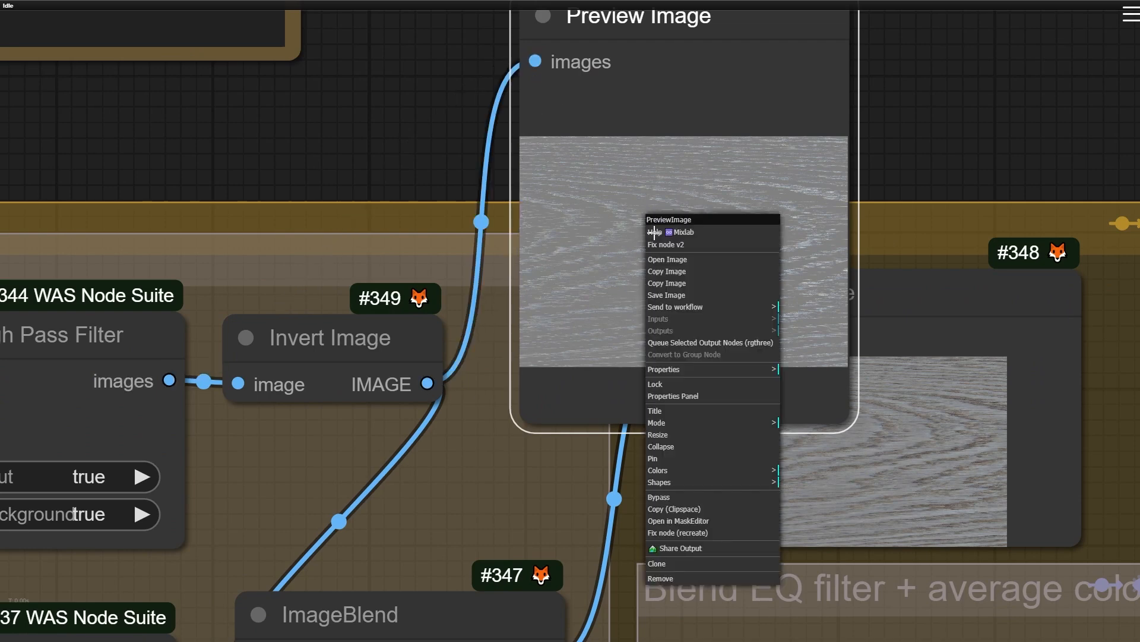
pyautogui.click(712, 342)
pyautogui.scroll(3, 325, 301)
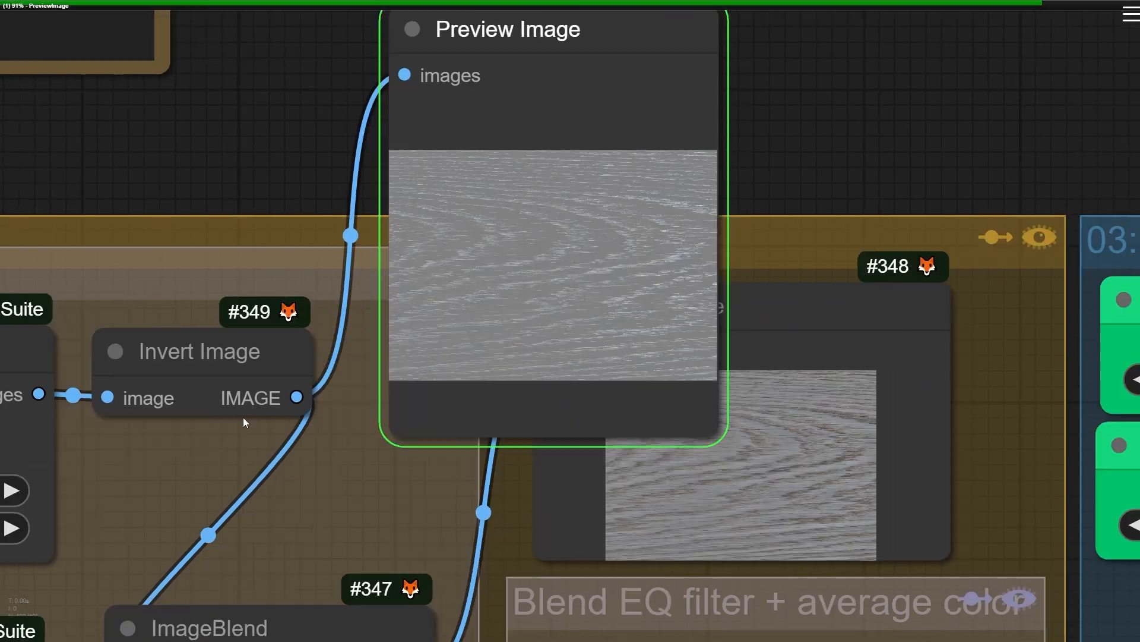
pyautogui.scroll(10, 324, 302)
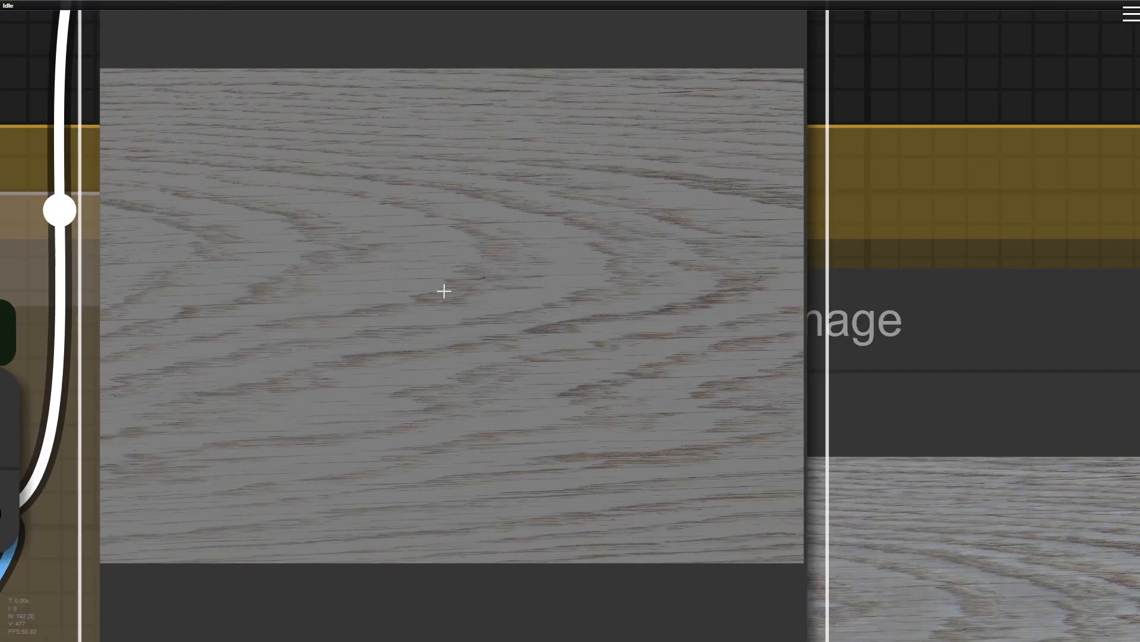
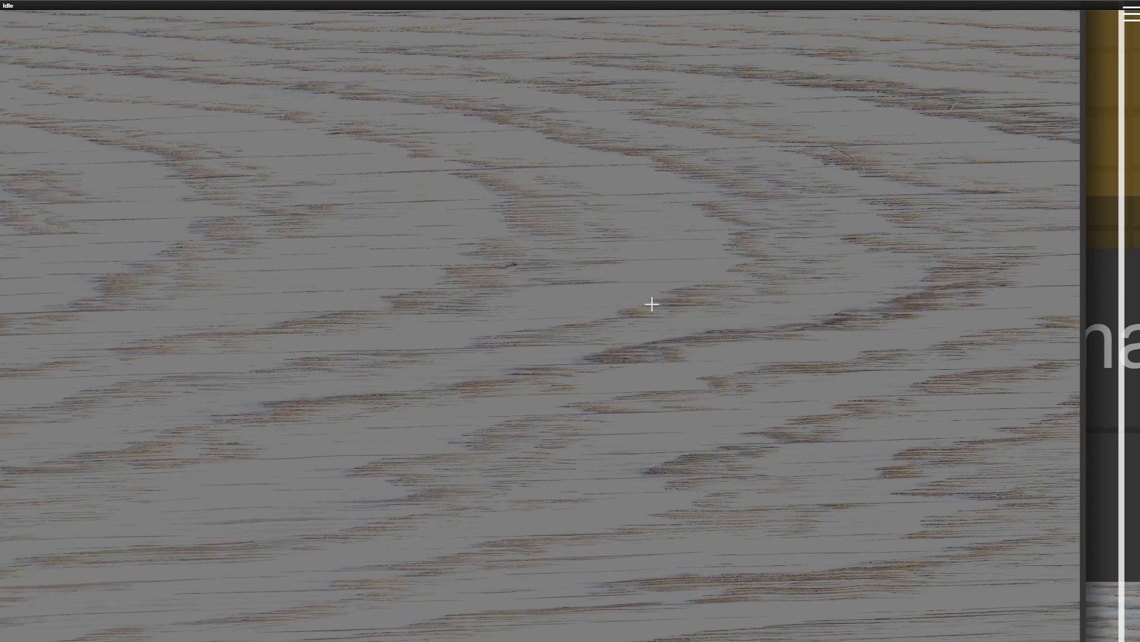
pyautogui.scroll(-15, 537, 282)
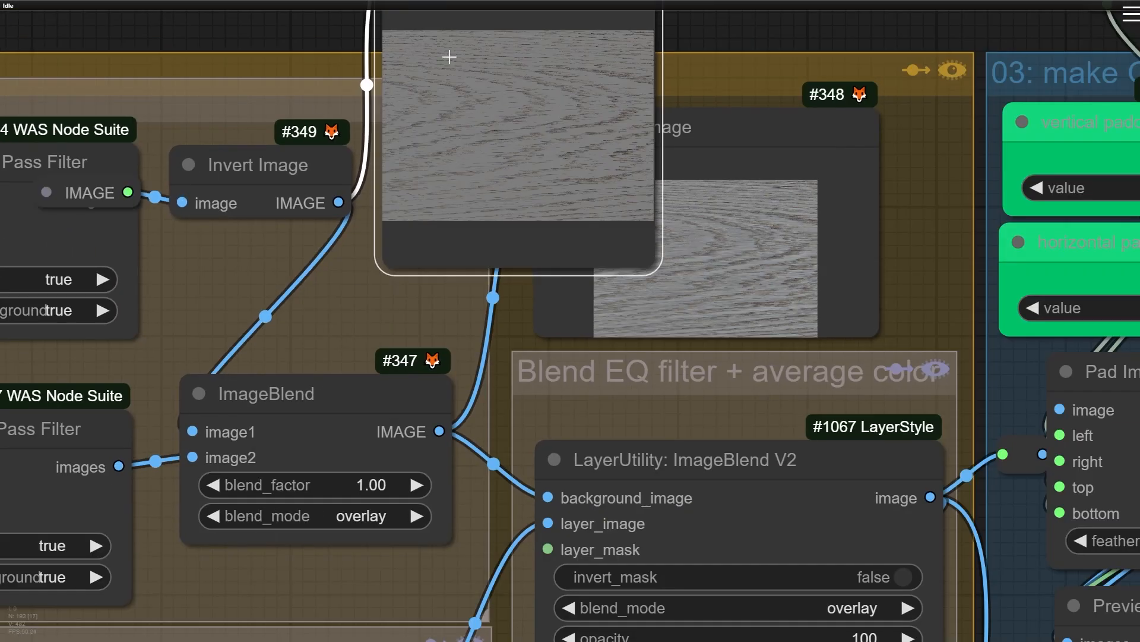
# Delete the stray reroute after Image High Pass Filter #344 and connect its images output directly to Invert Image #349
pyautogui.click(101, 194)
pyautogui.press('Delete')
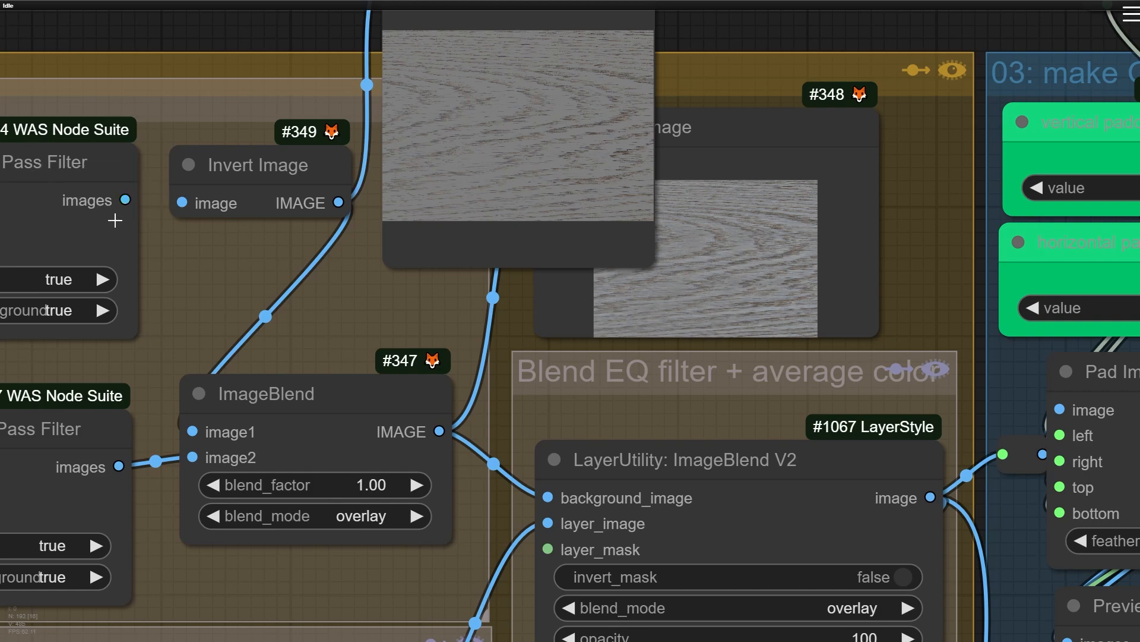
pyautogui.moveTo(124, 199); pyautogui.dragTo(183, 202)
# Examine how Image High Pass Filter #337 and Invert Image #349 feed ImageBlend #347, including its blend settings
pyautogui.moveTo(234, 338); pyautogui.dragTo(672, 33)
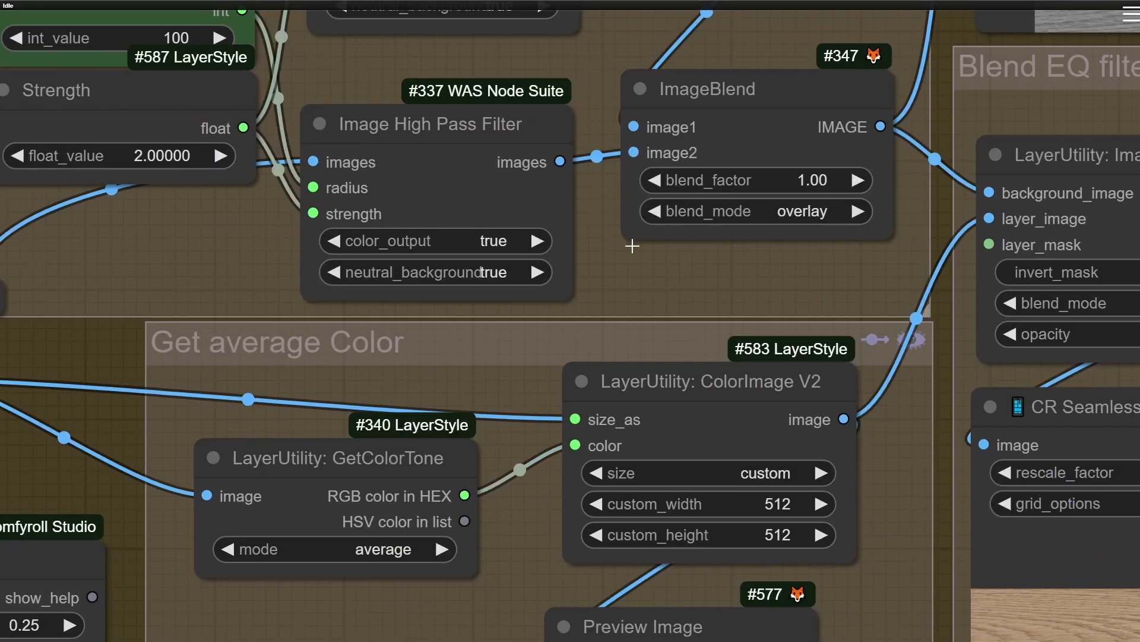
pyautogui.moveTo(633, 264); pyautogui.dragTo(550, 320)
pyautogui.scroll(5, 493, 207)
pyautogui.scroll(-4, 516, 314)
pyautogui.moveTo(521, 358); pyautogui.dragTo(254, 444)
pyautogui.scroll(4, 408, 300)
pyautogui.moveTo(391, 290); pyautogui.dragTo(408, 304)
pyautogui.scroll(-3, 470, 182)
pyautogui.moveTo(469, 182); pyautogui.dragTo(420, 283)
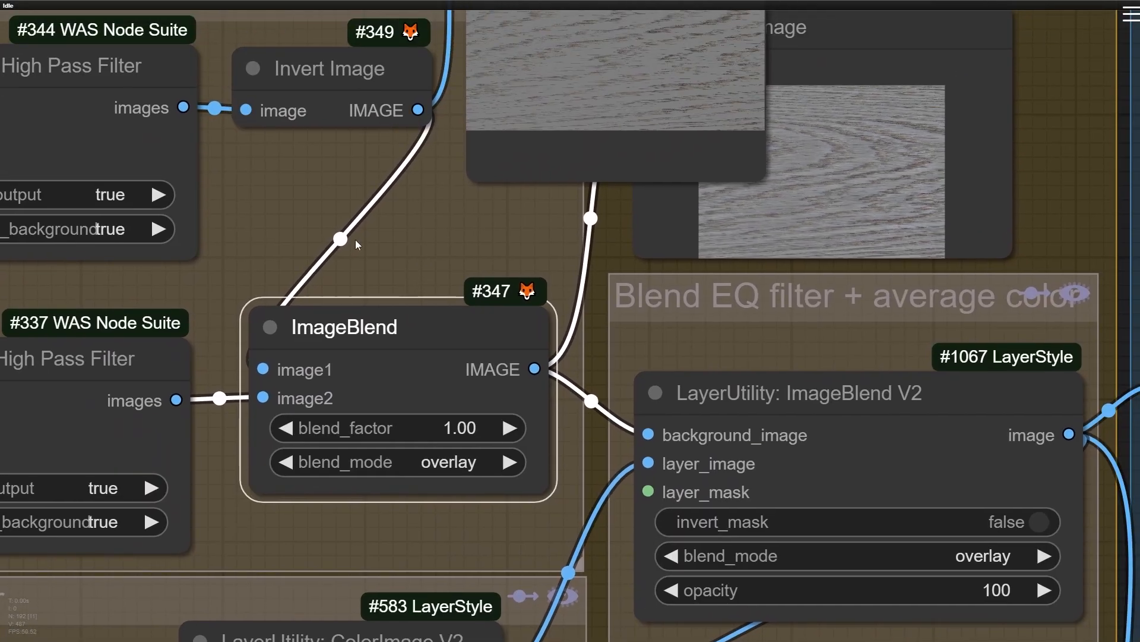
pyautogui.moveTo(355, 240); pyautogui.dragTo(320, 355)
pyautogui.moveTo(600, 160); pyautogui.dragTo(596, 202)
pyautogui.moveTo(356, 380); pyautogui.dragTo(425, 208)
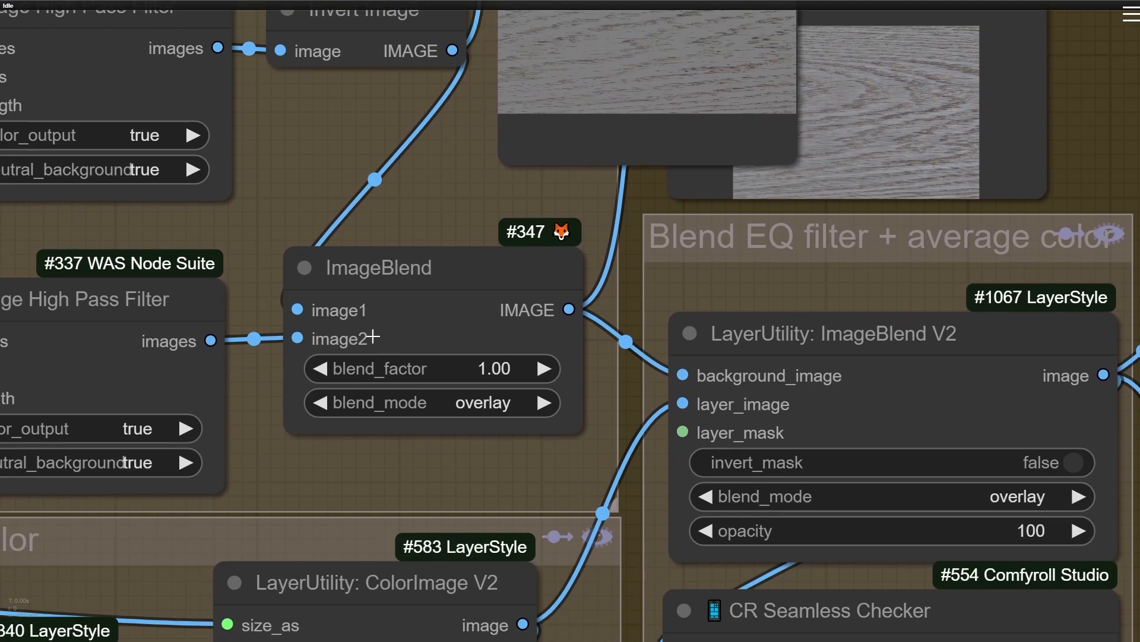
pyautogui.scroll(5, 360, 311)
pyautogui.click(407, 294)
pyautogui.scroll(-5, 407, 294)
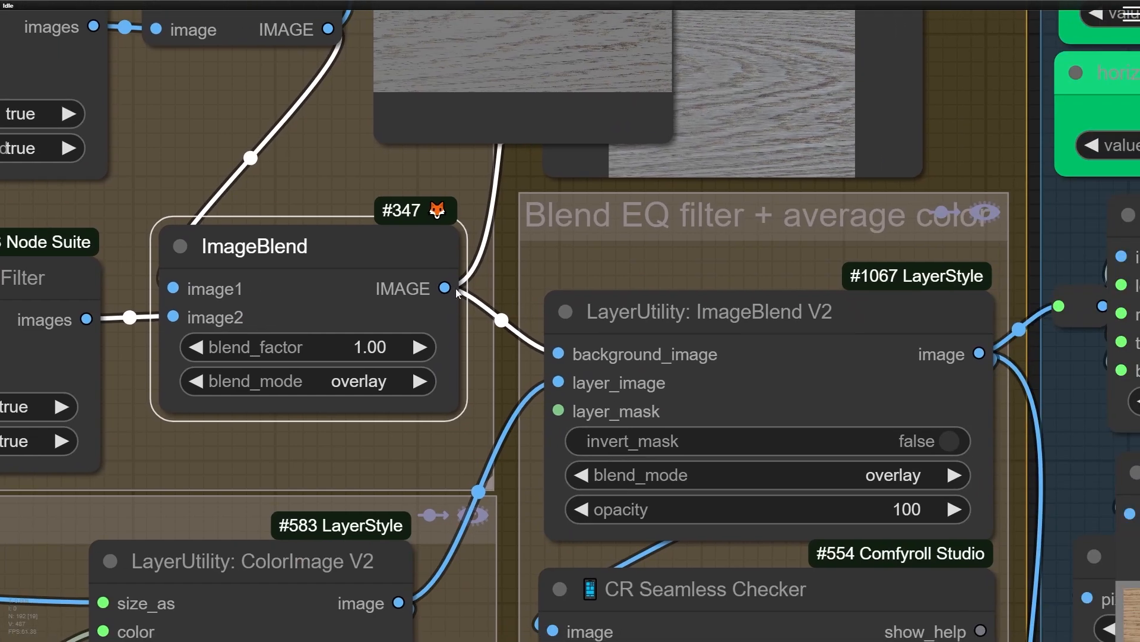
# Delete the temporary Preview Image node attached to Invert Image #349
pyautogui.click(568, 36)
pyautogui.press('Delete')
pyautogui.moveTo(765, 93); pyautogui.dragTo(430, 301)
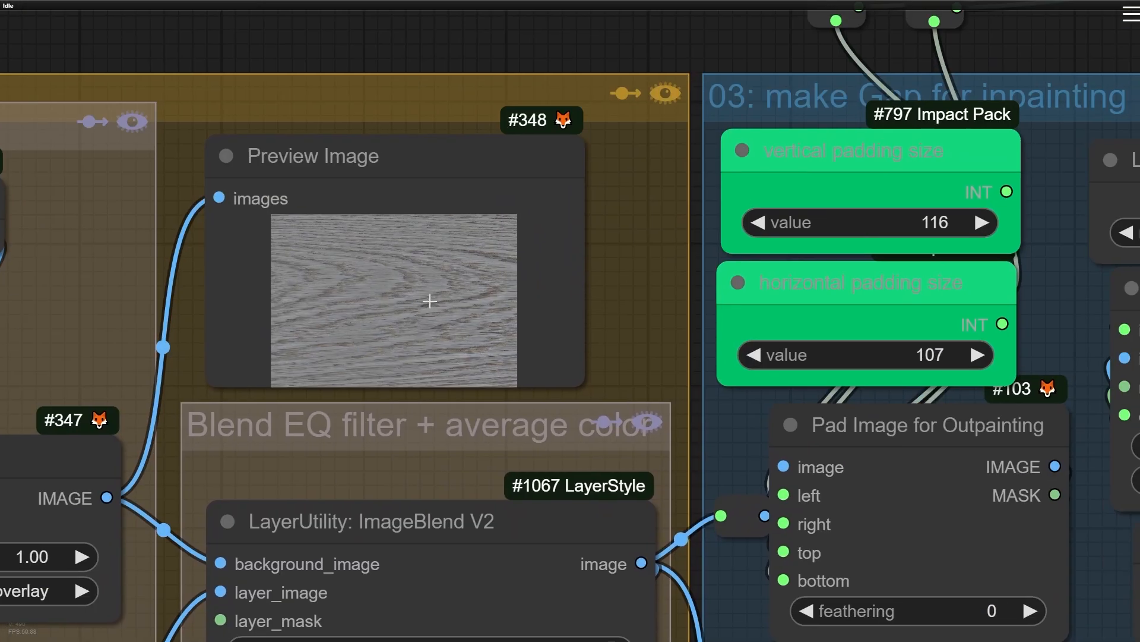
# Examine the blended wood result in Preview Image #348 together with the ImageBlend #347 node that produces it
pyautogui.scroll(9, 388, 300)
pyautogui.scroll(6, 371, 300)
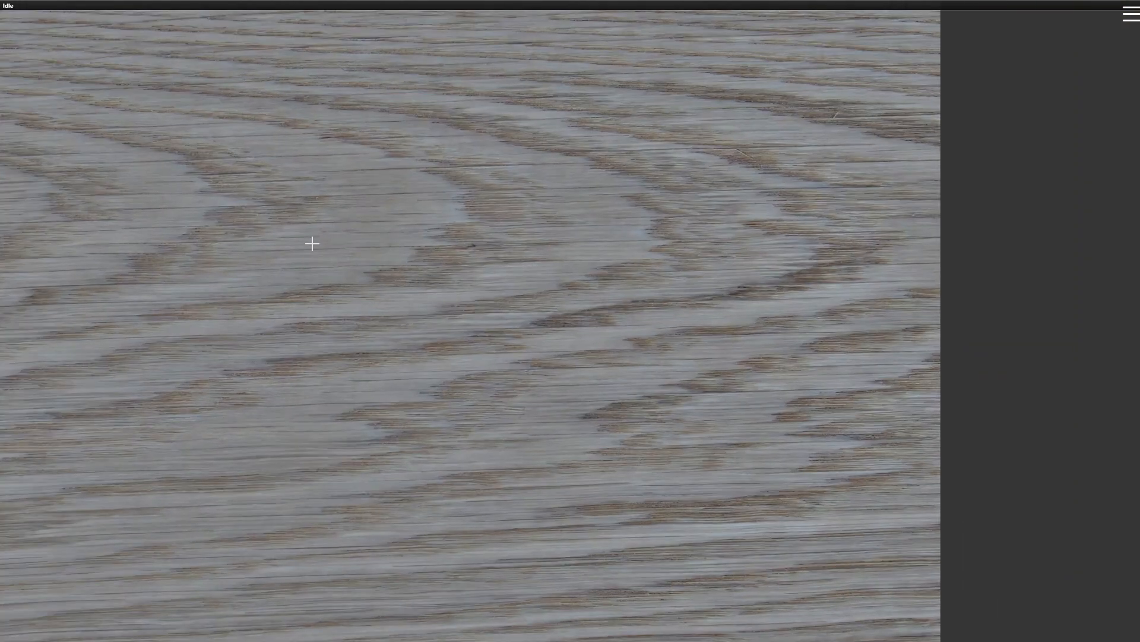
pyautogui.scroll(-5, 312, 244)
pyautogui.moveTo(288, 301); pyautogui.dragTo(986, 37)
pyautogui.scroll(-6, 471, 450)
pyautogui.moveTo(471, 450); pyautogui.dragTo(1006, 94)
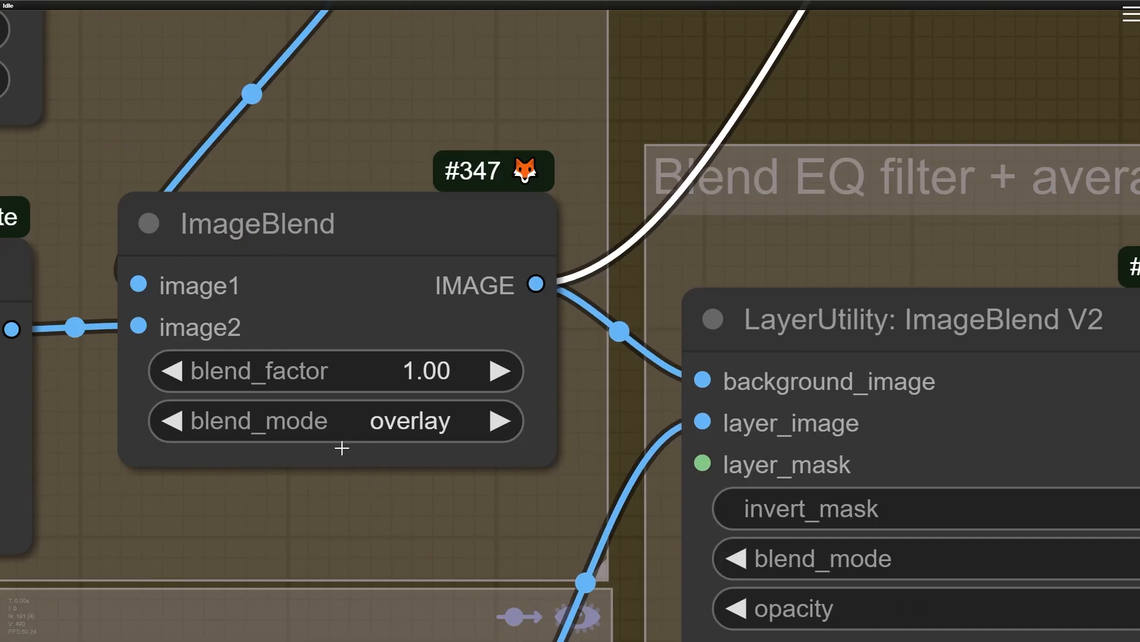
pyautogui.click(470, 247)
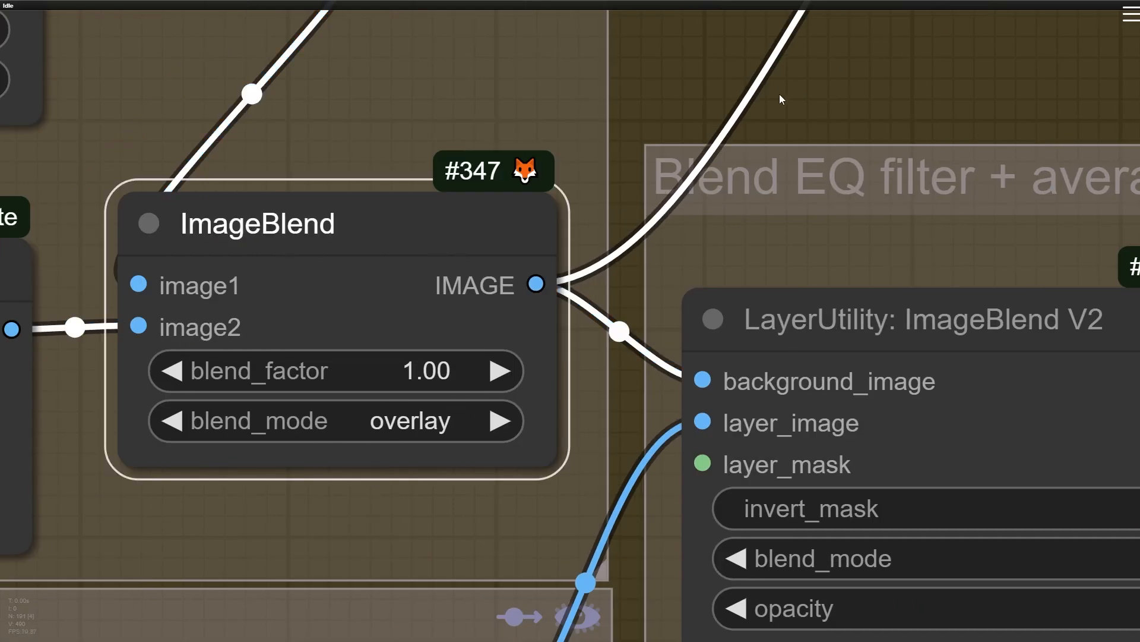
pyautogui.scroll(-6, 781, 100)
pyautogui.moveTo(781, 100); pyautogui.dragTo(309, 474)
pyautogui.moveTo(689, 313); pyautogui.dragTo(470, 379)
# Copy the blended wood image from Preview Image #348 to the clipboard
pyautogui.scroll(6, 350, 400)
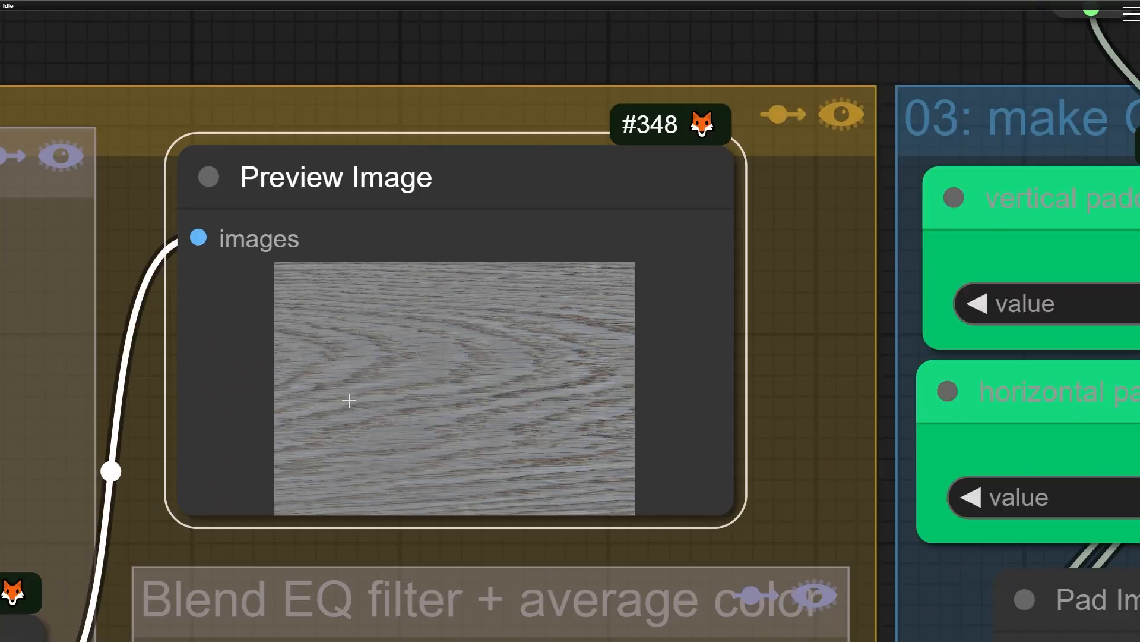
pyautogui.scroll(10, 349, 400)
pyautogui.scroll(-4, 433, 341)
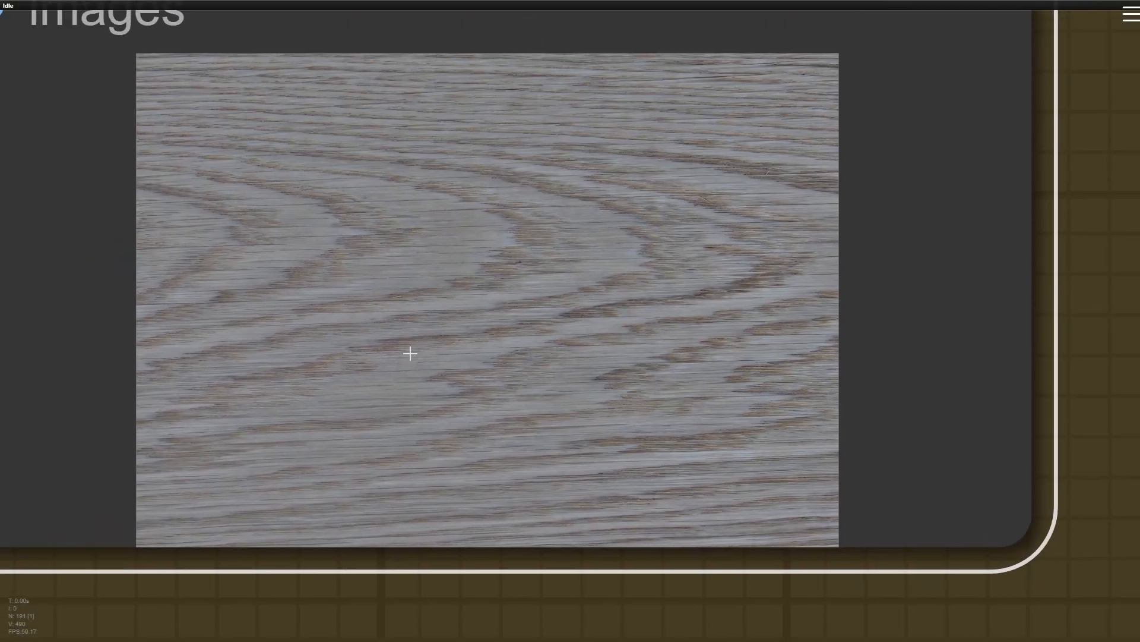
pyautogui.moveTo(410, 354); pyautogui.dragTo(412, 353)
pyautogui.scroll(4, 371, 268)
pyautogui.rightClick(364, 270)
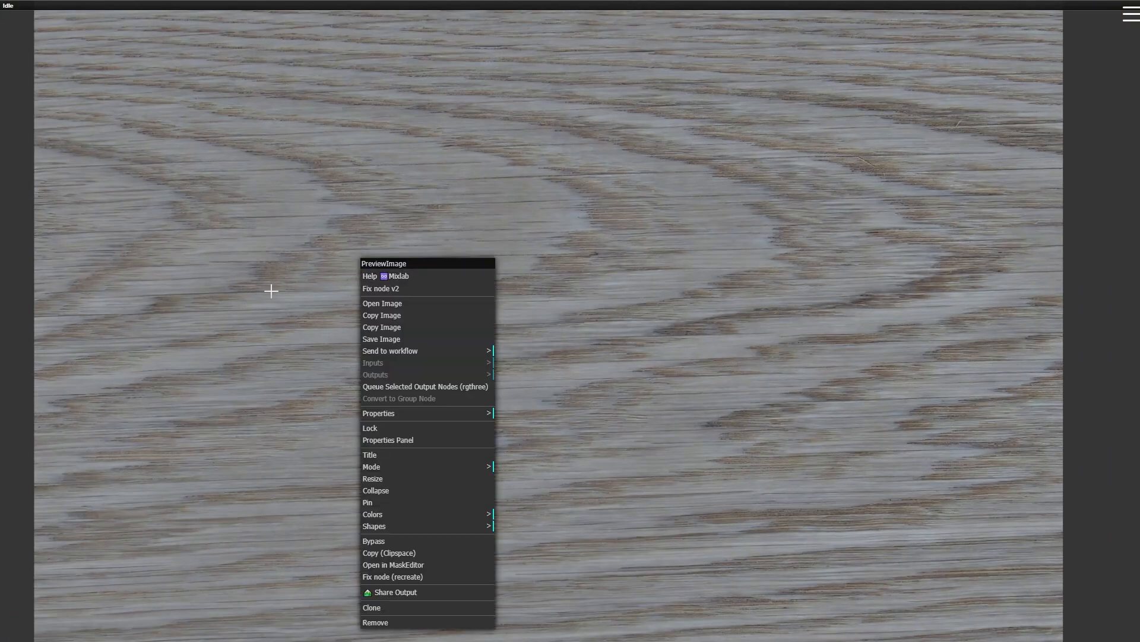
pyautogui.click(396, 328)
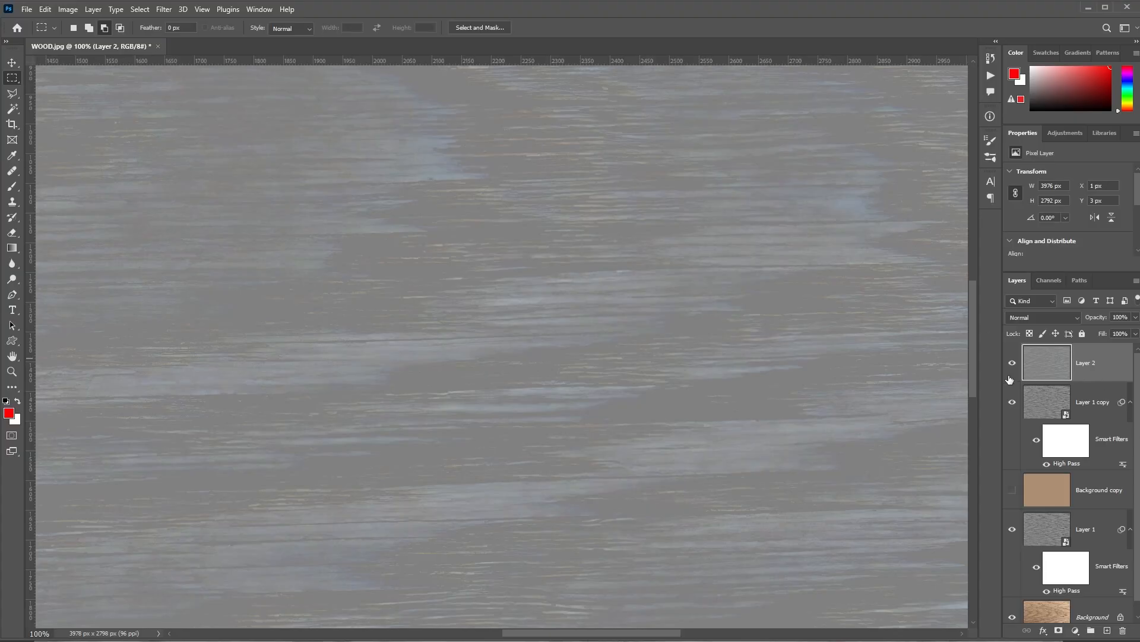
# Delete the wrongly pasted Layer 2 above Layer 1 copy in WOOD.jpg, including the repeated paste
pyautogui.click(1013, 365)
pyautogui.press('Delete')
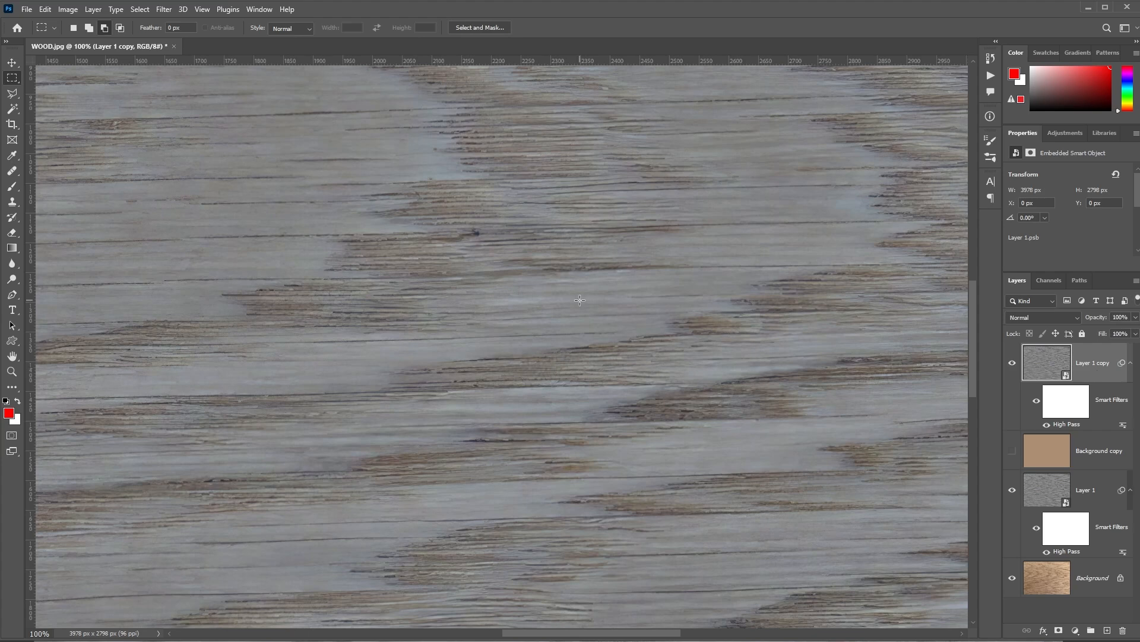
pyautogui.scroll(-5, 580, 300)
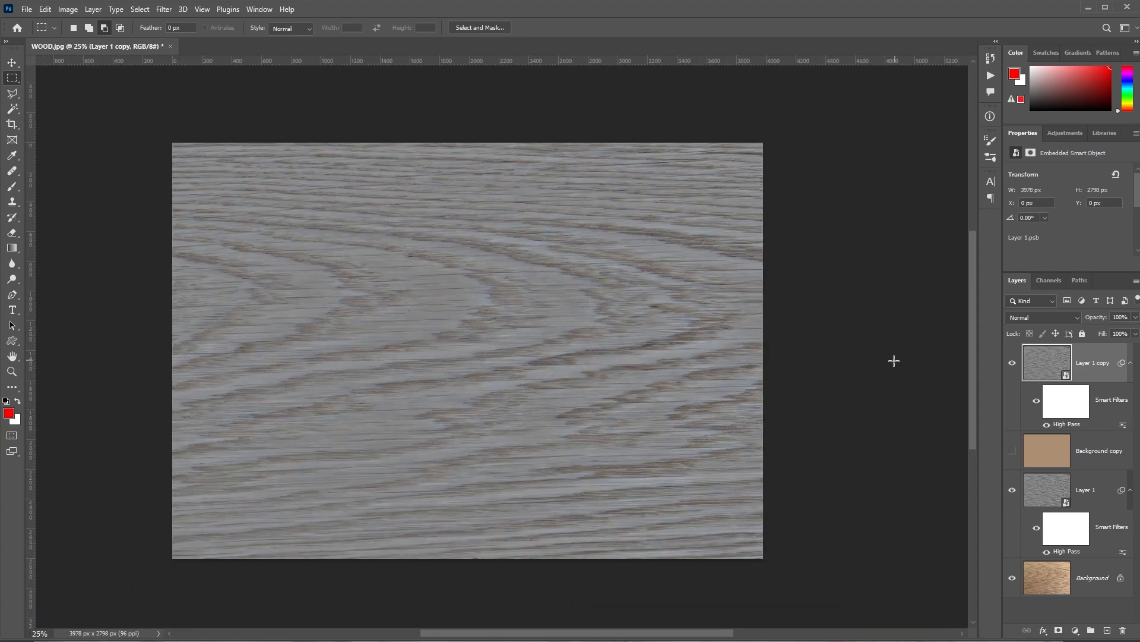
pyautogui.hotkey('ctrl', 'shift', 'alt', 'e')
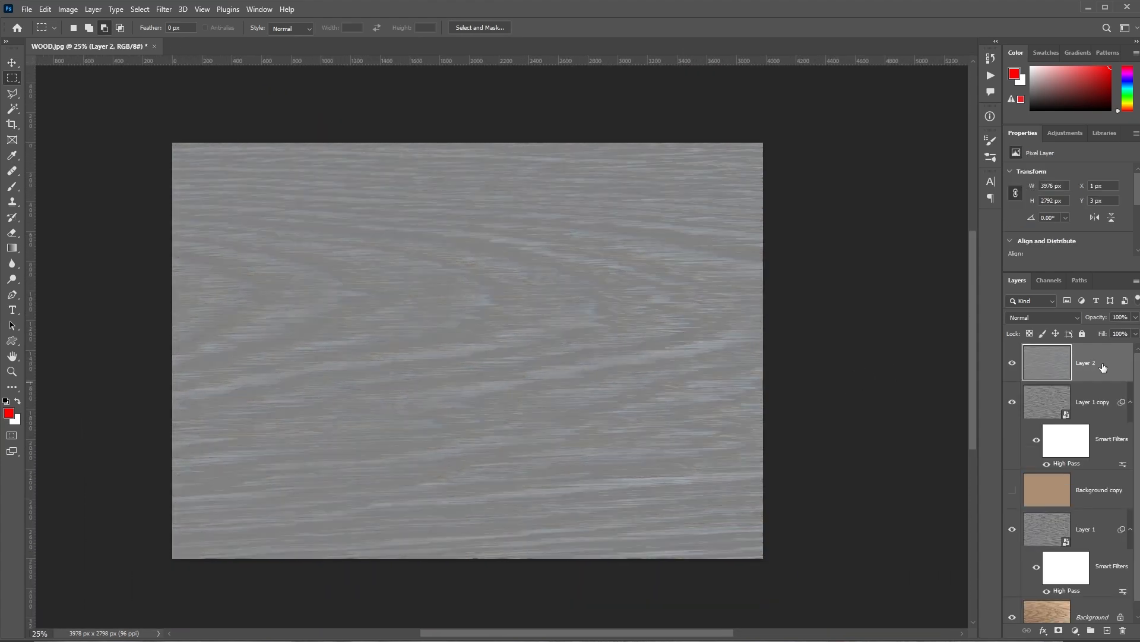
pyautogui.press('Delete')
# Copy the blended wood image from Preview Image #348 in ComfyUI and paste it above Layer 1 copy in Photoshop's WOOD.jpg
pyautogui.hotkey('alt', 'Tab')
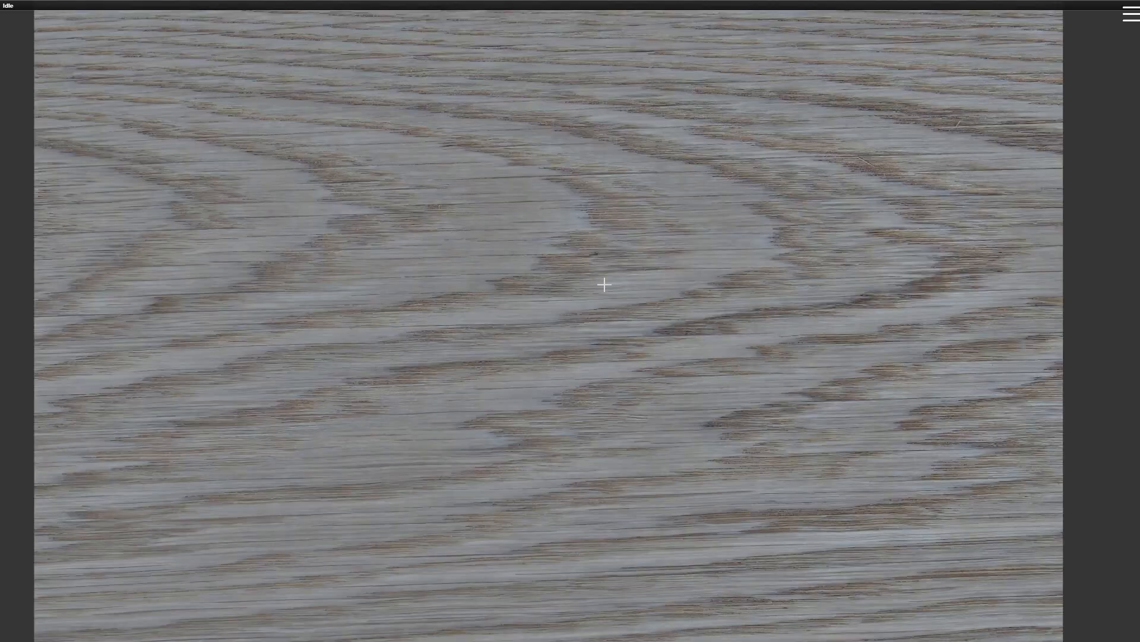
pyautogui.rightClick(515, 260)
pyautogui.click(544, 301)
pyautogui.hotkey('alt', 'Tab')
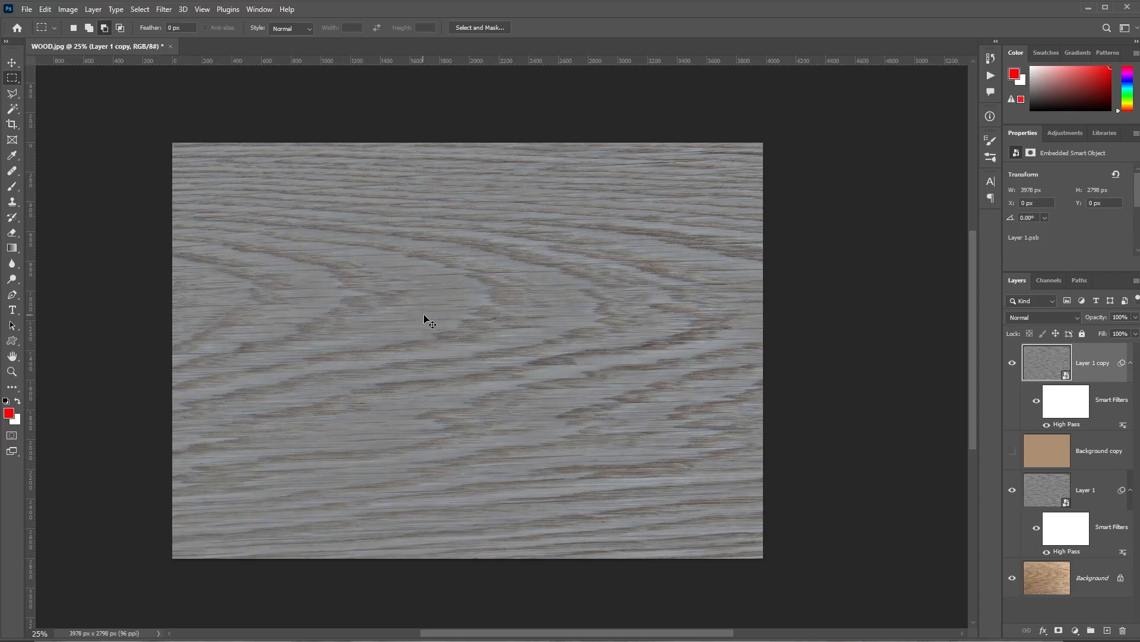
pyautogui.hotkey('ctrl', 'v')
# Compare the pasted ComfyUI result in Layer 2 with the Photoshop high-pass result in Layer 1 copy by toggling Layer 2's visibility
pyautogui.hotkey('ctrl', '+')
pyautogui.hotkey('ctrl', '+')
pyautogui.hotkey('ctrl', '+')
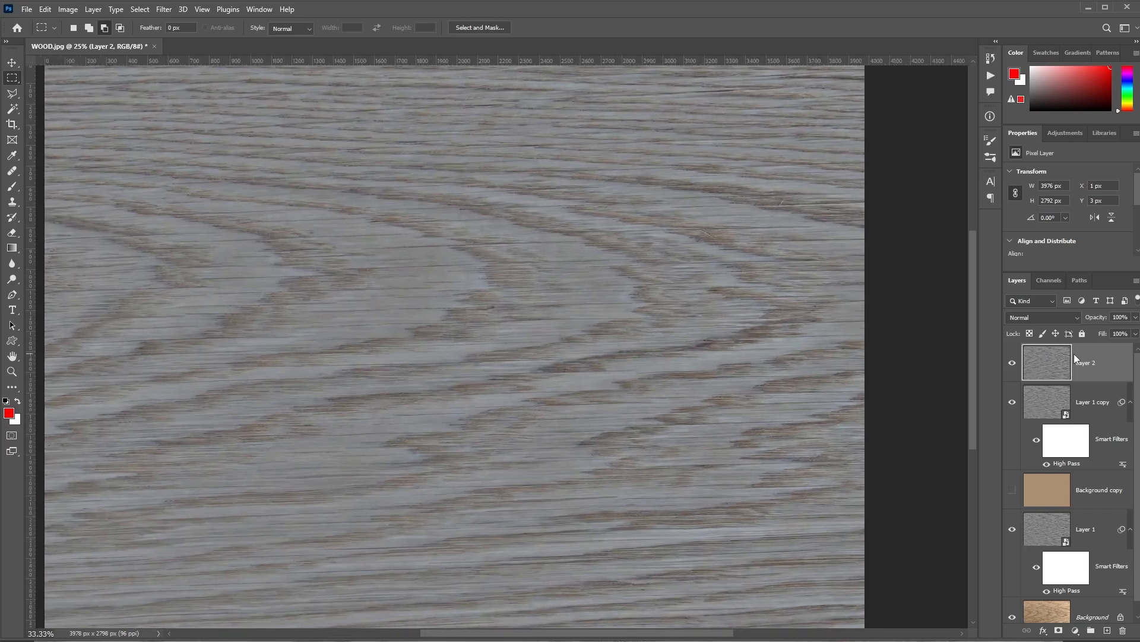
pyautogui.hotkey('ctrl', '-')
pyautogui.hotkey('ctrl', '-')
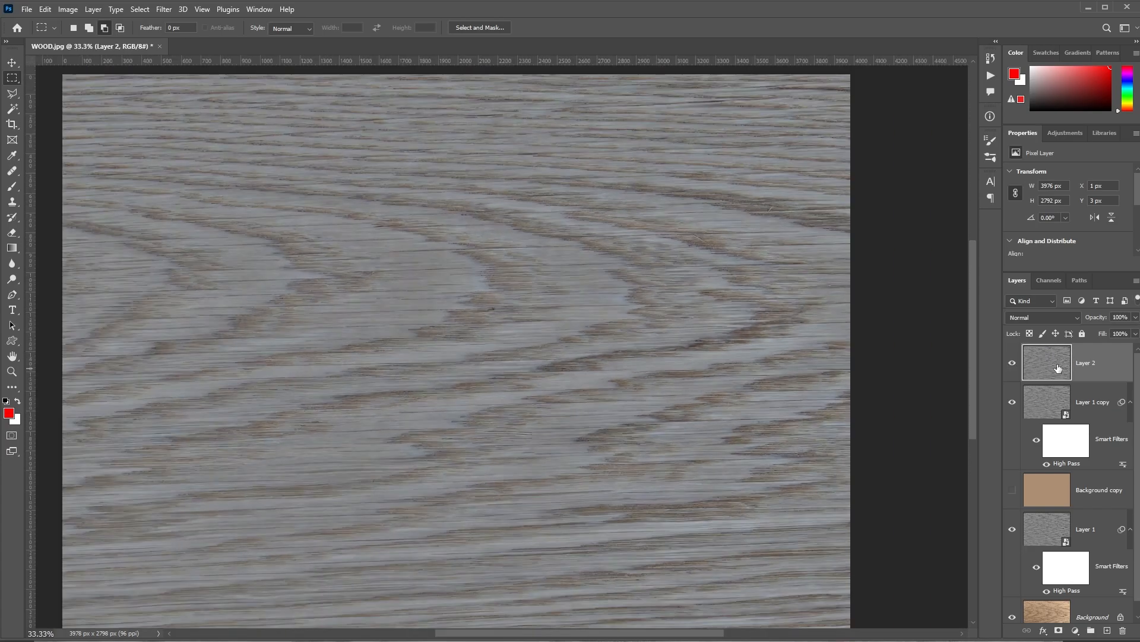
pyautogui.click(1012, 365)
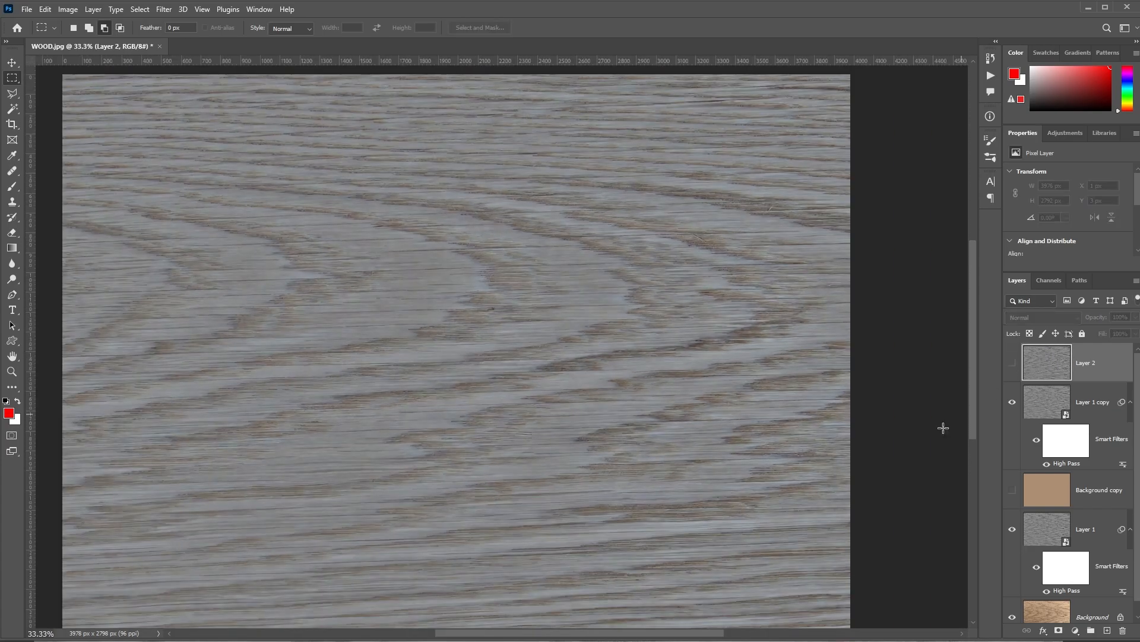
pyautogui.click(1046, 410)
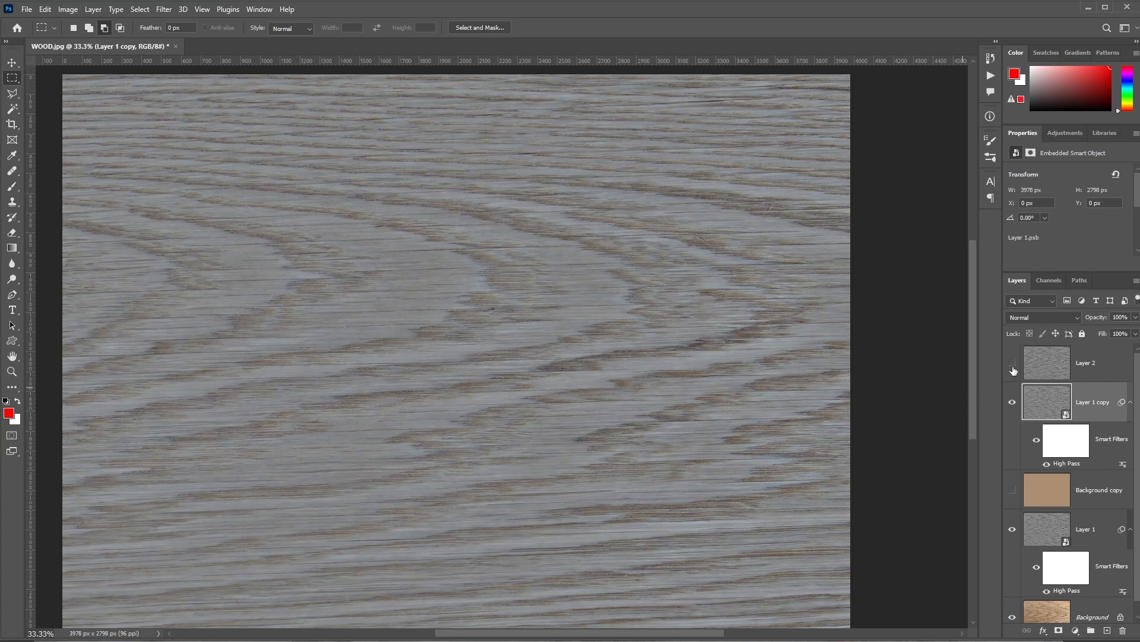
pyautogui.click(1012, 364)
pyautogui.click(1014, 368)
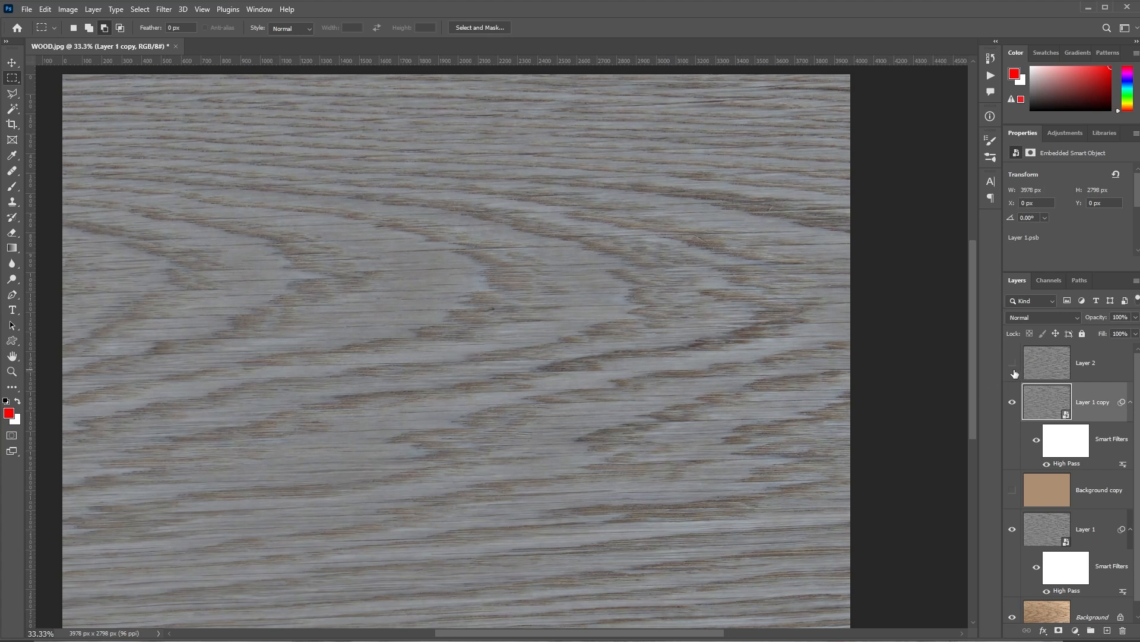
pyautogui.click(1016, 369)
pyautogui.click(1017, 375)
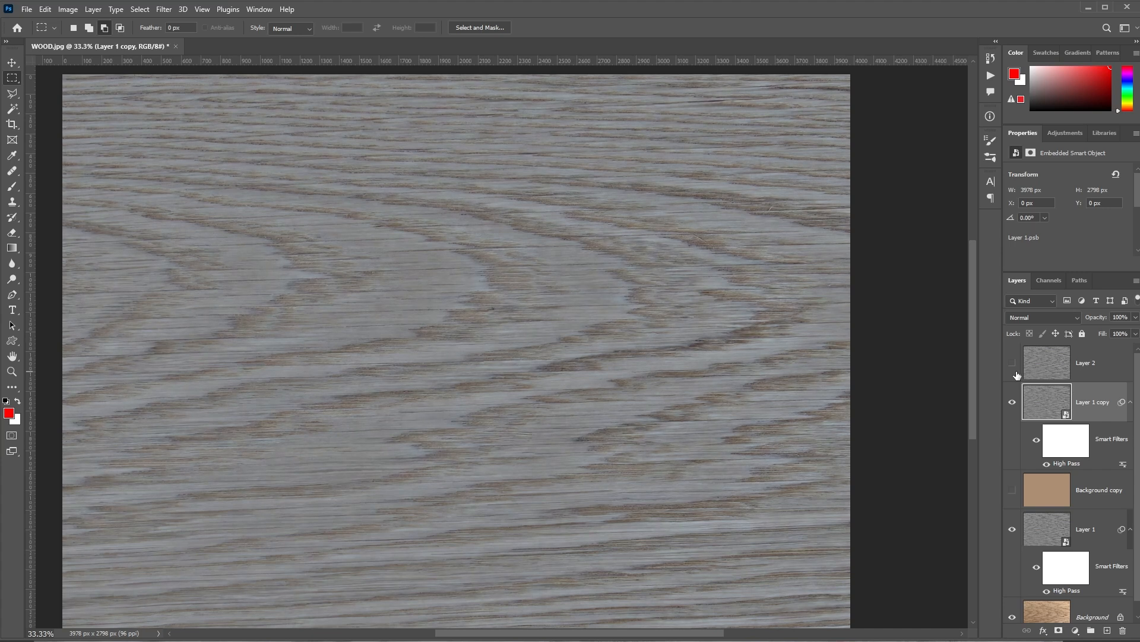
pyautogui.click(1018, 375)
pyautogui.click(1019, 375)
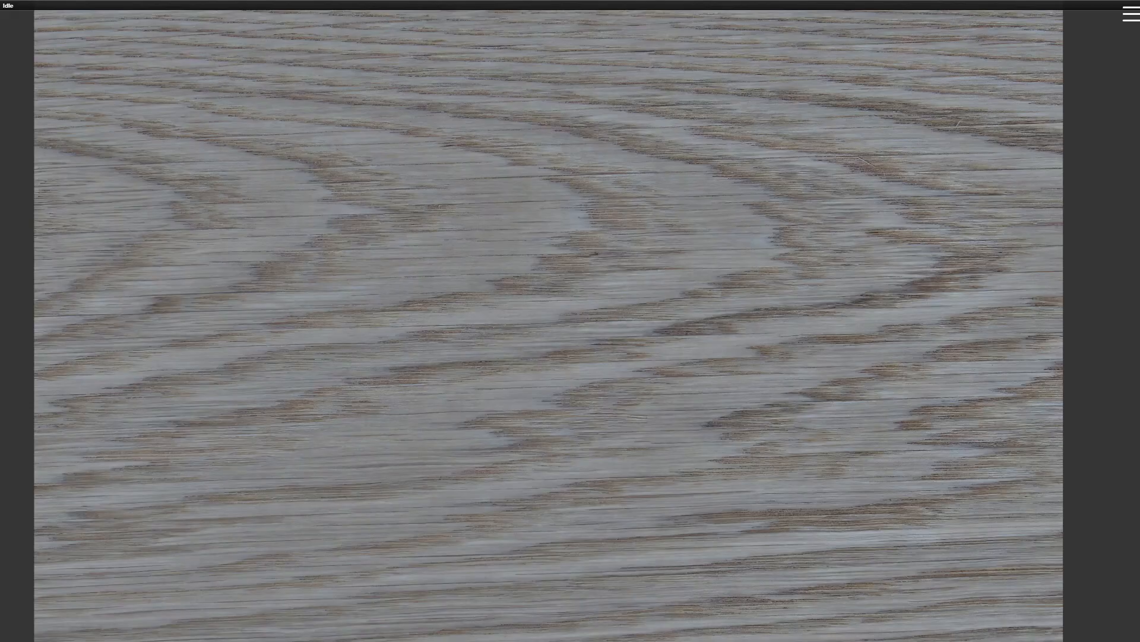
# Switch to ComfyUI and examine the blended wood result in Preview Image #348 at close range
pyautogui.scroll(-10, 359, 297)
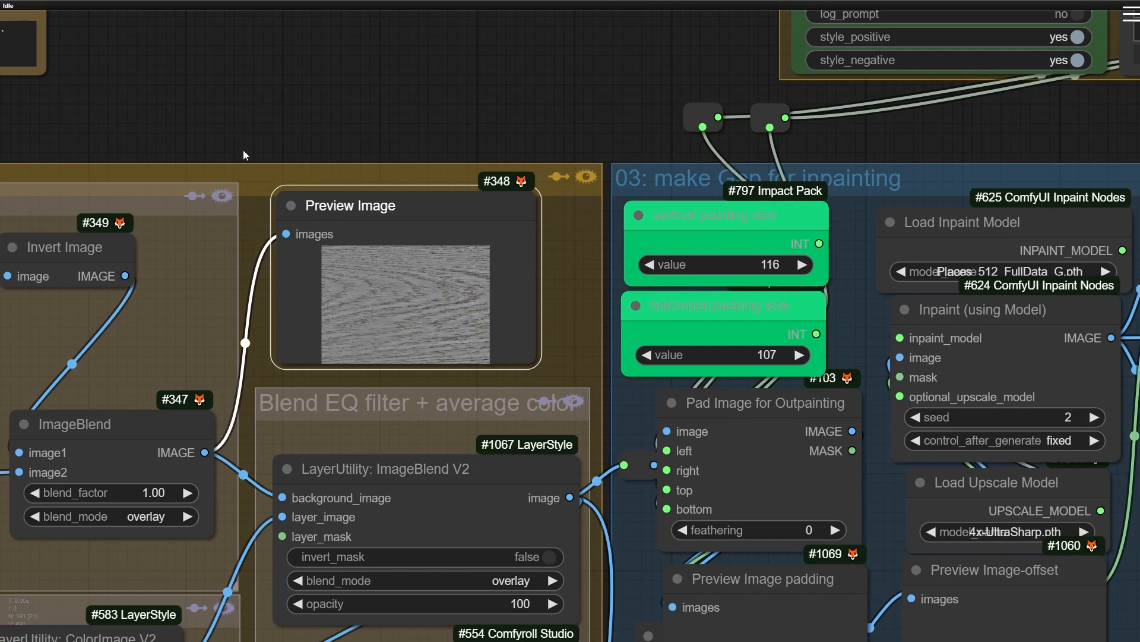
pyautogui.scroll(-3, 244, 149)
pyautogui.moveTo(243, 150); pyautogui.dragTo(522, 17)
pyautogui.scroll(10, 606, 71)
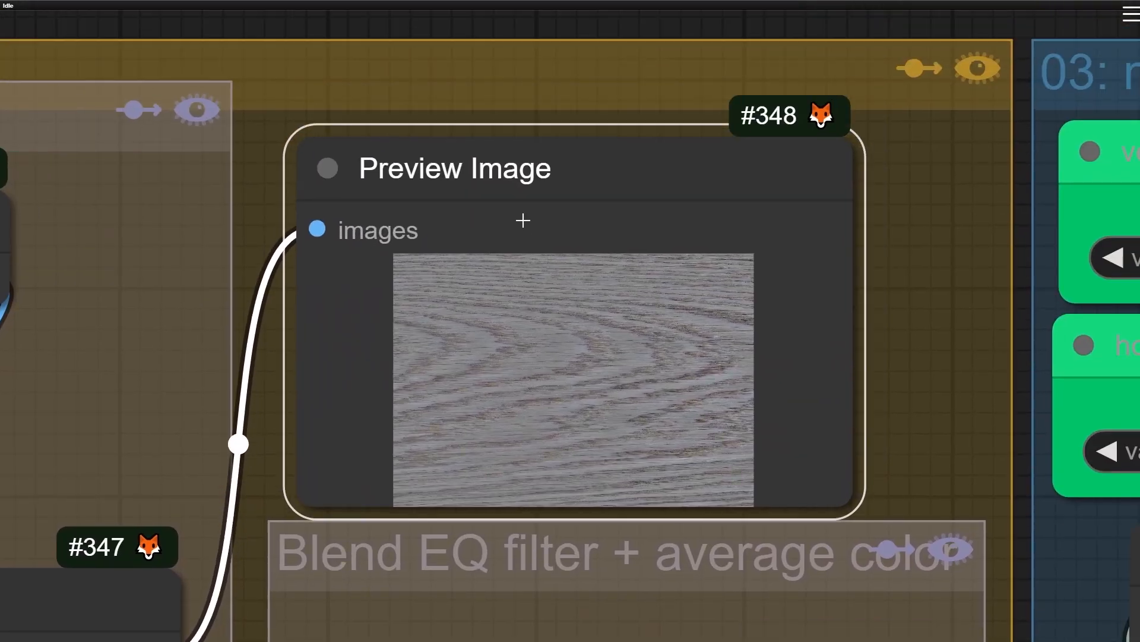
pyautogui.scroll(-5, 538, 357)
pyautogui.moveTo(538, 357); pyautogui.dragTo(484, 270)
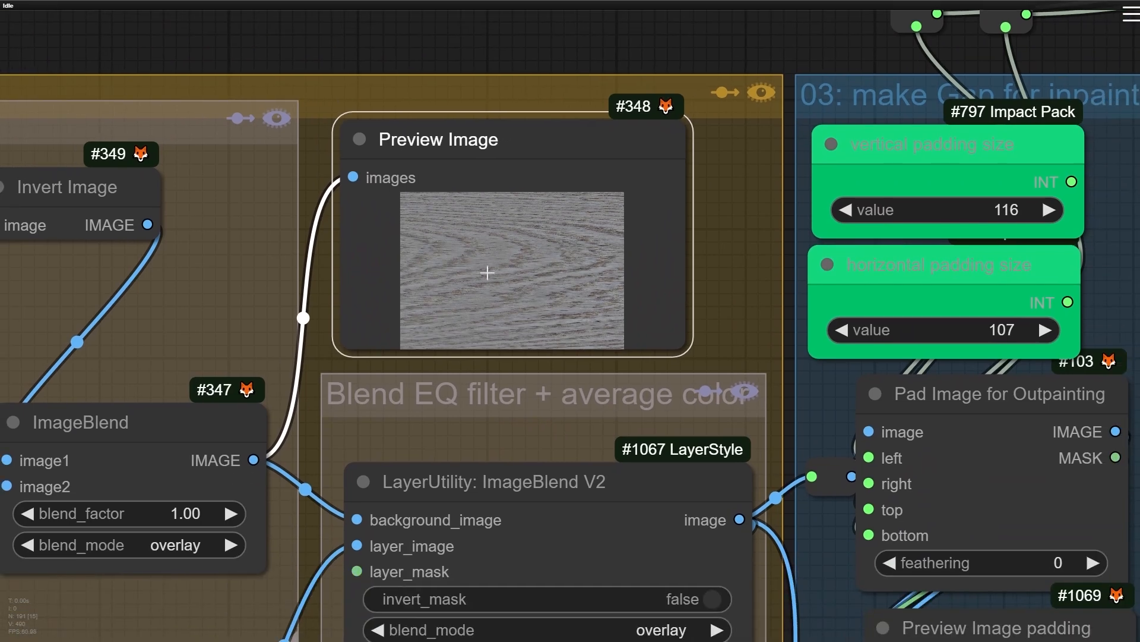
pyautogui.scroll(5, 484, 269)
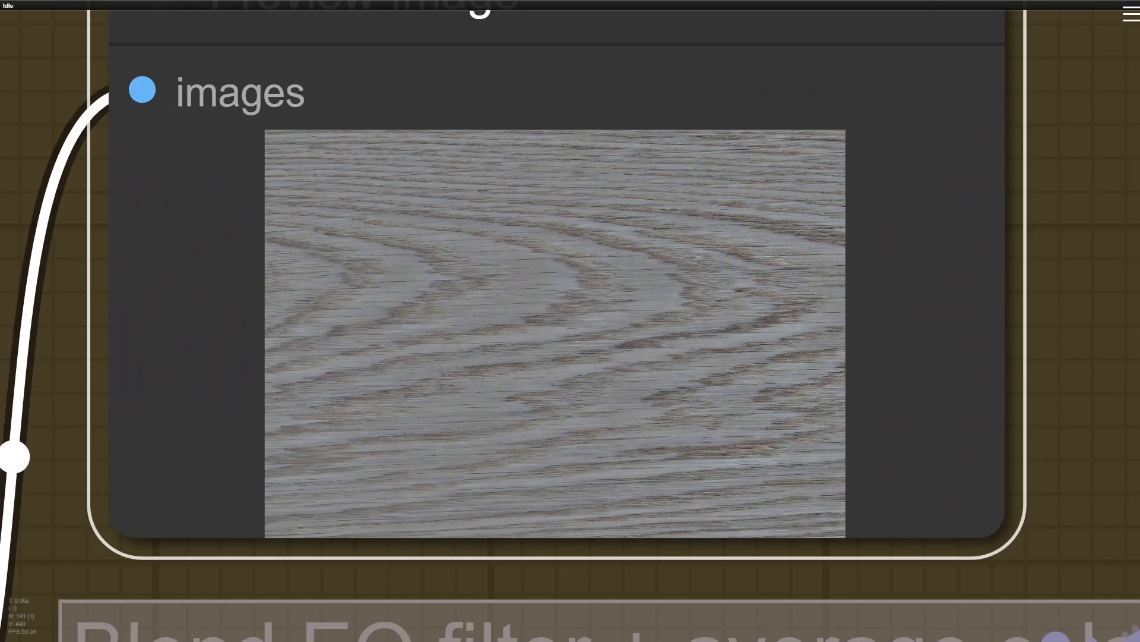
pyautogui.scroll(1, 557, 240)
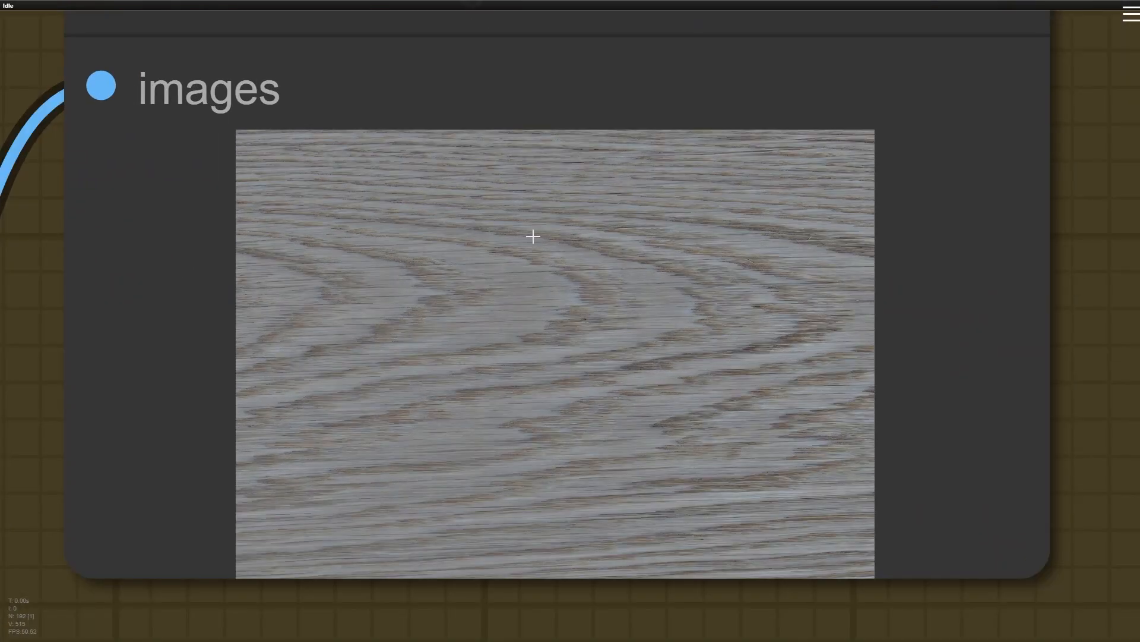
pyautogui.scroll(-7, 533, 236)
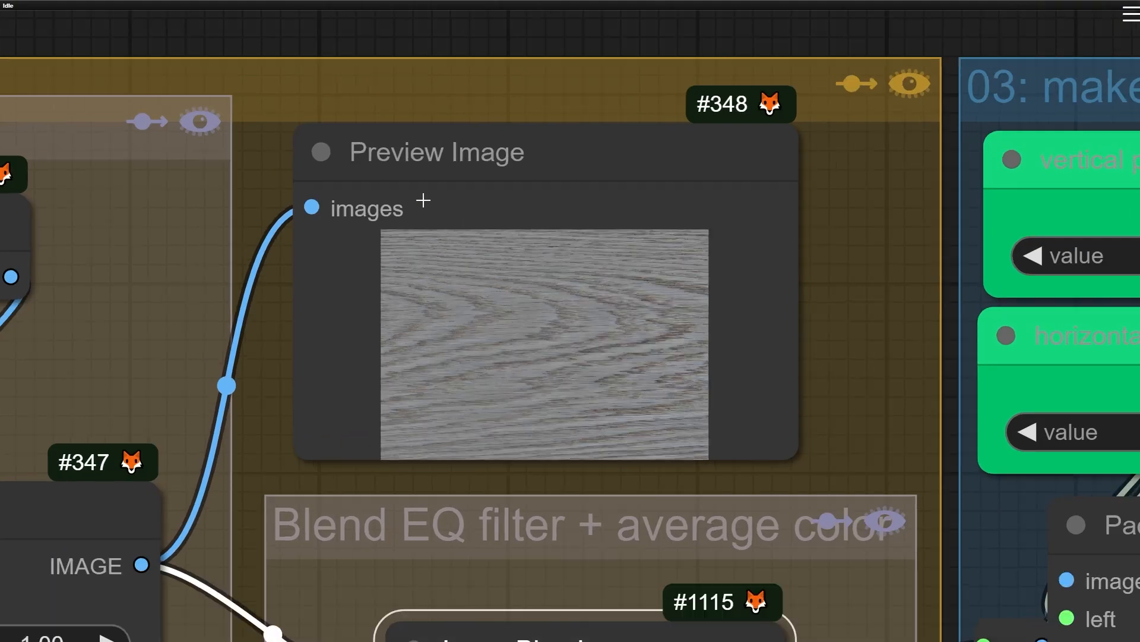
pyautogui.scroll(11, 423, 201)
pyautogui.scroll(-6, 369, 379)
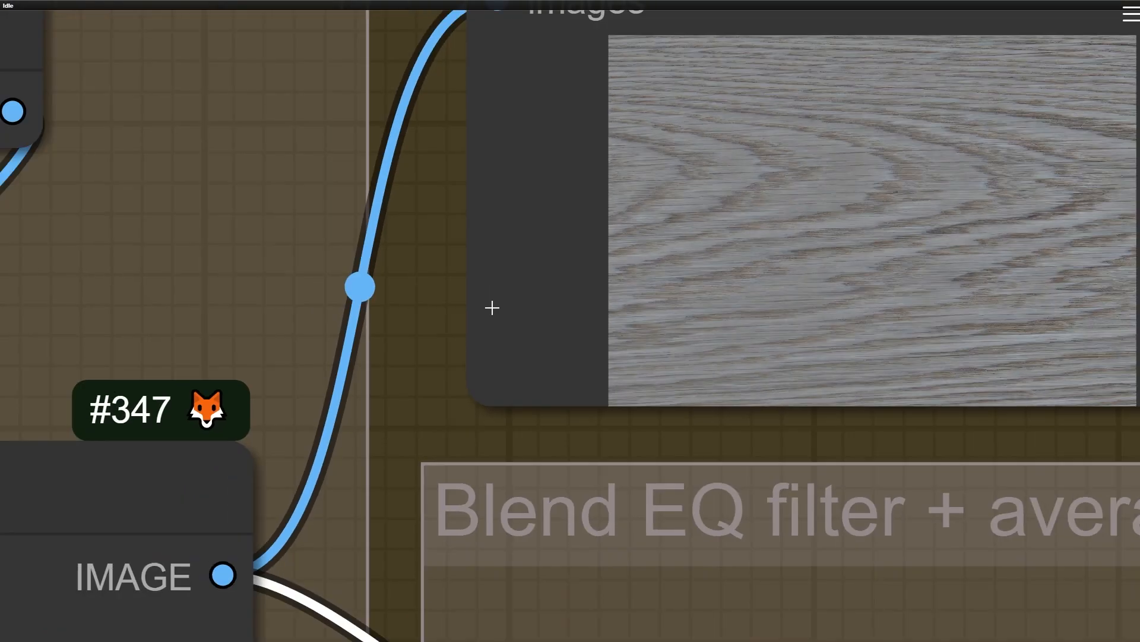
# Examine the Get average Color group and its solid color output in Preview Image #577
pyautogui.scroll(-10, 487, 321)
pyautogui.moveTo(402, 488); pyautogui.dragTo(715, 214)
pyautogui.scroll(-3, 547, 301)
pyautogui.moveTo(416, 527); pyautogui.dragTo(486, 409)
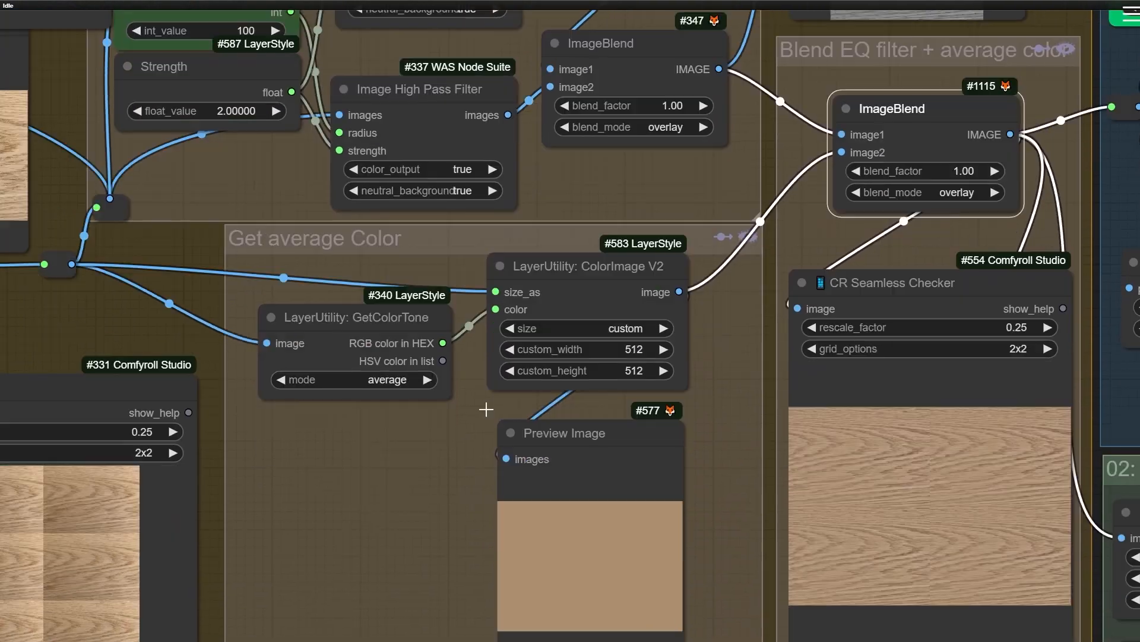
pyautogui.scroll(5, 413, 519)
pyautogui.moveTo(413, 520); pyautogui.dragTo(310, 373)
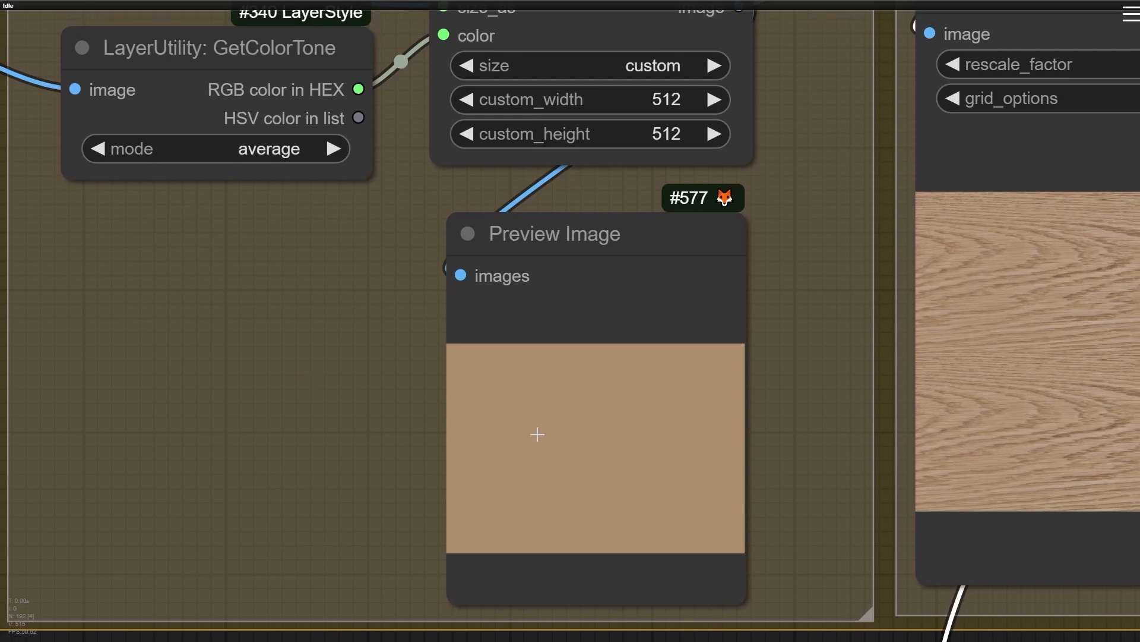
pyautogui.scroll(3, 522, 412)
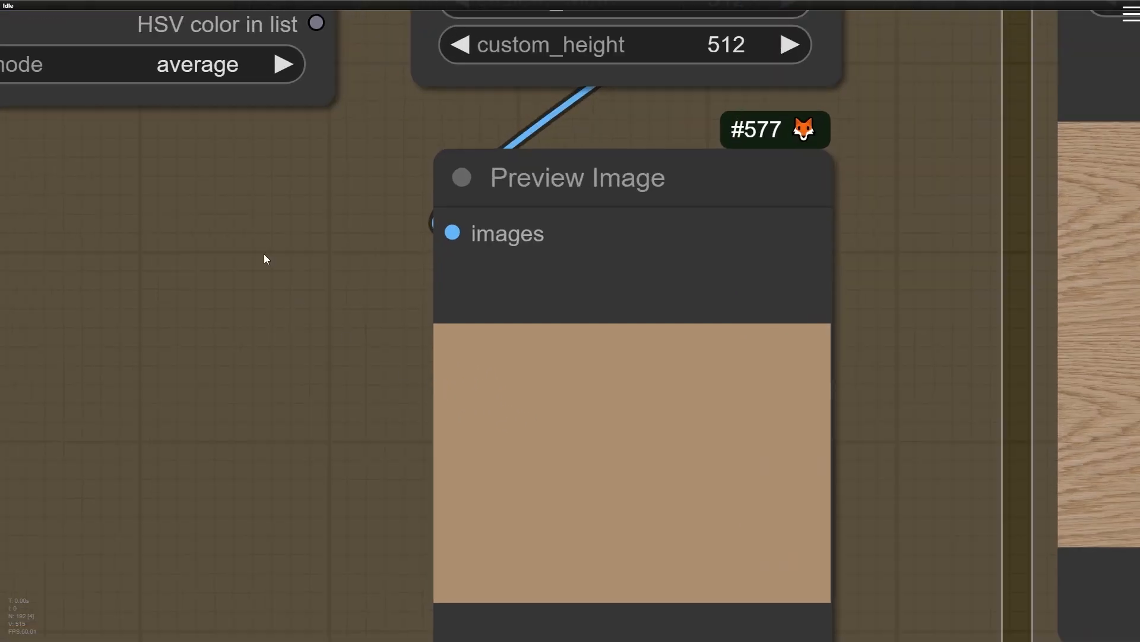
pyautogui.moveTo(265, 257); pyautogui.dragTo(541, 433)
pyautogui.scroll(-2, 390, 524)
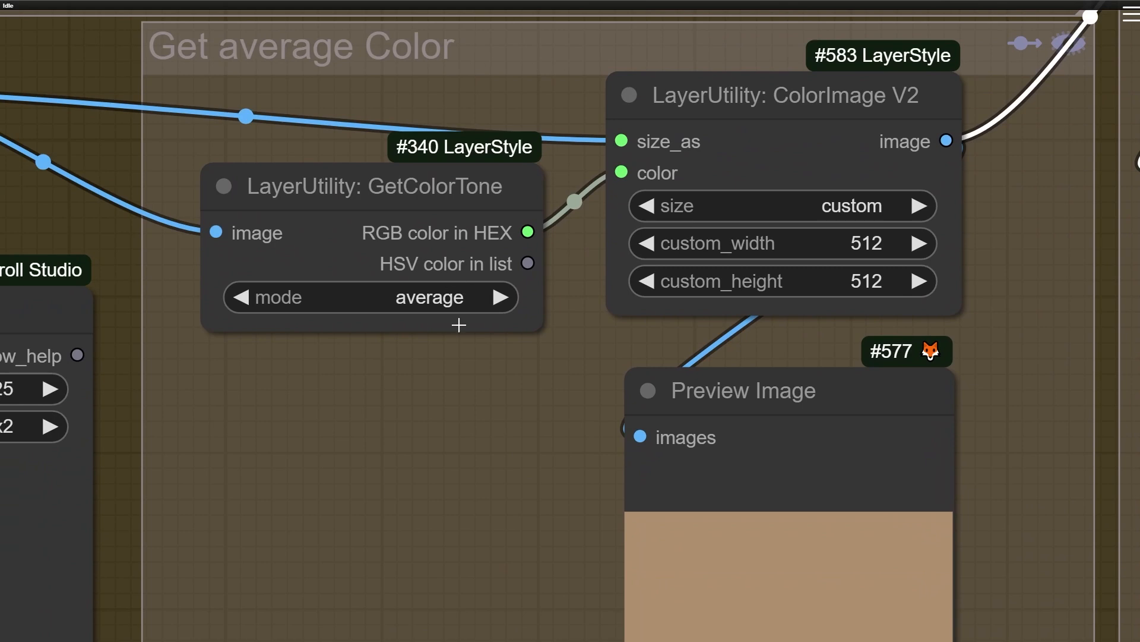
# Reposition LayerUtility: GetColorTone #340 beside LayerUtility: ColorImage V2 #583 in the Get average Color group
pyautogui.moveTo(389, 208); pyautogui.dragTo(371, 165)
pyautogui.moveTo(426, 355); pyautogui.dragTo(390, 377)
pyautogui.click(649, 121)
pyautogui.scroll(6, 418, 115)
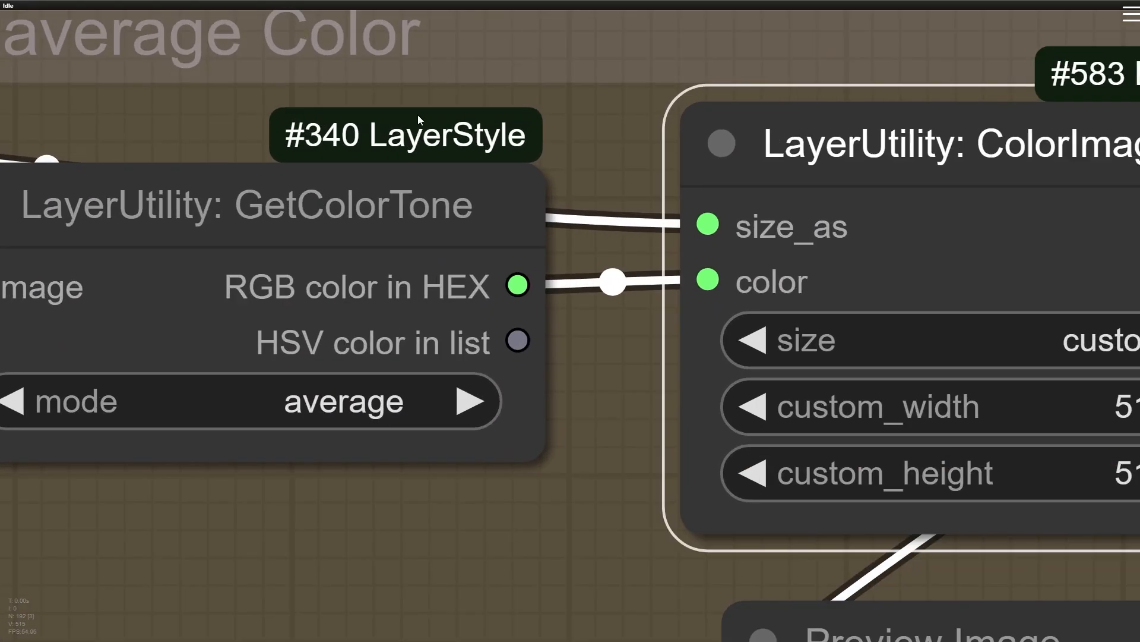
pyautogui.scroll(-4, 402, 217)
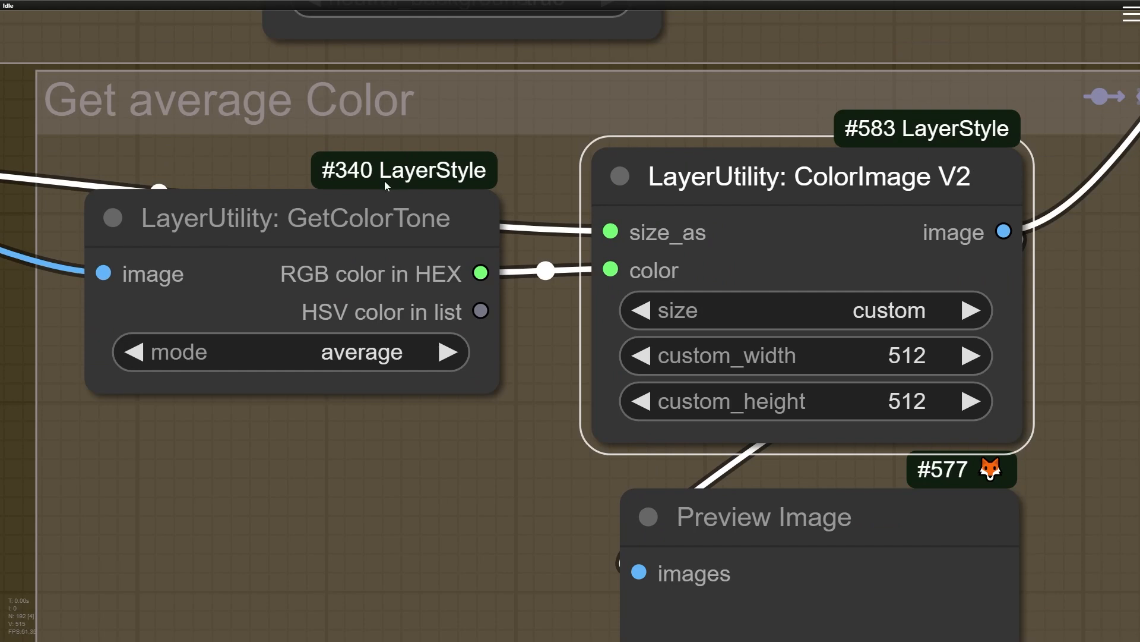
pyautogui.moveTo(467, 202); pyautogui.dragTo(473, 228)
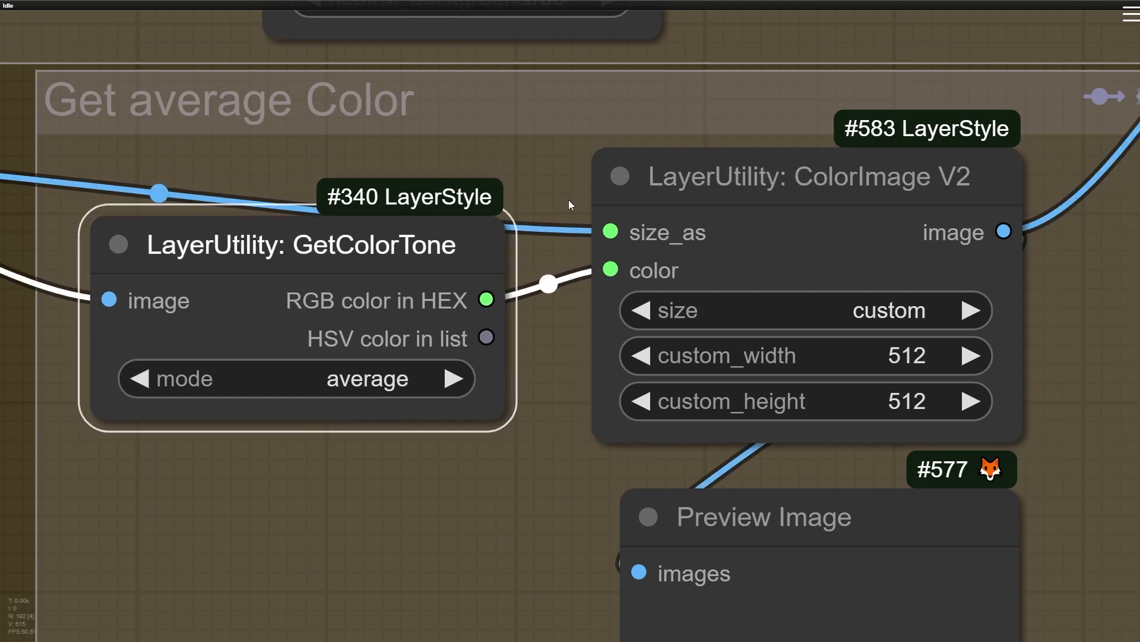
# Examine GetColorTone #340's average mode, its image input and its HEX output feeding ColorImage V2 #583
pyautogui.hscroll(-2, 272, 237)
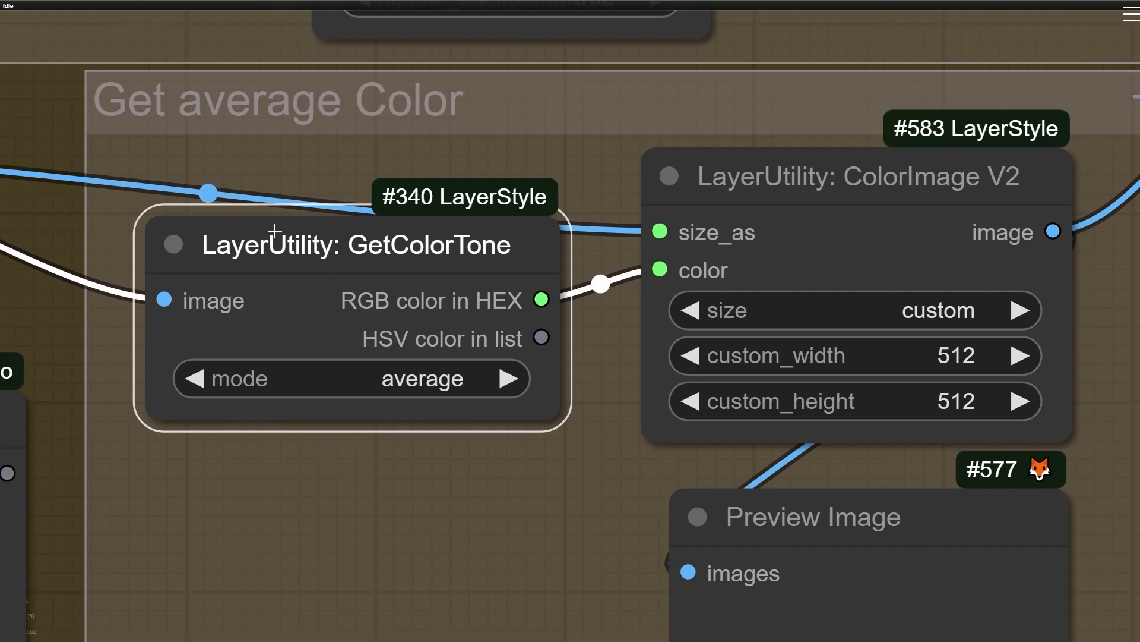
pyautogui.scroll(5, 273, 237)
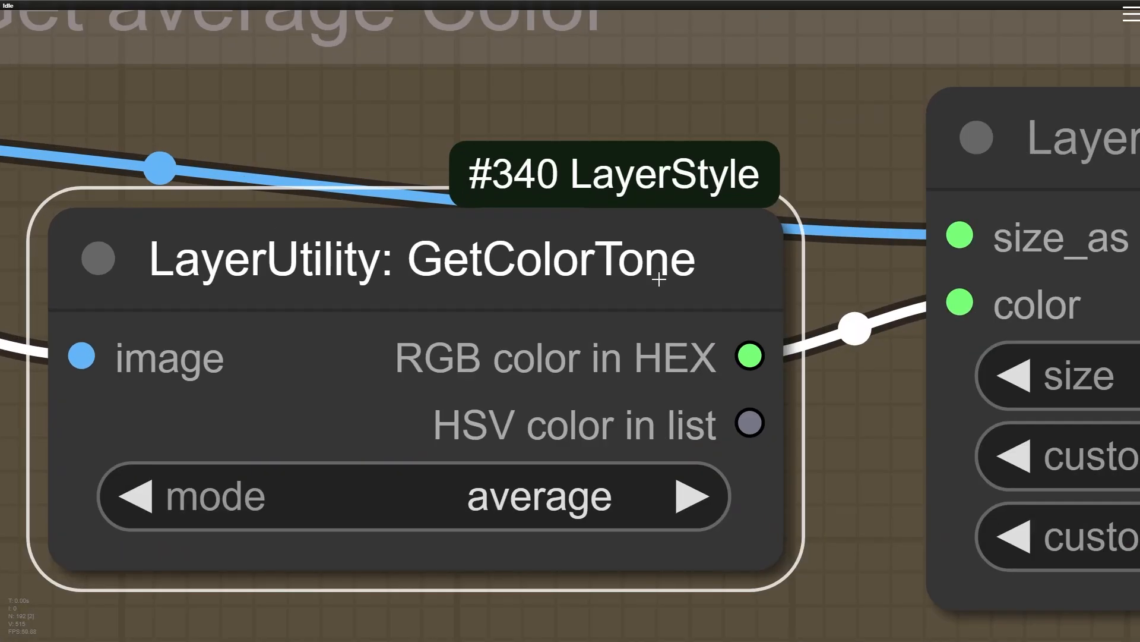
pyautogui.scroll(-3, 664, 262)
pyautogui.scroll(-5, 564, 531)
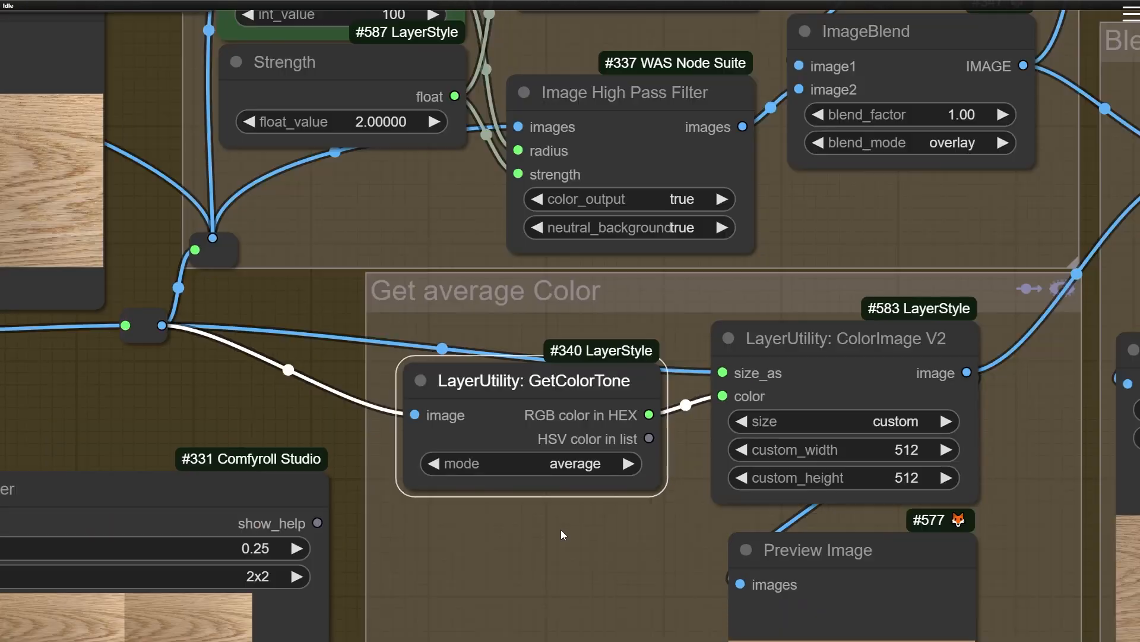
pyautogui.moveTo(653, 567); pyautogui.dragTo(318, 380)
pyautogui.scroll(4, 245, 206)
pyautogui.scroll(5, 306, 215)
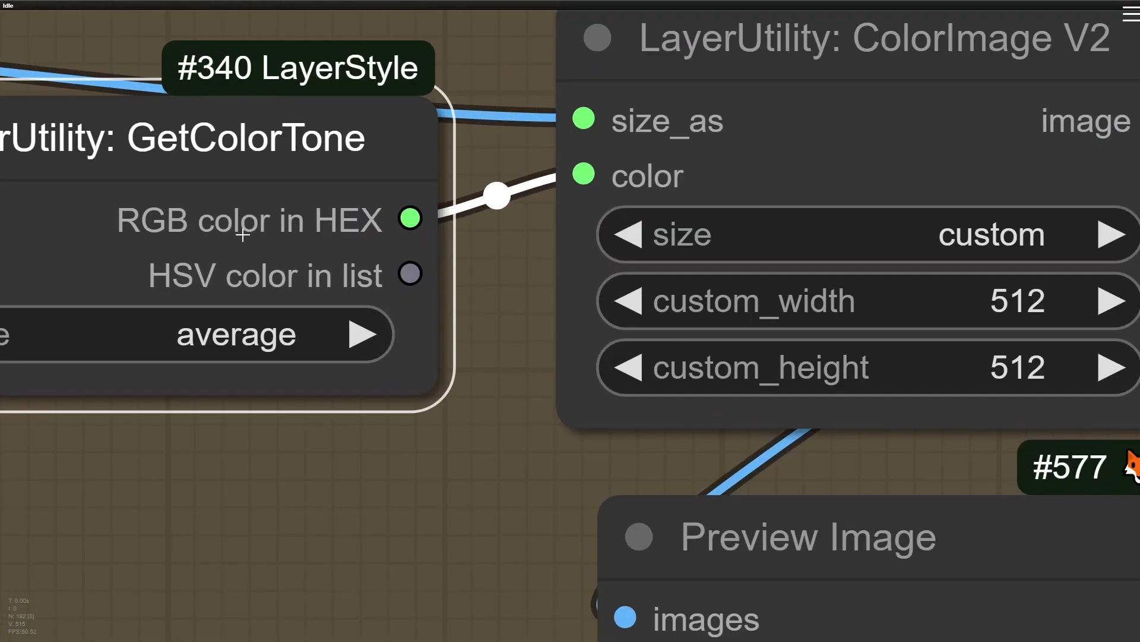
# Add a Display Any (rgthree) node fed by GetColorTone #340's RGB color in HEX output and place it below that node
pyautogui.scroll(-3, 347, 308)
pyautogui.moveTo(447, 450); pyautogui.dragTo(491, 321)
pyautogui.moveTo(434, 111); pyautogui.dragTo(408, 340)
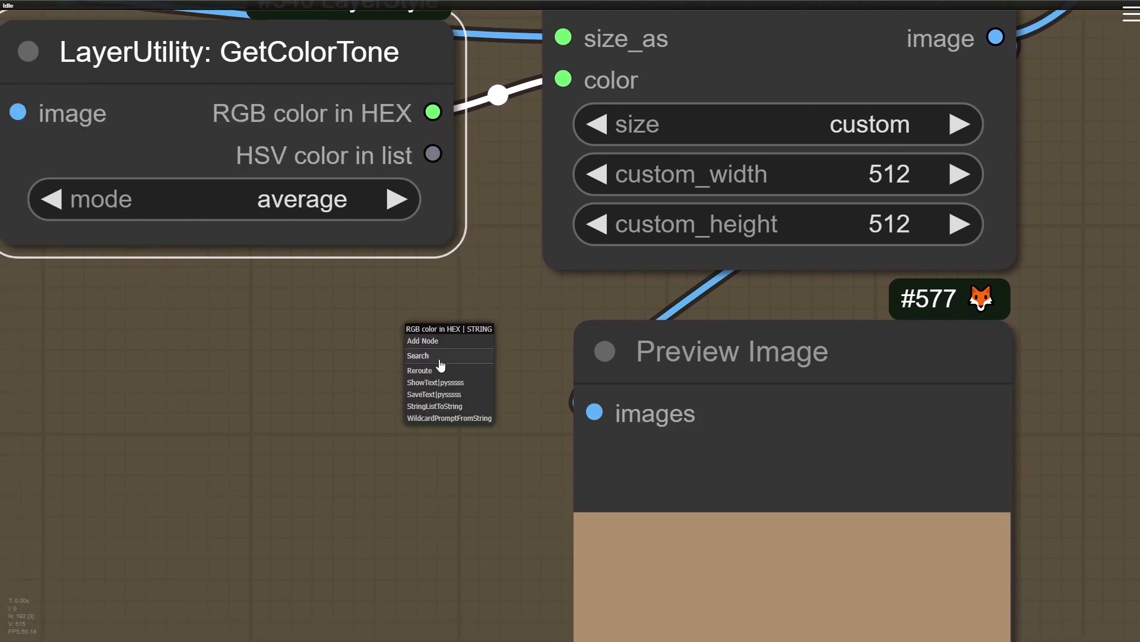
pyautogui.write('any')
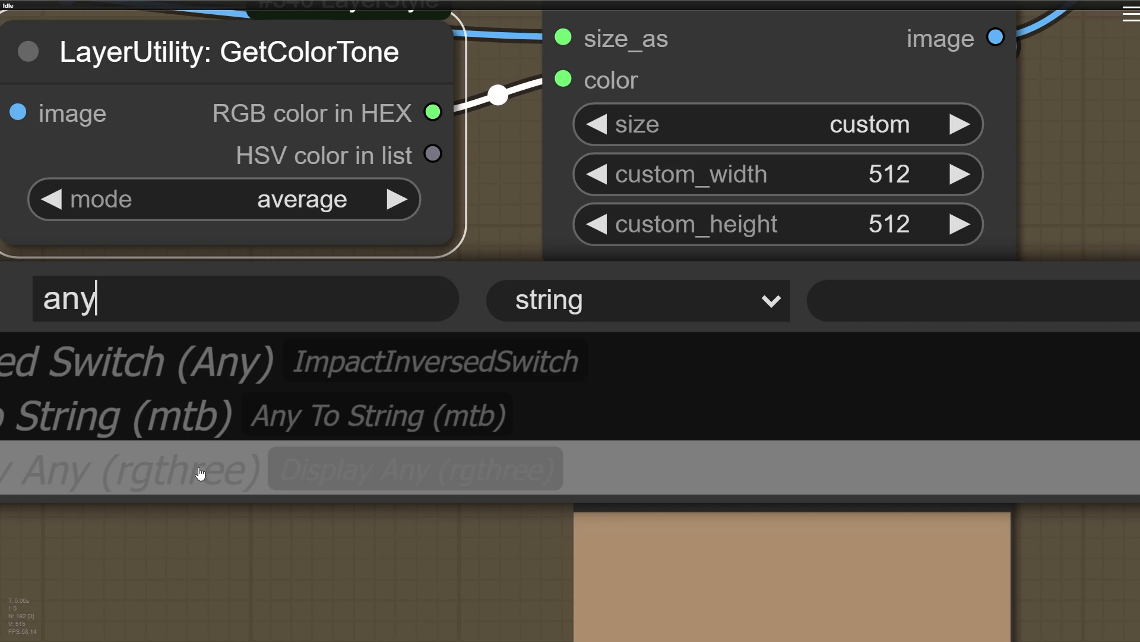
pyautogui.click(200, 473)
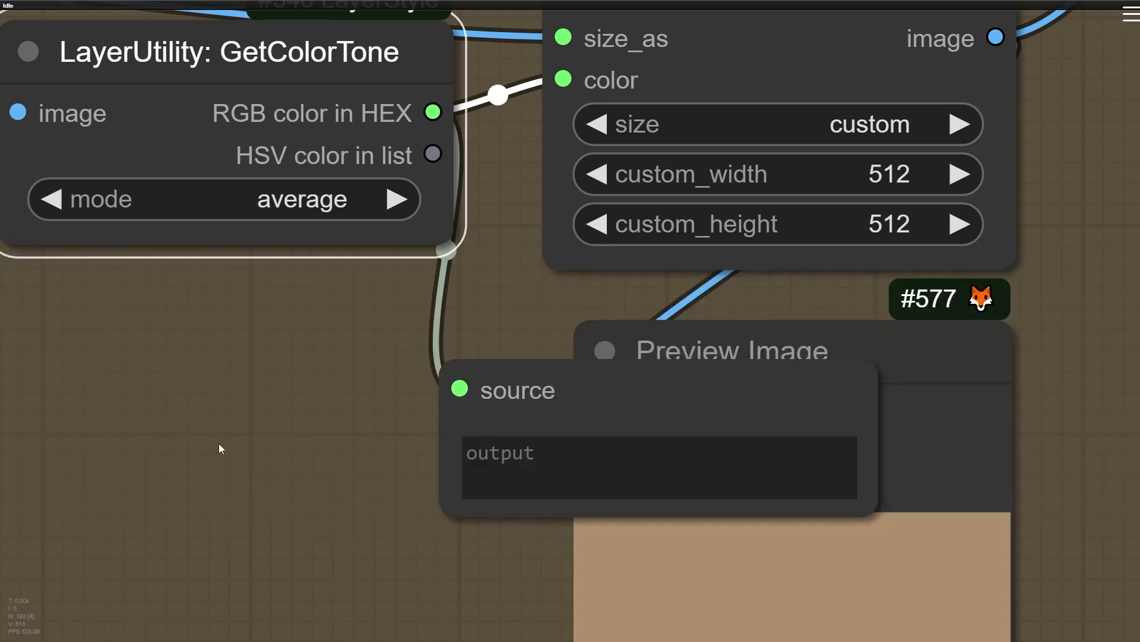
pyautogui.scroll(-3, 325, 330)
pyautogui.moveTo(325, 329); pyautogui.dragTo(356, 296)
# Queue only the Display Any node to output the average color's HEX value
pyautogui.rightClick(392, 252)
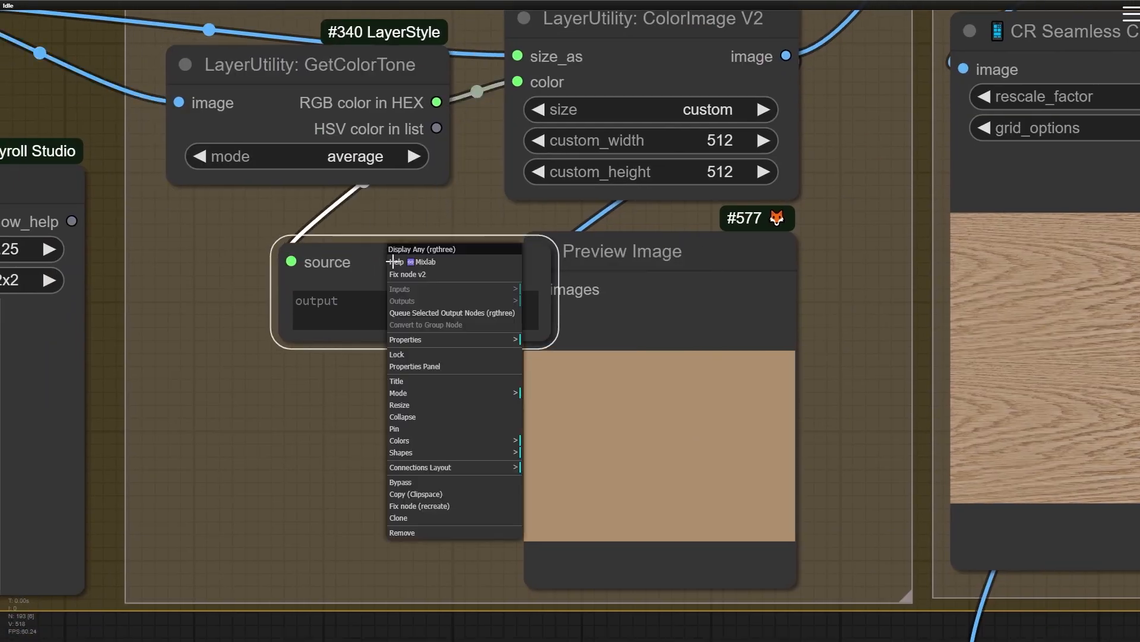
pyautogui.click(416, 313)
pyautogui.scroll(3, 240, 289)
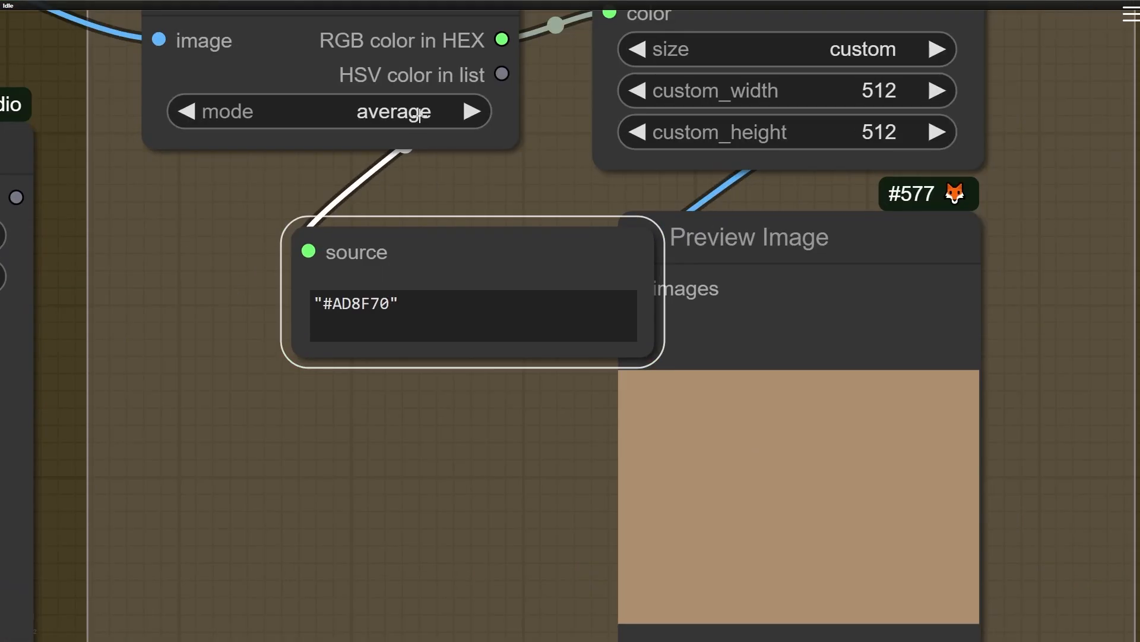
# Check the average color's HEX value in the Display Any node below GetColorTone #340 and delete that node
pyautogui.moveTo(226, 234); pyautogui.dragTo(237, 406)
pyautogui.click(340, 191)
pyautogui.moveTo(341, 191); pyautogui.dragTo(341, 170)
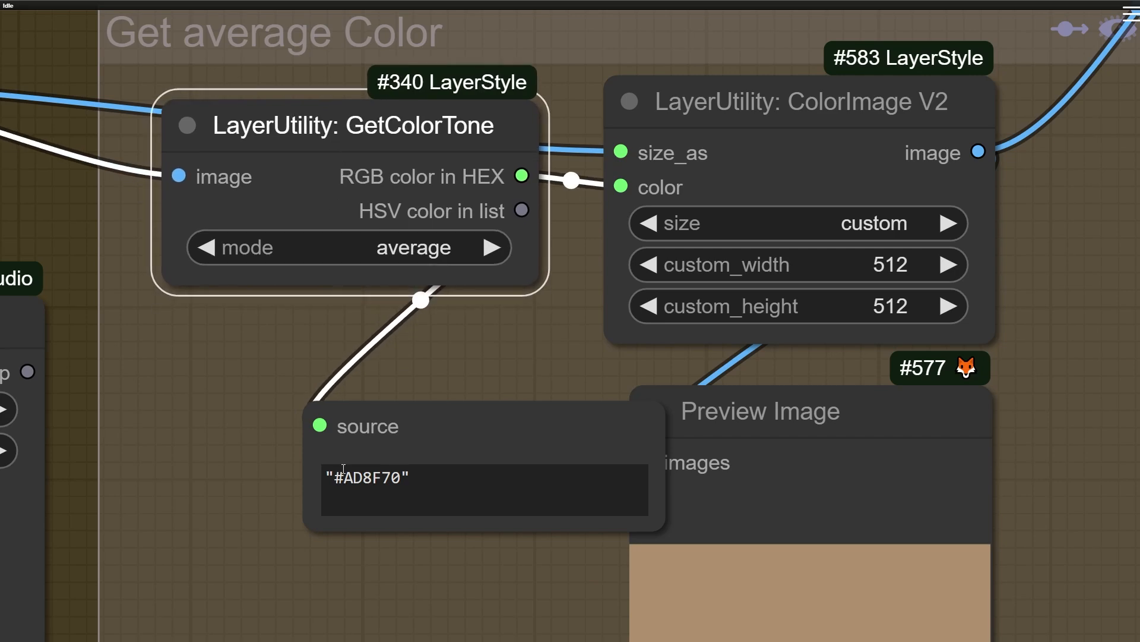
pyautogui.scroll(10, 341, 445)
pyautogui.click(296, 344)
pyautogui.scroll(-5, 441, 400)
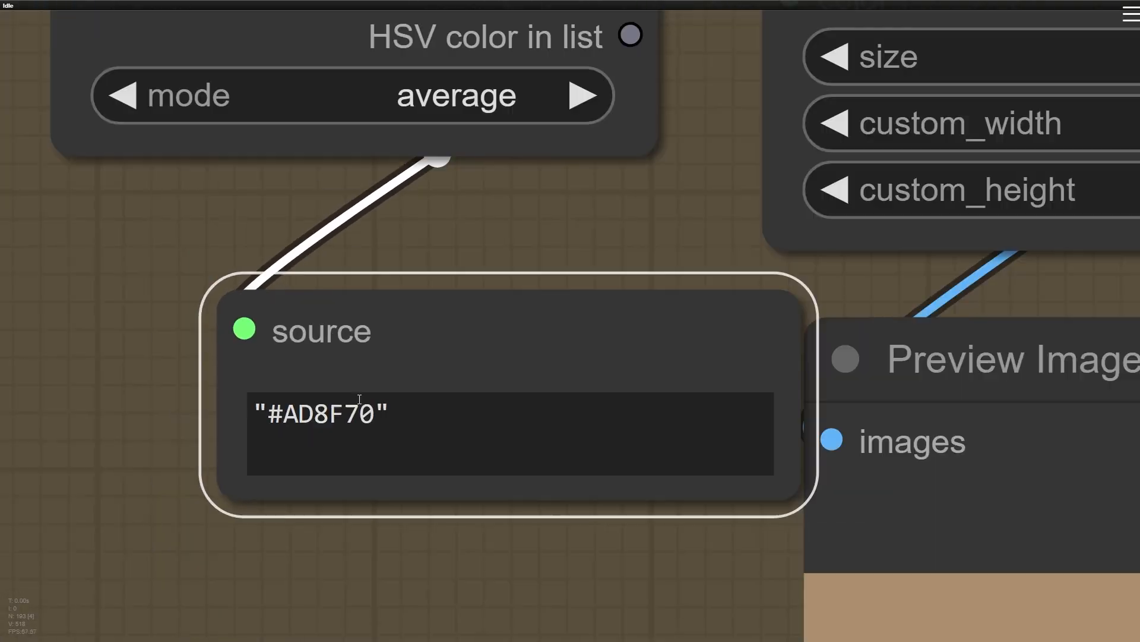
pyautogui.scroll(-6, 346, 357)
pyautogui.moveTo(359, 357); pyautogui.dragTo(333, 359)
pyautogui.press('Delete')
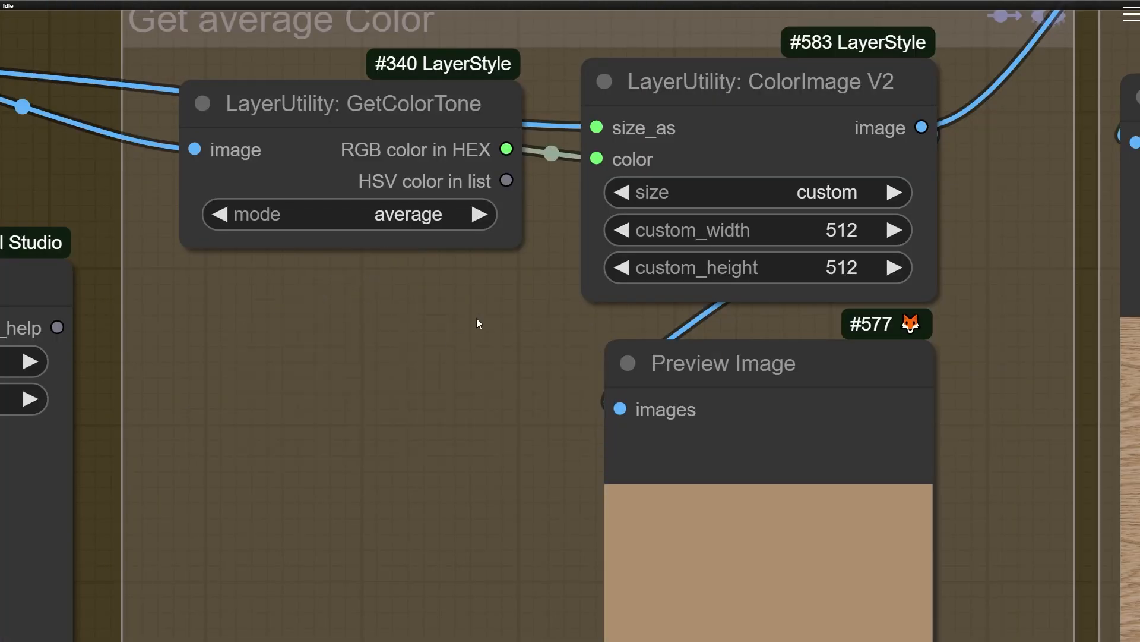
# Move GetColorTone #340 slightly lower beside LayerUtility: ColorImage V2 #583
pyautogui.moveTo(478, 322); pyautogui.dragTo(239, 409)
pyautogui.click(526, 171)
pyautogui.scroll(4, 526, 171)
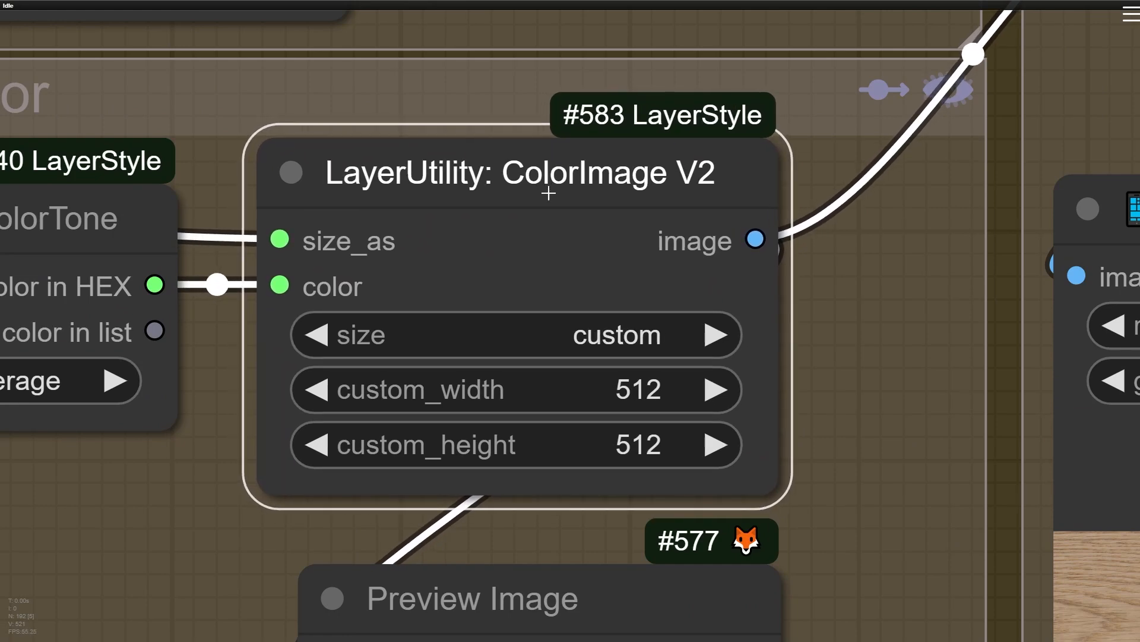
pyautogui.scroll(5, 548, 191)
pyautogui.scroll(-8, 548, 199)
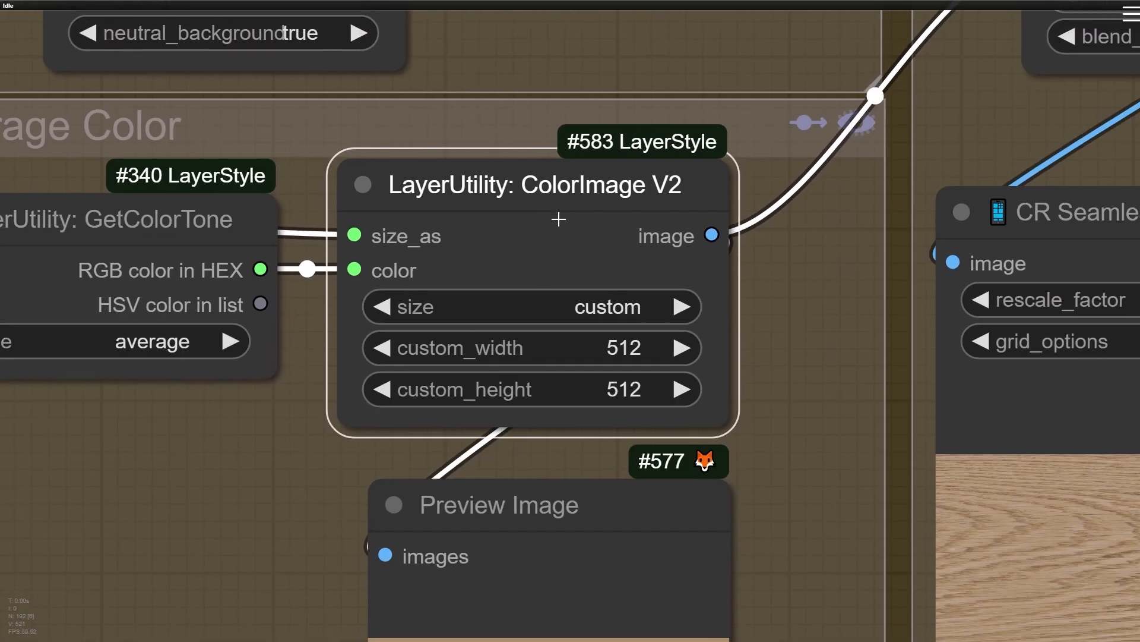
pyautogui.moveTo(559, 219); pyautogui.dragTo(567, 219)
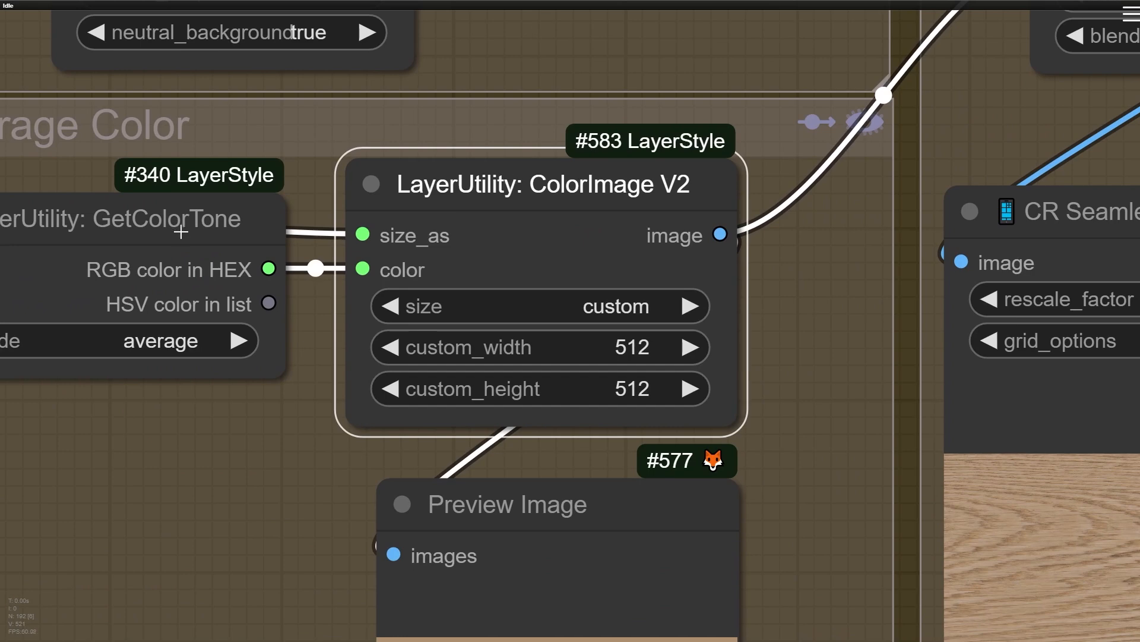
pyautogui.moveTo(181, 232); pyautogui.dragTo(188, 316)
pyautogui.scroll(-1, 441, 318)
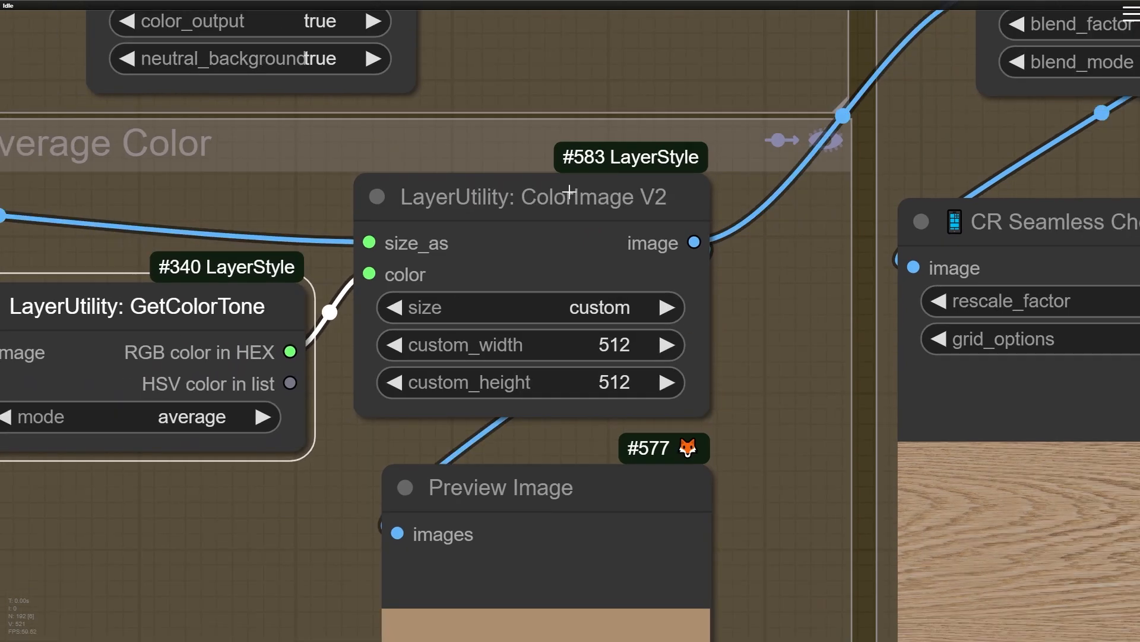
# Add a second LayerUtility: ColorImage V2 node and place it below GetColorTone #340 in the Get average Color group
pyautogui.scroll(-1, 569, 191)
pyautogui.click(585, 208)
pyautogui.scroll(4, 580, 208)
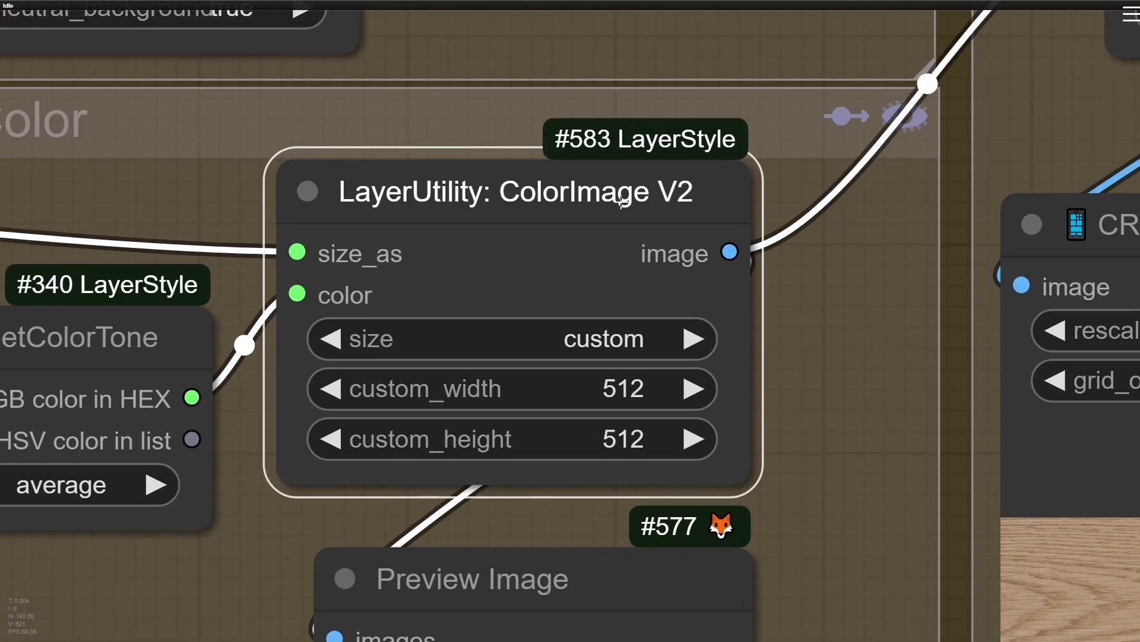
pyautogui.scroll(-6, 623, 267)
pyautogui.moveTo(262, 508); pyautogui.dragTo(461, 300)
pyautogui.doubleClick(461, 300)
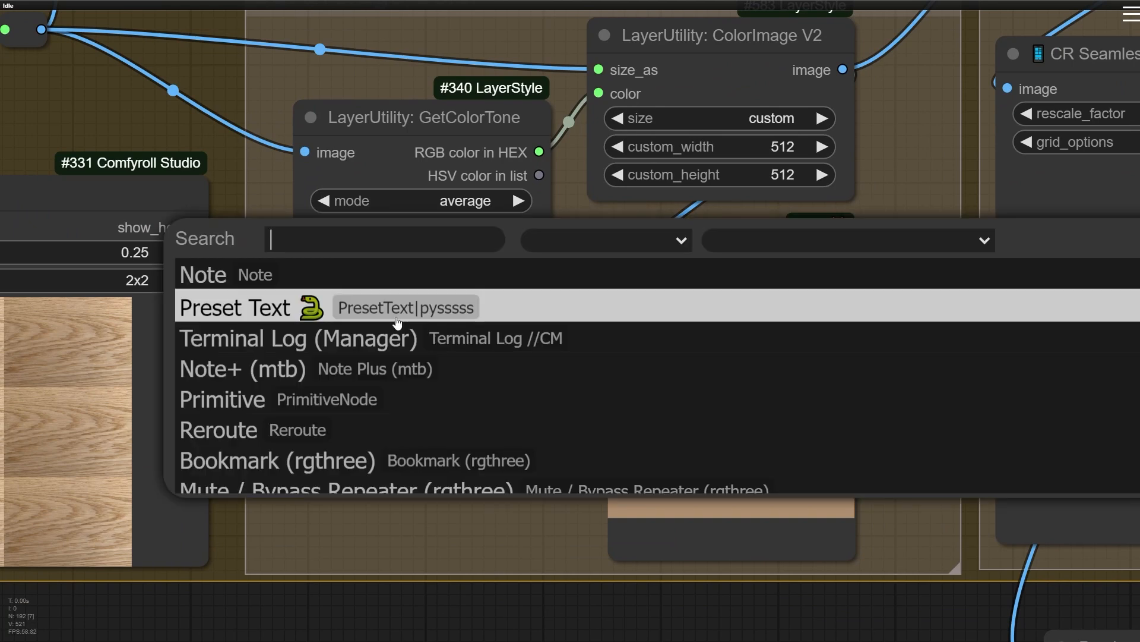
pyautogui.write('colori')
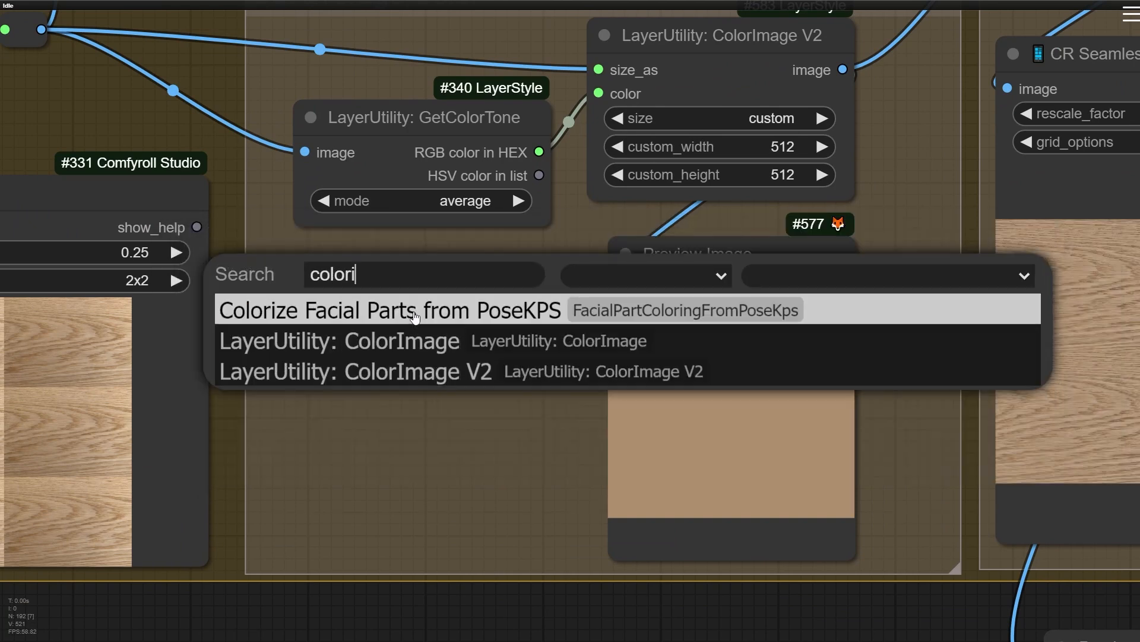
pyautogui.write('m')
pyautogui.click(419, 338)
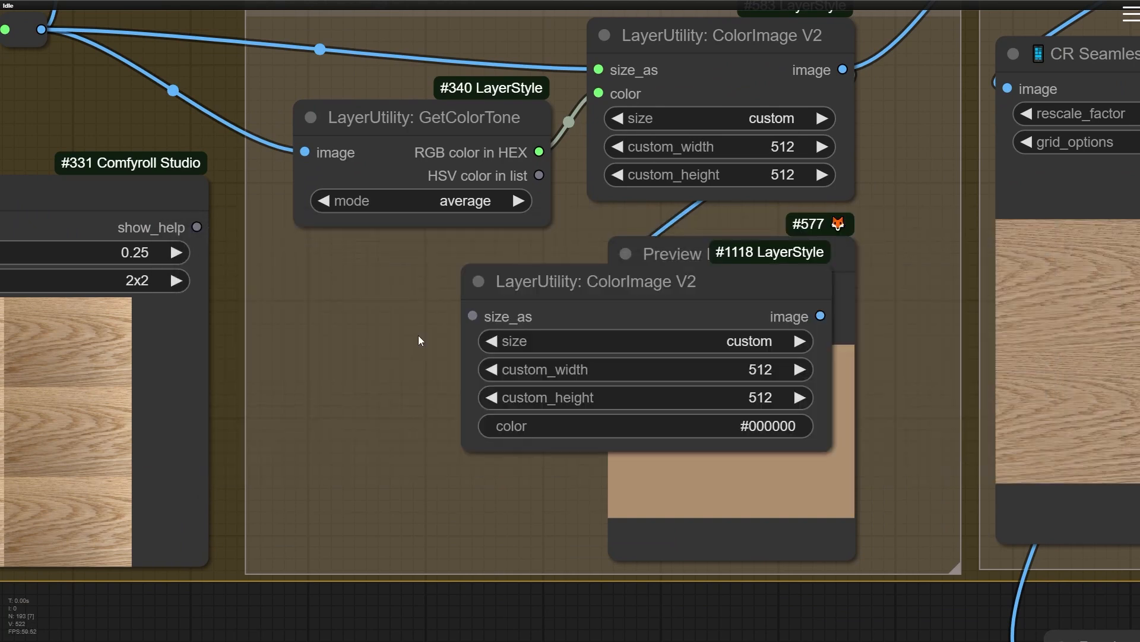
pyautogui.moveTo(667, 281); pyautogui.dragTo(468, 301)
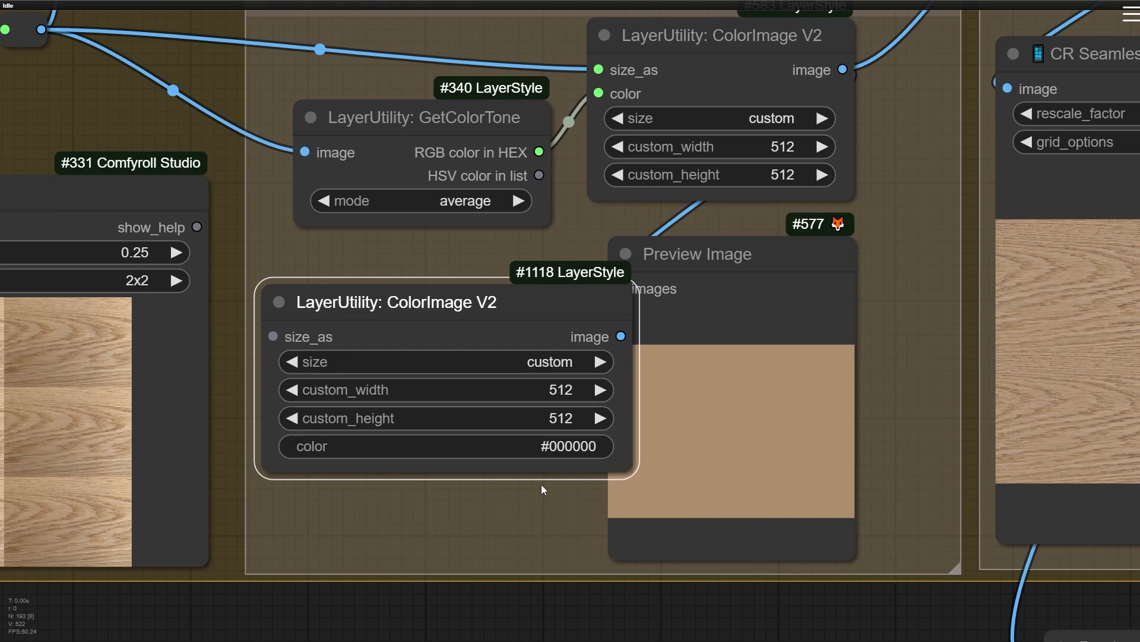
# Convert the new ColorImage V2 node's color widget to an input
pyautogui.scroll(6, 541, 484)
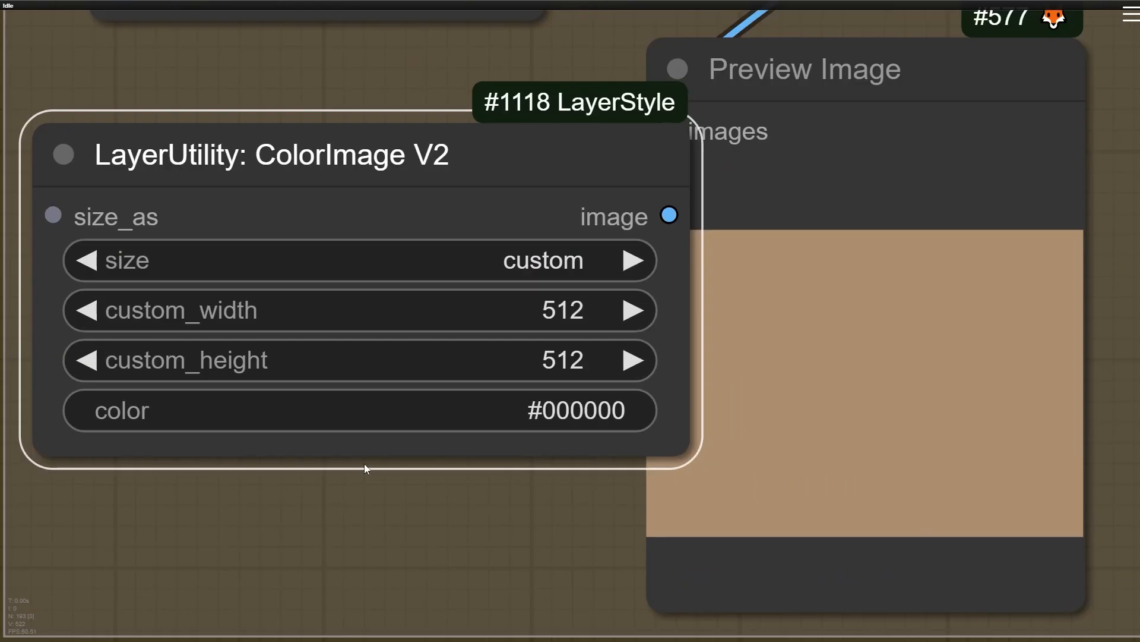
pyautogui.click(516, 412)
pyautogui.click(961, 420)
pyautogui.rightClick(345, 166)
pyautogui.click(402, 418)
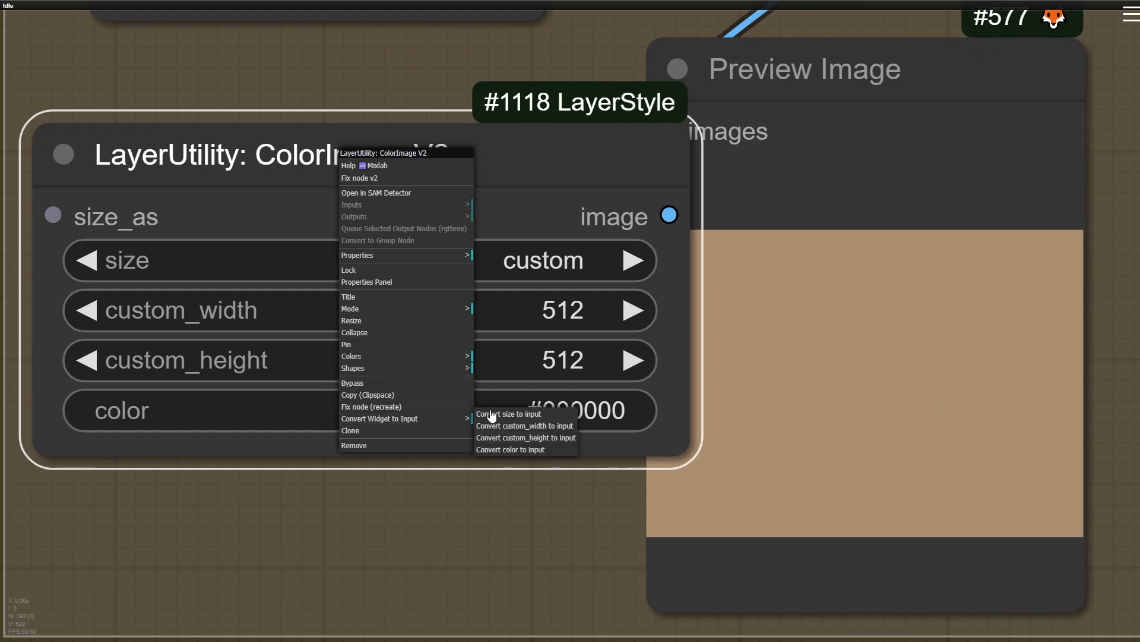
pyautogui.click(547, 450)
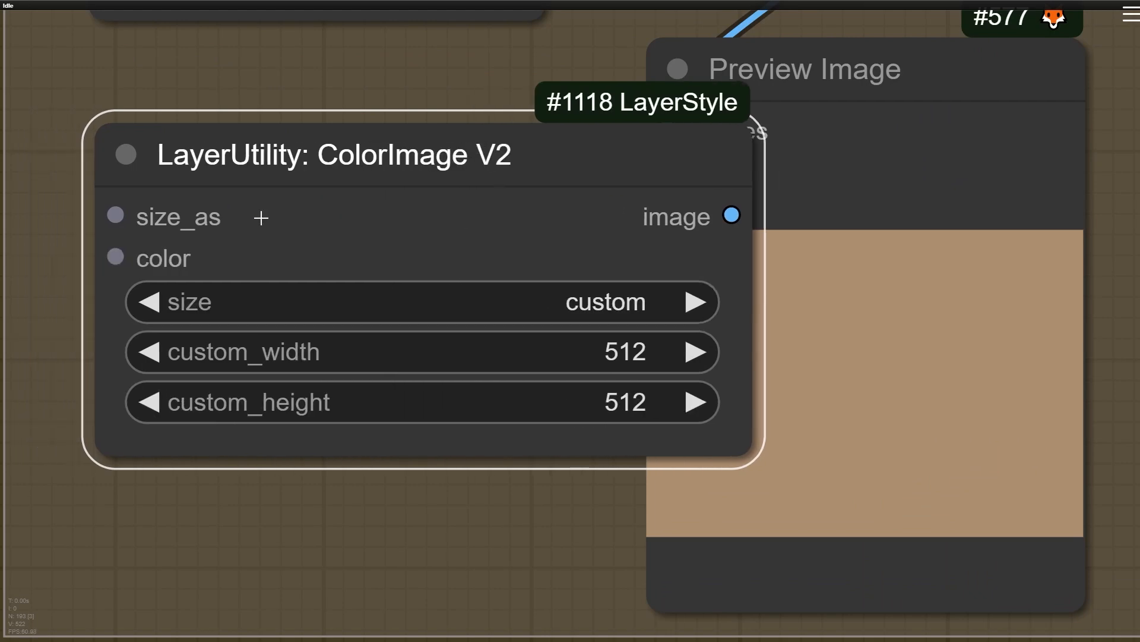
# Move the extra ColorImage V2 node #1118 over to ColorImage V2 #583 and delete it
pyautogui.scroll(-3, 146, 259)
pyautogui.moveTo(369, 176); pyautogui.dragTo(462, 298)
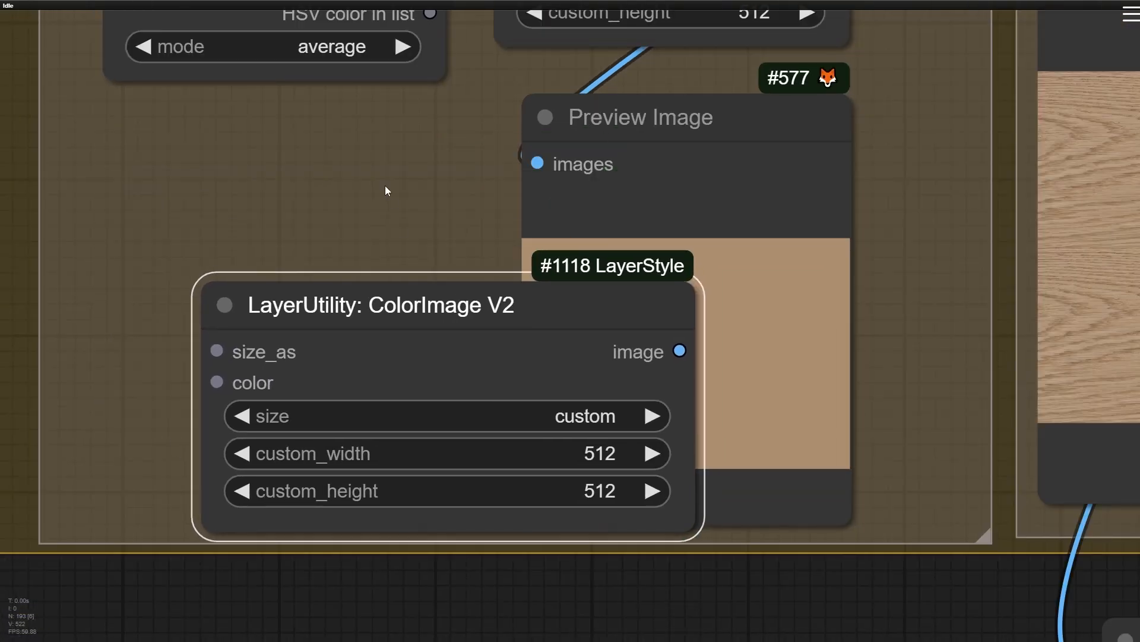
pyautogui.scroll(-3, 350, 229)
pyautogui.moveTo(341, 241); pyautogui.dragTo(155, 453)
pyautogui.moveTo(223, 490); pyautogui.dragTo(364, 277)
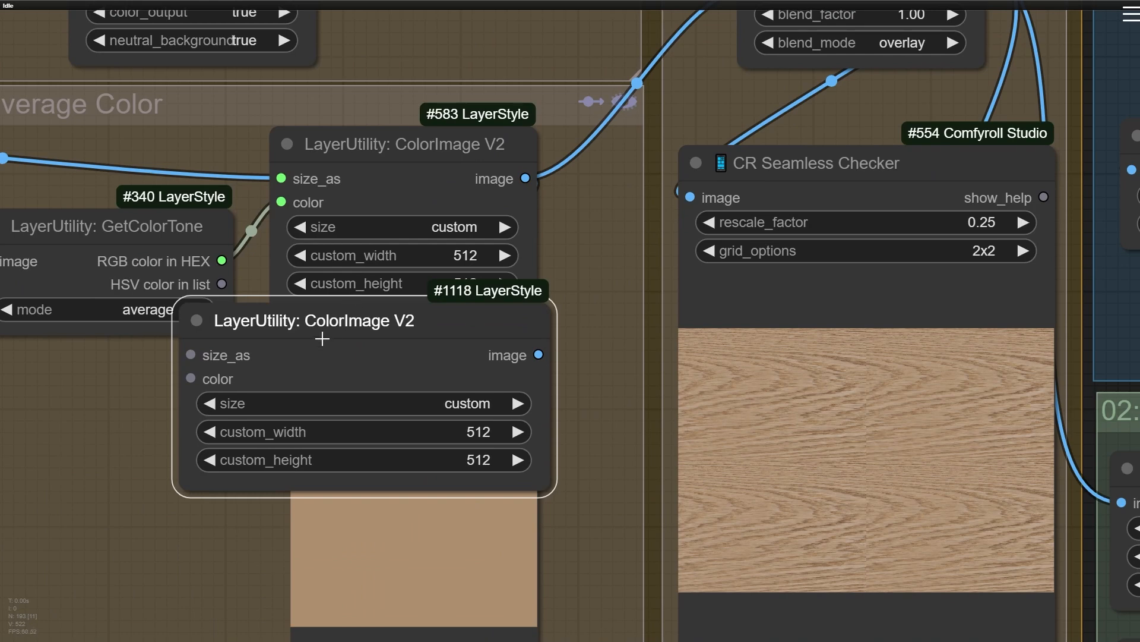
pyautogui.moveTo(315, 351); pyautogui.dragTo(306, 396)
pyautogui.press('Delete')
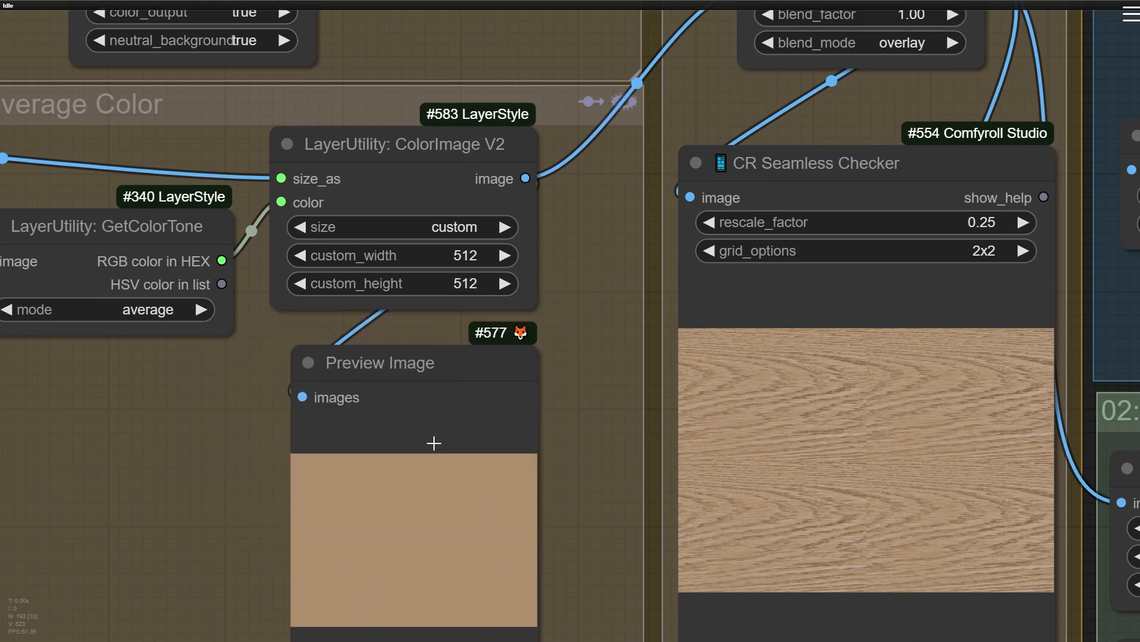
# Move Preview Image #577 up directly beneath ColorImage V2 #583 and inspect its solid average color image
pyautogui.moveTo(433, 446); pyautogui.dragTo(428, 416)
pyautogui.scroll(10, 362, 453)
pyautogui.scroll(1, 467, 531)
pyautogui.moveTo(467, 530); pyautogui.dragTo(402, 383)
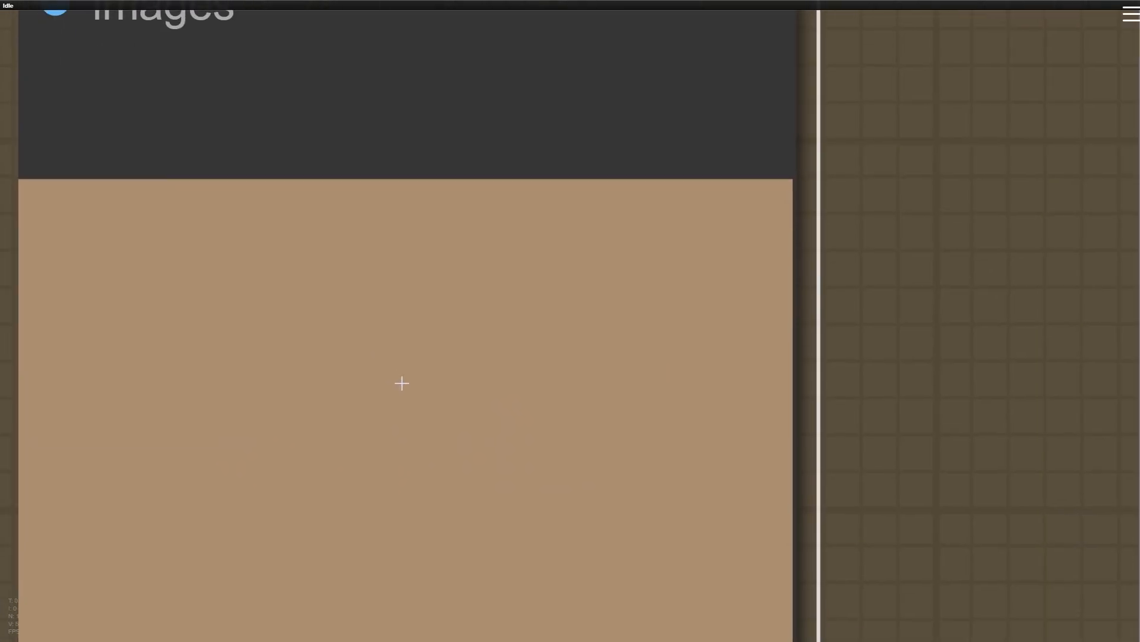
pyautogui.scroll(-8, 725, 214)
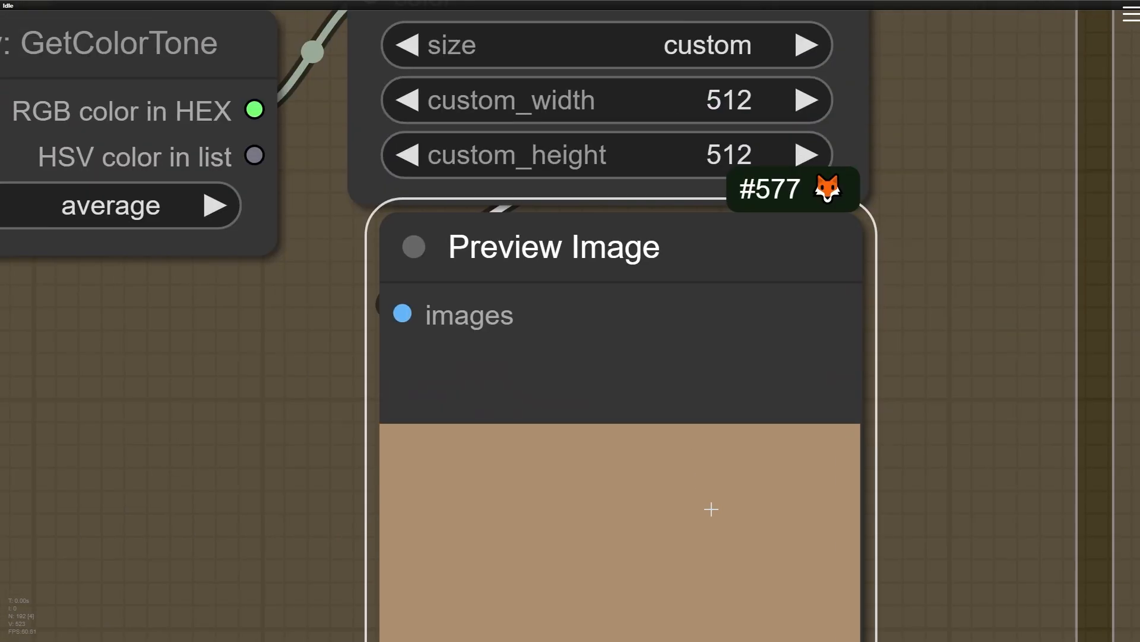
pyautogui.scroll(2, 567, 236)
pyautogui.scroll(4, 567, 235)
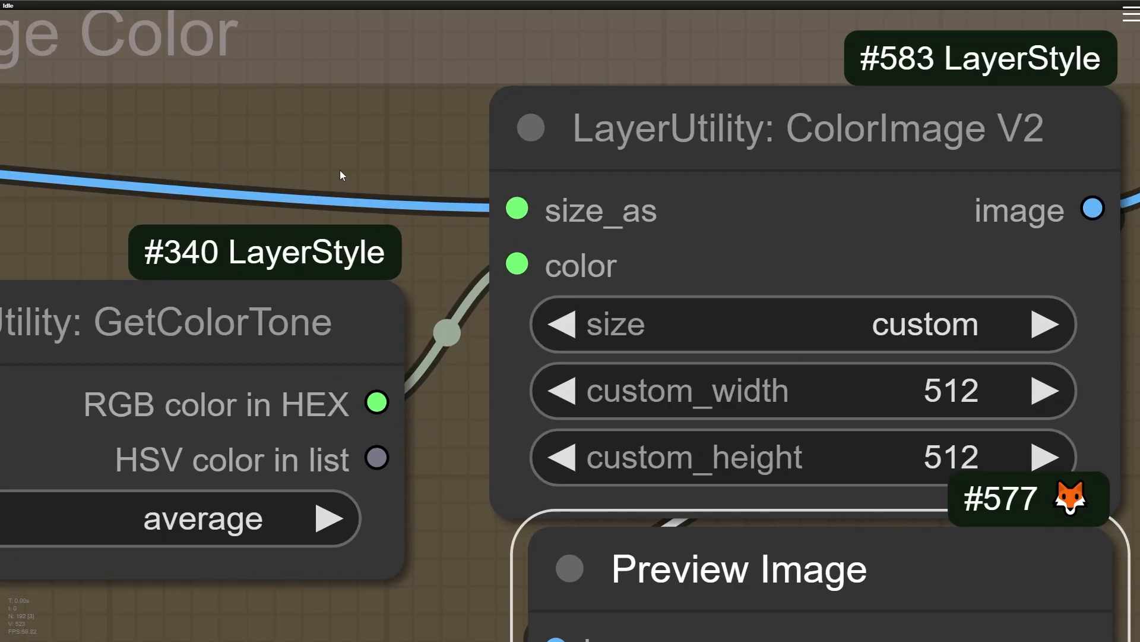
# Disconnect the image link from ColorImage V2 #583's size_as input
pyautogui.scroll(-6, 339, 170)
pyautogui.moveTo(101, 161); pyautogui.dragTo(401, 231)
pyautogui.scroll(-5, 401, 231)
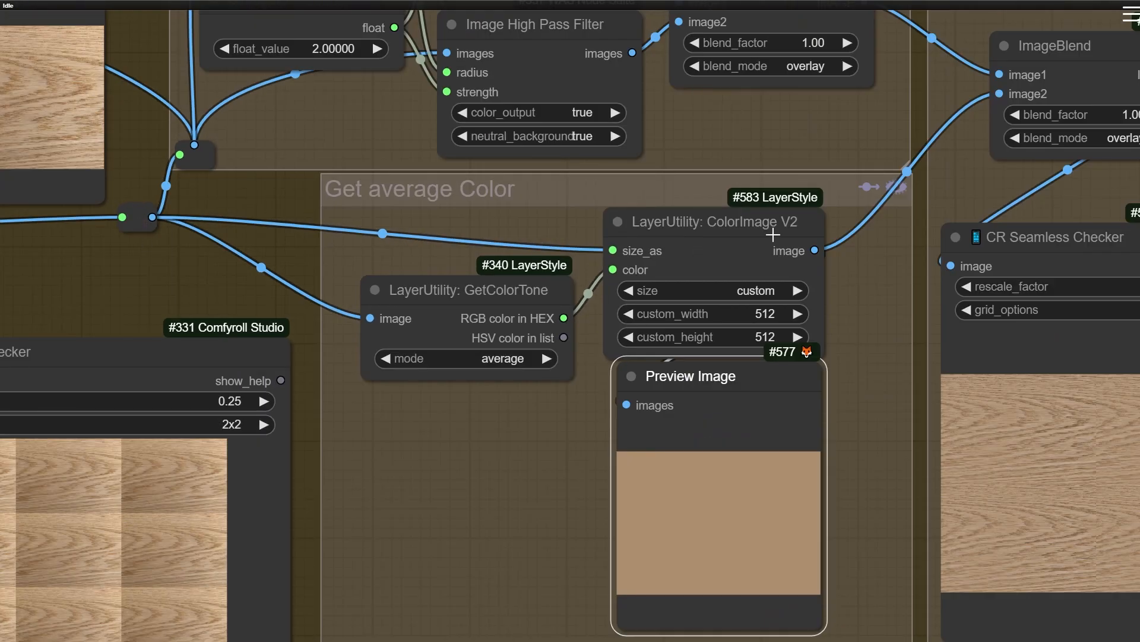
pyautogui.scroll(4, 646, 242)
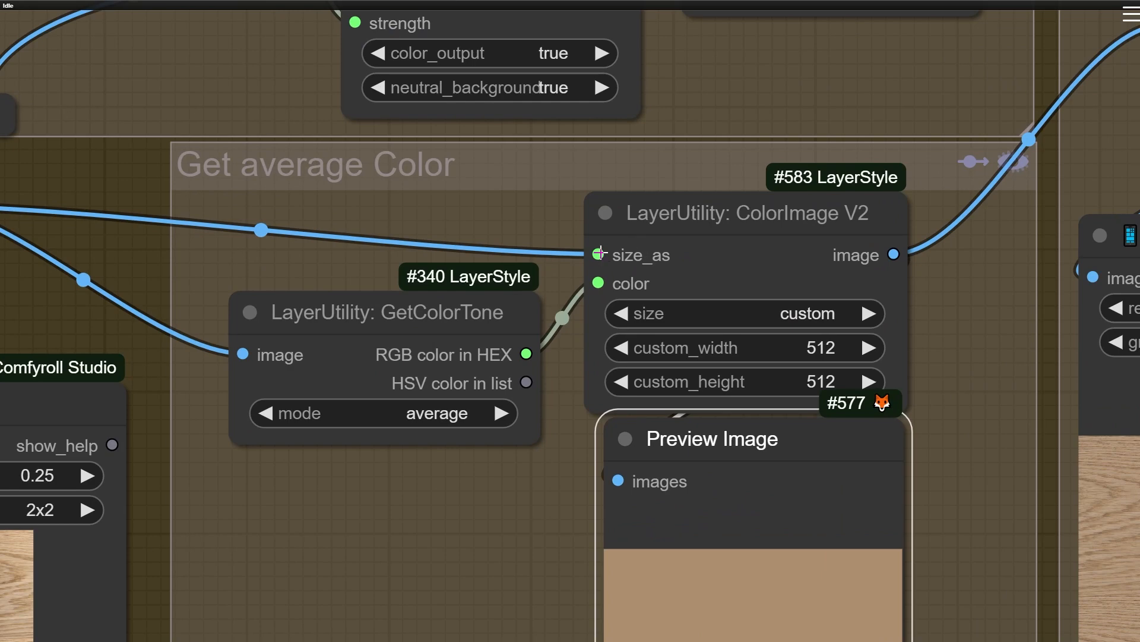
pyautogui.scroll(4, 600, 253)
pyautogui.moveTo(597, 256); pyautogui.dragTo(430, 220)
pyautogui.click(600, 262)
# Reconnect the reroute node's image output to ColorImage V2 #583's size_as input
pyautogui.scroll(-5, 430, 219)
pyautogui.moveTo(327, 219); pyautogui.dragTo(554, 247)
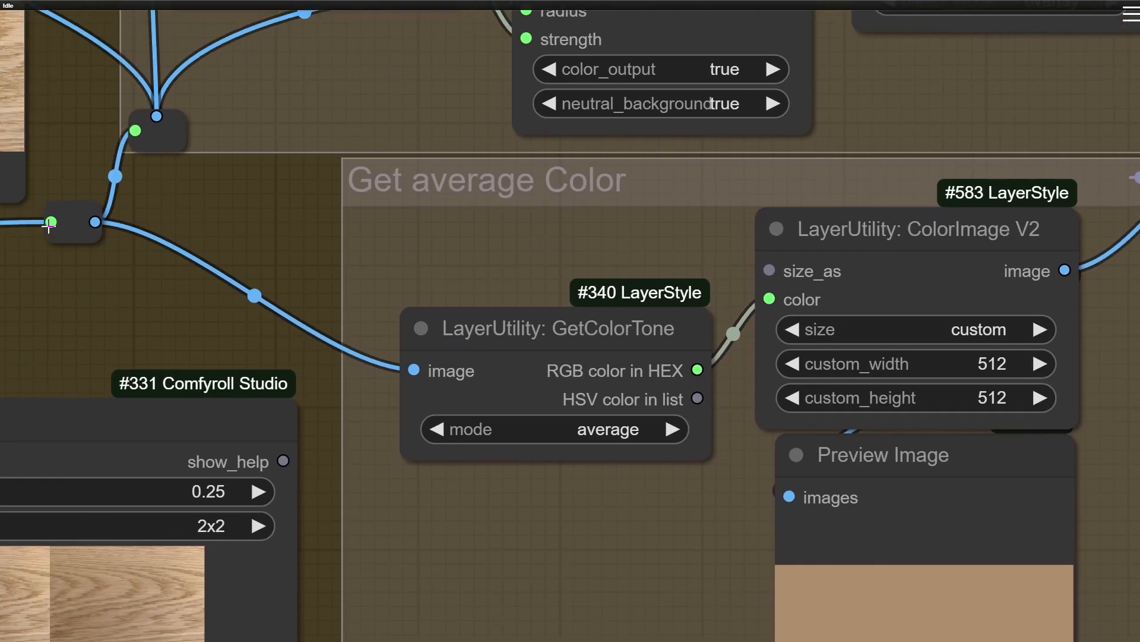
pyautogui.moveTo(107, 222); pyautogui.dragTo(768, 267)
pyautogui.scroll(4, 728, 247)
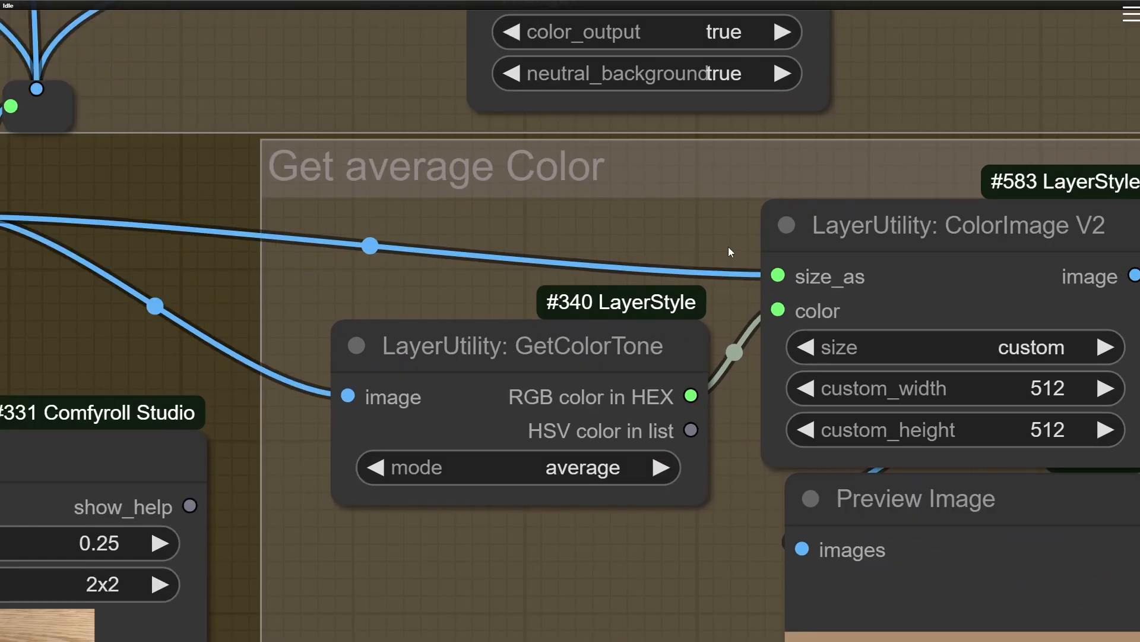
pyautogui.moveTo(283, 215); pyautogui.dragTo(260, 208)
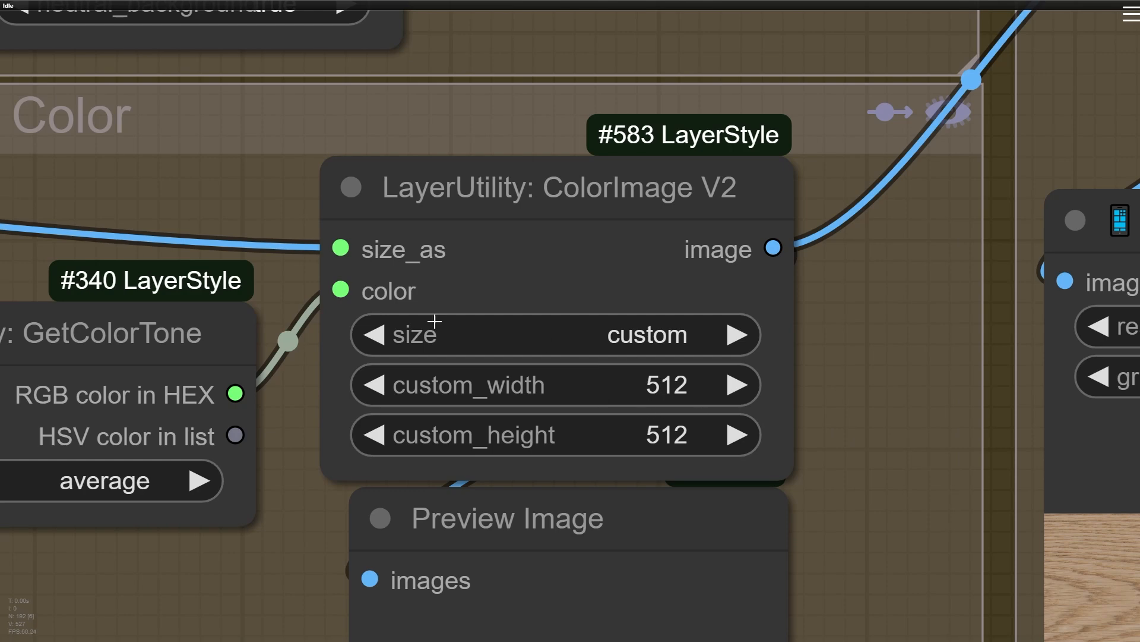
# Nudge GetColorTone #340 slightly away from ColorImage V2 #583 to widen the gap between the two nodes
pyautogui.scroll(-4, 318, 273)
pyautogui.click(452, 247)
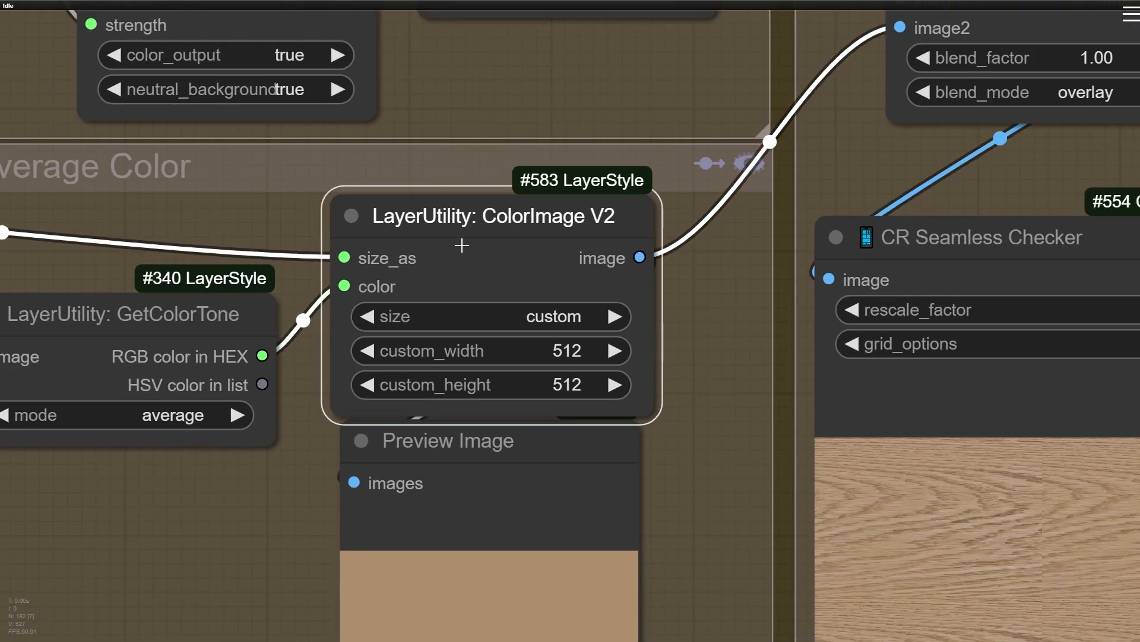
pyautogui.moveTo(247, 476); pyautogui.dragTo(575, 443)
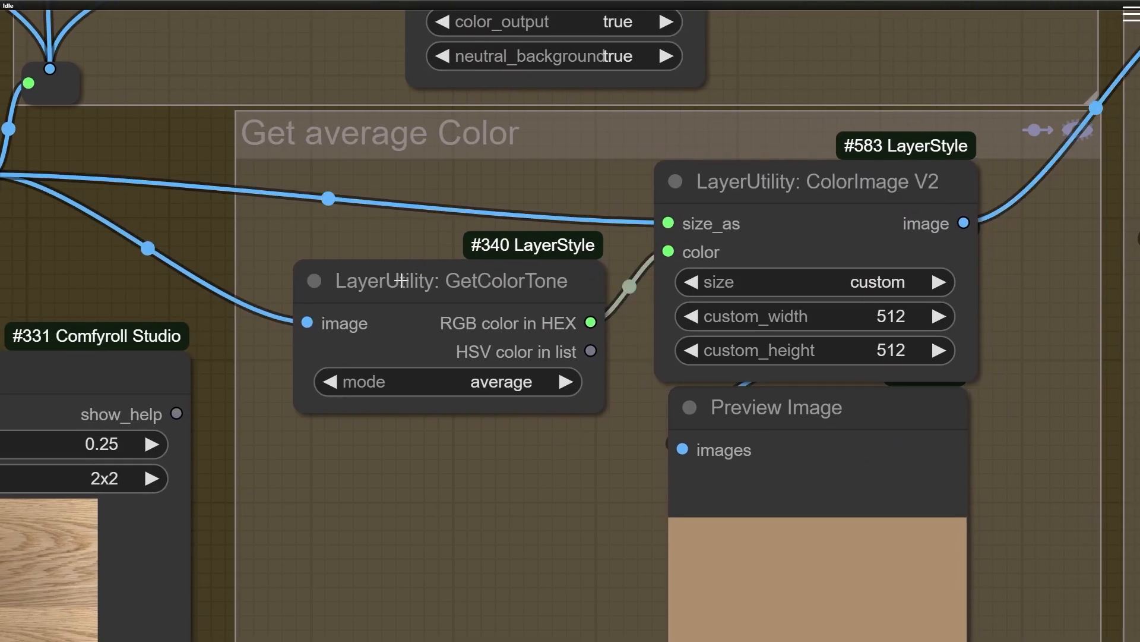
pyautogui.moveTo(416, 280); pyautogui.dragTo(397, 277)
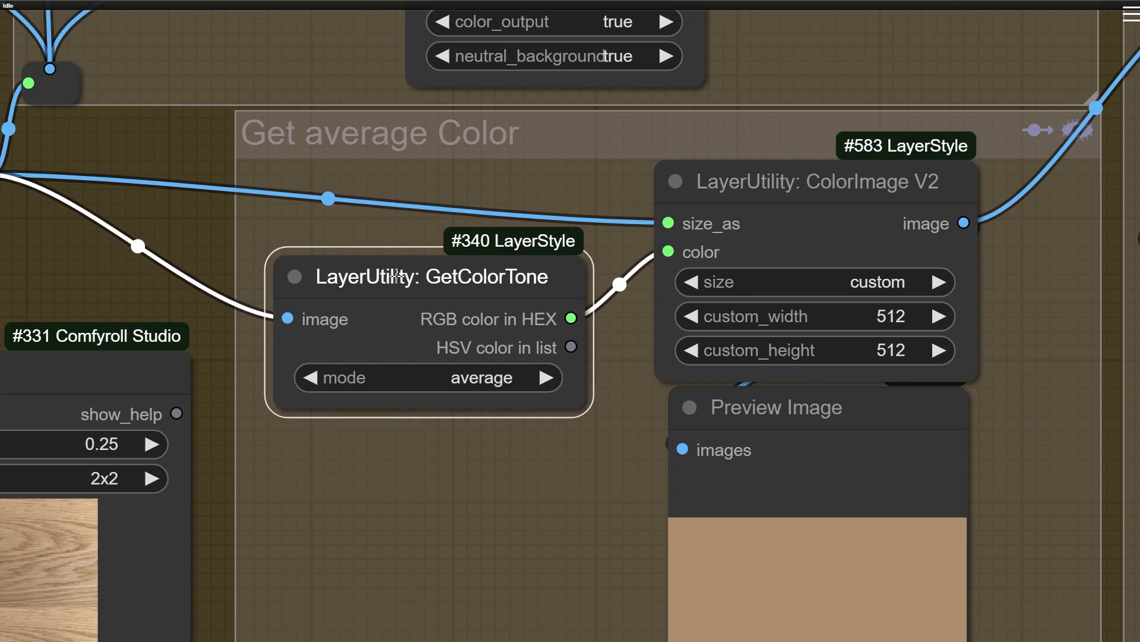
pyautogui.click(494, 515)
pyautogui.moveTo(494, 514); pyautogui.dragTo(357, 441)
pyautogui.click(445, 356)
pyautogui.click(433, 380)
# Examine how ImageBlend #1115 receives the equalized grayscale image from preview #348 and the average color image from preview #577
pyautogui.scroll(-4, 371, 442)
pyautogui.moveTo(742, 340); pyautogui.dragTo(152, 519)
pyautogui.scroll(3, 278, 279)
pyautogui.click(324, 181)
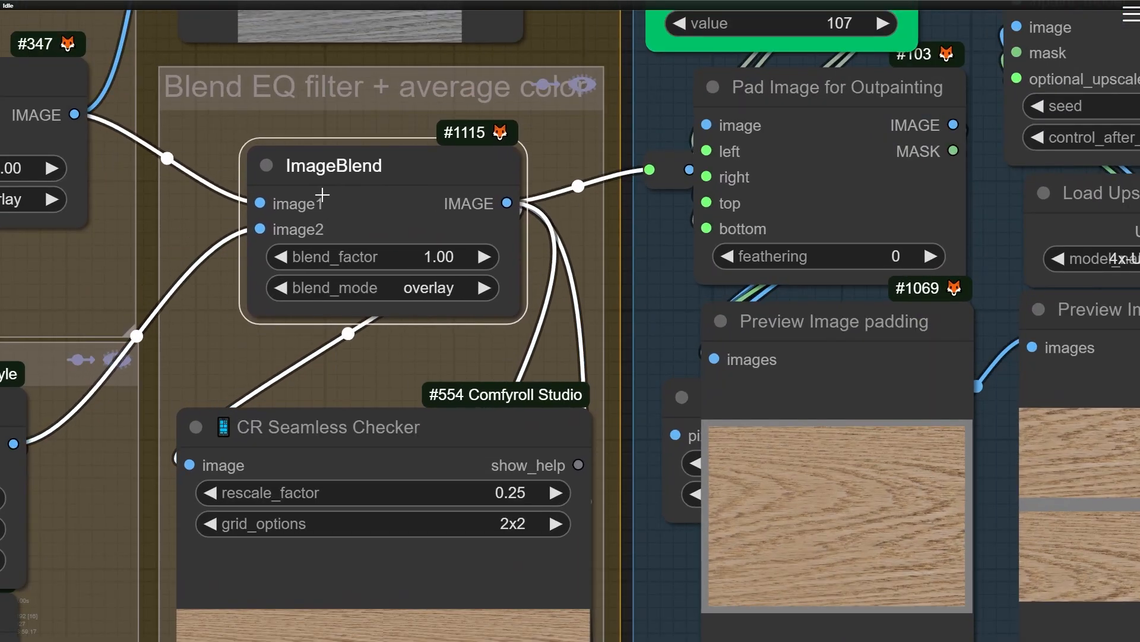
pyautogui.scroll(-4, 297, 190)
pyautogui.moveTo(149, 497); pyautogui.dragTo(551, 329)
pyautogui.moveTo(425, 414)
pyautogui.mouseDown()
pyautogui.moveTo(415, 407)
pyautogui.moveTo(411, 419)
pyautogui.mouseUp()
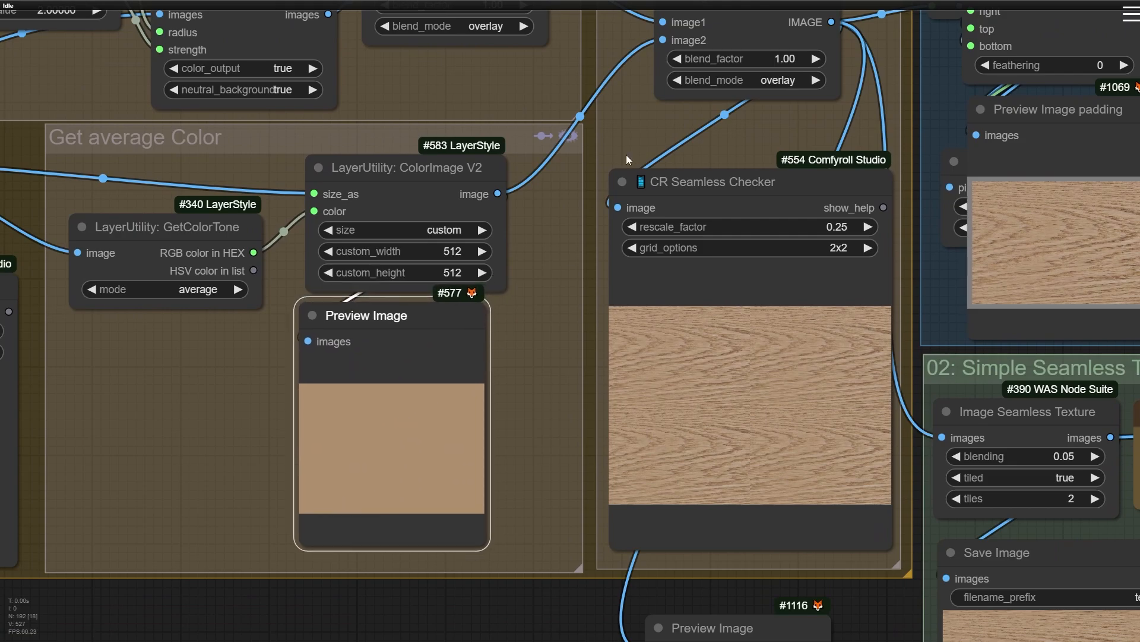
pyautogui.moveTo(626, 153); pyautogui.dragTo(415, 480)
pyautogui.moveTo(537, 130); pyautogui.dragTo(536, 134)
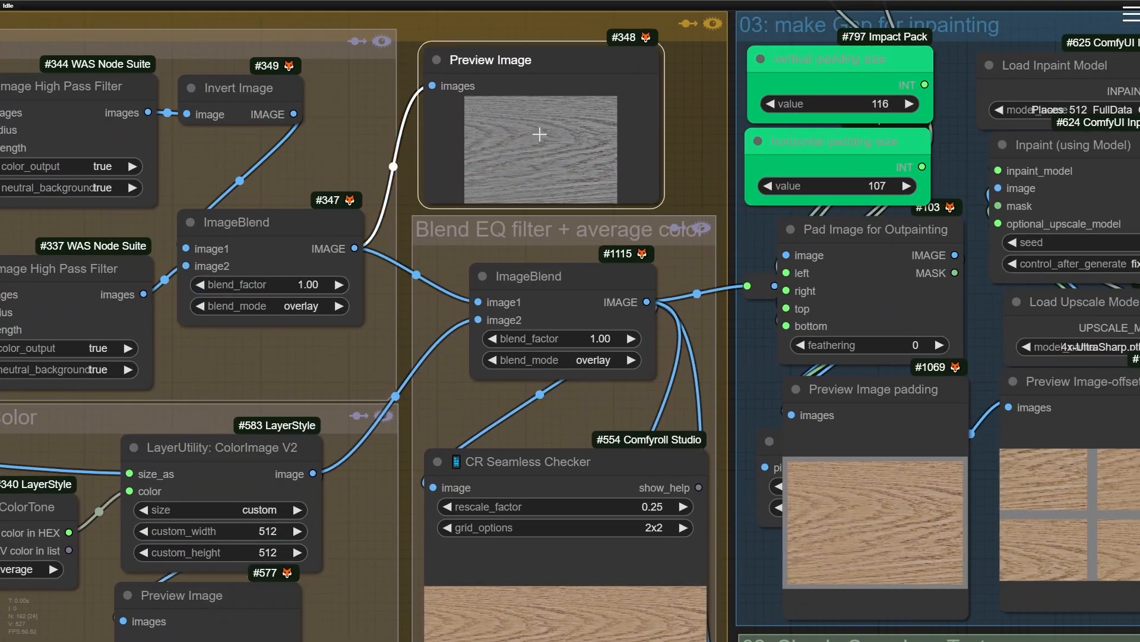
pyautogui.scroll(6, 537, 132)
pyautogui.scroll(-5, 502, 249)
# Move CR Seamless Checker #554 up closer to ImageBlend #1115 and inspect its tiled preview of the blended texture
pyautogui.moveTo(423, 479); pyautogui.dragTo(346, 264)
pyautogui.scroll(12, 436, 153)
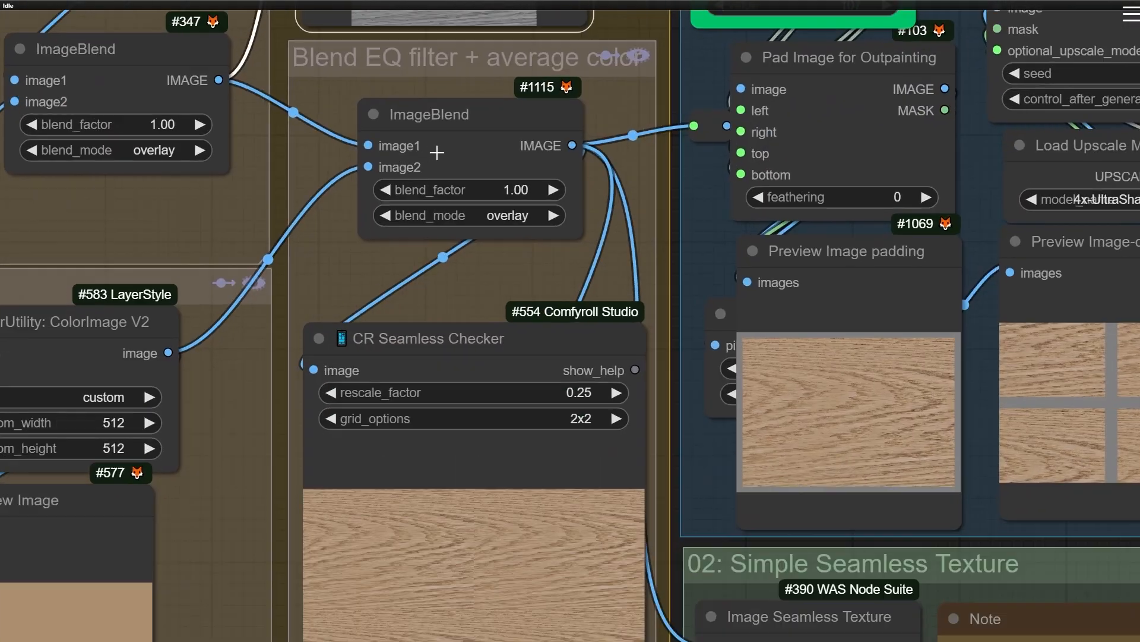
pyautogui.scroll(3, 542, 226)
pyautogui.scroll(-6, 578, 350)
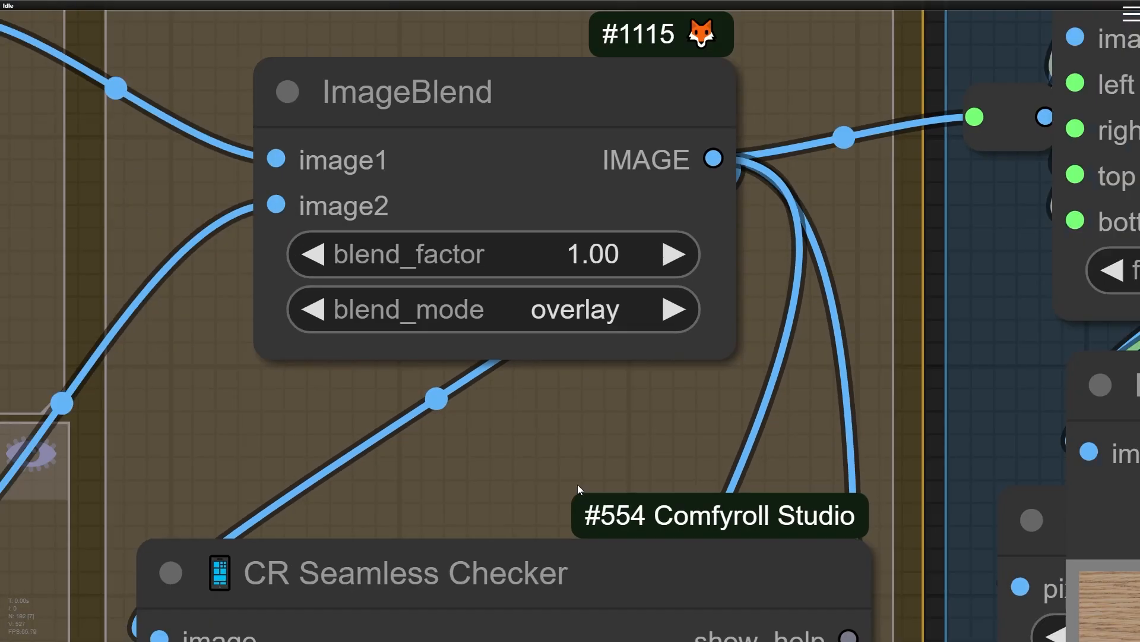
pyautogui.moveTo(578, 491); pyautogui.dragTo(572, 227)
pyautogui.moveTo(542, 307); pyautogui.dragTo(540, 259)
pyautogui.scroll(-6, 483, 391)
pyautogui.moveTo(476, 582); pyautogui.dragTo(487, 204)
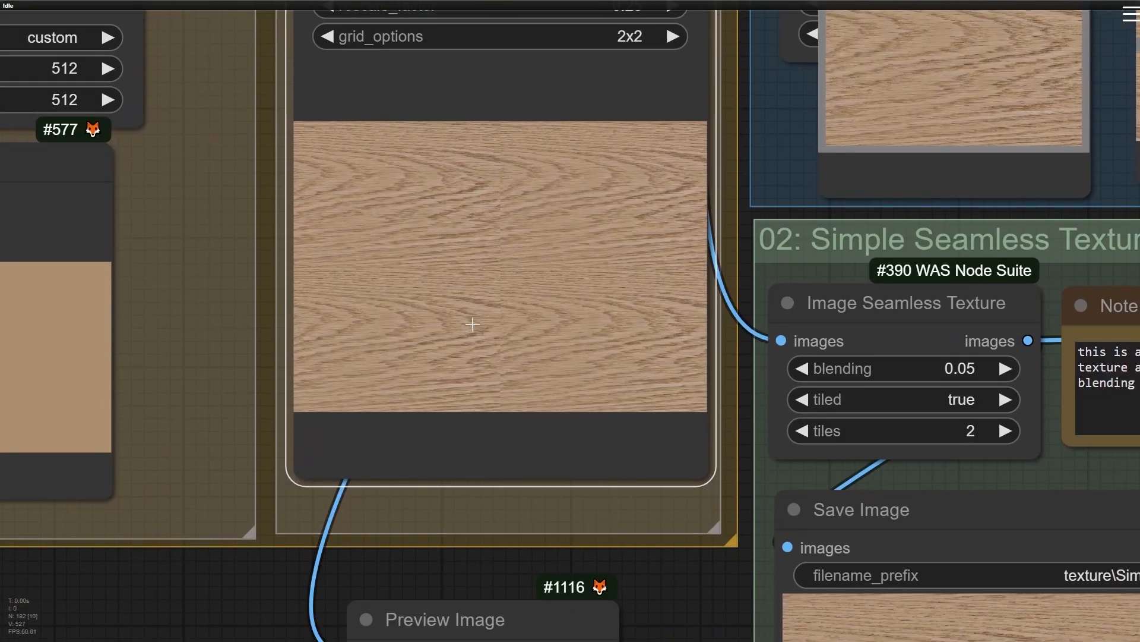
# Inspect the blended wood texture in Preview Image #1116 at close range and copy that image
pyautogui.scroll(-4, 503, 308)
pyautogui.moveTo(491, 475); pyautogui.dragTo(504, 322)
pyautogui.scroll(4, 503, 515)
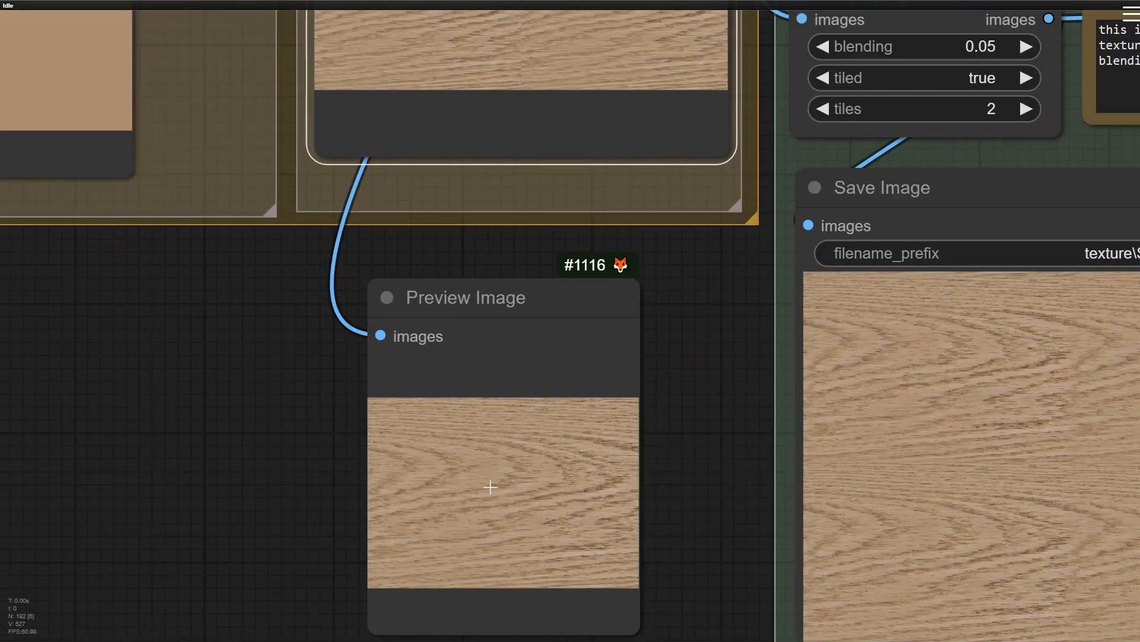
pyautogui.scroll(11, 492, 519)
pyautogui.scroll(-11, 492, 511)
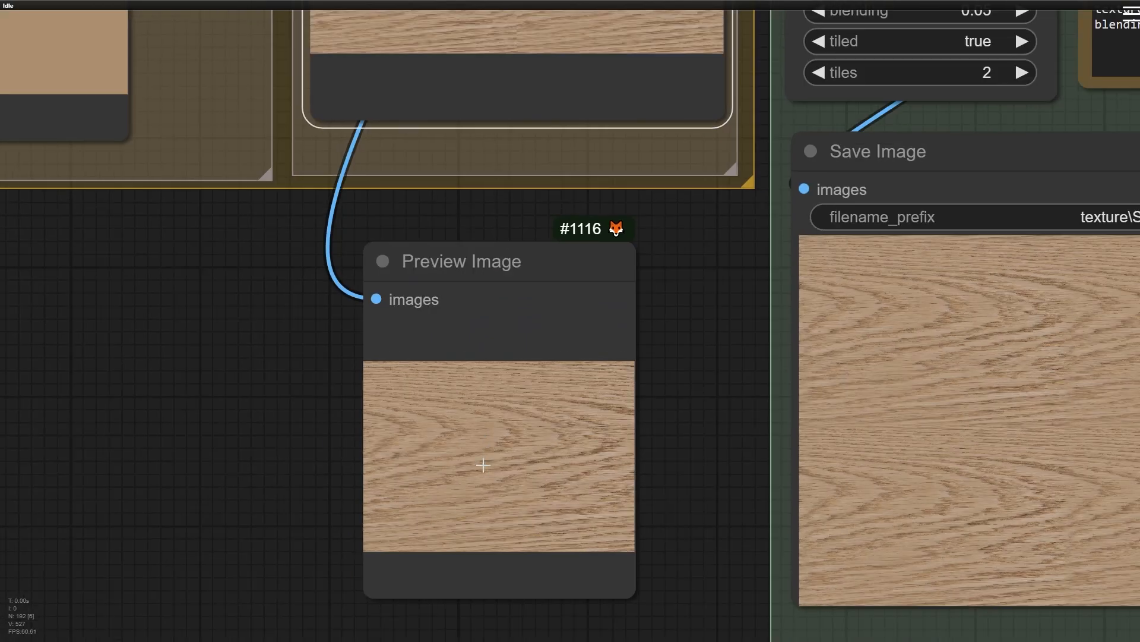
pyautogui.scroll(6, 484, 473)
pyautogui.scroll(5, 478, 469)
pyautogui.rightClick(527, 377)
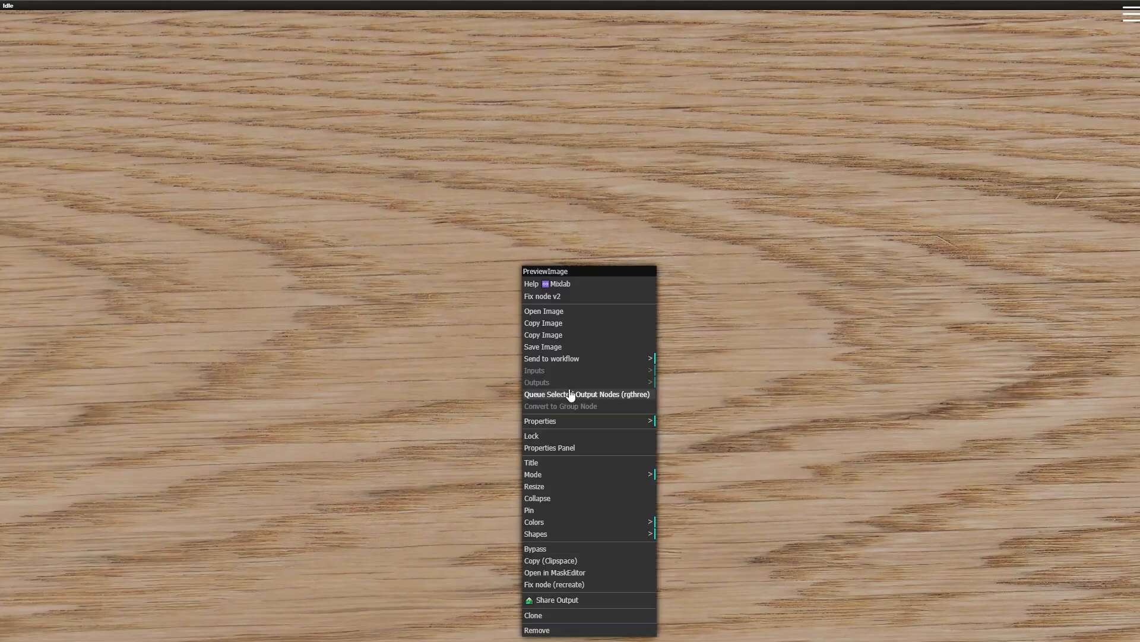
pyautogui.click(559, 324)
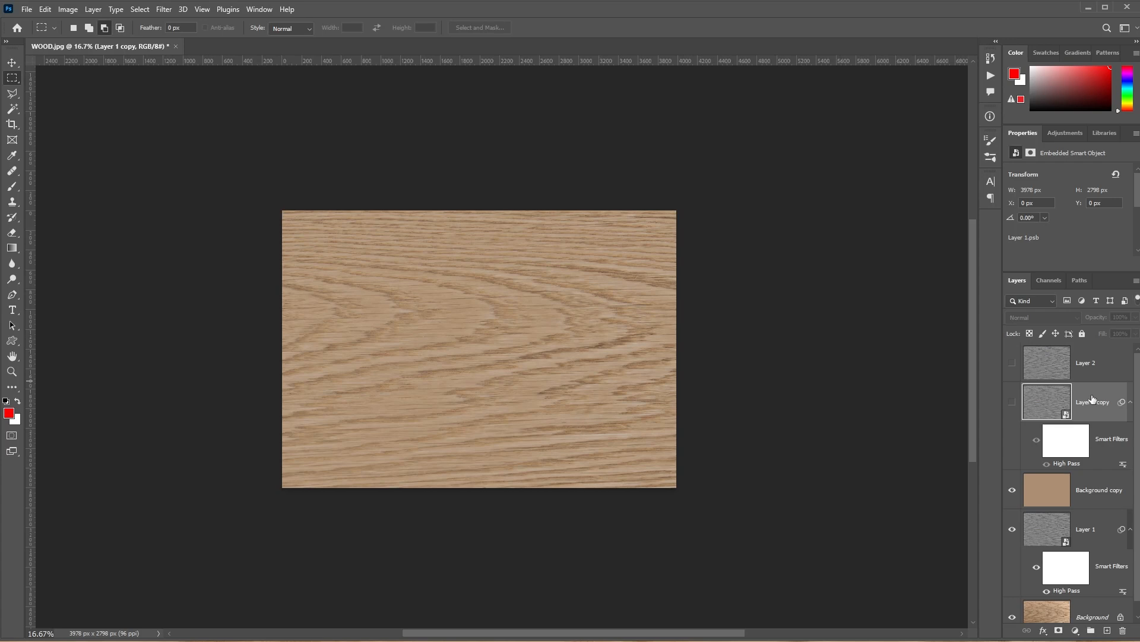
# Switch to Photoshop, delete Layer 2 and Layer 1 copy, and paste the copied texture above Background copy
pyautogui.press('Delete')
pyautogui.press('Delete')
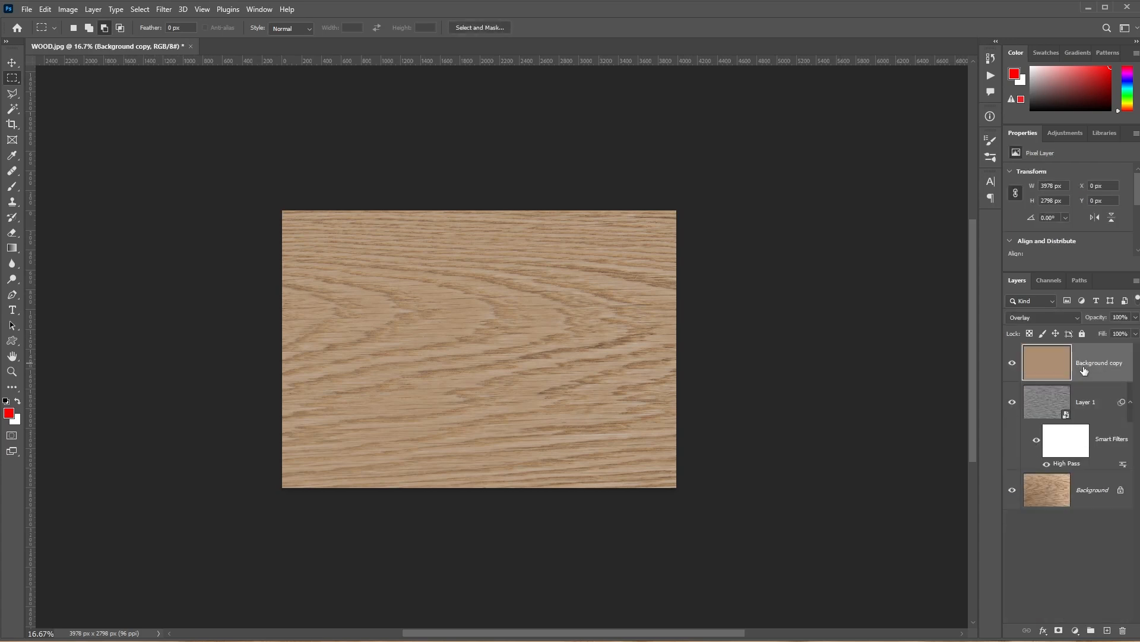
pyautogui.hotkey('ctrl', 'v')
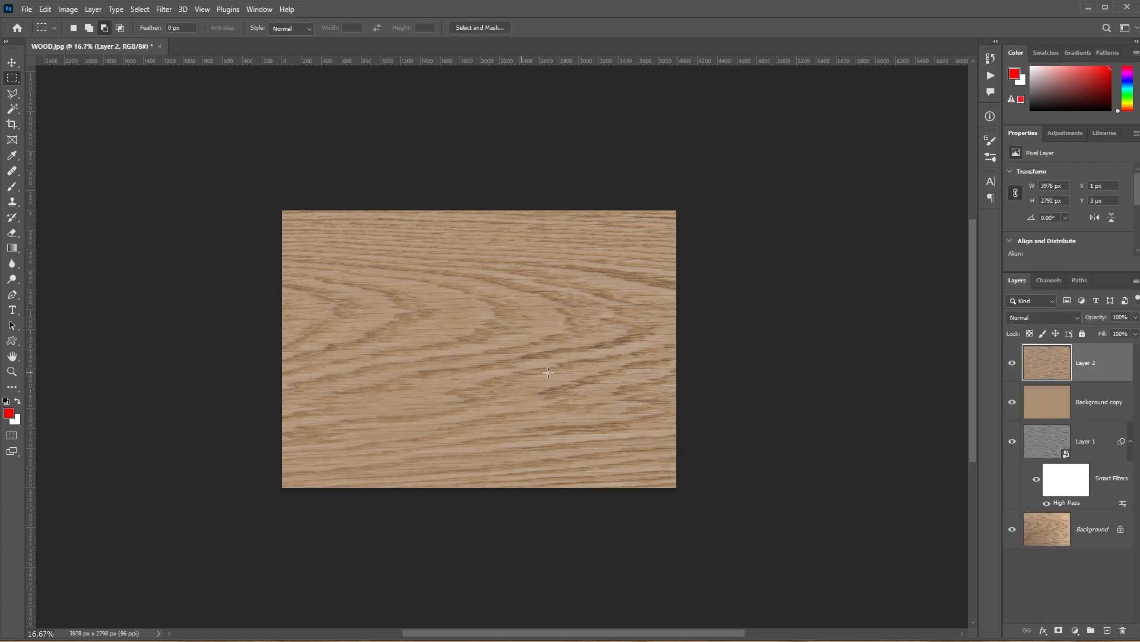
# Toggle the pasted Layer 2's visibility repeatedly to compare the ComfyUI texture with the Photoshop result at closer zoom levels
pyautogui.click(1013, 361)
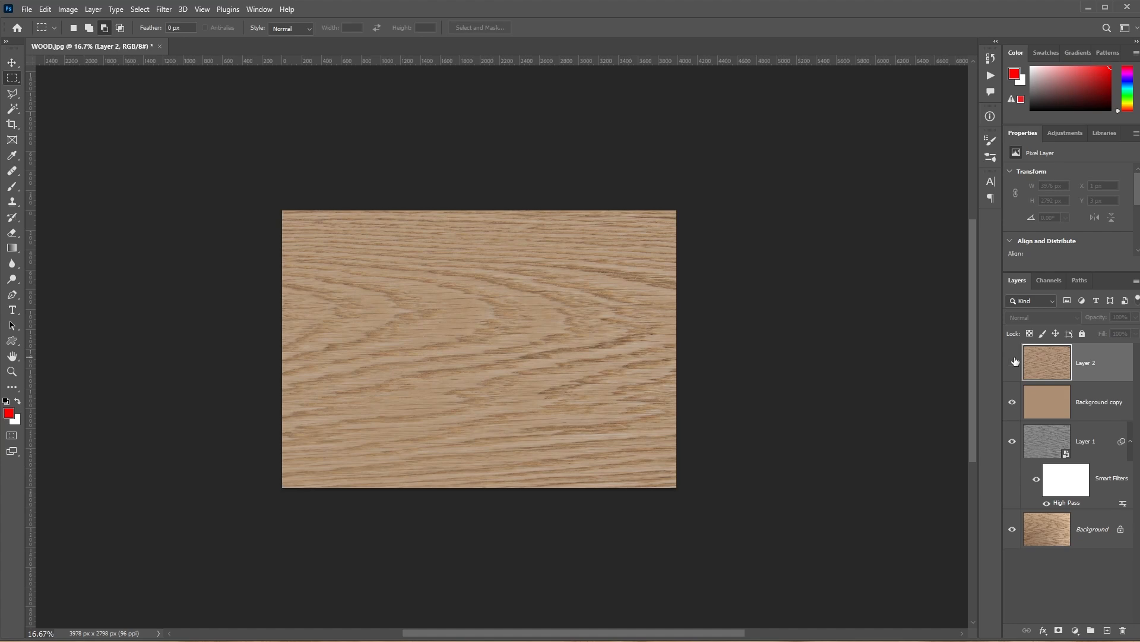
pyautogui.hotkey('ctrl', '+')
pyautogui.hotkey('ctrl', '+')
pyautogui.click(1013, 362)
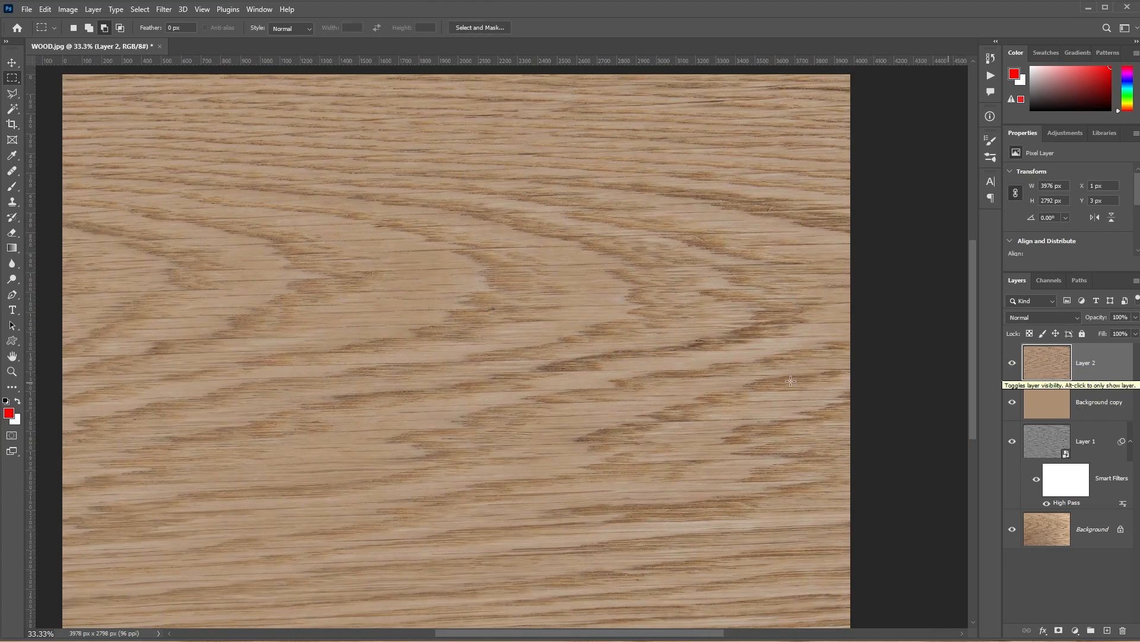
pyautogui.hotkey('ctrl', '-')
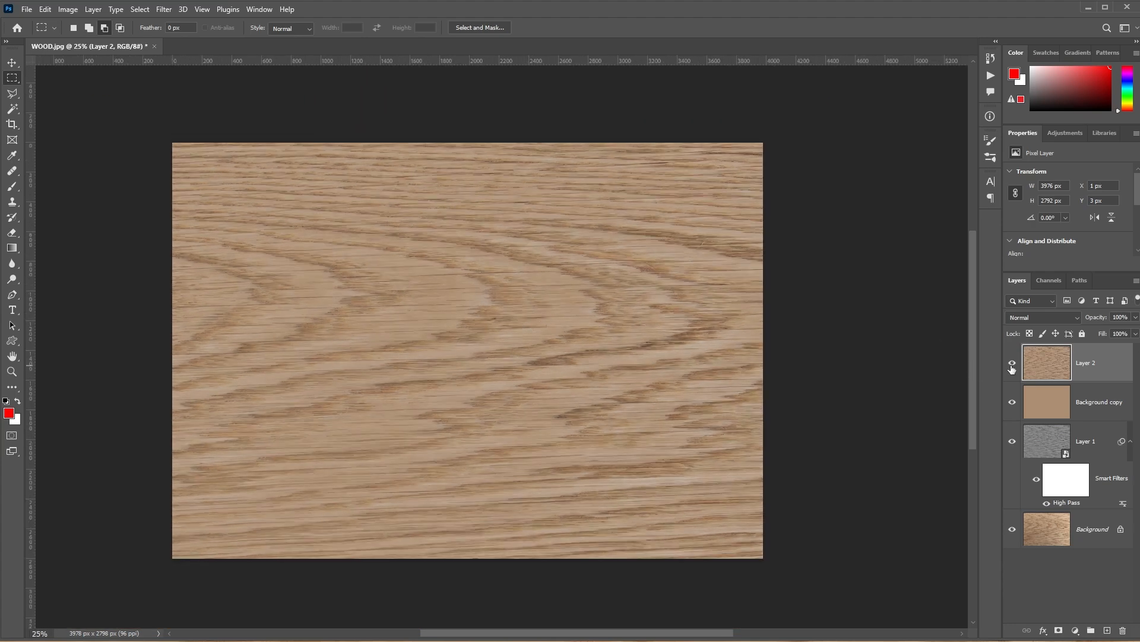
pyautogui.click(1012, 368)
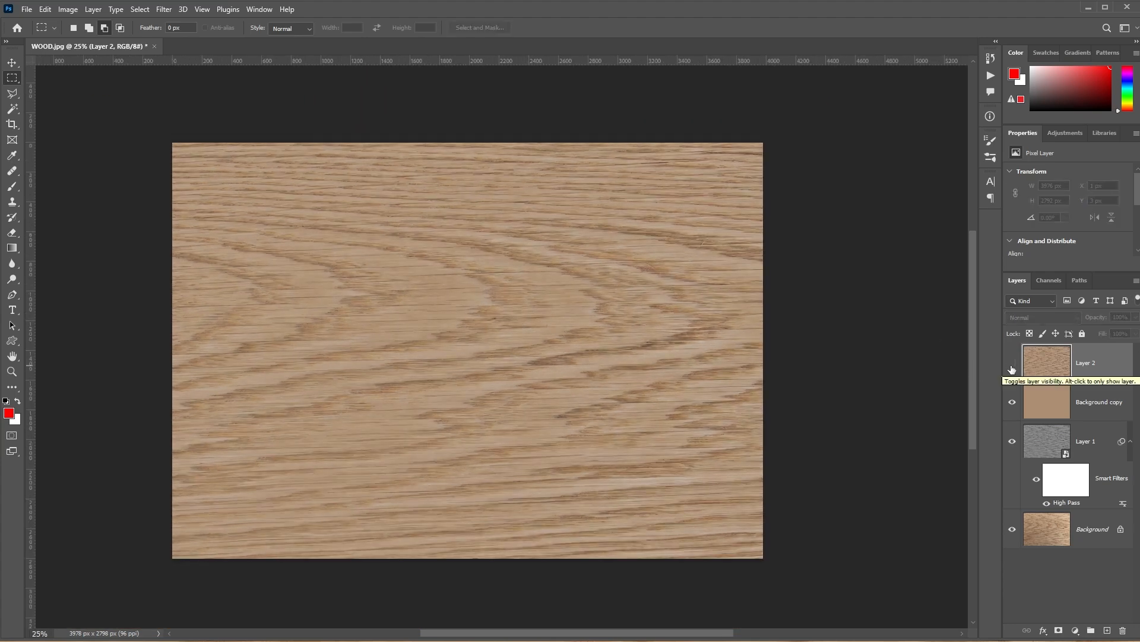
pyautogui.click(1012, 364)
pyautogui.click(1012, 363)
pyautogui.click(1012, 363)
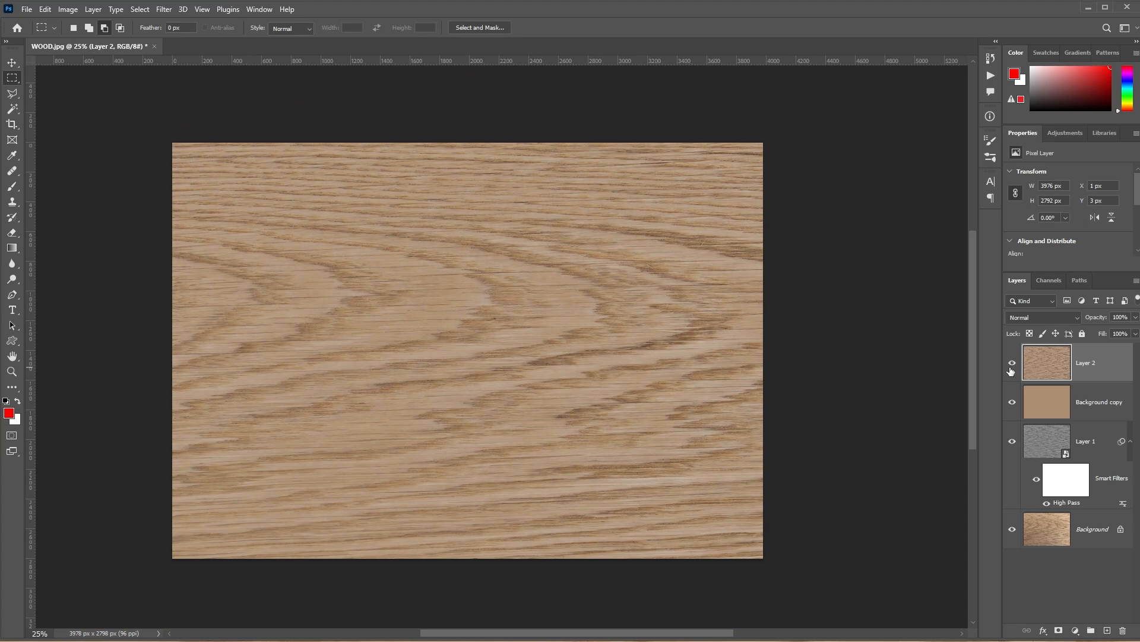
pyautogui.click(1011, 367)
pyautogui.click(1011, 367)
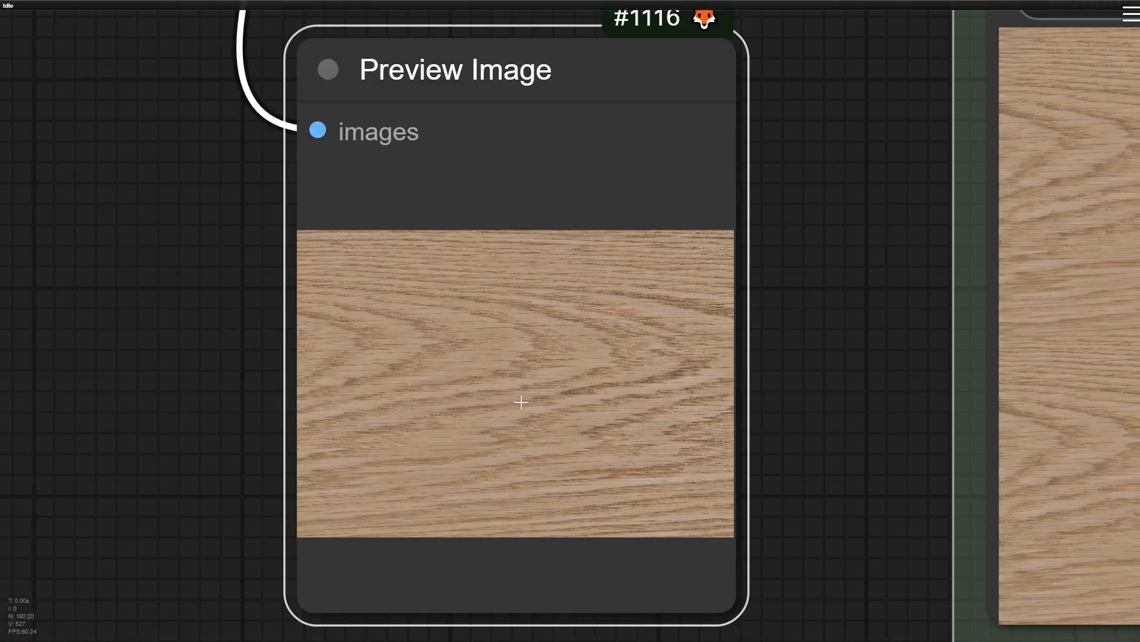
# Switch back to ComfyUI and delete Preview Image #1116 beneath the equalize group
pyautogui.scroll(-10, 385, 309)
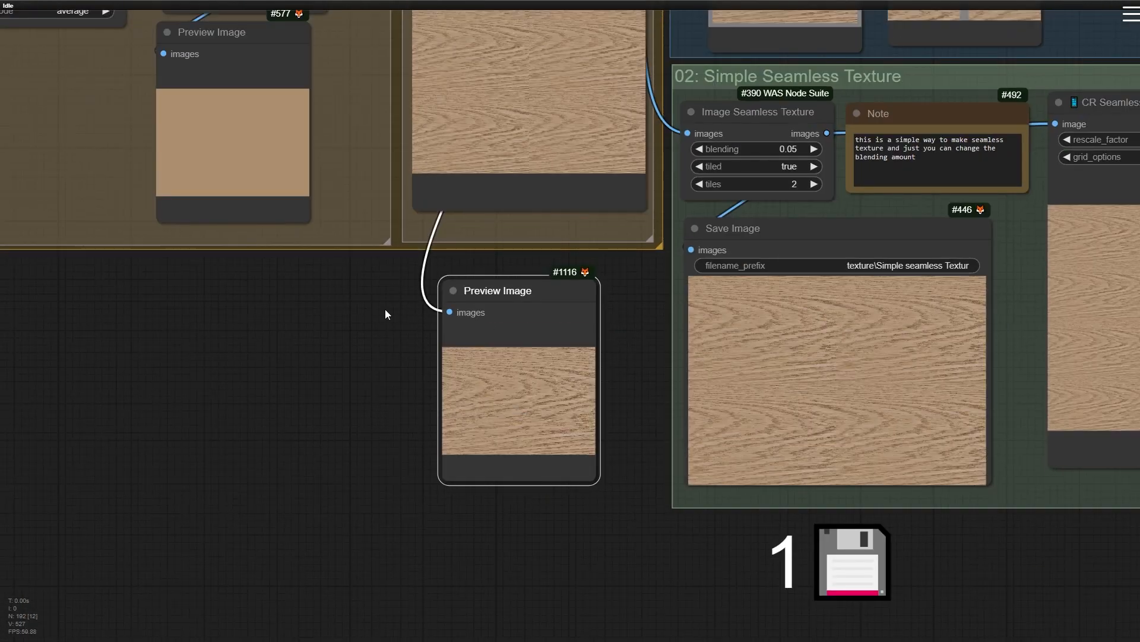
pyautogui.moveTo(385, 309); pyautogui.dragTo(480, 557)
pyautogui.scroll(-2, 480, 557)
pyautogui.press('Delete')
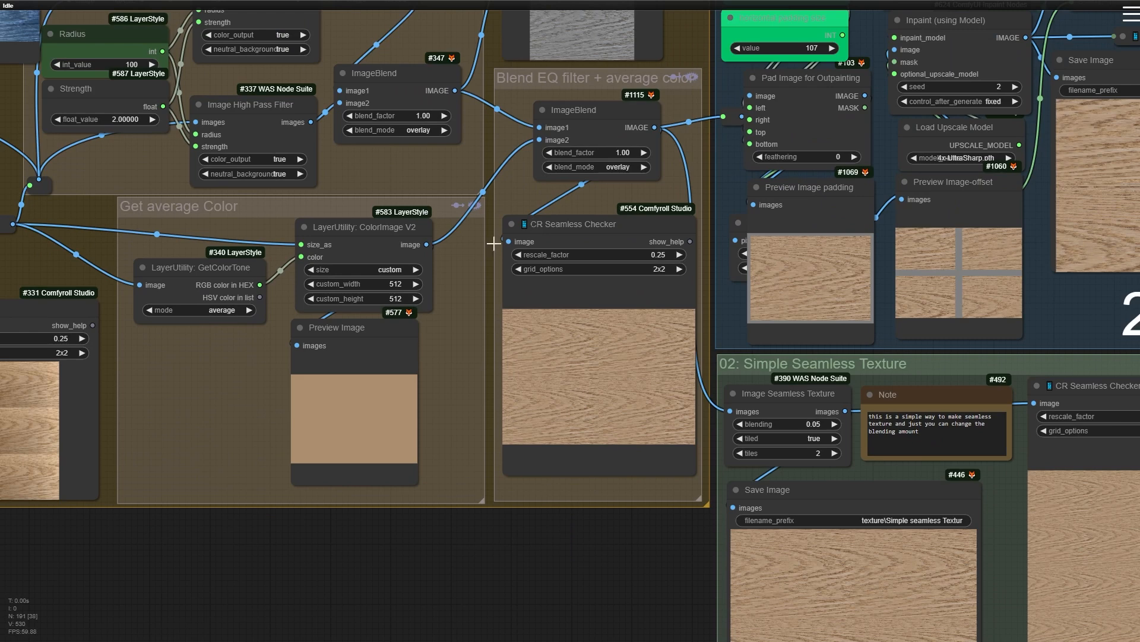
# Delete Preview Image #1111 and the extra wood preview node below it in the 01: make equalize image group
pyautogui.moveTo(471, 294); pyautogui.dragTo(571, 424)
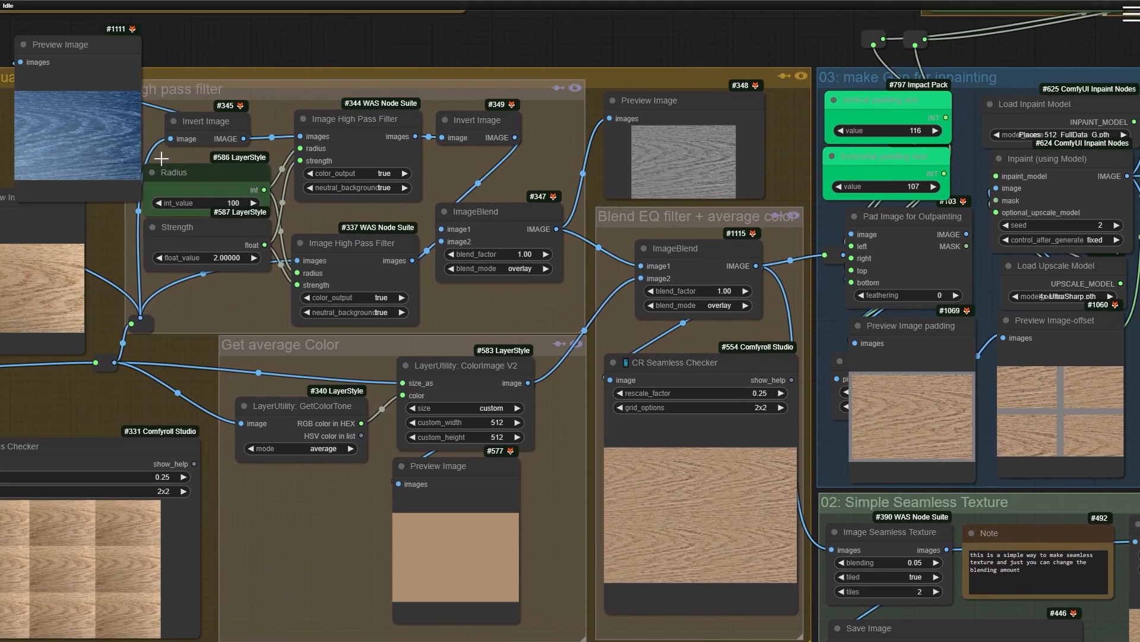
pyautogui.click(111, 117)
pyautogui.press('Delete')
pyautogui.click(76, 211)
pyautogui.press('Delete')
pyautogui.moveTo(87, 211); pyautogui.dragTo(204, 202)
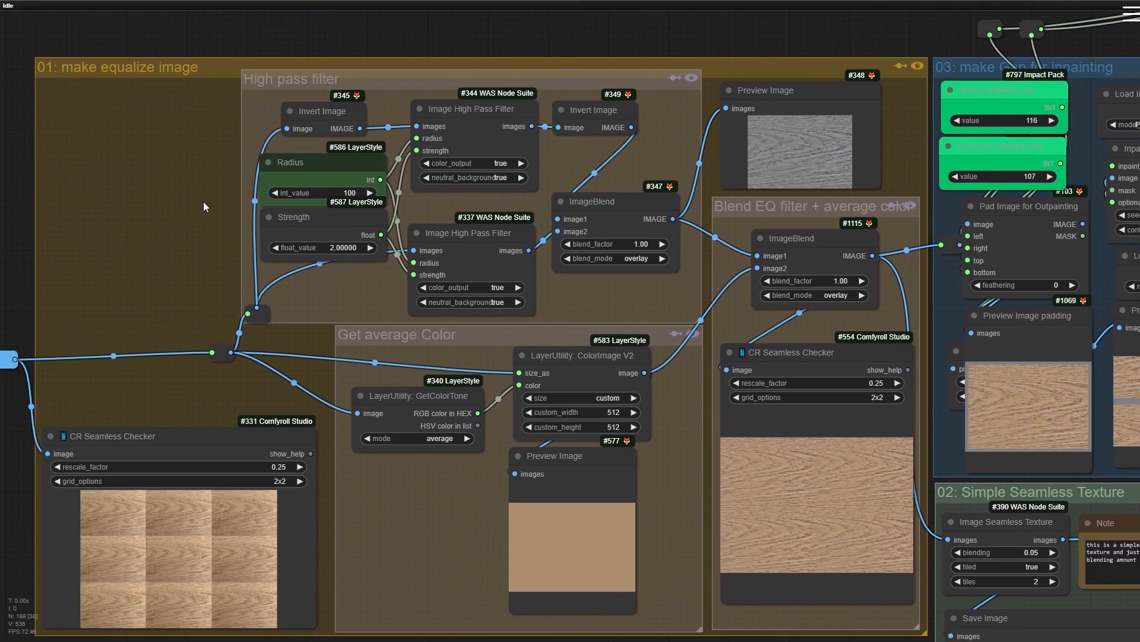
# Select ImageBlend #347 and review its links to preview #348 and ImageBlend #1115
pyautogui.scroll(4, 323, 221)
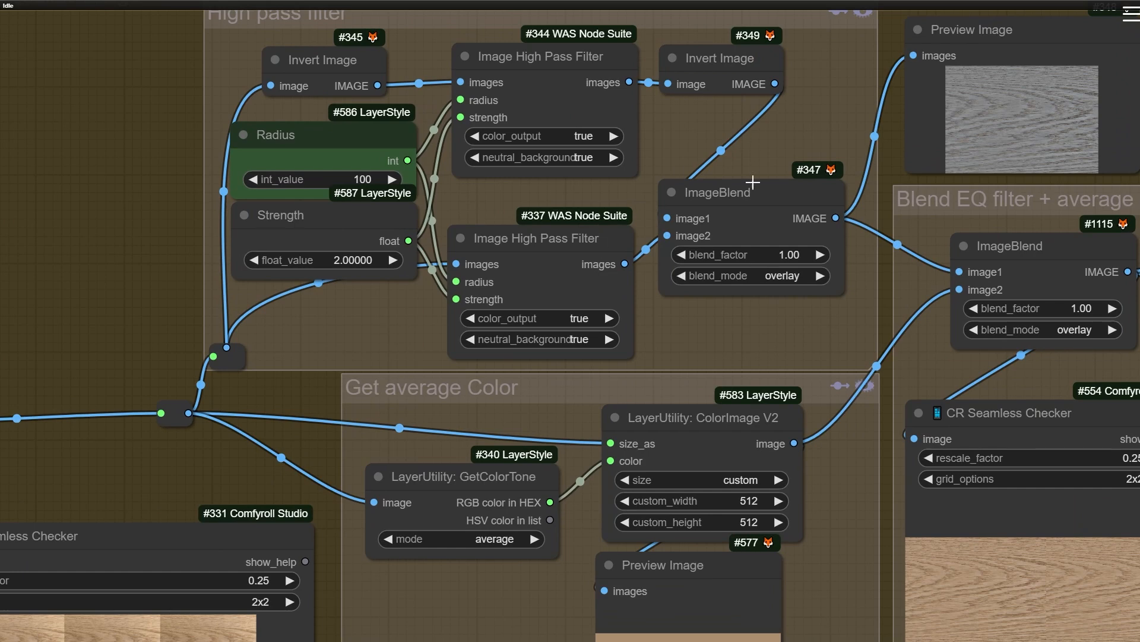
pyautogui.moveTo(775, 141); pyautogui.dragTo(550, 188)
pyautogui.click(539, 240)
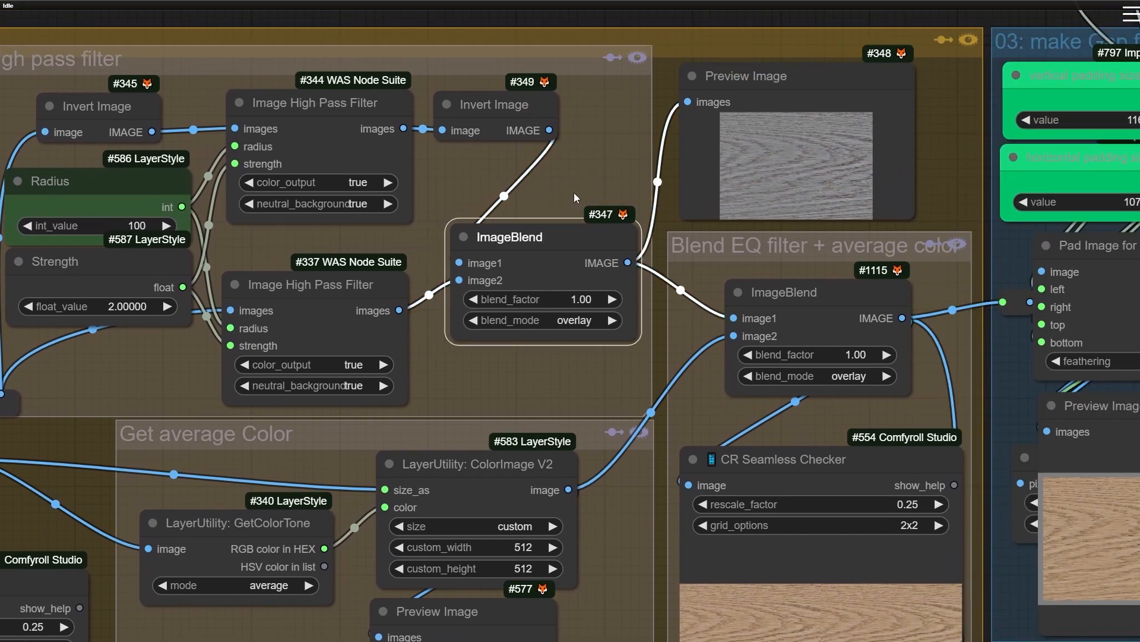
pyautogui.scroll(-4, 551, 129)
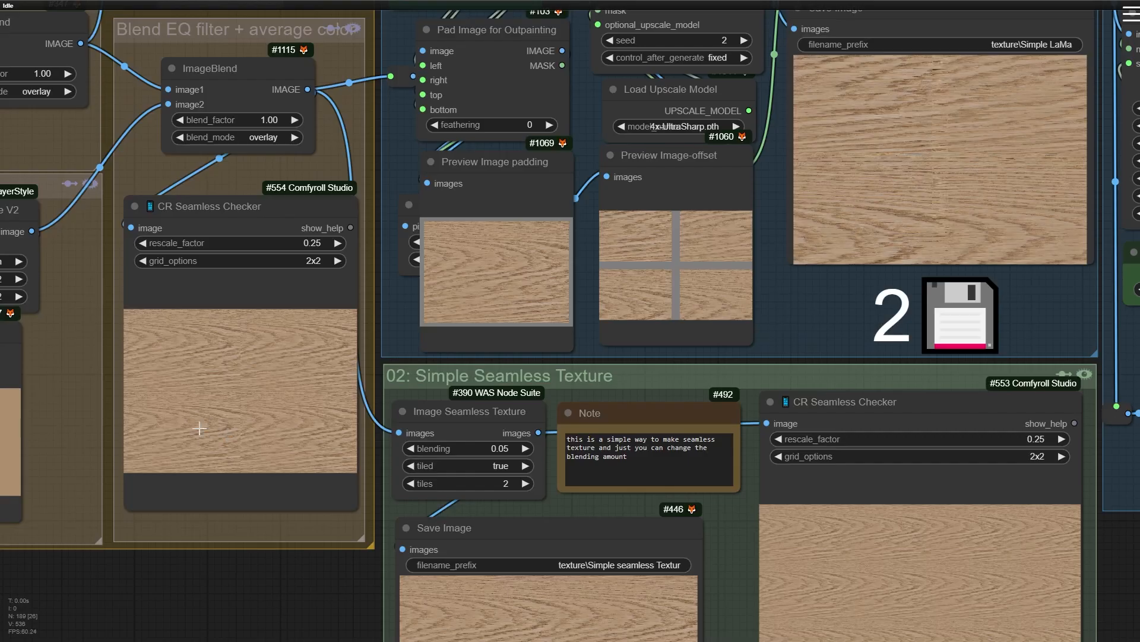
# Examine the borders between the repeated tiles in CR Seamless Checker #554's 2x2 preview at close range
pyautogui.moveTo(200, 428); pyautogui.dragTo(617, 370)
pyautogui.scroll(5, 687, 361)
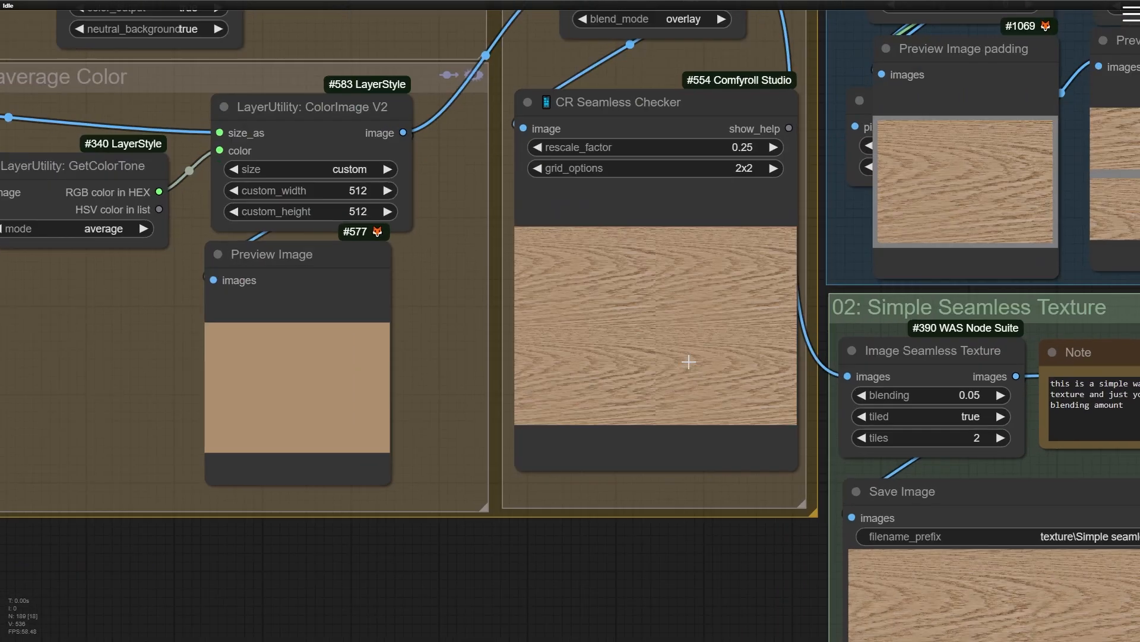
pyautogui.scroll(-1, 687, 361)
pyautogui.moveTo(687, 362); pyautogui.dragTo(613, 379)
pyautogui.scroll(5, 501, 358)
pyautogui.scroll(9, 570, 376)
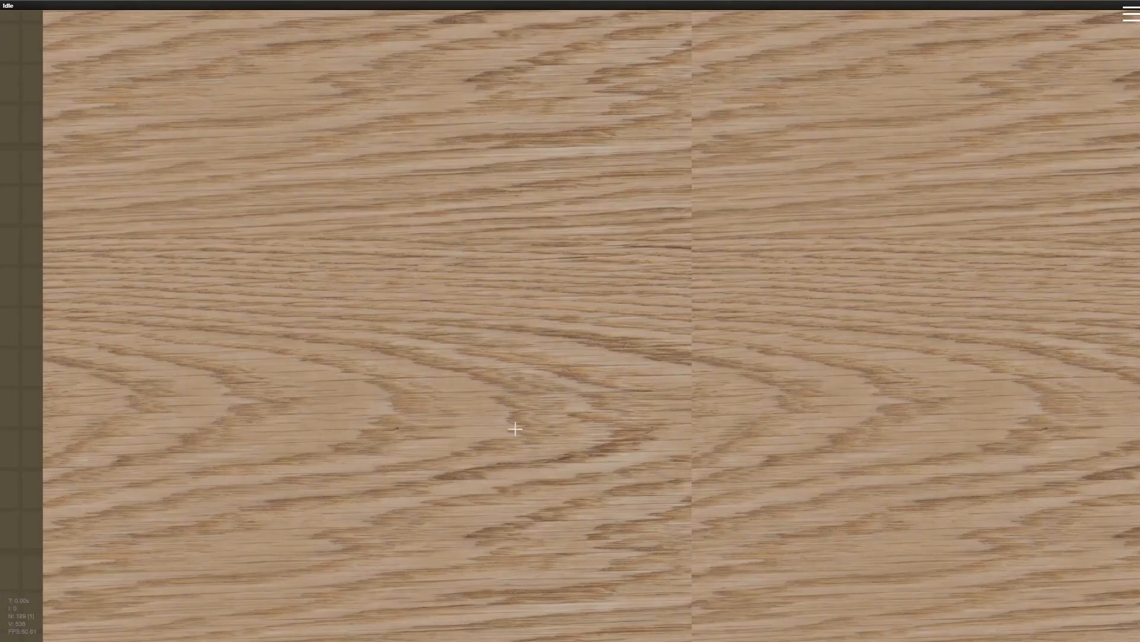
pyautogui.moveTo(674, 421); pyautogui.dragTo(533, 481)
pyautogui.scroll(-2, 280, 412)
pyautogui.scroll(-1, 583, 253)
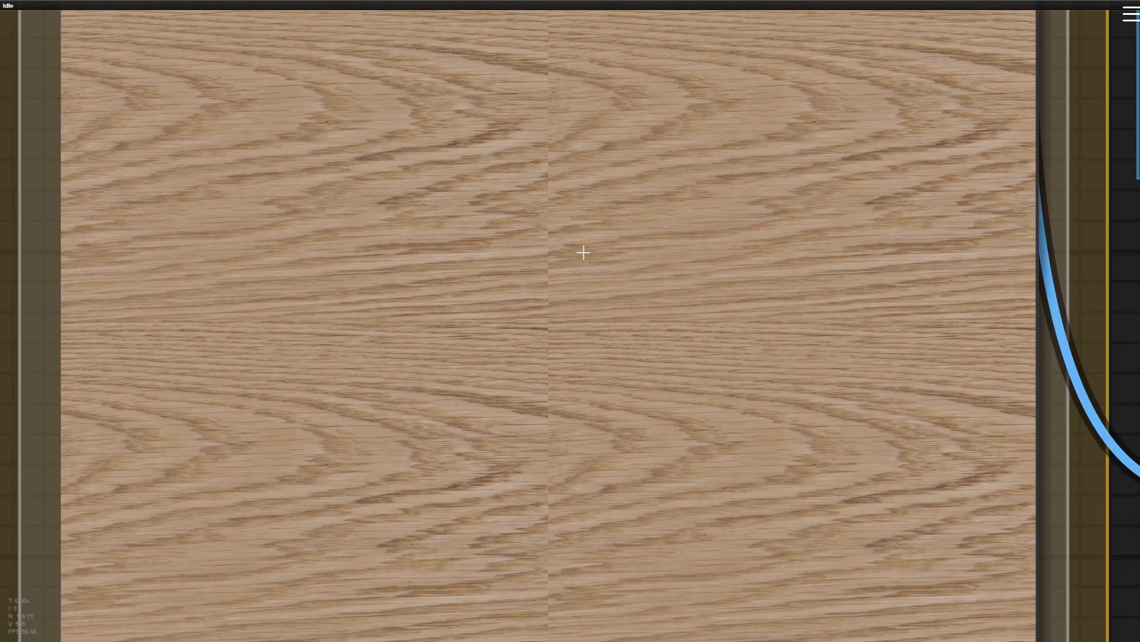
pyautogui.moveTo(565, 63); pyautogui.dragTo(516, 145)
pyautogui.scroll(-5, 522, 237)
pyautogui.moveTo(522, 237); pyautogui.dragTo(121, 64)
pyautogui.scroll(-5, 280, 268)
pyautogui.scroll(-2, 124, 142)
pyautogui.scroll(4, 117, 156)
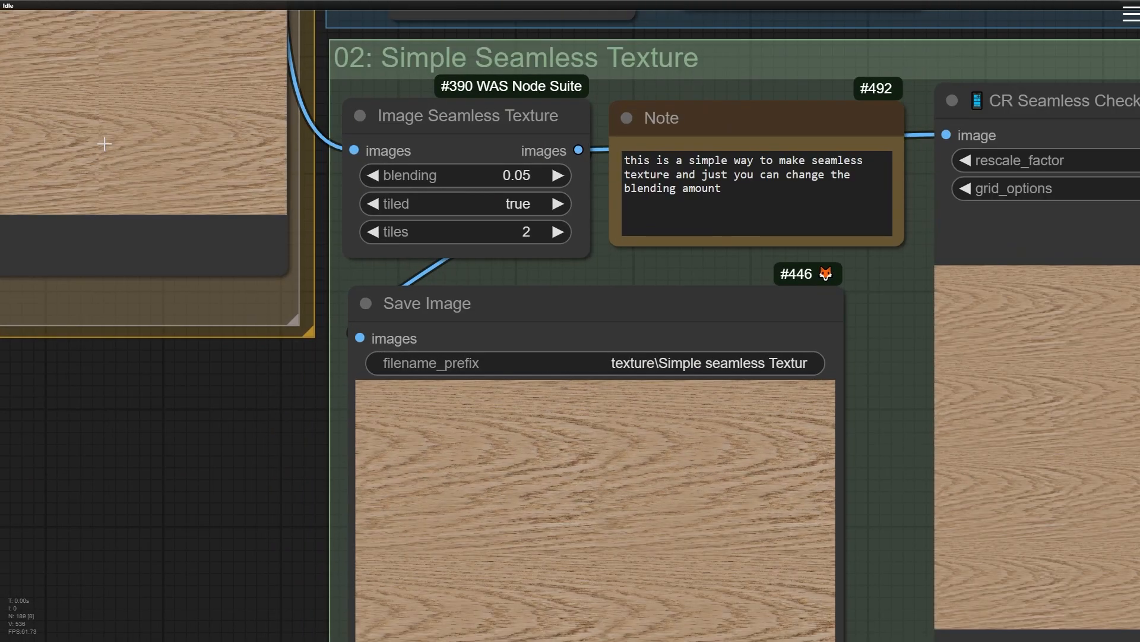
pyautogui.scroll(12, 92, 150)
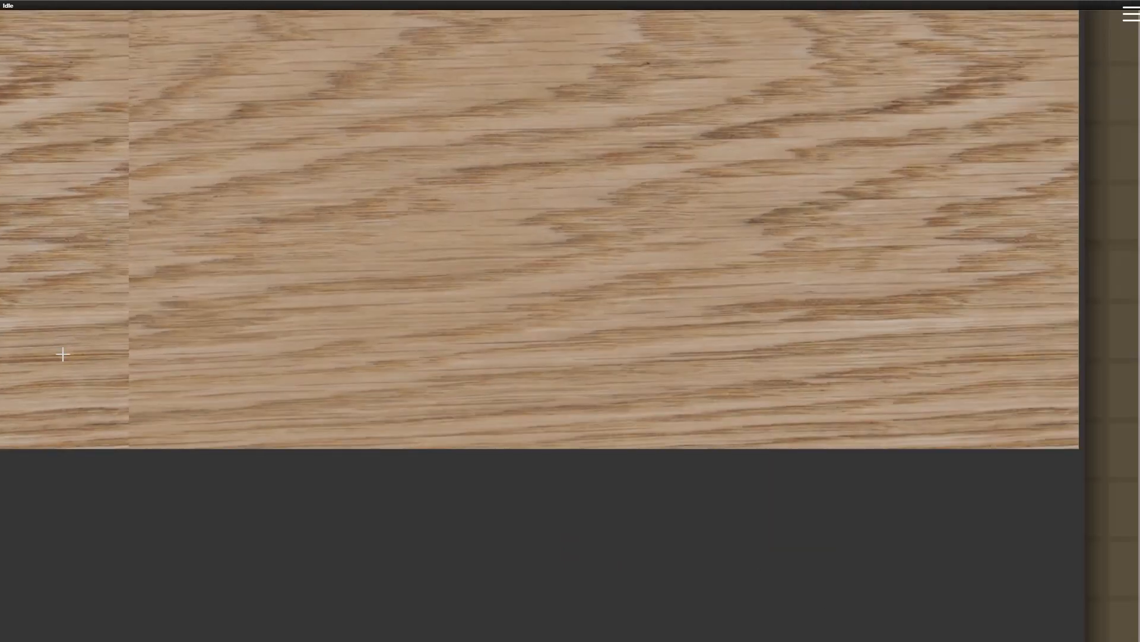
pyautogui.scroll(-3, 149, 258)
pyautogui.moveTo(157, 247); pyautogui.dragTo(344, 578)
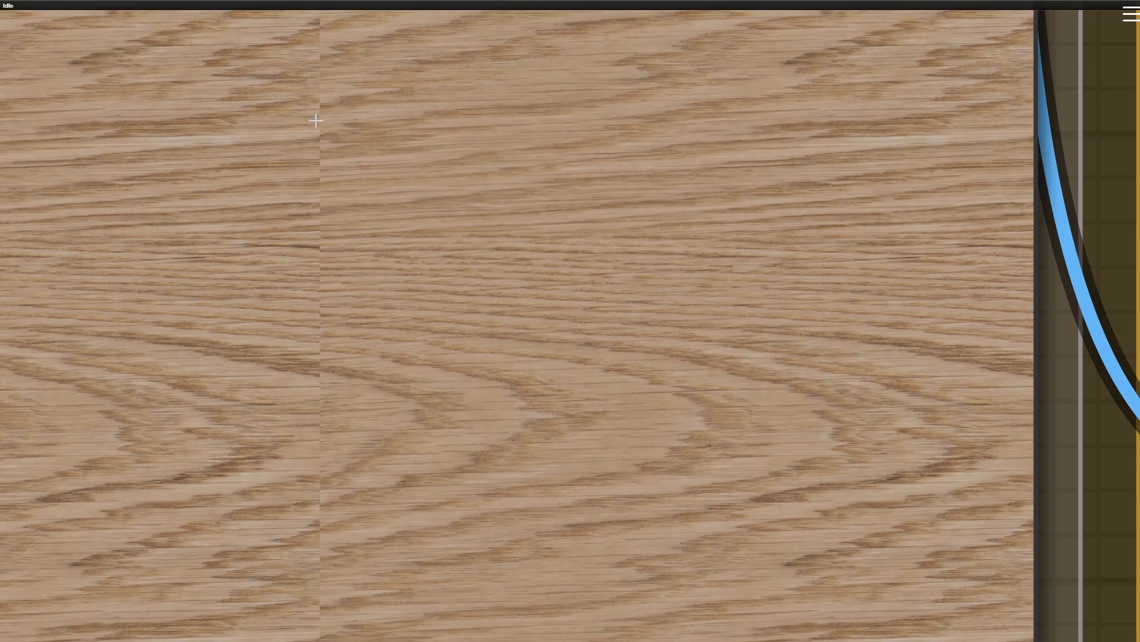
pyautogui.scroll(-13, 318, 128)
pyautogui.moveTo(301, 235); pyautogui.dragTo(146, 6)
# Examine Image Seamless Texture #390 in the 02: Simple Seamless Texture group, including its blending, tiled and tiles settings and the adjacent note
pyautogui.moveTo(784, 295); pyautogui.dragTo(674, 498)
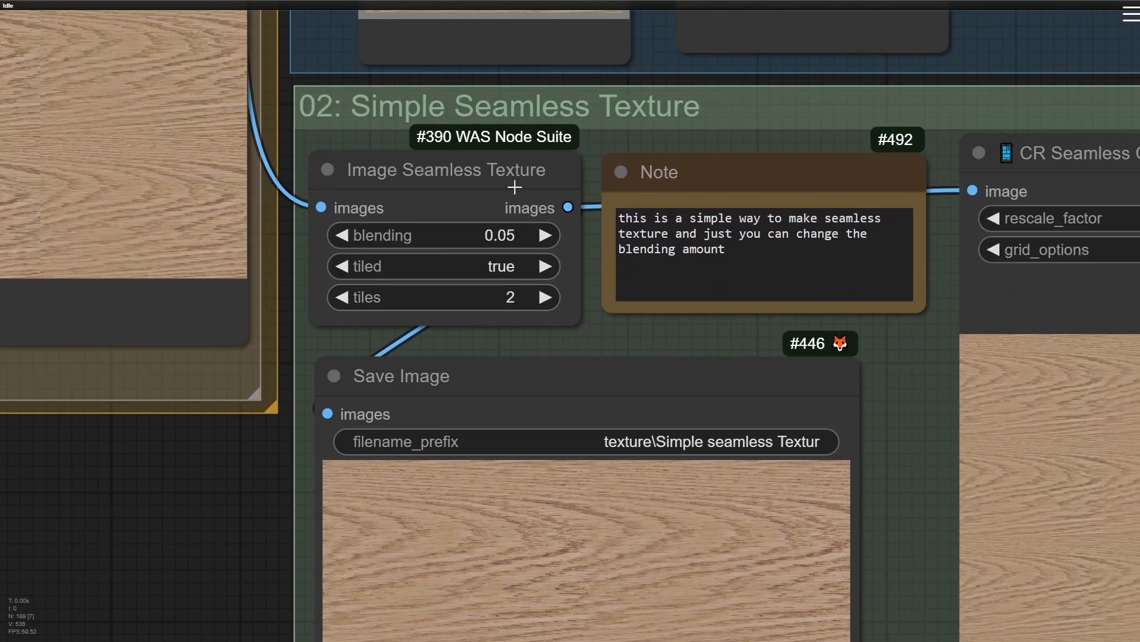
pyautogui.scroll(5, 466, 178)
pyautogui.moveTo(466, 191); pyautogui.dragTo(201, 153)
pyautogui.scroll(-14, 213, 186)
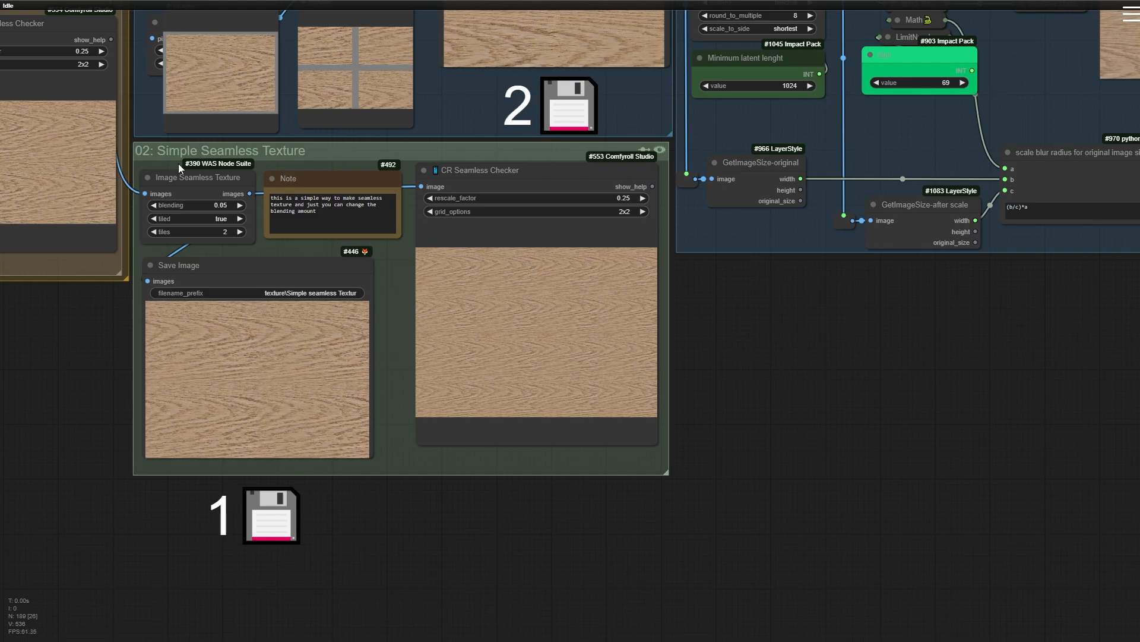
pyautogui.scroll(6, 100, 322)
pyautogui.scroll(5, 435, 356)
pyautogui.moveTo(203, 102); pyautogui.dragTo(296, 488)
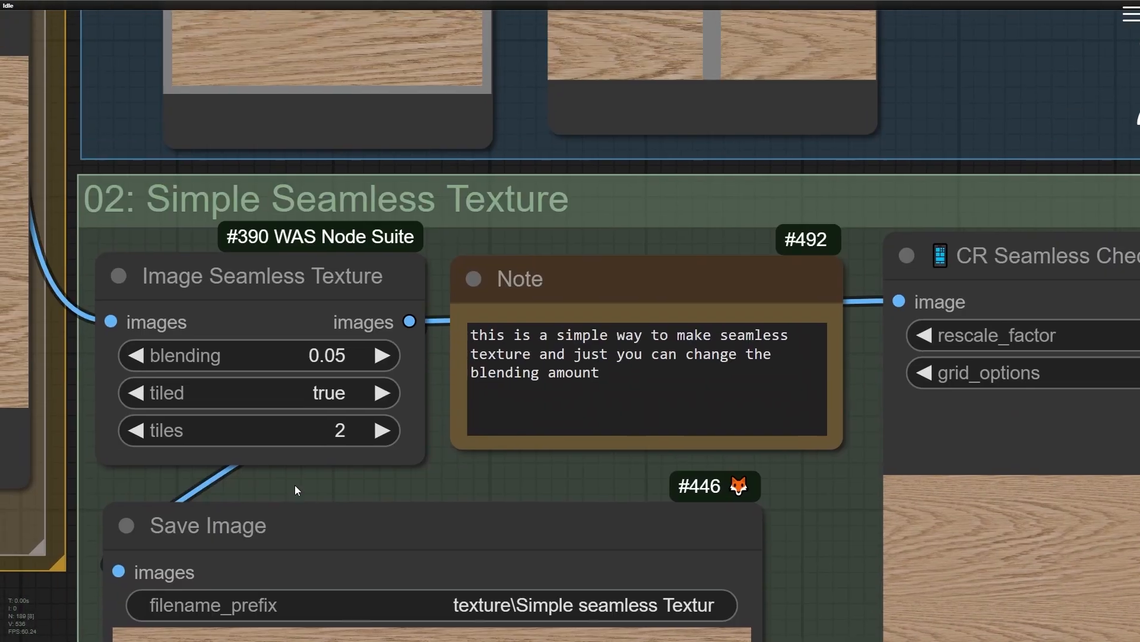
pyautogui.scroll(6, 264, 312)
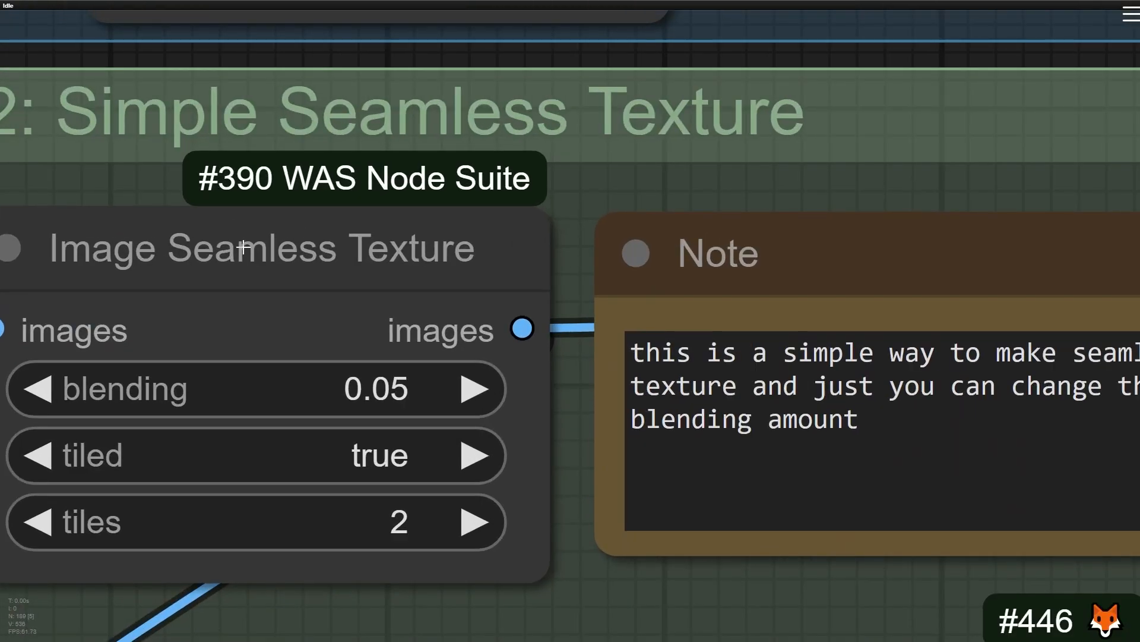
pyautogui.moveTo(169, 313); pyautogui.dragTo(394, 247)
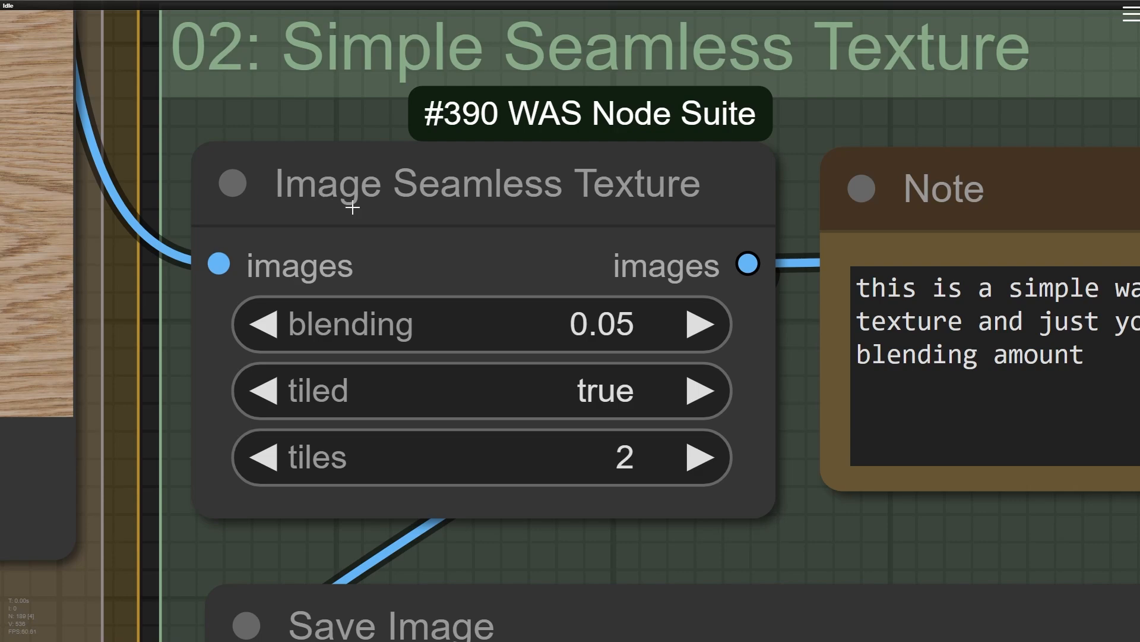
pyautogui.scroll(-4, 430, 237)
pyautogui.moveTo(683, 483); pyautogui.dragTo(559, 300)
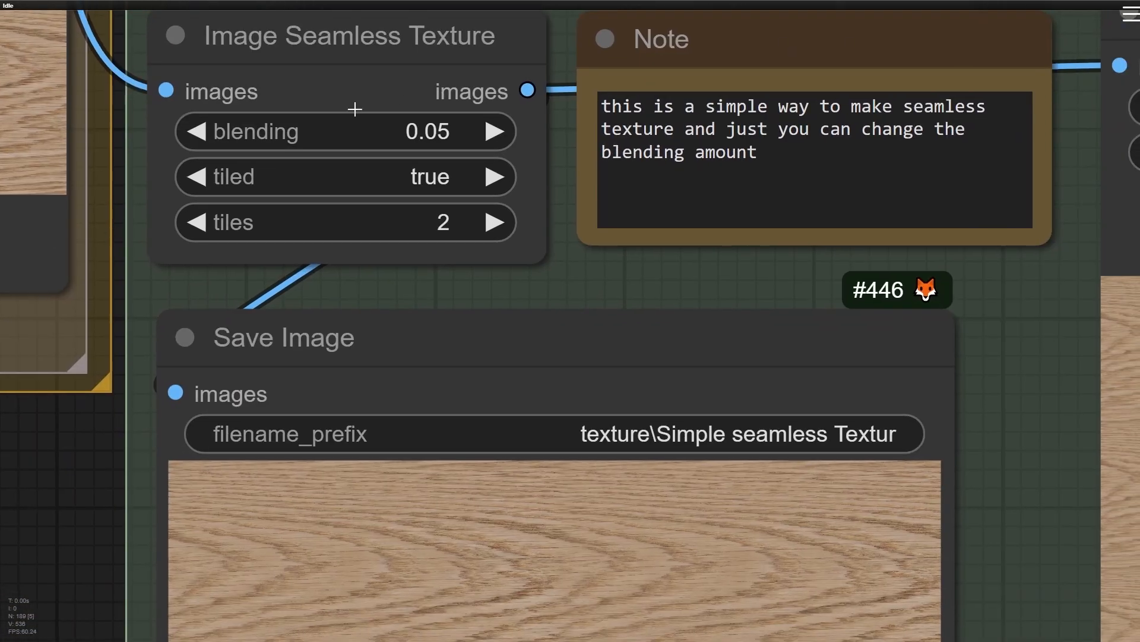
pyautogui.scroll(-3, 555, 555)
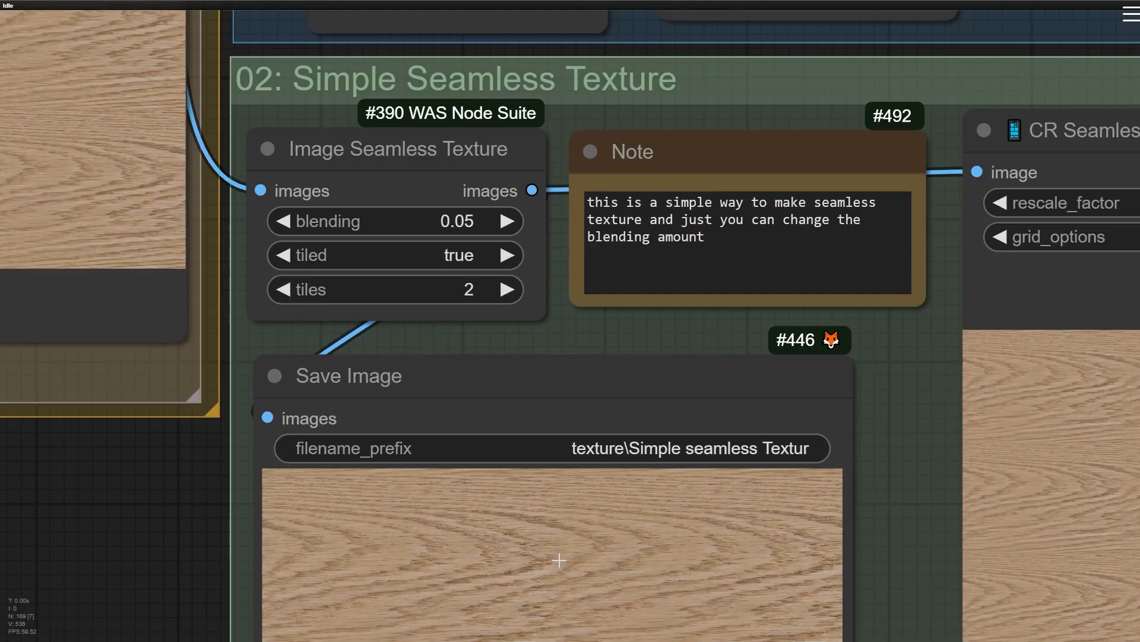
# Inspect how the tile borders are blended in Save Image #446's preview of the simple seamless texture
pyautogui.moveTo(554, 555); pyautogui.dragTo(509, 275)
pyautogui.scroll(6, 509, 275)
pyautogui.scroll(4, 525, 328)
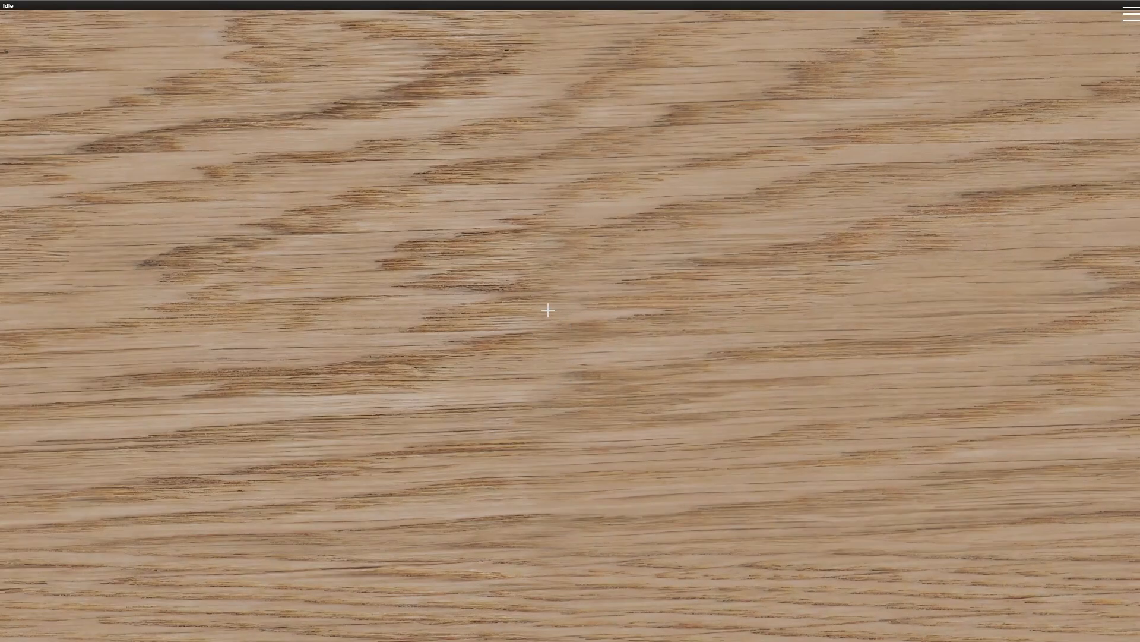
pyautogui.scroll(-5, 527, 369)
pyautogui.scroll(5, 522, 300)
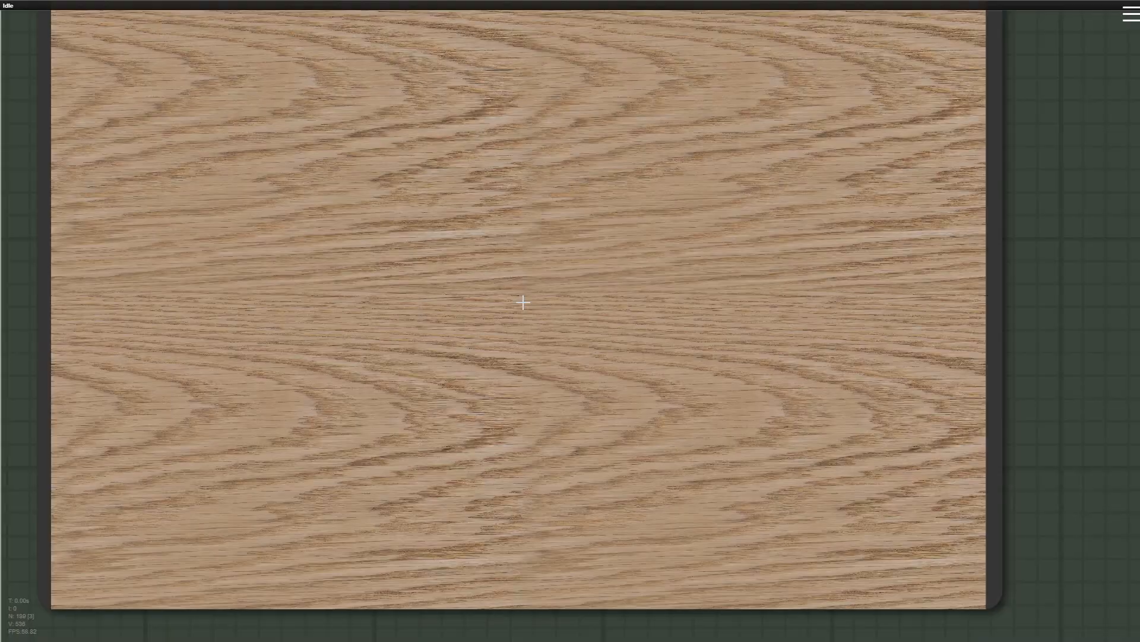
pyautogui.scroll(-6, 535, 307)
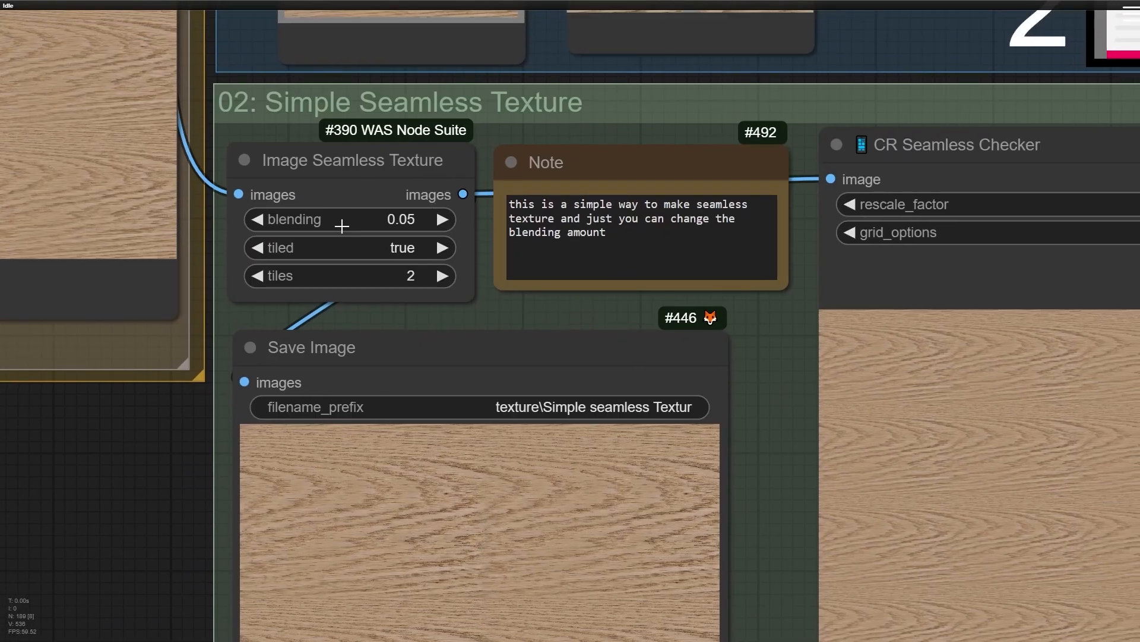
# Set Image Seamless Texture #390's blending to 0.19 and queue only Save Image #446 to regenerate the simple seamless texture
pyautogui.moveTo(342, 225); pyautogui.dragTo(352, 227)
pyautogui.rightClick(451, 363)
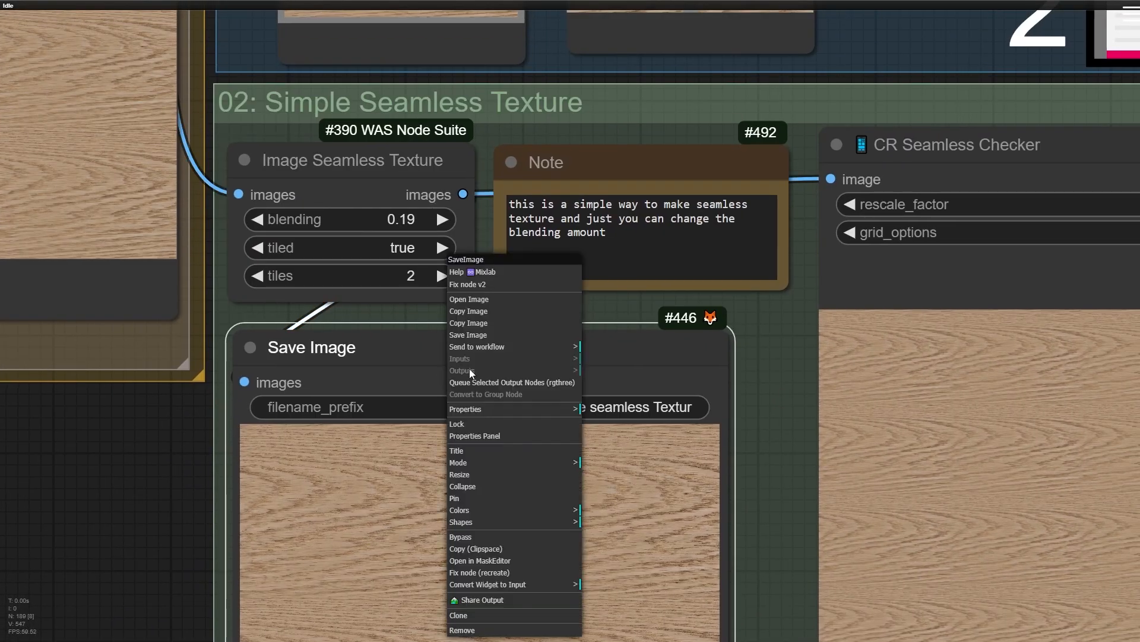
pyautogui.click(511, 381)
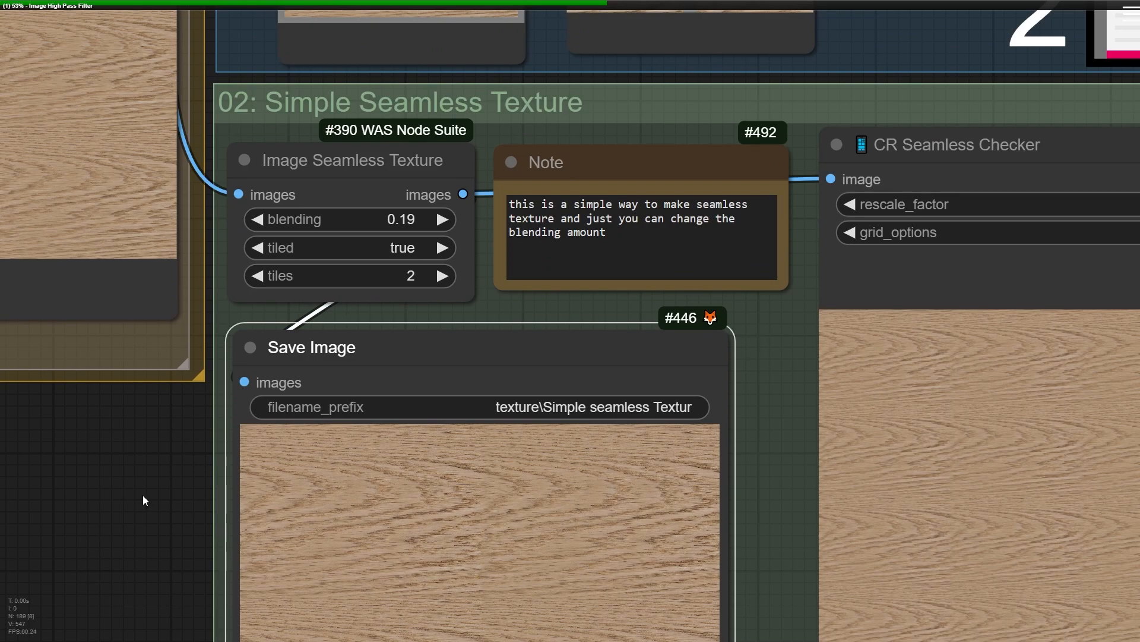
# Examine the blended tile borders in Save Image #446's regenerated preview, both up close and as a whole
pyautogui.moveTo(142, 496); pyautogui.dragTo(134, 248)
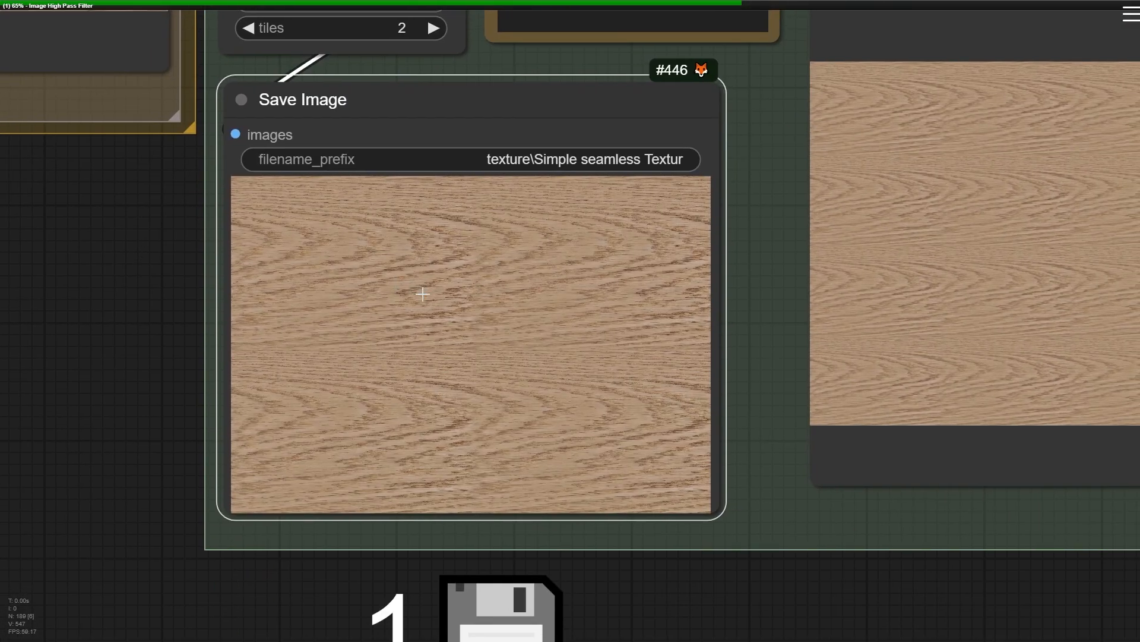
pyautogui.scroll(6, 475, 310)
pyautogui.scroll(8, 475, 312)
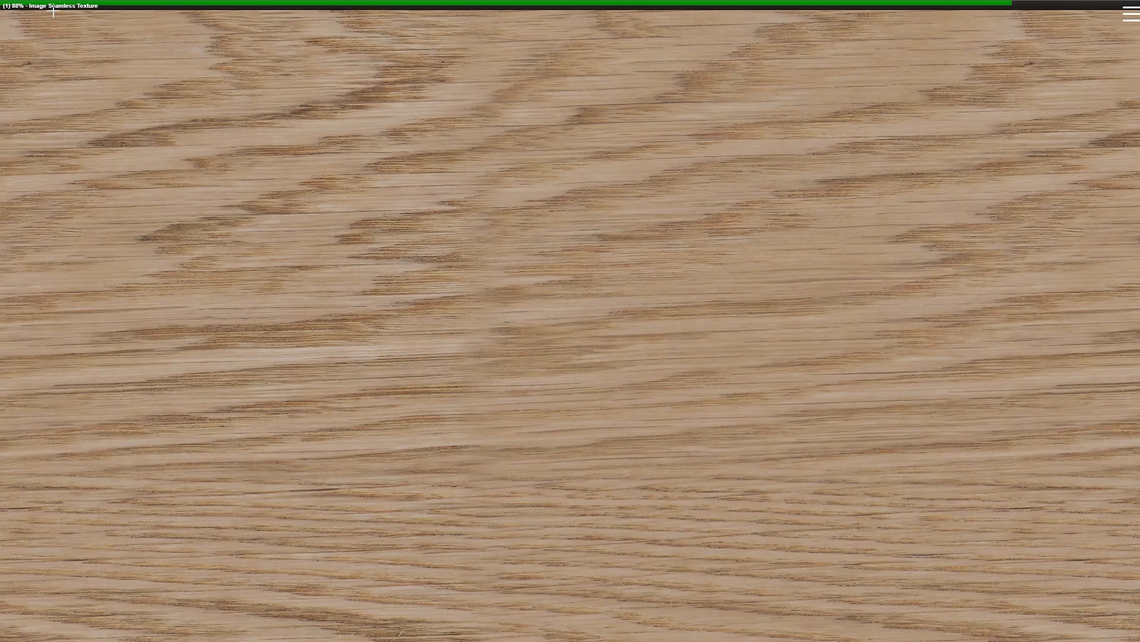
pyautogui.scroll(-4, 374, 362)
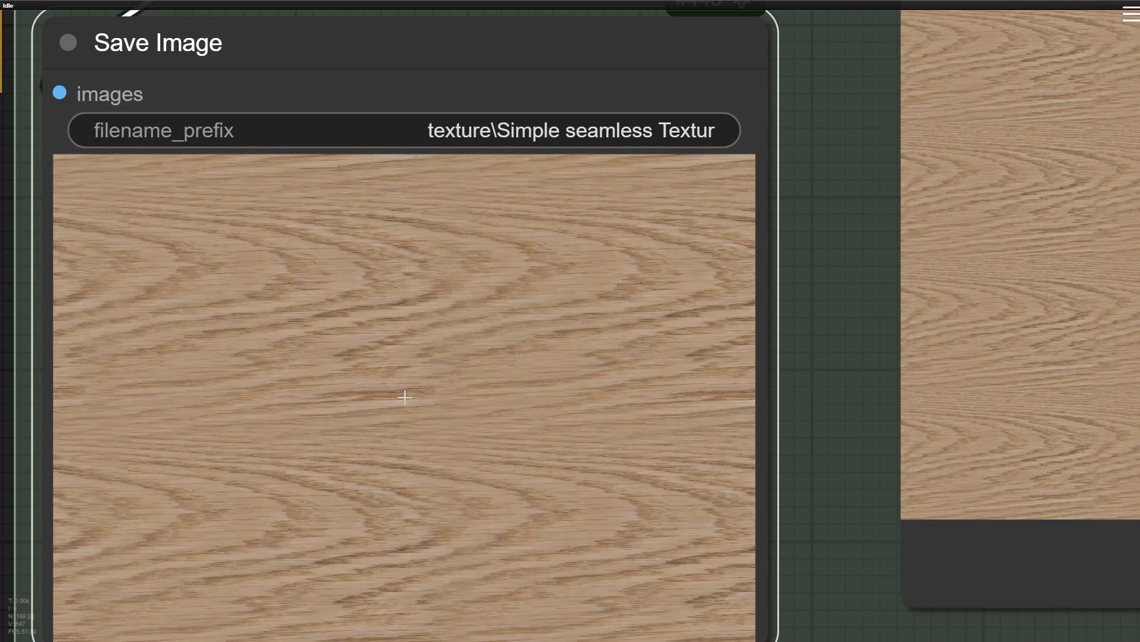
pyautogui.scroll(1, 424, 320)
pyautogui.scroll(3, 424, 321)
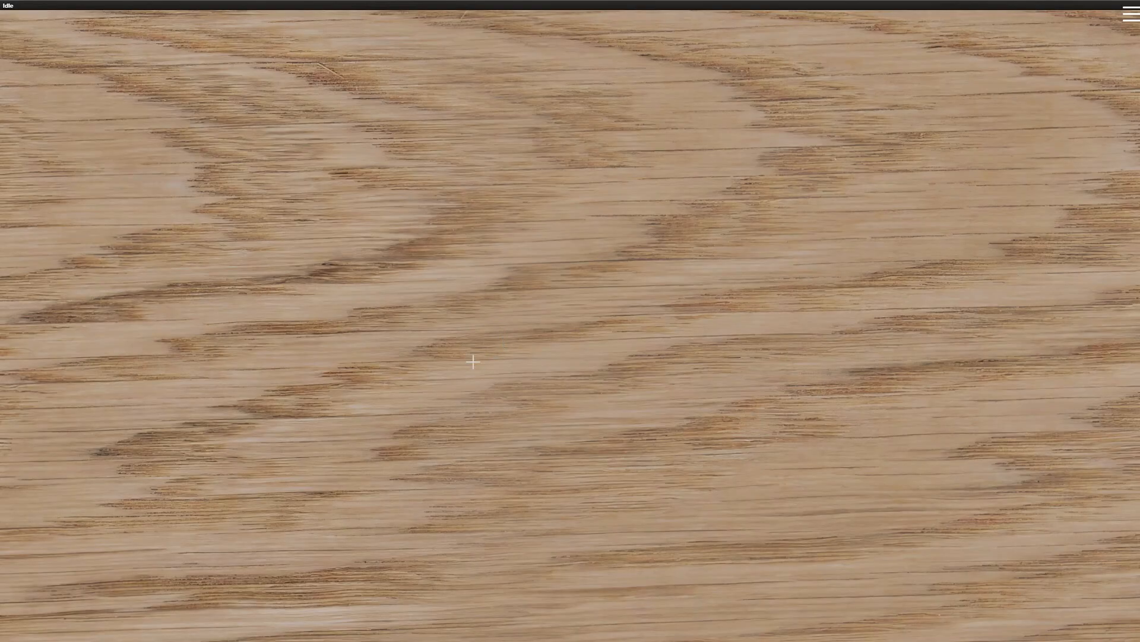
pyautogui.scroll(-4, 529, 349)
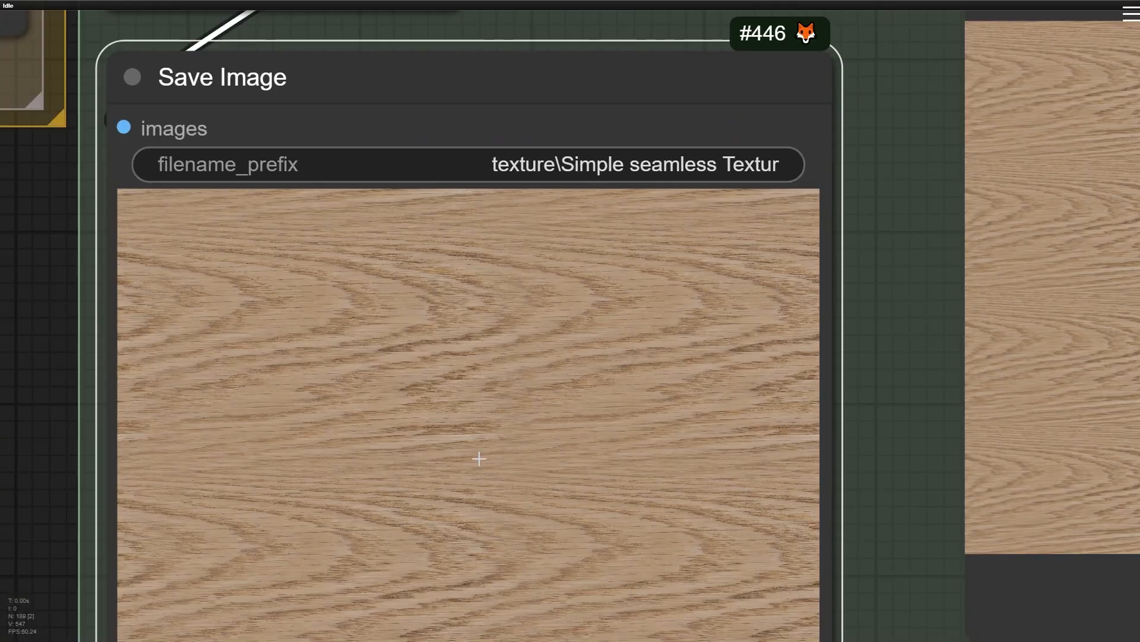
pyautogui.moveTo(479, 458); pyautogui.dragTo(418, 377)
pyautogui.scroll(5, 363, 357)
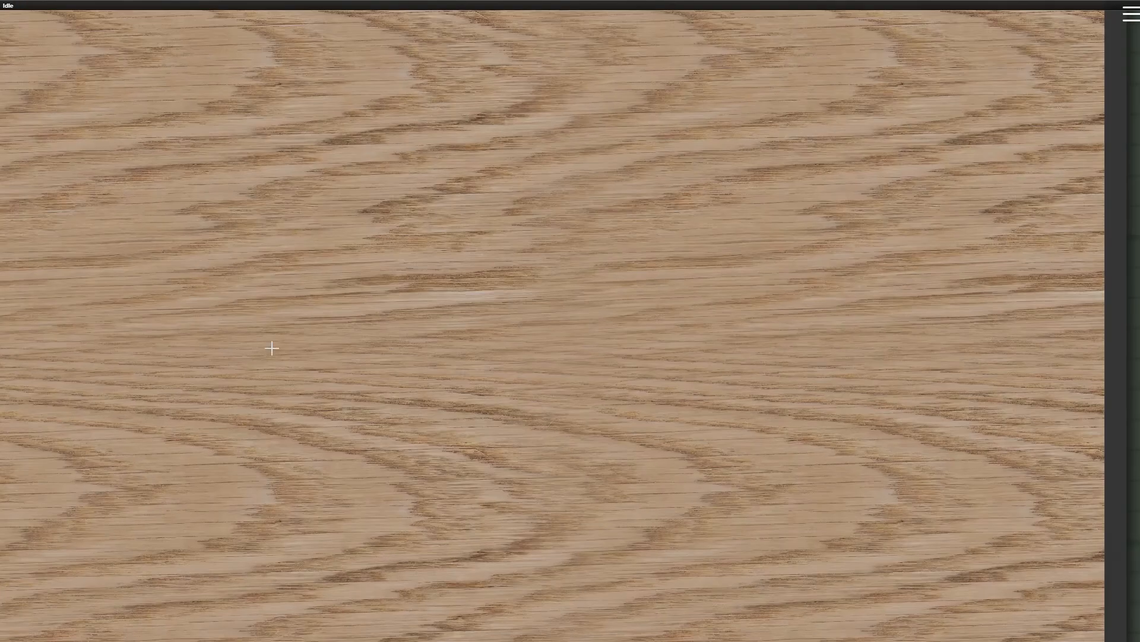
pyautogui.scroll(1, 360, 354)
pyautogui.scroll(-4, 792, 184)
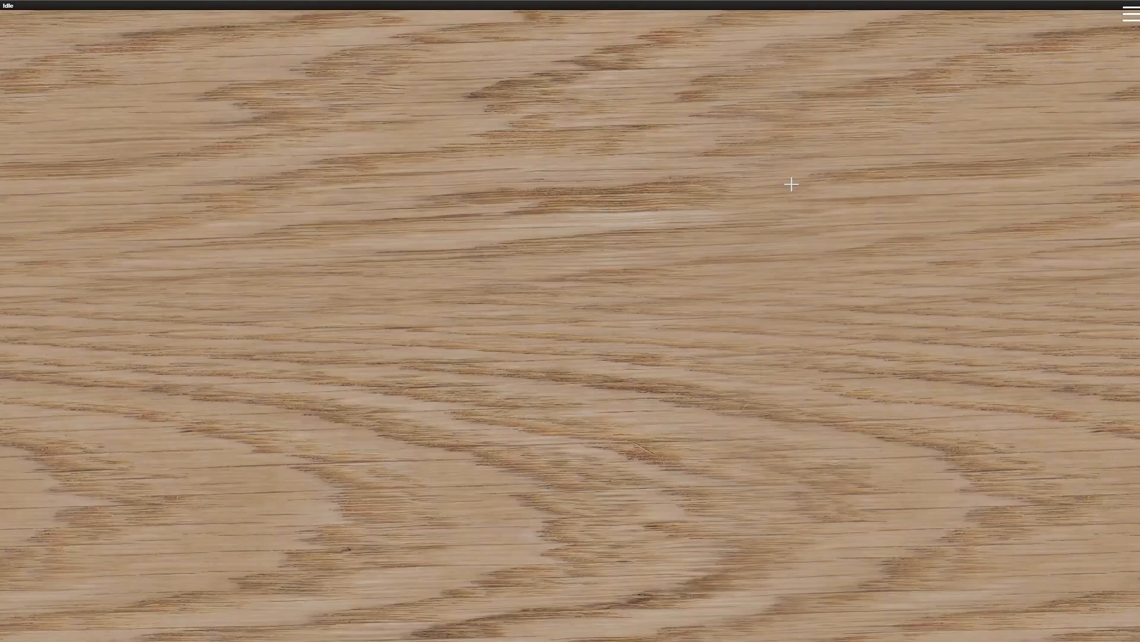
pyautogui.scroll(-4, 601, 338)
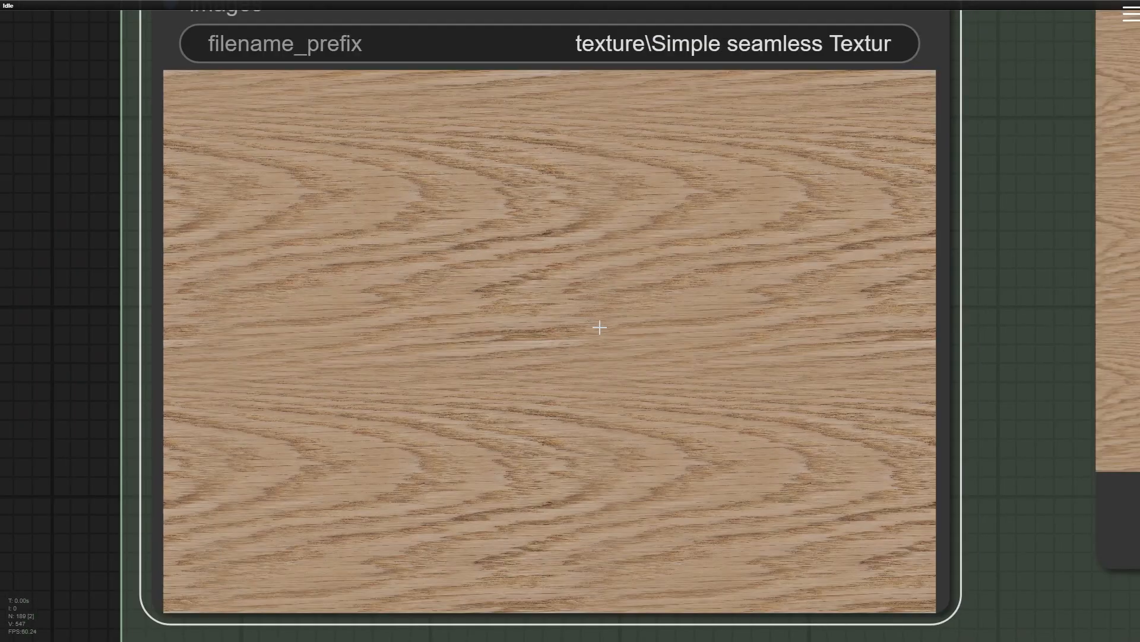
pyautogui.scroll(6, 542, 318)
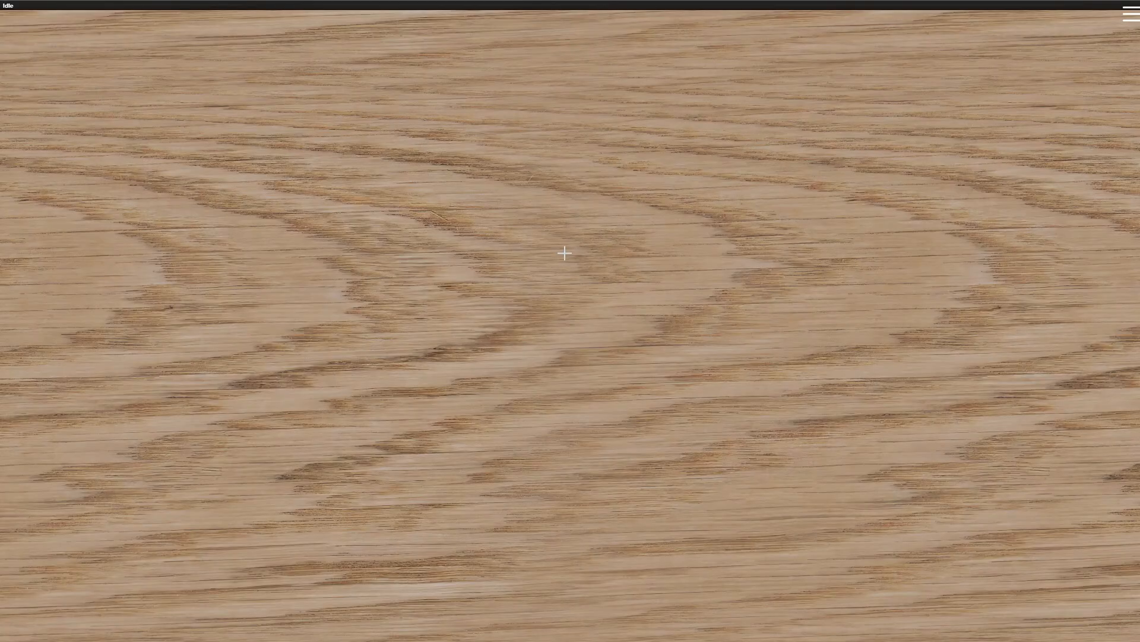
pyautogui.scroll(-5, 565, 253)
# Inspect the CR Seamless Checker #553 node from Comfyroll Studio, including its title and its rescale_factor and grid_options settings
pyautogui.scroll(-5, 551, 277)
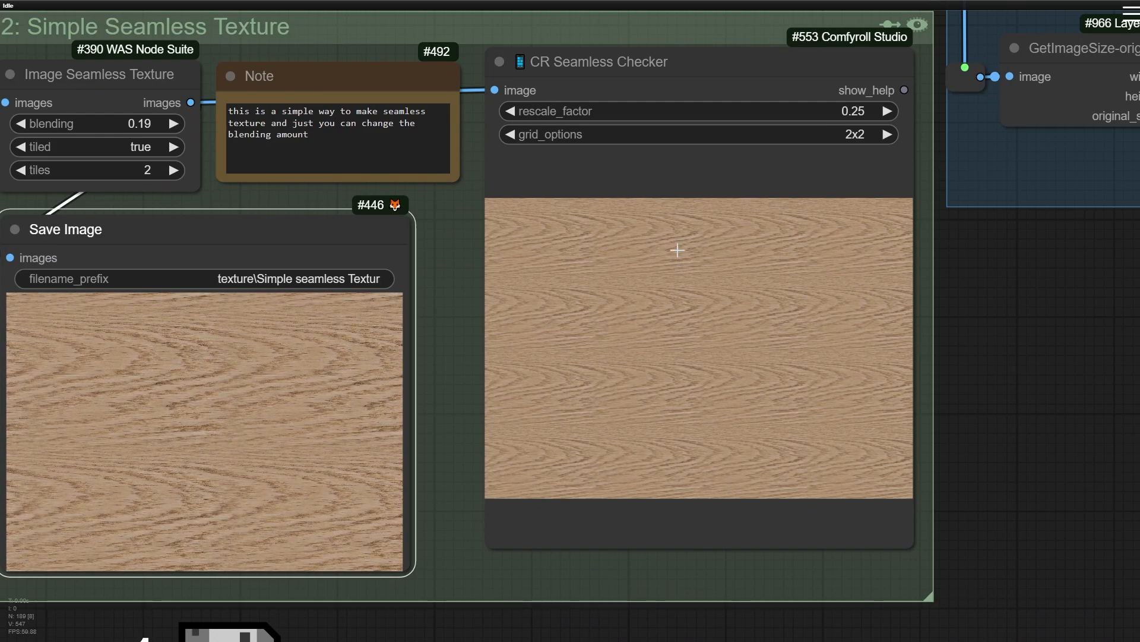
pyautogui.scroll(10, 472, 83)
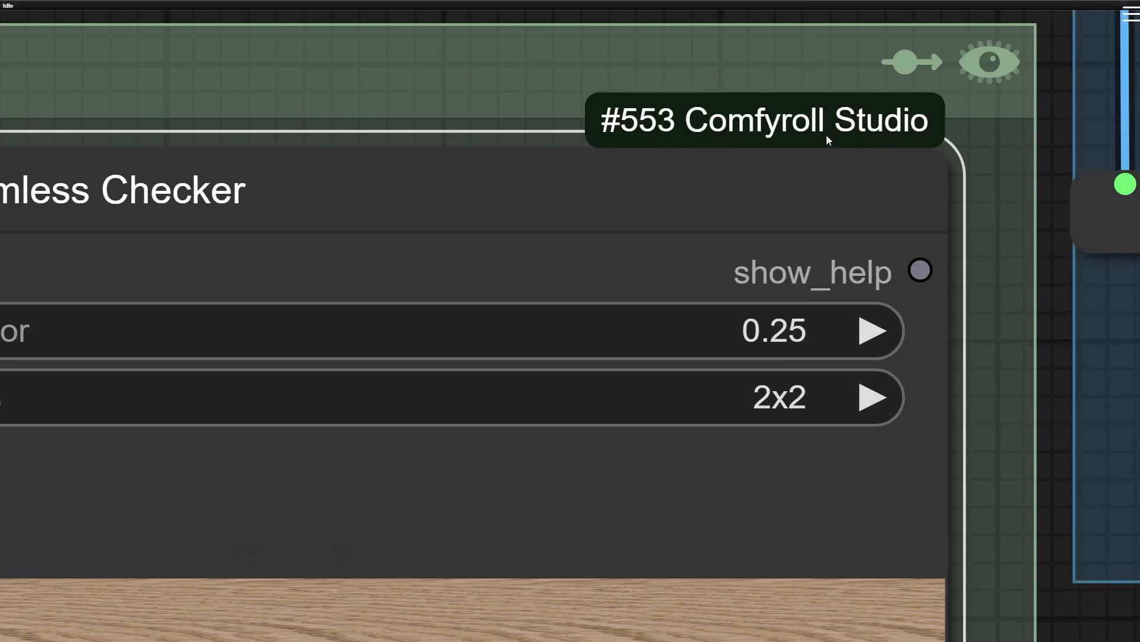
pyautogui.scroll(-2, 826, 137)
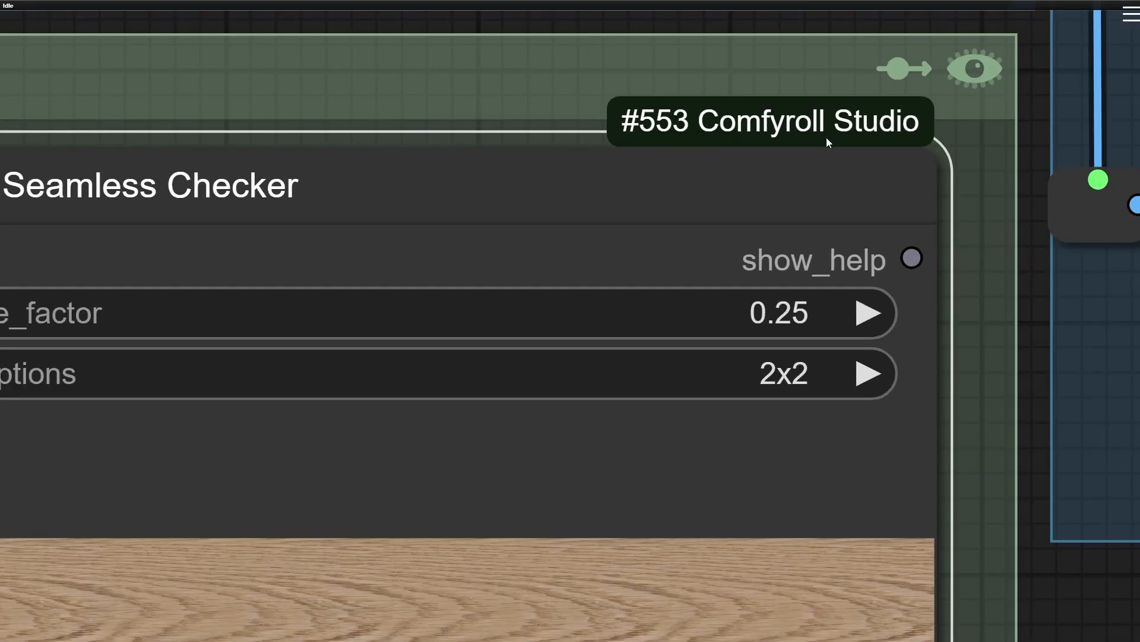
pyautogui.moveTo(467, 202); pyautogui.dragTo(598, 193)
pyautogui.scroll(4, 180, 174)
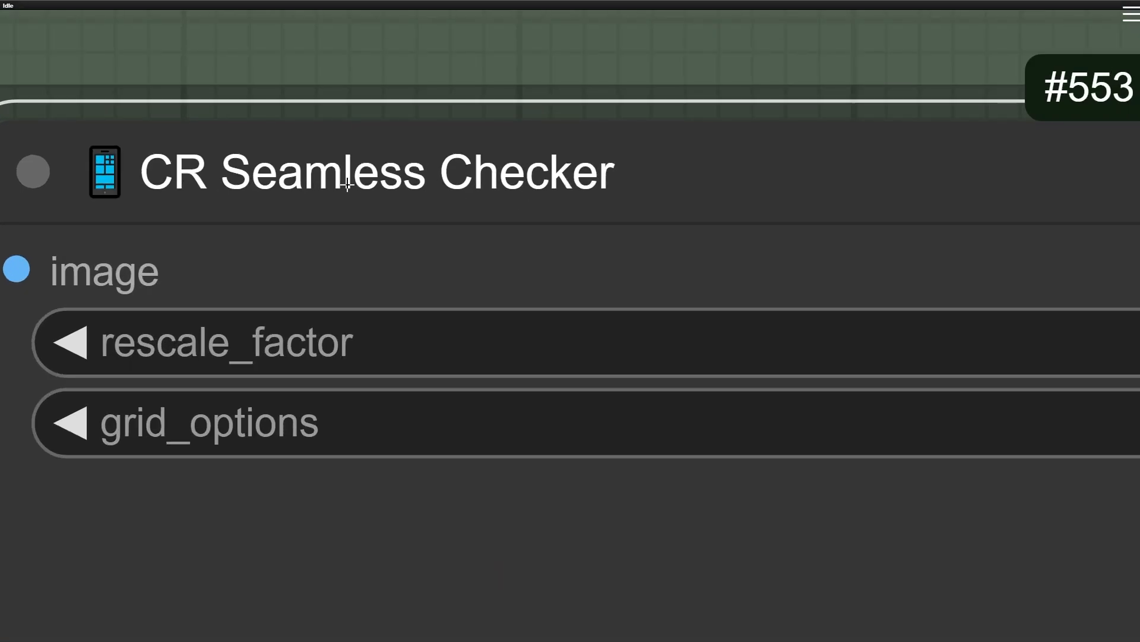
pyautogui.scroll(-6, 348, 214)
pyautogui.scroll(-2, 398, 308)
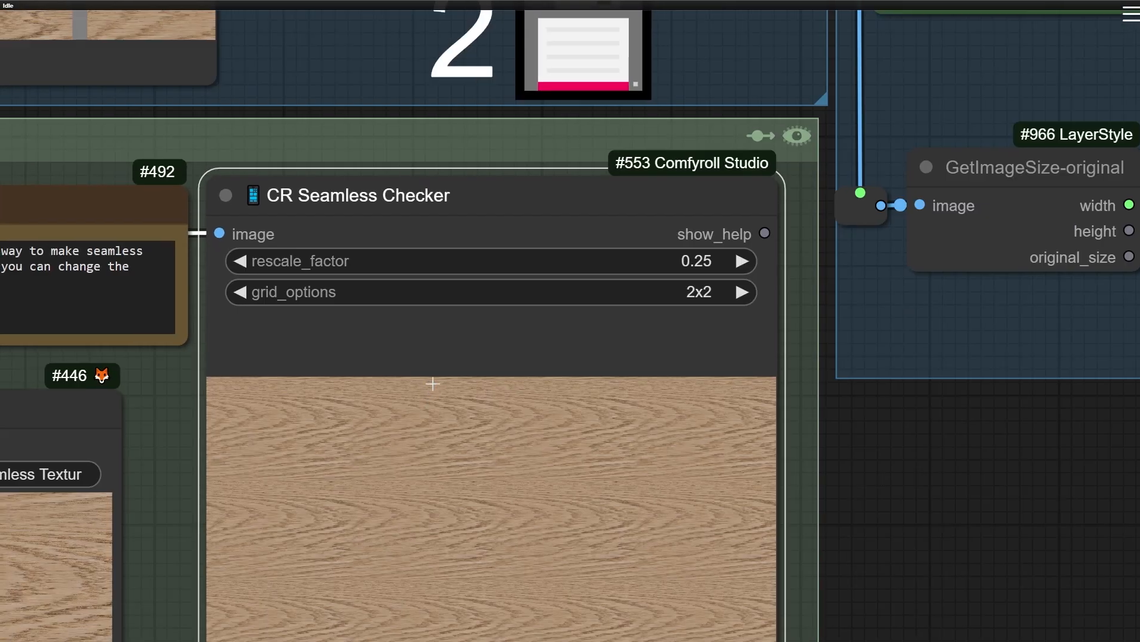
# Queue only CR Seamless Checker #553 and check its 2x2 preview for visible seams
pyautogui.moveTo(433, 384); pyautogui.dragTo(477, 177)
pyautogui.rightClick(483, 310)
pyautogui.click(392, 317)
pyautogui.rightClick(434, 343)
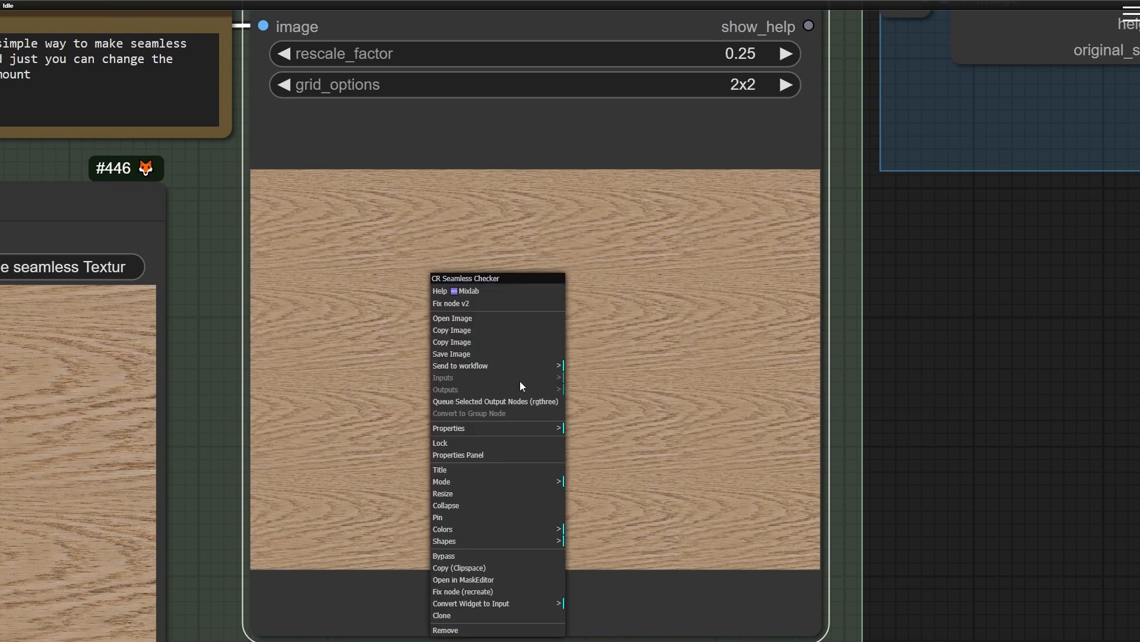
pyautogui.click(511, 404)
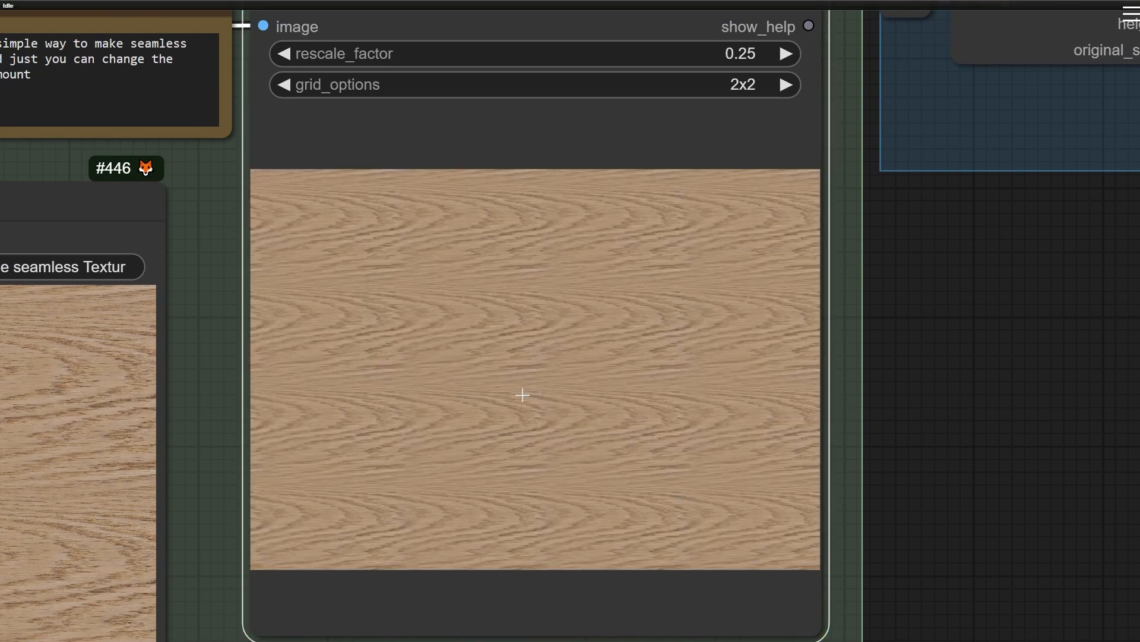
pyautogui.scroll(10, 523, 394)
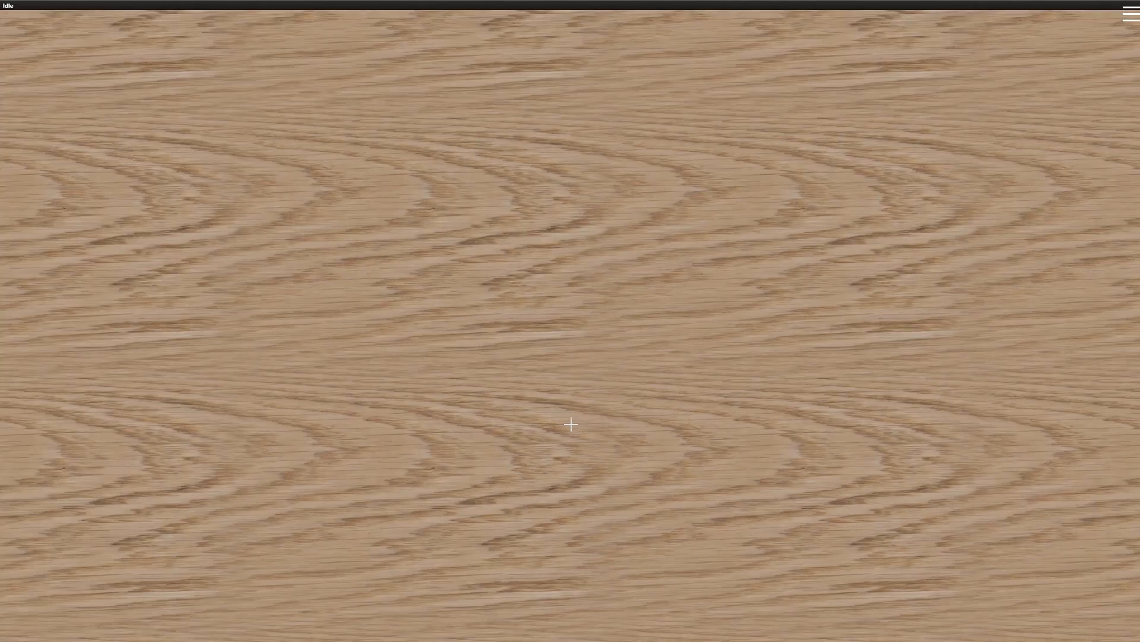
pyautogui.scroll(-10, 571, 424)
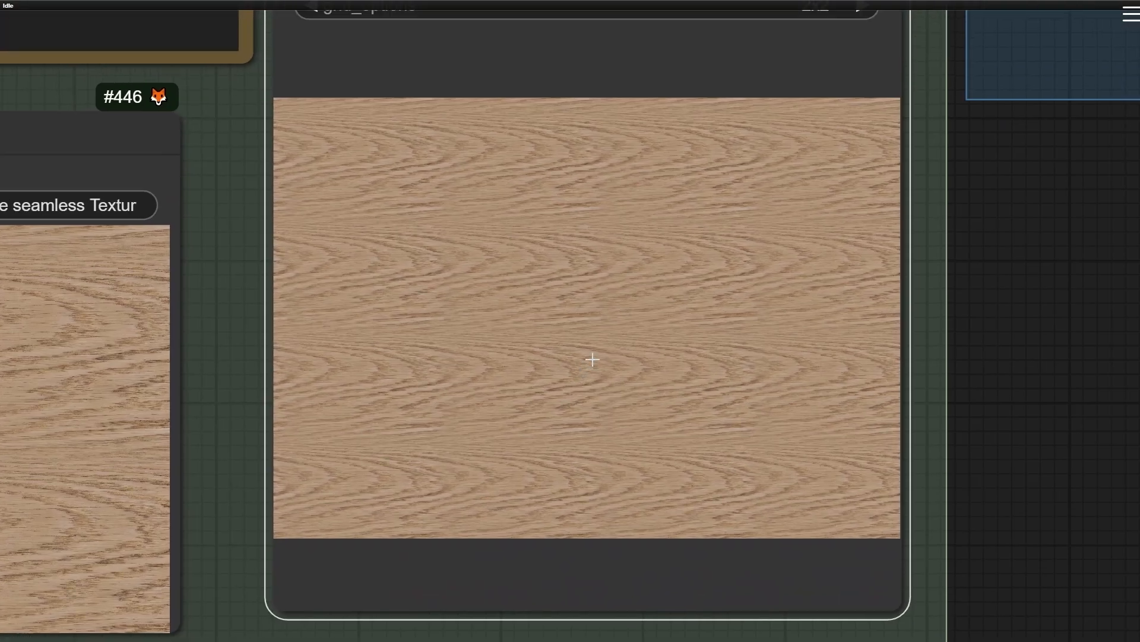
# Rerun CR Seamless Checker #553 with grid_options set to 4x4 and examine how the texture repeats in its preview
pyautogui.moveTo(736, 215); pyautogui.dragTo(687, 318)
pyautogui.click(715, 106)
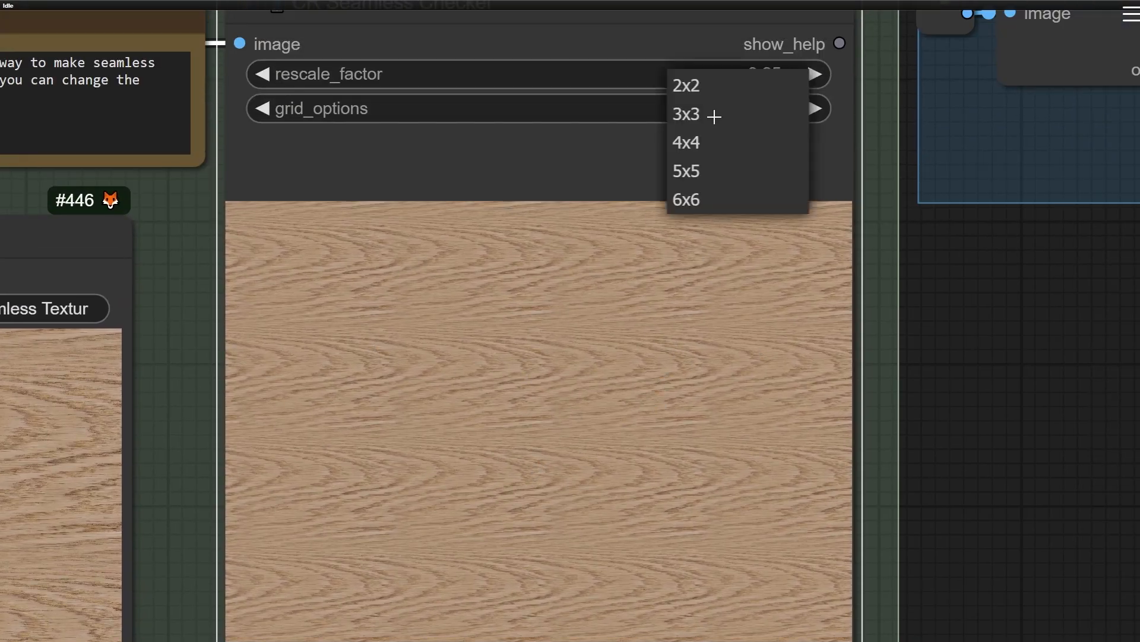
pyautogui.click(705, 153)
pyautogui.rightClick(525, 274)
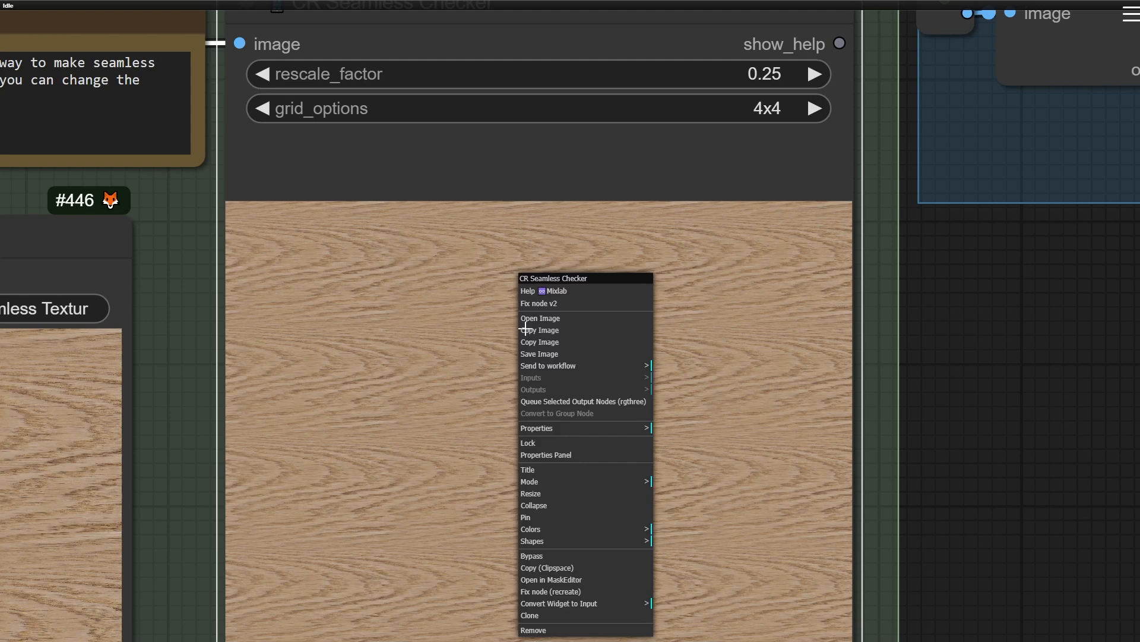
pyautogui.click(587, 407)
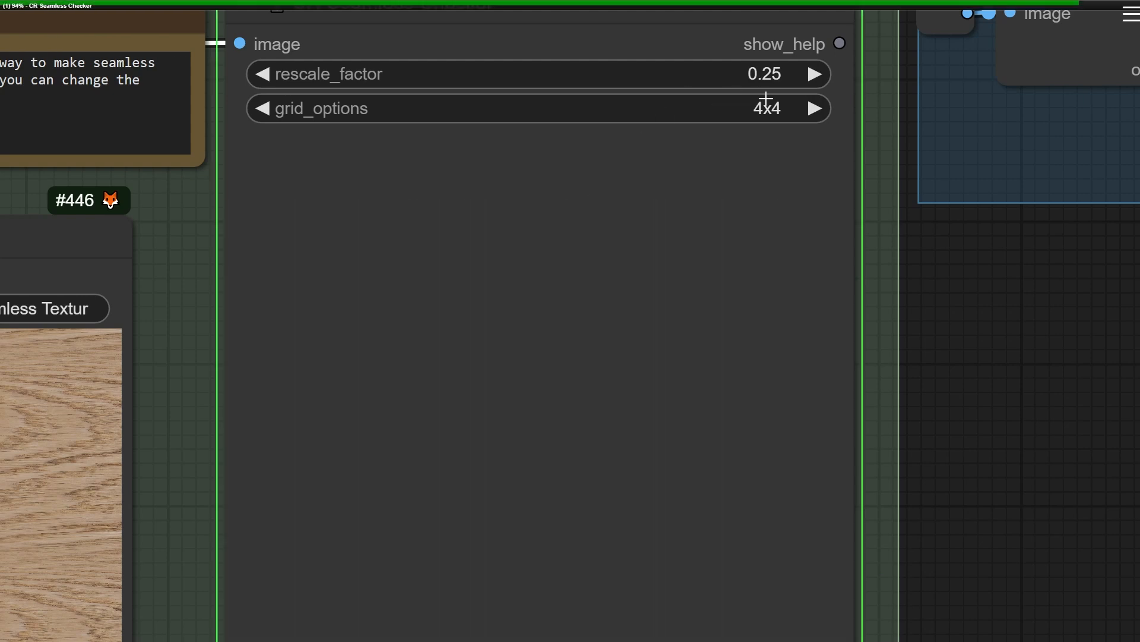
pyautogui.scroll(-1, 601, 229)
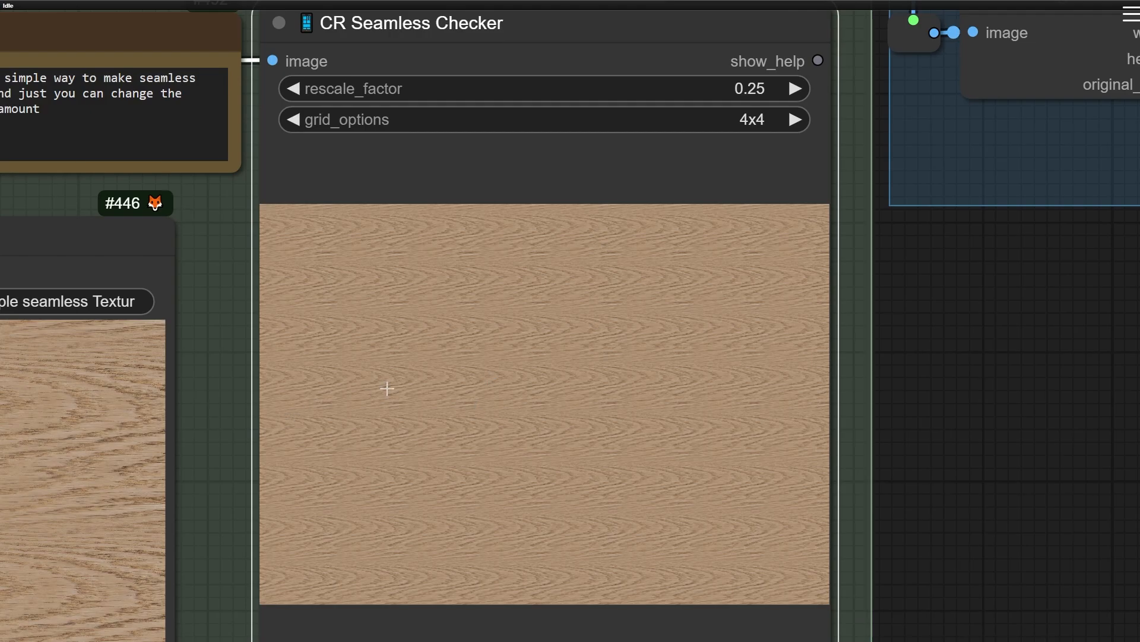
pyautogui.scroll(10, 388, 388)
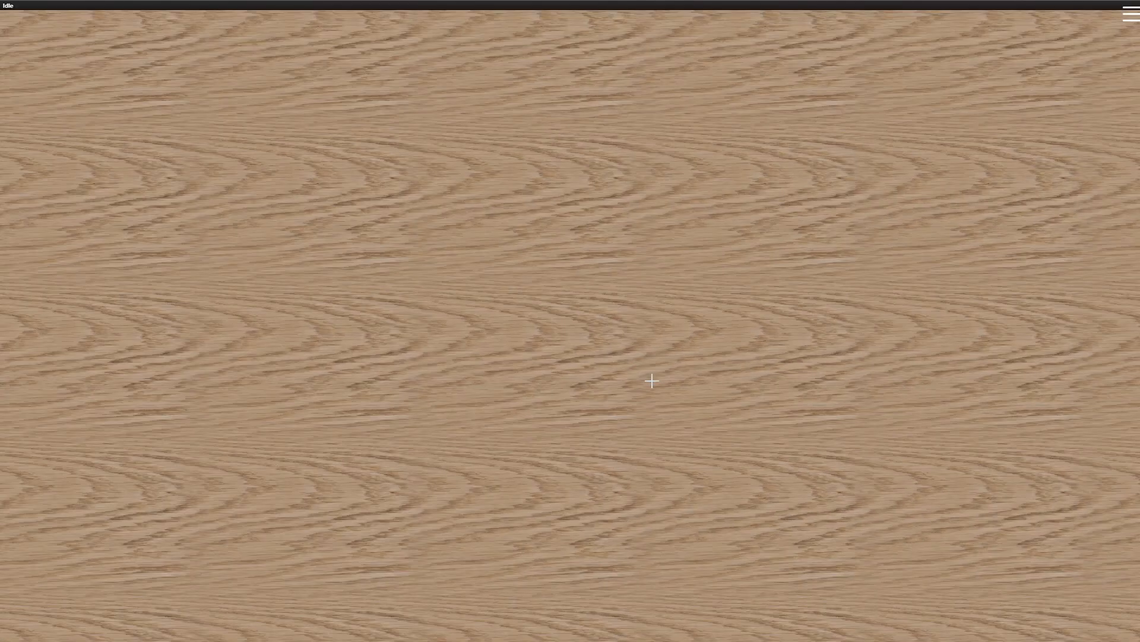
pyautogui.scroll(-5, 652, 381)
# Return CR Seamless Checker #553's grid_options to 2x2
pyautogui.moveTo(786, 224); pyautogui.dragTo(620, 249)
pyautogui.click(729, 110)
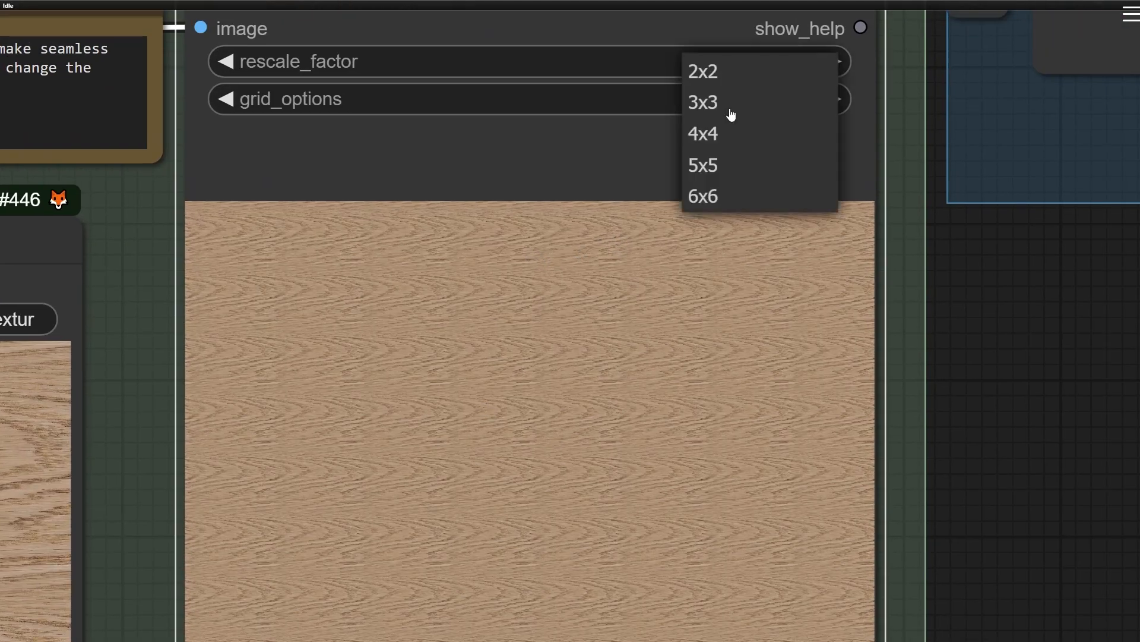
pyautogui.click(701, 71)
# Review the 02: Simple Seamless Texture group, from Image Seamless Texture #390 and its note to the Save Image #446 result
pyautogui.scroll(-5, 687, 255)
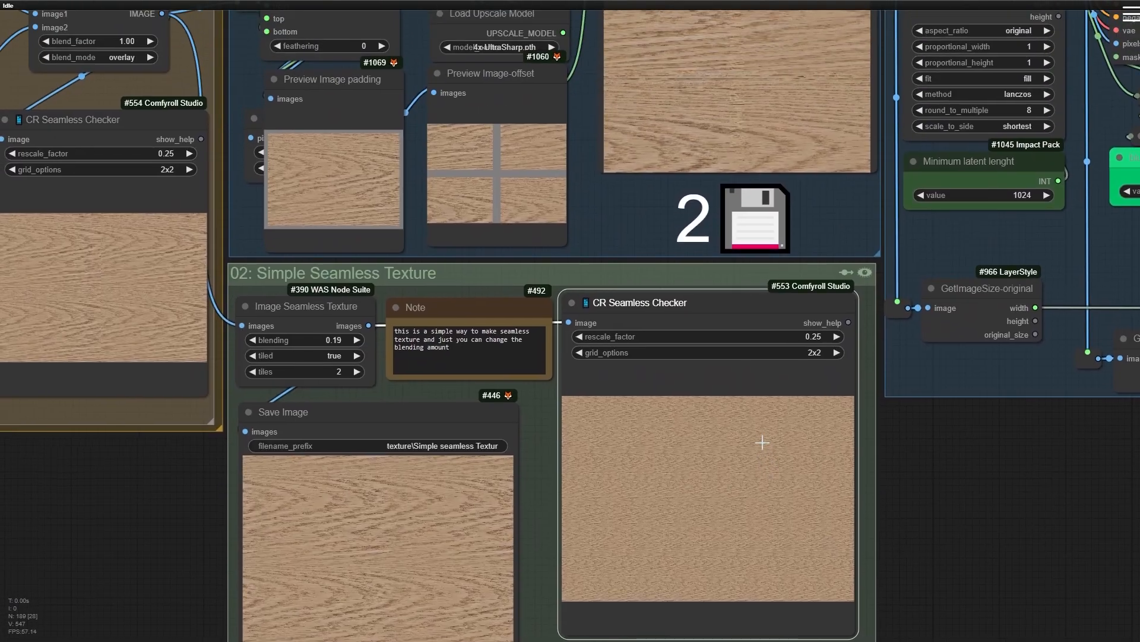
pyautogui.scroll(4, 417, 267)
pyautogui.scroll(-2, 416, 297)
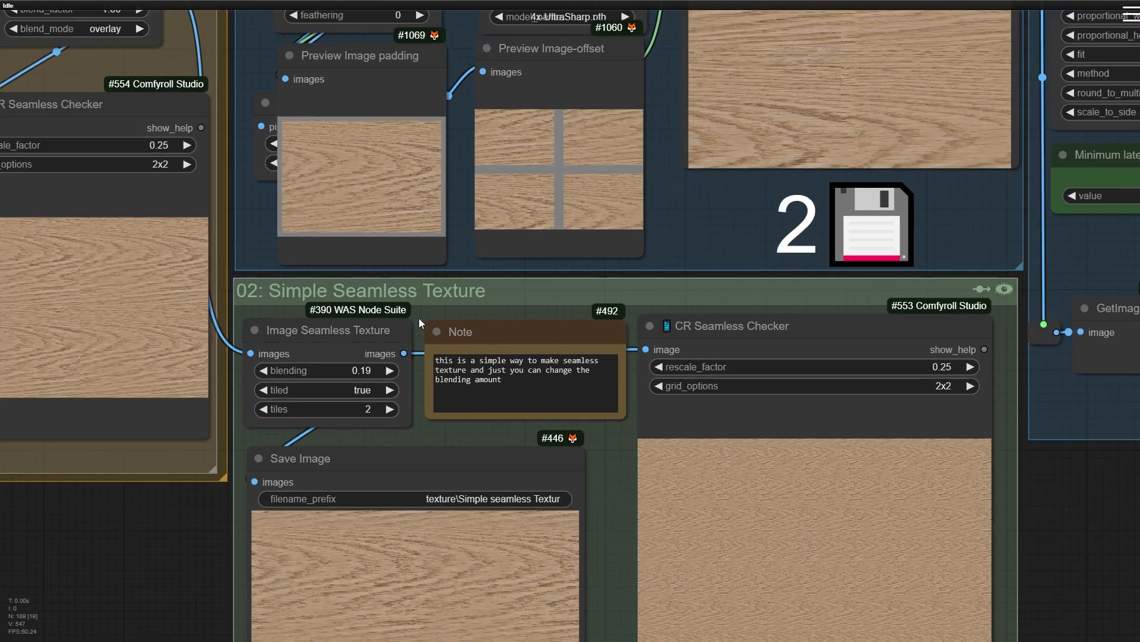
pyautogui.scroll(4, 298, 298)
pyautogui.scroll(-4, 300, 300)
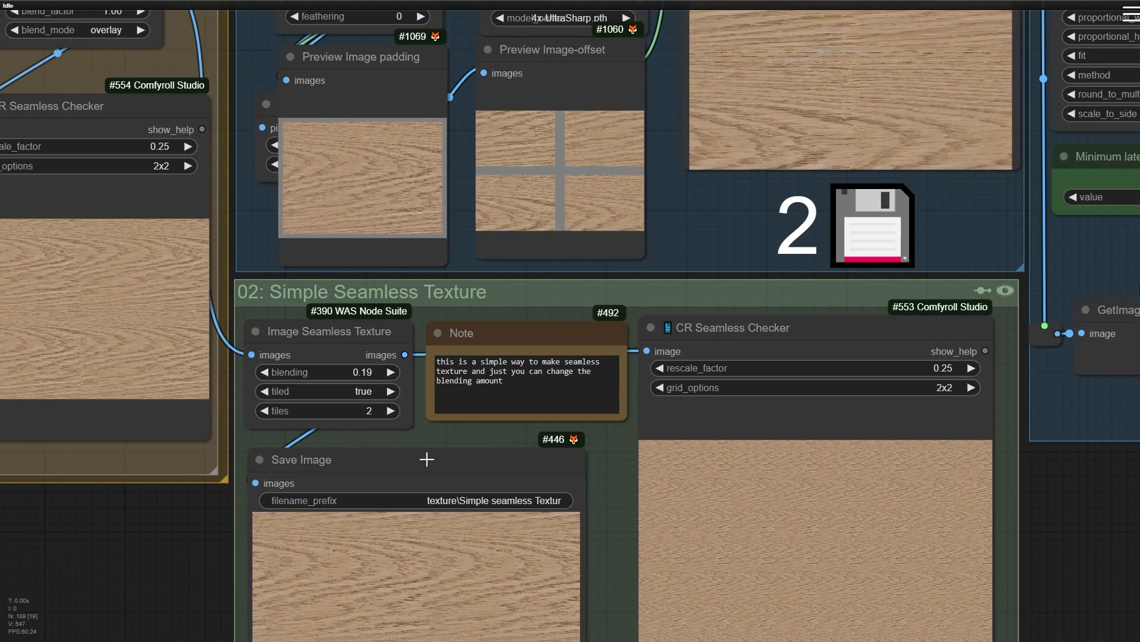
pyautogui.moveTo(424, 438); pyautogui.dragTo(369, 235)
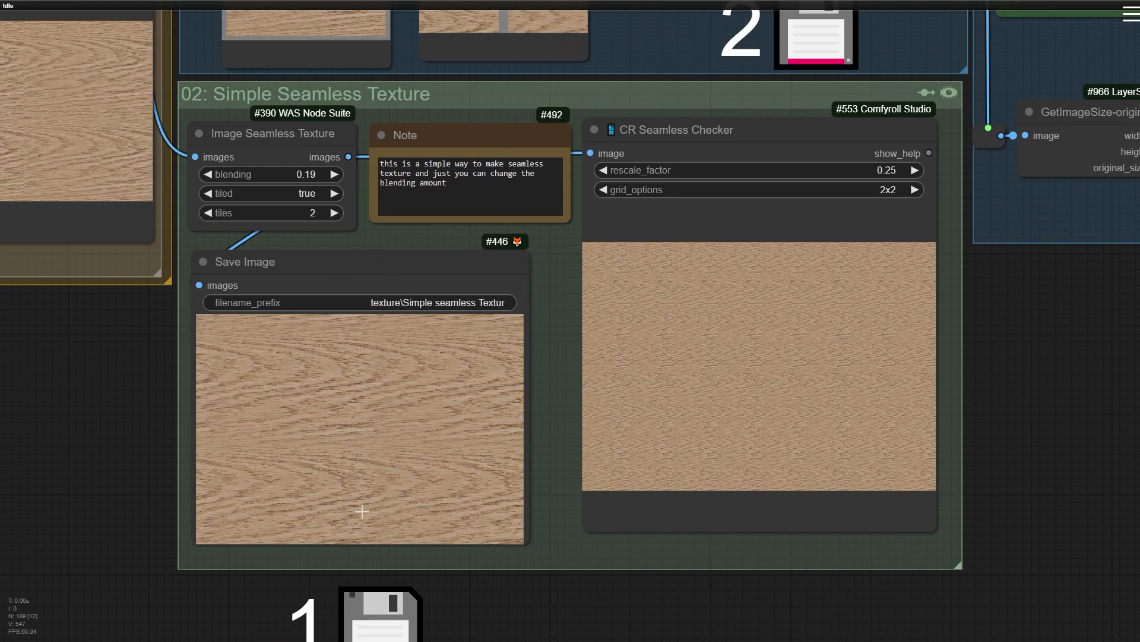
pyautogui.scroll(5, 362, 511)
pyautogui.moveTo(438, 471); pyautogui.dragTo(372, 461)
pyautogui.scroll(-4, 372, 461)
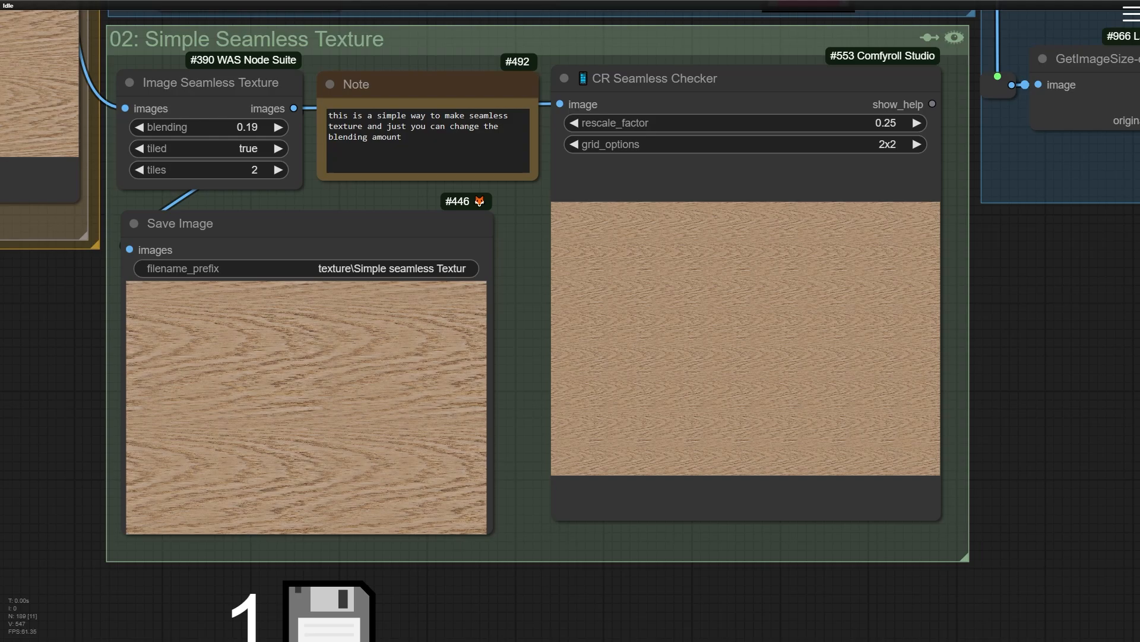
# Move Pad Image for Outpainting #103 in the 03: make Gap for inpainting group away from its incoming links
pyautogui.press('2')
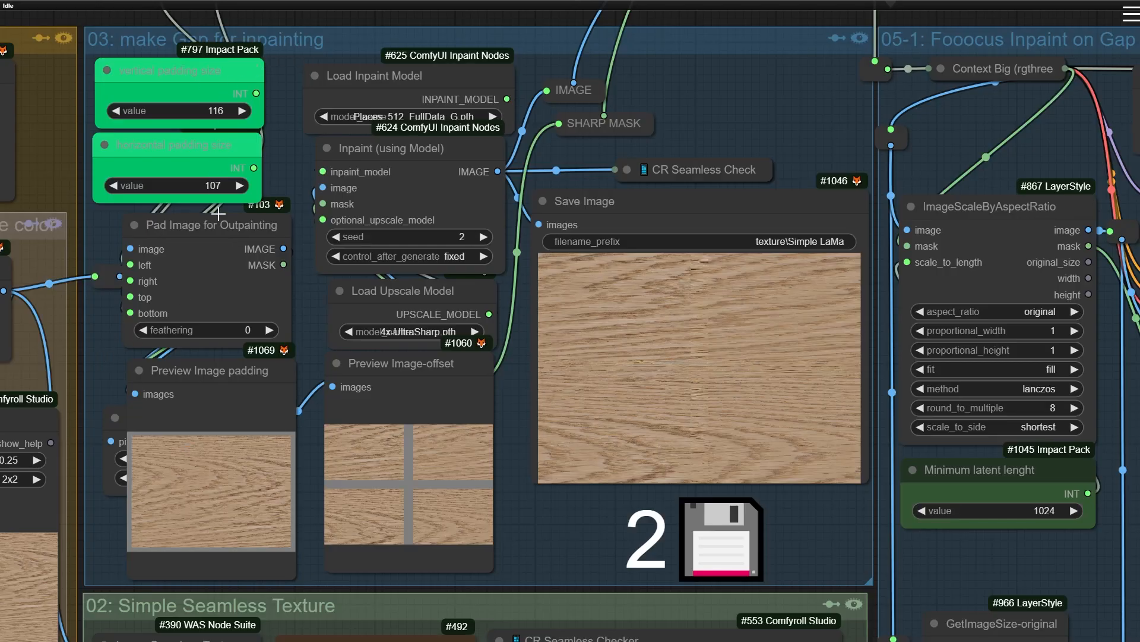
pyautogui.scroll(3, 118, 231)
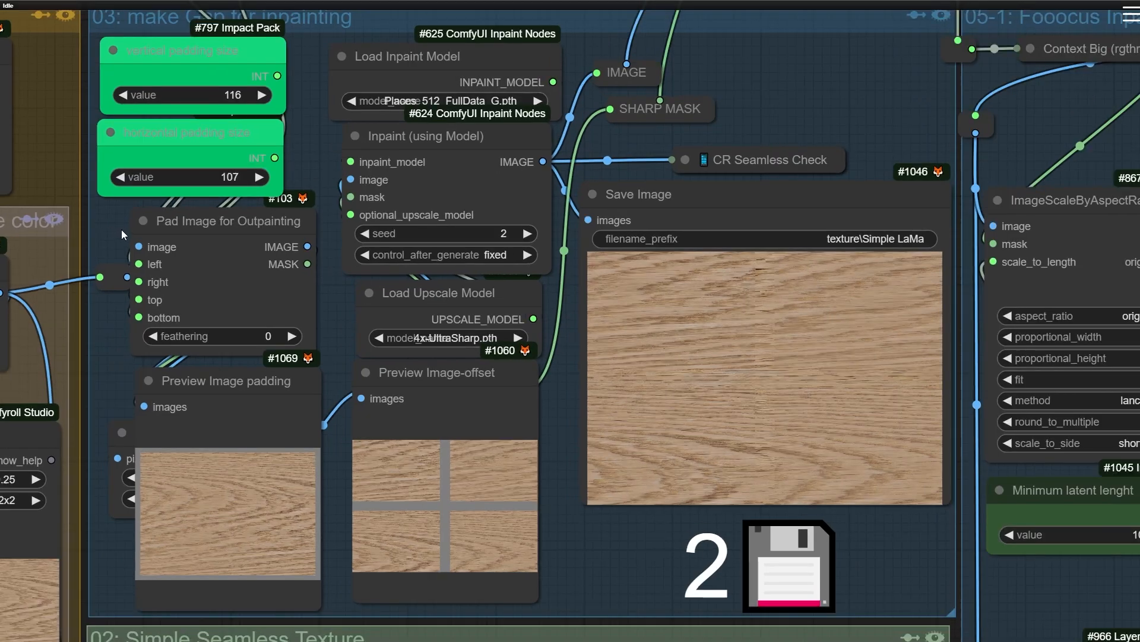
pyautogui.moveTo(253, 220); pyautogui.dragTo(373, 232)
pyautogui.scroll(-8, 324, 272)
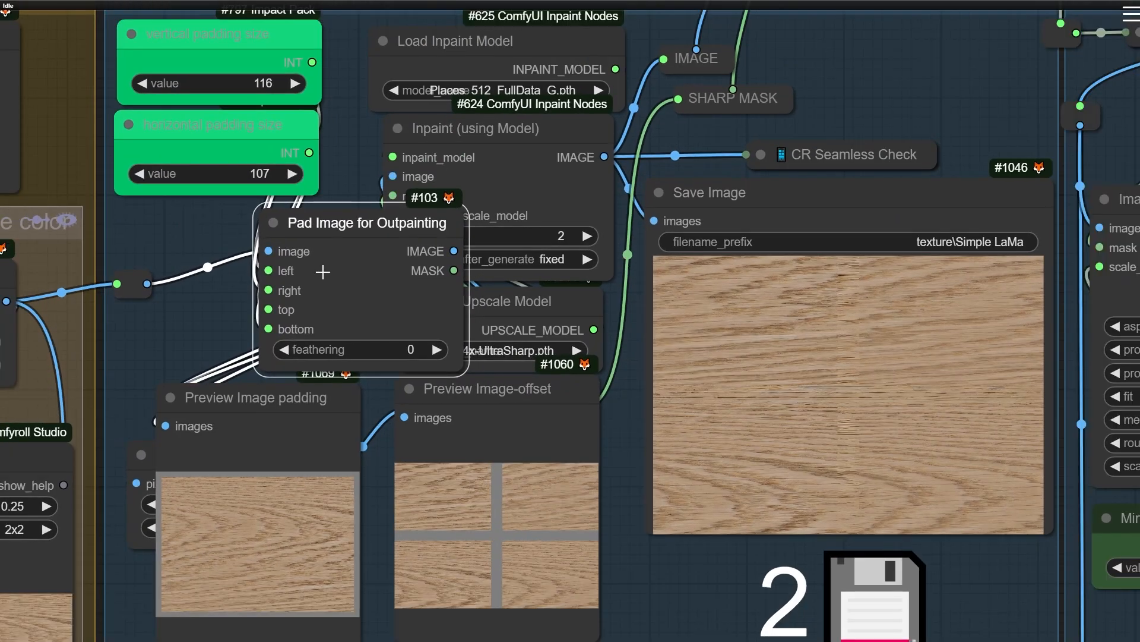
pyautogui.moveTo(233, 290); pyautogui.dragTo(968, 187)
pyautogui.scroll(-5, 731, 321)
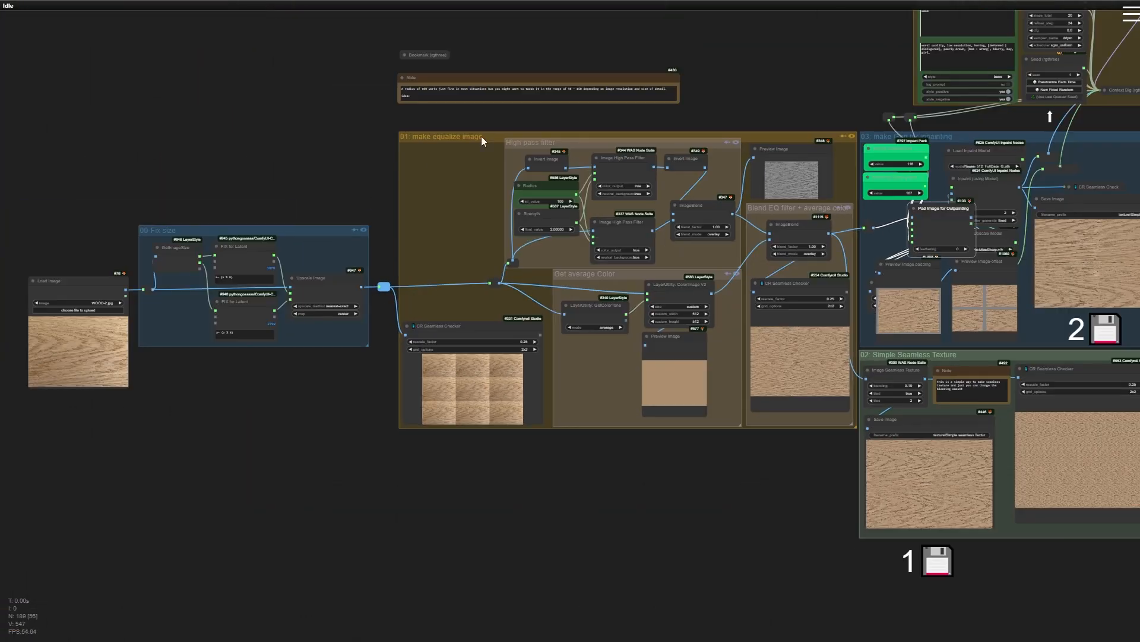
# Move the 01: make equalize image, Blend EQ filter, Get average Color and High pass filter groups away from their current places
pyautogui.moveTo(477, 139); pyautogui.dragTo(305, 537)
pyautogui.moveTo(783, 204); pyautogui.dragTo(1, 506)
pyautogui.moveTo(611, 287); pyautogui.dragTo(2, 533)
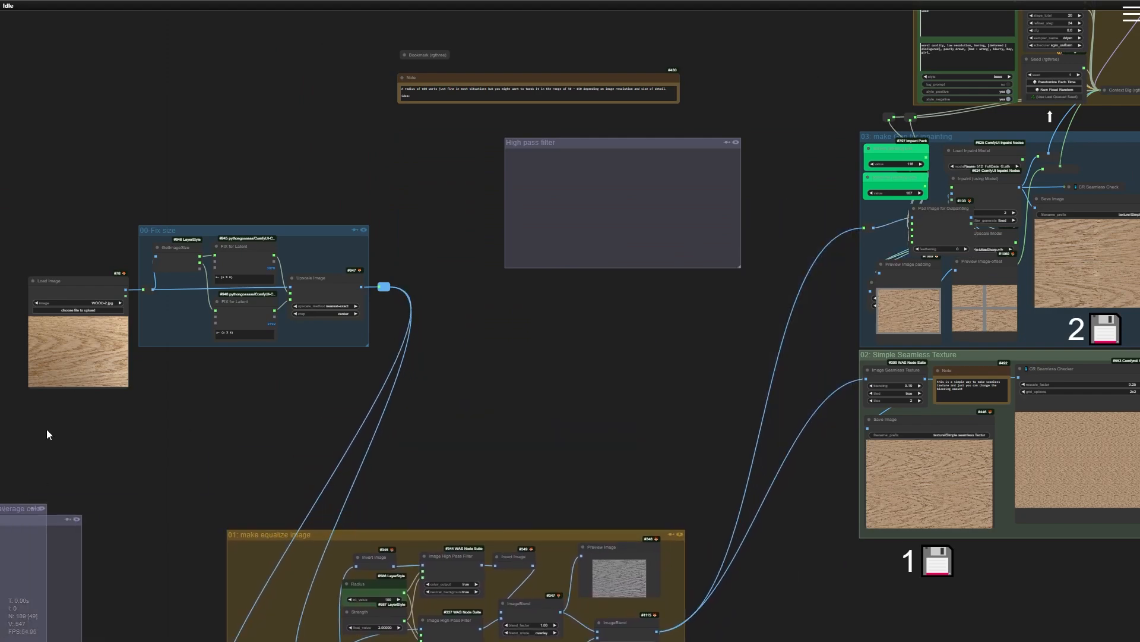
pyautogui.moveTo(616, 149); pyautogui.dragTo(1, 442)
pyautogui.moveTo(727, 230); pyautogui.dragTo(312, 255)
# Pull vertical padding size #797, horizontal padding size #82 and their FIX for Latent nodes out of the 03: make Gap for inpainting group
pyautogui.scroll(5, 311, 255)
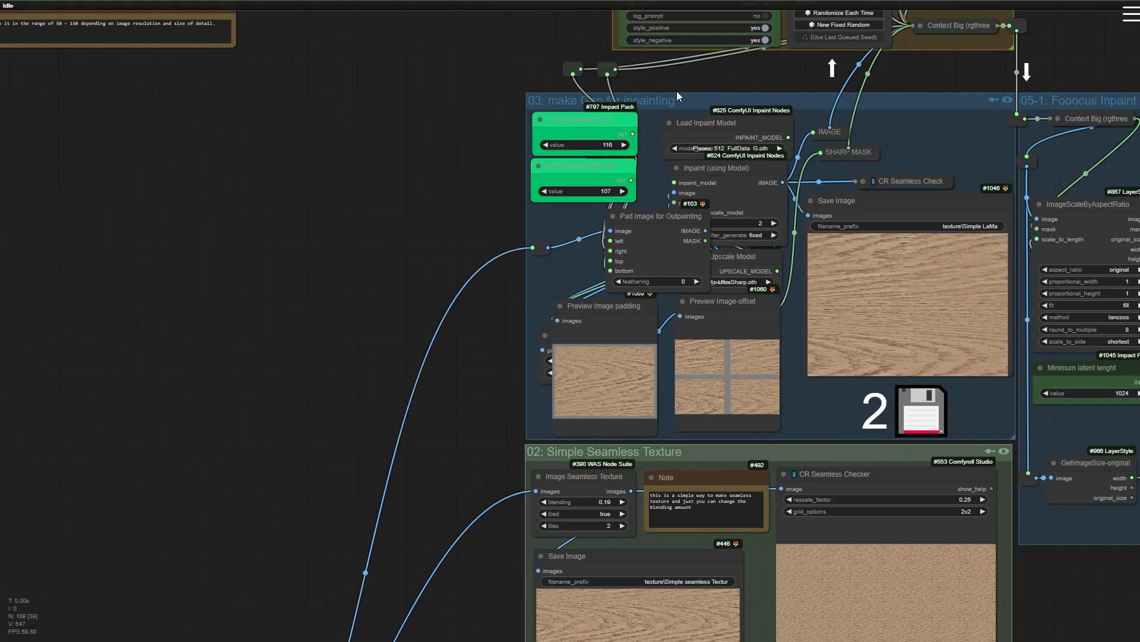
pyautogui.moveTo(685, 105); pyautogui.dragTo(558, 105)
pyautogui.scroll(6, 505, 100)
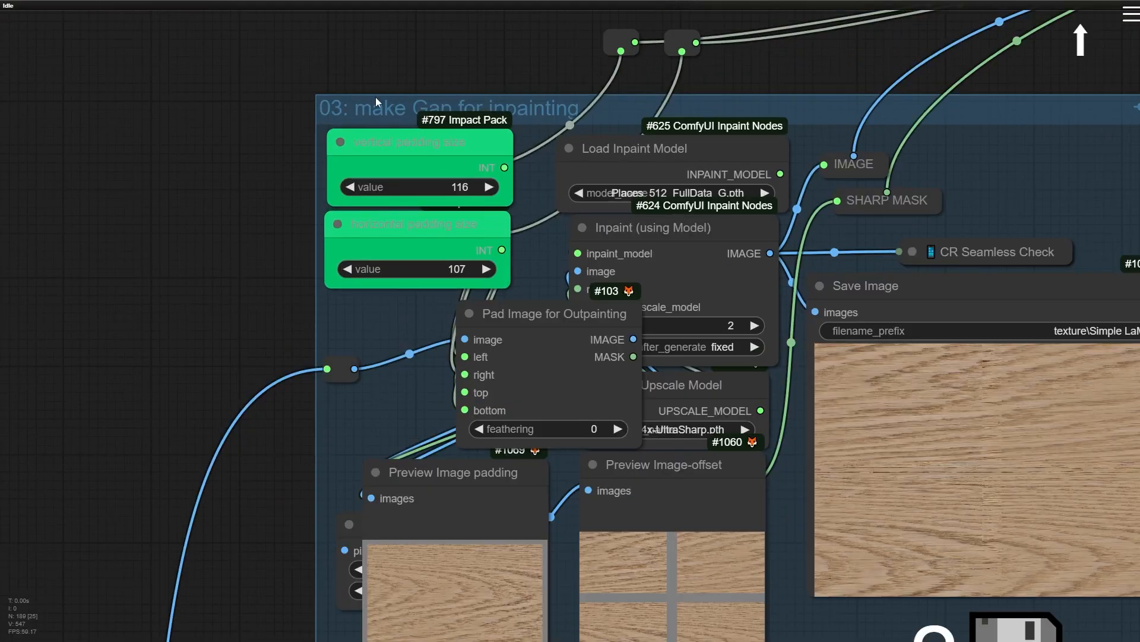
pyautogui.moveTo(244, 31); pyautogui.dragTo(325, 49)
pyautogui.moveTo(332, 112); pyautogui.dragTo(75, 123)
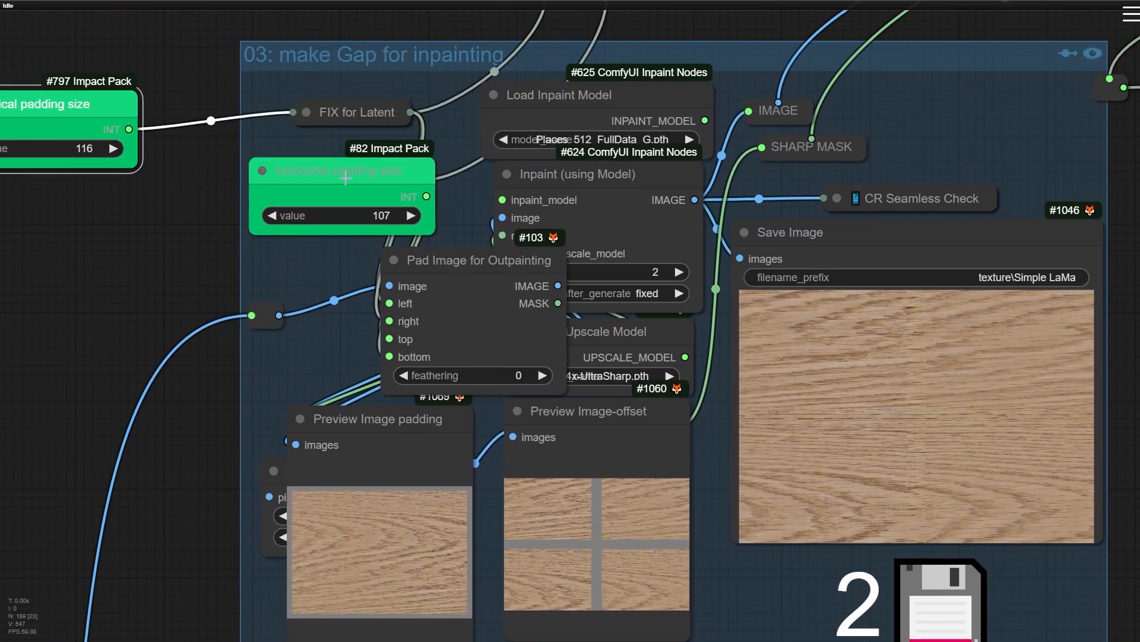
pyautogui.moveTo(343, 176); pyautogui.dragTo(1, 253)
pyautogui.moveTo(337, 181); pyautogui.dragTo(145, 241)
pyautogui.moveTo(359, 97); pyautogui.dragTo(198, 122)
pyautogui.moveTo(198, 60); pyautogui.dragTo(472, 58)
pyautogui.moveTo(315, 103); pyautogui.dragTo(98, 103)
pyautogui.moveTo(228, 246); pyautogui.dragTo(119, 255)
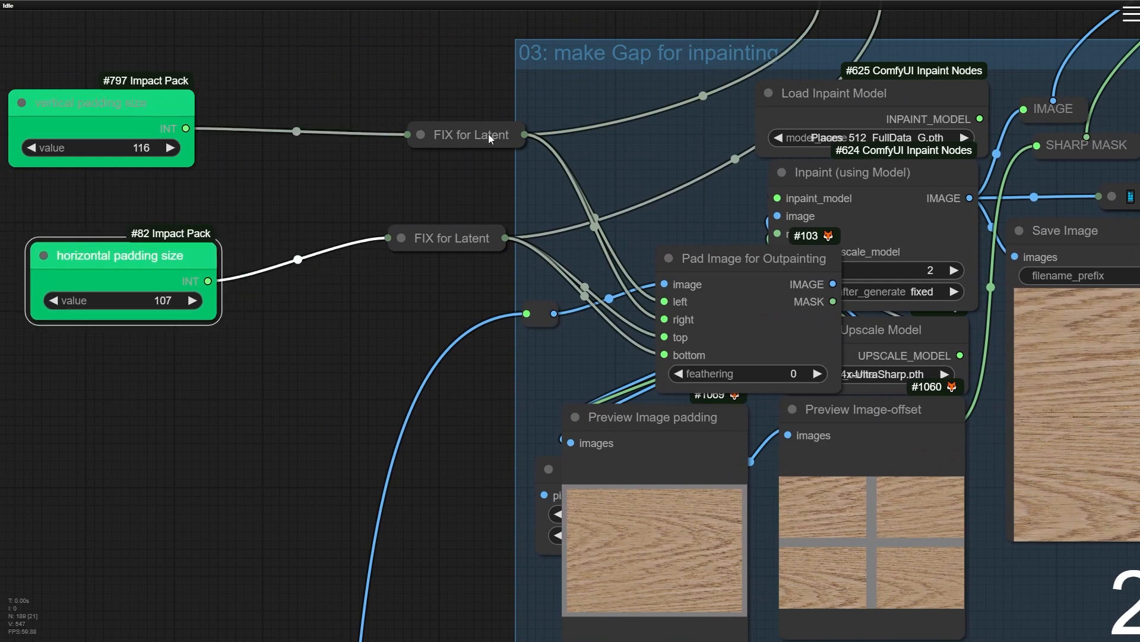
# Spread out both FIX for Latent nodes, Pad Image for Outpainting #103 and its image reroute so the incoming links are readable
pyautogui.moveTo(434, 127); pyautogui.dragTo(361, 121)
pyautogui.moveTo(442, 238); pyautogui.dragTo(269, 253)
pyautogui.moveTo(764, 279); pyautogui.dragTo(591, 126)
pyautogui.moveTo(537, 323); pyautogui.dragTo(361, 349)
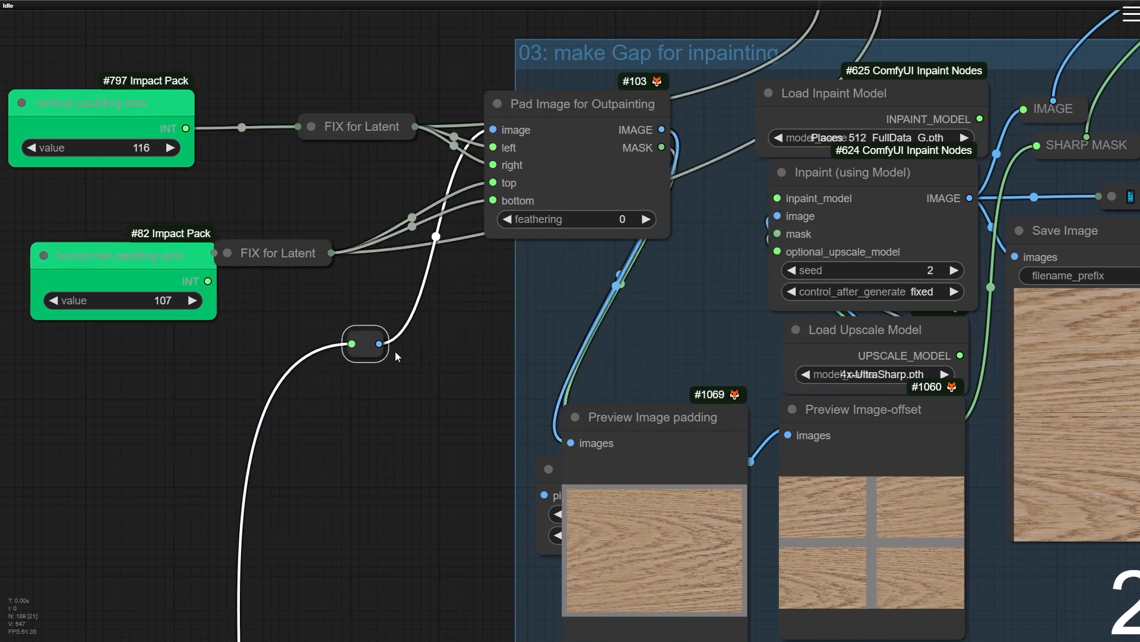
# Trace the image link of Pad Image for Outpainting #103 through its reroute back to ImageBlend #1115
pyautogui.moveTo(416, 404); pyautogui.dragTo(585, 24)
pyautogui.scroll(-4, 584, 36)
pyautogui.moveTo(451, 451); pyautogui.dragTo(645, 170)
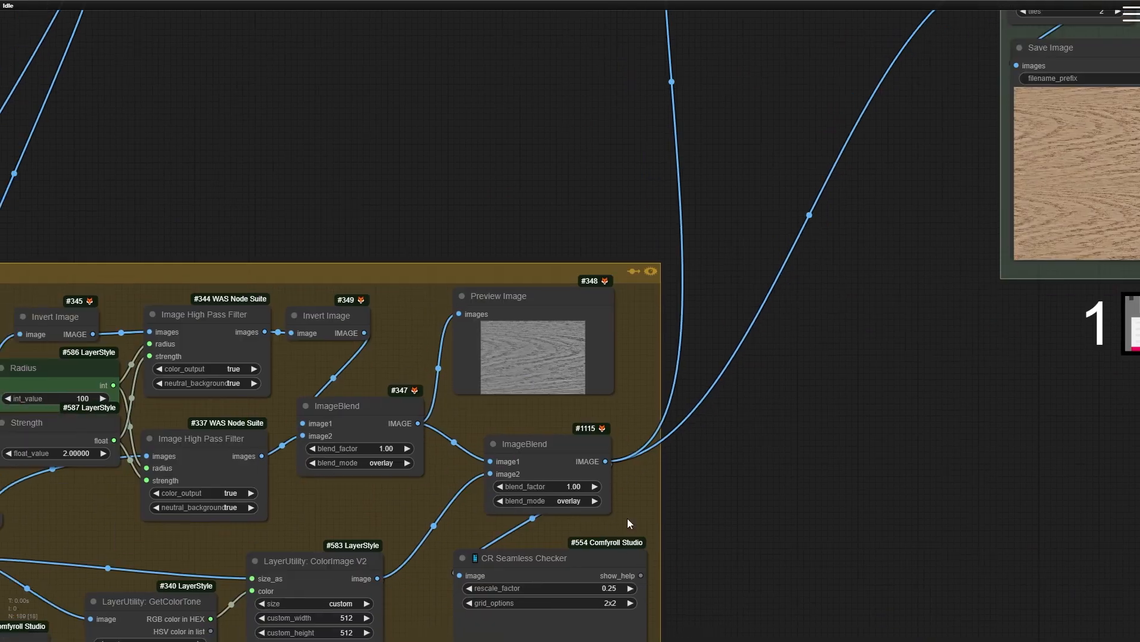
pyautogui.scroll(5, 596, 495)
pyautogui.scroll(-2, 763, 326)
pyautogui.moveTo(710, 322); pyautogui.dragTo(425, 618)
pyautogui.moveTo(648, 26); pyautogui.dragTo(521, 561)
pyautogui.moveTo(445, 313); pyautogui.dragTo(419, 432)
pyautogui.scroll(2, 472, 286)
pyautogui.scroll(6, 472, 290)
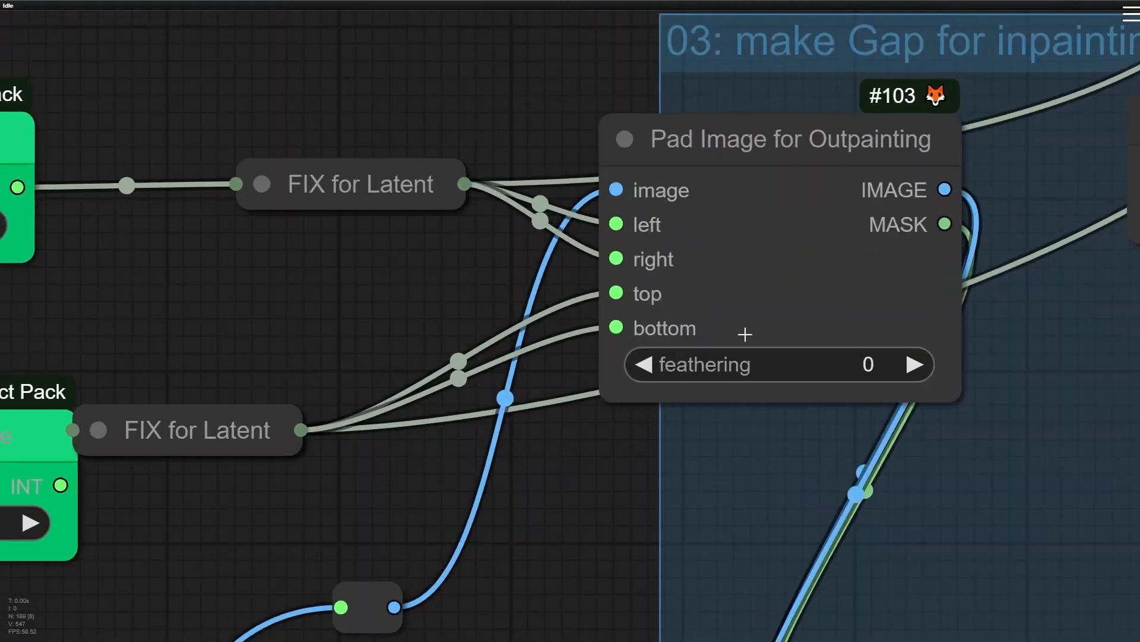
# Move Preview Image padding #1069 out of the node stack and place it above Pad Image for Outpainting #103
pyautogui.click(795, 252)
pyautogui.moveTo(795, 253); pyautogui.dragTo(762, 262)
pyautogui.scroll(5, 690, 168)
pyautogui.scroll(-11, 698, 208)
pyautogui.moveTo(759, 534)
pyautogui.mouseDown()
pyautogui.moveTo(707, 285)
pyautogui.moveTo(600, 69)
pyautogui.moveTo(698, 76)
pyautogui.mouseUp()
pyautogui.scroll(2, 754, 257)
pyautogui.scroll(-3, 596, 174)
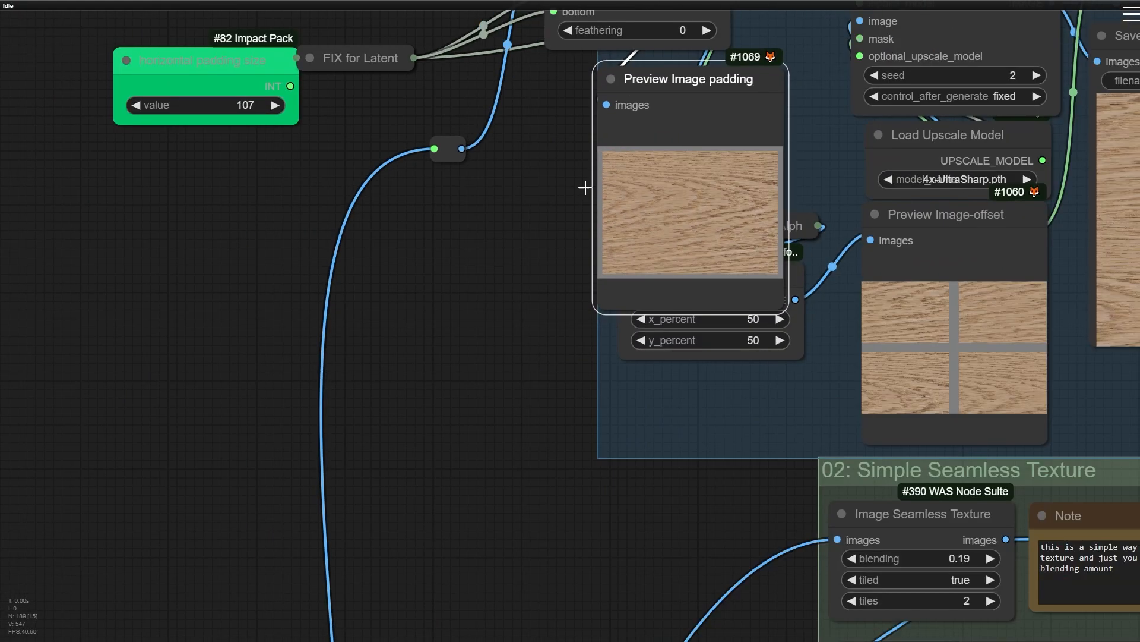
pyautogui.moveTo(583, 189); pyautogui.dragTo(515, 354)
pyautogui.moveTo(687, 252); pyautogui.dragTo(555, 206)
pyautogui.moveTo(702, 579)
pyautogui.mouseDown()
pyautogui.moveTo(637, 385)
pyautogui.moveTo(628, 509)
pyautogui.mouseUp()
pyautogui.moveTo(491, 227); pyautogui.dragTo(710, 30)
pyautogui.middleClick(499, 149)
pyautogui.moveTo(655, 206); pyautogui.dragTo(578, 554)
pyautogui.moveTo(636, 408); pyautogui.dragTo(487, 229)
# Examine the grey padding border around the wood texture in Preview Image padding #1069
pyautogui.scroll(7, 477, 311)
pyautogui.scroll(12, 456, 344)
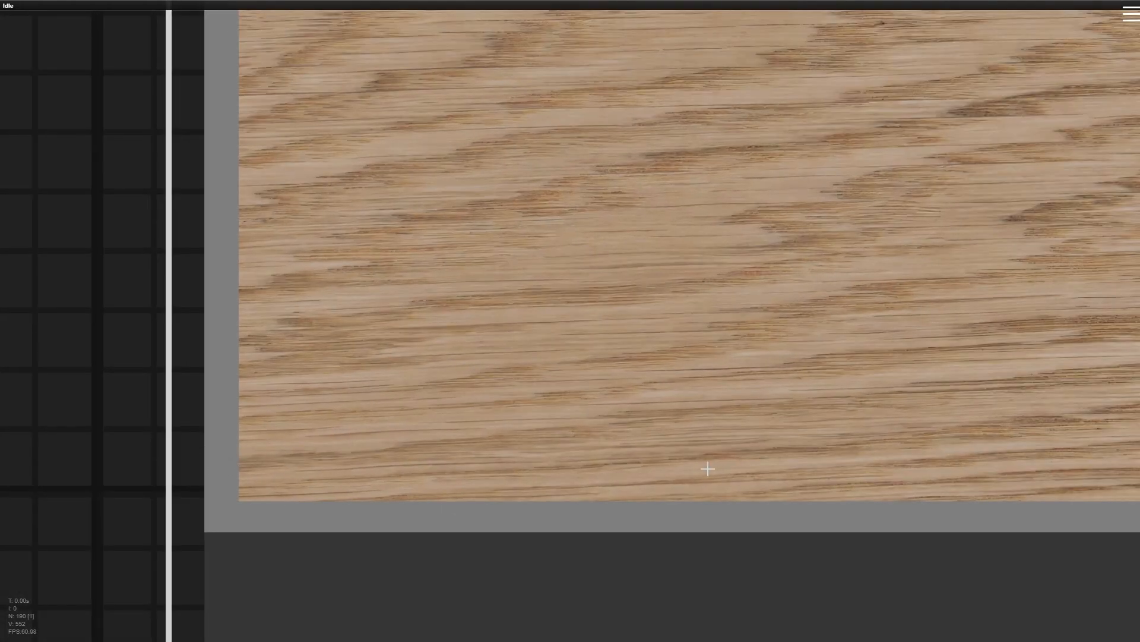
pyautogui.moveTo(780, 442); pyautogui.dragTo(387, 542)
pyautogui.scroll(-11, 541, 483)
pyautogui.moveTo(566, 619); pyautogui.dragTo(672, 51)
pyautogui.scroll(-2, 646, 134)
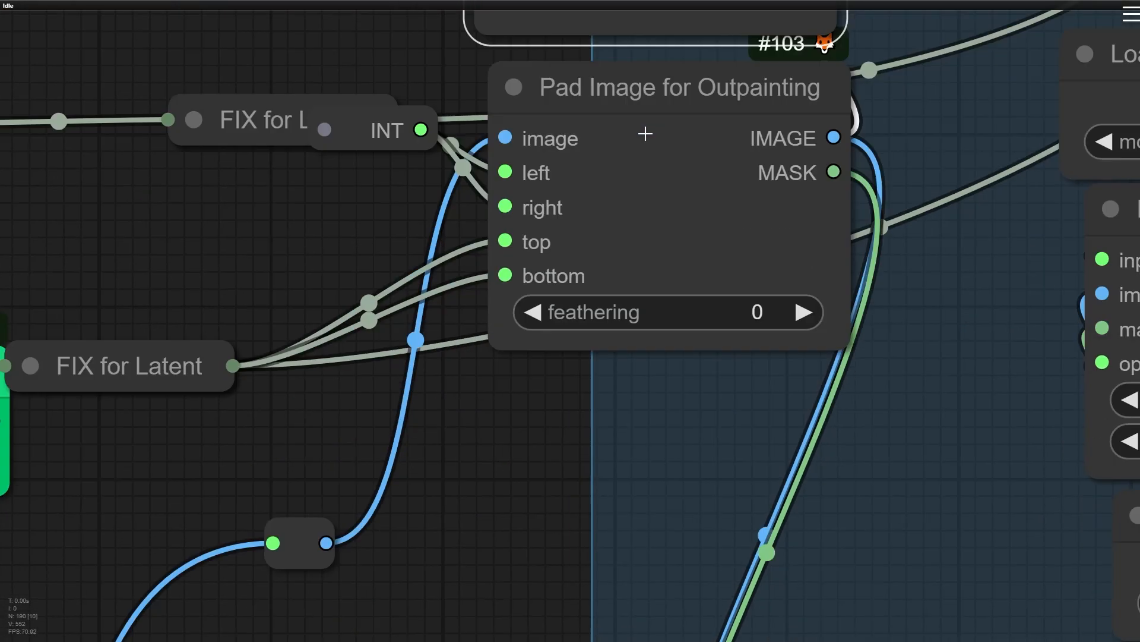
pyautogui.scroll(-3, 646, 134)
pyautogui.moveTo(512, 163); pyautogui.dragTo(635, 273)
pyautogui.doubleClick(433, 148)
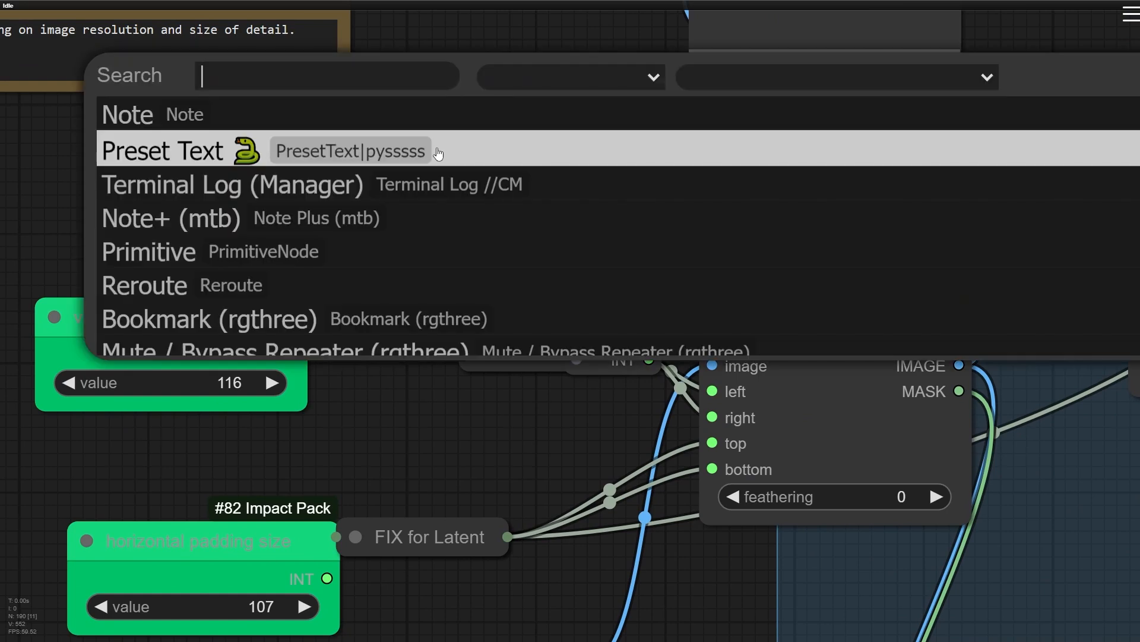
pyautogui.write('pad')
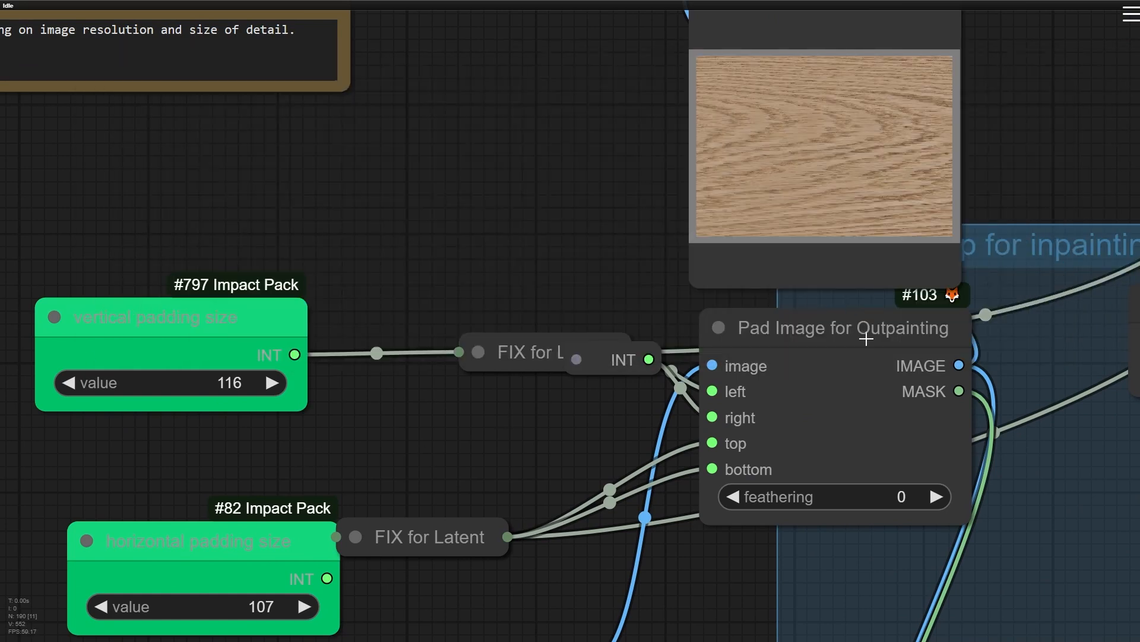
# Duplicate Pad Image for Outpainting #103, reset the copy with Fix node v2 and delete it
pyautogui.moveTo(867, 338)
pyautogui.keyDown('alt'); pyautogui.mouseDown()
pyautogui.moveTo(412, 53)
pyautogui.moveTo(522, 55)
pyautogui.mouseUp(); pyautogui.keyUp('alt')
pyautogui.rightClick(520, 58)
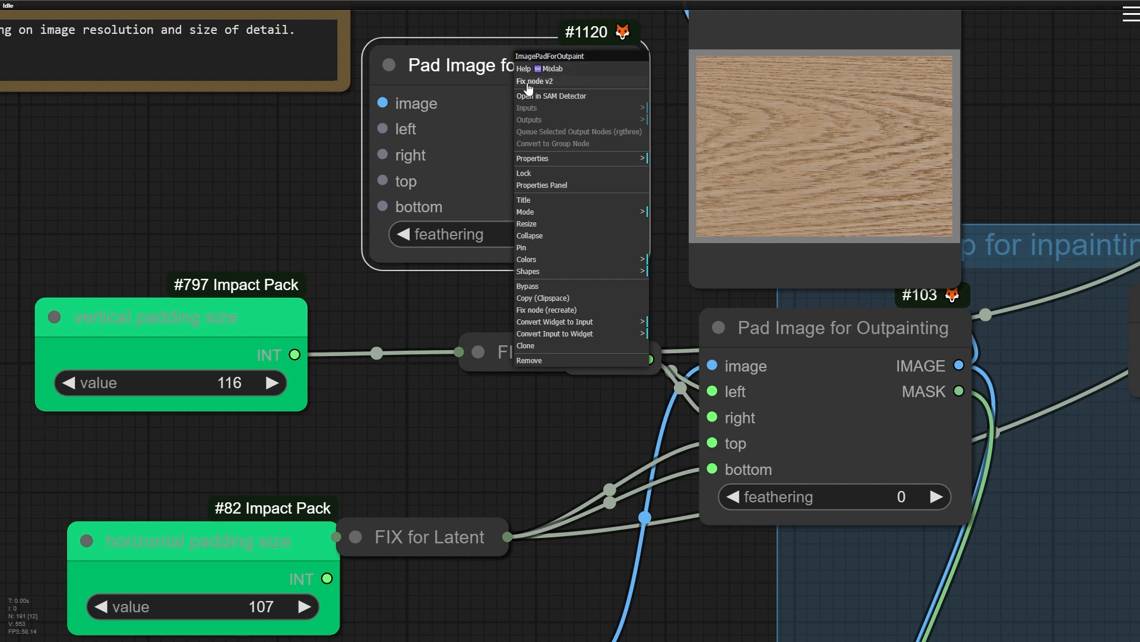
pyautogui.click(528, 82)
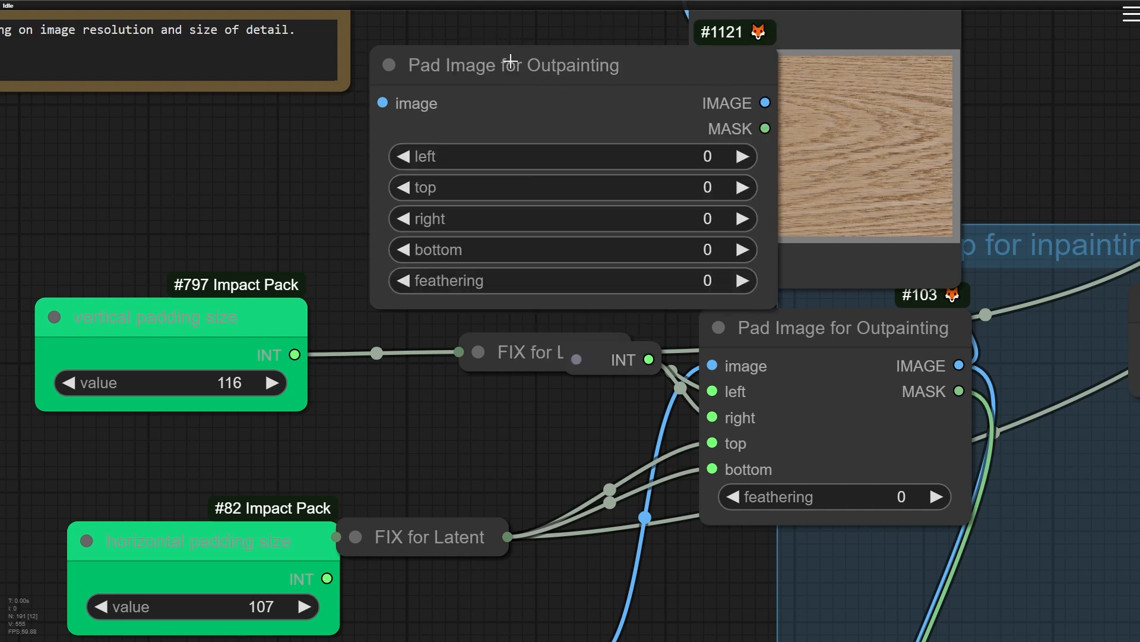
pyautogui.click(511, 62)
pyautogui.press('Delete')
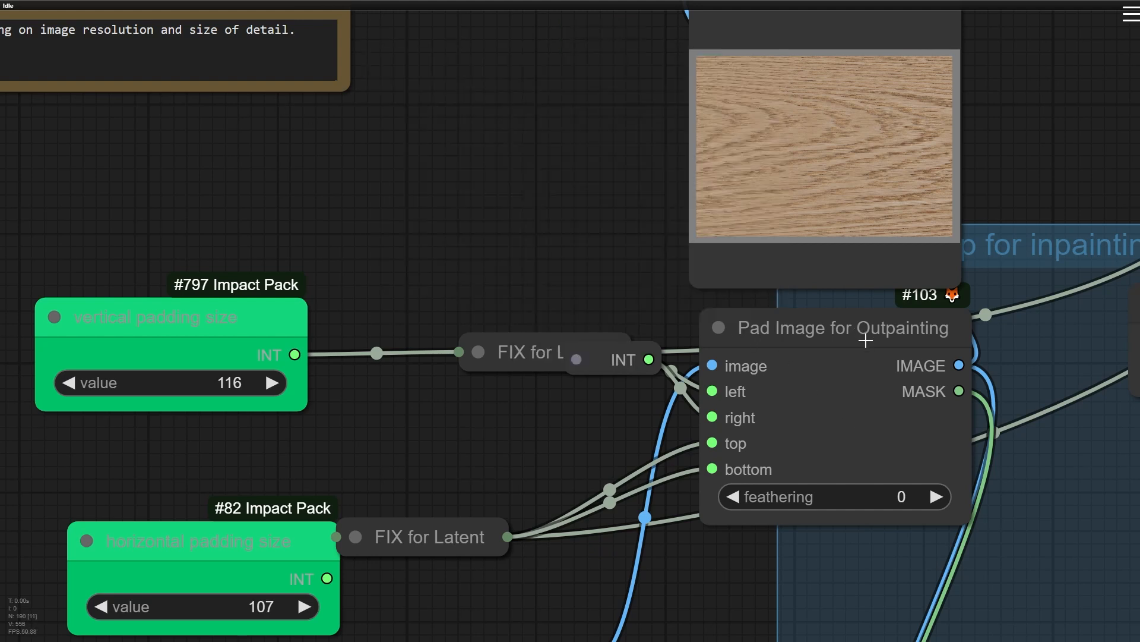
# Make a fresh copy of Pad Image for Outpainting #103, reset it with Fix node v2 and narrow it to fit beside the preview
pyautogui.moveTo(867, 339)
pyautogui.keyDown('alt'); pyautogui.mouseDown()
pyautogui.moveTo(478, 119)
pyautogui.moveTo(519, 73)
pyautogui.moveTo(521, 90)
pyautogui.mouseUp(); pyautogui.keyUp('alt')
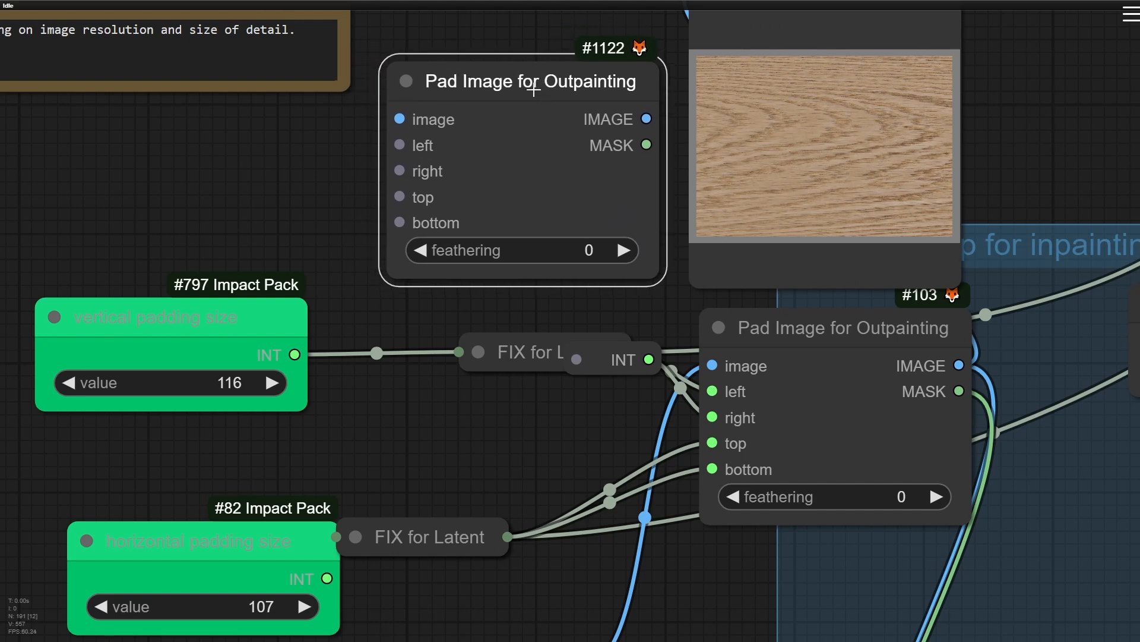
pyautogui.scroll(3, 511, 95)
pyautogui.rightClick(526, 78)
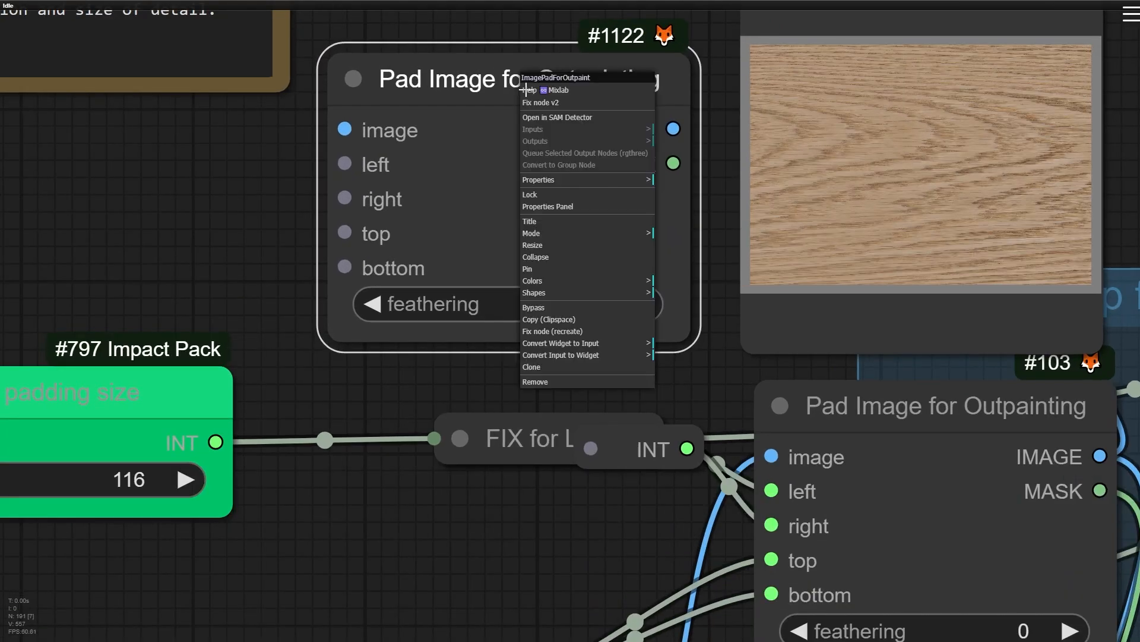
pyautogui.click(563, 103)
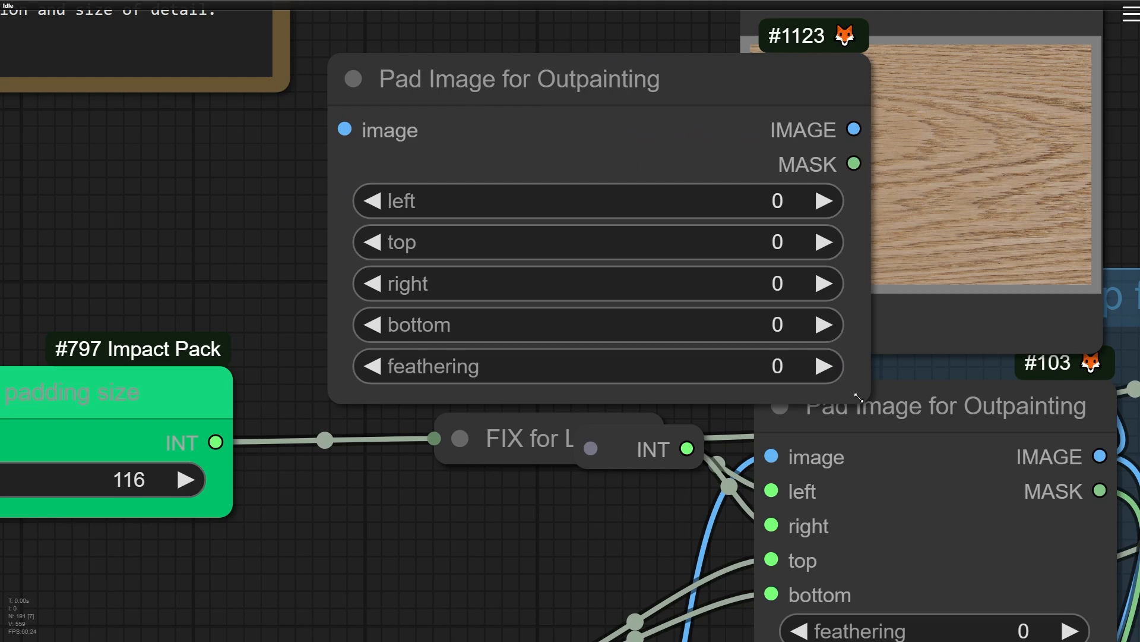
pyautogui.moveTo(859, 397); pyautogui.dragTo(521, 246)
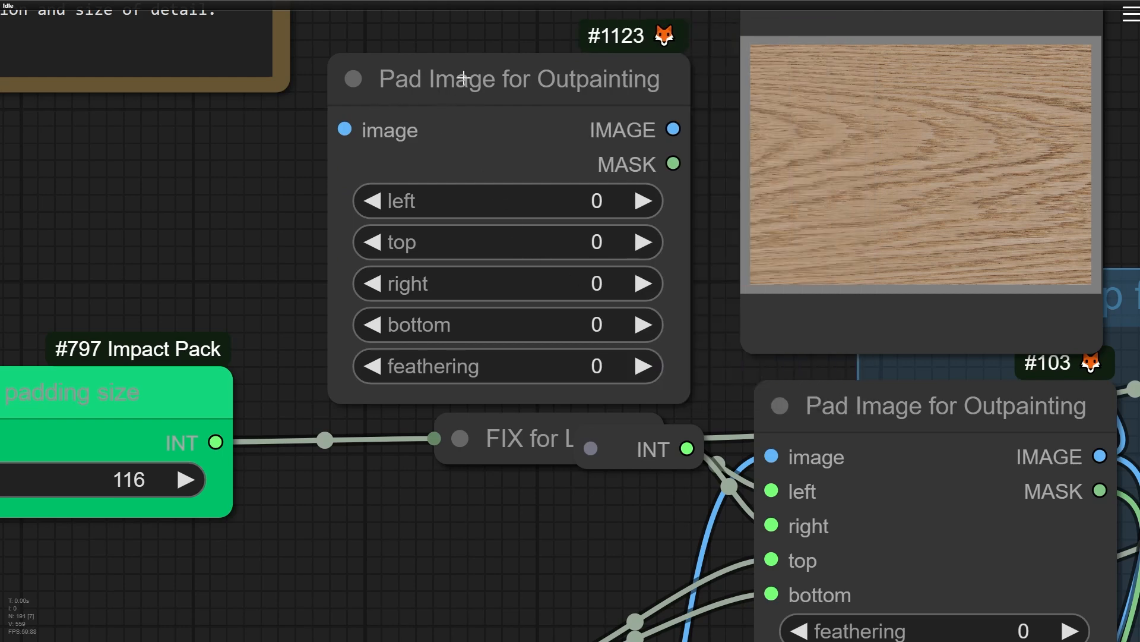
pyautogui.scroll(-1, 304, 209)
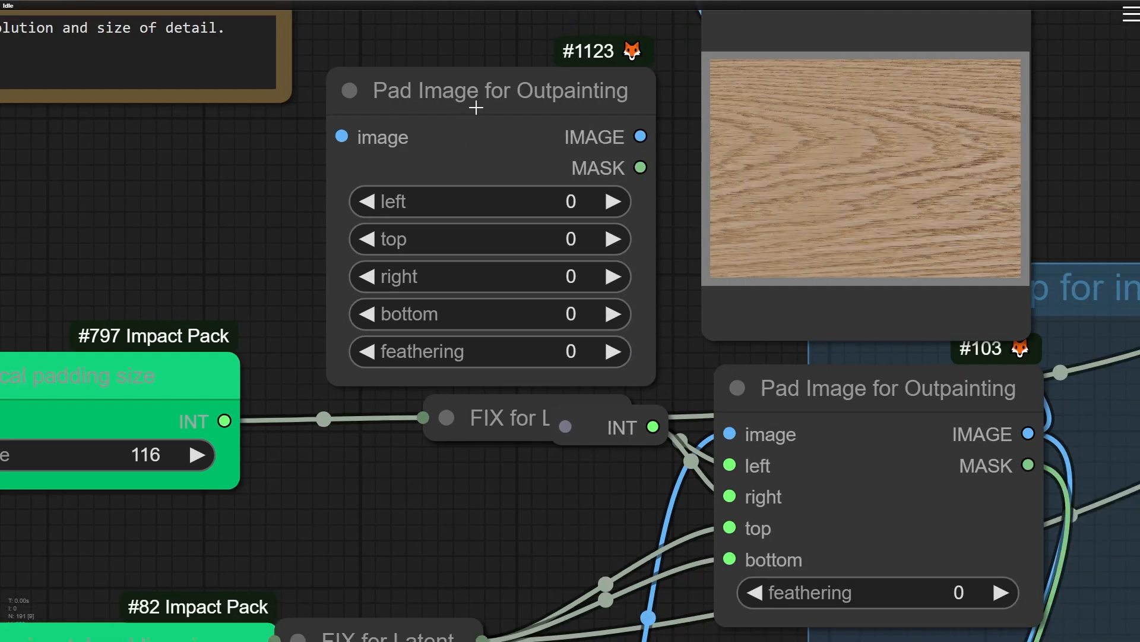
pyautogui.moveTo(476, 107); pyautogui.dragTo(489, 65)
pyautogui.moveTo(280, 188); pyautogui.dragTo(275, 194)
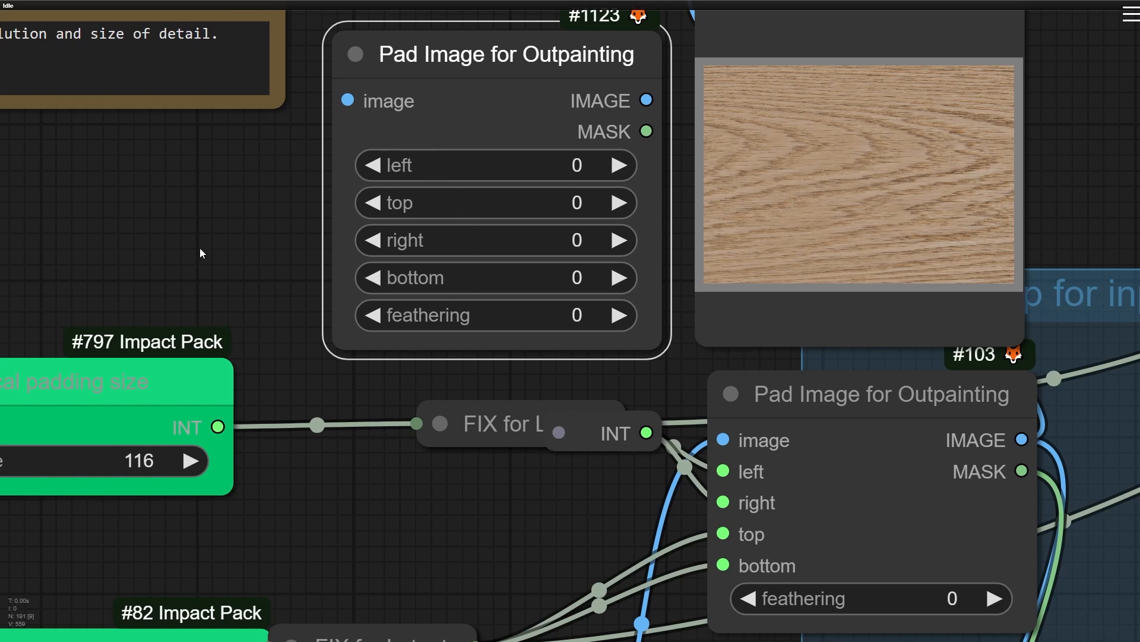
pyautogui.moveTo(202, 253); pyautogui.dragTo(196, 287)
pyautogui.moveTo(435, 209); pyautogui.dragTo(423, 189)
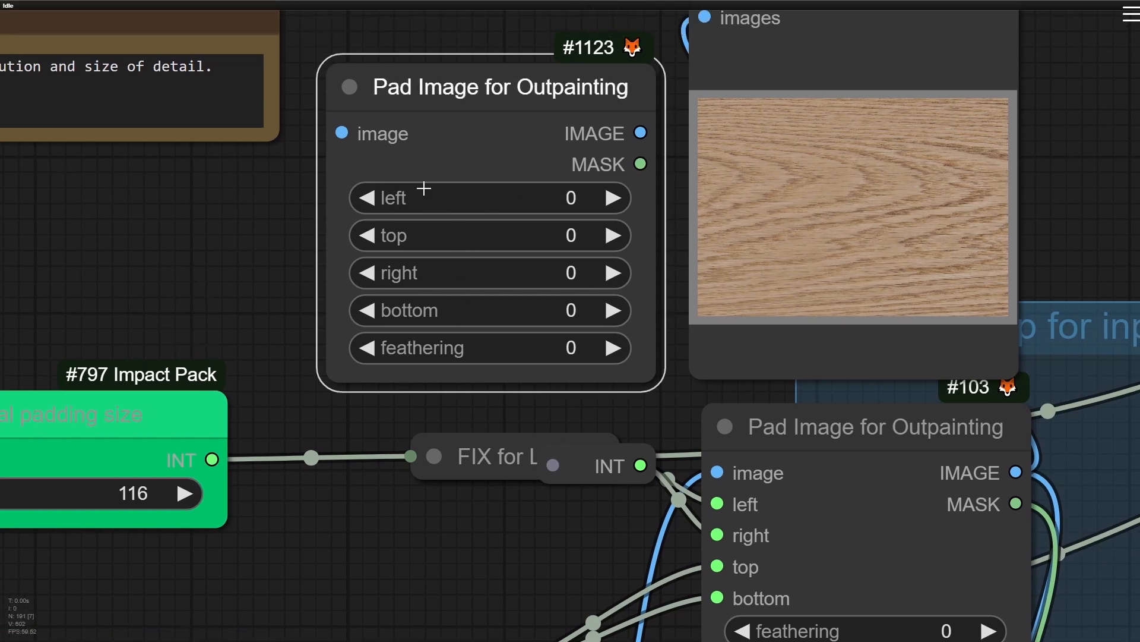
# Convert the left and top widgets of the copied Pad Image for Outpainting to inputs and delete the copy
pyautogui.rightClick(417, 96)
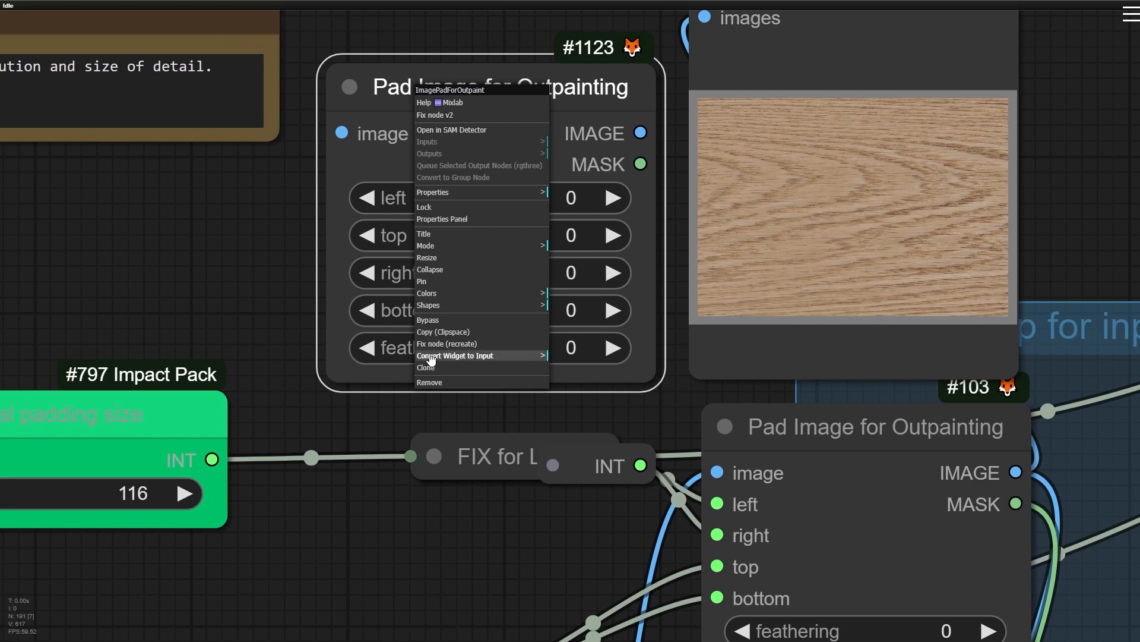
pyautogui.click(430, 355)
pyautogui.click(588, 355)
pyautogui.rightClick(491, 150)
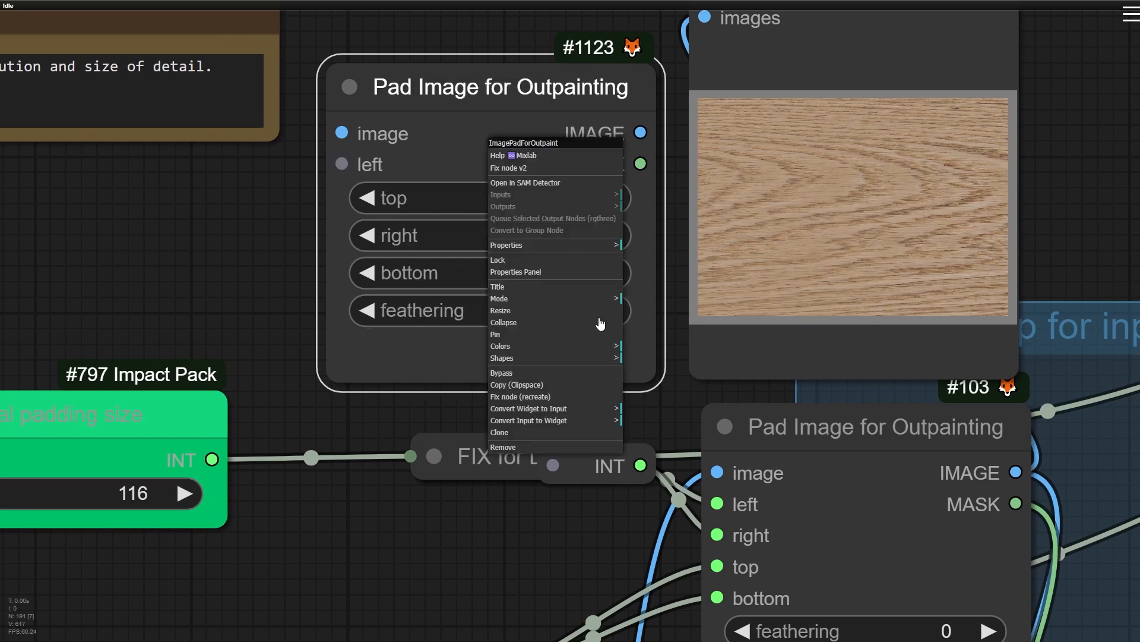
pyautogui.click(535, 411)
pyautogui.click(654, 415)
pyautogui.rightClick(410, 97)
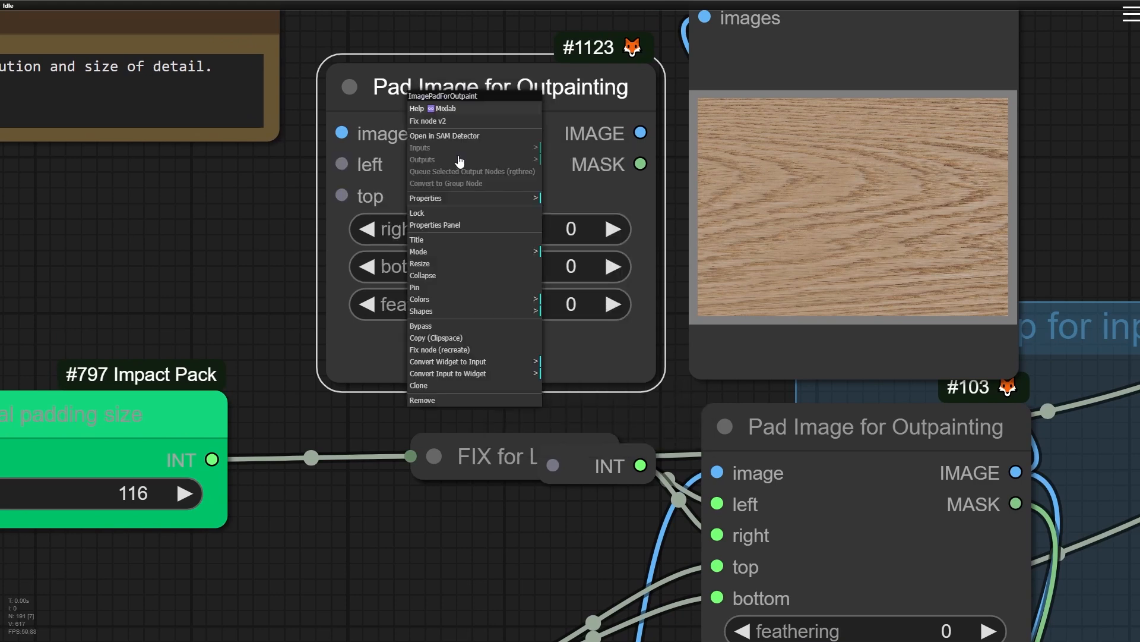
pyautogui.scroll(-4, 240, 272)
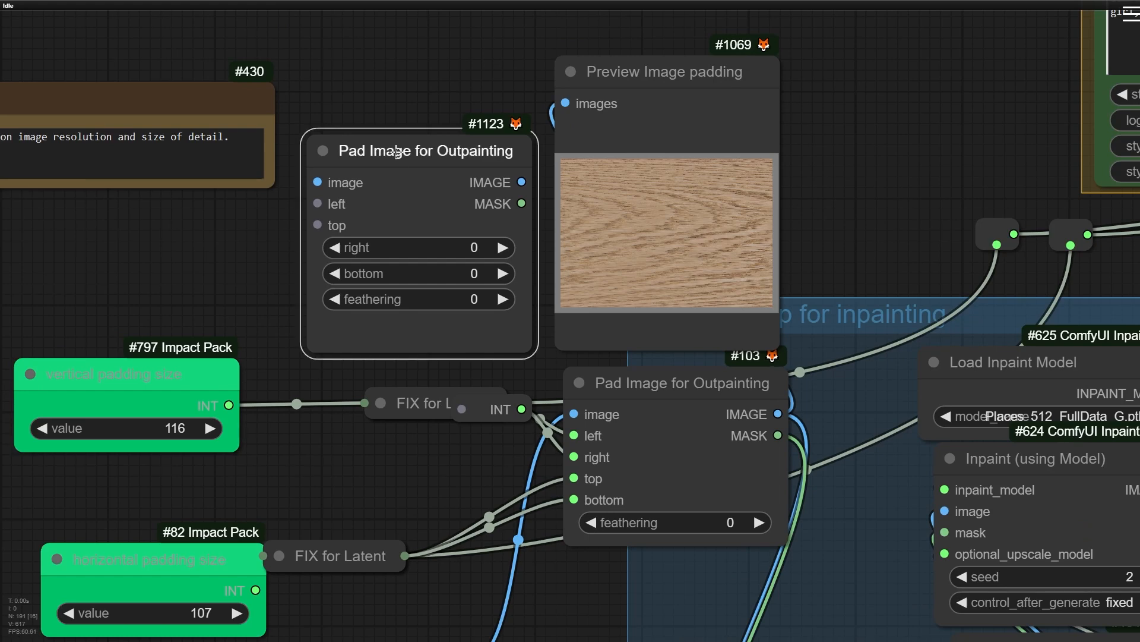
pyautogui.press('Delete')
# Replace the INT reroute feeding the right input of Pad Image for Outpainting #103 with a direct link from FIX for Latent #798's INT output
pyautogui.moveTo(668, 392); pyautogui.dragTo(617, 379)
pyautogui.moveTo(363, 392); pyautogui.dragTo(505, 223)
pyautogui.moveTo(206, 199); pyautogui.dragTo(237, 171)
pyautogui.moveTo(574, 234); pyautogui.dragTo(508, 287)
pyautogui.moveTo(398, 314); pyautogui.dragTo(328, 301)
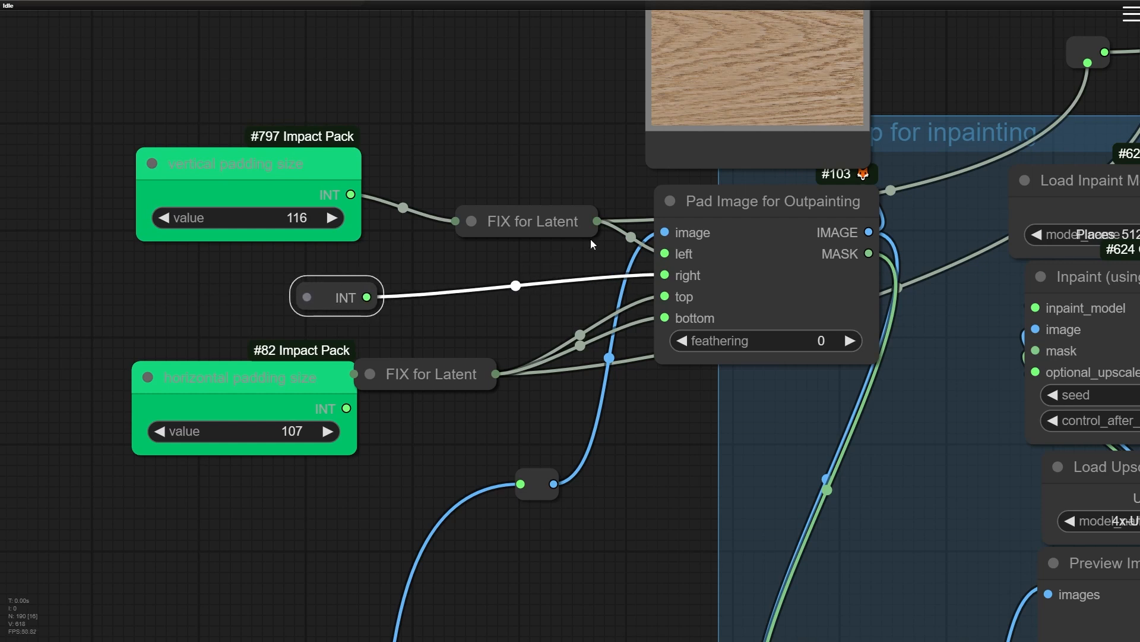
pyautogui.click(466, 224)
pyautogui.moveTo(481, 221); pyautogui.dragTo(378, 207)
pyautogui.moveTo(567, 238); pyautogui.dragTo(663, 275)
pyautogui.click(310, 306)
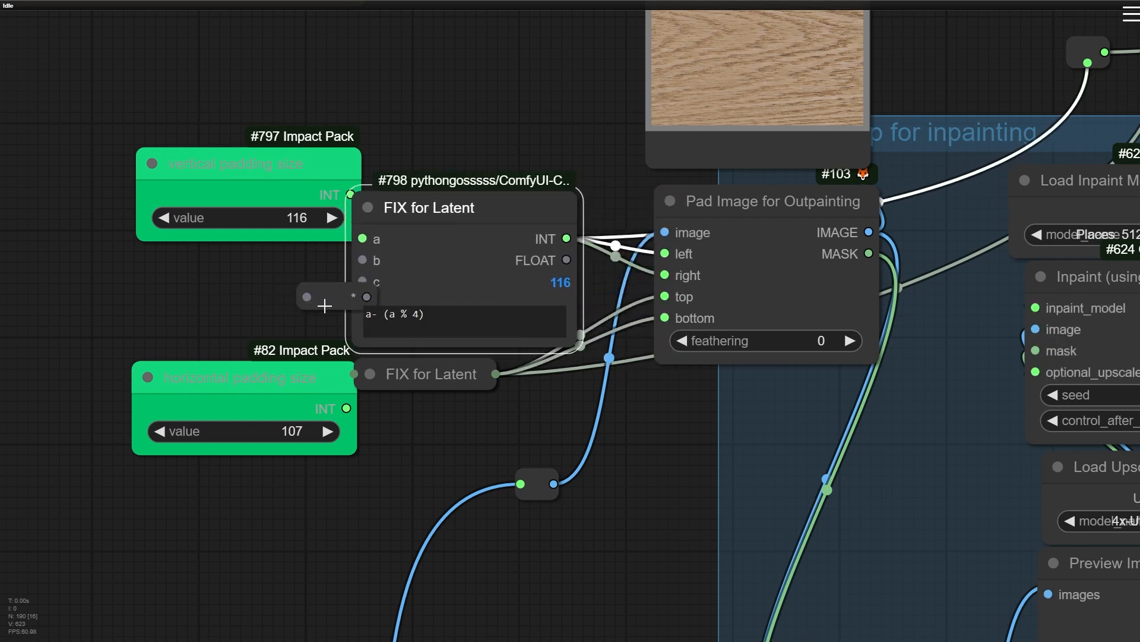
pyautogui.click(324, 305)
pyautogui.press('Delete')
# Move vertical padding size #797 clear of FIX for Latent #798 and collapse the FIX for Latent node
pyautogui.moveTo(324, 170); pyautogui.dragTo(165, 150)
pyautogui.click(367, 207)
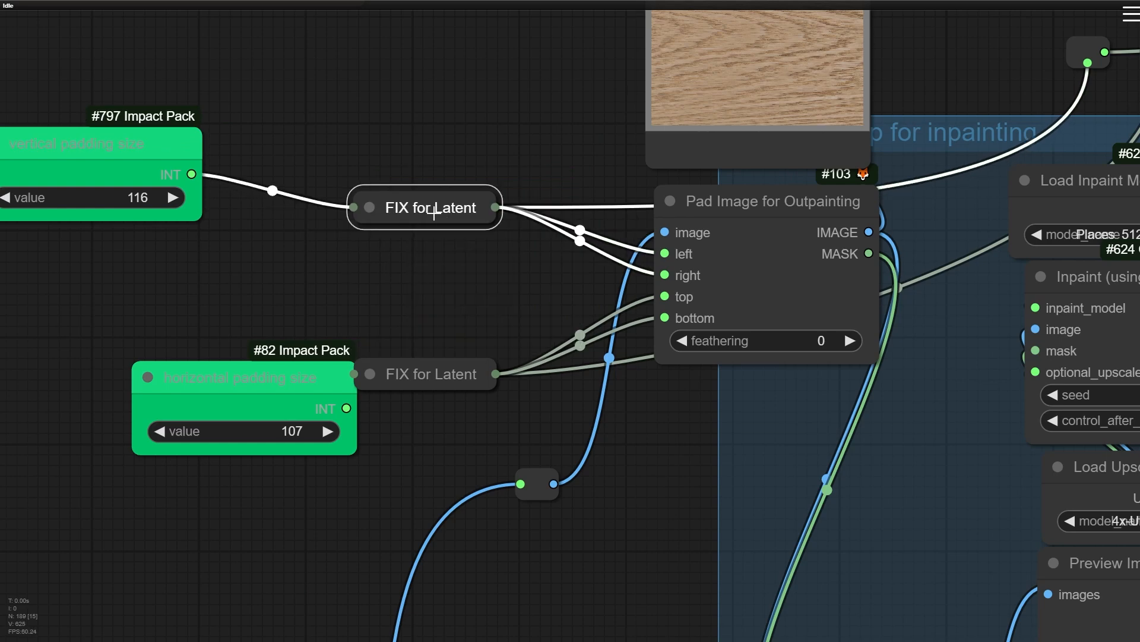
pyautogui.moveTo(439, 205); pyautogui.dragTo(413, 193)
pyautogui.scroll(5, 613, 290)
pyautogui.moveTo(288, 358); pyautogui.dragTo(666, 382)
pyautogui.moveTo(234, 103); pyautogui.dragTo(278, 132)
pyautogui.moveTo(961, 259); pyautogui.dragTo(768, 248)
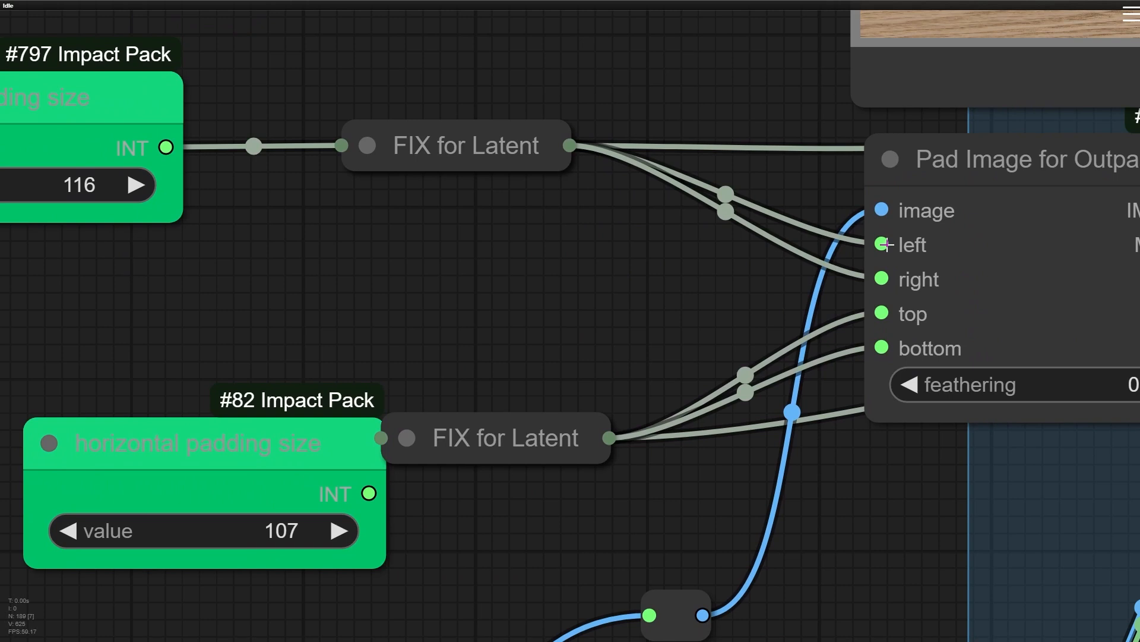
# Line up vertical padding size #797 and horizontal padding size #82 before their FIX for Latent nodes, and move Pad Image for Outpainting #103 closer
pyautogui.scroll(-3, 469, 255)
pyautogui.moveTo(208, 158); pyautogui.dragTo(261, 159)
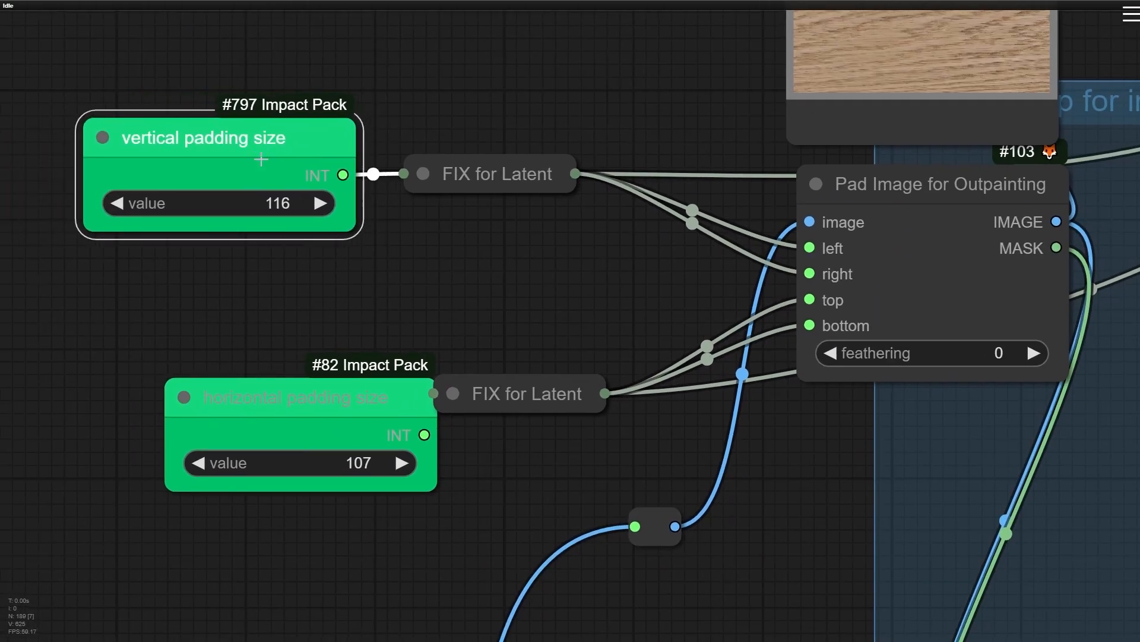
pyautogui.moveTo(391, 310); pyautogui.dragTo(405, 273)
pyautogui.moveTo(357, 374); pyautogui.dragTo(297, 374)
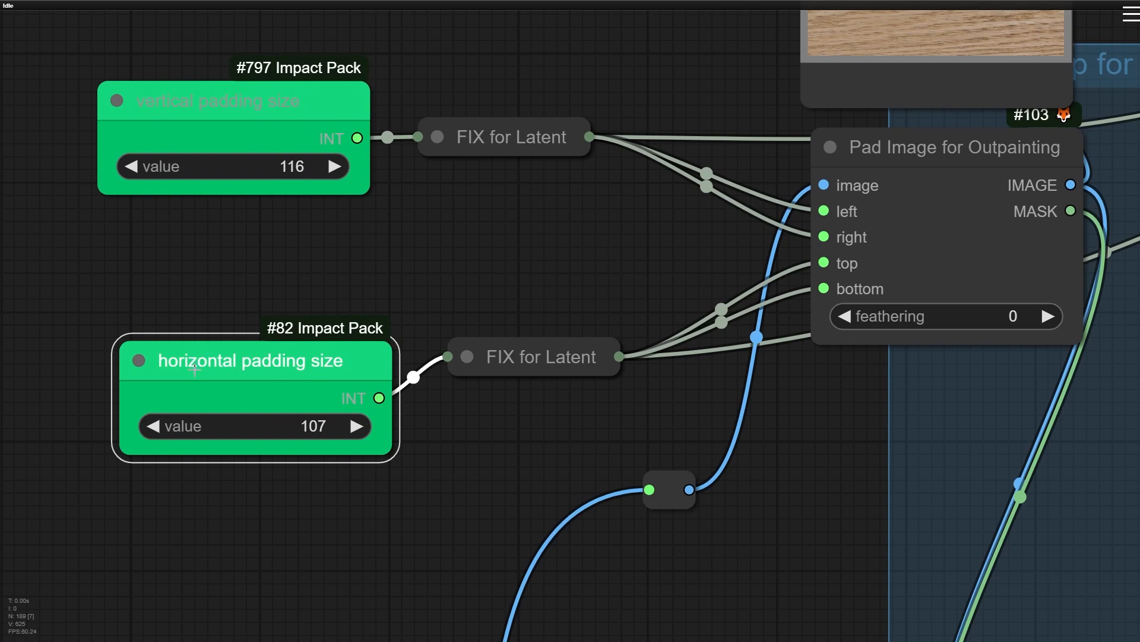
pyautogui.moveTo(181, 351); pyautogui.dragTo(154, 315)
pyautogui.moveTo(479, 265); pyautogui.dragTo(182, 312)
pyautogui.moveTo(654, 226); pyautogui.dragTo(624, 226)
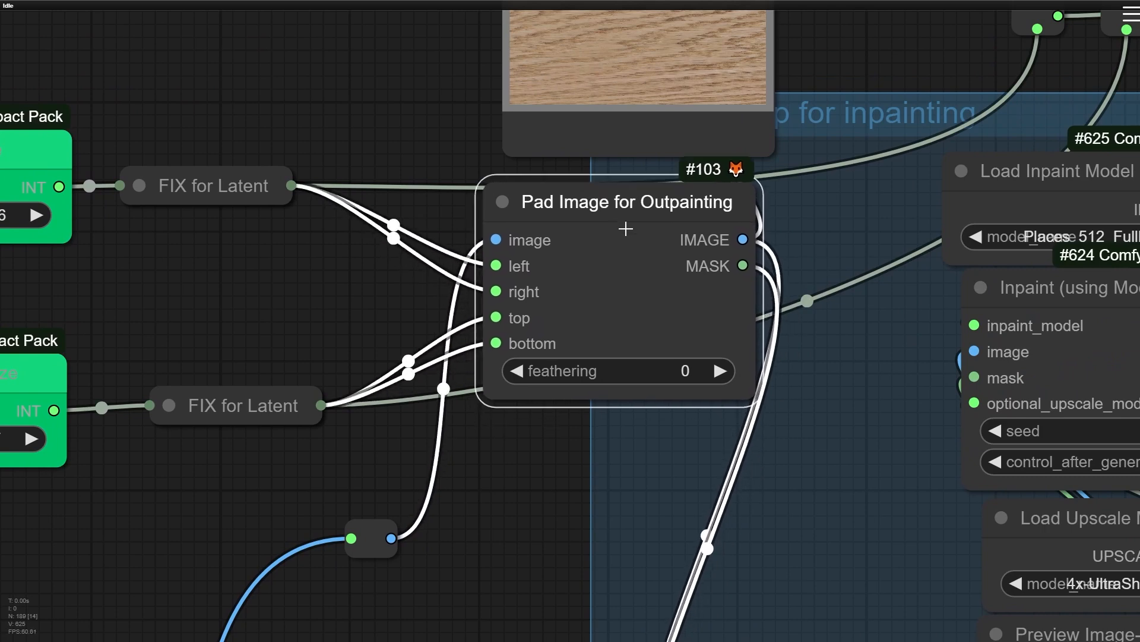
pyautogui.moveTo(269, 262); pyautogui.dragTo(644, 273)
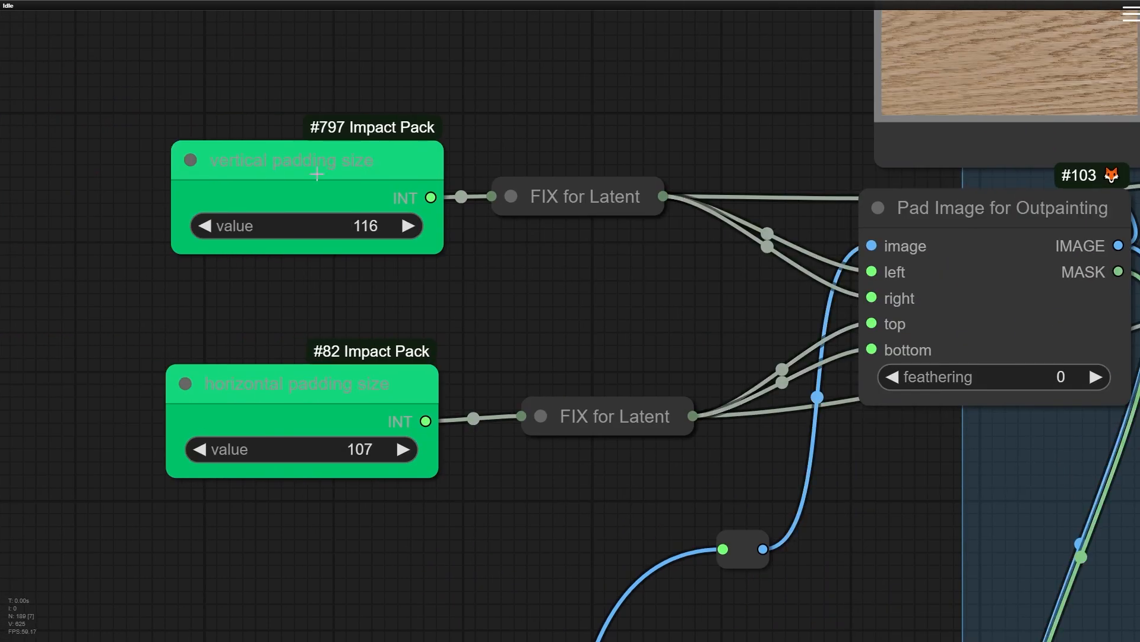
# Survey the workflow groups downstream of the padding nodes, from Fooocus inpaint on Gap to 09-remove the remaining seams, and return to the padding nodes
pyautogui.moveTo(324, 174); pyautogui.dragTo(294, 170)
pyautogui.scroll(-8, 294, 170)
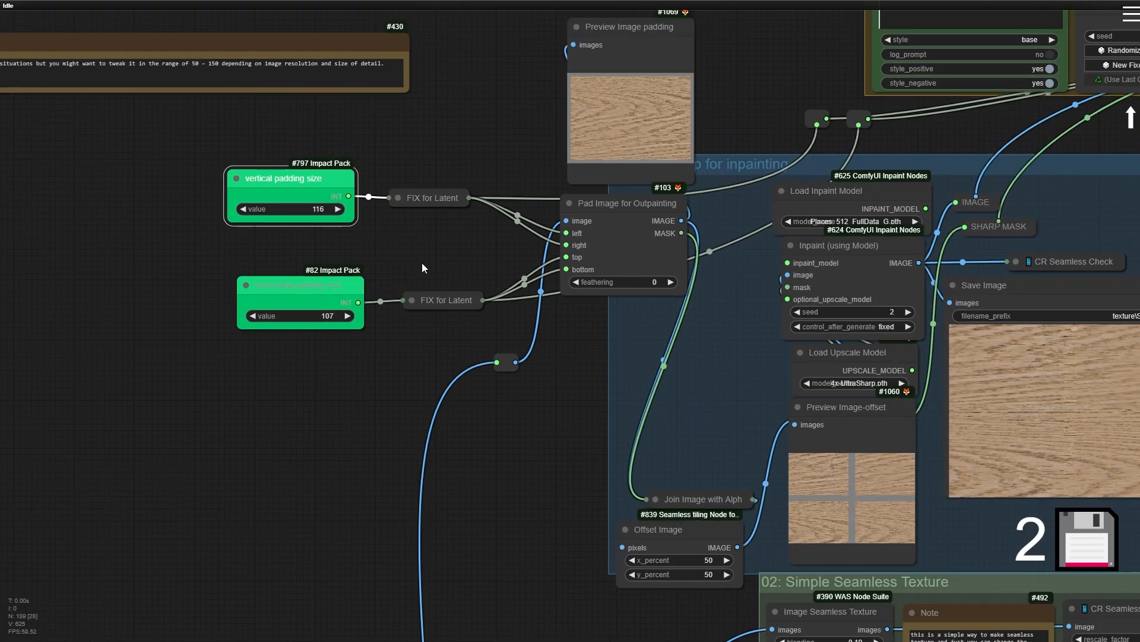
pyautogui.moveTo(422, 264); pyautogui.dragTo(367, 287)
pyautogui.scroll(4, 251, 326)
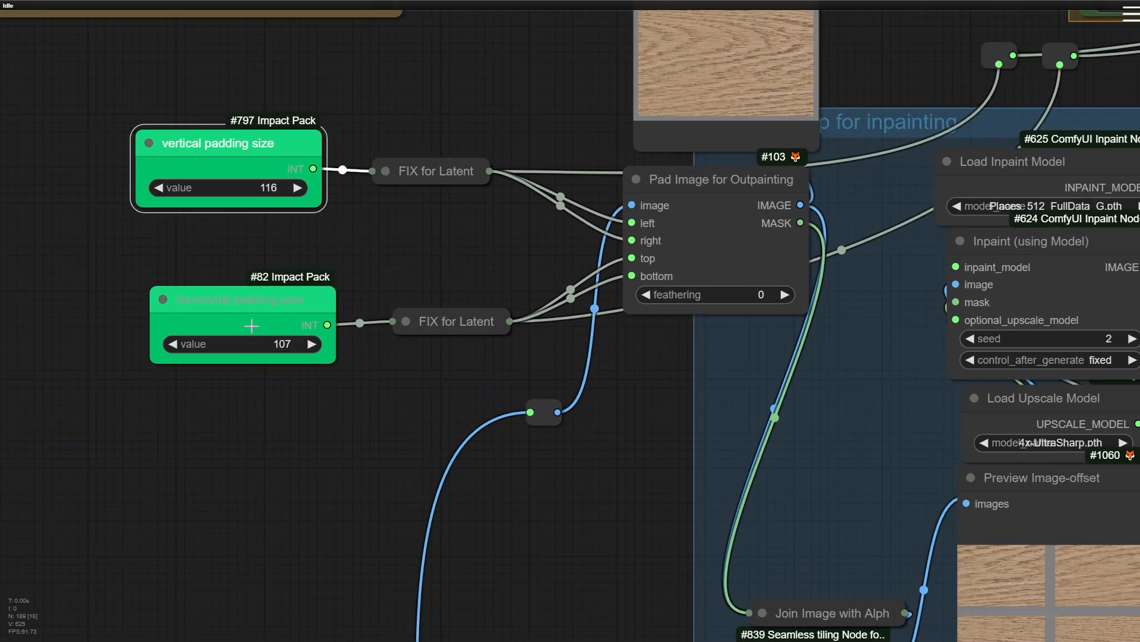
pyautogui.scroll(-4, 274, 314)
pyautogui.moveTo(396, 272); pyautogui.dragTo(86, 345)
pyautogui.scroll(-5, 87, 346)
pyautogui.scroll(-3, 87, 345)
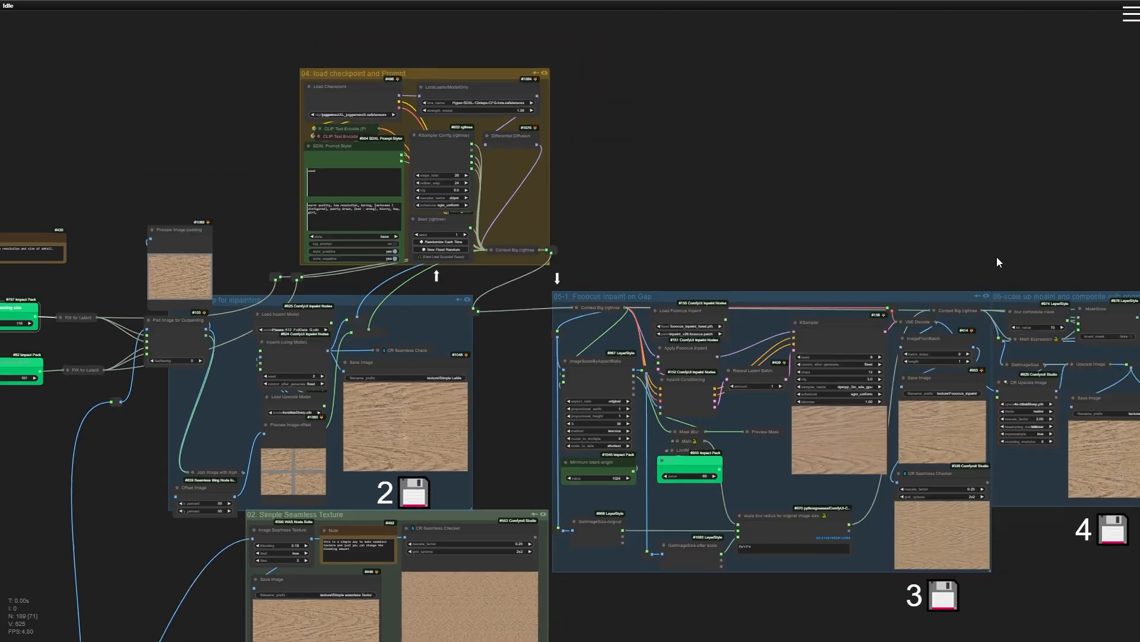
pyautogui.moveTo(997, 257); pyautogui.dragTo(422, 201)
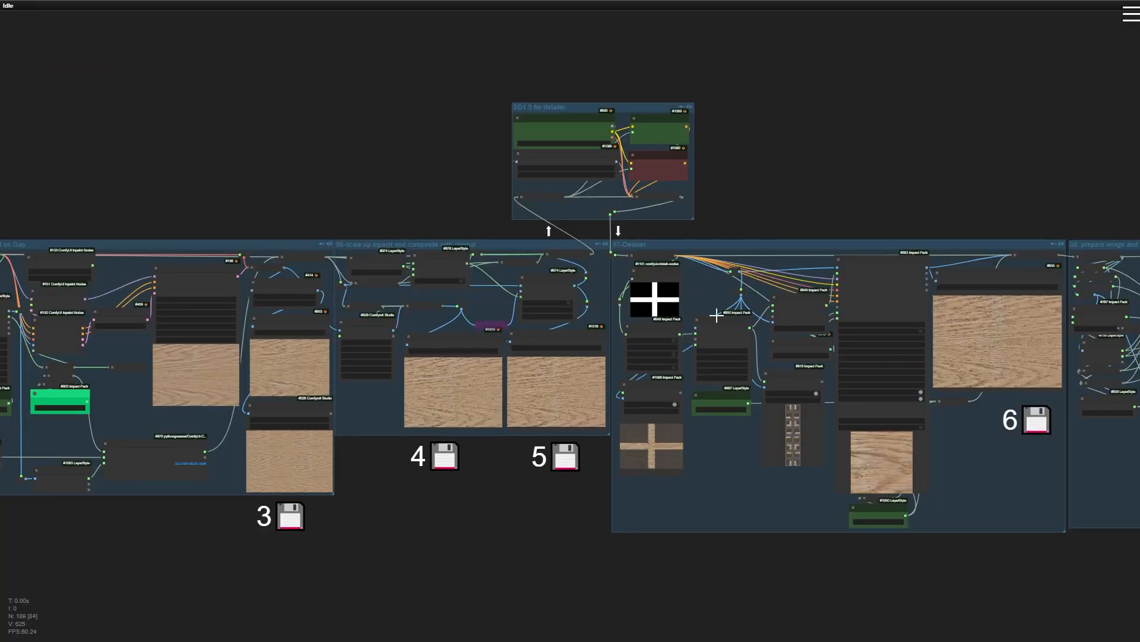
pyautogui.scroll(1, 713, 315)
pyautogui.moveTo(988, 476); pyautogui.dragTo(488, 445)
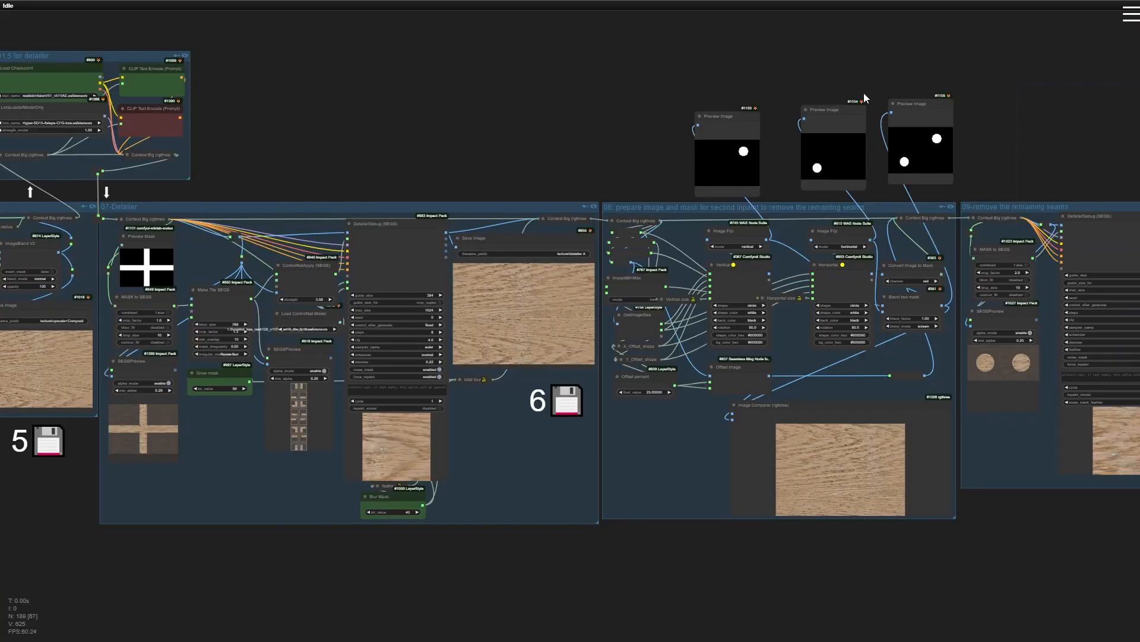
pyautogui.scroll(-4, 885, 156)
pyautogui.moveTo(413, 173); pyautogui.dragTo(1087, 218)
pyautogui.moveTo(211, 353); pyautogui.dragTo(438, 338)
pyautogui.scroll(17, 418, 260)
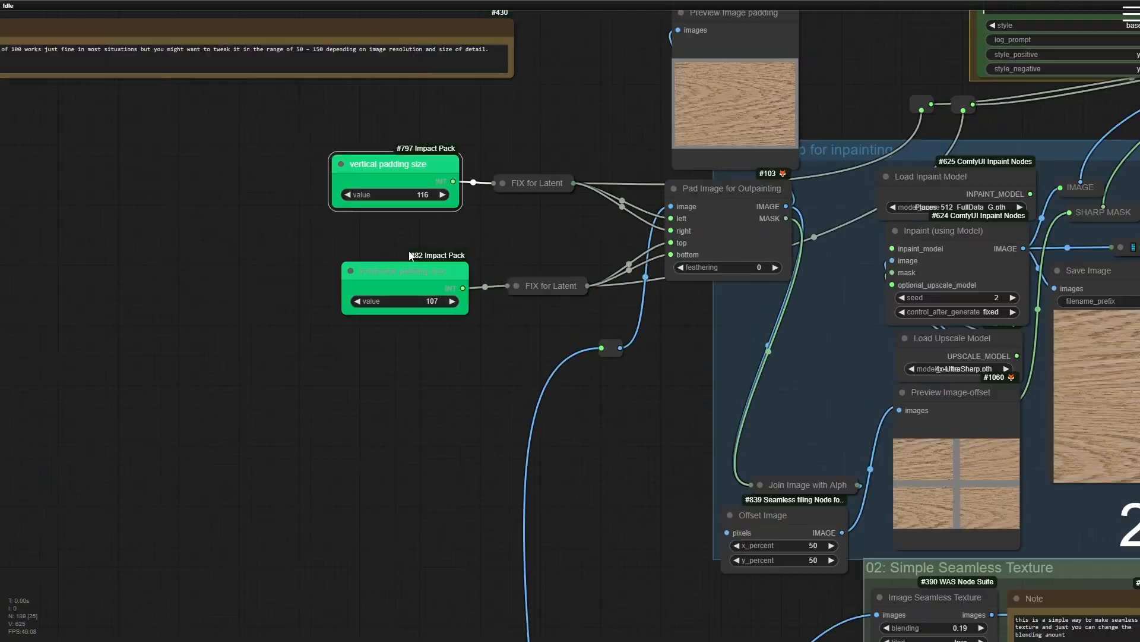
# Expand FIX for Latent #799 and move horizontal padding size #82 further away from it to make room
pyautogui.moveTo(411, 131); pyautogui.dragTo(419, 149)
pyautogui.moveTo(571, 406); pyautogui.dragTo(532, 394)
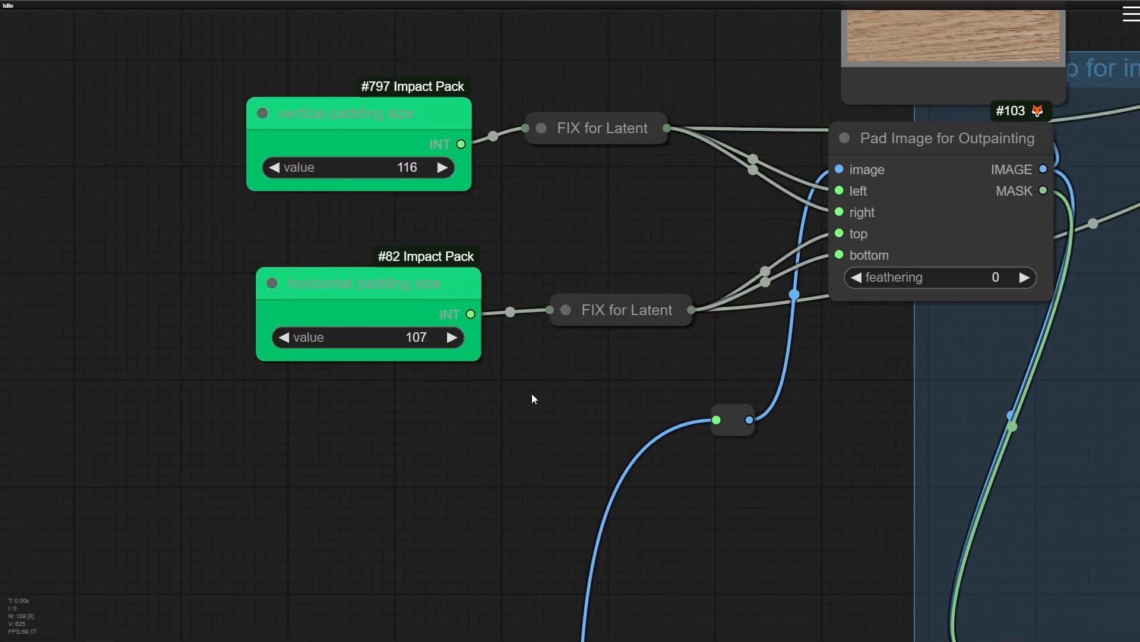
pyautogui.scroll(5, 570, 317)
pyautogui.click(570, 311)
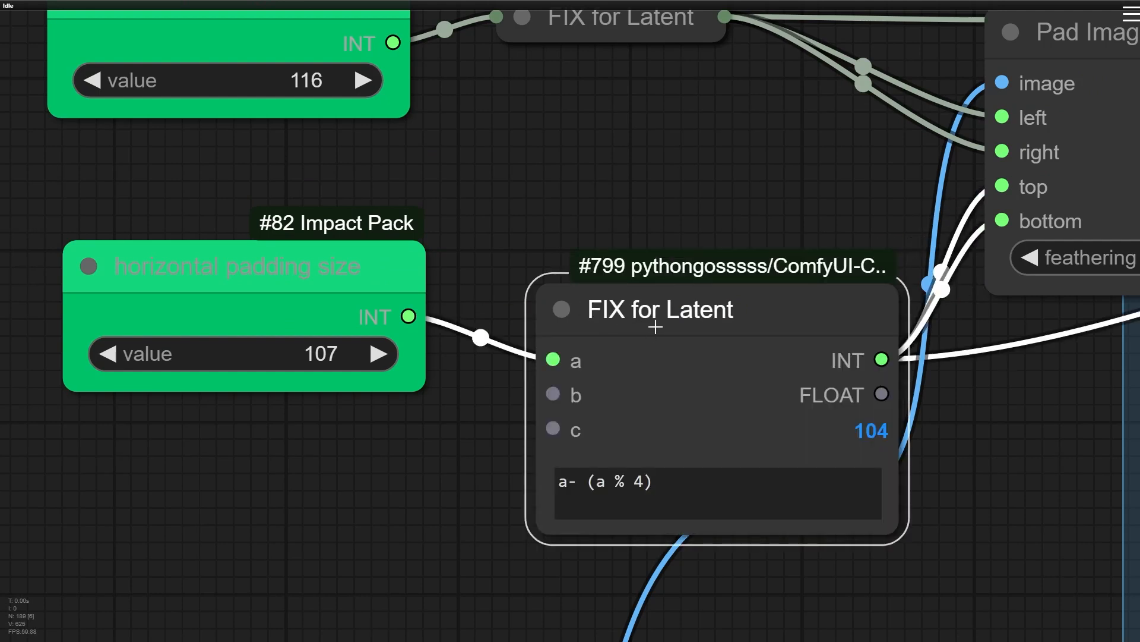
pyautogui.moveTo(656, 327); pyautogui.dragTo(641, 312)
pyautogui.click(261, 275)
pyautogui.moveTo(260, 275); pyautogui.dragTo(164, 273)
pyautogui.moveTo(658, 300); pyautogui.dragTo(555, 257)
# Set the horizontal padding size #82 value to 109
pyautogui.moveTo(238, 404); pyautogui.dragTo(347, 408)
pyautogui.scroll(4, 321, 368)
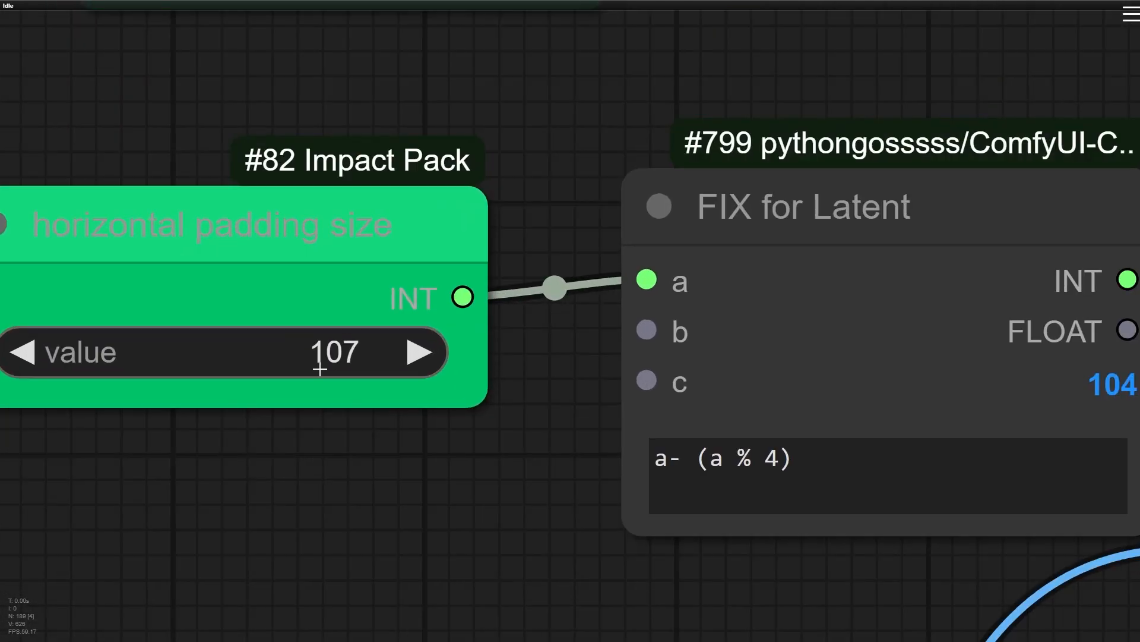
pyautogui.moveTo(286, 483); pyautogui.dragTo(316, 485)
pyautogui.click(449, 354)
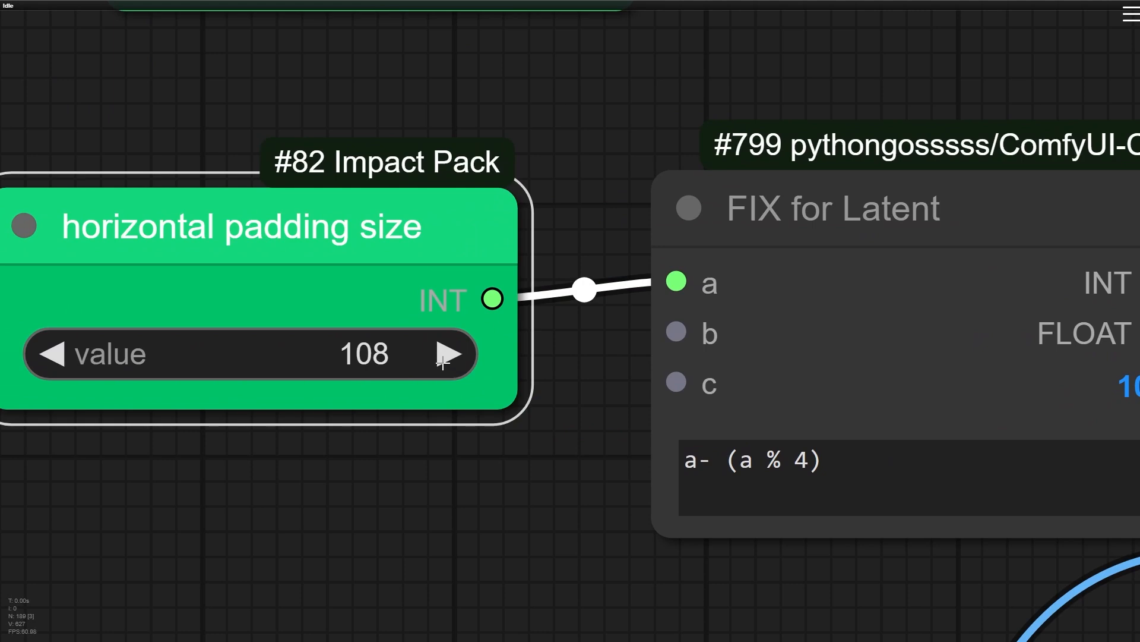
pyautogui.click(443, 361)
pyautogui.scroll(-4, 421, 363)
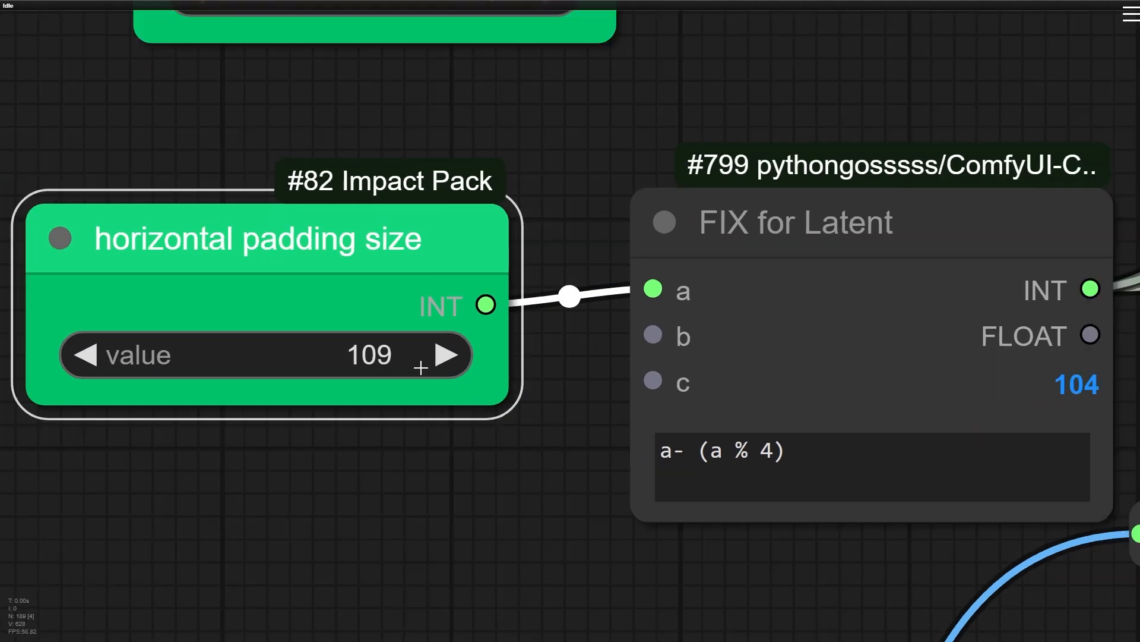
# Examine the expression a- (a % 4) in FIX for Latent #799 and its links to the top and bottom inputs of Pad Image for Outpainting
pyautogui.moveTo(423, 457); pyautogui.dragTo(173, 448)
pyautogui.scroll(-2, 170, 443)
pyautogui.moveTo(448, 309); pyautogui.dragTo(427, 317)
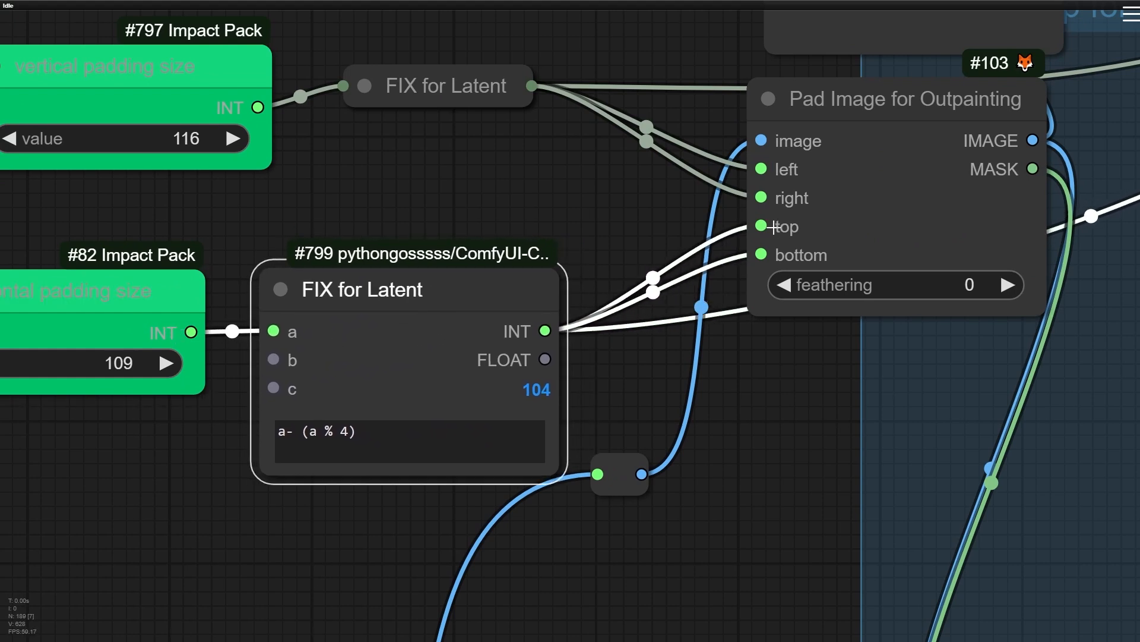
pyautogui.doubleClick(353, 421)
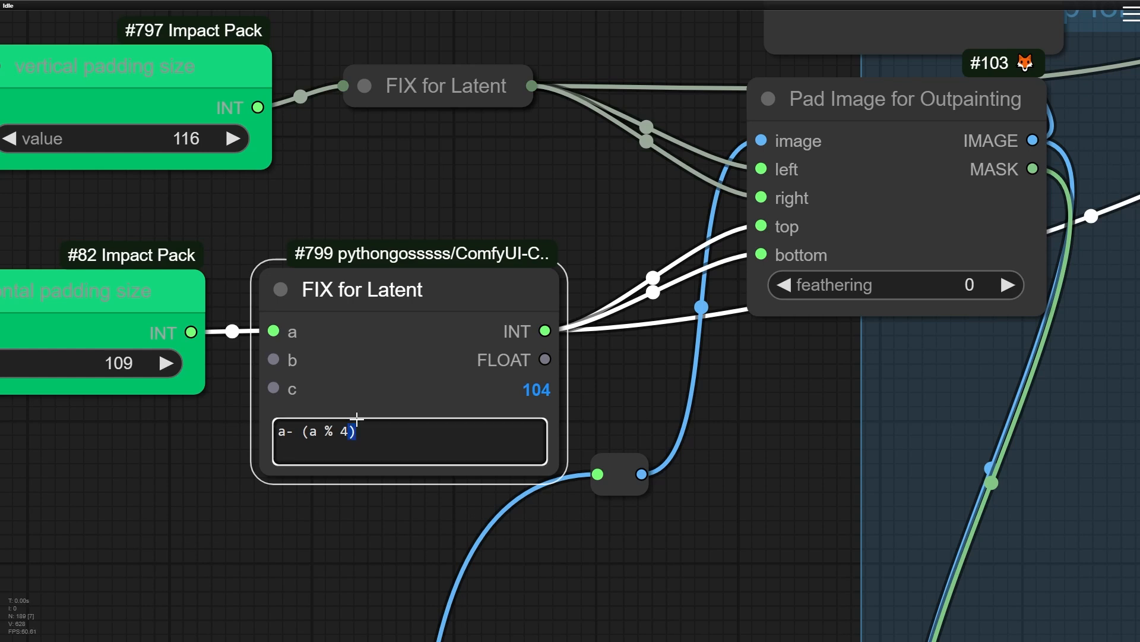
pyautogui.click(367, 439)
pyautogui.scroll(2, 242, 467)
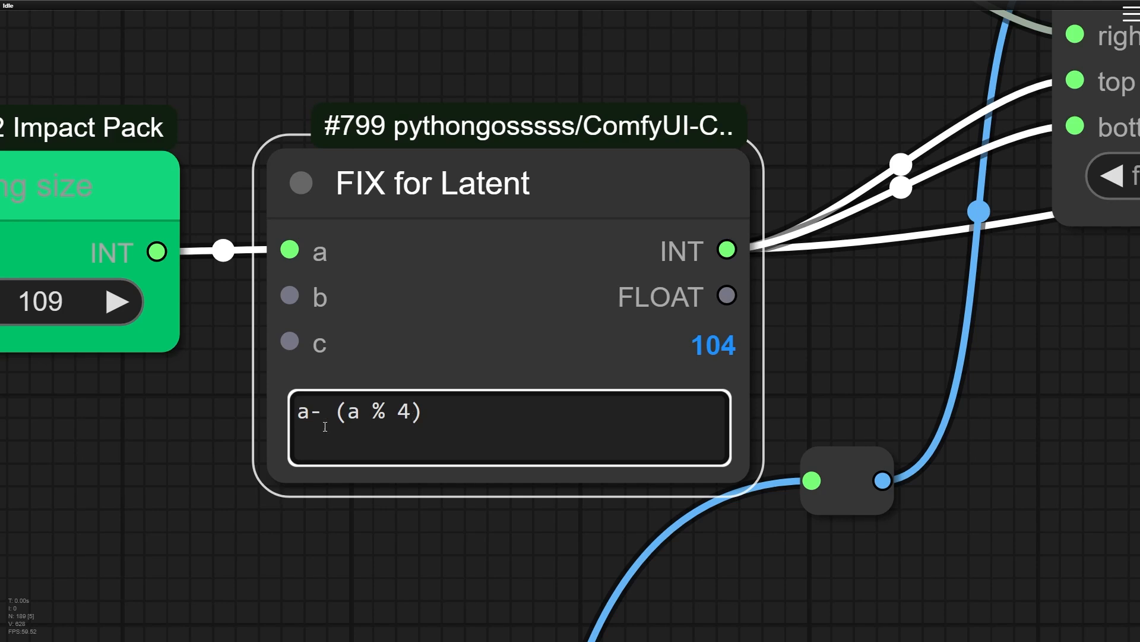
pyautogui.moveTo(410, 411); pyautogui.dragTo(394, 409)
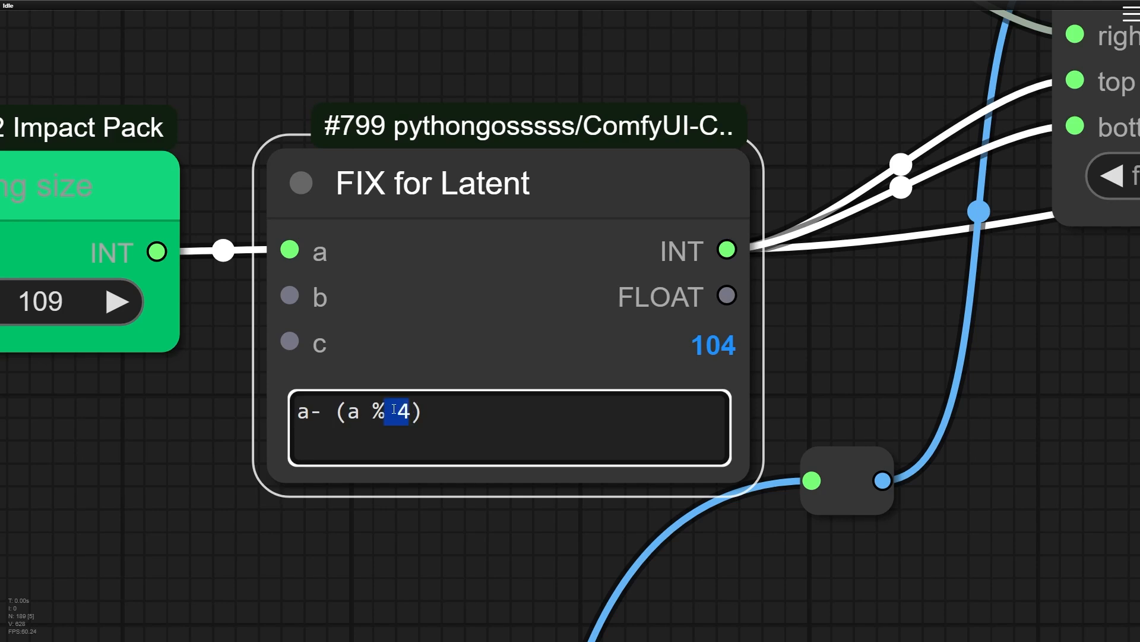
pyautogui.moveTo(201, 383); pyautogui.dragTo(466, 377)
pyautogui.scroll(-5, 465, 377)
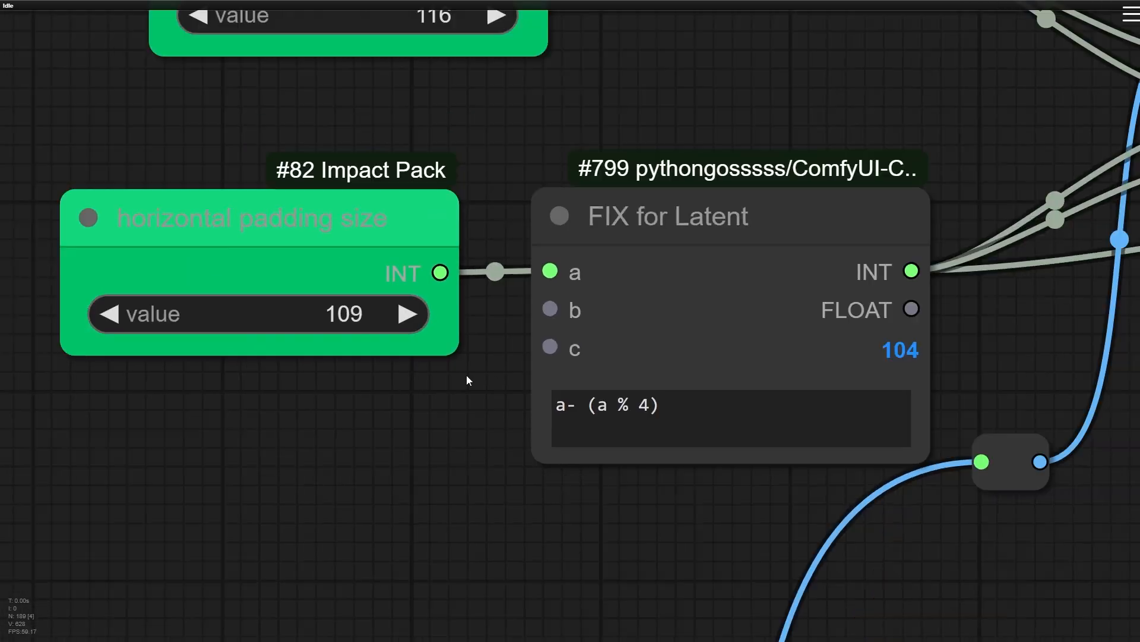
pyautogui.moveTo(586, 397); pyautogui.dragTo(603, 397)
pyautogui.moveTo(839, 356); pyautogui.dragTo(516, 414)
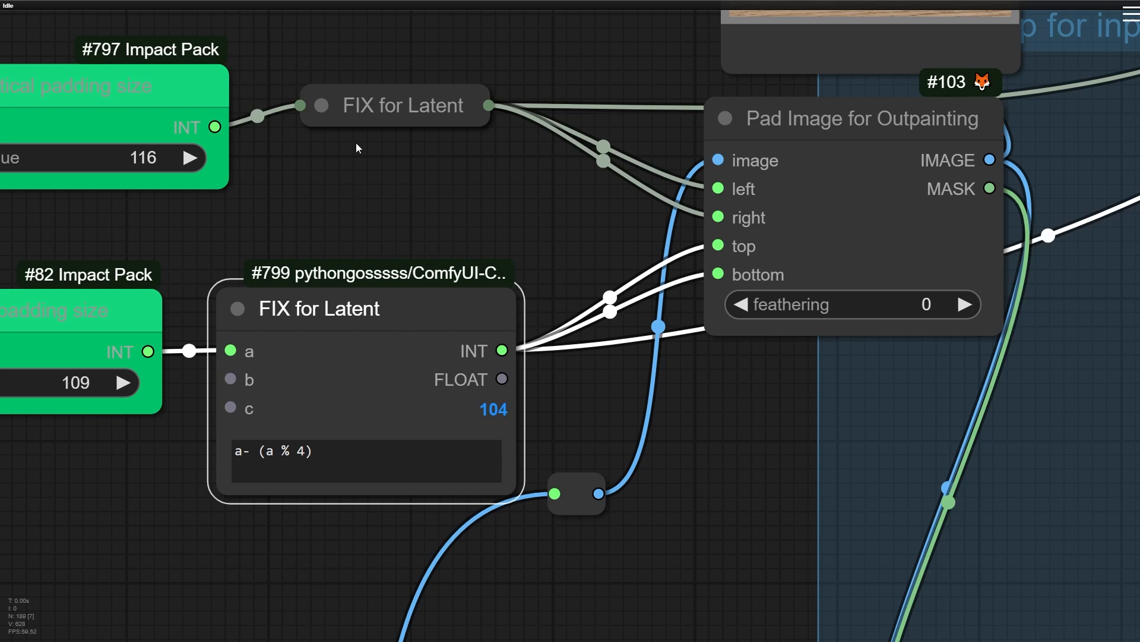
# Move vertical padding size #797 further from its FIX for Latent node and examine the links into Pad Image for Outpainting's left and right inputs
pyautogui.moveTo(391, 182); pyautogui.dragTo(594, 279)
pyautogui.moveTo(389, 212); pyautogui.dragTo(331, 203)
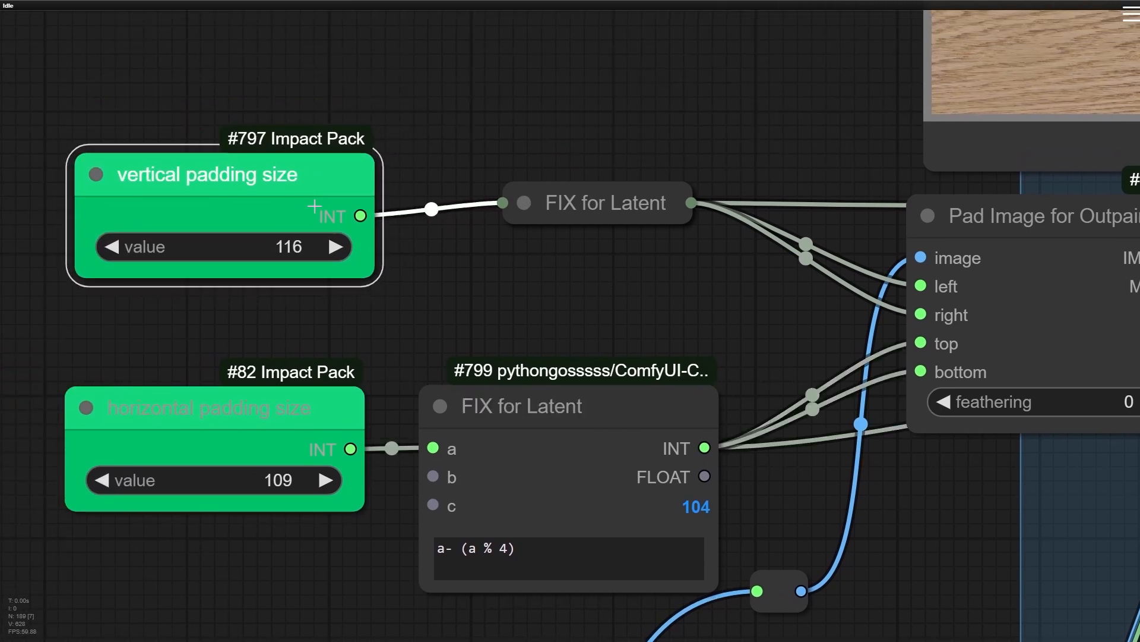
pyautogui.moveTo(675, 287); pyautogui.dragTo(469, 339)
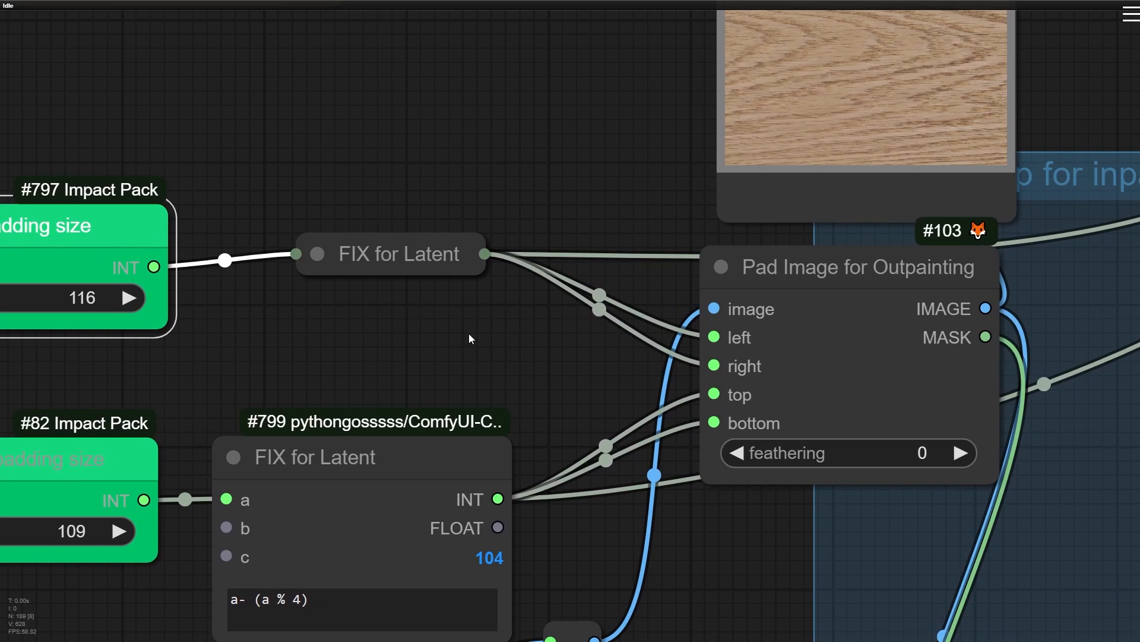
pyautogui.scroll(-3, 452, 339)
pyautogui.moveTo(445, 337); pyautogui.dragTo(492, 328)
pyautogui.moveTo(386, 284); pyautogui.dragTo(297, 263)
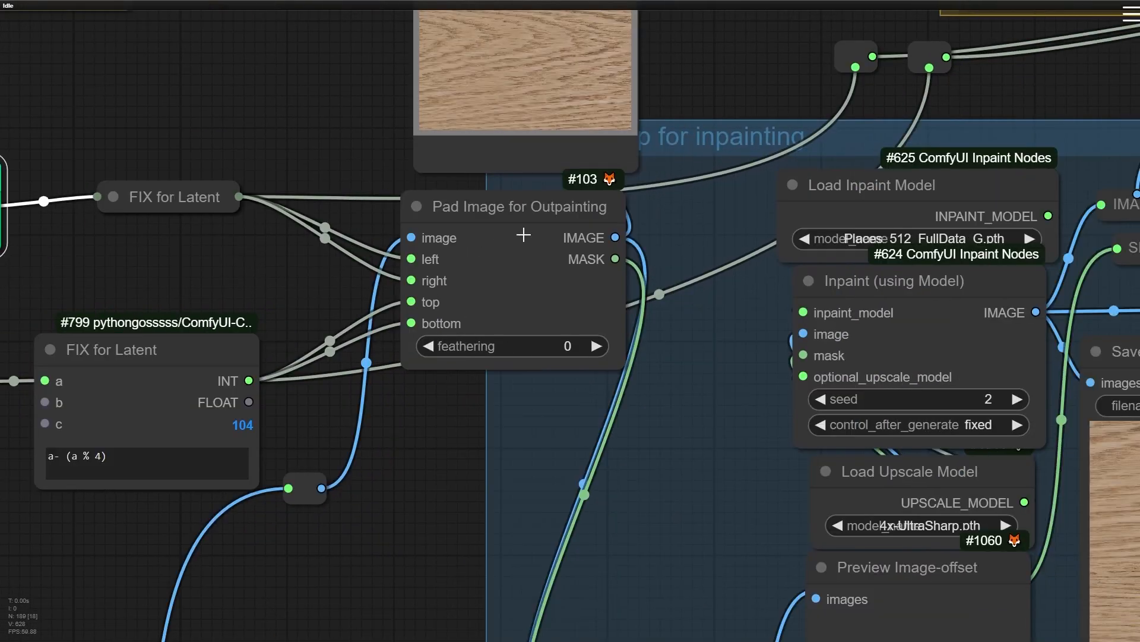
# Move Pad Image for Outpainting #103 clear of Preview Image padding #1069 and shift the preview node slightly
pyautogui.moveTo(518, 223); pyautogui.dragTo(475, 272)
pyautogui.scroll(-3, 369, 230)
pyautogui.moveTo(383, 228); pyautogui.dragTo(420, 385)
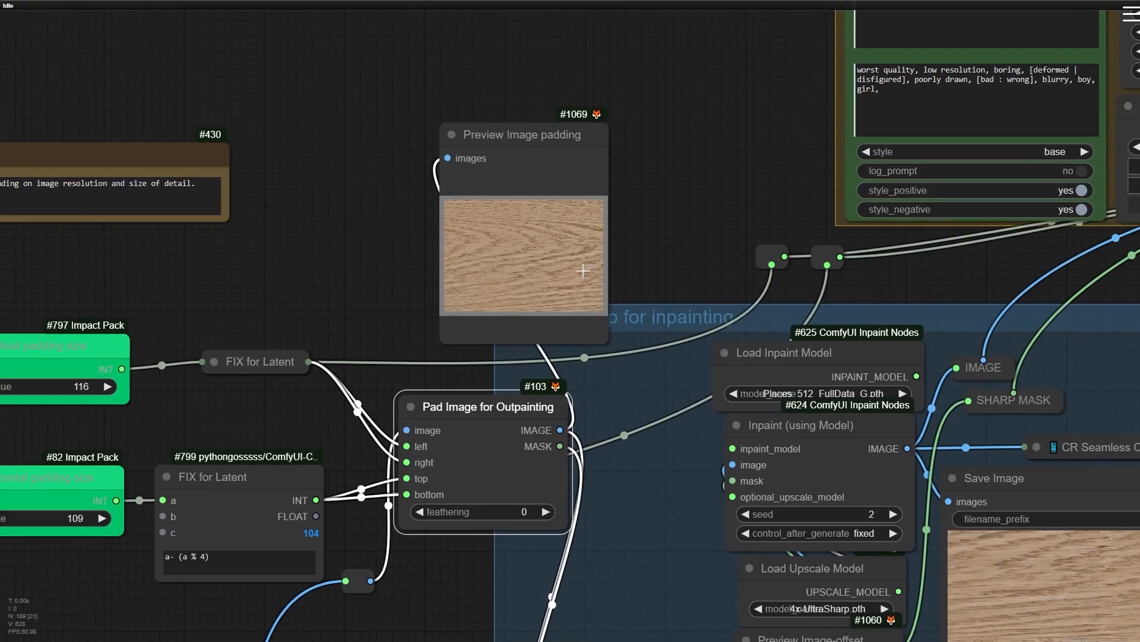
pyautogui.moveTo(584, 270); pyautogui.dragTo(514, 248)
pyautogui.moveTo(521, 467); pyautogui.dragTo(519, 444)
# Move Join Image with Alpha #840 higher above Offset Image #839 and expand it
pyautogui.moveTo(560, 514); pyautogui.dragTo(450, 368)
pyautogui.moveTo(519, 564); pyautogui.dragTo(529, 319)
pyautogui.scroll(5, 534, 319)
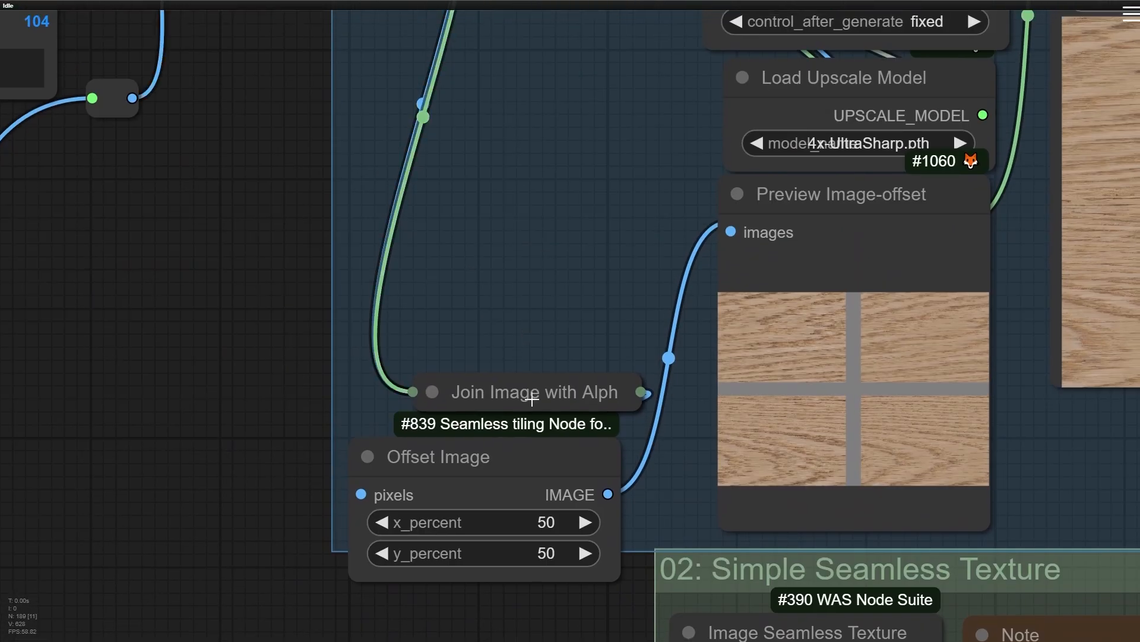
pyautogui.moveTo(529, 394); pyautogui.dragTo(525, 225)
pyautogui.click(416, 234)
# Move Preview Image-offset #1060 down to uncover the split image node behind it, and inspect the offset preview
pyautogui.moveTo(533, 42); pyautogui.dragTo(330, 69)
pyautogui.moveTo(710, 282)
pyautogui.mouseDown()
pyautogui.moveTo(721, 290)
pyautogui.moveTo(705, 302)
pyautogui.mouseUp()
pyautogui.scroll(-1, 507, 359)
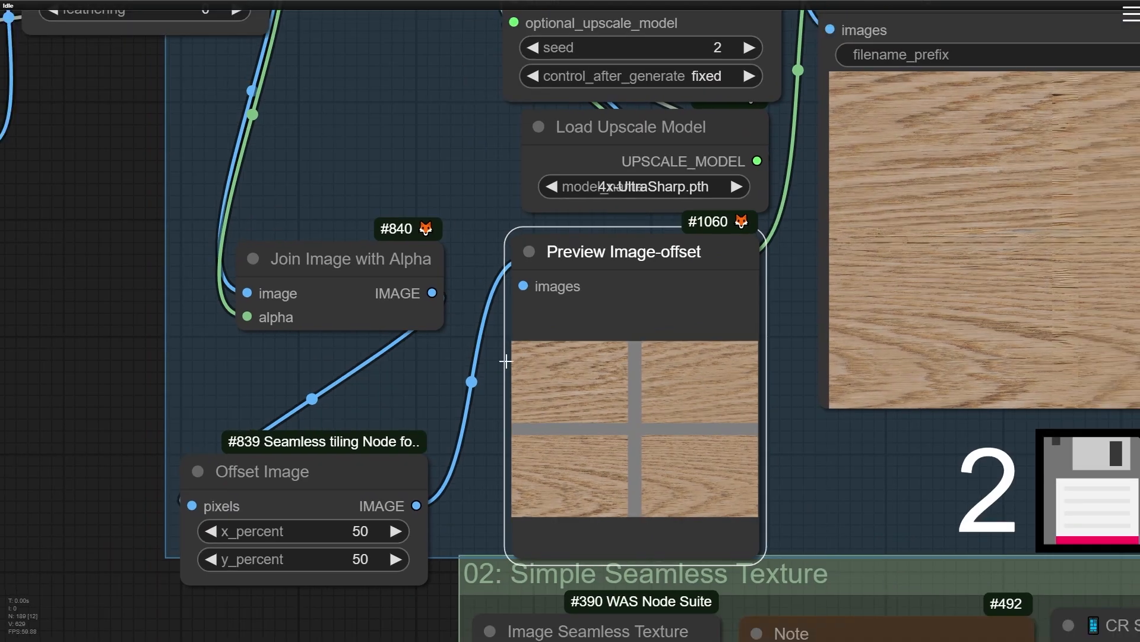
pyautogui.moveTo(505, 359); pyautogui.dragTo(420, 307)
pyautogui.moveTo(509, 240); pyautogui.dragTo(504, 273)
pyautogui.scroll(2, 242, 426)
pyautogui.scroll(4, 243, 426)
pyautogui.moveTo(243, 425); pyautogui.dragTo(304, 297)
pyautogui.scroll(-4, 258, 310)
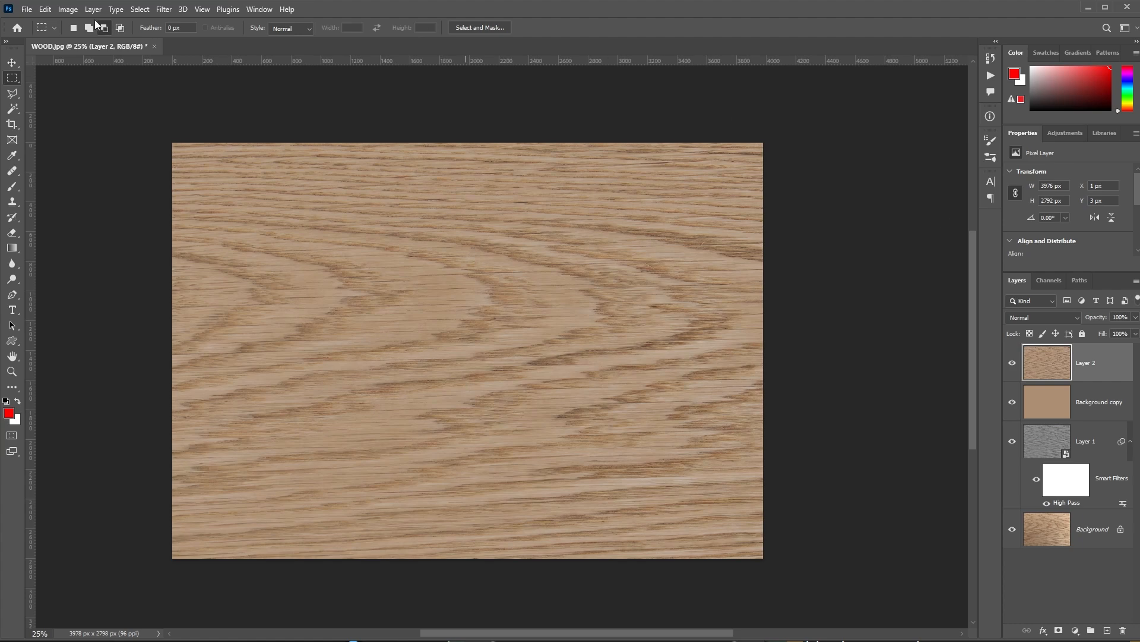
# Switch to Photoshop and apply the Offset filter to Layer 2 with Horizontal +2119, Vertical +1586 and Wrap Around
pyautogui.click(164, 9)
pyautogui.moveTo(221, 264)
pyautogui.click(326, 316)
pyautogui.moveTo(105, 62); pyautogui.dragTo(113, 98)
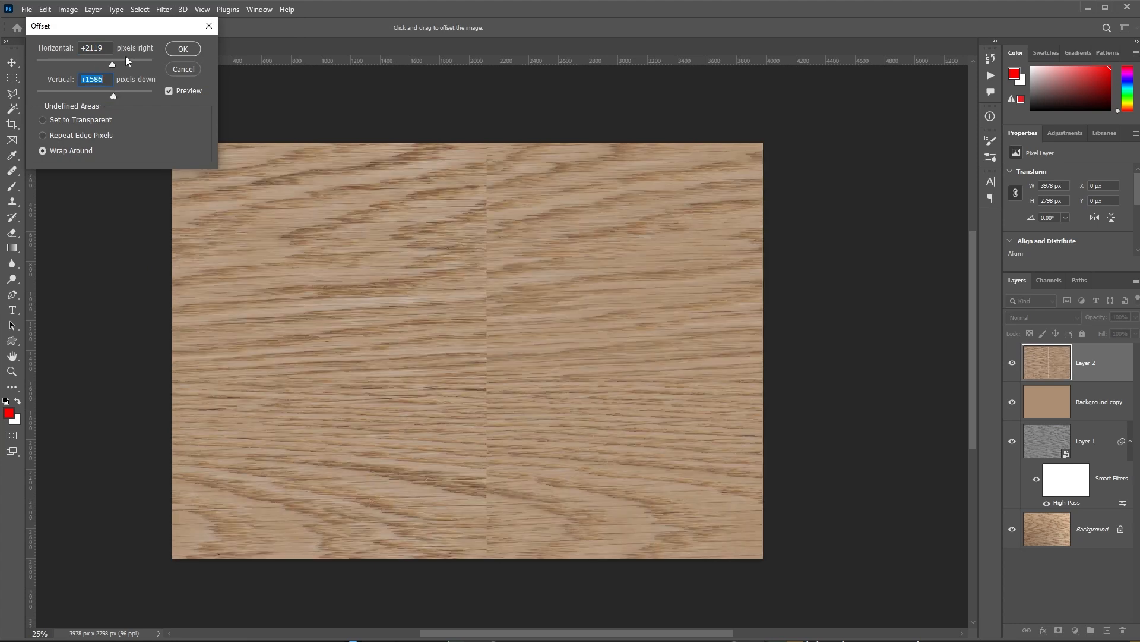
pyautogui.click(174, 50)
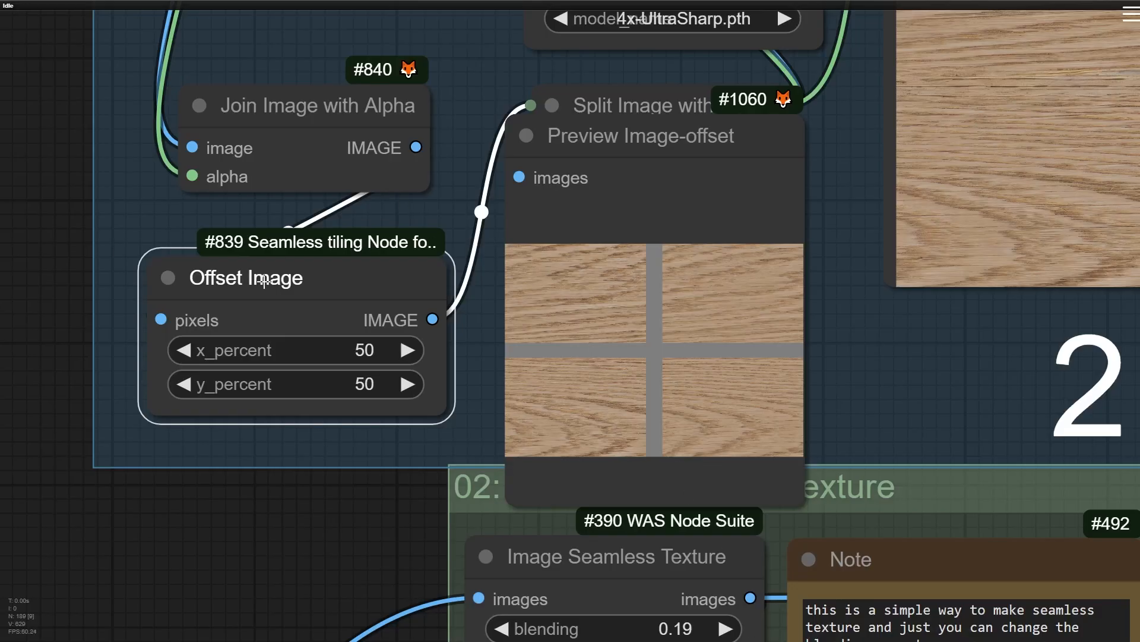
# Switch back to ComfyUI and look up Seamless tiling Node for ComfyUI, the pack providing Offset Image #839, among the installed custom nodes
pyautogui.moveTo(264, 279); pyautogui.dragTo(284, 276)
pyautogui.scroll(5, 275, 267)
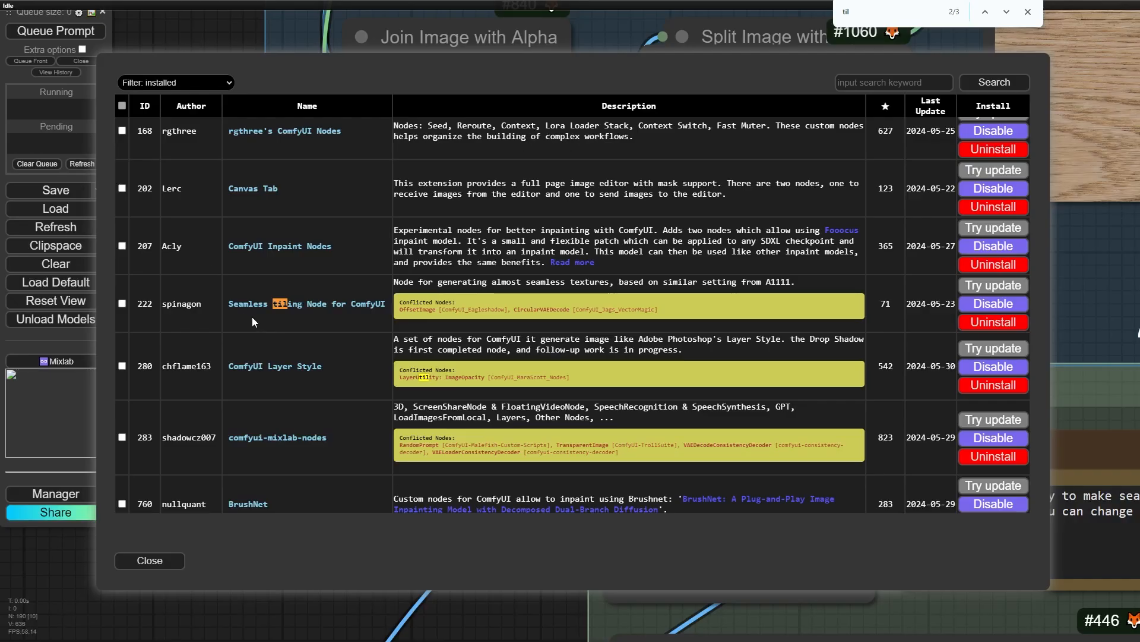
pyautogui.scroll(4, 206, 330)
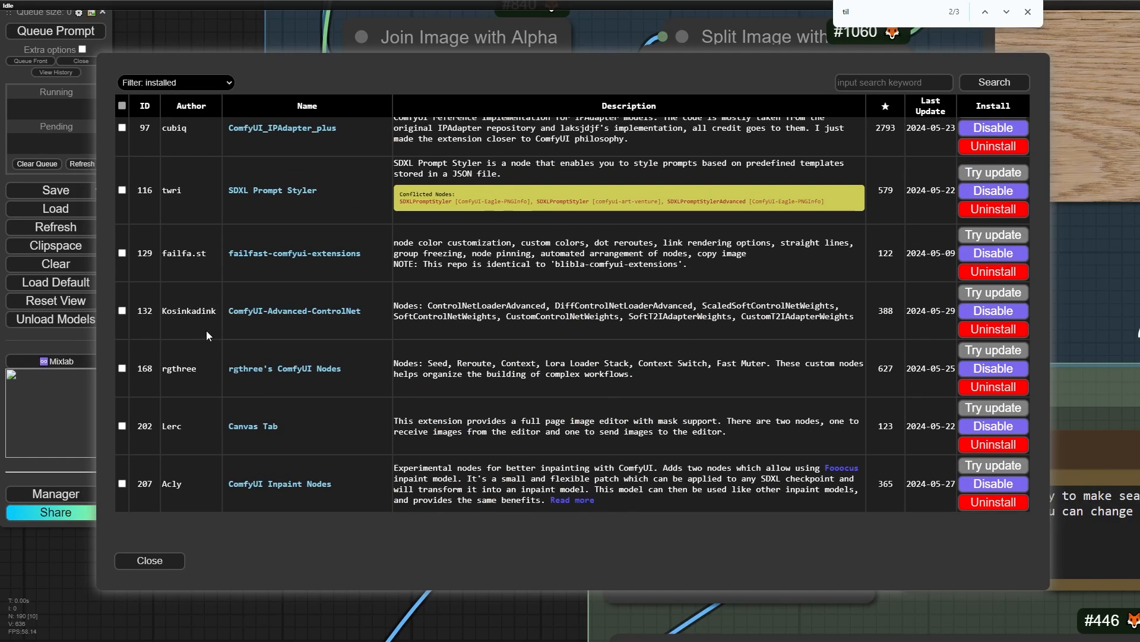
pyautogui.scroll(-4, 208, 344)
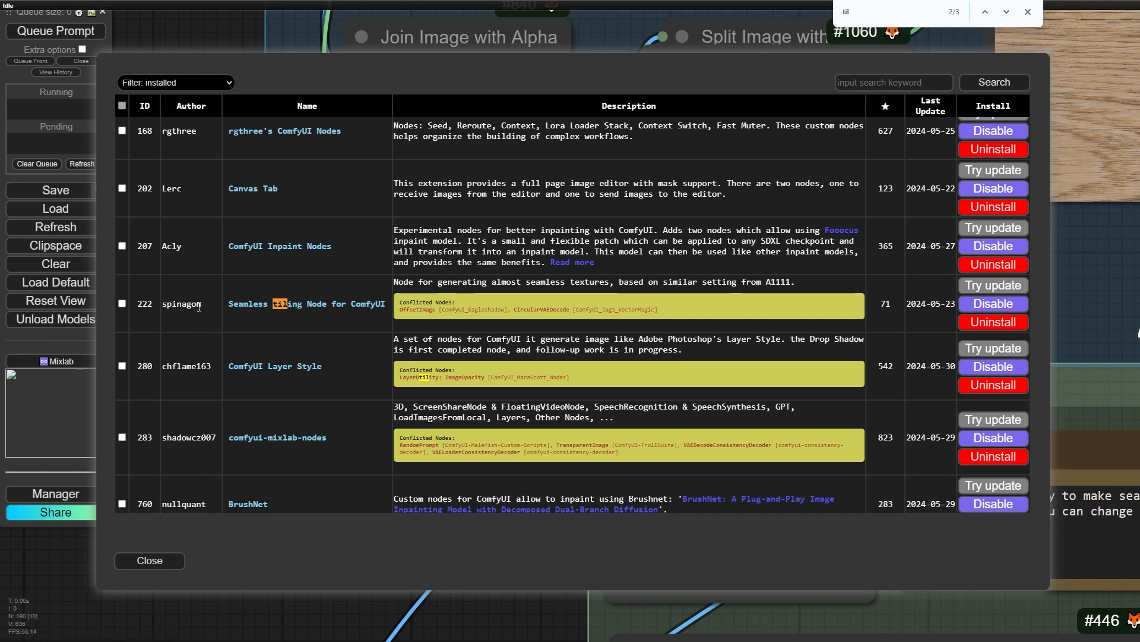
pyautogui.moveTo(197, 303); pyautogui.dragTo(188, 303)
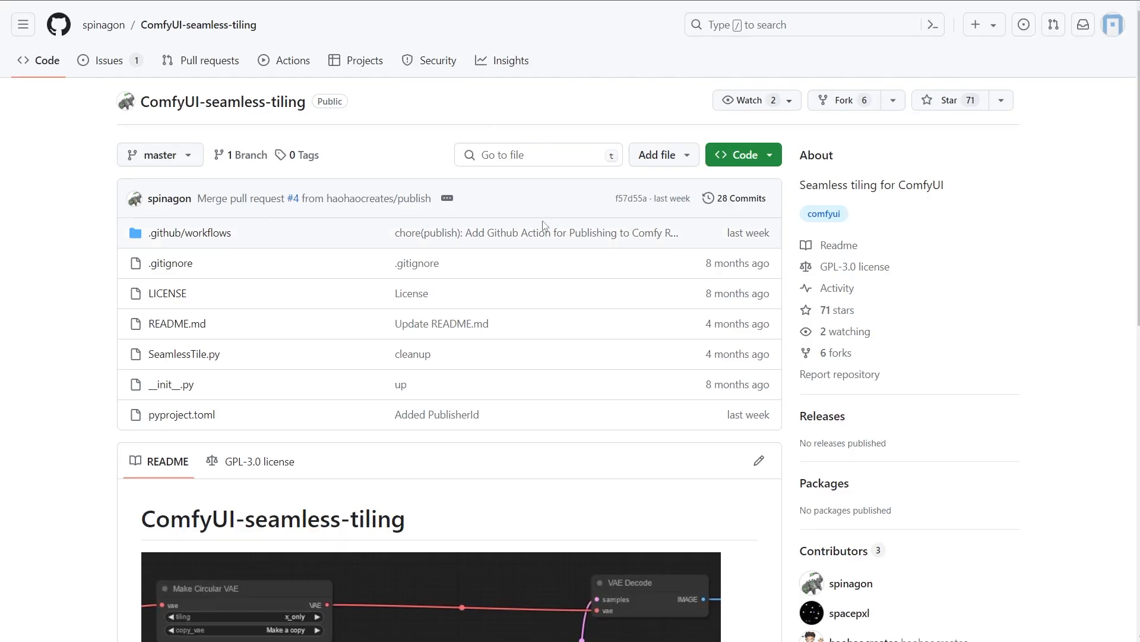
# Read through the ComfyUI-seamless-tiling README and close the list of installed custom nodes
pyautogui.scroll(-5, 239, 207)
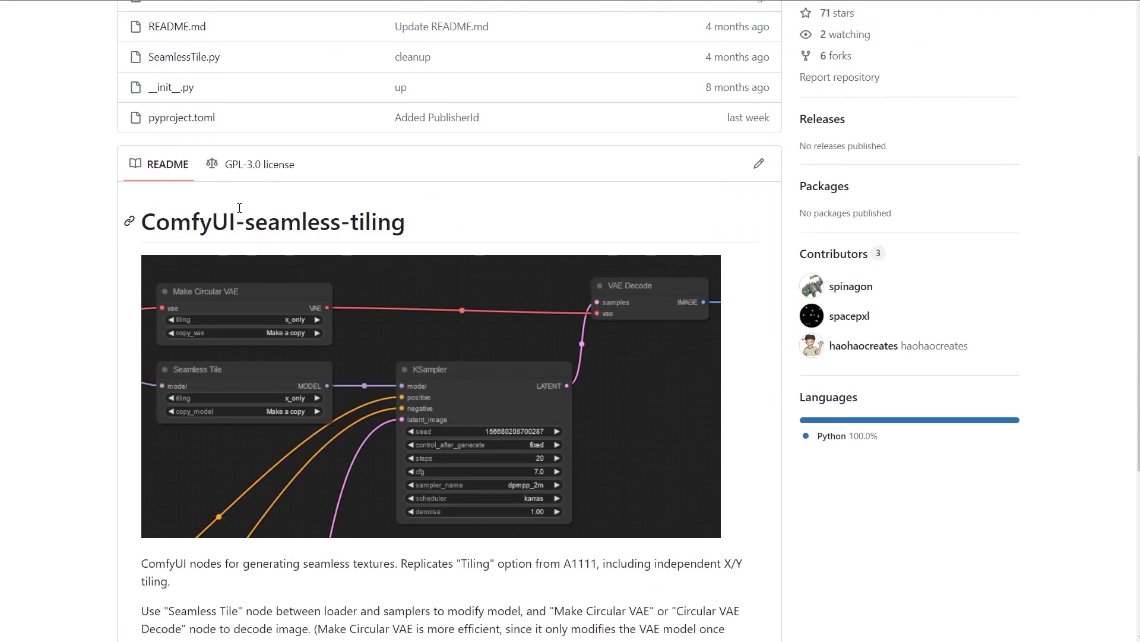
pyautogui.scroll(-5, 264, 305)
pyautogui.scroll(10, 264, 304)
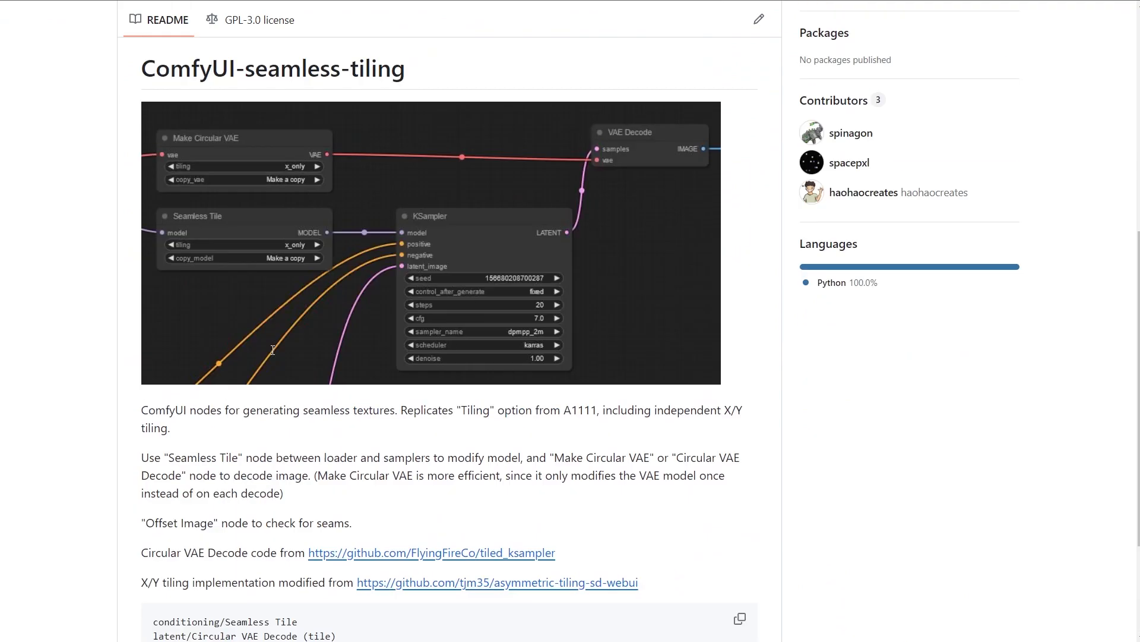
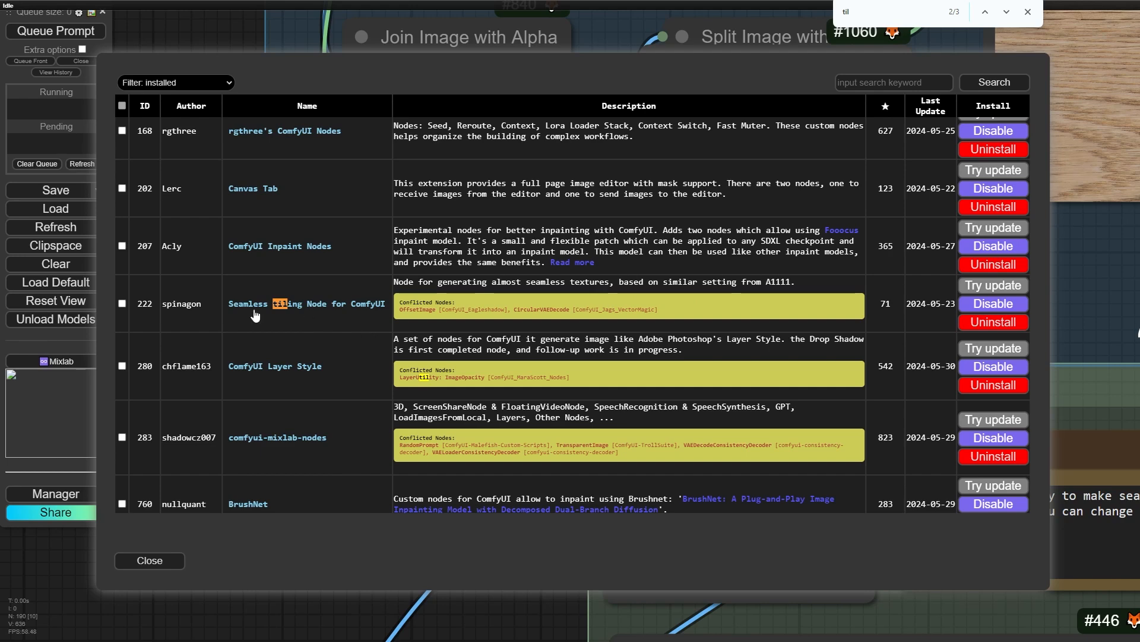
pyautogui.click(159, 562)
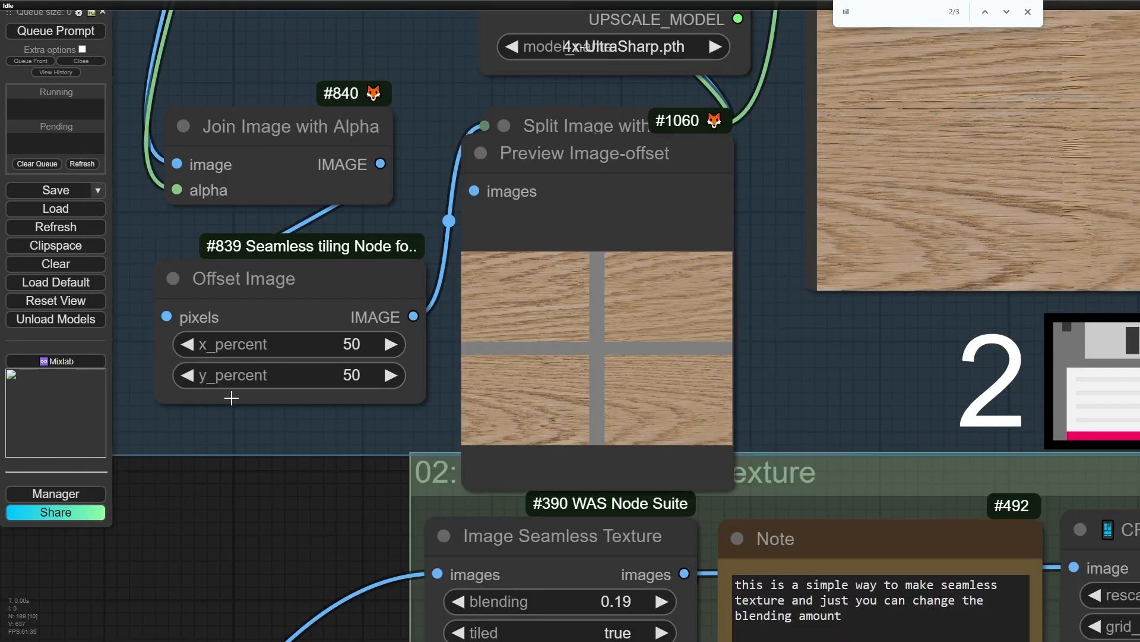
# Examine the Offset Image node with its offset preview and compare it with the Preview Image padding node
pyautogui.scroll(3, 232, 398)
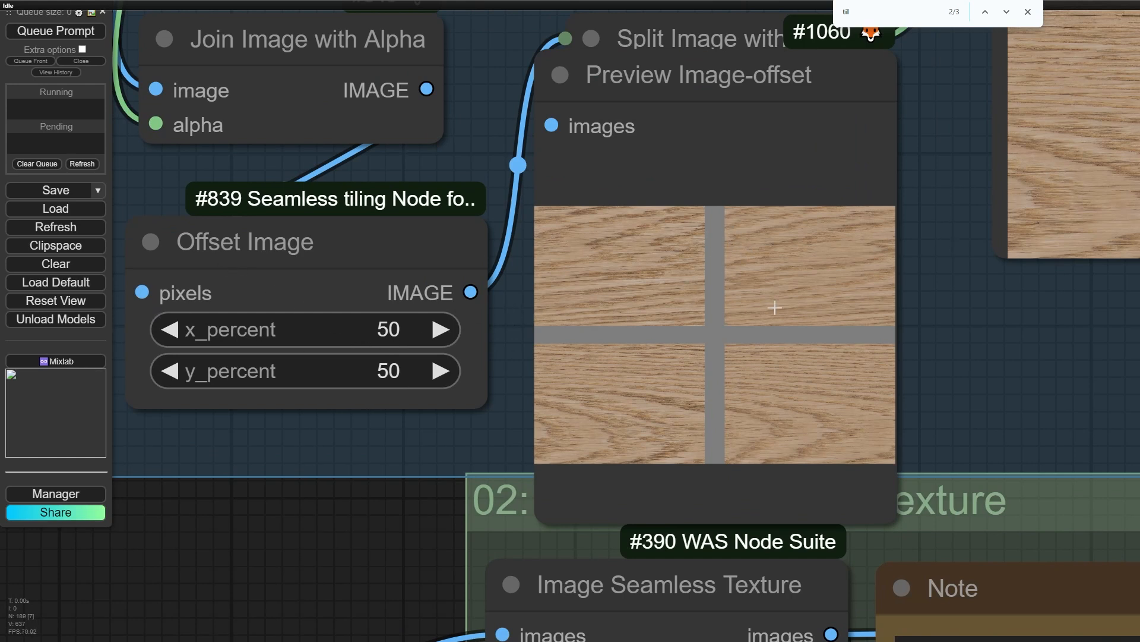
pyautogui.scroll(-7, 687, 308)
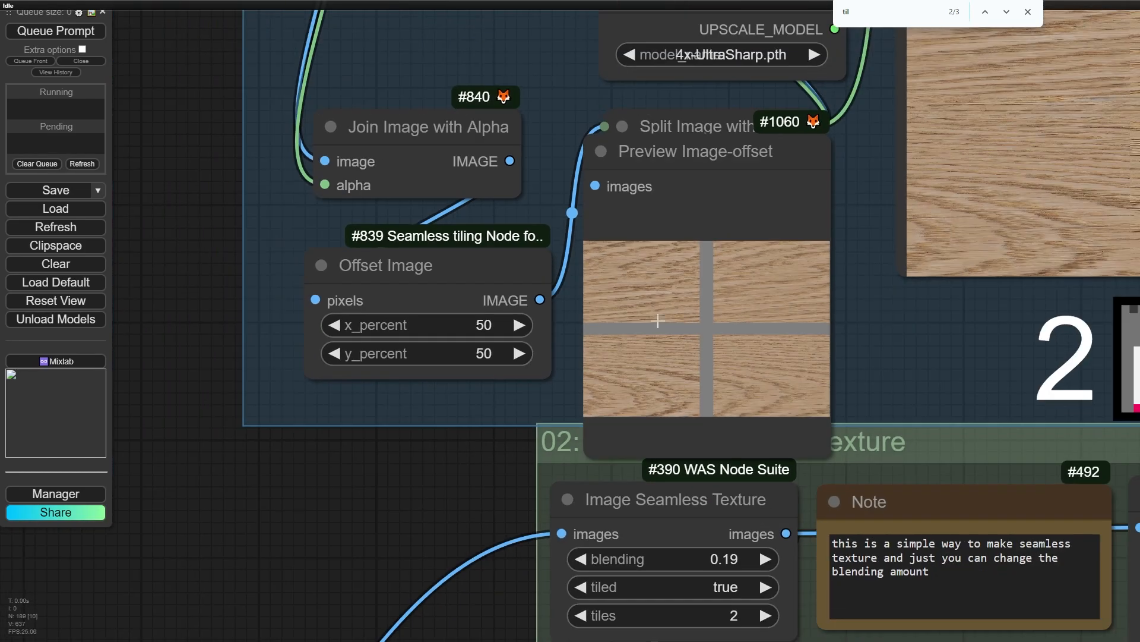
pyautogui.scroll(-2, 238, 244)
pyautogui.moveTo(210, 193); pyautogui.dragTo(426, 500)
pyautogui.scroll(-3, 426, 500)
pyautogui.scroll(5, 484, 168)
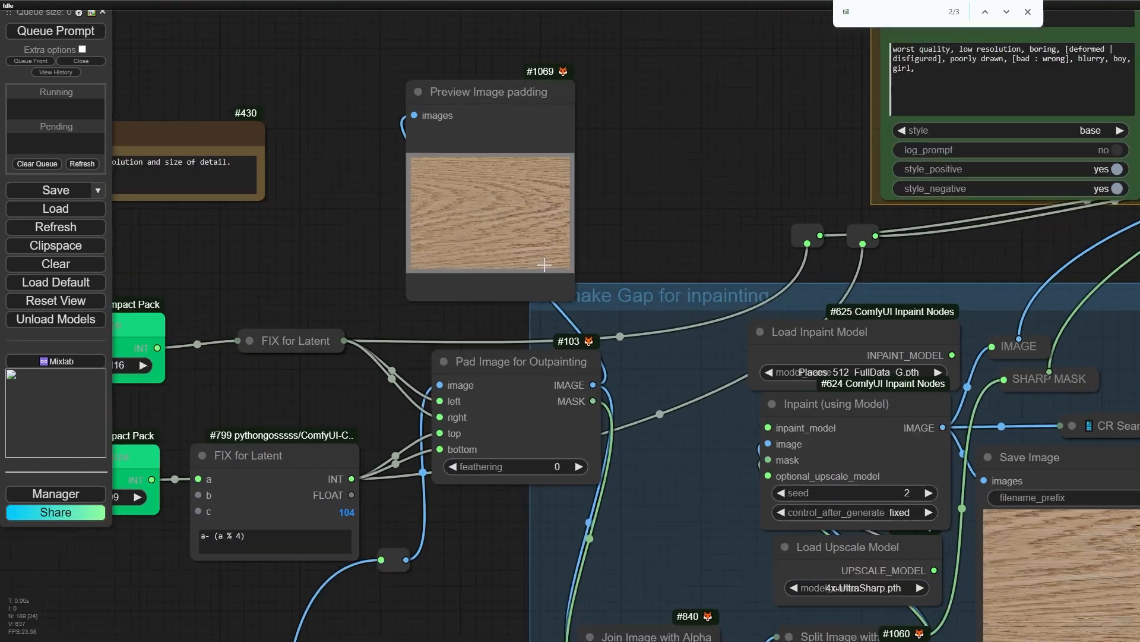
pyautogui.scroll(5, 500, 214)
pyautogui.scroll(-5, 527, 188)
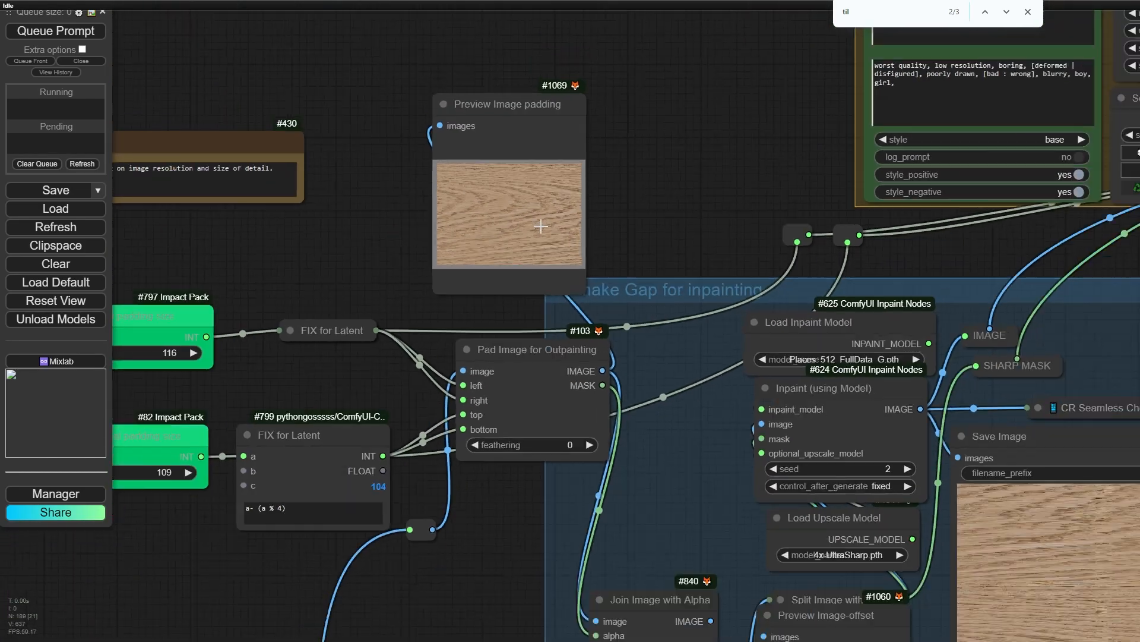
pyautogui.scroll(4, 517, 297)
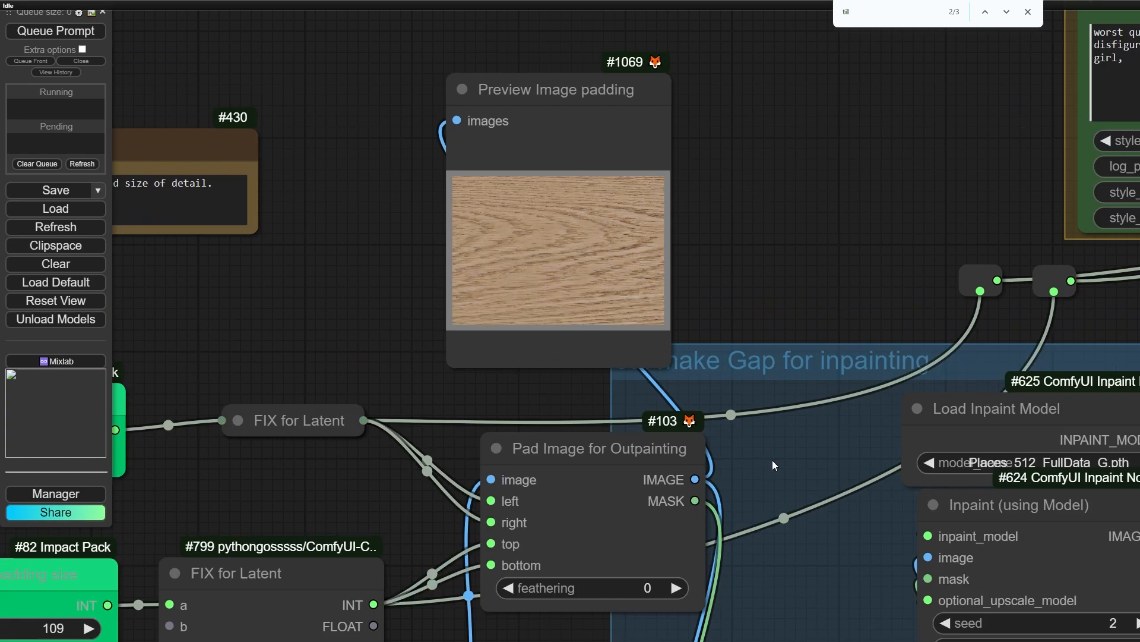
# Inspect the gap cross in Preview Image-offset and the surrounding nodes of the gap-for-inpainting group
pyautogui.scroll(-1, 772, 461)
pyautogui.moveTo(772, 461); pyautogui.dragTo(429, 7)
pyautogui.scroll(5, 725, 574)
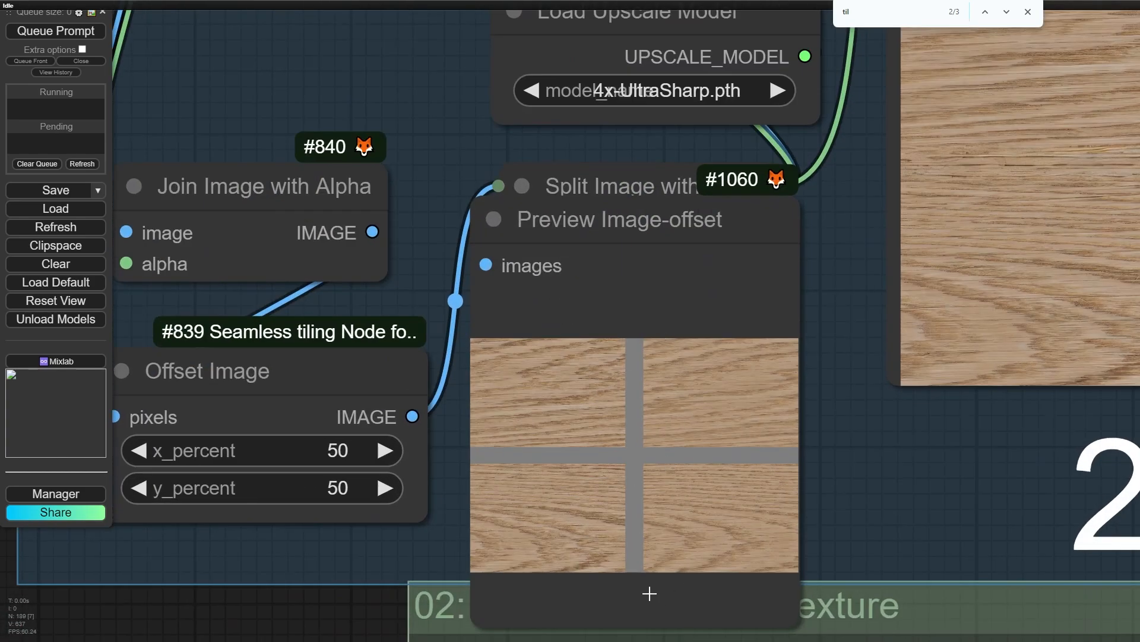
pyautogui.scroll(3, 649, 591)
pyautogui.scroll(2, 659, 454)
pyautogui.scroll(-15, 630, 436)
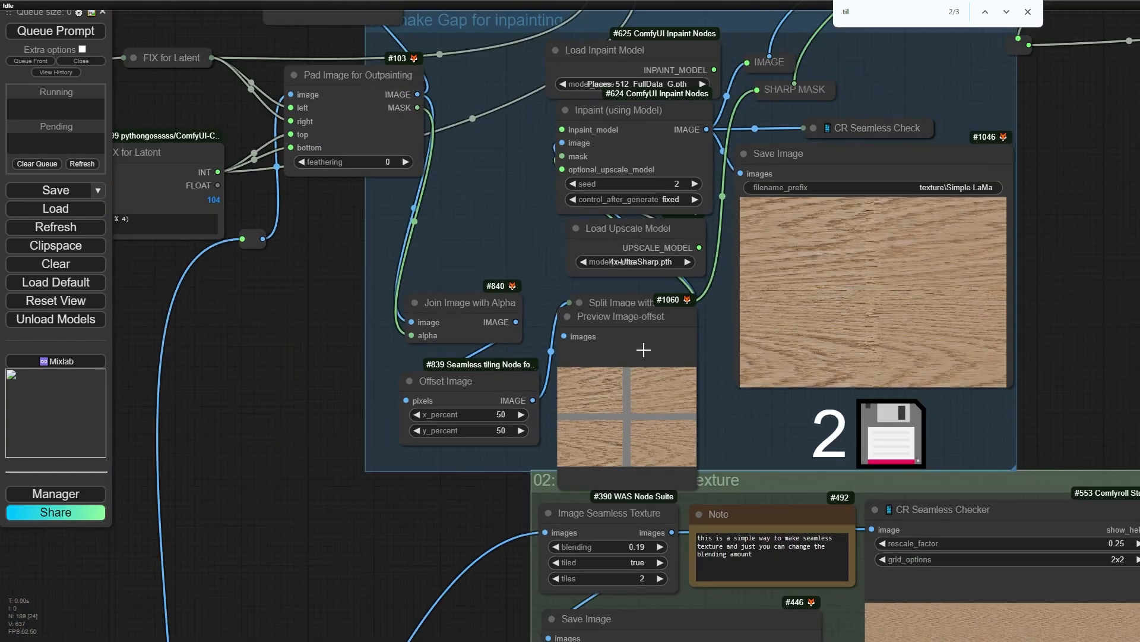
pyautogui.scroll(5, 448, 447)
pyautogui.moveTo(448, 447); pyautogui.dragTo(419, 458)
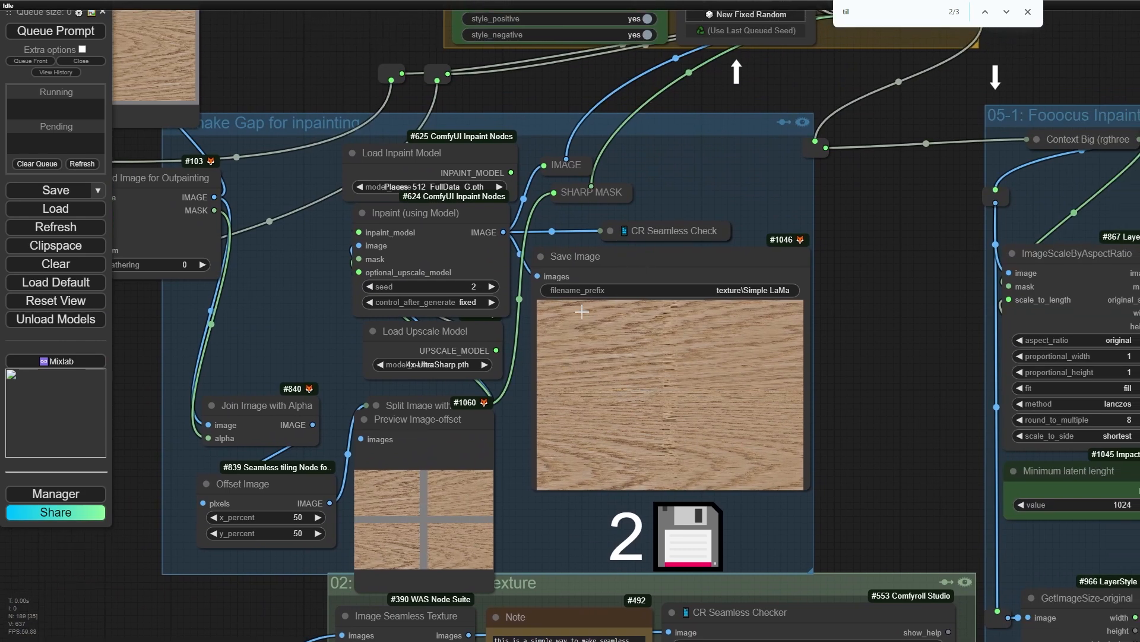
# Spread the Offset Image, Join Image with Alpha and Preview Image-offset nodes apart, placing Join Image with Alpha near Pad Image for Outpainting
pyautogui.moveTo(284, 482); pyautogui.dragTo(54, 483)
pyautogui.moveTo(241, 409); pyautogui.dragTo(24, 373)
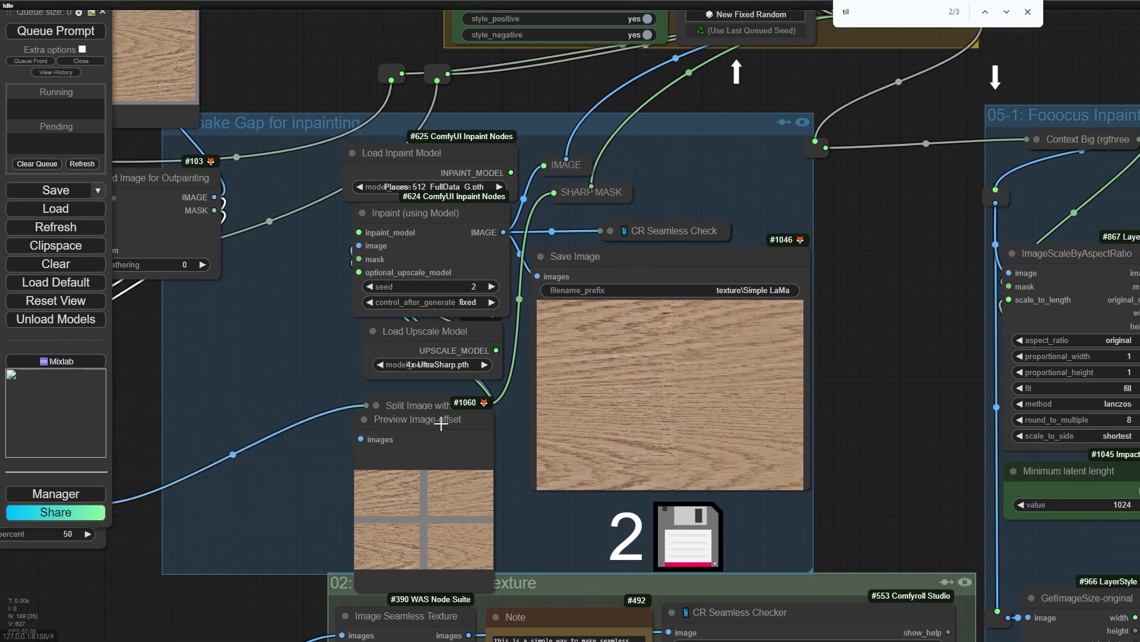
pyautogui.moveTo(438, 419); pyautogui.dragTo(1, 423)
pyautogui.moveTo(325, 474); pyautogui.dragTo(688, 446)
pyautogui.moveTo(392, 428); pyautogui.dragTo(705, 425)
pyautogui.moveTo(387, 457); pyautogui.dragTo(512, 424)
pyautogui.moveTo(317, 373); pyautogui.dragTo(631, 238)
pyautogui.scroll(8, 631, 238)
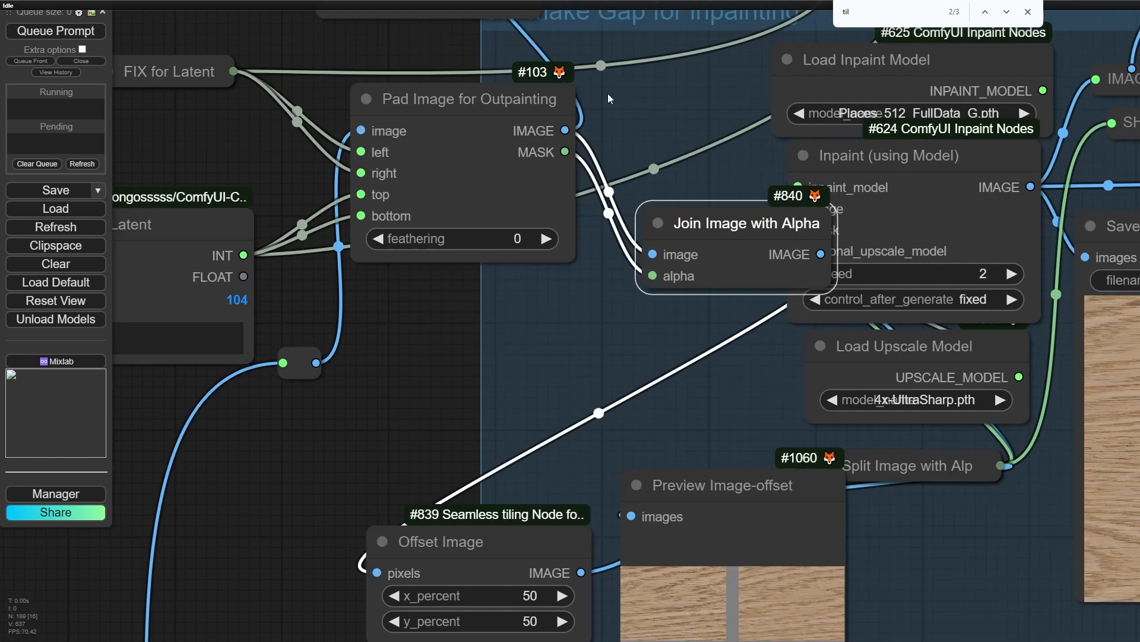
# Place Pad Image for Outpainting and Join Image with Alpha side by side and inspect the image and alpha links between them
pyautogui.click(559, 175)
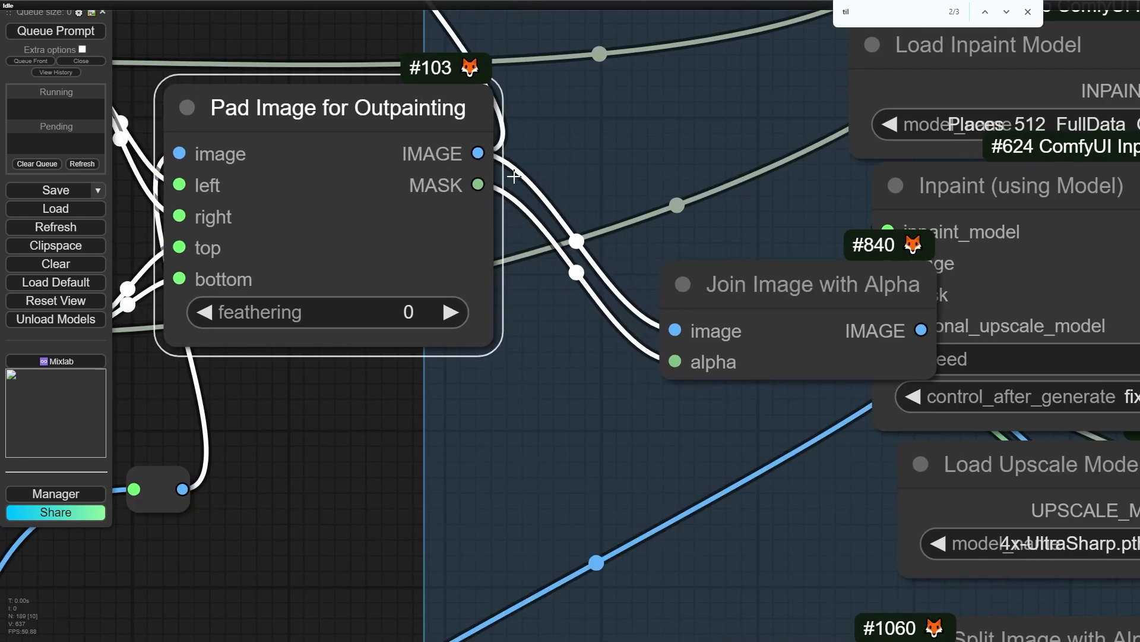
pyautogui.moveTo(448, 172); pyautogui.dragTo(392, 258)
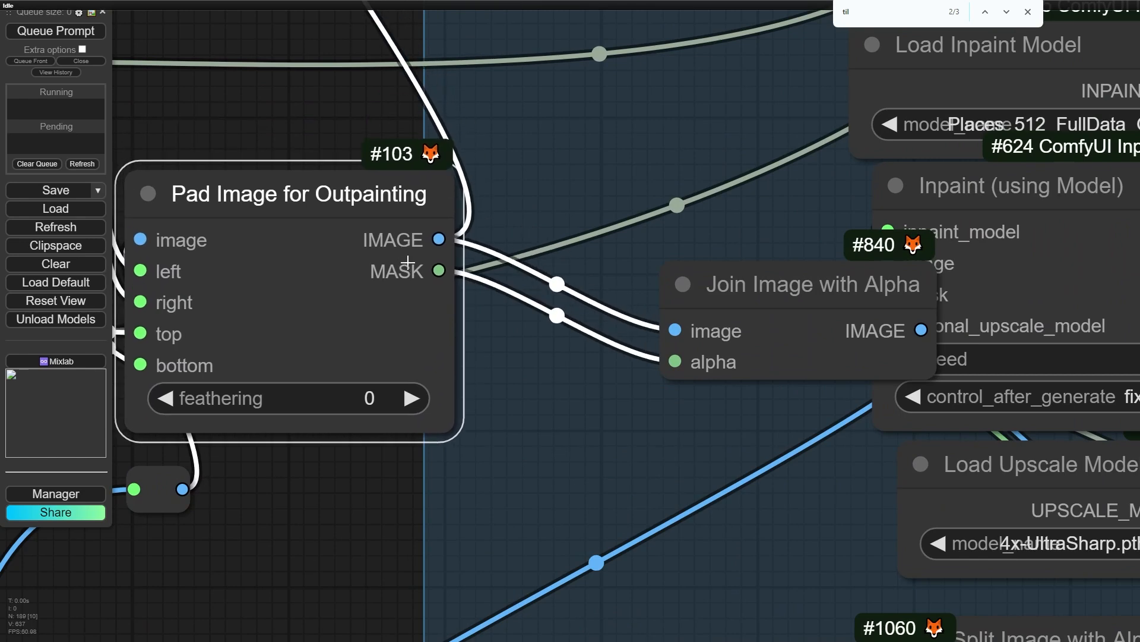
pyautogui.scroll(3, 392, 257)
pyautogui.moveTo(883, 312); pyautogui.dragTo(733, 208)
pyautogui.moveTo(300, 222); pyautogui.dragTo(364, 220)
pyautogui.scroll(-3, 776, 247)
pyautogui.scroll(-2, 700, 255)
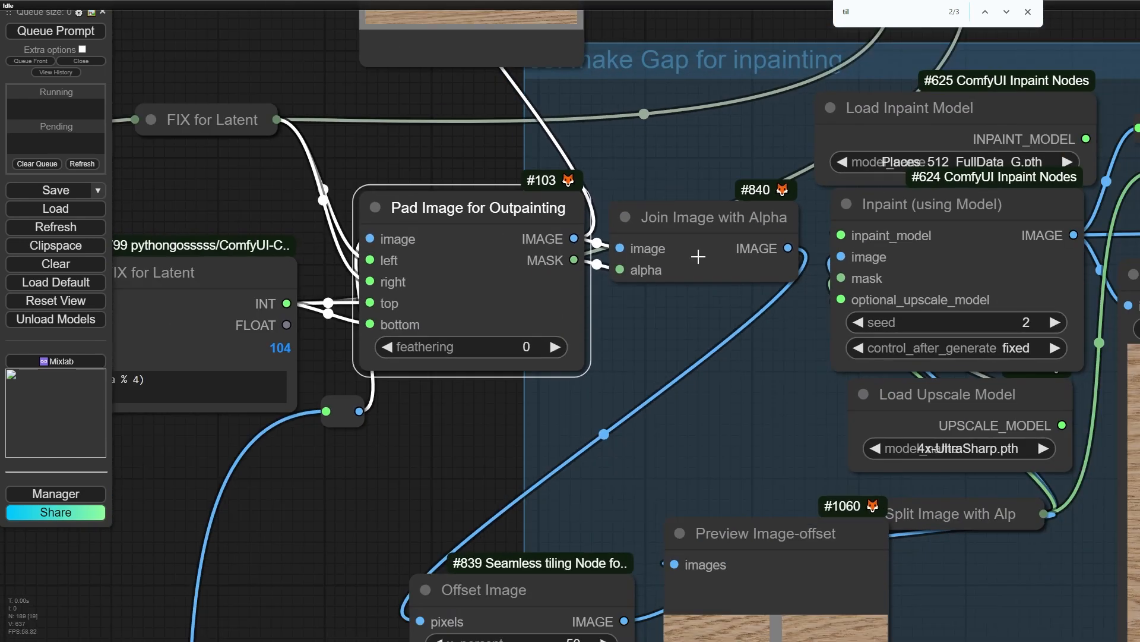
pyautogui.click(700, 254)
pyautogui.scroll(3, 700, 255)
pyautogui.scroll(3, 775, 236)
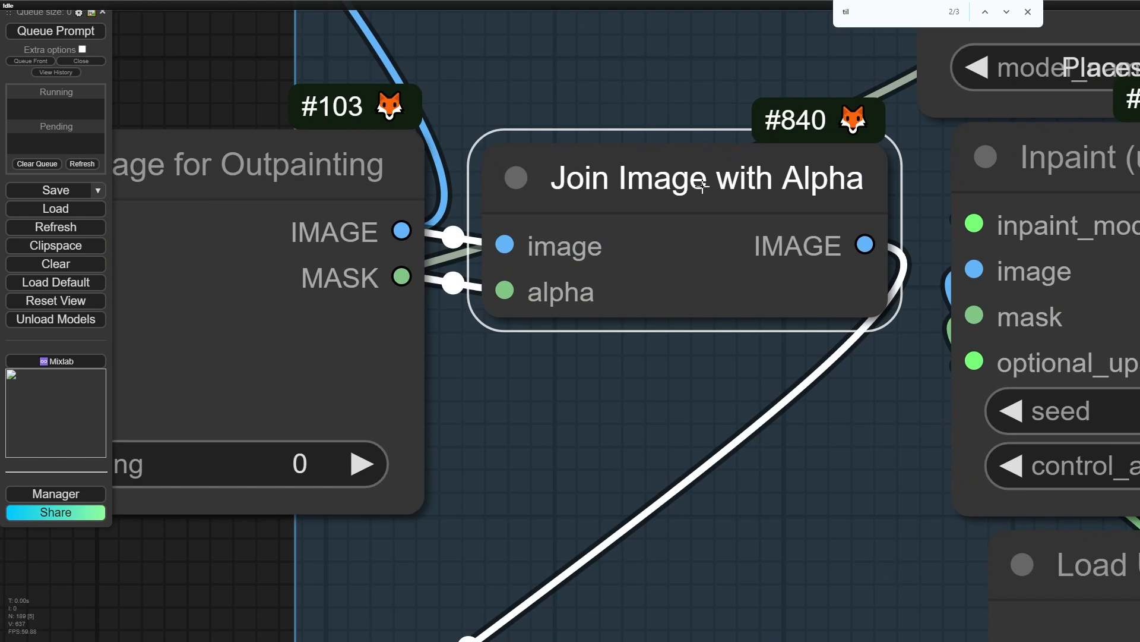
pyautogui.scroll(-5, 702, 186)
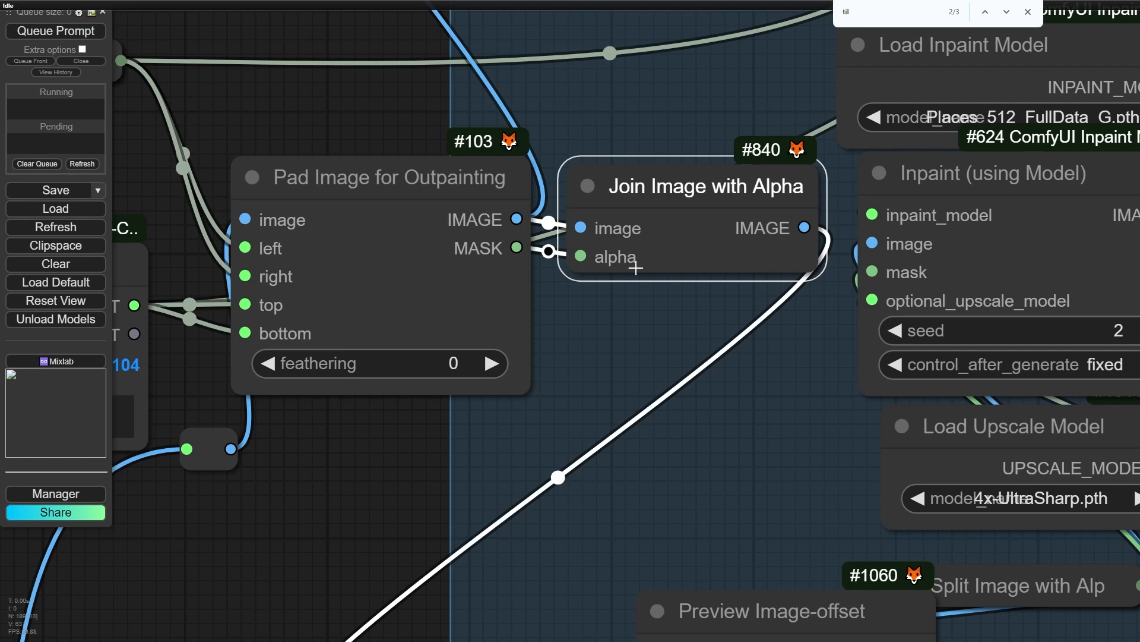
pyautogui.scroll(-5, 556, 253)
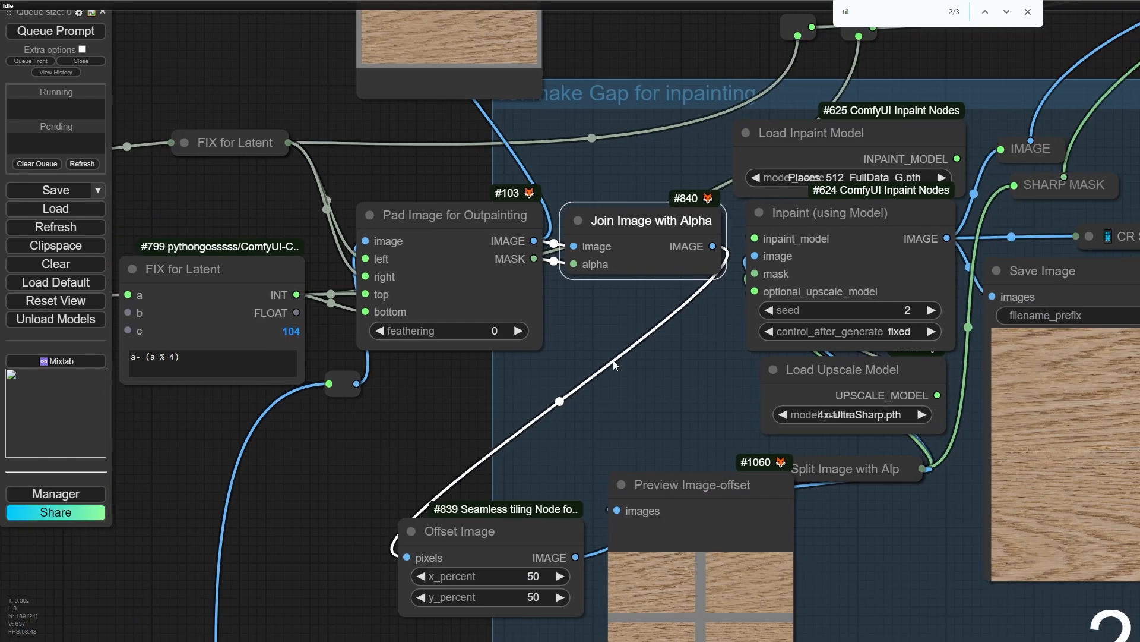
# Move Split Image with Alpha beside the Offset Image node, expand it, and set Preview Image-offset below it
pyautogui.moveTo(616, 365); pyautogui.dragTo(613, 229)
pyautogui.scroll(2, 523, 389)
pyautogui.scroll(3, 431, 440)
pyautogui.moveTo(428, 404); pyautogui.dragTo(415, 363)
pyautogui.moveTo(866, 335); pyautogui.dragTo(909, 497)
pyautogui.moveTo(711, 262); pyautogui.dragTo(515, 221)
pyautogui.moveTo(866, 252); pyautogui.dragTo(589, 310)
pyautogui.click(535, 293)
# Adjust the spacing between Offset Image and Split Image with Alpha so the link between them is exposed
pyautogui.scroll(4, 600, 331)
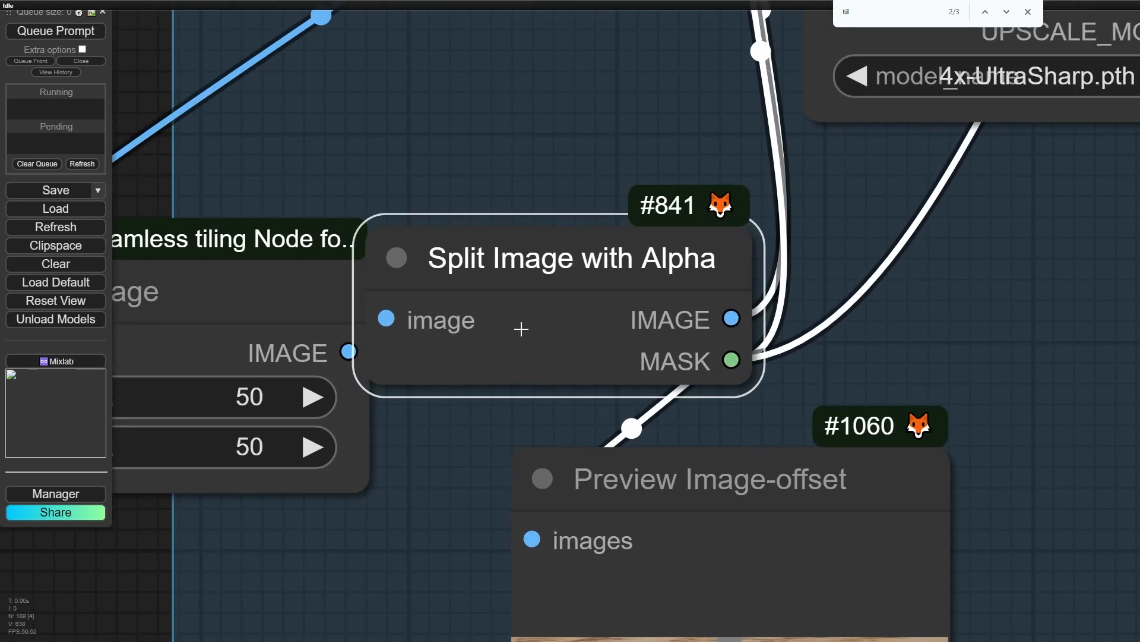
pyautogui.moveTo(471, 276); pyautogui.dragTo(519, 281)
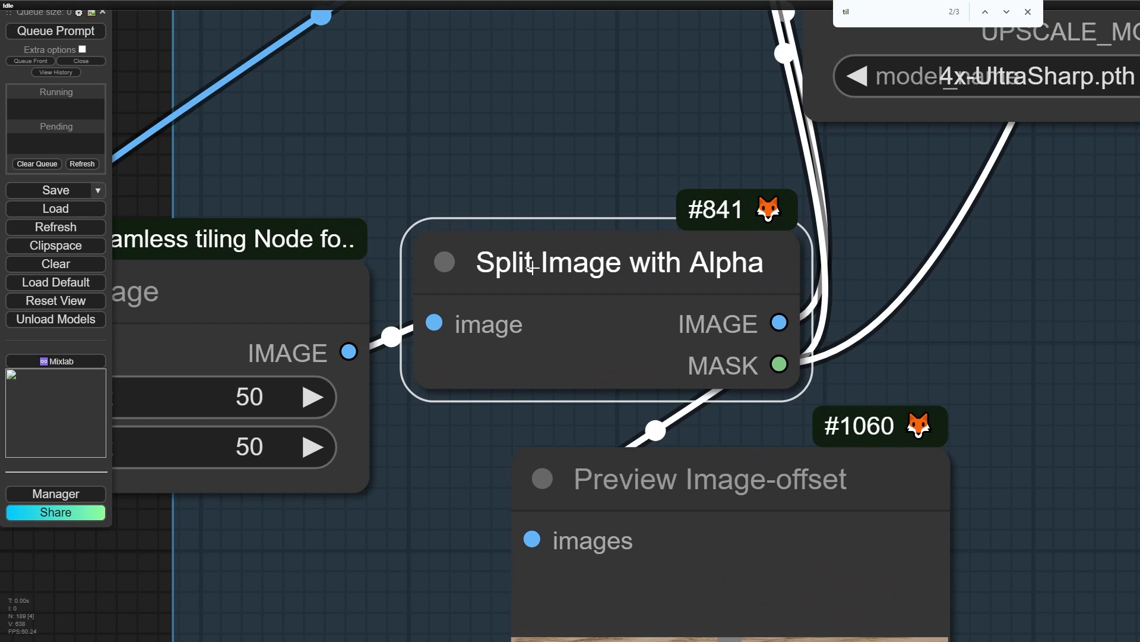
pyautogui.scroll(-5, 618, 333)
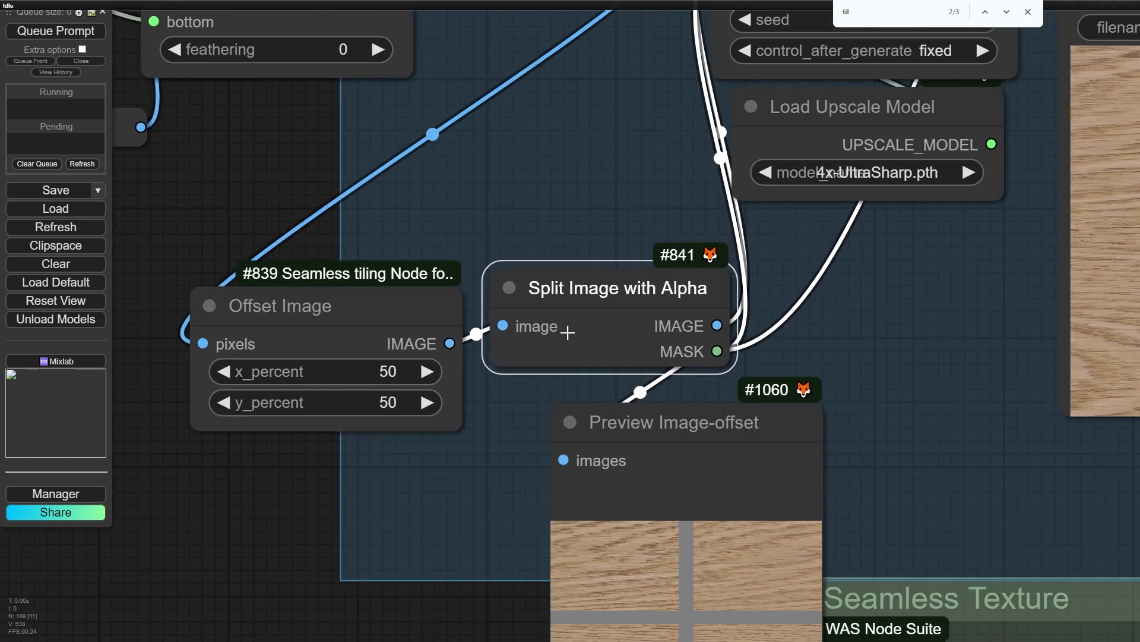
pyautogui.moveTo(309, 315)
pyautogui.mouseDown()
pyautogui.moveTo(318, 284)
pyautogui.moveTo(304, 293)
pyautogui.moveTo(298, 277)
pyautogui.moveTo(310, 305)
pyautogui.mouseUp()
pyautogui.click(640, 298)
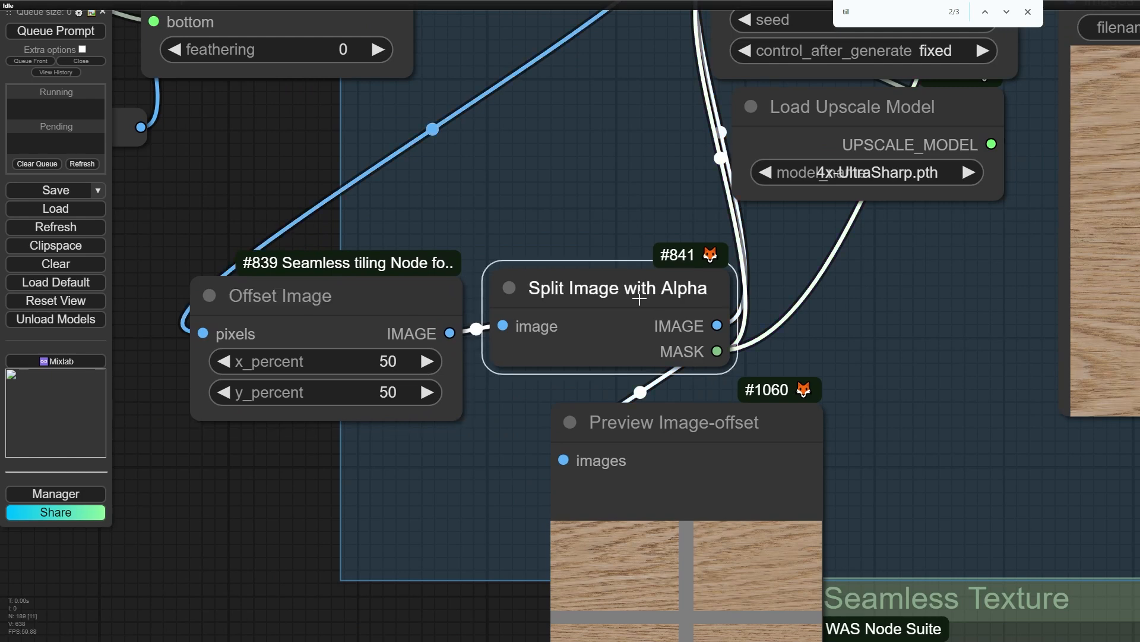
pyautogui.scroll(-3, 579, 200)
pyautogui.moveTo(581, 200); pyautogui.dragTo(564, 253)
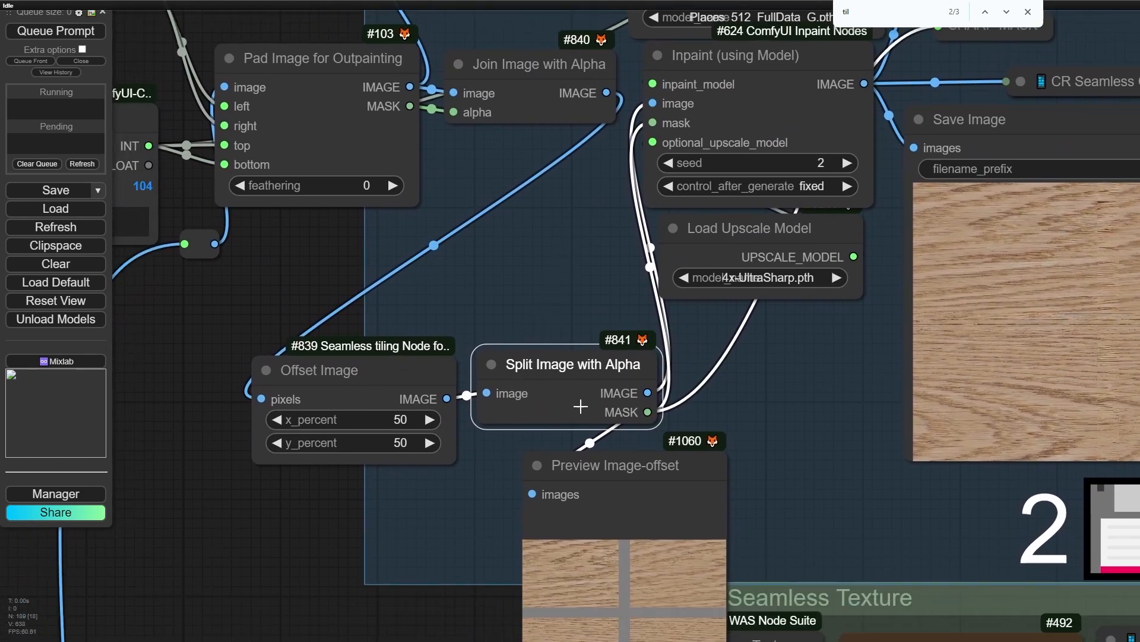
# Shift Split Image with Alpha and Offset Image away from the Inpaint (using Model) node to expose the image and mask links
pyautogui.scroll(2, 621, 389)
pyautogui.moveTo(589, 372); pyautogui.dragTo(313, 324)
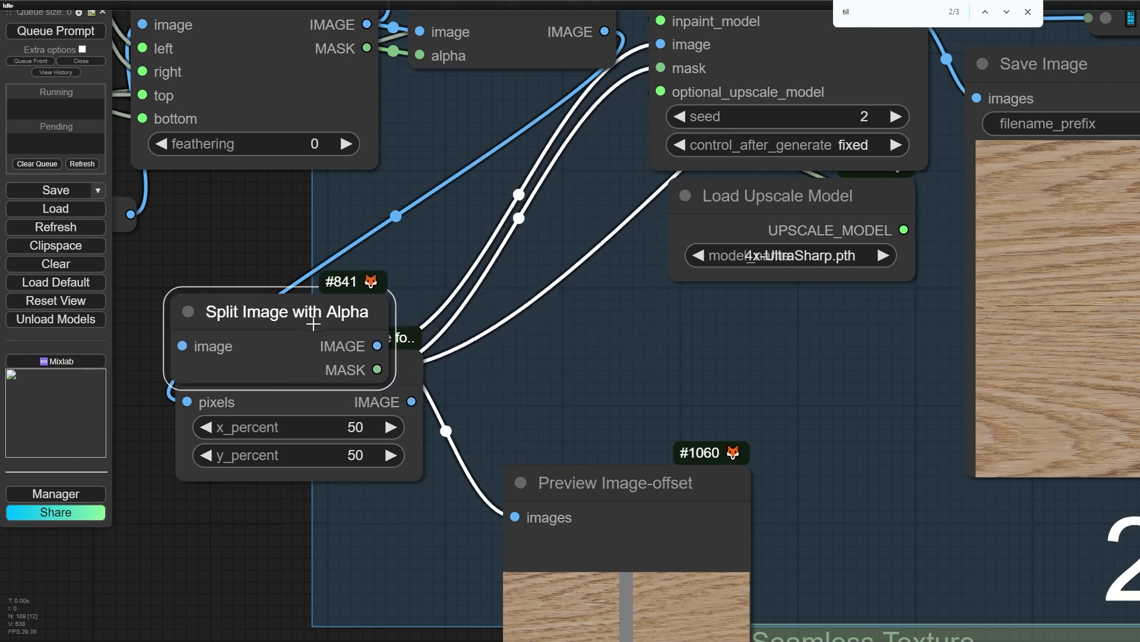
pyautogui.scroll(-2, 471, 361)
pyautogui.moveTo(424, 381); pyautogui.dragTo(112, 429)
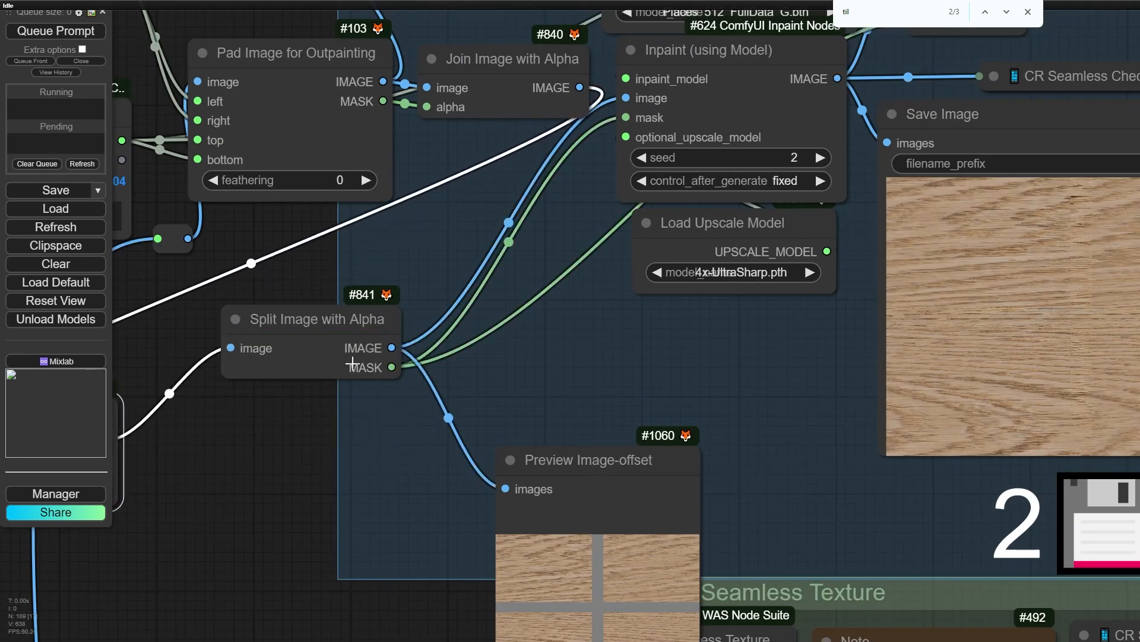
pyautogui.click(353, 364)
# Move Inpaint (using Model) next to Split Image with Alpha and place Load Upscale Model above it, below Load Inpaint Model
pyautogui.scroll(3, 397, 344)
pyautogui.scroll(1, 458, 272)
pyautogui.moveTo(489, 215); pyautogui.dragTo(278, 432)
pyautogui.scroll(-3, 279, 432)
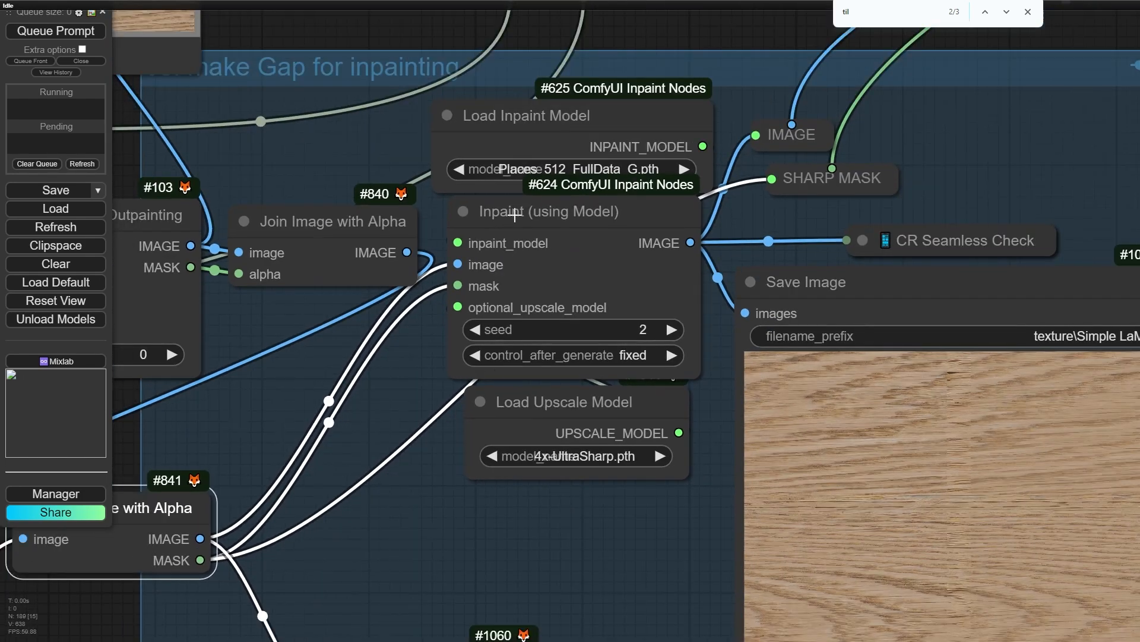
pyautogui.moveTo(542, 221); pyautogui.dragTo(405, 424)
pyautogui.moveTo(688, 409); pyautogui.dragTo(731, 211)
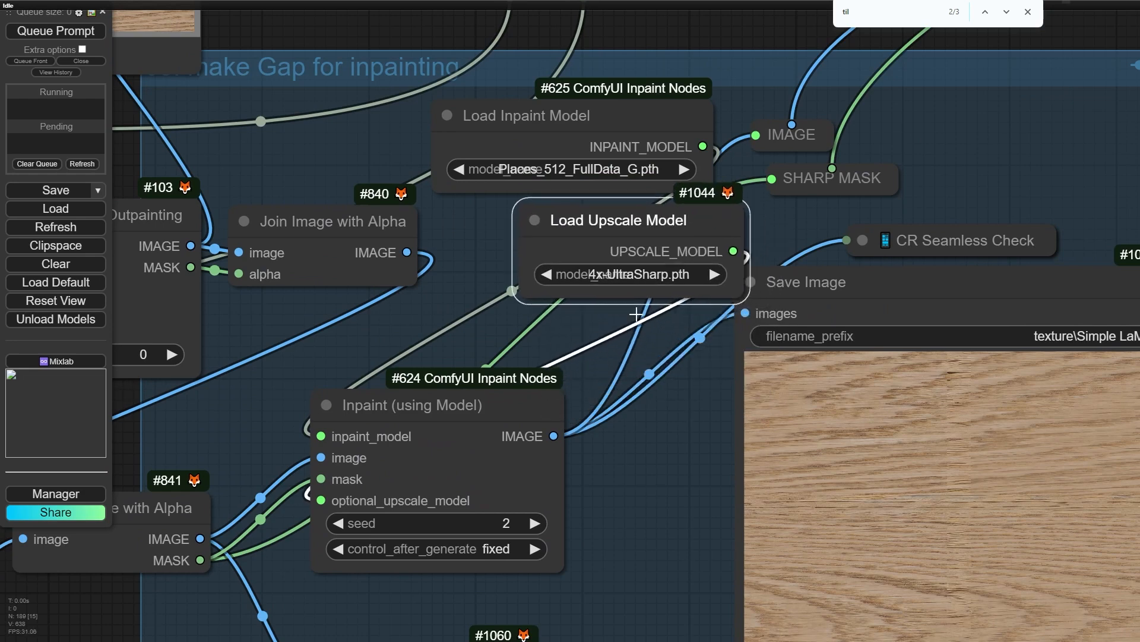
pyautogui.scroll(4, 455, 405)
pyautogui.moveTo(488, 435); pyautogui.dragTo(615, 322)
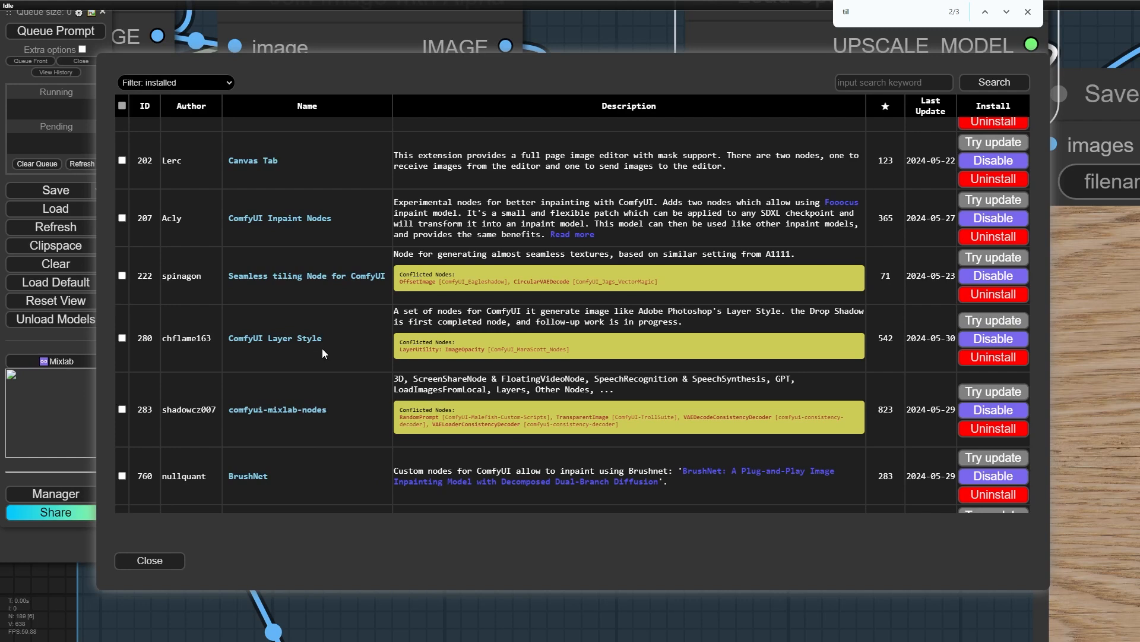
# Open the ComfyUI Inpaint Nodes repository from the installed node list and read its README through the LaMa and MAT inpaint models
pyautogui.moveTo(333, 218); pyautogui.dragTo(159, 228)
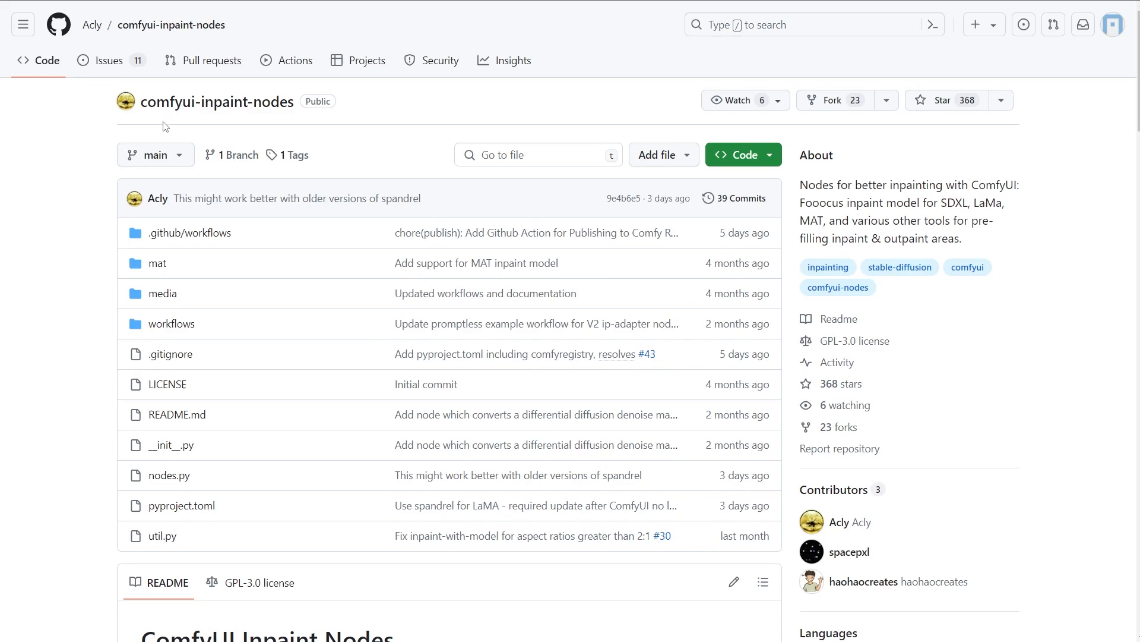
pyautogui.scroll(-10, 248, 387)
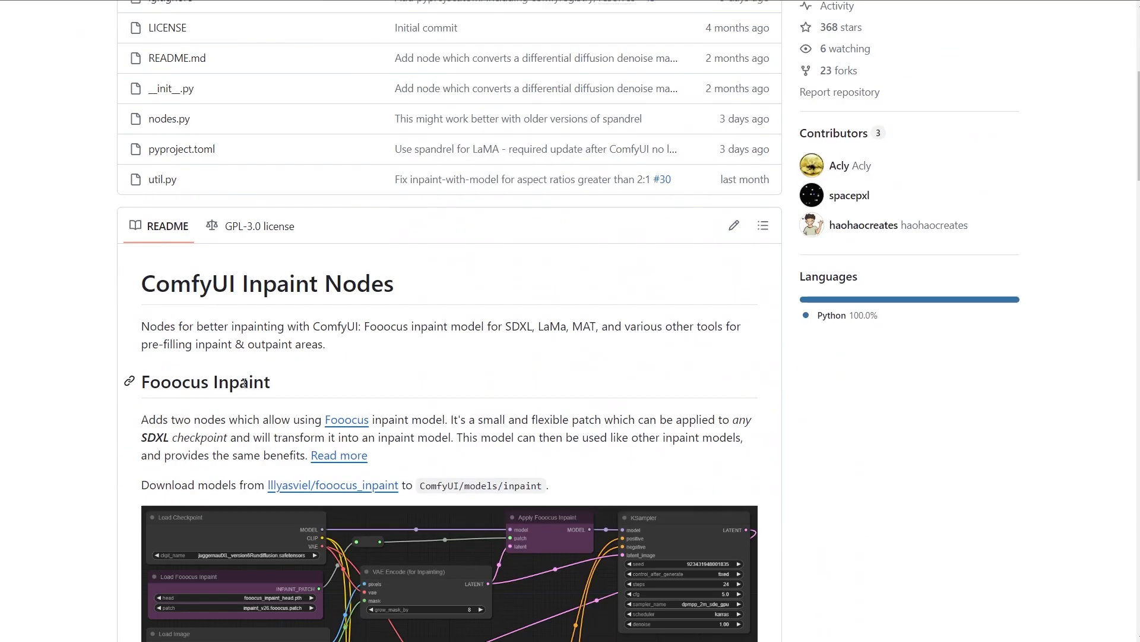
pyautogui.scroll(-7, 306, 312)
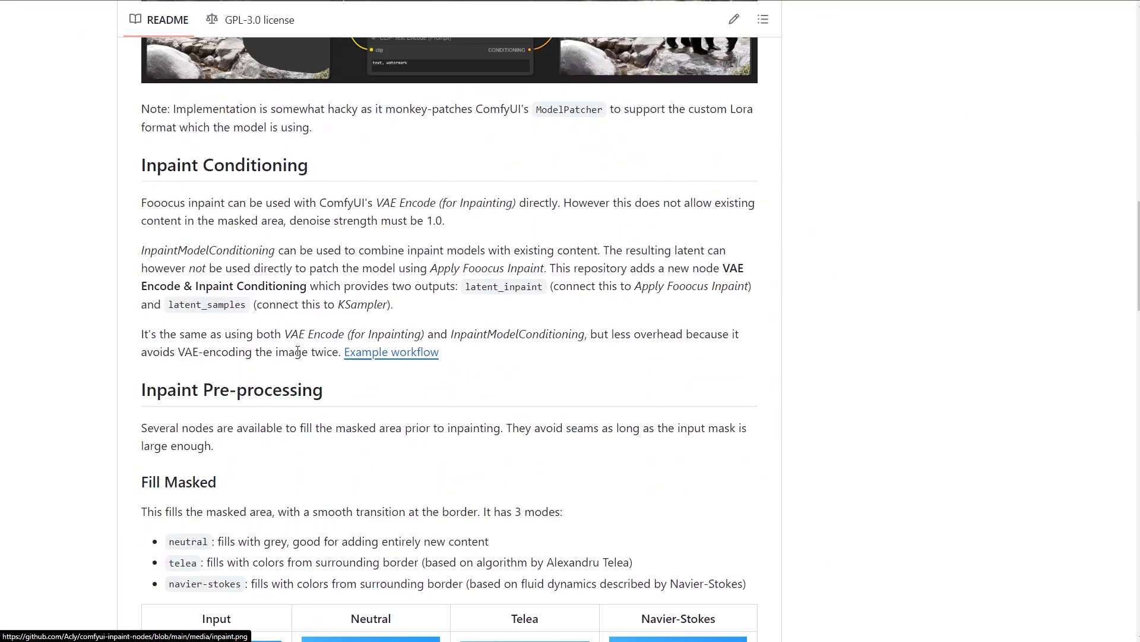
pyautogui.scroll(-6, 315, 412)
pyautogui.scroll(-5, 235, 349)
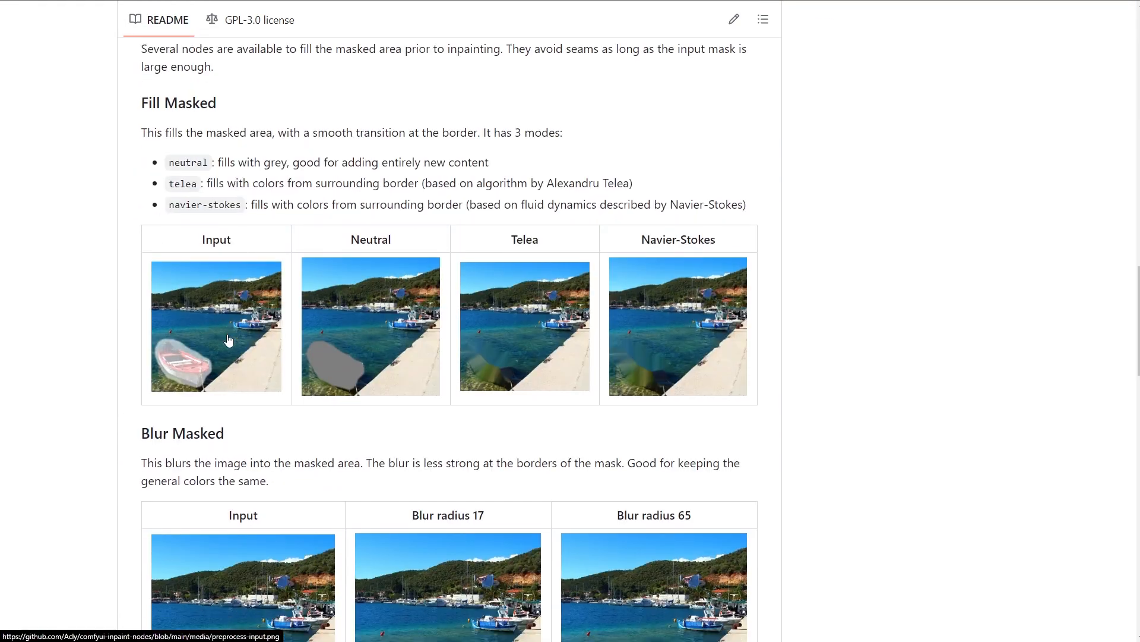
pyautogui.scroll(-6, 97, 364)
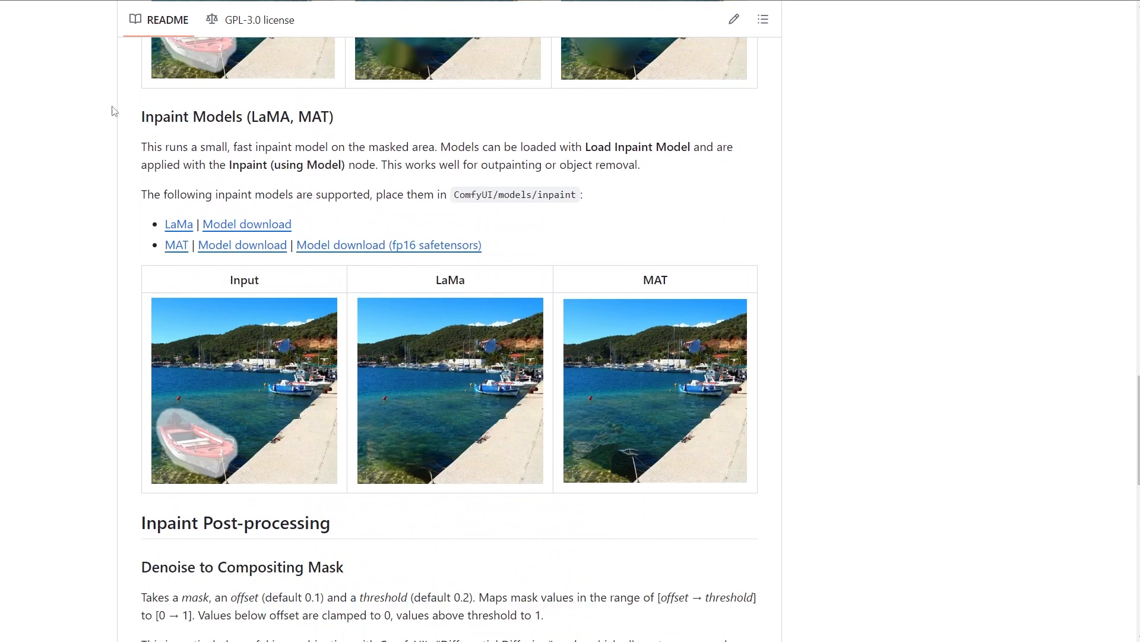
# Read the README's Inpaint Models (LaMA, MAT) section, highlighting the LaMA heading and the ComfyUI/models/inpaint folder path
pyautogui.scroll(2, 143, 234)
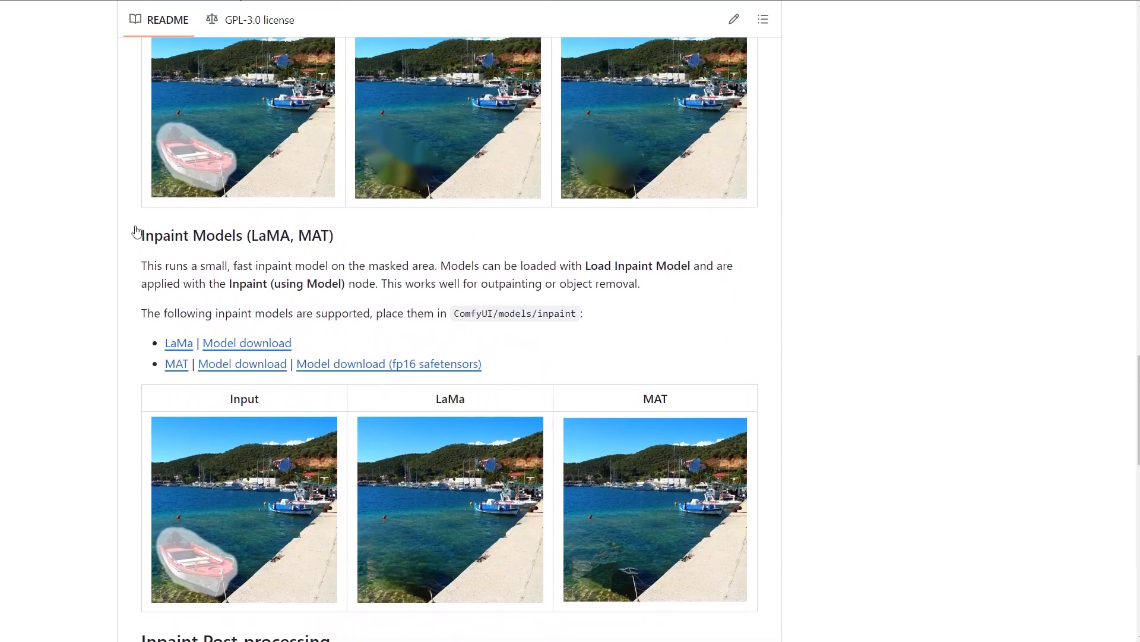
pyautogui.scroll(3, 143, 233)
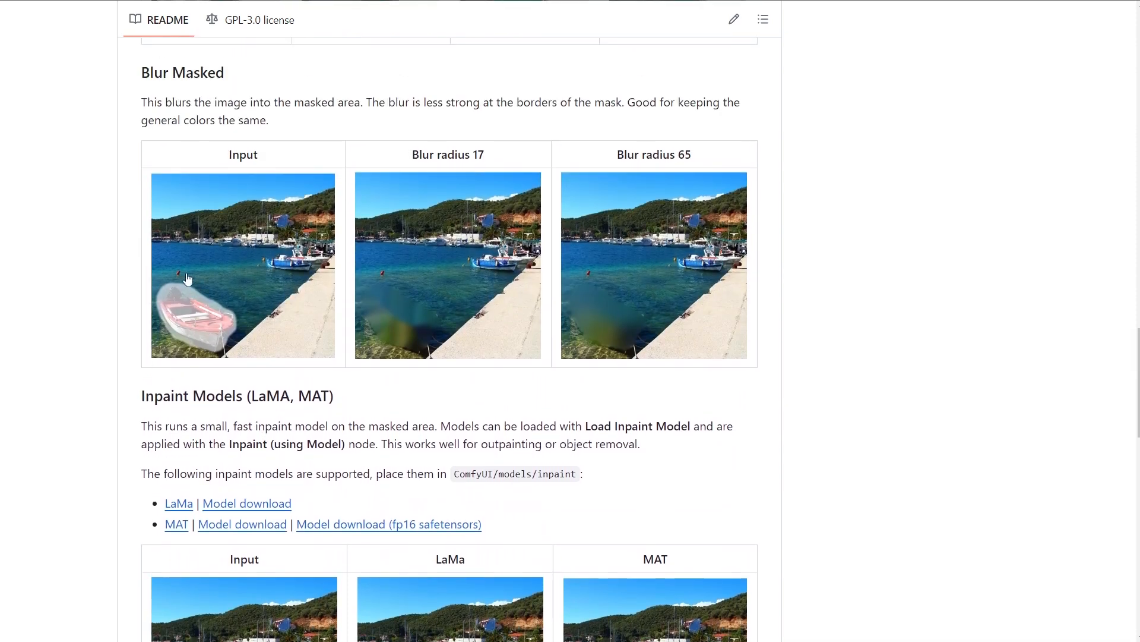
pyautogui.moveTo(145, 415); pyautogui.dragTo(242, 419)
pyautogui.scroll(-5, 239, 428)
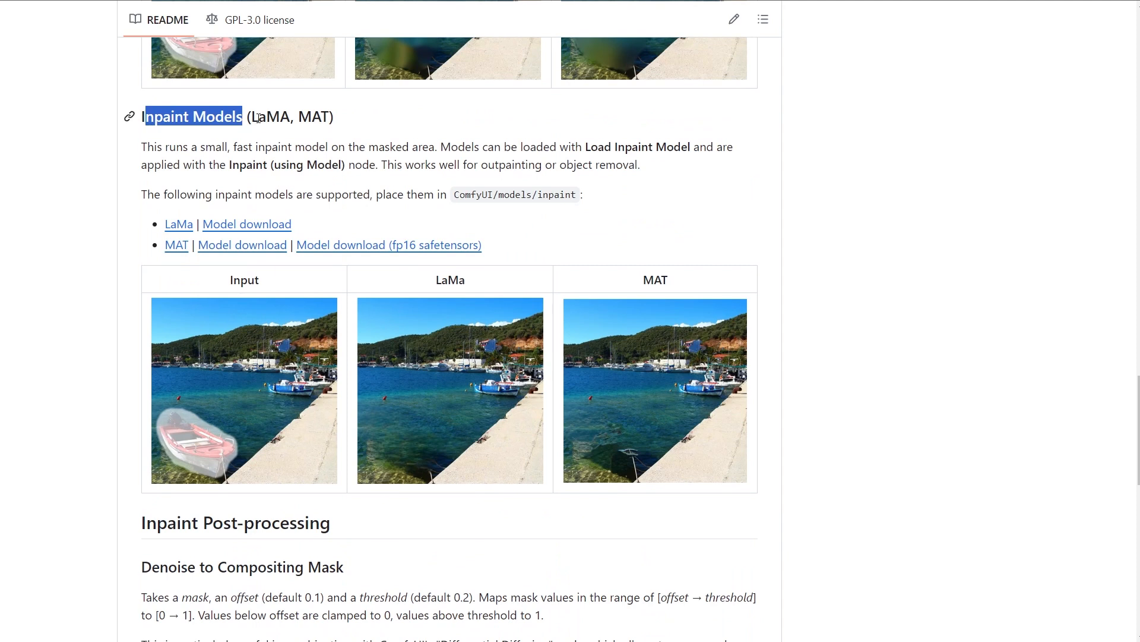
pyautogui.moveTo(252, 117); pyautogui.dragTo(297, 118)
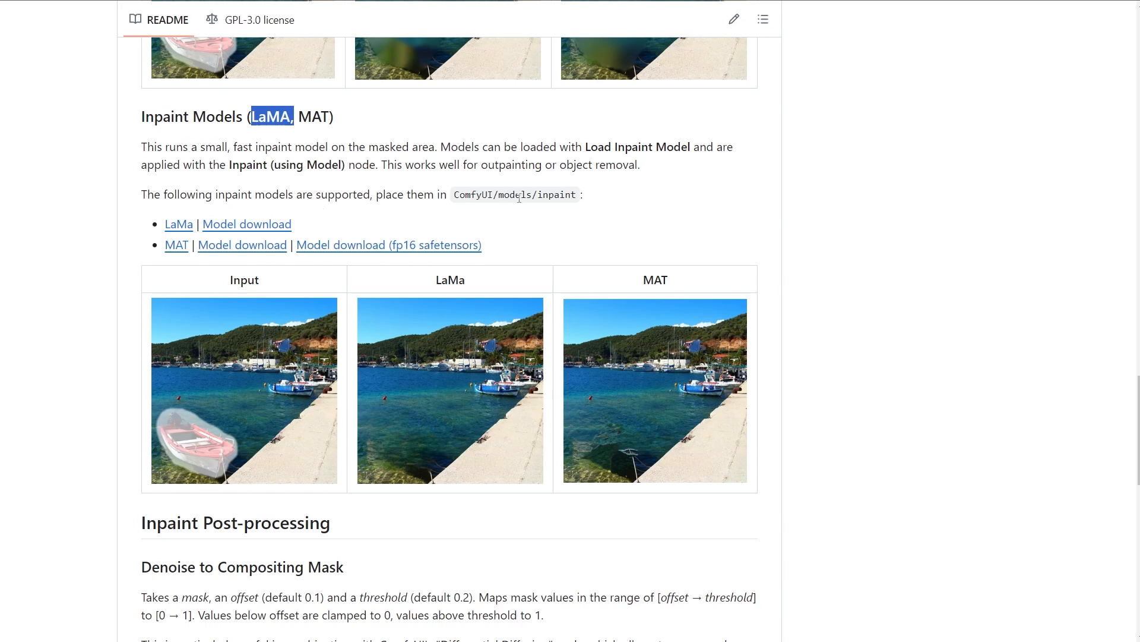
pyautogui.moveTo(455, 195); pyautogui.dragTo(577, 194)
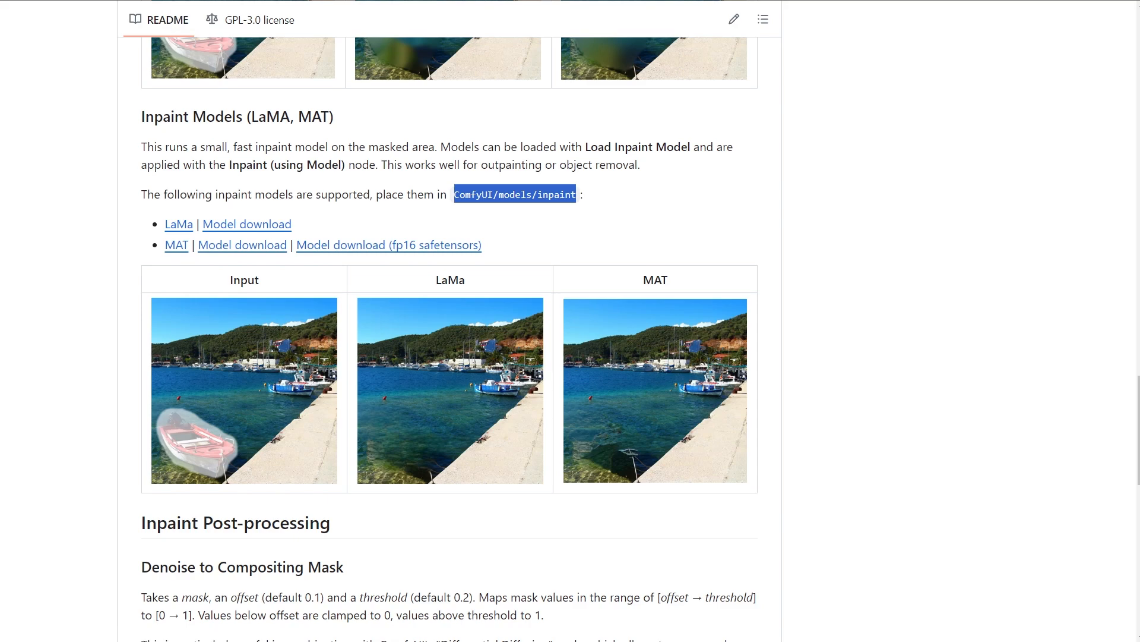
# Return to the ComfyUI workflow, close the installed node list and Manager, and nudge the Inpaint (using Model) node slightly upward
pyautogui.click(184, 0)
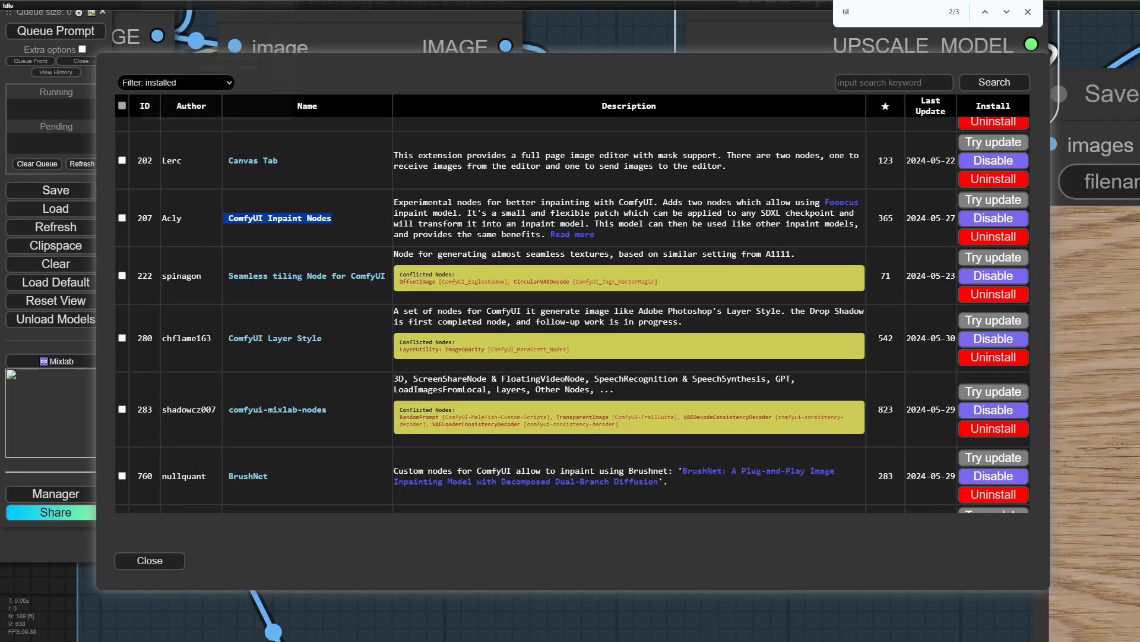
pyautogui.click(146, 559)
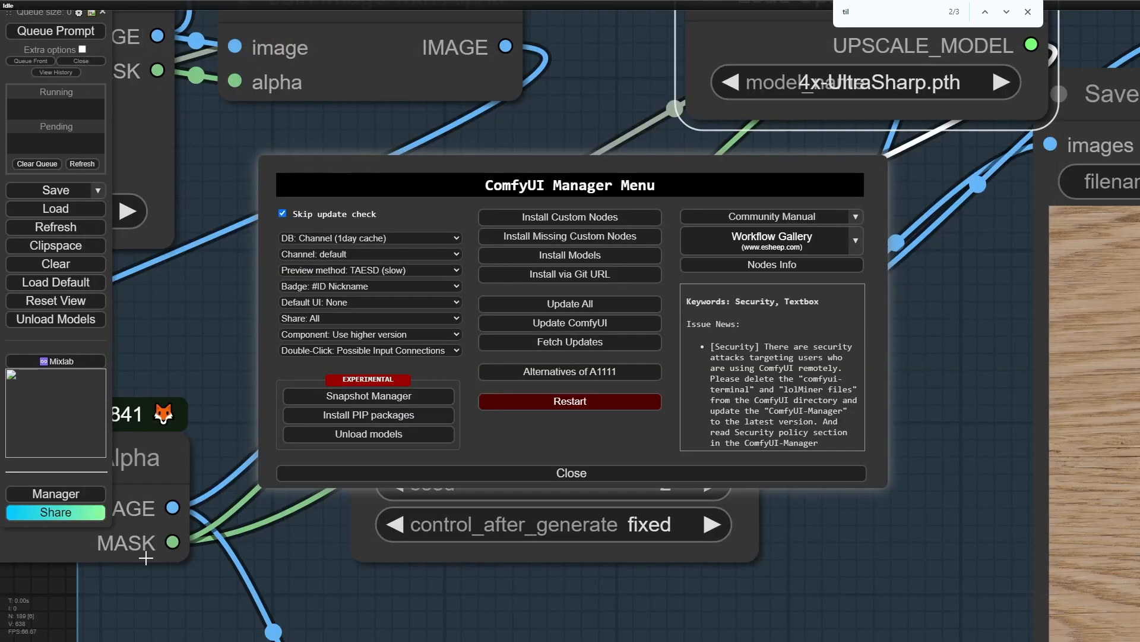
pyautogui.click(561, 473)
pyautogui.moveTo(511, 307); pyautogui.dragTo(540, 293)
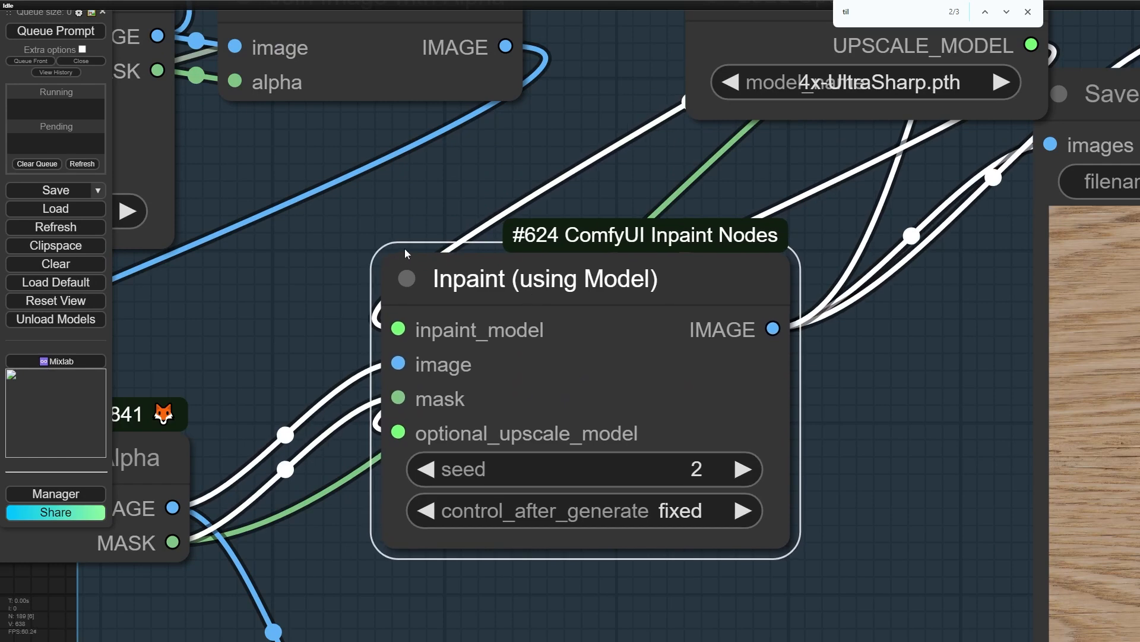
# Add a second Inpaint (using Model) node from the inpaint category below Split Image with Alpha and delete it
pyautogui.scroll(-4, 404, 252)
pyautogui.moveTo(356, 323); pyautogui.dragTo(527, 134)
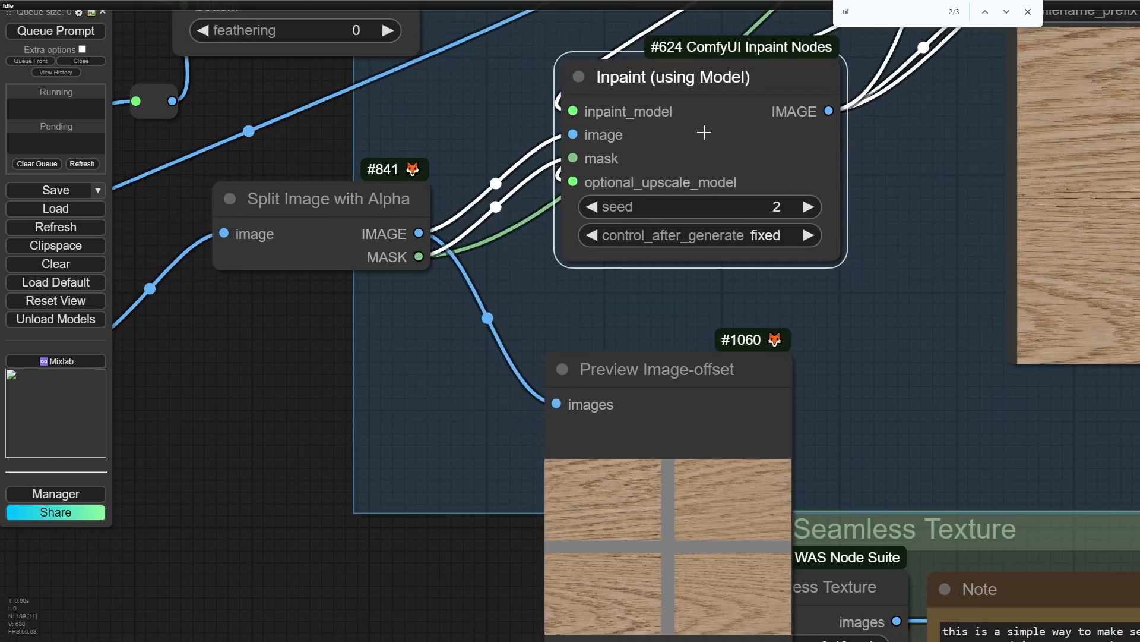
pyautogui.rightClick(318, 321)
pyautogui.click(331, 316)
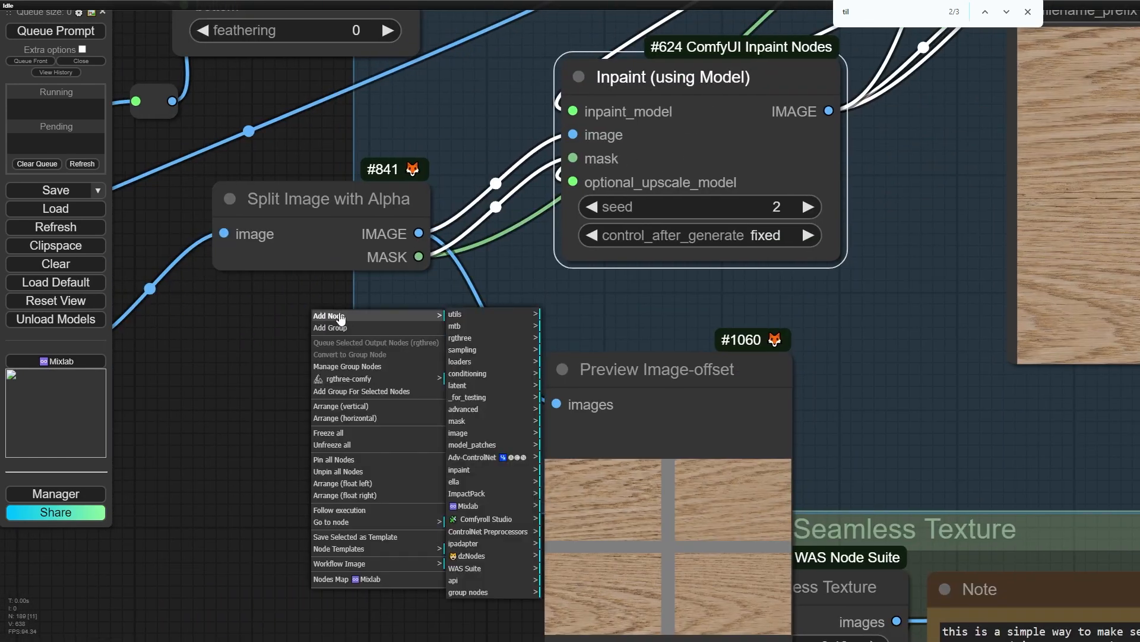
pyautogui.click(479, 470)
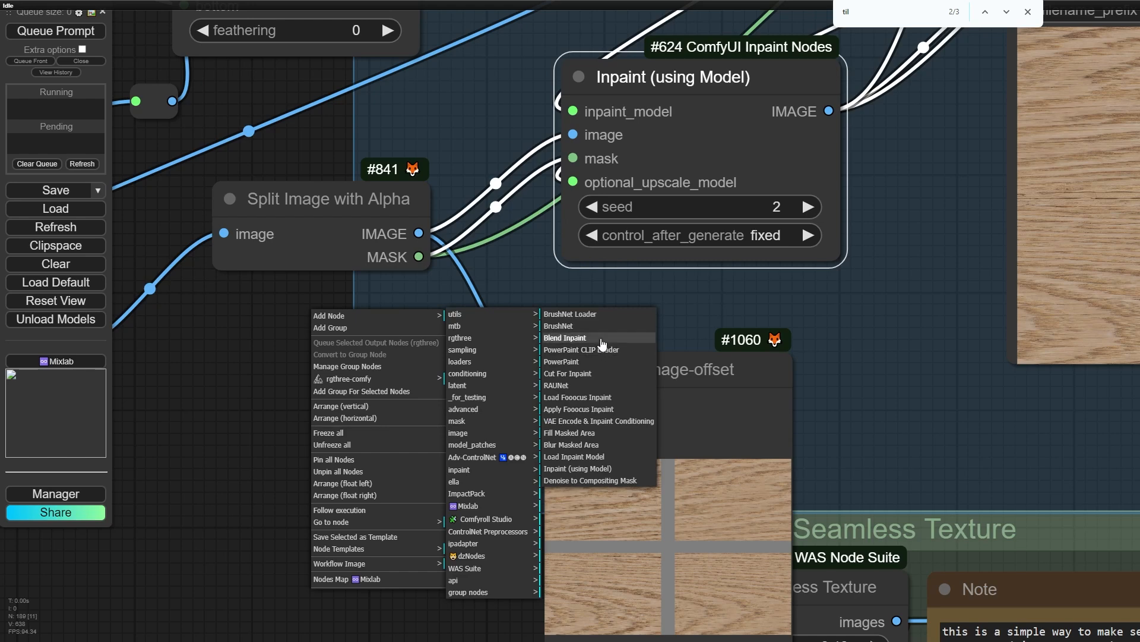
pyautogui.click(593, 474)
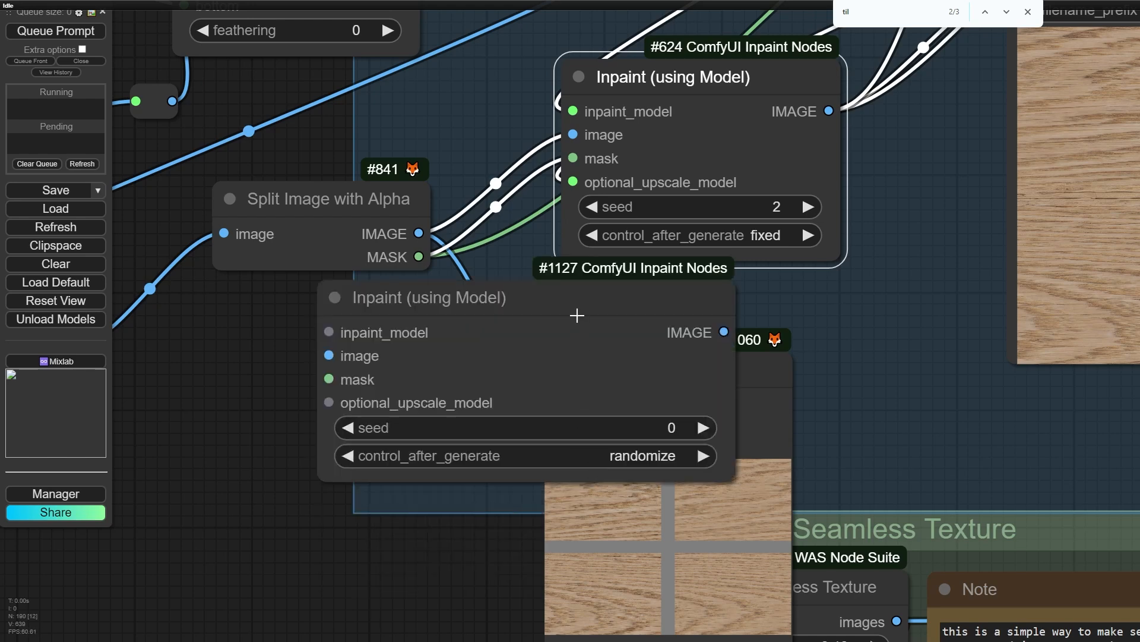
pyautogui.moveTo(581, 316); pyautogui.dragTo(550, 359)
pyautogui.press('Delete')
# Dismiss the node search, collapse the floating menu, and move Inpaint (using Model) lower and closer to Save Image
pyautogui.doubleClick(276, 397)
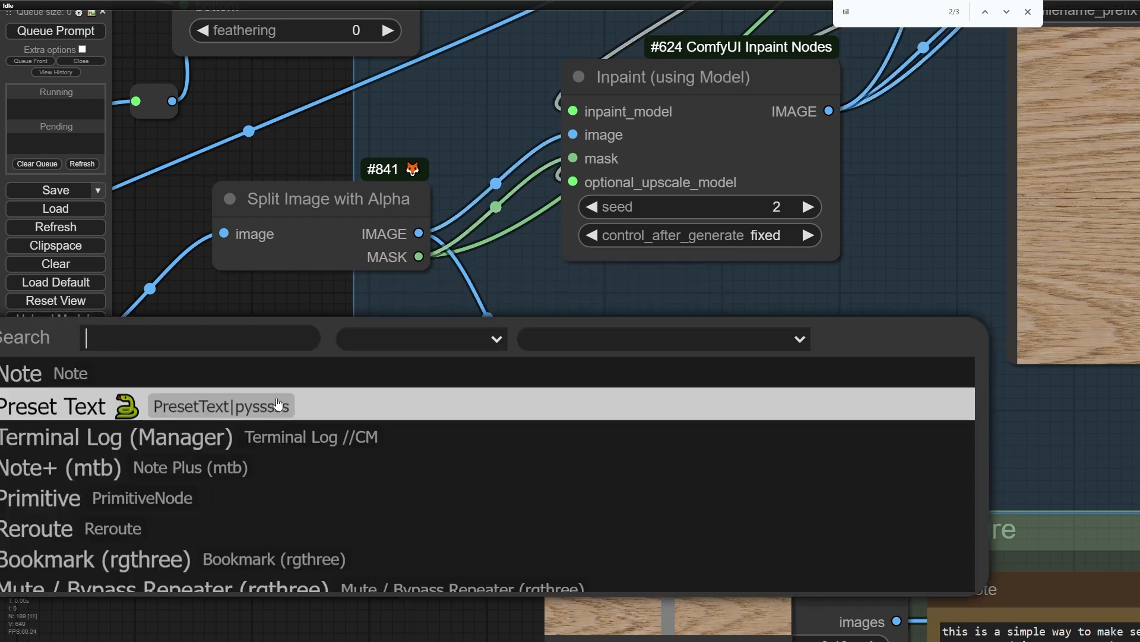
pyautogui.click(102, 15)
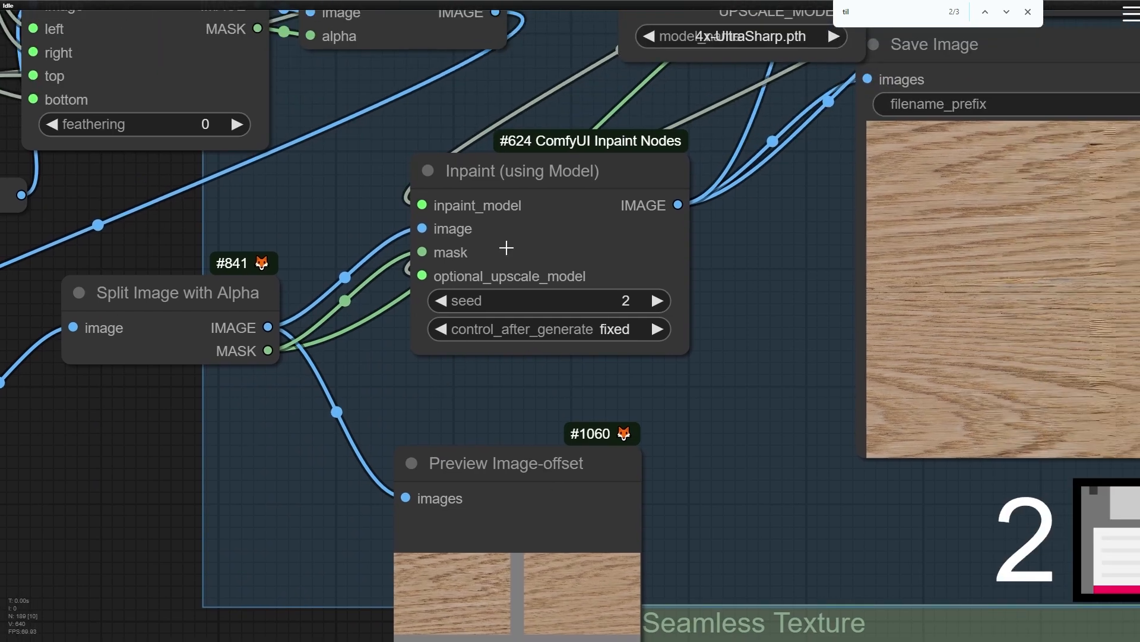
pyautogui.moveTo(550, 205); pyautogui.dragTo(623, 261)
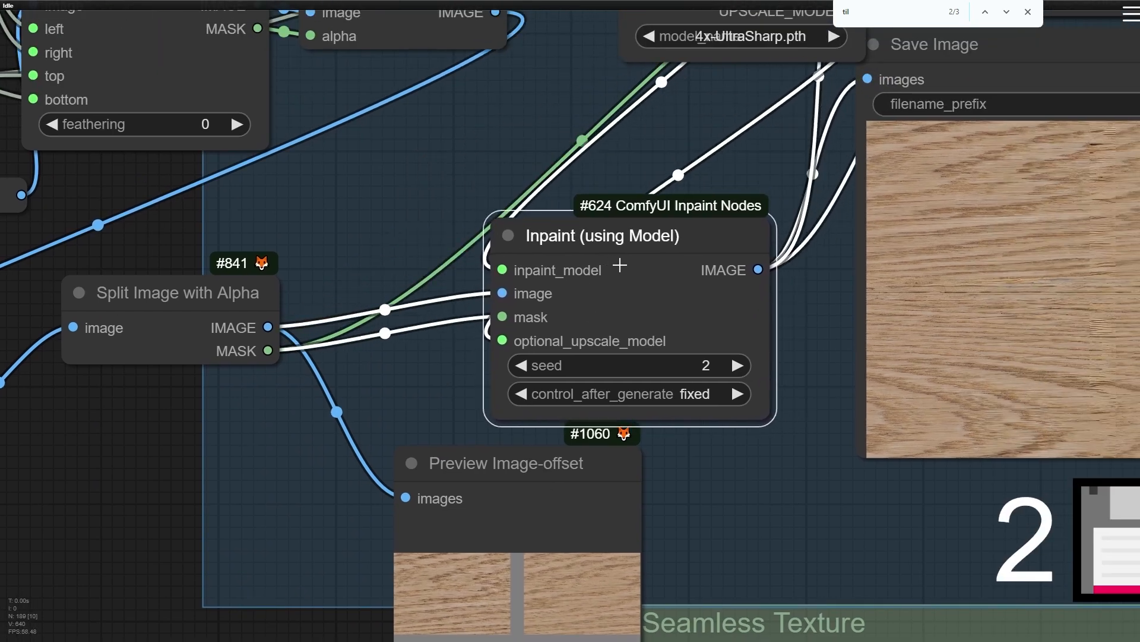
# Examine the seed and control_after_generate settings on the Inpaint (using Model) node
pyautogui.scroll(8, 444, 373)
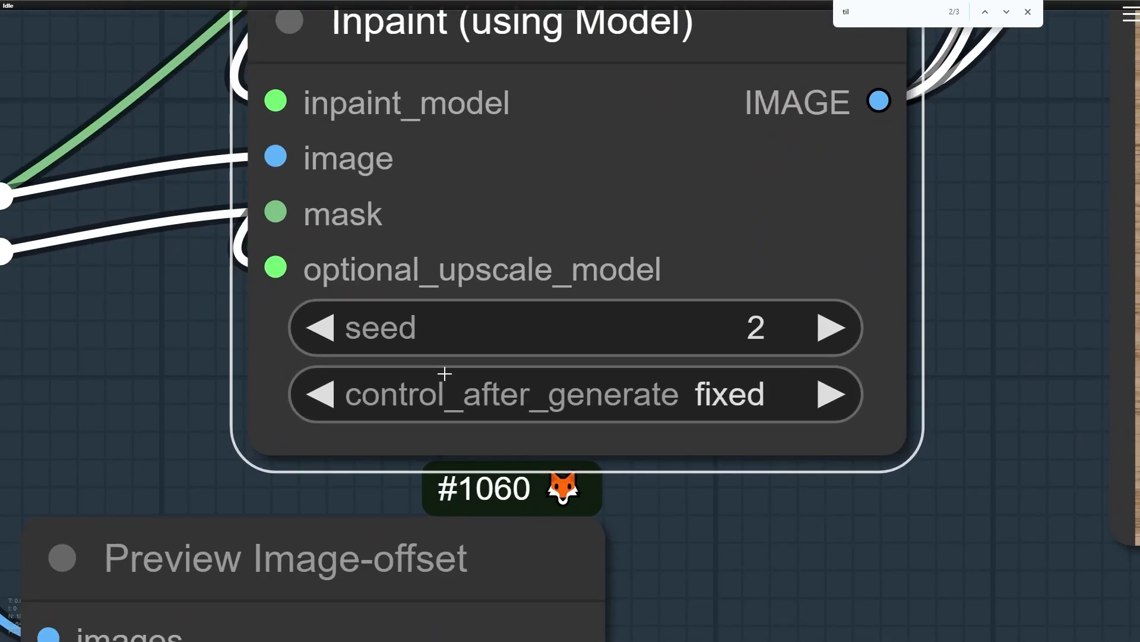
pyautogui.click(542, 393)
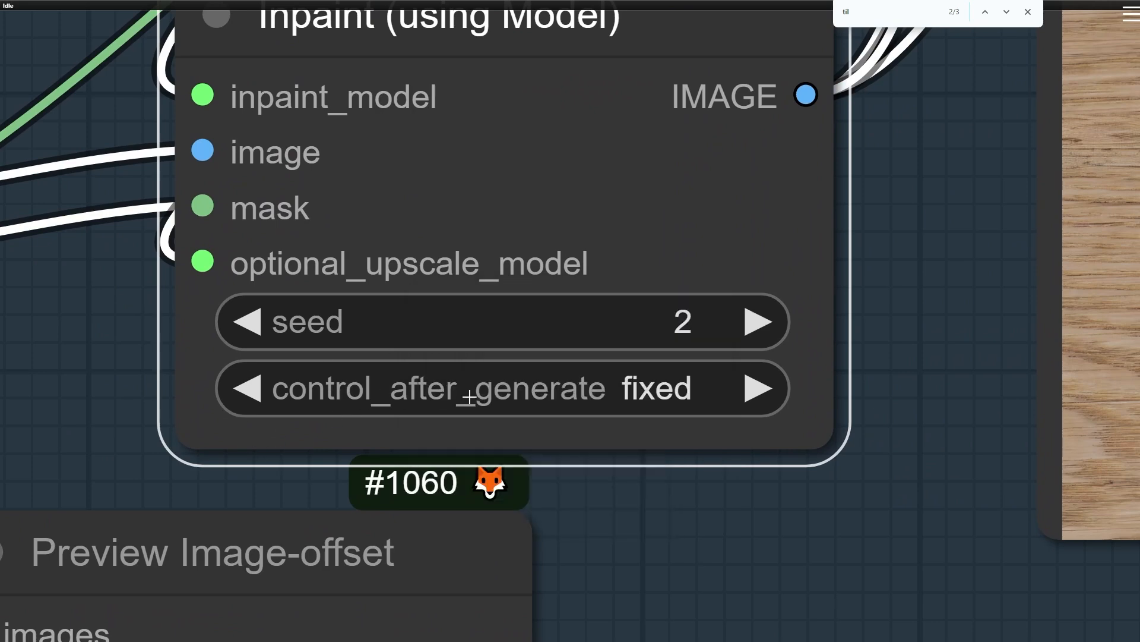
pyautogui.click(599, 396)
pyautogui.click(603, 339)
pyautogui.scroll(-4, 691, 462)
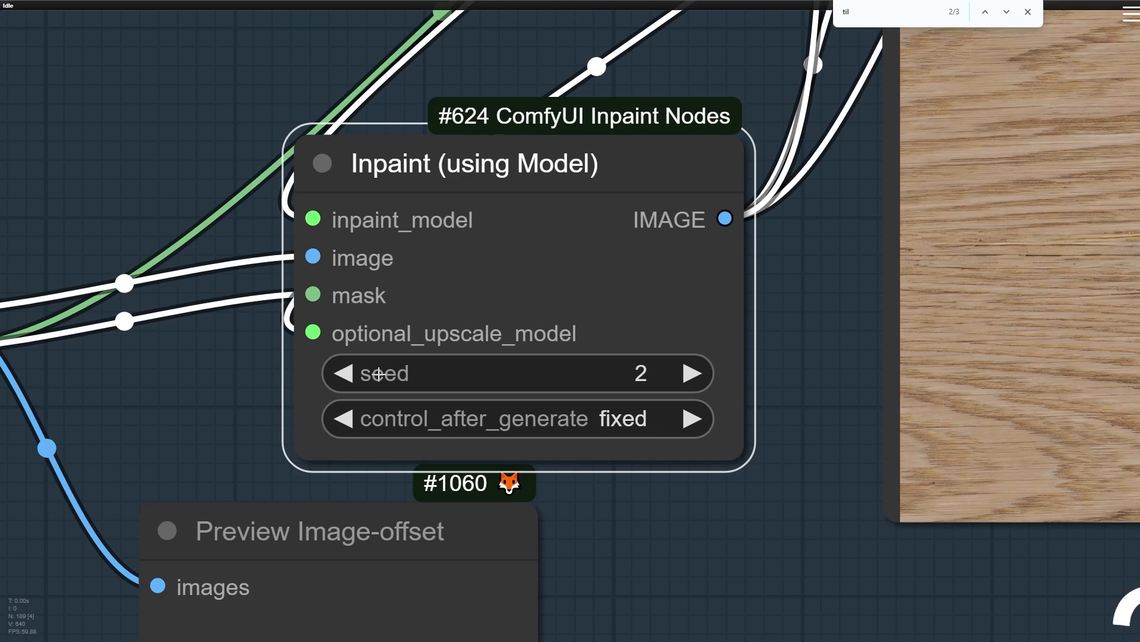
pyautogui.scroll(-4, 511, 329)
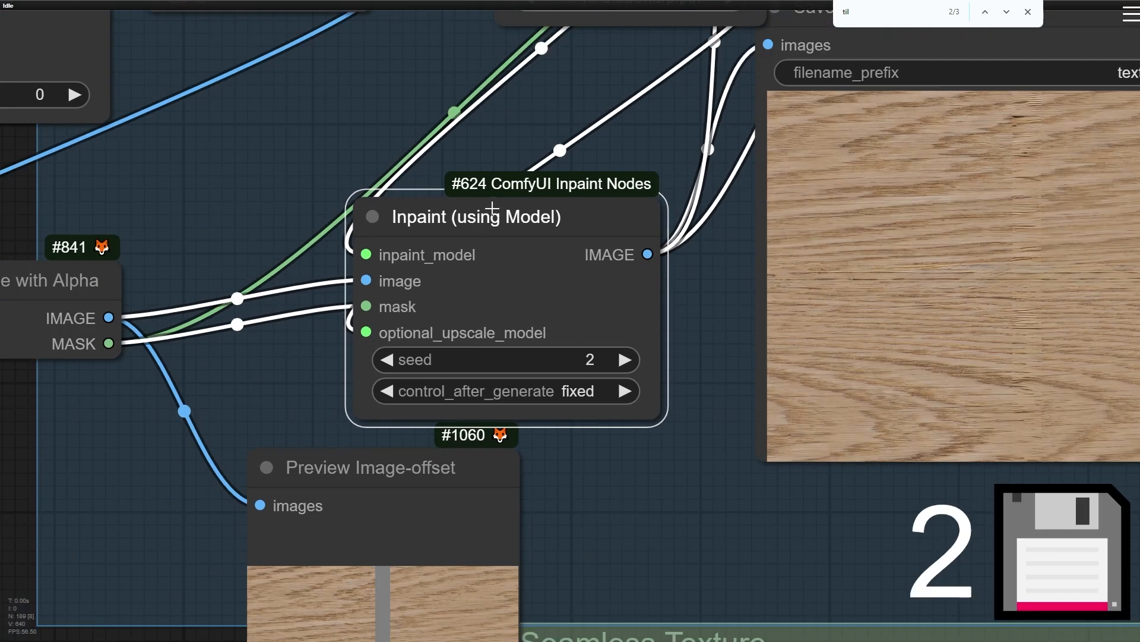
pyautogui.scroll(-3, 499, 255)
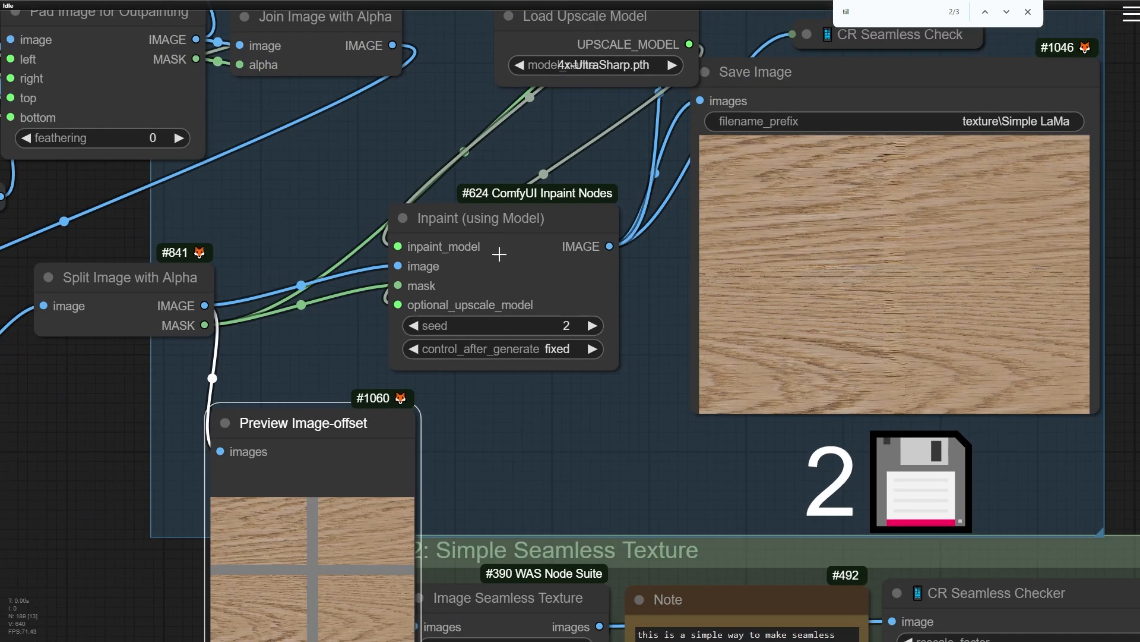
# Move Inpaint (using Model) beside Save Image and place Load Upscale Model and Load Inpaint Model on its input side
pyautogui.moveTo(508, 228); pyautogui.dragTo(614, 220)
pyautogui.moveTo(535, 127); pyautogui.dragTo(250, 494)
pyautogui.moveTo(543, 30); pyautogui.dragTo(336, 280)
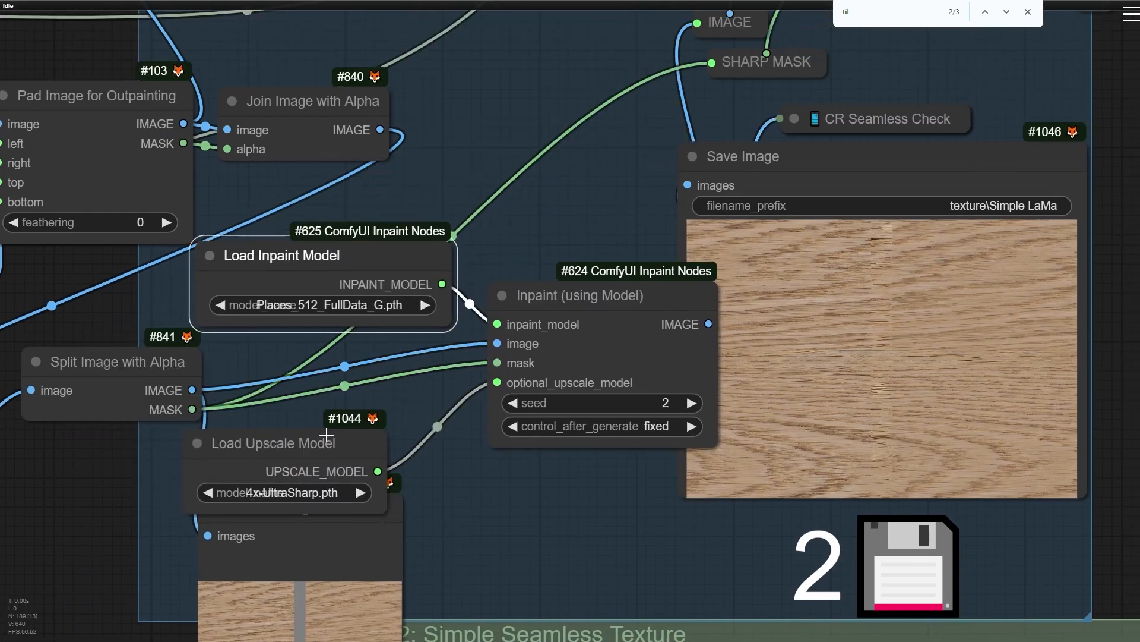
# Widen Load Upscale Model so its model name is readable and align it beneath Load Inpaint Model
pyautogui.scroll(6, 326, 435)
pyautogui.moveTo(311, 438); pyautogui.dragTo(383, 363)
pyautogui.moveTo(508, 493); pyautogui.dragTo(622, 478)
pyautogui.moveTo(502, 403); pyautogui.dragTo(449, 414)
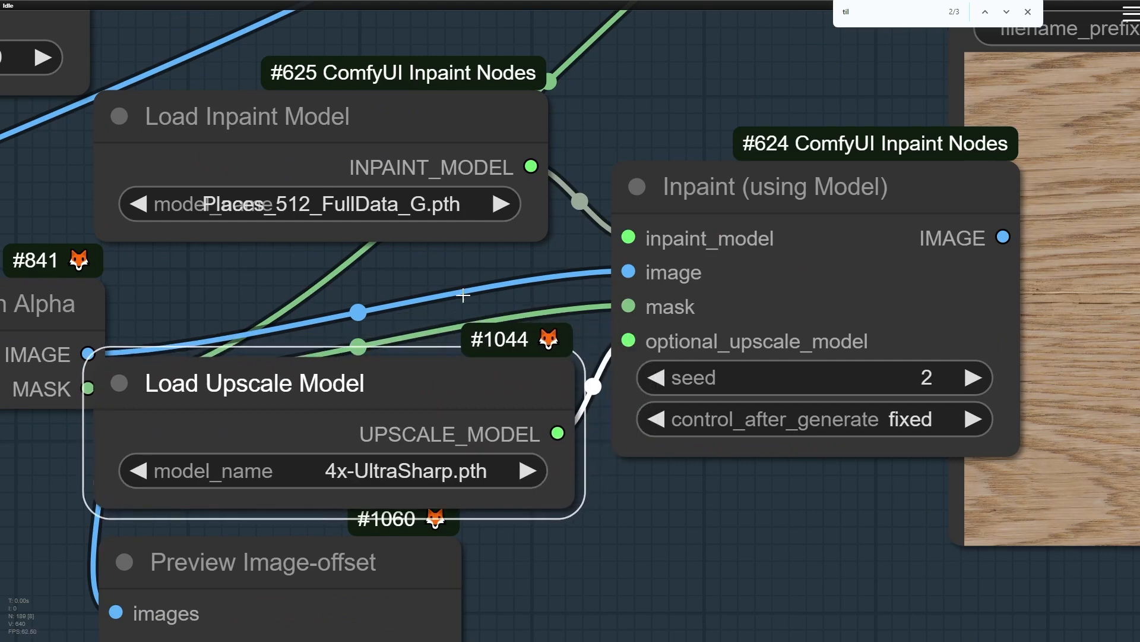
# Widen Load Inpaint Model until its full model name is readable and check it against the MAT download link in the README
pyautogui.click(374, 134)
pyautogui.moveTo(544, 233); pyautogui.dragTo(593, 231)
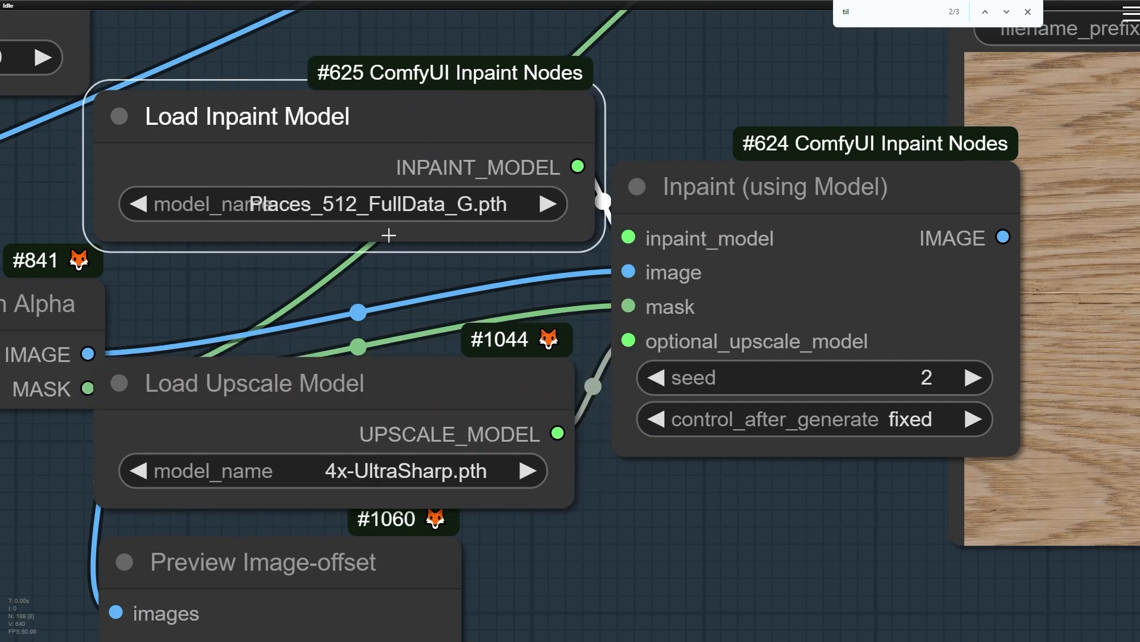
pyautogui.scroll(6, 389, 235)
pyautogui.moveTo(752, 268); pyautogui.dragTo(822, 271)
pyautogui.scroll(1, 517, 166)
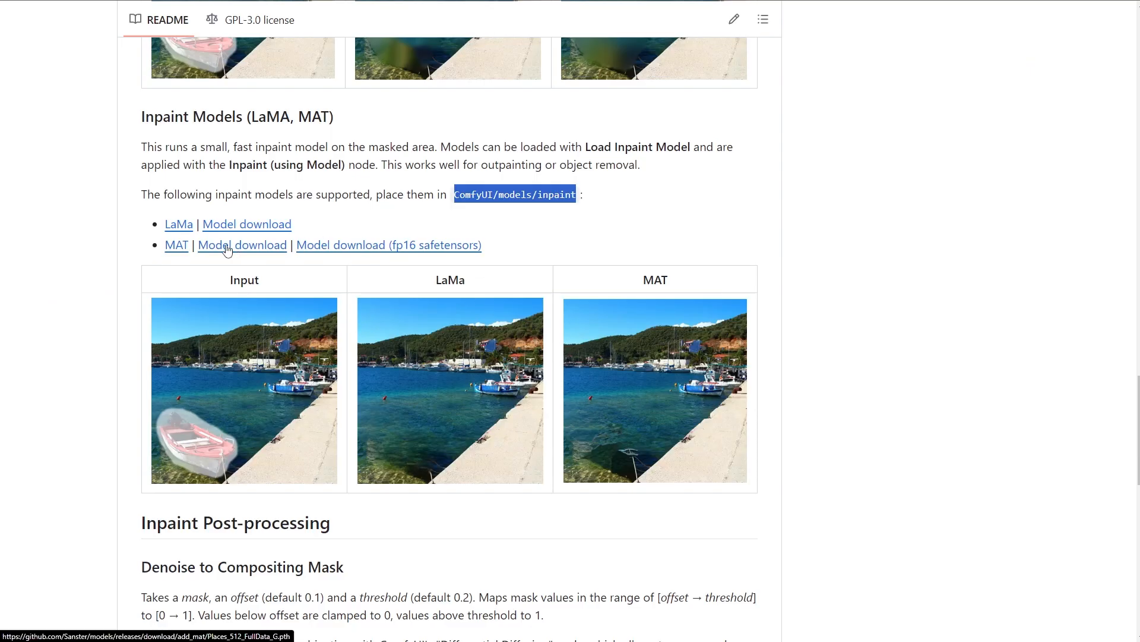
pyautogui.moveTo(250, 259)
pyautogui.mouseDown()
pyautogui.moveTo(205, 245)
pyautogui.moveTo(233, 260)
pyautogui.mouseUp()
pyautogui.click(245, 275)
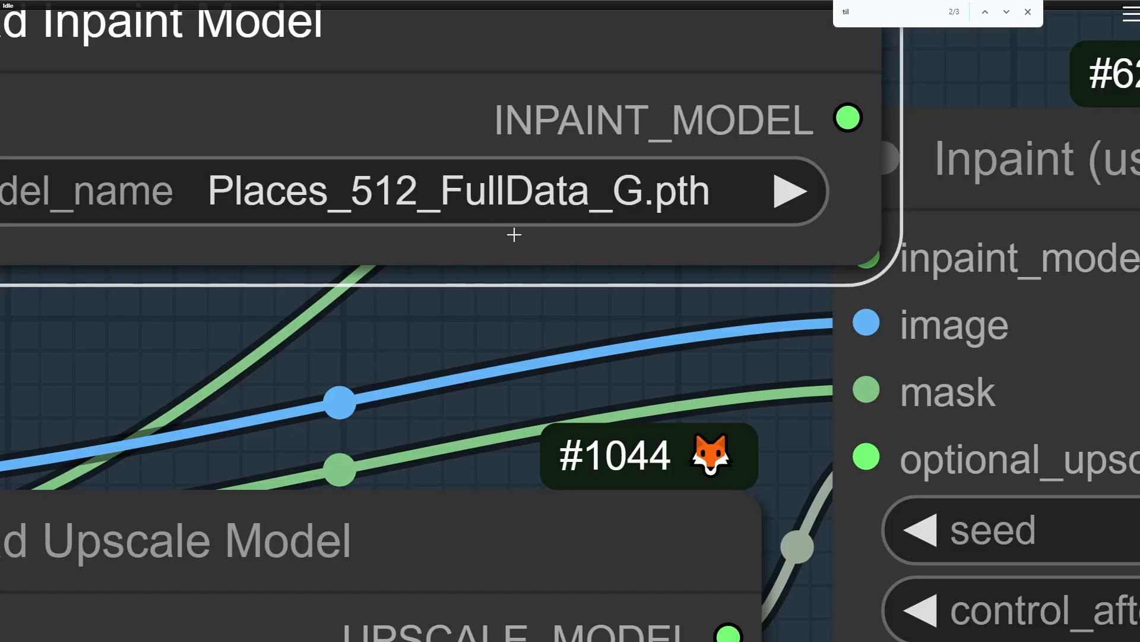
# Separate Load Inpaint Model from Inpaint (using Model) so the inpaint_model link between them is exposed
pyautogui.scroll(-8, 516, 235)
pyautogui.moveTo(589, 165); pyautogui.dragTo(444, 175)
pyautogui.moveTo(897, 212); pyautogui.dragTo(854, 206)
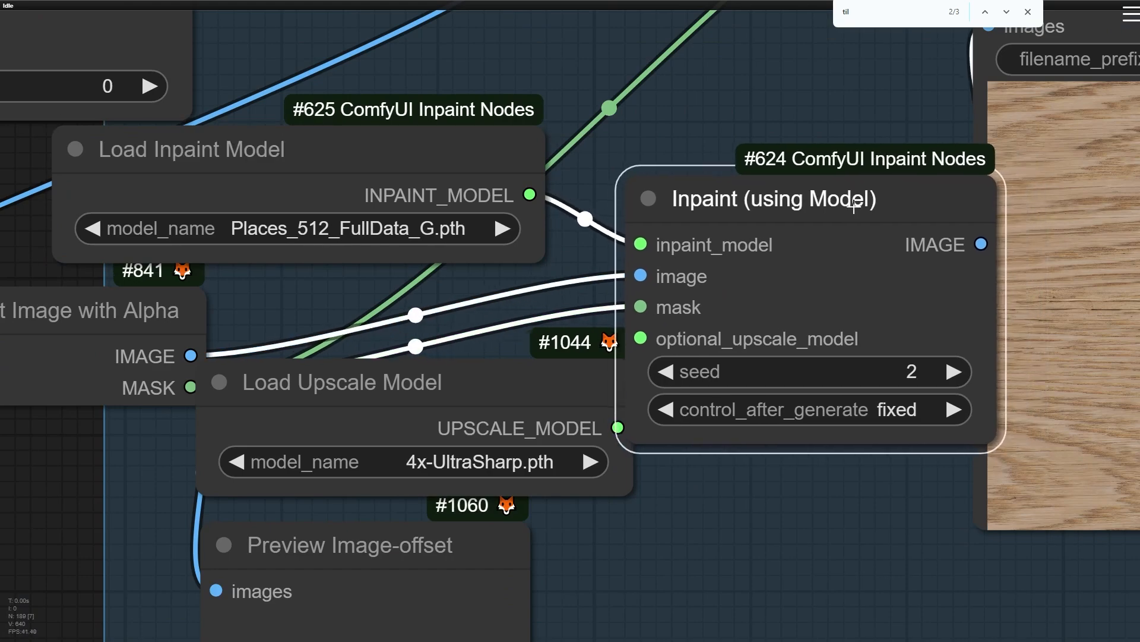
# Shift Inpaint (using Model) away from Save Image and lower Save Image to expose the output image links
pyautogui.moveTo(709, 127); pyautogui.dragTo(346, 203)
pyautogui.scroll(-4, 356, 214)
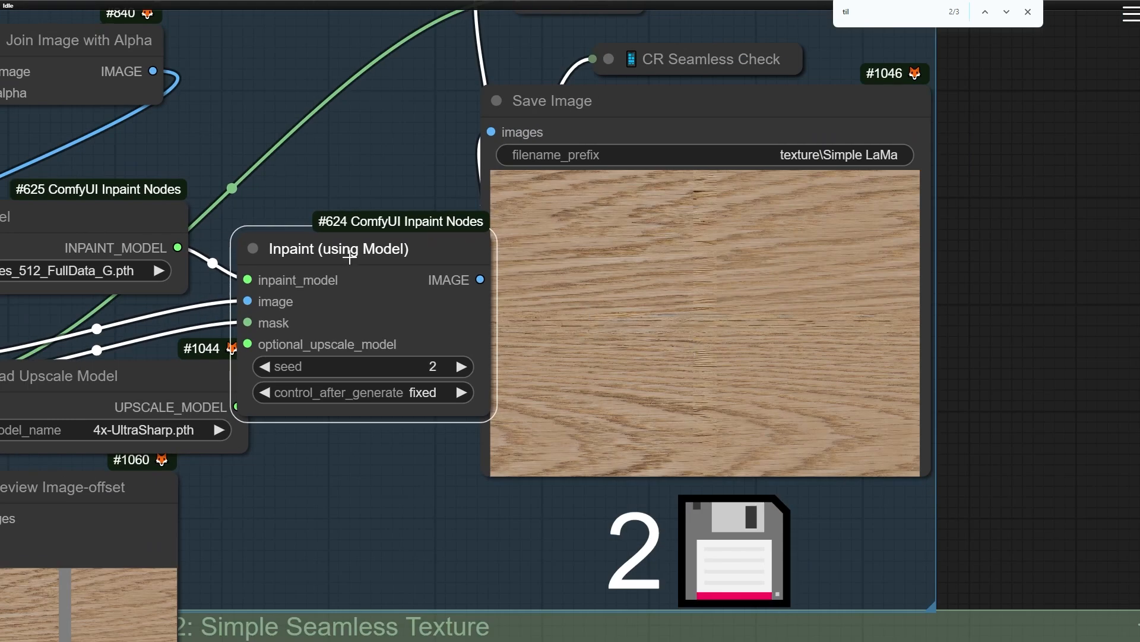
pyautogui.moveTo(350, 257); pyautogui.dragTo(286, 193)
pyautogui.moveTo(663, 109); pyautogui.dragTo(677, 208)
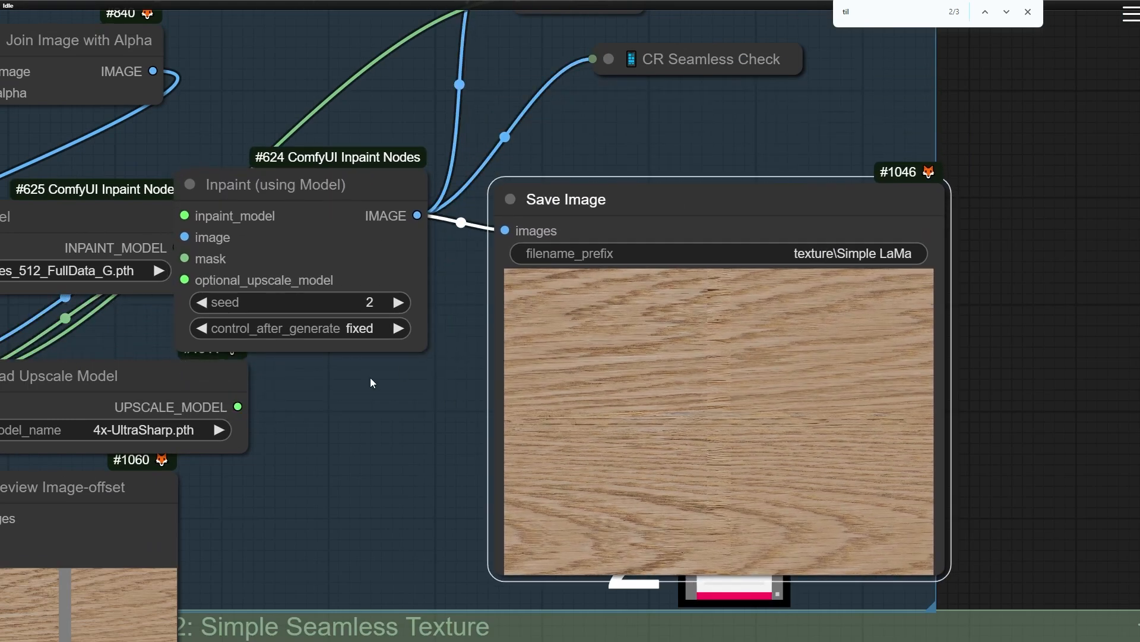
# Compare the gap in Preview Image-offset with the inpainted seams in the Save Image result, inspecting the wood texture up close
pyautogui.scroll(4, 234, 355)
pyautogui.moveTo(376, 435); pyautogui.dragTo(836, 118)
pyautogui.scroll(-3, 750, 253)
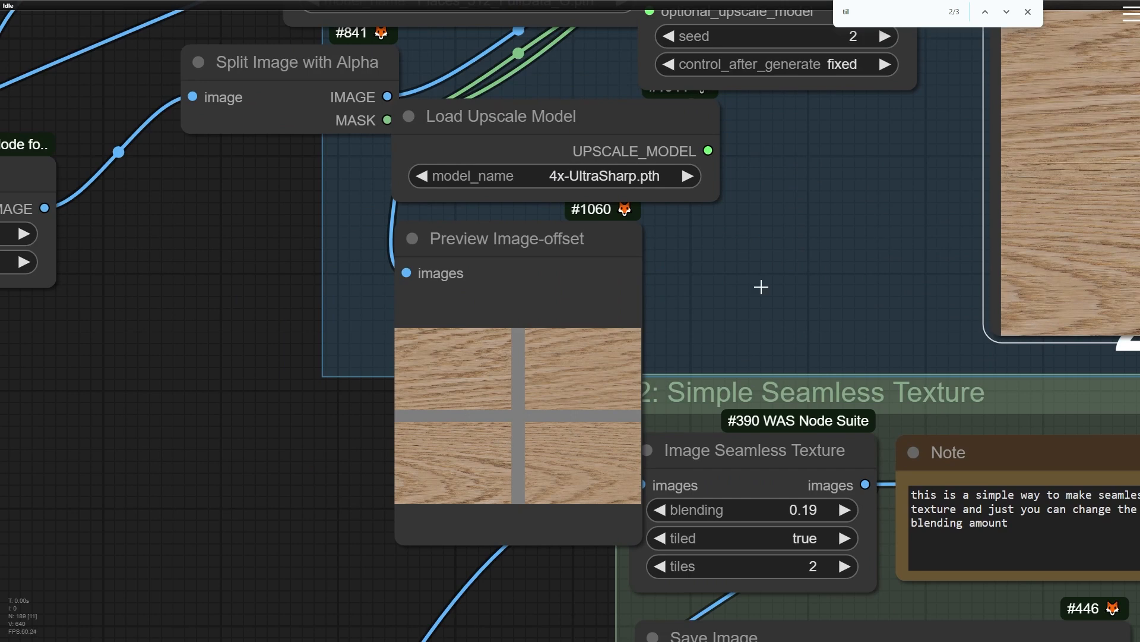
pyautogui.moveTo(762, 287); pyautogui.dragTo(30, 349)
pyautogui.scroll(-1, 465, 204)
pyautogui.scroll(6, 466, 204)
pyautogui.scroll(6, 576, 308)
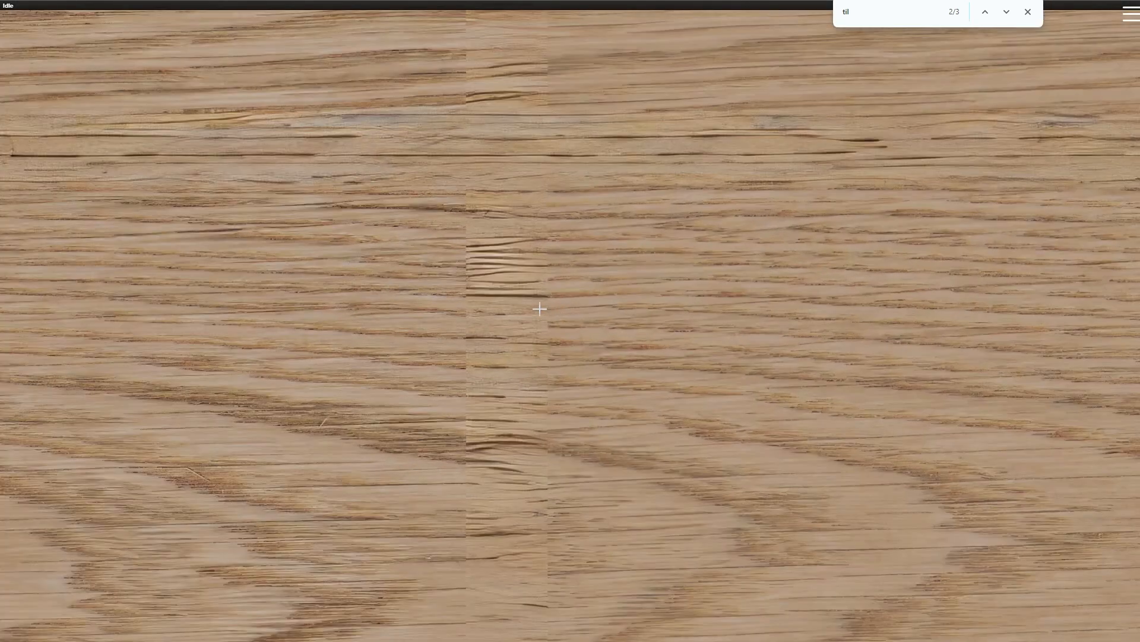
pyautogui.scroll(2, 501, 295)
pyautogui.scroll(-4, 458, 178)
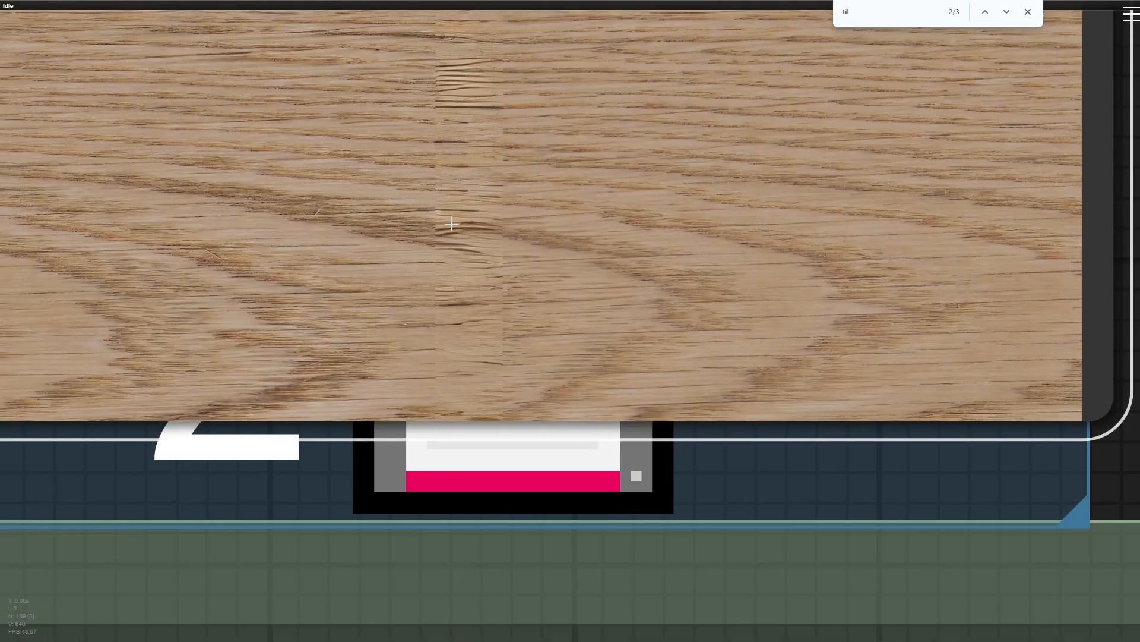
pyautogui.moveTo(451, 224); pyautogui.dragTo(545, 385)
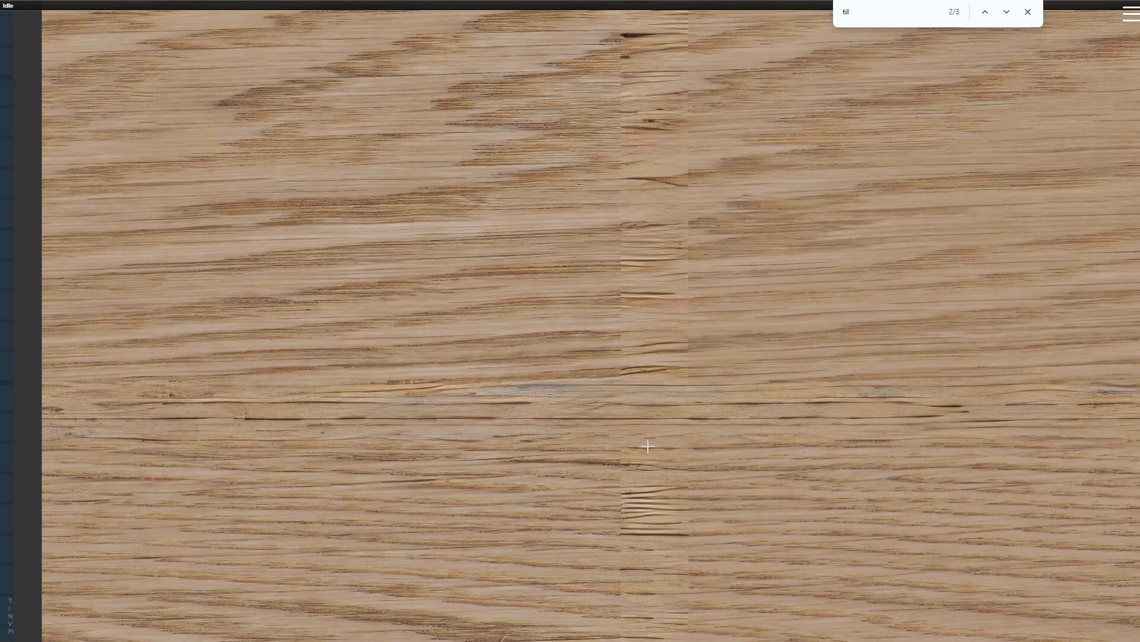
pyautogui.scroll(-5, 647, 445)
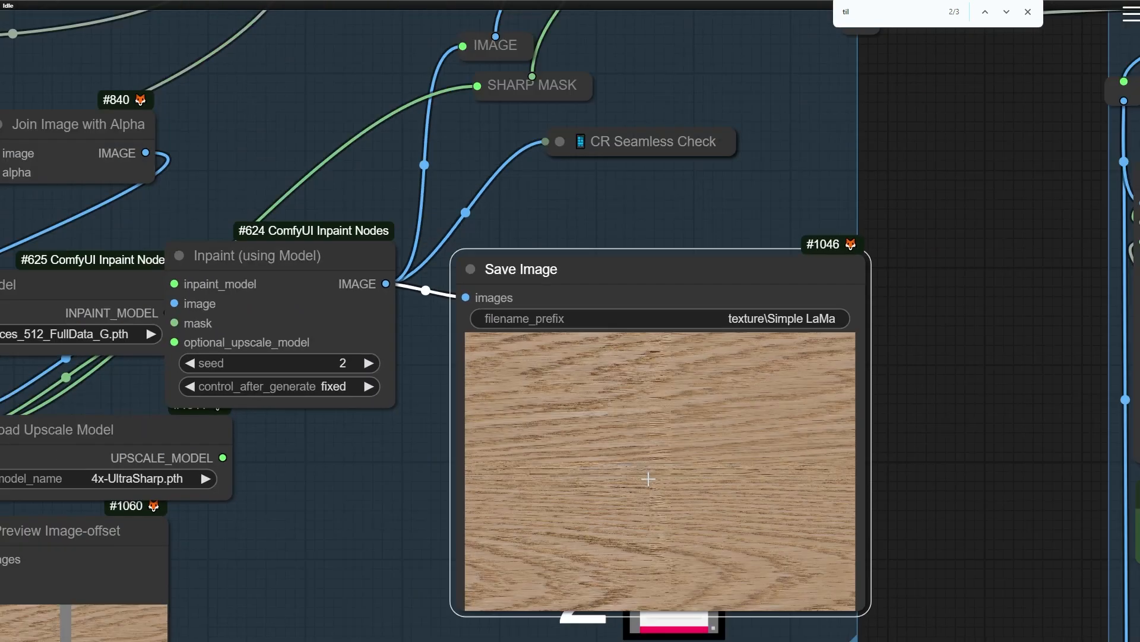
pyautogui.scroll(-1, 648, 479)
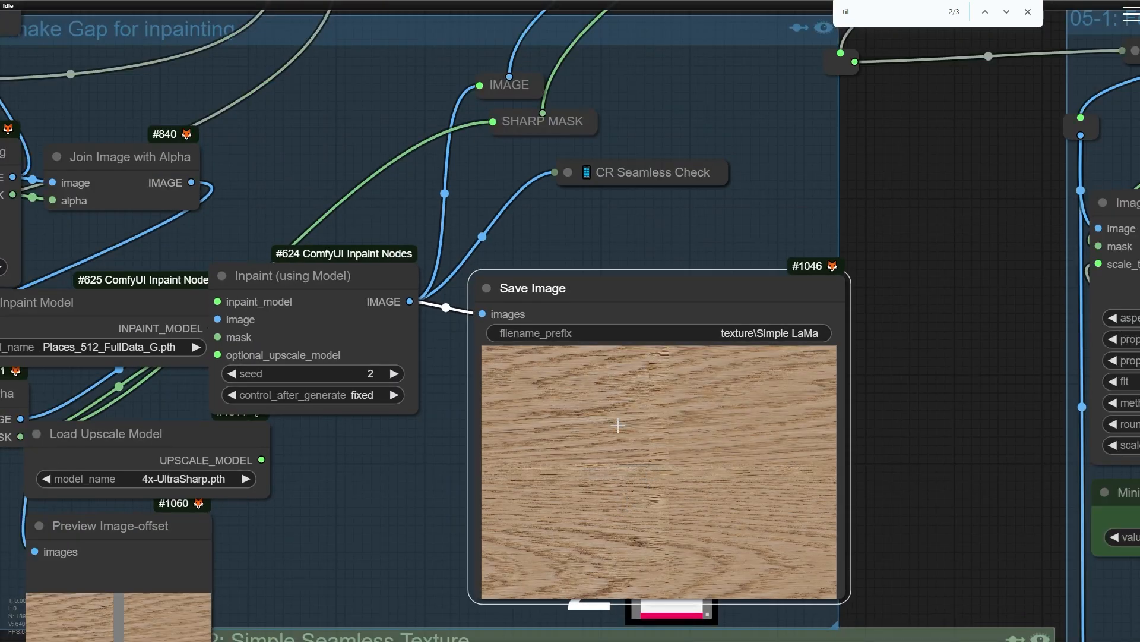
pyautogui.moveTo(620, 478); pyautogui.dragTo(508, 231)
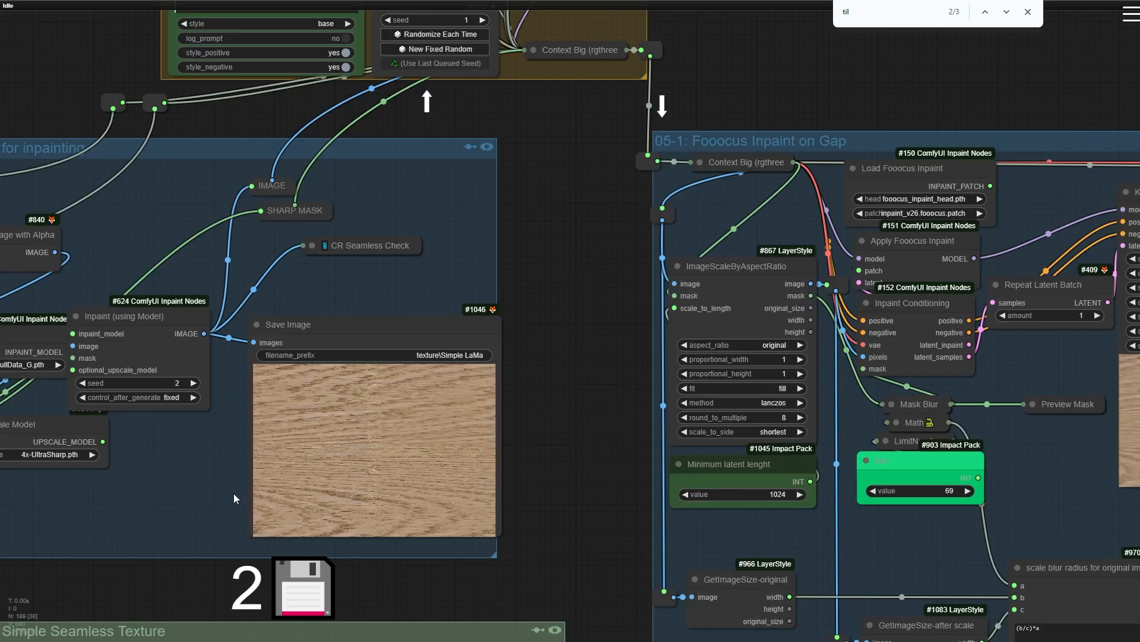
# Inspect the vertical inpainted seam in the Simple LaMa Save Image result up close, following the wood grain across it
pyautogui.scroll(20, 323, 428)
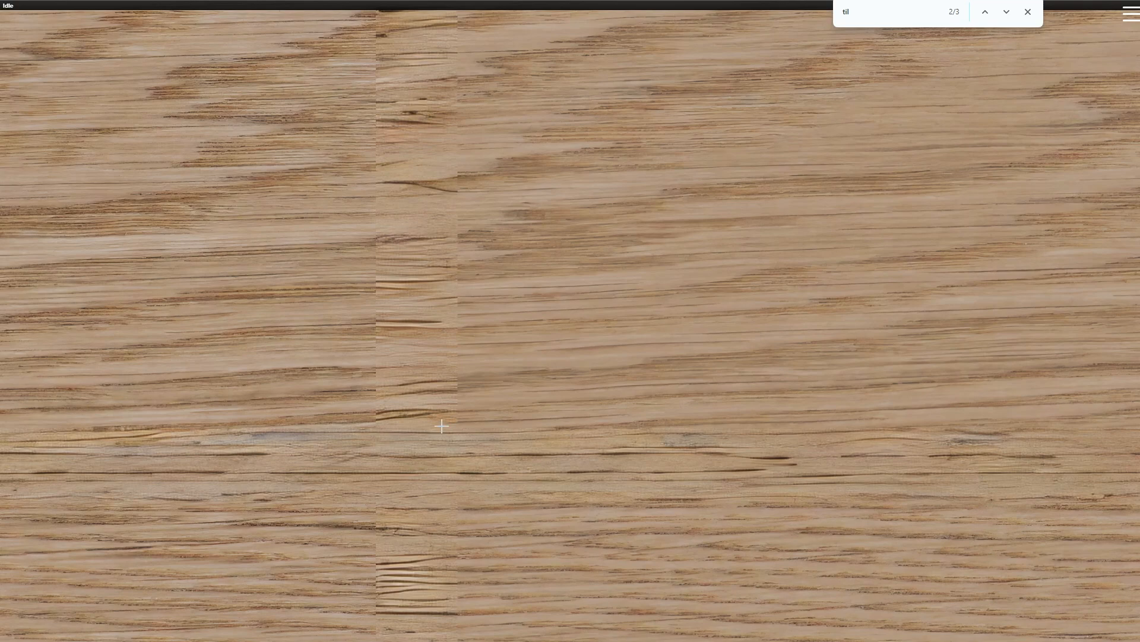
pyautogui.scroll(-5, 443, 426)
pyautogui.moveTo(432, 471); pyautogui.dragTo(532, 234)
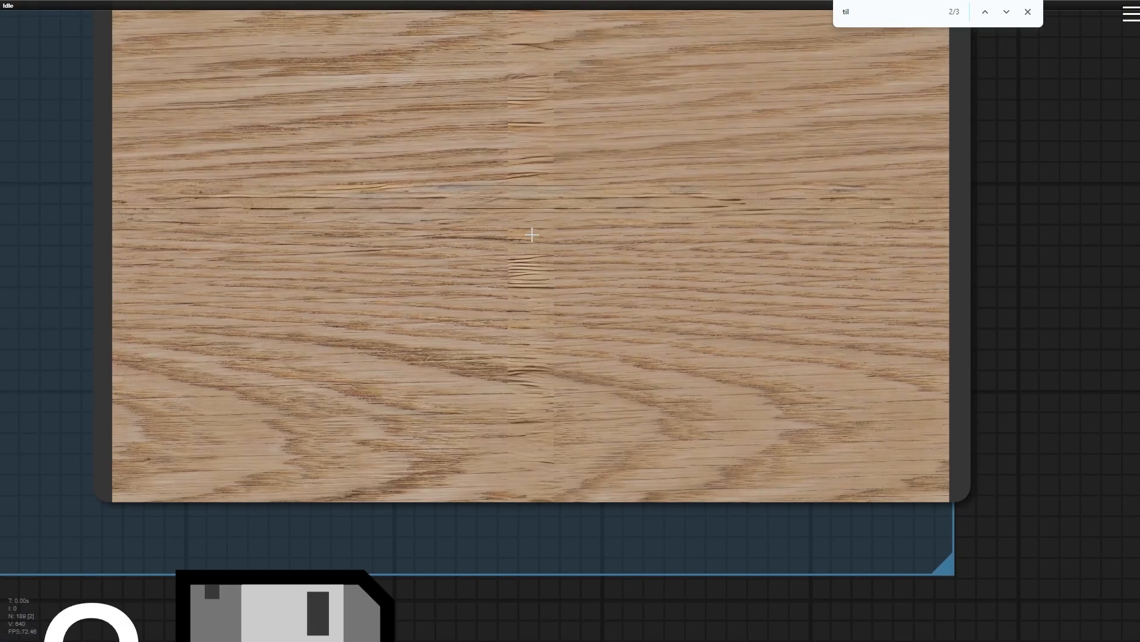
pyautogui.scroll(3, 527, 407)
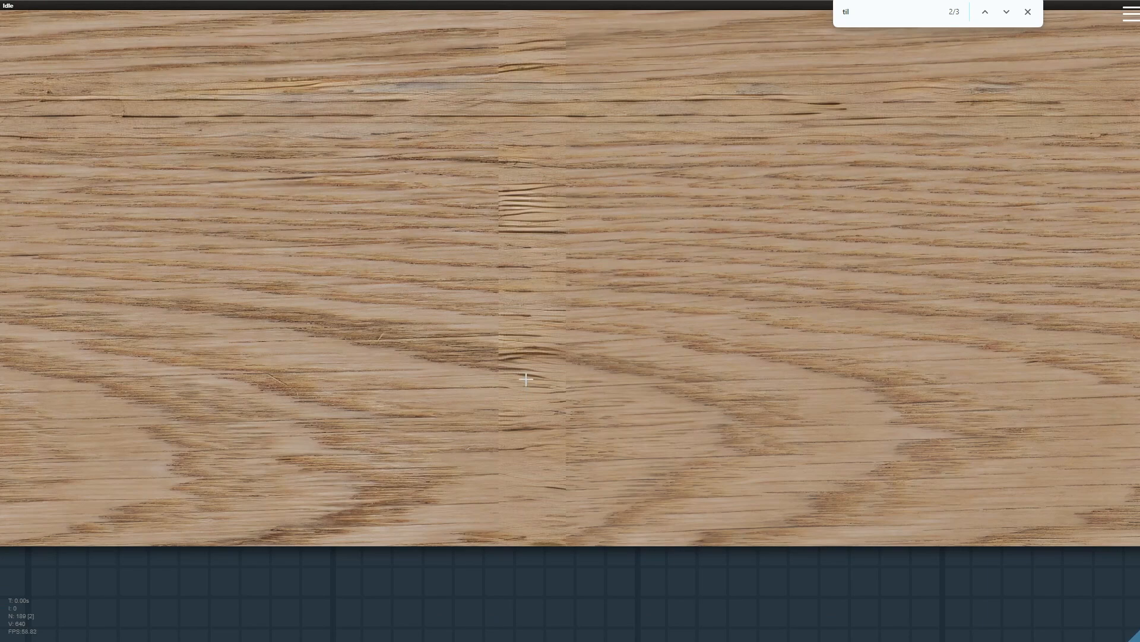
pyautogui.scroll(3, 572, 365)
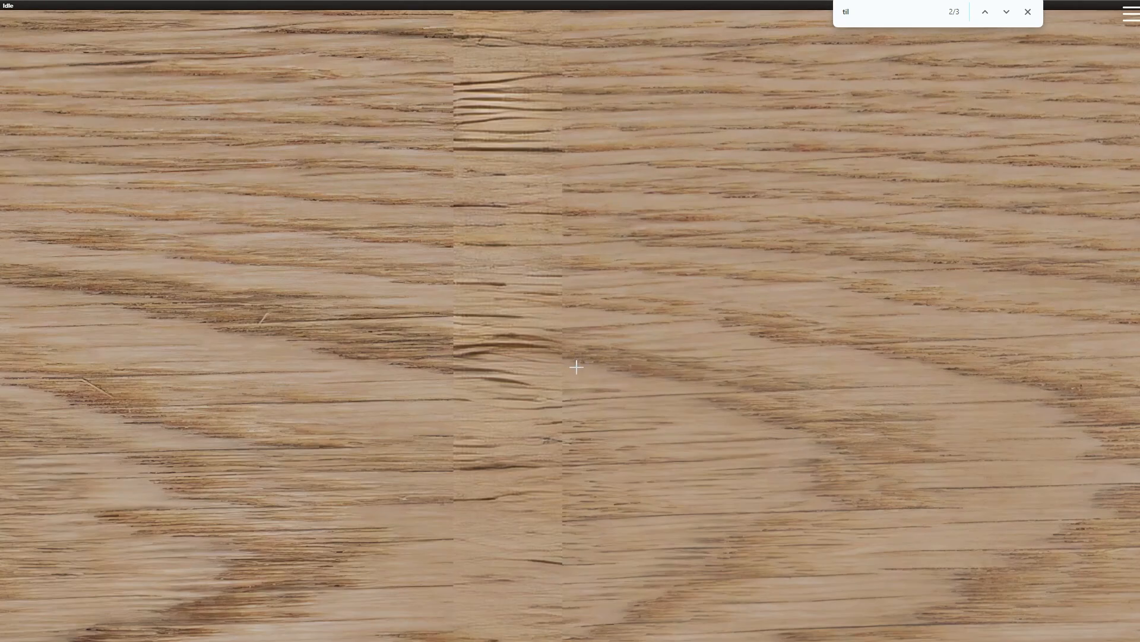
pyautogui.scroll(2, 575, 365)
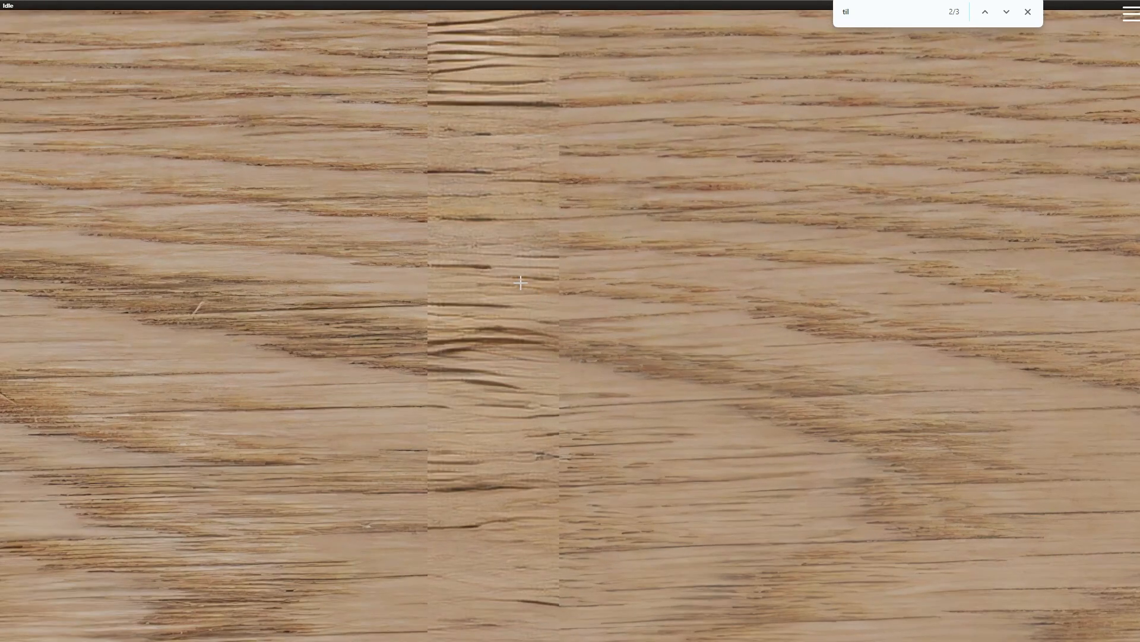
pyautogui.scroll(-4, 521, 286)
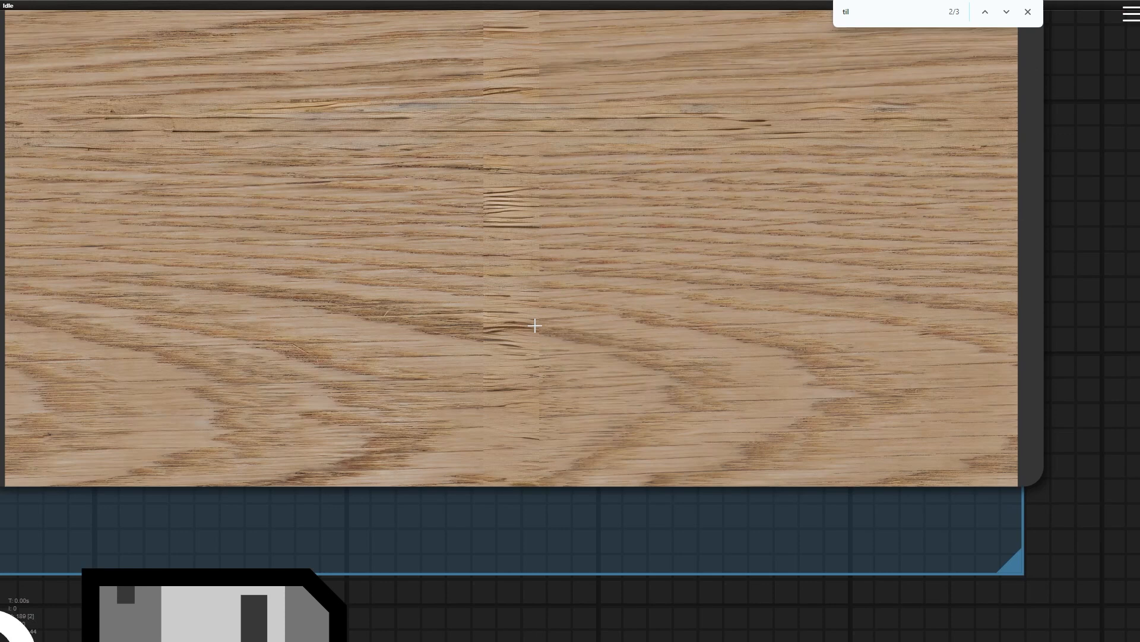
pyautogui.moveTo(535, 325); pyautogui.dragTo(549, 392)
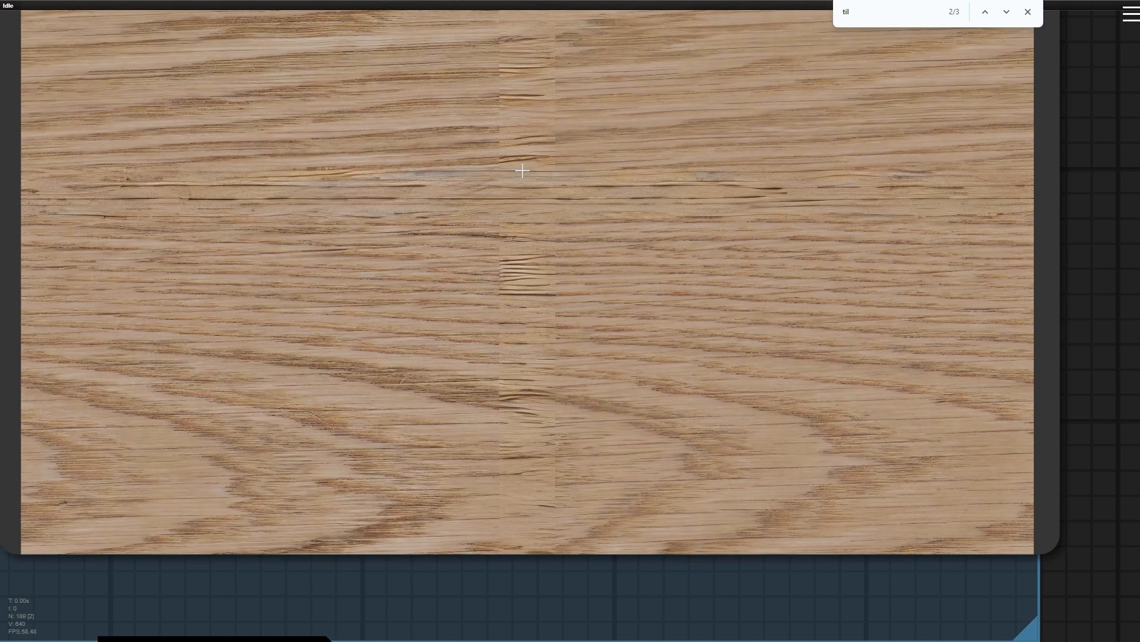
pyautogui.scroll(-5, 581, 234)
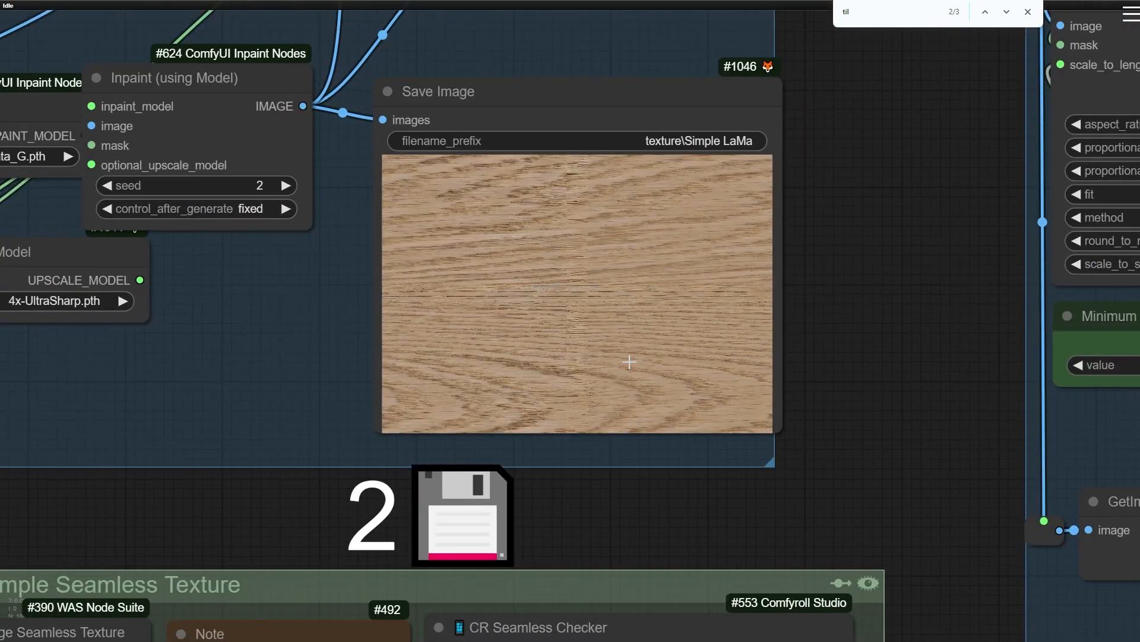
pyautogui.scroll(-5, 494, 341)
pyautogui.moveTo(494, 341); pyautogui.dragTo(256, 377)
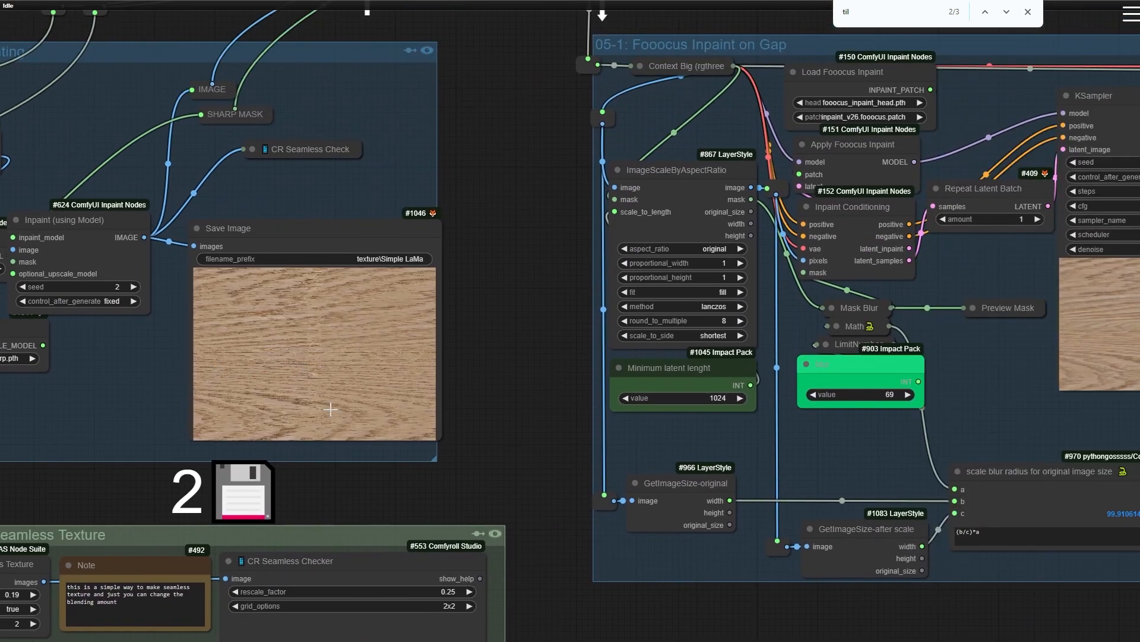
# Look over the Fooocus Inpaint on Gap group, from Load Fooocus Inpaint and Inpaint Conditioning through to KSampler
pyautogui.scroll(-3, 378, 206)
pyautogui.moveTo(379, 206); pyautogui.dragTo(0, 303)
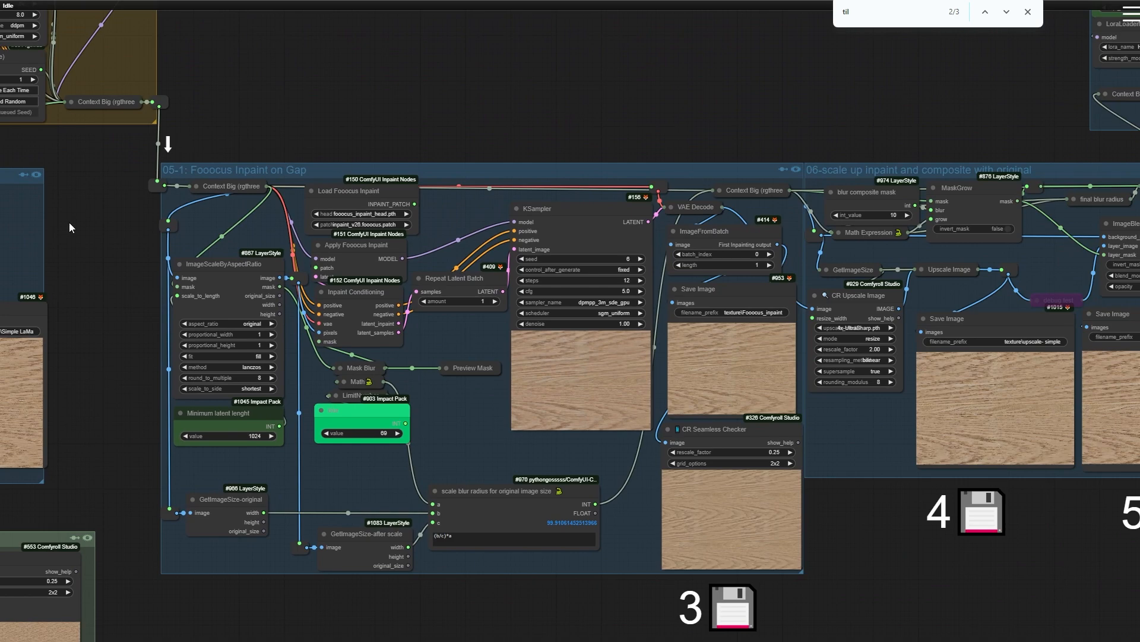
pyautogui.moveTo(69, 222); pyautogui.dragTo(551, 407)
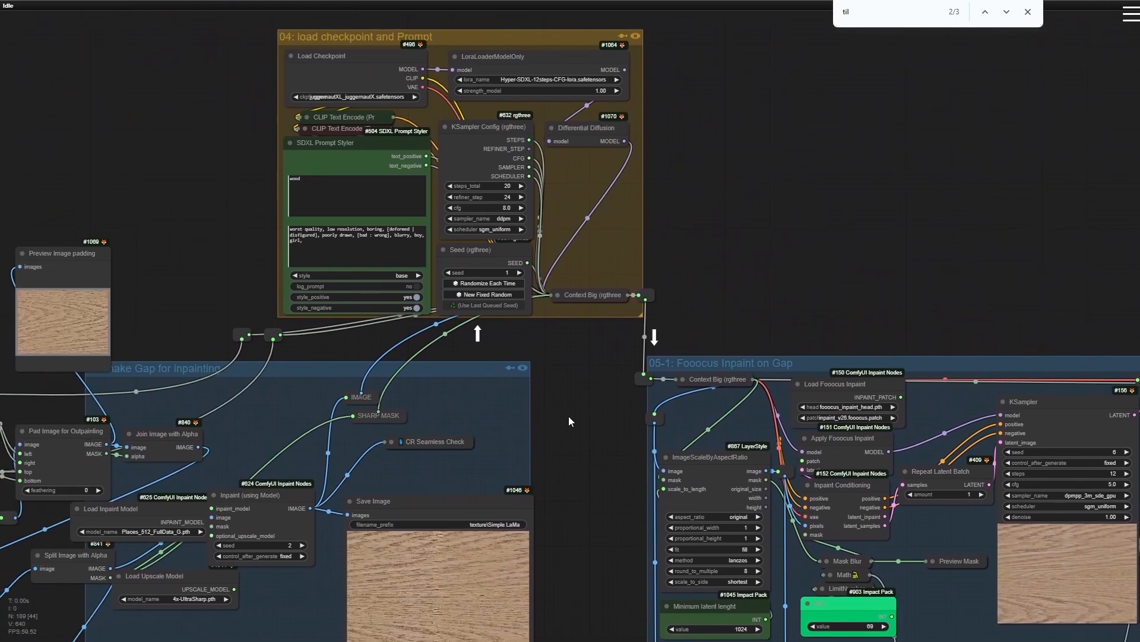
pyautogui.scroll(4, 597, 354)
pyautogui.moveTo(541, 405); pyautogui.dragTo(539, 190)
pyautogui.click(446, 257)
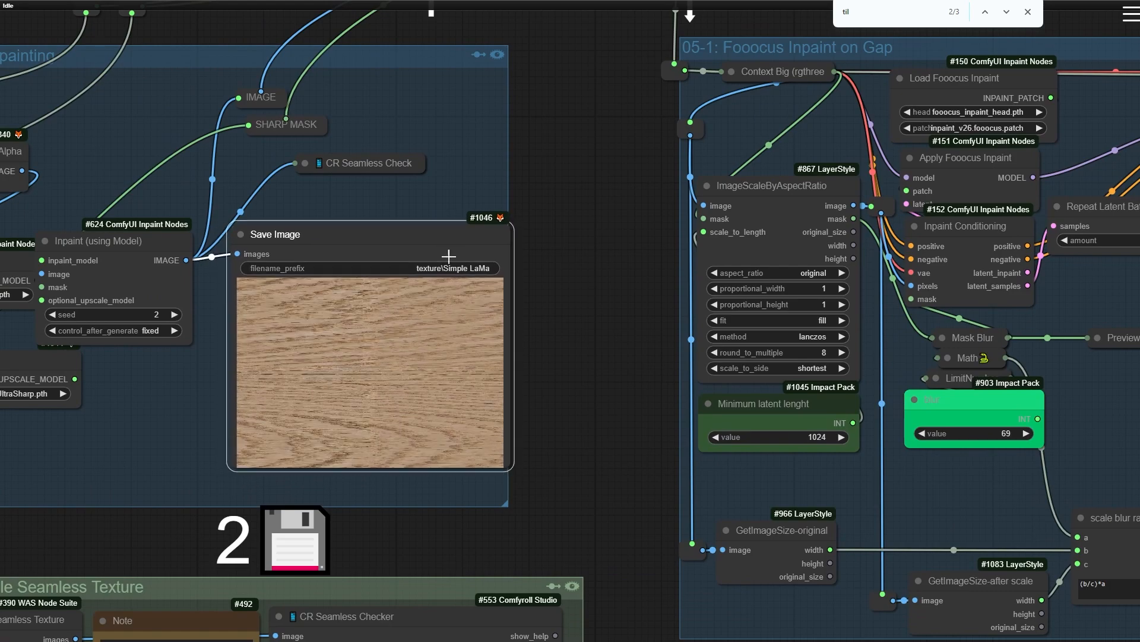
pyautogui.scroll(5, 357, 345)
pyautogui.scroll(-8, 360, 371)
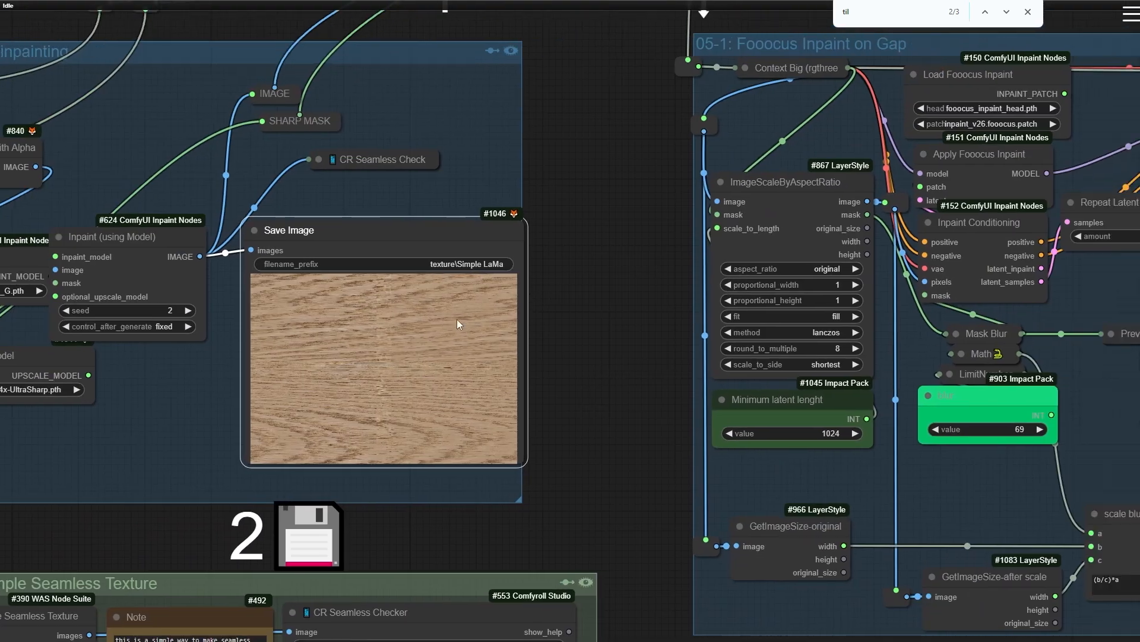
pyautogui.moveTo(461, 321); pyautogui.dragTo(51, 344)
pyautogui.moveTo(142, 329); pyautogui.dragTo(94, 243)
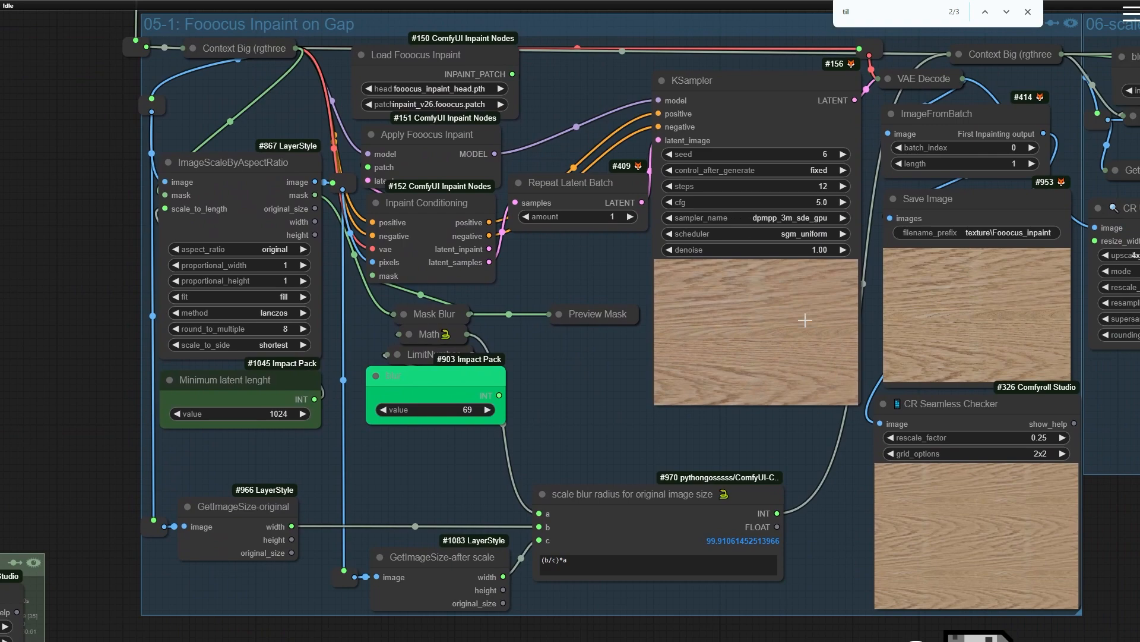
pyautogui.scroll(5, 277, 25)
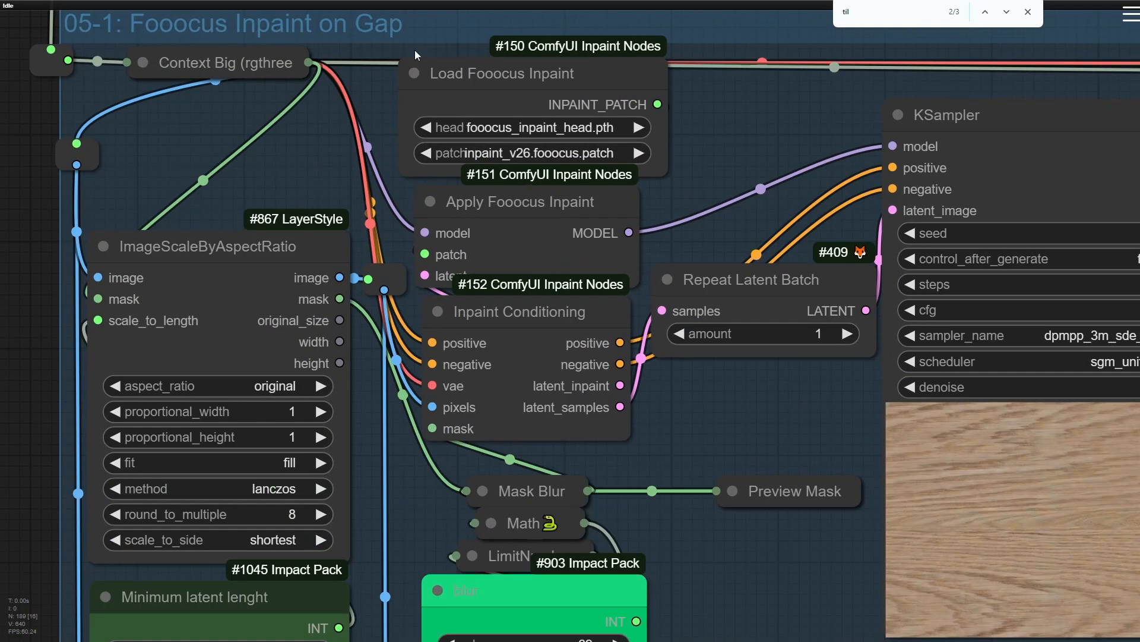
pyautogui.moveTo(504, 87); pyautogui.dragTo(511, 93)
pyautogui.scroll(-5, 206, 134)
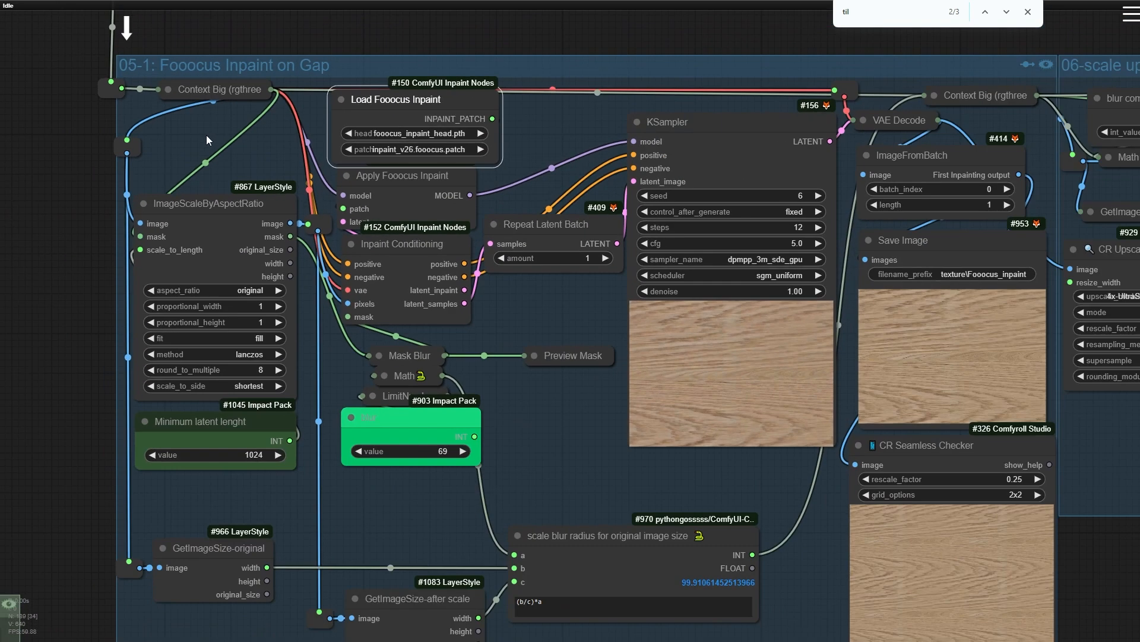
# Shift KSampler Config (rgthree) clear of Differential Diffusion in the checkpoint and prompt group and review its sampler settings
pyautogui.moveTo(205, 134); pyautogui.dragTo(598, 320)
pyautogui.moveTo(436, 261); pyautogui.dragTo(565, 579)
pyautogui.moveTo(394, 123); pyautogui.dragTo(380, 66)
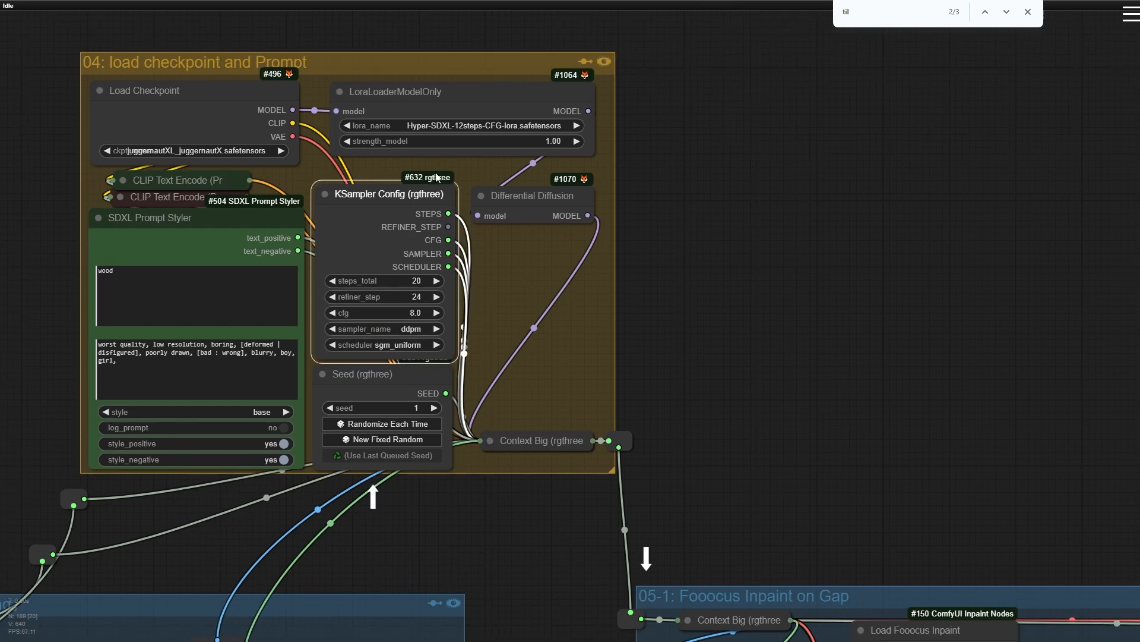
pyautogui.scroll(4, 430, 240)
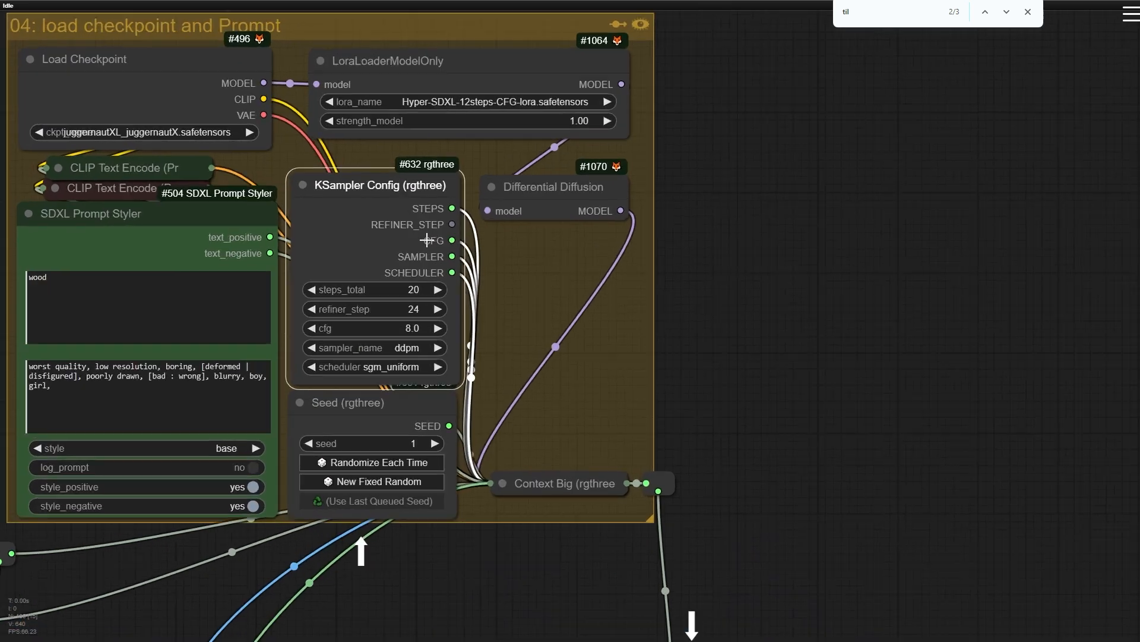
pyautogui.moveTo(345, 176)
pyautogui.mouseDown()
pyautogui.moveTo(436, 170)
pyautogui.moveTo(339, 181)
pyautogui.mouseUp()
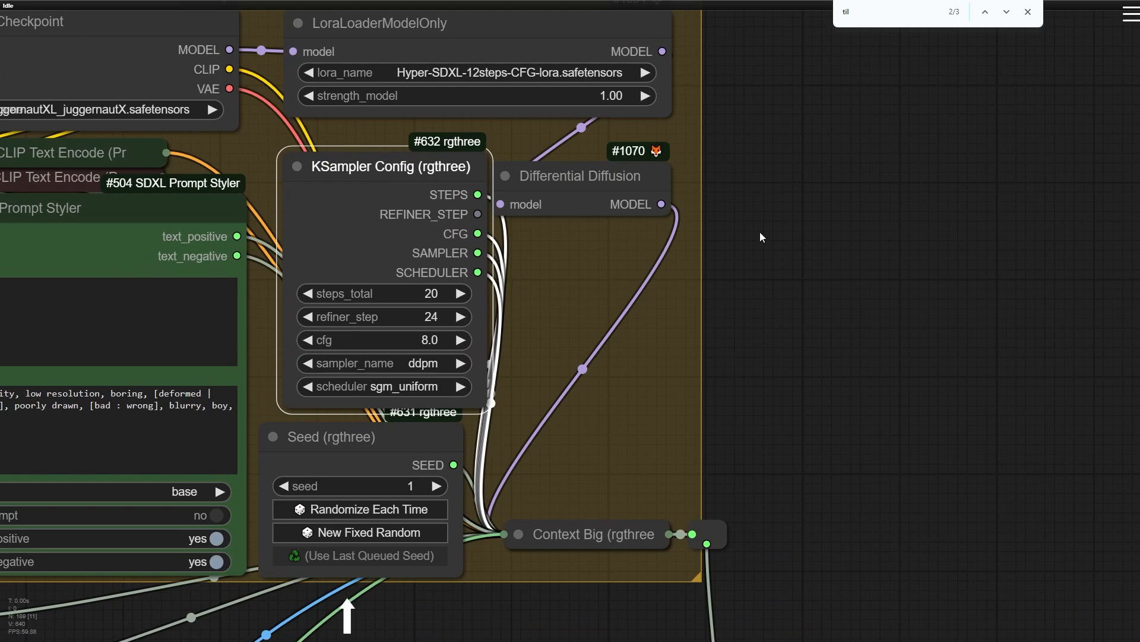
pyautogui.moveTo(762, 236); pyautogui.dragTo(788, 239)
pyautogui.scroll(10, 419, 134)
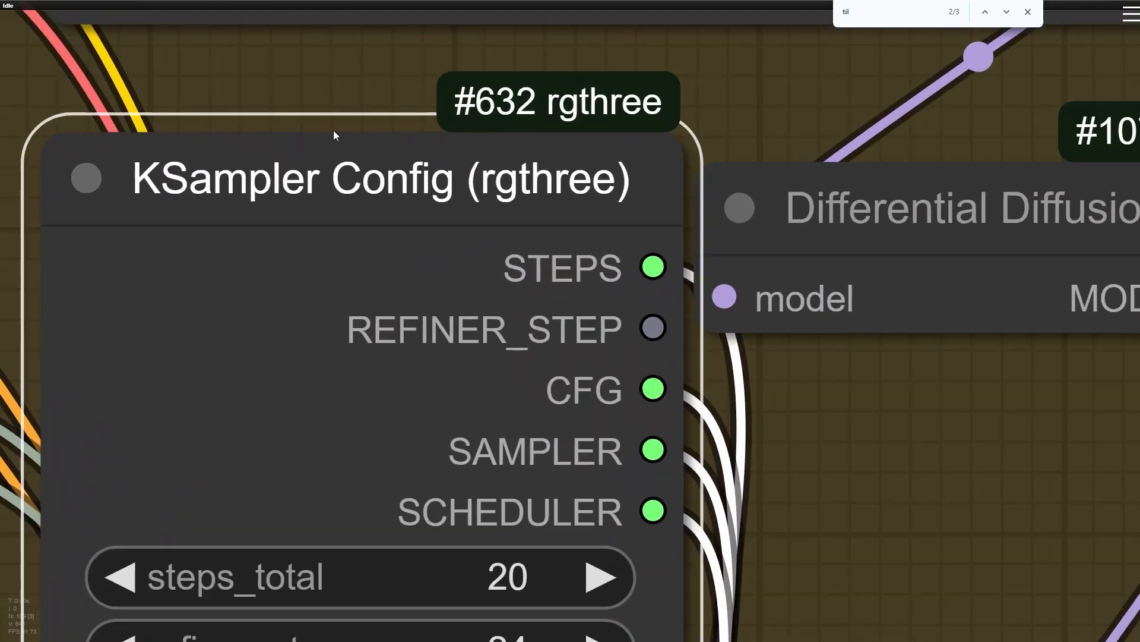
pyautogui.scroll(-8, 333, 130)
pyautogui.scroll(-5, 320, 203)
pyautogui.moveTo(326, 189); pyautogui.dragTo(301, 193)
pyautogui.scroll(5, 300, 318)
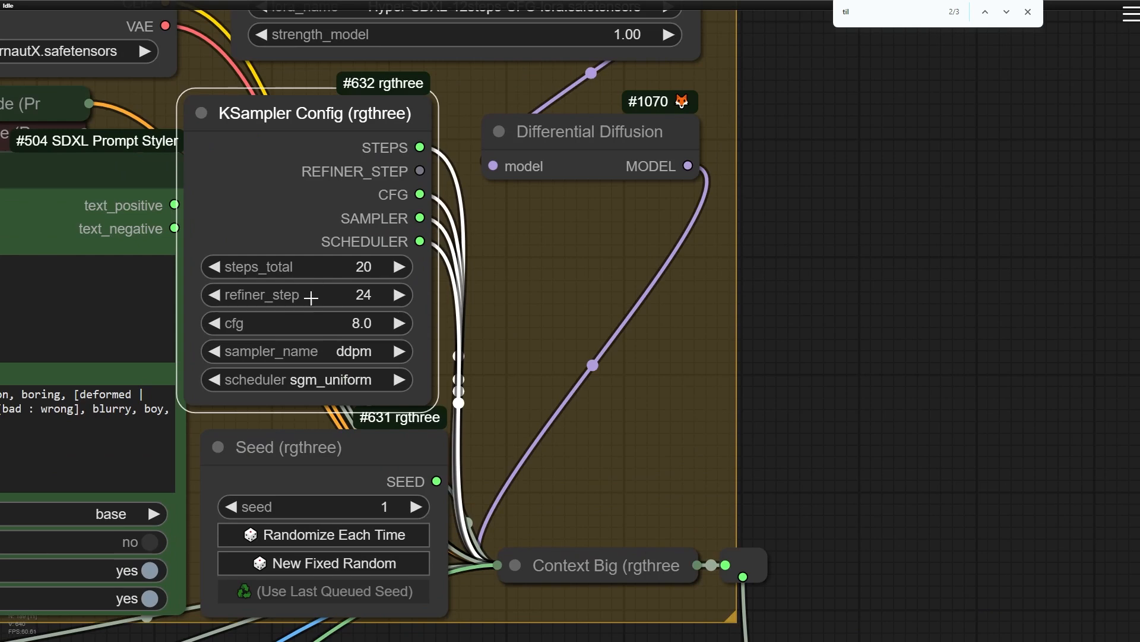
pyautogui.scroll(4, 311, 297)
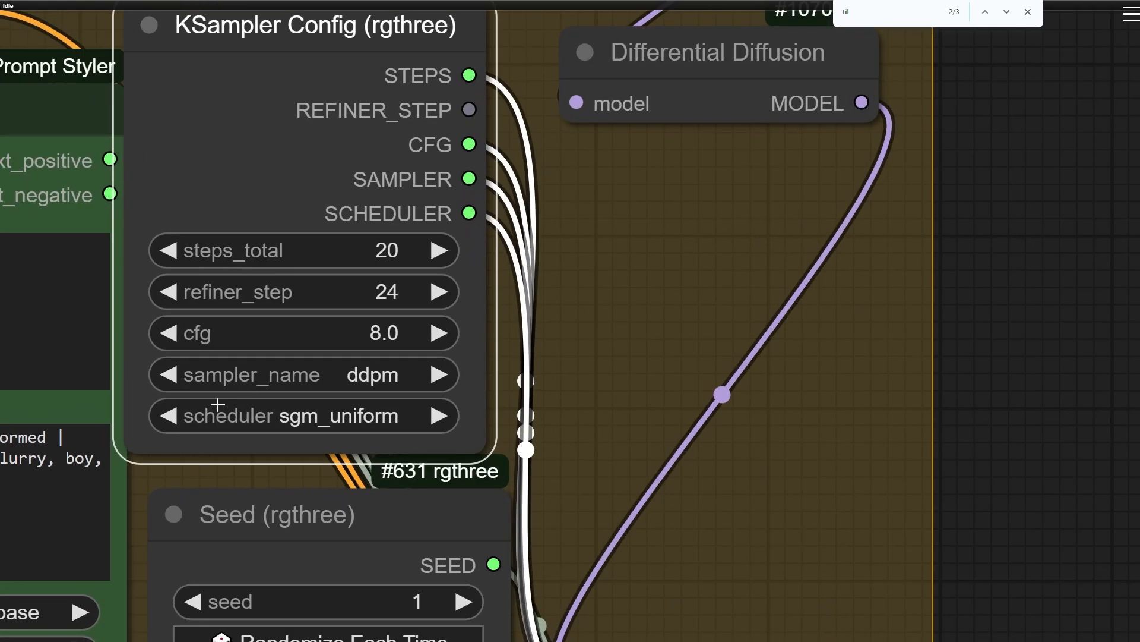
pyautogui.scroll(-5, 226, 422)
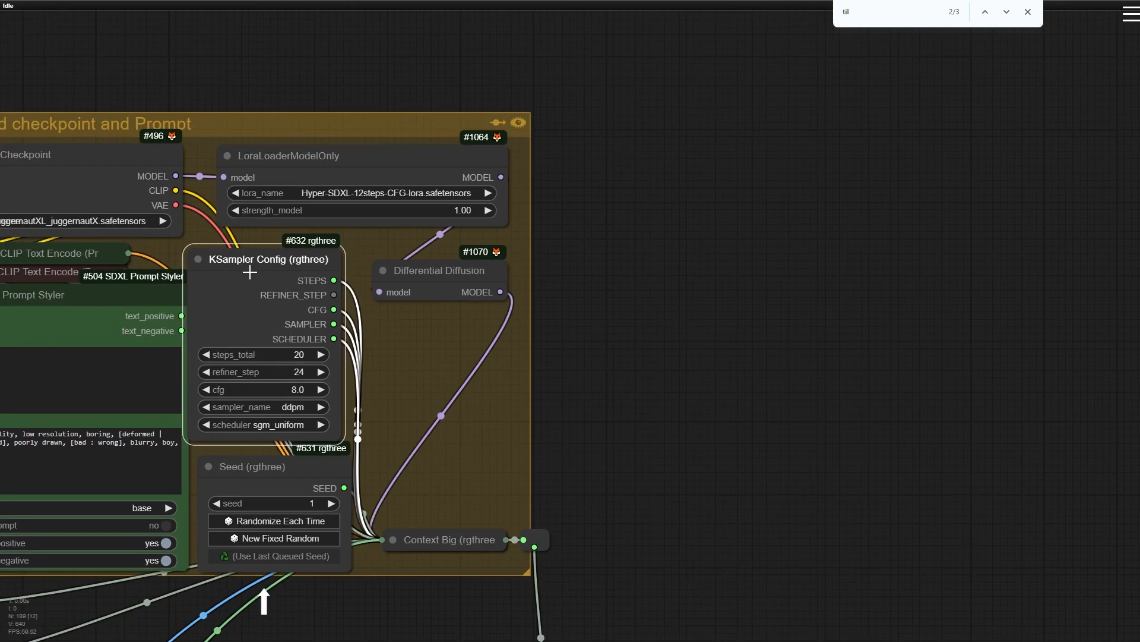
# Move the collapsed Context Big node out of the checkpoint and prompt group and expand it to expose all its connections
pyautogui.moveTo(430, 547); pyautogui.dragTo(751, 241)
pyautogui.click(741, 236)
pyautogui.moveTo(822, 249); pyautogui.dragTo(700, 276)
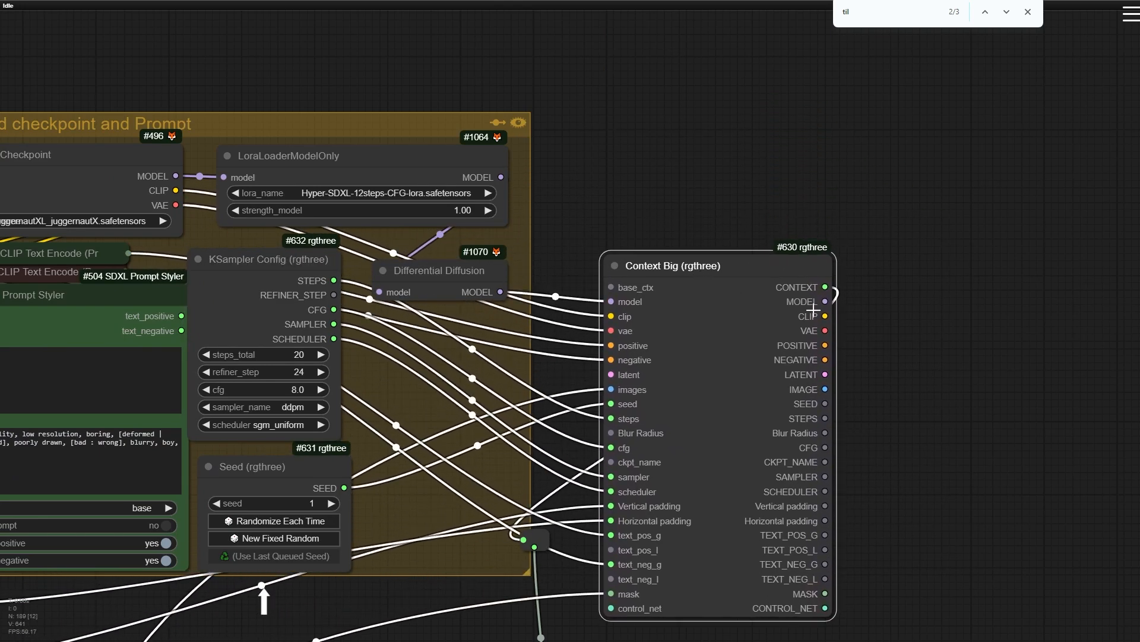
pyautogui.scroll(-4, 824, 334)
pyautogui.moveTo(846, 438); pyautogui.dragTo(653, 301)
pyautogui.scroll(5, 594, 205)
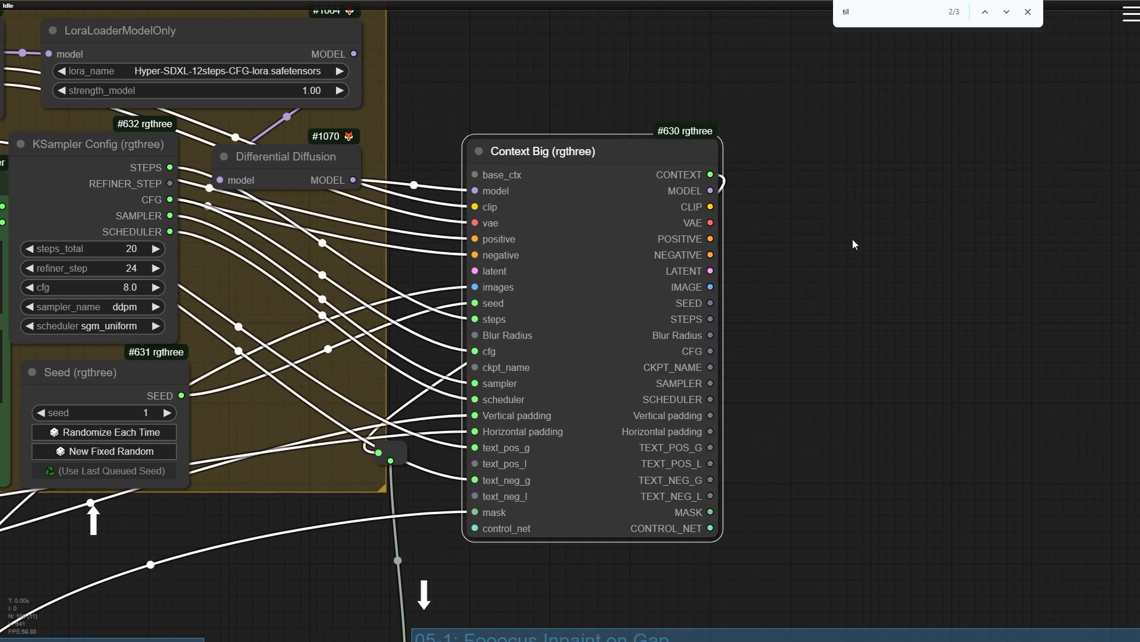
pyautogui.moveTo(854, 244); pyautogui.dragTo(427, 252)
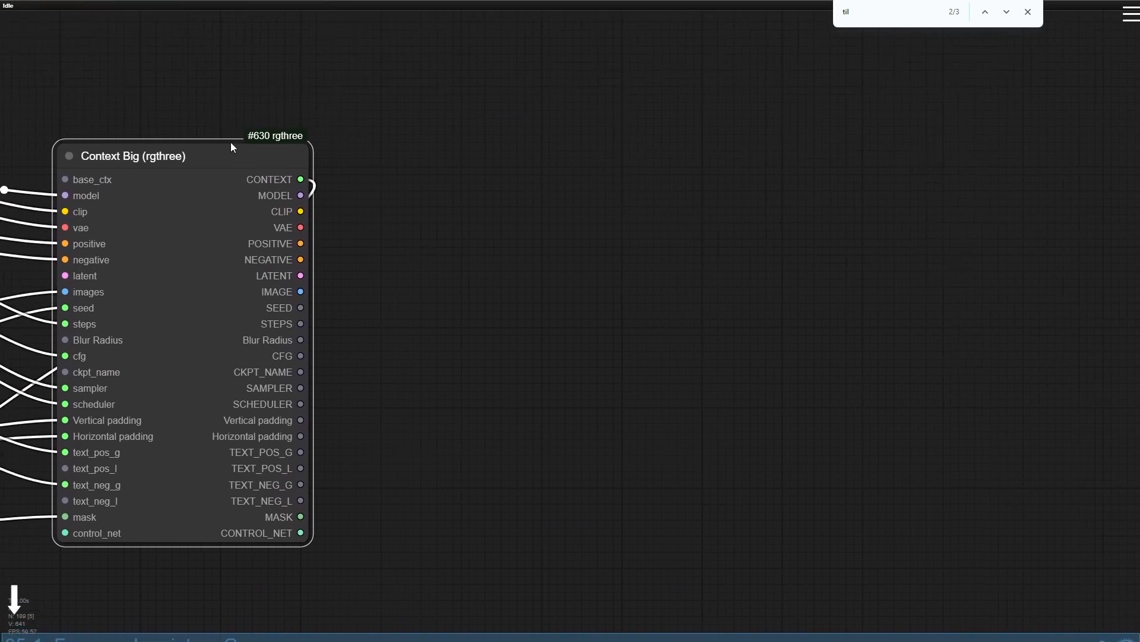
pyautogui.moveTo(481, 312); pyautogui.dragTo(821, 269)
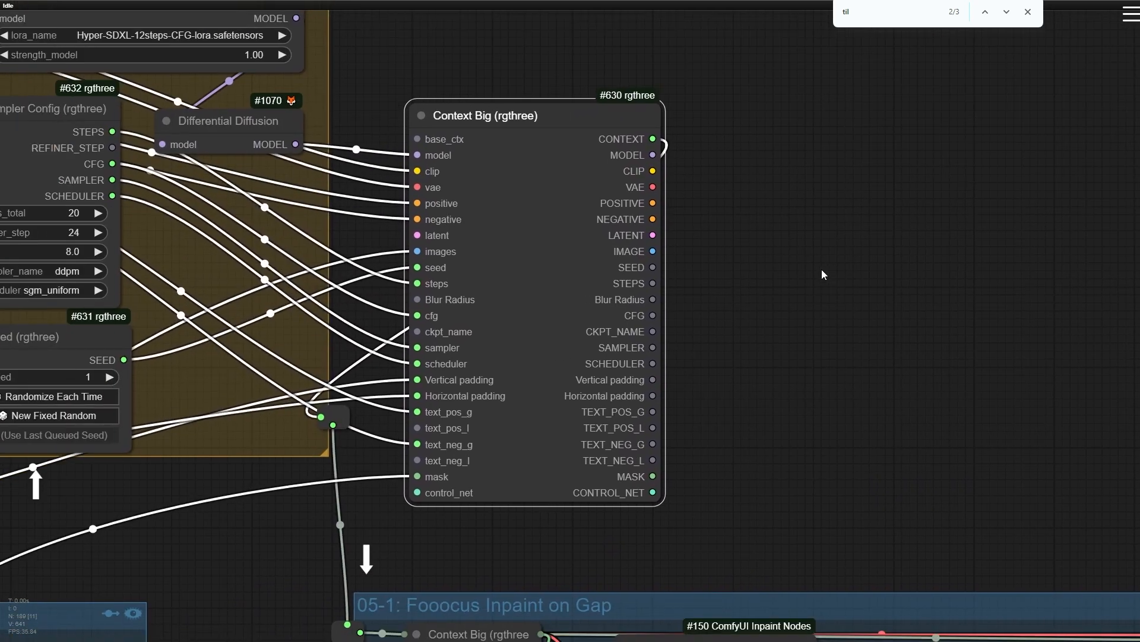
pyautogui.scroll(2, 791, 298)
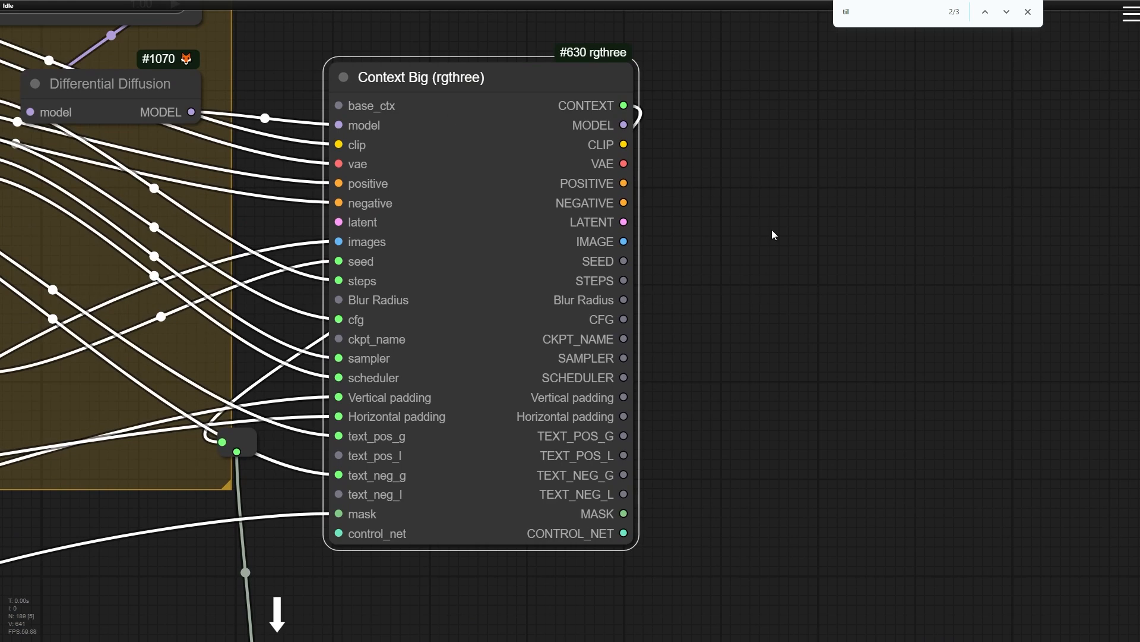
# Duplicate the expanded Context Big node beside the original and connect the original's CONTEXT output to the copy's base_ctx input
pyautogui.moveTo(772, 229); pyautogui.dragTo(568, 256)
pyautogui.keyDown('alt'); pyautogui.moveTo(221, 110); pyautogui.dragTo(904, 120); pyautogui.keyUp('alt')
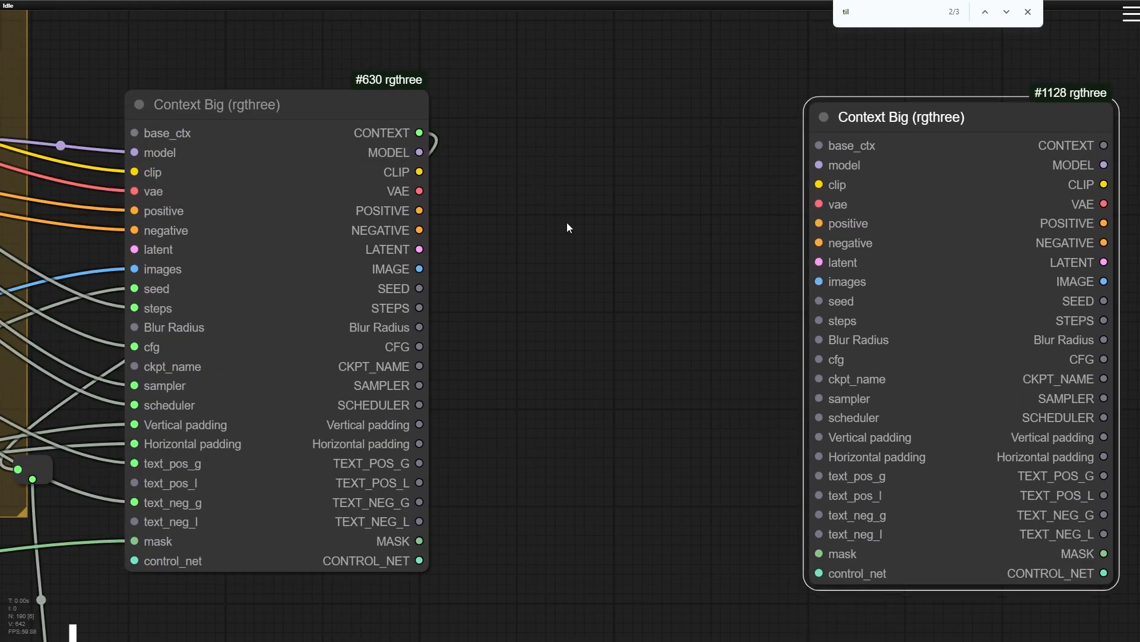
pyautogui.moveTo(566, 227); pyautogui.dragTo(428, 238)
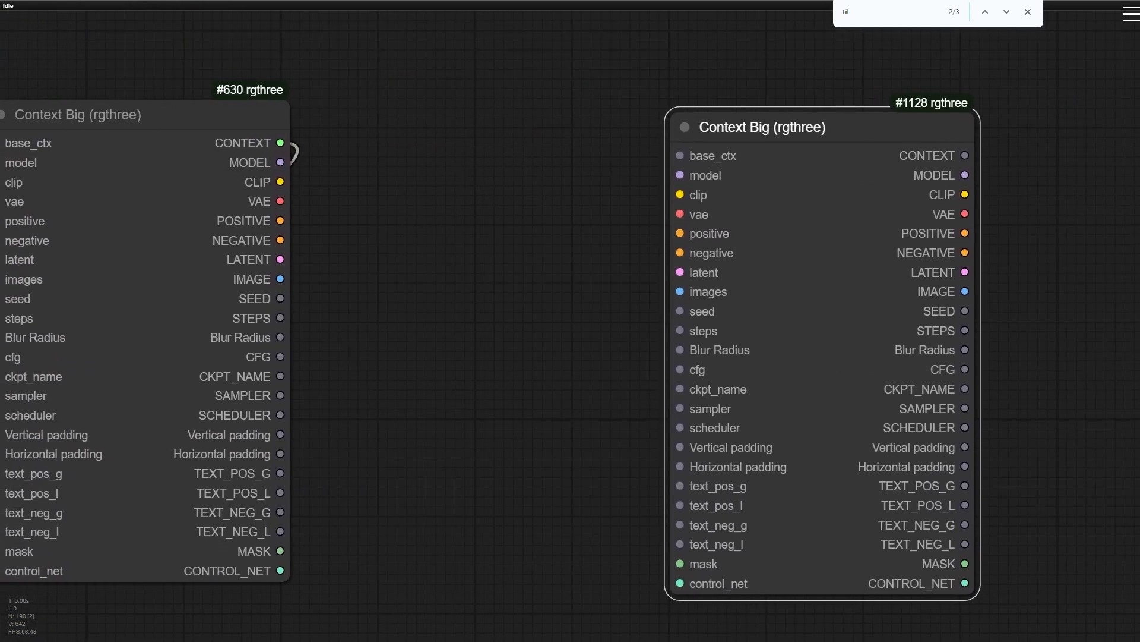
pyautogui.scroll(-8, 591, 294)
pyautogui.scroll(6, 610, 222)
pyautogui.scroll(4, 363, 238)
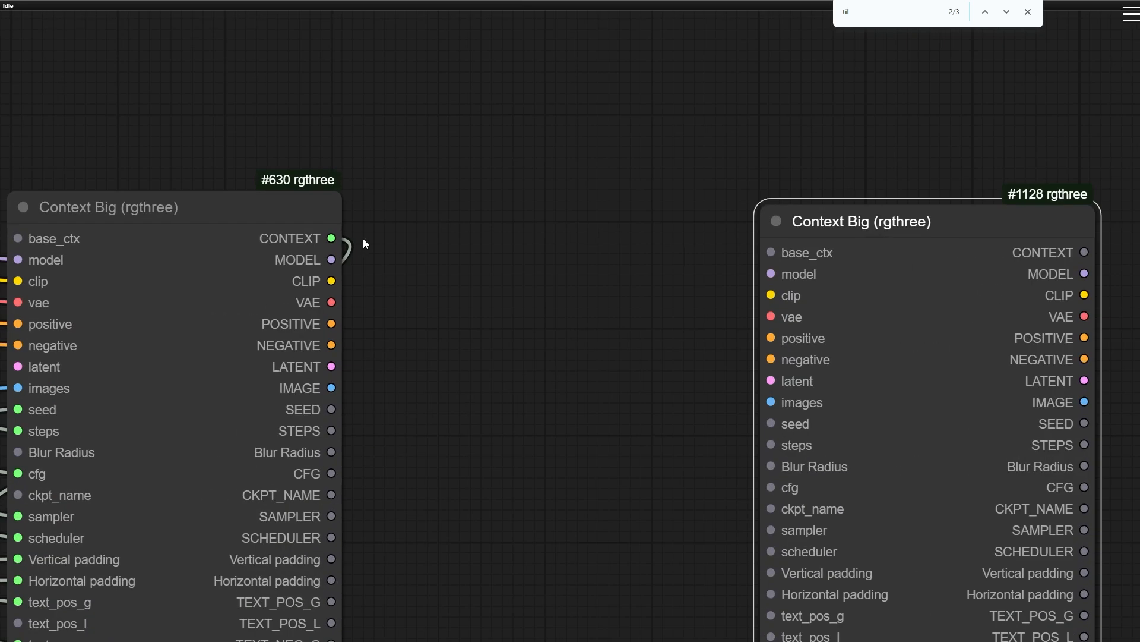
pyautogui.moveTo(318, 242); pyautogui.dragTo(772, 252)
pyautogui.scroll(-3, 689, 327)
# Add a second copy of Context Big beyond the first copy and link the first copy's CONTEXT to its base_ctx
pyautogui.moveTo(687, 326); pyautogui.dragTo(343, 201)
pyautogui.moveTo(820, 136); pyautogui.dragTo(729, 153)
pyautogui.moveTo(347, 132); pyautogui.dragTo(847, 112)
pyautogui.moveTo(540, 159)
pyautogui.mouseDown()
pyautogui.moveTo(812, 108)
pyautogui.moveTo(808, 119)
pyautogui.mouseUp()
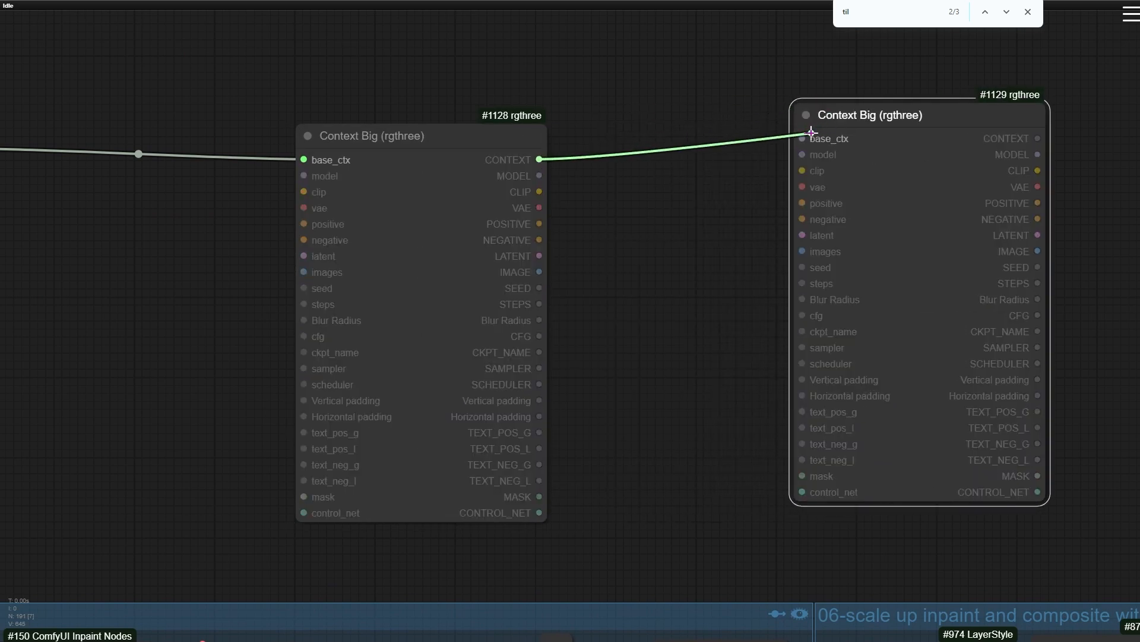
pyautogui.scroll(-1, 126, 222)
pyautogui.moveTo(125, 222); pyautogui.dragTo(393, 220)
pyautogui.scroll(4, 563, 165)
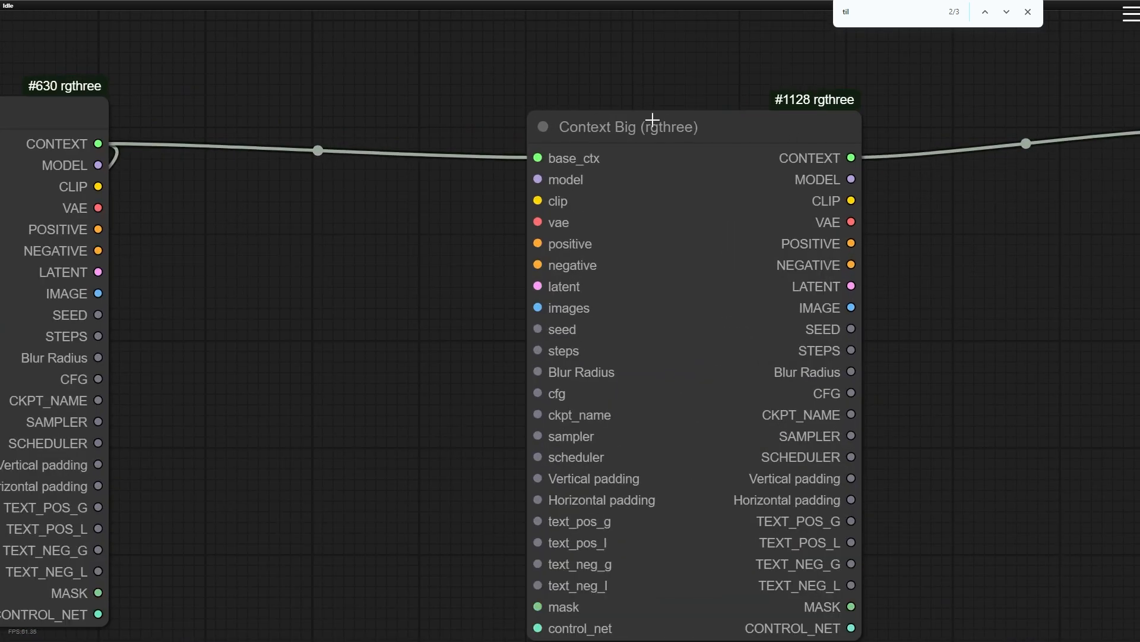
# Raise the middle Context Big node slightly to level its base_ctx link and examine its inputs and outputs
pyautogui.moveTo(652, 122); pyautogui.dragTo(654, 111)
pyautogui.scroll(-2, 398, 193)
pyautogui.moveTo(389, 196); pyautogui.dragTo(347, 268)
pyautogui.scroll(5, 467, 271)
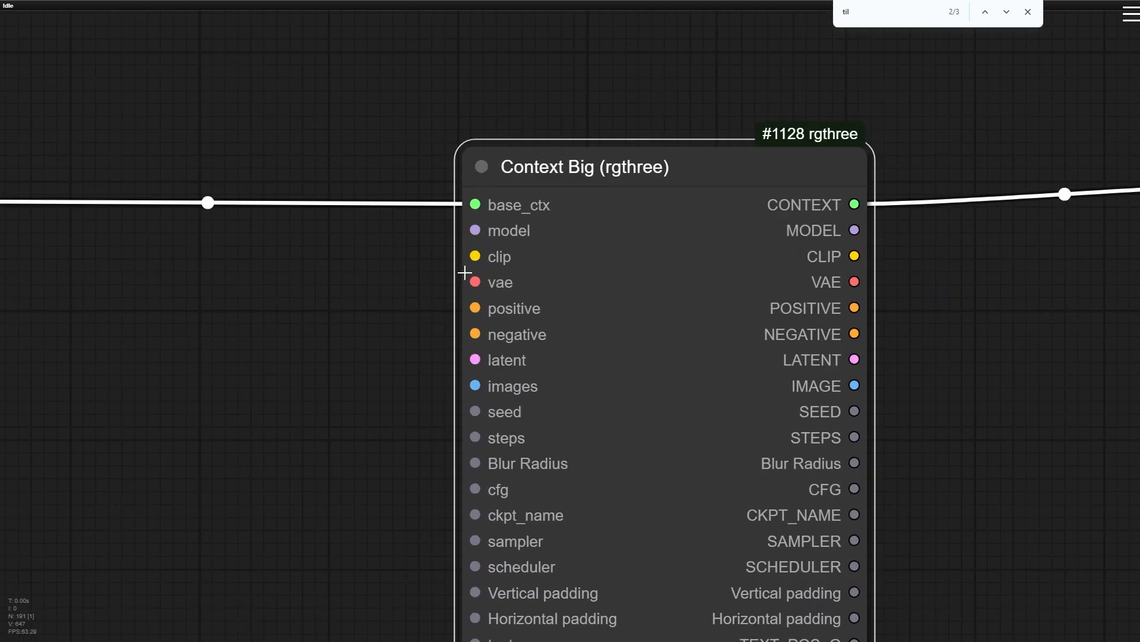
pyautogui.scroll(-4, 542, 248)
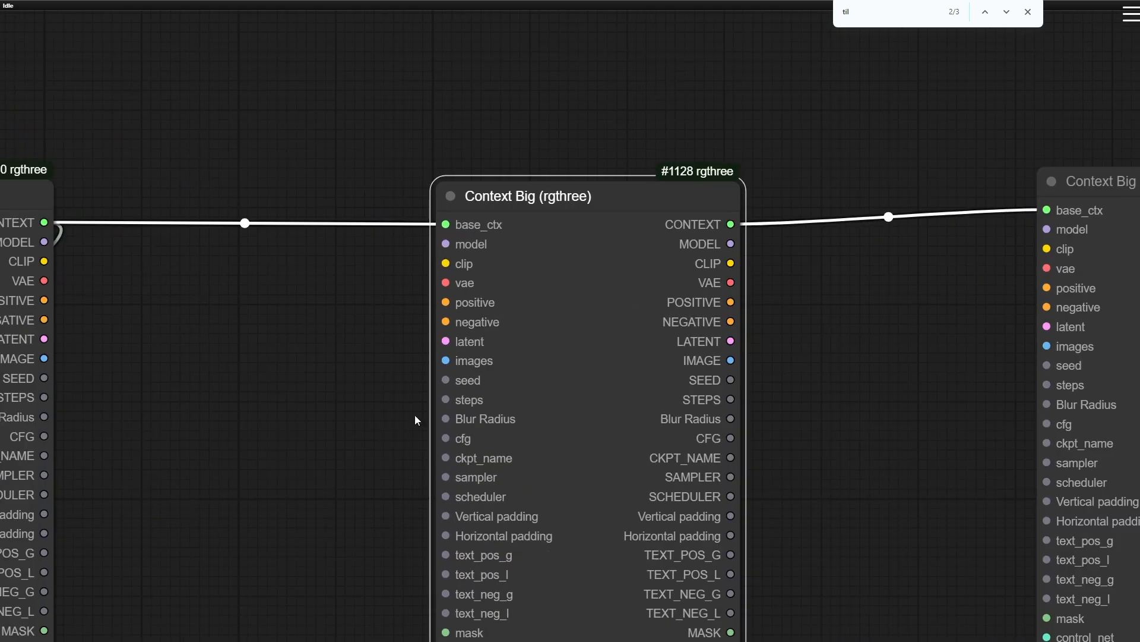
# Place a copy of Load Checkpoint between the first two Context Big nodes and select Hyper-SDXL-1step-Unet-Comfyui.fp16.safetensors
pyautogui.scroll(-3, 324, 394)
pyautogui.moveTo(297, 396); pyautogui.dragTo(887, 433)
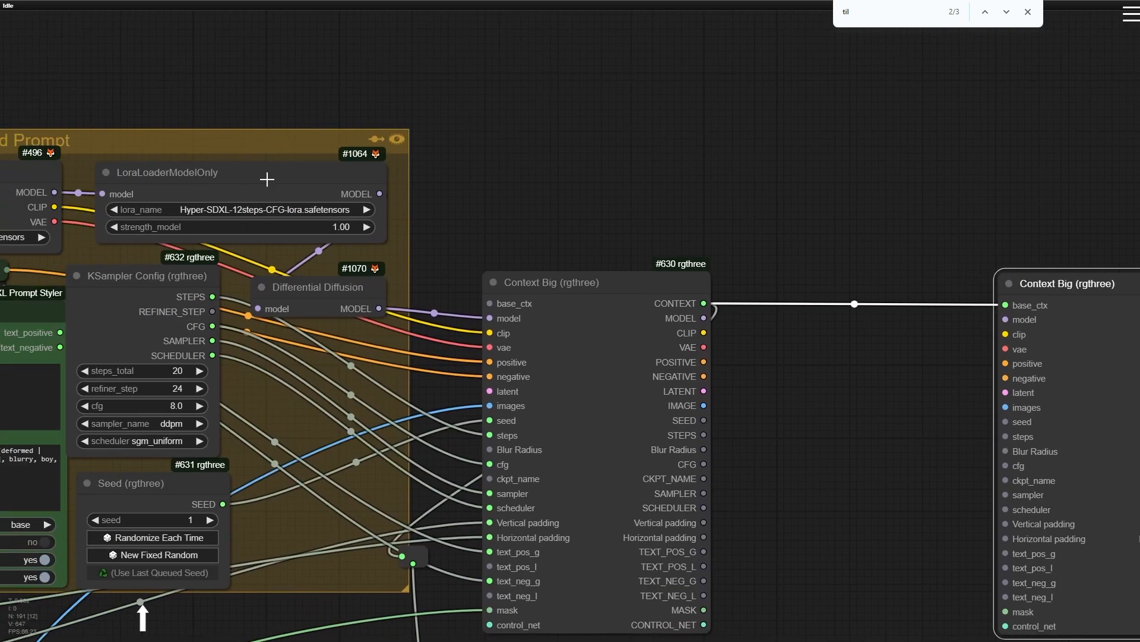
pyautogui.moveTo(50, 175)
pyautogui.mouseDown()
pyautogui.moveTo(972, 183)
pyautogui.moveTo(937, 178)
pyautogui.mouseUp()
pyautogui.moveTo(891, 270)
pyautogui.mouseDown()
pyautogui.moveTo(728, 229)
pyautogui.moveTo(594, 166)
pyautogui.mouseUp()
pyautogui.scroll(4, 597, 156)
pyautogui.click(597, 156)
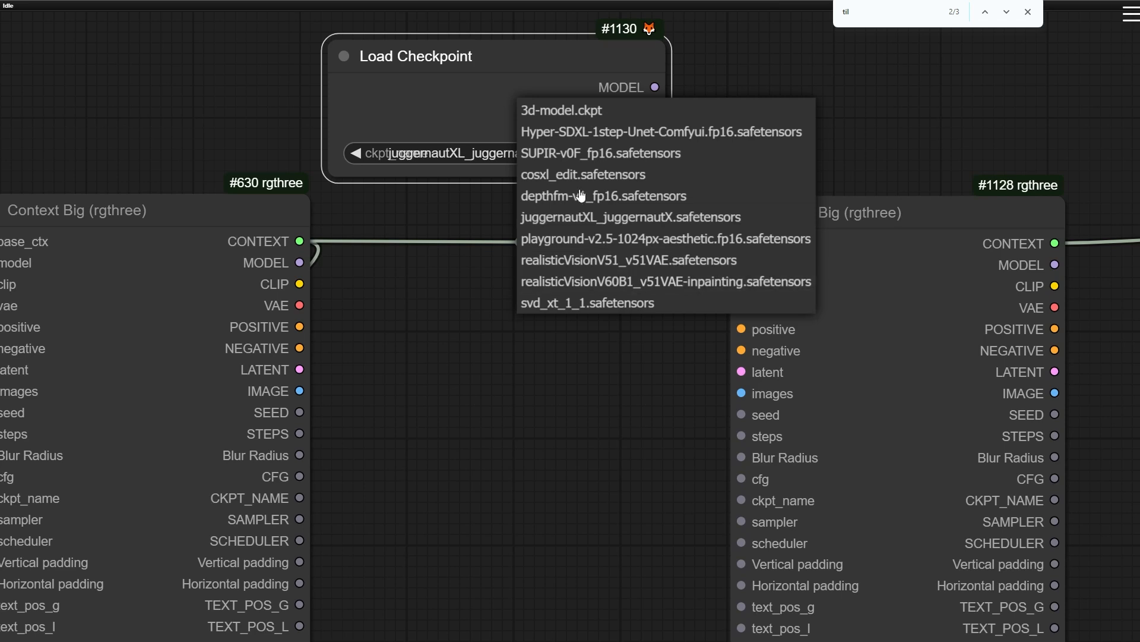
pyautogui.click(588, 131)
# Connect the copied Load Checkpoint's MODEL output to the model input of the middle Context Big node
pyautogui.moveTo(616, 345); pyautogui.dragTo(402, 220)
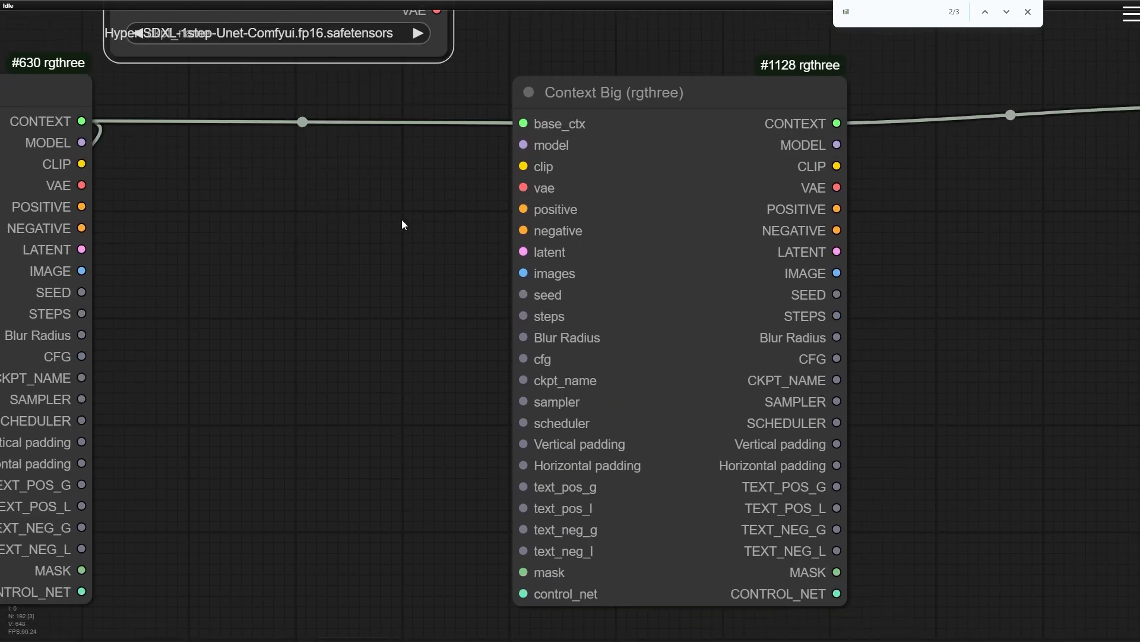
pyautogui.moveTo(419, 134); pyautogui.dragTo(393, 280)
pyautogui.moveTo(388, 71); pyautogui.dragTo(426, 69)
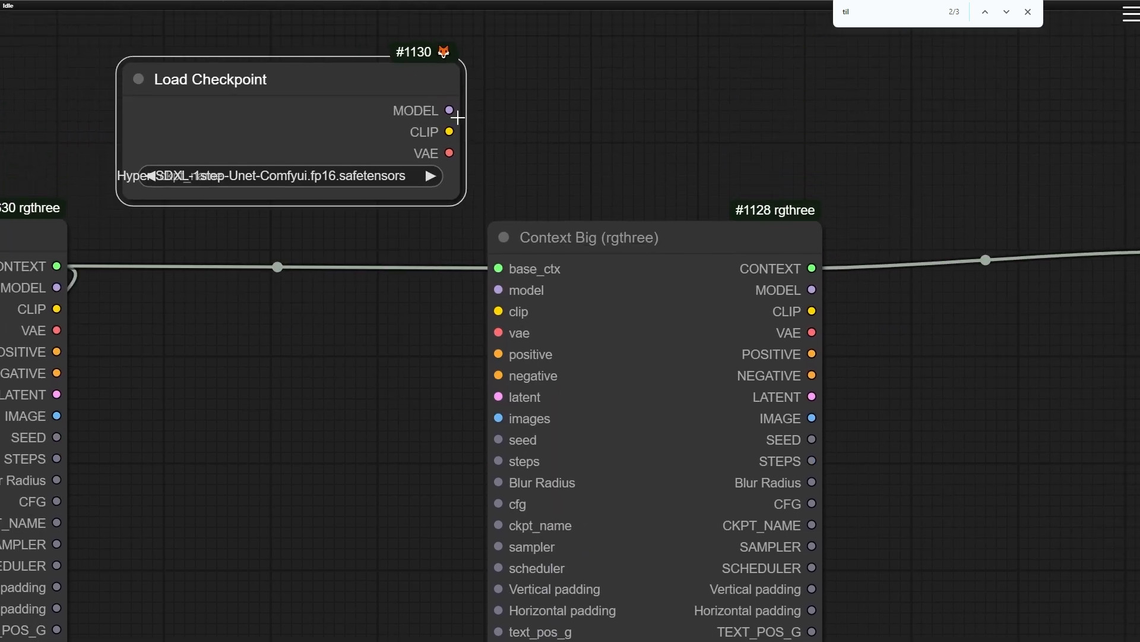
pyautogui.moveTo(450, 111); pyautogui.dragTo(492, 290)
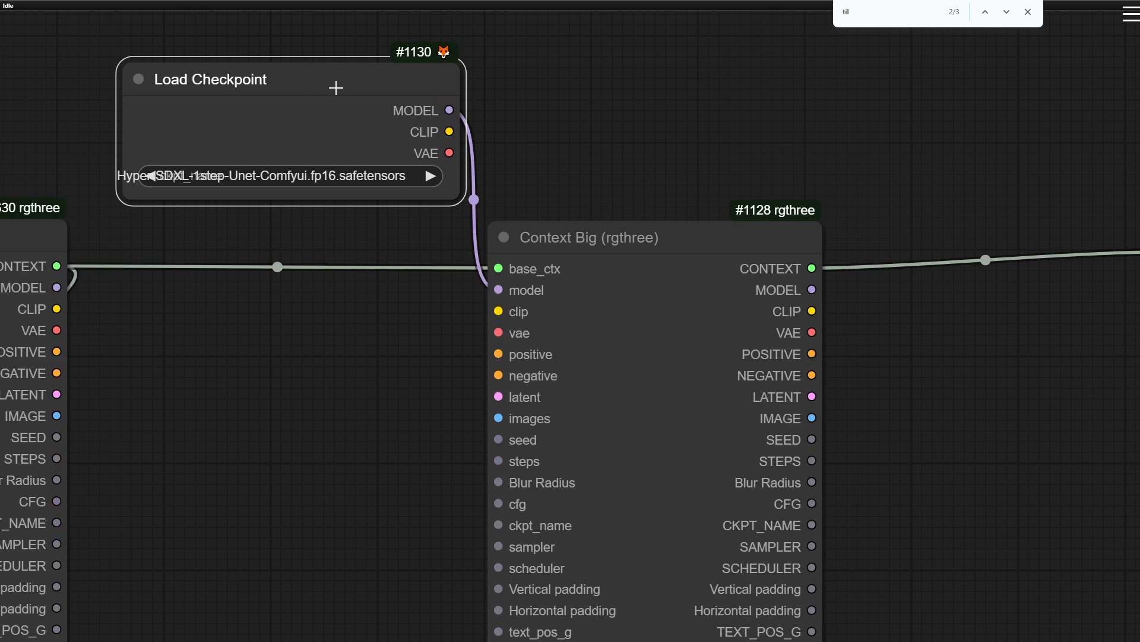
# Move the copied Load Checkpoint below the base_ctx link, delete the stray CONDITIONING reroute and realign the middle Context Big node
pyautogui.moveTo(335, 88); pyautogui.dragTo(362, 406)
pyautogui.scroll(-3, 619, 311)
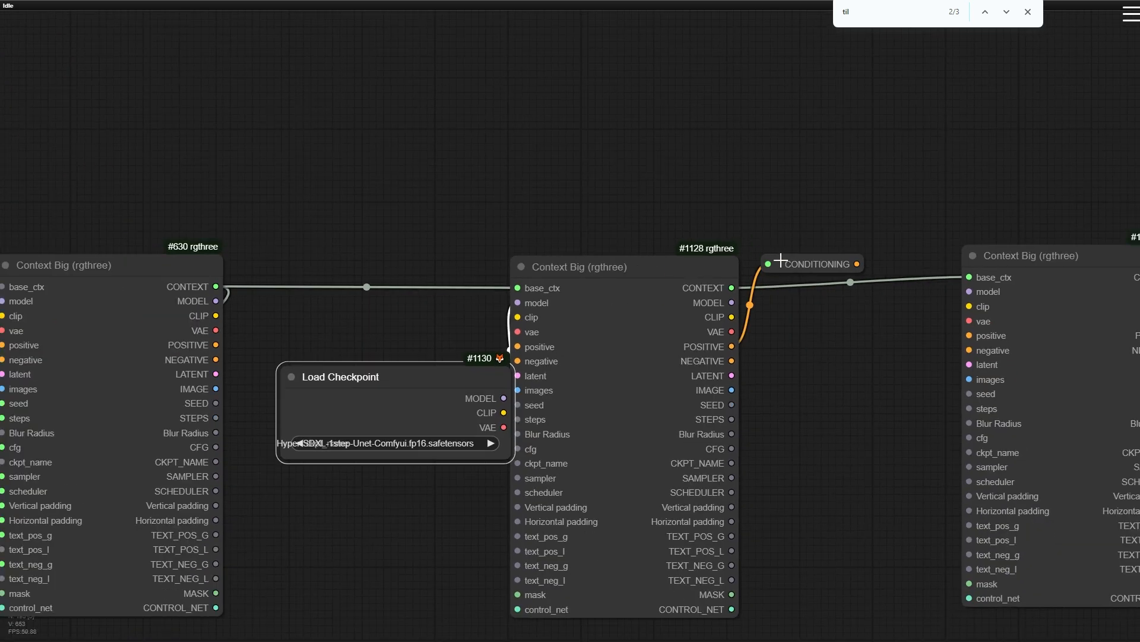
pyautogui.click(814, 266)
pyautogui.press('Delete')
pyautogui.moveTo(672, 265); pyautogui.dragTo(677, 262)
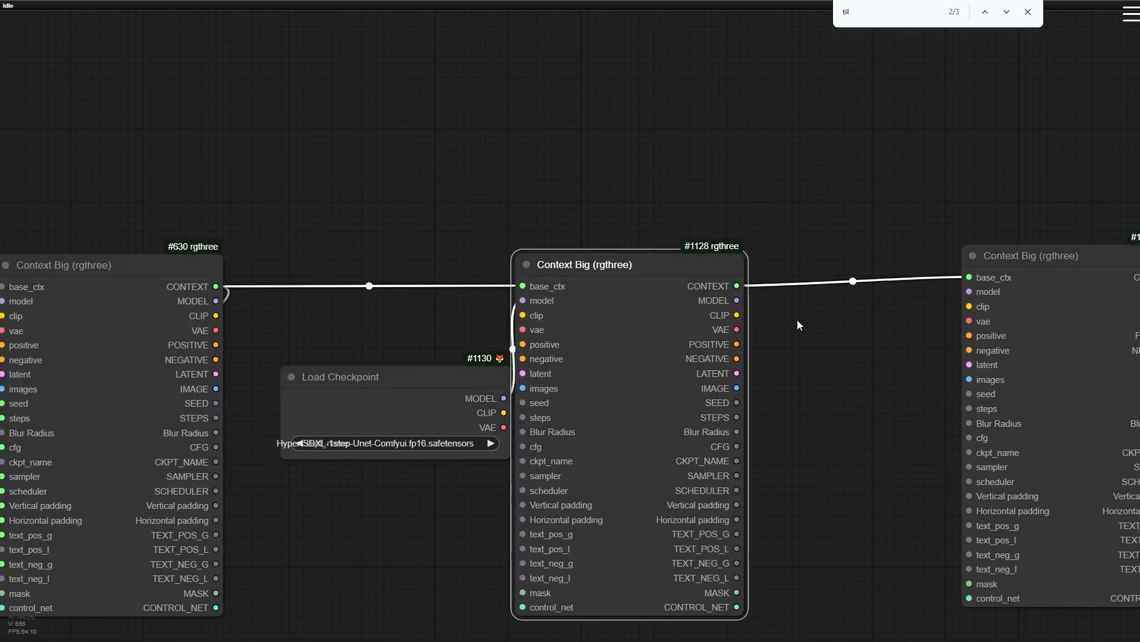
# Examine the chain of three Context Big nodes and how the copied checkpoint overrides the model passed along it
pyautogui.moveTo(798, 324); pyautogui.dragTo(522, 247)
pyautogui.moveTo(128, 311); pyautogui.dragTo(114, 295)
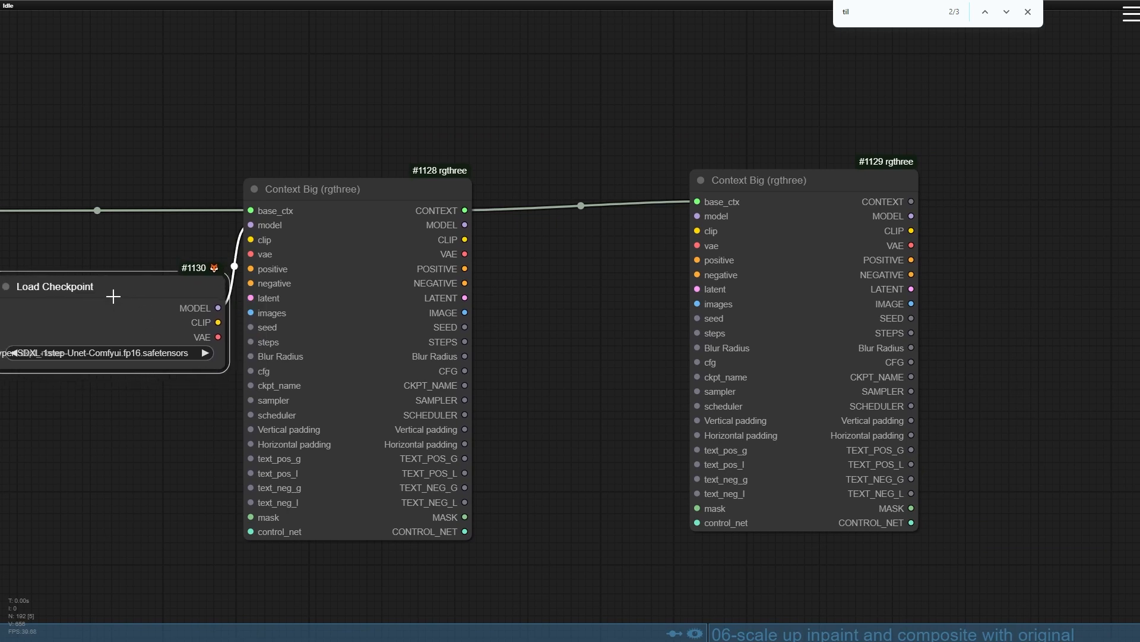
pyautogui.moveTo(169, 240); pyautogui.dragTo(581, 174)
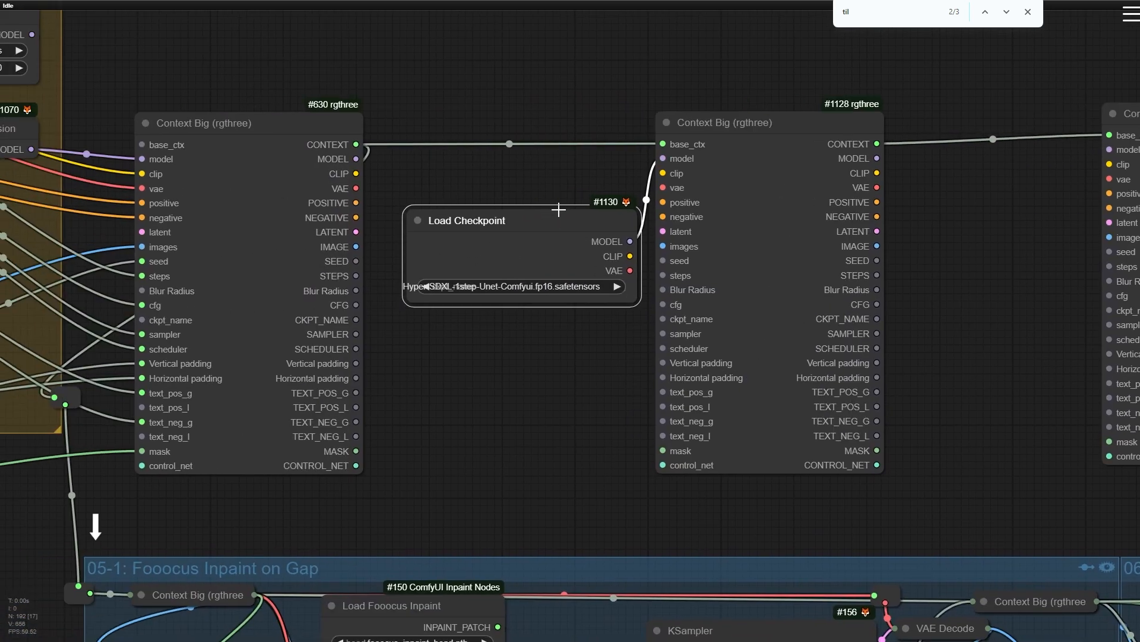
pyautogui.moveTo(656, 162); pyautogui.dragTo(483, 140)
pyautogui.scroll(8, 583, 117)
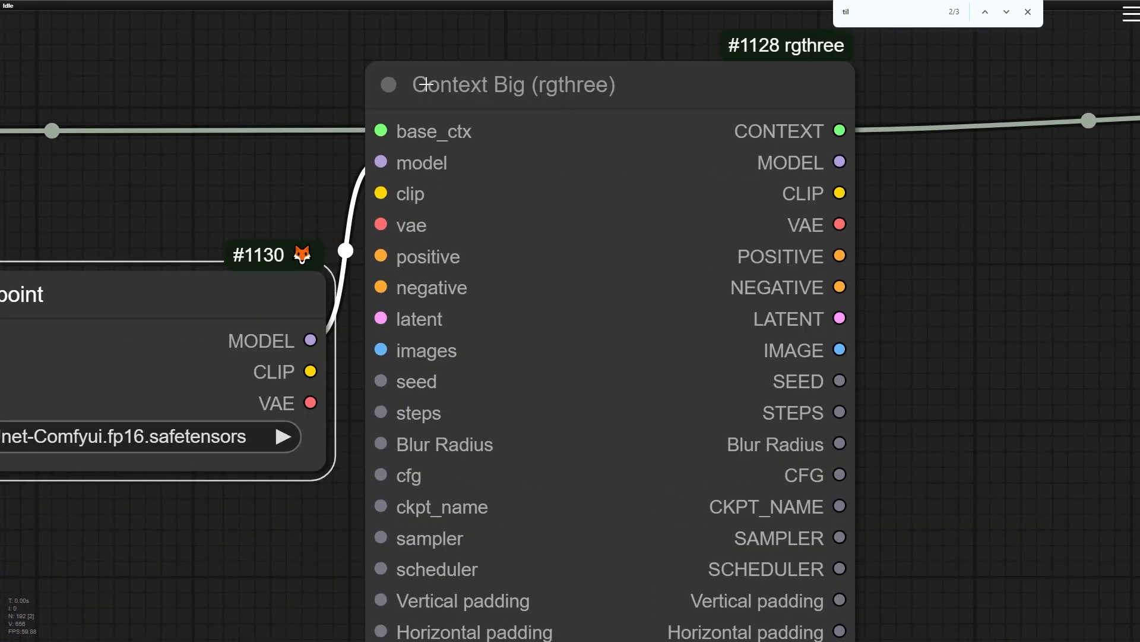
pyautogui.scroll(-5, 410, 136)
pyautogui.moveTo(280, 166); pyautogui.dragTo(631, 212)
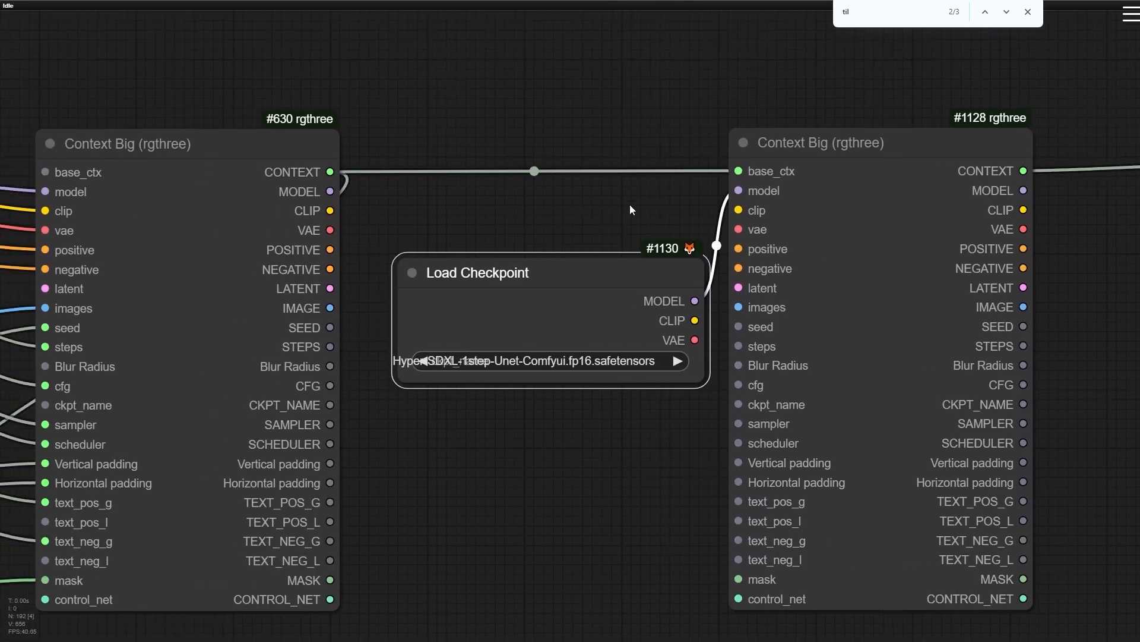
pyautogui.scroll(-4, 602, 264)
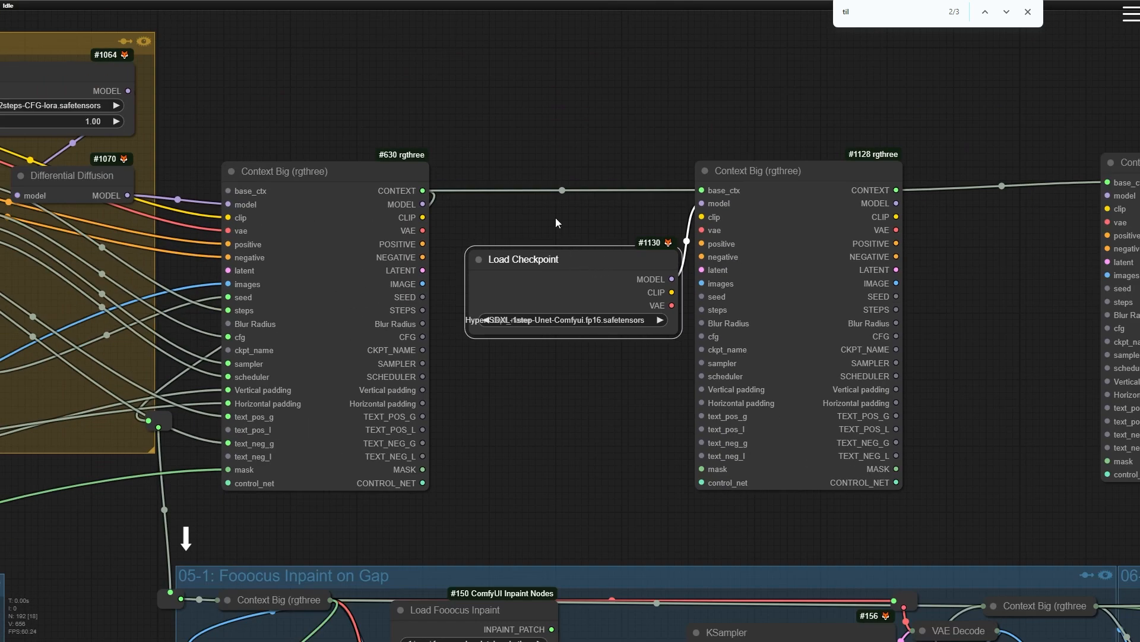
pyautogui.moveTo(583, 254); pyautogui.dragTo(316, 270)
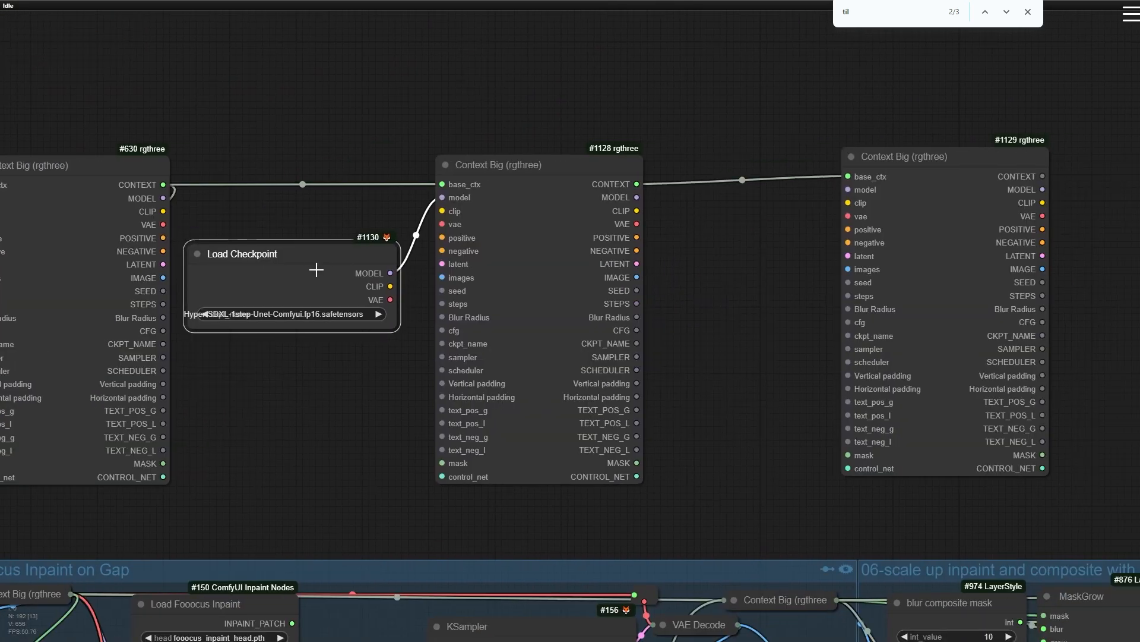
# Delete the copied Load Checkpoint and the two duplicate Context Big nodes, keeping only the original Context Big
pyautogui.press('Delete')
pyautogui.click(594, 170)
pyautogui.press('Delete')
pyautogui.click(962, 159)
pyautogui.press('Delete')
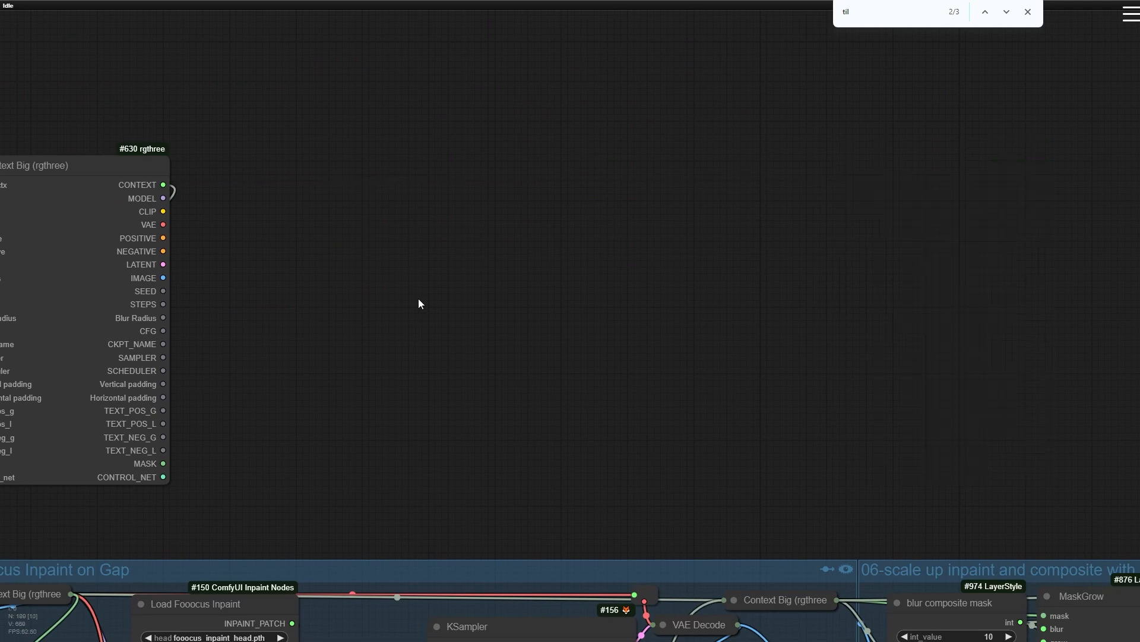
# Examine the Load Checkpoint node in the checkpoint and prompt group and its links towards the original Context Big
pyautogui.moveTo(418, 303); pyautogui.dragTo(979, 297)
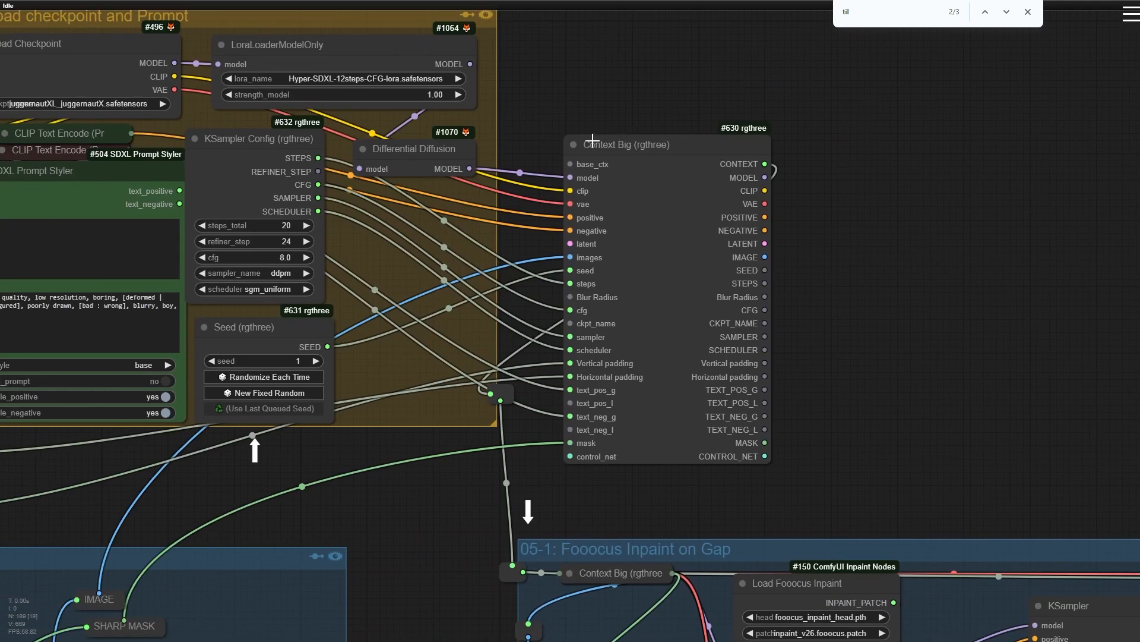
pyautogui.moveTo(604, 126); pyautogui.dragTo(754, 162)
pyautogui.scroll(4, 453, 57)
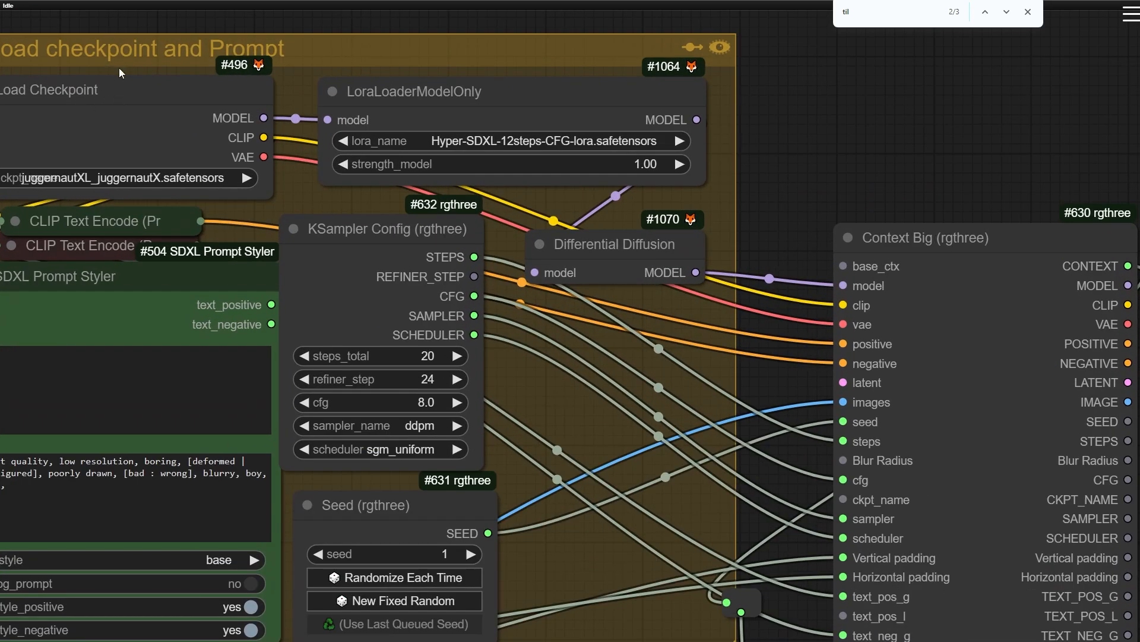
pyautogui.moveTo(119, 69); pyautogui.dragTo(339, 57)
pyautogui.scroll(3, 329, 73)
pyautogui.moveTo(325, 102); pyautogui.dragTo(320, 87)
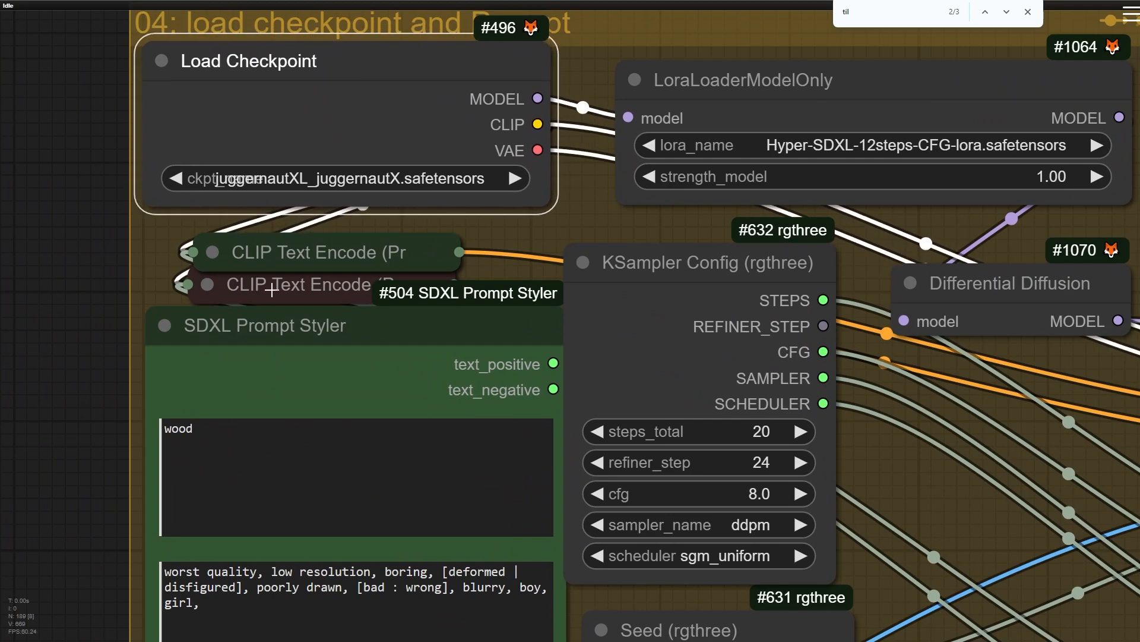
# Inspect the collapsed positive and negative CLIP Text Encode nodes, briefly expanding the negative one, and their link from Load Checkpoint
pyautogui.moveTo(76, 322); pyautogui.dragTo(101, 227)
pyautogui.scroll(1, 107, 224)
pyautogui.moveTo(337, 153); pyautogui.dragTo(342, 135)
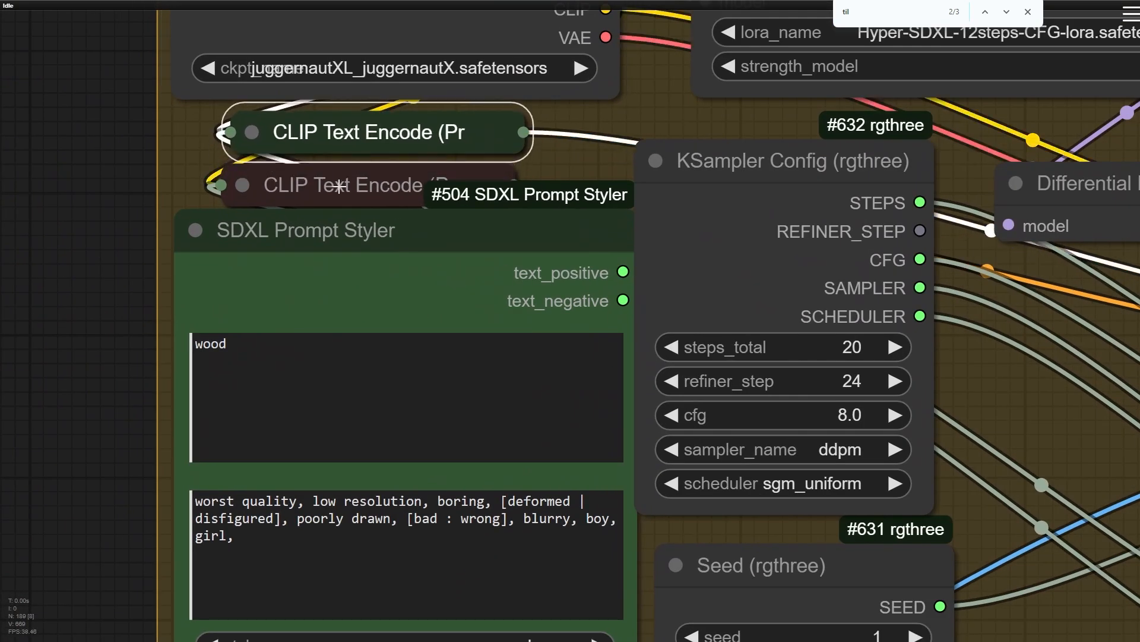
pyautogui.moveTo(339, 186); pyautogui.dragTo(343, 183)
pyautogui.click(246, 181)
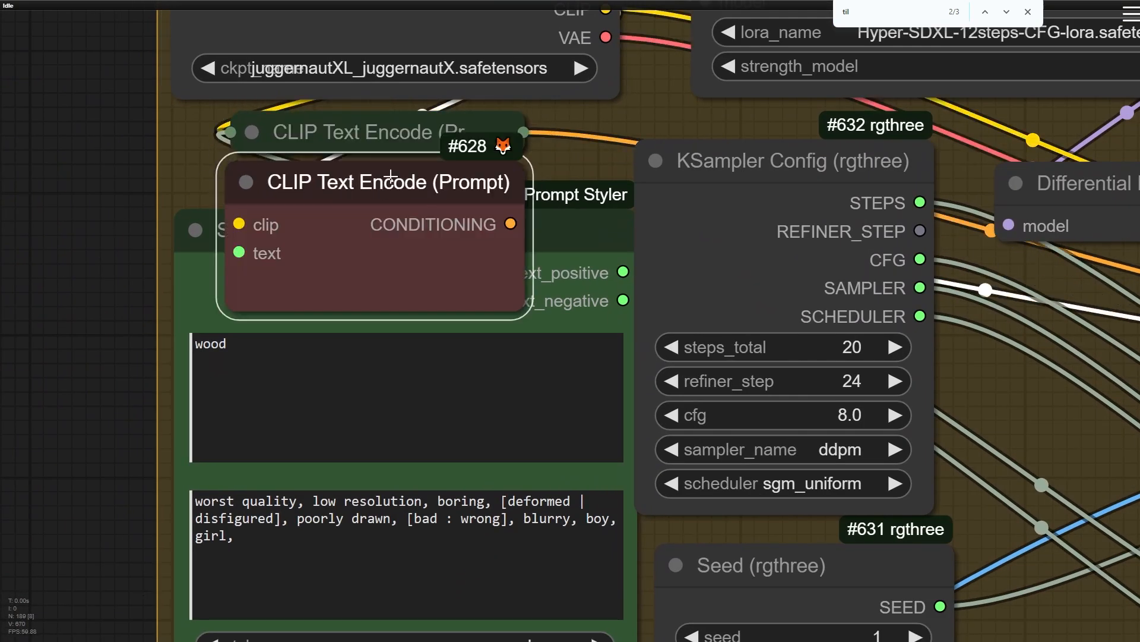
pyautogui.click(246, 182)
pyautogui.scroll(-1, 277, 179)
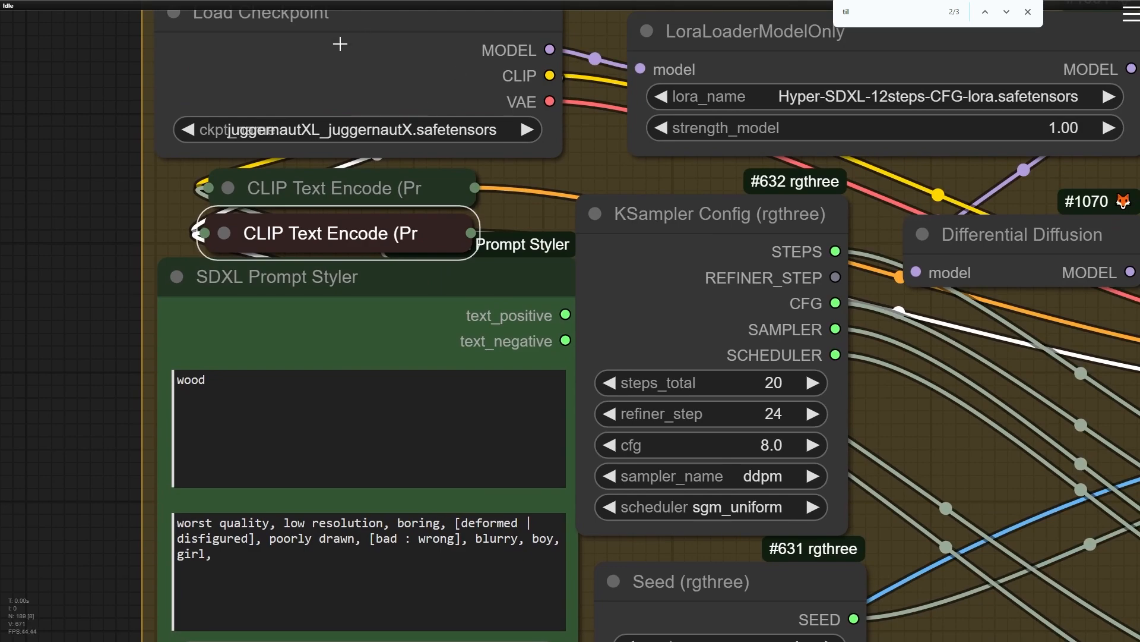
pyautogui.moveTo(306, 73); pyautogui.dragTo(306, 84)
pyautogui.scroll(7, 377, 89)
pyautogui.scroll(-9, 402, 111)
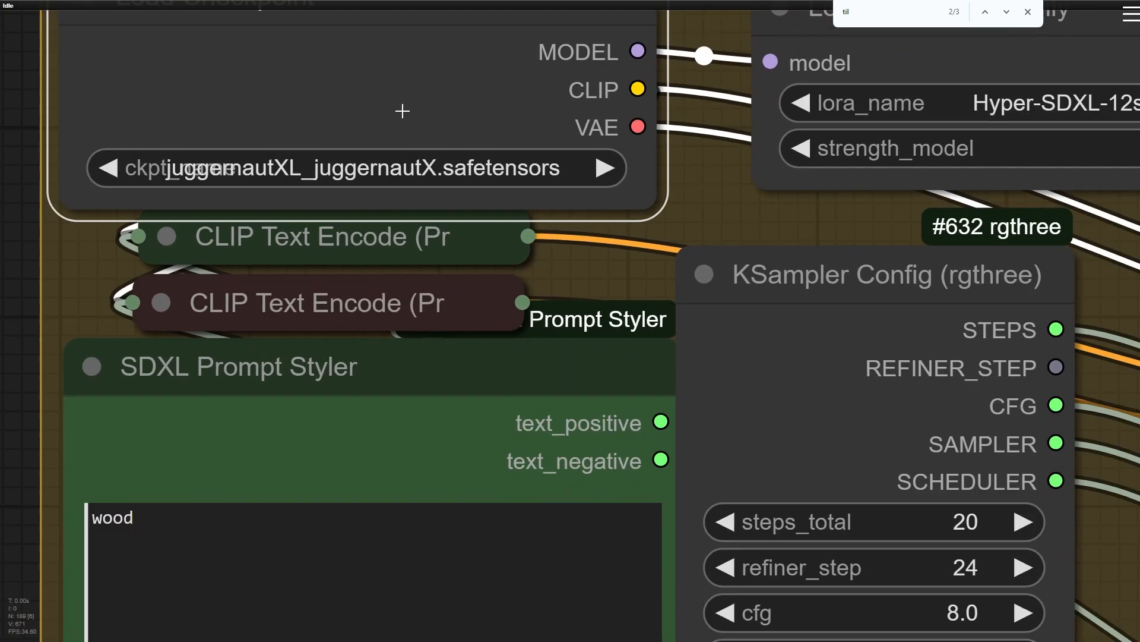
# Shift the SDXL Prompt Styler away from KSampler Config to expose its text_positive and text_negative outputs
pyautogui.moveTo(125, 326); pyautogui.dragTo(87, 75)
pyautogui.click(428, 88)
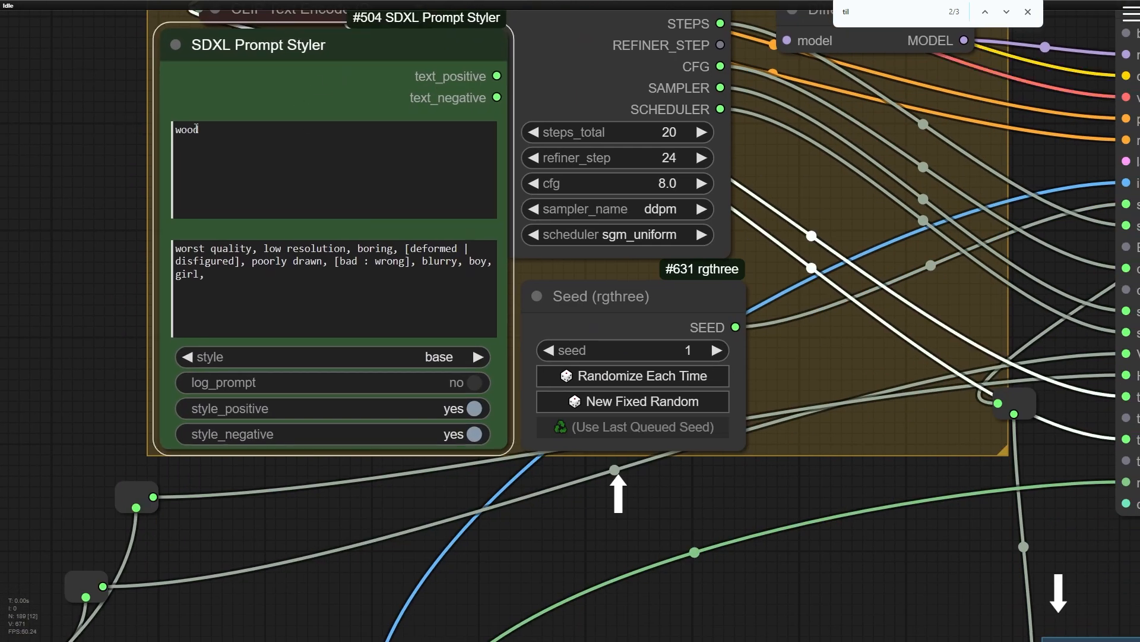
pyautogui.moveTo(311, 97); pyautogui.dragTo(284, 99)
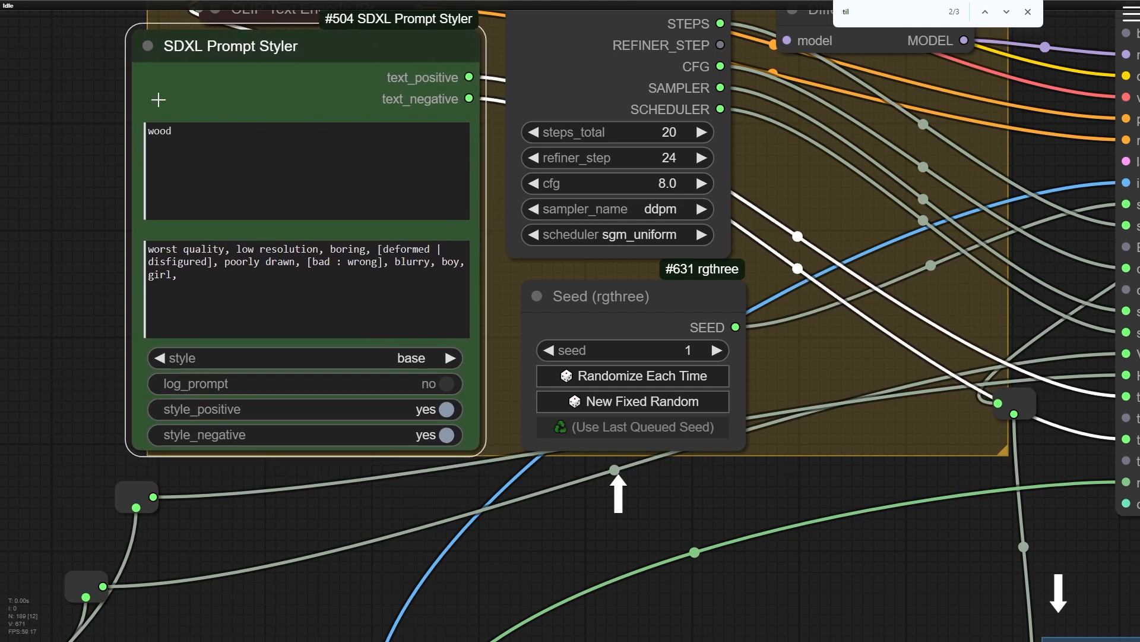
pyautogui.moveTo(121, 98); pyautogui.dragTo(55, 171)
pyautogui.moveTo(256, 172); pyautogui.dragTo(264, 172)
pyautogui.scroll(15, 377, 160)
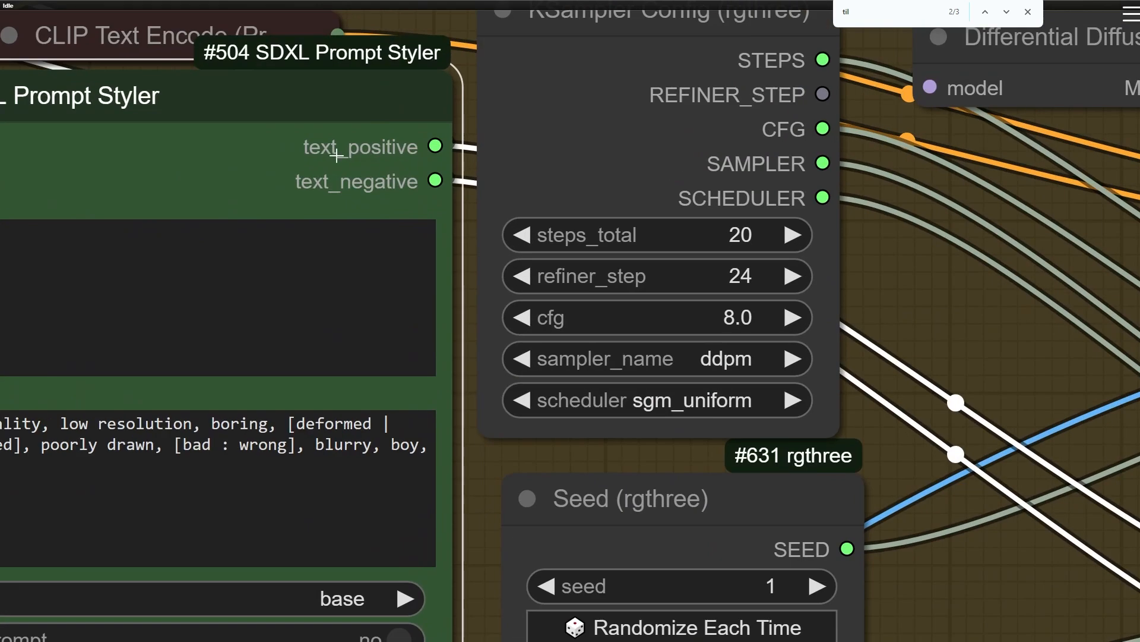
# Trace the SDXL Prompt Styler's two text outputs to the text_pos_g and text_neg_g inputs of Context Big
pyautogui.scroll(-7, 416, 193)
pyautogui.scroll(-8, 419, 195)
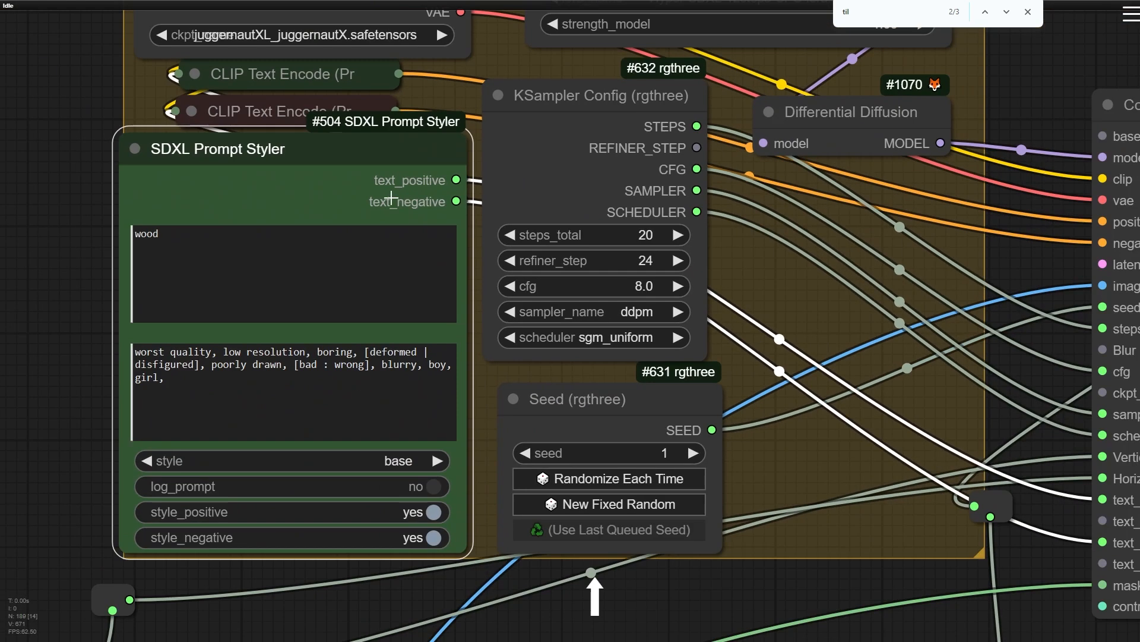
pyautogui.scroll(-1, 940, 412)
pyautogui.moveTo(937, 410); pyautogui.dragTo(649, 298)
pyautogui.scroll(10, 817, 385)
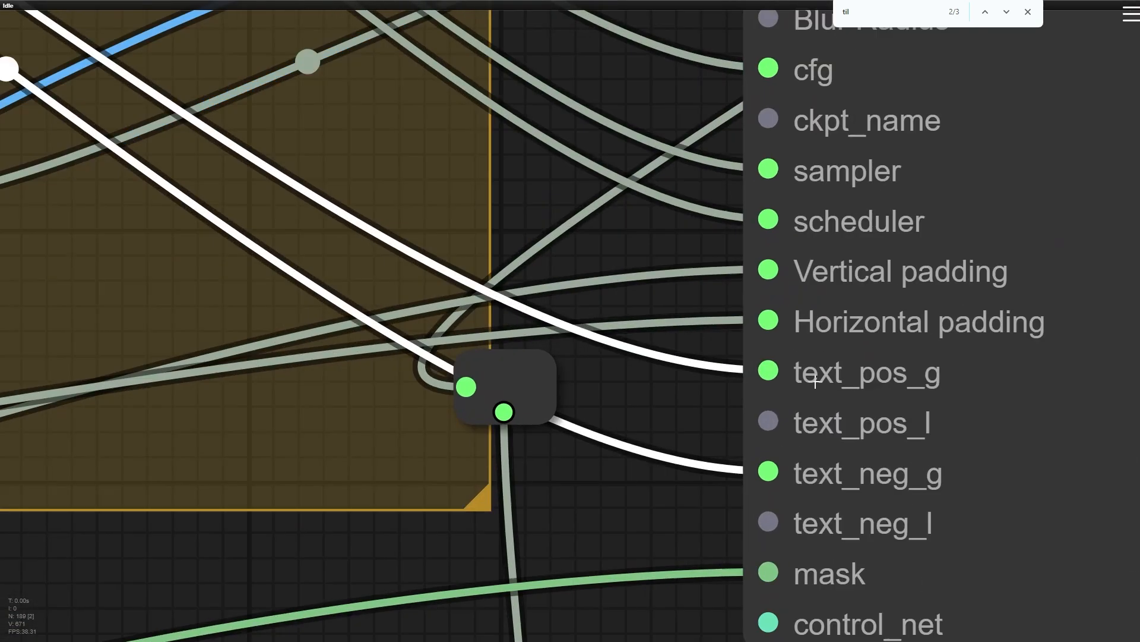
pyautogui.scroll(-6, 814, 383)
pyautogui.scroll(-3, 815, 383)
pyautogui.moveTo(463, 295); pyautogui.dragTo(911, 480)
pyautogui.scroll(5, 395, 208)
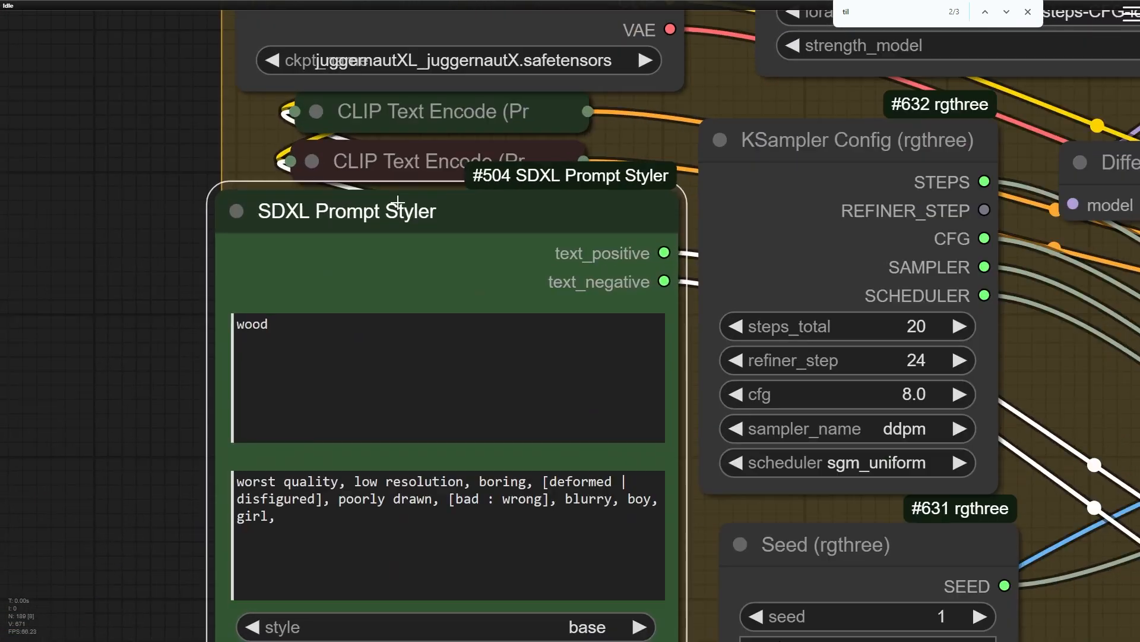
# Adjust the SDXL Prompt Styler's position slightly and inspect the badge naming its custom node pack
pyautogui.moveTo(410, 238); pyautogui.dragTo(423, 236)
pyautogui.scroll(-3, 362, 244)
pyautogui.moveTo(344, 249); pyautogui.dragTo(335, 244)
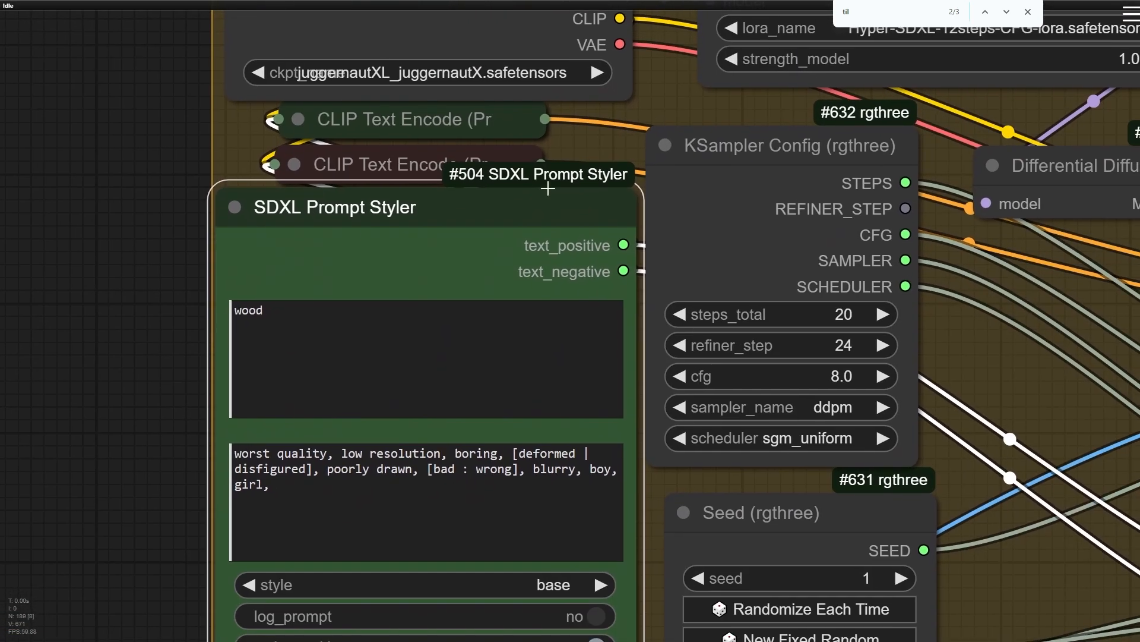
pyautogui.scroll(5, 547, 186)
pyautogui.scroll(4, 493, 185)
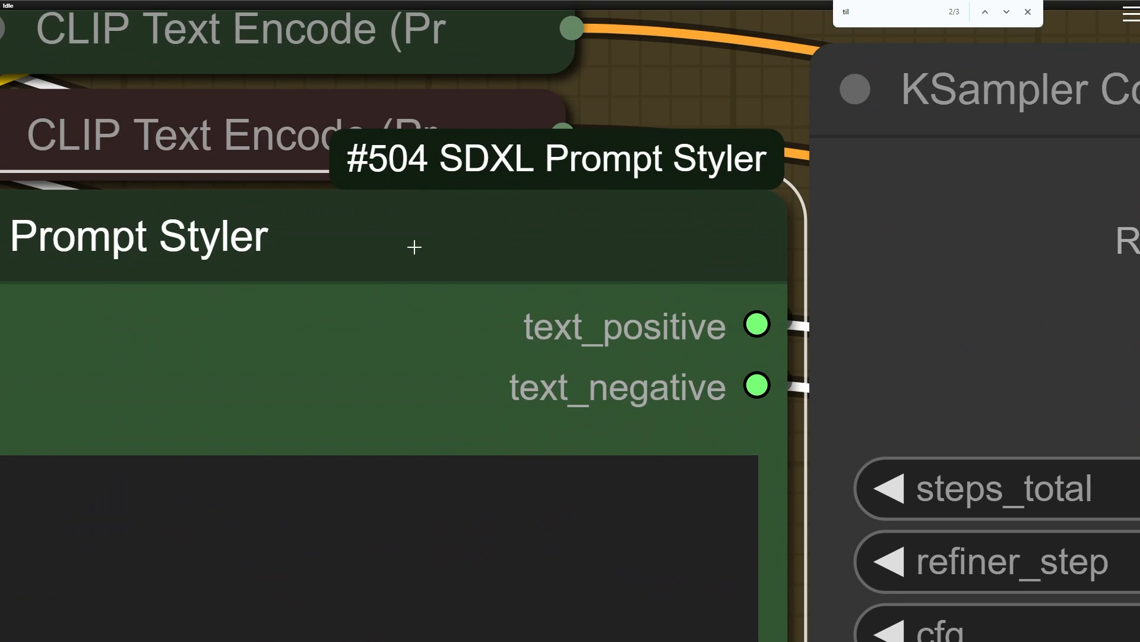
# Look up the SDXL Prompt Styler's author among the installed custom nodes using the search term "styler", and close the manager
pyautogui.scroll(-1, 414, 246)
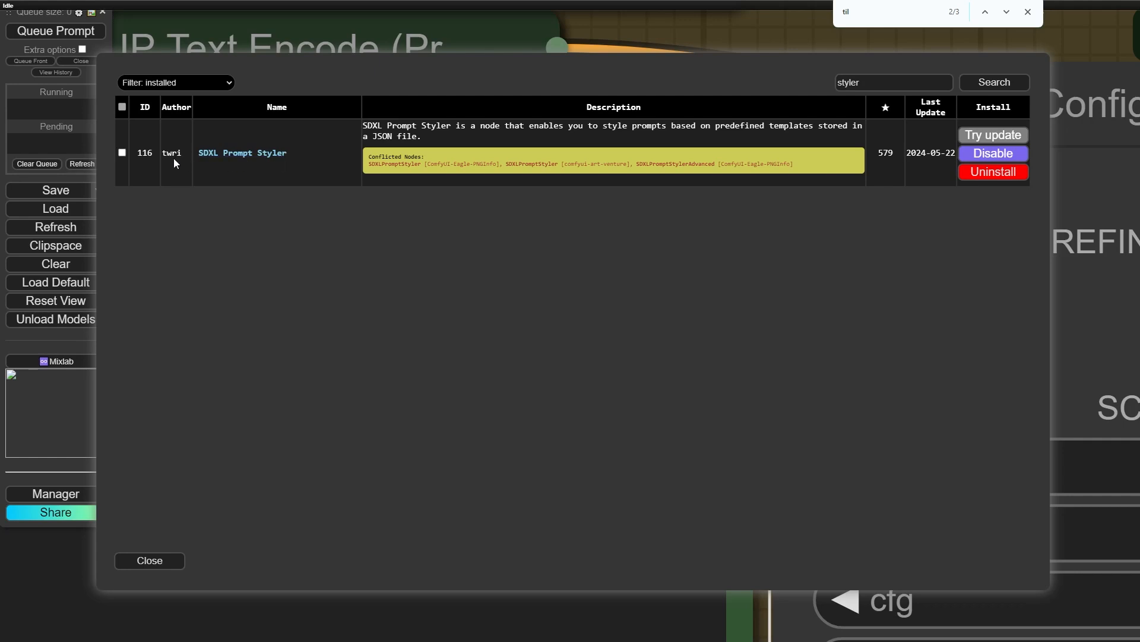
pyautogui.moveTo(183, 154); pyautogui.dragTo(163, 153)
pyautogui.click(173, 157)
pyautogui.click(150, 561)
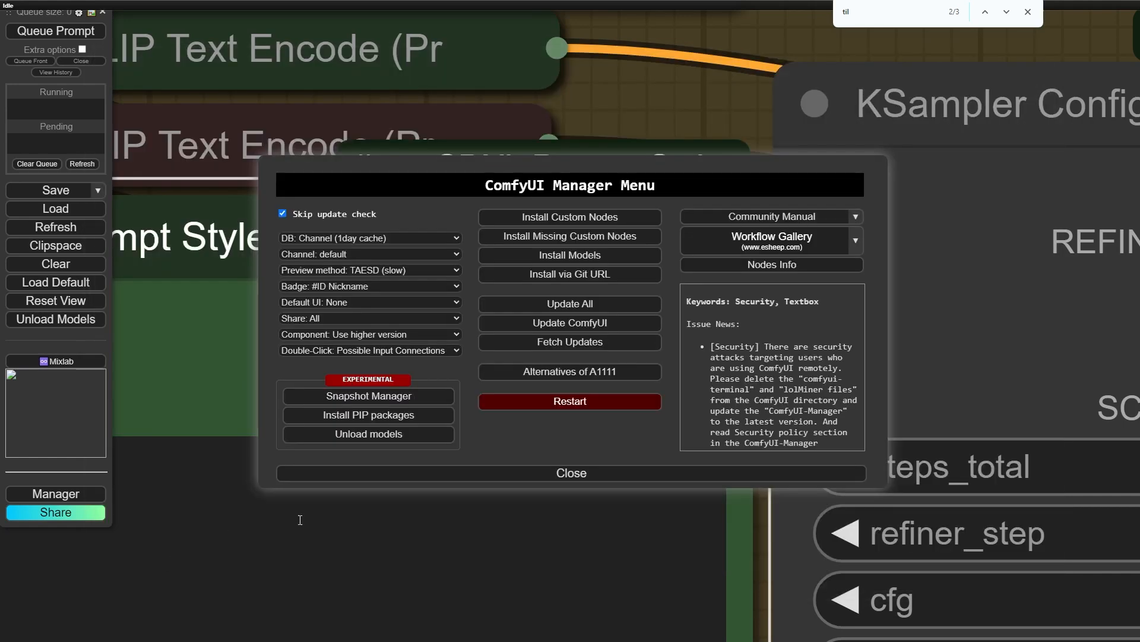
pyautogui.press('Escape')
# Review the SDXL Prompt Styler's positive and negative prompts together with its style settings
pyautogui.scroll(-9, 447, 304)
pyautogui.moveTo(464, 308); pyautogui.dragTo(540, 127)
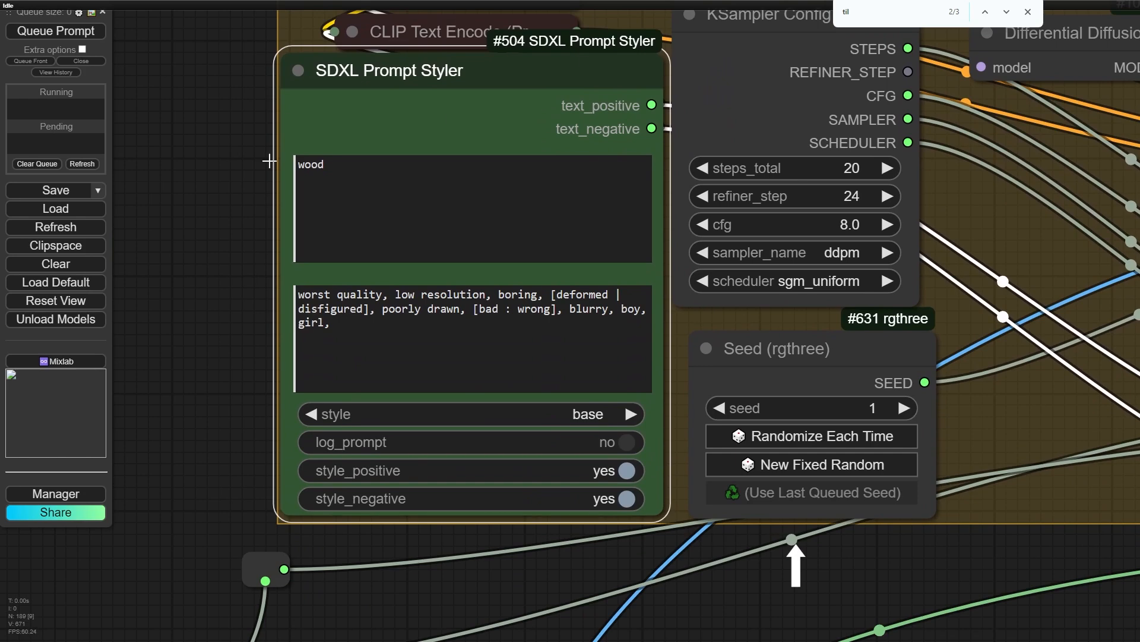
pyautogui.click(369, 192)
pyautogui.click(419, 373)
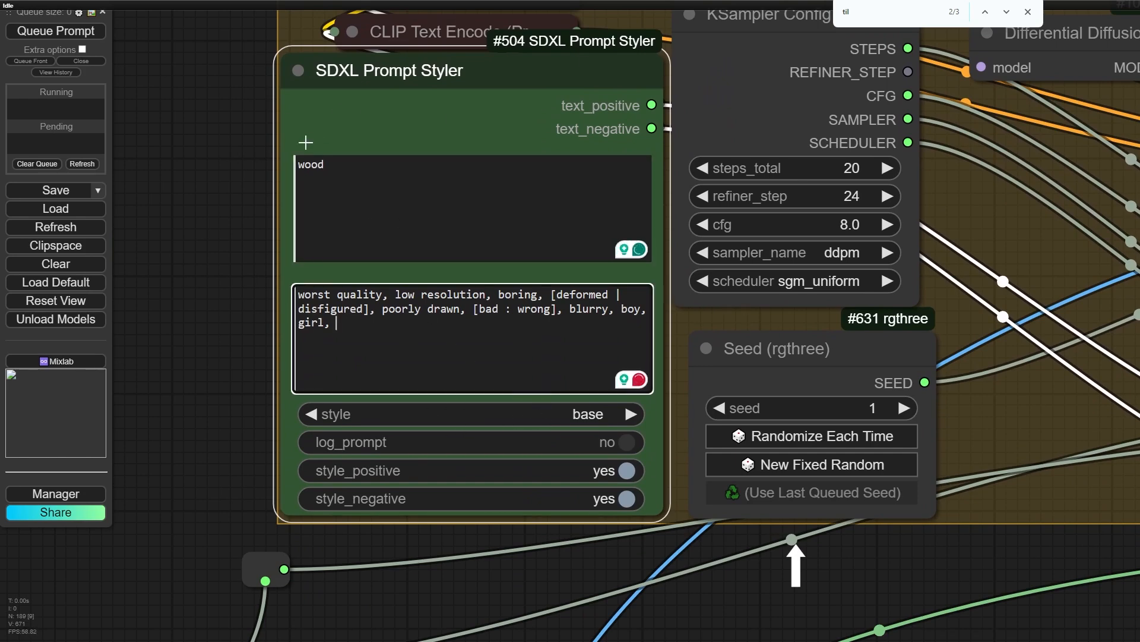
pyautogui.scroll(5, 523, 553)
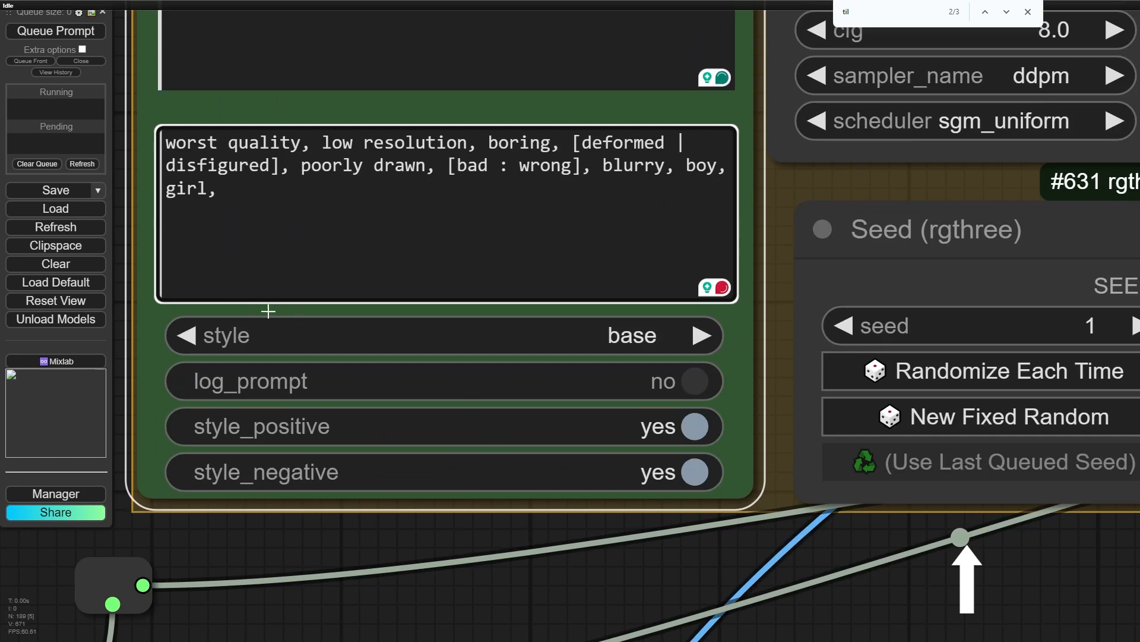
pyautogui.scroll(-3, 493, 335)
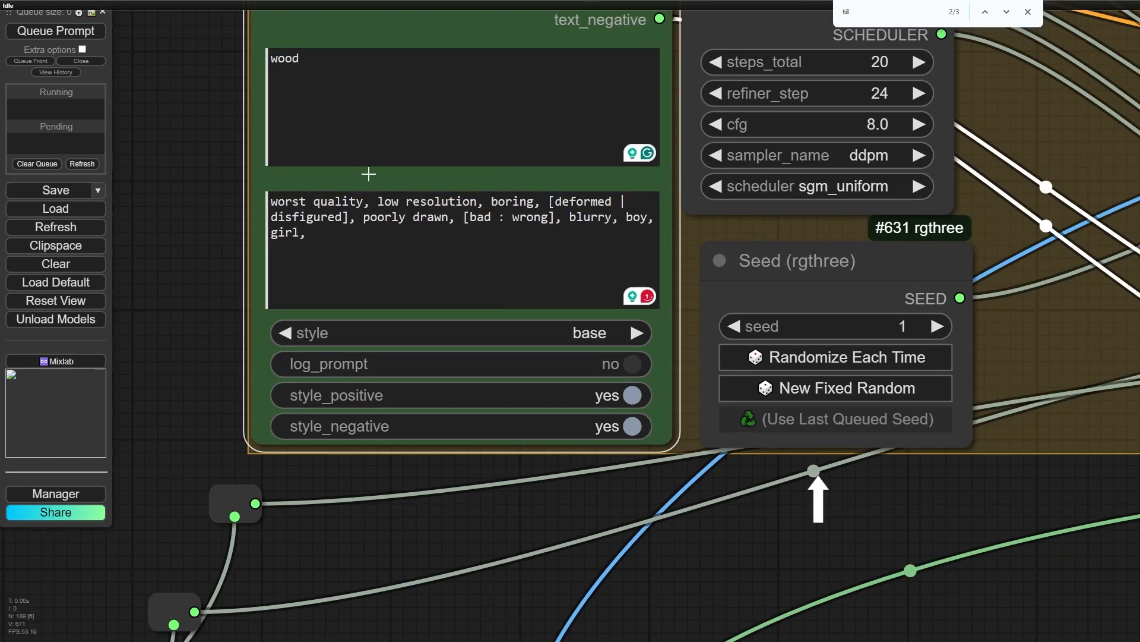
# Follow the SDXL Prompt Styler's positive and negative text links across the checkpoint group into Context Big's global text inputs
pyautogui.click(313, 183)
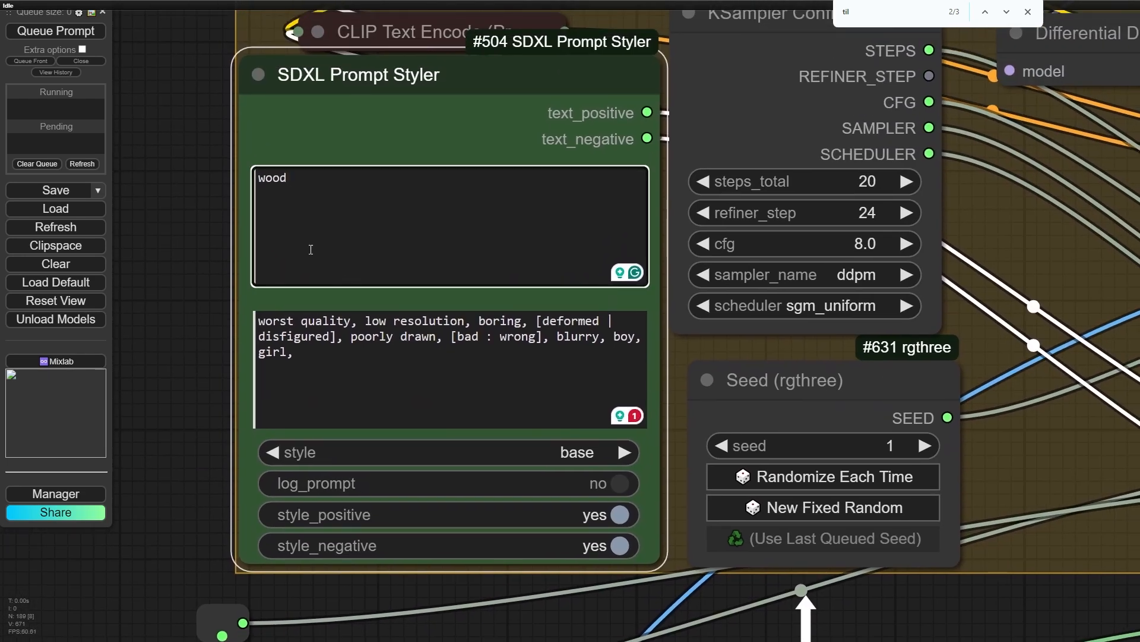
pyautogui.scroll(-1, 163, 231)
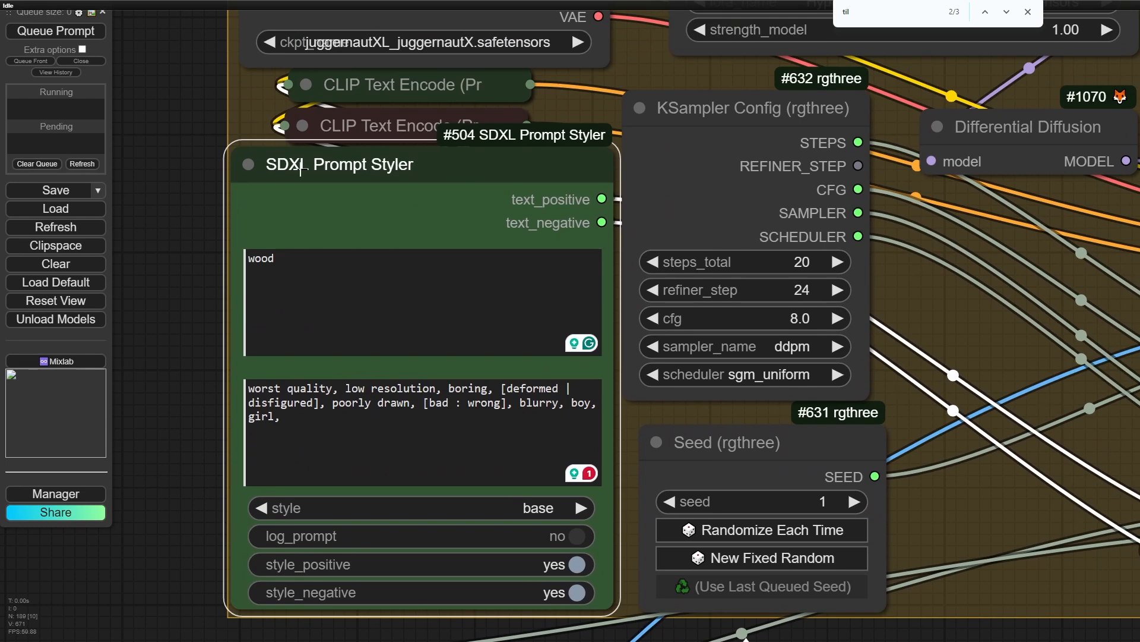
pyautogui.scroll(4, 300, 169)
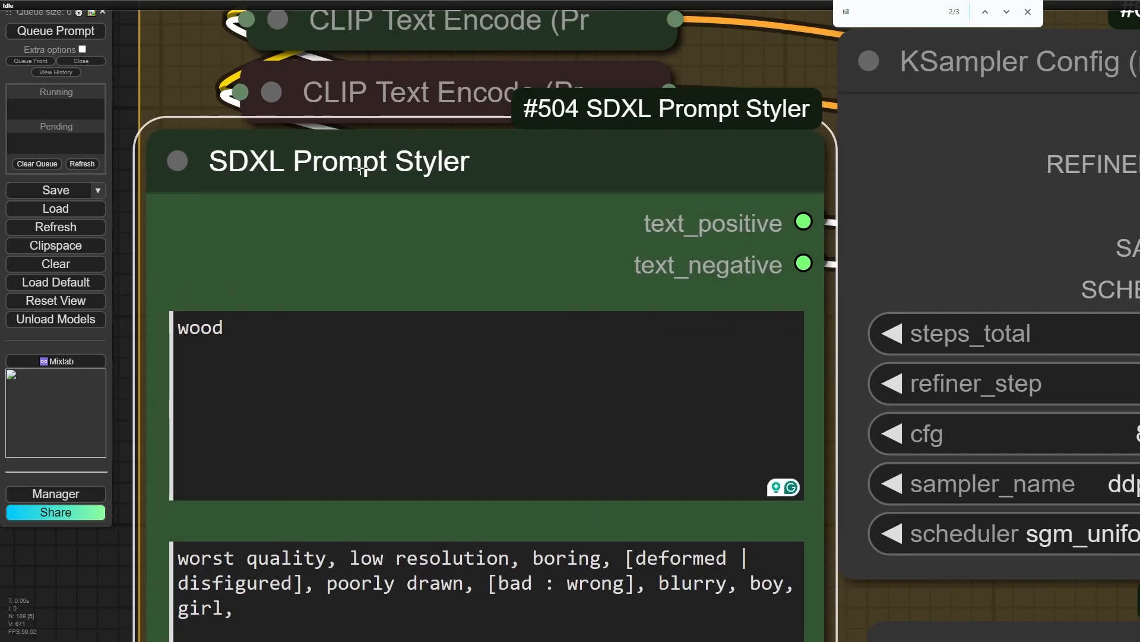
pyautogui.scroll(-5, 362, 168)
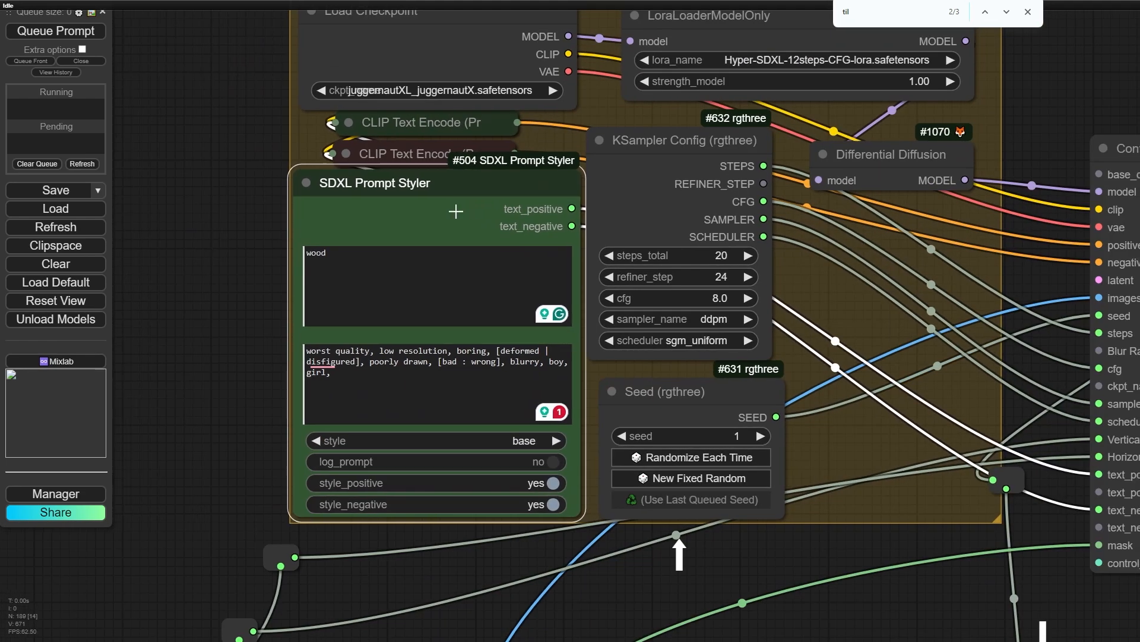
pyautogui.moveTo(456, 211); pyautogui.dragTo(315, 174)
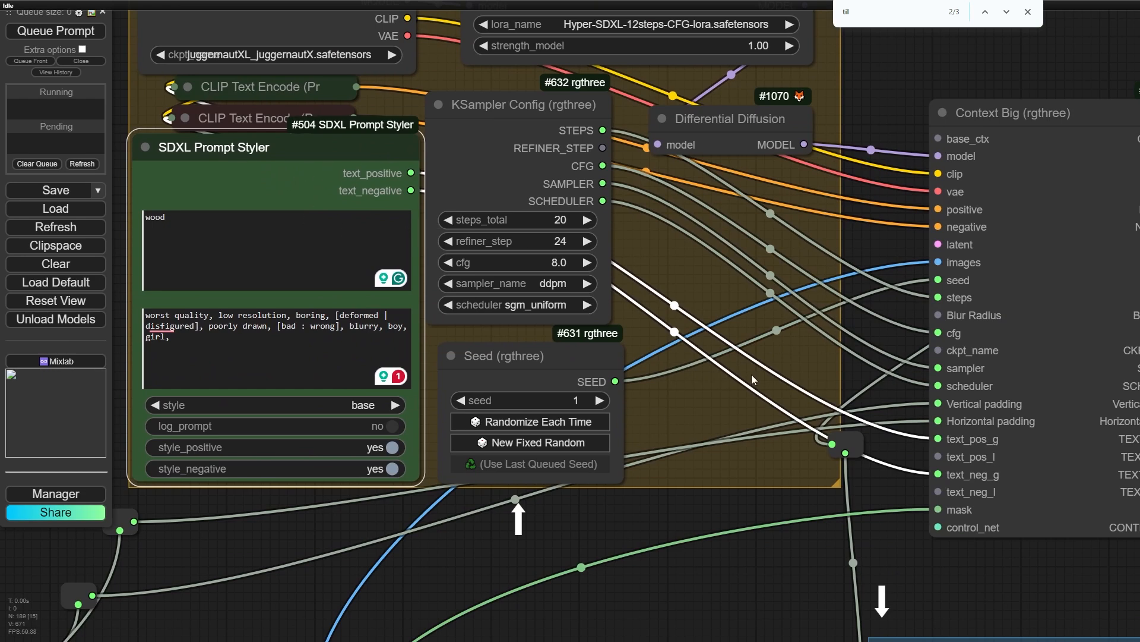
pyautogui.moveTo(752, 379); pyautogui.dragTo(615, 343)
pyautogui.scroll(5, 822, 456)
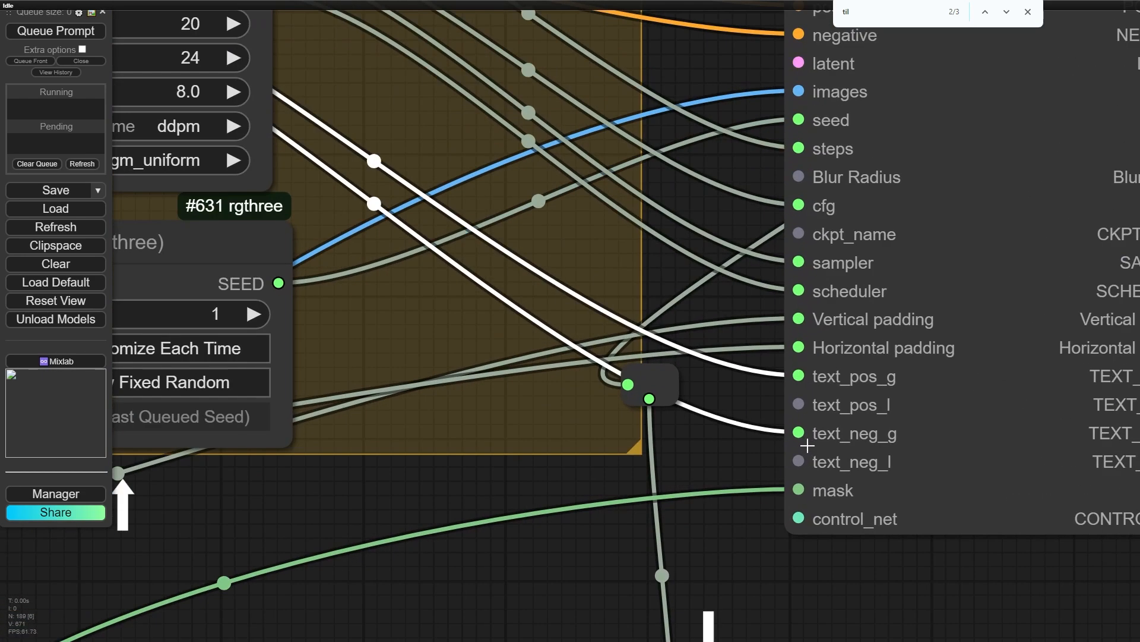
pyautogui.scroll(-4, 783, 379)
pyautogui.moveTo(719, 93); pyautogui.dragTo(796, 264)
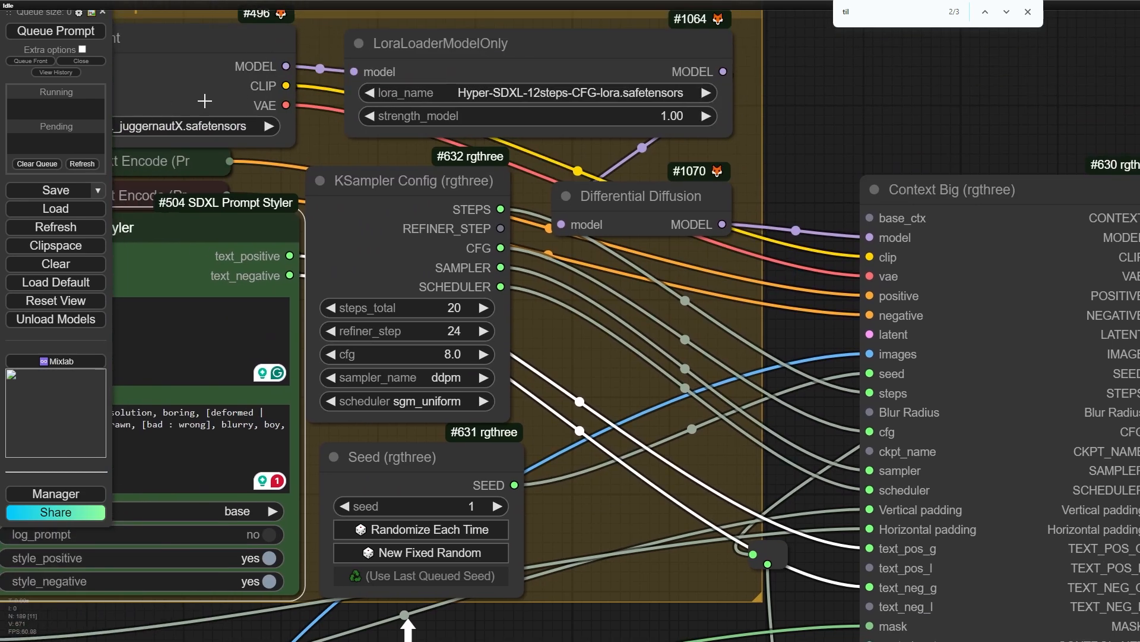
pyautogui.scroll(-1, 597, 351)
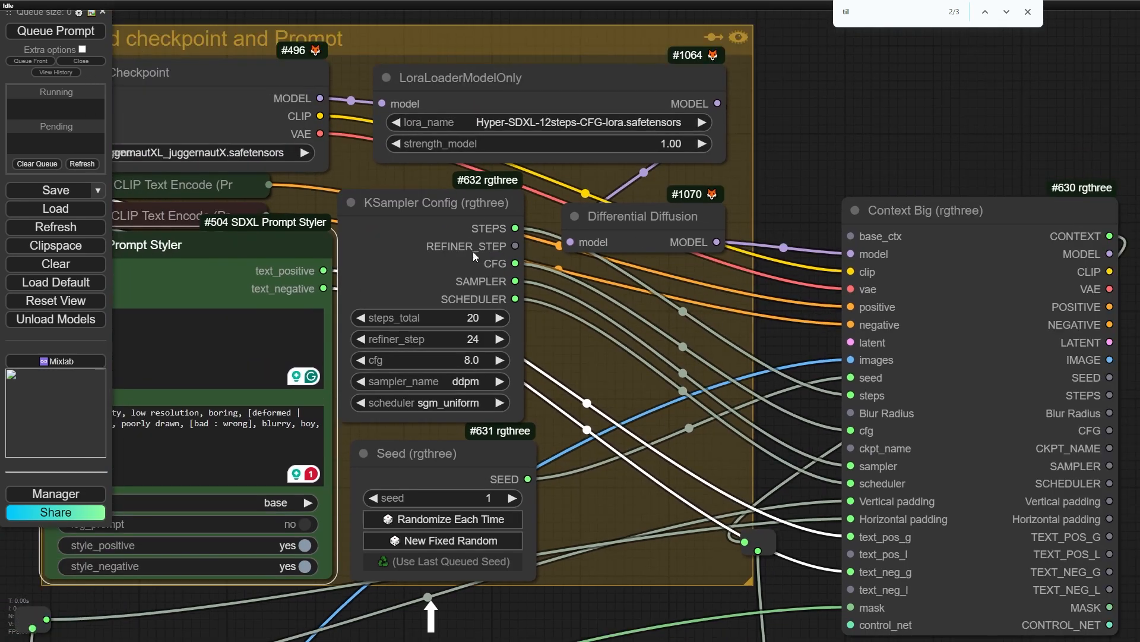
# Hide the ComfyUI side menu and close the browser's find bar so the checkpoint group and Context Big are unobstructed
pyautogui.click(102, 14)
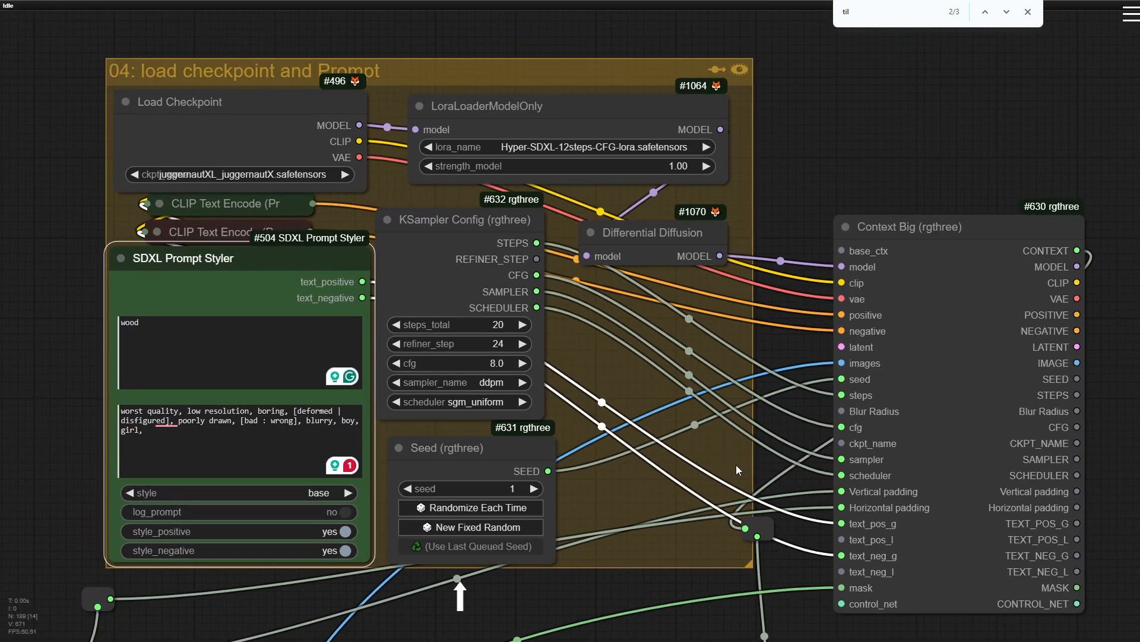
pyautogui.moveTo(736, 465); pyautogui.dragTo(618, 383)
pyautogui.scroll(-1, 618, 383)
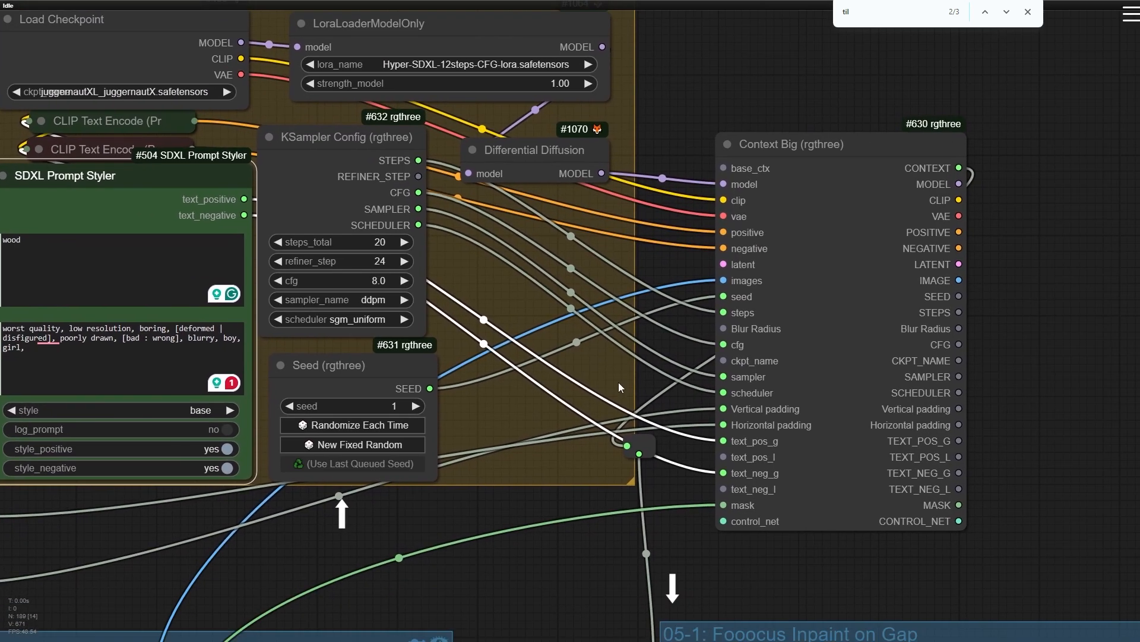
pyautogui.click(1034, 14)
# Move the Seed (rgthree) node slightly and trace its link to Context Big's seed input
pyautogui.scroll(3, 432, 383)
pyautogui.moveTo(328, 388); pyautogui.dragTo(317, 343)
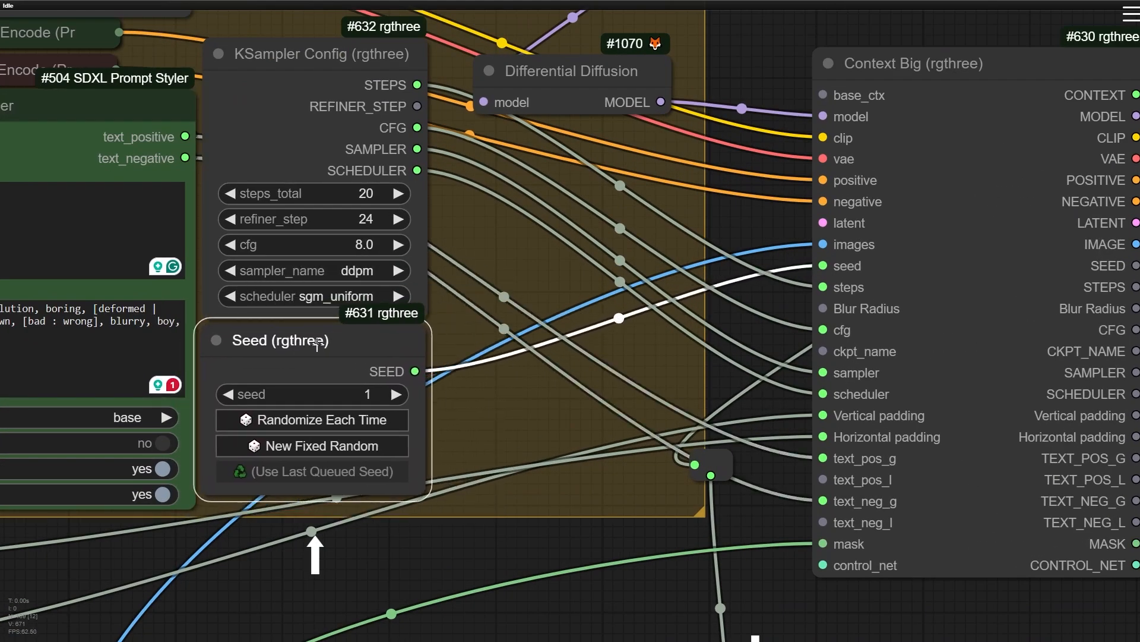
pyautogui.scroll(10, 246, 363)
pyautogui.scroll(-11, 305, 348)
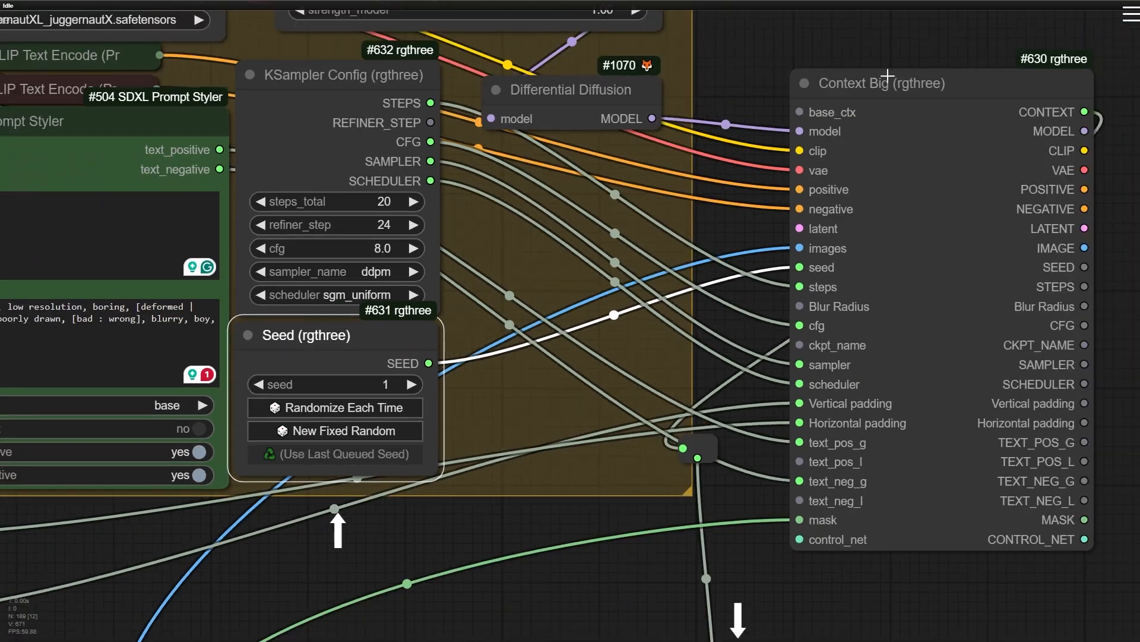
# Move the Context Big node down between the gap-inpainting group and the Fooocus Inpaint on Gap group
pyautogui.scroll(-3, 888, 76)
pyautogui.click(777, 114)
pyautogui.moveTo(804, 126); pyautogui.dragTo(585, 391)
pyautogui.moveTo(589, 445); pyautogui.dragTo(787, 237)
pyautogui.click(784, 95)
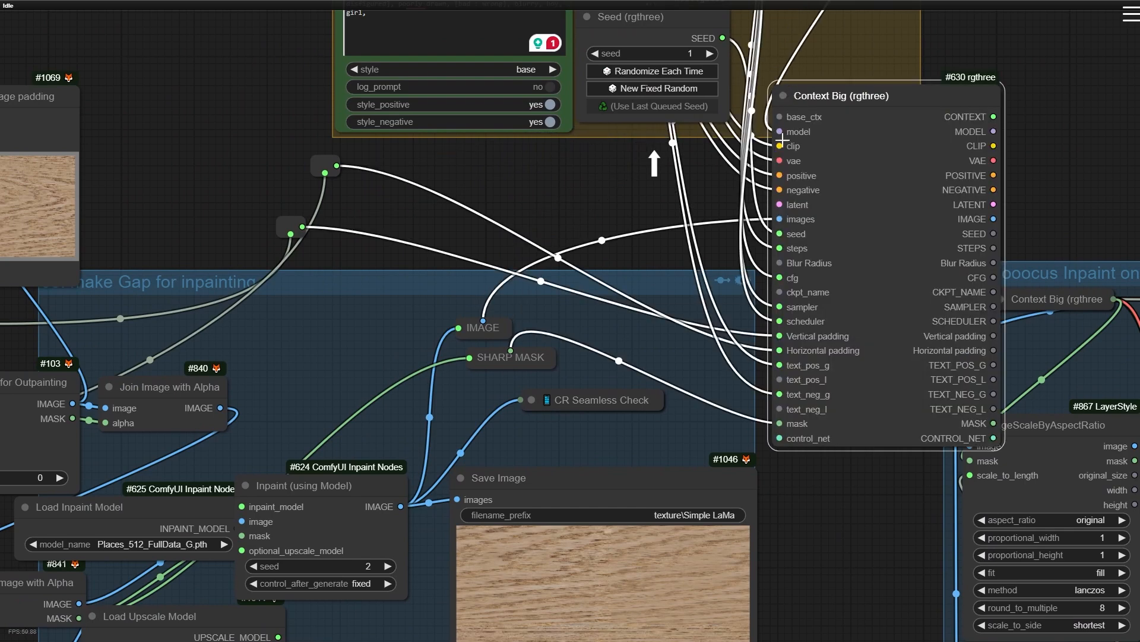
# Examine the IMAGE and SHARP MASK links into Context Big and the inpainted texture in the Simple LaMa Save Image node
pyautogui.scroll(-5, 562, 194)
pyautogui.scroll(2, 649, 218)
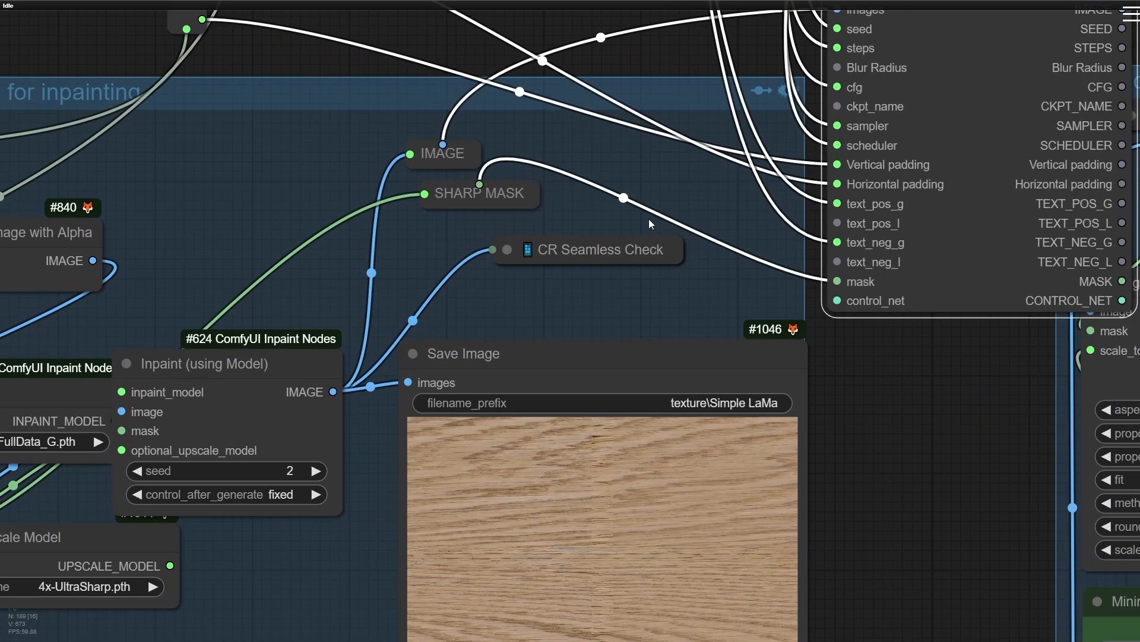
pyautogui.scroll(1, 668, 229)
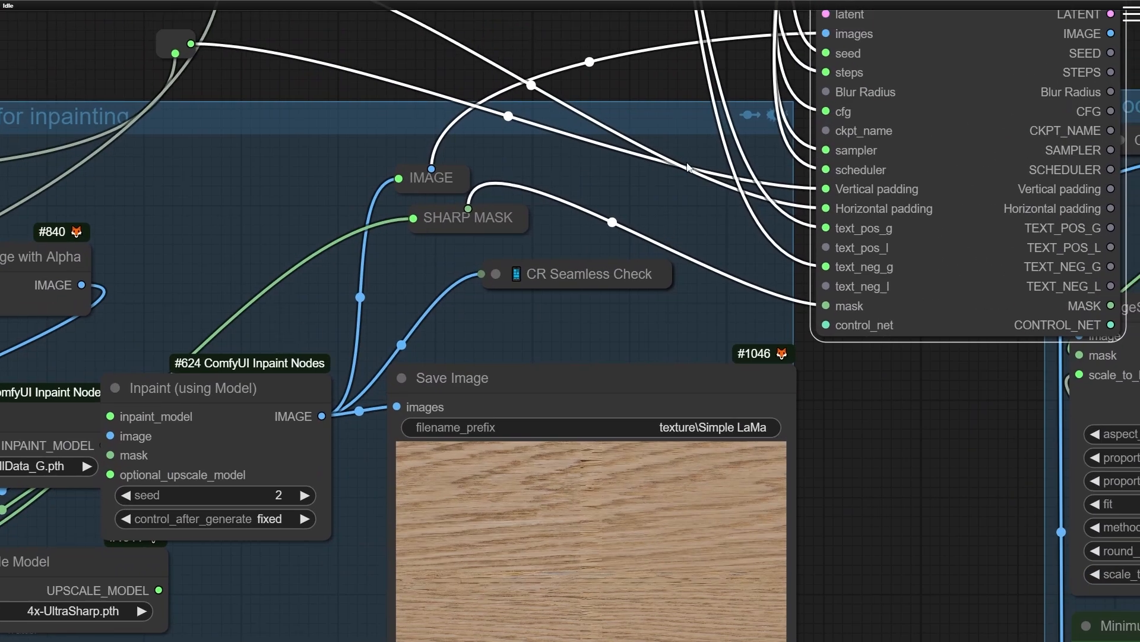
pyautogui.scroll(-4, 694, 169)
pyautogui.moveTo(440, 491); pyautogui.dragTo(438, 414)
pyautogui.scroll(5, 528, 414)
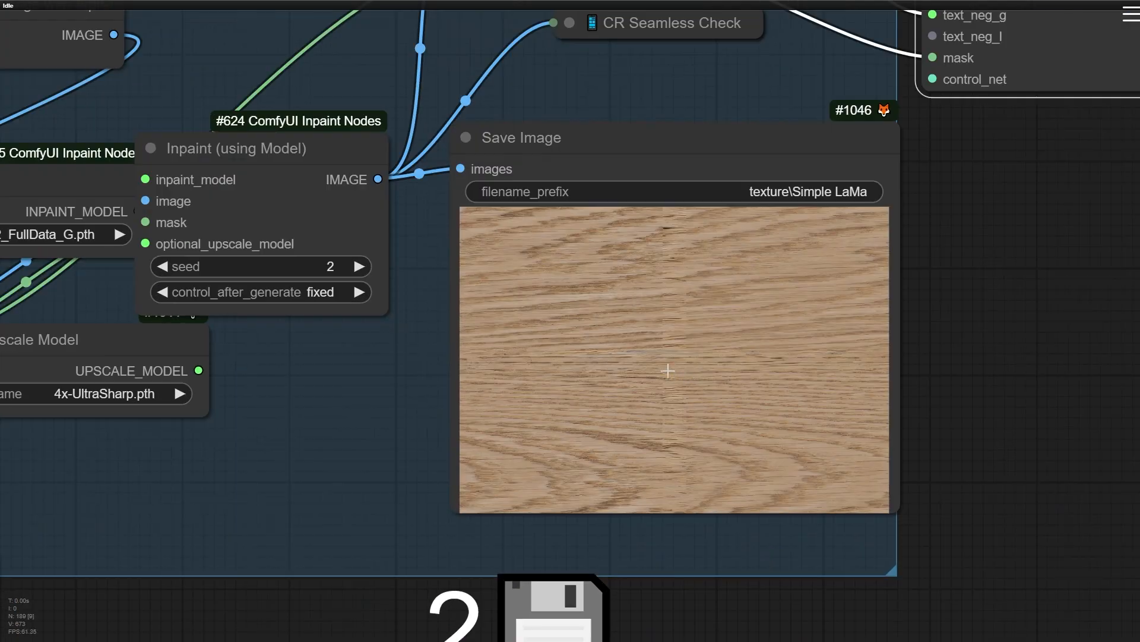
pyautogui.scroll(6, 668, 370)
pyautogui.scroll(-4, 654, 327)
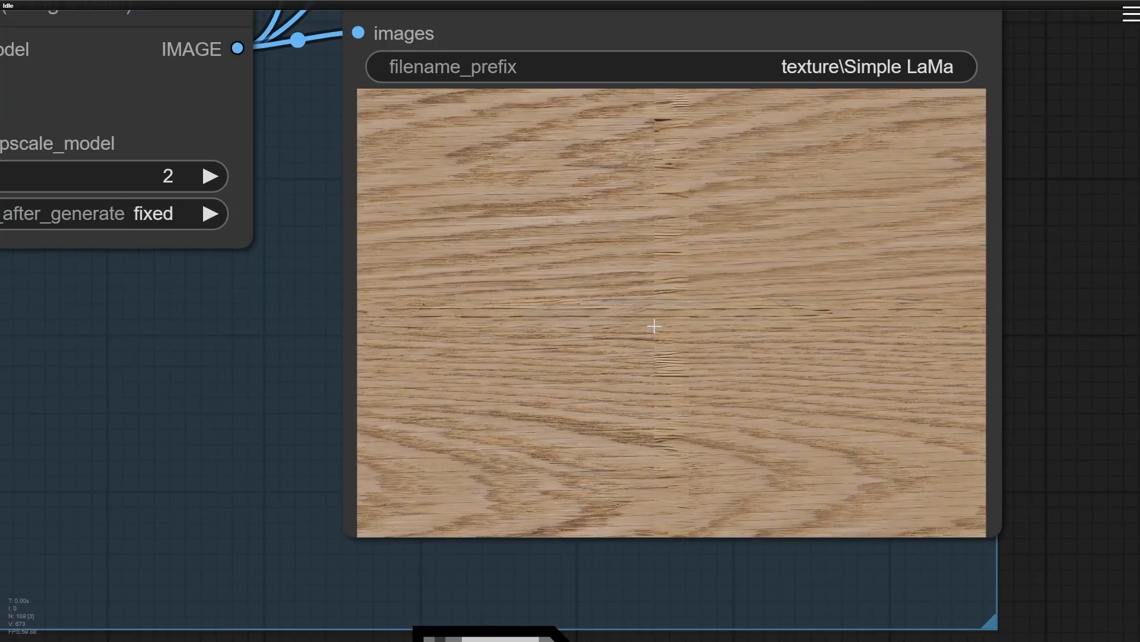
pyautogui.scroll(-8, 654, 326)
pyautogui.scroll(5, 536, 349)
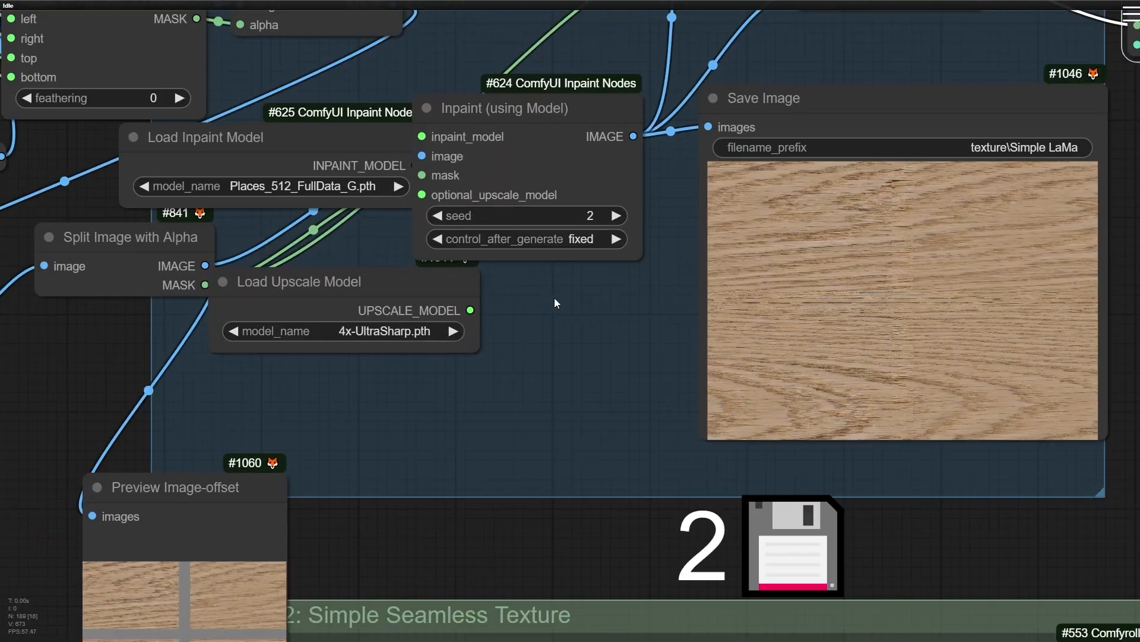
# Move the Load Inpaint Model and Load Upscale Model nodes clear of the links feeding Inpaint (using Model)
pyautogui.moveTo(556, 304); pyautogui.dragTo(568, 435)
pyautogui.moveTo(357, 279); pyautogui.dragTo(303, 225)
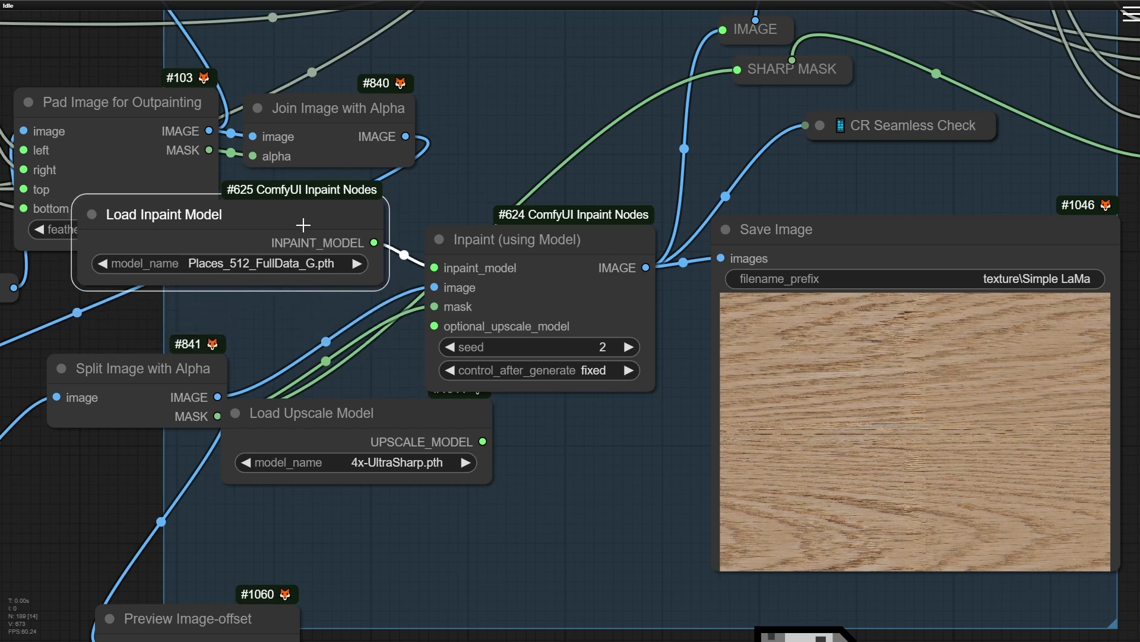
pyautogui.moveTo(265, 414); pyautogui.dragTo(290, 469)
# Attach a Preview Mask node to the MASK output of Split Image with Alpha and queue only that node
pyautogui.moveTo(217, 415); pyautogui.dragTo(507, 101)
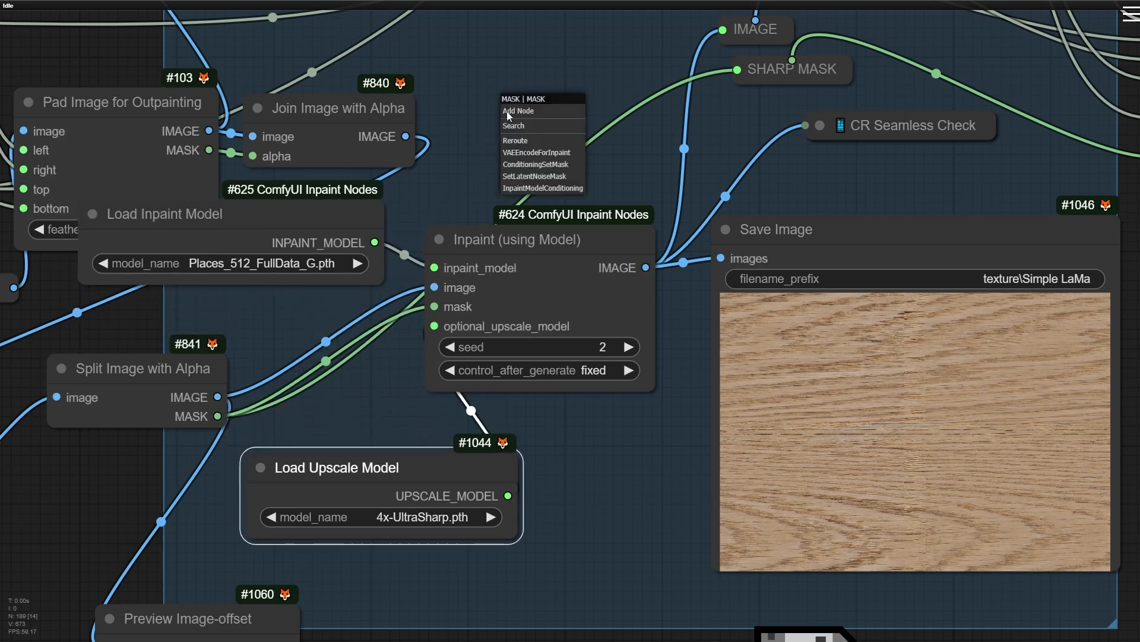
pyautogui.click(536, 125)
pyautogui.write('pre')
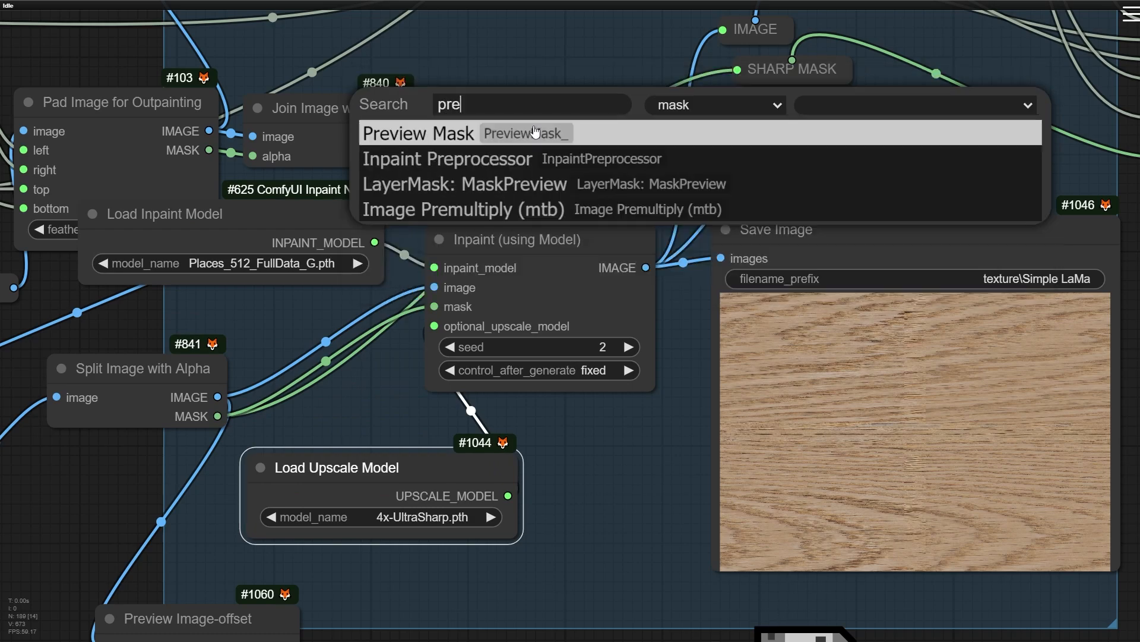
pyautogui.click(496, 142)
pyautogui.rightClick(623, 97)
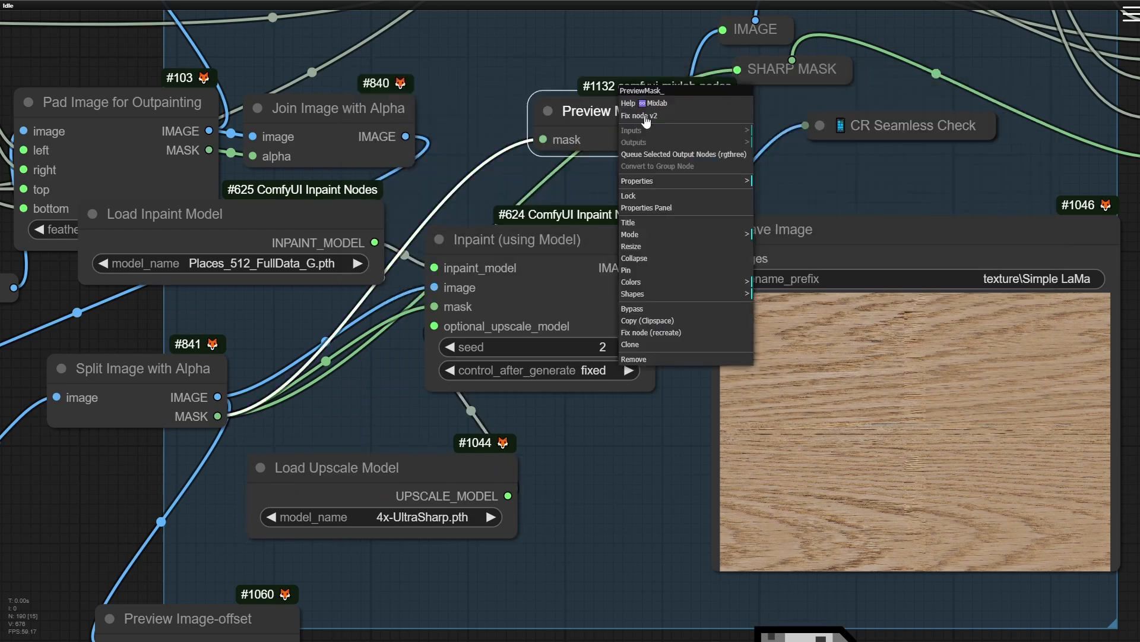
pyautogui.click(685, 156)
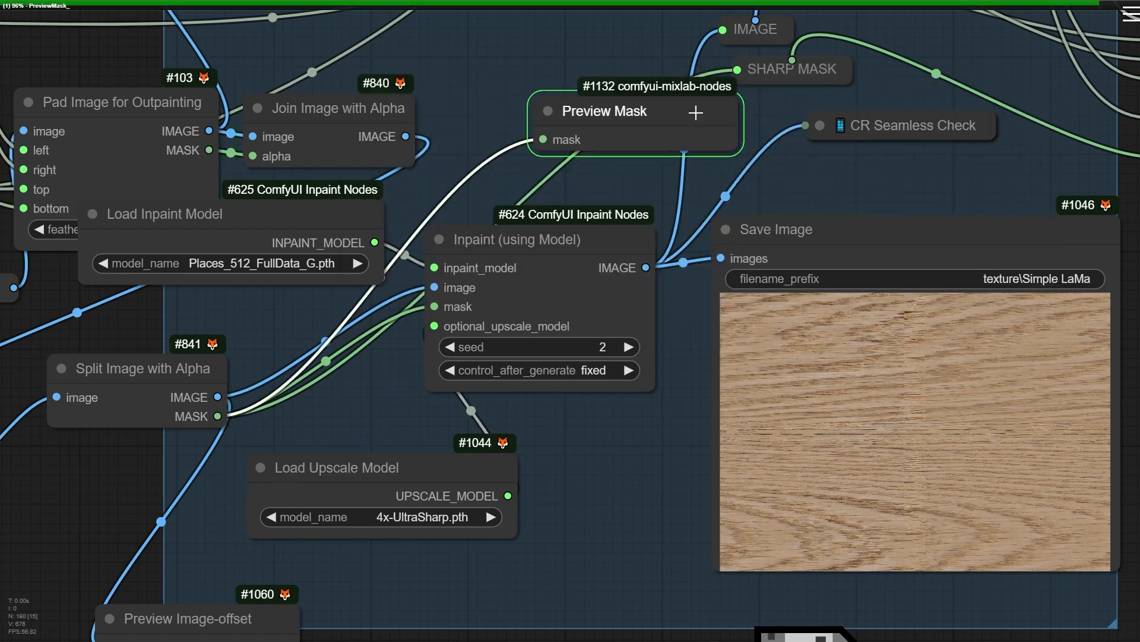
# Inspect the gap mask in the Preview Mask node, and delete that node
pyautogui.scroll(5, 692, 112)
pyautogui.scroll(6, 611, 331)
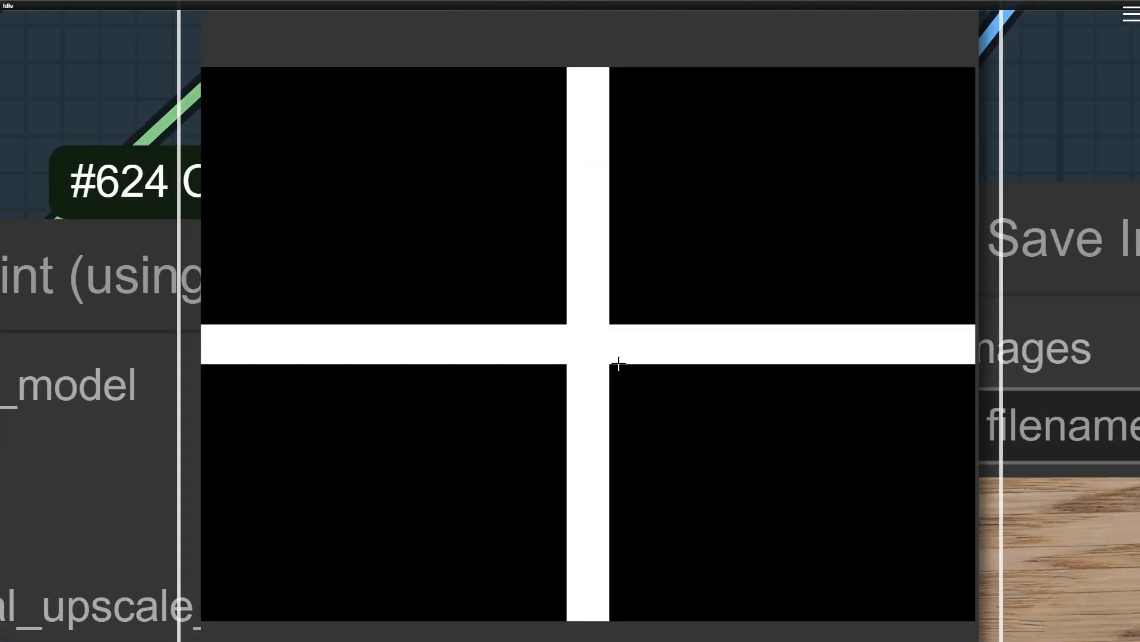
pyautogui.scroll(-7, 598, 351)
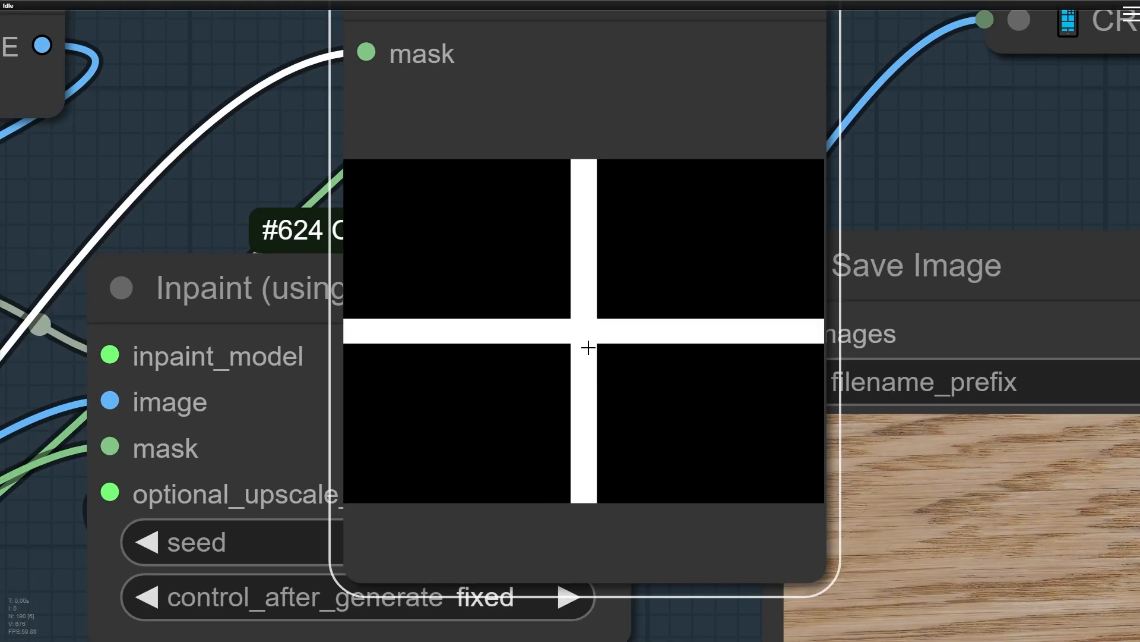
pyautogui.press('Delete')
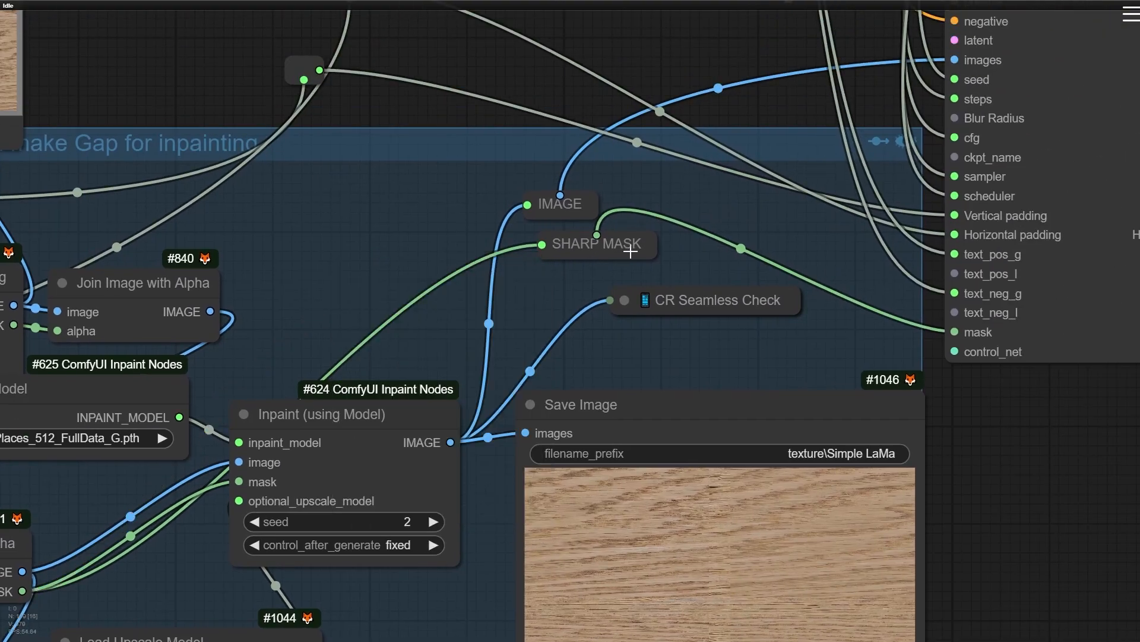
# Move the SHARP MASK reroute slightly away from the IMAGE reroute and select IMAGE to highlight its links
pyautogui.moveTo(630, 251); pyautogui.dragTo(607, 296)
pyautogui.click(525, 268)
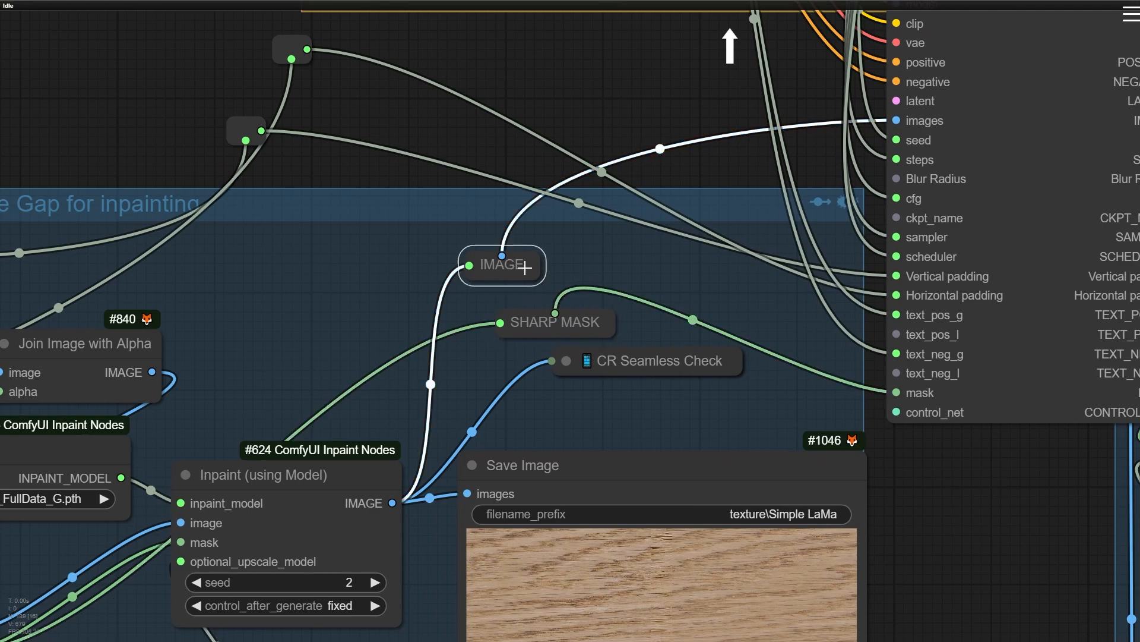
# Reposition the vertical padding size node and expand the collapsed FIX for Latent node connected to it
pyautogui.moveTo(547, 145); pyautogui.dragTo(156, 431)
pyautogui.scroll(-1, 631, 272)
pyautogui.moveTo(253, 360); pyautogui.dragTo(827, 167)
pyautogui.moveTo(341, 312); pyautogui.dragTo(848, 297)
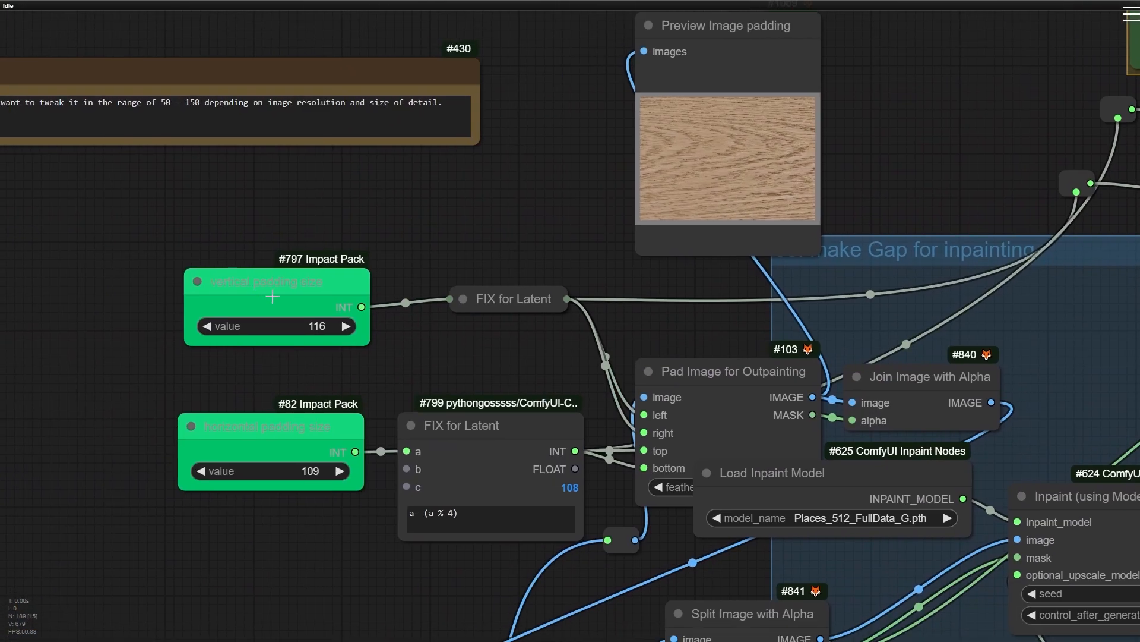
pyautogui.moveTo(293, 297); pyautogui.dragTo(273, 287)
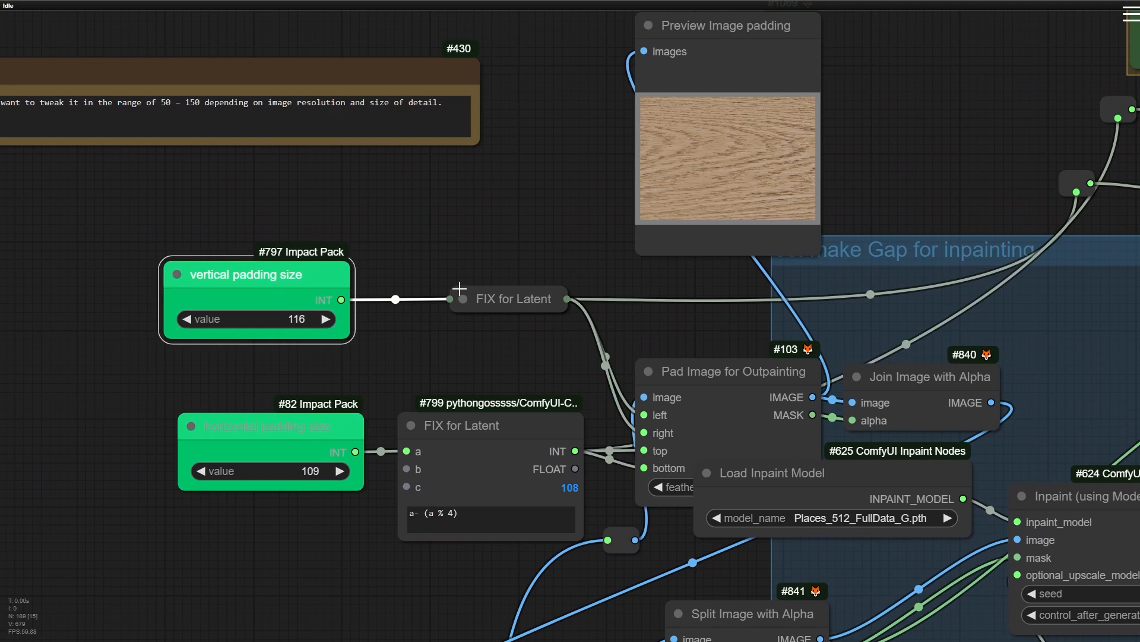
pyautogui.scroll(4, 312, 319)
pyautogui.click(543, 286)
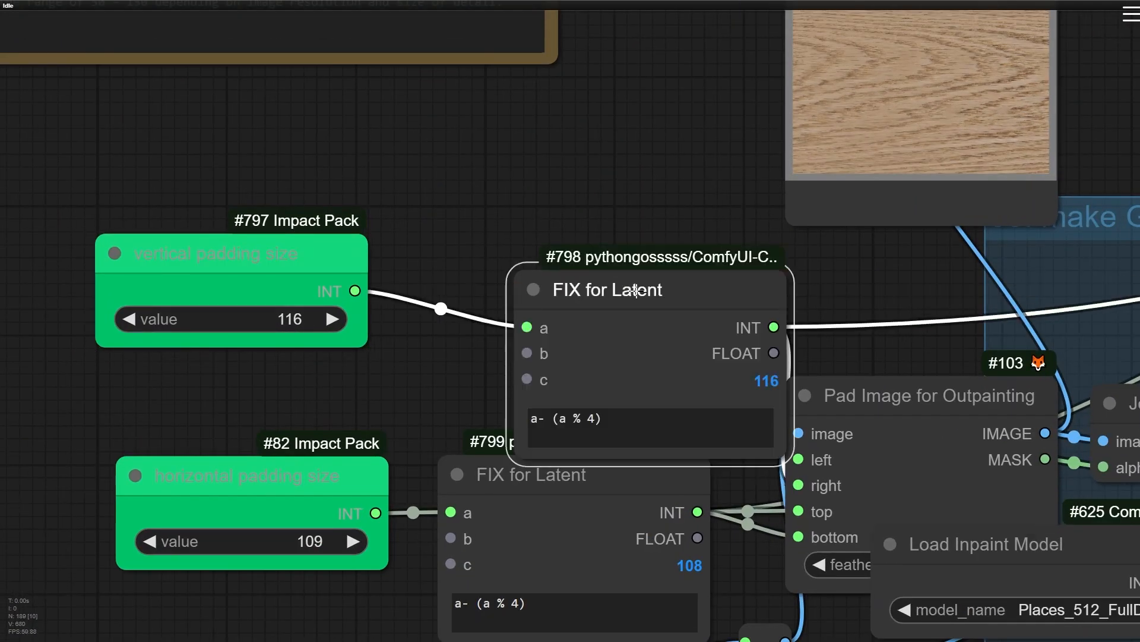
pyautogui.moveTo(637, 291); pyautogui.dragTo(320, 258)
# Trace the padding values to the Vertical padding and Horizontal padding inputs of Context Big
pyautogui.scroll(-1, 560, 237)
pyautogui.scroll(-3, 618, 229)
pyautogui.moveTo(832, 149); pyautogui.dragTo(8, 155)
pyautogui.scroll(4, 689, 322)
pyautogui.moveTo(530, 223); pyautogui.dragTo(288, 173)
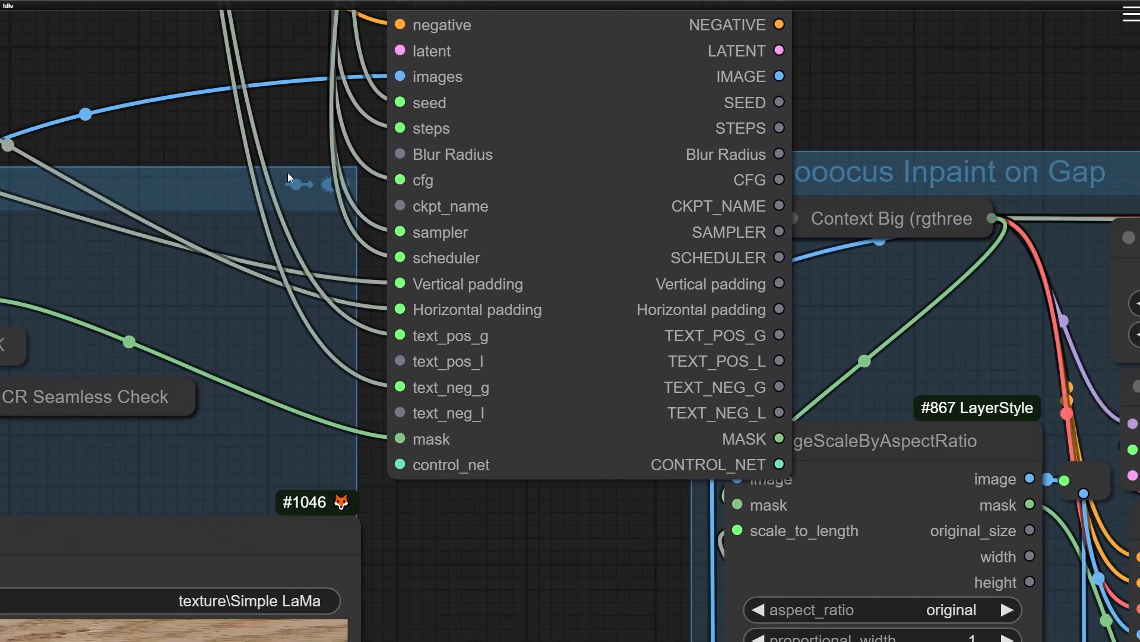
pyautogui.scroll(9, 393, 279)
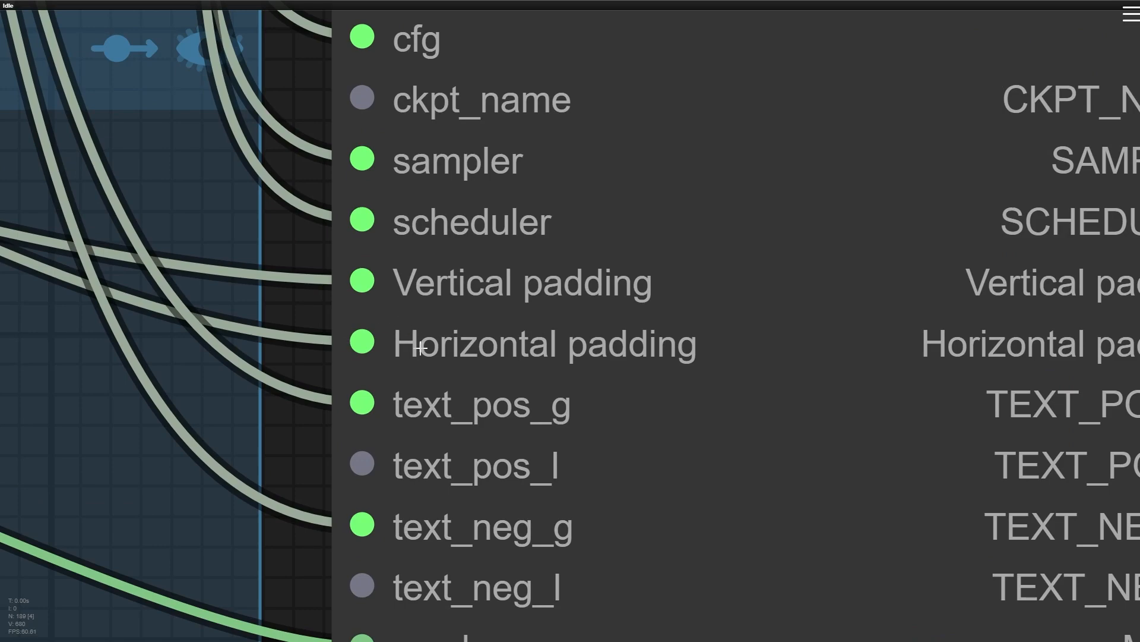
pyautogui.scroll(-13, 448, 309)
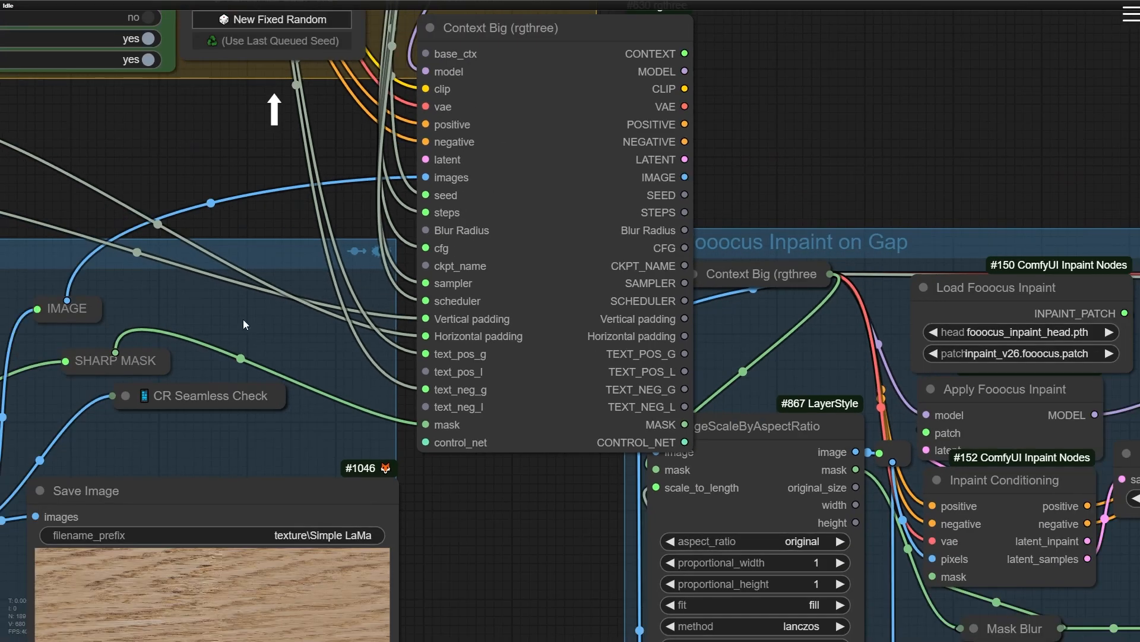
# Duplicate the Context Big node and place the unlinked copy above the Fooocus Inpaint on Gap group
pyautogui.scroll(-3, 329, 231)
pyautogui.moveTo(632, 133); pyautogui.dragTo(469, 187)
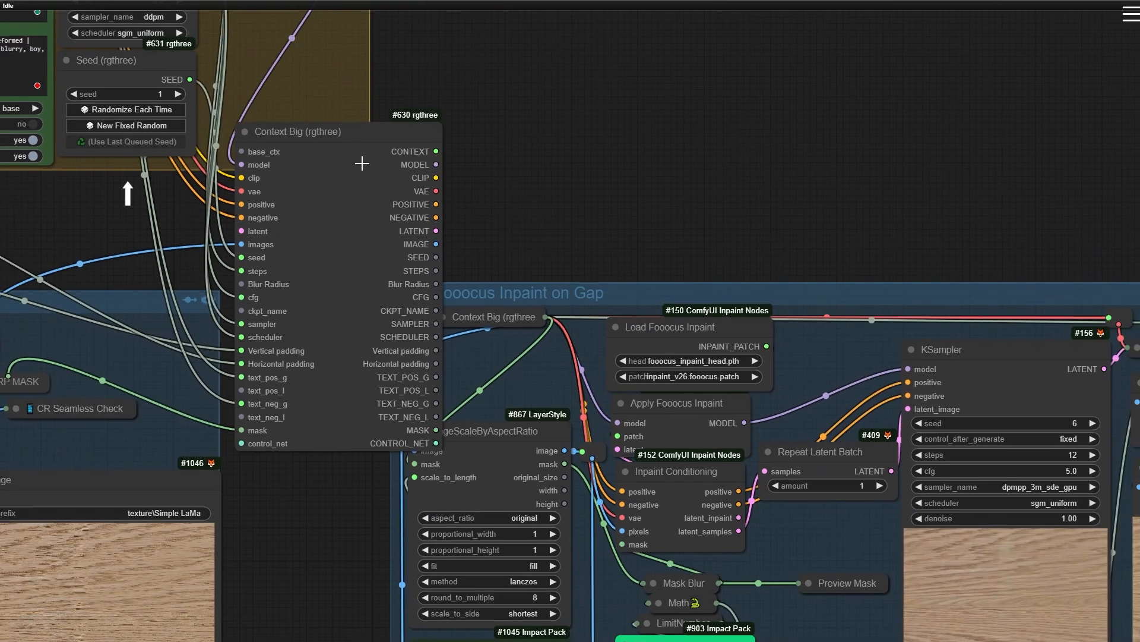
pyautogui.moveTo(383, 148)
pyautogui.mouseDown()
pyautogui.moveTo(723, 10)
pyautogui.moveTo(704, 20)
pyautogui.mouseUp()
pyautogui.moveTo(481, 77); pyautogui.dragTo(365, 203)
pyautogui.moveTo(537, 137); pyautogui.dragTo(535, 120)
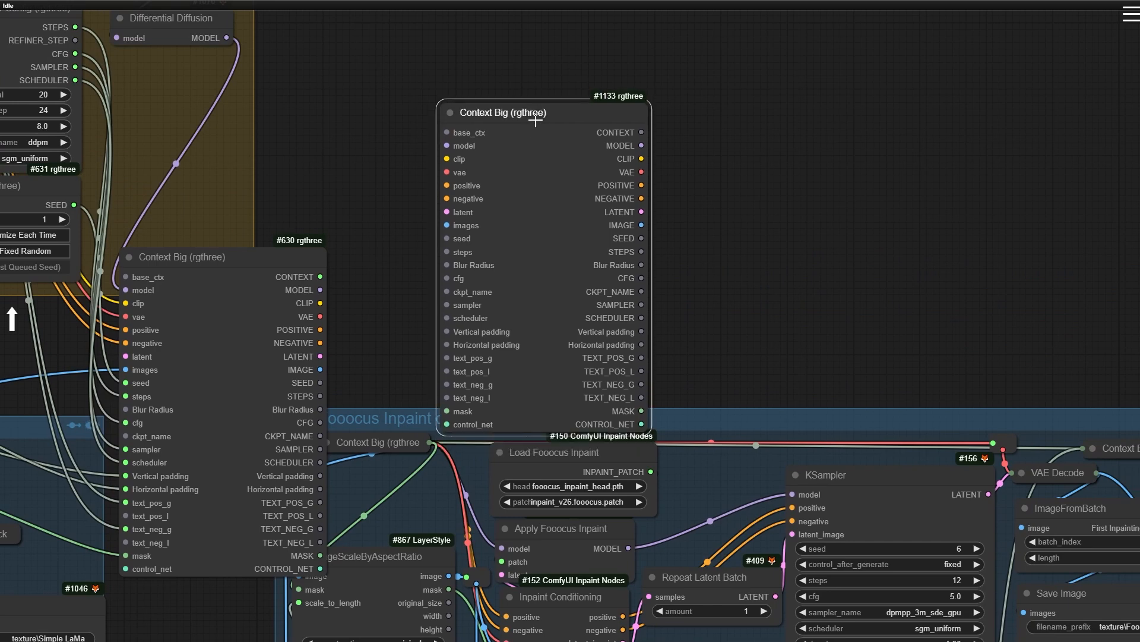
# Recreate the copied Context Big node so its slots carry their default names, including clip_width and clip_height
pyautogui.rightClick(535, 120)
pyautogui.click(560, 132)
pyautogui.scroll(14, 466, 398)
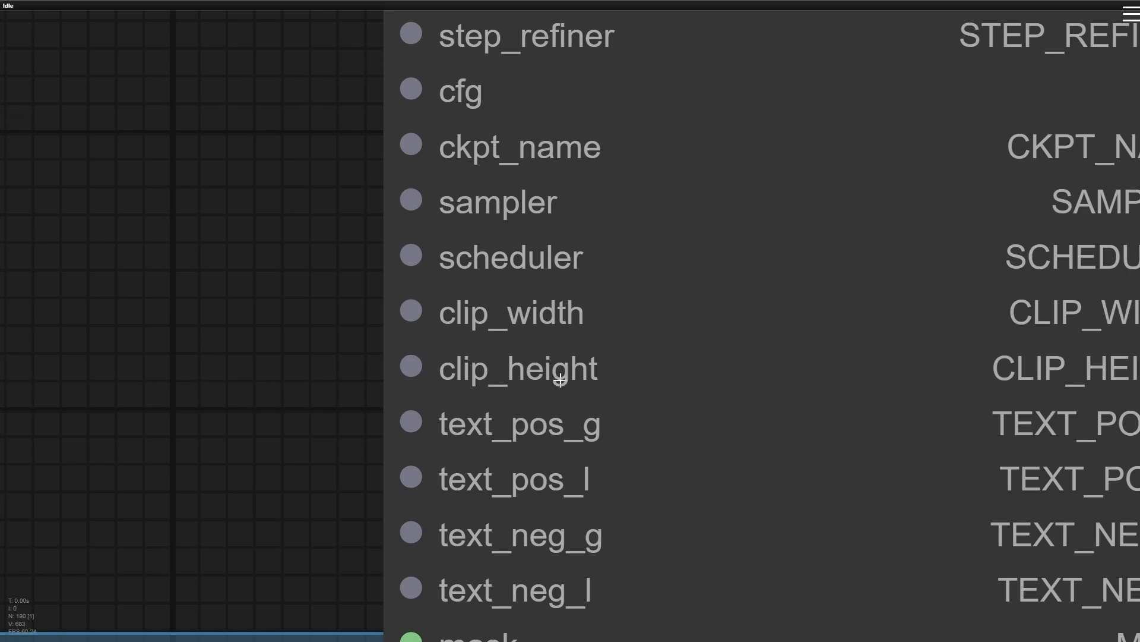
pyautogui.scroll(-6, 560, 380)
pyautogui.scroll(4, 476, 354)
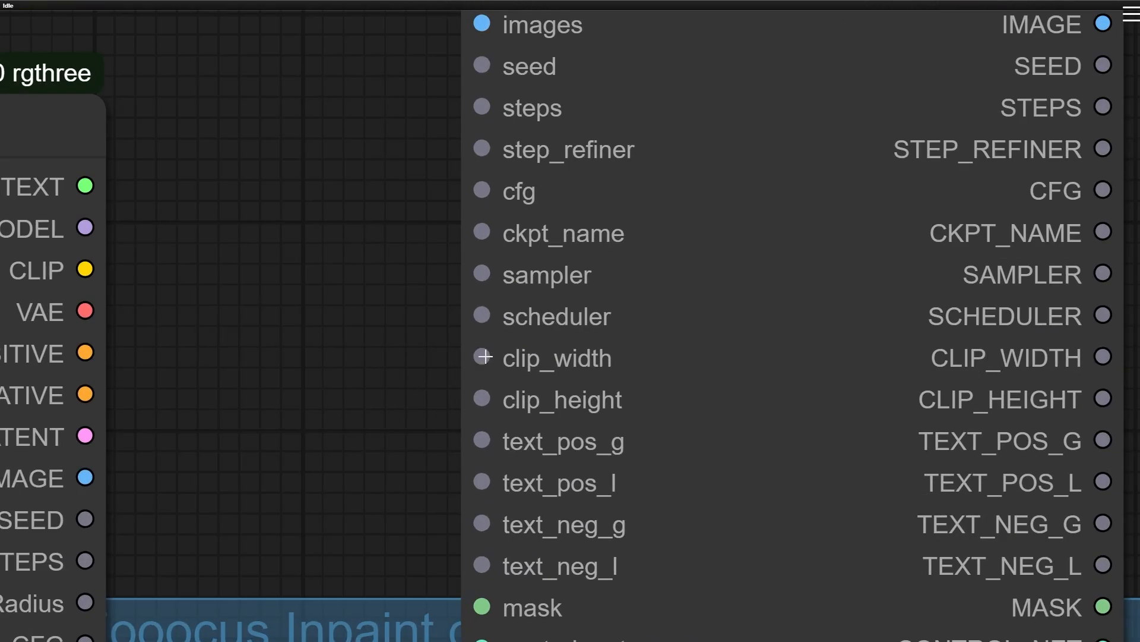
pyautogui.scroll(-10, 355, 372)
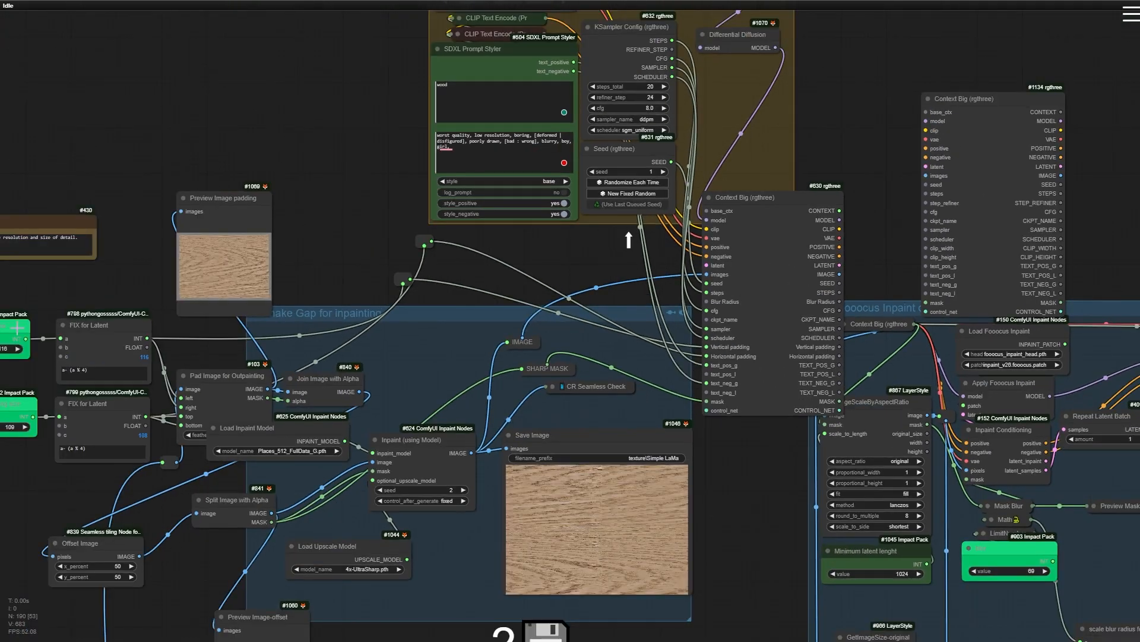
# Place an unlinked copy of the vertical padding size node beside the recreated Context Big node
pyautogui.moveTo(17, 328); pyautogui.dragTo(892, 142)
pyautogui.scroll(10, 930, 227)
pyautogui.moveTo(890, 190); pyautogui.dragTo(422, 276)
pyautogui.moveTo(445, 129); pyautogui.dragTo(345, 320)
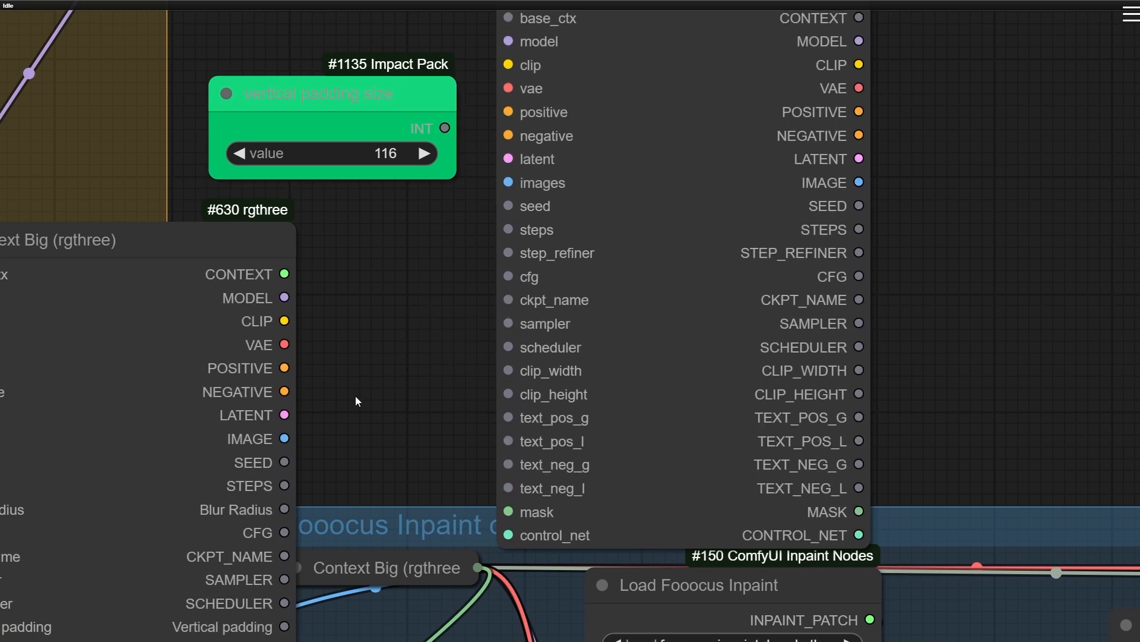
# Rename the clip_width input of the recreated Context Big node to xxxxx
pyautogui.scroll(5, 520, 386)
pyautogui.scroll(5, 516, 370)
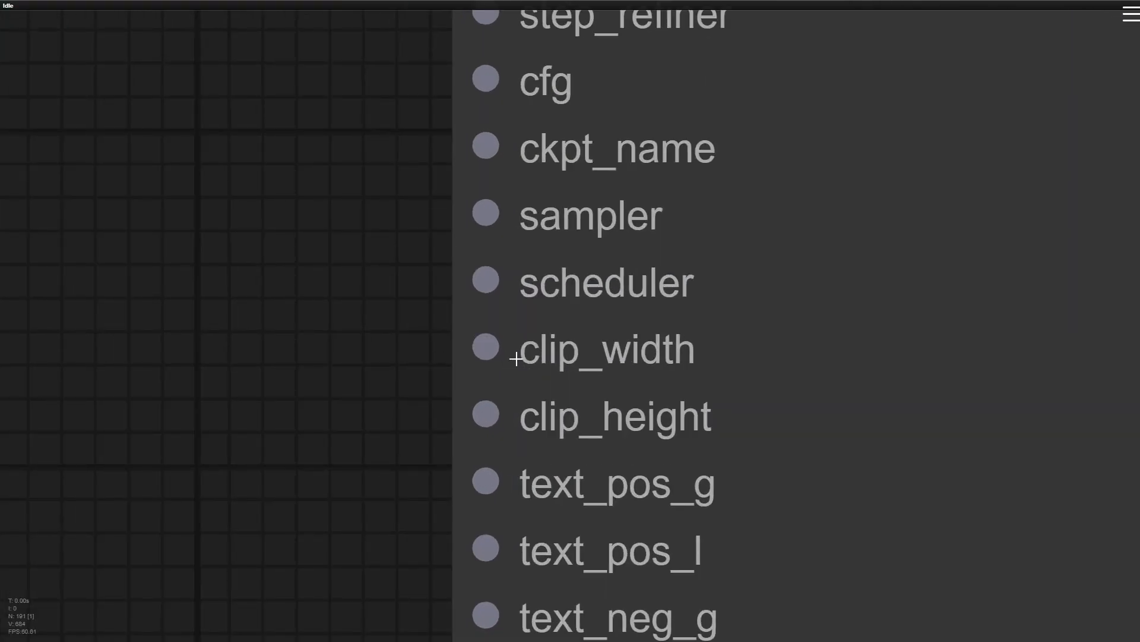
pyautogui.rightClick(485, 345)
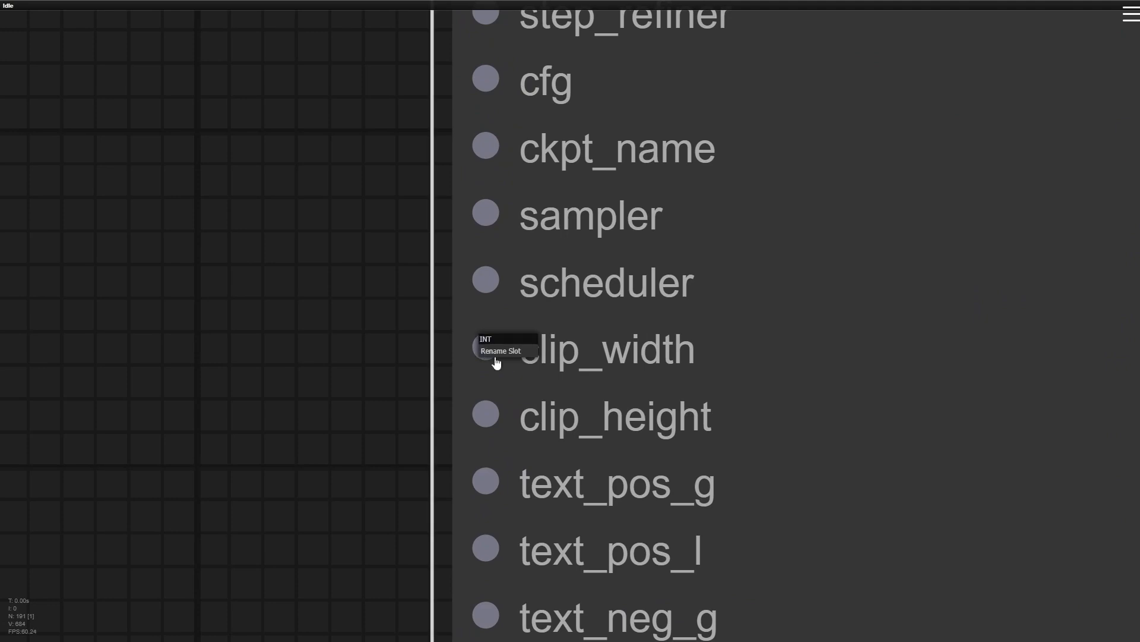
pyautogui.click(528, 354)
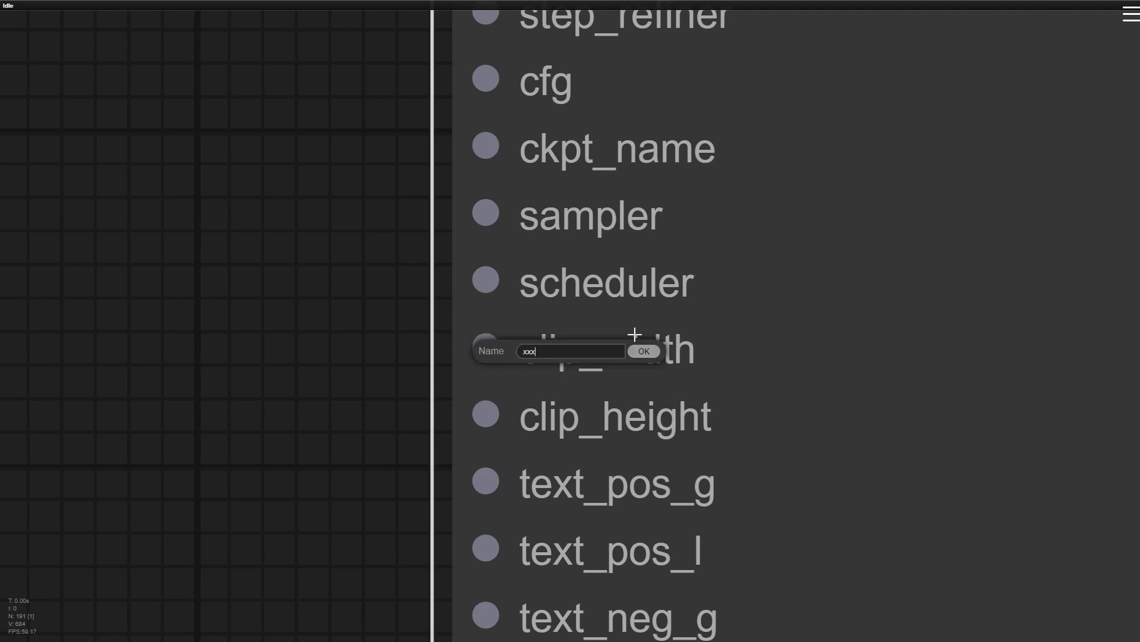
pyautogui.write('xx')
pyautogui.click(645, 352)
# Rename the clip_height input of the recreated Context Big node to adadad
pyautogui.rightClick(484, 410)
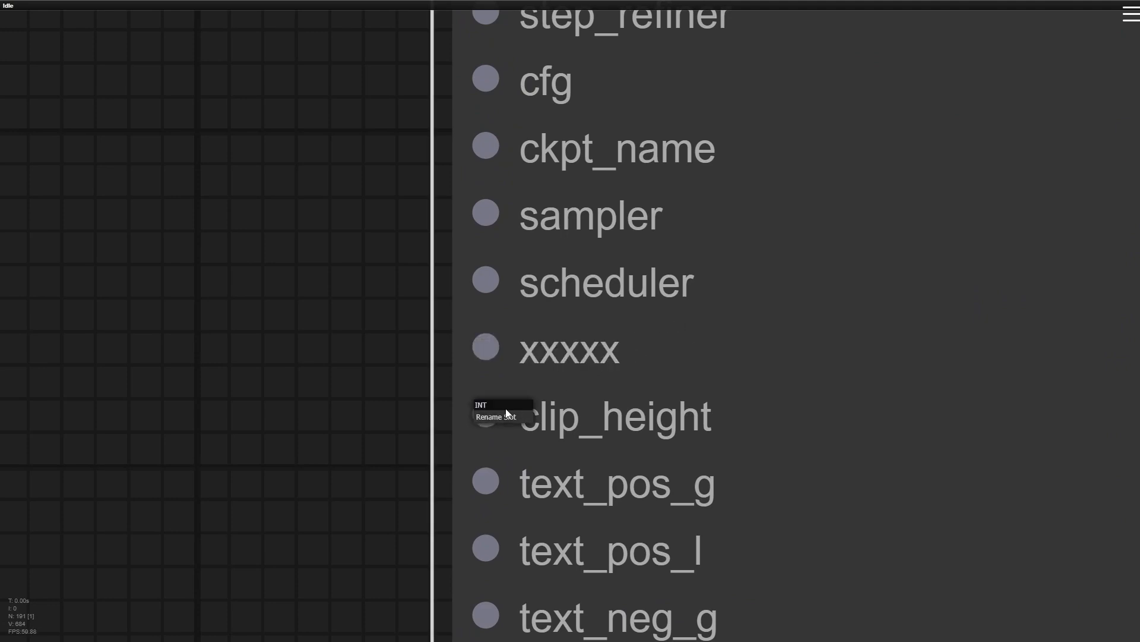
pyautogui.click(496, 417)
pyautogui.write('adadad')
pyautogui.click(644, 414)
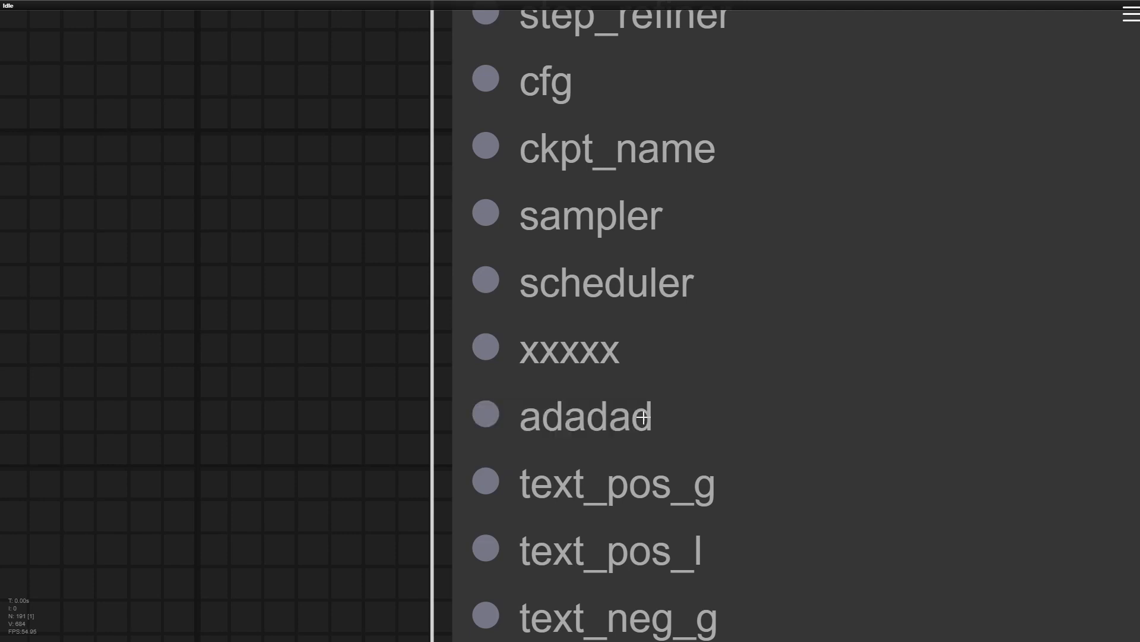
# Connect the INT output of the copied vertical padding size node to the xxxxx input
pyautogui.scroll(-5, 454, 365)
pyautogui.moveTo(438, 355); pyautogui.dragTo(511, 518)
pyautogui.moveTo(435, 89); pyautogui.dragTo(545, 517)
pyautogui.scroll(-4, 400, 321)
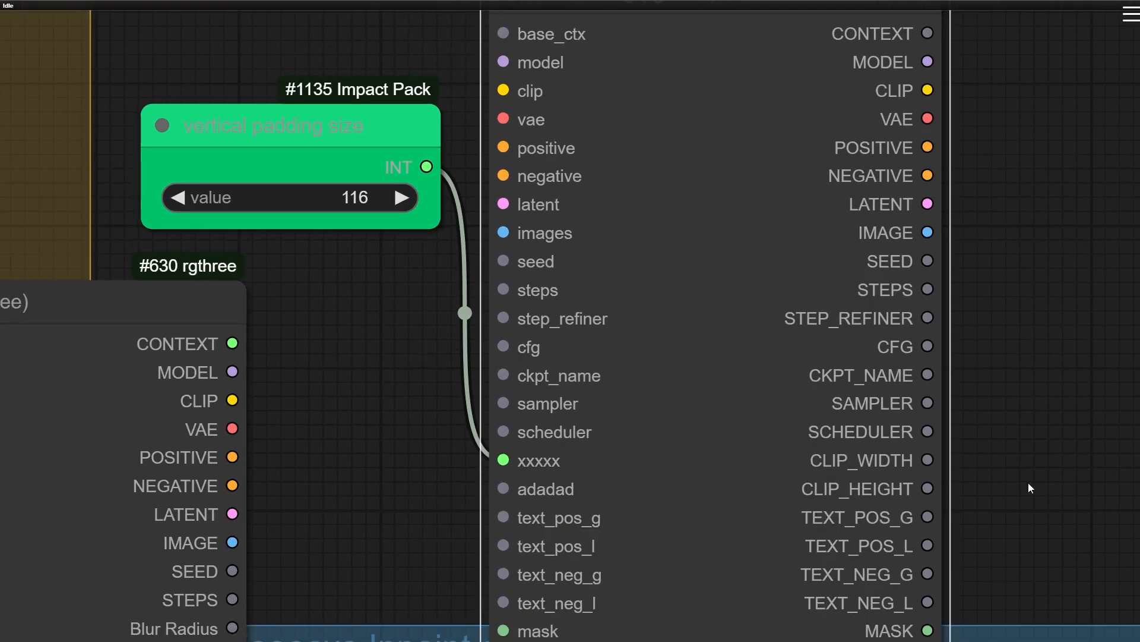
# Rename the CLIP_WIDTH output of the recreated Context Big node to asdasdas
pyautogui.doubleClick(930, 463)
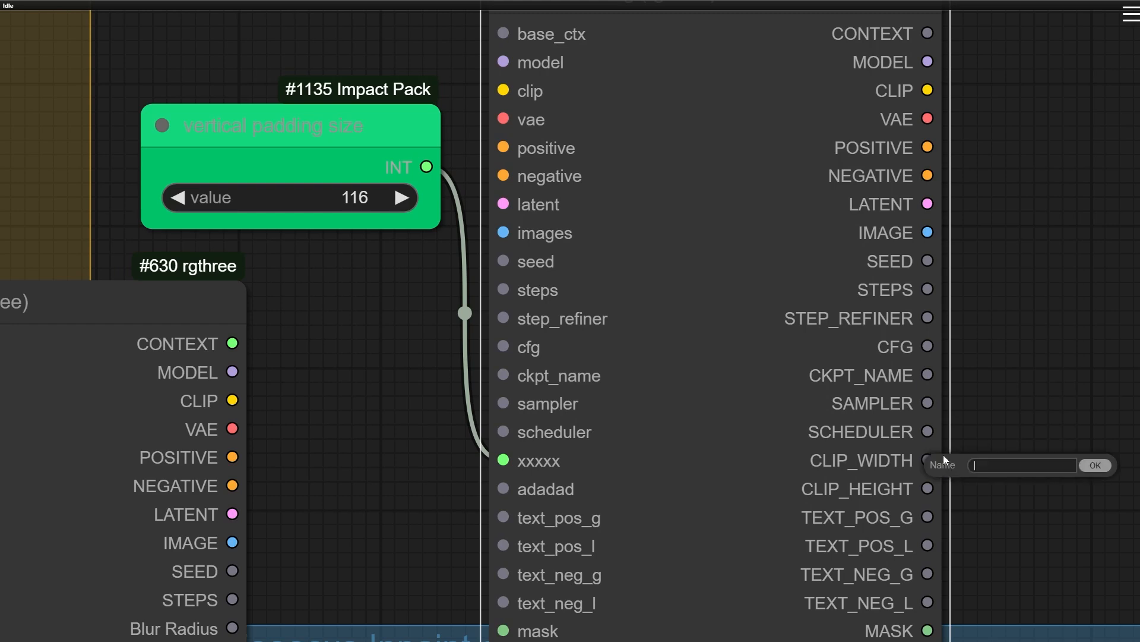
pyautogui.write('asdasdas')
pyautogui.click(1093, 465)
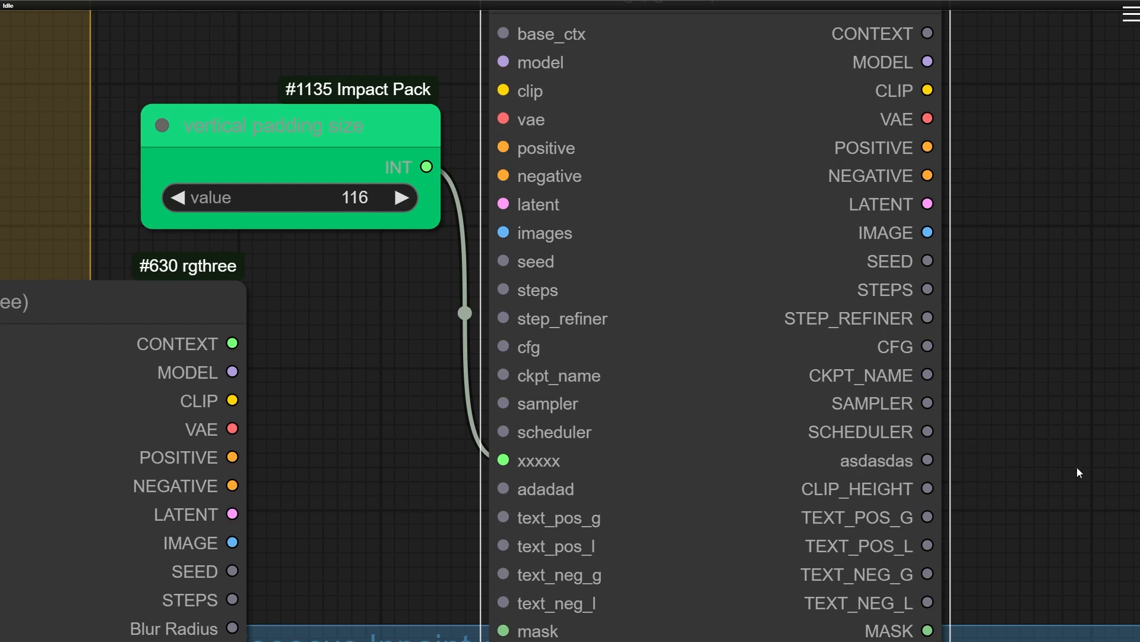
# Delete the test copies of the vertical padding size and Context Big nodes
pyautogui.doubleClick(938, 467)
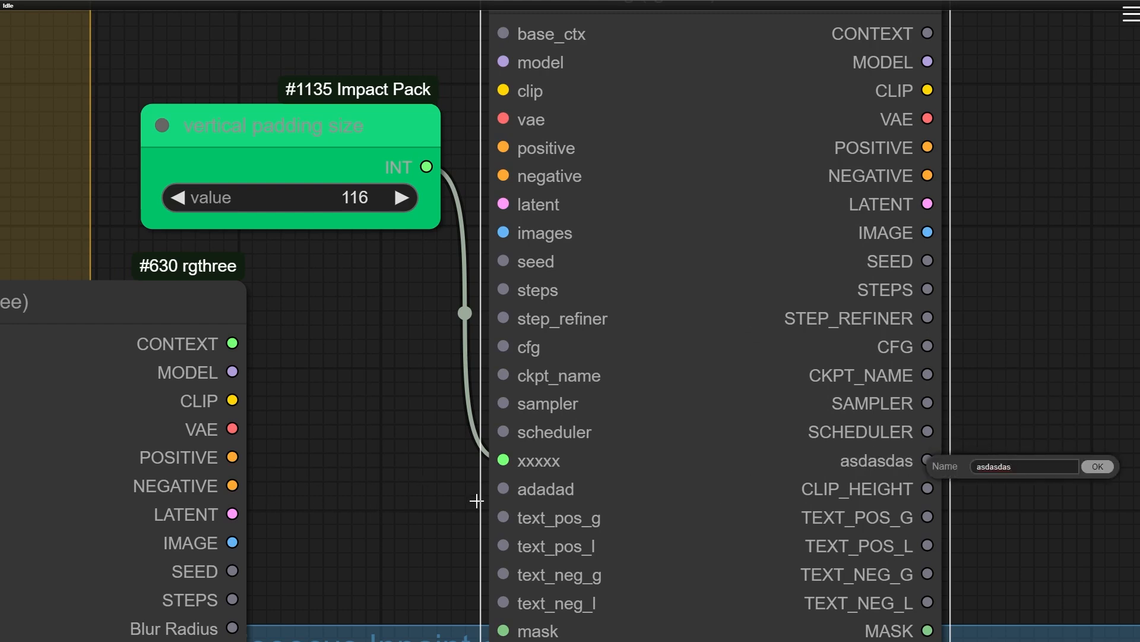
pyautogui.scroll(-5, 365, 319)
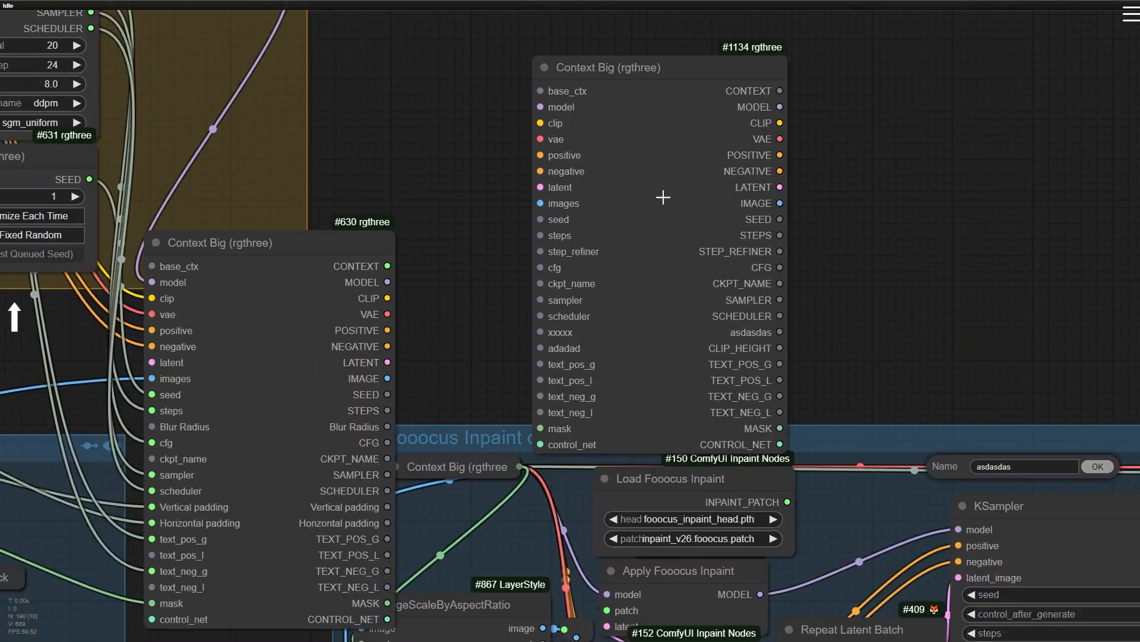
pyautogui.moveTo(415, 327); pyautogui.dragTo(593, 78)
# Review the Vertical padding and Horizontal padding slots on the original Context Big node and collapse the node
pyautogui.scroll(5, 475, 349)
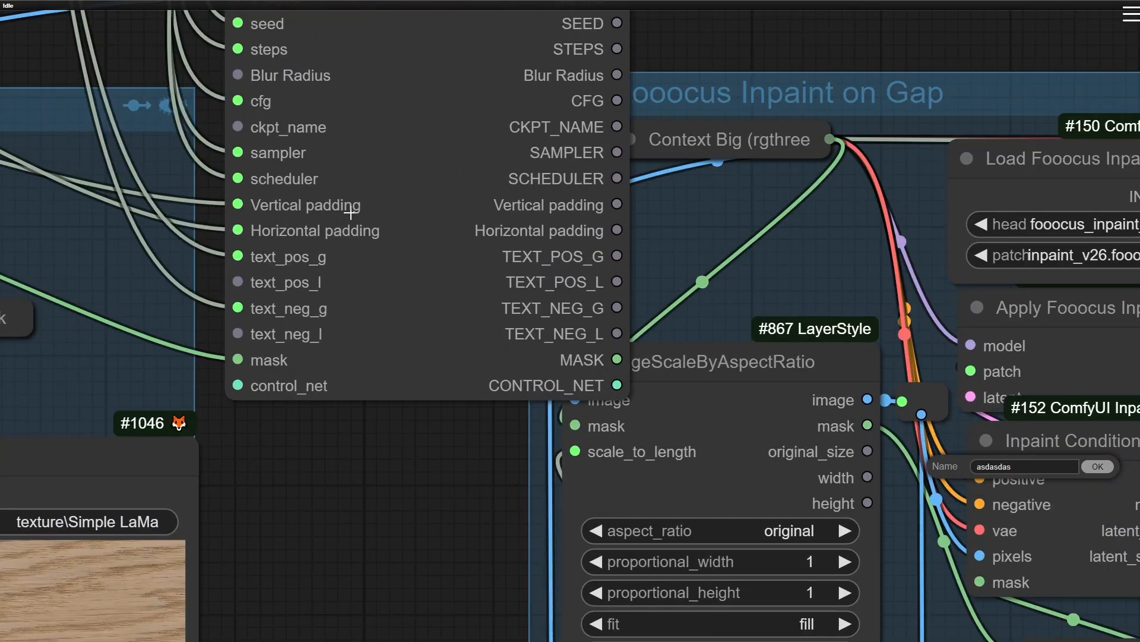
pyautogui.scroll(5, 319, 212)
pyautogui.scroll(-10, 645, 338)
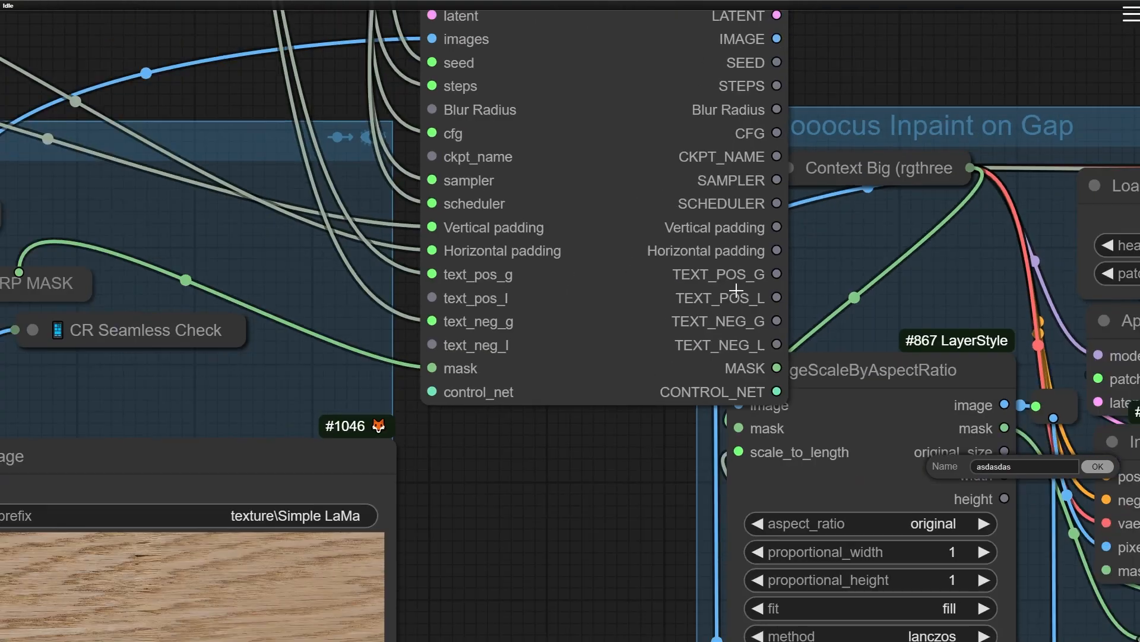
pyautogui.moveTo(635, 449); pyautogui.dragTo(615, 513)
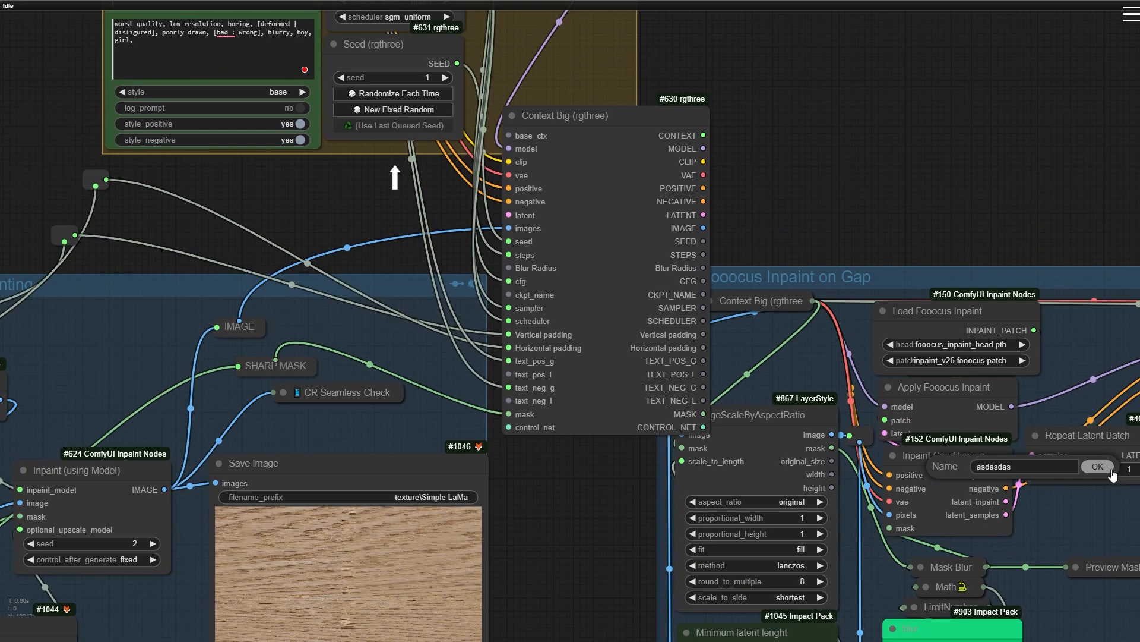
pyautogui.scroll(5, 475, 359)
pyautogui.scroll(-5, 682, 273)
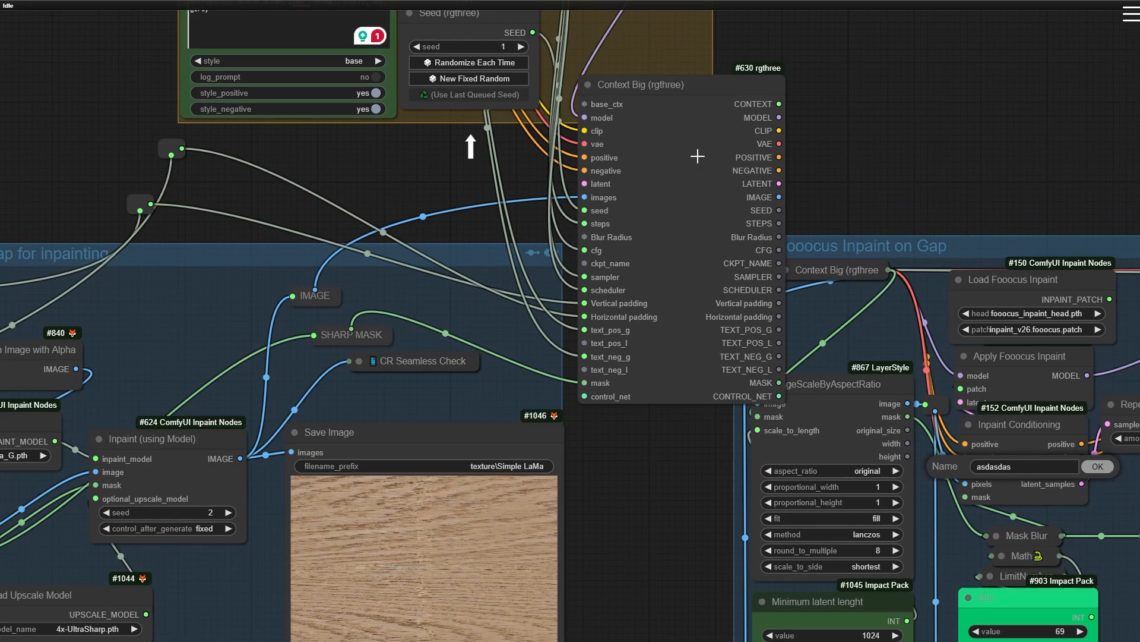
pyautogui.click(586, 87)
pyautogui.moveTo(785, 34); pyautogui.dragTo(754, 246)
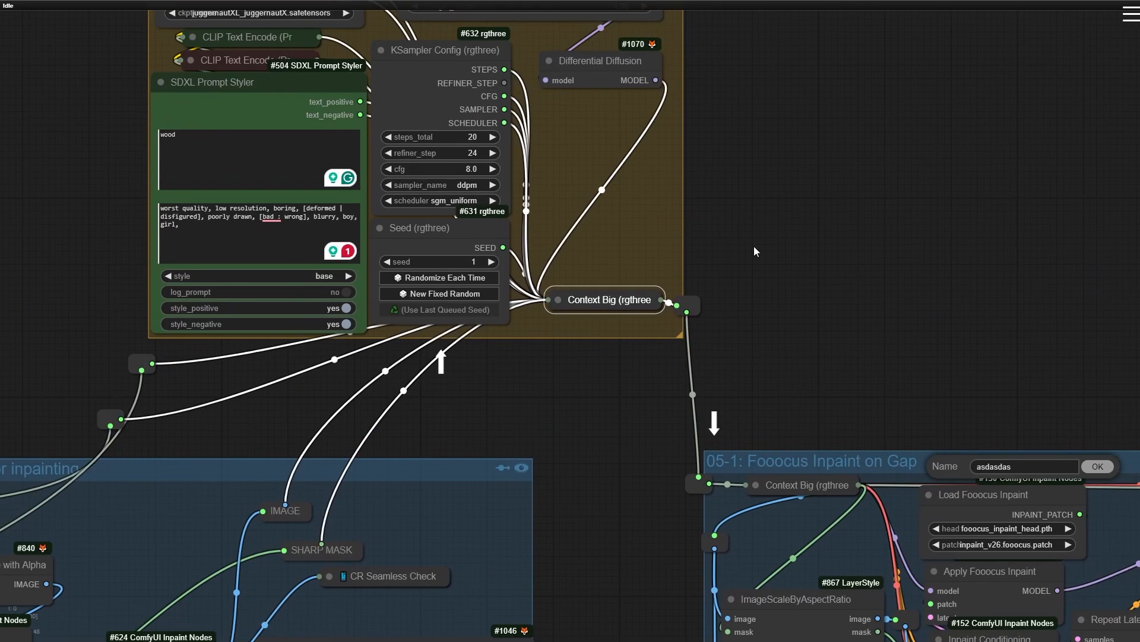
# Move the collapsed Context Big node out to the left of the Fooocus Inpaint on Gap group and shift its incoming reroute further left
pyautogui.scroll(4, 644, 301)
pyautogui.moveTo(660, 543); pyautogui.dragTo(316, 232)
pyautogui.scroll(3, 371, 283)
pyautogui.moveTo(386, 270); pyautogui.dragTo(354, 288)
pyautogui.moveTo(484, 334); pyautogui.dragTo(170, 238)
pyautogui.scroll(-4, 237, 285)
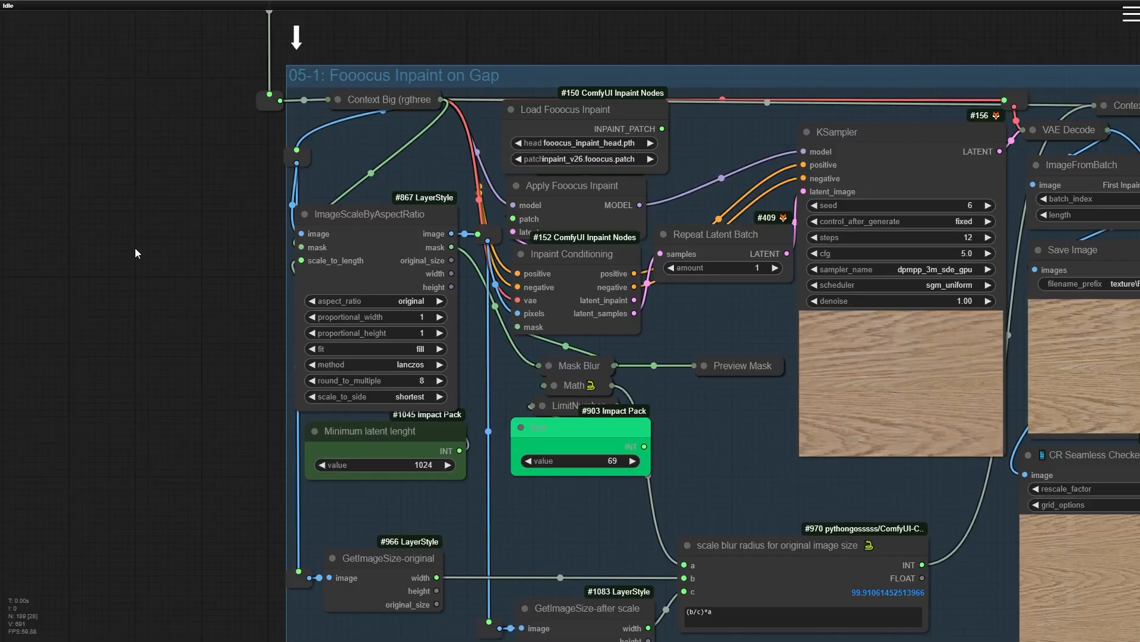
pyautogui.moveTo(222, 117); pyautogui.dragTo(21, 93)
pyautogui.scroll(4, 124, 95)
pyautogui.moveTo(298, 82); pyautogui.dragTo(51, 54)
pyautogui.scroll(-2, 107, 113)
pyautogui.moveTo(110, 115); pyautogui.dragTo(385, 187)
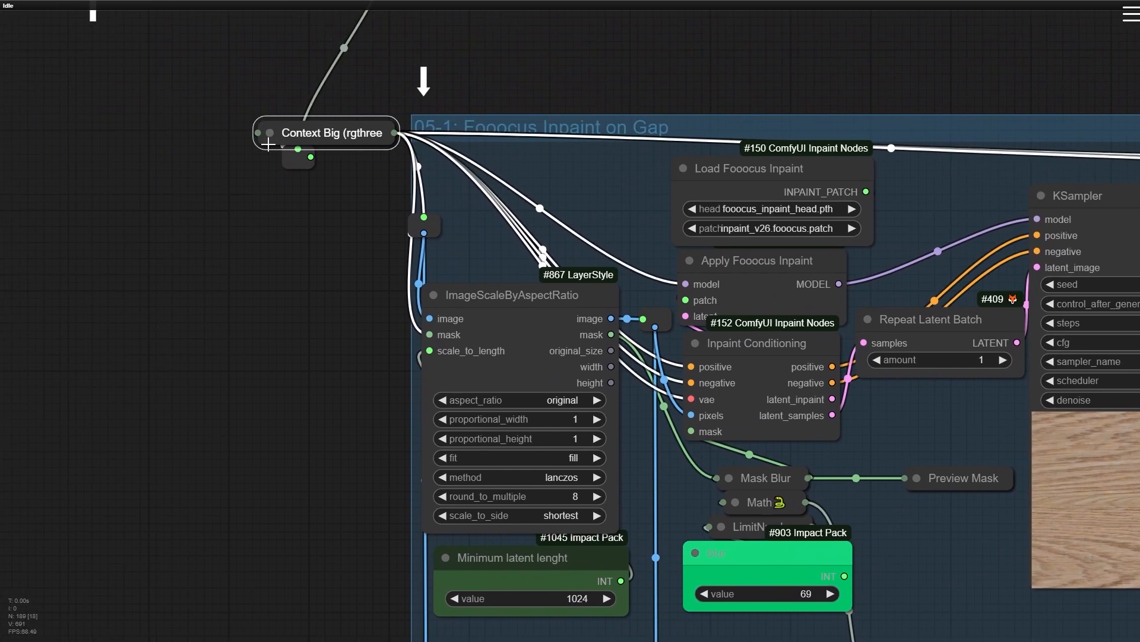
pyautogui.moveTo(291, 157); pyautogui.dragTo(2, 132)
# Expand the Context Big node beside the Fooocus group and move it further left to expose its output links
pyautogui.click(270, 133)
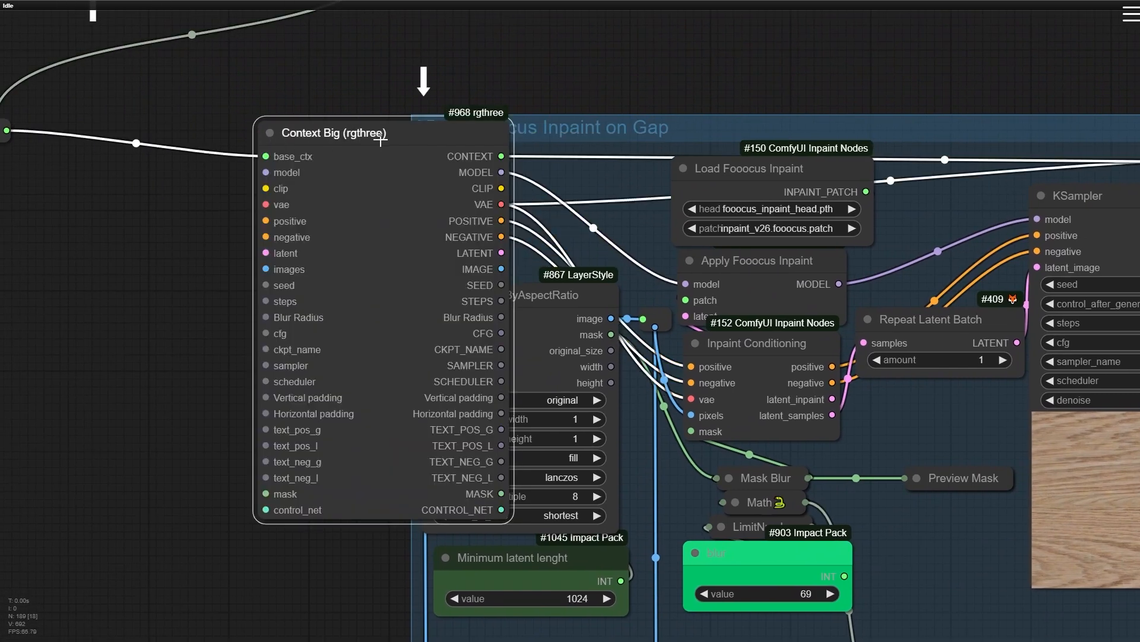
pyautogui.moveTo(343, 141); pyautogui.dragTo(69, 142)
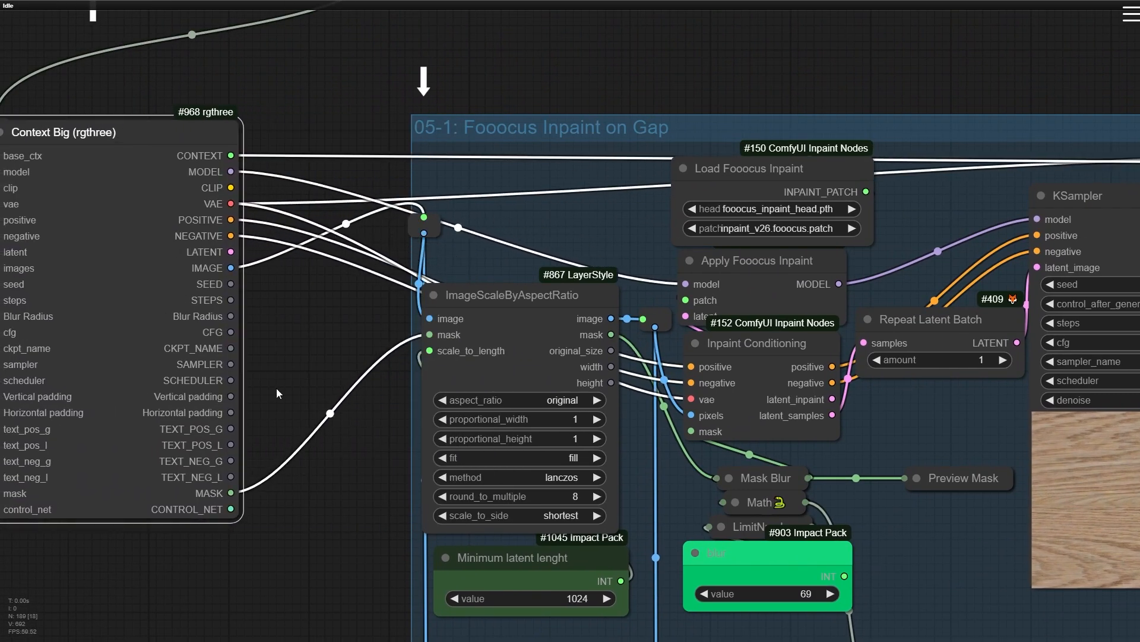
pyautogui.scroll(2, 276, 387)
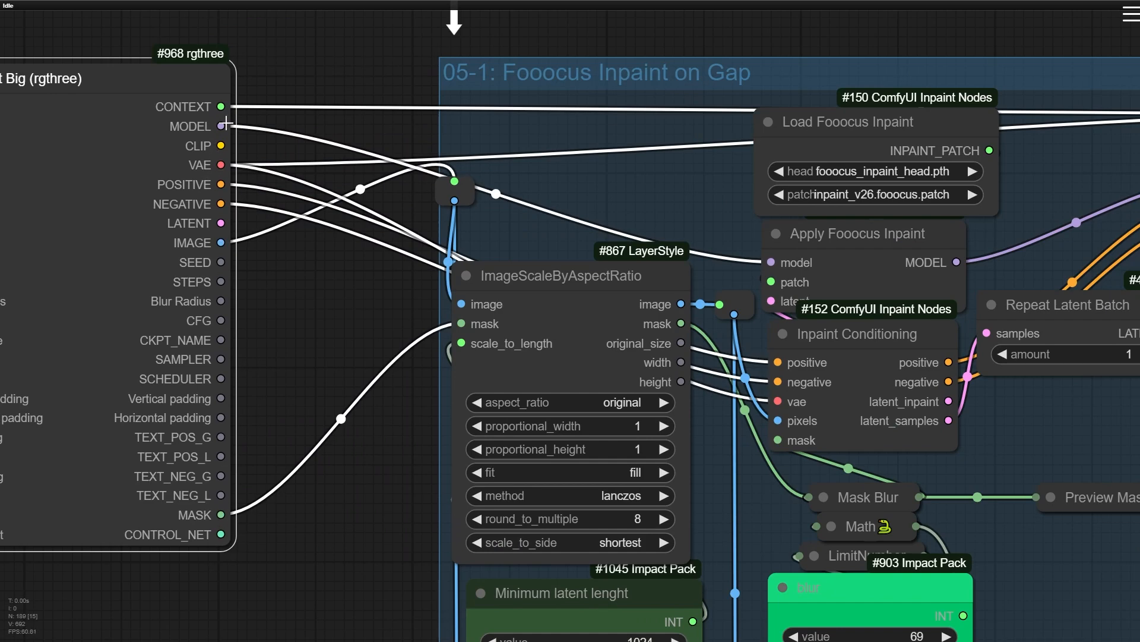
pyautogui.moveTo(570, 119); pyautogui.dragTo(462, 129)
pyautogui.scroll(-1, 615, 144)
pyautogui.scroll(-1, 521, 182)
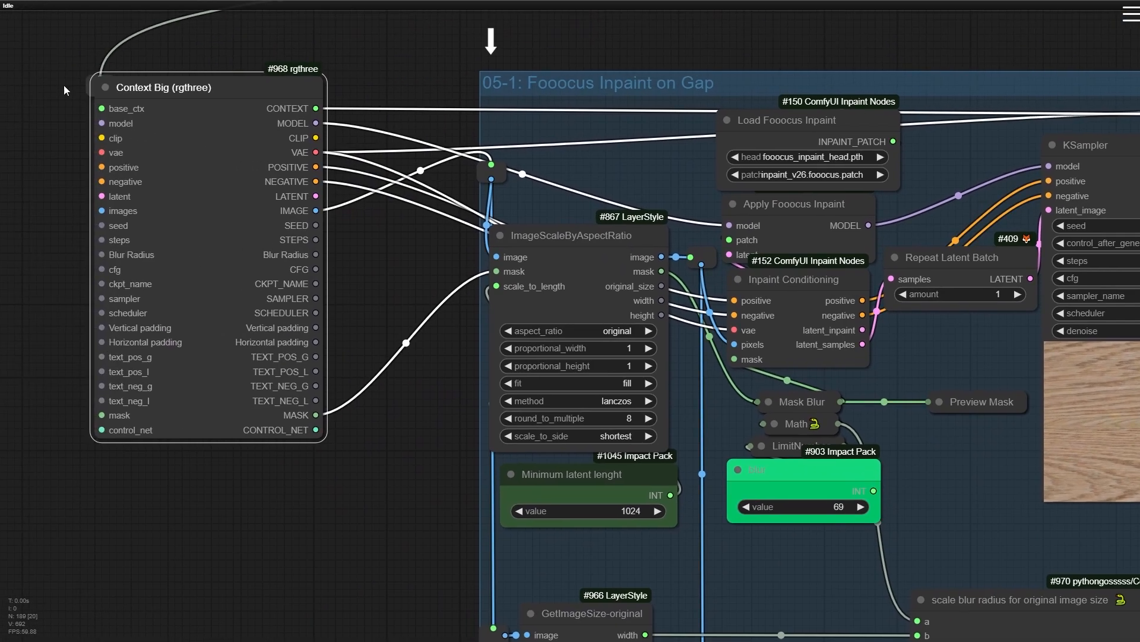
# Collapse that Context Big node and shift the image reroute and ImageScaleByAspectRatio left toward it
pyautogui.click(107, 85)
pyautogui.moveTo(563, 260); pyautogui.dragTo(536, 264)
pyautogui.moveTo(397, 162); pyautogui.dragTo(175, 220)
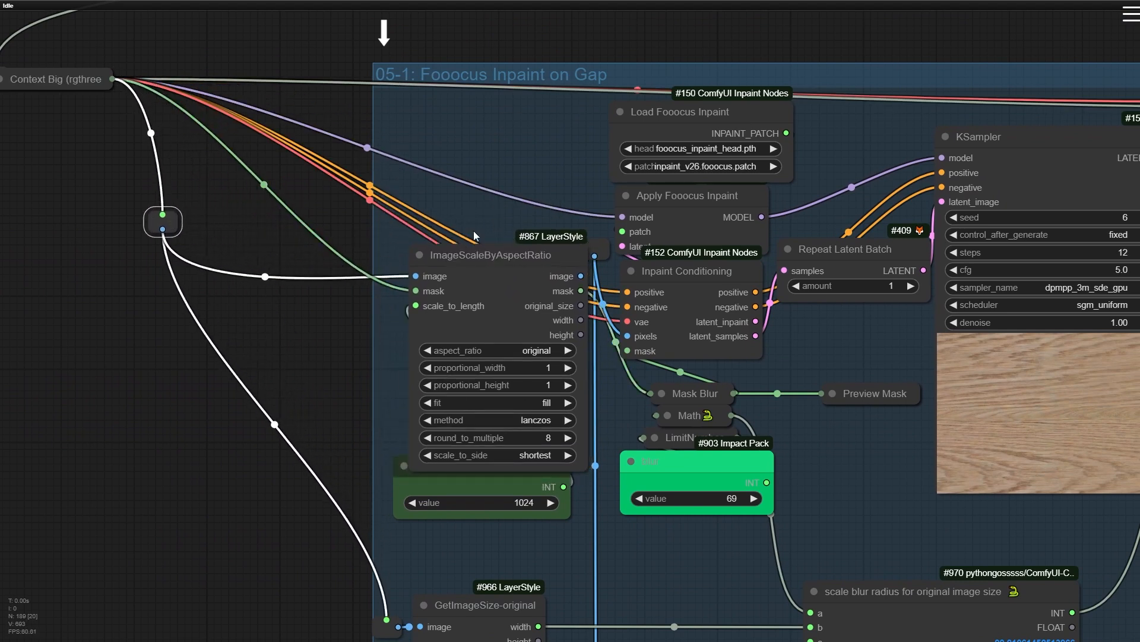
pyautogui.moveTo(515, 254); pyautogui.dragTo(402, 236)
pyautogui.moveTo(179, 223); pyautogui.dragTo(113, 229)
pyautogui.moveTo(284, 262); pyautogui.dragTo(282, 225)
# Check the author of the ComfyUI Layer Style pack among the installed custom nodes matching "layer" and close the manager
pyautogui.scroll(10, 282, 224)
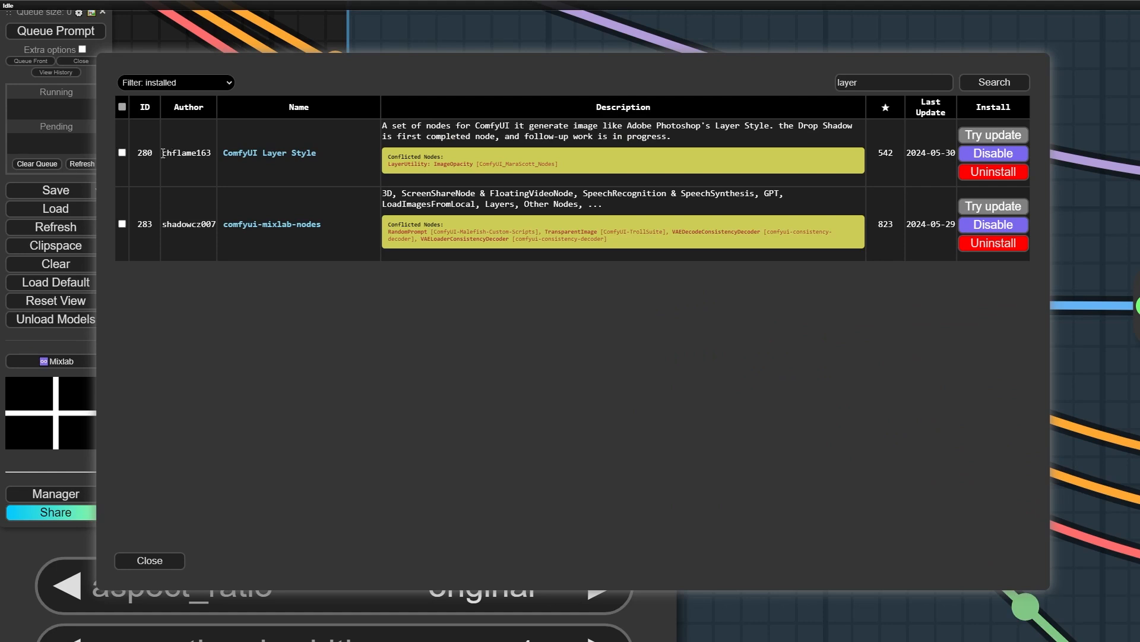
pyautogui.moveTo(162, 154); pyautogui.dragTo(205, 157)
pyautogui.click(150, 560)
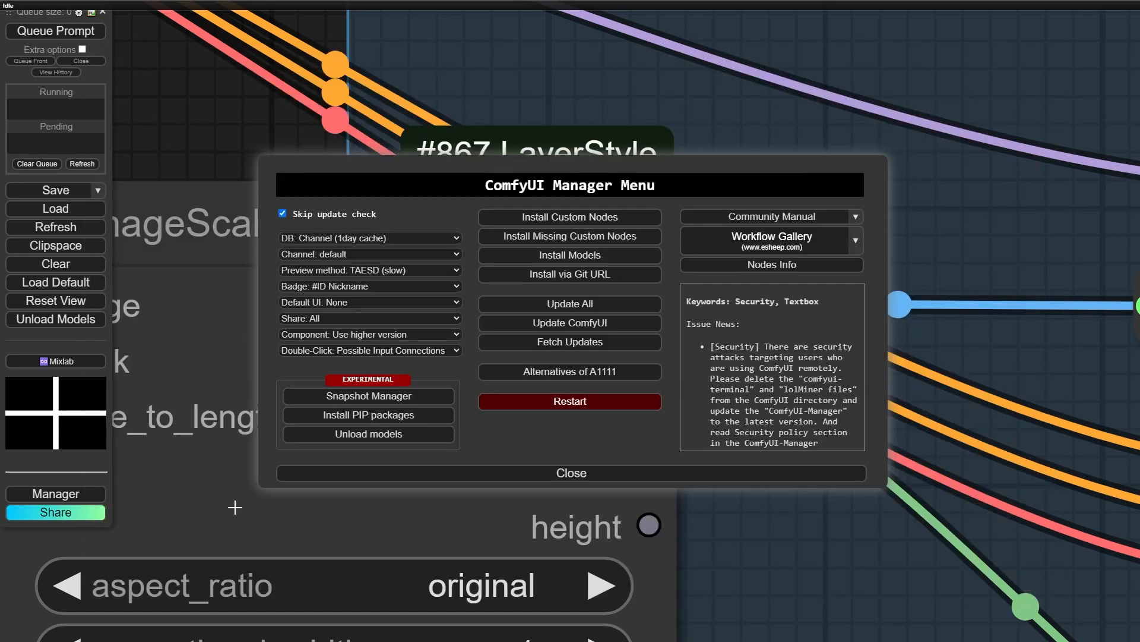
pyautogui.click(445, 471)
pyautogui.scroll(-5, 401, 293)
pyautogui.scroll(-3, 401, 293)
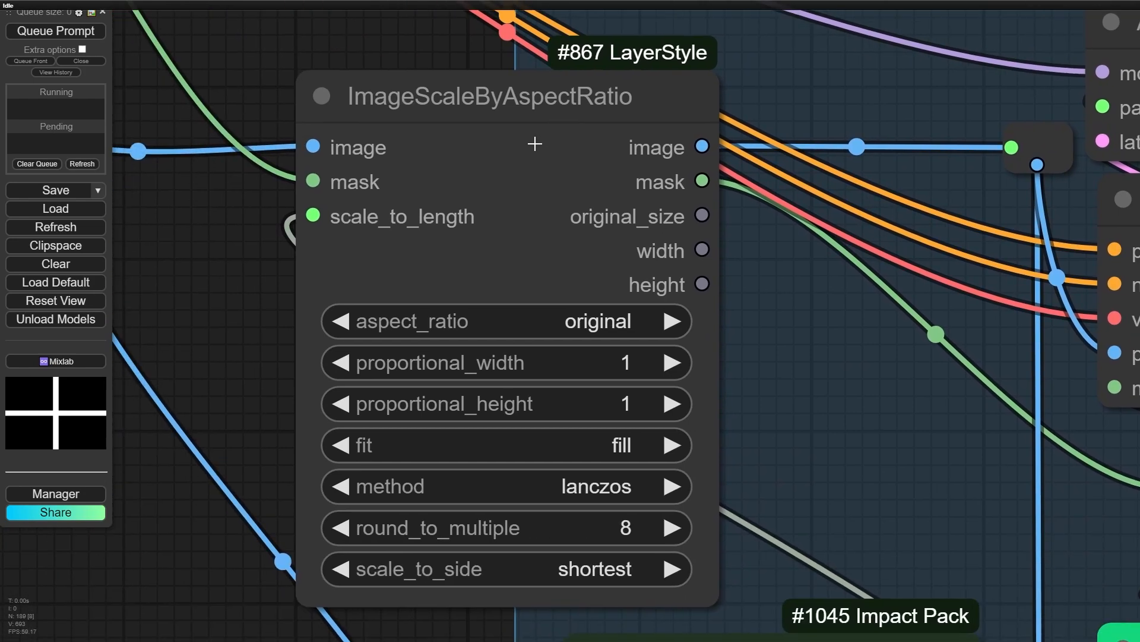
# Shift ImageScaleByAspectRatio slightly left and place the Minimum latent lenght node directly beneath it
pyautogui.moveTo(509, 112); pyautogui.dragTo(451, 98)
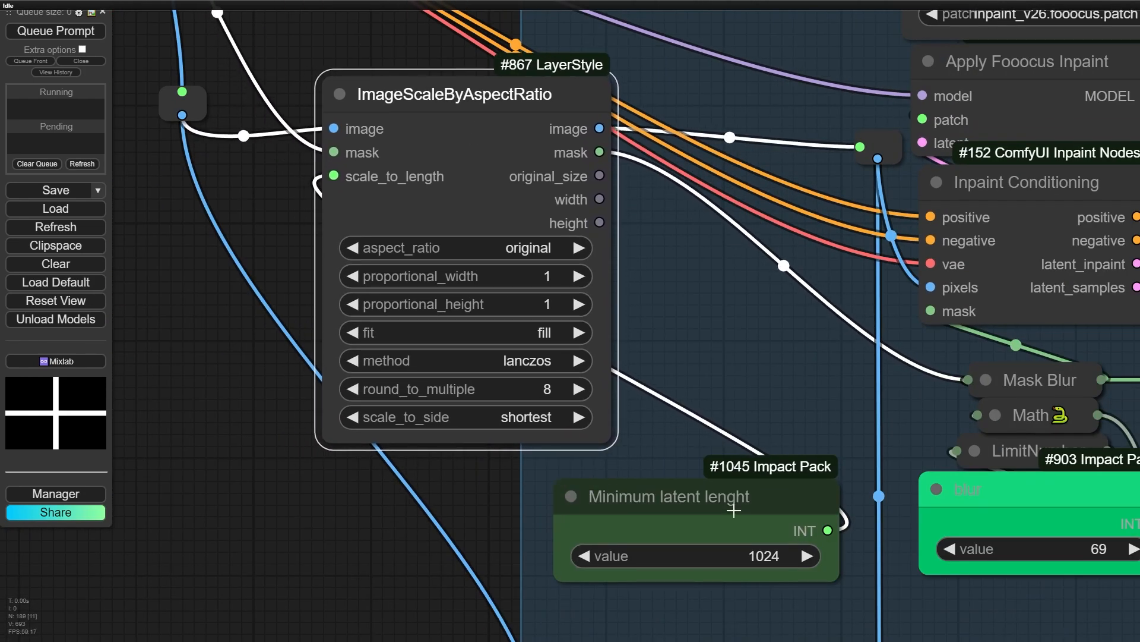
pyautogui.moveTo(567, 484); pyautogui.dragTo(348, 464)
pyautogui.scroll(-1, 348, 464)
pyautogui.scroll(-5, 348, 463)
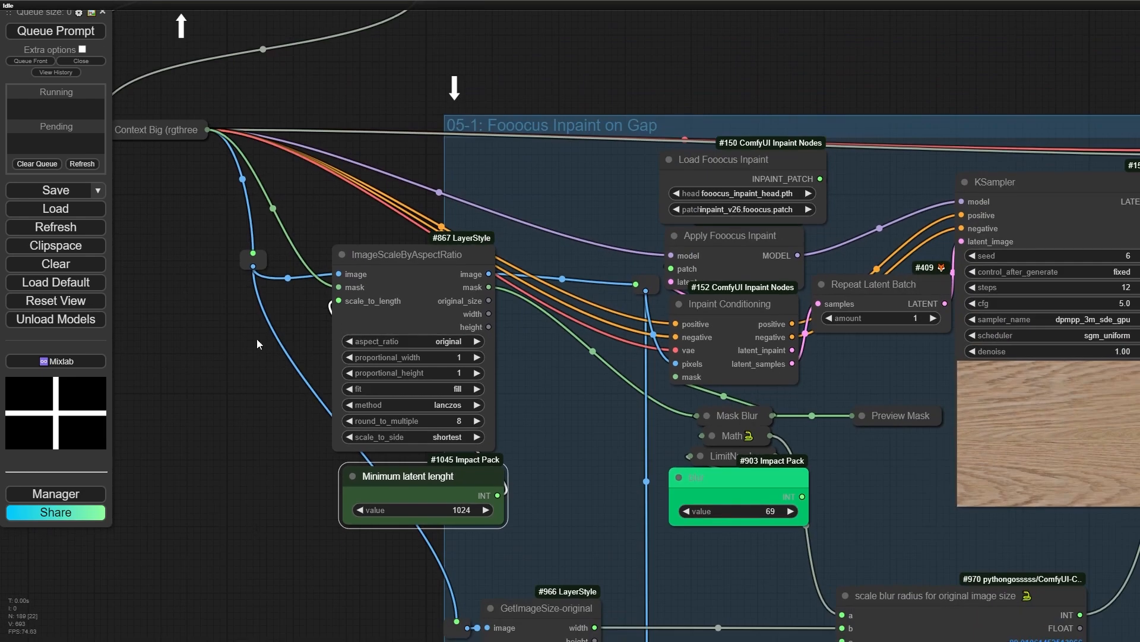
# Move the reroute feeding GetImageSize-original left outside the group and raise GetImageSize-original slightly
pyautogui.moveTo(257, 343); pyautogui.dragTo(269, 62)
pyautogui.moveTo(475, 348); pyautogui.dragTo(232, 342)
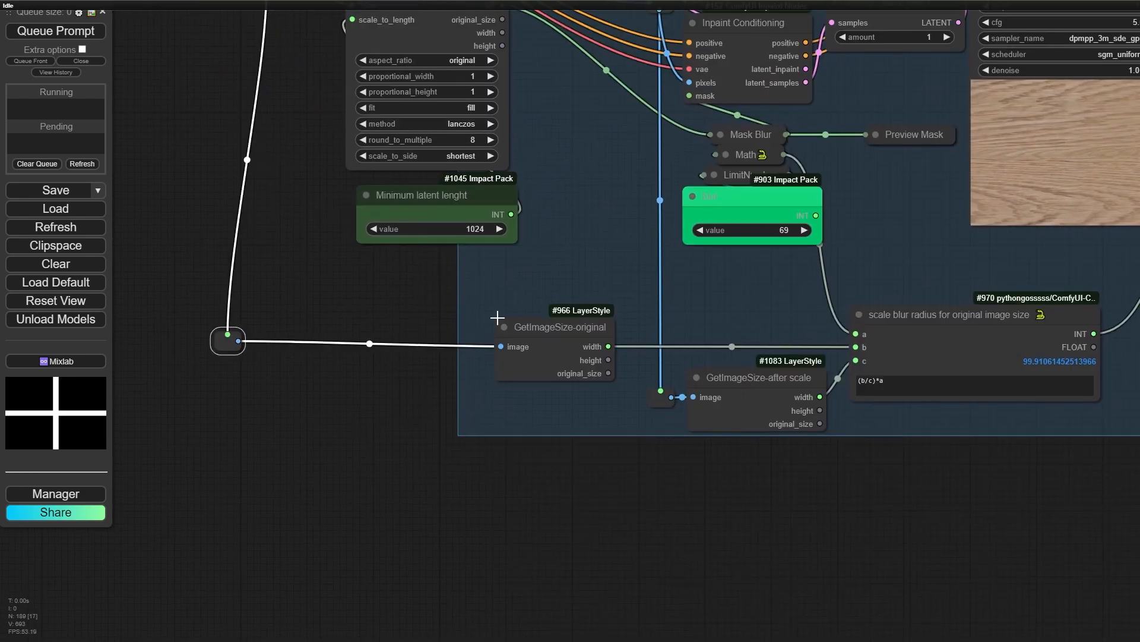
pyautogui.moveTo(521, 327); pyautogui.dragTo(536, 290)
# Connect a Display Any (rgthree) node to the width output of GetImageSize-original and place it below that node
pyautogui.scroll(5, 570, 390)
pyautogui.scroll(4, 531, 420)
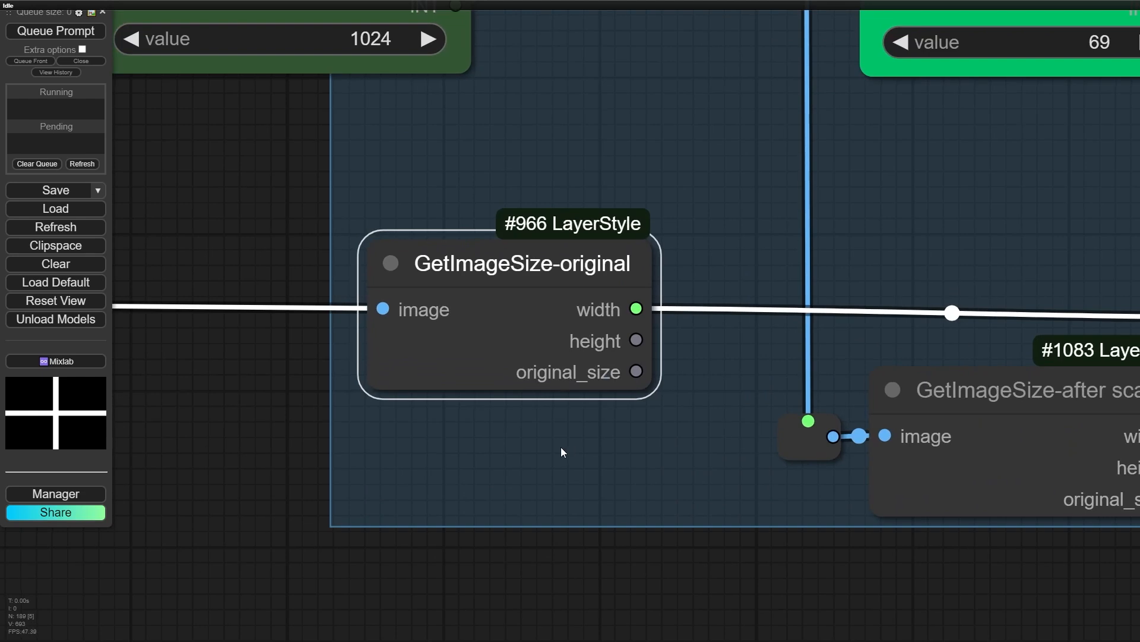
pyautogui.moveTo(563, 450); pyautogui.dragTo(530, 454)
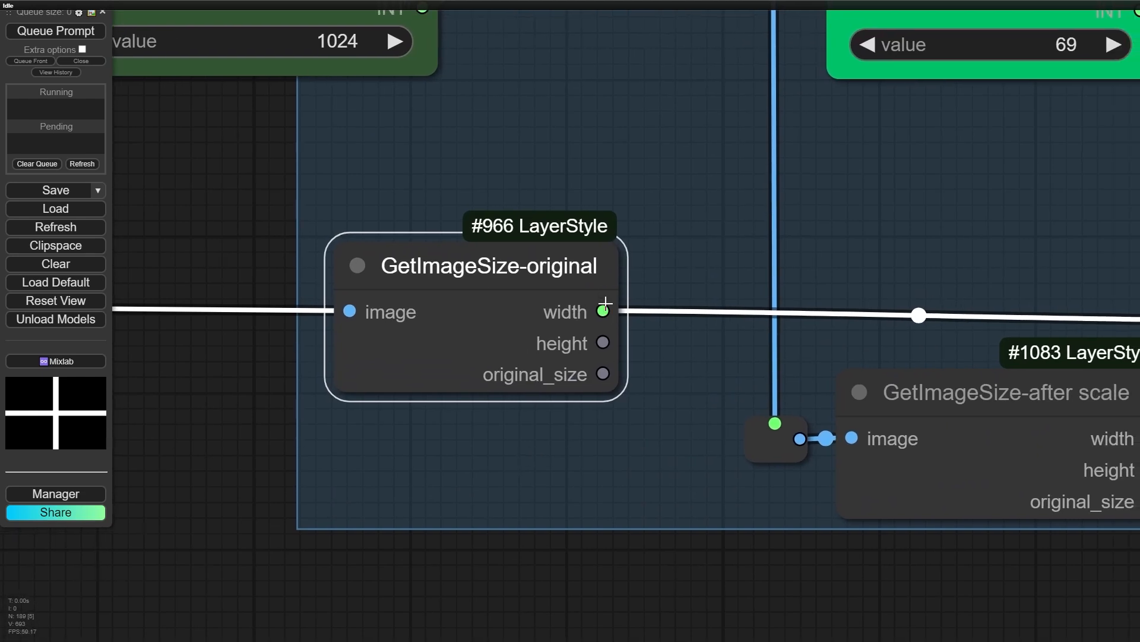
pyautogui.moveTo(604, 312); pyautogui.dragTo(696, 236)
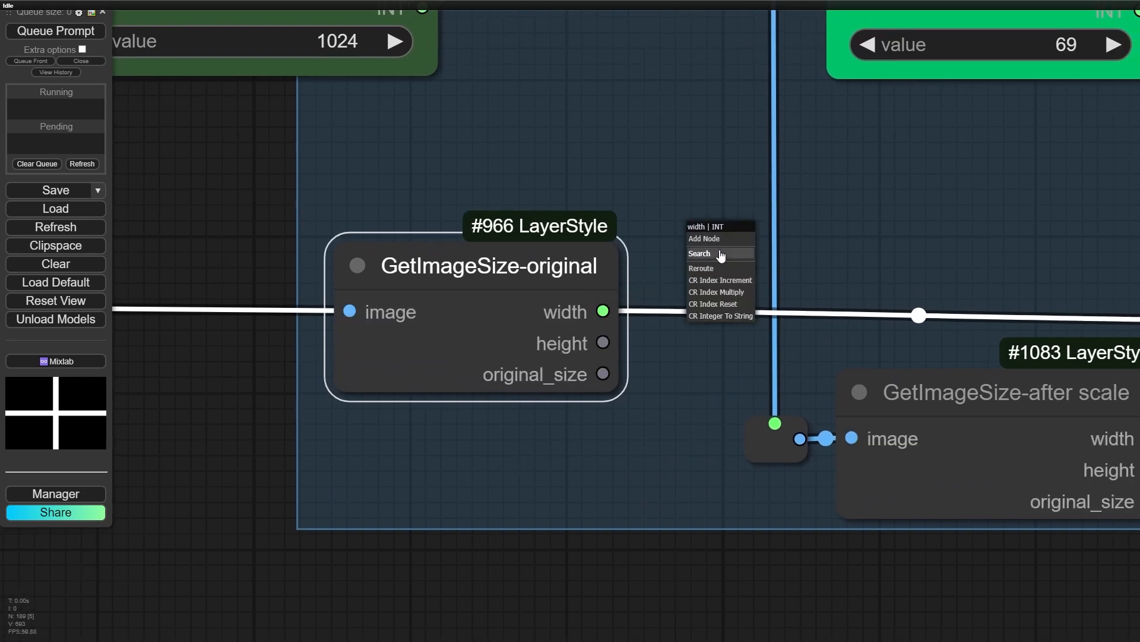
pyautogui.click(722, 254)
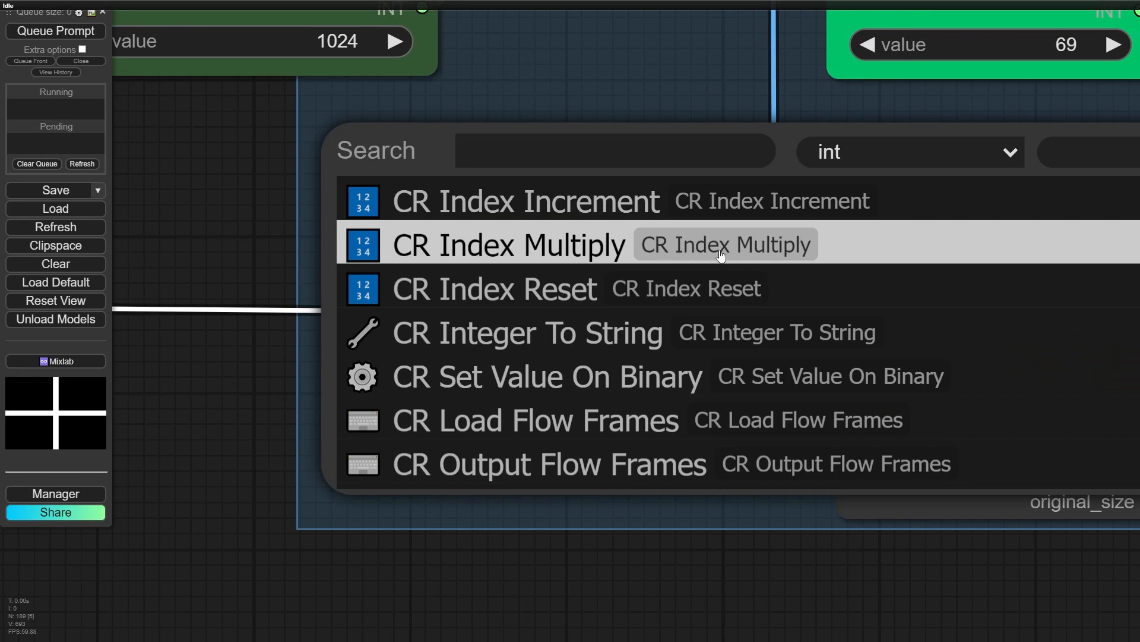
pyautogui.write('dis')
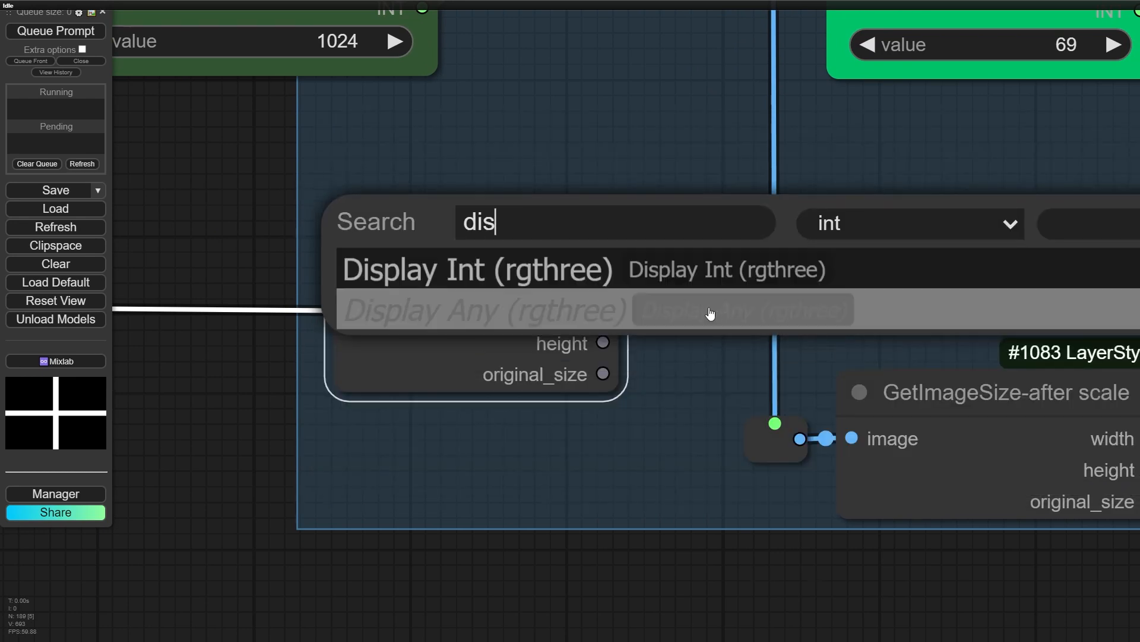
pyautogui.click(521, 328)
pyautogui.moveTo(834, 266); pyautogui.dragTo(592, 592)
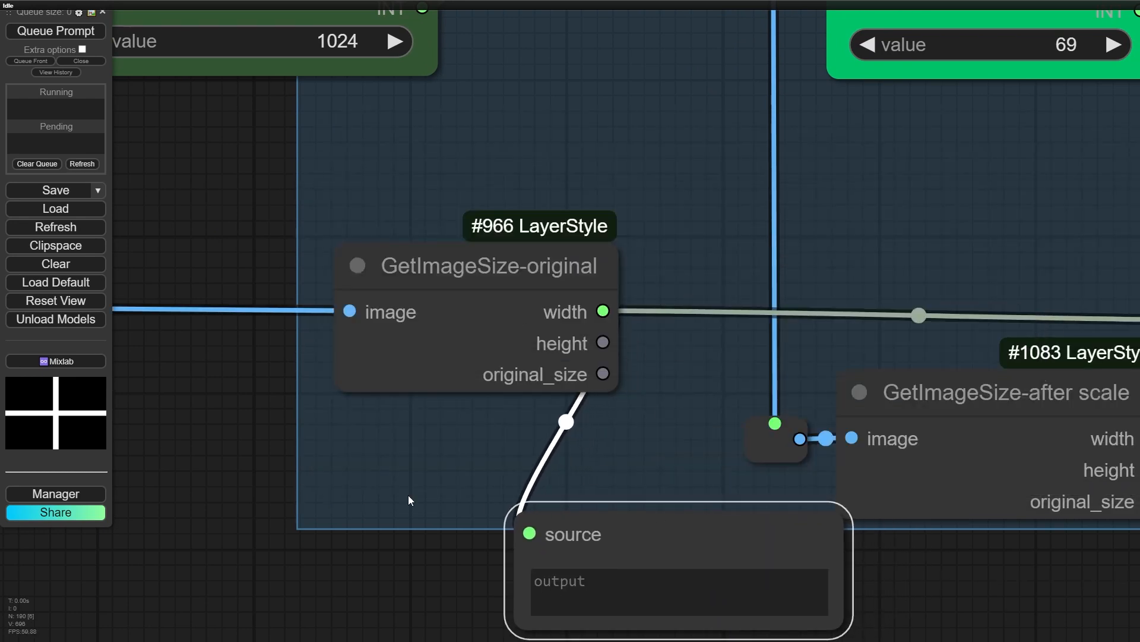
# Duplicate the Display Any node and connect the copy to the height output of GetImageSize-original
pyautogui.moveTo(402, 499); pyautogui.dragTo(179, 324)
pyautogui.moveTo(407, 375)
pyautogui.mouseDown()
pyautogui.moveTo(469, 408)
pyautogui.moveTo(432, 409)
pyautogui.moveTo(433, 465)
pyautogui.moveTo(360, 561)
pyautogui.mouseUp()
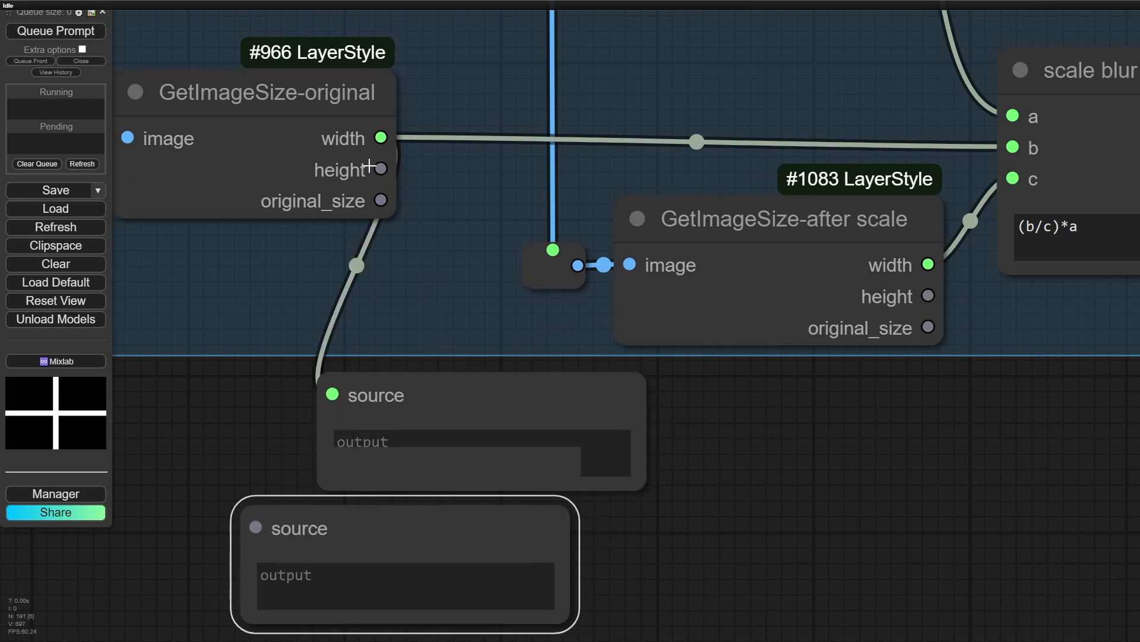
pyautogui.moveTo(380, 170)
pyautogui.mouseDown()
pyautogui.moveTo(256, 541)
pyautogui.moveTo(253, 531)
pyautogui.mouseUp()
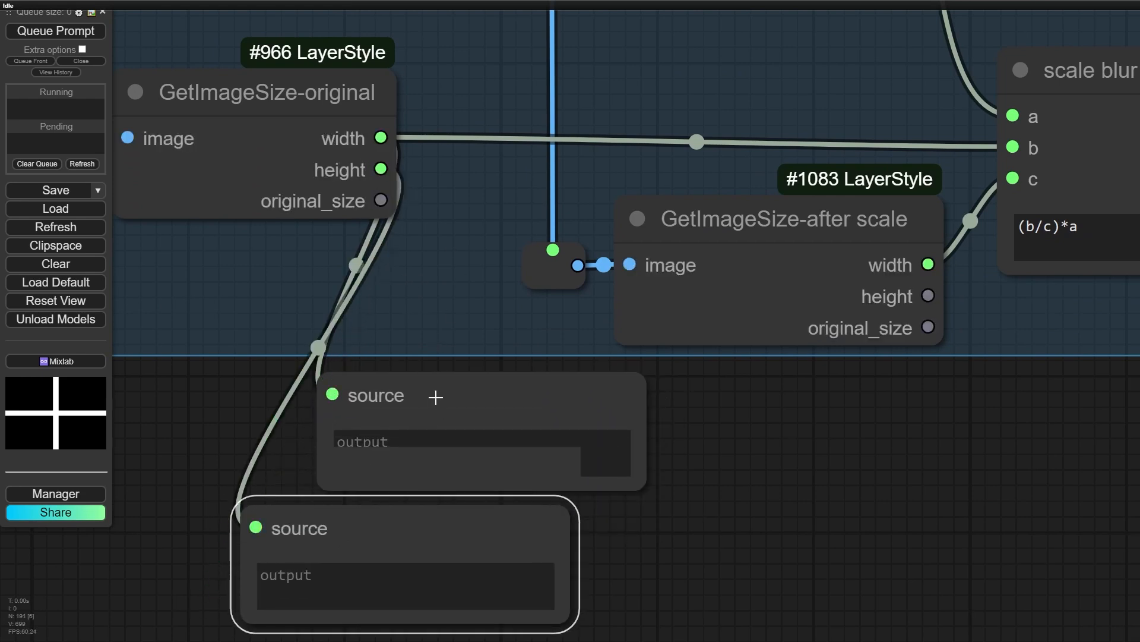
# Queue each of the two display nodes on its own as a selected output node
pyautogui.moveTo(433, 394); pyautogui.dragTo(458, 382)
pyautogui.rightClick(460, 383)
pyautogui.click(514, 410)
pyautogui.rightClick(421, 509)
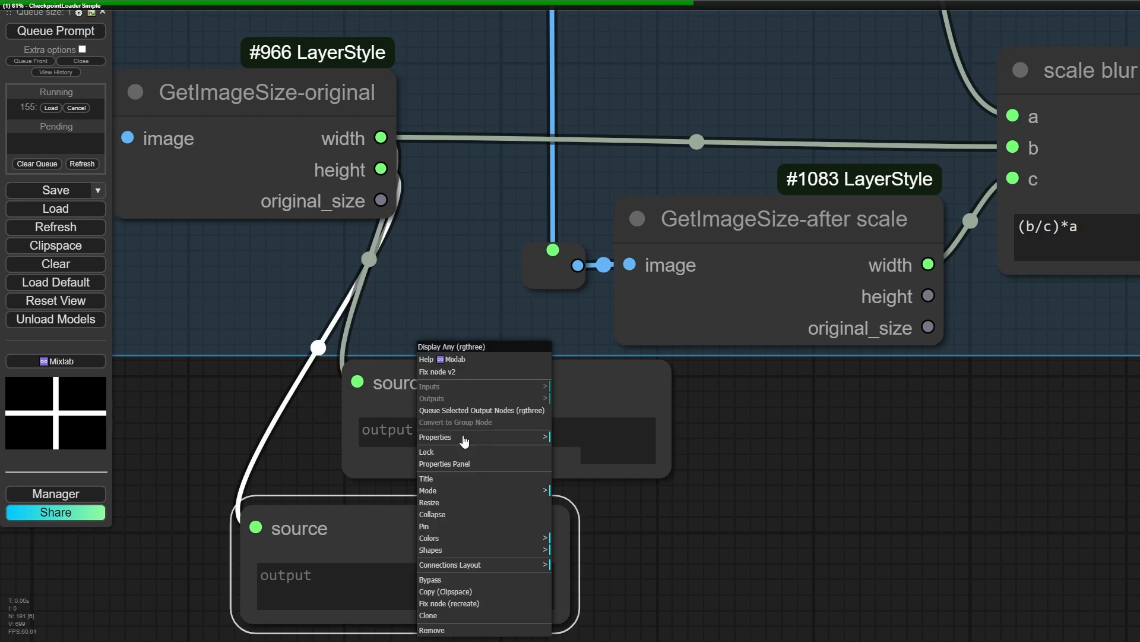
pyautogui.click(471, 408)
pyautogui.click(534, 413)
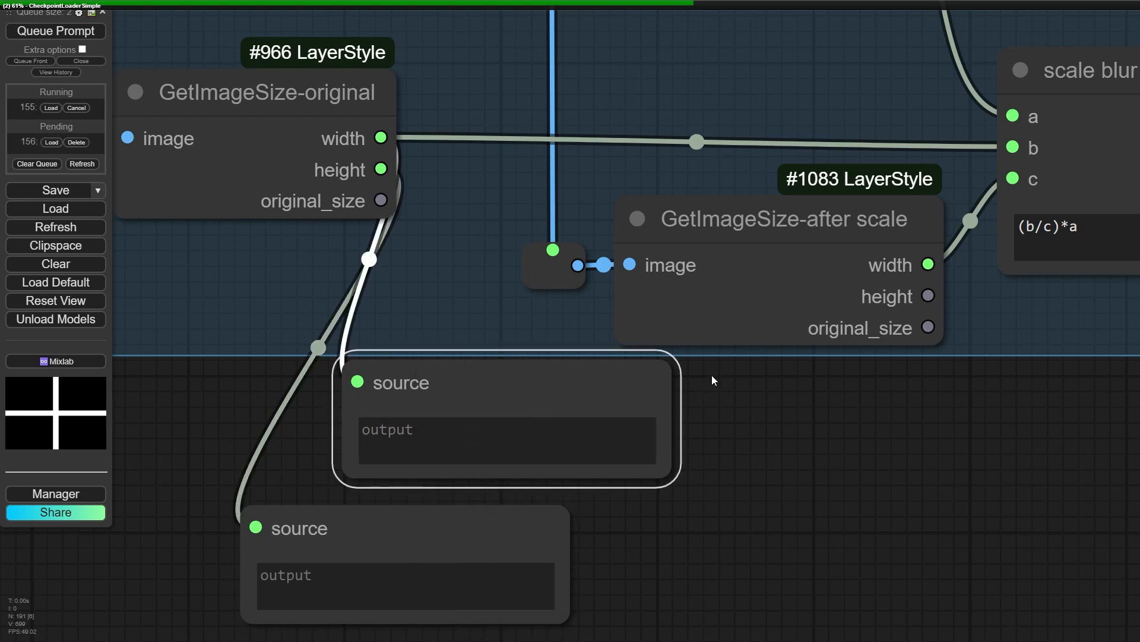
# Shift the width display node closer to GetImageSize-original and examine the original image's width and height values
pyautogui.moveTo(453, 386); pyautogui.dragTo(584, 277)
pyautogui.scroll(-1, 422, 374)
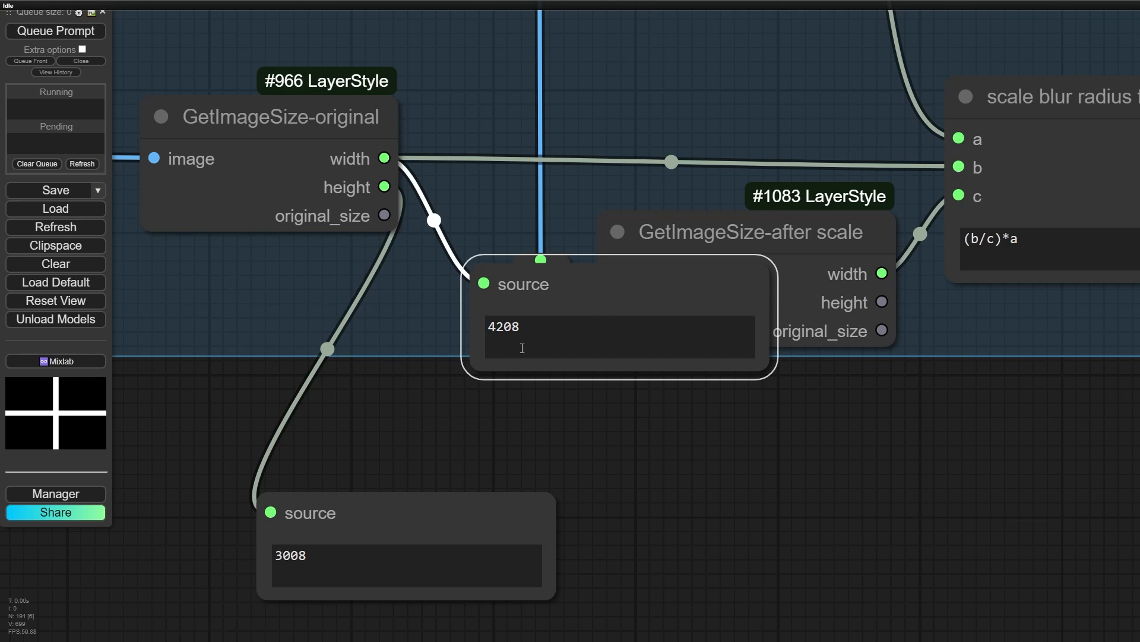
pyautogui.doubleClick(493, 327)
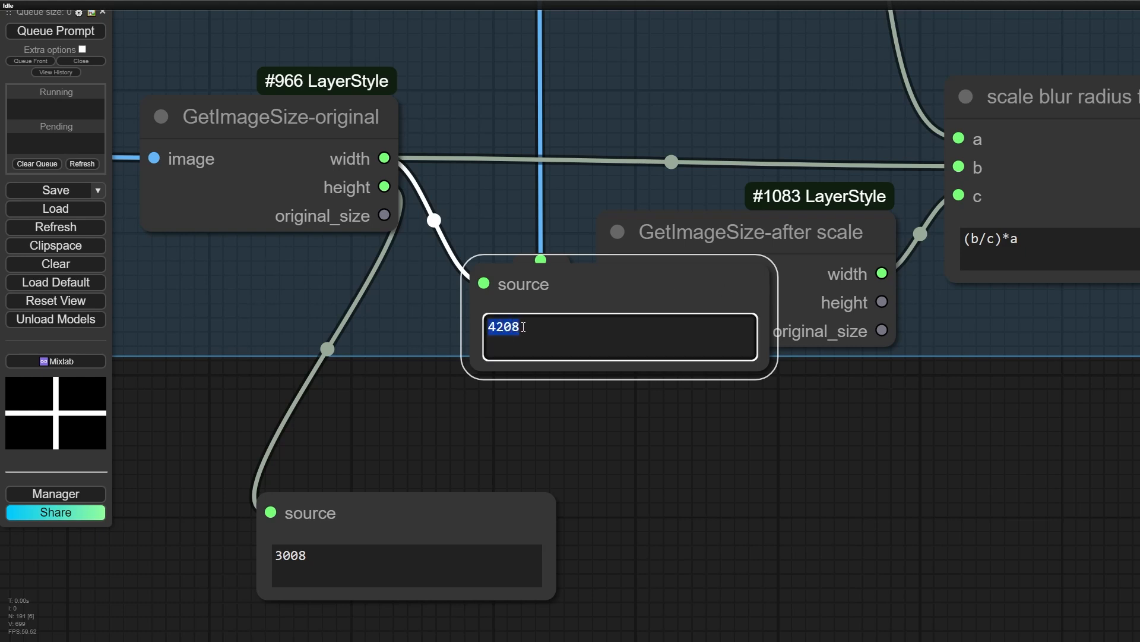
pyautogui.doubleClick(304, 556)
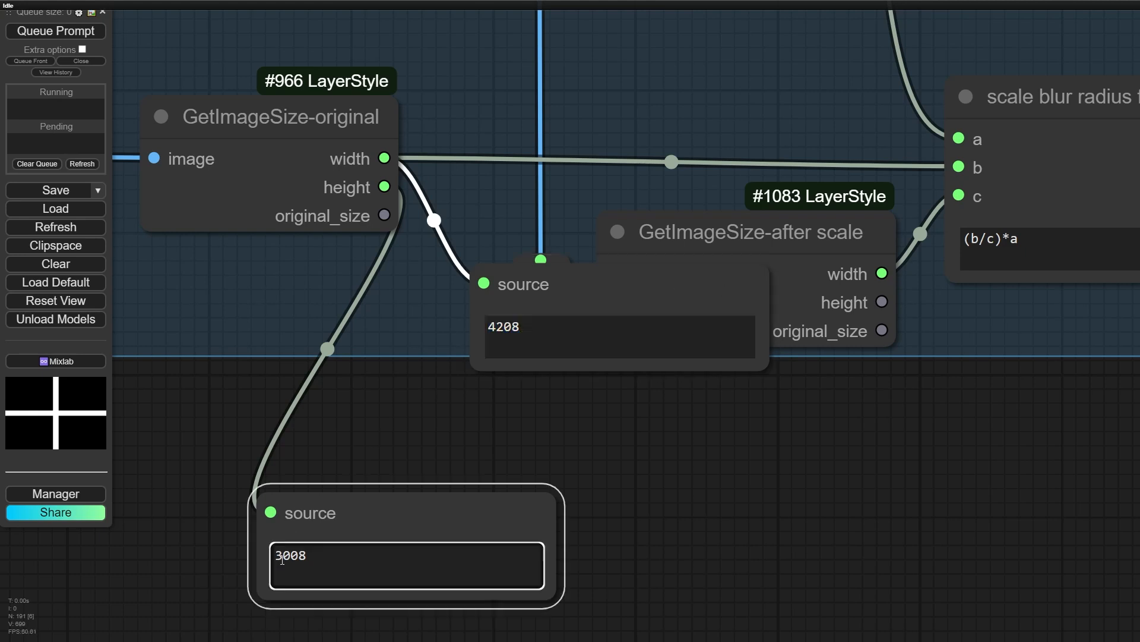
pyautogui.click(319, 557)
# Stack the width and height display nodes directly above one another beneath GetImageSize-original
pyautogui.scroll(-5, 240, 413)
pyautogui.moveTo(264, 412); pyautogui.dragTo(453, 472)
pyautogui.scroll(-3, 701, 447)
pyautogui.scroll(1, 482, 315)
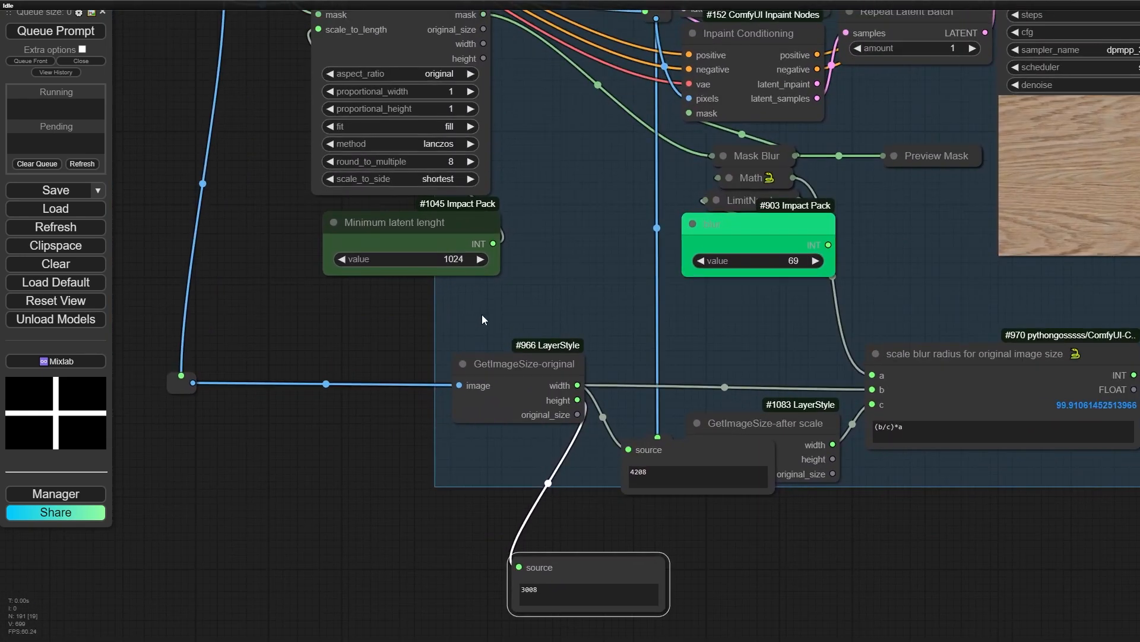
pyautogui.scroll(3, 482, 315)
pyautogui.moveTo(347, 278); pyautogui.dragTo(233, 22)
pyautogui.scroll(4, 588, 280)
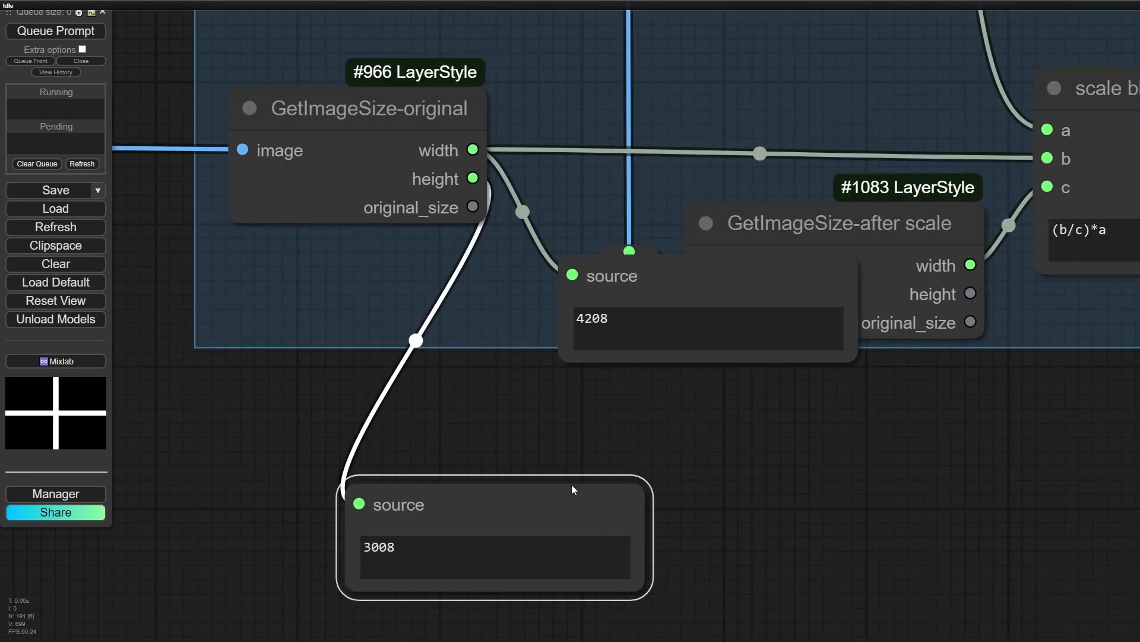
pyautogui.moveTo(436, 491); pyautogui.dragTo(606, 433)
pyautogui.moveTo(664, 282); pyautogui.dragTo(621, 331)
pyautogui.scroll(5, 550, 419)
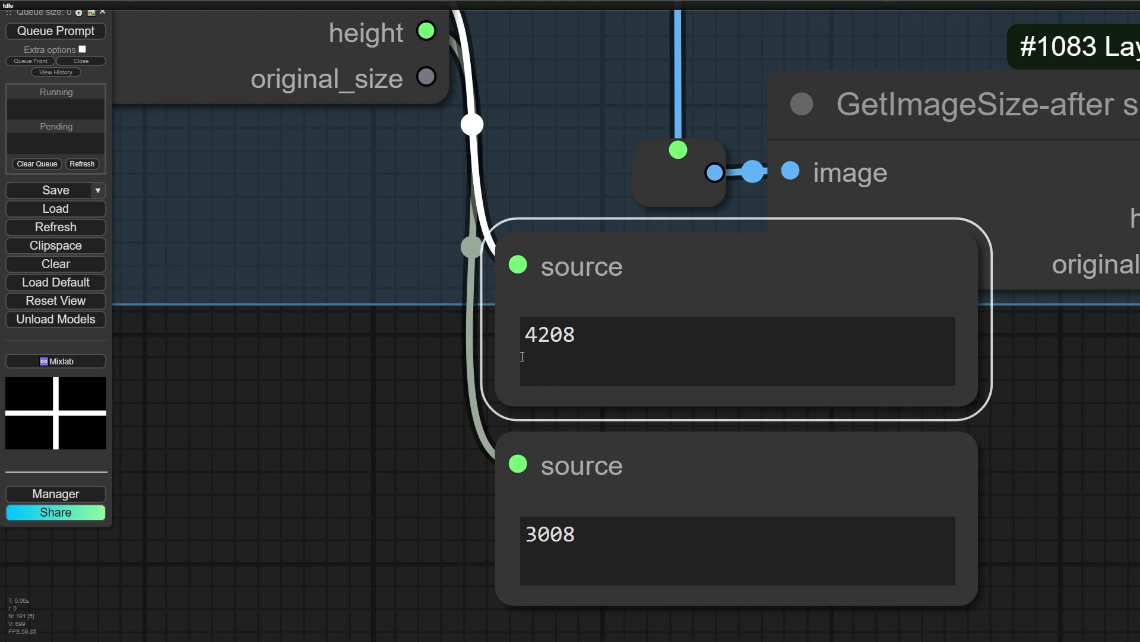
# Delete both Display Any nodes attached to GetImageSize-original
pyautogui.click(565, 443)
pyautogui.press('Delete')
pyautogui.click(504, 275)
pyautogui.press('Delete')
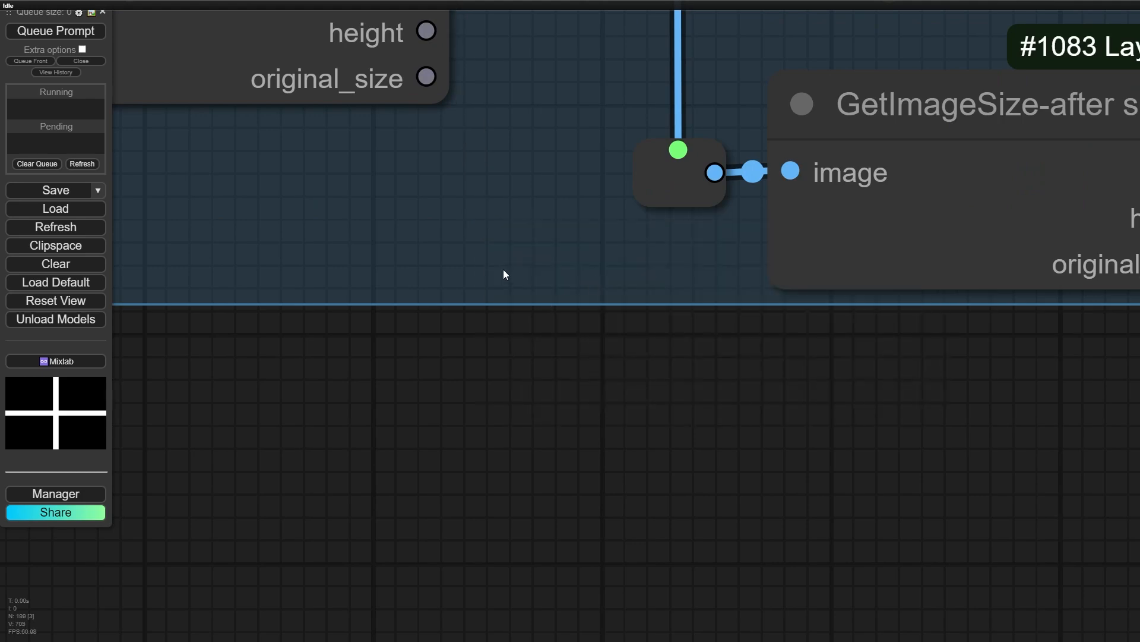
# Lower ImageScaleByAspectRatio slightly and nudge the Minimum latent lenght node beneath it
pyautogui.scroll(-6, 493, 267)
pyautogui.moveTo(491, 267); pyautogui.dragTo(757, 630)
pyautogui.scroll(-2, 610, 380)
pyautogui.moveTo(600, 255); pyautogui.dragTo(601, 556)
pyautogui.scroll(4, 370, 170)
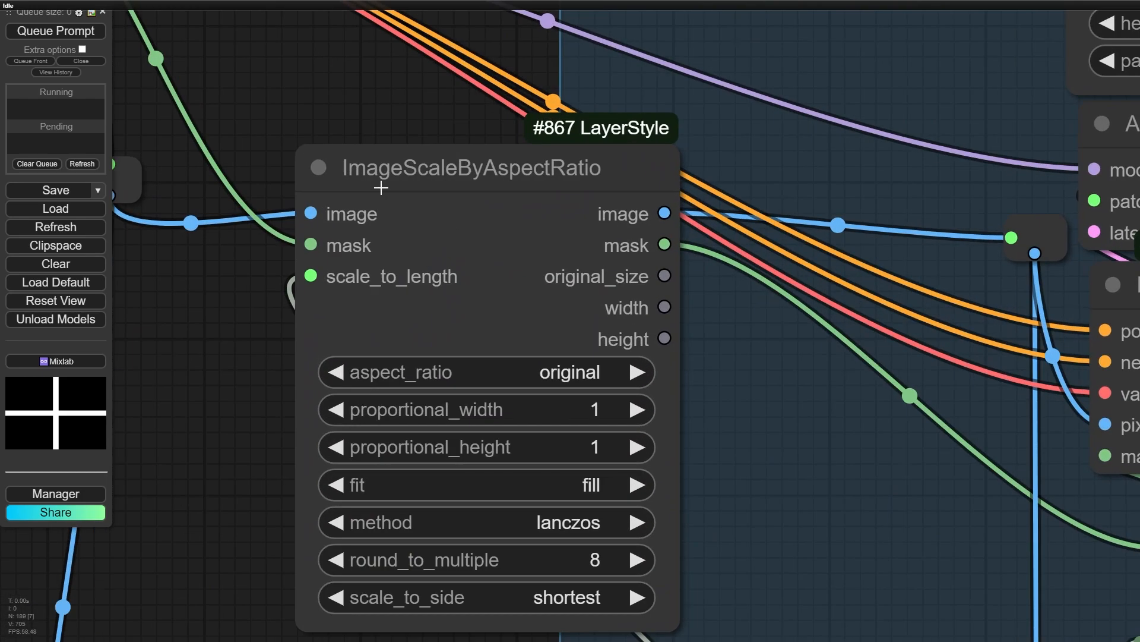
pyautogui.moveTo(381, 188); pyautogui.dragTo(388, 213)
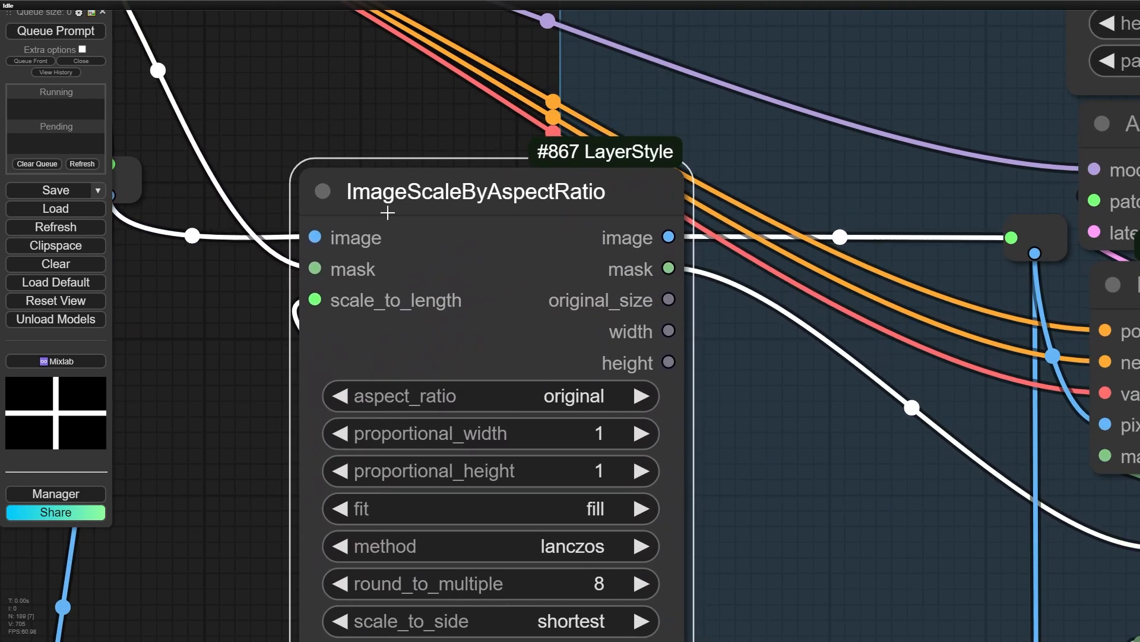
pyautogui.moveTo(828, 504); pyautogui.dragTo(876, 227)
pyautogui.click(652, 430)
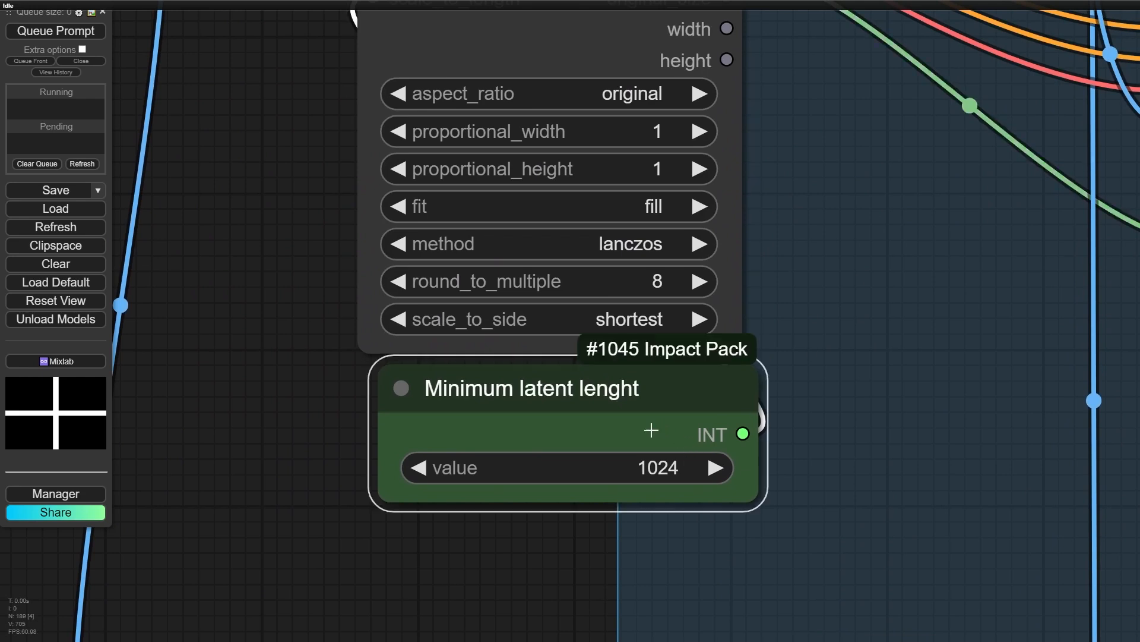
pyautogui.moveTo(652, 430)
pyautogui.mouseDown()
pyautogui.moveTo(517, 458)
pyautogui.moveTo(662, 433)
pyautogui.mouseUp()
# Examine the inputs and settings of ImageScaleByAspectRatio, including the options offered for scale_to_side
pyautogui.moveTo(861, 232); pyautogui.dragTo(805, 406)
pyautogui.moveTo(243, 83); pyautogui.dragTo(456, 170)
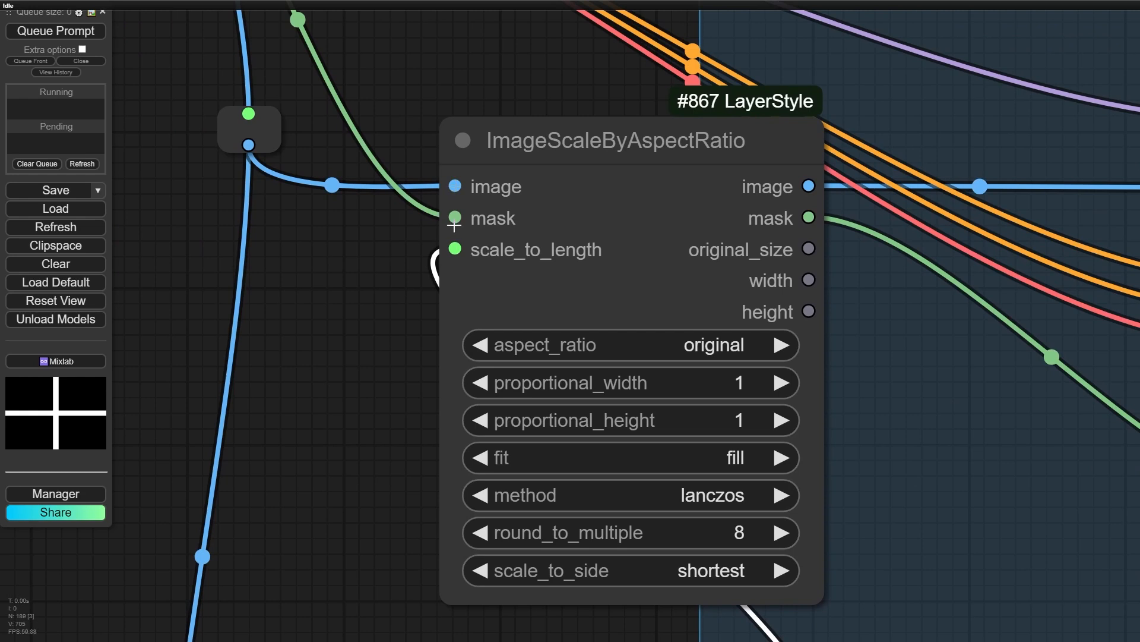
pyautogui.moveTo(965, 486); pyautogui.dragTo(865, 228)
pyautogui.scroll(2, 522, 90)
pyautogui.scroll(3, 522, 91)
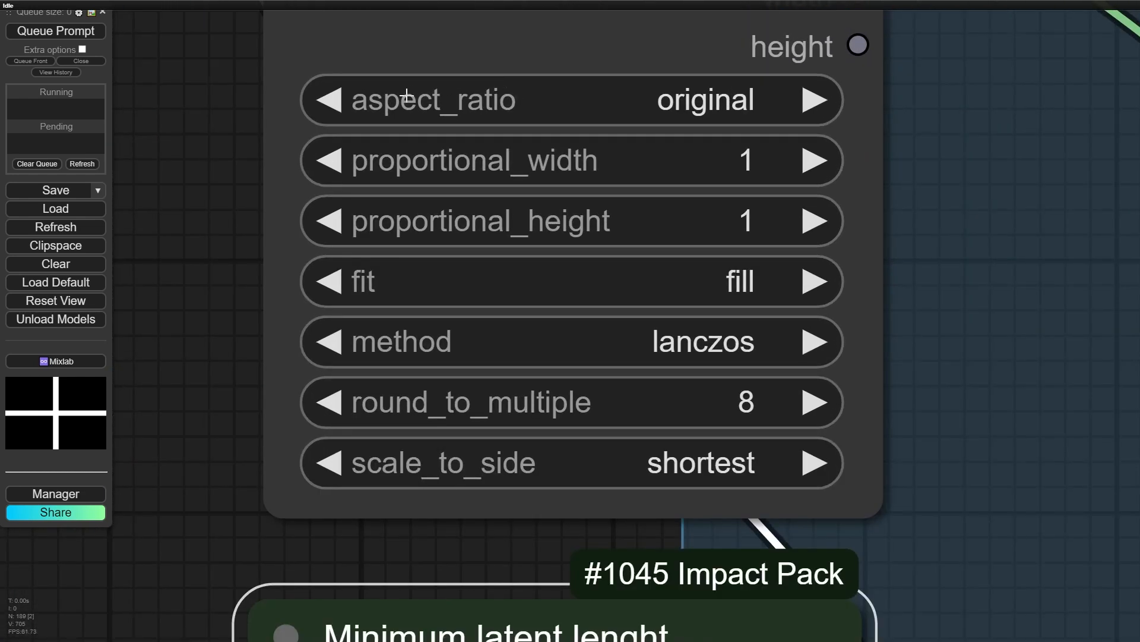
pyautogui.scroll(-4, 914, 396)
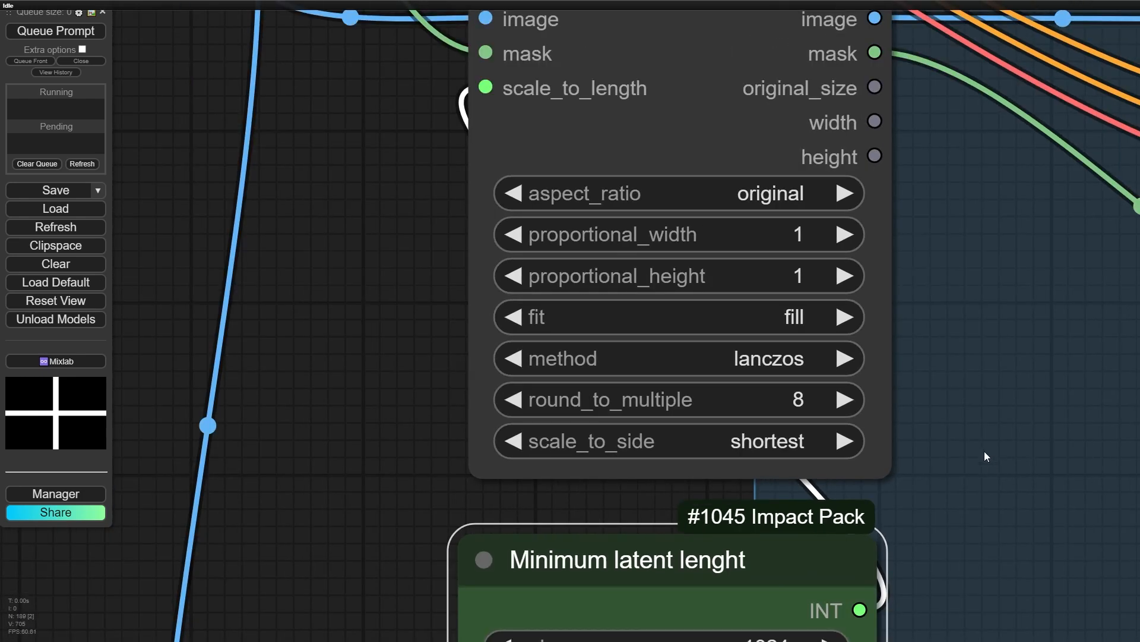
pyautogui.moveTo(985, 451); pyautogui.dragTo(917, 269)
pyautogui.scroll(5, 493, 253)
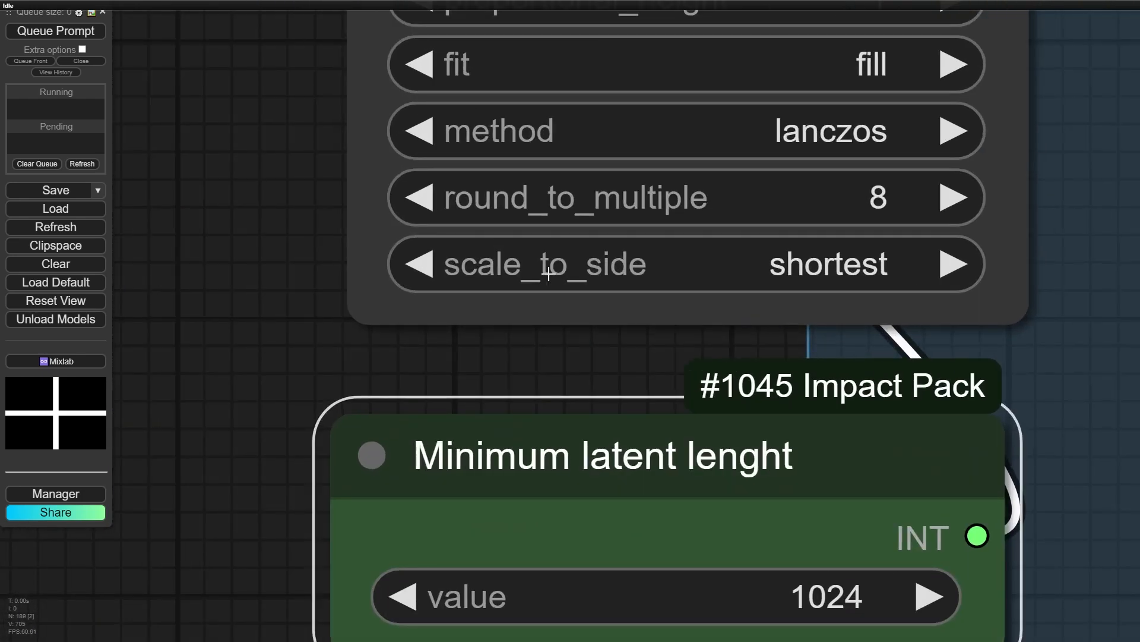
pyautogui.click(547, 274)
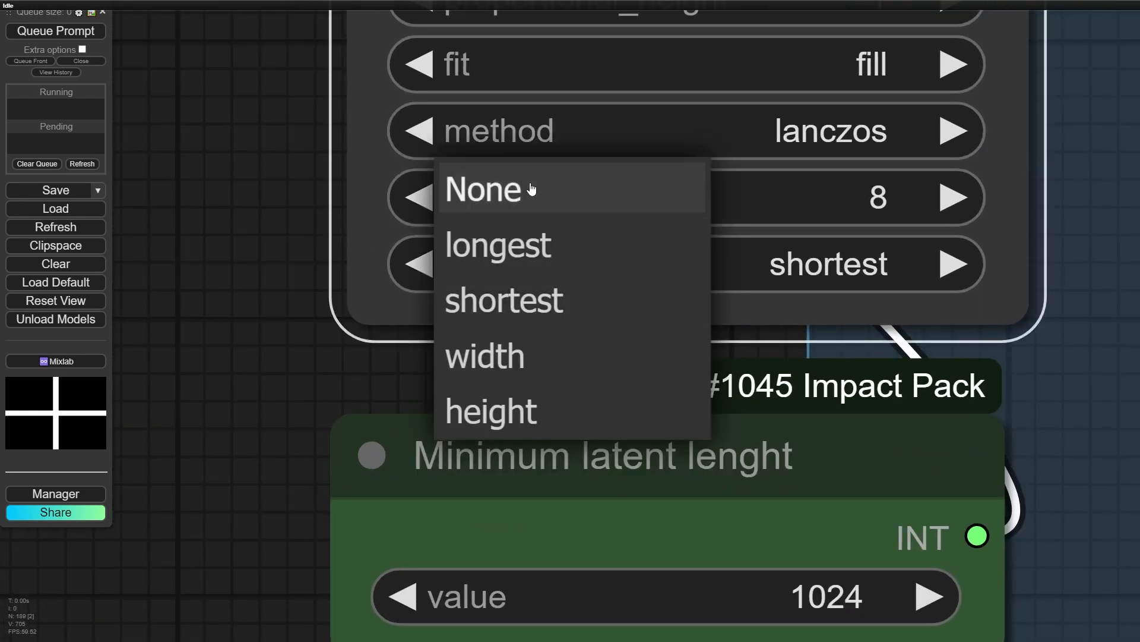
pyautogui.click(236, 362)
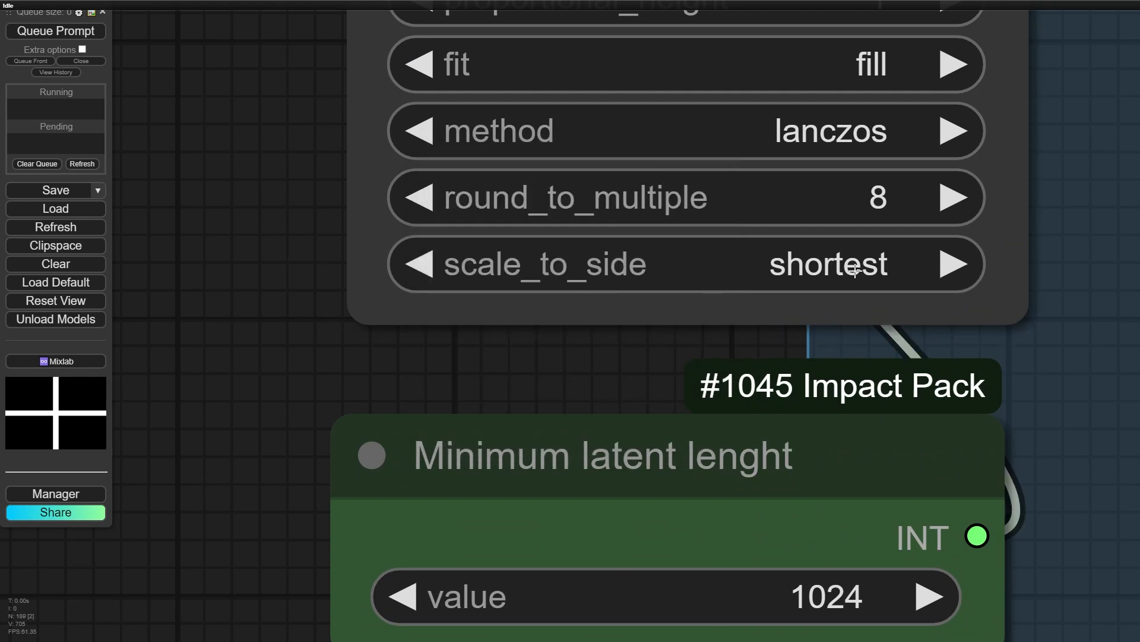
# Move the Minimum latent lenght node beside the scale_to_length input of ImageScaleByAspectRatio
pyautogui.moveTo(501, 378); pyautogui.dragTo(423, 266)
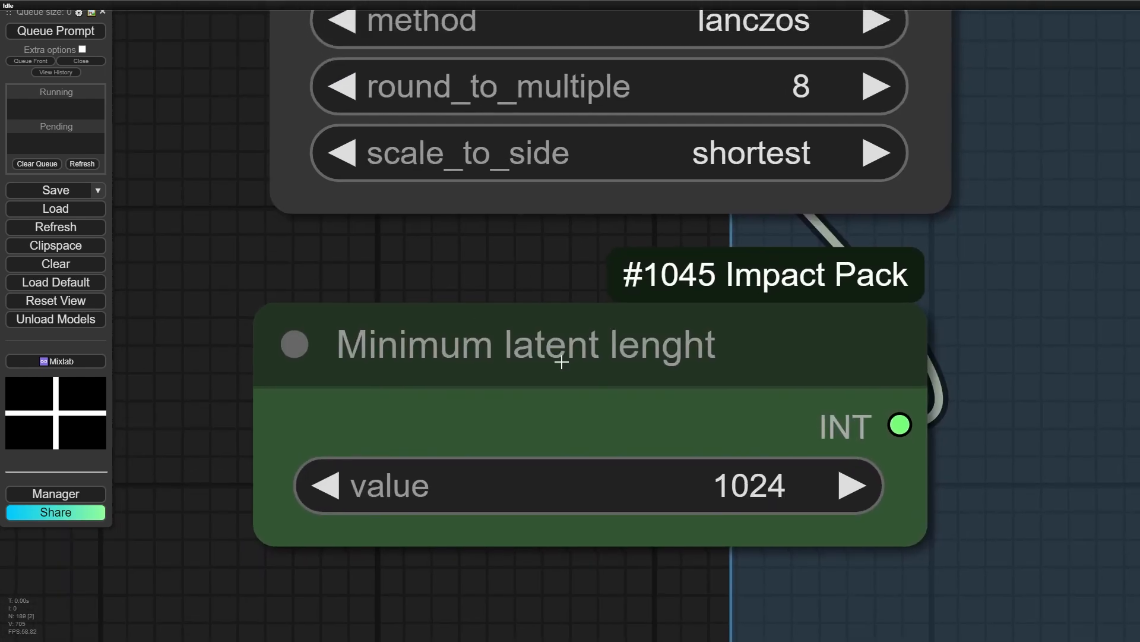
pyautogui.moveTo(560, 359); pyautogui.dragTo(305, 306)
pyautogui.scroll(-5, 520, 316)
pyautogui.moveTo(541, 326); pyautogui.dragTo(425, 146)
pyautogui.moveTo(469, 327); pyautogui.dragTo(595, 585)
pyautogui.moveTo(575, 392); pyautogui.dragTo(602, 212)
pyautogui.scroll(-3, 647, 477)
pyautogui.moveTo(647, 476); pyautogui.dragTo(582, 396)
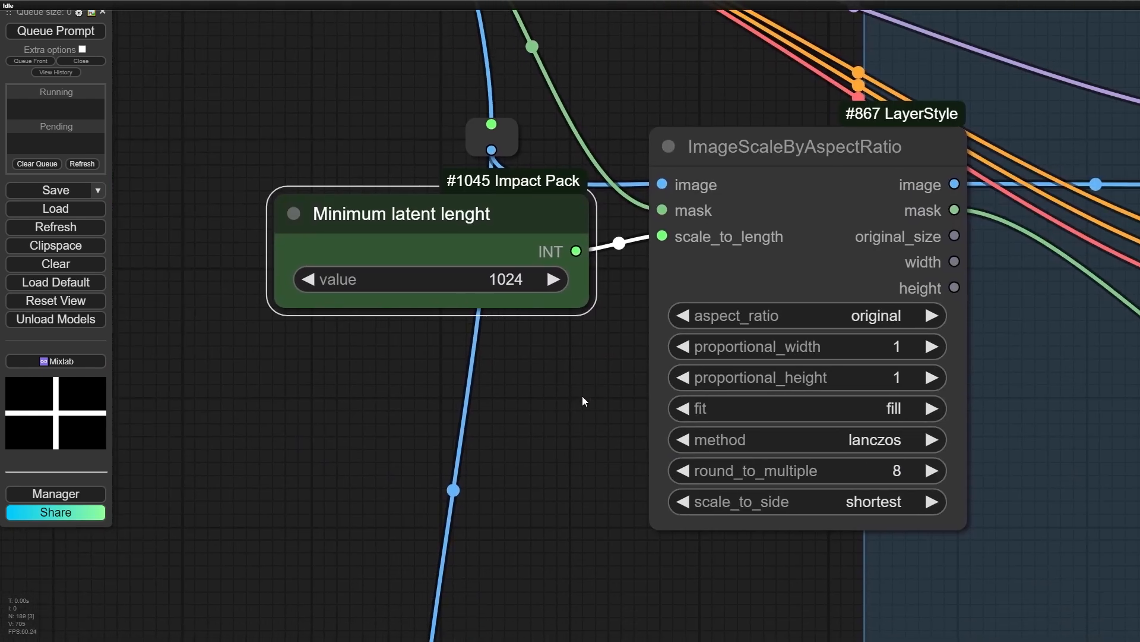
# Hide the floating queue menu and nudge the Minimum latent lenght node slightly toward ImageScaleByAspectRatio
pyautogui.click(102, 14)
pyautogui.moveTo(497, 373); pyautogui.dragTo(310, 319)
pyautogui.scroll(6, 271, 212)
pyautogui.scroll(-3, 266, 209)
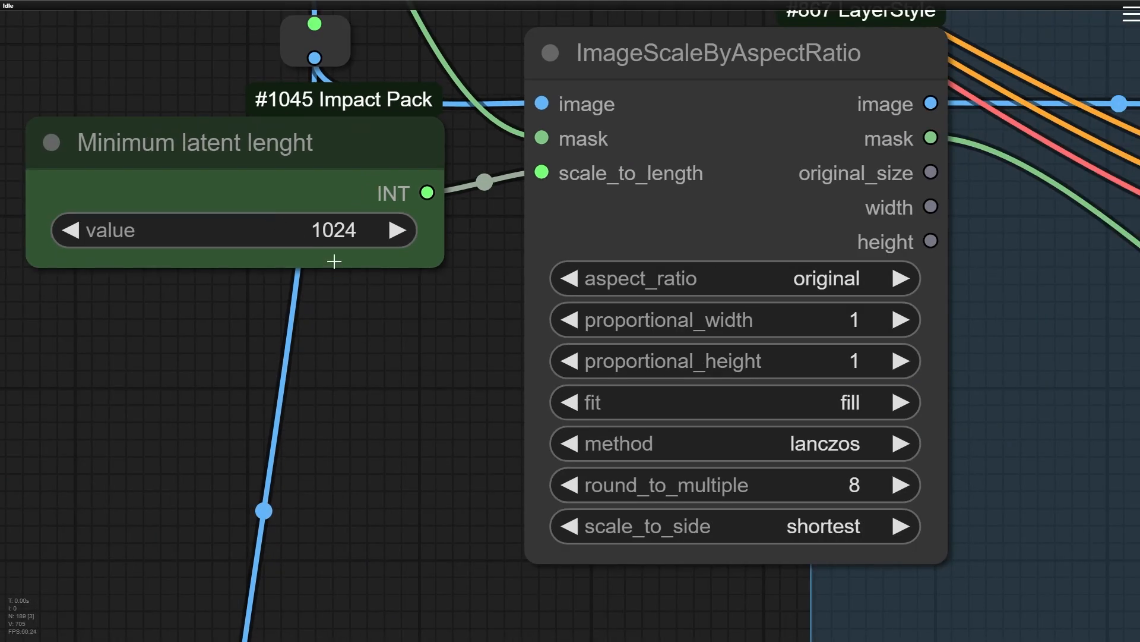
pyautogui.moveTo(309, 175); pyautogui.dragTo(330, 173)
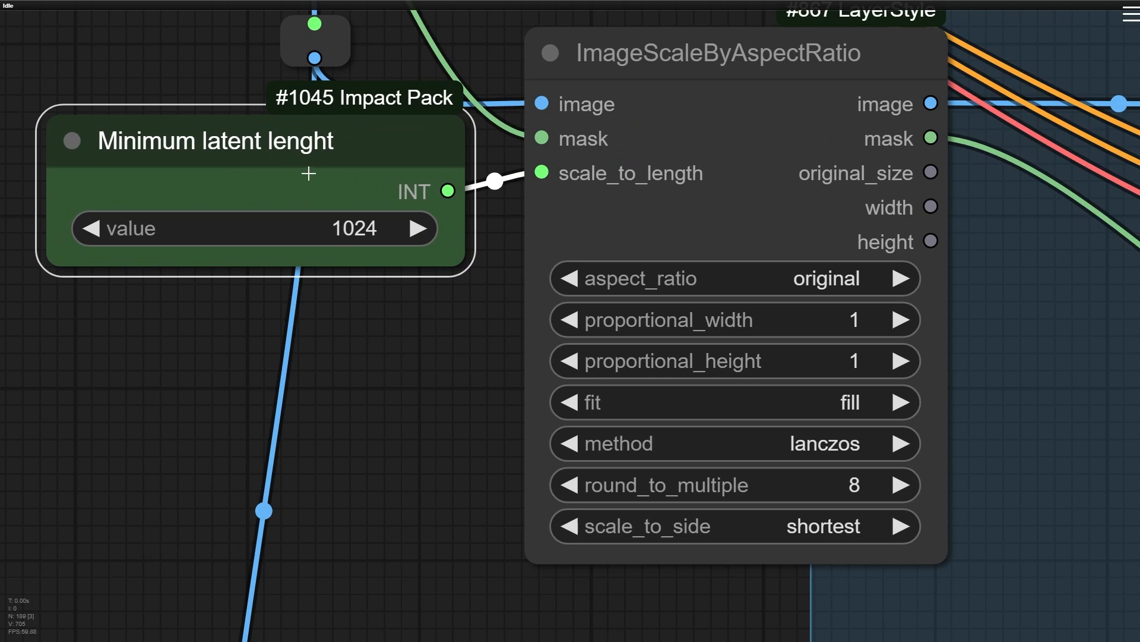
# Return the Minimum latent lenght node to a spot directly beneath ImageScaleByAspectRatio
pyautogui.moveTo(311, 182); pyautogui.dragTo(366, 557)
pyautogui.moveTo(327, 328); pyautogui.dragTo(169, 217)
pyautogui.moveTo(220, 410); pyautogui.dragTo(559, 498)
pyautogui.moveTo(190, 275); pyautogui.dragTo(74, 370)
pyautogui.scroll(-4, 420, 352)
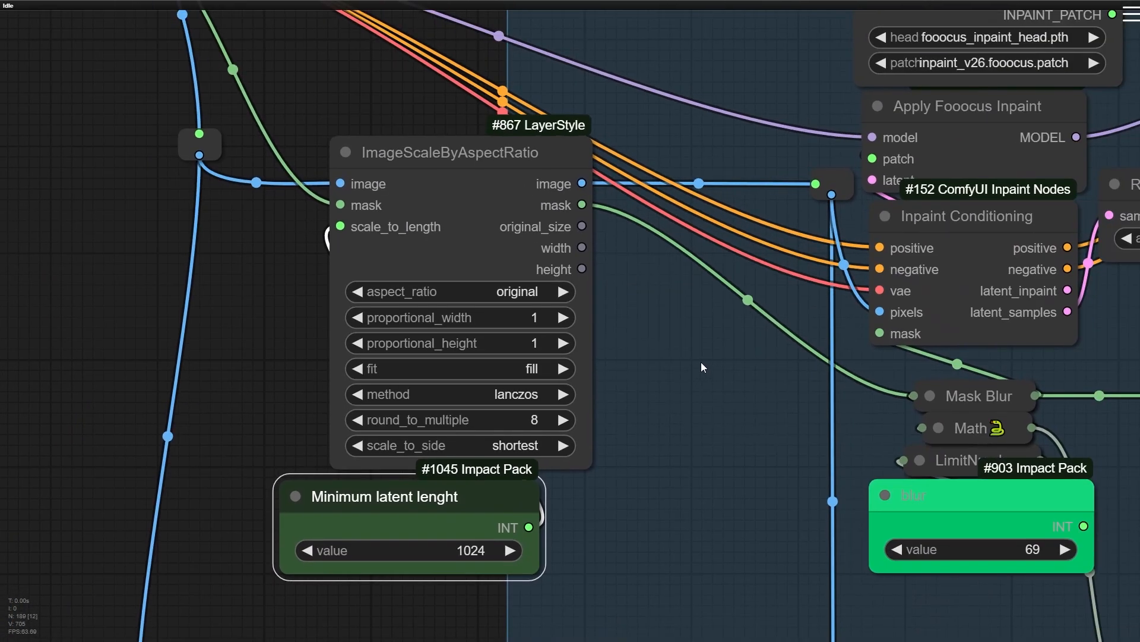
# Shift ImageScaleByAspectRatio slightly left and bring its output image reroute and the Mask Blur node closer to it
pyautogui.moveTo(480, 182); pyautogui.dragTo(439, 175)
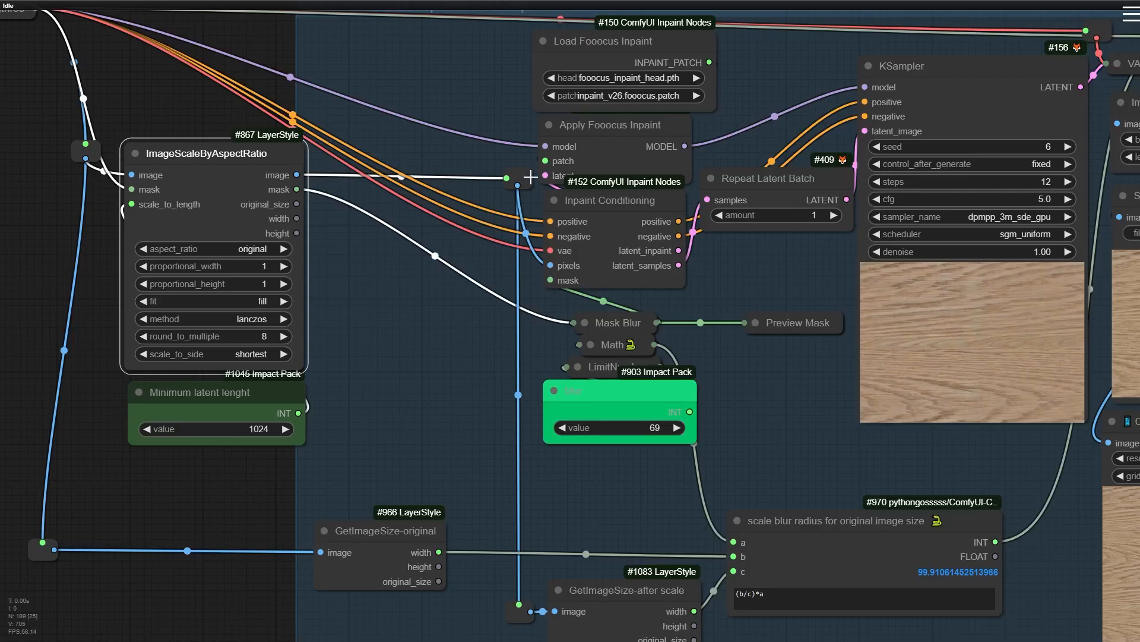
pyautogui.moveTo(530, 176); pyautogui.dragTo(419, 242)
pyautogui.moveTo(627, 326); pyautogui.dragTo(439, 303)
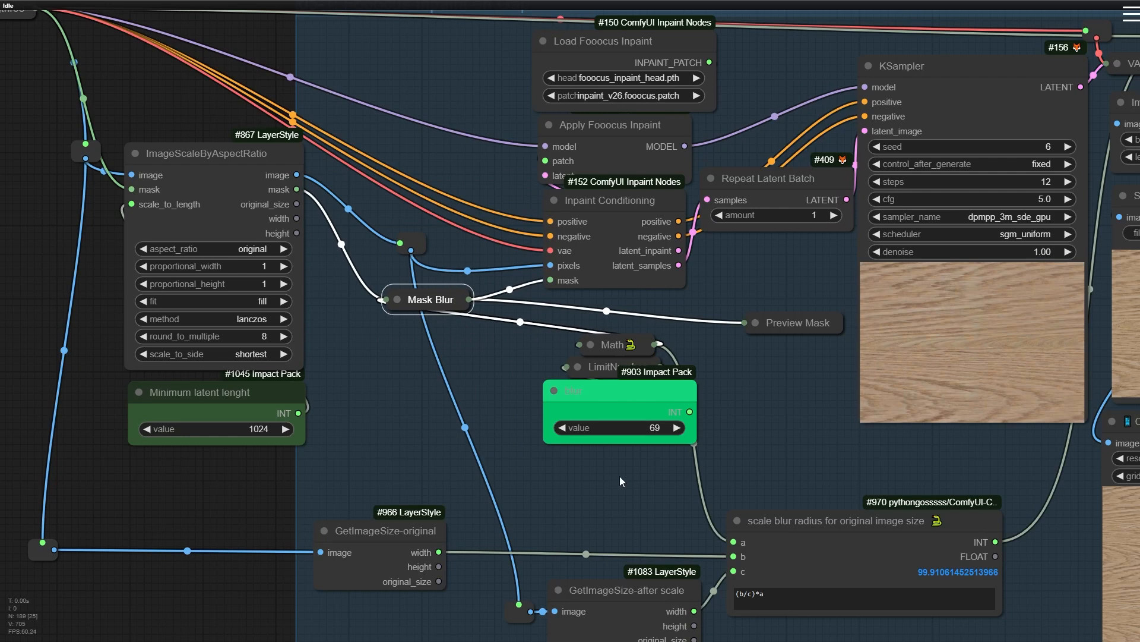
# Move the Math, LimitNumber and green blur value nodes together below Mask Blur, and expand Mask Blur
pyautogui.moveTo(618, 477); pyautogui.dragTo(595, 339)
pyautogui.moveTo(607, 348); pyautogui.dragTo(348, 375)
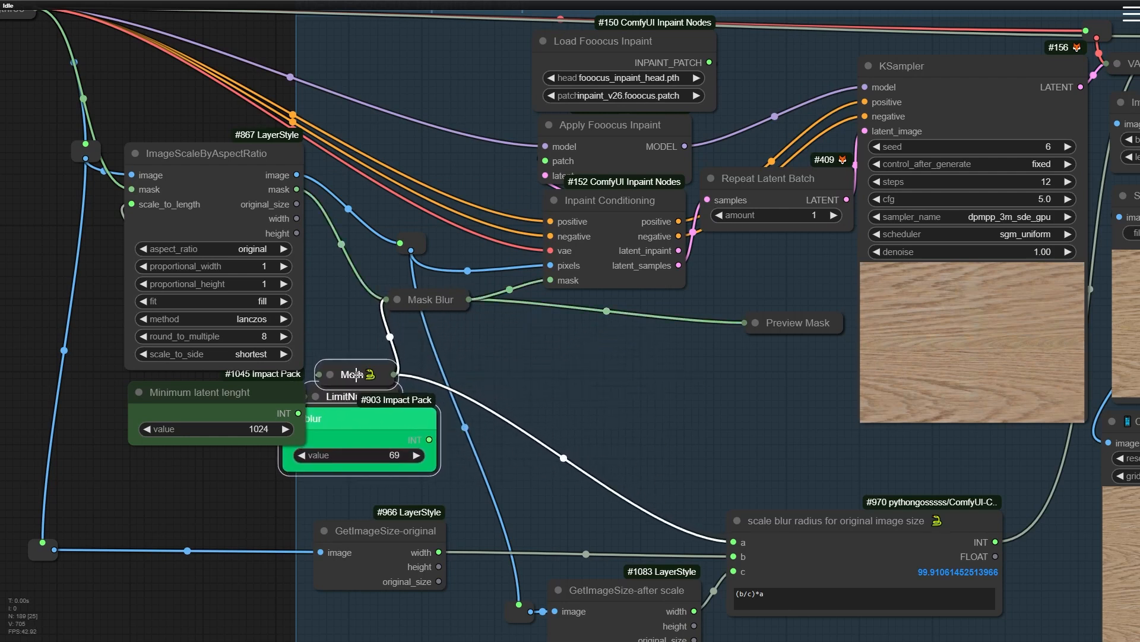
pyautogui.click(398, 300)
pyautogui.moveTo(437, 300); pyautogui.dragTo(440, 290)
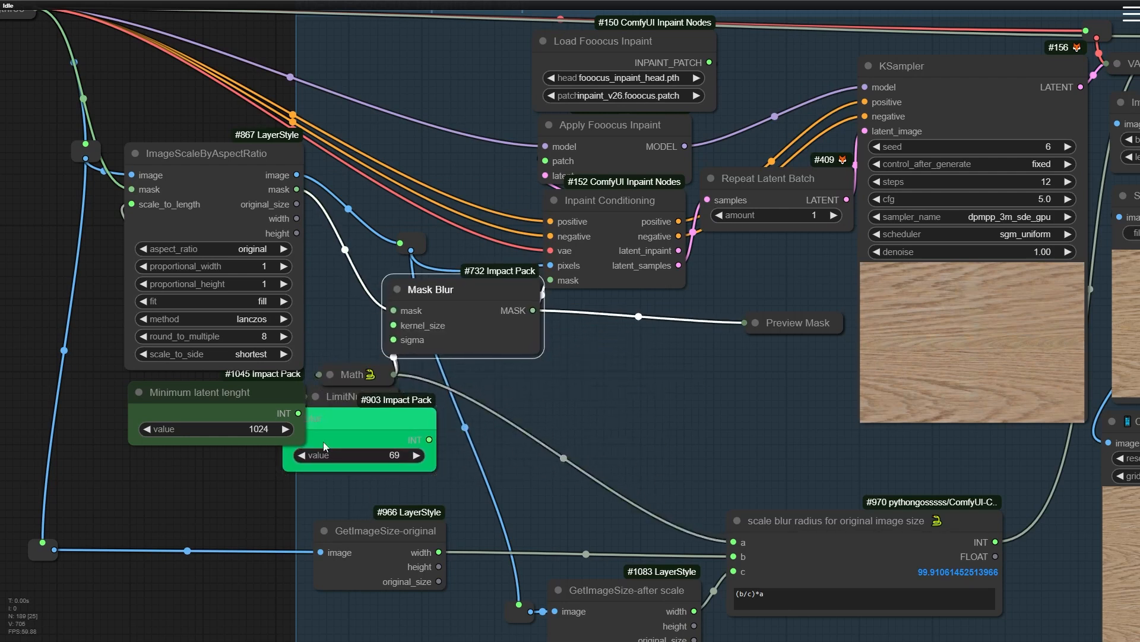
# Shift ImageScaleByAspectRatio with its input reroute and Minimum latent lenght left, bring the output image reroute along, and nudge Mask Blur
pyautogui.moveTo(198, 94); pyautogui.dragTo(28, 499)
pyautogui.moveTo(219, 180); pyautogui.dragTo(160, 183)
pyautogui.moveTo(415, 242); pyautogui.dragTo(355, 200)
pyautogui.moveTo(451, 290); pyautogui.dragTo(459, 294)
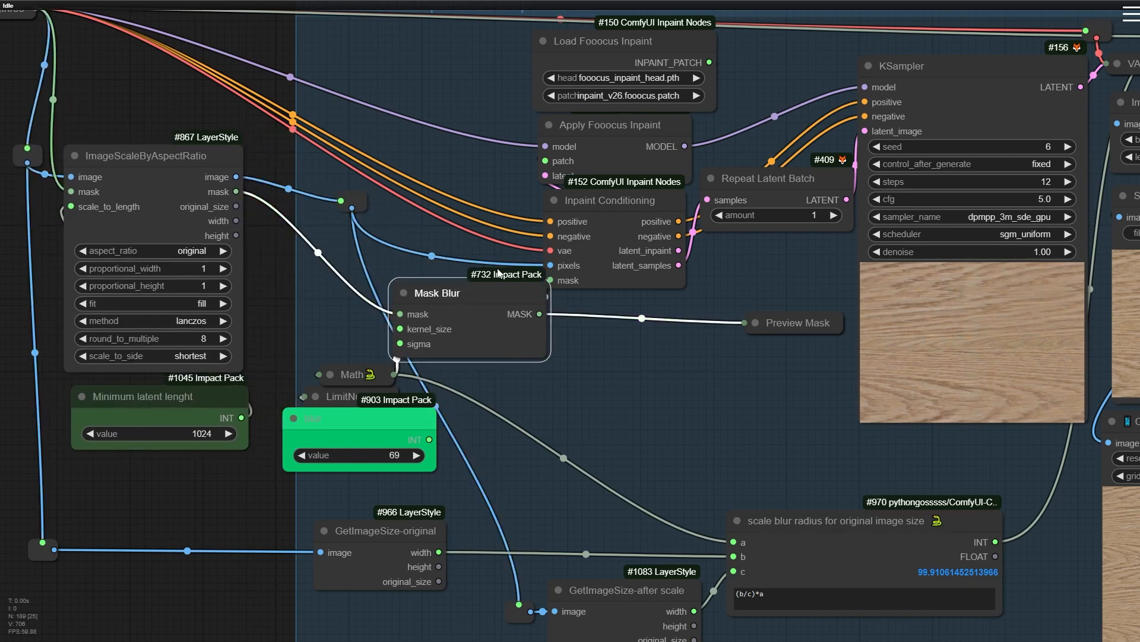
# Move Mask Blur down and away from Inpaint Conditioning so the link into the mask input is exposed
pyautogui.scroll(6, 634, 211)
pyautogui.scroll(3, 627, 178)
pyautogui.click(537, 329)
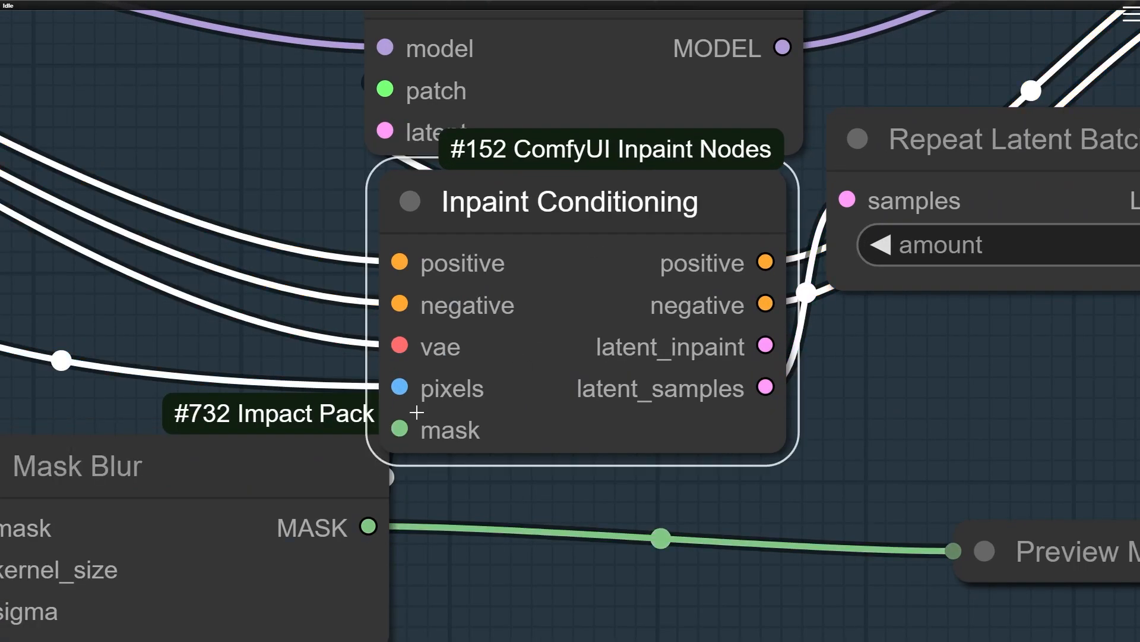
pyautogui.moveTo(325, 454); pyautogui.dragTo(260, 510)
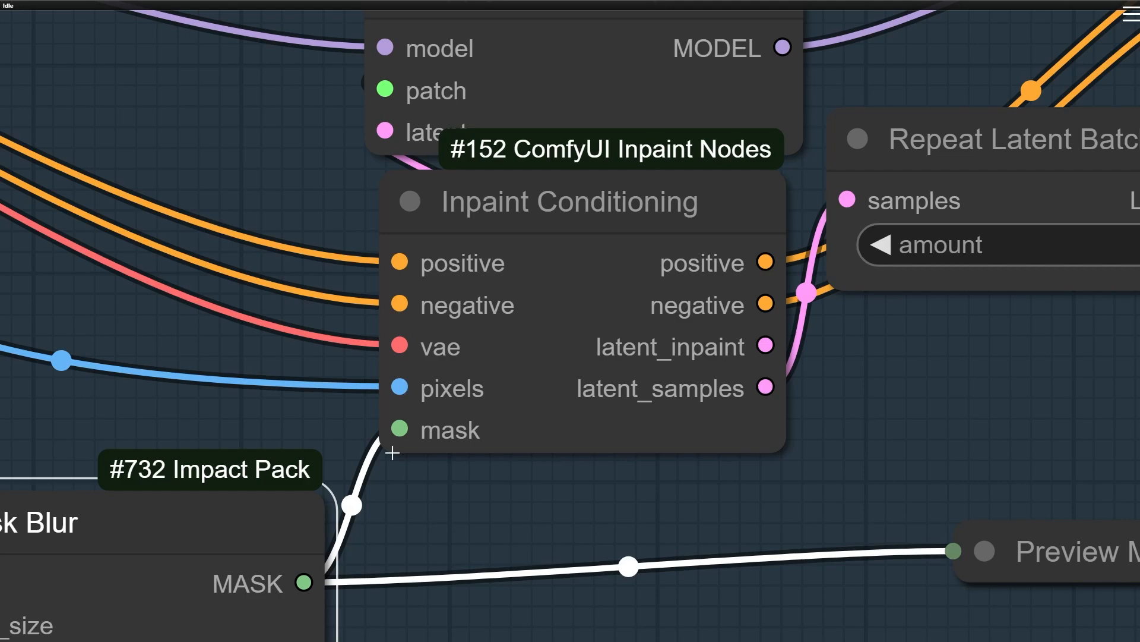
# Find the Differential Diffusion node below LoraLoaderModelOnly in the prompt group and nudge it slightly upward
pyautogui.scroll(-4, 485, 483)
pyautogui.moveTo(484, 483); pyautogui.dragTo(806, 283)
pyautogui.scroll(-3, 641, 177)
pyautogui.moveTo(641, 187); pyautogui.dragTo(280, 495)
pyautogui.scroll(-4, 351, 350)
pyautogui.moveTo(123, 96); pyautogui.dragTo(923, 339)
pyautogui.moveTo(832, 100); pyautogui.dragTo(639, 597)
pyautogui.scroll(5, 532, 356)
pyautogui.moveTo(788, 624); pyautogui.dragTo(597, 362)
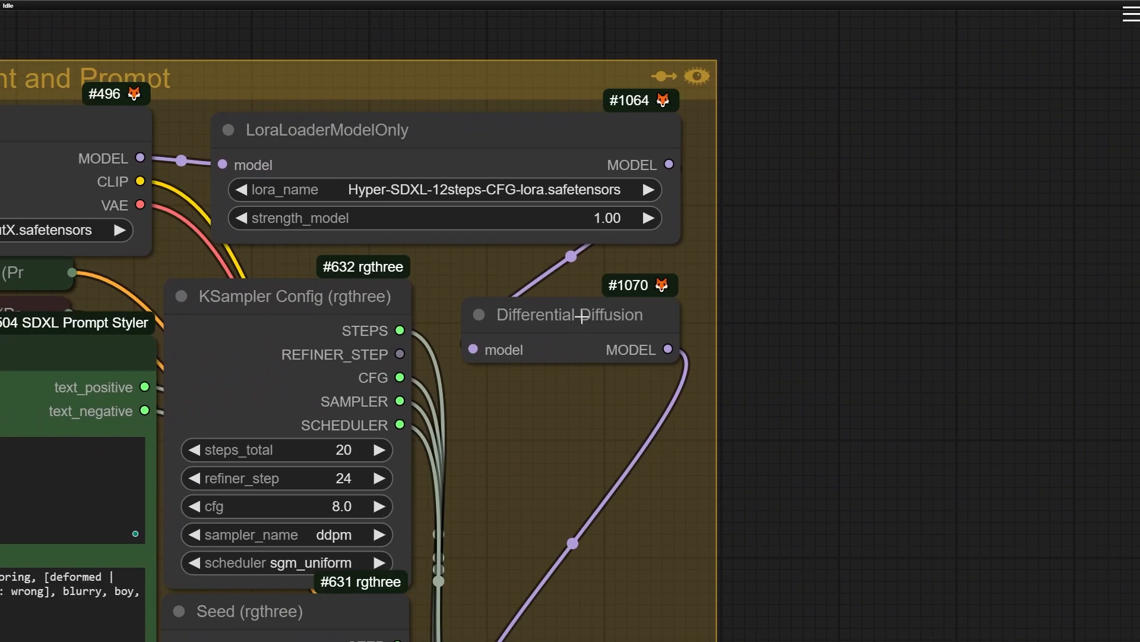
pyautogui.moveTo(582, 316); pyautogui.dragTo(573, 302)
# Return to the Fooocus Inpaint on Gap group and reposition Mask Blur slightly beside Inpaint Conditioning
pyautogui.scroll(-5, 579, 422)
pyautogui.moveTo(648, 545); pyautogui.dragTo(471, 132)
pyautogui.scroll(-4, 493, 119)
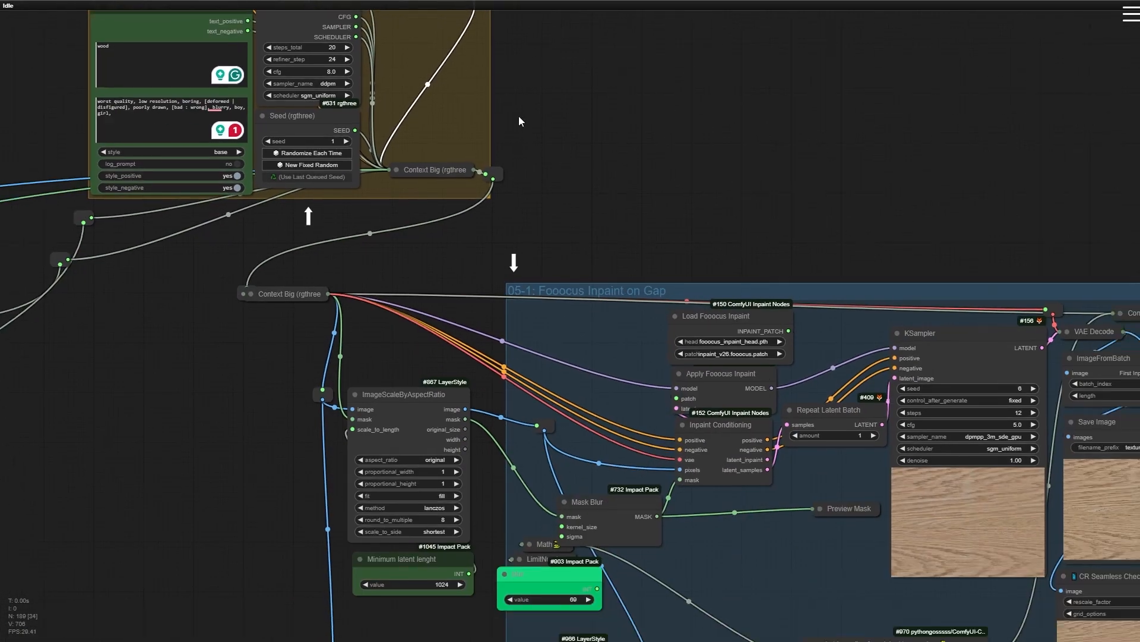
pyautogui.moveTo(848, 542); pyautogui.dragTo(583, 375)
pyautogui.scroll(5, 473, 297)
pyautogui.scroll(5, 396, 460)
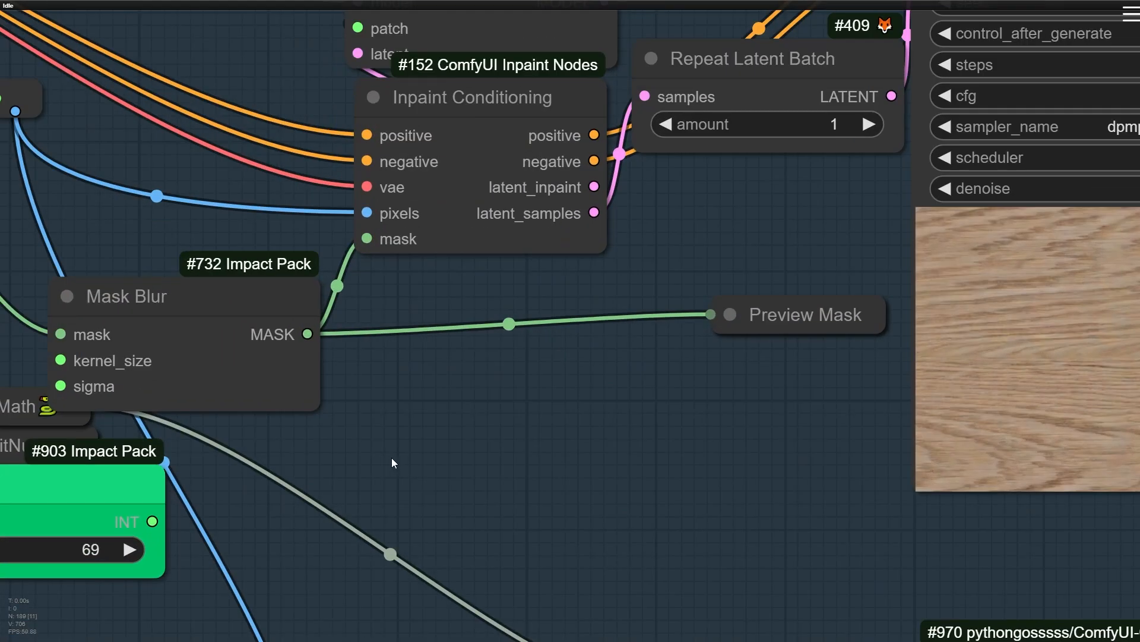
pyautogui.moveTo(392, 461); pyautogui.dragTo(865, 270)
pyautogui.moveTo(874, 185); pyautogui.dragTo(779, 379)
pyautogui.moveTo(512, 308); pyautogui.dragTo(498, 259)
pyautogui.scroll(8, 498, 259)
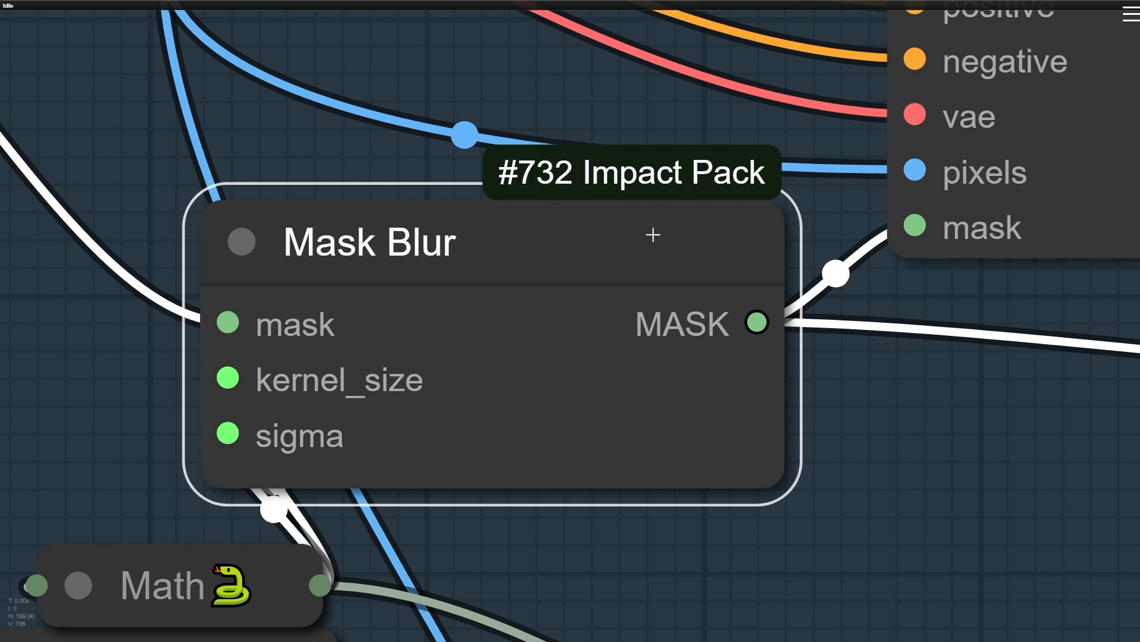
pyautogui.moveTo(653, 234); pyautogui.dragTo(645, 263)
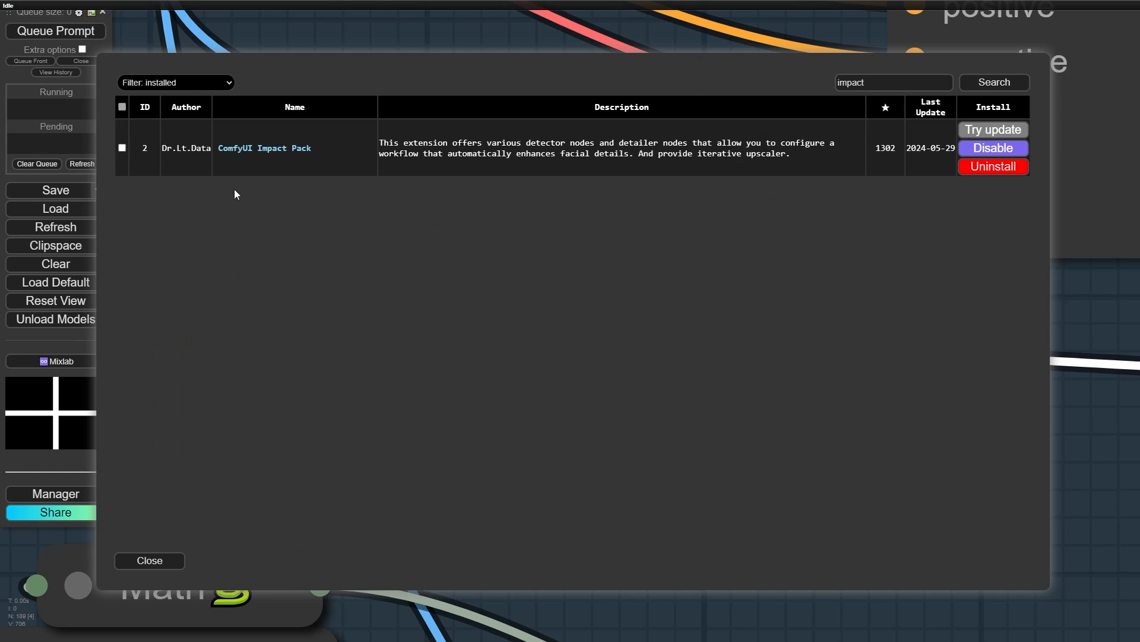
# Close the installed custom nodes list filtered for impact and nudge Mask Blur slightly upward
pyautogui.click(164, 559)
pyautogui.click(539, 473)
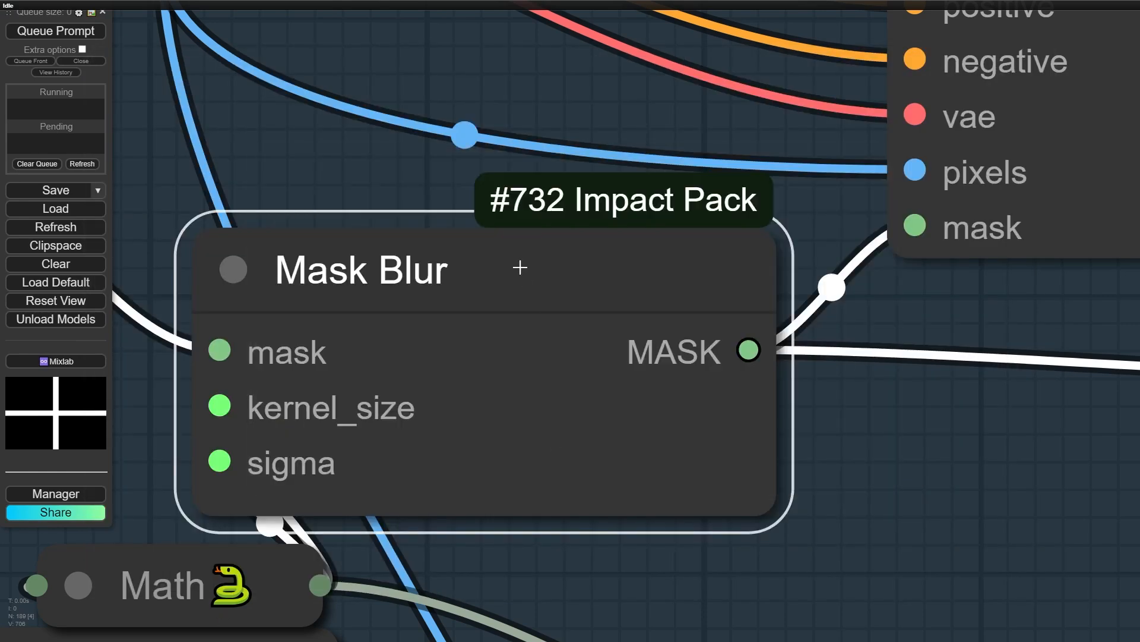
pyautogui.moveTo(518, 266); pyautogui.dragTo(535, 242)
# Duplicate Mask Blur below Inpaint Conditioning, recreate the copy with Fix node v2 to expose its value widgets, and narrow it
pyautogui.scroll(-2, 523, 287)
pyautogui.scroll(-2, 523, 286)
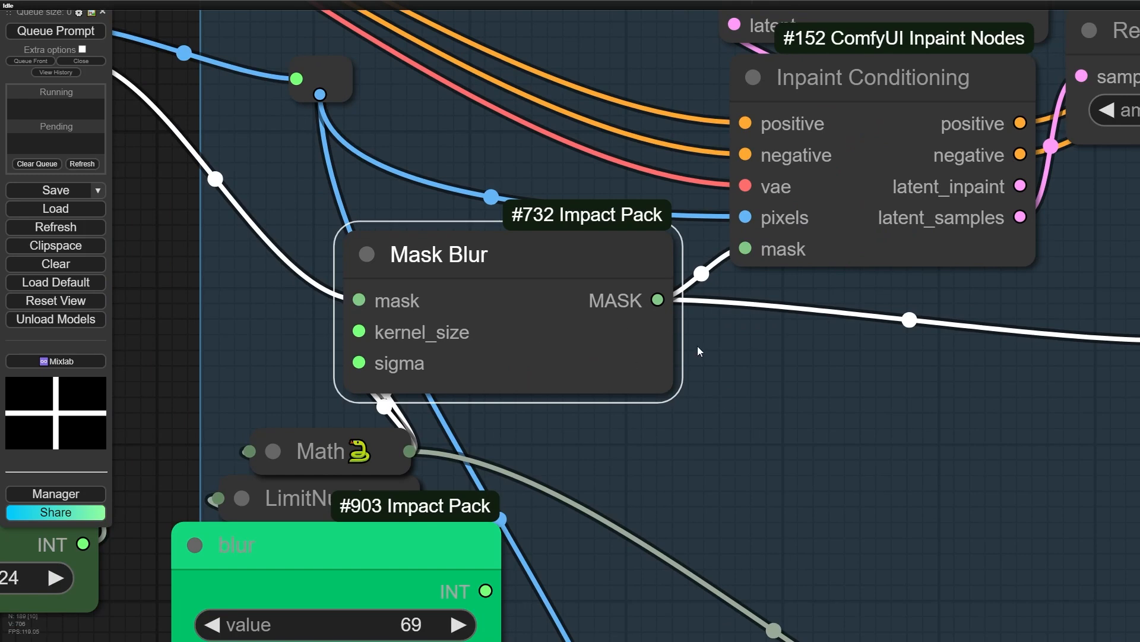
pyautogui.scroll(-4, 697, 346)
pyautogui.moveTo(355, 219); pyautogui.dragTo(573, 303)
pyautogui.rightClick(572, 303)
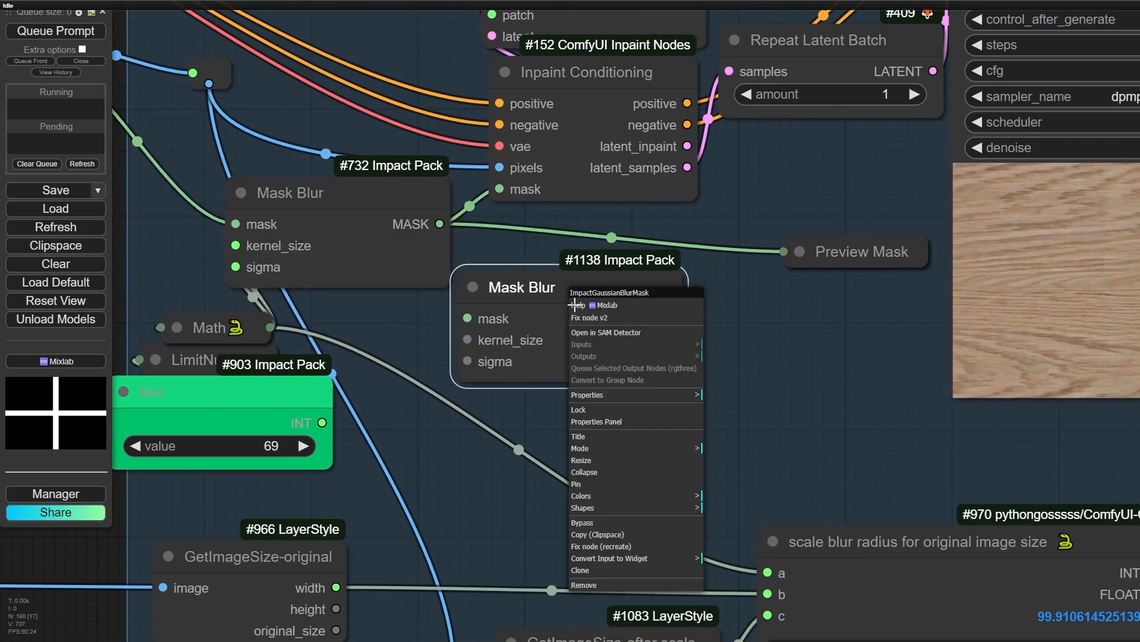
pyautogui.click(600, 318)
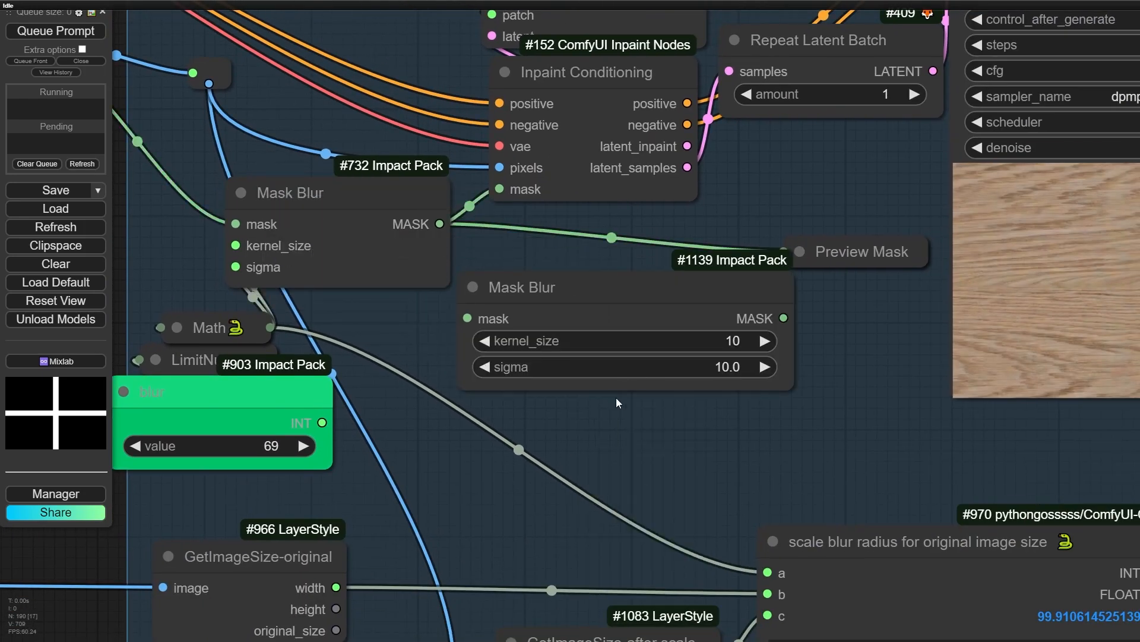
pyautogui.scroll(5, 615, 397)
pyautogui.moveTo(895, 373); pyautogui.dragTo(740, 375)
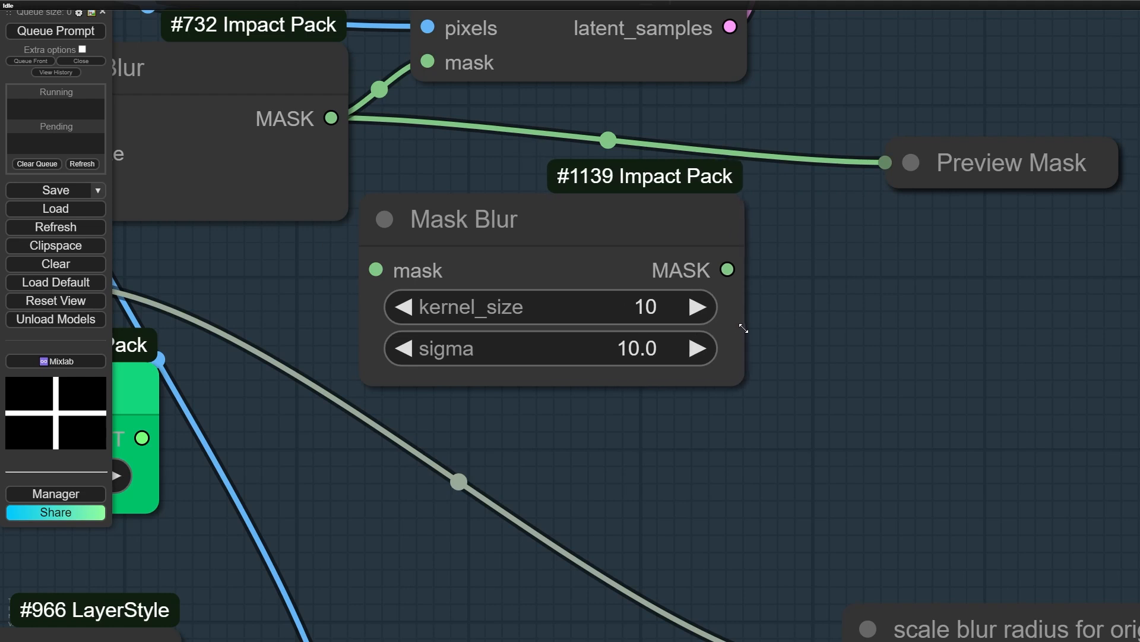
# Inspect the kernel_size and sigma widgets on the duplicate Mask Blur node and delete the duplicate
pyautogui.scroll(4, 502, 305)
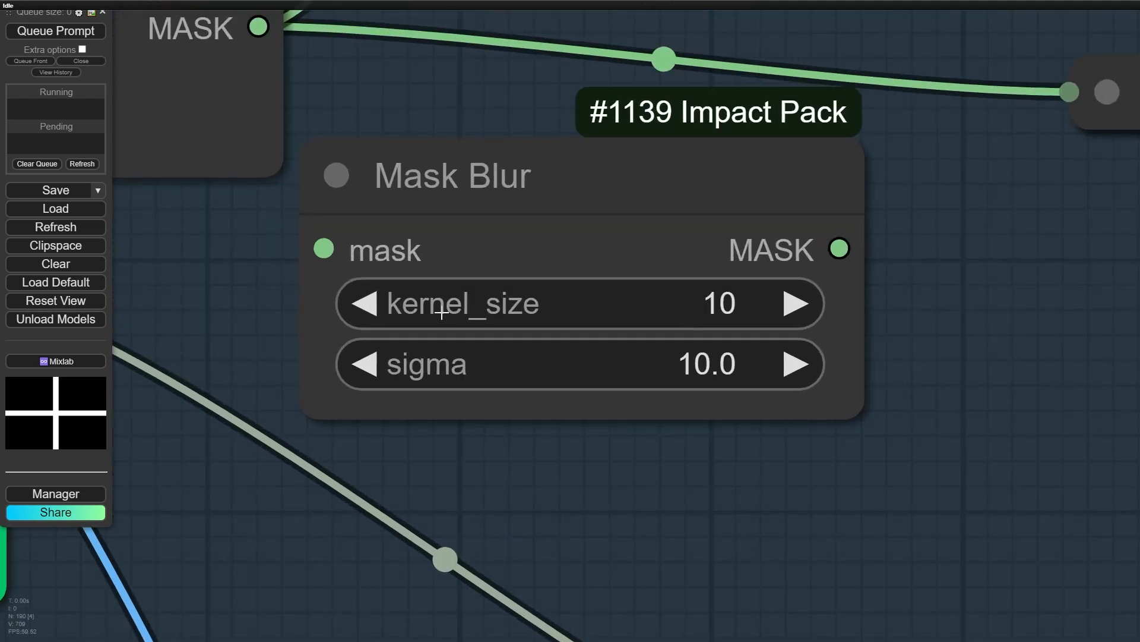
pyautogui.scroll(-5, 483, 367)
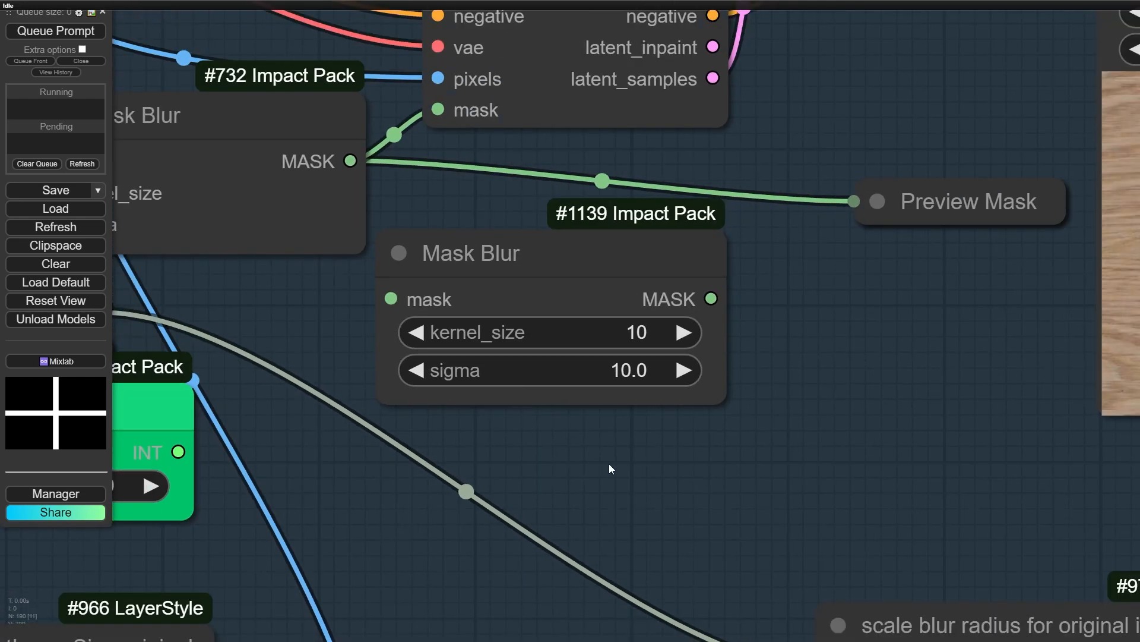
pyautogui.moveTo(654, 493); pyautogui.dragTo(879, 543)
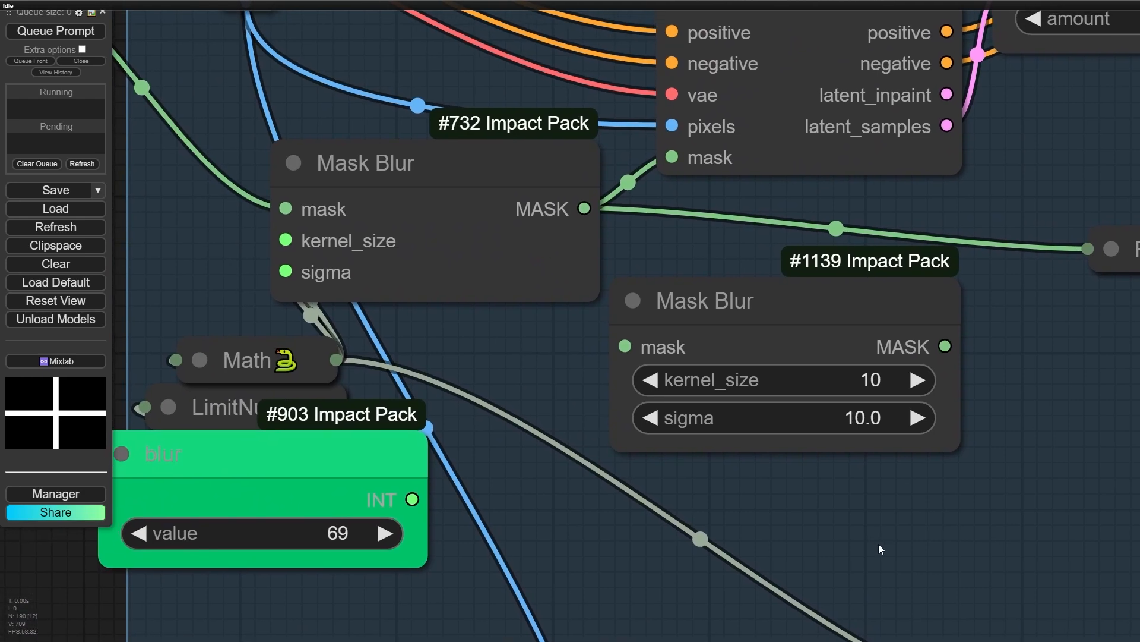
pyautogui.moveTo(732, 243); pyautogui.dragTo(688, 320)
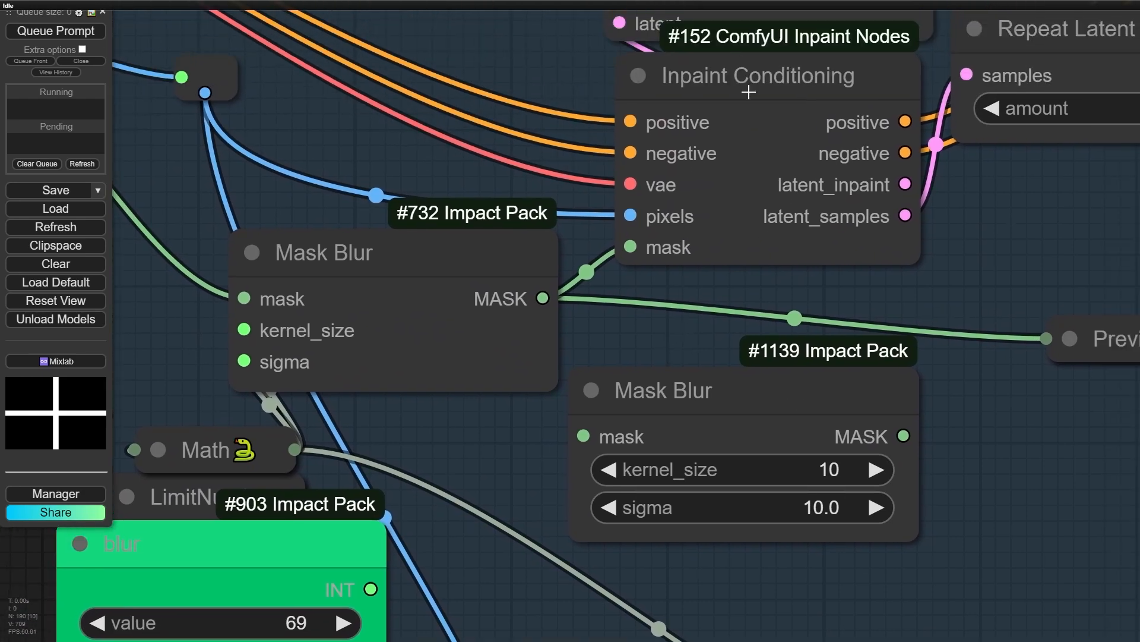
pyautogui.scroll(5, 883, 530)
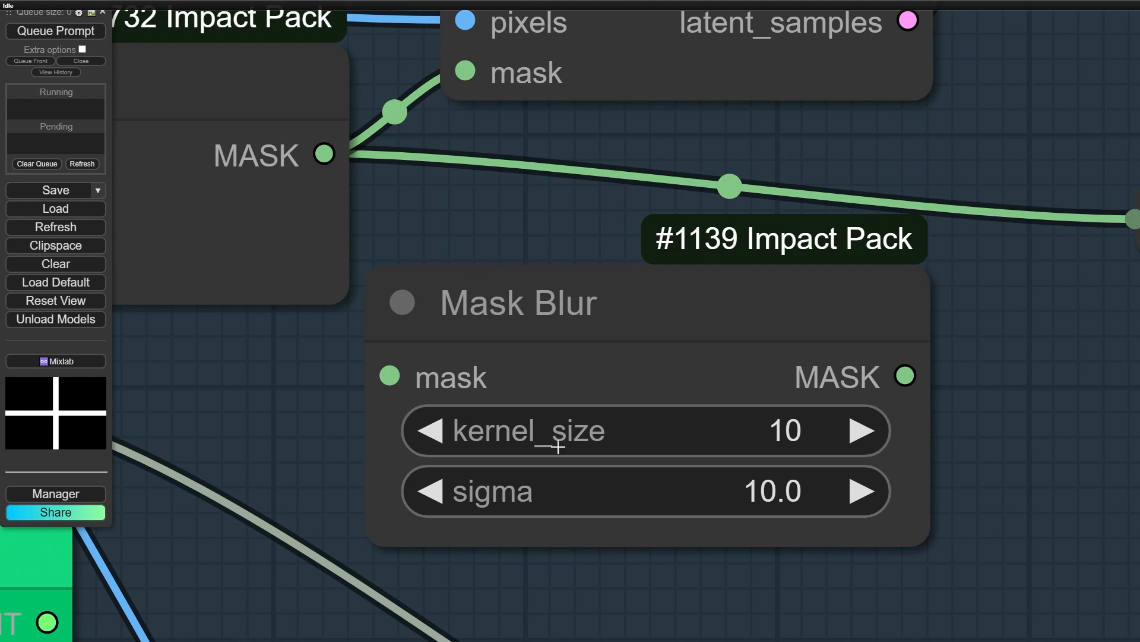
pyautogui.click(661, 279)
pyautogui.press('Delete')
# Spread Math and Mask Blur apart side by side so the links into kernel_size and sigma are exposed
pyautogui.scroll(-3, 404, 368)
pyautogui.moveTo(381, 371); pyautogui.dragTo(1084, 333)
pyautogui.moveTo(689, 352); pyautogui.dragTo(474, 268)
pyautogui.moveTo(844, 154); pyautogui.dragTo(959, 154)
pyautogui.scroll(4, 867, 205)
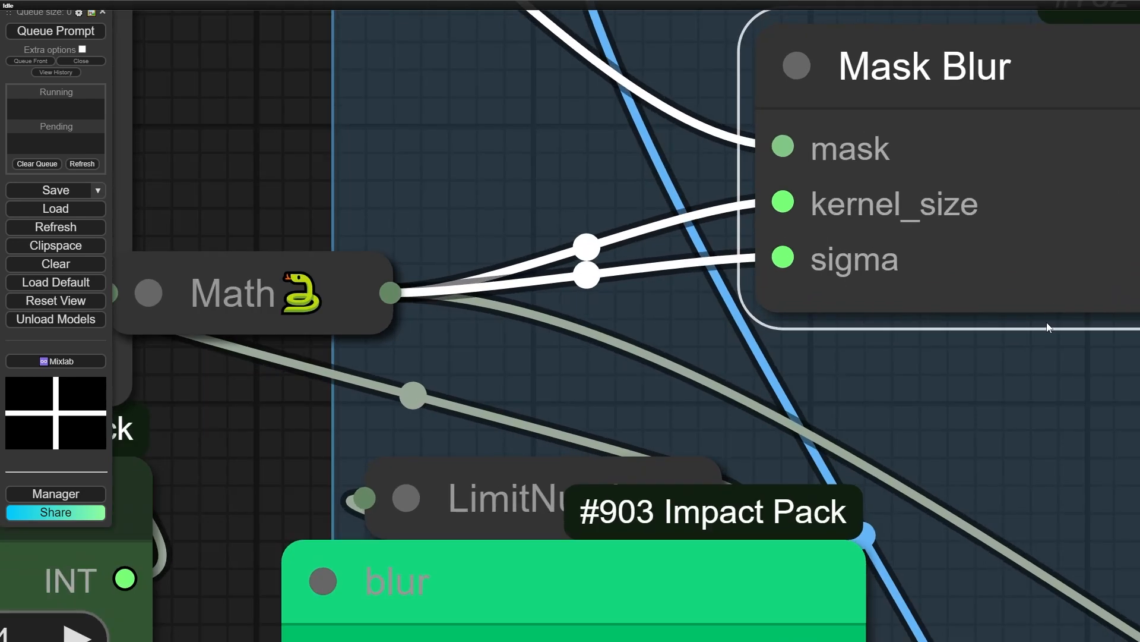
pyautogui.moveTo(1049, 328); pyautogui.dragTo(920, 329)
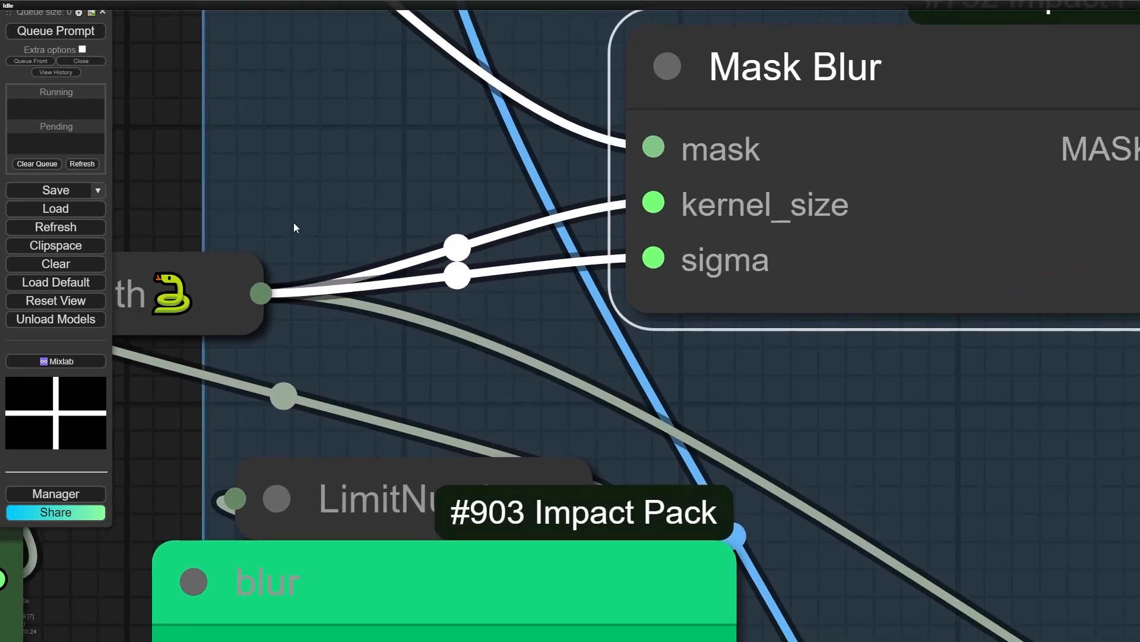
pyautogui.moveTo(293, 222); pyautogui.dragTo(526, 209)
pyautogui.moveTo(392, 257); pyautogui.dragTo(635, 253)
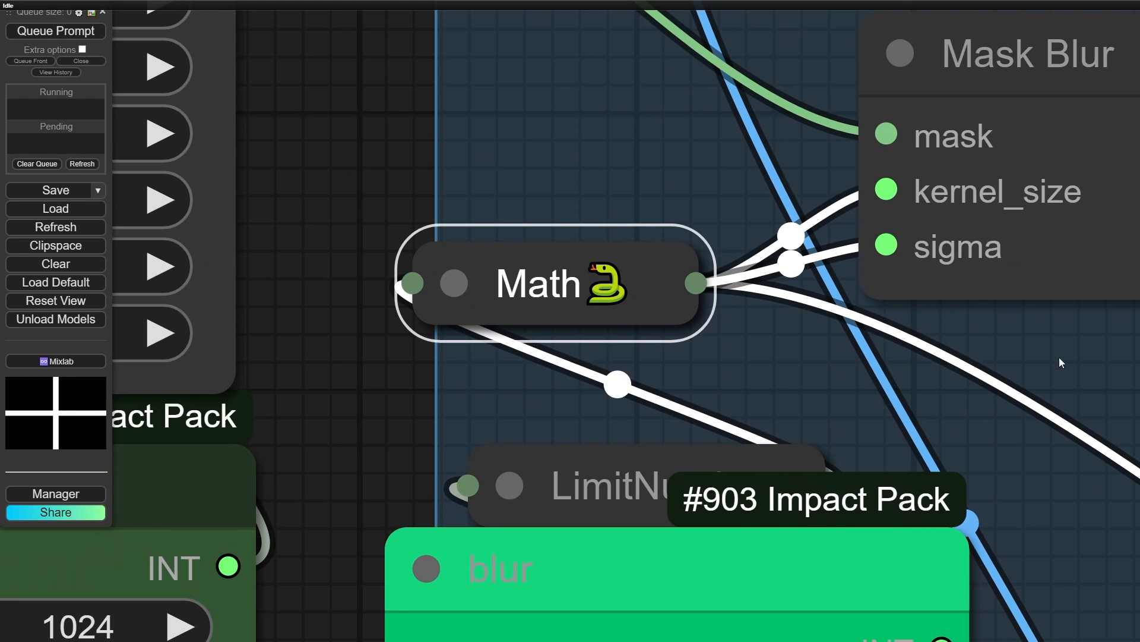
# Move the green blur value node further down, clear of the collapsed LimitNumber node
pyautogui.moveTo(1062, 362); pyautogui.dragTo(911, 422)
pyautogui.scroll(-3, 828, 266)
pyautogui.moveTo(840, 519); pyautogui.dragTo(835, 294)
pyautogui.scroll(-3, 834, 294)
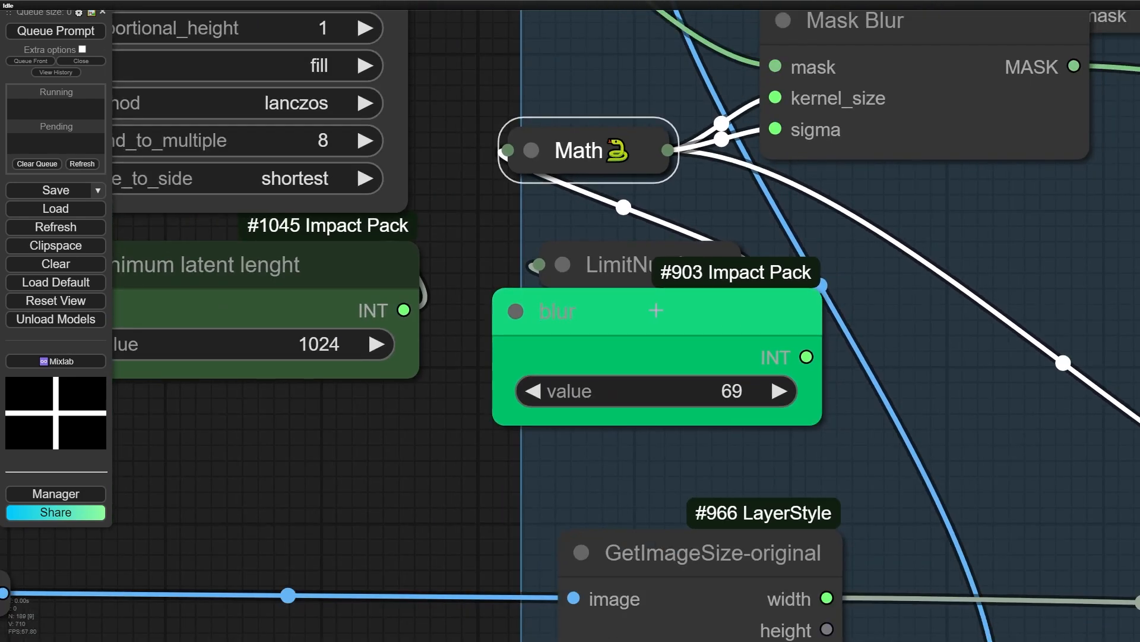
pyautogui.moveTo(655, 310); pyautogui.dragTo(629, 383)
# Place another copy of Mask Blur below the original and recreate it with Fix node v2 to restore its widgets
pyautogui.moveTo(963, 66); pyautogui.dragTo(753, 412)
pyautogui.rightClick(757, 340)
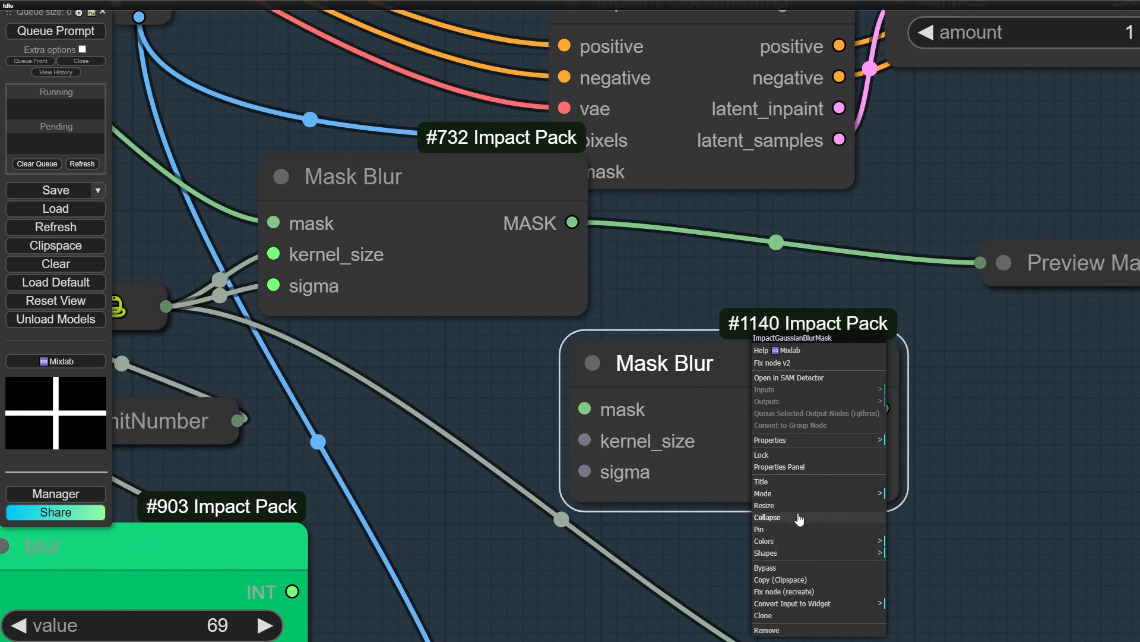
pyautogui.click(787, 362)
pyautogui.moveTo(834, 533); pyautogui.dragTo(650, 497)
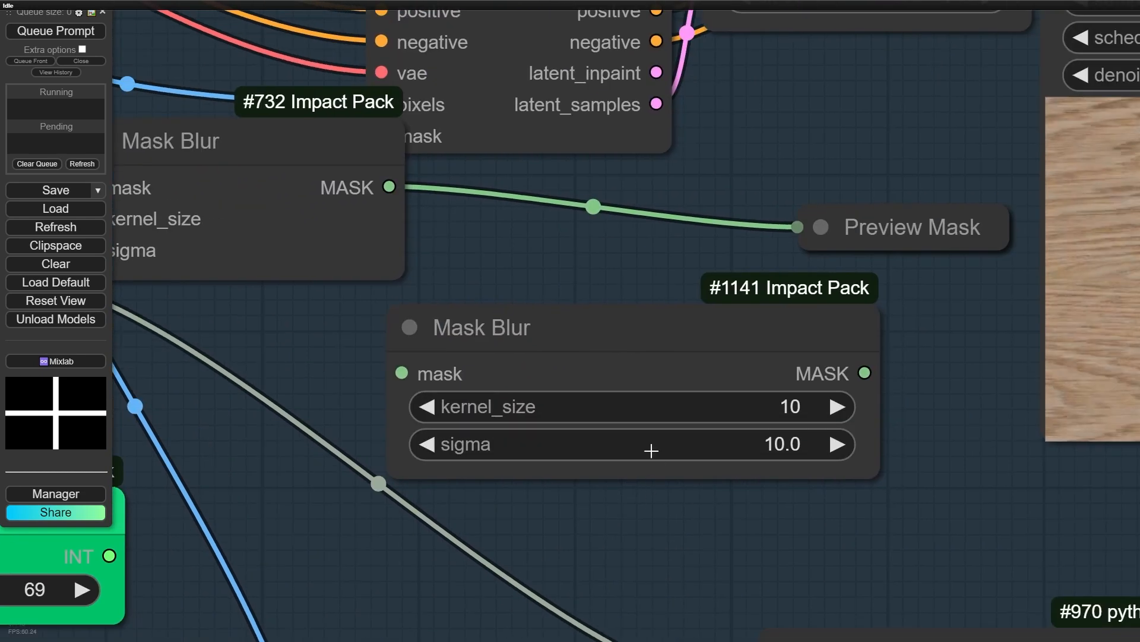
# Raise both sigma and kernel_size on the duplicate Mask Blur node to 100
pyautogui.moveTo(619, 449); pyautogui.dragTo(1020, 445)
pyautogui.moveTo(705, 444); pyautogui.dragTo(827, 443)
pyautogui.click(636, 497)
pyautogui.moveTo(639, 448); pyautogui.dragTo(786, 466)
pyautogui.scroll(8, 772, 451)
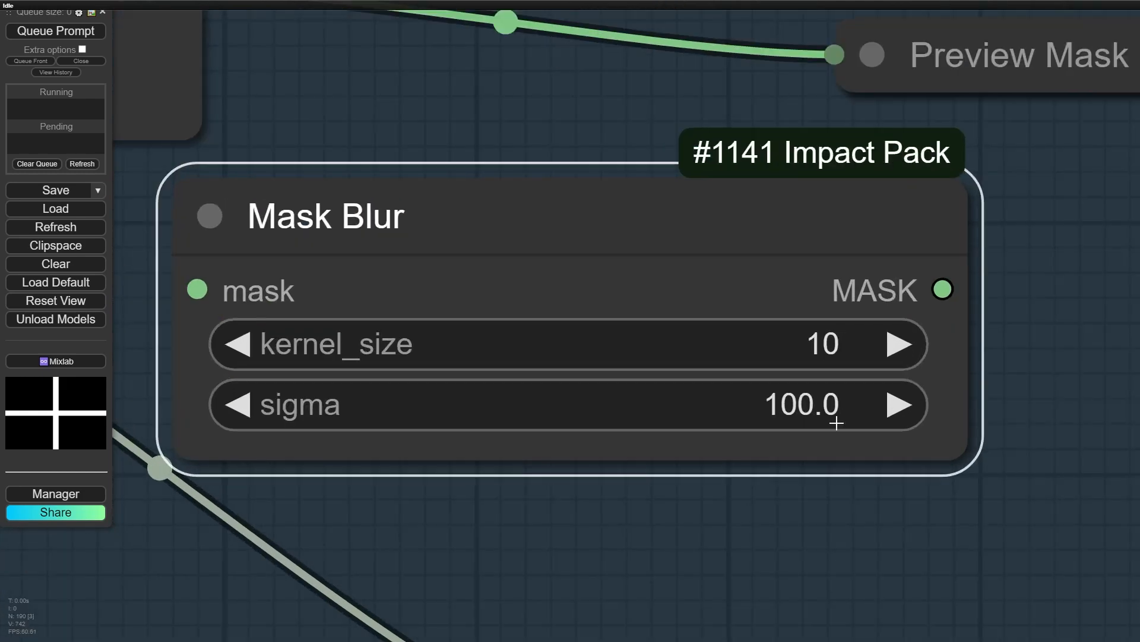
pyautogui.moveTo(427, 333); pyautogui.dragTo(630, 337)
pyautogui.click(629, 338)
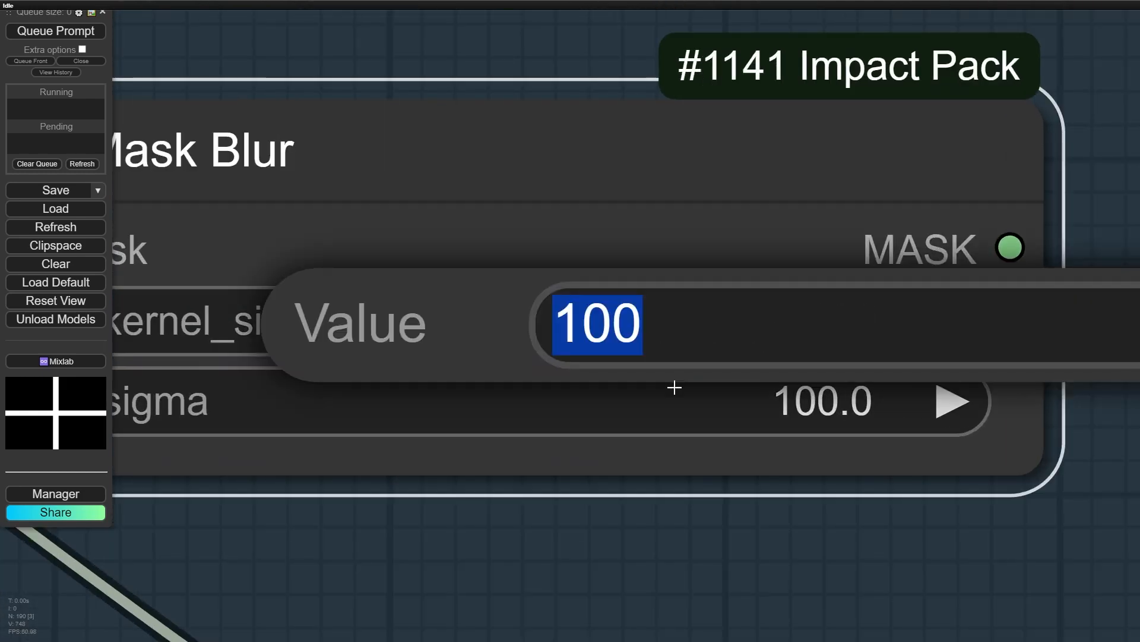
pyautogui.scroll(-1, 675, 387)
pyautogui.click(563, 509)
# Nudge the green blur node upward and raise its value to 1675
pyautogui.moveTo(498, 544); pyautogui.dragTo(561, 515)
pyautogui.scroll(-2, 561, 515)
pyautogui.scroll(-4, 560, 515)
pyautogui.moveTo(416, 530); pyautogui.dragTo(925, 401)
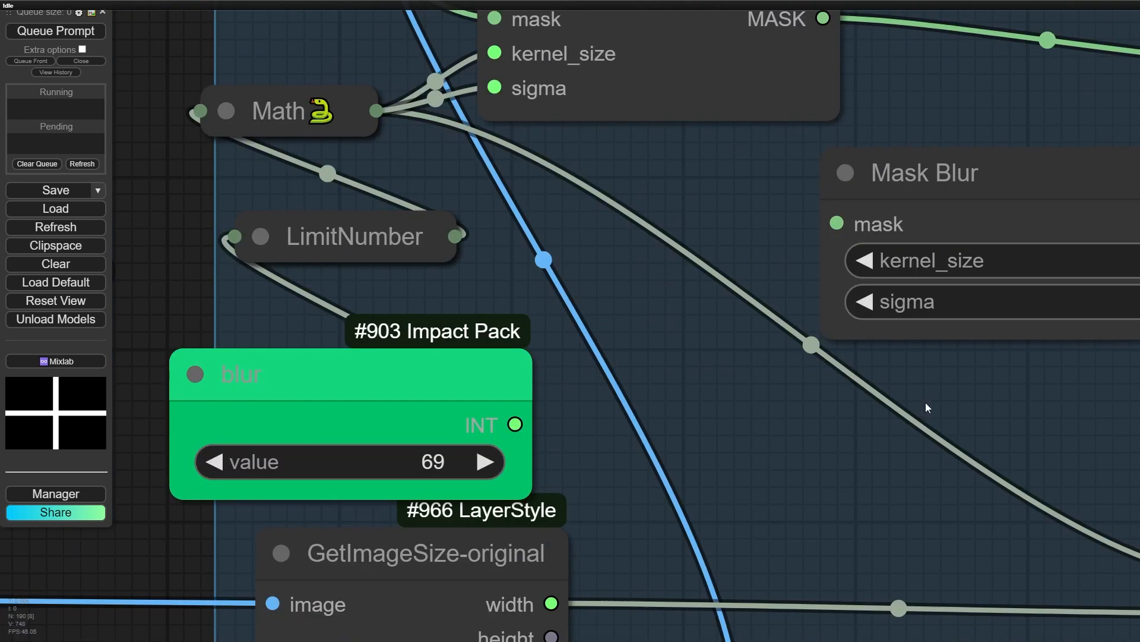
pyautogui.scroll(-2, 811, 379)
pyautogui.moveTo(460, 388); pyautogui.dragTo(472, 364)
pyautogui.scroll(2, 473, 364)
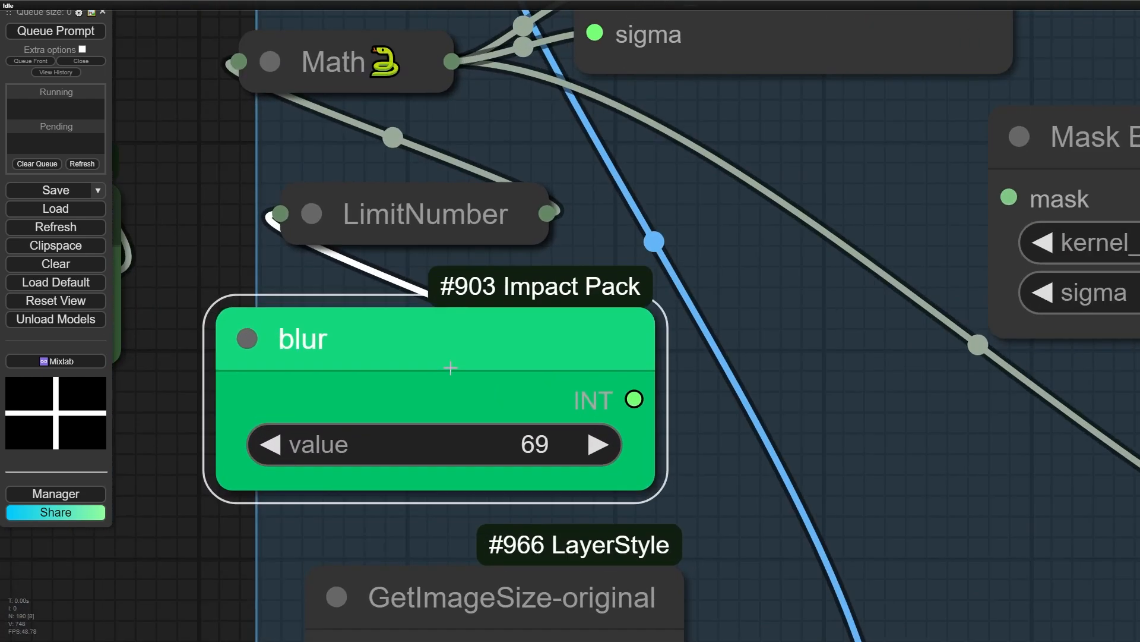
pyautogui.moveTo(346, 433); pyautogui.dragTo(594, 433)
pyautogui.moveTo(518, 474)
pyautogui.mouseDown()
pyautogui.moveTo(390, 463)
pyautogui.moveTo(496, 448)
pyautogui.moveTo(402, 463)
pyautogui.moveTo(590, 453)
pyautogui.moveTo(529, 459)
pyautogui.mouseUp()
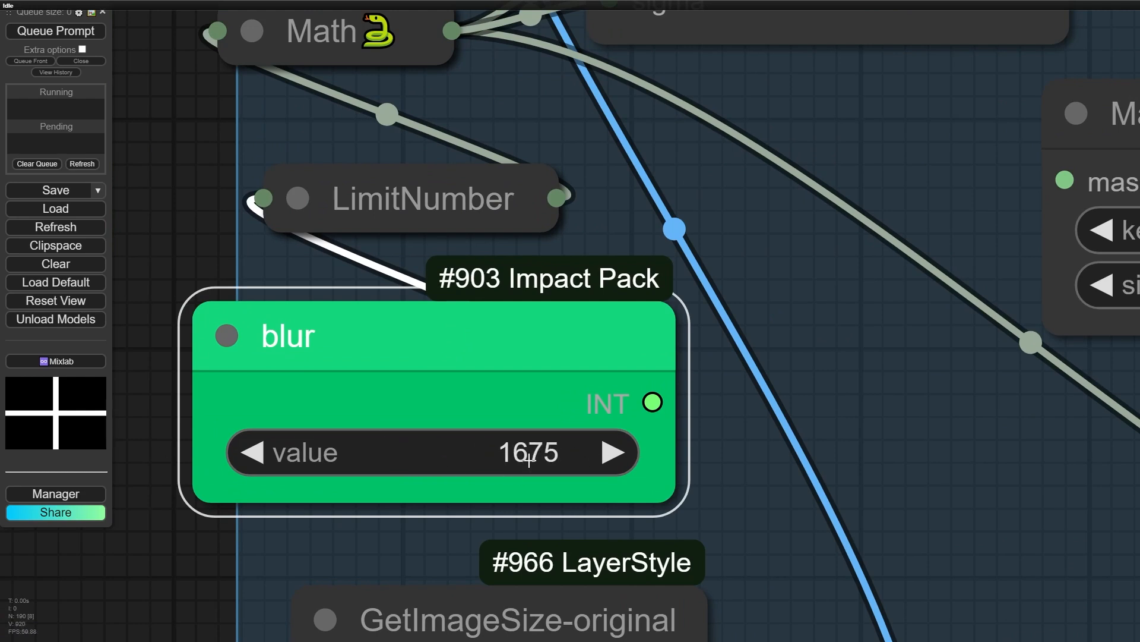
# Separate LimitNumber from the green blur node, move it into the free space beside it, and expand it
pyautogui.moveTo(321, 201); pyautogui.dragTo(368, 193)
pyautogui.moveTo(499, 319); pyautogui.dragTo(483, 455)
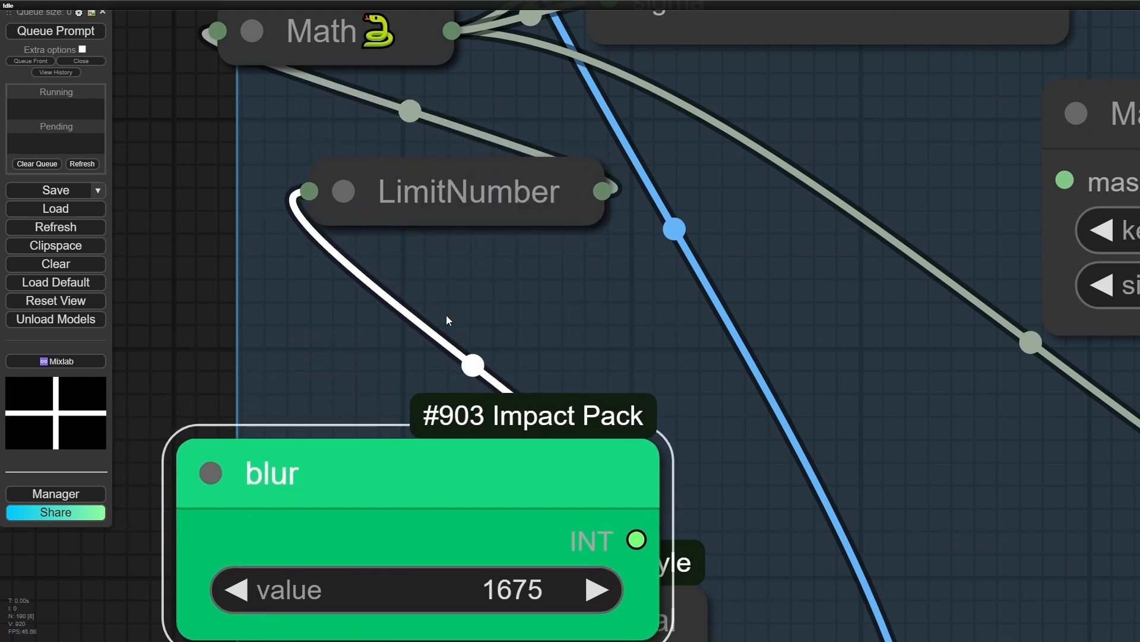
pyautogui.moveTo(483, 192); pyautogui.dragTo(826, 214)
pyautogui.moveTo(853, 316); pyautogui.dragTo(636, 271)
pyautogui.click(458, 167)
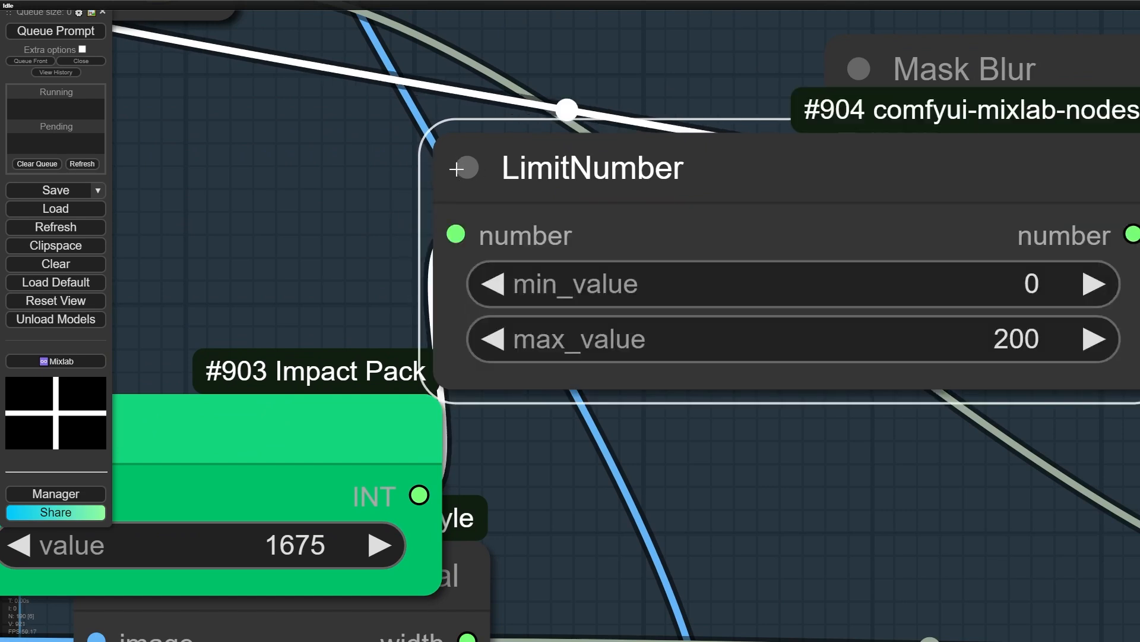
# Narrow the expanded LimitNumber node and move it below the duplicate Mask Blur node
pyautogui.moveTo(699, 234); pyautogui.dragTo(371, 268)
pyautogui.moveTo(822, 421); pyautogui.dragTo(175, 201)
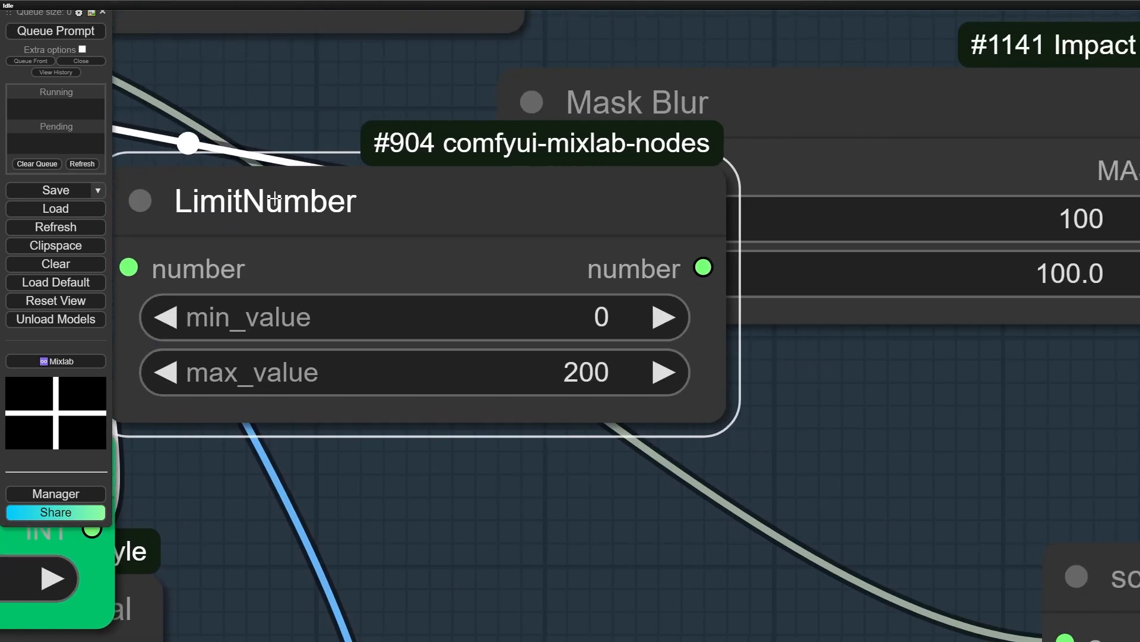
pyautogui.moveTo(486, 478); pyautogui.dragTo(764, 479)
pyautogui.moveTo(774, 236); pyautogui.dragTo(588, 292)
pyautogui.scroll(-1, 754, 222)
pyautogui.scroll(-1, 754, 223)
pyautogui.scroll(5, 629, 253)
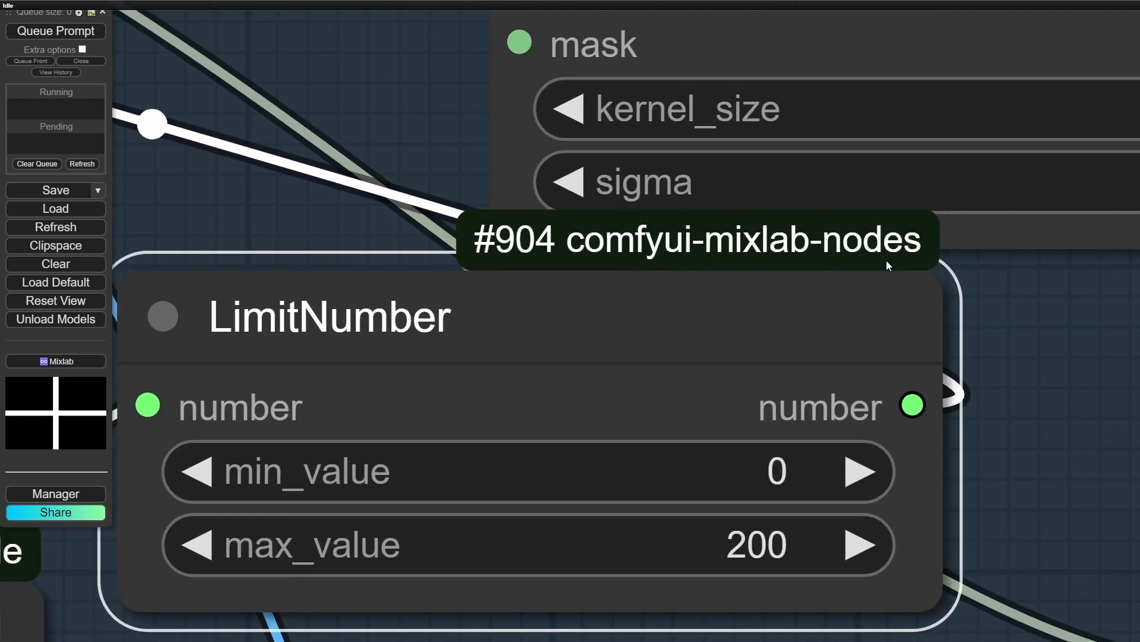
# Check the comfyui-mixlab-nodes entry in the installed custom nodes list and highlight its author
pyautogui.scroll(-4, 857, 313)
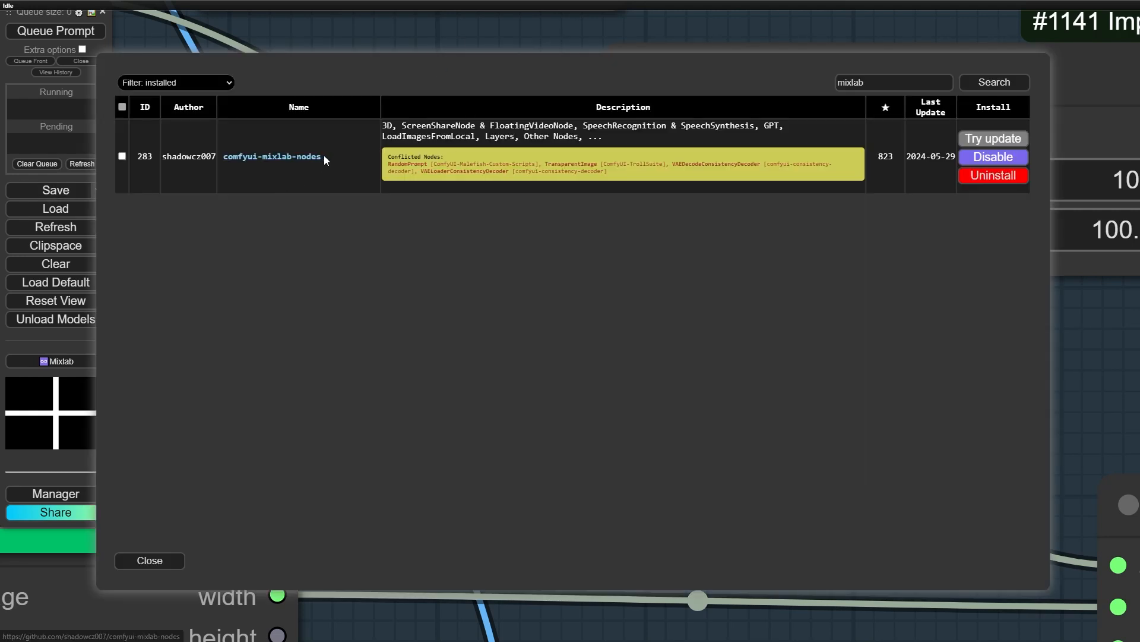
pyautogui.moveTo(326, 158); pyautogui.dragTo(219, 161)
pyautogui.click(176, 165)
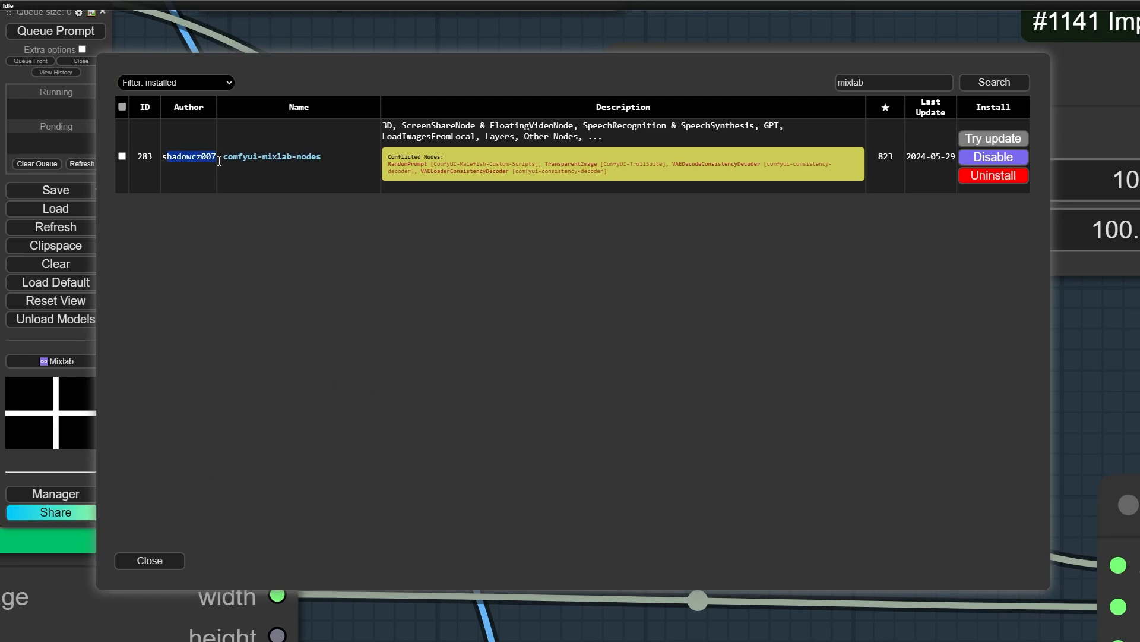
# Close the custom nodes list and move the LimitNumber node back into place just above the green blur node
pyautogui.click(150, 560)
pyautogui.click(599, 474)
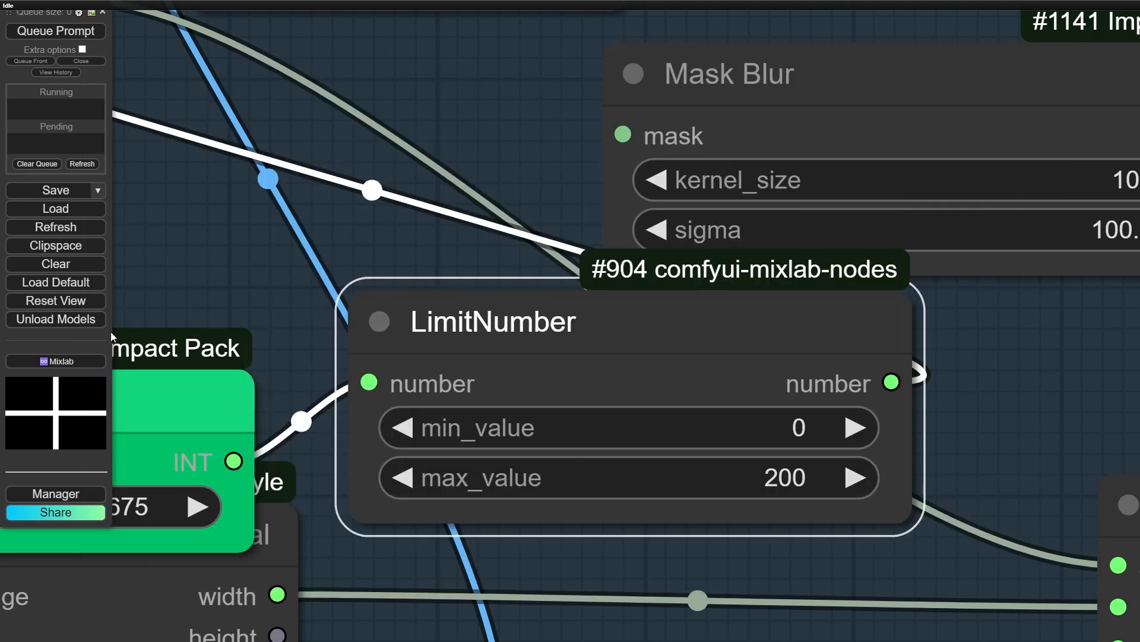
pyautogui.moveTo(659, 311); pyautogui.dragTo(642, 327)
pyautogui.scroll(-3, 641, 328)
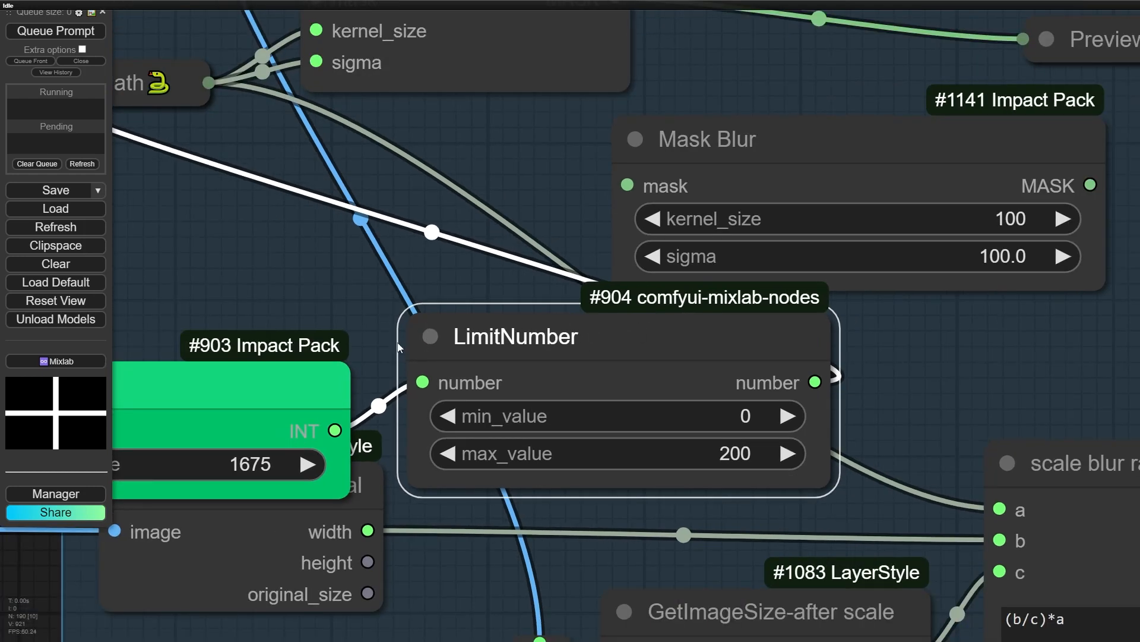
pyautogui.moveTo(621, 354); pyautogui.dragTo(601, 288)
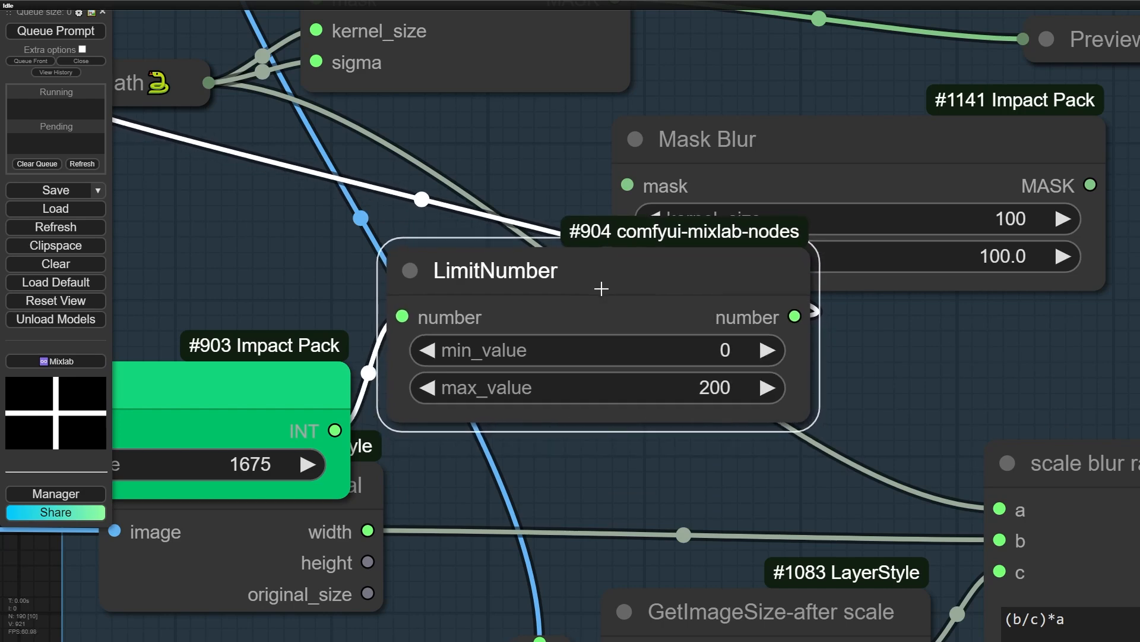
pyautogui.scroll(3, 592, 406)
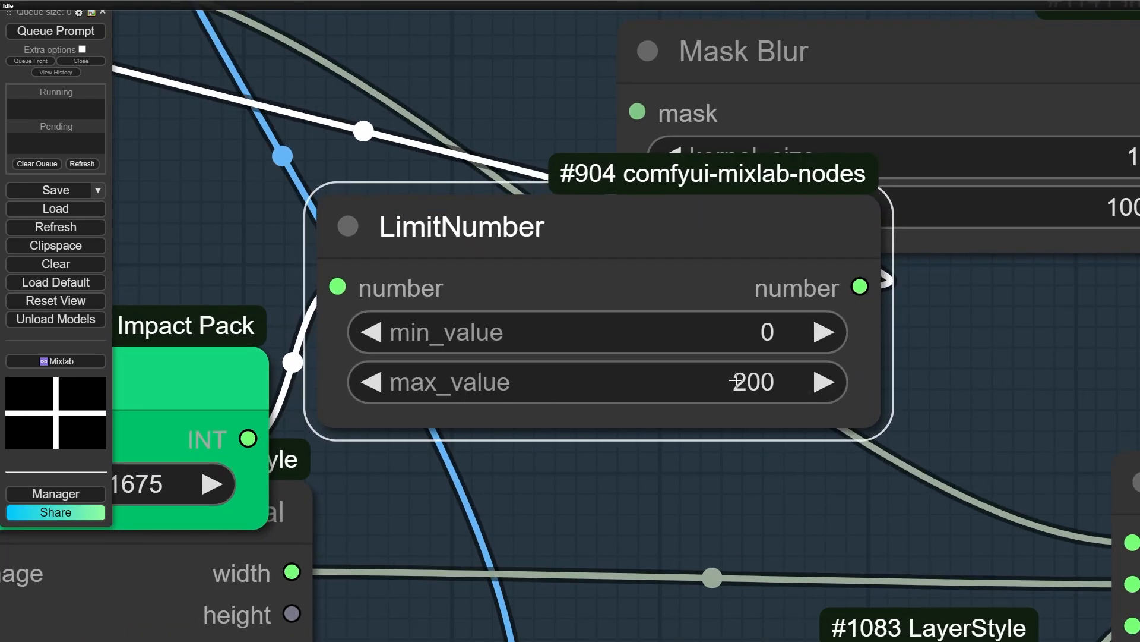
pyautogui.scroll(-7, 735, 381)
pyautogui.moveTo(719, 322); pyautogui.dragTo(503, 268)
# Expand the Math node above LimitNumber, shift it slightly downward, inspect its a/2 expression, and collapse it
pyautogui.click(355, 199)
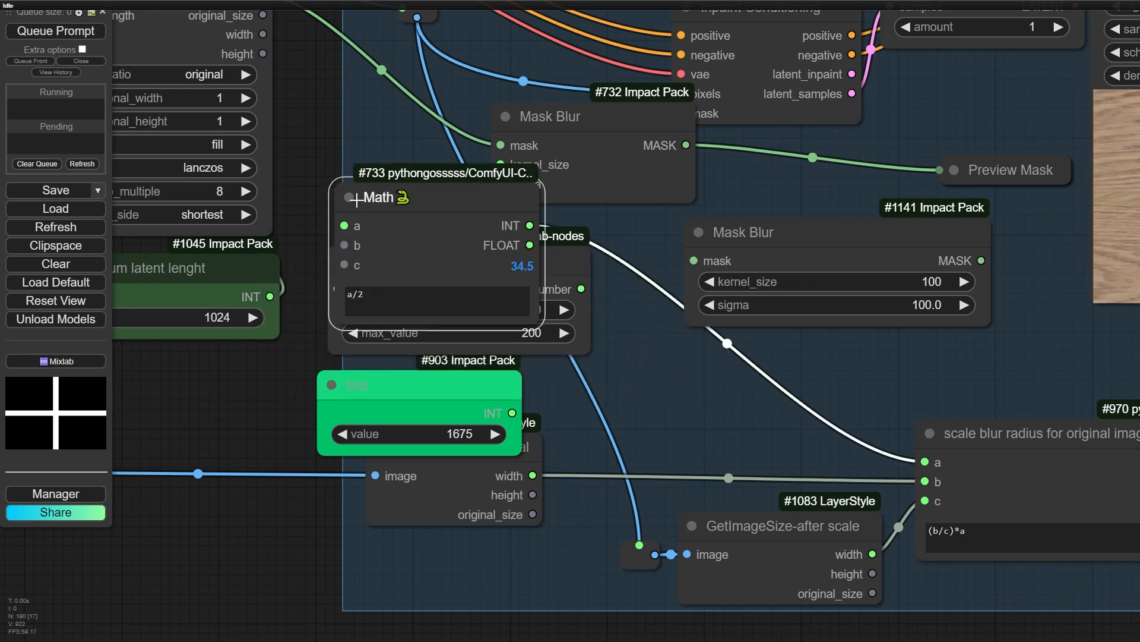
pyautogui.moveTo(398, 199); pyautogui.dragTo(396, 231)
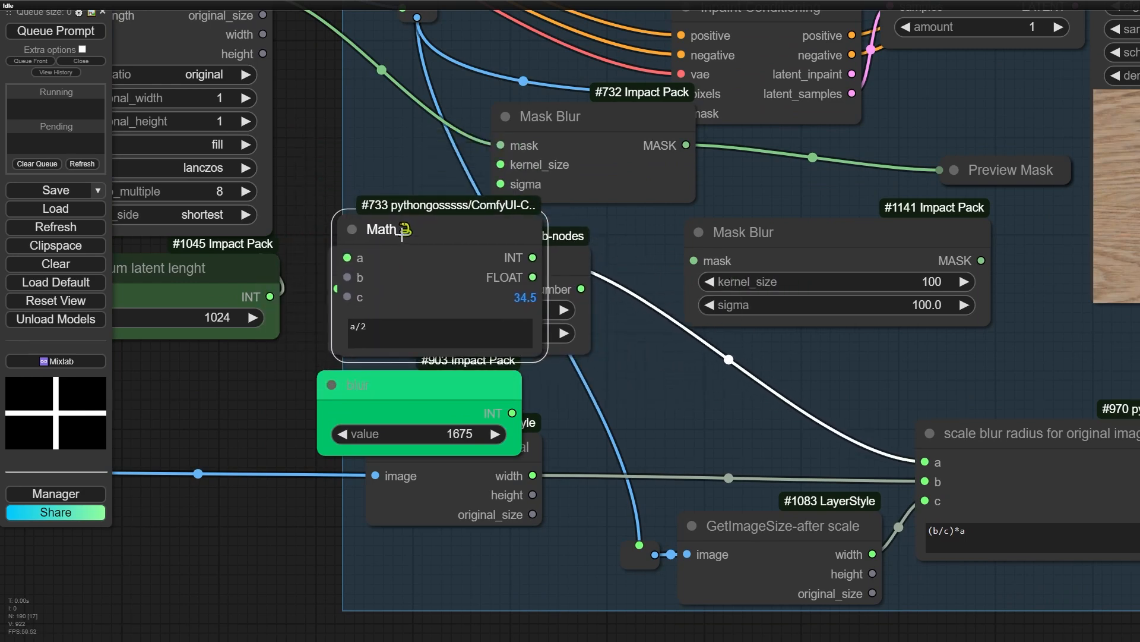
pyautogui.scroll(2, 345, 326)
pyautogui.scroll(2, 344, 326)
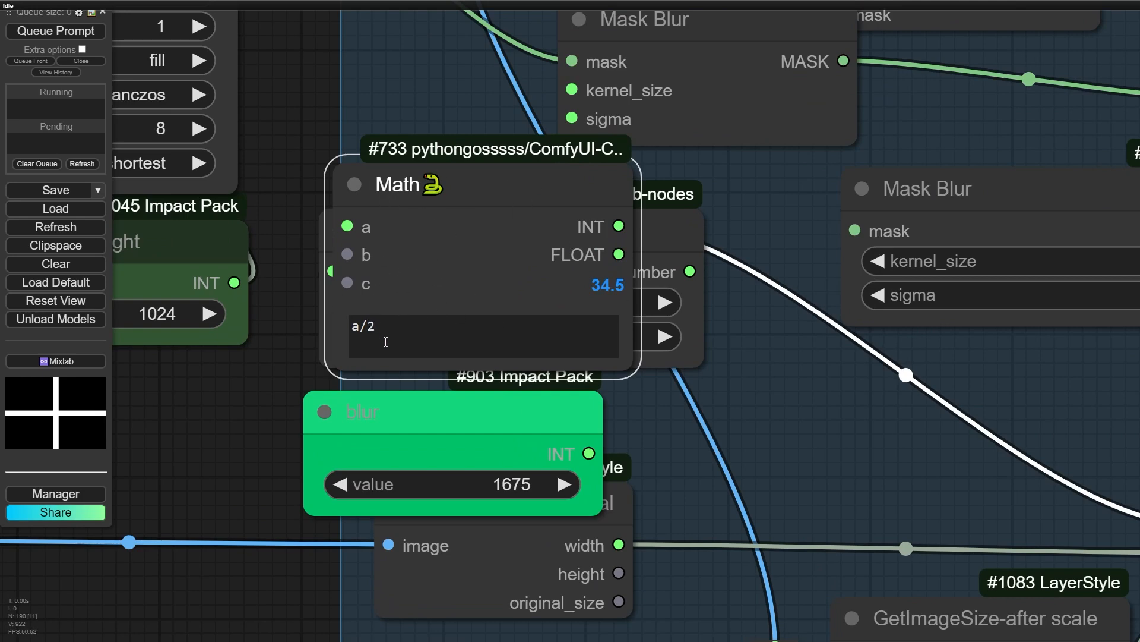
pyautogui.scroll(6, 336, 315)
pyautogui.scroll(-4, 598, 270)
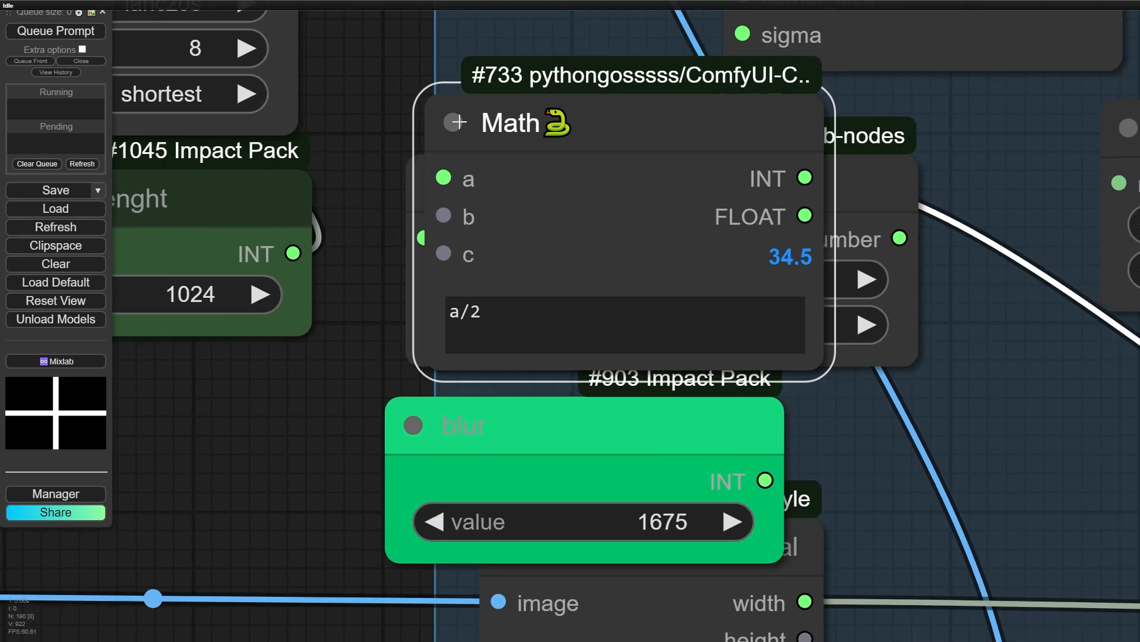
pyautogui.click(459, 121)
# Nudge the LimitNumber node down below Math, check its minimum and maximum limits, and collapse it
pyautogui.moveTo(667, 196); pyautogui.dragTo(674, 220)
pyautogui.scroll(4, 797, 323)
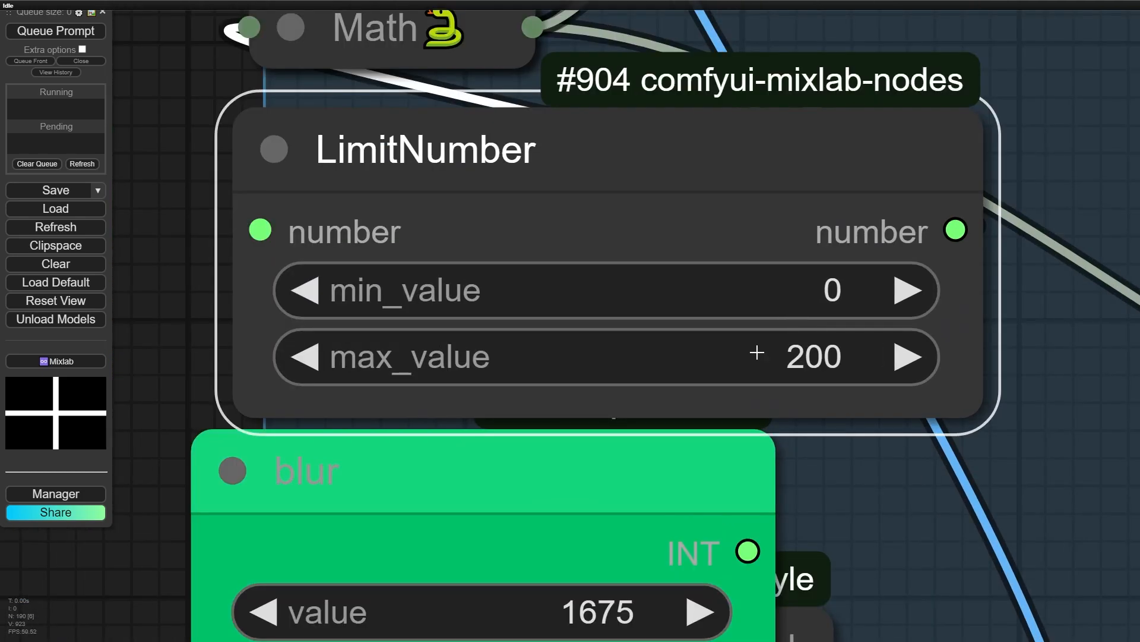
pyautogui.scroll(-6, 688, 374)
pyautogui.scroll(4, 650, 331)
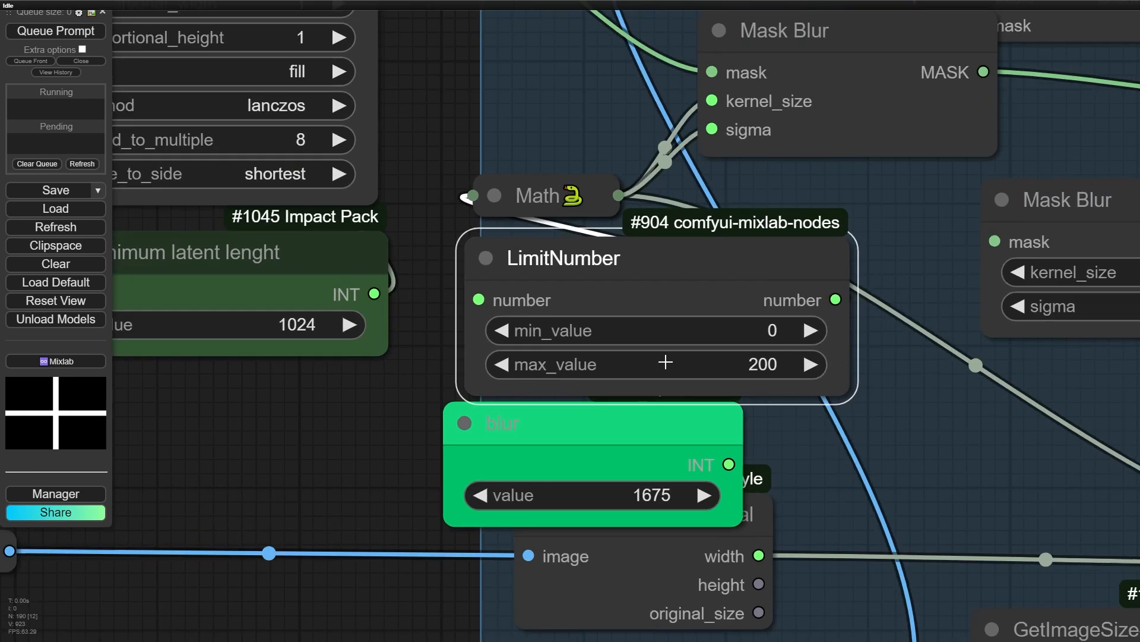
pyautogui.scroll(3, 666, 362)
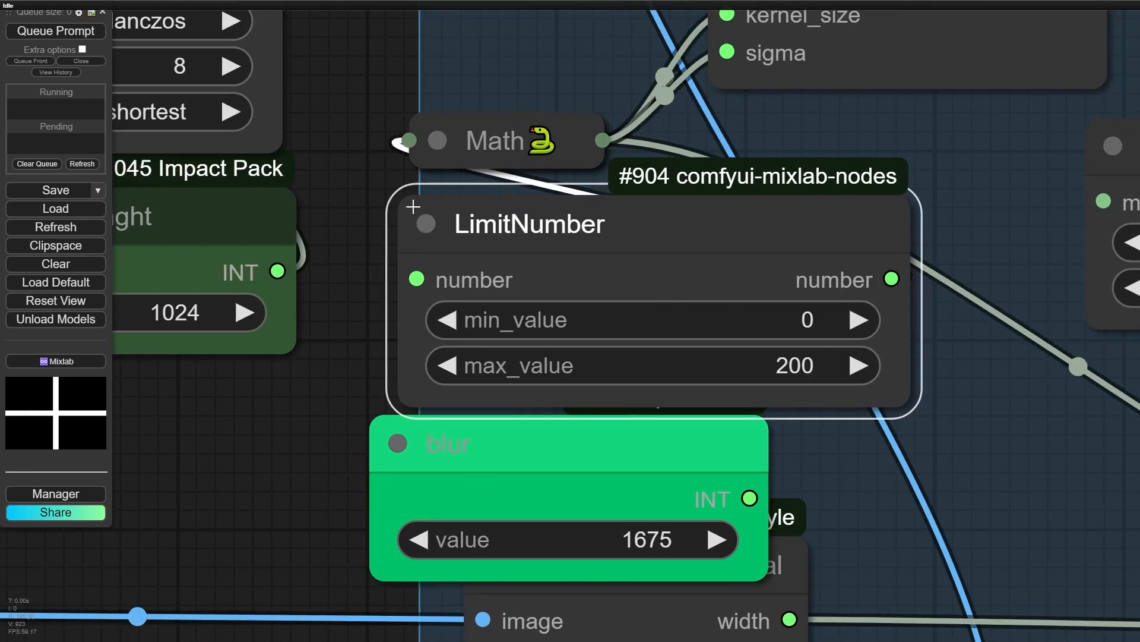
pyautogui.click(424, 222)
pyautogui.moveTo(554, 247); pyautogui.dragTo(569, 280)
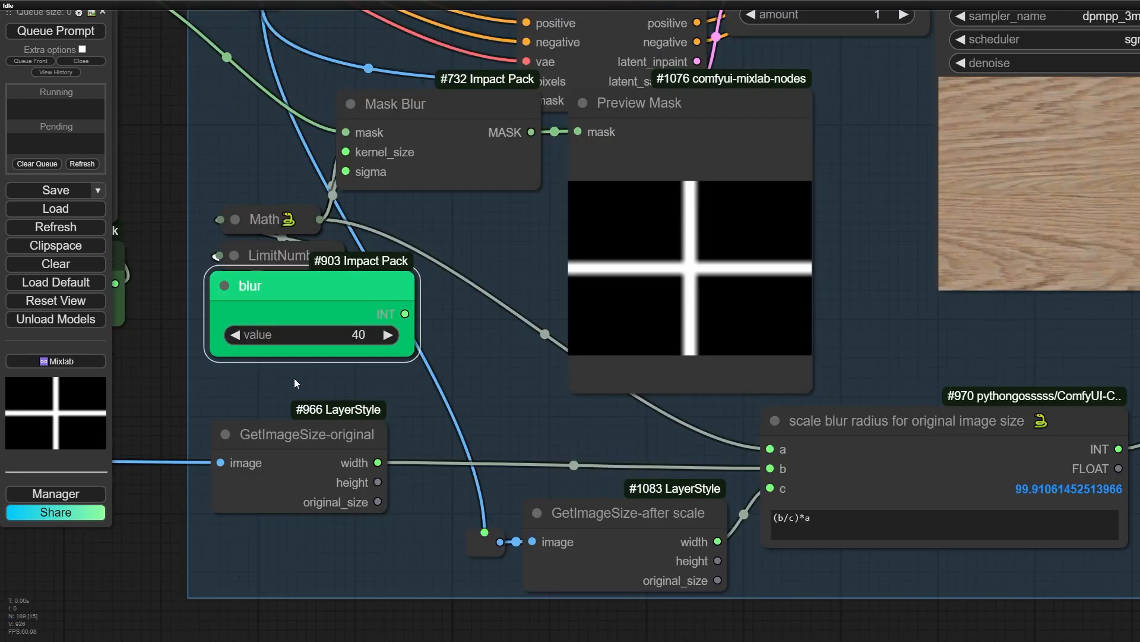
# Examine the green blur node's value, then expand the Math node to read its result and collapse it
pyautogui.scroll(4, 268, 302)
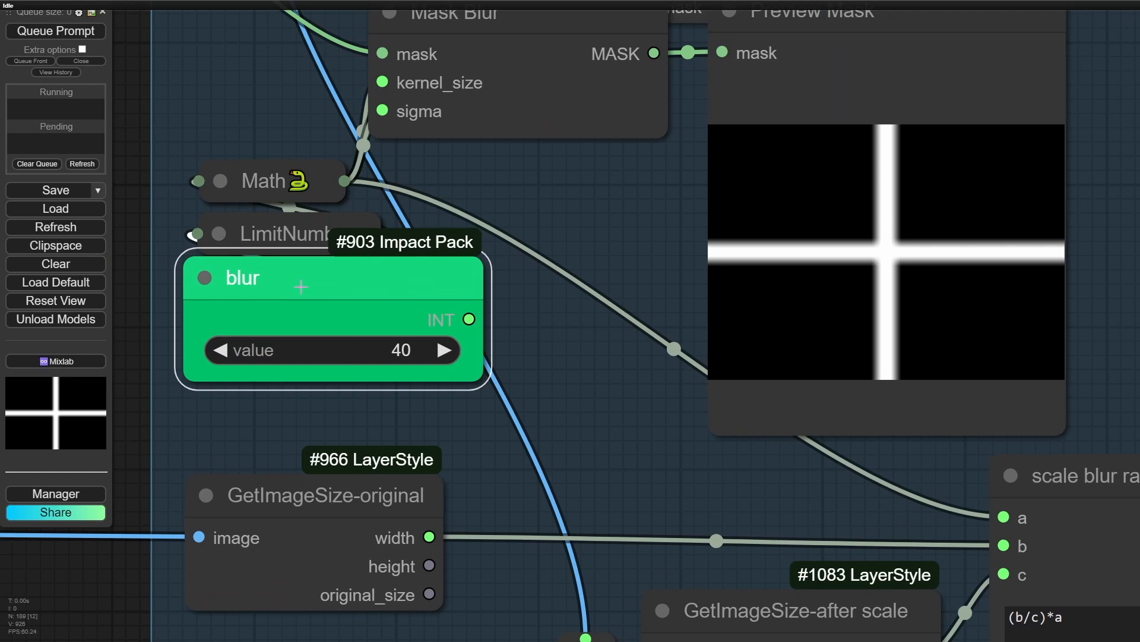
pyautogui.scroll(5, 301, 287)
pyautogui.moveTo(433, 317)
pyautogui.mouseDown()
pyautogui.moveTo(443, 315)
pyautogui.moveTo(425, 329)
pyautogui.mouseUp()
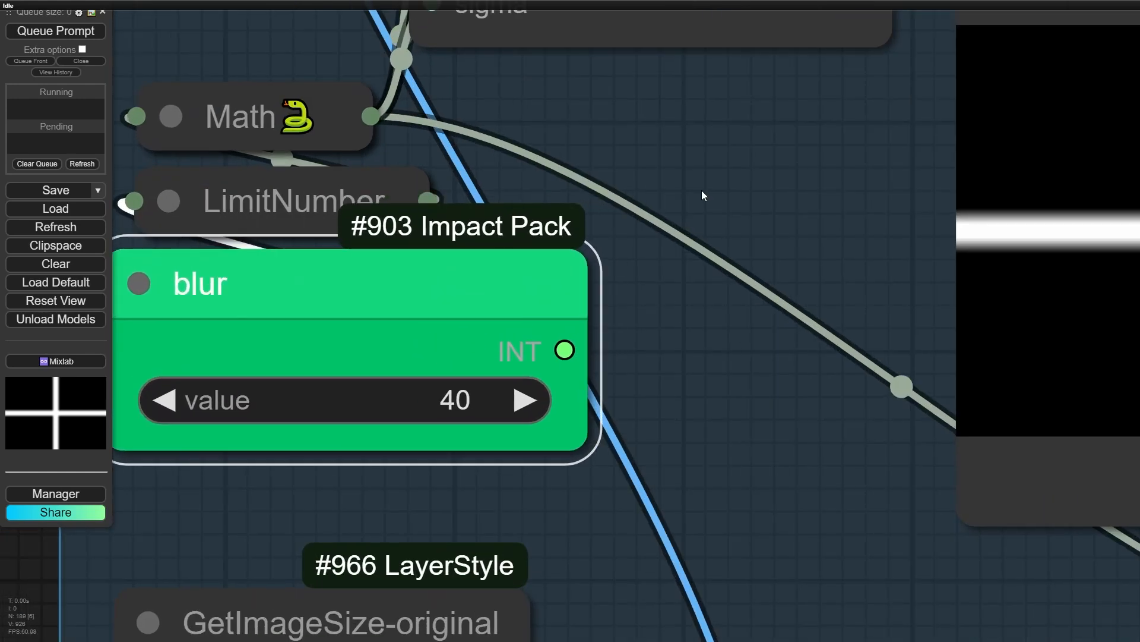
pyautogui.moveTo(702, 193); pyautogui.dragTo(746, 229)
pyautogui.scroll(-4, 464, 242)
pyautogui.click(284, 182)
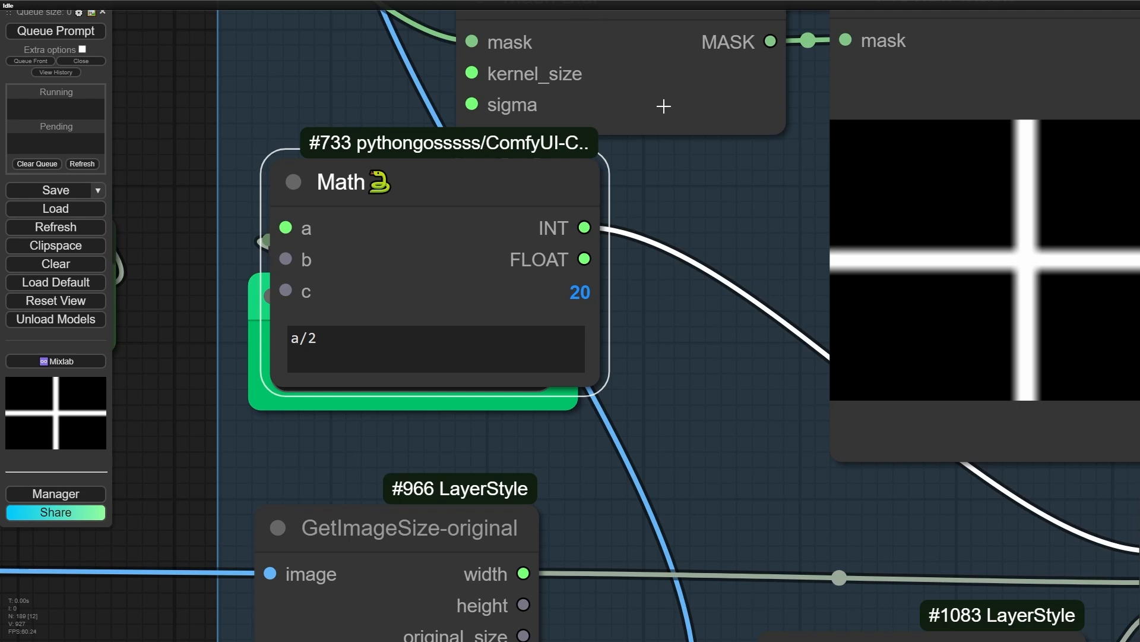
pyautogui.scroll(3, 664, 105)
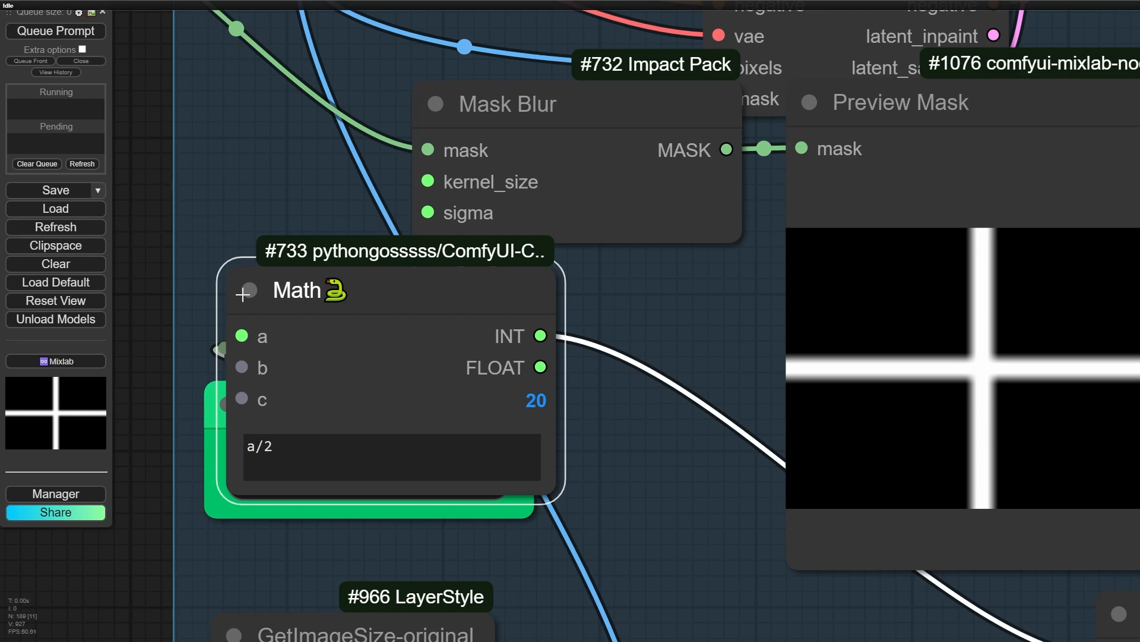
pyautogui.click(242, 294)
# Compare the blur value with the Math node's output and the Mask Blur node's kernel_size and sigma inputs
pyautogui.scroll(3, 428, 428)
pyautogui.click(389, 469)
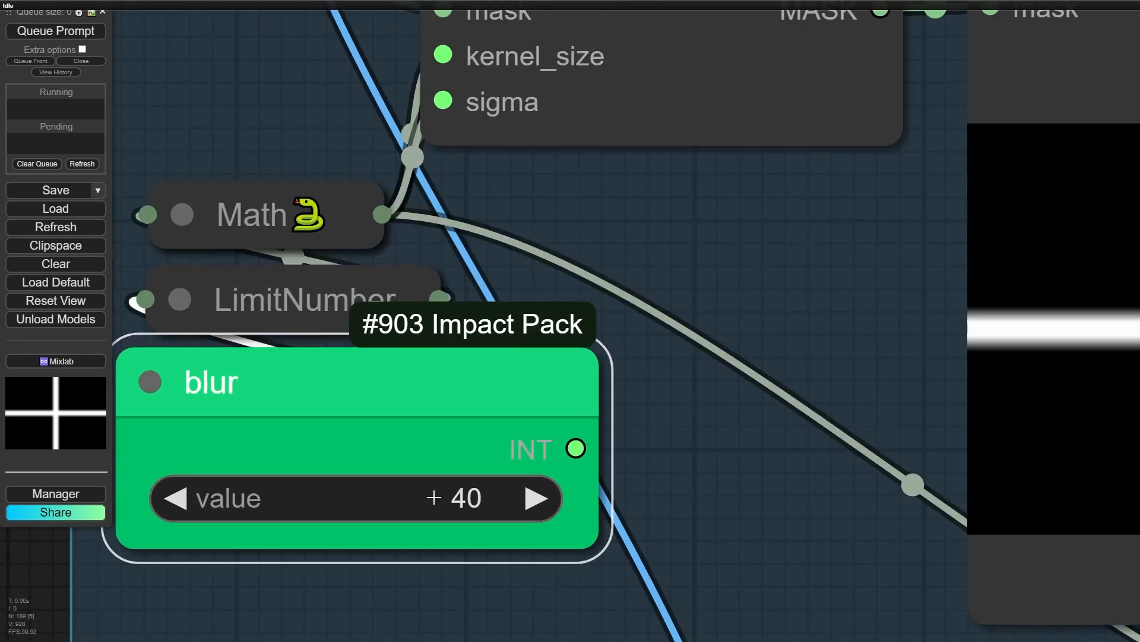
pyautogui.click(174, 214)
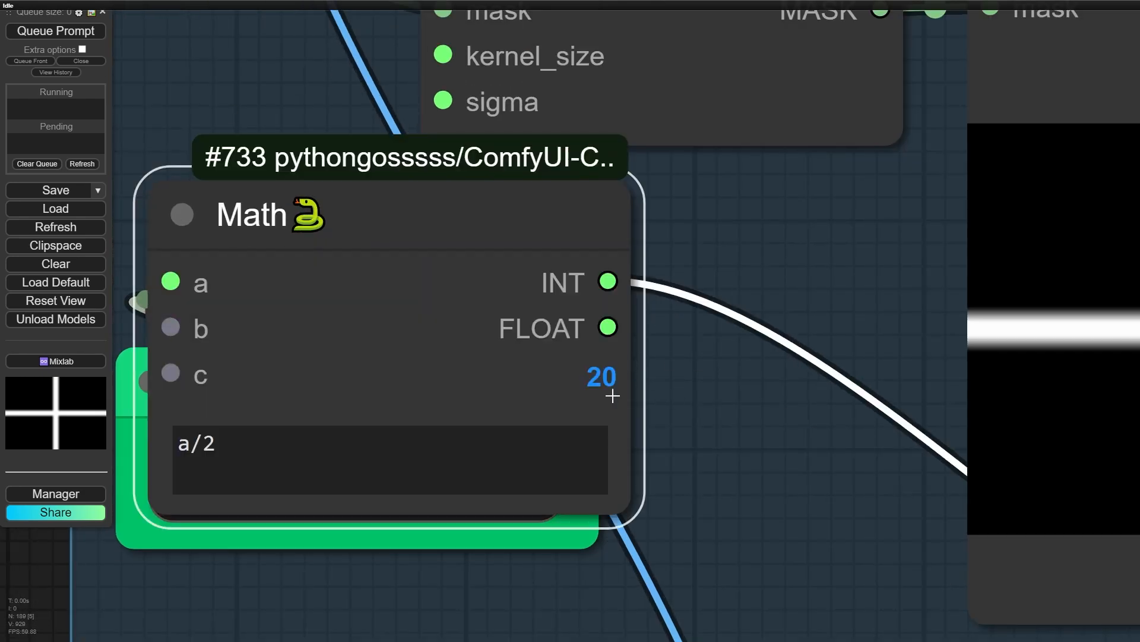
pyautogui.scroll(-1, 758, 235)
pyautogui.moveTo(767, 296); pyautogui.dragTo(698, 437)
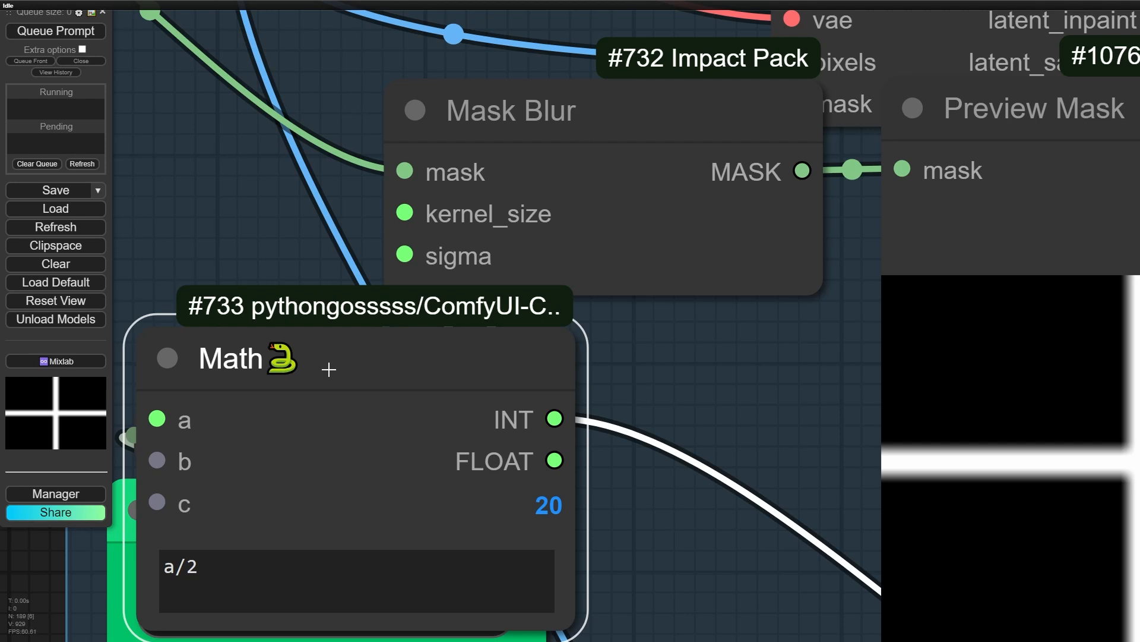
pyautogui.click(181, 355)
# Examine the soft gradient edges of the cross in the Preview Mask node and relate them to the blur value
pyautogui.scroll(8, 554, 300)
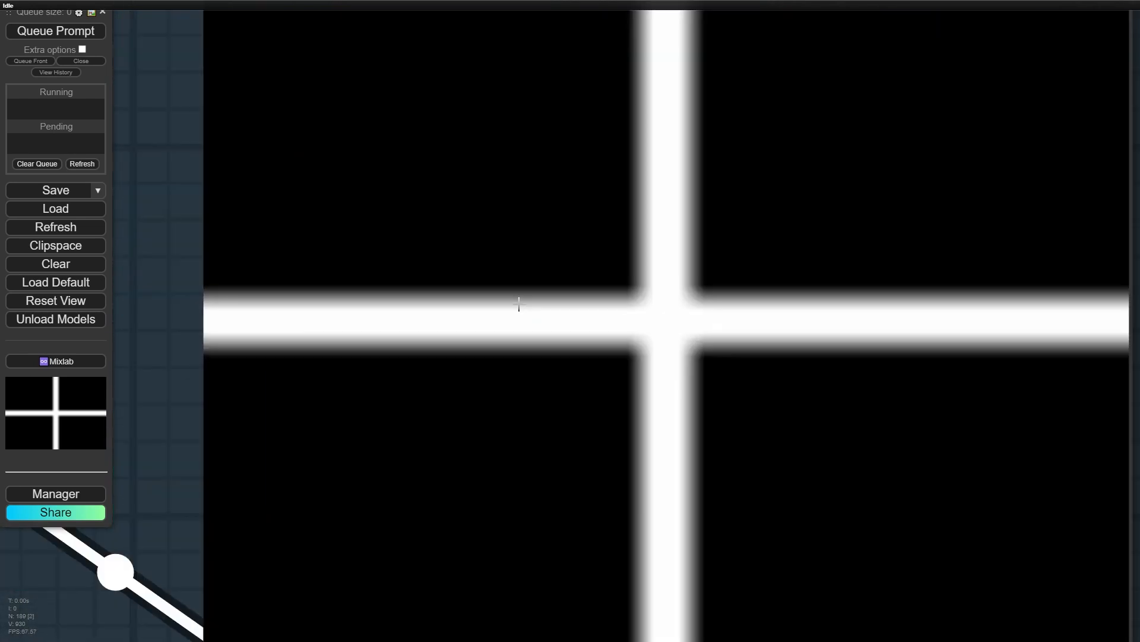
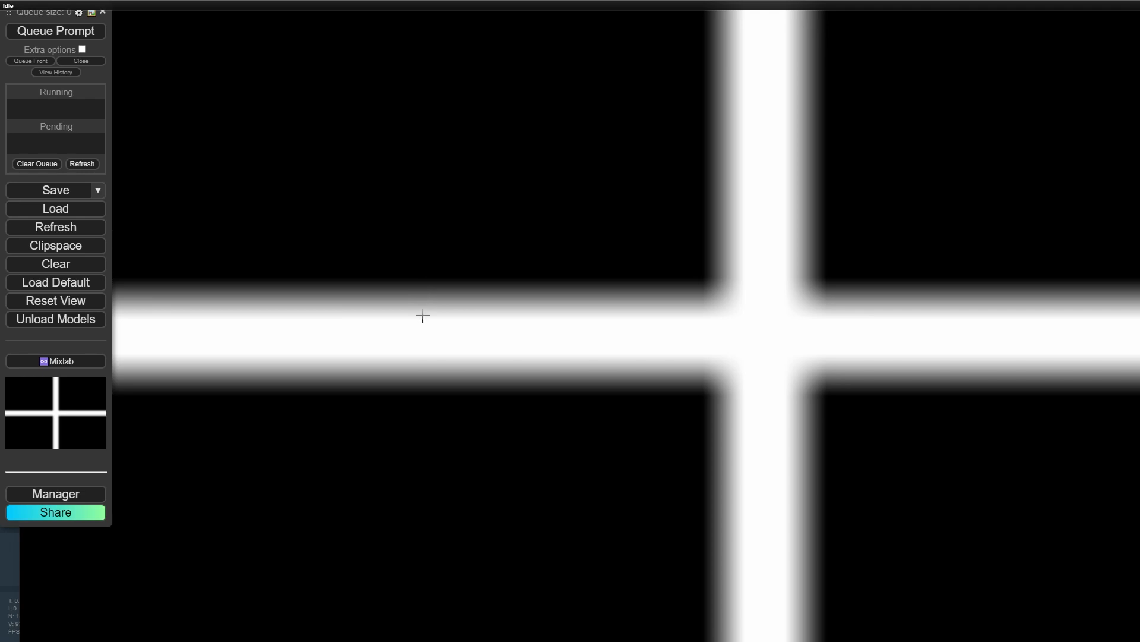
pyautogui.scroll(-12, 383, 364)
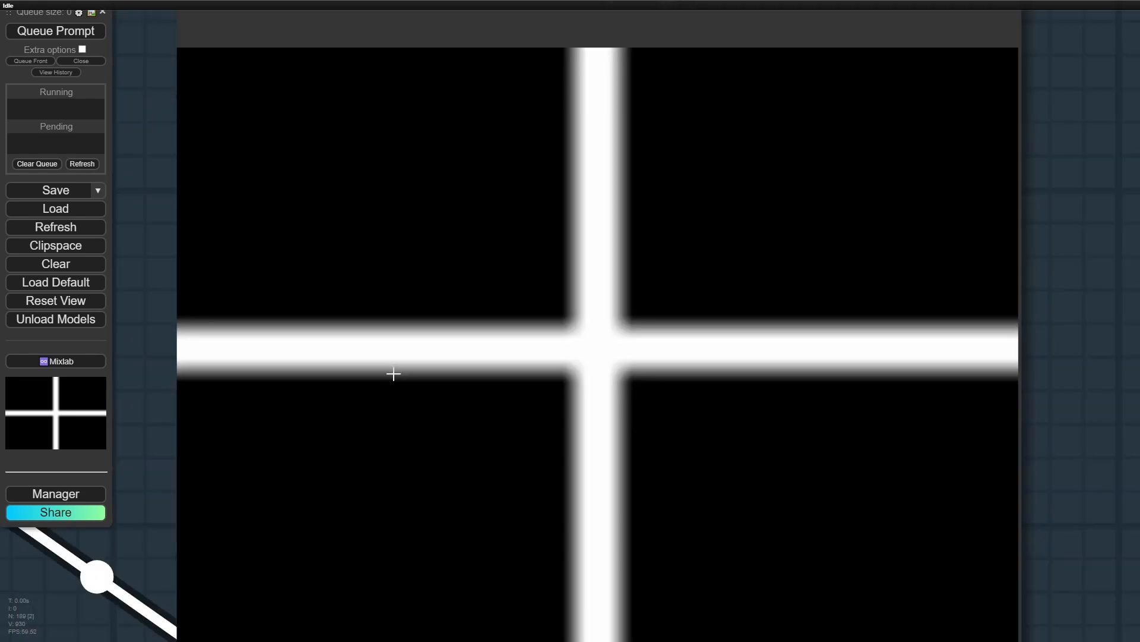
pyautogui.moveTo(524, 358); pyautogui.dragTo(1068, 267)
pyautogui.click(372, 327)
pyautogui.moveTo(374, 327); pyautogui.dragTo(338, 369)
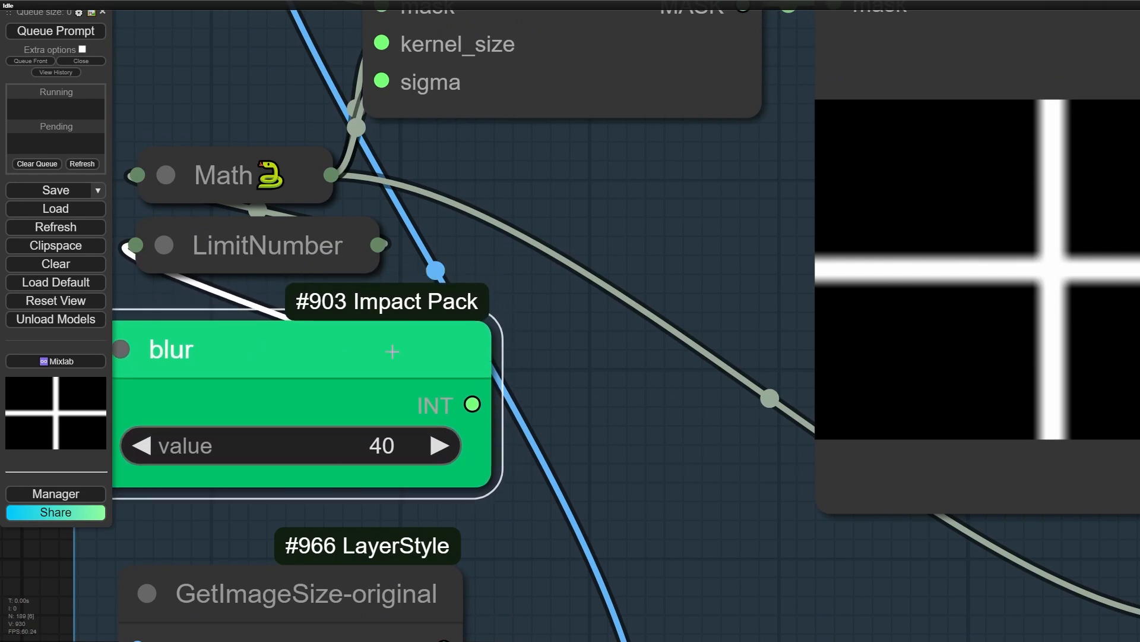
# Copy the blurred mask image from the Preview Mask node and paste it into WOOD.jpg in Photoshop
pyautogui.moveTo(636, 222); pyautogui.dragTo(343, 238)
pyautogui.scroll(6, 743, 262)
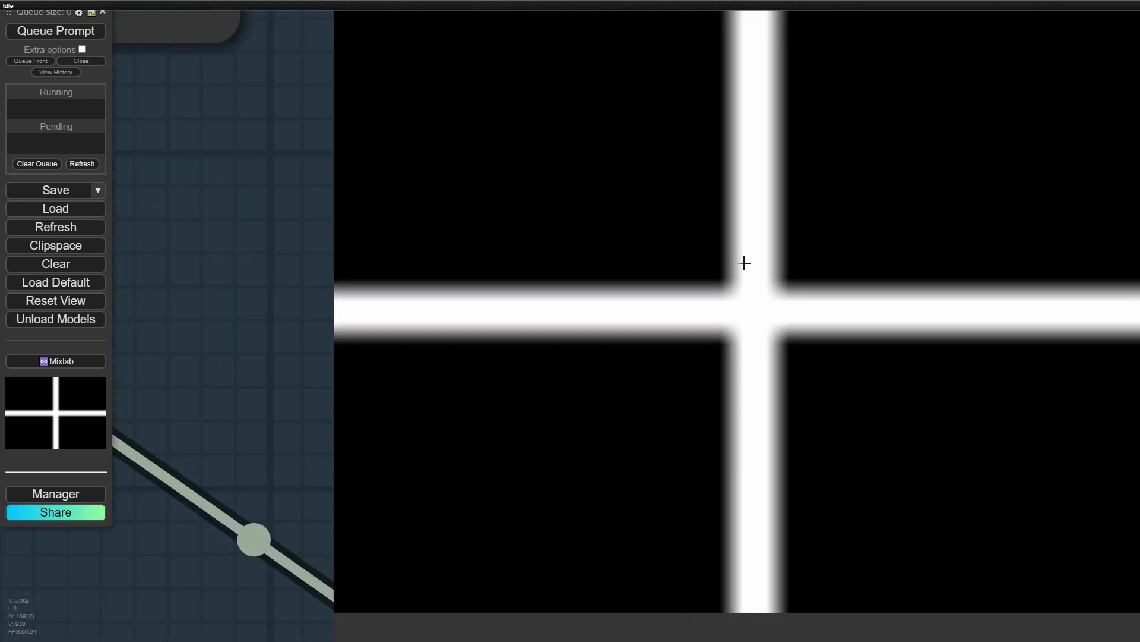
pyautogui.scroll(6, 647, 315)
pyautogui.rightClick(588, 256)
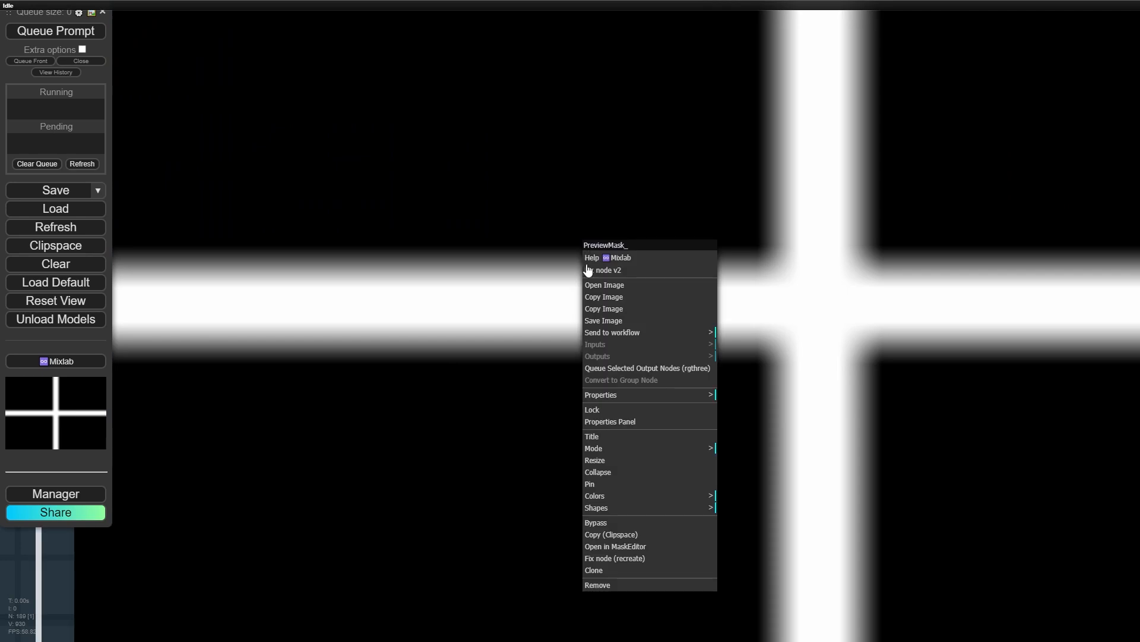
pyautogui.click(597, 298)
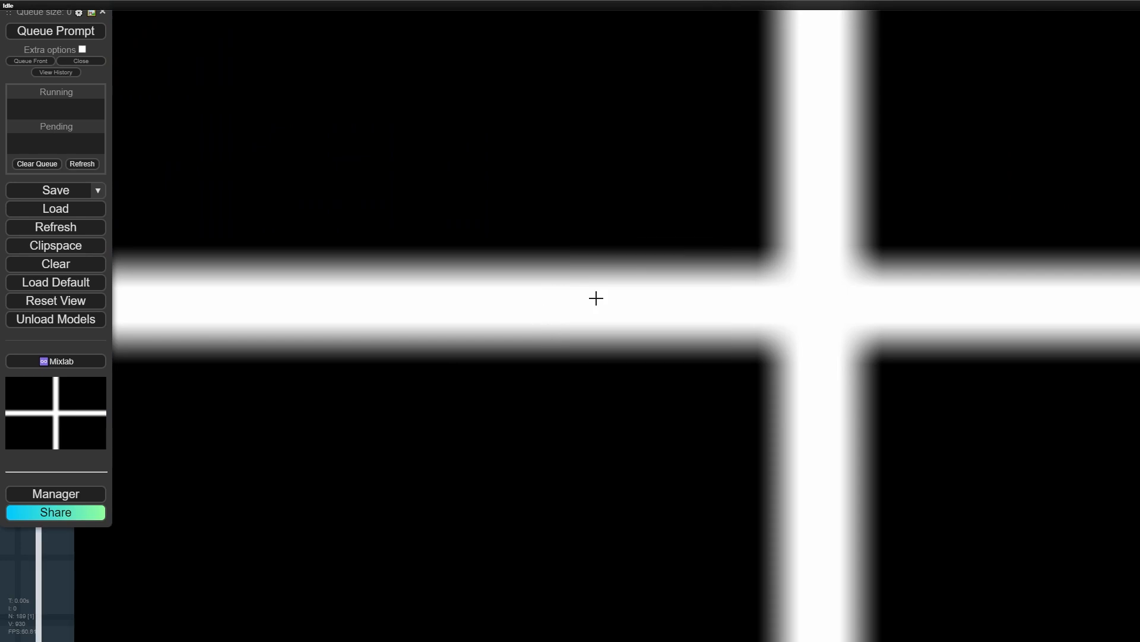
pyautogui.hotkey('alt', 'Tab')
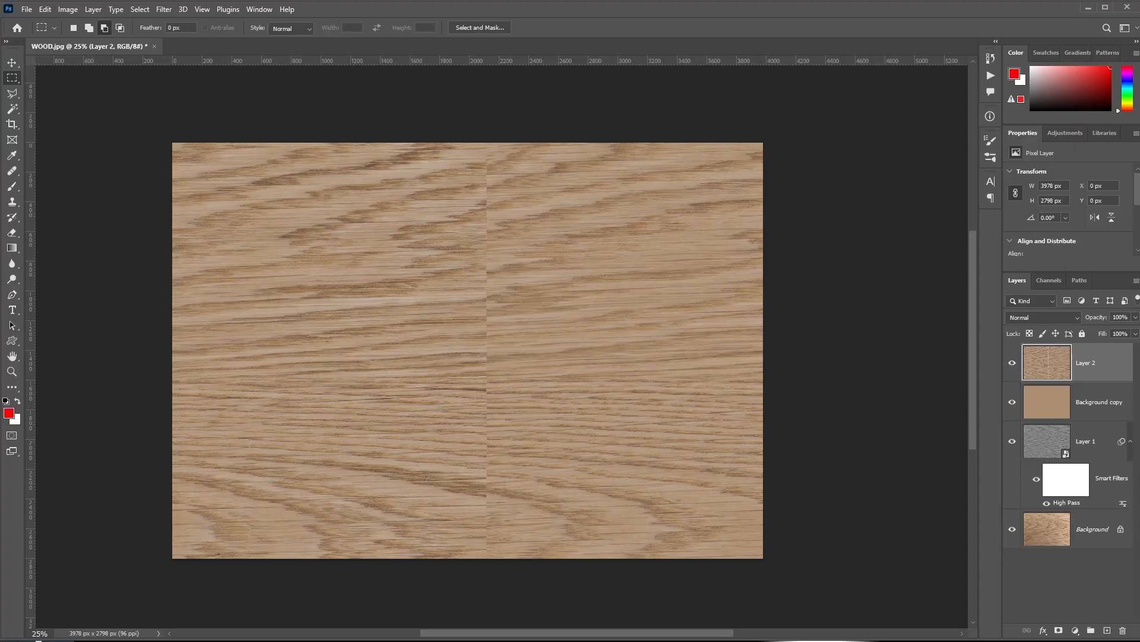
pyautogui.hotkey('ctrl', 'v')
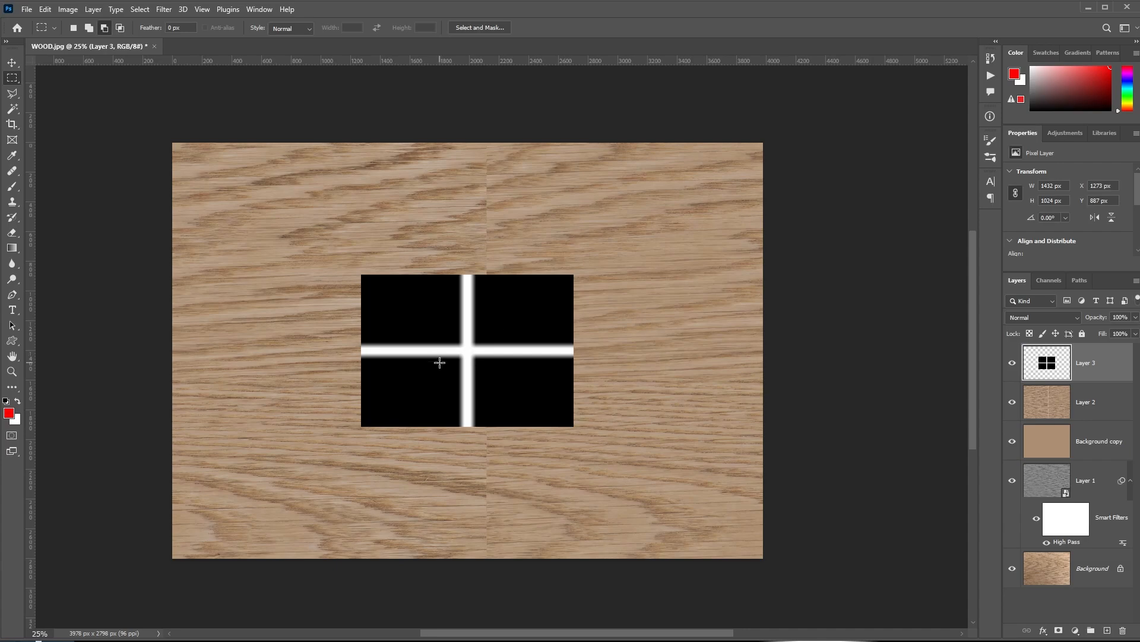
# Select a vertical strip 1 px wide and 40 px tall across the upper gradient edge of the mask's horizontal band
pyautogui.hotkey('ctrl', '+')
pyautogui.hotkey('ctrl', '+')
pyautogui.hotkey('ctrl', '+')
pyautogui.hotkey('ctrl', '+')
pyautogui.hotkey('ctrl', '+')
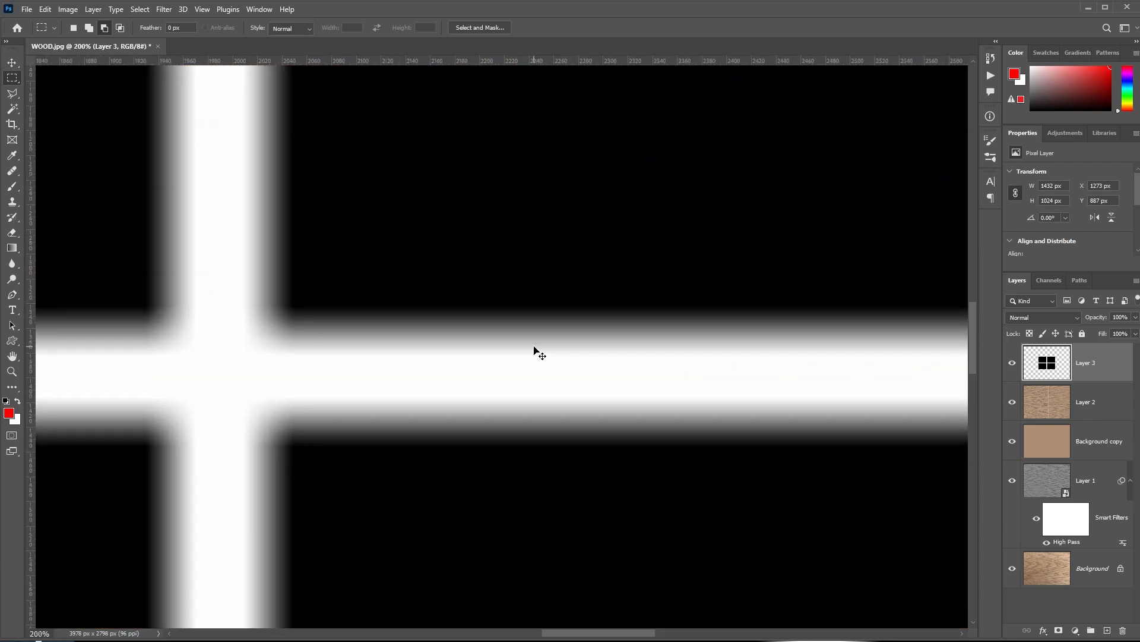
pyautogui.hotkey('ctrl', '+')
pyautogui.hotkey('ctrl', '+')
pyautogui.hotkey('ctrl', '+')
pyautogui.hotkey('ctrl', '+')
pyautogui.hotkey('ctrl', '+')
pyautogui.hotkey('ctrl', '+')
pyautogui.hotkey('ctrl', '+')
pyautogui.hotkey('ctrl', '+')
pyautogui.hotkey('ctrl', '+')
pyautogui.hotkey('ctrl', '+')
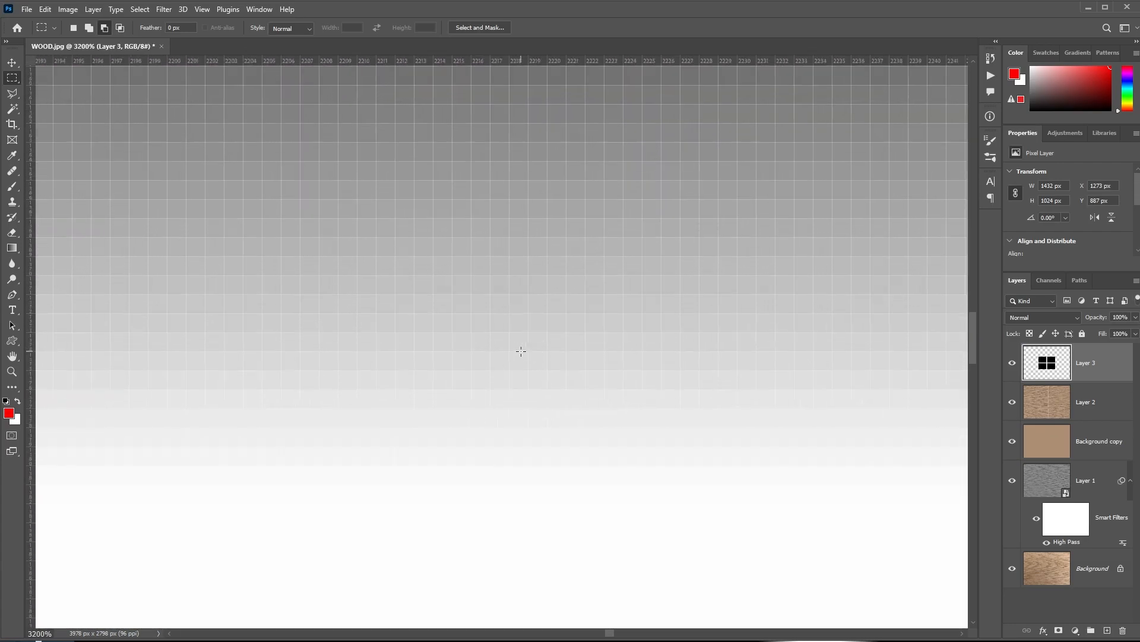
pyautogui.hotkey('ctrl', '-')
pyautogui.hotkey('ctrl', '-')
pyautogui.hotkey('ctrl', '-')
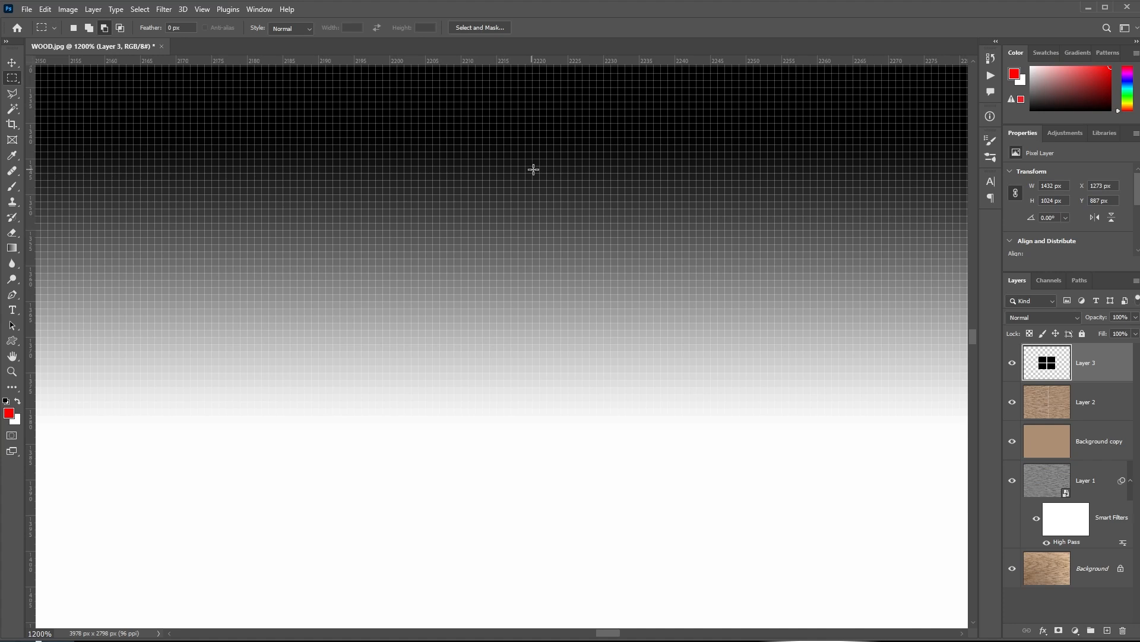
pyautogui.moveTo(569, 130); pyautogui.dragTo(570, 411)
# Add a new layer and fill the selected strip with the red foreground colour as a marker of the gradient's height
pyautogui.click(1107, 631)
pyautogui.hotkey('ctrl', 'BackSpace')
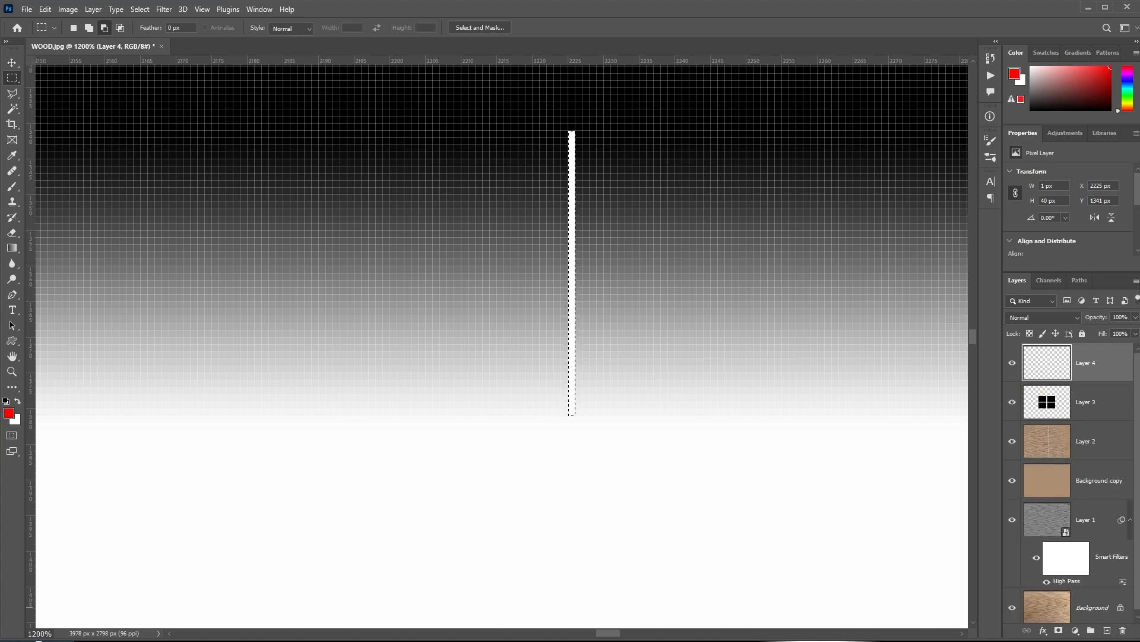
pyautogui.hotkey('ctrl', 'z')
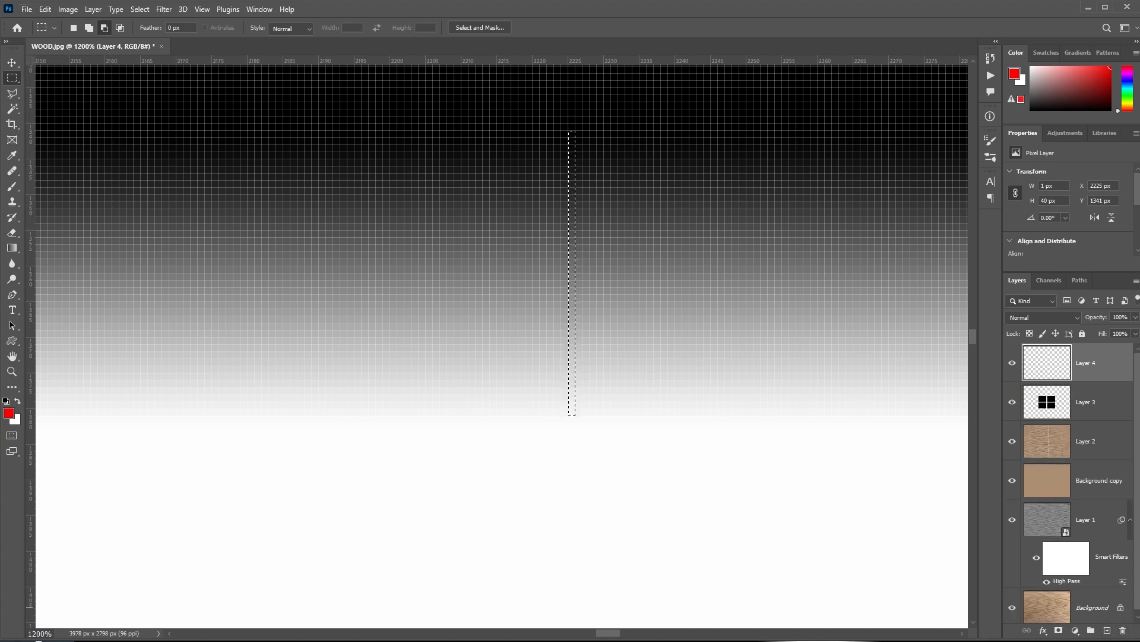
pyautogui.hotkey('alt', 'BackSpace')
pyautogui.press('v')
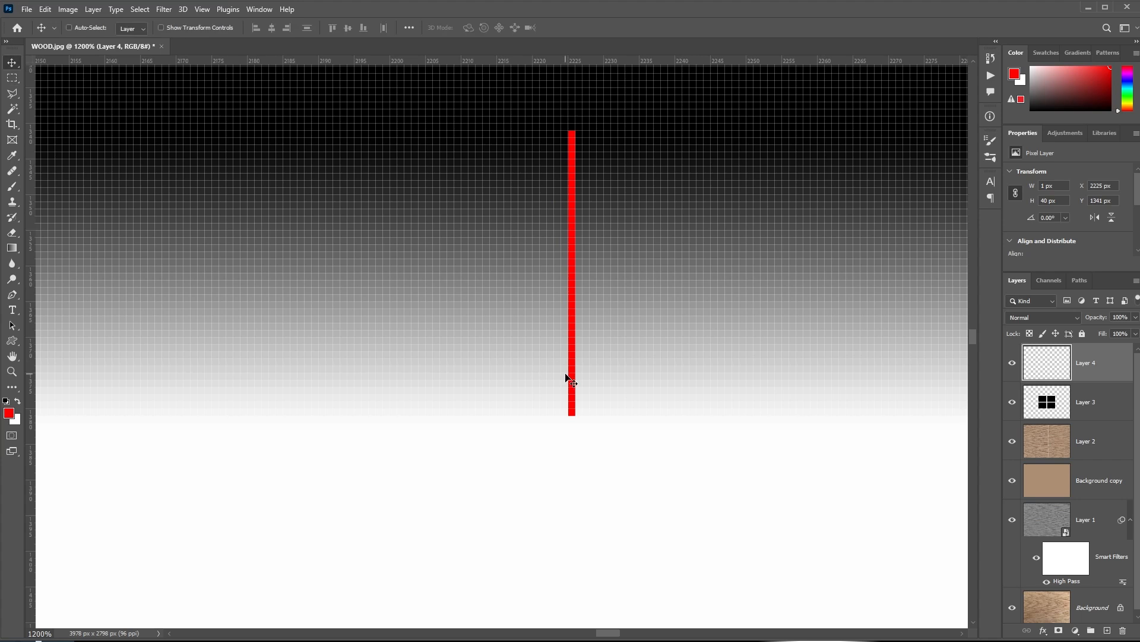
pyautogui.hotkey('ctrl', '+')
pyautogui.moveTo(583, 403); pyautogui.dragTo(552, 448)
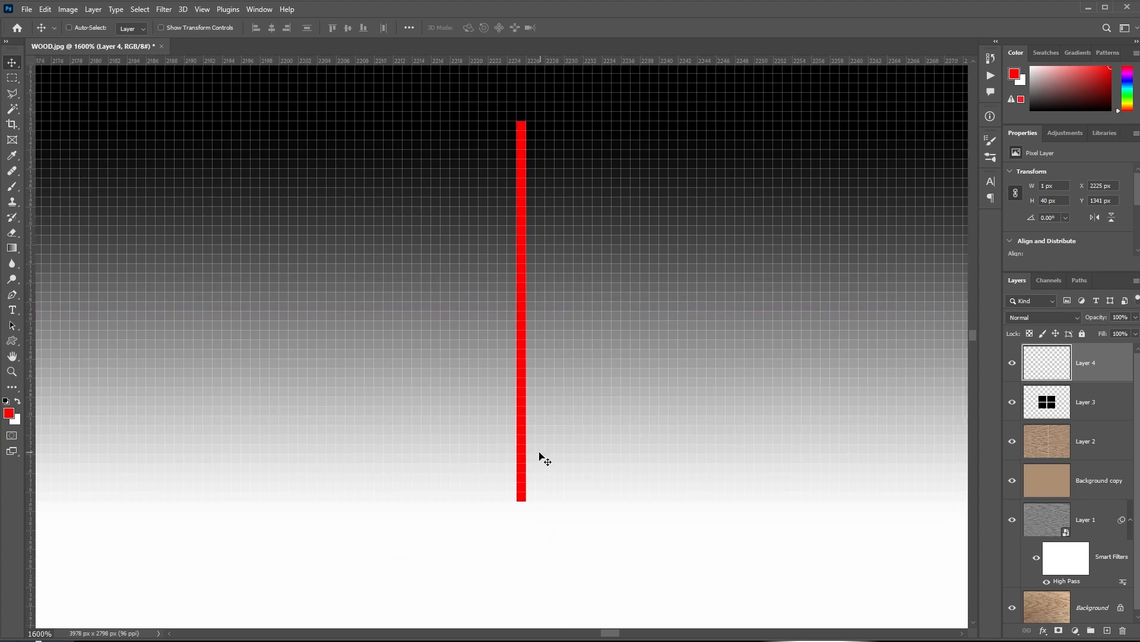
# Shift the red marker strip 1 px right and 1 px down, and compare it with the blurred edge of the whole cross mask
pyautogui.press('Right')
pyautogui.press('Down')
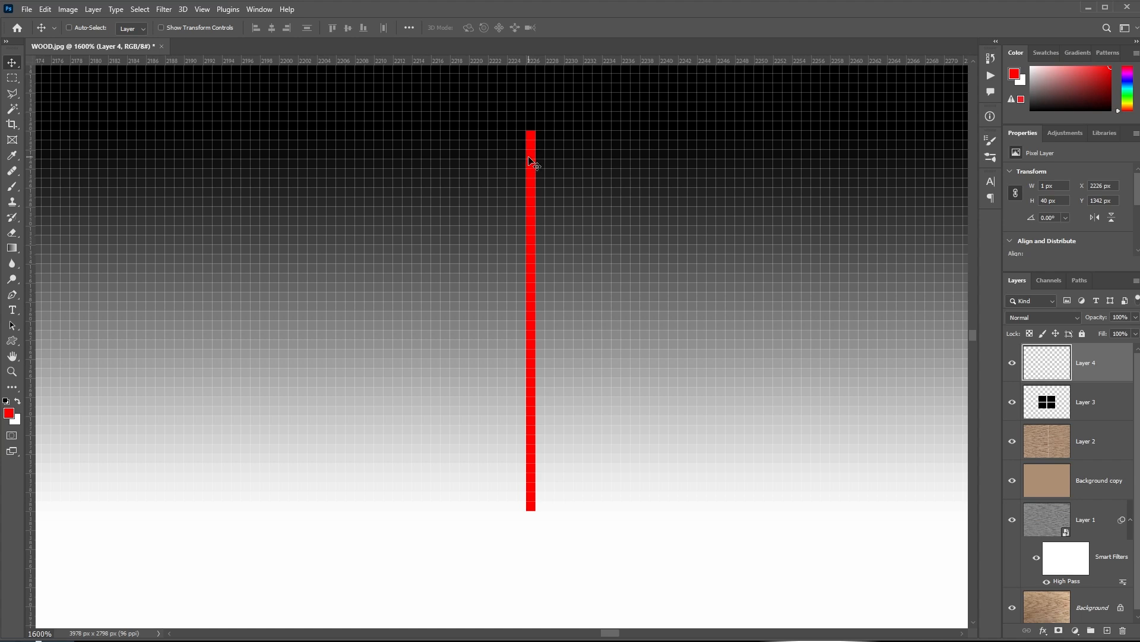
pyautogui.hotkey('ctrl', '-')
pyautogui.hotkey('ctrl', '-')
pyautogui.hotkey('ctrl', '-')
pyautogui.hotkey('ctrl', '-')
pyautogui.hotkey('ctrl', '-')
pyautogui.hotkey('ctrl', '-')
pyautogui.hotkey('ctrl', '-')
pyautogui.hotkey('ctrl', '-')
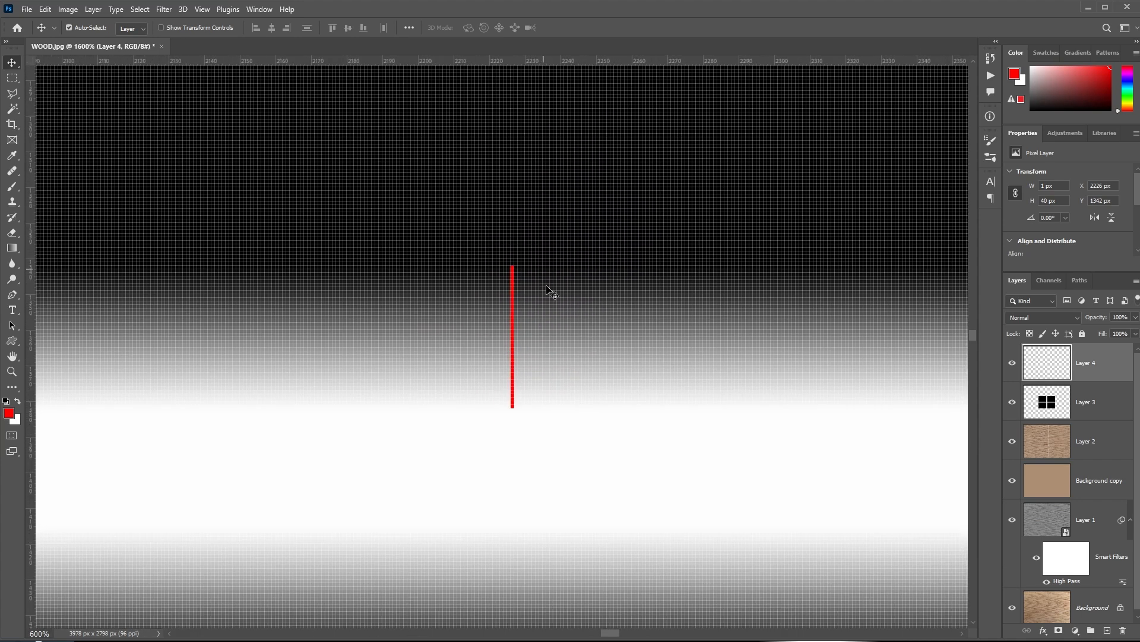
pyautogui.hotkey('ctrl', '-')
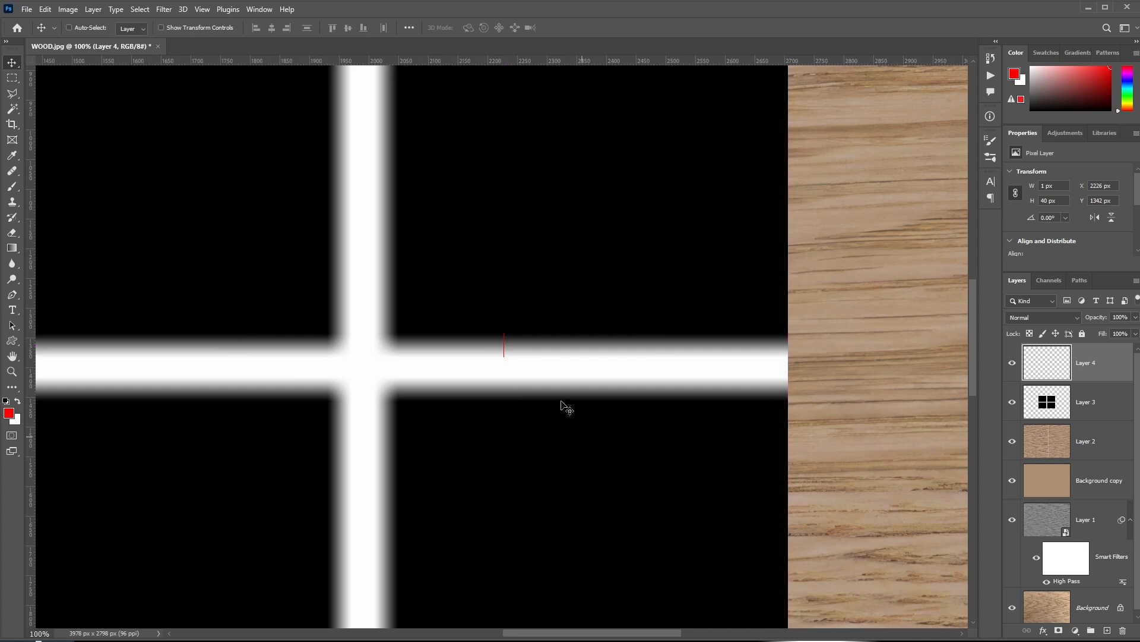
# Switch to the ComfyUI workflow in the browser and set the page zoom to 90%
pyautogui.hotkey('ctrl', '+')
pyautogui.hotkey('ctrl', '+')
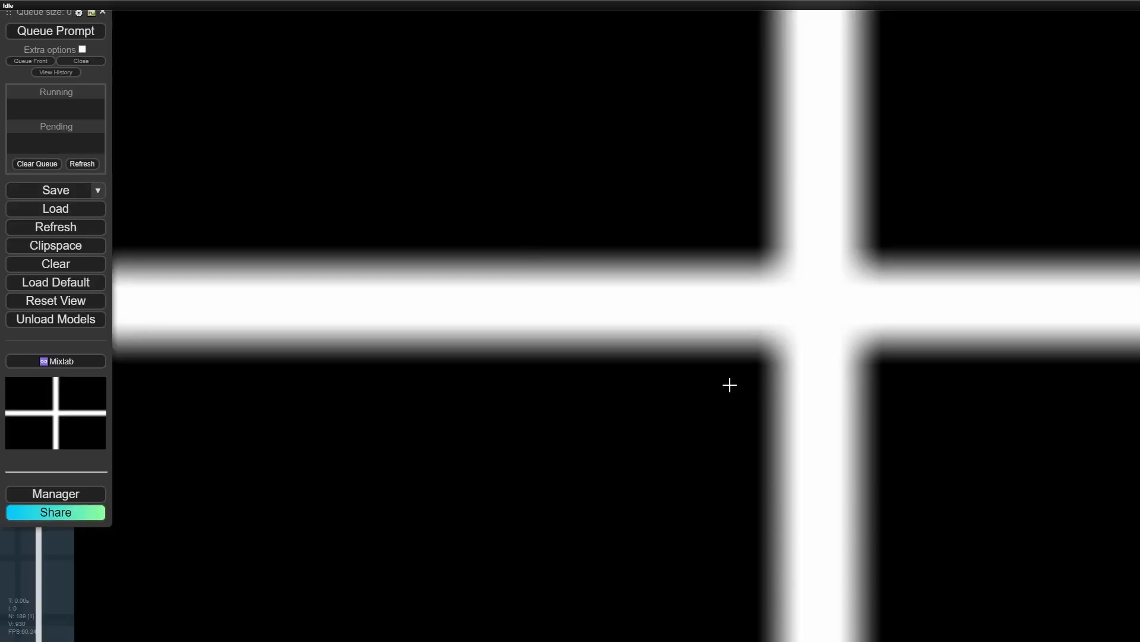
pyautogui.hotkey('ctrl', '-')
pyautogui.hotkey('ctrl', '-')
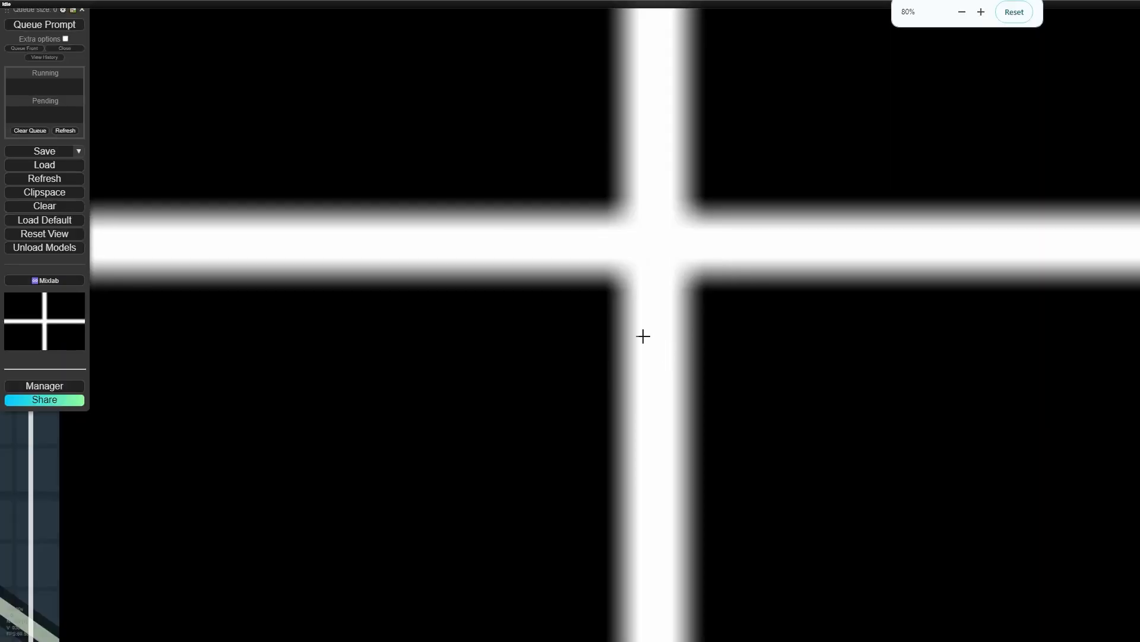
pyautogui.click(981, 12)
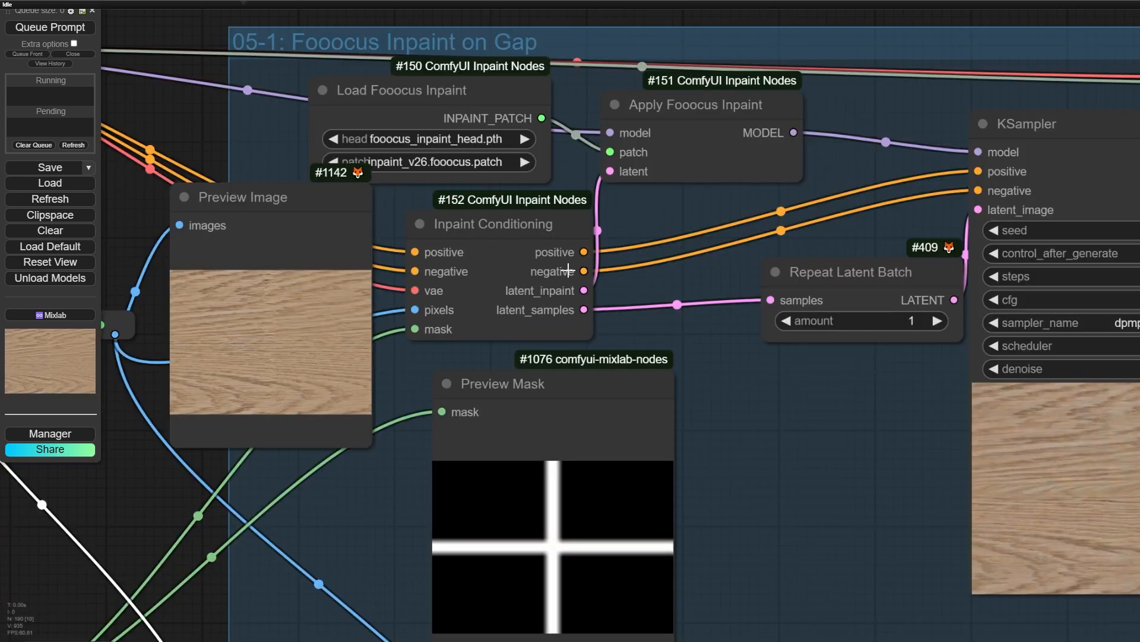
# Examine the wood image with its central seams and the blurred cross mask in the Fooocus Inpaint on Gap group
pyautogui.scroll(15, 372, 325)
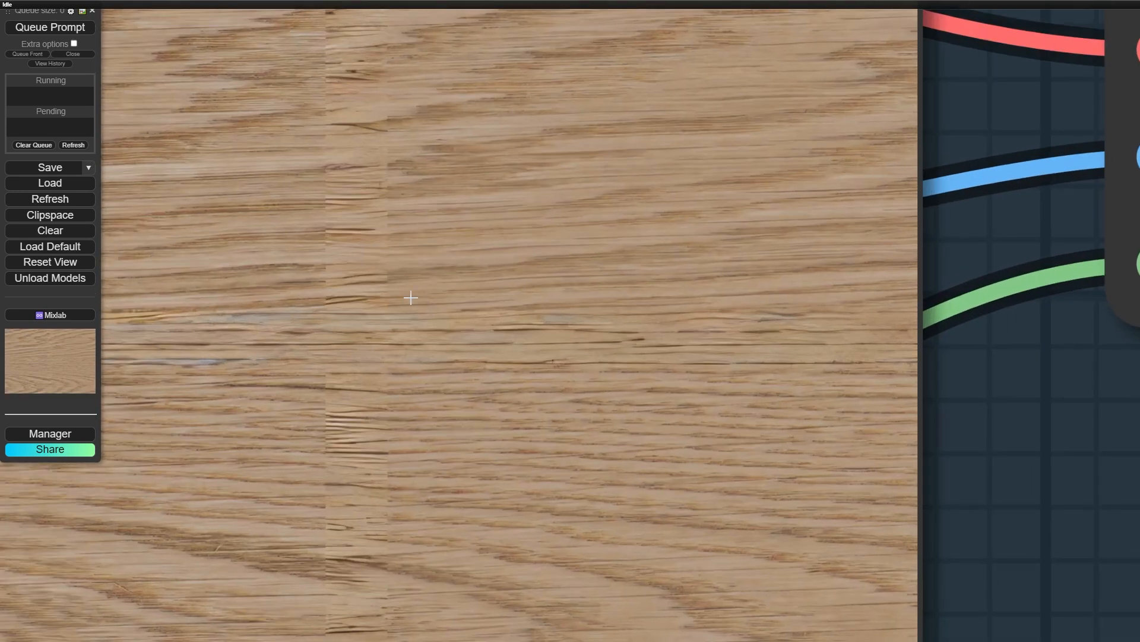
pyautogui.scroll(-10, 693, 471)
pyautogui.scroll(12, 555, 374)
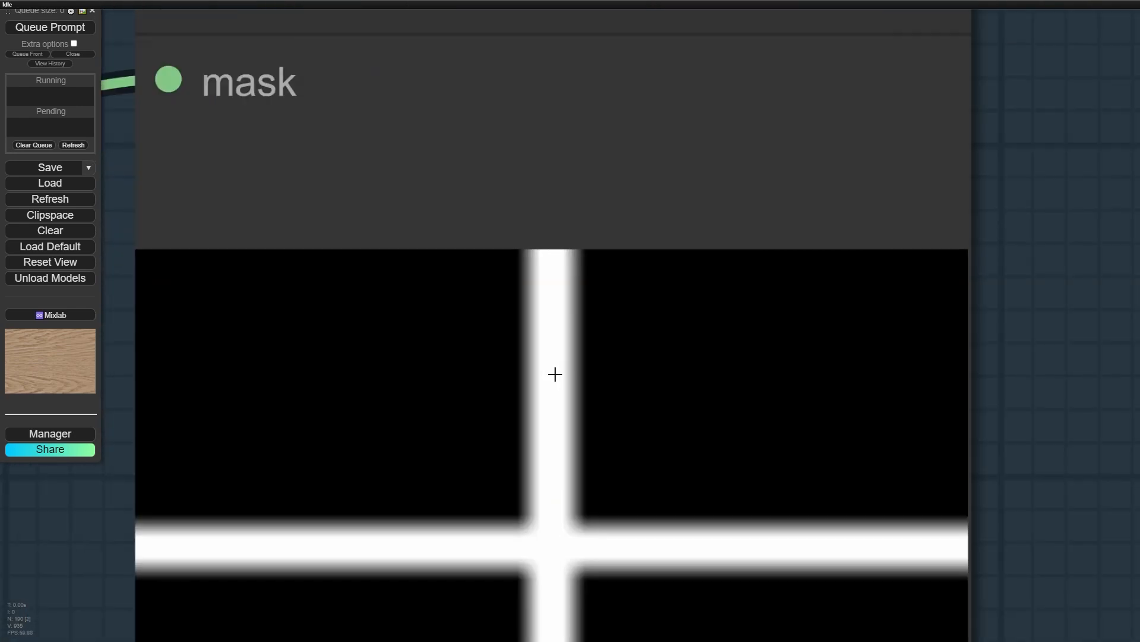
pyautogui.scroll(-6, 547, 390)
pyautogui.scroll(6, 437, 361)
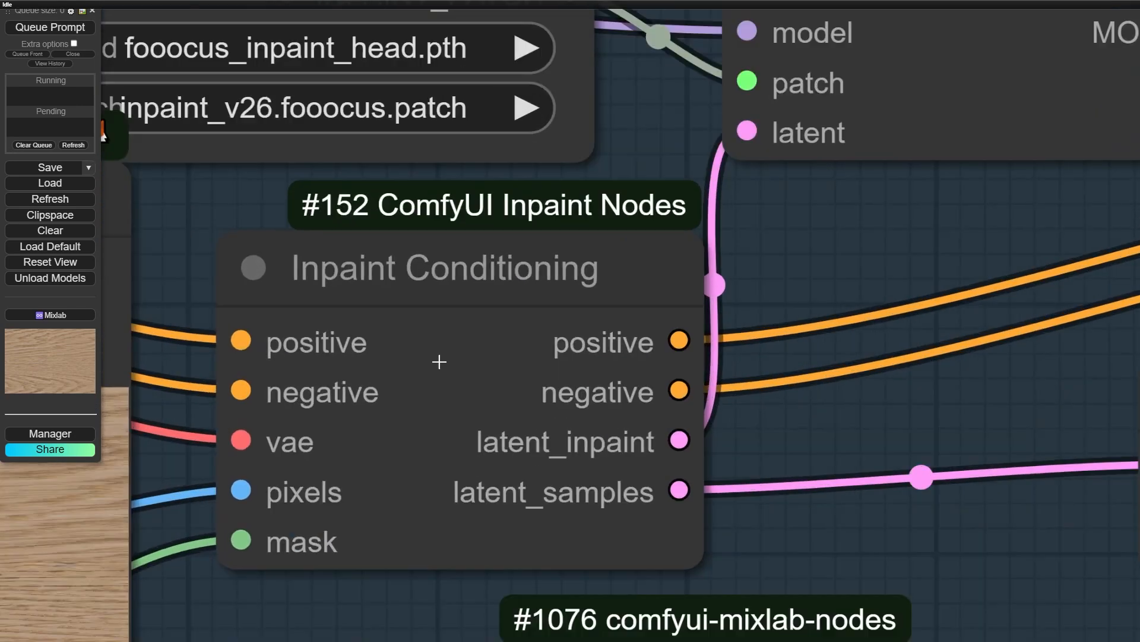
# Examine the Inpaint Conditioning node's inputs and outputs in the Fooocus Inpaint on Gap group
pyautogui.click(399, 266)
pyautogui.scroll(-11, 402, 274)
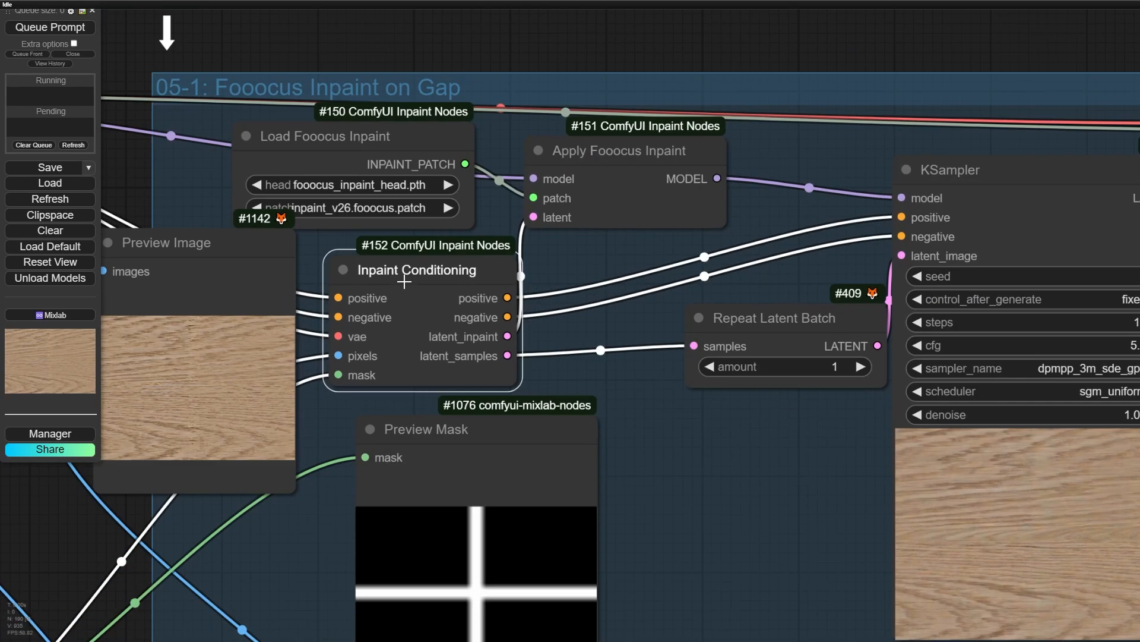
pyautogui.moveTo(404, 277); pyautogui.dragTo(500, 282)
pyautogui.scroll(5, 500, 281)
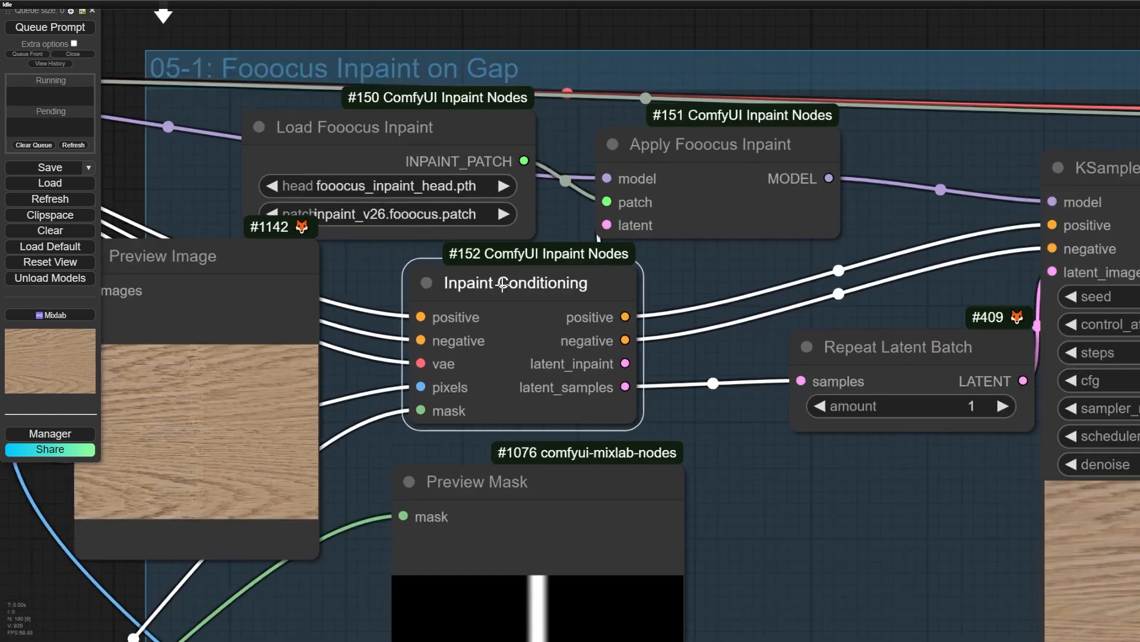
pyautogui.scroll(6, 549, 262)
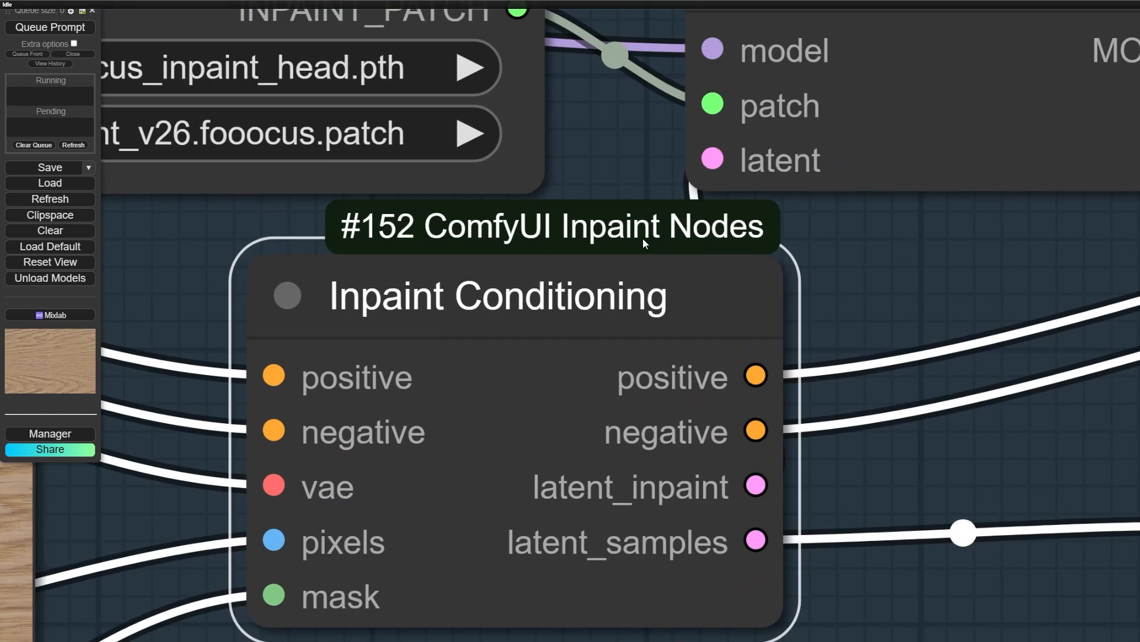
# Examine the Apply Fooocus Inpaint node and its model, patch and latent connections
pyautogui.scroll(-6, 642, 237)
pyautogui.moveTo(815, 125); pyautogui.dragTo(692, 204)
pyautogui.scroll(3, 688, 176)
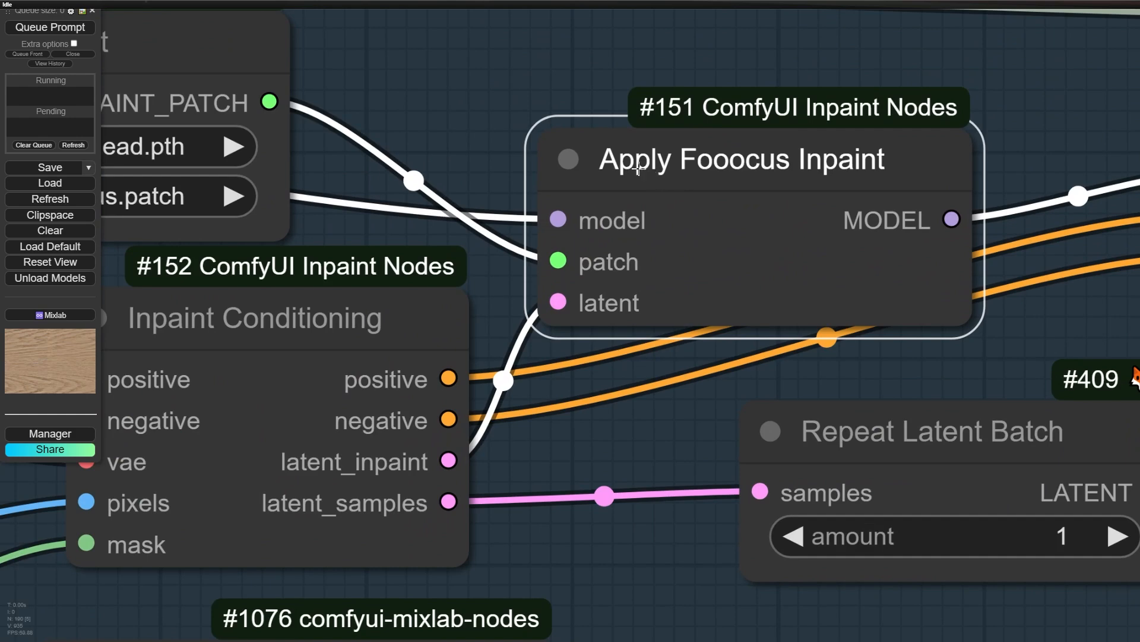
pyautogui.scroll(-8, 829, 178)
pyautogui.scroll(3, 679, 244)
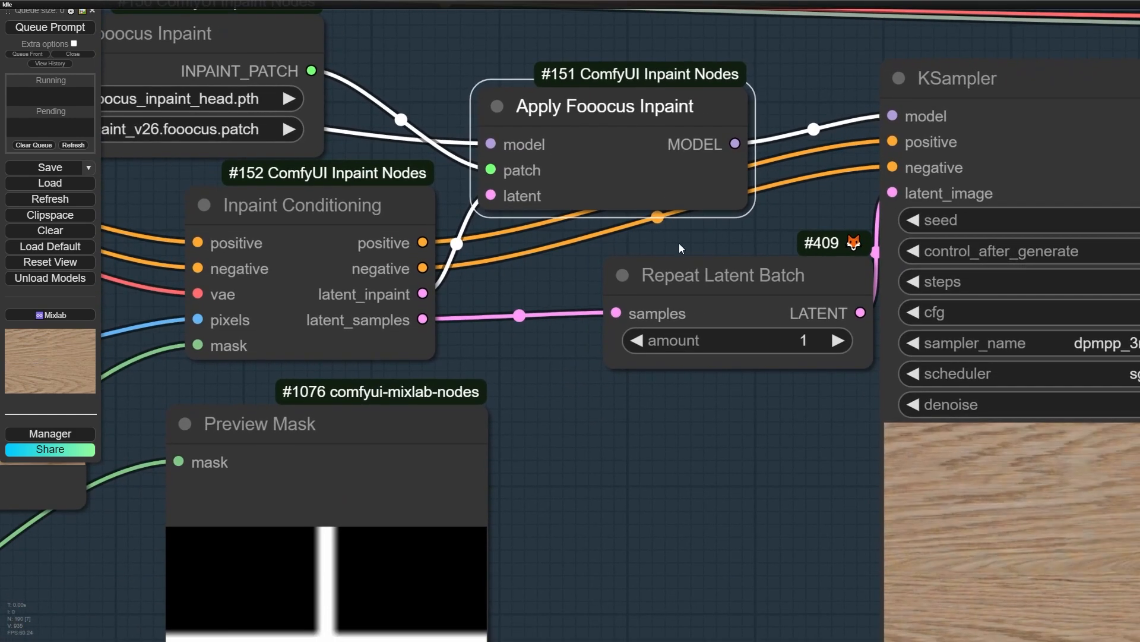
pyautogui.doubleClick(308, 79)
pyautogui.click(412, 75)
pyautogui.press('Delete')
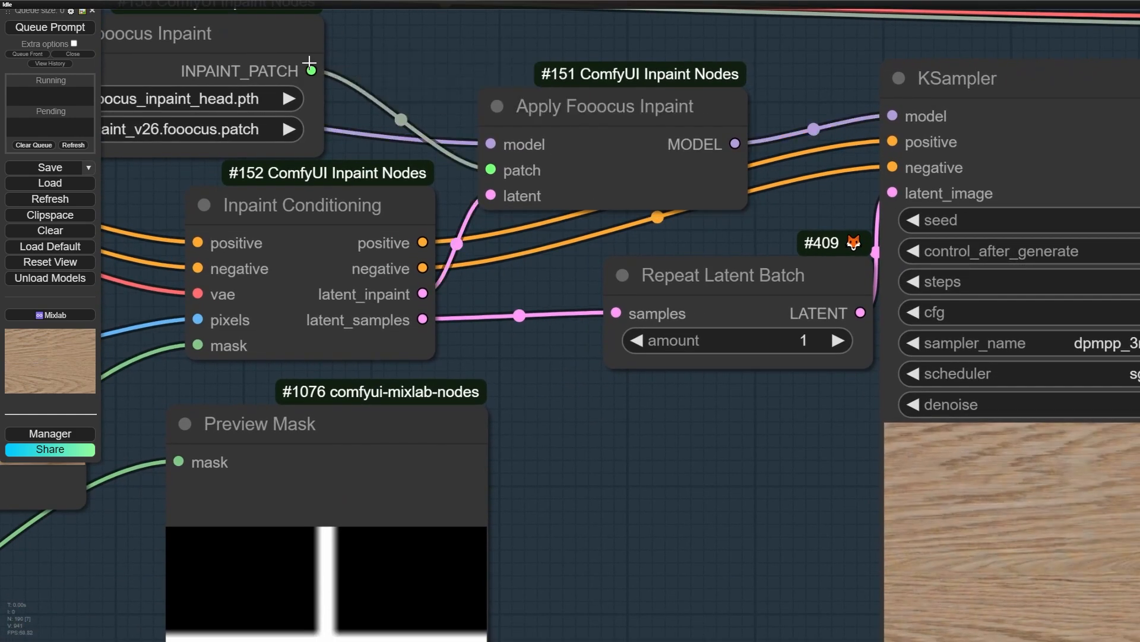
# Examine the head and patch model files chosen in the Load Fooocus Inpaint node
pyautogui.moveTo(434, 38); pyautogui.dragTo(827, 140)
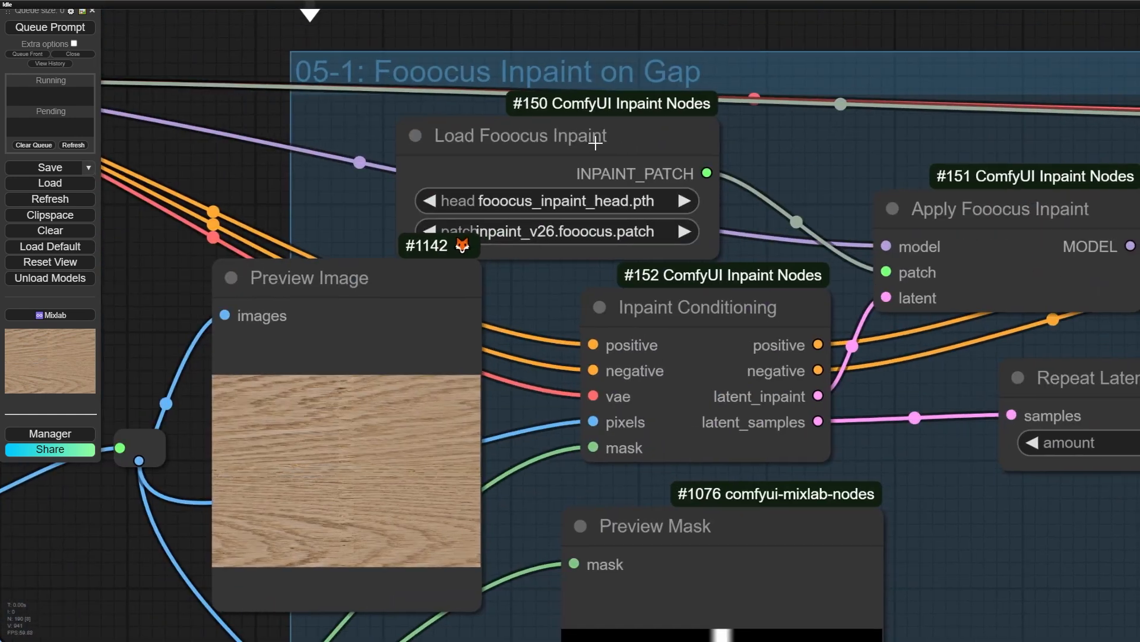
pyautogui.scroll(4, 574, 133)
pyautogui.moveTo(544, 141); pyautogui.dragTo(613, 123)
pyautogui.scroll(4, 613, 123)
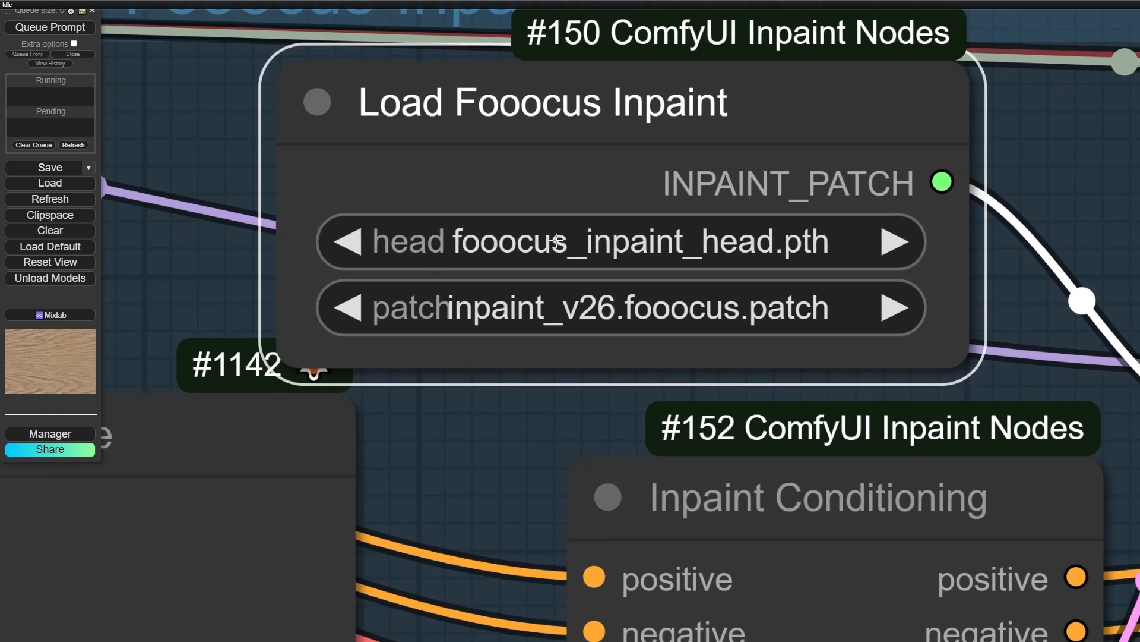
pyautogui.scroll(3, 716, 257)
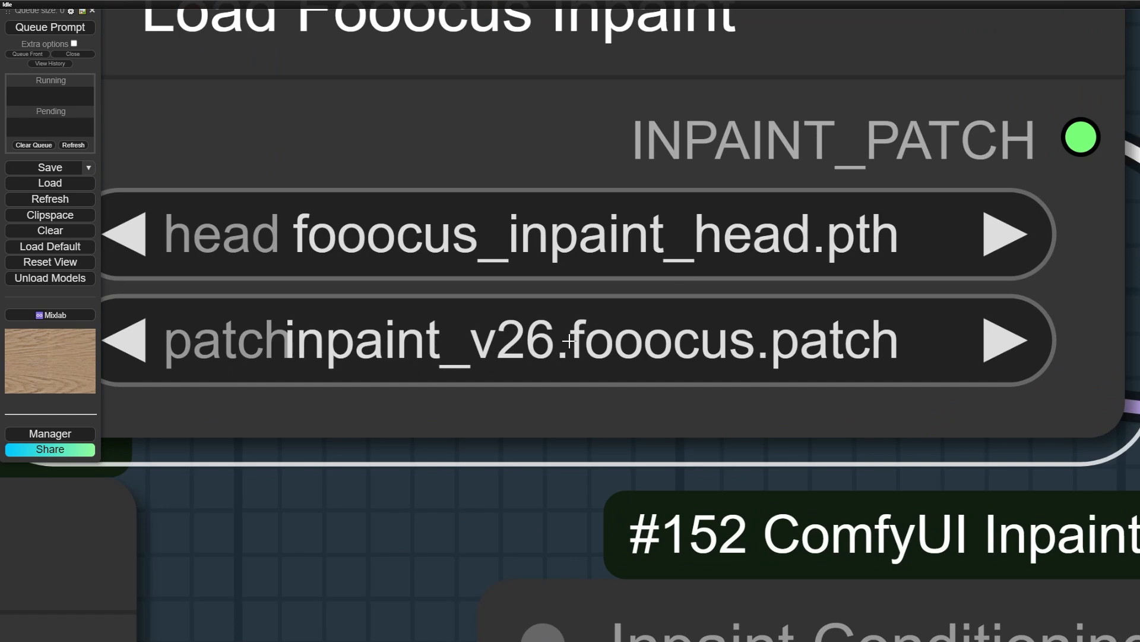
pyautogui.scroll(-10, 569, 340)
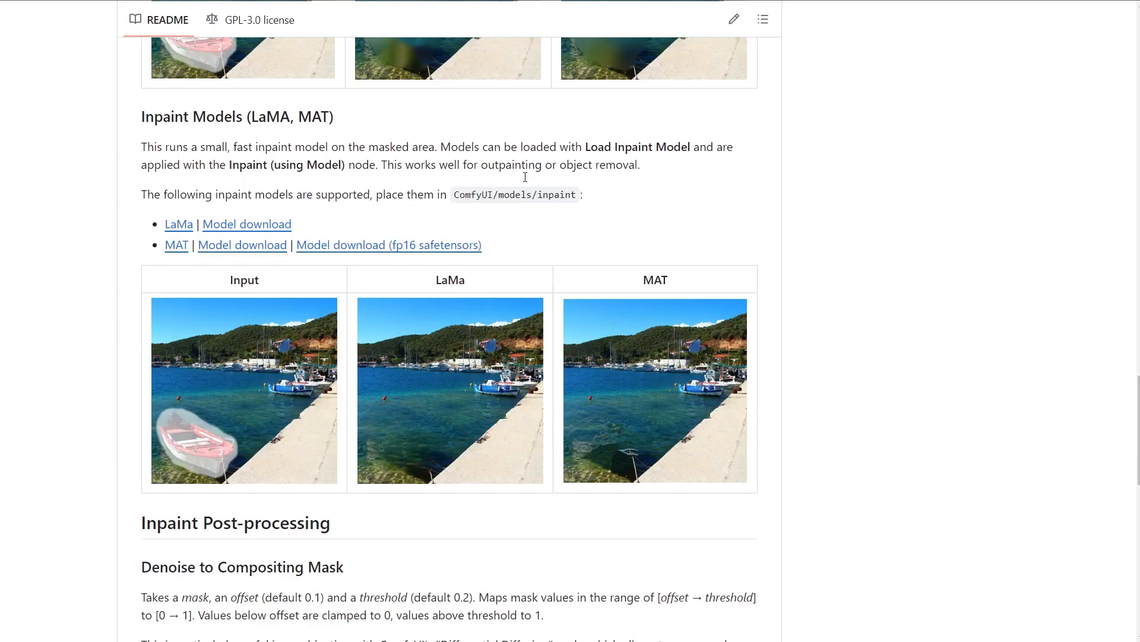
# Switch to the ComfyUI Inpaint Nodes GitHub page and review the README for the Fooocus Inpaint model download and its target folder
pyautogui.scroll(-10, 417, 395)
pyautogui.scroll(10, 417, 395)
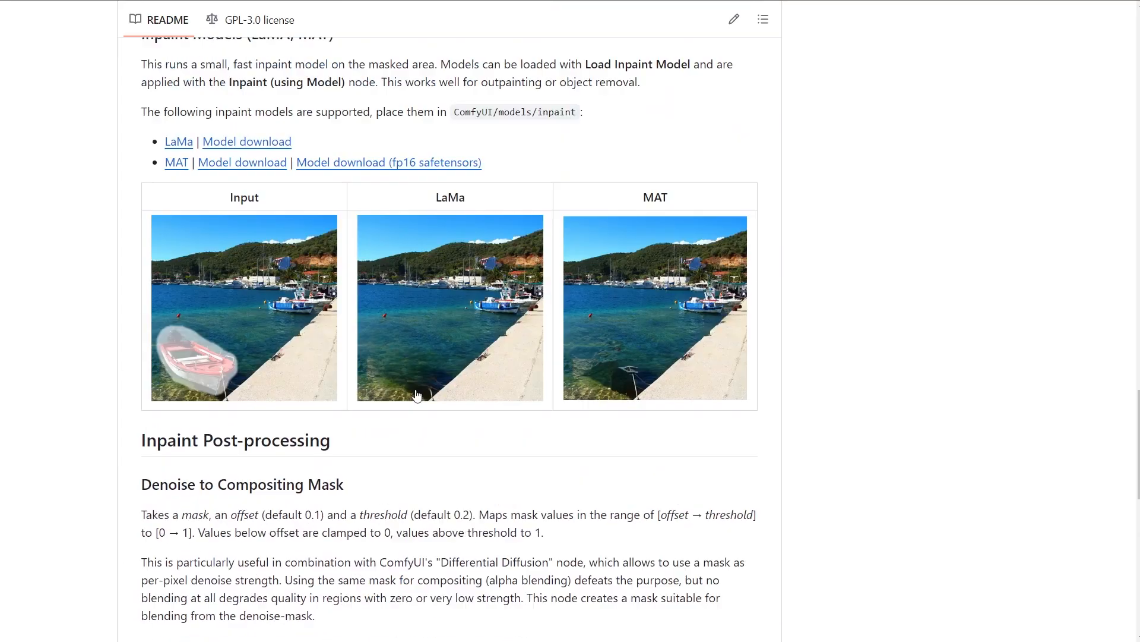
pyautogui.scroll(15, 418, 396)
pyautogui.scroll(10, 350, 430)
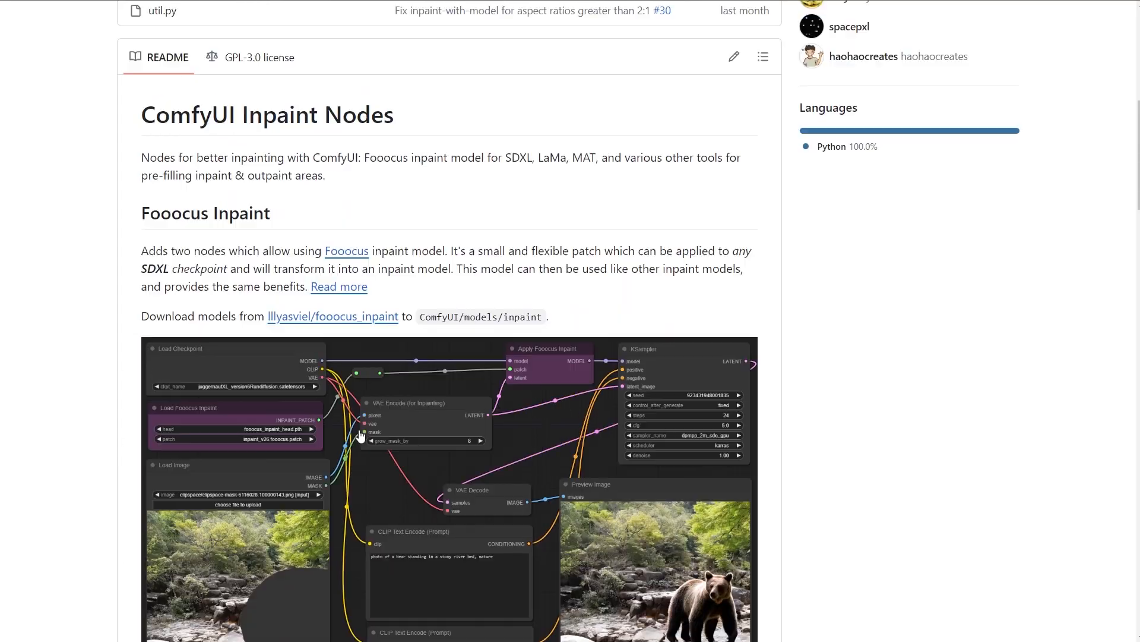
pyautogui.scroll(1, 360, 435)
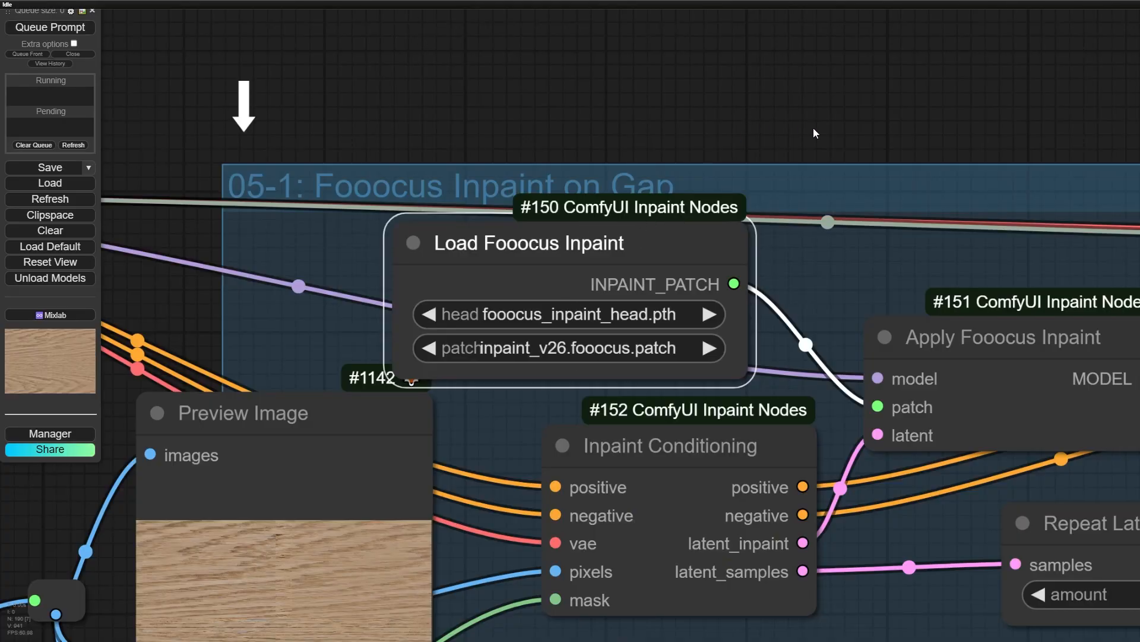
# Return to the ComfyUI workflow and review how Apply Fooocus Inpaint and Inpaint Conditioning link to the KSampler
pyautogui.moveTo(814, 129); pyautogui.dragTo(365, 50)
pyautogui.scroll(-3, 567, 301)
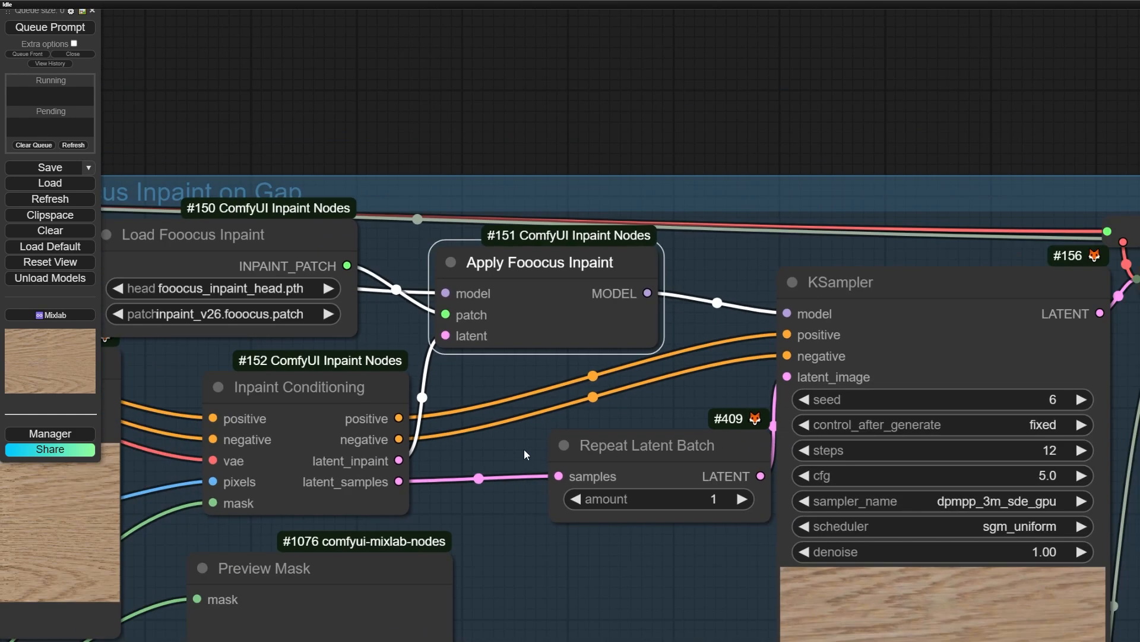
pyautogui.moveTo(524, 449); pyautogui.dragTo(504, 300)
pyautogui.moveTo(254, 236); pyautogui.dragTo(246, 216)
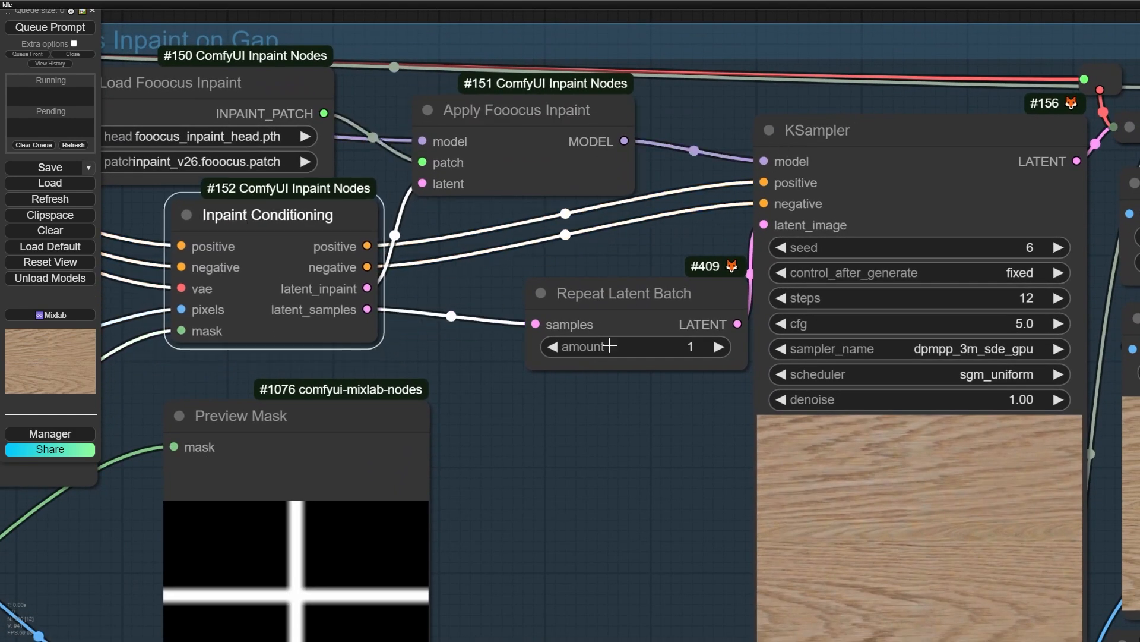
# Move the Repeat Latent Batch node closer to the Inpaint Conditioning node and set its amount to 4
pyautogui.moveTo(683, 300); pyautogui.dragTo(610, 297)
pyautogui.scroll(5, 665, 412)
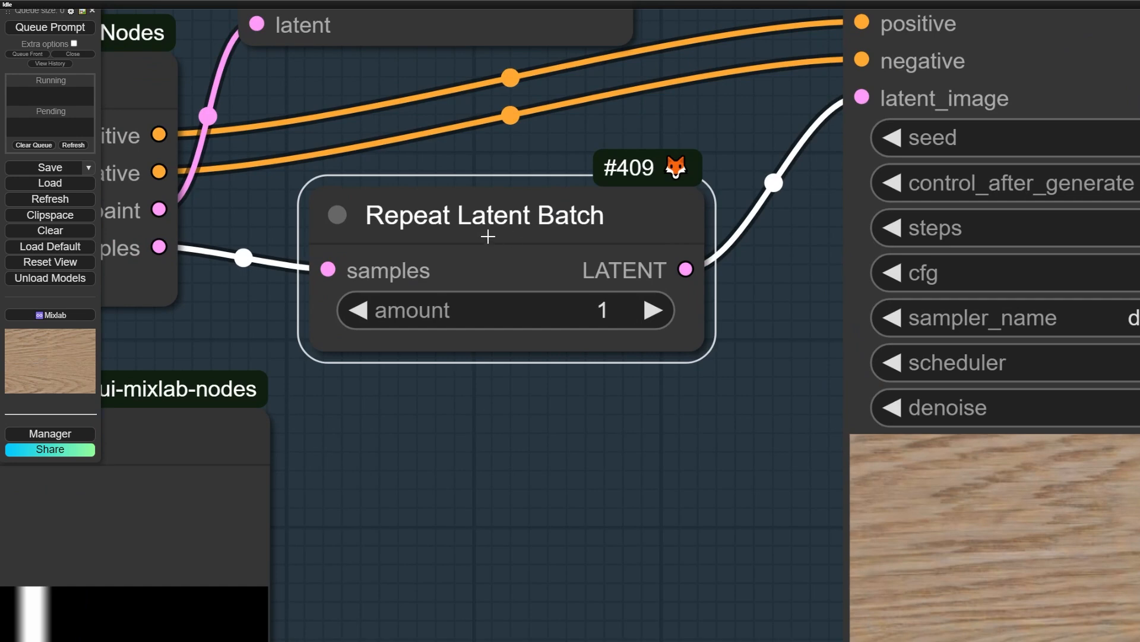
pyautogui.moveTo(487, 237); pyautogui.dragTo(495, 197)
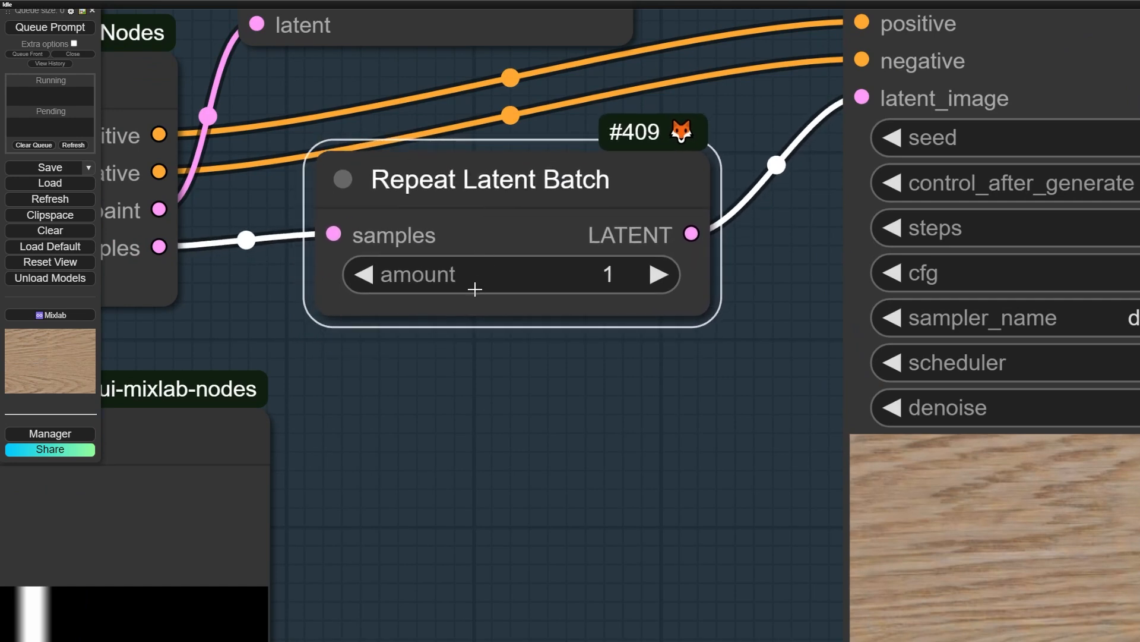
pyautogui.scroll(-5, 487, 333)
pyautogui.moveTo(504, 400)
pyautogui.mouseDown()
pyautogui.moveTo(550, 337)
pyautogui.moveTo(456, 378)
pyautogui.moveTo(482, 368)
pyautogui.moveTo(508, 404)
pyautogui.mouseUp()
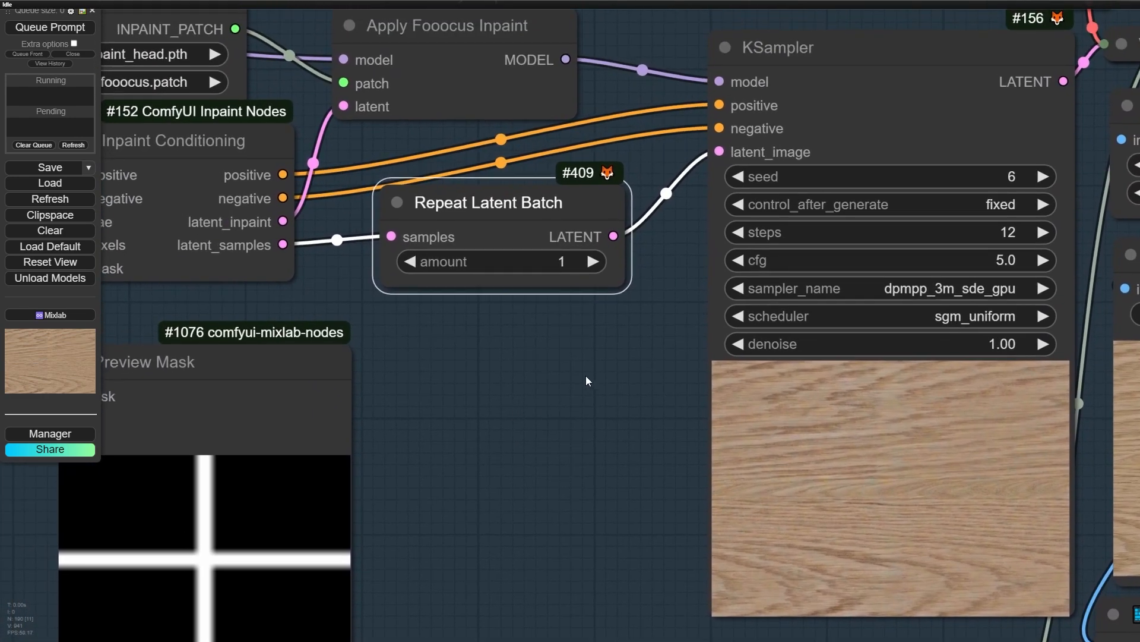
pyautogui.scroll(3, 541, 269)
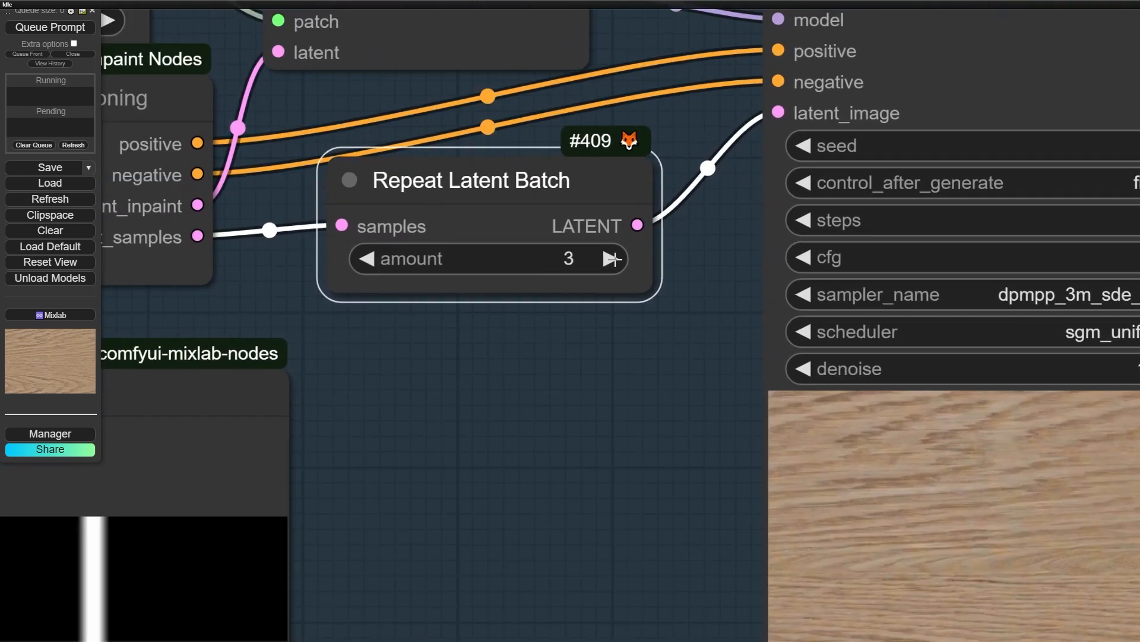
pyautogui.click(612, 259)
pyautogui.scroll(-5, 578, 487)
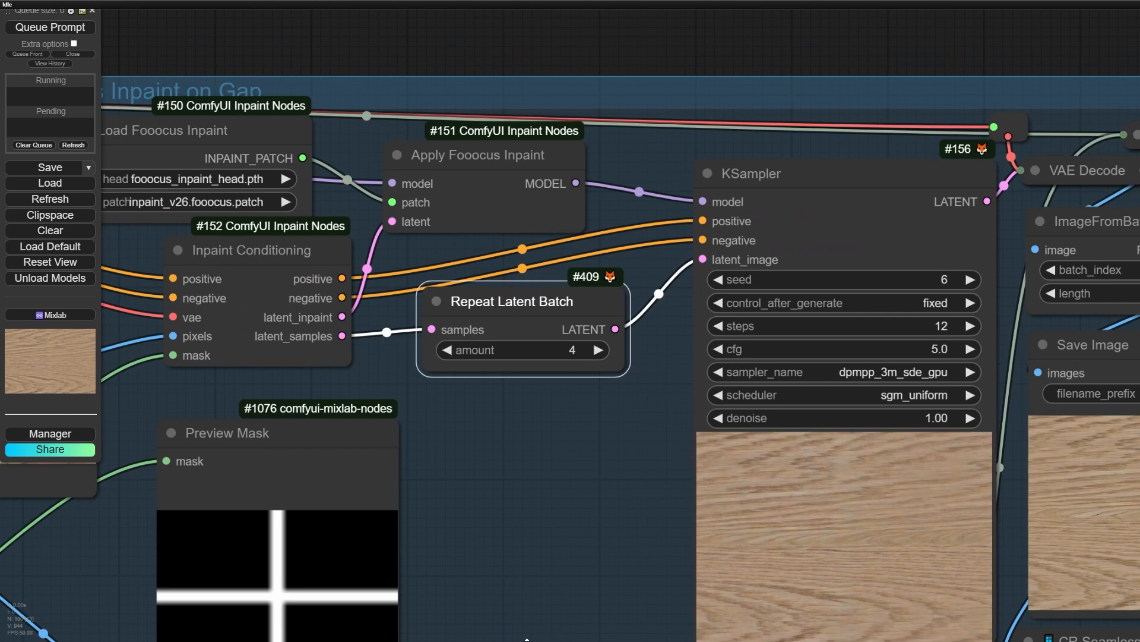
# Set the value of the Minimum latent lenght node to 768
pyautogui.moveTo(618, 461); pyautogui.dragTo(1090, 218)
pyautogui.scroll(-3, 509, 316)
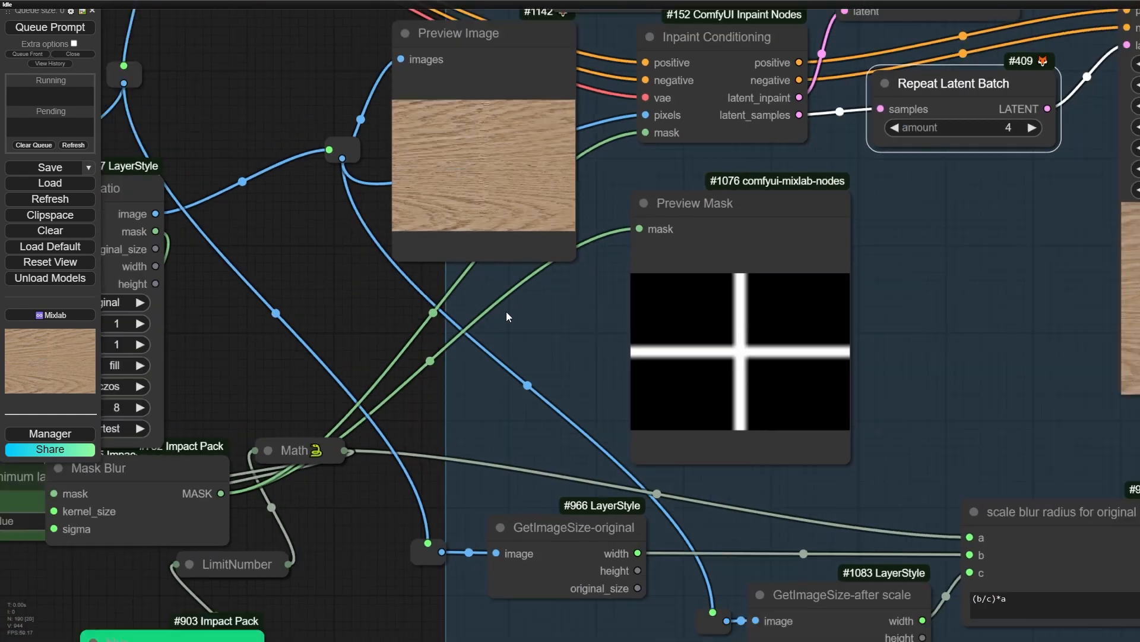
pyautogui.moveTo(414, 425); pyautogui.dragTo(547, 368)
pyautogui.moveTo(243, 387); pyautogui.dragTo(262, 368)
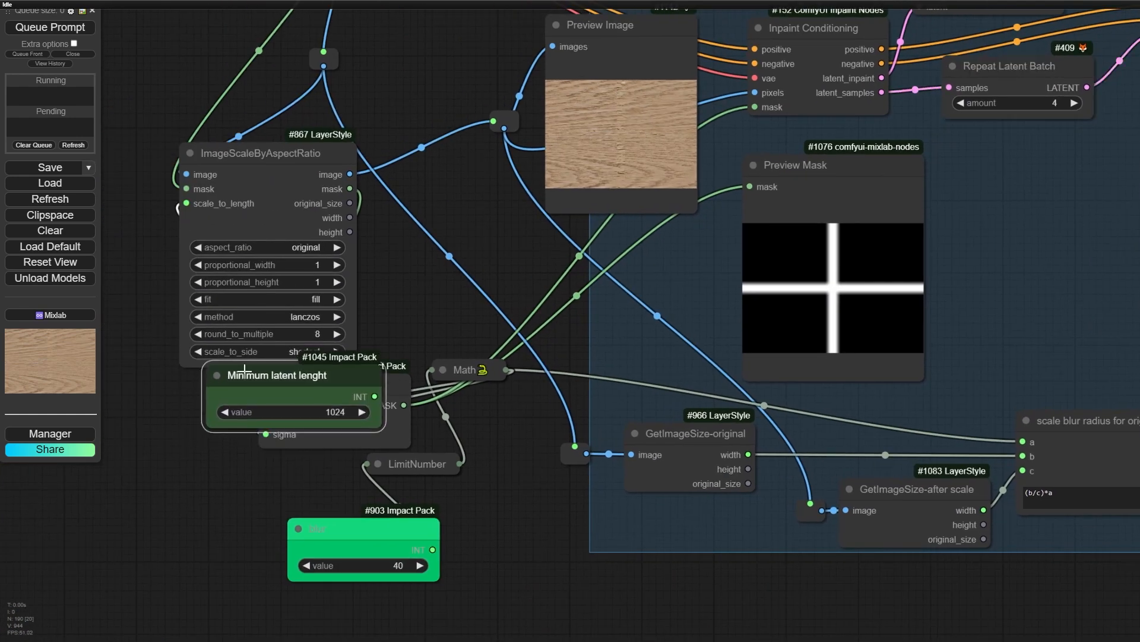
pyautogui.scroll(2, 297, 413)
pyautogui.click(317, 414)
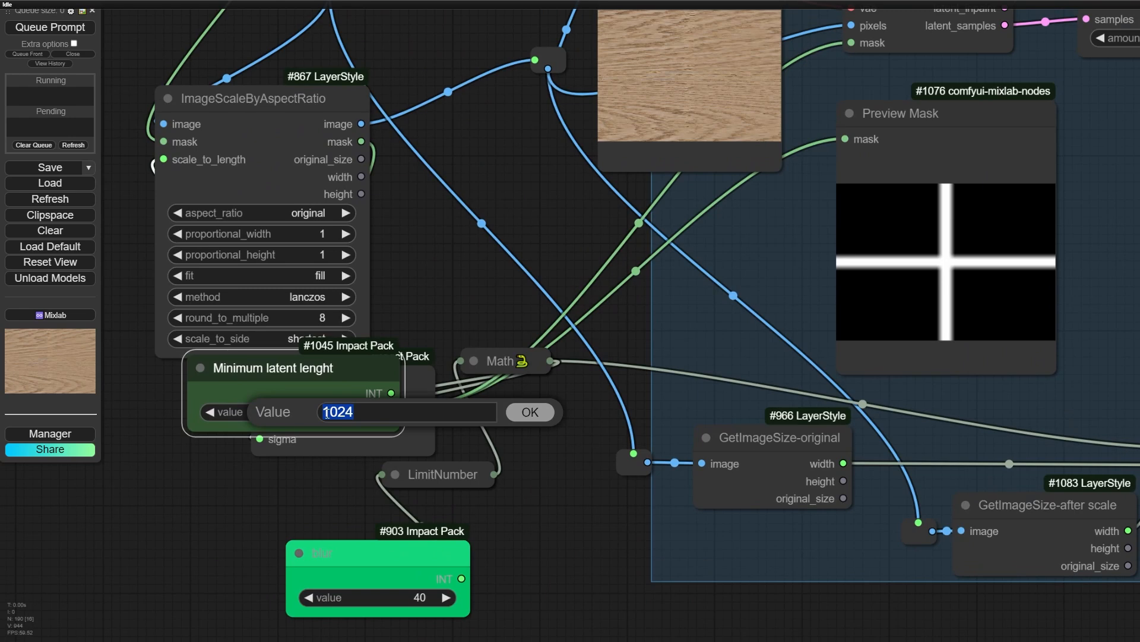
pyautogui.write('768')
pyautogui.press('Return')
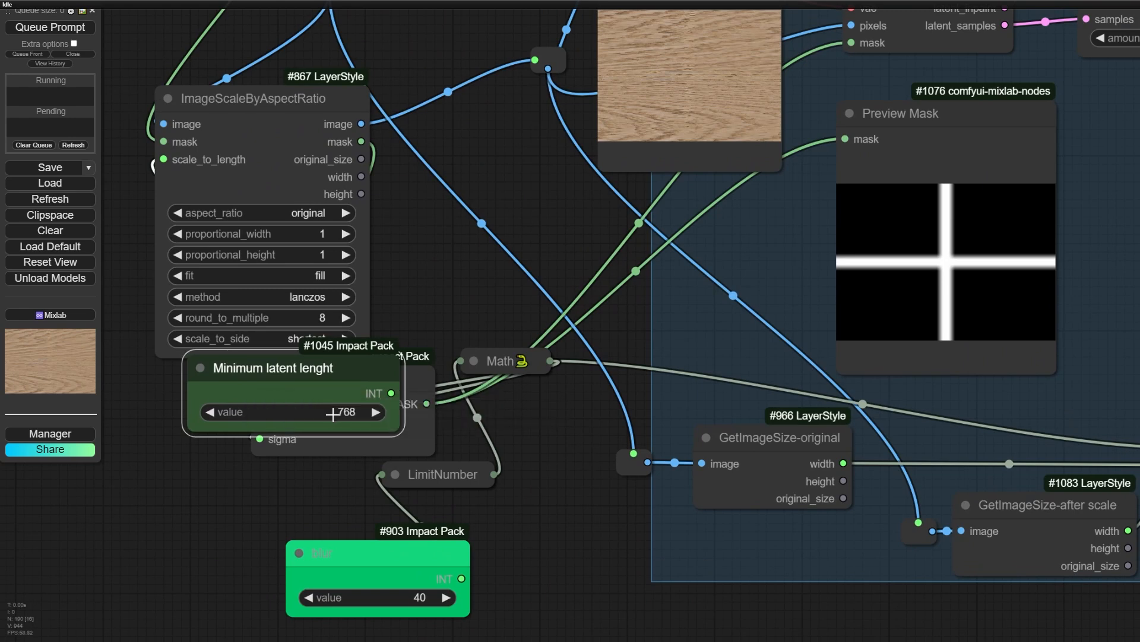
# Queue only the Save Image output node with the texture\Fooocus_inpaint prefix to regenerate the inpainted wood texture
pyautogui.scroll(1, 726, 268)
pyautogui.moveTo(1028, 252); pyautogui.dragTo(328, 356)
pyautogui.moveTo(570, 328); pyautogui.dragTo(536, 403)
pyautogui.scroll(3, 502, 163)
pyautogui.click(466, 182)
pyautogui.scroll(-4, 485, 273)
pyautogui.moveTo(500, 352); pyautogui.dragTo(486, 360)
pyautogui.moveTo(320, 327); pyautogui.dragTo(279, 327)
pyautogui.moveTo(412, 392); pyautogui.dragTo(207, 374)
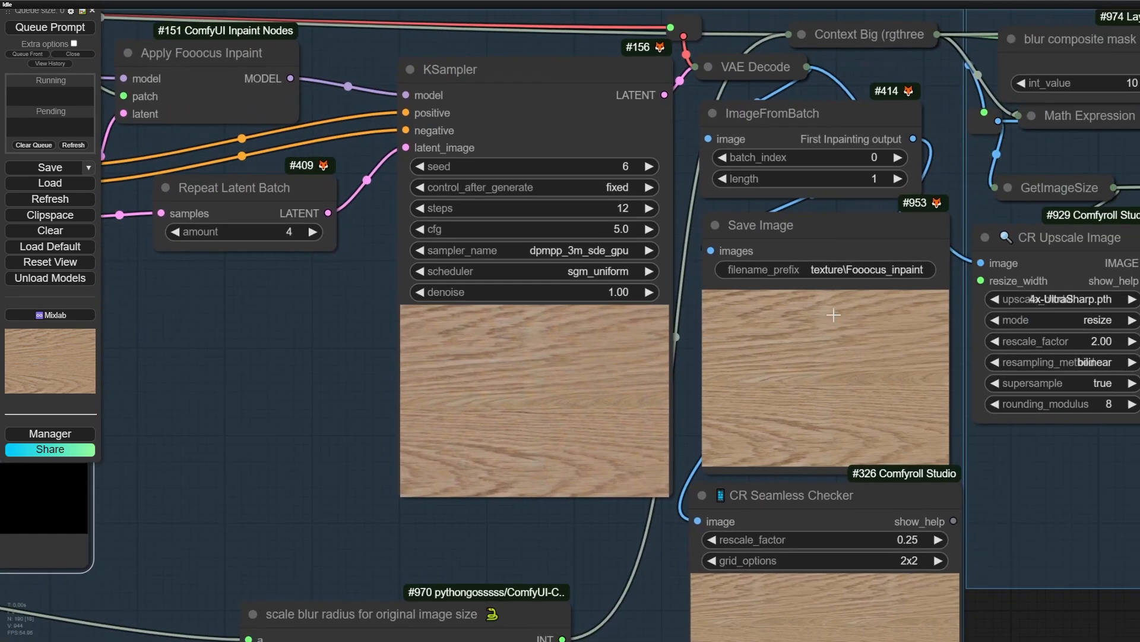
pyautogui.scroll(4, 834, 315)
pyautogui.rightClick(783, 356)
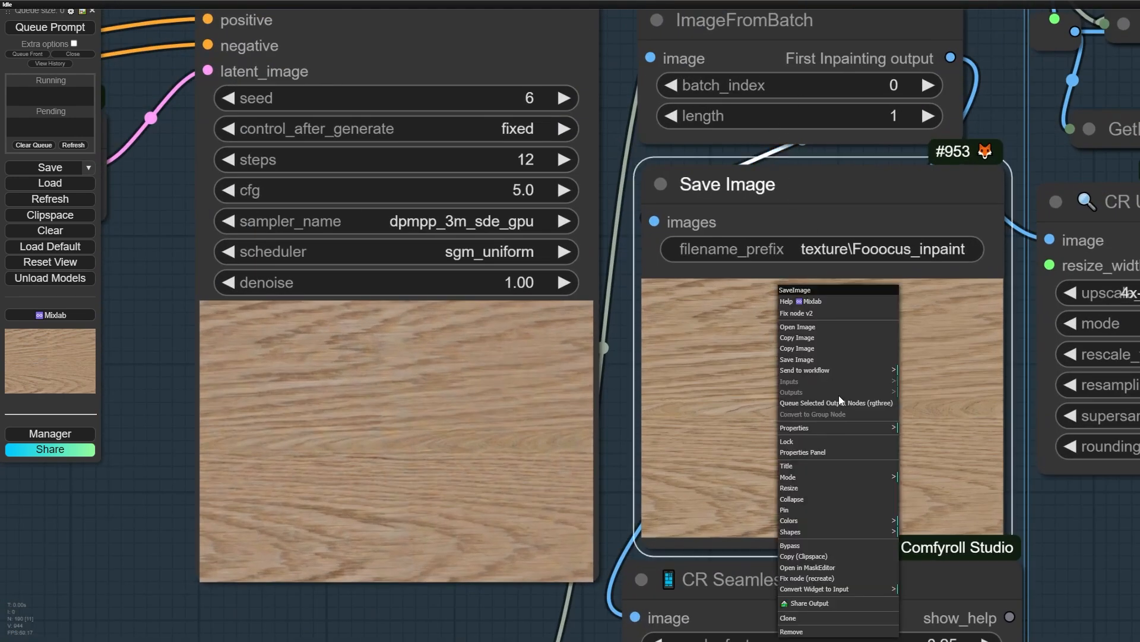
pyautogui.click(839, 400)
pyautogui.scroll(-1, 763, 334)
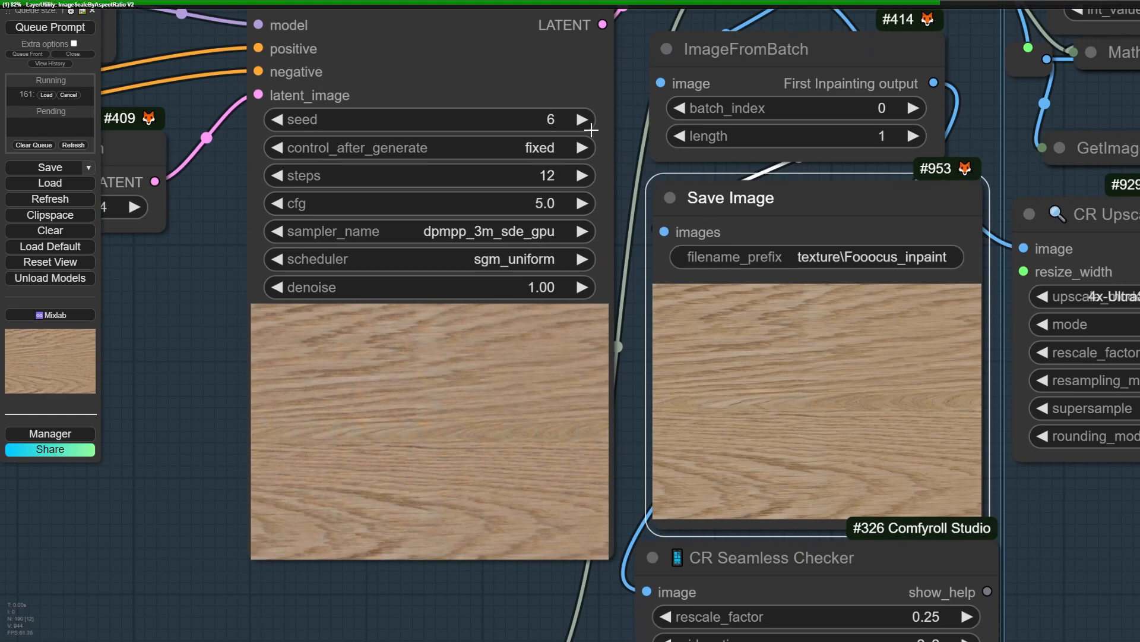
# Follow the KSampler run and examine the inpainted seam area in the Save Image result
pyautogui.moveTo(710, 169); pyautogui.dragTo(553, 328)
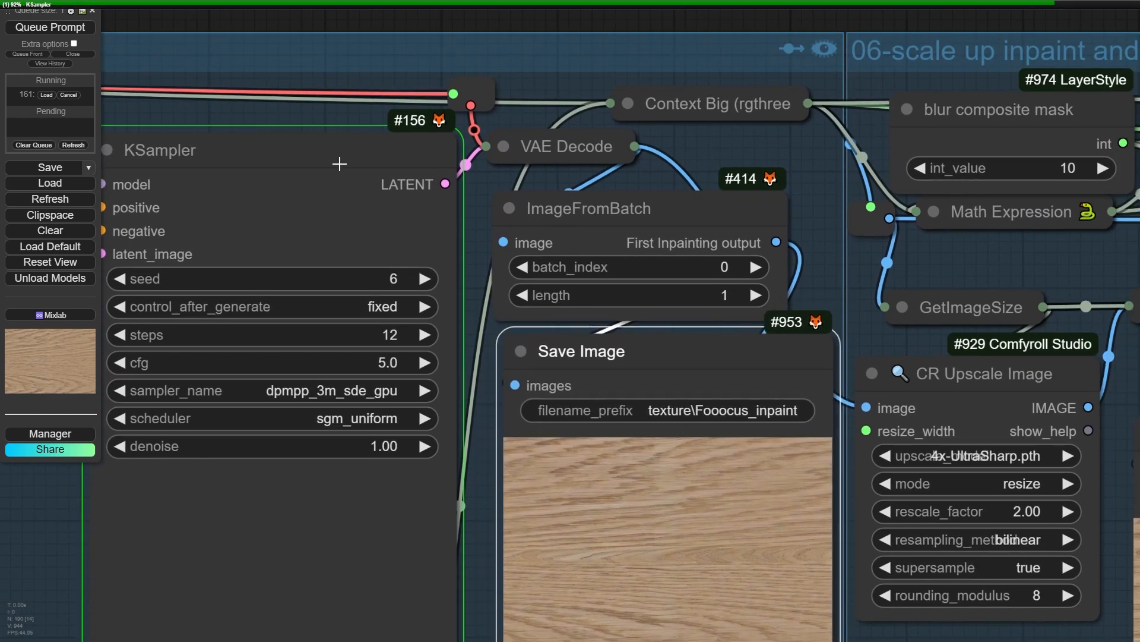
pyautogui.moveTo(469, 187); pyautogui.dragTo(707, 145)
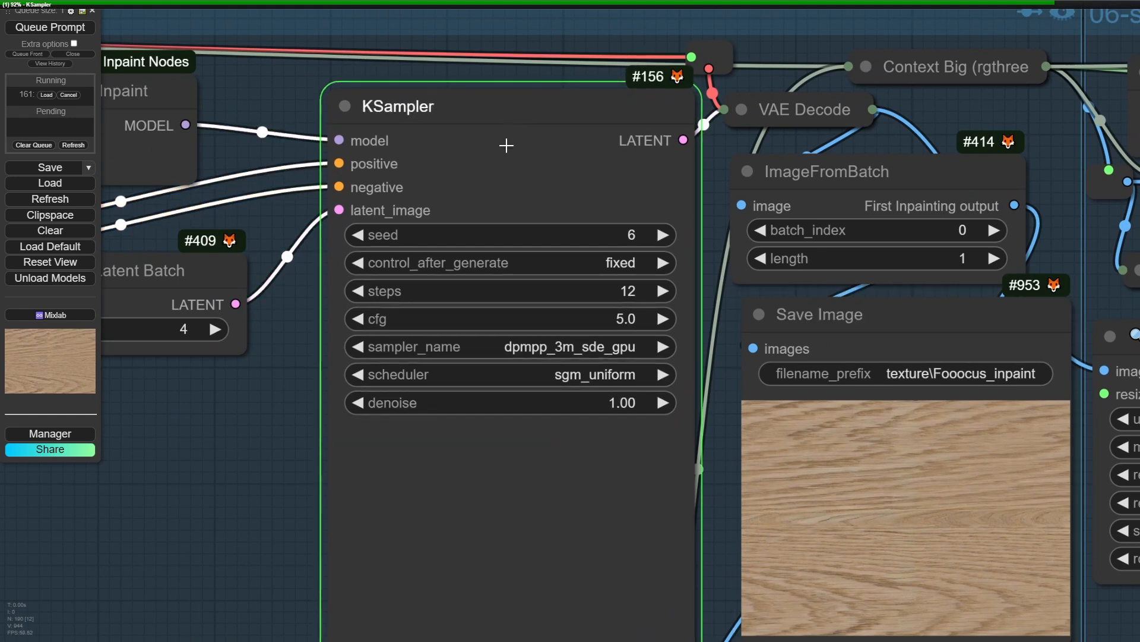
pyautogui.moveTo(252, 320); pyautogui.dragTo(182, 95)
pyautogui.moveTo(815, 271); pyautogui.dragTo(790, 412)
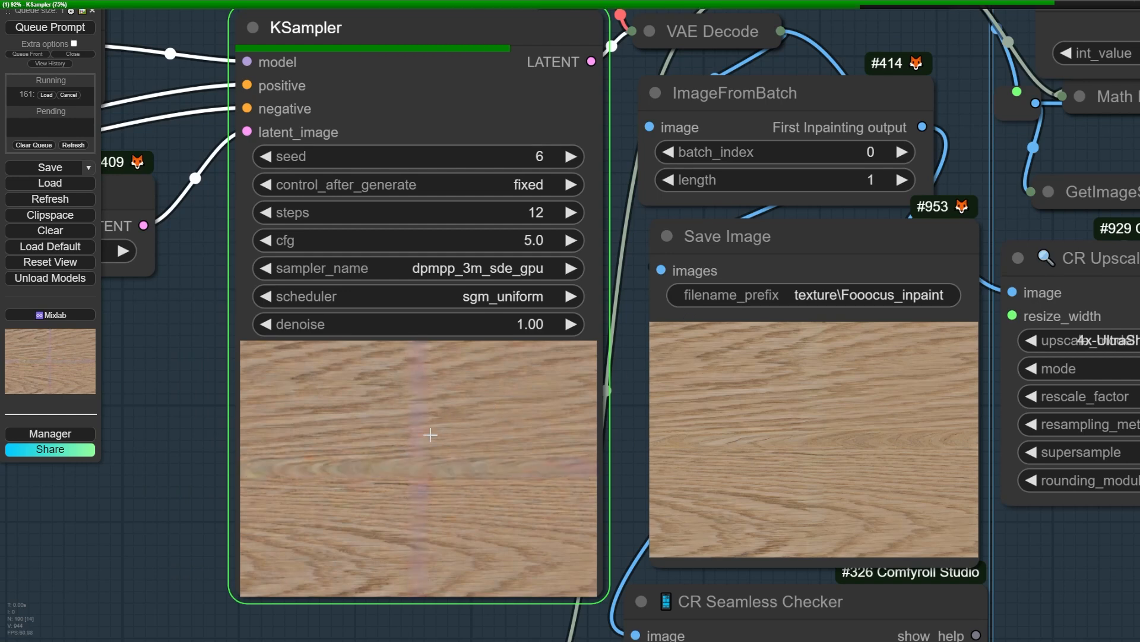
pyautogui.moveTo(113, 373); pyautogui.dragTo(252, 389)
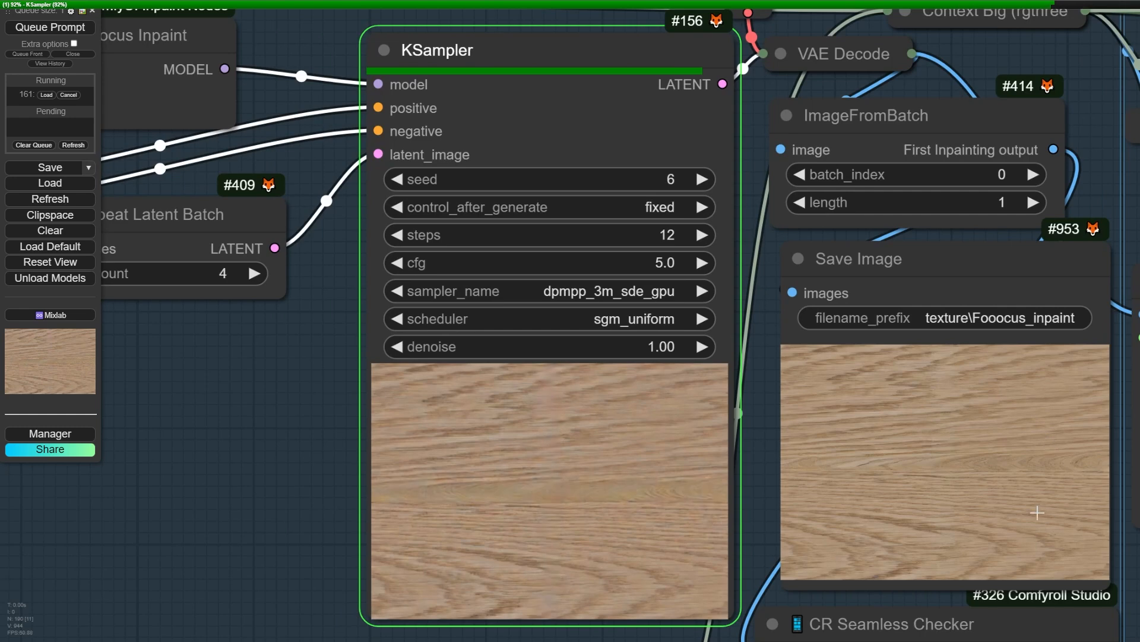
pyautogui.moveTo(1007, 496); pyautogui.dragTo(937, 511)
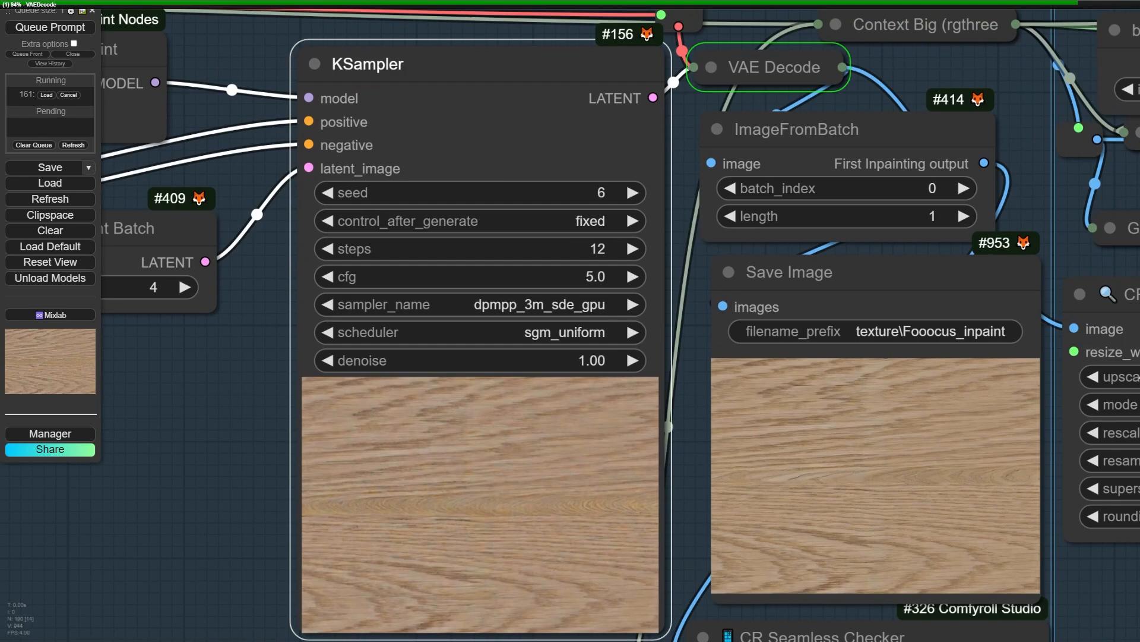
pyautogui.scroll(-5, 632, 435)
pyautogui.scroll(12, 580, 479)
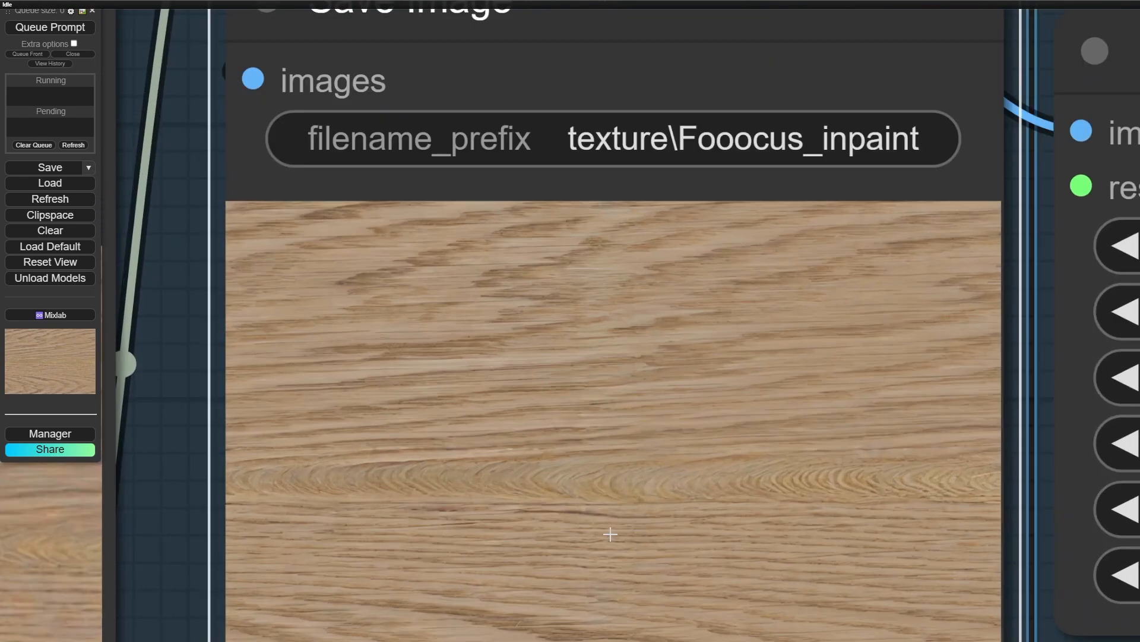
pyautogui.scroll(-12, 611, 534)
# Spread out the KSampler, reroute, VAE Decode and ImageFromBatch nodes to make room around VAE Decode
pyautogui.moveTo(464, 345); pyautogui.dragTo(577, 343)
pyautogui.click(405, 209)
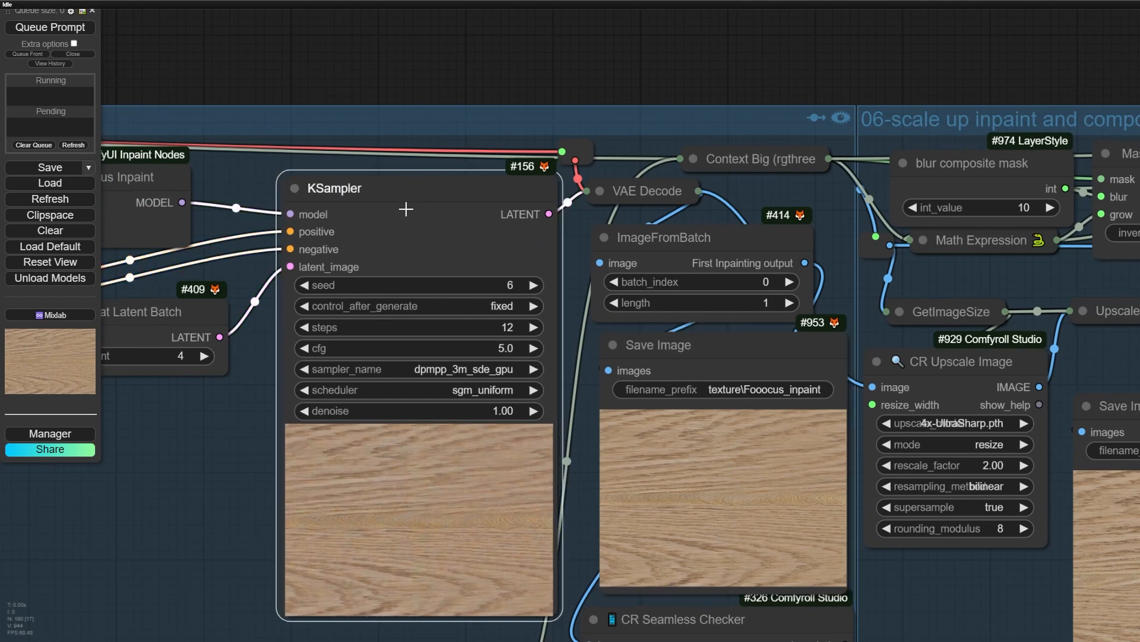
pyautogui.moveTo(406, 209); pyautogui.dragTo(306, 208)
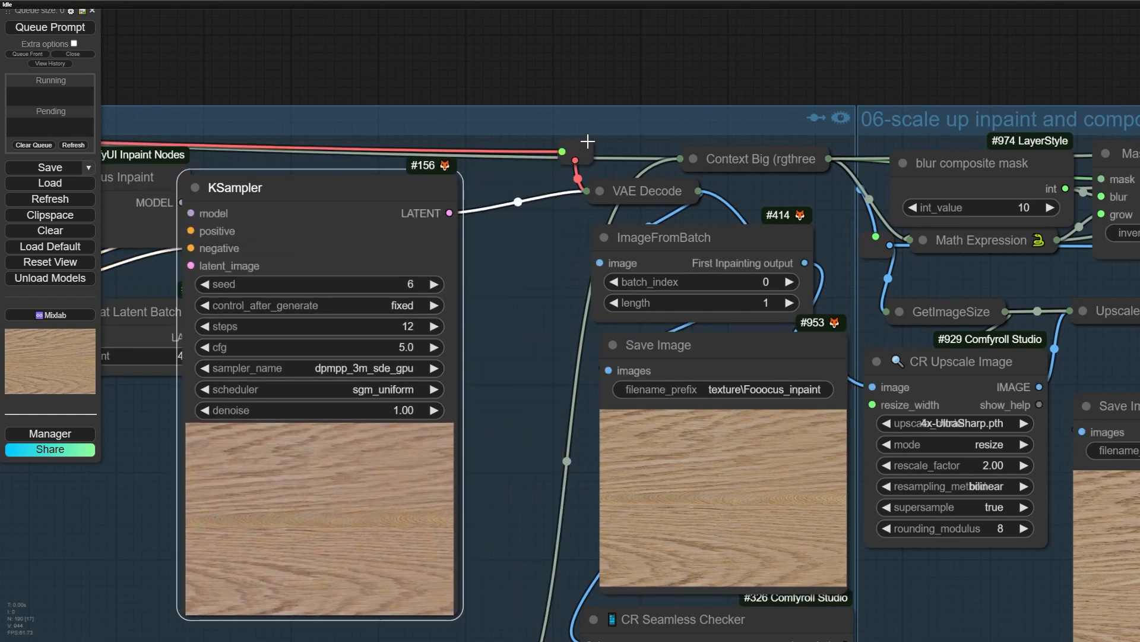
pyautogui.moveTo(567, 148); pyautogui.dragTo(481, 127)
pyautogui.moveTo(648, 188); pyautogui.dragTo(516, 181)
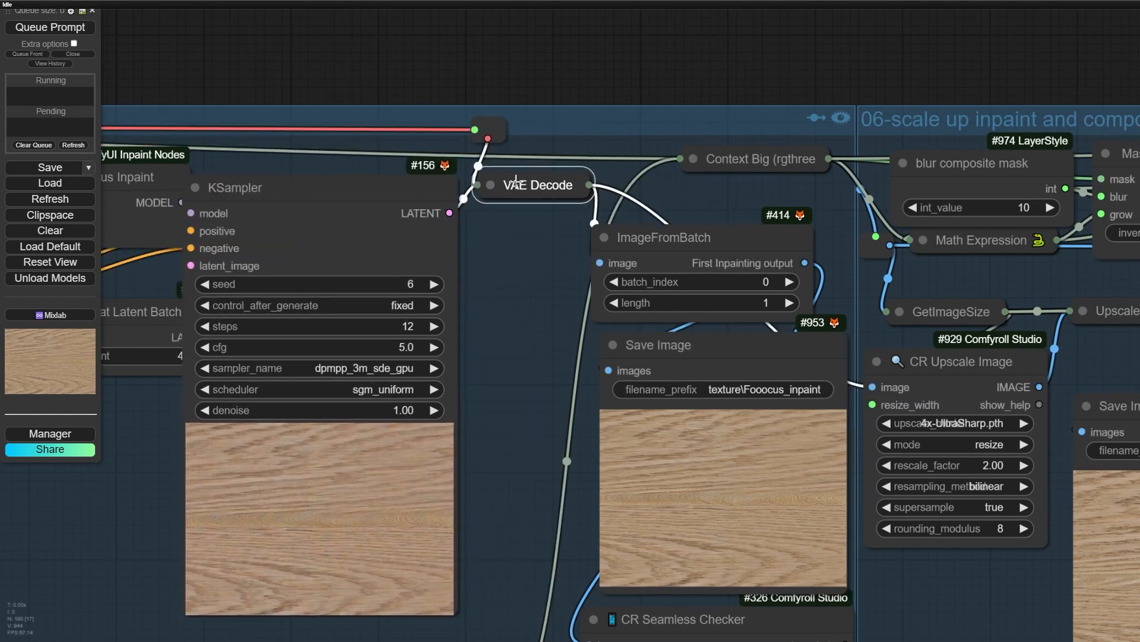
pyautogui.moveTo(693, 245)
pyautogui.mouseDown()
pyautogui.moveTo(727, 234)
pyautogui.moveTo(717, 260)
pyautogui.moveTo(707, 249)
pyautogui.mouseUp()
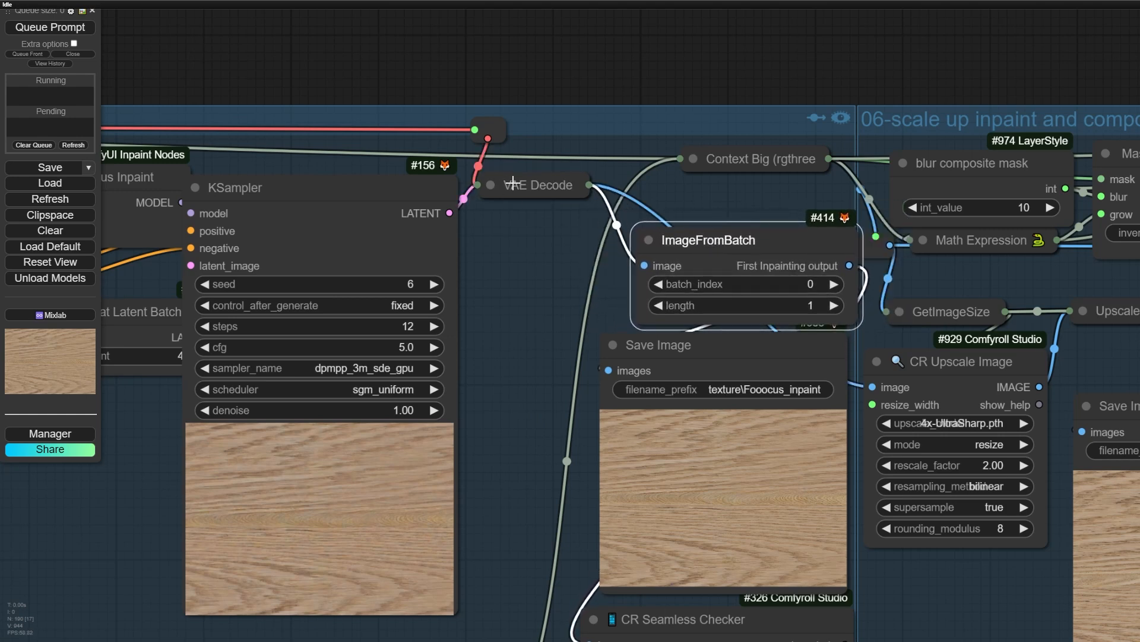
# Expand VAE Decode, attach a new Preview Image node to its IMAGE output and queue only that preview
pyautogui.click(492, 186)
pyautogui.moveTo(750, 160); pyautogui.dragTo(796, 80)
pyautogui.moveTo(653, 210); pyautogui.dragTo(696, 169)
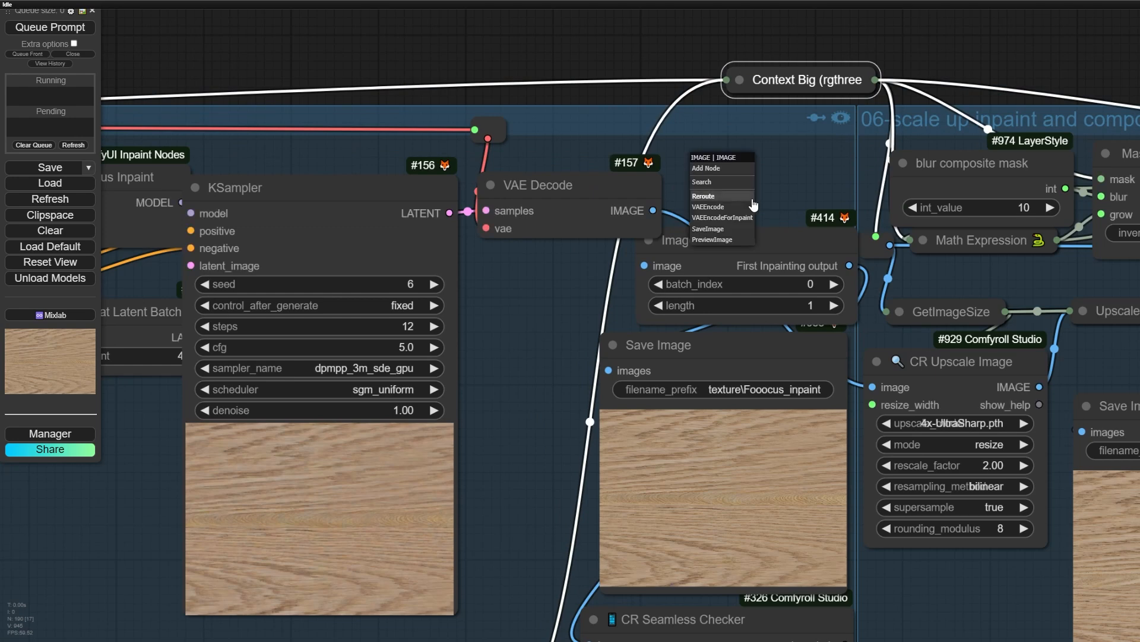
pyautogui.click(712, 239)
pyautogui.rightClick(746, 155)
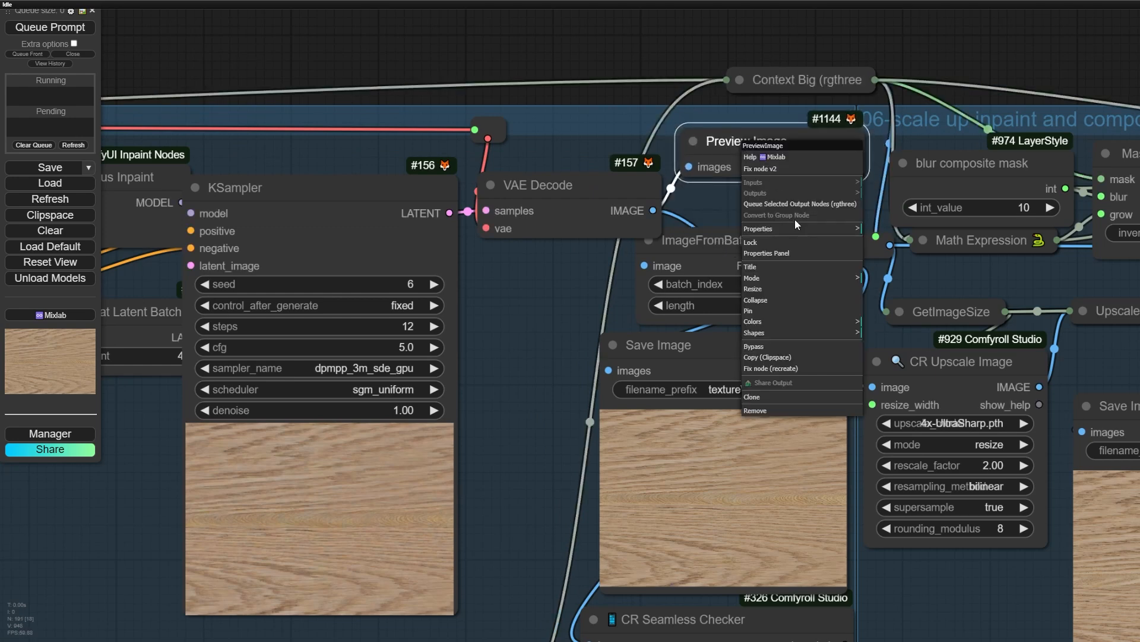
pyautogui.click(793, 213)
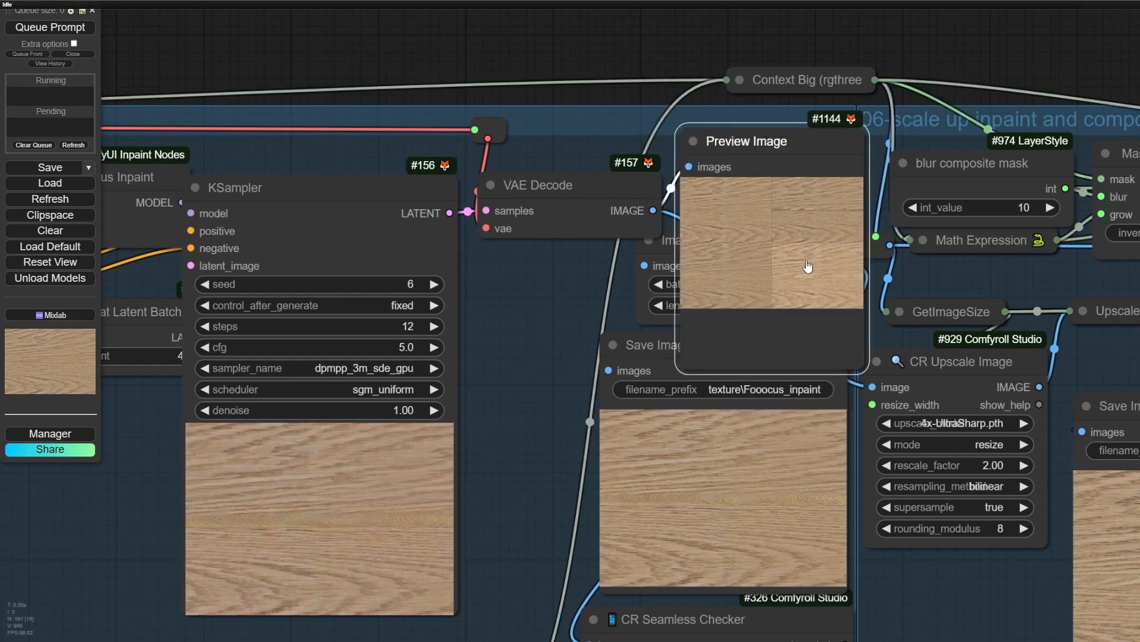
# Enlarge the first image in the Preview Image node and compare the seam across all four inpainted variations
pyautogui.scroll(4, 796, 251)
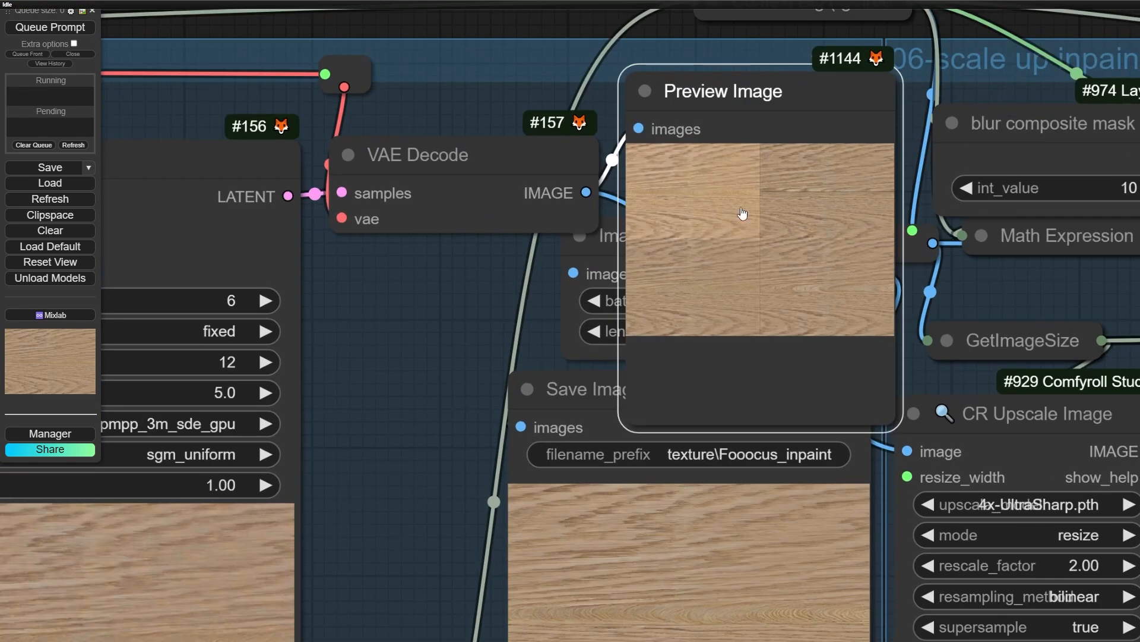
pyautogui.click(706, 236)
pyautogui.scroll(4, 527, 305)
pyautogui.moveTo(528, 305); pyautogui.dragTo(220, 330)
pyautogui.scroll(7, 595, 336)
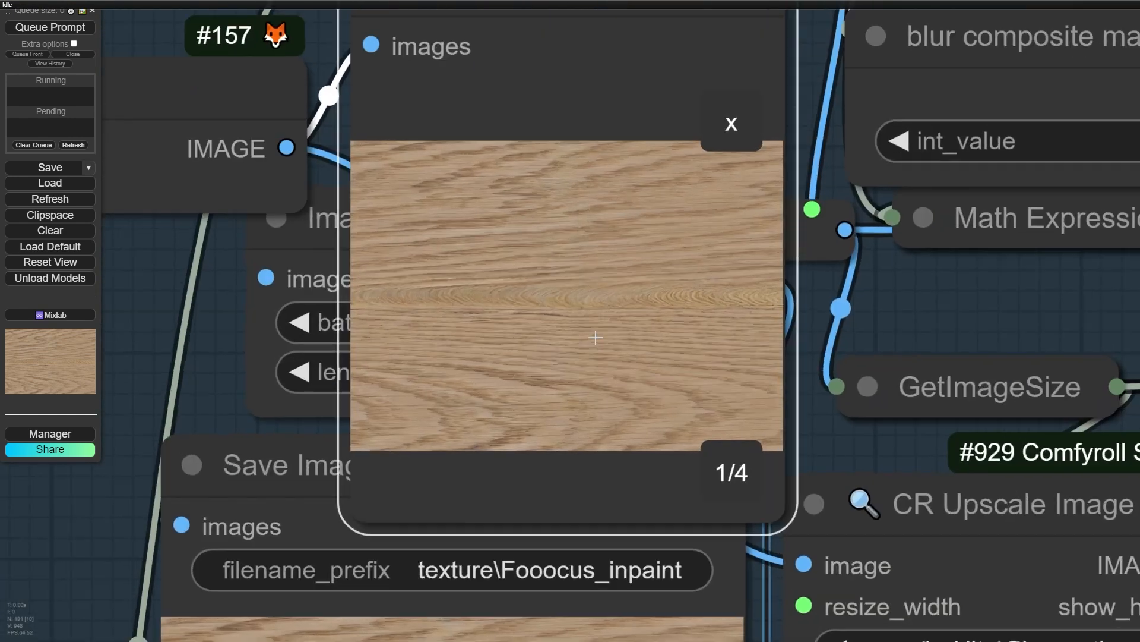
pyautogui.moveTo(556, 281); pyautogui.dragTo(554, 343)
pyautogui.press('Right')
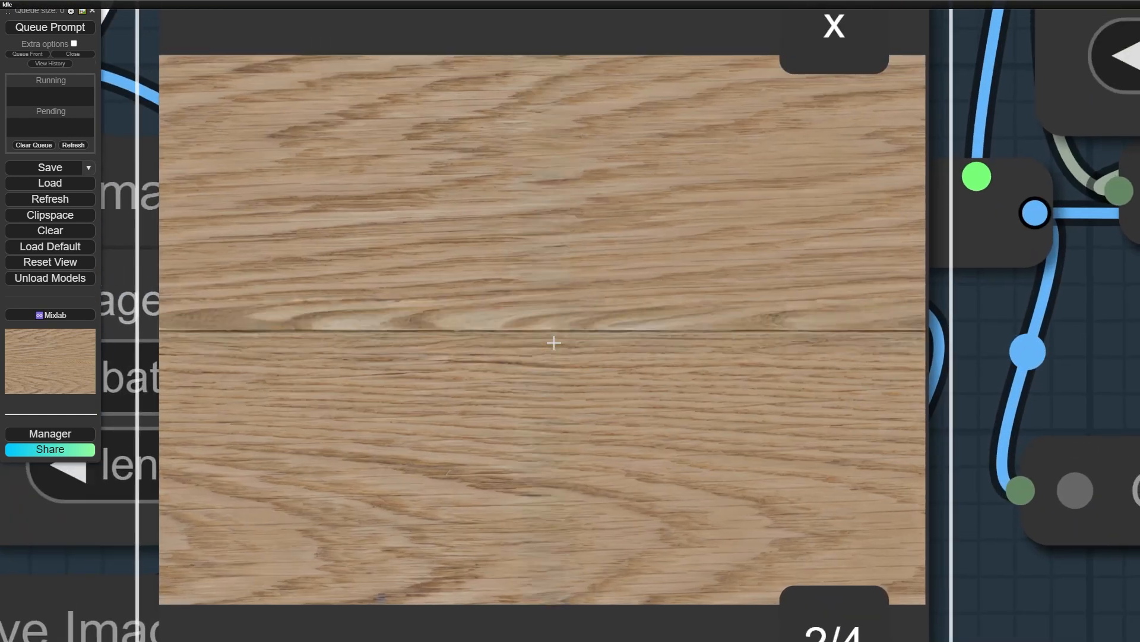
pyautogui.press('Right')
pyautogui.press('Right')
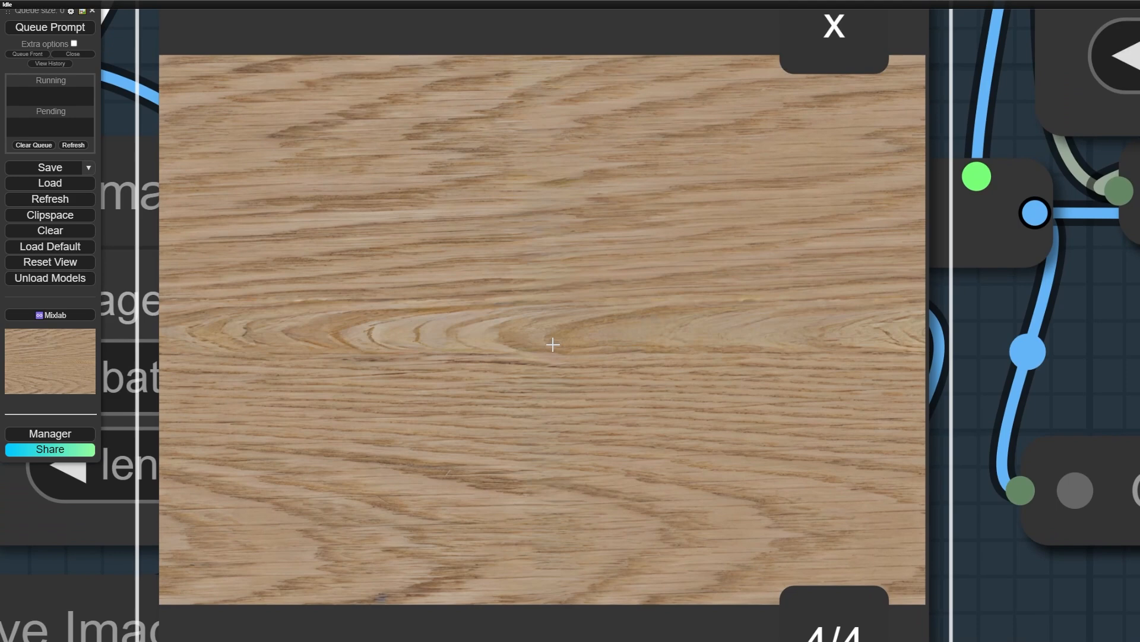
pyautogui.press('Right')
pyautogui.press('Right')
pyautogui.press('Right')
pyautogui.press('Right')
pyautogui.press('Right')
pyautogui.press('Right')
pyautogui.scroll(-3, 526, 372)
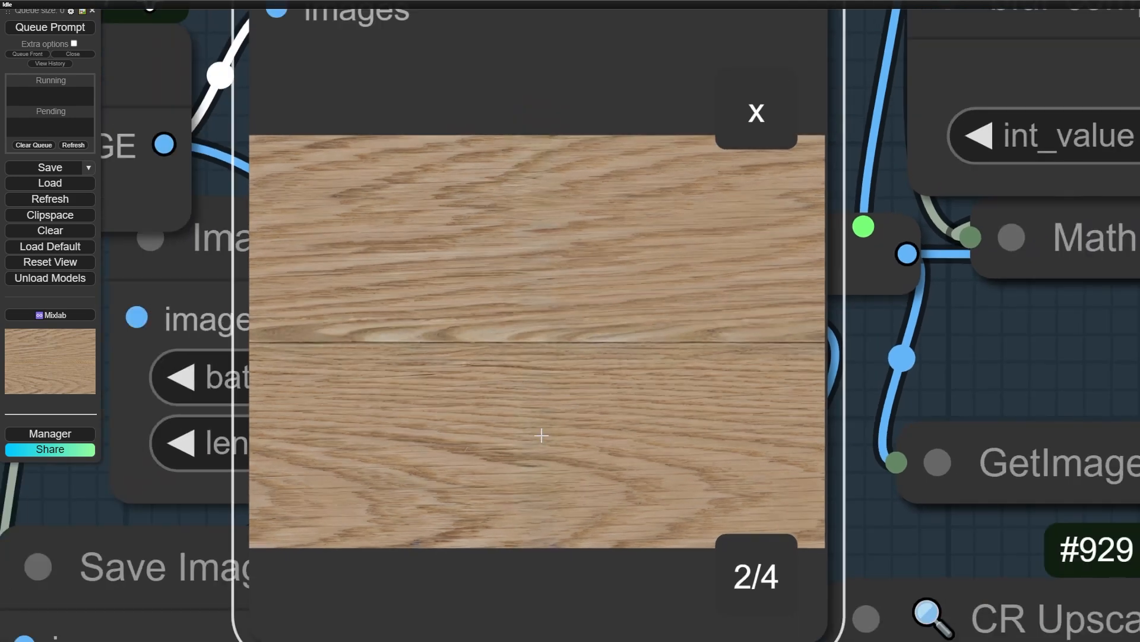
pyautogui.press('Right')
pyautogui.press('Right')
pyautogui.press('Right')
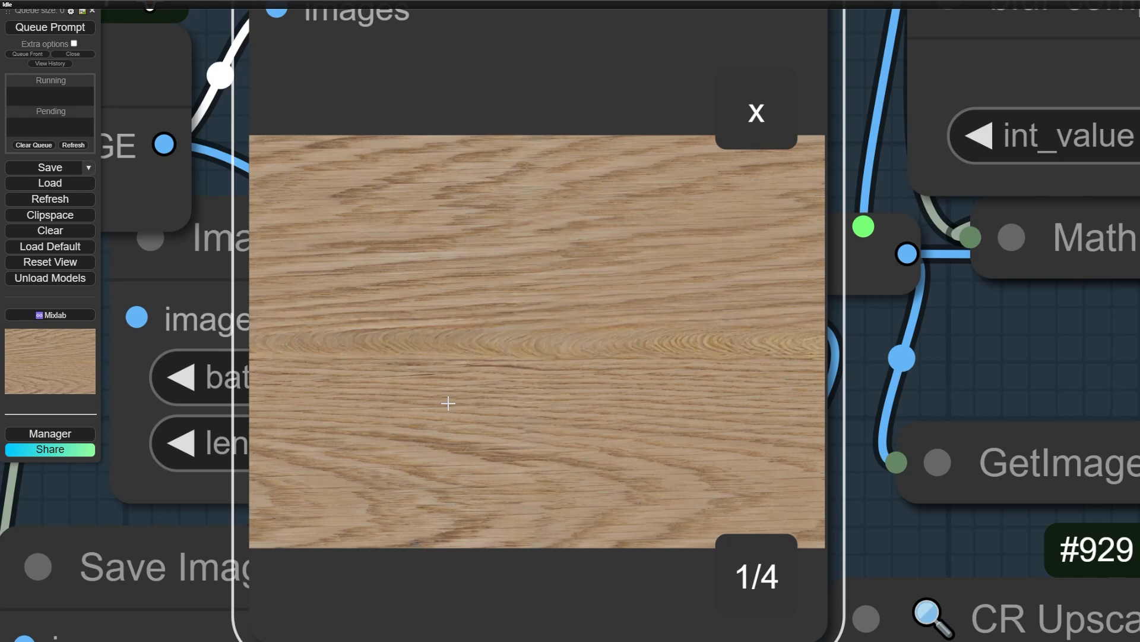
pyautogui.press('Right')
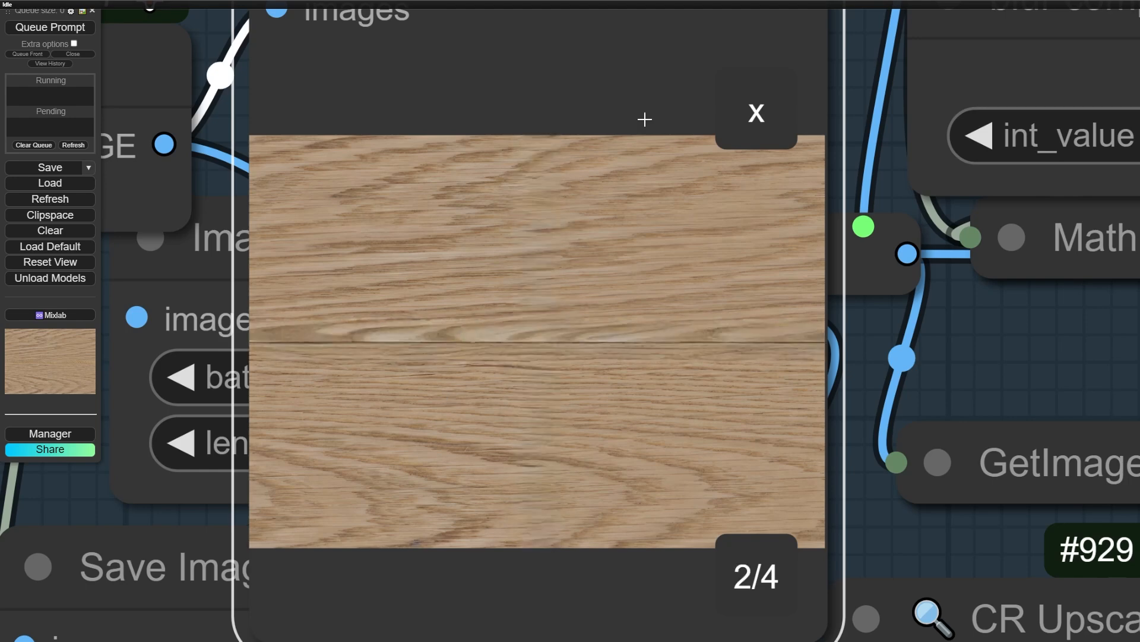
pyautogui.scroll(-1, 653, 160)
pyautogui.scroll(-2, 455, 275)
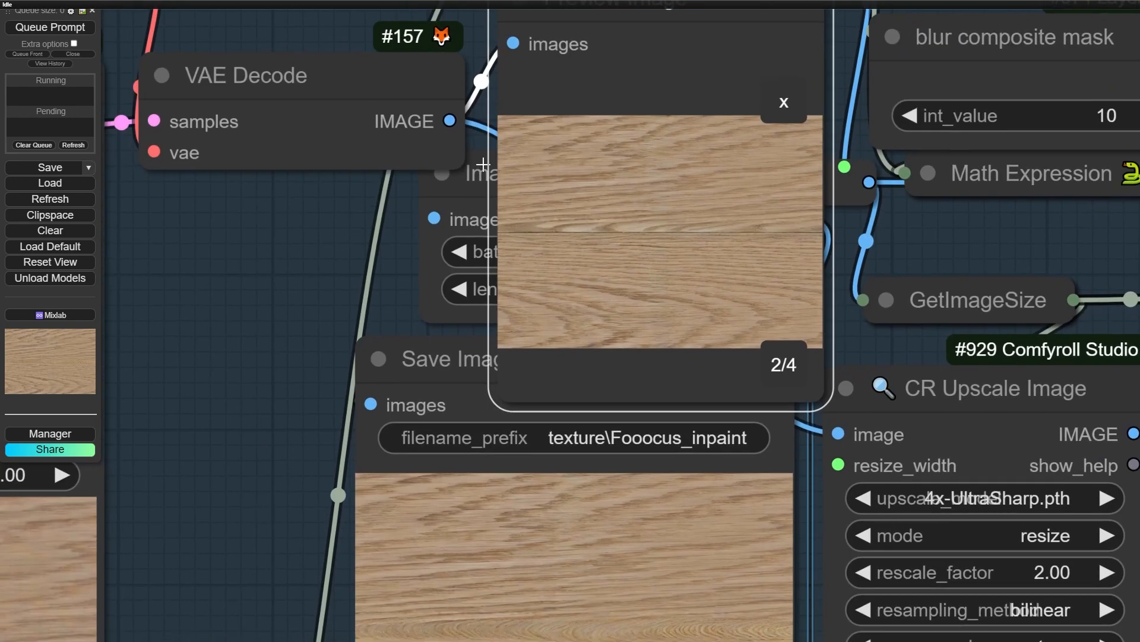
# Arrange the ImageFromBatch node below VAE Decode beside the Preview Image node, and page the preview to the fourth image
pyautogui.moveTo(484, 165); pyautogui.dragTo(417, 219)
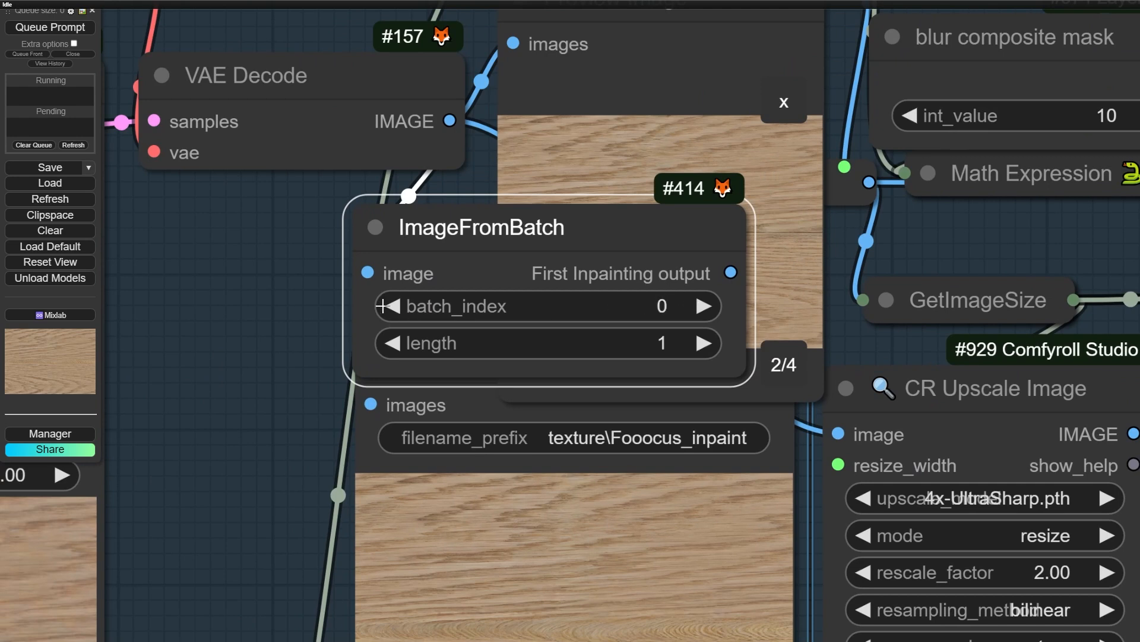
pyautogui.moveTo(537, 226); pyautogui.dragTo(302, 221)
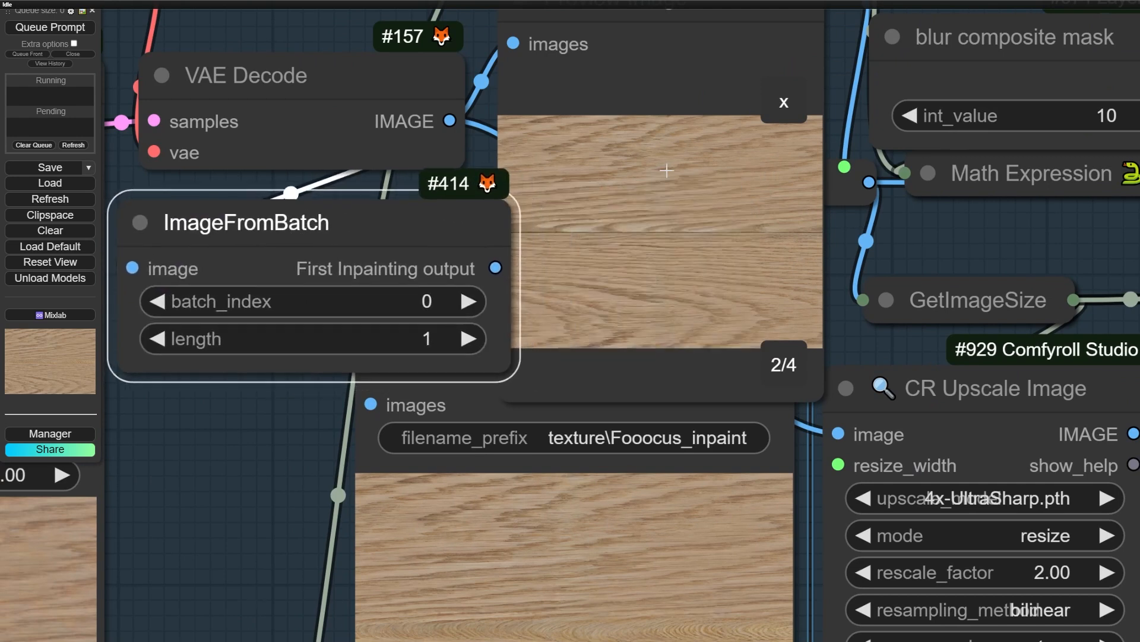
pyautogui.moveTo(654, 136); pyautogui.dragTo(676, 215)
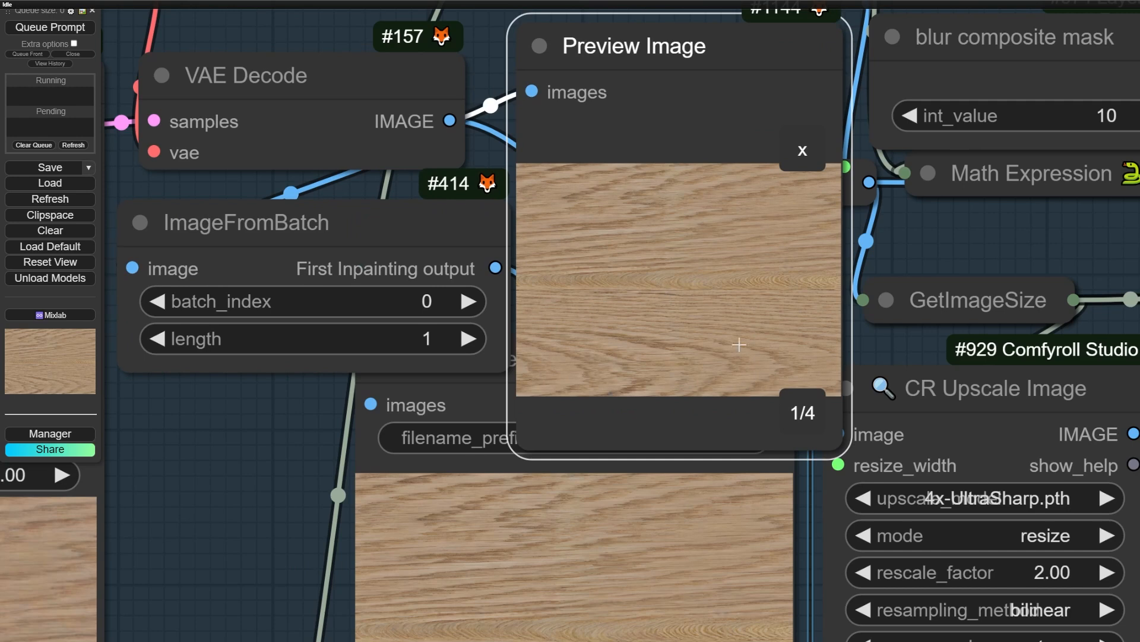
pyautogui.click(788, 426)
pyautogui.click(788, 426)
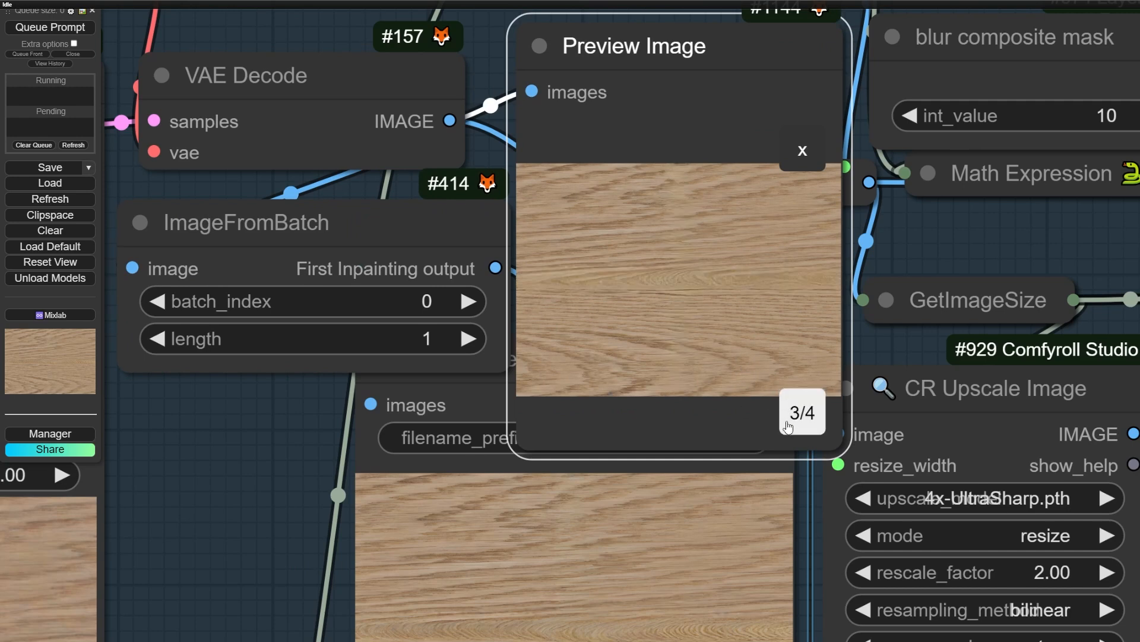
pyautogui.click(788, 426)
# Set the ImageFromBatch batch_index to 1 and show the matching second image enlarged in the Preview Image node
pyautogui.moveTo(330, 241); pyautogui.dragTo(362, 245)
pyautogui.click(502, 307)
pyautogui.click(502, 306)
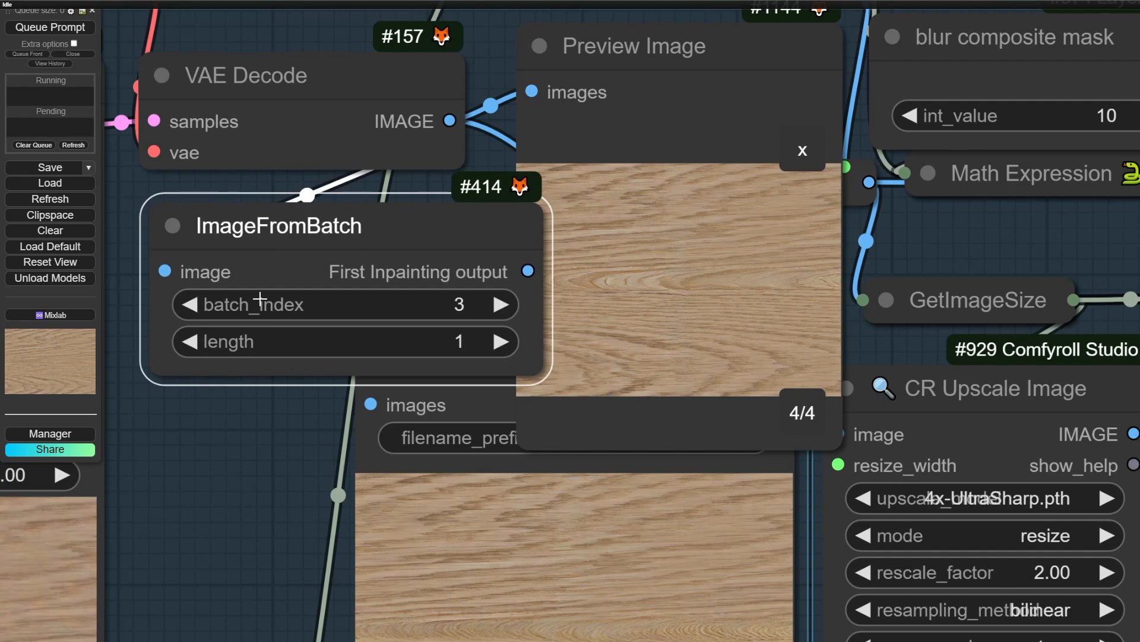
pyautogui.click(680, 310)
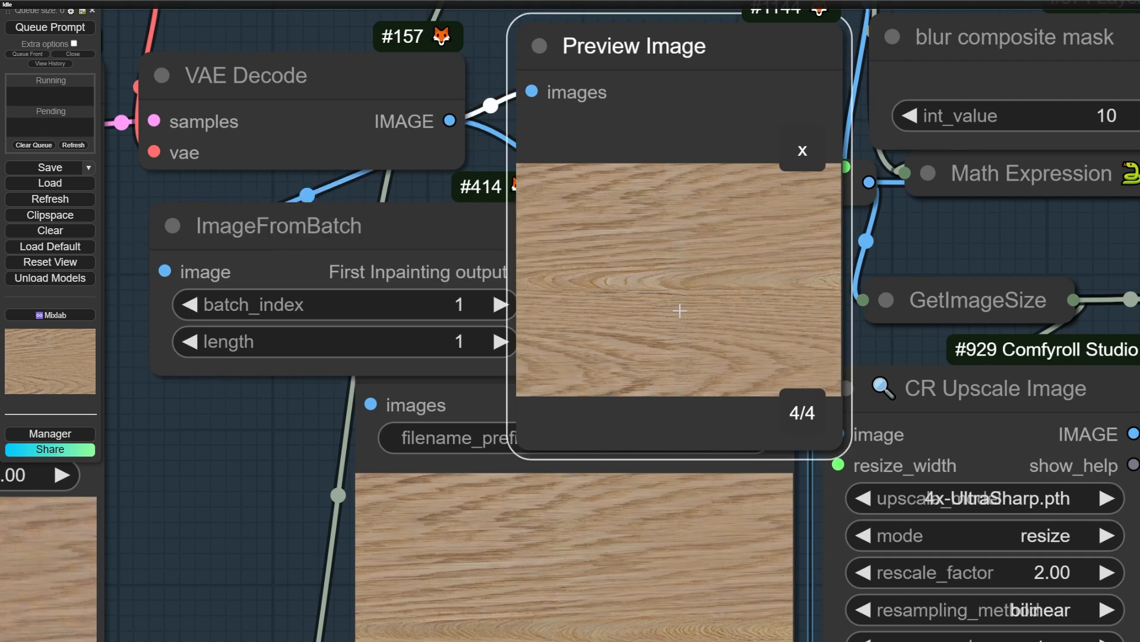
pyautogui.press('Right')
pyautogui.press('Right')
pyautogui.scroll(9, 732, 285)
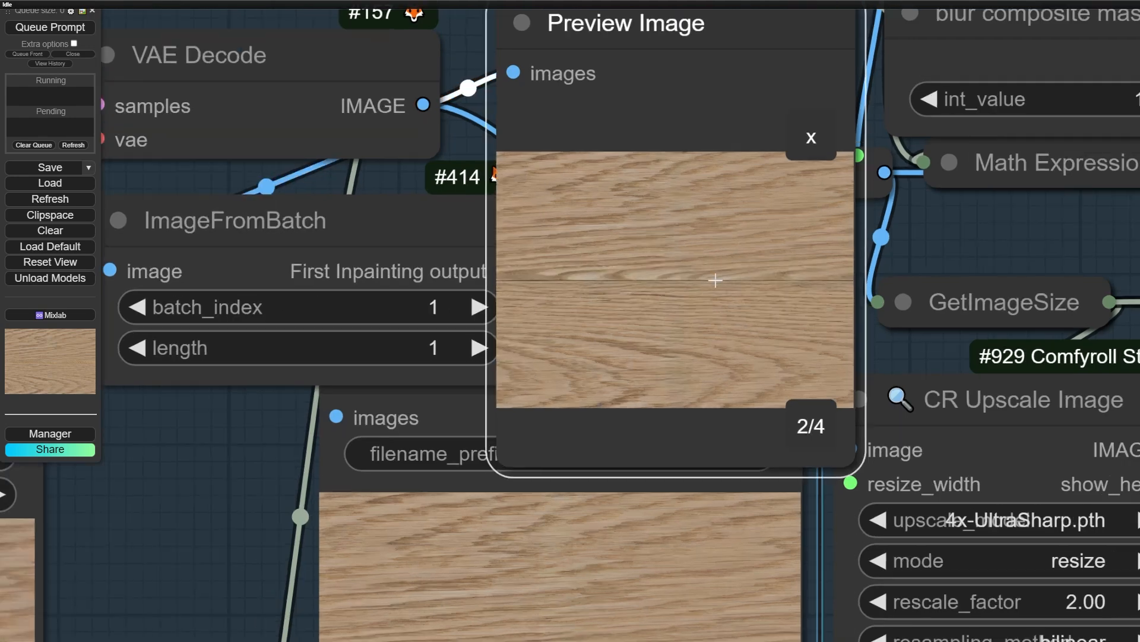
# Page the enlarged preview to the fourth variation to inspect its seam, and set the ImageFromBatch batch_index to 3
pyautogui.scroll(4, 760, 285)
pyautogui.scroll(-3, 757, 293)
pyautogui.press('Right')
pyautogui.press('Right')
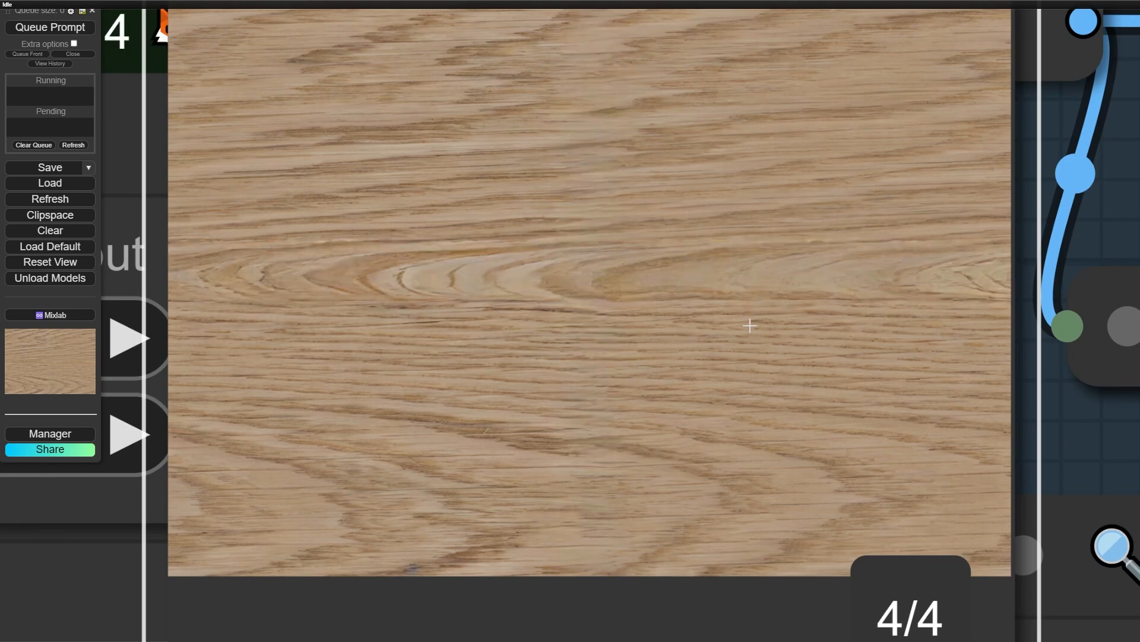
pyautogui.scroll(-4, 694, 404)
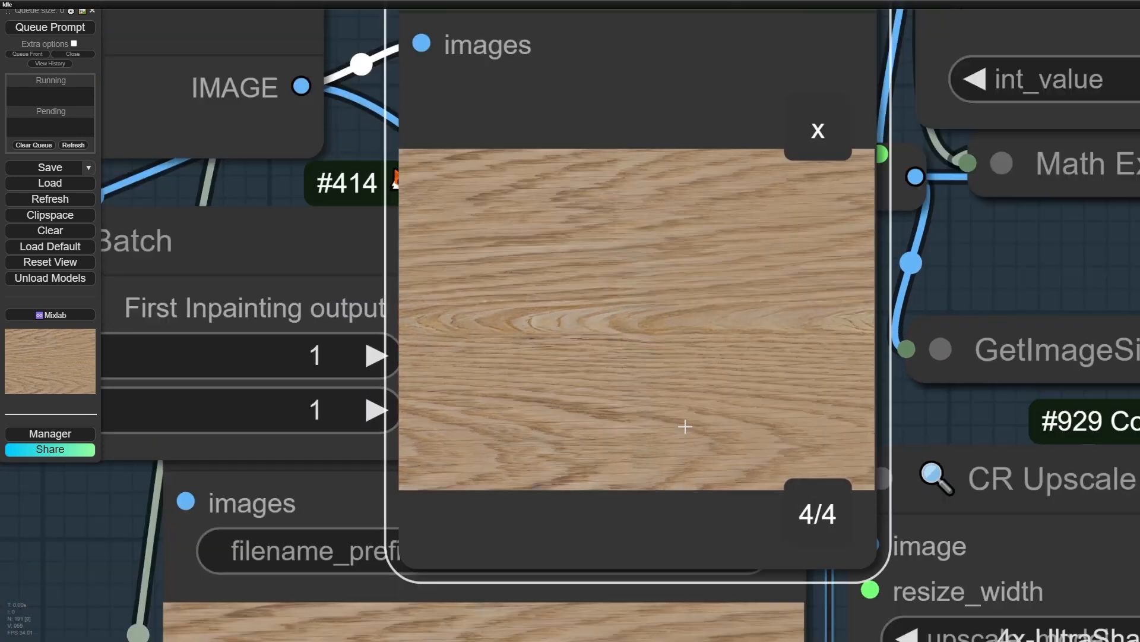
pyautogui.scroll(-1, 685, 426)
pyautogui.click(391, 287)
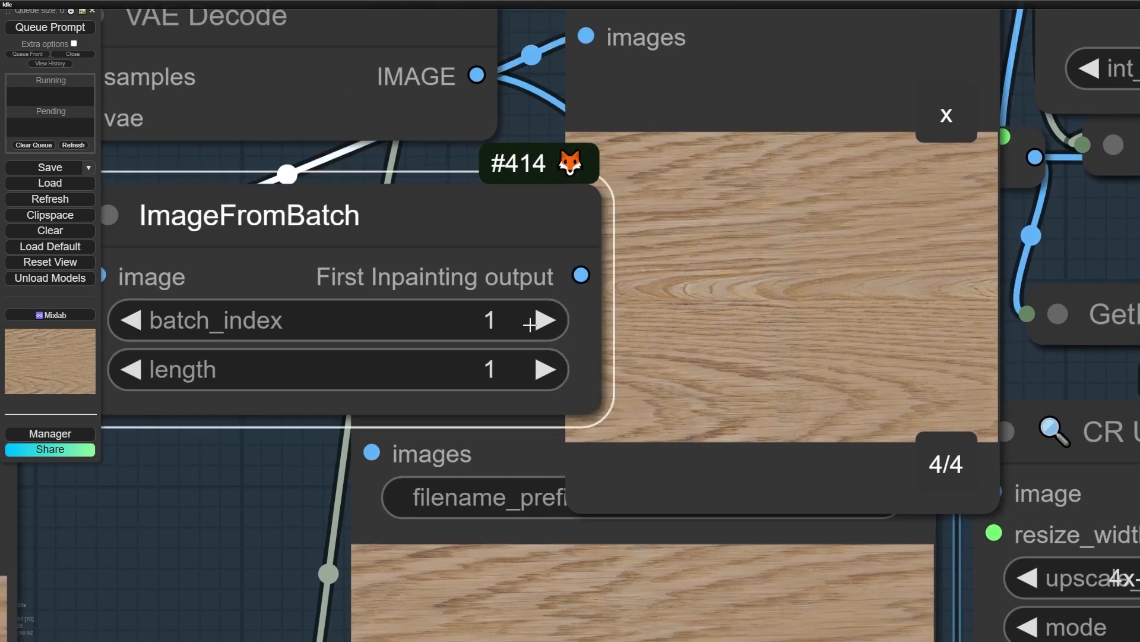
pyautogui.click(530, 324)
pyautogui.click(529, 324)
# Delete the Preview Image node attached to VAE Decode and move the ImageFromBatch node directly above the Save Image node
pyautogui.scroll(-6, 530, 324)
pyautogui.click(675, 157)
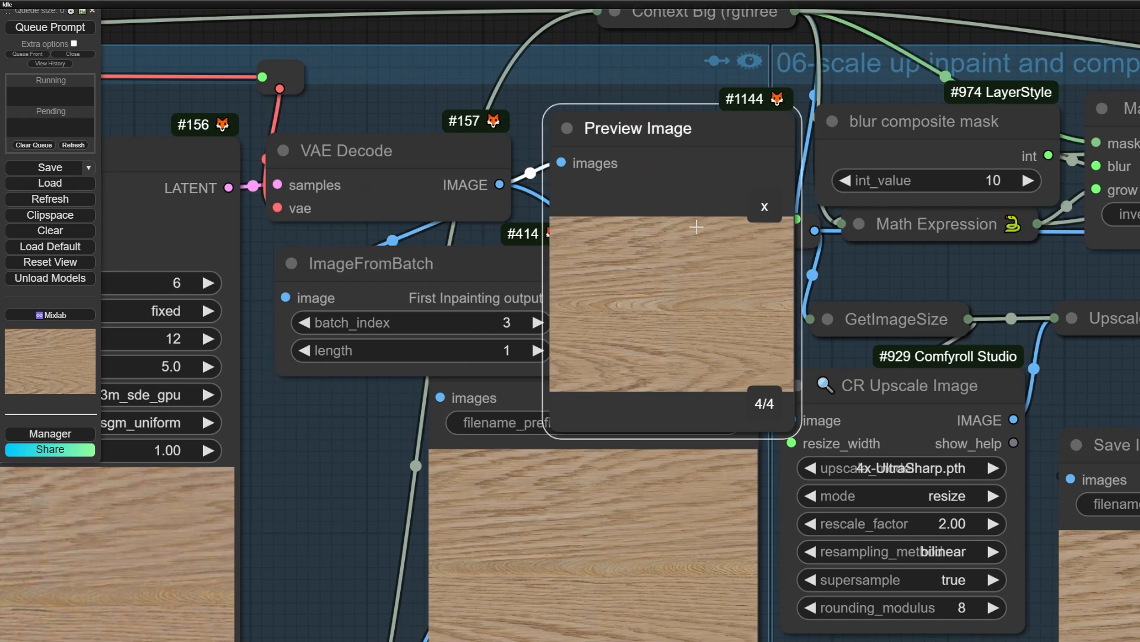
pyautogui.press('Delete')
pyautogui.moveTo(454, 275); pyautogui.dragTo(618, 254)
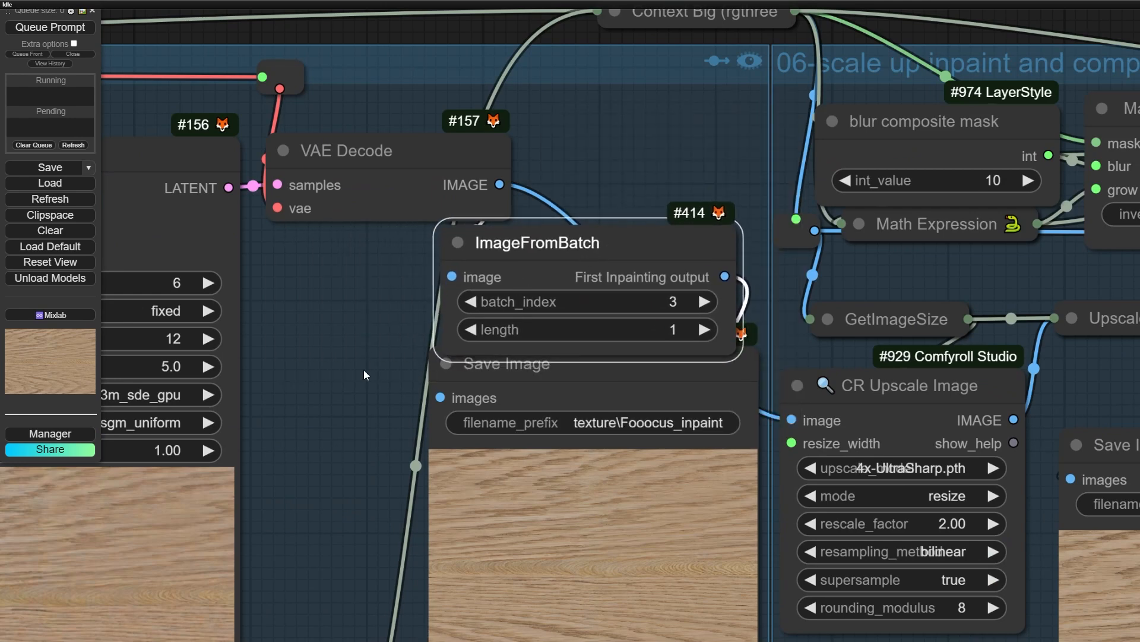
# Queue only the Save Image node with the texture\Fooocus_inpaint prefix and inspect the seam in its output up close
pyautogui.moveTo(363, 369); pyautogui.dragTo(383, 174)
pyautogui.rightClick(640, 291)
pyautogui.click(653, 403)
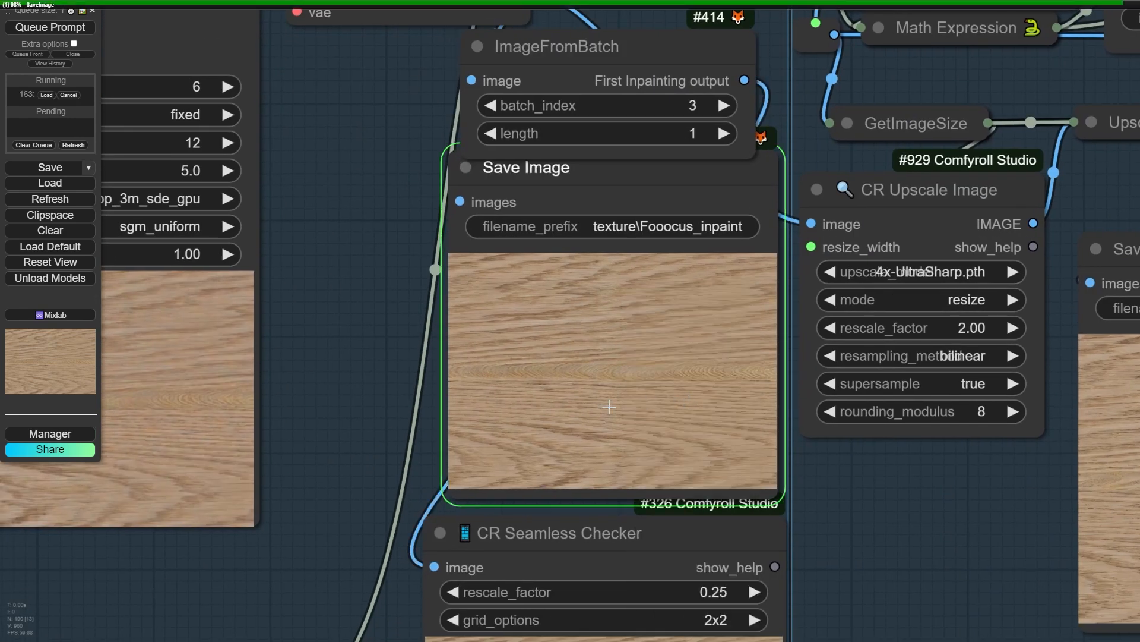
pyautogui.scroll(6, 600, 407)
pyautogui.scroll(3, 679, 361)
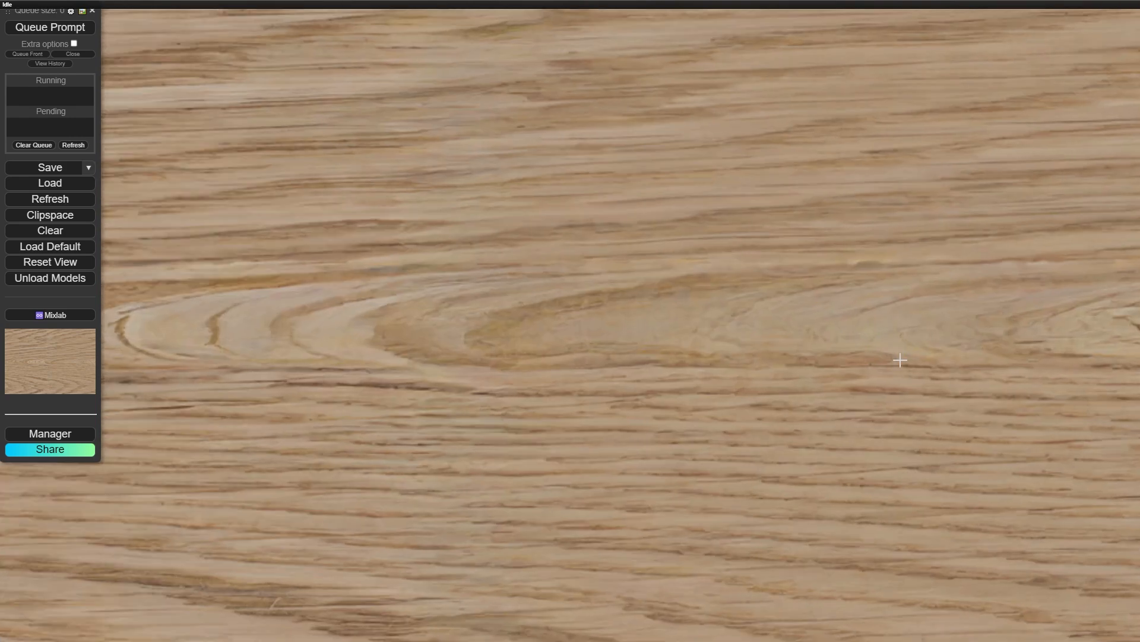
pyautogui.scroll(-5, 899, 359)
pyautogui.scroll(-4, 874, 349)
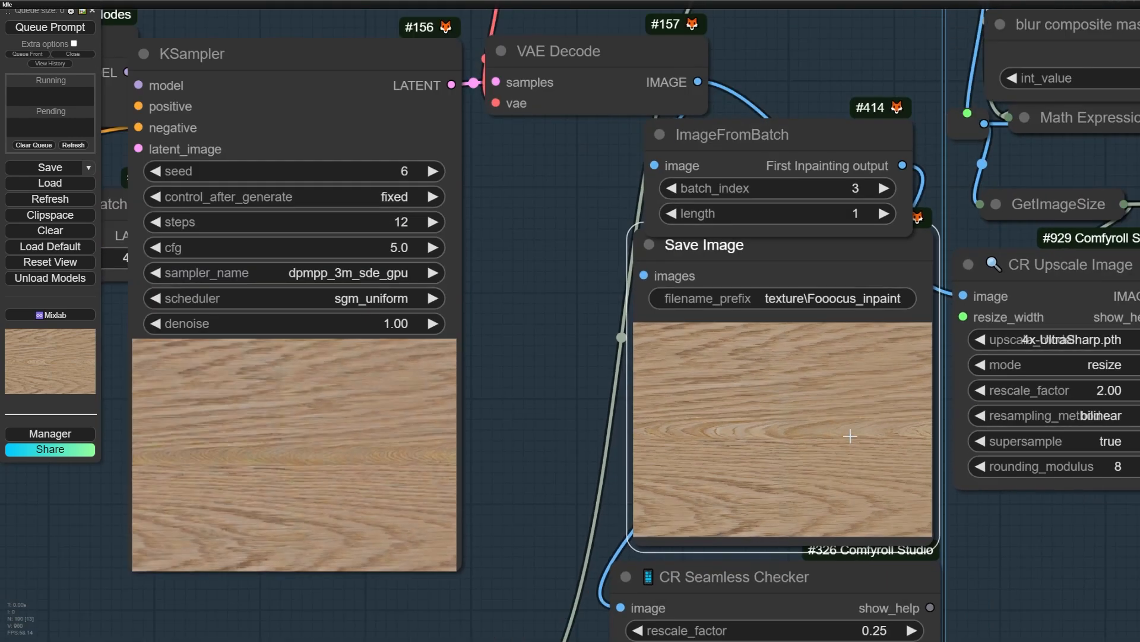
# Place the ImageFromBatch node in line beside VAE Decode, above the Save Image node
pyautogui.moveTo(777, 145); pyautogui.dragTo(856, 63)
pyautogui.moveTo(600, 179); pyautogui.dragTo(419, 287)
pyautogui.scroll(1, 610, 160)
pyautogui.scroll(8, 611, 159)
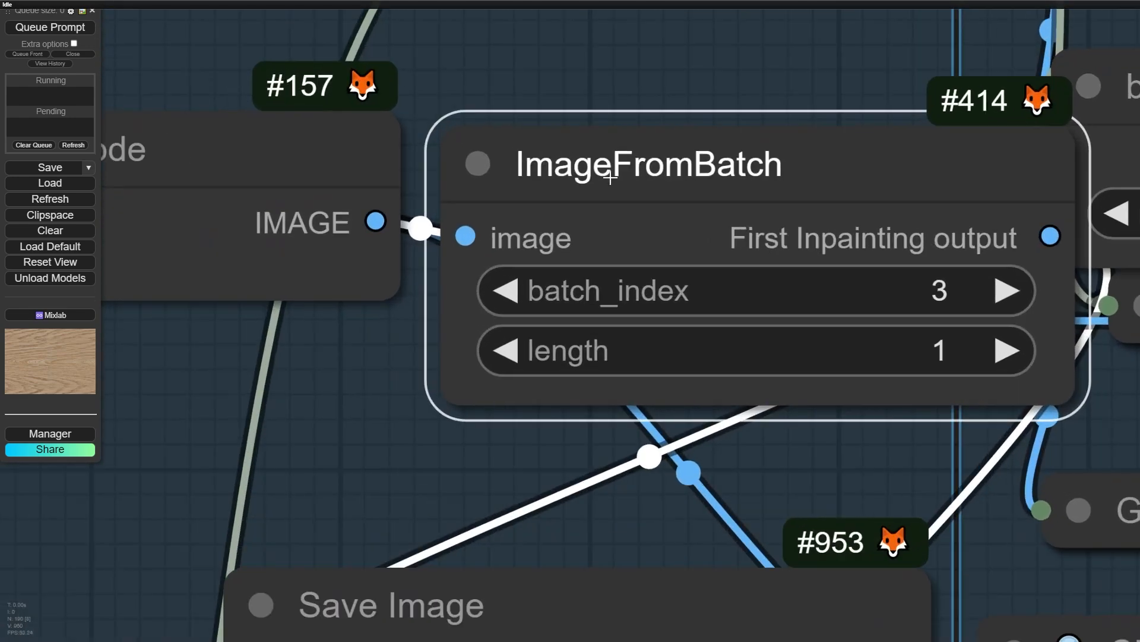
pyautogui.moveTo(604, 172)
pyautogui.mouseDown()
pyautogui.moveTo(630, 166)
pyautogui.moveTo(591, 165)
pyautogui.mouseUp()
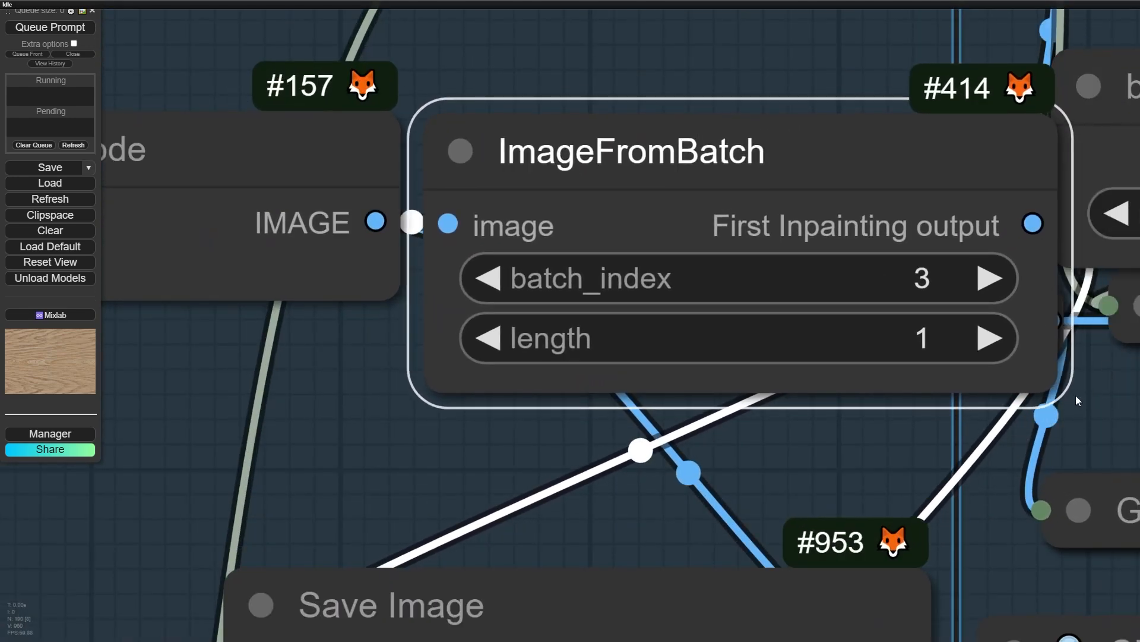
pyautogui.scroll(-5, 678, 201)
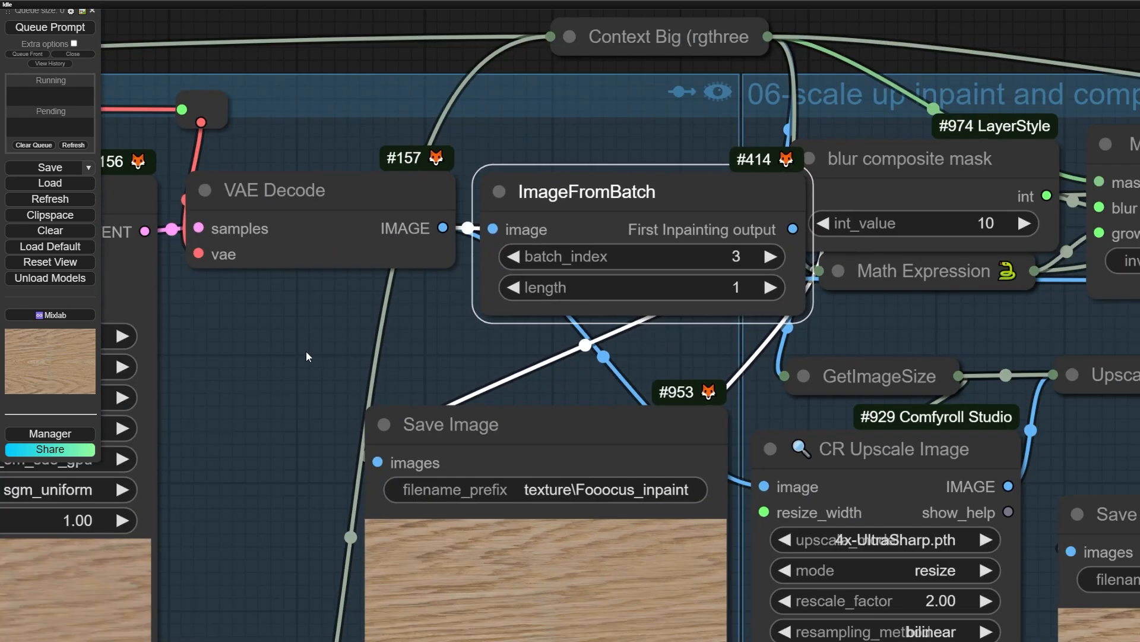
# Move the Repeat Latent Batch node into the free space between the inpaint conditioning node and the KSampler
pyautogui.moveTo(307, 356); pyautogui.dragTo(970, 274)
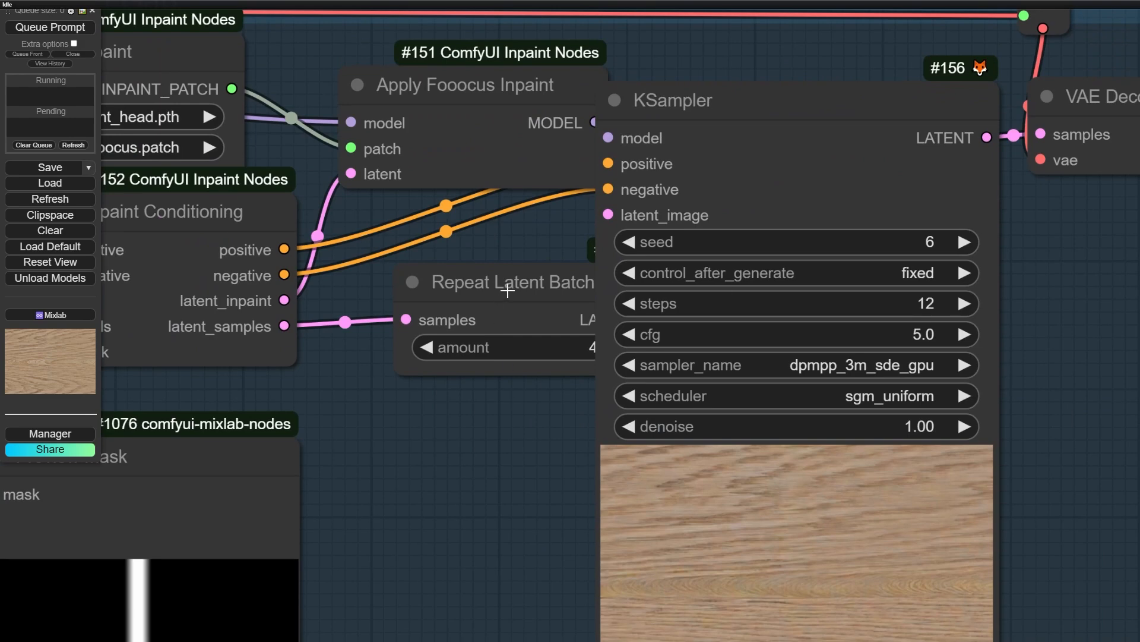
pyautogui.moveTo(508, 290); pyautogui.dragTo(425, 327)
pyautogui.scroll(3, 402, 358)
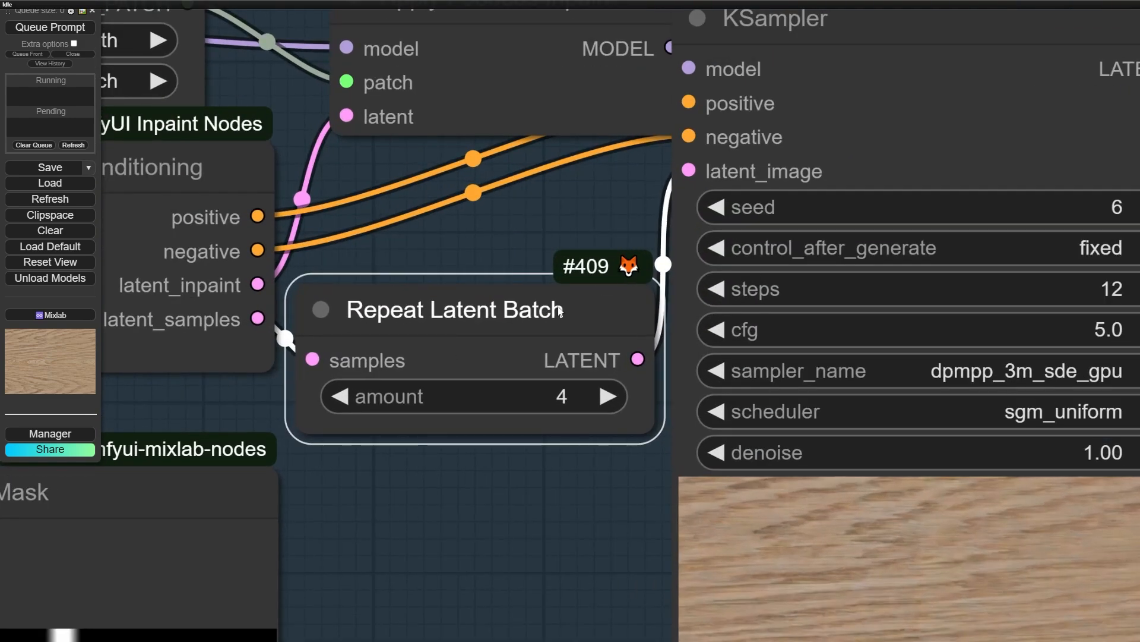
pyautogui.scroll(-3, 445, 276)
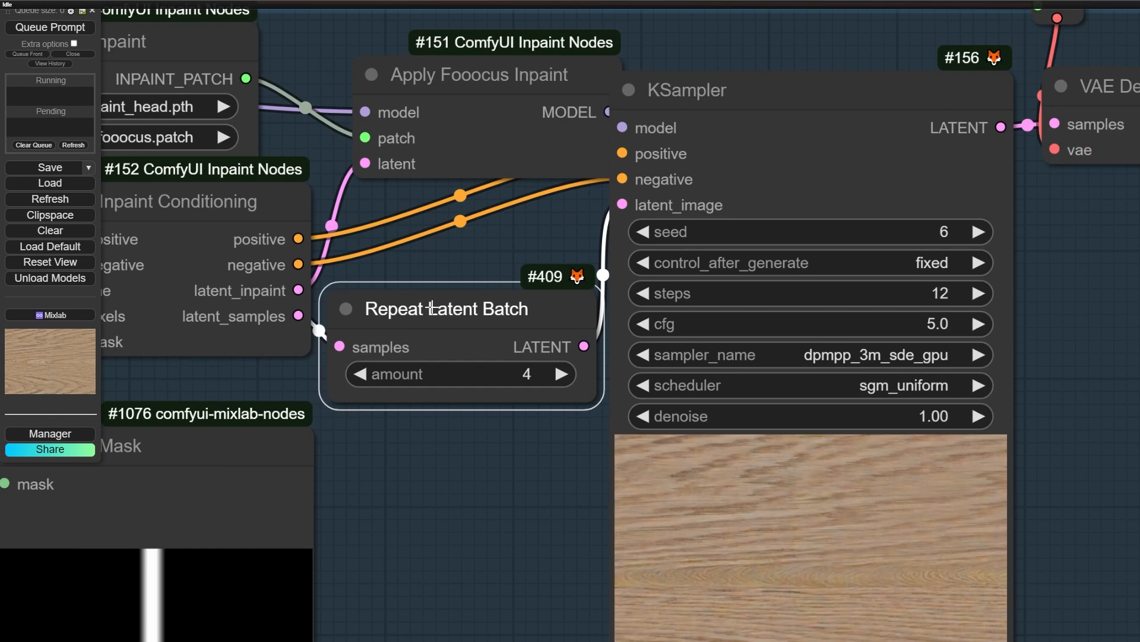
pyautogui.scroll(4, 432, 307)
pyautogui.scroll(-9, 390, 326)
pyautogui.moveTo(426, 461); pyautogui.dragTo(366, 361)
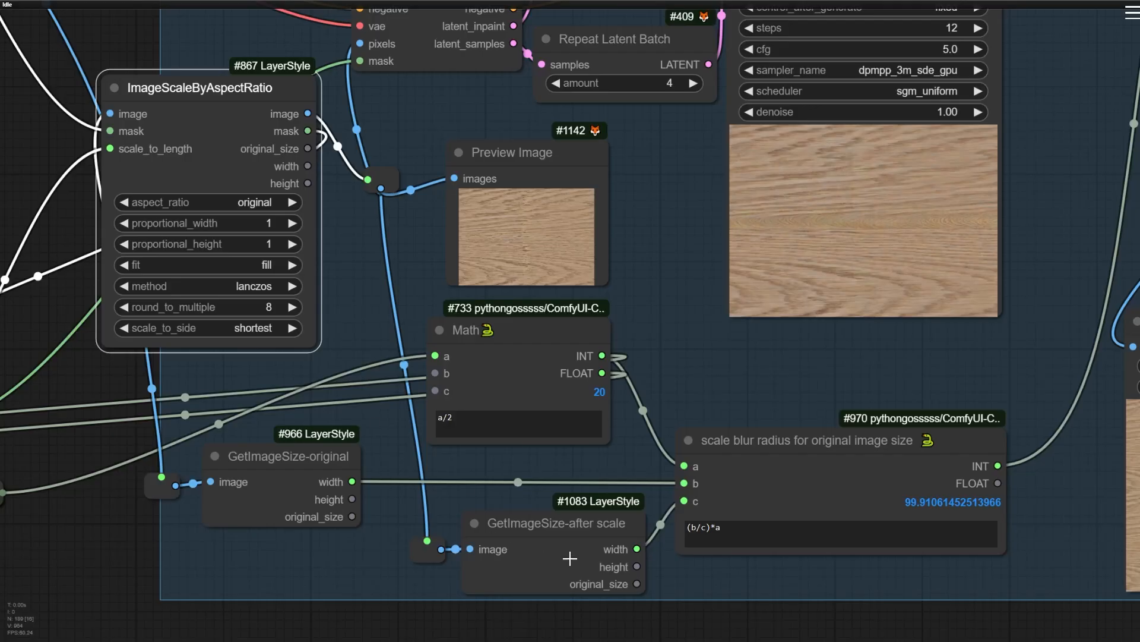
pyautogui.scroll(2, 503, 465)
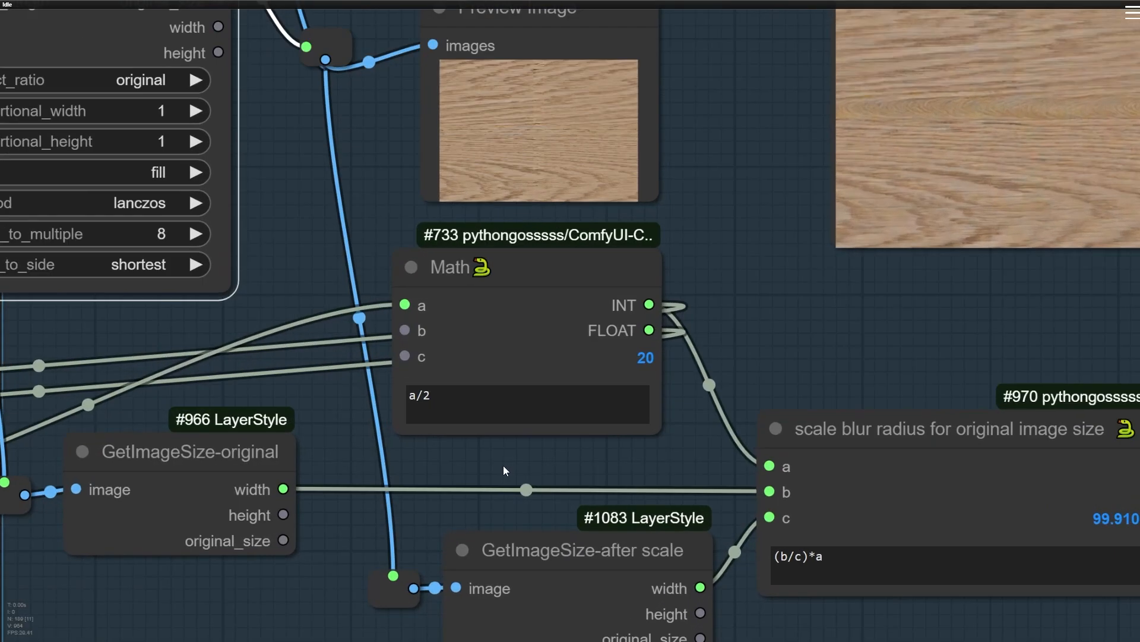
pyautogui.scroll(-3, 394, 490)
pyautogui.moveTo(512, 386); pyautogui.dragTo(542, 327)
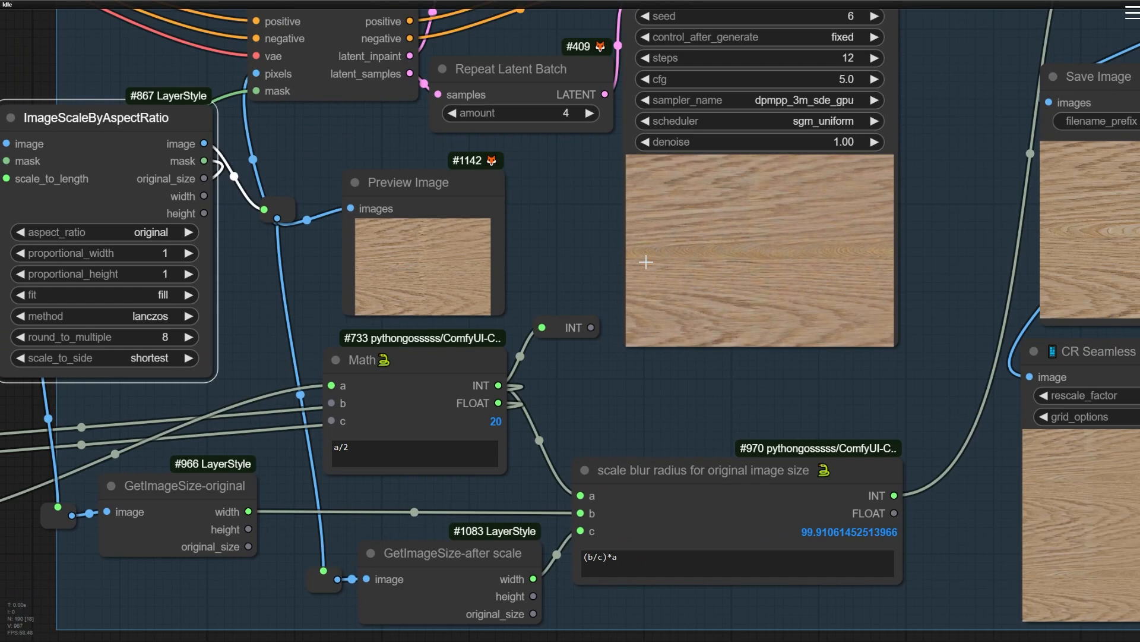
pyautogui.click(569, 328)
pyautogui.press('Delete')
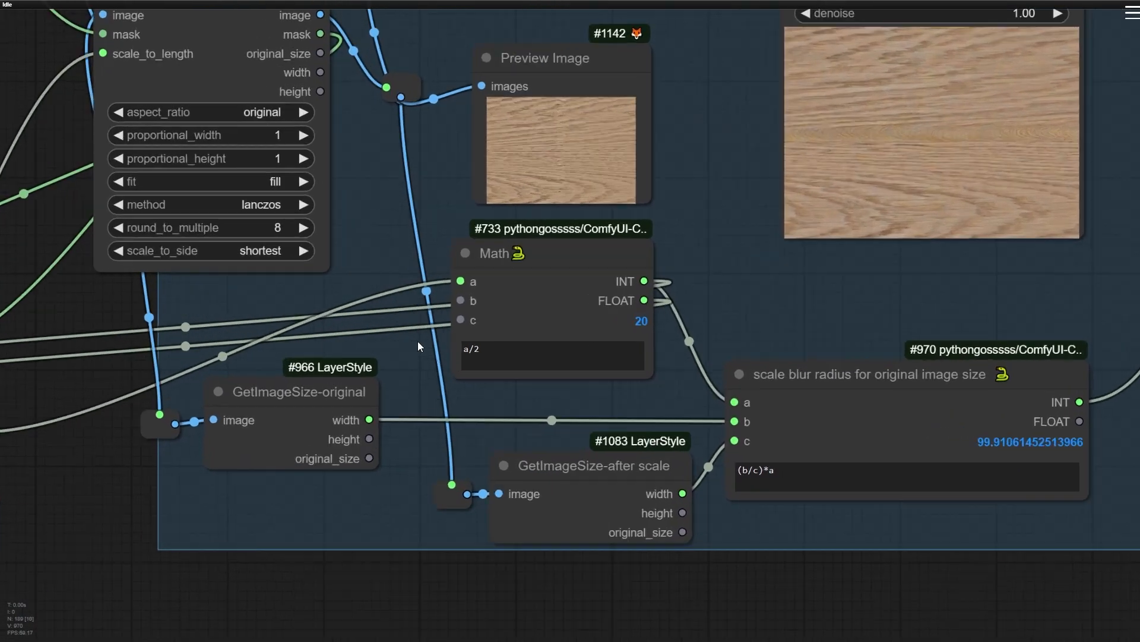
# Examine the nodes that scale the blur radius for the original image size, starting with the width output of GetImageSize-original
pyautogui.scroll(2, 428, 347)
pyautogui.moveTo(630, 420); pyautogui.dragTo(456, 440)
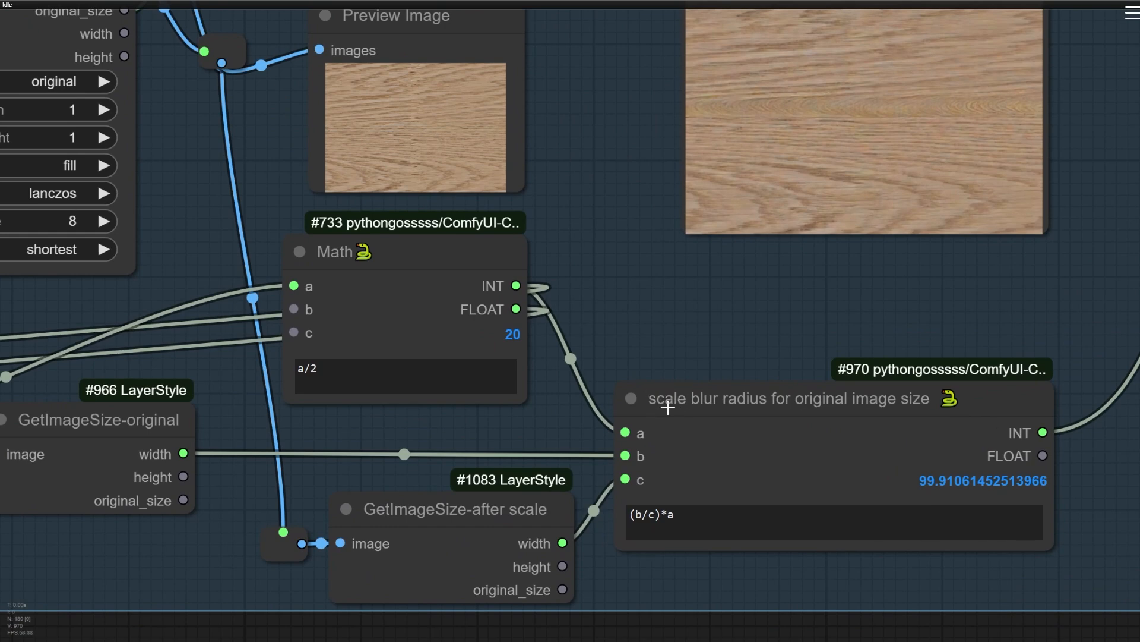
pyautogui.moveTo(593, 221); pyautogui.dragTo(725, 342)
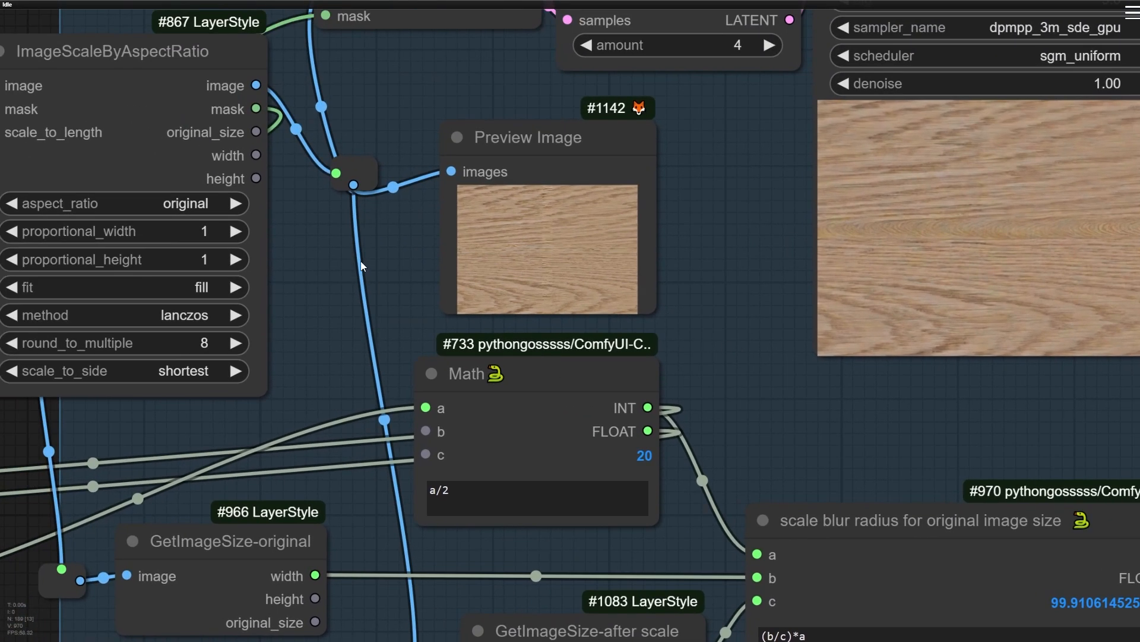
pyautogui.scroll(-3, 348, 318)
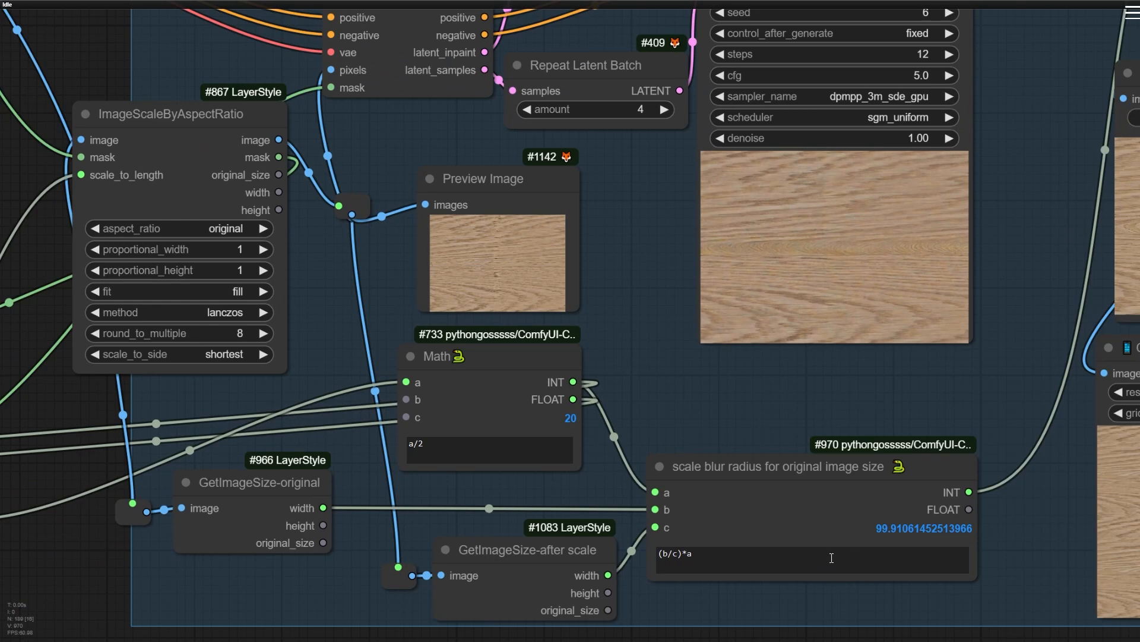
pyautogui.scroll(1, 602, 514)
pyautogui.scroll(5, 395, 426)
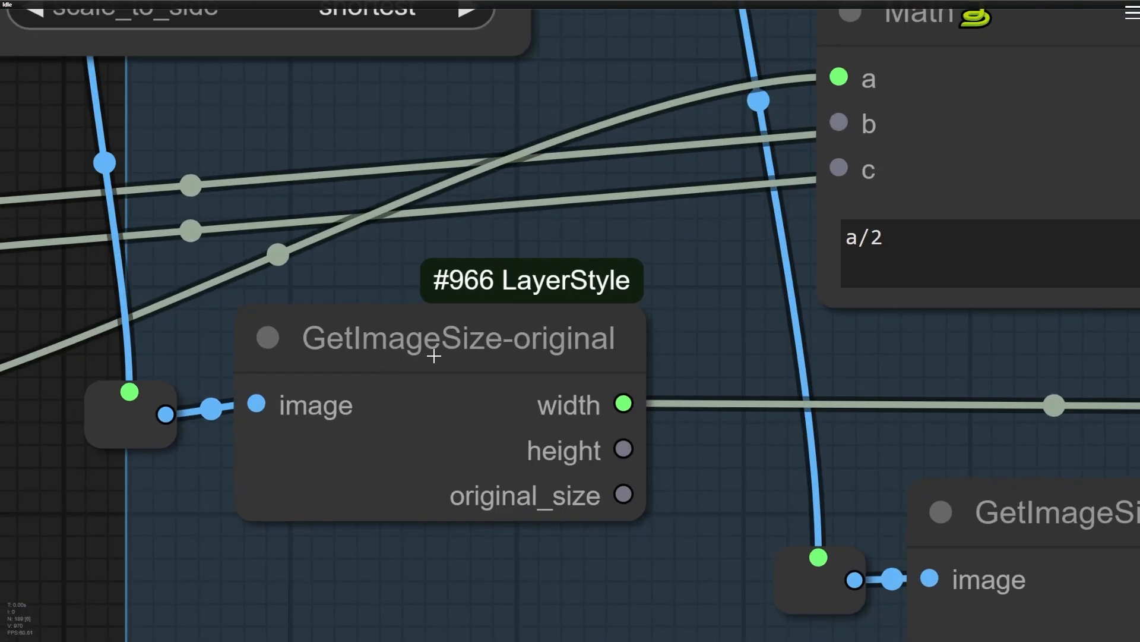
pyautogui.click(434, 355)
pyautogui.scroll(-3, 434, 355)
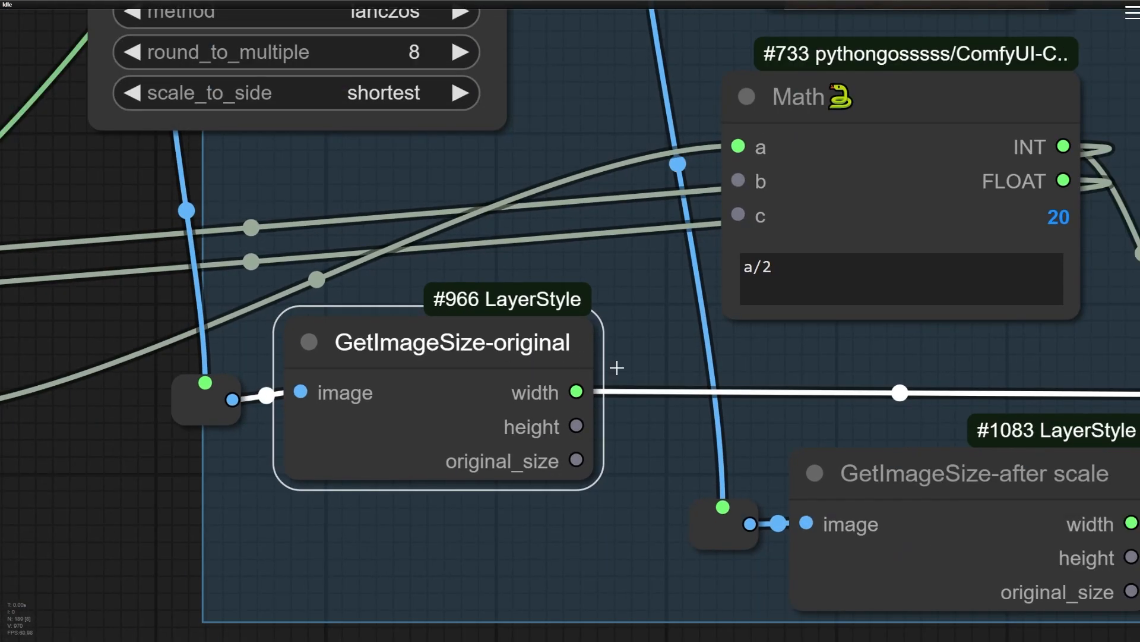
# Examine how the GetImageSize-after scale width feeds the blur radius expression, highlighting its b/c part
pyautogui.moveTo(691, 368); pyautogui.dragTo(256, 219)
pyautogui.moveTo(504, 334); pyautogui.dragTo(538, 393)
pyautogui.scroll(-3, 497, 331)
pyautogui.scroll(4, 599, 316)
pyautogui.scroll(-2, 538, 392)
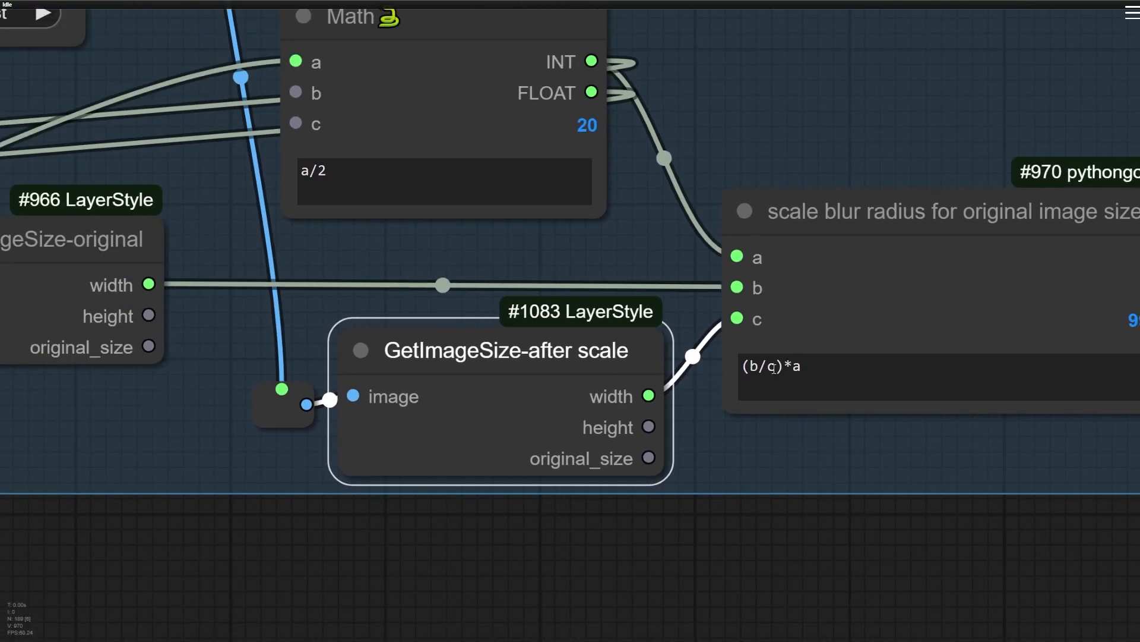
pyautogui.moveTo(778, 370); pyautogui.dragTo(750, 367)
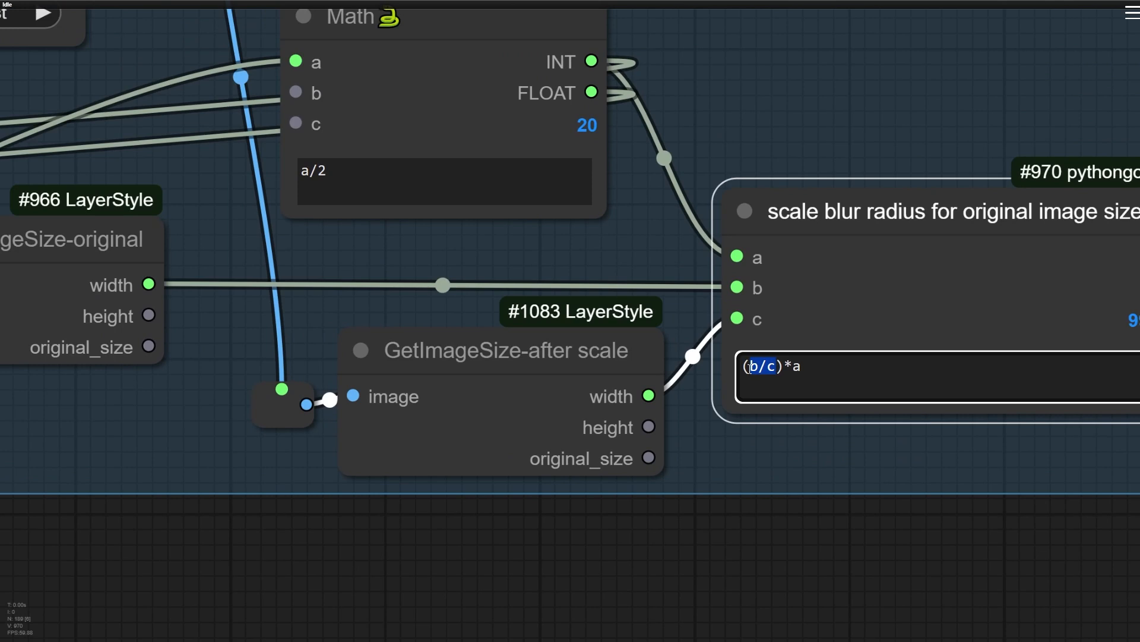
pyautogui.scroll(-3, 748, 367)
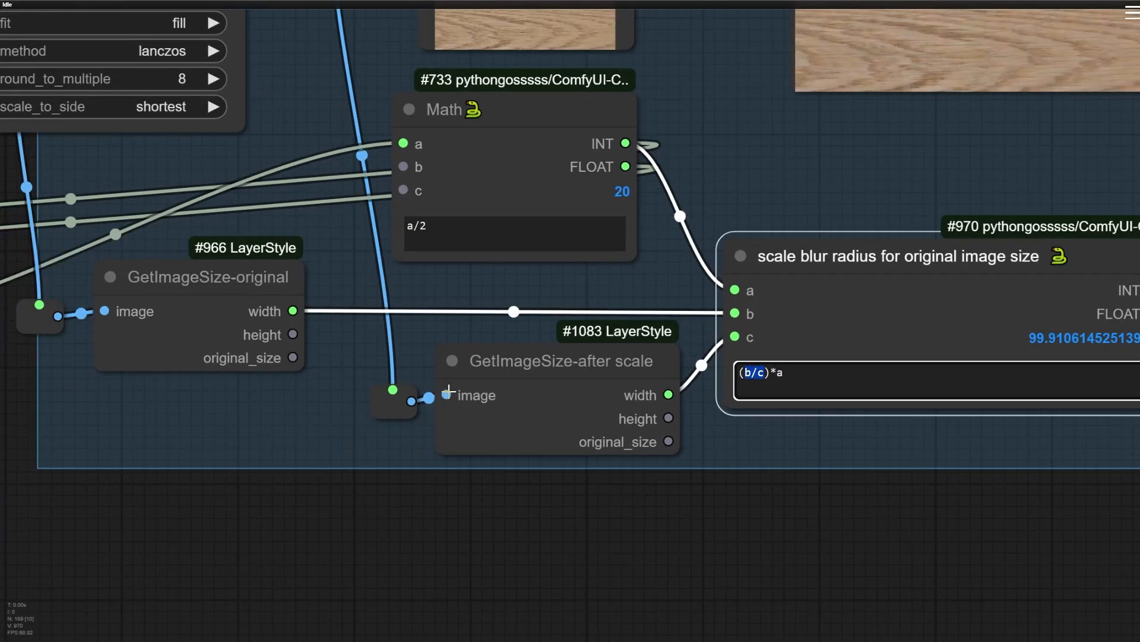
pyautogui.click(801, 373)
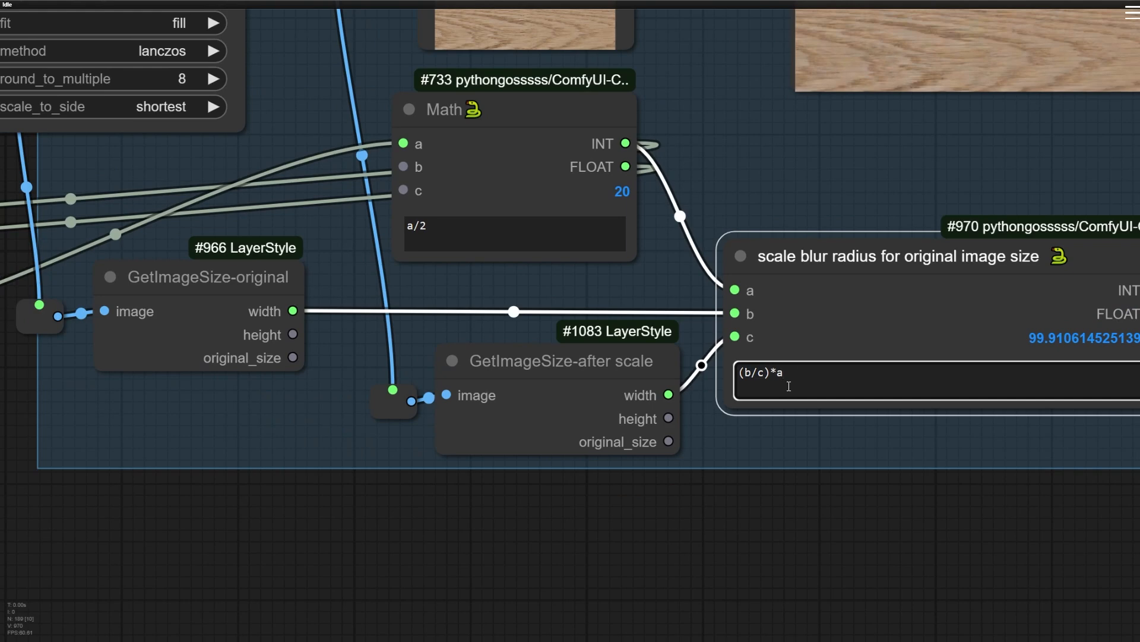
# Shift the a/2 Math node slightly down and follow its INT output to input a of the scale blur radius node
pyautogui.scroll(8, 675, 349)
pyautogui.moveTo(608, 228); pyautogui.dragTo(649, 433)
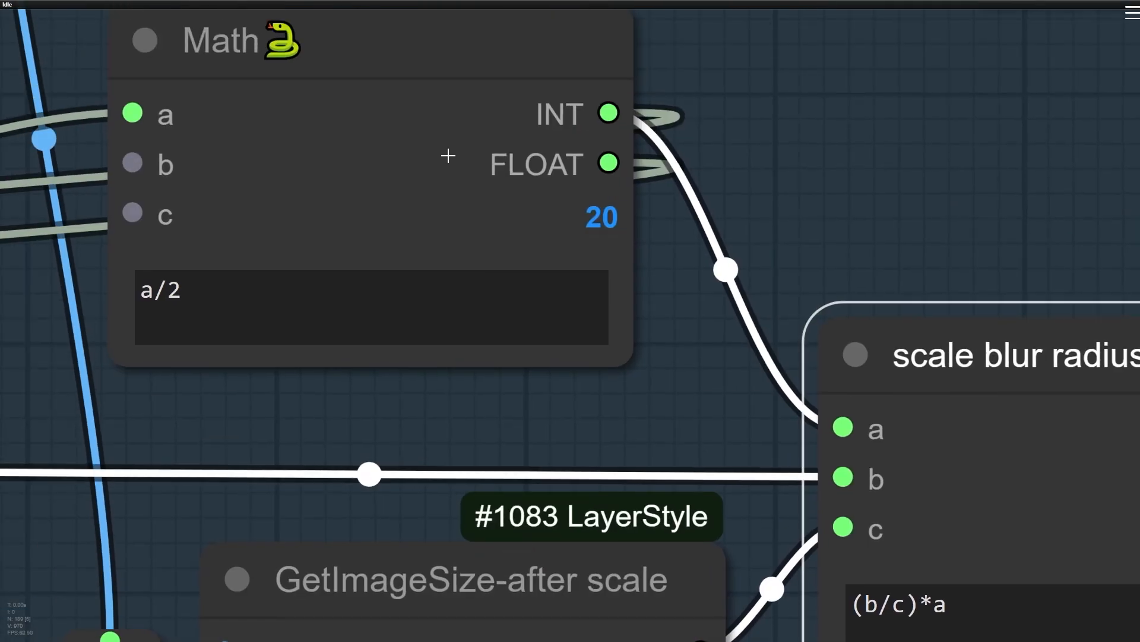
pyautogui.moveTo(433, 180); pyautogui.dragTo(455, 245)
pyautogui.scroll(-5, 453, 258)
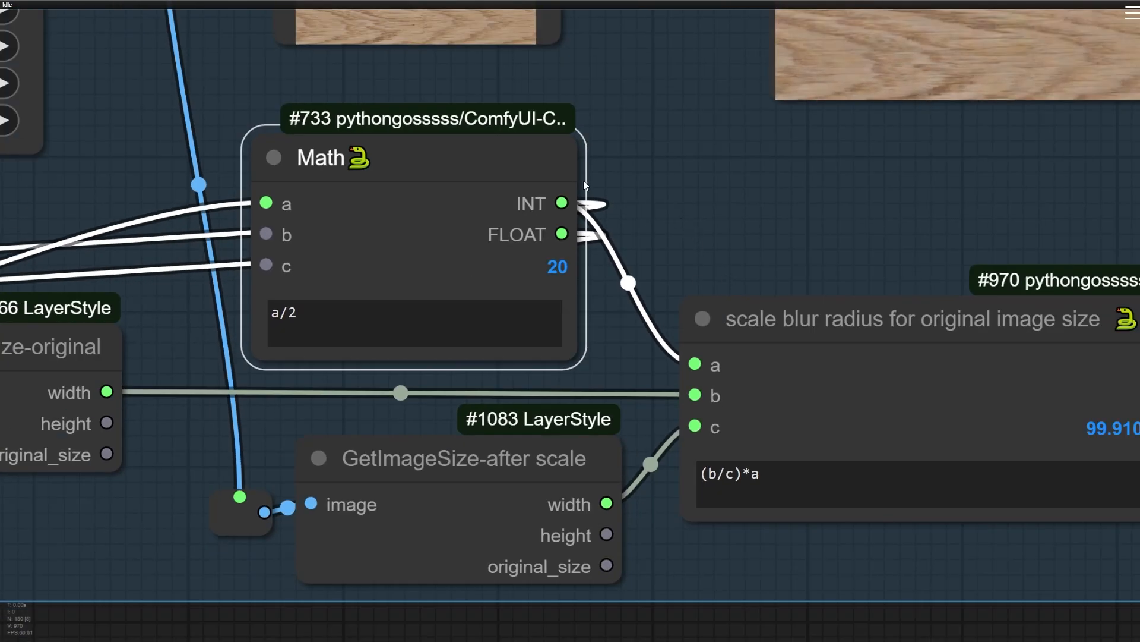
pyautogui.moveTo(475, 160); pyautogui.dragTo(468, 170)
pyautogui.moveTo(698, 239); pyautogui.dragTo(582, 161)
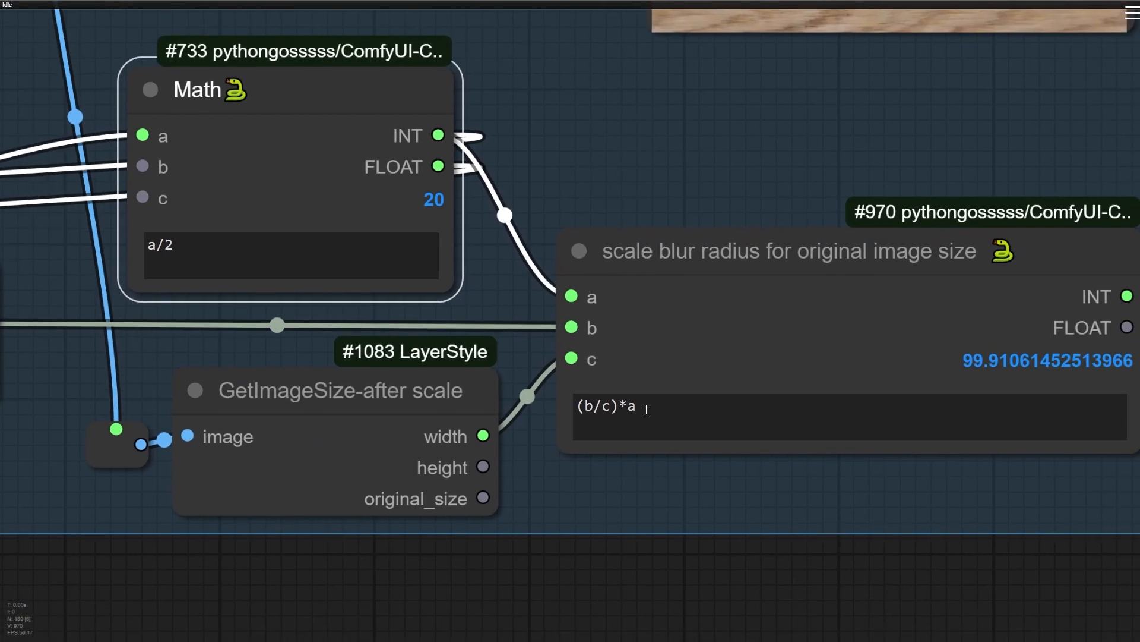
# Examine the (b/c)*a expression, its result and the outgoing INT link on the scale blur radius for original image size node
pyautogui.click(641, 410)
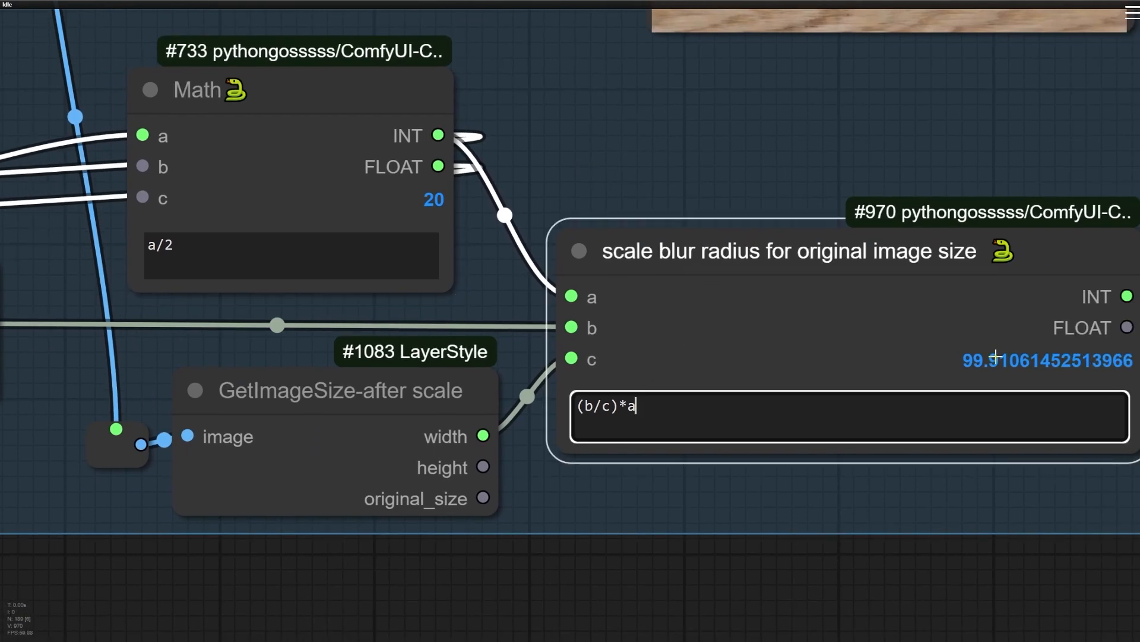
pyautogui.scroll(-10, 972, 364)
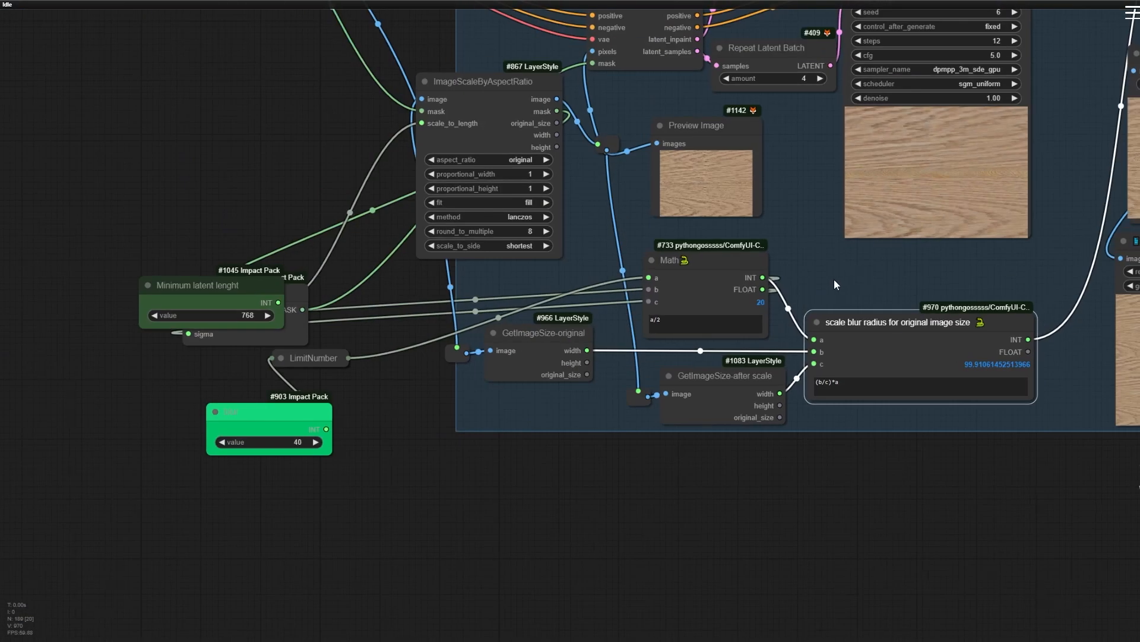
pyautogui.moveTo(837, 281); pyautogui.dragTo(418, 333)
pyautogui.scroll(10, 479, 438)
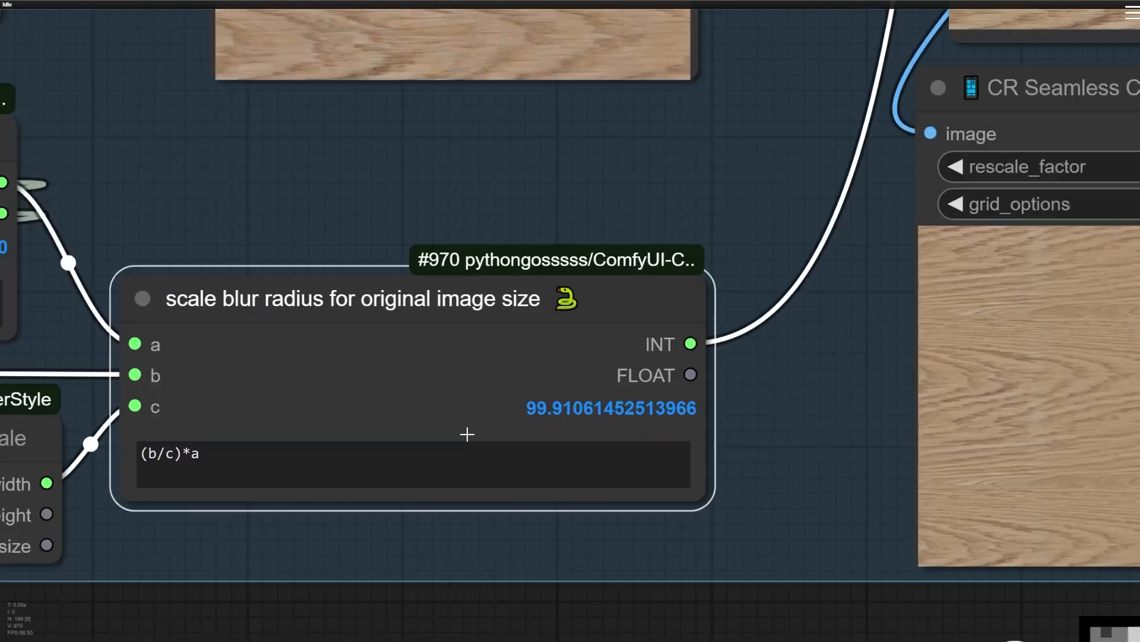
pyautogui.scroll(2, 468, 434)
pyautogui.moveTo(382, 432); pyautogui.dragTo(446, 407)
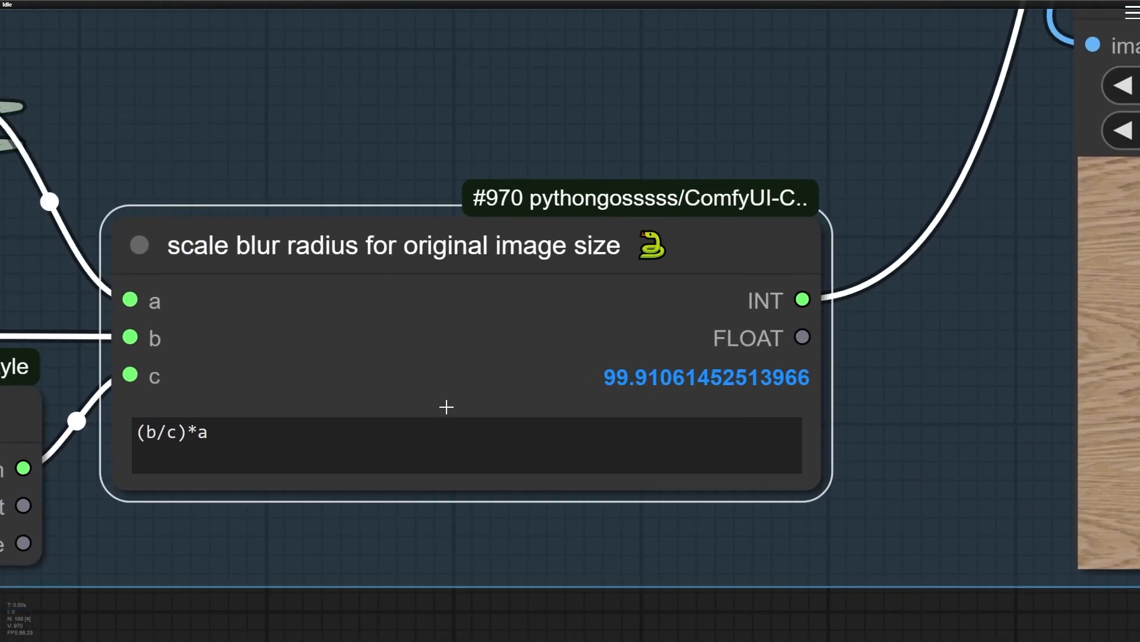
pyautogui.scroll(-3, 531, 316)
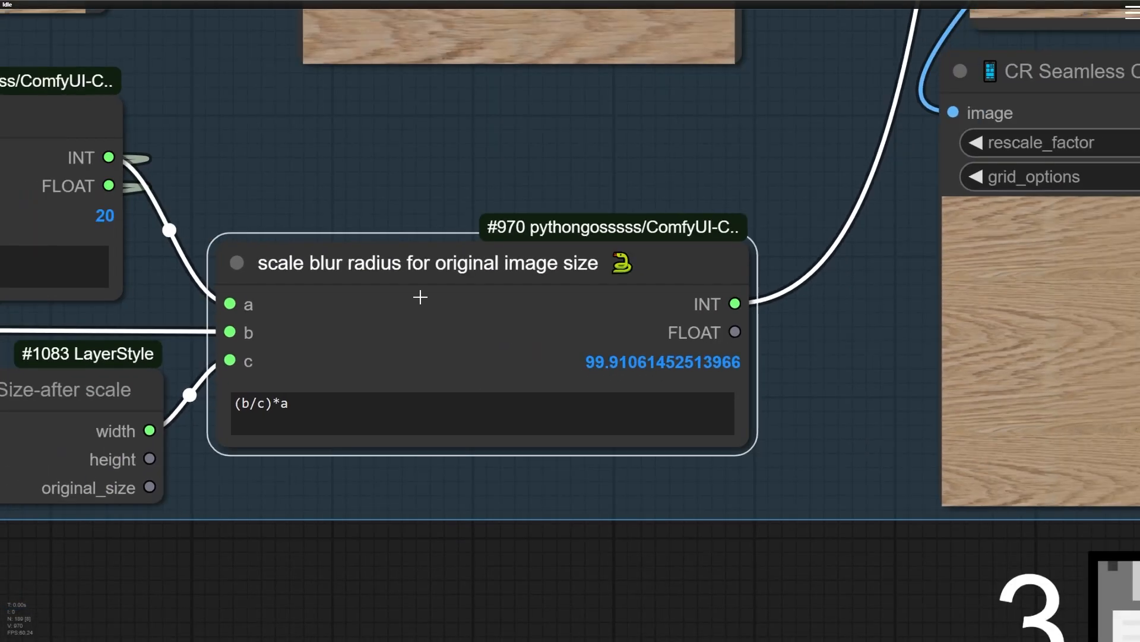
# Look over the nodes of the 06-scale up inpaint and composite with original group, from MaskGrow to CR Upscale Image
pyautogui.moveTo(420, 296); pyautogui.dragTo(448, 303)
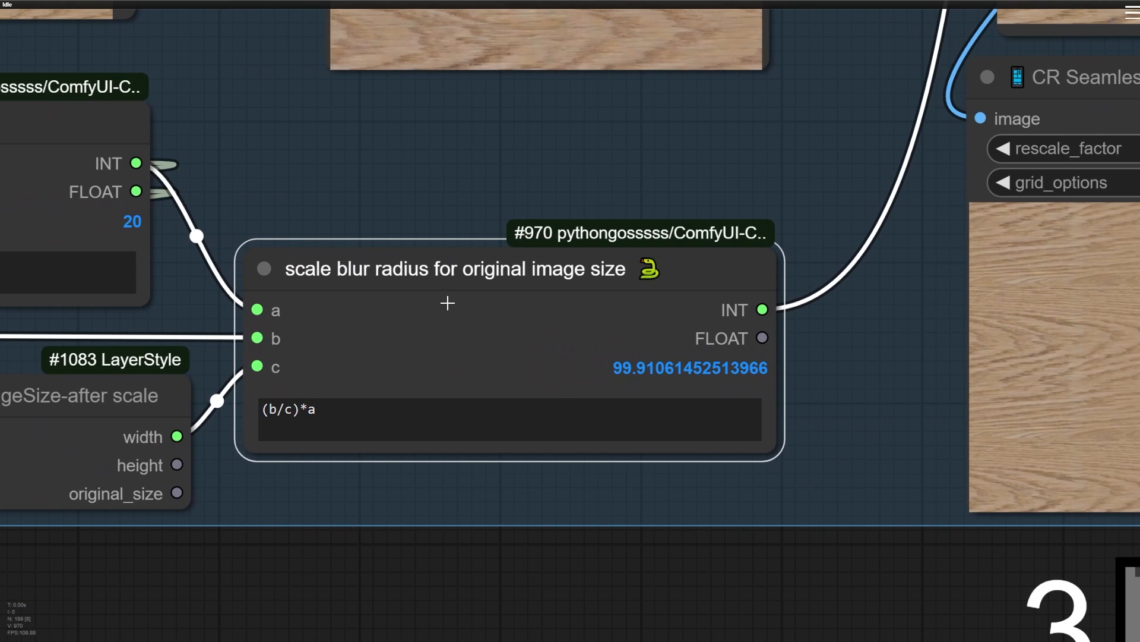
pyautogui.scroll(-4, 449, 303)
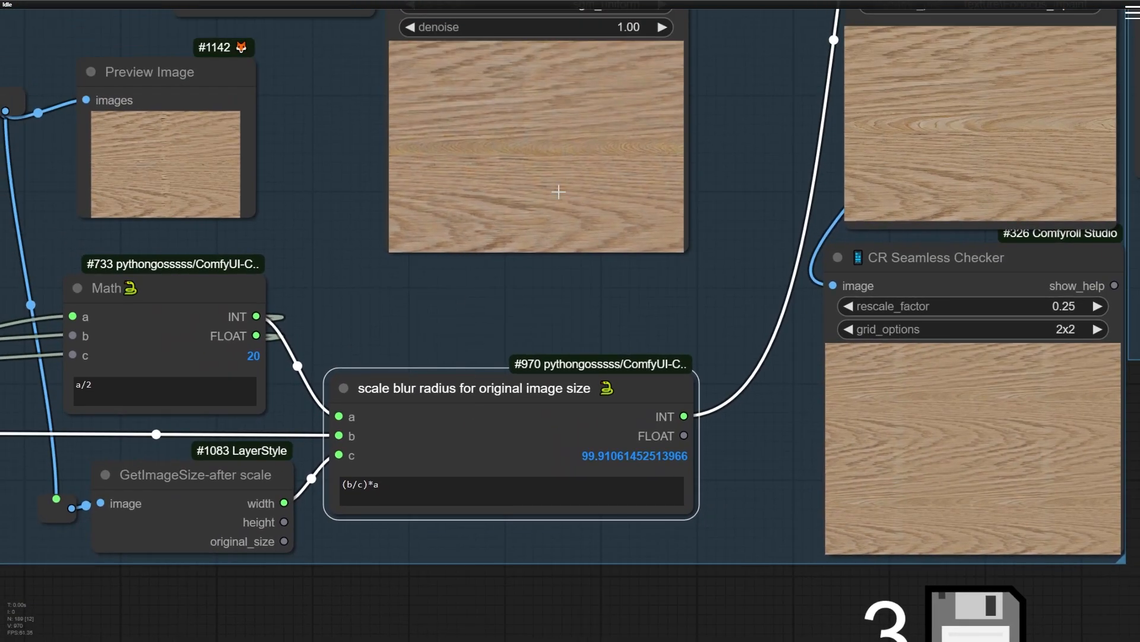
pyautogui.scroll(3, 617, 413)
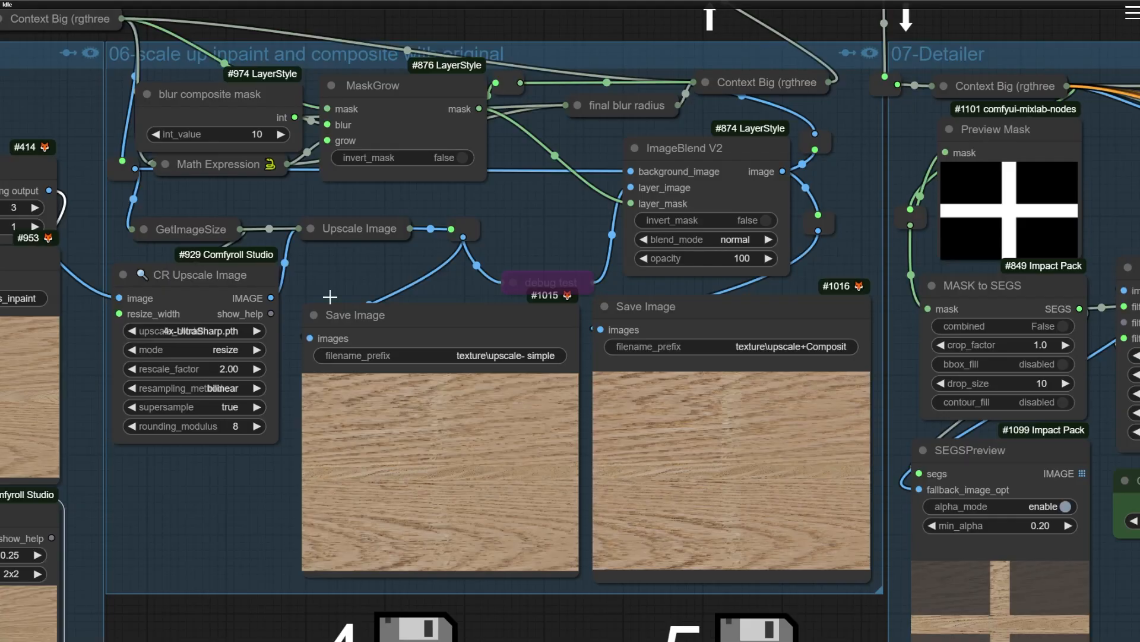
pyautogui.scroll(7, 116, 55)
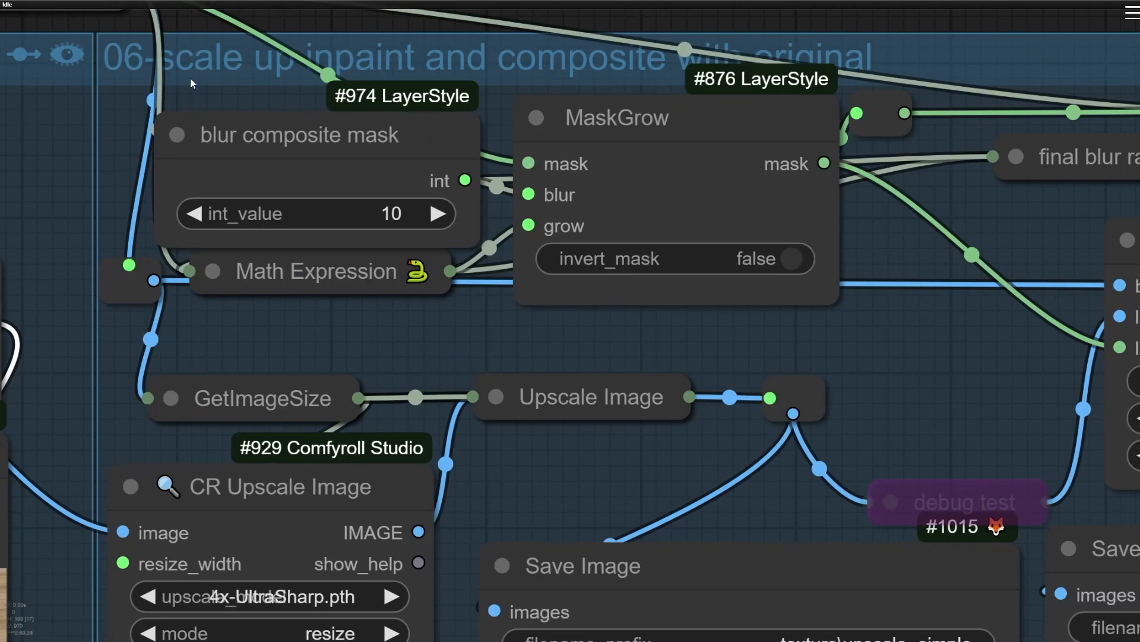
pyautogui.scroll(-7, 291, 215)
pyautogui.moveTo(396, 309); pyautogui.dragTo(355, 198)
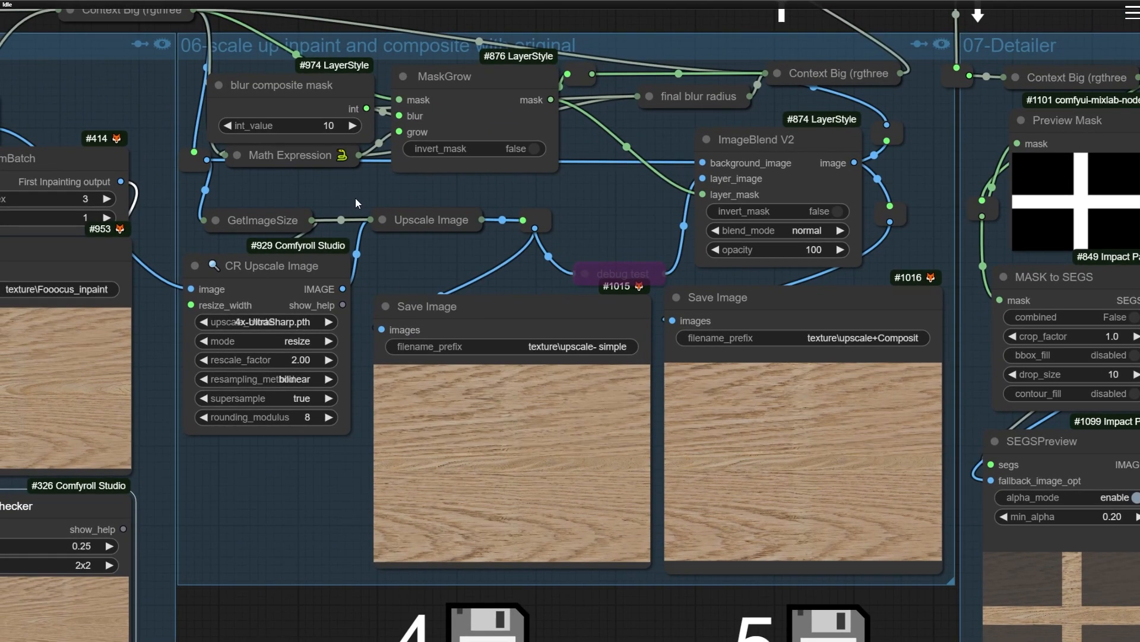
pyautogui.scroll(8, 291, 261)
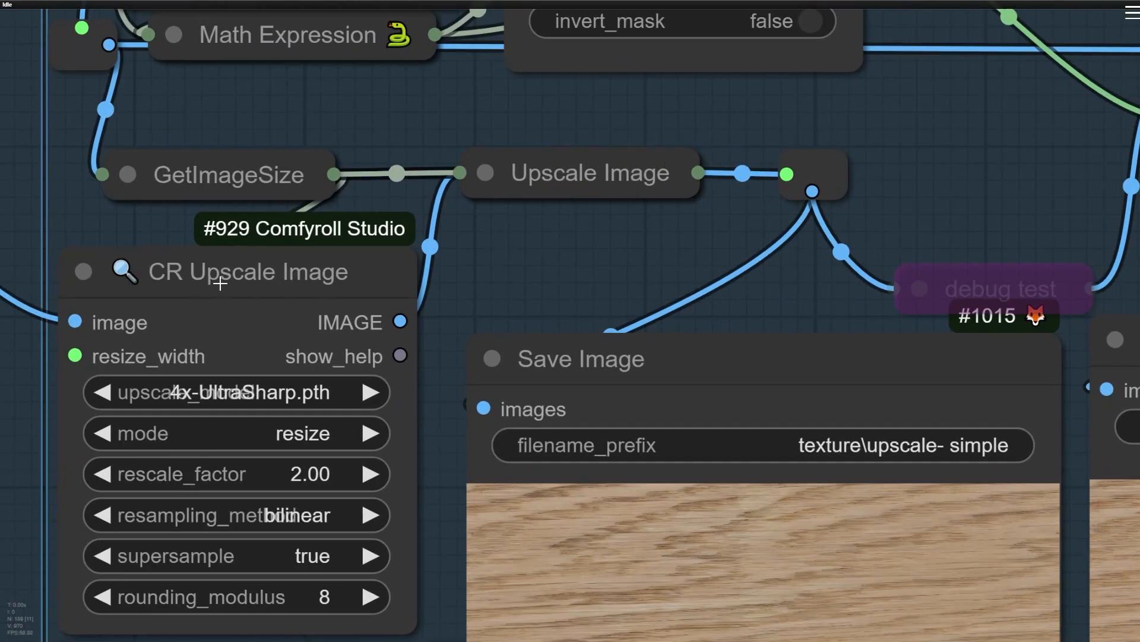
# Open the texture\upscale- simple result at full size to check its resolution, and return to the ComfyUI workflow
pyautogui.scroll(10, 476, 553)
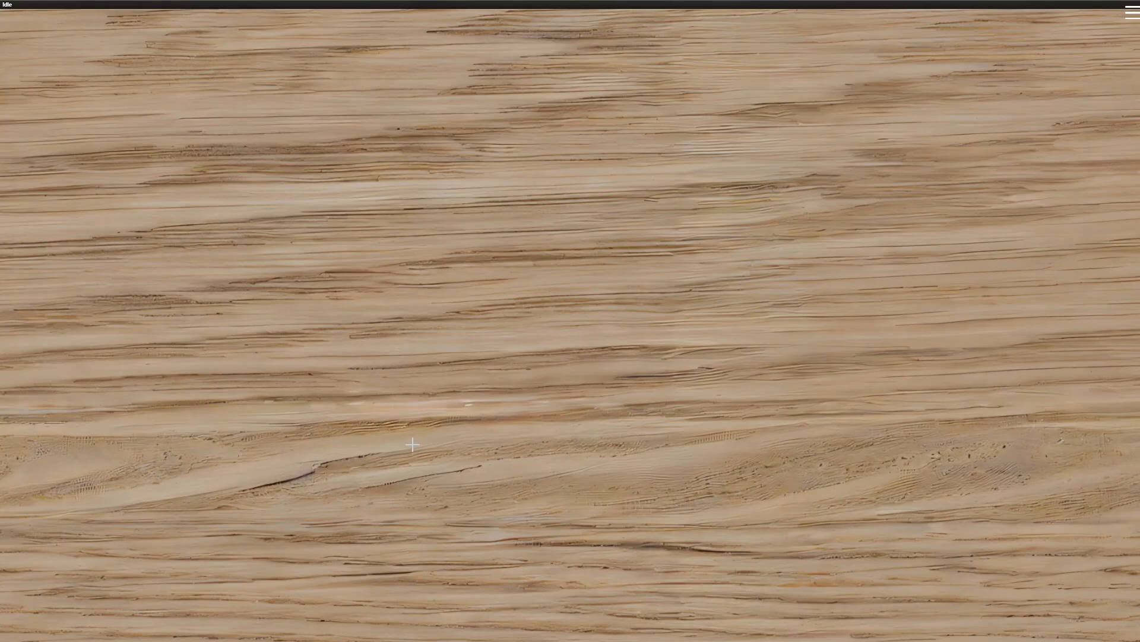
pyautogui.rightClick(412, 444)
pyautogui.rightClick(316, 409)
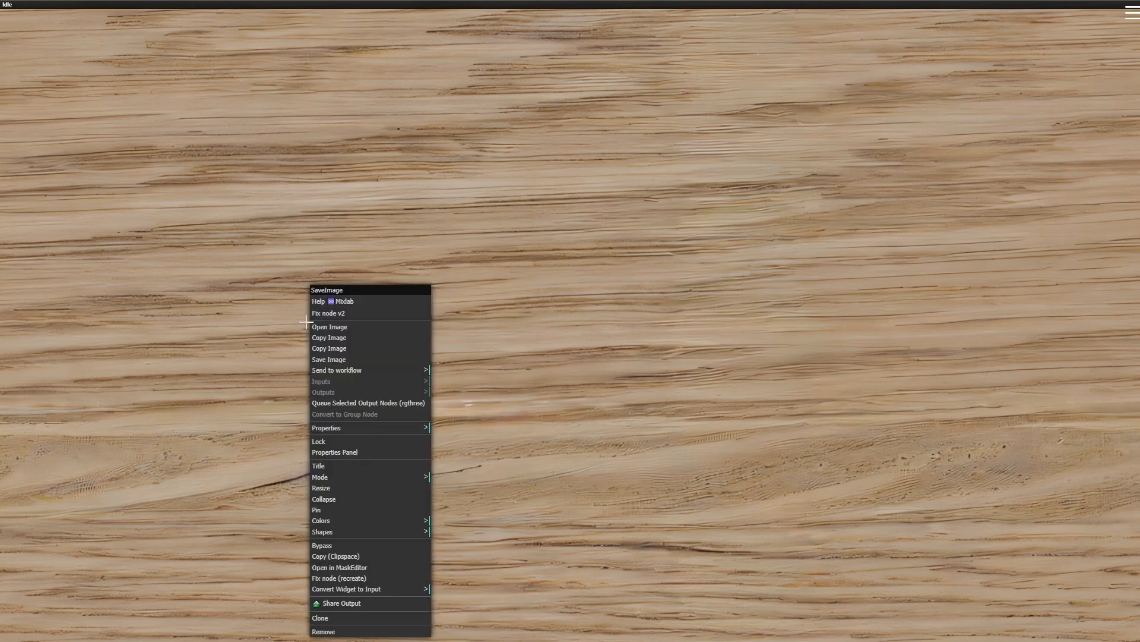
pyautogui.click(339, 328)
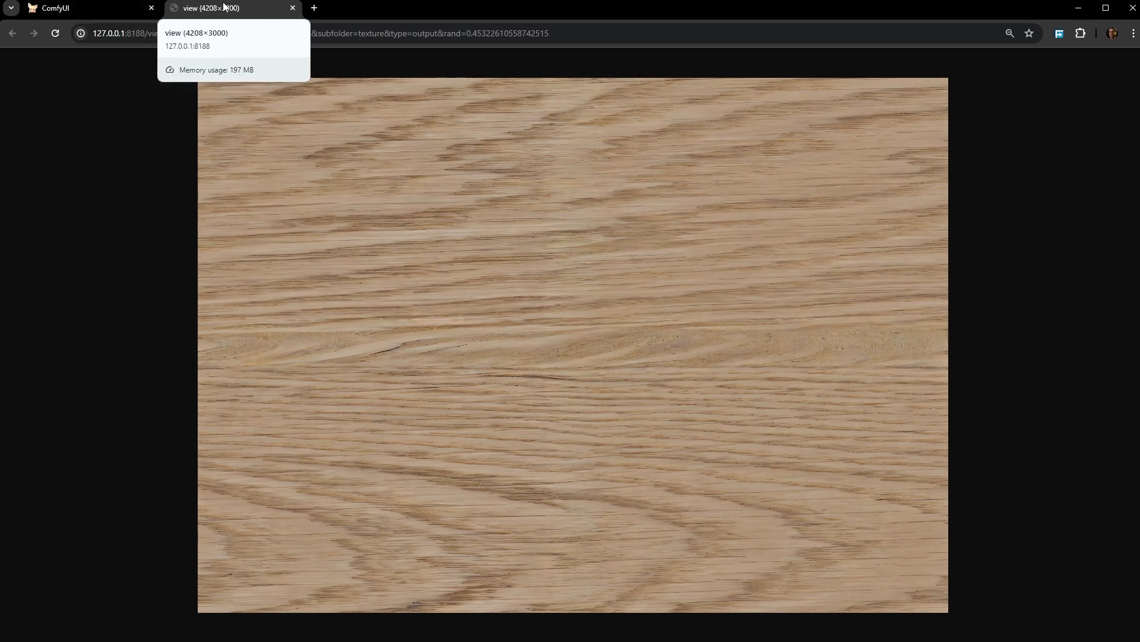
pyautogui.click(91, 9)
# Widen the CR Upscale Image node so its setting names and values no longer overlap, and nudge it slightly left
pyautogui.scroll(-5, 537, 330)
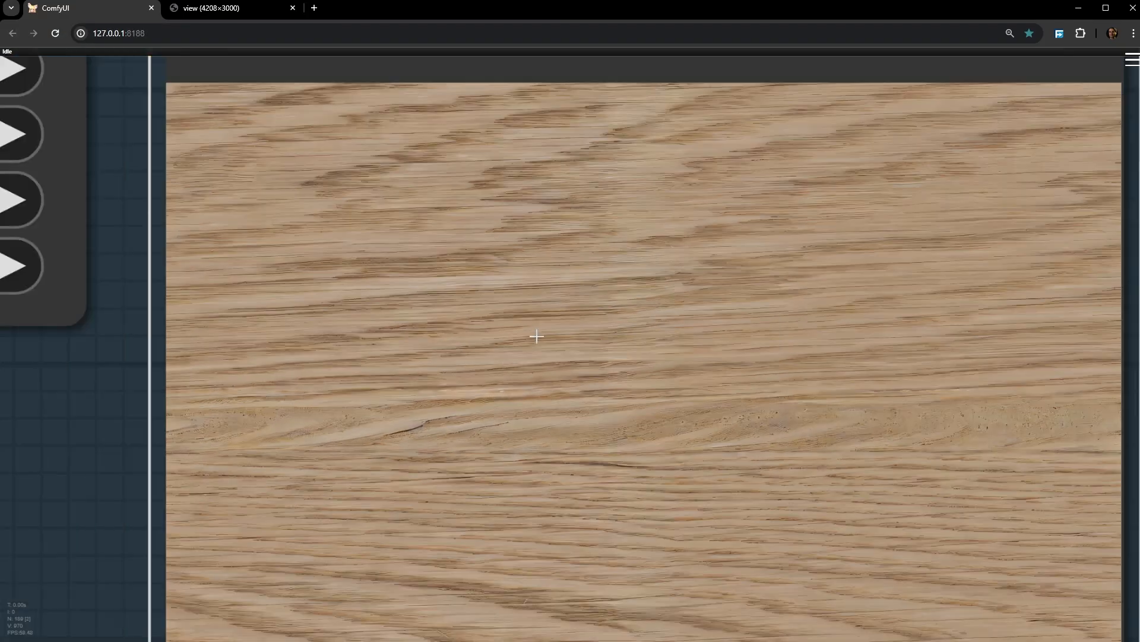
pyautogui.scroll(-3, 536, 330)
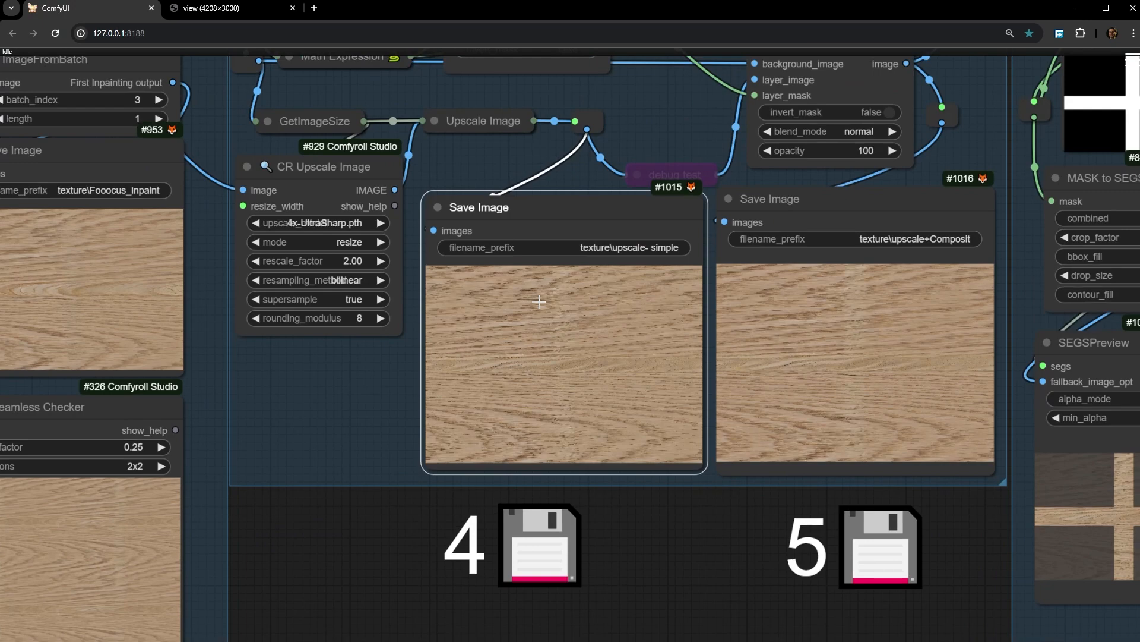
pyautogui.scroll(4, 539, 301)
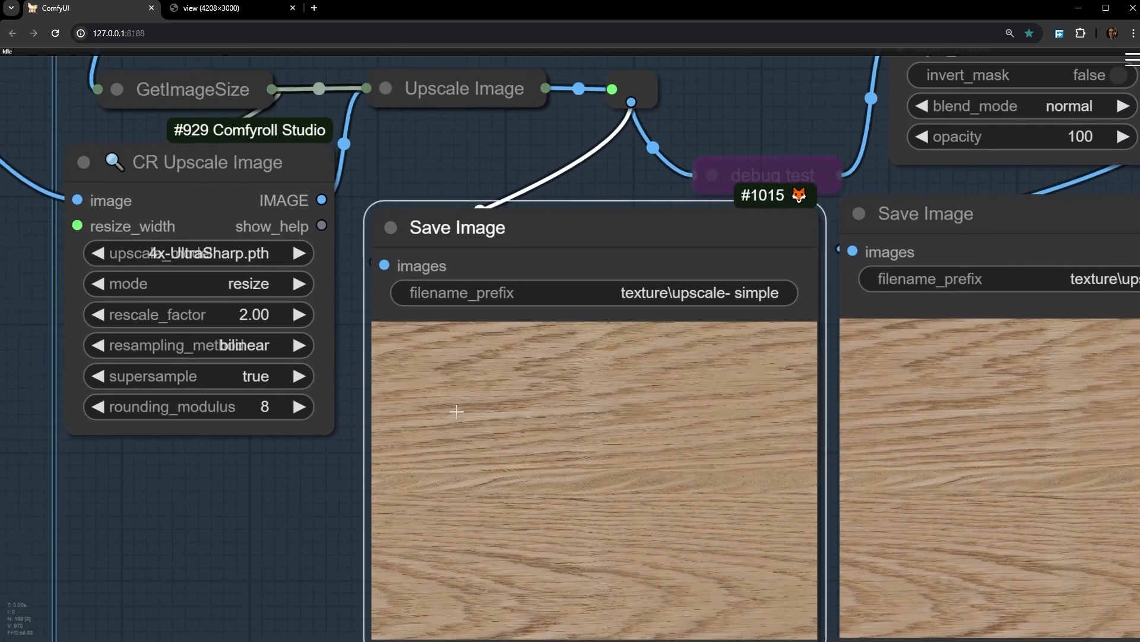
pyautogui.moveTo(456, 411); pyautogui.dragTo(458, 413)
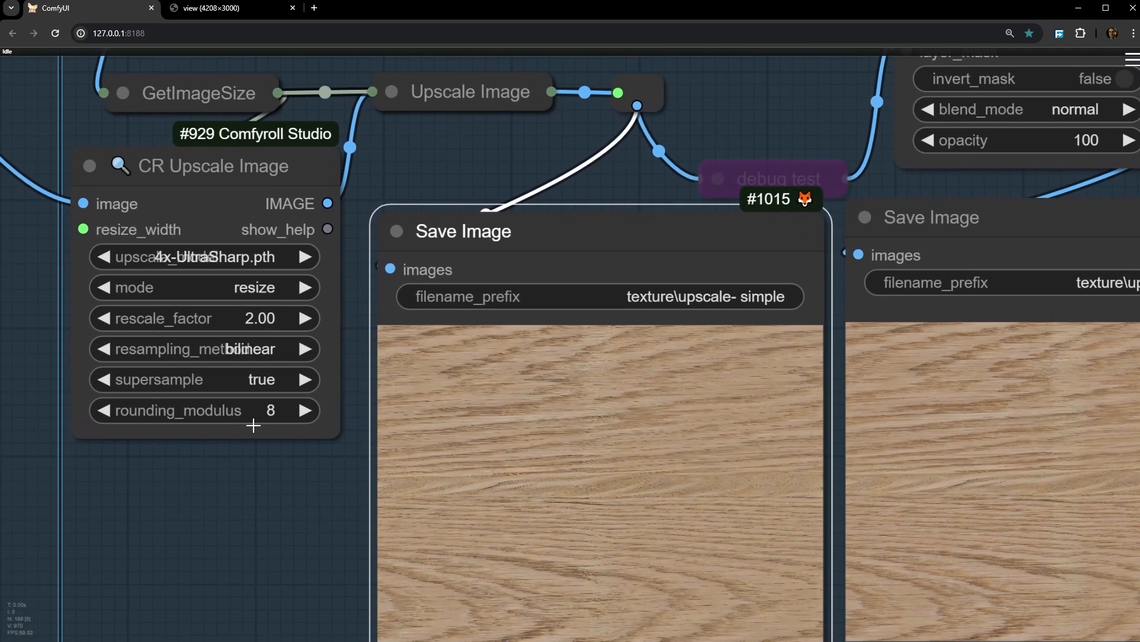
pyautogui.scroll(5, 254, 425)
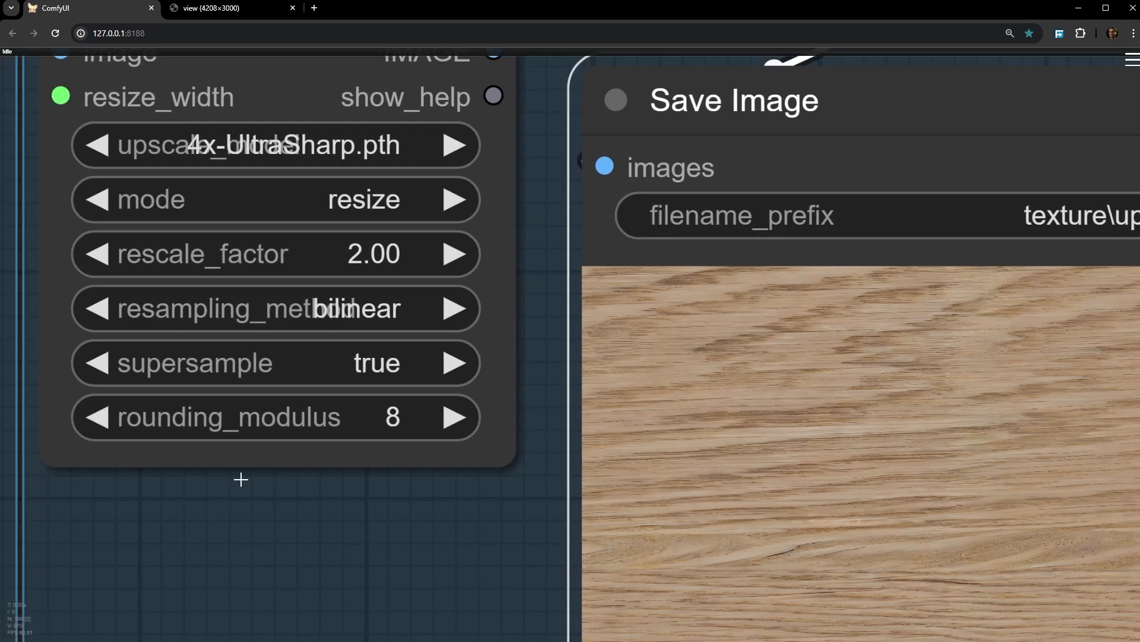
pyautogui.moveTo(241, 479); pyautogui.dragTo(309, 555)
pyautogui.moveTo(571, 531); pyautogui.dragTo(731, 535)
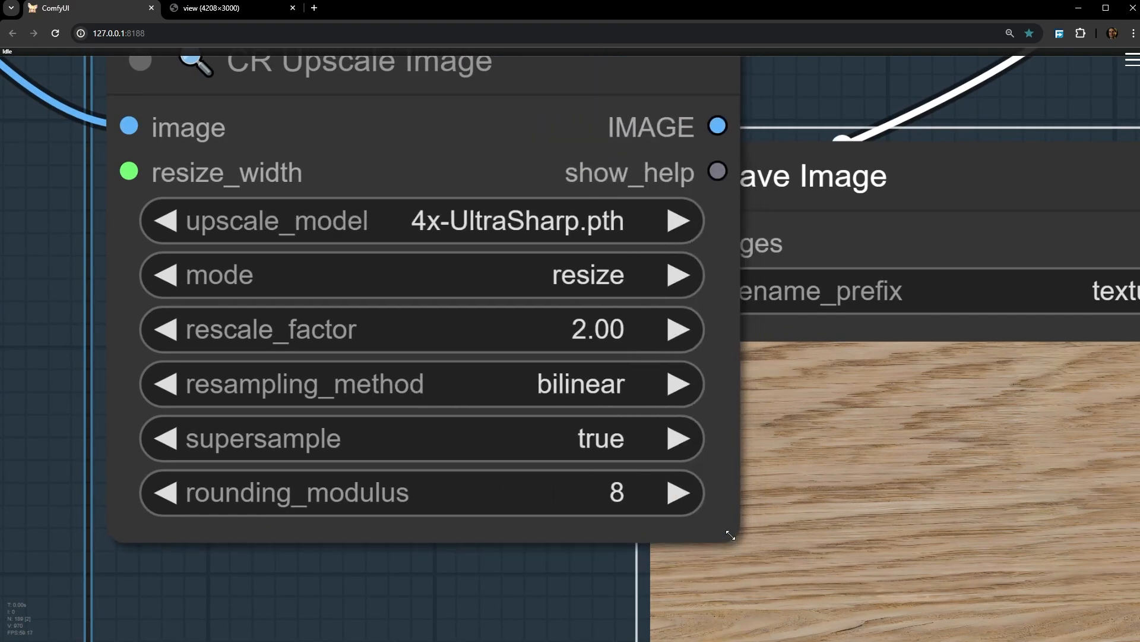
pyautogui.scroll(-3, 585, 538)
pyautogui.moveTo(568, 562); pyautogui.dragTo(527, 594)
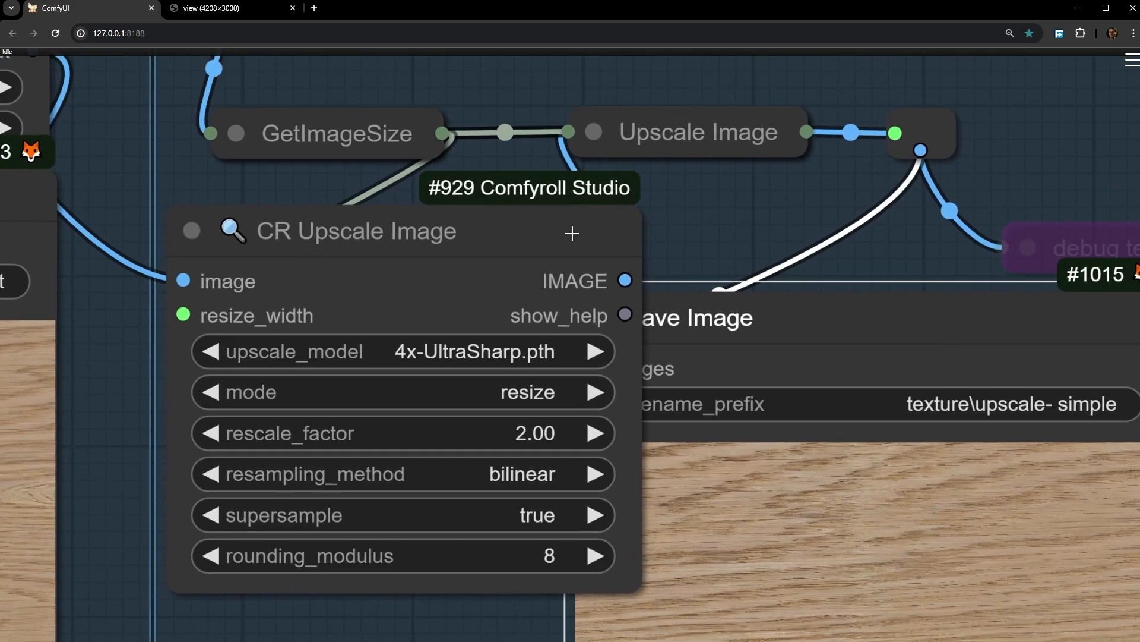
pyautogui.moveTo(572, 233); pyautogui.dragTo(548, 232)
# Look up the Comfyroll Studio pack among the installed custom nodes by searching for "studio", and close the list
pyautogui.scroll(3, 291, 242)
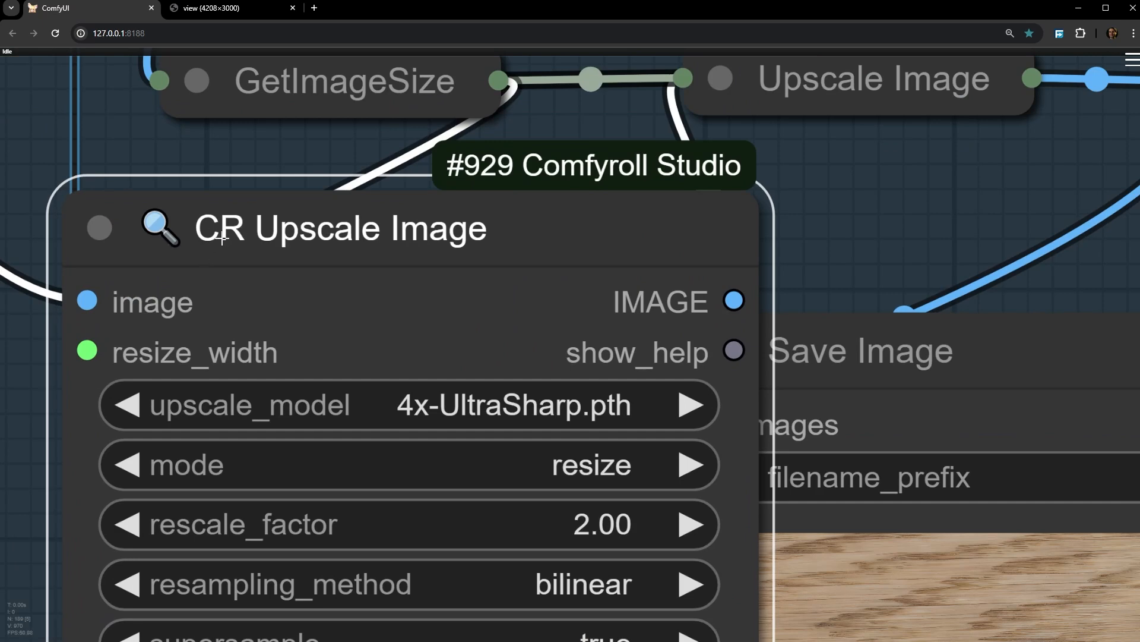
pyautogui.scroll(-3, 381, 242)
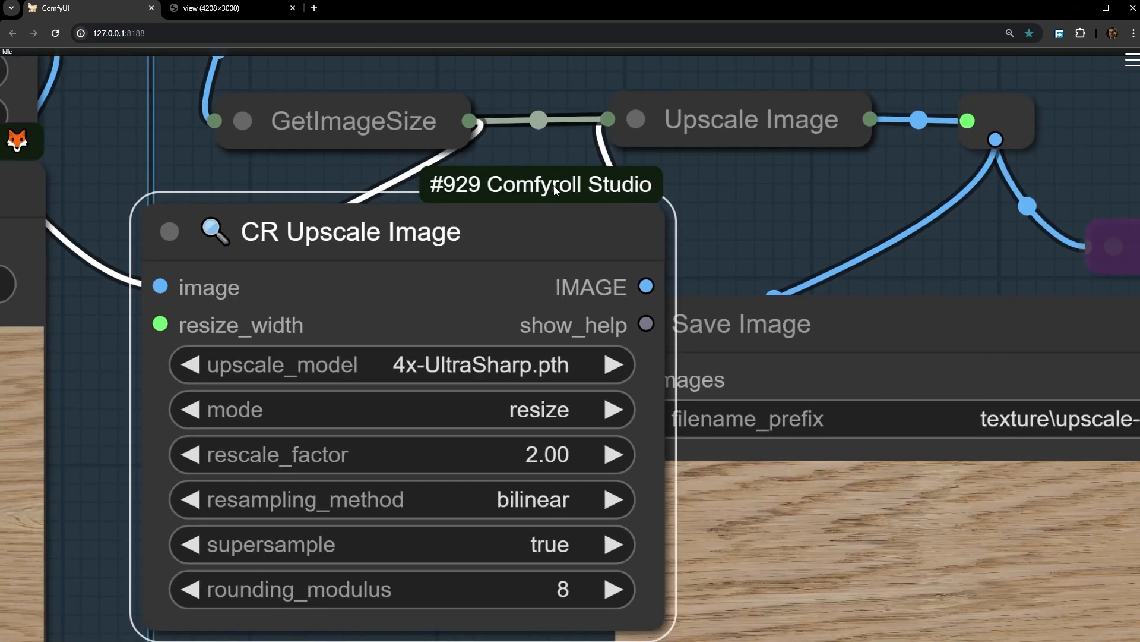
pyautogui.scroll(3, 557, 189)
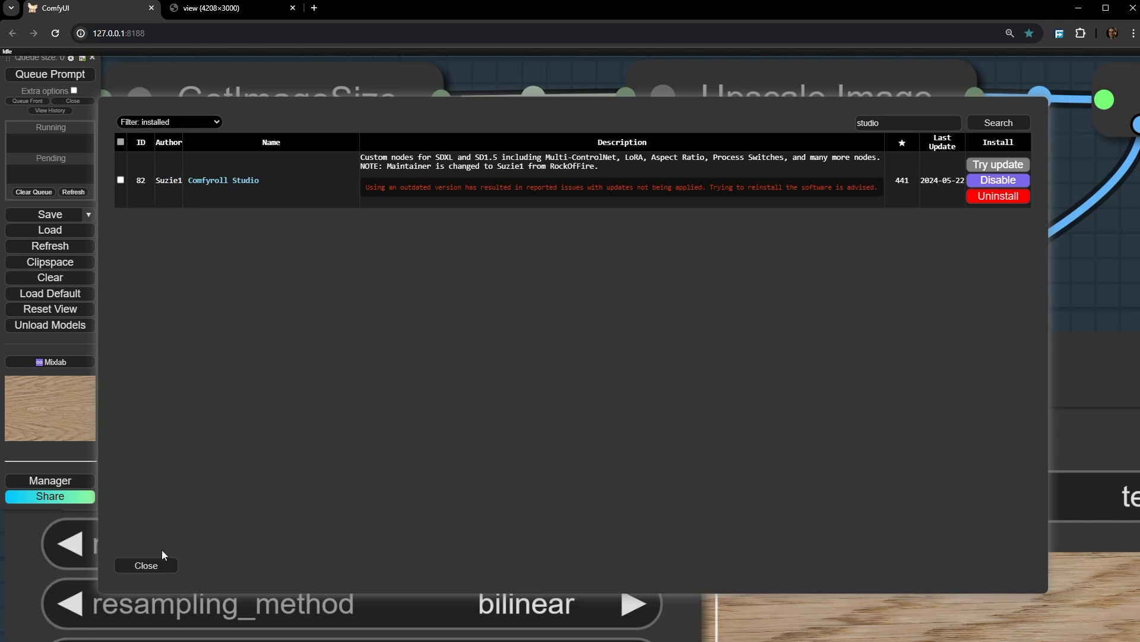
pyautogui.click(160, 564)
pyautogui.click(561, 480)
pyautogui.scroll(2, 419, 291)
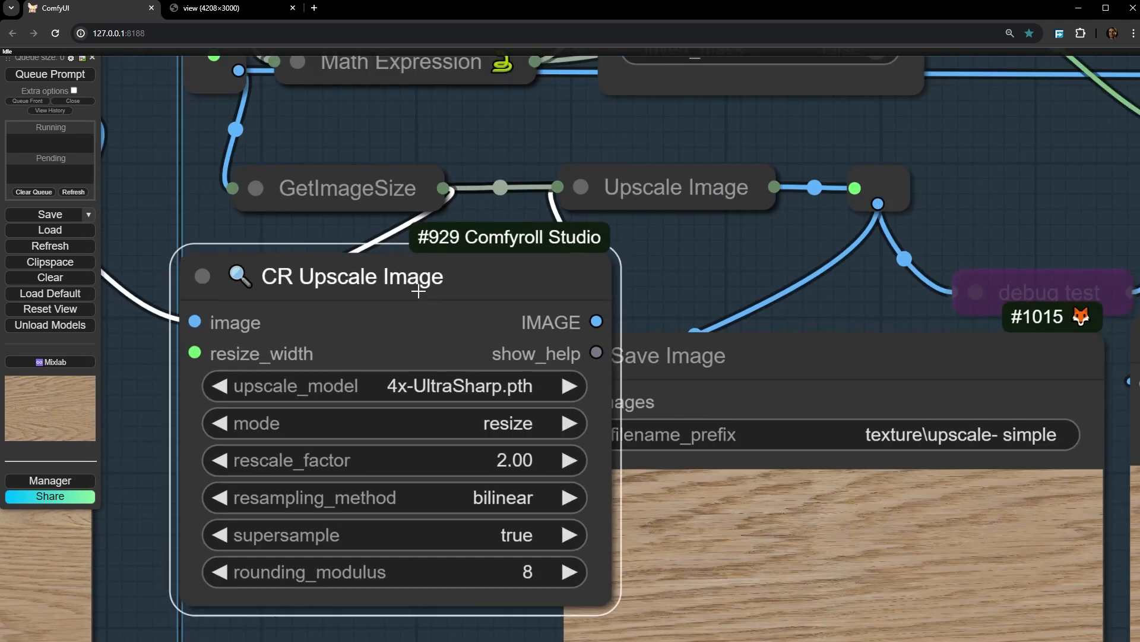
# Move the CR Upscale Image node down and left off the Save Image inputs, and examine its upscale settings
pyautogui.moveTo(419, 292); pyautogui.dragTo(347, 333)
pyautogui.moveTo(347, 331)
pyautogui.mouseDown()
pyautogui.moveTo(341, 357)
pyautogui.moveTo(354, 335)
pyautogui.mouseUp()
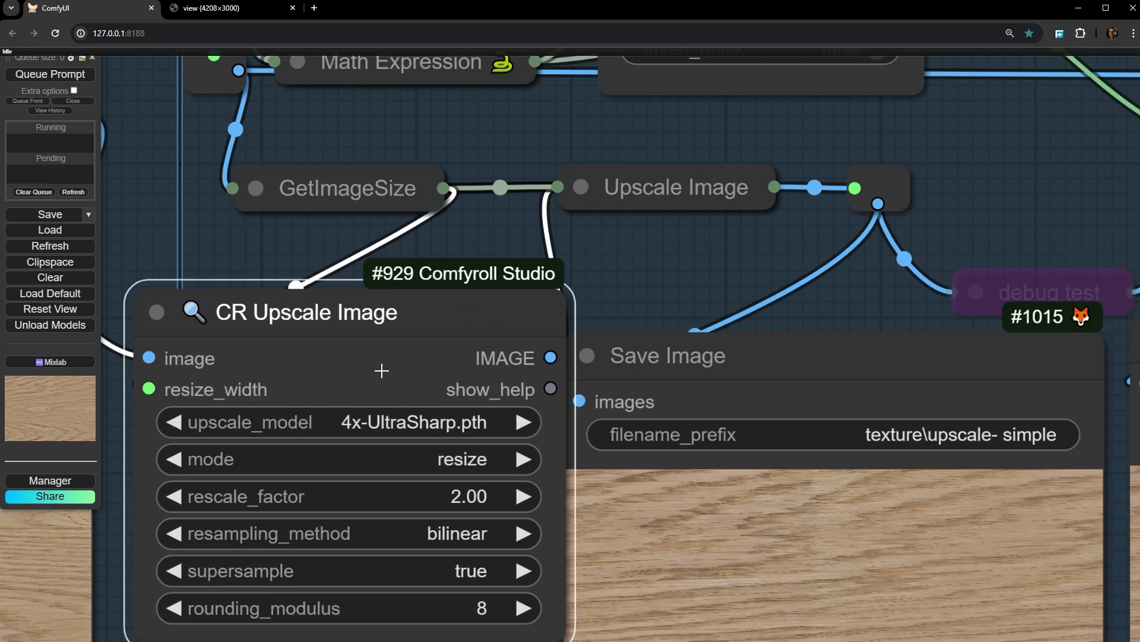
pyautogui.scroll(-3, 382, 371)
pyautogui.moveTo(493, 591); pyautogui.dragTo(637, 423)
pyautogui.scroll(3, 613, 363)
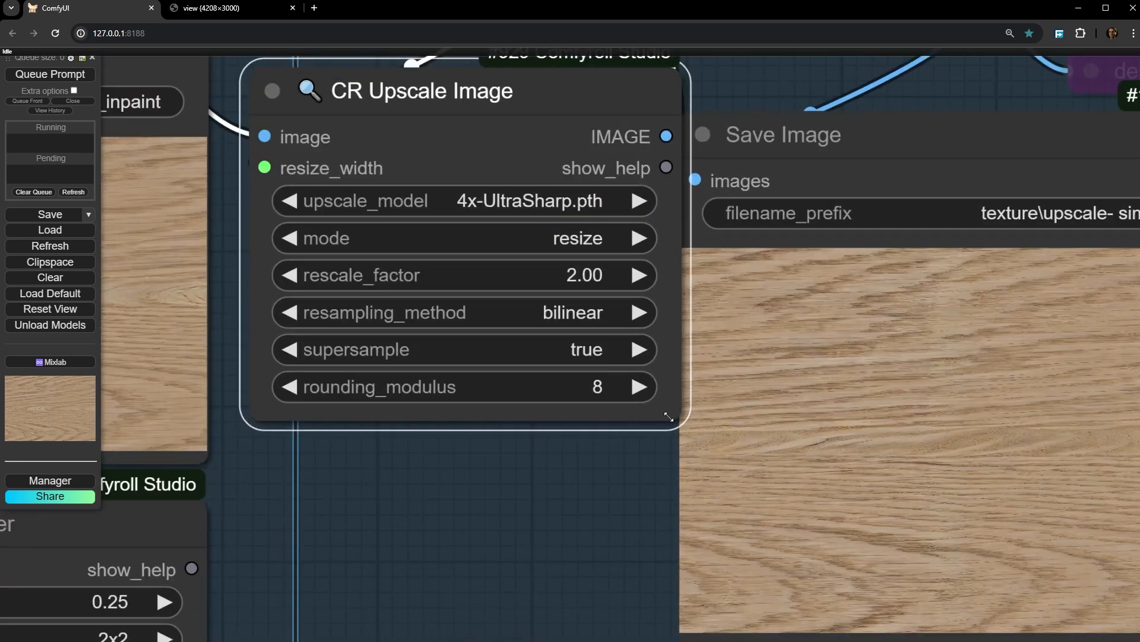
pyautogui.scroll(5, 433, 202)
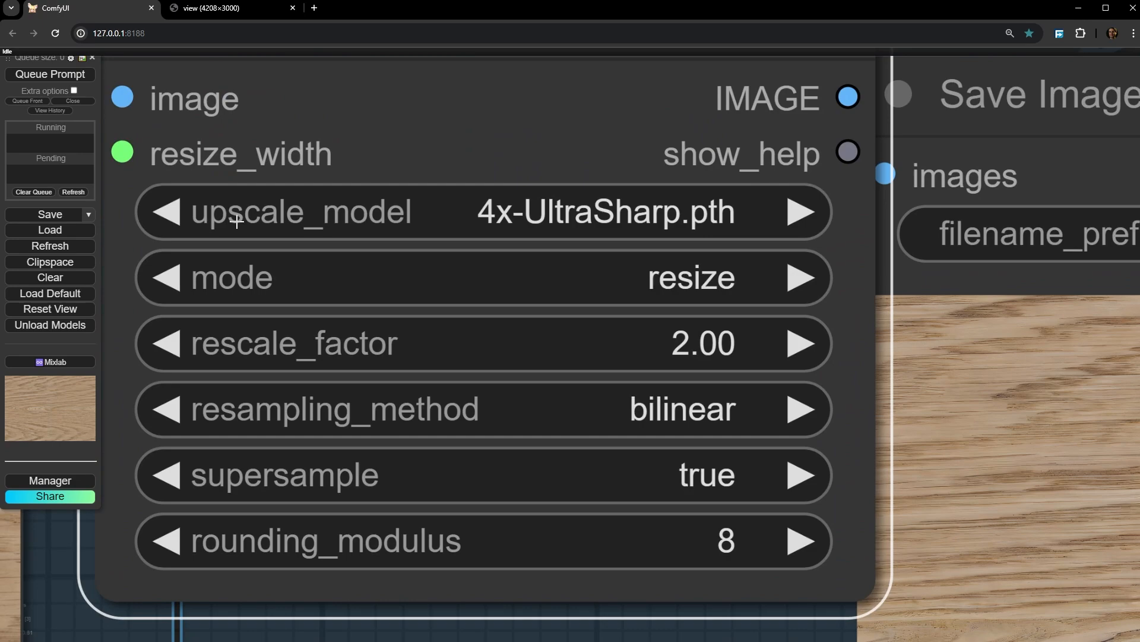
pyautogui.scroll(-5, 295, 255)
pyautogui.moveTo(451, 500); pyautogui.dragTo(458, 537)
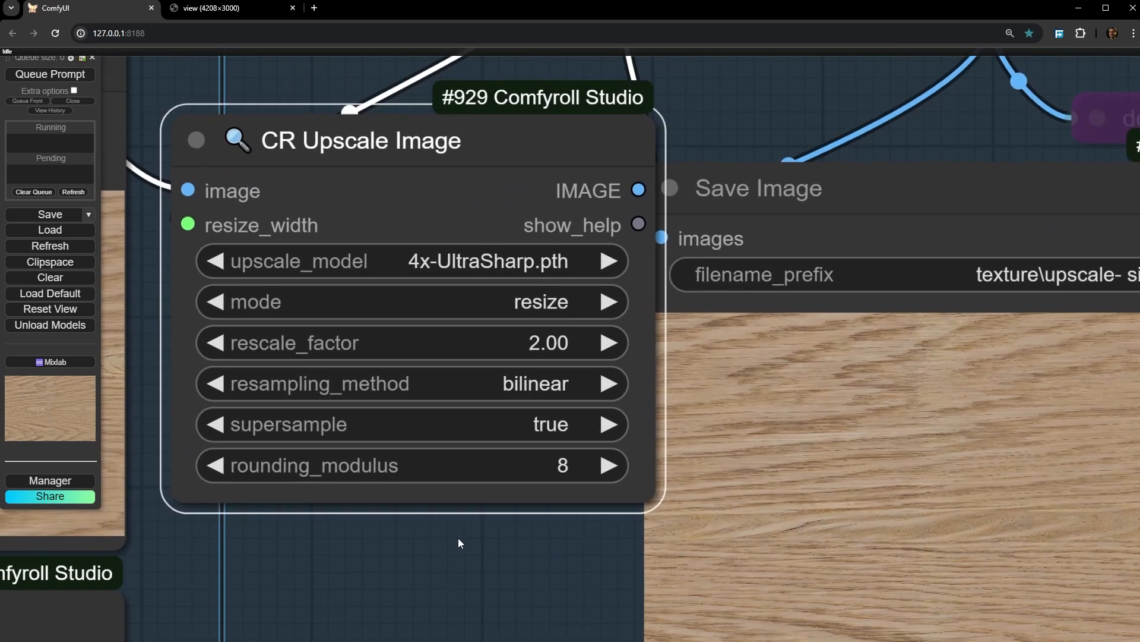
# Pull the CR Upscale Image node aside to trace the links entering its image and resize_width inputs
pyautogui.scroll(-2, 463, 538)
pyautogui.moveTo(397, 246); pyautogui.dragTo(744, 217)
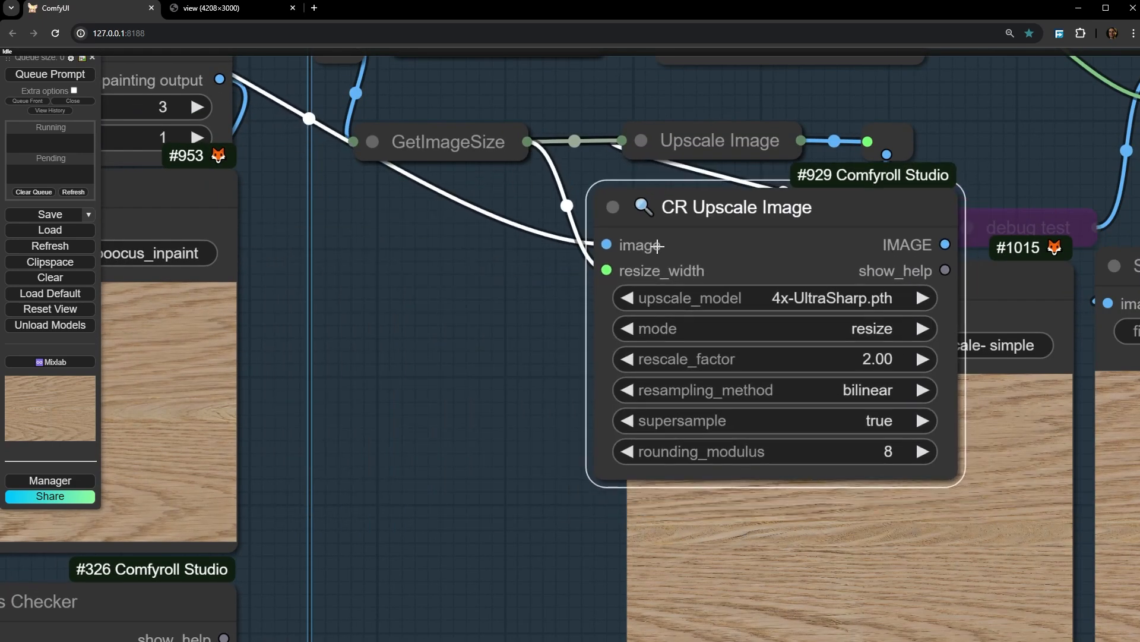
pyautogui.scroll(6, 657, 267)
pyautogui.scroll(-3, 354, 323)
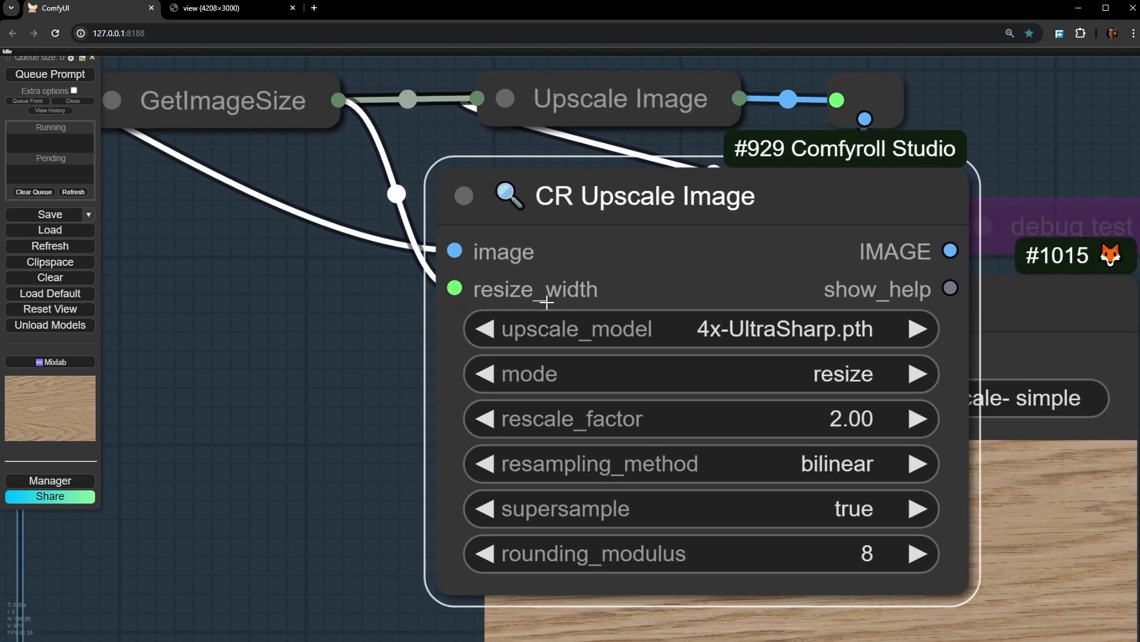
pyautogui.scroll(-3, 354, 330)
pyautogui.moveTo(591, 250); pyautogui.dragTo(534, 267)
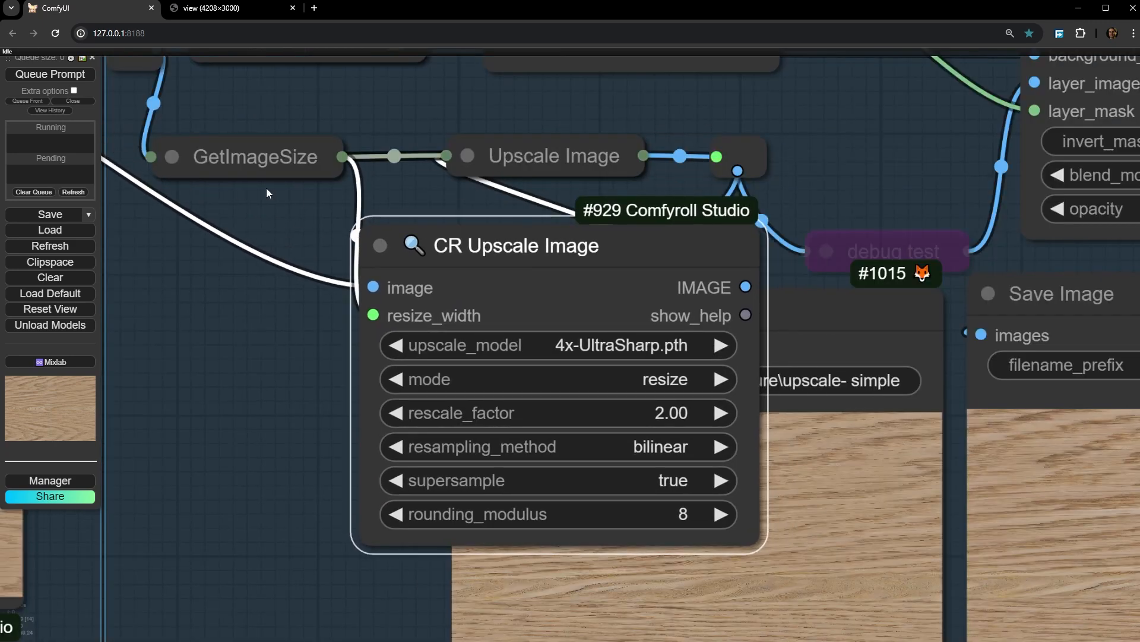
# Expand GetImageSize to check its width and height links, place it beneath Math Expression and collapse it again
pyautogui.click(178, 160)
pyautogui.moveTo(334, 159); pyautogui.dragTo(298, 79)
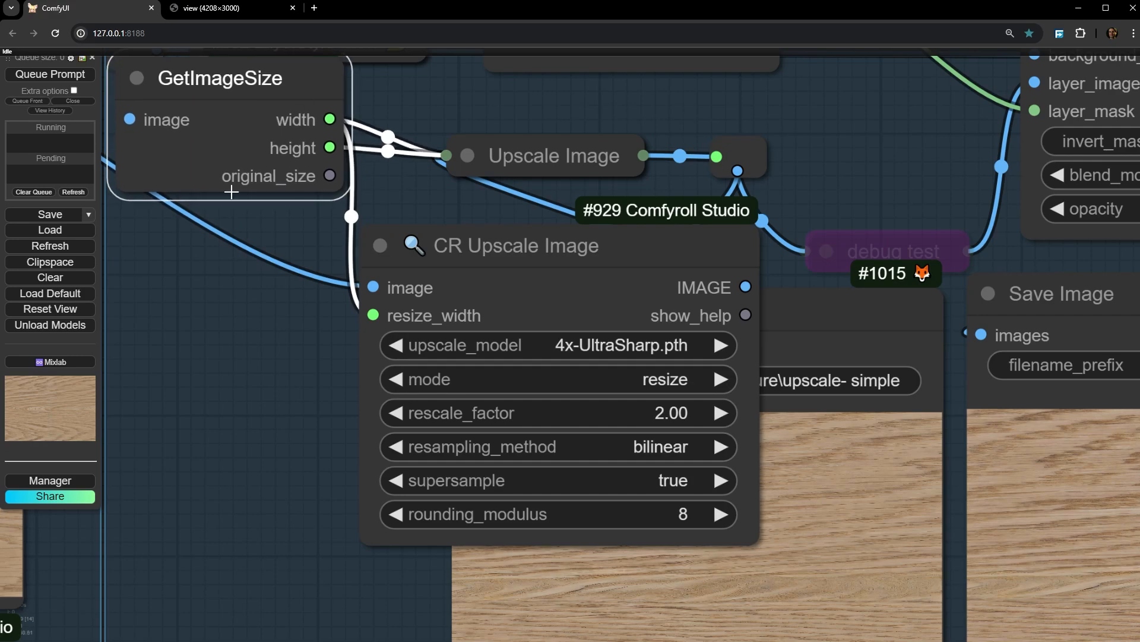
pyautogui.moveTo(252, 269); pyautogui.dragTo(505, 512)
pyautogui.moveTo(490, 335); pyautogui.dragTo(494, 366)
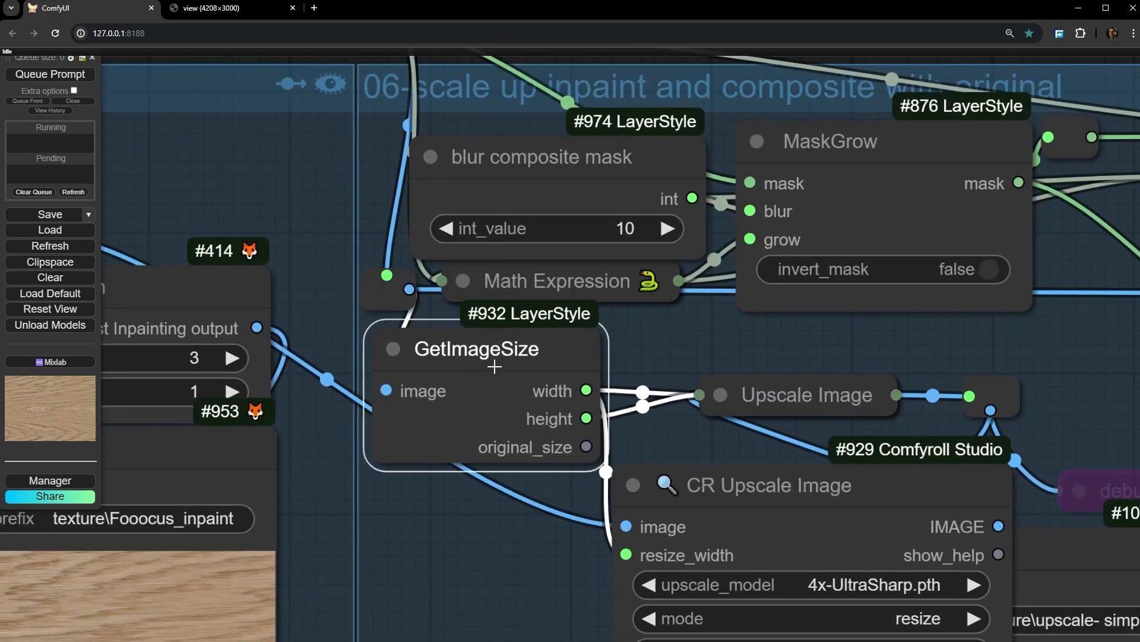
pyautogui.click(397, 349)
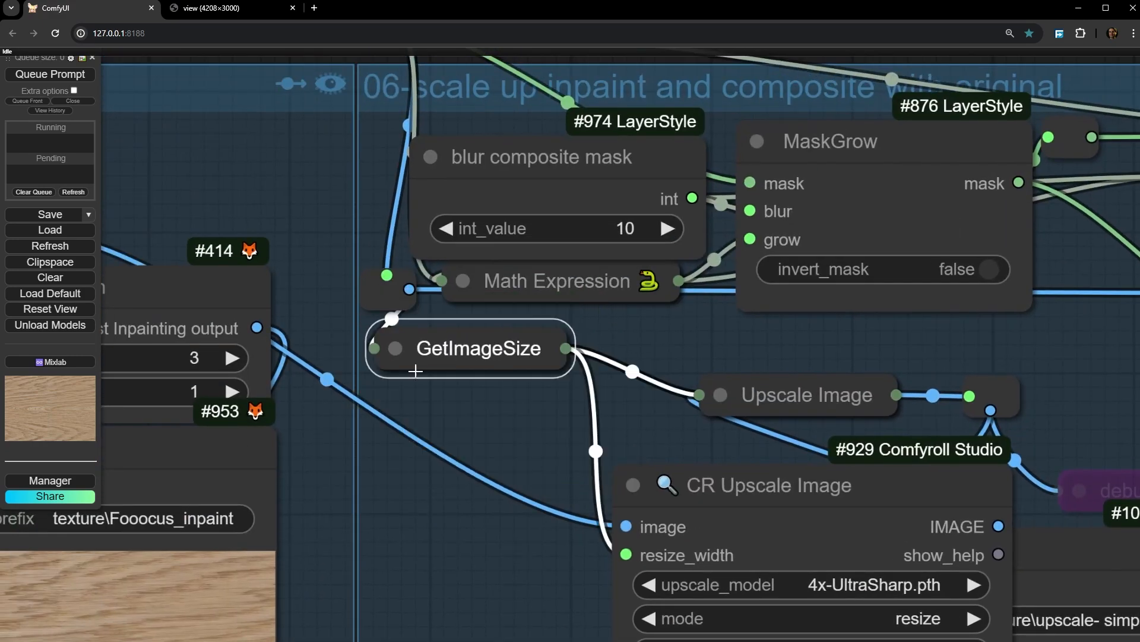
# Narrow CR Upscale Image and place it beneath GetImageSize, shifting the upscale- simple Save Image node right to clear it
pyautogui.scroll(-3, 476, 515)
pyautogui.moveTo(477, 515); pyautogui.dragTo(359, 425)
pyautogui.click(602, 410)
pyautogui.moveTo(602, 410); pyautogui.dragTo(488, 408)
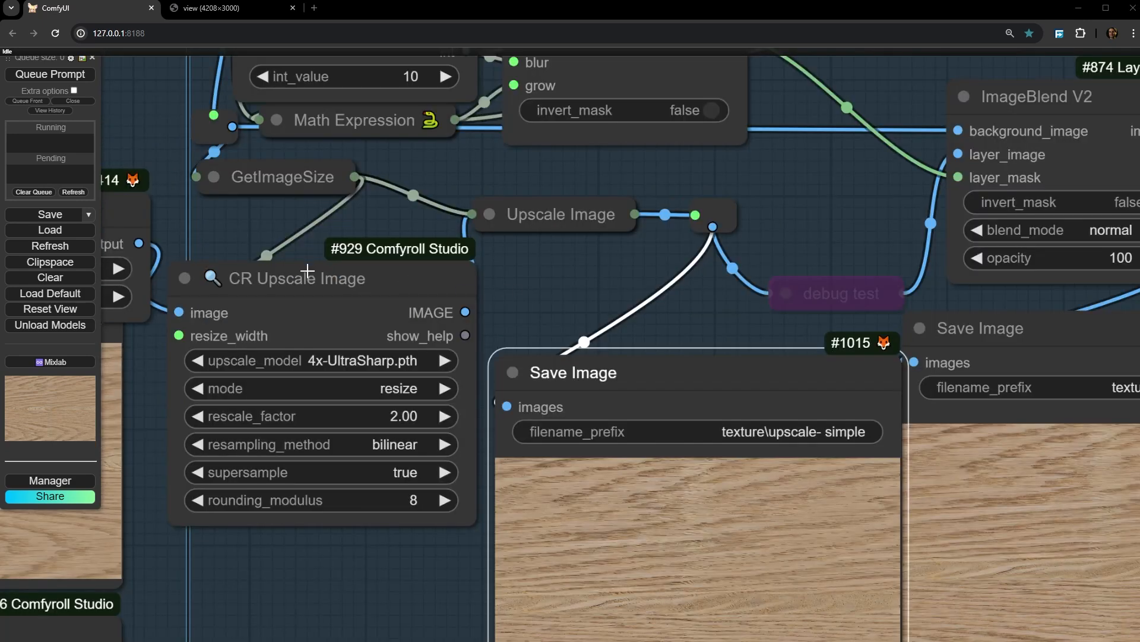
pyautogui.moveTo(321, 271)
pyautogui.mouseDown()
pyautogui.moveTo(303, 256)
pyautogui.moveTo(330, 279)
pyautogui.mouseUp()
pyautogui.scroll(5, 330, 440)
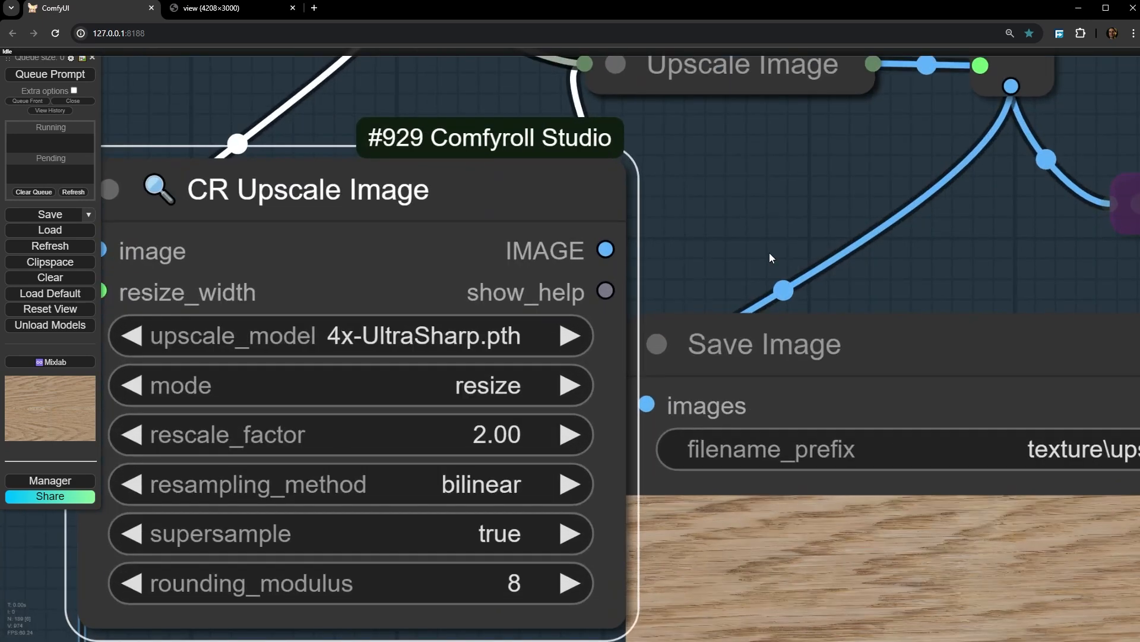
# Expand the Upscale Image node, place it above the upscale- simple Save Image node, and examine its width and height links
pyautogui.scroll(-2, 722, 303)
pyautogui.scroll(-1, 722, 303)
pyautogui.click(612, 194)
pyautogui.moveTo(675, 219); pyautogui.dragTo(781, 255)
pyautogui.scroll(-2, 730, 202)
pyautogui.moveTo(730, 199); pyautogui.dragTo(630, 147)
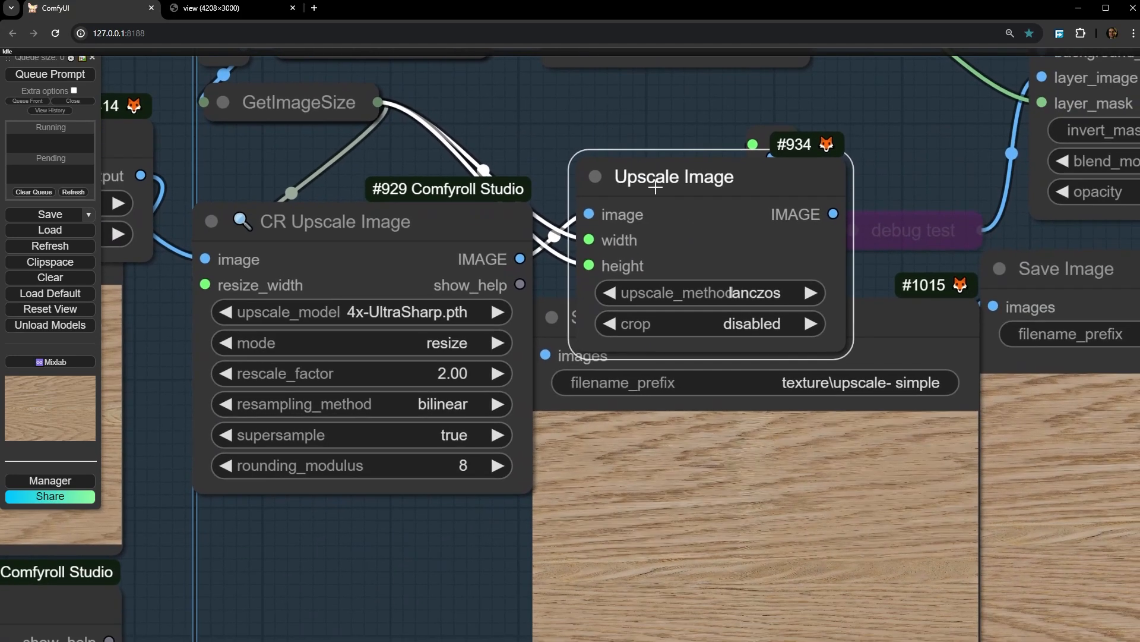
pyautogui.moveTo(689, 210); pyautogui.dragTo(662, 147)
pyautogui.scroll(4, 615, 154)
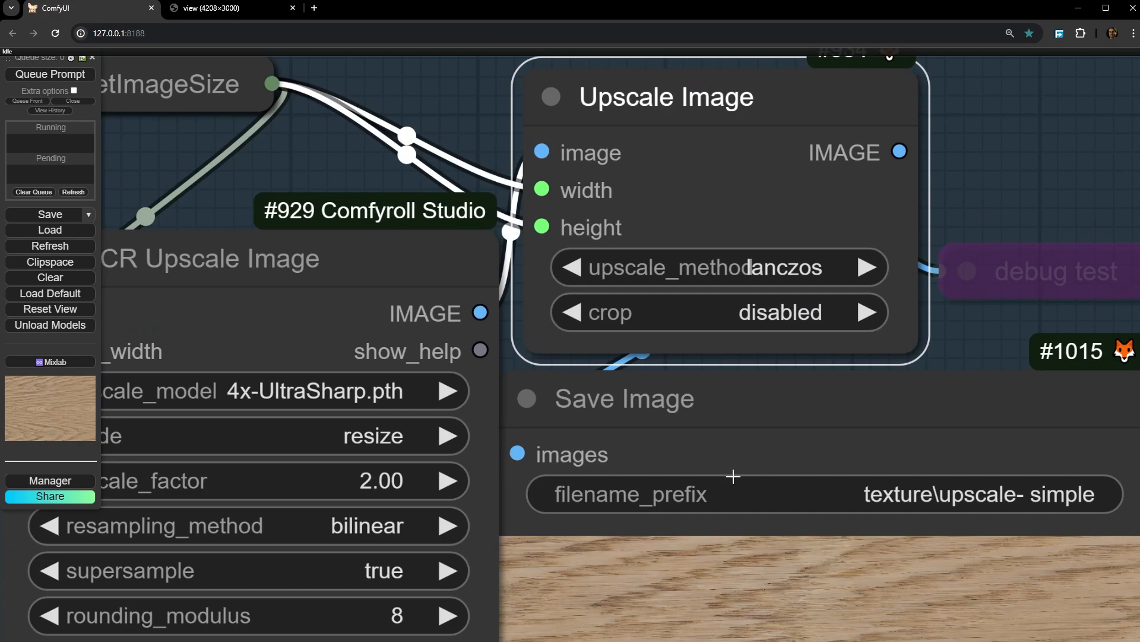
pyautogui.scroll(-2, 695, 424)
pyautogui.moveTo(665, 382); pyautogui.dragTo(759, 422)
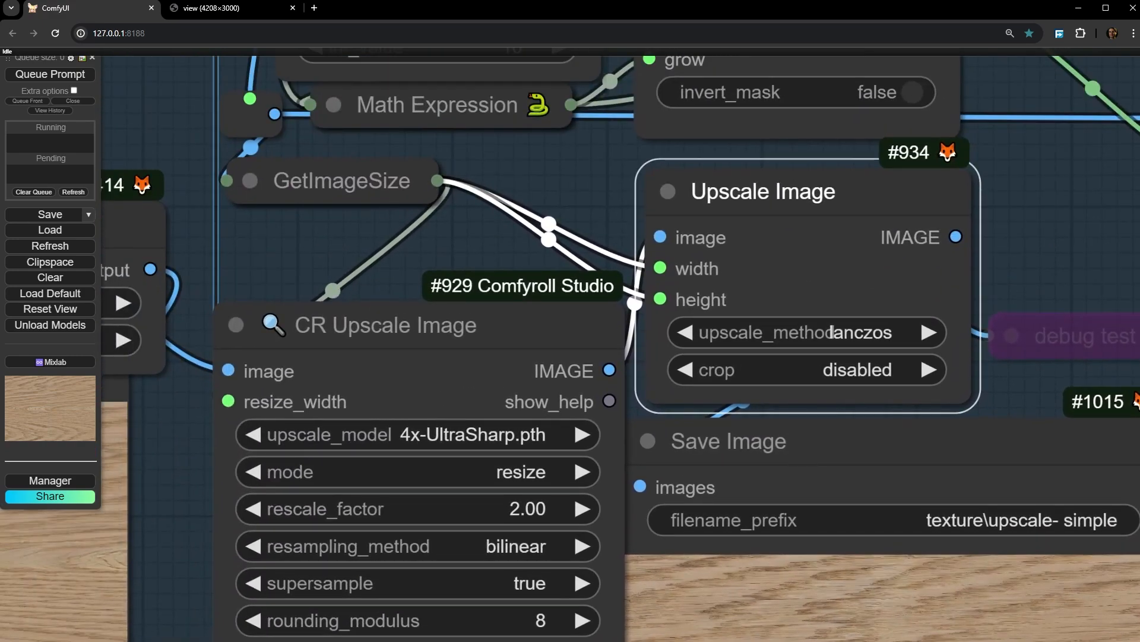
# Compare the original size reported by GetImageSize with the size of the CR Upscale Image output in their source display nodes
pyautogui.scroll(-4, 683, 345)
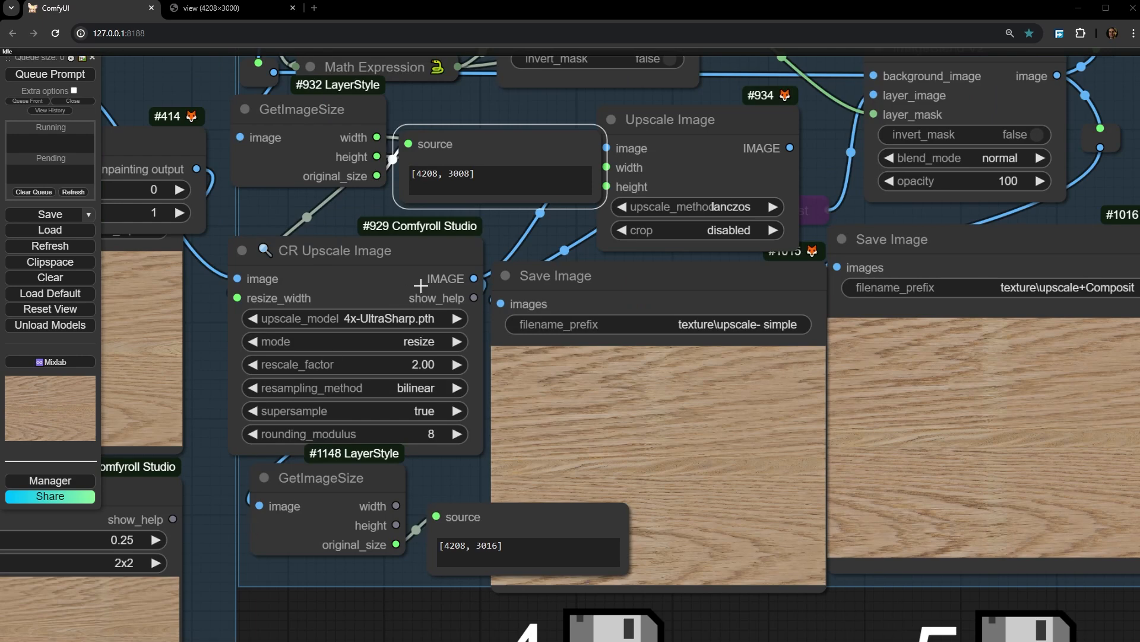
pyautogui.scroll(2, 296, 98)
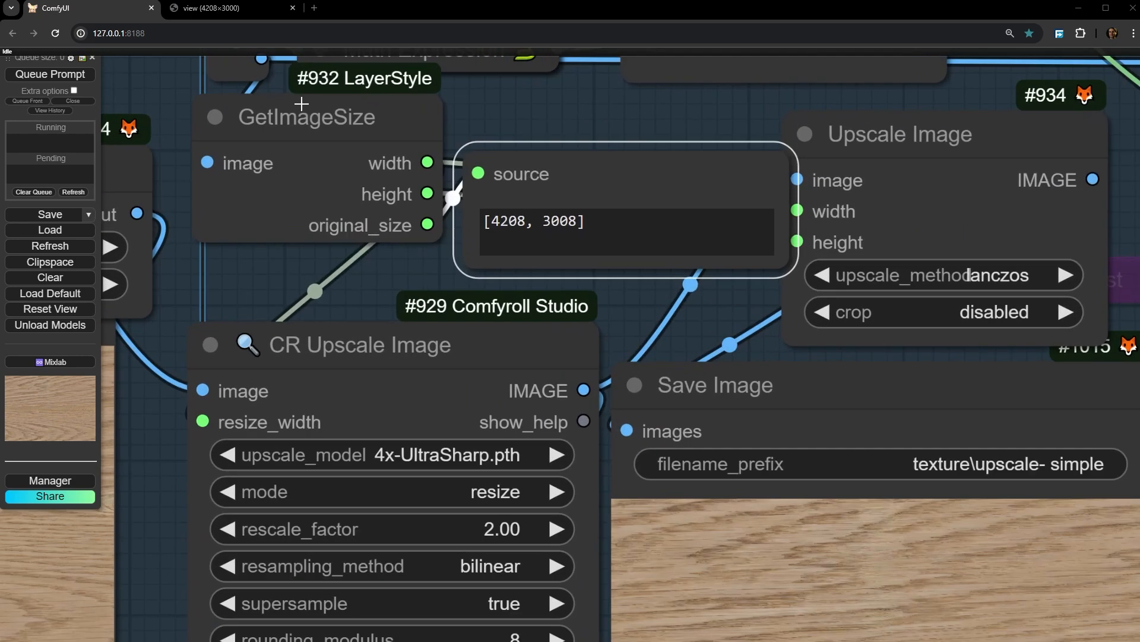
pyautogui.scroll(4, 626, 168)
pyautogui.scroll(4, 332, 104)
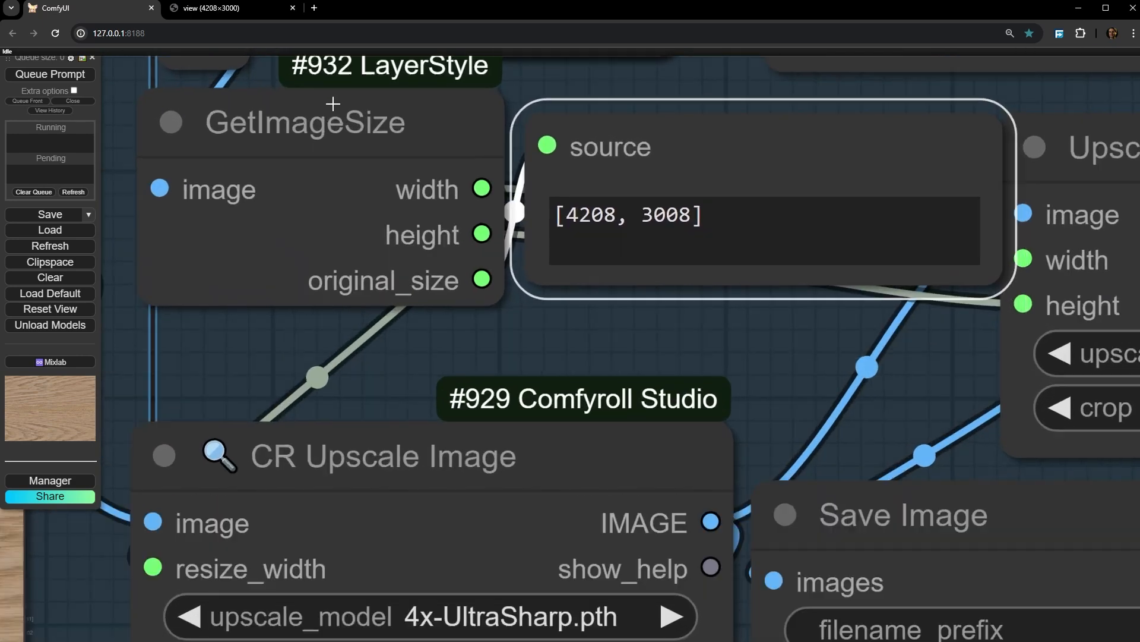
pyautogui.moveTo(411, 168); pyautogui.dragTo(242, 224)
pyautogui.scroll(-2, 626, 254)
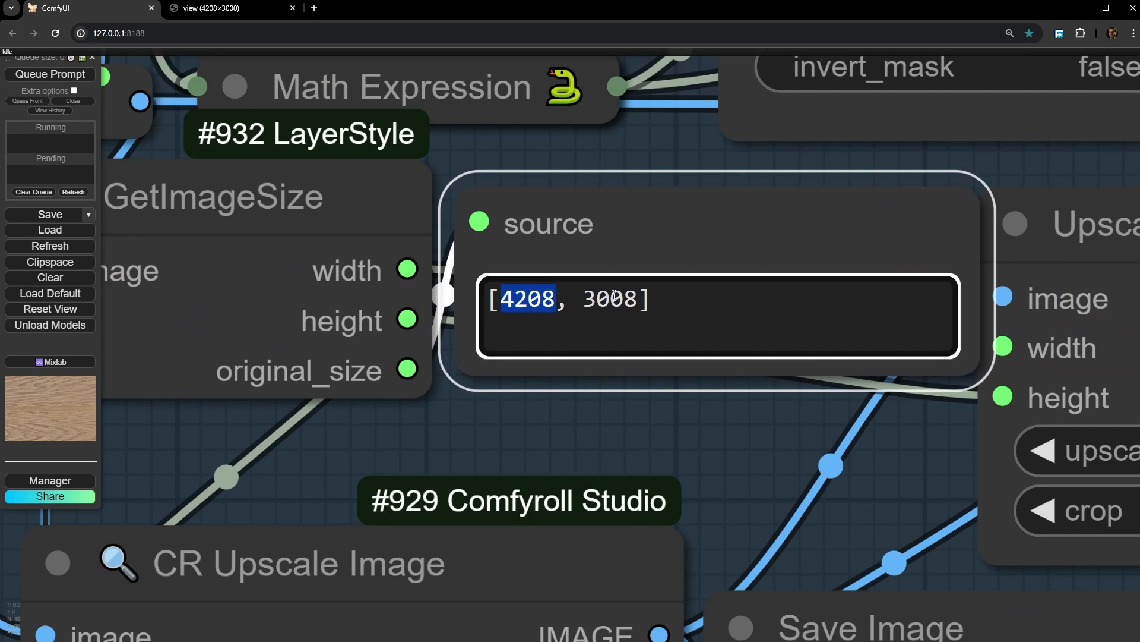
pyautogui.moveTo(596, 375); pyautogui.dragTo(572, 273)
pyautogui.scroll(-6, 572, 273)
pyautogui.scroll(-4, 603, 357)
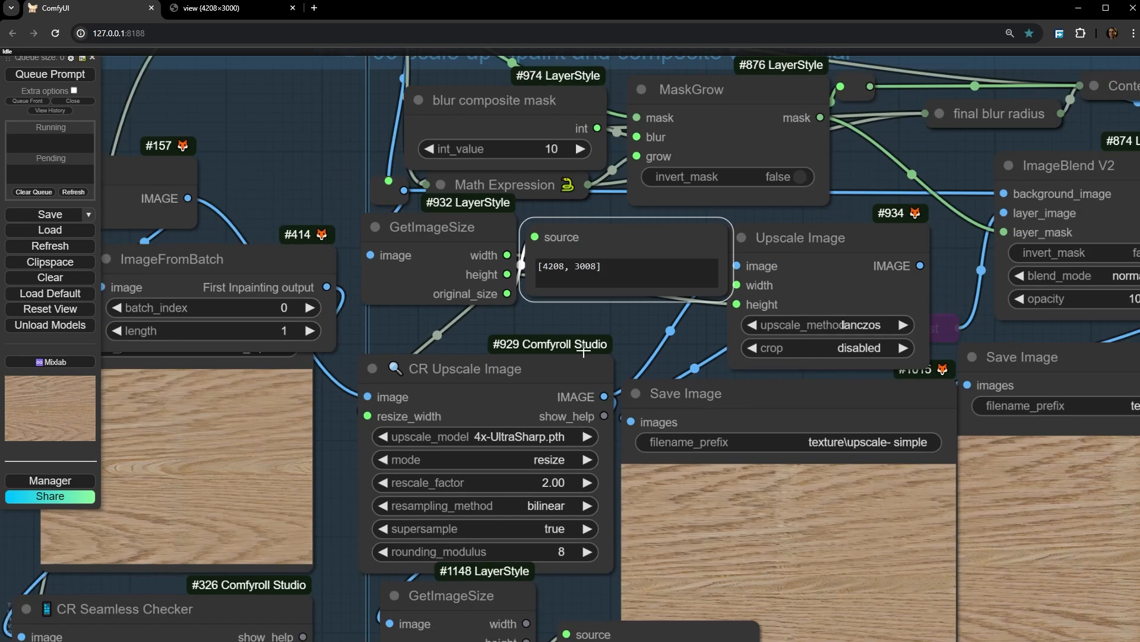
pyautogui.moveTo(587, 352); pyautogui.dragTo(553, 117)
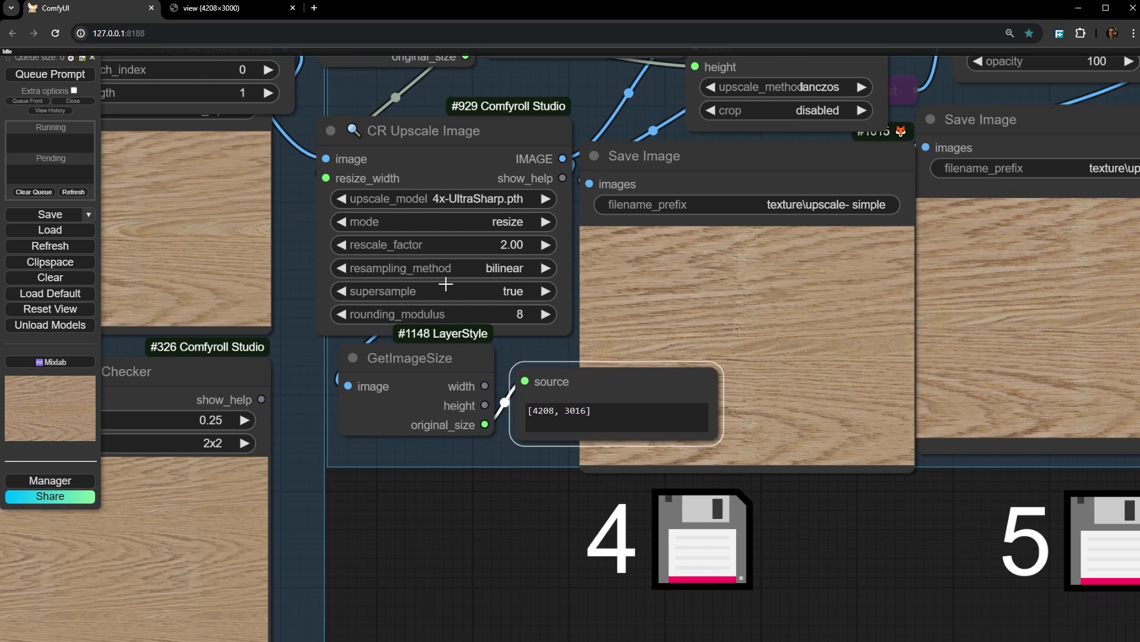
pyautogui.scroll(5, 445, 282)
pyautogui.moveTo(453, 102); pyautogui.dragTo(441, 140)
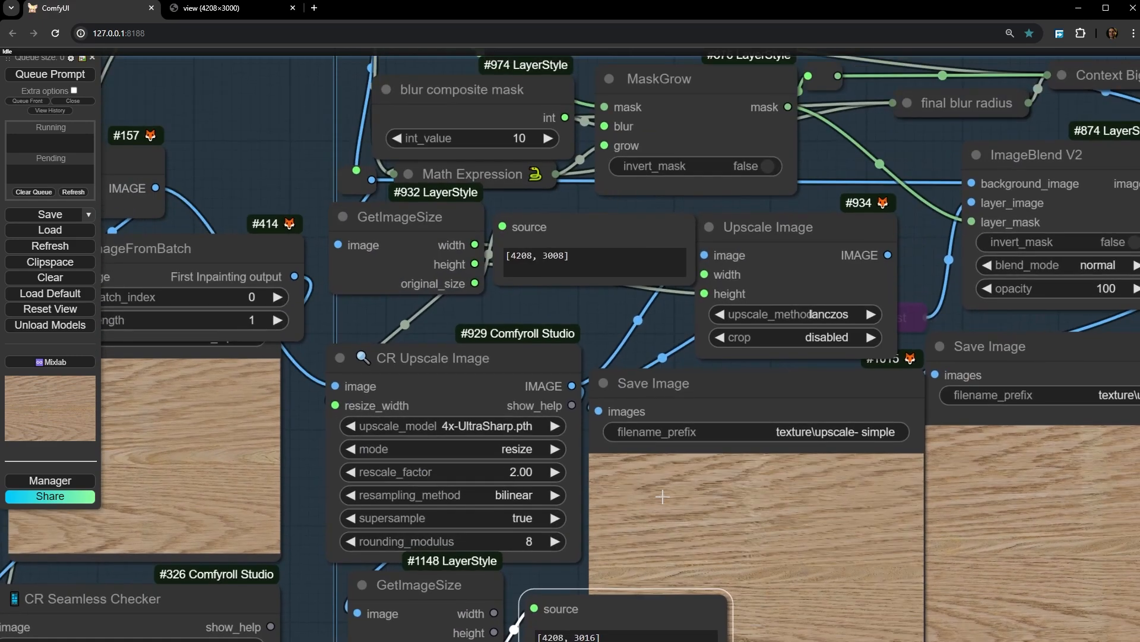
# Delete the temporary source display nodes and the extra GetImageSize node beneath CR Upscale Image
pyautogui.moveTo(672, 508); pyautogui.dragTo(616, 435)
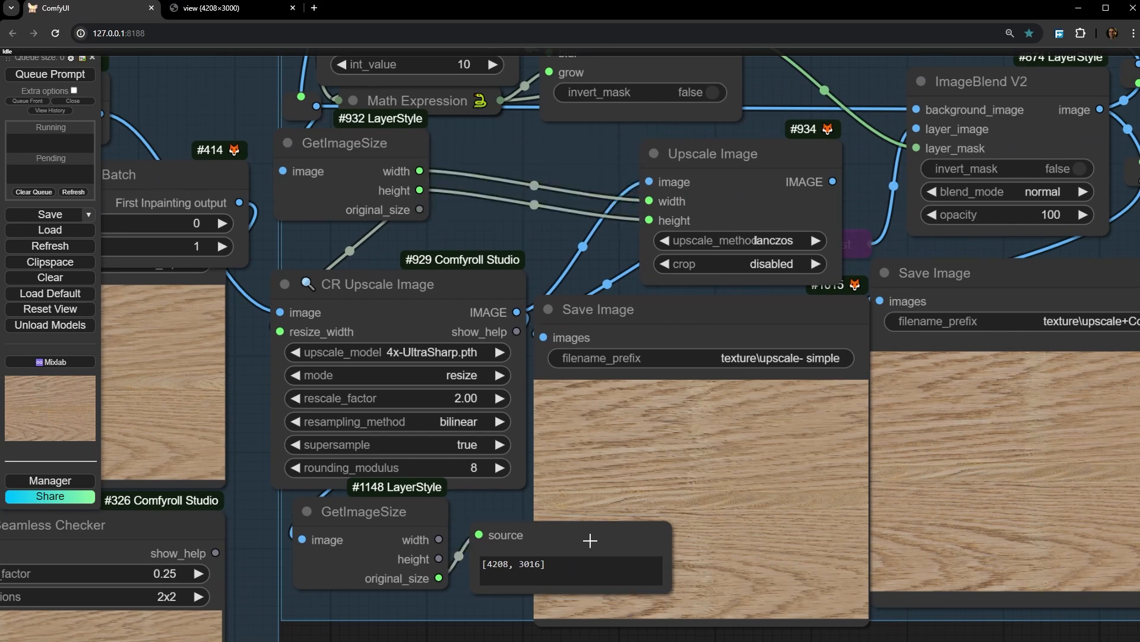
pyautogui.moveTo(447, 279); pyautogui.dragTo(403, 265)
pyautogui.press('Delete')
# Shift the Upscale Image node closer to GetImageSize, then inspect its settings and the upscale- simple preview up close
pyautogui.moveTo(765, 180); pyautogui.dragTo(665, 179)
pyautogui.scroll(10, 665, 179)
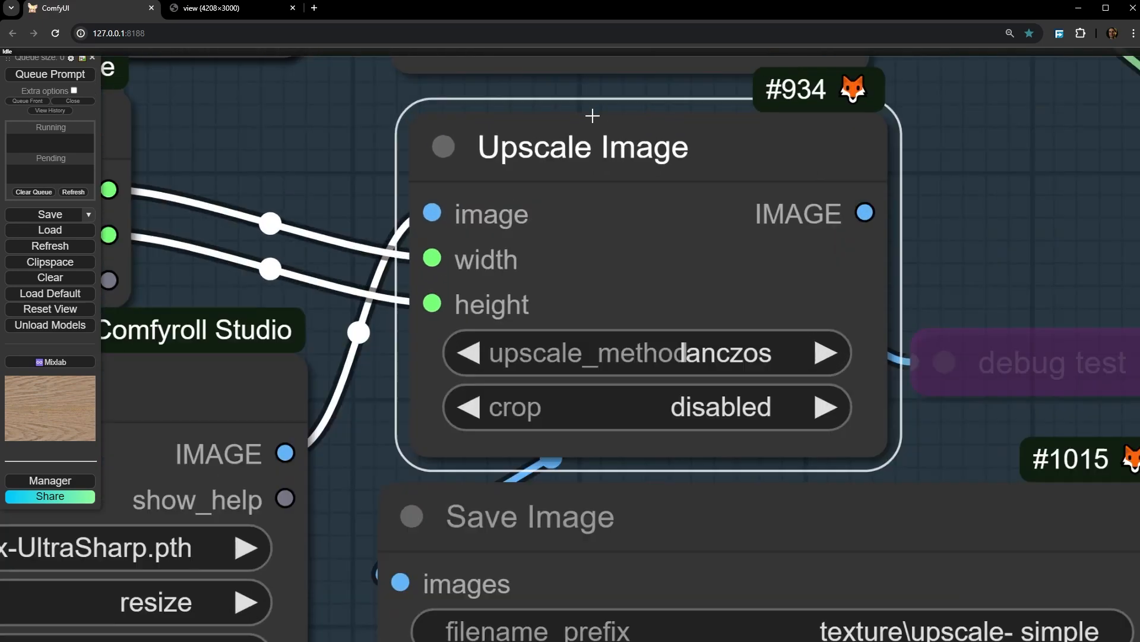
pyautogui.scroll(-14, 645, 225)
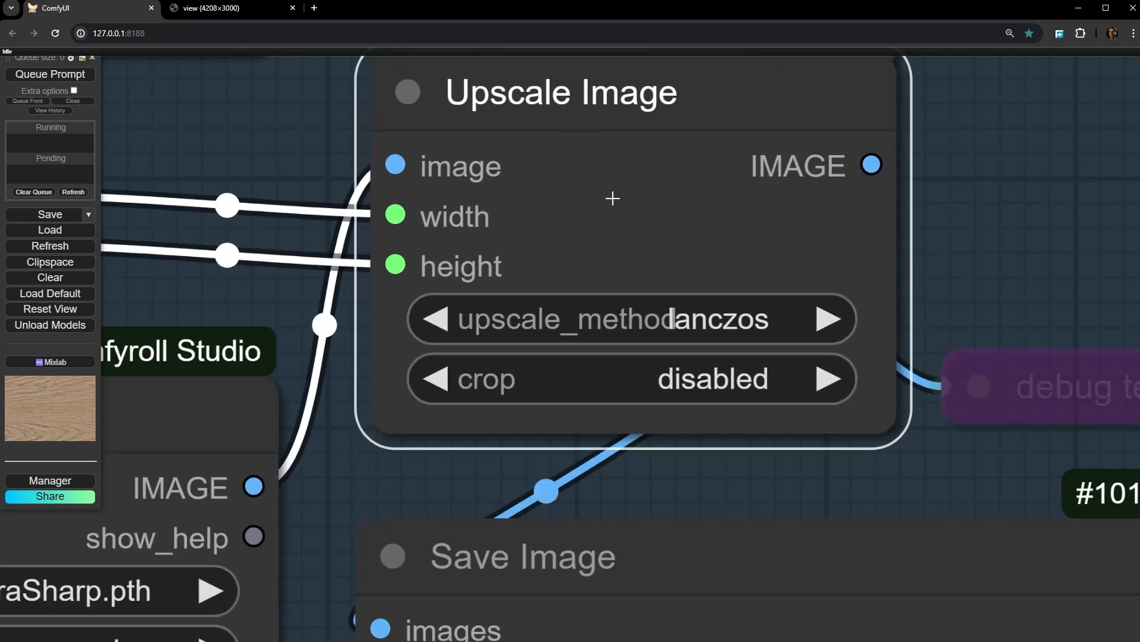
pyautogui.scroll(5, 446, 288)
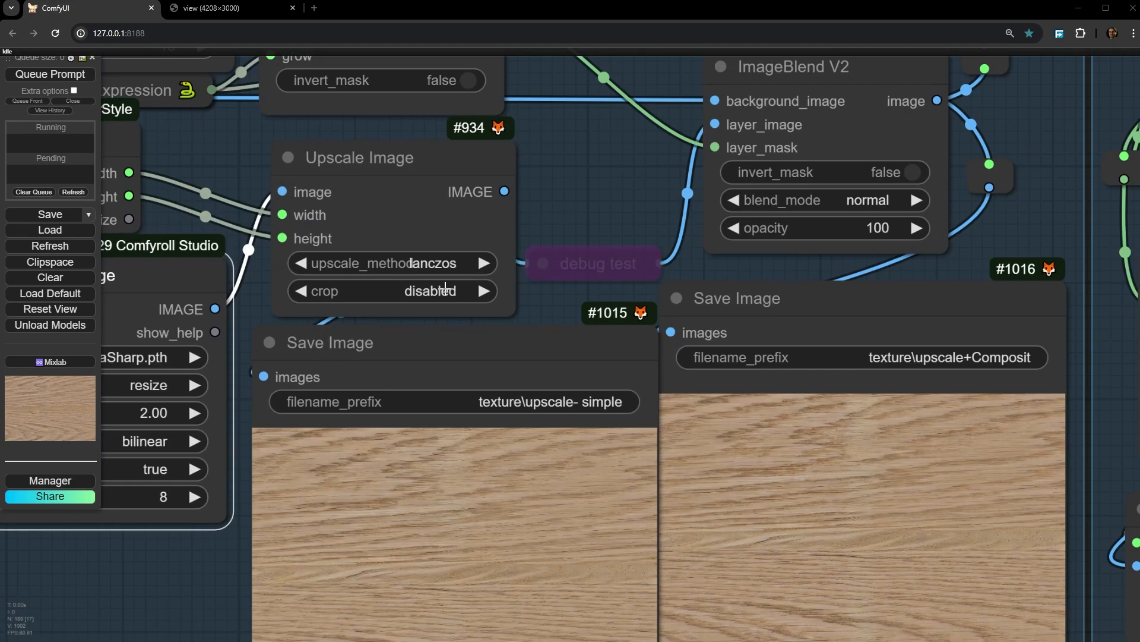
pyautogui.scroll(15, 415, 523)
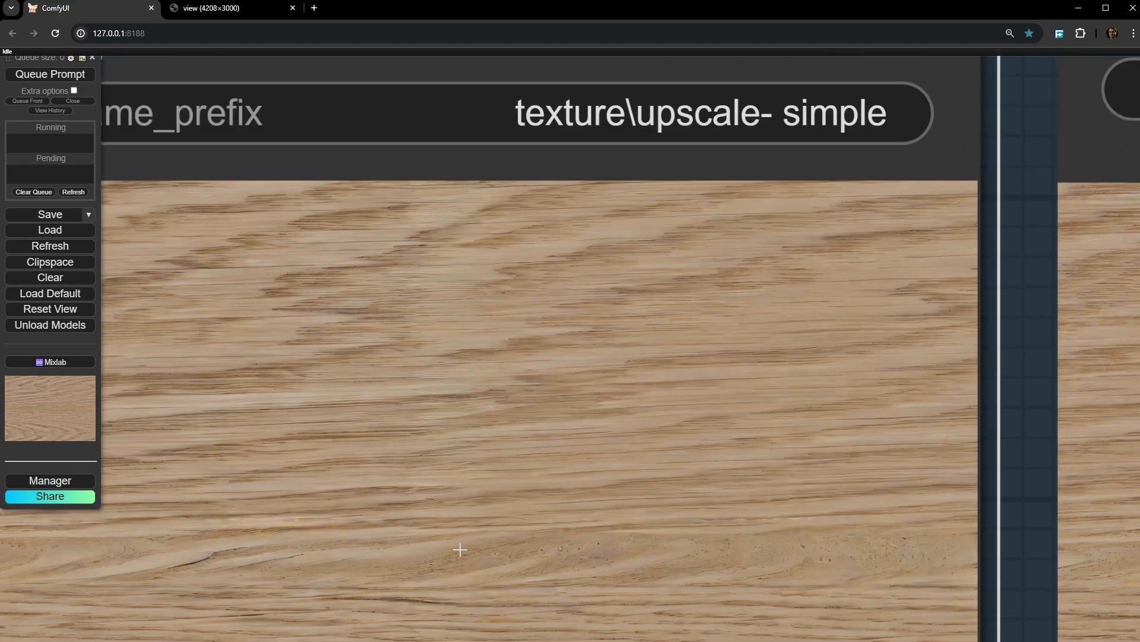
pyautogui.scroll(-13, 583, 510)
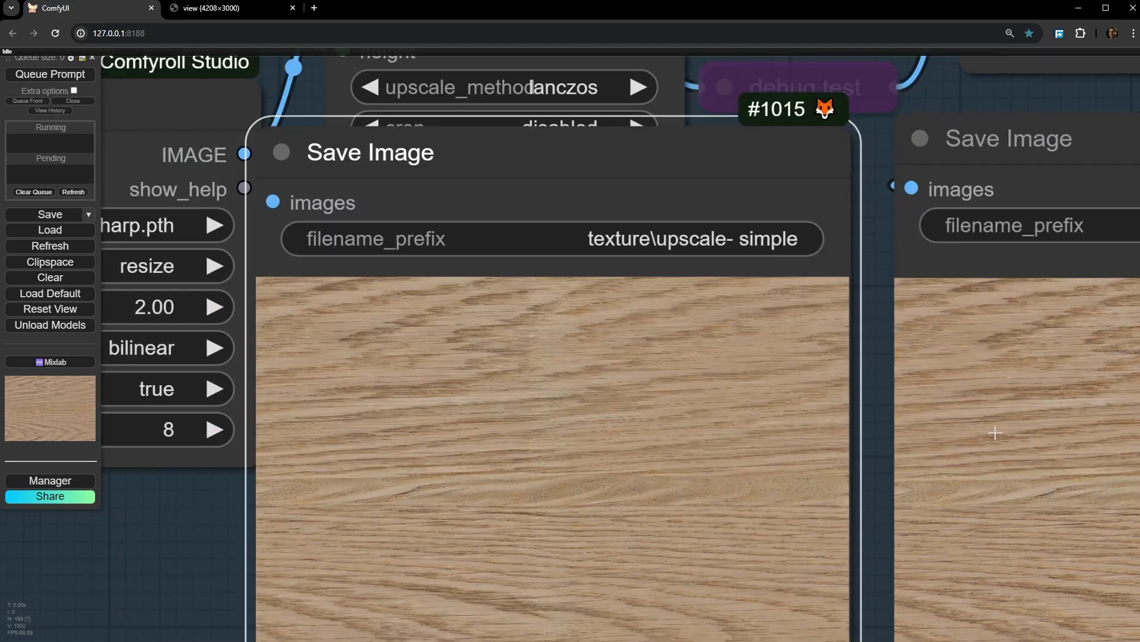
pyautogui.moveTo(1009, 425); pyautogui.dragTo(798, 497)
# Examine the ImageBlend V2 node and the links entering its background_image, layer_image and layer_mask inputs
pyautogui.scroll(-7, 629, 445)
pyautogui.moveTo(656, 181); pyautogui.dragTo(690, 359)
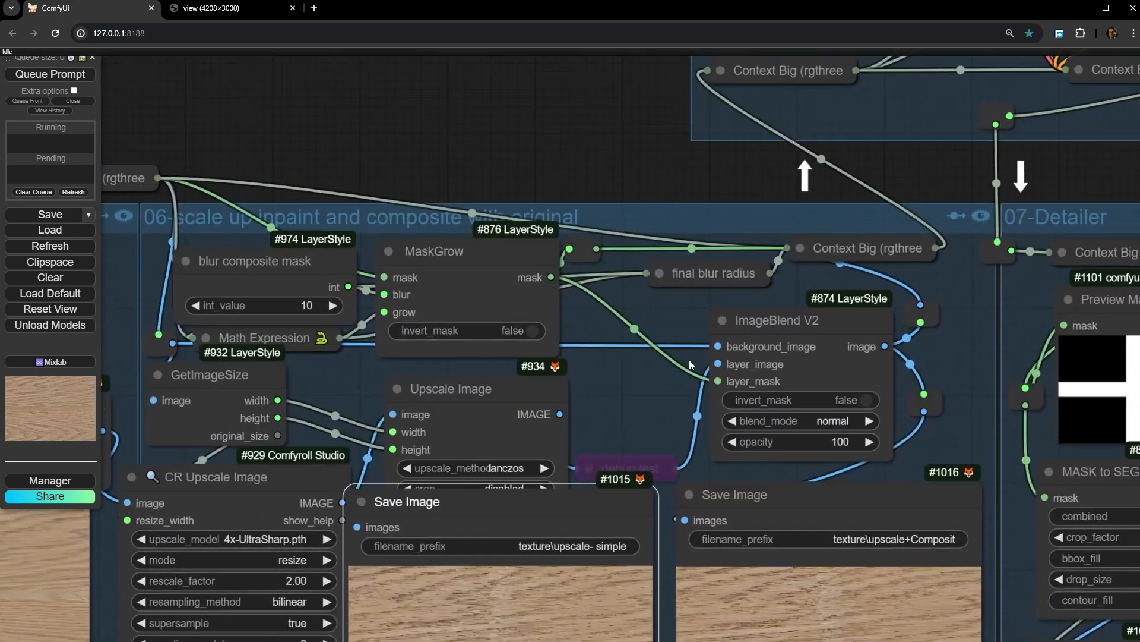
pyautogui.scroll(6, 638, 386)
pyautogui.moveTo(891, 285); pyautogui.dragTo(885, 270)
pyautogui.moveTo(564, 386); pyautogui.dragTo(388, 341)
pyautogui.scroll(4, 798, 273)
pyautogui.moveTo(722, 234)
pyautogui.mouseDown()
pyautogui.moveTo(738, 234)
pyautogui.moveTo(728, 232)
pyautogui.mouseUp()
pyautogui.scroll(-4, 472, 253)
pyautogui.moveTo(394, 309); pyautogui.dragTo(417, 347)
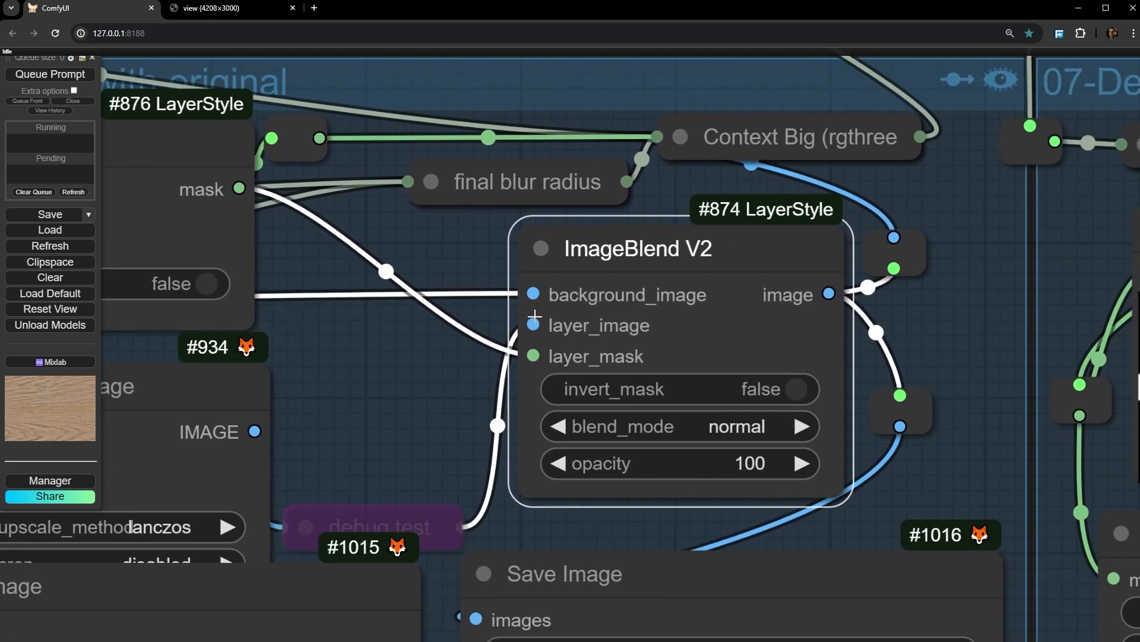
pyautogui.scroll(5, 545, 311)
pyautogui.scroll(-5, 547, 314)
pyautogui.moveTo(372, 390); pyautogui.dragTo(429, 333)
pyautogui.scroll(5, 611, 308)
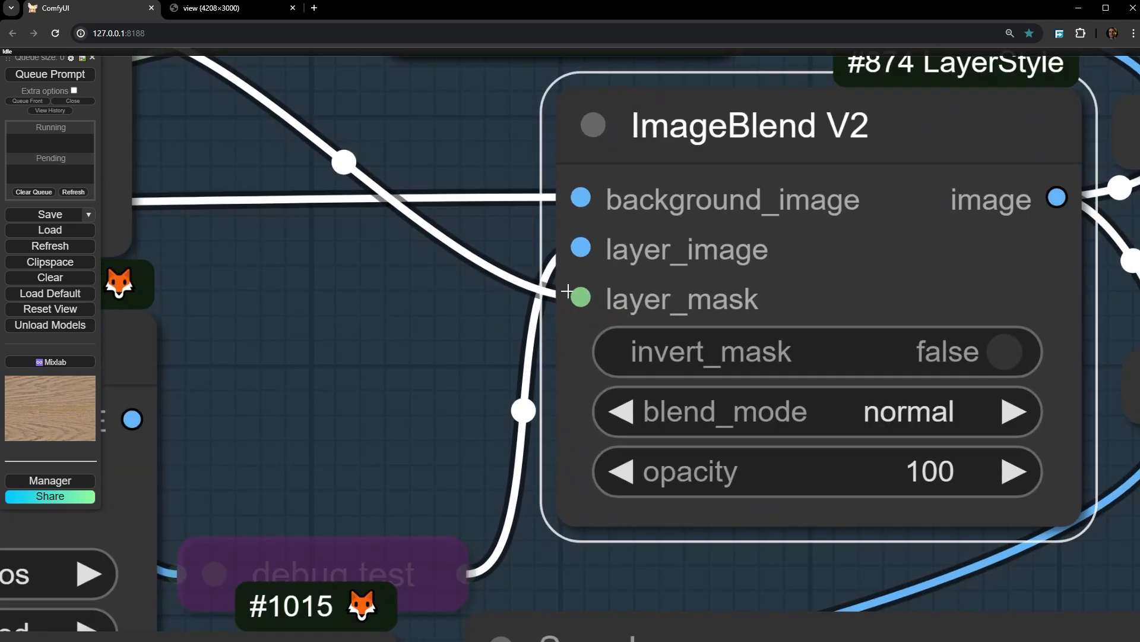
pyautogui.scroll(-4, 568, 290)
# Follow the layer_mask link back to MaskGrow and check the links leaving ImageBlend V2's image output
pyautogui.moveTo(356, 308); pyautogui.dragTo(647, 384)
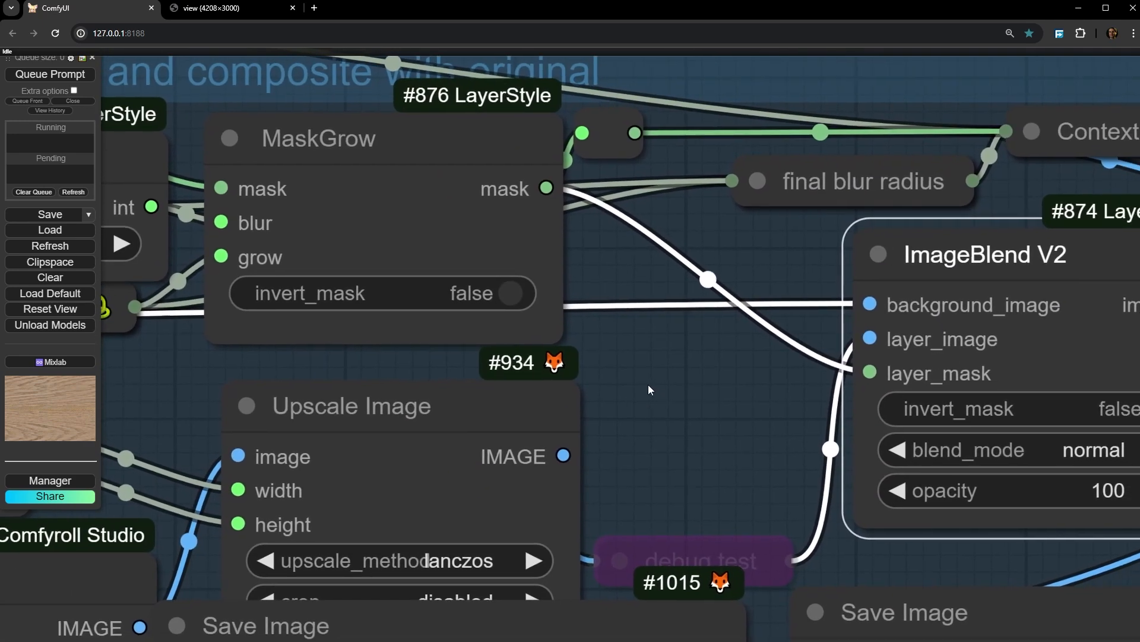
pyautogui.scroll(-1, 696, 422)
pyautogui.moveTo(696, 422); pyautogui.dragTo(643, 400)
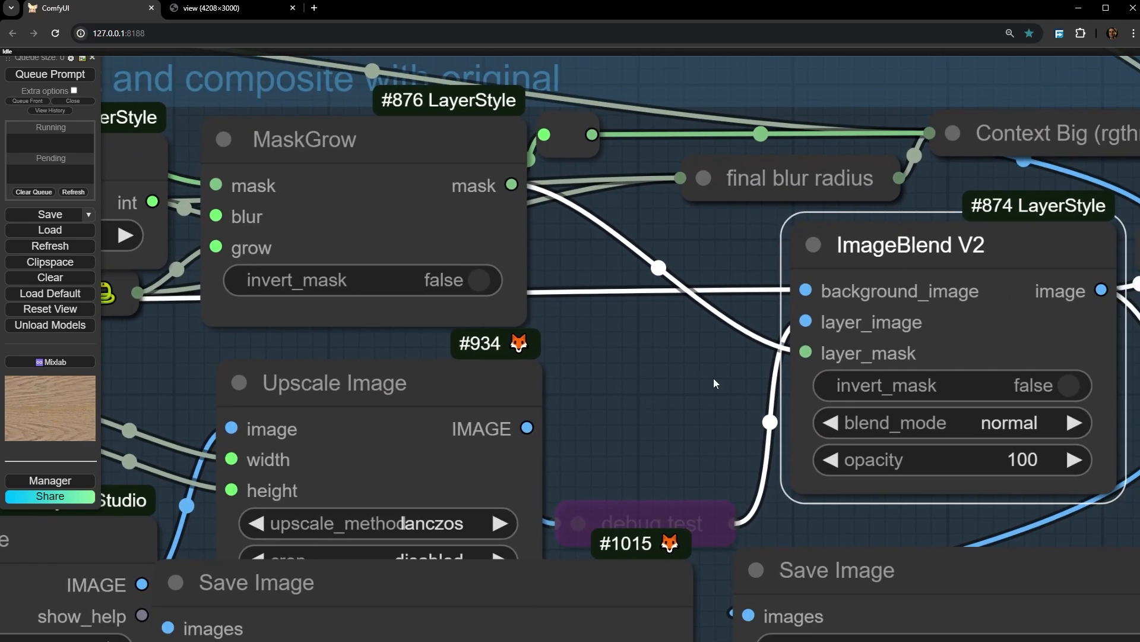
pyautogui.moveTo(714, 378); pyautogui.dragTo(385, 398)
pyautogui.scroll(8, 733, 270)
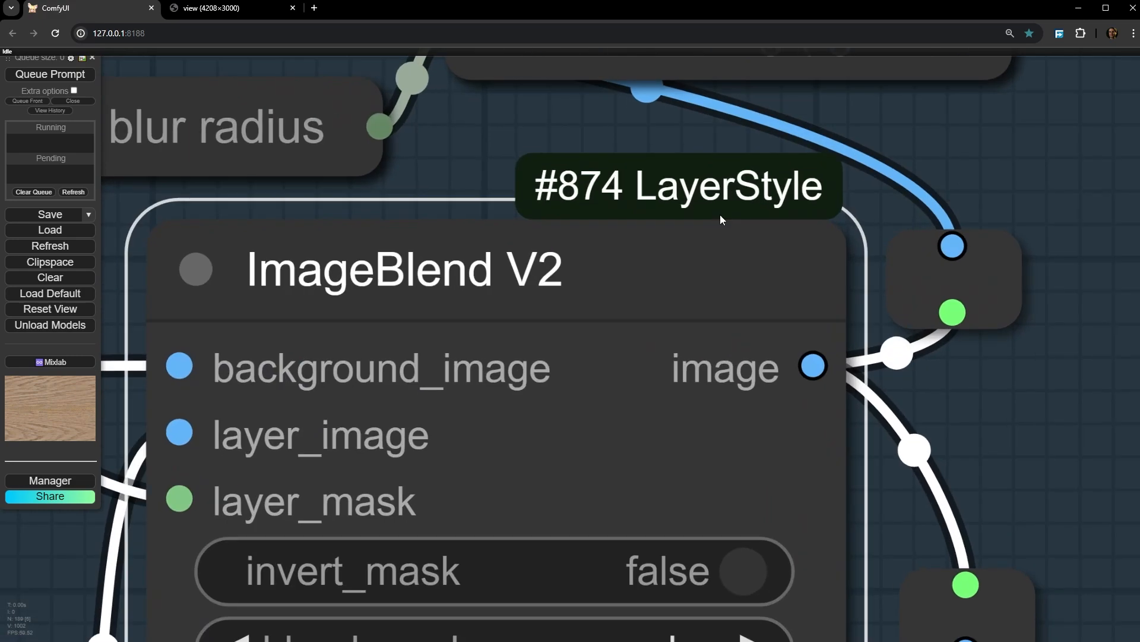
pyautogui.scroll(-15, 707, 214)
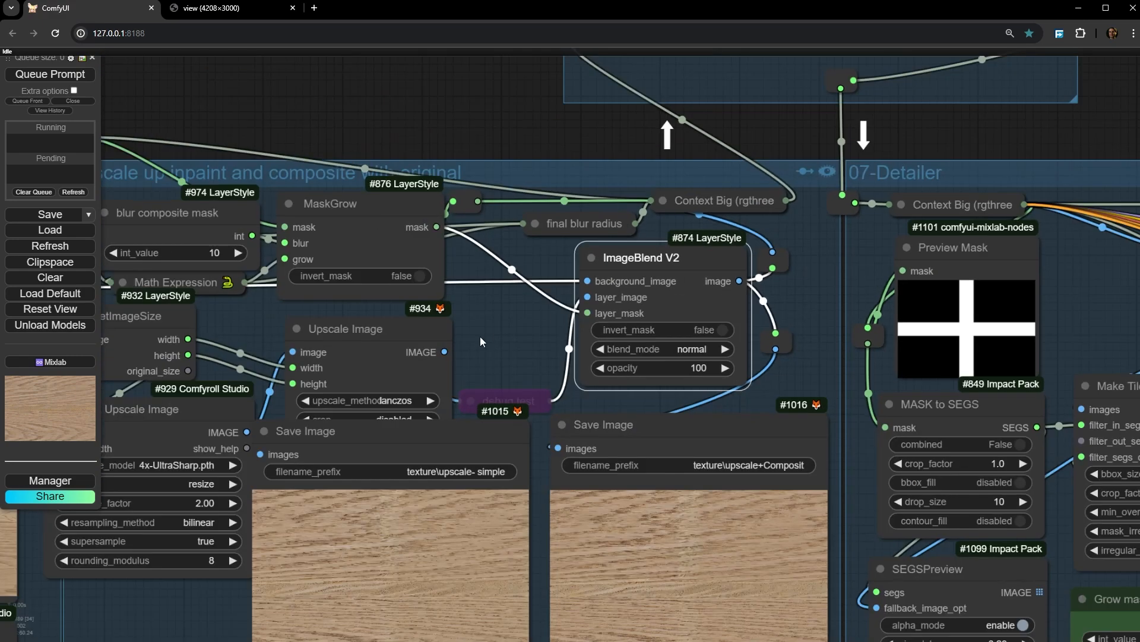
# Lower the GetImageSize node slightly and raise the Upscale Image node so its settings clear the Save Image node
pyautogui.moveTo(481, 337); pyautogui.dragTo(732, 348)
pyautogui.scroll(1, 504, 304)
pyautogui.moveTo(390, 328); pyautogui.dragTo(385, 345)
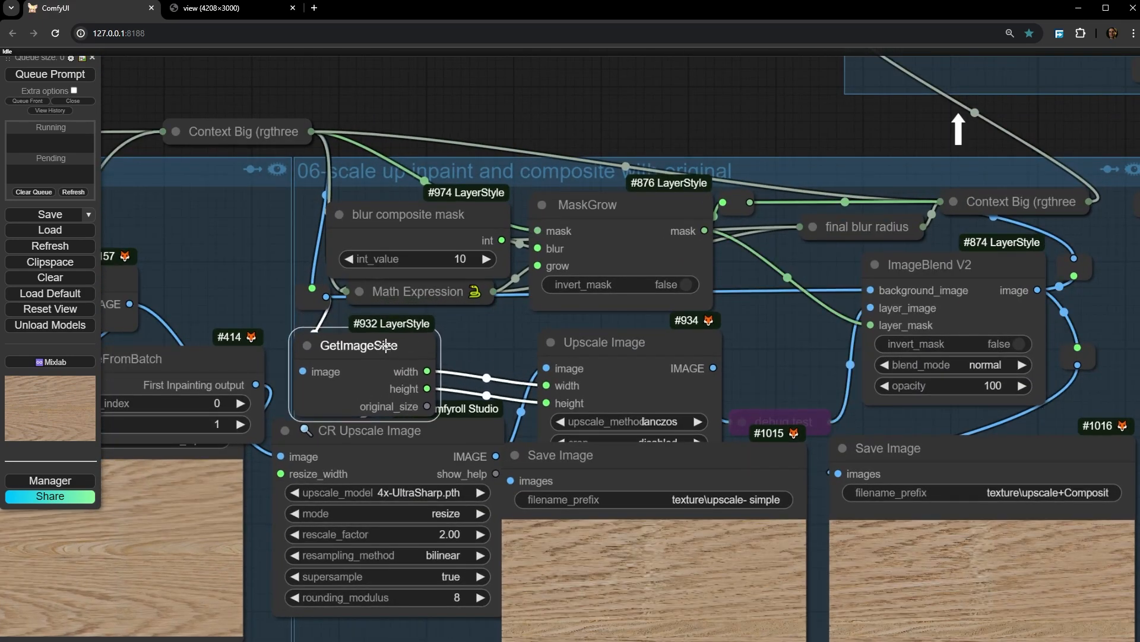
pyautogui.moveTo(620, 366); pyautogui.dragTo(619, 353)
# Inspect the upscale+Composit wood preview up close, covering its central seams, outer grain and lower edge
pyautogui.moveTo(802, 339); pyautogui.dragTo(541, 175)
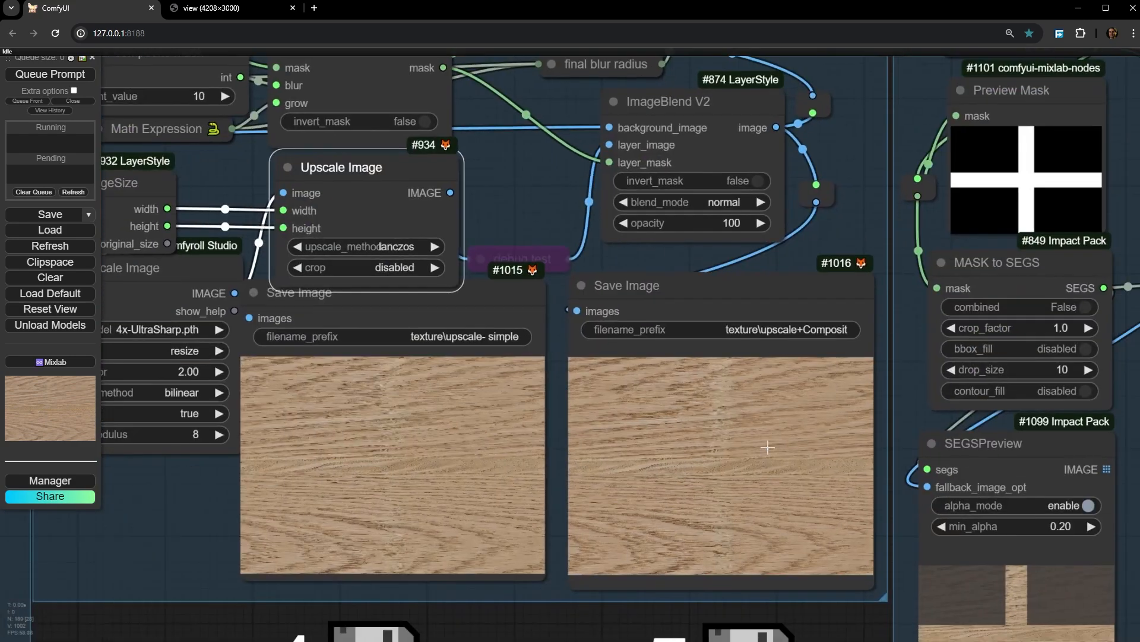
pyautogui.scroll(6, 734, 454)
pyautogui.scroll(5, 732, 475)
pyautogui.moveTo(720, 522); pyautogui.dragTo(878, 279)
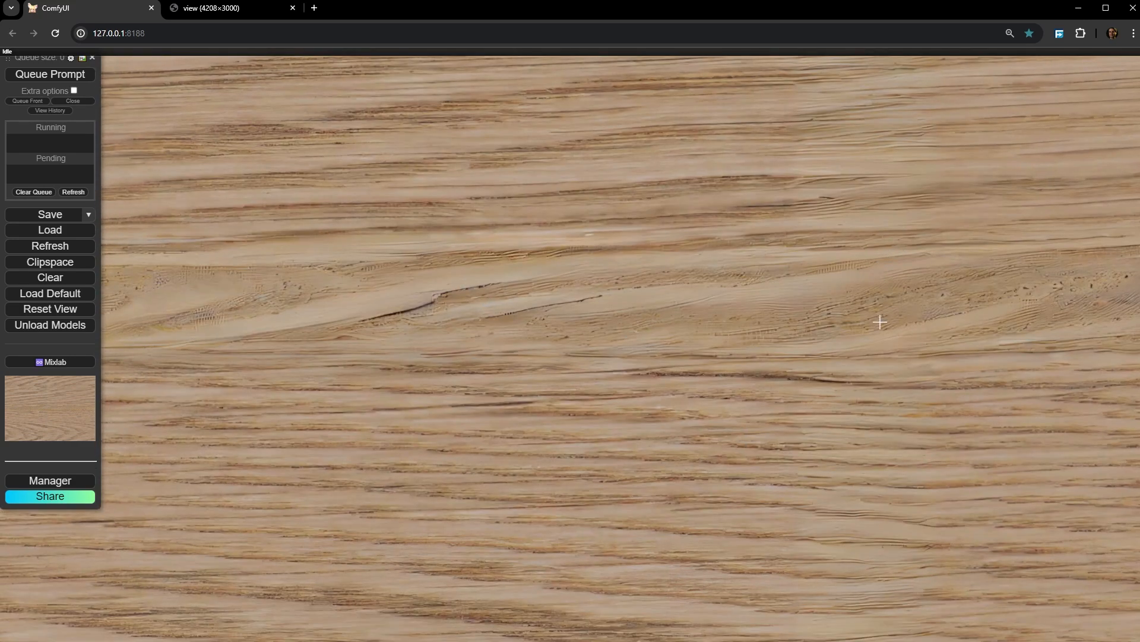
pyautogui.moveTo(880, 321); pyautogui.dragTo(720, 480)
pyautogui.scroll(-8, 443, 250)
pyautogui.moveTo(653, 276); pyautogui.dragTo(637, 321)
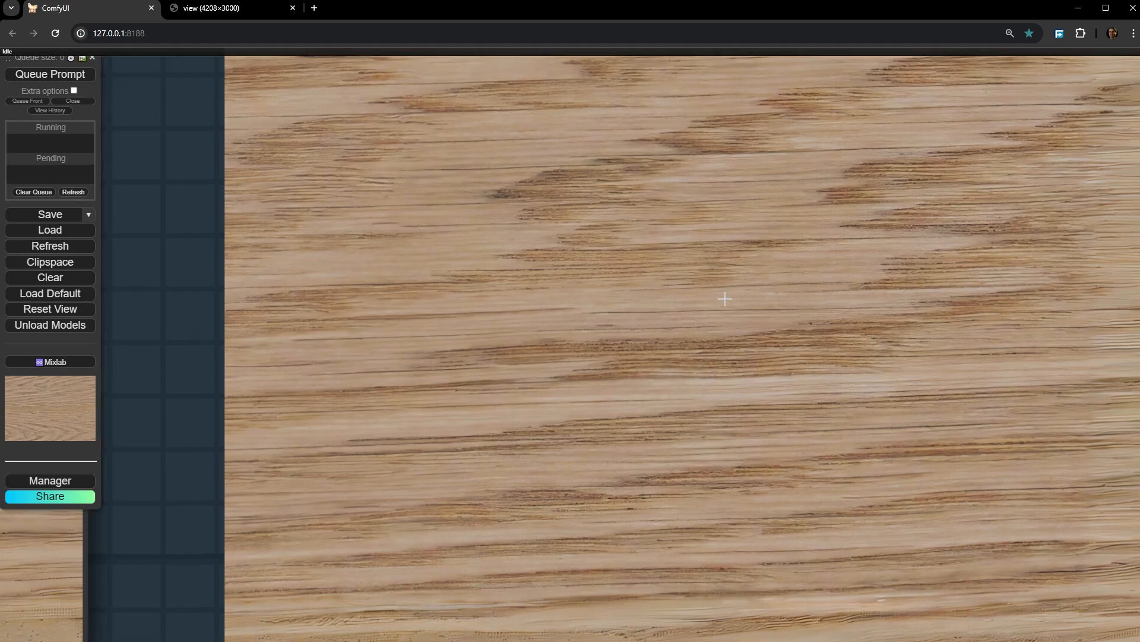
pyautogui.scroll(8, 635, 324)
pyautogui.moveTo(636, 241); pyautogui.dragTo(612, 216)
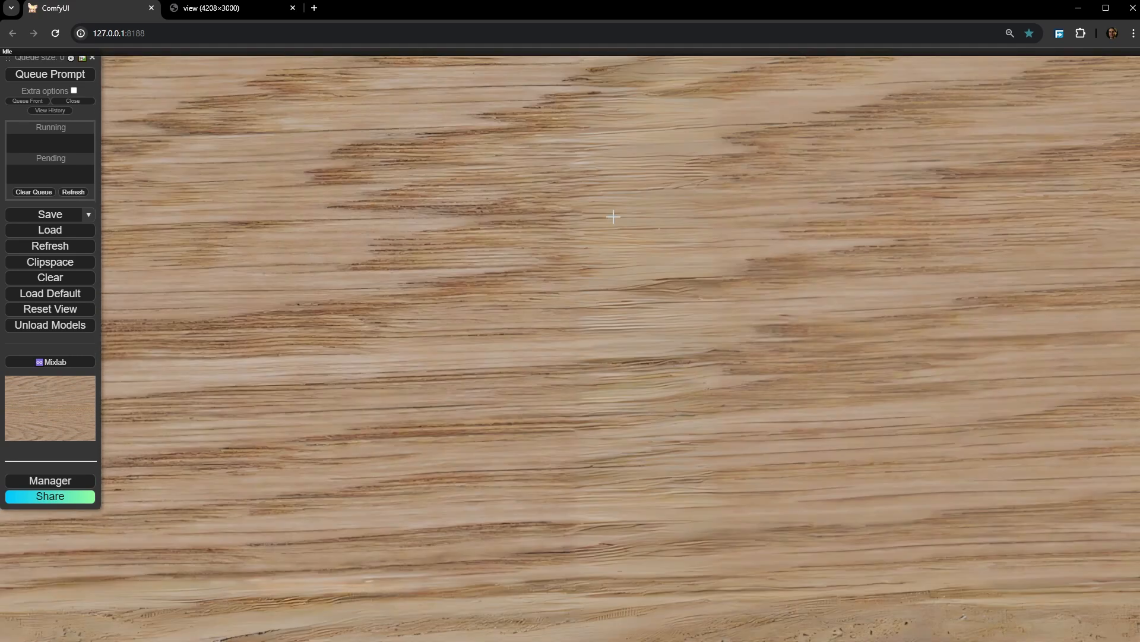
pyautogui.moveTo(700, 517); pyautogui.dragTo(645, 166)
pyautogui.moveTo(586, 523); pyautogui.dragTo(632, 394)
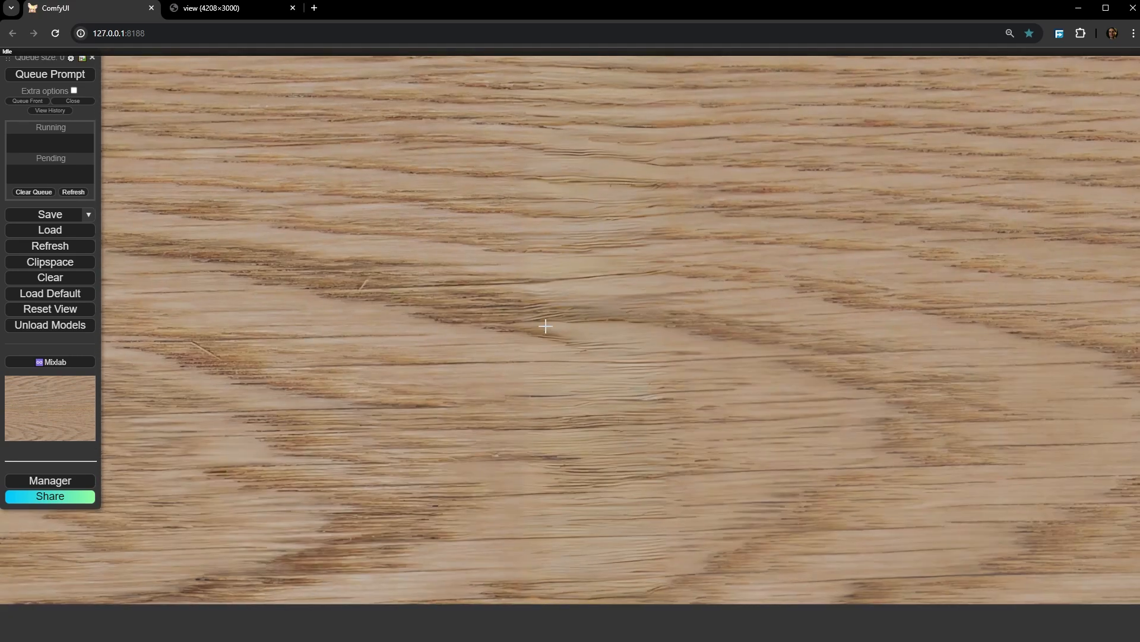
pyautogui.moveTo(610, 312); pyautogui.dragTo(605, 615)
pyautogui.moveTo(675, 322); pyautogui.dragTo(411, 437)
pyautogui.moveTo(748, 369); pyautogui.dragTo(637, 390)
pyautogui.scroll(-5, 638, 391)
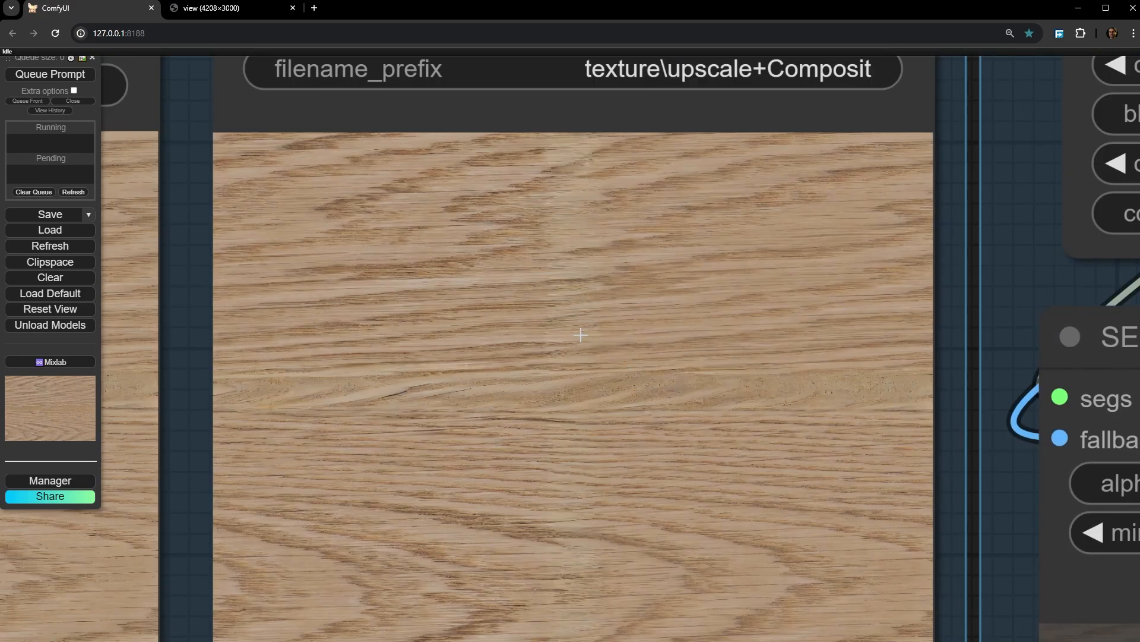
pyautogui.scroll(6, 581, 334)
pyautogui.scroll(-8, 564, 312)
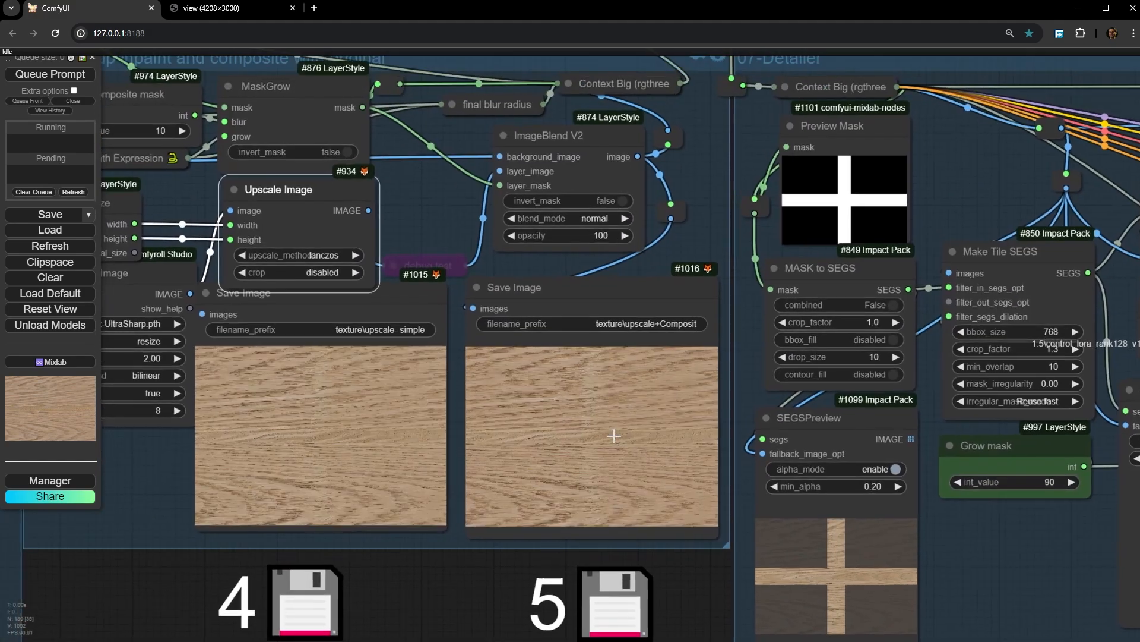
# Look over the start of the 07-Detailer group and its Context Big input, returning to the ImageBlend V2 area
pyautogui.moveTo(614, 436); pyautogui.dragTo(260, 469)
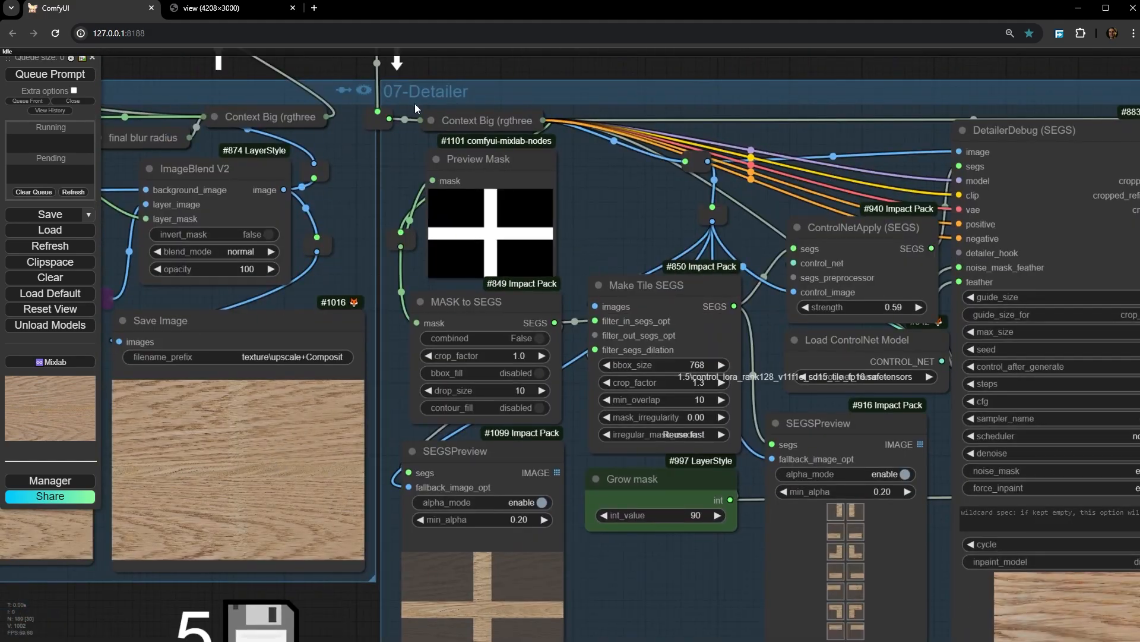
pyautogui.scroll(7, 388, 89)
pyautogui.scroll(-5, 414, 95)
pyautogui.moveTo(374, 198); pyautogui.dragTo(950, 221)
pyautogui.moveTo(410, 111); pyautogui.dragTo(635, 141)
pyautogui.scroll(3, 756, 296)
pyautogui.moveTo(763, 294); pyautogui.dragTo(608, 260)
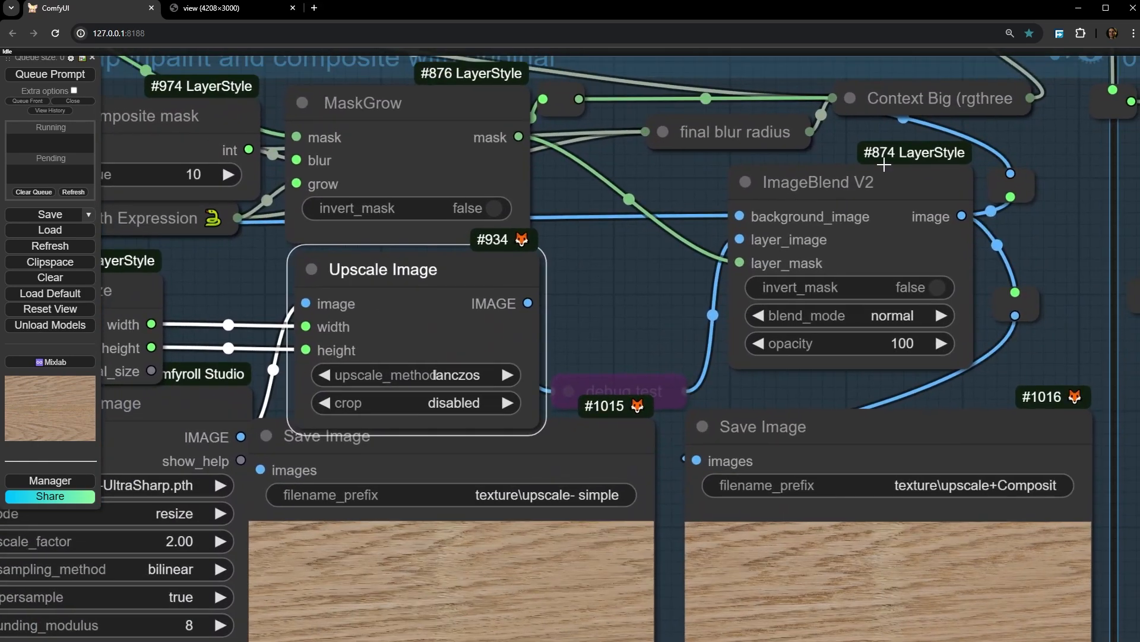
# Nudge ImageBlend V2 slightly and move MaskGrow farther from the blur composite mask node
pyautogui.moveTo(771, 185); pyautogui.dragTo(764, 182)
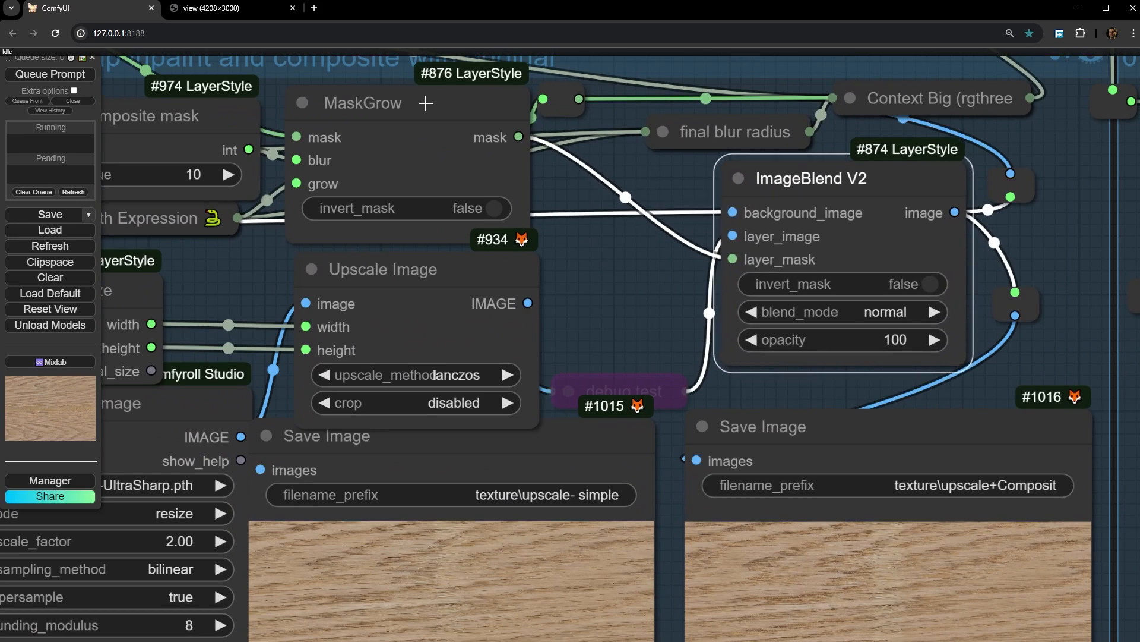
pyautogui.moveTo(437, 107); pyautogui.dragTo(486, 100)
pyautogui.moveTo(452, 146); pyautogui.dragTo(772, 137)
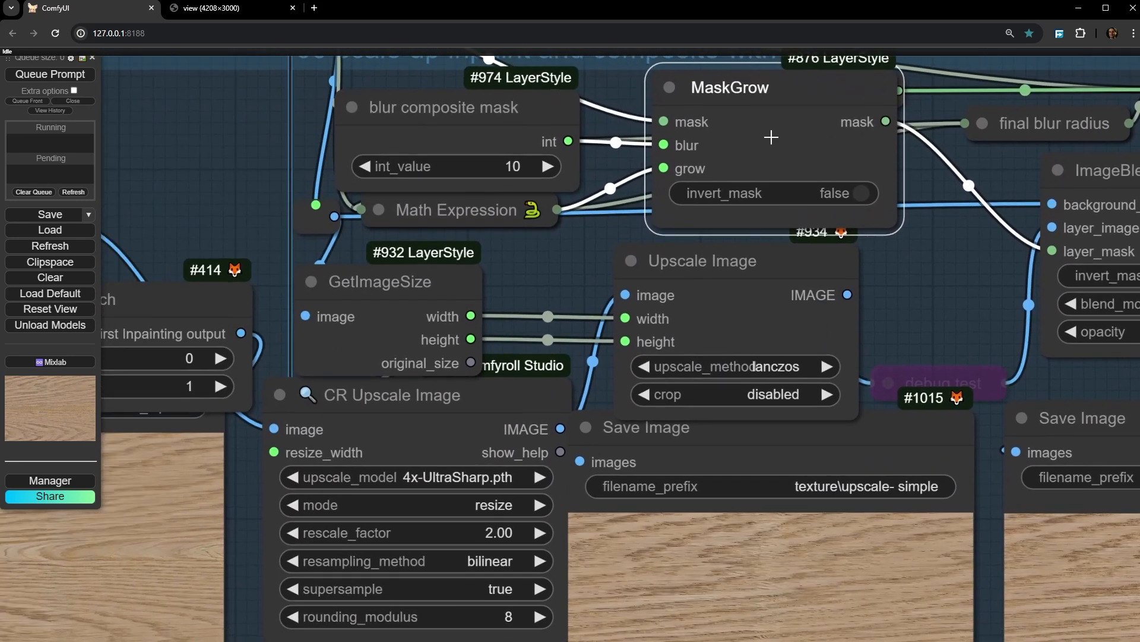
# Expand Math Expression and the Context Big node feeding it, and move Context Big aside to trace the Blur Radius link
pyautogui.click(391, 208)
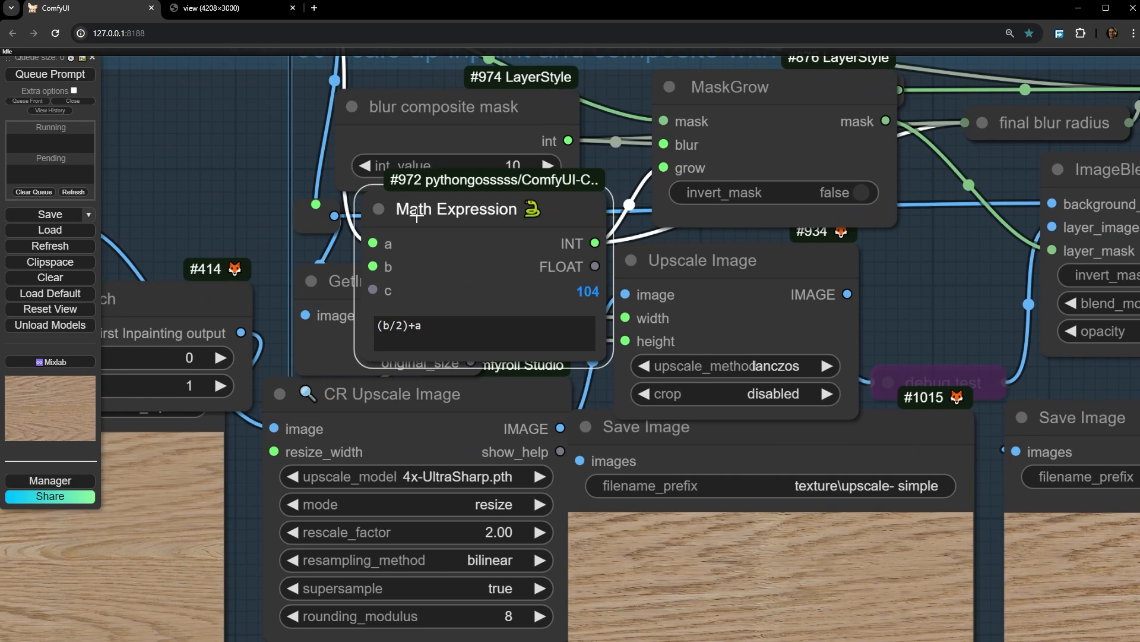
pyautogui.moveTo(416, 217); pyautogui.dragTo(419, 222)
pyautogui.scroll(-2, 435, 236)
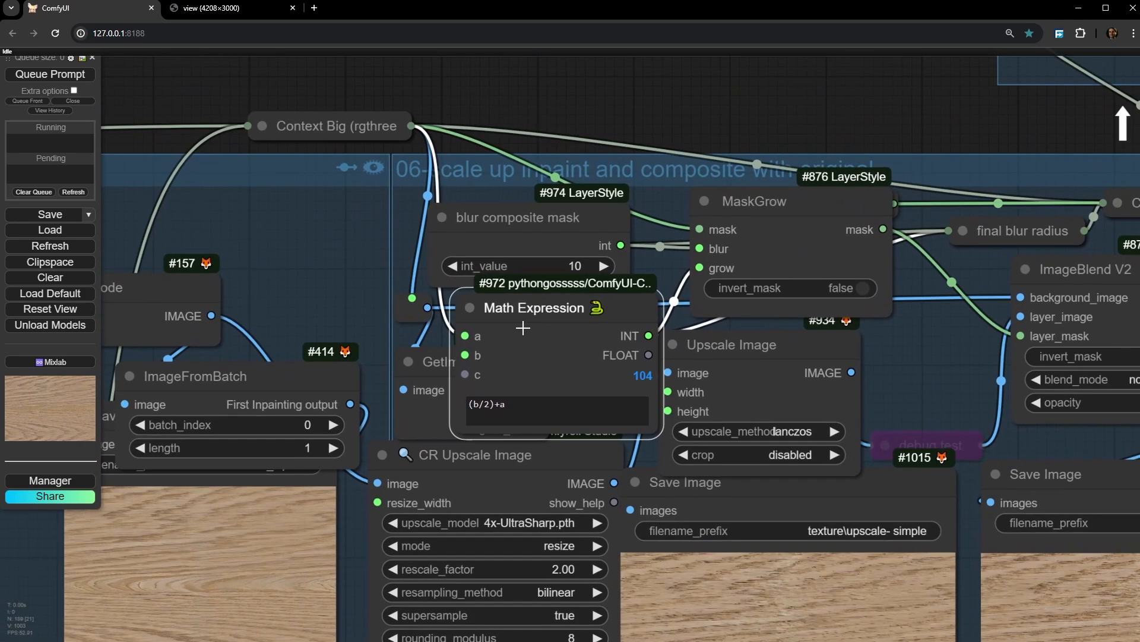
pyautogui.click(267, 132)
pyautogui.moveTo(409, 136); pyautogui.dragTo(123, 90)
pyautogui.moveTo(552, 310); pyautogui.dragTo(532, 295)
pyautogui.scroll(5, 195, 322)
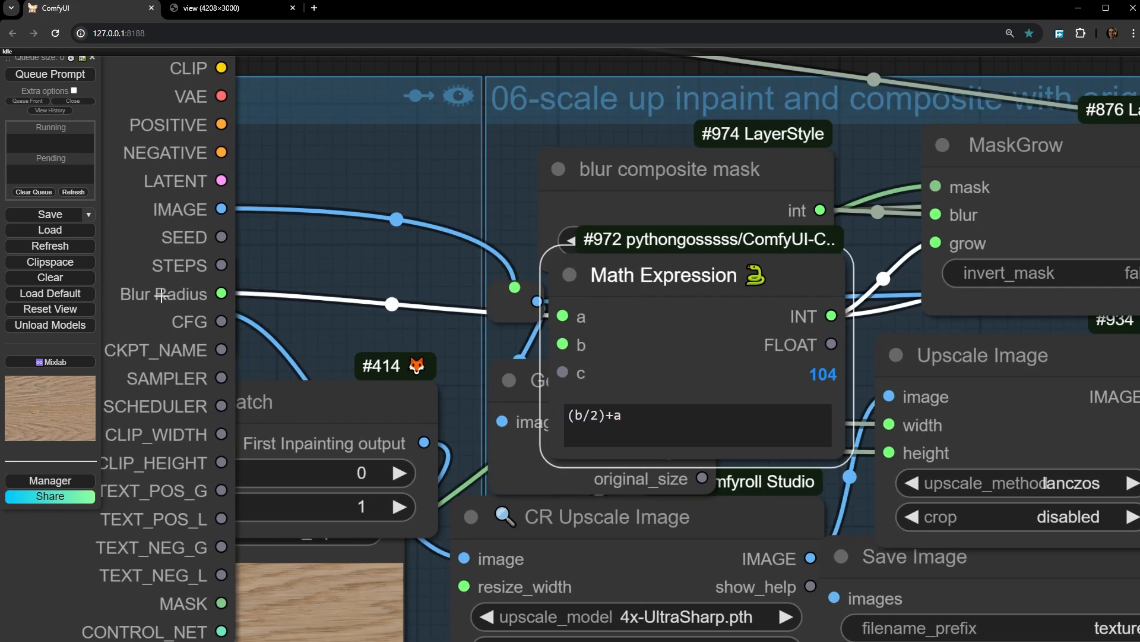
# Move Math Expression down clear of the blur composite mask node and shift blur composite mask slightly upward
pyautogui.scroll(-4, 142, 310)
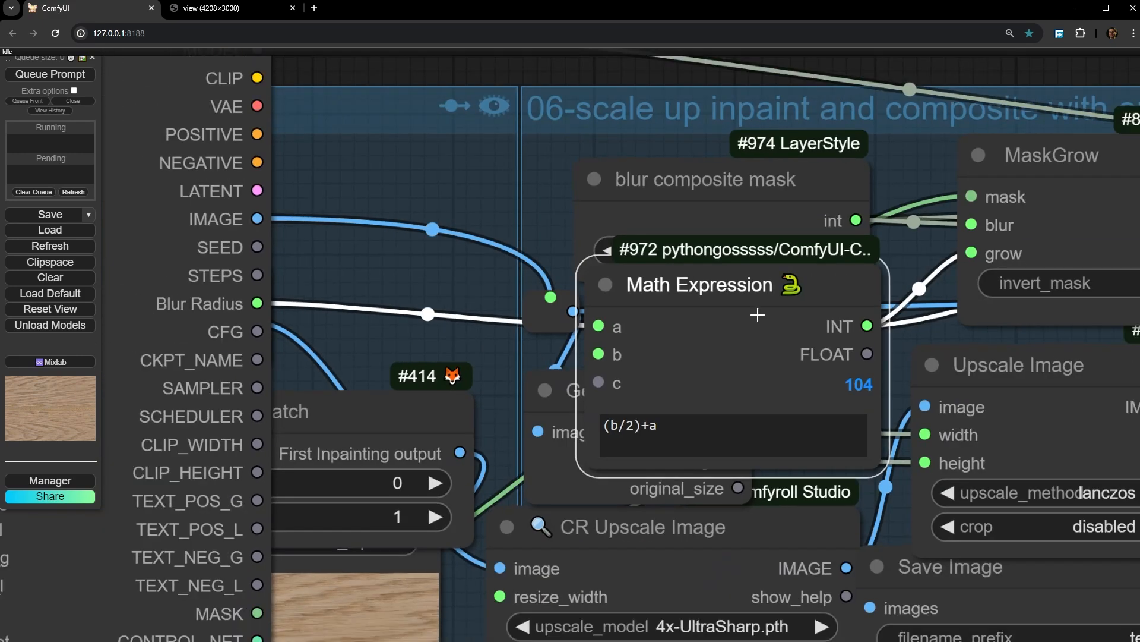
pyautogui.moveTo(502, 369); pyautogui.dragTo(249, 294)
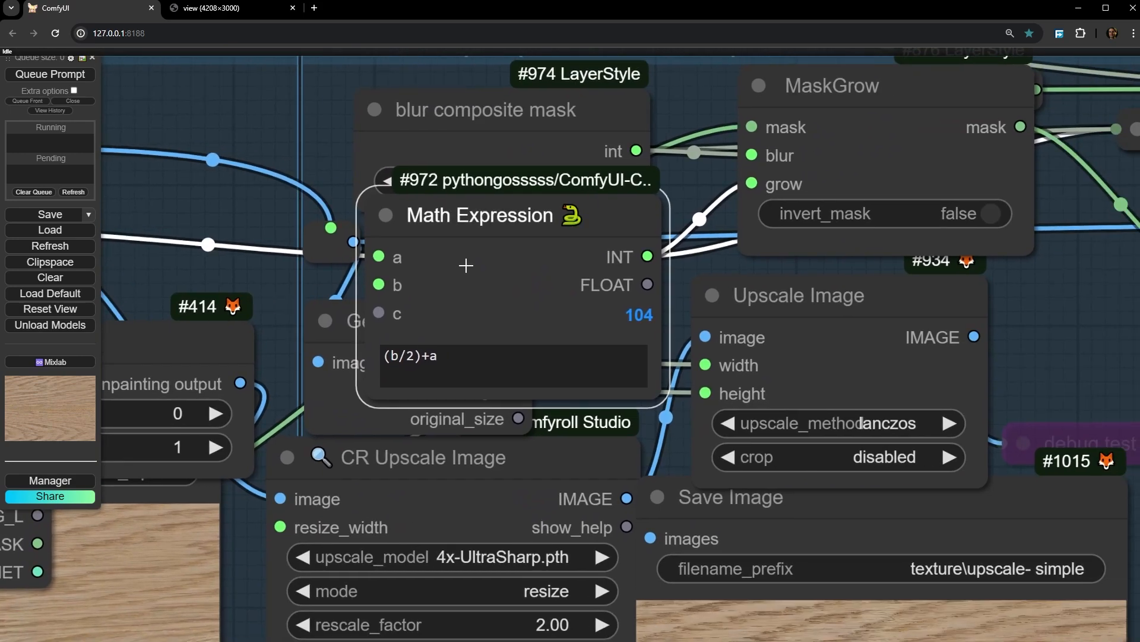
pyautogui.moveTo(463, 262); pyautogui.dragTo(467, 306)
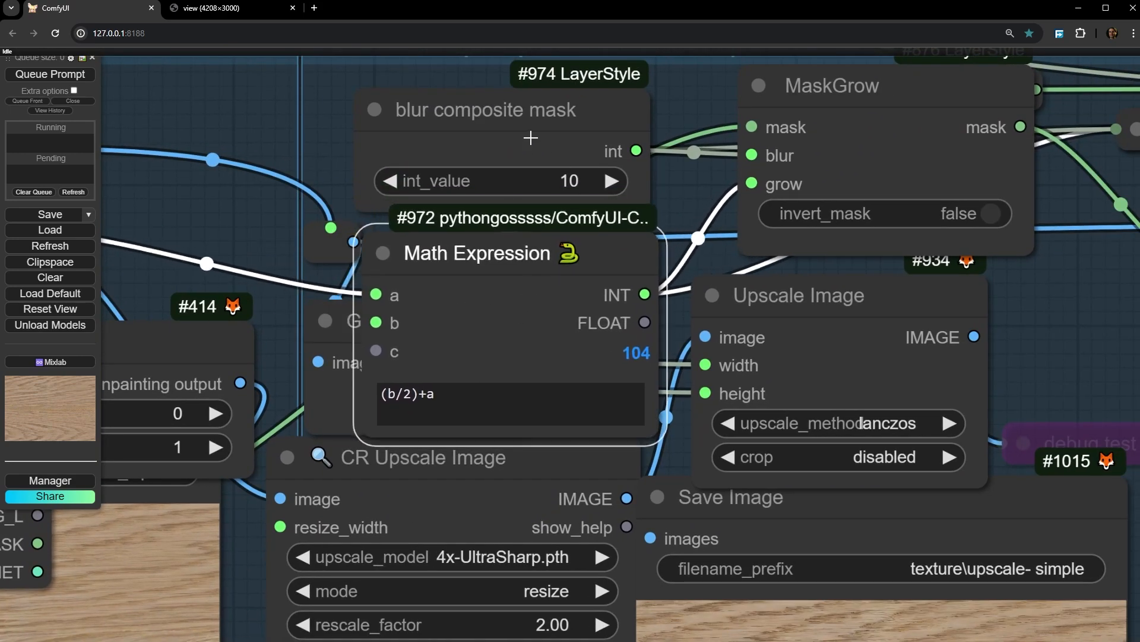
pyautogui.moveTo(530, 138); pyautogui.dragTo(522, 108)
# Examine the upper and central seam areas of the upscale+Composit wood preview below ImageBlend V2
pyautogui.scroll(-3, 808, 268)
pyautogui.moveTo(888, 287); pyautogui.dragTo(232, 240)
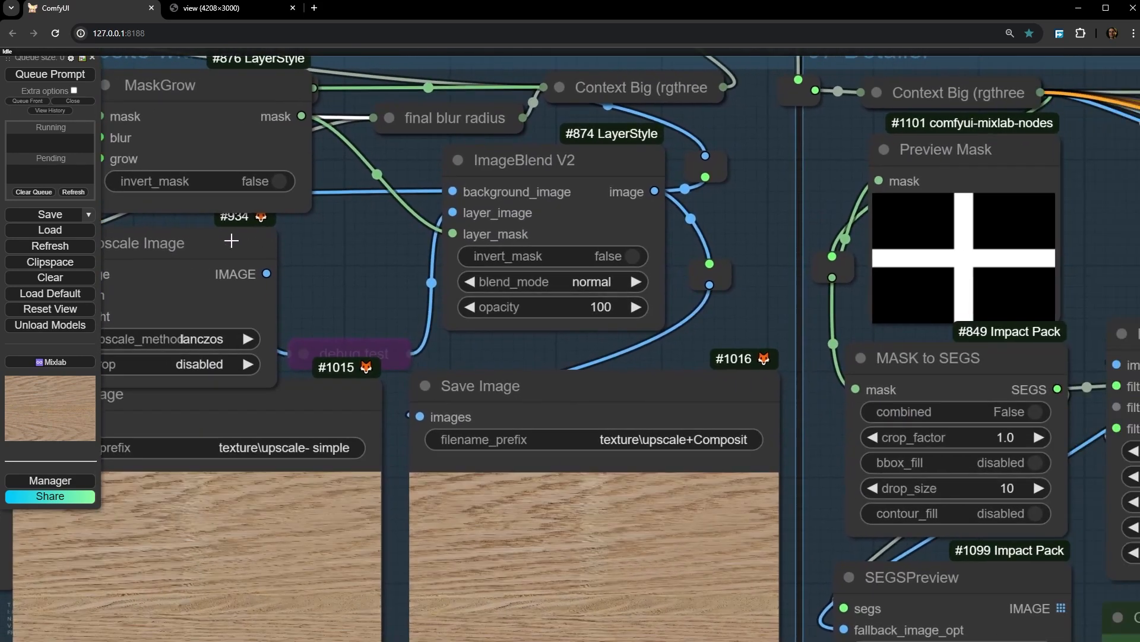
pyautogui.scroll(2, 553, 272)
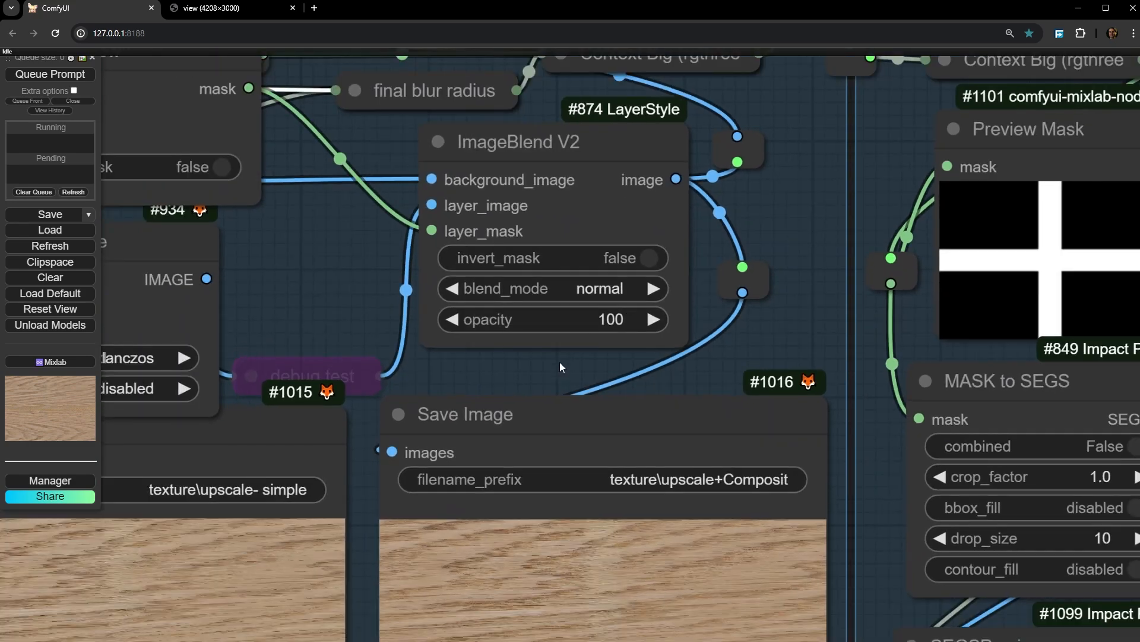
pyautogui.moveTo(329, 286); pyautogui.dragTo(251, 3)
pyautogui.scroll(6, 558, 395)
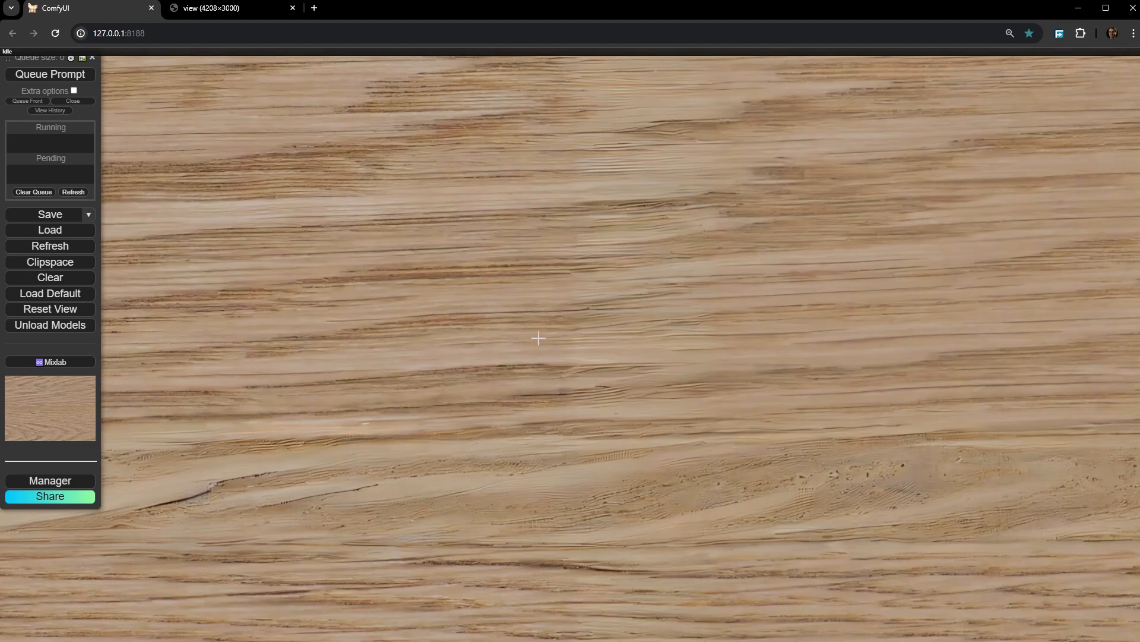
pyautogui.scroll(-2, 594, 390)
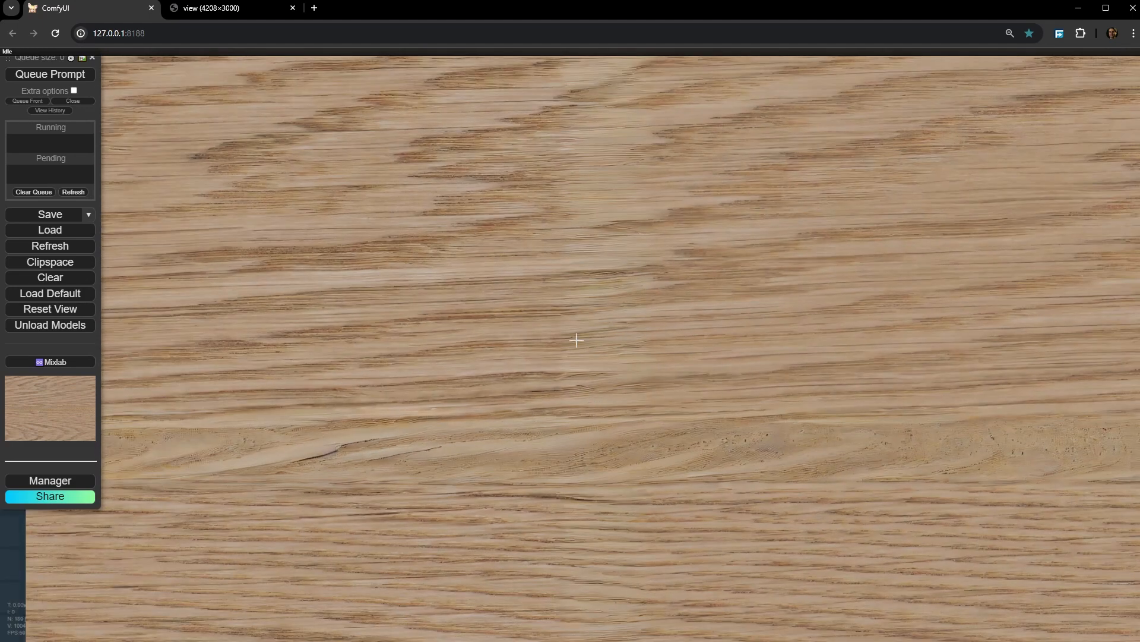
pyautogui.scroll(2, 522, 451)
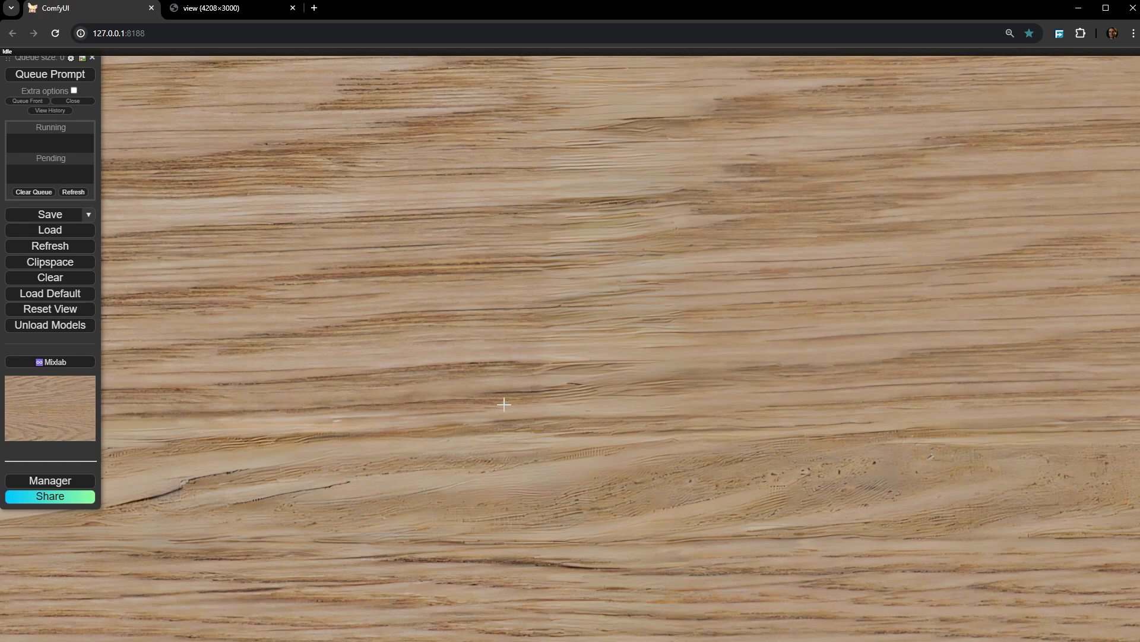
pyautogui.scroll(-6, 504, 404)
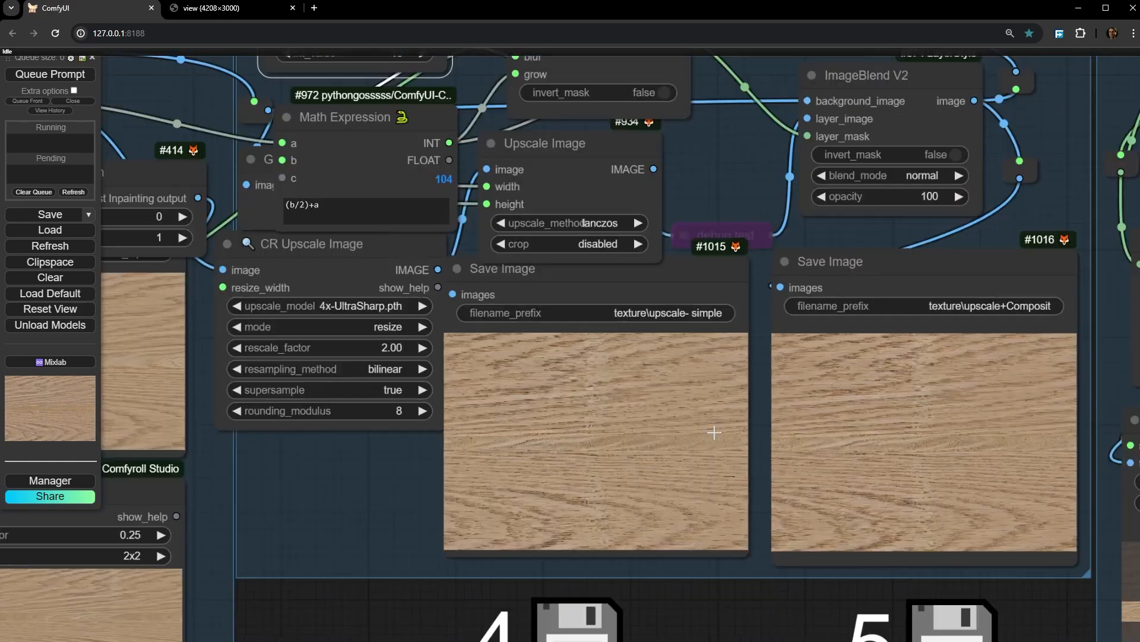
# Raise MaskGrow and blur composite mask to the upper edge of group 06 and place Math Expression below MaskGrow
pyautogui.scroll(-3, 715, 433)
pyautogui.moveTo(544, 335); pyautogui.dragTo(1028, 527)
pyautogui.scroll(6, 926, 349)
pyautogui.moveTo(715, 240); pyautogui.dragTo(340, 231)
pyautogui.moveTo(855, 280); pyautogui.dragTo(863, 127)
pyautogui.moveTo(620, 270); pyautogui.dragTo(606, 178)
pyautogui.moveTo(575, 410); pyautogui.dragTo(812, 299)
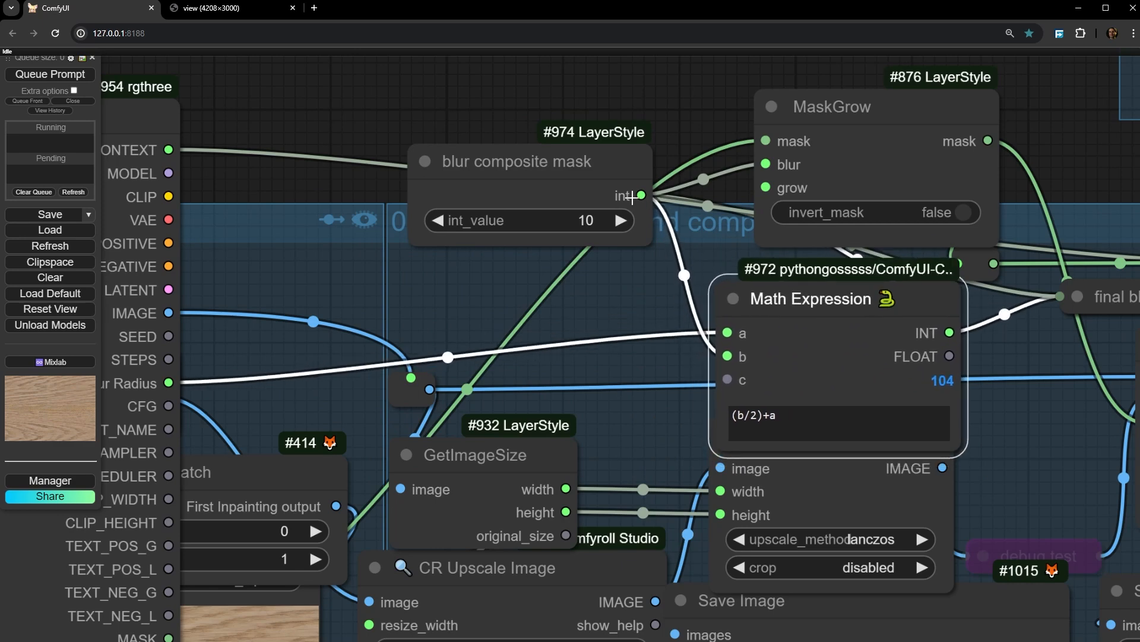
# Widen the gap between blur composite mask and MaskGrow, and set Math Expression between them above Upscale Image
pyautogui.moveTo(622, 184); pyautogui.dragTo(571, 164)
pyautogui.scroll(2, 783, 247)
pyautogui.moveTo(701, 231); pyautogui.dragTo(578, 261)
pyautogui.moveTo(728, 110); pyautogui.dragTo(998, 122)
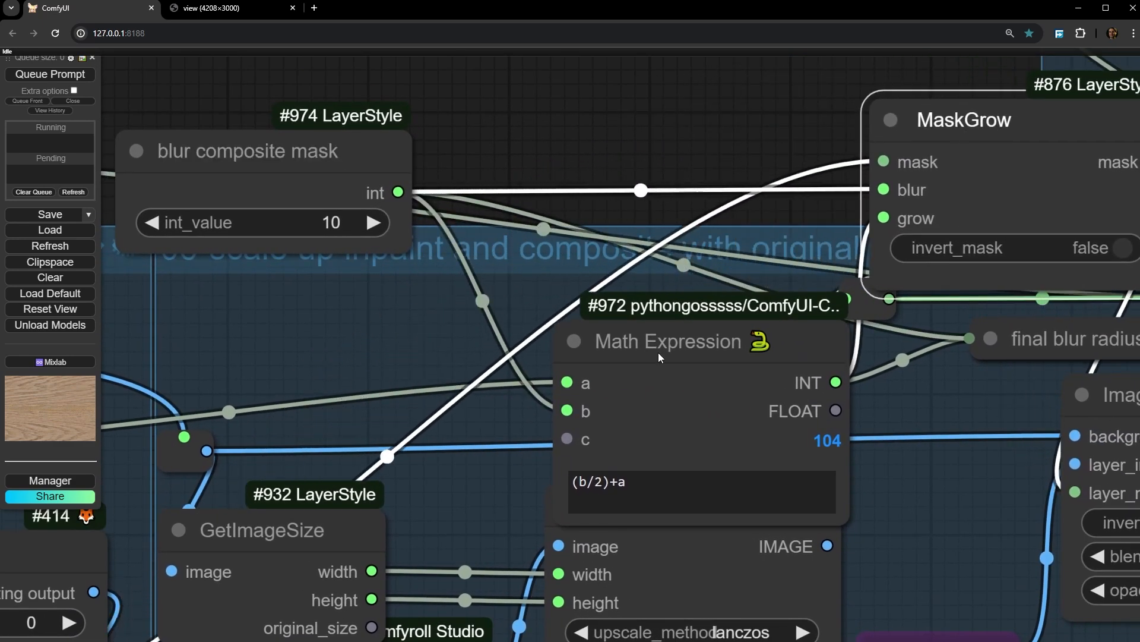
pyautogui.moveTo(659, 356); pyautogui.dragTo(583, 302)
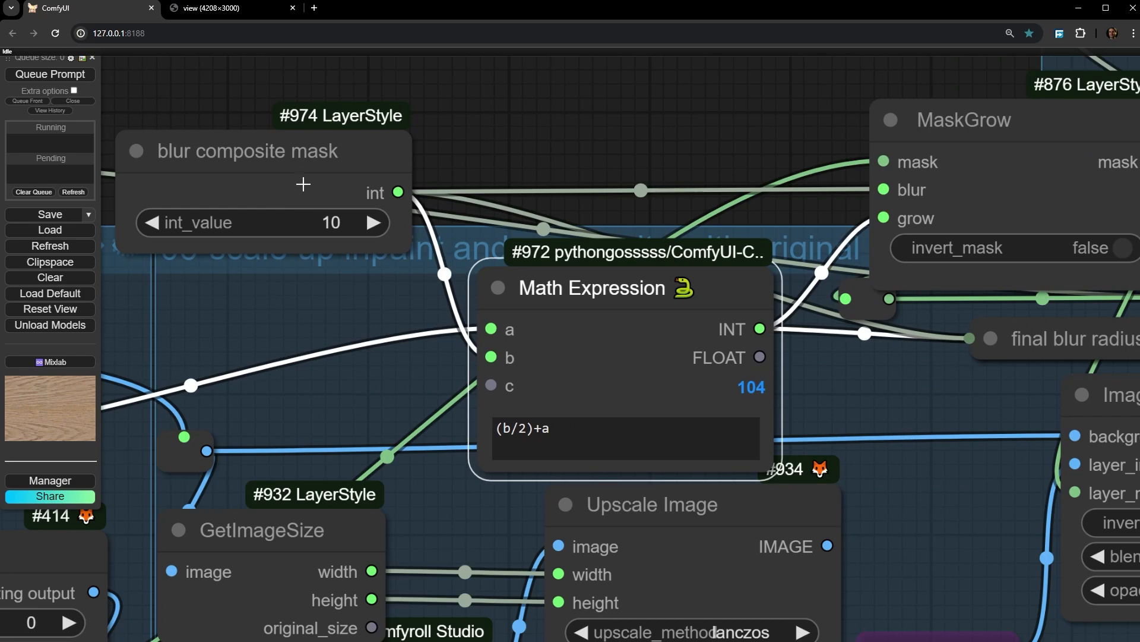
pyautogui.moveTo(303, 184); pyautogui.dragTo(314, 180)
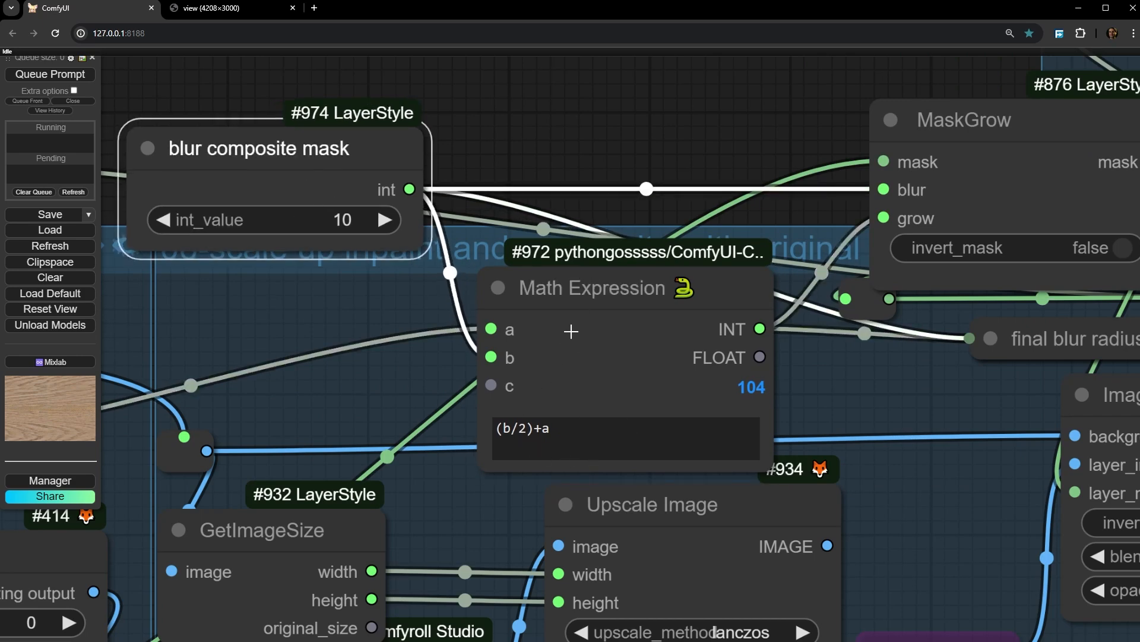
pyautogui.moveTo(375, 429); pyautogui.dragTo(228, 423)
pyautogui.moveTo(514, 313); pyautogui.dragTo(515, 305)
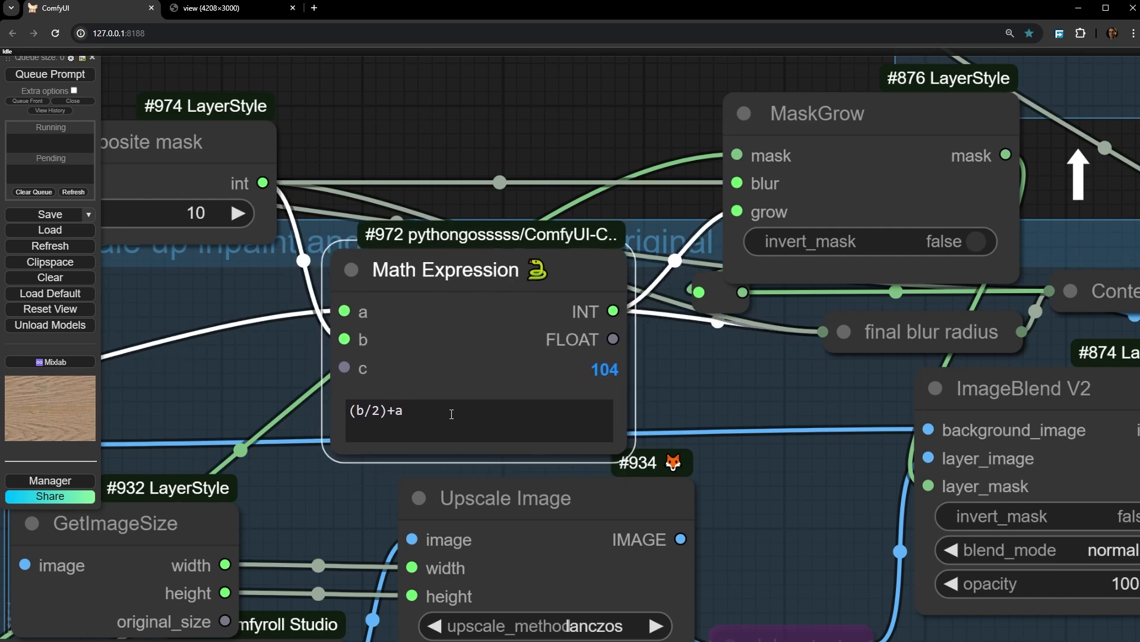
# Shift ImageBlend V2 to the right, farther from MaskGrow
pyautogui.scroll(-5, 766, 251)
pyautogui.moveTo(802, 368); pyautogui.dragTo(385, 258)
pyautogui.moveTo(539, 237); pyautogui.dragTo(573, 238)
pyautogui.moveTo(622, 240); pyautogui.dragTo(626, 242)
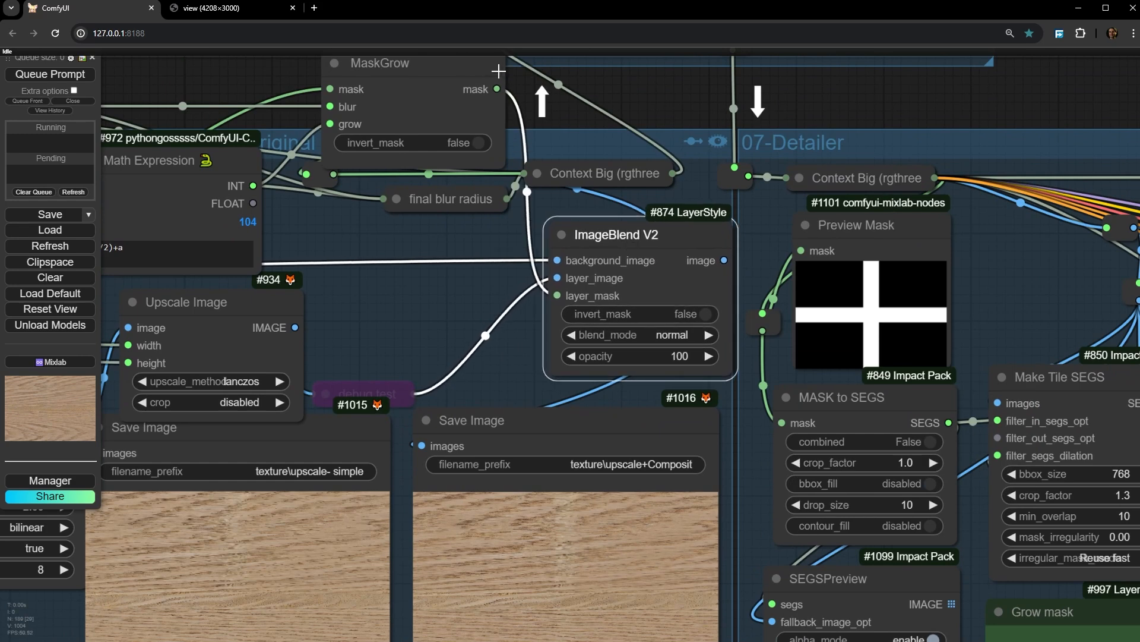
# Add a Preview Mask node to MaskGrow's mask output and run the workflow for that preview
pyautogui.moveTo(496, 89); pyautogui.dragTo(405, 282)
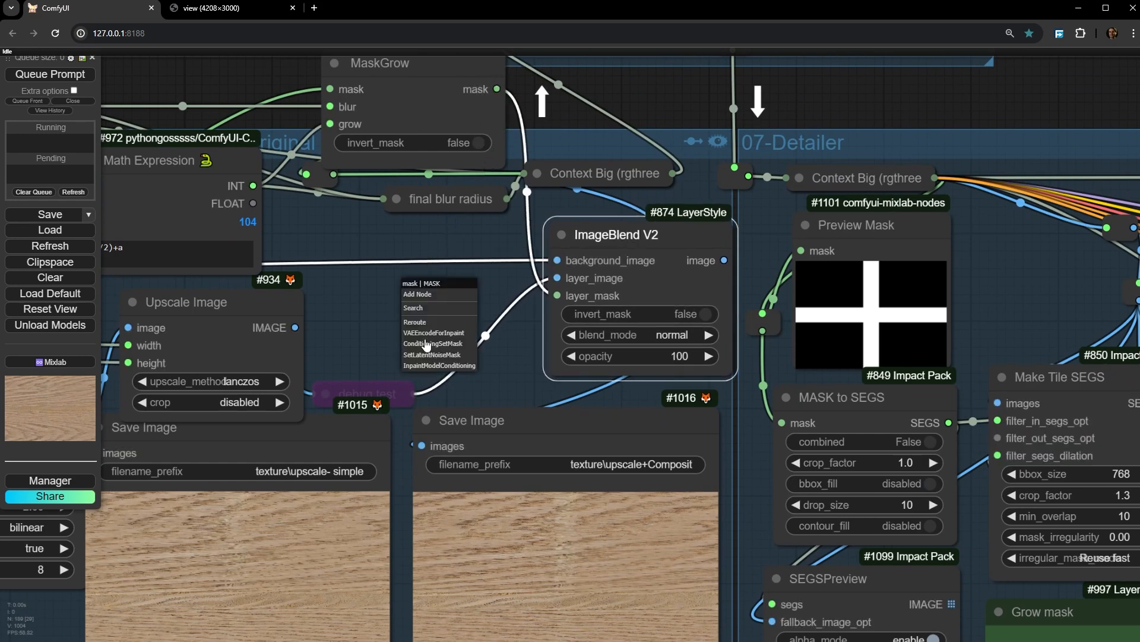
pyautogui.click(415, 309)
pyautogui.write('prev')
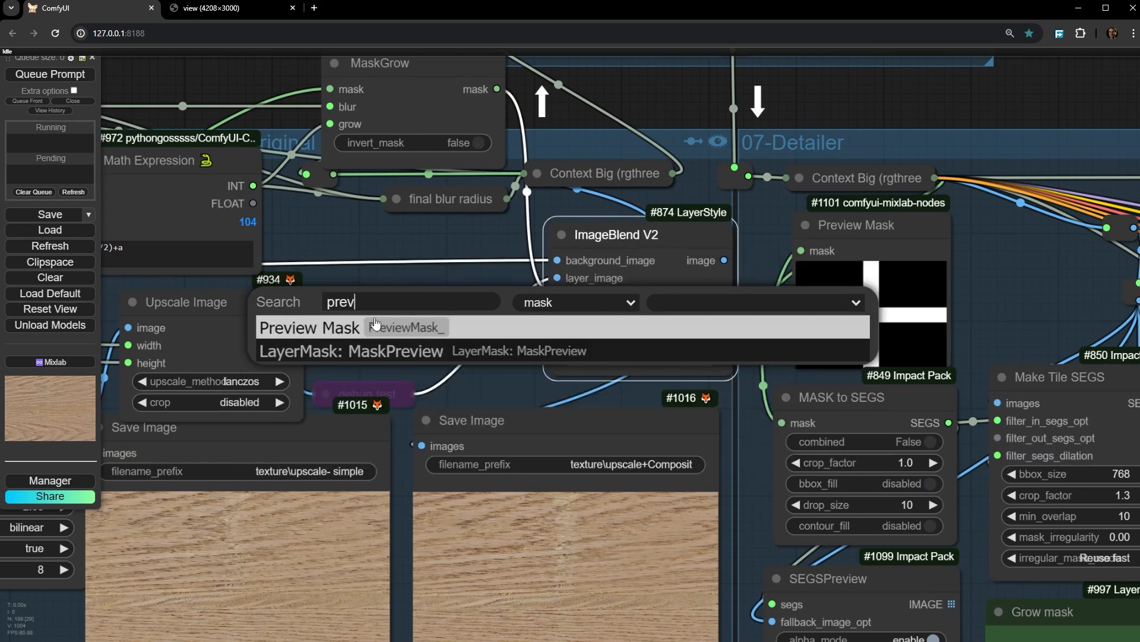
pyautogui.press('Return')
pyautogui.click(502, 298)
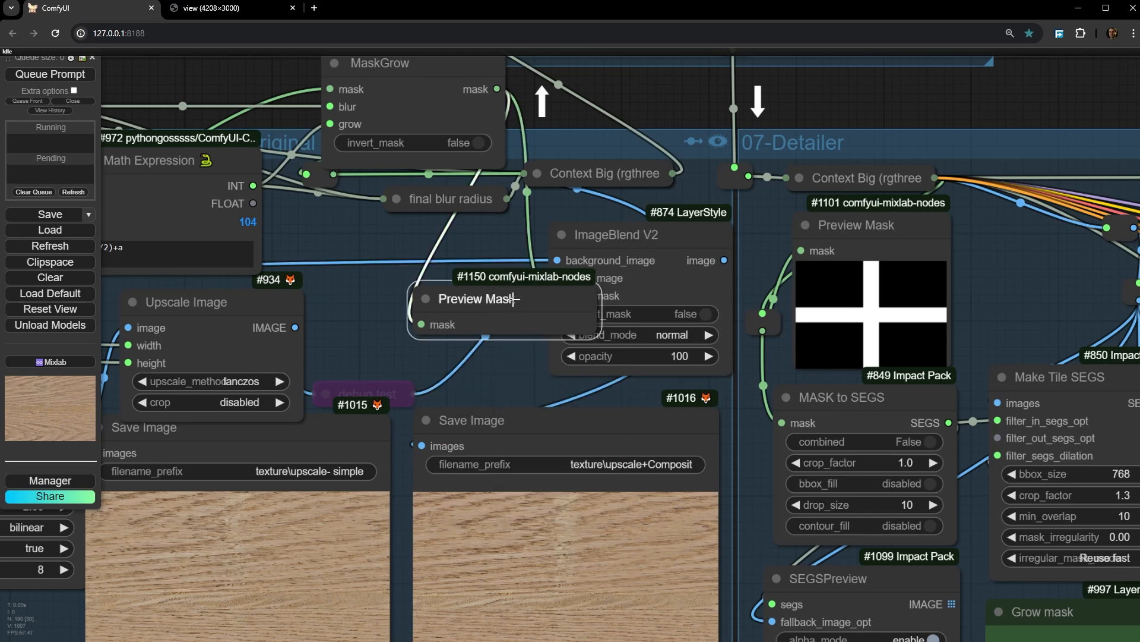
pyautogui.rightClick(508, 298)
pyautogui.click(564, 348)
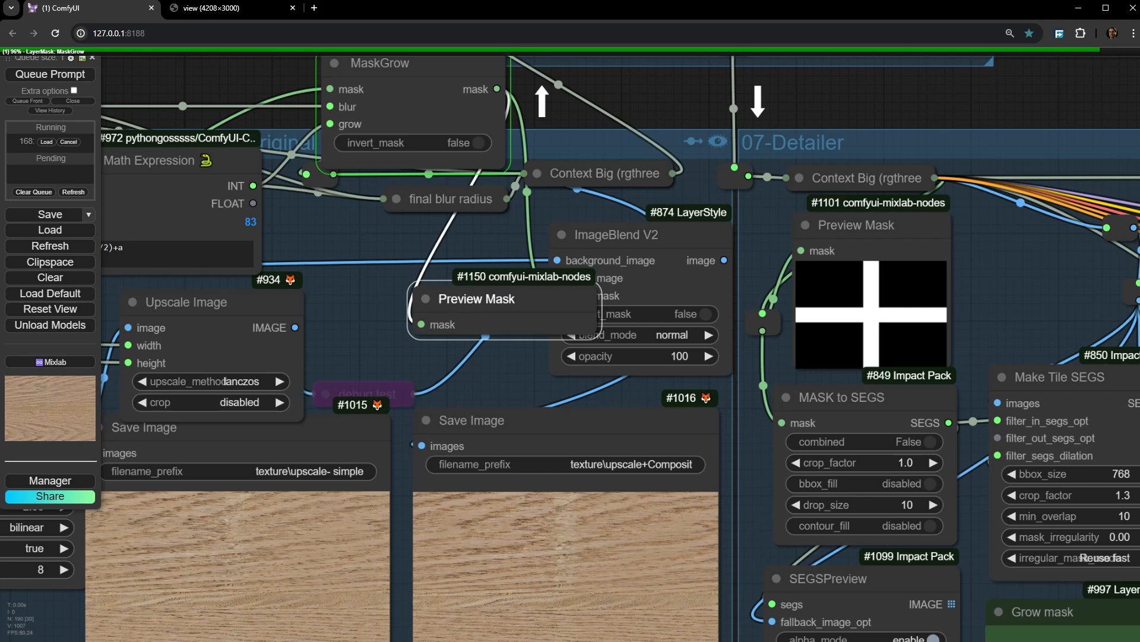
# Examine the cross edges in the second Preview Mask node beside the MaskGrow preview
pyautogui.scroll(3, 427, 323)
pyautogui.scroll(4, 438, 319)
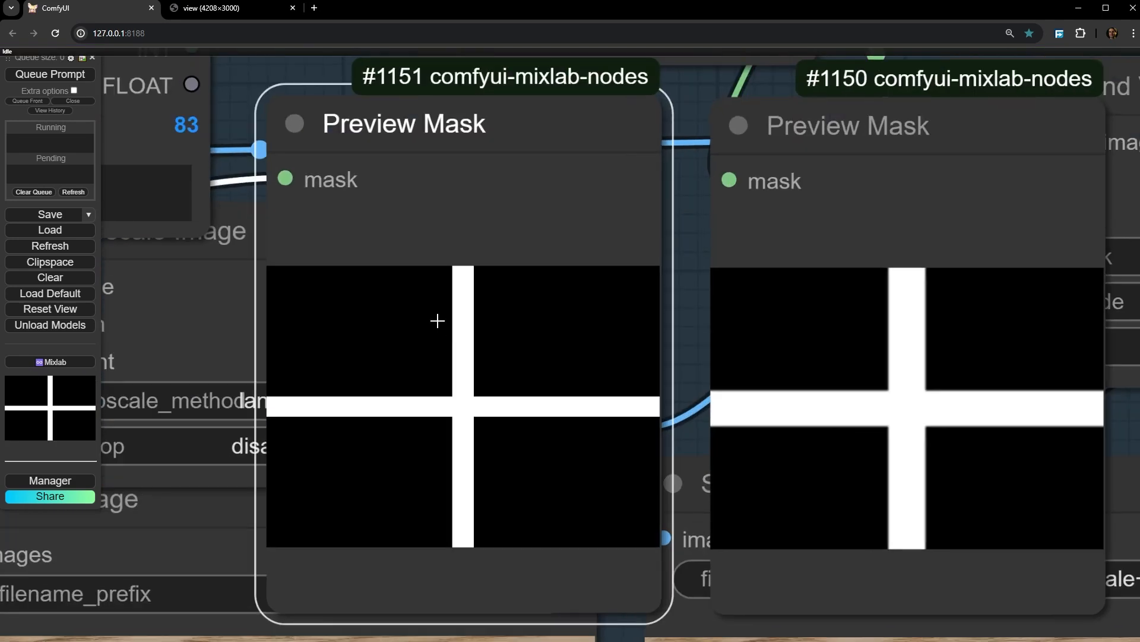
pyautogui.scroll(3, 472, 389)
pyautogui.scroll(3, 470, 435)
pyautogui.scroll(-3, 455, 445)
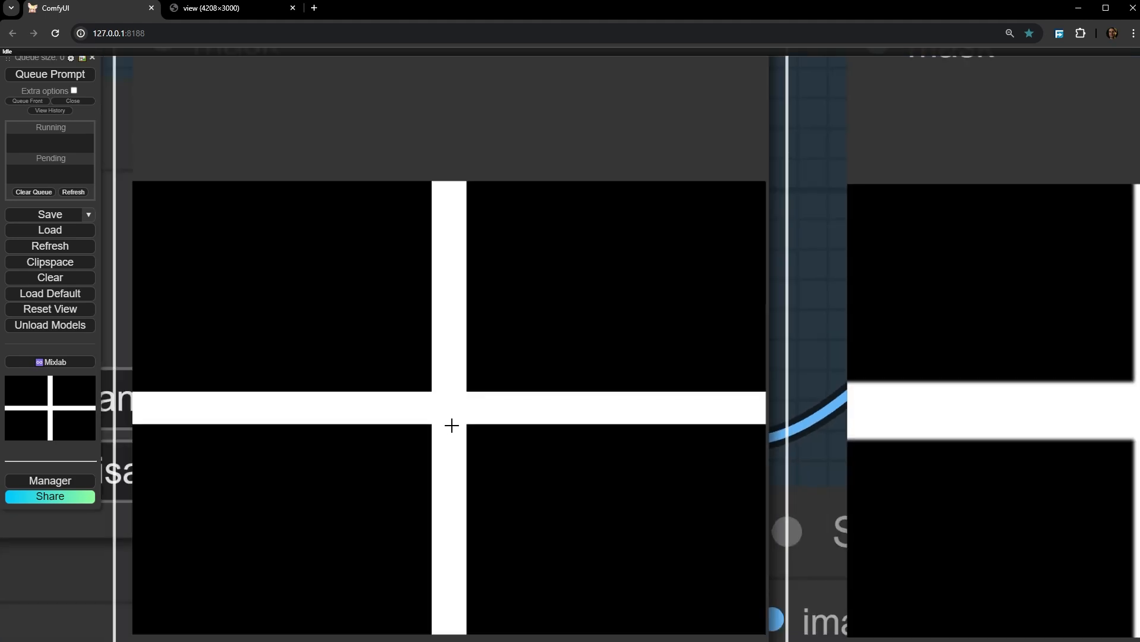
pyautogui.scroll(3, 451, 425)
pyautogui.scroll(-6, 469, 362)
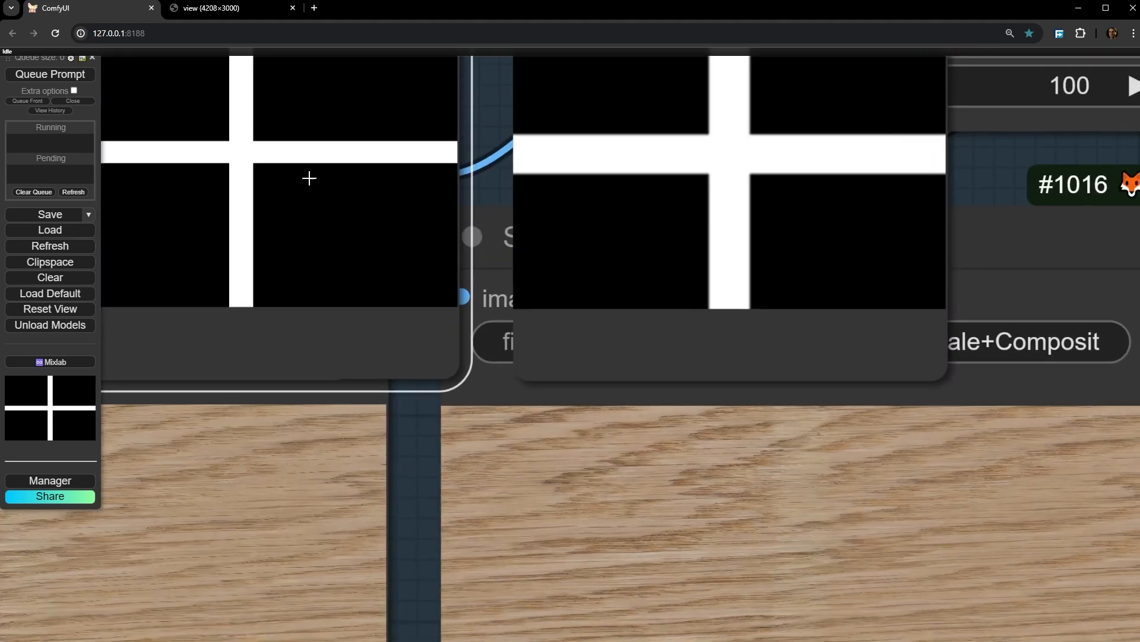
# Compare the edge softness and bar width of the MaskGrow preview with the neighbouring mask preview
pyautogui.scroll(-4, 309, 178)
pyautogui.moveTo(309, 179); pyautogui.dragTo(385, 470)
pyautogui.scroll(7, 704, 291)
pyautogui.moveTo(690, 470); pyautogui.dragTo(678, 458)
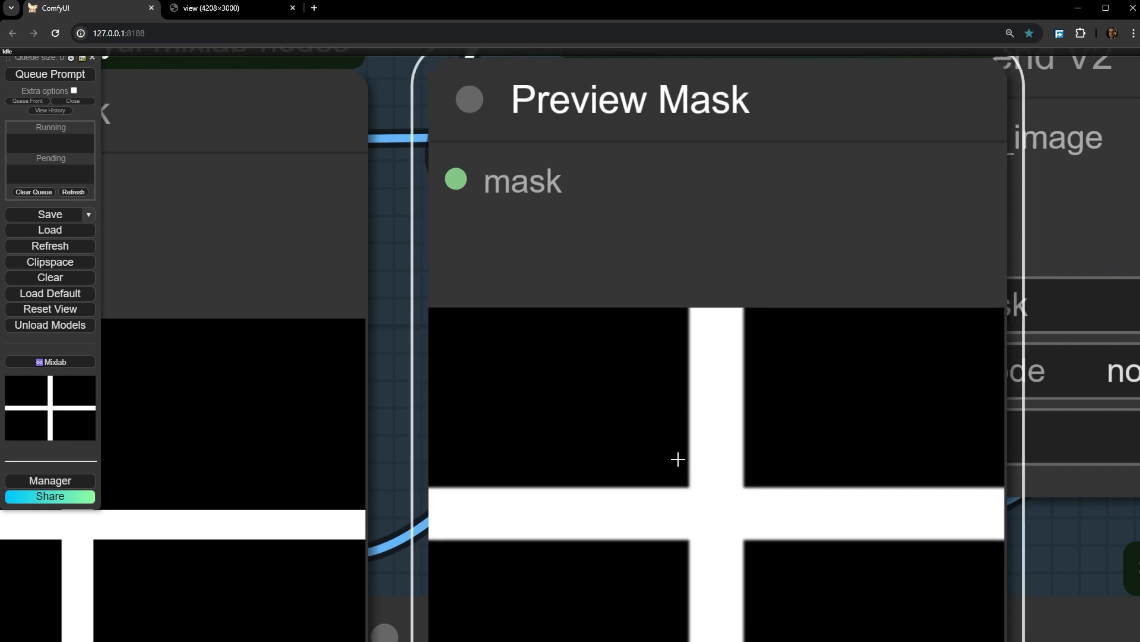
pyautogui.scroll(-4, 629, 419)
pyautogui.scroll(6, 667, 453)
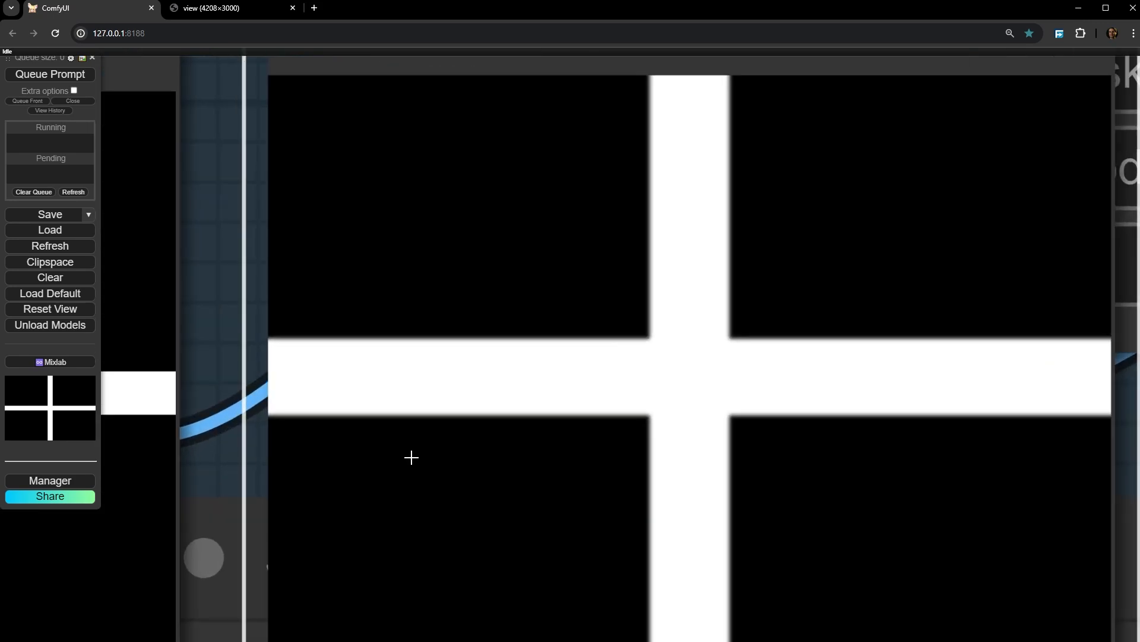
pyautogui.scroll(2, 616, 336)
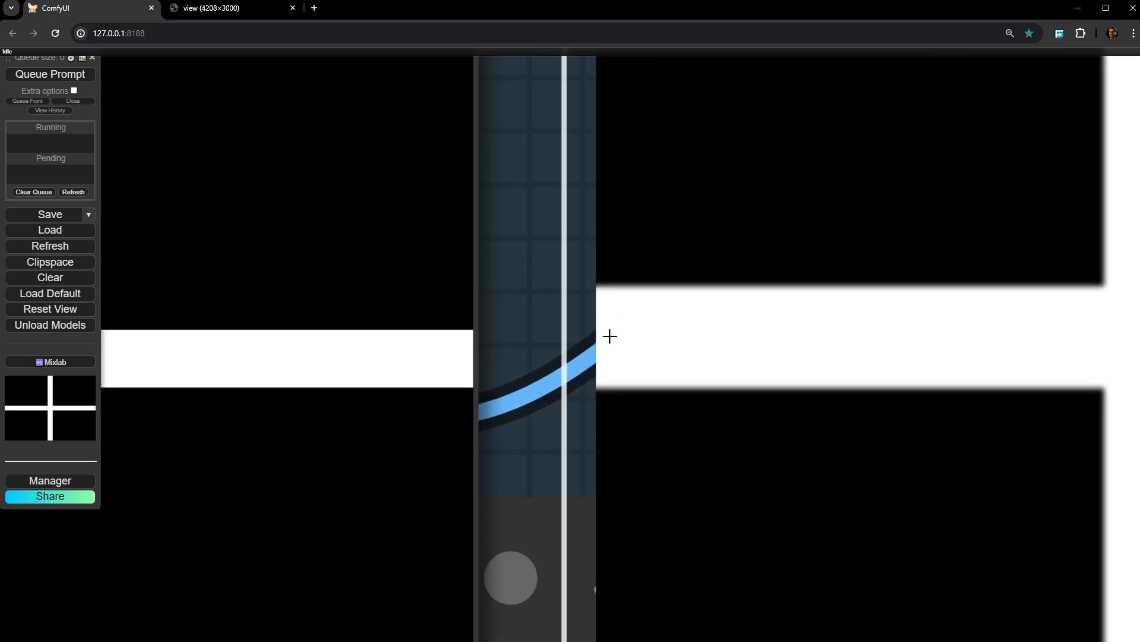
pyautogui.scroll(-5, 603, 351)
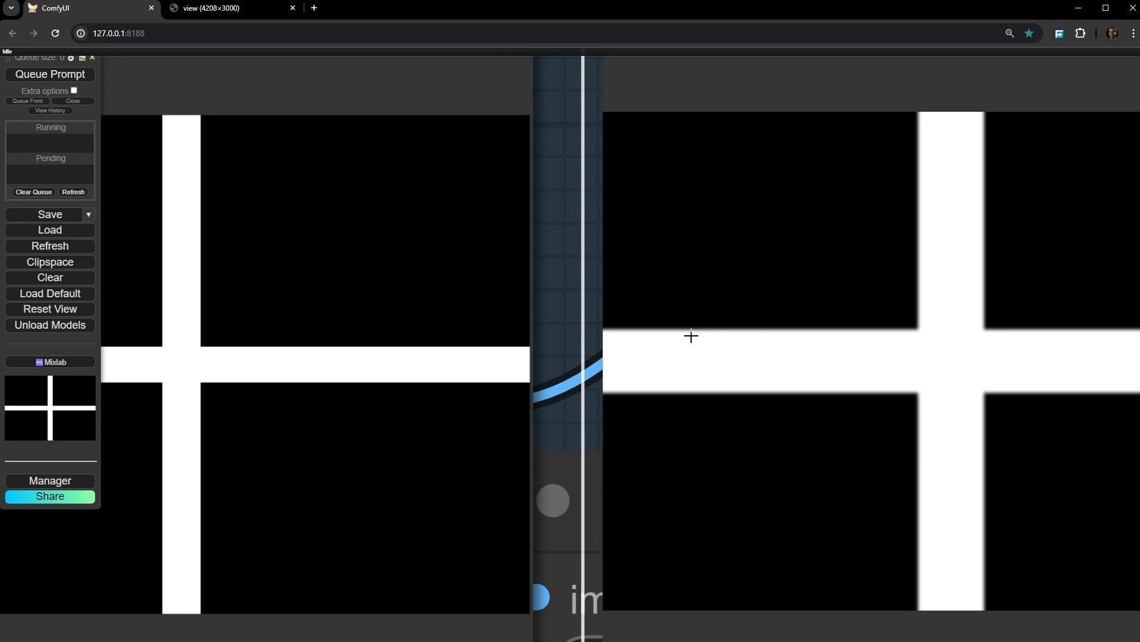
# Check the seam areas of the upscale+Composit wood preview against the mask previews above it
pyautogui.scroll(-3, 309, 320)
pyautogui.moveTo(313, 332); pyautogui.dragTo(375, 339)
pyautogui.moveTo(429, 385); pyautogui.dragTo(435, 341)
pyautogui.scroll(-2, 466, 394)
pyautogui.moveTo(466, 394); pyautogui.dragTo(414, 153)
pyautogui.scroll(-4, 673, 360)
pyautogui.scroll(6, 723, 474)
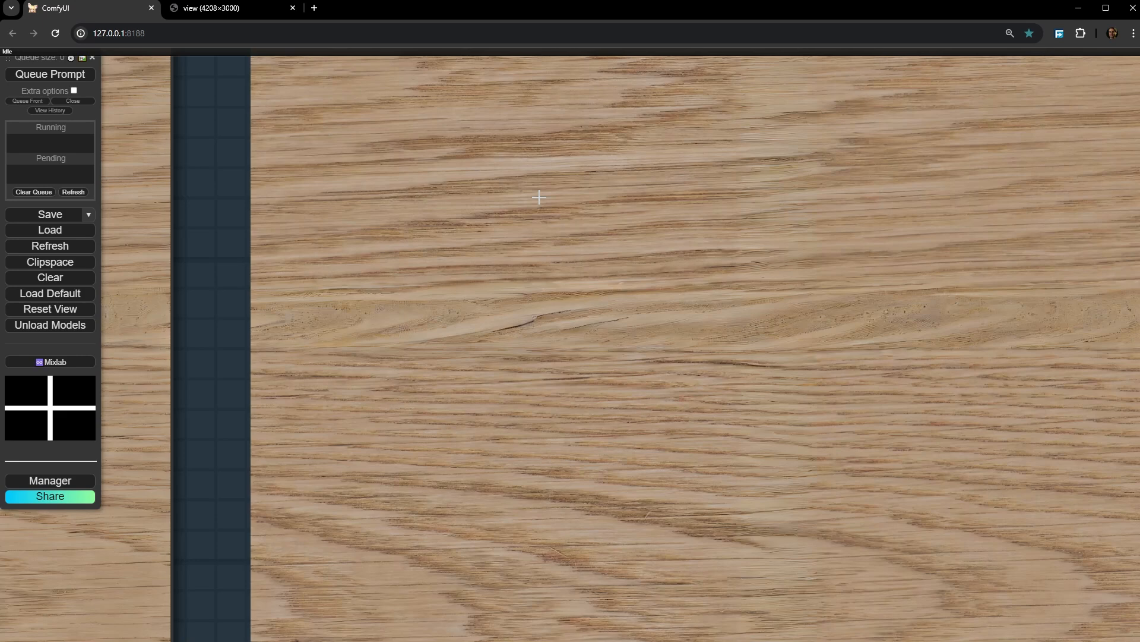
# Place the MaskGrow Preview Mask against the other mask preview and line up their horizontal bars for comparison
pyautogui.moveTo(540, 197); pyautogui.dragTo(649, 567)
pyautogui.scroll(-1, 515, 107)
pyautogui.moveTo(514, 111); pyautogui.dragTo(440, 279)
pyautogui.scroll(1, 505, 279)
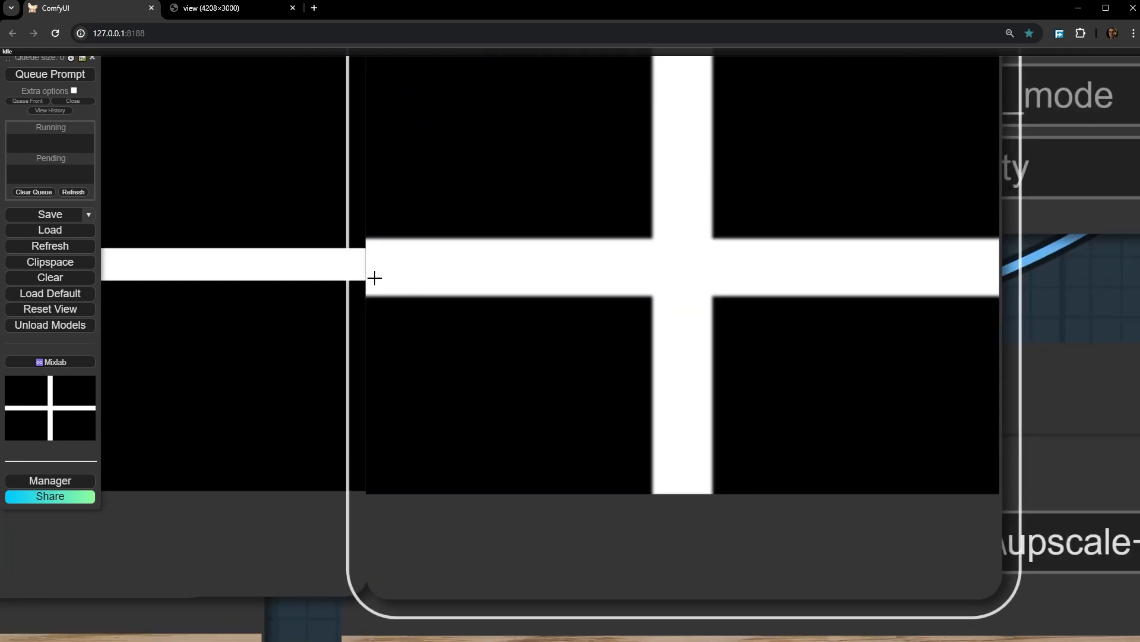
pyautogui.scroll(6, 331, 268)
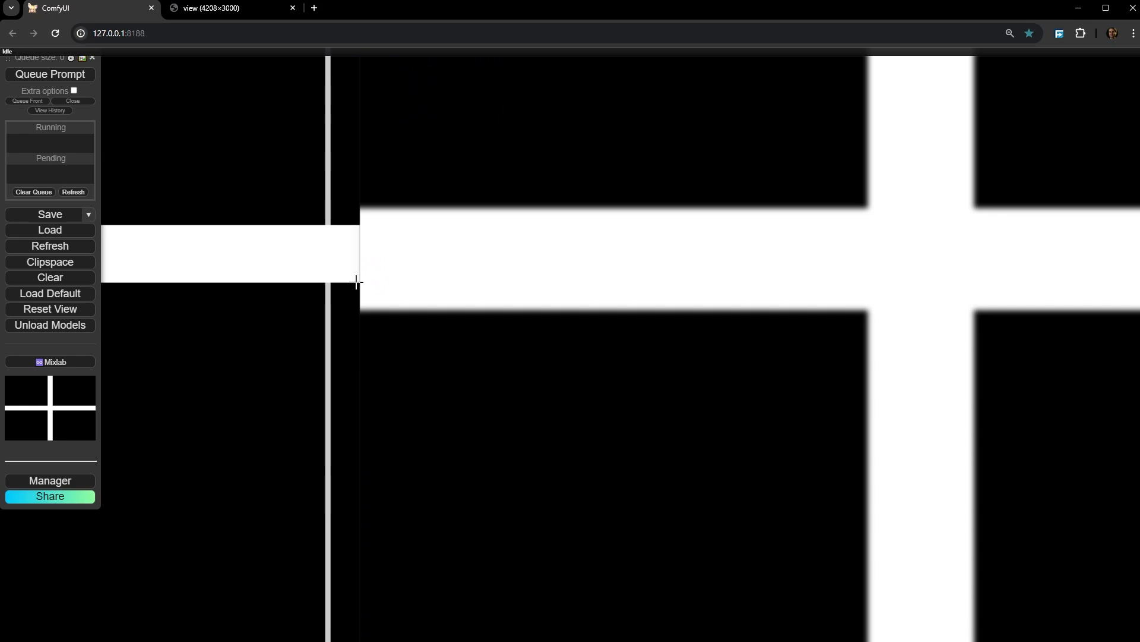
pyautogui.moveTo(397, 248); pyautogui.dragTo(396, 244)
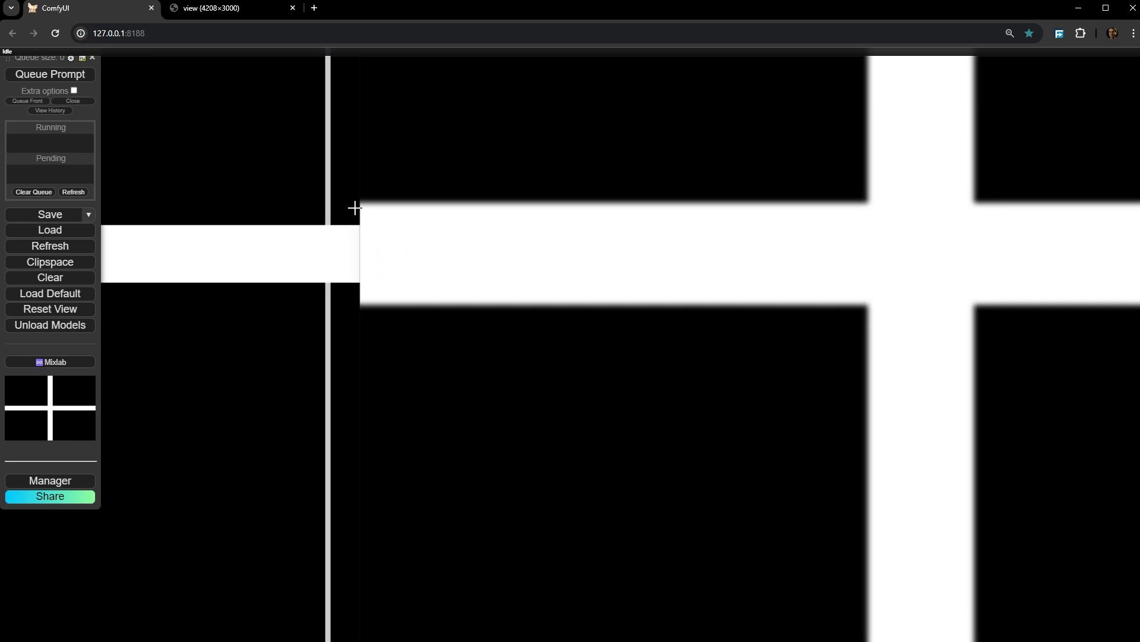
# Review the two mask previews within the surrounding nodes, and examine the upscale+Composit wood preview again
pyautogui.scroll(-10, 407, 244)
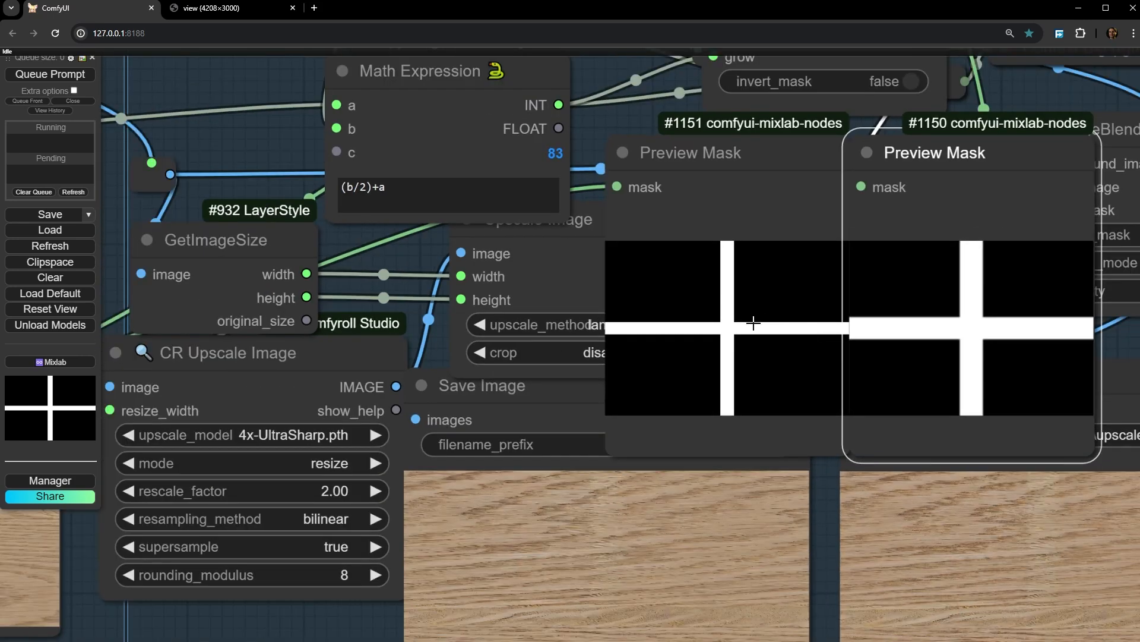
pyautogui.scroll(5, 755, 324)
pyautogui.scroll(-3, 743, 327)
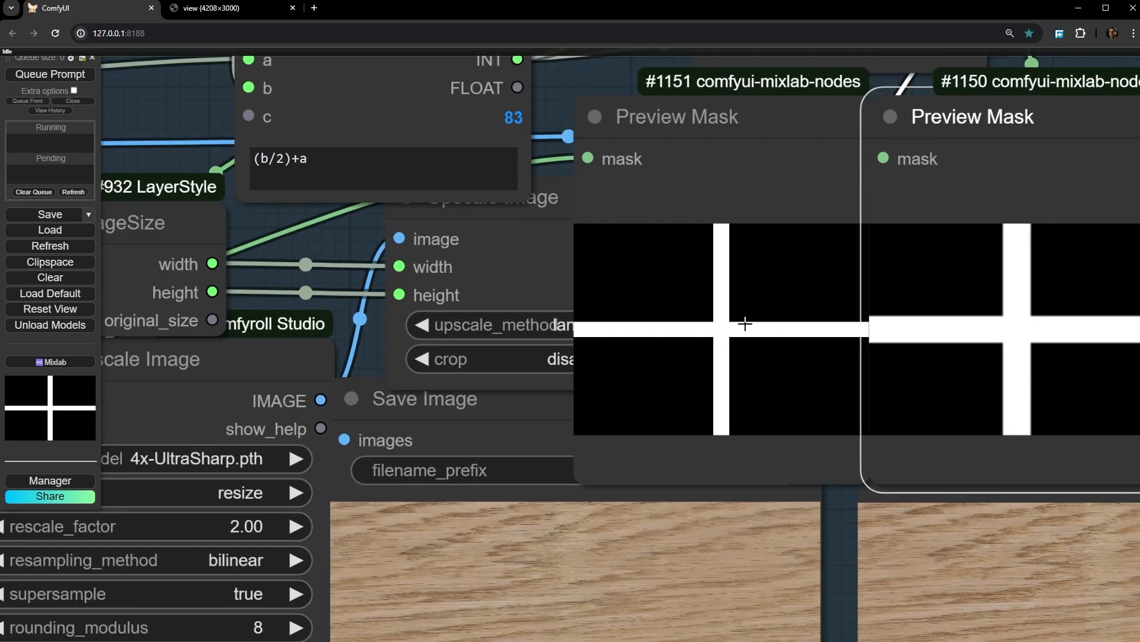
pyautogui.scroll(-8, 743, 337)
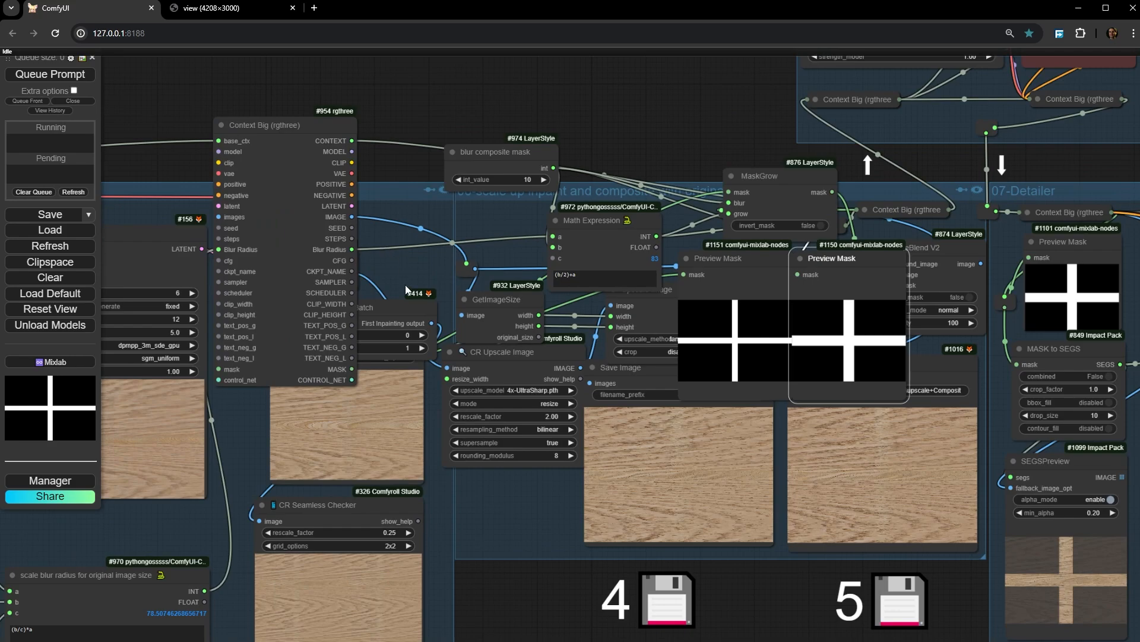
pyautogui.scroll(10, 859, 352)
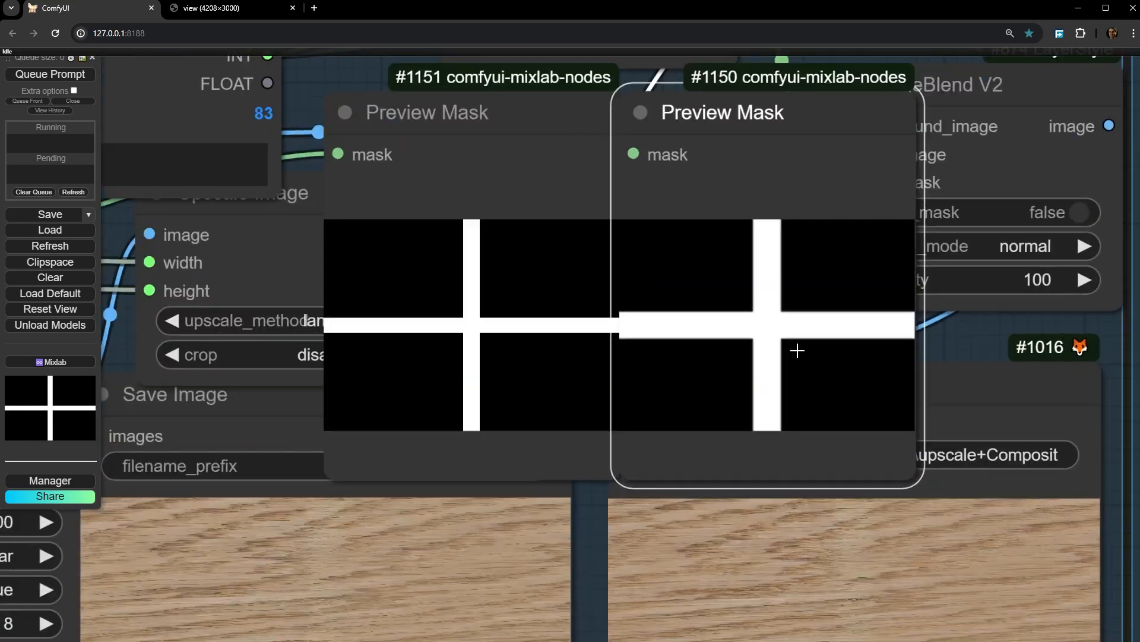
pyautogui.moveTo(783, 364); pyautogui.dragTo(644, 333)
pyautogui.scroll(6, 634, 330)
pyautogui.moveTo(700, 423); pyautogui.dragTo(574, 21)
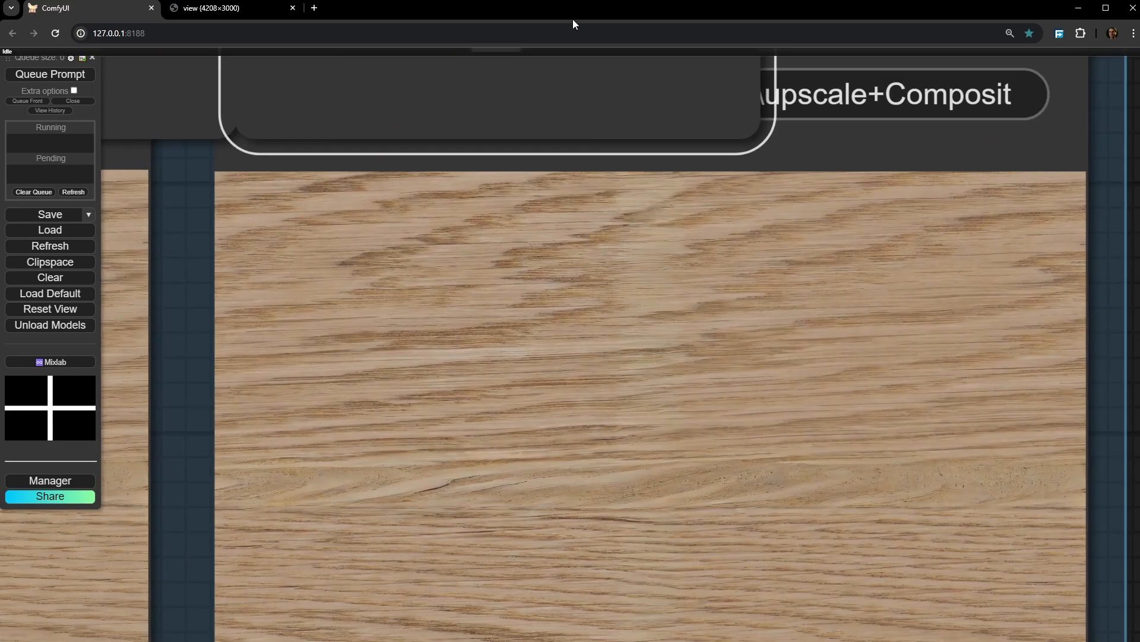
# Compare the horizontal seam band in the upscale- simple wood preview with the same band in the upscale+Composit preview
pyautogui.moveTo(655, 353); pyautogui.dragTo(629, 47)
pyautogui.moveTo(575, 271); pyautogui.dragTo(943, 300)
pyautogui.scroll(1, 457, 168)
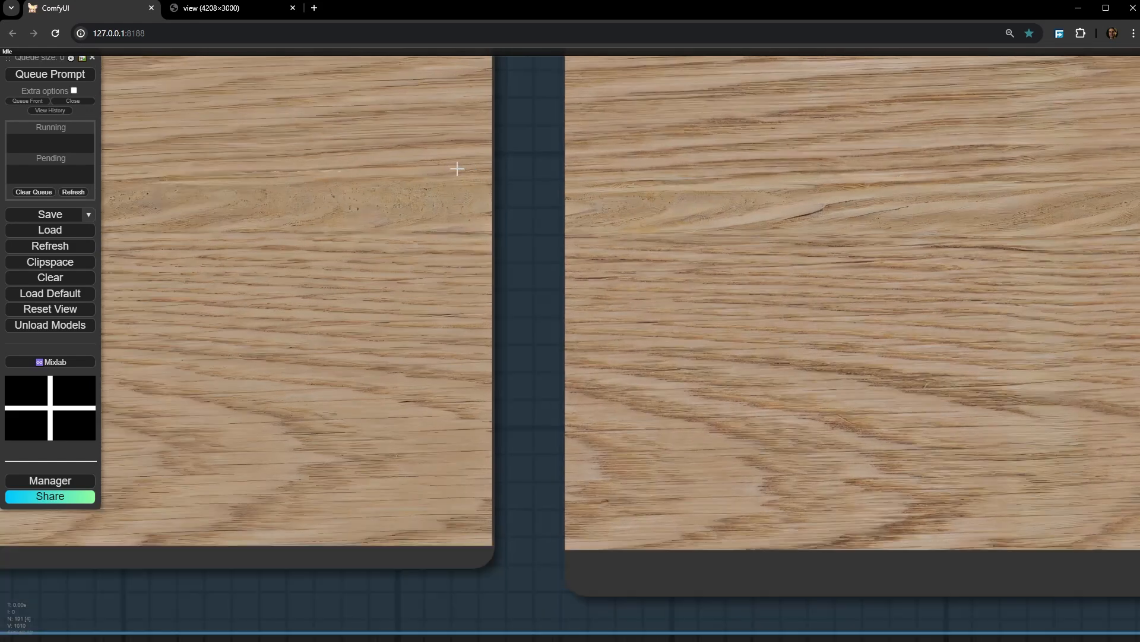
pyautogui.scroll(6, 457, 169)
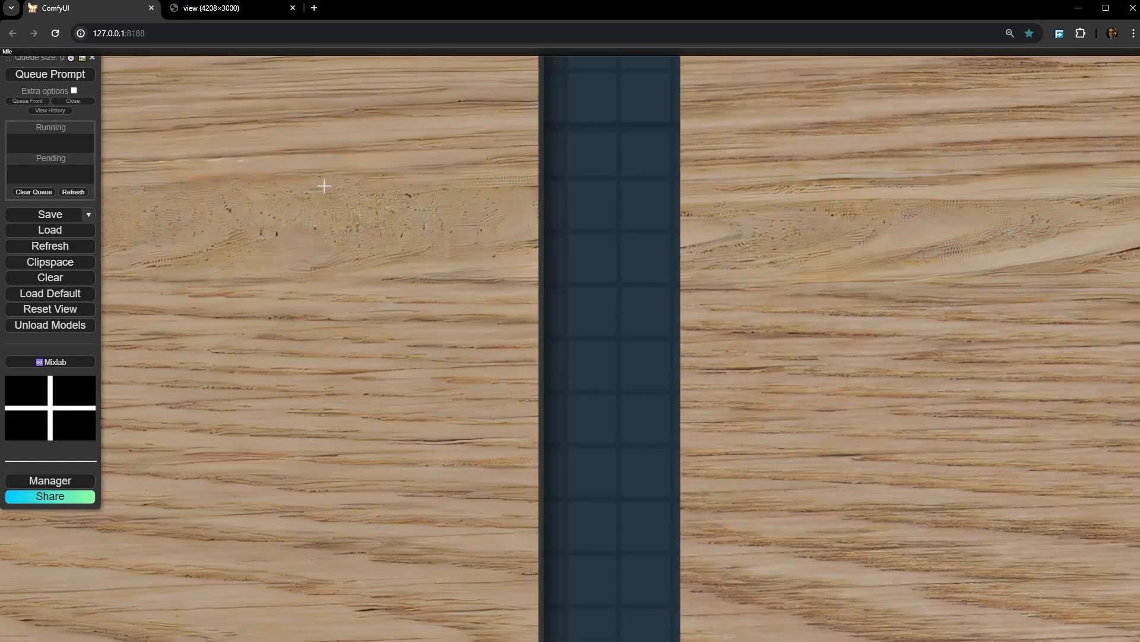
pyautogui.moveTo(297, 180); pyautogui.dragTo(471, 234)
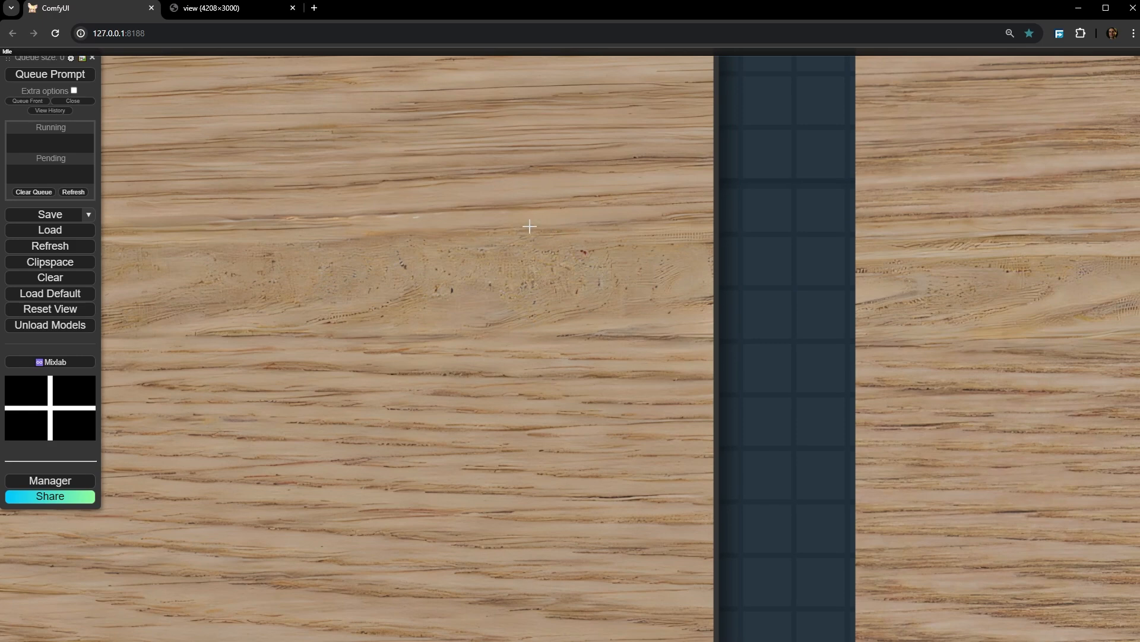
pyautogui.scroll(-3, 579, 283)
pyautogui.moveTo(517, 290); pyautogui.dragTo(275, 292)
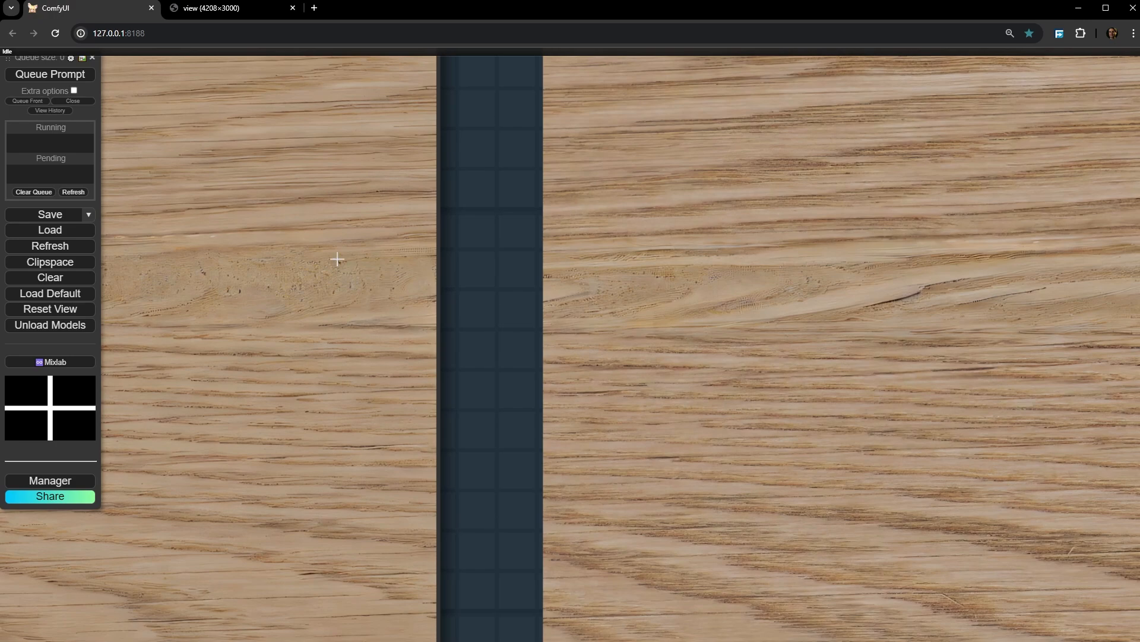
# Compare the hard and blurred bar edges of the two mask previews above the wood images
pyautogui.scroll(-7, 576, 226)
pyautogui.moveTo(783, 216); pyautogui.dragTo(736, 553)
pyautogui.scroll(-1, 730, 475)
pyautogui.scroll(6, 566, 182)
pyautogui.scroll(5, 565, 186)
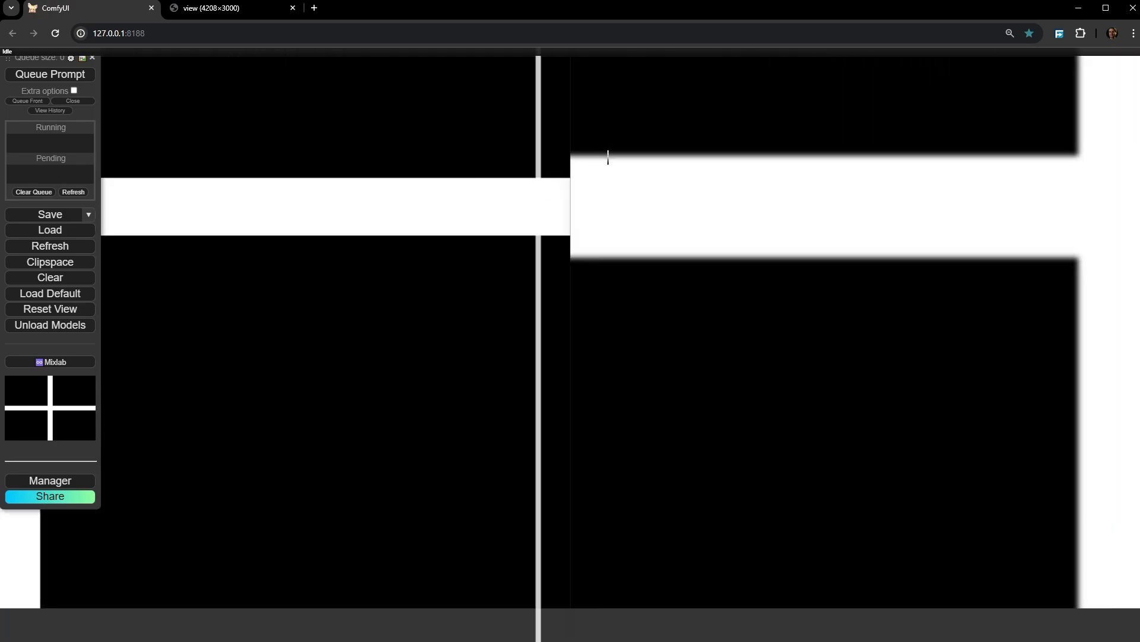
pyautogui.scroll(-15, 632, 160)
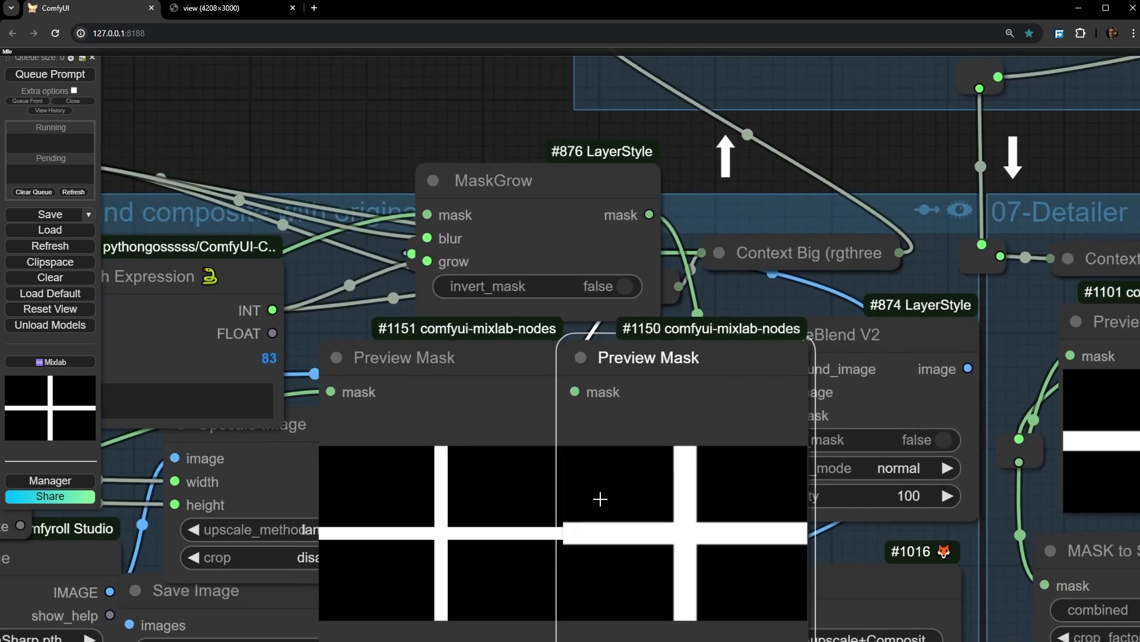
# Move the two mask previews apart, clear of each other and above the saved wood images
pyautogui.moveTo(479, 365); pyautogui.dragTo(99, 362)
pyautogui.moveTo(707, 381); pyautogui.dragTo(731, 273)
pyautogui.scroll(-1, 705, 328)
pyautogui.moveTo(688, 407); pyautogui.dragTo(593, 231)
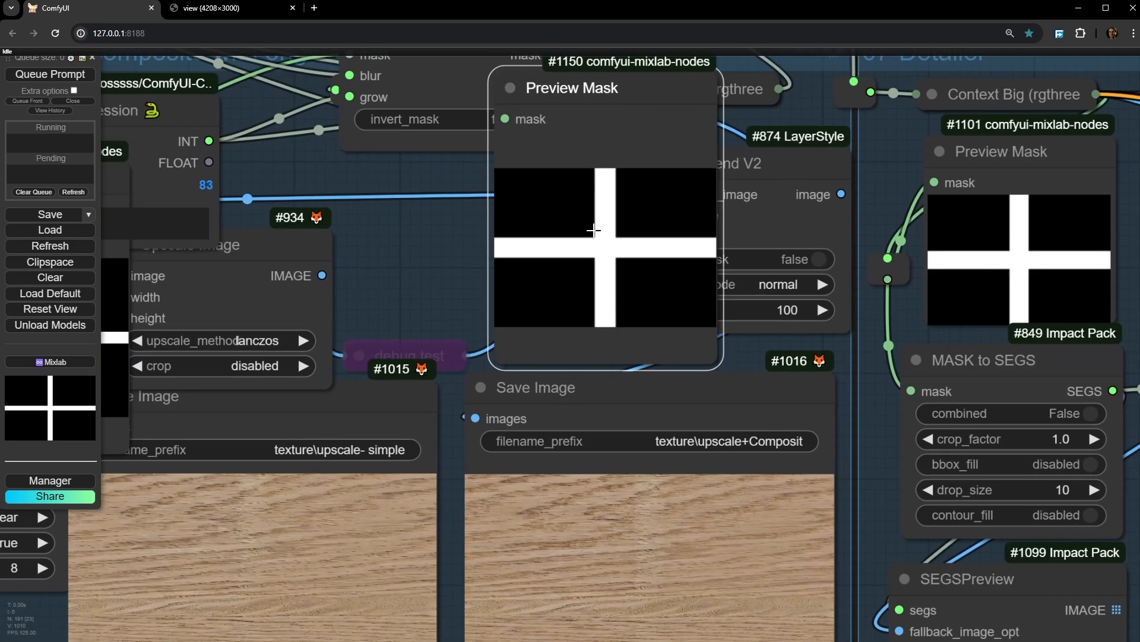
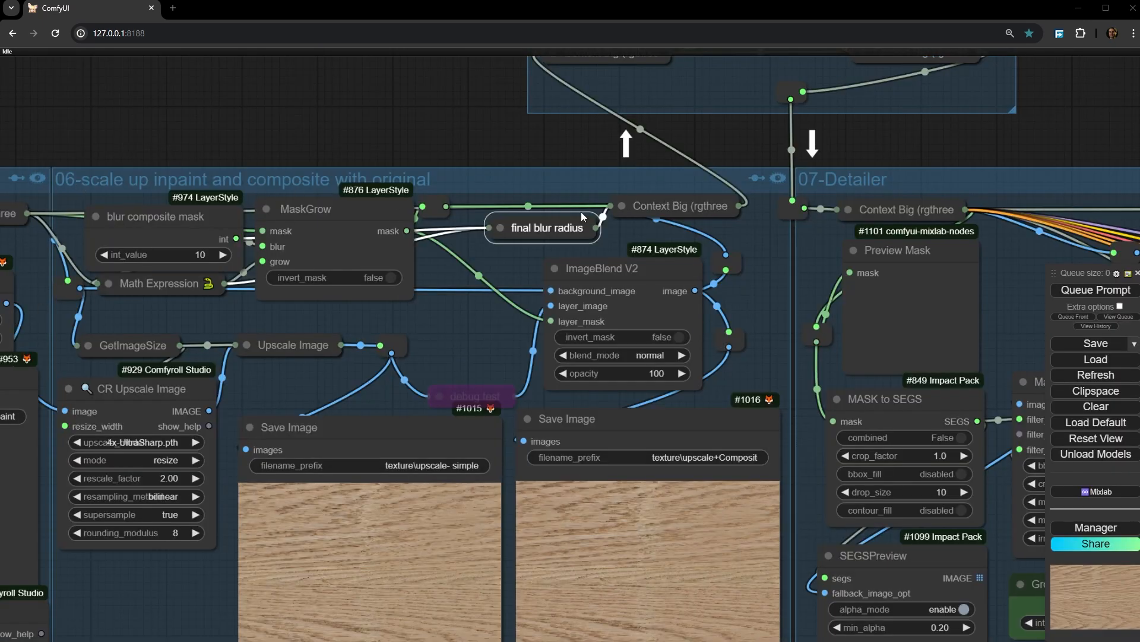
# Shift the final blur radius node nearer to MaskGrow, and expand both it and the Math Expression node below blur composite mask
pyautogui.scroll(3, 559, 236)
pyautogui.moveTo(509, 225); pyautogui.dragTo(439, 255)
pyautogui.click(451, 241)
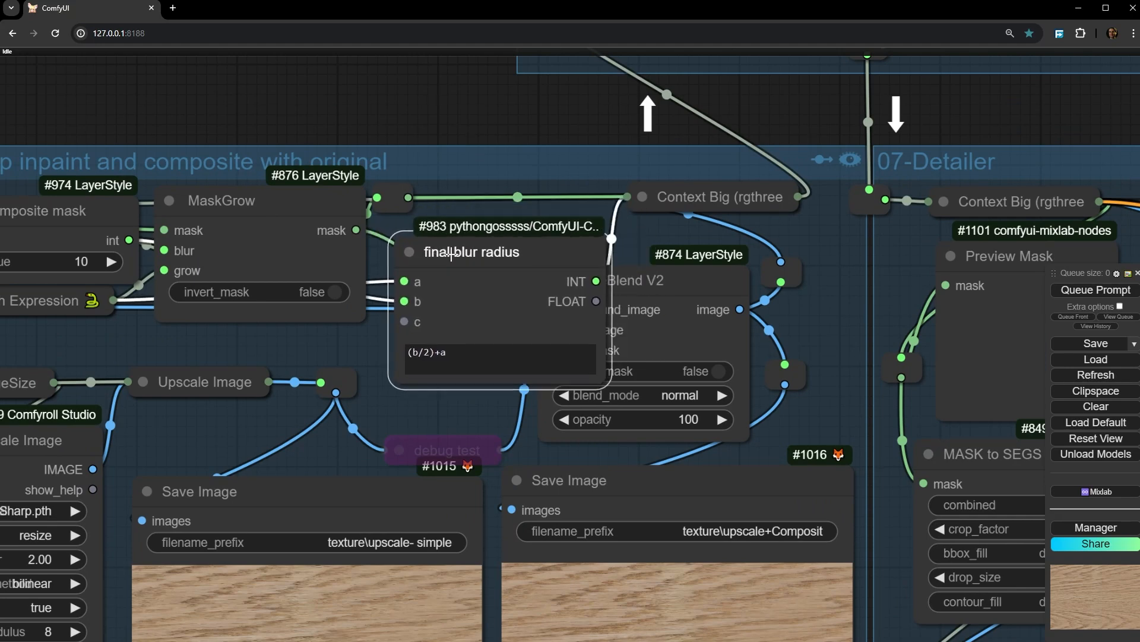
pyautogui.scroll(-3, 442, 293)
pyautogui.moveTo(113, 305)
pyautogui.mouseDown()
pyautogui.moveTo(104, 333)
pyautogui.moveTo(101, 322)
pyautogui.moveTo(120, 319)
pyautogui.mouseUp()
pyautogui.click(78, 329)
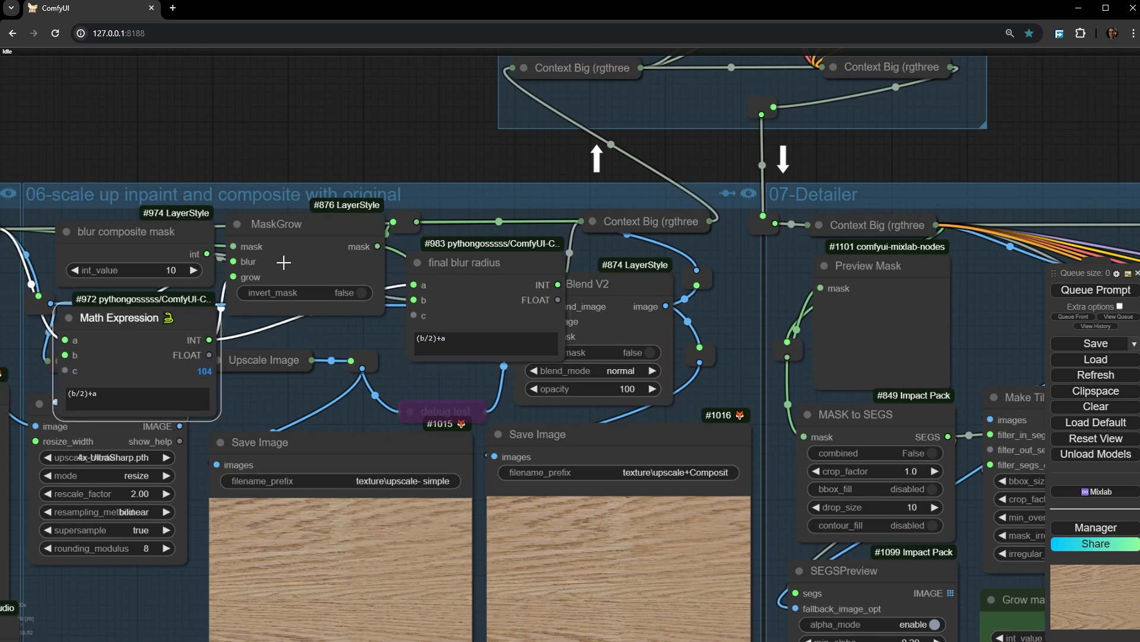
# Examine how the Math Expression and final blur radius formulas connect with MaskGrow's blur and grow inputs
pyautogui.scroll(10, 263, 265)
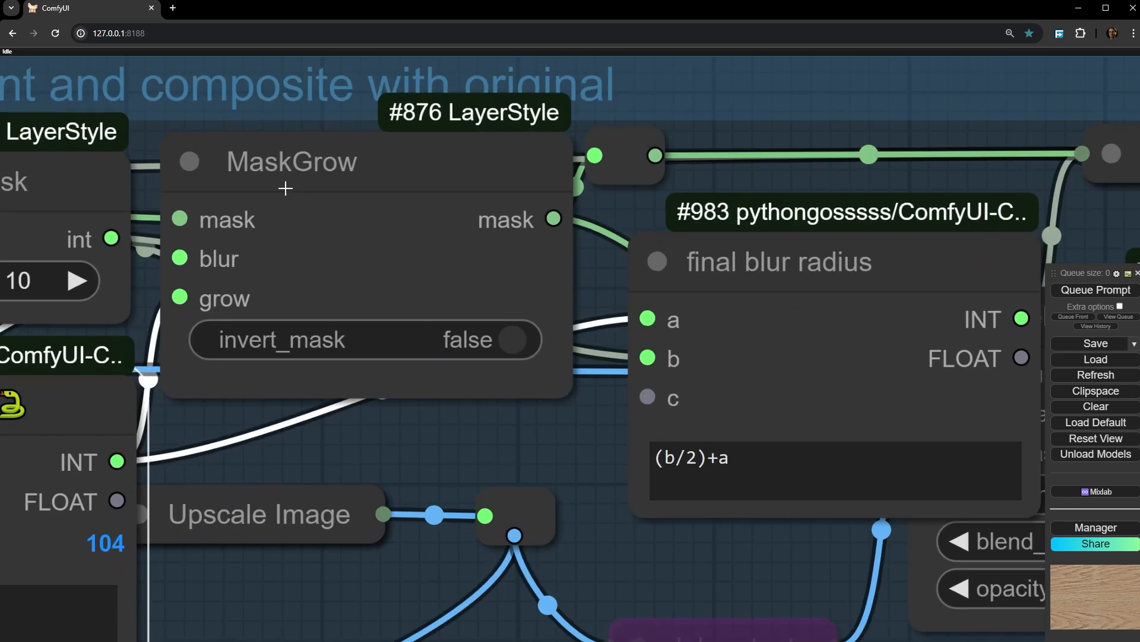
pyautogui.scroll(-2, 142, 263)
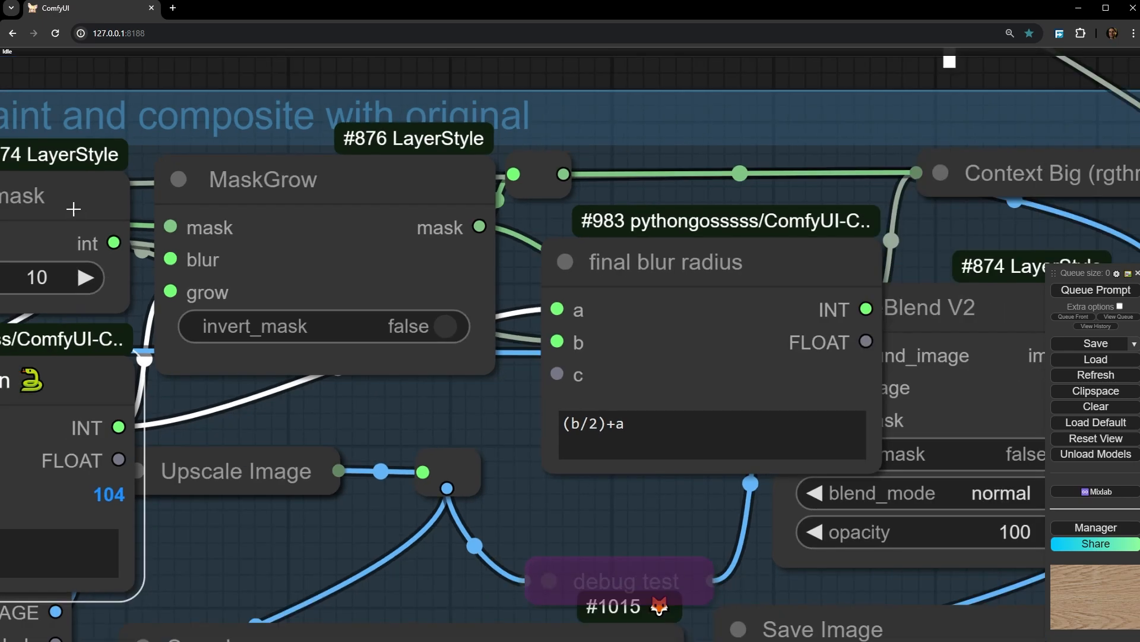
pyautogui.scroll(-4, 347, 241)
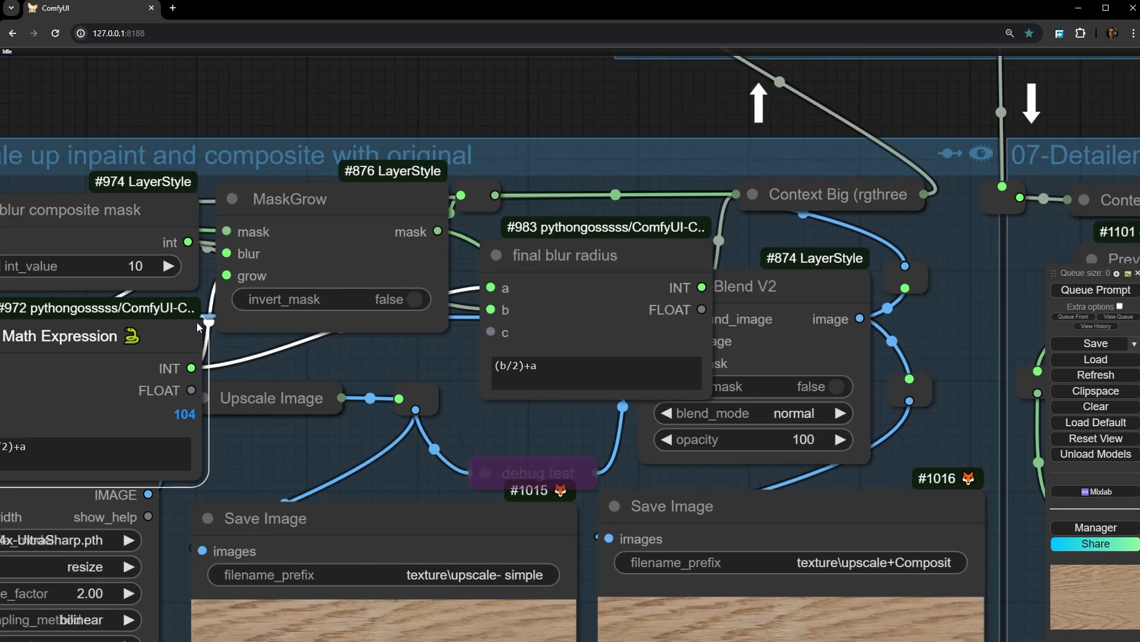
pyautogui.moveTo(358, 355); pyautogui.dragTo(555, 284)
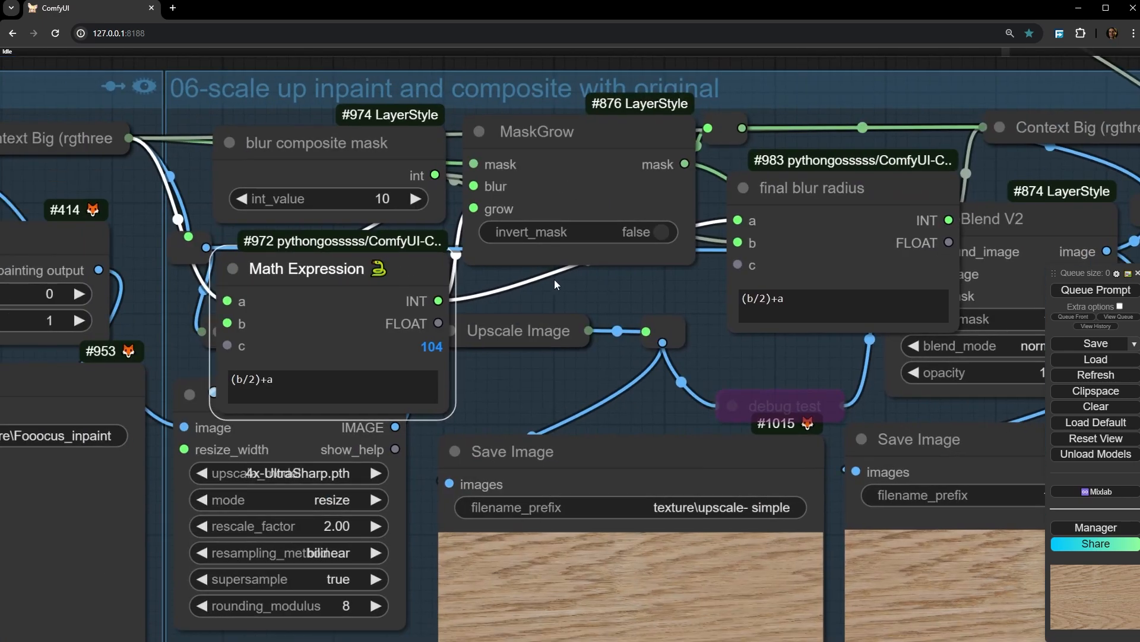
# Collapse the Math Expression and final blur radius nodes
pyautogui.click(232, 269)
pyautogui.moveTo(838, 205); pyautogui.dragTo(281, 197)
pyautogui.scroll(5, 279, 235)
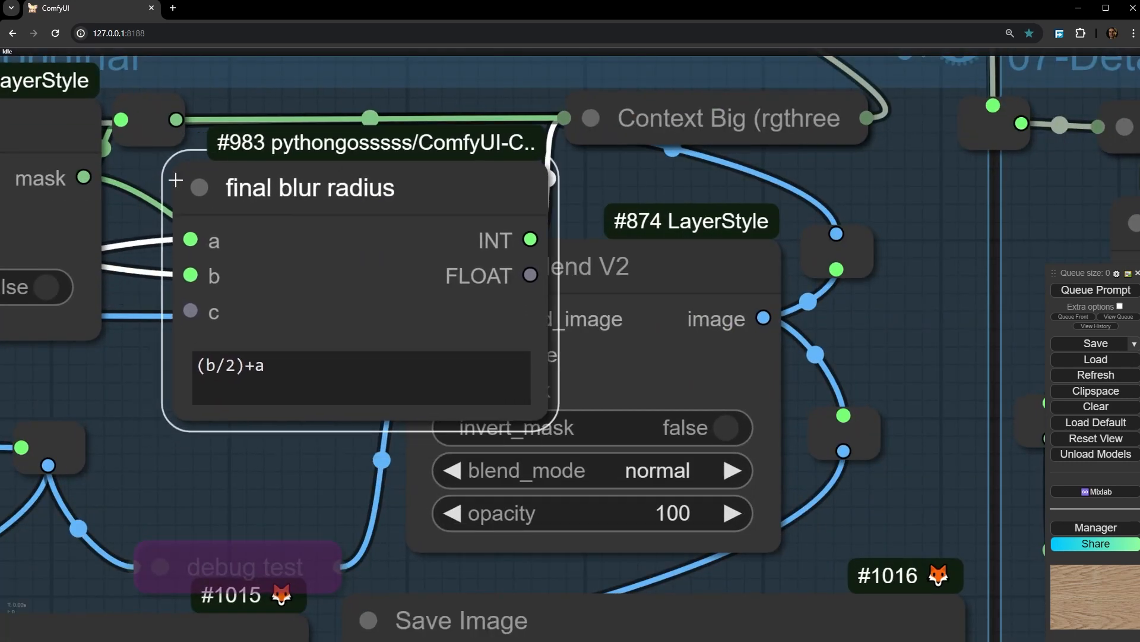
pyautogui.scroll(-3, 238, 188)
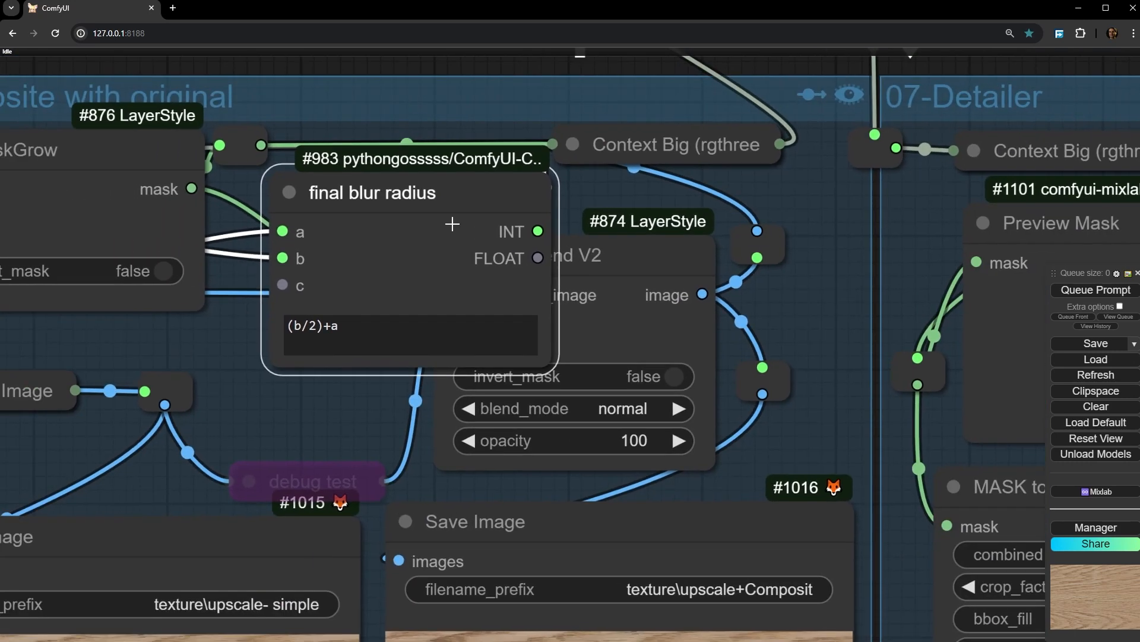
pyautogui.click(289, 192)
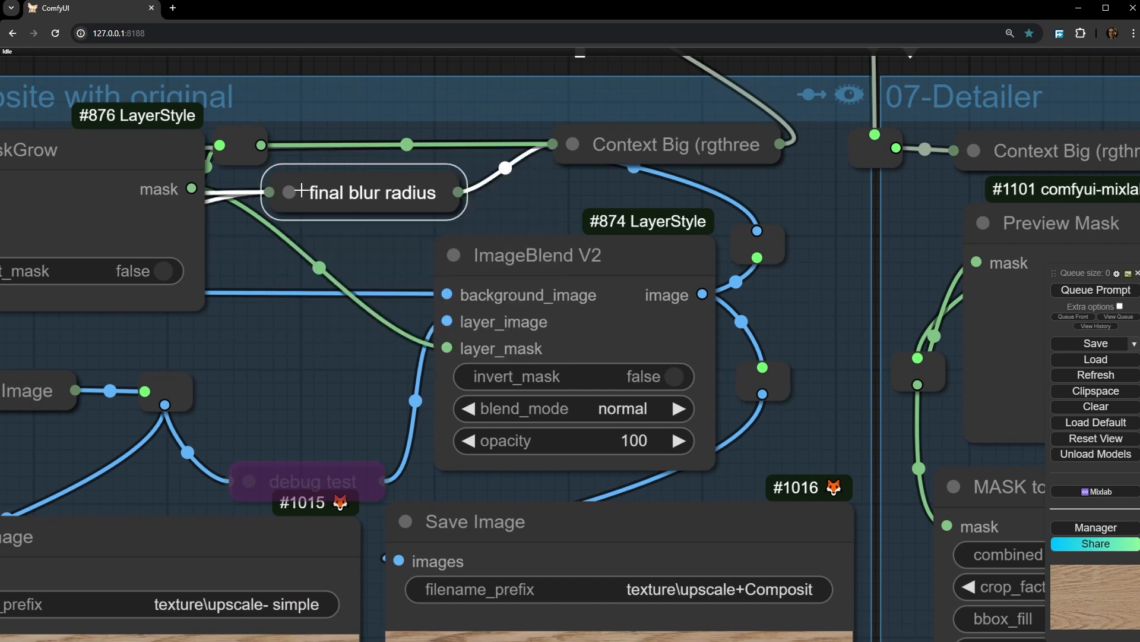
# Delete the stray image reroute node between ImageBlend V2's output and the detailer's Preview Mask
pyautogui.scroll(-3, 476, 152)
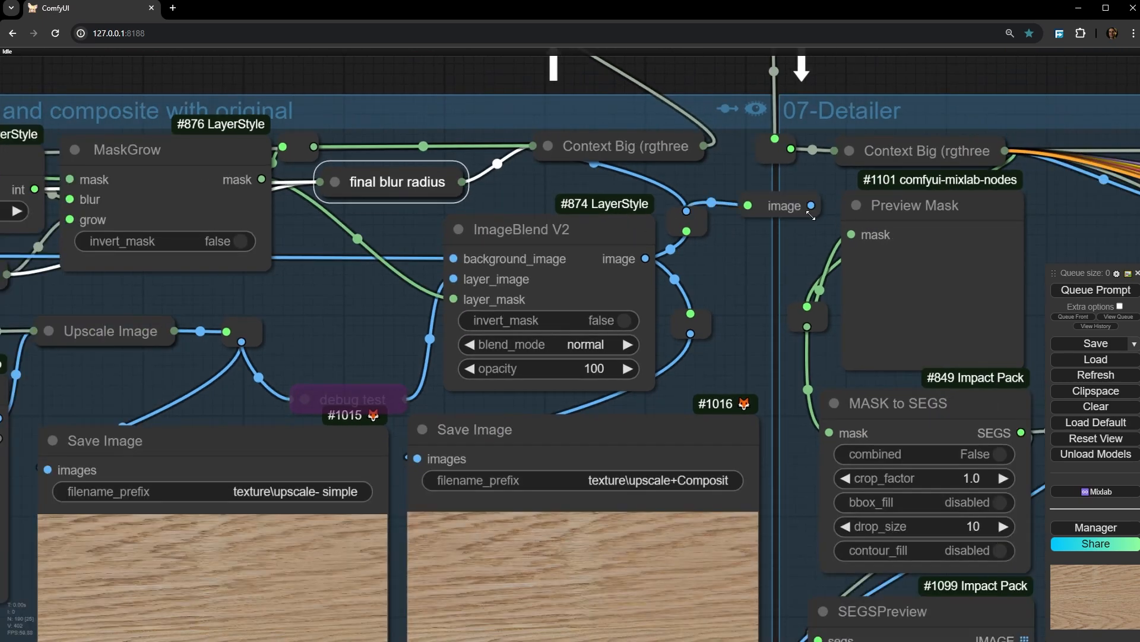
pyautogui.click(776, 214)
pyautogui.press('Delete')
# Examine the checkpoint, LoRA and prompt encoding nodes in the SD1.5 for detailer group
pyautogui.moveTo(746, 229); pyautogui.dragTo(402, 436)
pyautogui.scroll(-3, 402, 436)
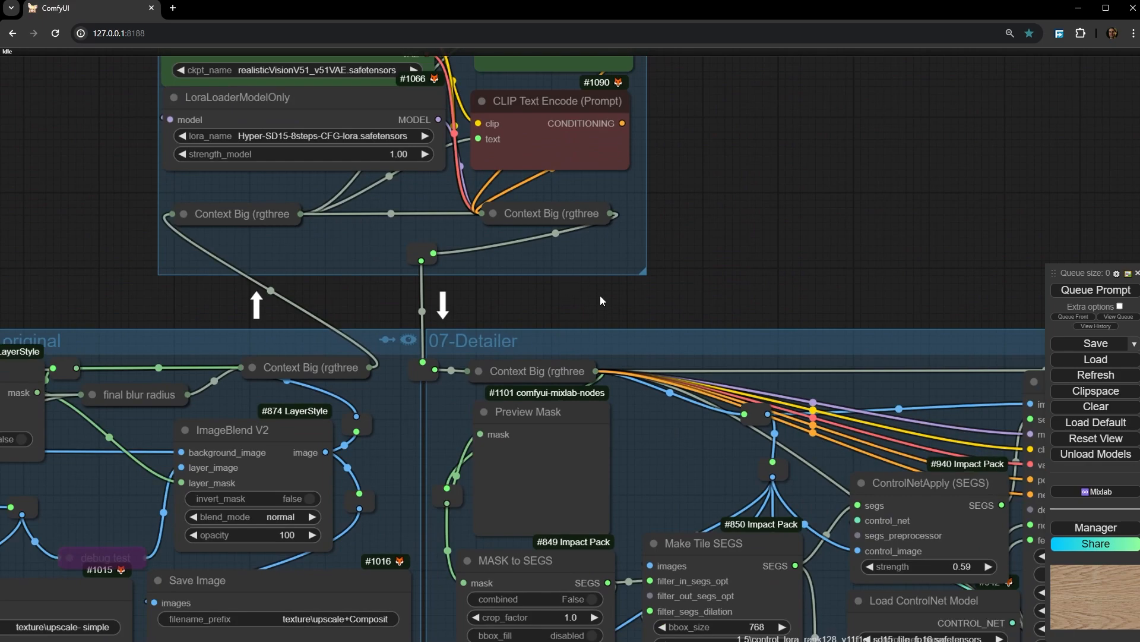
pyautogui.moveTo(599, 298); pyautogui.dragTo(484, 335)
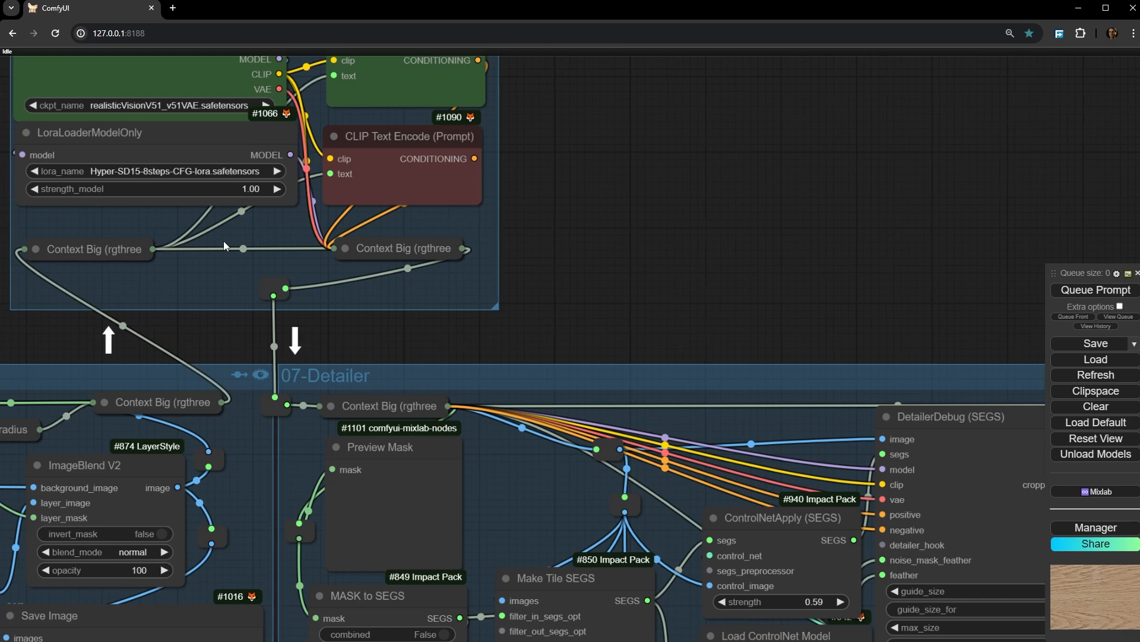
pyautogui.moveTo(223, 240); pyautogui.dragTo(352, 411)
pyautogui.scroll(4, 255, 274)
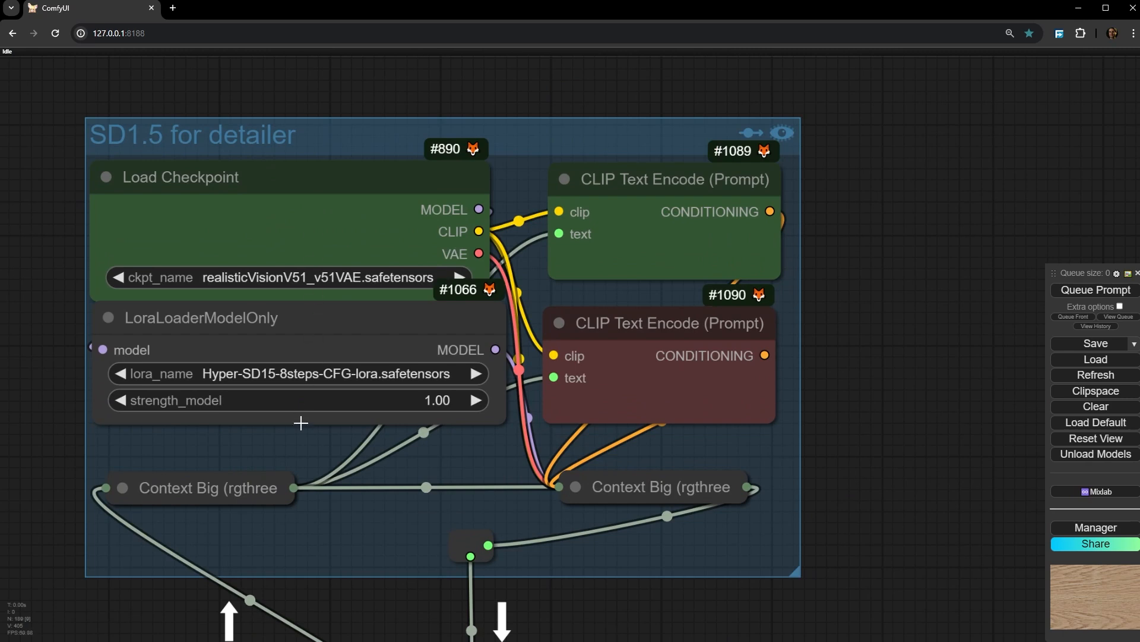
pyautogui.scroll(6, 268, 404)
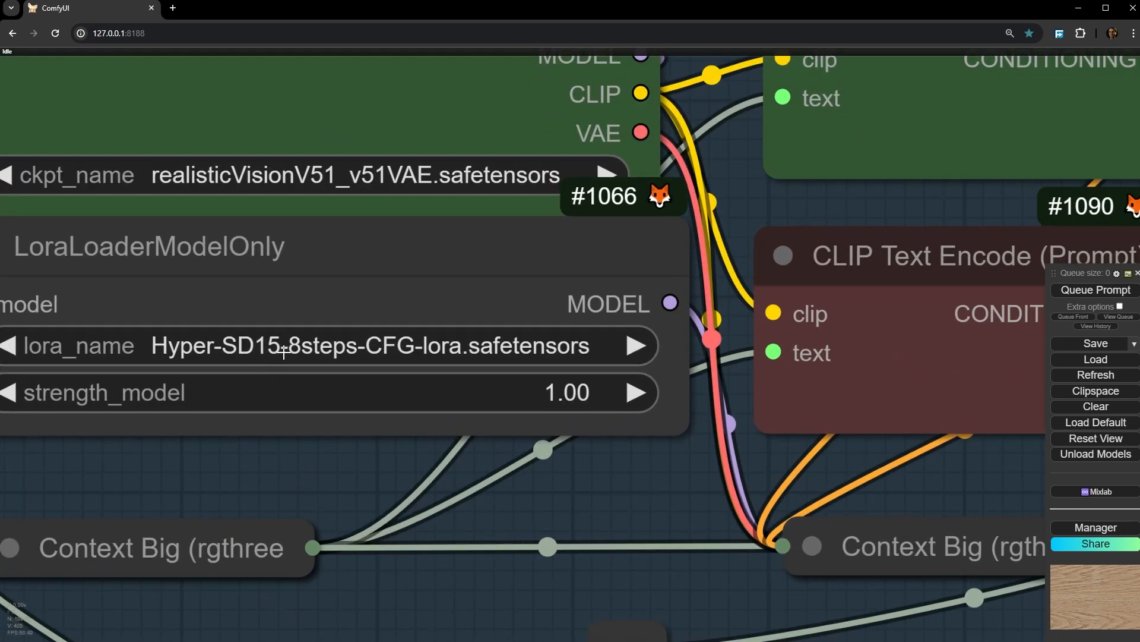
pyautogui.scroll(-6, 288, 352)
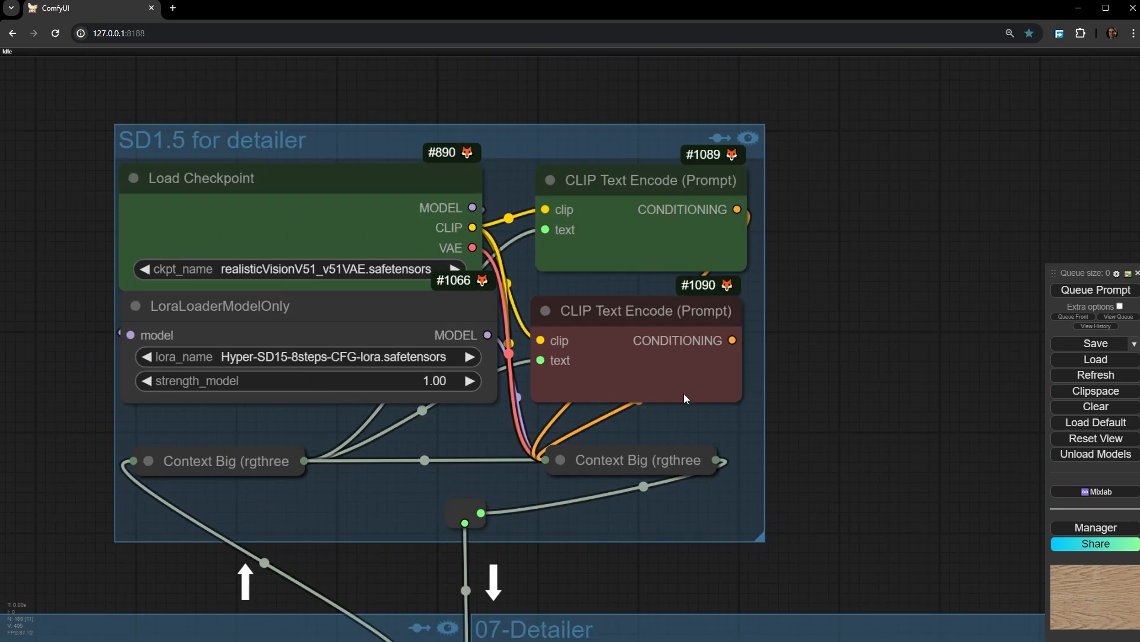
# Expand the Context Big node below LoraLoaderModelOnly and move it beside the group to trace its text outputs to the prompt encoders
pyautogui.click(148, 460)
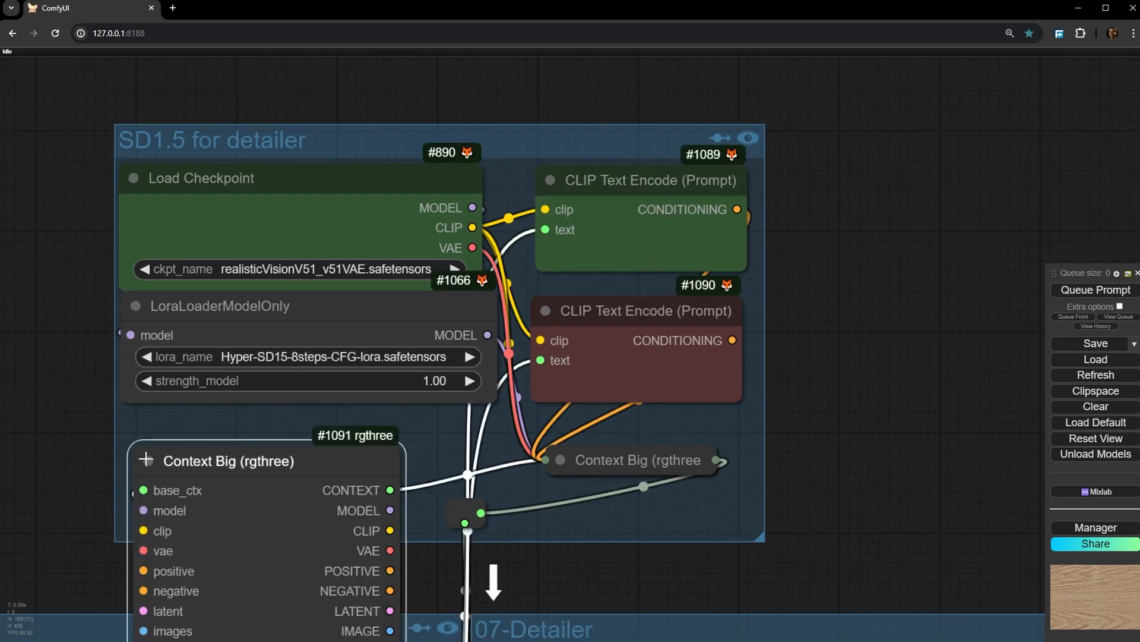
pyautogui.moveTo(329, 420); pyautogui.dragTo(278, 292)
pyautogui.moveTo(298, 330); pyautogui.dragTo(152, 204)
pyautogui.scroll(-4, 377, 275)
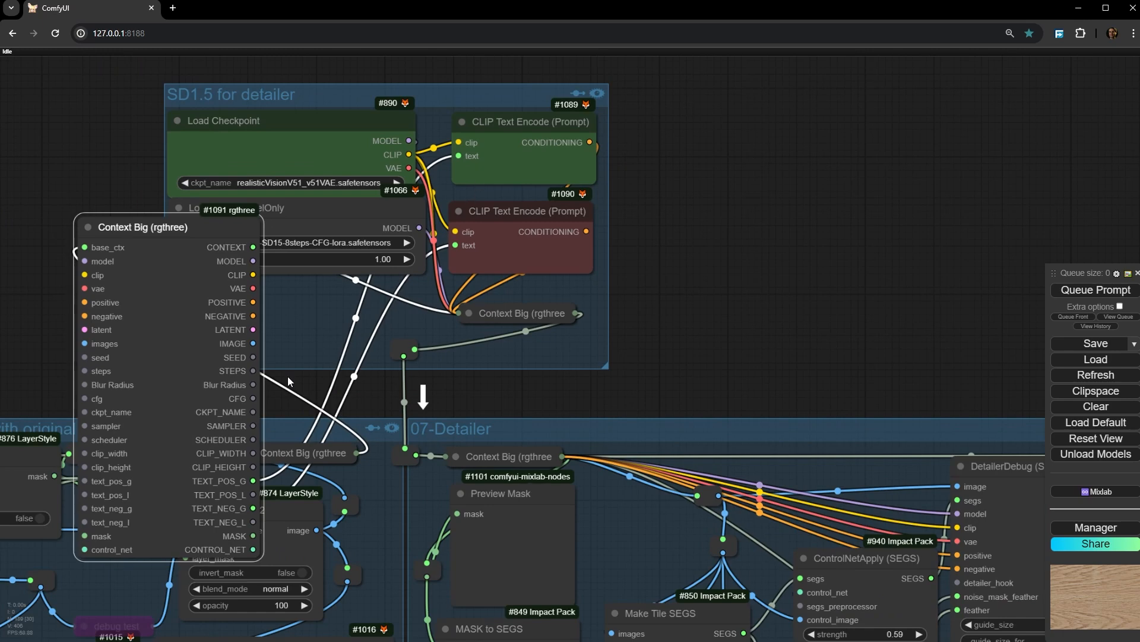
pyautogui.moveTo(215, 378); pyautogui.dragTo(125, 202)
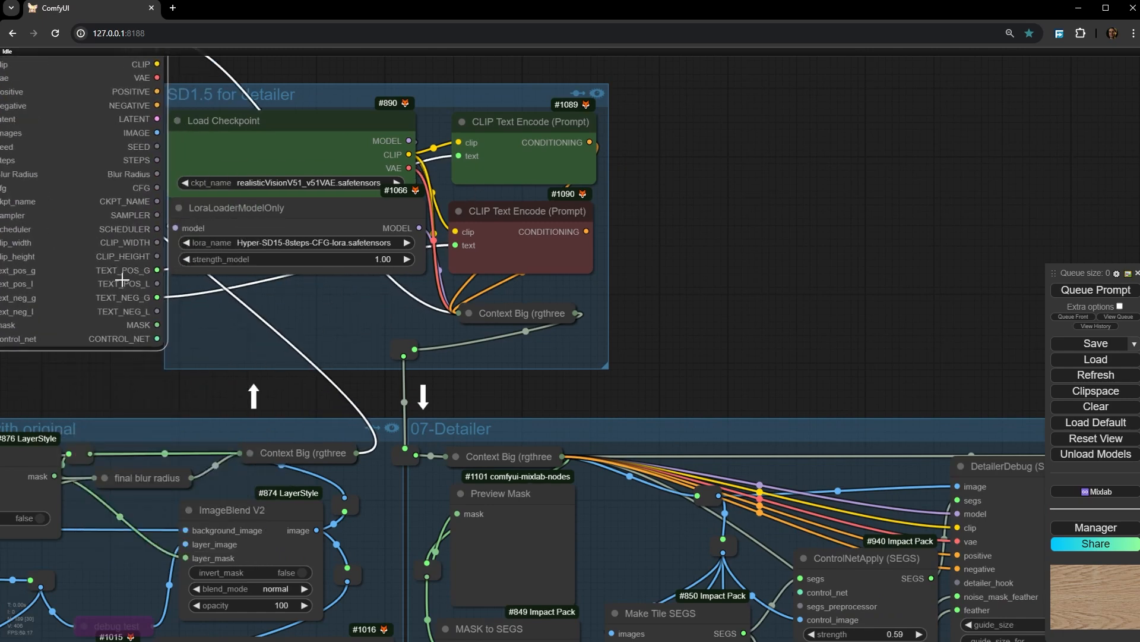
# Collapse the moved Context Big node and return it to its place below LoraLoaderModelOnly
pyautogui.moveTo(67, 82); pyautogui.dragTo(135, 186)
pyautogui.click(65, 155)
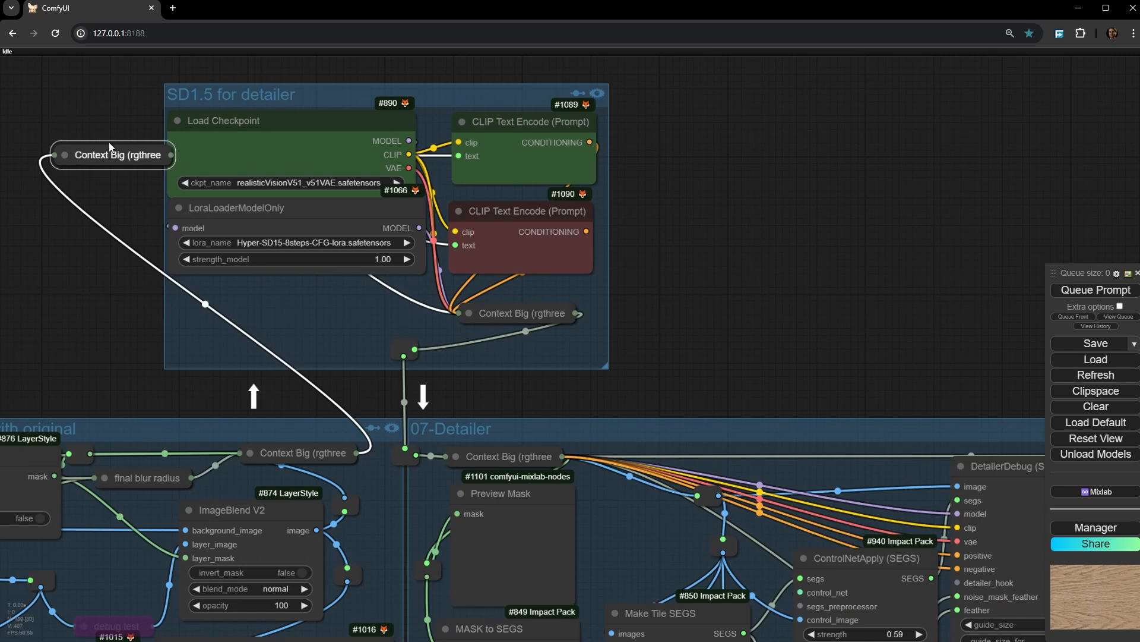
pyautogui.moveTo(110, 147); pyautogui.dragTo(229, 305)
# Expand the Context Big node below the negative prompt encoder to inspect its incoming links, and collapse it again
pyautogui.scroll(10, 484, 339)
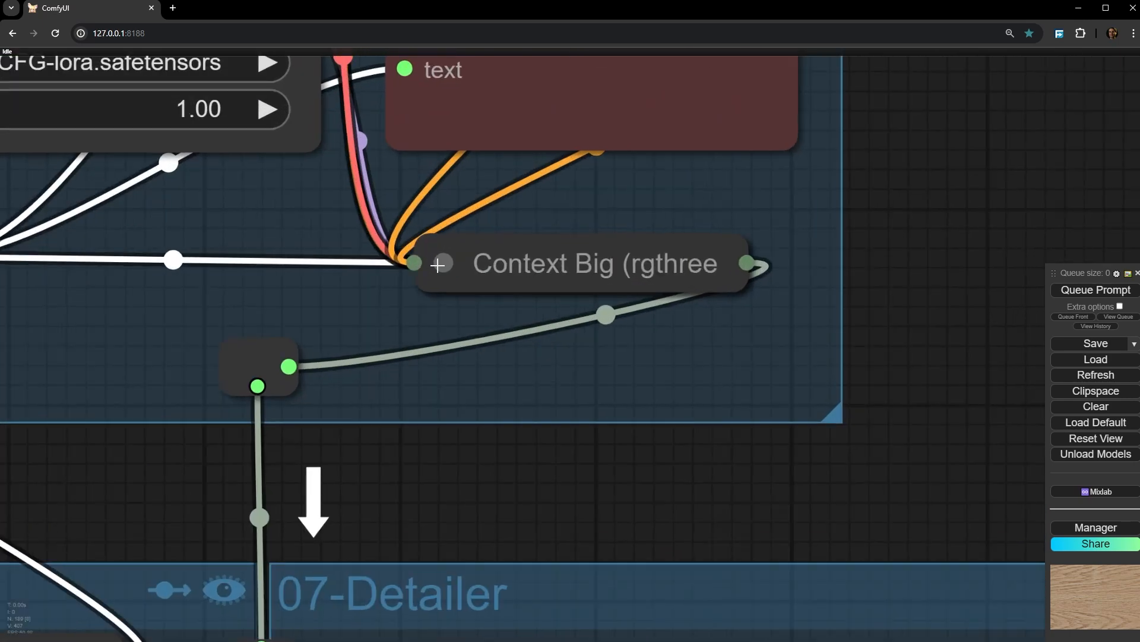
pyautogui.click(440, 265)
pyautogui.scroll(-5, 488, 288)
pyautogui.moveTo(554, 290); pyautogui.dragTo(489, 185)
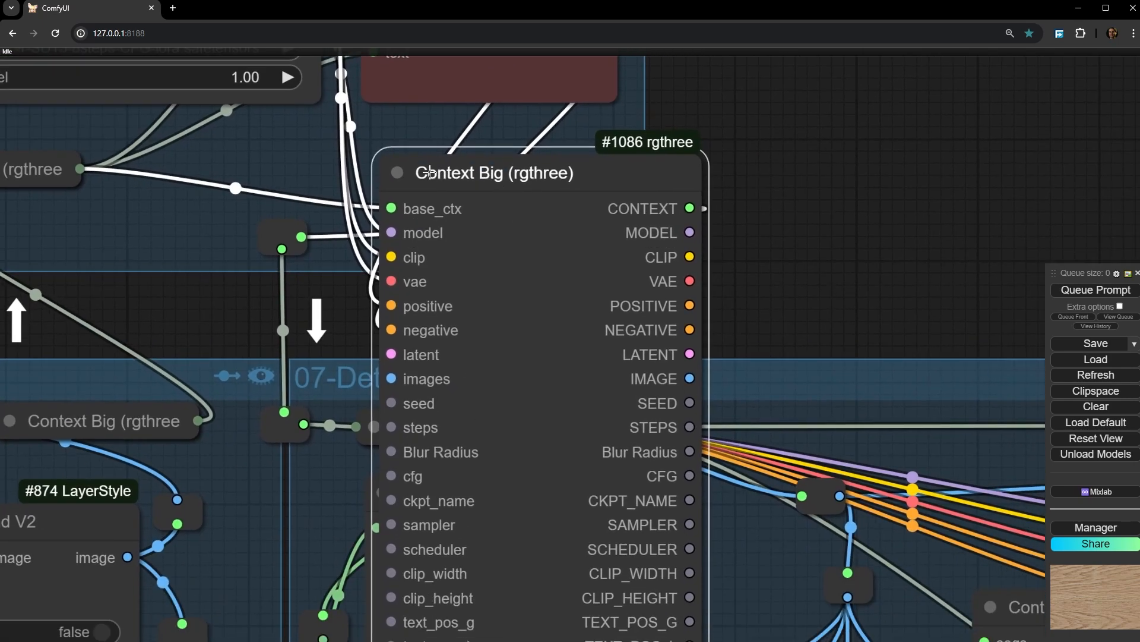
pyautogui.click(397, 172)
pyautogui.scroll(-3, 487, 209)
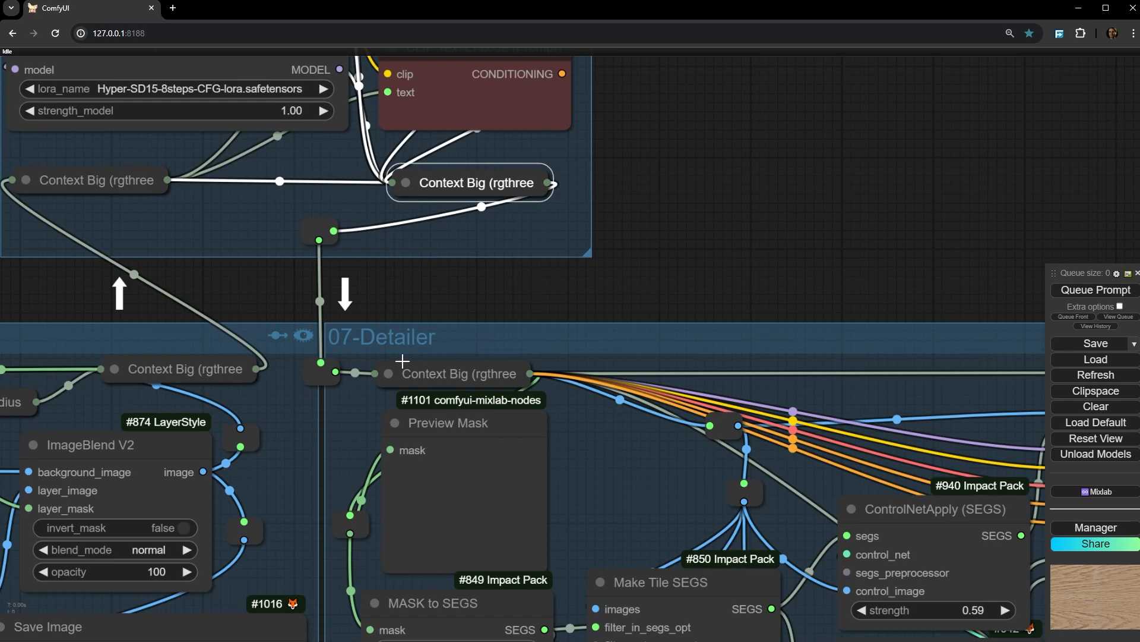
# Follow the context link from the SD1.5 for detailer group into the 07-Detailer group and view the detailer's layout
pyautogui.scroll(5, 496, 333)
pyautogui.moveTo(497, 333); pyautogui.dragTo(341, 120)
pyautogui.scroll(-5, 515, 312)
pyautogui.moveTo(515, 312); pyautogui.dragTo(325, 173)
pyautogui.scroll(-3, 336, 184)
pyautogui.scroll(-2, 364, 176)
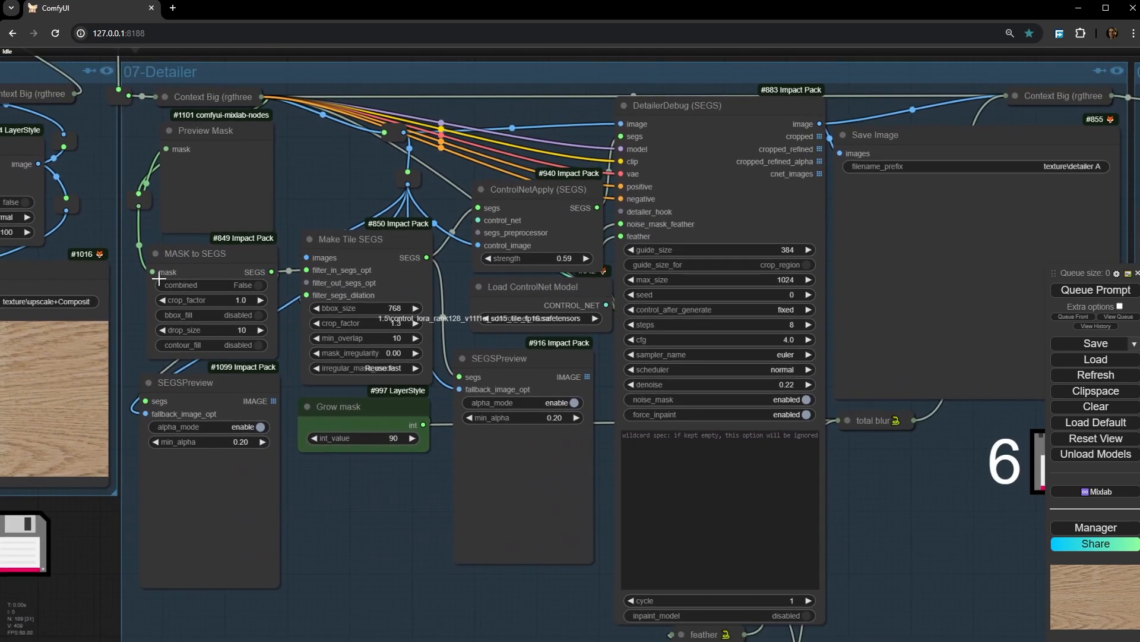
# Trace the segmentation chain by selecting MASK to SEGS, Make Tile SEGS and its SEGSPreview in turn
pyautogui.scroll(5, 160, 276)
pyautogui.click(236, 247)
pyautogui.click(435, 223)
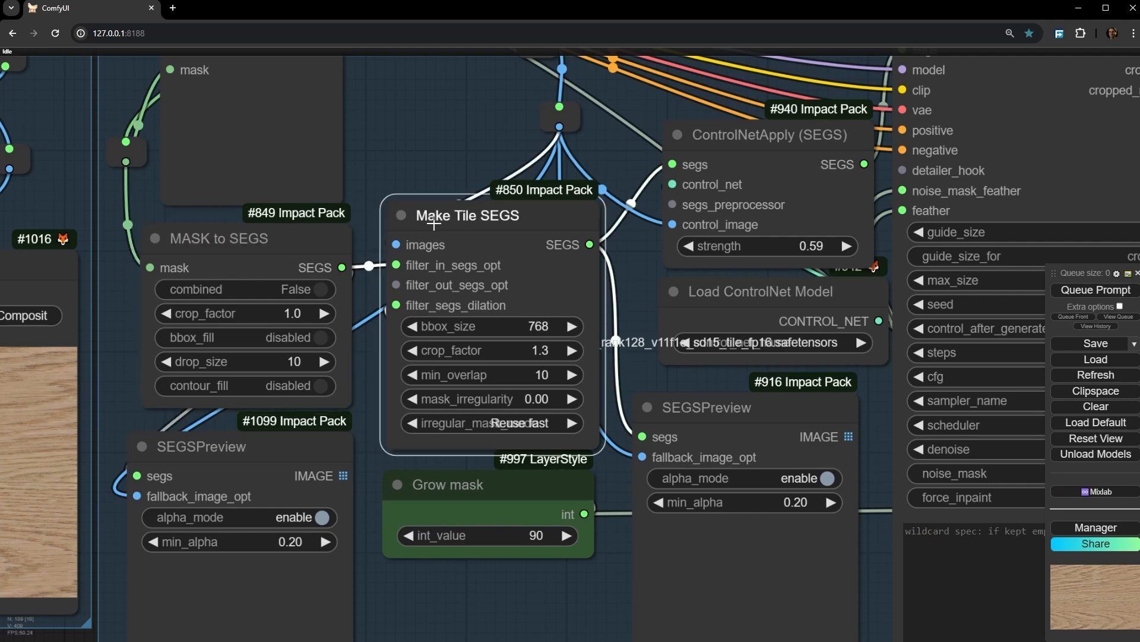
pyautogui.click(715, 415)
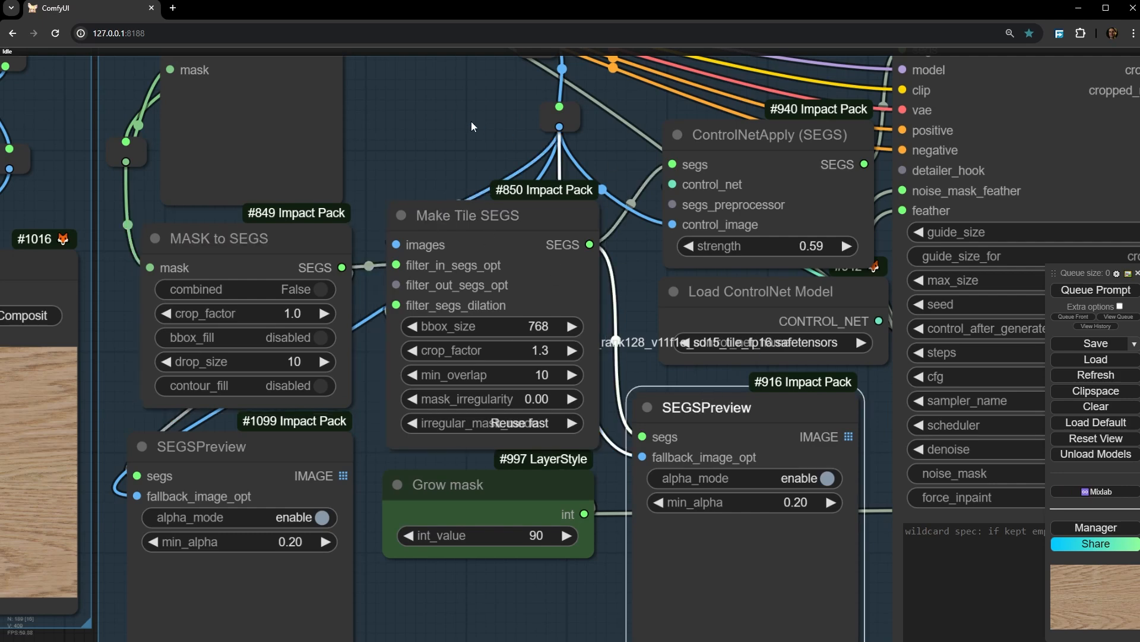
# Select the DetailerDebug (SEGS) node and examine its connections and sampling settings
pyautogui.moveTo(472, 127); pyautogui.dragTo(0, 252)
pyautogui.click(581, 124)
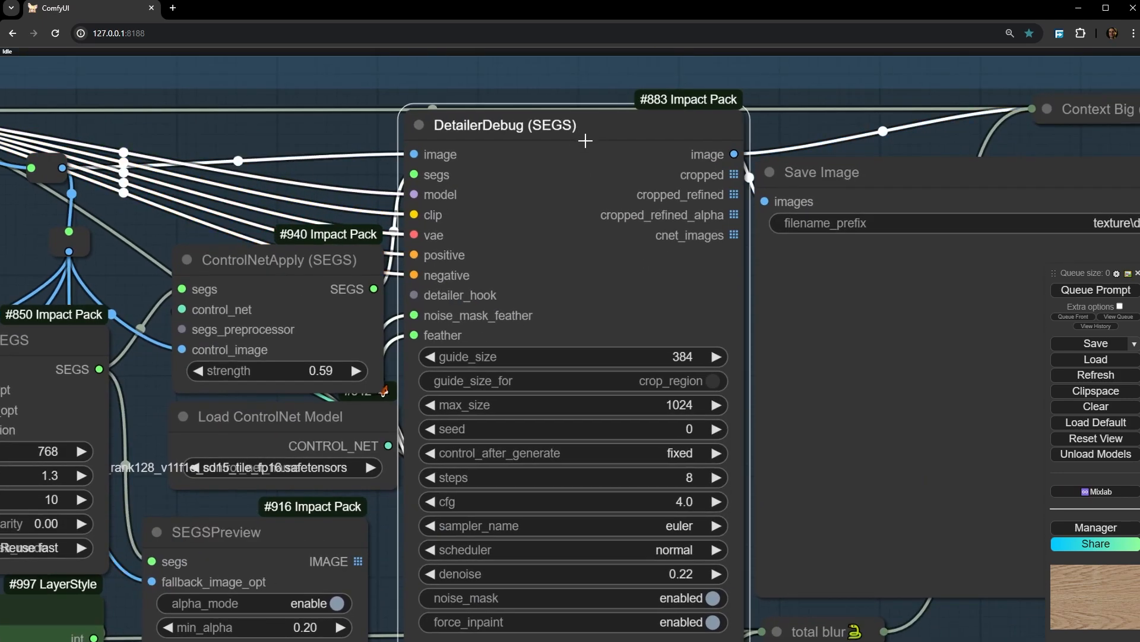
pyautogui.scroll(-2, 537, 127)
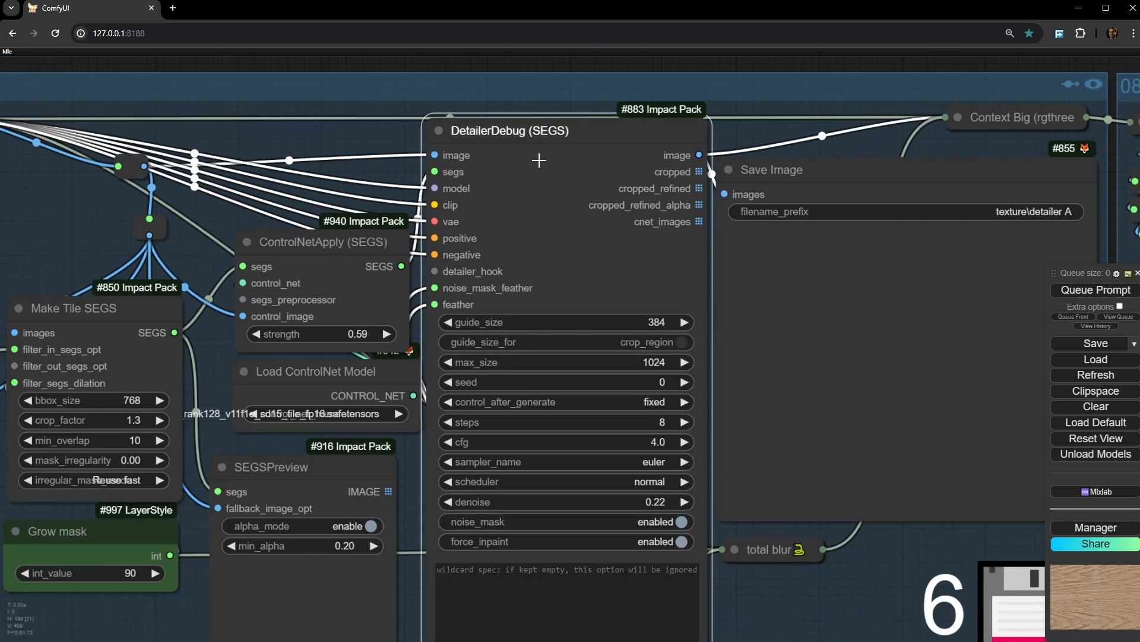
# Select MASK to SEGS and its SEGSPreview, and examine the cross-shaped mask area over the wood texture
pyautogui.scroll(-3, 525, 165)
pyautogui.scroll(1, 598, 161)
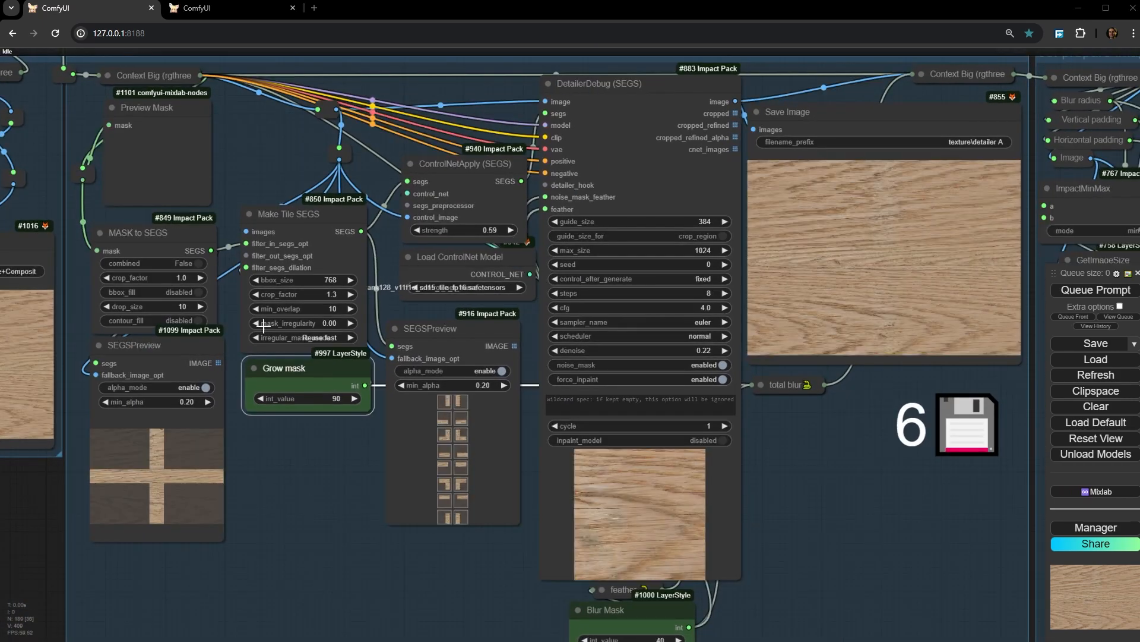
pyautogui.scroll(4, 142, 256)
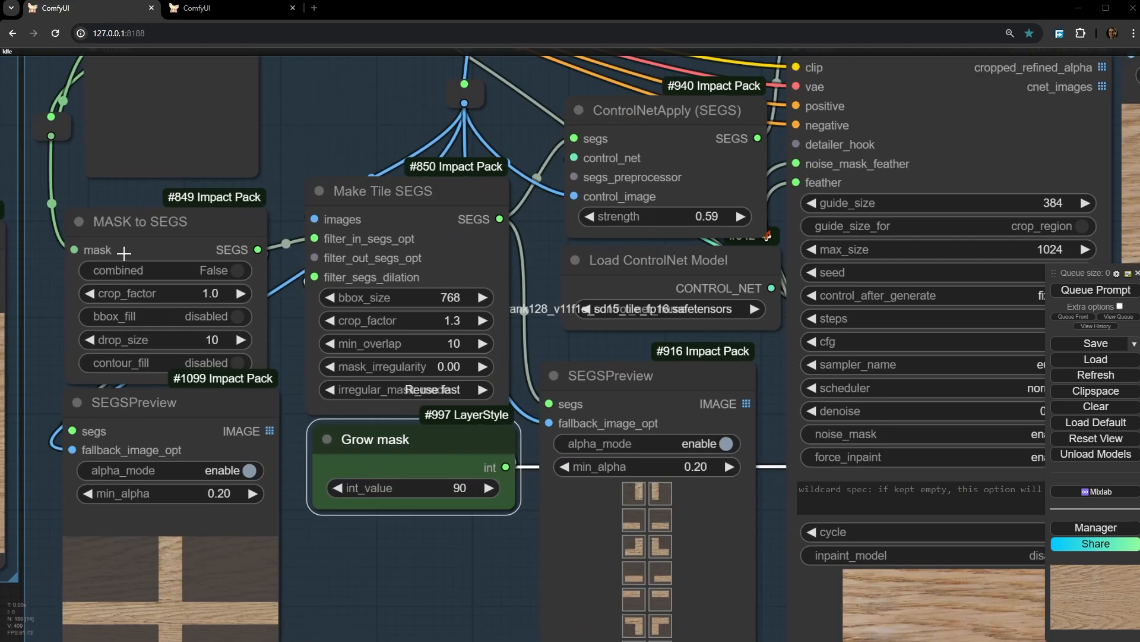
pyautogui.scroll(-2, 183, 190)
pyautogui.moveTo(149, 197); pyautogui.dragTo(203, 176)
pyautogui.scroll(2, 178, 272)
pyautogui.scroll(1, 179, 273)
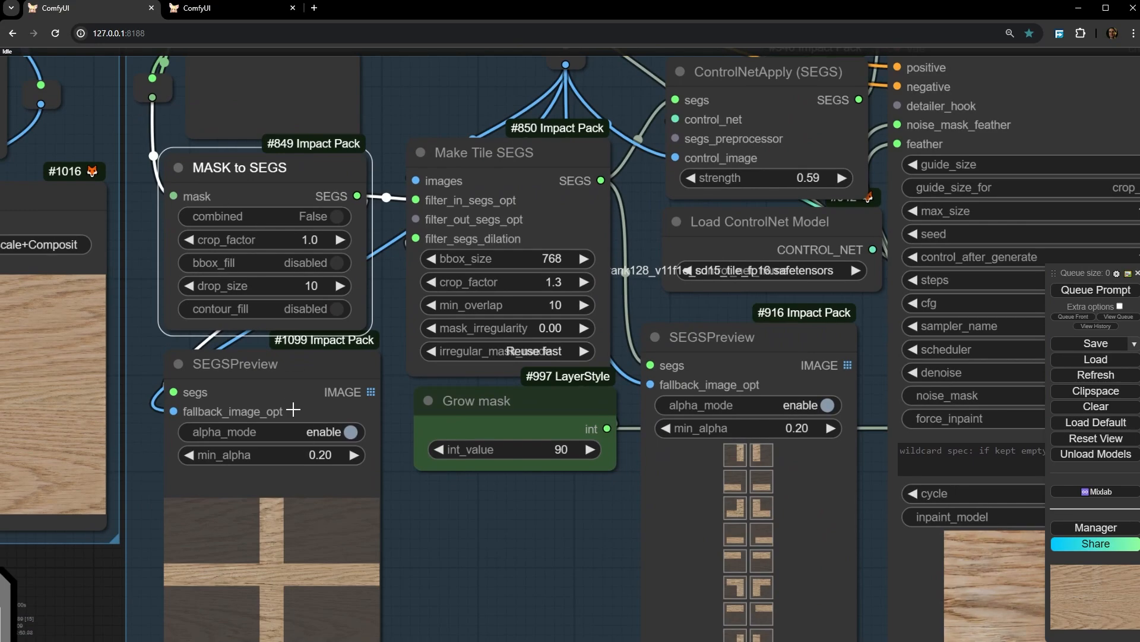
pyautogui.click(292, 374)
pyautogui.moveTo(410, 578); pyautogui.dragTo(431, 400)
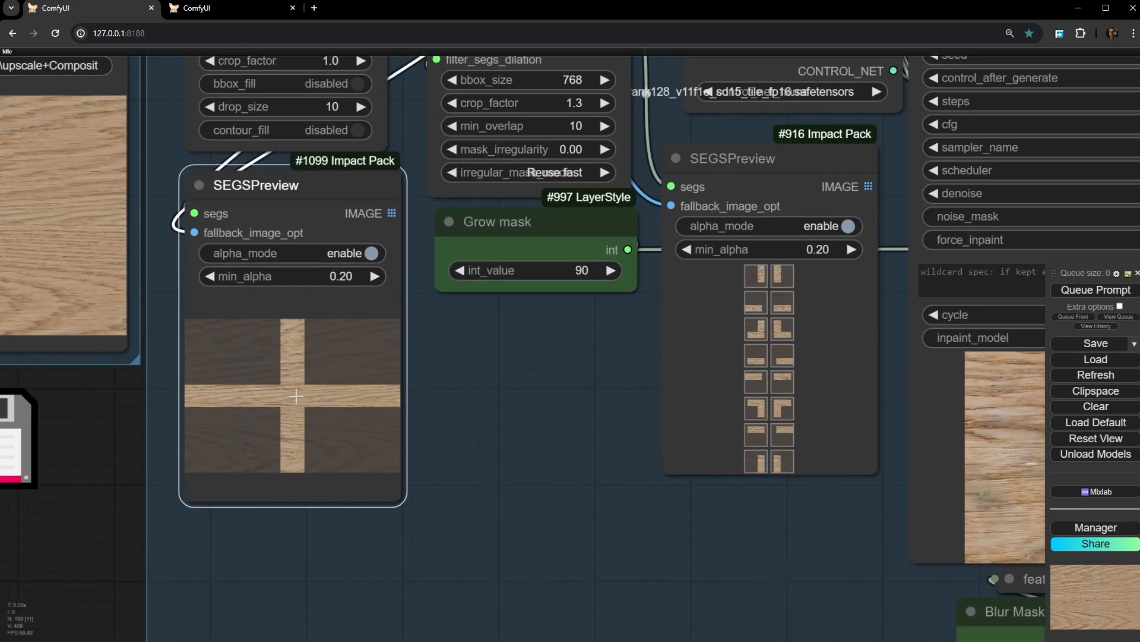
pyautogui.scroll(5, 296, 396)
pyautogui.scroll(-4, 611, 326)
# Select the Make Tile SEGS node and examine its tile size, crop factor, overlap and outgoing SEGS links
pyautogui.moveTo(611, 326); pyautogui.dragTo(364, 582)
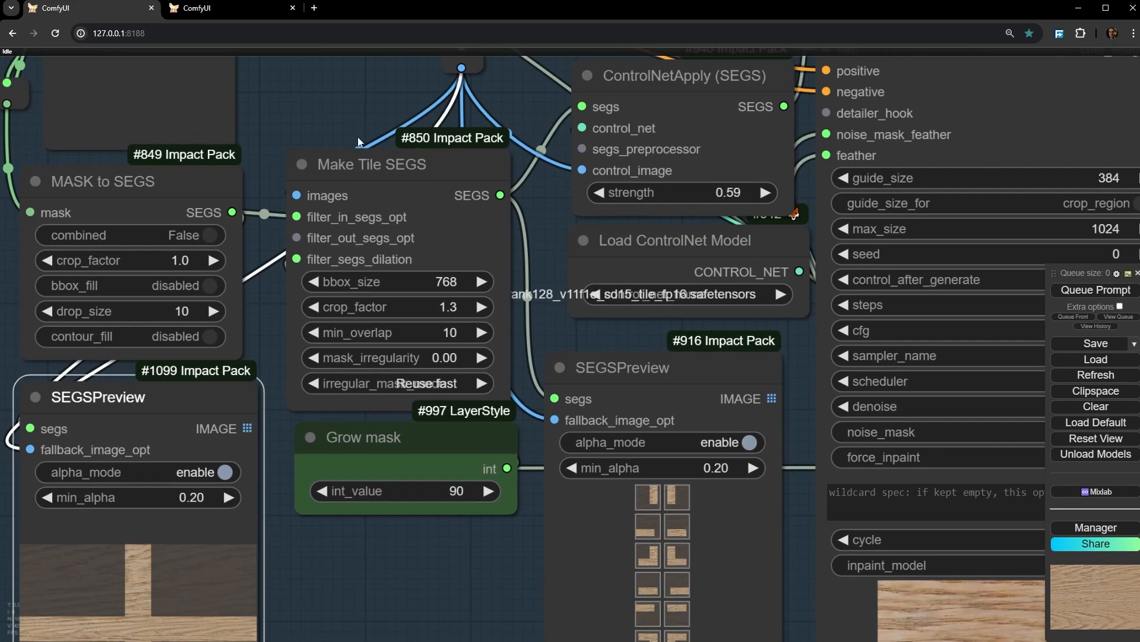
pyautogui.click(359, 167)
pyautogui.scroll(4, 359, 179)
pyautogui.scroll(1, 359, 179)
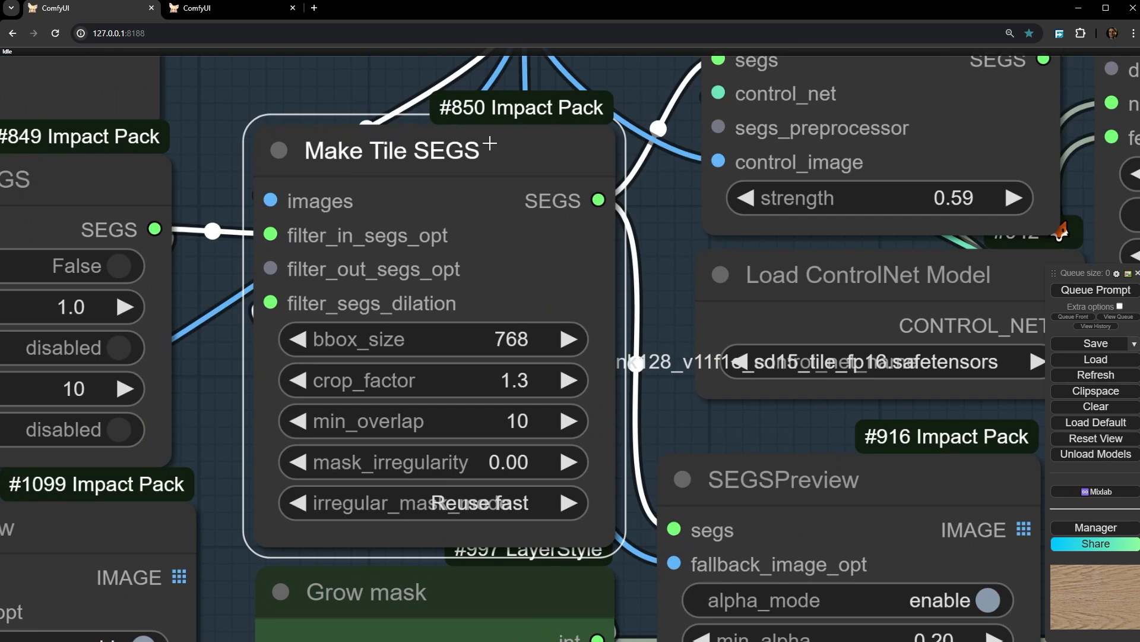
pyautogui.scroll(-3, 490, 144)
pyautogui.moveTo(491, 144); pyautogui.dragTo(336, 88)
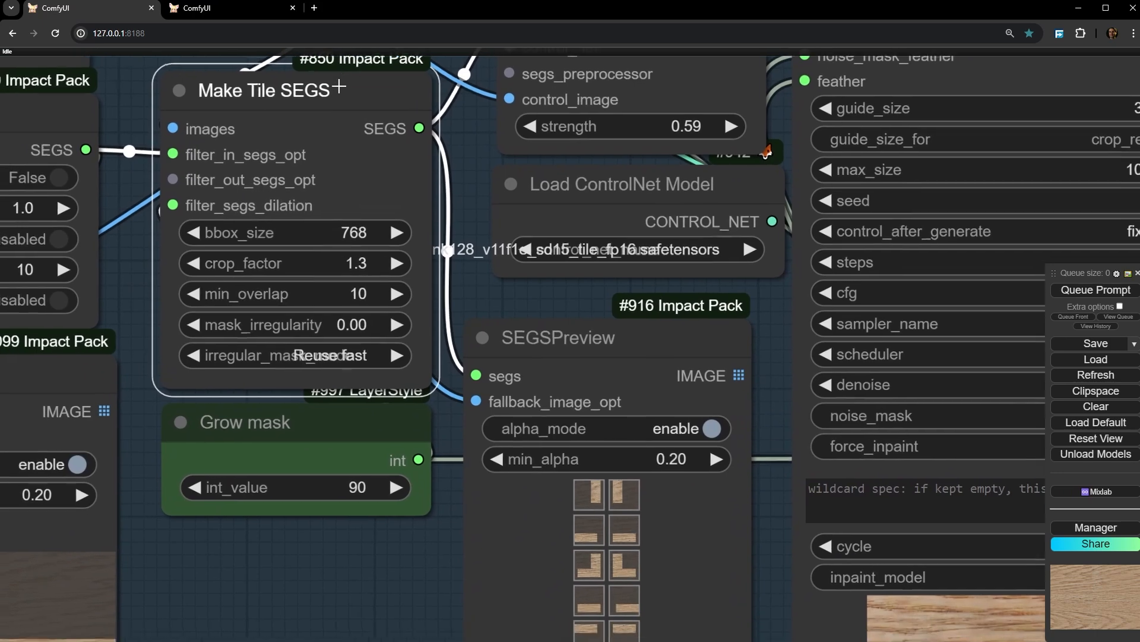
pyautogui.scroll(-3, 202, 501)
pyautogui.scroll(3, 255, 202)
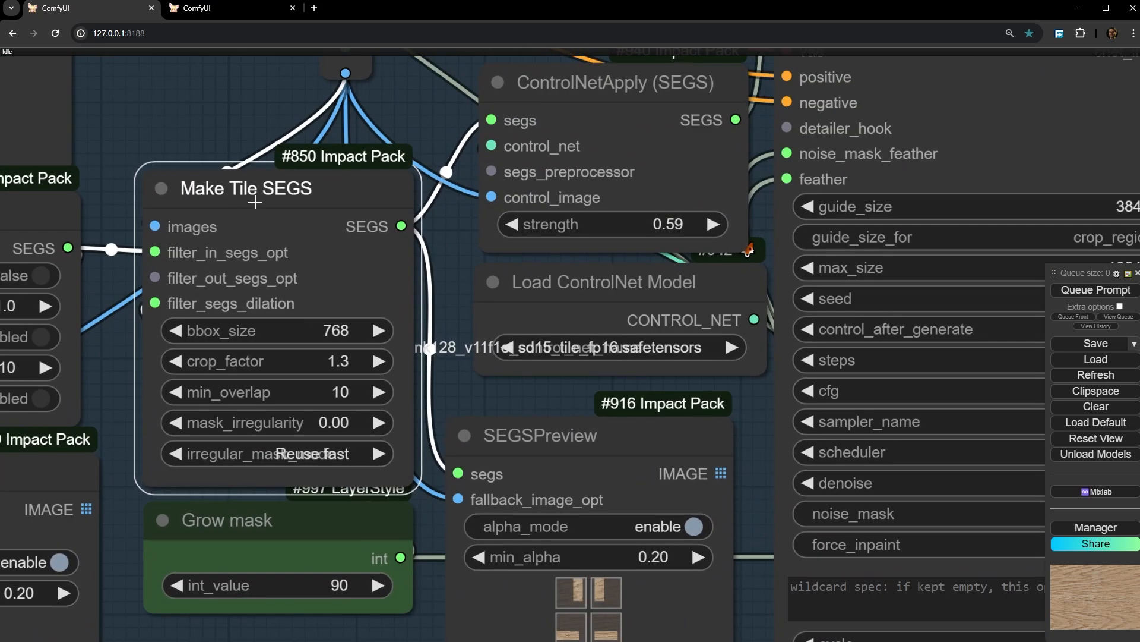
pyautogui.scroll(-4, 320, 378)
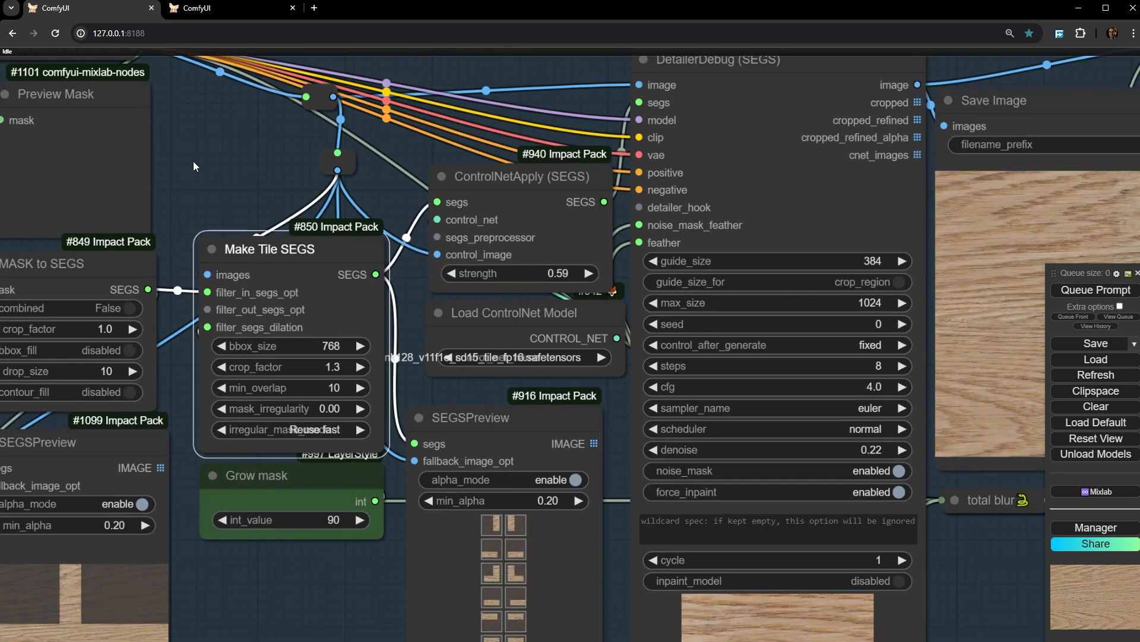
# Select the DetailerDebug (SEGS) node and review its inputs, sampling values and connected Save Image node
pyautogui.moveTo(286, 166); pyautogui.dragTo(79, 170)
pyautogui.scroll(3, 243, 173)
pyautogui.scroll(3, 335, 190)
pyautogui.moveTo(335, 190); pyautogui.dragTo(180, 373)
pyautogui.scroll(-4, 337, 180)
pyautogui.click(407, 216)
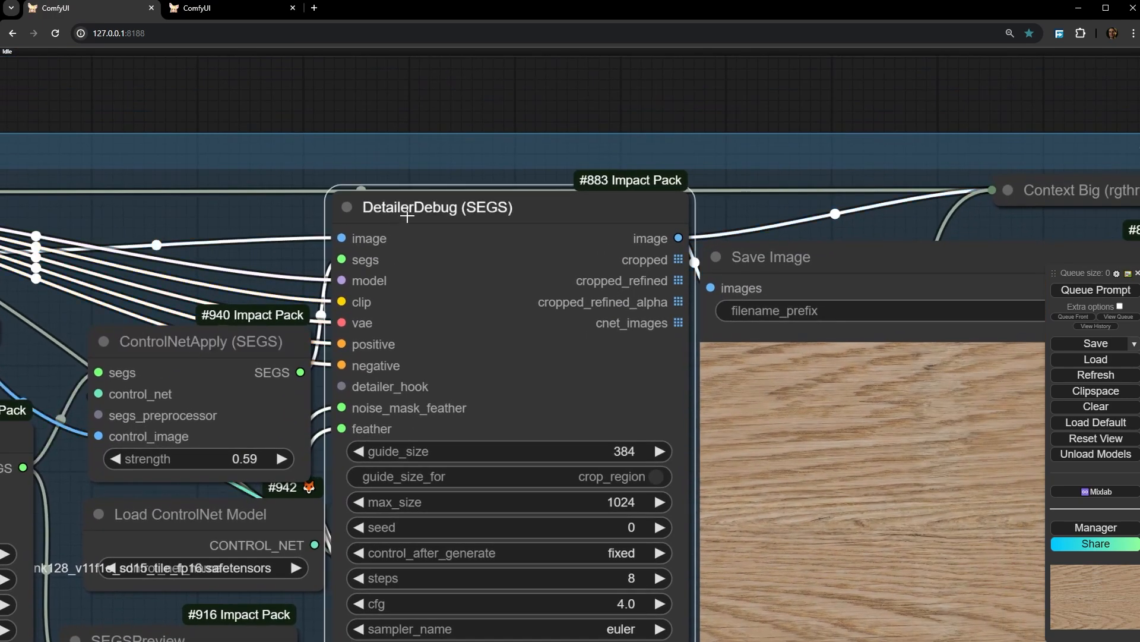
pyautogui.scroll(-4, 276, 232)
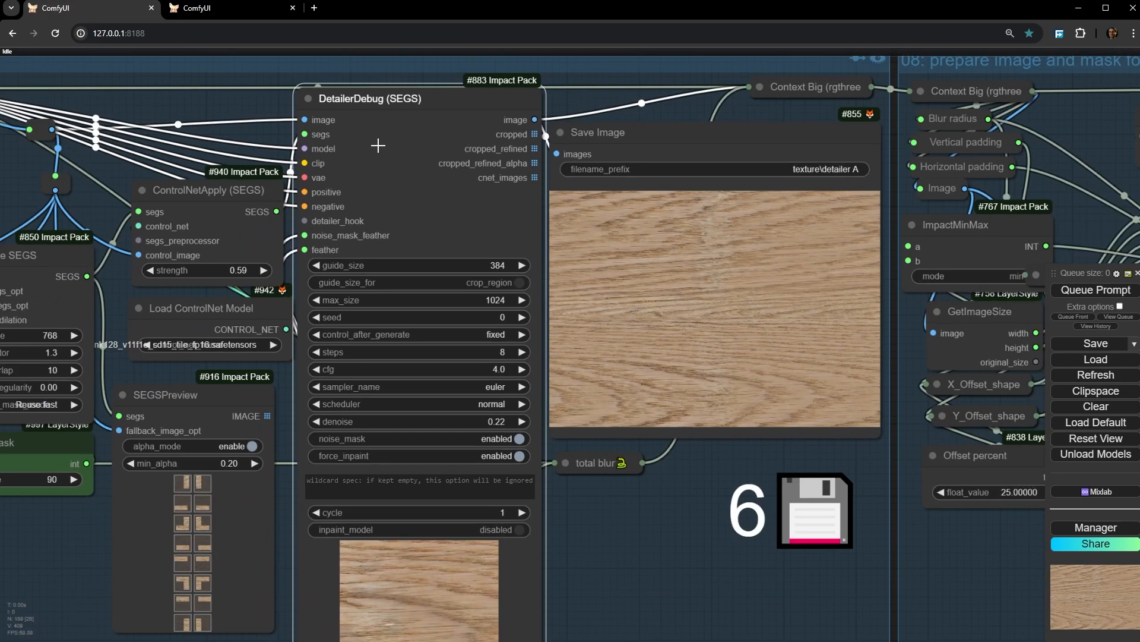
pyautogui.scroll(-2, 391, 178)
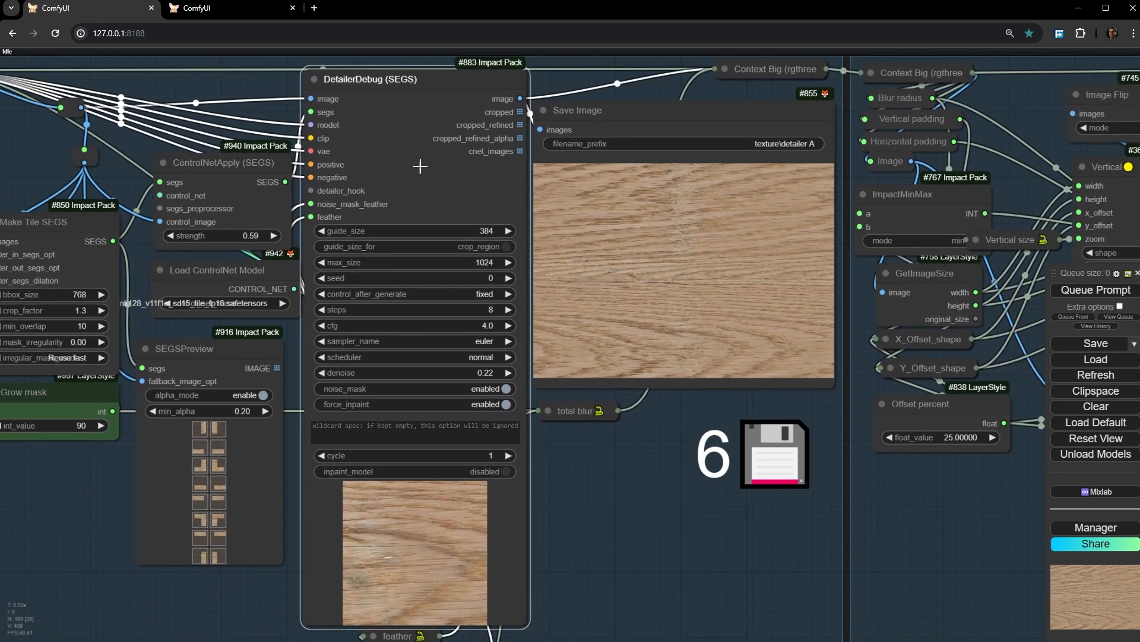
# Set the DetailerDebug (SEGS) seed to 1 and run only the detailer's Save Image output
pyautogui.scroll(12, 804, 301)
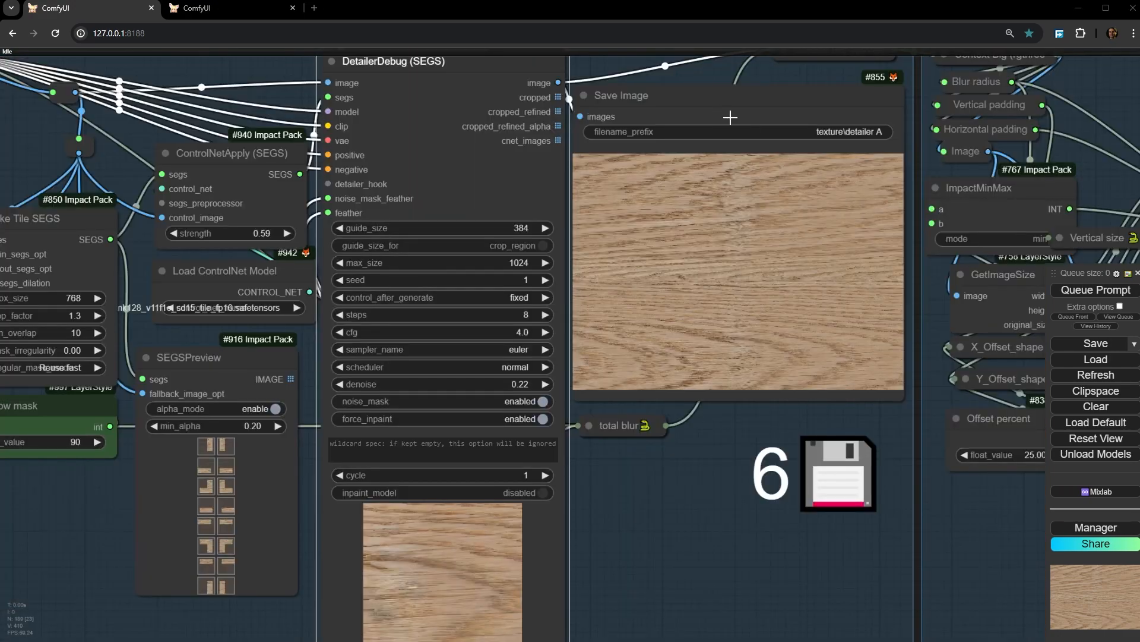
pyautogui.moveTo(730, 117); pyautogui.dragTo(737, 107)
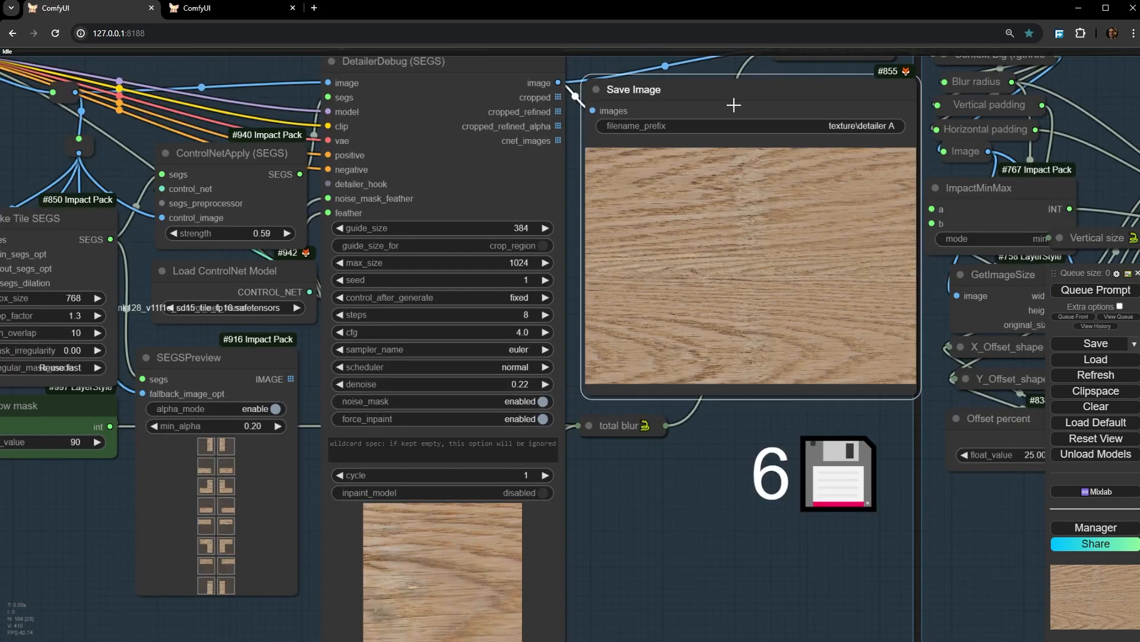
pyautogui.rightClick(727, 98)
pyautogui.click(758, 206)
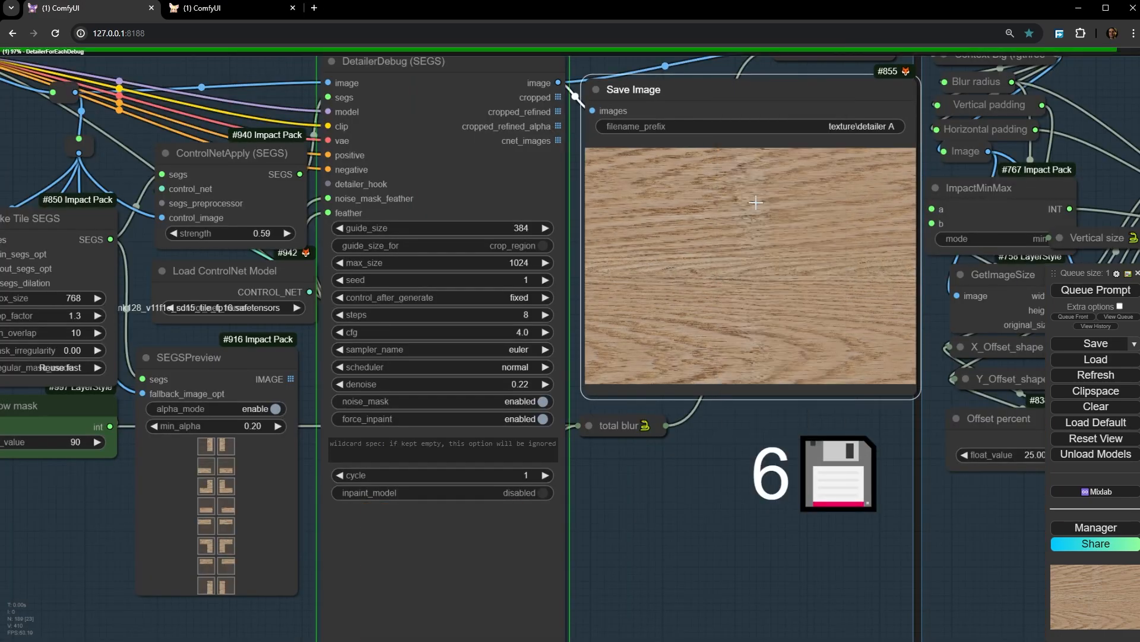
# Watch the live tile previews in the DetailerDebug node during the run and check them against its denoise setting
pyautogui.moveTo(706, 415); pyautogui.dragTo(761, 180)
pyautogui.scroll(10, 478, 338)
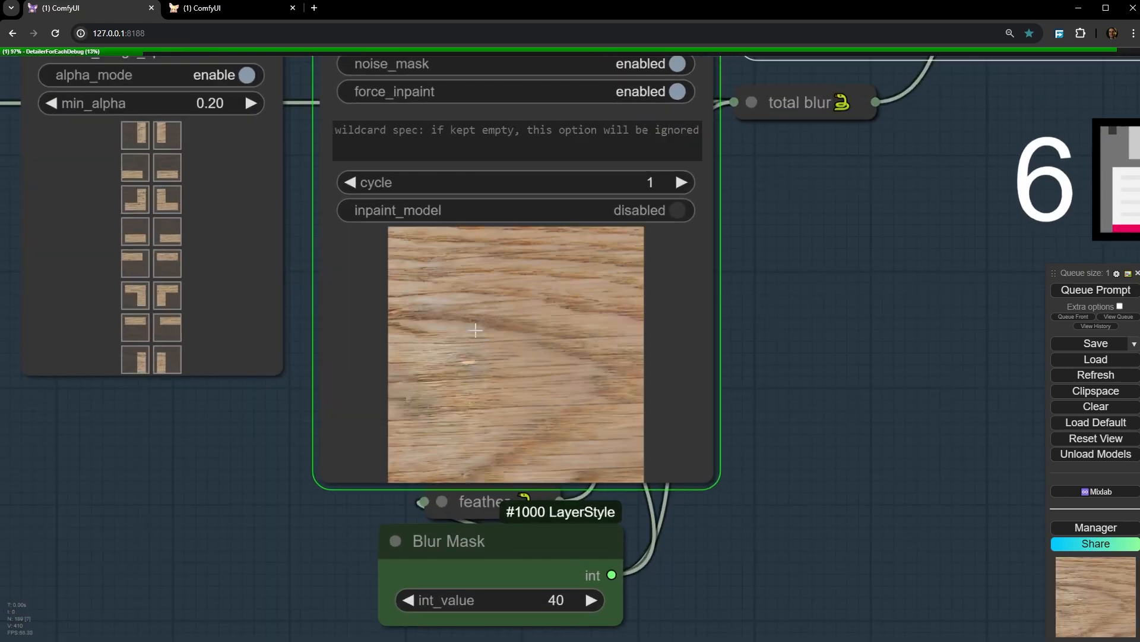
pyautogui.scroll(-5, 594, 348)
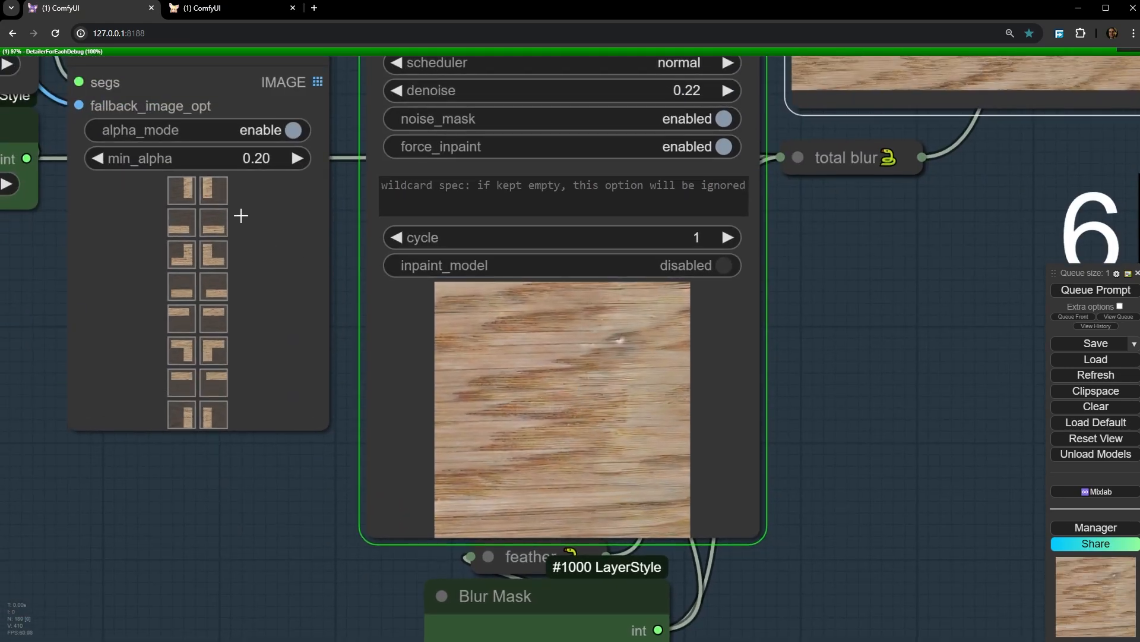
pyautogui.scroll(4, 621, 413)
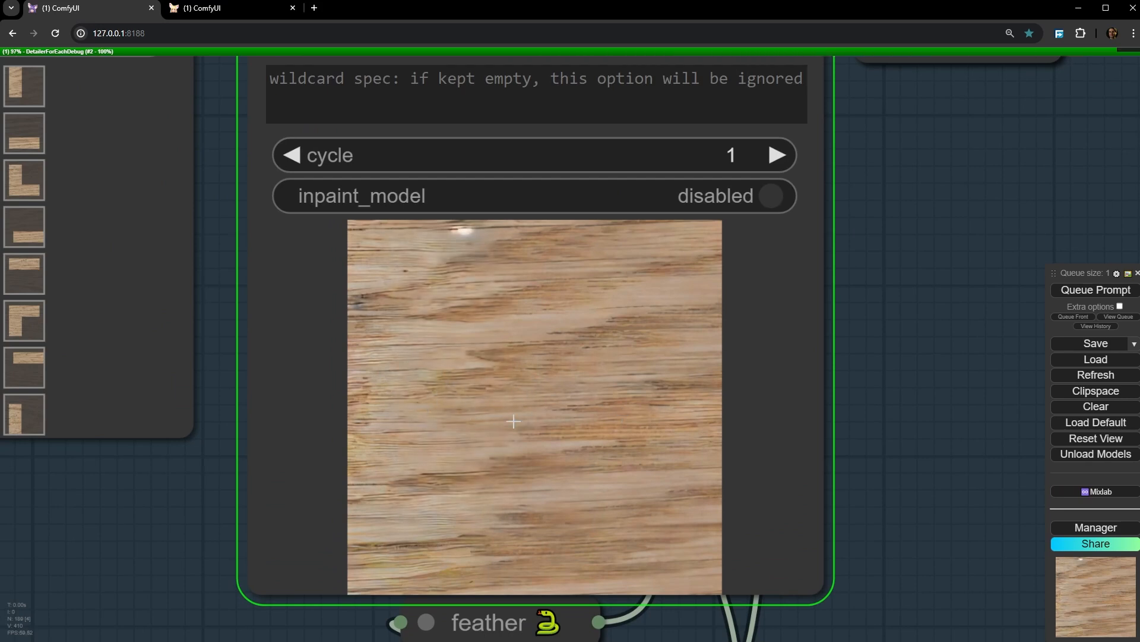
pyautogui.scroll(-3, 513, 421)
pyautogui.moveTo(507, 448); pyautogui.dragTo(478, 570)
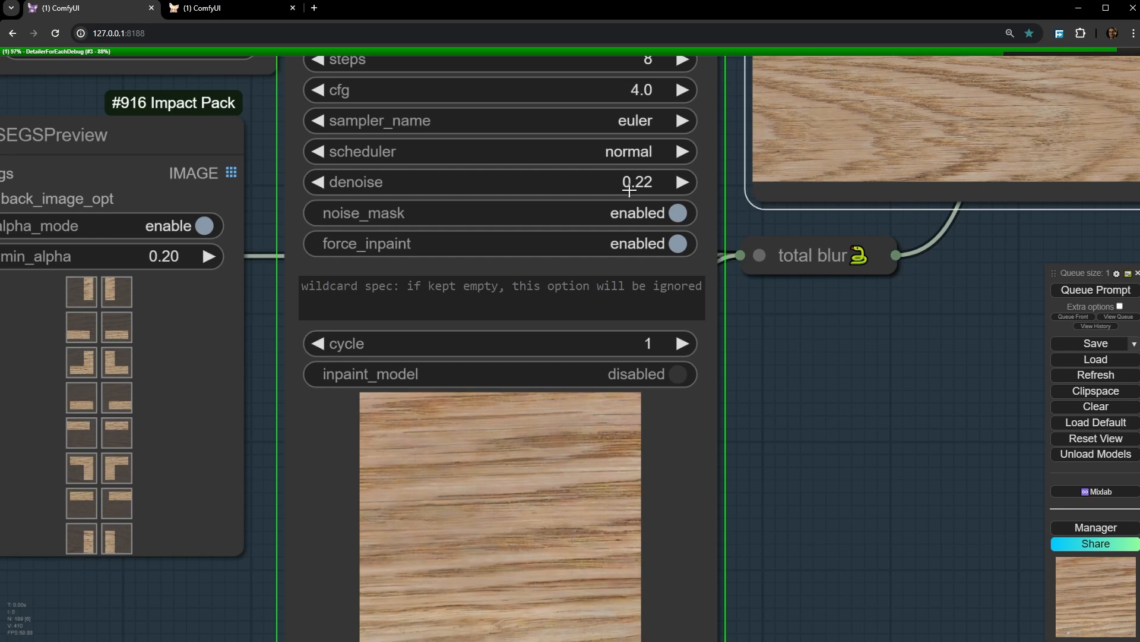
pyautogui.moveTo(575, 504); pyautogui.dragTo(622, 259)
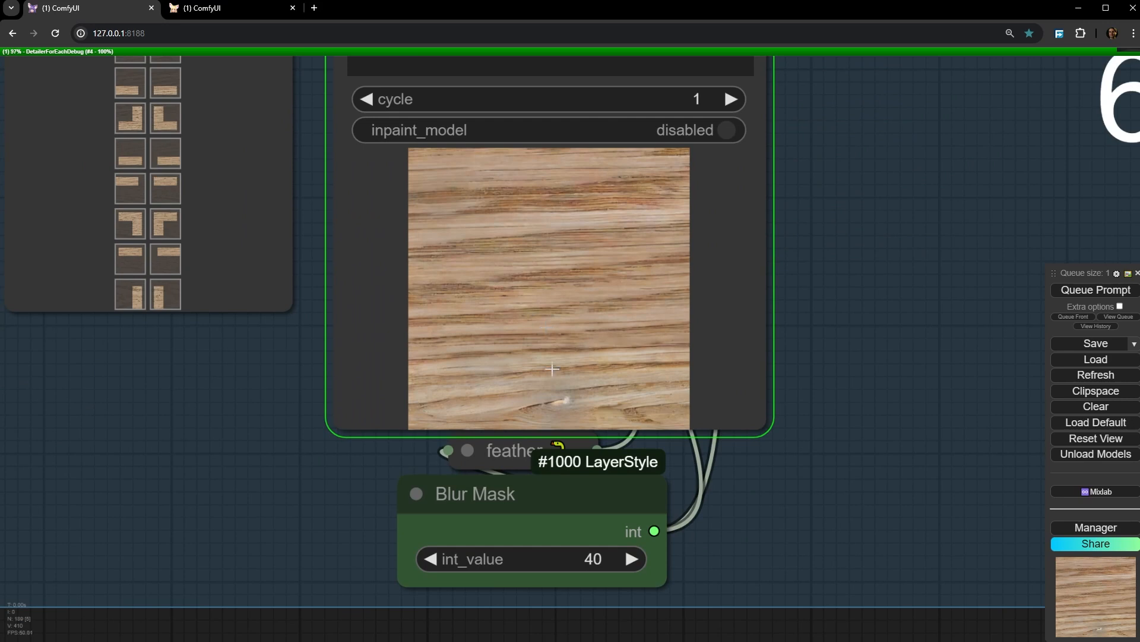
pyautogui.scroll(-2, 552, 369)
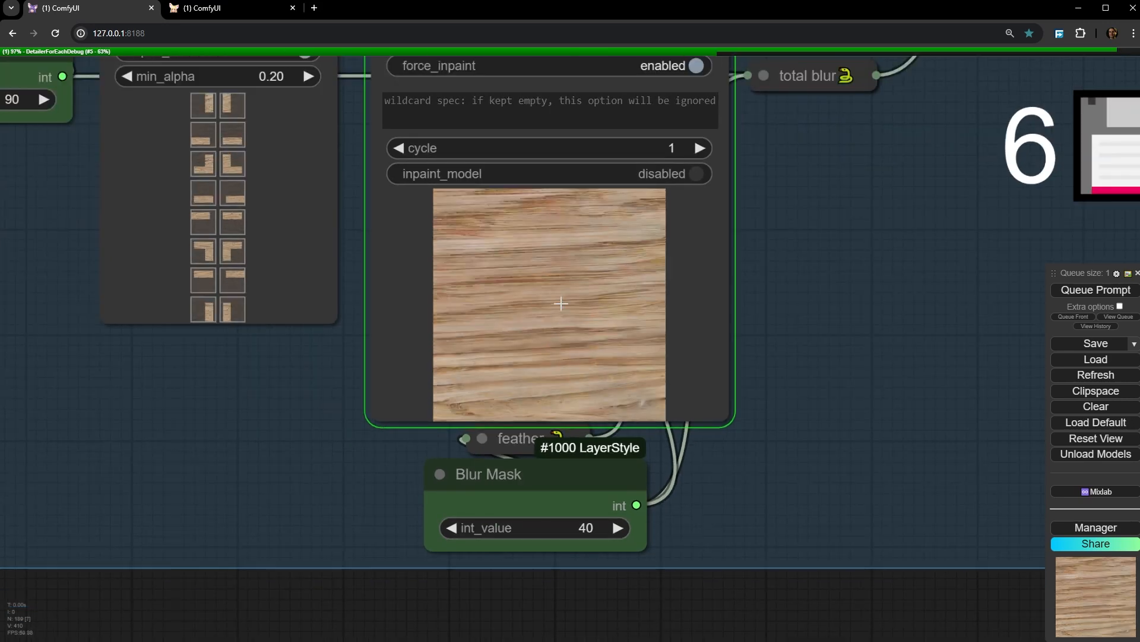
pyautogui.moveTo(574, 283); pyautogui.dragTo(541, 327)
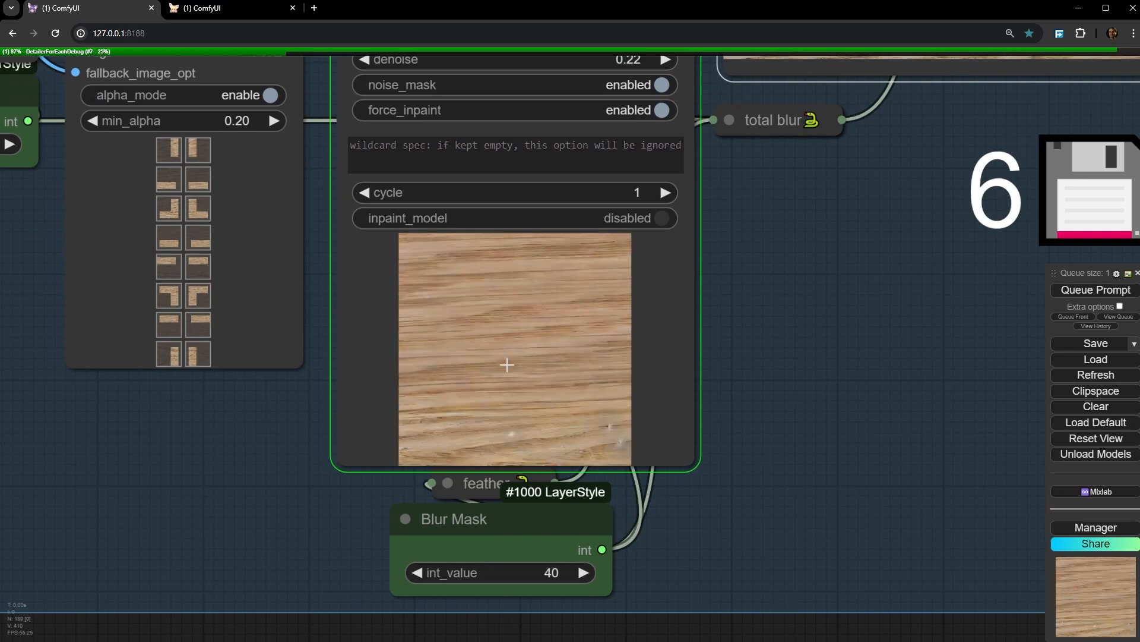
# Examine the live tile preview at close range and compare it with the tile thumbnails in the SEGSPreview node
pyautogui.scroll(4, 496, 398)
pyautogui.scroll(2, 496, 398)
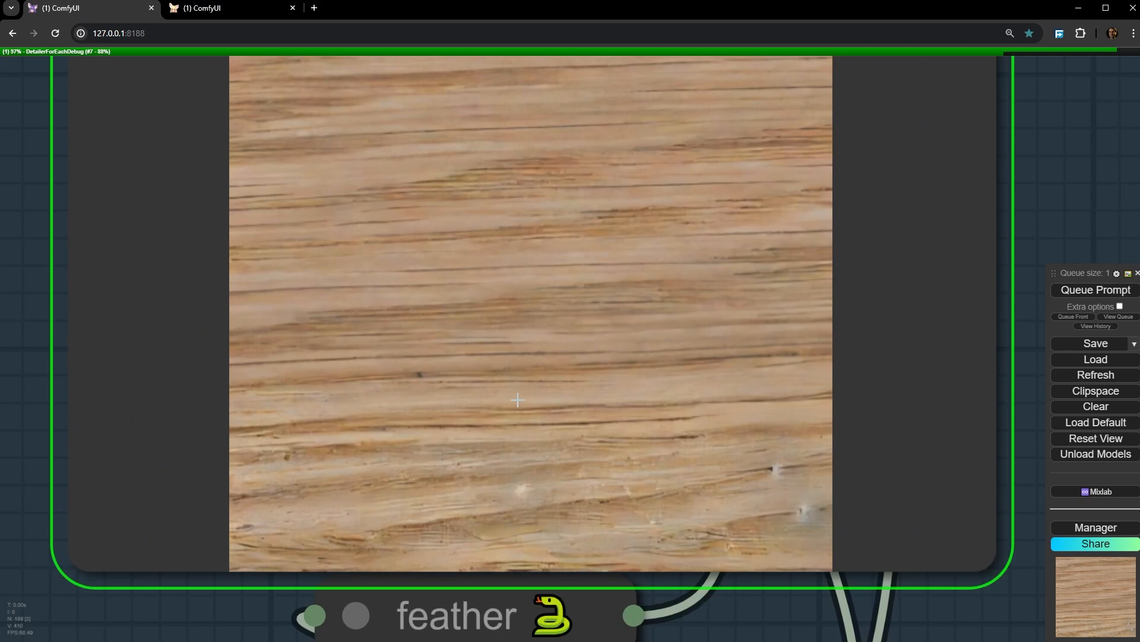
pyautogui.scroll(-4, 515, 392)
pyautogui.moveTo(523, 331); pyautogui.dragTo(640, 468)
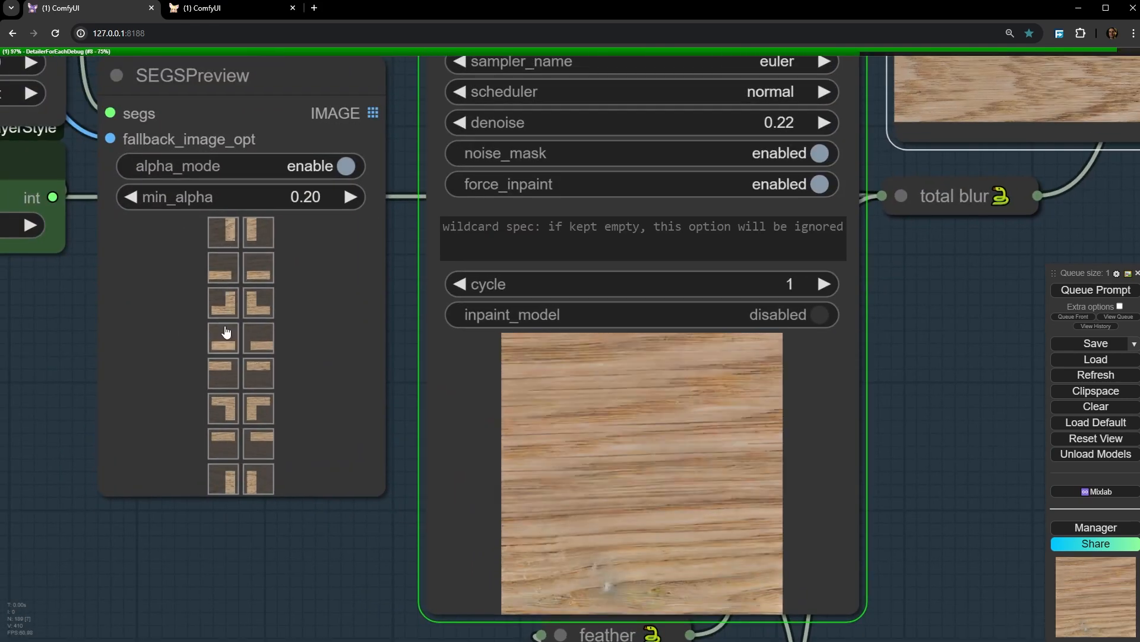
pyautogui.scroll(-3, 665, 432)
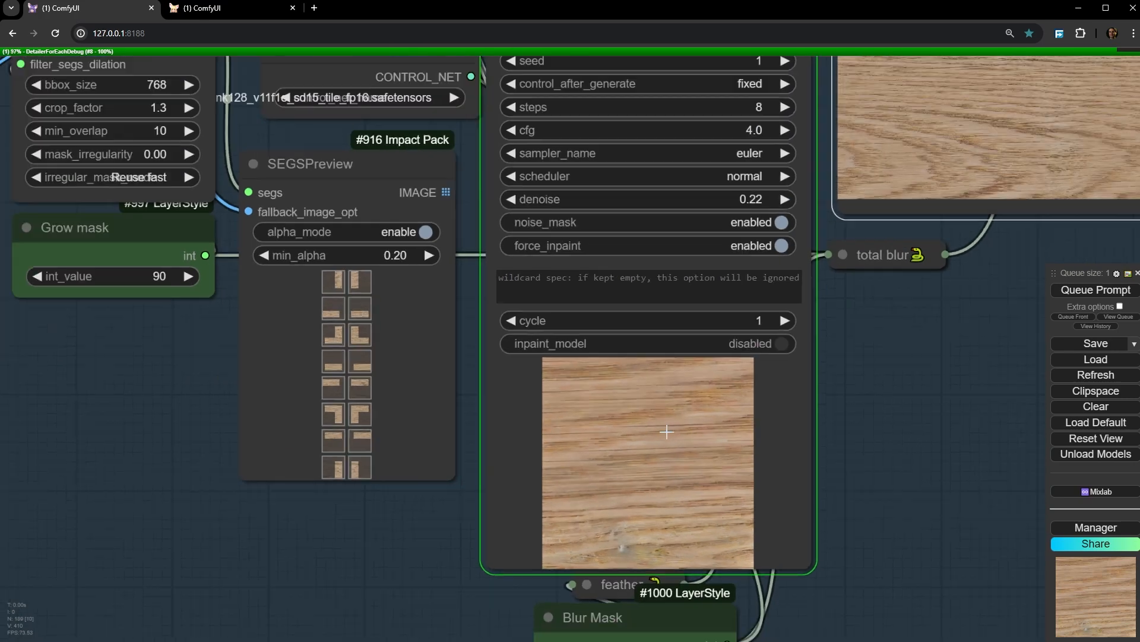
pyautogui.moveTo(666, 432); pyautogui.dragTo(523, 527)
pyautogui.scroll(-4, 525, 528)
# Inspect the grain in the detailer's Save Image preview and select the running DetailerDebug (SEGS) node
pyautogui.scroll(15, 763, 244)
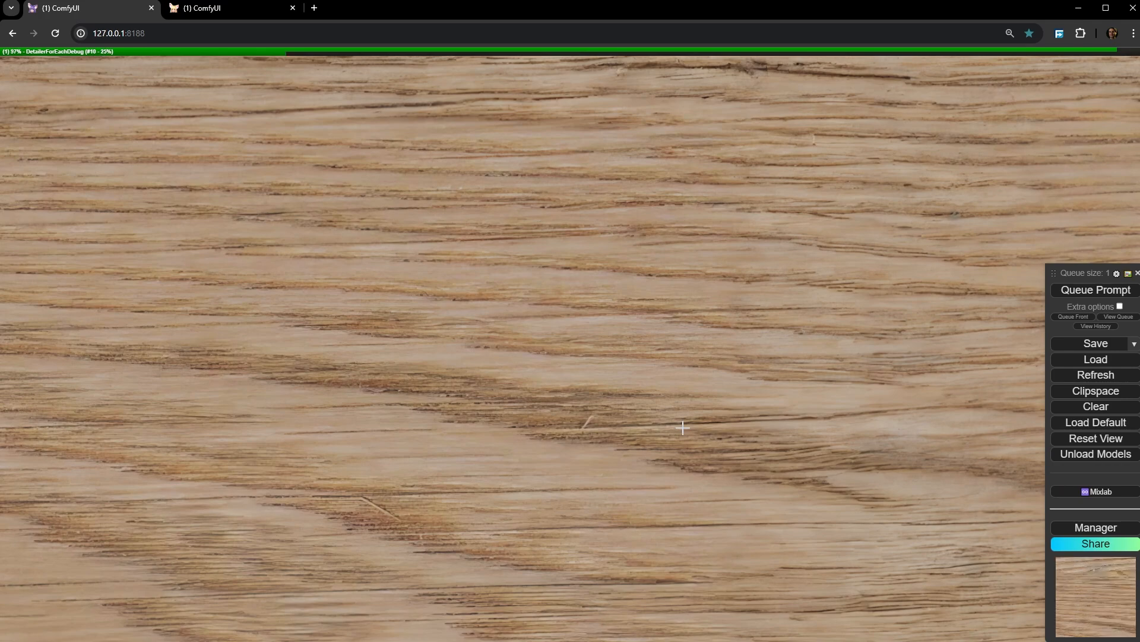
pyautogui.scroll(-1, 632, 427)
pyautogui.scroll(-5, 632, 427)
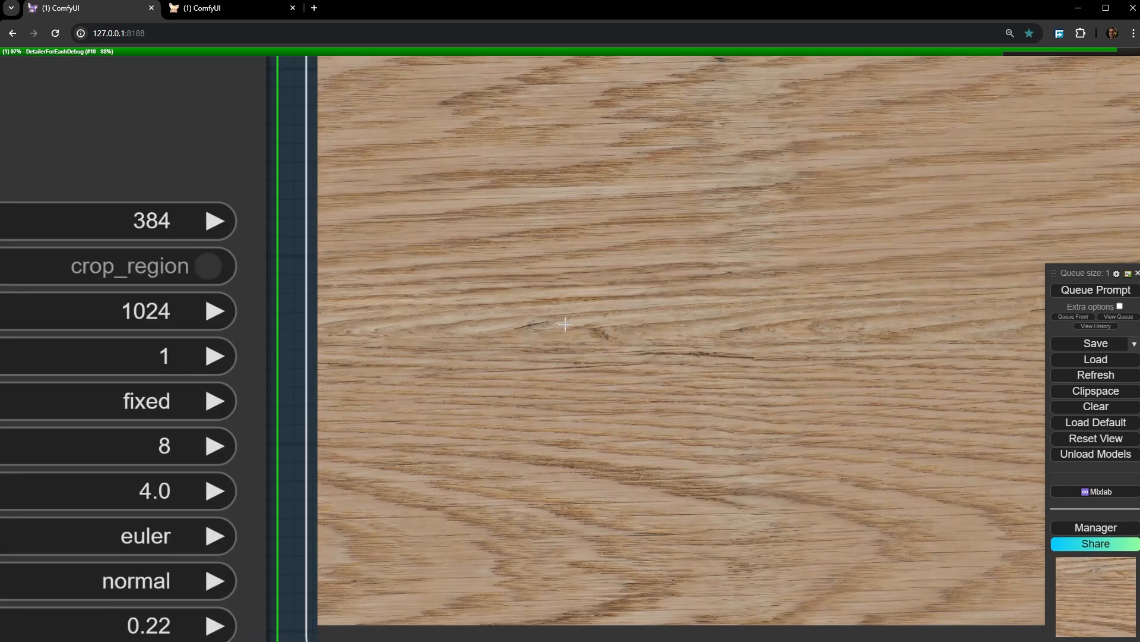
pyautogui.moveTo(545, 318); pyautogui.dragTo(826, 464)
pyautogui.scroll(-3, 313, 210)
pyautogui.moveTo(349, 234); pyautogui.dragTo(608, 351)
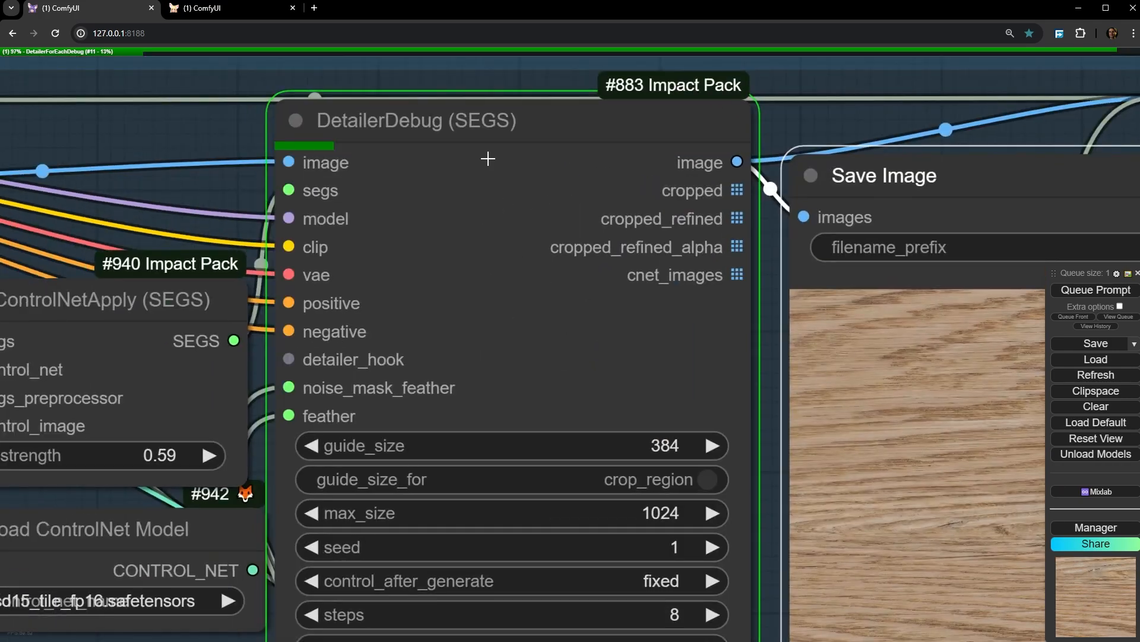
pyautogui.click(471, 132)
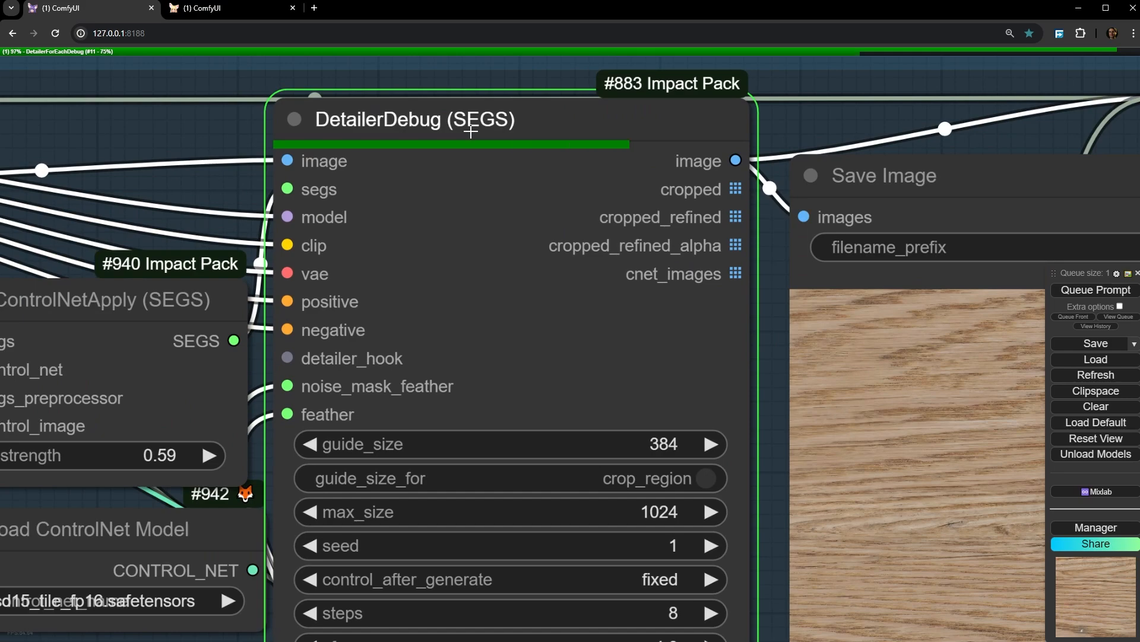
pyautogui.scroll(-5, 475, 128)
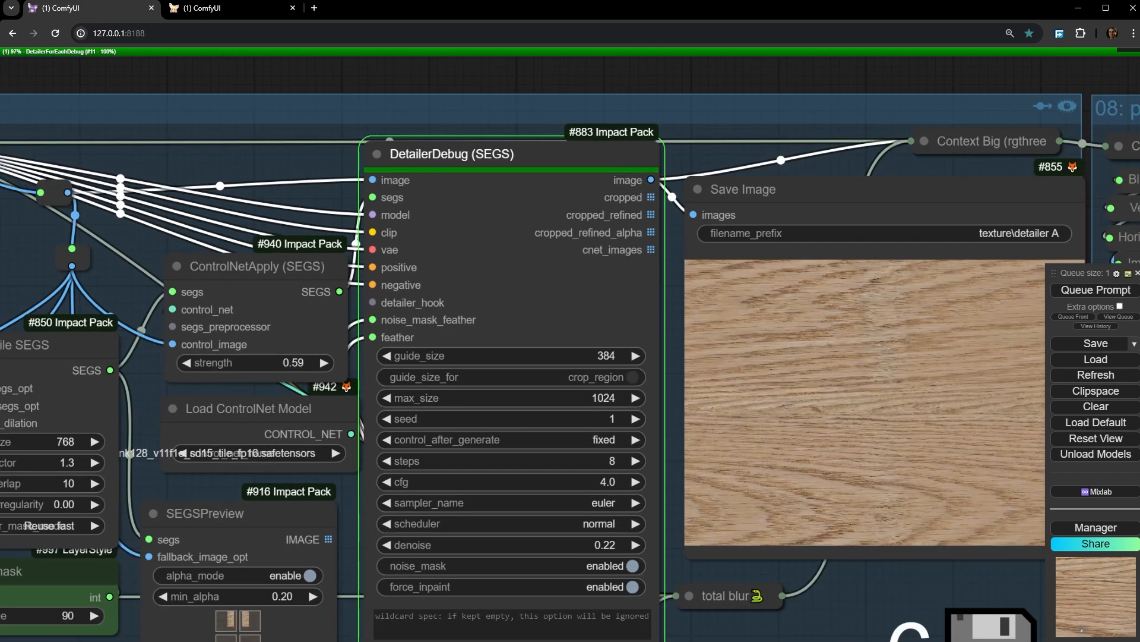
# Inspect the newly generated detailer image closely along its central horizontal and vertical seams for artifacts and grain continuity
pyautogui.scroll(10, 198, 224)
pyautogui.scroll(3, 457, 253)
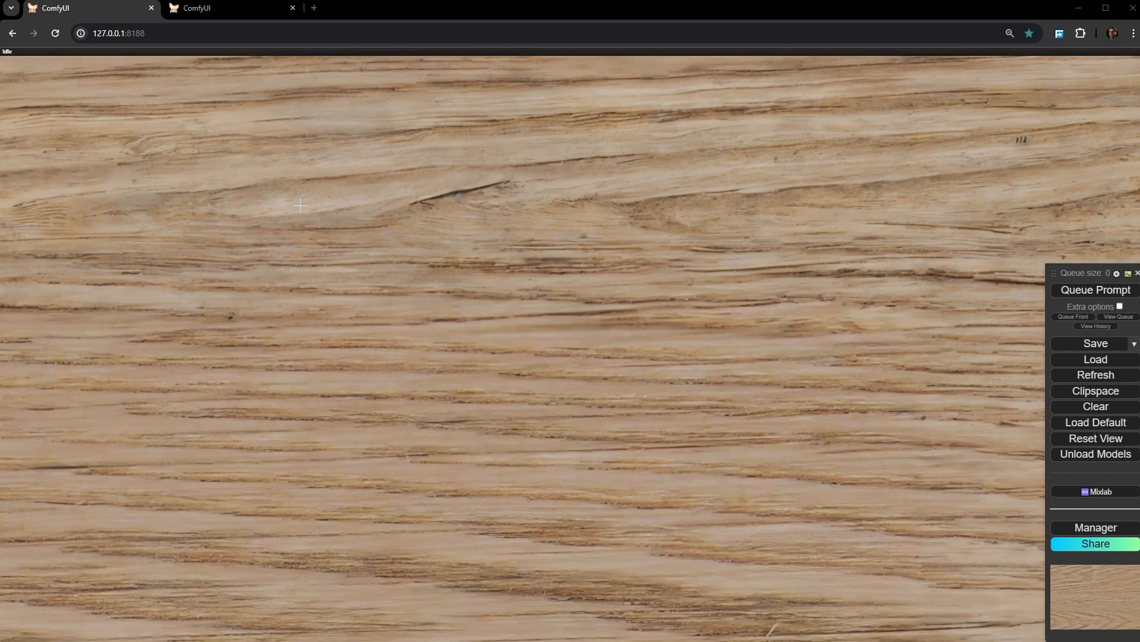
pyautogui.scroll(-2, 300, 205)
pyautogui.scroll(3, 678, 304)
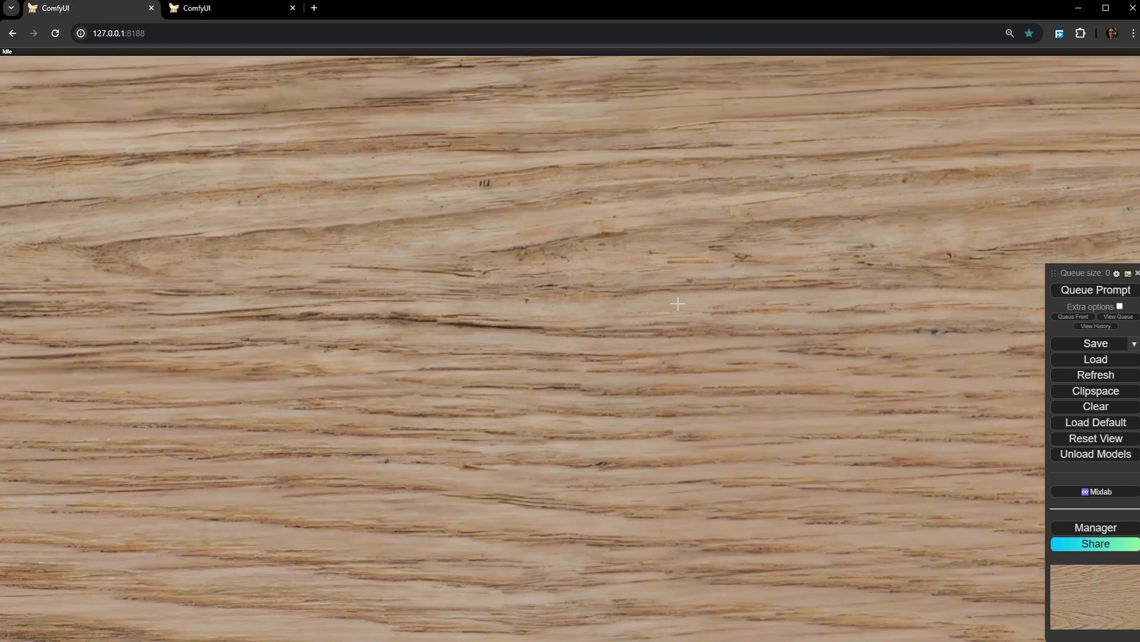
pyautogui.scroll(-2, 678, 304)
pyautogui.moveTo(678, 303); pyautogui.dragTo(539, 382)
pyautogui.moveTo(473, 190); pyautogui.dragTo(541, 496)
pyautogui.moveTo(479, 237); pyautogui.dragTo(511, 624)
pyautogui.moveTo(522, 483); pyautogui.dragTo(555, 149)
pyautogui.scroll(-3, 508, 380)
pyautogui.moveTo(507, 384); pyautogui.dragTo(508, 83)
pyautogui.moveTo(469, 369); pyautogui.dragTo(30, 203)
pyautogui.moveTo(649, 202); pyautogui.dragTo(626, 203)
pyautogui.scroll(4, 631, 204)
pyautogui.scroll(-8, 682, 222)
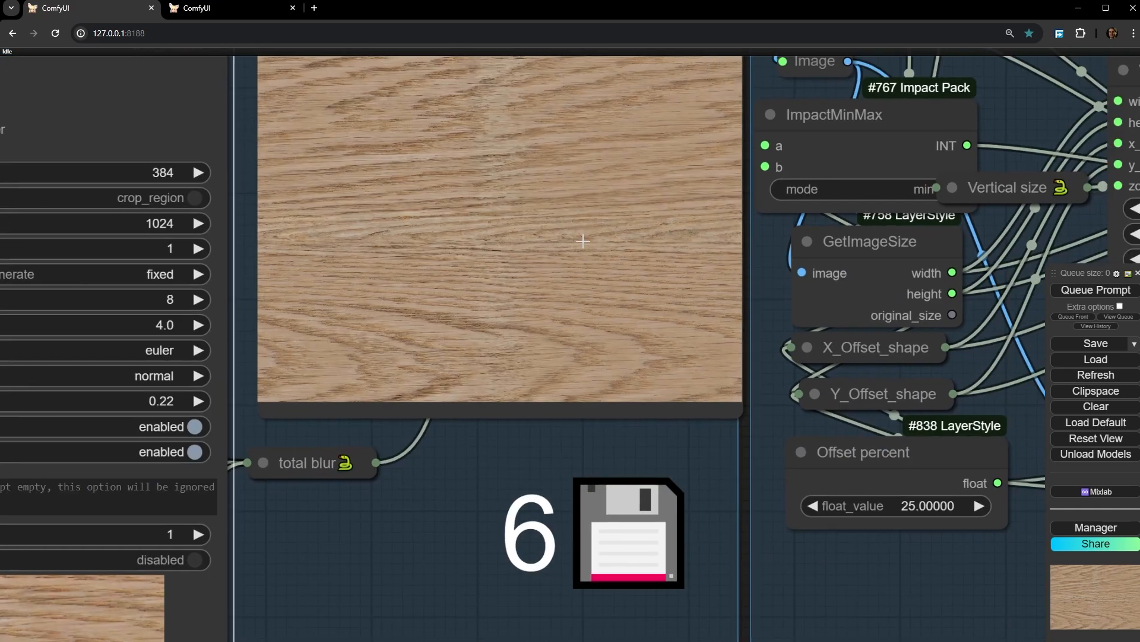
# Return to the saved upscale composite image marked 5 and examine it for comparison with the detailer result
pyautogui.moveTo(583, 240); pyautogui.dragTo(818, 204)
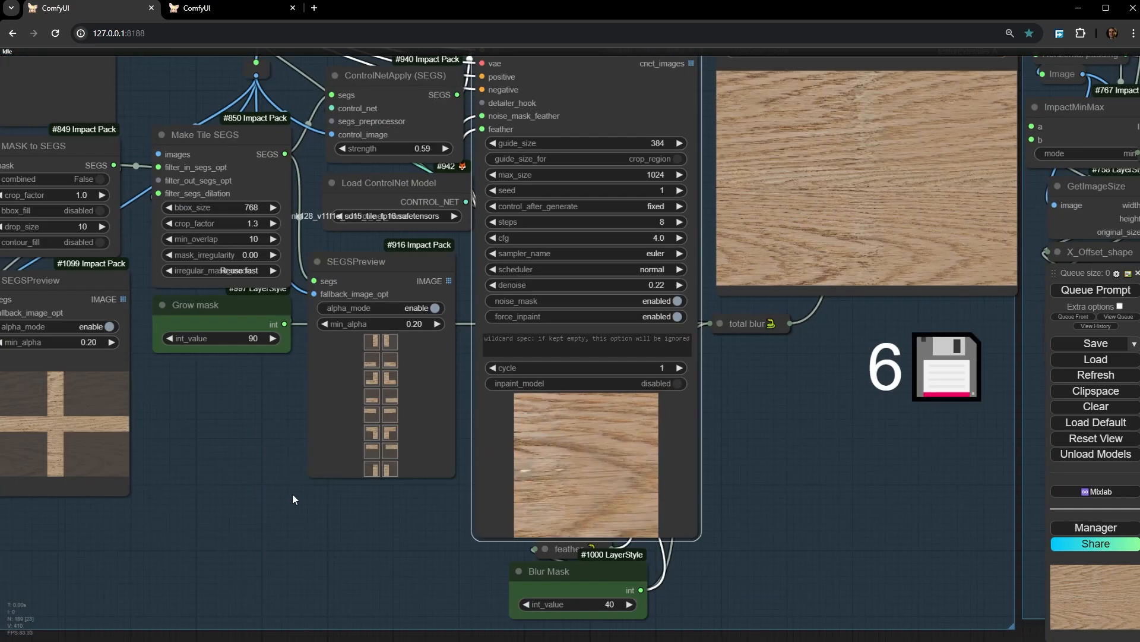
pyautogui.moveTo(292, 494); pyautogui.dragTo(1057, 463)
pyautogui.scroll(9, 606, 285)
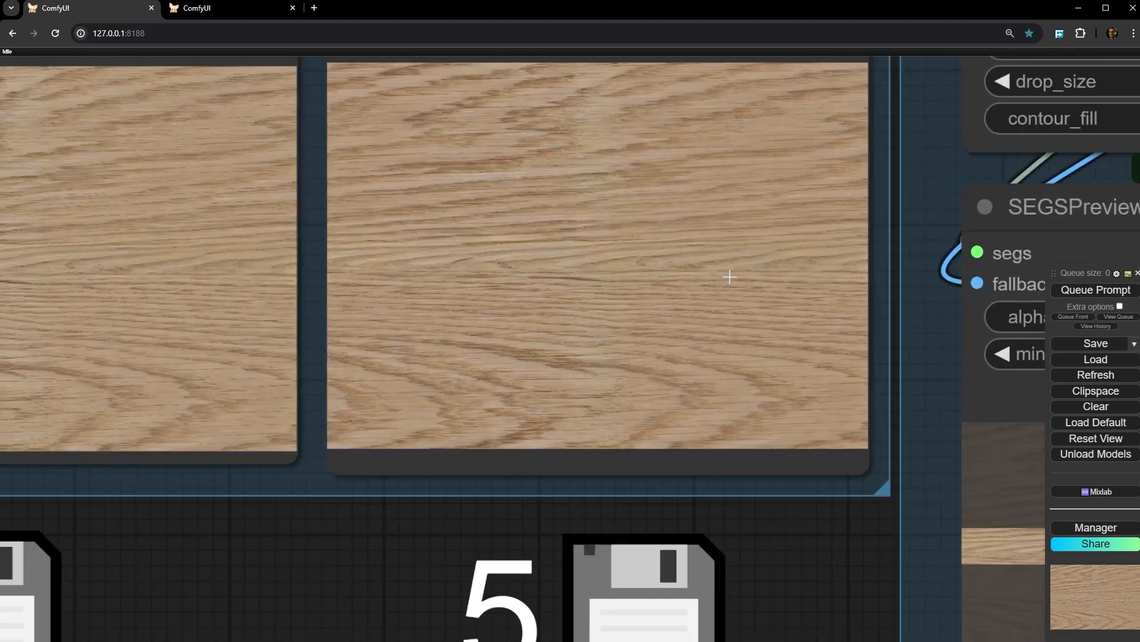
# Place the upscale composite Save Image node beside the detailer's Save Image node so both wood textures can be compared
pyautogui.scroll(1, 730, 277)
pyautogui.scroll(-11, 729, 277)
pyautogui.moveTo(693, 159); pyautogui.dragTo(916, 98)
pyautogui.scroll(10, 989, 196)
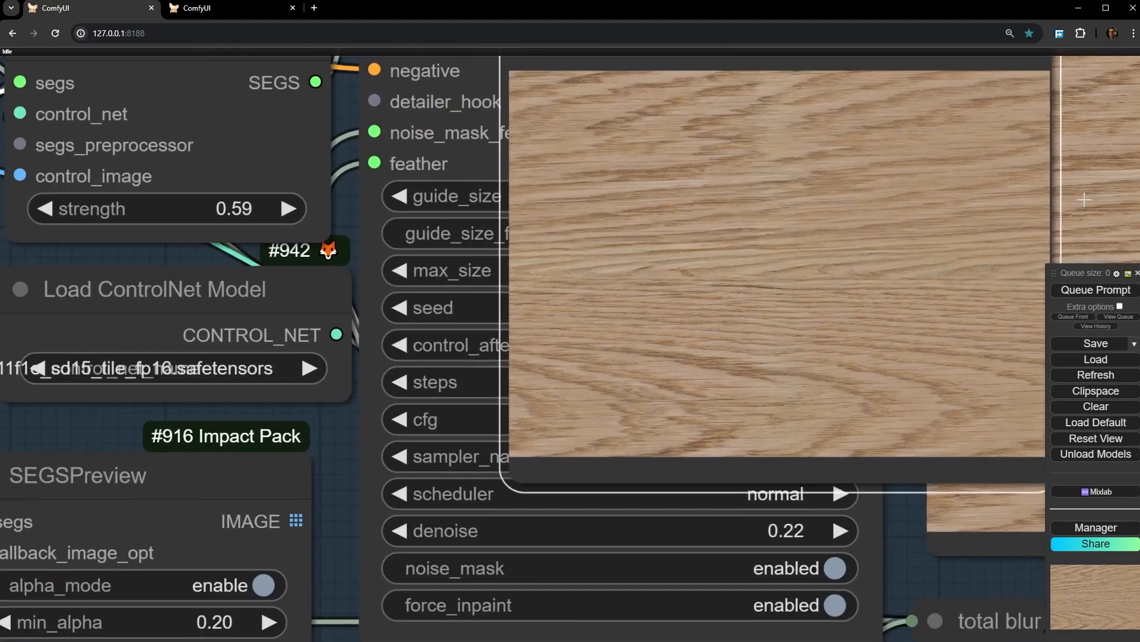
pyautogui.moveTo(1084, 200); pyautogui.dragTo(398, 171)
# Compare the central seam in the upscale composite and detailer images at close range, and move the composite node away from DetailerDebug (SEGS)
pyautogui.moveTo(330, 262); pyautogui.dragTo(575, 409)
pyautogui.scroll(7, 865, 279)
pyautogui.scroll(6, 860, 261)
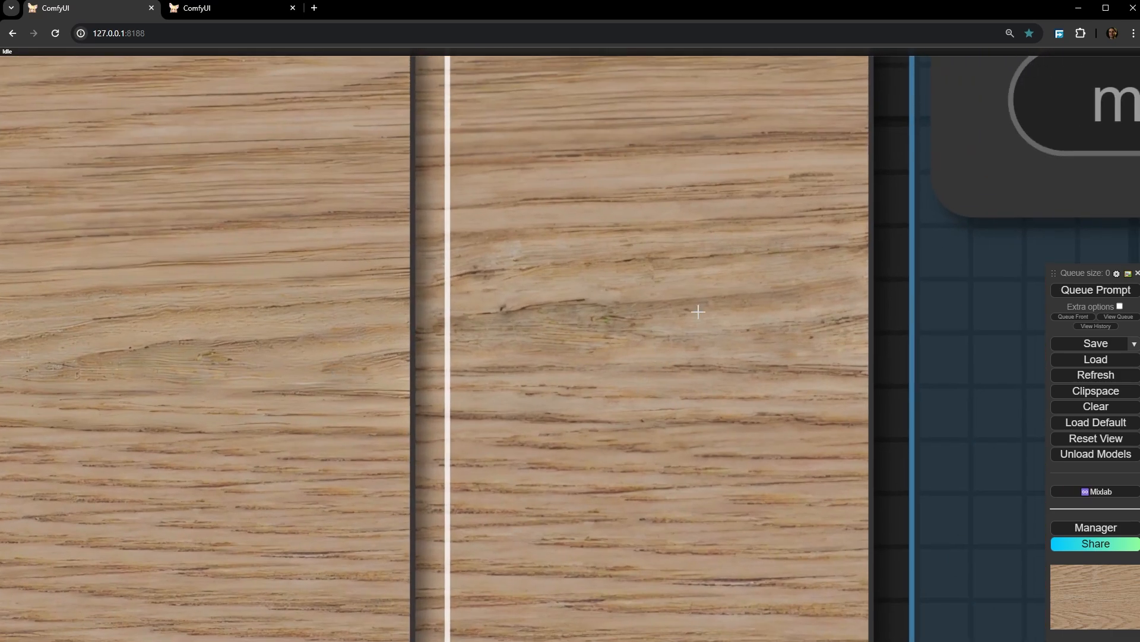
pyautogui.scroll(-12, 701, 245)
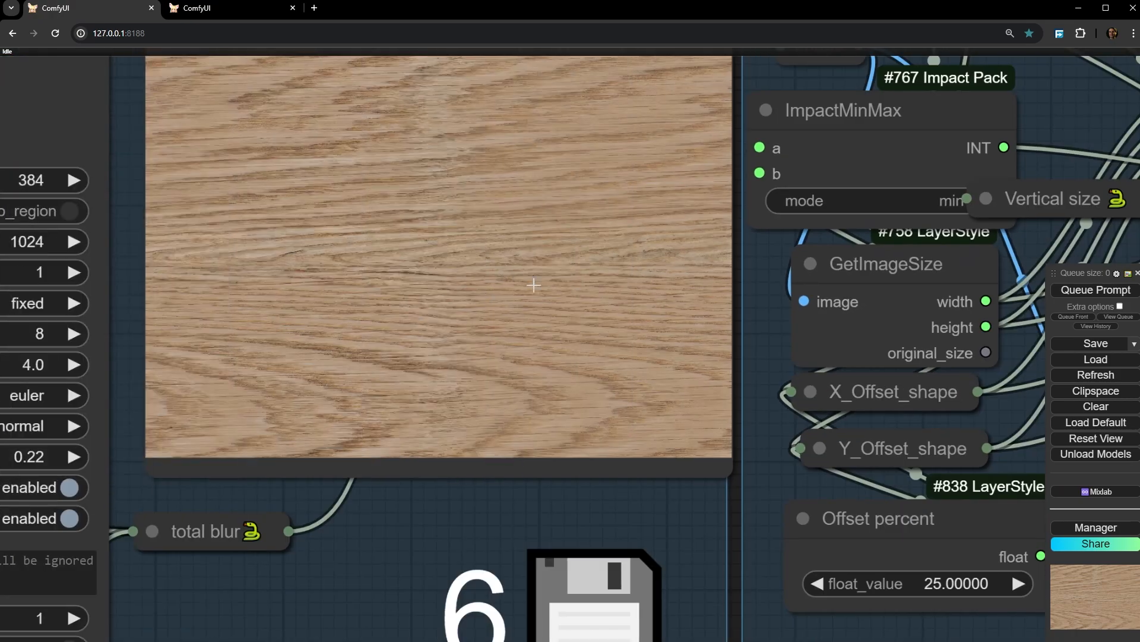
pyautogui.scroll(-6, 847, 361)
pyautogui.moveTo(498, 274); pyautogui.dragTo(808, 332)
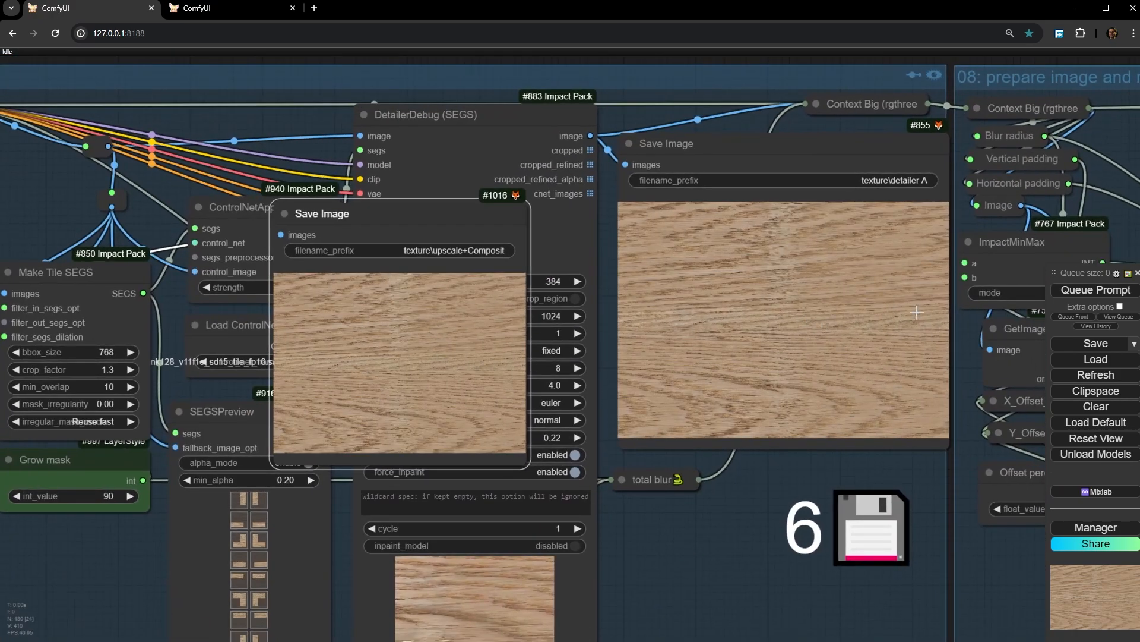
pyautogui.moveTo(378, 393); pyautogui.dragTo(0, 393)
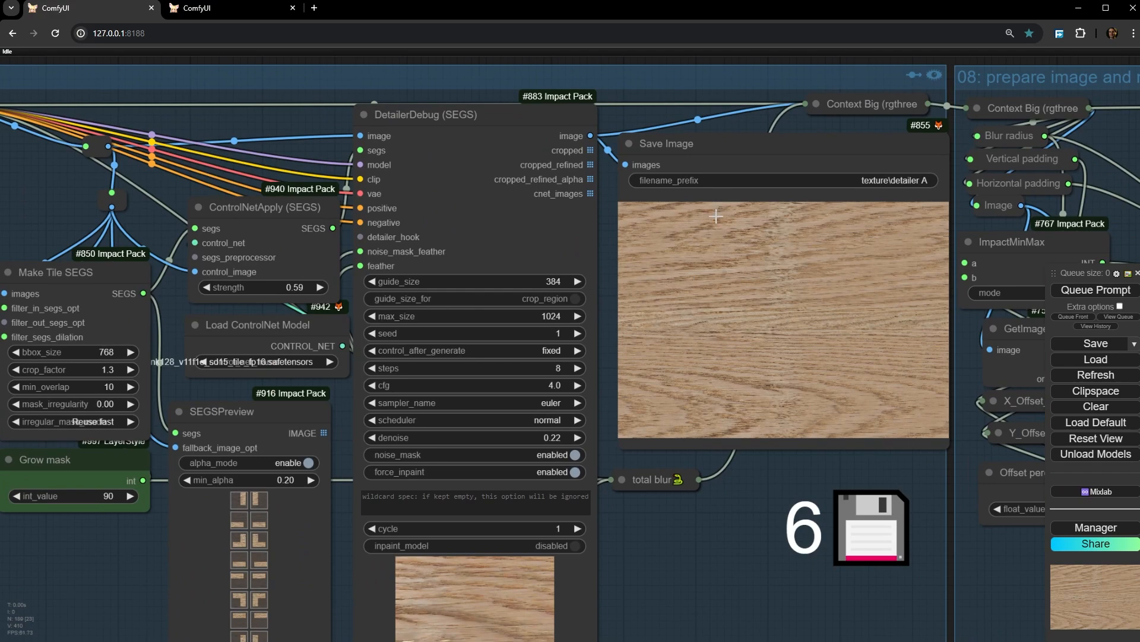
# Set the LoRA in the SD1.5 for detailer group to Hyper-SD15-12steps-CFG-lora.safetensors
pyautogui.moveTo(717, 216); pyautogui.dragTo(1102, 365)
pyautogui.moveTo(393, 110); pyautogui.dragTo(624, 376)
pyautogui.scroll(4, 275, 248)
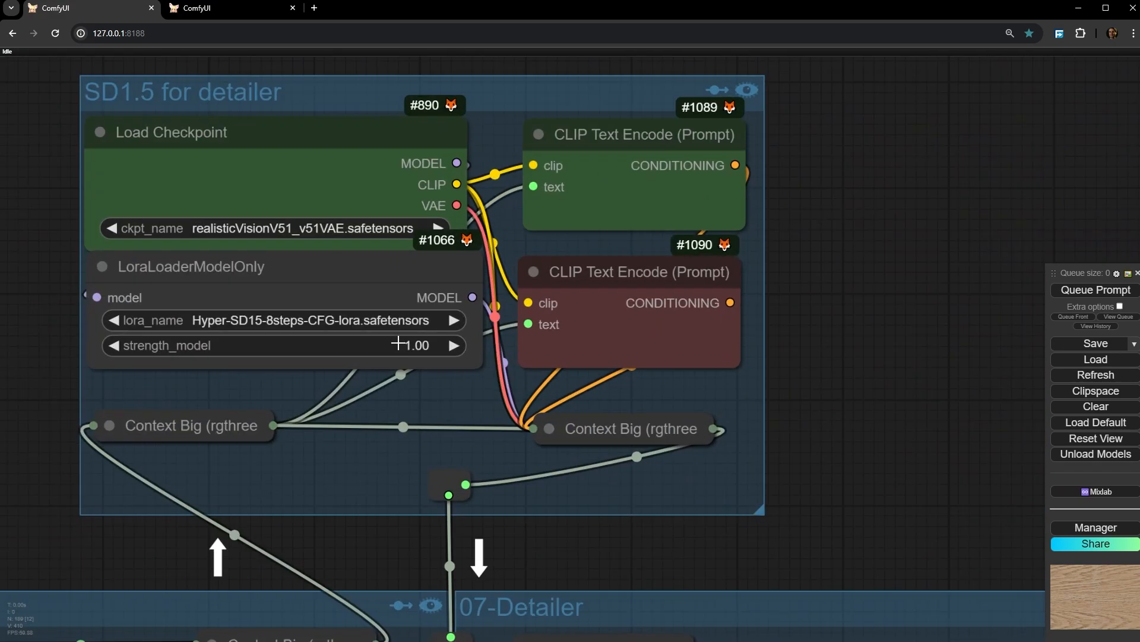
pyautogui.click(367, 320)
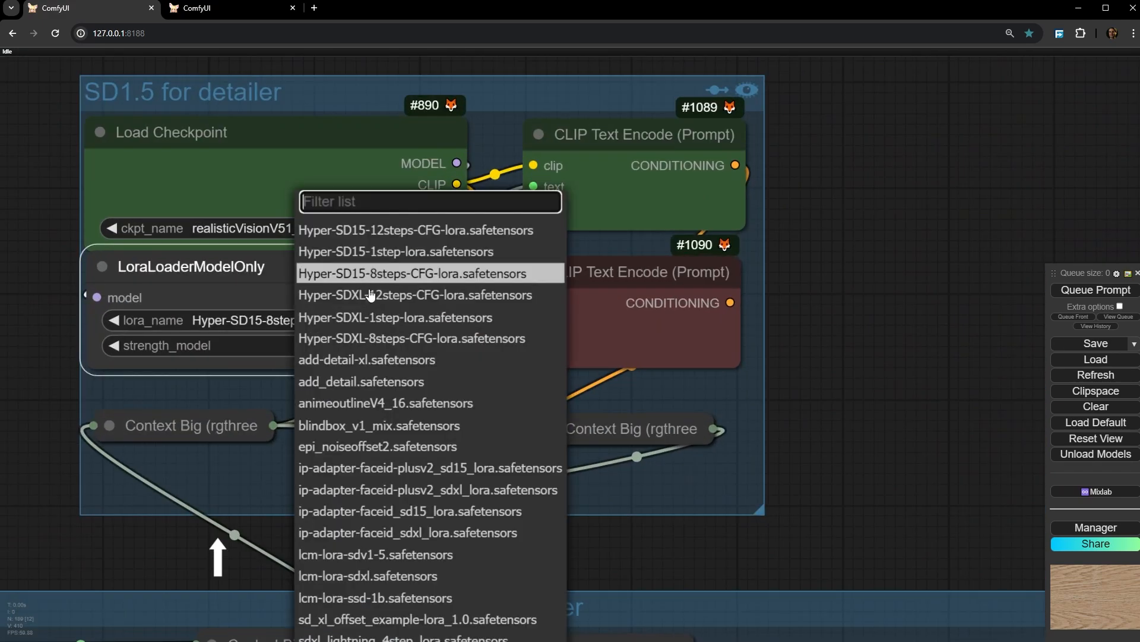
pyautogui.click(336, 233)
# Set the DetailerDebug (SEGS) node's steps to 12
pyautogui.scroll(-3, 833, 369)
pyautogui.moveTo(1033, 524); pyautogui.dragTo(261, 136)
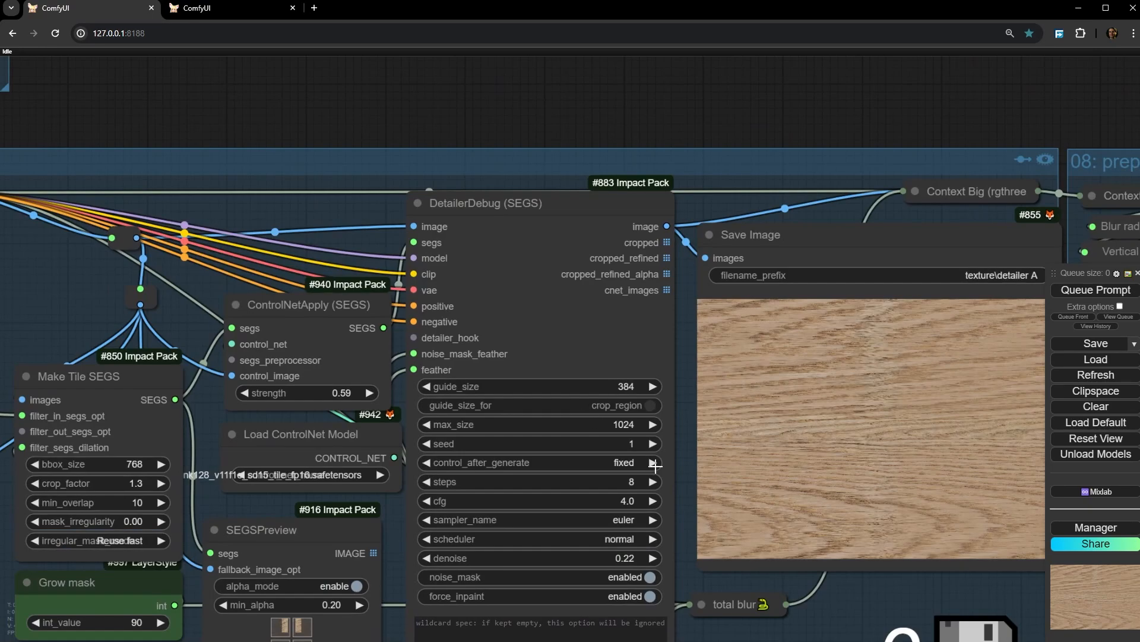
pyautogui.click(654, 476)
pyautogui.click(654, 477)
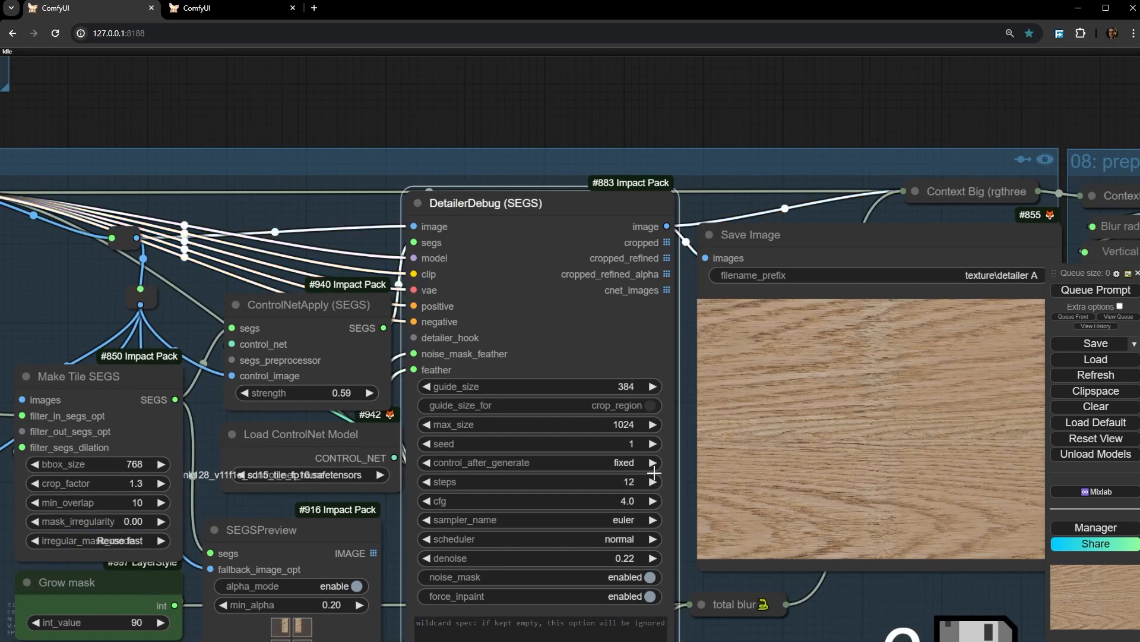
pyautogui.scroll(-2, 312, 450)
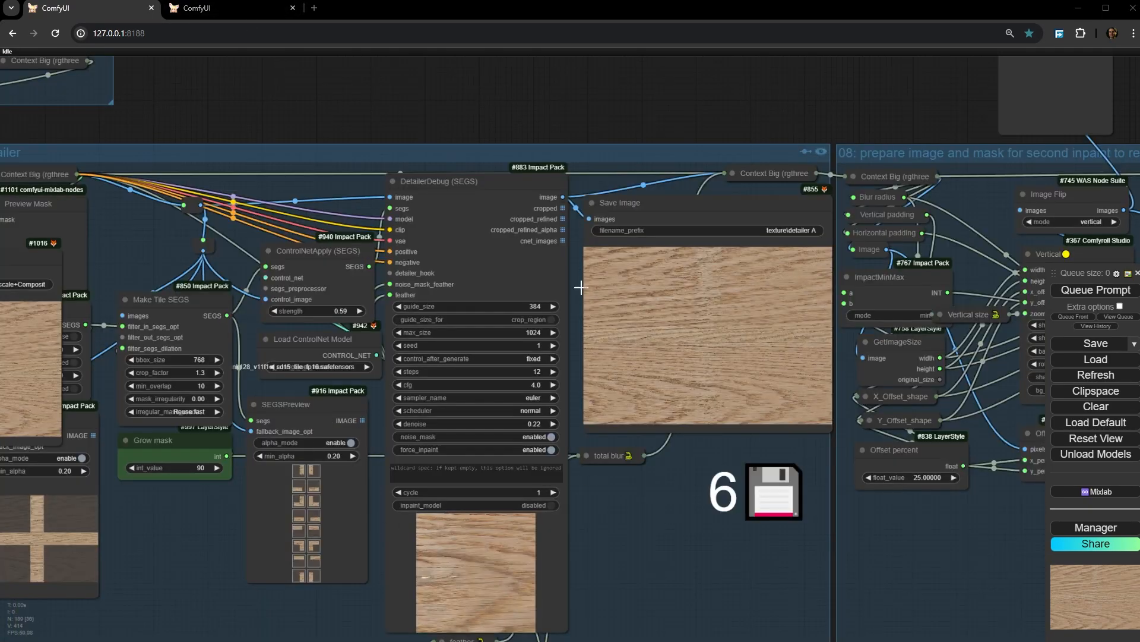
pyautogui.scroll(4, 448, 190)
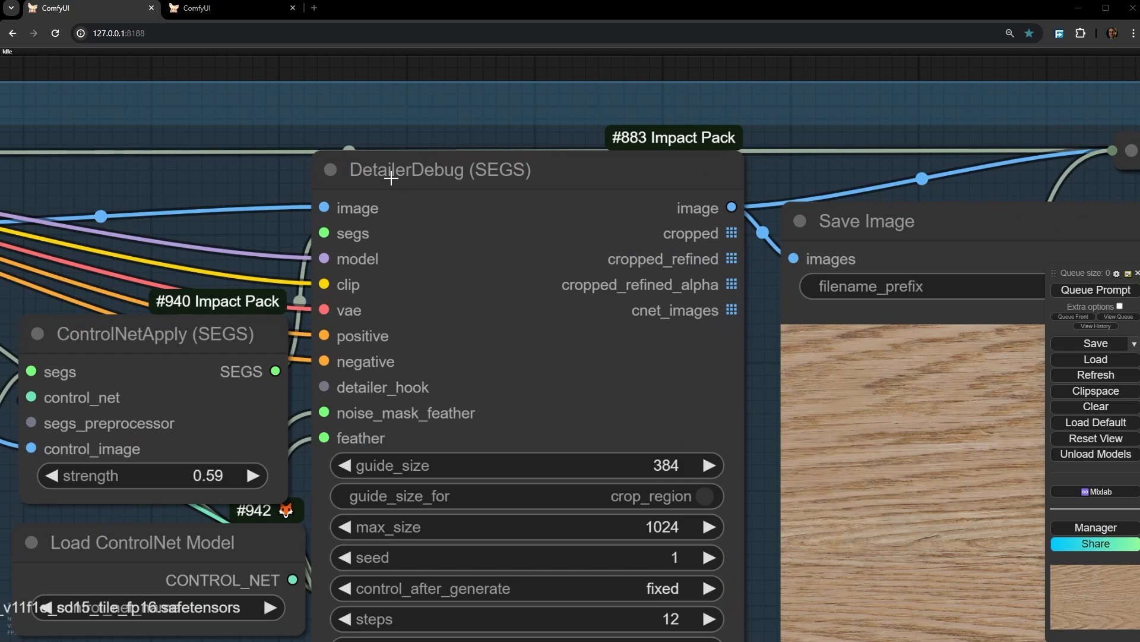
# Switch to the second ComfyUI workflow and open the Load Image node's necklace picture in the MaskEditor
pyautogui.click(197, 8)
pyautogui.moveTo(287, 207); pyautogui.dragTo(504, 156)
pyautogui.scroll(-3, 440, 219)
pyautogui.scroll(15, 331, 317)
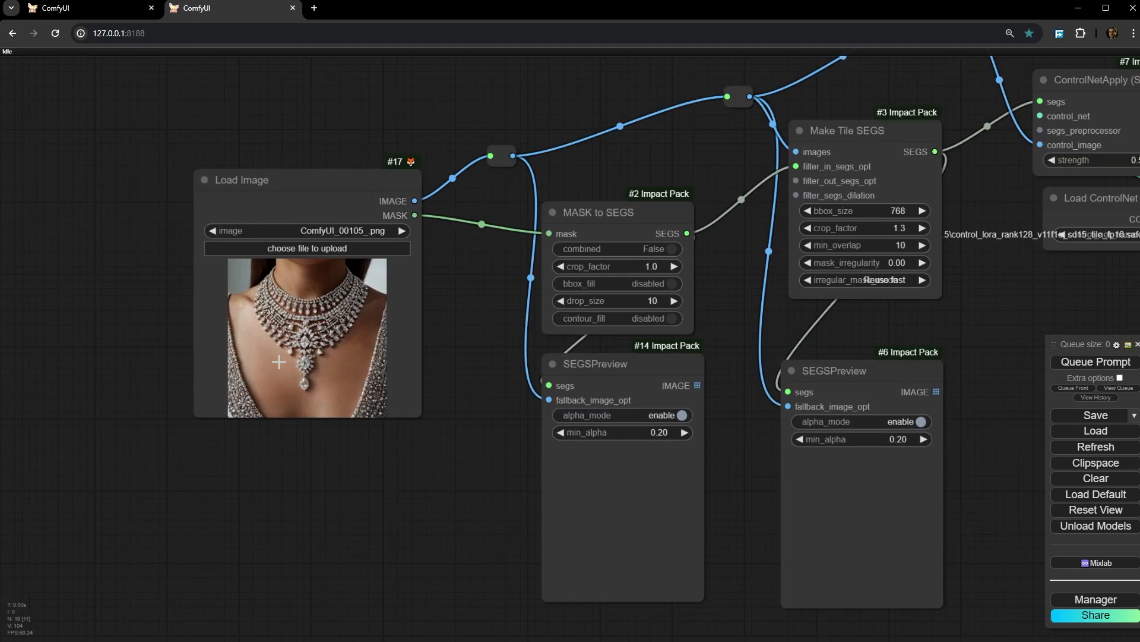
pyautogui.scroll(-4, 319, 268)
pyautogui.scroll(5, 319, 268)
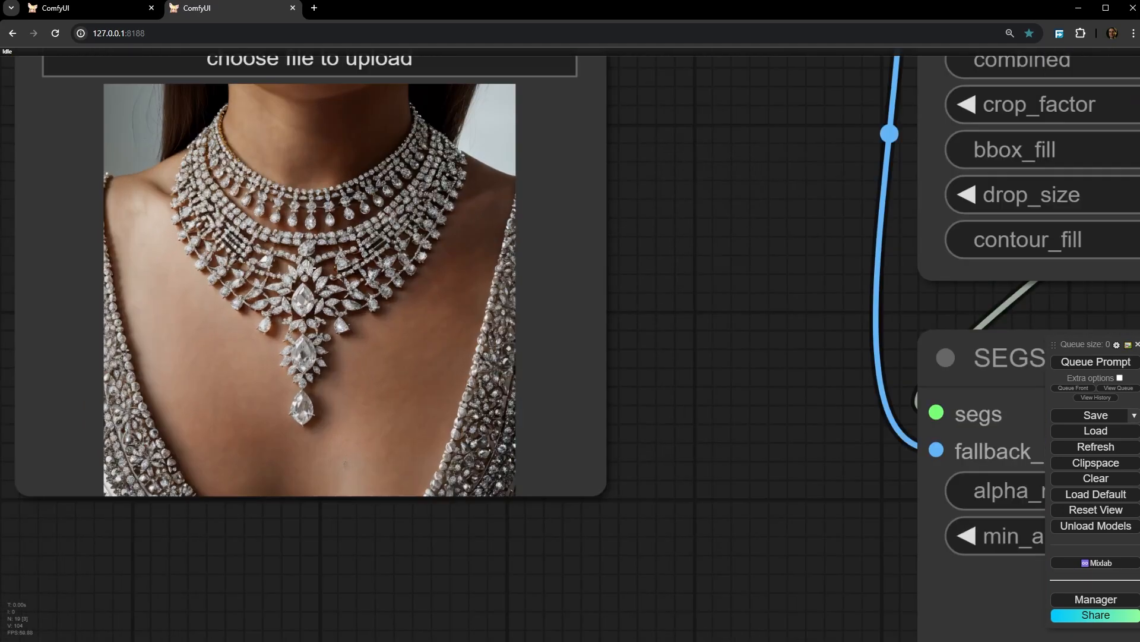
pyautogui.rightClick(309, 266)
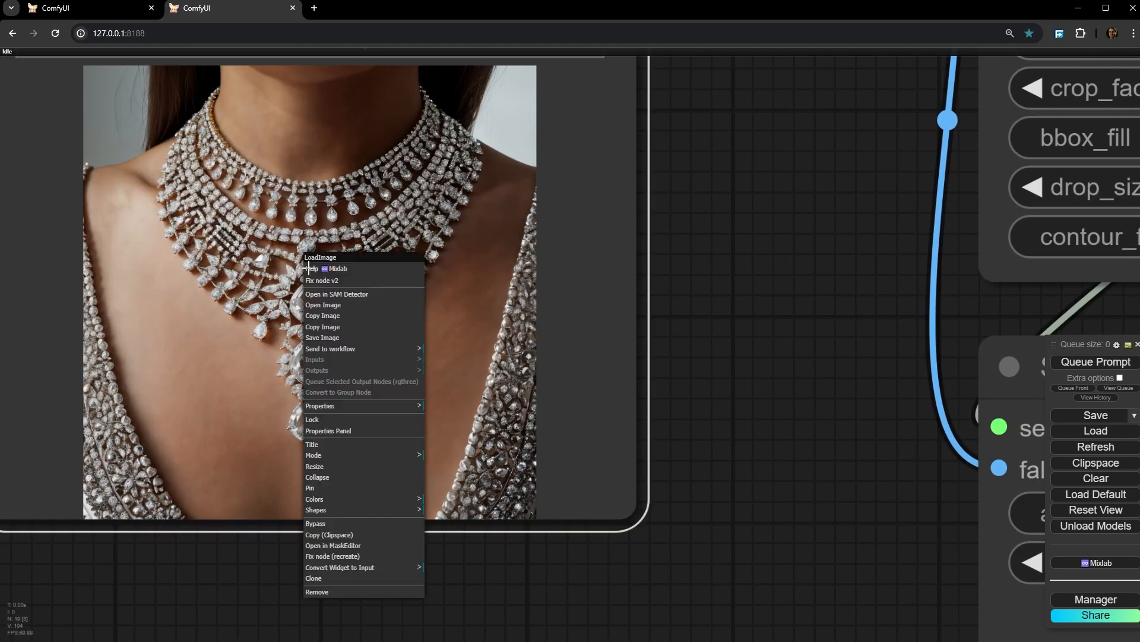
pyautogui.click(333, 546)
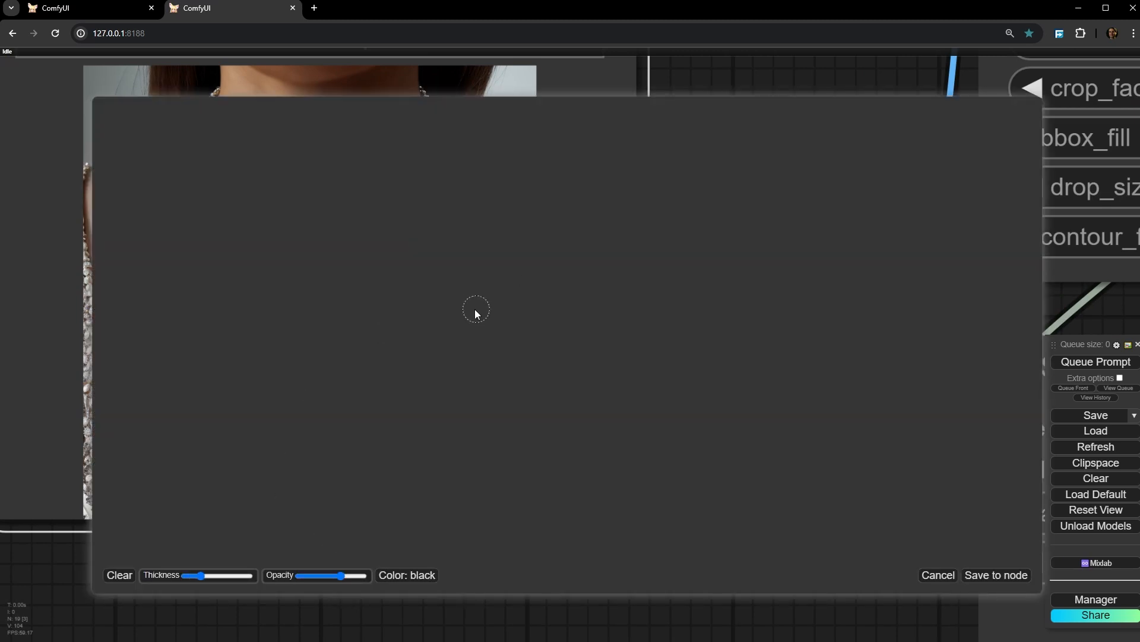
# With a thicker brush, mask a skin patch on one side and a winding strip on the other side of the necklace, and save to the node
pyautogui.scroll(15, 411, 284)
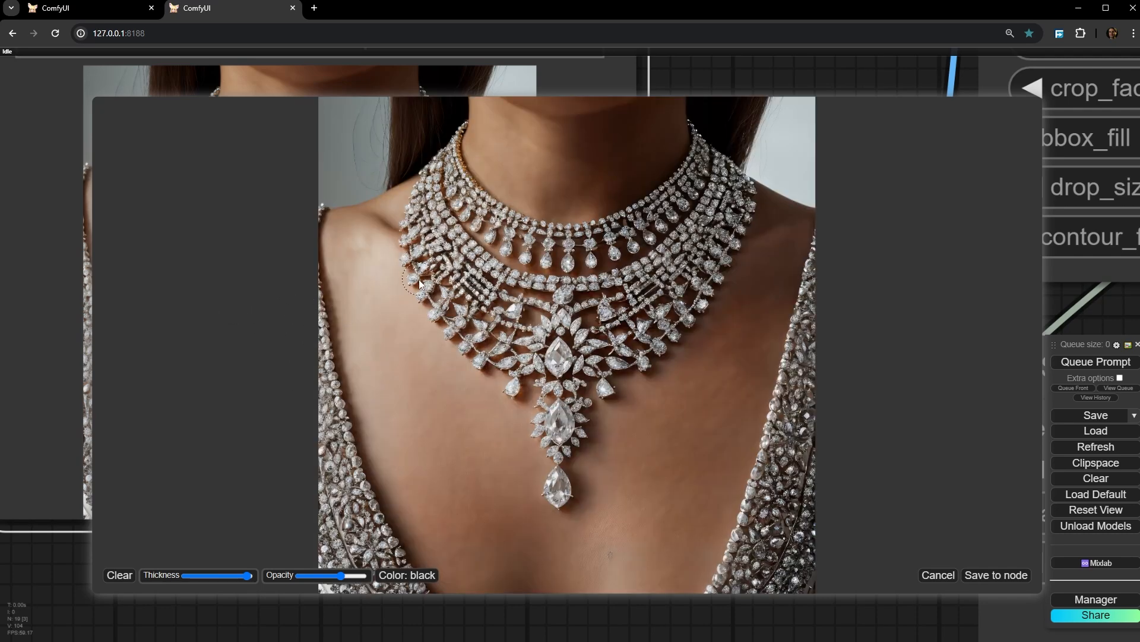
pyautogui.moveTo(407, 295)
pyautogui.mouseDown()
pyautogui.moveTo(347, 312)
pyautogui.moveTo(384, 326)
pyautogui.mouseUp()
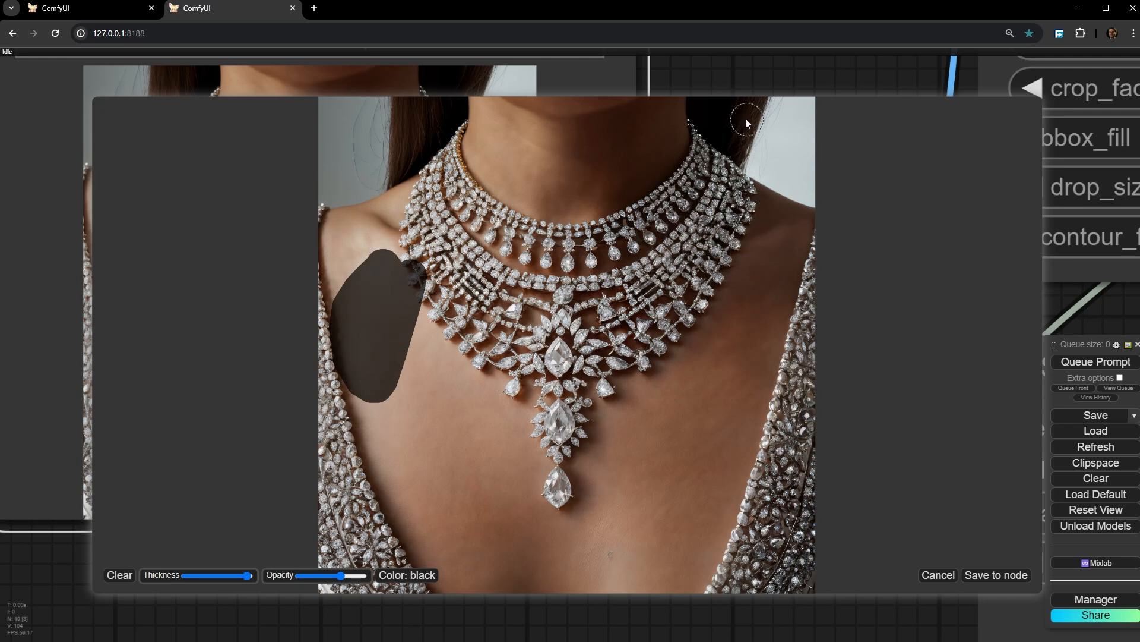
pyautogui.moveTo(753, 177)
pyautogui.mouseDown()
pyautogui.moveTo(766, 244)
pyautogui.moveTo(746, 288)
pyautogui.moveTo(681, 346)
pyautogui.mouseUp()
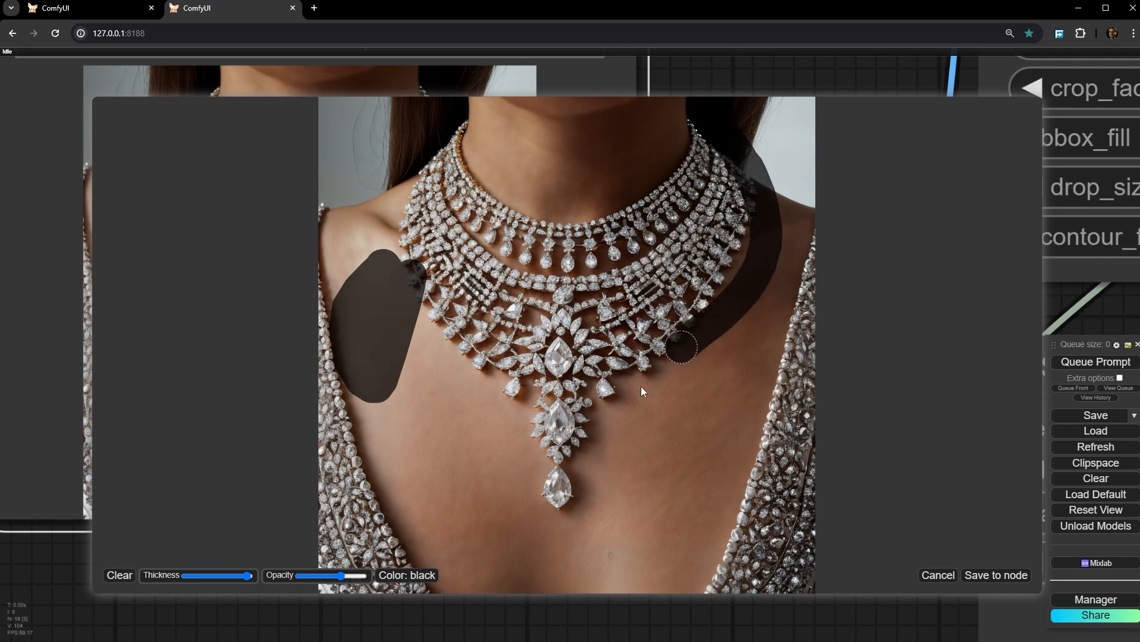
pyautogui.moveTo(650, 496)
pyautogui.mouseDown()
pyautogui.moveTo(721, 538)
pyautogui.moveTo(728, 585)
pyautogui.mouseUp()
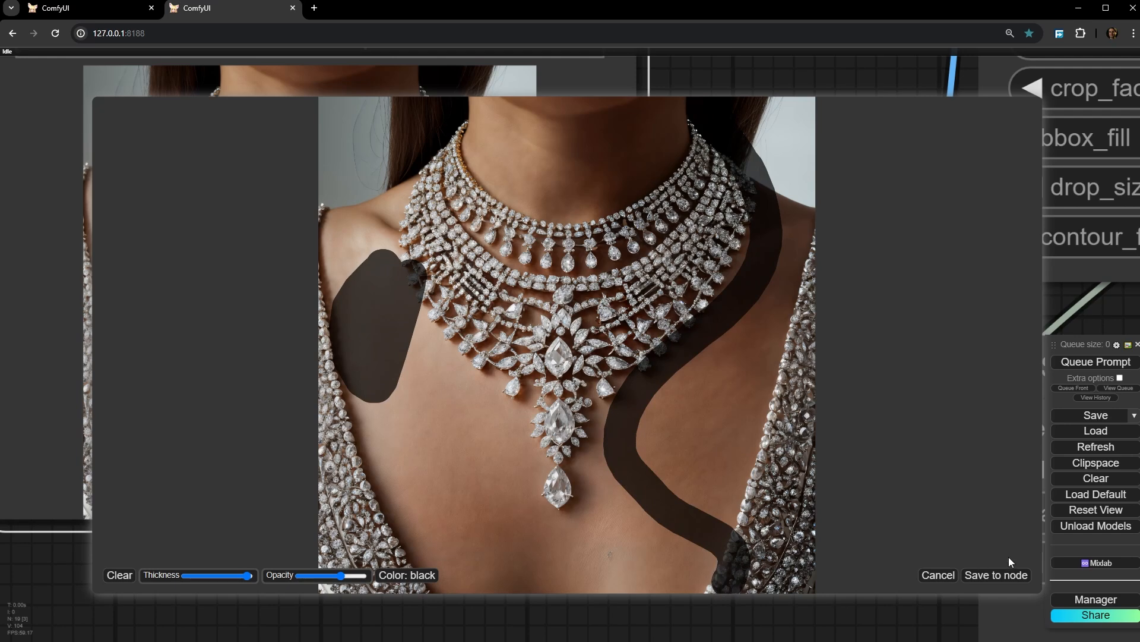
pyautogui.click(1008, 577)
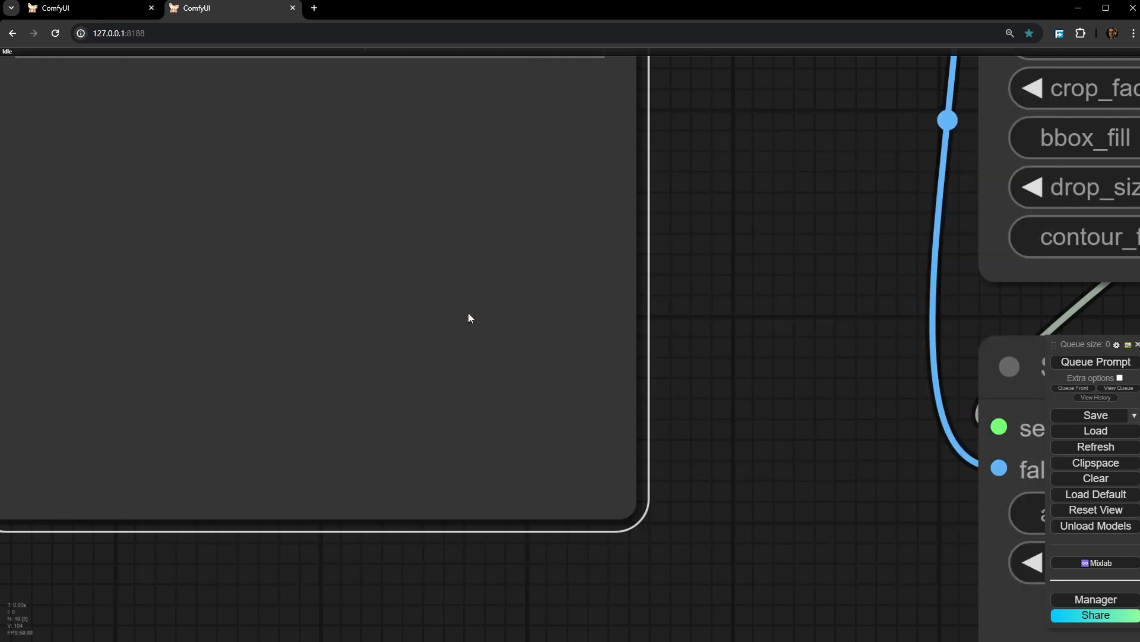
# Reposition the Load Image, MASK to SEGS and adjoining SEGSPreview nodes so that they line up
pyautogui.scroll(-5, 468, 312)
pyautogui.moveTo(606, 372); pyautogui.dragTo(446, 471)
pyautogui.scroll(4, 509, 323)
pyautogui.scroll(-2, 476, 280)
pyautogui.click(549, 308)
pyautogui.scroll(-2, 386, 278)
pyautogui.moveTo(228, 259); pyautogui.dragTo(213, 247)
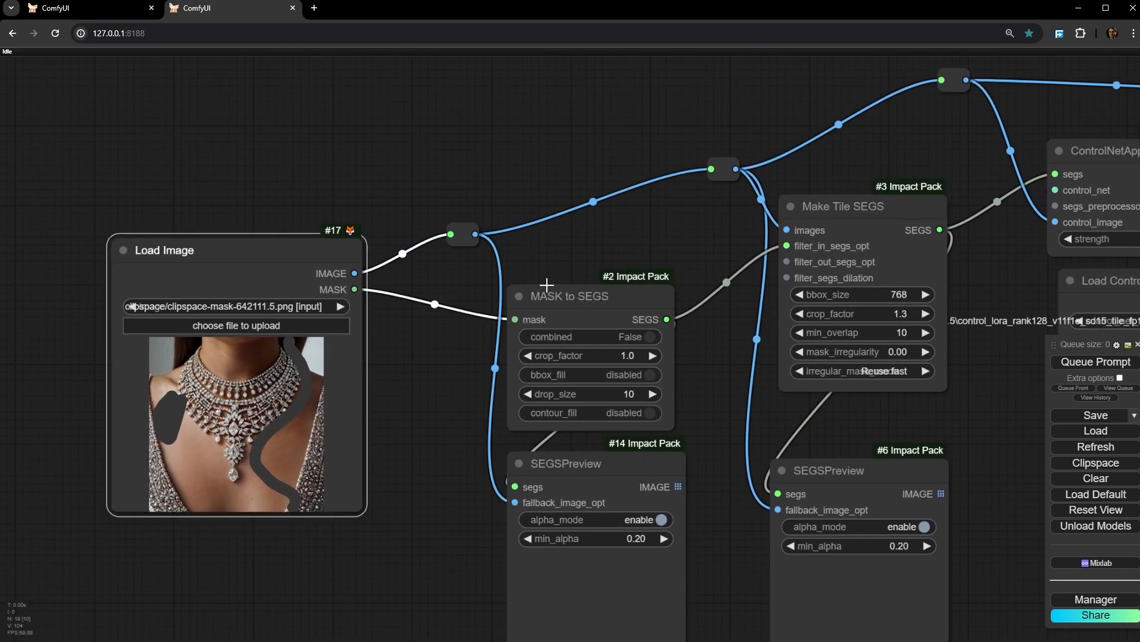
pyautogui.moveTo(606, 296); pyautogui.dragTo(611, 267)
pyautogui.moveTo(607, 465); pyautogui.dragTo(598, 436)
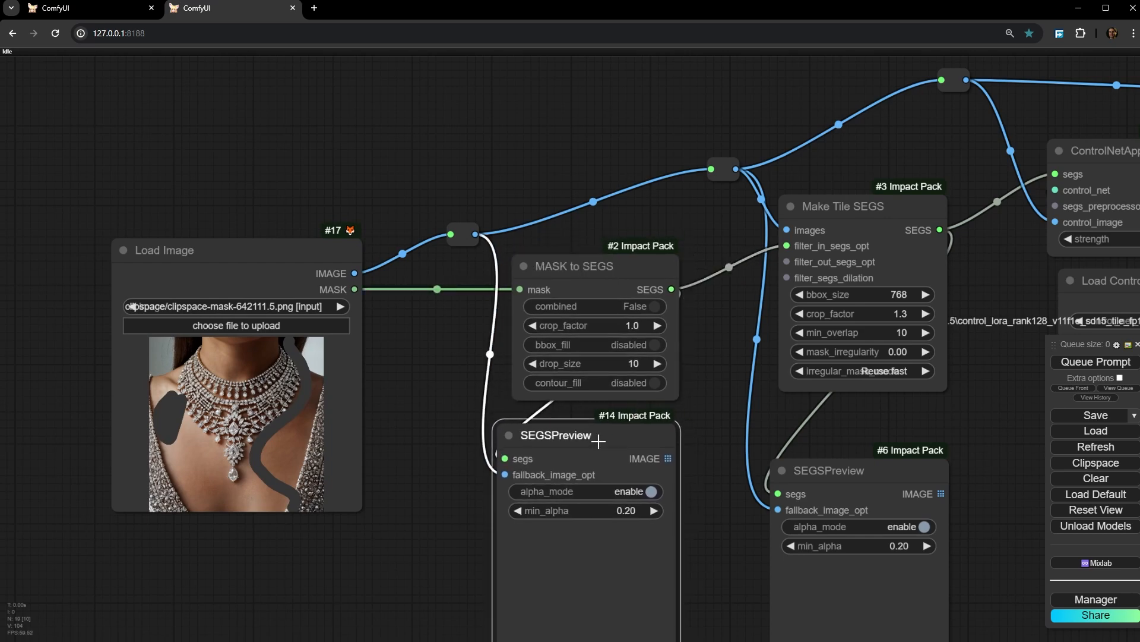
# Adjust the position of the SEGSPreview node below MASK to SEGS and queue only that output node
pyautogui.scroll(5, 543, 374)
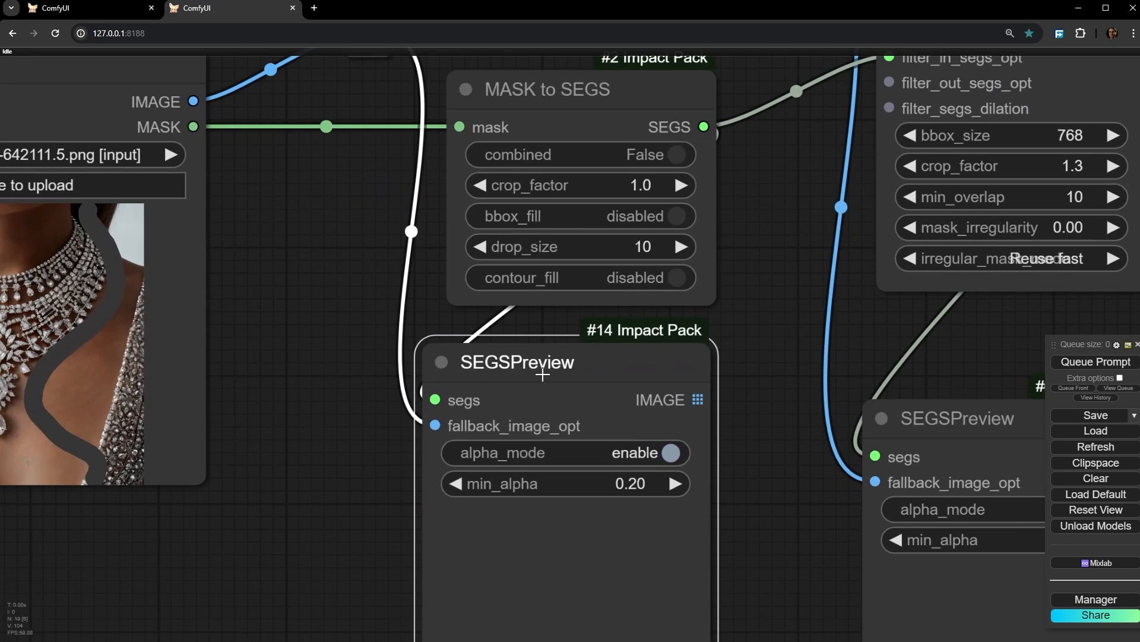
pyautogui.moveTo(543, 374)
pyautogui.mouseDown()
pyautogui.moveTo(502, 377)
pyautogui.moveTo(528, 374)
pyautogui.mouseUp()
pyautogui.moveTo(339, 269); pyautogui.dragTo(391, 387)
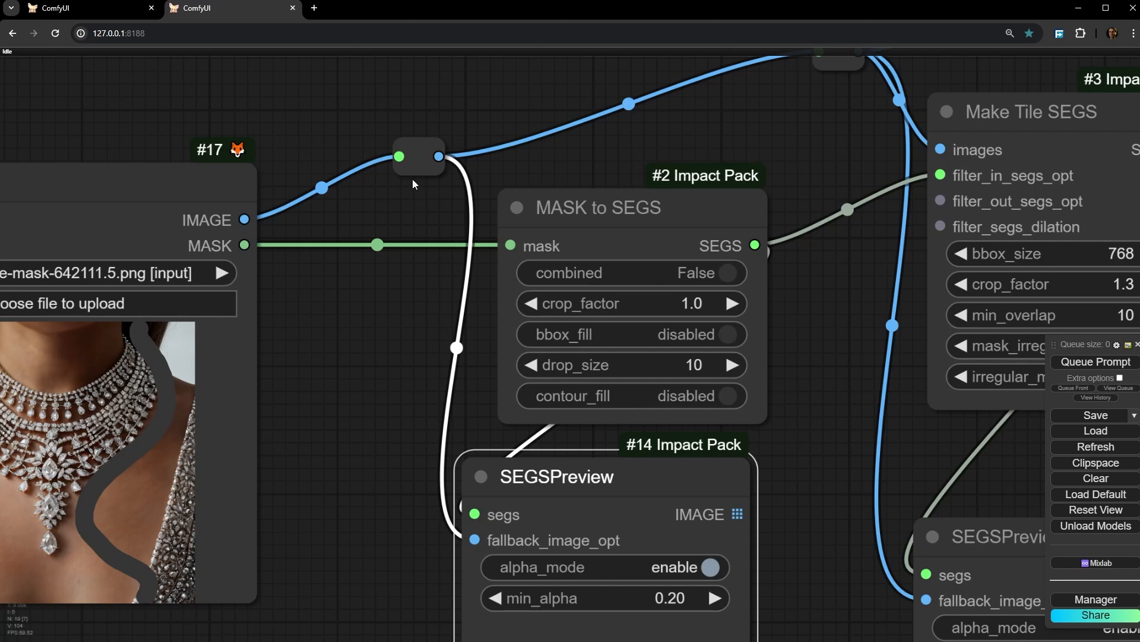
pyautogui.moveTo(413, 172); pyautogui.dragTo(412, 179)
pyautogui.moveTo(424, 384); pyautogui.dragTo(302, 309)
pyautogui.moveTo(445, 419); pyautogui.dragTo(480, 419)
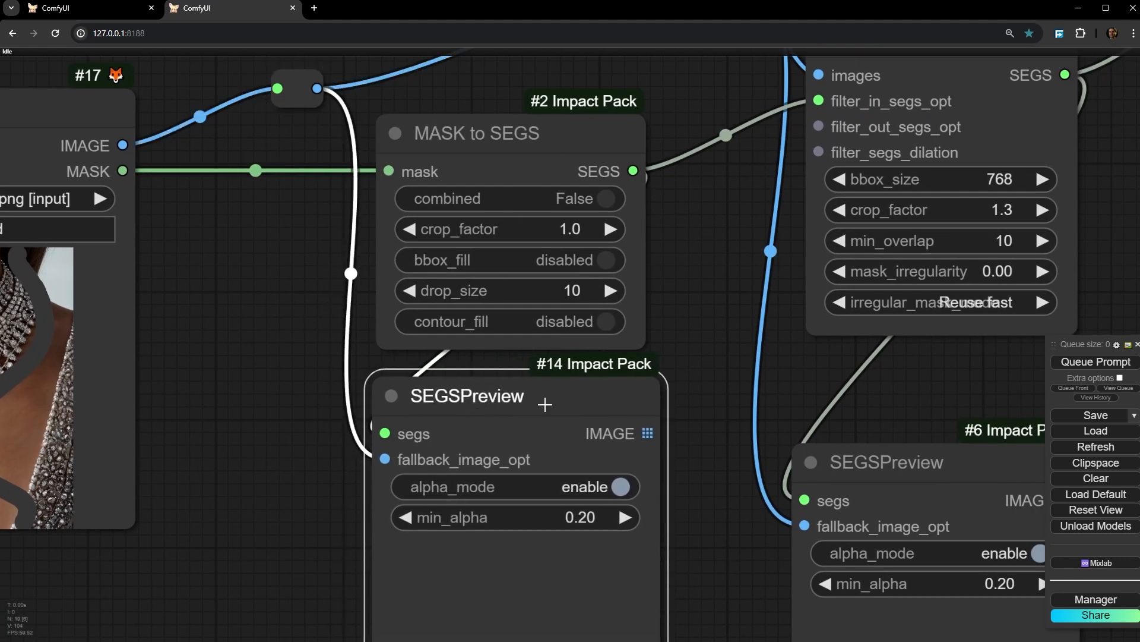
pyautogui.moveTo(545, 403)
pyautogui.mouseDown()
pyautogui.moveTo(826, 330)
pyautogui.moveTo(808, 321)
pyautogui.moveTo(532, 432)
pyautogui.moveTo(533, 408)
pyautogui.mouseUp()
pyautogui.click(507, 132)
pyautogui.rightClick(533, 408)
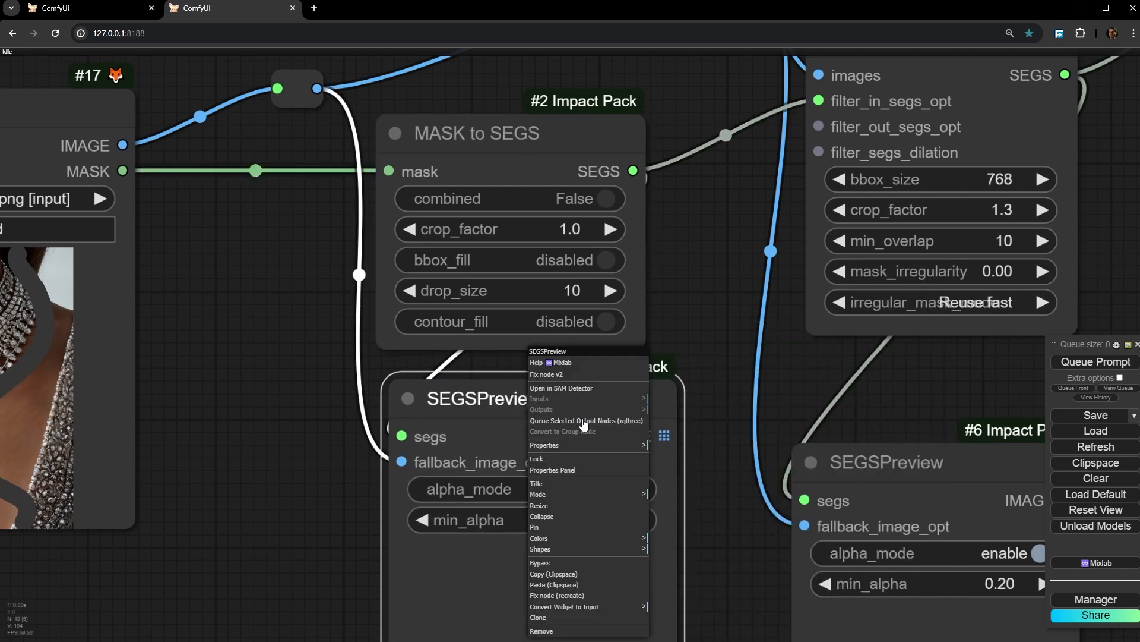
pyautogui.click(584, 421)
# Examine the two masked segment thumbnails generated in the SEGSPreview node below MASK to SEGS
pyautogui.moveTo(270, 469); pyautogui.dragTo(243, 367)
pyautogui.scroll(-3, 217, 261)
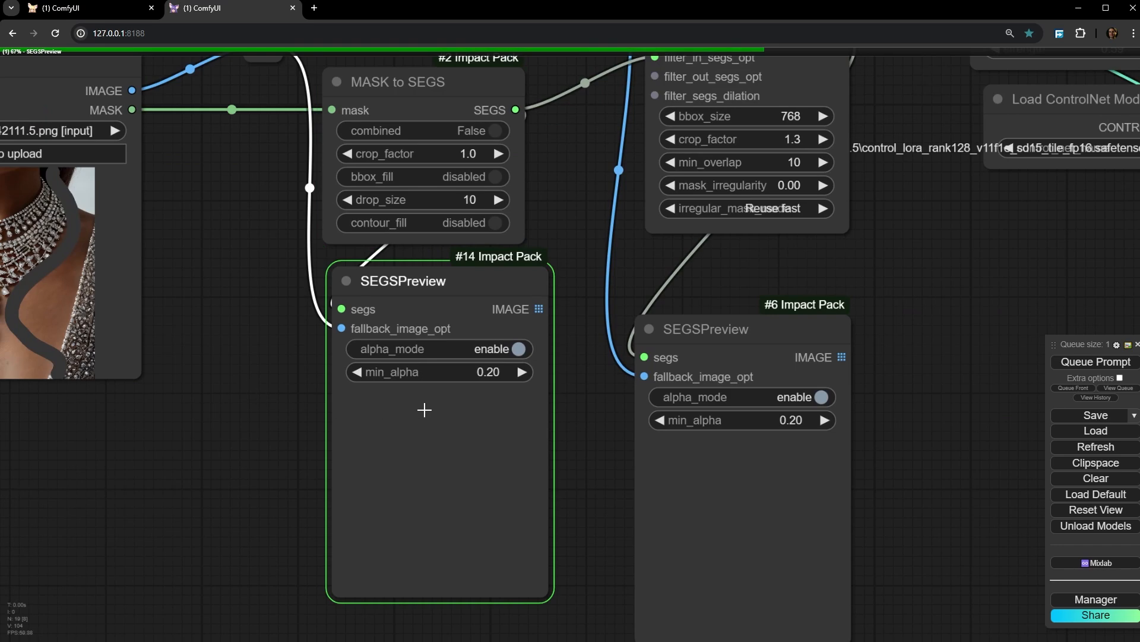
pyautogui.scroll(6, 385, 543)
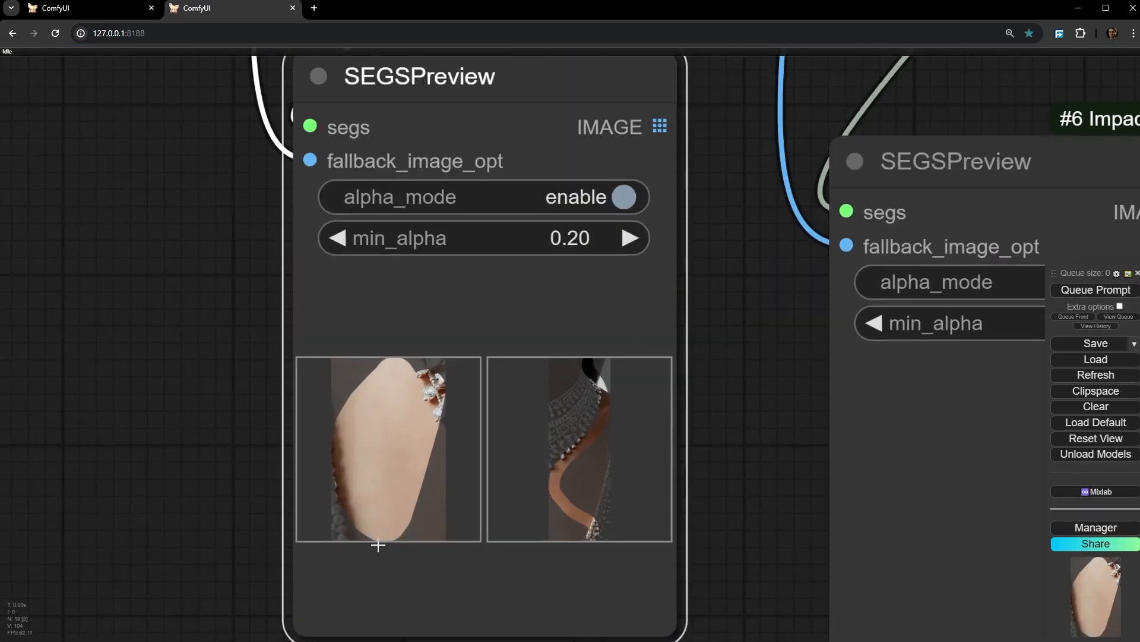
pyautogui.scroll(5, 313, 545)
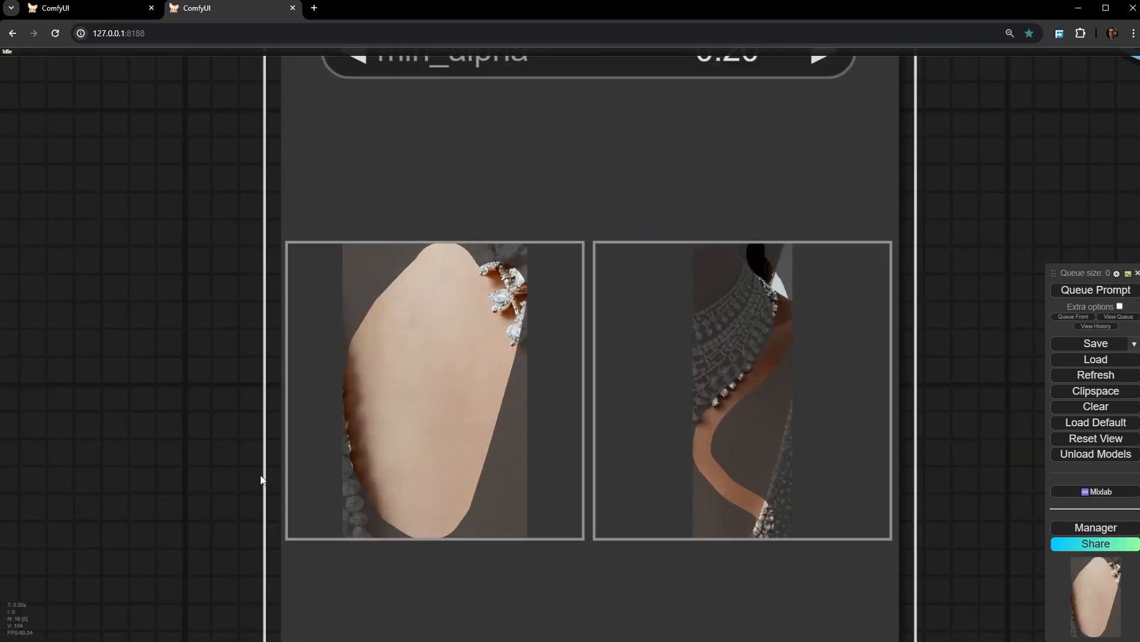
pyautogui.scroll(4, 263, 474)
pyautogui.moveTo(197, 454); pyautogui.dragTo(70, 437)
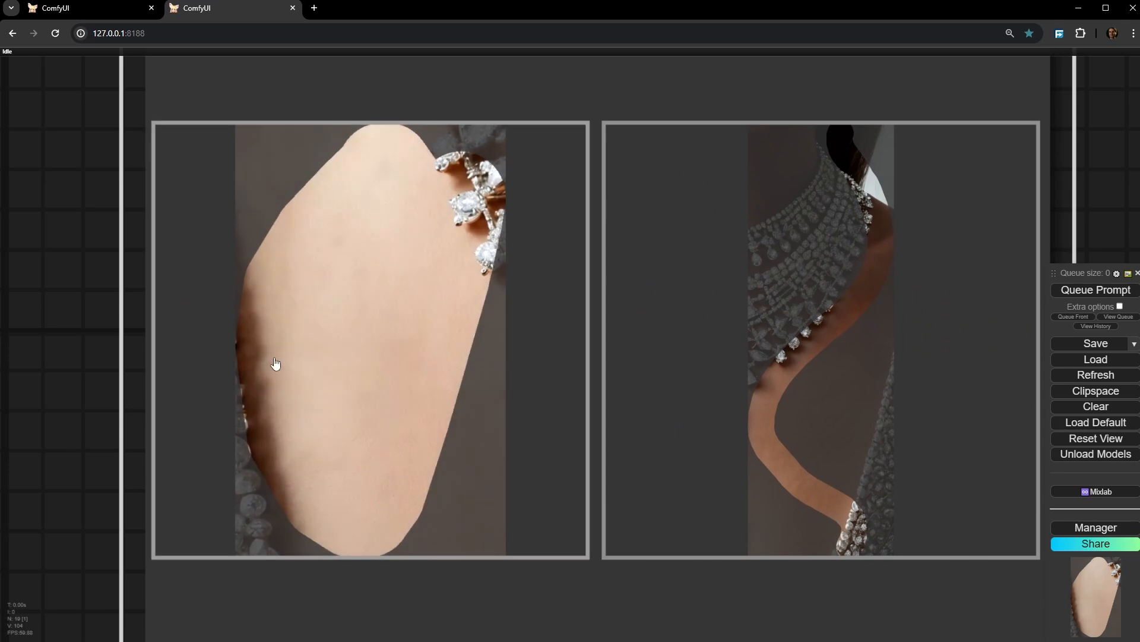
# View the skin patch and winding strip segments enlarged one after the other, and return to the thumbnail grid beside the MASK to SEGS settings
pyautogui.click(275, 364)
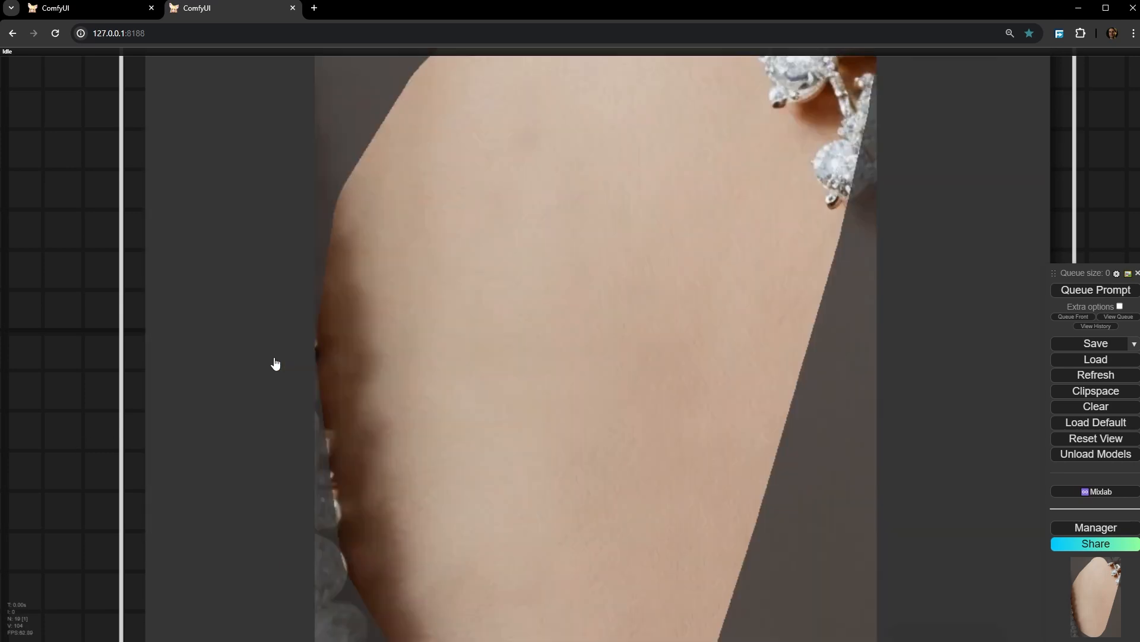
pyautogui.scroll(-4, 371, 400)
pyautogui.click(371, 399)
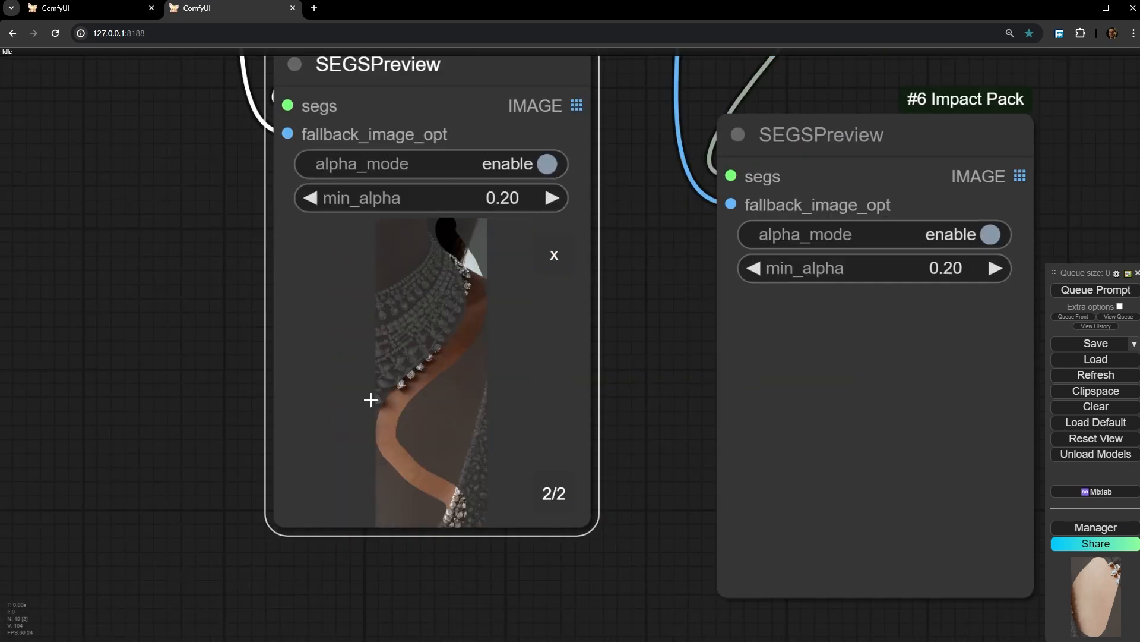
pyautogui.click(550, 252)
pyautogui.scroll(-5, 469, 305)
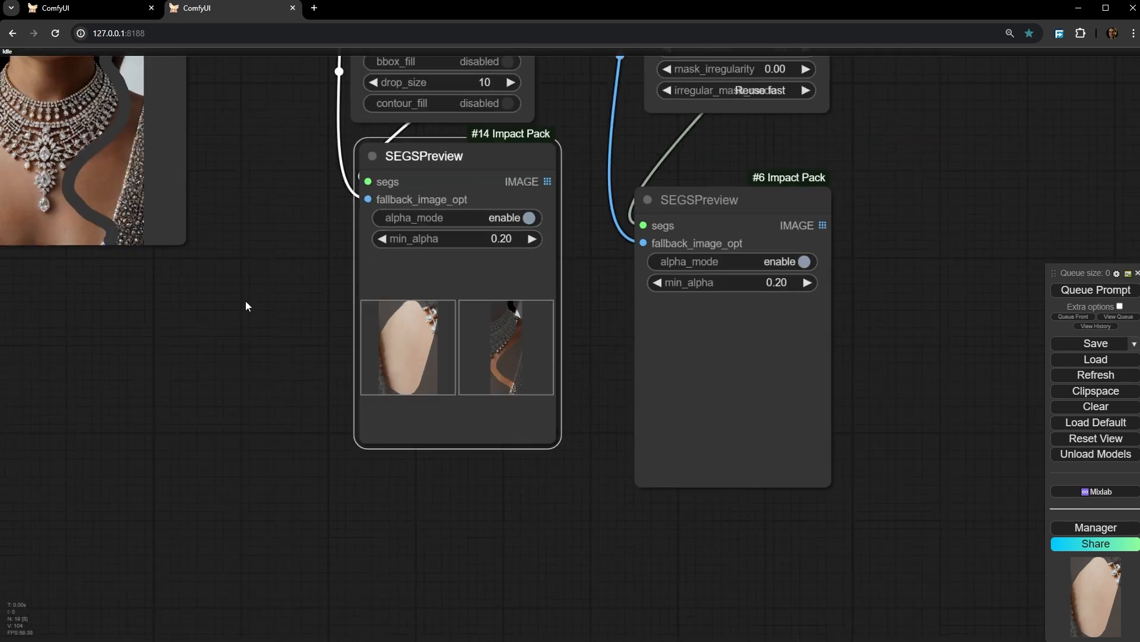
pyautogui.moveTo(247, 306); pyautogui.dragTo(376, 421)
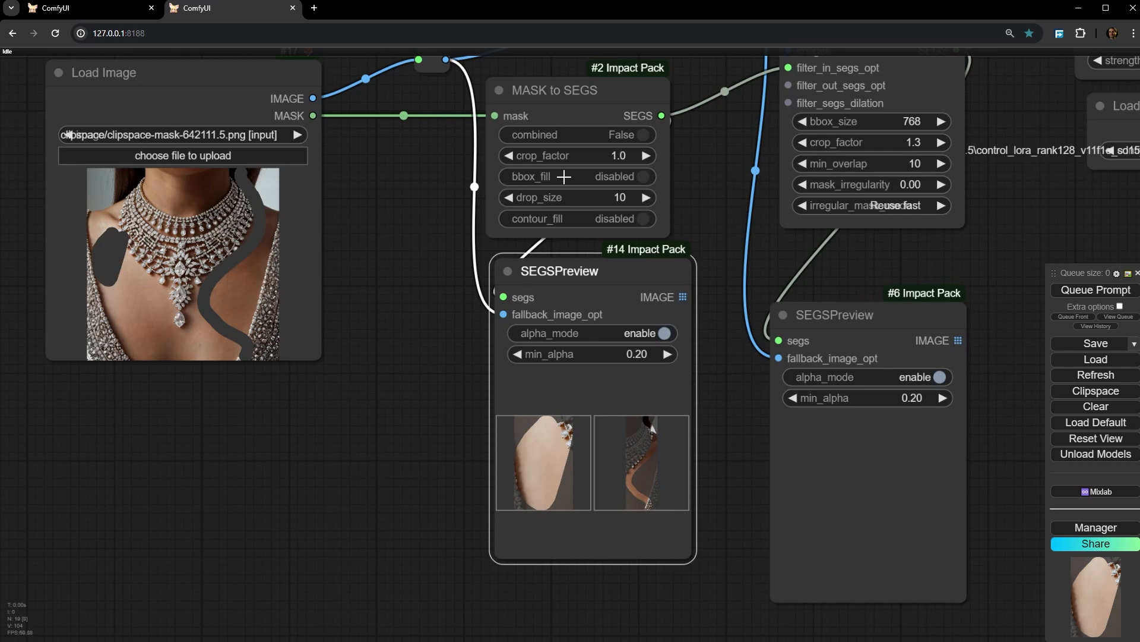
pyautogui.moveTo(406, 308); pyautogui.dragTo(399, 310)
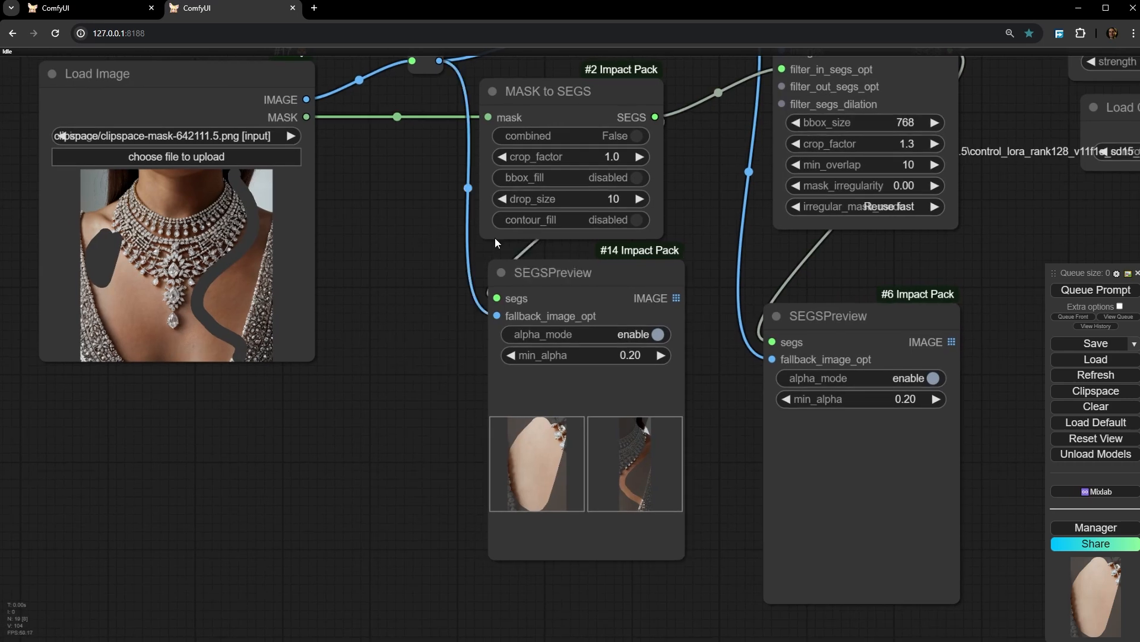
# Queue only the SEGSPreview below MASK to SEGS with combined enabled, and again with combined disabled, to compare the segments
pyautogui.click(636, 138)
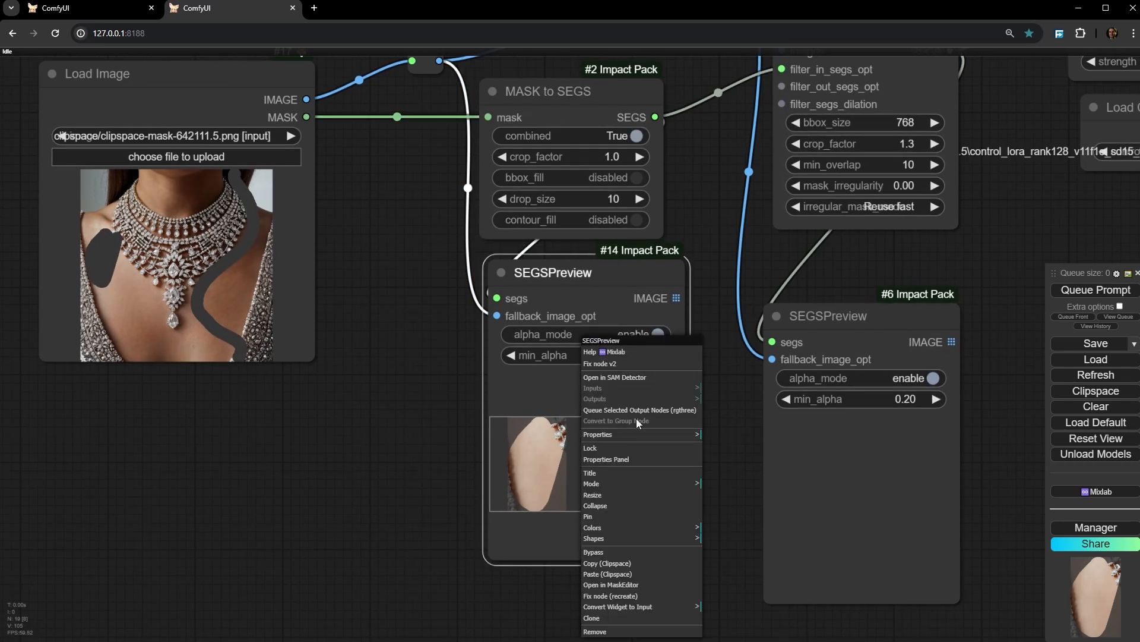
pyautogui.click(636, 412)
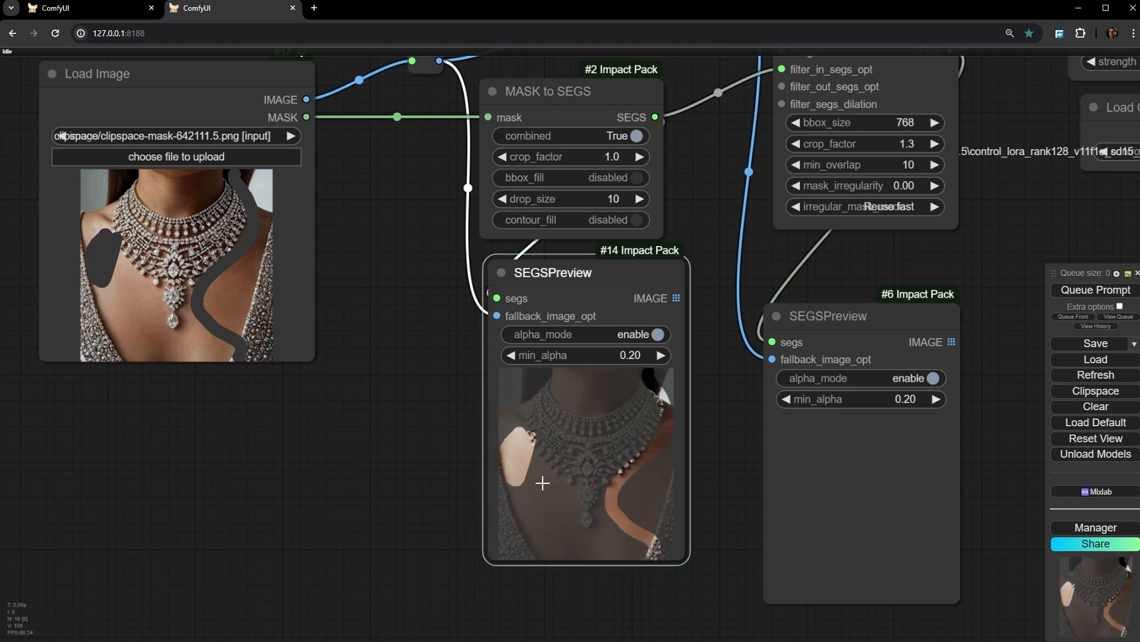
pyautogui.click(635, 133)
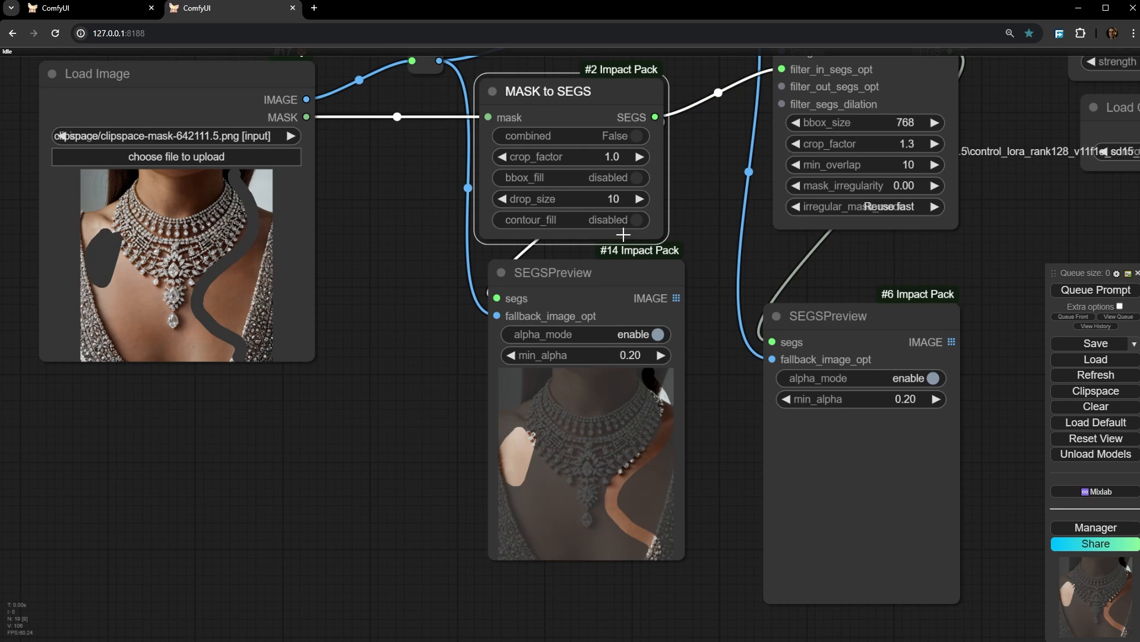
pyautogui.rightClick(581, 406)
pyautogui.click(594, 410)
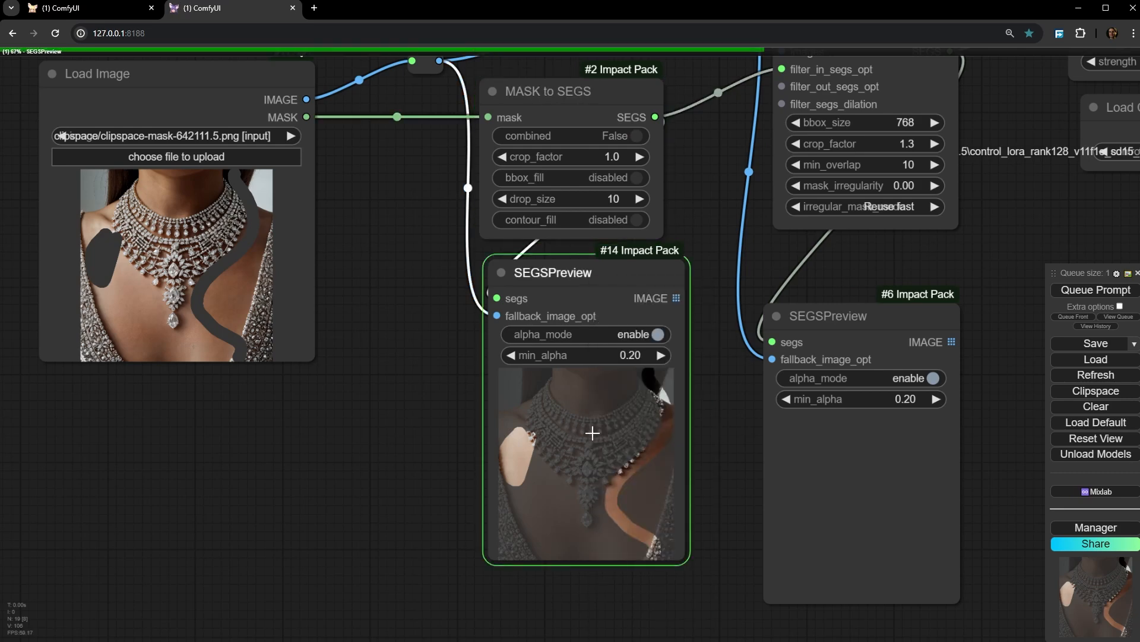
pyautogui.scroll(5, 594, 434)
pyautogui.scroll(3, 470, 518)
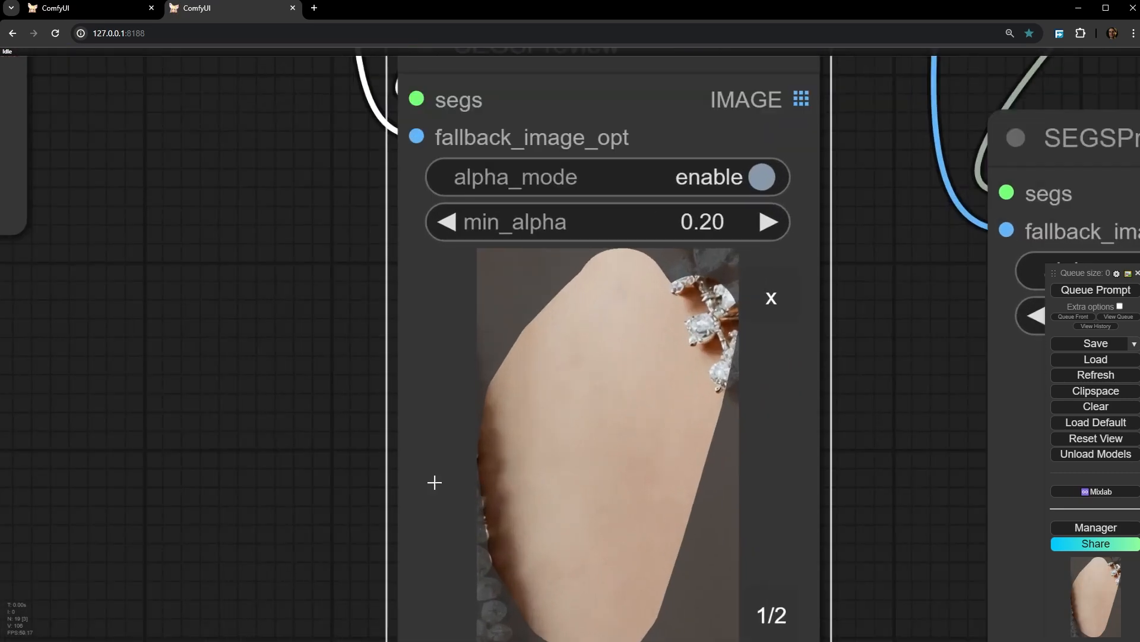
pyautogui.scroll(-9, 493, 402)
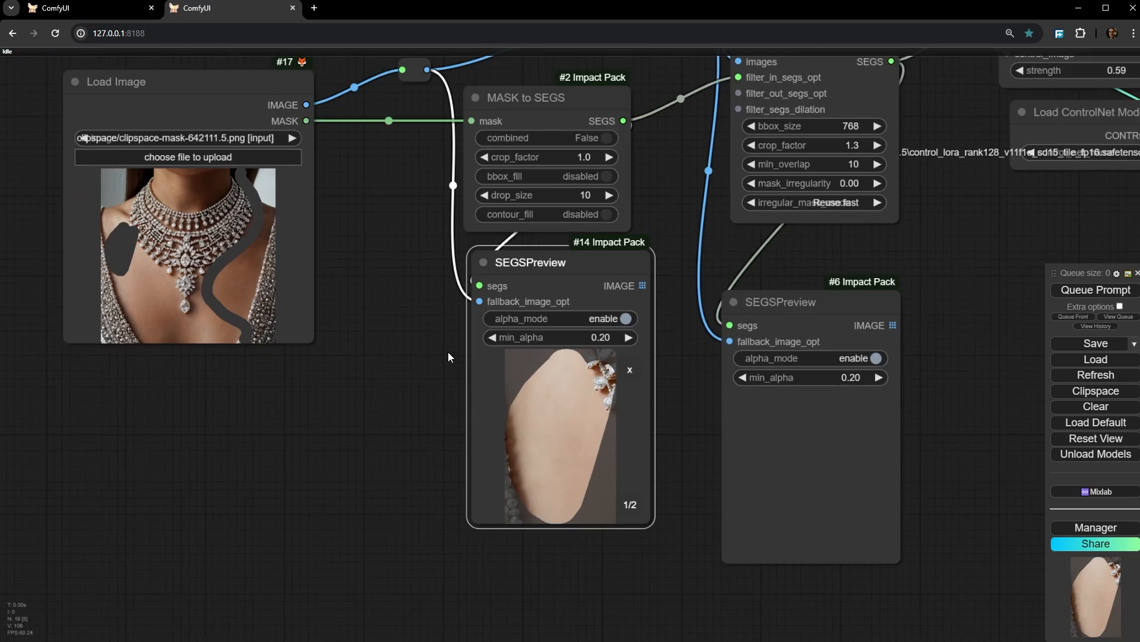
# Raise the crop_factor of MASK to SEGS to 1.4, queue only the SEGSPreview below it, and inspect the segments
pyautogui.scroll(3, 595, 157)
pyautogui.click(611, 158)
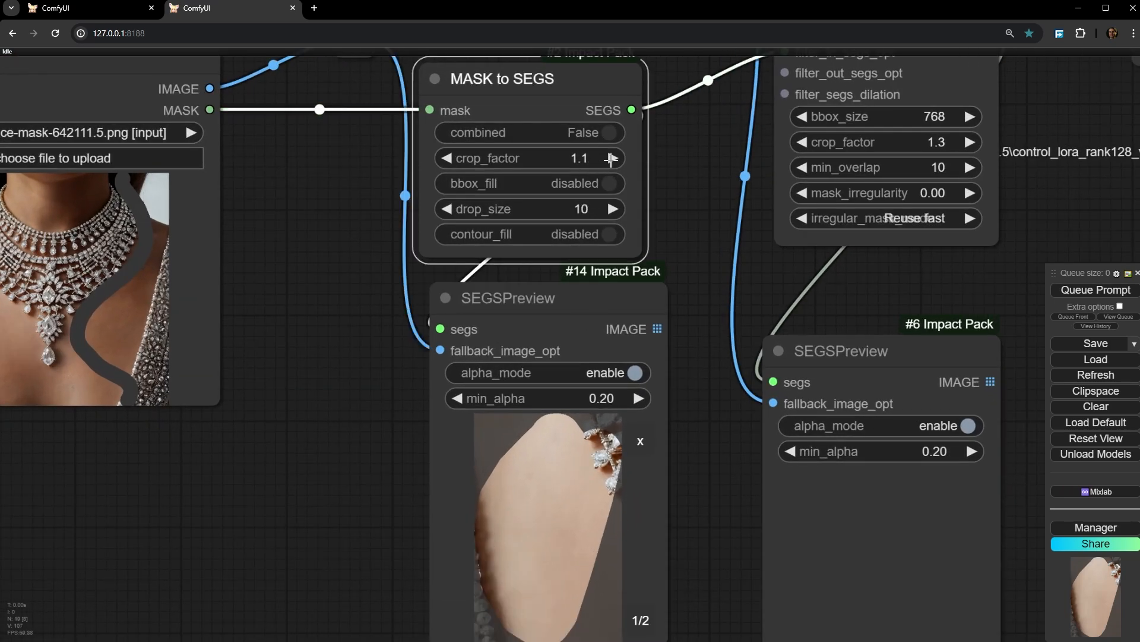
pyautogui.rightClick(541, 297)
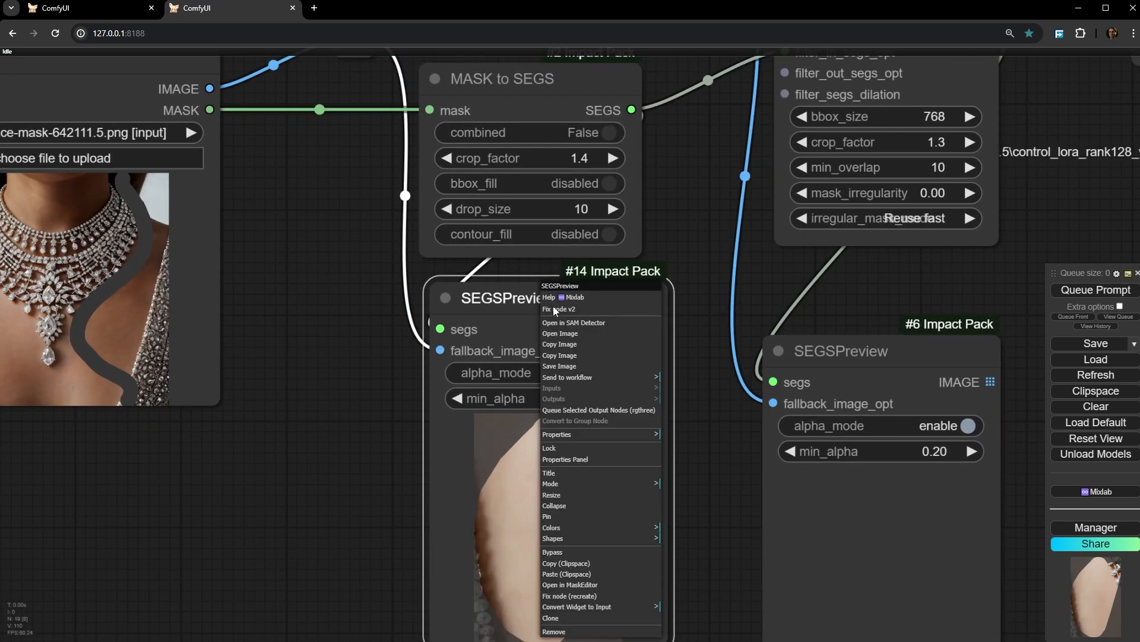
pyautogui.click(594, 413)
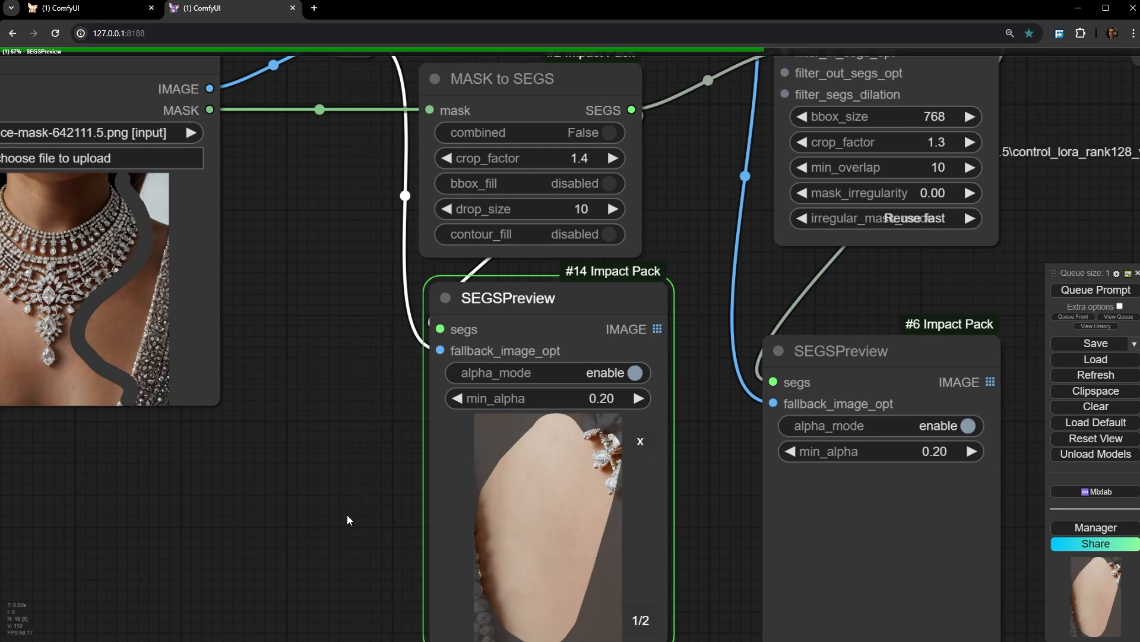
pyautogui.scroll(15, 296, 443)
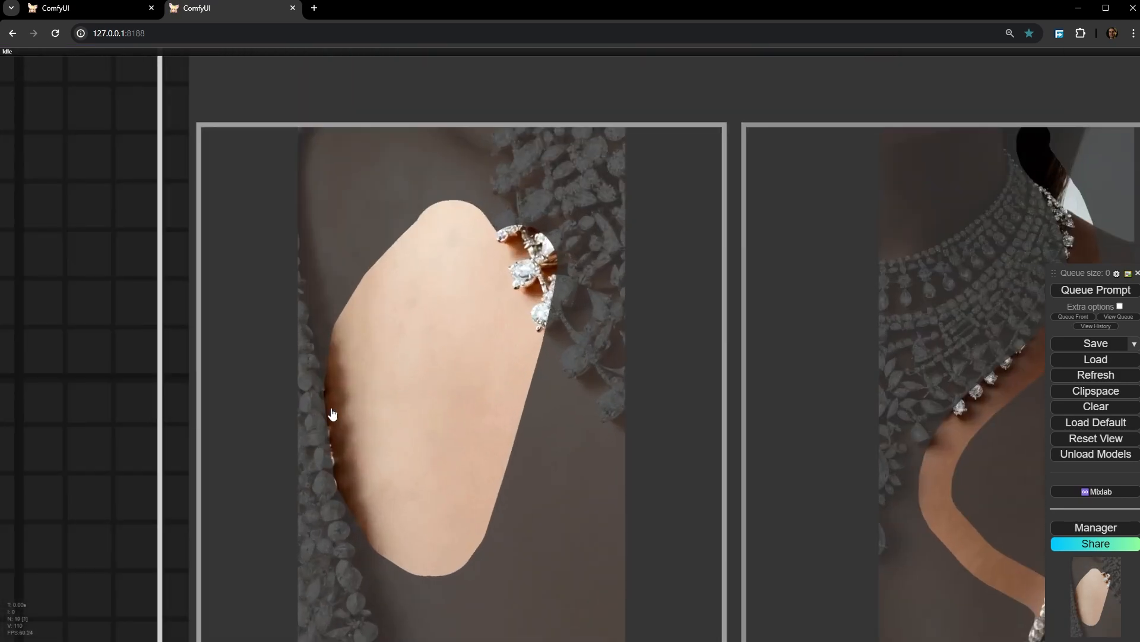
pyautogui.scroll(-10, 573, 326)
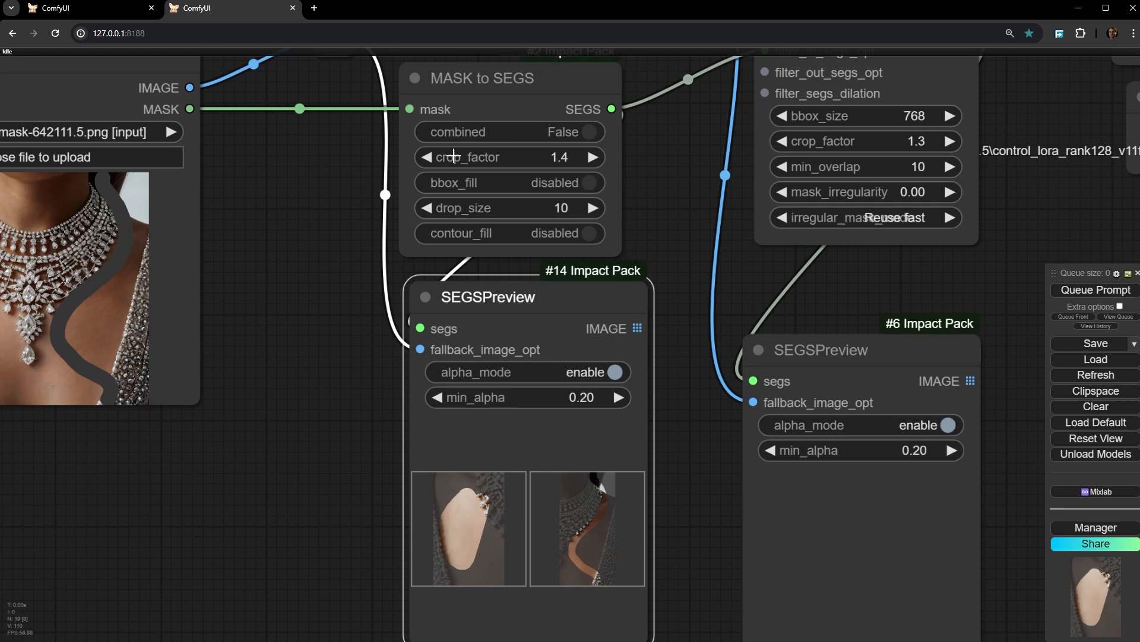
# Set the crop_factor of MASK to SEGS back to 1.0 and queue only its SEGSPreview again
pyautogui.click(428, 157)
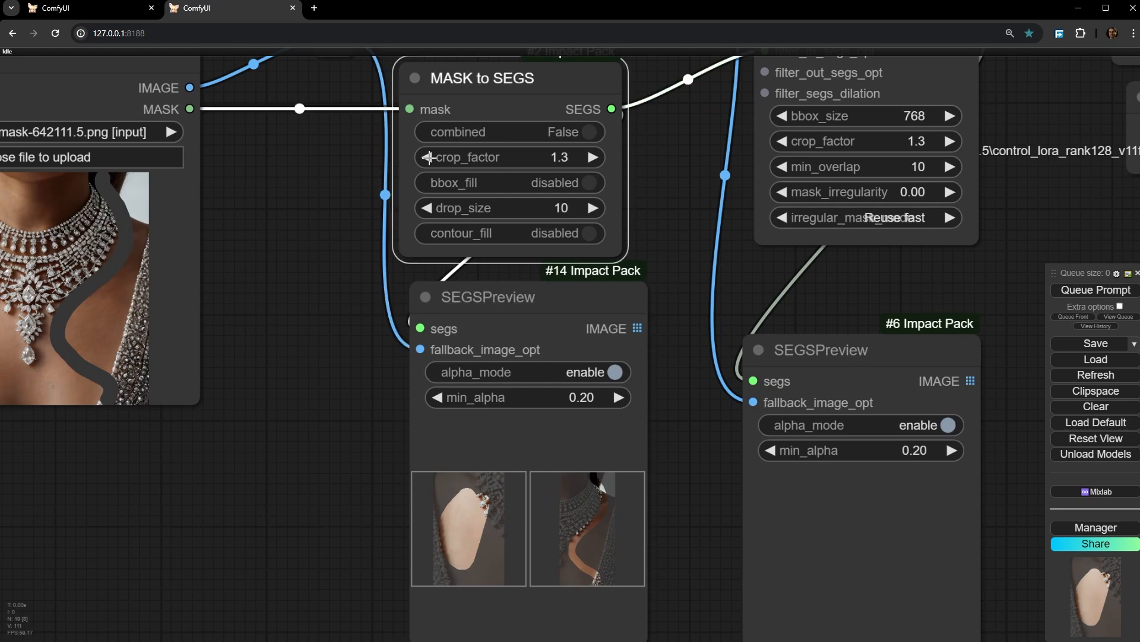
pyautogui.rightClick(515, 454)
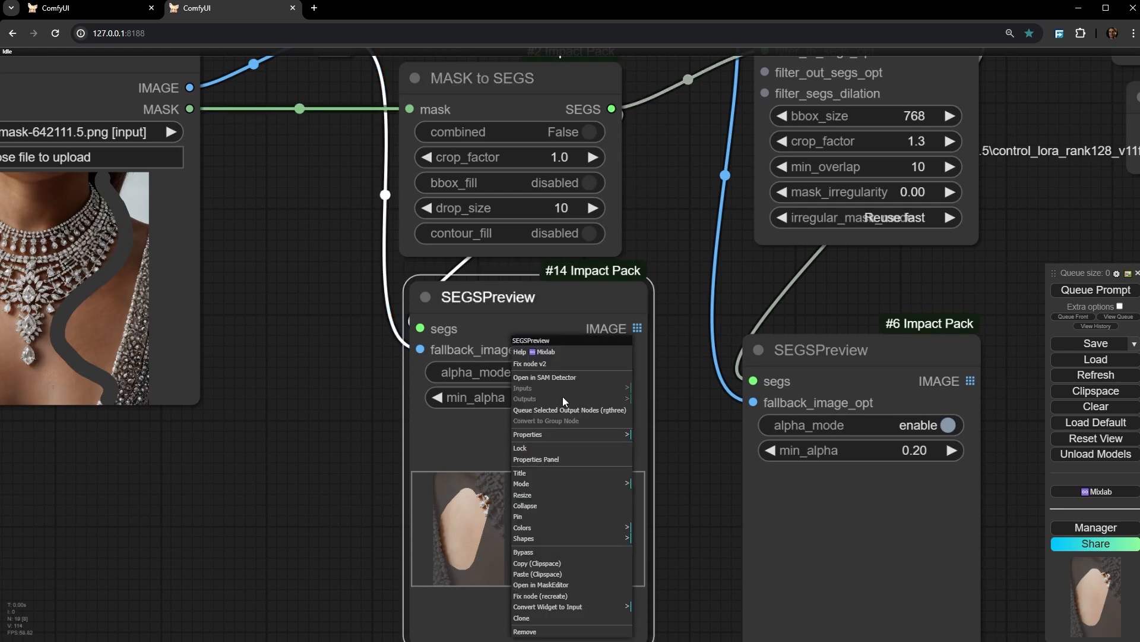
pyautogui.click(568, 414)
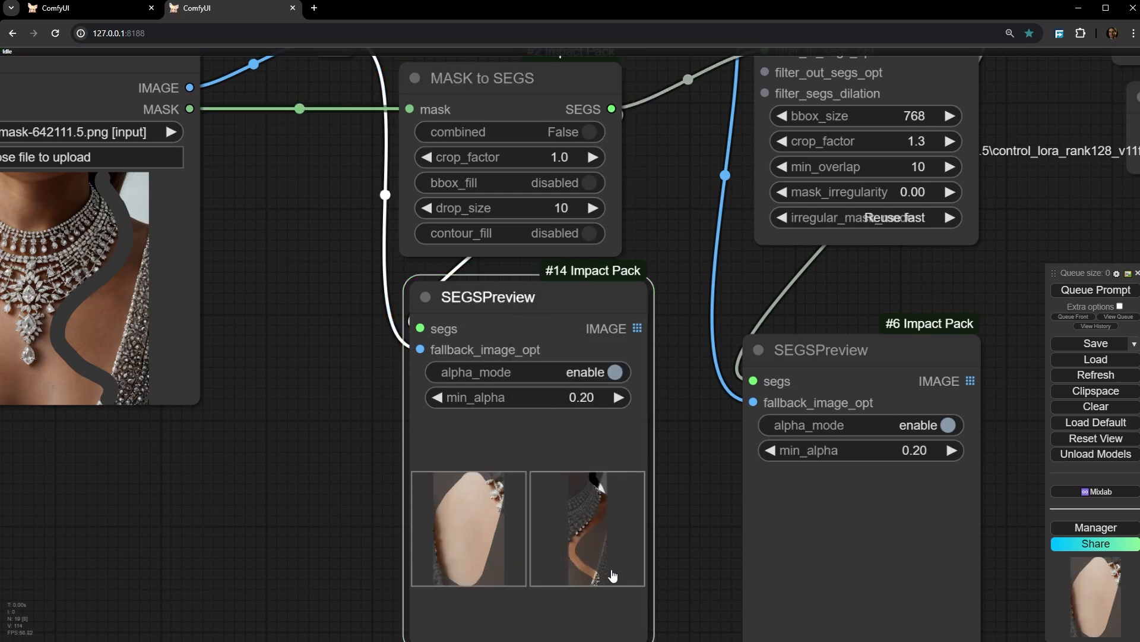
# Reposition the SEGSPreview node directly beneath Make Tile SEGS and try to queue only that output node
pyautogui.scroll(3, 451, 537)
pyautogui.moveTo(389, 178); pyautogui.dragTo(351, 400)
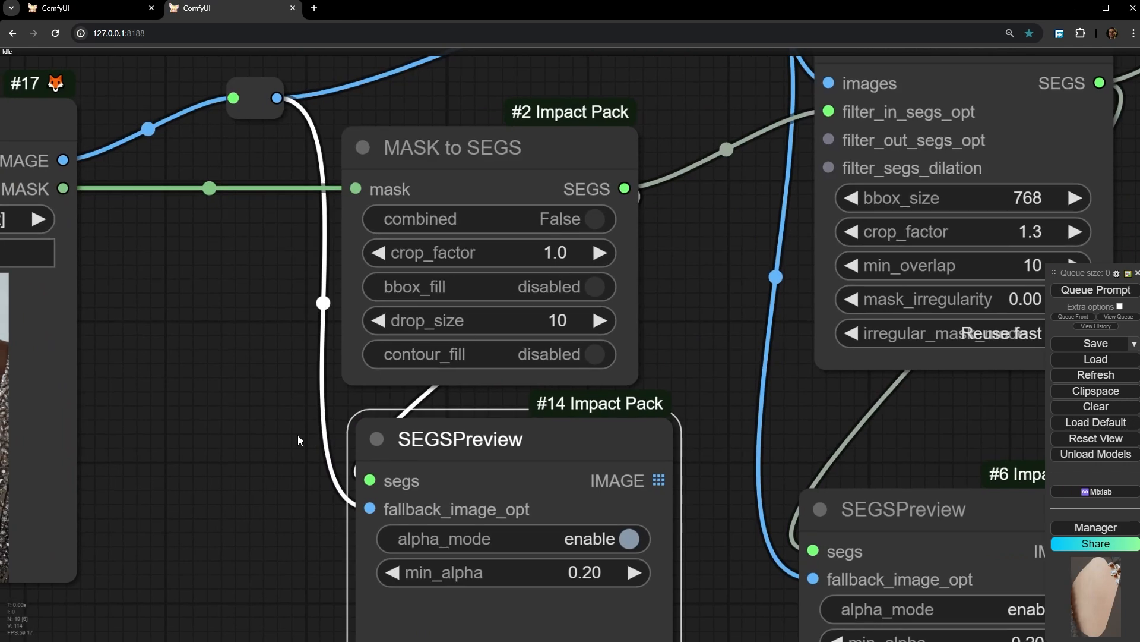
pyautogui.moveTo(298, 438); pyautogui.dragTo(103, 150)
pyautogui.scroll(-2, 103, 151)
pyautogui.moveTo(426, 108); pyautogui.dragTo(270, 511)
pyautogui.moveTo(505, 233)
pyautogui.mouseDown()
pyautogui.moveTo(497, 214)
pyautogui.moveTo(515, 218)
pyautogui.moveTo(507, 224)
pyautogui.mouseUp()
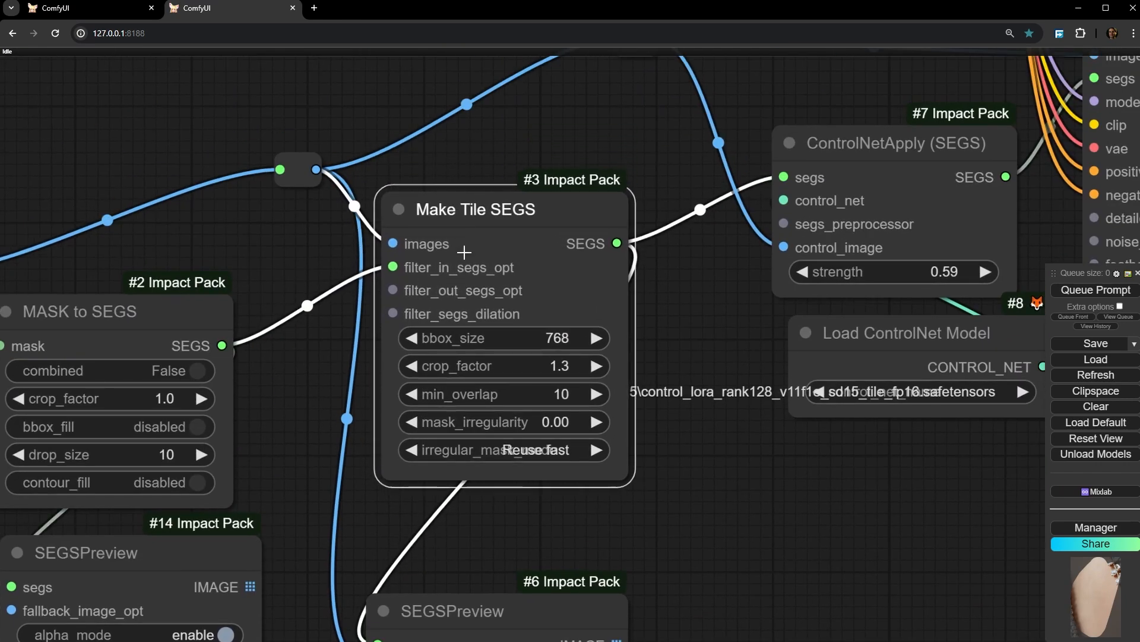
pyautogui.moveTo(710, 513); pyautogui.dragTo(669, 347)
pyautogui.moveTo(528, 441); pyautogui.dragTo(549, 333)
pyautogui.rightClick(549, 333)
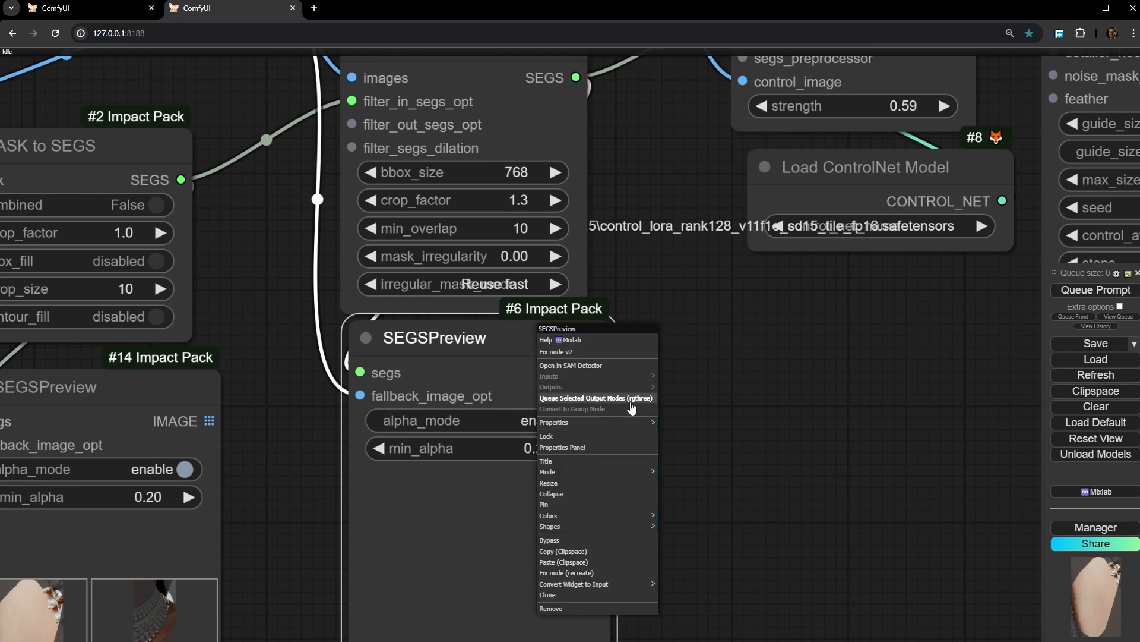
pyautogui.click(629, 402)
pyautogui.click(553, 374)
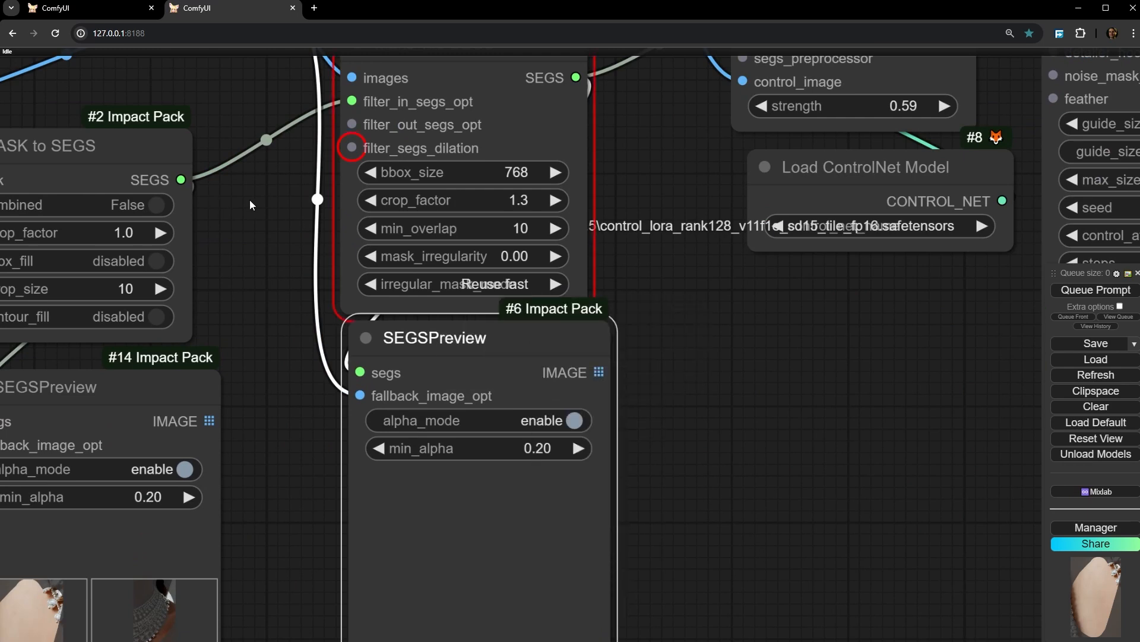
# Convert the filter_segs_dilation input of Make Tile SEGS to a widget and line up the SEGSPreview node beneath it
pyautogui.moveTo(250, 205); pyautogui.dragTo(260, 279)
pyautogui.rightClick(428, 116)
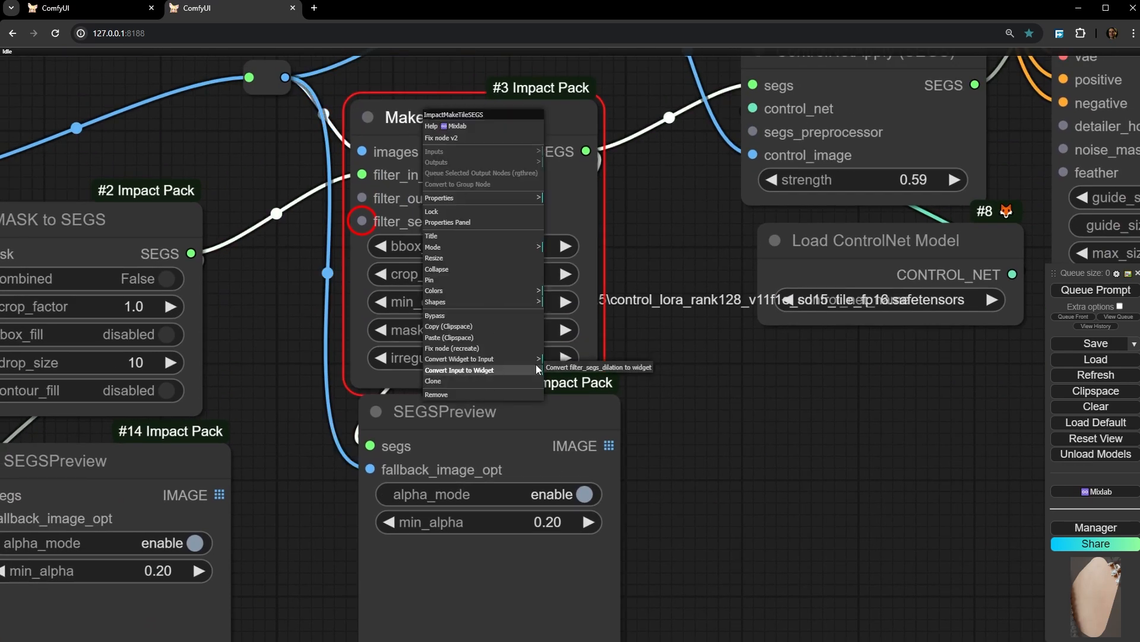
pyautogui.click(570, 367)
pyautogui.moveTo(565, 414); pyautogui.dragTo(559, 411)
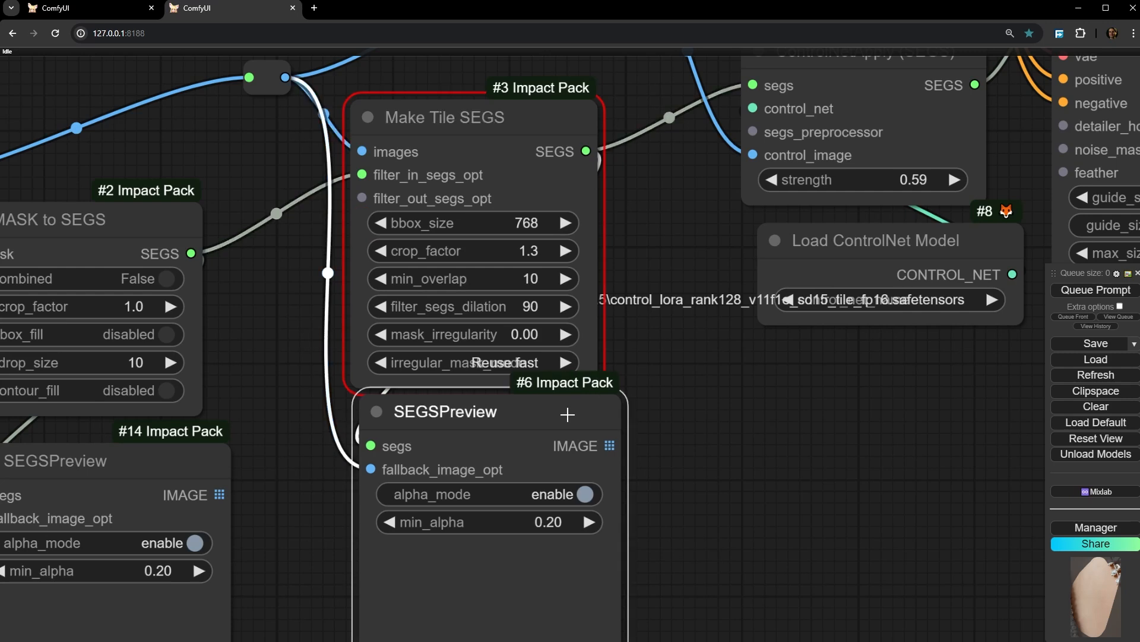
pyautogui.rightClick(550, 410)
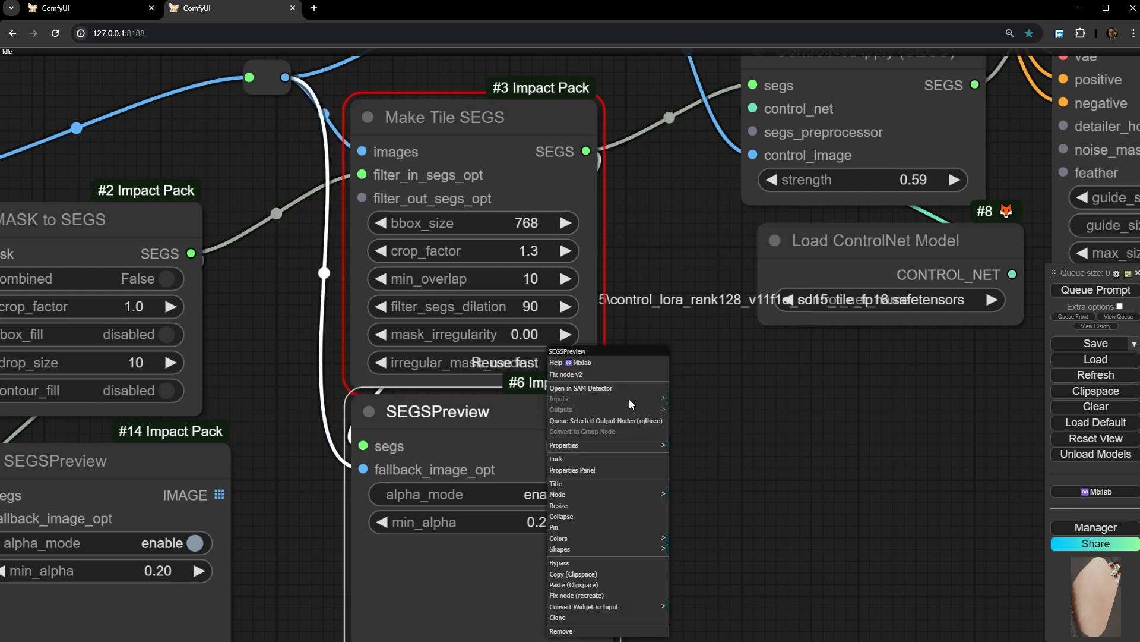
# Set filter_segs_dilation in Make Tile SEGS to 0 and queue only the SEGSPreview beneath it
pyautogui.click(449, 304)
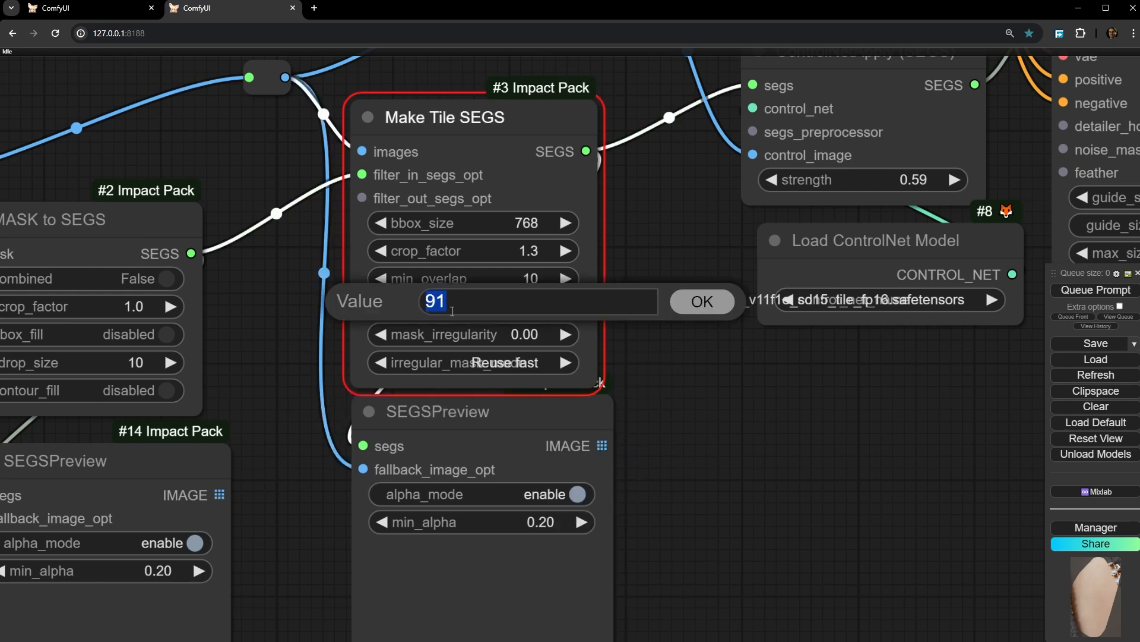
pyautogui.write('0')
pyautogui.press('Return')
pyautogui.rightClick(517, 421)
pyautogui.click(561, 418)
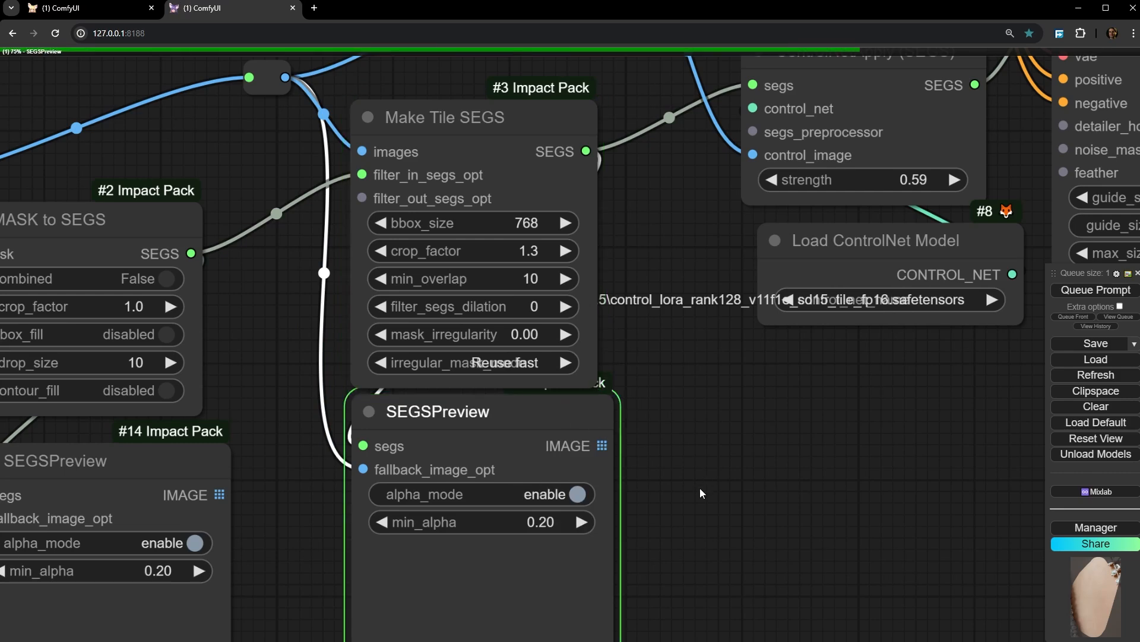
# Examine the inputs and tile settings of the Make Tile SEGS node, including filter_in_segs_opt
pyautogui.moveTo(700, 489); pyautogui.dragTo(722, 153)
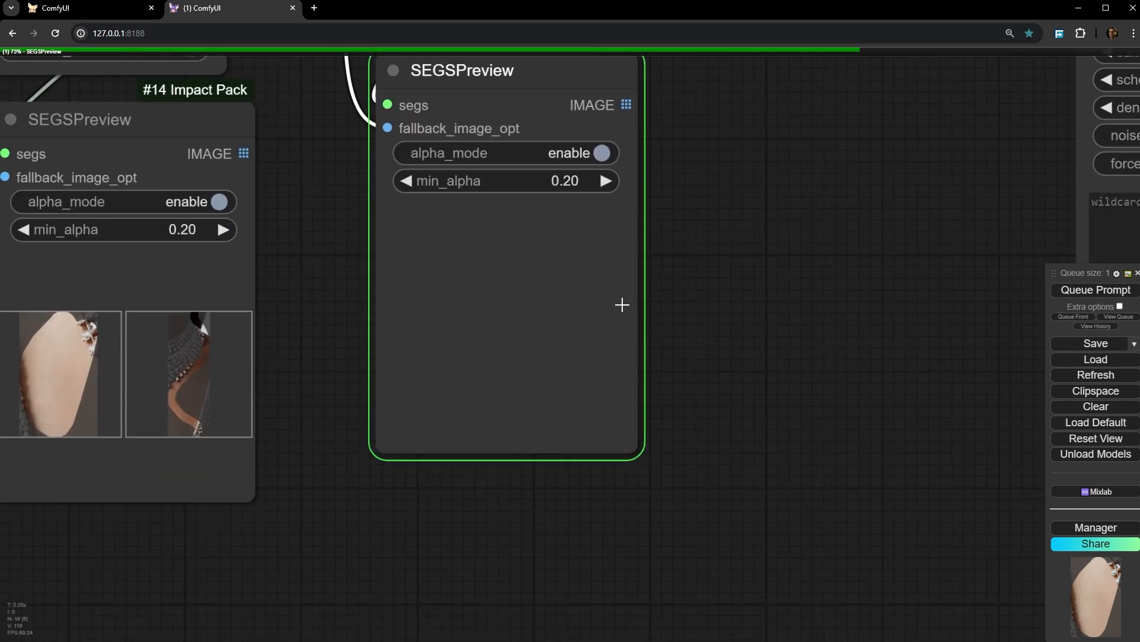
pyautogui.moveTo(666, 267); pyautogui.dragTo(629, 641)
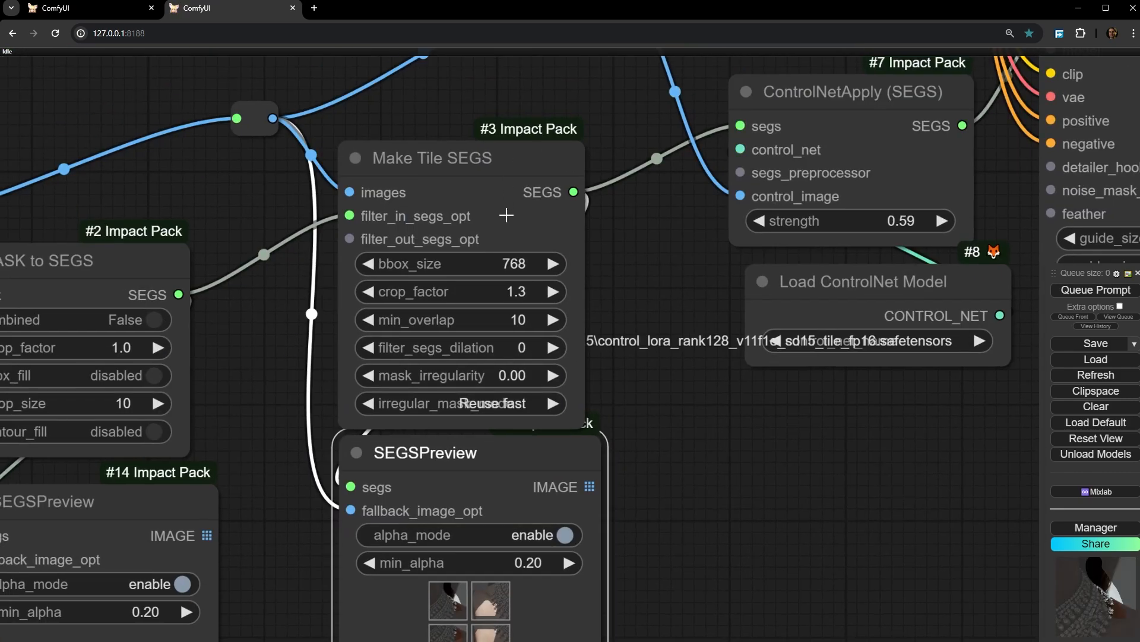
pyautogui.scroll(5, 507, 215)
pyautogui.moveTo(502, 221); pyautogui.dragTo(513, 204)
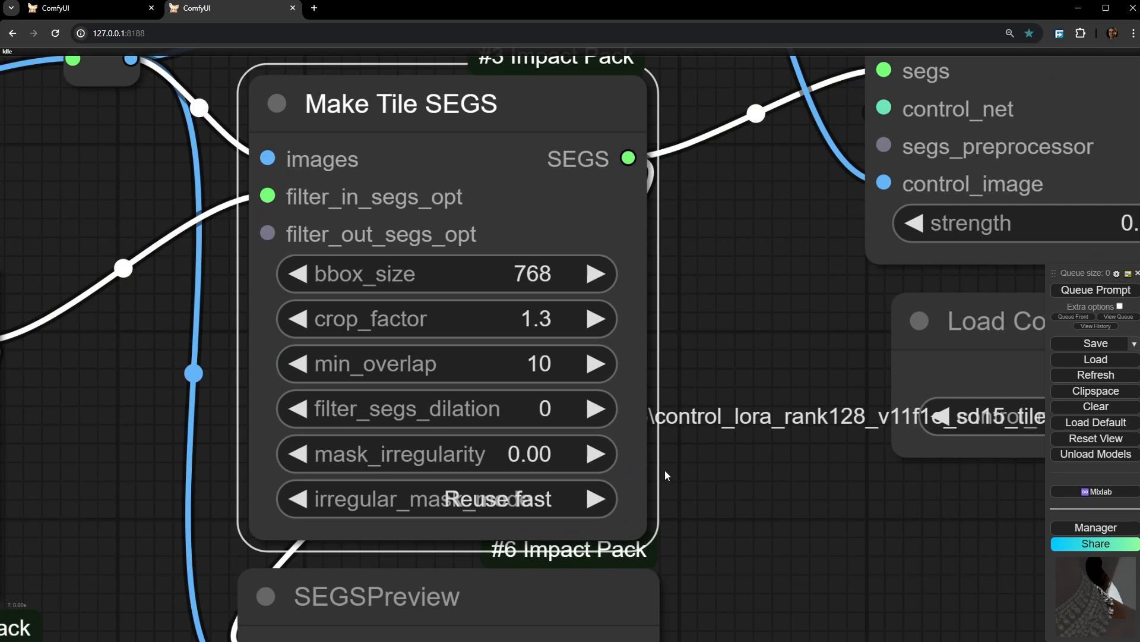
pyautogui.scroll(-1, 667, 475)
# Compare the masked segments below MASK to SEGS with the tile thumbnails in the SEGSPreview beneath Make Tile SEGS
pyautogui.moveTo(667, 476); pyautogui.dragTo(830, 158)
pyautogui.moveTo(328, 517); pyautogui.dragTo(458, 77)
pyautogui.scroll(2, 293, 277)
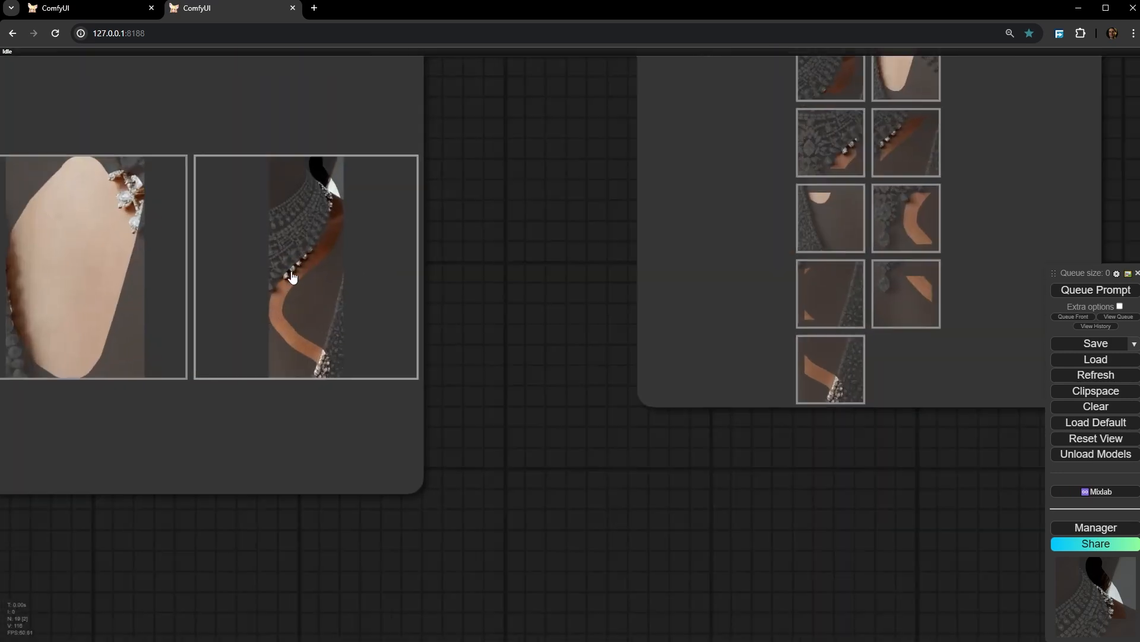
pyautogui.scroll(2, 293, 278)
pyautogui.scroll(-4, 412, 397)
pyautogui.moveTo(562, 141); pyautogui.dragTo(390, 441)
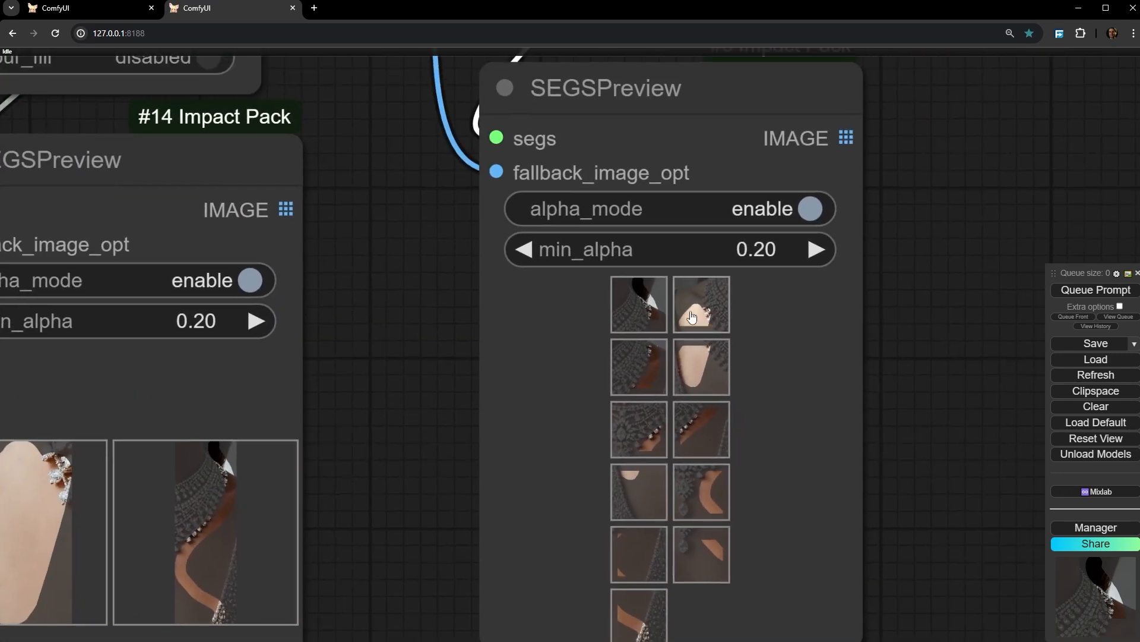
pyautogui.scroll(10, 692, 317)
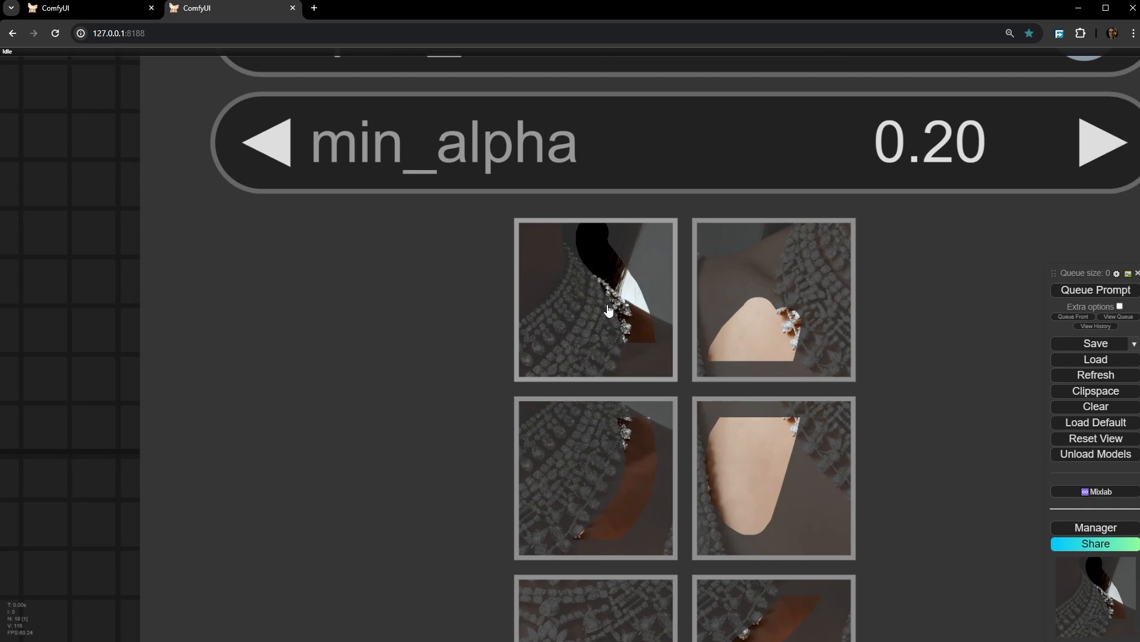
pyautogui.scroll(-3, 559, 313)
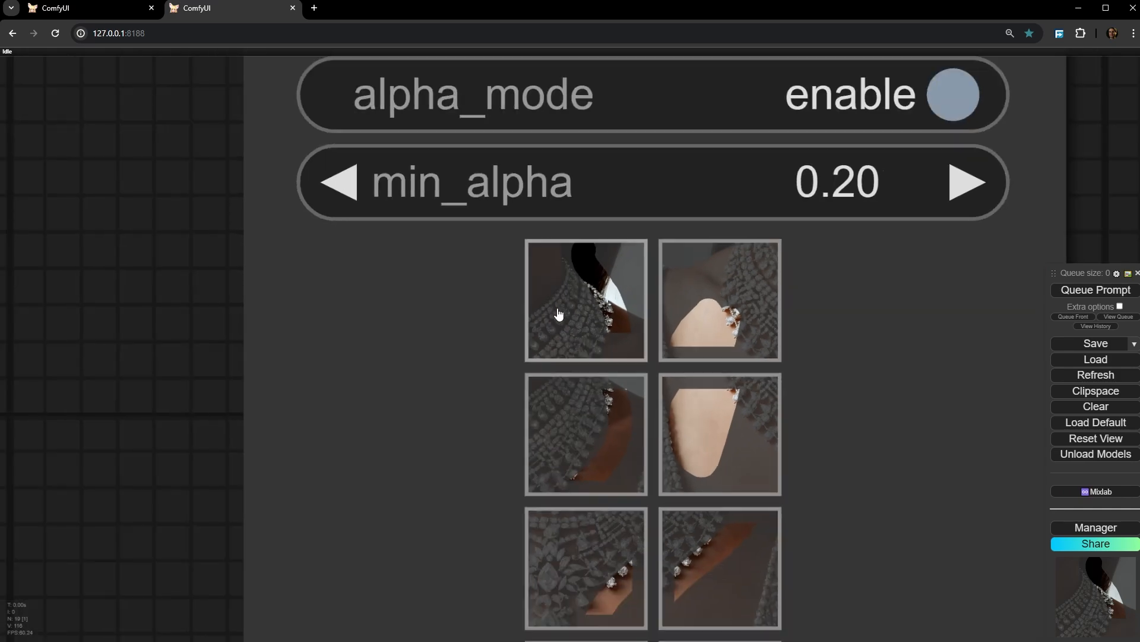
pyautogui.scroll(-5, 563, 306)
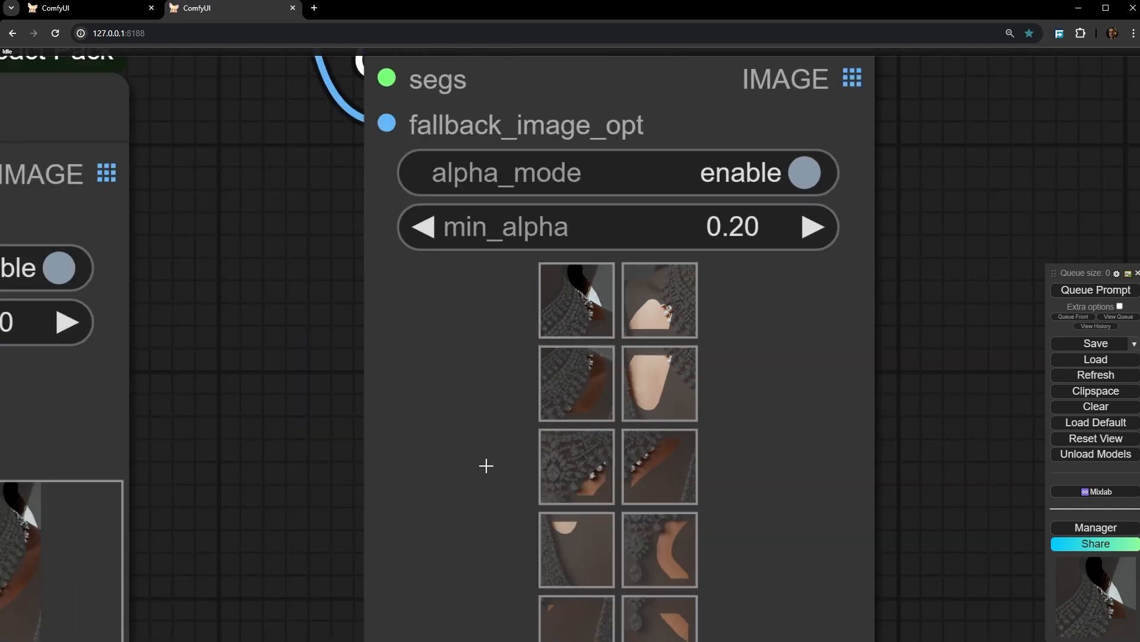
pyautogui.scroll(-4, 429, 359)
pyautogui.moveTo(310, 453); pyautogui.dragTo(384, 339)
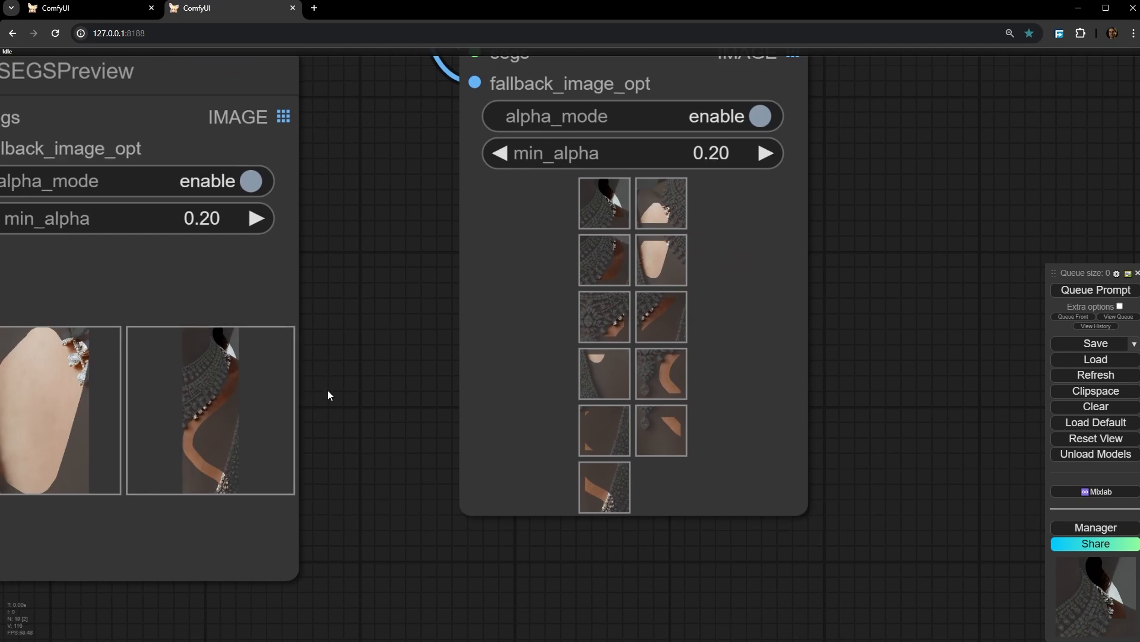
# Enlarge the first tile in the SEGSPreview beneath Make Tile SEGS and go through the tiles one by one to the last
pyautogui.click(612, 219)
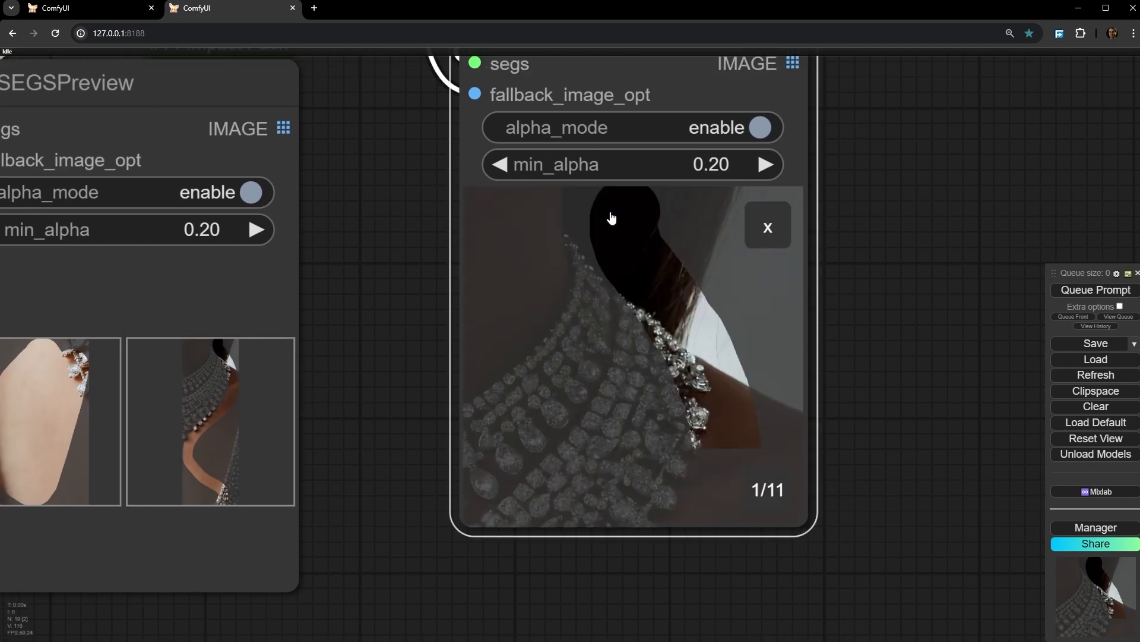
pyautogui.click(786, 485)
pyautogui.click(782, 489)
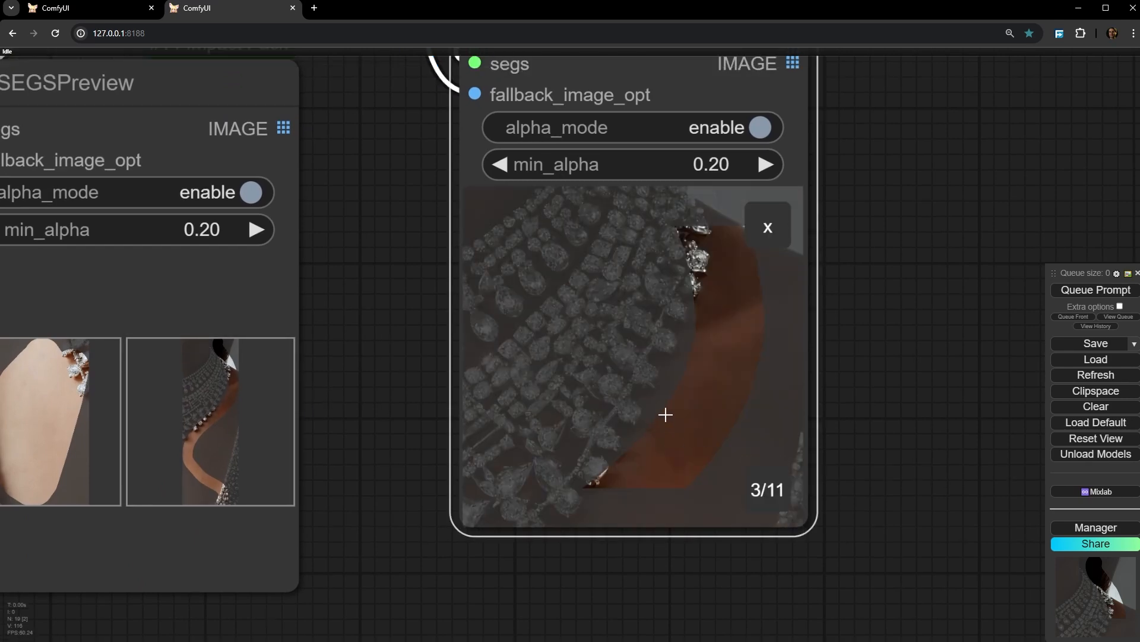
pyautogui.press('Right')
pyautogui.press('Right')
pyautogui.press('Right')
pyautogui.press('Right')
pyautogui.press('Right')
pyautogui.press('Right')
pyautogui.press('Right')
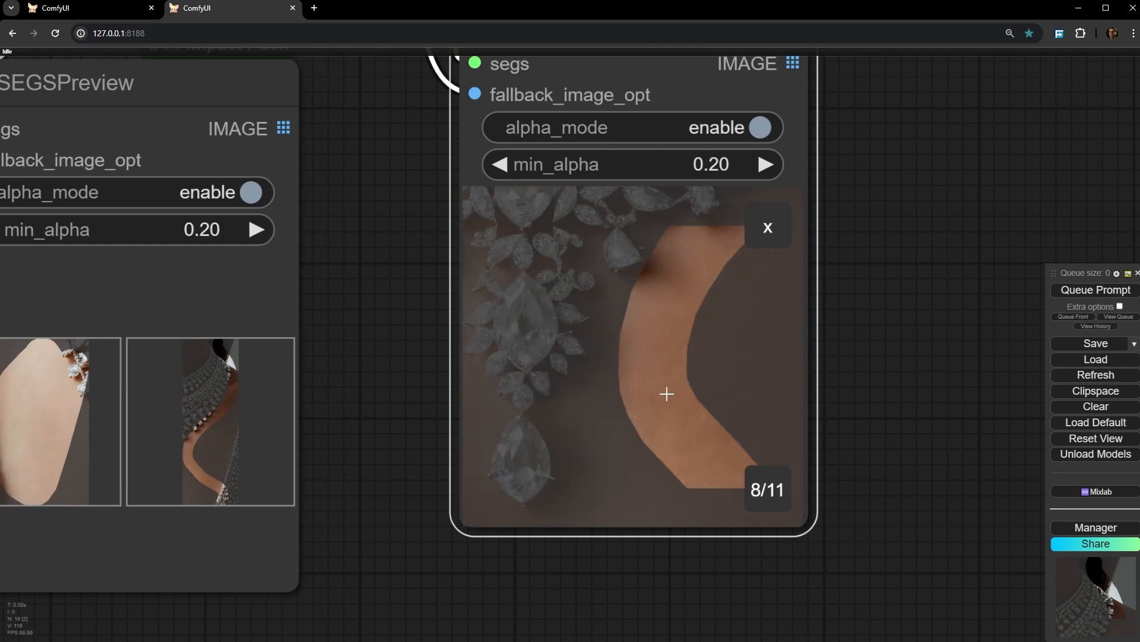
pyautogui.press('Right')
# Open the masked necklace image from Load Image in a separate tab to check its size, and return to the workflow
pyautogui.scroll(-8, 666, 394)
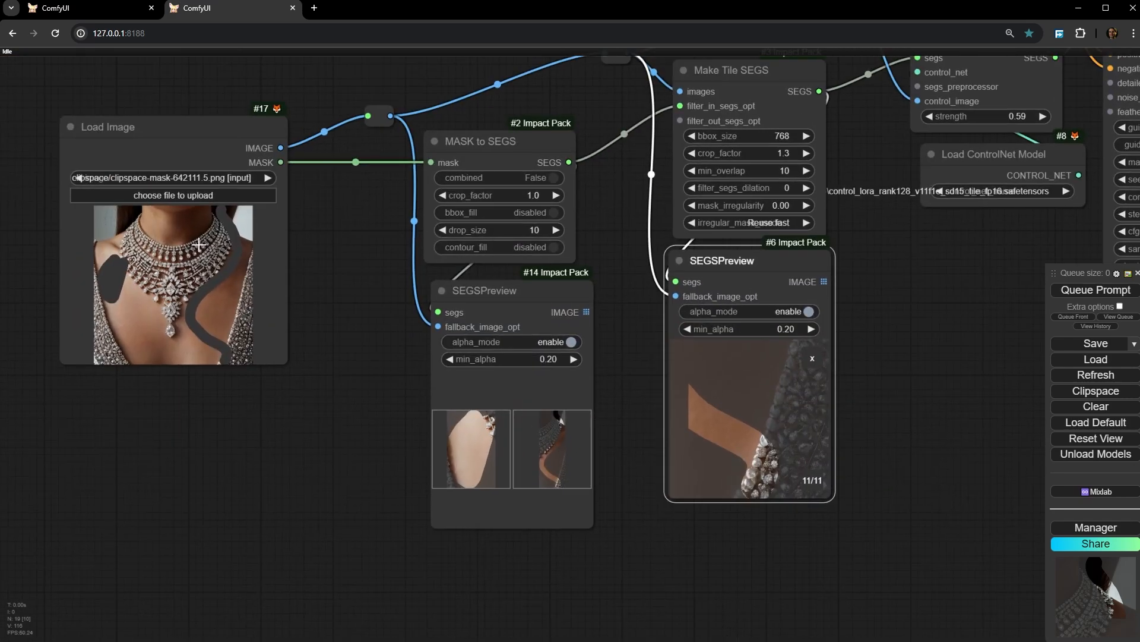
pyautogui.rightClick(199, 245)
pyautogui.click(178, 257)
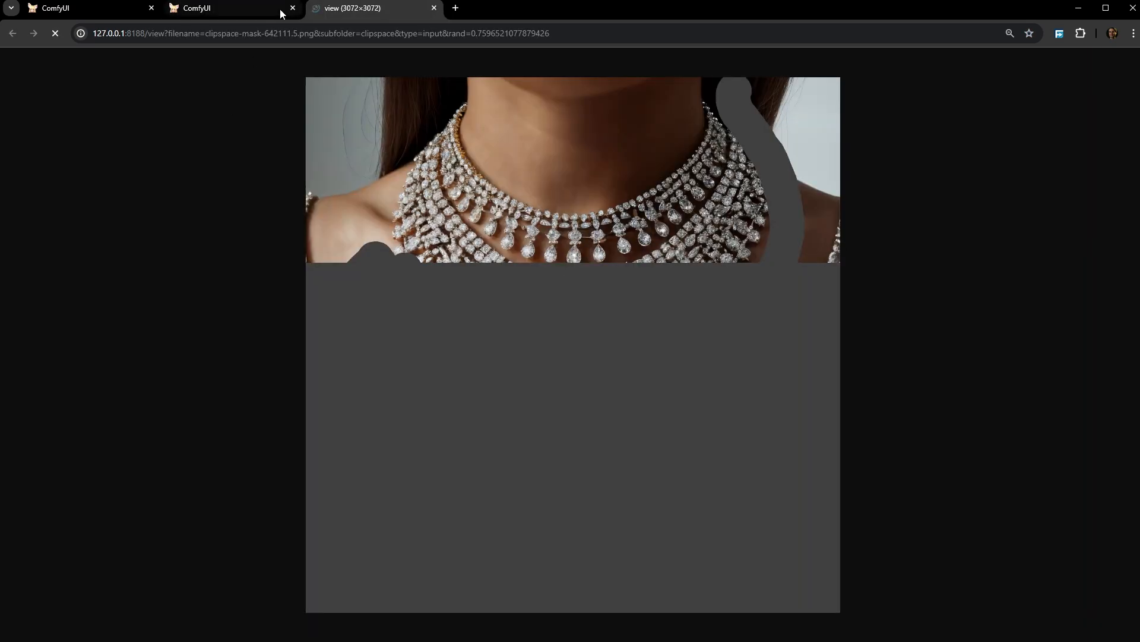
pyautogui.moveTo(521, 2)
pyautogui.mouseDown()
pyautogui.moveTo(521, 21)
pyautogui.moveTo(521, 4)
pyautogui.mouseUp()
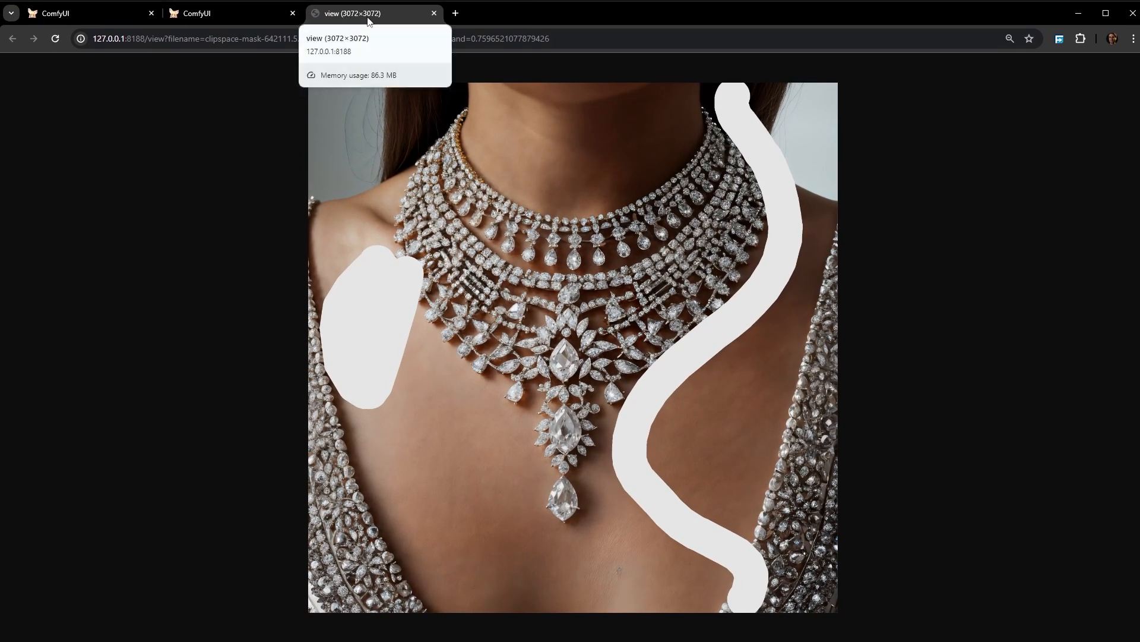
pyautogui.click(189, 16)
# Set bbox_size in the Make Tile SEGS node to 1504
pyautogui.moveTo(914, 309); pyautogui.dragTo(690, 345)
pyautogui.scroll(1, 546, 189)
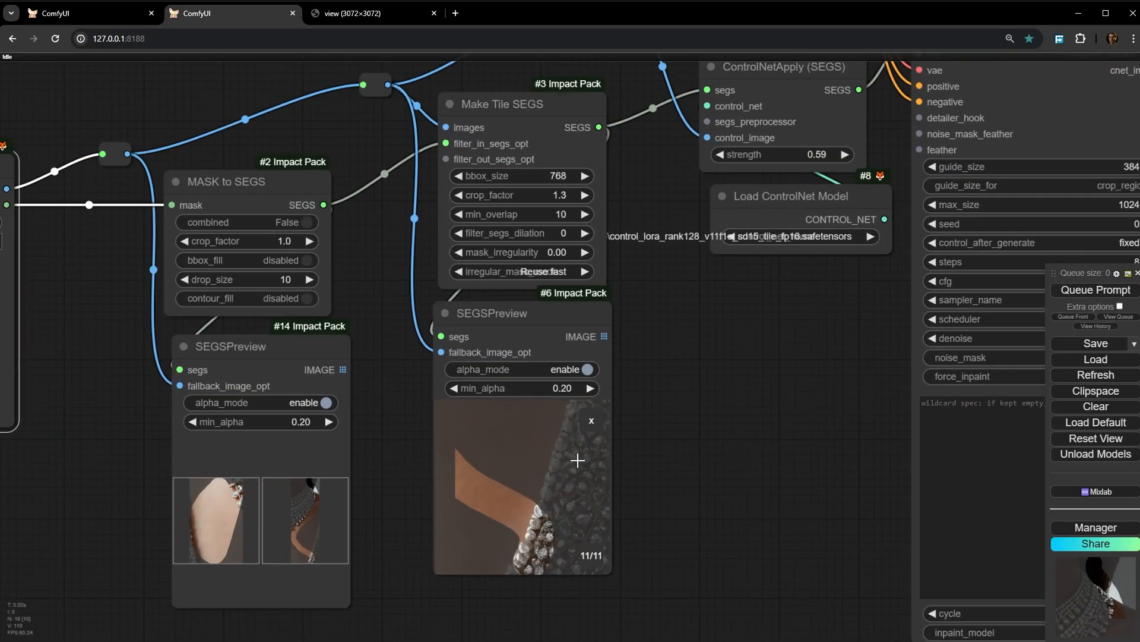
pyautogui.scroll(3, 532, 431)
pyautogui.scroll(8, 547, 78)
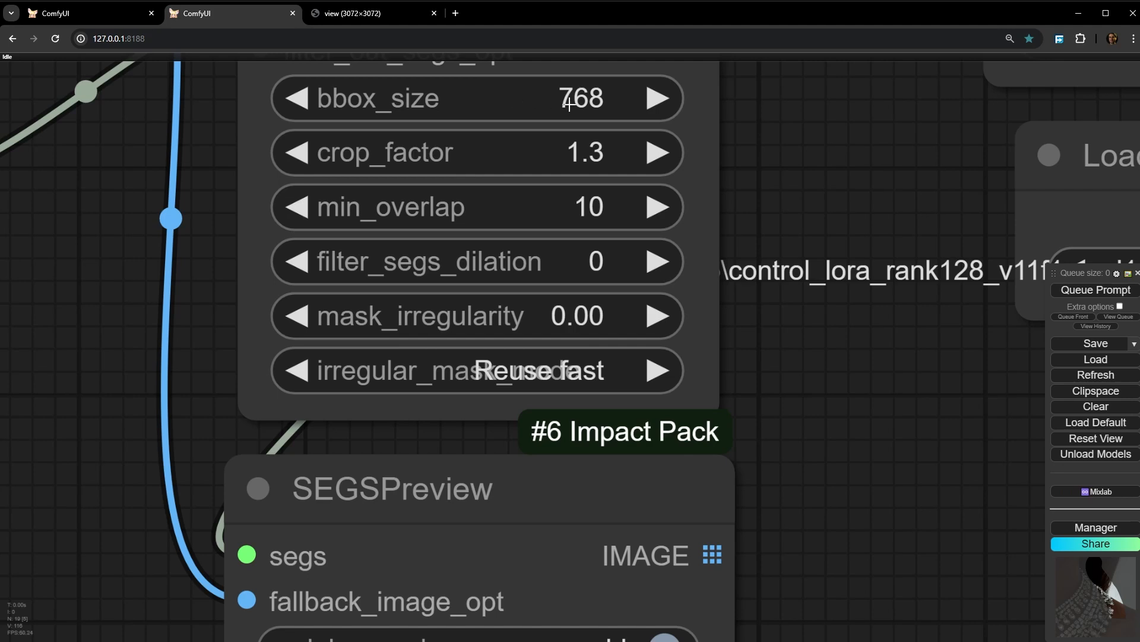
pyautogui.click(559, 108)
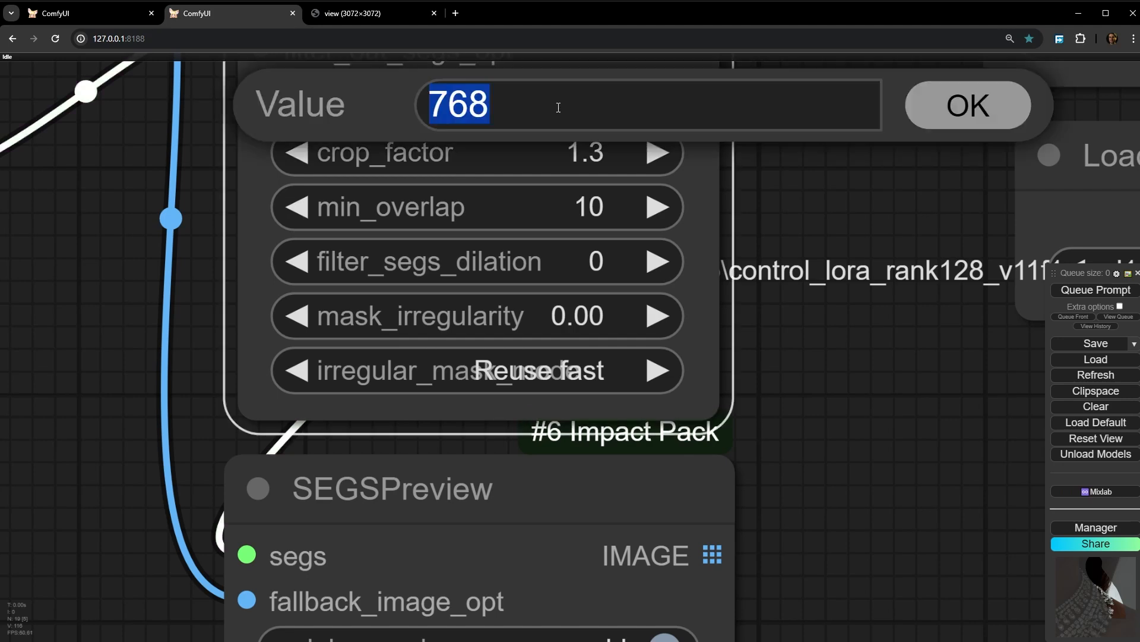
pyautogui.write('1504')
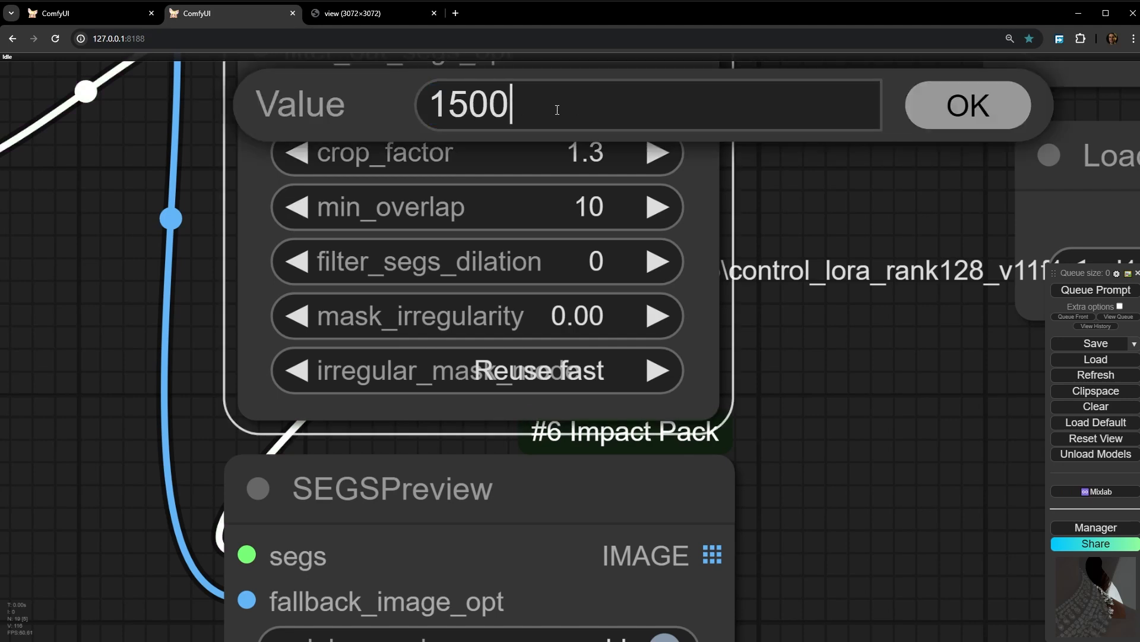
pyautogui.press('Return')
# Queue only the SEGSPreview beneath Make Tile SEGS and inspect the regenerated tile thumbnails
pyautogui.scroll(-1, 559, 154)
pyautogui.scroll(-6, 637, 268)
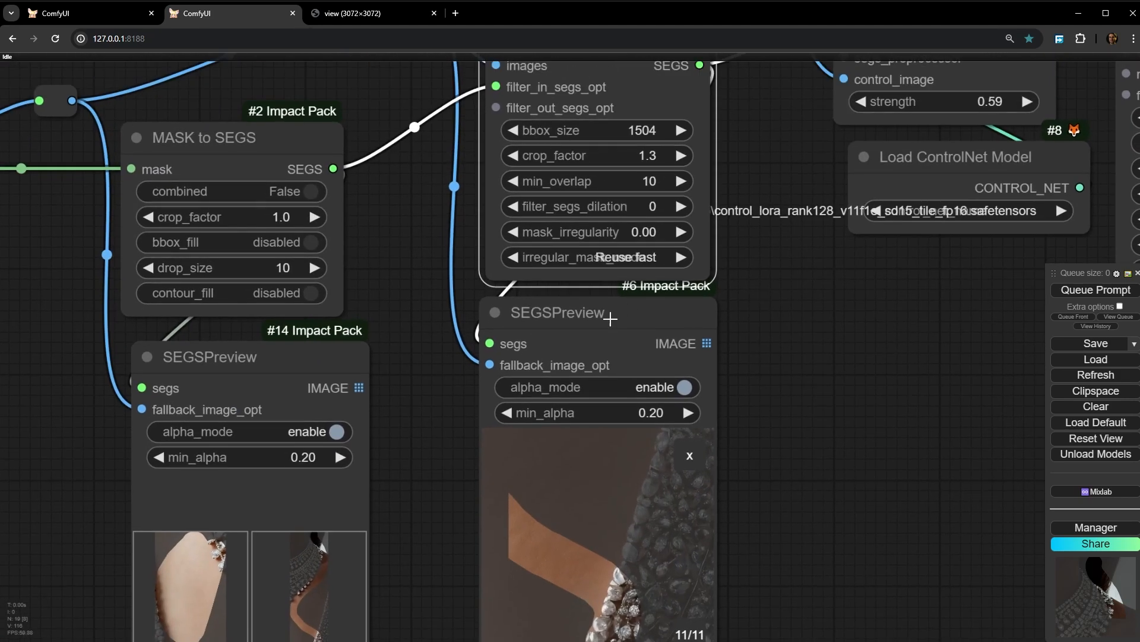
pyautogui.rightClick(607, 318)
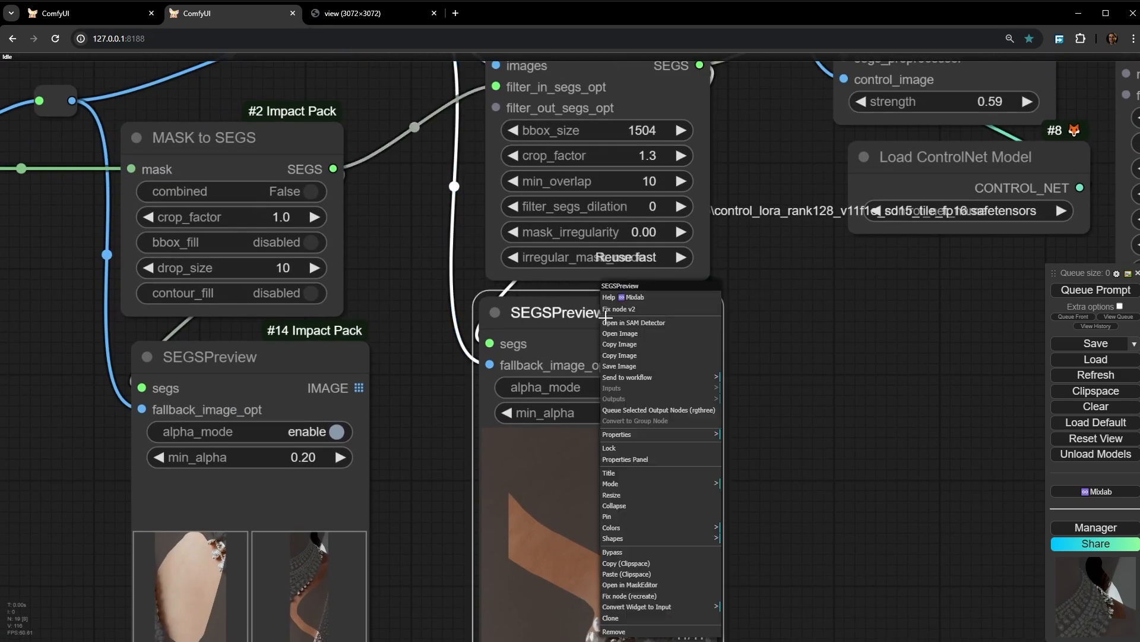
pyautogui.click(659, 409)
pyautogui.moveTo(846, 462); pyautogui.dragTo(787, 309)
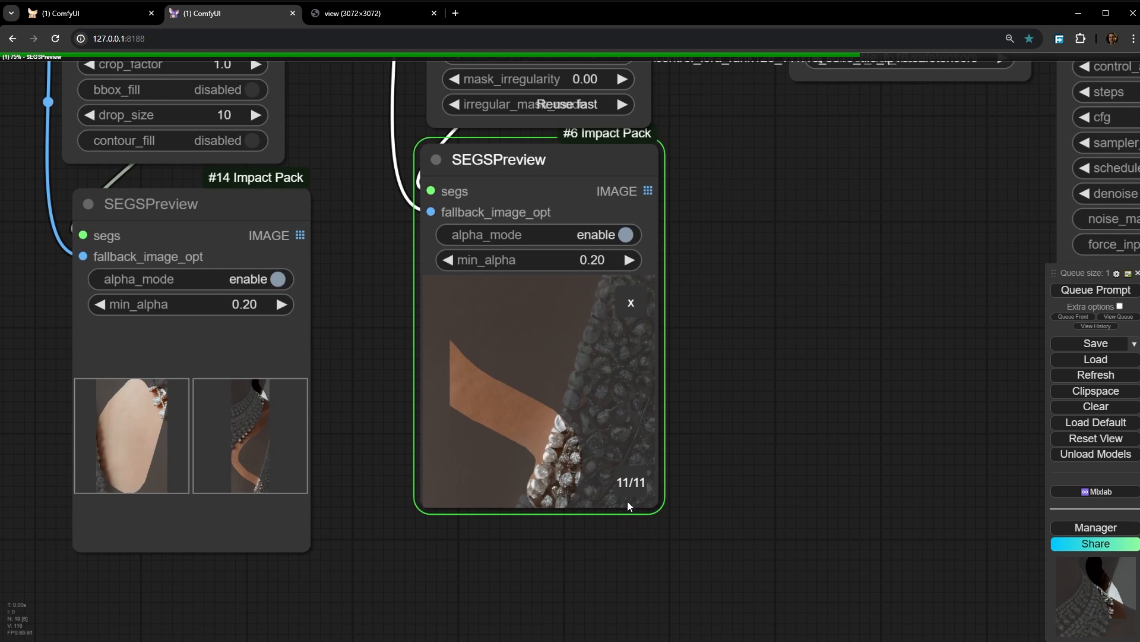
pyautogui.scroll(6, 540, 331)
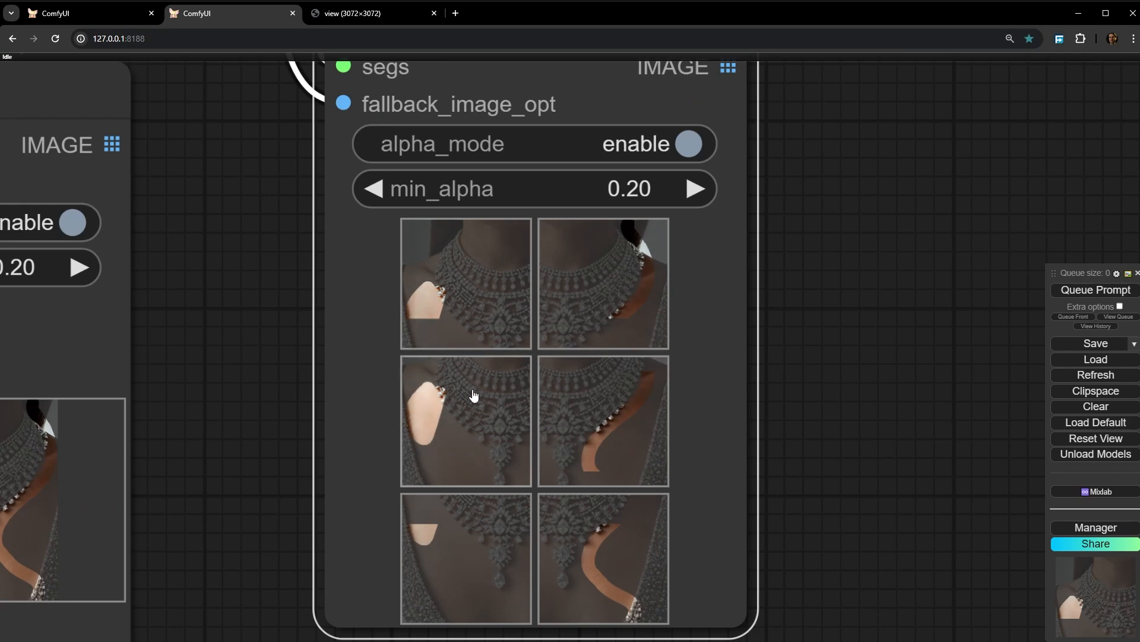
pyautogui.scroll(-4, 484, 411)
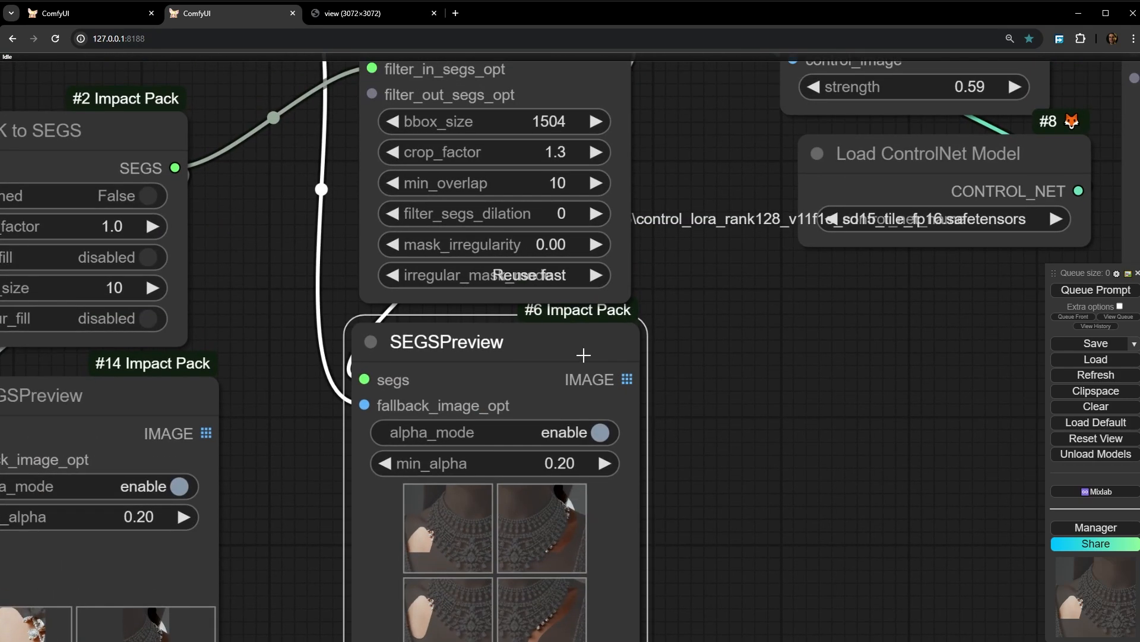
# Examine the MASK to SEGS link into filter_in_segs_opt and the bbox_size and crop_factor settings of Make Tile SEGS
pyautogui.moveTo(761, 344); pyautogui.dragTo(1014, 390)
pyautogui.moveTo(393, 188)
pyautogui.mouseDown()
pyautogui.moveTo(395, 165)
pyautogui.moveTo(400, 181)
pyautogui.mouseUp()
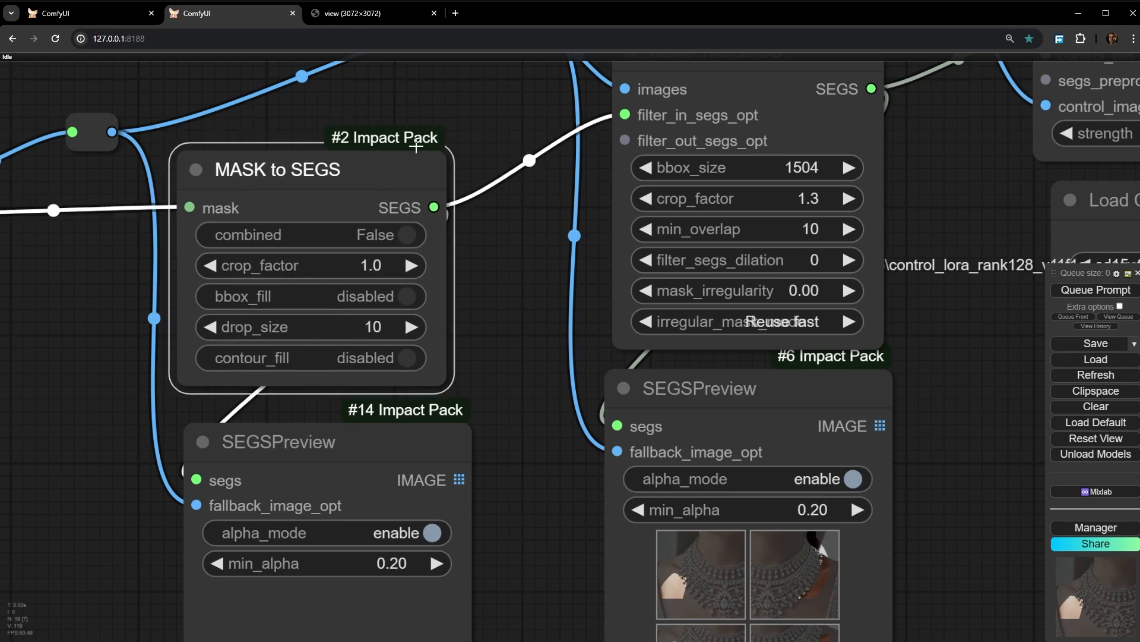
pyautogui.moveTo(532, 113); pyautogui.dragTo(412, 148)
pyautogui.moveTo(463, 244); pyautogui.dragTo(397, 247)
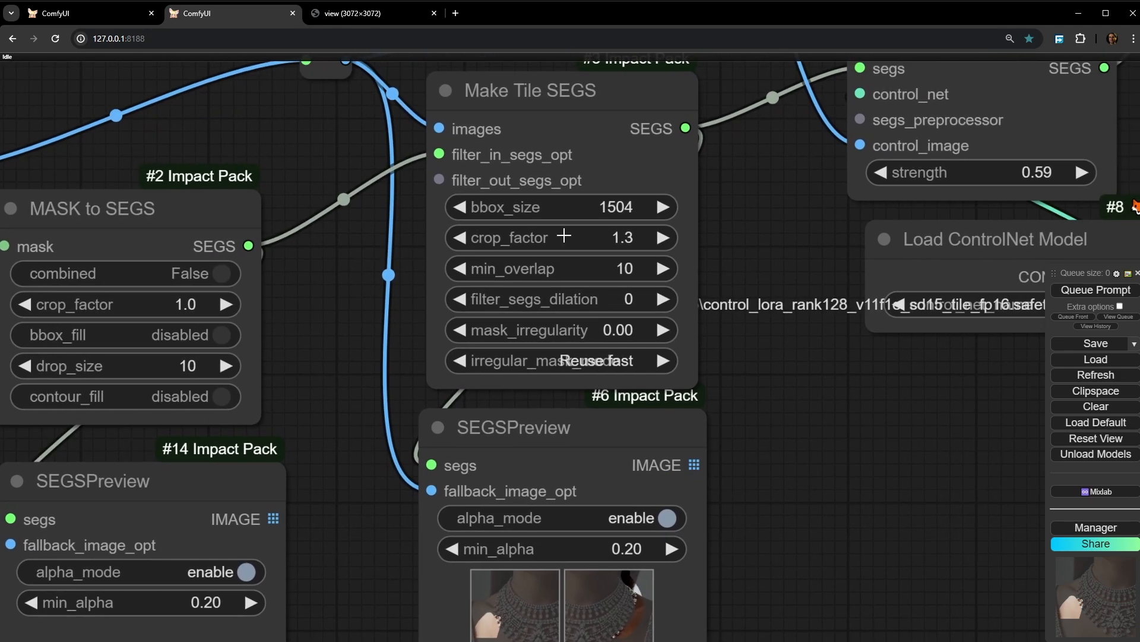
pyautogui.click(596, 120)
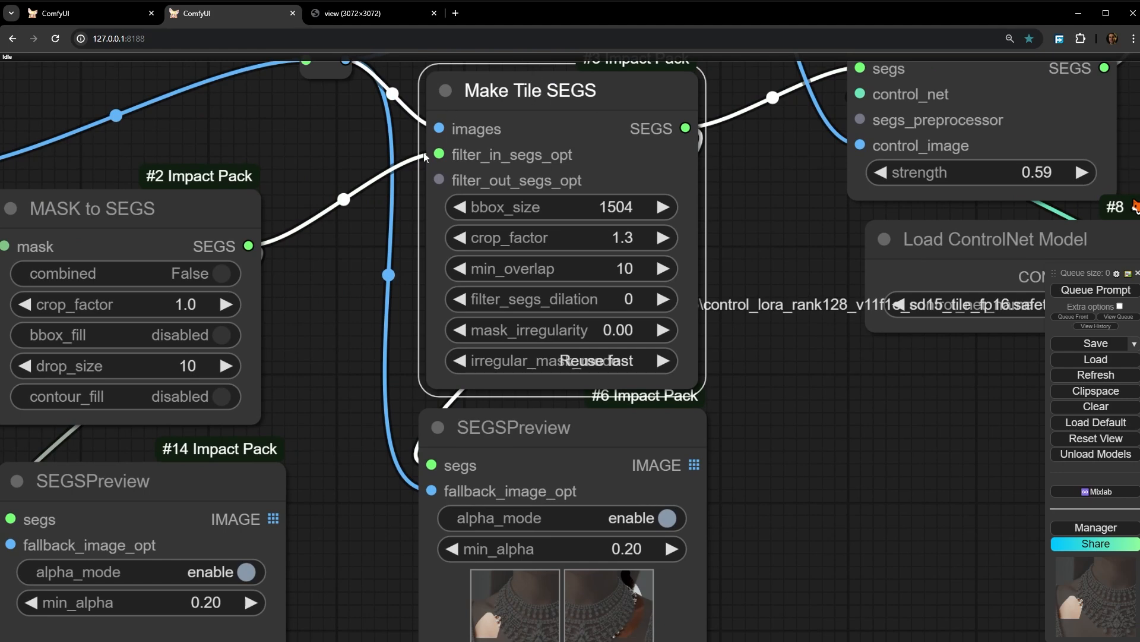
pyautogui.moveTo(380, 237); pyautogui.dragTo(233, 201)
pyautogui.moveTo(712, 379); pyautogui.dragTo(742, 183)
pyautogui.scroll(4, 350, 380)
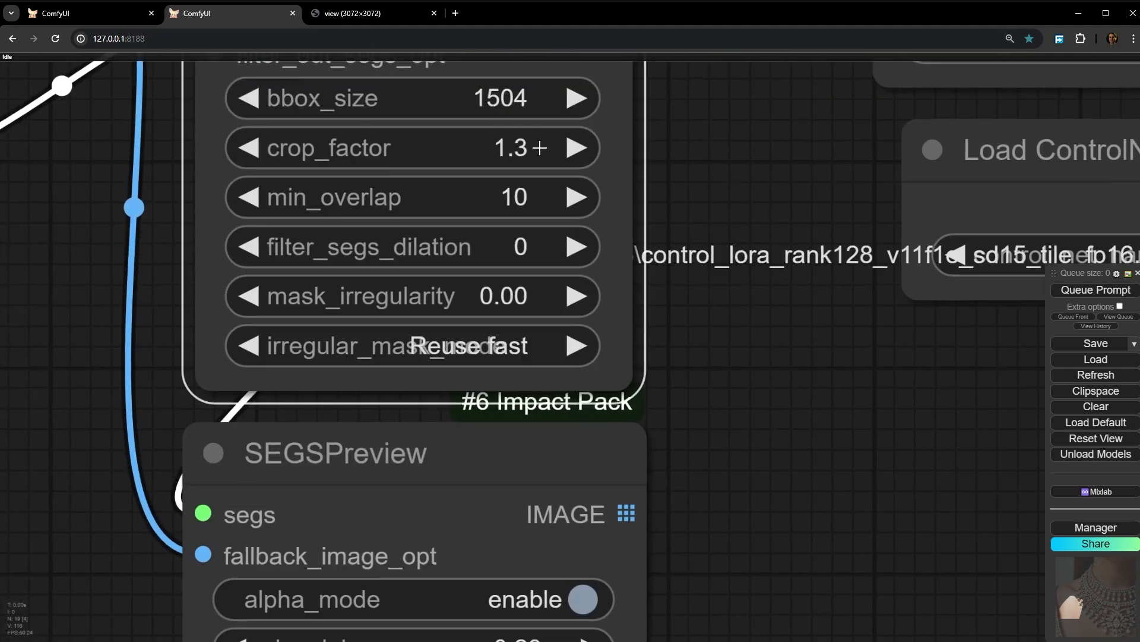
# Raise min_overlap in the Make Tile SEGS node to 18
pyautogui.scroll(-4, 689, 330)
pyautogui.moveTo(727, 367); pyautogui.dragTo(748, 314)
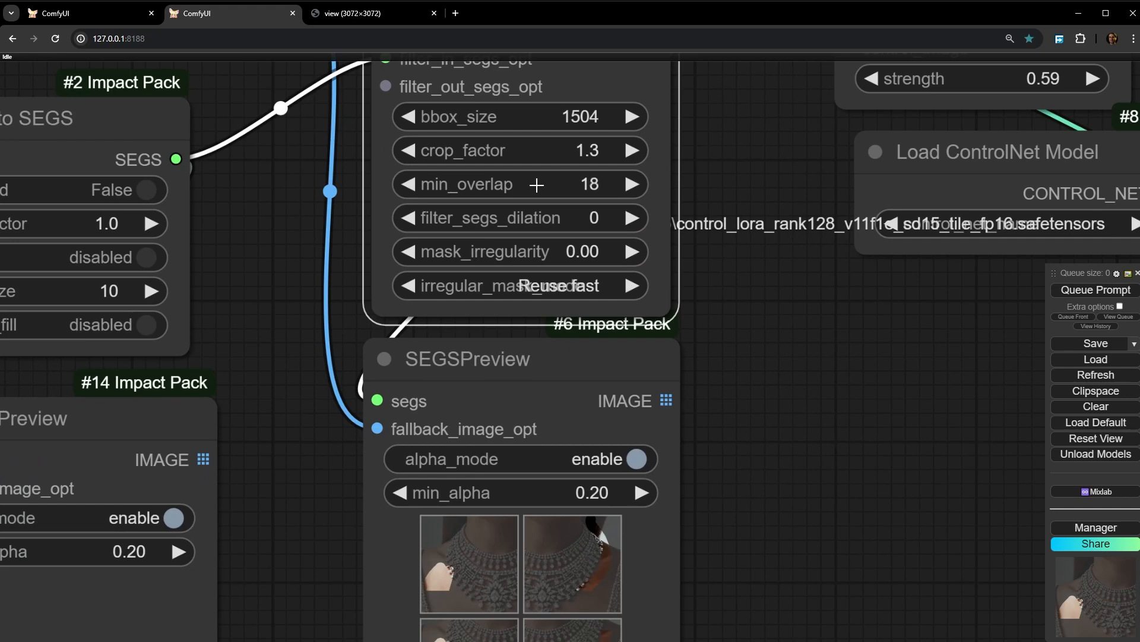
pyautogui.moveTo(536, 184); pyautogui.dragTo(540, 186)
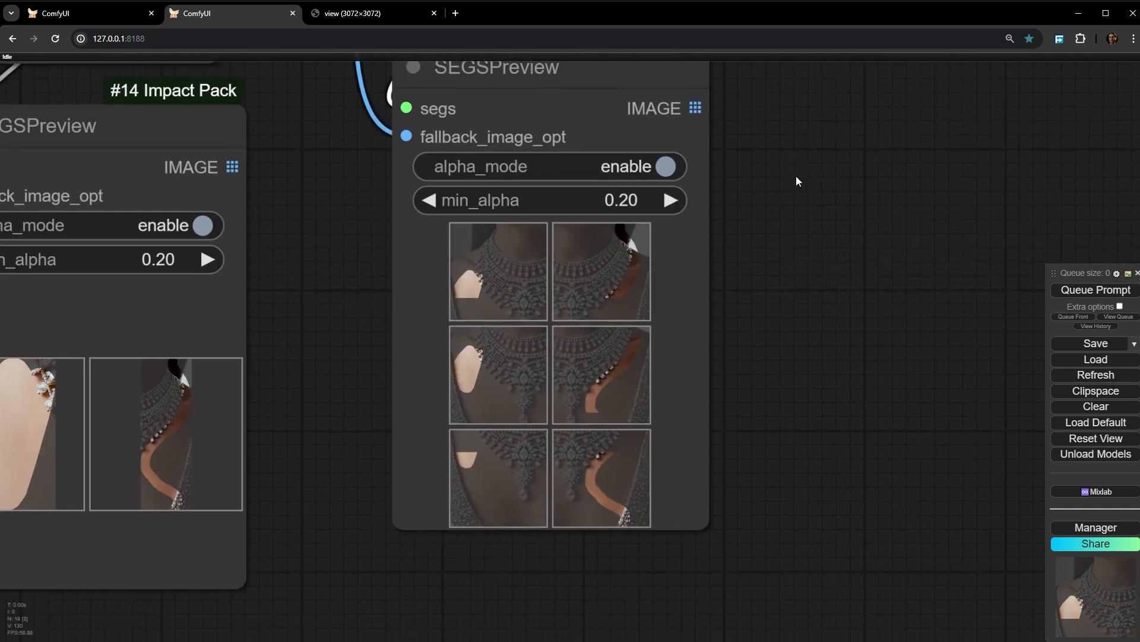
# Compare how the masked areas overlap between vertically neighbouring tiles in the SEGSPreview beneath Make Tile SEGS
pyautogui.scroll(6, 644, 411)
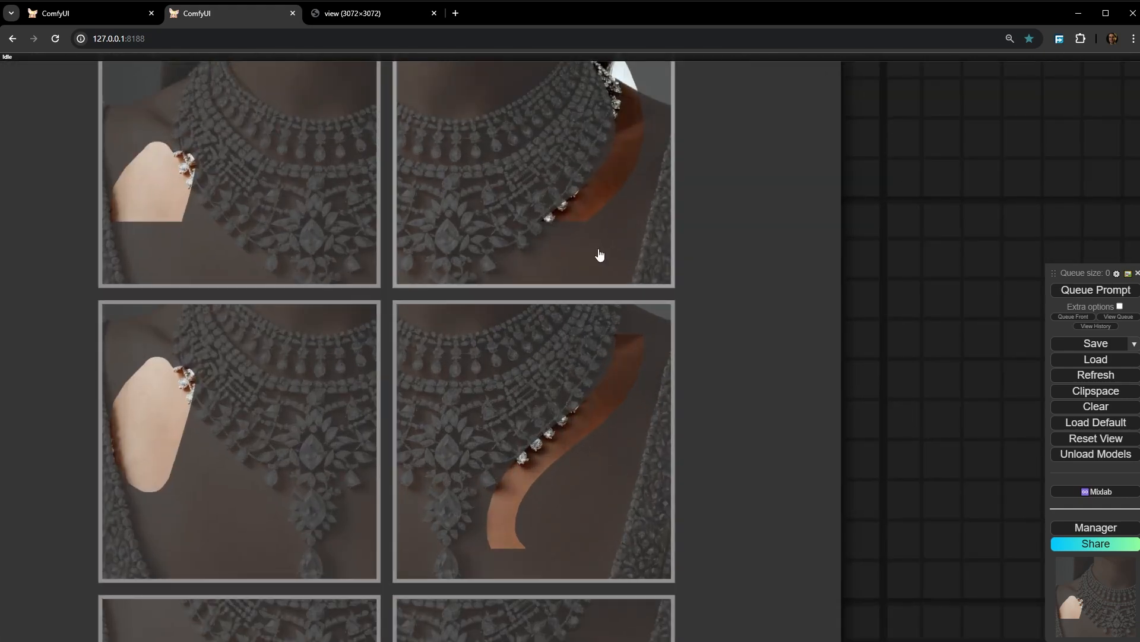
pyautogui.scroll(2, 646, 407)
pyautogui.moveTo(612, 339); pyautogui.dragTo(571, 269)
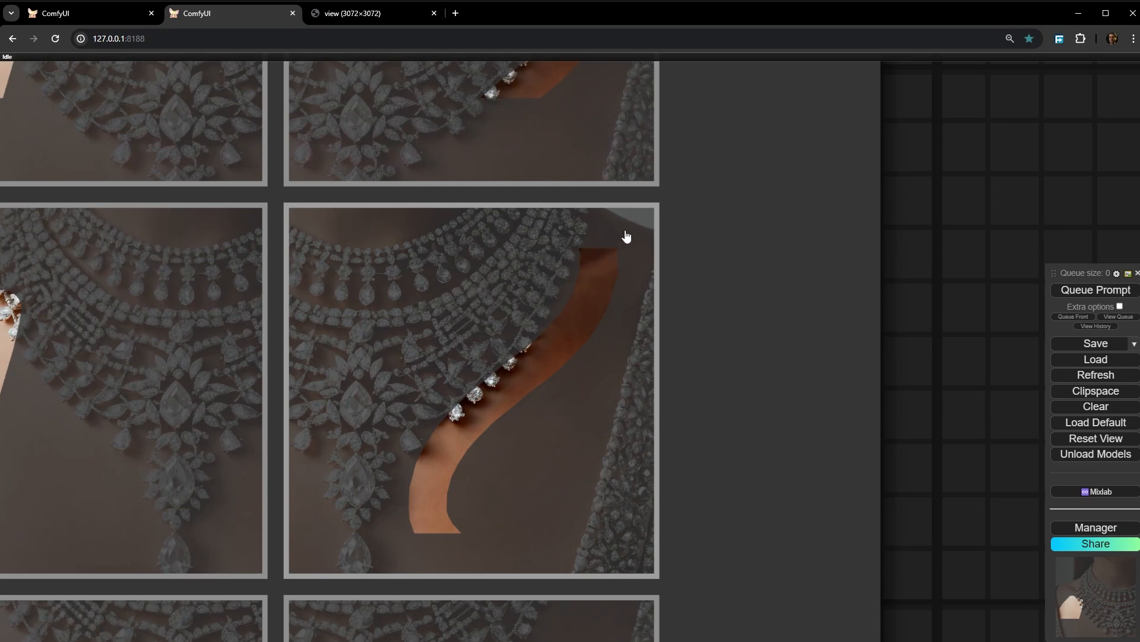
pyautogui.moveTo(758, 142); pyautogui.dragTo(718, 318)
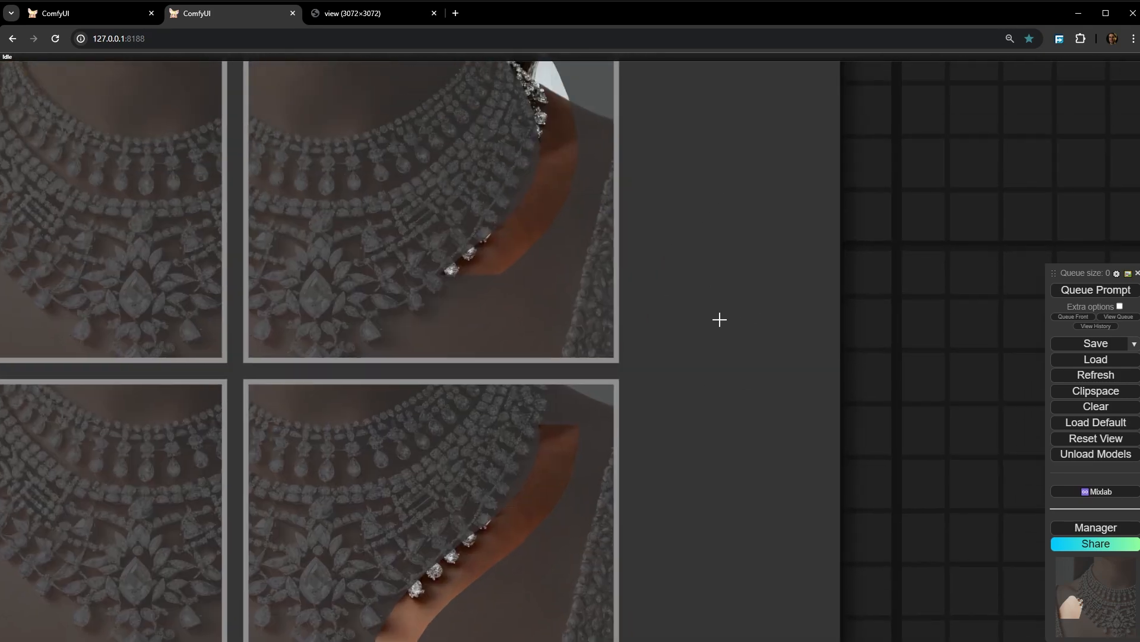
pyautogui.moveTo(560, 147); pyautogui.dragTo(548, 301)
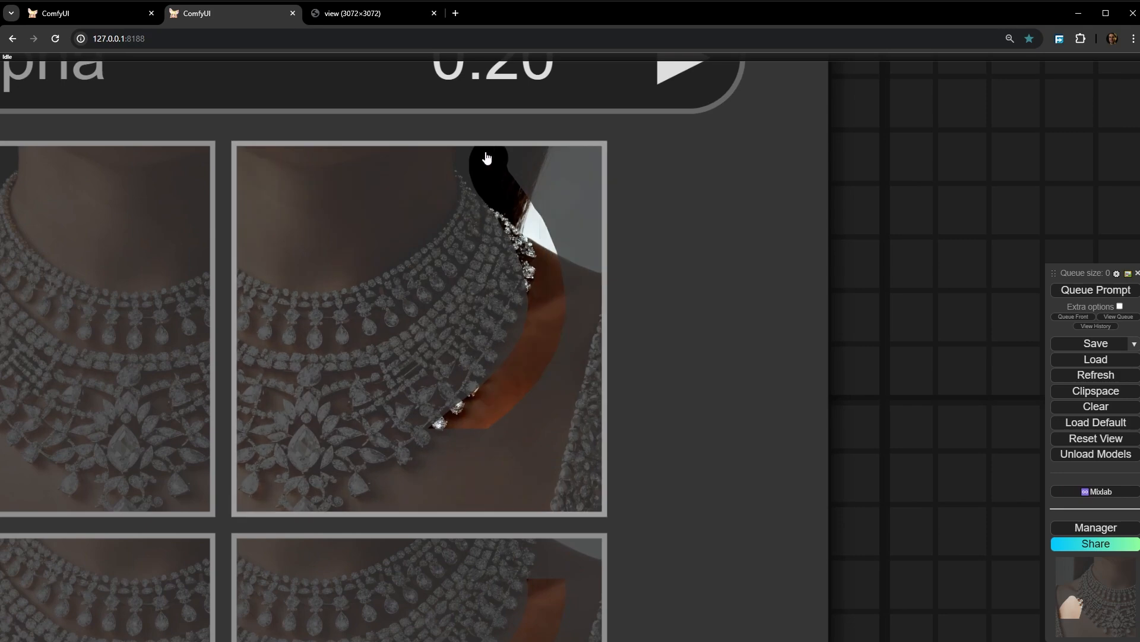
pyautogui.scroll(-3, 484, 330)
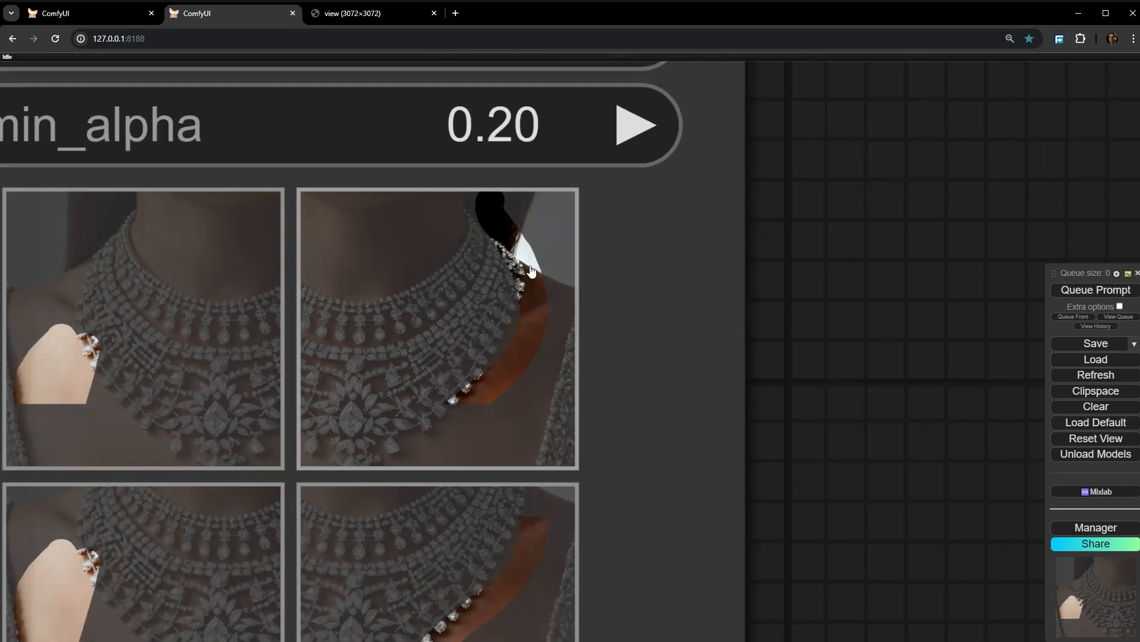
pyautogui.scroll(-2, 523, 309)
pyautogui.moveTo(528, 292); pyautogui.dragTo(575, 144)
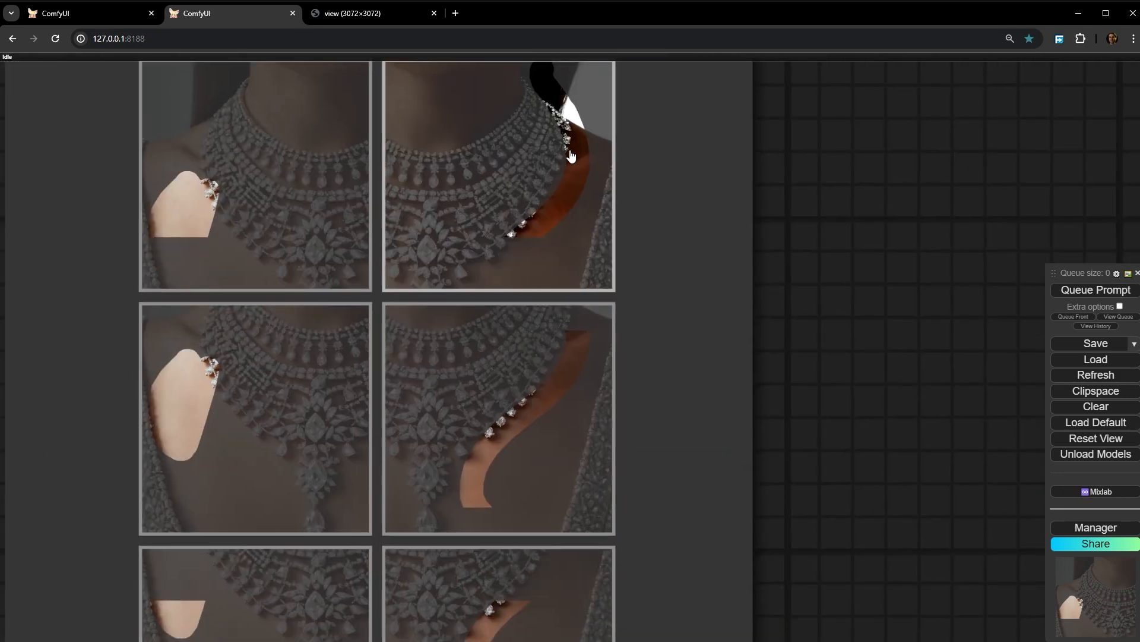
pyautogui.scroll(-2, 515, 300)
pyautogui.moveTo(520, 333); pyautogui.dragTo(549, 18)
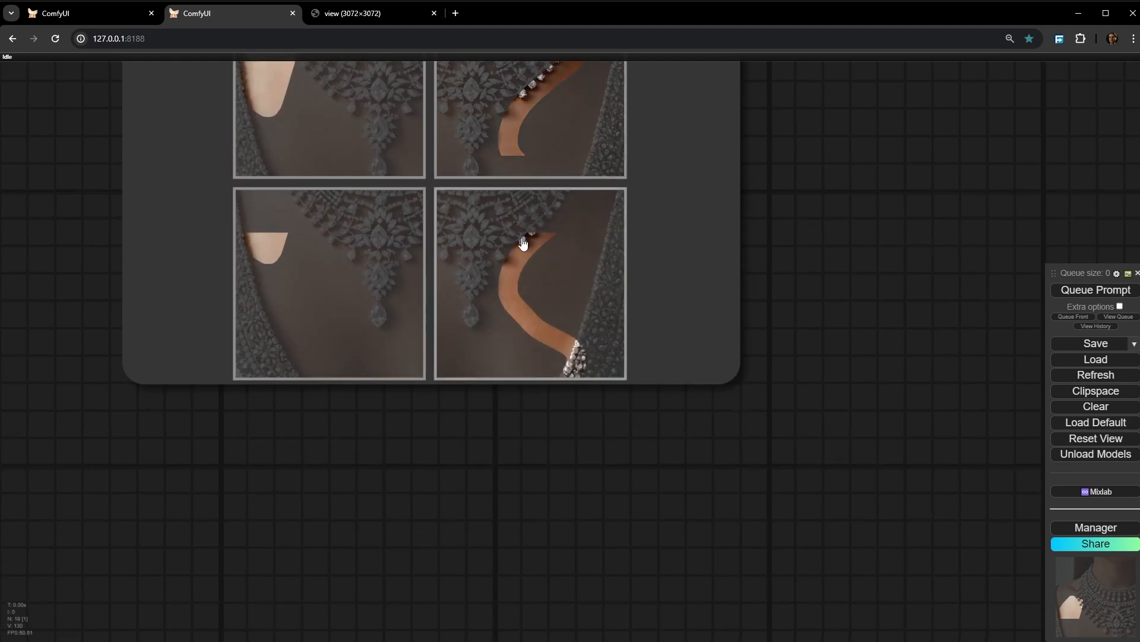
pyautogui.scroll(3, 527, 223)
pyautogui.moveTo(528, 243); pyautogui.dragTo(497, 444)
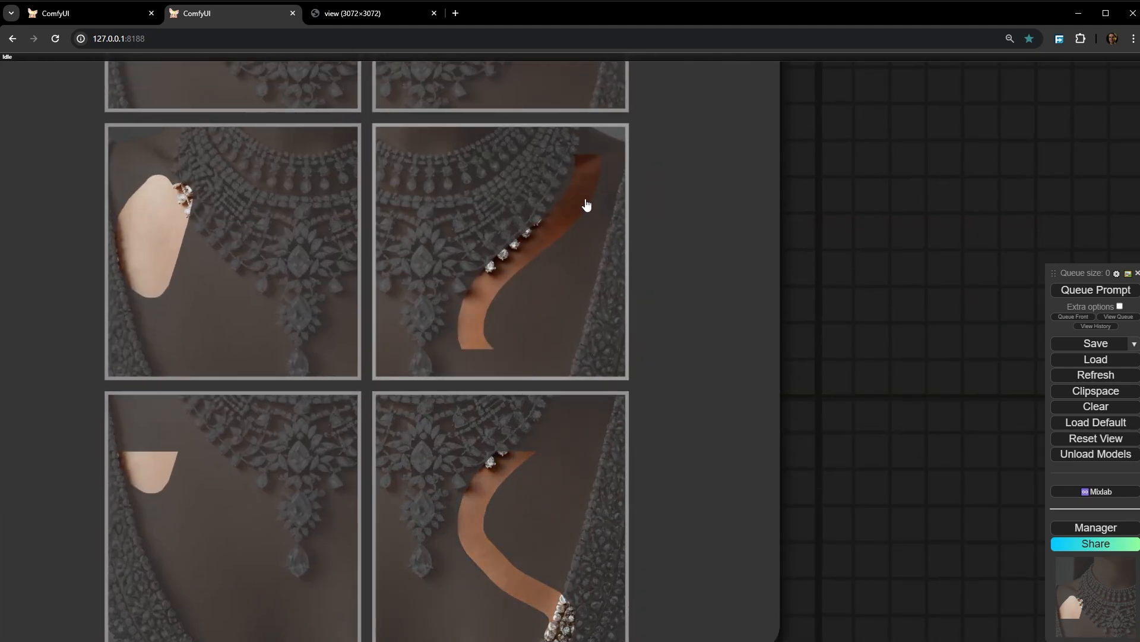
pyautogui.scroll(-3, 560, 227)
pyautogui.moveTo(558, 242); pyautogui.dragTo(545, 449)
pyautogui.scroll(-3, 545, 449)
pyautogui.moveTo(574, 321); pyautogui.dragTo(545, 520)
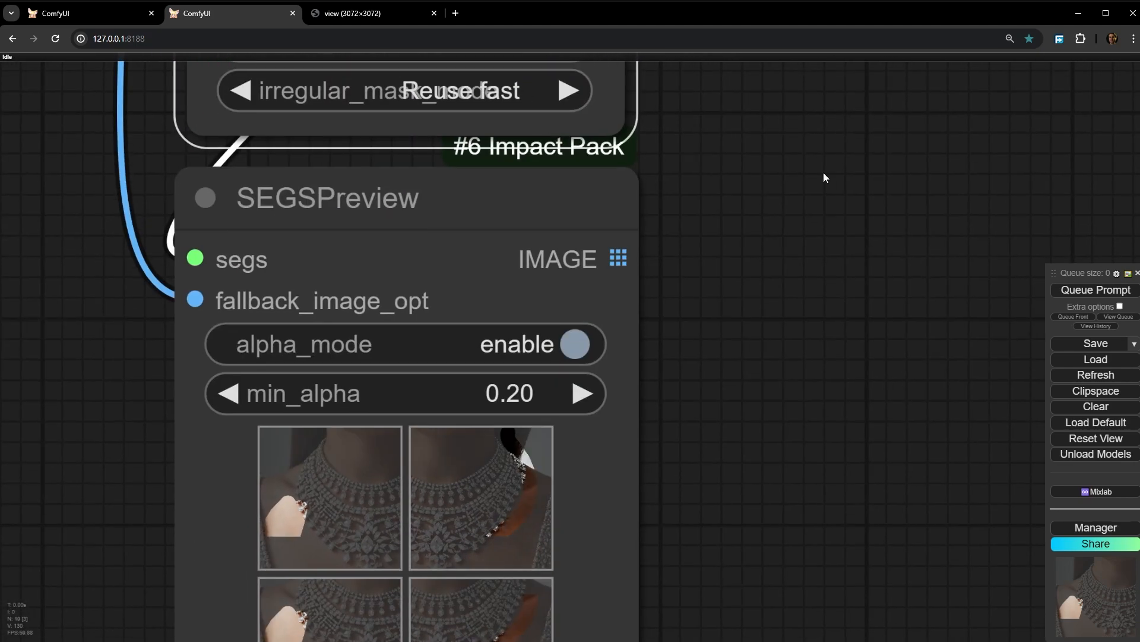
# Set min_overlap of the Make Tile SEGS node to 0 and run only the connected SEGSPreview node
pyautogui.moveTo(754, 65); pyautogui.dragTo(743, 306)
pyautogui.scroll(-2, 742, 306)
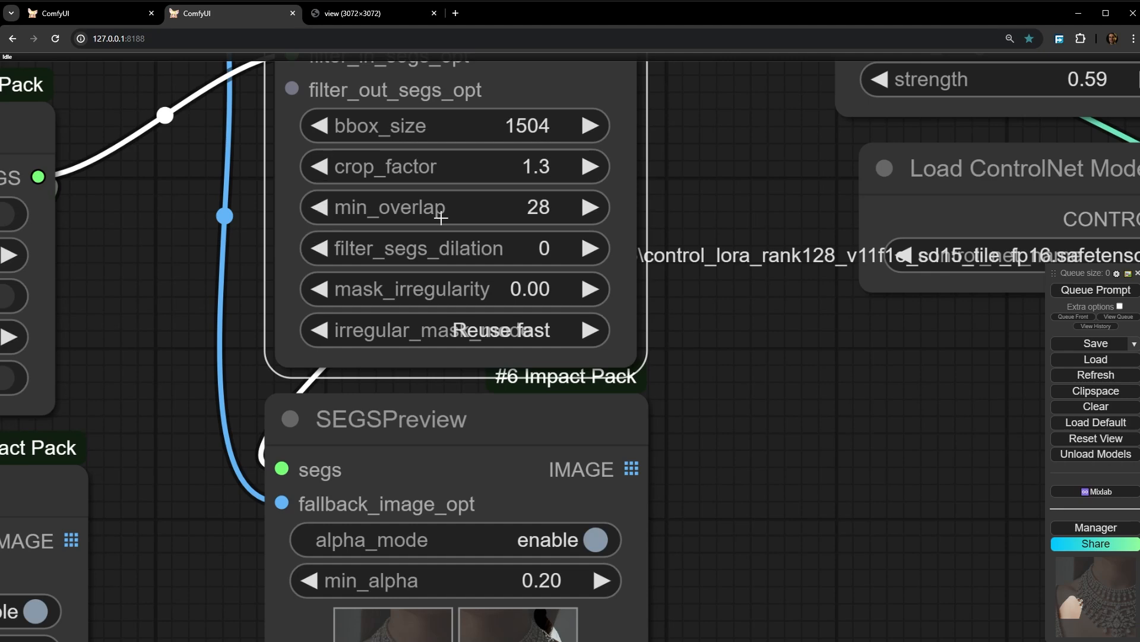
pyautogui.moveTo(440, 218)
pyautogui.mouseDown()
pyautogui.moveTo(453, 213)
pyautogui.moveTo(443, 209)
pyautogui.mouseUp()
pyautogui.rightClick(554, 467)
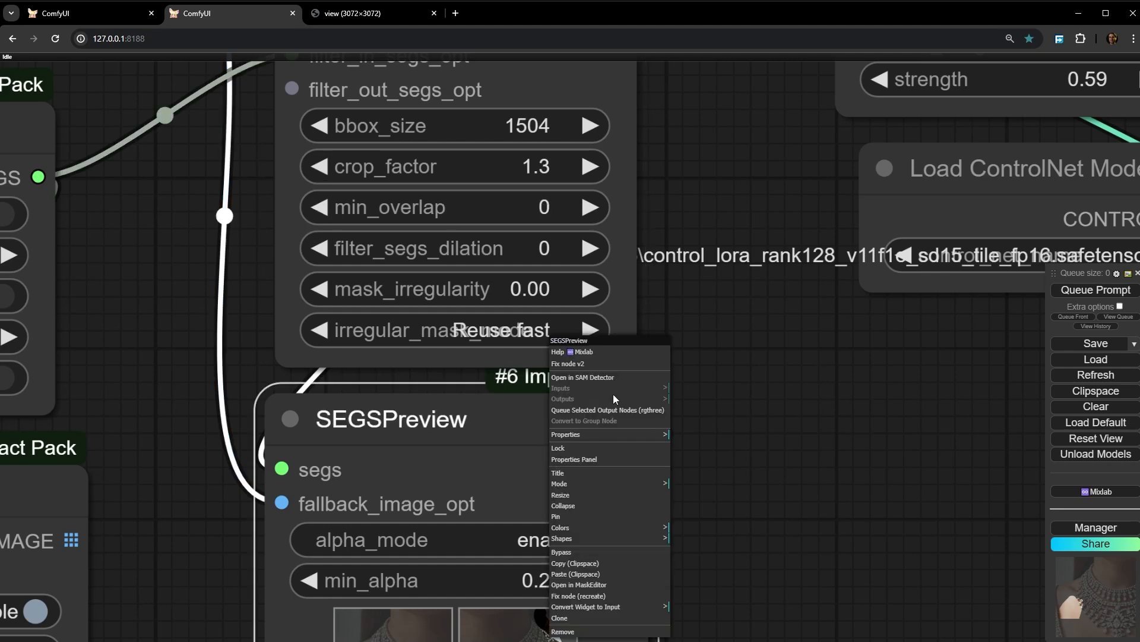
pyautogui.click(628, 411)
# Set min_overlap of the Make Tile SEGS node to 159 and run only the SEGSPreview node again
pyautogui.moveTo(751, 518); pyautogui.dragTo(779, 161)
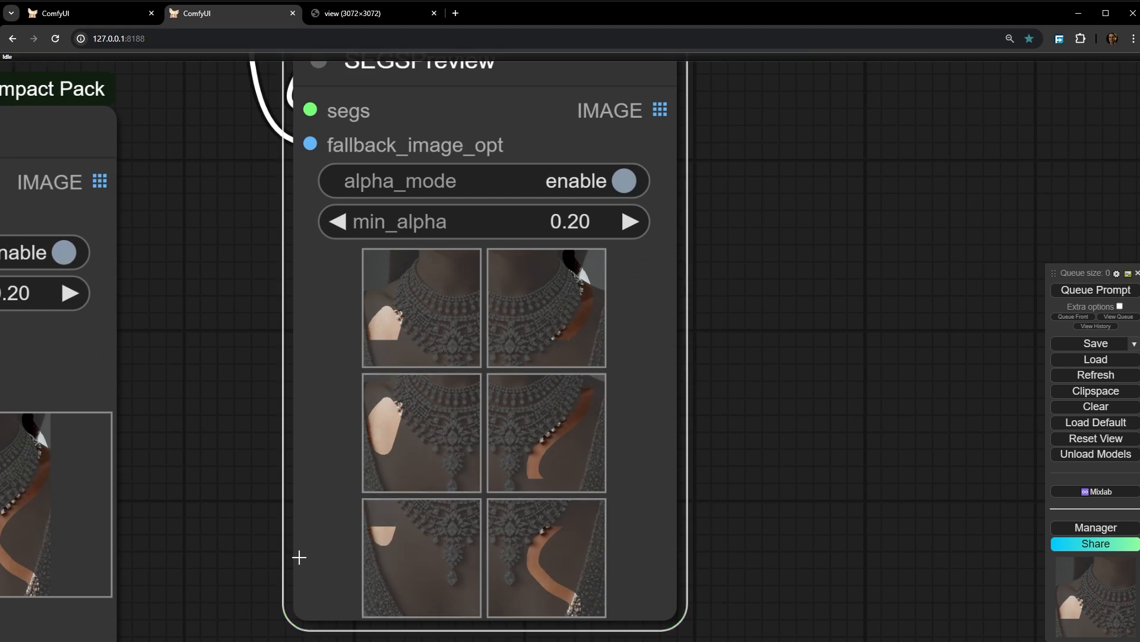
pyautogui.scroll(4, 496, 599)
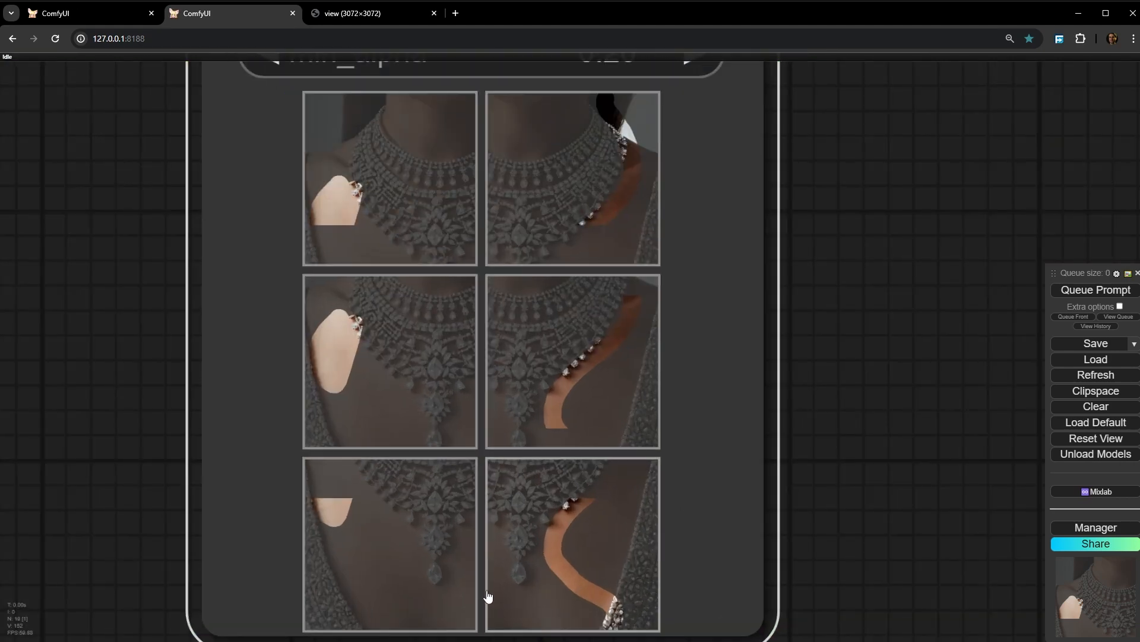
pyautogui.scroll(-3, 488, 596)
pyautogui.moveTo(713, 354); pyautogui.dragTo(696, 398)
pyautogui.scroll(-3, 722, 519)
pyautogui.scroll(-3, 646, 484)
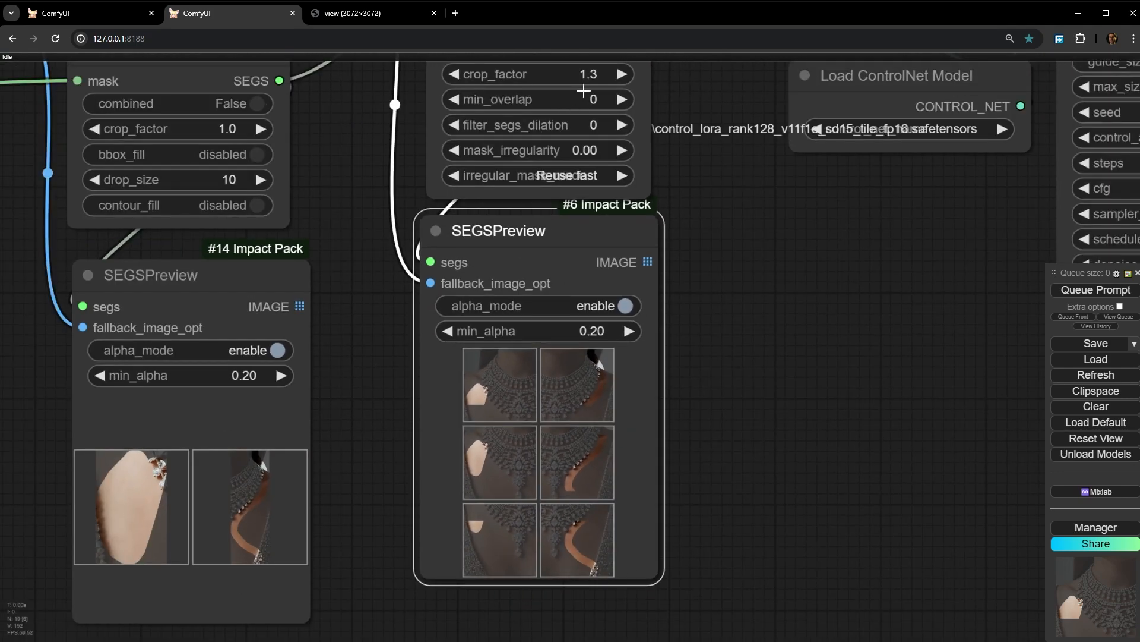
pyautogui.scroll(2, 584, 90)
pyautogui.moveTo(454, 104); pyautogui.dragTo(549, 103)
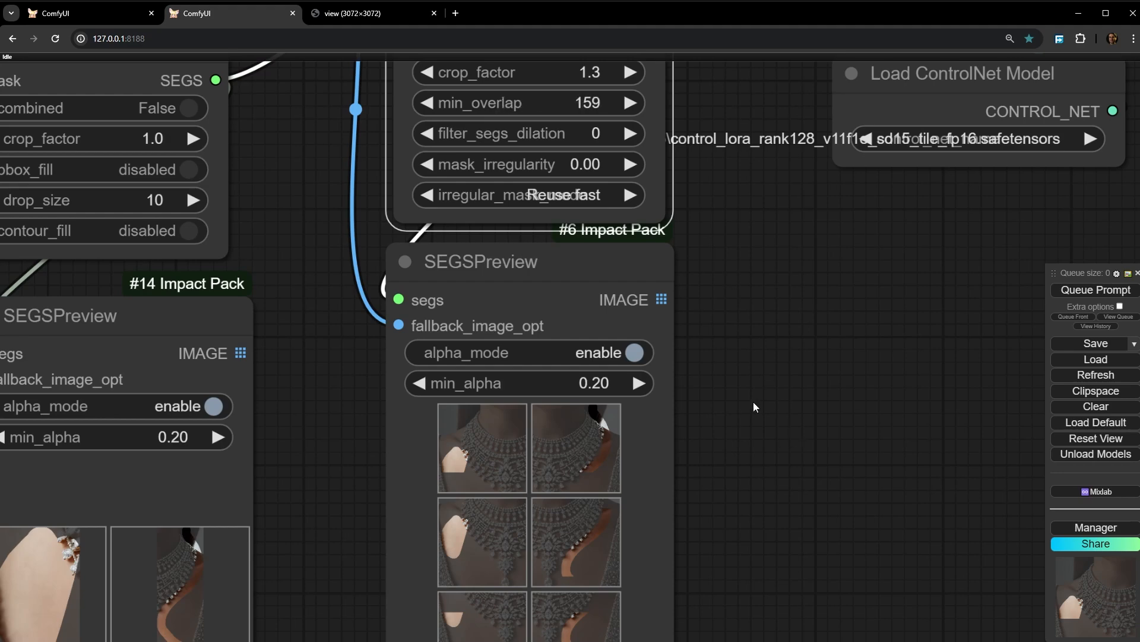
pyautogui.rightClick(549, 255)
pyautogui.click(645, 312)
# Widen the Make Tile SEGS node until its field labels no longer overlap and shift it away from the Load ControlNet Model node
pyautogui.moveTo(819, 459); pyautogui.dragTo(812, 351)
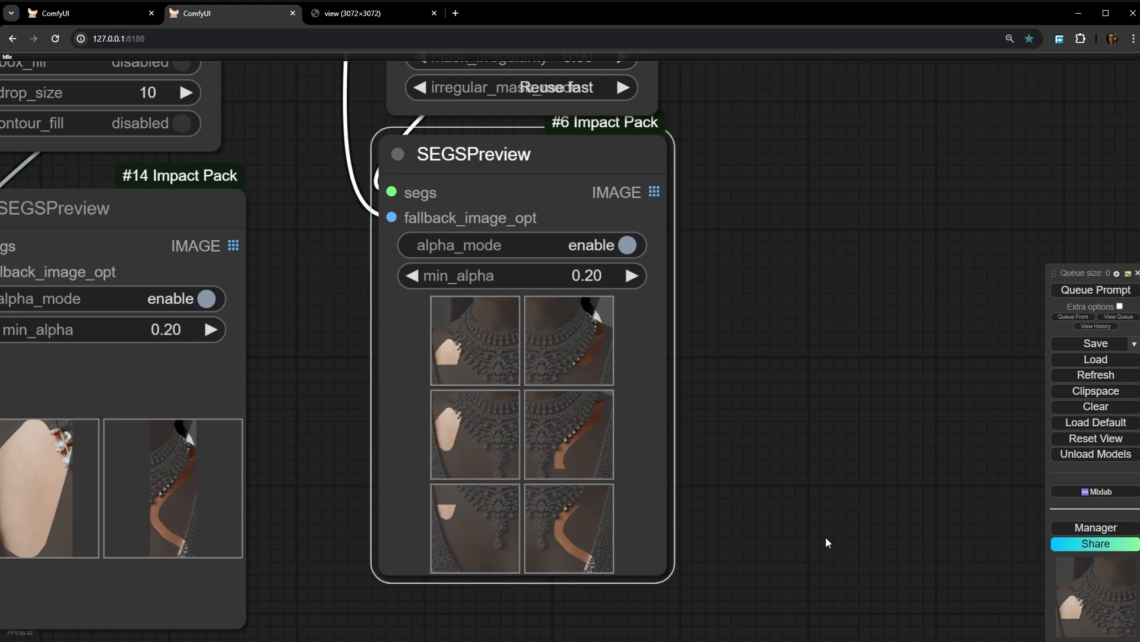
pyautogui.scroll(12, 501, 552)
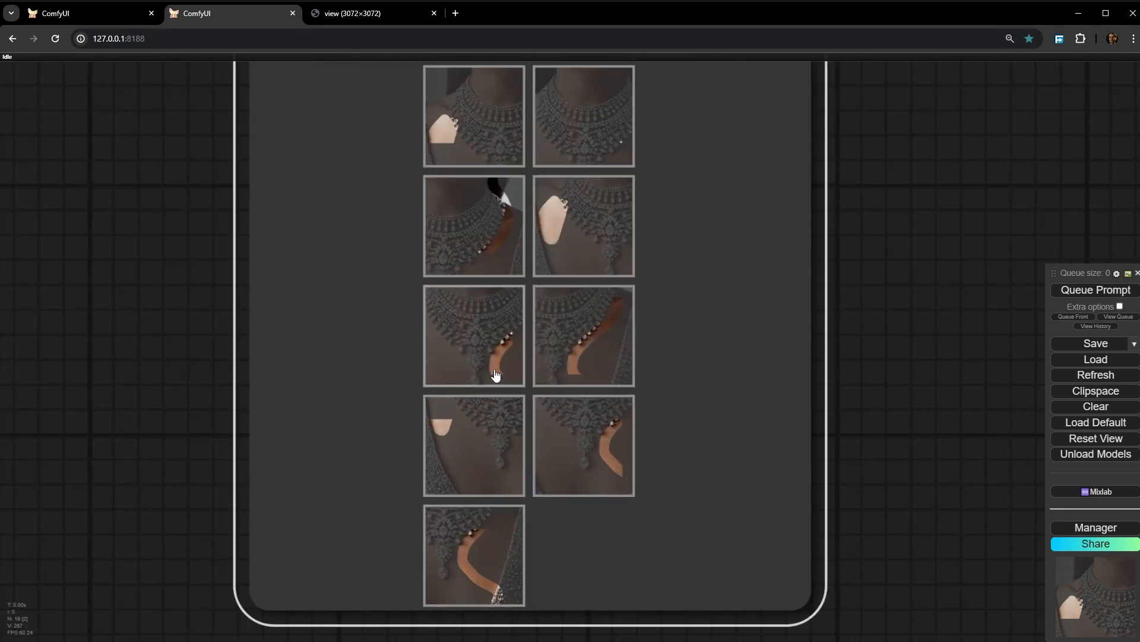
pyautogui.scroll(-8, 462, 369)
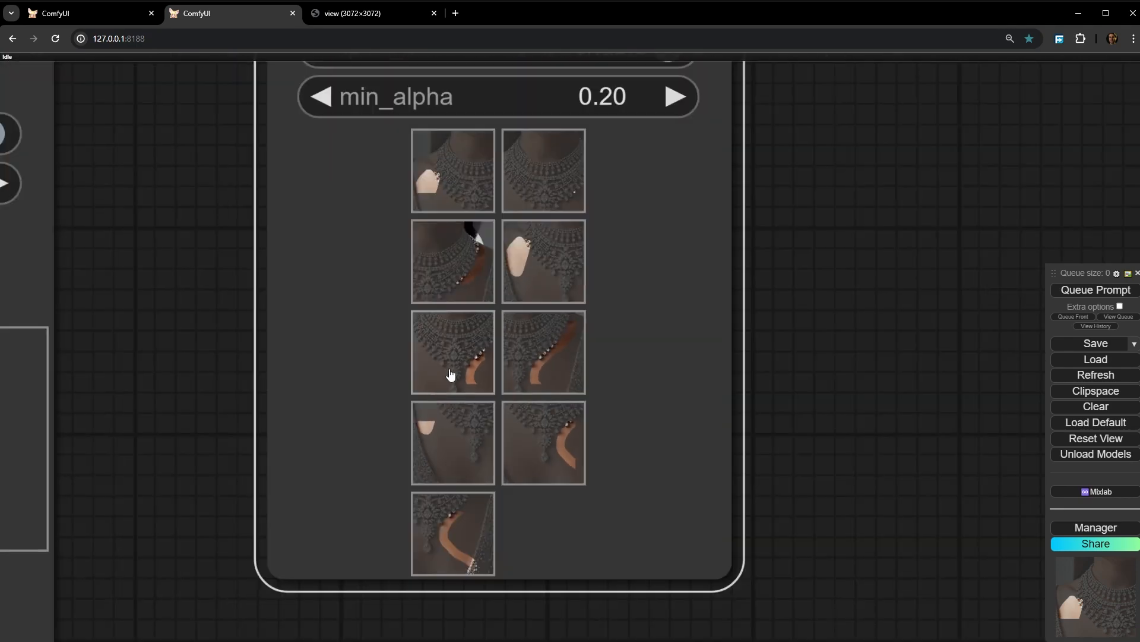
pyautogui.moveTo(616, 244); pyautogui.dragTo(585, 558)
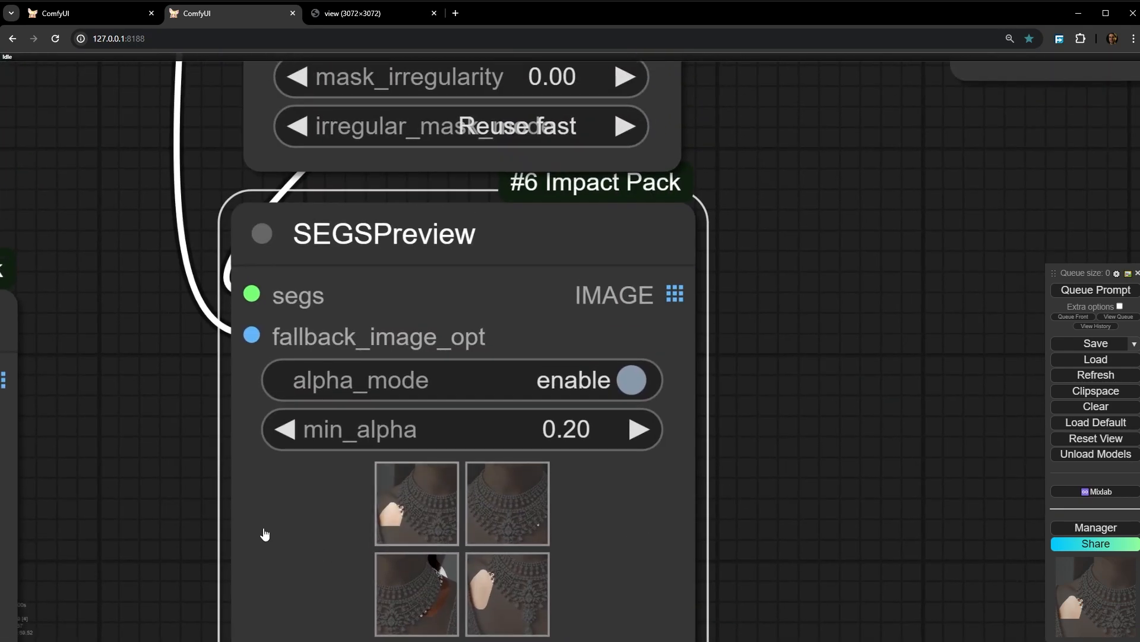
pyautogui.scroll(-5, 443, 491)
pyautogui.moveTo(662, 231); pyautogui.dragTo(652, 334)
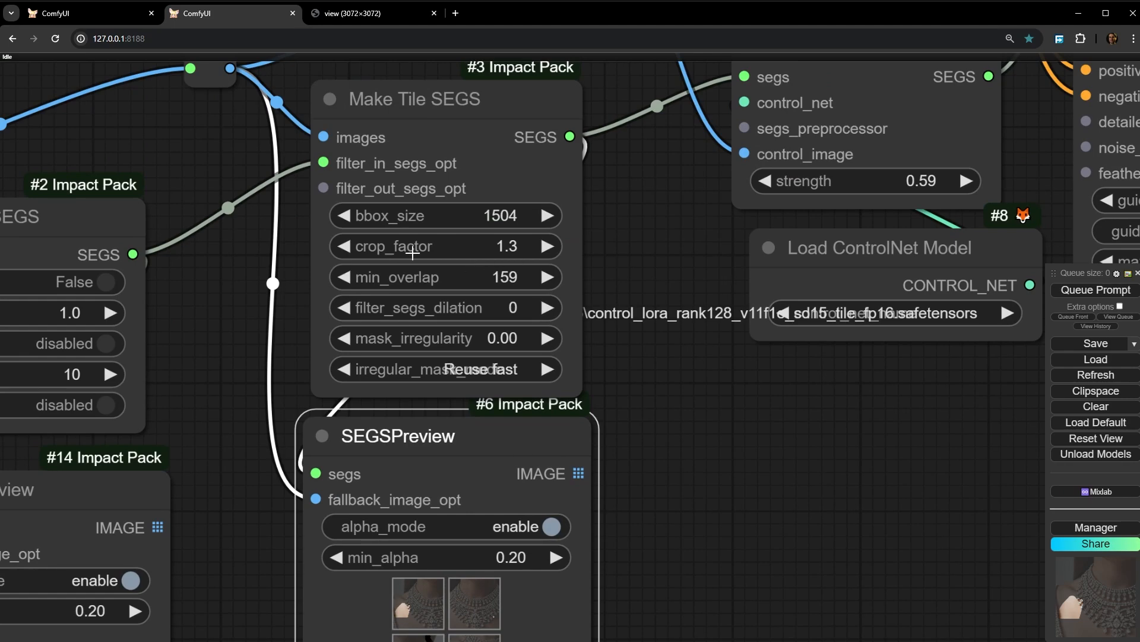
pyautogui.scroll(4, 434, 262)
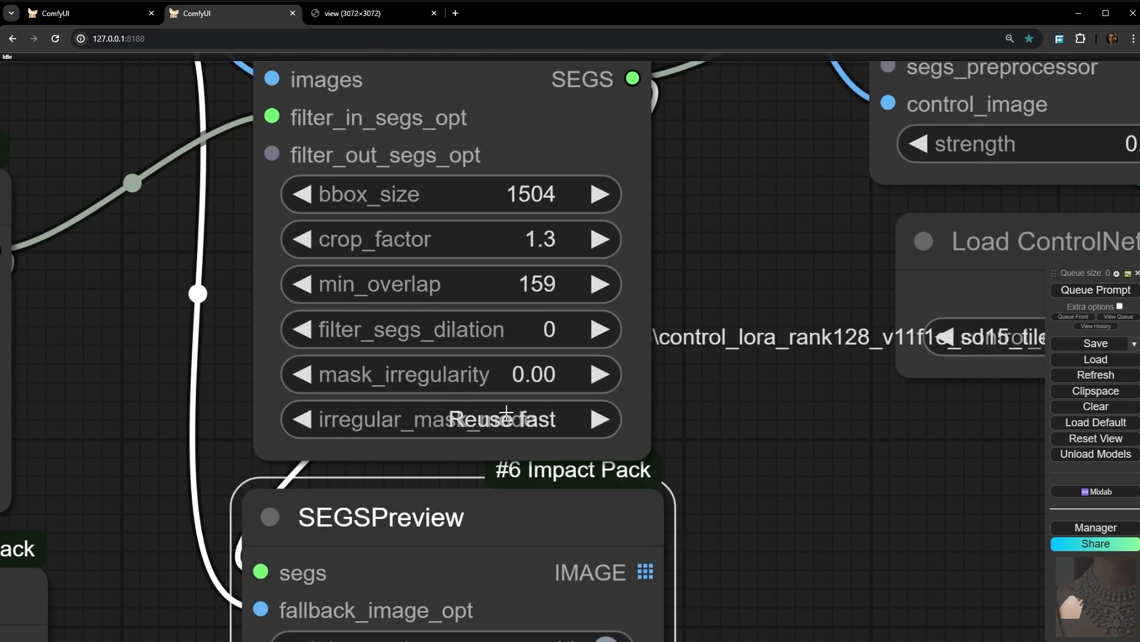
pyautogui.moveTo(640, 442); pyautogui.dragTo(761, 416)
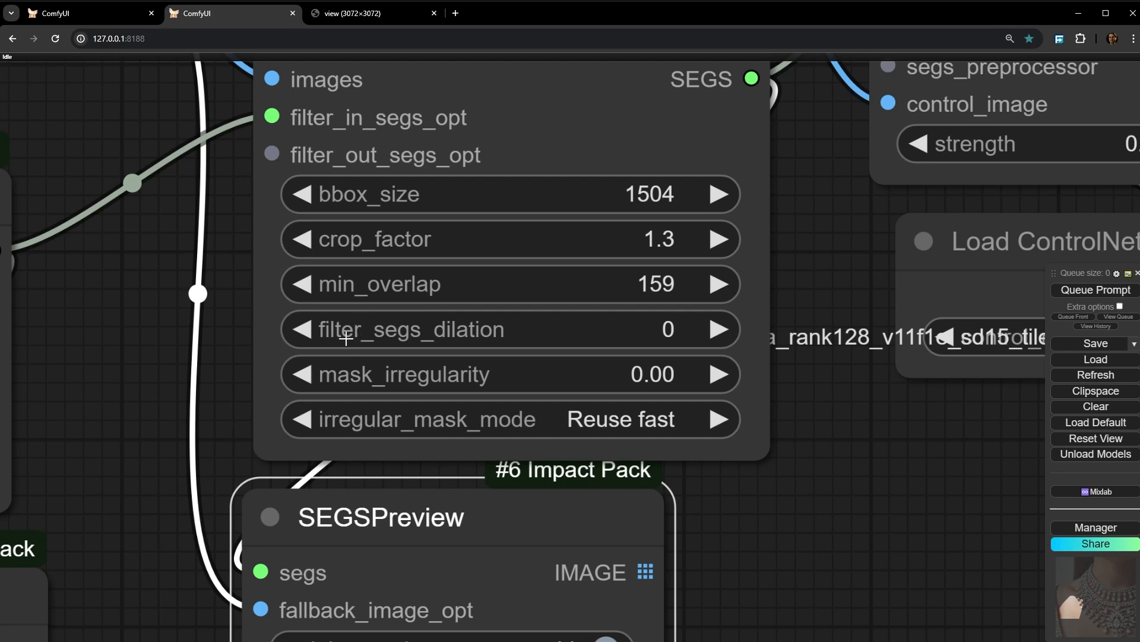
pyautogui.moveTo(291, 345); pyautogui.dragTo(142, 321)
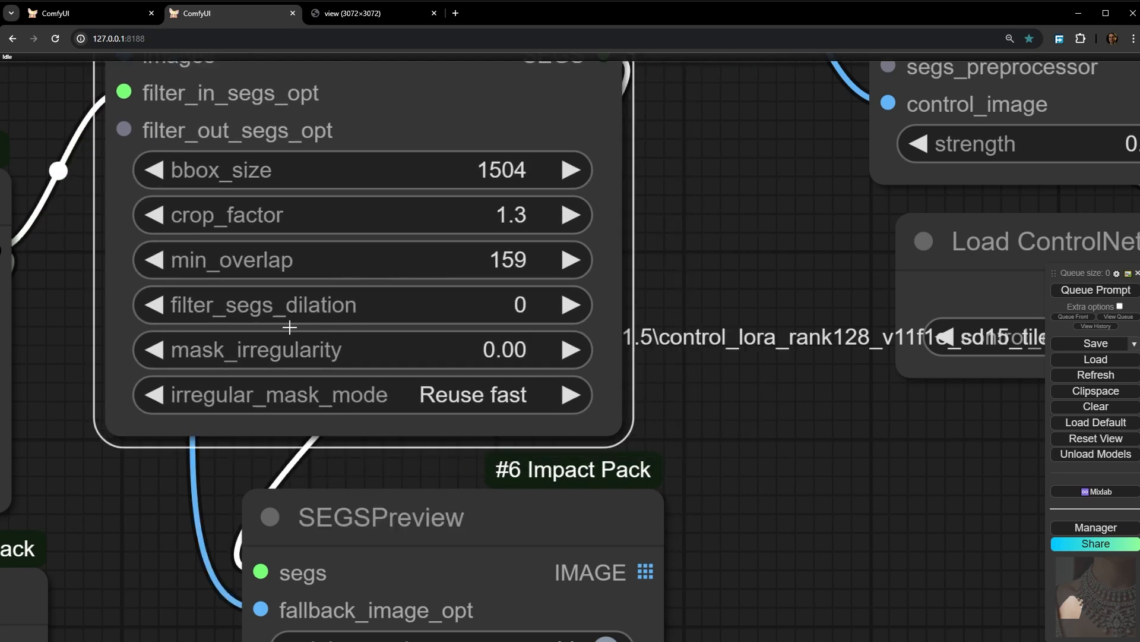
# Set filter_segs_dilation of the Make Tile SEGS node to 255 and rerun its SEGSPreview node
pyautogui.scroll(-4, 710, 428)
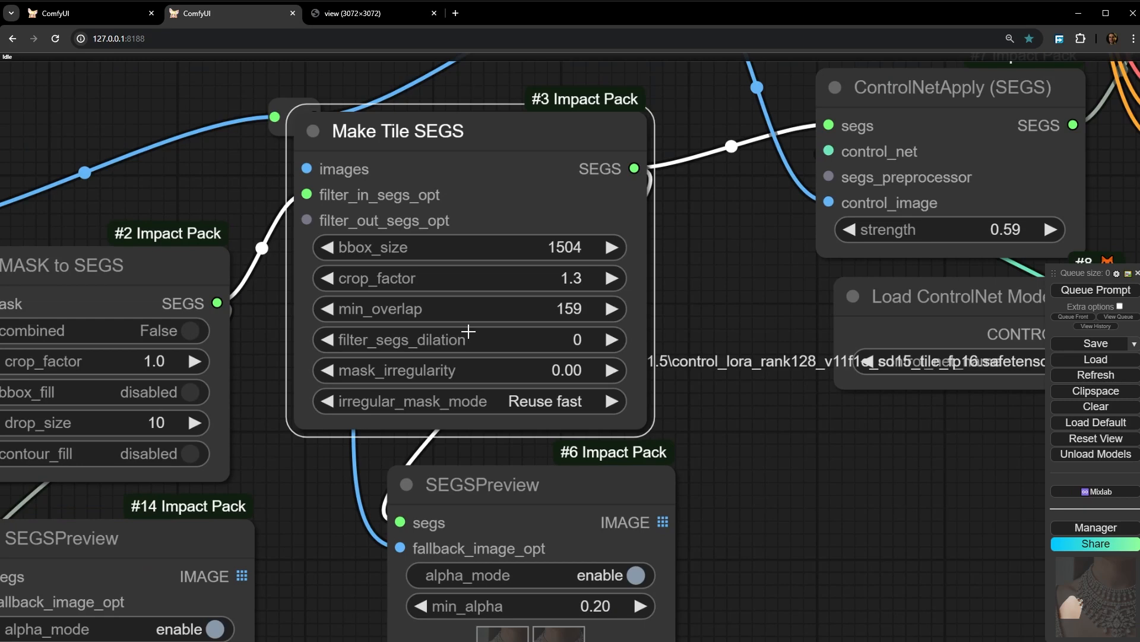
pyautogui.moveTo(839, 514); pyautogui.dragTo(839, 327)
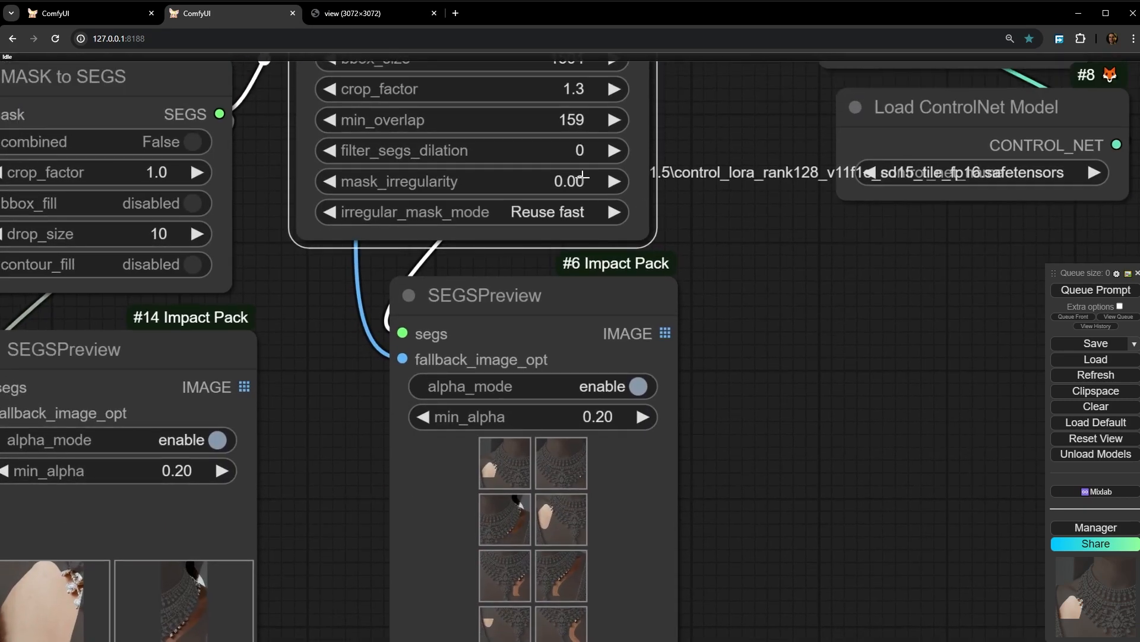
pyautogui.moveTo(716, 269); pyautogui.dragTo(789, 344)
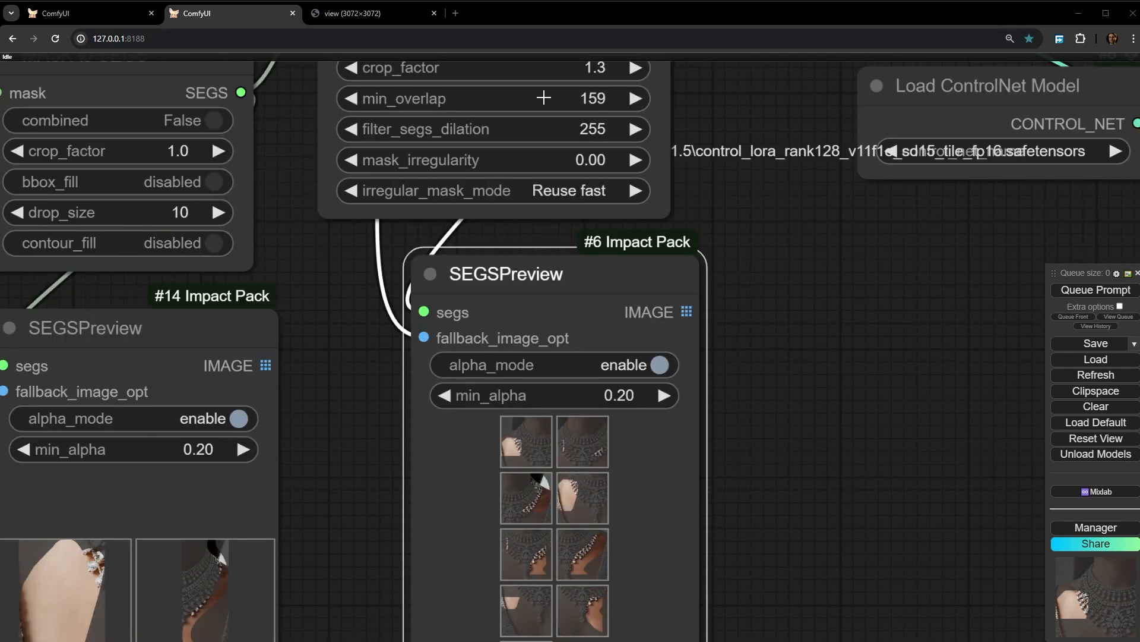
# Compare the dilated tile masks in the Make Tile SEGS preview with the original masks in the MASK to SEGS preview
pyautogui.scroll(5, 594, 126)
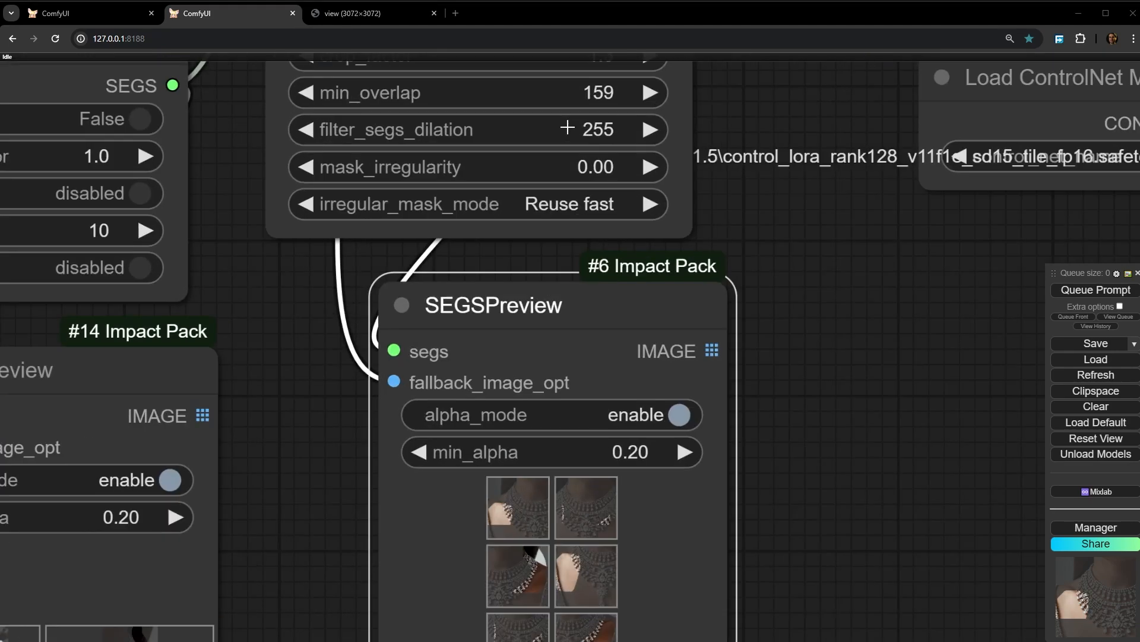
pyautogui.moveTo(890, 538); pyautogui.dragTo(859, 229)
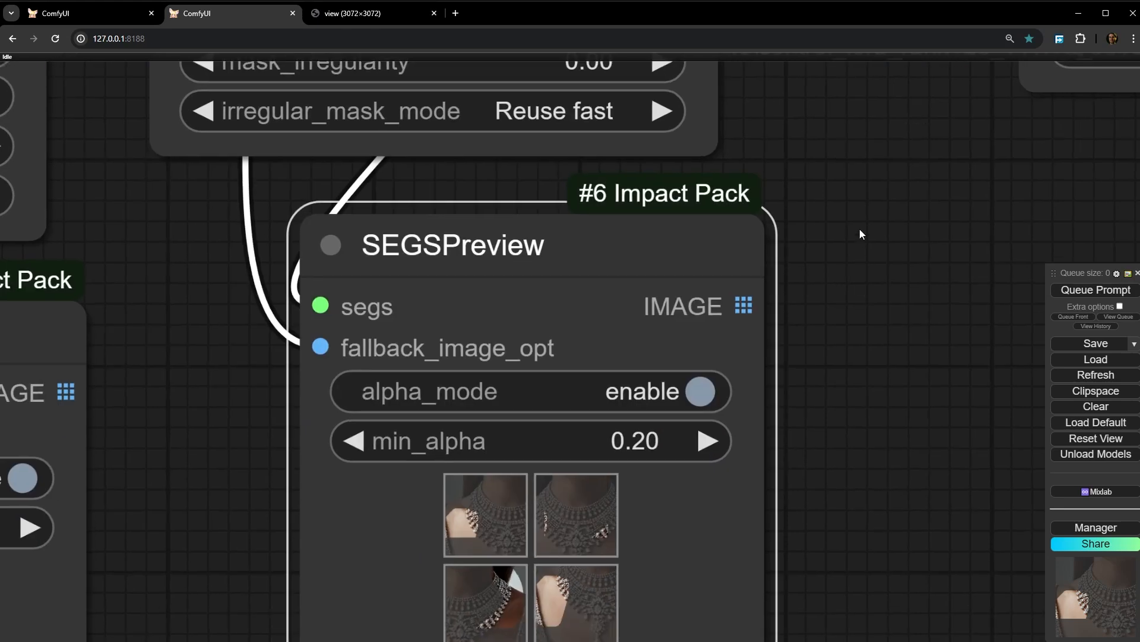
pyautogui.scroll(6, 534, 442)
pyautogui.scroll(4, 506, 414)
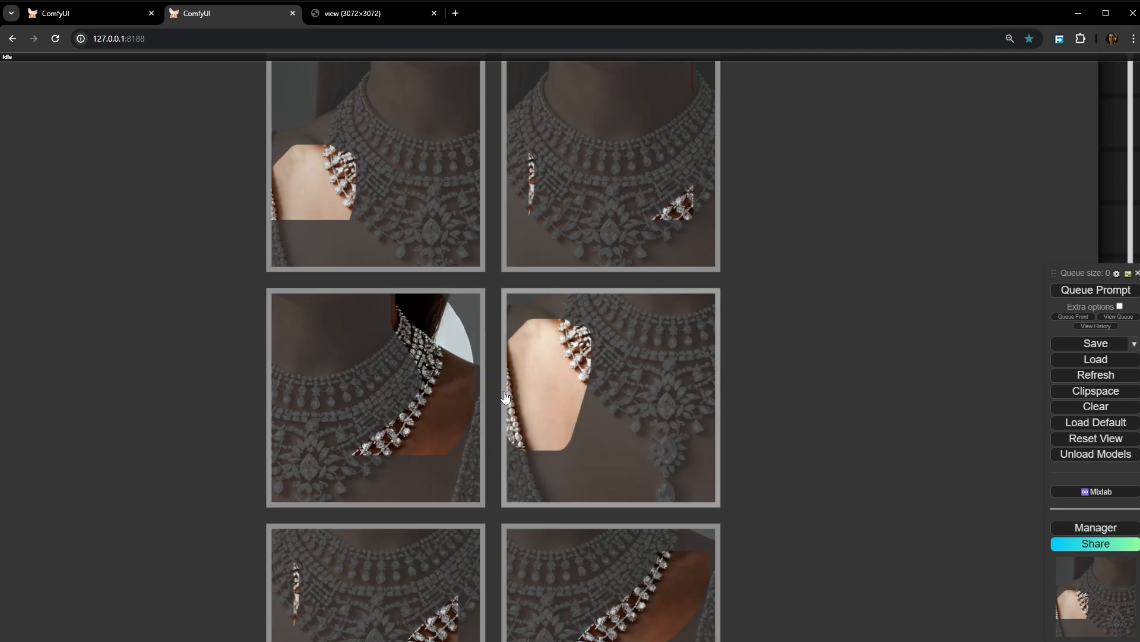
pyautogui.scroll(-15, 509, 406)
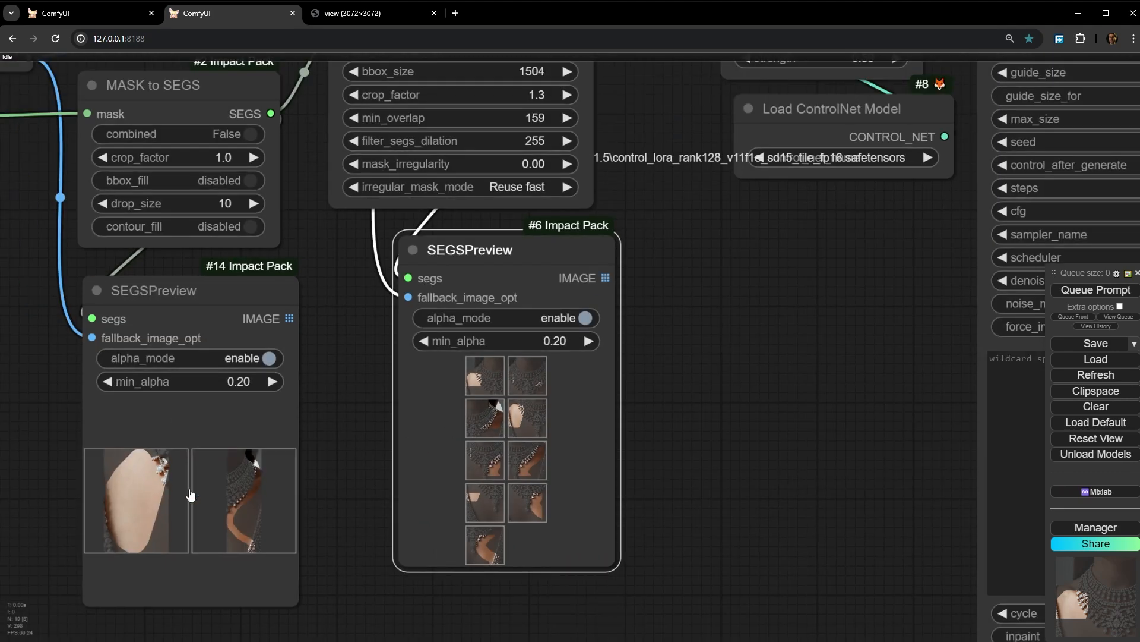
pyautogui.scroll(15, 89, 416)
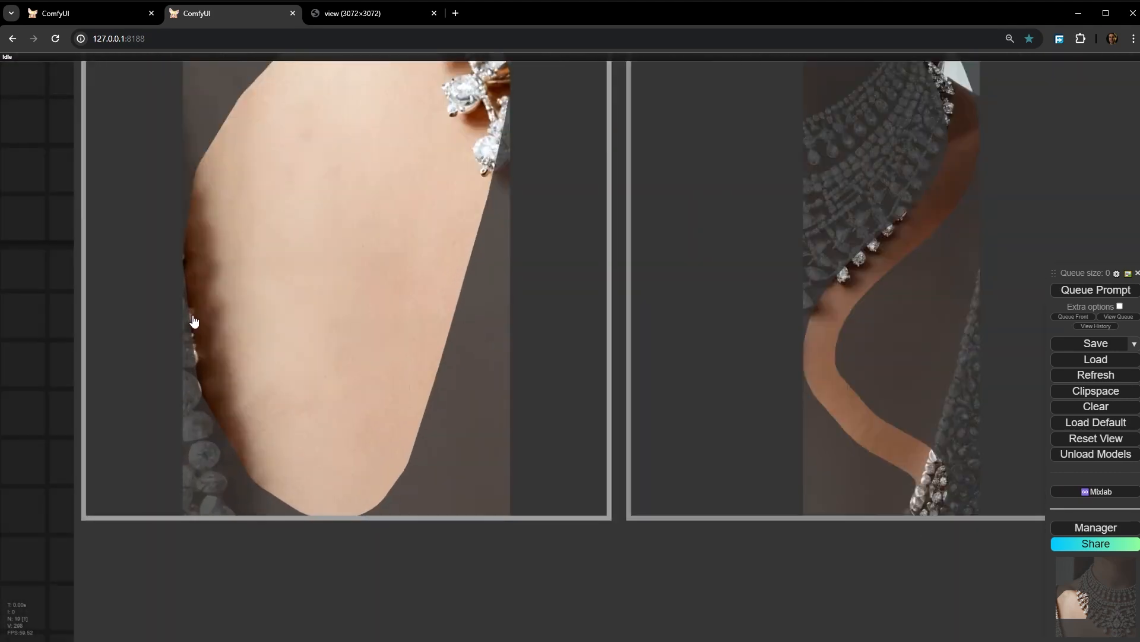
pyautogui.scroll(-10, 321, 440)
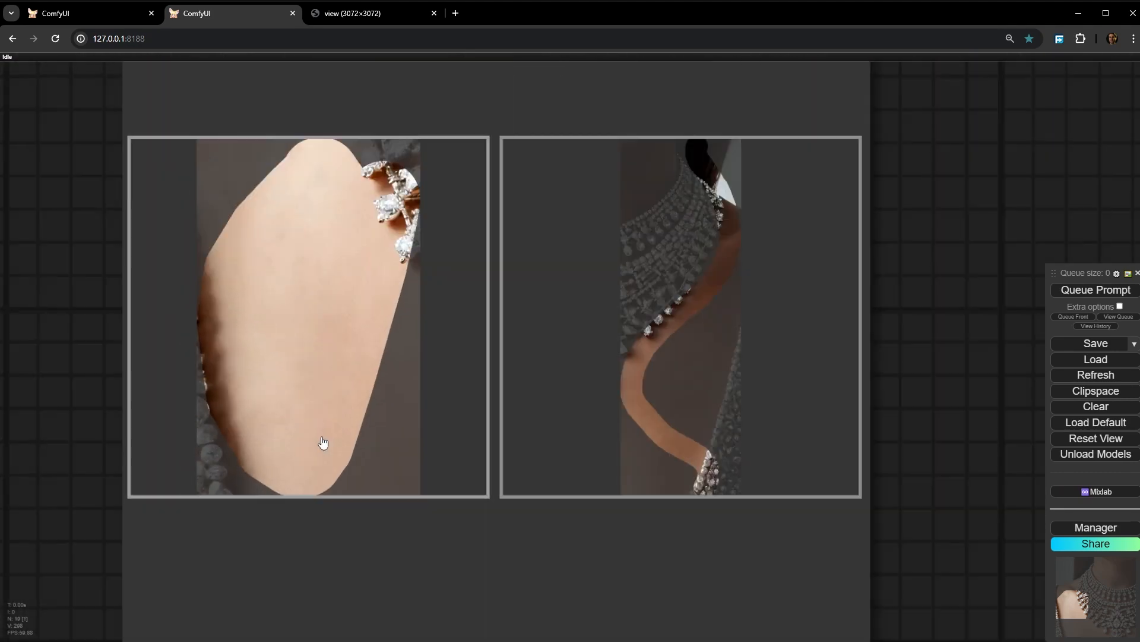
pyautogui.scroll(10, 394, 348)
pyautogui.scroll(5, 435, 277)
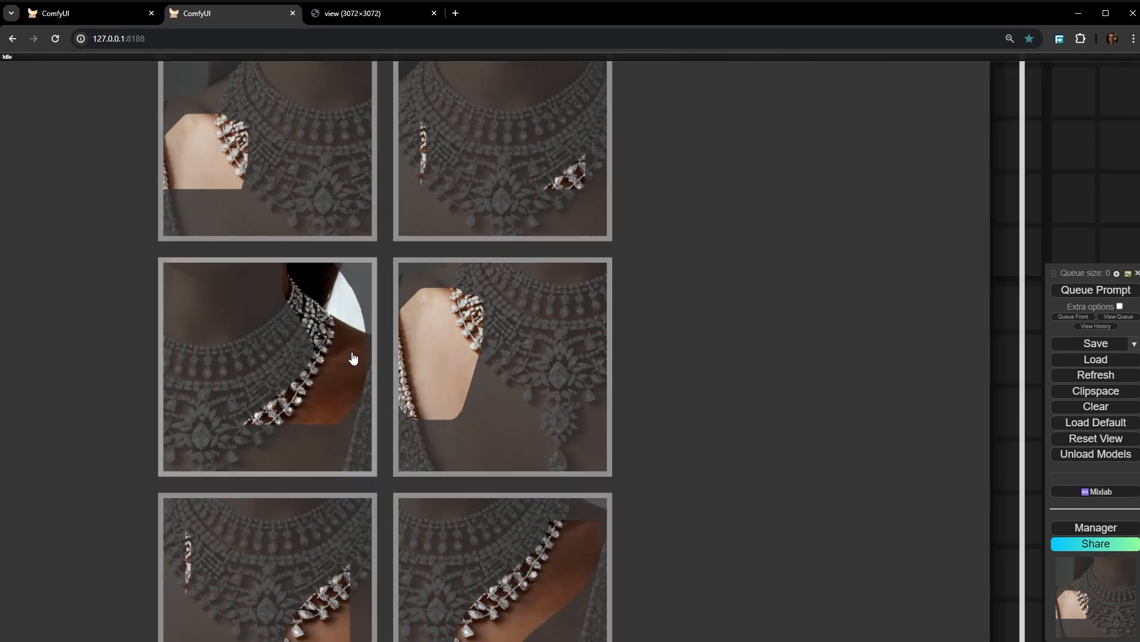
pyautogui.scroll(-15, 571, 292)
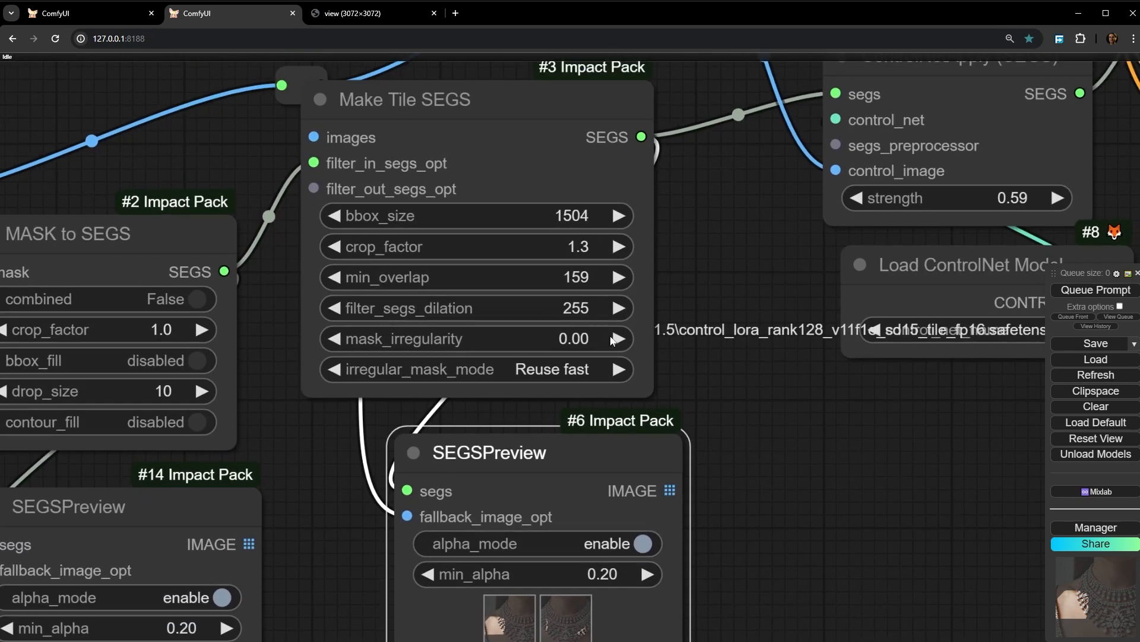
pyautogui.scroll(5, 612, 340)
pyautogui.moveTo(489, 315); pyautogui.dragTo(404, 316)
# Switch to the wood texture workflow and examine the Grow mask node that feeds filter_segs_dilation in the 07-Detailer group
pyautogui.click(89, 14)
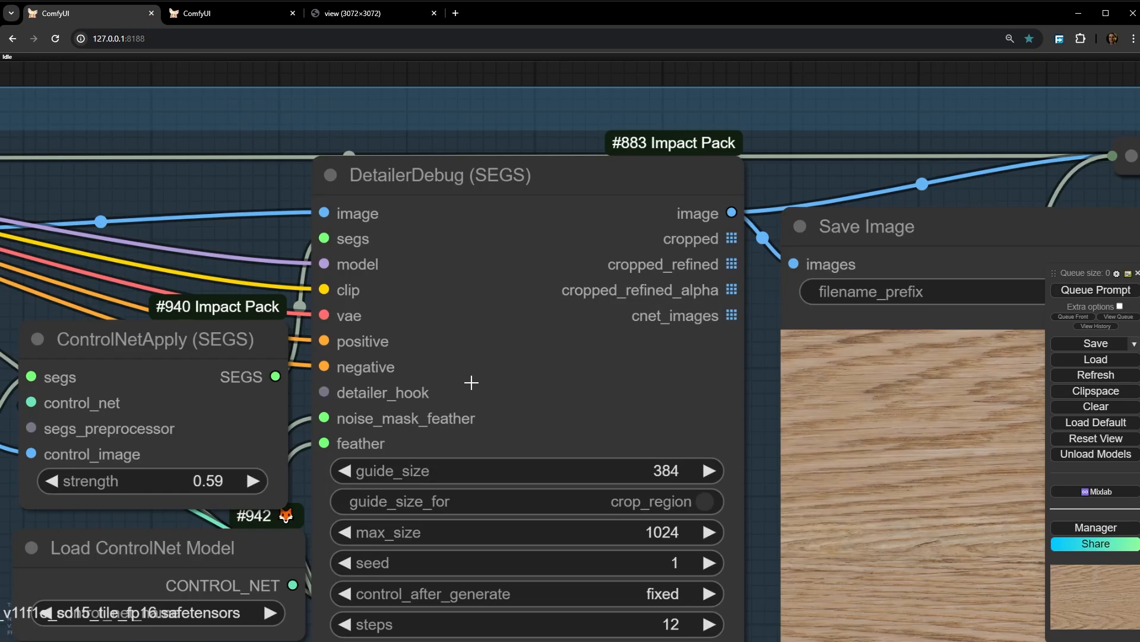
pyautogui.scroll(-3, 498, 188)
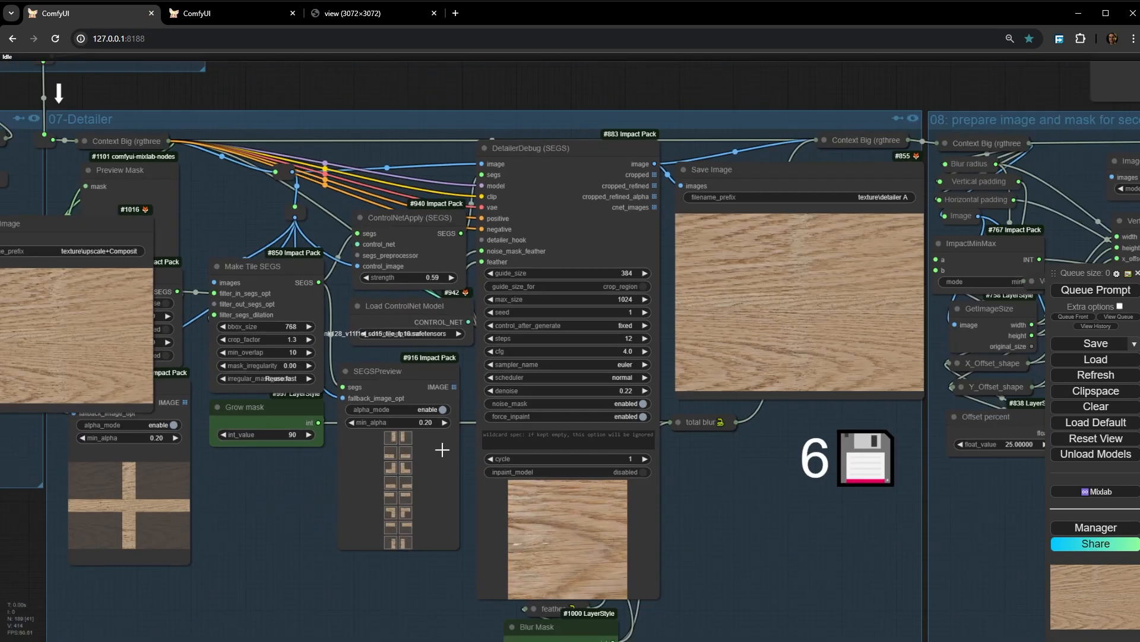
pyautogui.scroll(10, 269, 445)
pyautogui.moveTo(300, 434)
pyautogui.mouseDown()
pyautogui.moveTo(177, 494)
pyautogui.moveTo(115, 469)
pyautogui.moveTo(311, 430)
pyautogui.mouseUp()
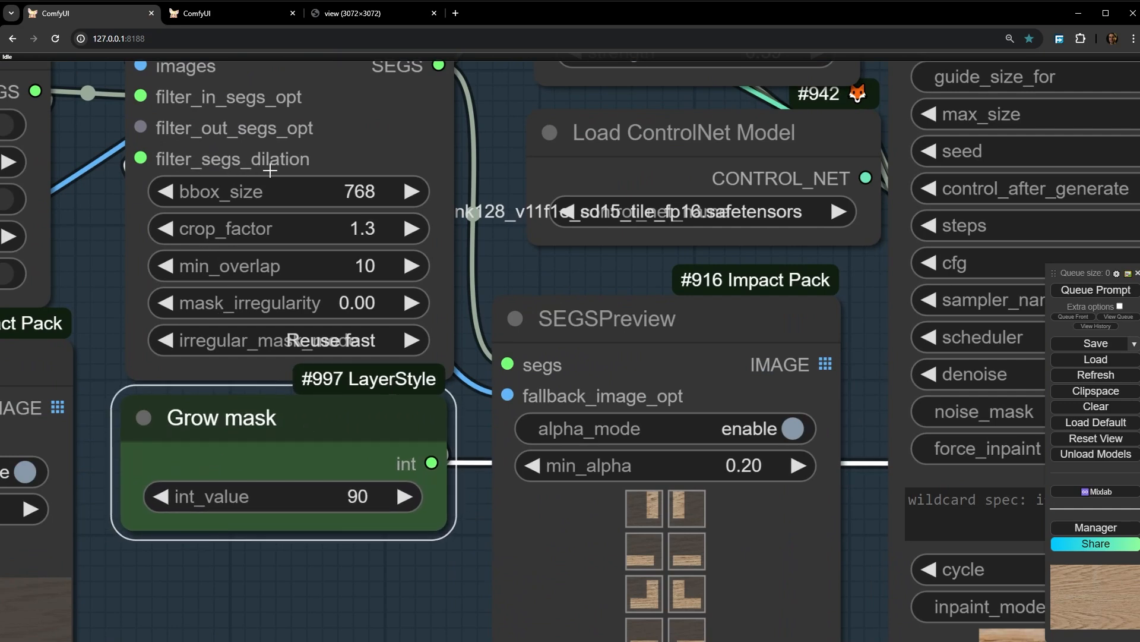
pyautogui.moveTo(333, 433)
pyautogui.mouseDown()
pyautogui.moveTo(326, 448)
pyautogui.moveTo(329, 425)
pyautogui.mouseUp()
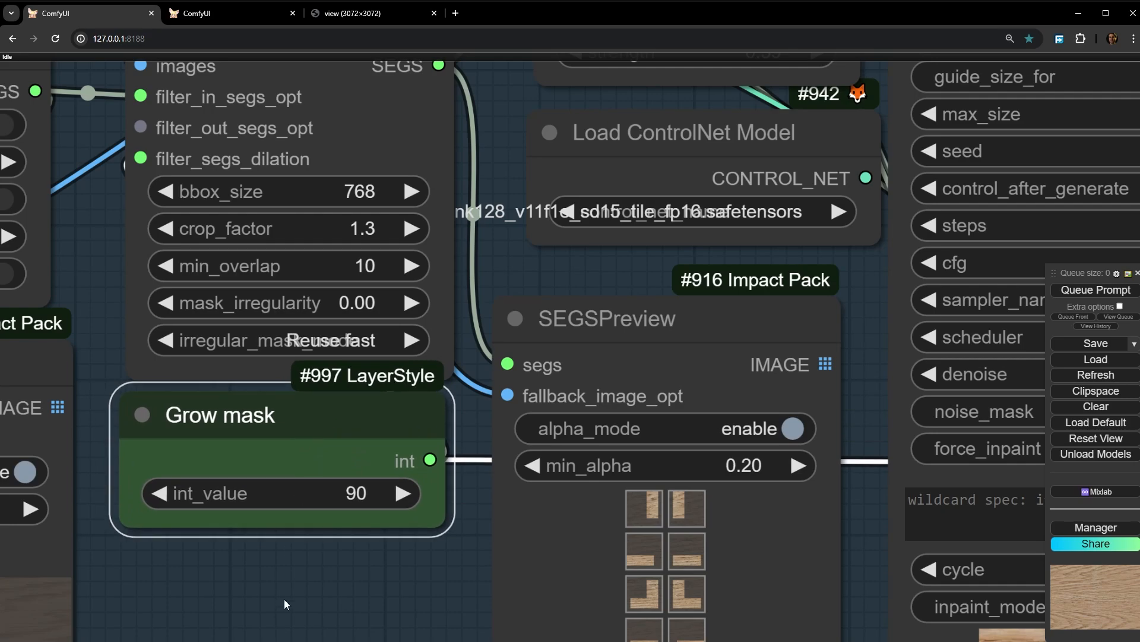
# Examine the Blur Mask, feather and total blur nodes around DetailerDebug (SEGS) in the 07-Detailer group
pyautogui.moveTo(284, 597); pyautogui.dragTo(379, 453)
pyautogui.moveTo(452, 295)
pyautogui.mouseDown()
pyautogui.moveTo(158, 324)
pyautogui.moveTo(467, 297)
pyautogui.mouseUp()
pyautogui.scroll(-4, 193, 419)
pyautogui.scroll(-5, 195, 420)
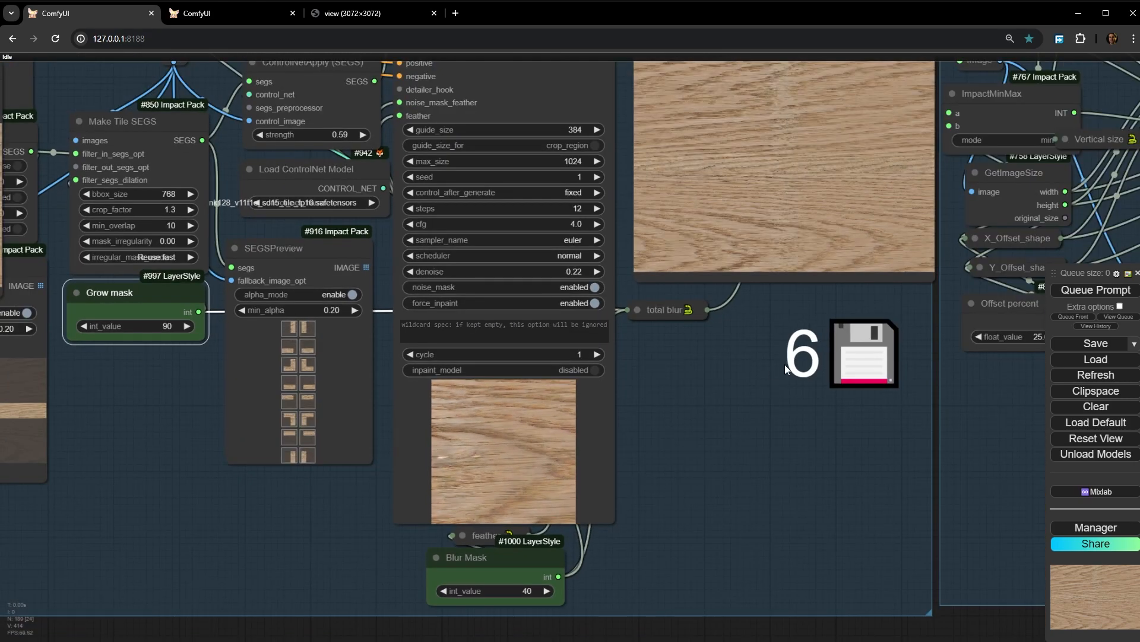
pyautogui.scroll(6, 119, 304)
pyautogui.scroll(-4, 328, 563)
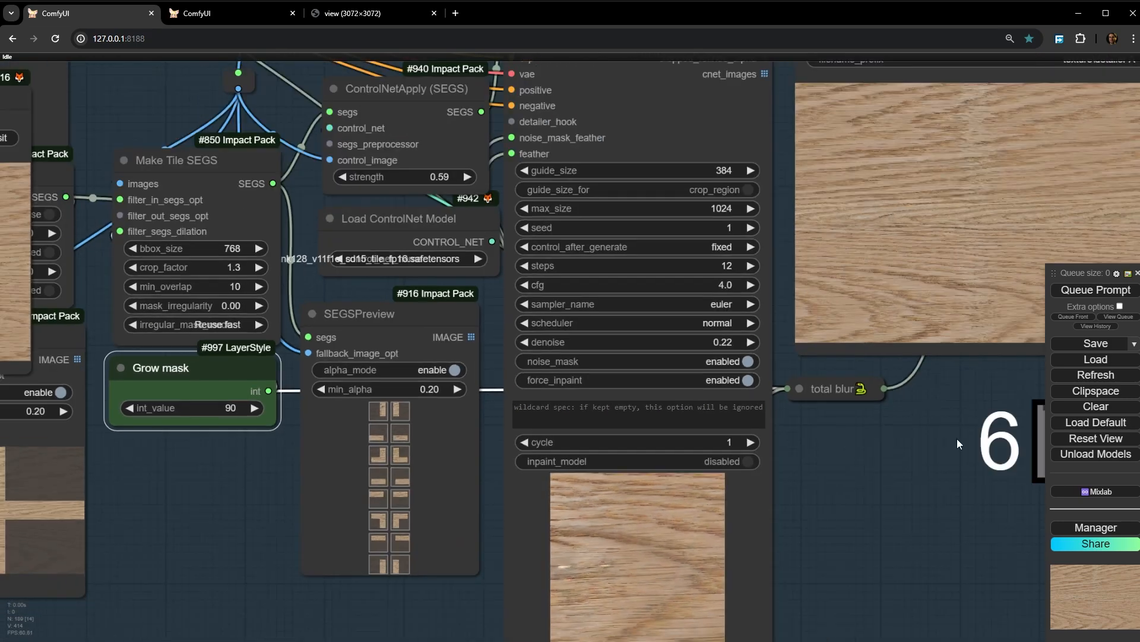
pyautogui.moveTo(955, 439); pyautogui.dragTo(772, 524)
pyautogui.scroll(-3, 771, 524)
pyautogui.moveTo(813, 458); pyautogui.dragTo(738, 486)
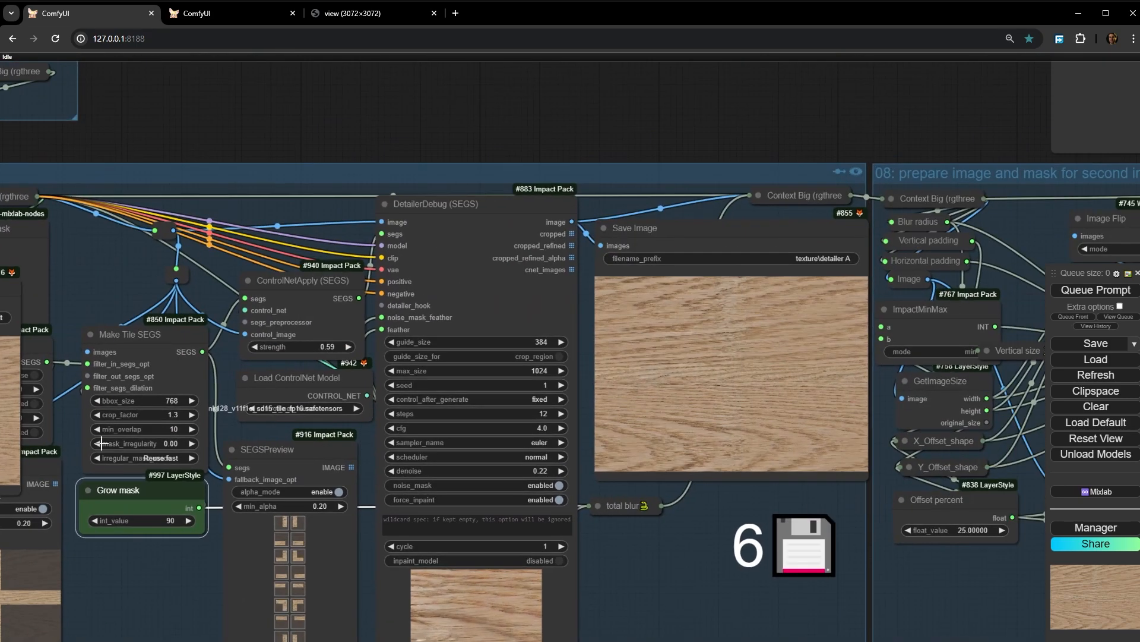
pyautogui.moveTo(698, 604); pyautogui.dragTo(764, 259)
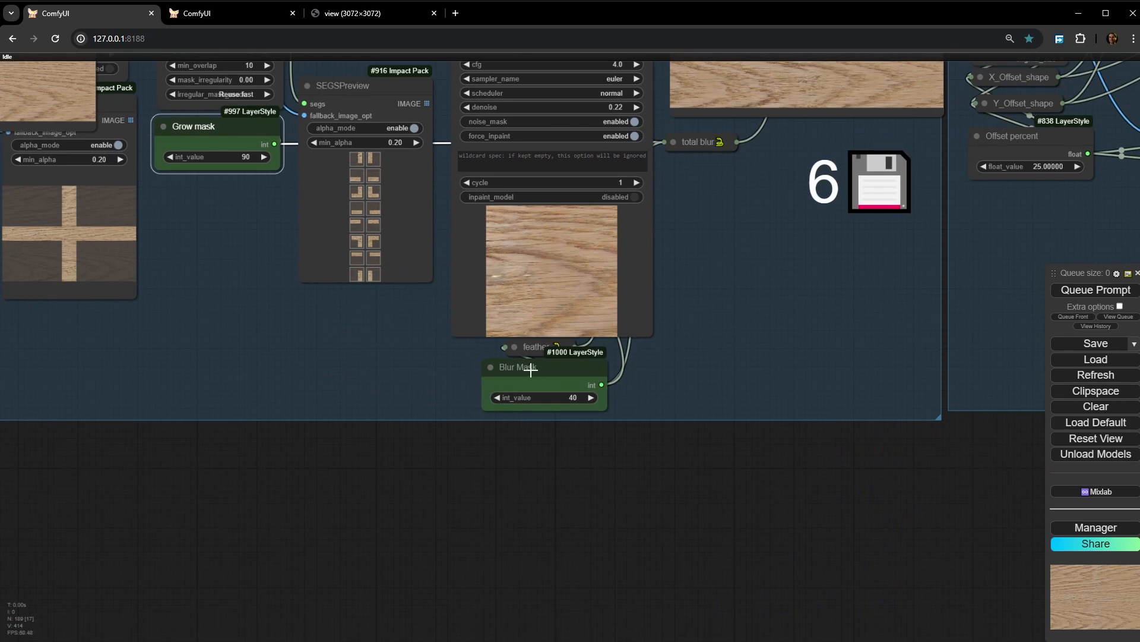
pyautogui.moveTo(792, 289); pyautogui.dragTo(808, 385)
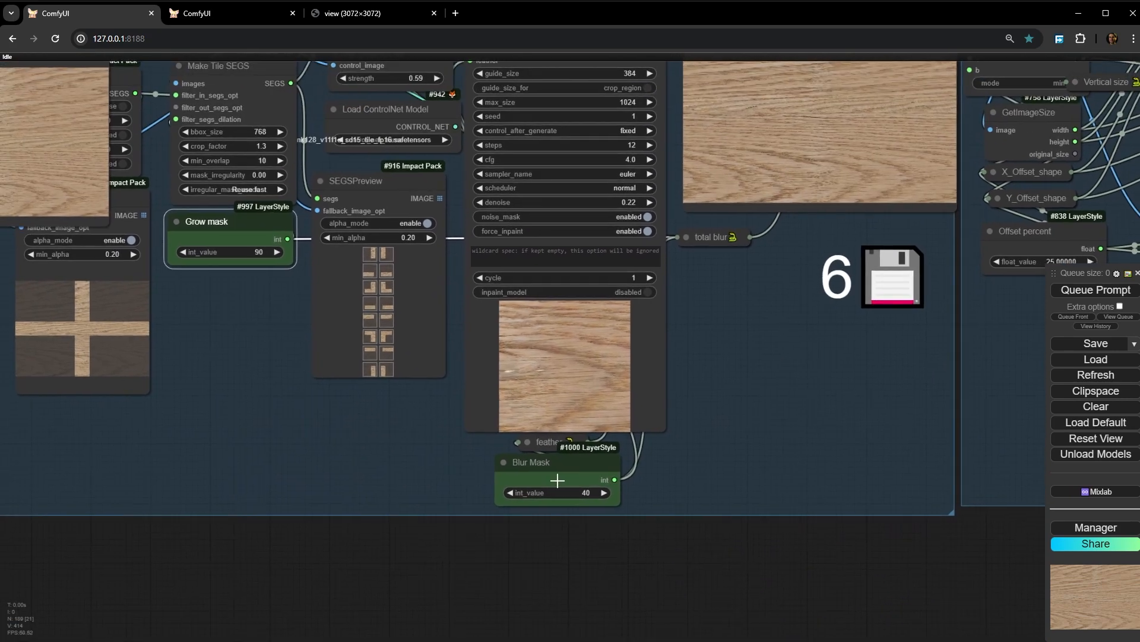
pyautogui.moveTo(733, 293); pyautogui.dragTo(742, 396)
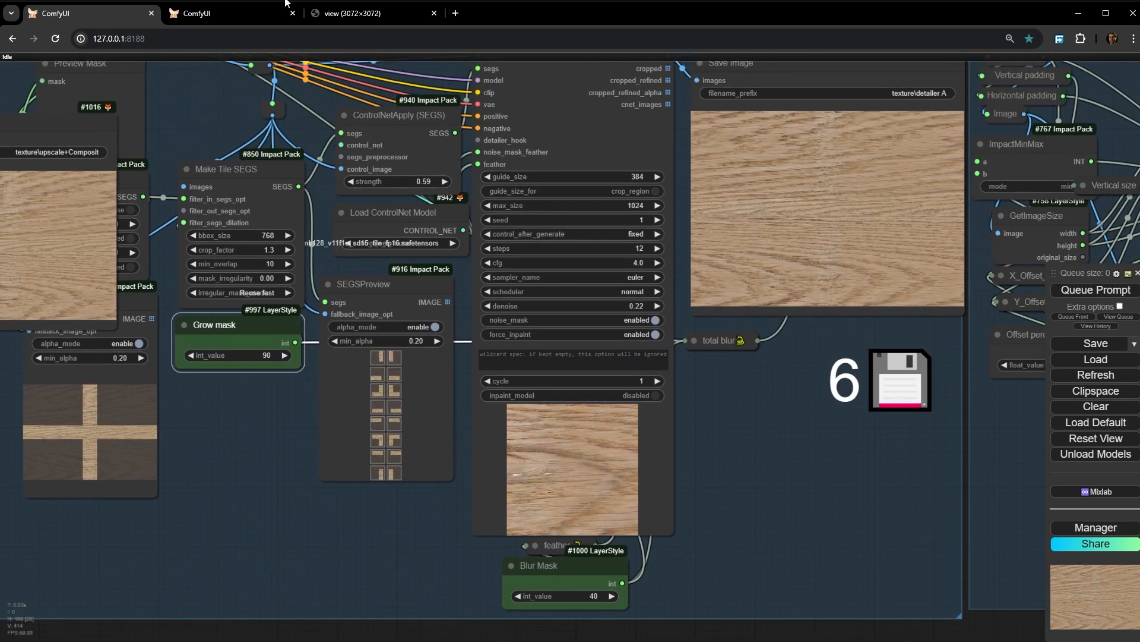
# Switch to the necklace workflow and examine the settings and preview area of its DetailerDebug (SEGS) node
pyautogui.click(205, 12)
pyautogui.moveTo(750, 229); pyautogui.dragTo(594, 139)
pyautogui.scroll(-5, 594, 140)
pyautogui.moveTo(931, 325); pyautogui.dragTo(354, 469)
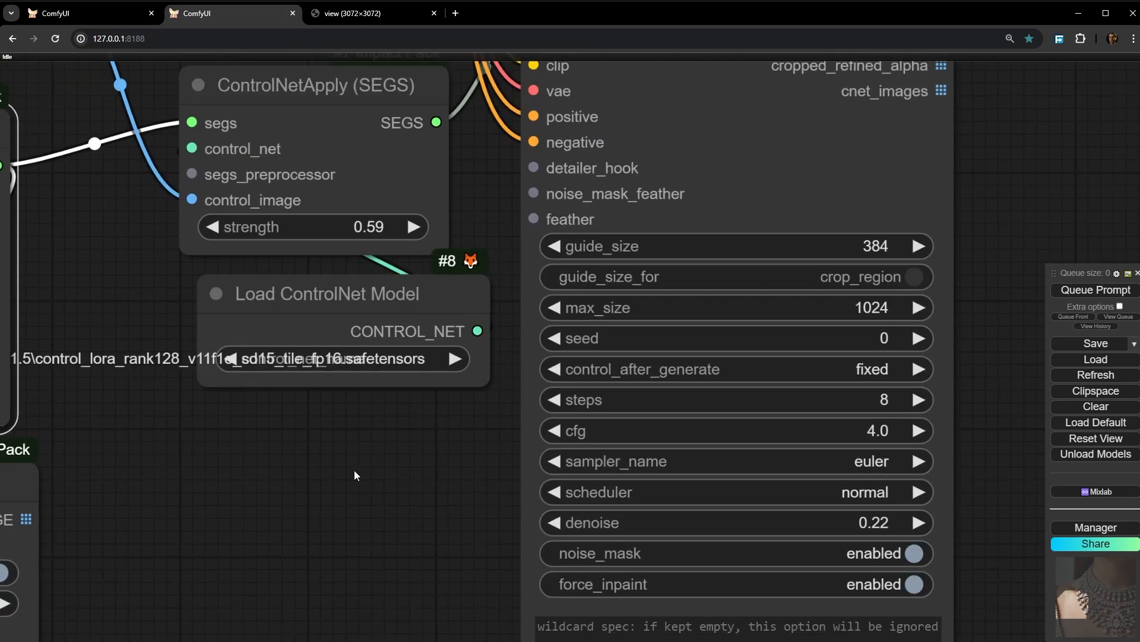
pyautogui.scroll(-5, 352, 460)
pyautogui.click(529, 142)
pyautogui.moveTo(529, 143); pyautogui.dragTo(530, 135)
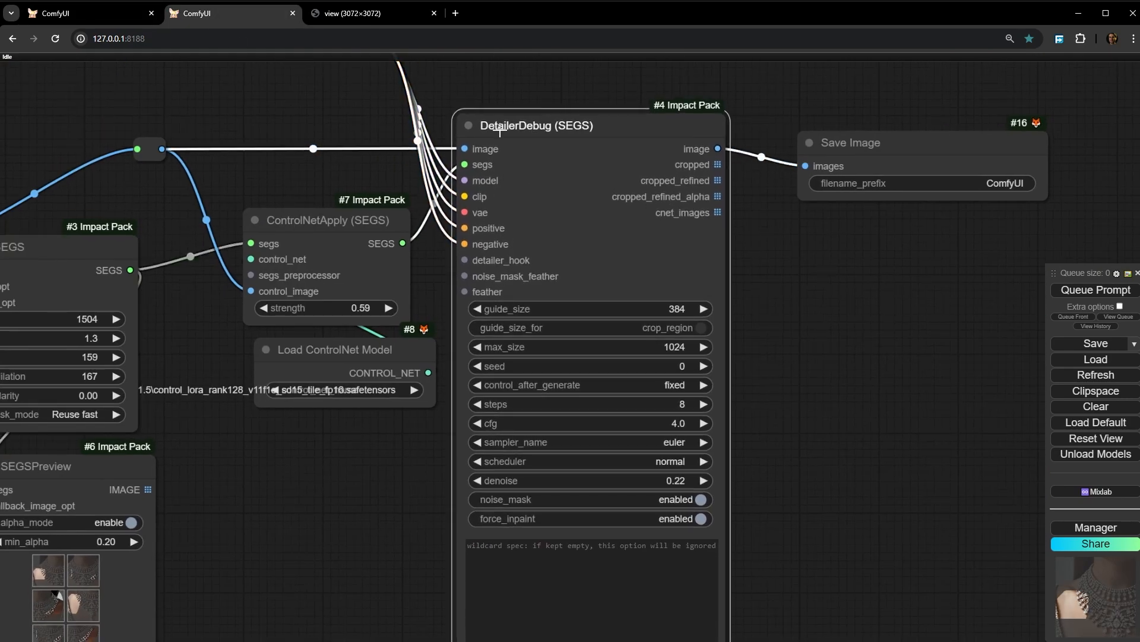
pyautogui.scroll(-3, 793, 261)
pyautogui.moveTo(878, 524); pyautogui.dragTo(789, 191)
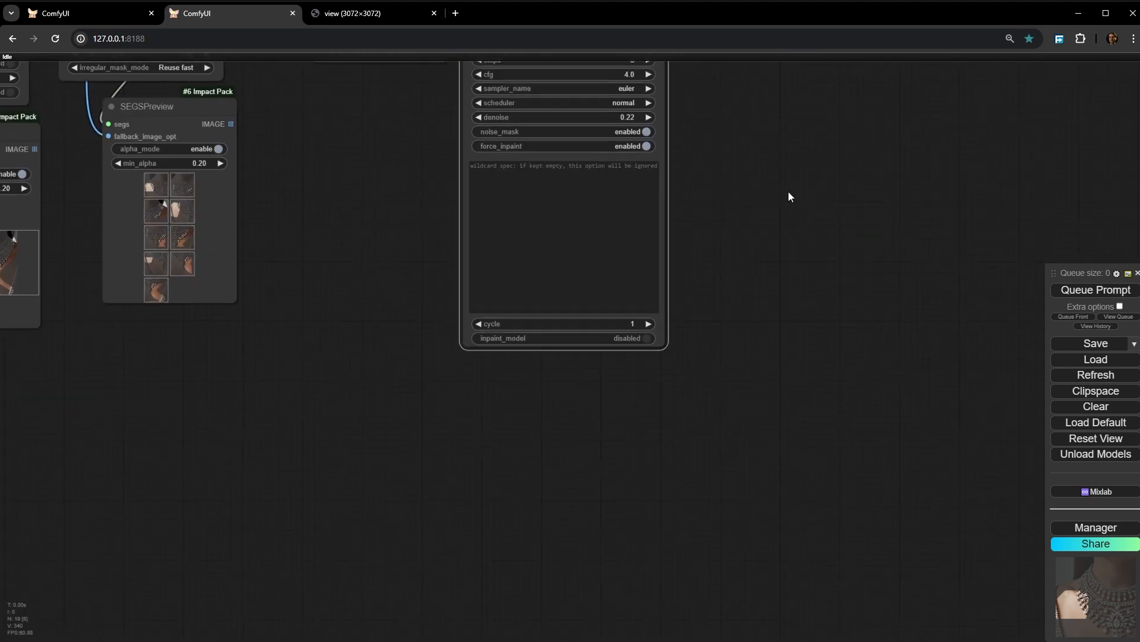
pyautogui.scroll(3, 719, 195)
pyautogui.moveTo(724, 205); pyautogui.dragTo(788, 418)
pyautogui.scroll(-3, 783, 421)
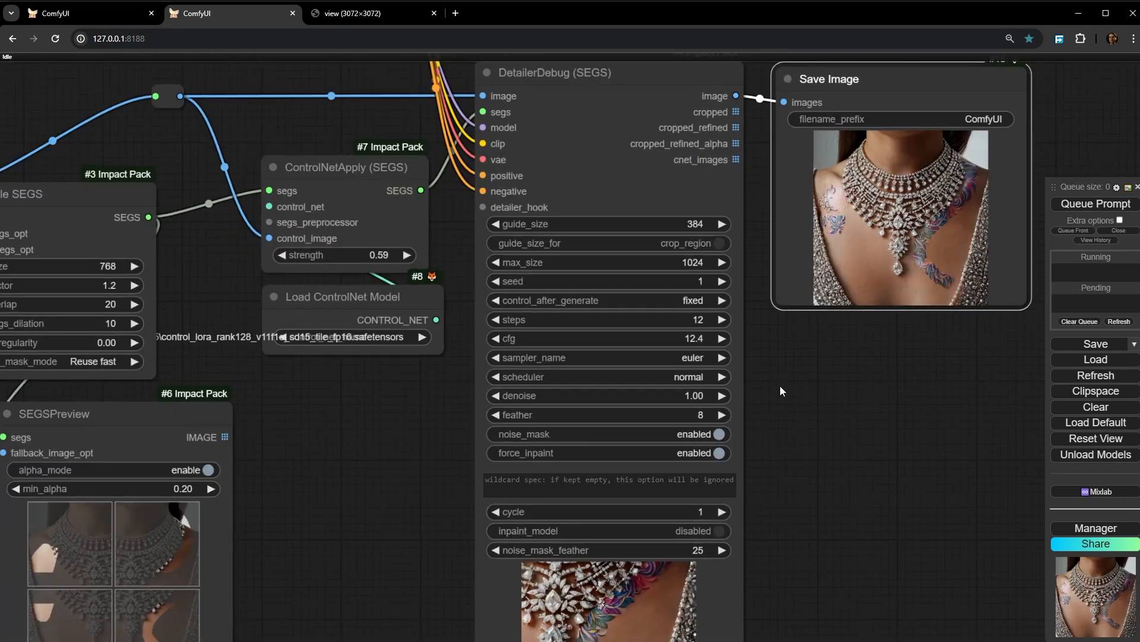
# Examine the DetailerDebug (SEGS) values, the masked Load Image node and the ImageScaleByAspectRatio settings
pyautogui.moveTo(780, 386); pyautogui.dragTo(673, 298)
pyautogui.scroll(-2, 733, 316)
pyautogui.scroll(4, 267, 333)
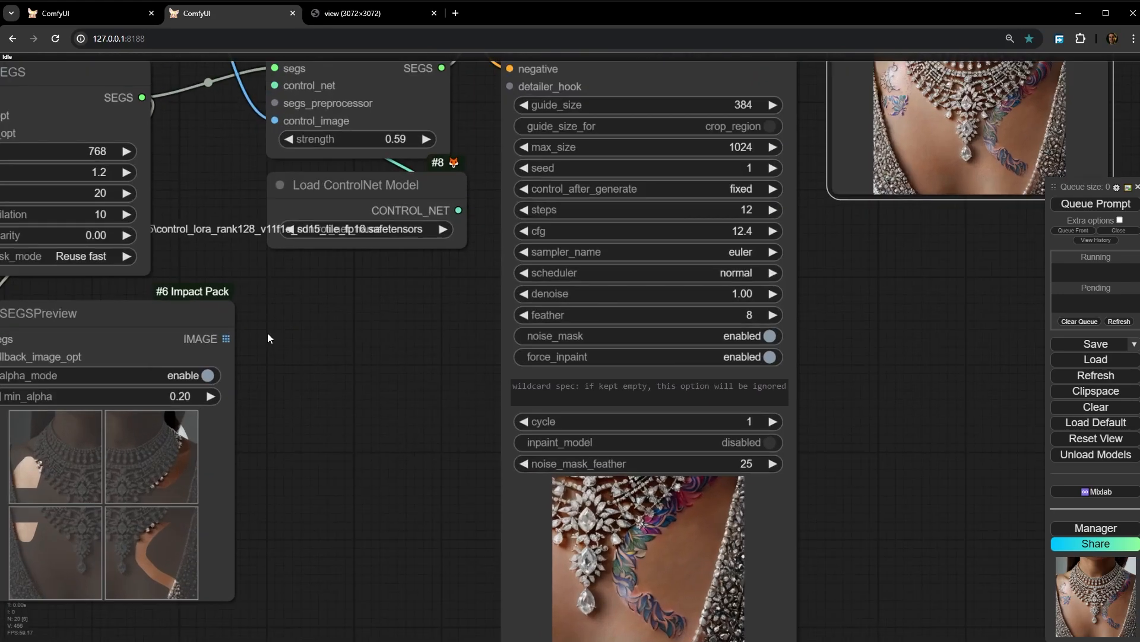
pyautogui.moveTo(268, 333); pyautogui.dragTo(950, 312)
pyautogui.scroll(-2, 951, 315)
pyautogui.moveTo(200, 161); pyautogui.dragTo(461, 180)
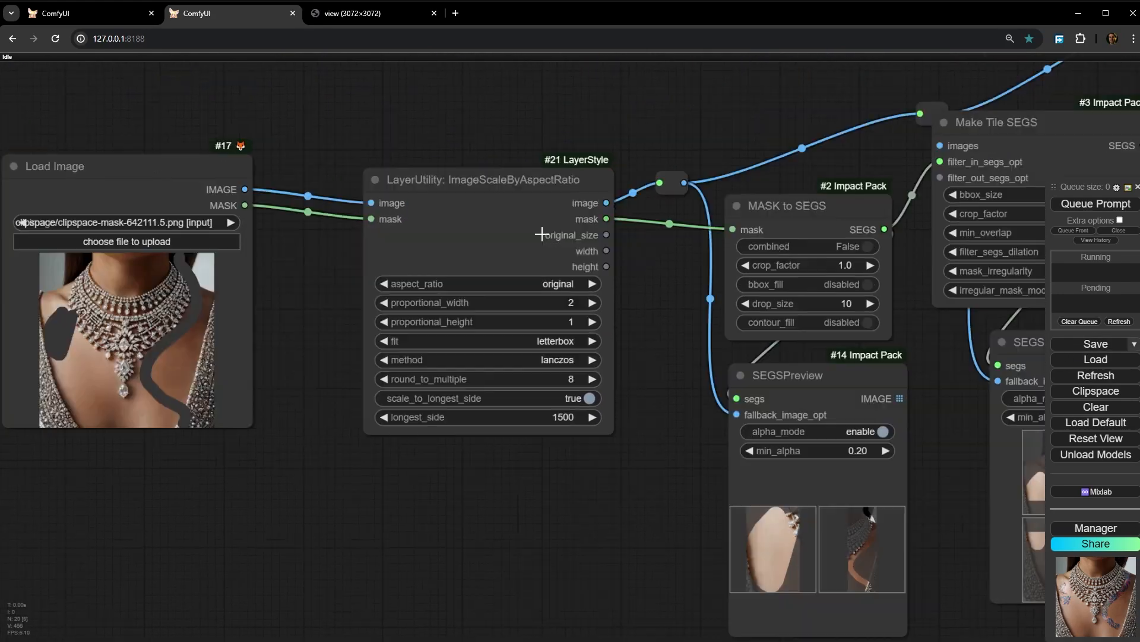
pyautogui.click(461, 179)
pyautogui.scroll(3, 659, 276)
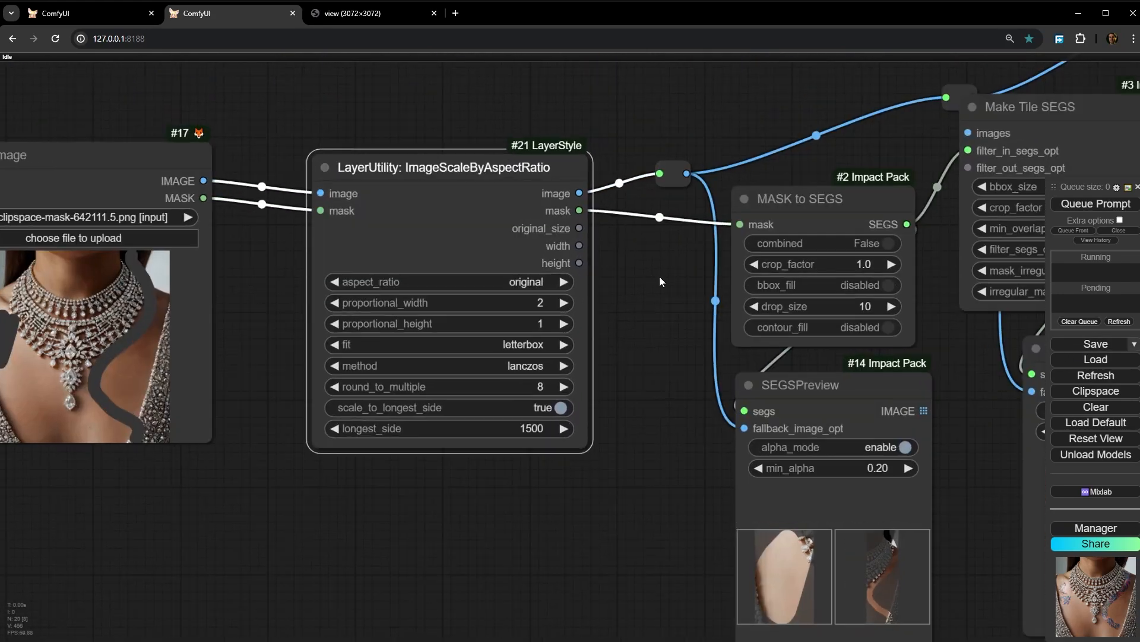
# Examine the Make Tile SEGS settings and its four-tile SEGSPreview, together with the DetailerDebug (SEGS) output
pyautogui.moveTo(659, 276); pyautogui.dragTo(89, 288)
pyautogui.scroll(-3, 184, 330)
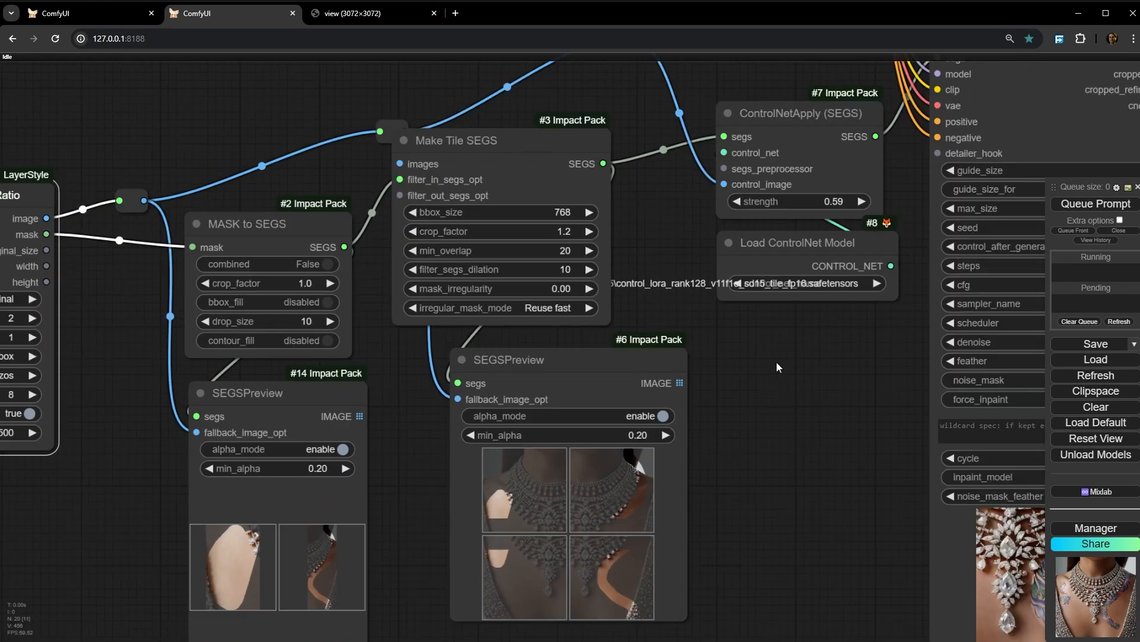
pyautogui.moveTo(775, 362); pyautogui.dragTo(601, 330)
pyautogui.scroll(2, 425, 504)
pyautogui.scroll(6, 381, 474)
pyautogui.scroll(-6, 372, 474)
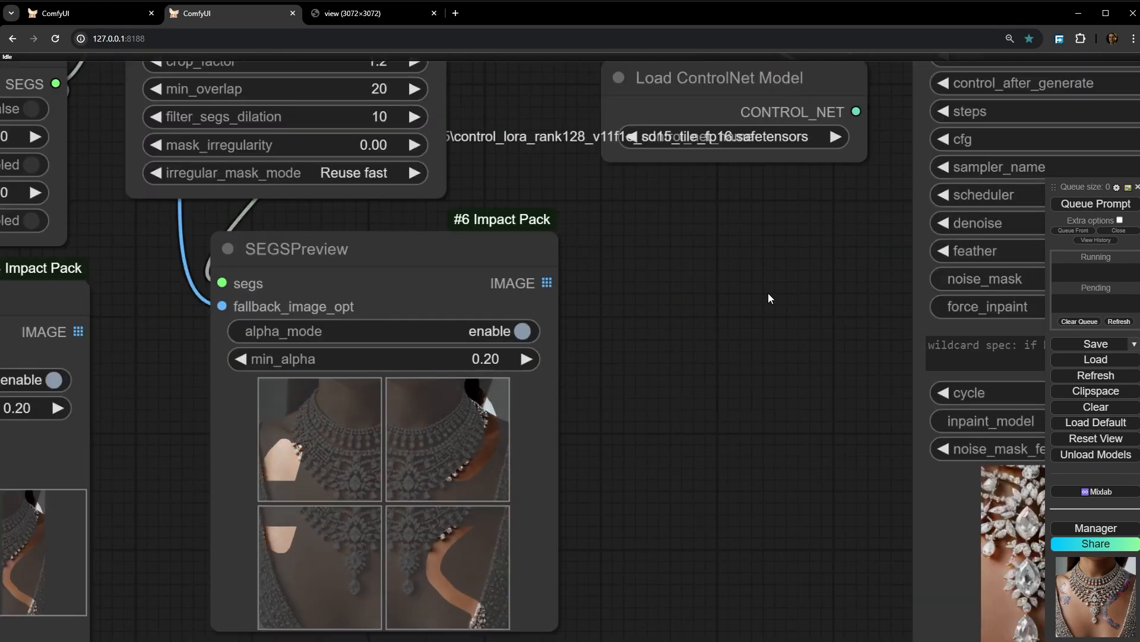
pyautogui.scroll(-2, 768, 293)
pyautogui.moveTo(768, 294); pyautogui.dragTo(154, 559)
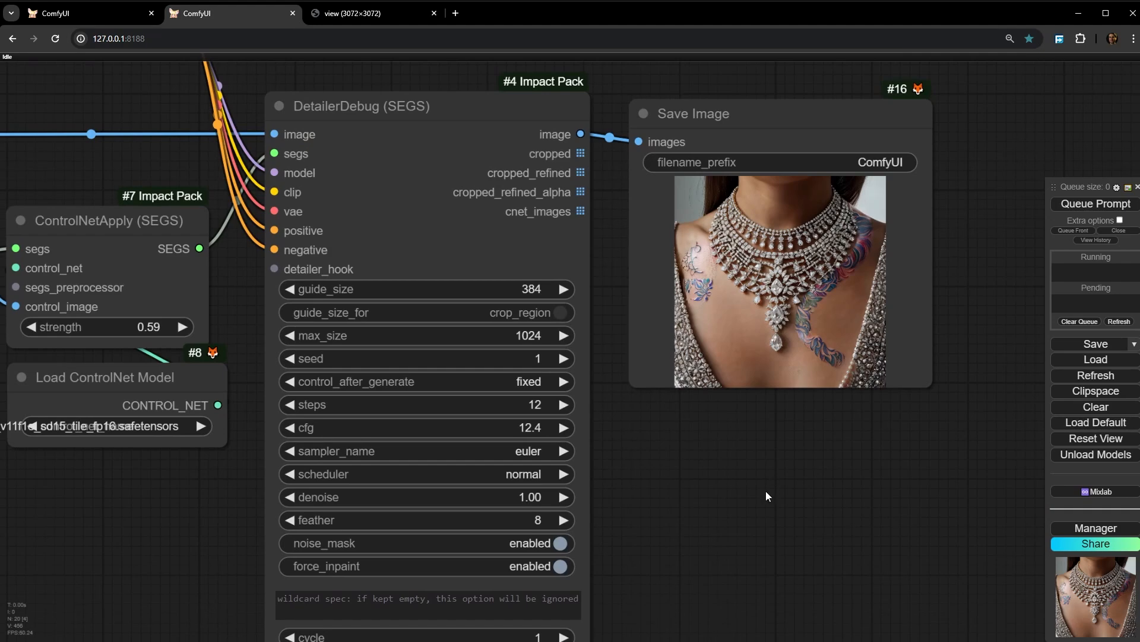
# Correct the positive prompt of the SDXL Prompt Styler to "colored tattoo on the body"
pyautogui.moveTo(246, 236); pyautogui.dragTo(1058, 337)
pyautogui.scroll(-4, 369, 203)
pyautogui.moveTo(369, 203); pyautogui.dragTo(1128, 226)
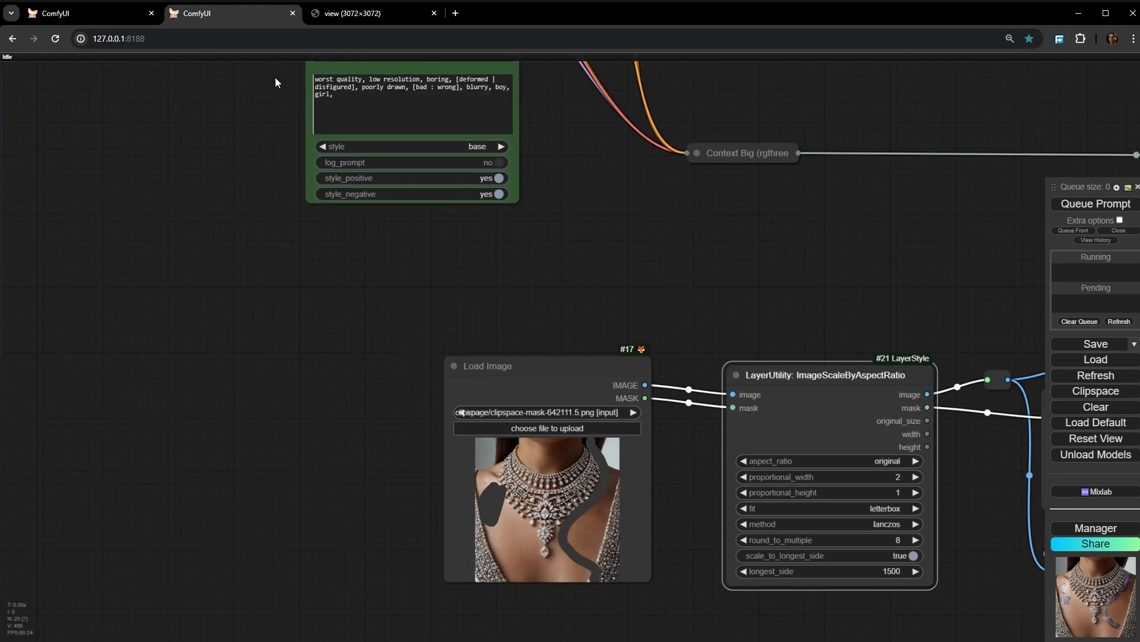
pyautogui.scroll(1, 246, 105)
pyautogui.moveTo(246, 104); pyautogui.dragTo(183, 400)
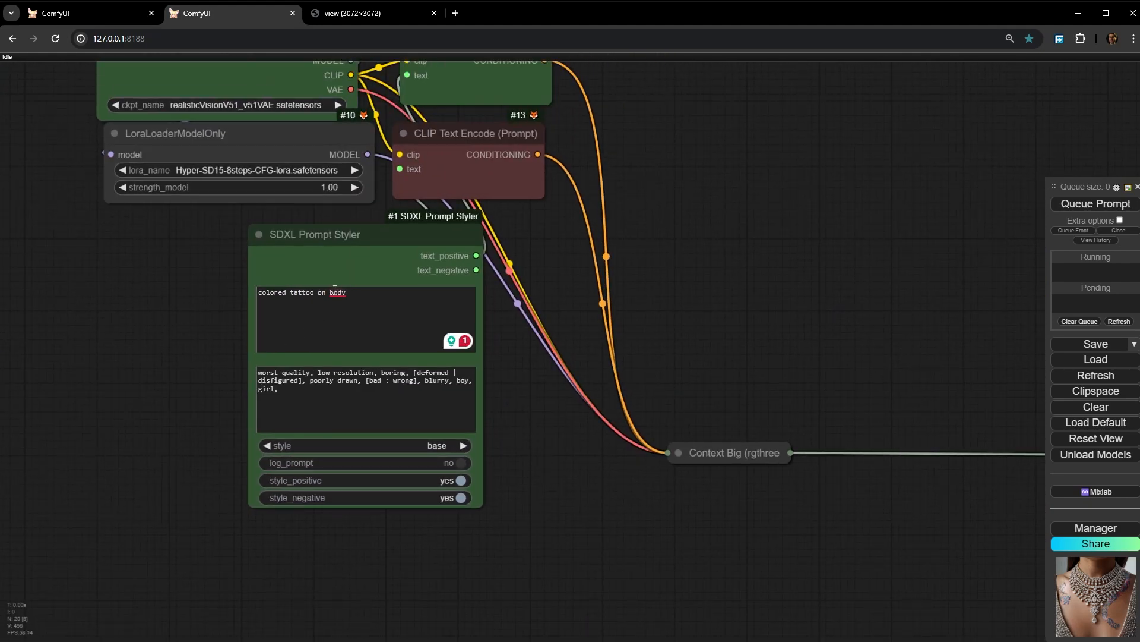
pyautogui.moveTo(337, 294)
pyautogui.click(341, 319)
pyautogui.scroll(2, 267, 282)
pyautogui.scroll(2, 267, 282)
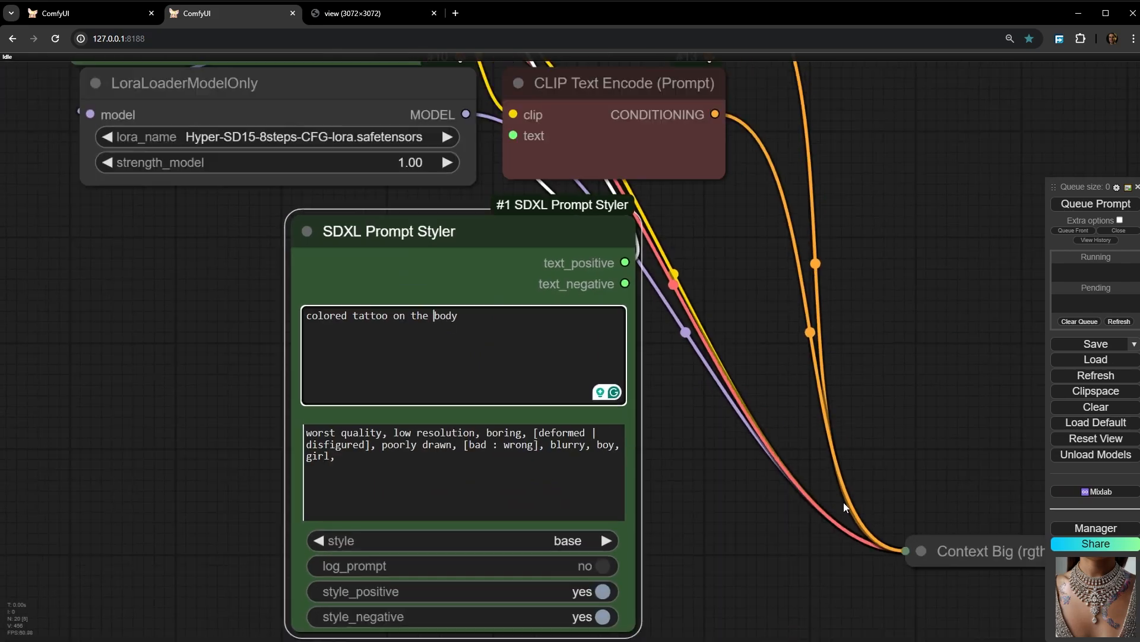
# Inspect the generated tattoo around the necklace up close in the Save Image node
pyautogui.moveTo(847, 507); pyautogui.dragTo(415, 165)
pyautogui.scroll(-5, 414, 165)
pyautogui.moveTo(927, 386); pyautogui.dragTo(196, 208)
pyautogui.moveTo(941, 326); pyautogui.dragTo(695, 326)
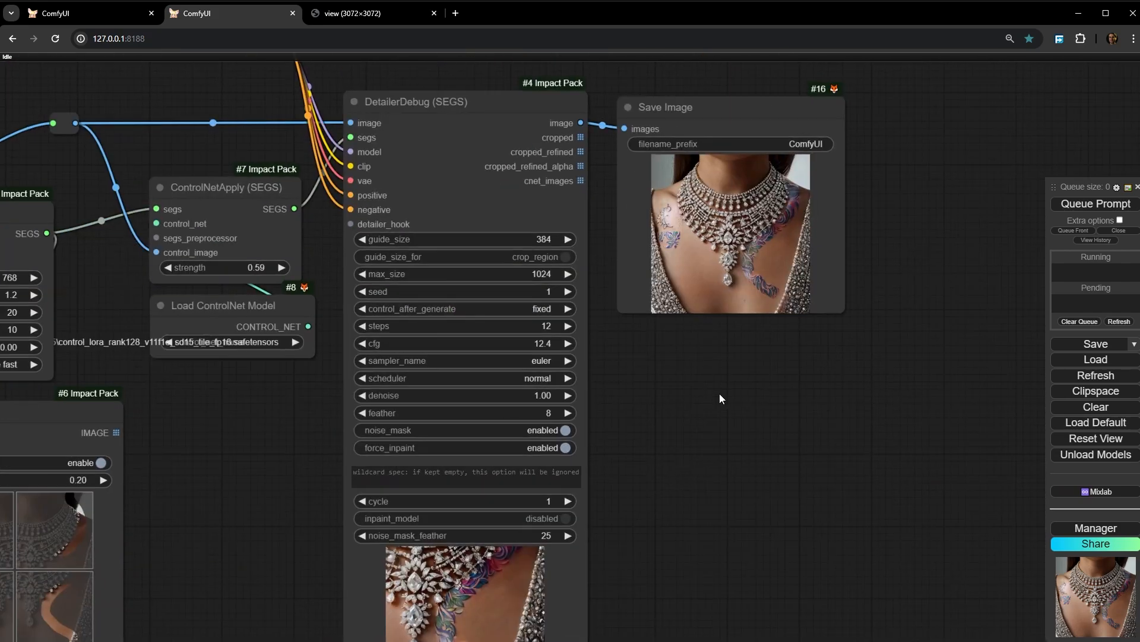
pyautogui.scroll(10, 752, 232)
pyautogui.moveTo(863, 151); pyautogui.dragTo(753, 334)
pyautogui.scroll(4, 861, 181)
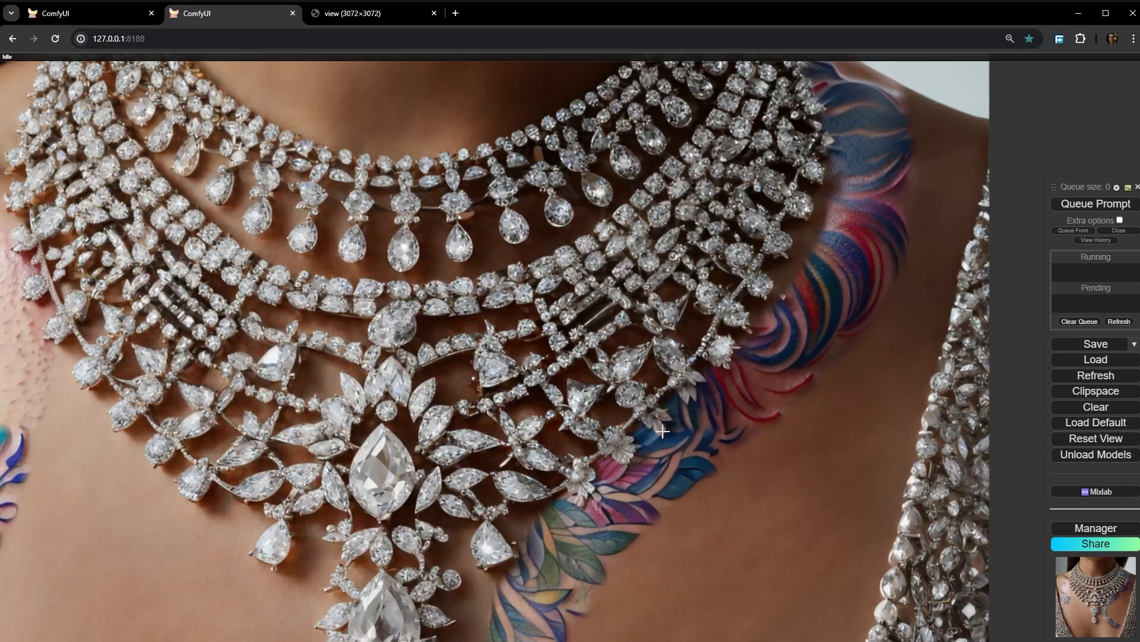
pyautogui.moveTo(663, 432); pyautogui.dragTo(687, 234)
pyautogui.scroll(-5, 575, 224)
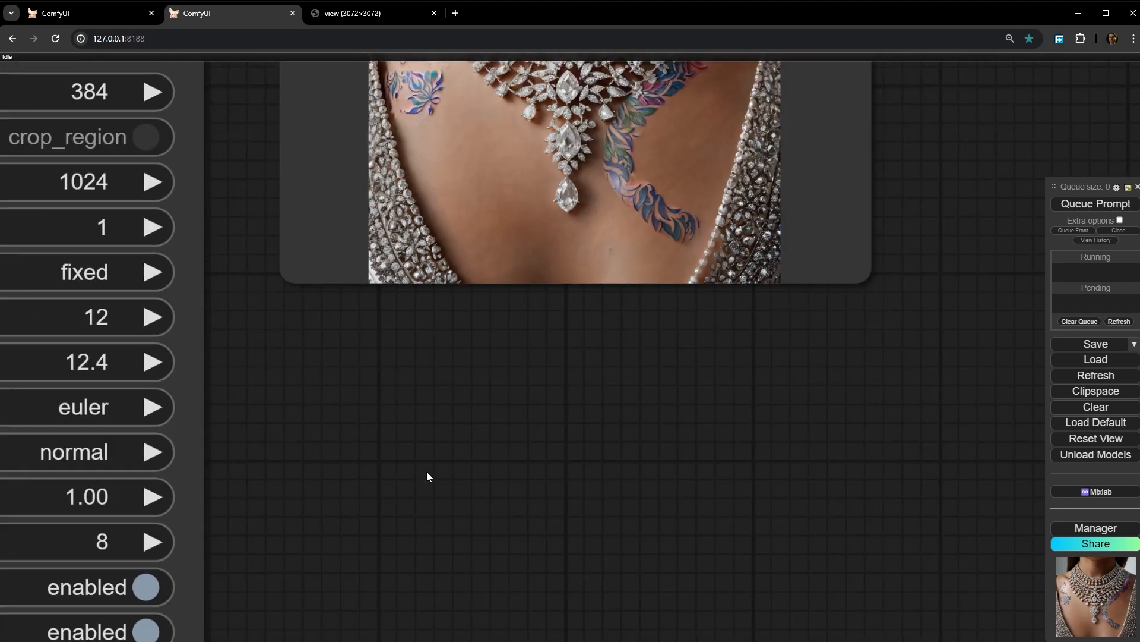
# Run the workflow with the corrected prompt and bring the DetailerDebug (SEGS) preview into view
pyautogui.scroll(-3, 429, 477)
pyautogui.moveTo(430, 477); pyautogui.dragTo(678, 184)
pyautogui.moveTo(588, 374); pyautogui.dragTo(786, 78)
pyautogui.click(1103, 208)
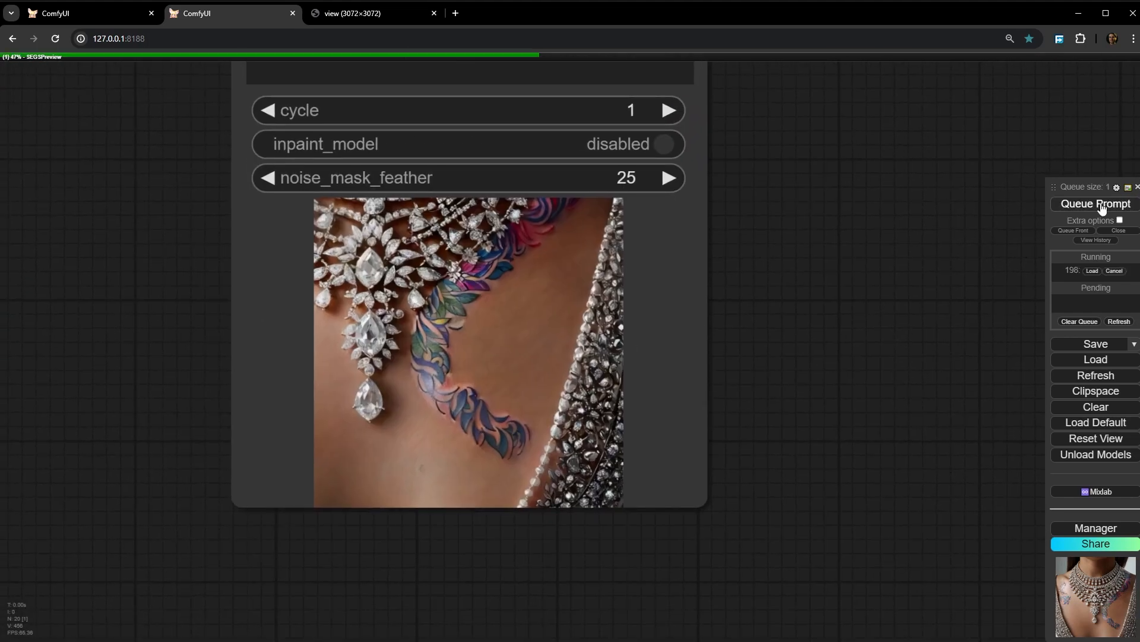
pyautogui.moveTo(885, 181); pyautogui.dragTo(930, 156)
pyautogui.scroll(-2, 872, 486)
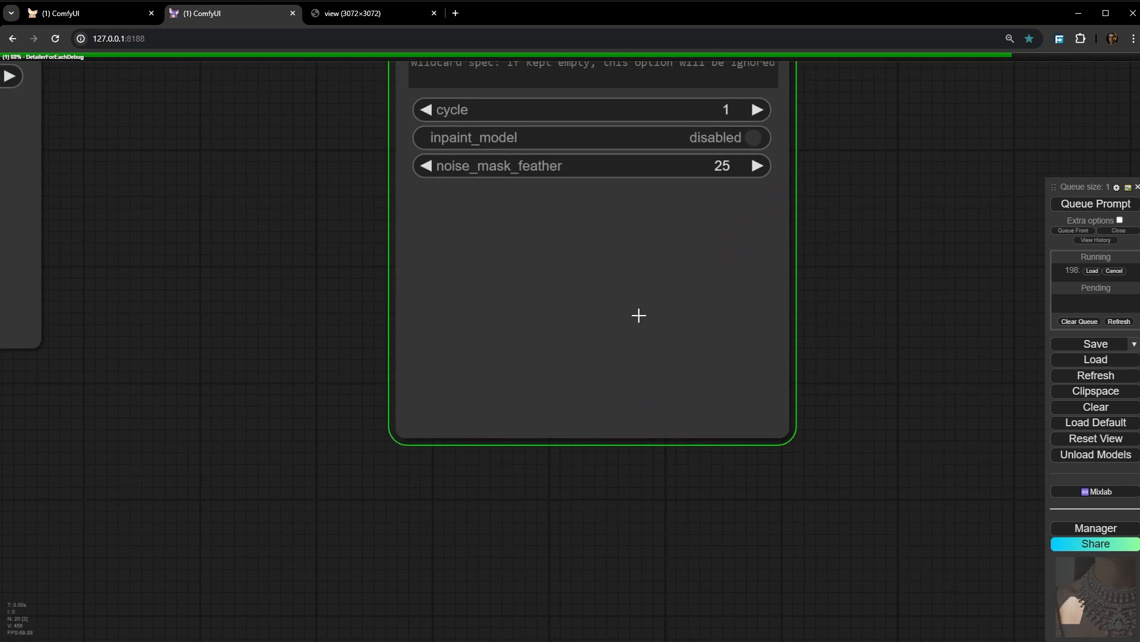
# Move the tile SEGSPreview node beside the DetailerDebug (SEGS) preview to compare masks with the tiles being processed
pyautogui.scroll(5, 536, 361)
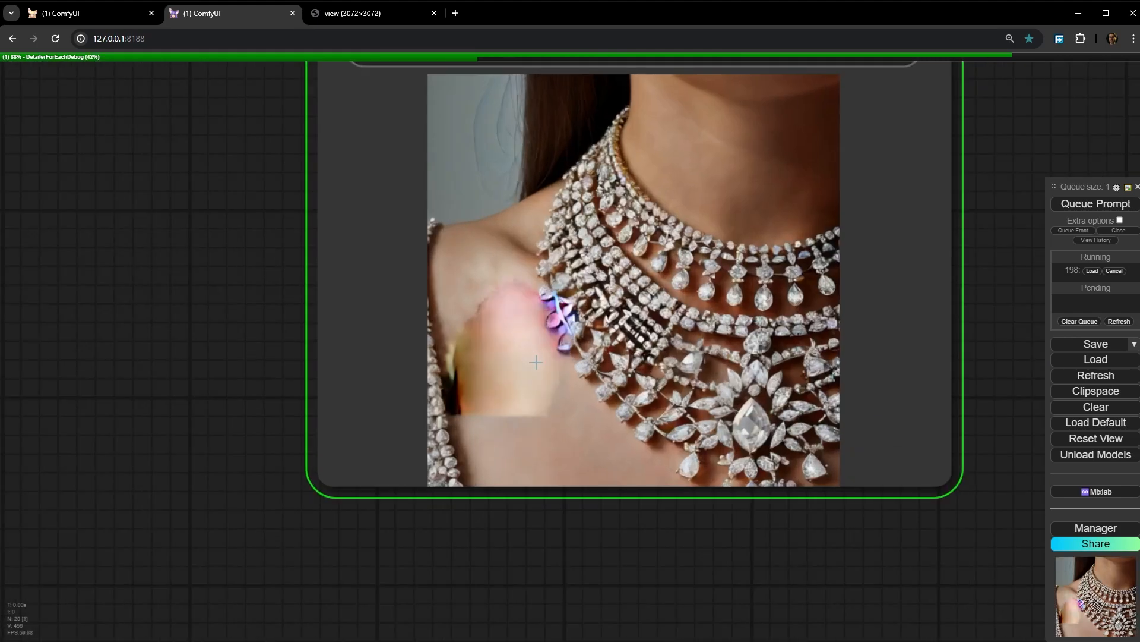
pyautogui.scroll(1, 536, 362)
pyautogui.scroll(-12, 533, 363)
pyautogui.moveTo(196, 223); pyautogui.dragTo(405, 274)
pyautogui.scroll(8, 515, 368)
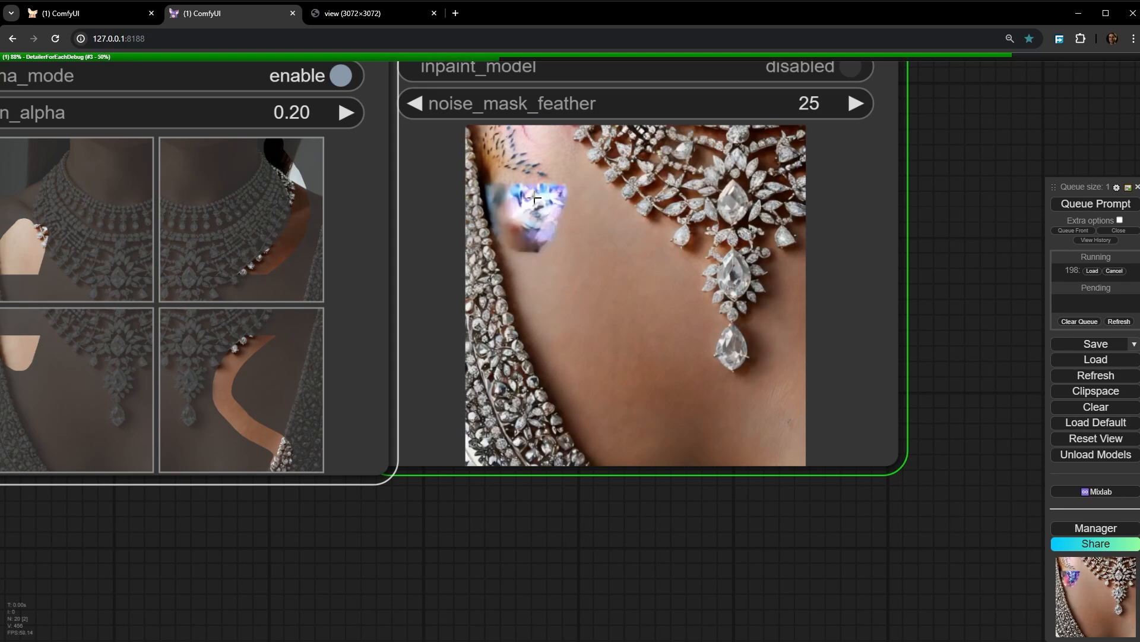
# Inspect the tattoo generated in each masked tile and the transitions between neighbouring tiles
pyautogui.scroll(5, 537, 199)
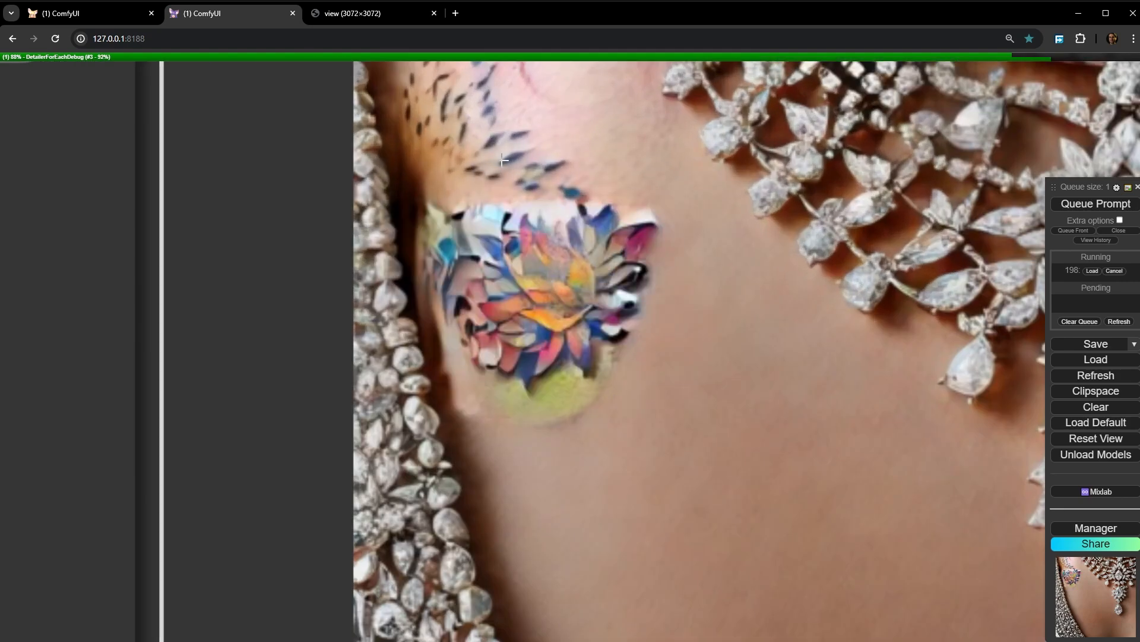
pyautogui.scroll(-3, 659, 180)
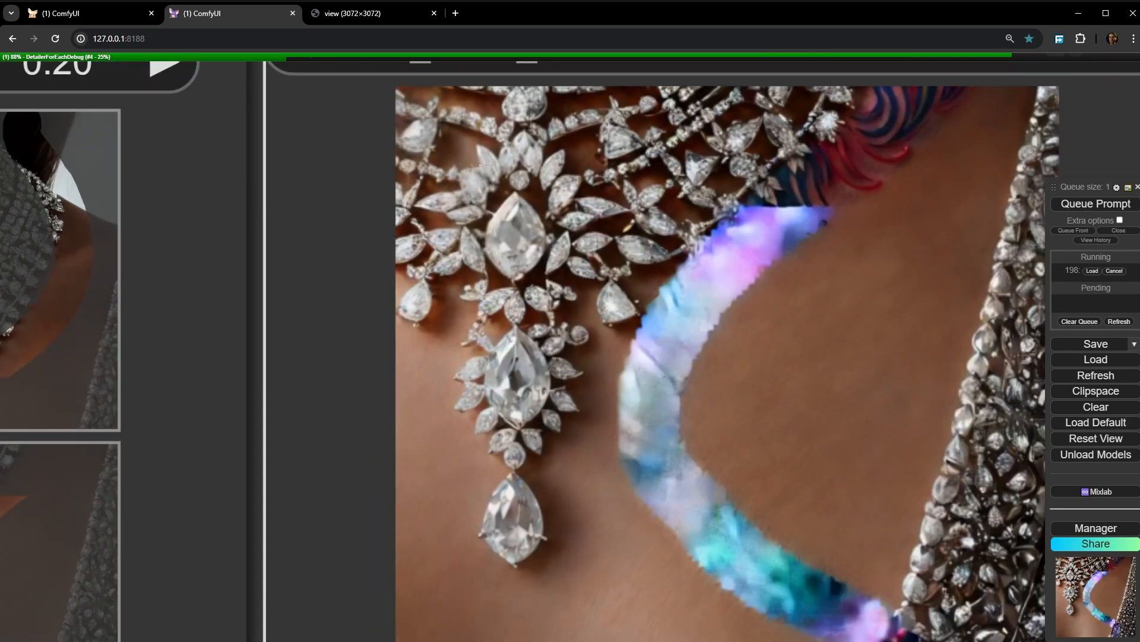
pyautogui.scroll(2, 761, 198)
pyautogui.scroll(-2, 772, 190)
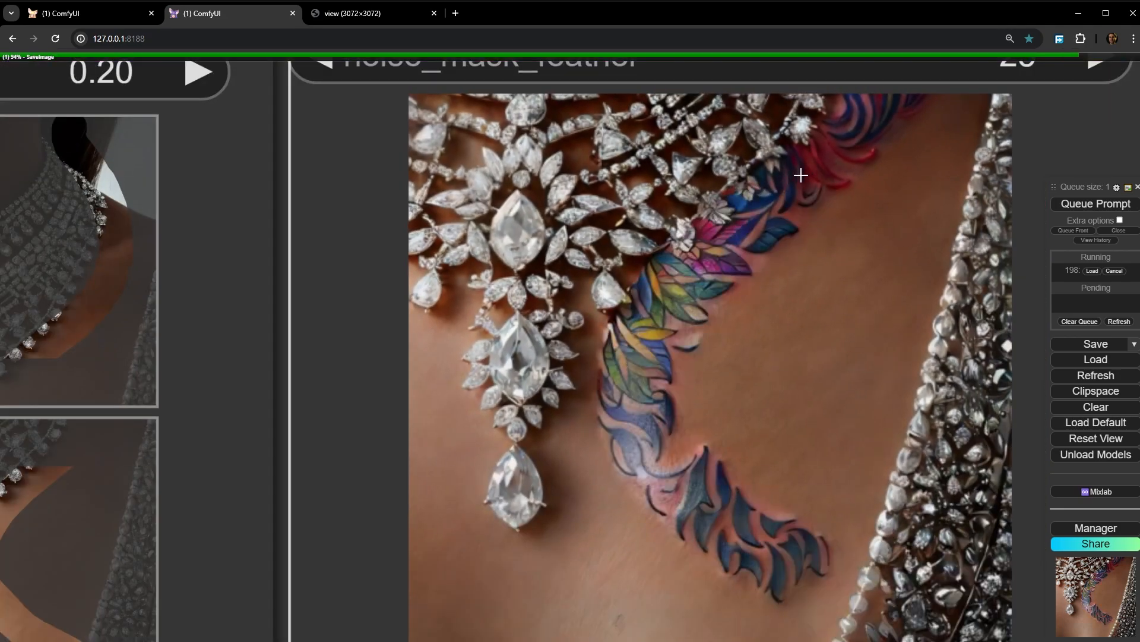
pyautogui.scroll(-8, 790, 179)
pyautogui.scroll(-3, 766, 221)
pyautogui.moveTo(947, 238); pyautogui.dragTo(642, 506)
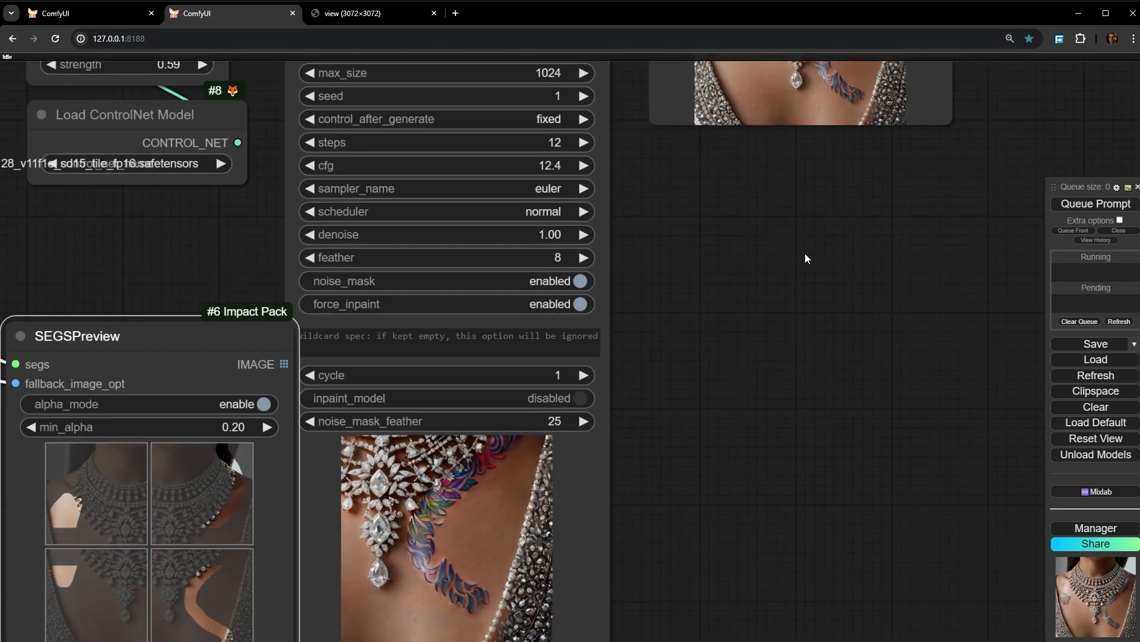
pyautogui.moveTo(805, 254); pyautogui.dragTo(1138, 442)
pyautogui.scroll(-5, 517, 425)
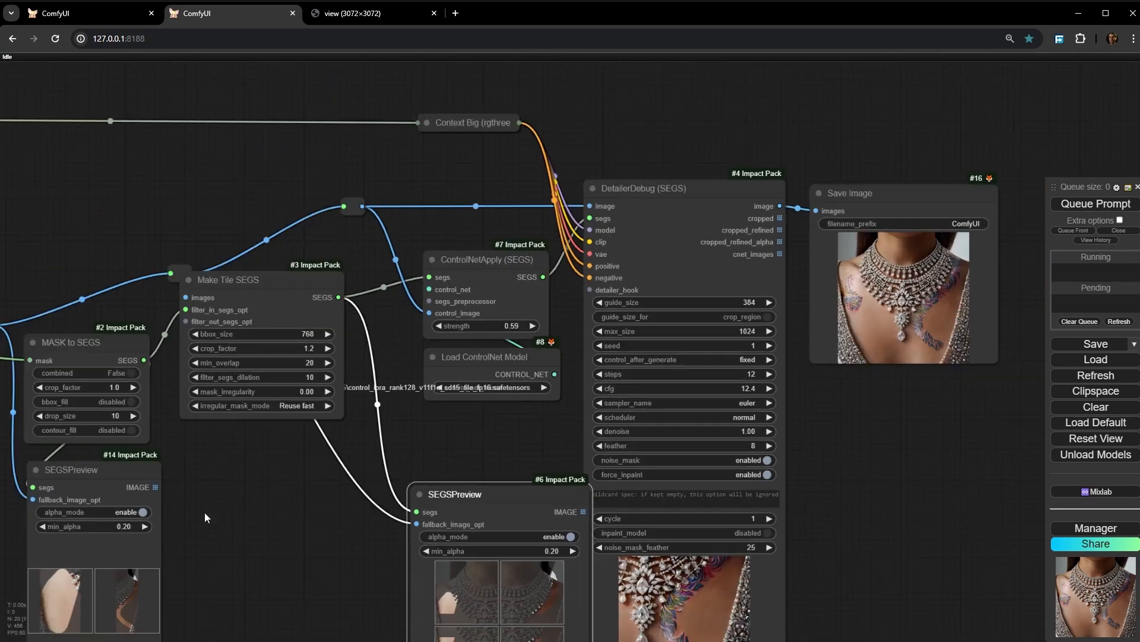
# Open the Load Image picture in the MaskEditor, clear its existing mask and increase the brush thickness
pyautogui.moveTo(205, 512); pyautogui.dragTo(1037, 241)
pyautogui.moveTo(454, 243); pyautogui.dragTo(441, 204)
pyautogui.scroll(11, 405, 177)
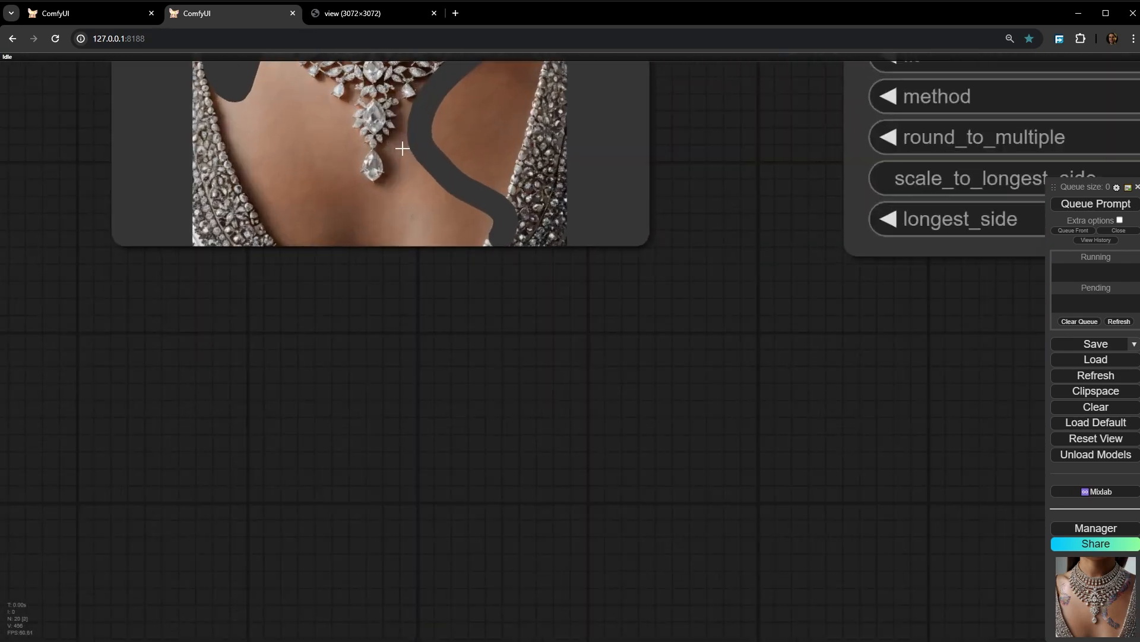
pyautogui.moveTo(402, 148); pyautogui.dragTo(419, 391)
pyautogui.rightClick(413, 443)
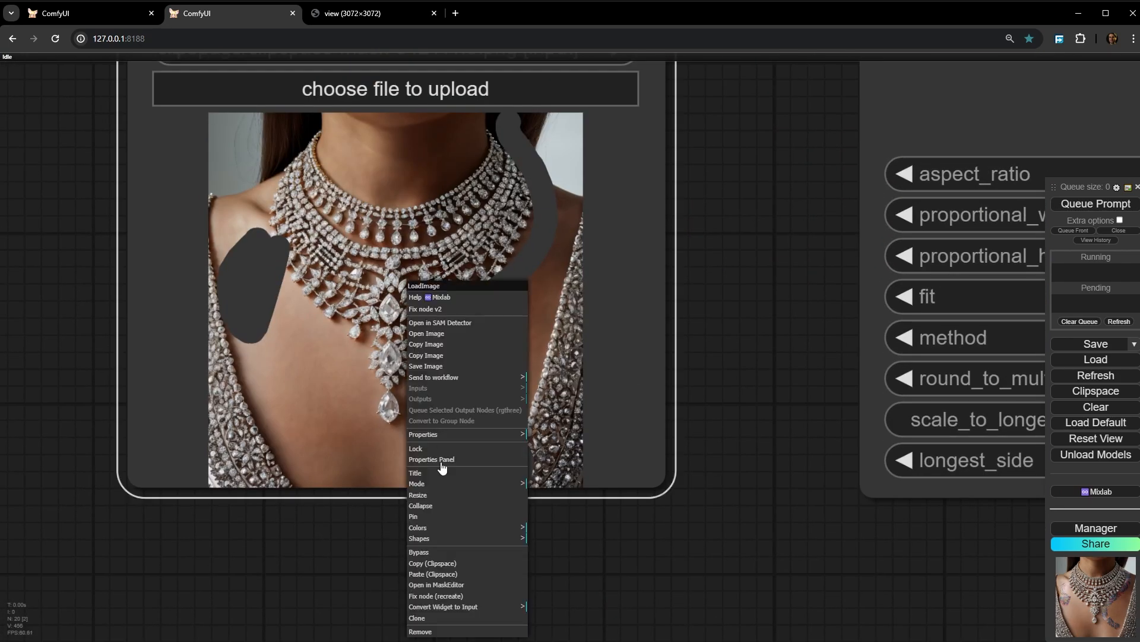
pyautogui.click(450, 585)
pyautogui.scroll(-10, 545, 363)
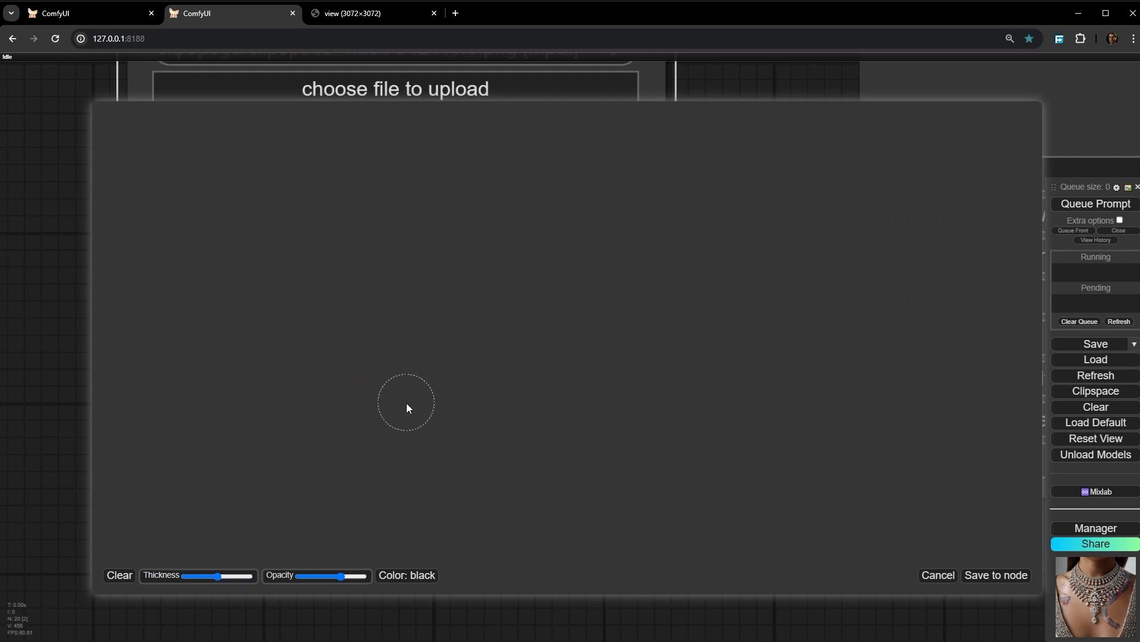
pyautogui.scroll(12, 594, 430)
pyautogui.click(118, 575)
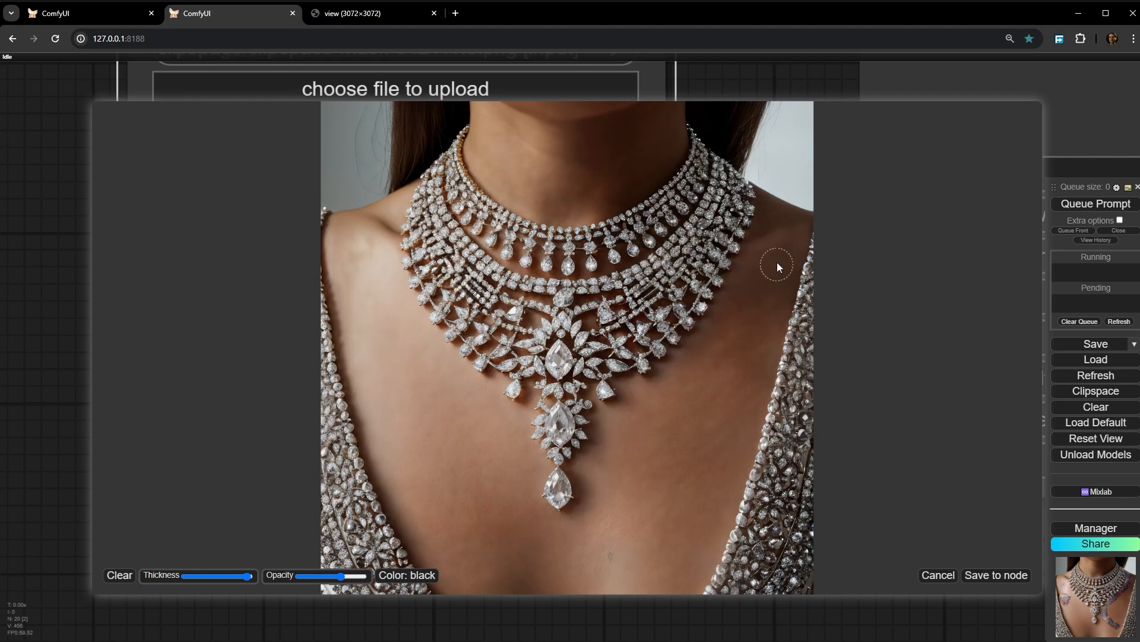
# Paint one large mask over the chest and the lower part of the necklace, and save it to the node
pyautogui.moveTo(772, 236)
pyautogui.mouseDown()
pyautogui.moveTo(702, 488)
pyautogui.moveTo(651, 560)
pyautogui.moveTo(552, 592)
pyautogui.moveTo(457, 507)
pyautogui.moveTo(387, 351)
pyautogui.mouseUp()
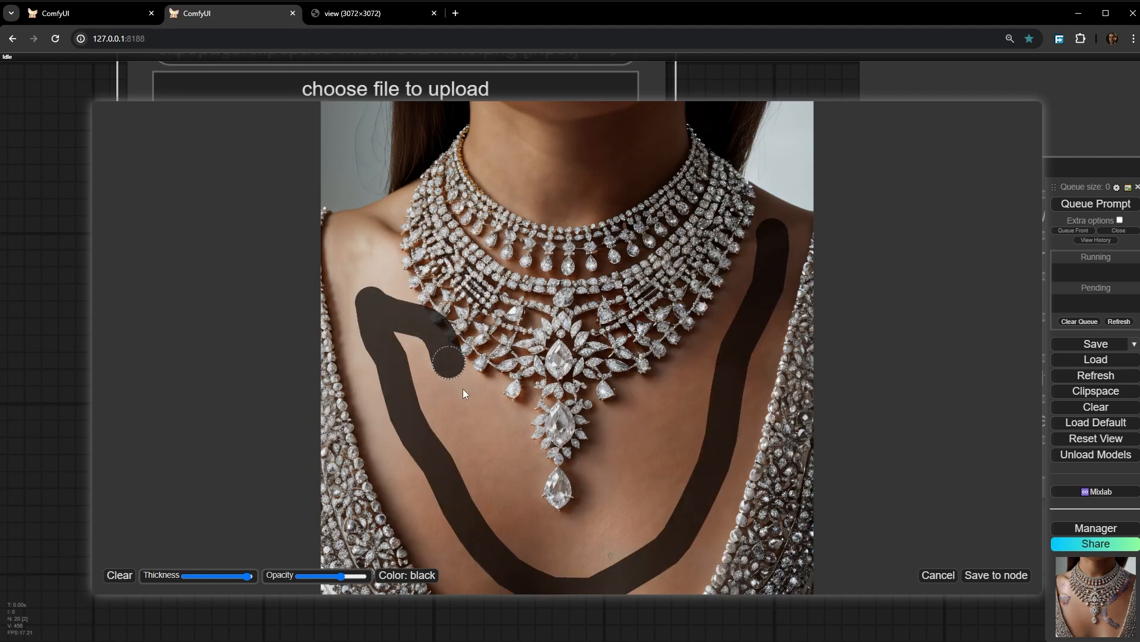
pyautogui.moveTo(512, 496)
pyautogui.mouseDown()
pyautogui.moveTo(551, 539)
pyautogui.moveTo(584, 491)
pyautogui.moveTo(587, 423)
pyautogui.moveTo(759, 258)
pyautogui.moveTo(702, 379)
pyautogui.moveTo(627, 479)
pyautogui.moveTo(722, 322)
pyautogui.moveTo(611, 427)
pyautogui.mouseUp()
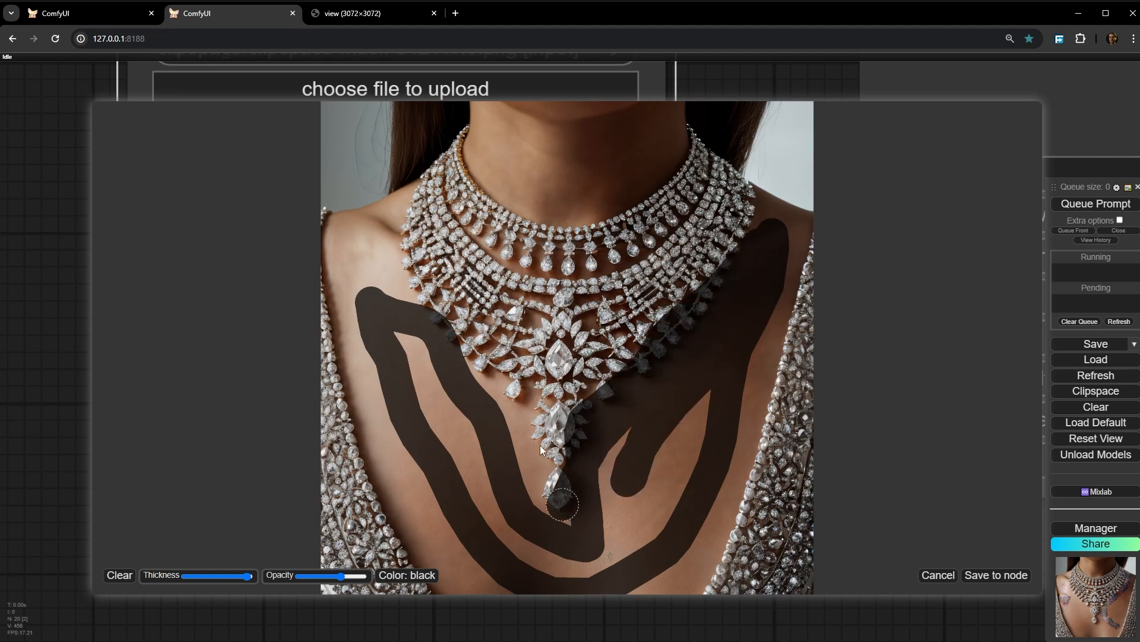
pyautogui.moveTo(541, 450); pyautogui.dragTo(489, 385)
pyautogui.moveTo(460, 346)
pyautogui.mouseDown()
pyautogui.moveTo(535, 390)
pyautogui.moveTo(603, 378)
pyautogui.mouseUp()
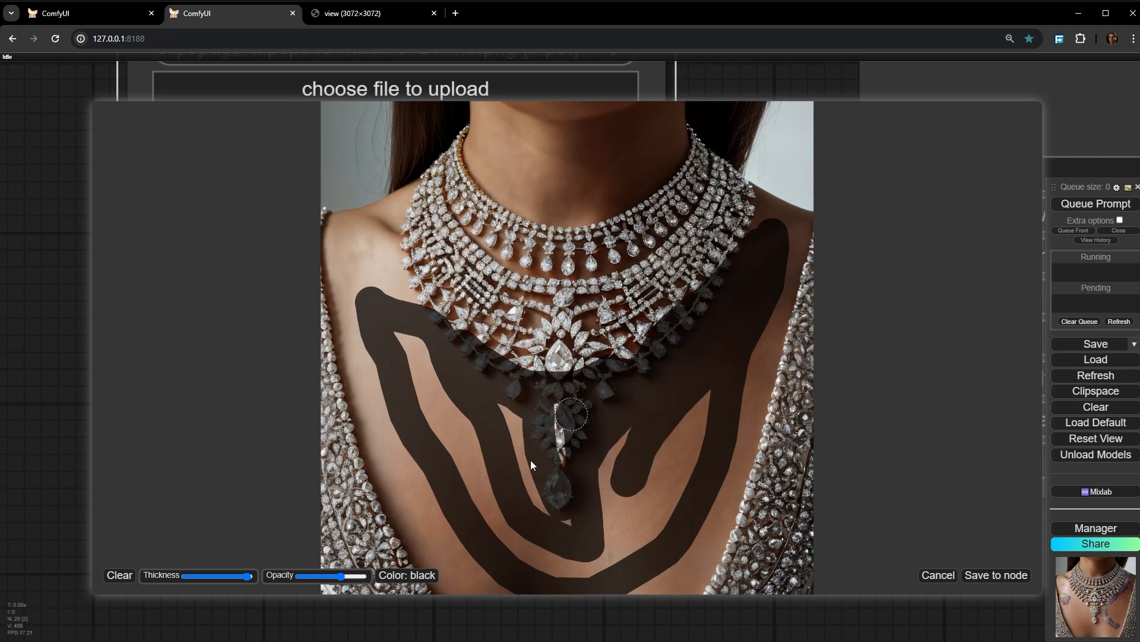
pyautogui.moveTo(531, 461)
pyautogui.mouseDown()
pyautogui.moveTo(531, 494)
pyautogui.moveTo(508, 423)
pyautogui.moveTo(415, 388)
pyautogui.mouseUp()
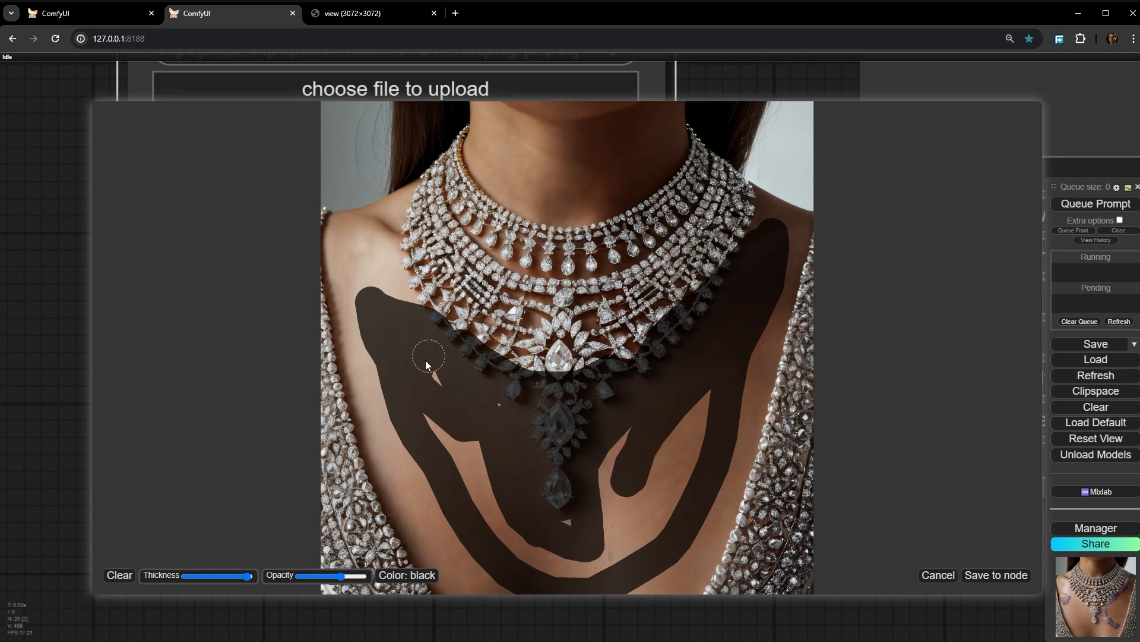
pyautogui.moveTo(539, 552)
pyautogui.mouseDown()
pyautogui.moveTo(685, 482)
pyautogui.moveTo(695, 411)
pyautogui.moveTo(657, 407)
pyautogui.mouseUp()
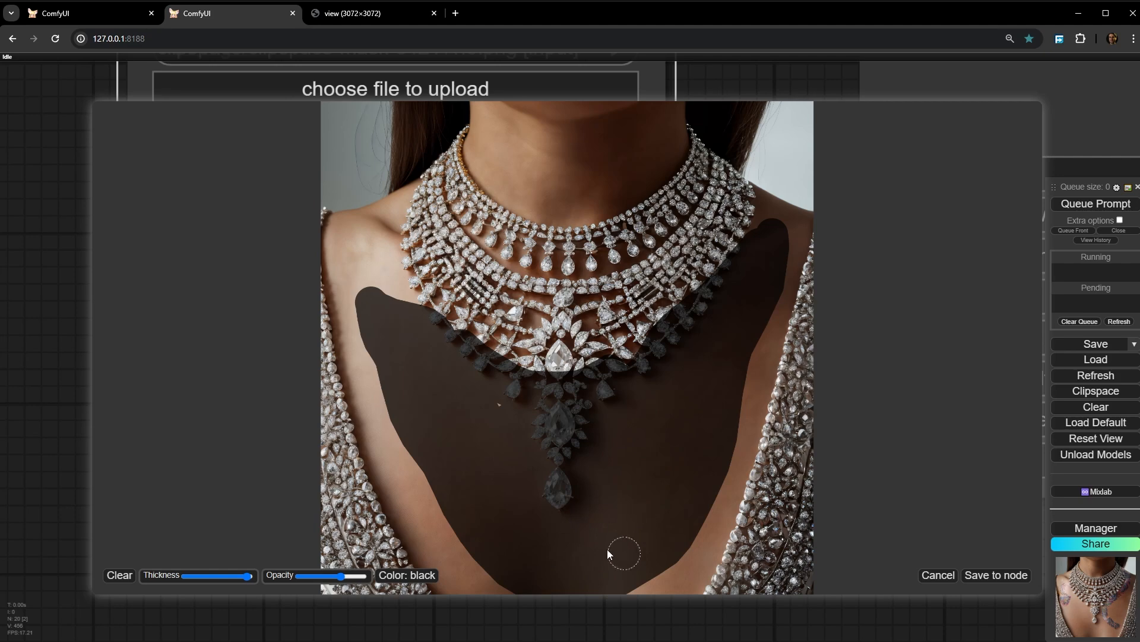
pyautogui.click(993, 576)
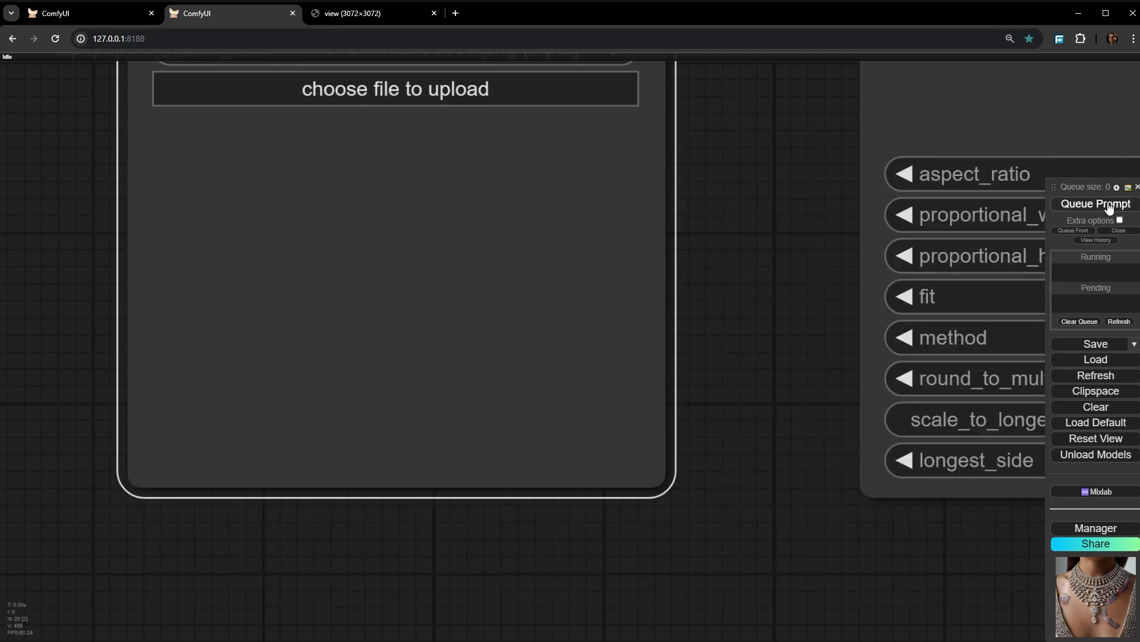
# Queue the workflow with the newly painted mask and examine the resulting single mask in the MASK to SEGS preview
pyautogui.click(1110, 209)
pyautogui.scroll(-4, 790, 333)
pyautogui.moveTo(789, 333); pyautogui.dragTo(393, 434)
pyautogui.scroll(-3, 400, 432)
pyautogui.scroll(-1, 629, 448)
pyautogui.moveTo(715, 452); pyautogui.dragTo(151, 198)
pyautogui.moveTo(657, 283); pyautogui.dragTo(556, 250)
pyautogui.scroll(5, 421, 351)
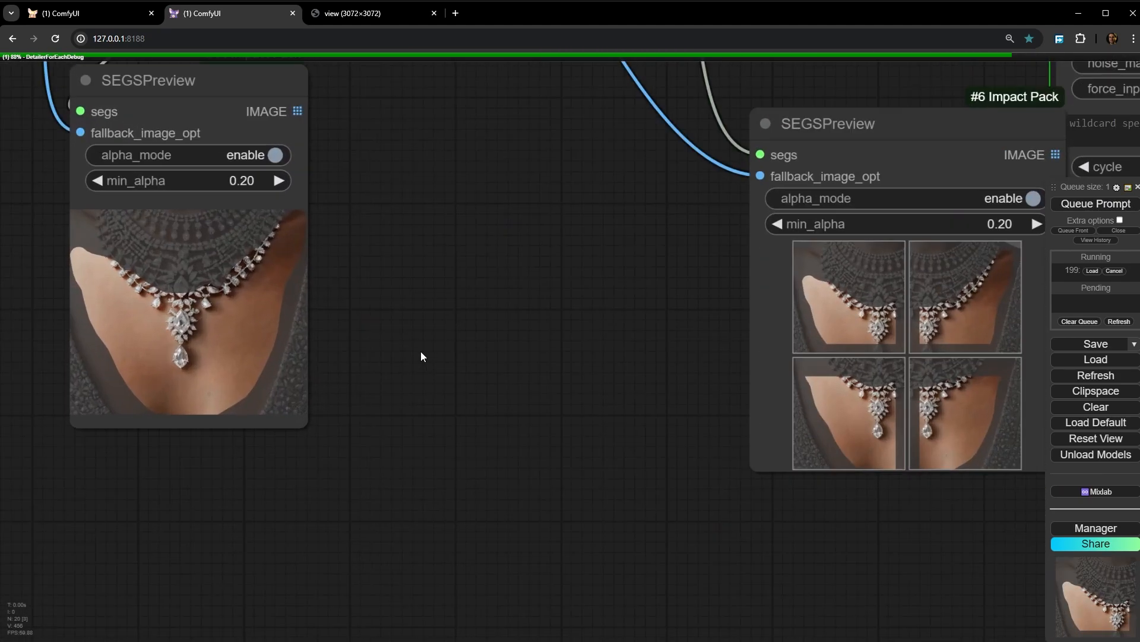
pyautogui.moveTo(186, 288); pyautogui.dragTo(366, 280)
pyautogui.scroll(6, 364, 280)
pyautogui.scroll(-4, 304, 260)
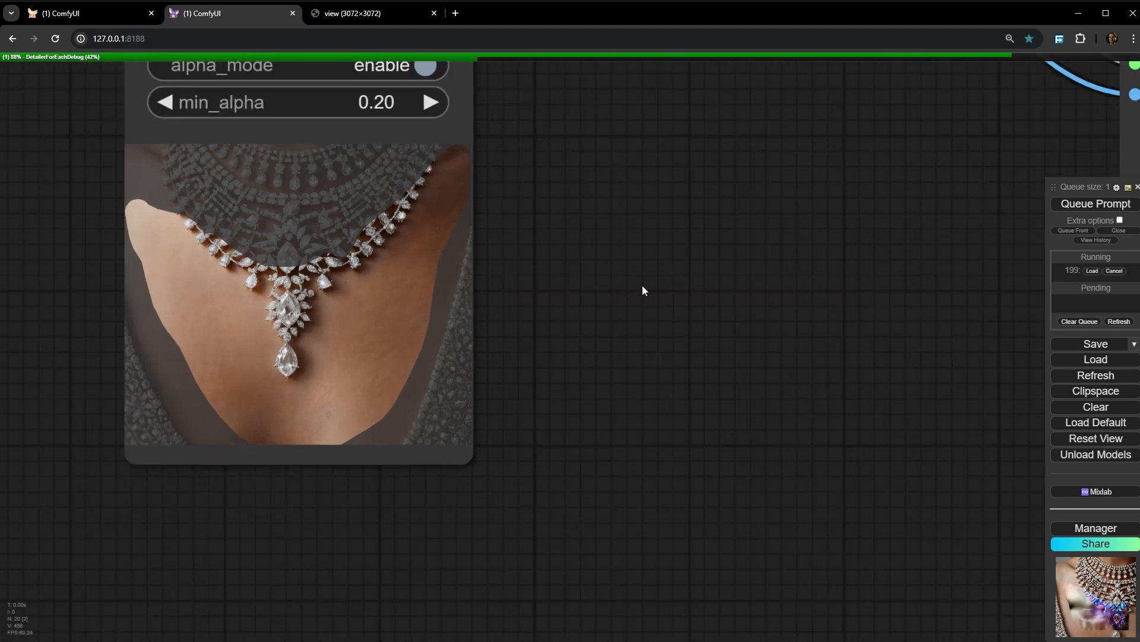
# Compare the four masked tiles in the Make Tile SEGS preview with the tattoo being generated in DetailerDebug (SEGS)
pyautogui.moveTo(901, 262); pyautogui.dragTo(322, 204)
pyautogui.moveTo(428, 221); pyautogui.dragTo(39, 244)
pyautogui.moveTo(188, 274); pyautogui.dragTo(51, 295)
pyautogui.scroll(3, 171, 310)
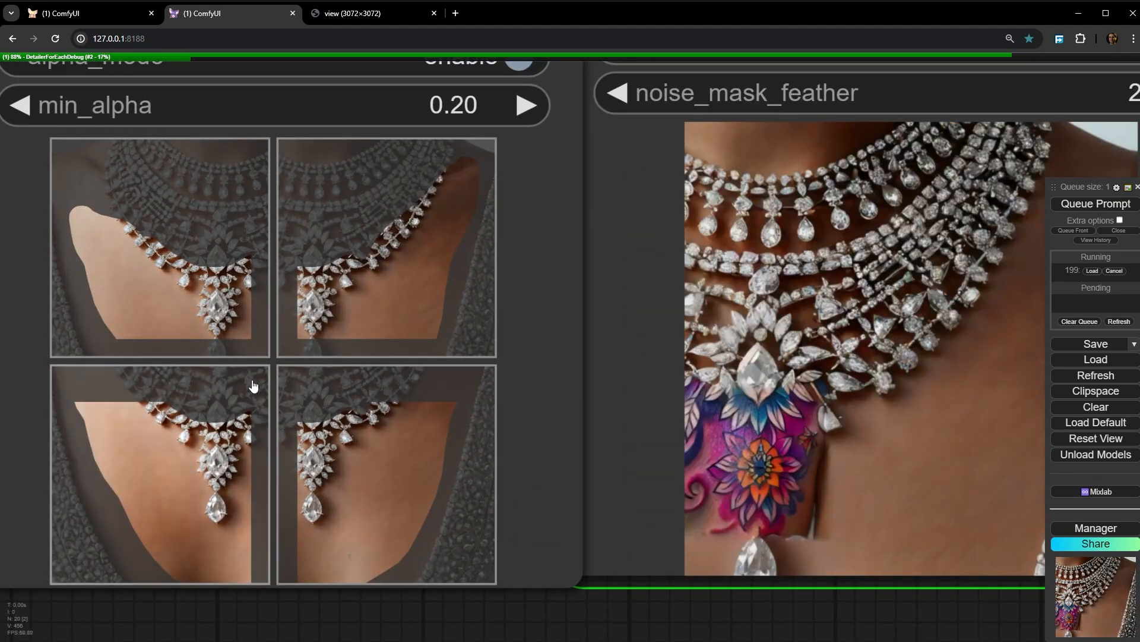
pyautogui.scroll(-4, 280, 392)
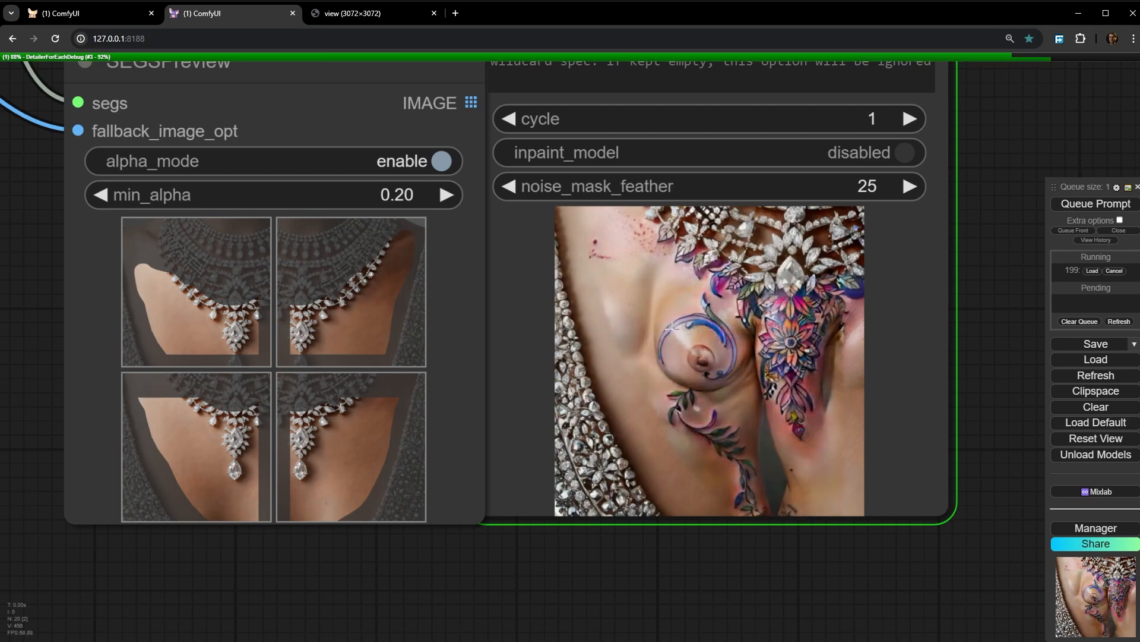
# Cancel the running generation and add "nude, nsfw" to the negative prompt of the SDXL Prompt Styler
pyautogui.scroll(-5, 661, 362)
pyautogui.scroll(-4, 660, 366)
pyautogui.moveTo(260, 293); pyautogui.dragTo(767, 491)
pyautogui.scroll(-3, 611, 561)
pyautogui.moveTo(317, 242); pyautogui.dragTo(356, 352)
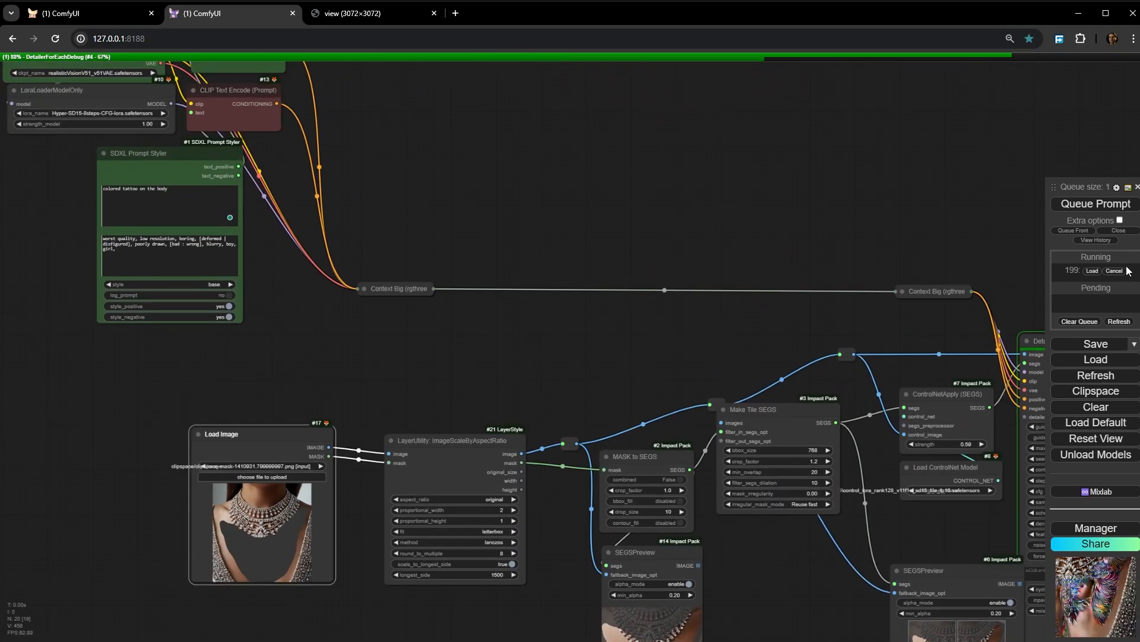
pyautogui.scroll(11, 81, 234)
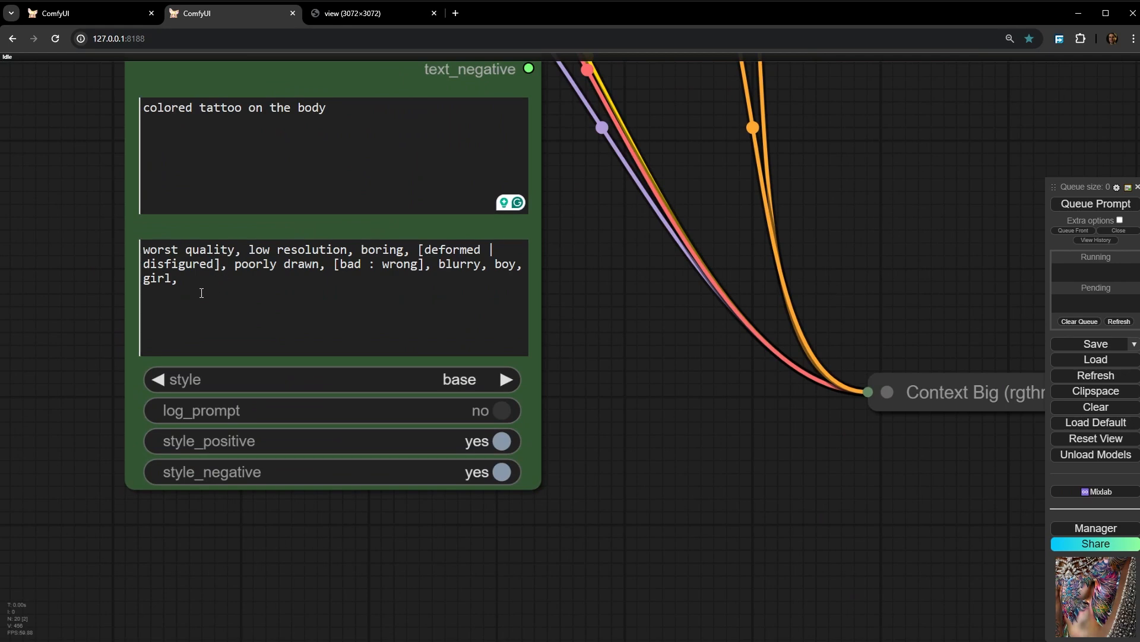
pyautogui.click(201, 292)
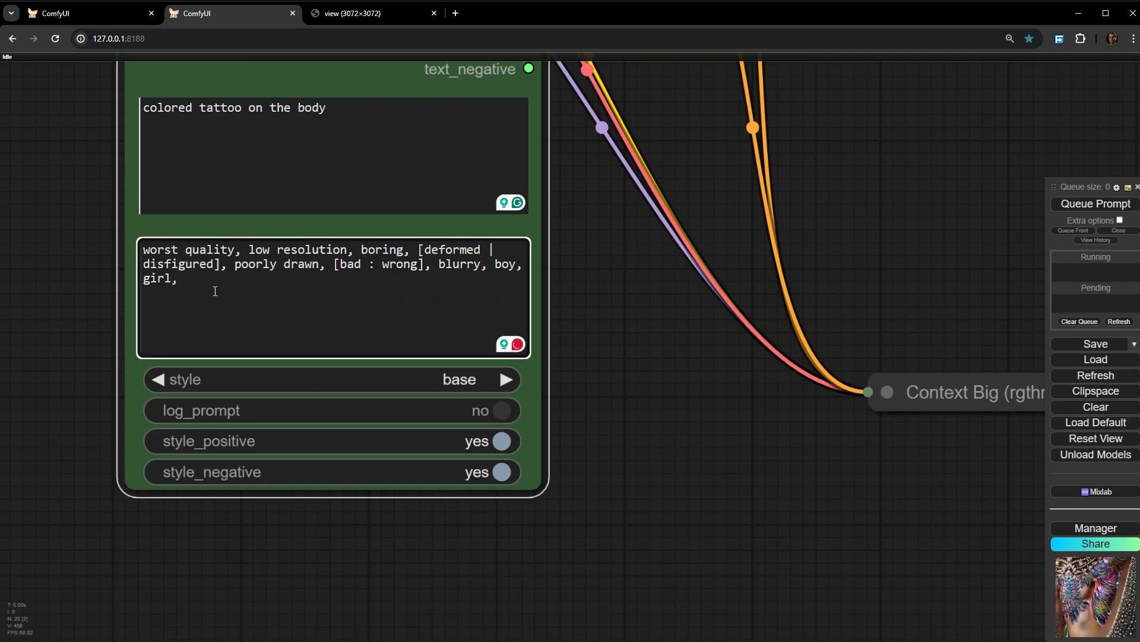
pyautogui.write('nude, nsfw')
# Queue the workflow again with the extended negative prompt and bring up the tile previews beside DetailerDebug (SEGS)
pyautogui.scroll(-5, 684, 508)
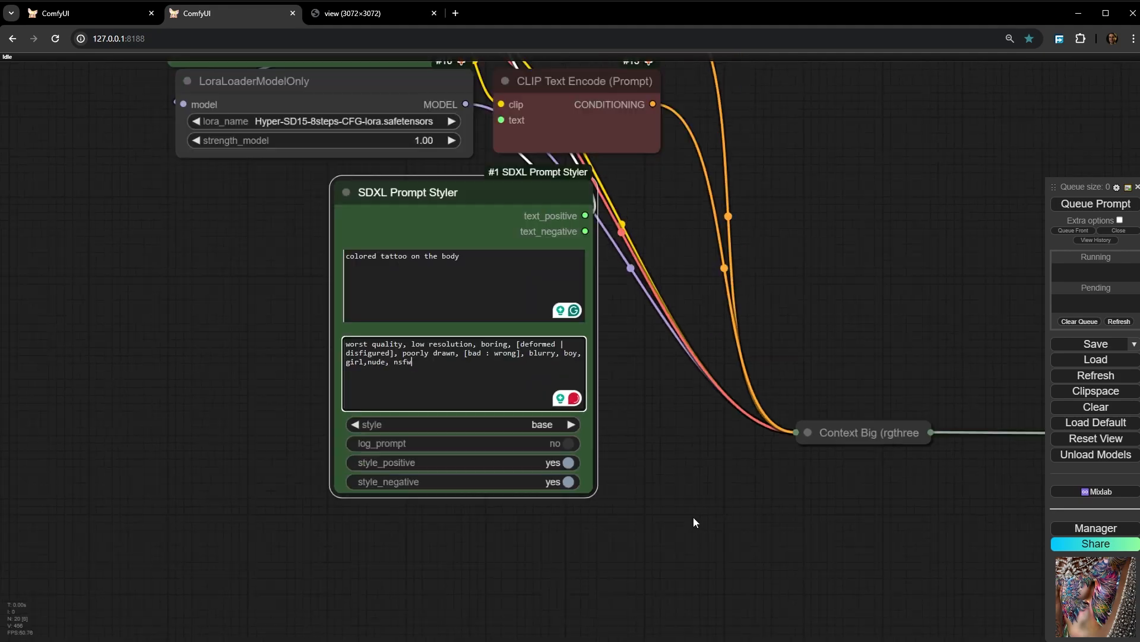
pyautogui.moveTo(640, 487); pyautogui.dragTo(219, 331)
pyautogui.scroll(-3, 402, 398)
pyautogui.moveTo(595, 429); pyautogui.dragTo(383, 359)
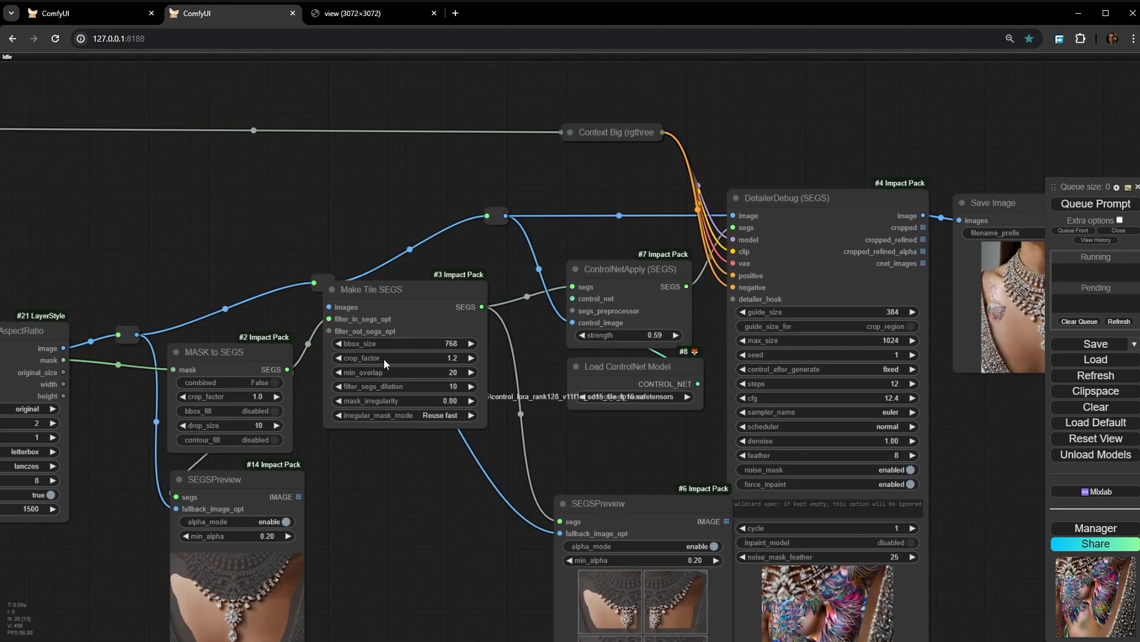
pyautogui.moveTo(667, 460); pyautogui.dragTo(517, 449)
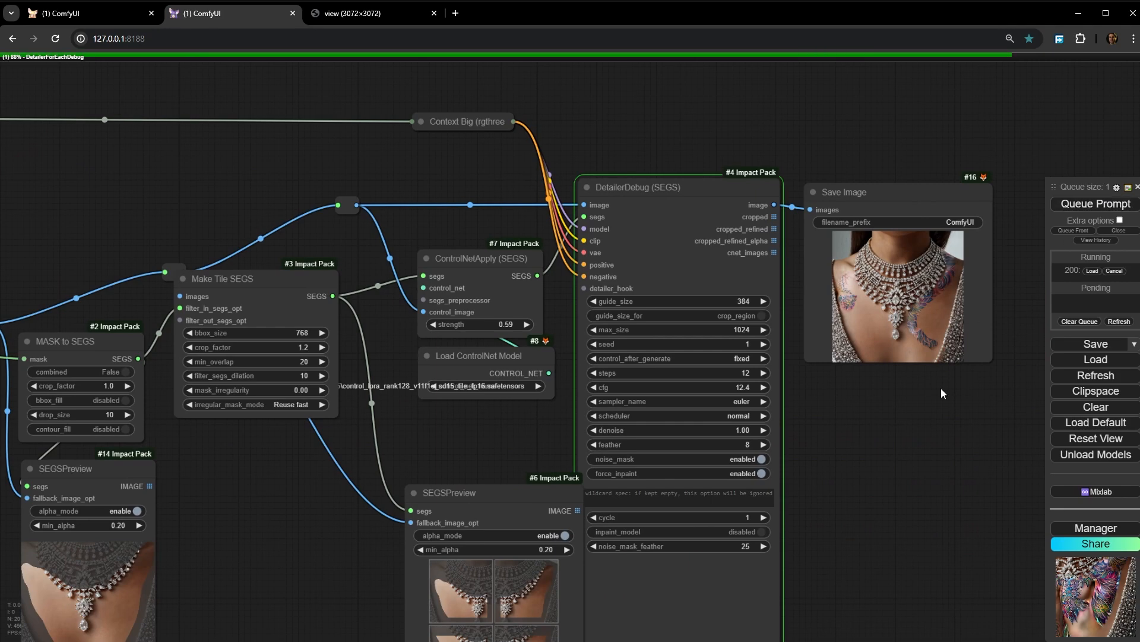
pyautogui.moveTo(886, 543); pyautogui.dragTo(802, 321)
pyautogui.scroll(6, 568, 411)
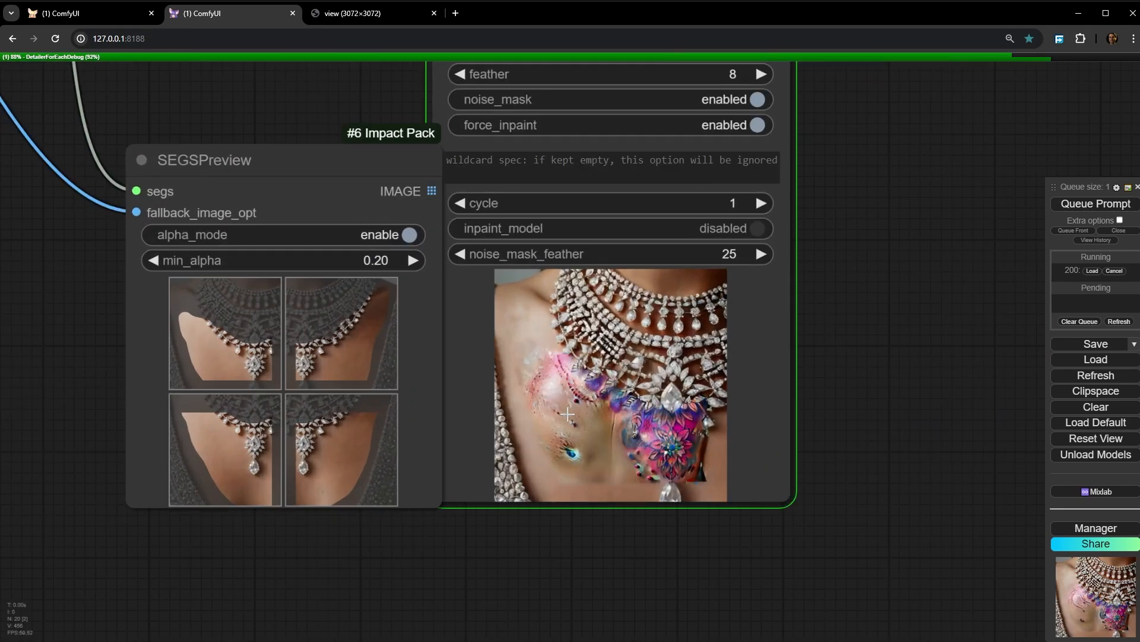
# Examine the tattoo as each tile is generated, including how it continues across tile borders in the Save Image result
pyautogui.scroll(8, 594, 427)
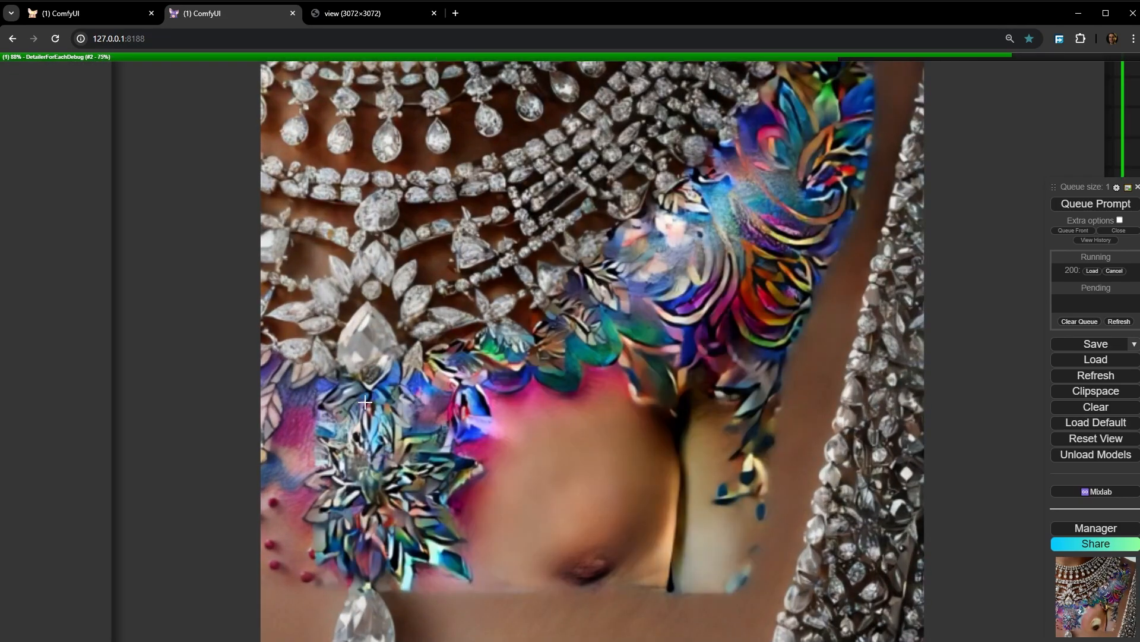
pyautogui.scroll(-9, 526, 314)
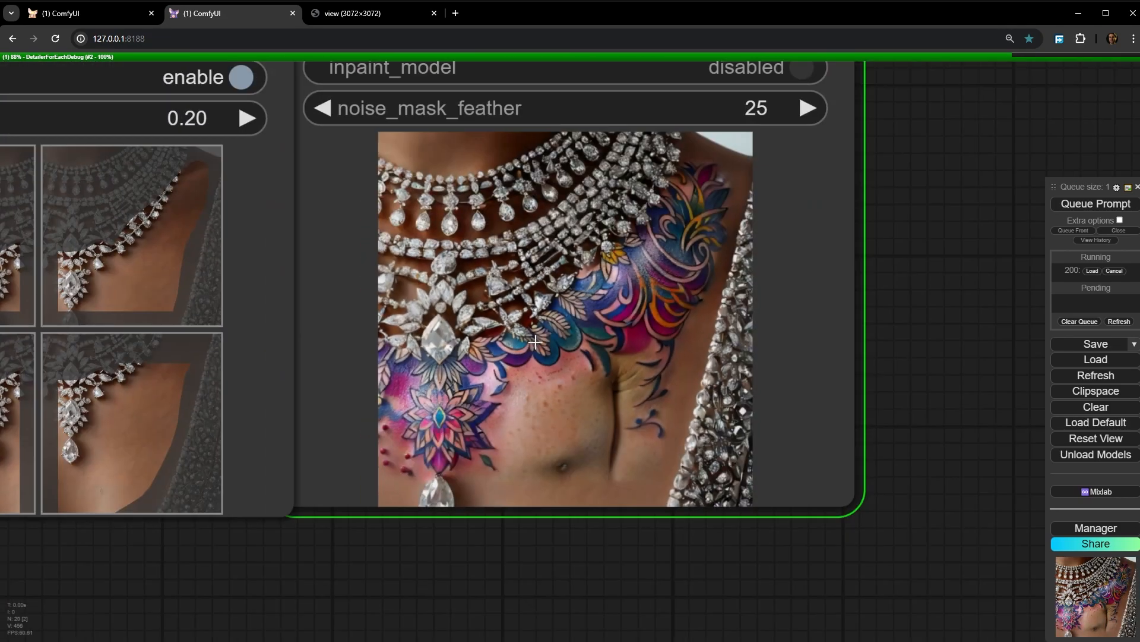
pyautogui.moveTo(541, 334); pyautogui.dragTo(649, 346)
pyautogui.scroll(-2, 751, 336)
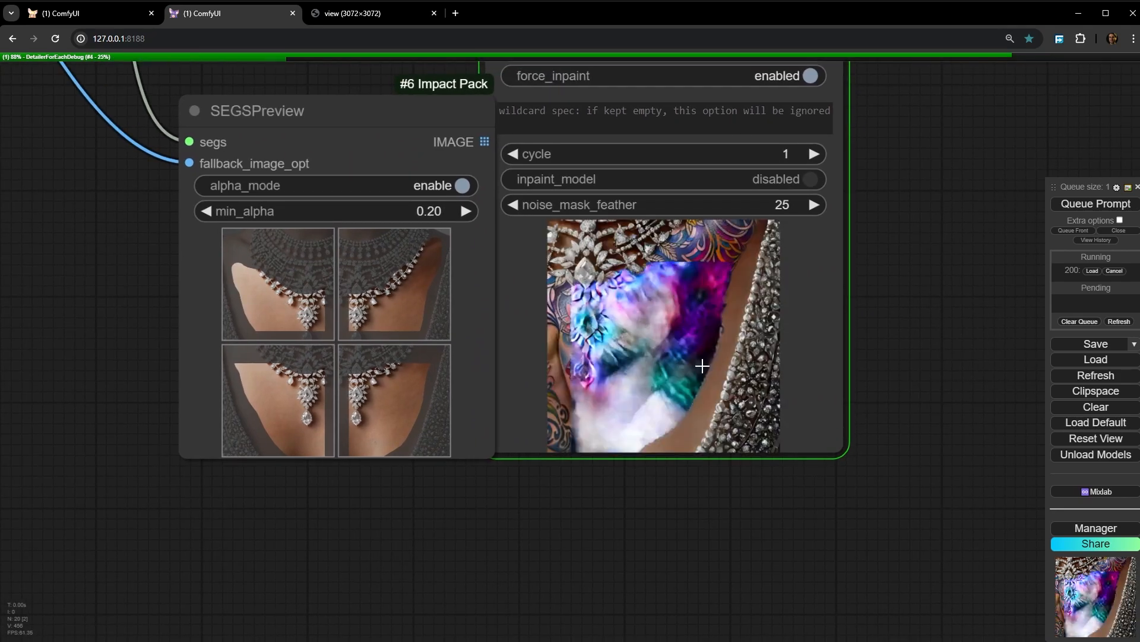
pyautogui.scroll(7, 651, 336)
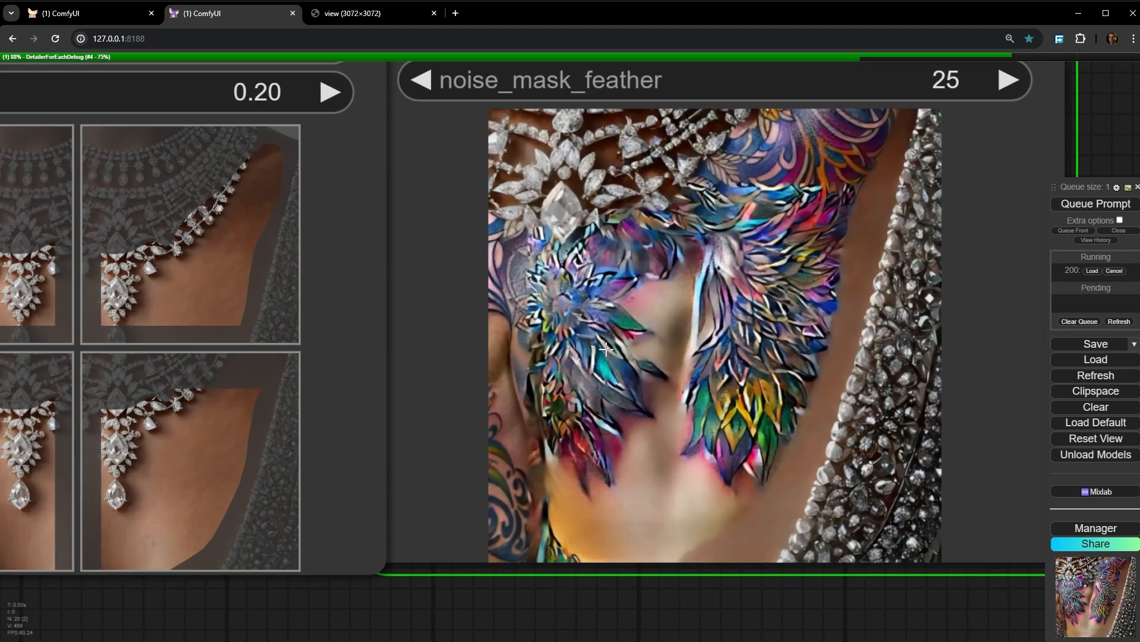
pyautogui.scroll(-8, 612, 300)
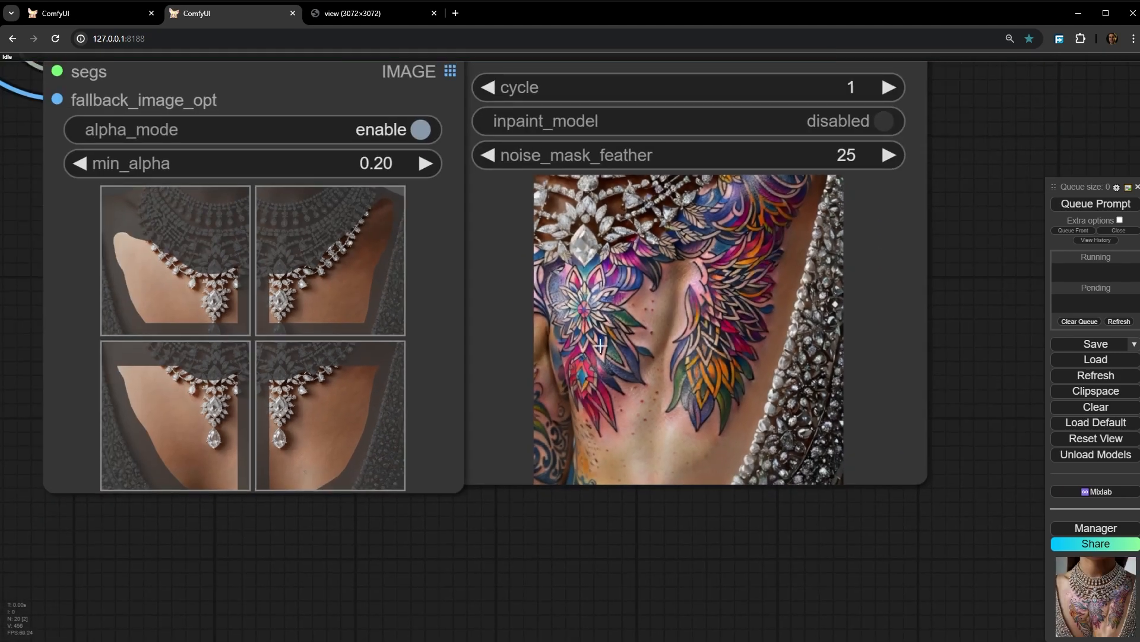
pyautogui.moveTo(1012, 102); pyautogui.dragTo(865, 247)
pyautogui.moveTo(930, 68); pyautogui.dragTo(629, 484)
pyautogui.scroll(11, 570, 451)
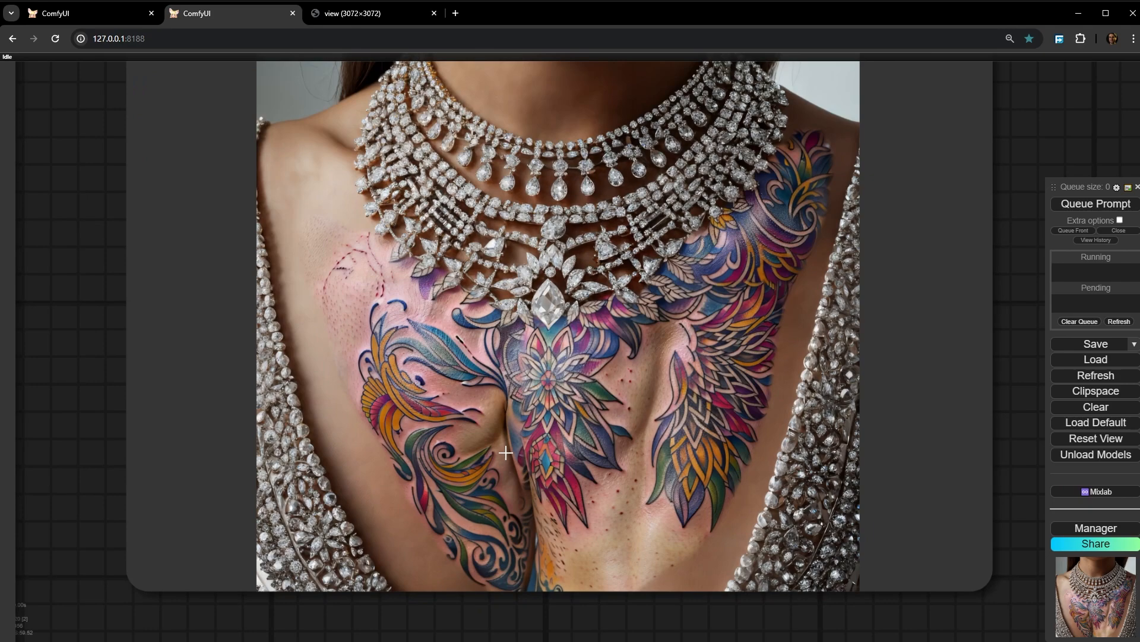
pyautogui.scroll(-12, 500, 461)
# Review the DetailerDebug (SEGS) settings and locate the ControlNetApply (SEGS) and Load ControlNet Model nodes that guide the tiles
pyautogui.moveTo(512, 472); pyautogui.dragTo(1031, 265)
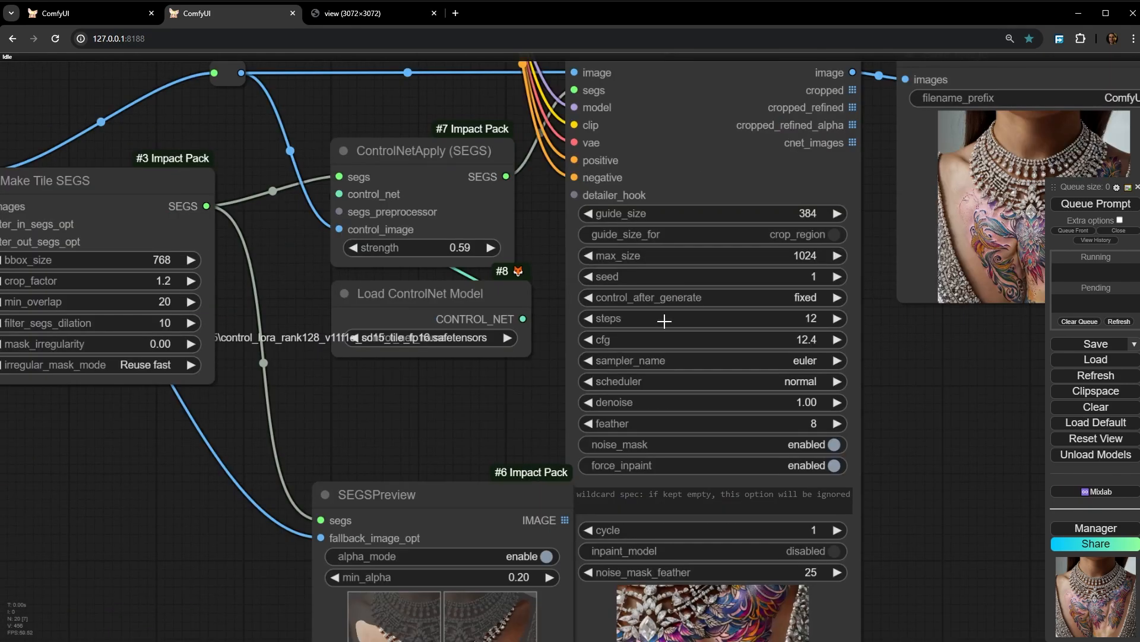
pyautogui.scroll(4, 784, 420)
pyautogui.scroll(2, 751, 423)
pyautogui.scroll(-4, 654, 381)
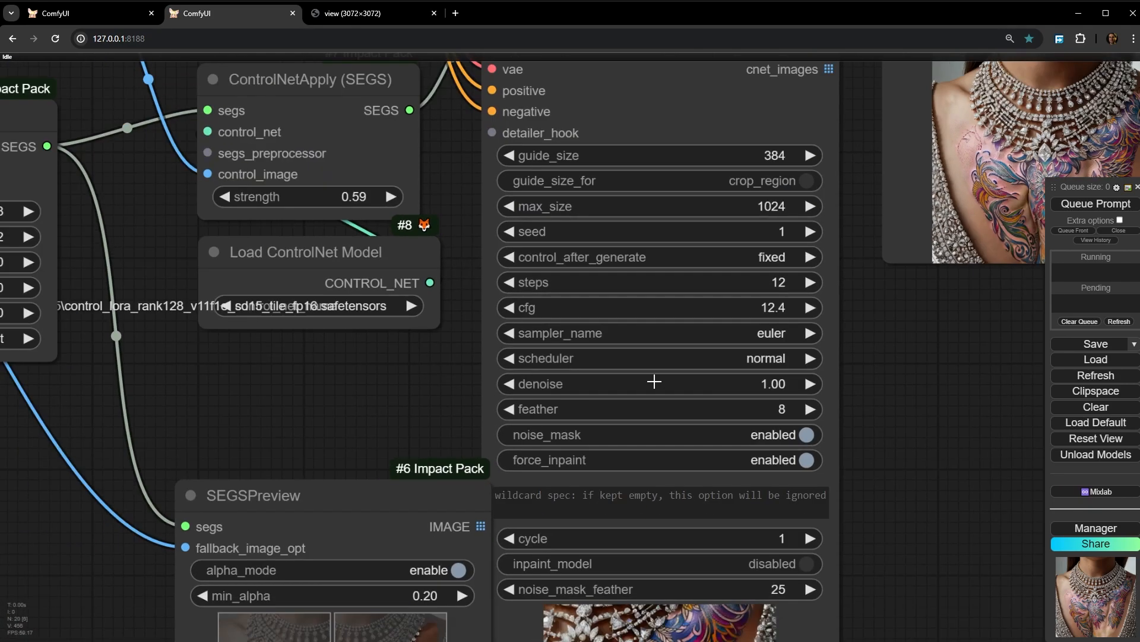
pyautogui.moveTo(462, 420); pyautogui.dragTo(486, 543)
pyautogui.click(352, 208)
pyautogui.moveTo(352, 208)
pyautogui.mouseDown()
pyautogui.moveTo(362, 207)
pyautogui.moveTo(358, 223)
pyautogui.mouseUp()
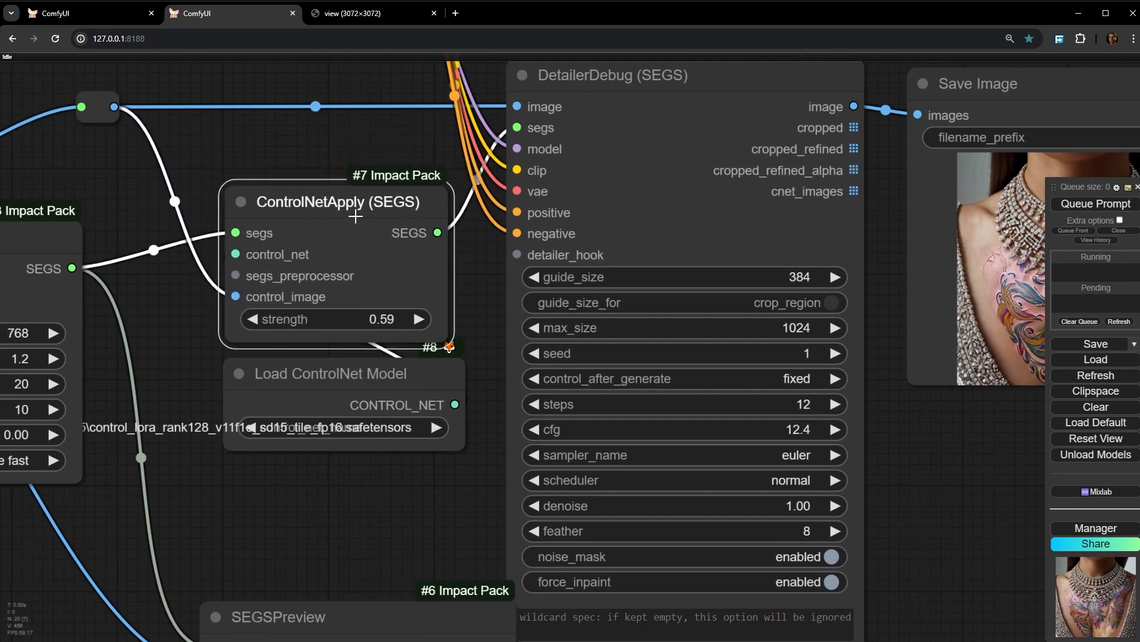
pyautogui.moveTo(393, 374)
pyautogui.mouseDown()
pyautogui.moveTo(373, 358)
pyautogui.moveTo(395, 390)
pyautogui.mouseUp()
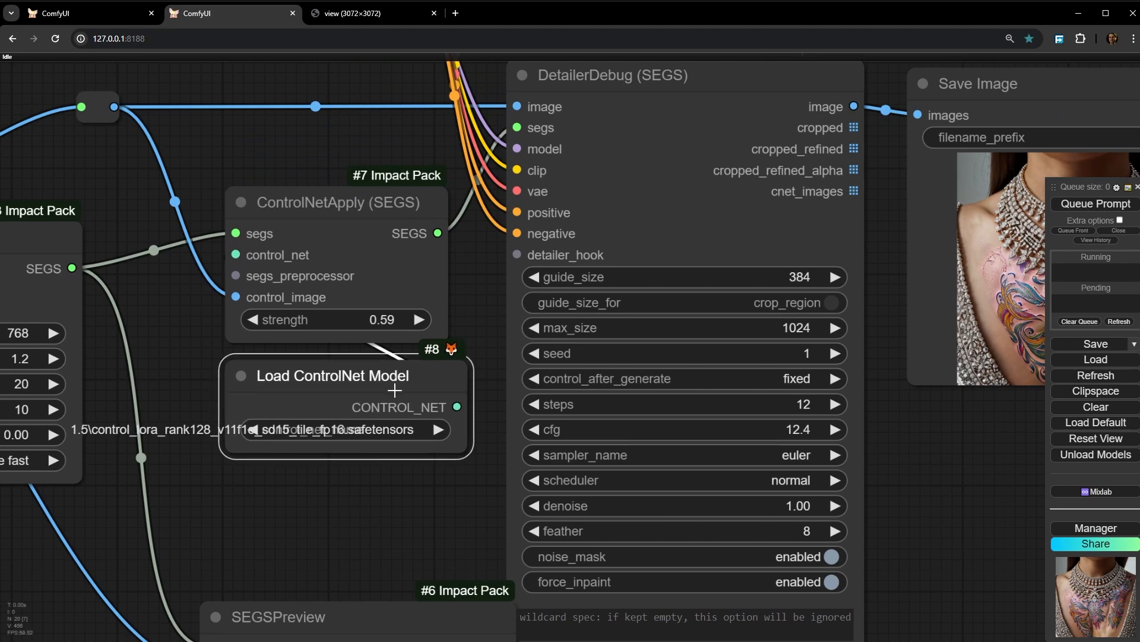
# Connect the Make Tile SEGS output directly to the DetailerDebug segs input, bypassing ControlNet, and move both ControlNet nodes down
pyautogui.scroll(6, 354, 392)
pyautogui.moveTo(325, 136); pyautogui.dragTo(344, 174)
pyautogui.scroll(-1, 328, 216)
pyautogui.scroll(-2, 327, 215)
pyautogui.moveTo(332, 221); pyautogui.dragTo(474, 377)
pyautogui.moveTo(112, 335); pyautogui.dragTo(710, 145)
pyautogui.moveTo(538, 276); pyautogui.dragTo(540, 315)
pyautogui.moveTo(386, 506); pyautogui.dragTo(357, 558)
pyautogui.moveTo(505, 381); pyautogui.dragTo(148, 306)
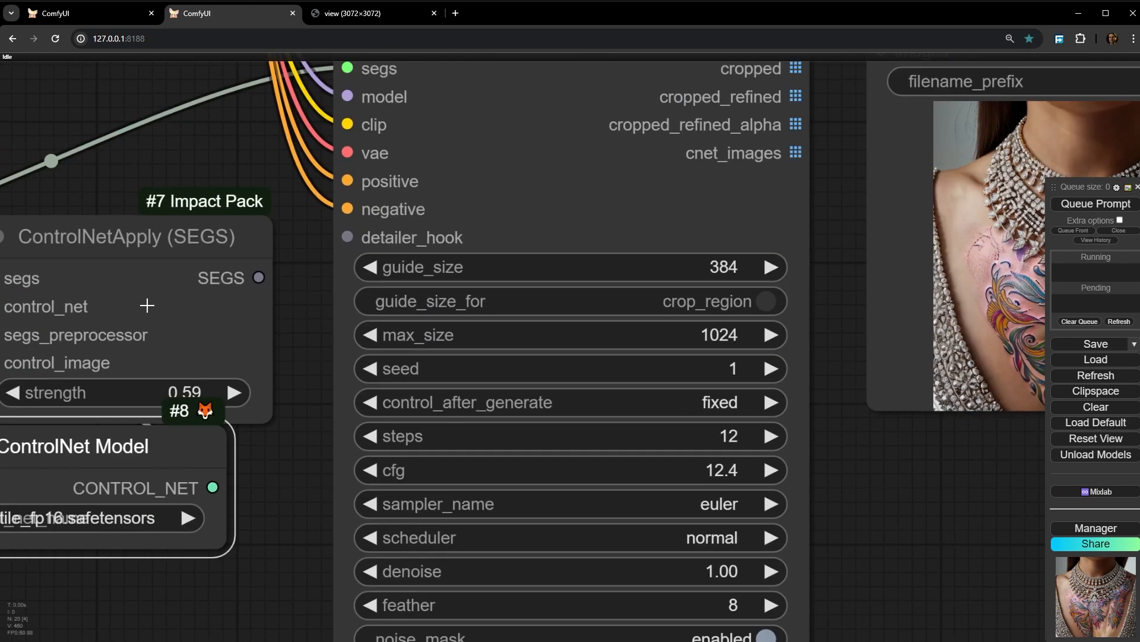
# Queue the workflow without ControlNet and inspect the generated tiles and the Save Image result
pyautogui.scroll(-5, 235, 342)
pyautogui.click(1102, 204)
pyautogui.moveTo(763, 463); pyautogui.dragTo(815, 286)
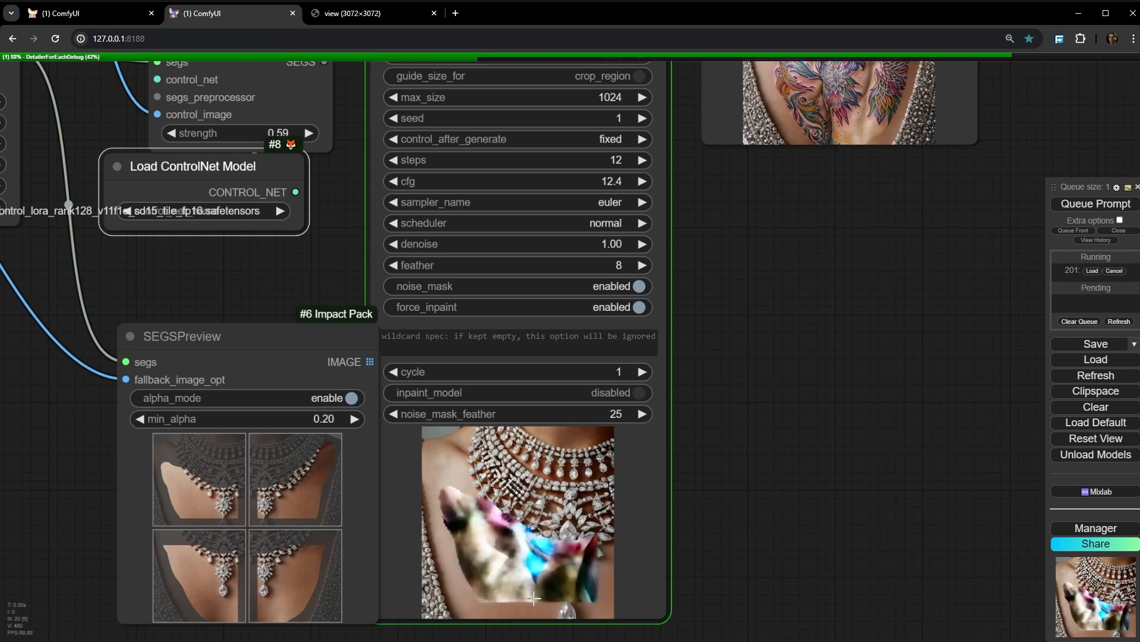
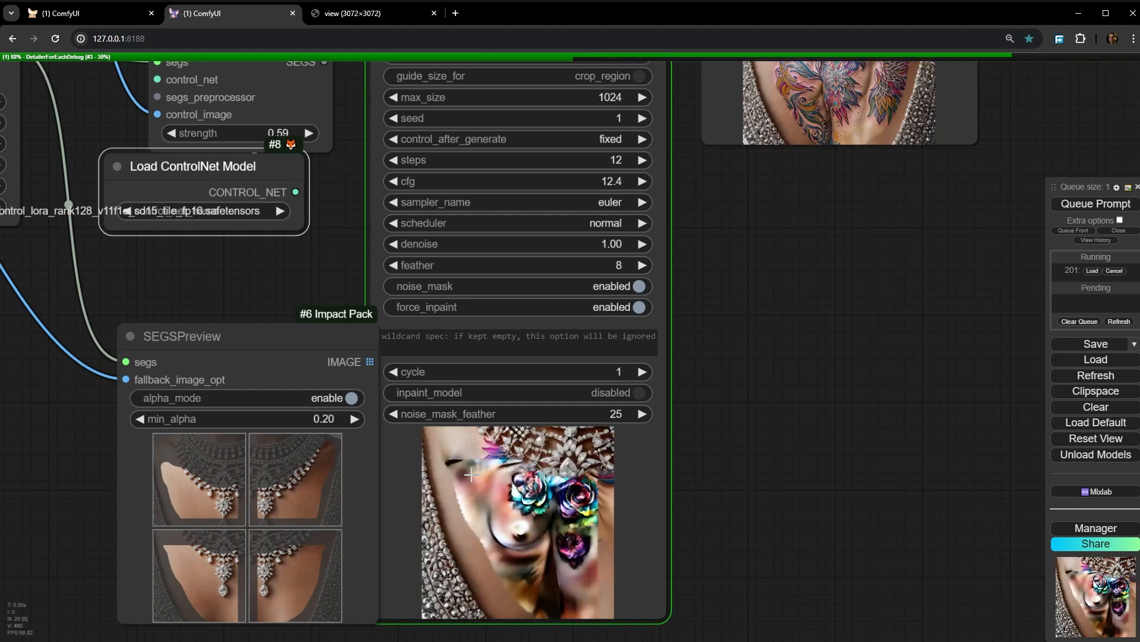
pyautogui.scroll(-3, 494, 481)
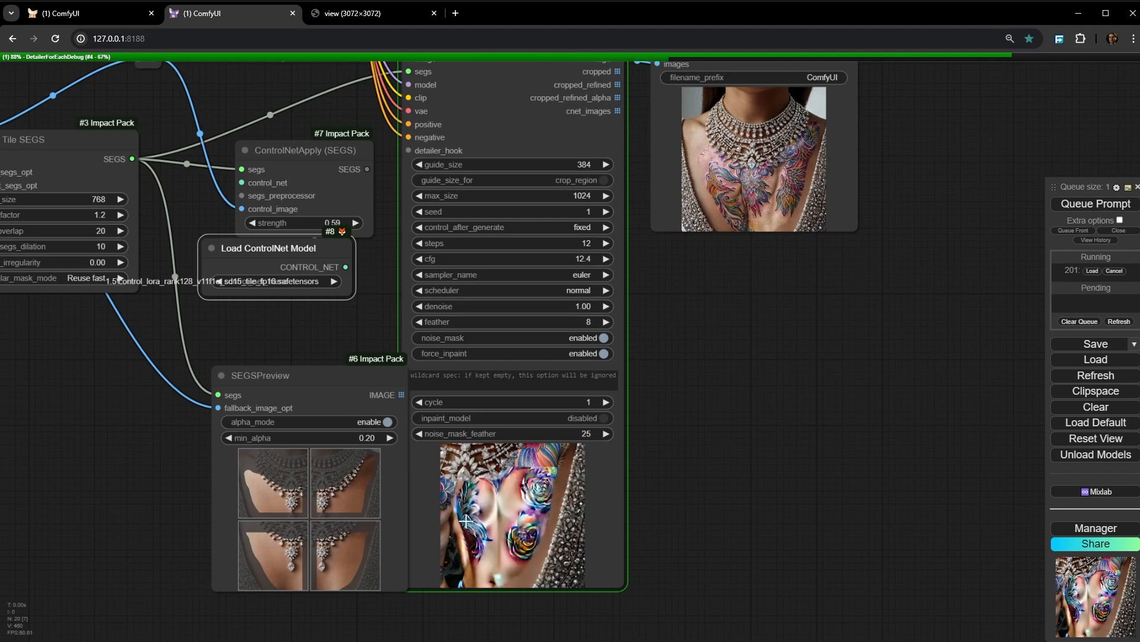
pyautogui.moveTo(795, 424); pyautogui.dragTo(648, 588)
pyautogui.scroll(6, 628, 341)
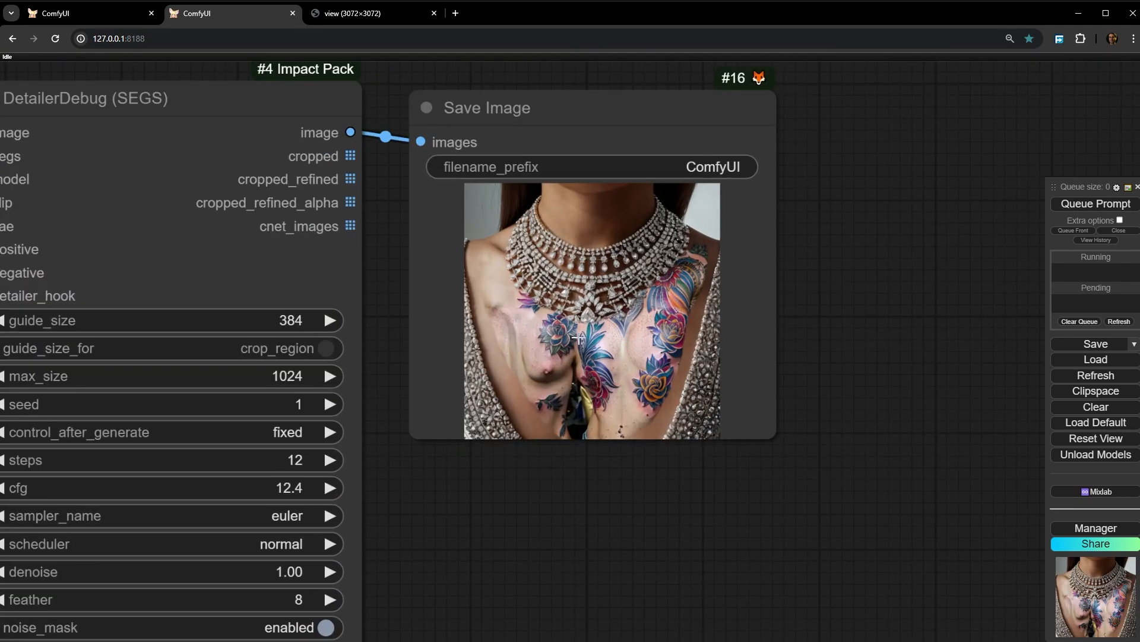
pyautogui.scroll(-4, 607, 317)
# Move ControlNetApply (SEGS) up slightly and reconnect its SEGS output to the segs input of DetailerDebug (SEGS)
pyautogui.moveTo(607, 317); pyautogui.dragTo(784, 418)
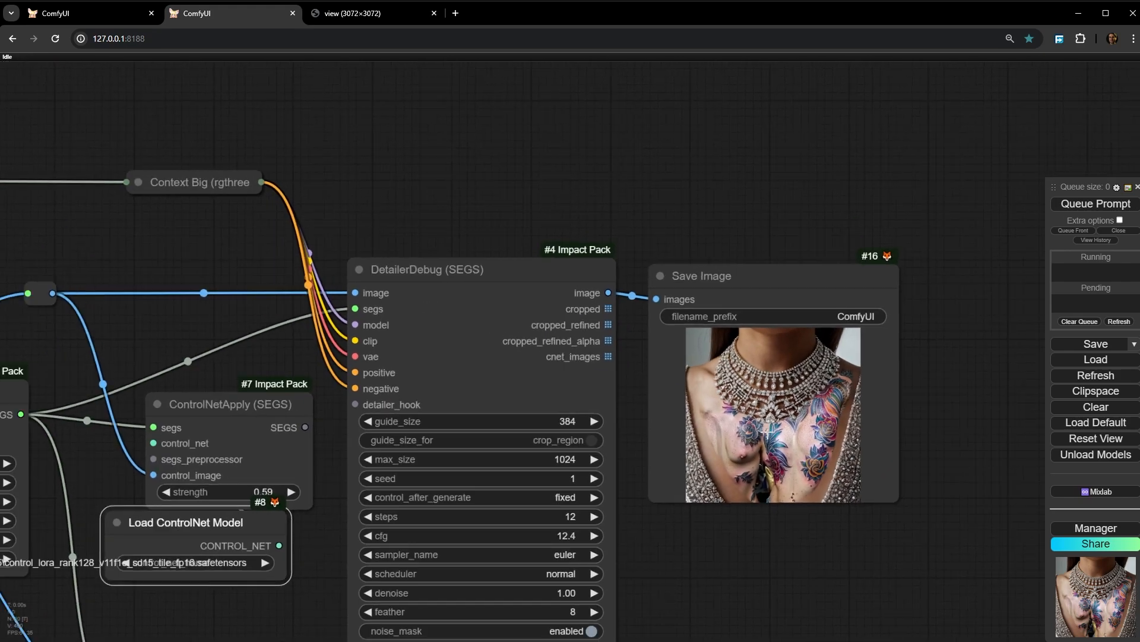
pyautogui.moveTo(233, 478); pyautogui.dragTo(434, 310)
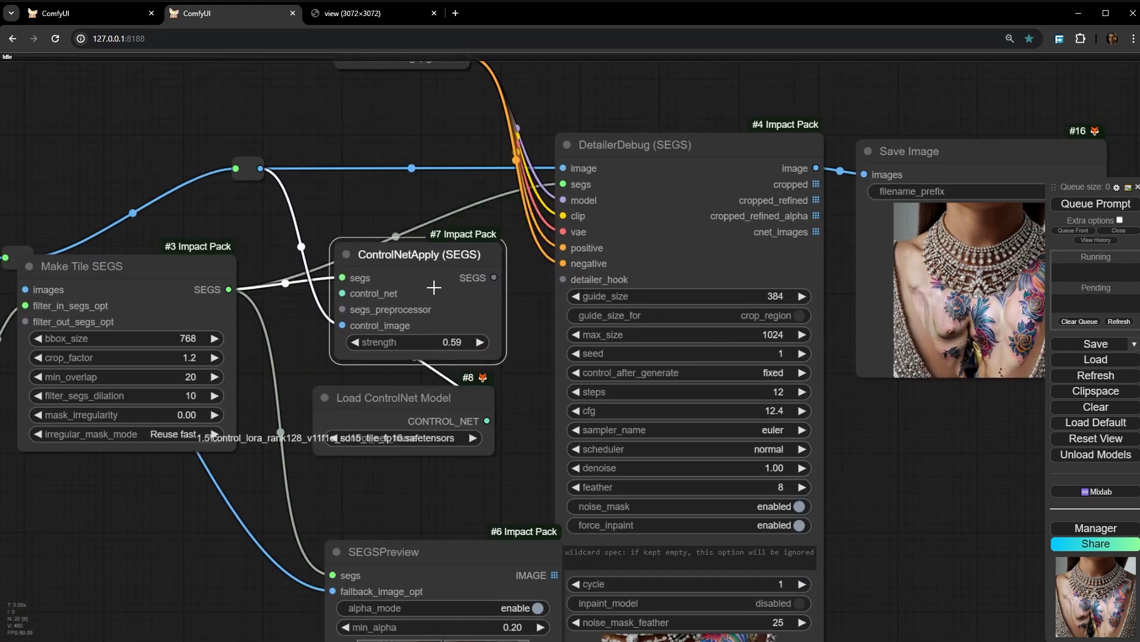
pyautogui.moveTo(495, 277); pyautogui.dragTo(564, 184)
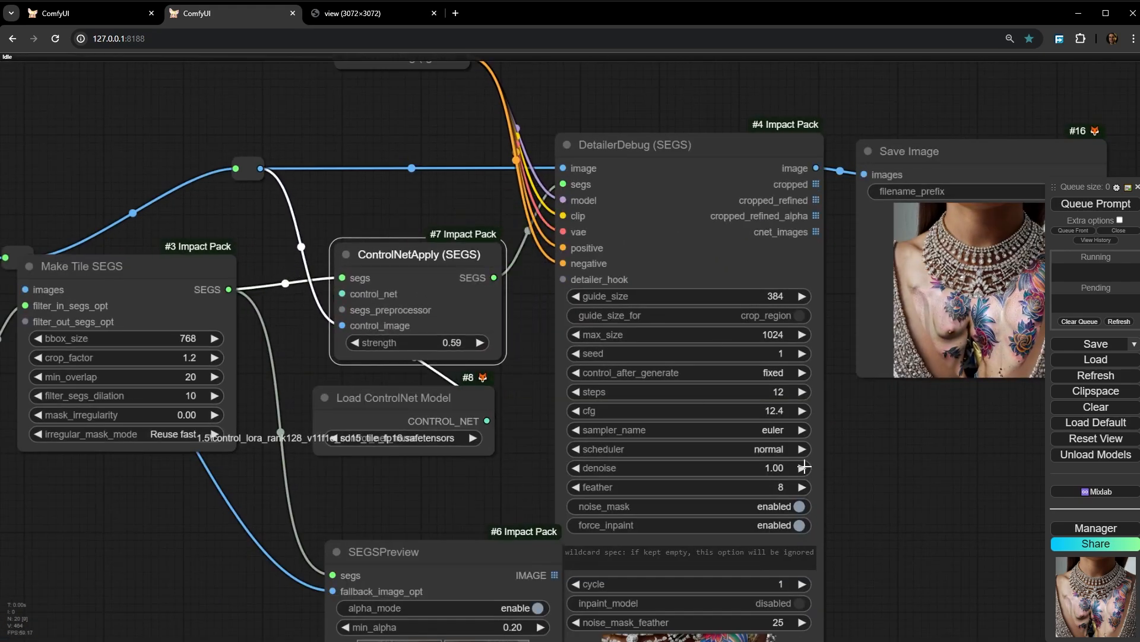
pyautogui.moveTo(766, 472); pyautogui.dragTo(741, 472)
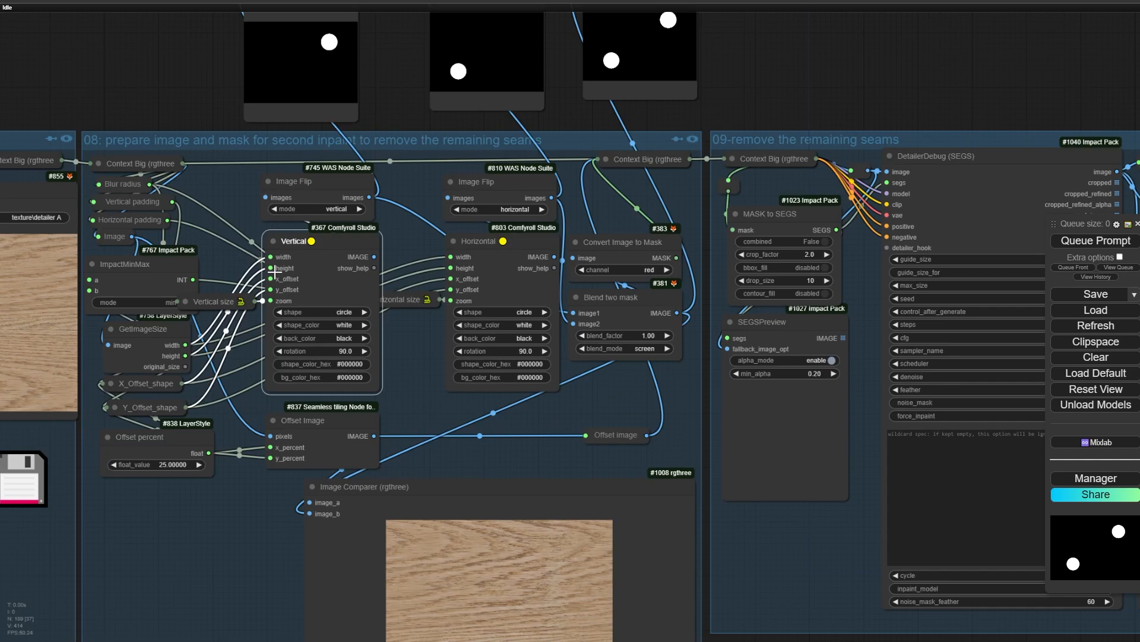
# In the seamless texture workflow, examine the Vertical and Horizontal shape nodes and the offset wood texture in the Image Comparer
pyautogui.scroll(4, 258, 192)
pyautogui.moveTo(245, 198); pyautogui.dragTo(400, 32)
pyautogui.scroll(-2, 368, 476)
pyautogui.moveTo(358, 519); pyautogui.dragTo(279, 309)
pyautogui.scroll(4, 552, 395)
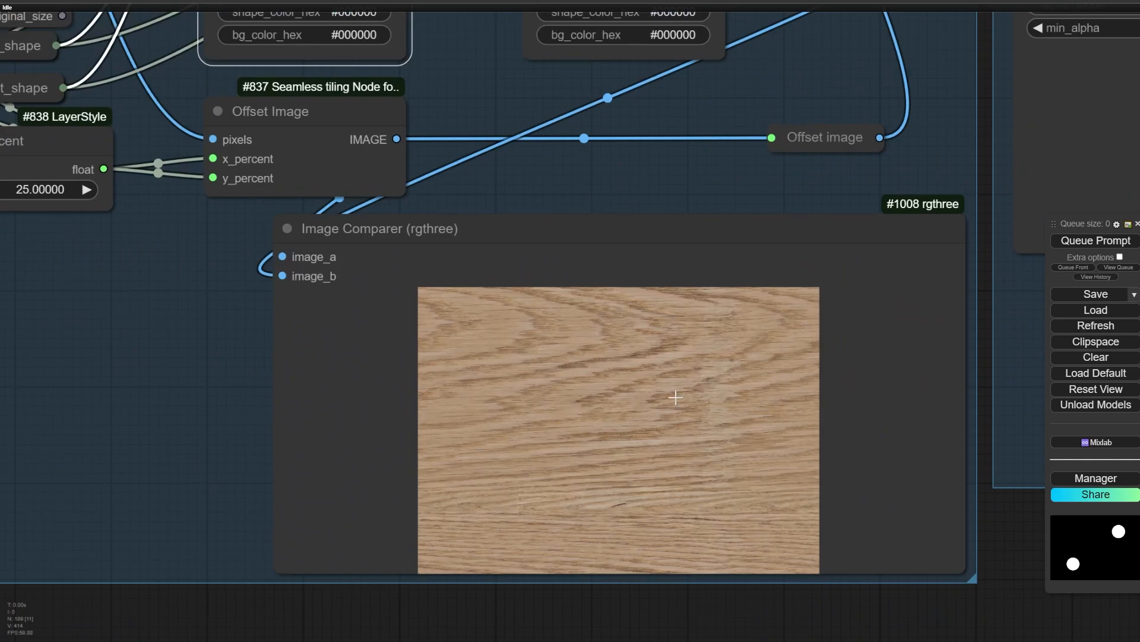
pyautogui.scroll(-3, 557, 579)
pyautogui.moveTo(571, 277); pyautogui.dragTo(582, 532)
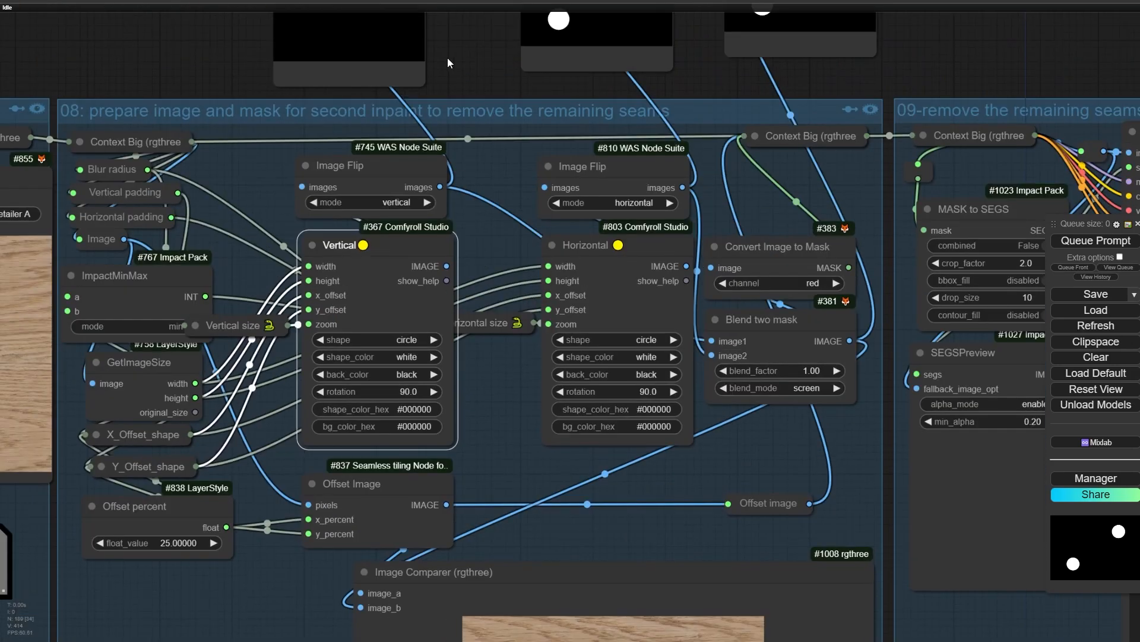
# Examine the vertical, horizontal and blended circle mask previews against the remaining seam areas in the wood texture
pyautogui.moveTo(448, 63); pyautogui.dragTo(458, 320)
pyautogui.scroll(4, 877, 215)
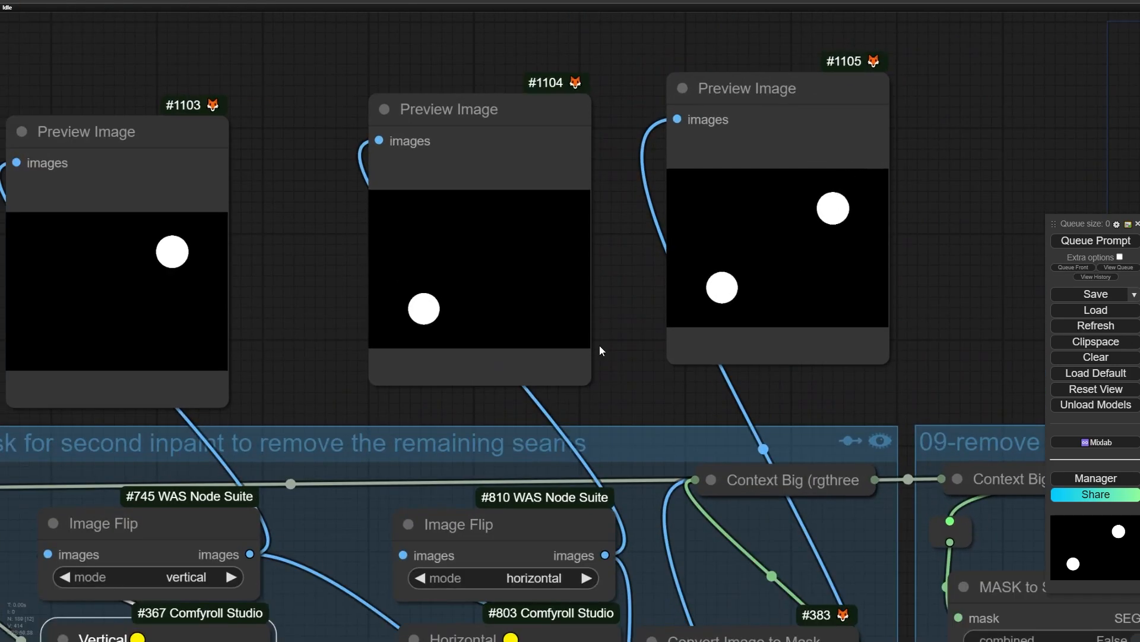
pyautogui.scroll(-1, 511, 418)
pyautogui.moveTo(357, 354); pyautogui.dragTo(355, 315)
pyautogui.moveTo(388, 602); pyautogui.dragTo(420, 277)
pyautogui.moveTo(340, 230); pyautogui.dragTo(288, 370)
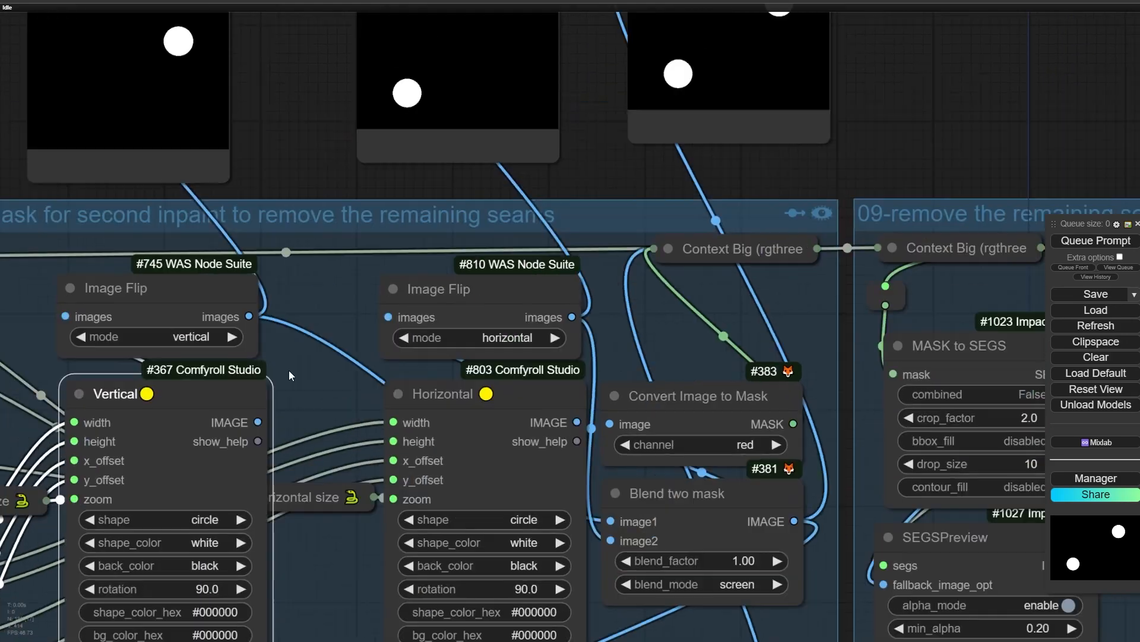
pyautogui.moveTo(354, 192); pyautogui.dragTo(301, 266)
pyautogui.moveTo(250, 487); pyautogui.dragTo(328, 128)
pyautogui.moveTo(427, 560); pyautogui.dragTo(503, 119)
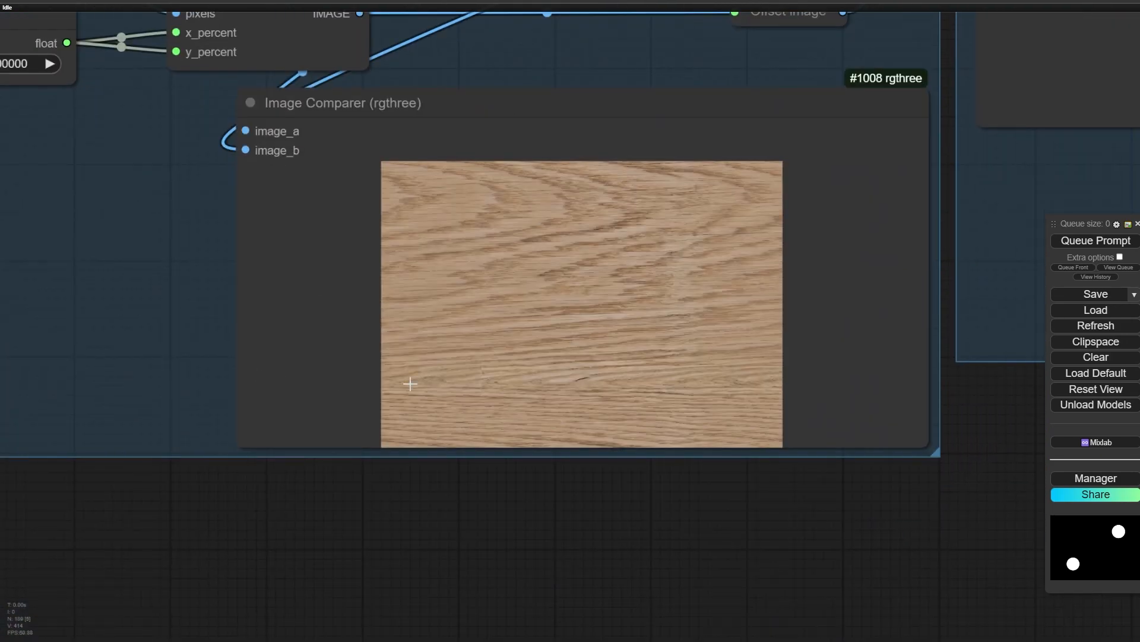
# Examine the wood texture in the Image Comparer up close around its remaining vertical and horizontal seam areas
pyautogui.scroll(10, 490, 368)
pyautogui.scroll(5, 477, 395)
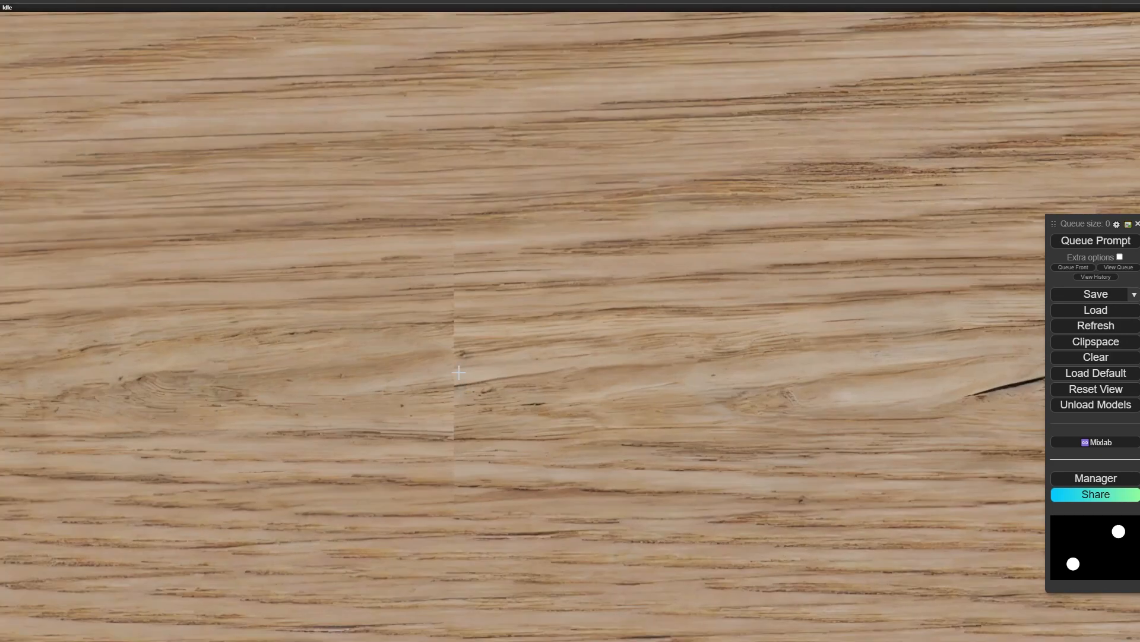
pyautogui.scroll(-10, 451, 285)
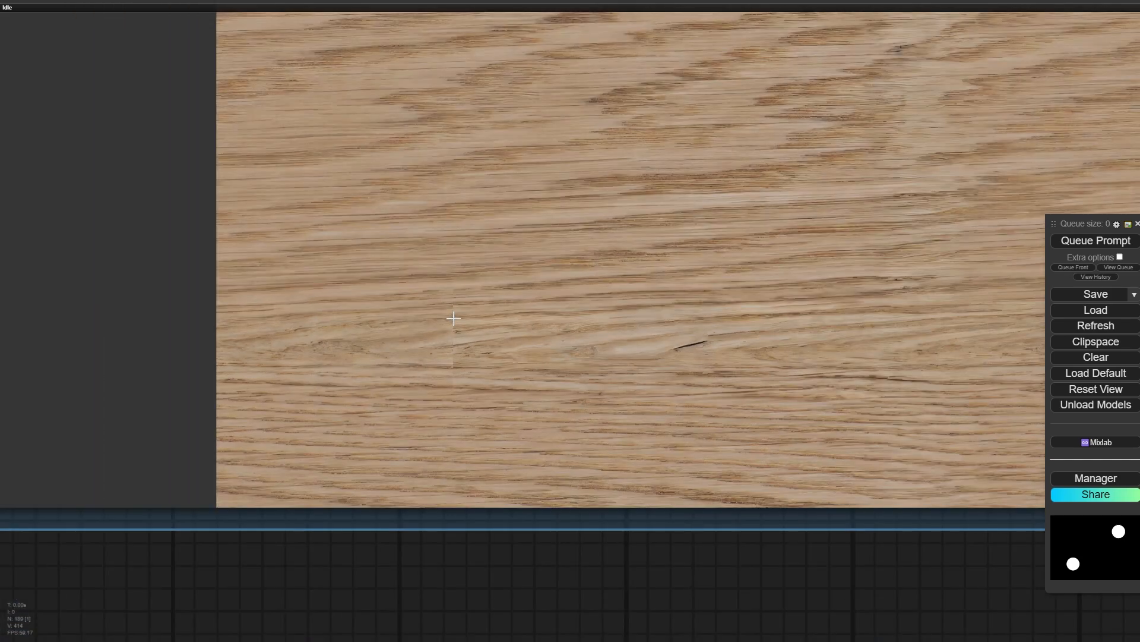
pyautogui.scroll(8, 623, 241)
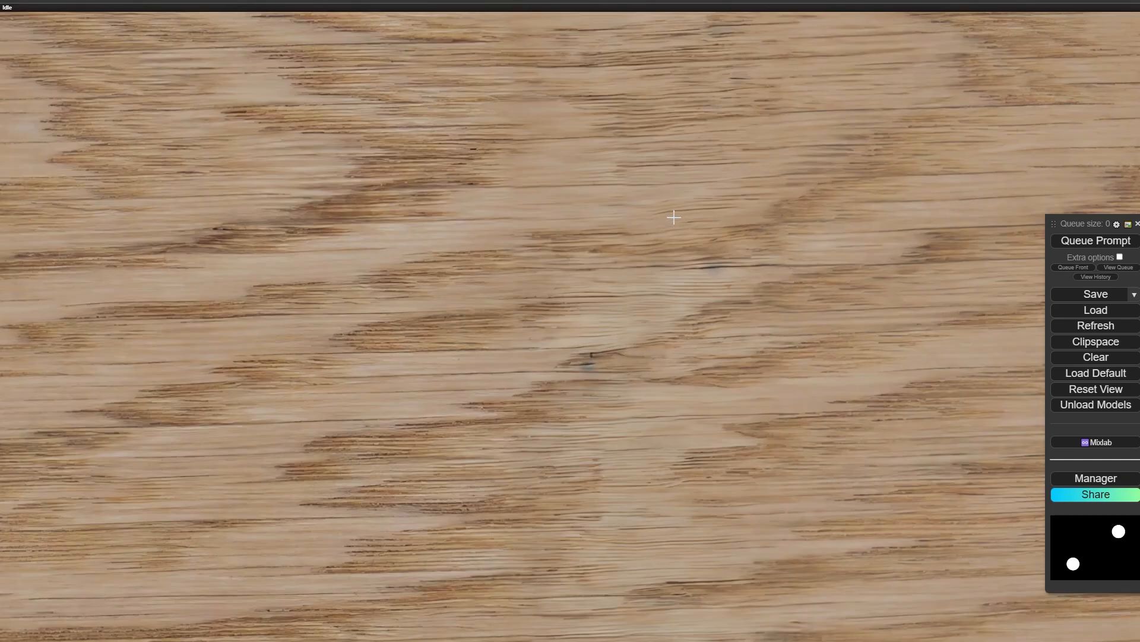
pyautogui.scroll(-12, 571, 303)
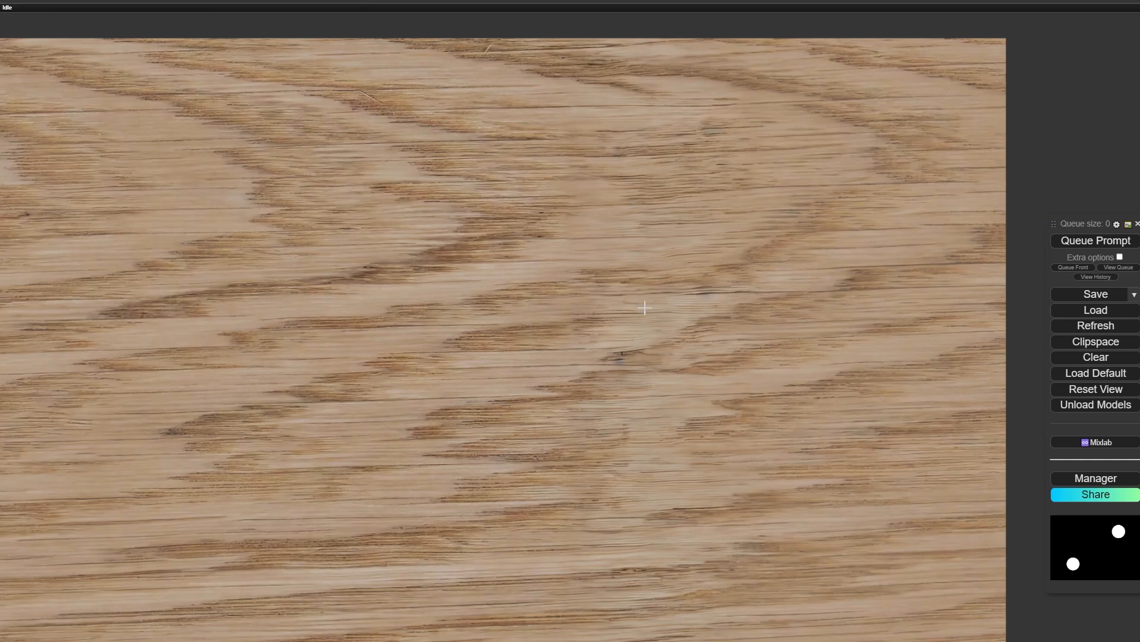
pyautogui.scroll(5, 323, 284)
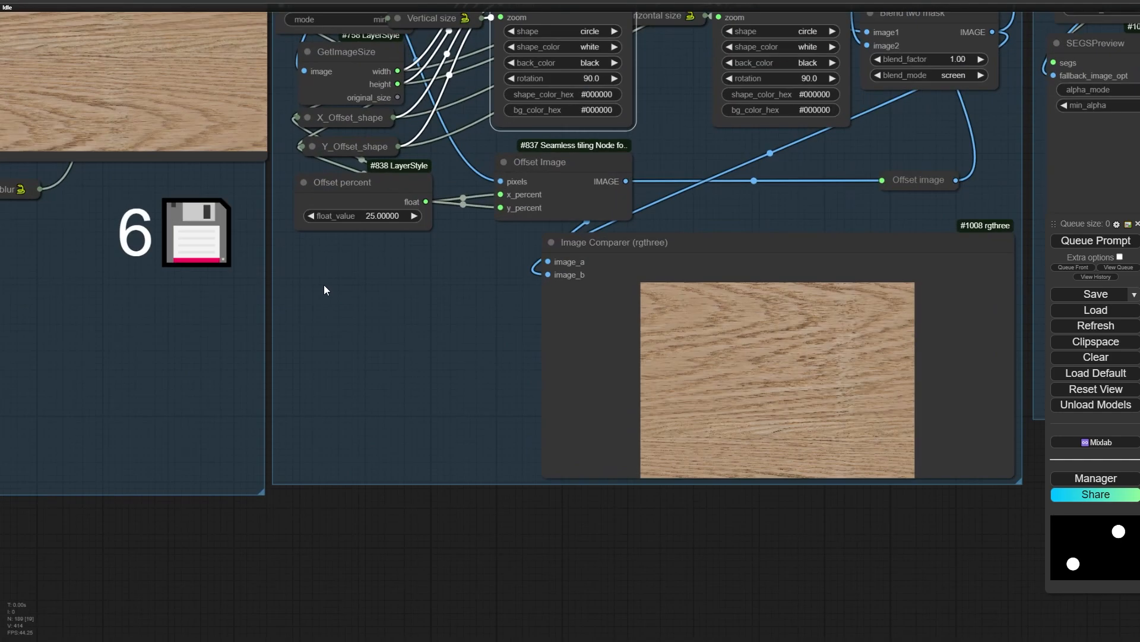
# Examine the edges and seam areas of the wood texture in the Save Image node with prefix texture\detailer A
pyautogui.moveTo(323, 285); pyautogui.dragTo(519, 567)
pyautogui.scroll(8, 309, 279)
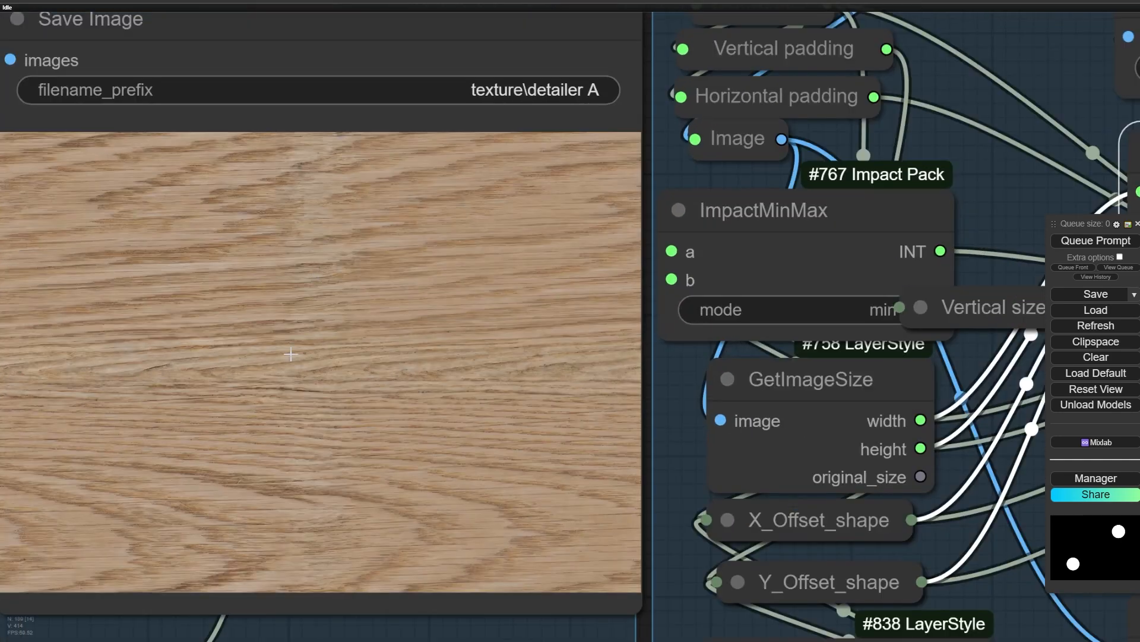
pyautogui.moveTo(290, 354); pyautogui.dragTo(352, 320)
pyautogui.scroll(6, 379, 466)
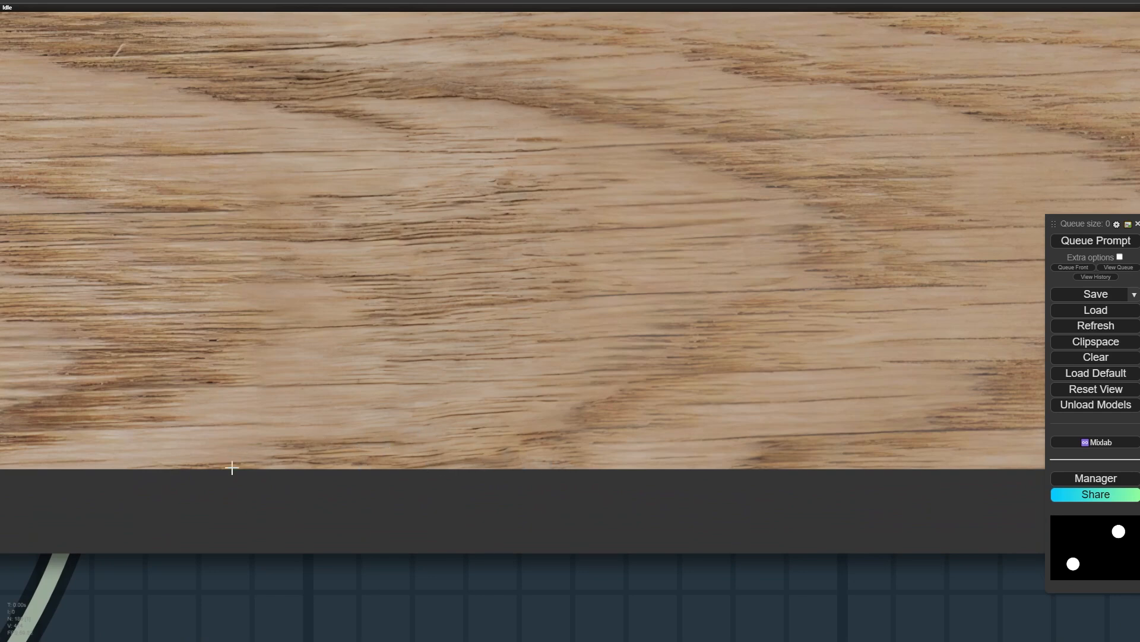
pyautogui.scroll(-5, 506, 447)
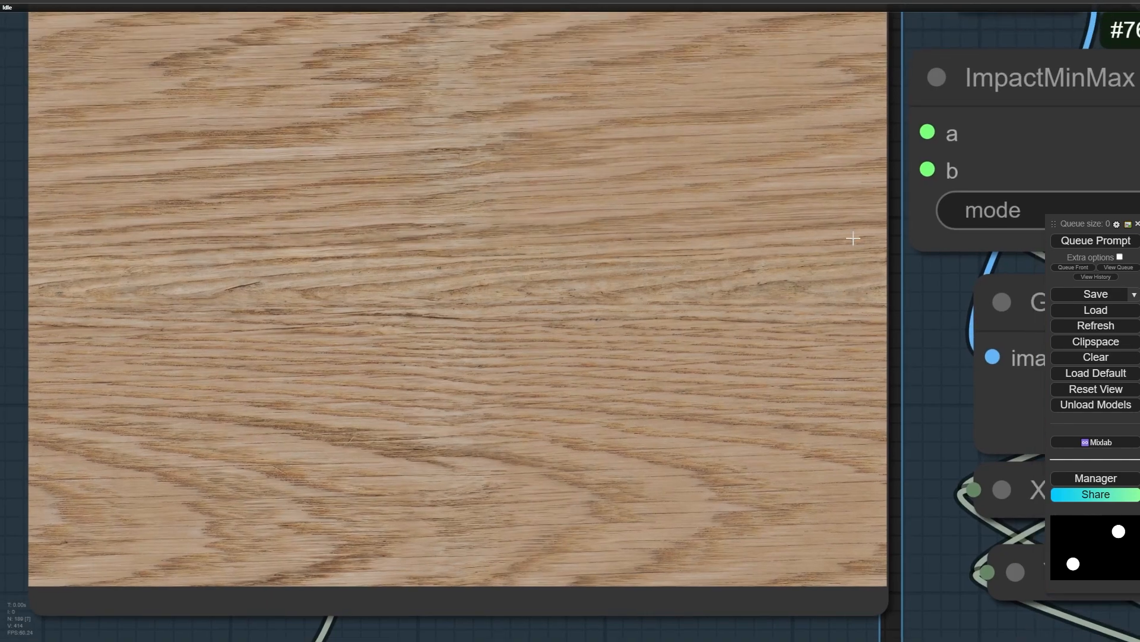
pyautogui.scroll(5, 855, 234)
pyautogui.scroll(2, 881, 302)
pyautogui.scroll(-10, 894, 360)
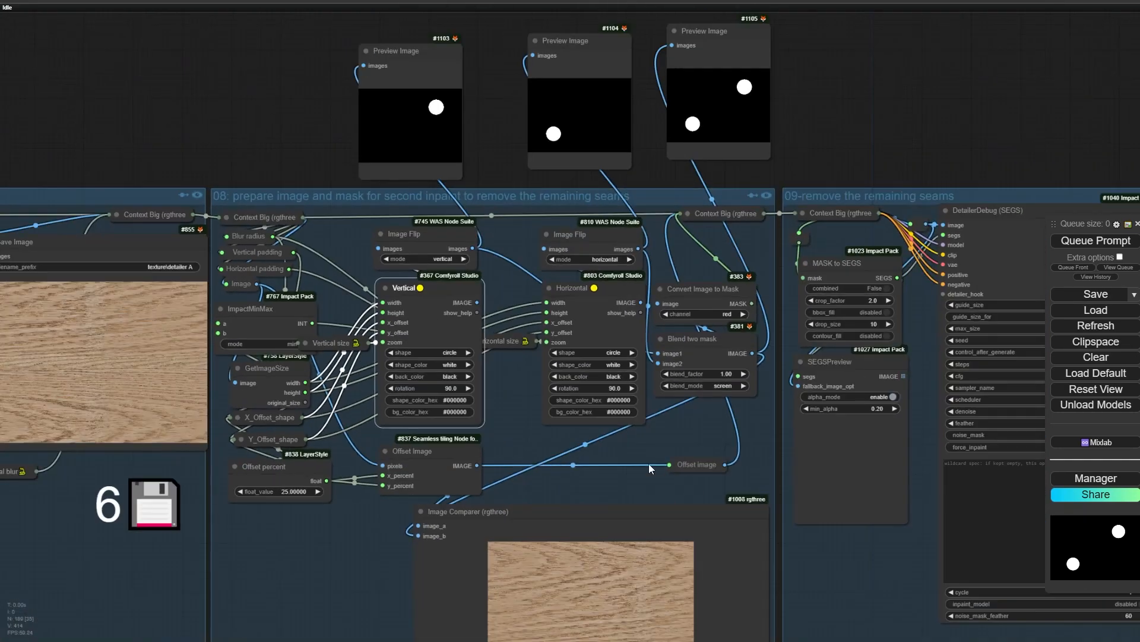
# Reposition the Offset percent and Offset Image nodes slightly and check the float link to x_percent and y_percent
pyautogui.moveTo(647, 431); pyautogui.dragTo(700, 361)
pyautogui.scroll(3, 333, 445)
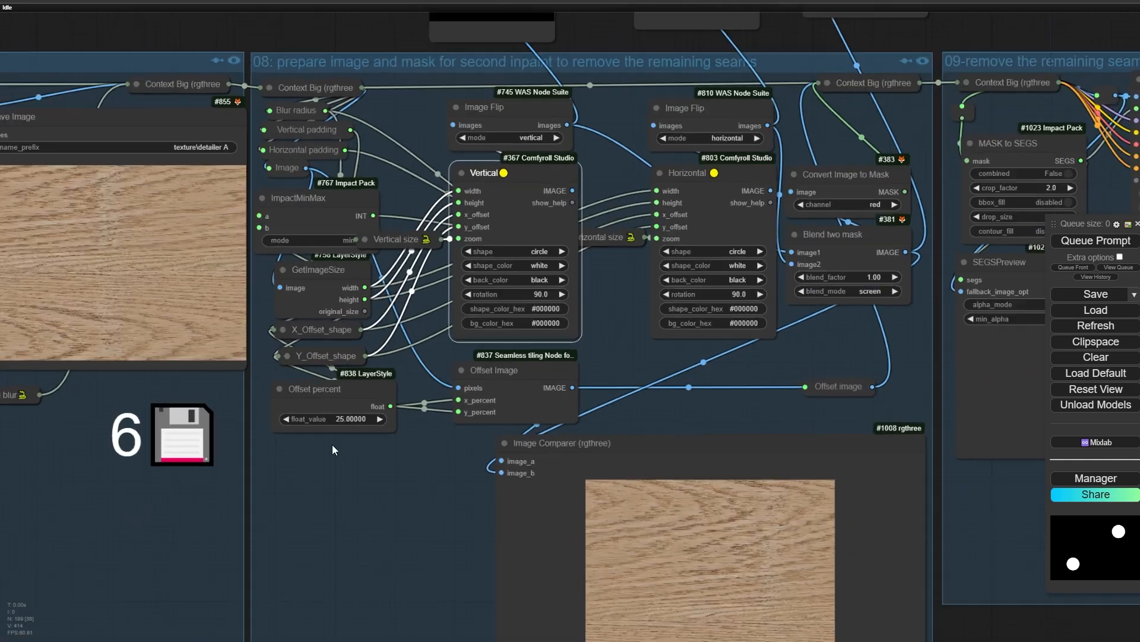
pyautogui.moveTo(337, 493); pyautogui.dragTo(338, 342)
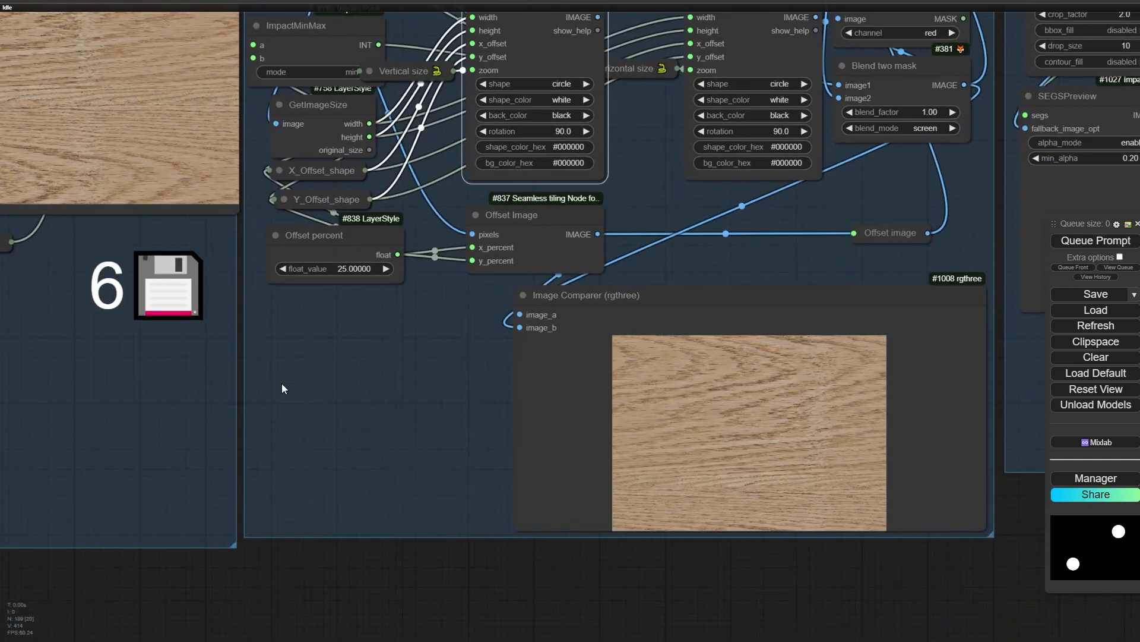
pyautogui.moveTo(282, 384); pyautogui.dragTo(297, 446)
pyautogui.scroll(4, 372, 303)
pyautogui.moveTo(371, 305); pyautogui.dragTo(372, 339)
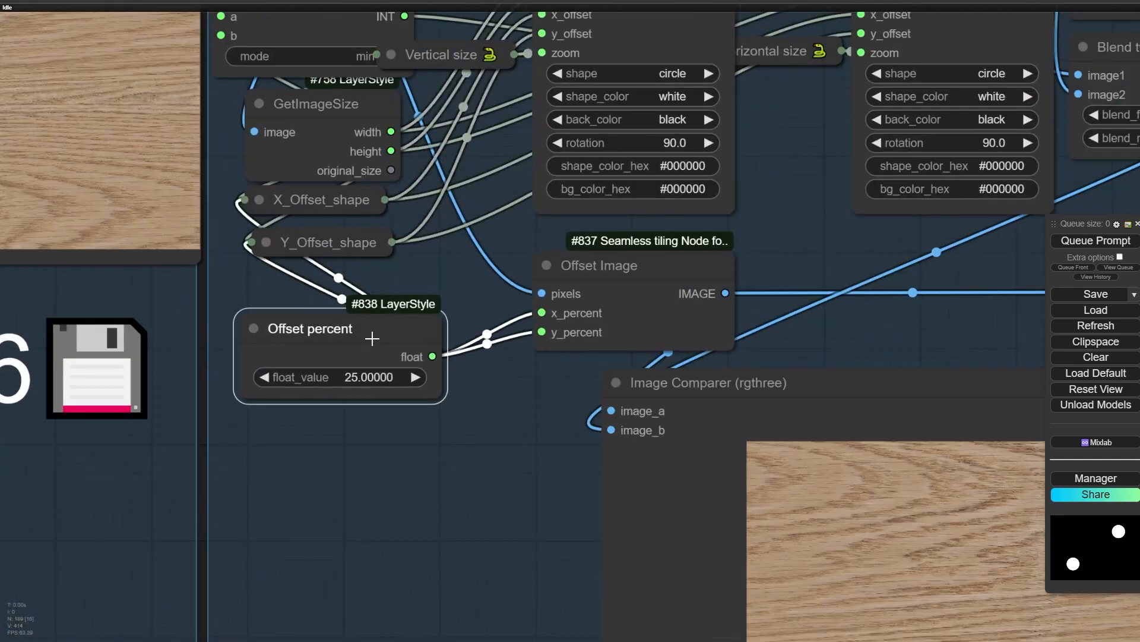
pyautogui.moveTo(584, 261); pyautogui.dragTo(584, 287)
pyautogui.scroll(6, 584, 287)
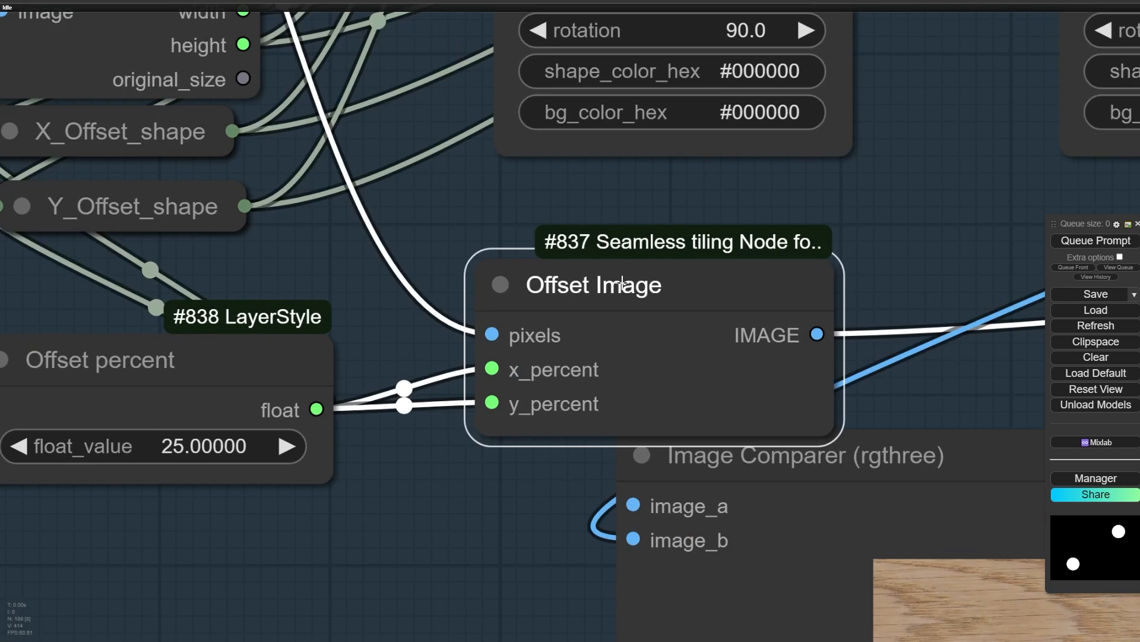
pyautogui.scroll(-1, 492, 471)
pyautogui.moveTo(201, 390); pyautogui.dragTo(226, 361)
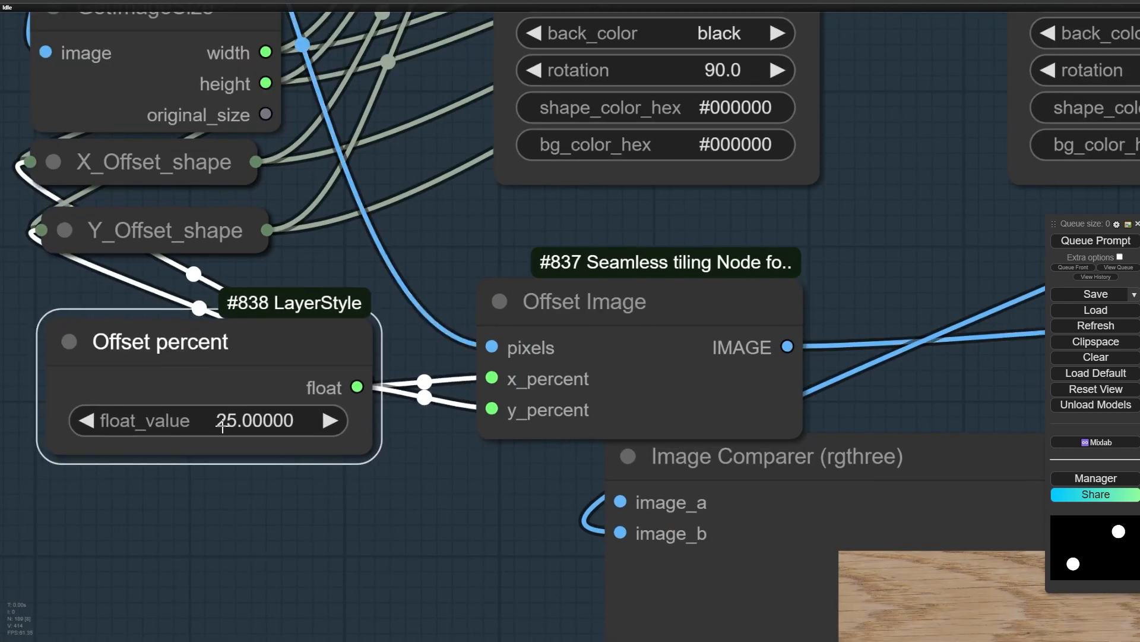
# Examine the offset texture's seams in the Image Comparer and compare their locations with the circle mask previews above group 08
pyautogui.scroll(-4, 226, 460)
pyautogui.moveTo(855, 413); pyautogui.dragTo(482, 160)
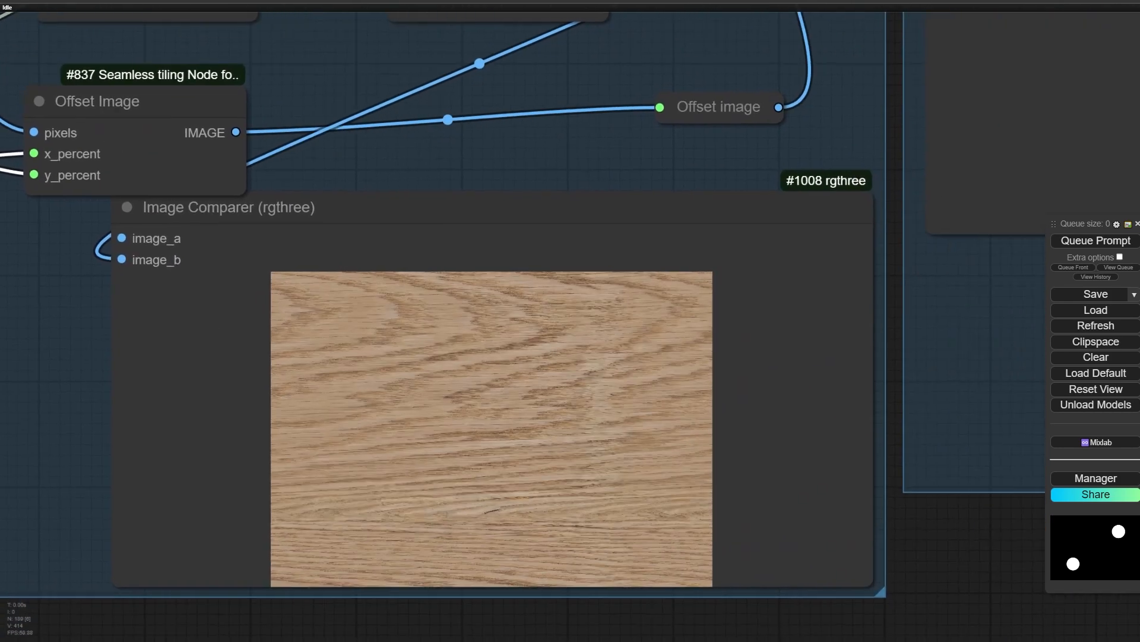
pyautogui.scroll(5, 611, 390)
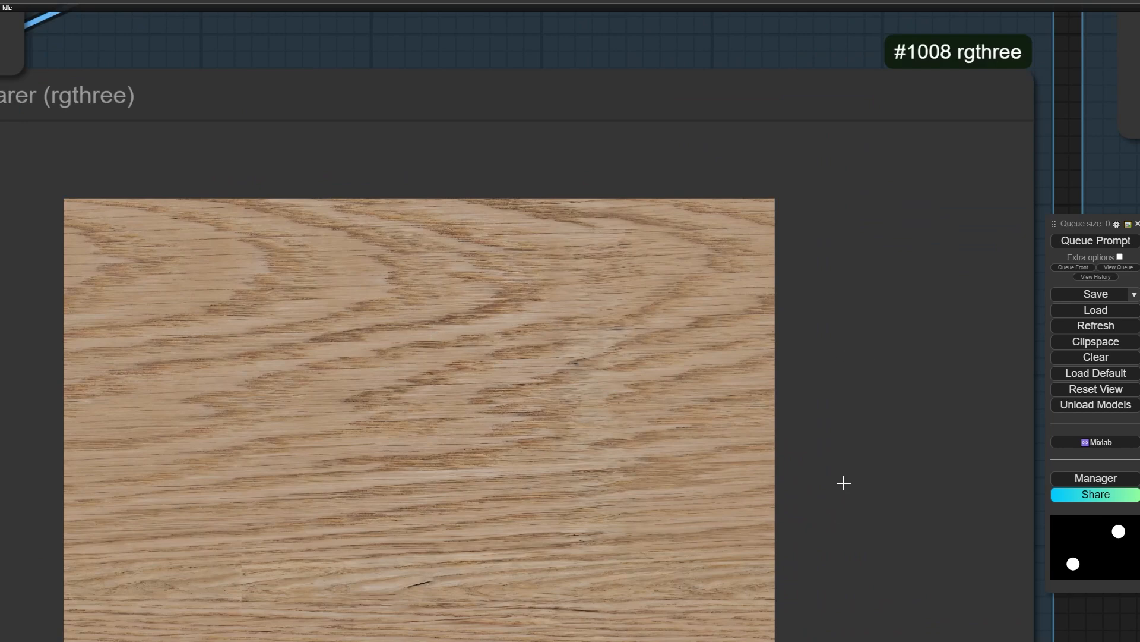
pyautogui.scroll(-2, 844, 482)
pyautogui.scroll(-2, 238, 594)
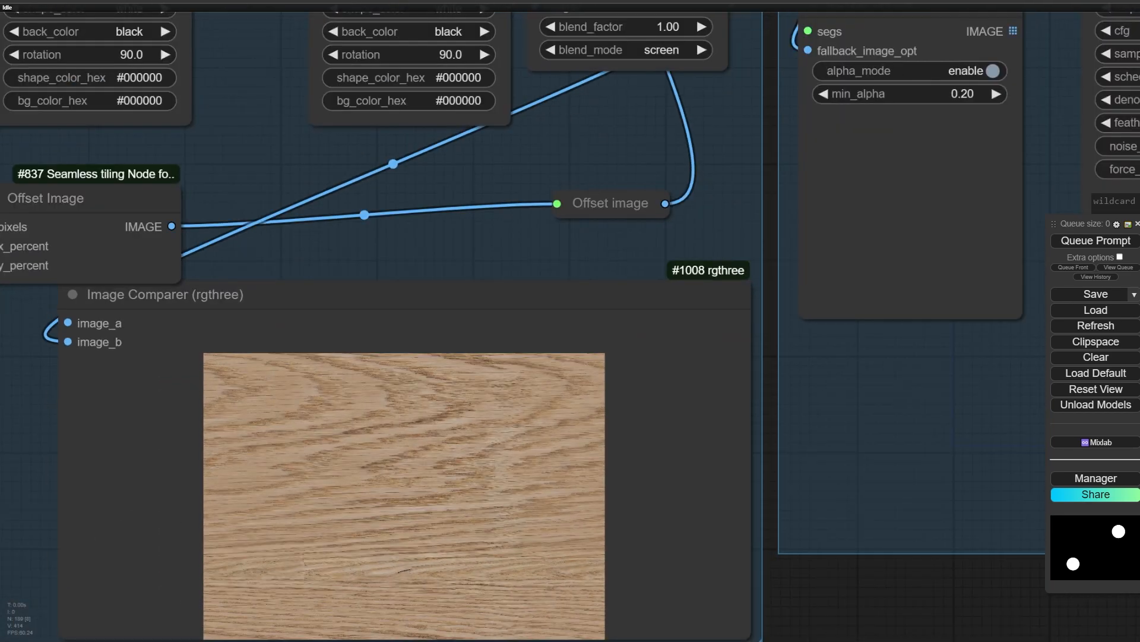
pyautogui.moveTo(807, 576); pyautogui.dragTo(868, 380)
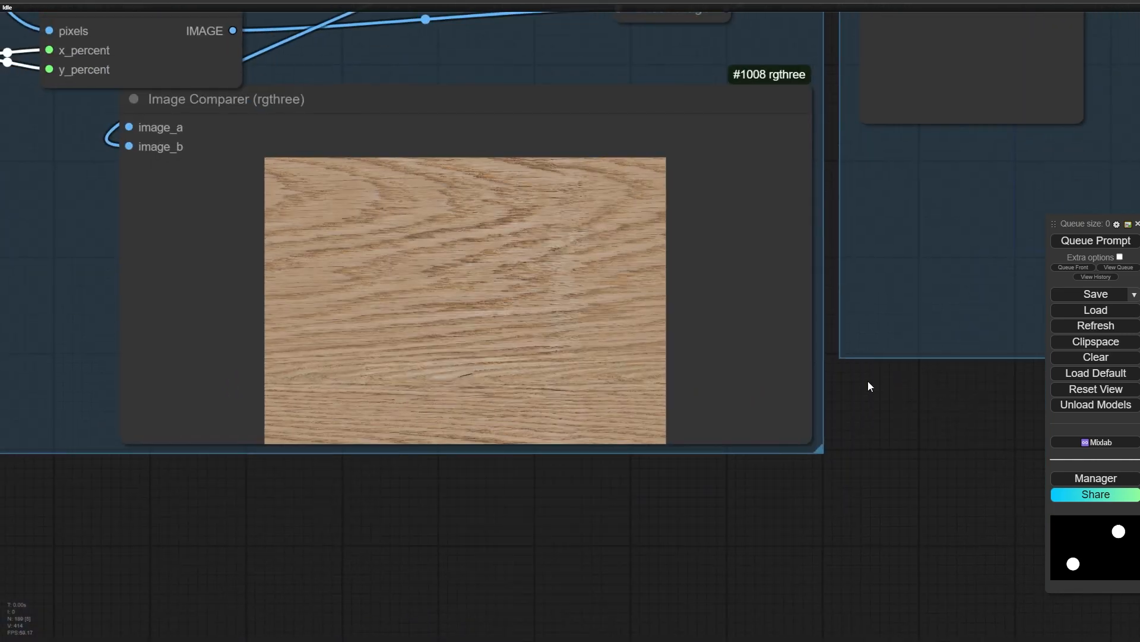
pyautogui.scroll(5, 568, 398)
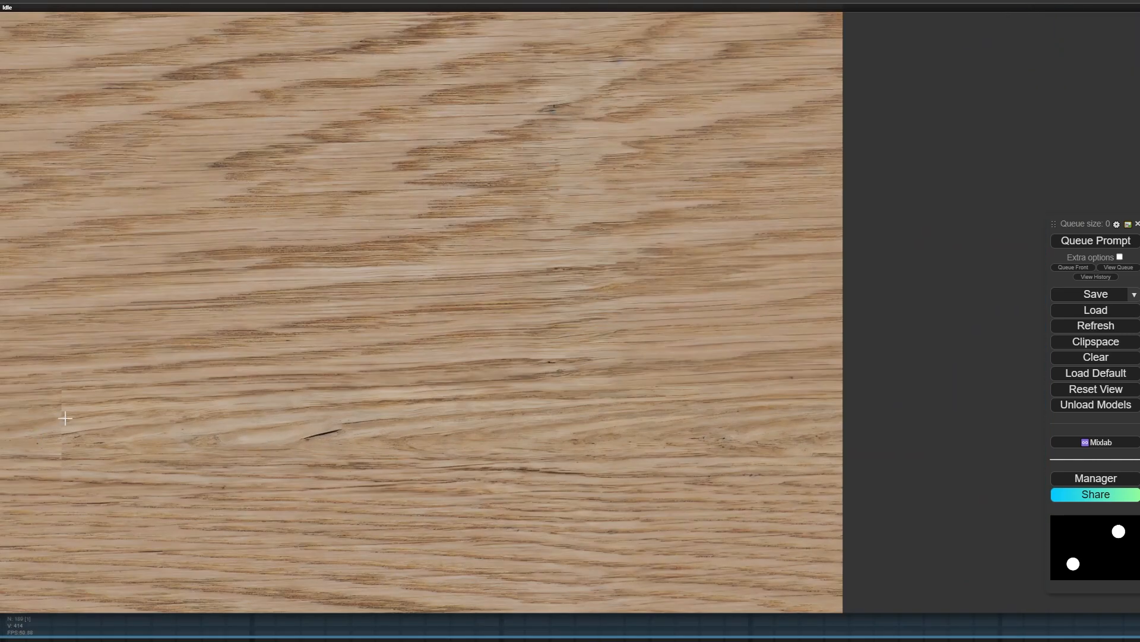
pyautogui.scroll(-8, 66, 417)
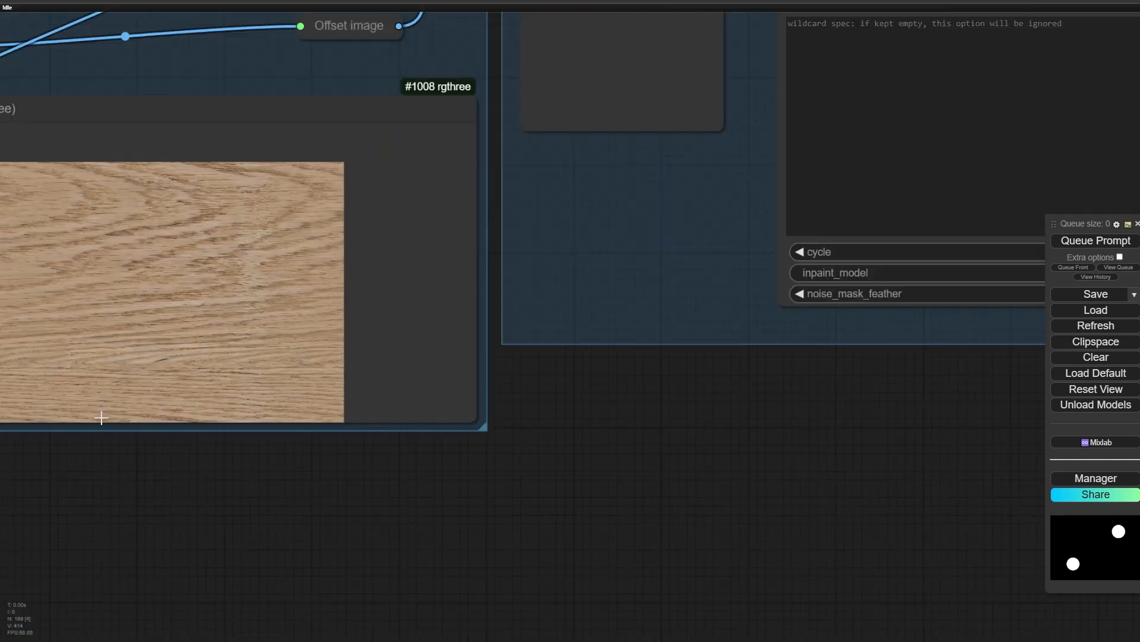
pyautogui.scroll(-2, 499, 509)
pyautogui.scroll(10, 458, 387)
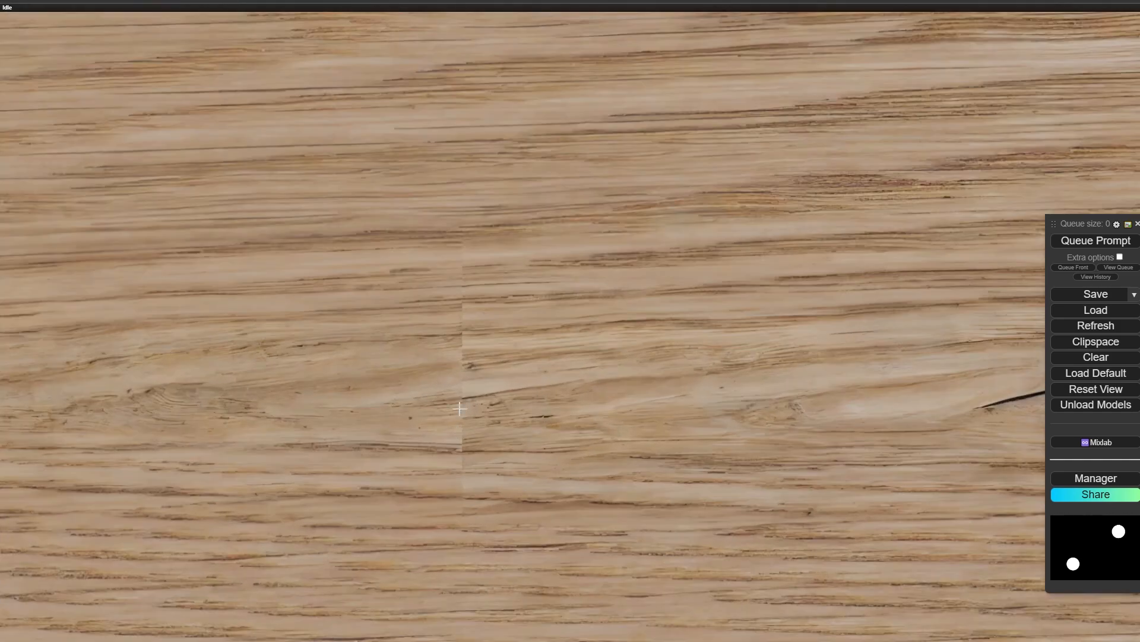
pyautogui.scroll(-10, 504, 428)
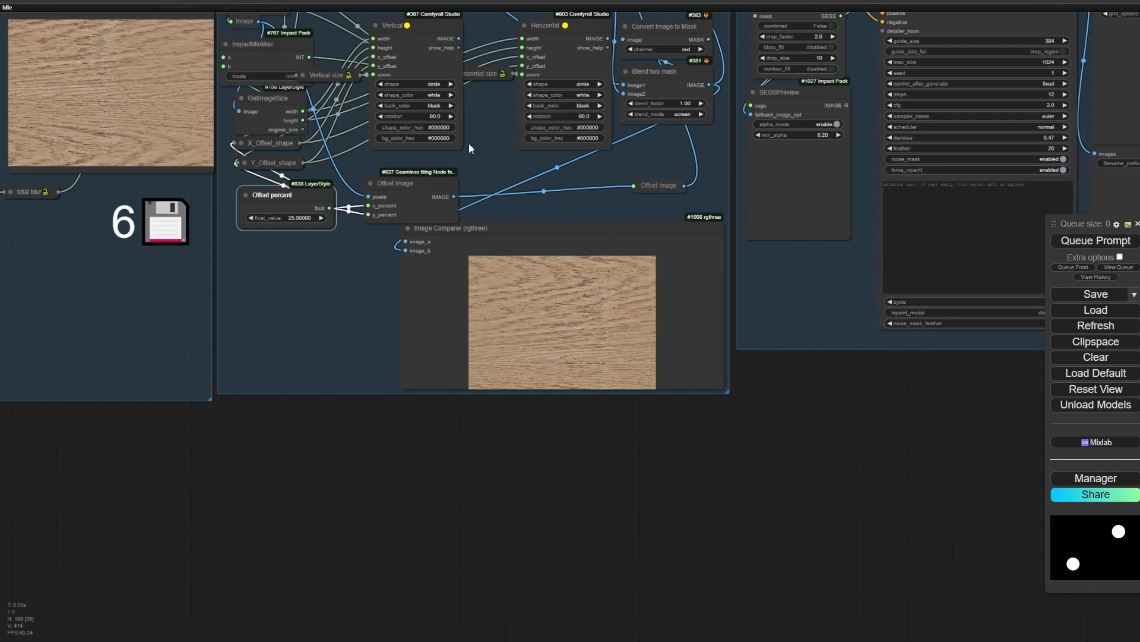
pyautogui.moveTo(493, 219); pyautogui.dragTo(508, 460)
pyautogui.scroll(5, 443, 366)
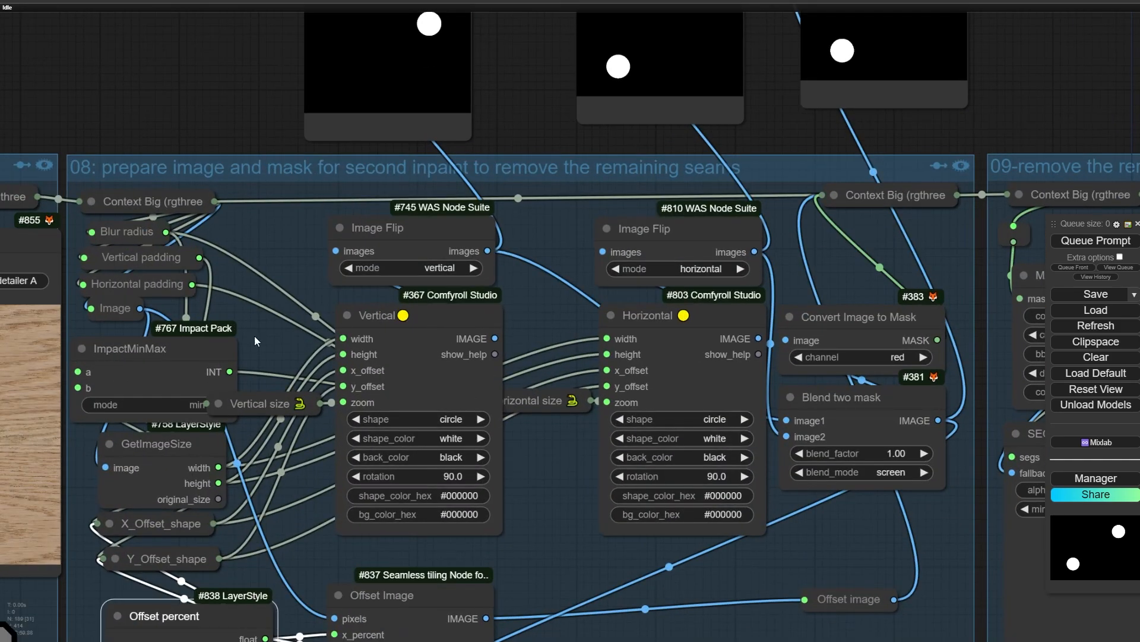
pyautogui.scroll(-2, 448, 379)
pyautogui.moveTo(448, 379); pyautogui.dragTo(285, 12)
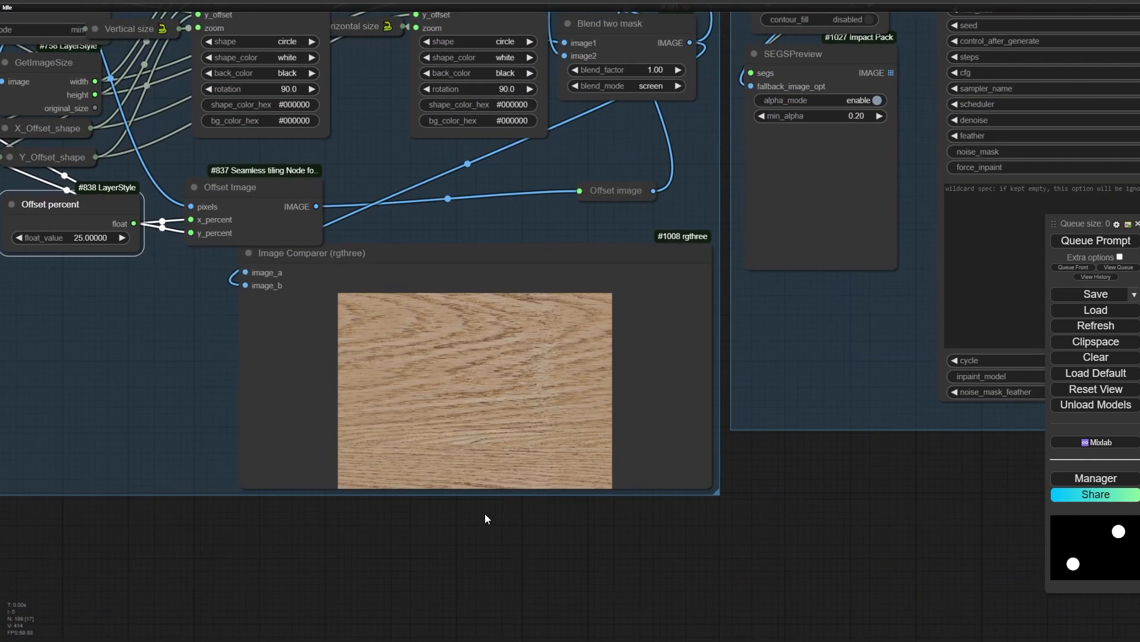
pyautogui.moveTo(397, 142); pyautogui.dragTo(436, 522)
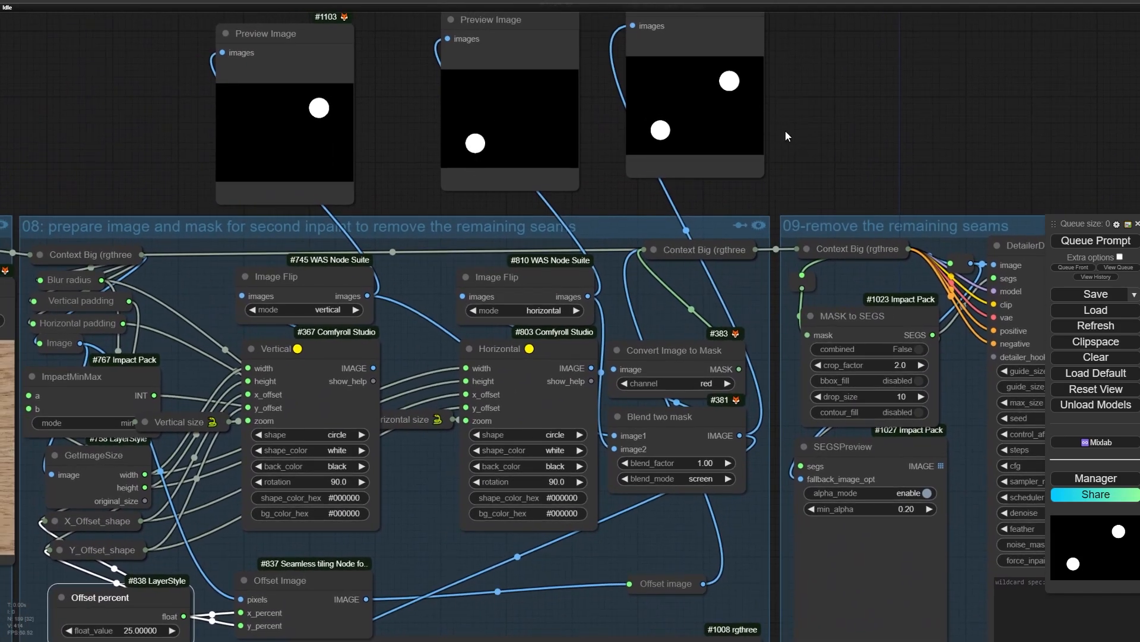
pyautogui.moveTo(417, 162); pyautogui.dragTo(640, 194)
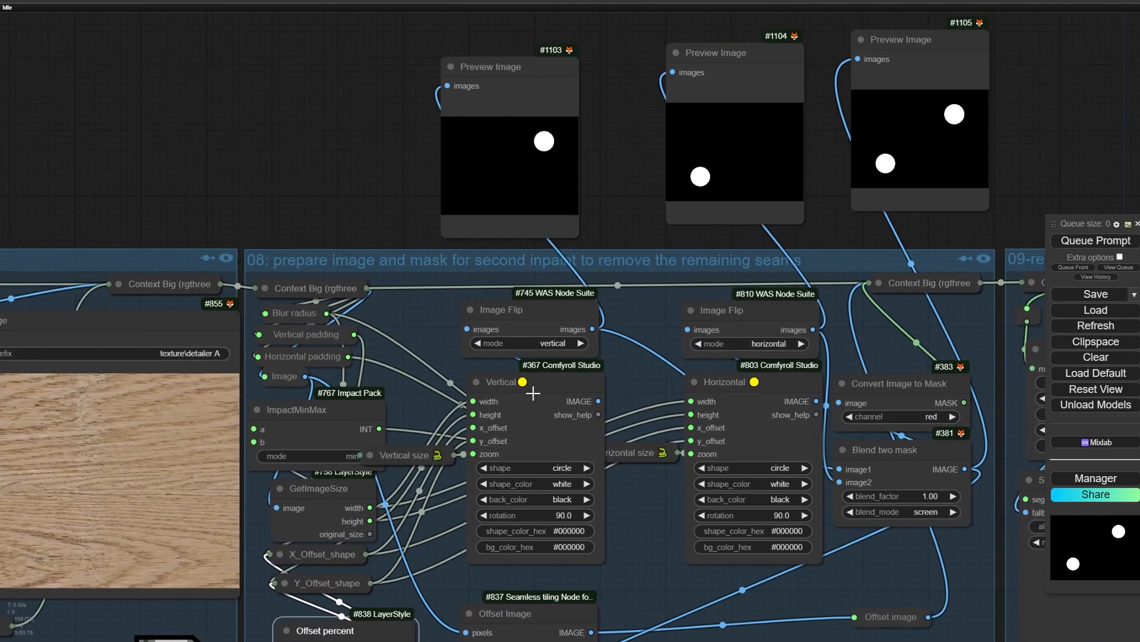
# Duplicate the Vertical shape node onto empty canvas and recreate the copy with Fix node v2
pyautogui.scroll(6, 518, 398)
pyautogui.moveTo(568, 382); pyautogui.dragTo(220, 0)
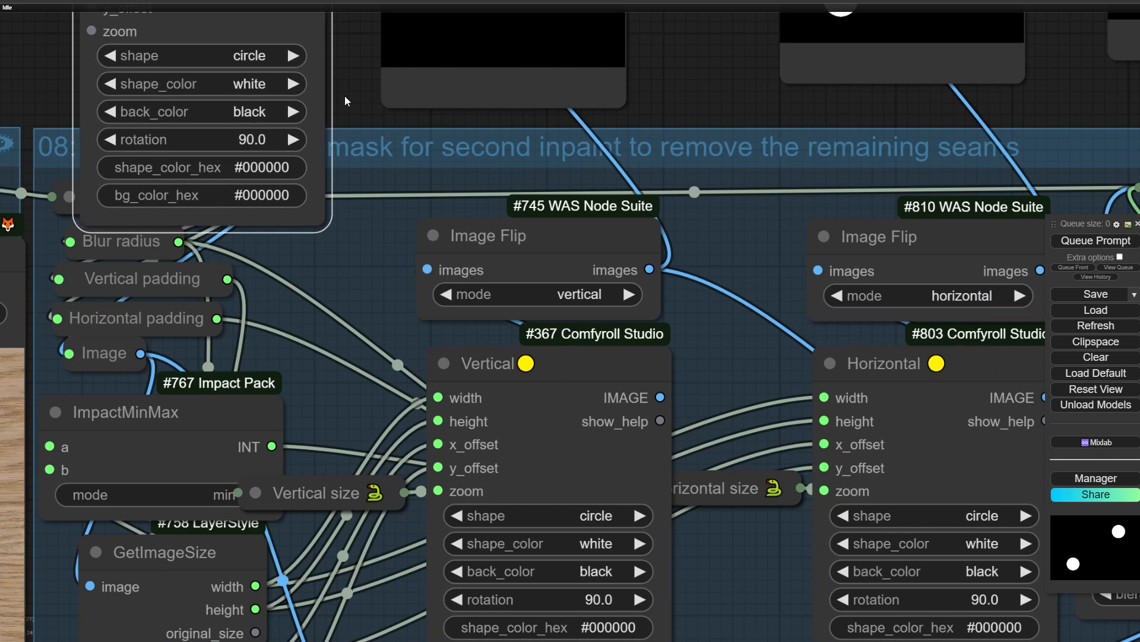
pyautogui.moveTo(346, 101); pyautogui.dragTo(543, 435)
pyautogui.moveTo(439, 297); pyautogui.dragTo(417, 174)
pyautogui.rightClick(417, 174)
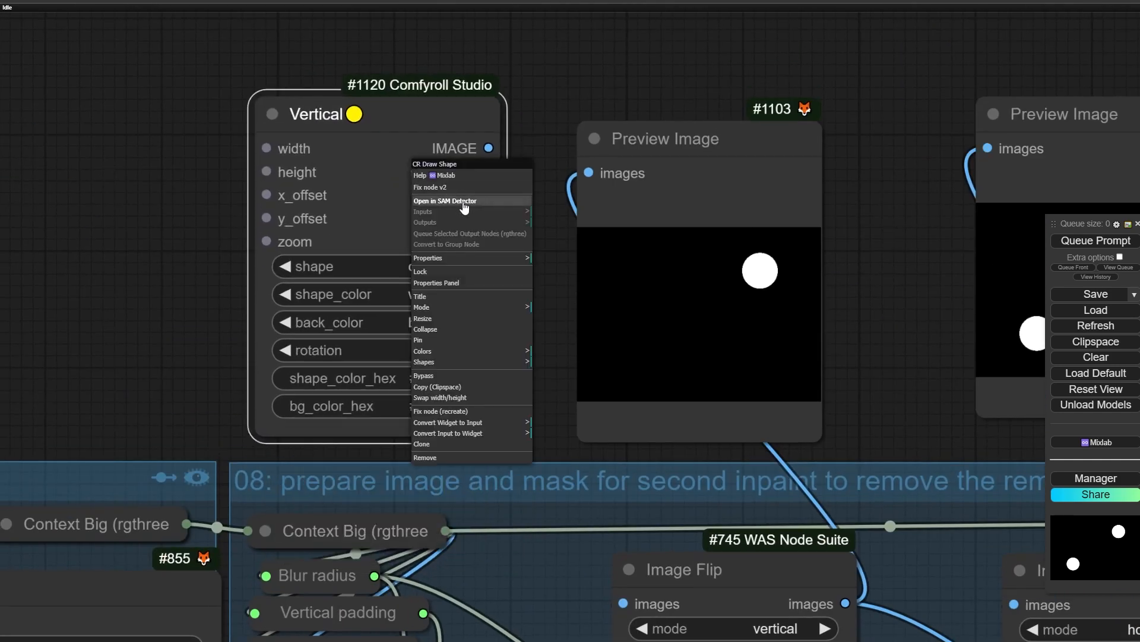
pyautogui.click(453, 184)
pyautogui.moveTo(395, 118); pyautogui.dragTo(192, 0)
pyautogui.moveTo(424, 76); pyautogui.dragTo(441, 245)
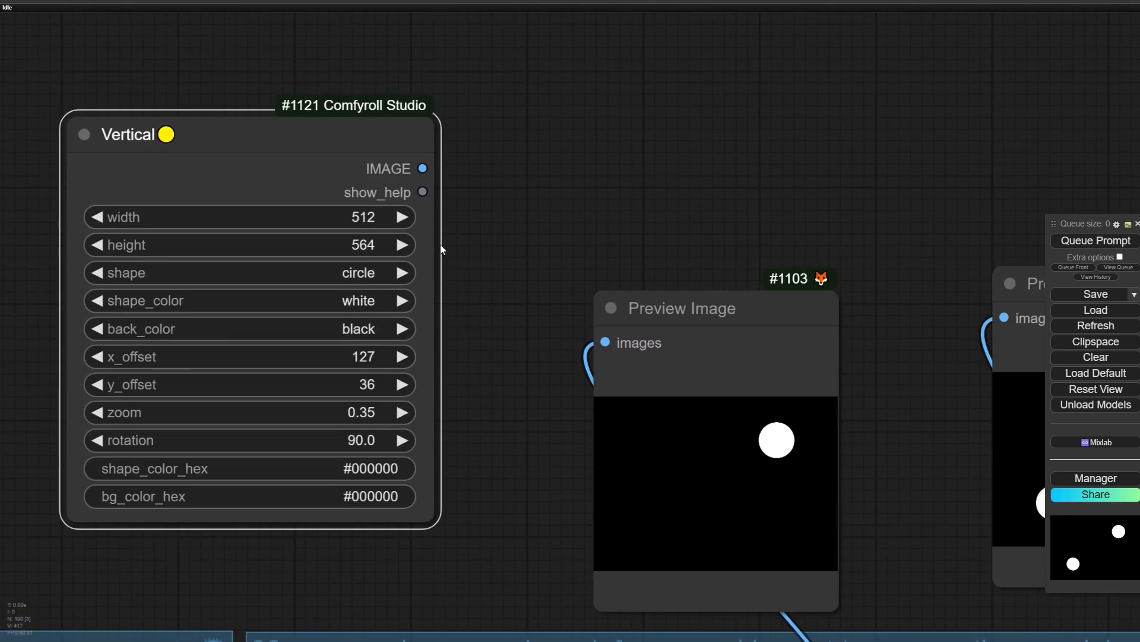
# Connect a new Preview Image node to the copied Vertical node's IMAGE output, queue only that preview, and arrange both nodes
pyautogui.moveTo(433, 162); pyautogui.dragTo(507, 104)
pyautogui.click(527, 159)
pyautogui.rightClick(585, 116)
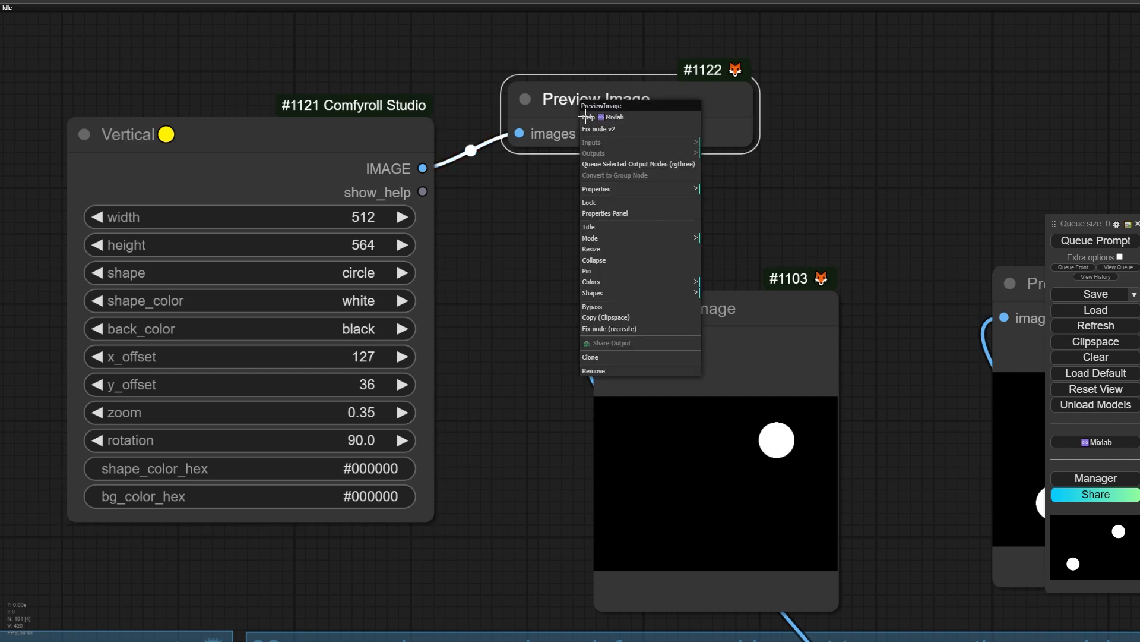
pyautogui.moveTo(342, 128); pyautogui.dragTo(383, 86)
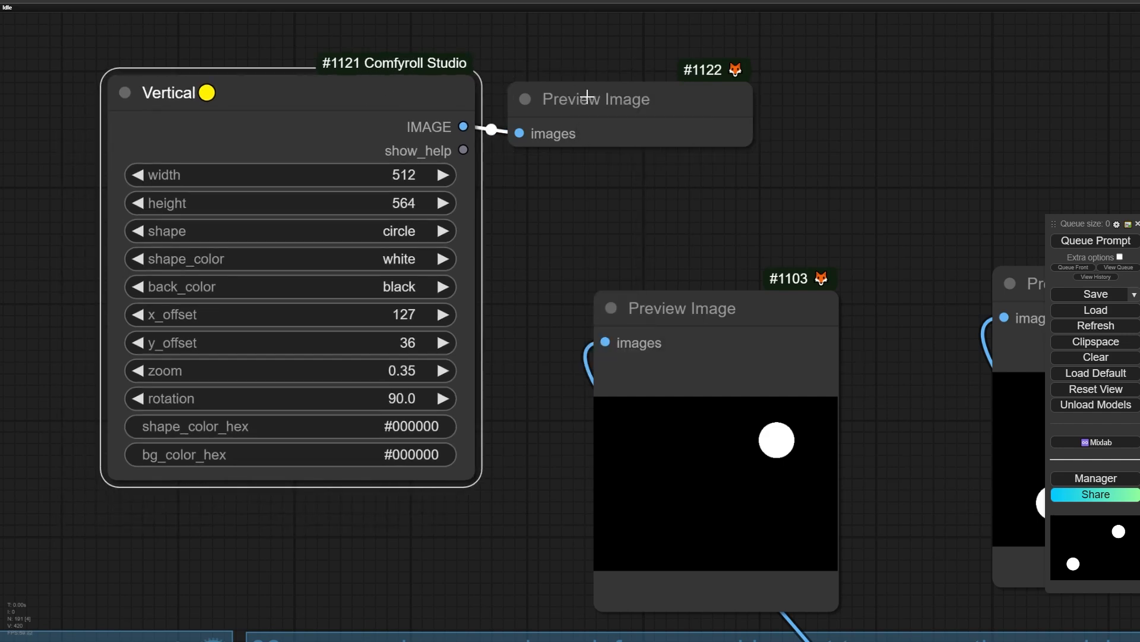
pyautogui.rightClick(575, 94)
pyautogui.click(651, 143)
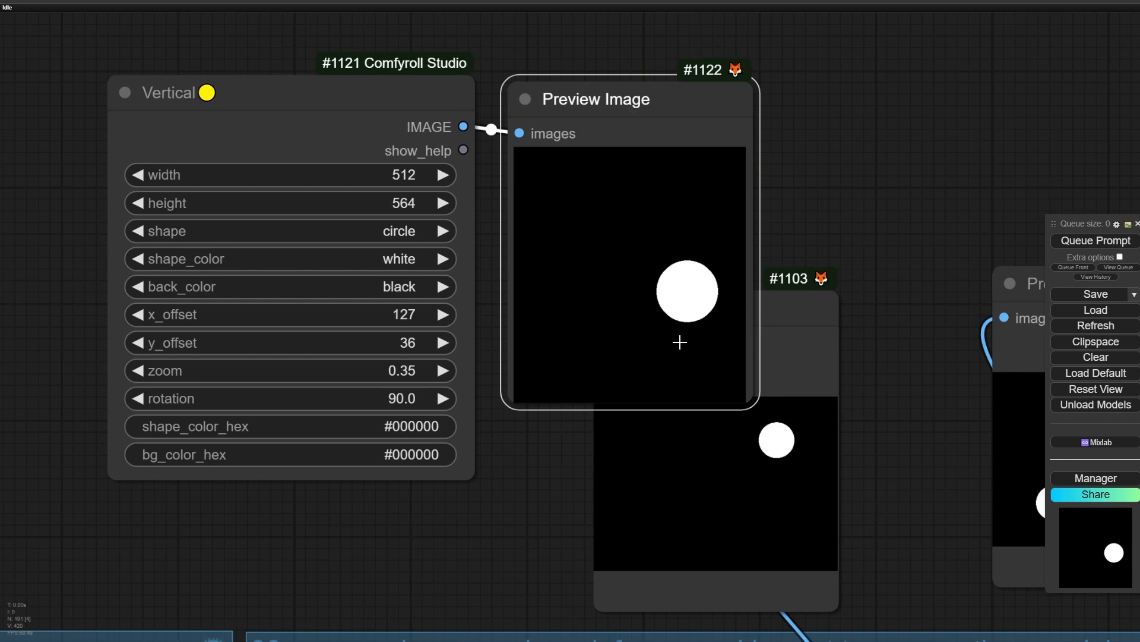
pyautogui.moveTo(679, 342); pyautogui.dragTo(669, 290)
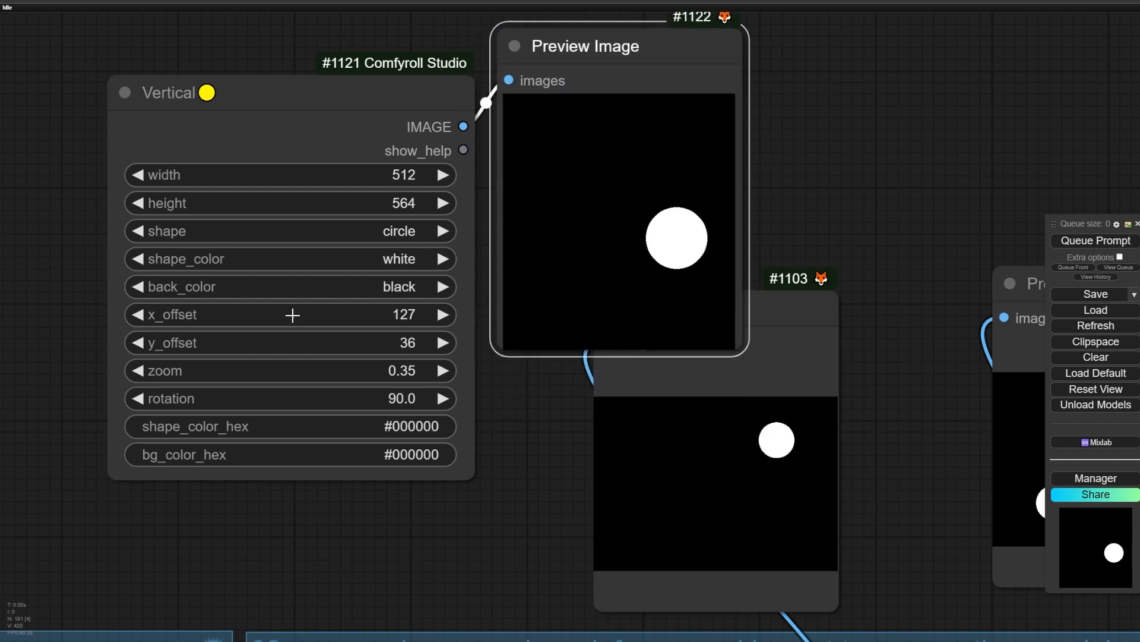
# Check the shape options of the copied Vertical node and examine its settings alongside the new mask preview
pyautogui.click(359, 230)
pyautogui.click(163, 560)
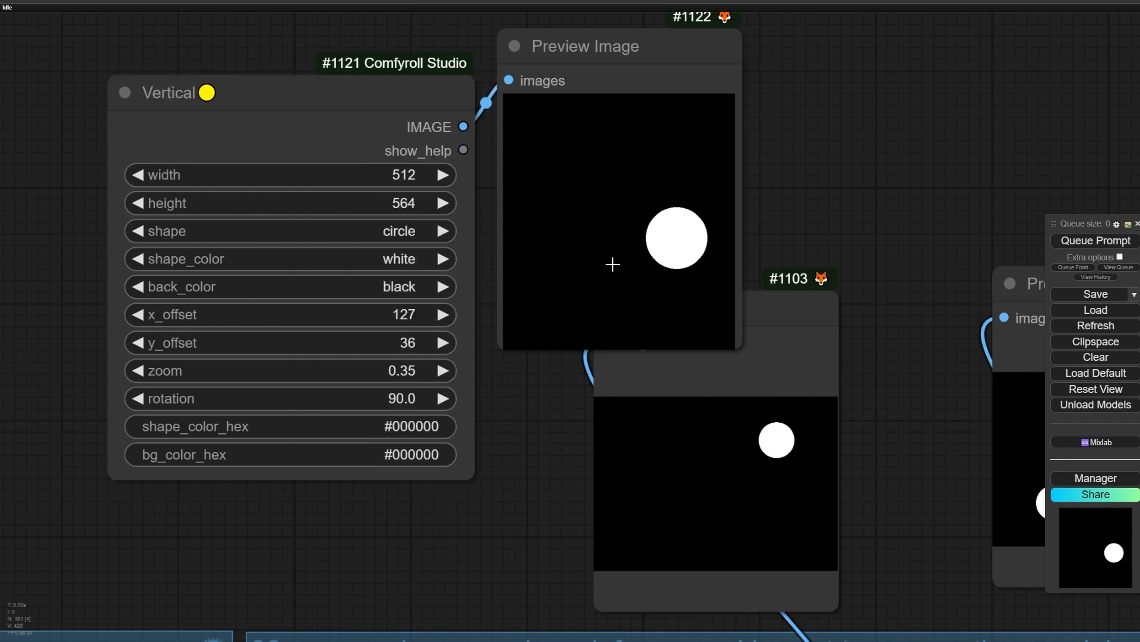
pyautogui.click(581, 275)
pyautogui.scroll(1, 259, 423)
pyautogui.scroll(1, 285, 364)
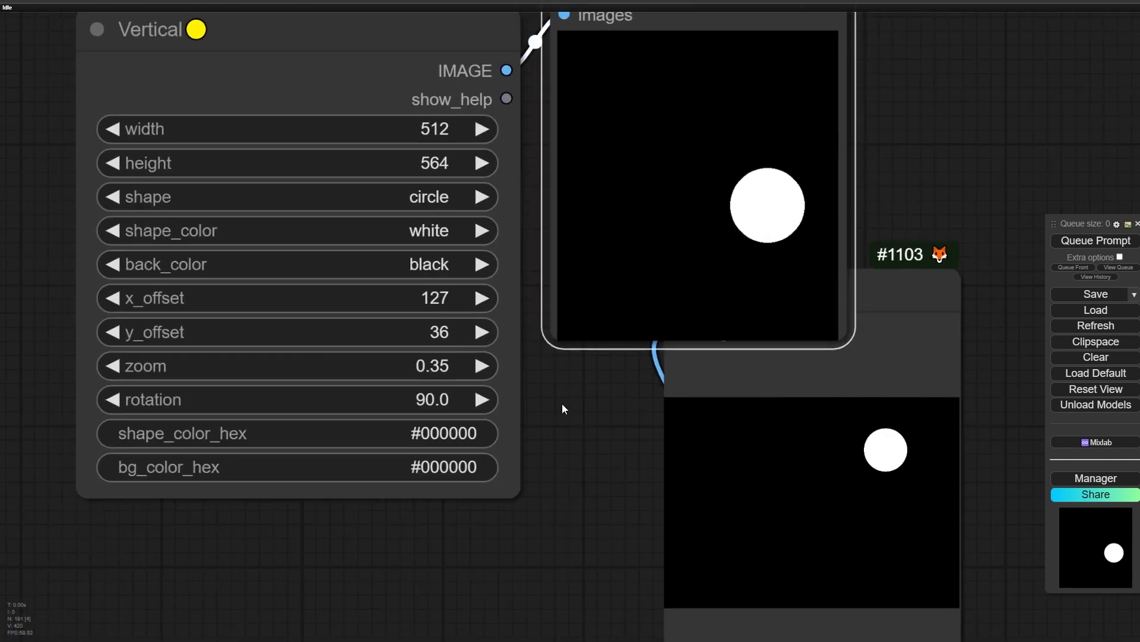
# Set the copied Vertical node's x_offset to 0 and queue only its connected Preview Image node
pyautogui.moveTo(564, 408); pyautogui.dragTo(557, 435)
pyautogui.scroll(-2, 591, 329)
pyautogui.moveTo(411, 338); pyautogui.dragTo(402, 330)
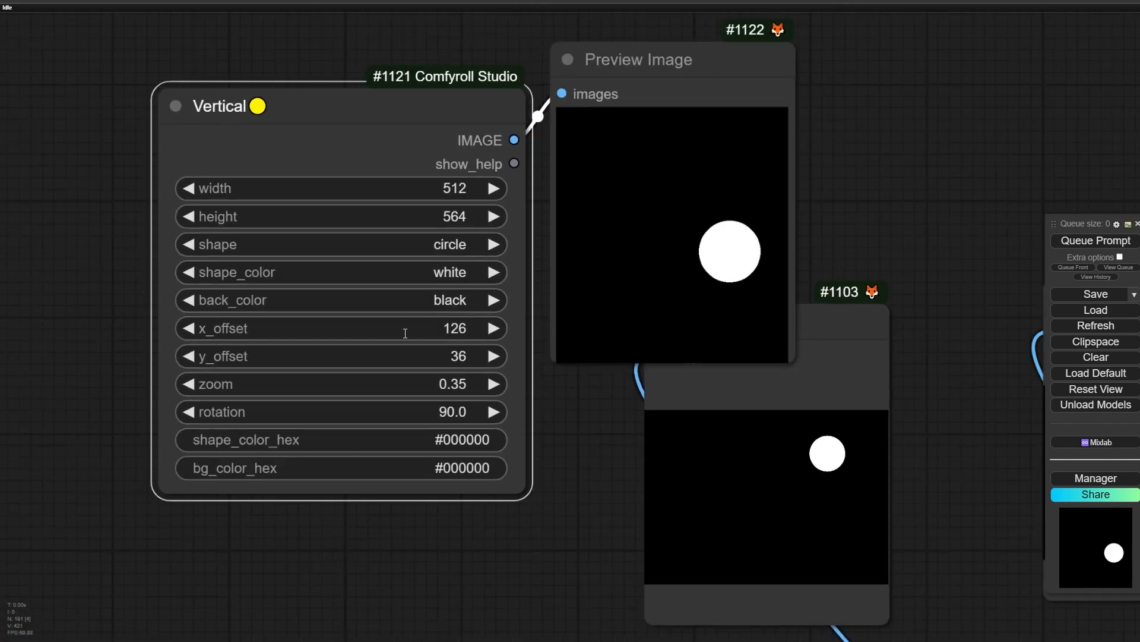
pyautogui.write('0')
pyautogui.click(654, 331)
pyautogui.rightClick(637, 248)
pyautogui.click(689, 360)
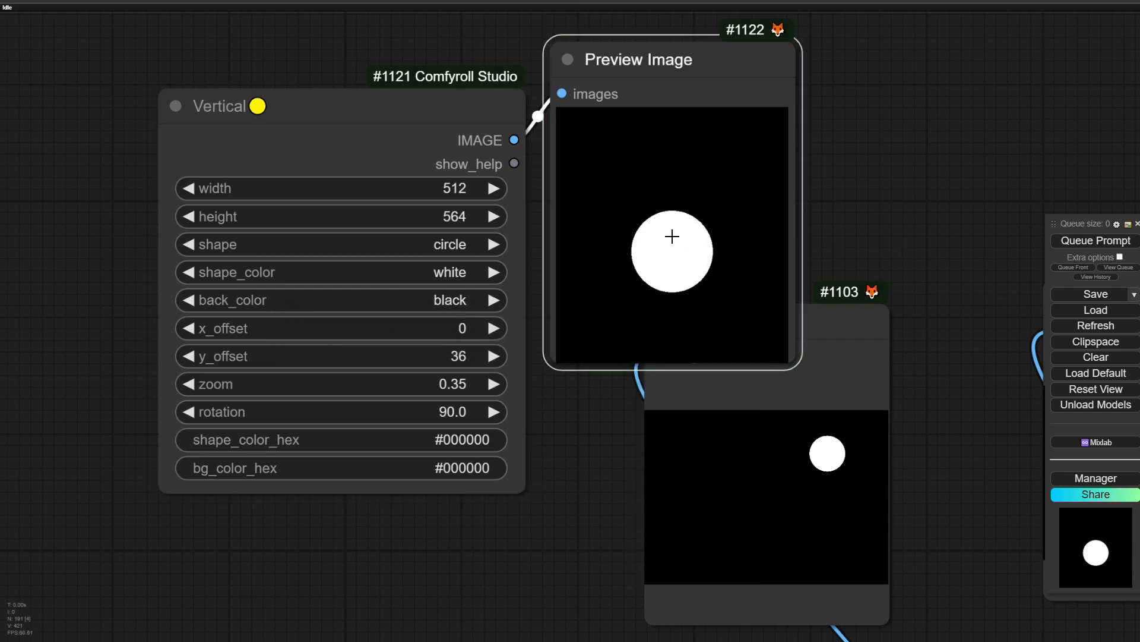
# Set the copied Vertical node's y_offset to 0 and queue only its preview again
pyautogui.click(348, 357)
pyautogui.write('0')
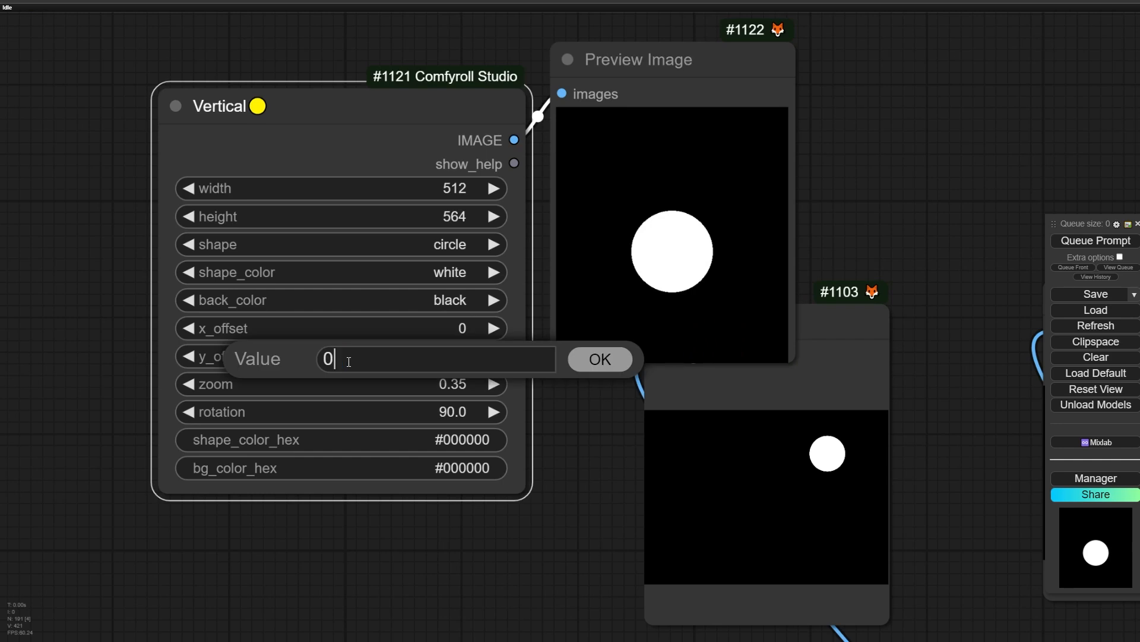
pyautogui.press('Return')
pyautogui.rightClick(656, 225)
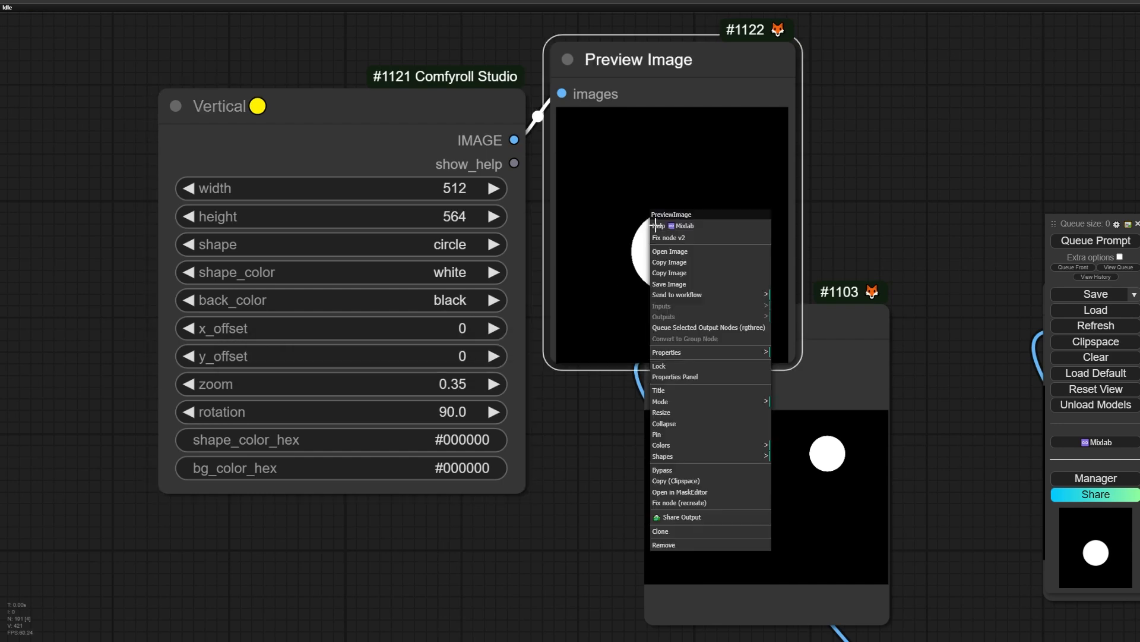
pyautogui.click(718, 326)
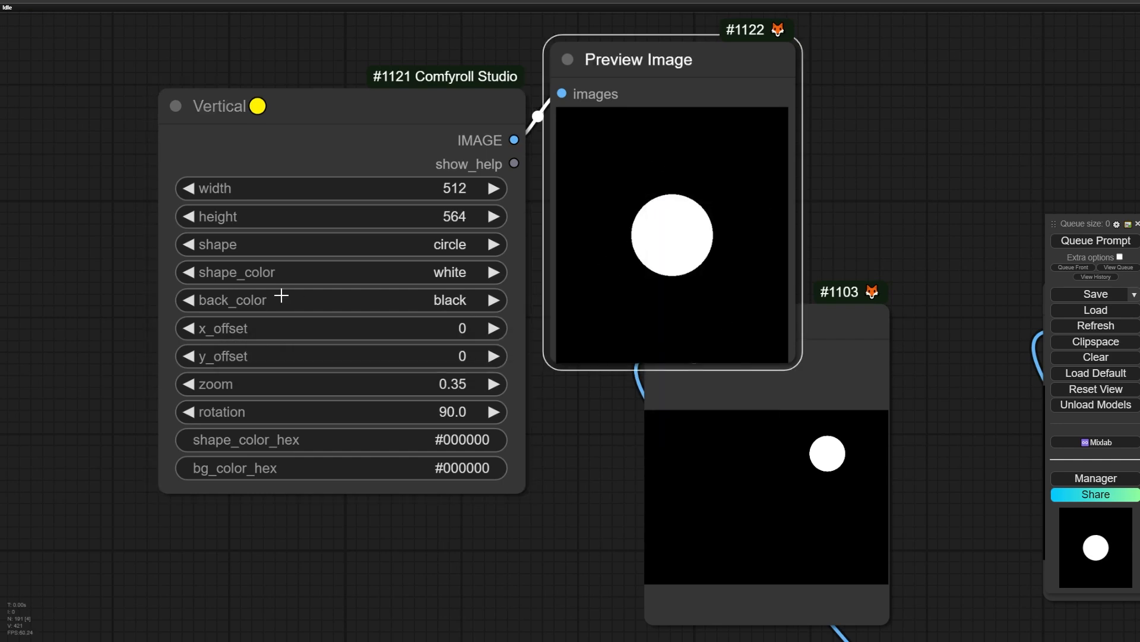
# Try x_offset values of 62, 82 and 216 on the copied Vertical node, queueing only its preview after each change
pyautogui.moveTo(303, 332); pyautogui.dragTo(395, 304)
pyautogui.rightClick(668, 205)
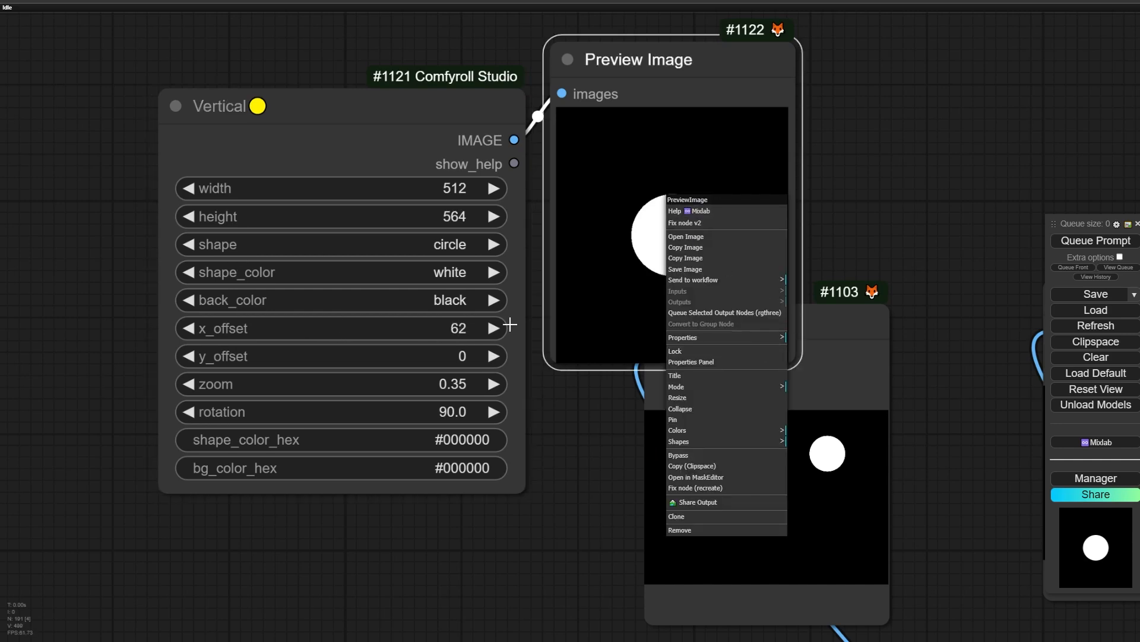
pyautogui.click(727, 314)
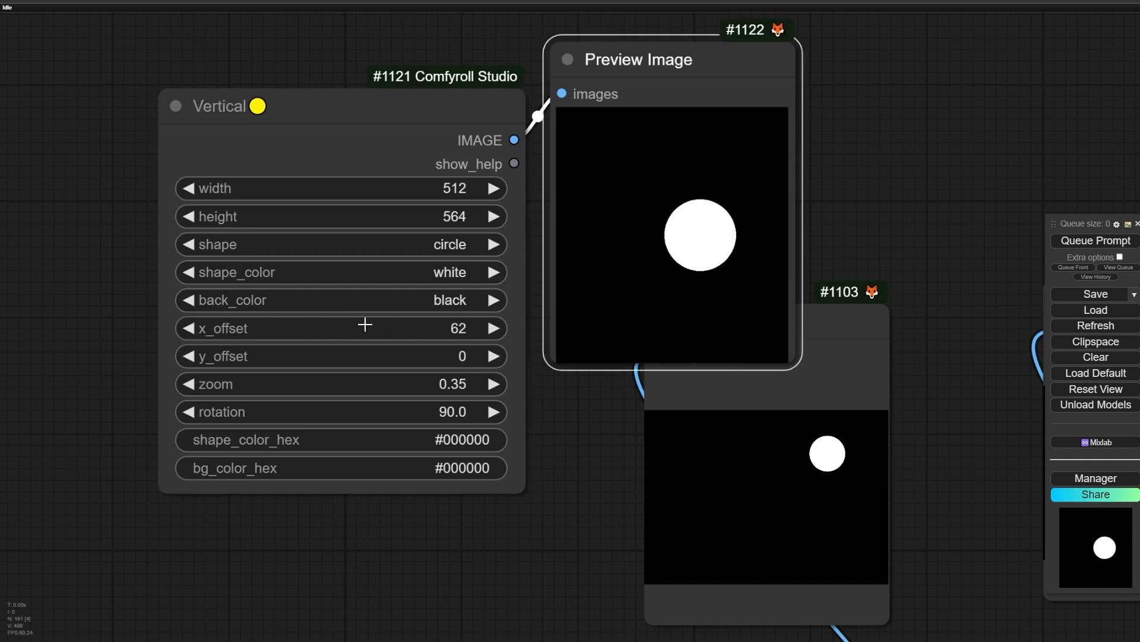
pyautogui.moveTo(389, 324); pyautogui.dragTo(416, 328)
pyautogui.rightClick(723, 191)
pyautogui.click(778, 294)
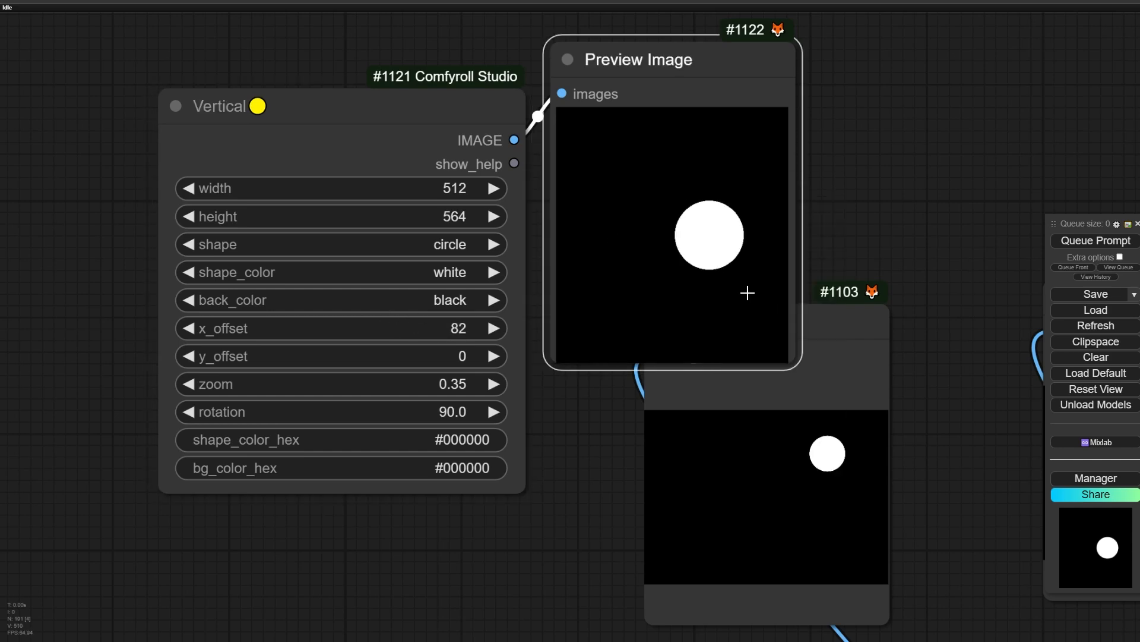
pyautogui.moveTo(340, 331); pyautogui.dragTo(517, 328)
pyautogui.rightClick(683, 231)
pyautogui.click(751, 338)
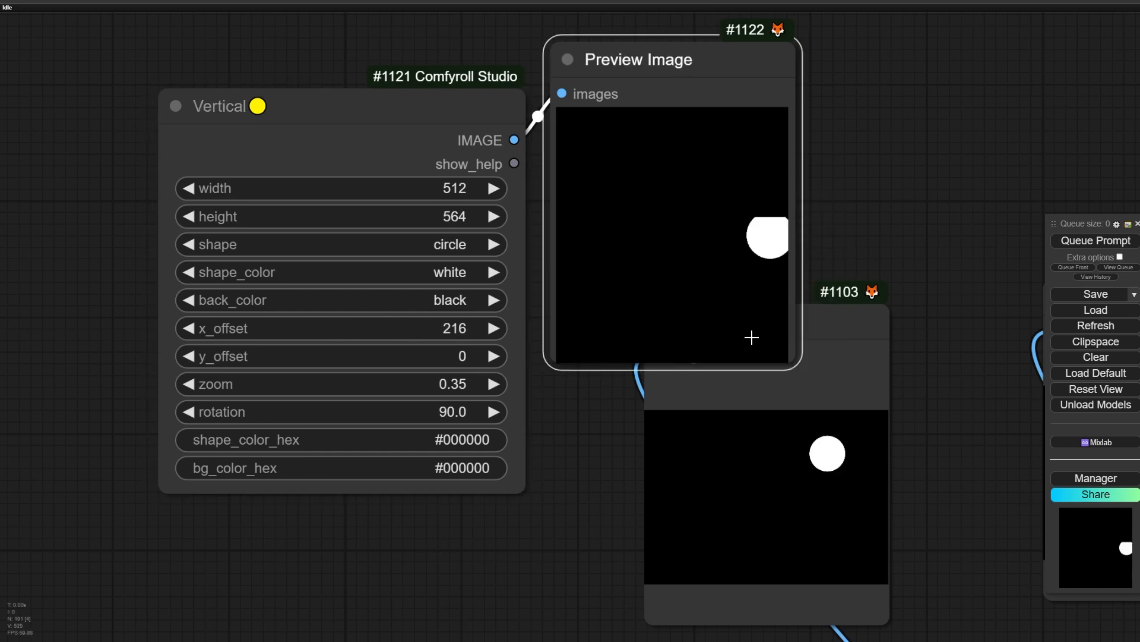
# Reset the copied Vertical node's x_offset to 0 and requeue its preview
pyautogui.moveTo(425, 328); pyautogui.dragTo(326, 324)
pyautogui.click(428, 332)
pyautogui.write('0')
pyautogui.press('Return')
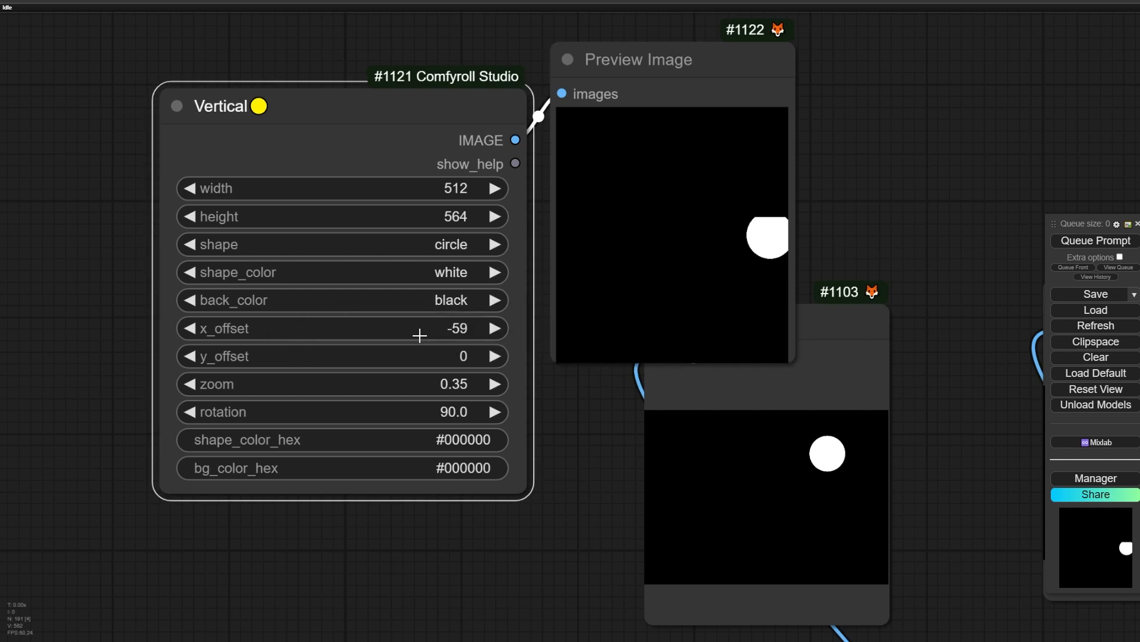
pyautogui.rightClick(635, 262)
pyautogui.click(711, 367)
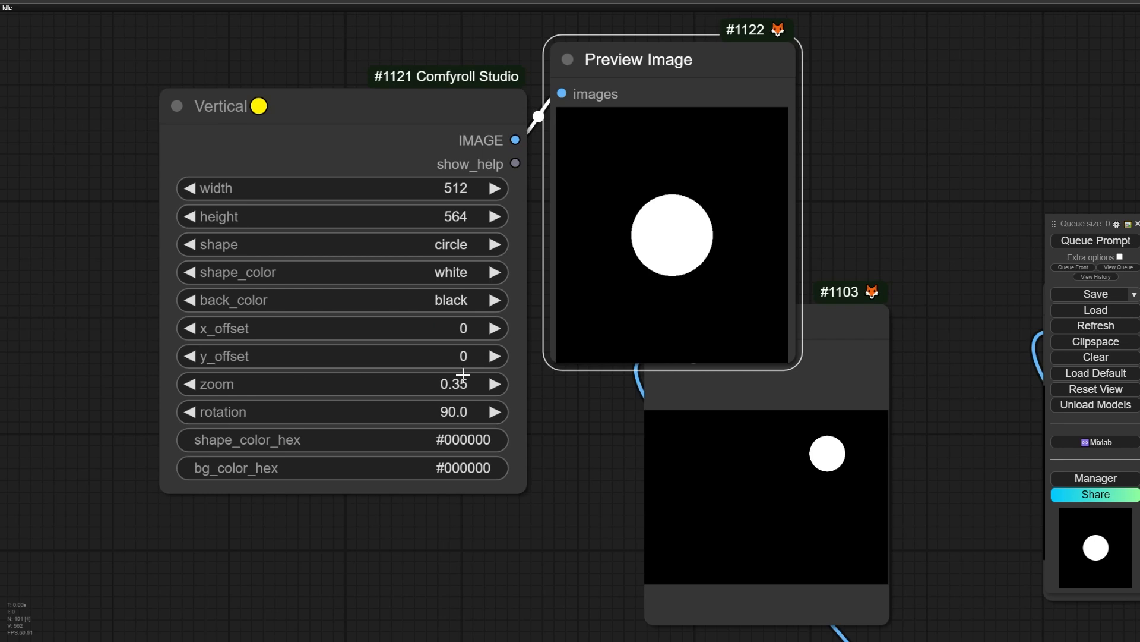
# Set the copied Vertical node's zoom to 1.00 and queue its preview to show the full-size circle
pyautogui.moveTo(372, 388); pyautogui.dragTo(378, 388)
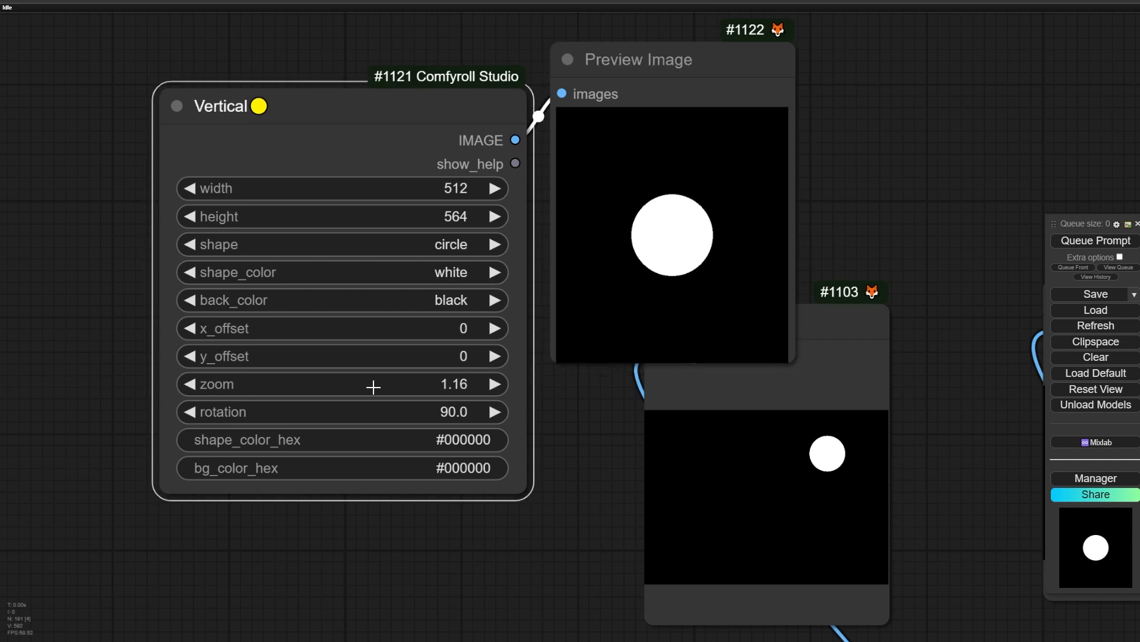
pyautogui.click(385, 379)
pyautogui.write('1')
pyautogui.press('Return')
pyautogui.rightClick(731, 210)
pyautogui.click(796, 327)
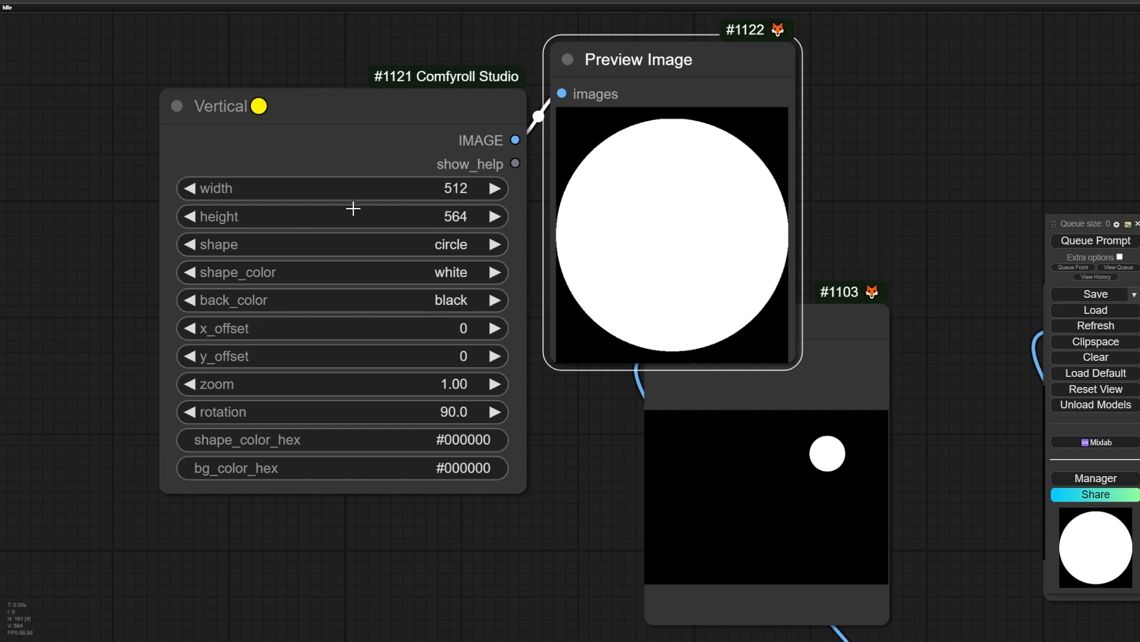
# Try widths of 751 and 930 on the copied Vertical node, requeueing its preview for each
pyautogui.moveTo(342, 197); pyautogui.dragTo(483, 176)
pyautogui.rightClick(646, 188)
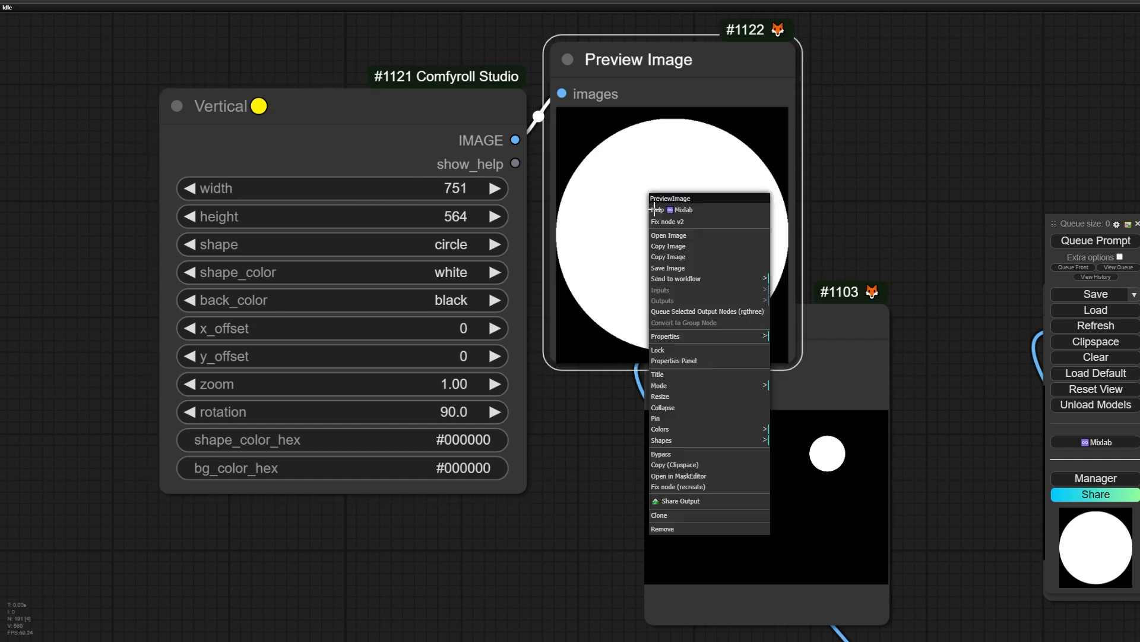
pyautogui.click(714, 317)
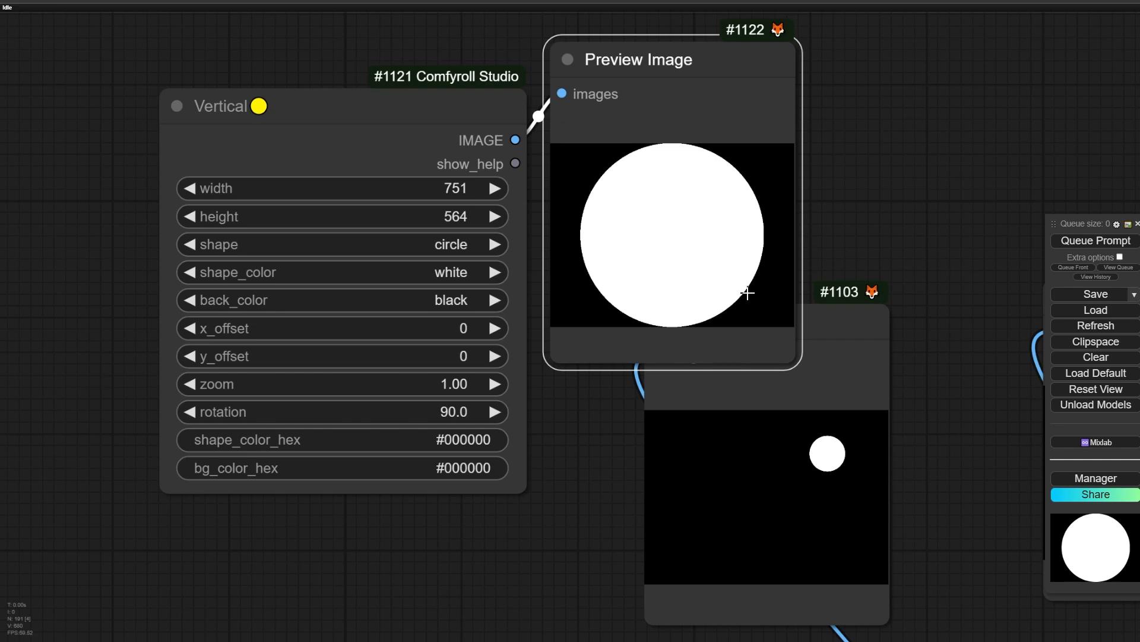
pyautogui.scroll(4, 606, 208)
pyautogui.scroll(-4, 547, 224)
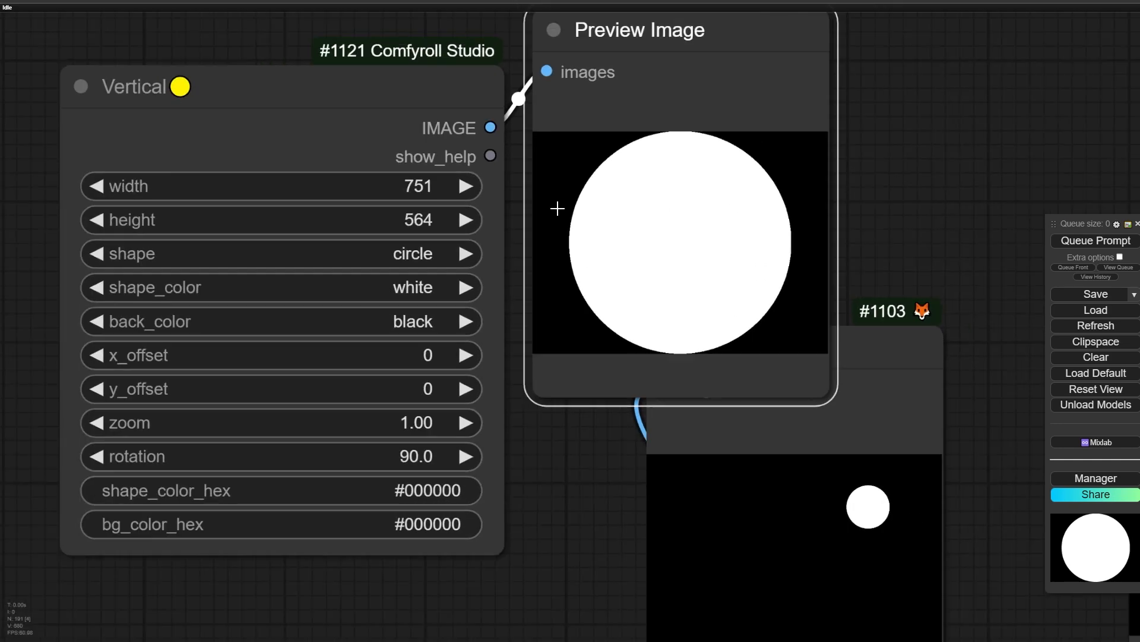
pyautogui.moveTo(292, 191); pyautogui.dragTo(400, 193)
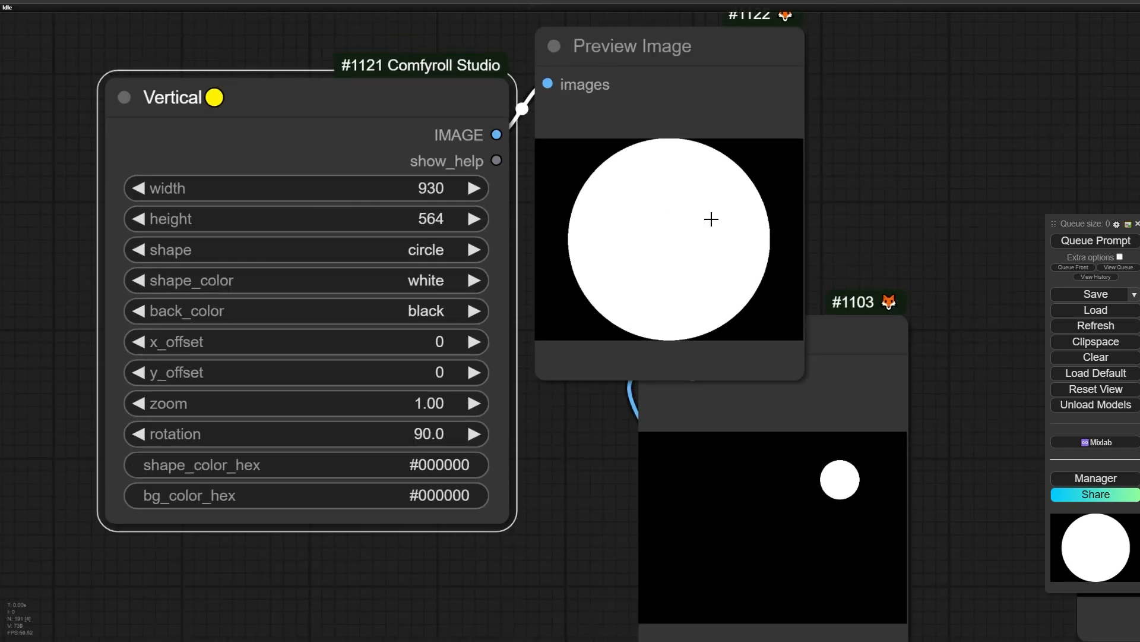
pyautogui.rightClick(712, 219)
pyautogui.click(791, 318)
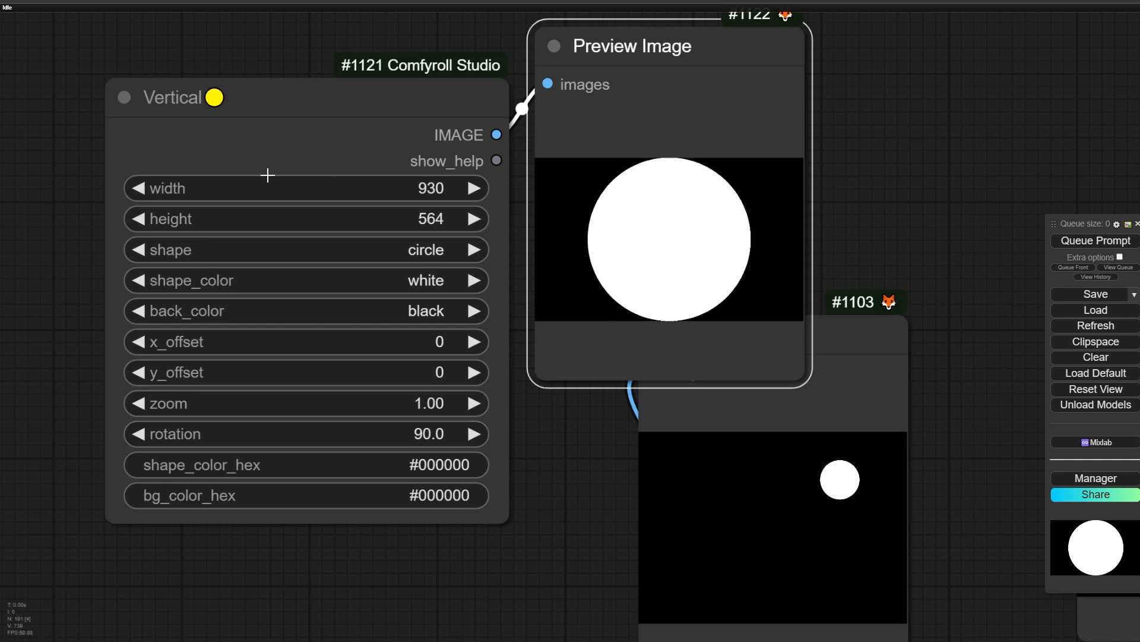
# Set the copied Vertical node to width 659 and height 934, and queue its preview
pyautogui.moveTo(268, 175)
pyautogui.mouseDown()
pyautogui.moveTo(369, 188)
pyautogui.moveTo(272, 186)
pyautogui.mouseUp()
pyautogui.moveTo(400, 225); pyautogui.dragTo(646, 230)
pyautogui.rightClick(646, 231)
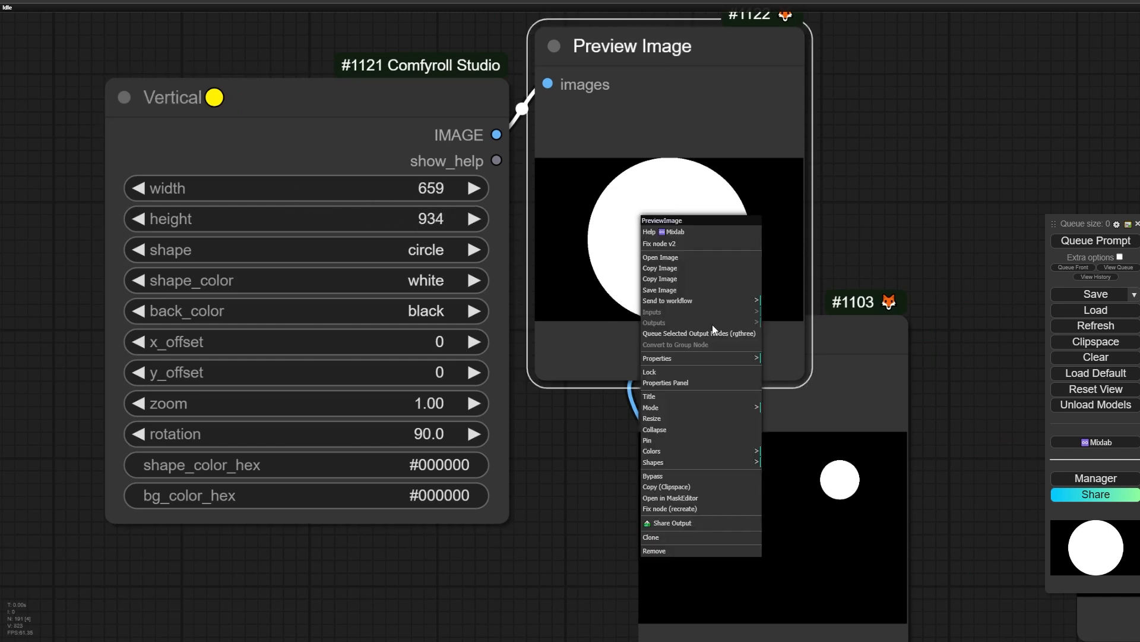
pyautogui.click(715, 333)
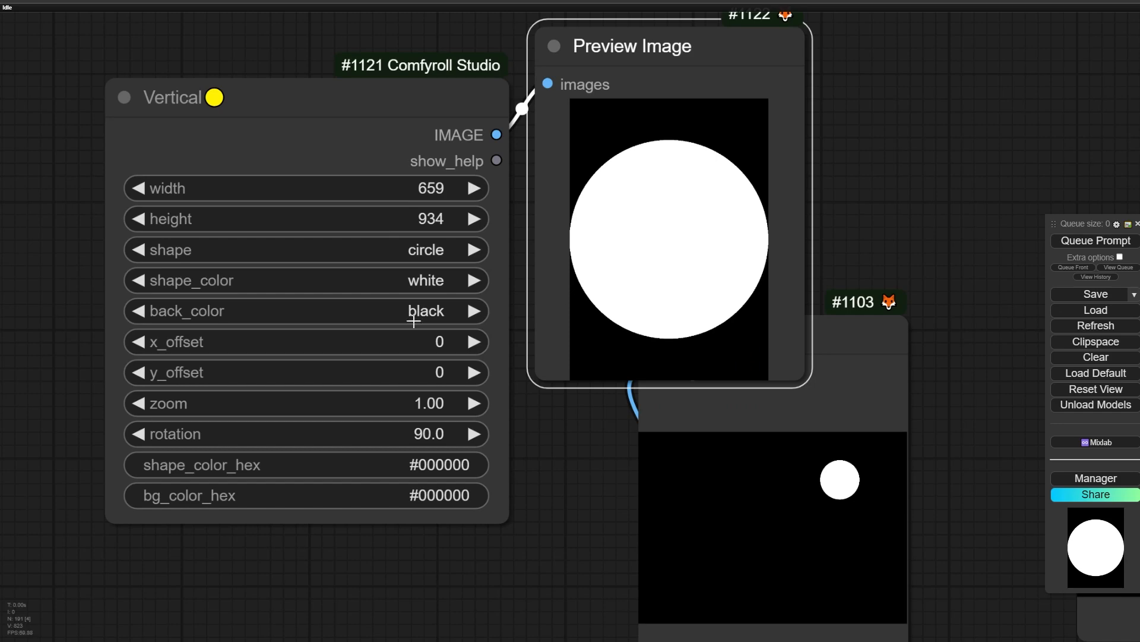
pyautogui.scroll(5, 368, 303)
pyautogui.scroll(-8, 353, 269)
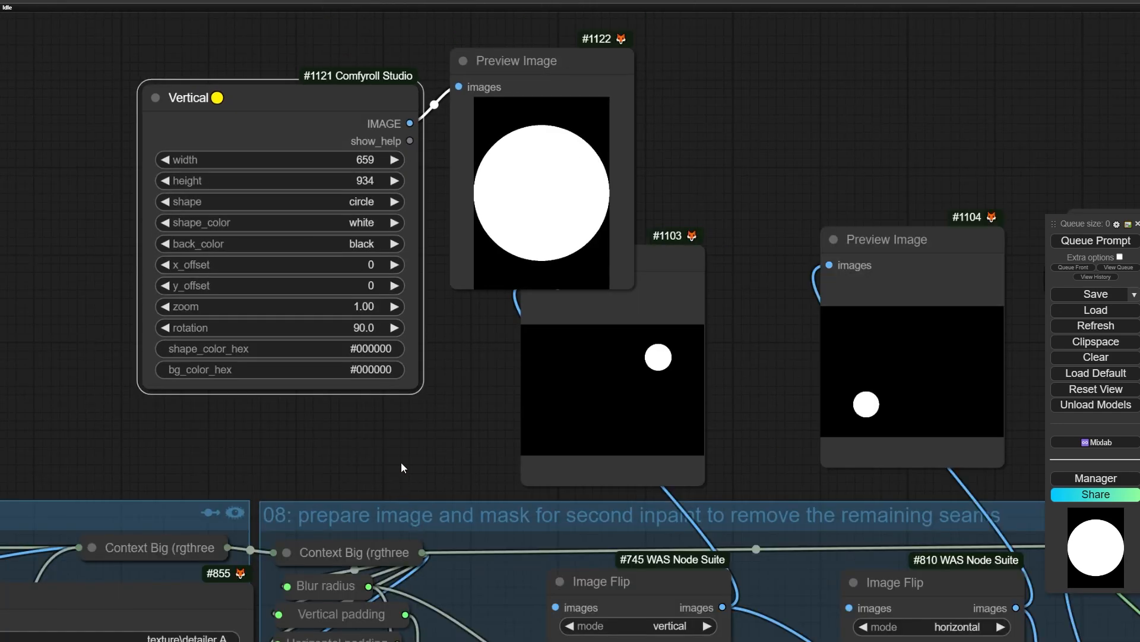
# Expand the collapsed Context Big node at the start of group 08 and move it above the group to inspect its padding and blur outputs
pyautogui.moveTo(401, 462); pyautogui.dragTo(391, 88)
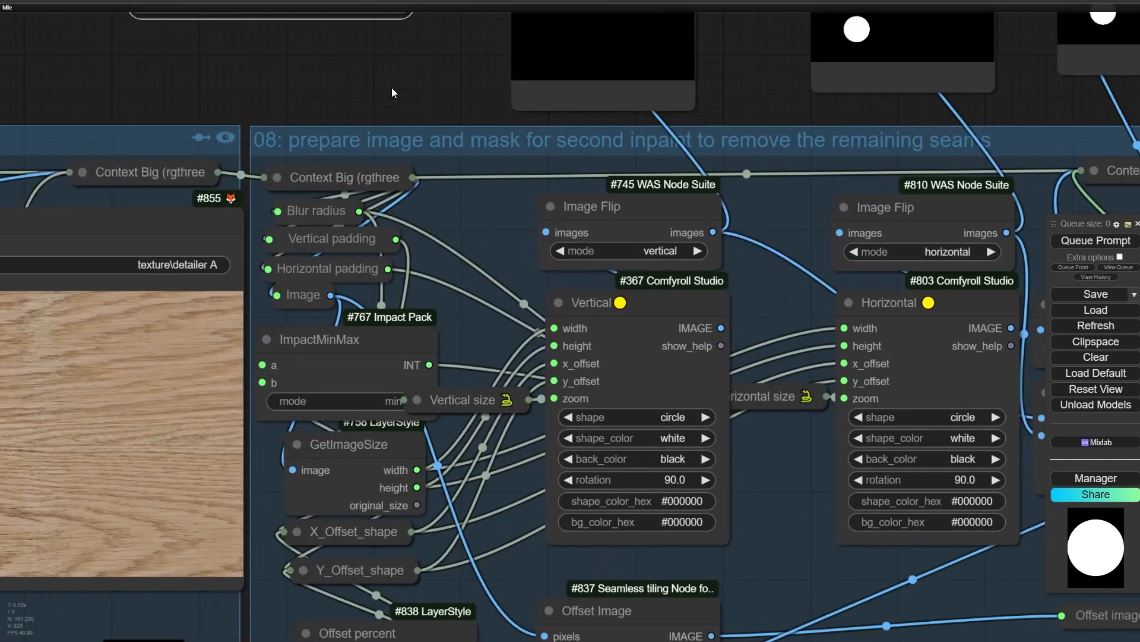
pyautogui.scroll(4, 297, 127)
pyautogui.moveTo(367, 204)
pyautogui.mouseDown()
pyautogui.moveTo(371, 146)
pyautogui.moveTo(367, 195)
pyautogui.mouseUp()
pyautogui.scroll(-4, 243, 248)
pyautogui.moveTo(171, 133); pyautogui.dragTo(234, 116)
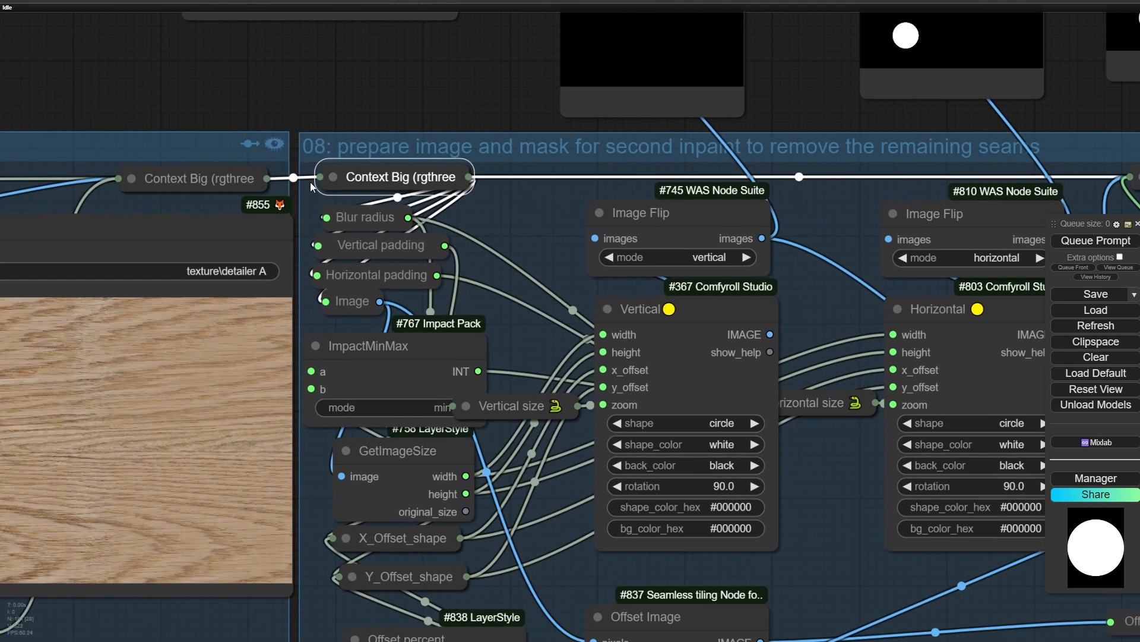
pyautogui.scroll(-4, 371, 200)
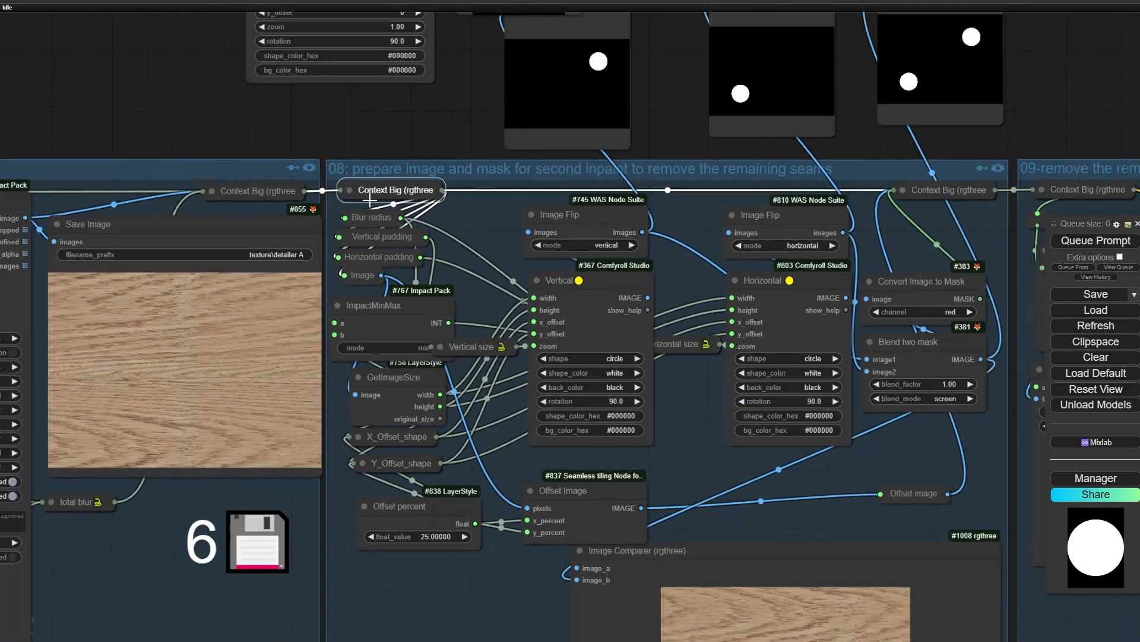
pyautogui.moveTo(258, 149); pyautogui.dragTo(166, 155)
pyautogui.scroll(3, 289, 173)
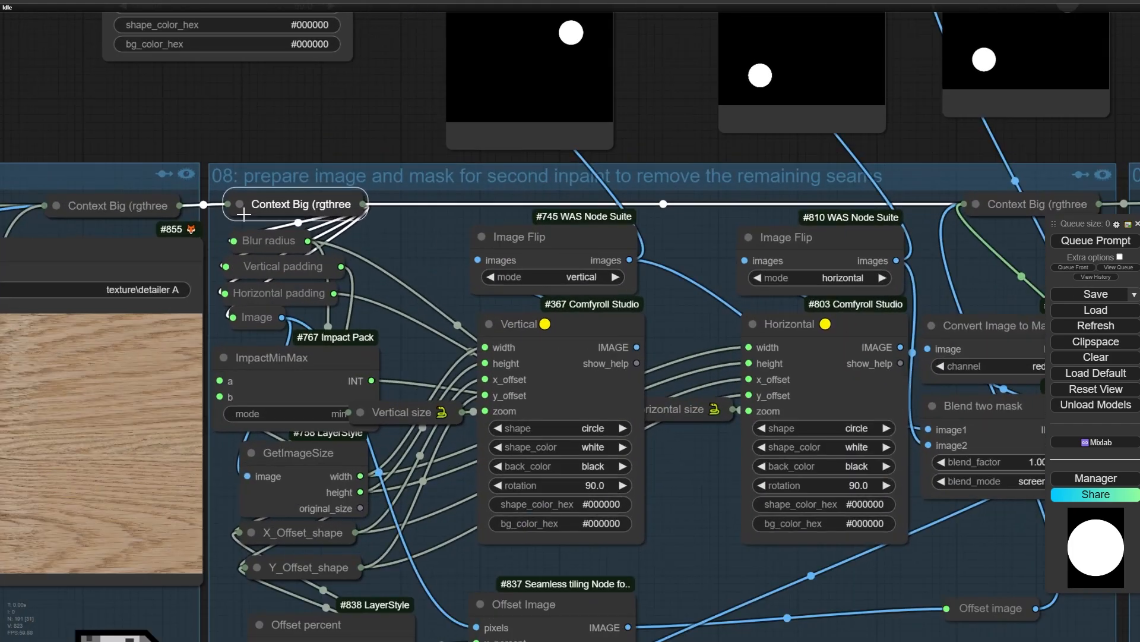
pyautogui.click(239, 204)
pyautogui.moveTo(364, 206); pyautogui.dragTo(110, 1)
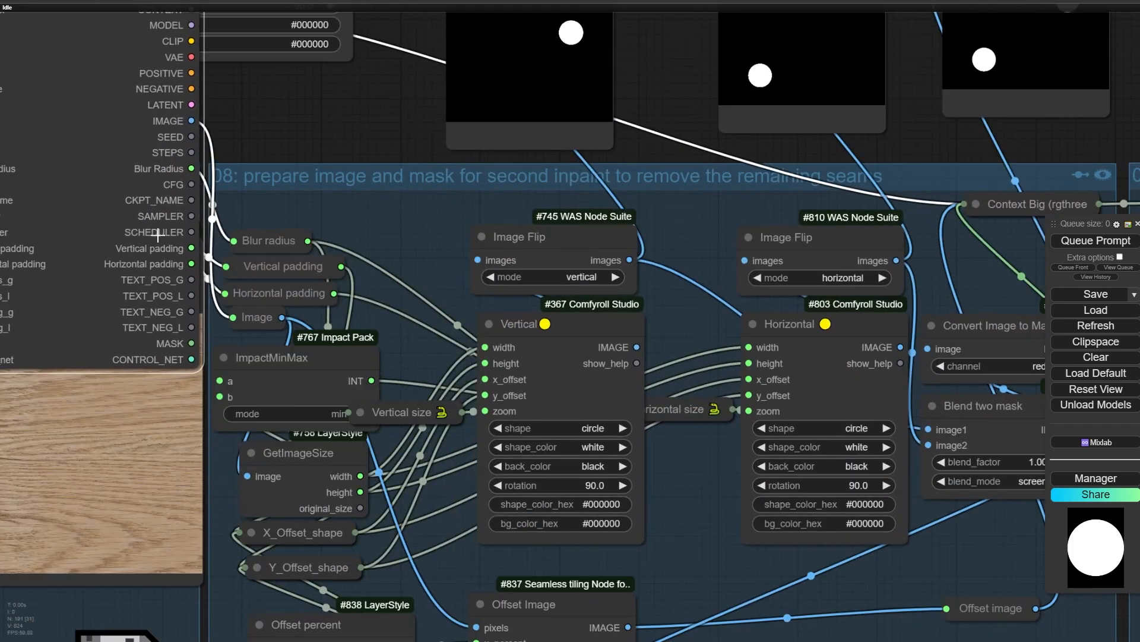
pyautogui.scroll(5, 126, 230)
pyautogui.moveTo(406, 59); pyautogui.dragTo(605, 202)
pyautogui.moveTo(316, 313); pyautogui.dragTo(219, 157)
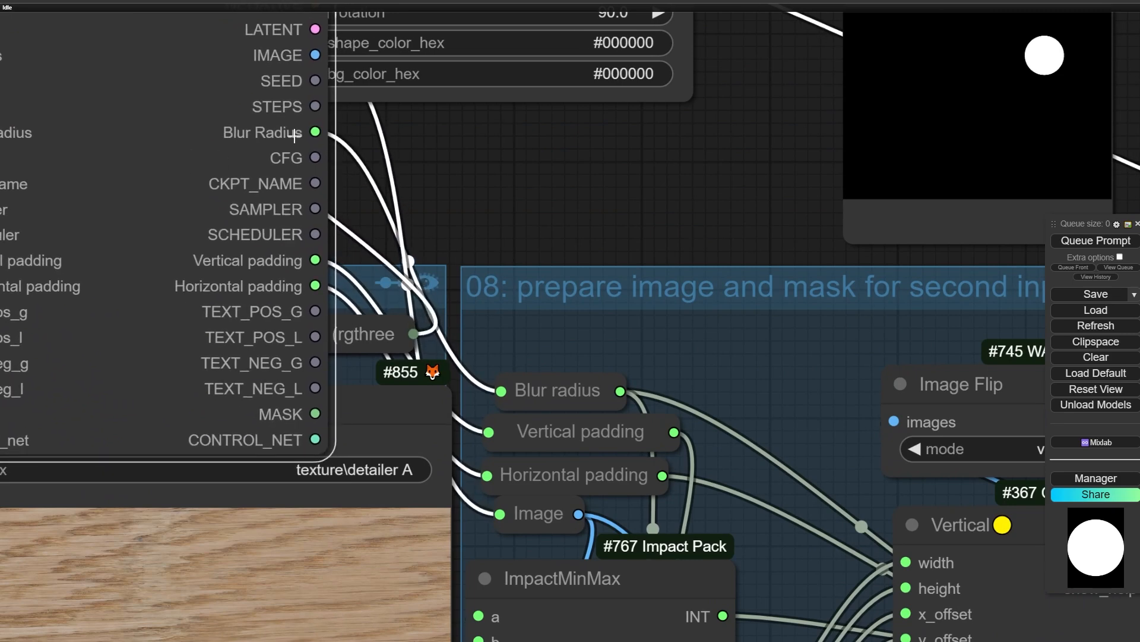
pyautogui.scroll(4, 294, 137)
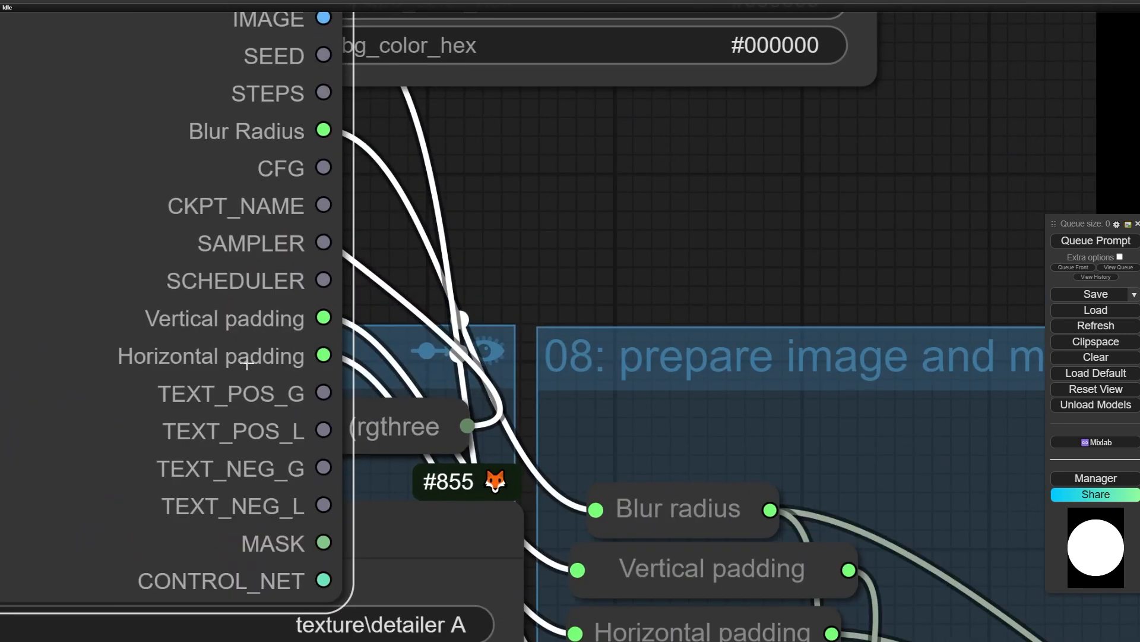
pyautogui.scroll(-3, 247, 365)
# Shift the Blur radius, Vertical padding and Horizontal padding reroutes slightly in group 08 to trace their links from the context node
pyautogui.moveTo(568, 470)
pyautogui.mouseDown()
pyautogui.moveTo(562, 320)
pyautogui.moveTo(561, 457)
pyautogui.mouseUp()
pyautogui.moveTo(564, 387); pyautogui.dragTo(534, 175)
pyautogui.moveTo(535, 247); pyautogui.dragTo(523, 214)
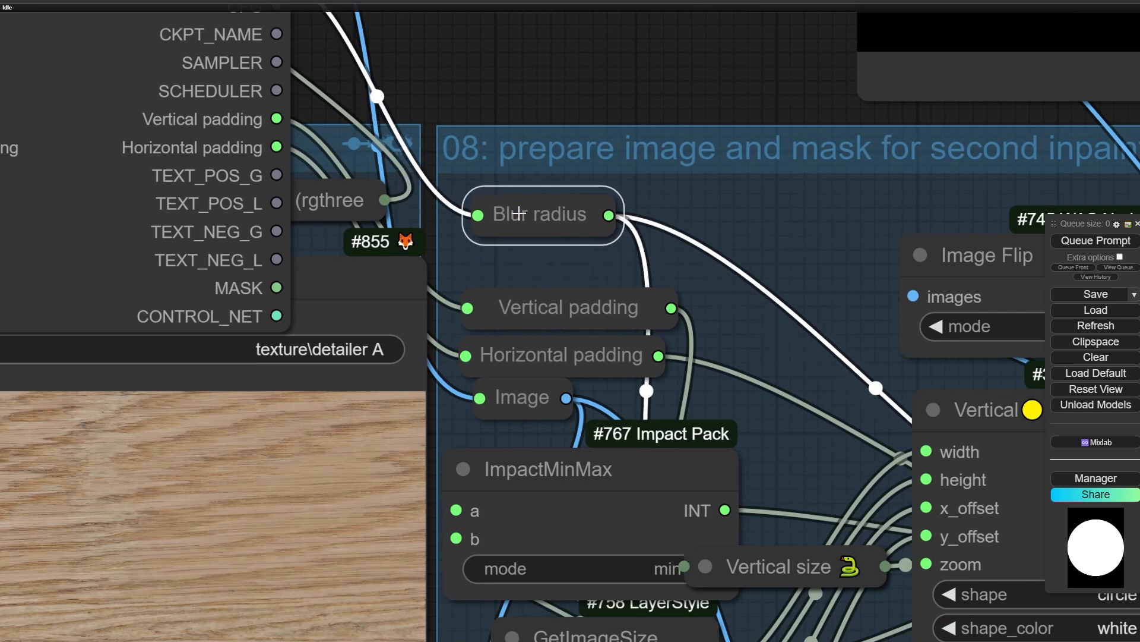
pyautogui.moveTo(525, 305); pyautogui.dragTo(527, 296)
pyautogui.moveTo(530, 359); pyautogui.dragTo(541, 339)
pyautogui.scroll(5, 548, 366)
pyautogui.scroll(3, 550, 368)
pyautogui.scroll(3, 471, 314)
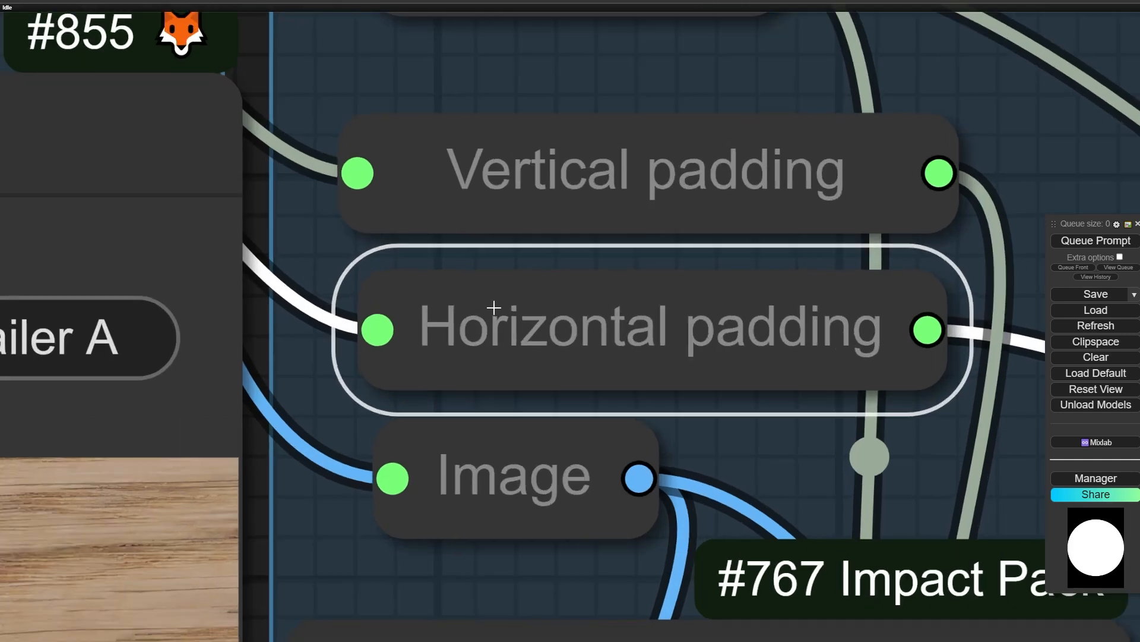
# Collapse the expanded Context Big node above group 08
pyautogui.scroll(-14, 503, 313)
pyautogui.moveTo(423, 18); pyautogui.dragTo(398, 269)
pyautogui.scroll(-5, 425, 271)
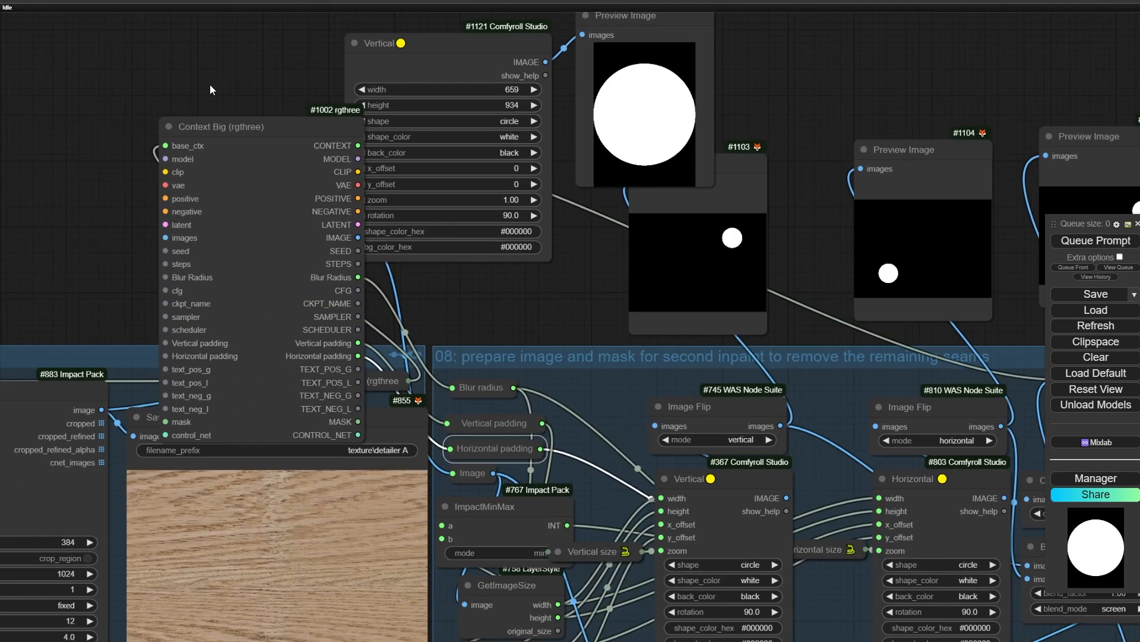
pyautogui.click(168, 127)
# Move group 08's Vertical node aside to trace its linked width, height, offset and zoom inputs, and return it to its place
pyautogui.moveTo(576, 304); pyautogui.dragTo(433, 183)
pyautogui.scroll(1, 511, 381)
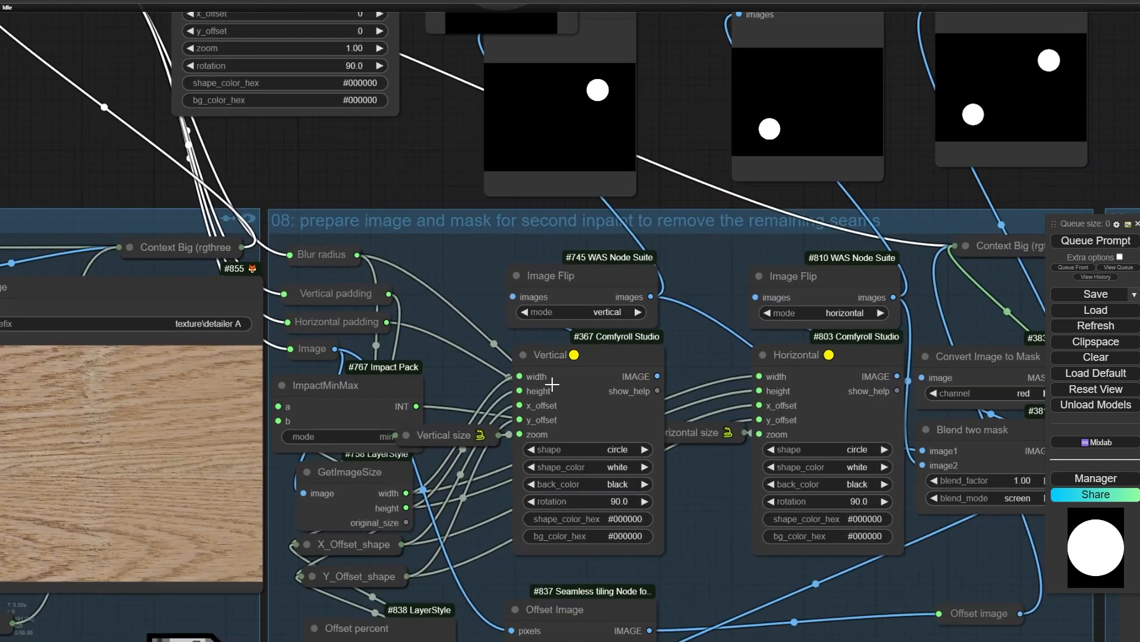
pyautogui.moveTo(570, 381); pyautogui.dragTo(602, 418)
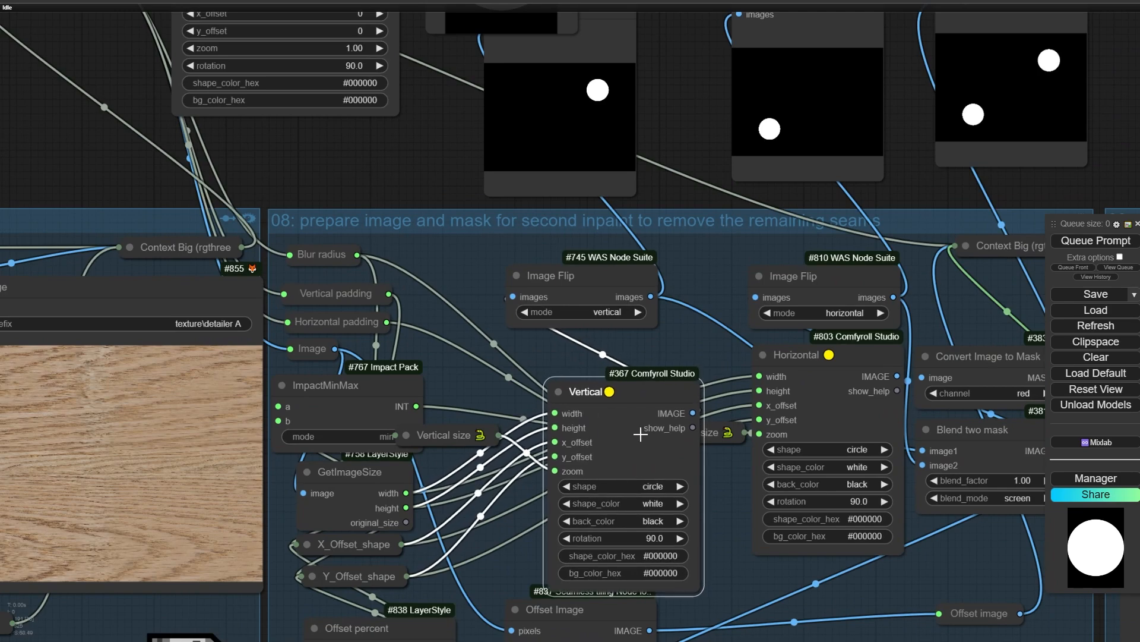
pyautogui.scroll(6, 586, 397)
pyautogui.moveTo(560, 382); pyautogui.dragTo(537, 324)
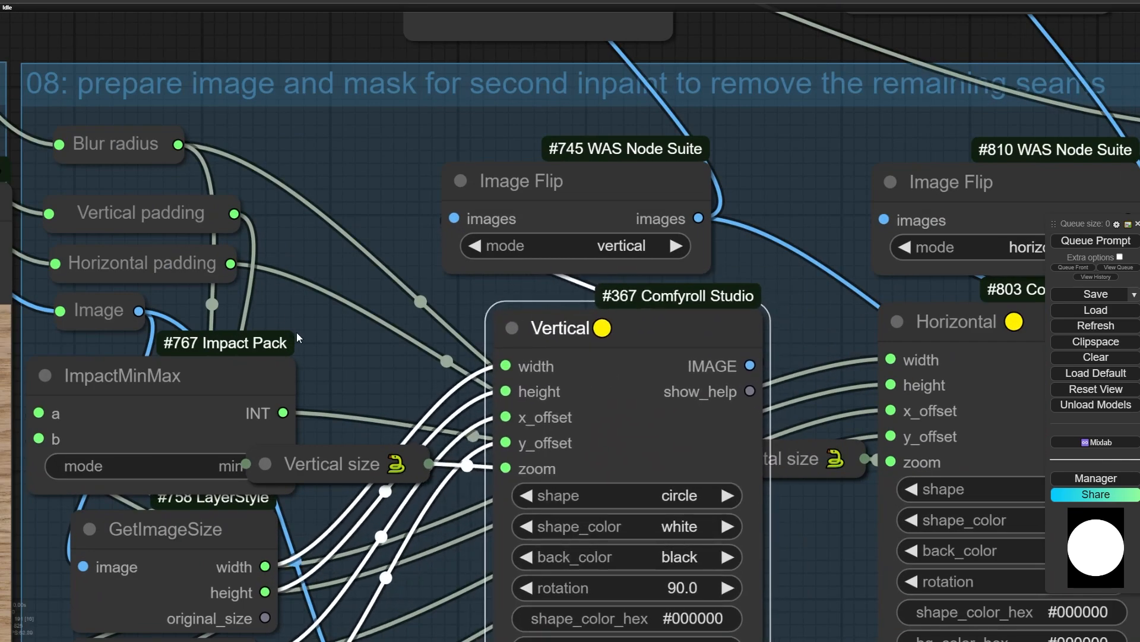
# Move the ImpactMinMax node in group 08 up and closer to the Vertical node to expose its links
pyautogui.moveTo(300, 337); pyautogui.dragTo(373, 213)
pyautogui.moveTo(296, 236); pyautogui.dragTo(468, 159)
pyautogui.scroll(-3, 273, 358)
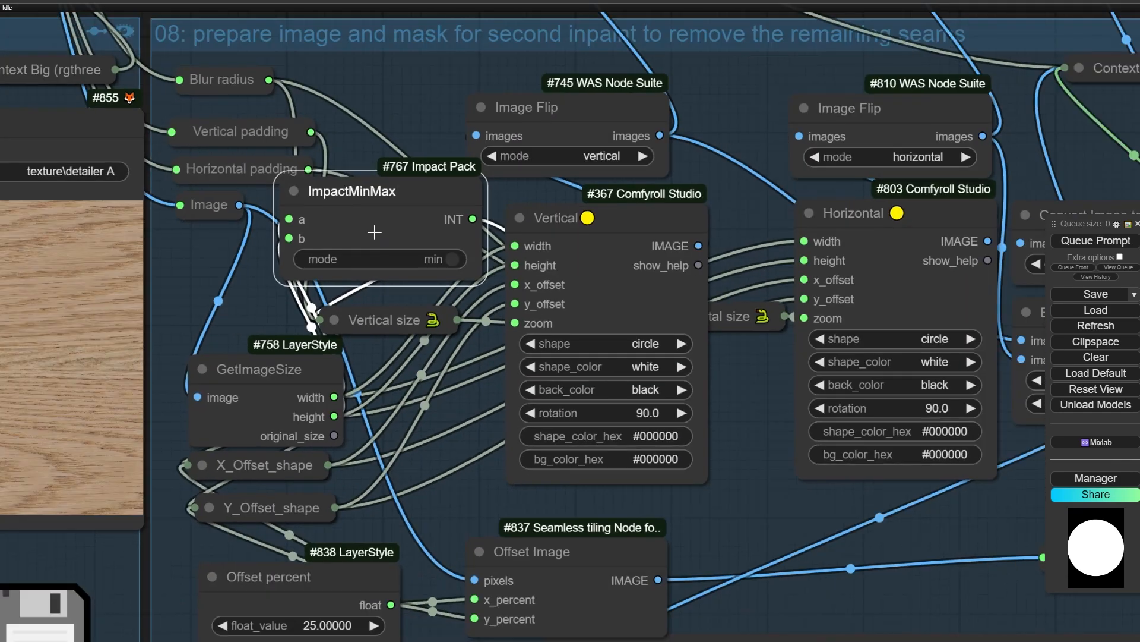
# Spread the ImpactMinMax, Vertical size, vertical Image Flip and Vertical nodes apart in group 08 to expose their links
pyautogui.moveTo(406, 181); pyautogui.dragTo(539, 200)
pyautogui.moveTo(408, 328); pyautogui.dragTo(445, 83)
pyautogui.moveTo(573, 113); pyautogui.dragTo(785, 36)
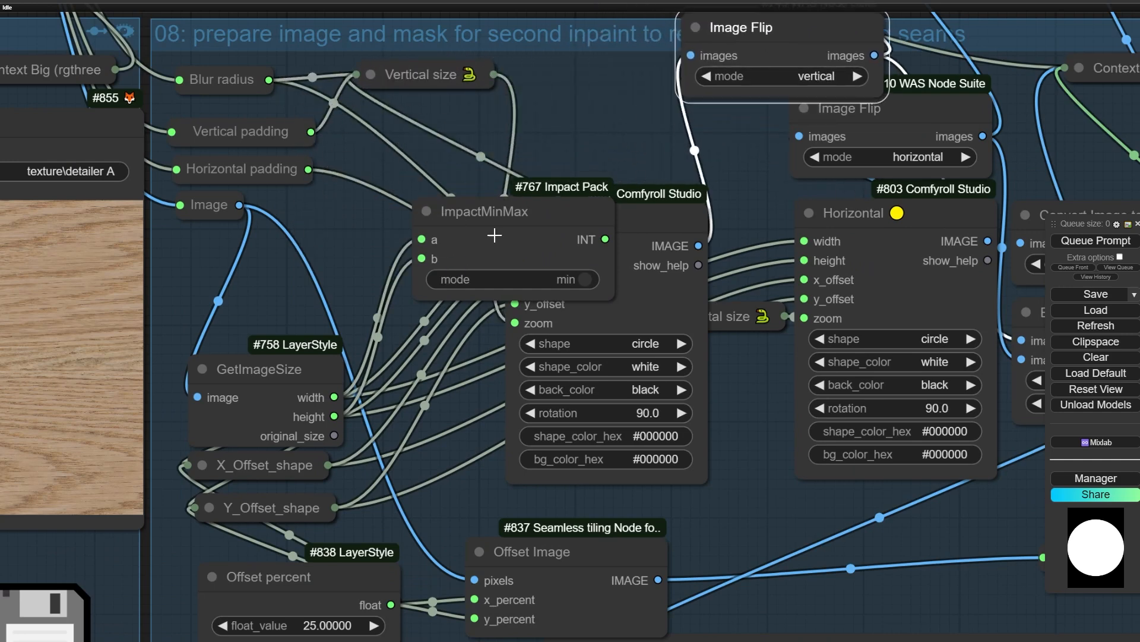
pyautogui.moveTo(493, 238); pyautogui.dragTo(296, 307)
pyautogui.moveTo(555, 217); pyautogui.dragTo(651, 45)
# Expand the Vertical size node and examine its a, b and c inputs and its size formula
pyautogui.click(377, 79)
pyautogui.scroll(5, 417, 119)
pyautogui.moveTo(434, 89); pyautogui.dragTo(444, 141)
pyautogui.scroll(-2, 469, 91)
pyautogui.moveTo(470, 91); pyautogui.dragTo(419, 89)
pyautogui.scroll(4, 356, 267)
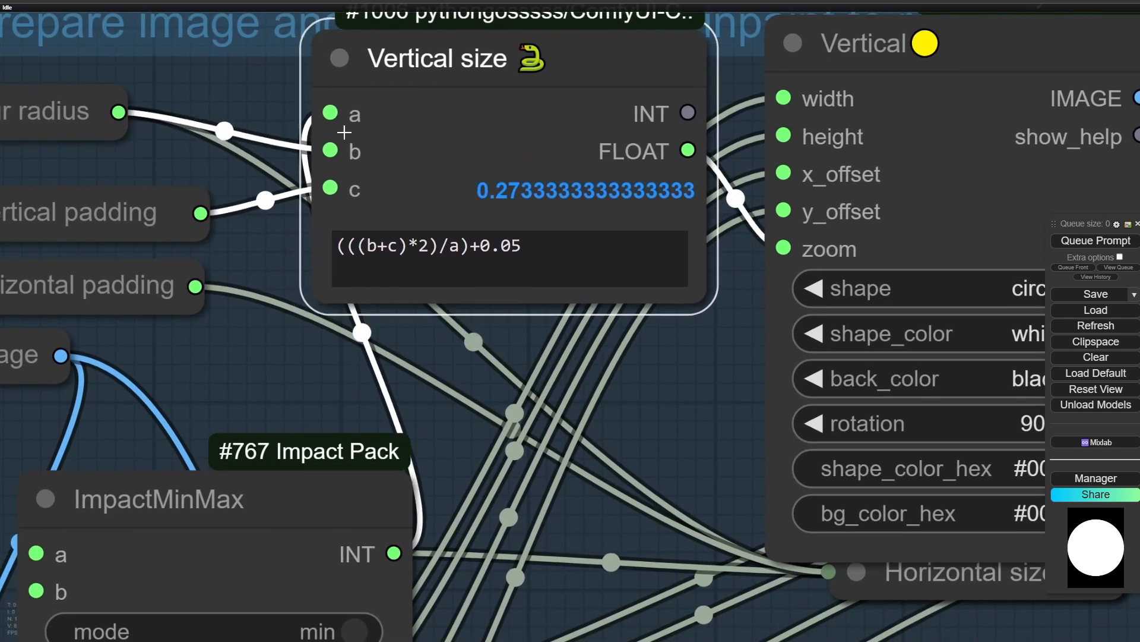
pyautogui.scroll(-3, 324, 141)
pyautogui.moveTo(261, 94); pyautogui.dragTo(254, 110)
pyautogui.scroll(4, 424, 89)
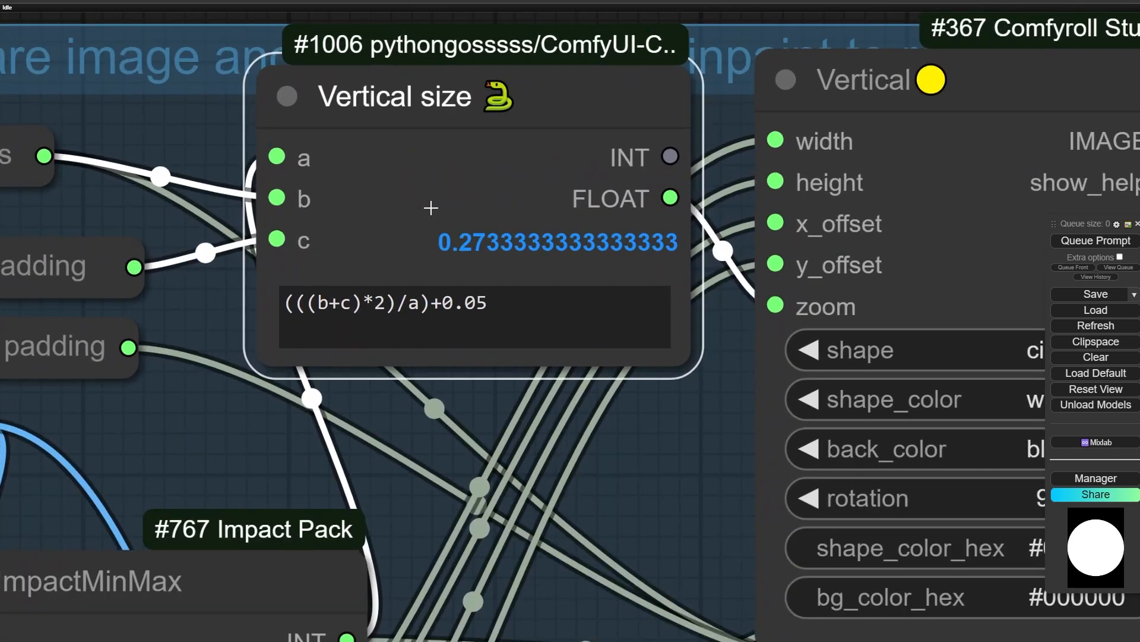
# Trace the Vertical size node's FLOAT output to the Vertical node's zoom input and read the math expression close up
pyautogui.moveTo(682, 512); pyautogui.dragTo(453, 451)
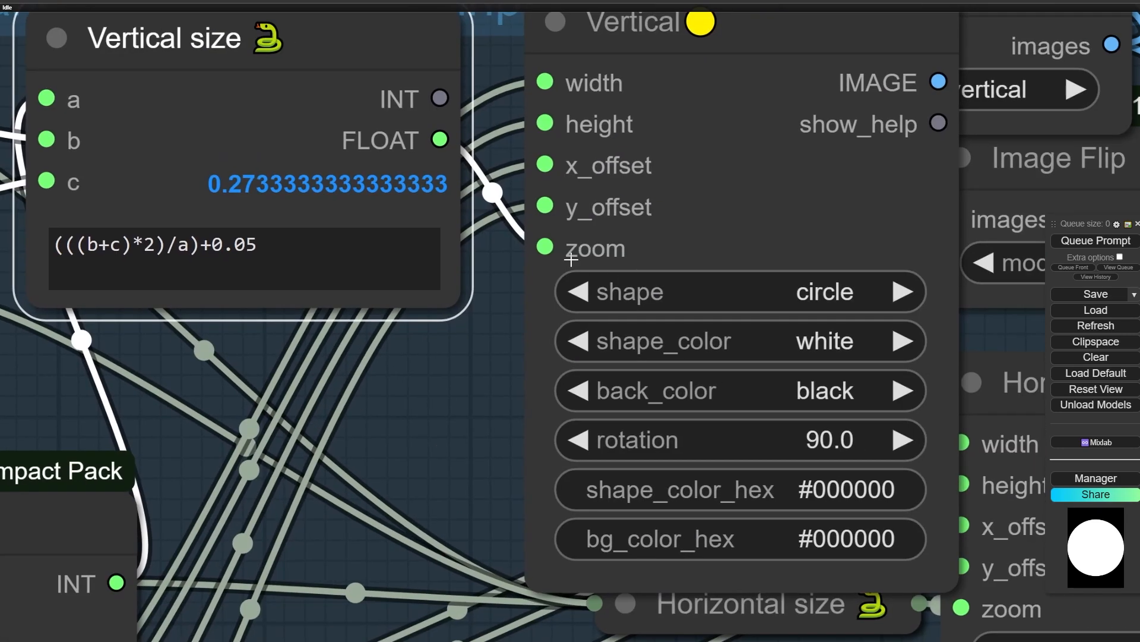
pyautogui.scroll(-3, 569, 260)
pyautogui.moveTo(433, 337); pyautogui.dragTo(540, 395)
pyautogui.scroll(5, 195, 289)
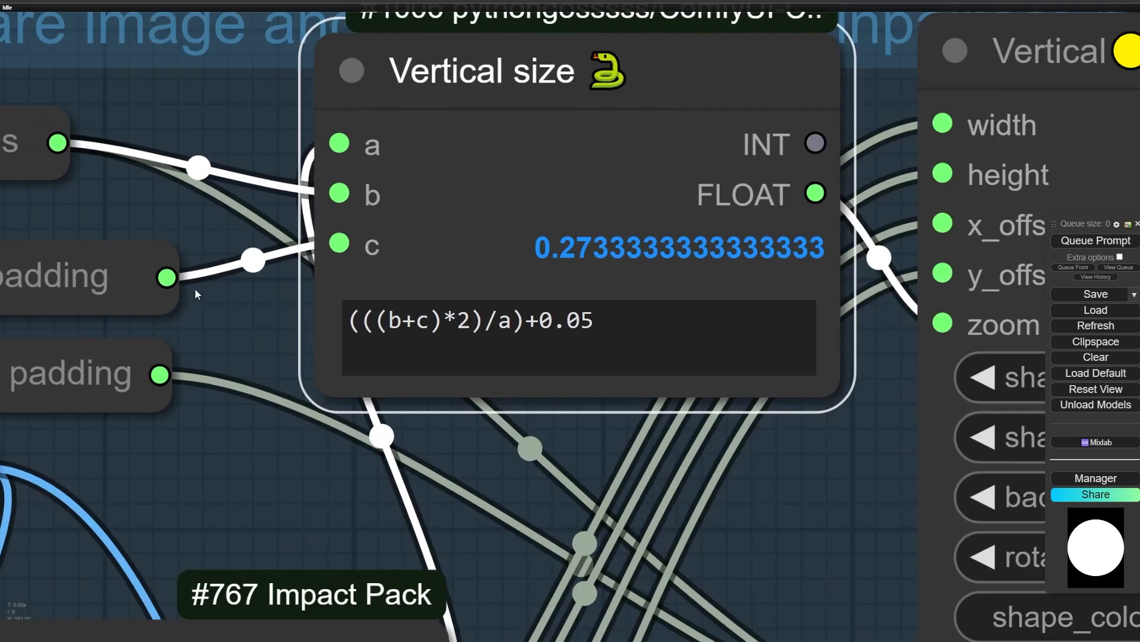
pyautogui.scroll(5, 277, 314)
pyautogui.moveTo(277, 315); pyautogui.dragTo(11, 286)
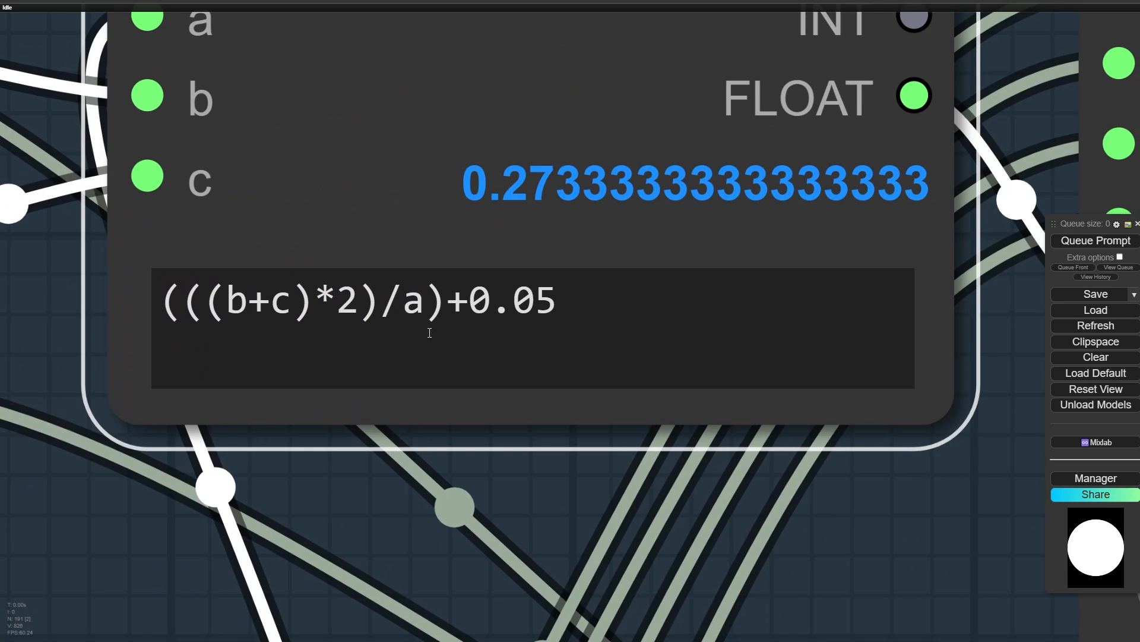
pyautogui.scroll(-10, 430, 332)
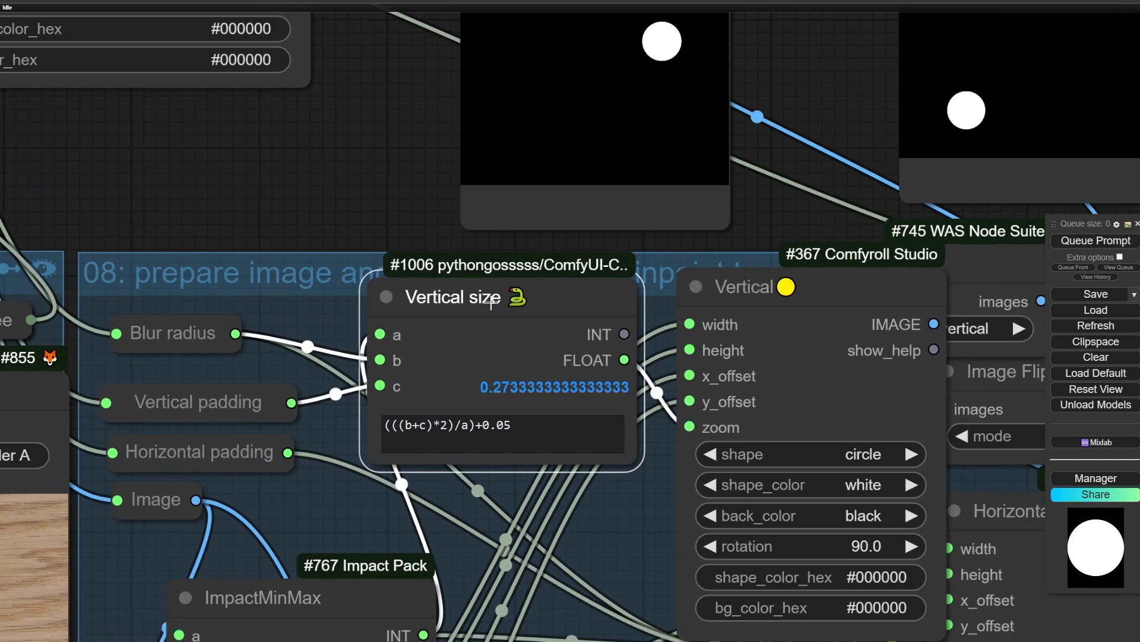
pyautogui.scroll(4, 189, 348)
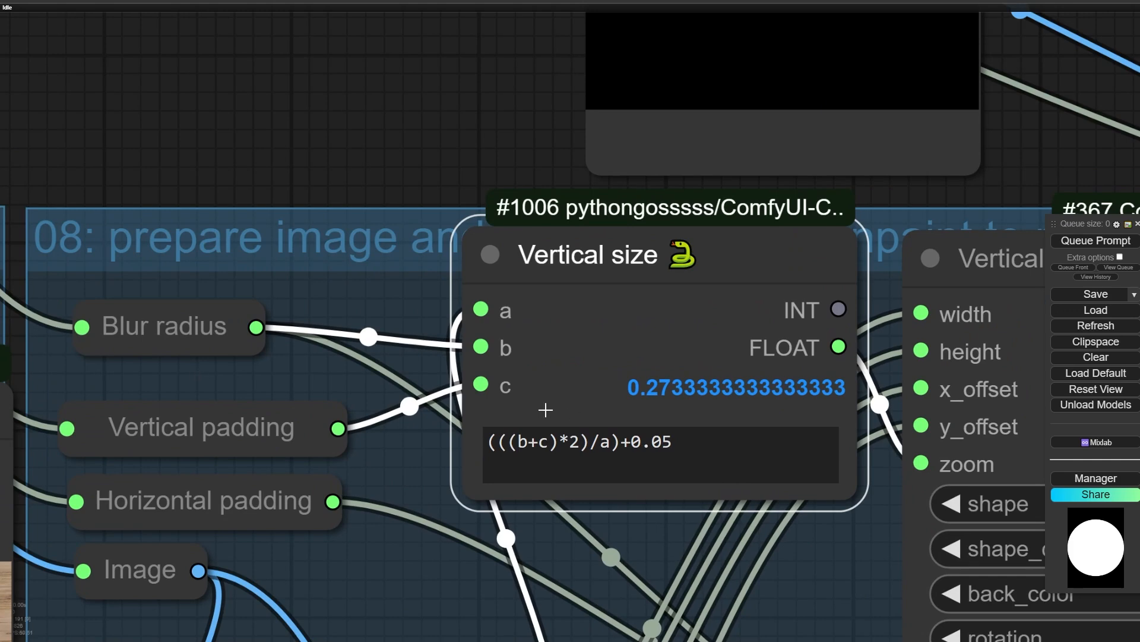
# Nudge the Blur radius and Vertical padding reroutes and place ImpactMinMax beside GetImageSize to expose its incoming links
pyautogui.moveTo(187, 336)
pyautogui.mouseDown()
pyautogui.moveTo(175, 314)
pyautogui.moveTo(174, 345)
pyautogui.mouseUp()
pyautogui.moveTo(219, 438); pyautogui.dragTo(202, 423)
pyautogui.moveTo(441, 488); pyautogui.dragTo(448, 101)
pyautogui.scroll(-1, 420, 292)
pyautogui.moveTo(401, 317); pyautogui.dragTo(620, 228)
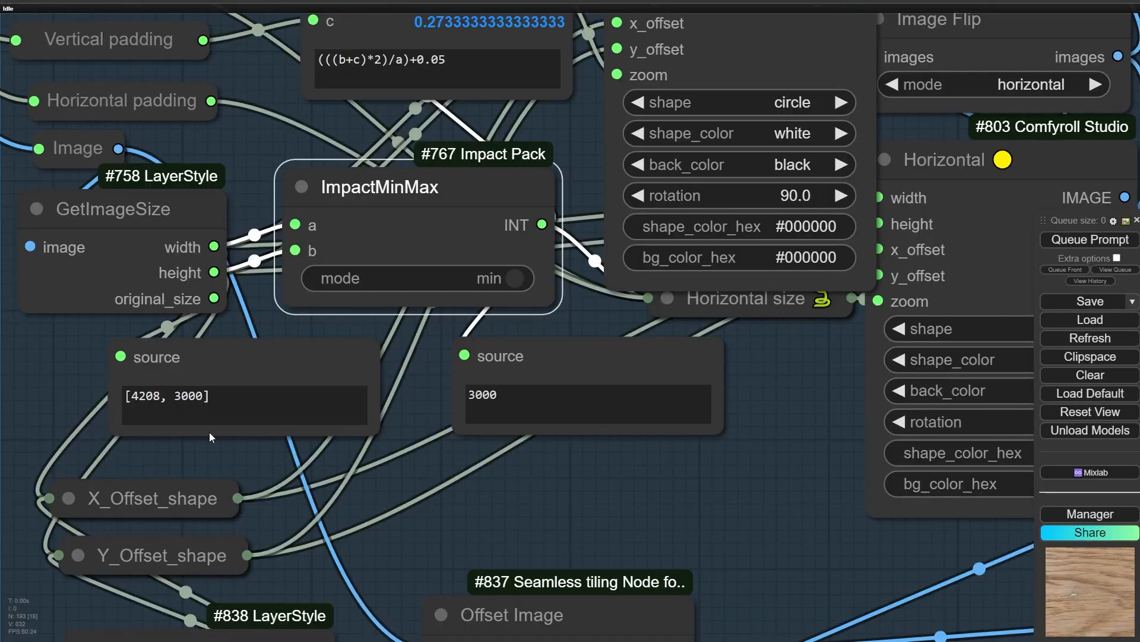
# Inspect the GetImageSize node and read the image dimensions in the display node beneath it
pyautogui.scroll(3, 213, 272)
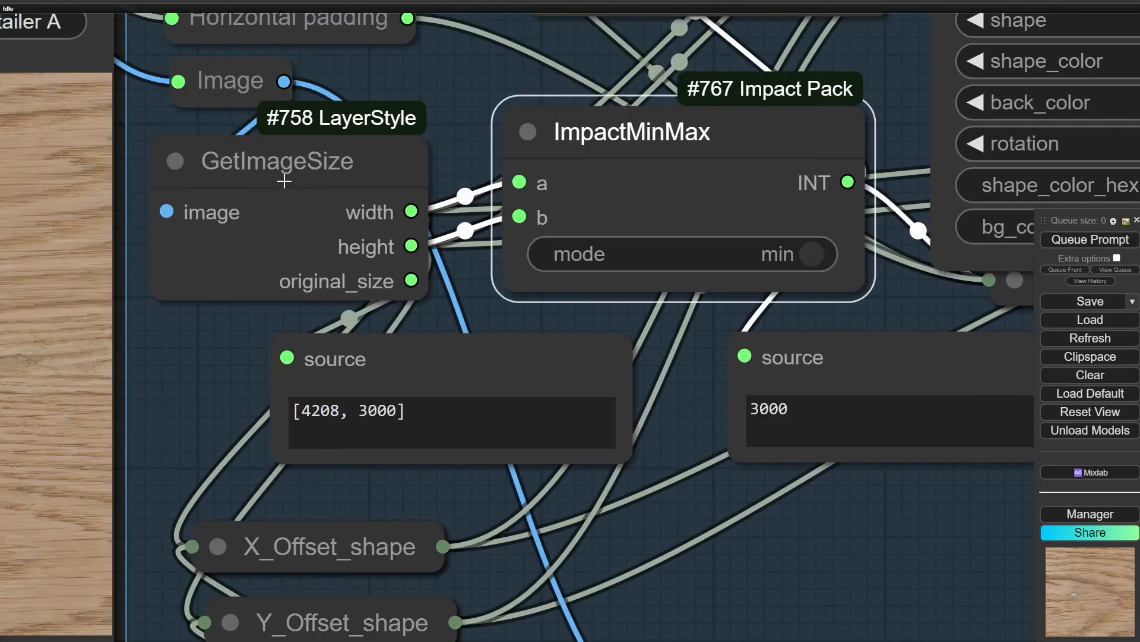
pyautogui.moveTo(284, 181); pyautogui.dragTo(272, 170)
pyautogui.moveTo(427, 371); pyautogui.dragTo(404, 340)
pyautogui.scroll(4, 287, 385)
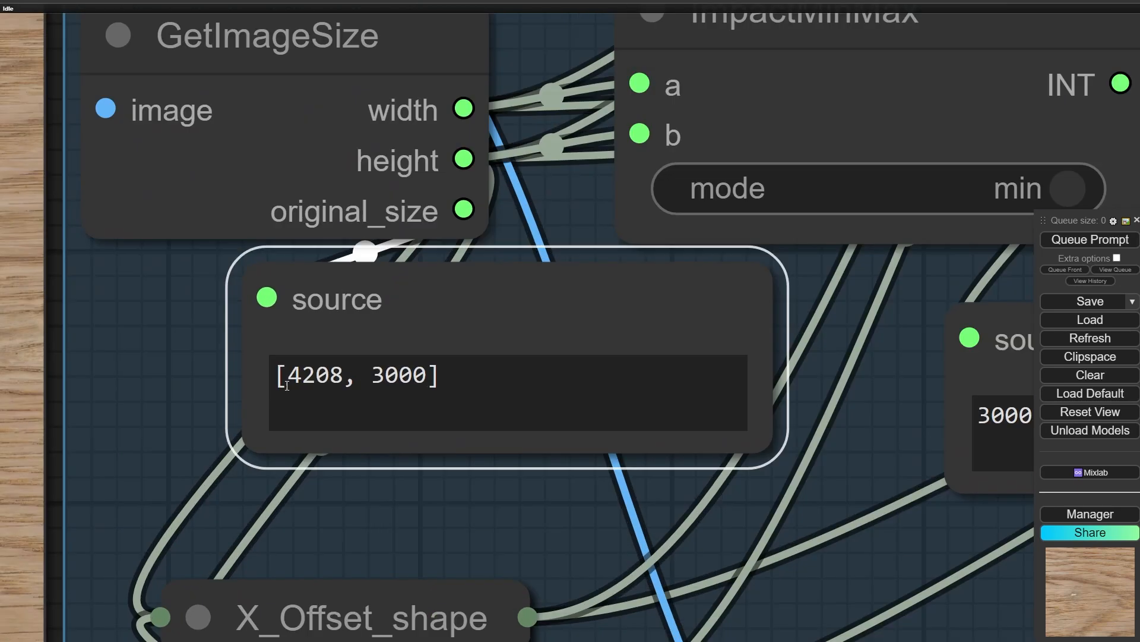
pyautogui.scroll(-3, 584, 322)
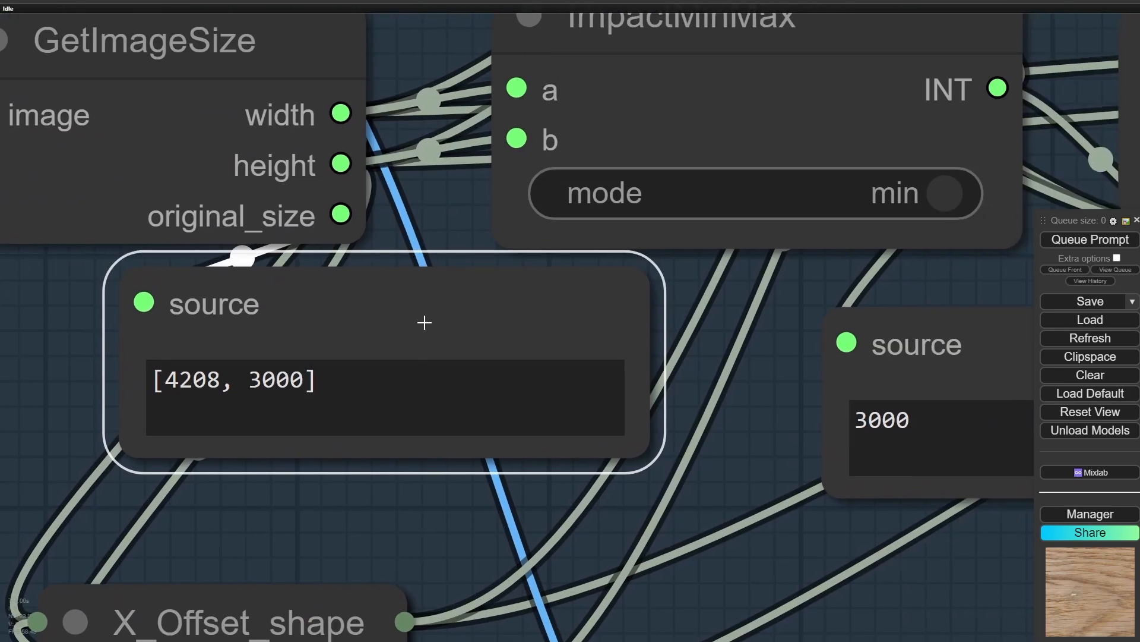
pyautogui.moveTo(719, 354); pyautogui.dragTo(762, 331)
# Shift ImpactMinMax and its display node slightly to trace the INT output link and read the returned value
pyautogui.click(565, 156)
pyautogui.moveTo(565, 157)
pyautogui.mouseDown()
pyautogui.moveTo(561, 181)
pyautogui.moveTo(563, 161)
pyautogui.mouseUp()
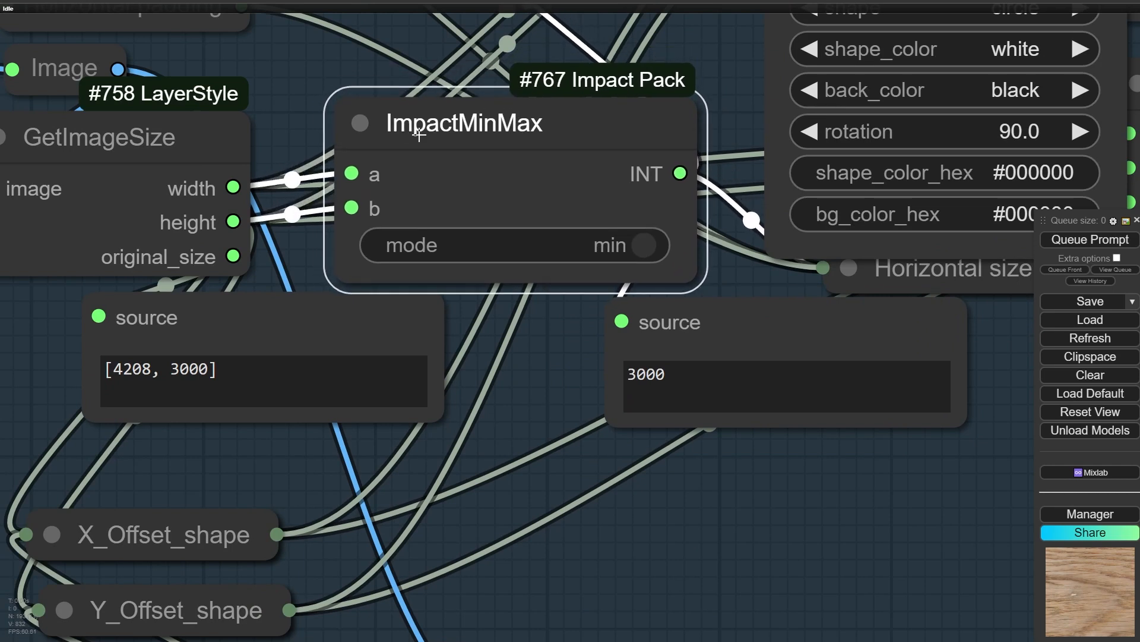
pyautogui.moveTo(701, 359); pyautogui.dragTo(782, 347)
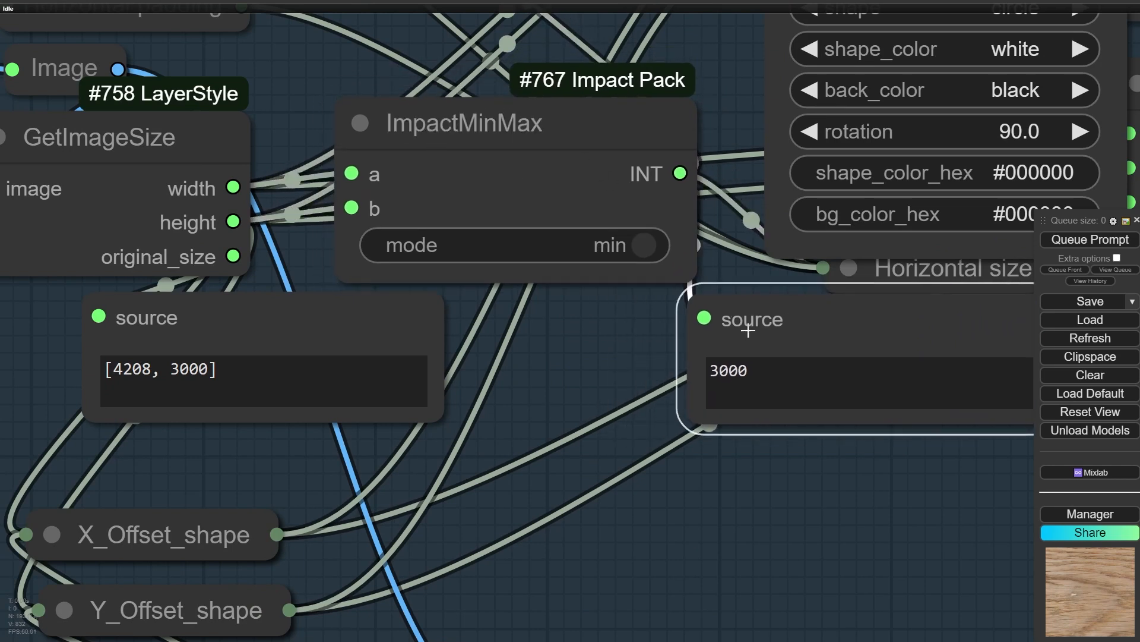
pyautogui.moveTo(632, 331); pyautogui.dragTo(413, 325)
pyautogui.moveTo(576, 315); pyautogui.dragTo(588, 311)
pyautogui.moveTo(440, 179); pyautogui.dragTo(428, 179)
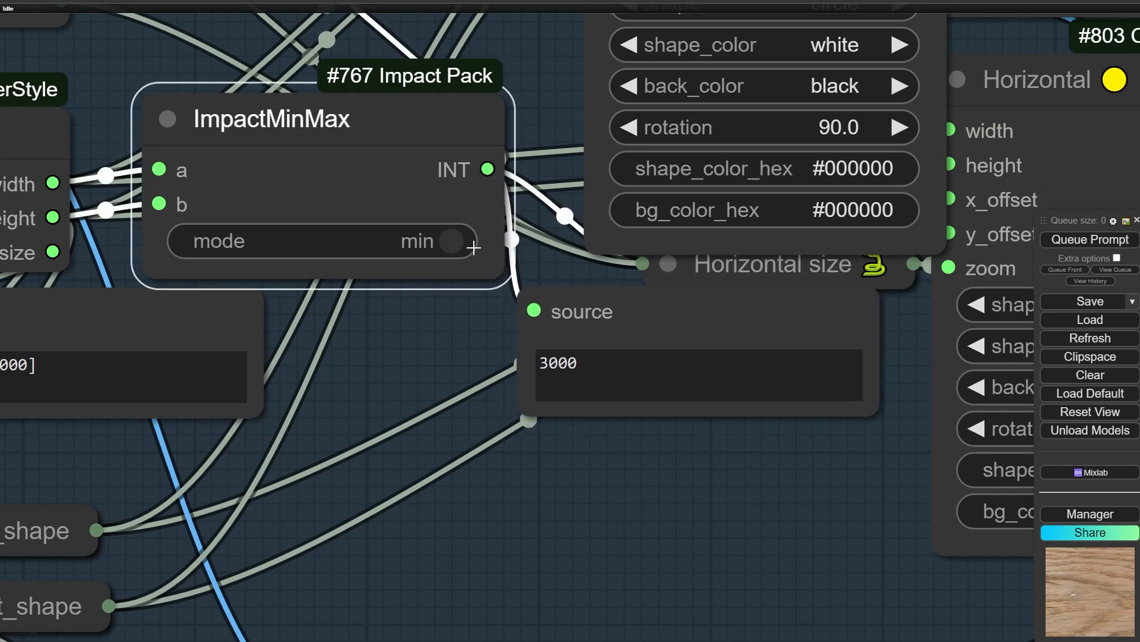
# Switch ImpactMinMax to max mode and queue only its connected display node
pyautogui.click(453, 249)
pyautogui.rightClick(596, 321)
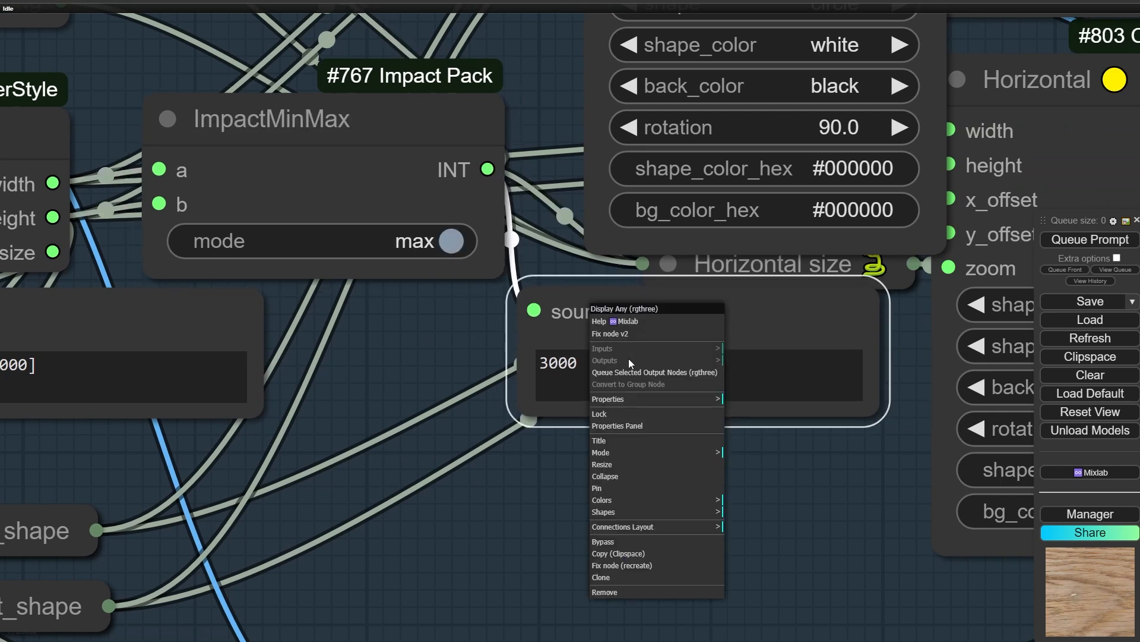
pyautogui.click(618, 372)
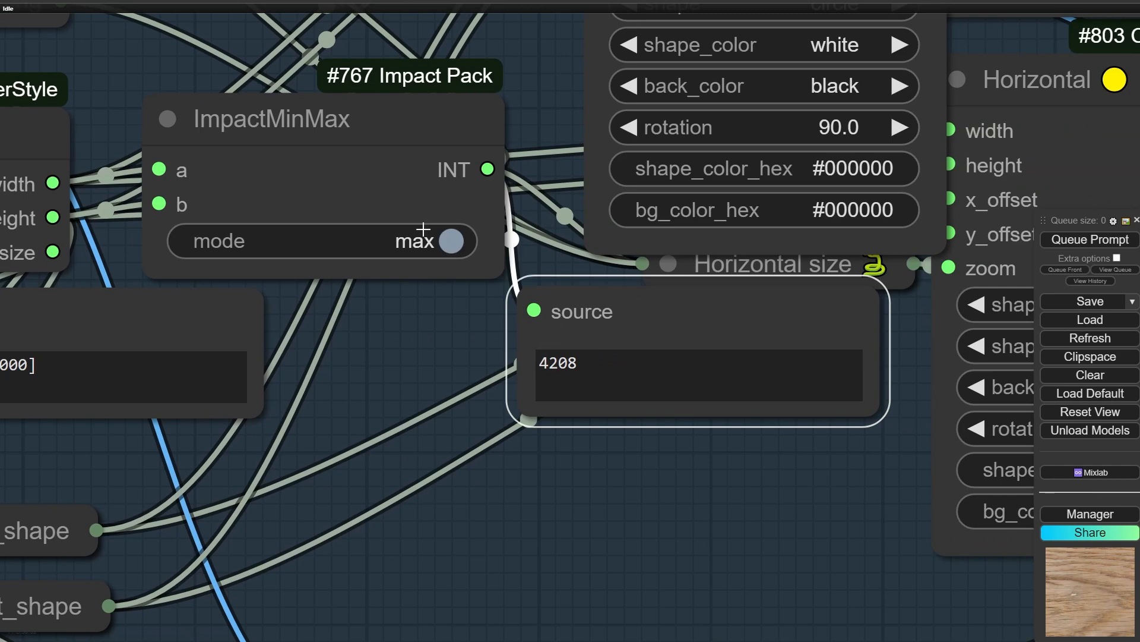
# Return ImpactMinMax to min mode and queue its connected display node again
pyautogui.click(442, 243)
pyautogui.rightClick(605, 305)
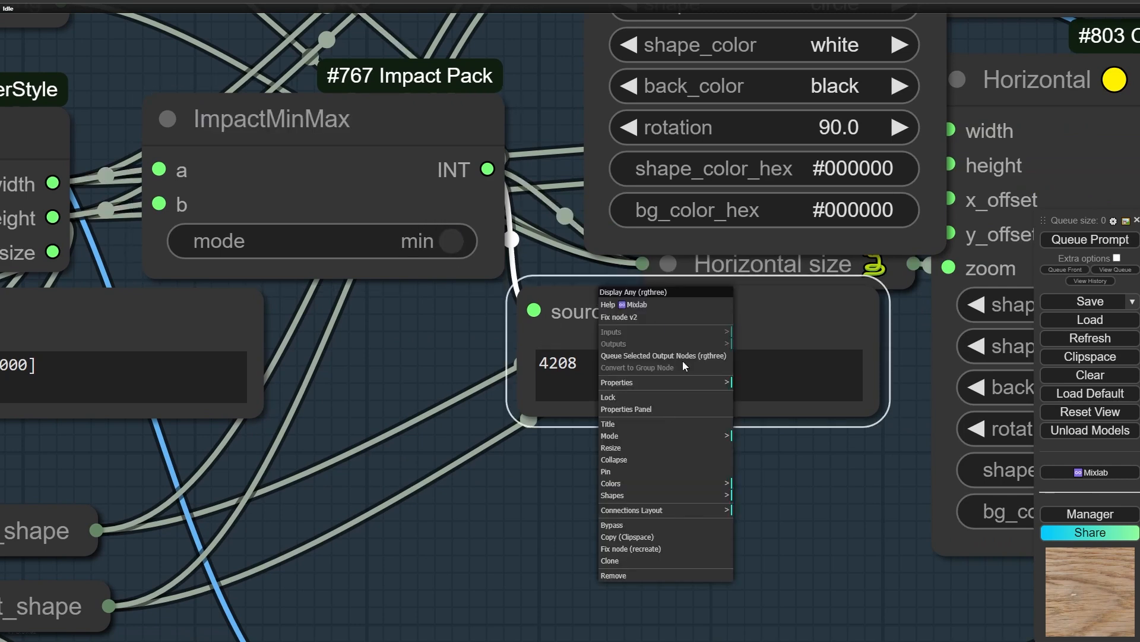
pyautogui.click(682, 363)
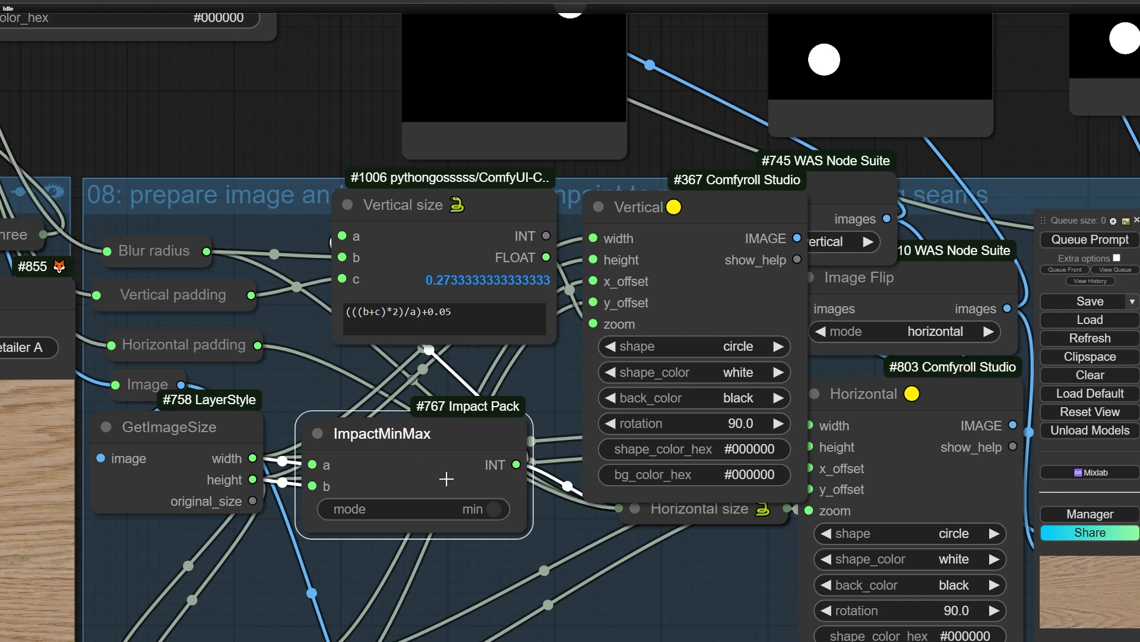
# Reposition ImpactMinMax below the Vertical size node, collapsing it and expanding it again
pyautogui.moveTo(561, 385); pyautogui.dragTo(437, 382)
pyautogui.moveTo(321, 425); pyautogui.dragTo(290, 466)
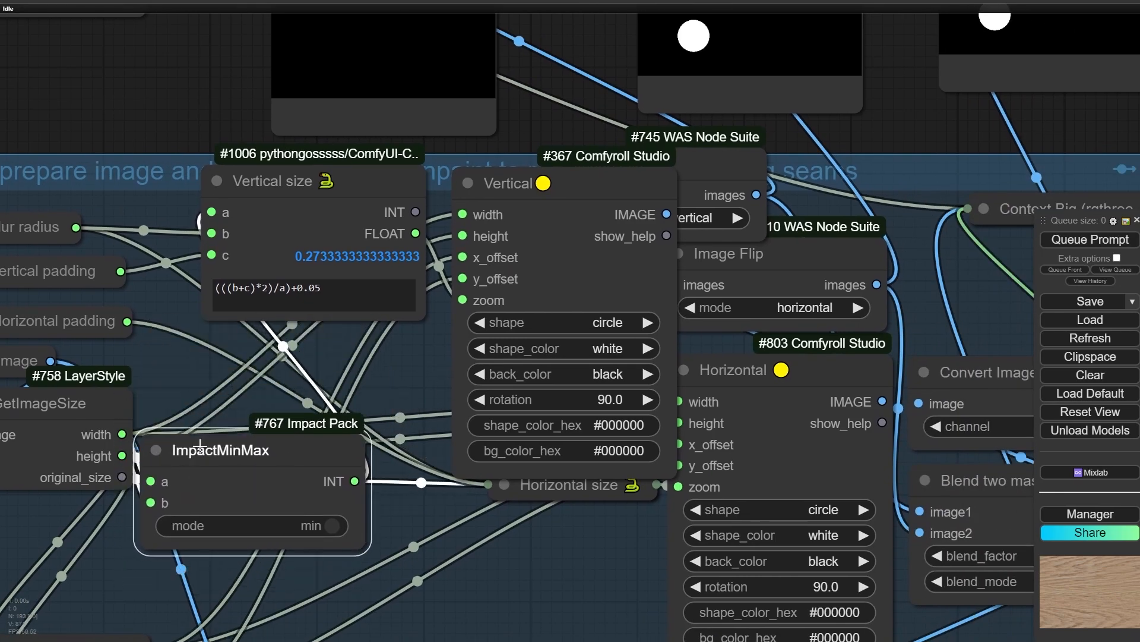
pyautogui.click(157, 452)
pyautogui.moveTo(195, 456); pyautogui.dragTo(203, 426)
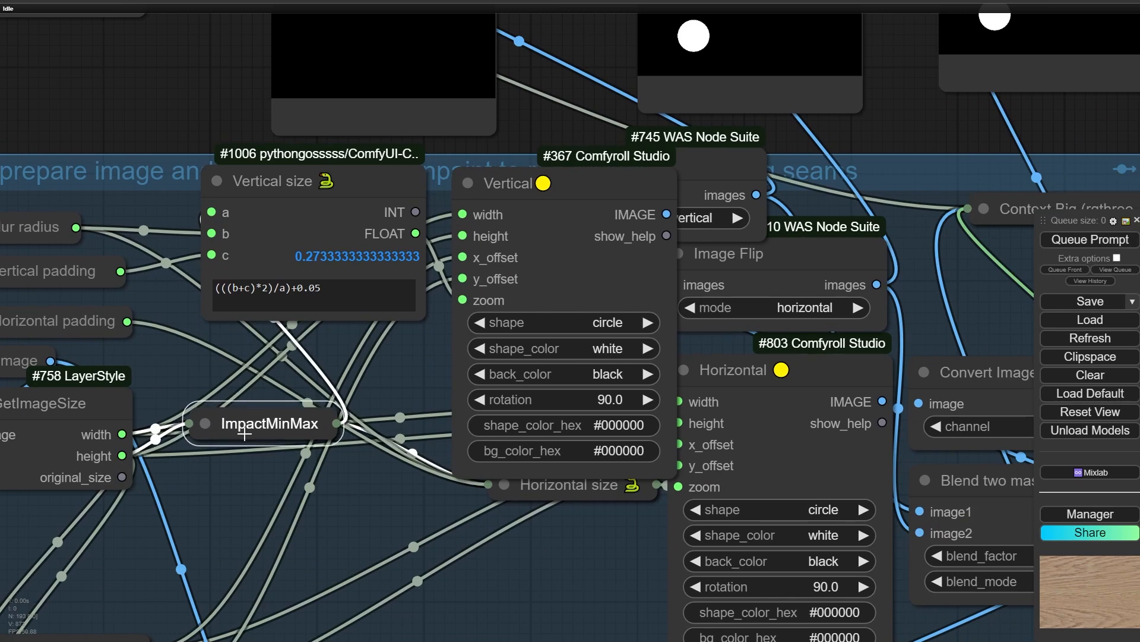
pyautogui.click(200, 423)
# Collapse the Vertical size node and move it down between the padding reroutes and the Vertical node
pyautogui.click(216, 182)
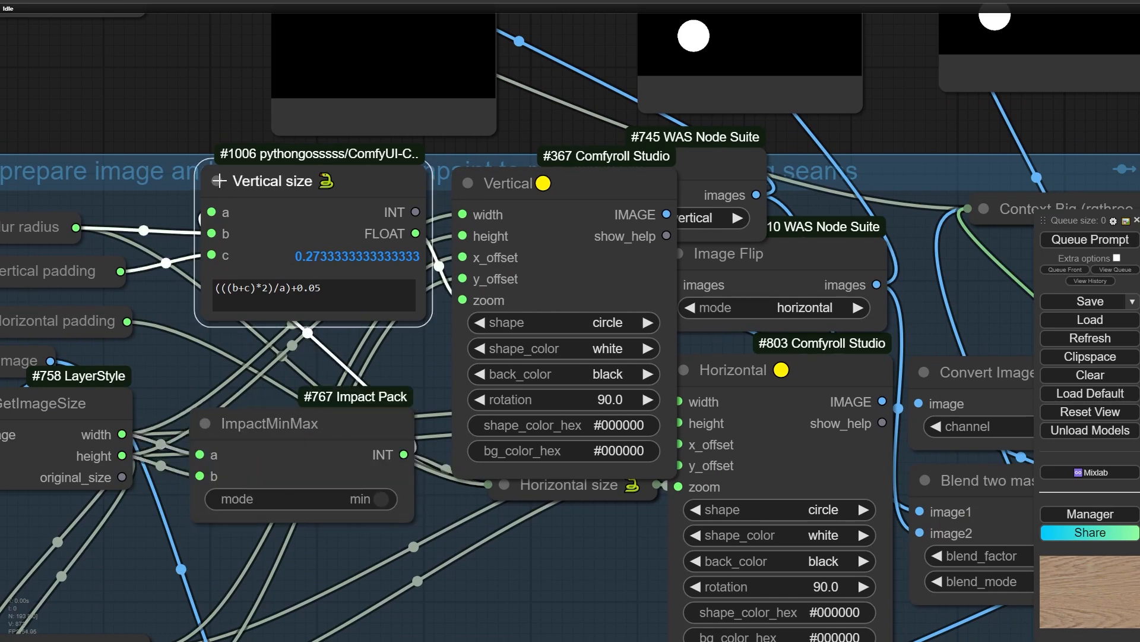
pyautogui.moveTo(267, 192); pyautogui.dragTo(286, 317)
pyautogui.scroll(-1, 344, 227)
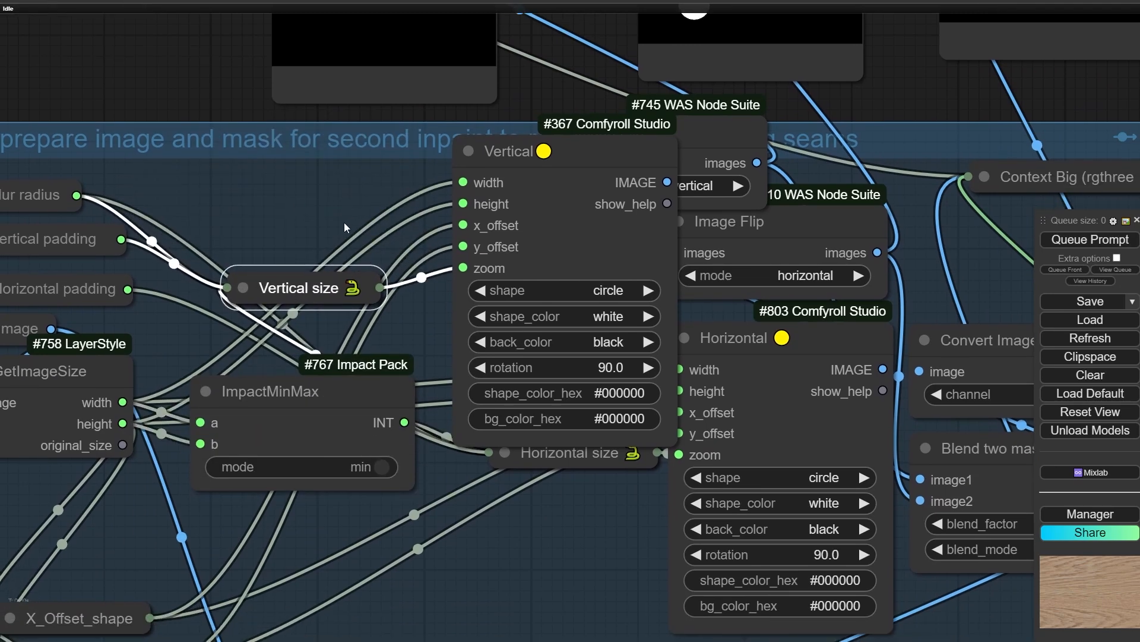
pyautogui.scroll(4, 466, 202)
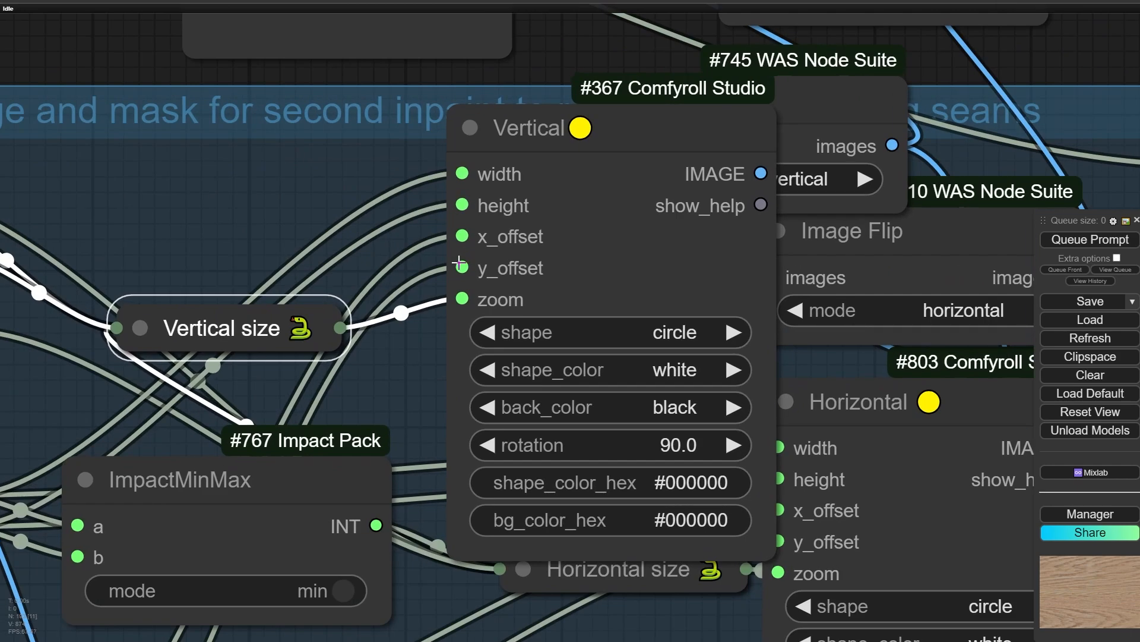
pyautogui.scroll(-4, 459, 252)
# Move X_Offset_shape and Y_Offset_shape below GetImageSize, expand both, and stack them one above the other
pyautogui.moveTo(424, 380); pyautogui.dragTo(577, 151)
pyautogui.moveTo(226, 401); pyautogui.dragTo(297, 322)
pyautogui.moveTo(228, 466); pyautogui.dragTo(295, 405)
pyautogui.click(230, 333)
pyautogui.moveTo(303, 361); pyautogui.dragTo(319, 270)
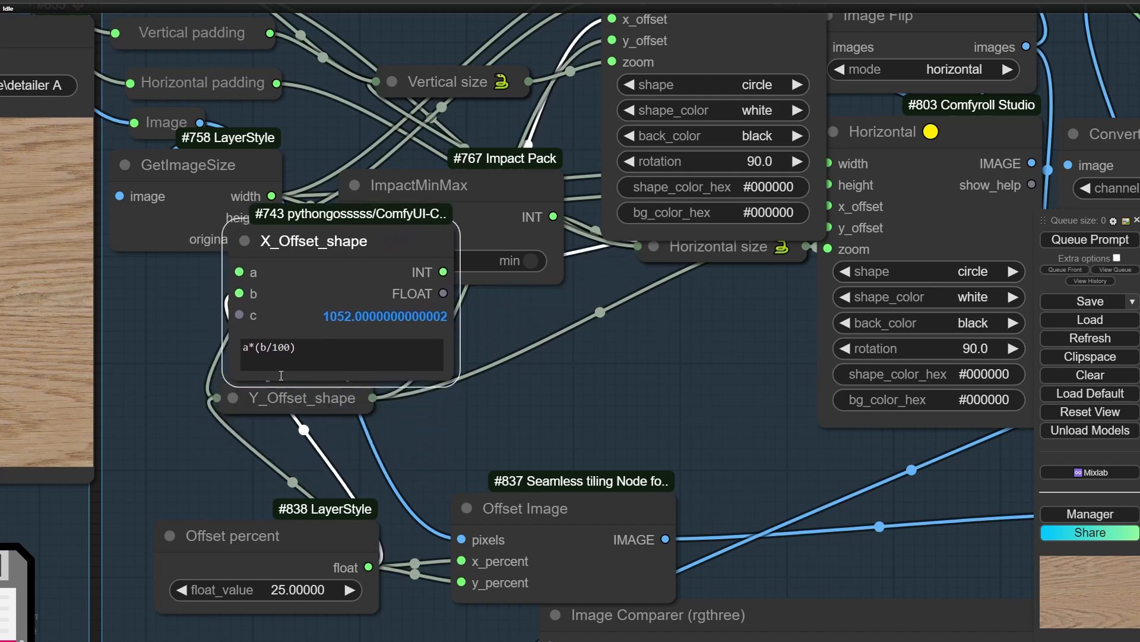
pyautogui.moveTo(209, 394); pyautogui.dragTo(231, 415)
pyautogui.click(249, 416)
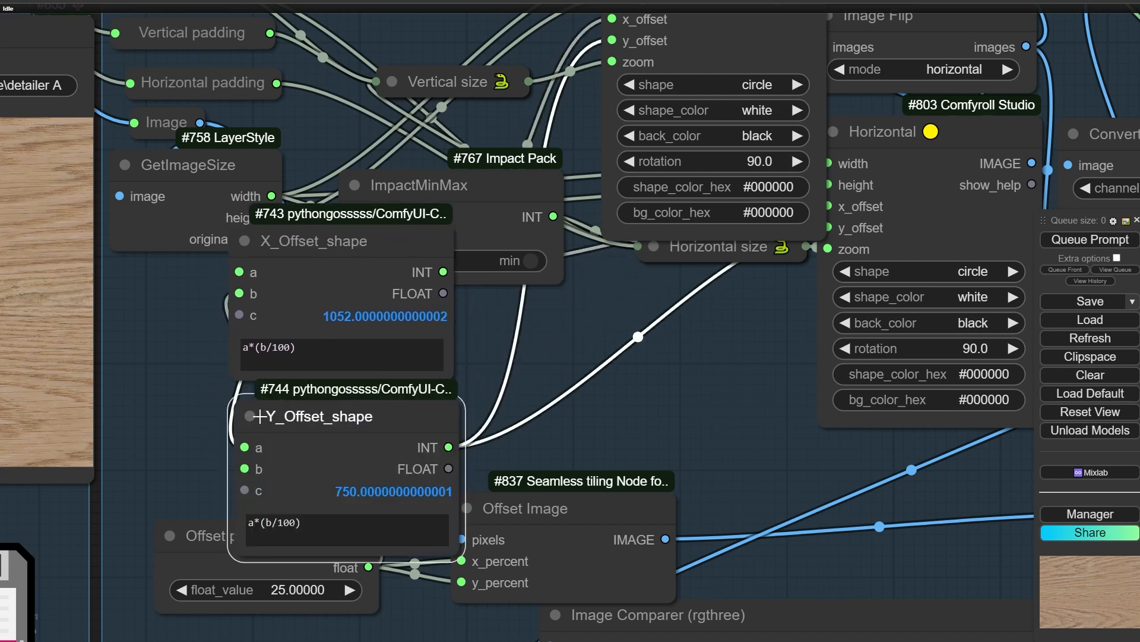
pyautogui.moveTo(299, 409); pyautogui.dragTo(311, 378)
# Move the Offset percent and Offset Image nodes slightly to trace the links into x_percent and y_percent
pyautogui.moveTo(222, 539); pyautogui.dragTo(160, 560)
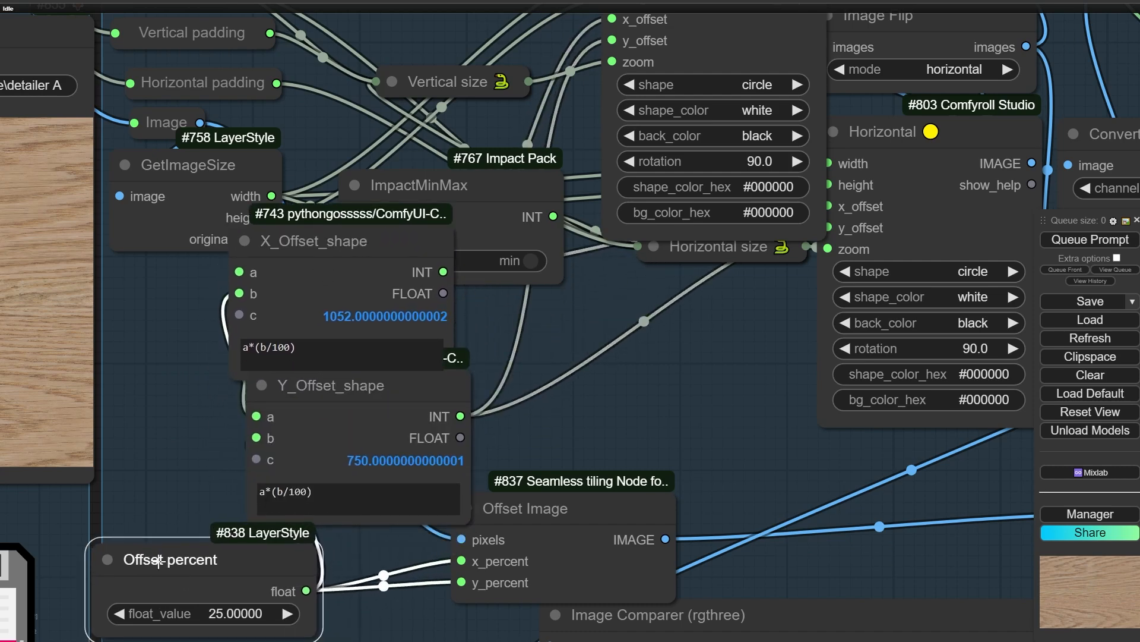
pyautogui.moveTo(166, 386); pyautogui.dragTo(177, 223)
pyautogui.moveTo(269, 405); pyautogui.dragTo(312, 409)
pyautogui.scroll(6, 276, 464)
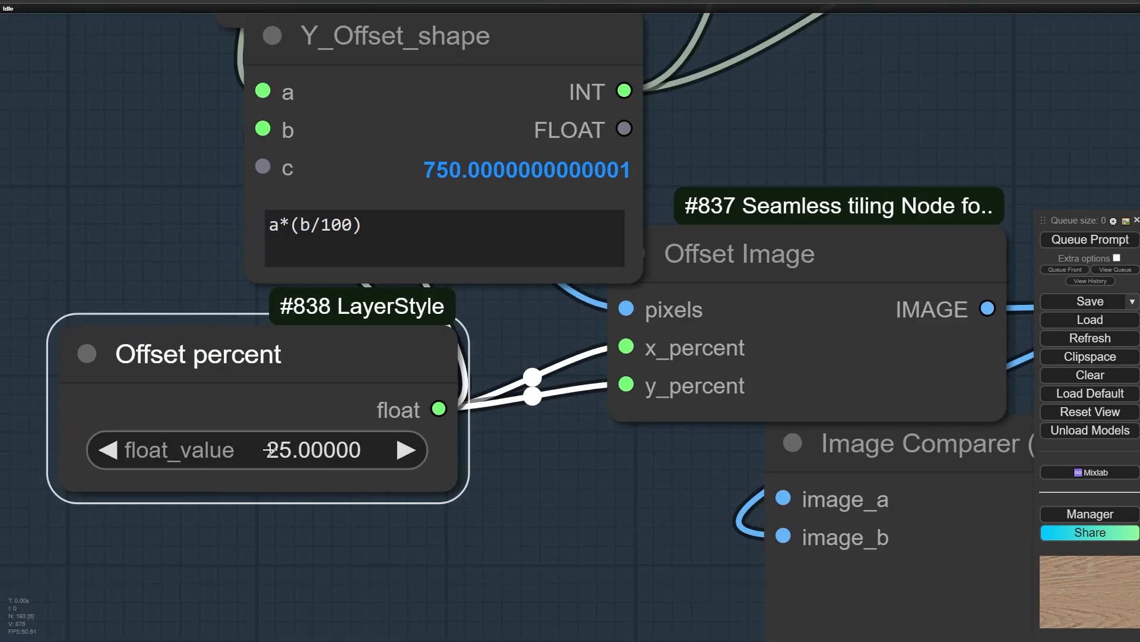
pyautogui.scroll(-4, 315, 430)
pyautogui.moveTo(655, 333); pyautogui.dragTo(687, 328)
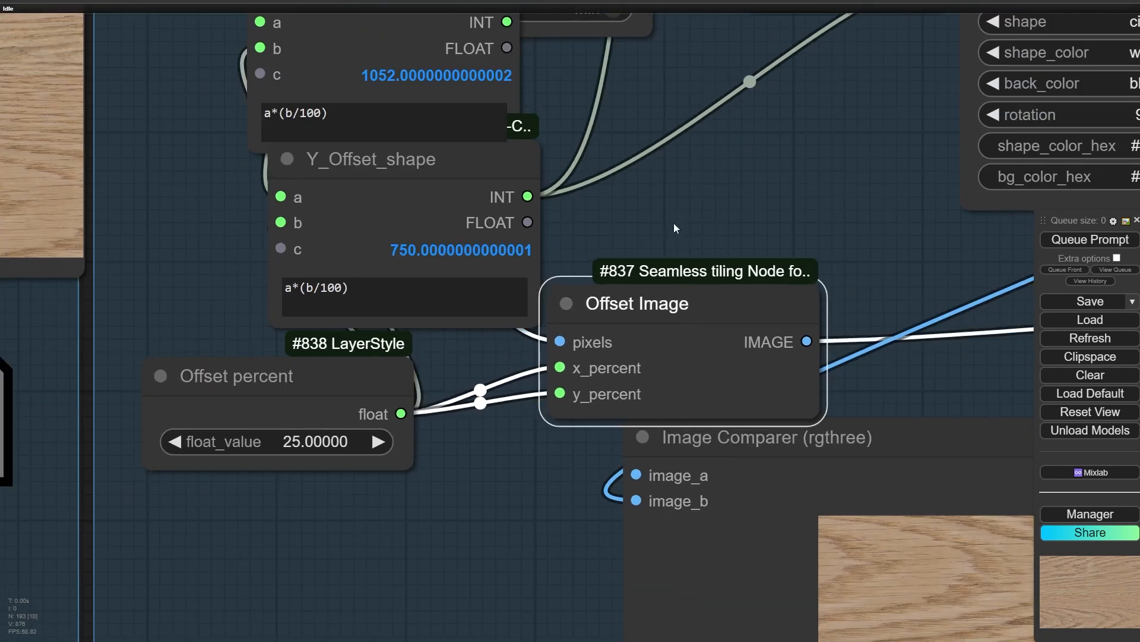
# Nudge the Offset percent node to trace its float output to the b inputs of both offset shape nodes
pyautogui.moveTo(673, 223); pyautogui.dragTo(703, 512)
pyautogui.scroll(-3, 694, 493)
pyautogui.moveTo(687, 428); pyautogui.dragTo(640, 251)
pyautogui.click(353, 445)
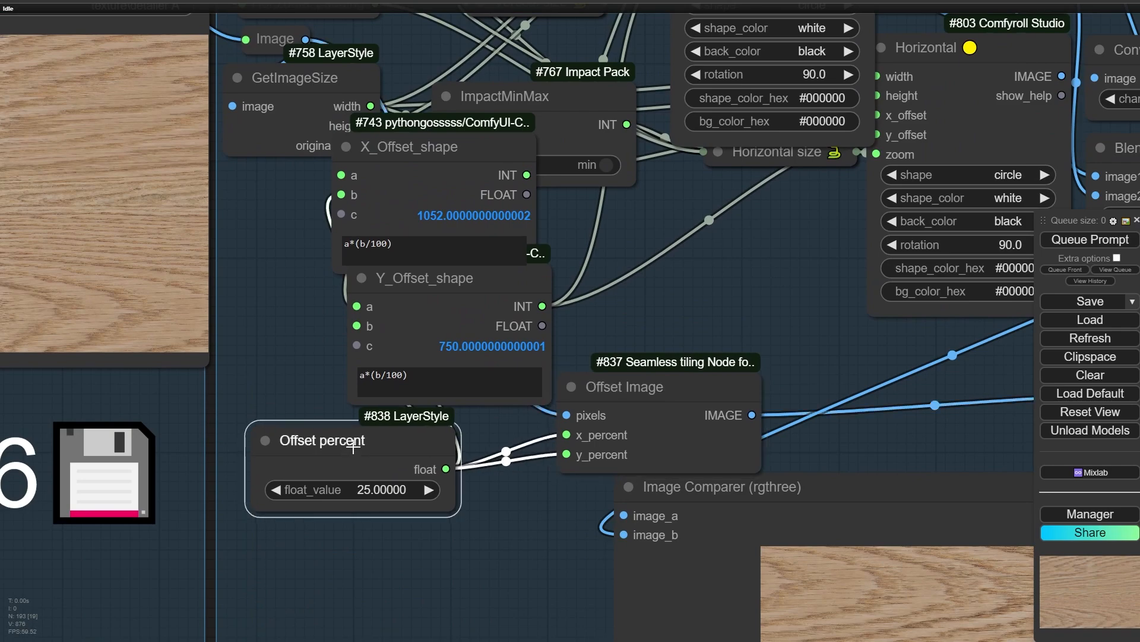
pyautogui.moveTo(353, 447); pyautogui.dragTo(378, 465)
pyautogui.scroll(5, 344, 496)
pyautogui.moveTo(293, 249); pyautogui.dragTo(296, 520)
pyautogui.scroll(-2, 297, 516)
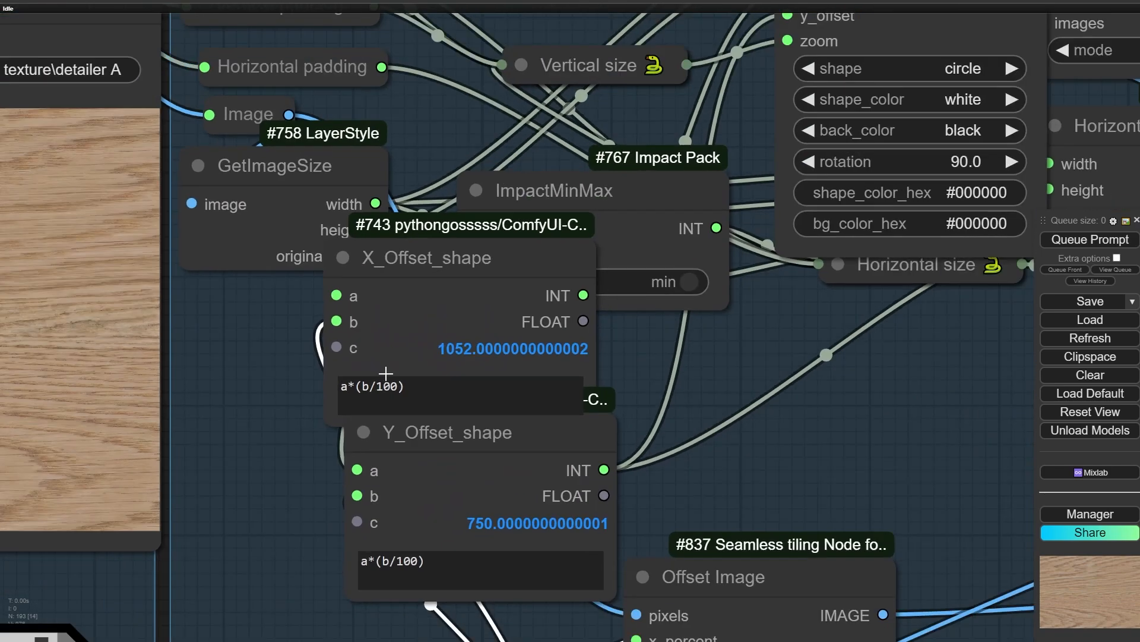
pyautogui.scroll(-2, 386, 374)
# Move X_Offset_shape and Y_Offset_shape apart to trace their a inputs back to GetImageSize's width and height outputs
pyautogui.moveTo(446, 280); pyautogui.dragTo(562, 223)
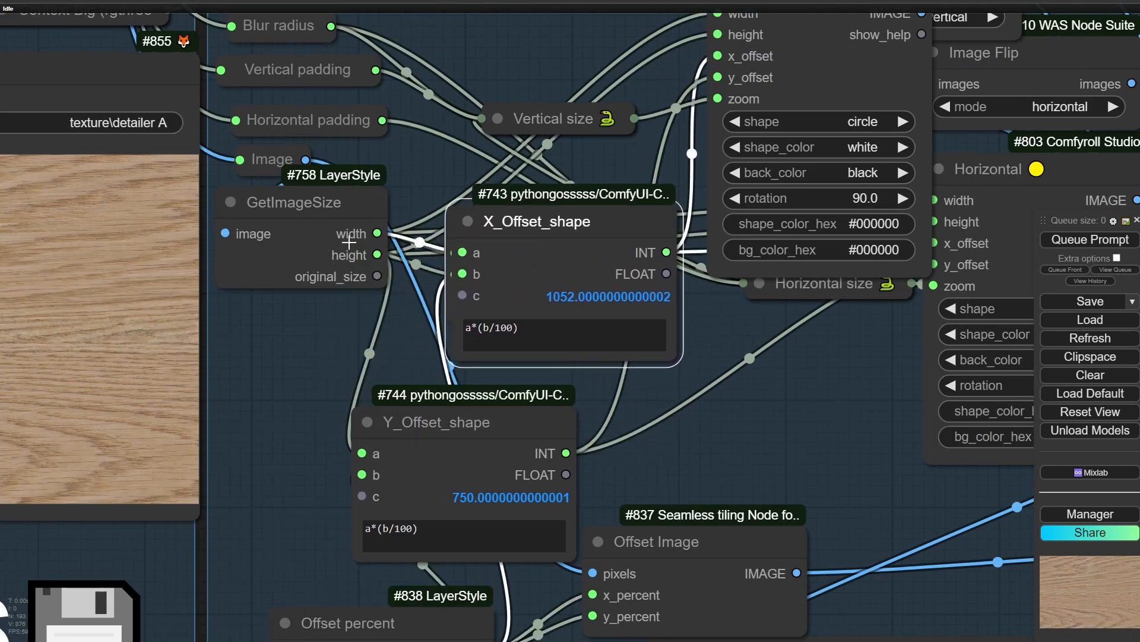
pyautogui.moveTo(418, 422); pyautogui.dragTo(514, 392)
pyautogui.scroll(5, 561, 253)
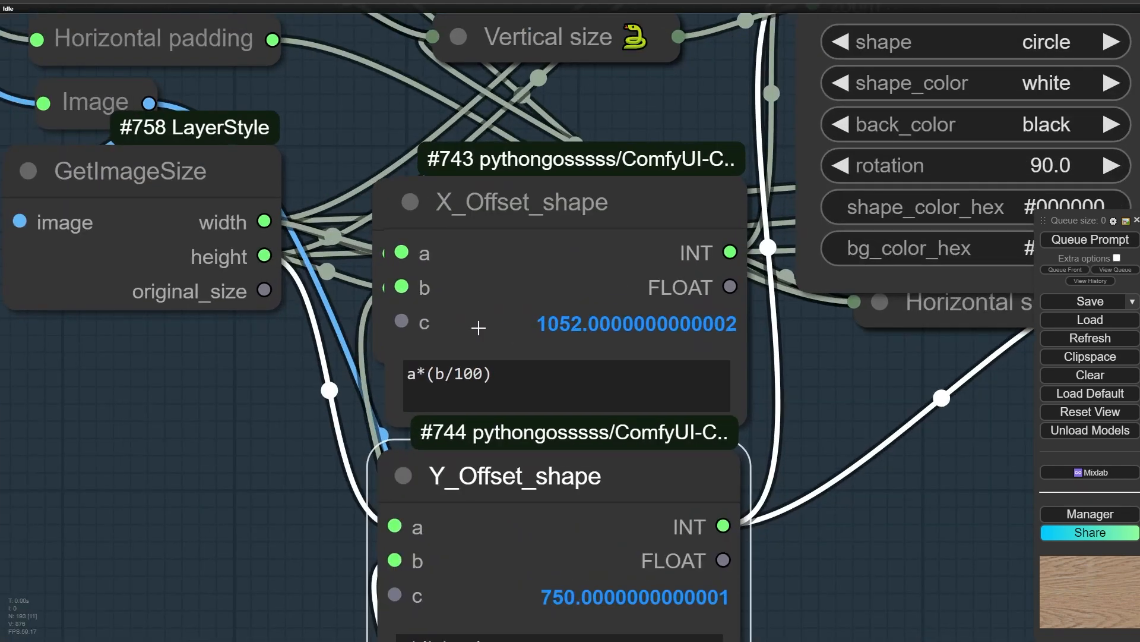
pyautogui.scroll(-3, 478, 327)
pyautogui.moveTo(494, 325); pyautogui.dragTo(372, 286)
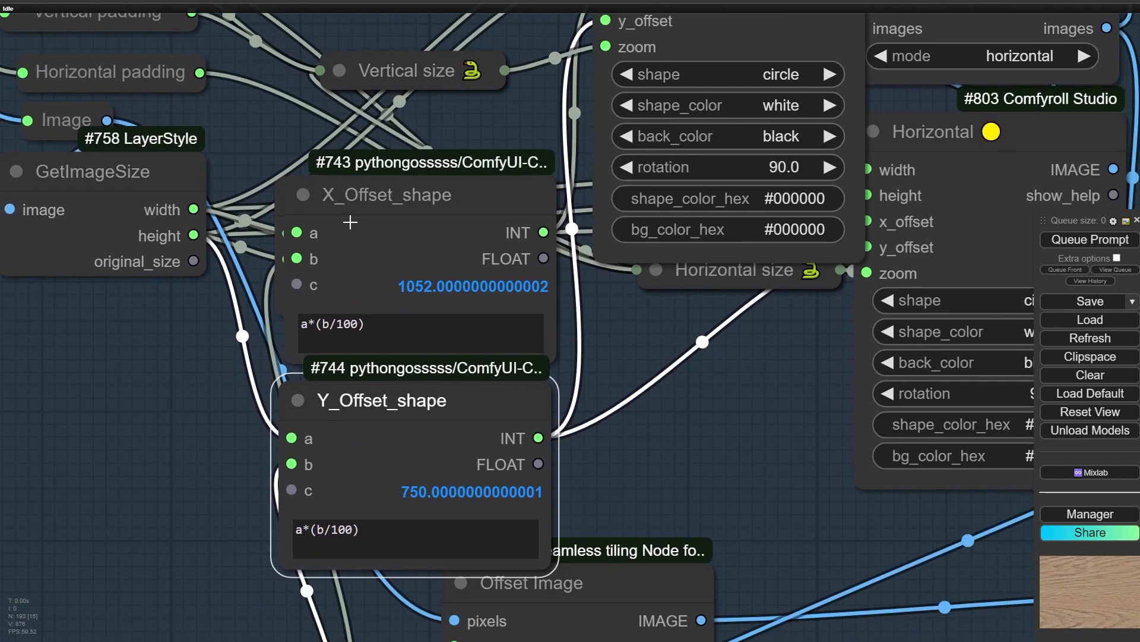
pyautogui.moveTo(349, 416); pyautogui.dragTo(231, 445)
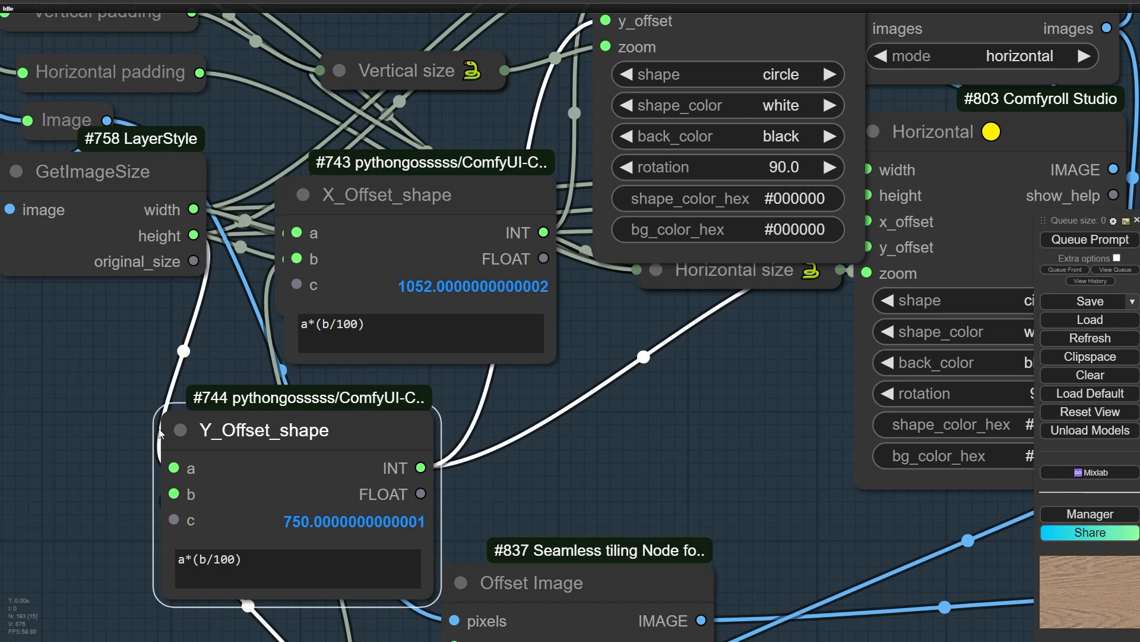
# Collapse Y_Offset_shape and X_Offset_shape, then place both to the lower left of ImpactMinMax, below GetImageSize
pyautogui.scroll(3, 160, 434)
pyautogui.click(181, 430)
pyautogui.click(303, 195)
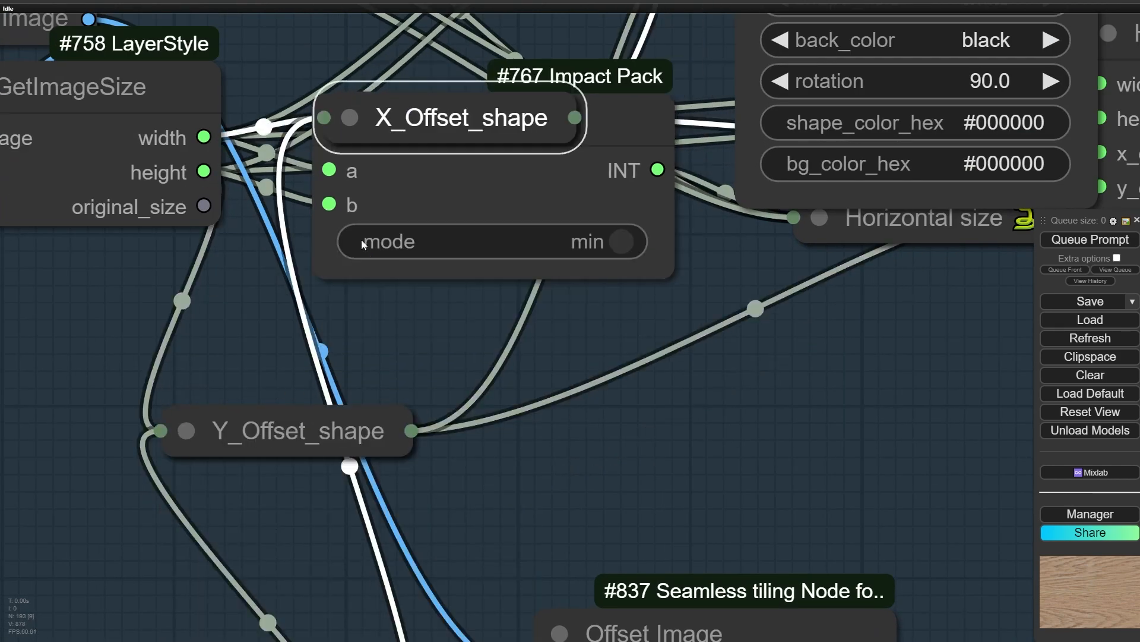
pyautogui.moveTo(394, 161); pyautogui.dragTo(29, 454)
pyautogui.moveTo(309, 451); pyautogui.dragTo(64, 548)
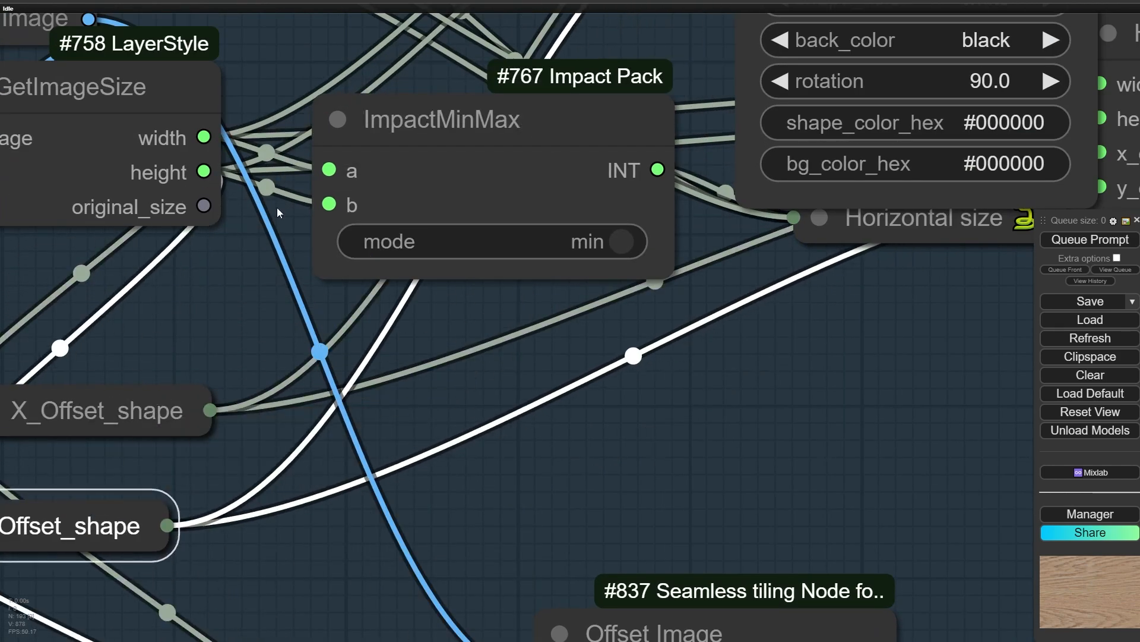
# Shift ImpactMinMax up and right, reconnect GetImageSize's width to its a input, and delete the stray reroute node
pyautogui.scroll(-3, 312, 167)
pyautogui.click(219, 80)
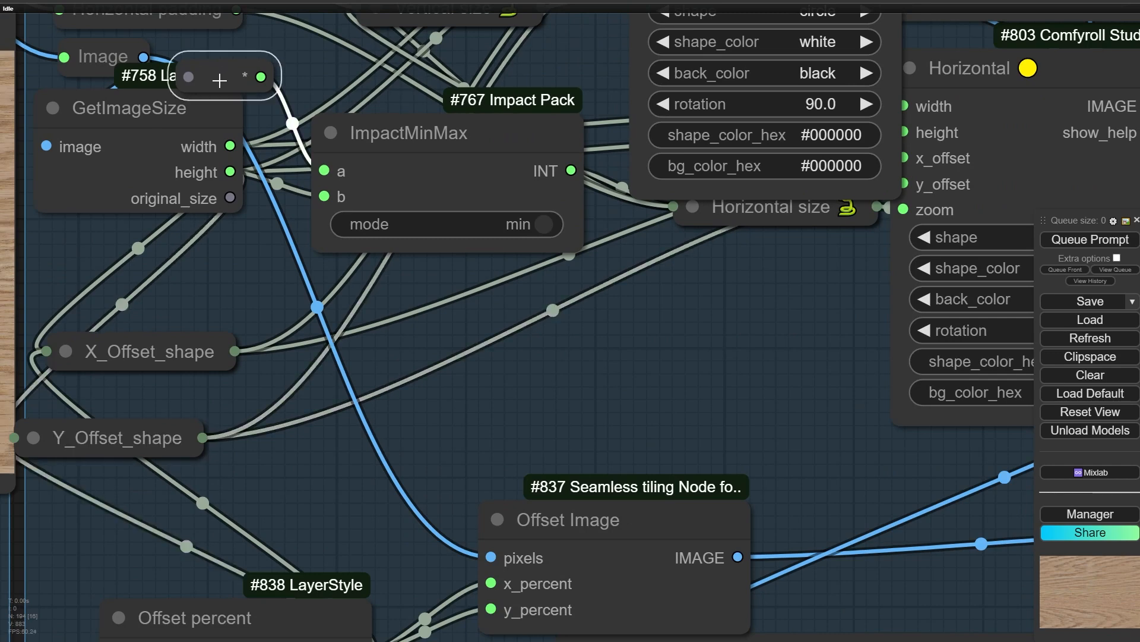
pyautogui.moveTo(368, 127); pyautogui.dragTo(412, 87)
pyautogui.moveTo(230, 146); pyautogui.dragTo(369, 130)
pyautogui.click(255, 62)
pyautogui.press('Delete')
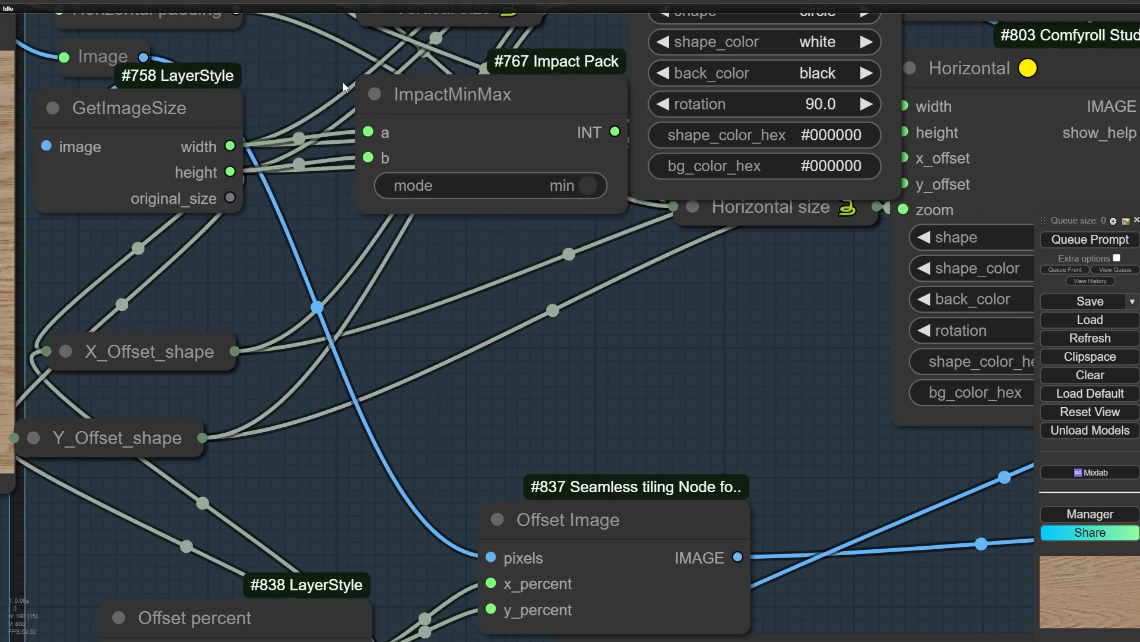
# Move ImpactMinMax slightly down and right to trace its links between GetImageSize and the size nodes
pyautogui.moveTo(454, 279); pyautogui.dragTo(422, 641)
pyautogui.moveTo(469, 493); pyautogui.dragTo(435, 529)
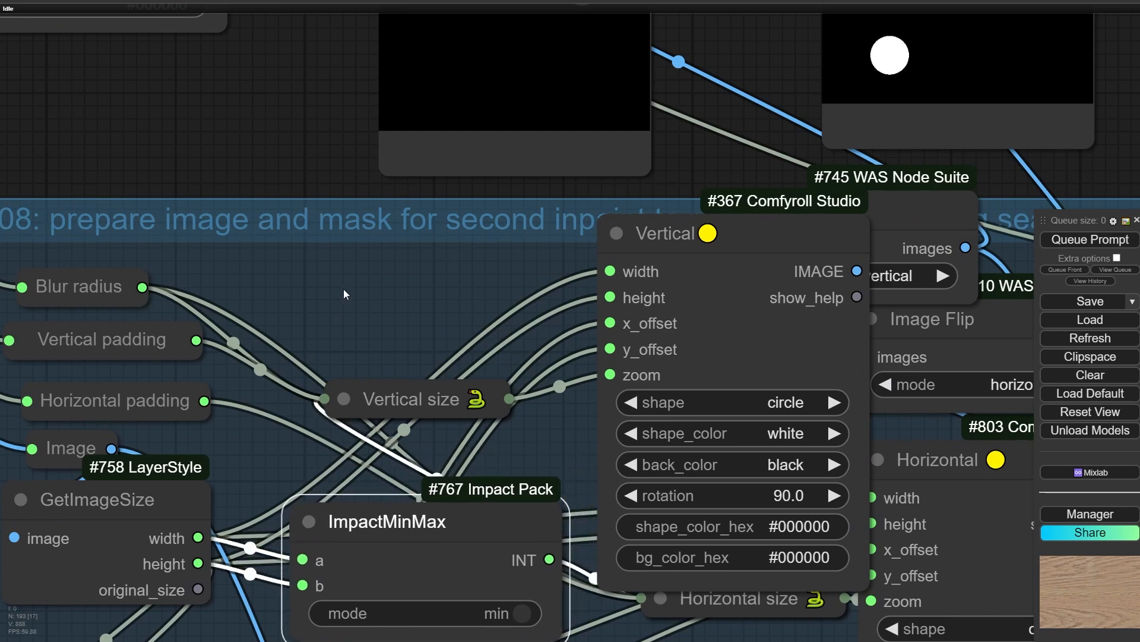
pyautogui.moveTo(343, 305); pyautogui.dragTo(482, 161)
pyautogui.moveTo(572, 403); pyautogui.dragTo(503, 421)
pyautogui.moveTo(579, 163); pyautogui.dragTo(511, 175)
pyautogui.moveTo(398, 418); pyautogui.dragTo(452, 440)
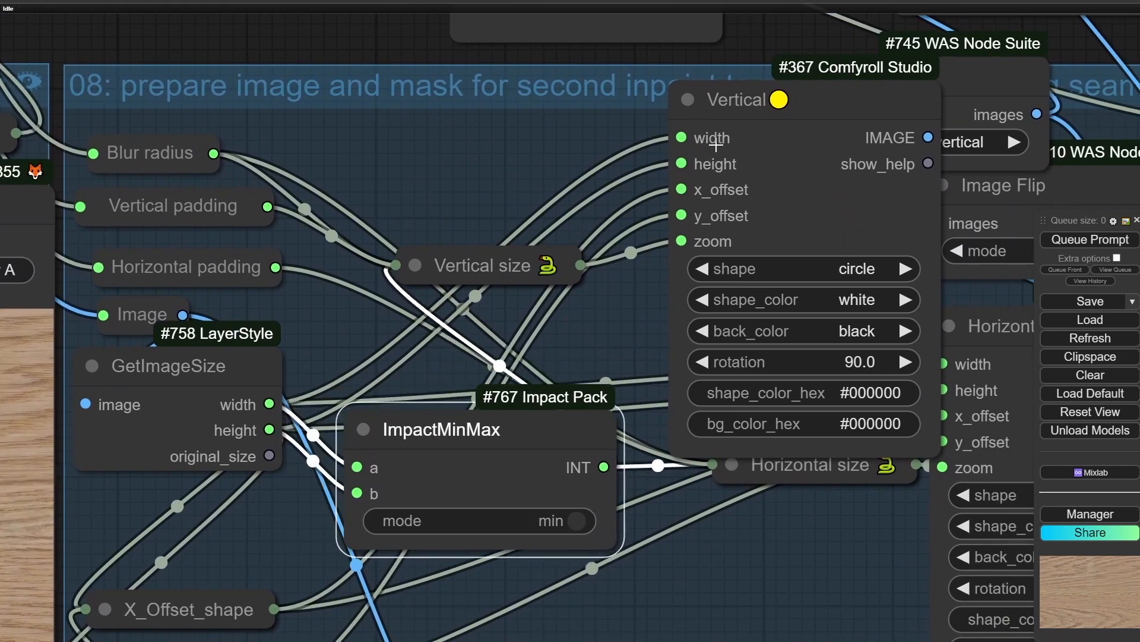
# Shift the Vertical node away from Image Flip and select GetImageSize to trace its width and height links
pyautogui.moveTo(772, 112); pyautogui.dragTo(585, 115)
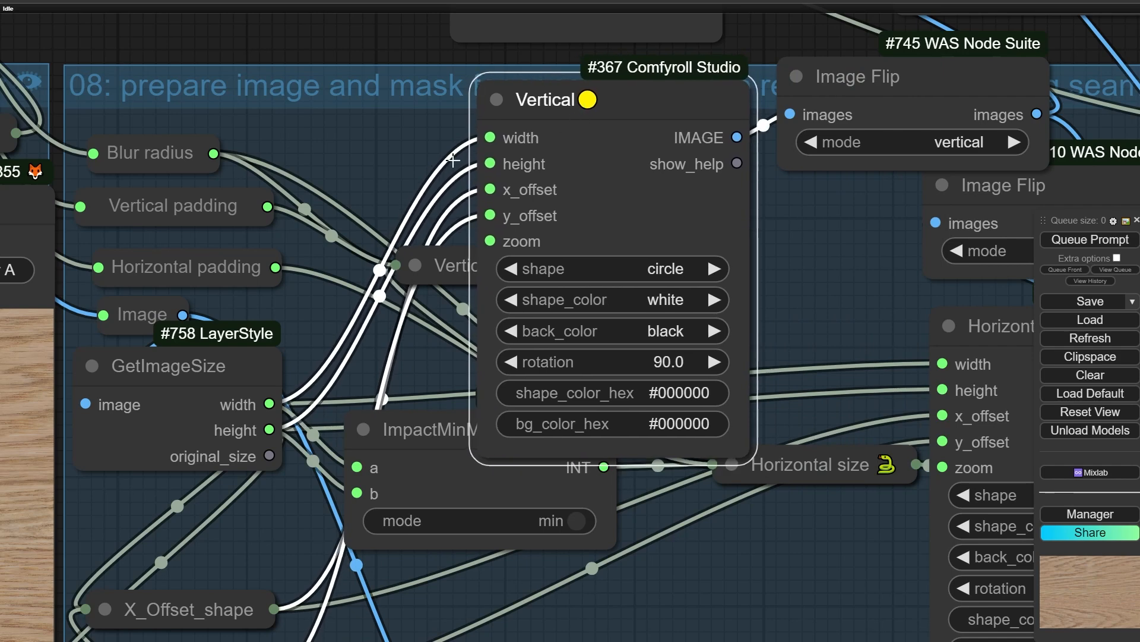
pyautogui.click(157, 414)
pyautogui.scroll(6, 156, 415)
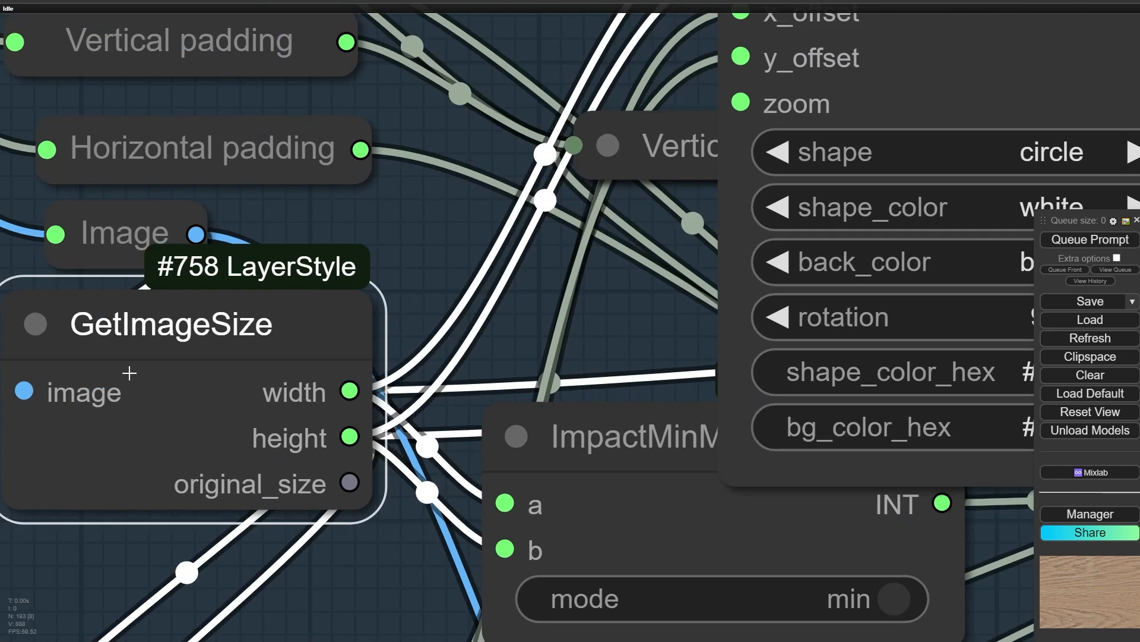
pyautogui.scroll(-8, 229, 324)
# Delete the large-circle preview overlapping preview #1103 and move preview #1103 up, clear of group 08
pyautogui.moveTo(721, 227); pyautogui.dragTo(583, 399)
pyautogui.moveTo(440, 108); pyautogui.dragTo(424, 256)
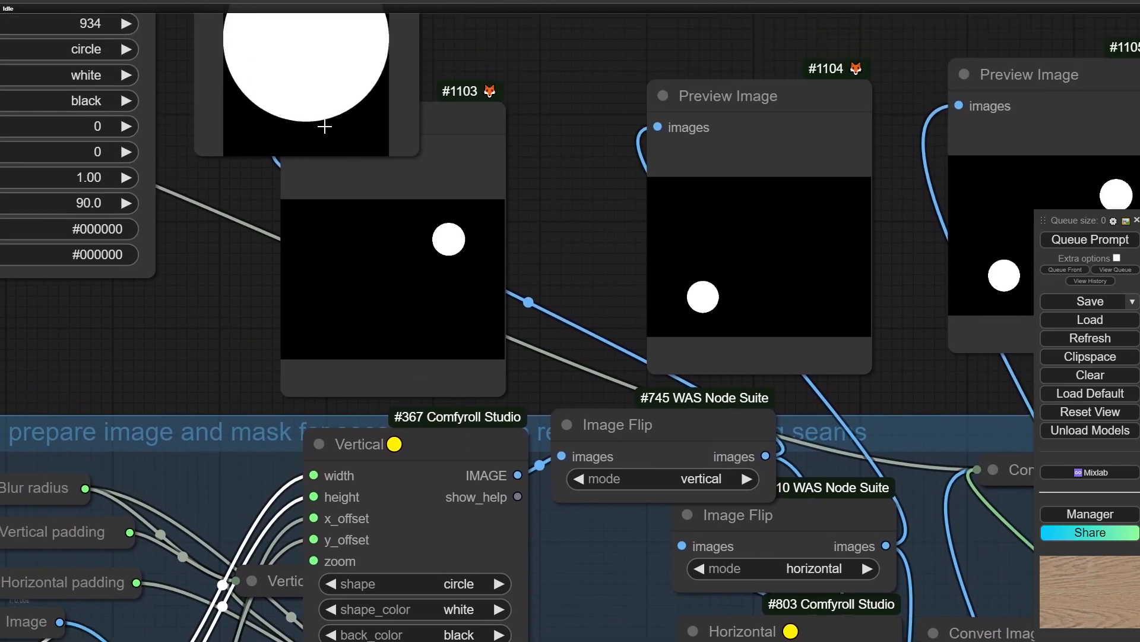
pyautogui.click(325, 126)
pyautogui.press('Delete')
pyautogui.moveTo(387, 350); pyautogui.dragTo(412, 215)
pyautogui.scroll(-4, 432, 327)
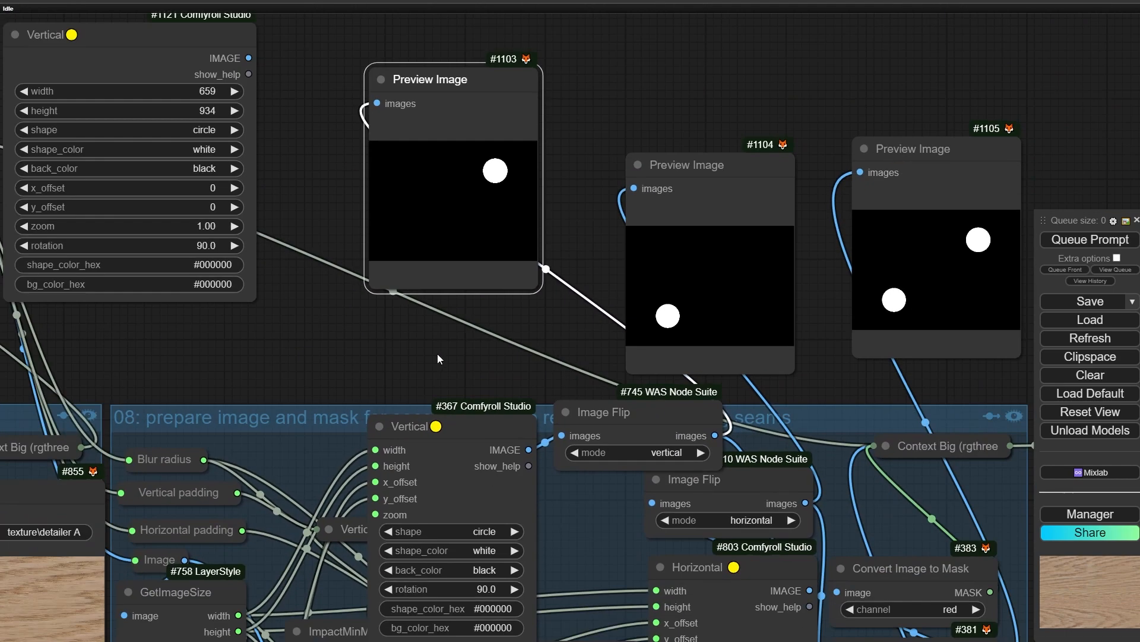
# Add a Preview Image node to the Vertical node's IMAGE output, place it above group 08, and queue only that preview
pyautogui.scroll(5, 535, 309)
pyautogui.scroll(-3, 369, 365)
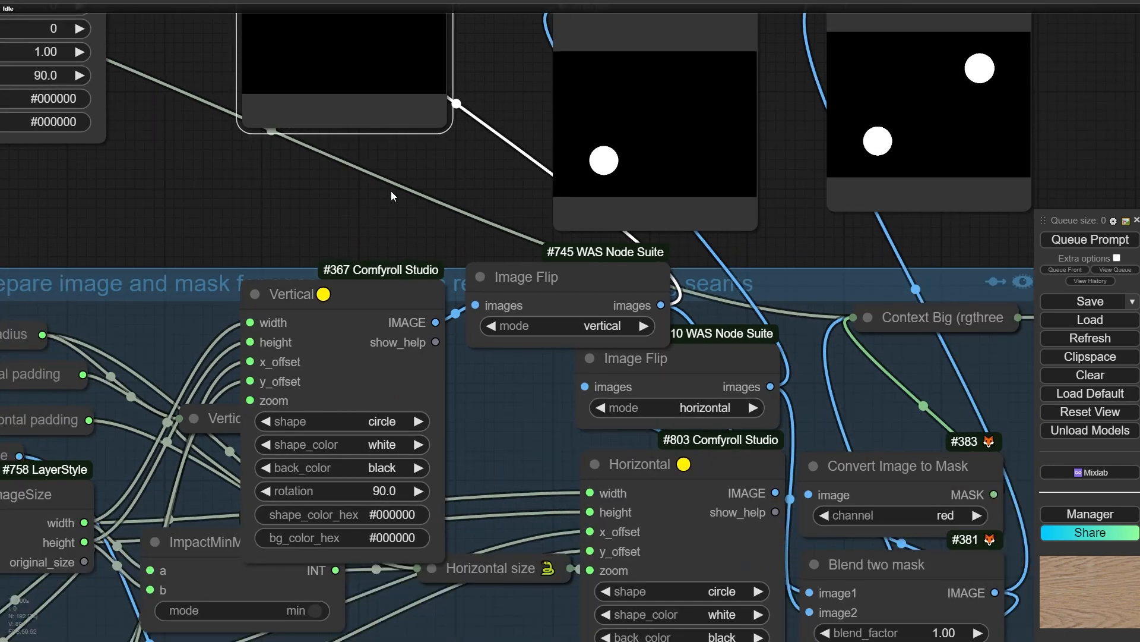
pyautogui.scroll(2, 399, 224)
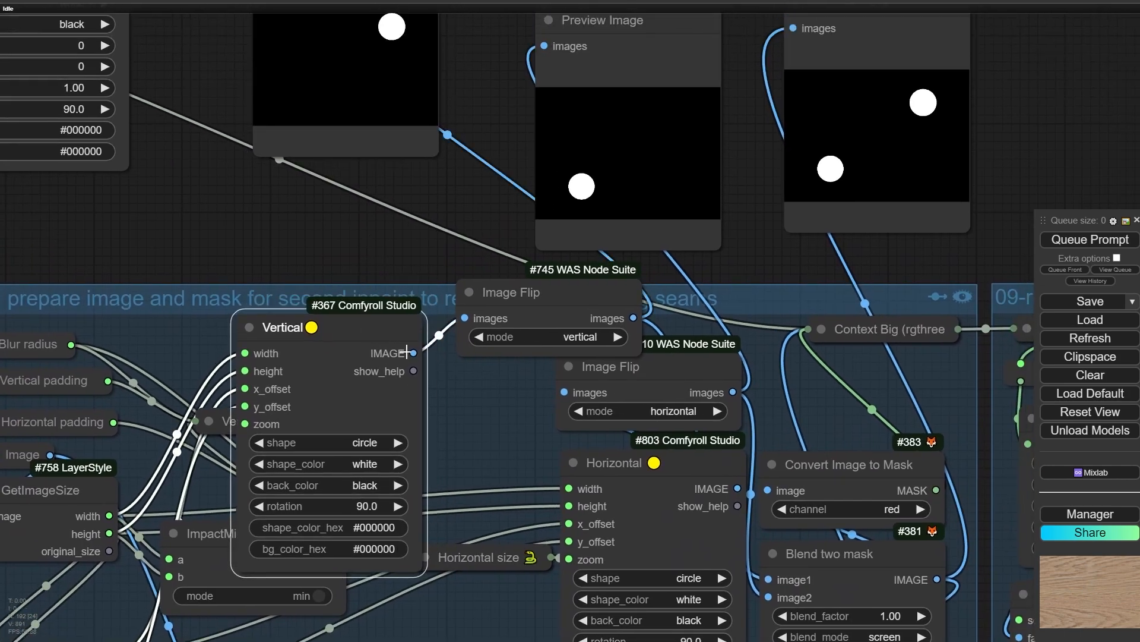
pyautogui.scroll(-2, 404, 351)
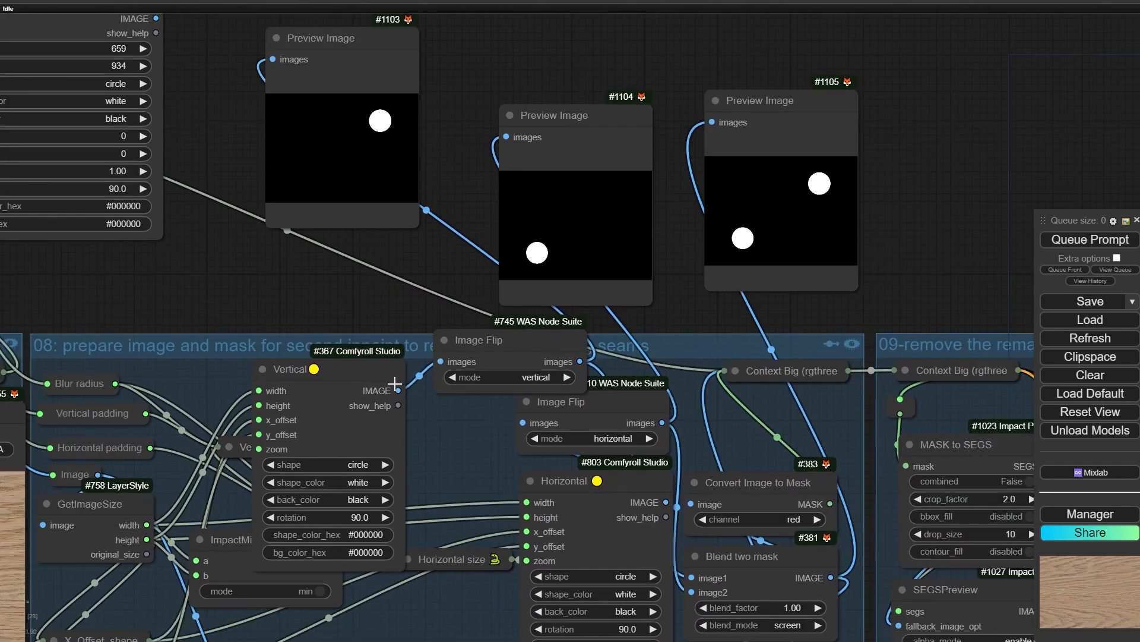
pyautogui.moveTo(398, 390); pyautogui.dragTo(252, 235)
pyautogui.click(314, 343)
pyautogui.rightClick(355, 247)
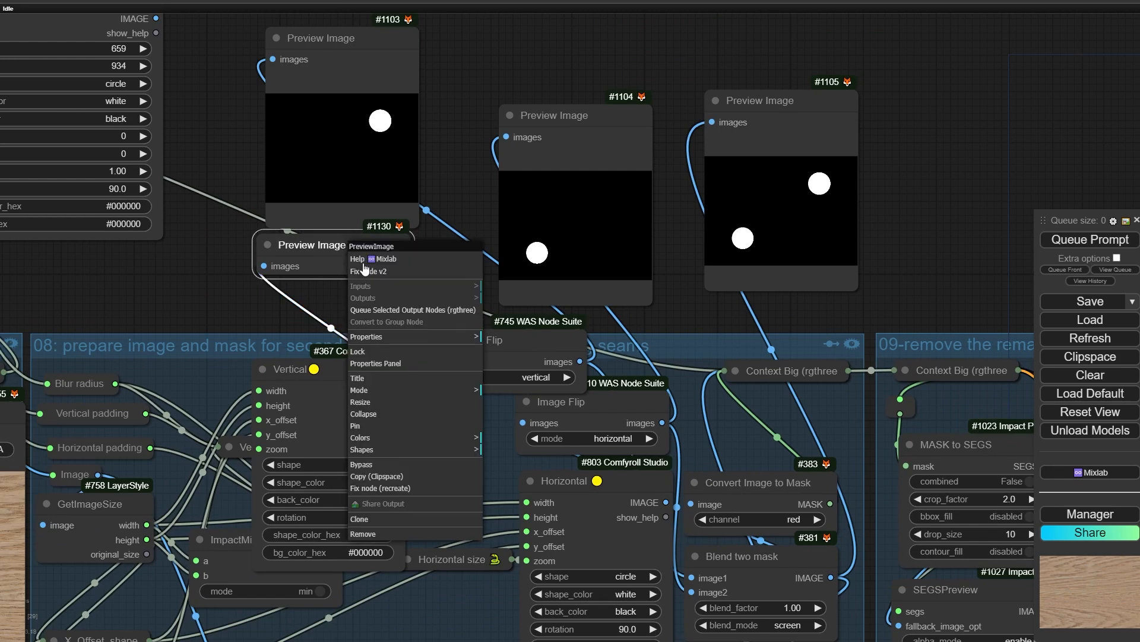
pyautogui.click(394, 310)
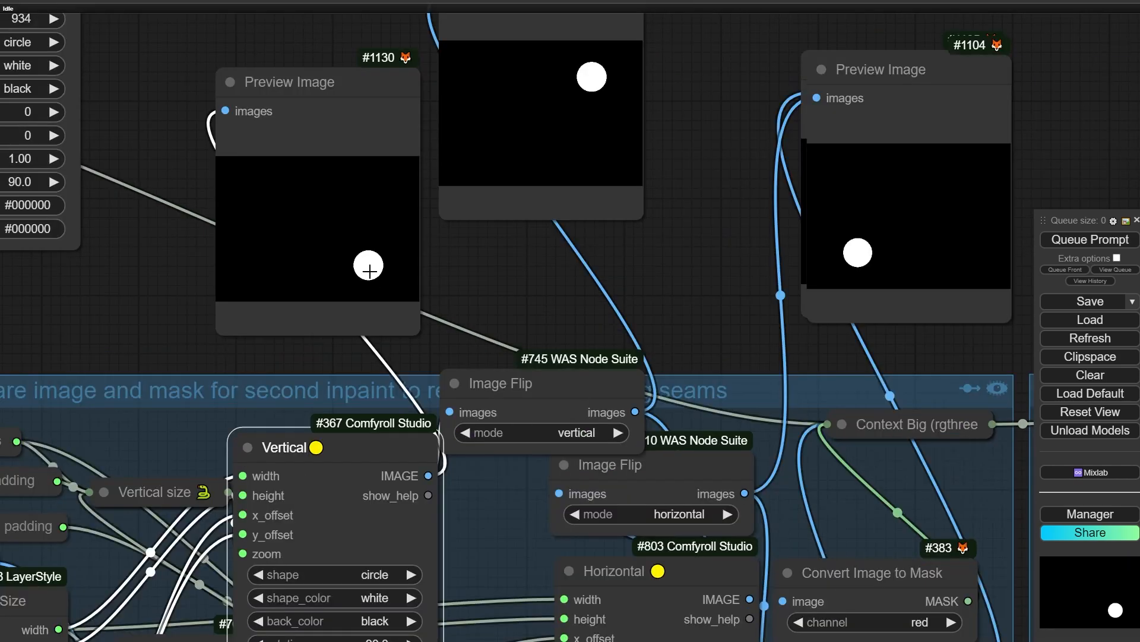
# Examine the circle's position in the Vertical node's new mask preview
pyautogui.scroll(3, 368, 271)
pyautogui.moveTo(369, 263); pyautogui.dragTo(368, 326)
pyautogui.scroll(10, 374, 288)
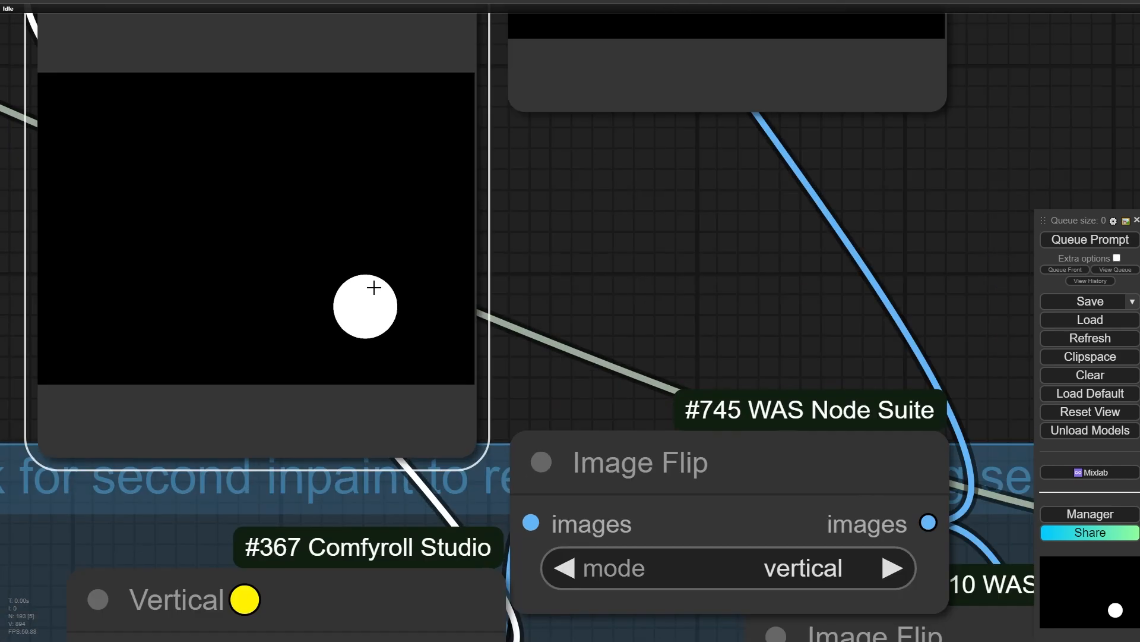
pyautogui.scroll(-5, 310, 356)
pyautogui.scroll(-5, 310, 357)
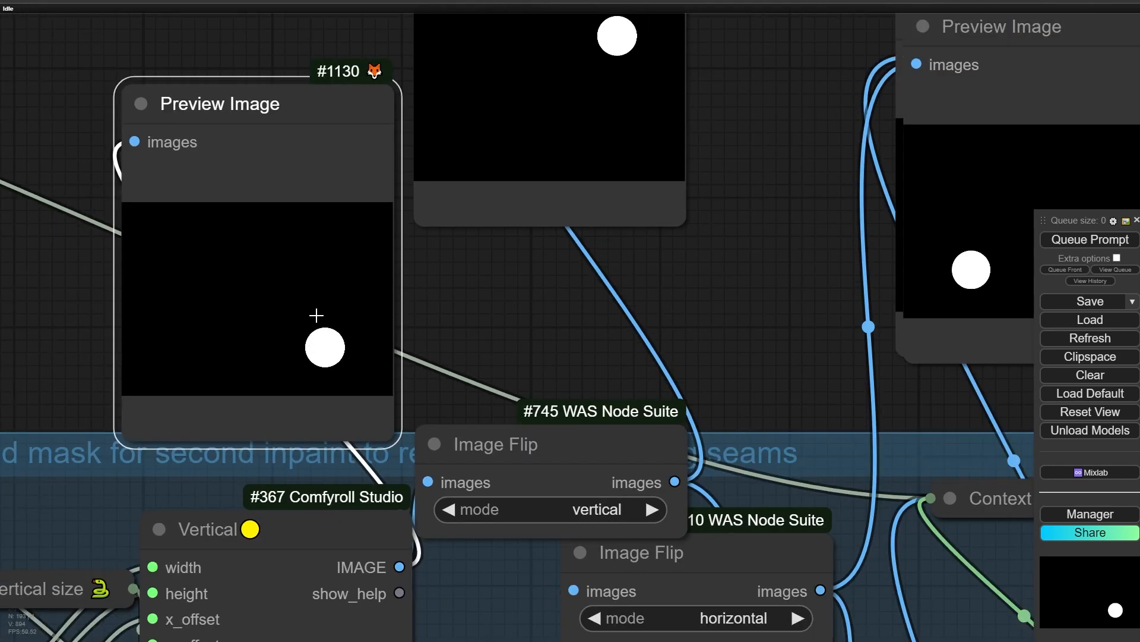
# Select the vertical Image Flip node and compare the circle in its preview with the unflipped mask
pyautogui.click(526, 434)
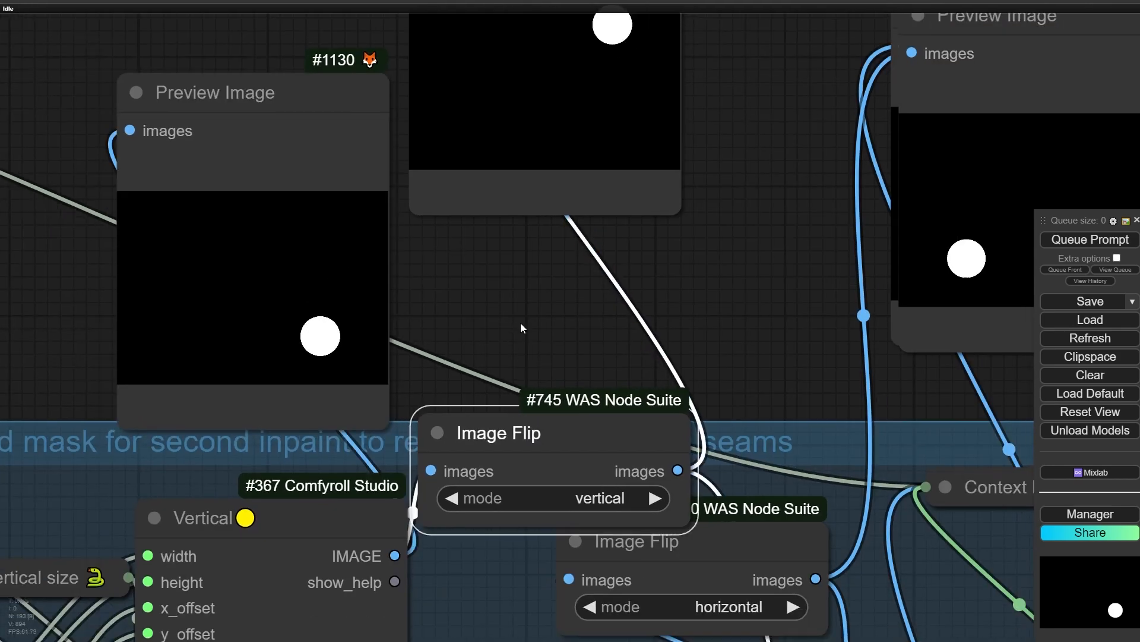
pyautogui.scroll(4, 521, 322)
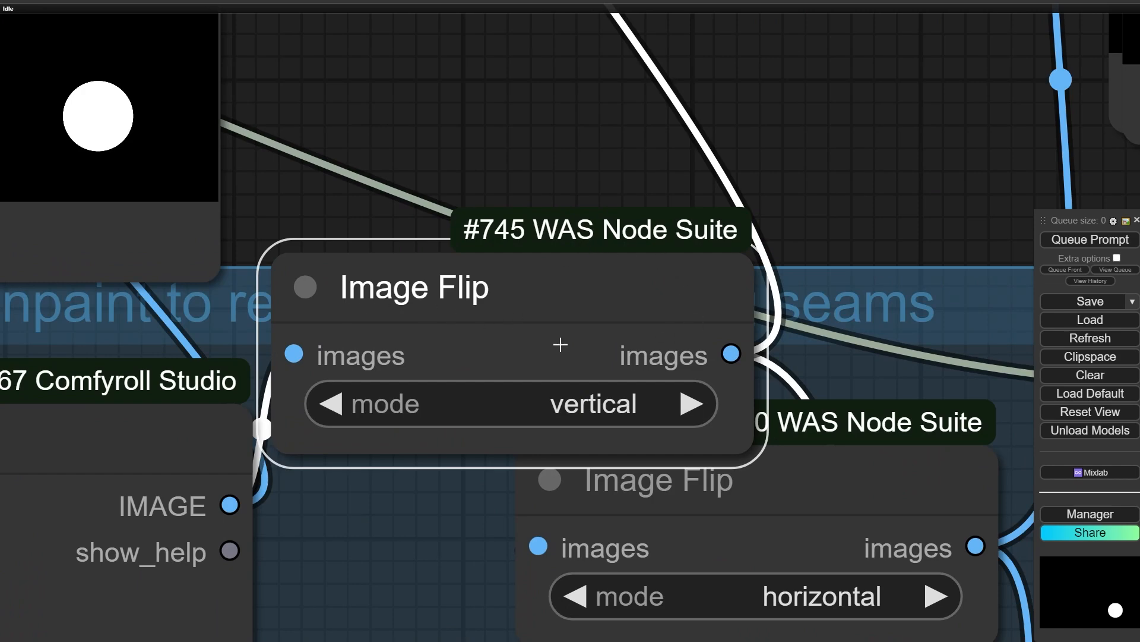
pyautogui.scroll(-4, 406, 353)
pyautogui.moveTo(440, 134); pyautogui.dragTo(430, 175)
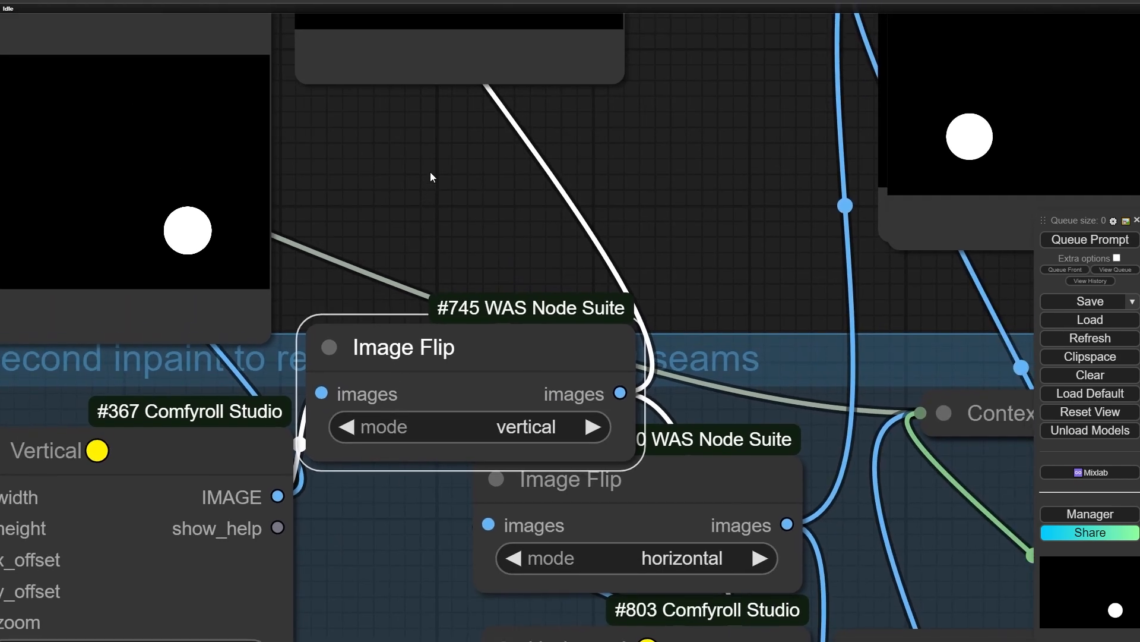
pyautogui.moveTo(493, 140); pyautogui.dragTo(447, 517)
pyautogui.scroll(12, 504, 238)
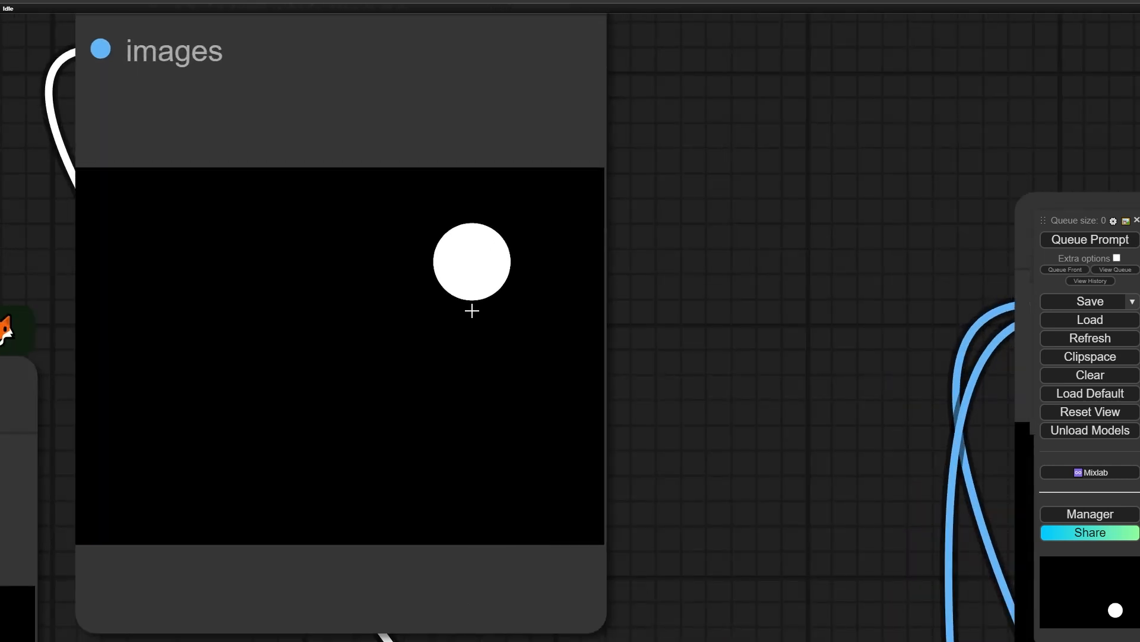
pyautogui.scroll(-15, 485, 237)
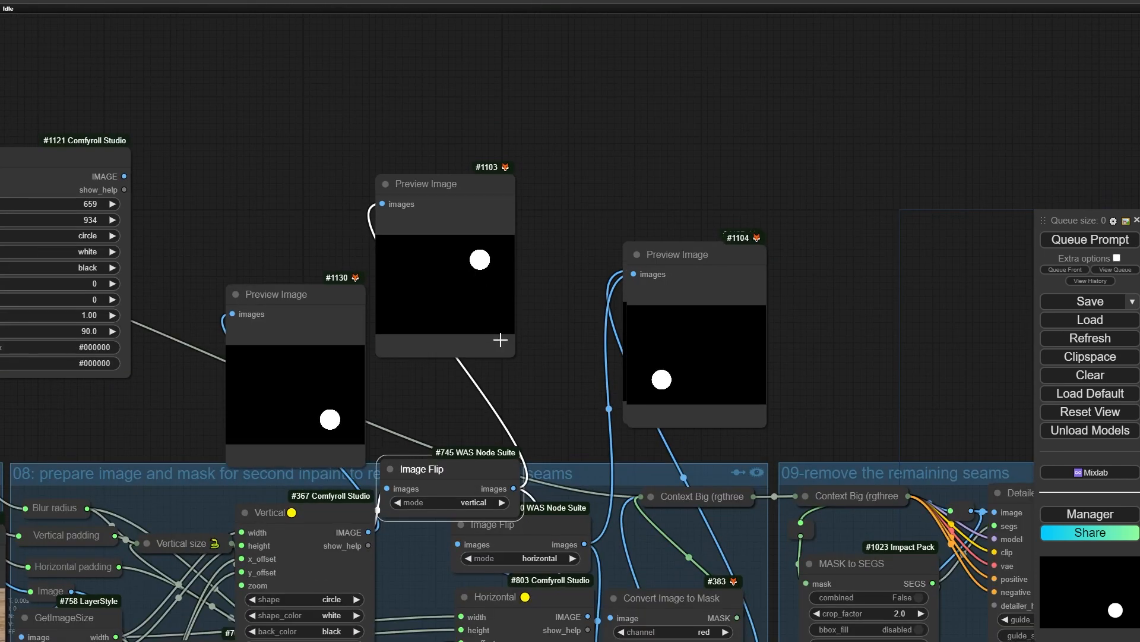
# Compare the mask previews with the horizontal flip result, and select the Vertical and Horizontal circle nodes to examine their inputs
pyautogui.moveTo(502, 338); pyautogui.dragTo(473, 295)
pyautogui.moveTo(515, 432); pyautogui.dragTo(327, 315)
pyautogui.moveTo(232, 352); pyautogui.dragTo(185, 359)
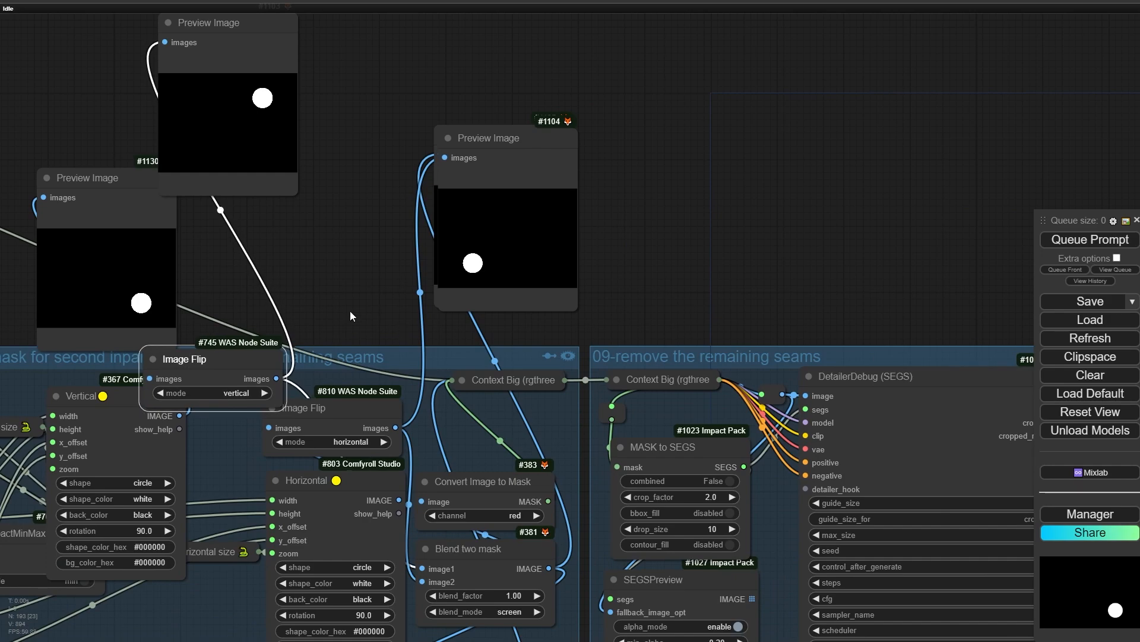
pyautogui.moveTo(351, 313); pyautogui.dragTo(605, 224)
pyautogui.scroll(6, 356, 305)
pyautogui.scroll(4, 337, 317)
pyautogui.click(320, 315)
pyautogui.scroll(-6, 319, 316)
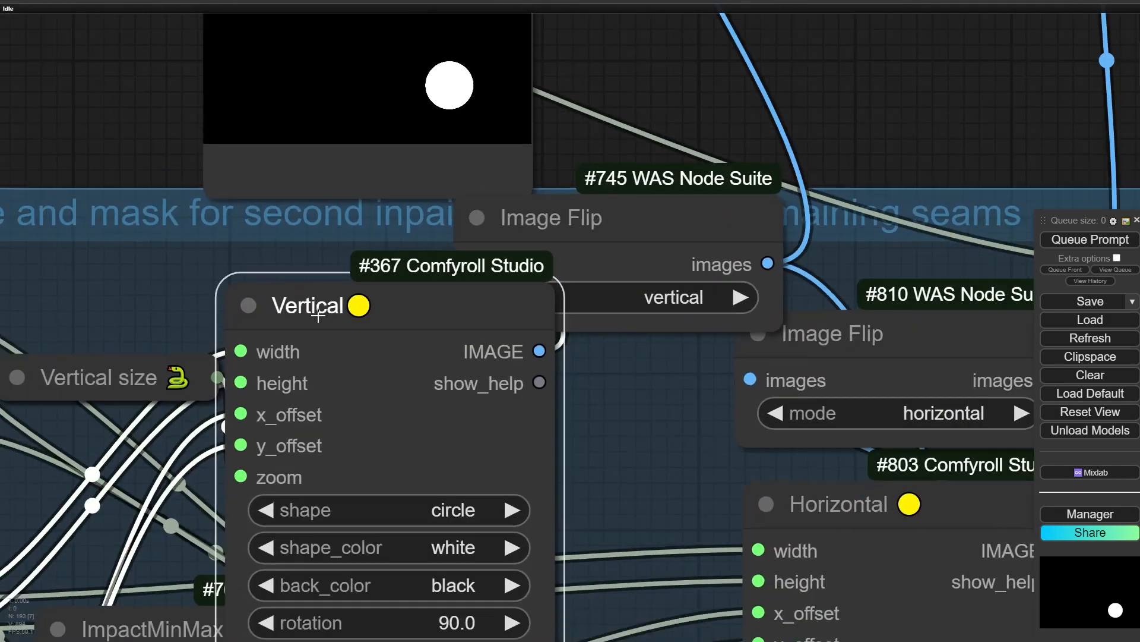
pyautogui.moveTo(701, 166); pyautogui.dragTo(470, 0)
pyautogui.moveTo(441, 254); pyautogui.dragTo(436, 244)
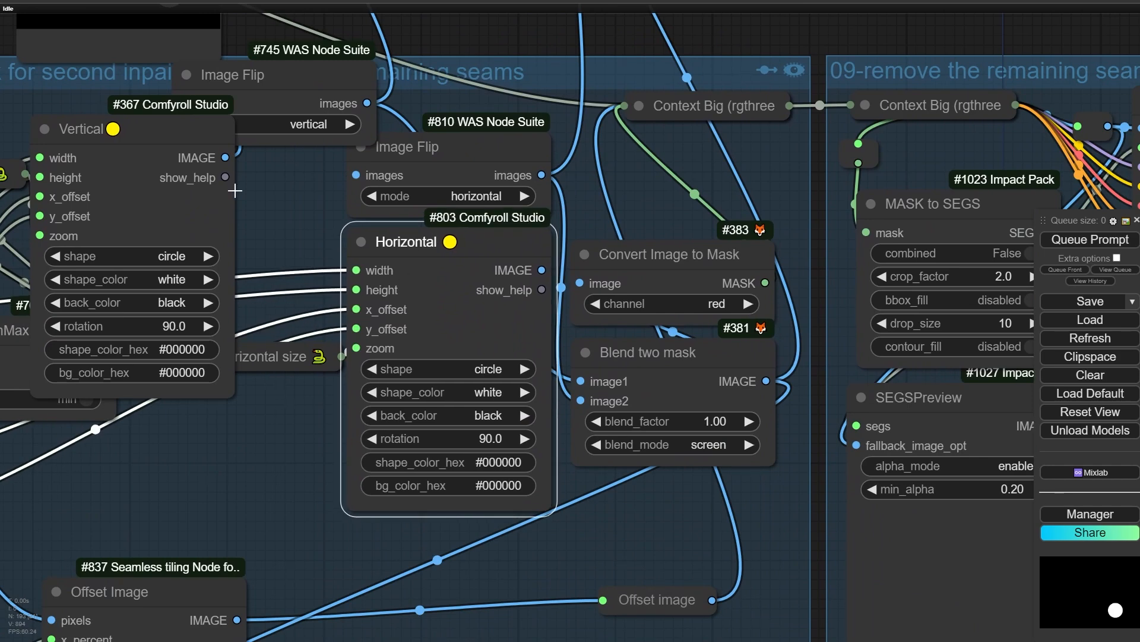
# Move Horizontal size left of the Horizontal node and expand it to examine its formula
pyautogui.moveTo(253, 191); pyautogui.dragTo(612, 210)
pyautogui.click(630, 388)
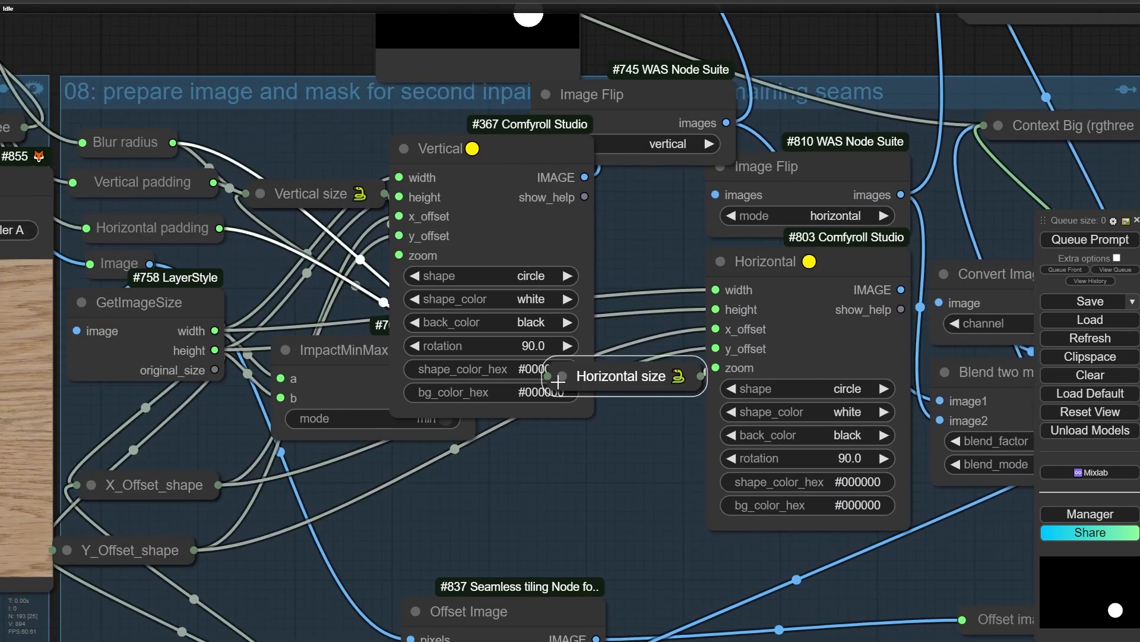
pyautogui.click(558, 378)
pyautogui.moveTo(612, 376); pyautogui.dragTo(580, 376)
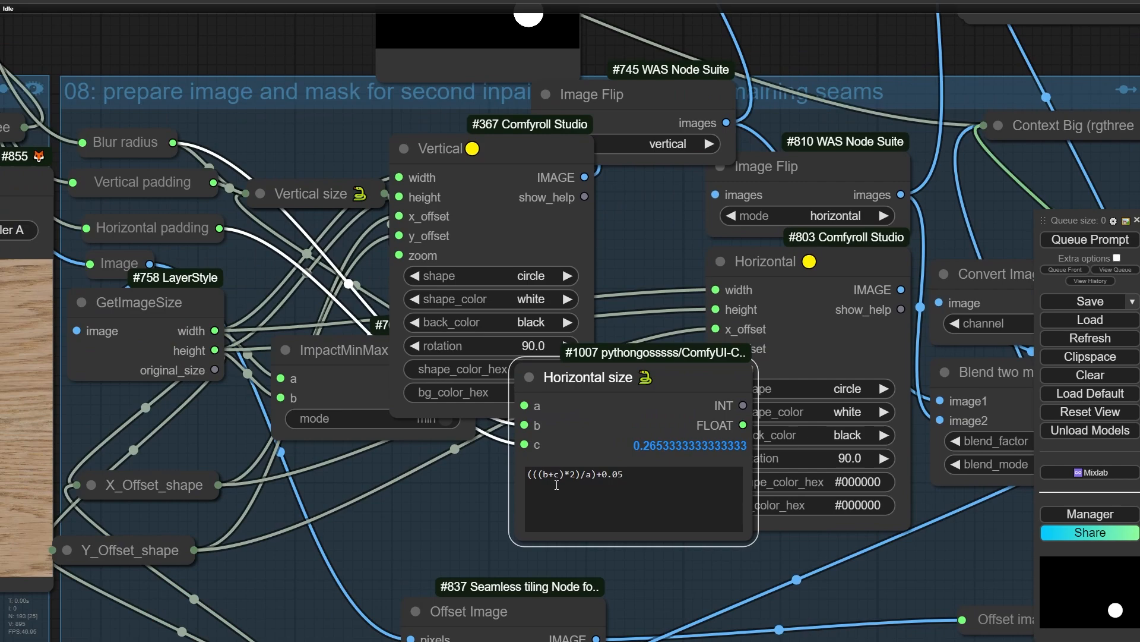
pyautogui.scroll(11, 478, 487)
pyautogui.moveTo(505, 503); pyautogui.dragTo(475, 496)
pyautogui.scroll(-9, 475, 496)
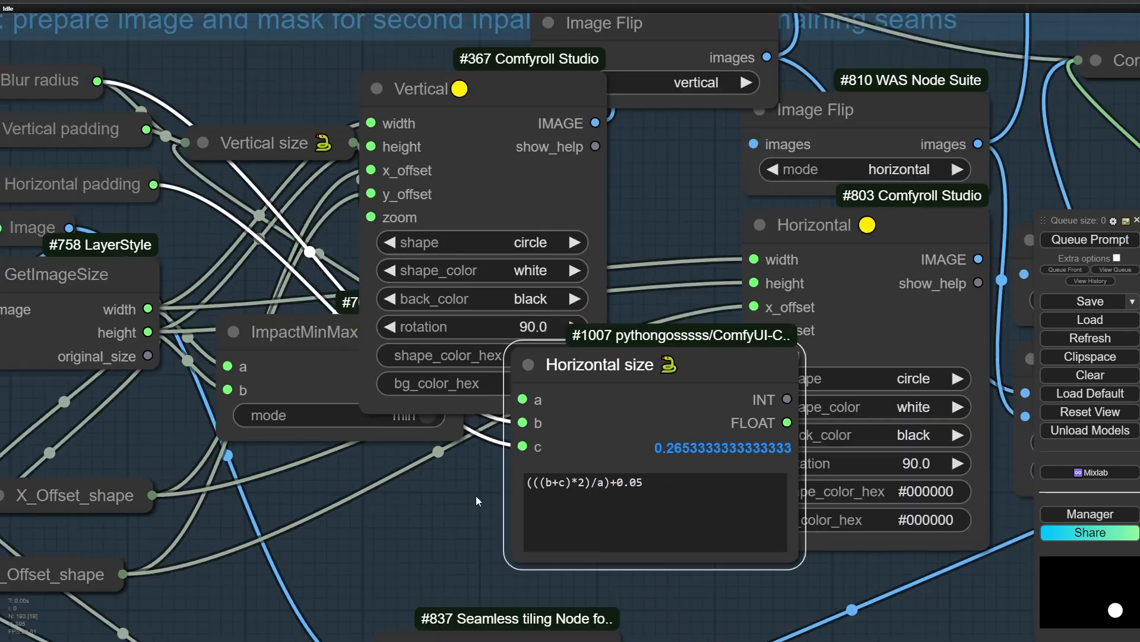
# Expand Vertical size and move it to the upper edge of group 08 to examine its formula and inputs
pyautogui.scroll(-3, 476, 495)
pyautogui.click(271, 230)
pyautogui.scroll(5, 285, 237)
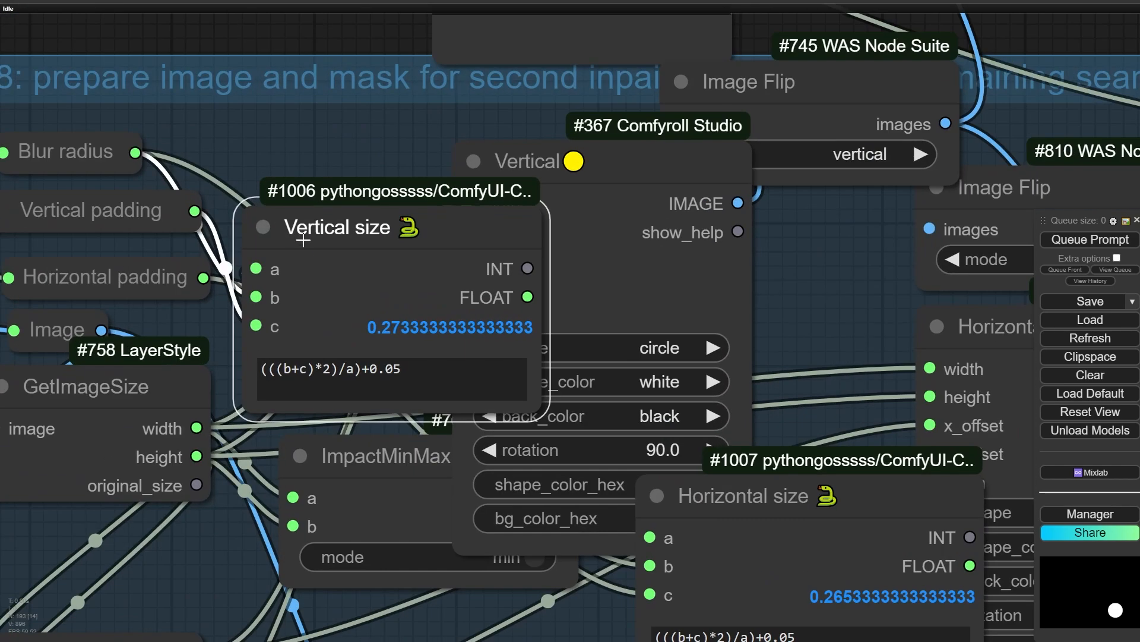
pyautogui.moveTo(313, 243); pyautogui.dragTo(381, 91)
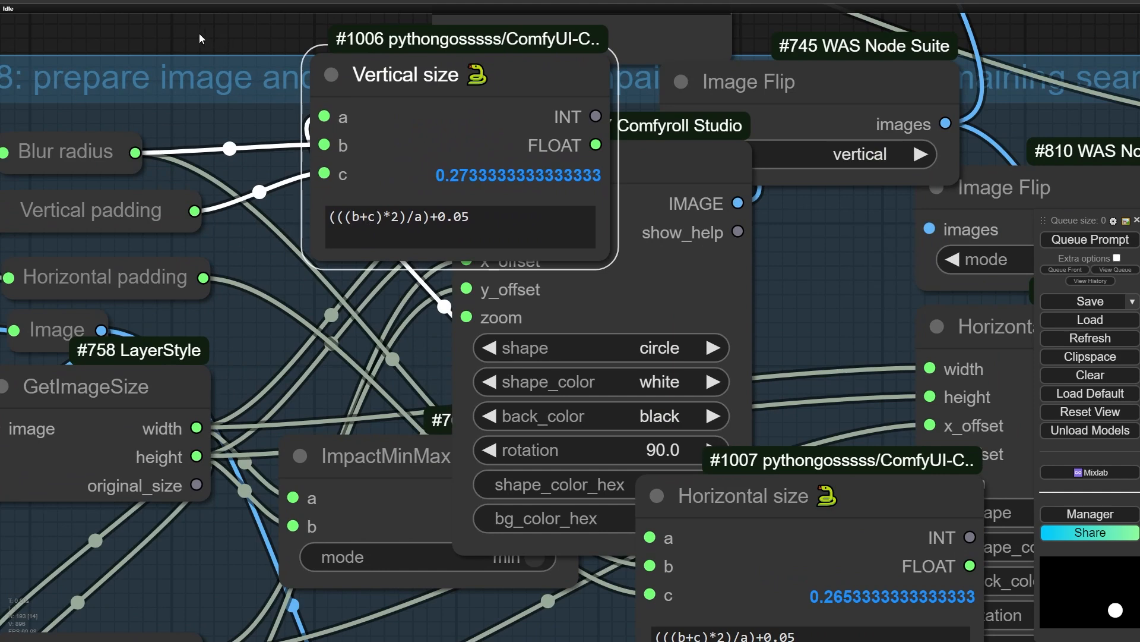
# Nudge Blur radius and Vertical padding upward to trace their links into inputs b and c of Vertical size
pyautogui.moveTo(198, 33); pyautogui.dragTo(472, 87)
pyautogui.click(367, 190)
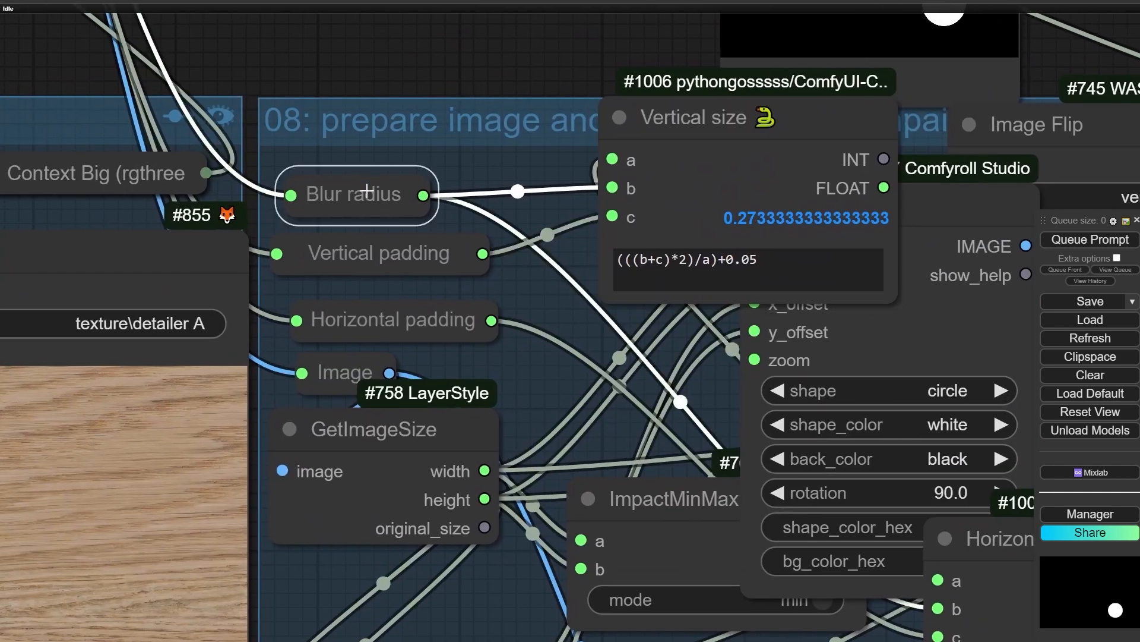
pyautogui.moveTo(367, 190); pyautogui.dragTo(371, 170)
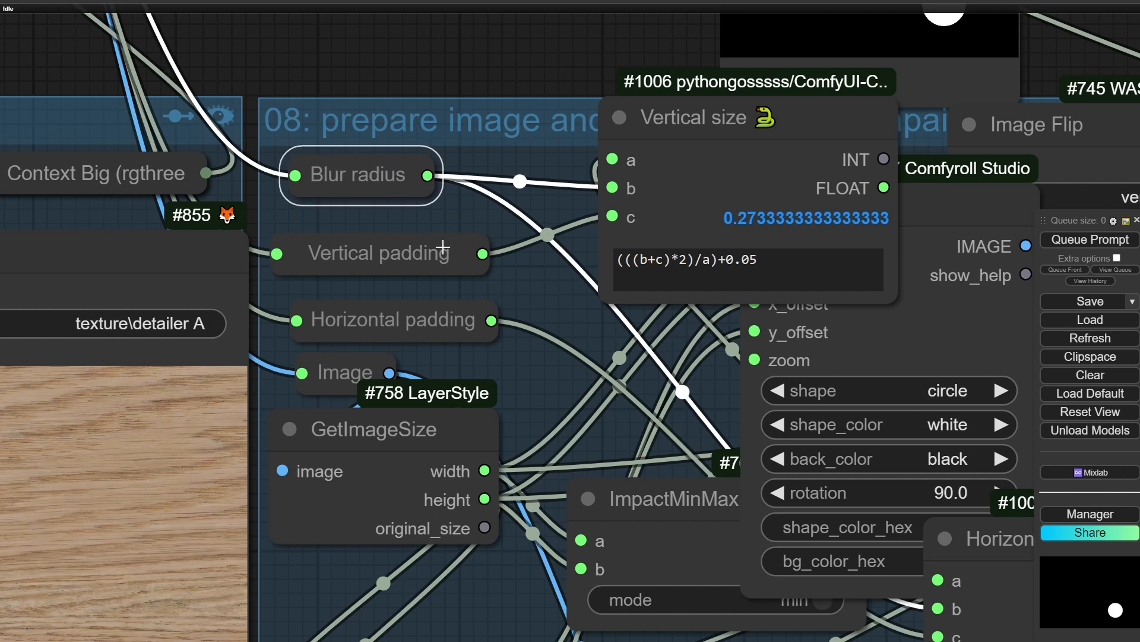
pyautogui.moveTo(384, 256); pyautogui.dragTo(386, 245)
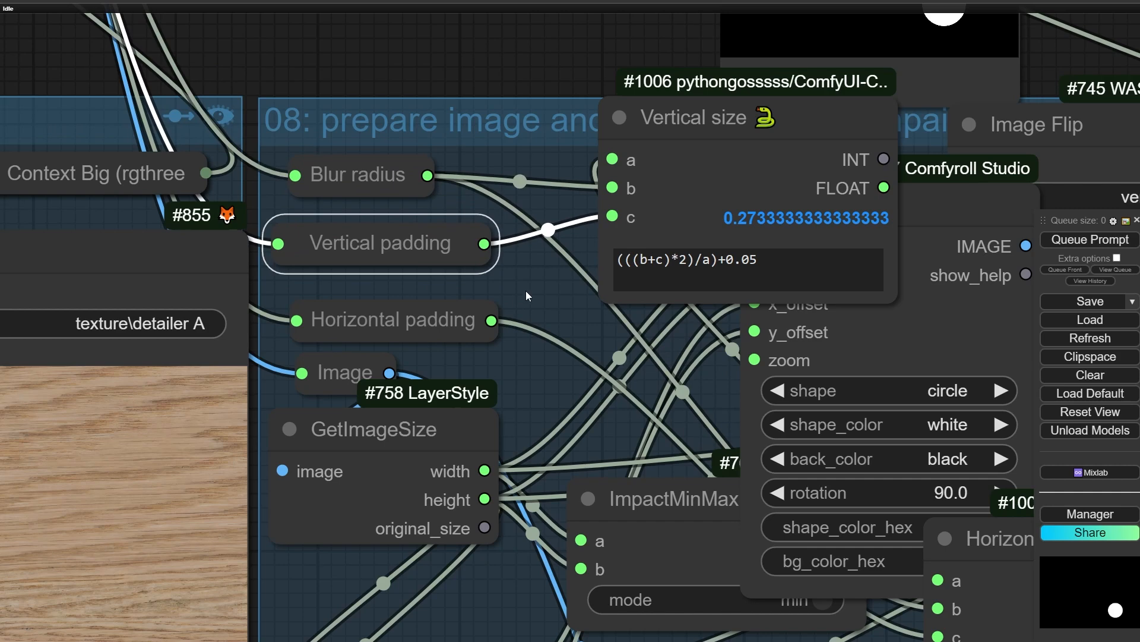
# Move ImpactMinMax above GetImageSize, beside Vertical size, to trace its INT output to Vertical size's a input
pyautogui.moveTo(526, 291); pyautogui.dragTo(395, 325)
pyautogui.moveTo(614, 170); pyautogui.dragTo(678, 193)
pyautogui.scroll(-3, 501, 310)
pyautogui.moveTo(397, 305); pyautogui.dragTo(102, 209)
pyautogui.moveTo(260, 380); pyautogui.dragTo(57, 190)
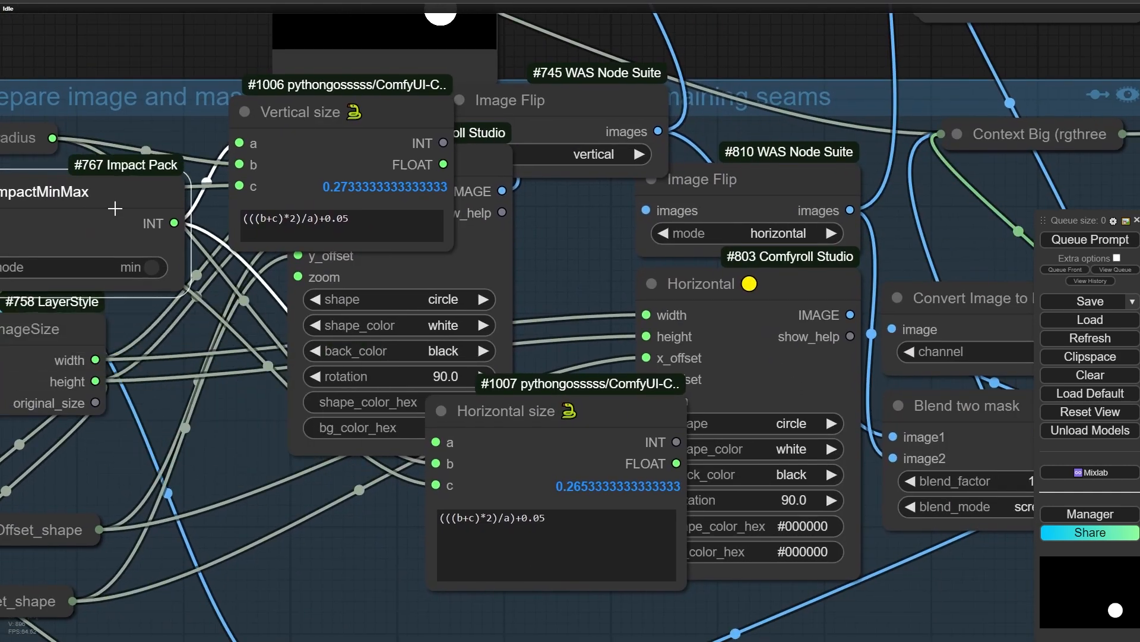
pyautogui.moveTo(78, 228); pyautogui.dragTo(329, 207)
pyautogui.moveTo(402, 210); pyautogui.dragTo(416, 290)
pyautogui.scroll(9, 612, 243)
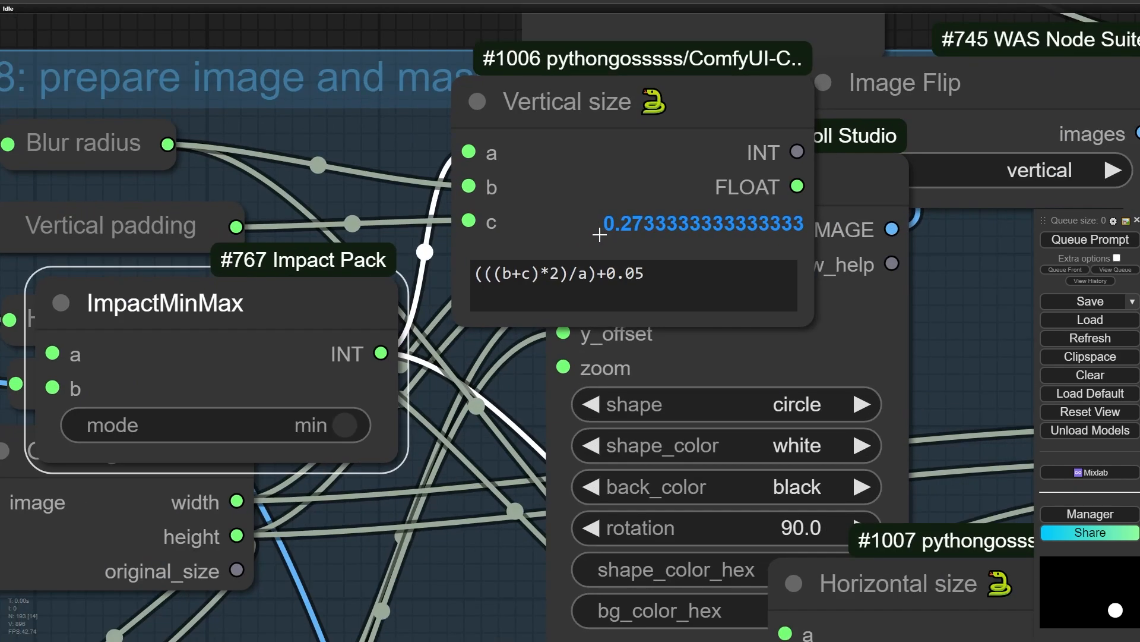
# Move Vertical size back down below ImpactMinMax to uncover the Vertical node and its input links
pyautogui.scroll(-4, 282, 268)
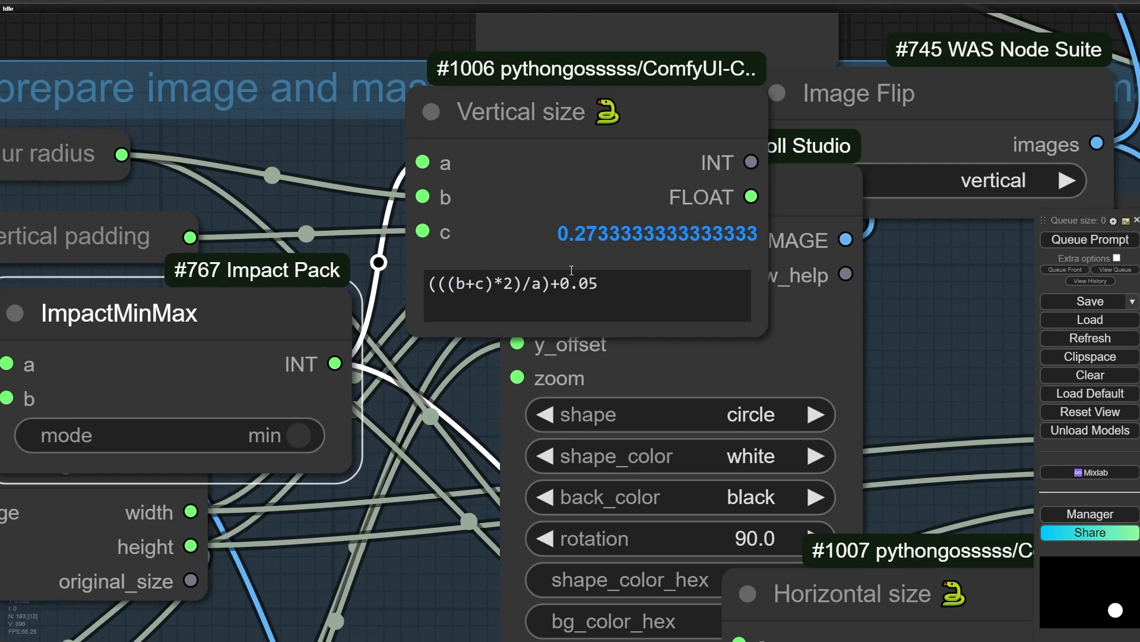
pyautogui.scroll(-3, 487, 145)
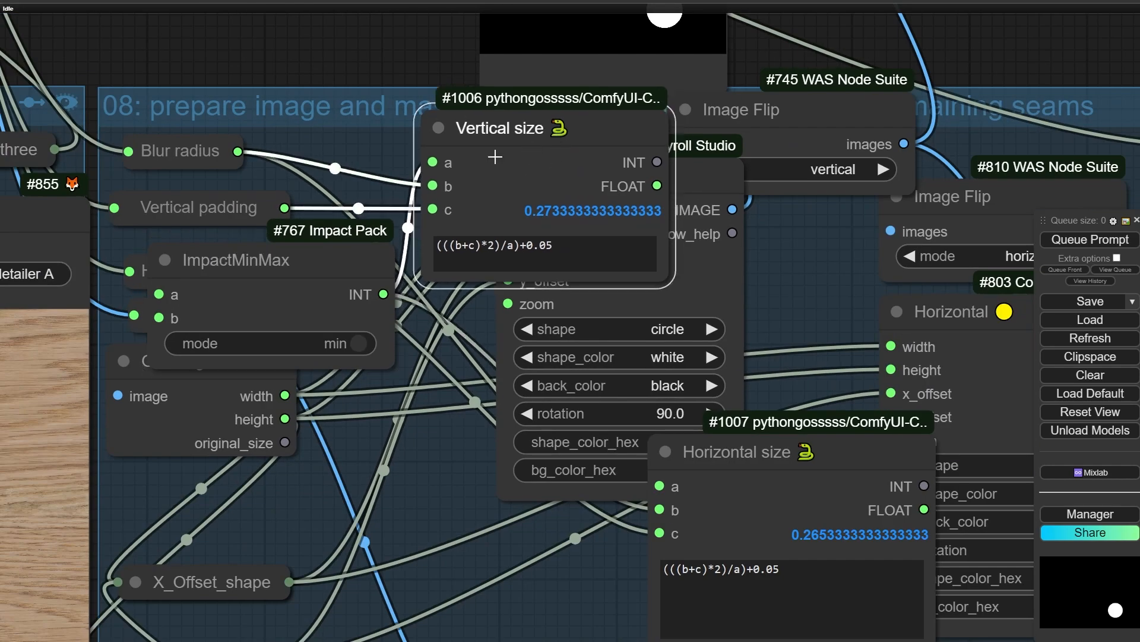
pyautogui.moveTo(496, 158); pyautogui.dragTo(353, 356)
pyautogui.scroll(-3, 479, 331)
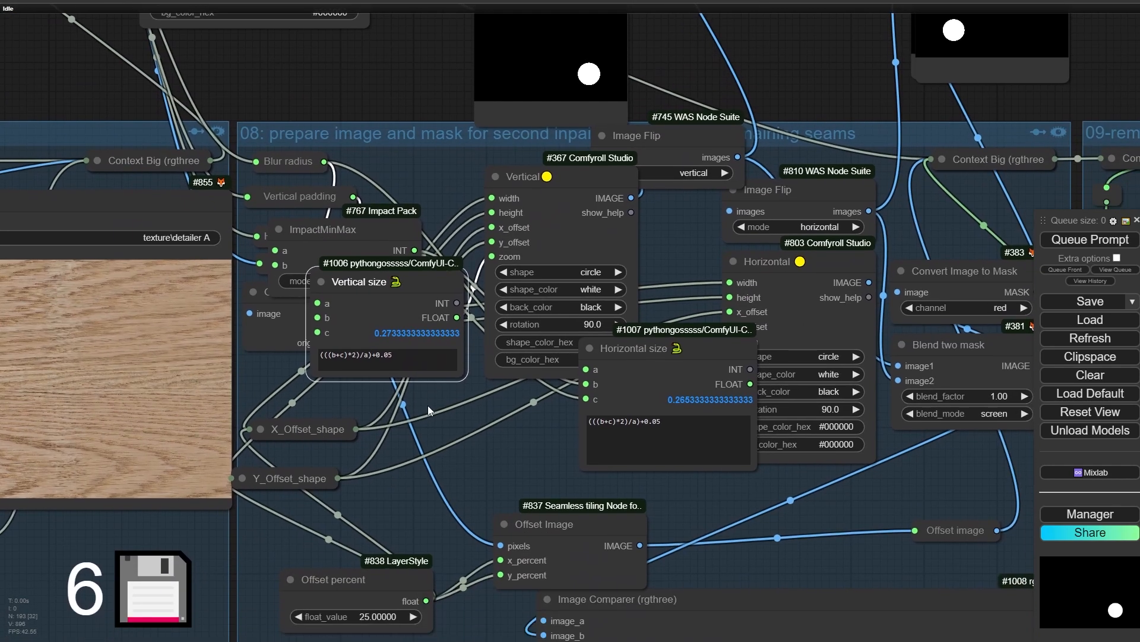
pyautogui.scroll(3, 507, 190)
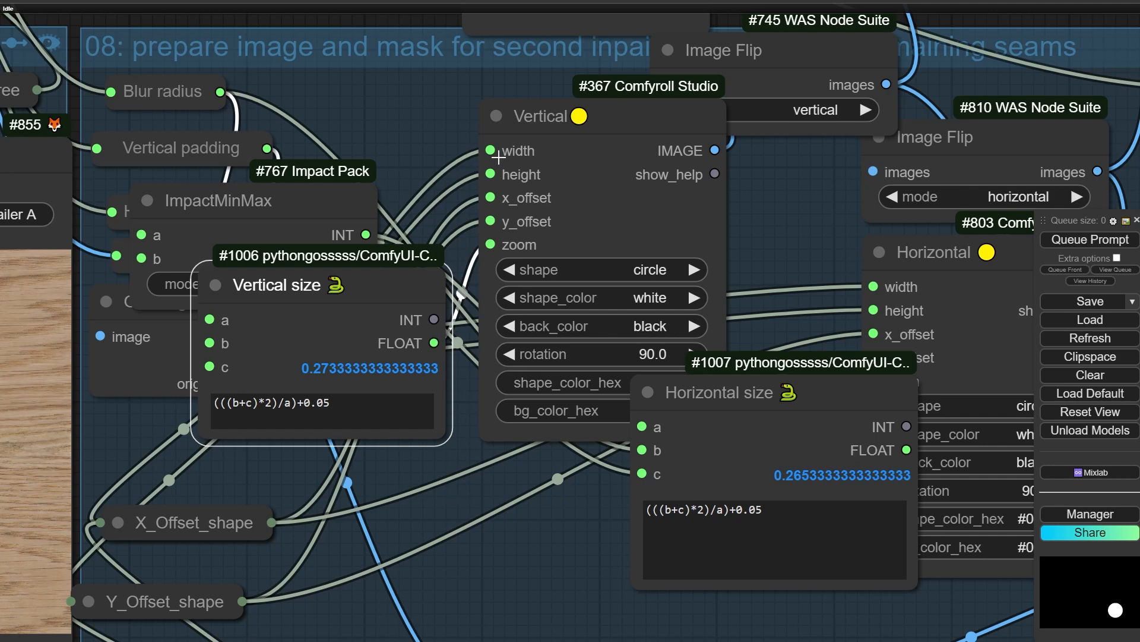
# Nudge Blend two mask slightly downward to trace its image1 and image2 inputs from the flipped circle masks
pyautogui.scroll(-3, 769, 261)
pyautogui.moveTo(769, 261); pyautogui.dragTo(79, 483)
pyautogui.moveTo(455, 153); pyautogui.dragTo(280, 209)
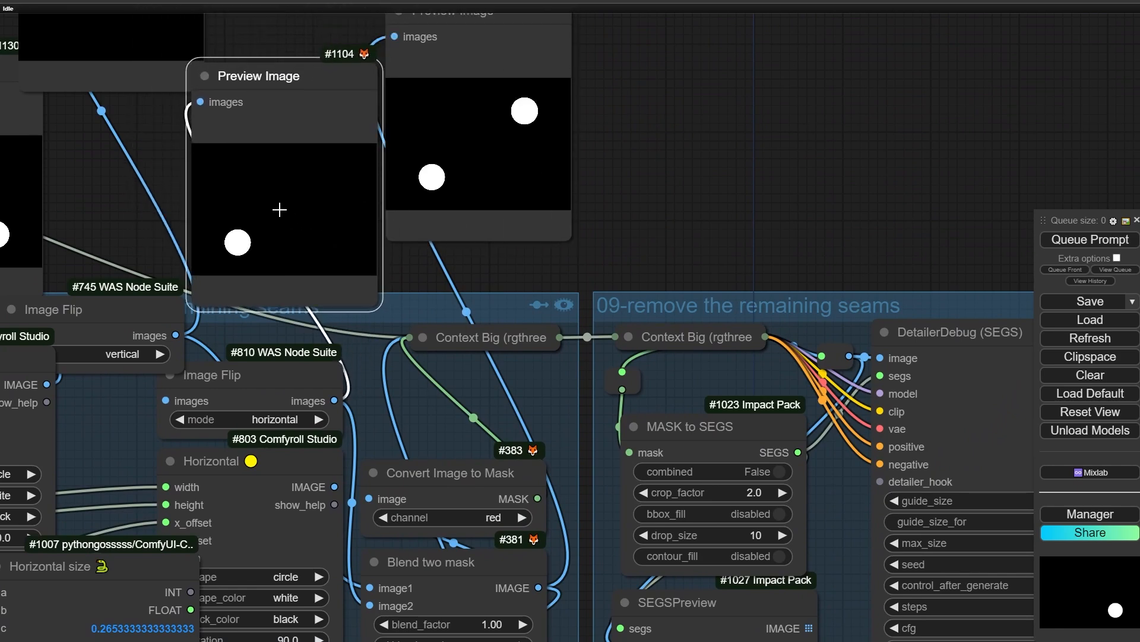
pyautogui.moveTo(556, 294); pyautogui.dragTo(686, 86)
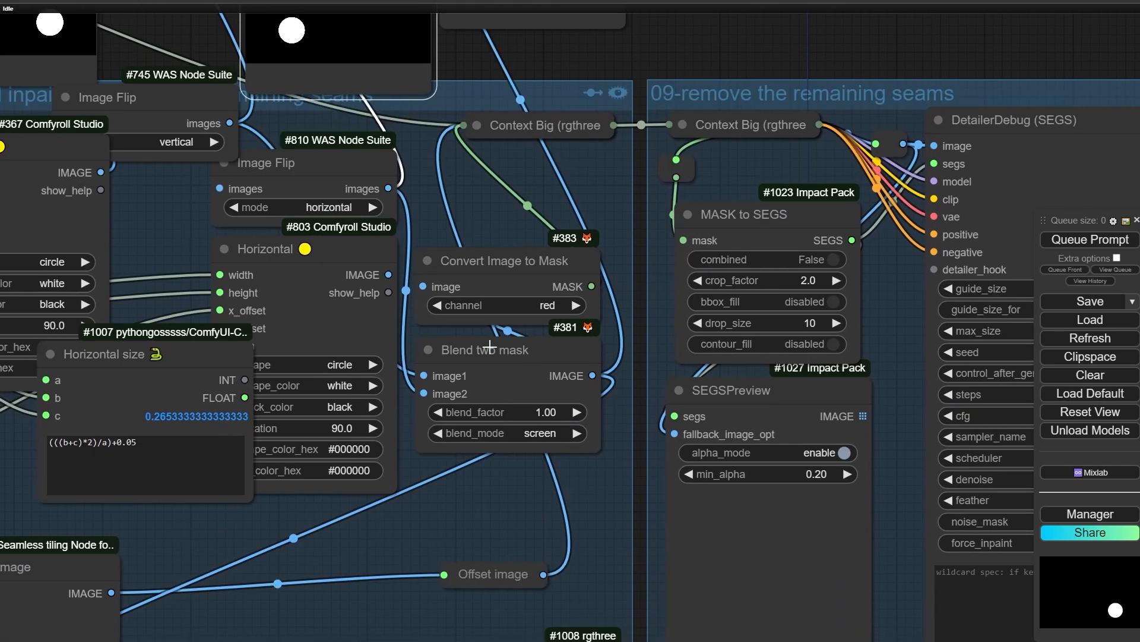
pyautogui.click(490, 346)
pyautogui.scroll(6, 490, 346)
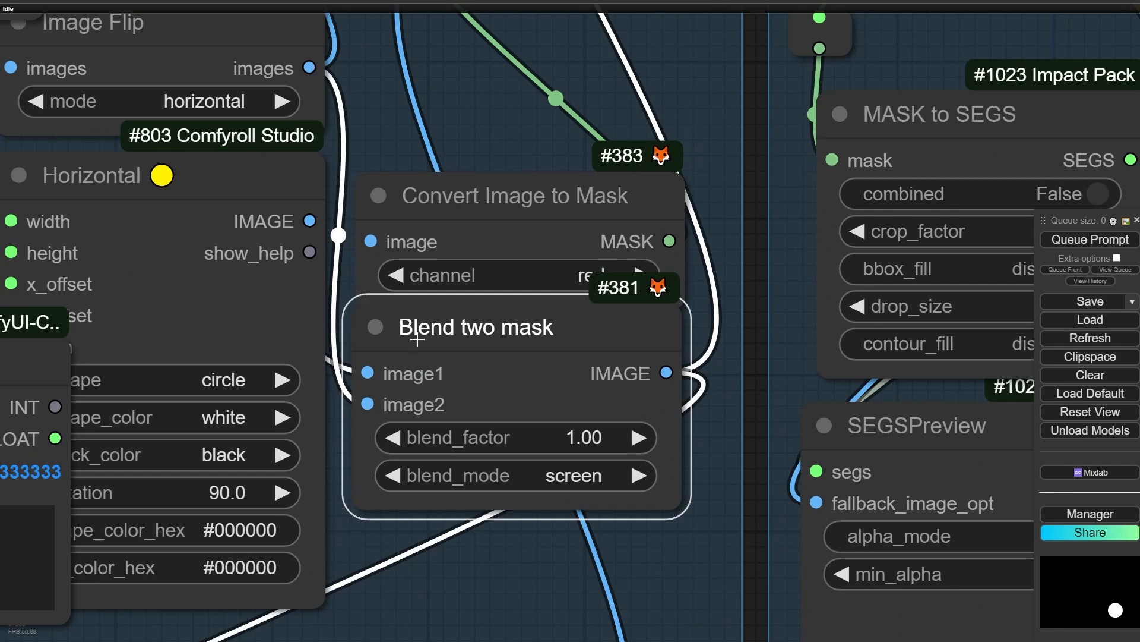
pyautogui.moveTo(462, 334); pyautogui.dragTo(466, 348)
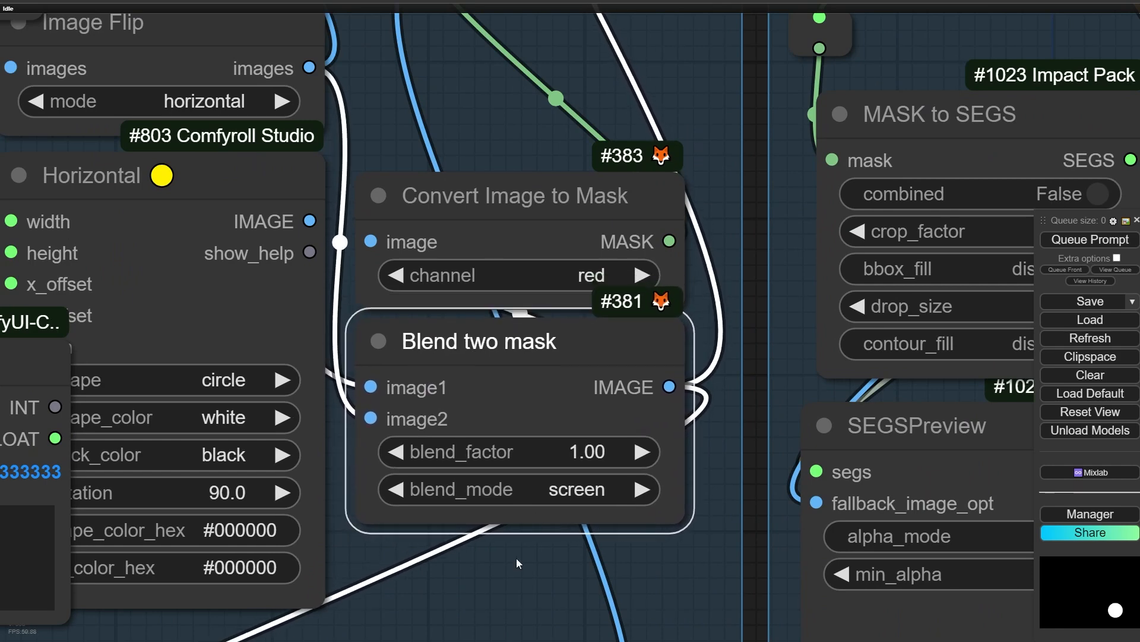
# Examine the blend_mode options of Blend two mask, keeping screen as the mode
pyautogui.scroll(10, 464, 517)
pyautogui.click(784, 476)
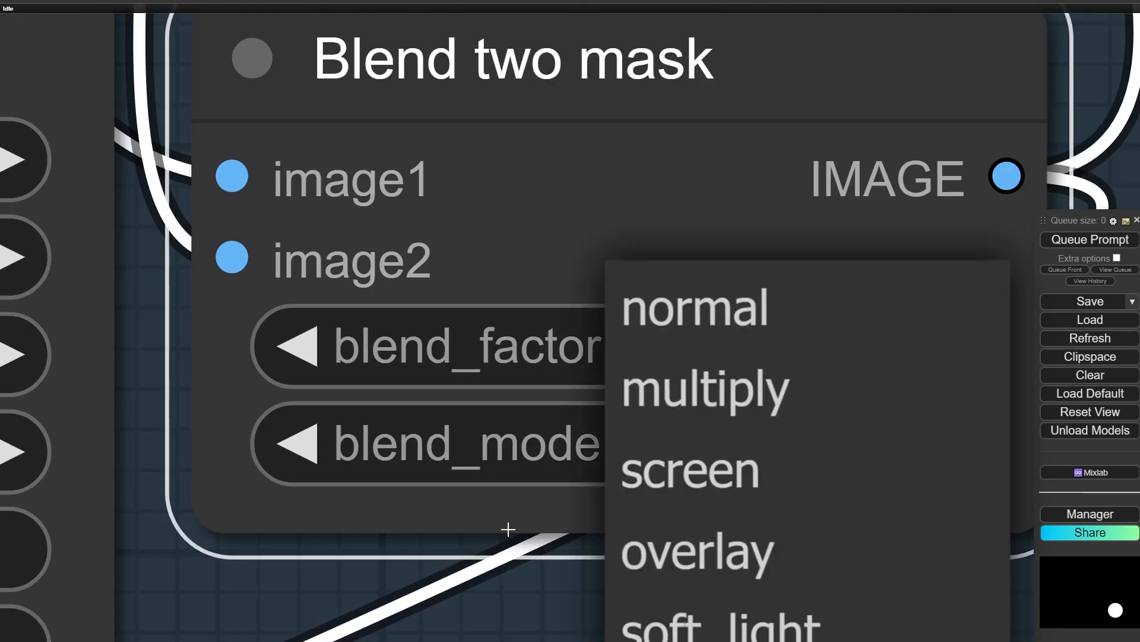
pyautogui.scroll(-3, 507, 529)
pyautogui.click(509, 611)
pyautogui.scroll(-1, 707, 582)
pyautogui.moveTo(707, 582); pyautogui.dragTo(648, 415)
pyautogui.click(620, 324)
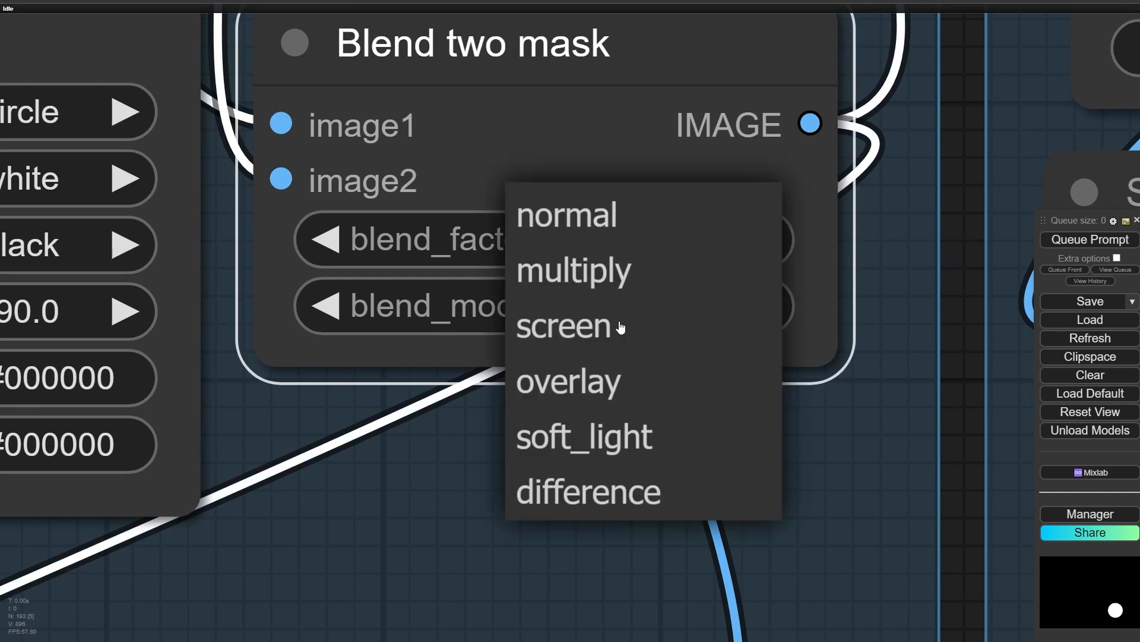
pyautogui.click(427, 519)
# Trace the IMAGE output of Blend two mask to Preview Image #1105 and examine the combined circle mask
pyautogui.scroll(-5, 470, 465)
pyautogui.click(553, 220)
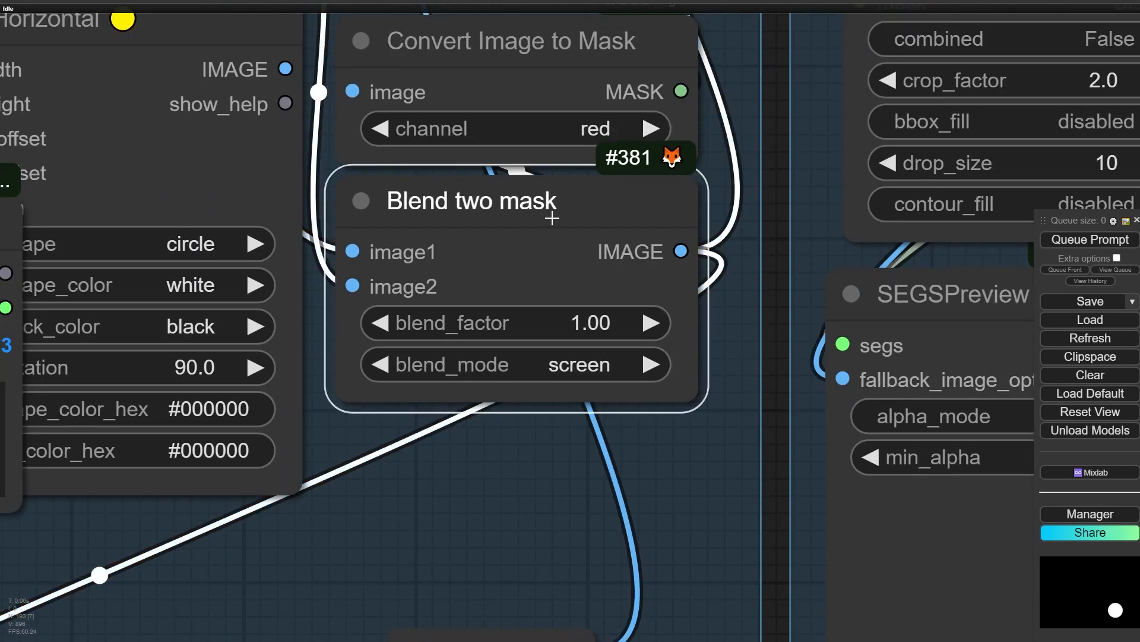
pyautogui.scroll(-4, 553, 223)
pyautogui.moveTo(553, 225); pyautogui.dragTo(447, 494)
pyautogui.scroll(-2, 473, 380)
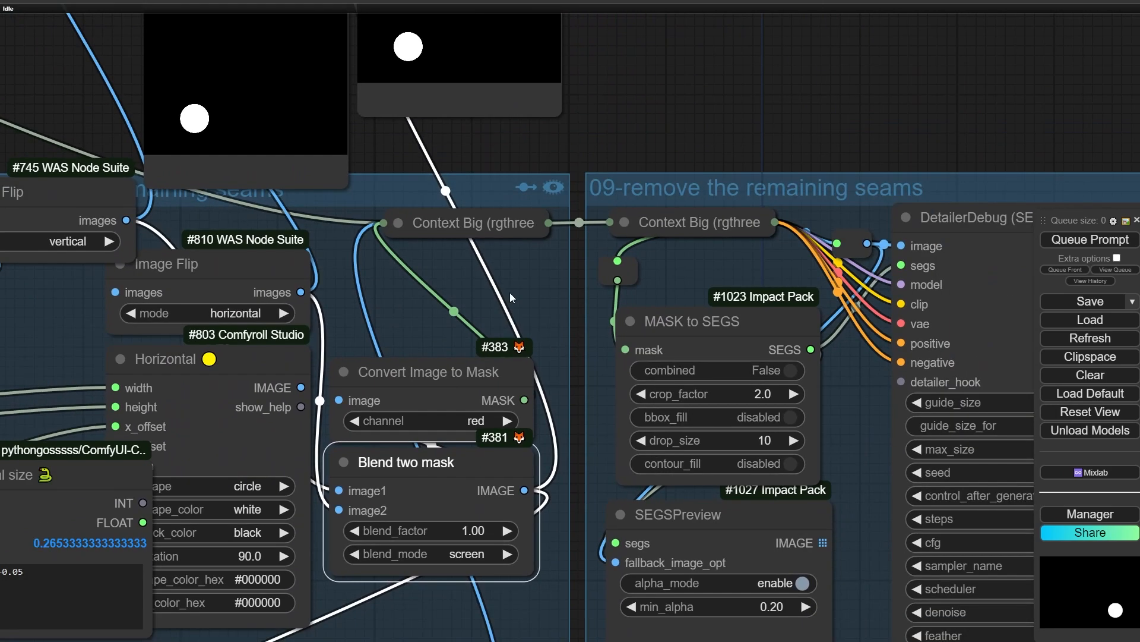
pyautogui.moveTo(526, 29); pyautogui.dragTo(549, 295)
pyautogui.scroll(5, 331, 227)
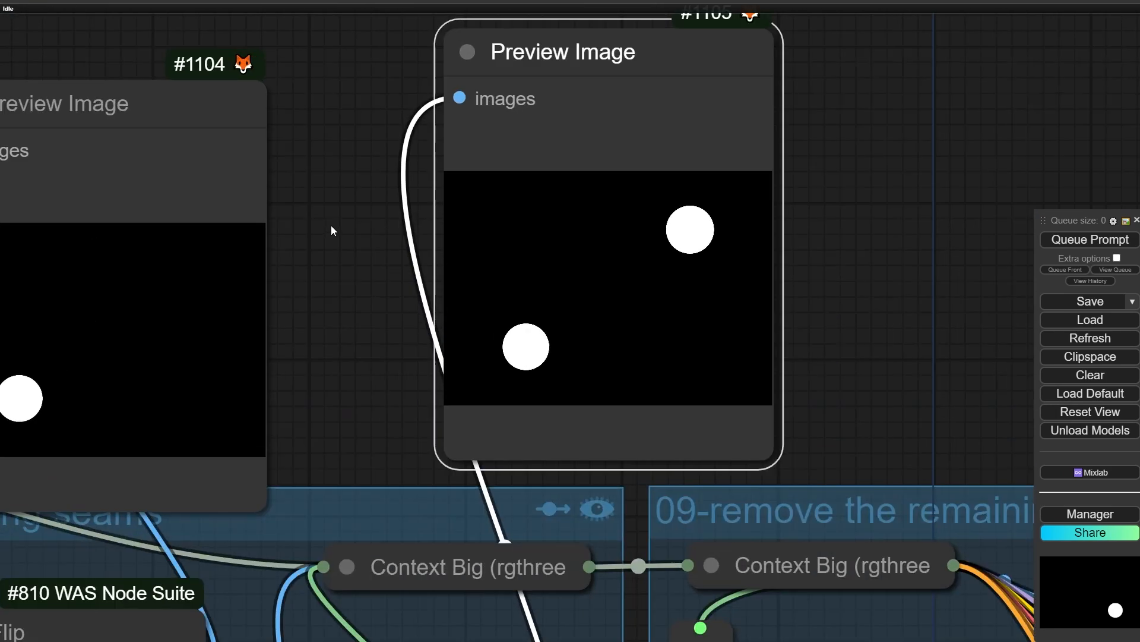
# Move Preview Image #1104 higher and compare its flipped circle with the combined mask in Preview Image #1105
pyautogui.scroll(-3, 331, 228)
pyautogui.moveTo(331, 228); pyautogui.dragTo(608, 297)
pyautogui.scroll(-1, 607, 295)
pyautogui.moveTo(543, 327); pyautogui.dragTo(595, 191)
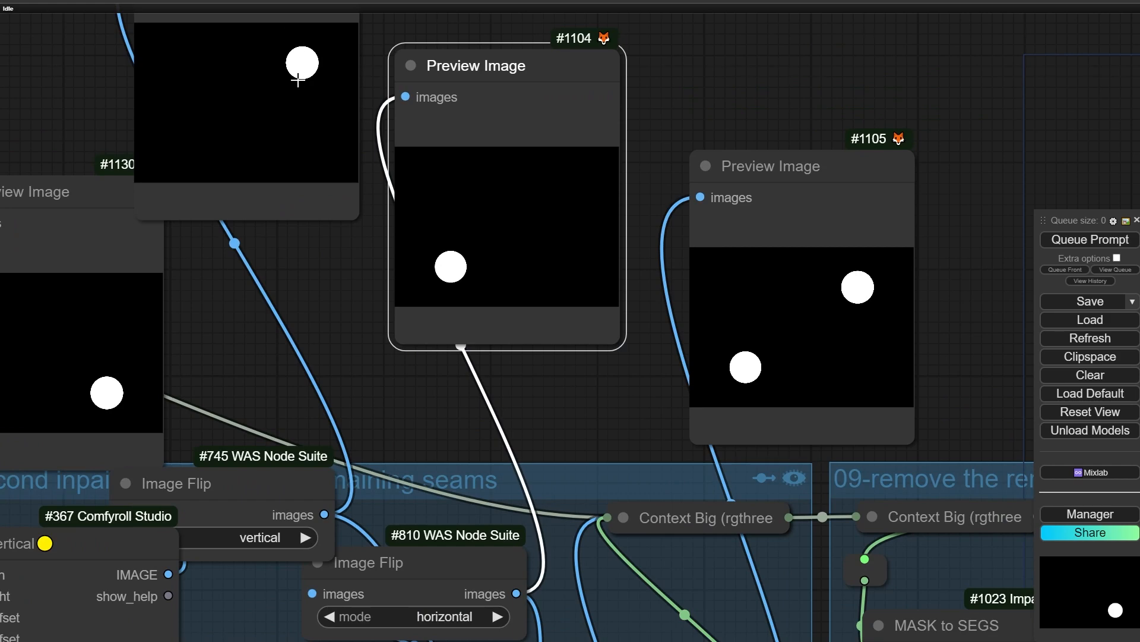
pyautogui.moveTo(767, 328); pyautogui.dragTo(453, 228)
pyautogui.scroll(5, 453, 227)
pyautogui.click(452, 227)
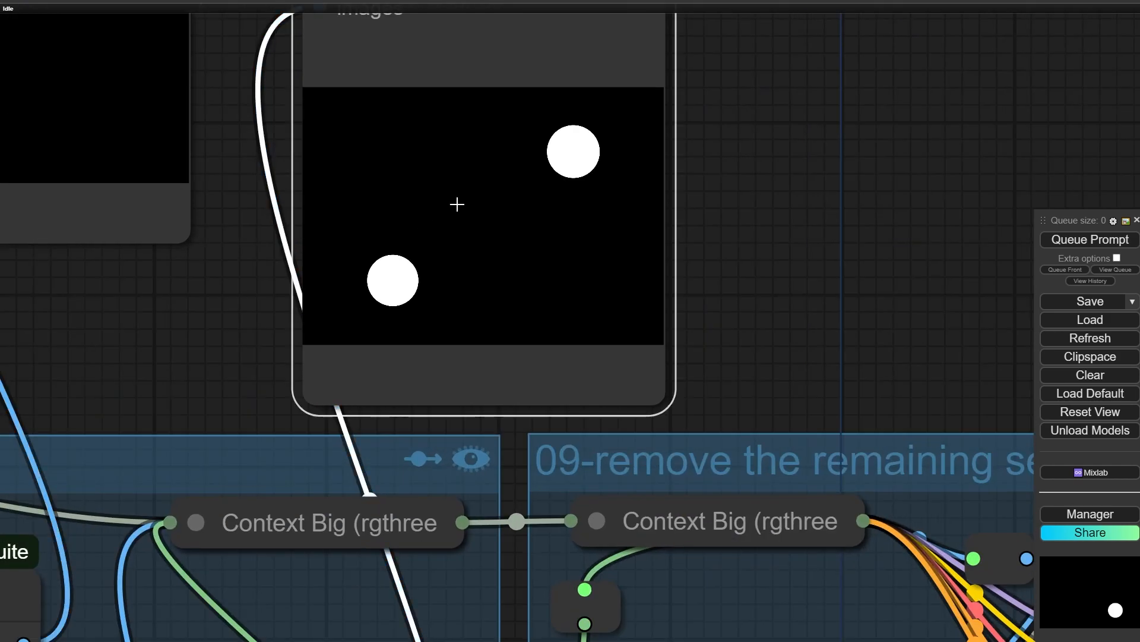
pyautogui.scroll(-3, 454, 234)
pyautogui.scroll(5, 406, 240)
pyautogui.scroll(-4, 426, 243)
# Move Convert Image to Mask up, away from Blend two mask, to trace its links to the blended image and the context
pyautogui.moveTo(449, 267); pyautogui.dragTo(586, 38)
pyautogui.moveTo(377, 440); pyautogui.dragTo(377, 368)
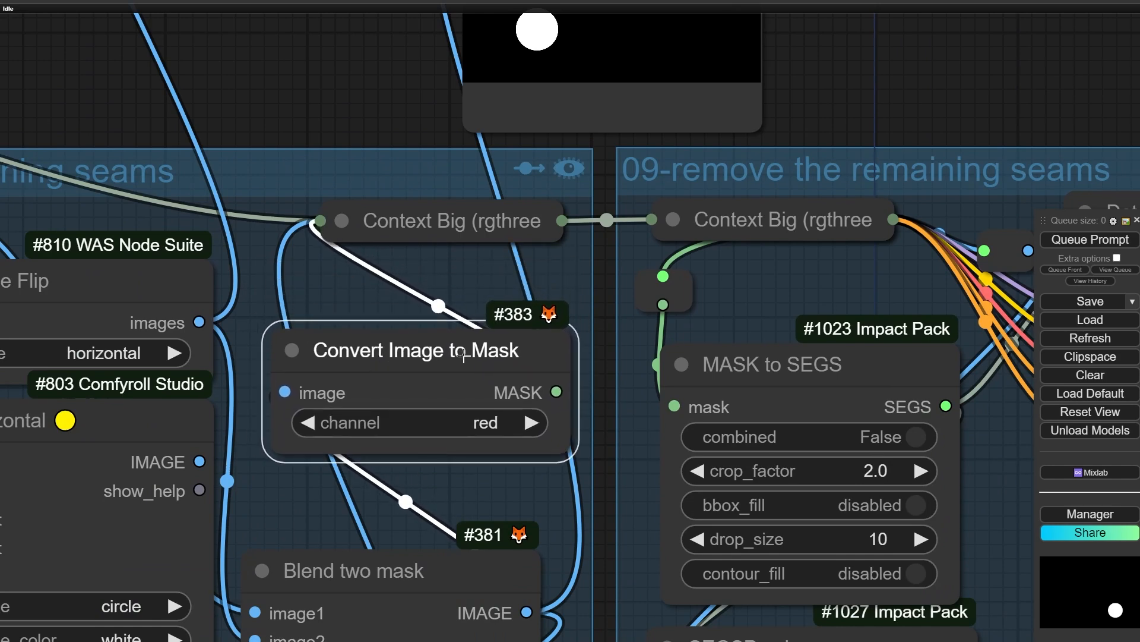
pyautogui.moveTo(458, 372); pyautogui.dragTo(437, 326)
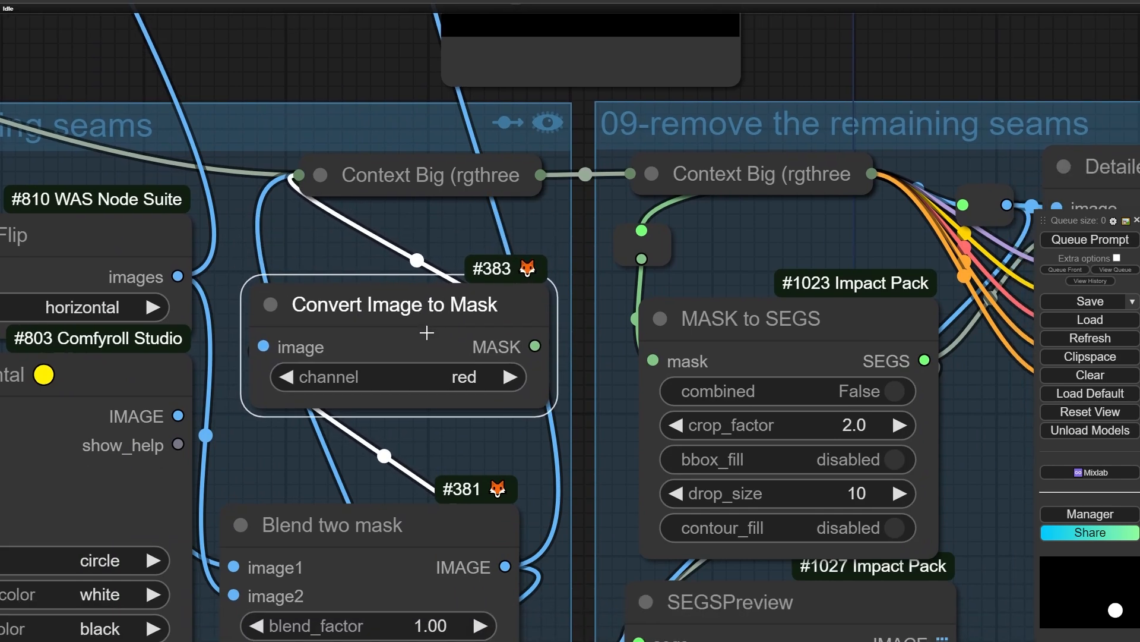
pyautogui.scroll(5, 408, 331)
pyautogui.scroll(-4, 380, 309)
pyautogui.moveTo(388, 287); pyautogui.dragTo(425, 136)
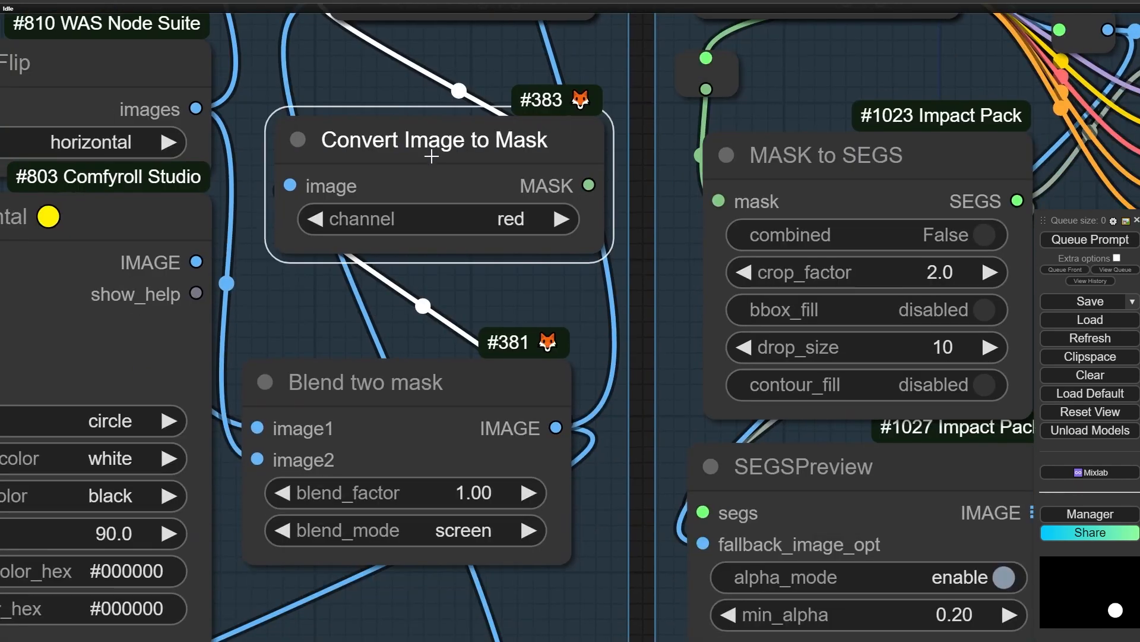
pyautogui.scroll(-5, 428, 140)
pyautogui.moveTo(448, 254); pyautogui.dragTo(476, 409)
pyautogui.moveTo(495, 303); pyautogui.dragTo(489, 330)
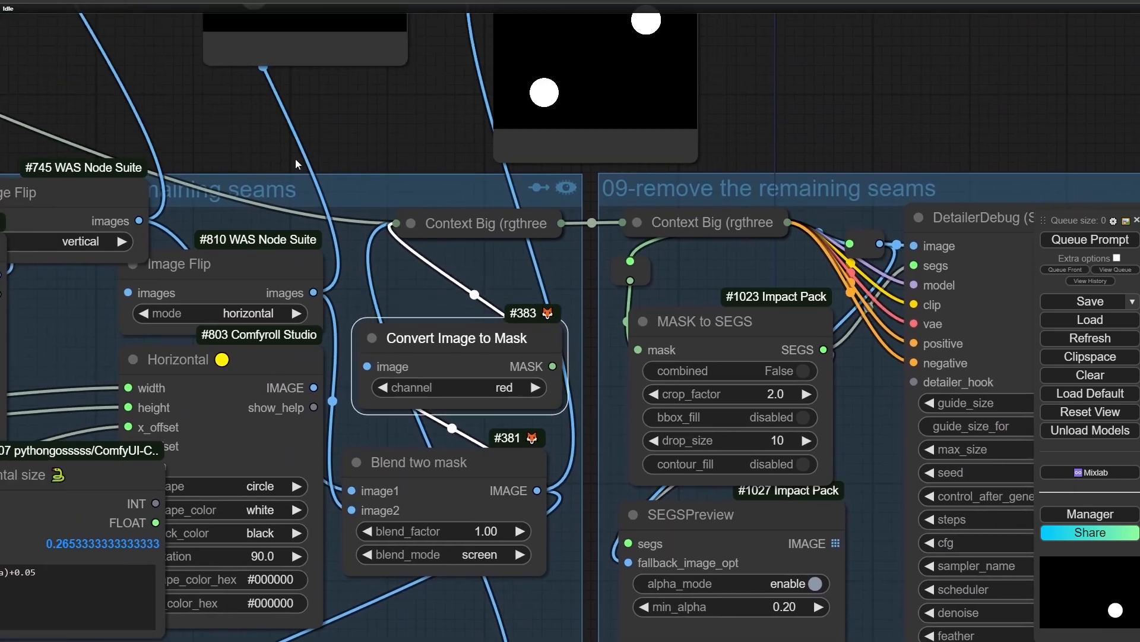
# Move the vertical Image Flip node down beside the Vertical node to trace its link to the mask preview
pyautogui.moveTo(297, 164); pyautogui.dragTo(724, 106)
pyautogui.moveTo(513, 162); pyautogui.dragTo(511, 229)
pyautogui.scroll(-2, 449, 146)
pyautogui.scroll(-1, 331, 145)
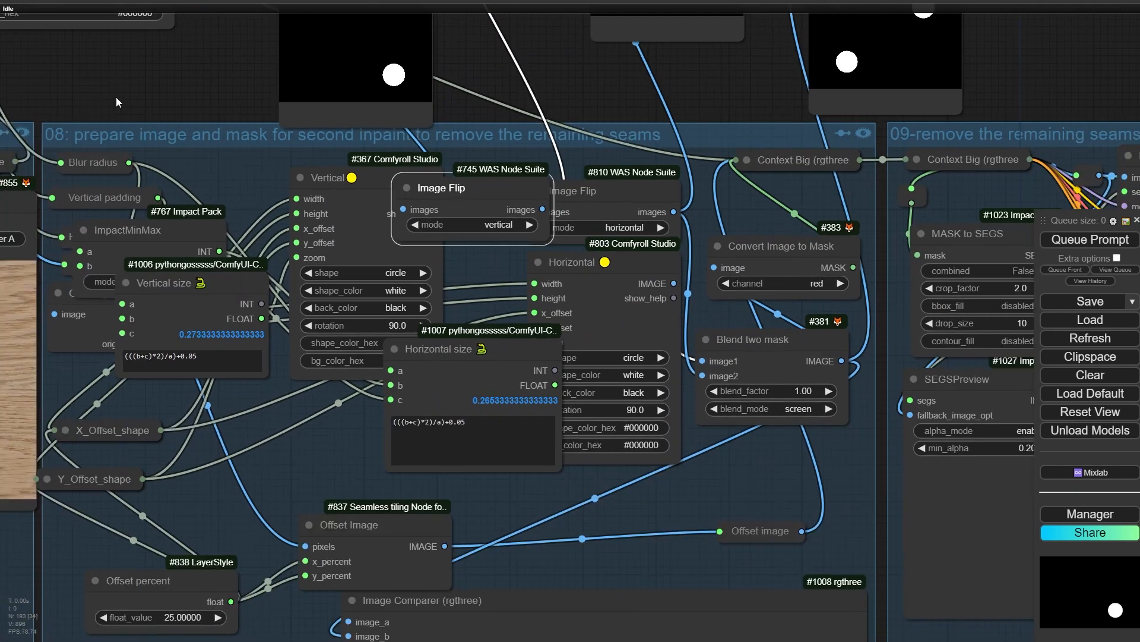
pyautogui.scroll(-1, 797, 118)
pyautogui.moveTo(798, 118); pyautogui.dragTo(481, 277)
pyautogui.click(545, 191)
pyautogui.moveTo(545, 191); pyautogui.dragTo(566, 172)
# Inspect the wood texture in group 08's Image Comparer closely for remaining seams
pyautogui.moveTo(757, 223); pyautogui.dragTo(731, 29)
pyautogui.moveTo(344, 425); pyautogui.dragTo(491, 125)
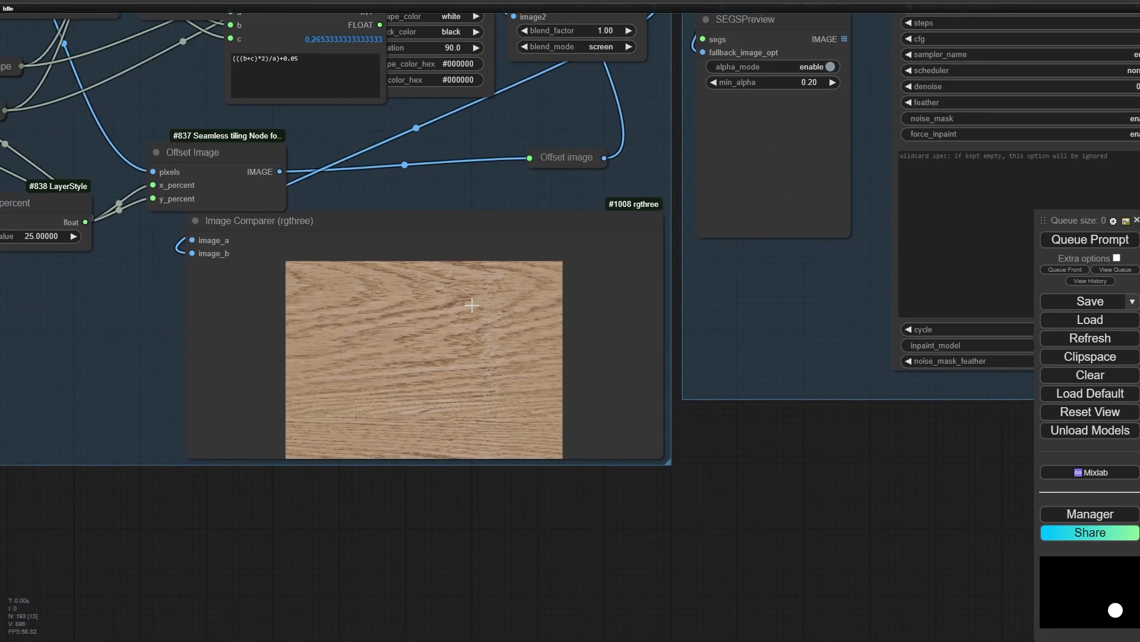
pyautogui.scroll(12, 475, 351)
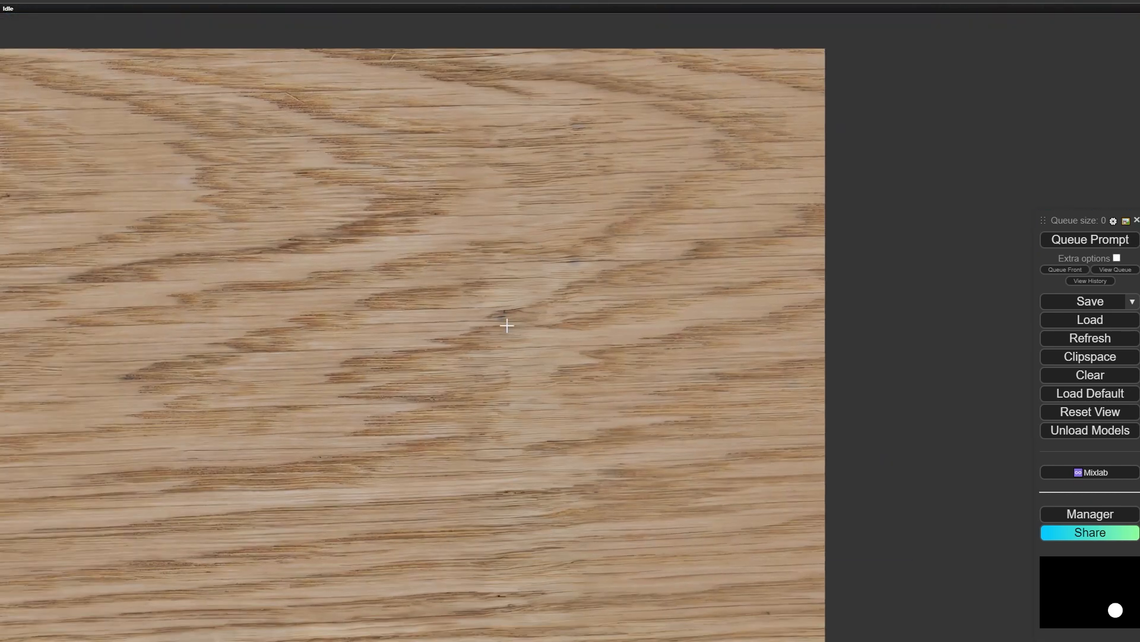
pyautogui.scroll(-10, 392, 431)
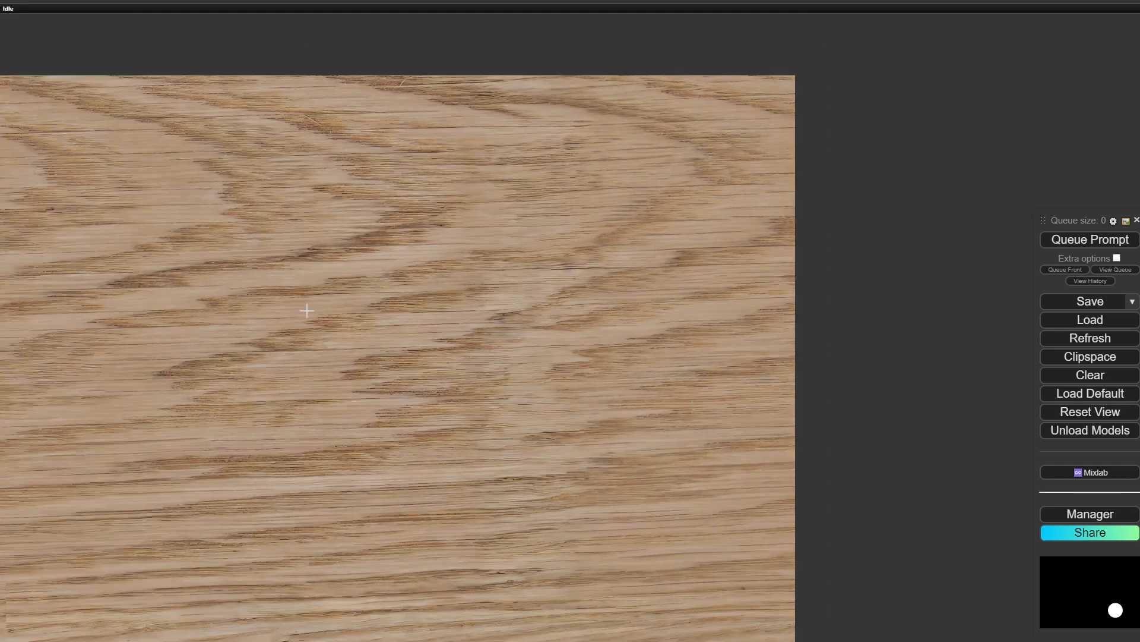
pyautogui.scroll(10, 347, 473)
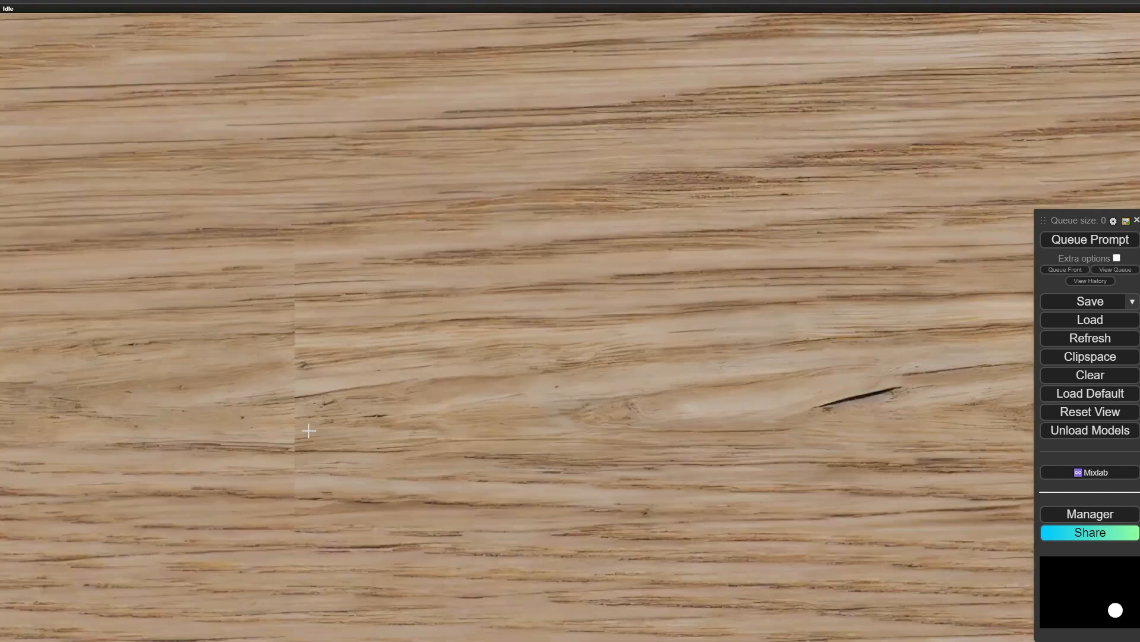
pyautogui.scroll(-10, 314, 339)
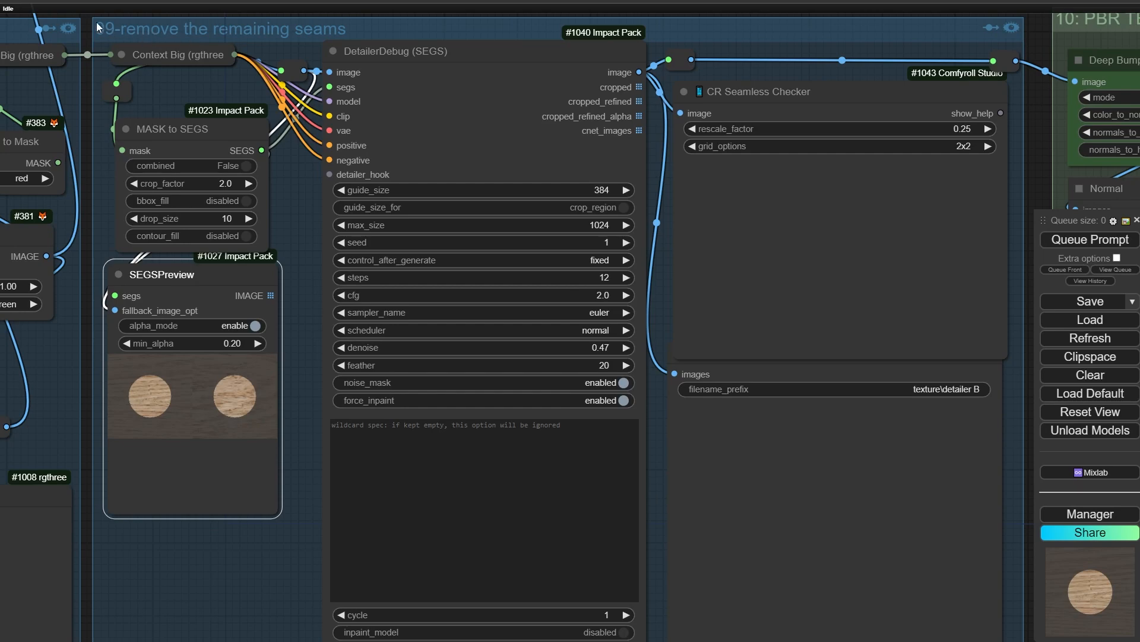
# Examine the nodes feeding DetailerDebug (SEGS) and its settings in group 09
pyautogui.scroll(4, 98, 27)
pyautogui.scroll(-3, 279, 122)
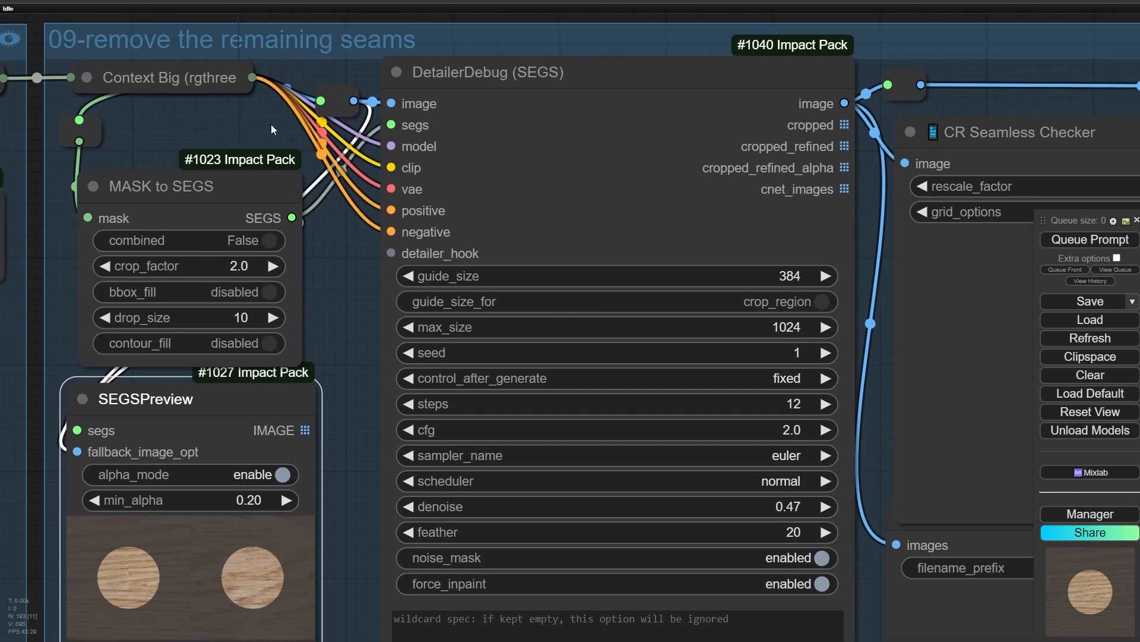
pyautogui.scroll(4, 478, 92)
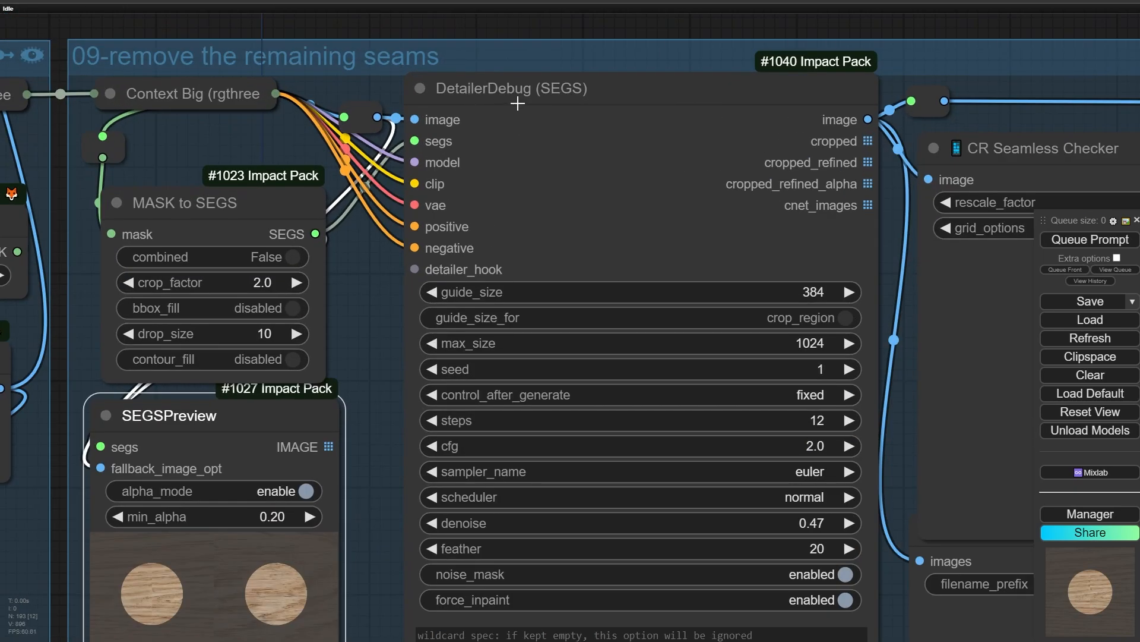
pyautogui.scroll(-1, 373, 312)
# Nudge SEGSPreview down and to the right beneath MASK to SEGS in group 09
pyautogui.moveTo(365, 324); pyautogui.dragTo(400, 194)
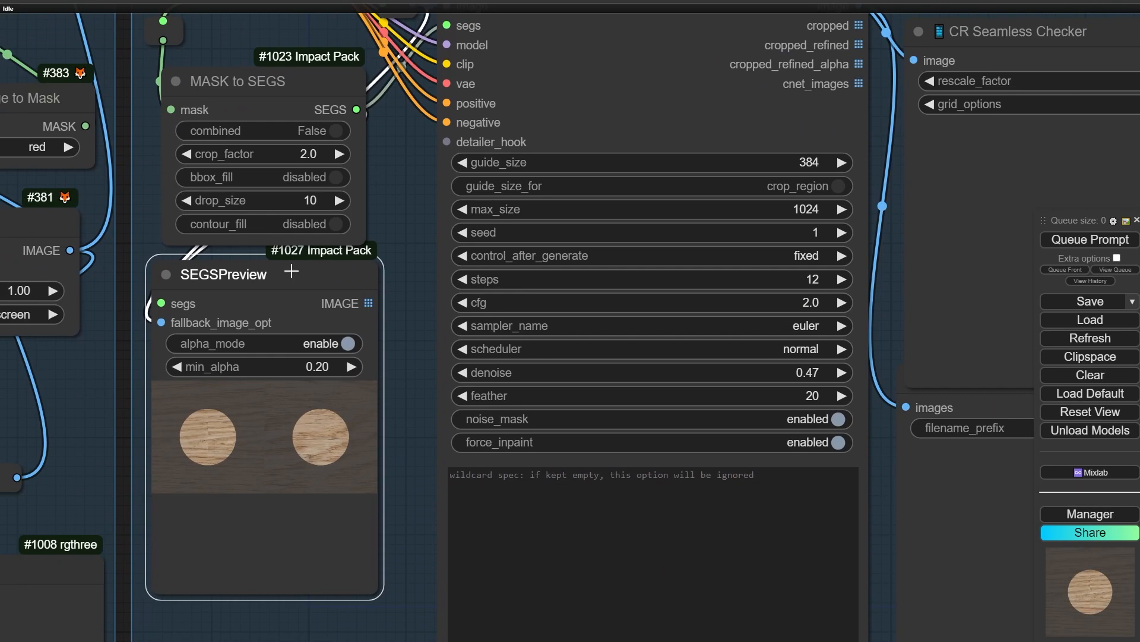
pyautogui.moveTo(290, 268); pyautogui.dragTo(314, 289)
pyautogui.scroll(-3, 163, 262)
pyautogui.scroll(4, 240, 94)
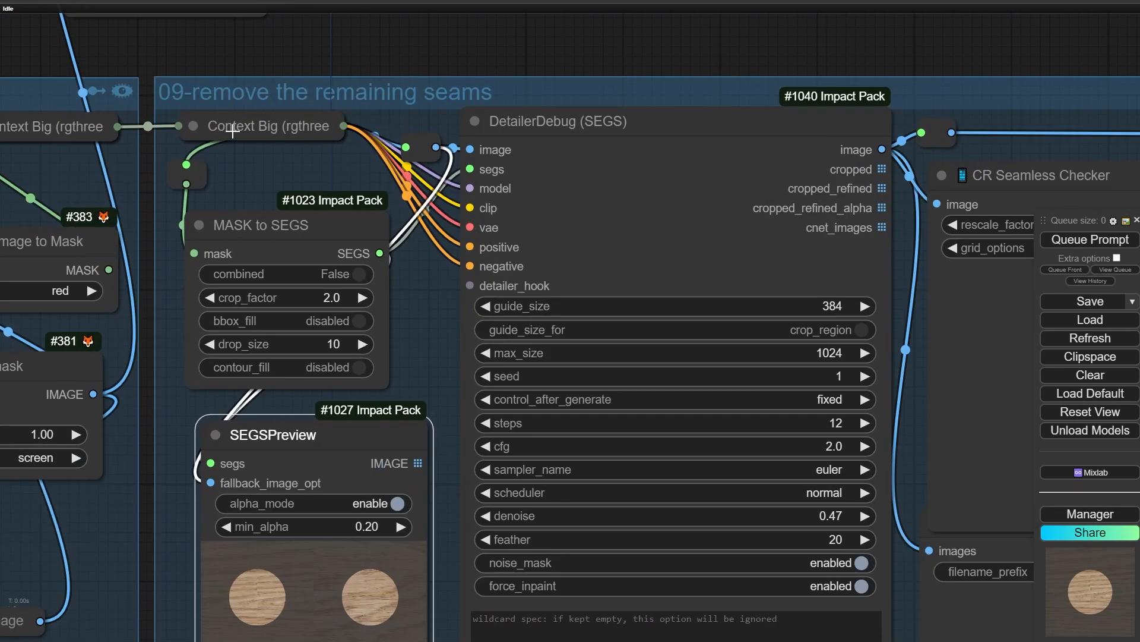
# Nudge MASK to SEGS to trace its mask input from the context and its SEGS output to DetailerDebug
pyautogui.moveTo(273, 227); pyautogui.dragTo(294, 239)
pyautogui.moveTo(280, 191); pyautogui.dragTo(264, 142)
pyautogui.scroll(5, 279, 207)
pyautogui.moveTo(190, 198); pyautogui.dragTo(192, 198)
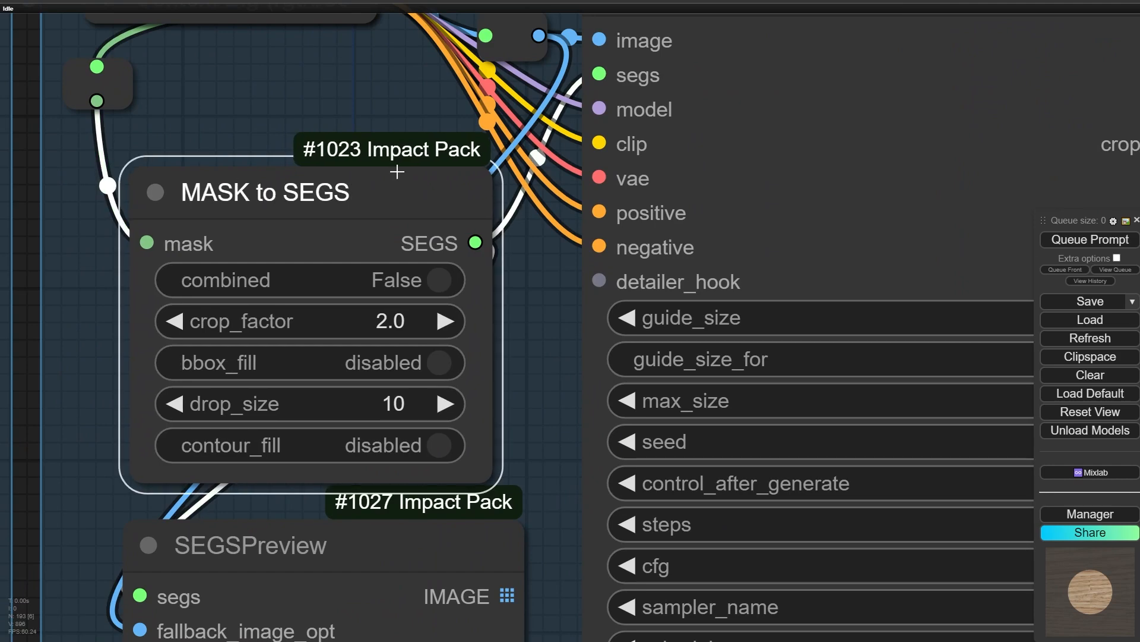
# Inspect both masked circle crops in SEGSPreview closely for the seams inside them
pyautogui.scroll(-4, 396, 167)
pyautogui.moveTo(483, 363); pyautogui.dragTo(455, 166)
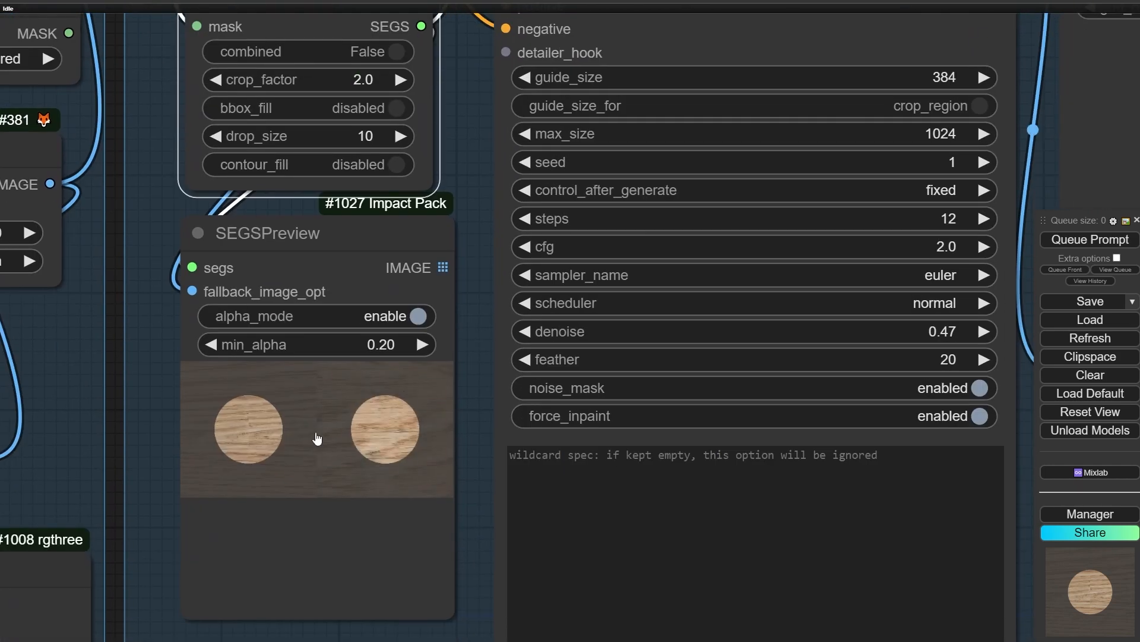
pyautogui.scroll(15, 315, 438)
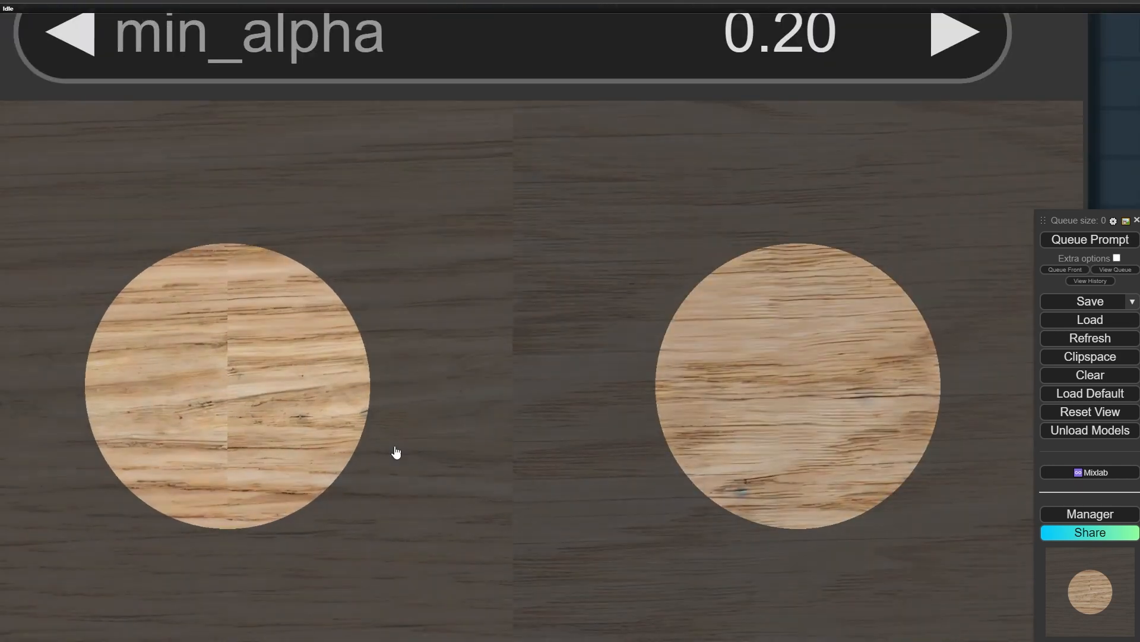
pyautogui.scroll(-3, 159, 380)
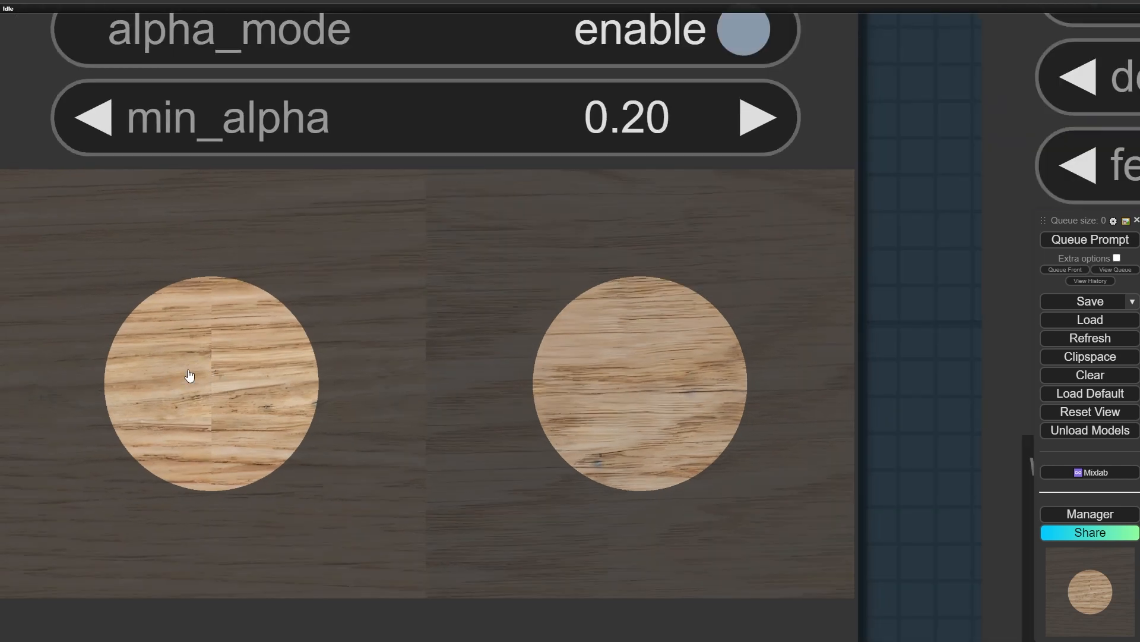
pyautogui.scroll(5, 190, 376)
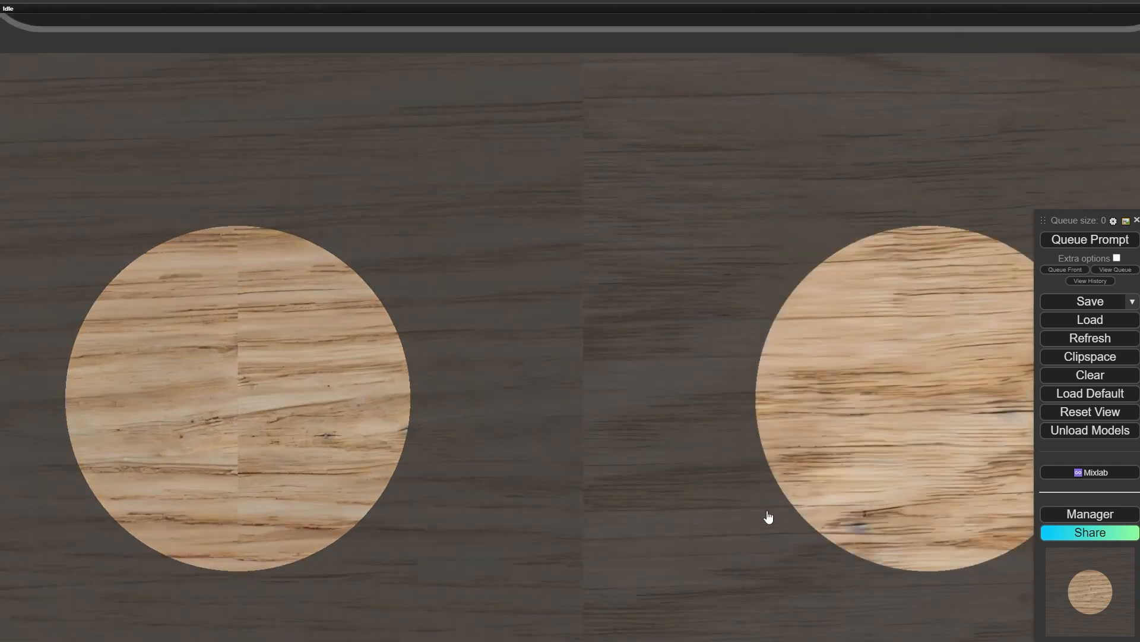
pyautogui.moveTo(769, 519); pyautogui.dragTo(326, 392)
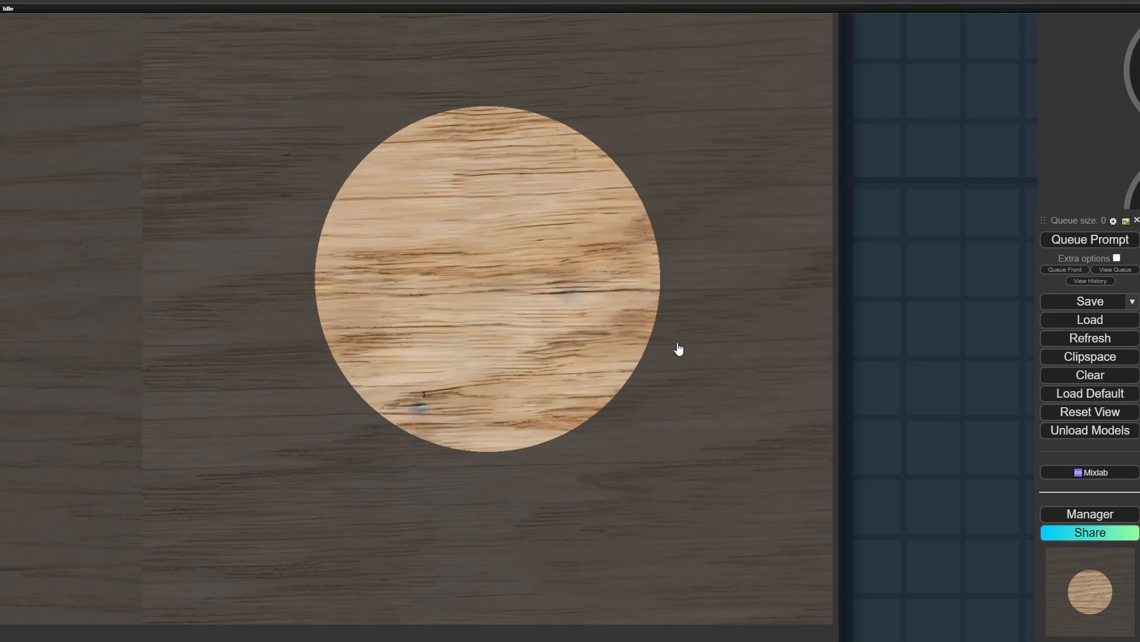
# Compare the blended circle mask from group 08 with the two masked crops shown in SEGSPreview
pyautogui.scroll(-5, 570, 252)
pyautogui.scroll(-5, 502, 258)
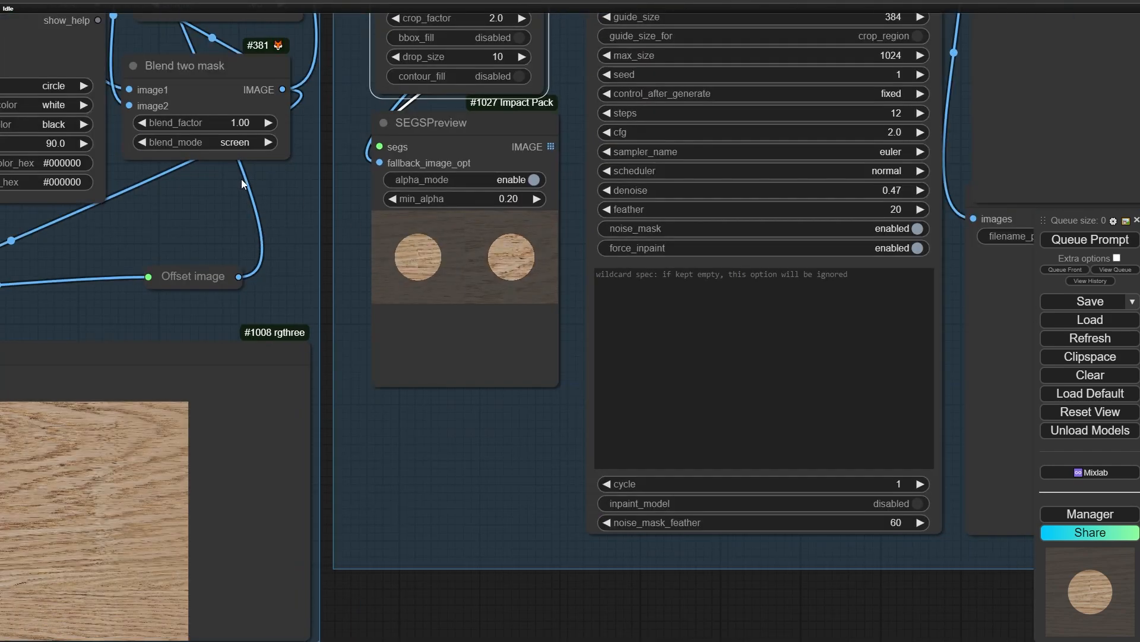
pyautogui.moveTo(328, 285); pyautogui.dragTo(356, 548)
pyautogui.moveTo(237, 267); pyautogui.dragTo(241, 297)
pyautogui.moveTo(389, 526); pyautogui.dragTo(320, 336)
pyautogui.scroll(17, 395, 383)
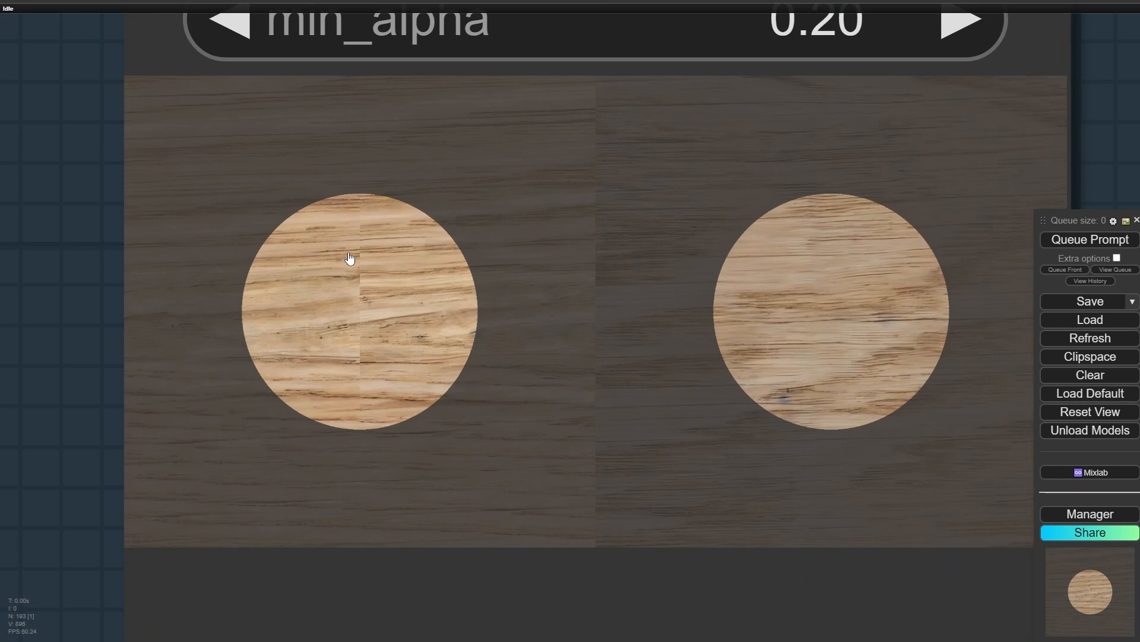
pyautogui.scroll(-15, 383, 297)
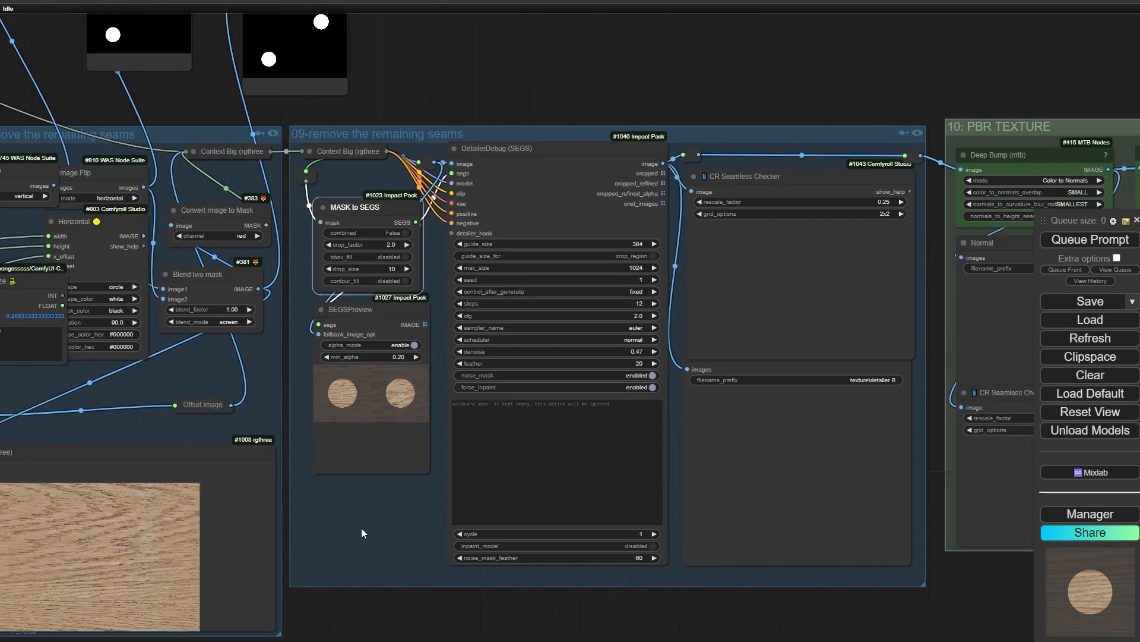
# Shrink the DetailerDebug (SEGS) node in group 09 to a narrower and shorter size
pyautogui.moveTo(361, 532); pyautogui.dragTo(294, 538)
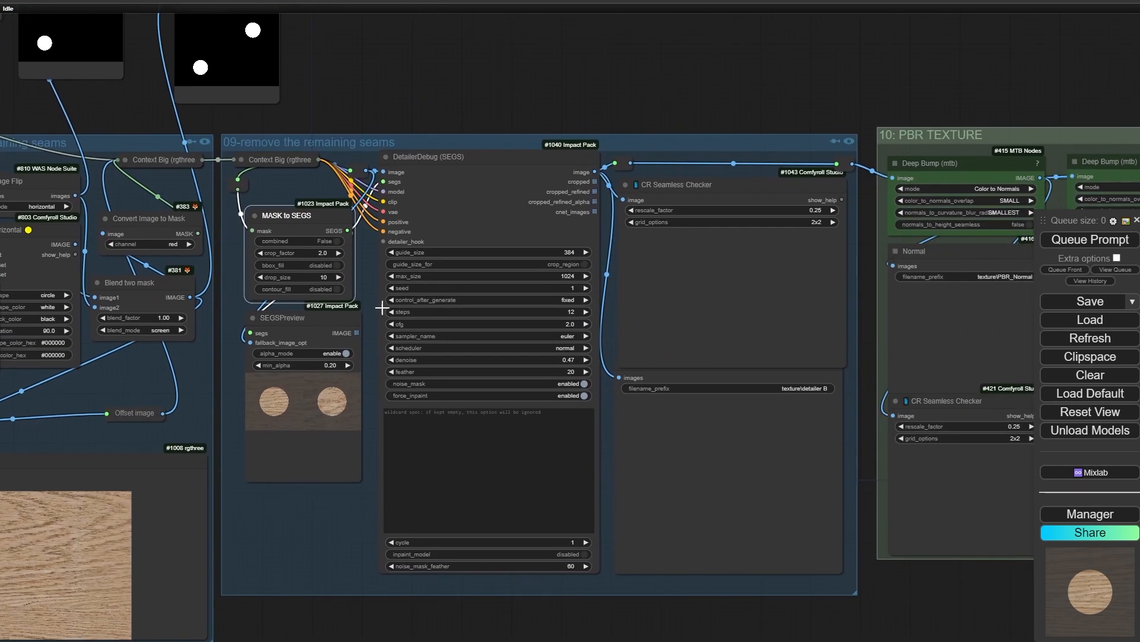
pyautogui.scroll(5, 363, 282)
pyautogui.scroll(-4, 662, 410)
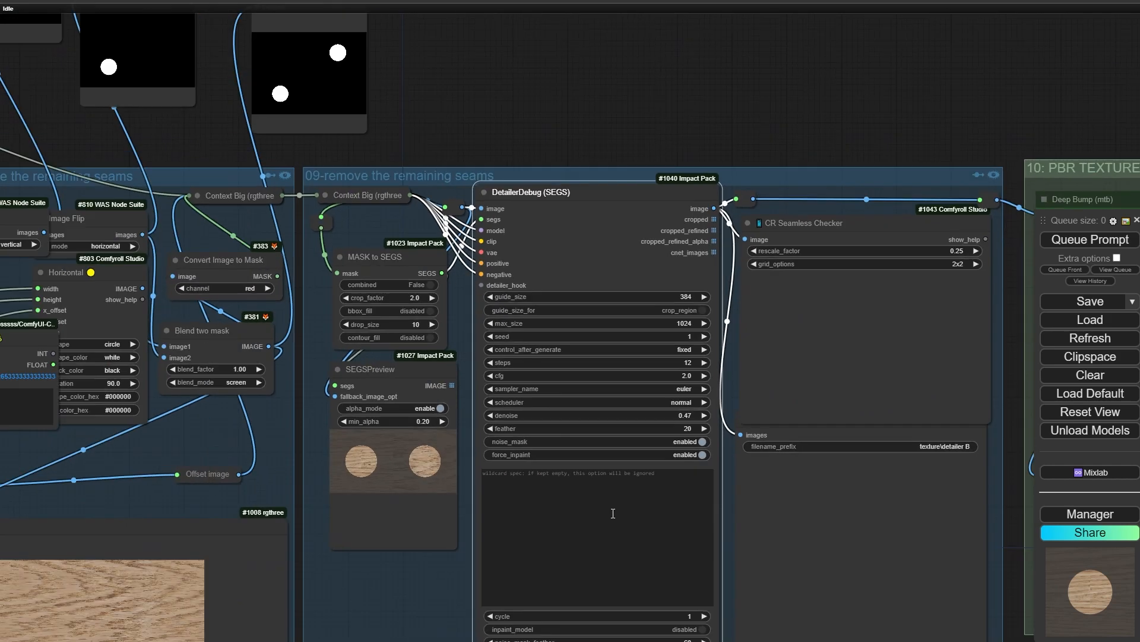
pyautogui.moveTo(419, 594); pyautogui.dragTo(351, 326)
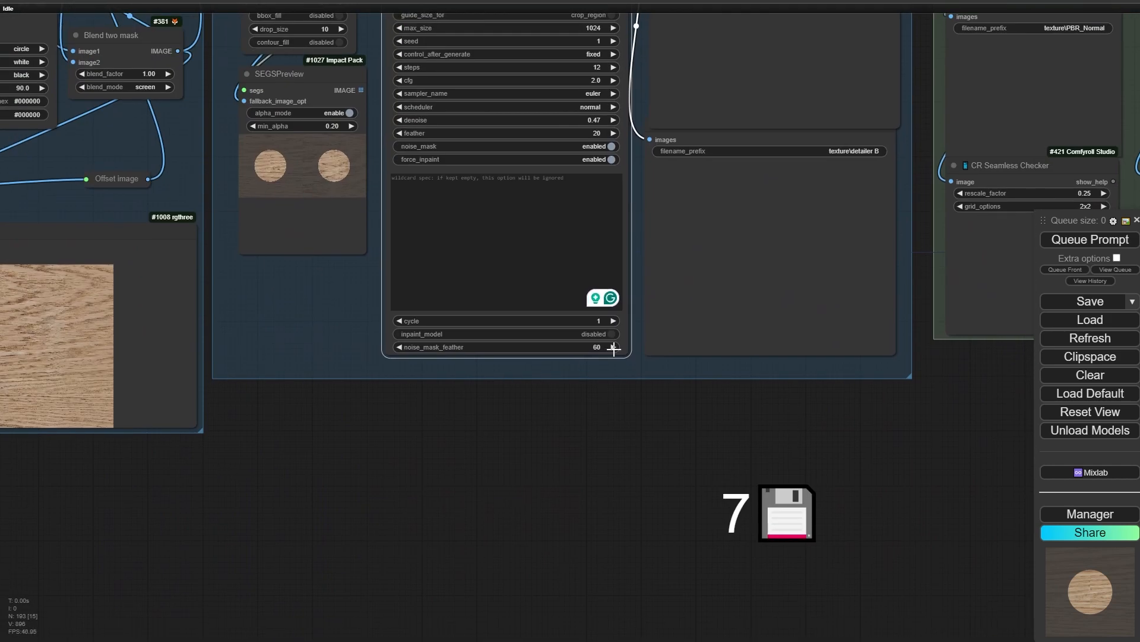
pyautogui.moveTo(629, 353); pyautogui.dragTo(528, 225)
# Queue only group 09's Save Image node with the texture\detailer B prefix, using Queue Selected Output Nodes (rgthree)
pyautogui.moveTo(579, 338); pyautogui.dragTo(577, 518)
pyautogui.rightClick(696, 195)
pyautogui.rightClick(666, 379)
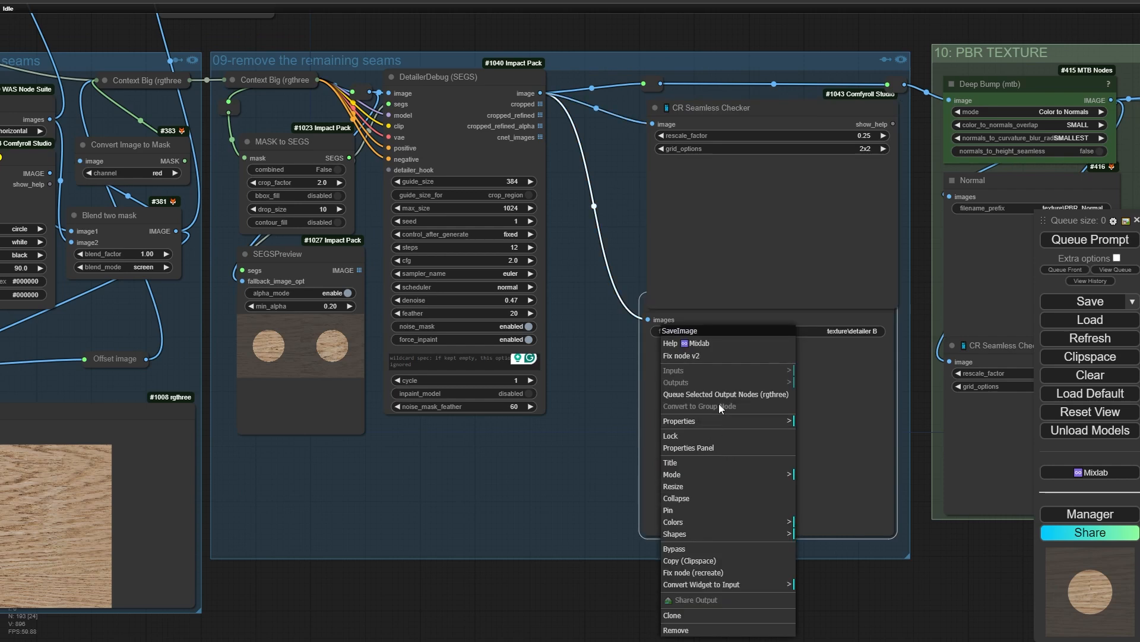
pyautogui.click(719, 394)
pyautogui.moveTo(707, 411); pyautogui.dragTo(682, 435)
# Examine the live DetailerDebug (SEGS) preview closely as it inpaints the circular area in each crop
pyautogui.scroll(6, 462, 499)
pyautogui.scroll(11, 463, 490)
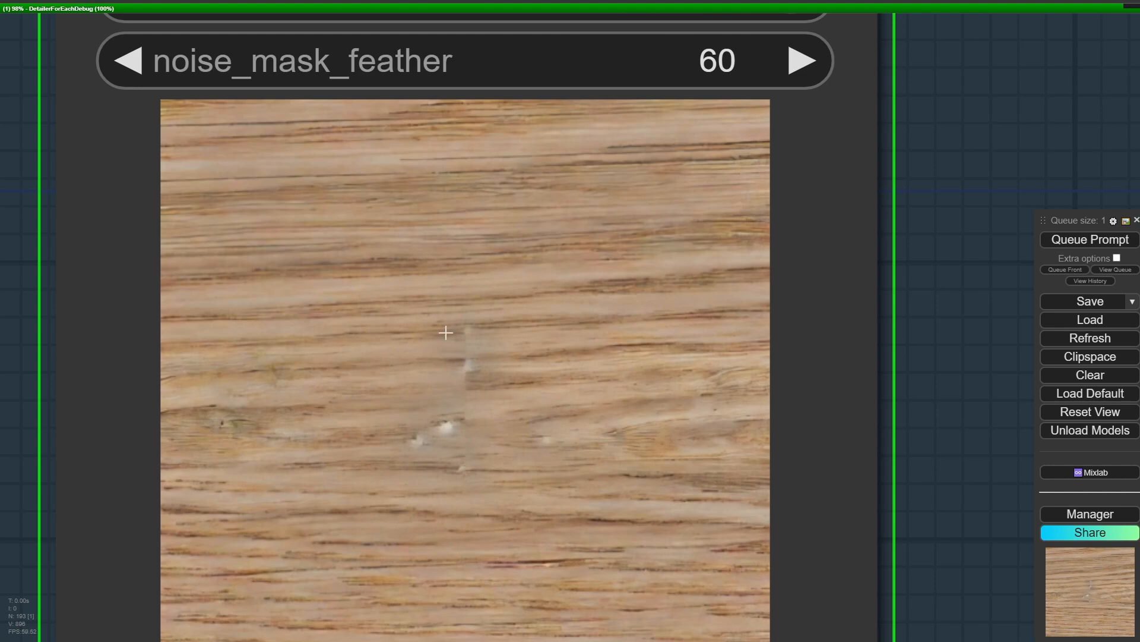
pyautogui.scroll(-10, 439, 327)
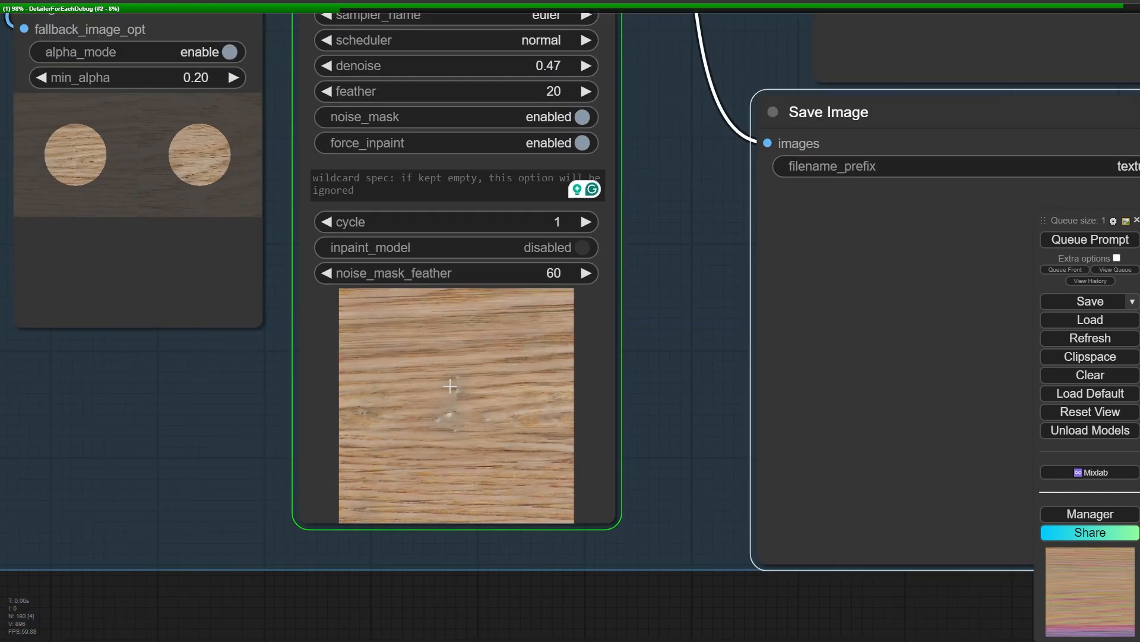
pyautogui.scroll(5, 446, 410)
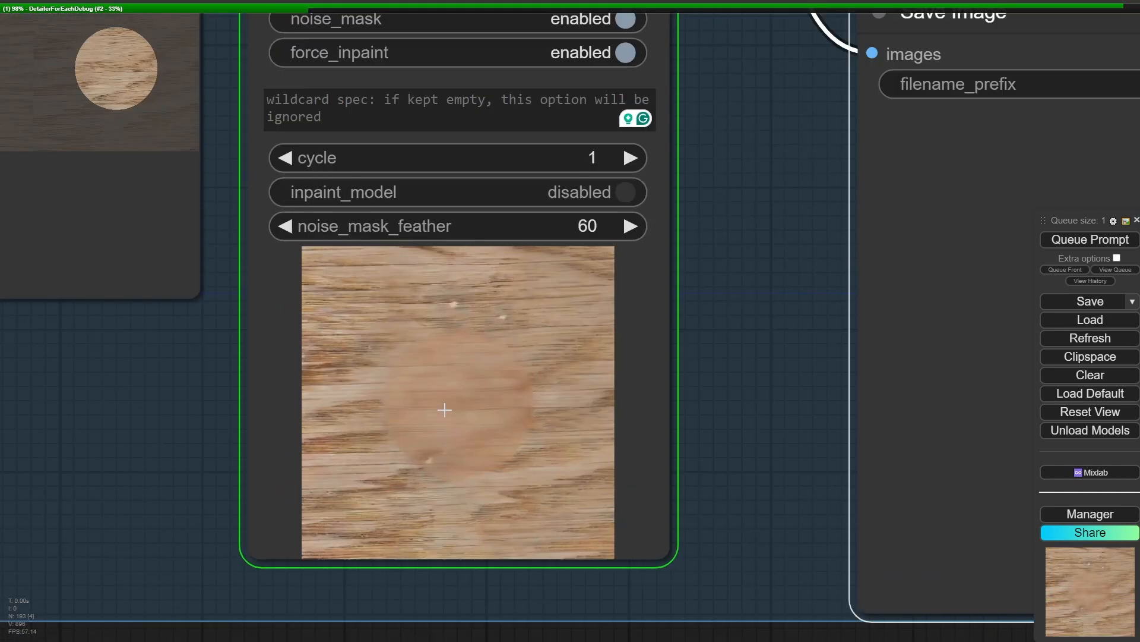
pyautogui.scroll(-9, 446, 410)
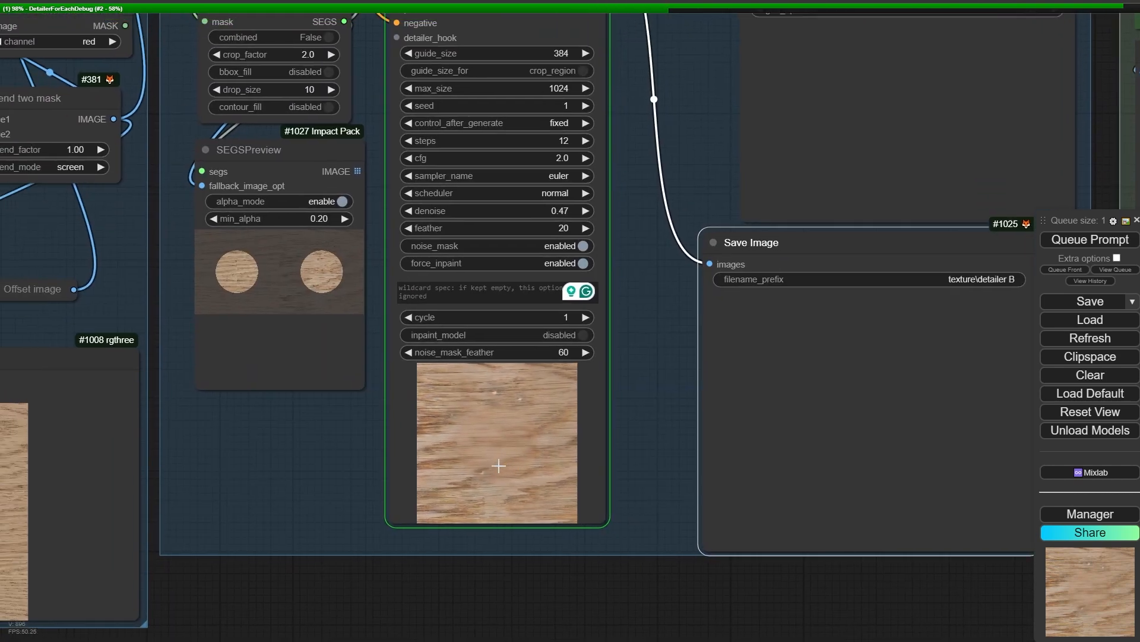
pyautogui.moveTo(499, 466); pyautogui.dragTo(530, 537)
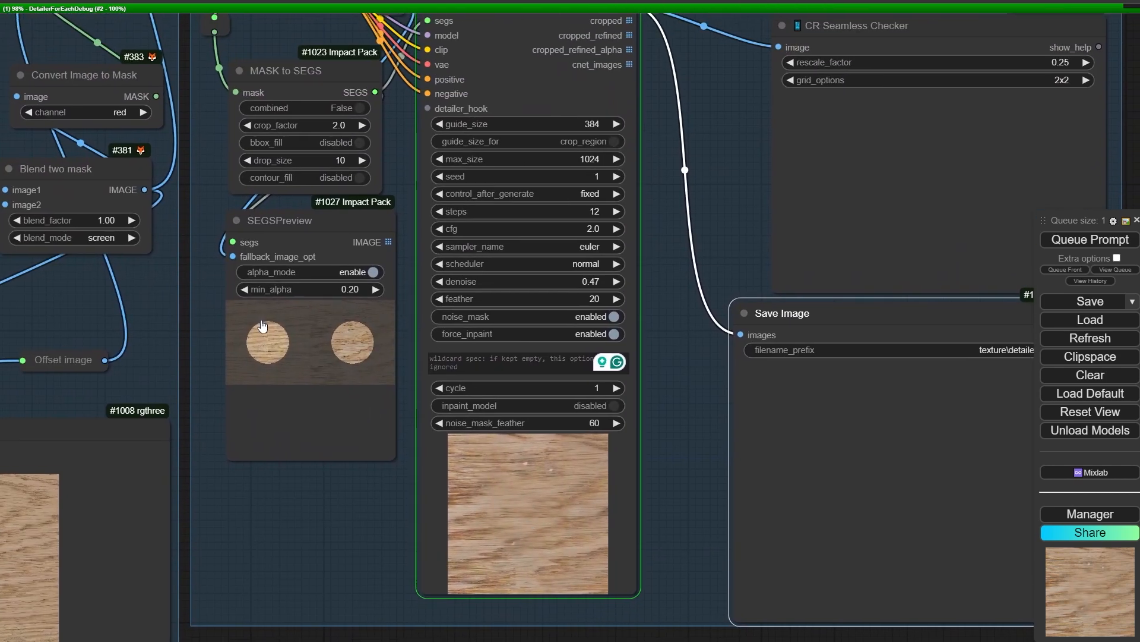
# Inspect the texture in the Save Image node closely for remaining seams at both inpainted circle areas
pyautogui.moveTo(682, 445); pyautogui.dragTo(340, 355)
pyautogui.scroll(12, 608, 392)
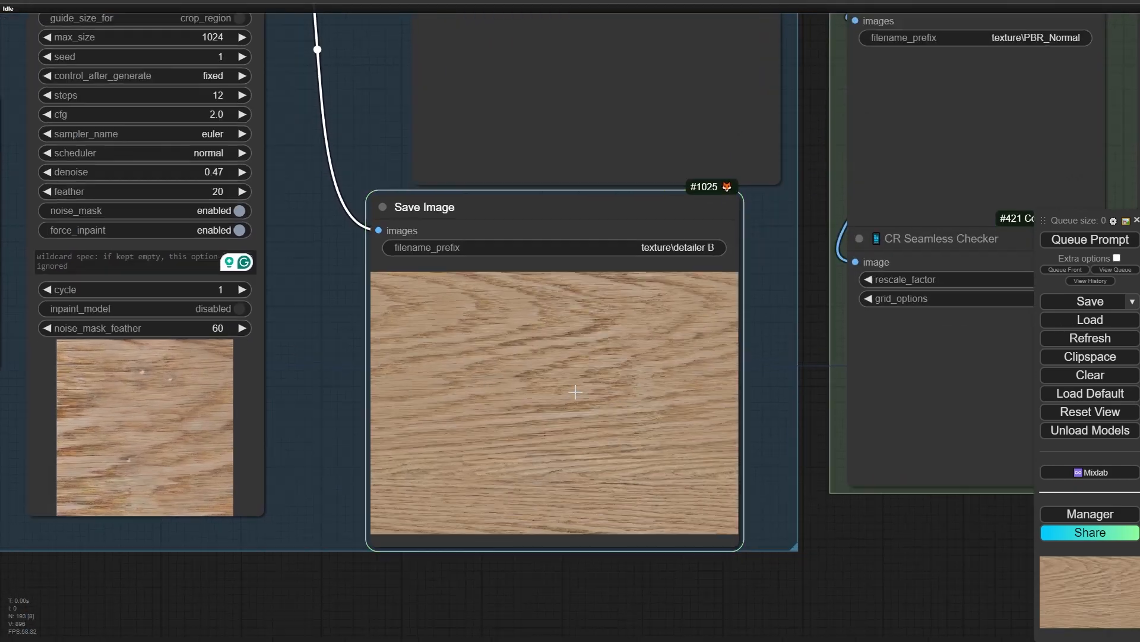
pyautogui.scroll(1, 683, 276)
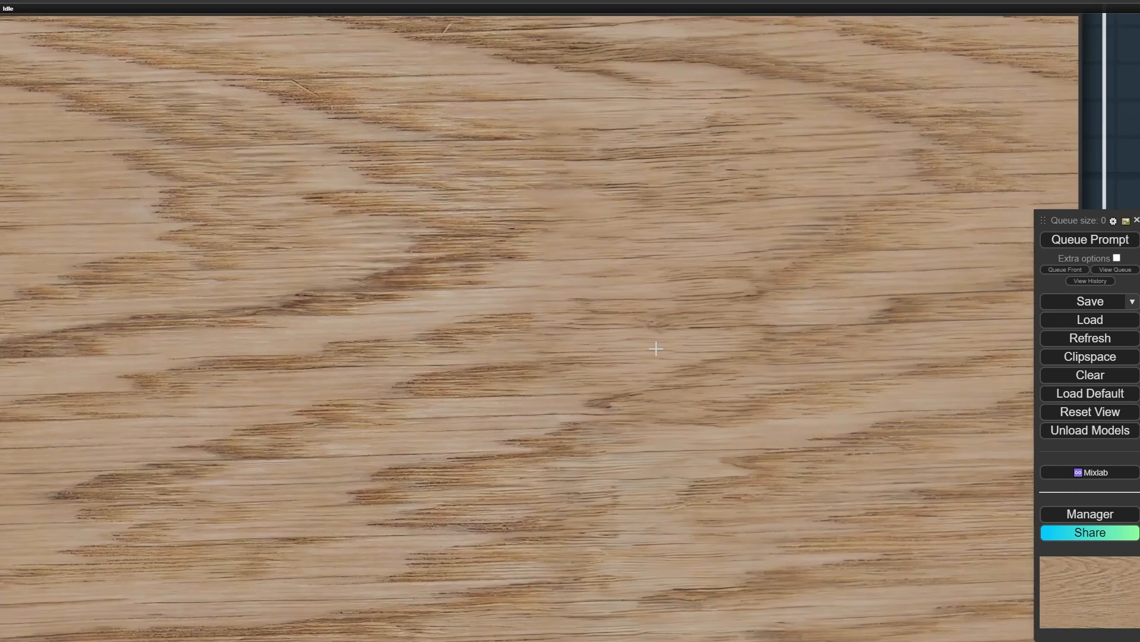
pyautogui.scroll(-7, 641, 380)
pyautogui.moveTo(501, 479); pyautogui.dragTo(741, 202)
pyautogui.scroll(7, 471, 323)
pyautogui.scroll(5, 484, 325)
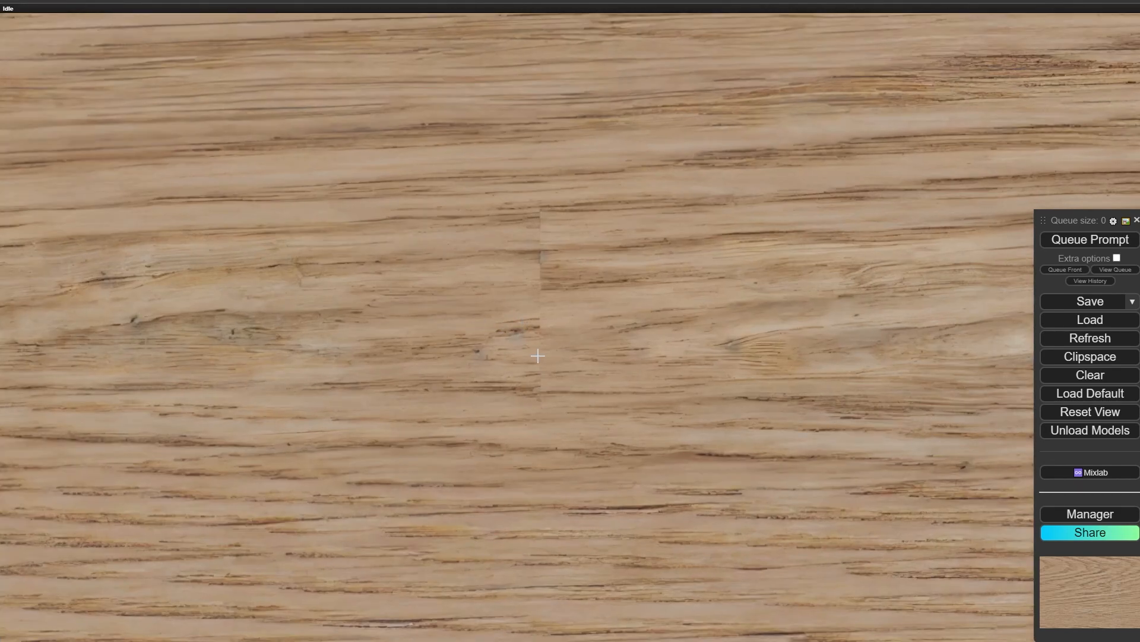
pyautogui.scroll(-2, 538, 356)
pyautogui.scroll(2, 539, 321)
pyautogui.scroll(-3, 540, 325)
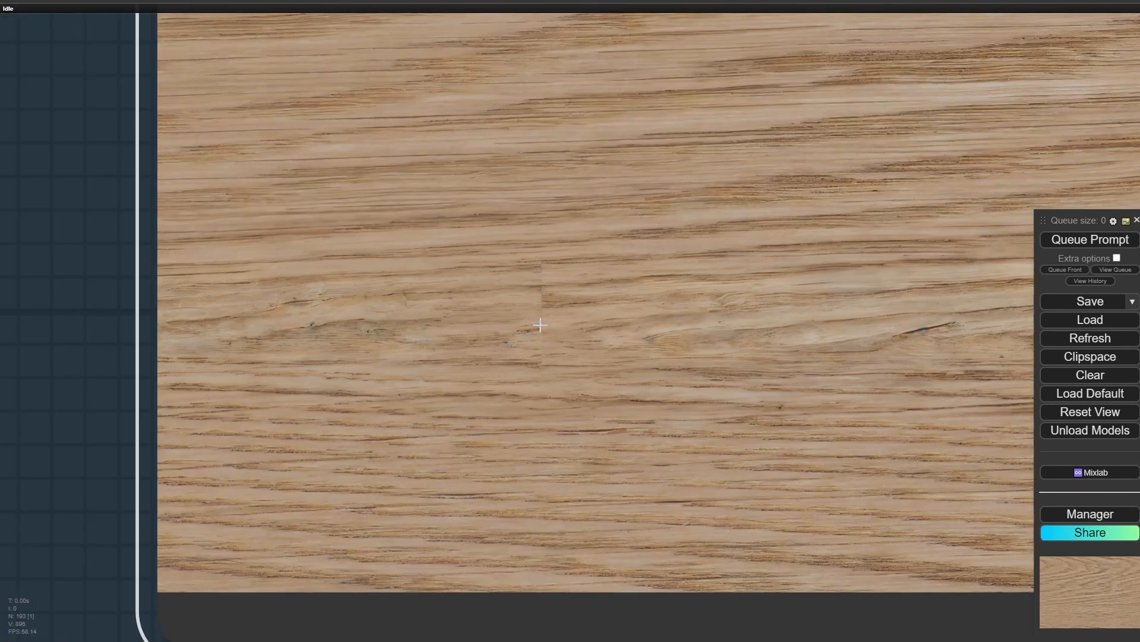
pyautogui.scroll(1, 540, 325)
pyautogui.scroll(-6, 529, 326)
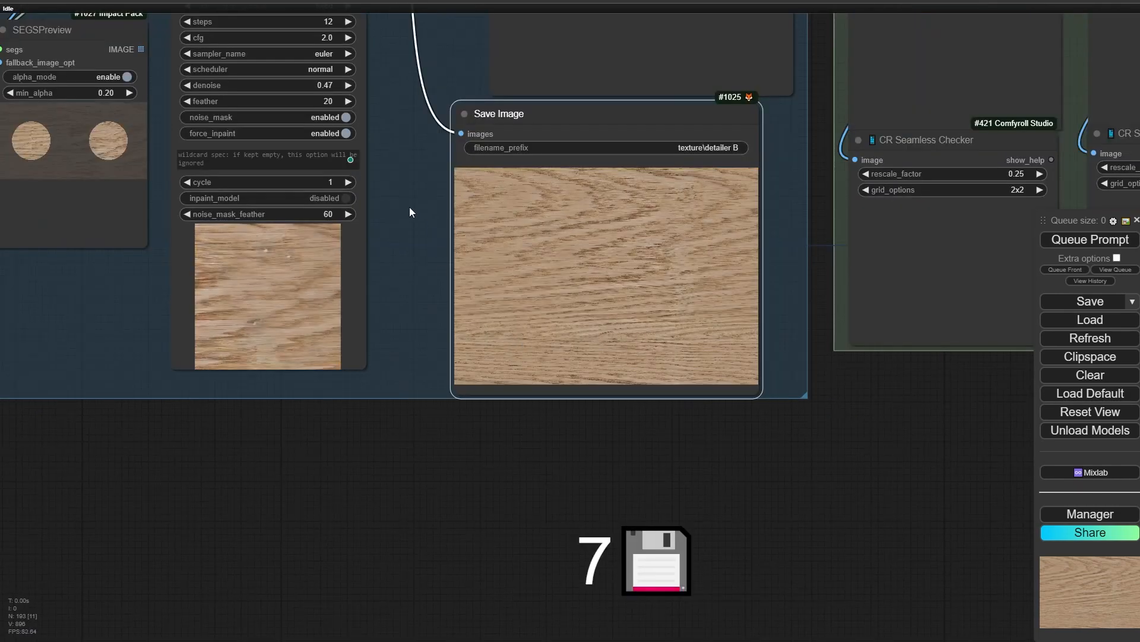
# Set the DetailerDebug (SEGS) seed to 2 and its denoise to 0.55
pyautogui.moveTo(410, 212); pyautogui.dragTo(475, 491)
pyautogui.scroll(3, 426, 265)
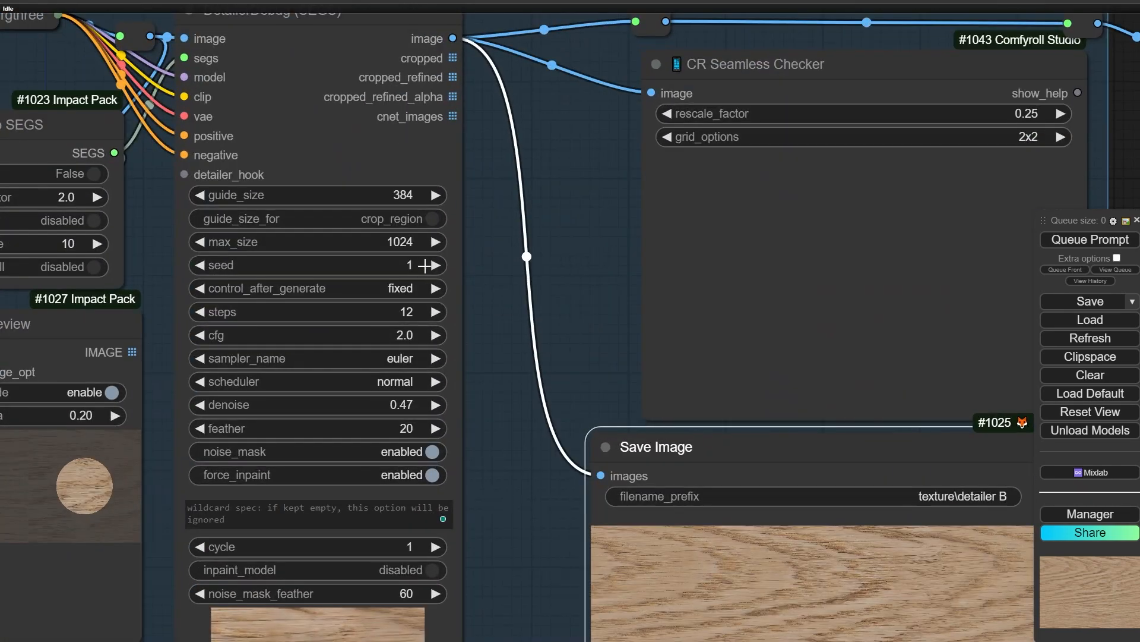
pyautogui.click(425, 266)
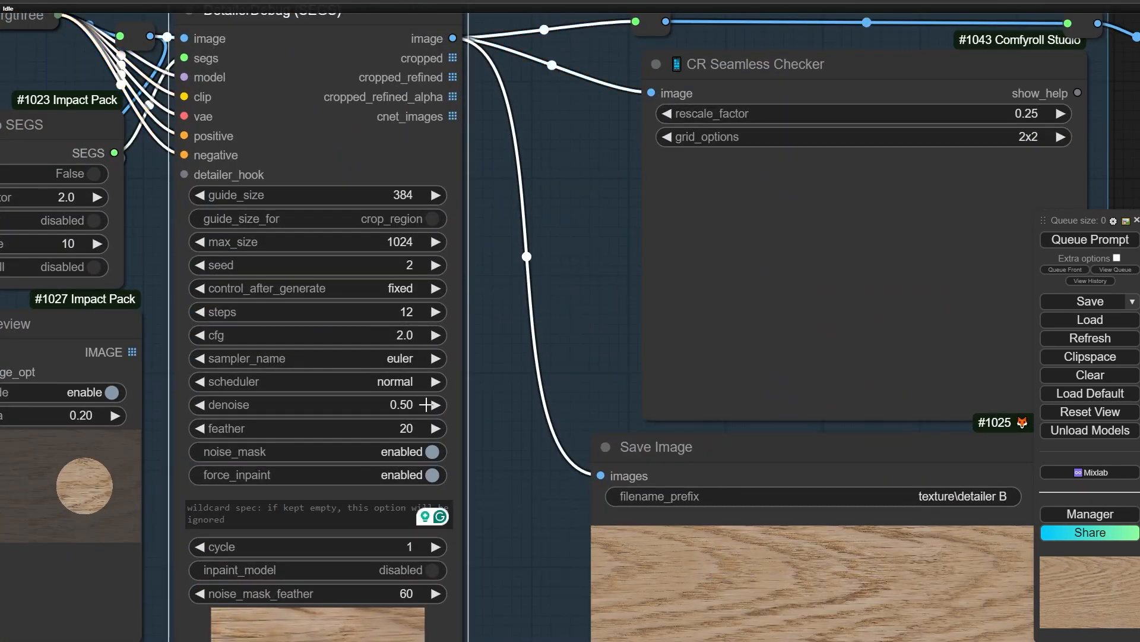
pyautogui.moveTo(568, 526); pyautogui.dragTo(575, 170)
# Queue only the Save Image output again to test seed 2 with denoise 0.55
pyautogui.rightClick(382, 310)
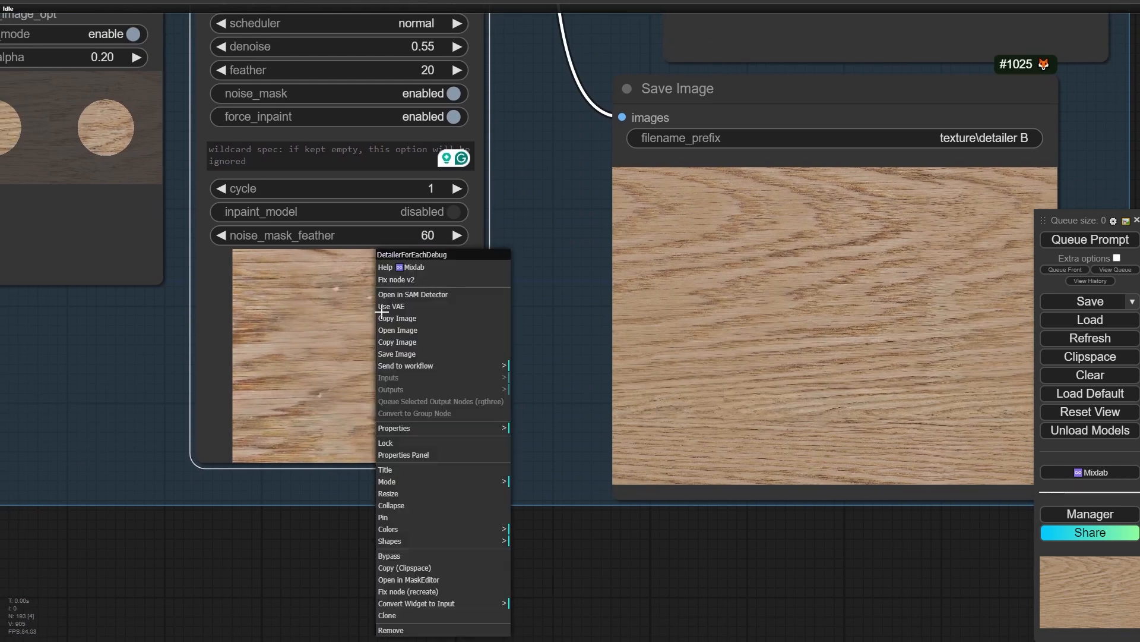
pyautogui.rightClick(766, 314)
pyautogui.click(895, 386)
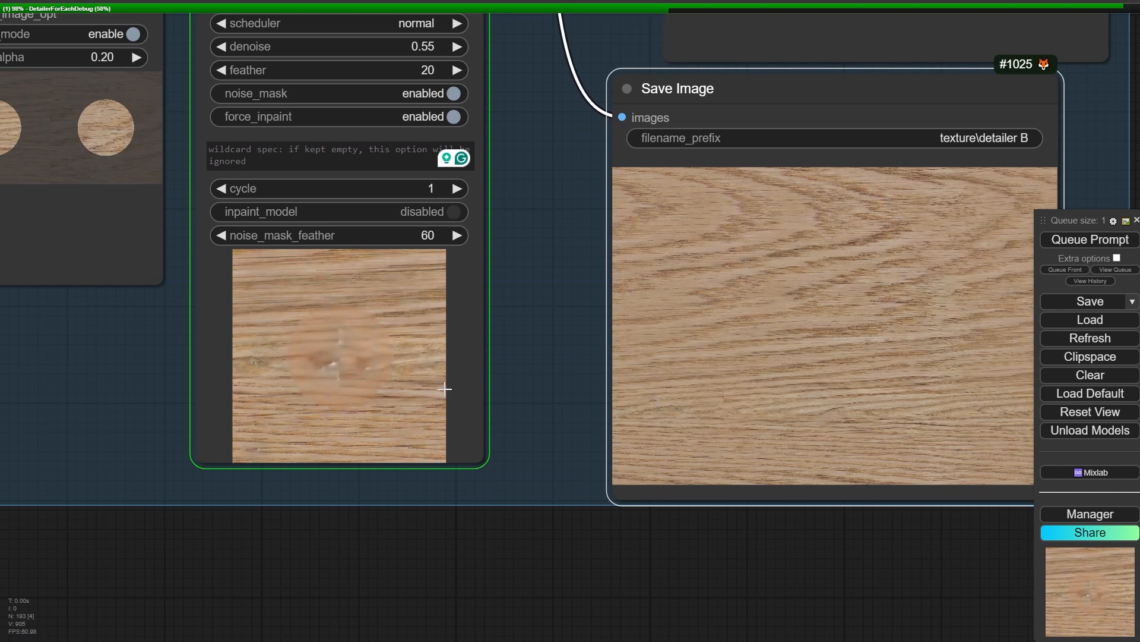
# Restart the Save Image run with the DetailerDebug (SEGS) denoise at 0.64, and move Save Image closer to that node
pyautogui.moveTo(533, 277); pyautogui.dragTo(552, 359)
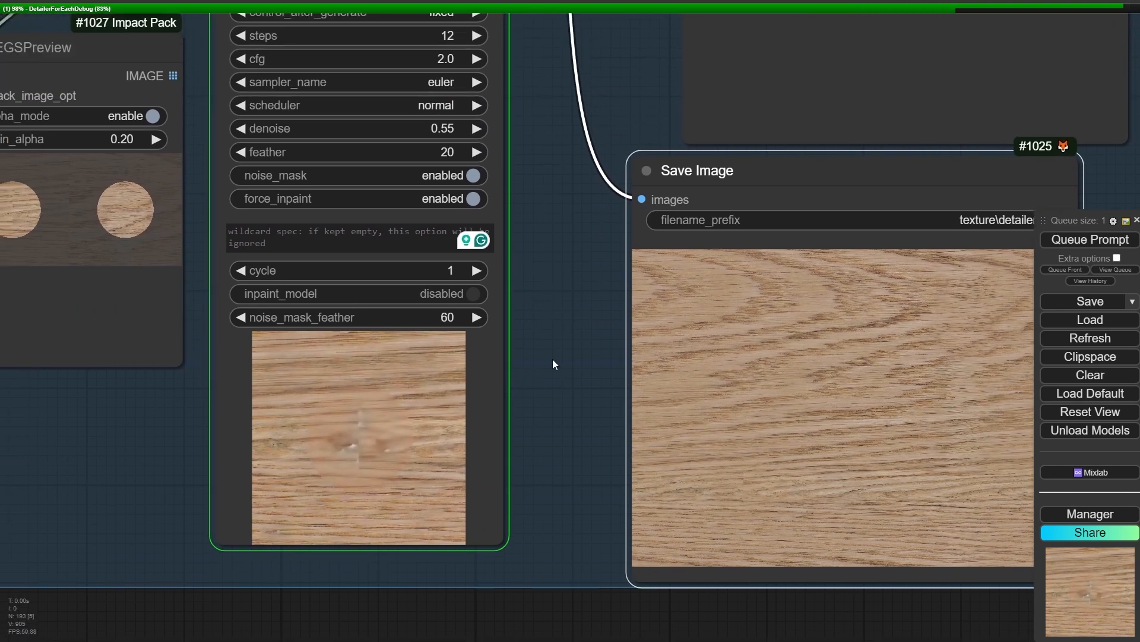
pyautogui.click(477, 129)
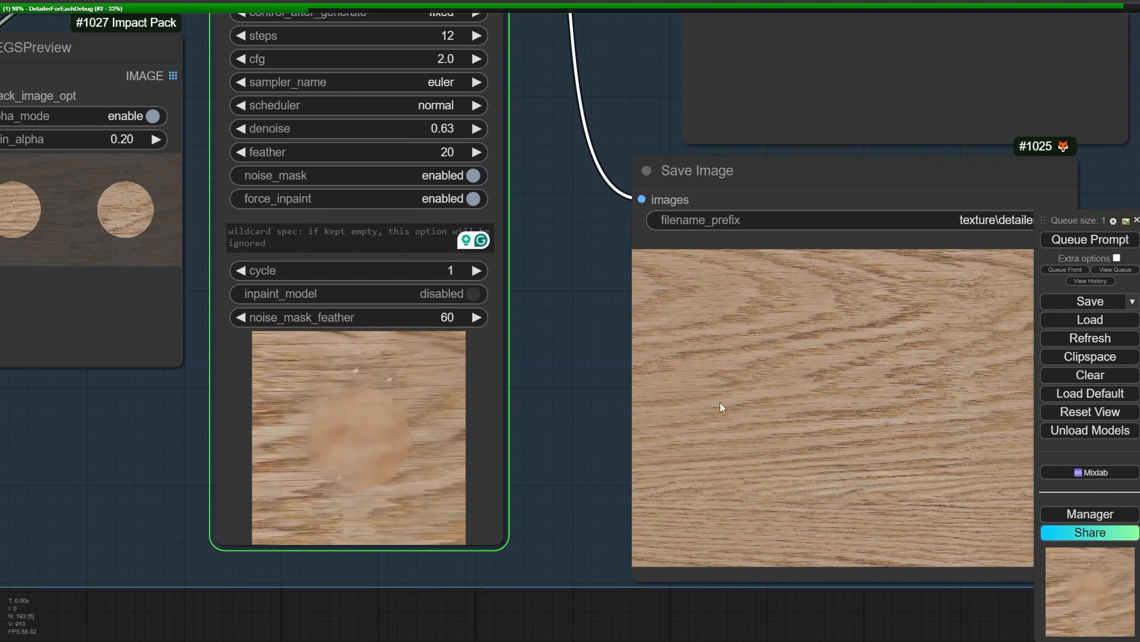
pyautogui.click(1116, 270)
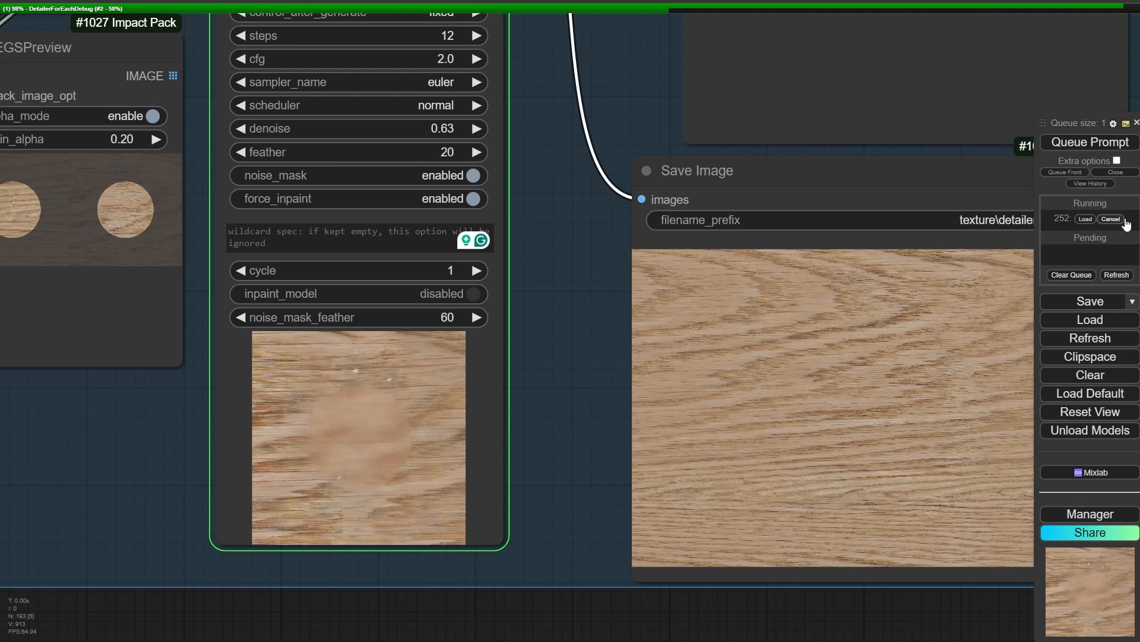
pyautogui.rightClick(356, 378)
pyautogui.rightClick(912, 408)
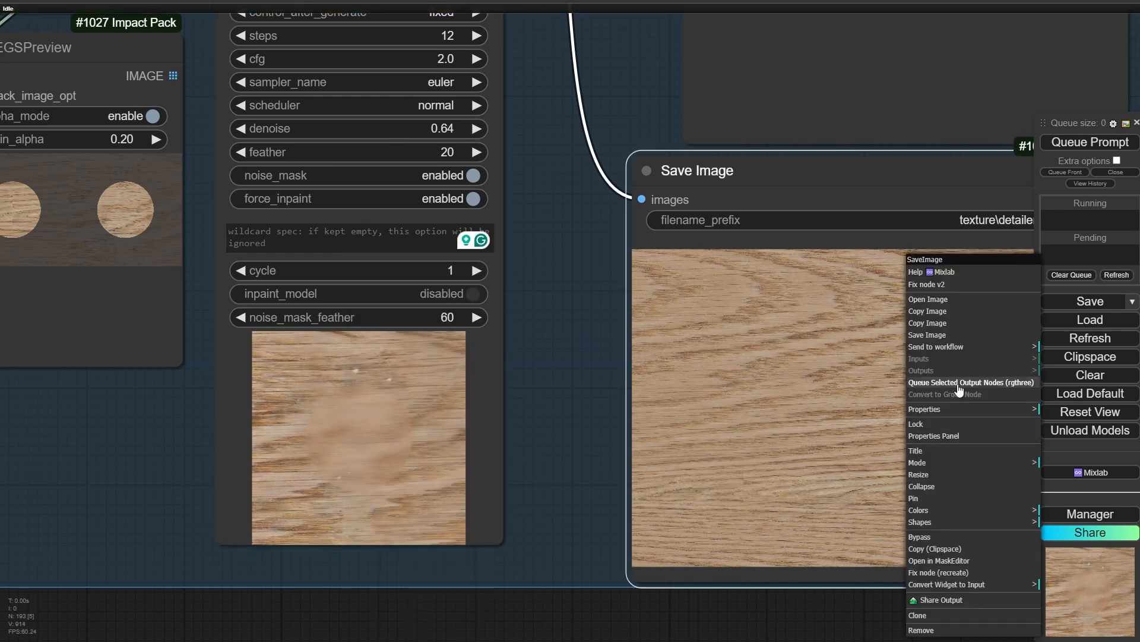
pyautogui.click(953, 381)
pyautogui.moveTo(696, 405); pyautogui.dragTo(604, 384)
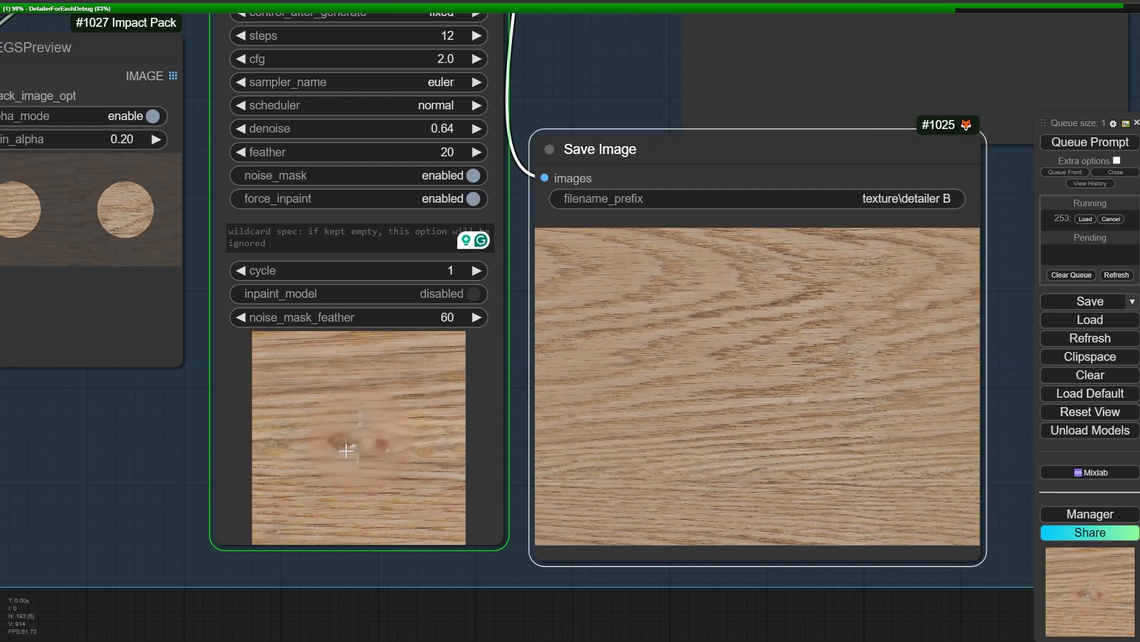
# Inspect the first crop in the DetailerDebug (SEGS) preview closely to judge the inpainting at denoise 0.64
pyautogui.scroll(8, 351, 436)
pyautogui.scroll(6, 364, 430)
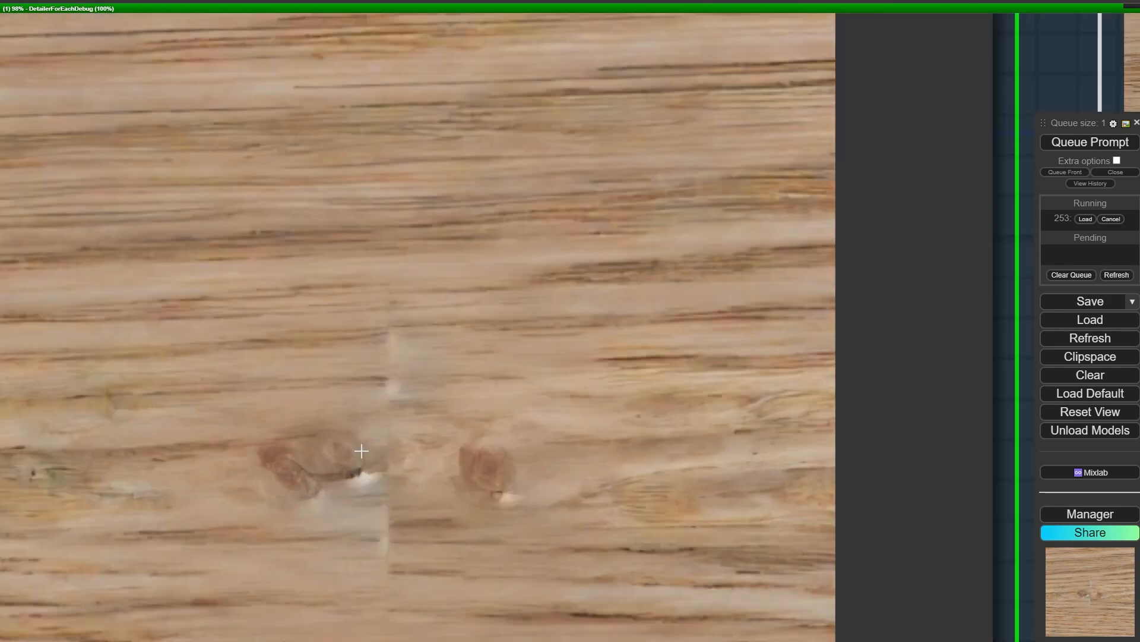
pyautogui.scroll(-15, 386, 505)
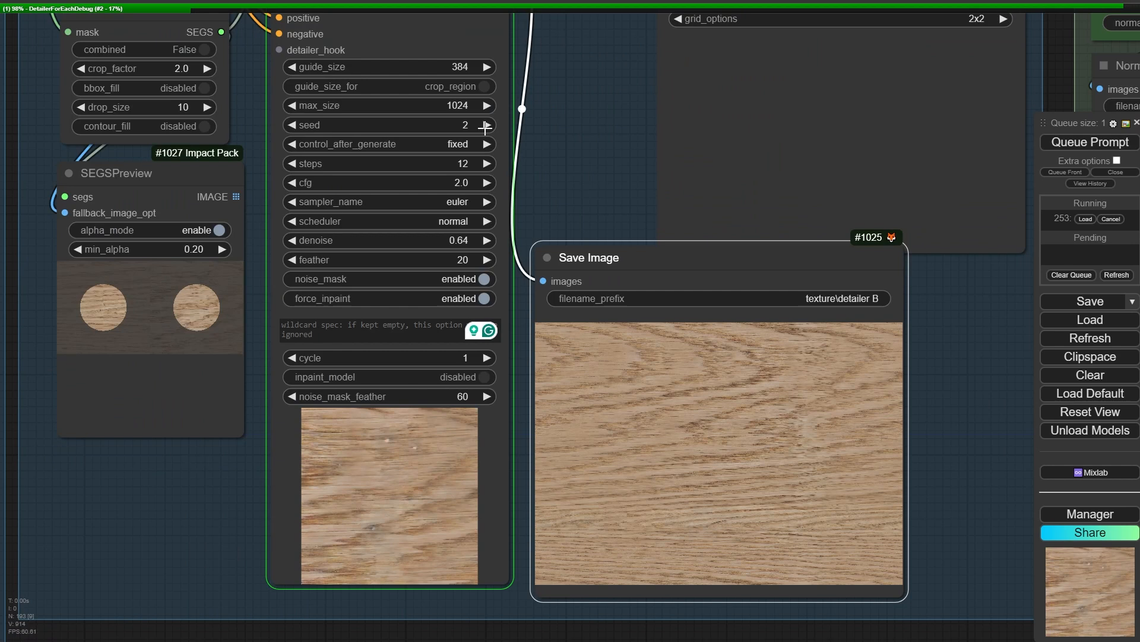
# Restart the Save Image run with the DetailerDebug (SEGS) seed set to 4
pyautogui.click(486, 125)
pyautogui.click(486, 125)
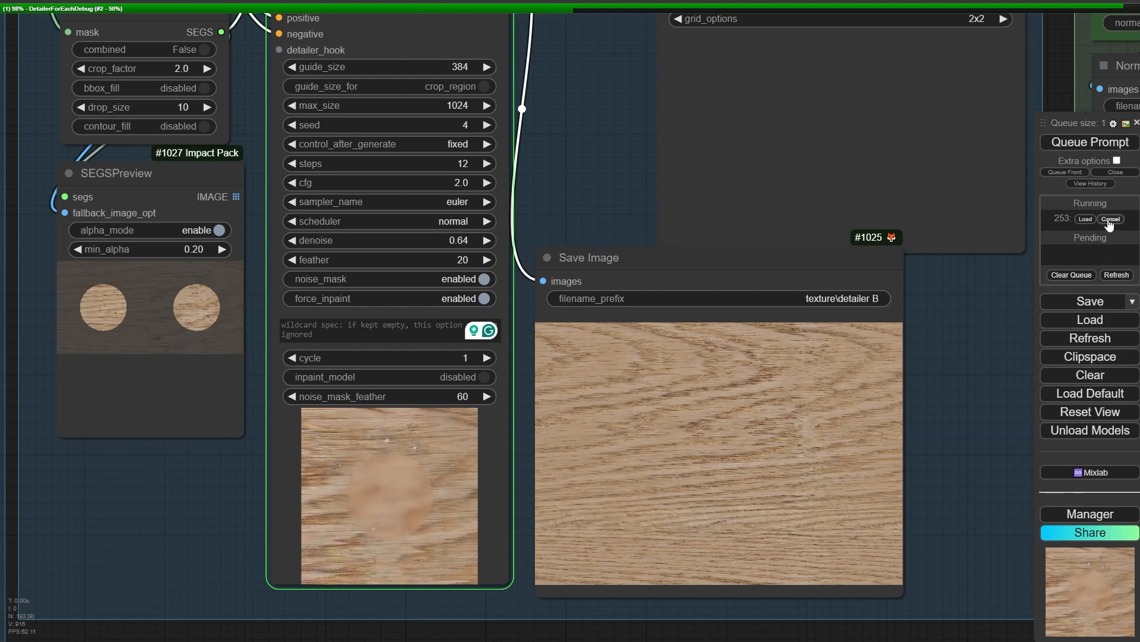
pyautogui.rightClick(605, 435)
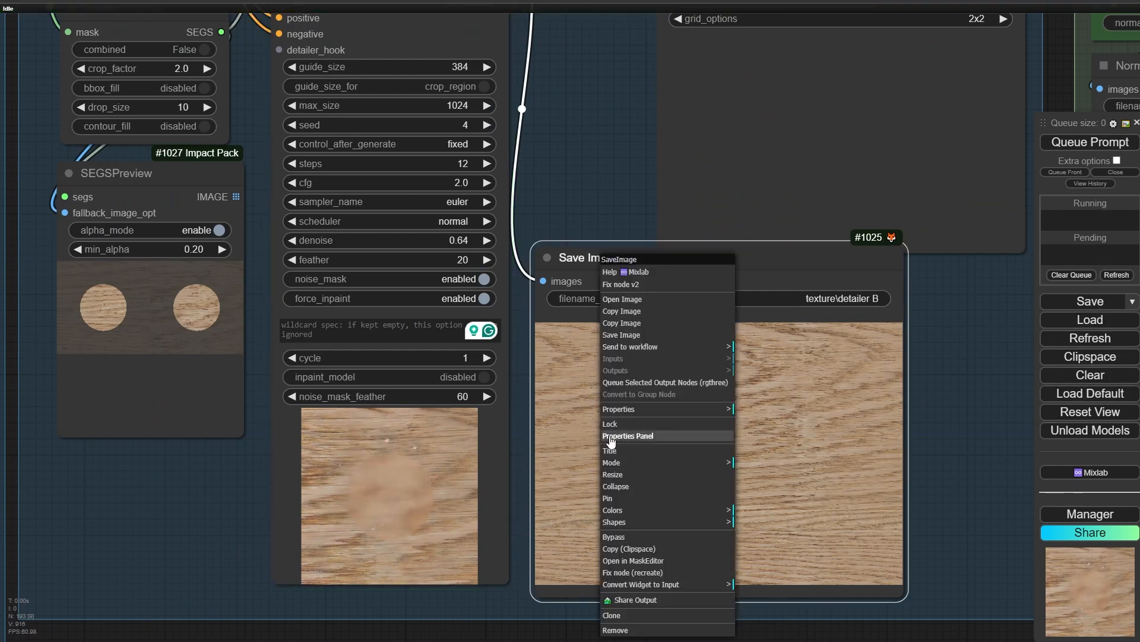
pyautogui.click(688, 384)
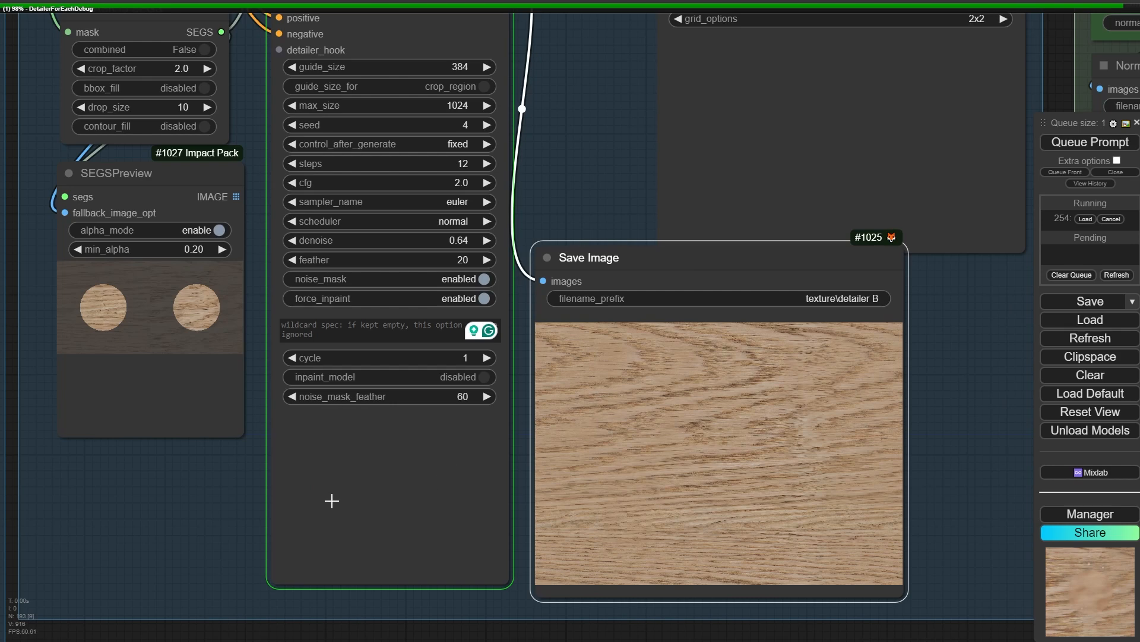
# Examine the live DetailerDebug (SEGS) preview up close to judge how seed 4 inpaints the circle areas
pyautogui.scroll(5, 410, 537)
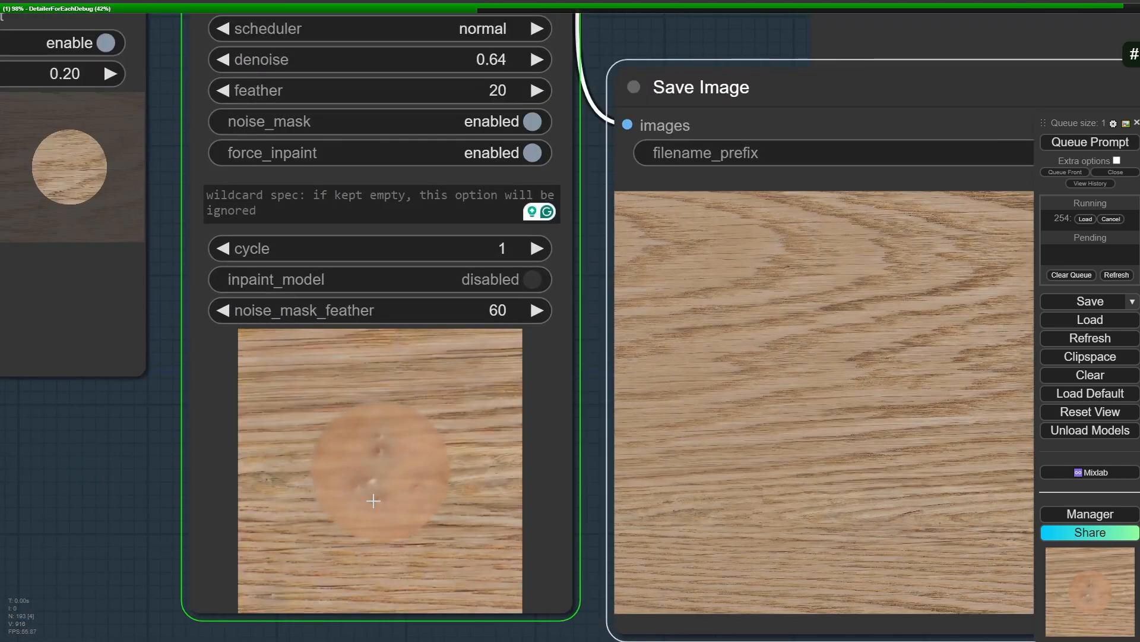
pyautogui.scroll(5, 373, 501)
pyautogui.scroll(5, 378, 499)
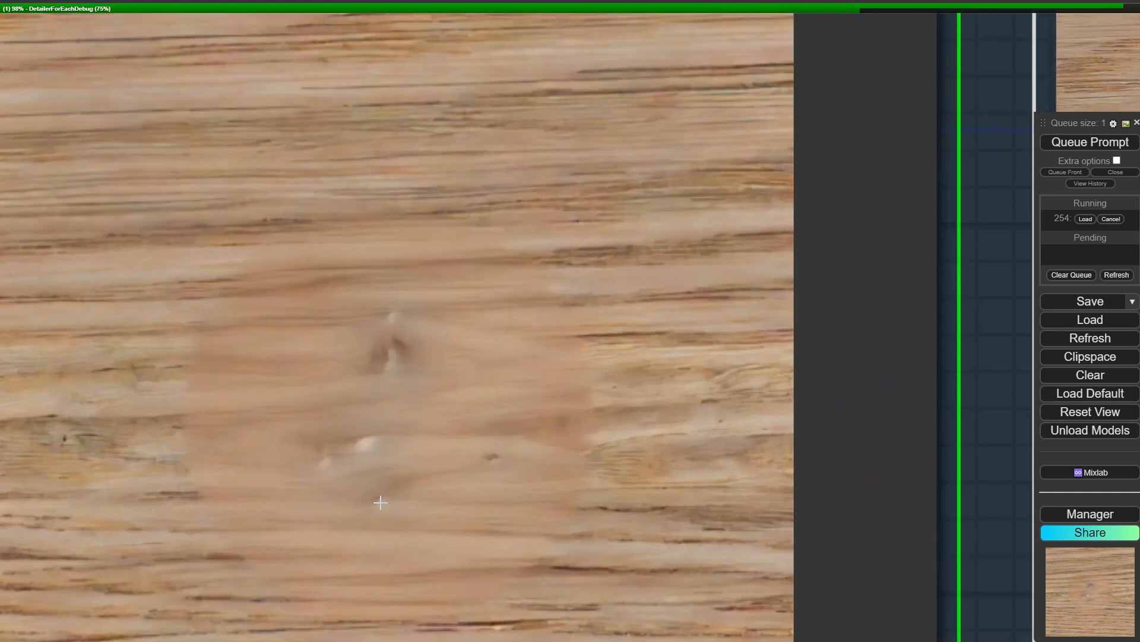
pyautogui.scroll(5, 380, 502)
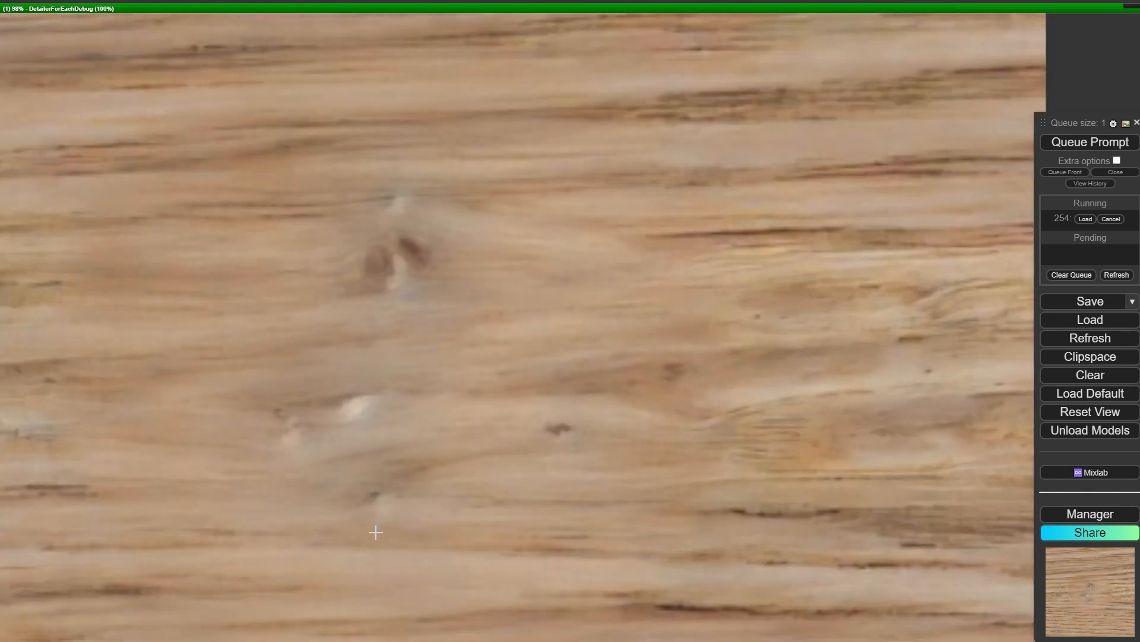
pyautogui.scroll(-5, 375, 540)
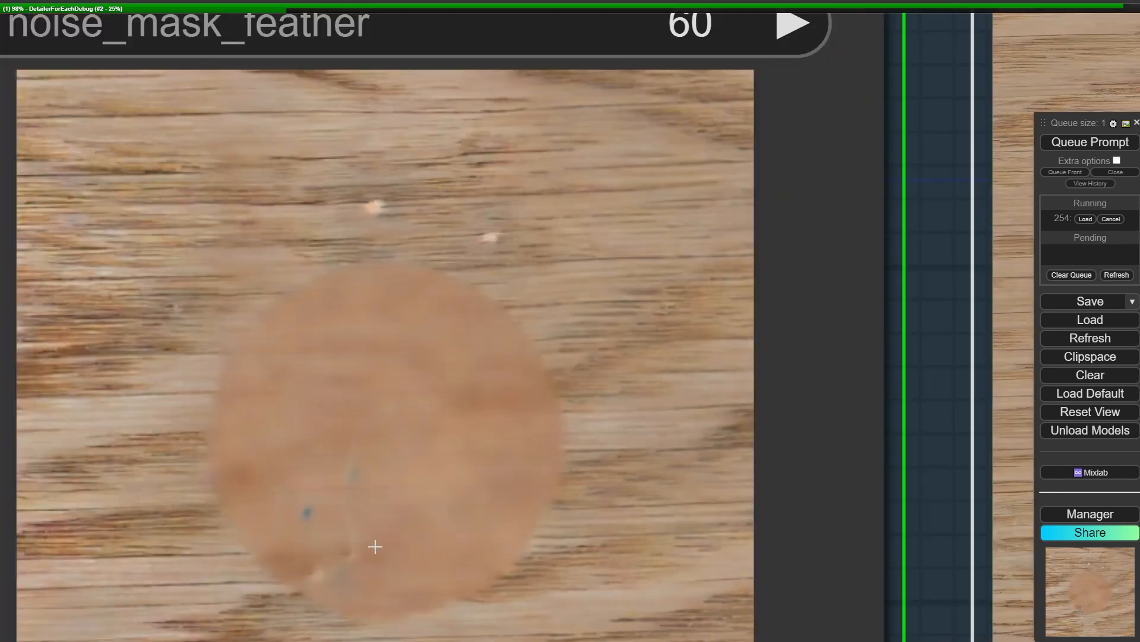
# Examine the finished DetailerDebug (SEGS) preview and the Save Image output up close for leftovers of the circle areas
pyautogui.scroll(-5, 373, 560)
pyautogui.moveTo(371, 563); pyautogui.dragTo(361, 418)
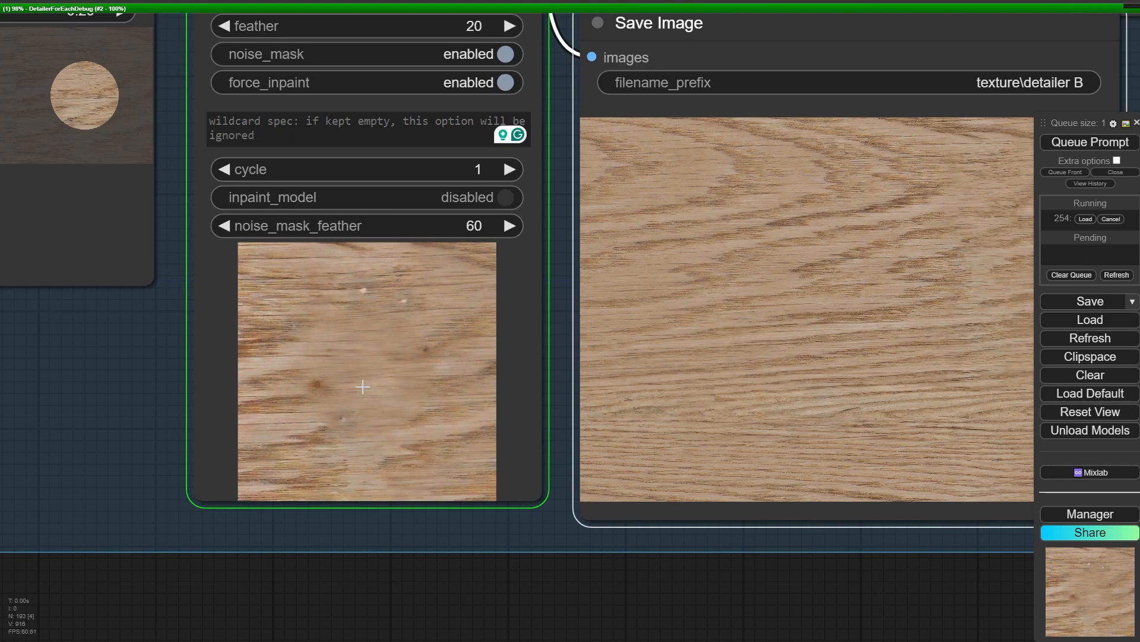
pyautogui.moveTo(355, 362); pyautogui.dragTo(362, 497)
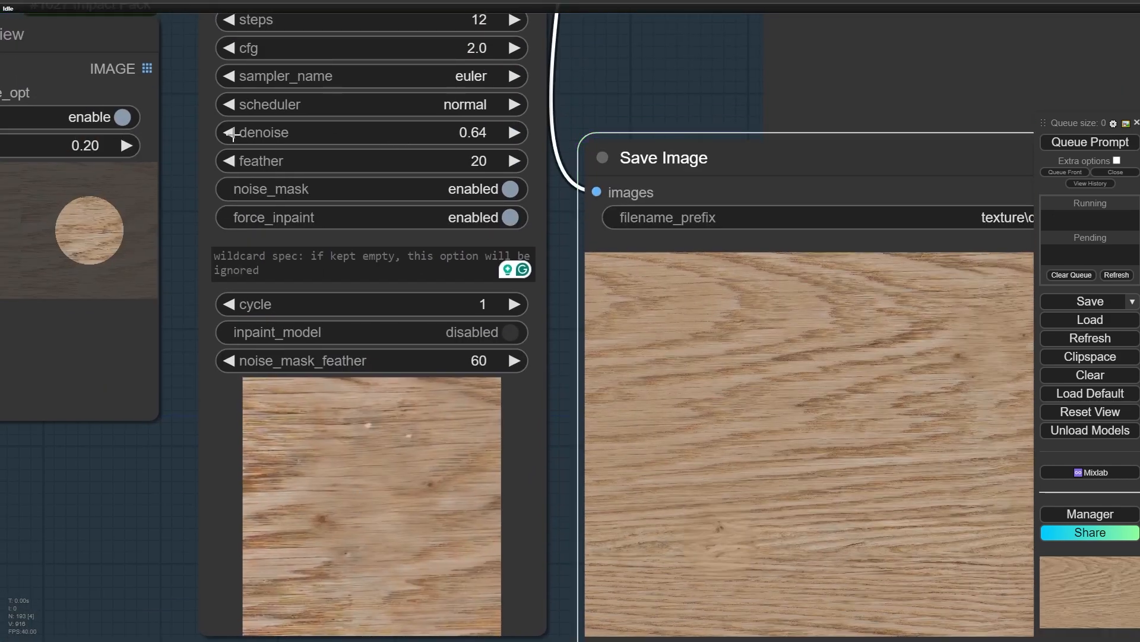
pyautogui.moveTo(363, 574); pyautogui.dragTo(217, 318)
pyautogui.scroll(10, 637, 288)
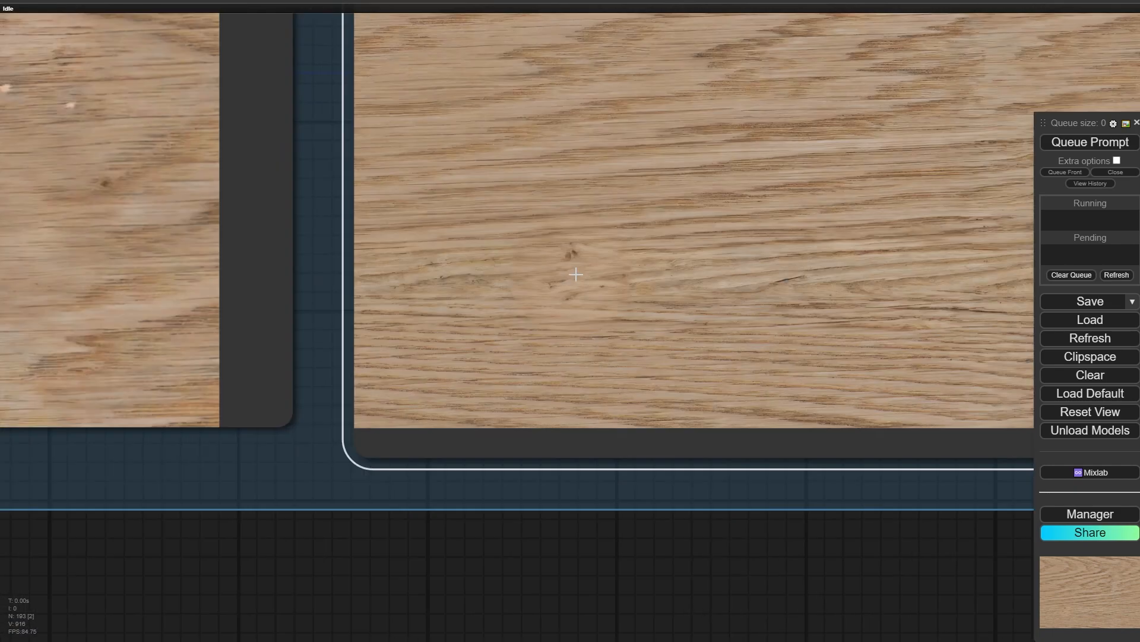
pyautogui.scroll(-8, 581, 263)
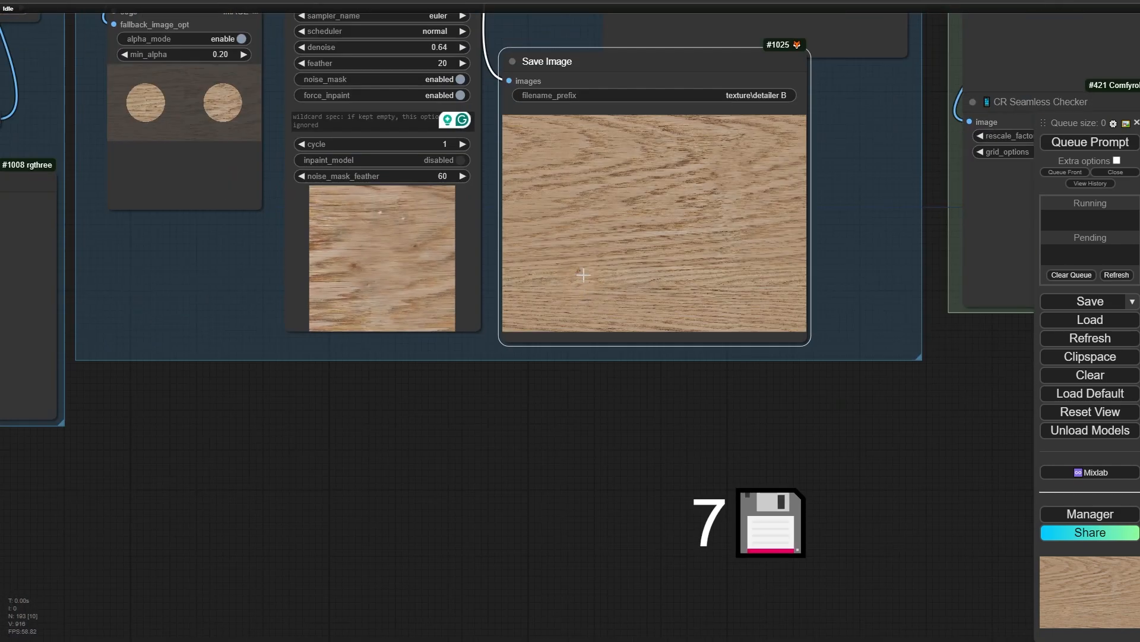
pyautogui.scroll(-1, 583, 275)
pyautogui.moveTo(261, 250); pyautogui.dragTo(251, 416)
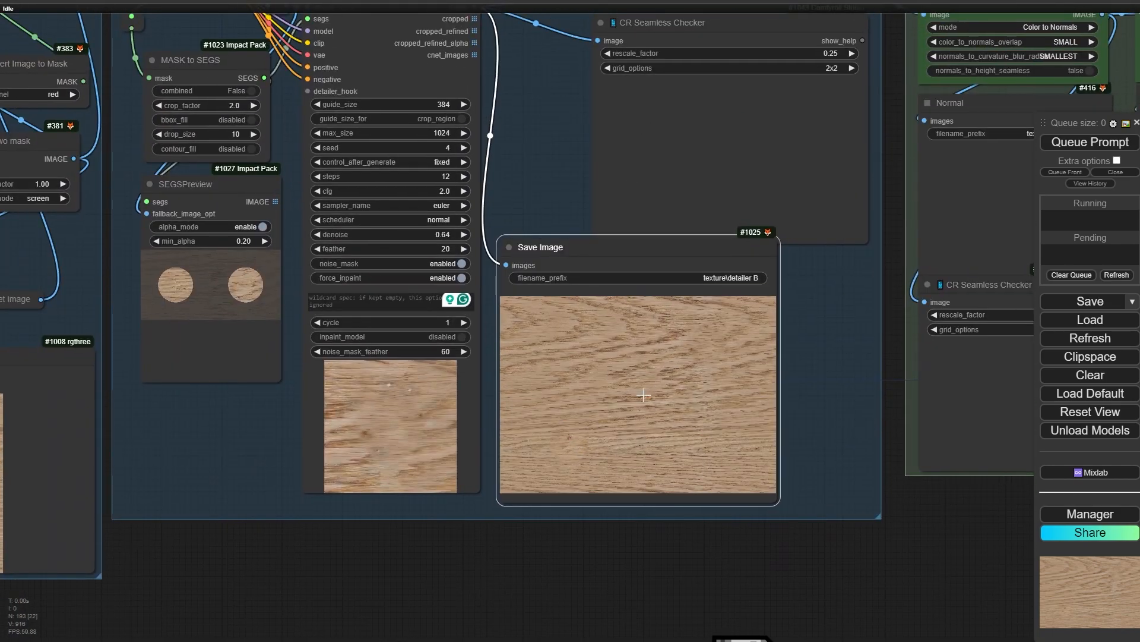
# Arrange the CR Seamless Checker directly above the Save Image node beside DetailerDebug (SEGS) in group 09
pyautogui.moveTo(549, 107); pyautogui.dragTo(325, 192)
pyautogui.moveTo(551, 217); pyautogui.dragTo(463, 217)
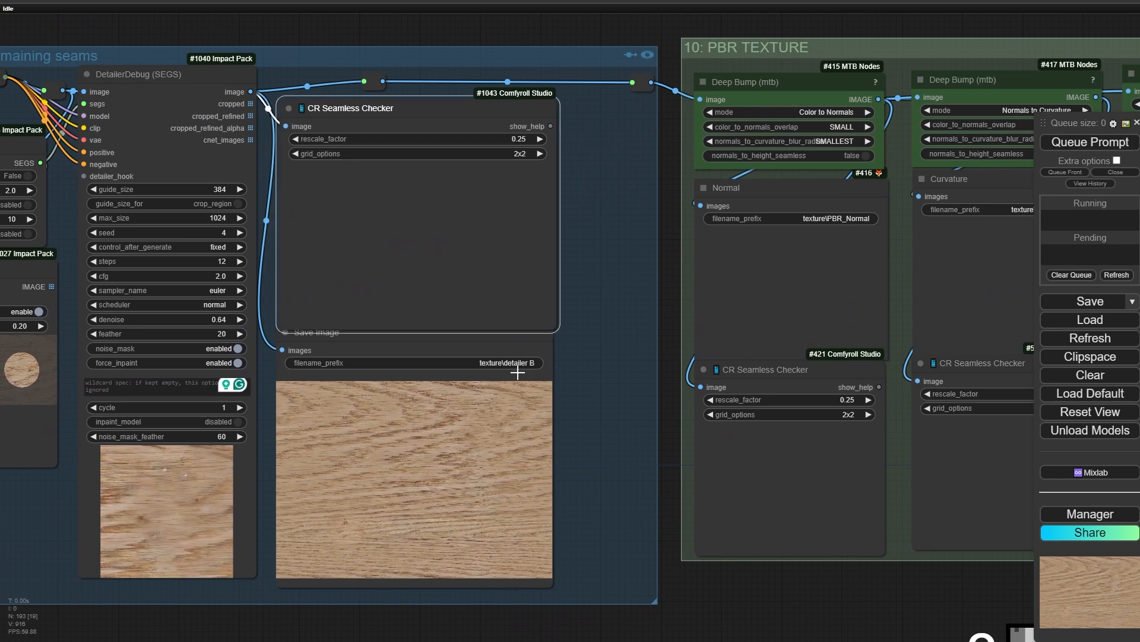
pyautogui.moveTo(524, 421); pyautogui.dragTo(550, 421)
pyautogui.moveTo(491, 237); pyautogui.dragTo(517, 224)
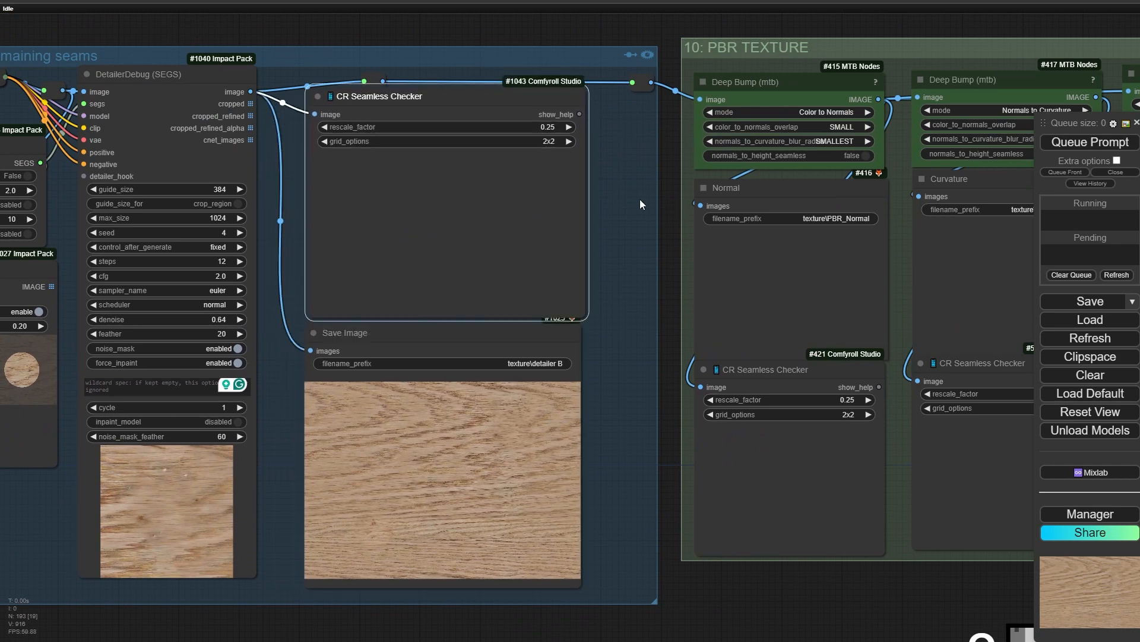
# Look up the installed MTB Nodes pack by searching for mtb, and close the custom node list
pyautogui.moveTo(639, 198); pyautogui.dragTo(365, 285)
pyautogui.scroll(10, 511, 143)
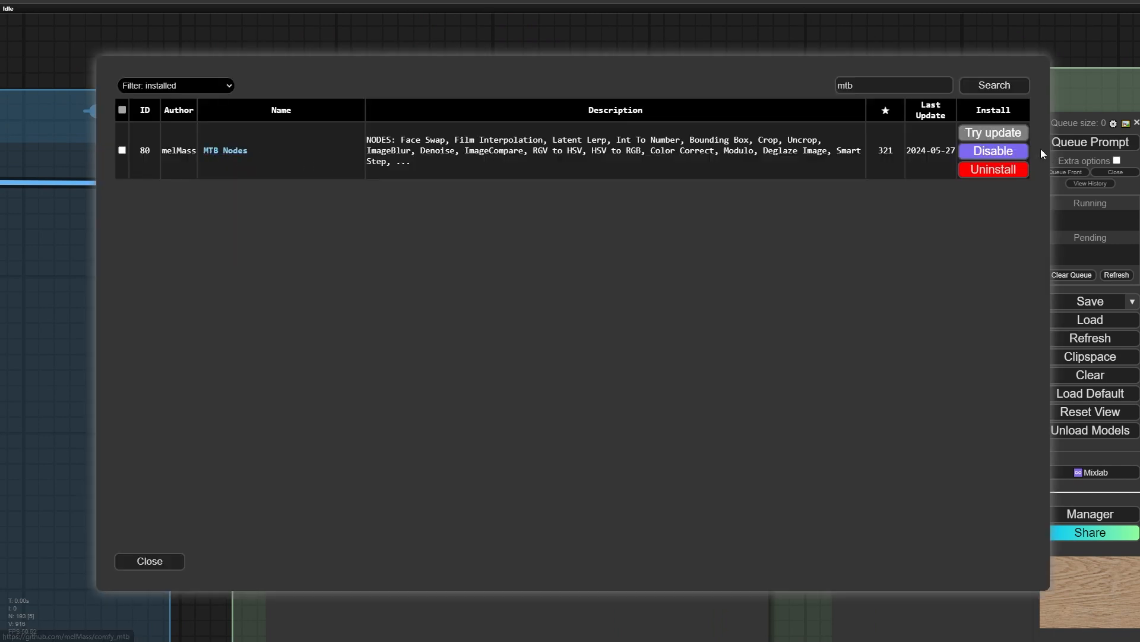
pyautogui.click(151, 561)
pyautogui.click(532, 475)
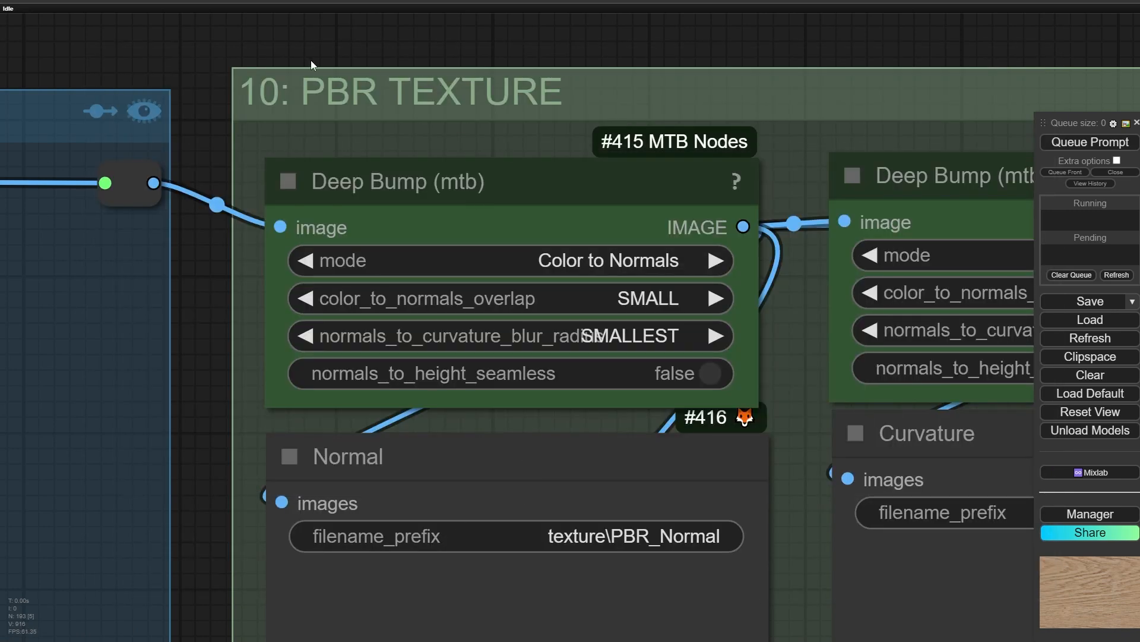
# Examine the three Deep Bump (mtb) nodes and the Normal, Curvature and Depth save nodes in group 10: PBR TEXTURE
pyautogui.moveTo(311, 59); pyautogui.dragTo(298, 2)
pyautogui.click(340, 134)
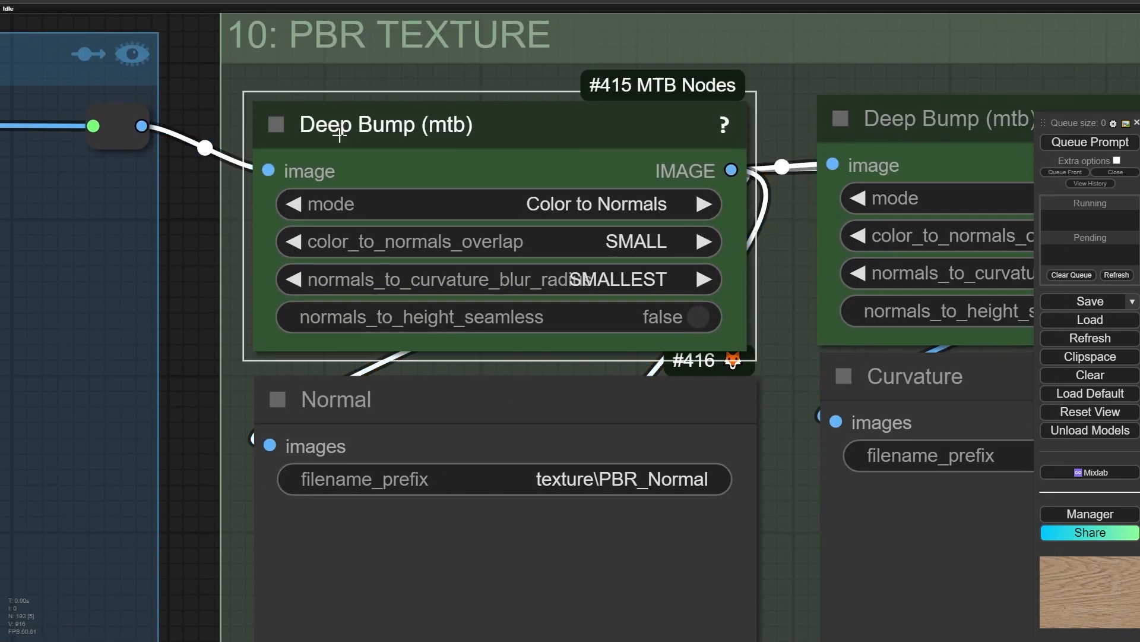
pyautogui.scroll(-4, 343, 138)
pyautogui.moveTo(385, 137); pyautogui.dragTo(166, 138)
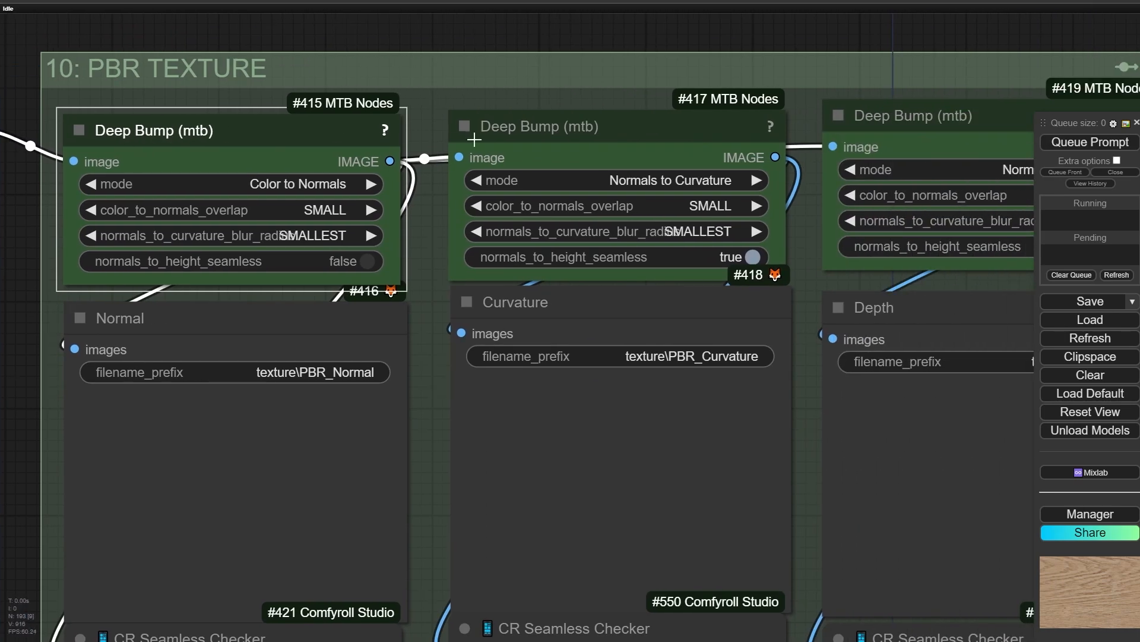
pyautogui.click(241, 332)
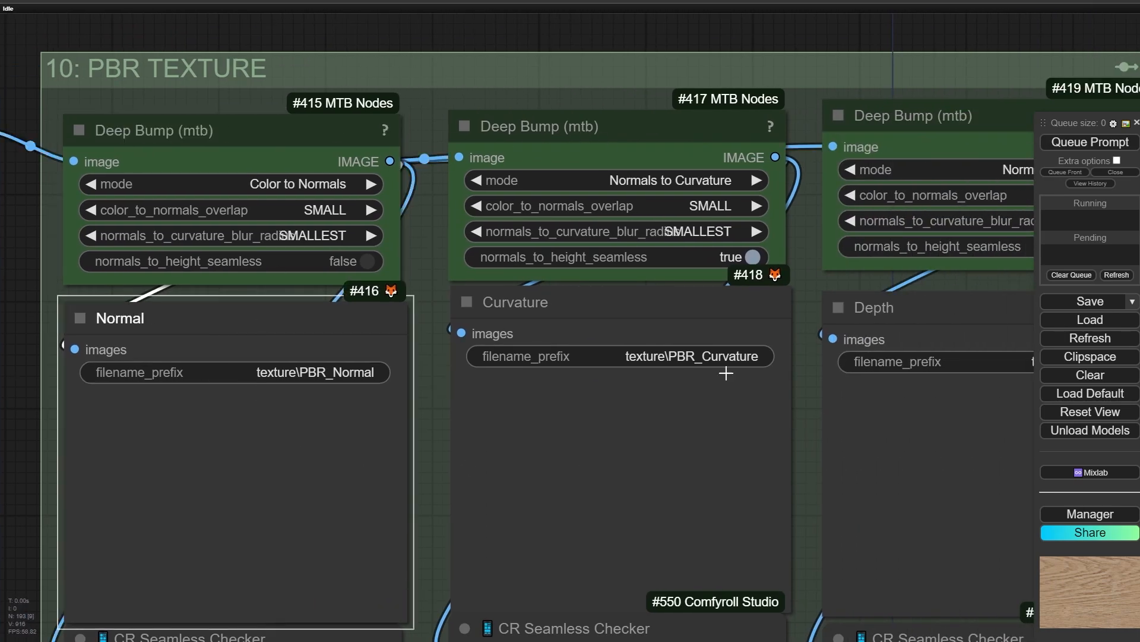
pyautogui.moveTo(732, 428); pyautogui.dragTo(667, 301)
pyautogui.scroll(-3, 737, 356)
pyautogui.click(372, 105)
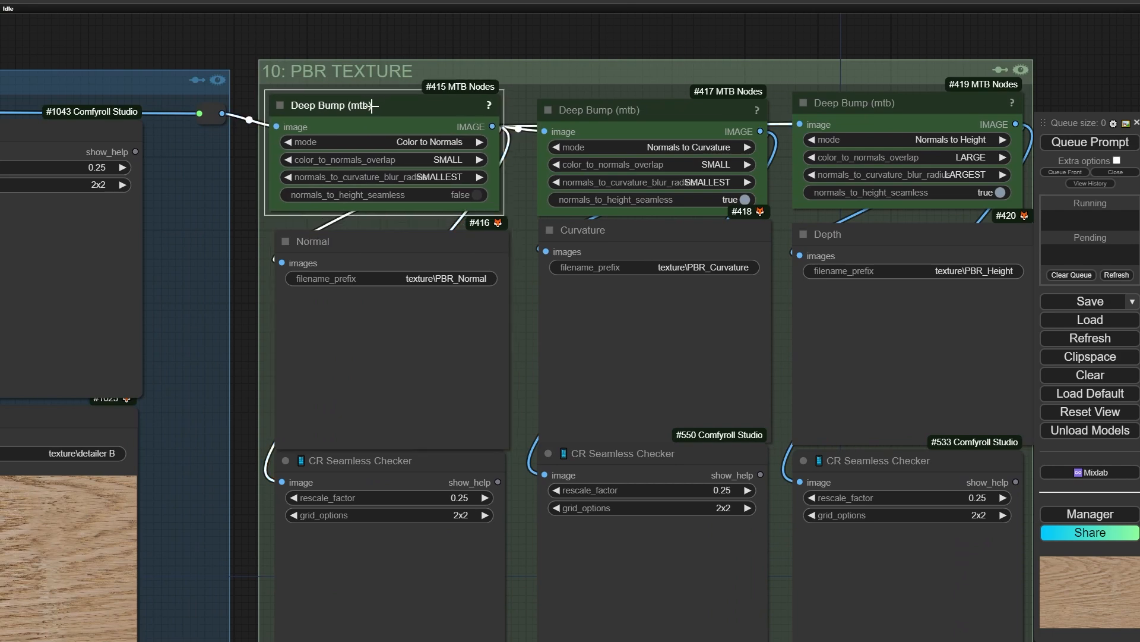
pyautogui.moveTo(371, 105); pyautogui.dragTo(403, 132)
# Run only the Normal save node in group 10 to generate the texture's PBR normal map
pyautogui.scroll(4, 371, 102)
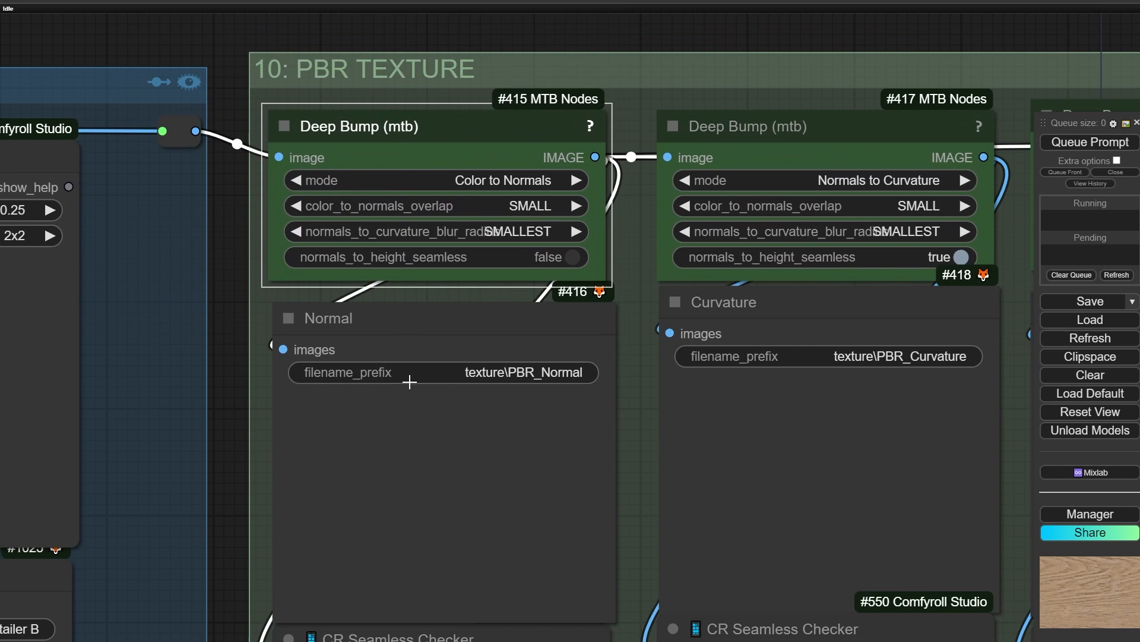
pyautogui.rightClick(383, 360)
pyautogui.click(452, 394)
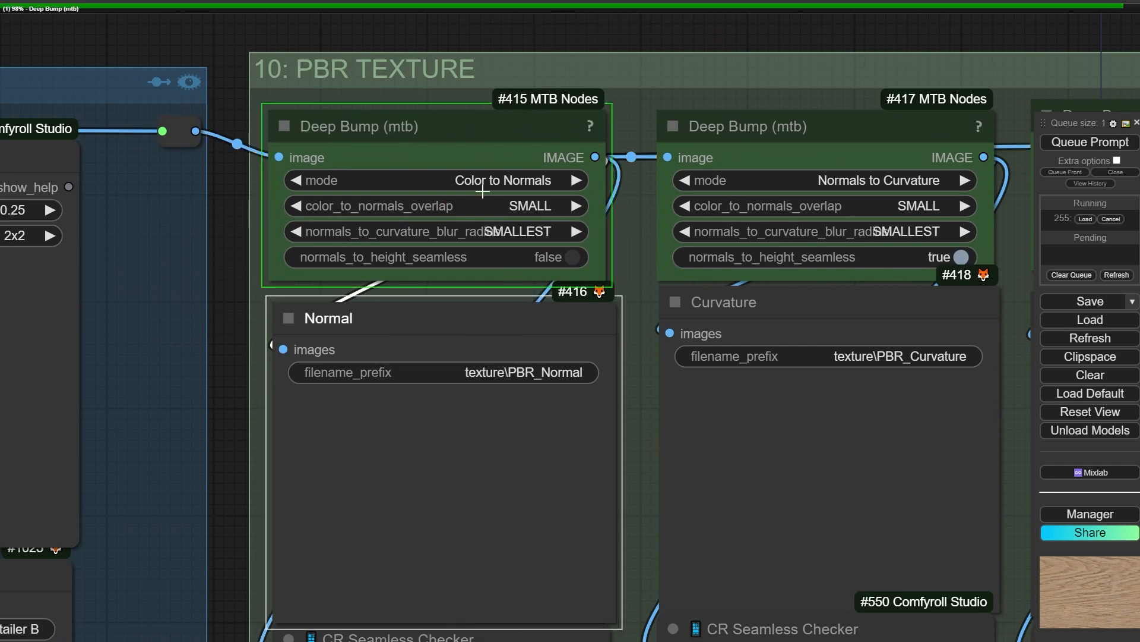
# Check the mode options of the Deep Bump (mtb) node above Curvature, keeping Normals to Curvature selected
pyautogui.moveTo(457, 466); pyautogui.dragTo(323, 471)
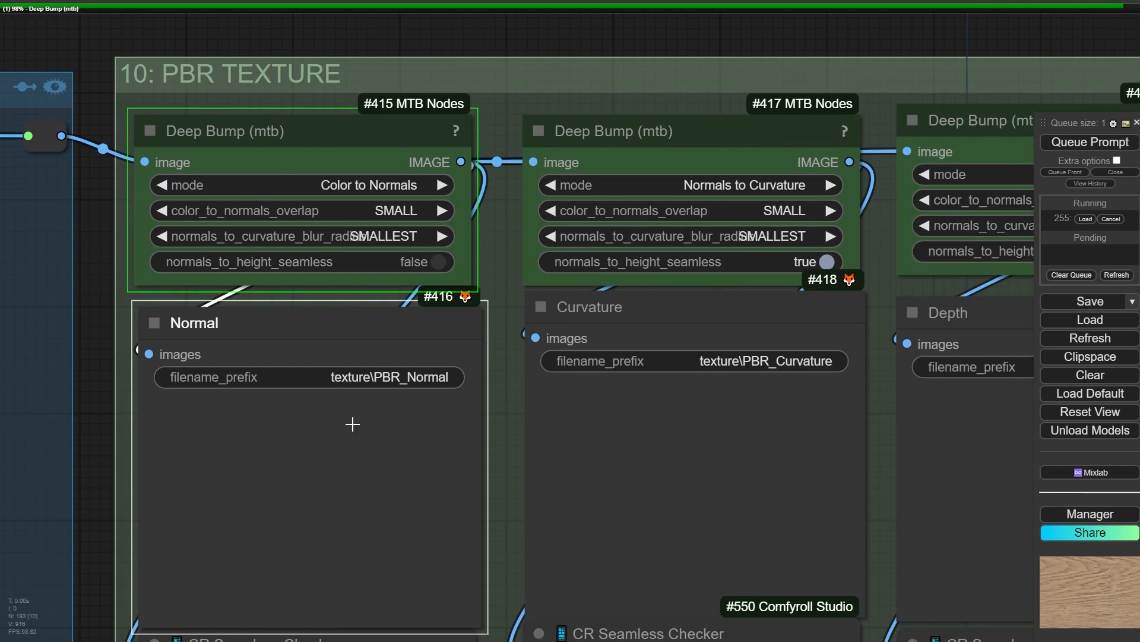
pyautogui.moveTo(610, 144); pyautogui.dragTo(596, 117)
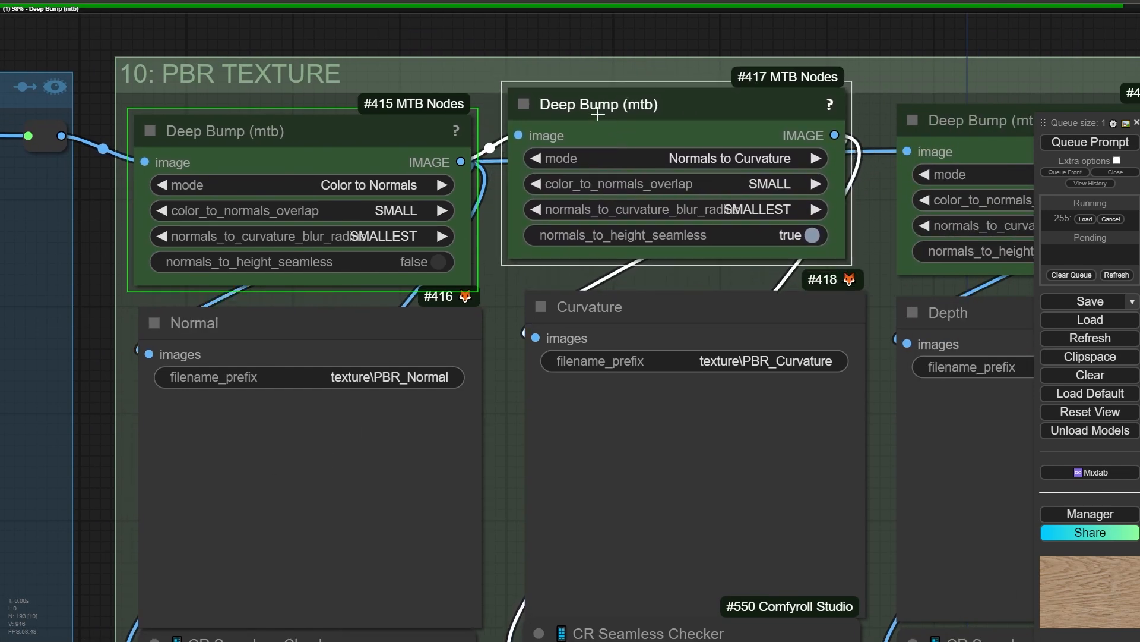
pyautogui.scroll(4, 664, 138)
pyautogui.scroll(1, 664, 138)
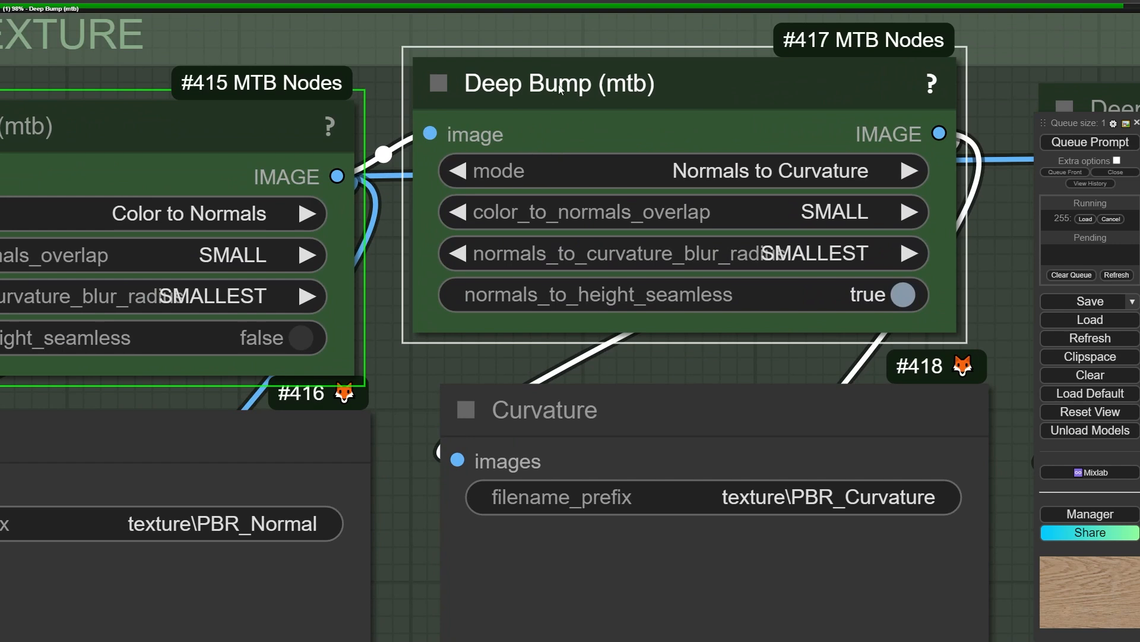
pyautogui.moveTo(597, 118); pyautogui.dragTo(600, 138)
pyautogui.click(689, 198)
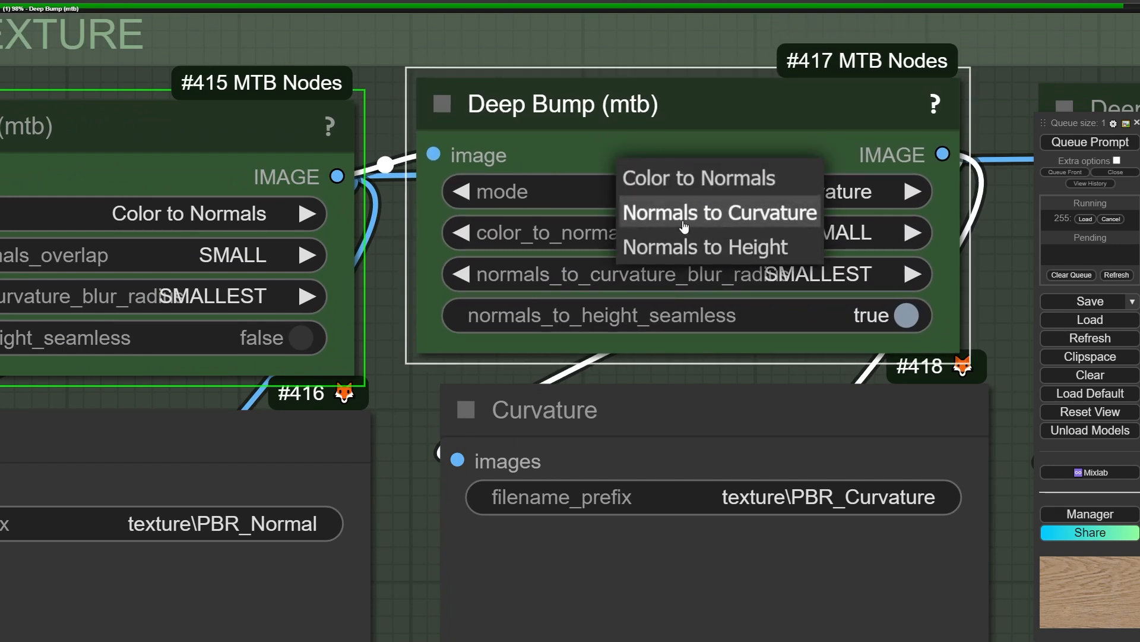
pyautogui.click(755, 214)
pyautogui.scroll(-1, 740, 178)
pyautogui.scroll(-4, 708, 245)
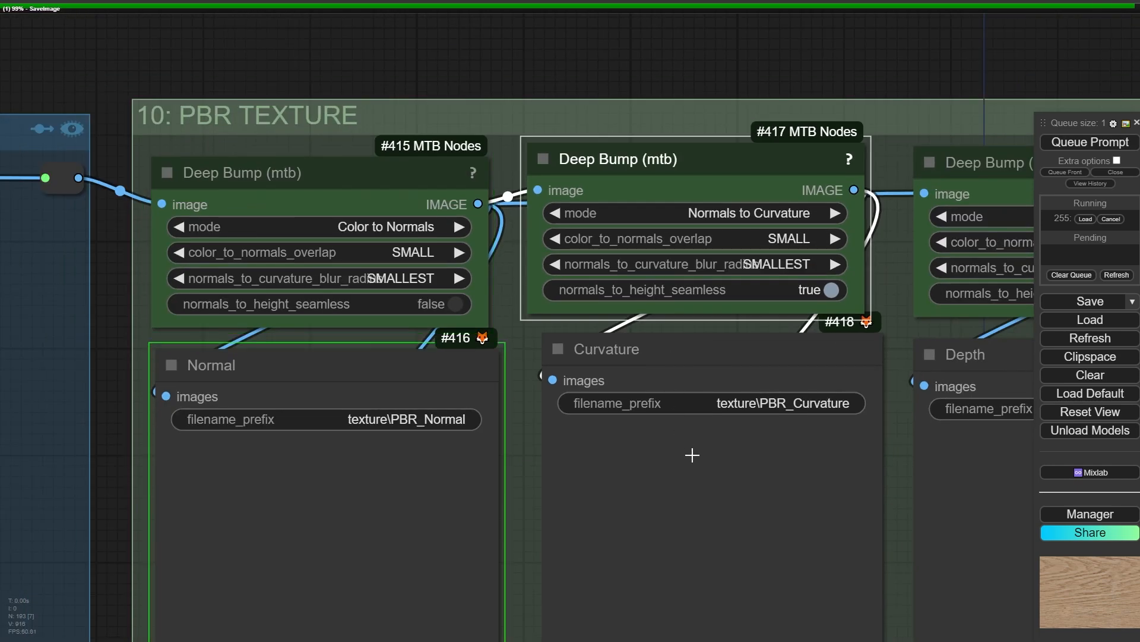
# Pull the Curvature and Depth Deep Bump (mtb) nodes apart to trace their links from the Color to Normals node
pyautogui.moveTo(713, 526); pyautogui.dragTo(246, 552)
pyautogui.moveTo(663, 198); pyautogui.dragTo(671, 181)
pyautogui.moveTo(588, 185); pyautogui.dragTo(641, 127)
pyautogui.moveTo(284, 195); pyautogui.dragTo(297, 0)
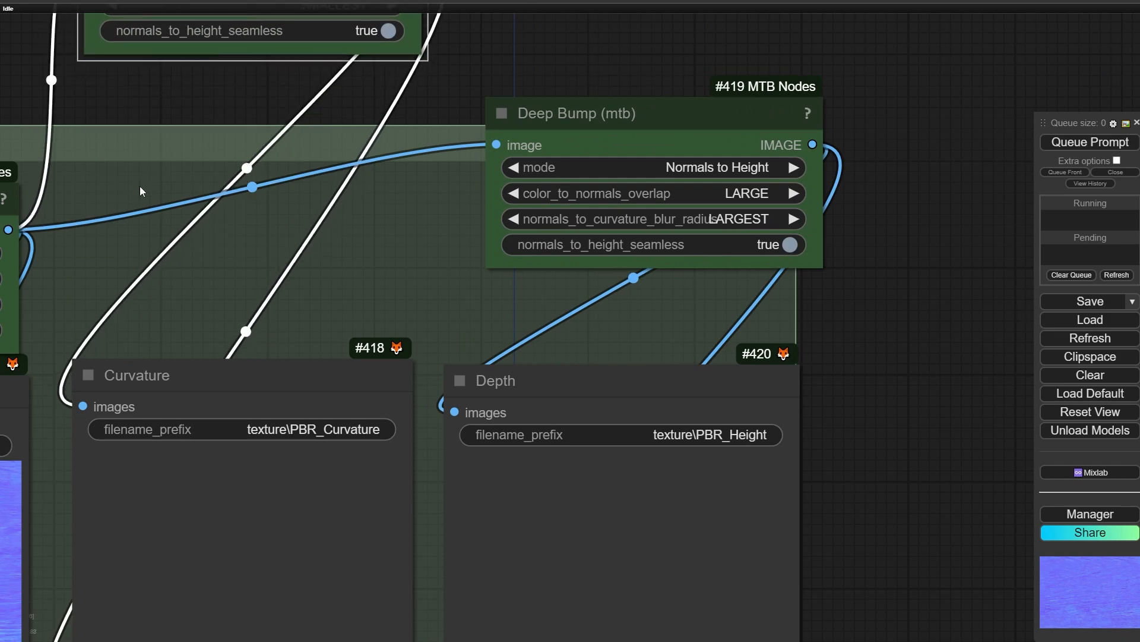
pyautogui.moveTo(140, 186); pyautogui.dragTo(386, 357)
pyautogui.moveTo(913, 261); pyautogui.dragTo(851, 357)
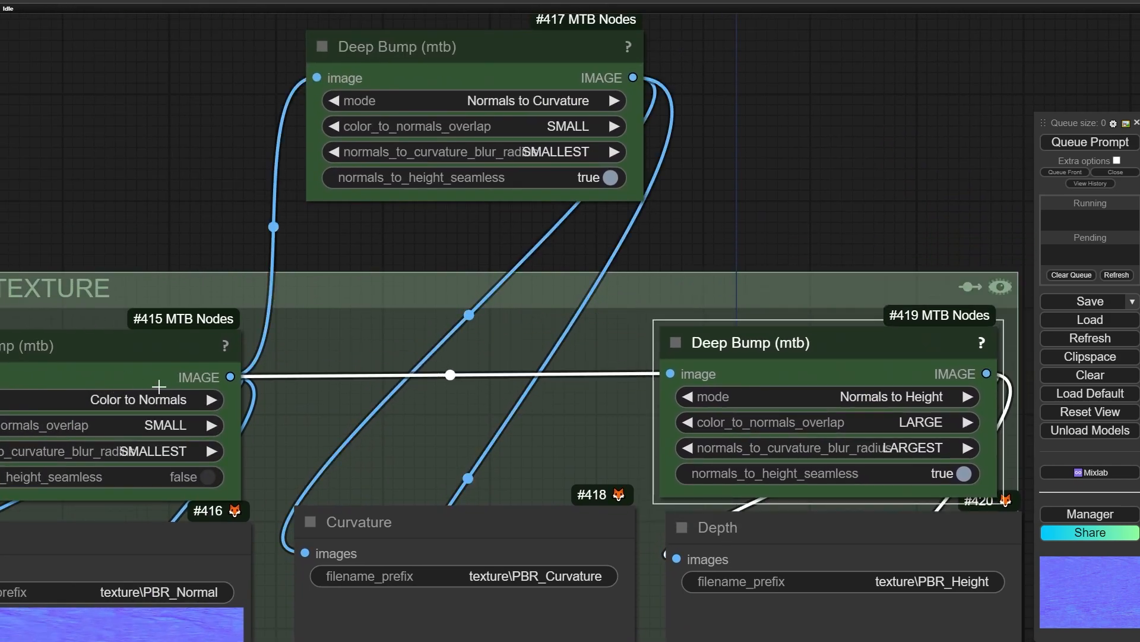
# Review the whole workflow from the PBR TEXTURE group back to the first groups, following the numbered save points
pyautogui.scroll(-2, 437, 136)
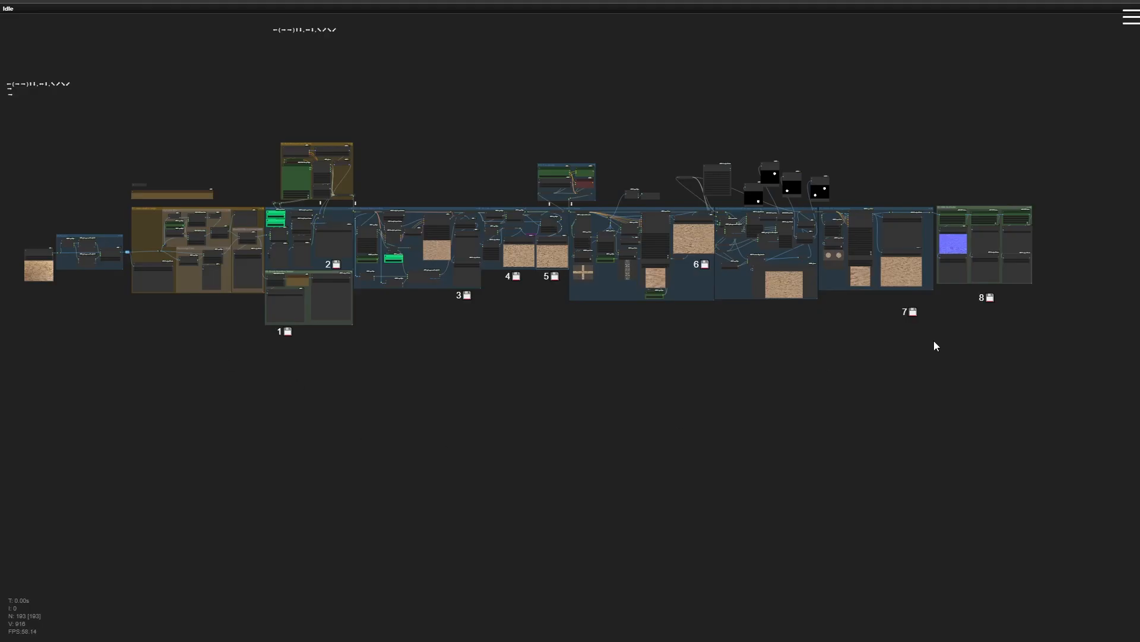
pyautogui.scroll(1, 897, 326)
pyautogui.scroll(4, 841, 247)
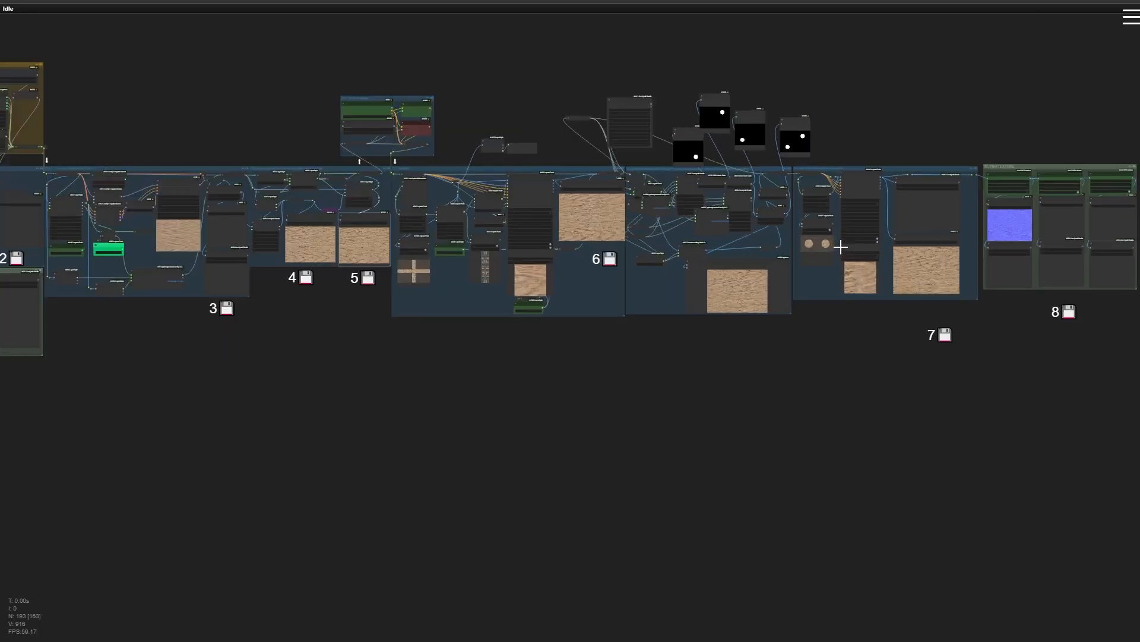
pyautogui.scroll(5, 834, 283)
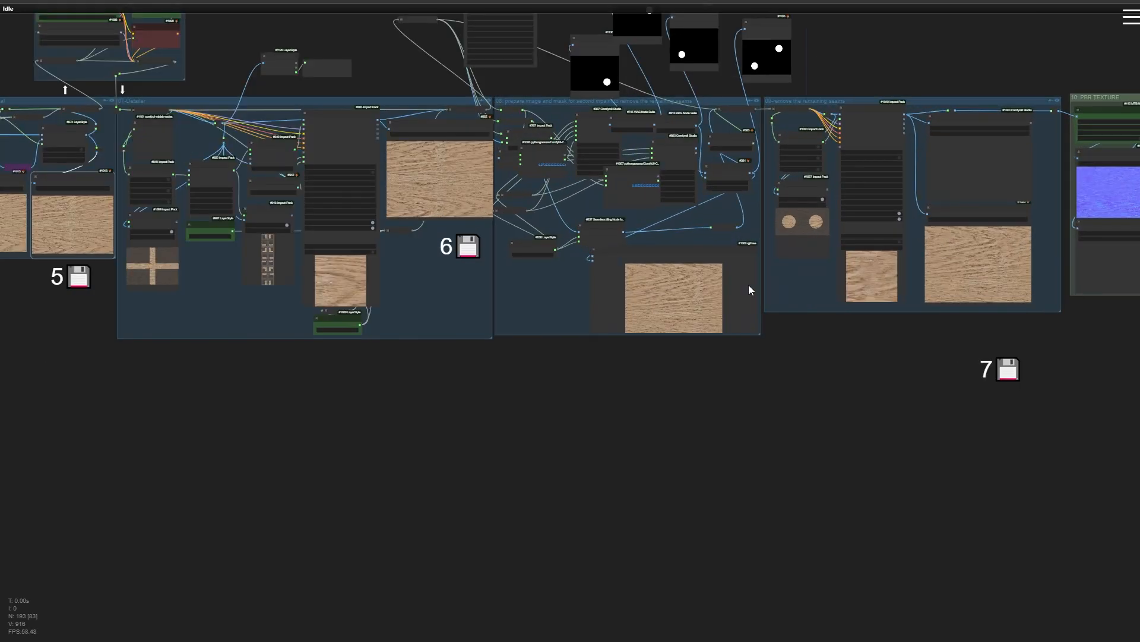
pyautogui.moveTo(314, 435); pyautogui.dragTo(672, 514)
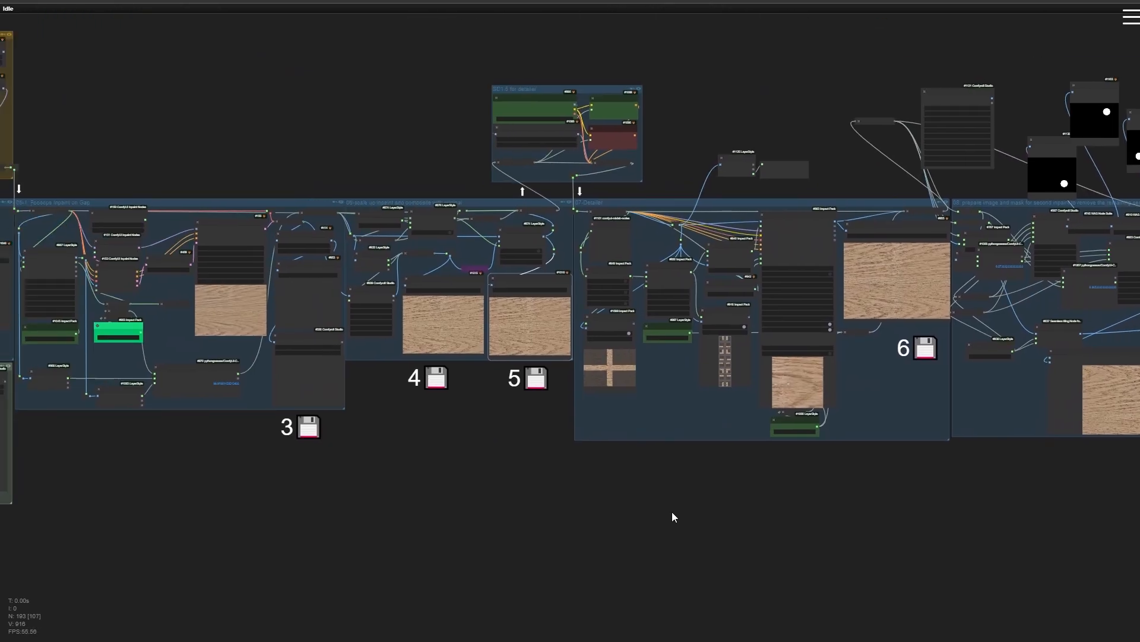
pyautogui.scroll(-3, 349, 153)
pyautogui.moveTo(335, 149); pyautogui.dragTo(724, 128)
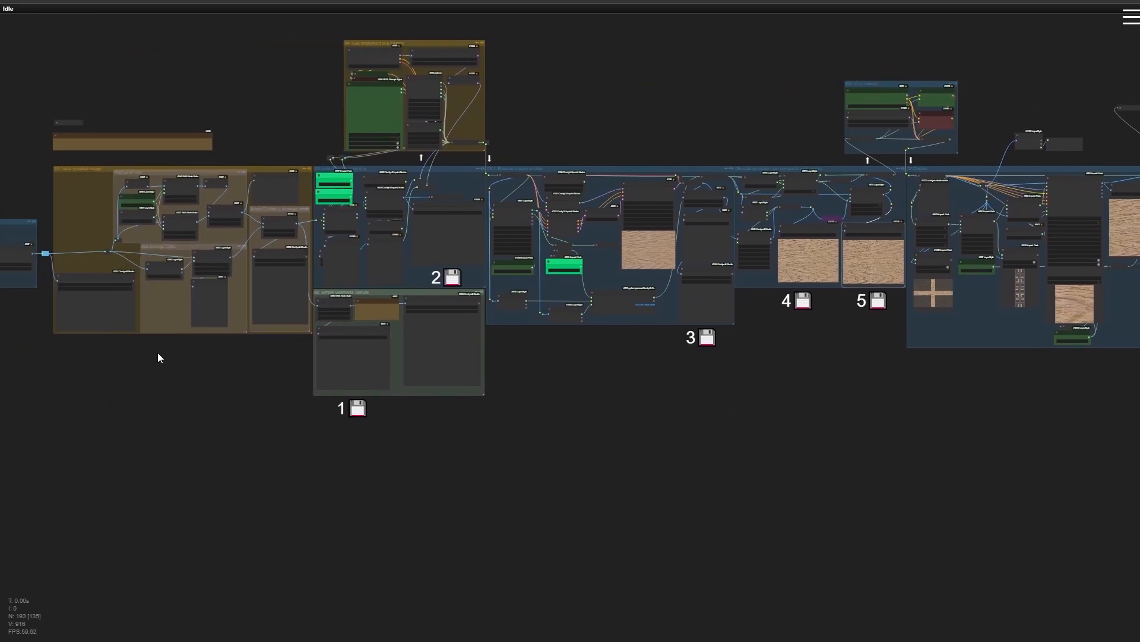